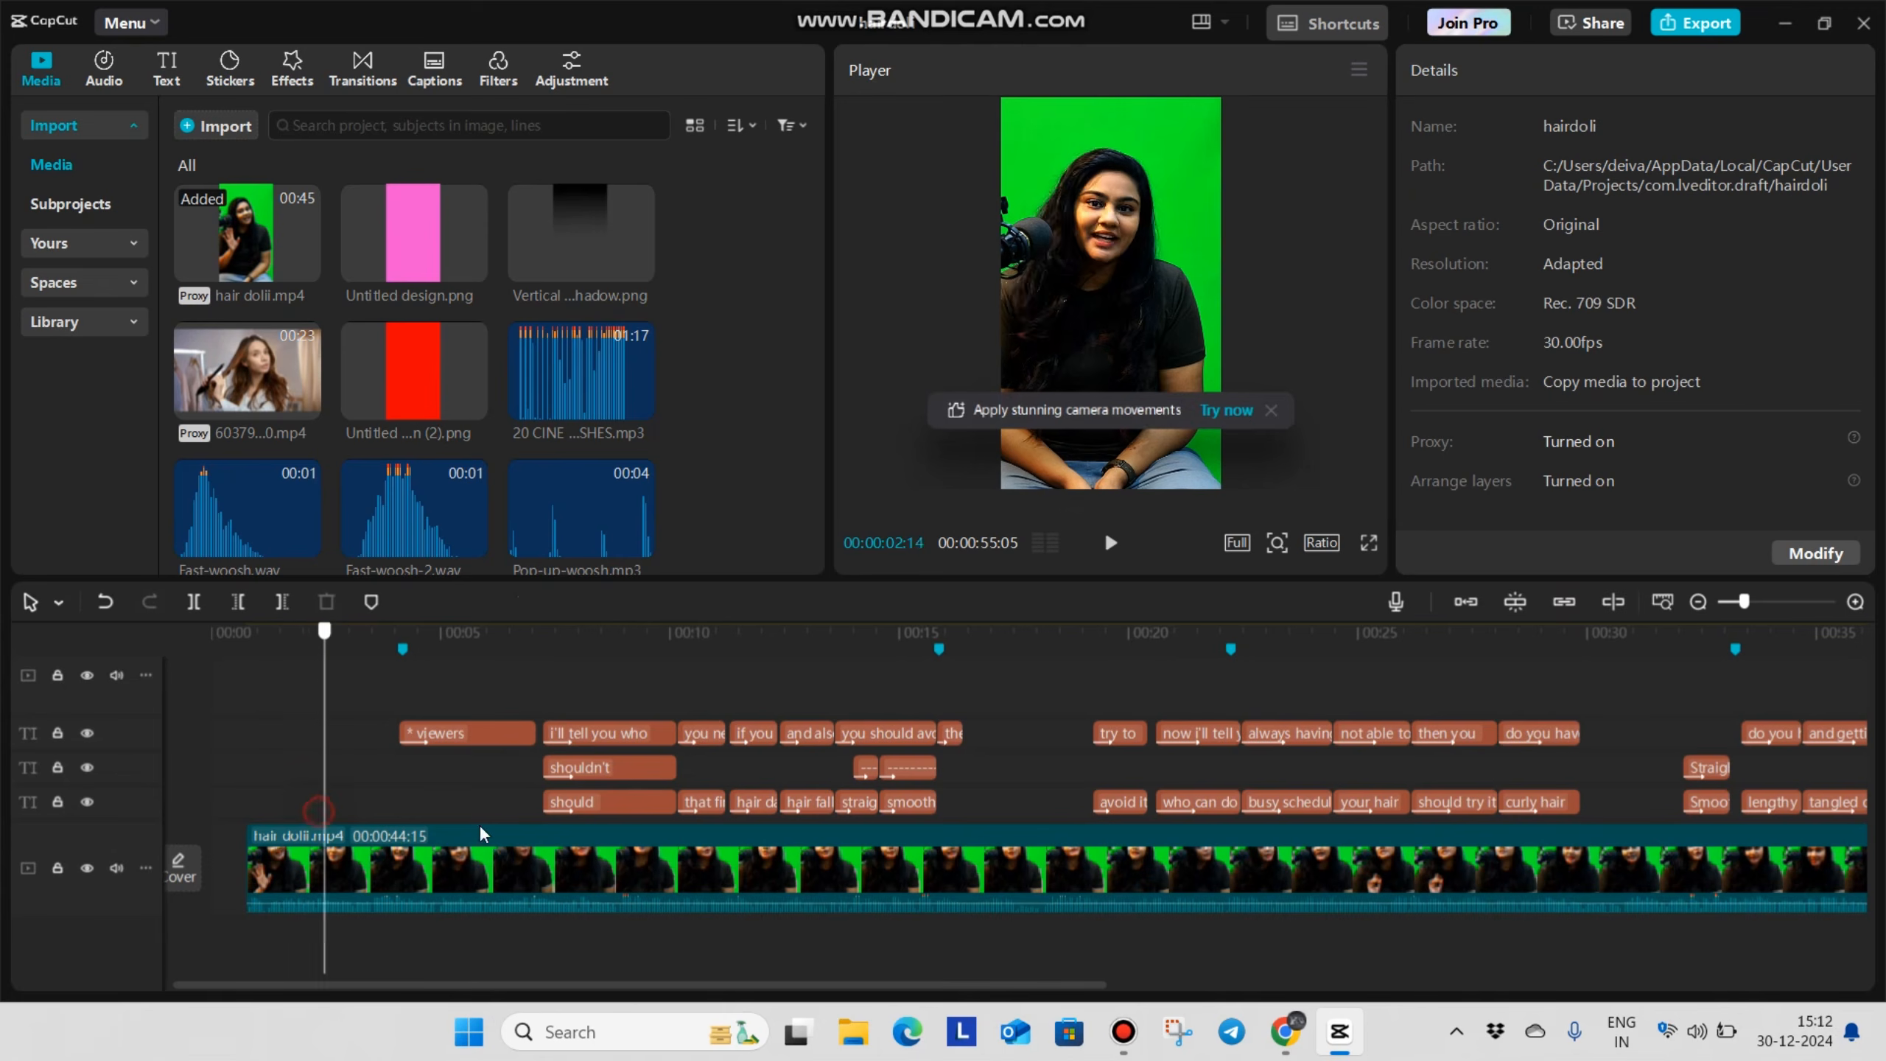
# Move the hair dolii.mp4 clip back to the very start of the timeline
pyautogui.click(366, 848)
pyautogui.click(416, 876)
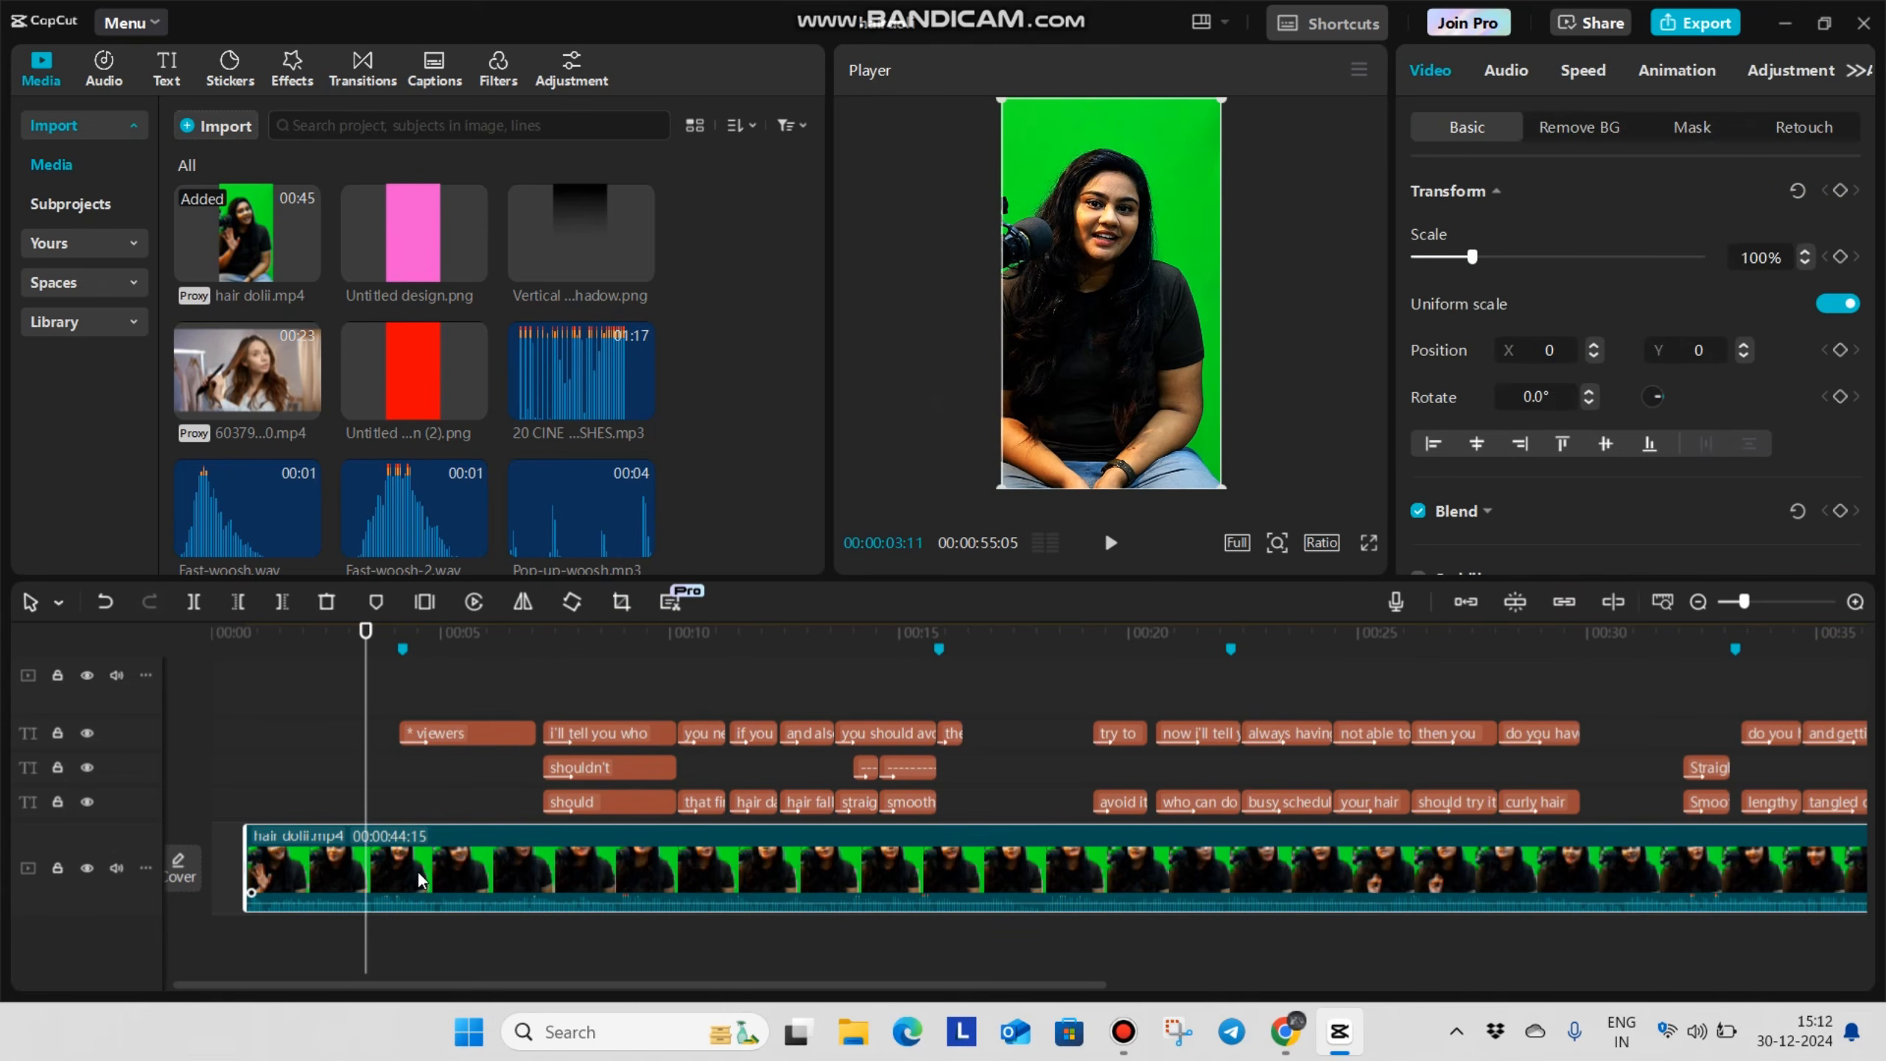
pyautogui.moveTo(417, 871); pyautogui.dragTo(307, 892)
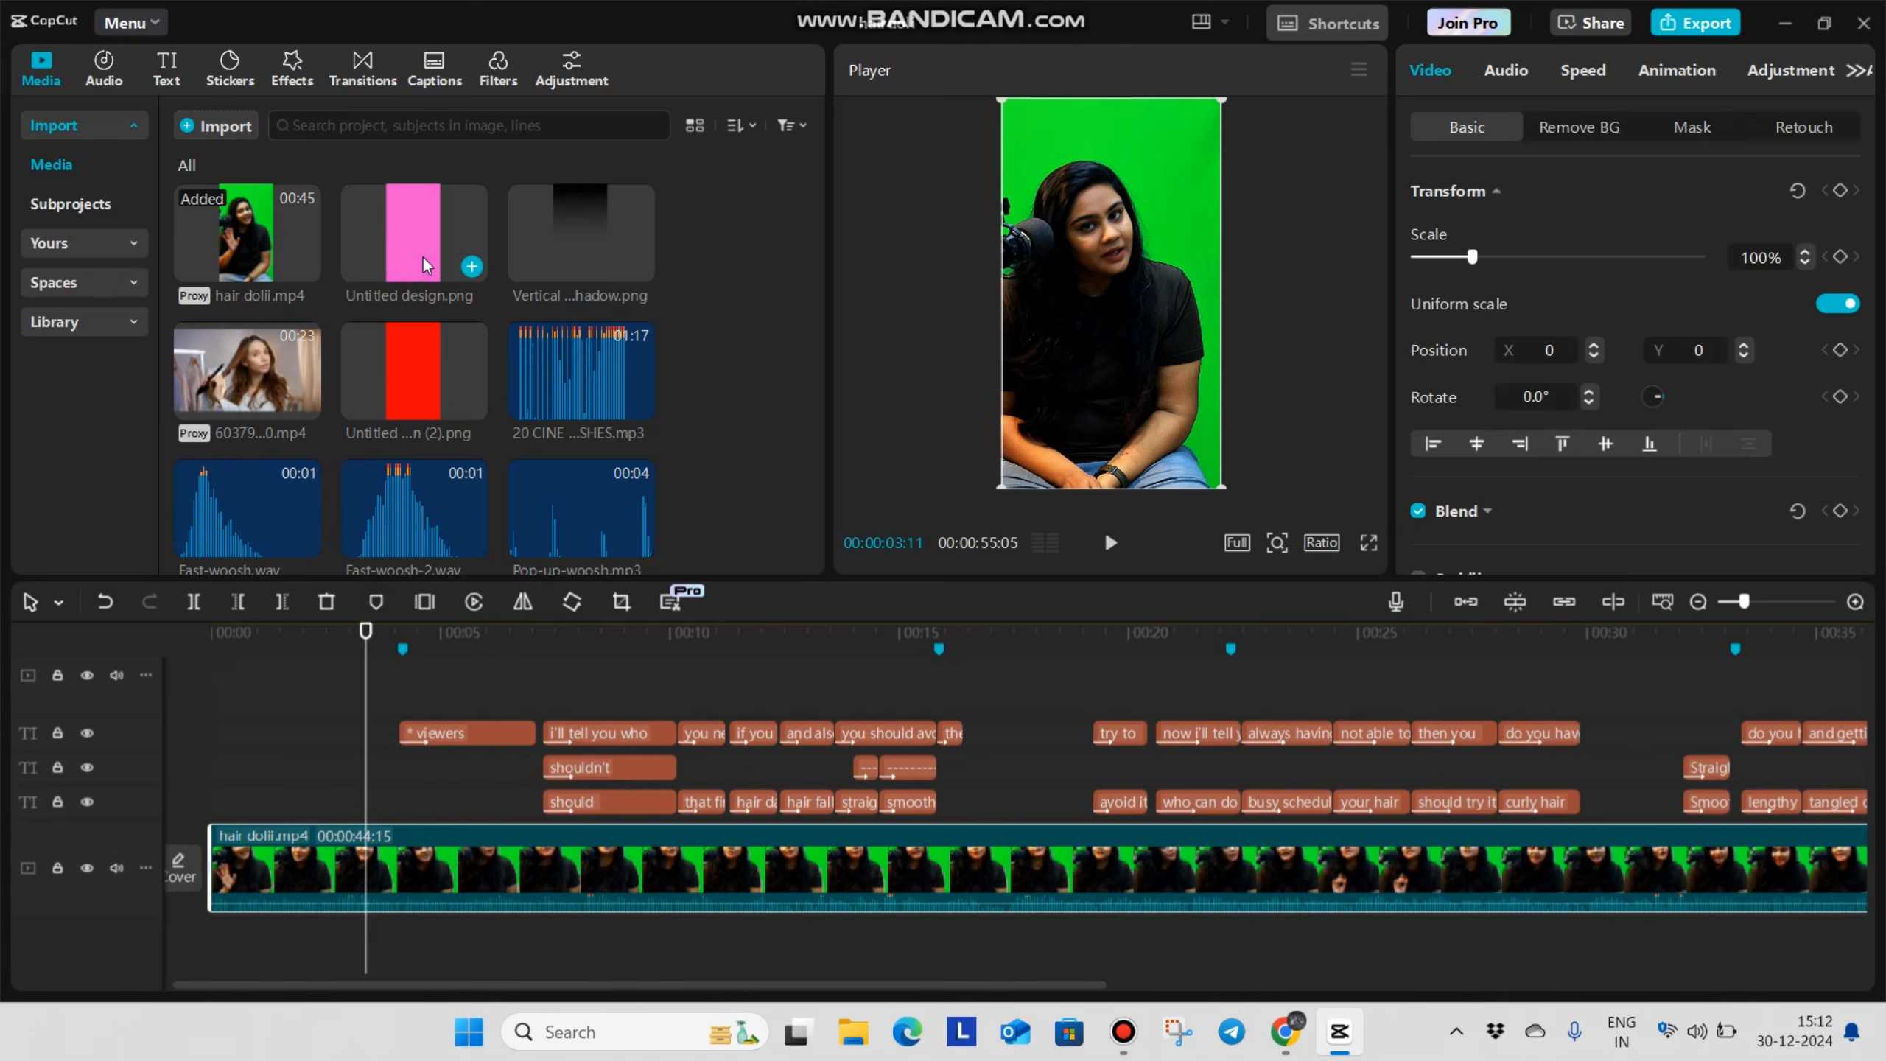
# Place Untitled design.png above the video from the timeline start and extend it to about 00:00:44:12
pyautogui.moveTo(423, 248); pyautogui.dragTo(251, 848)
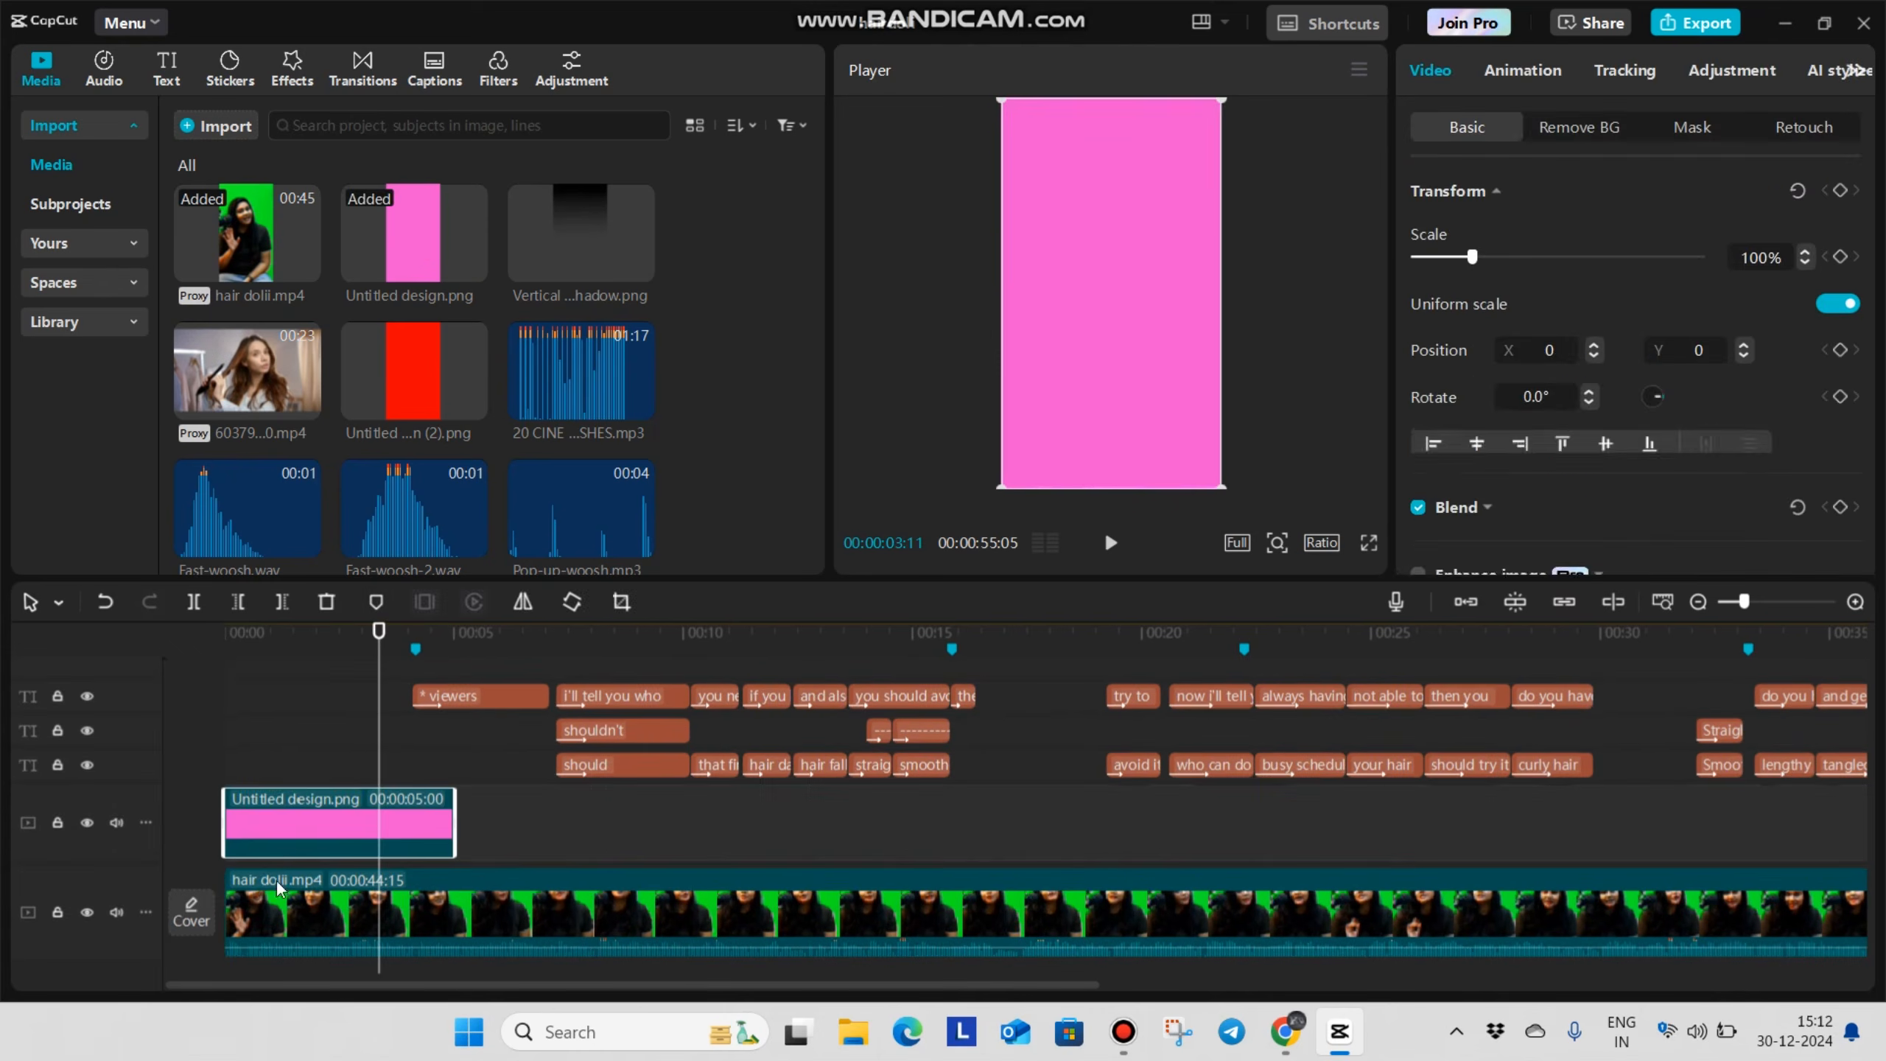
pyautogui.moveTo(454, 823); pyautogui.dragTo(1300, 882)
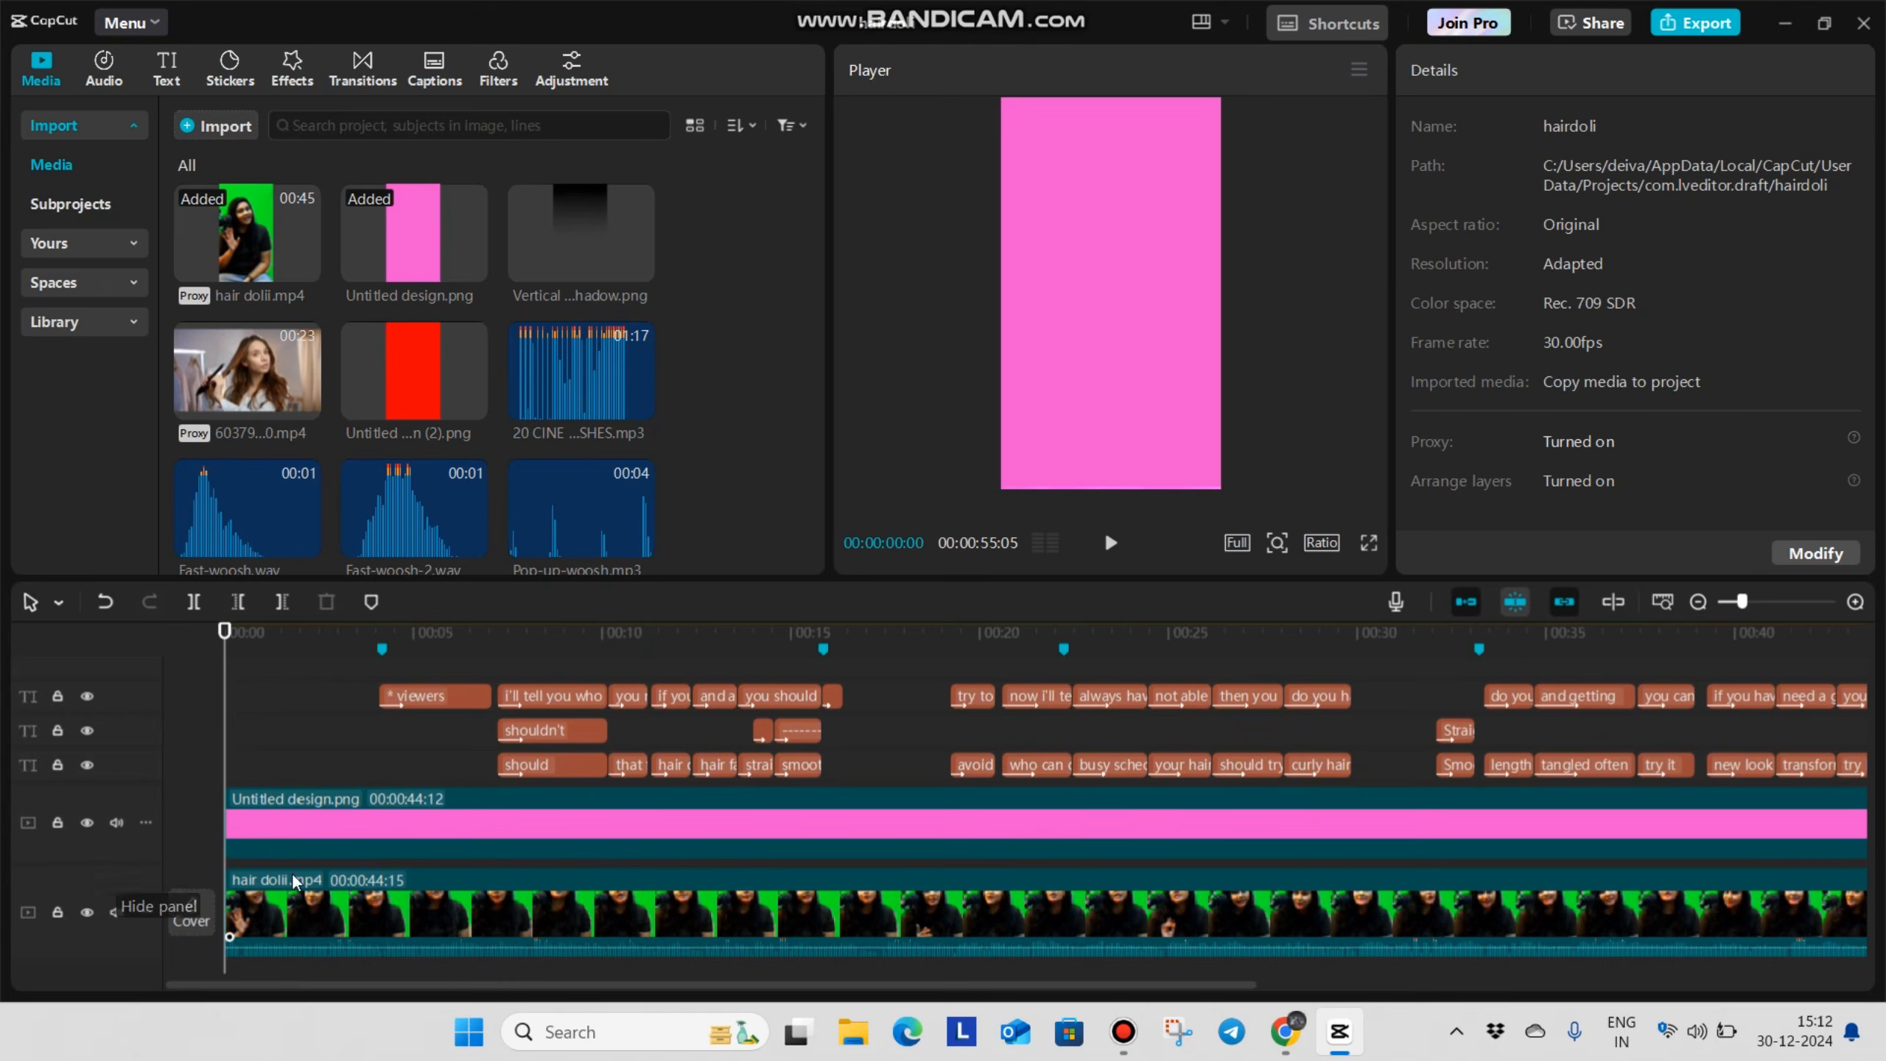
# Rearrange the layers so hair dolii.mp4 sits on the track above the pink Untitled design.png background
pyautogui.scroll(-1, 339, 882)
pyautogui.click(344, 883)
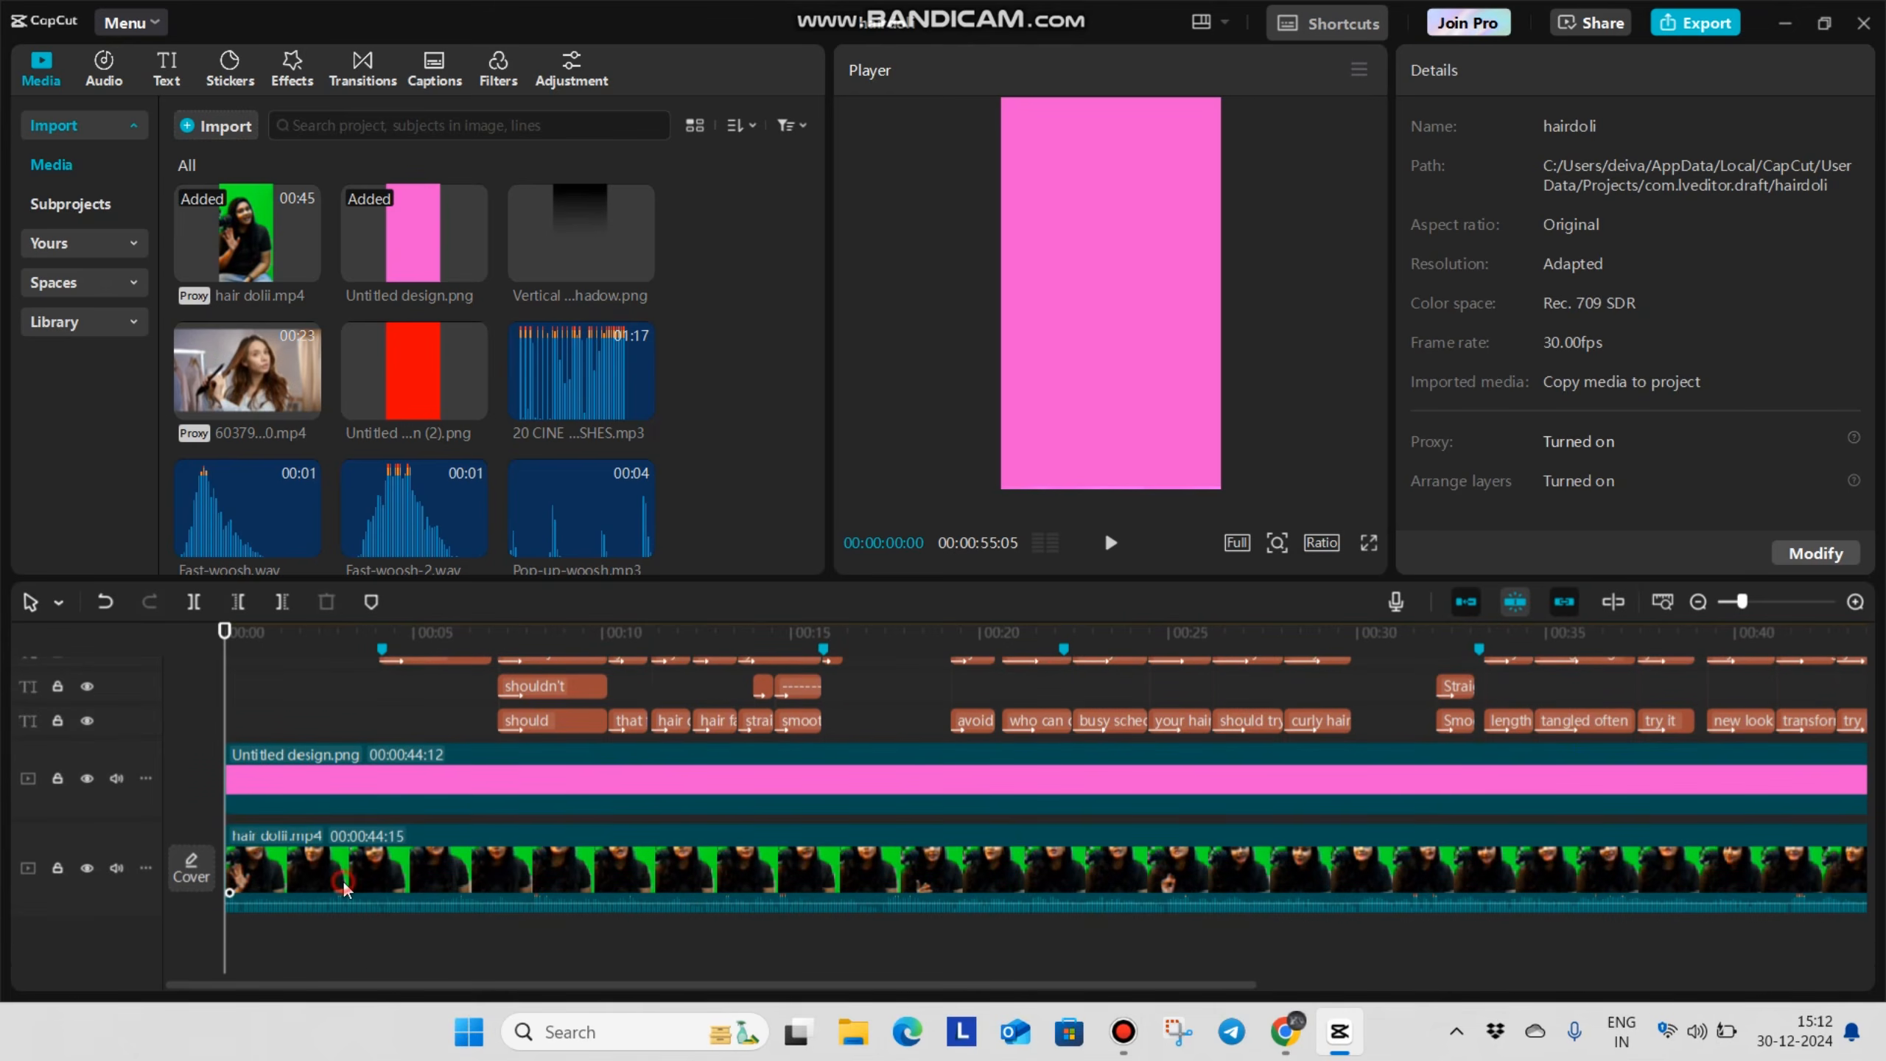
pyautogui.scroll(-1, 345, 869)
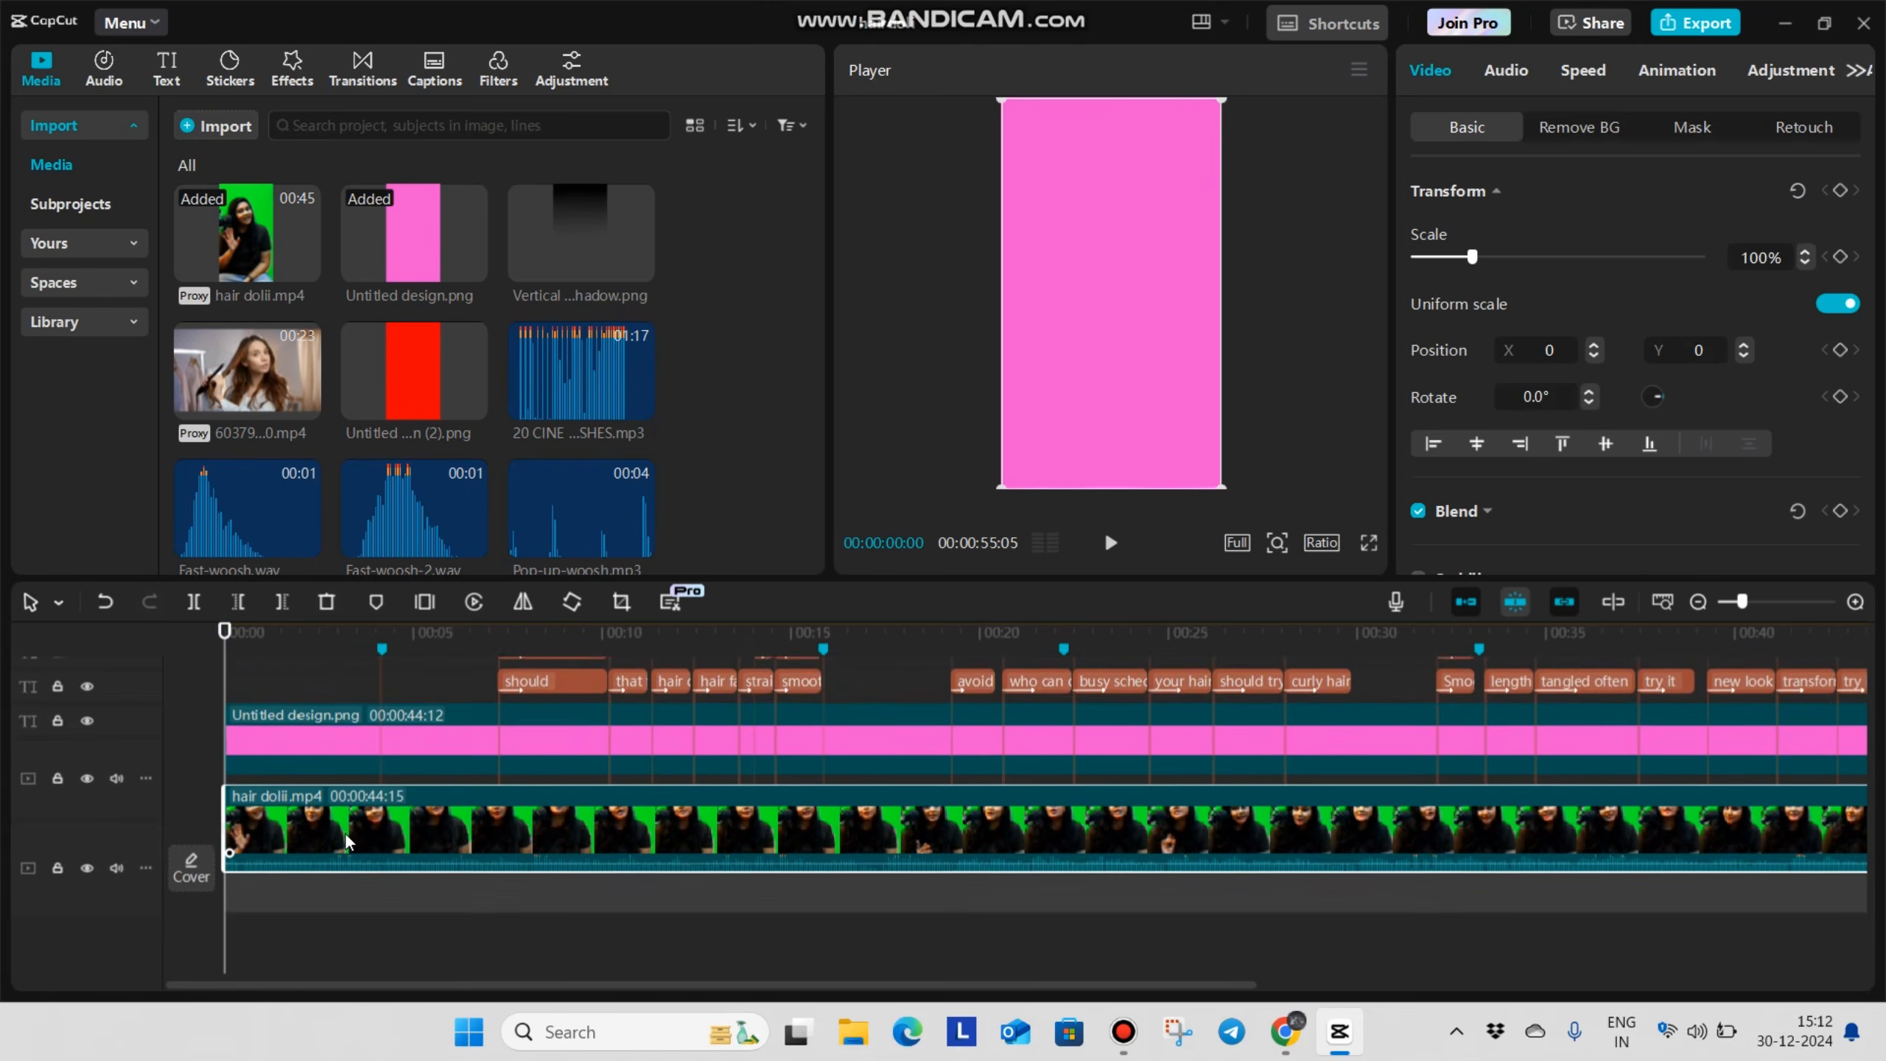
pyautogui.scroll(-2, 344, 868)
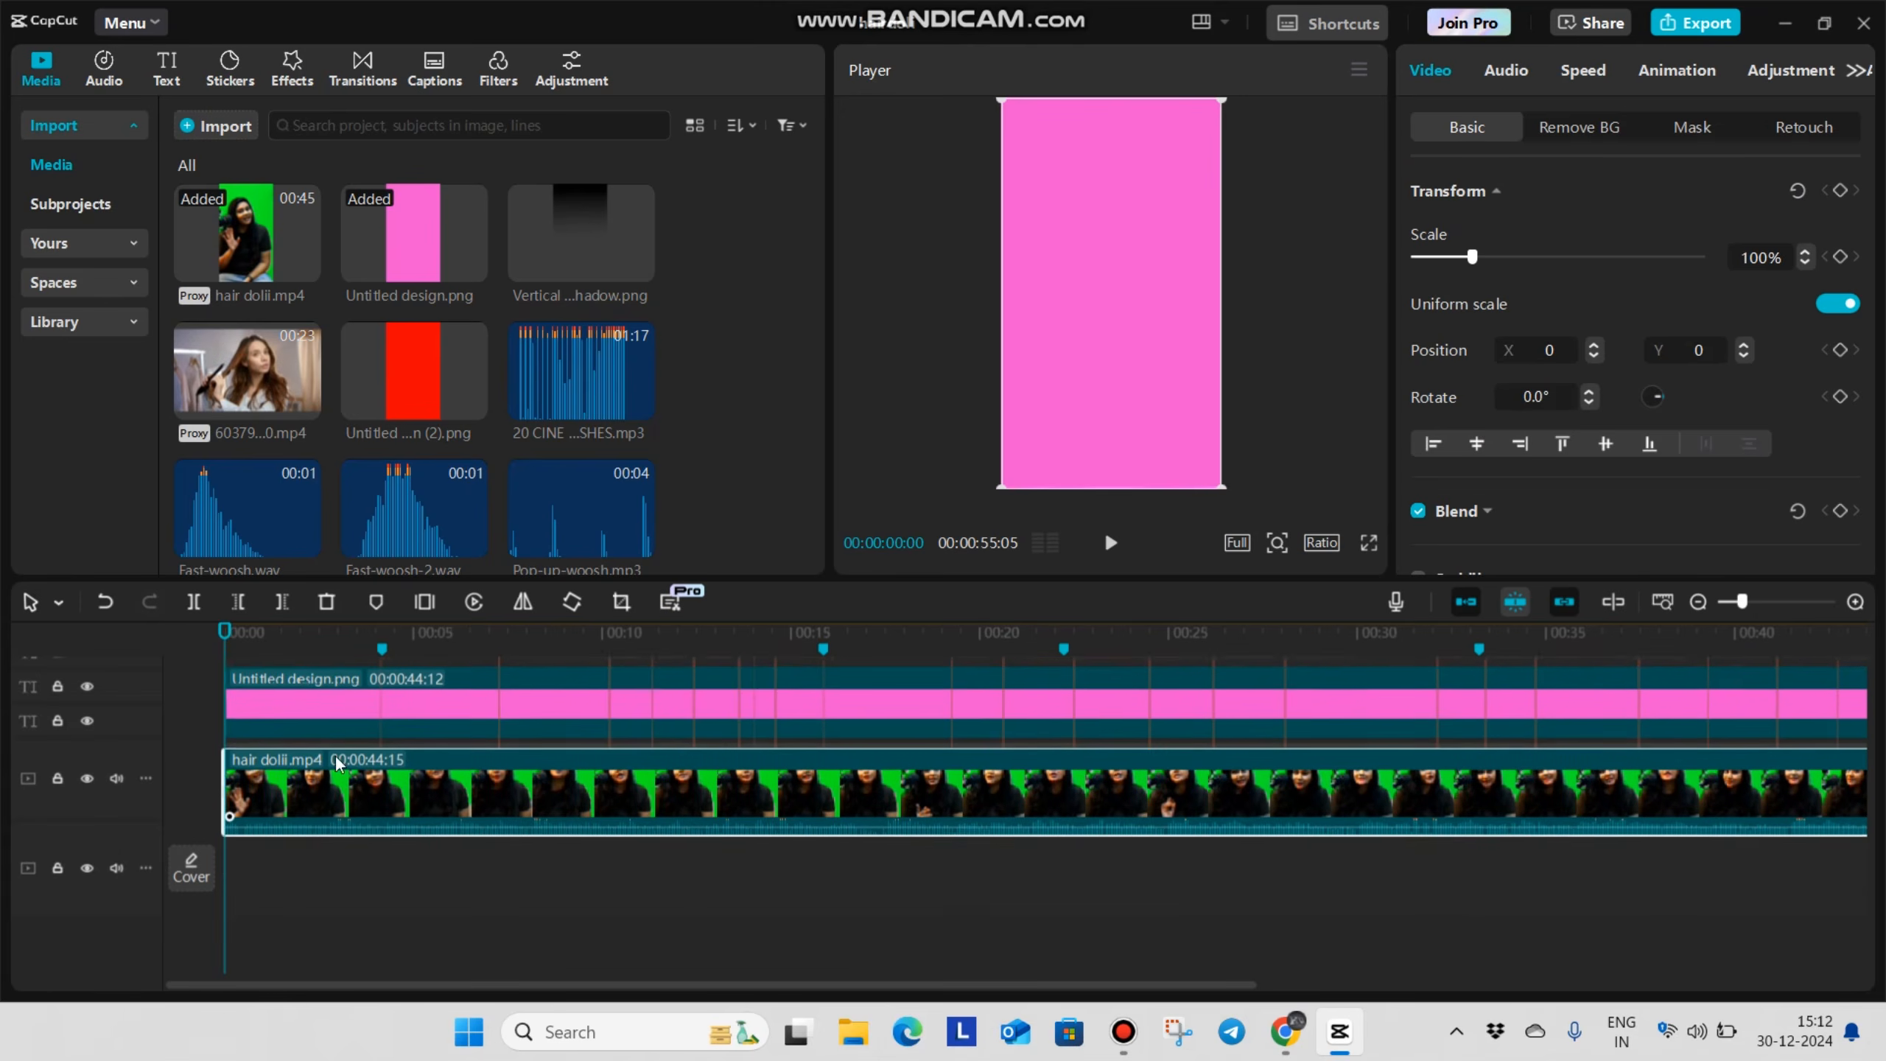
pyautogui.moveTo(349, 821); pyautogui.dragTo(369, 912)
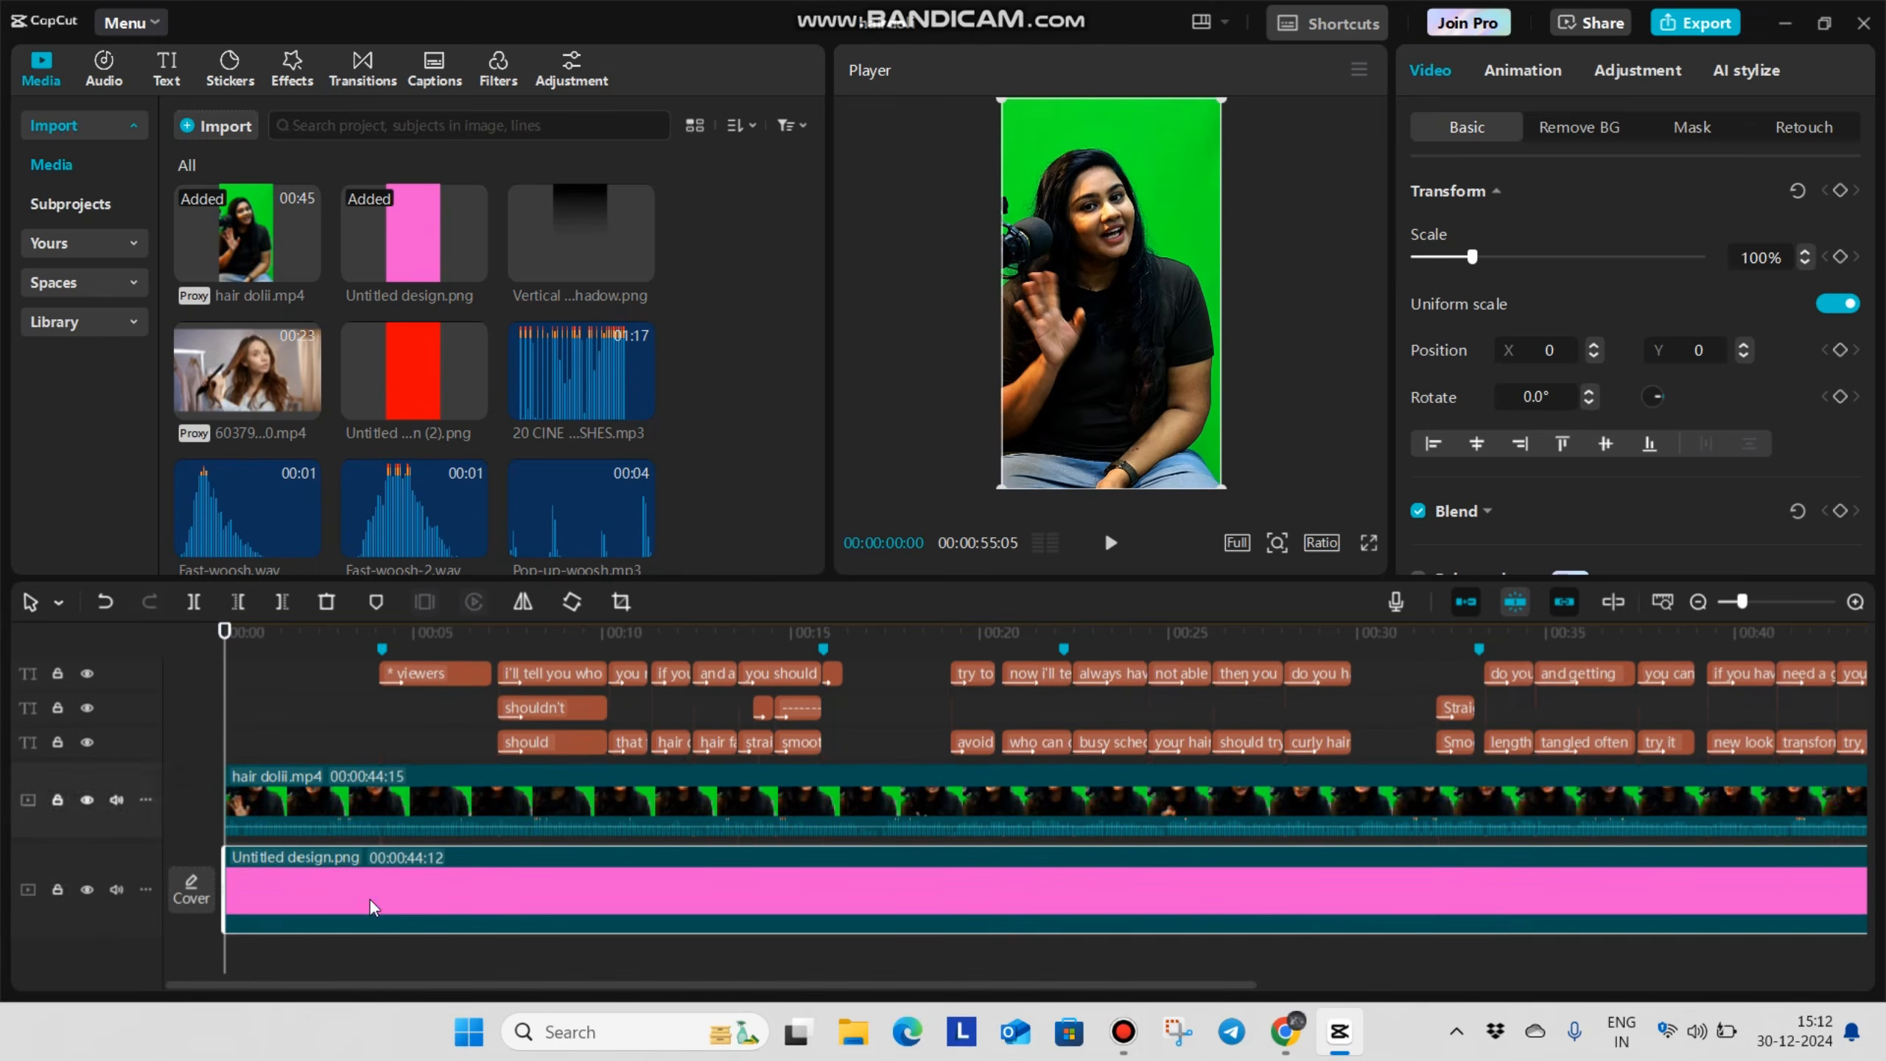
pyautogui.scroll(1, 358, 862)
pyautogui.click(306, 791)
pyautogui.click(195, 814)
pyautogui.scroll(-1, 339, 811)
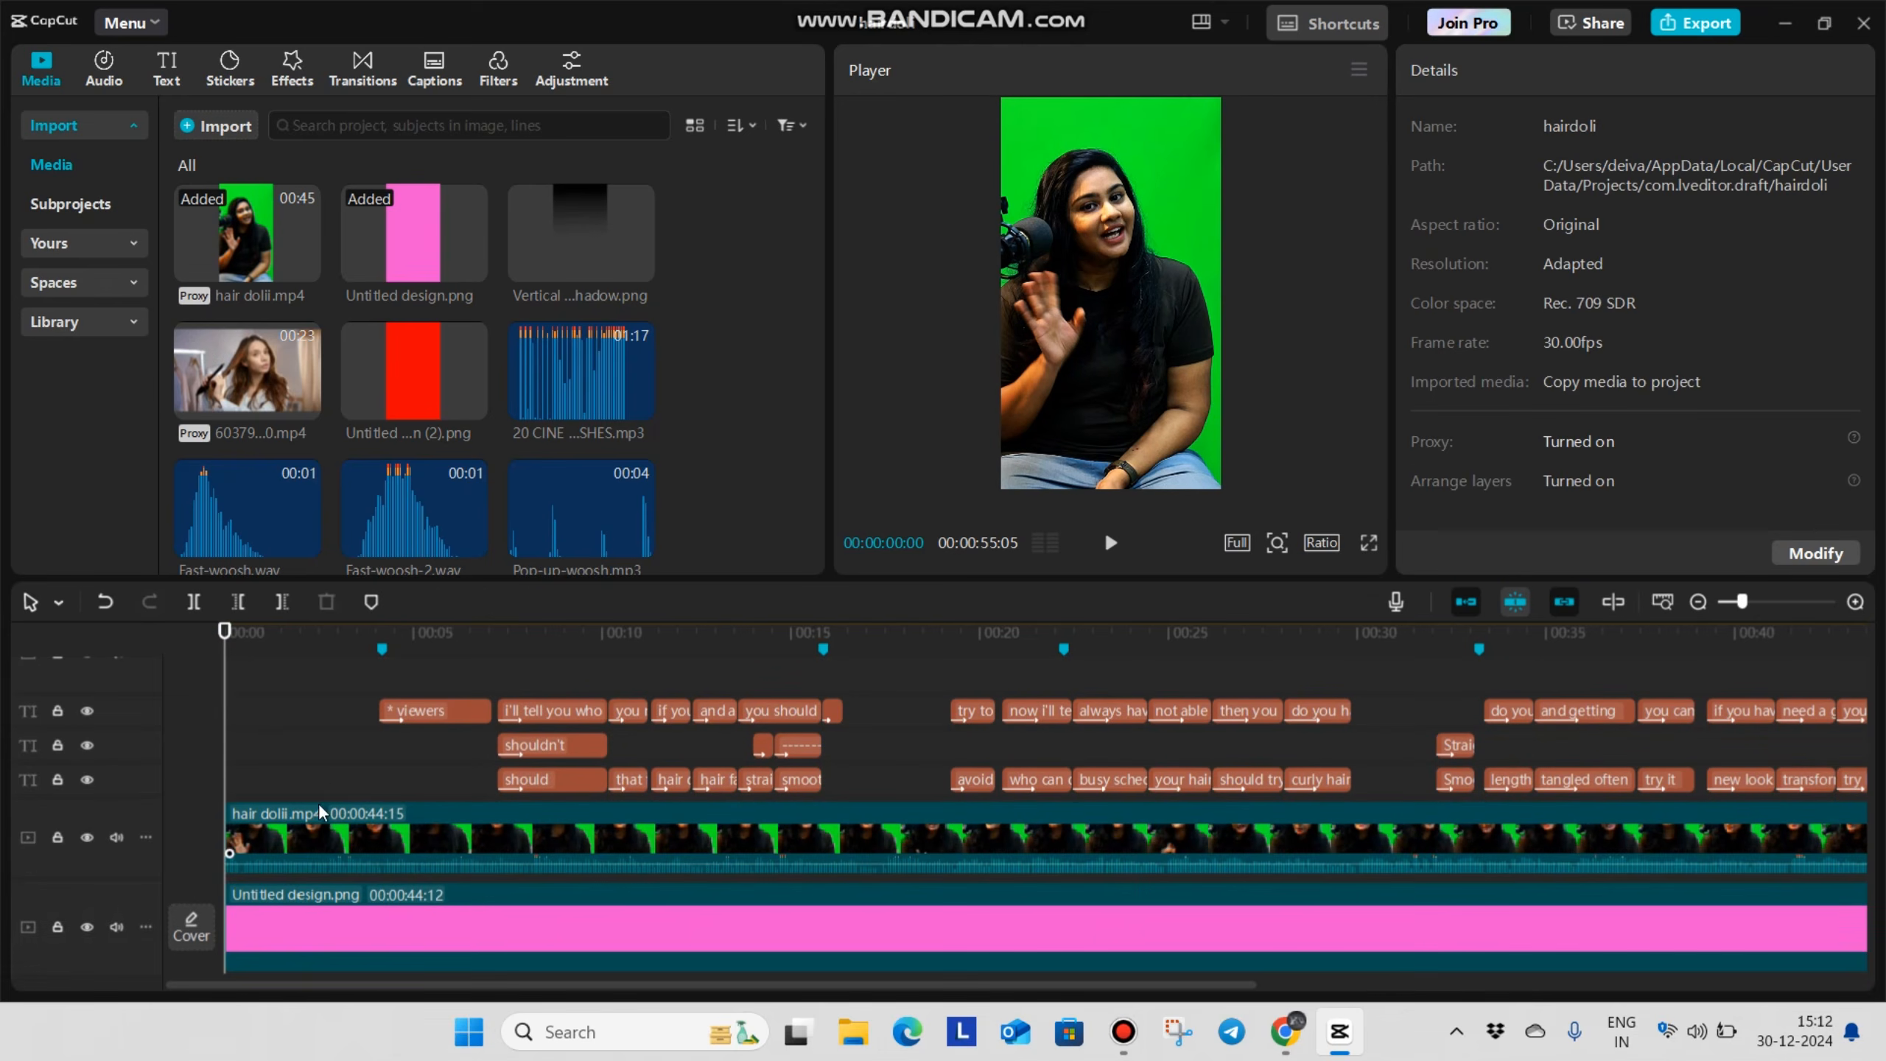
# Enable Chroma key on the hair dolii.mp4 clip and pick the green backdrop as the key color
pyautogui.click(324, 773)
pyautogui.click(390, 834)
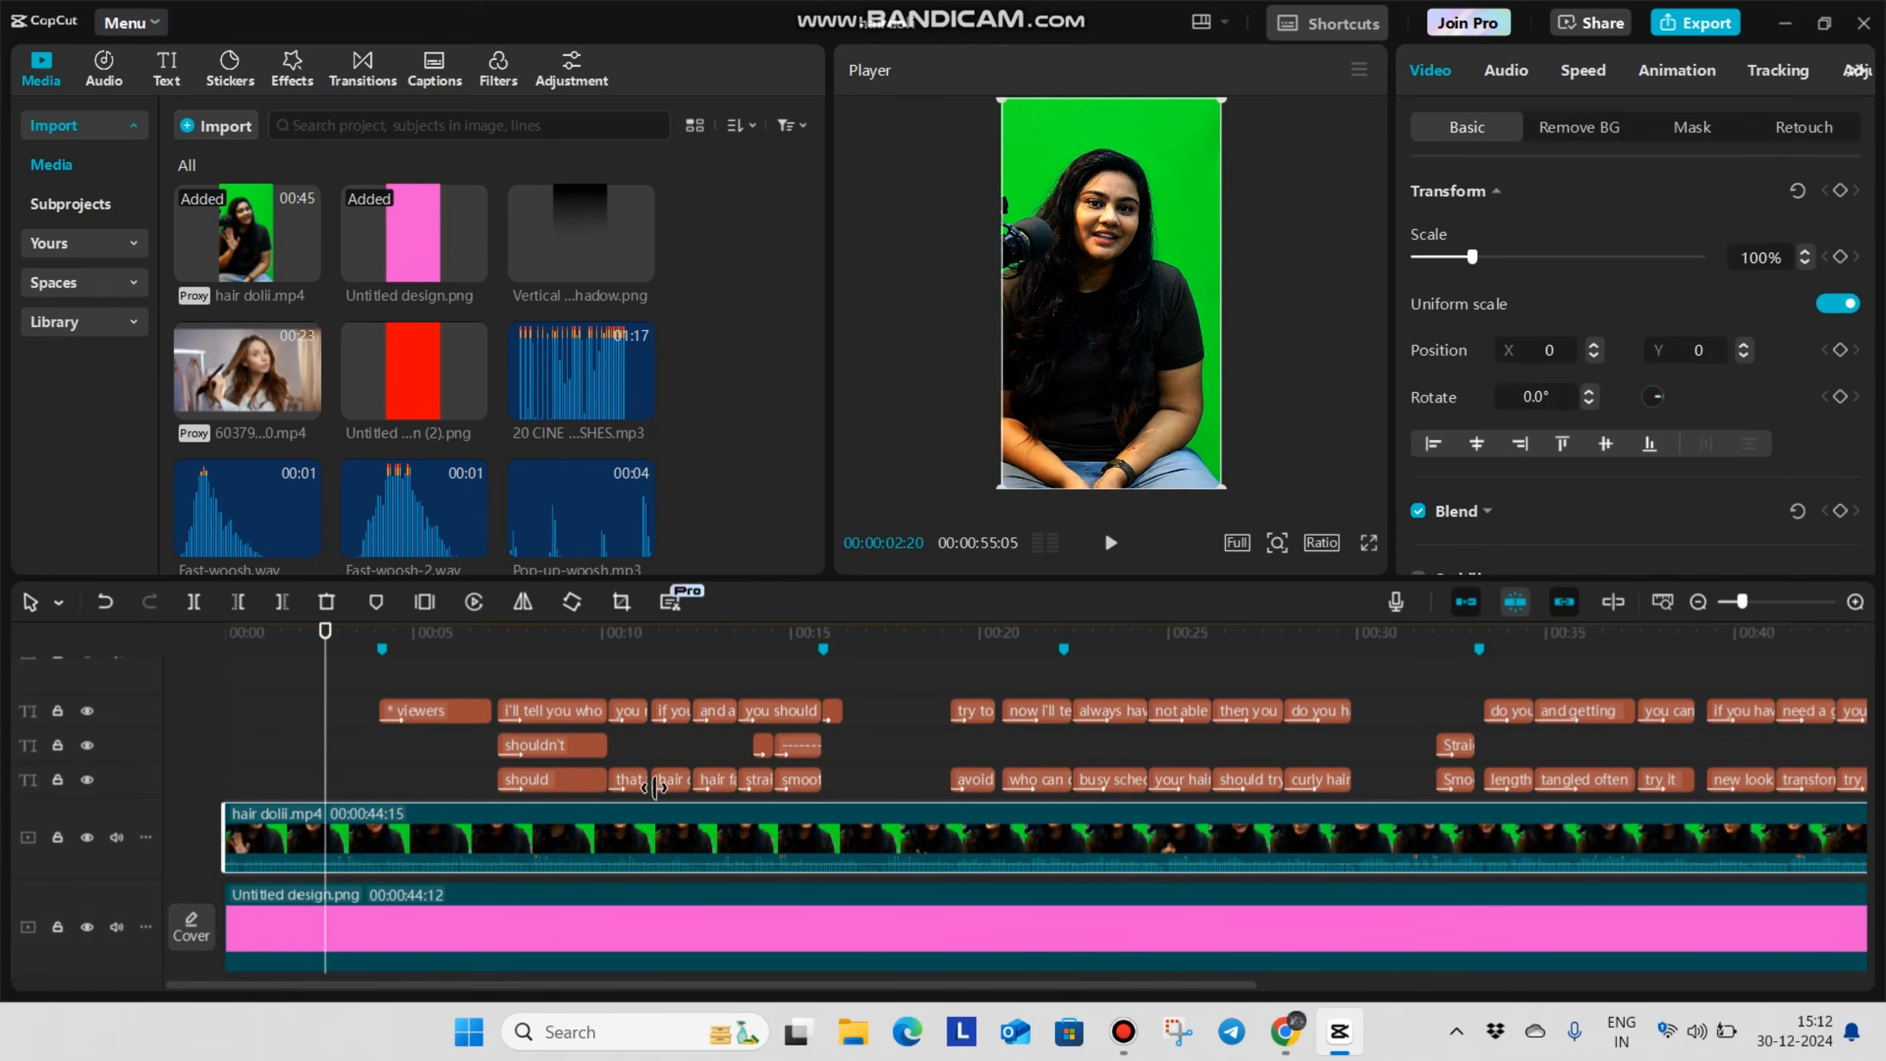
pyautogui.click(1580, 135)
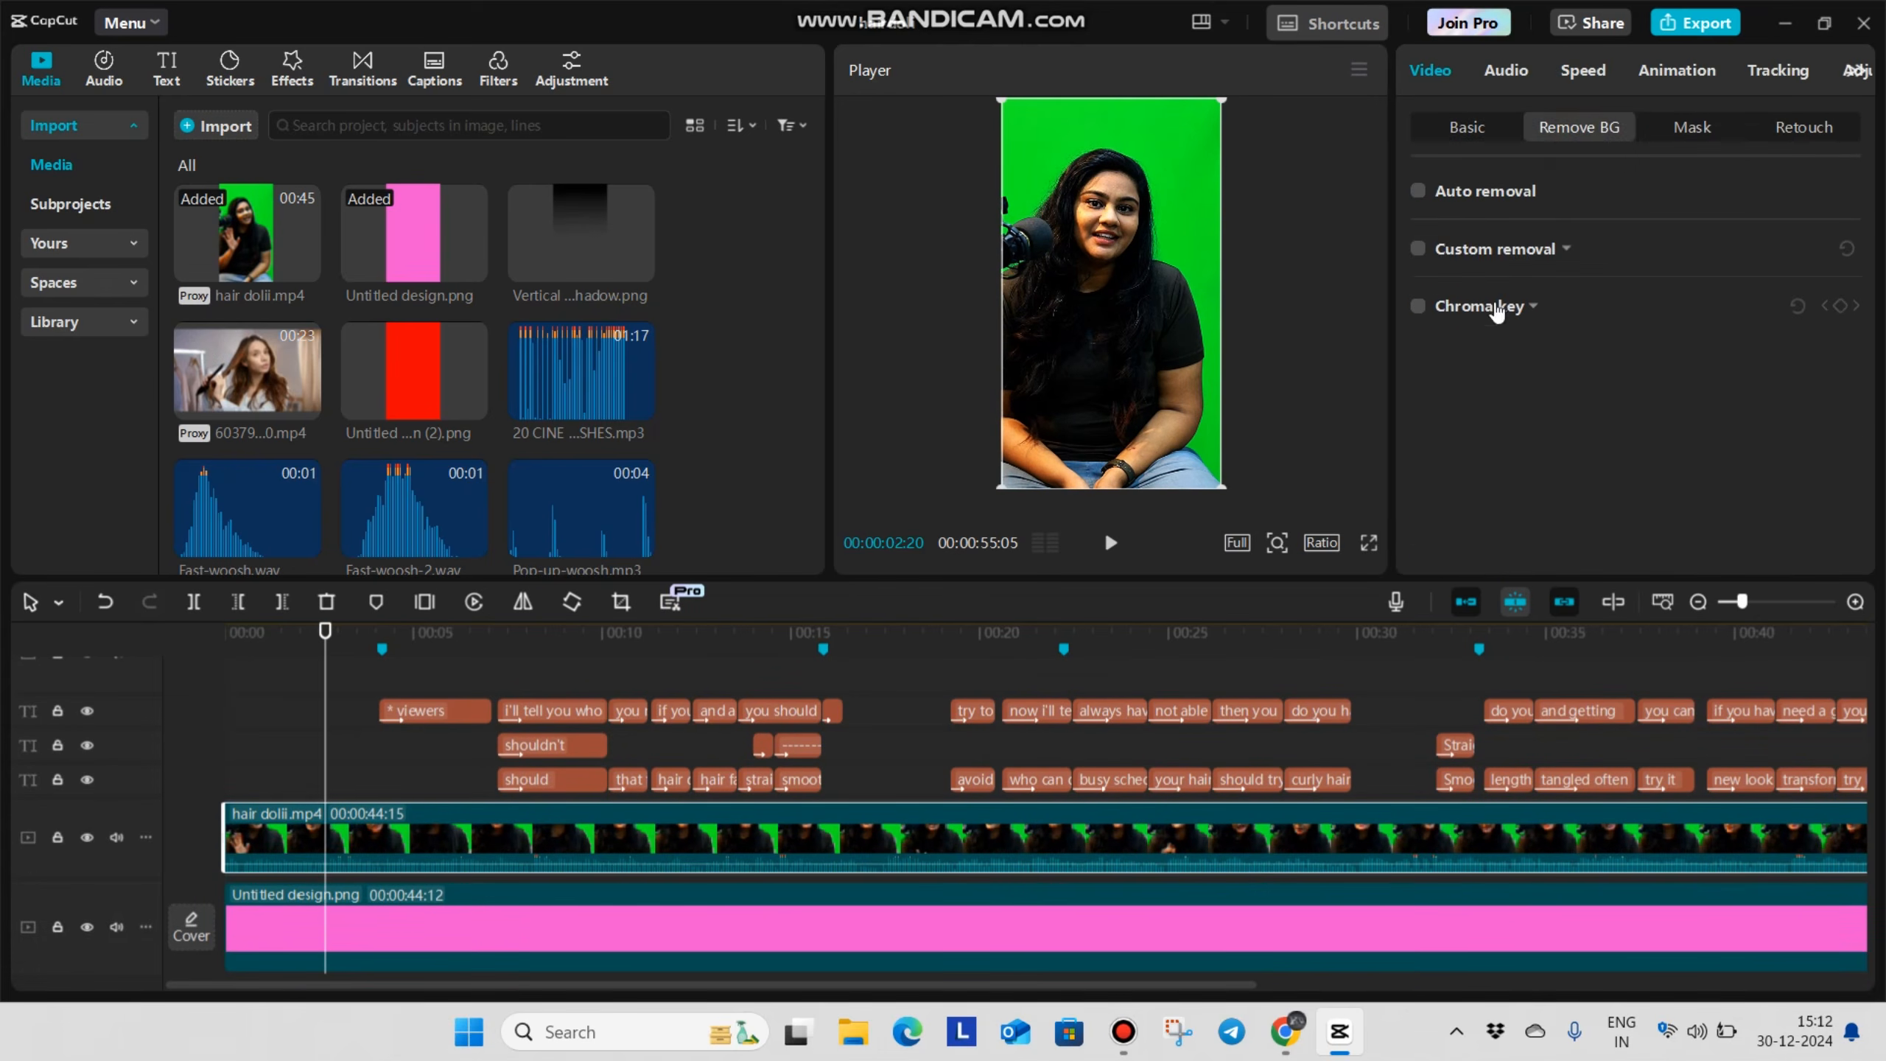
pyautogui.click(1418, 306)
pyautogui.click(1508, 349)
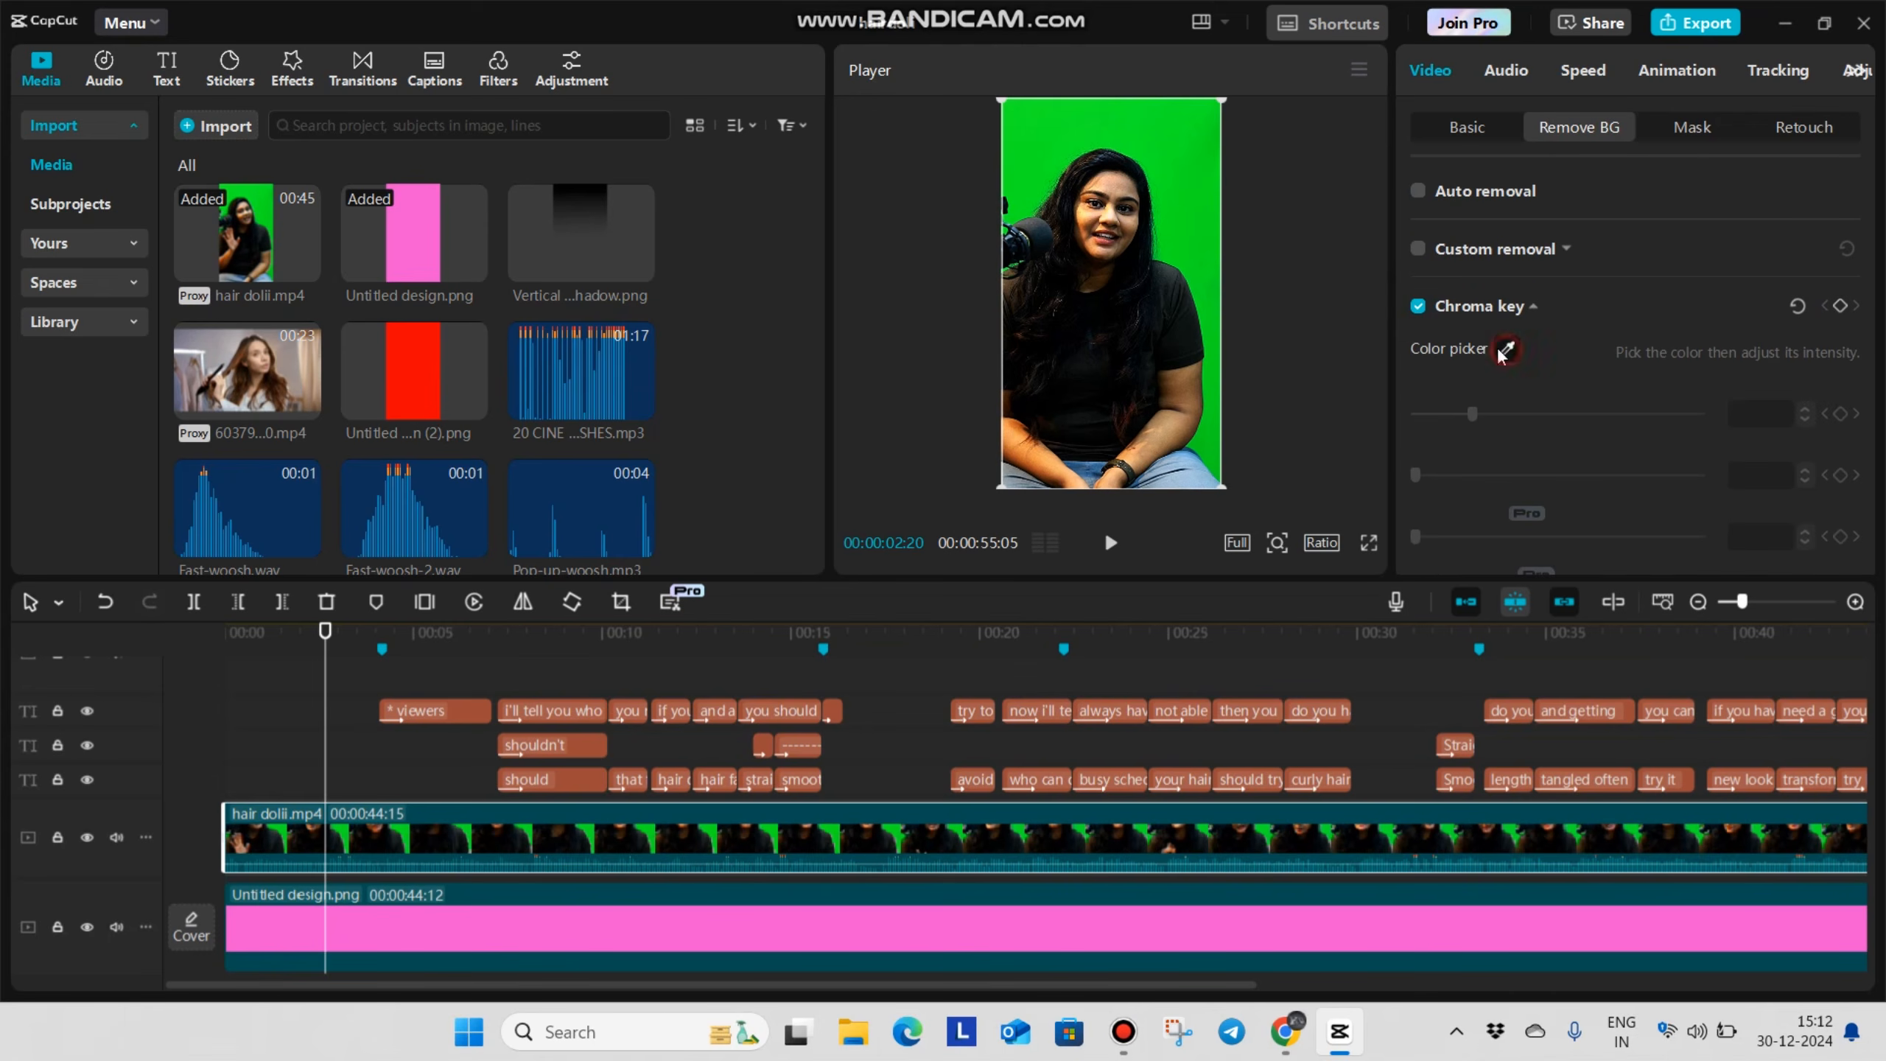
pyautogui.click(1193, 157)
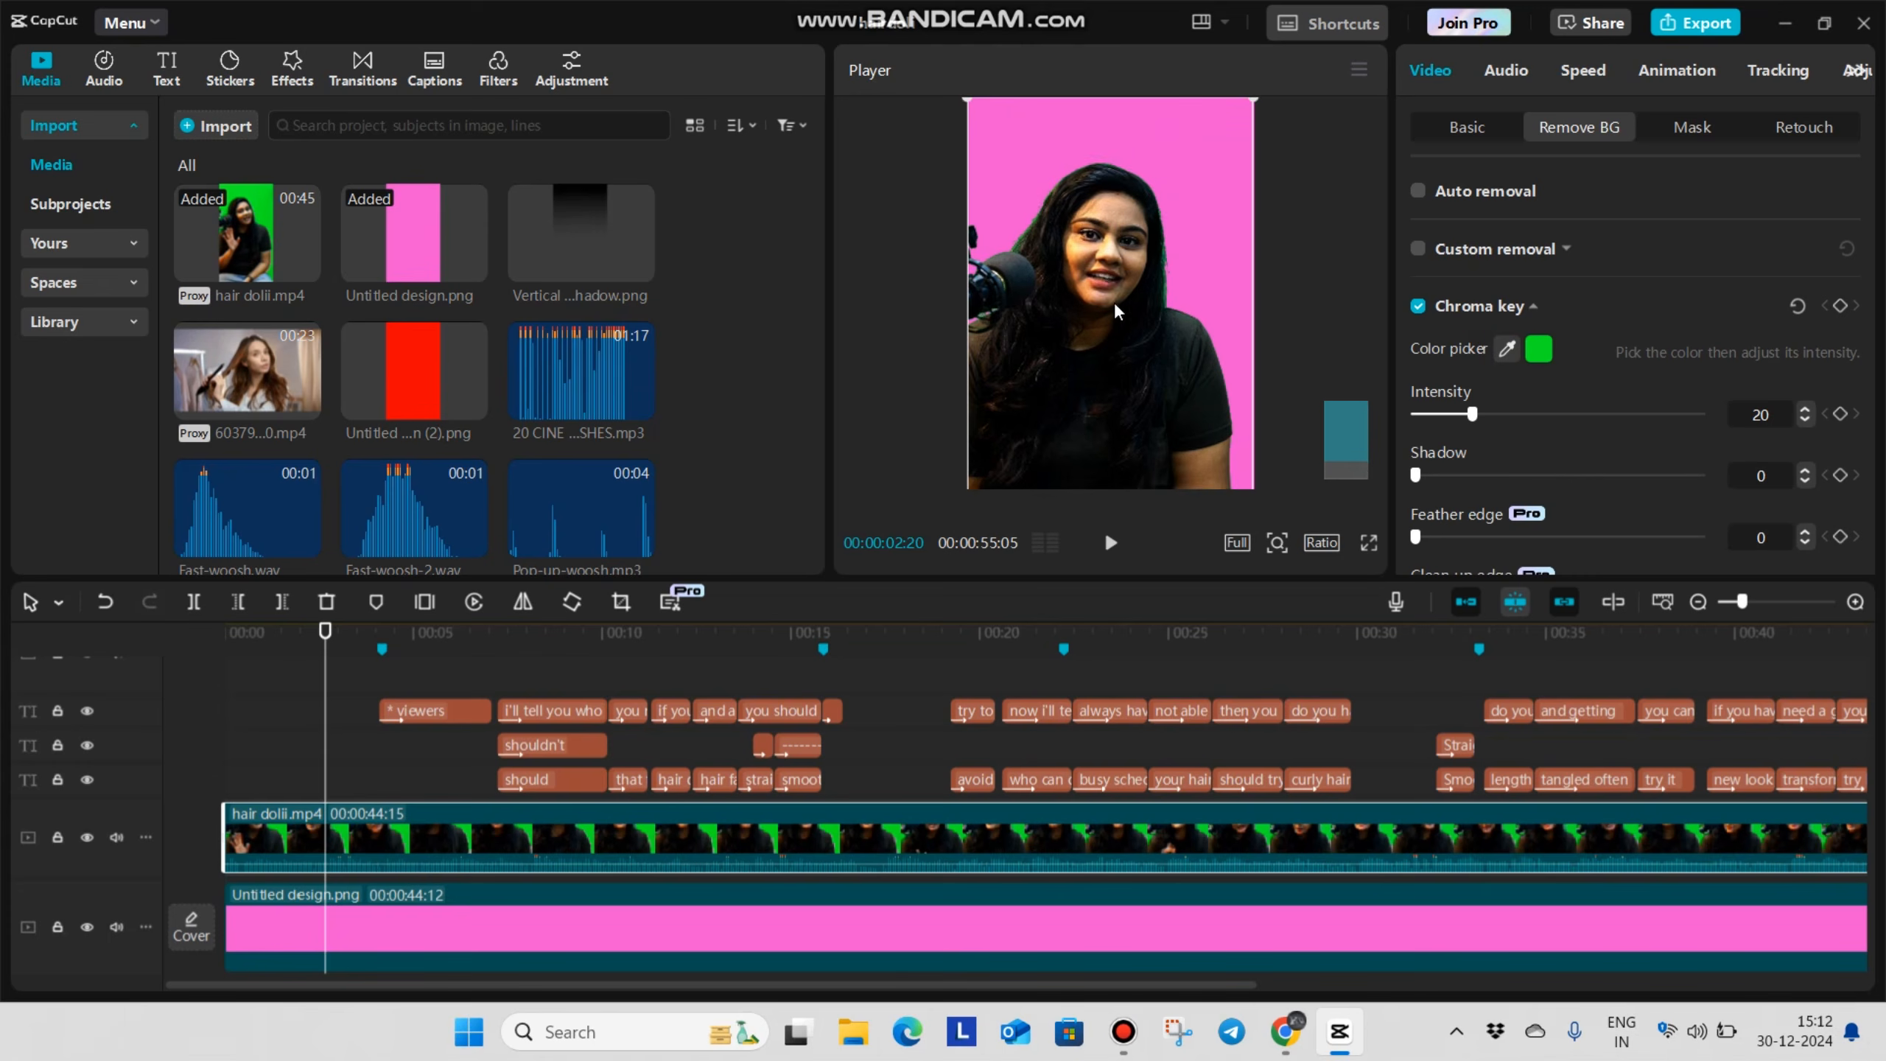
# Raise the Chroma key intensity to remove the green fringe around the woman's hair
pyautogui.scroll(5, 1131, 292)
pyautogui.scroll(4, 967, 289)
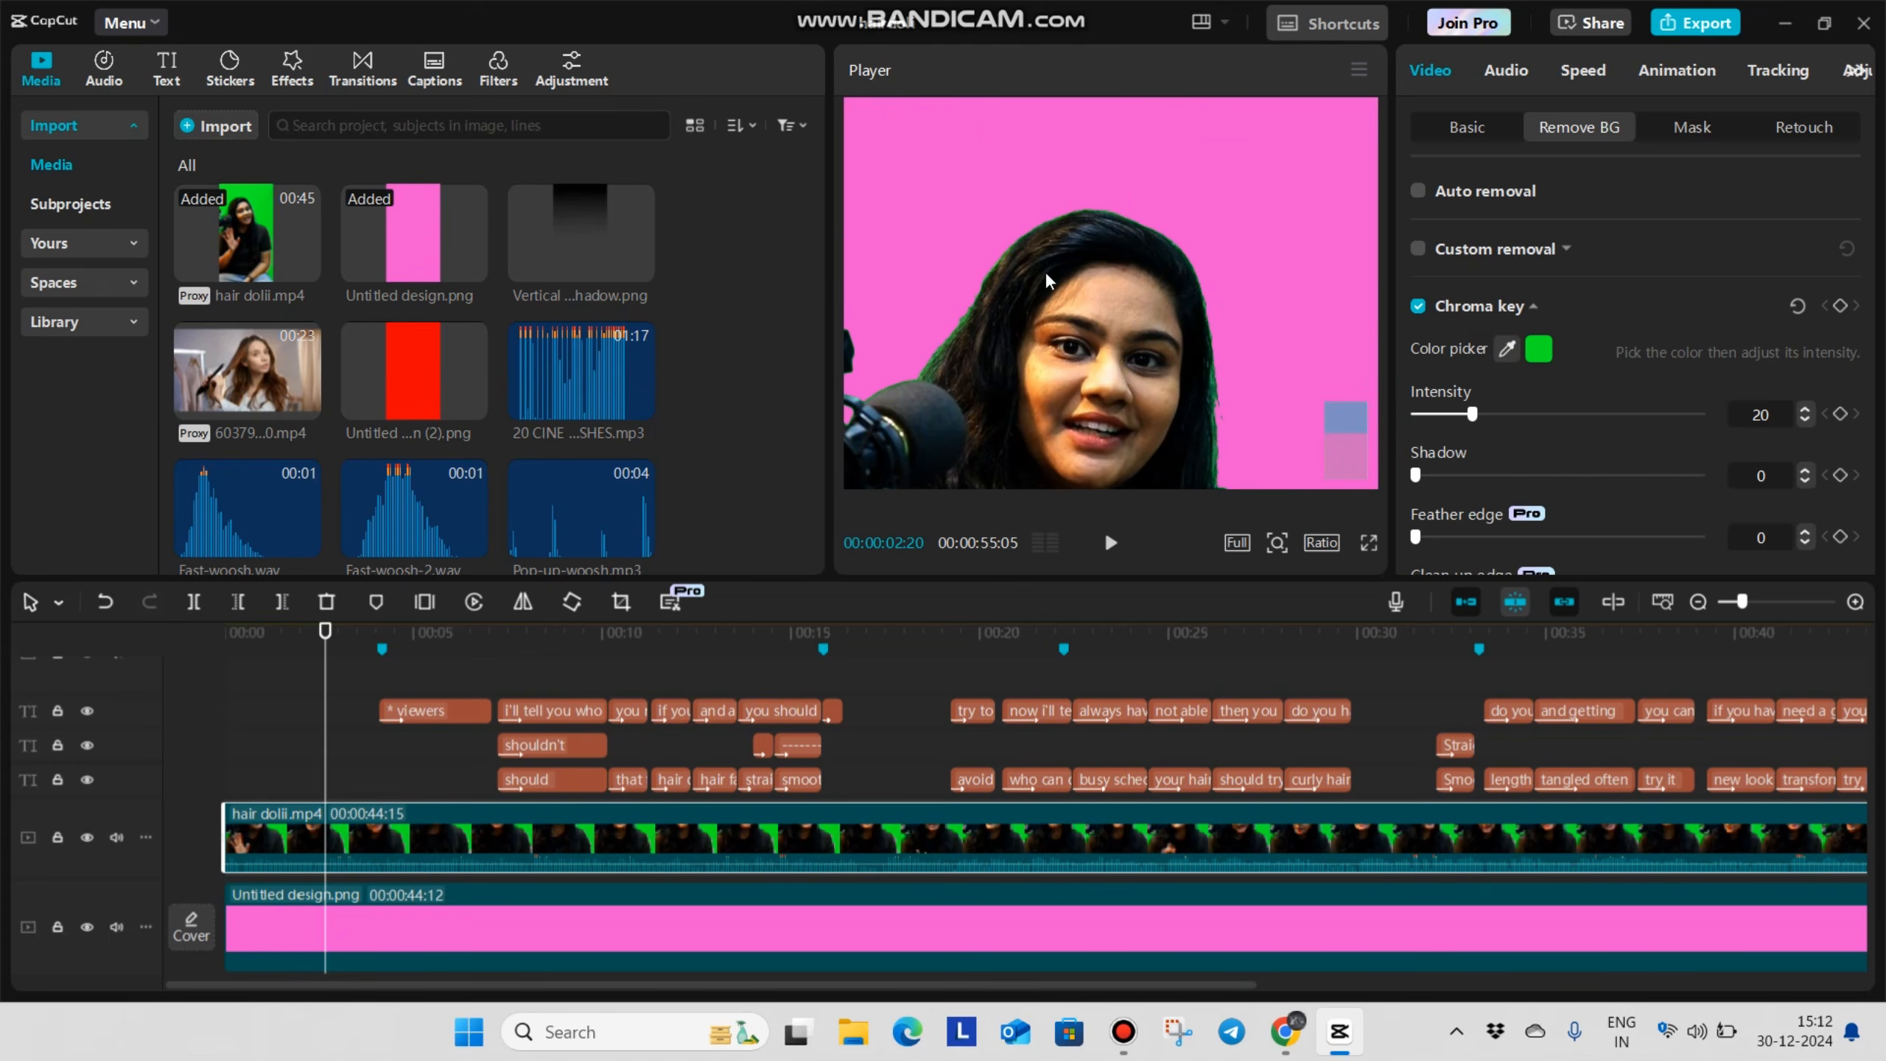
pyautogui.scroll(-8, 1107, 265)
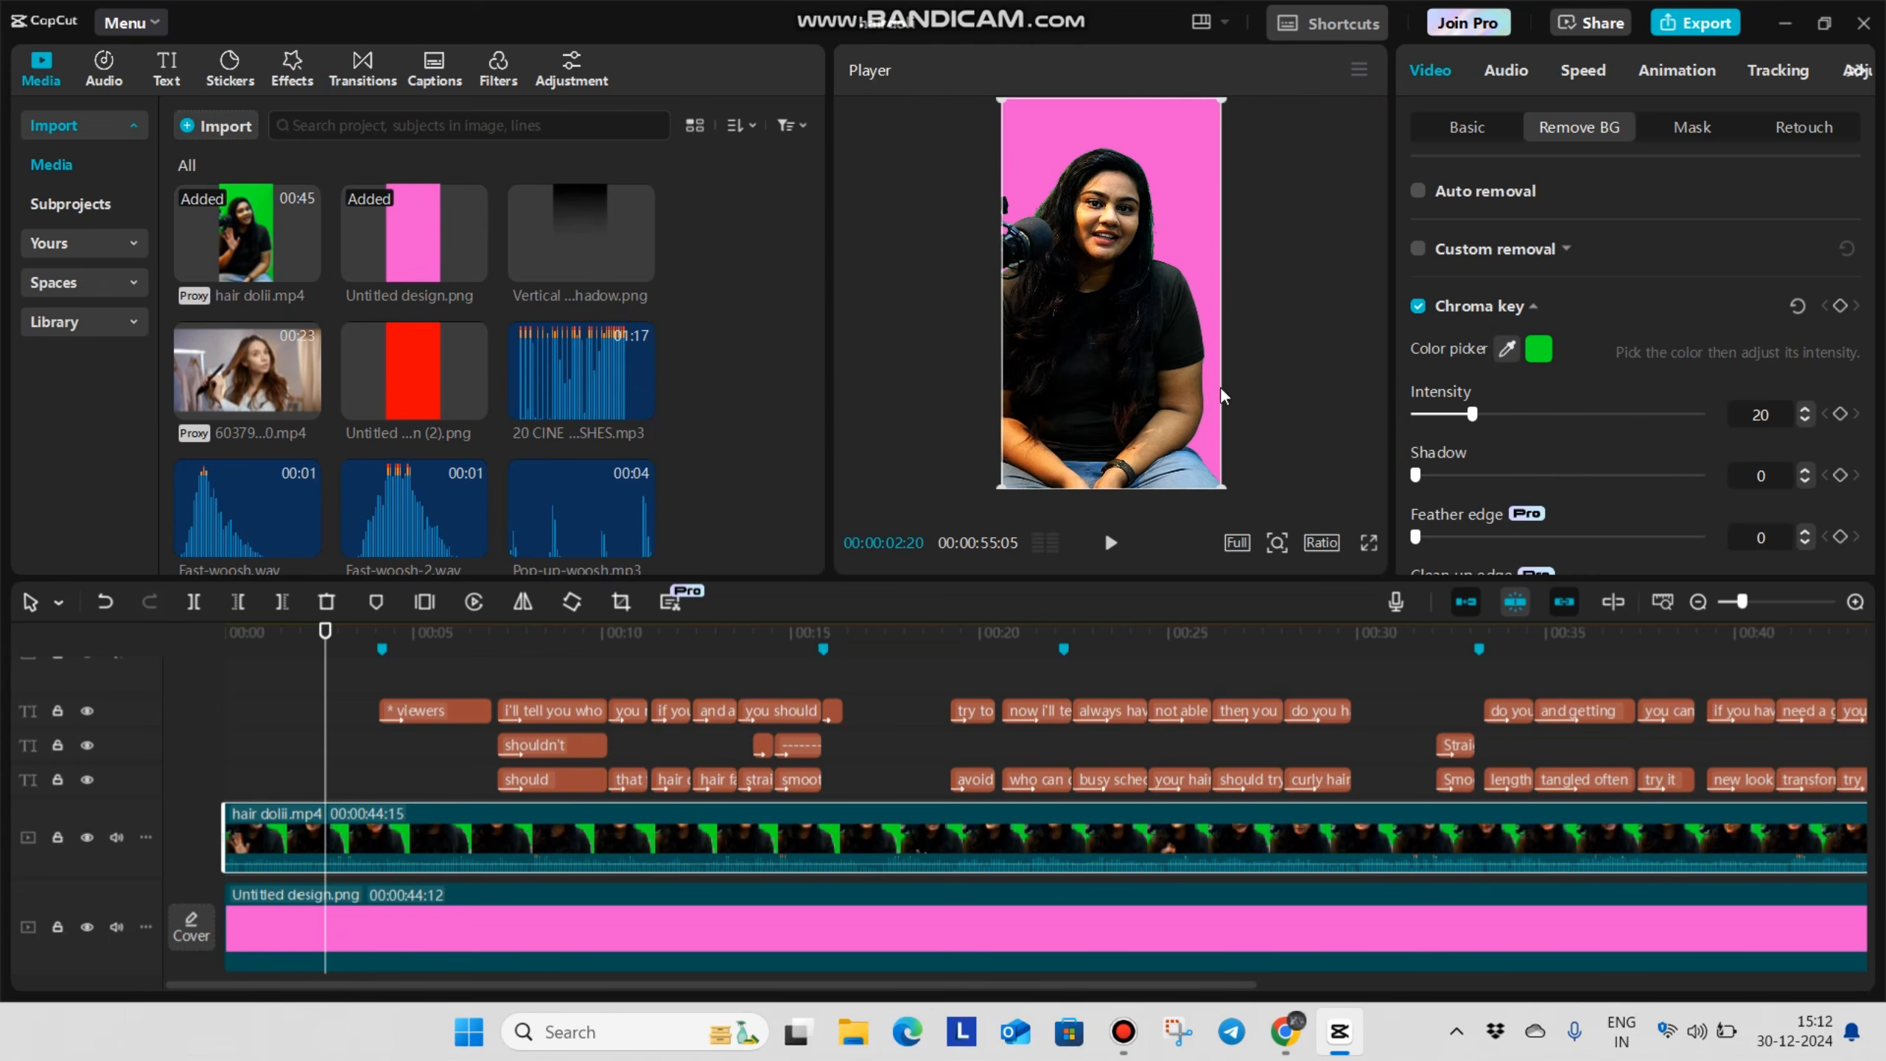
pyautogui.scroll(6, 1242, 337)
pyautogui.scroll(4, 1242, 338)
pyautogui.moveTo(1463, 413); pyautogui.dragTo(1578, 413)
pyautogui.scroll(-6, 1036, 342)
pyautogui.scroll(-4, 1106, 333)
# Set the hair dolii.mp4 clip's Y position to -563
pyautogui.click(1461, 130)
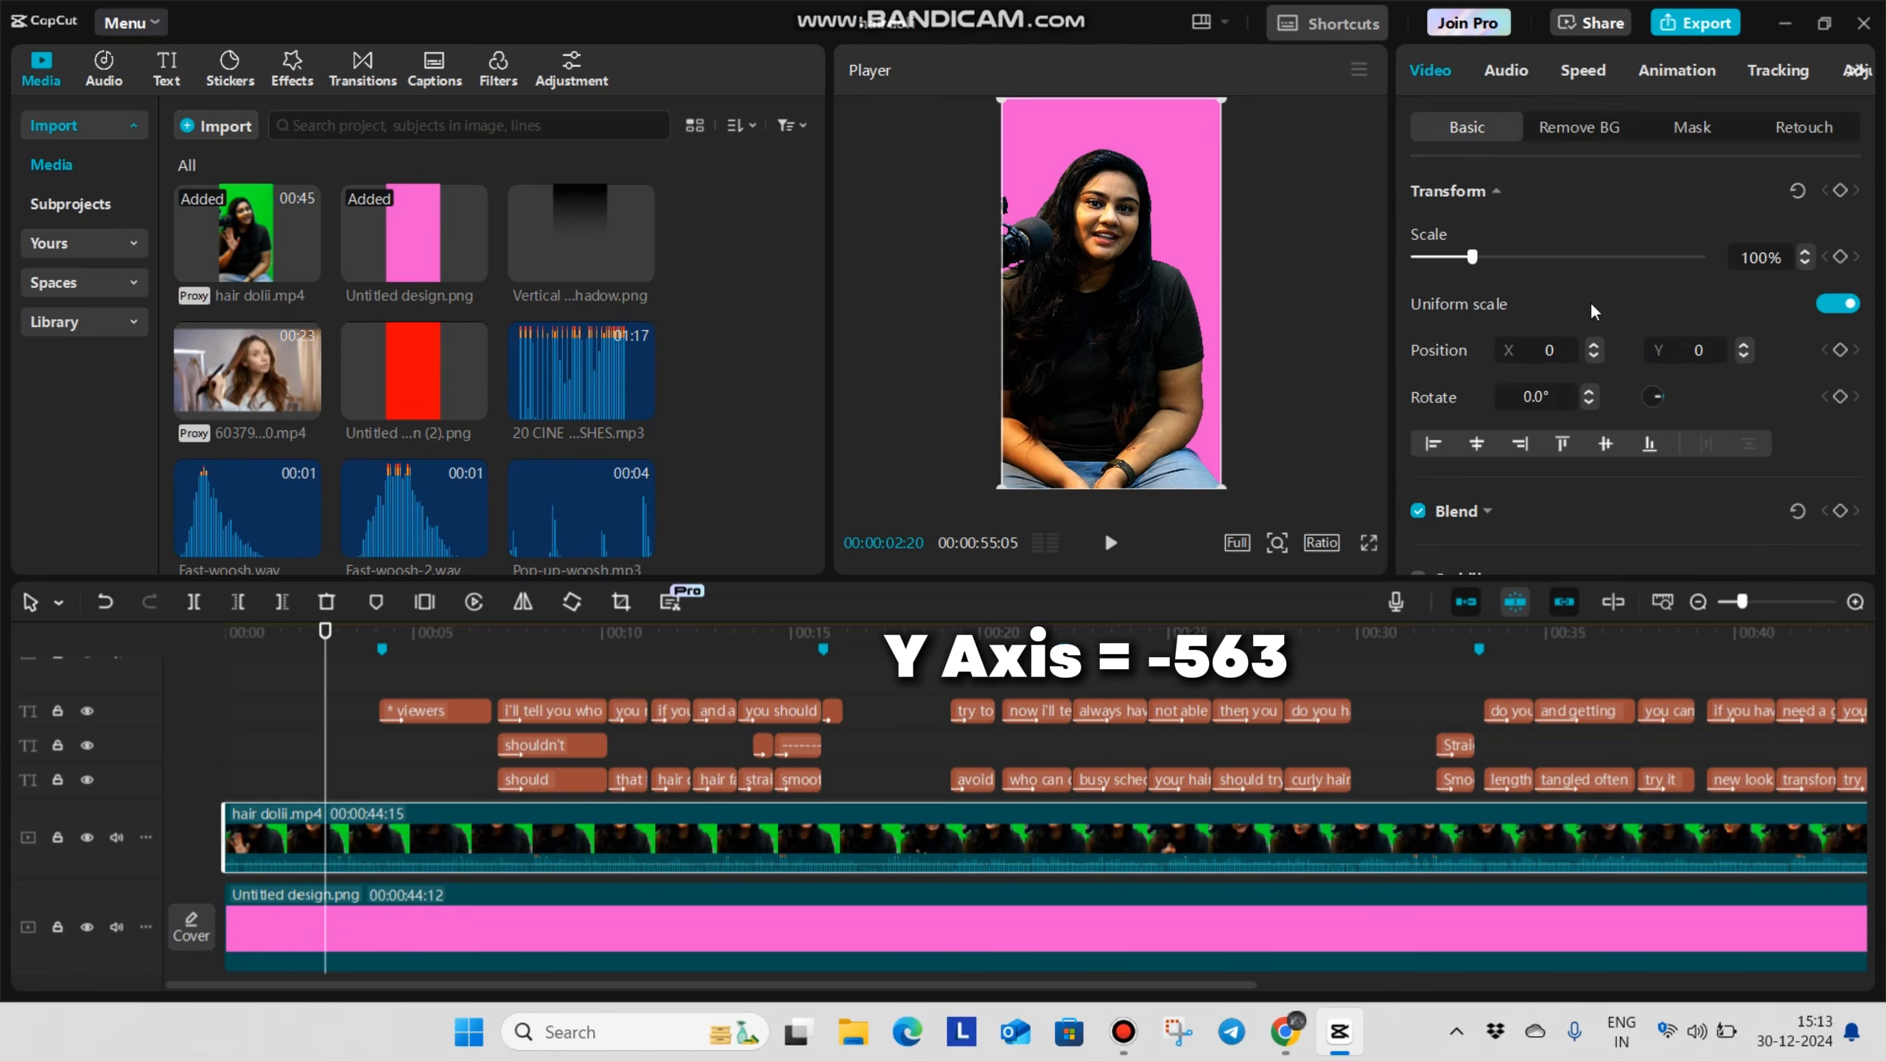
pyautogui.click(1720, 355)
pyautogui.write('-563')
pyautogui.press('Return')
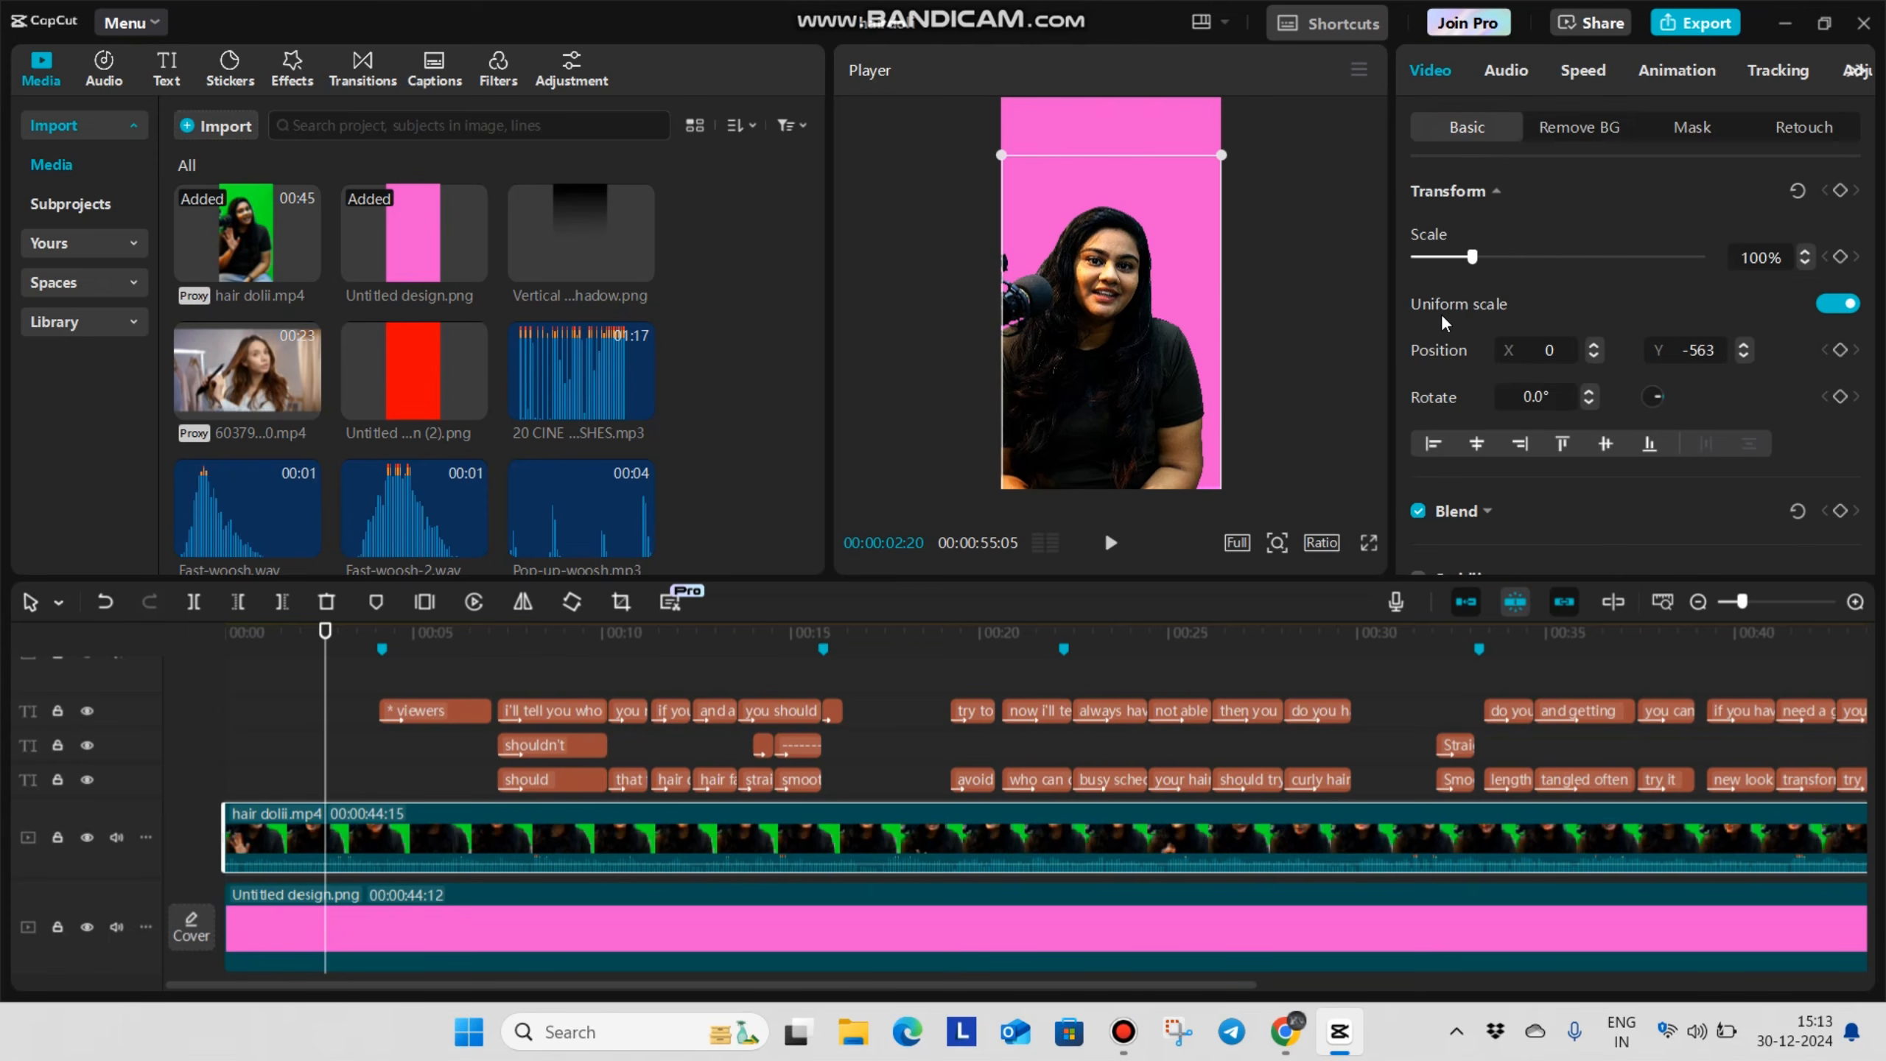
pyautogui.scroll(-3, 772, 817)
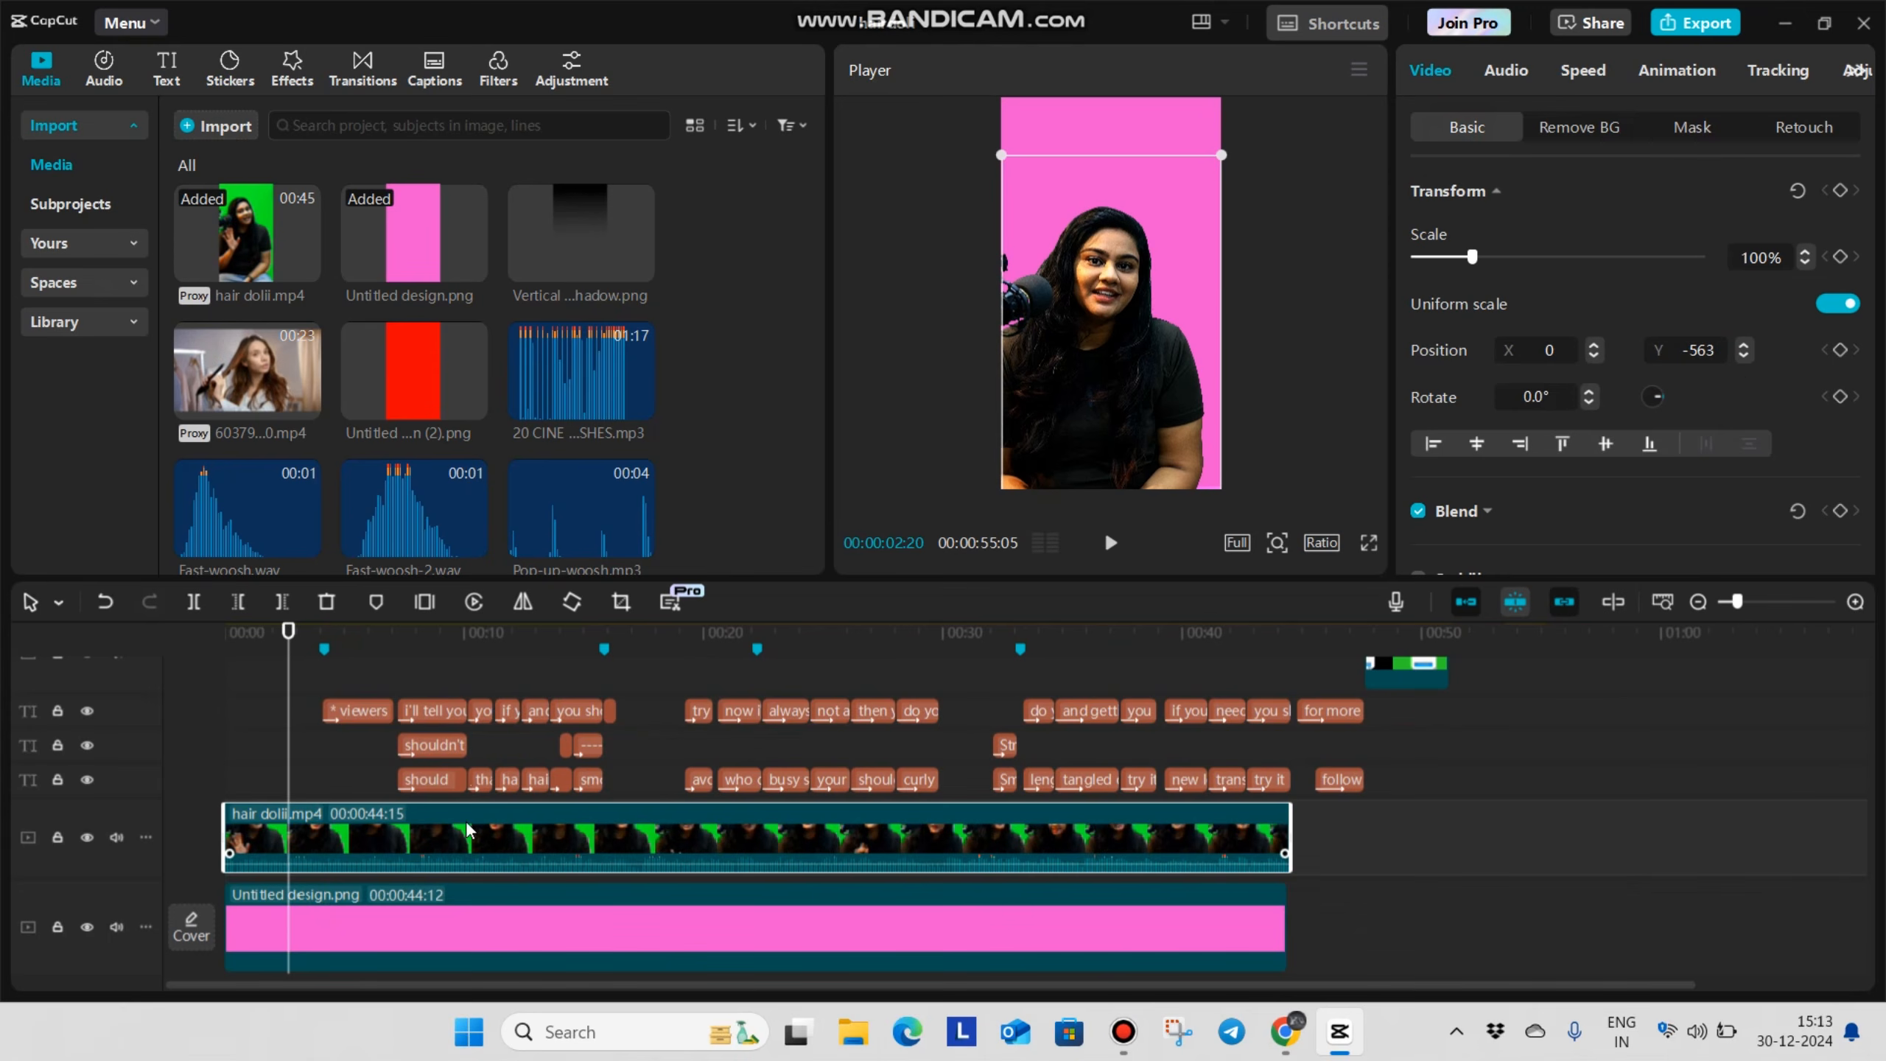
pyautogui.scroll(2, 466, 828)
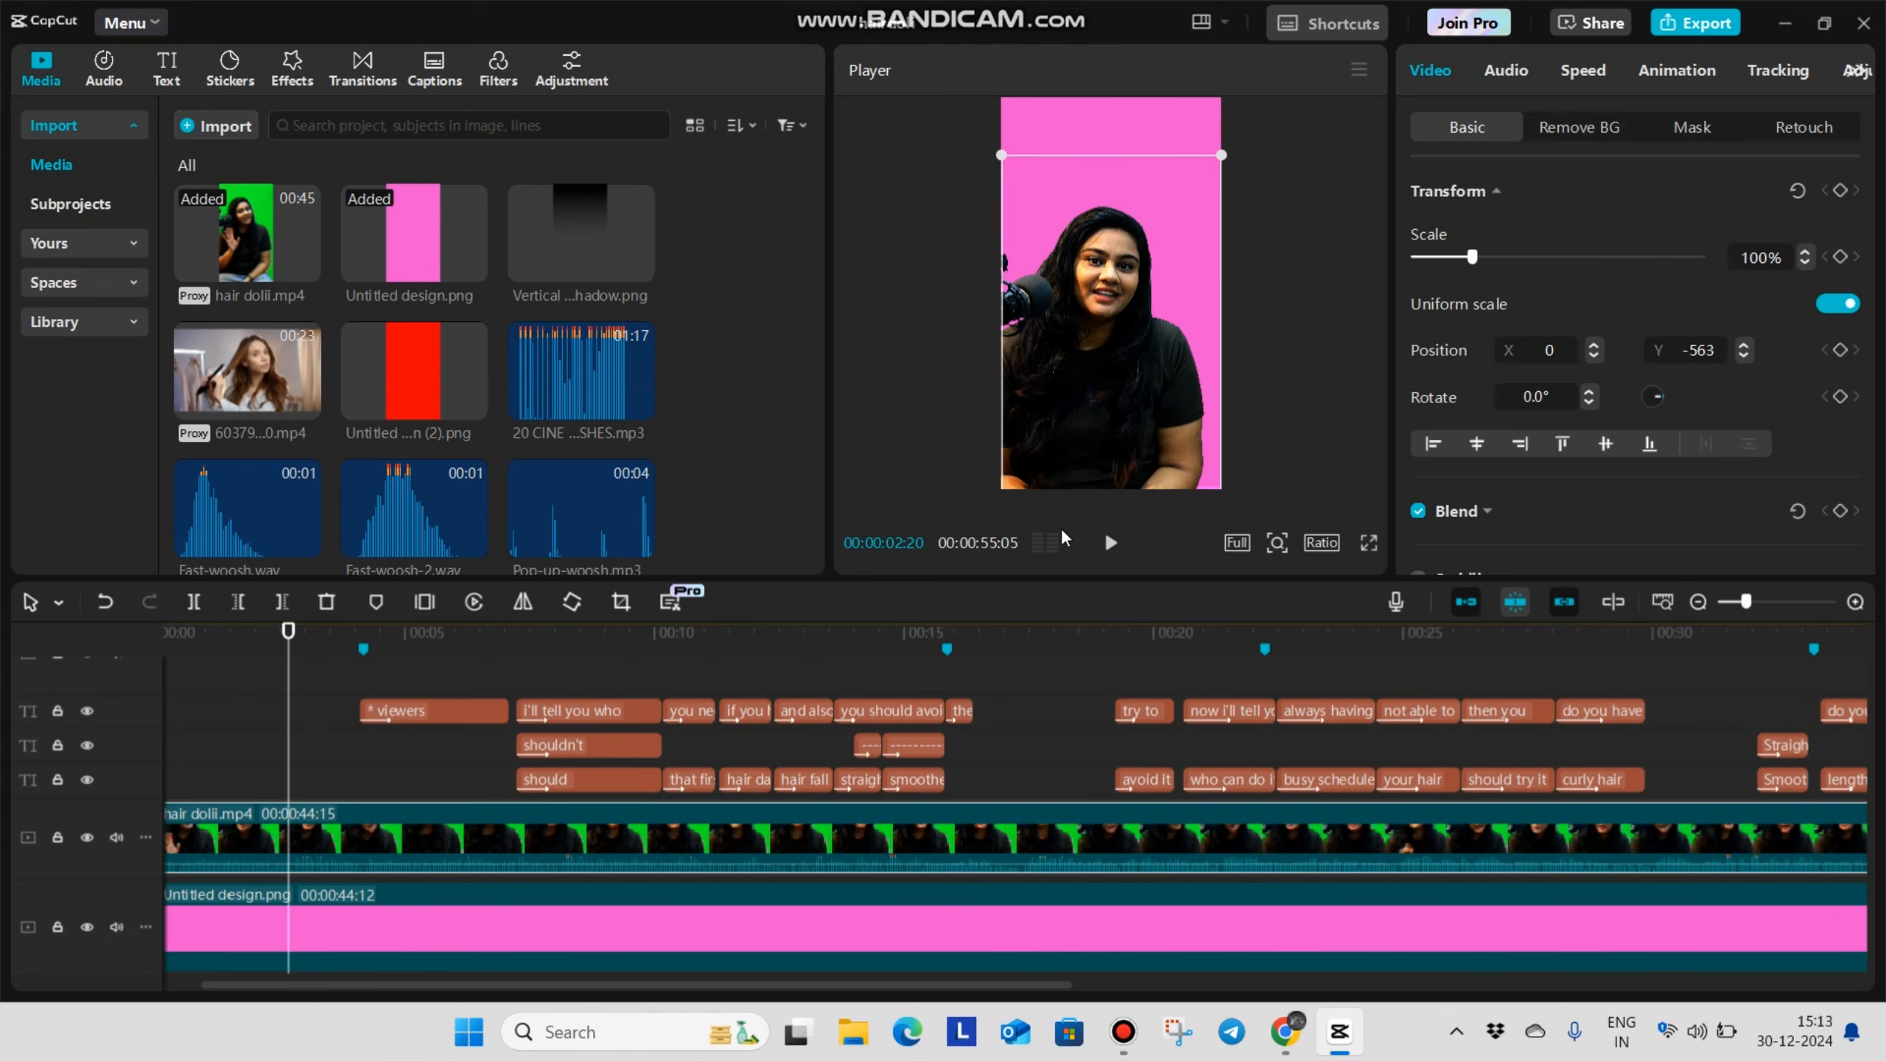
# Add Vertical Black Shadow.png above the video from the timeline start and extend it to about 00:00:44:12
pyautogui.moveTo(268, 762); pyautogui.dragTo(2, 791)
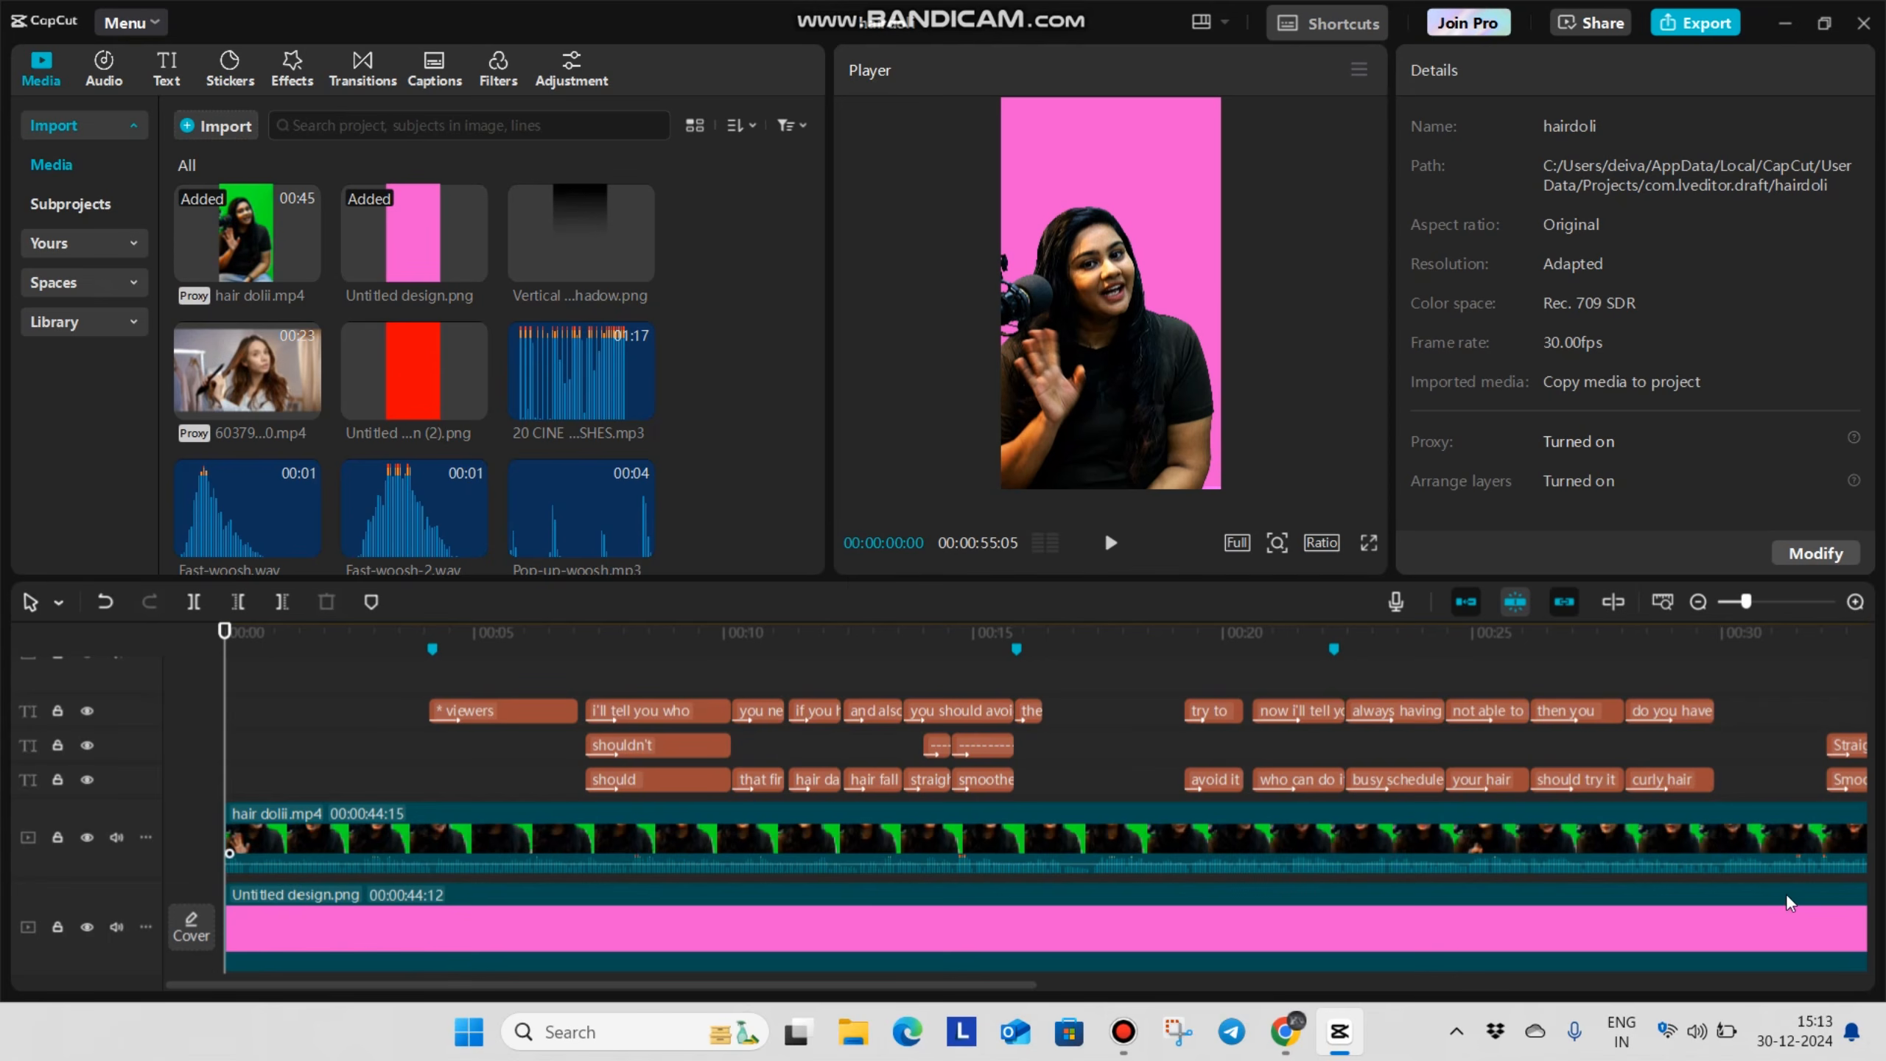
pyautogui.scroll(-2, 692, 832)
pyautogui.scroll(2, 392, 819)
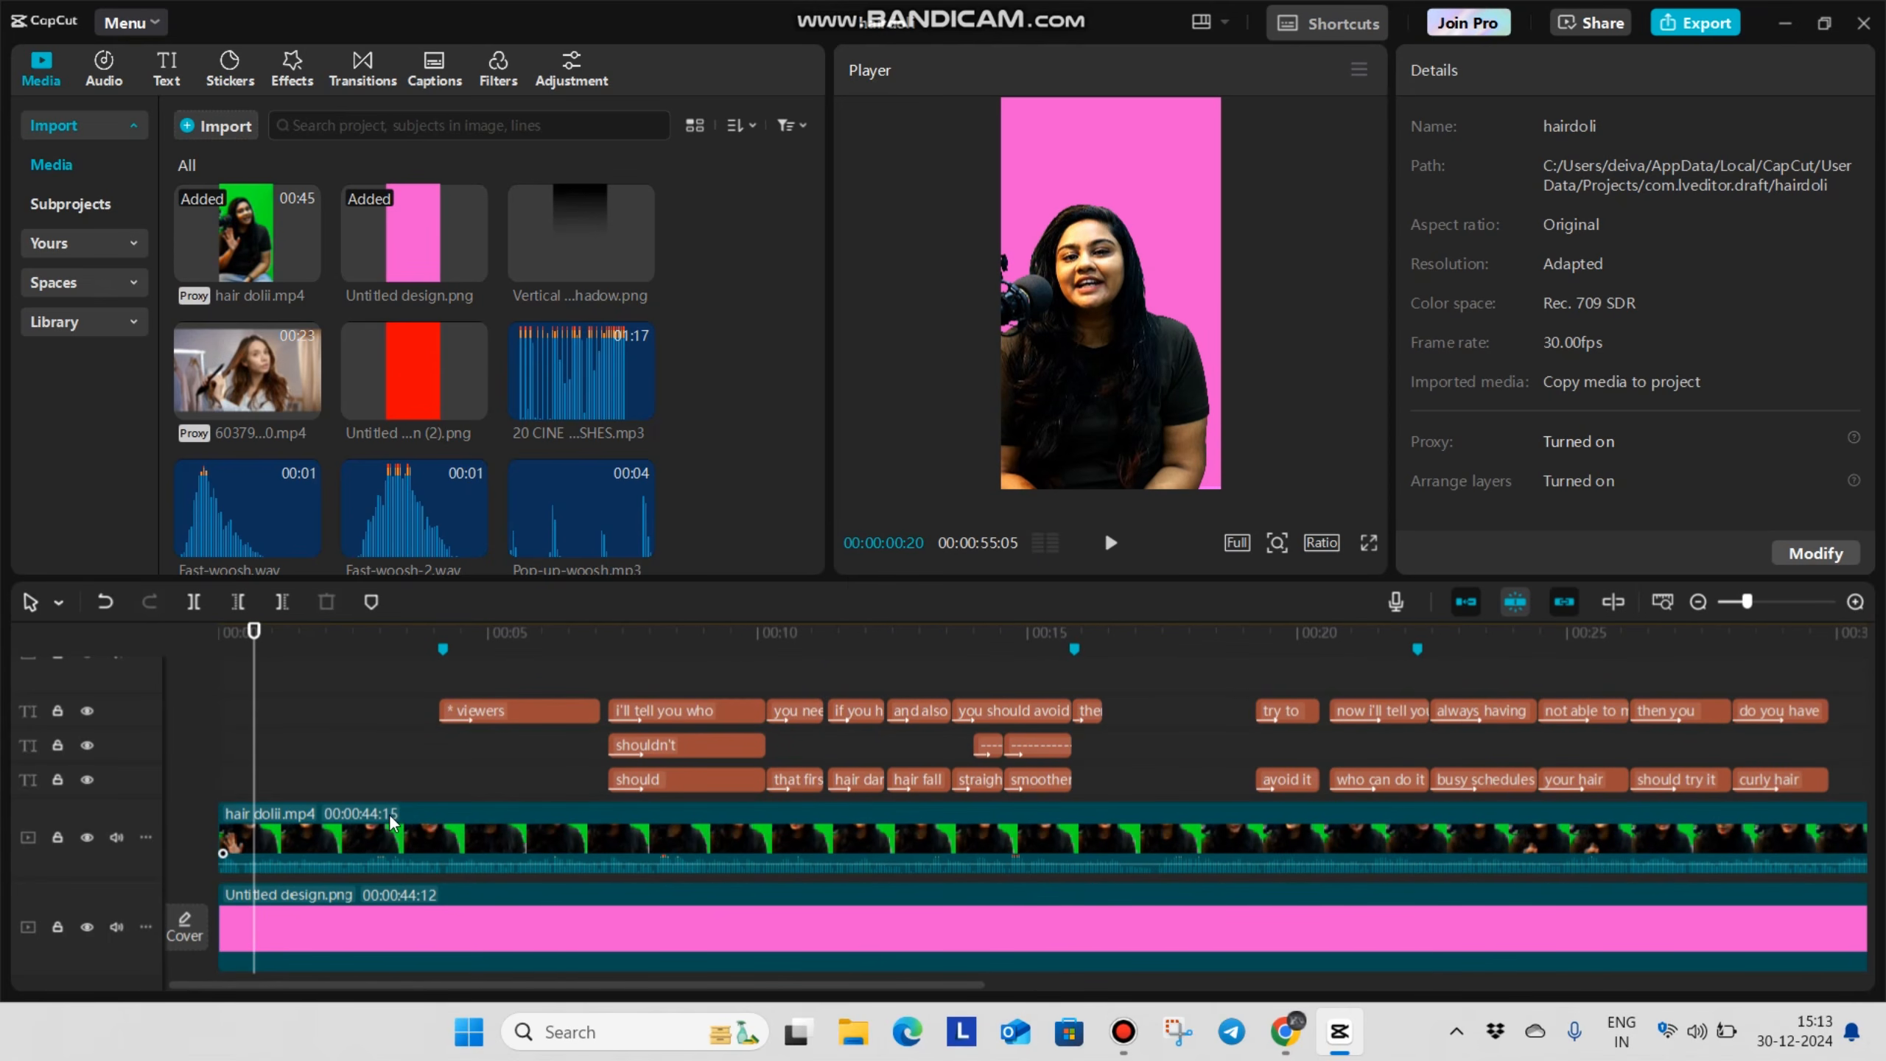
pyautogui.moveTo(560, 239); pyautogui.dragTo(272, 828)
pyautogui.moveTo(494, 825); pyautogui.dragTo(1802, 834)
# Rotate the black shadow image to -180° so its dark end covers the lower part of the frame
pyautogui.scroll(-2, 602, 800)
pyautogui.click(599, 765)
pyautogui.click(598, 809)
pyautogui.moveTo(1163, 456); pyautogui.dragTo(1159, 61)
pyautogui.moveTo(1173, 378); pyautogui.dragTo(1127, 406)
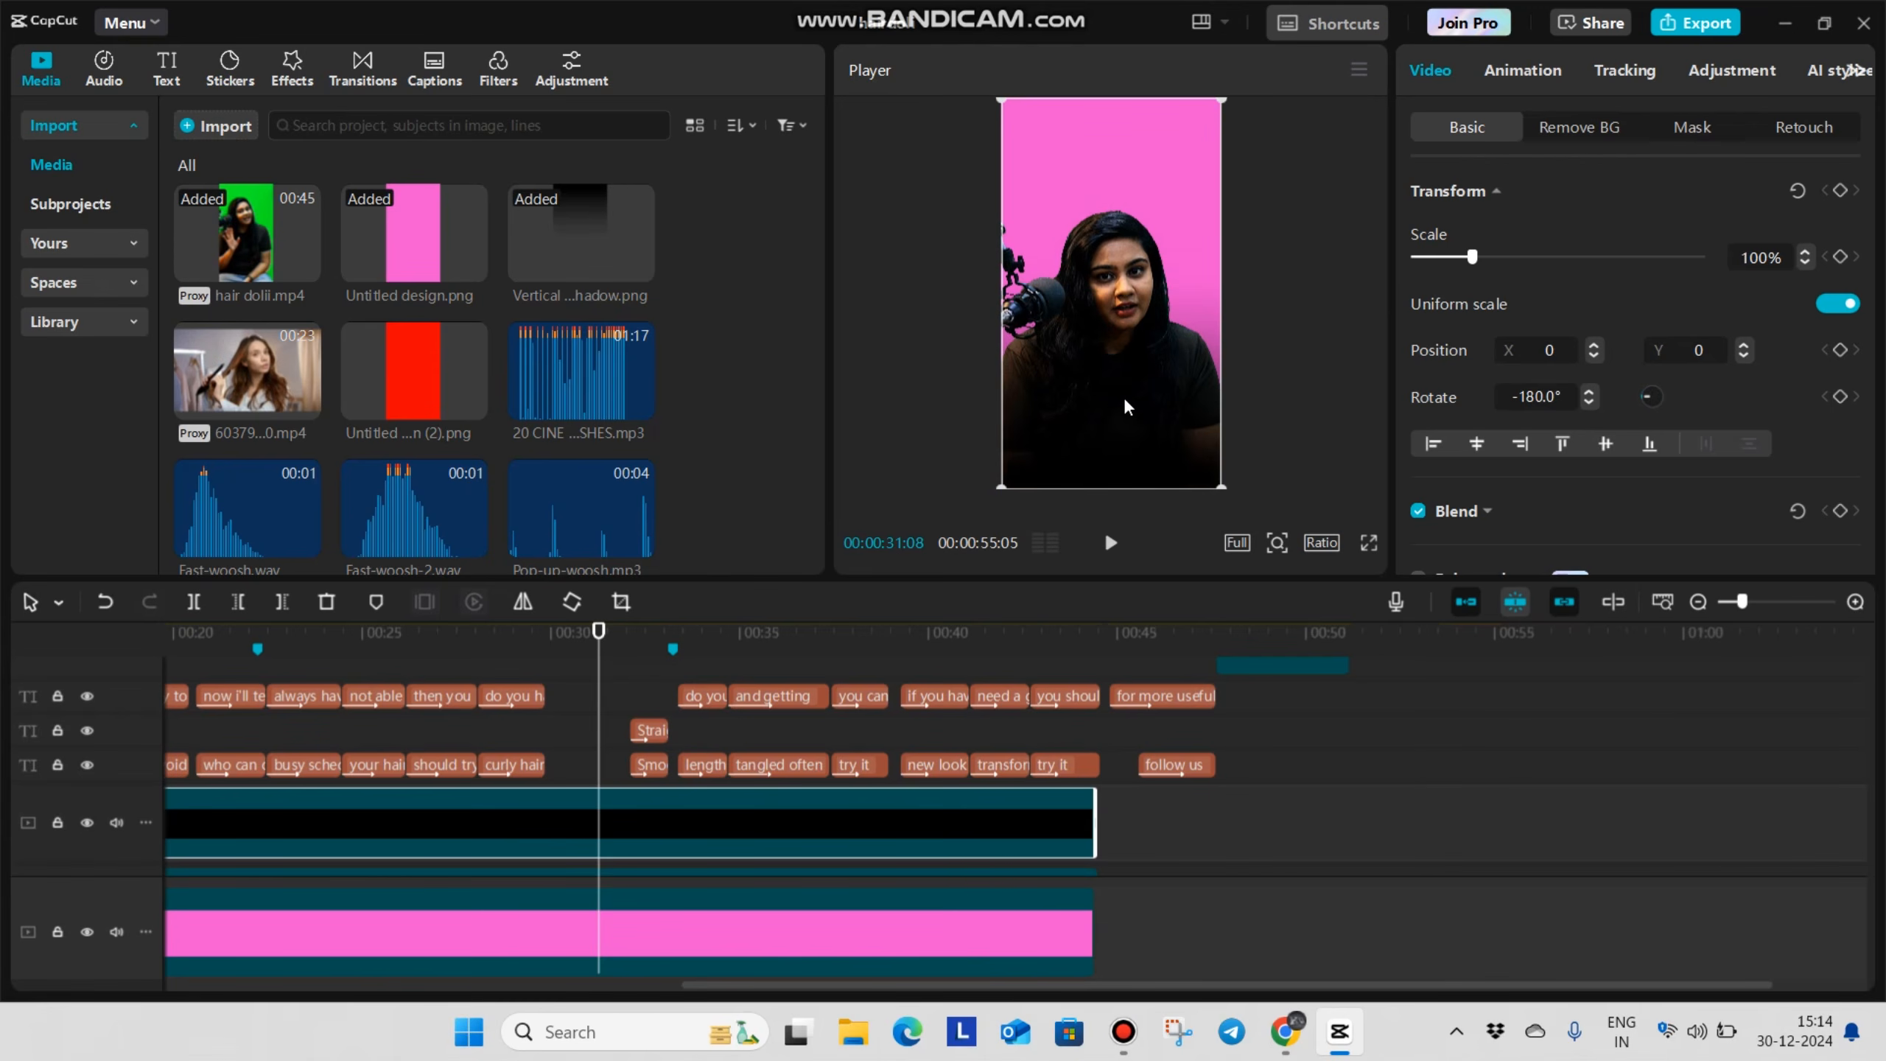
# Review the stacked shadow, keyed video and pink background layers around the start of the timeline
pyautogui.click(372, 749)
pyautogui.moveTo(372, 748); pyautogui.dragTo(8, 770)
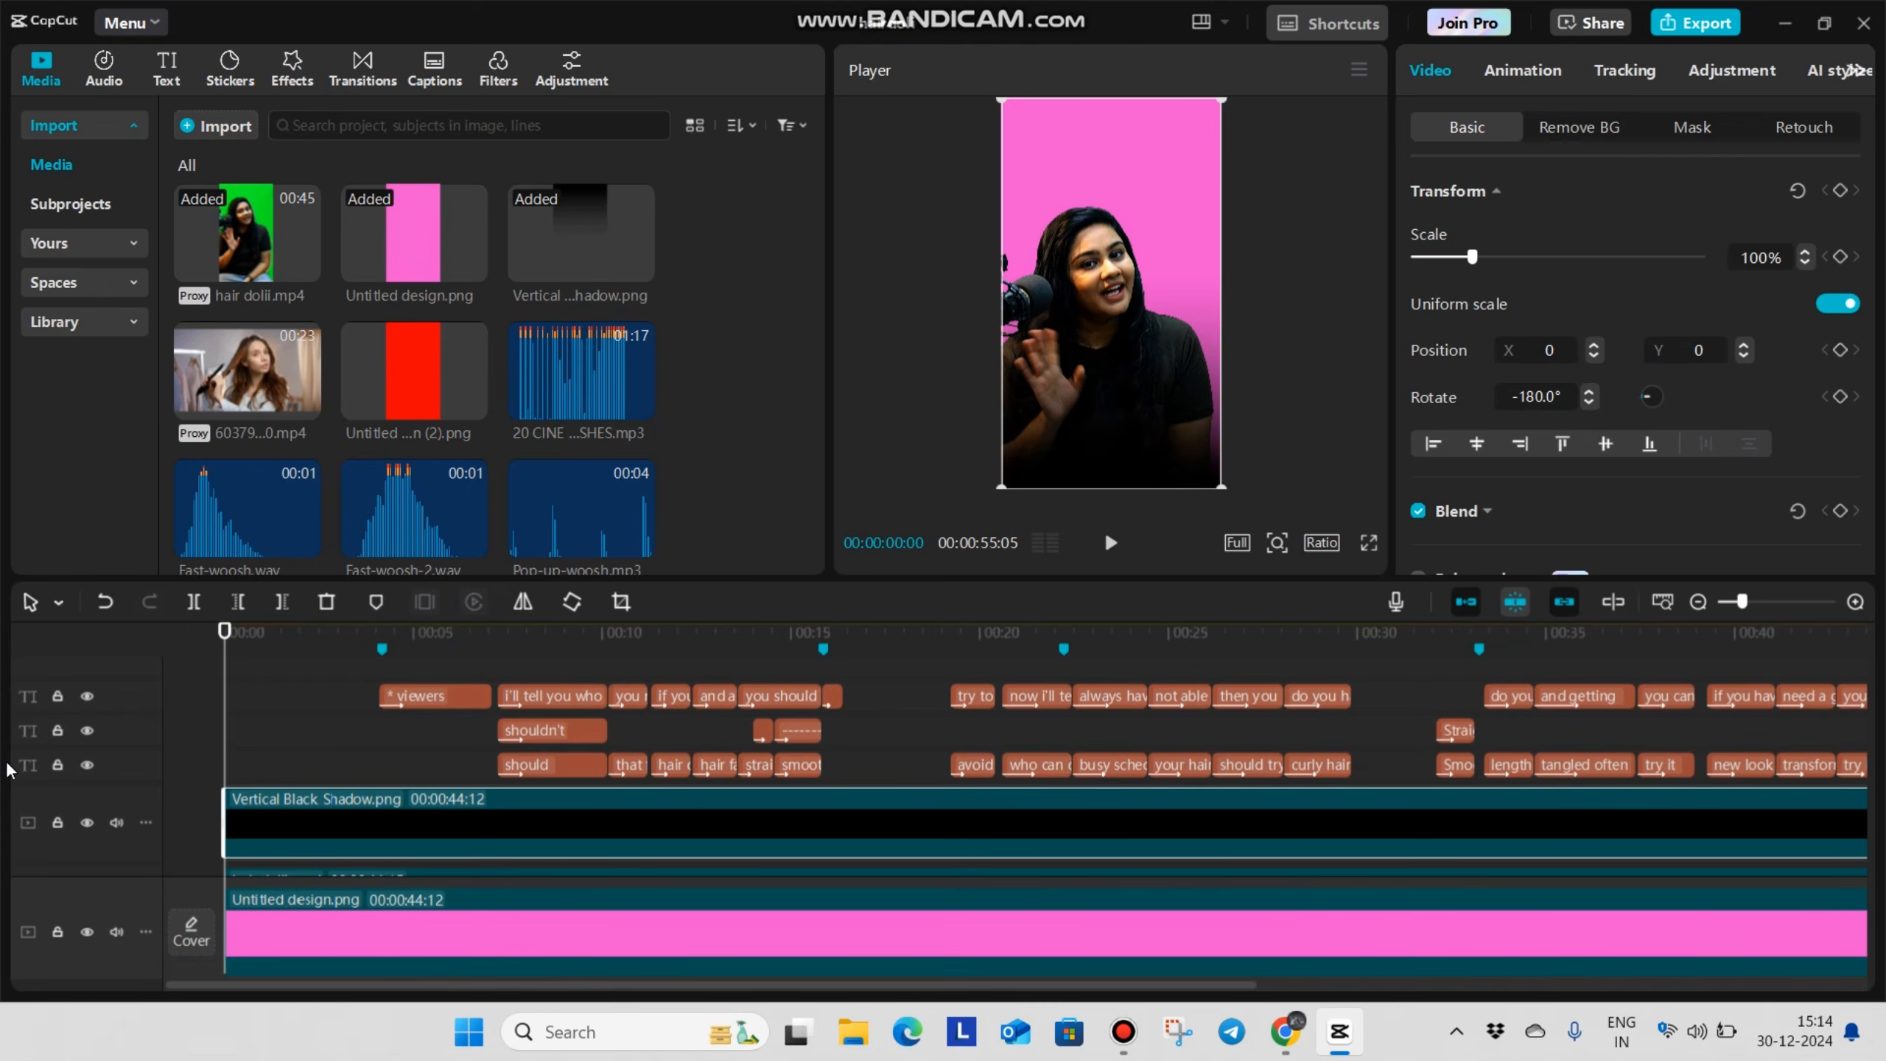
pyautogui.scroll(5, 371, 770)
pyautogui.click(284, 756)
pyautogui.moveTo(40, 776); pyautogui.dragTo(180, 778)
pyautogui.scroll(-3, 305, 815)
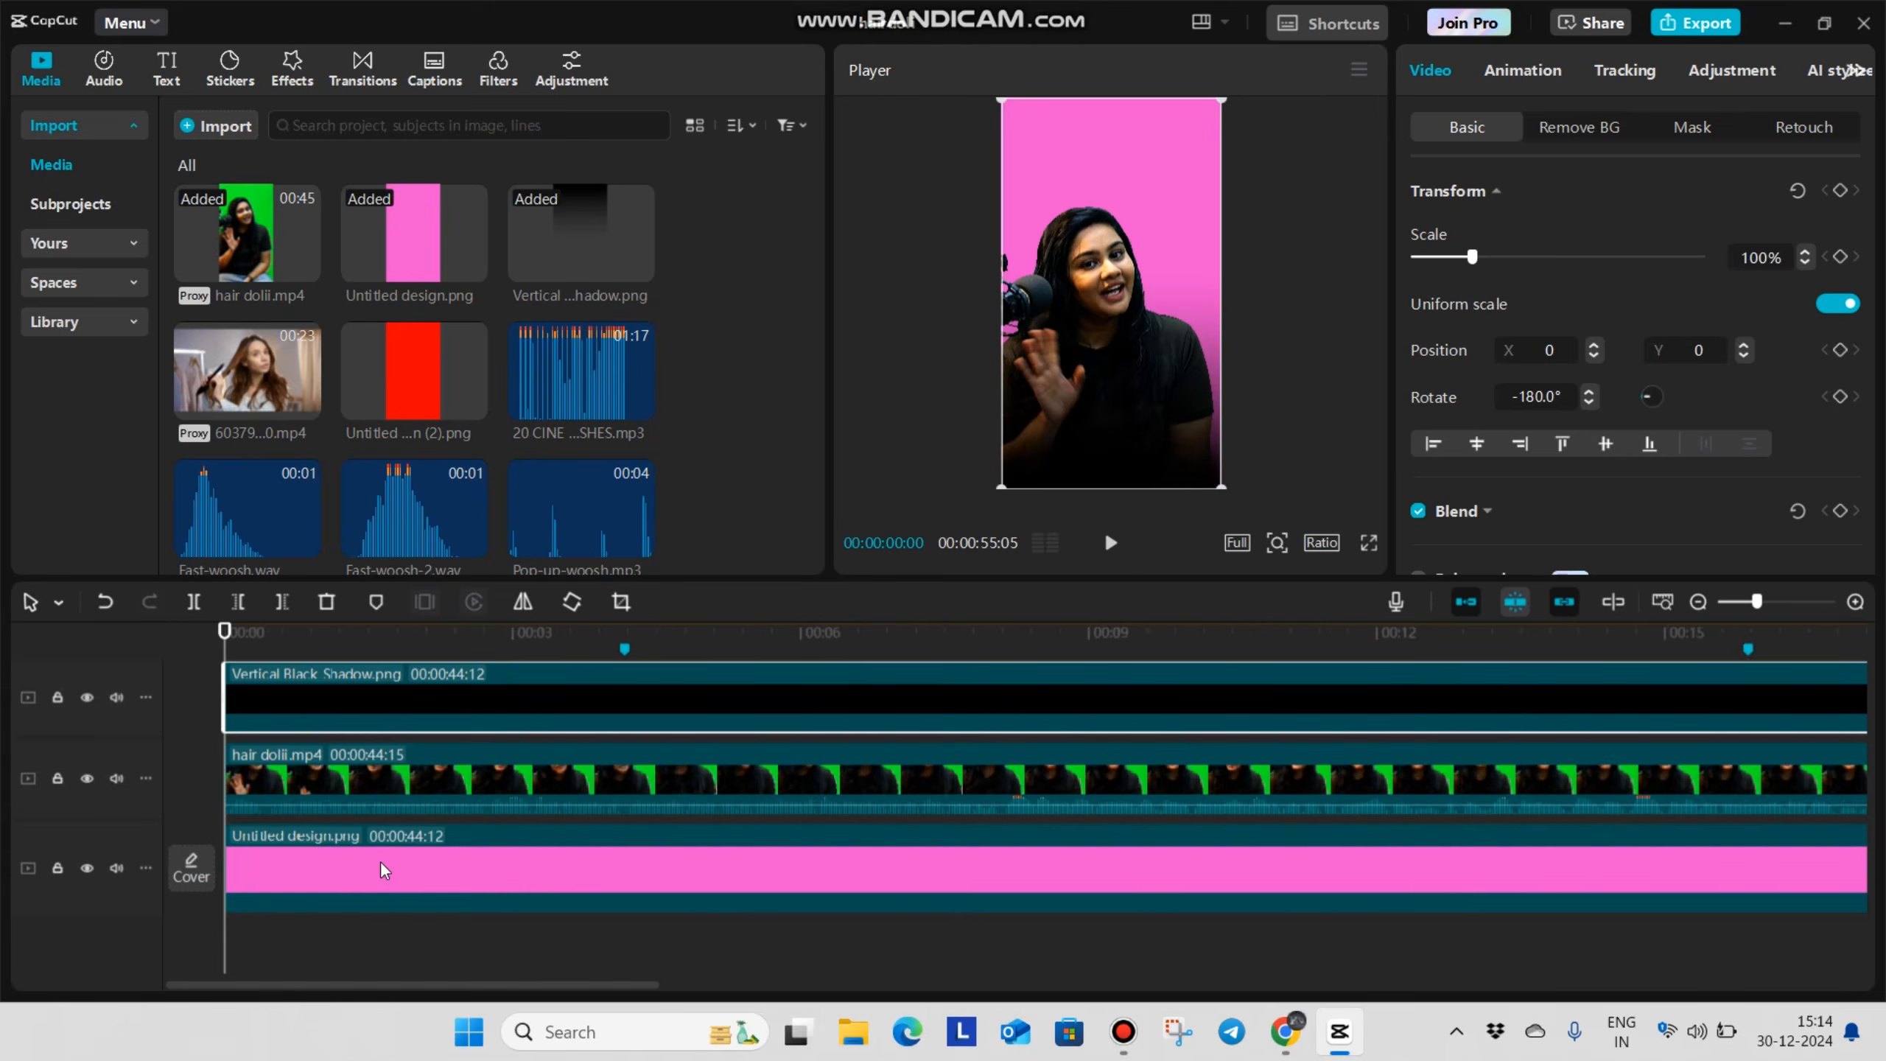
pyautogui.scroll(1, 372, 858)
pyautogui.scroll(2, 263, 795)
pyautogui.click(379, 687)
pyautogui.scroll(-2, 404, 930)
pyautogui.click(553, 775)
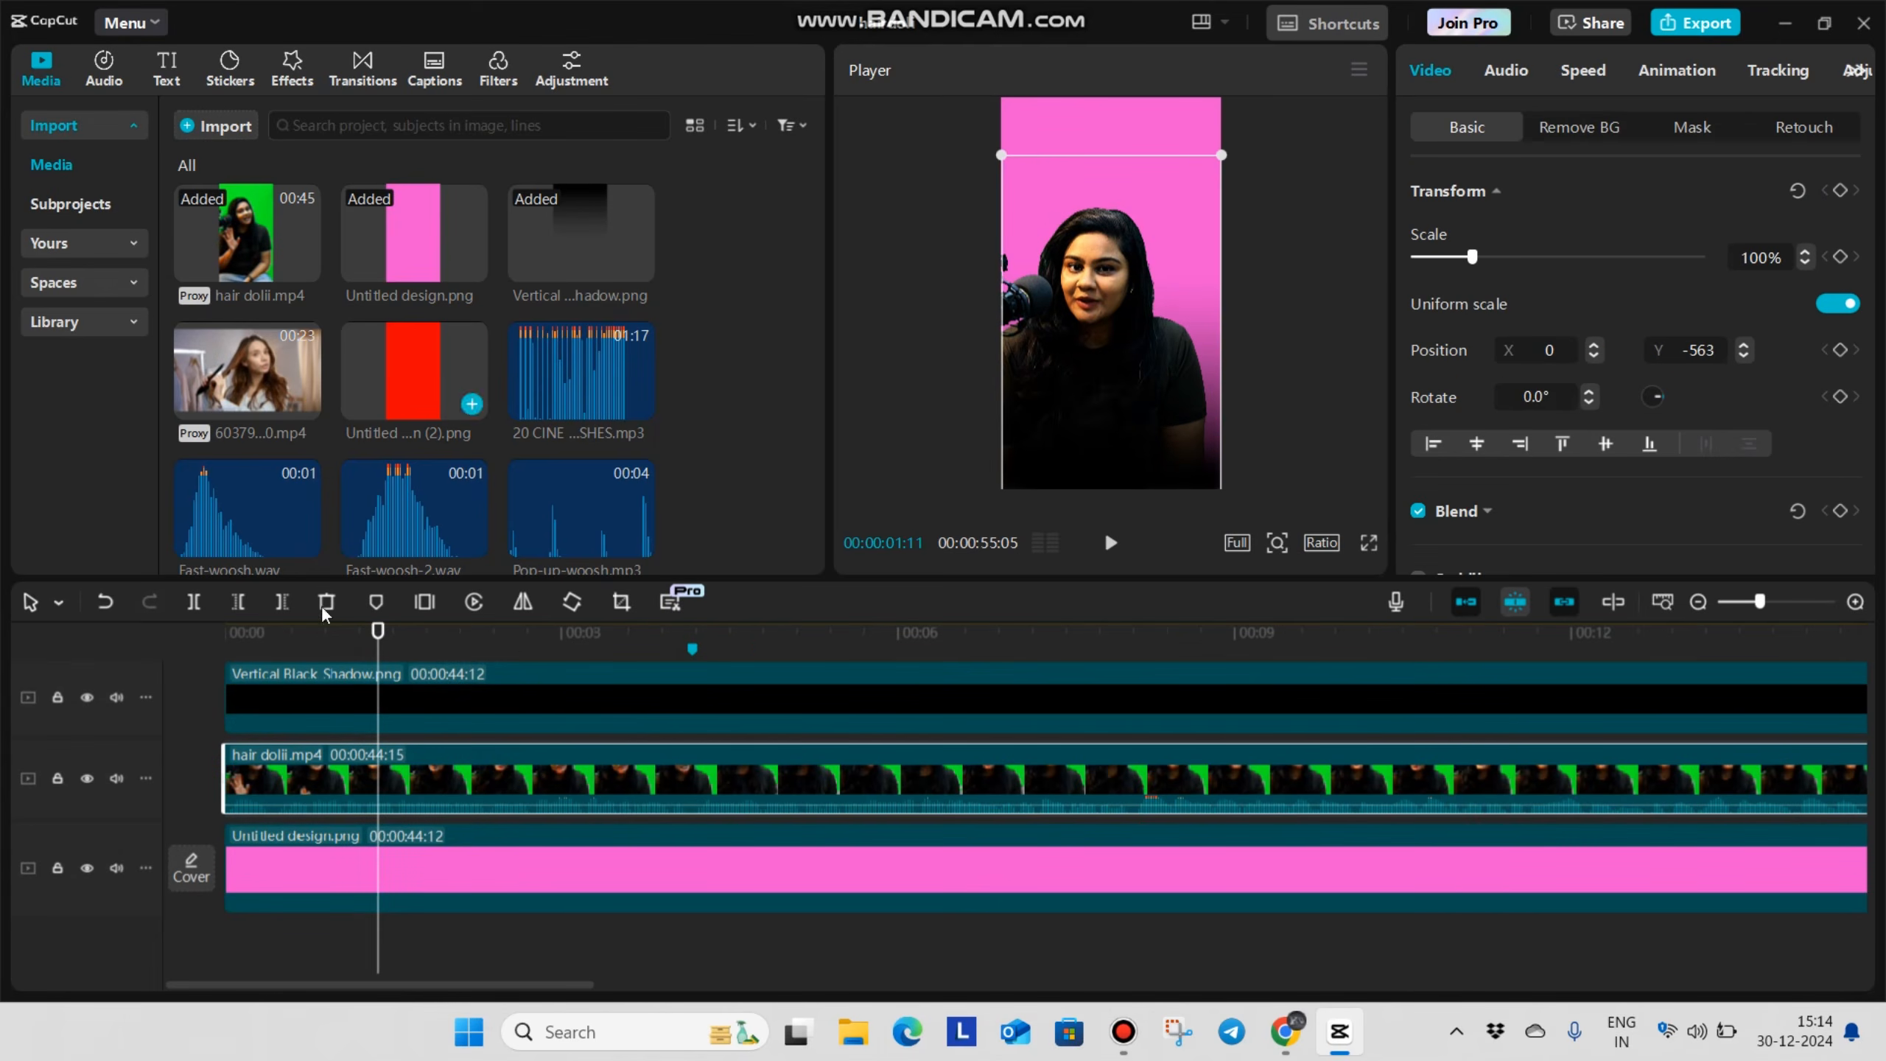
pyautogui.scroll(3, 1105, 630)
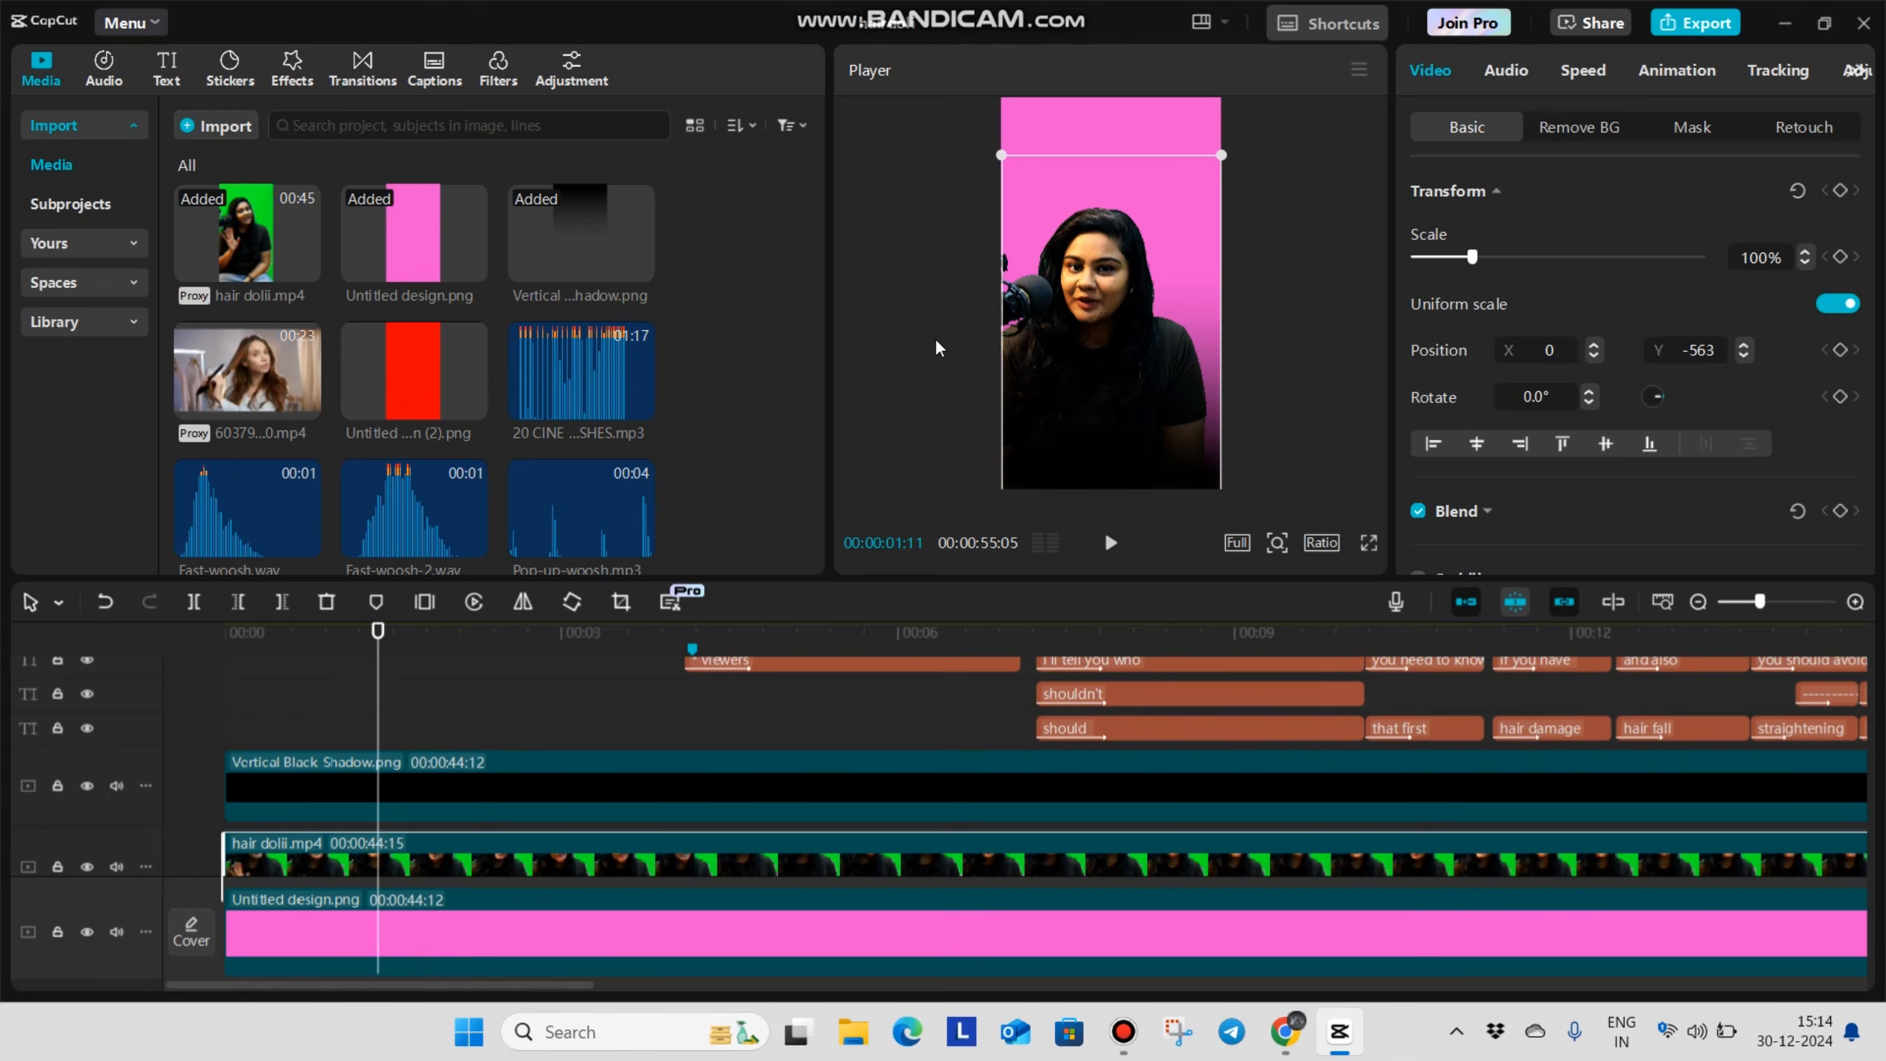
pyautogui.scroll(3, 412, 853)
pyautogui.click(315, 767)
pyautogui.click(199, 772)
pyautogui.scroll(-4, 271, 790)
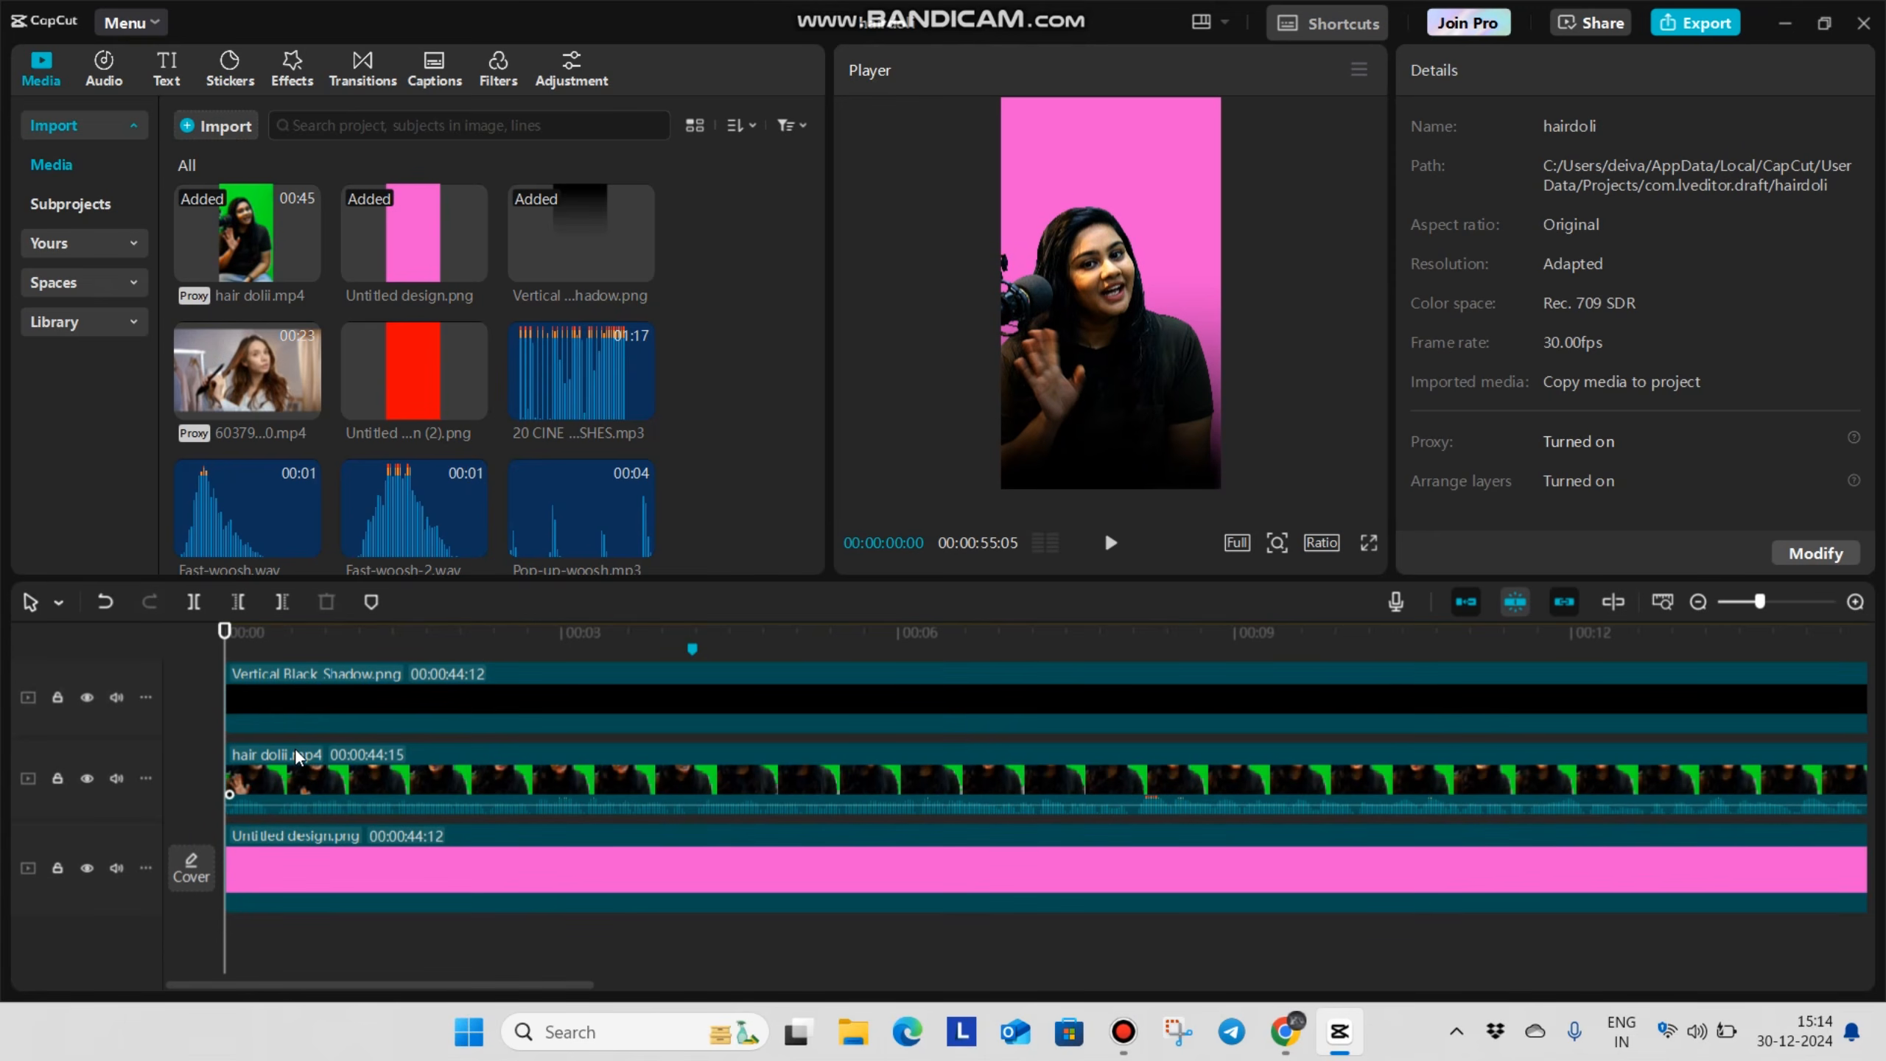
pyautogui.scroll(2, 300, 834)
pyautogui.click(308, 746)
pyautogui.click(185, 785)
pyautogui.scroll(4, 253, 782)
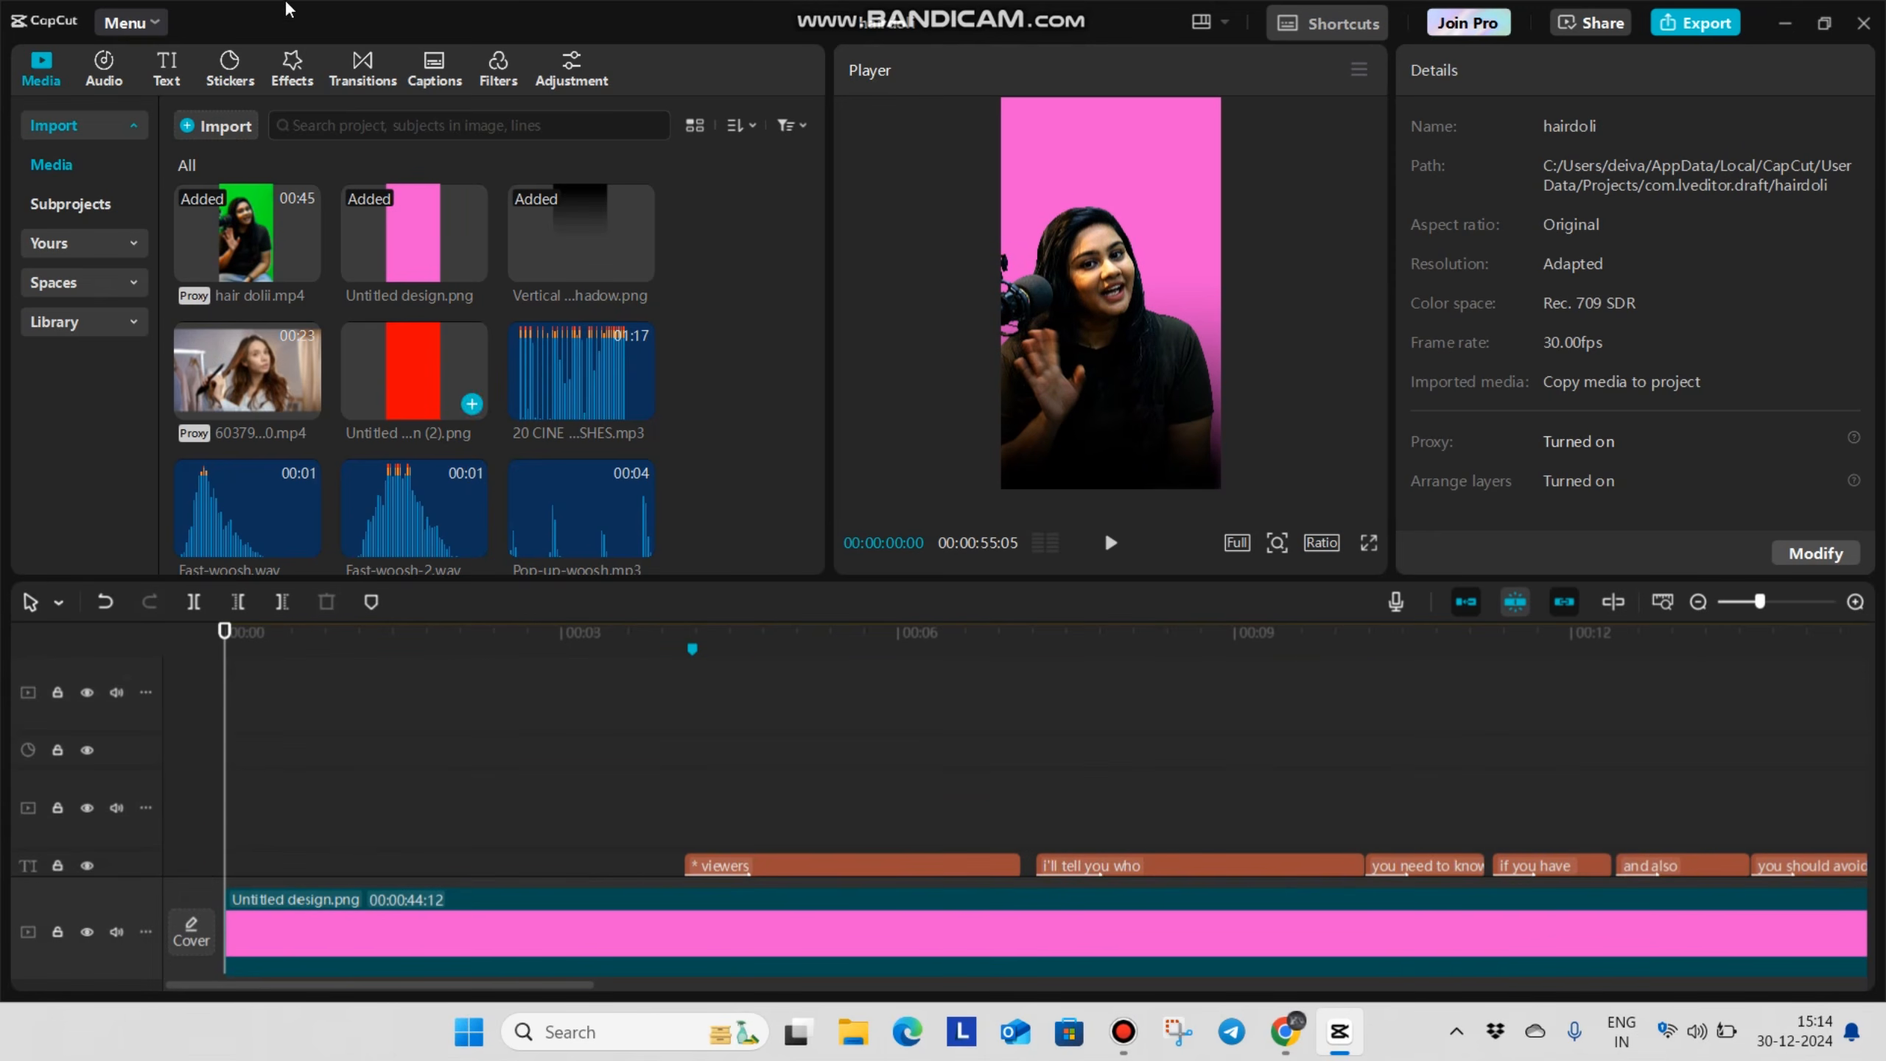
# Copy the "i'll tell you who" caption and paste the duplicate at the start of the timeline
pyautogui.click(168, 77)
pyautogui.scroll(-2, 958, 742)
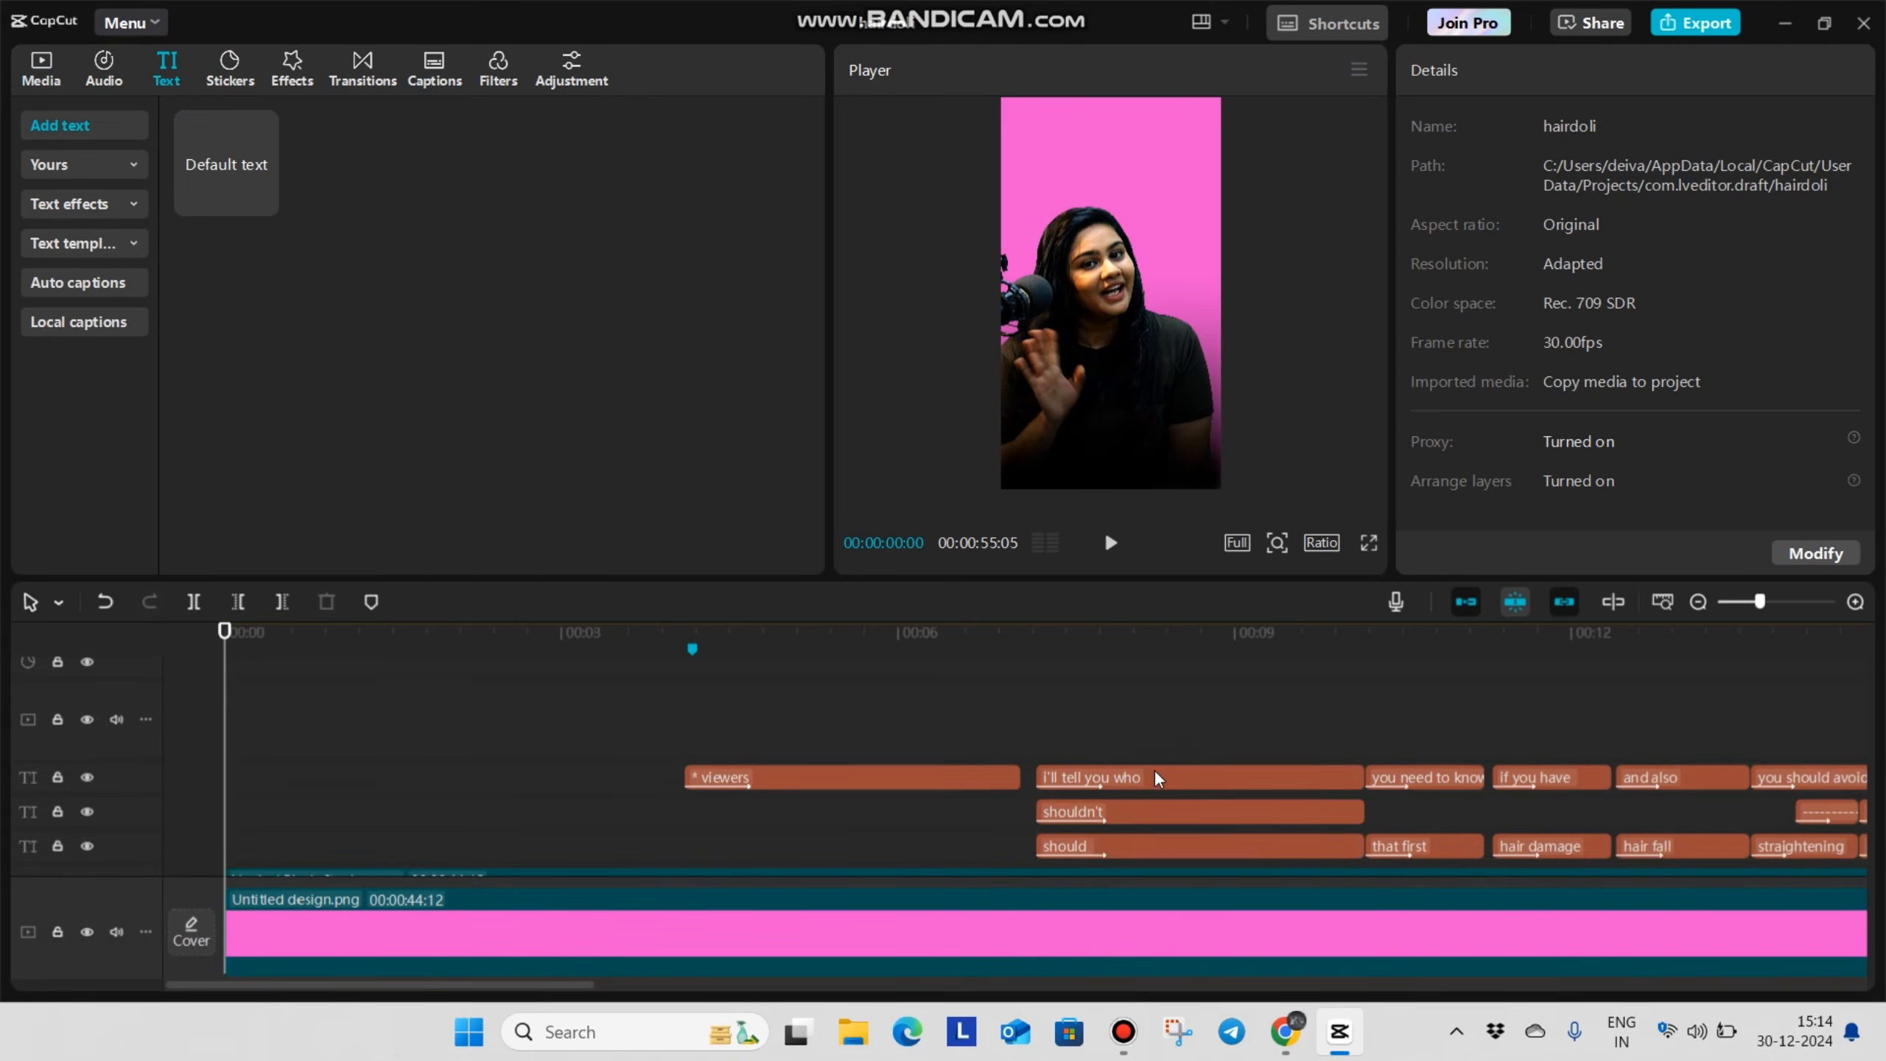
pyautogui.click(1147, 776)
pyautogui.hotkey('ctrl', 'c')
pyautogui.hotkey('ctrl', 'v')
pyautogui.click(235, 731)
pyautogui.press('space')
# Replace the pasted caption's text with "hi" and convert it to uppercase
pyautogui.click(379, 780)
pyautogui.moveTo(1565, 186); pyautogui.dragTo(893, 62)
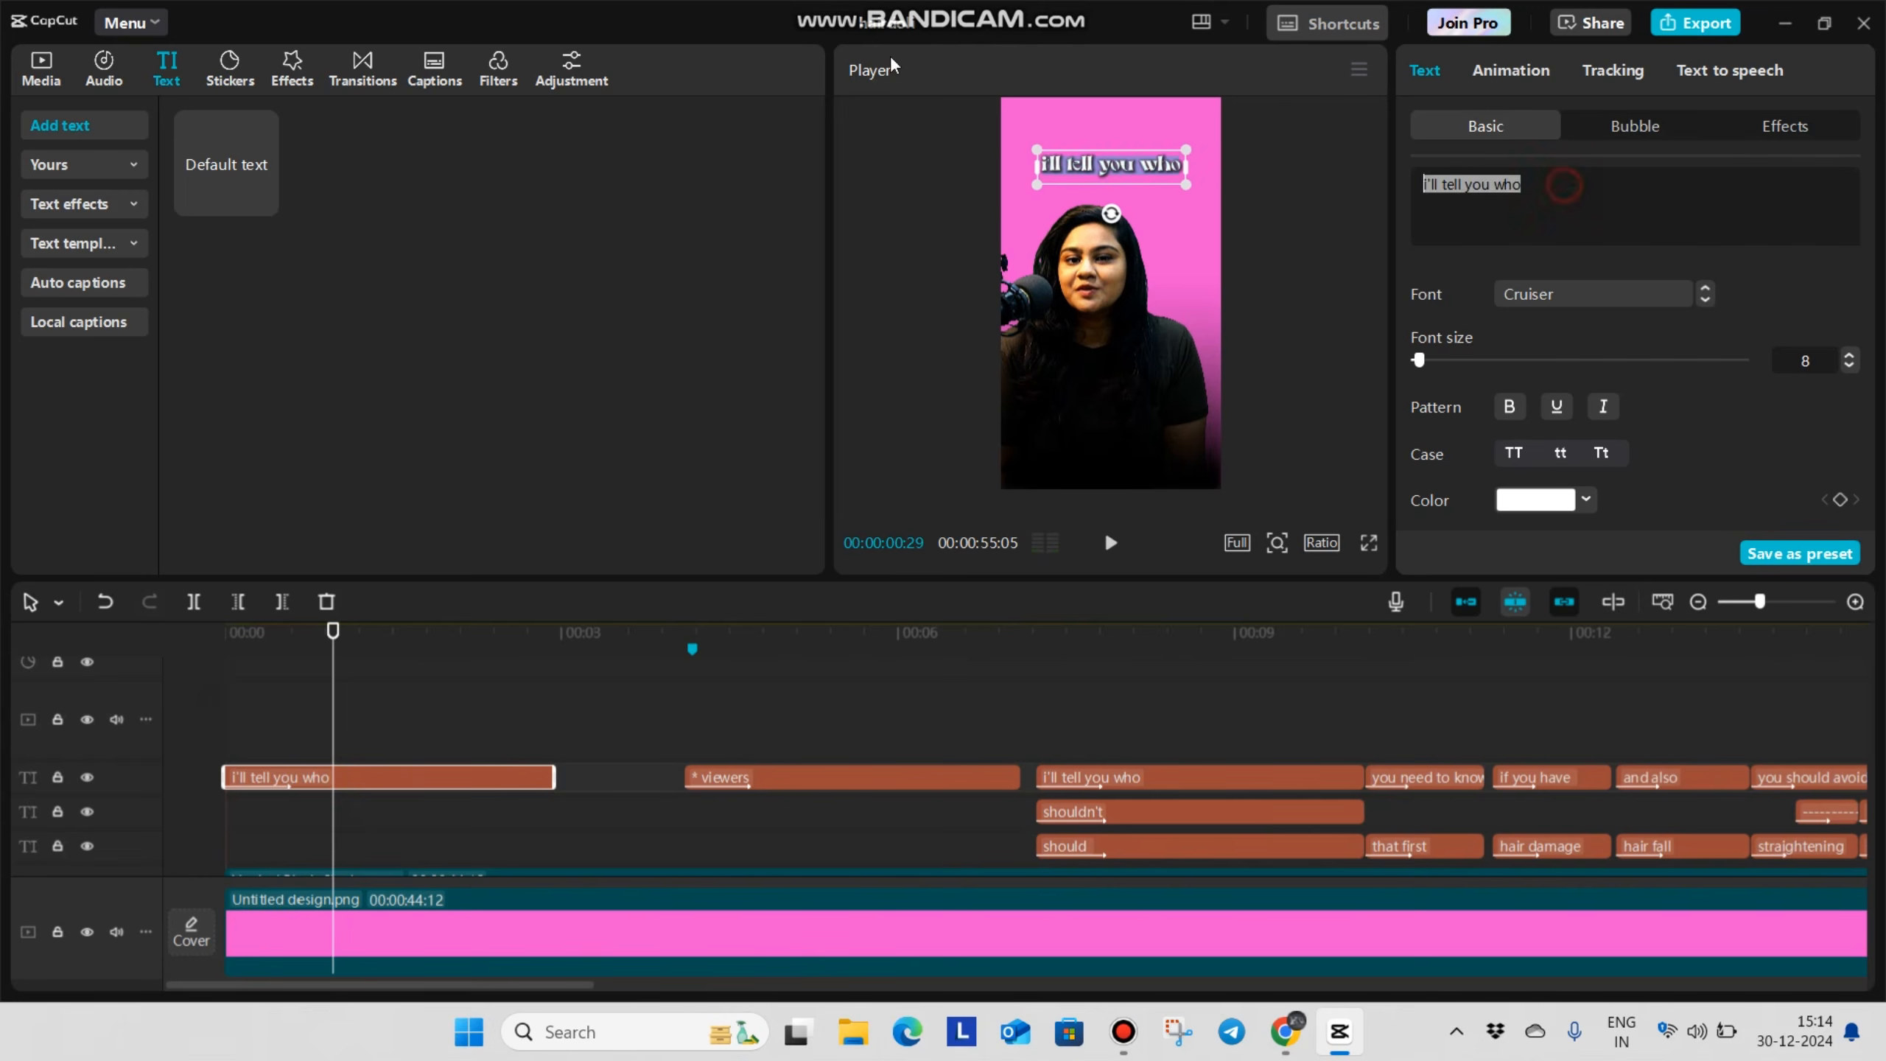
pyautogui.press('BackSpace')
pyautogui.write('hi')
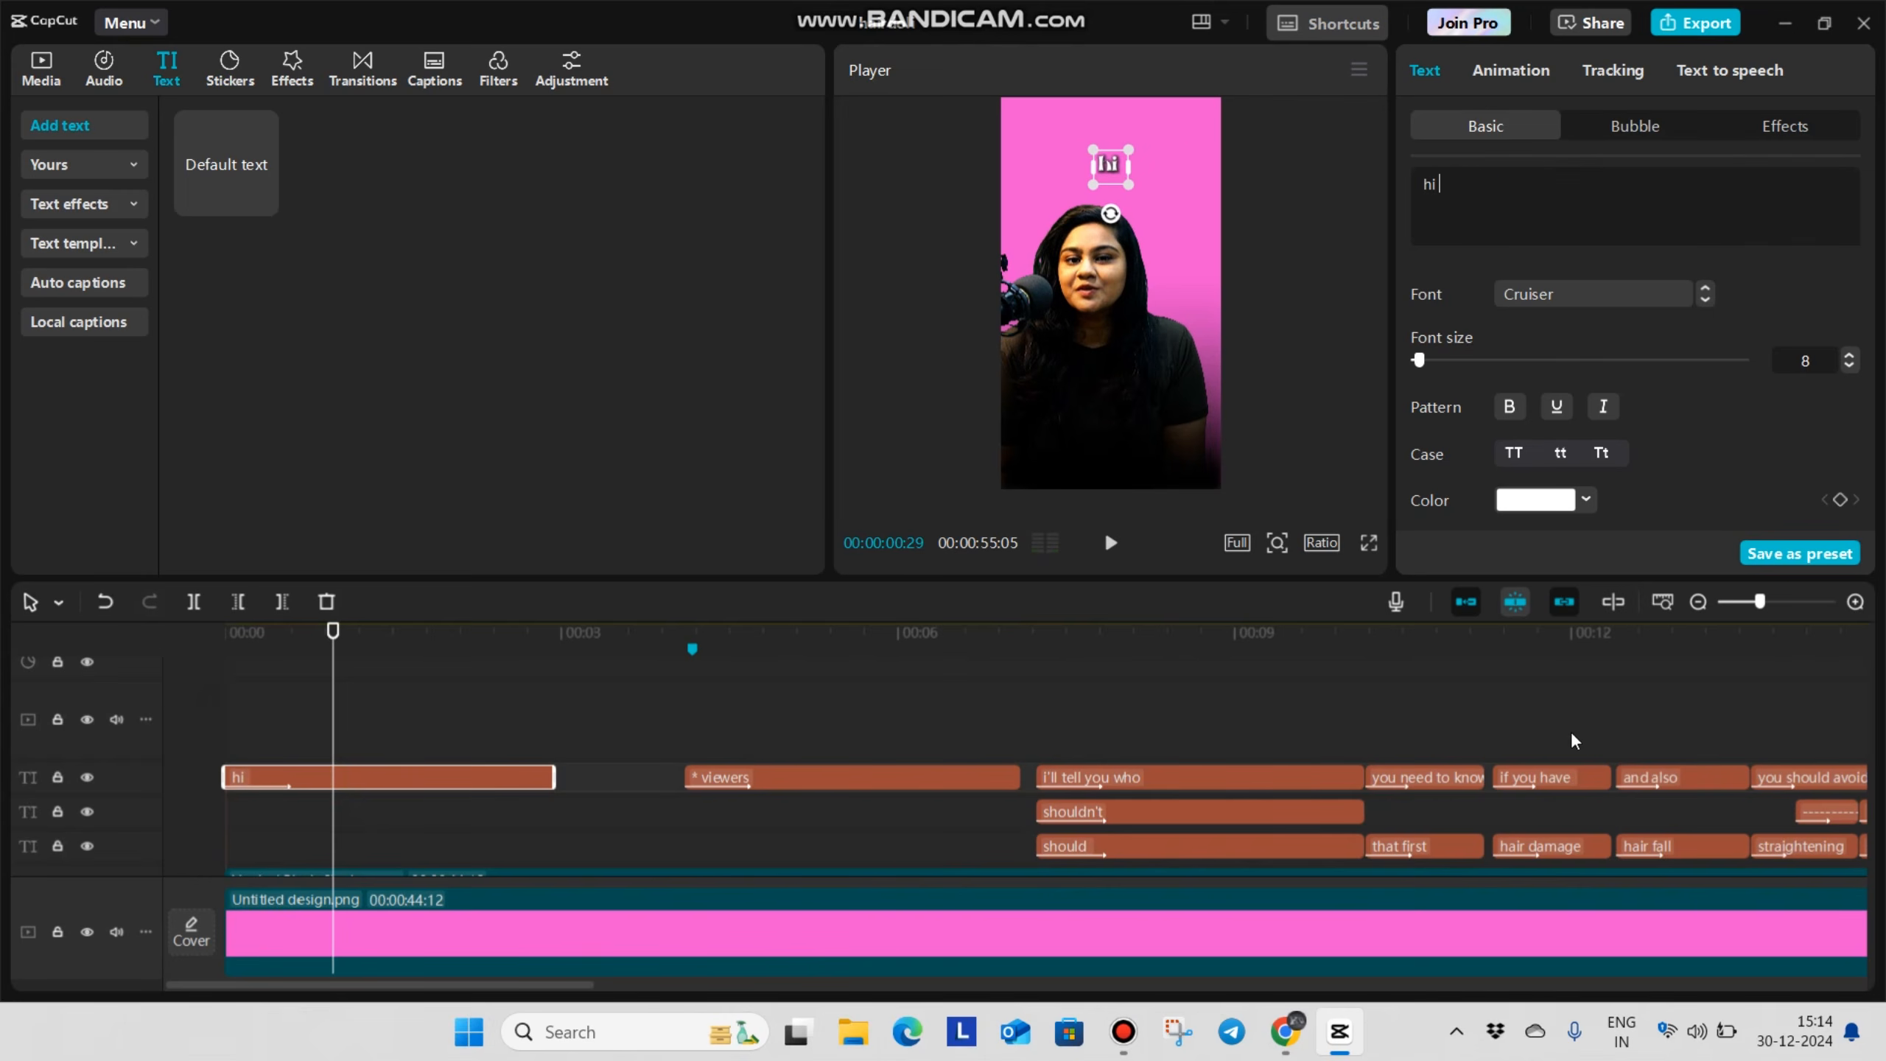
pyautogui.click(1522, 453)
# Move the HI caption down in the frame onto the woman's black shirt, below her chin
pyautogui.scroll(3, 1144, 192)
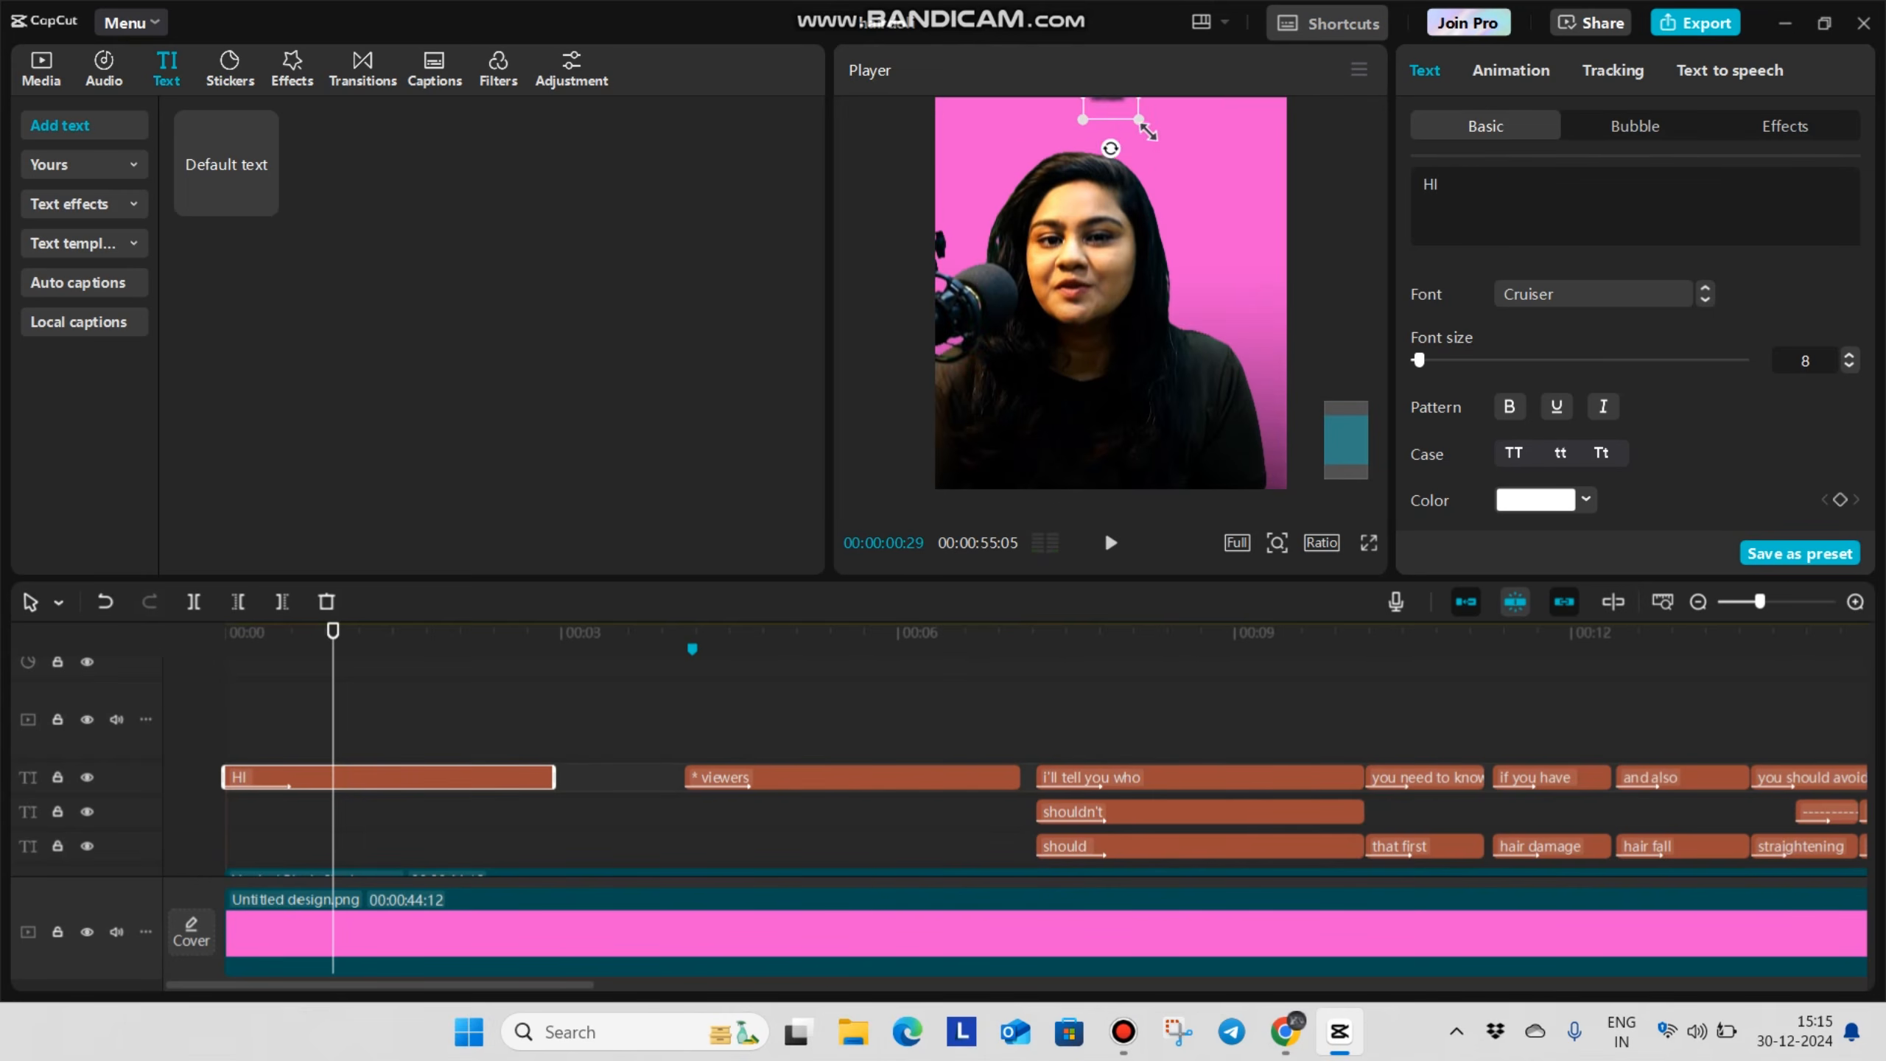
pyautogui.scroll(2, 1148, 184)
pyautogui.moveTo(1132, 216); pyautogui.dragTo(1117, 522)
pyautogui.scroll(-3, 1135, 327)
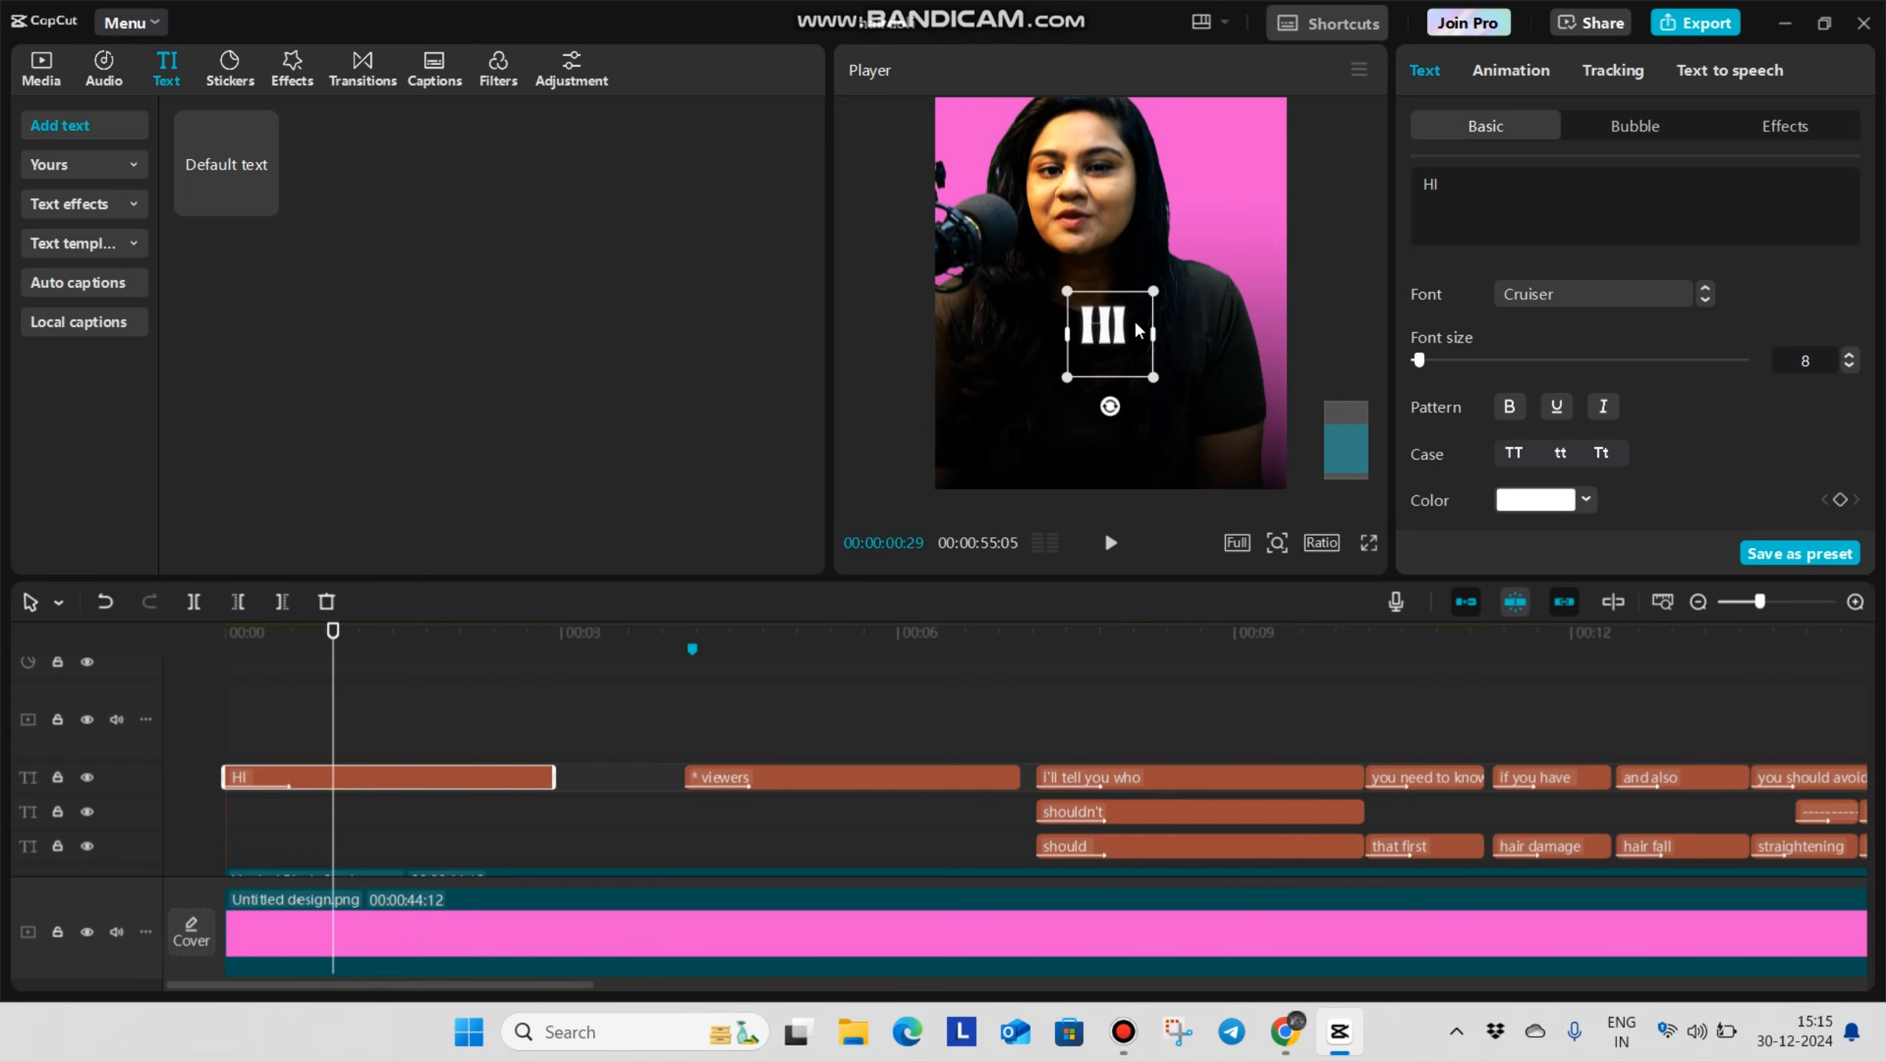
pyautogui.moveTo(1110, 349); pyautogui.dragTo(1108, 401)
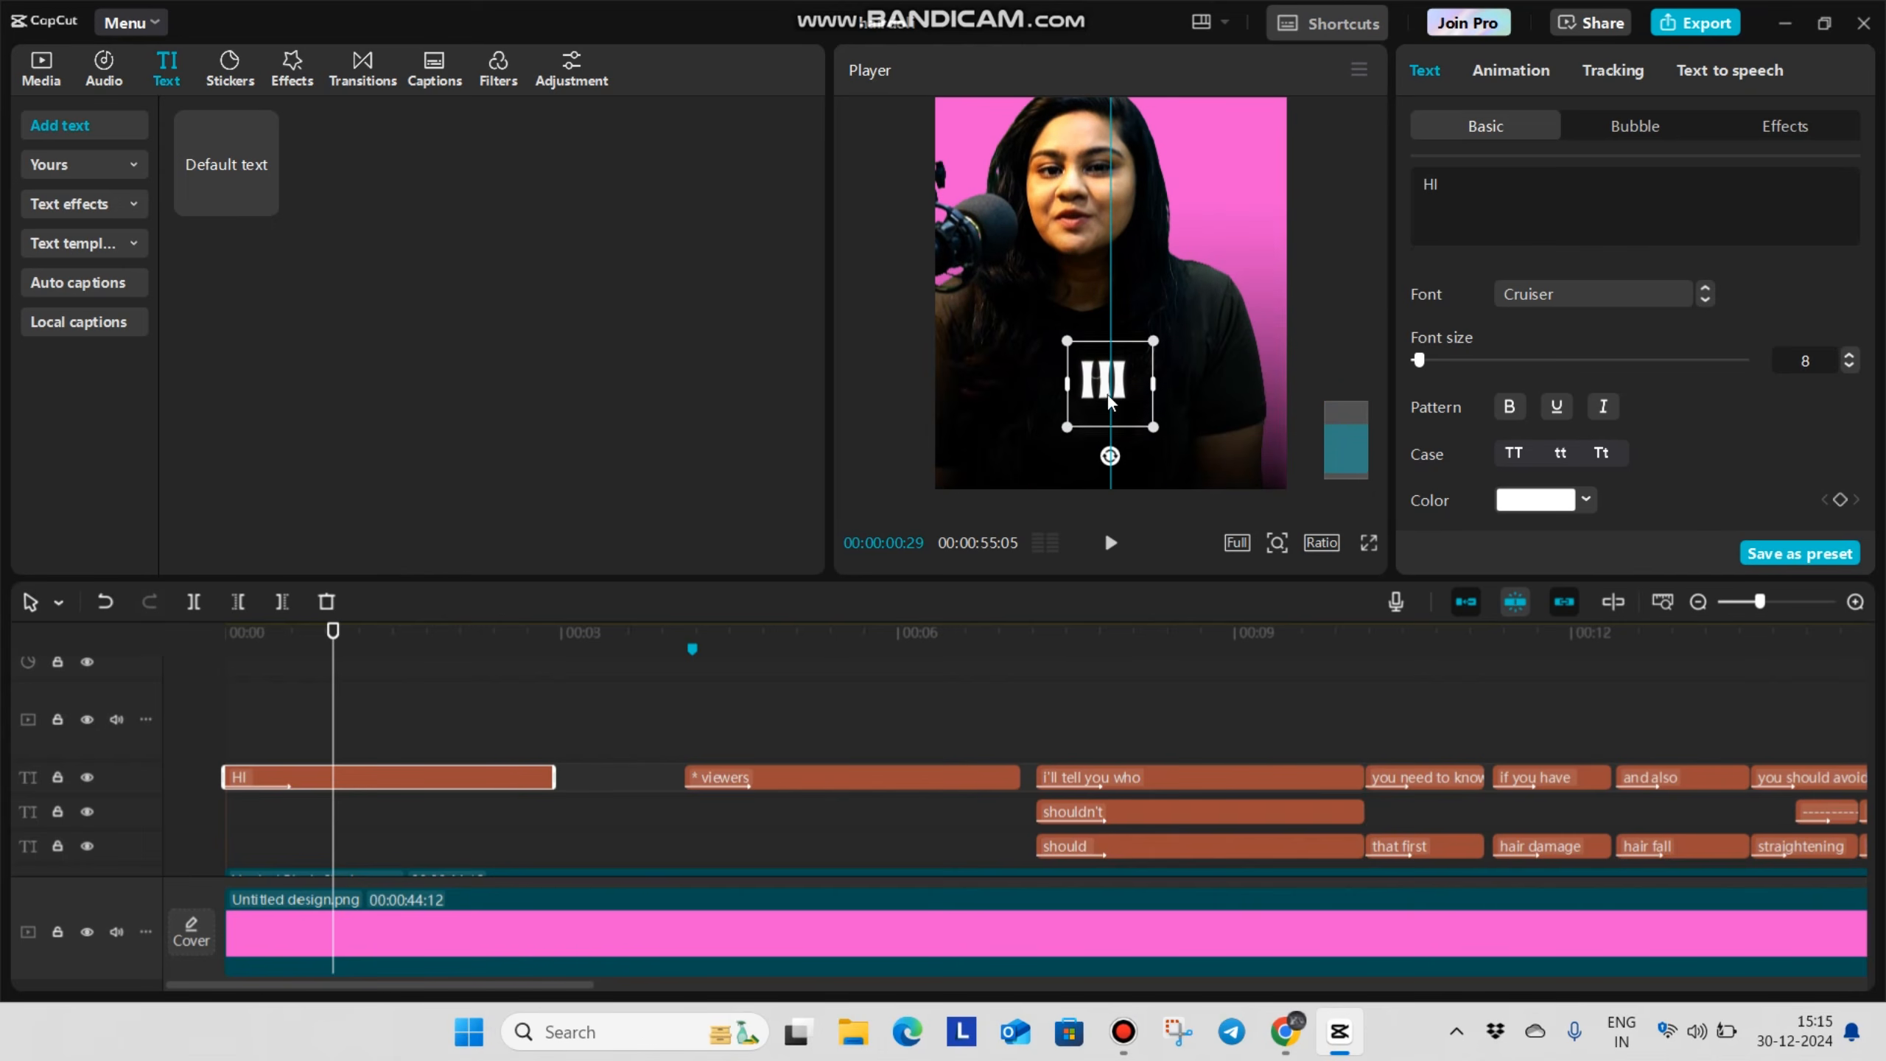
# Check the HI caption's In animation options and shorten the caption to end at about 00:00:00:21
pyautogui.click(1513, 70)
pyautogui.click(1543, 338)
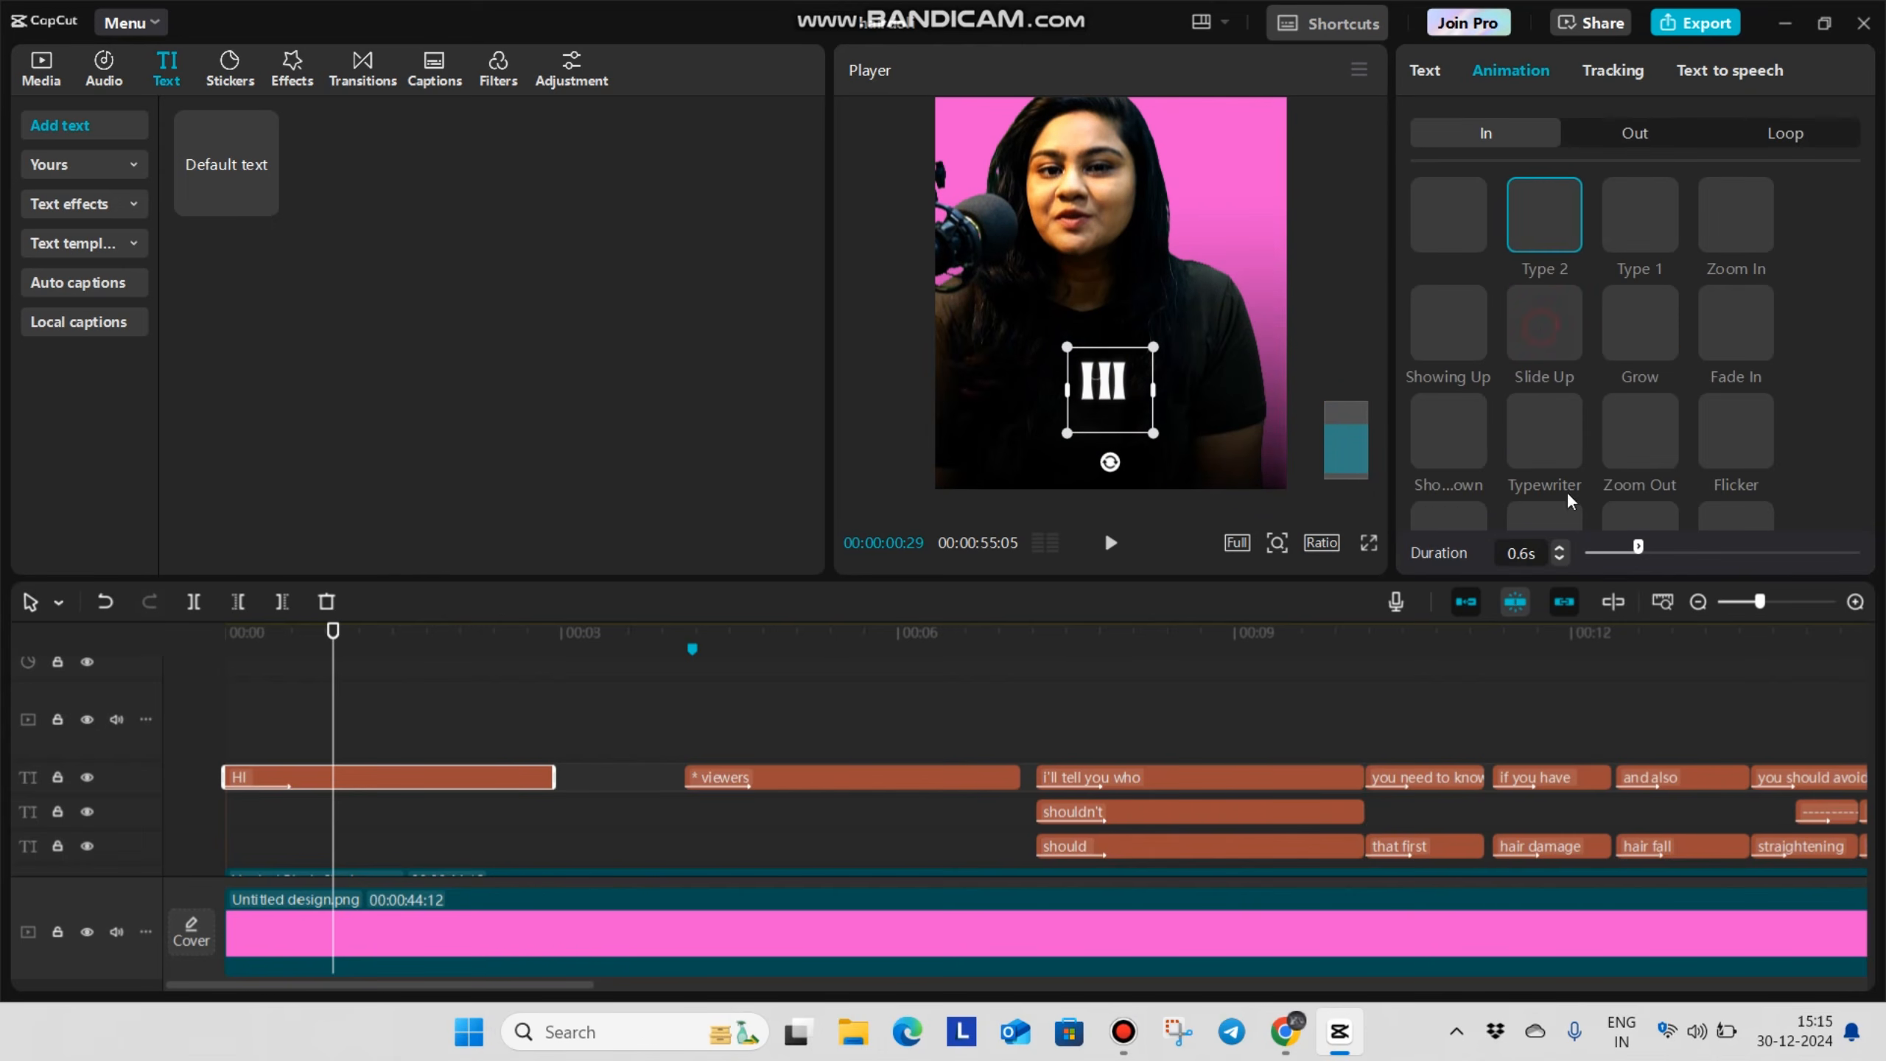
pyautogui.click(357, 691)
pyautogui.click(312, 788)
pyautogui.click(311, 790)
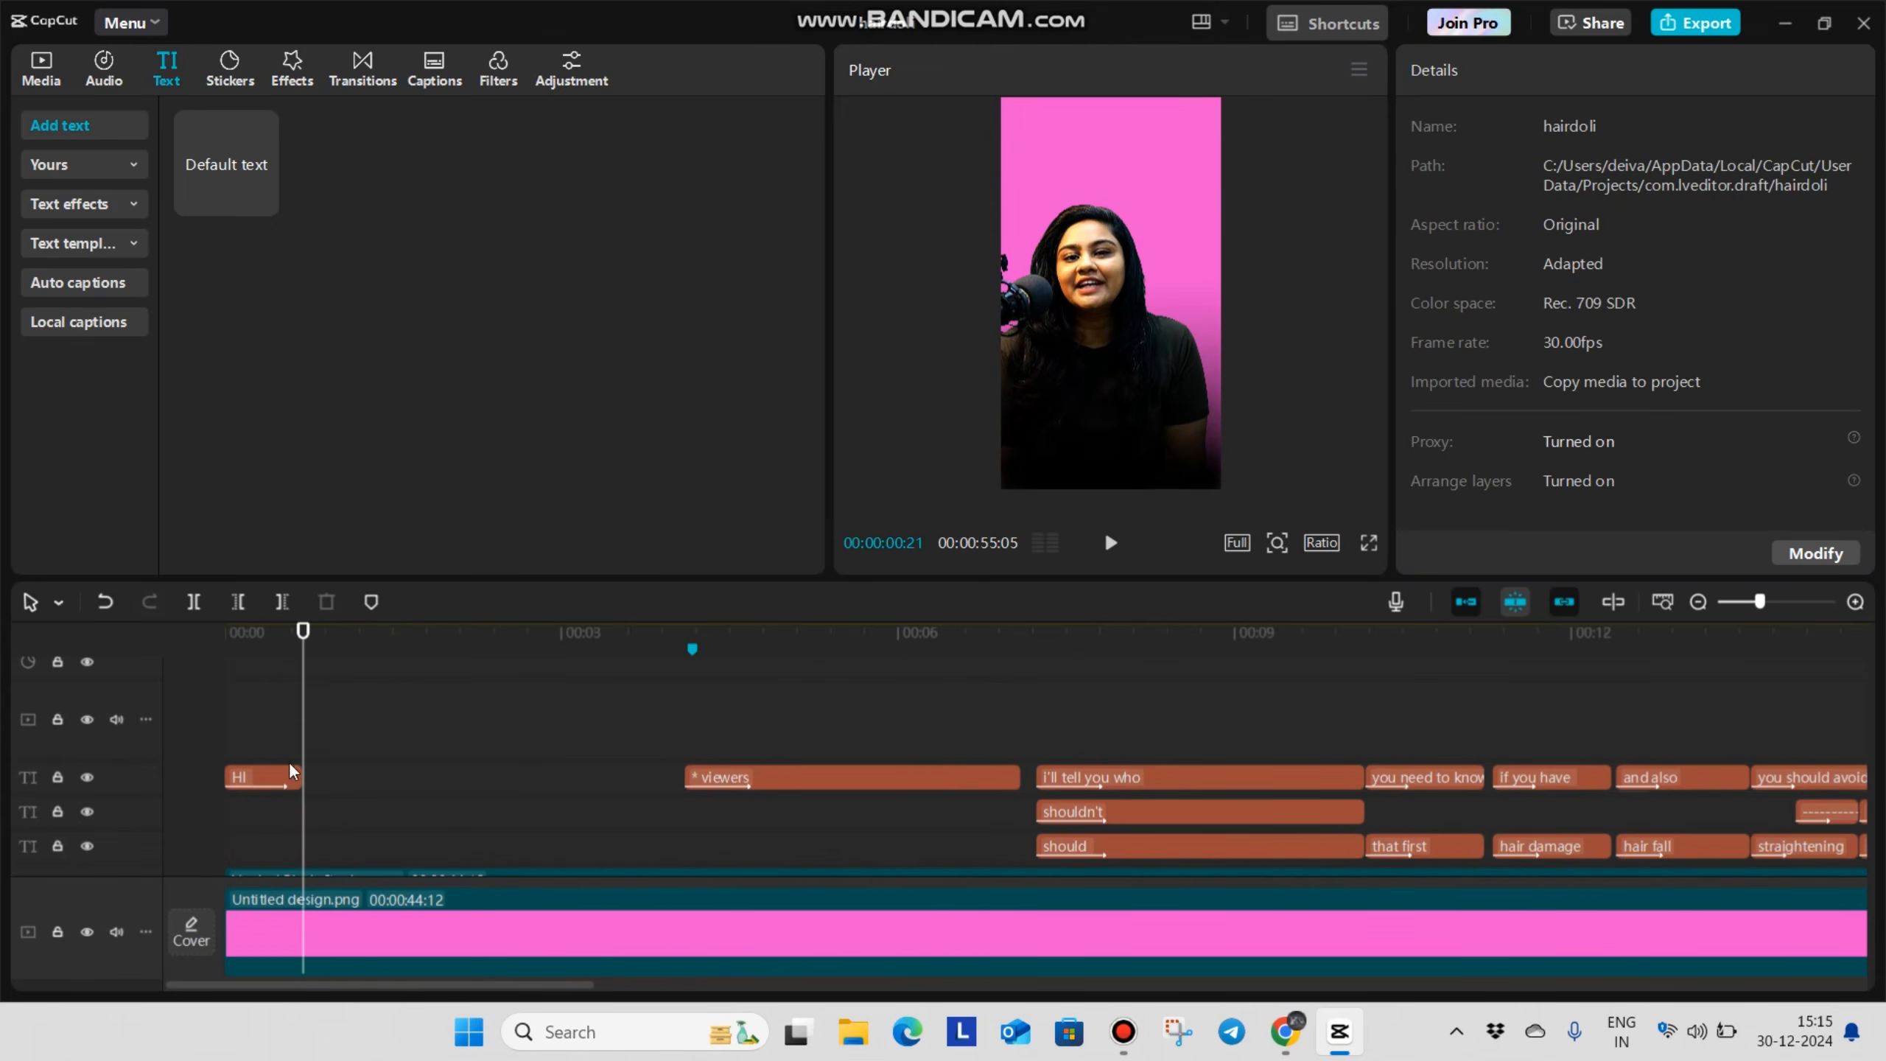
# Shorten the duration of the HI caption's In animation and play back the opening of the video
pyautogui.click(246, 725)
pyautogui.click(264, 786)
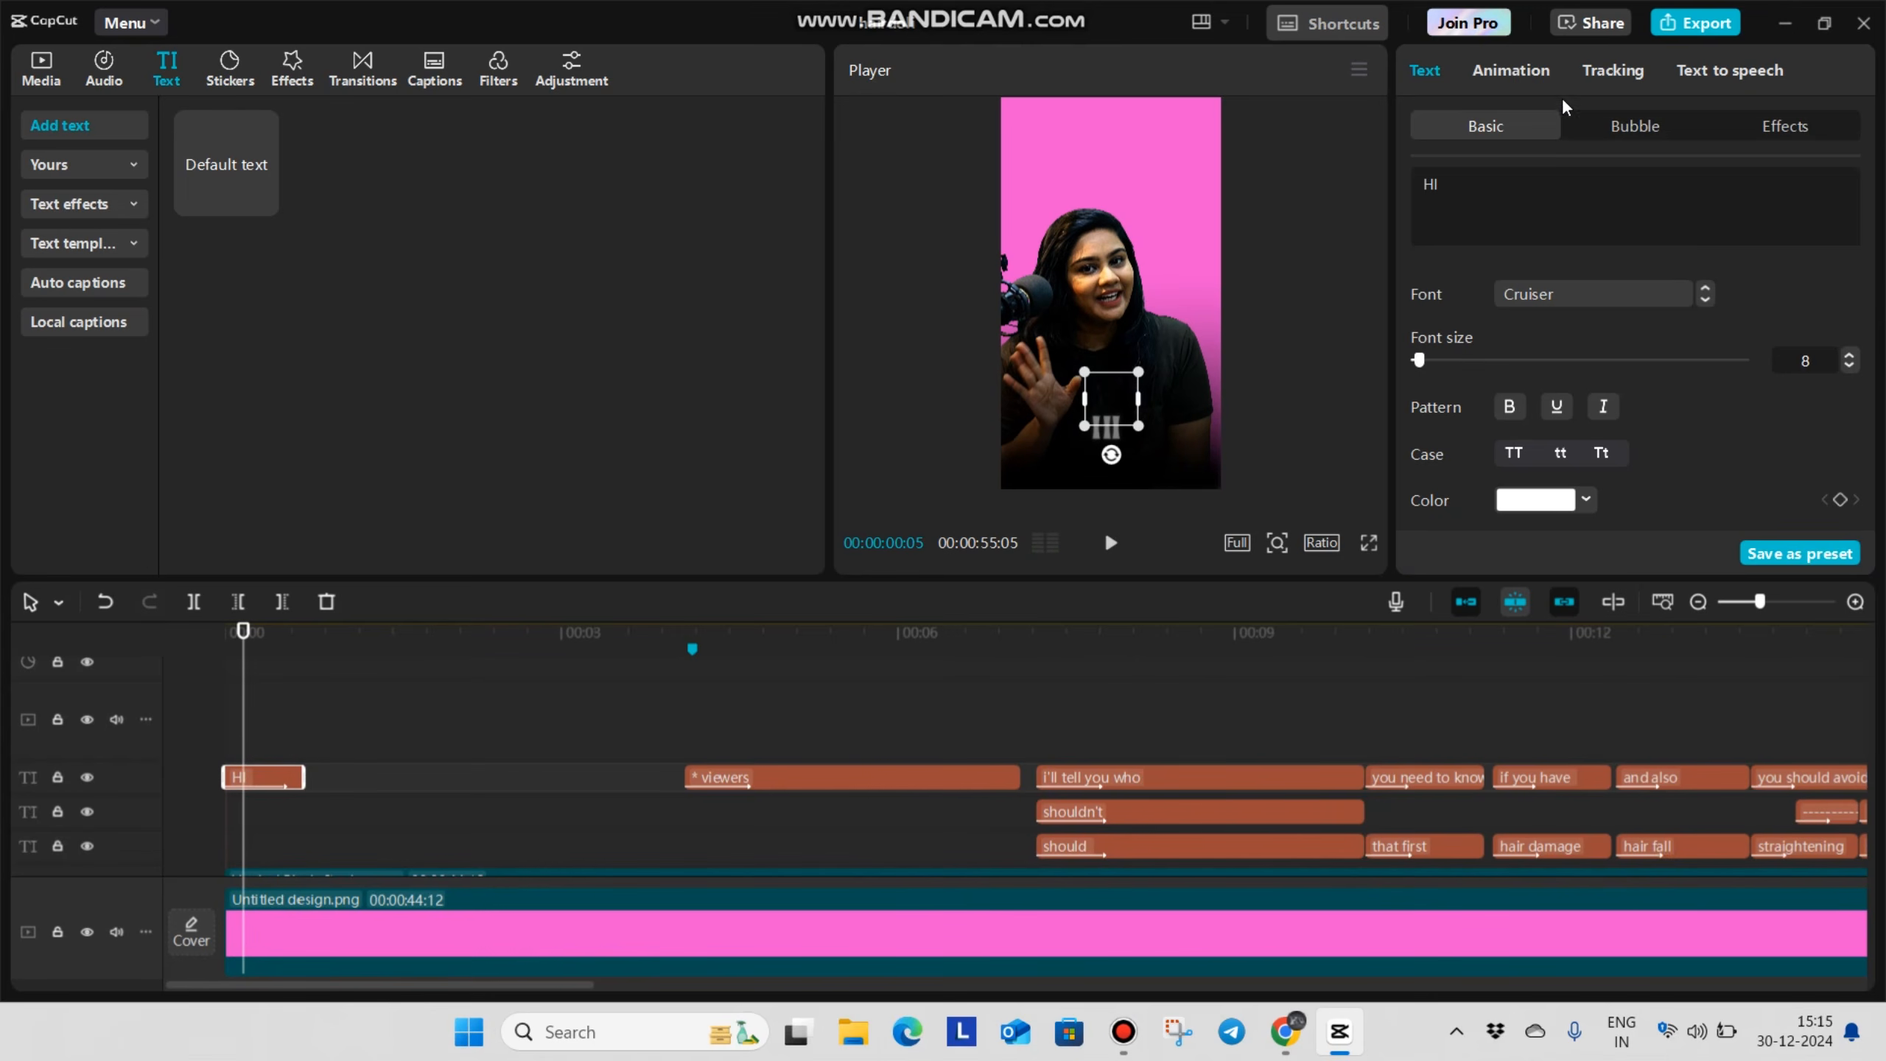
pyautogui.click(1543, 84)
pyautogui.click(1559, 563)
pyautogui.click(1559, 563)
pyautogui.click(1559, 563)
pyautogui.click(259, 693)
pyautogui.moveTo(72, 706); pyautogui.dragTo(59, 707)
pyautogui.press('space')
pyautogui.moveTo(452, 703); pyautogui.dragTo(13, 713)
pyautogui.press('space')
pyautogui.press('space')
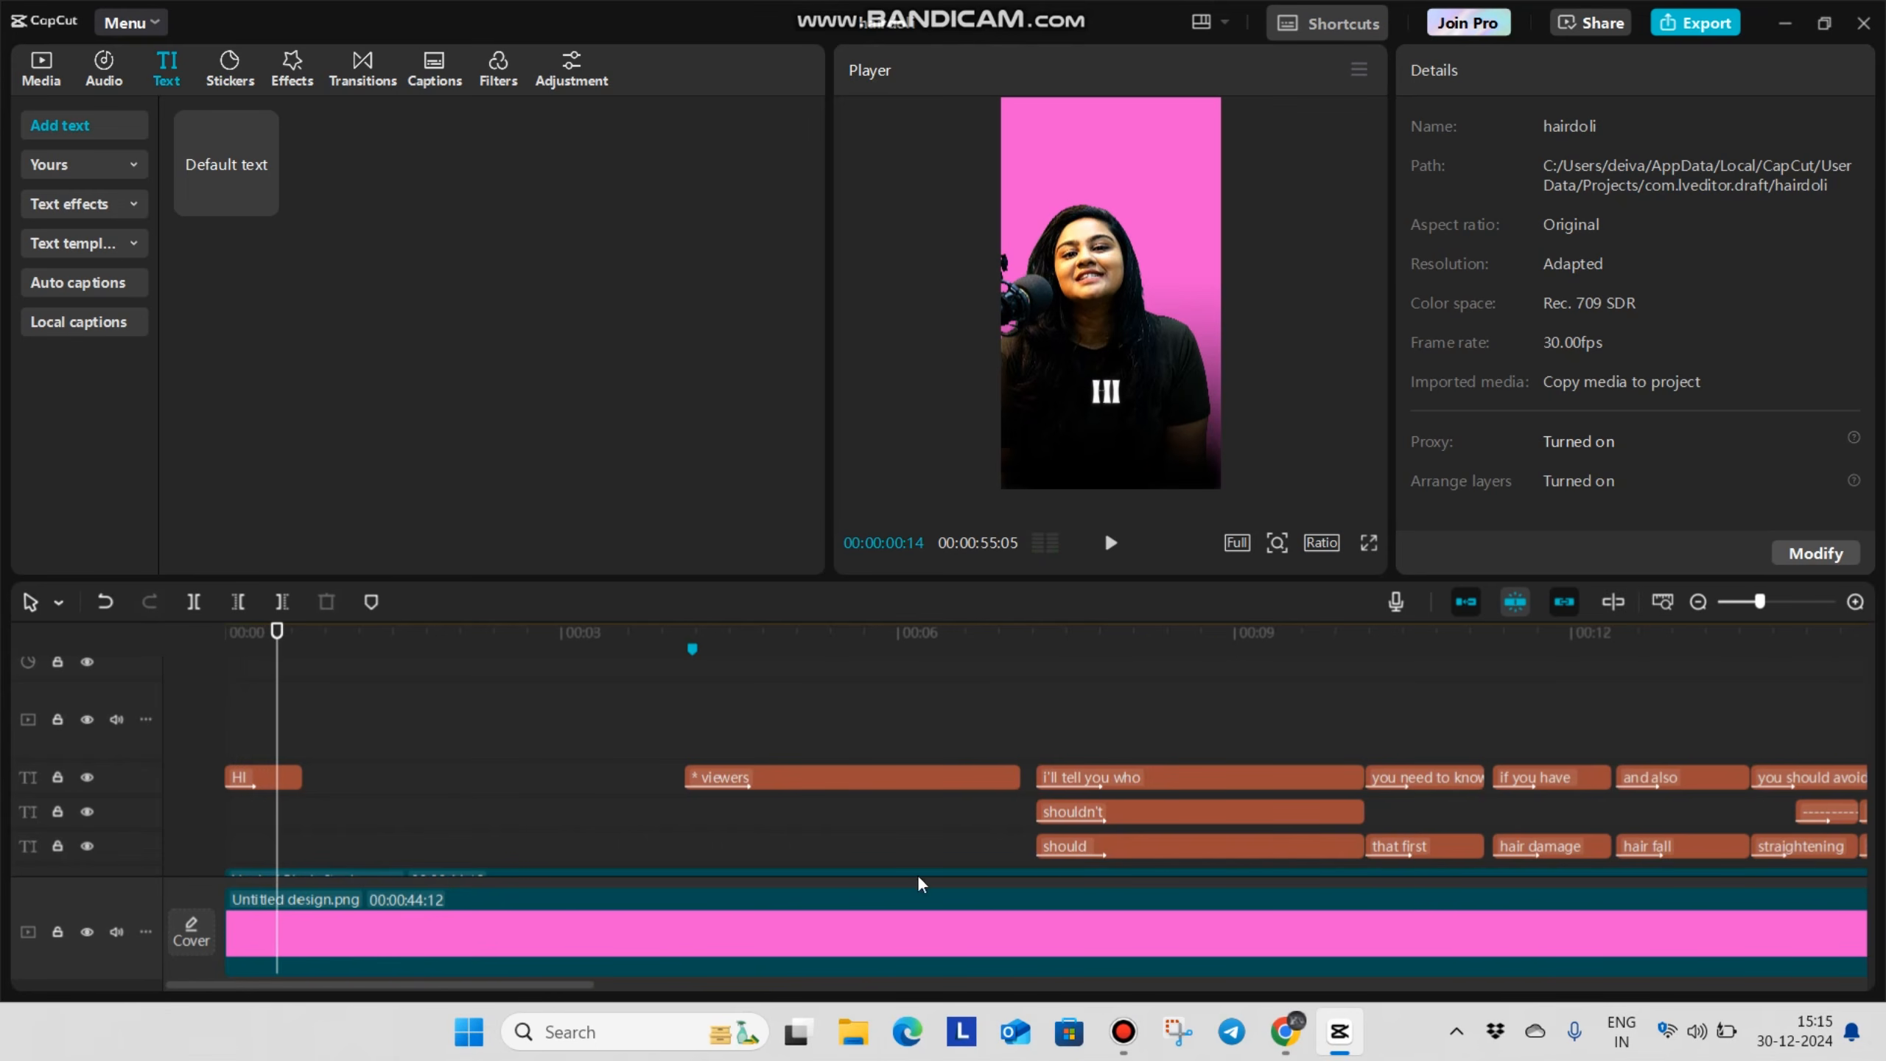
# Copy the "i'll tell you who" and "shouldn't" captions together and paste them directly after the HI caption
pyautogui.scroll(2, 890, 879)
pyautogui.click(898, 835)
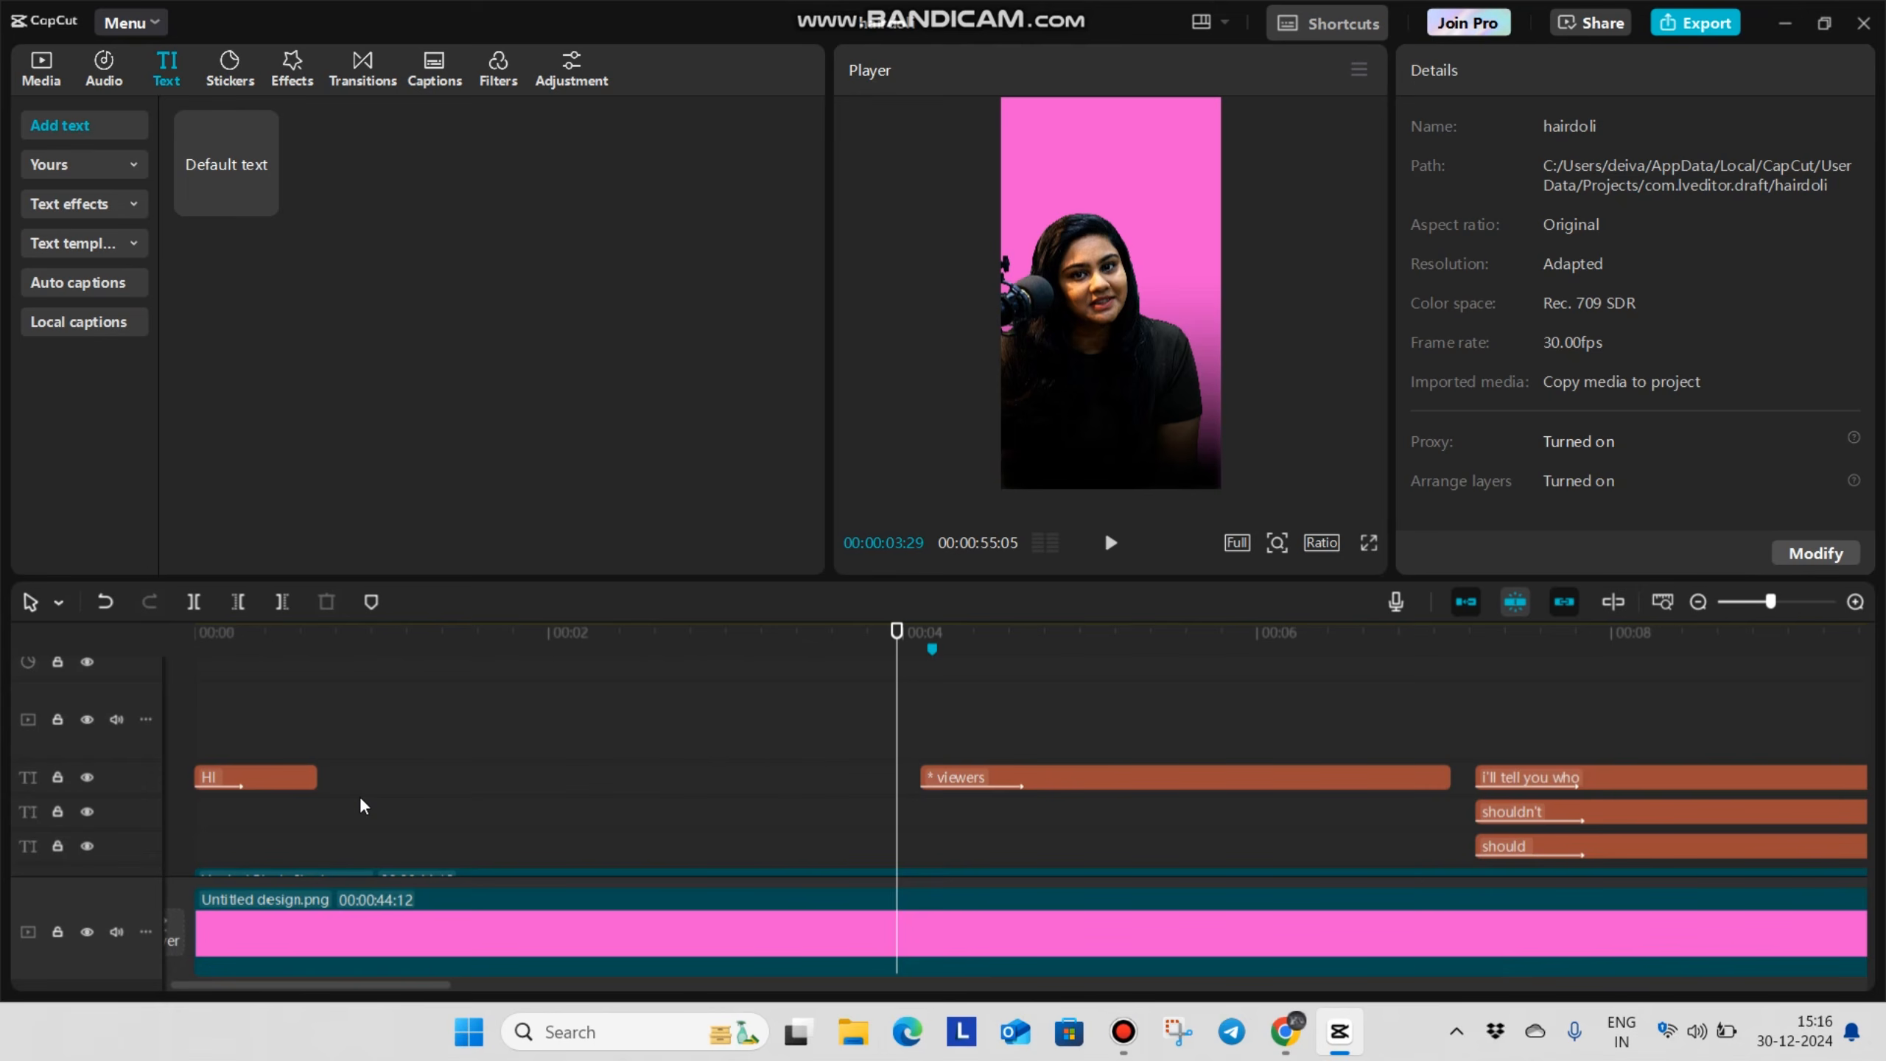
pyautogui.click(299, 720)
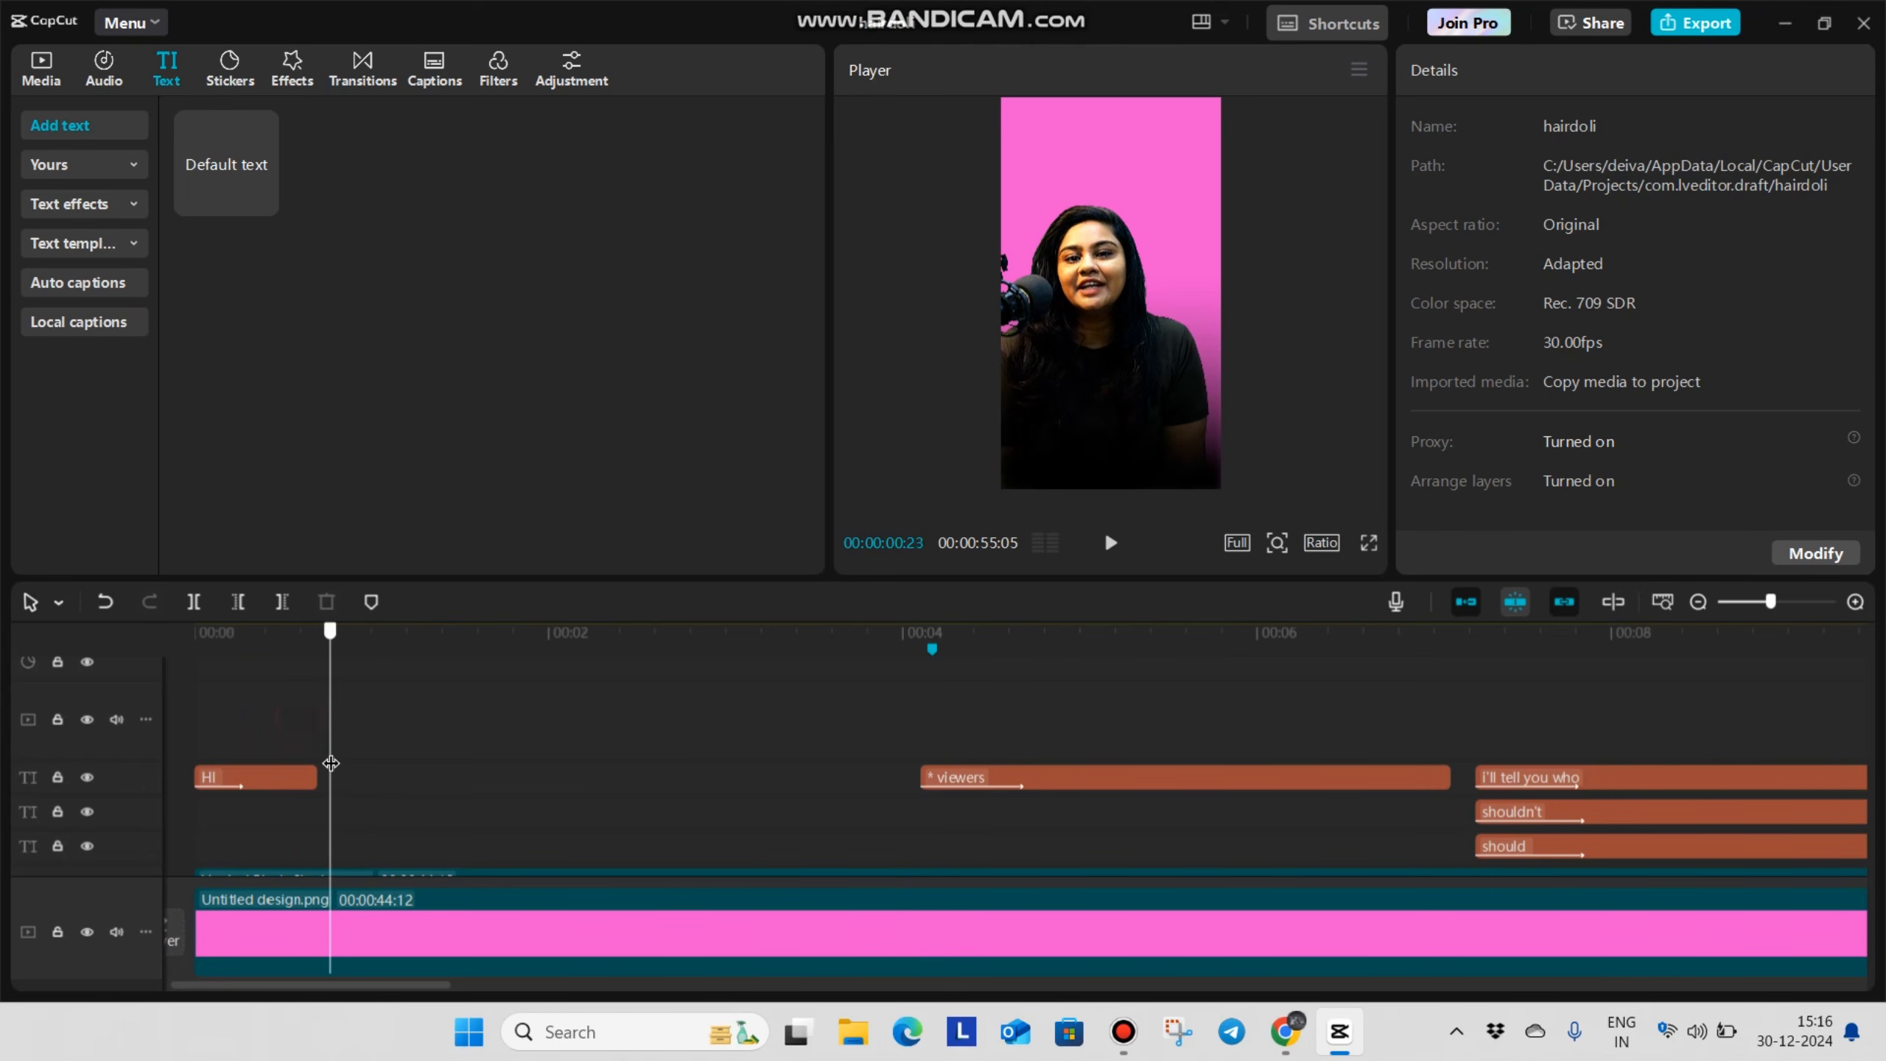
pyautogui.moveTo(1520, 737); pyautogui.dragTo(1603, 819)
pyautogui.hotkey('ctrl', 'c')
pyautogui.hotkey('ctrl', 'v')
pyautogui.click(277, 709)
pyautogui.press('space')
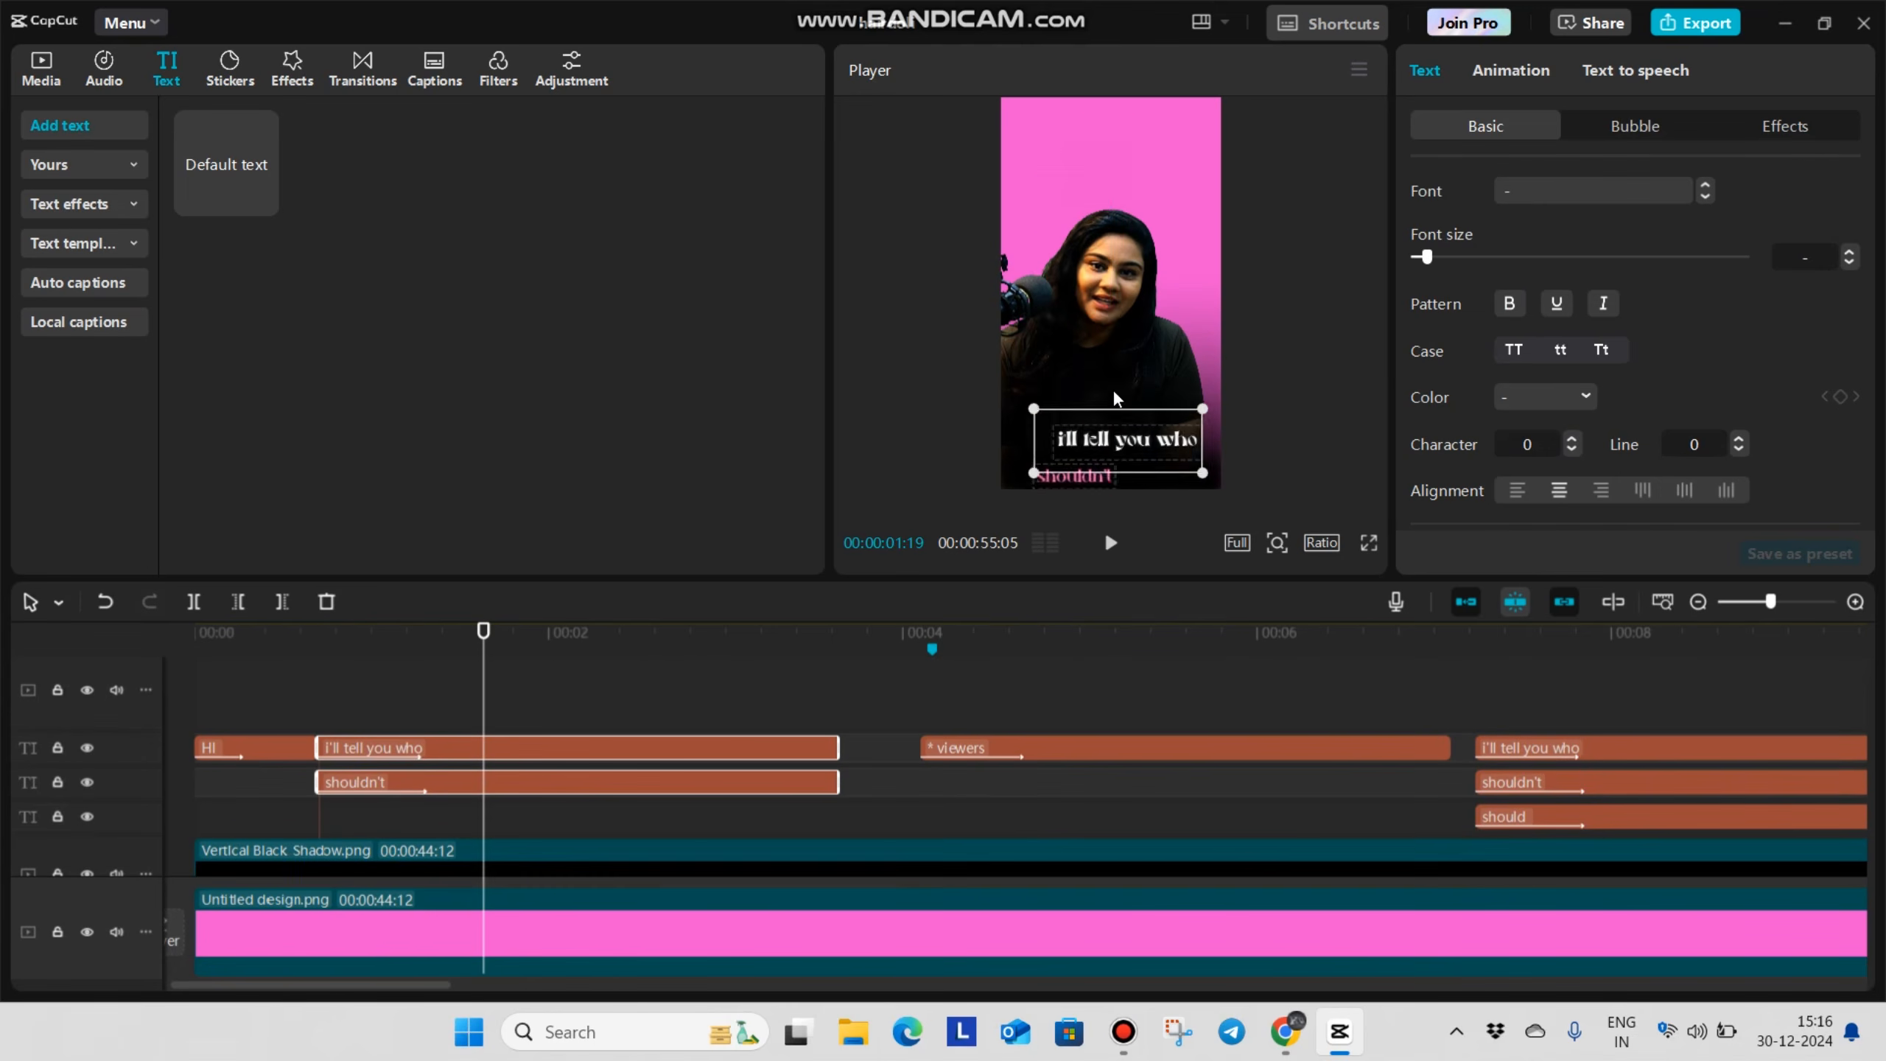
pyautogui.moveTo(1112, 391); pyautogui.dragTo(1114, 409)
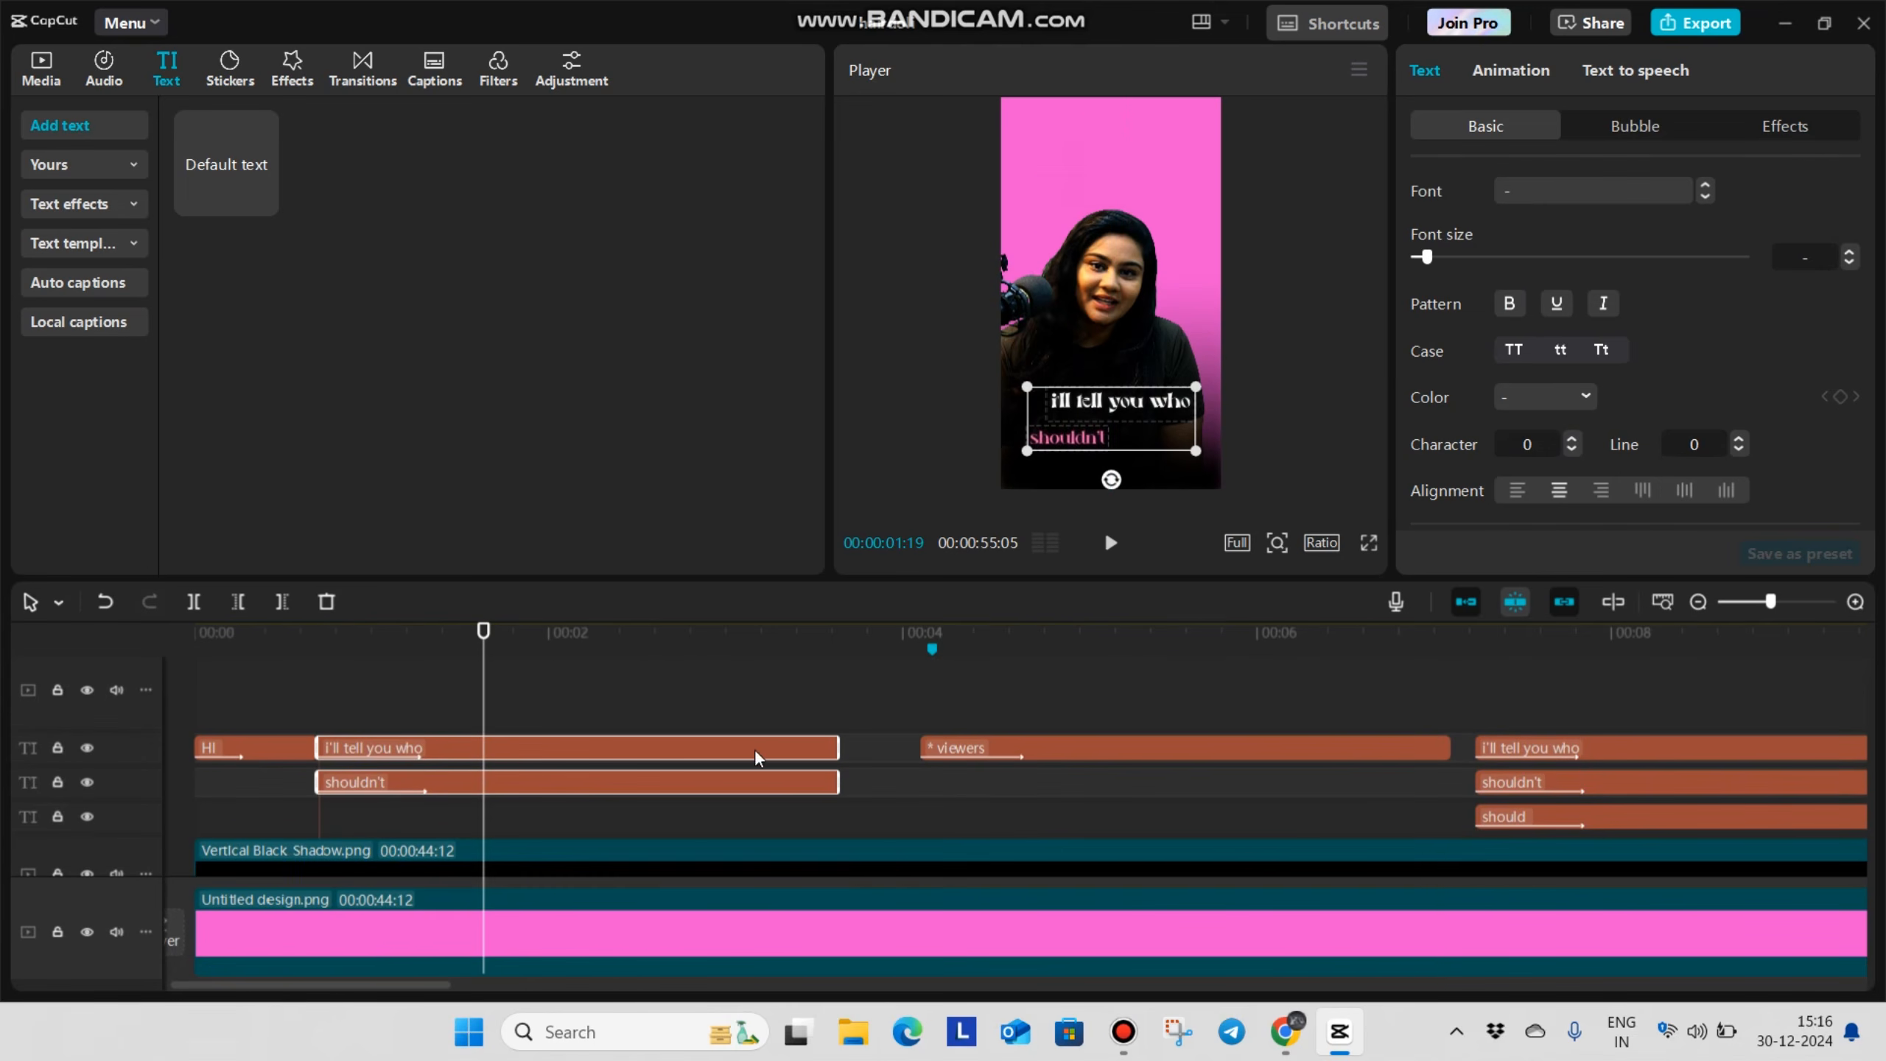
# Replace the text of the pasted white "i'll tell you who" caption with "are you"
pyautogui.click(512, 710)
pyautogui.click(522, 750)
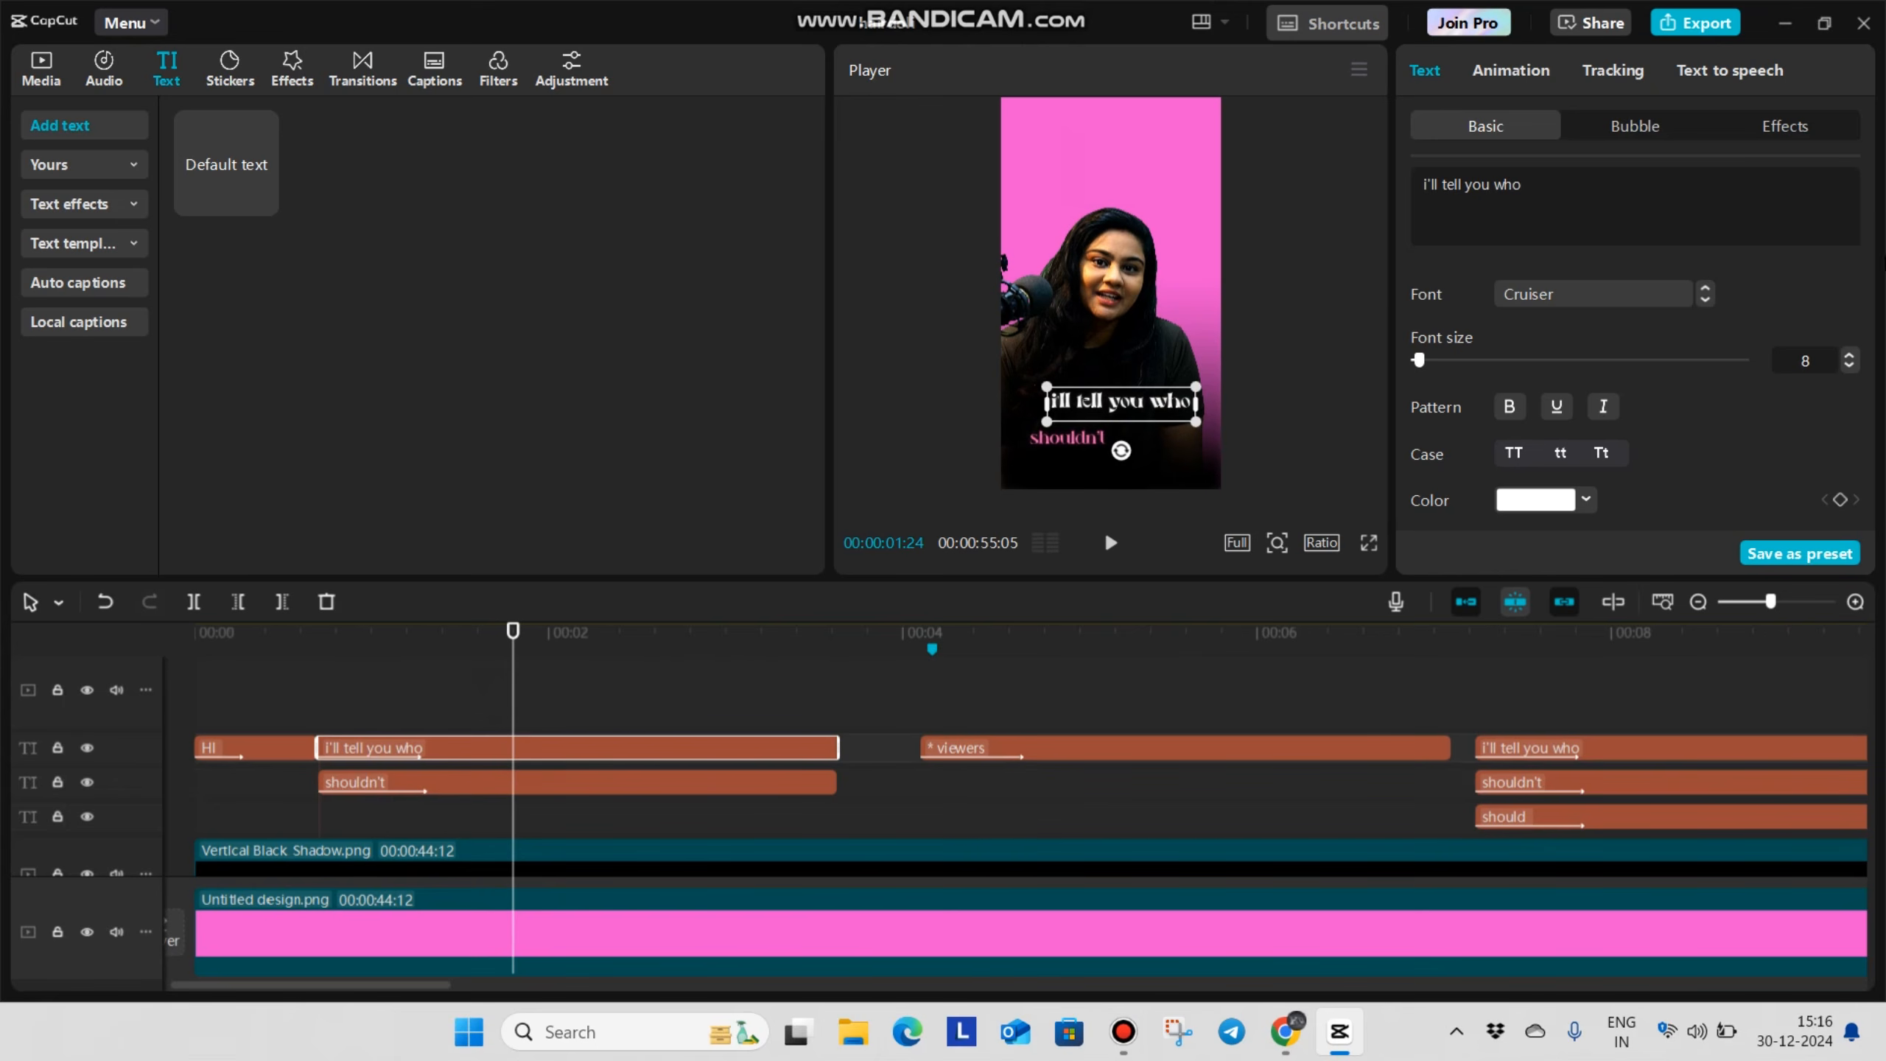
pyautogui.hotkey('ctrl', 'a')
pyautogui.write('are you')
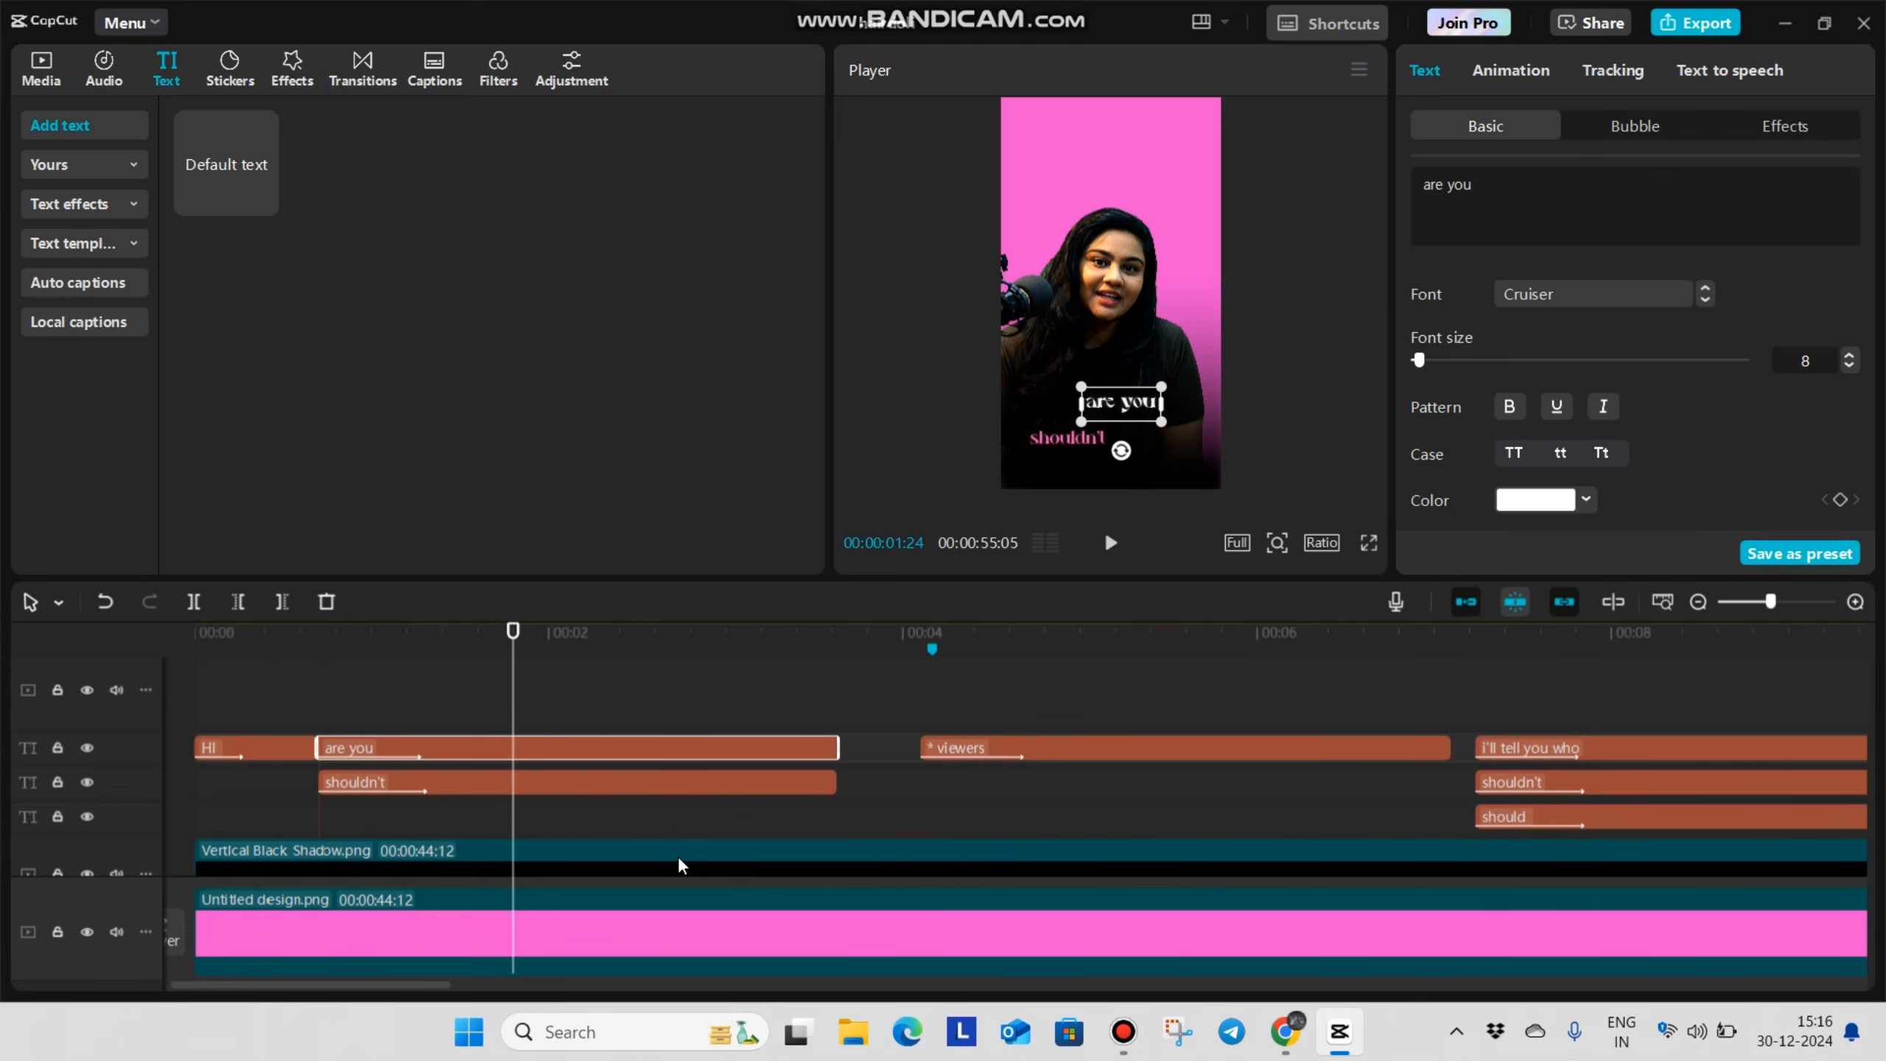
# Replace the text of the pasted pink "shouldn't" caption with "planning"
pyautogui.click(563, 785)
pyautogui.click(1587, 201)
pyautogui.hotkey('ctrl', 'a')
pyautogui.write('planning')
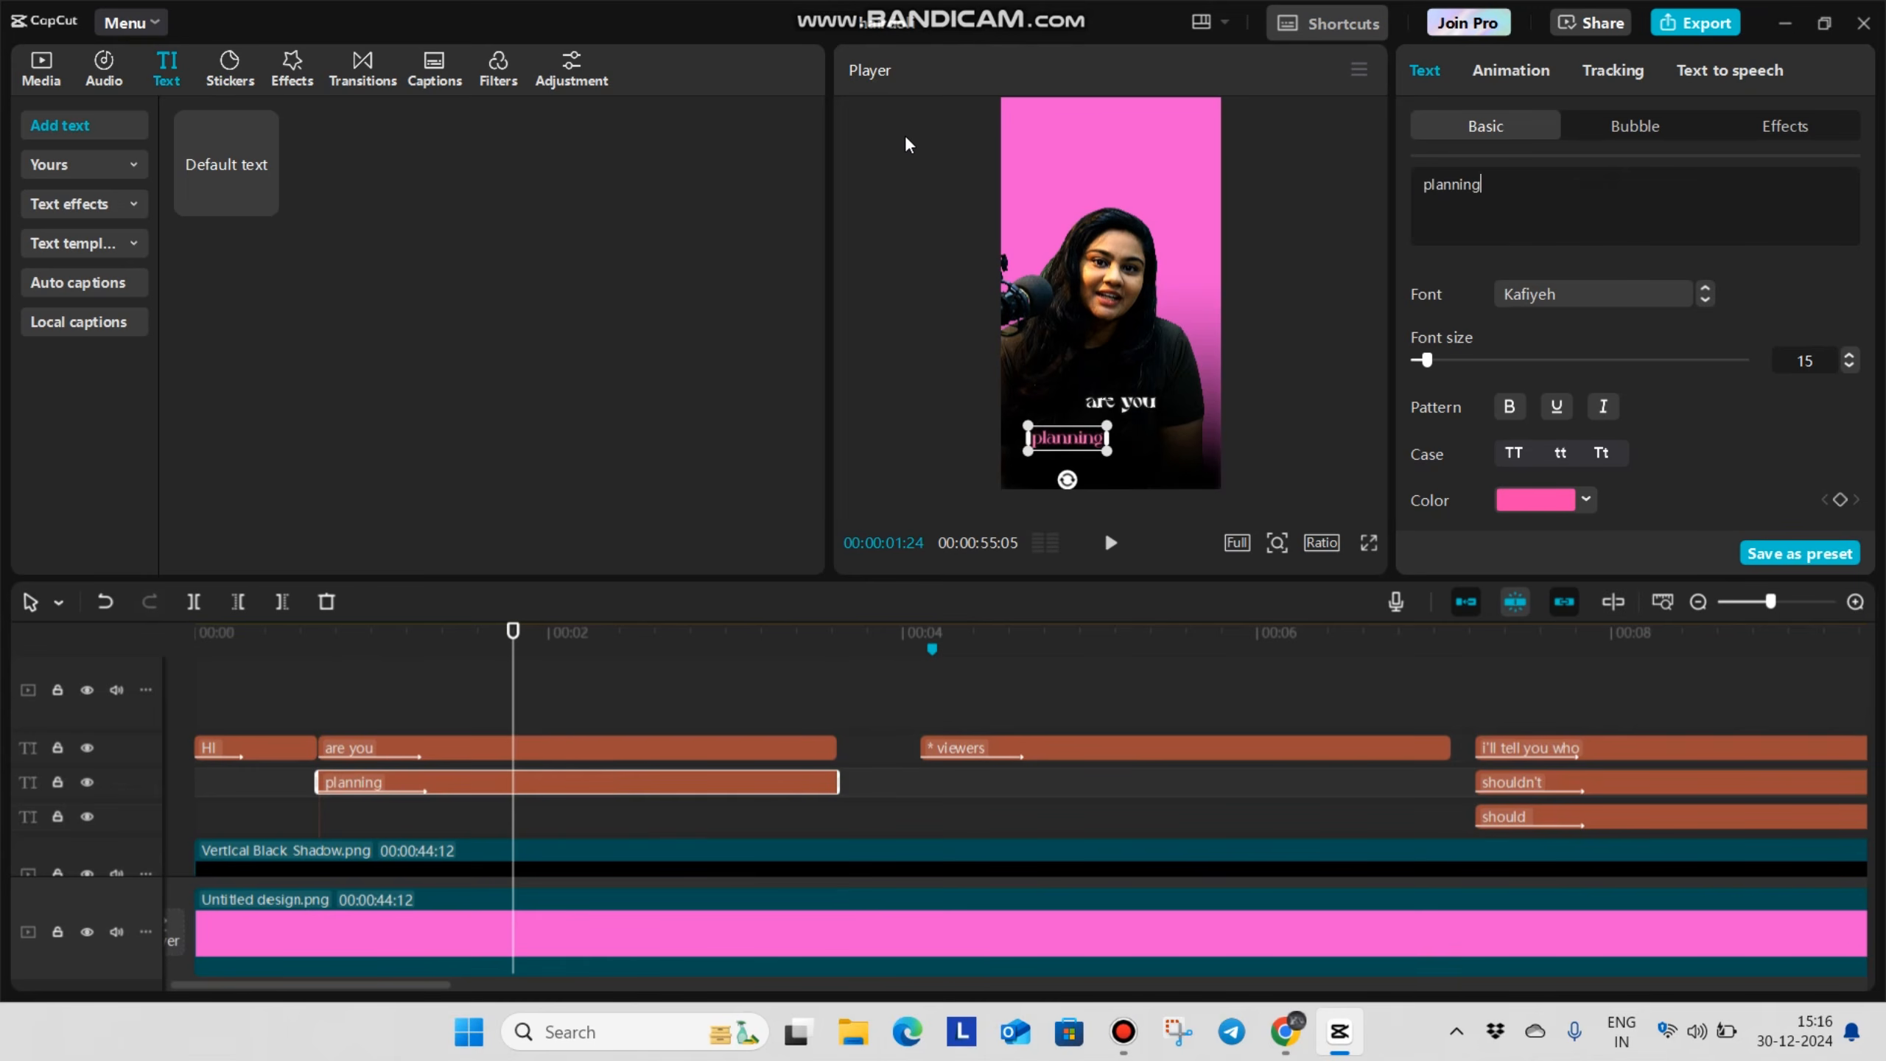
# Enlarge the pink "planning" caption, centre it closely beneath "are you", and check the pair in full screen
pyautogui.scroll(2, 1220, 195)
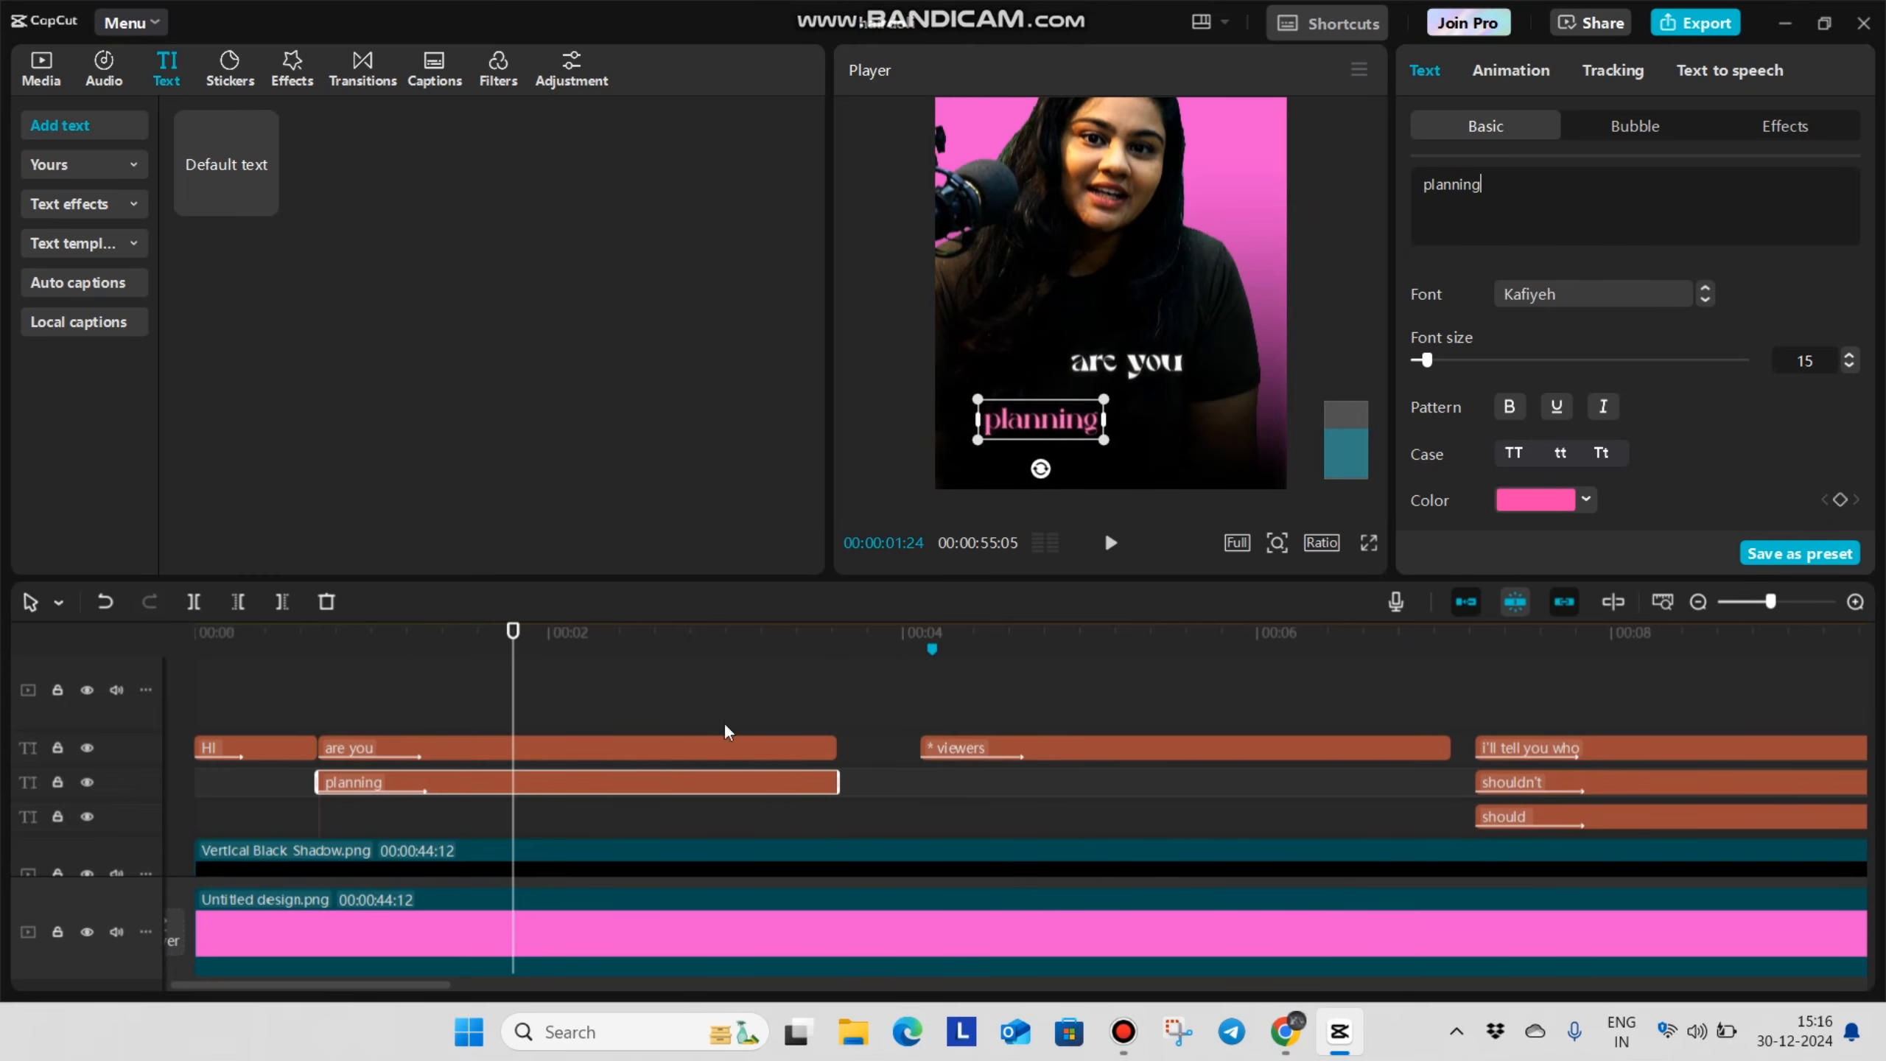
pyautogui.moveTo(1044, 422); pyautogui.dragTo(1219, 445)
pyautogui.moveTo(1120, 402); pyautogui.dragTo(1121, 397)
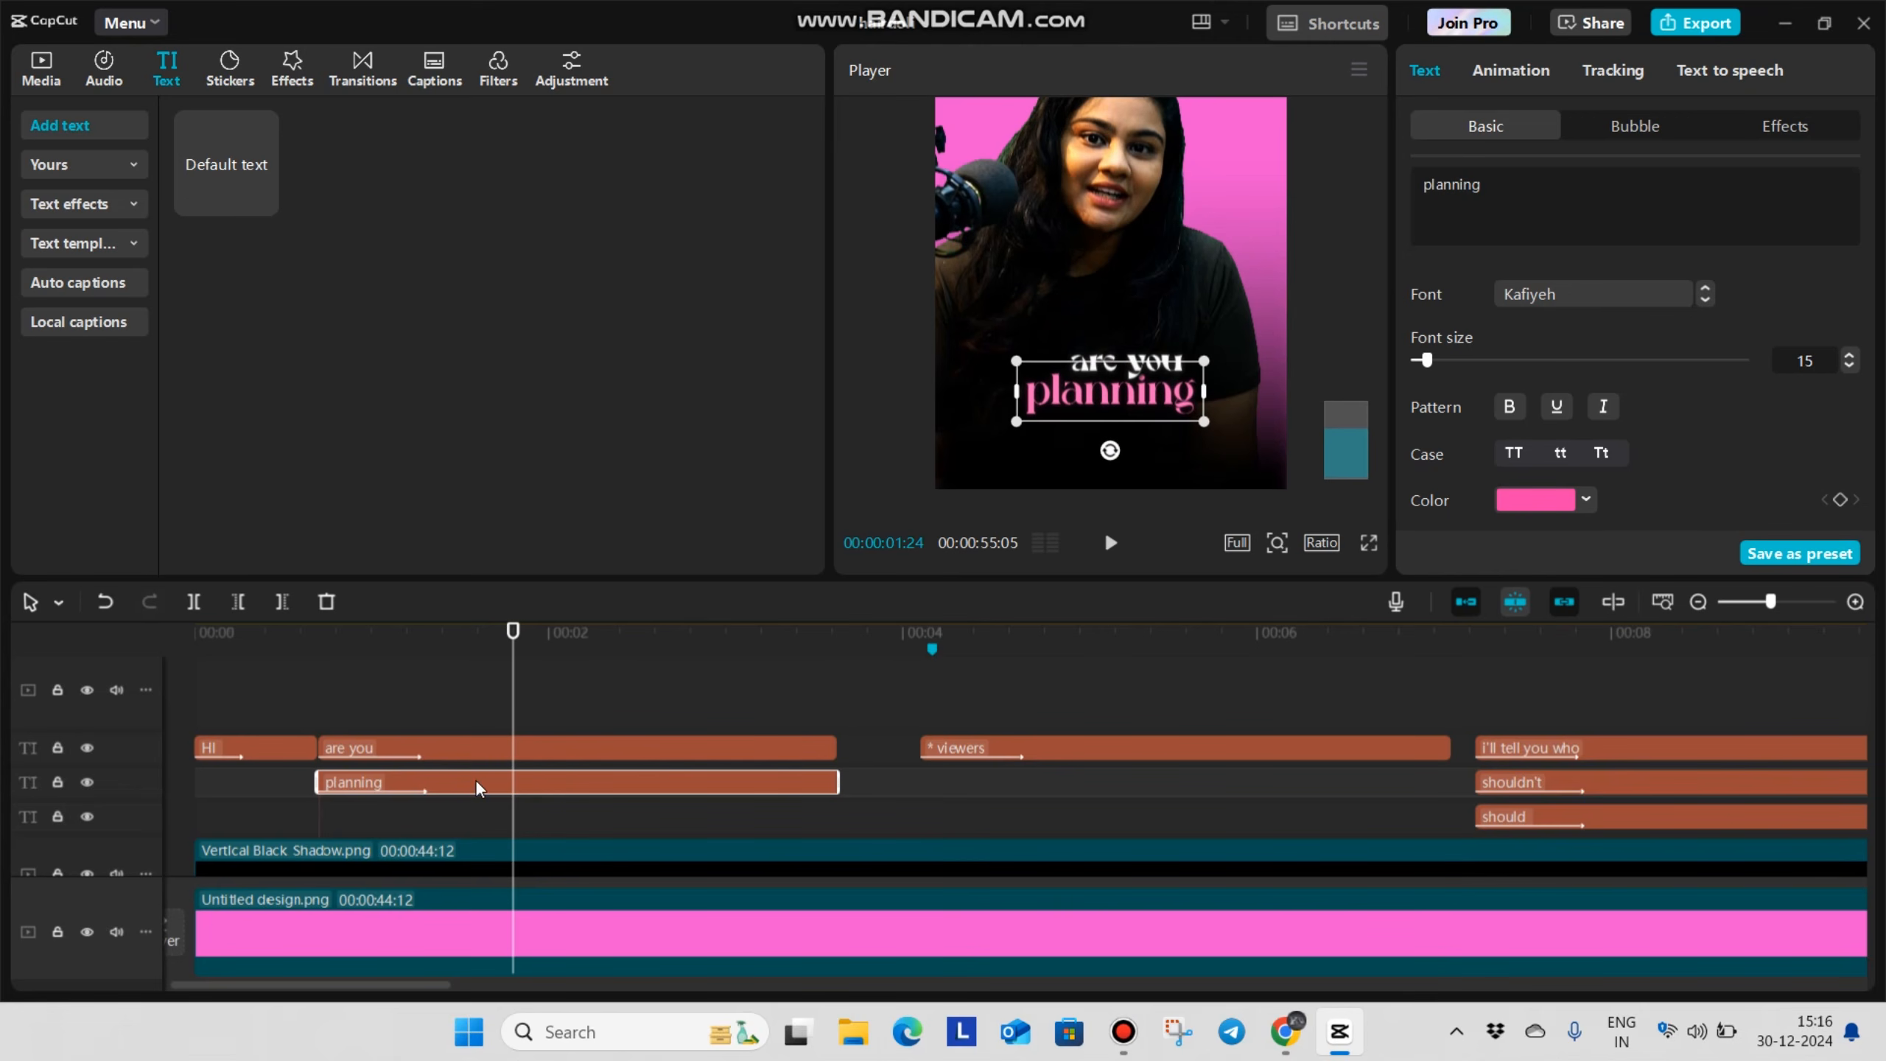
pyautogui.click(506, 748)
pyautogui.scroll(3, 1127, 325)
pyautogui.click(1369, 543)
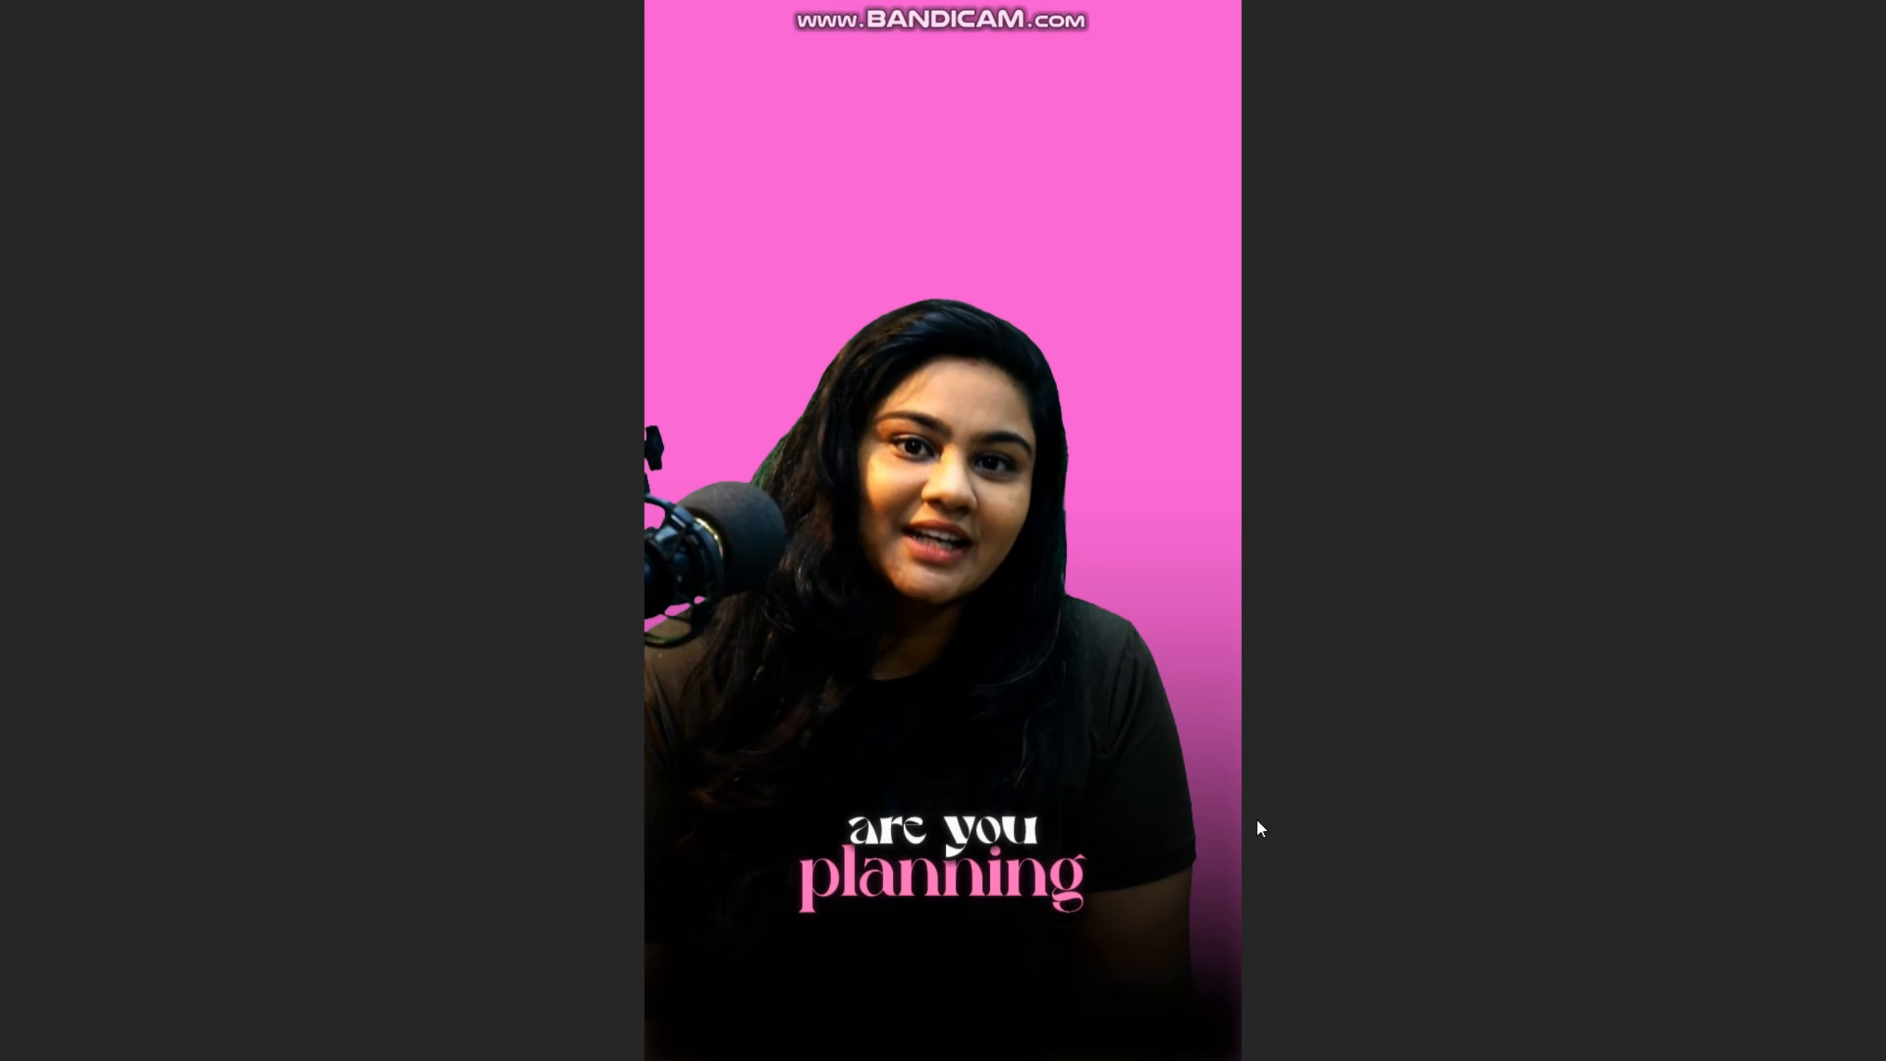
pyautogui.press('Escape')
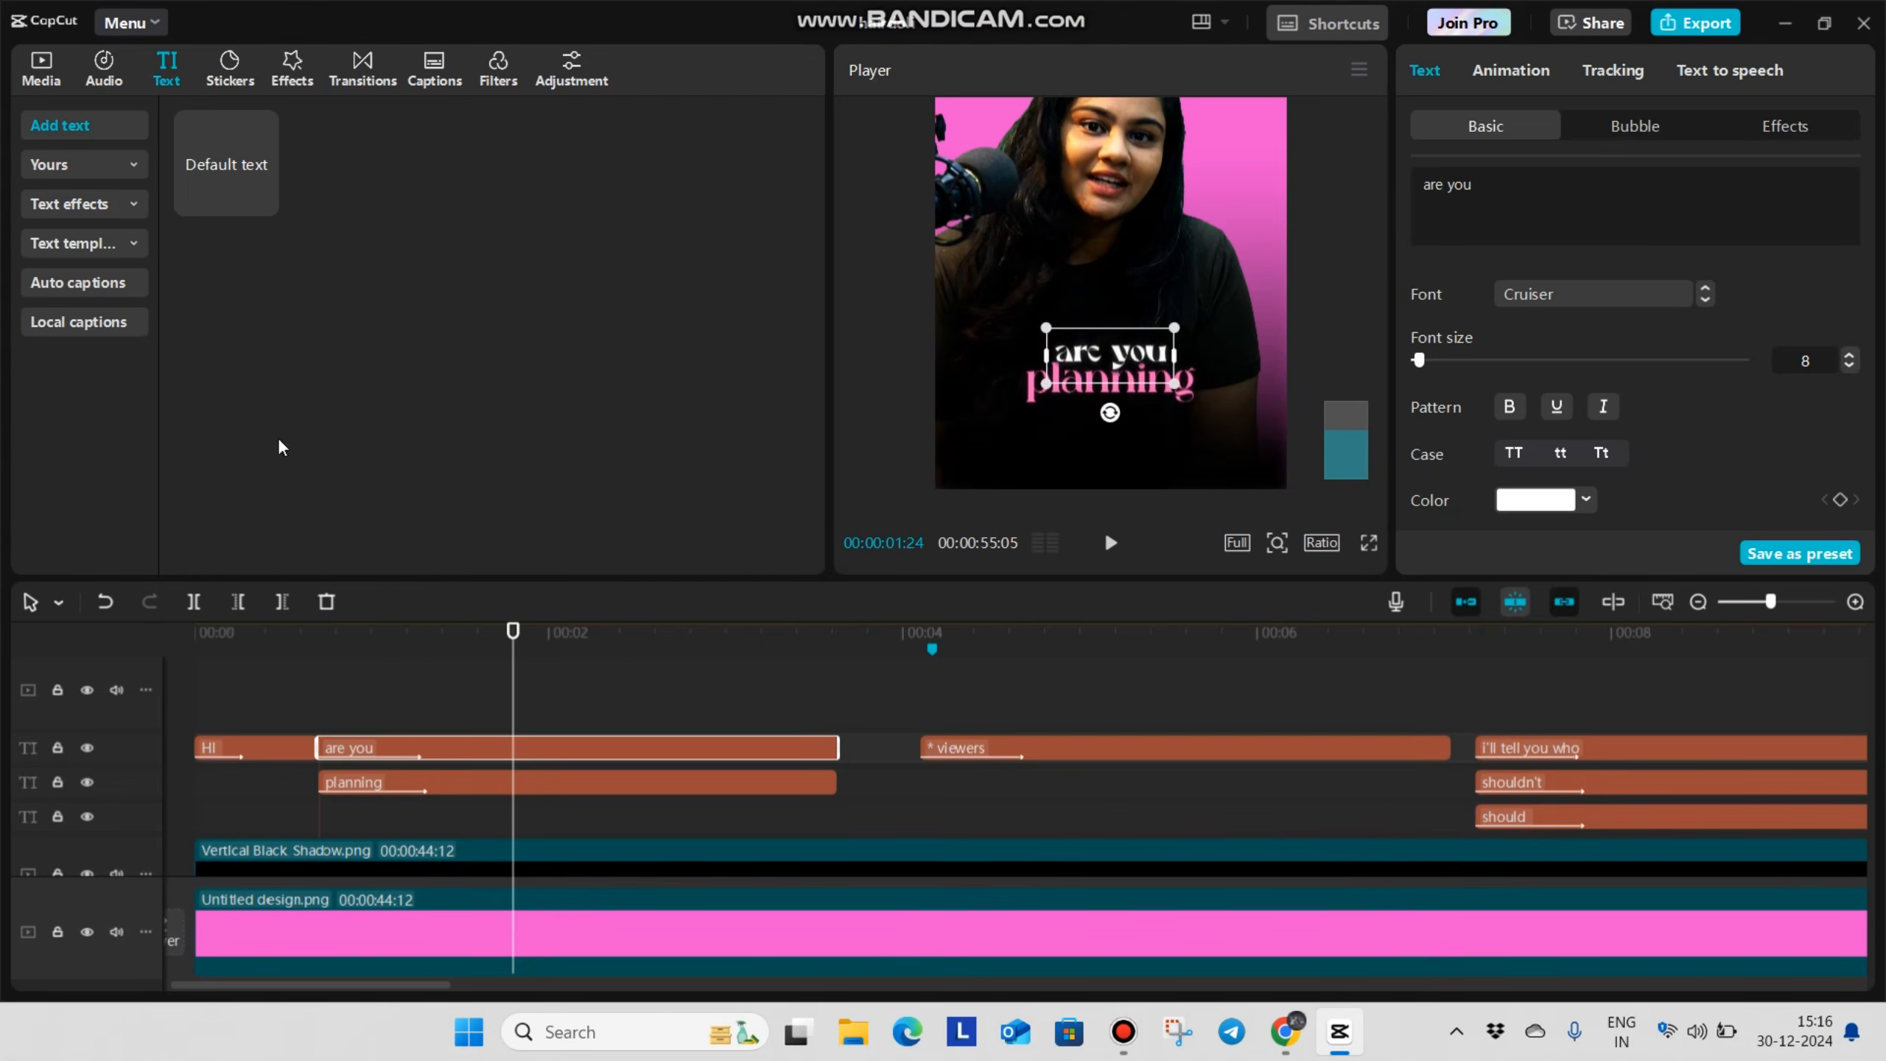
# Play the opening, split the "are you" and "planning" captions at 00:00:01:18 and delete their remaining parts
pyautogui.click(292, 714)
pyautogui.press('space')
pyautogui.press('space')
pyautogui.scroll(-1, 384, 687)
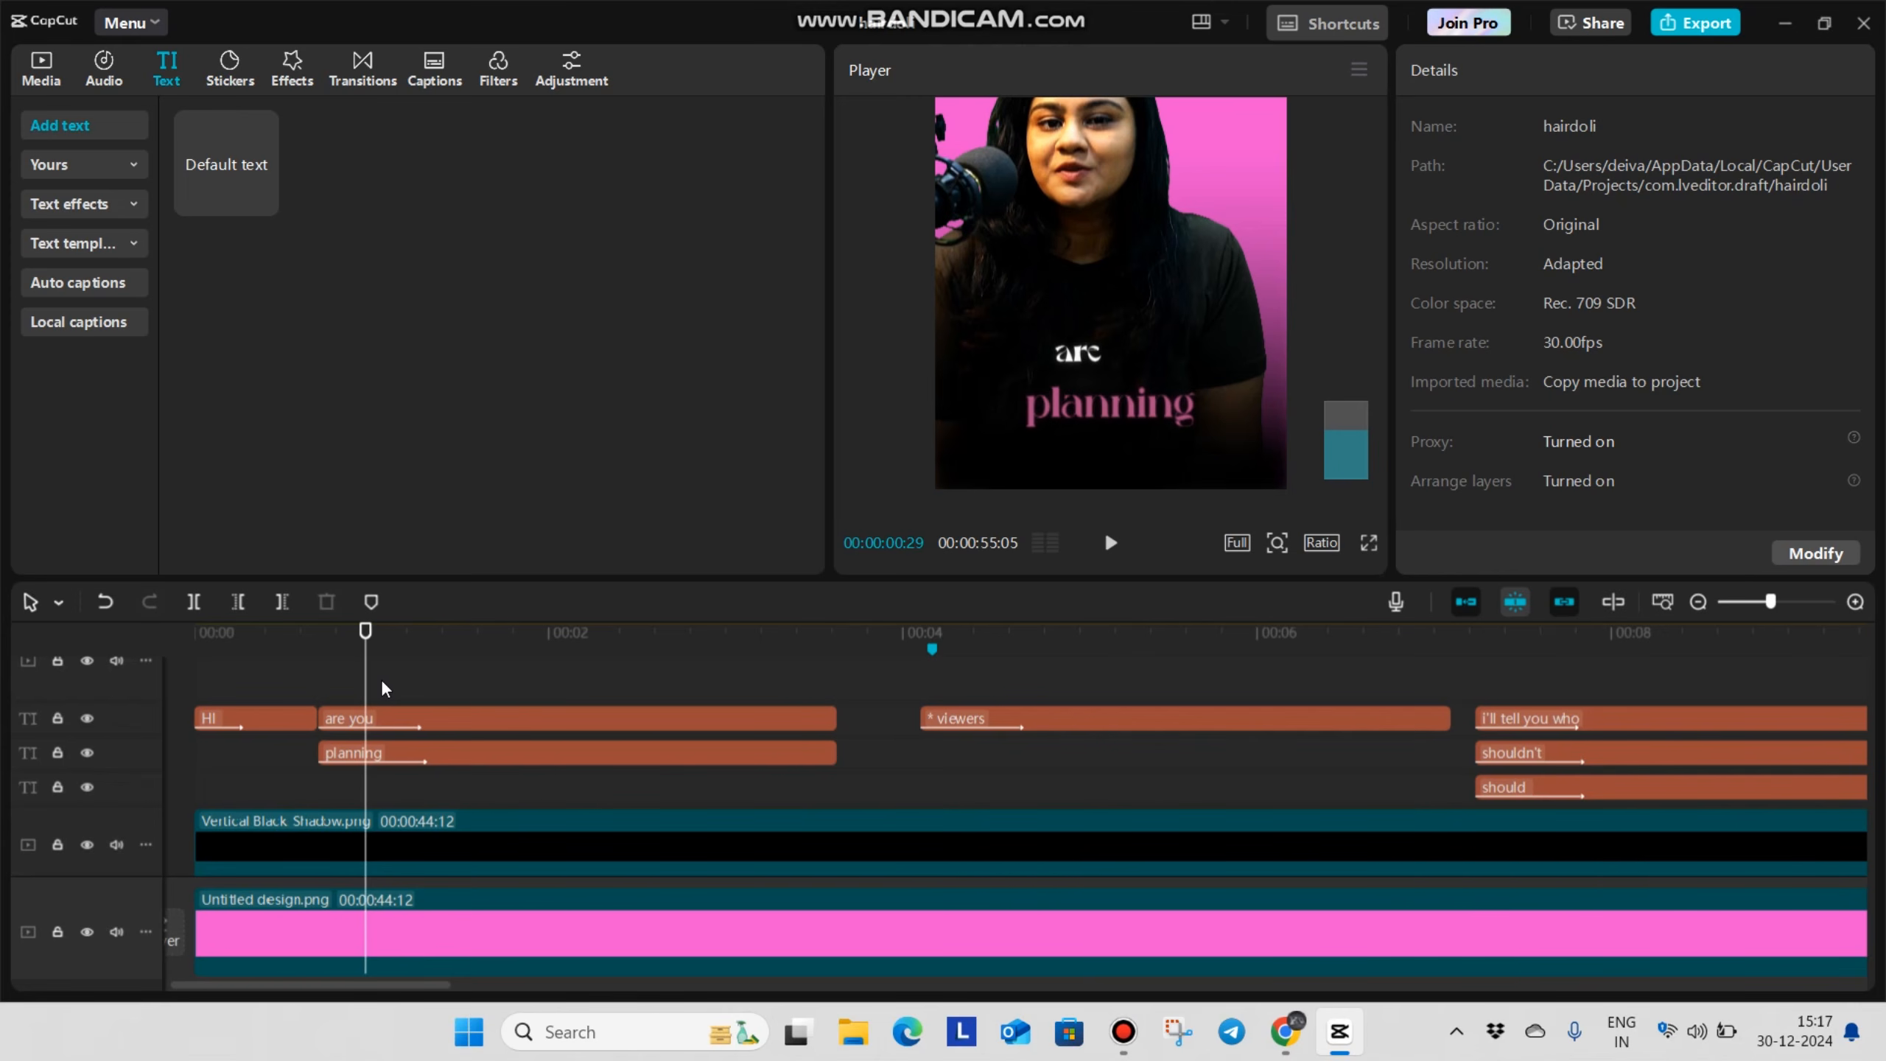
pyautogui.press('space')
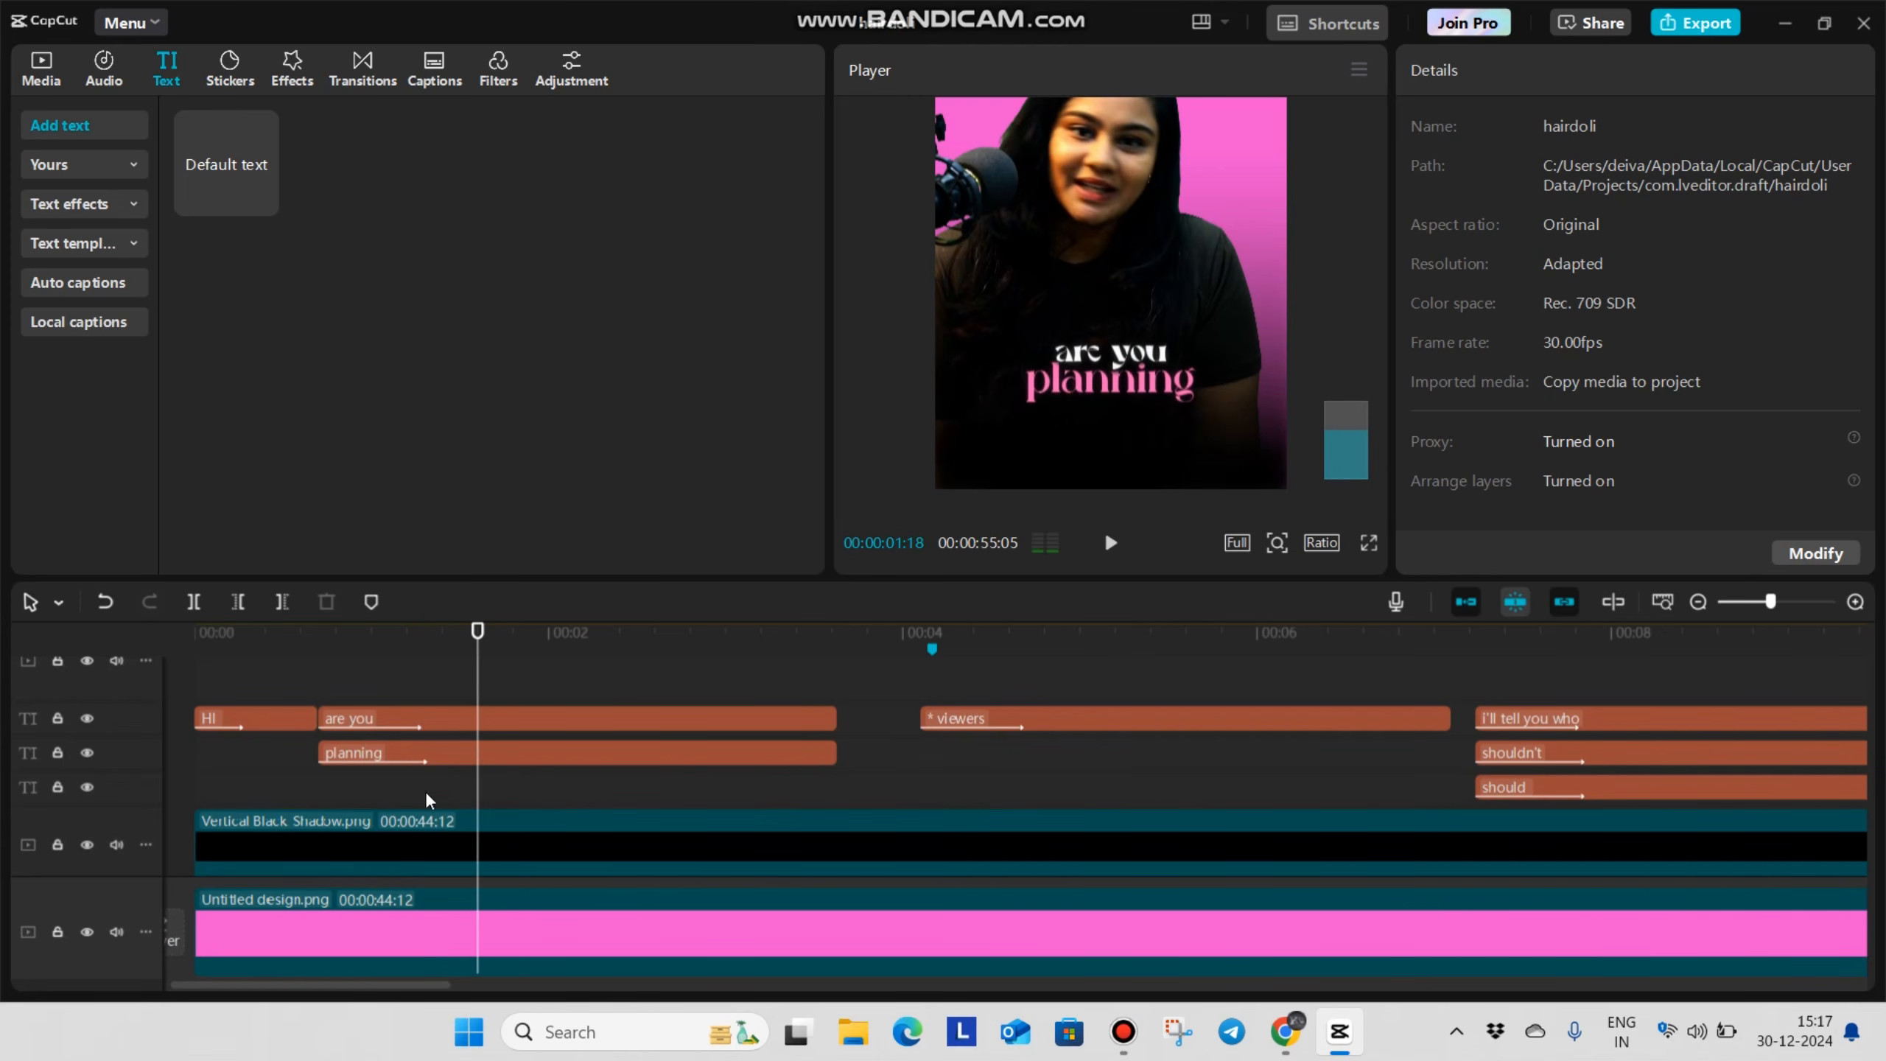
pyautogui.moveTo(520, 717); pyautogui.dragTo(516, 678)
pyautogui.hotkey('ctrl', 'b')
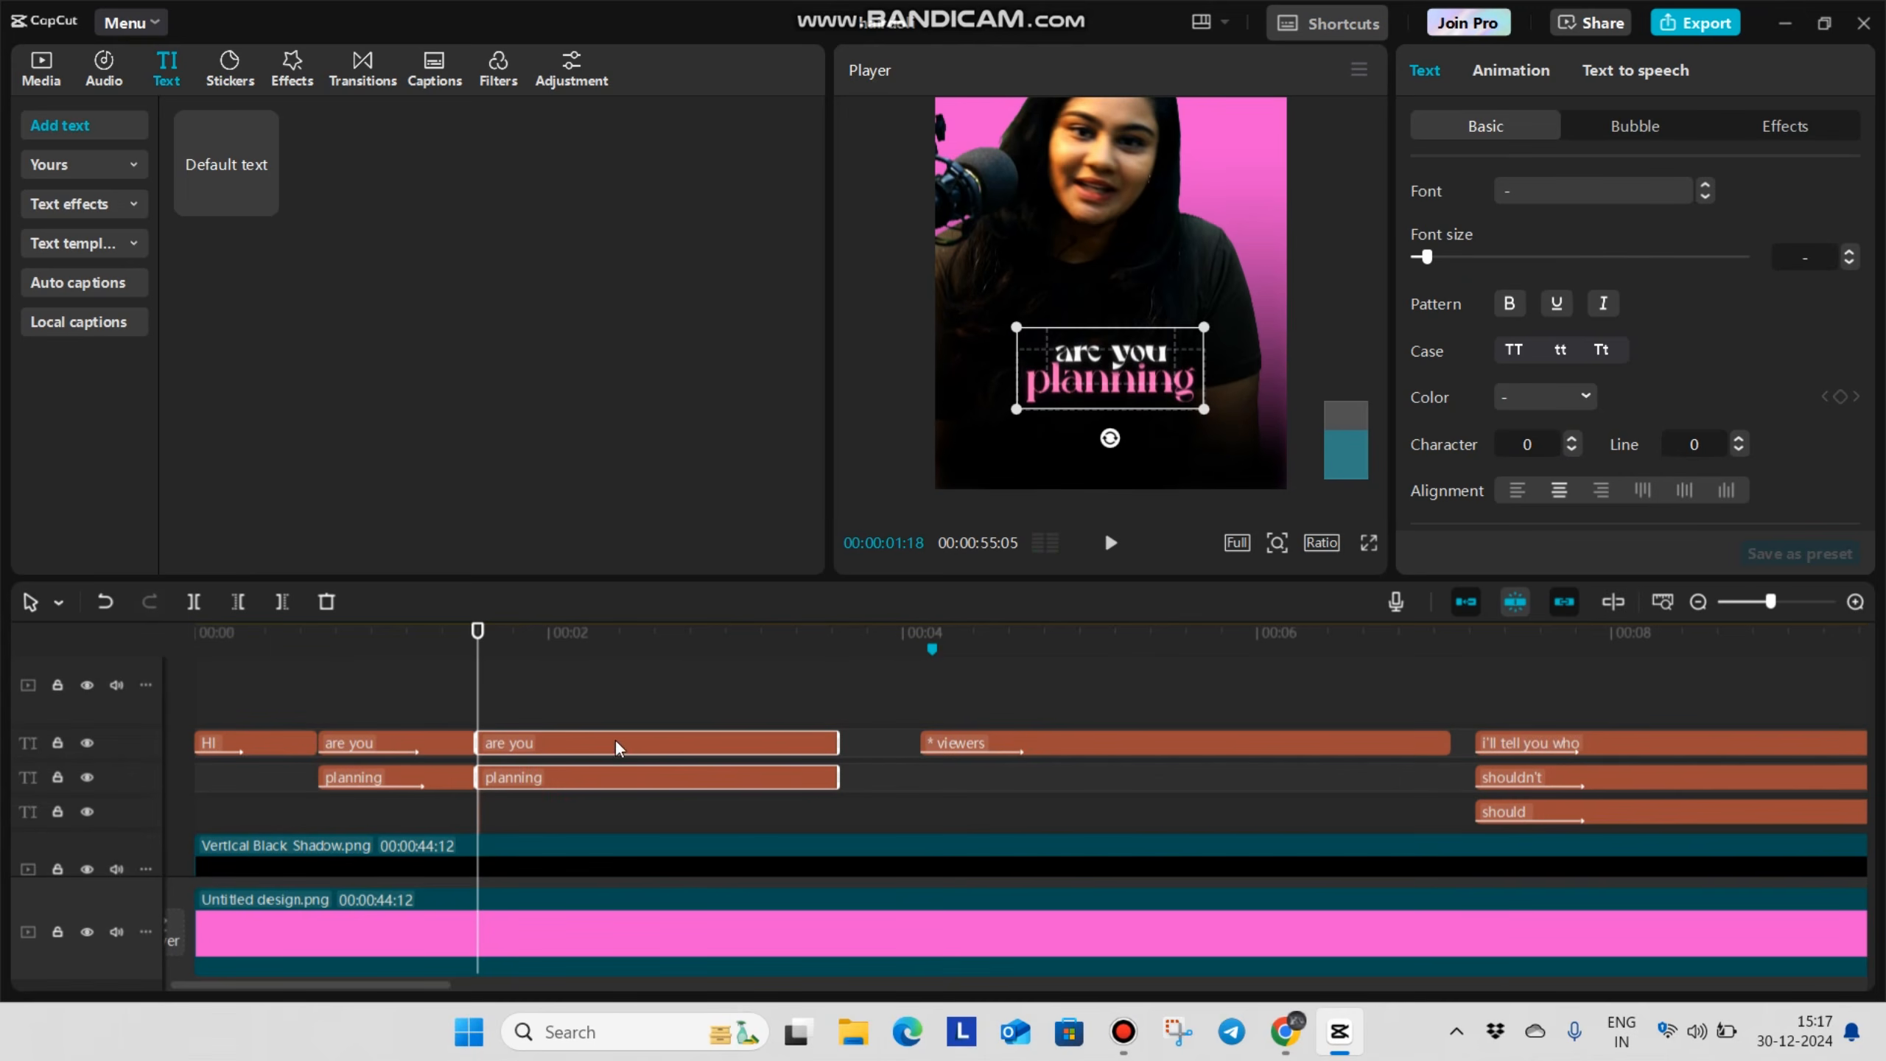
pyautogui.press('Delete')
# Copy the trimmed "are you" and "planning" captions and paste the pair twice in succession after the original
pyautogui.moveTo(440, 802); pyautogui.dragTo(457, 700)
pyautogui.hotkey('ctrl', 'c')
pyautogui.hotkey('ctrl', 'v')
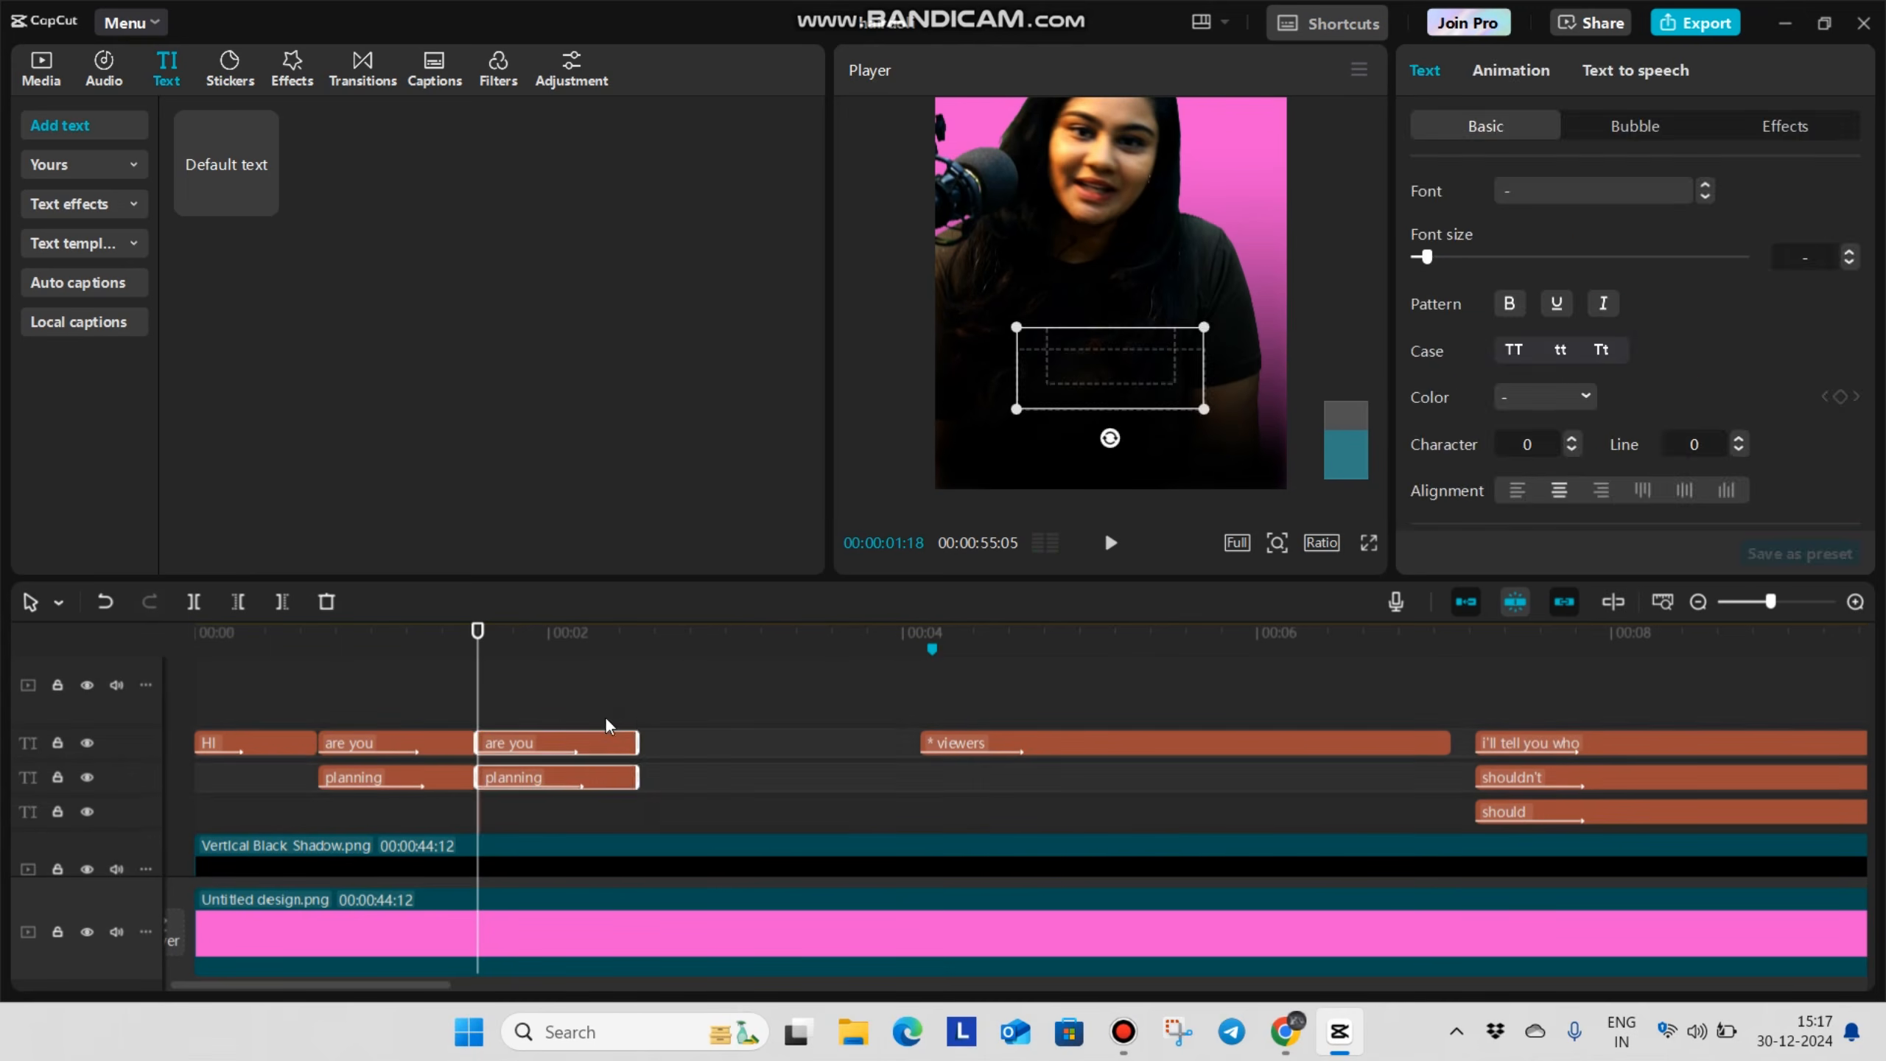
pyautogui.click(636, 721)
pyautogui.hotkey('ctrl', 'v')
# Lengthen the two pasted caption pairs so they run back to back until just before the viewers caption, and play the opening
pyautogui.scroll(4, 817, 735)
pyautogui.click(848, 755)
pyautogui.press('space')
pyautogui.press('space')
pyautogui.moveTo(832, 802); pyautogui.dragTo(857, 750)
pyautogui.moveTo(799, 760); pyautogui.dragTo(851, 763)
pyautogui.moveTo(660, 825); pyautogui.dragTo(689, 746)
pyautogui.click(466, 670)
pyautogui.click(342, 669)
pyautogui.scroll(1, 253, 672)
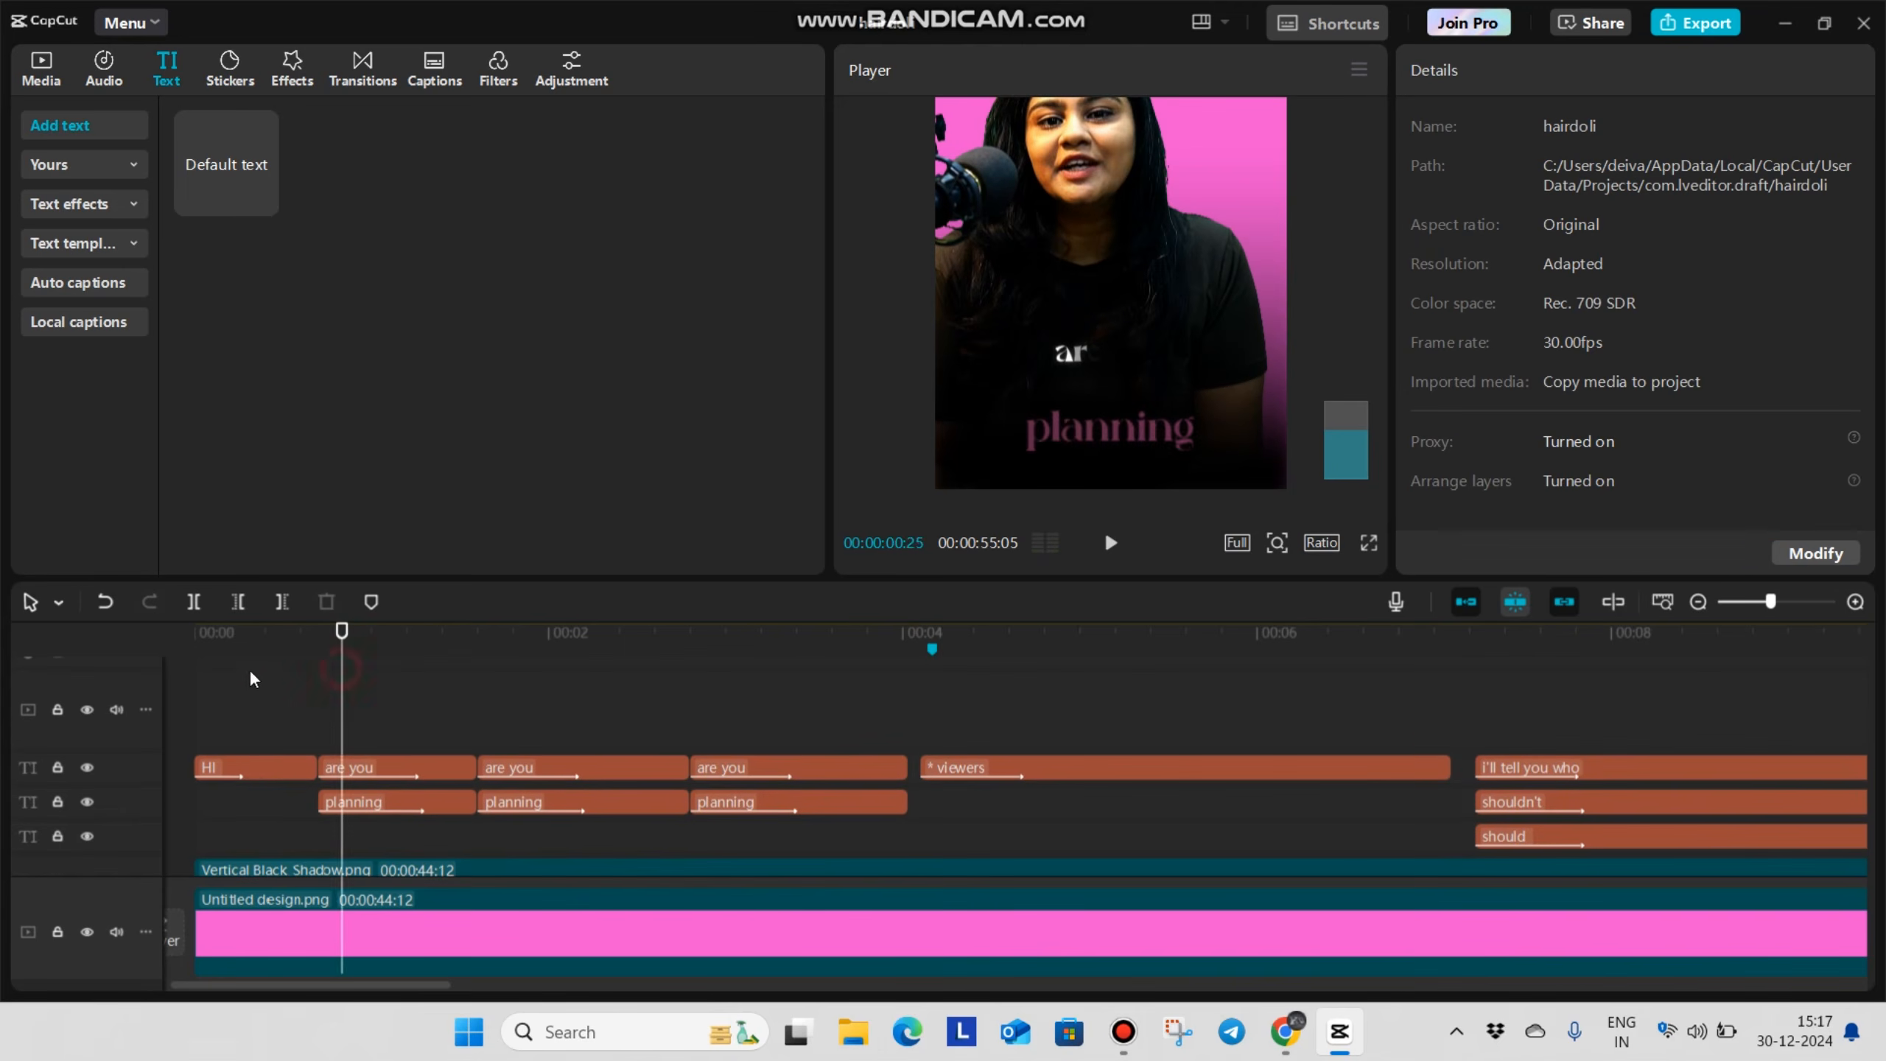
pyautogui.click(273, 693)
pyautogui.press('space')
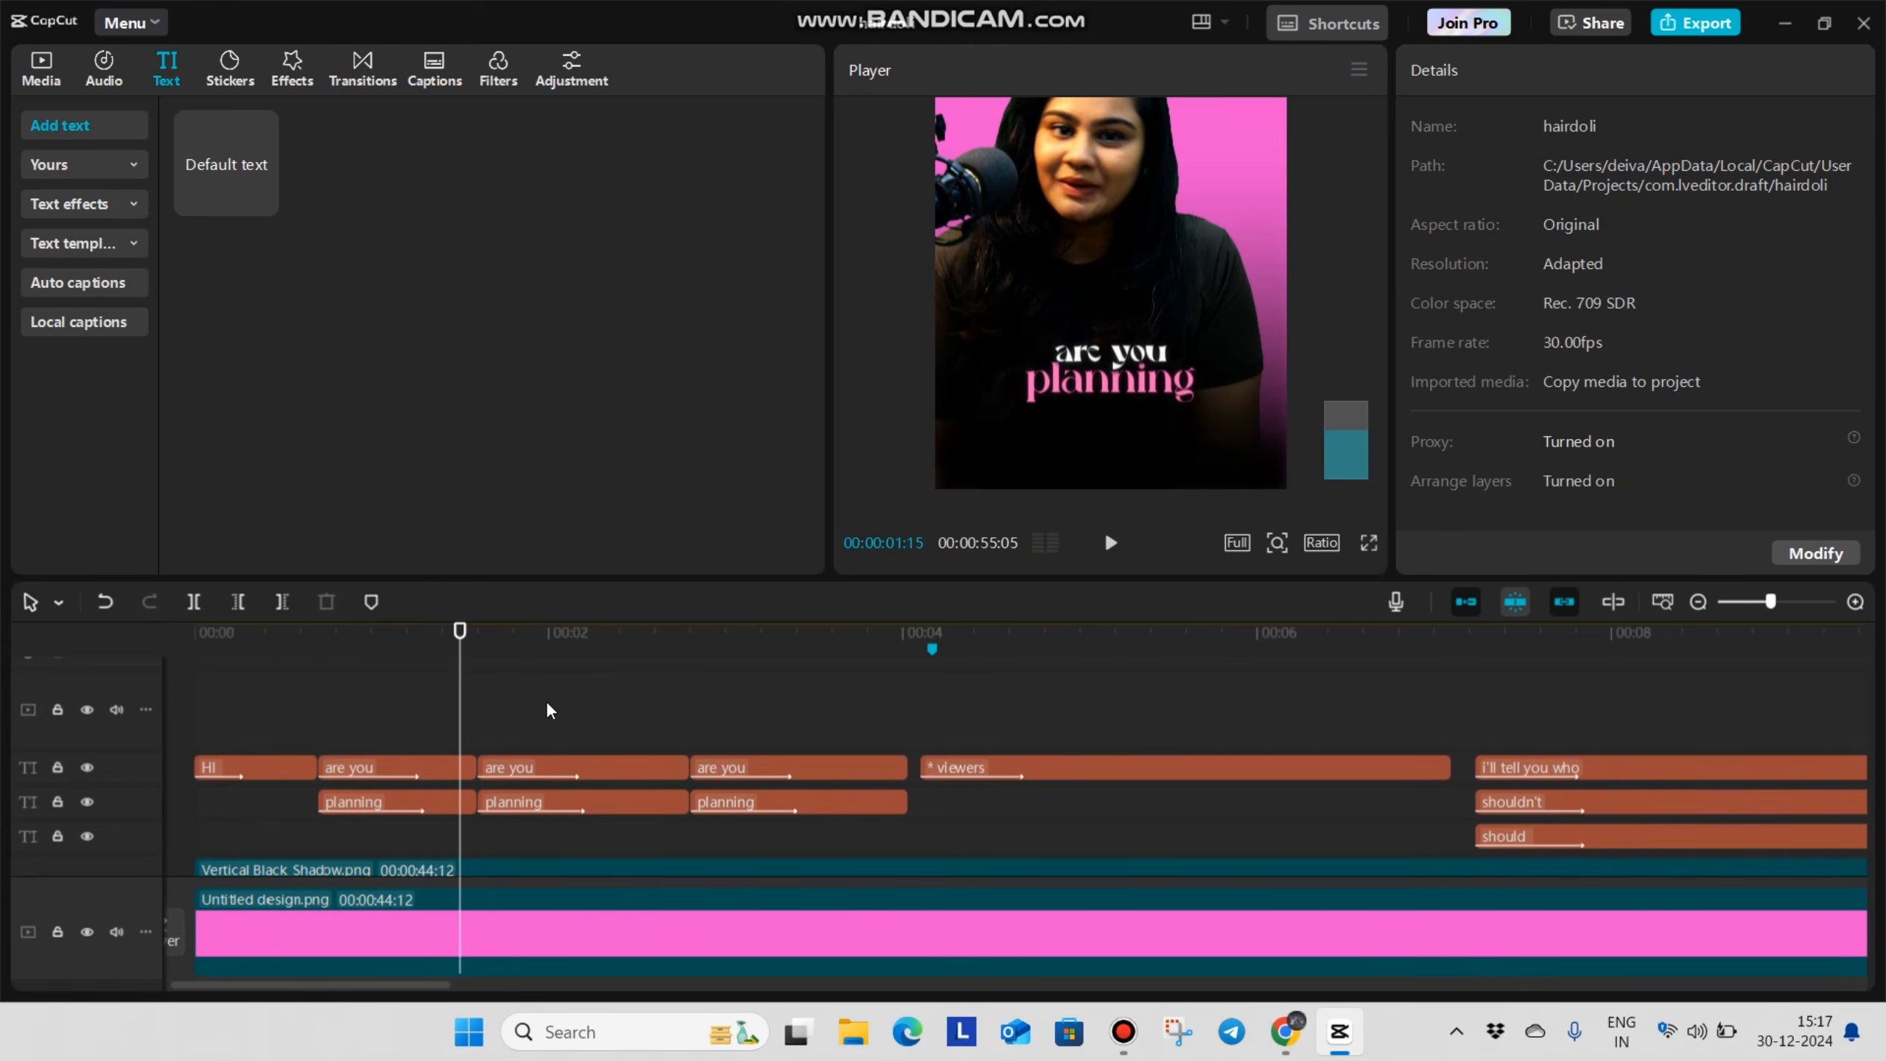
# Replace the text of the second "are you" caption with "to get straightening"
pyautogui.click(596, 767)
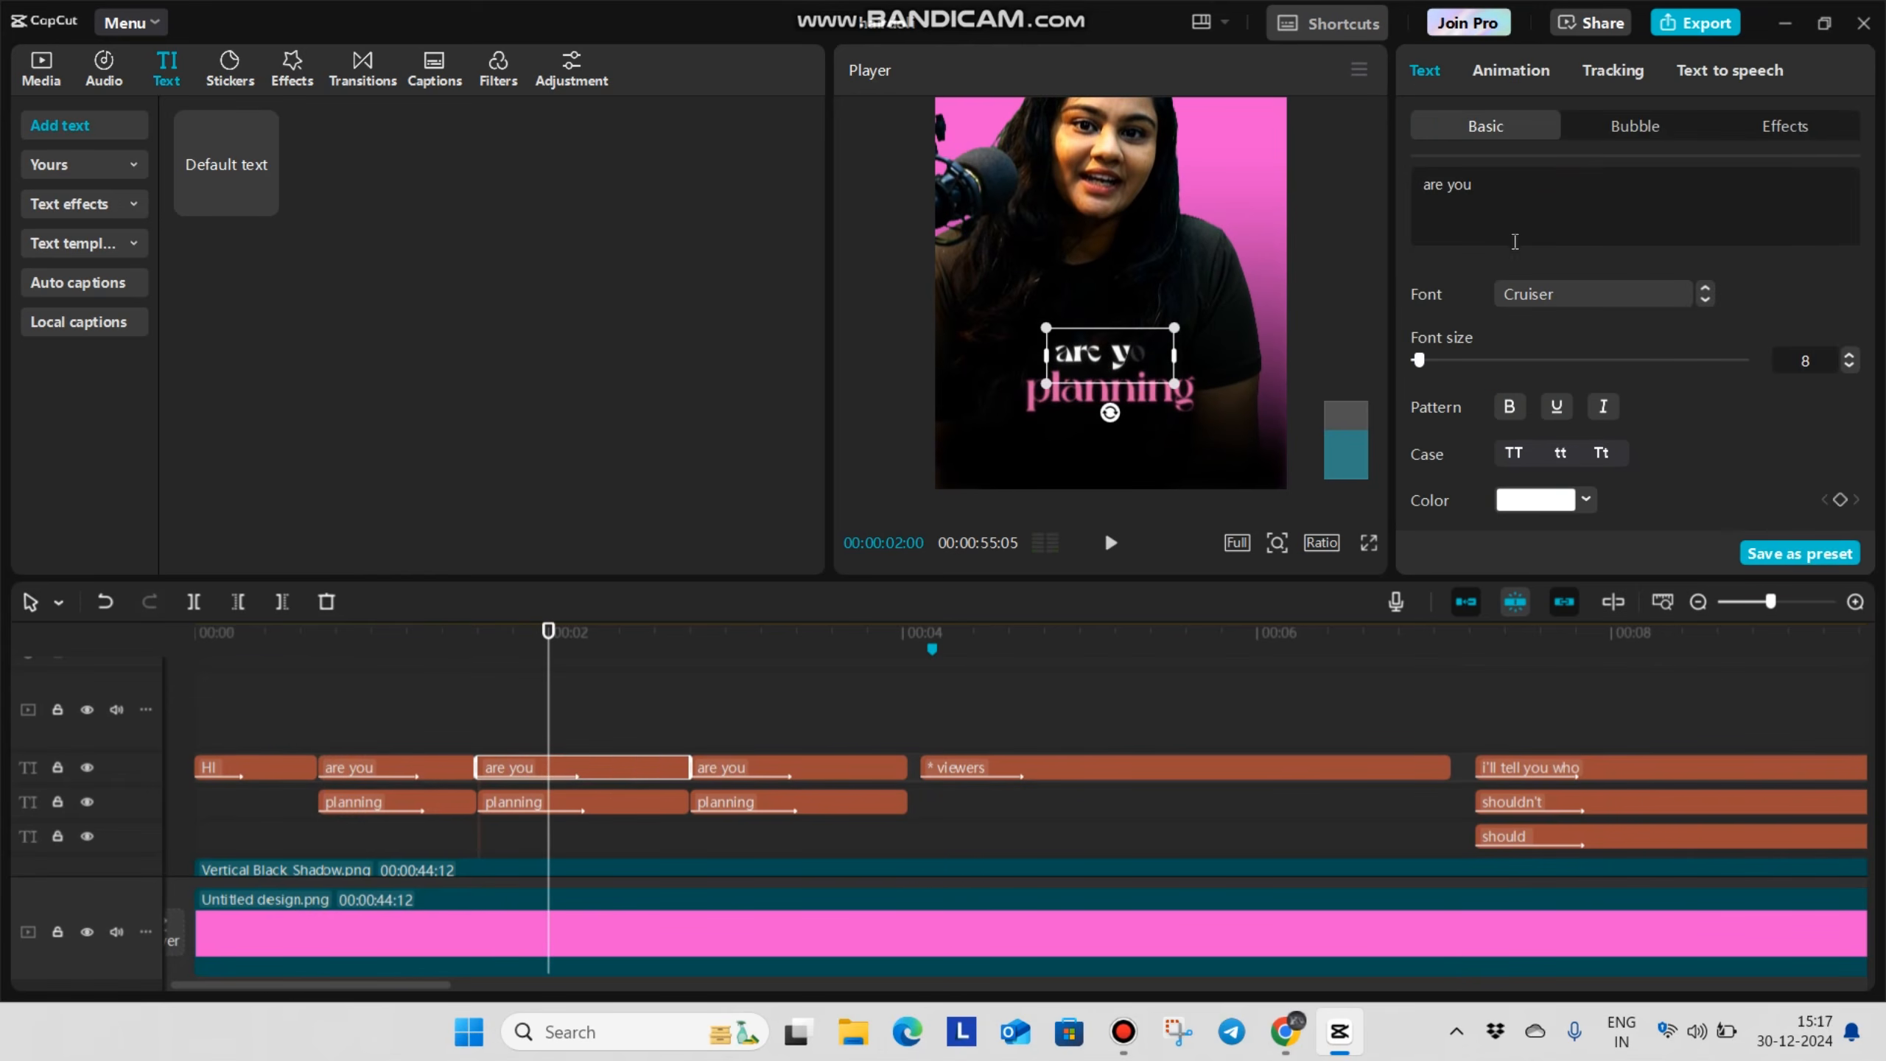
pyautogui.write('to g')
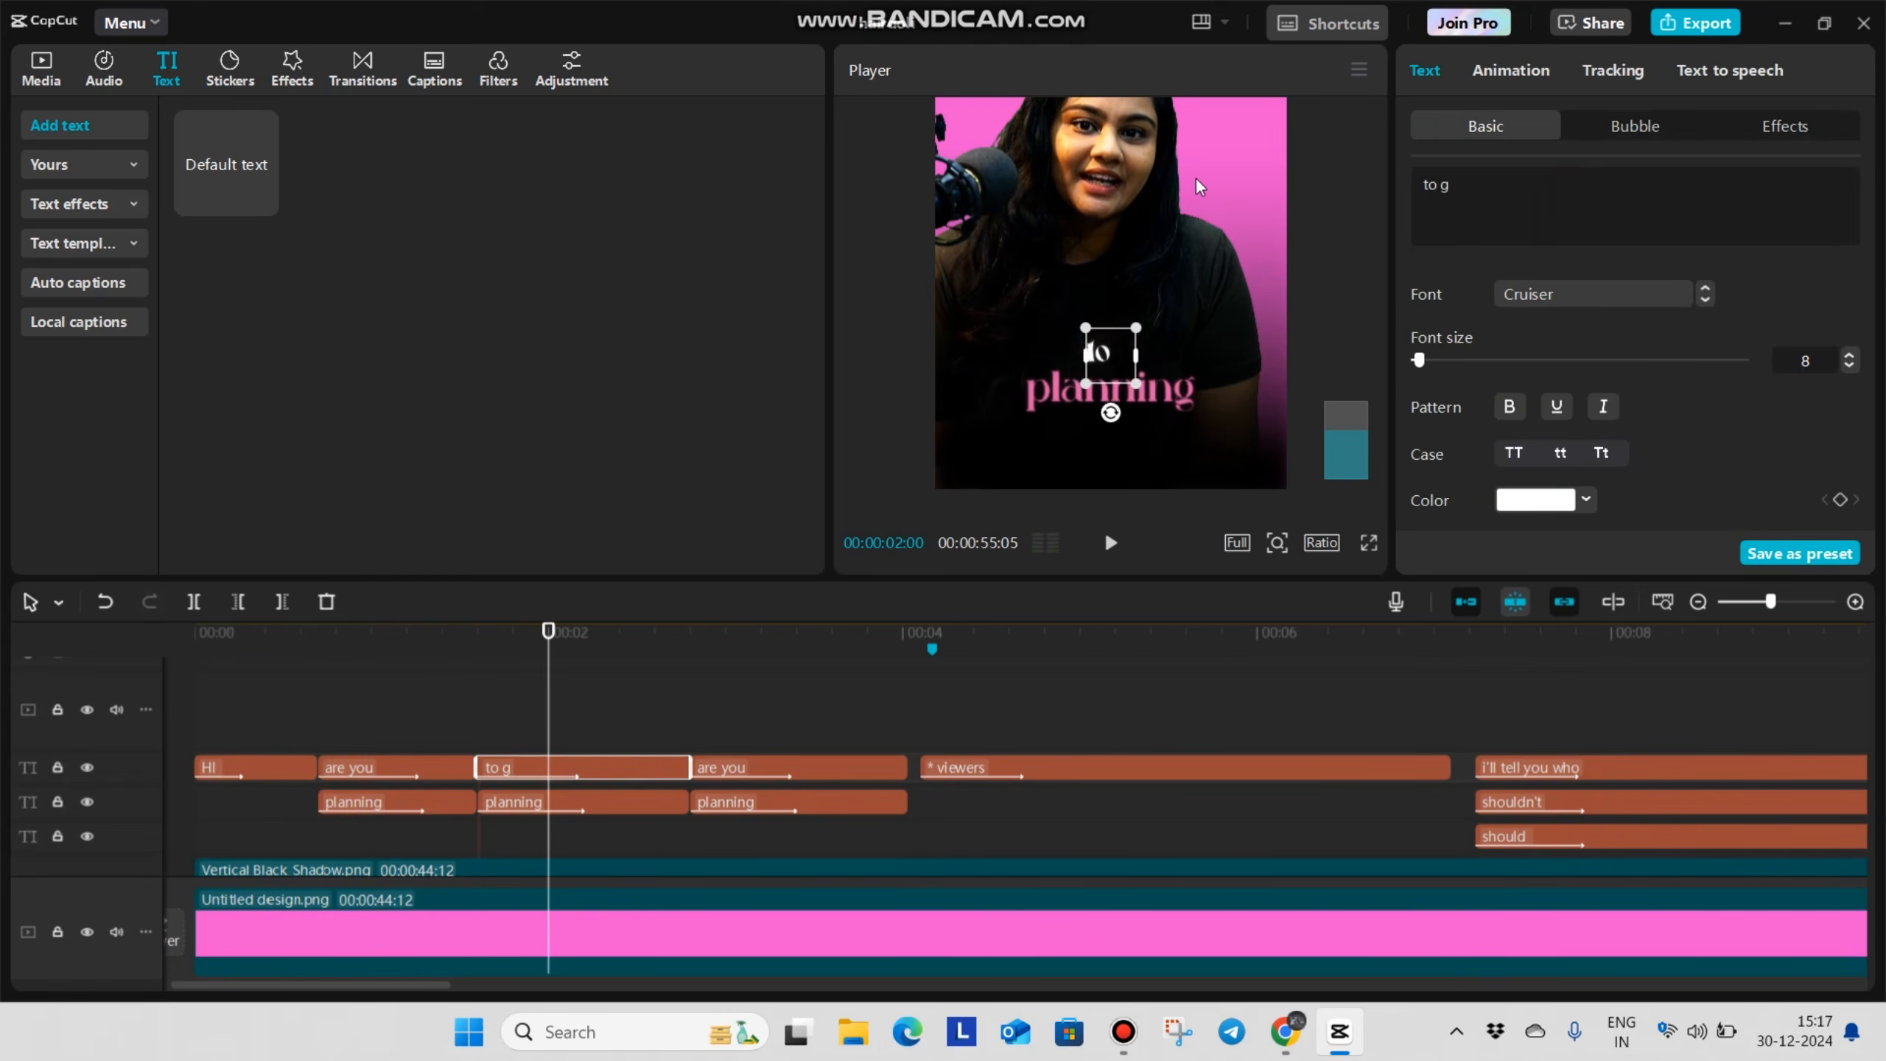
pyautogui.write('et straightening')
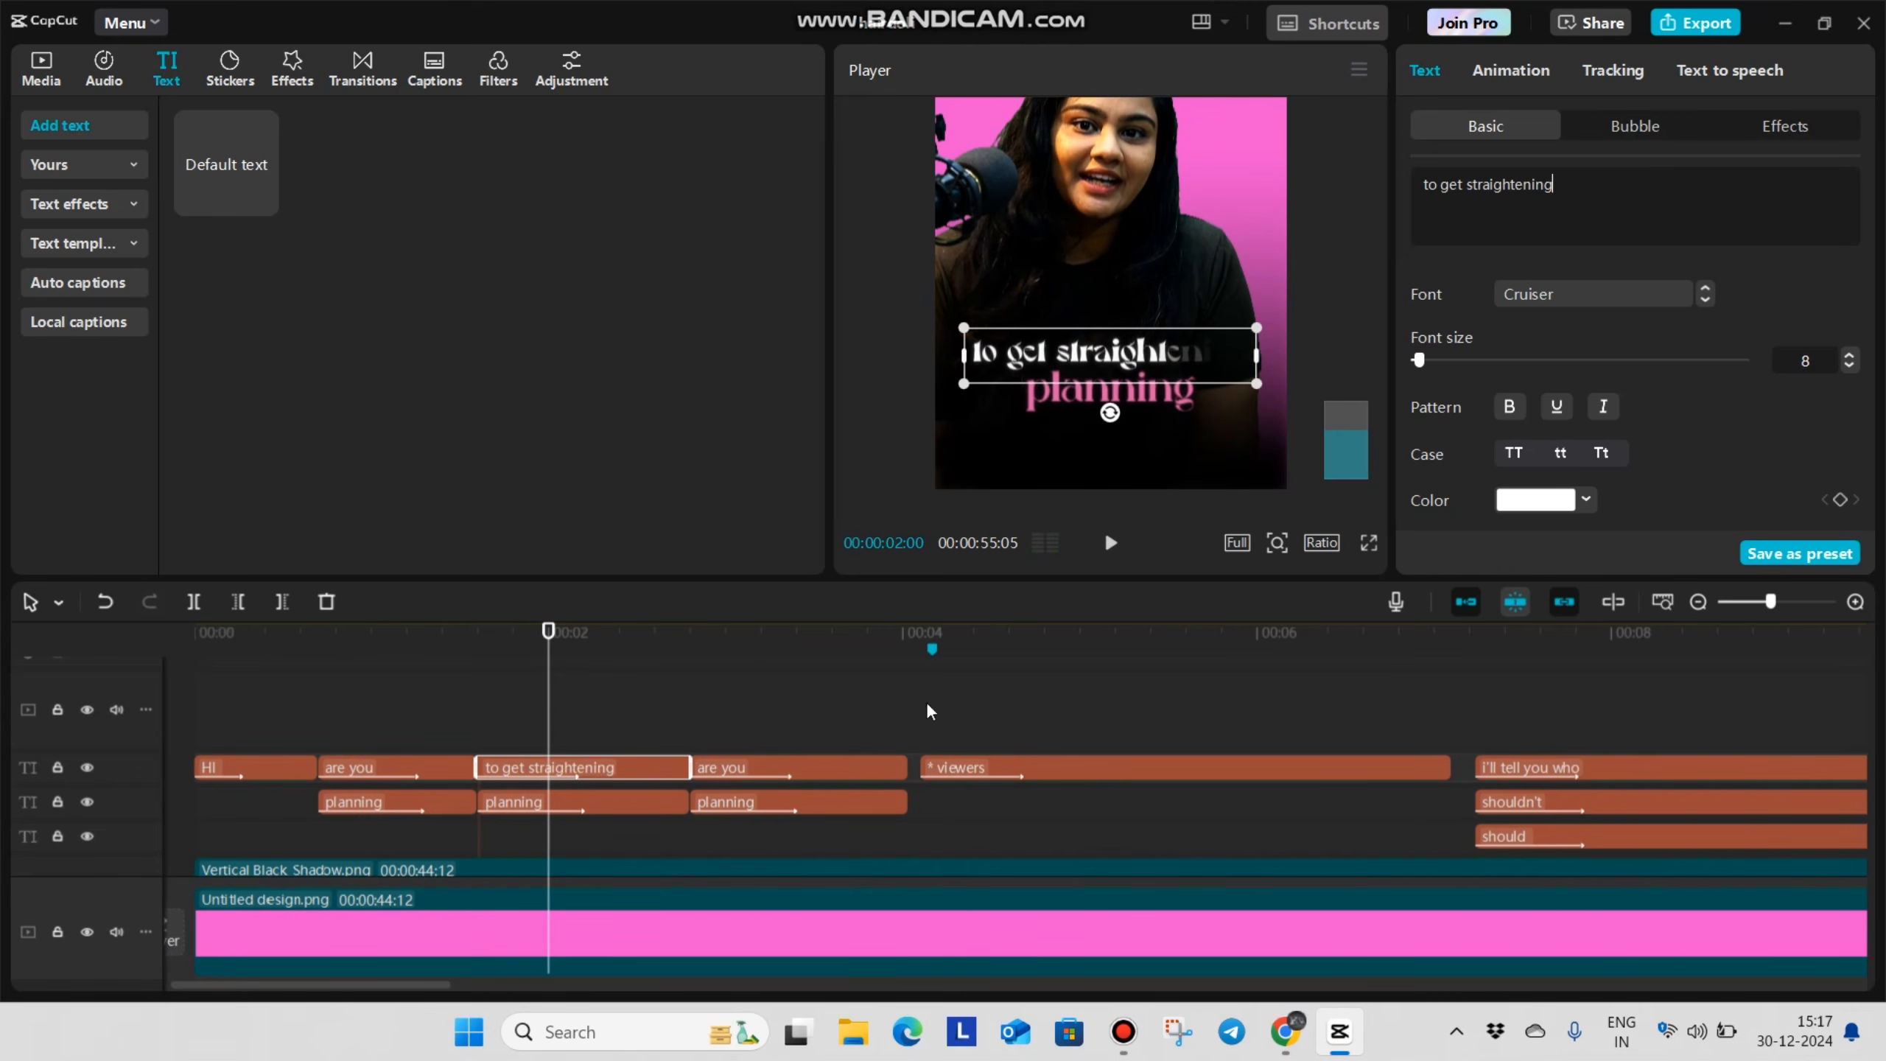
# Replace the text of the second "planning" caption with "snoothening"
pyautogui.click(633, 801)
pyautogui.moveTo(1539, 225); pyautogui.dragTo(1224, 132)
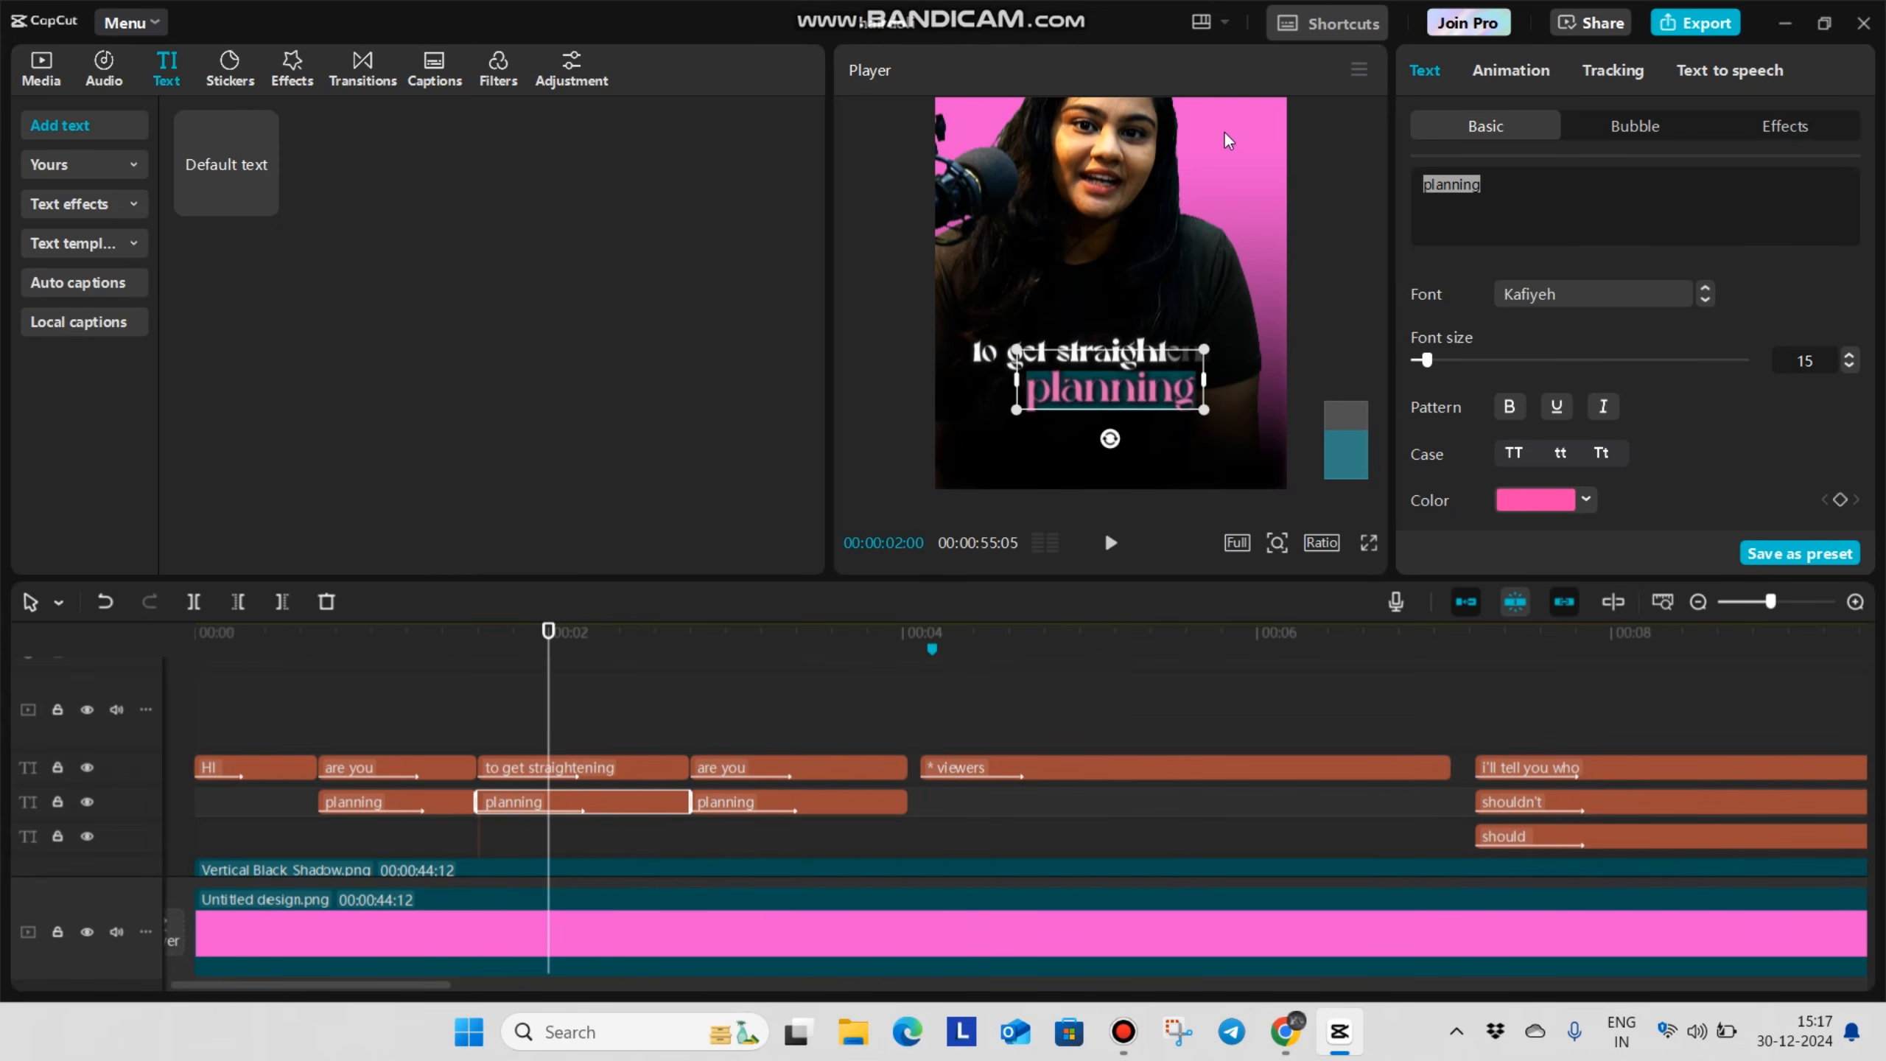
pyautogui.write('snoo')
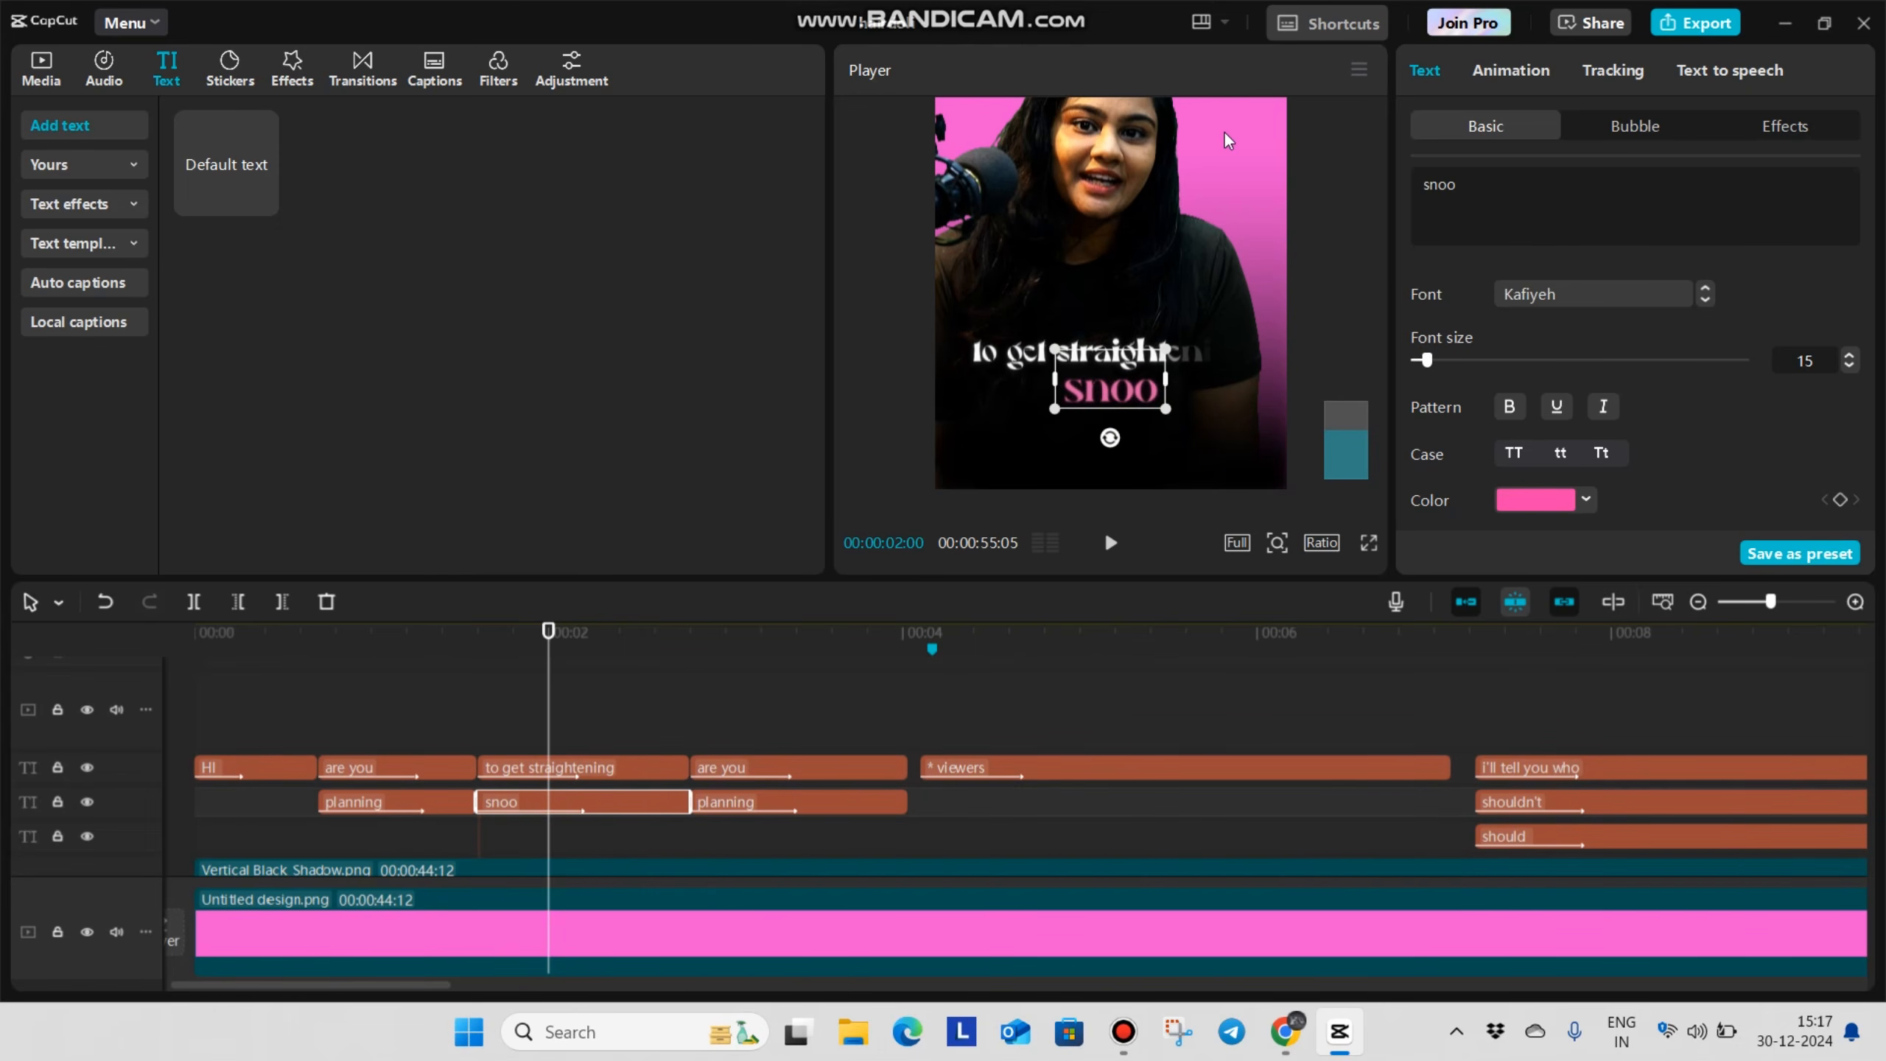
pyautogui.write('thening')
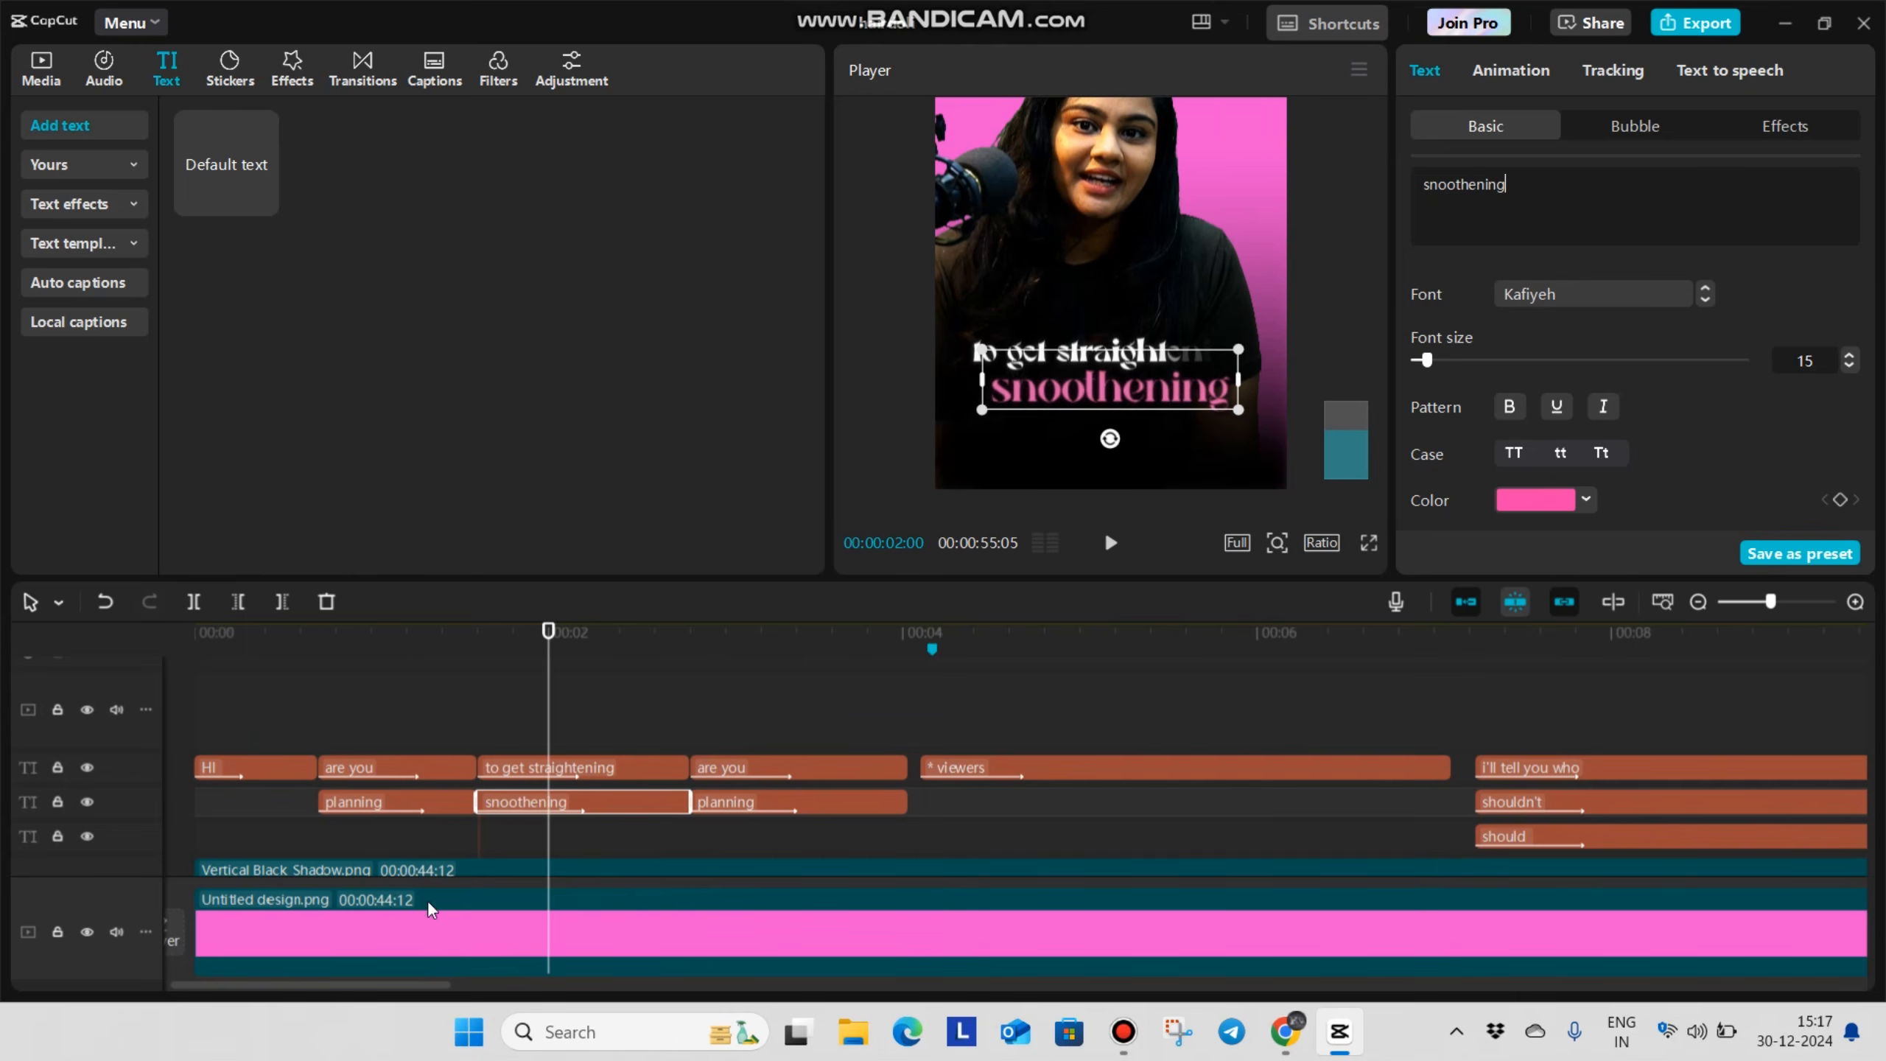
# Scale down the "to get straightening" caption so it is narrower than "snoothening", and check it in full screen
pyautogui.click(598, 729)
pyautogui.click(622, 768)
pyautogui.scroll(-5, 1153, 397)
pyautogui.scroll(5, 1204, 444)
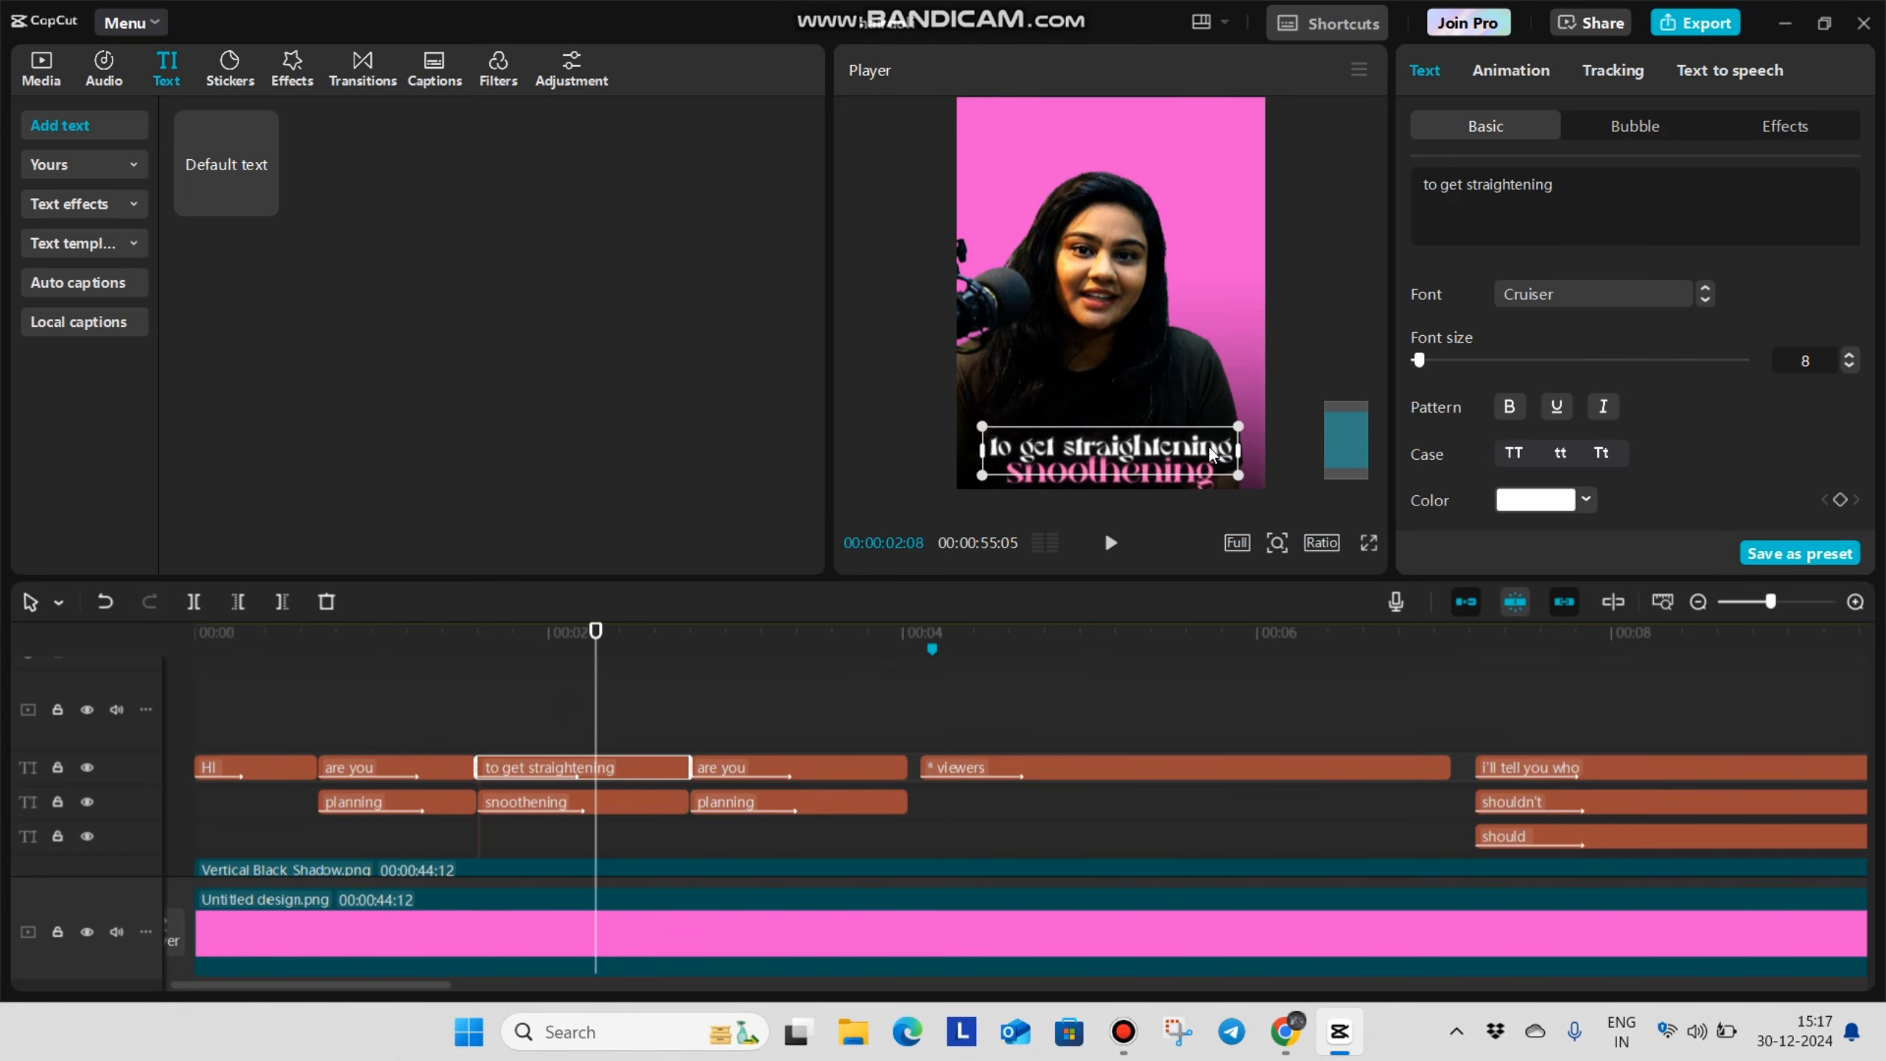
pyautogui.moveTo(1244, 424); pyautogui.dragTo(1190, 380)
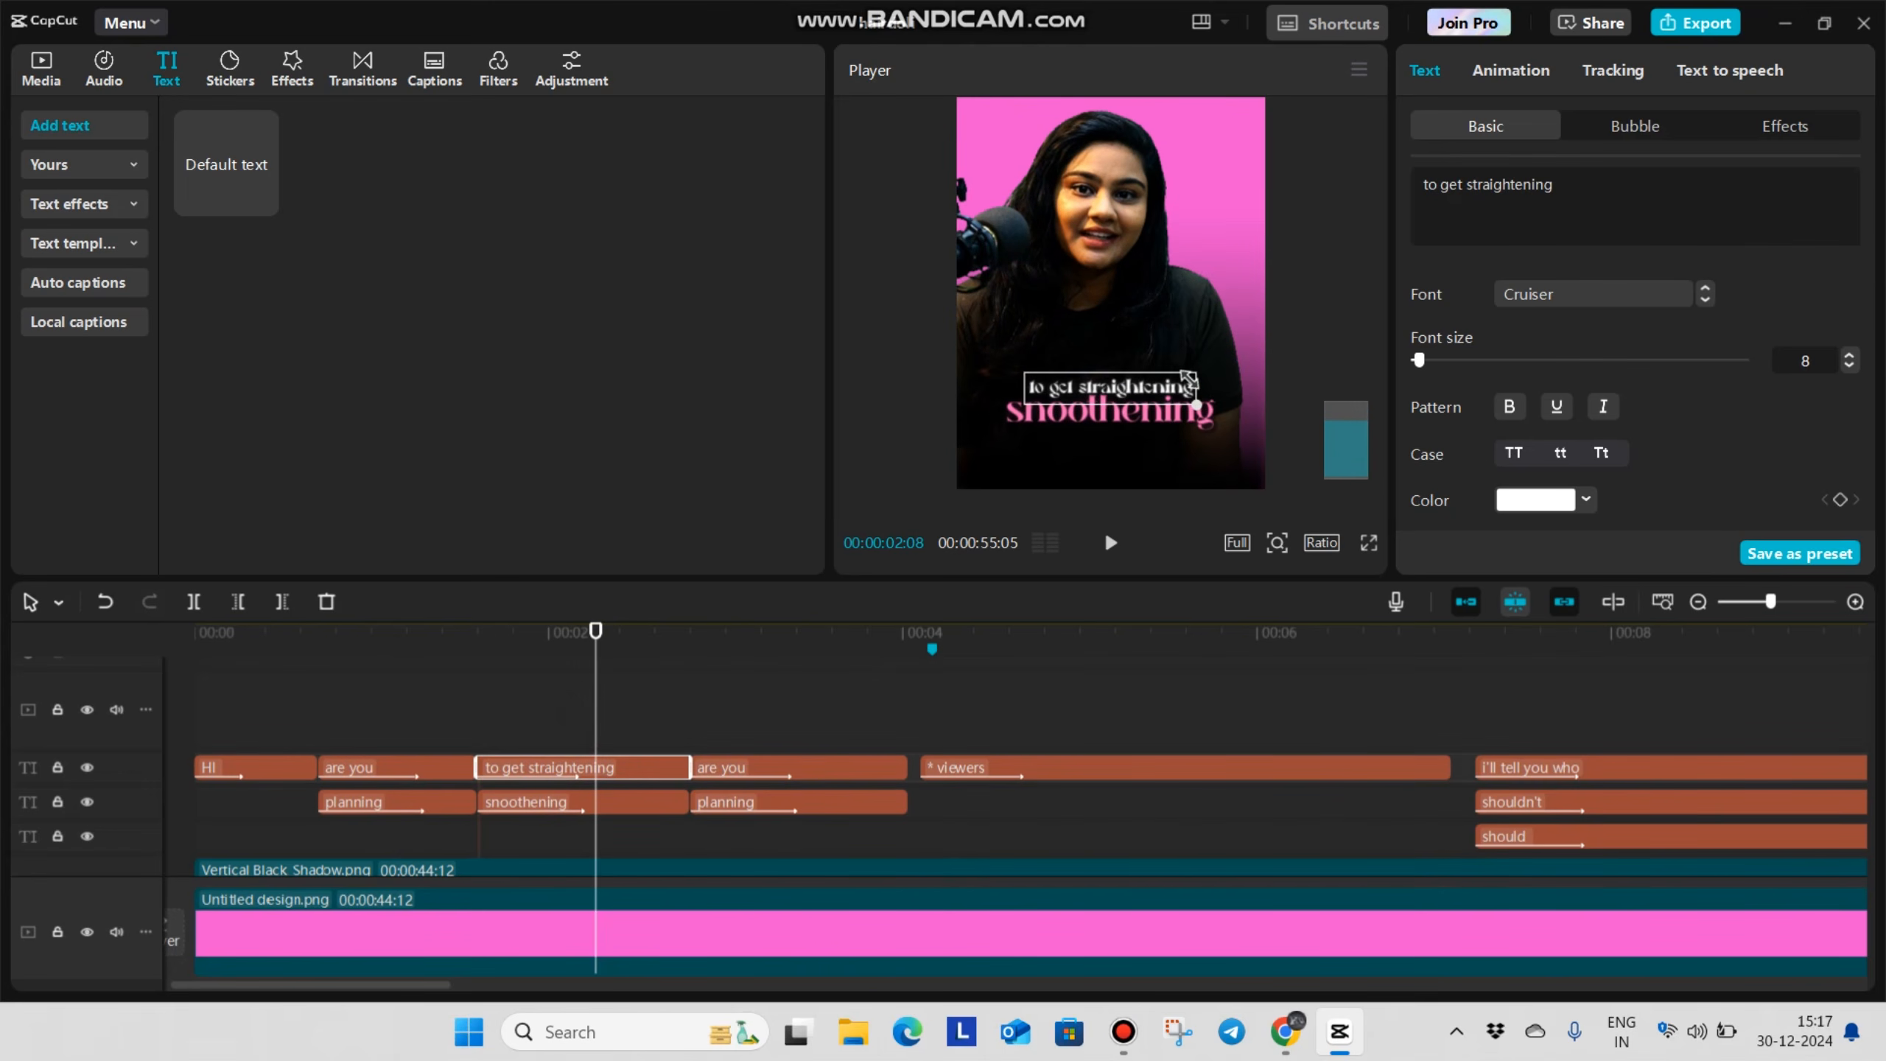
pyautogui.click(1369, 543)
pyautogui.press('Escape')
pyautogui.click(626, 680)
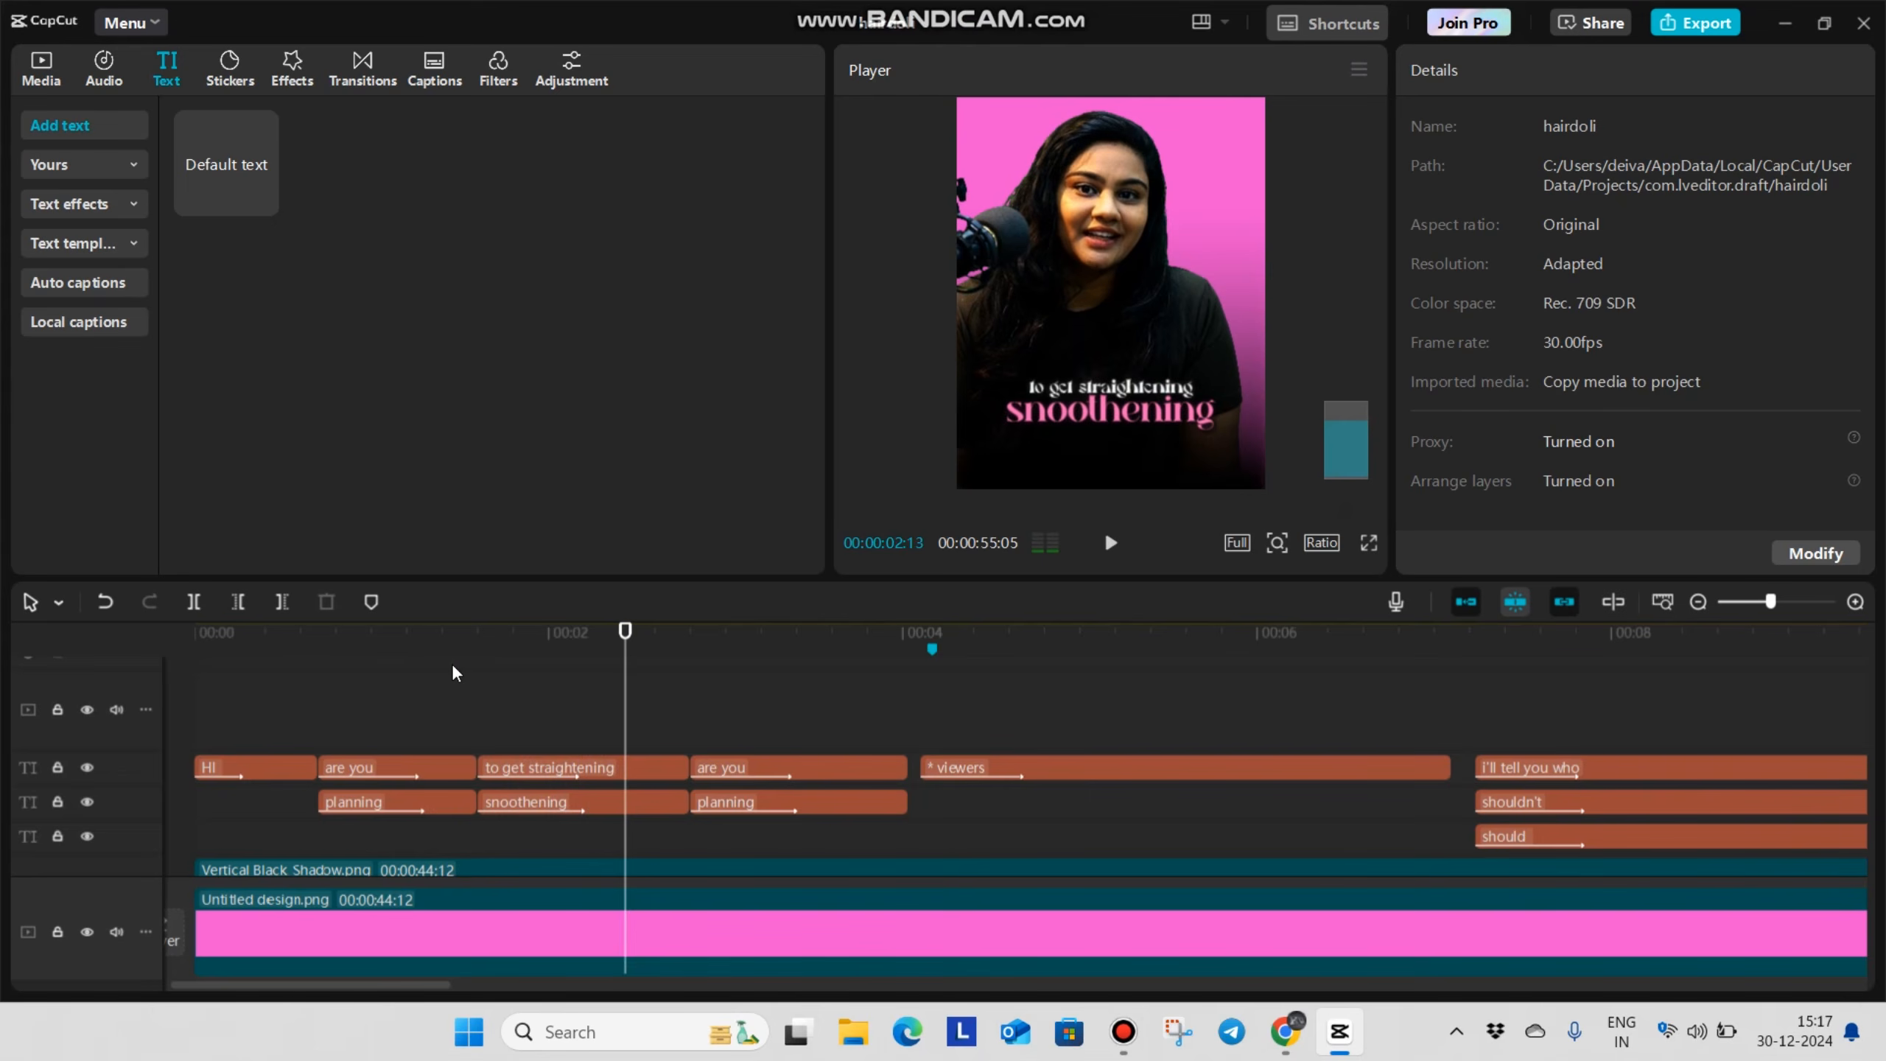
# Check the In animations of the "to get straightening" and "snoothening" captions and play that part of the video
pyautogui.click(572, 747)
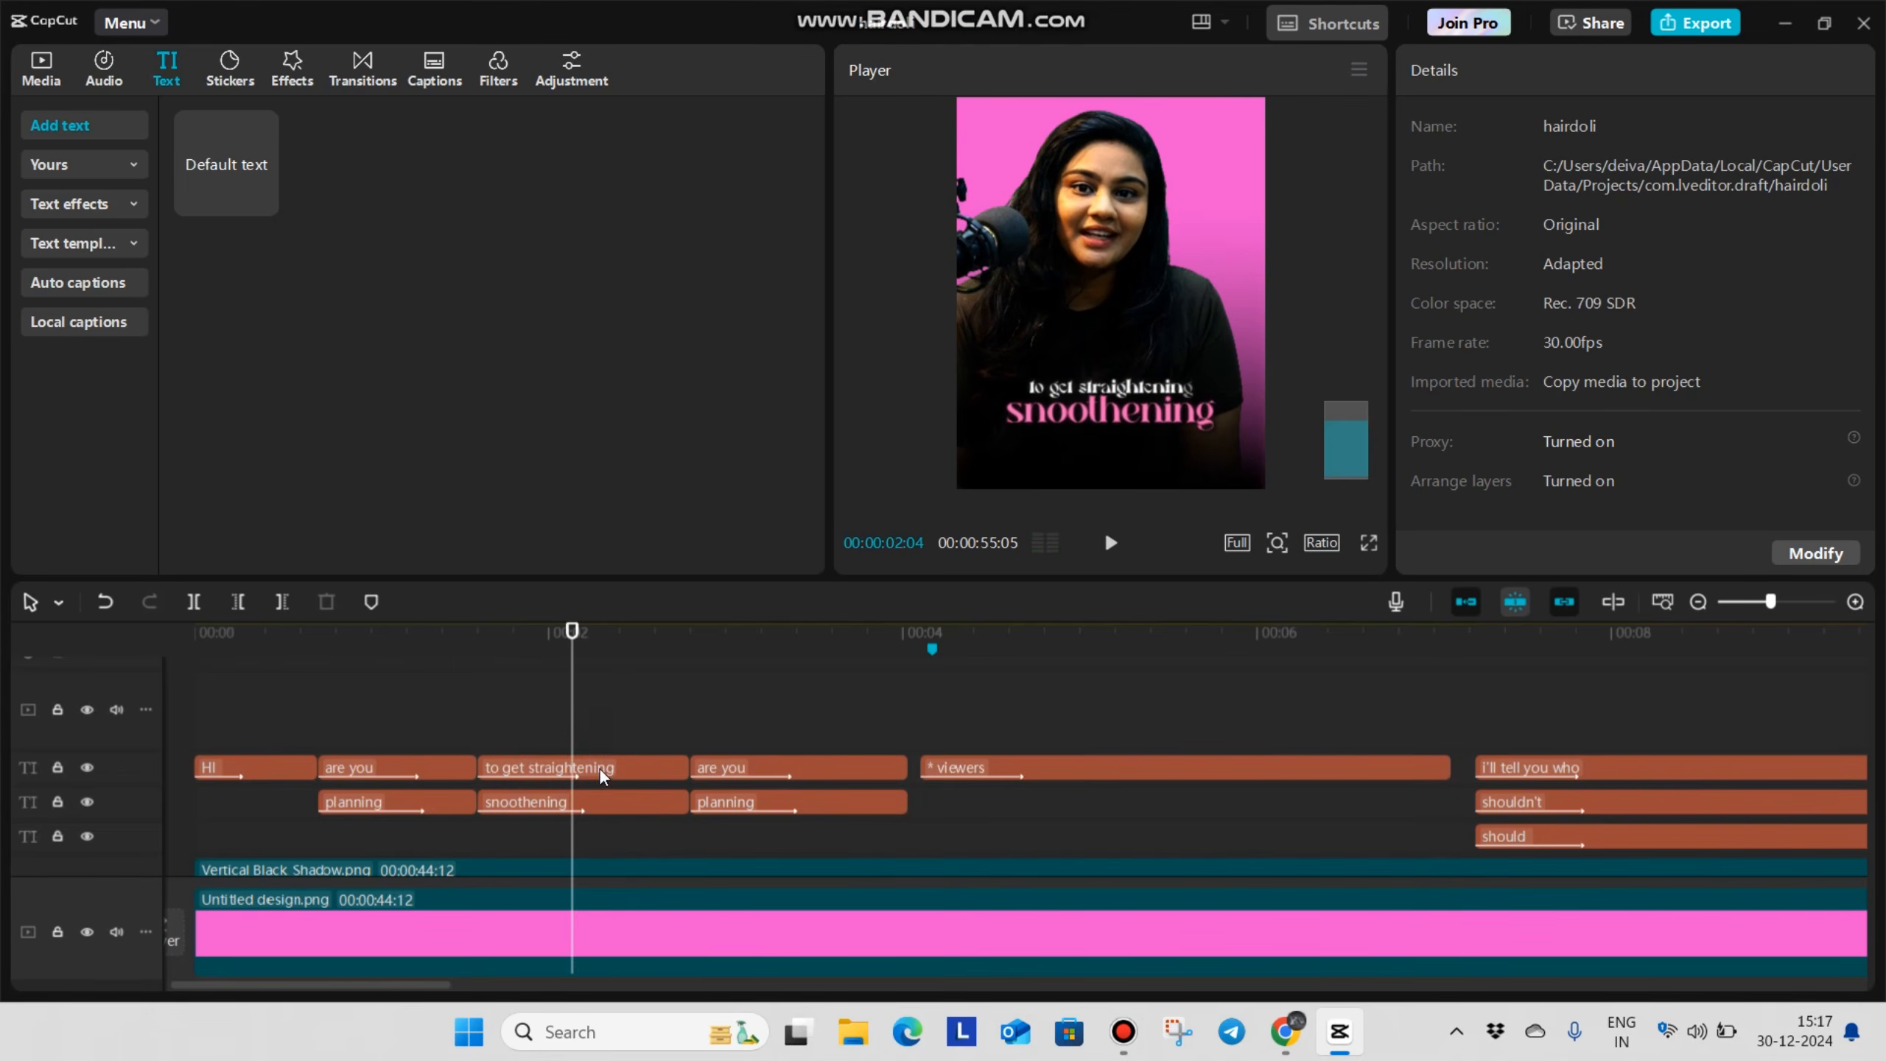
pyautogui.click(614, 747)
pyautogui.click(1534, 72)
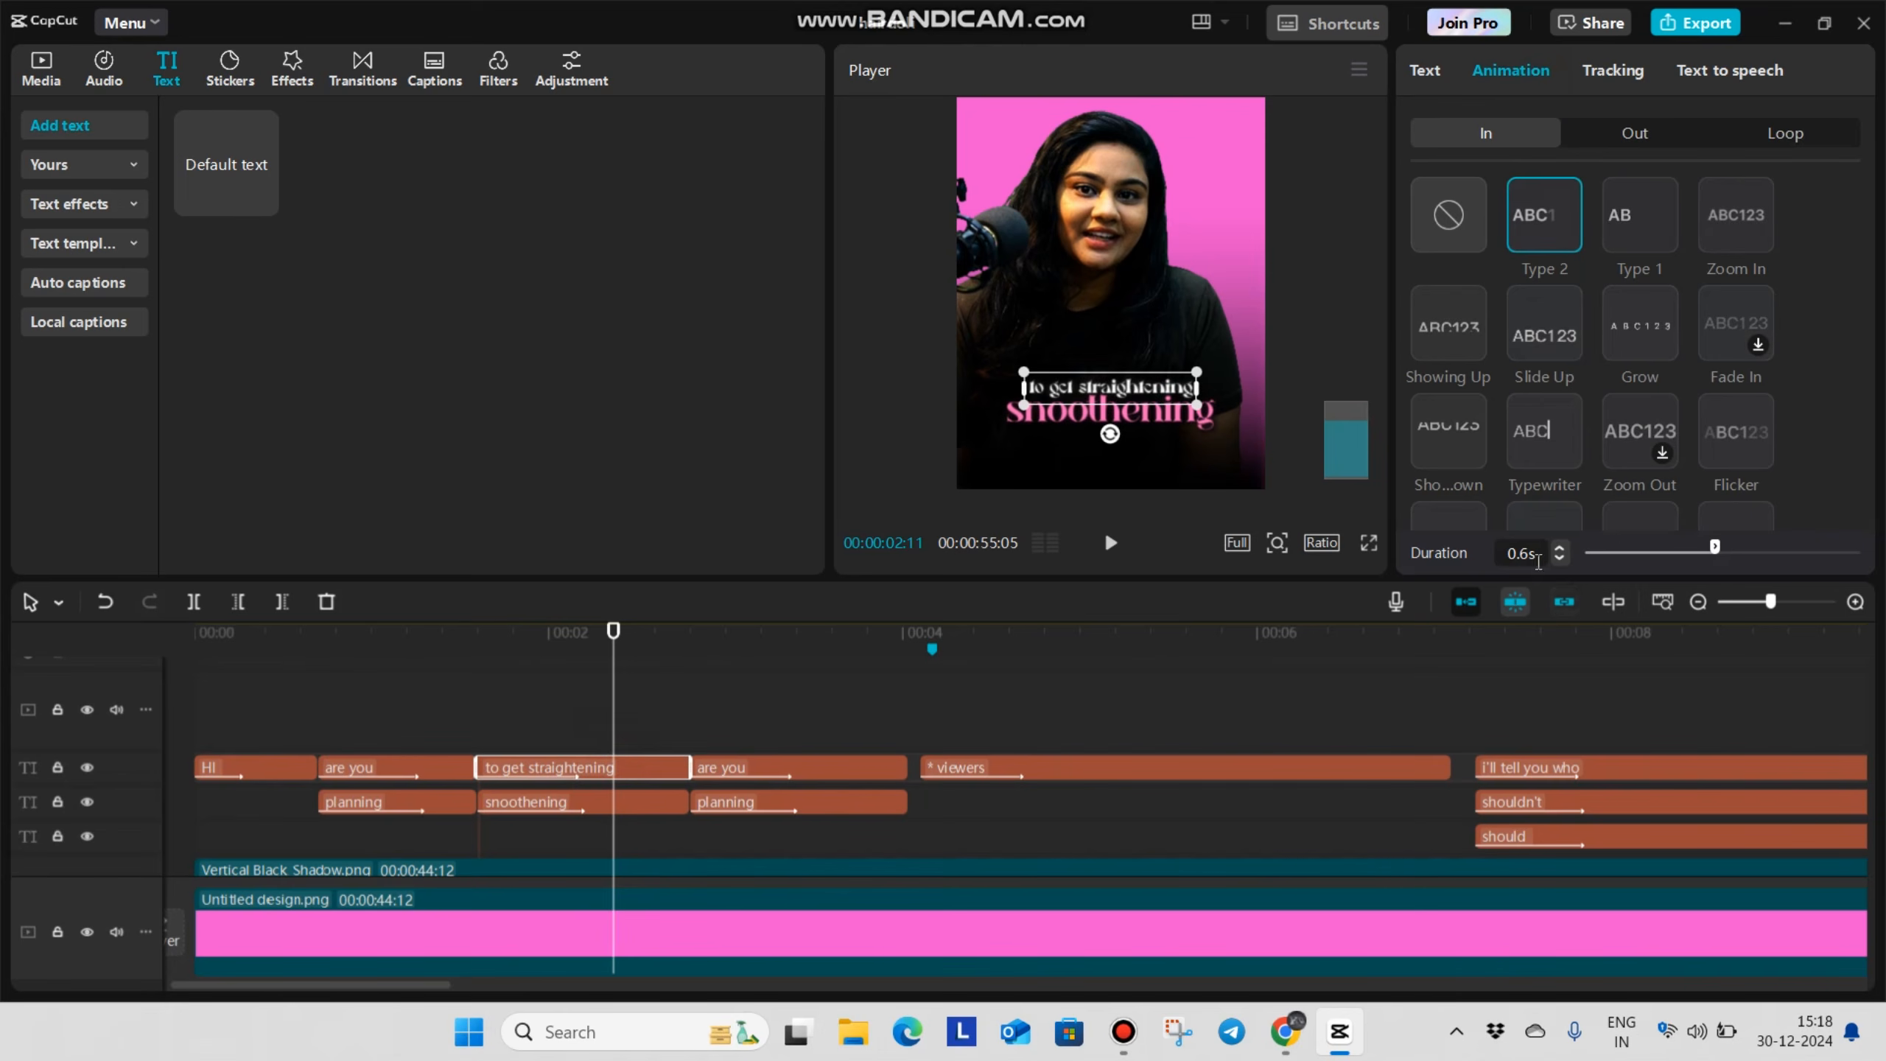
pyautogui.click(616, 815)
pyautogui.click(1511, 71)
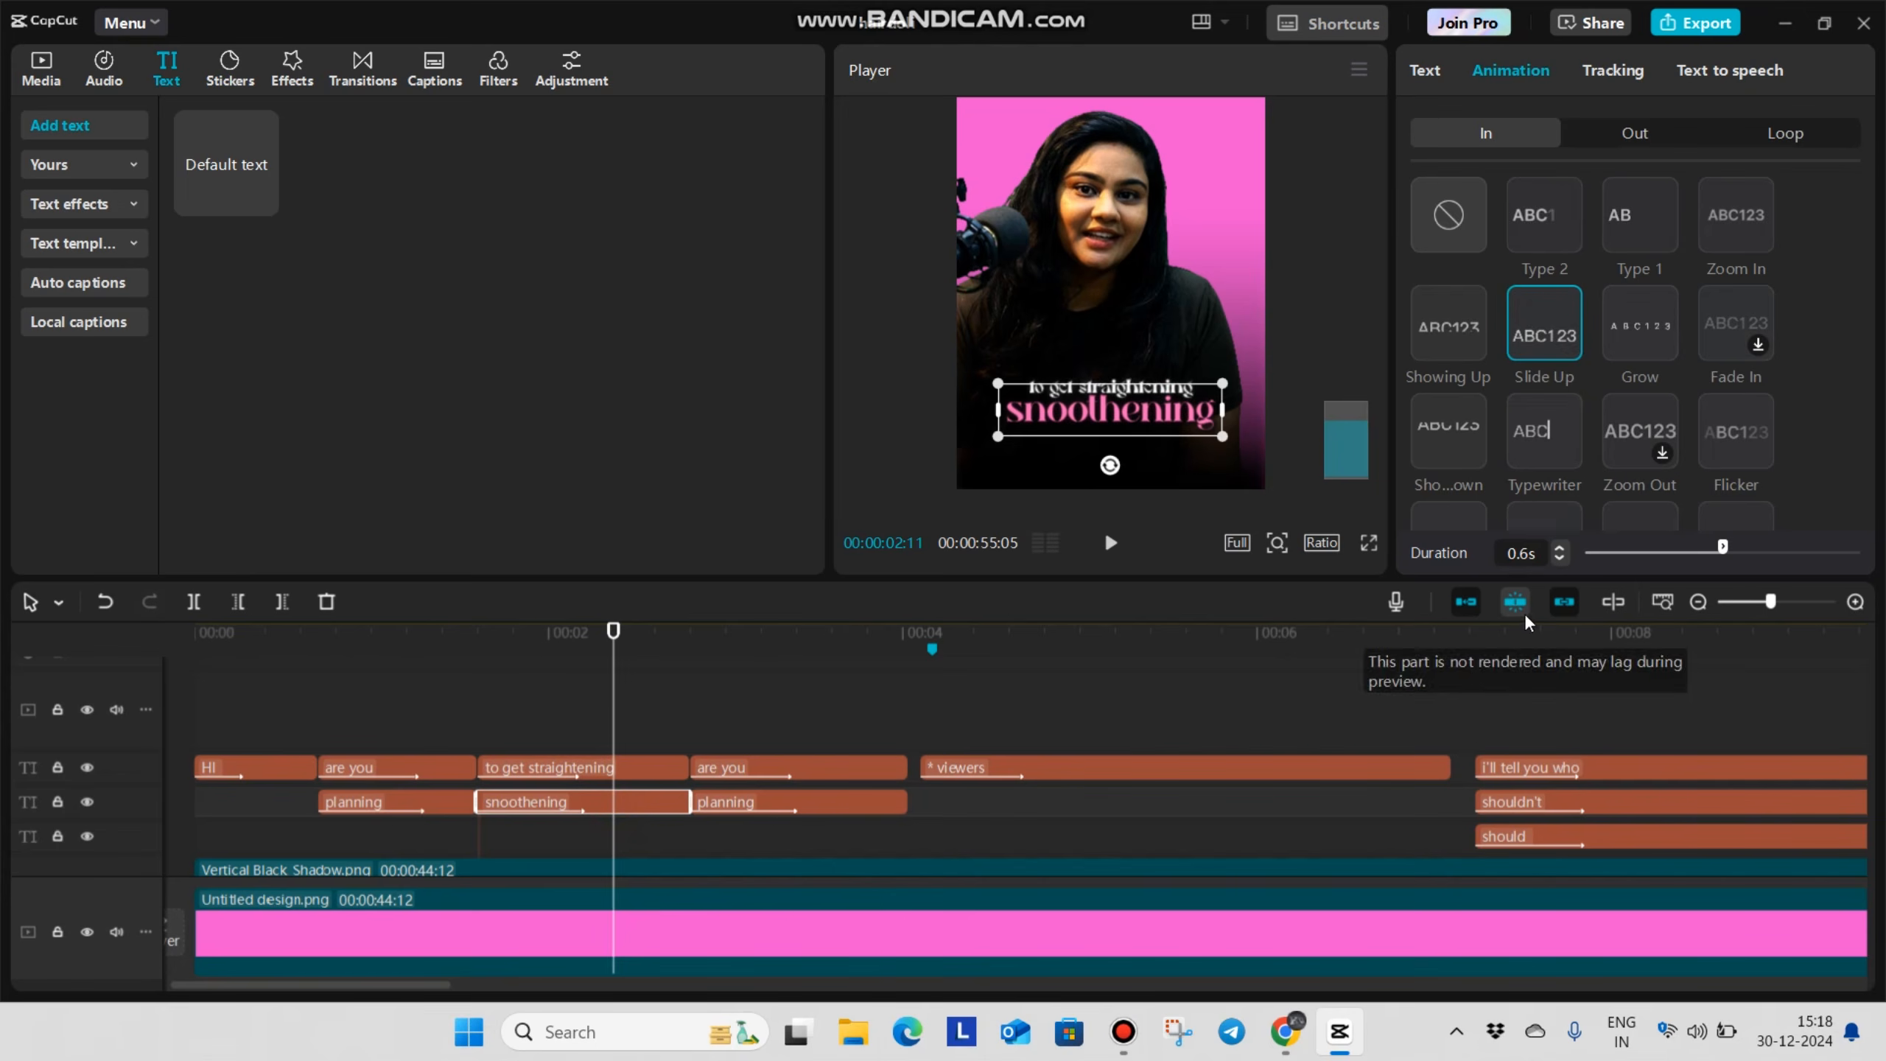
pyautogui.click(433, 729)
pyautogui.press('space')
# Replace the texts of the third caption pair with "there is a" and "big problem"
pyautogui.click(859, 760)
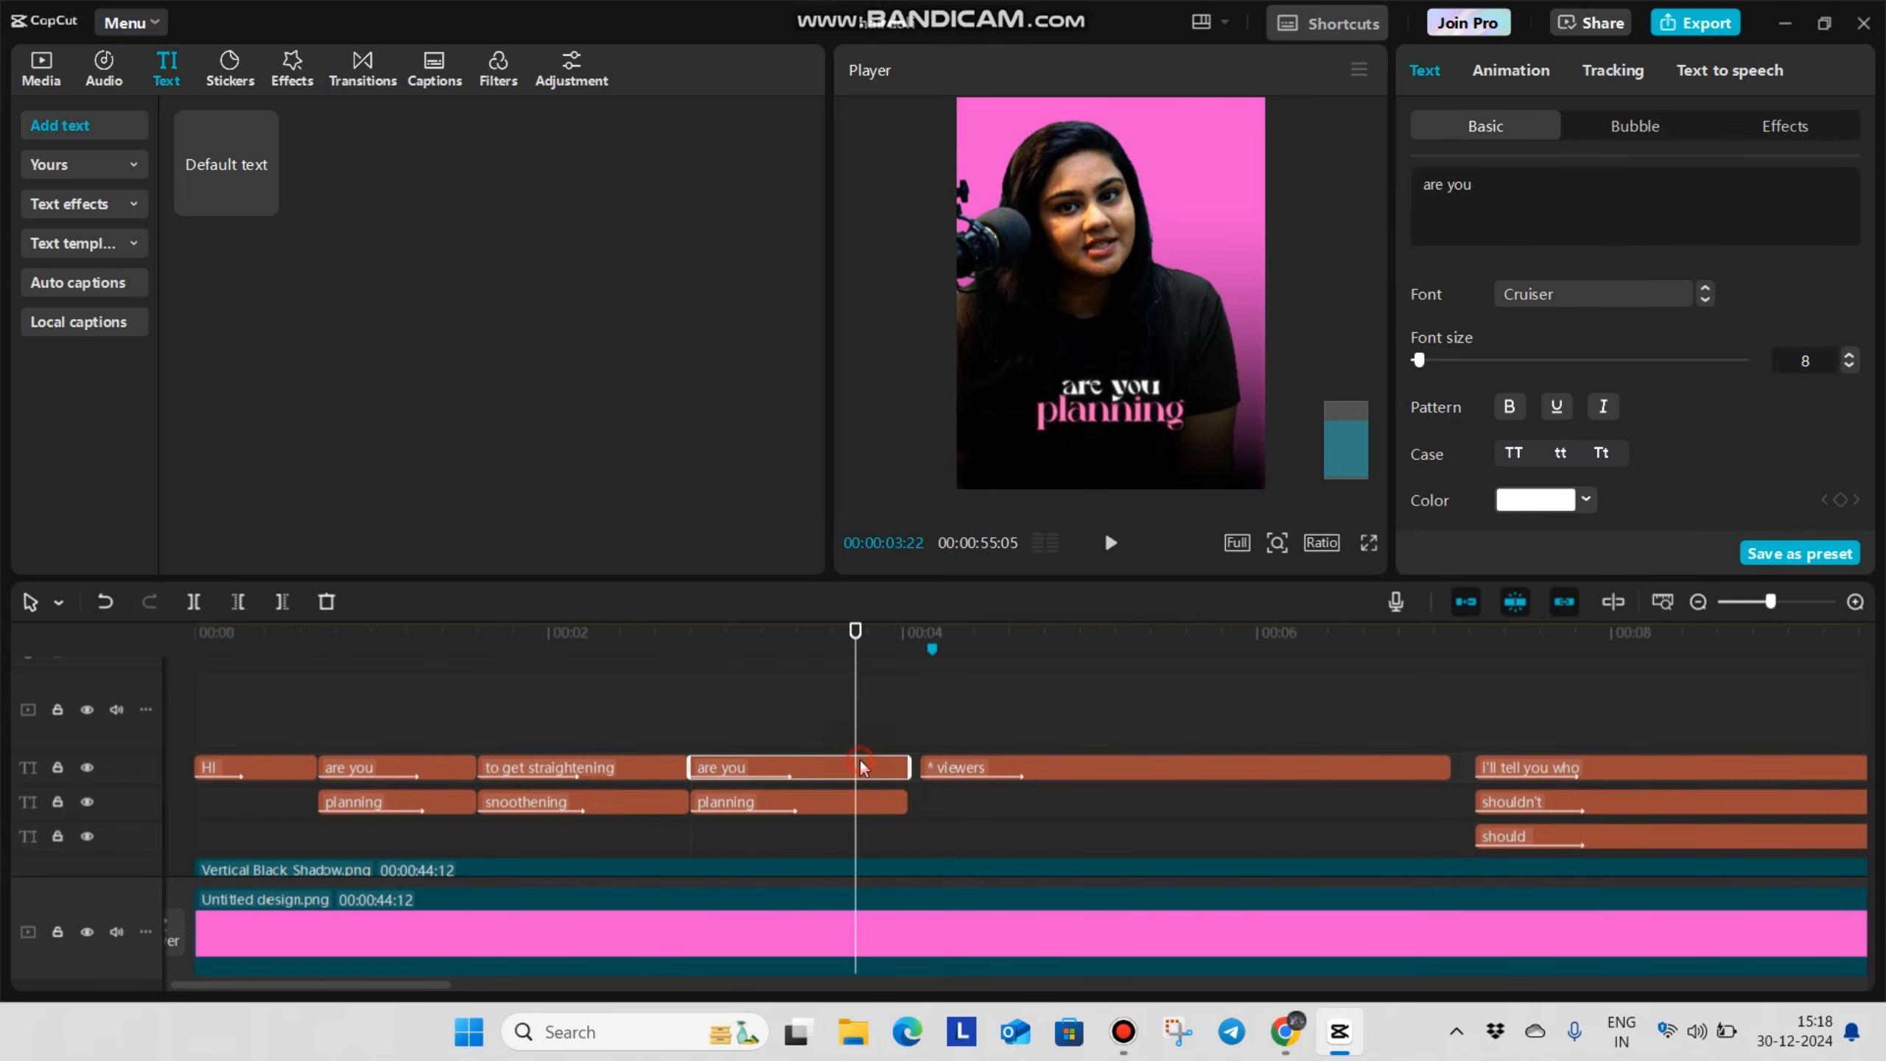
pyautogui.hotkey('ctrl', 'a')
pyautogui.write('there is a')
pyautogui.click(813, 811)
pyautogui.hotkey('ctrl', 'a')
pyautogui.write('big problem')
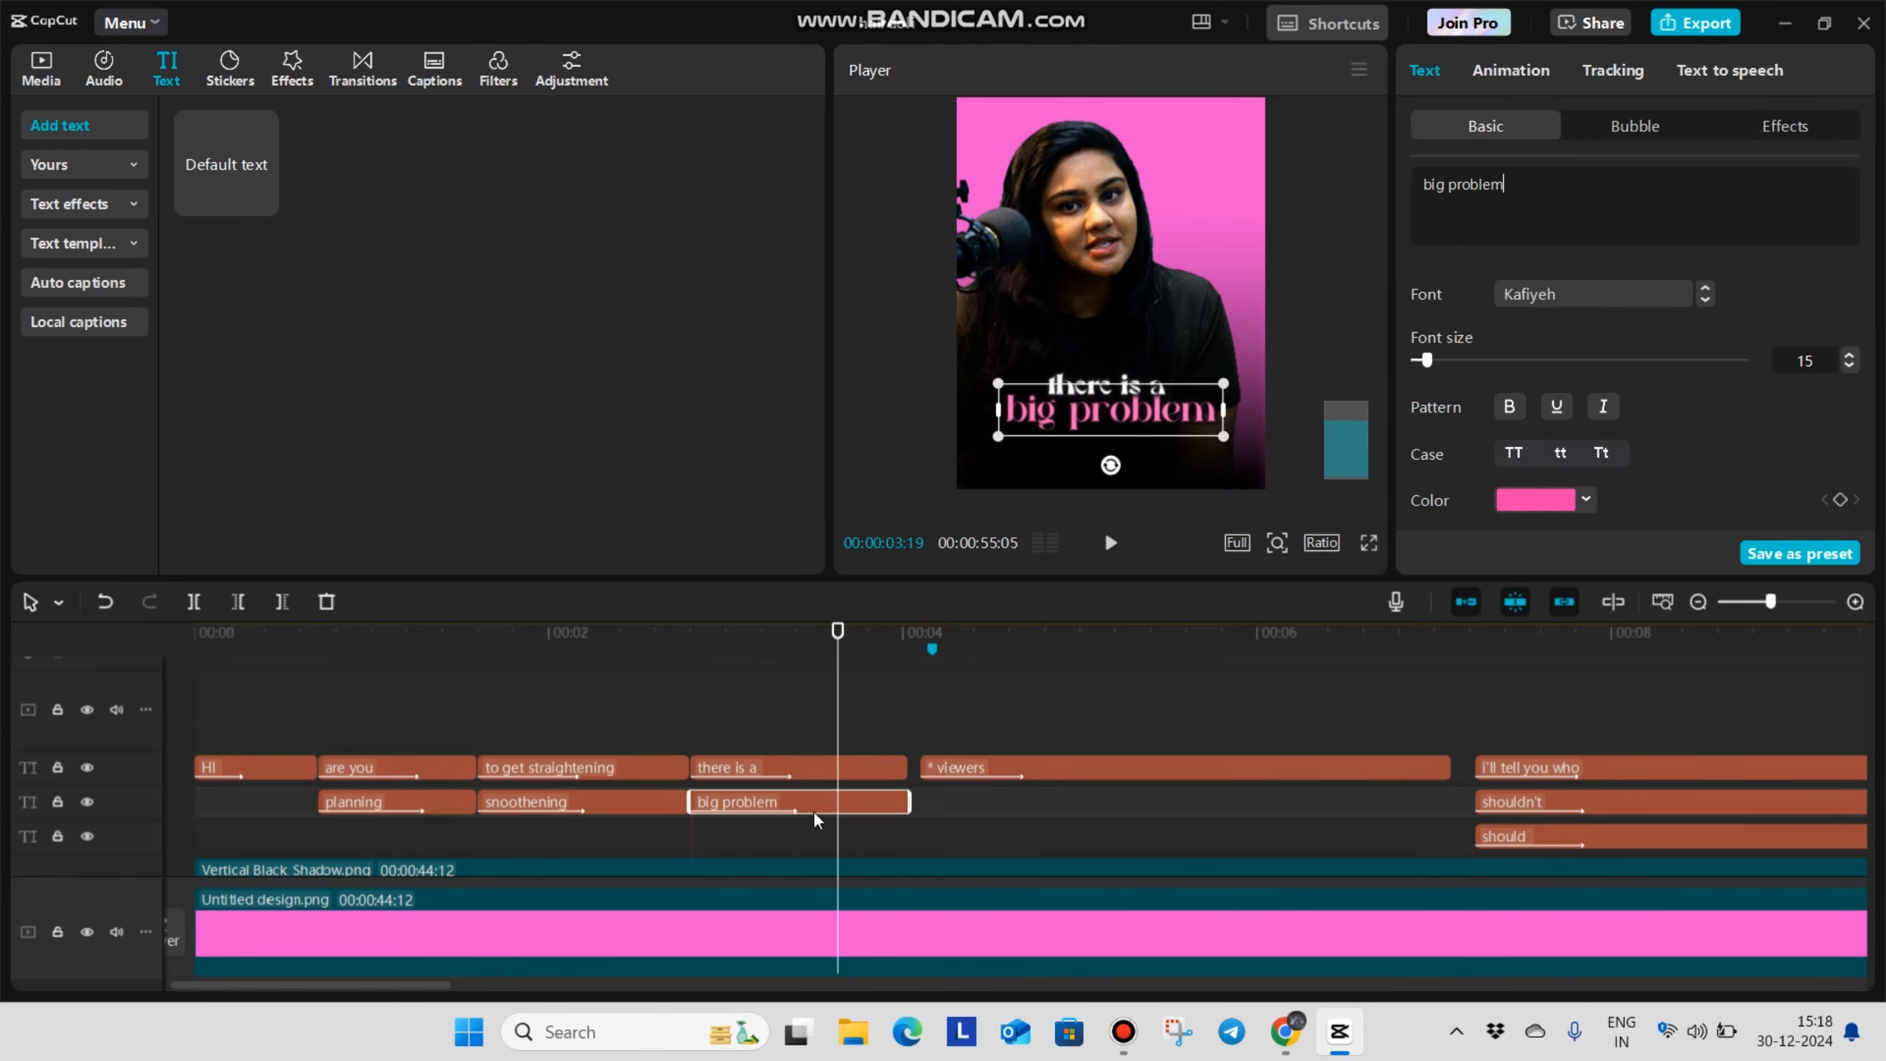
# Duplicate the "there is a" caption onto a track above and trim it to end with the "big problem" caption
pyautogui.click(838, 767)
pyautogui.hotkey('ctrl', 'c')
pyautogui.hotkey('ctrl', 'v')
pyautogui.moveTo(976, 767); pyautogui.dragTo(867, 757)
pyautogui.hotkey('ctrl', 'b')
pyautogui.press('Delete')
# Move the duplicated caption below the right end of "big problem", change its text to "in it", and check it in full screen
pyautogui.moveTo(1142, 406); pyautogui.dragTo(1185, 455)
pyautogui.hotkey('ctrl', 'a')
pyautogui.write('i')
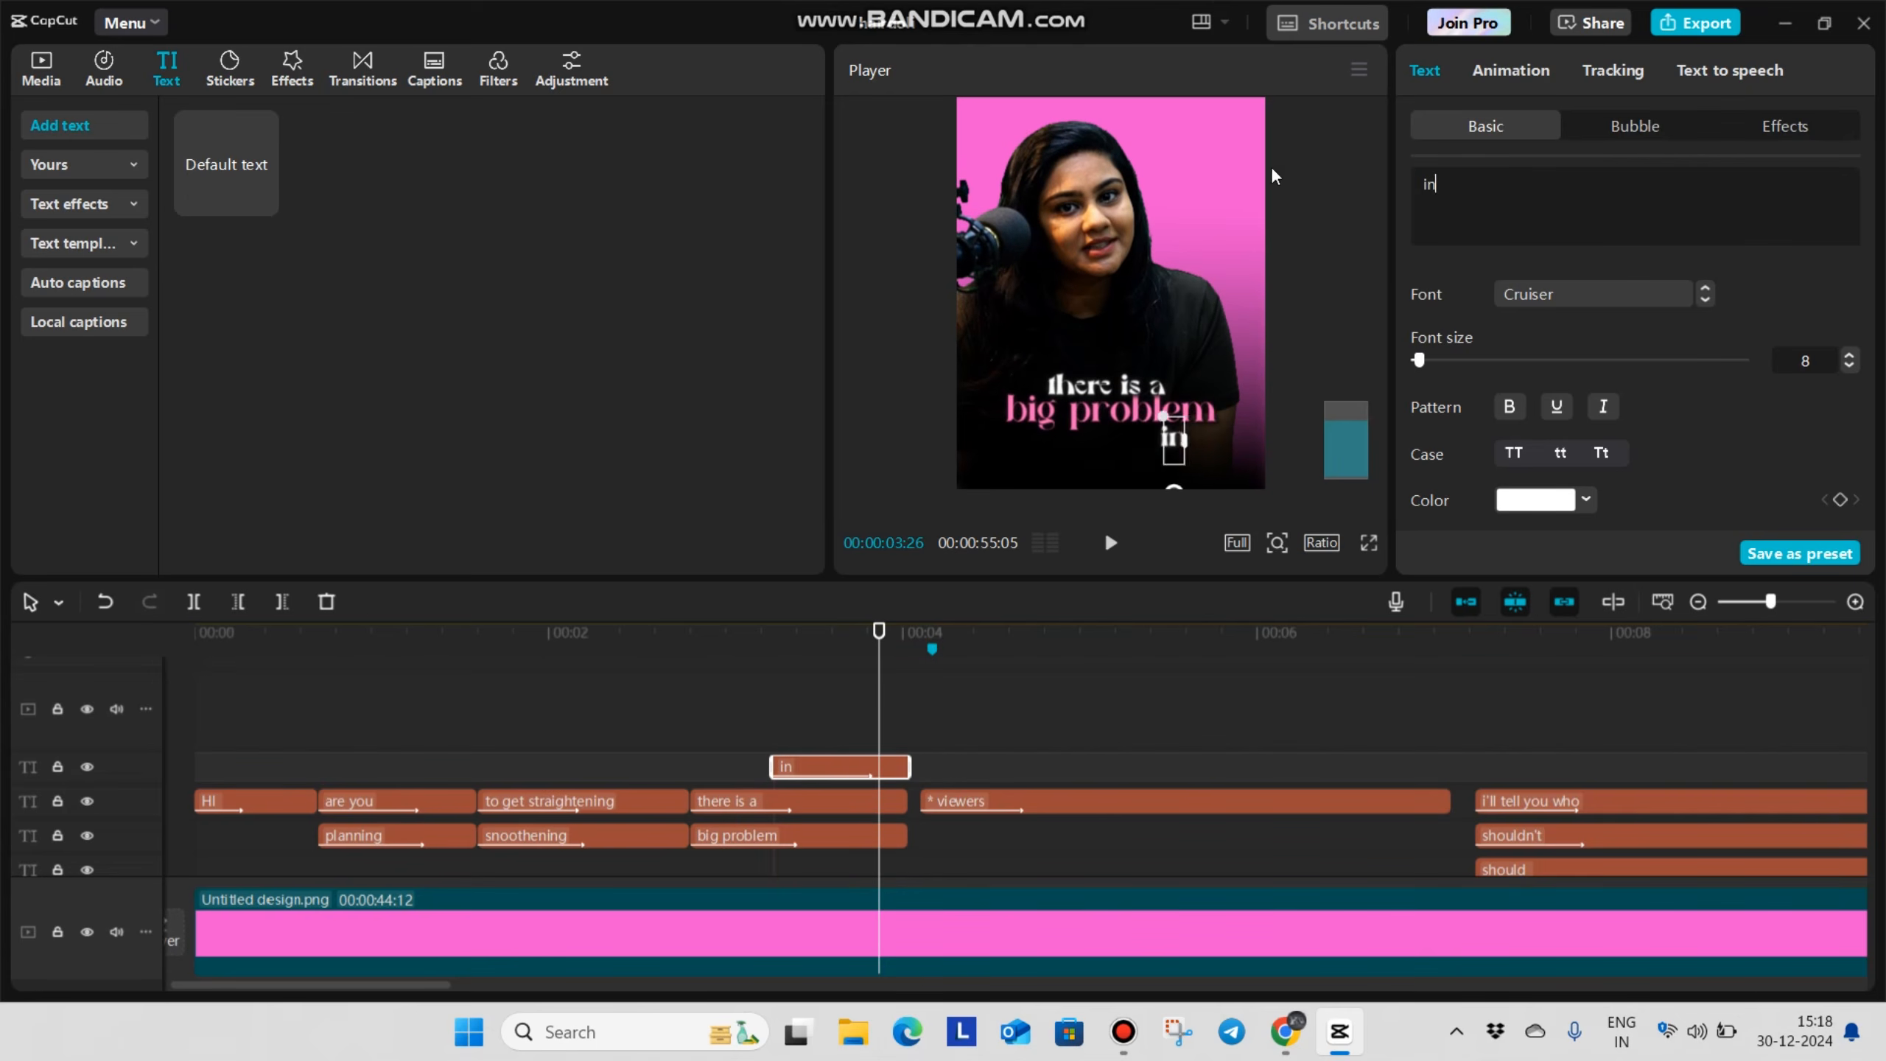
pyautogui.write('n it')
pyautogui.click(1369, 542)
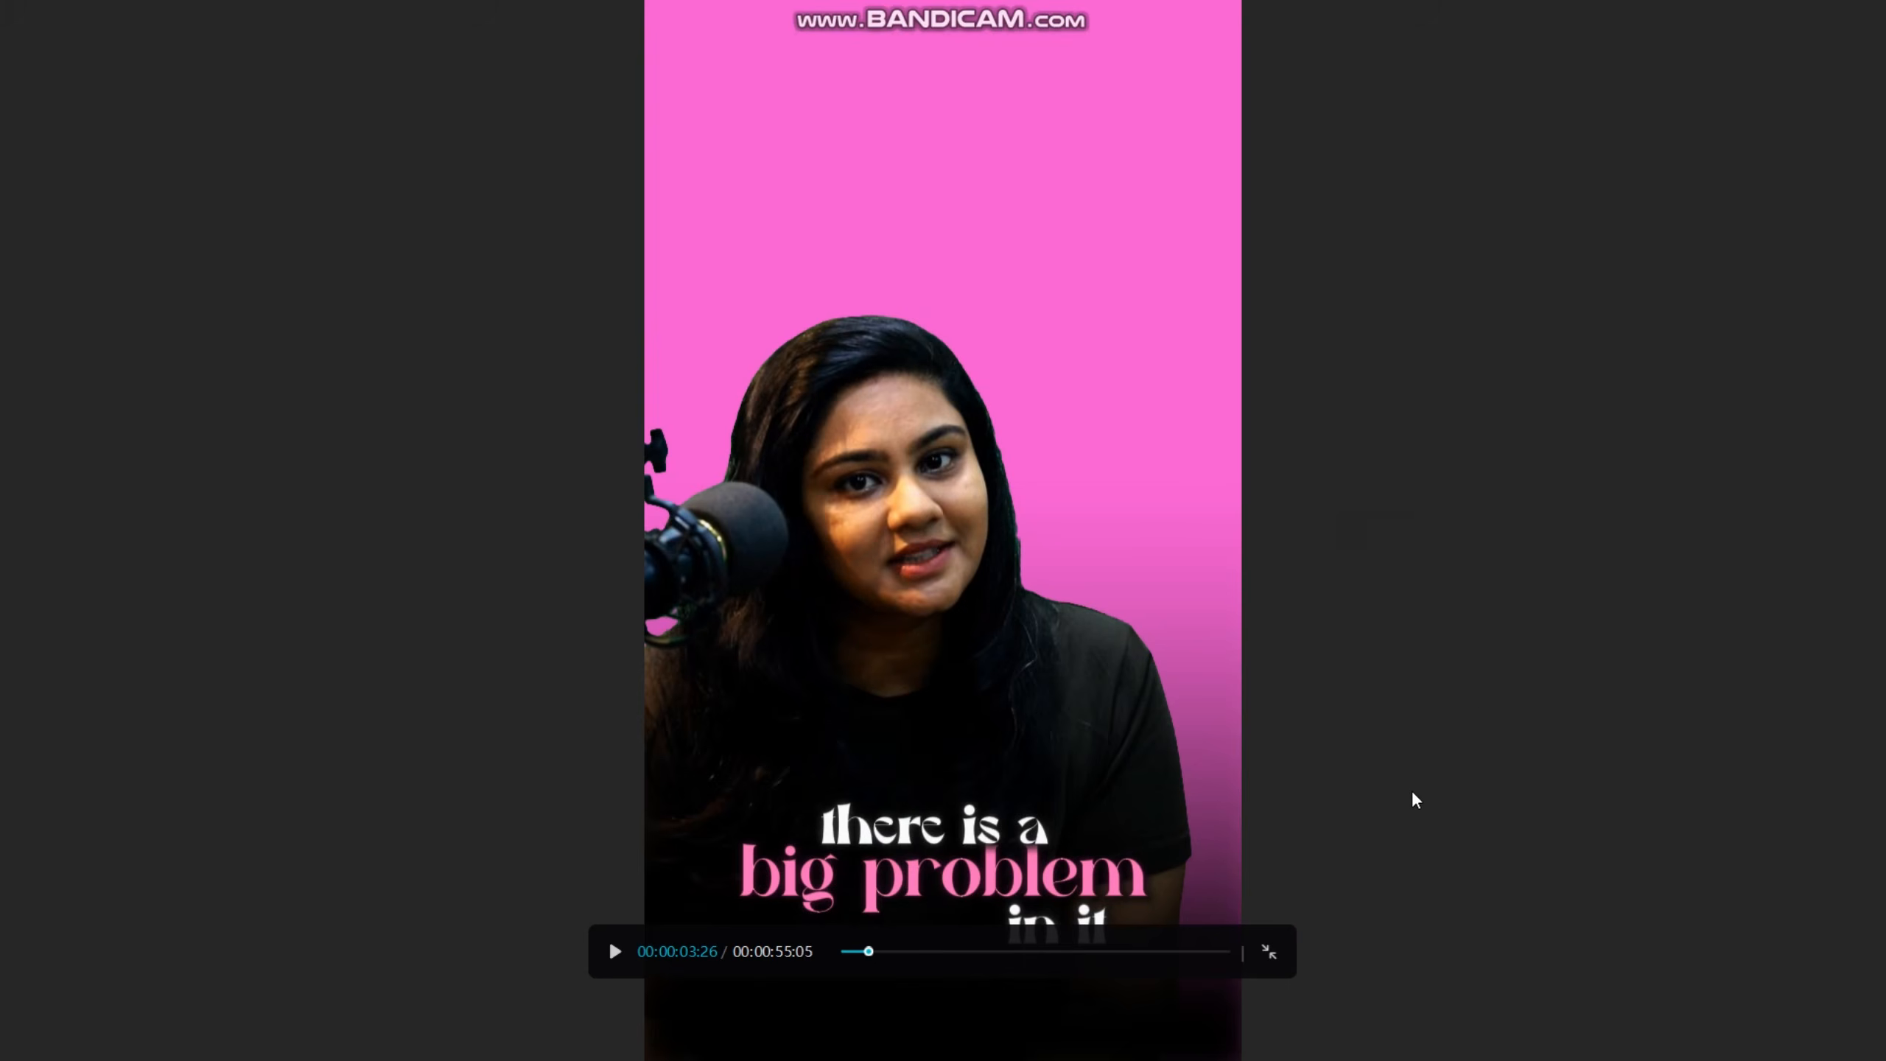
pyautogui.press('Escape')
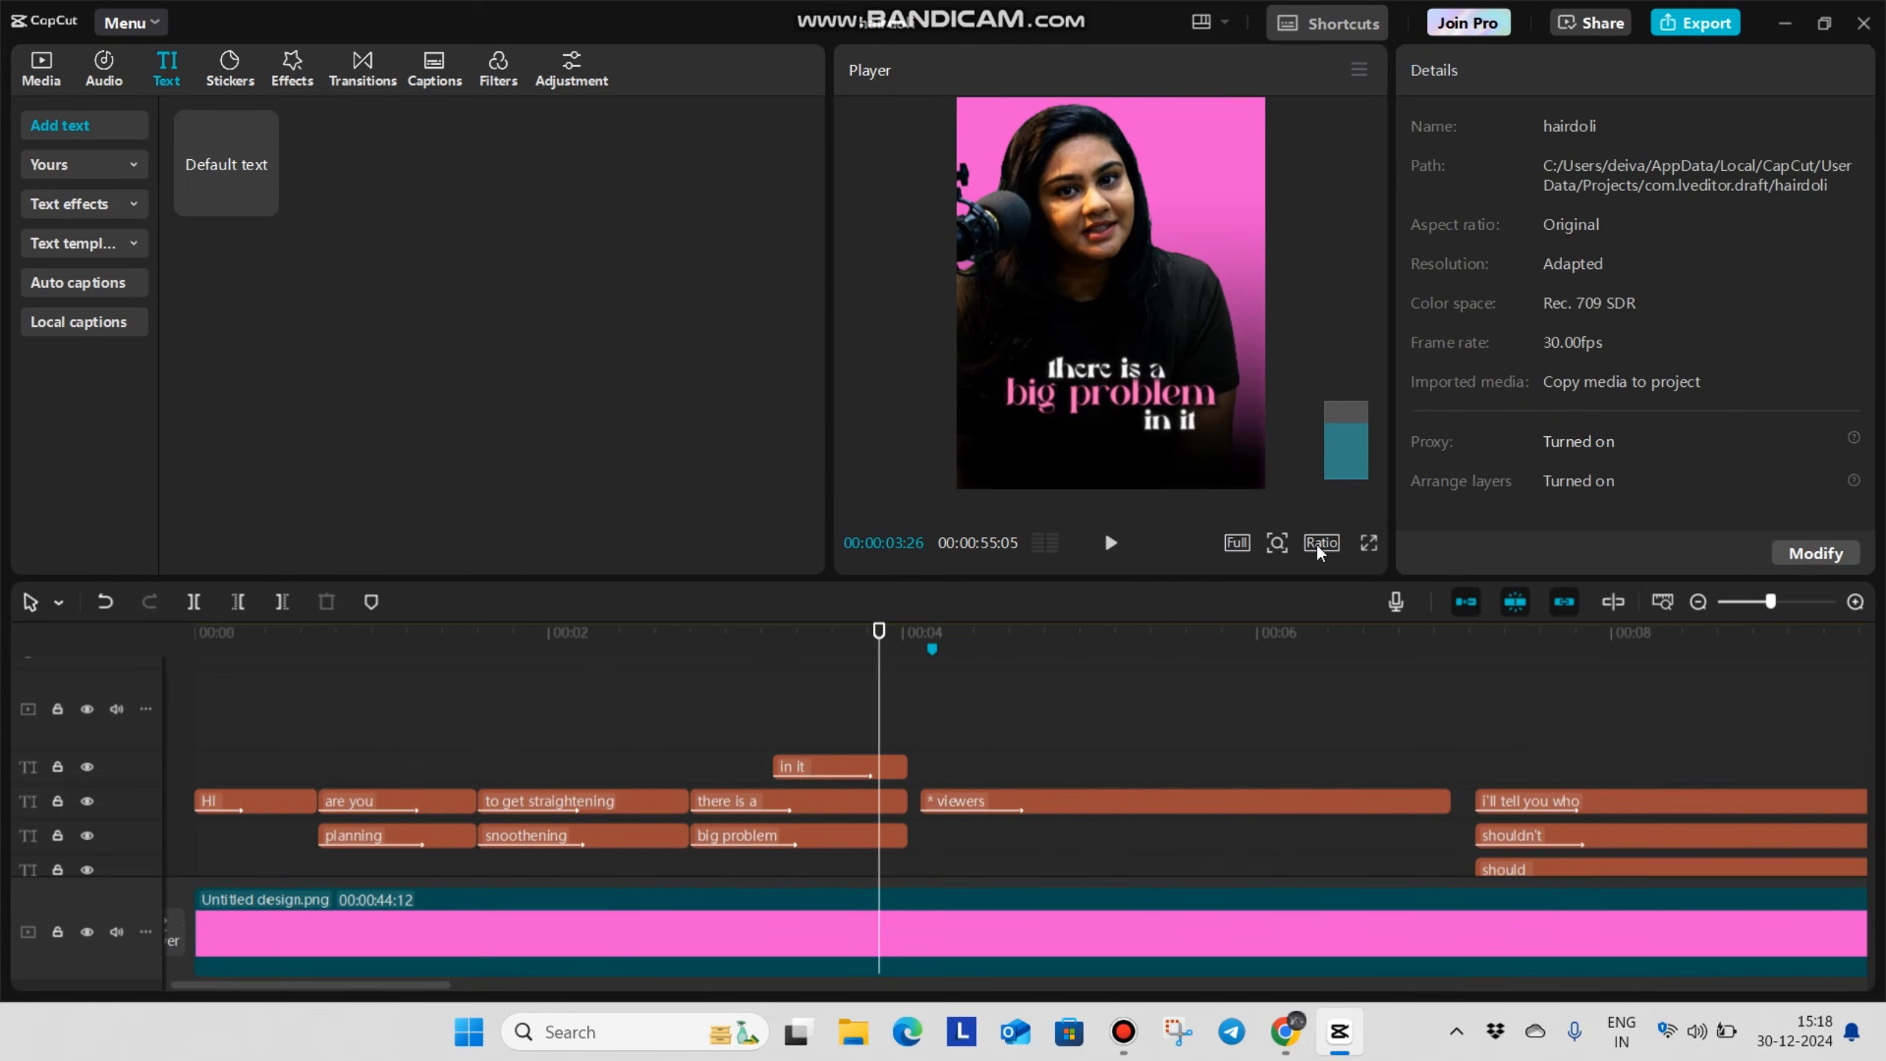
# View the "there is a", "big problem" and "in it" captions in full screen and look through the captions along the timeline
pyautogui.click(1369, 543)
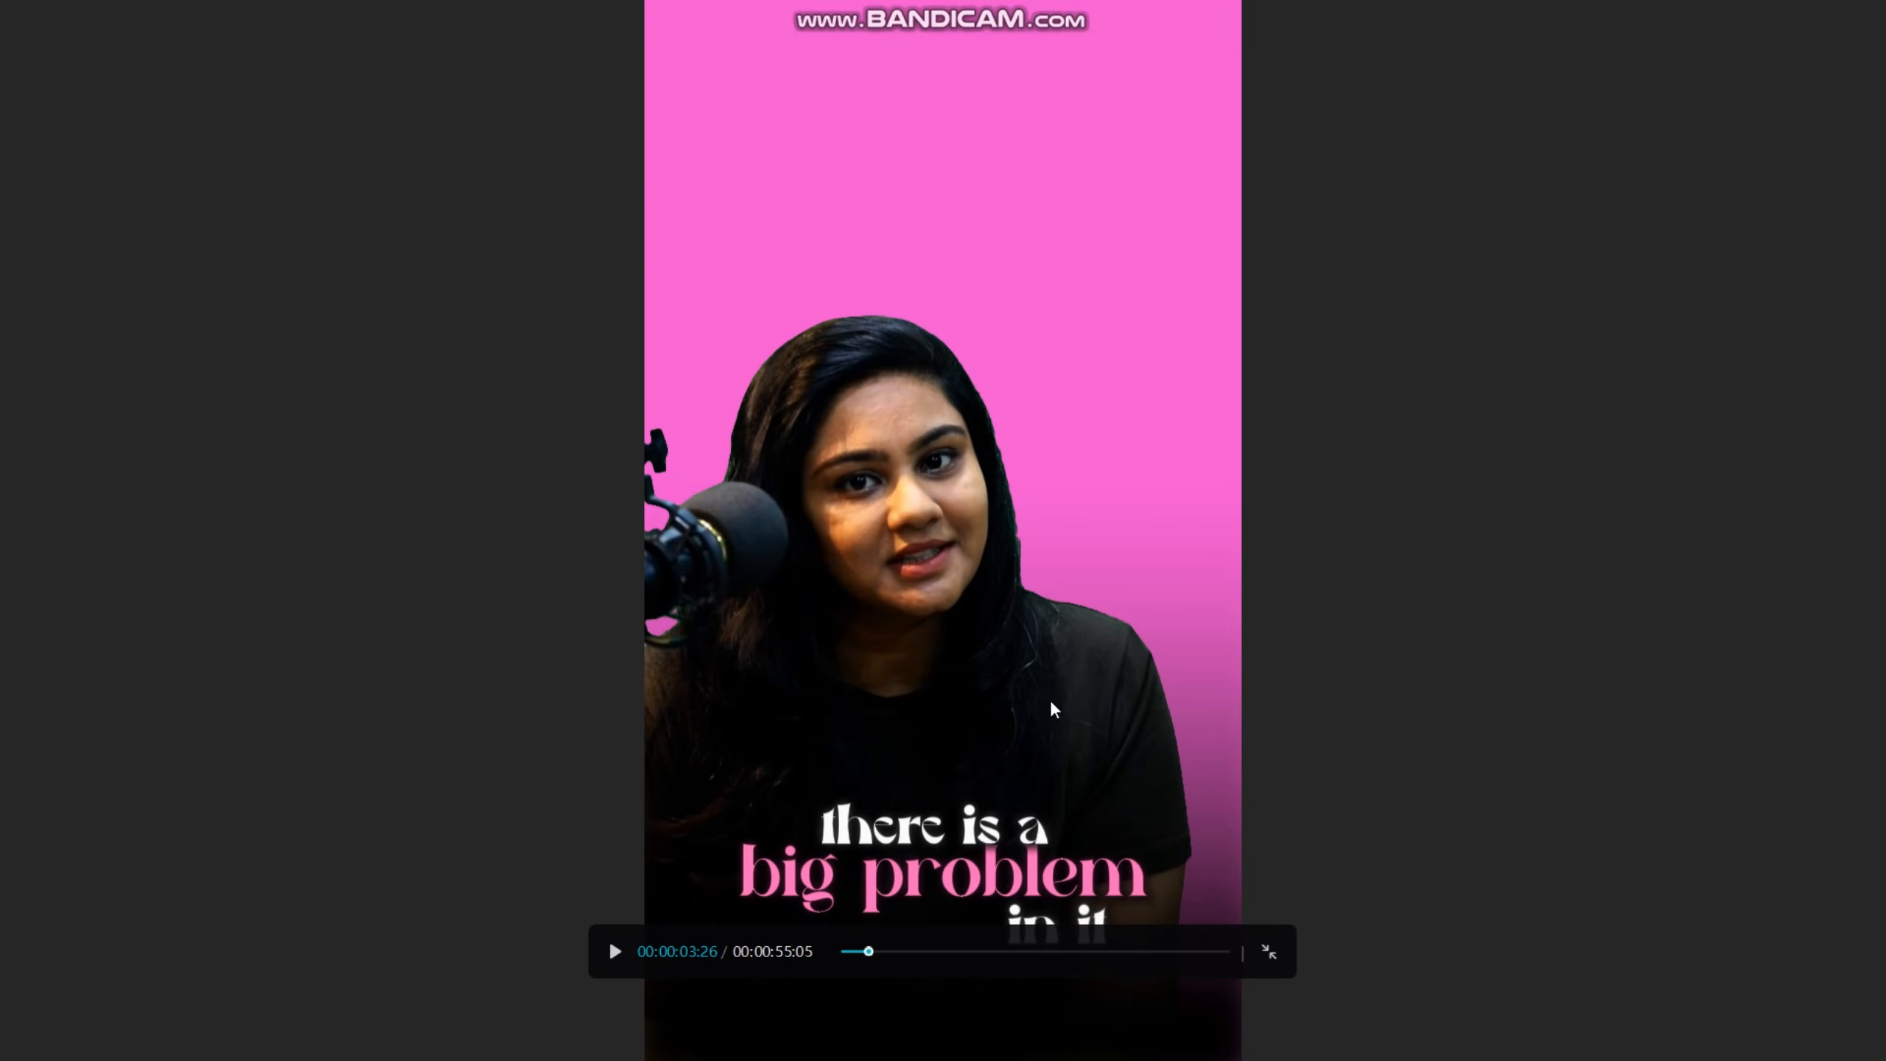
pyautogui.press('Escape')
pyautogui.moveTo(522, 650); pyautogui.dragTo(21, 671)
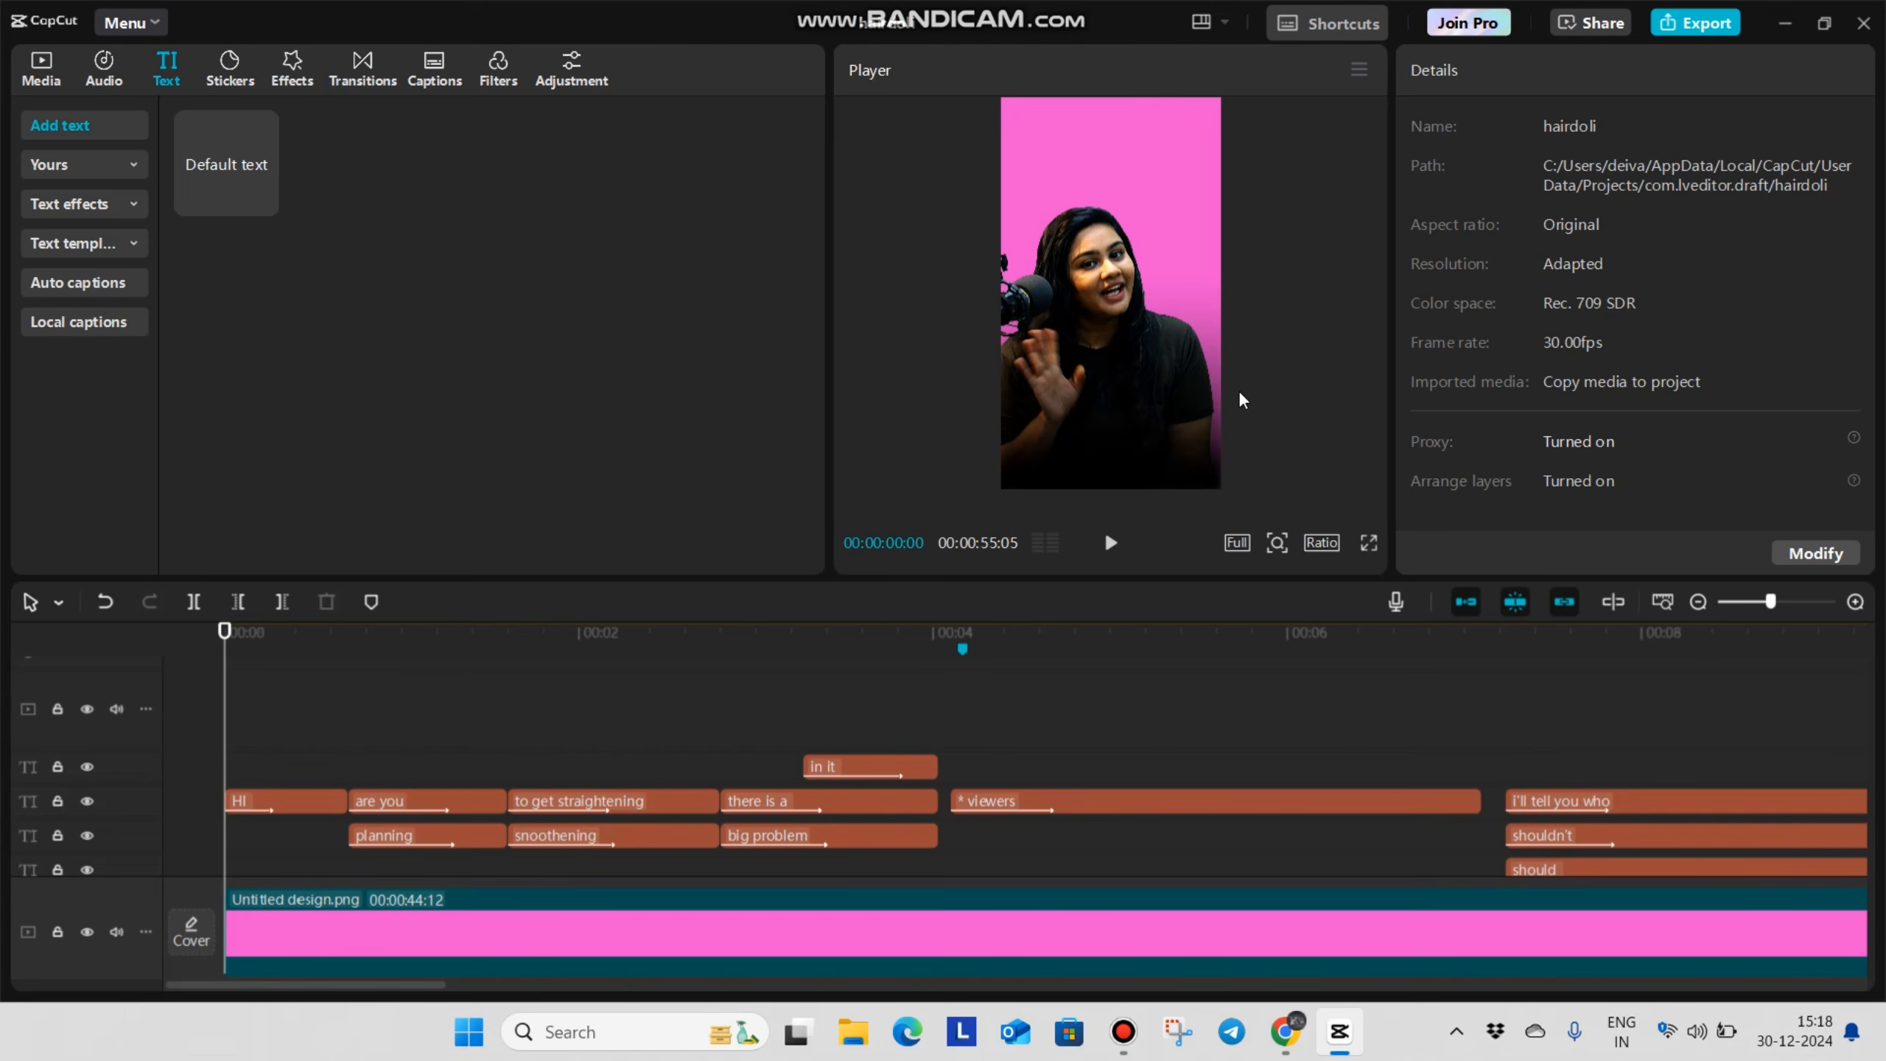
pyautogui.scroll(-5, 550, 743)
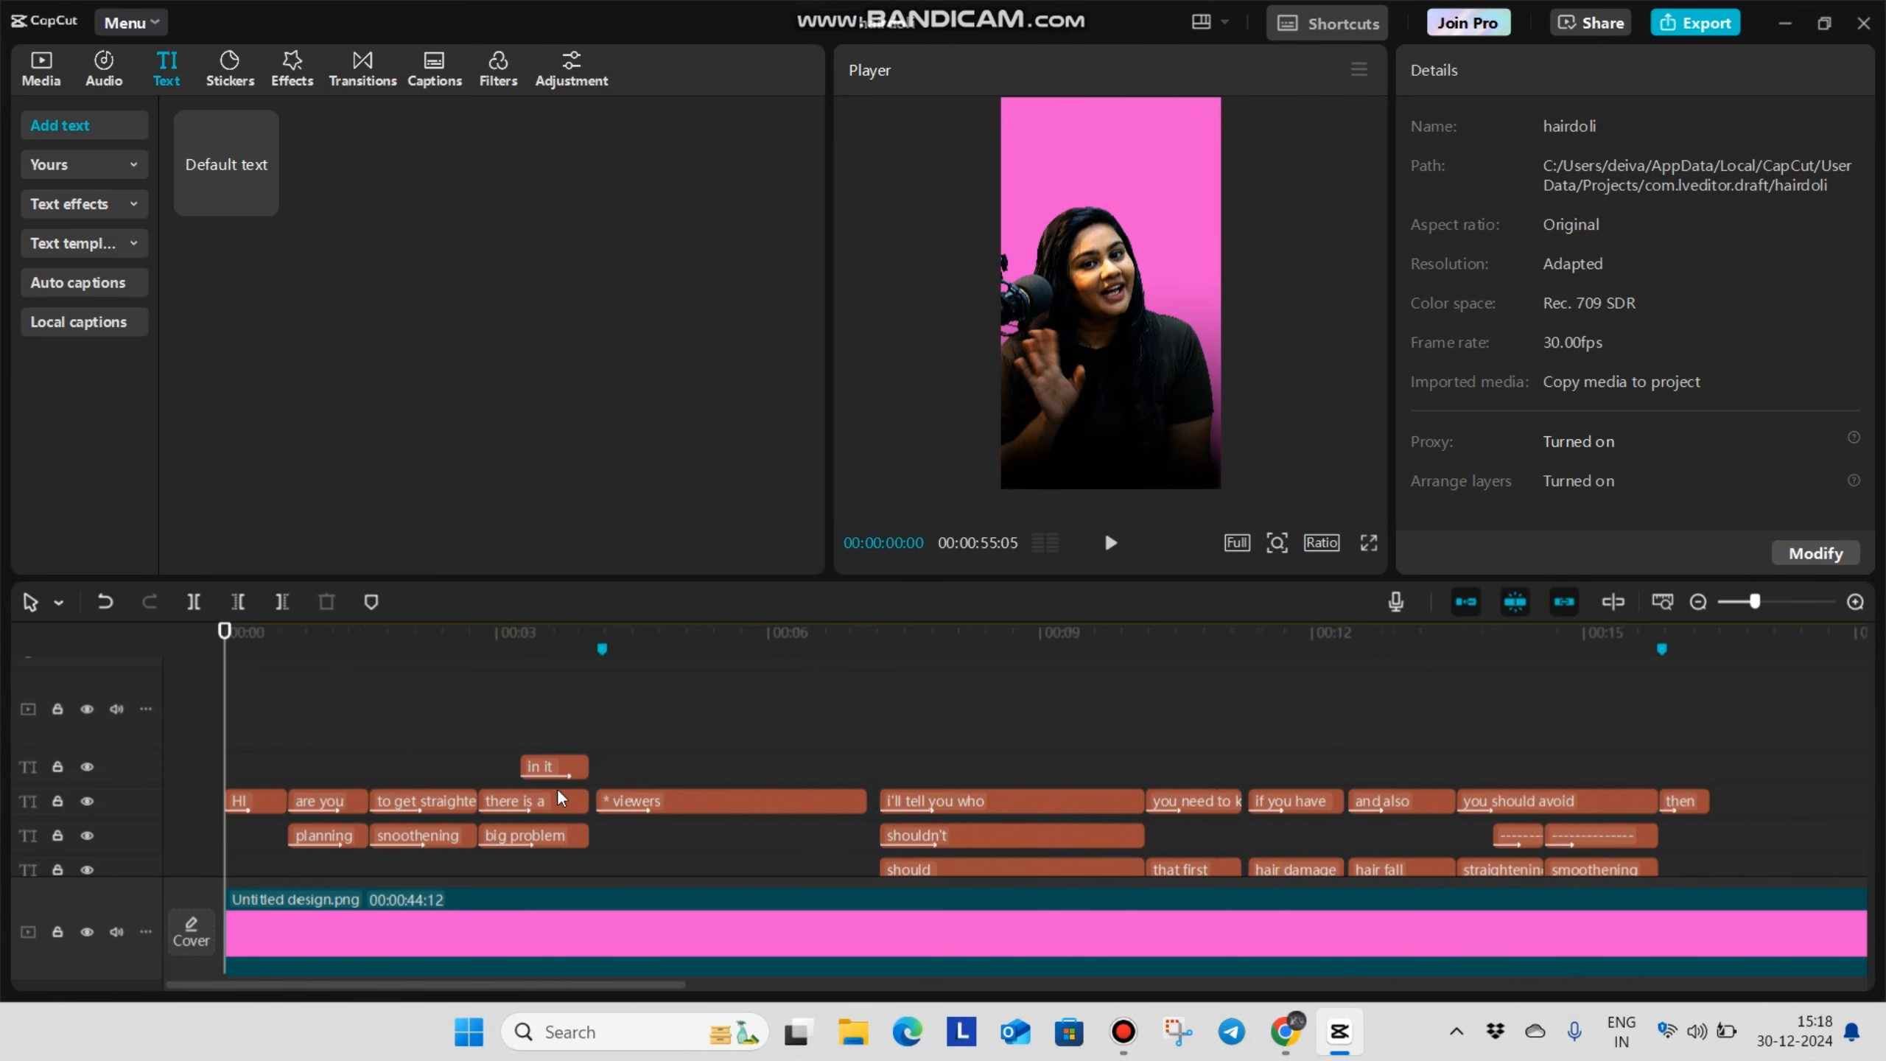
pyautogui.click(565, 733)
pyautogui.click(638, 720)
pyautogui.moveTo(638, 720); pyautogui.dragTo(1735, 777)
pyautogui.scroll(-2, 1378, 794)
pyautogui.scroll(-2, 1371, 795)
pyautogui.scroll(-2, 1370, 795)
pyautogui.moveTo(1232, 717); pyautogui.dragTo(1380, 710)
pyautogui.scroll(2, 1574, 747)
pyautogui.click(1499, 712)
pyautogui.moveTo(1499, 712); pyautogui.dragTo(1692, 713)
pyautogui.moveTo(317, 699); pyautogui.dragTo(223, 767)
pyautogui.scroll(3, 375, 779)
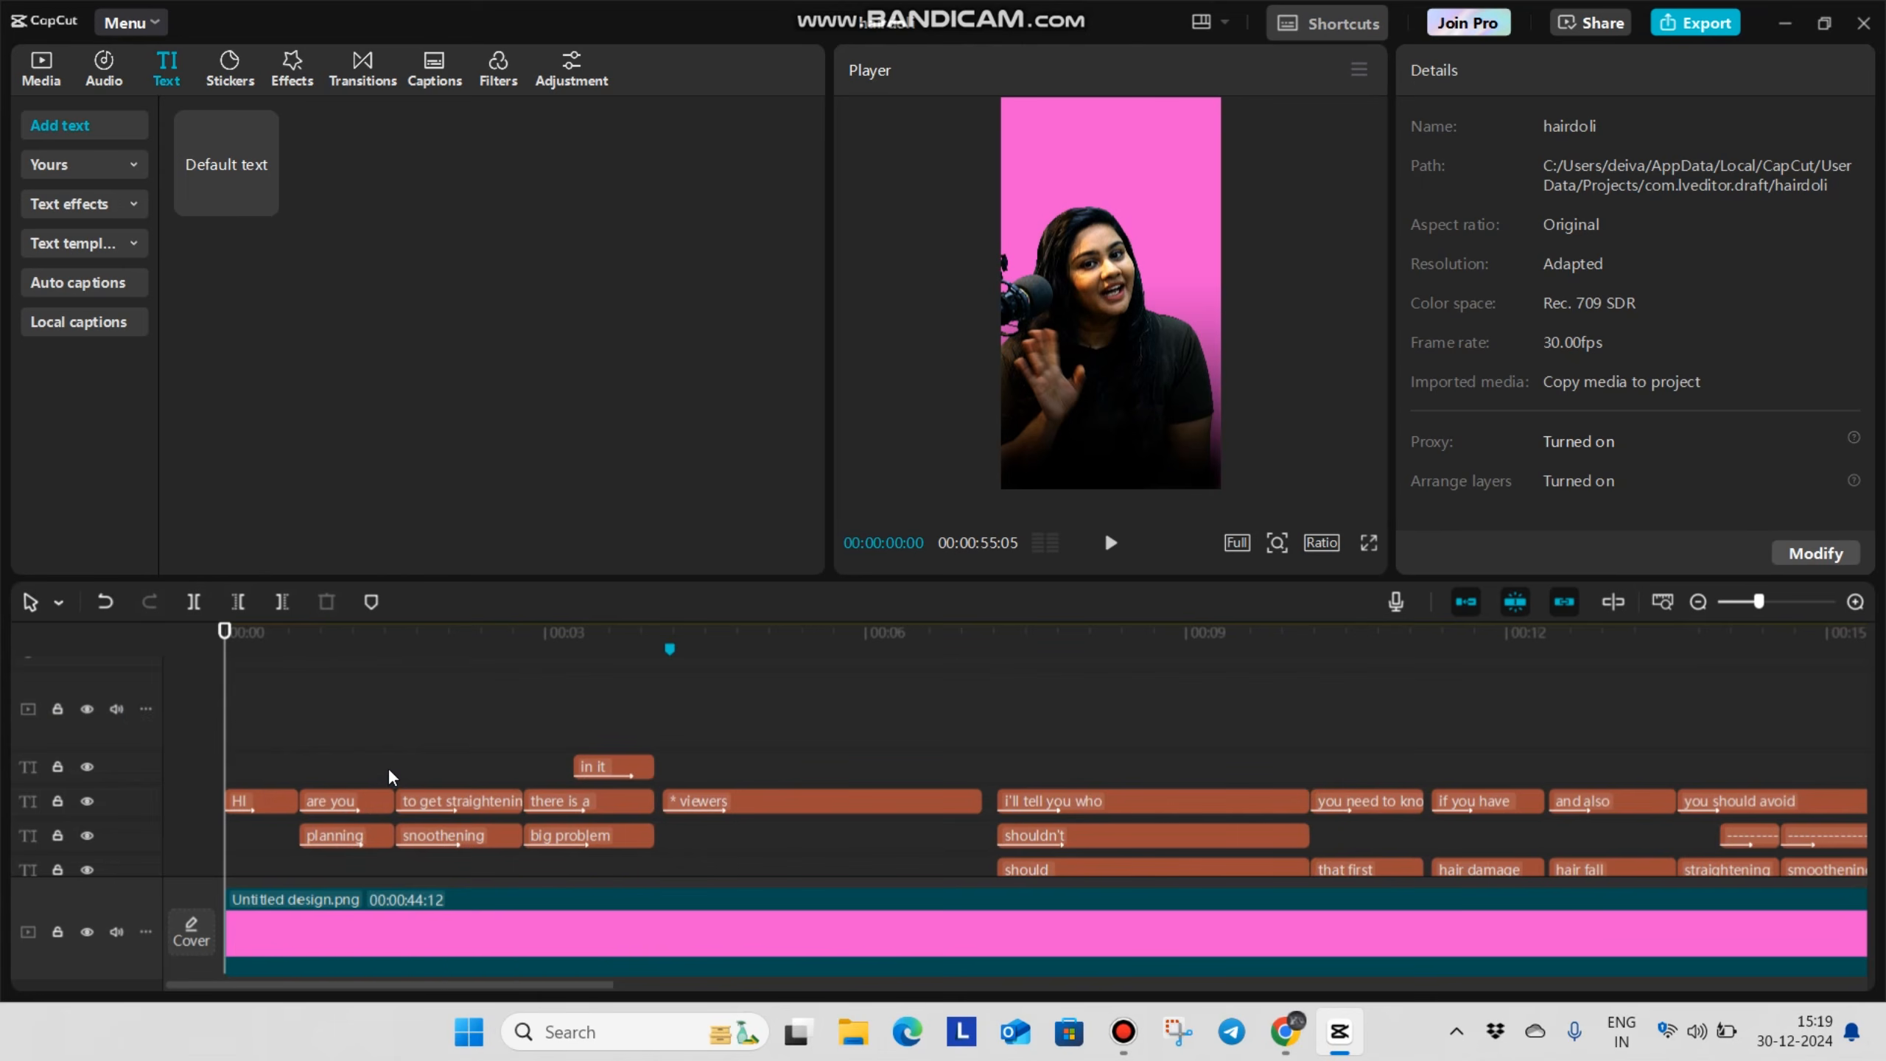
# Play the video from the start and split the green-screen talking clip at 00:00:00:14 and 00:00:02:19
pyautogui.scroll(-3, 359, 818)
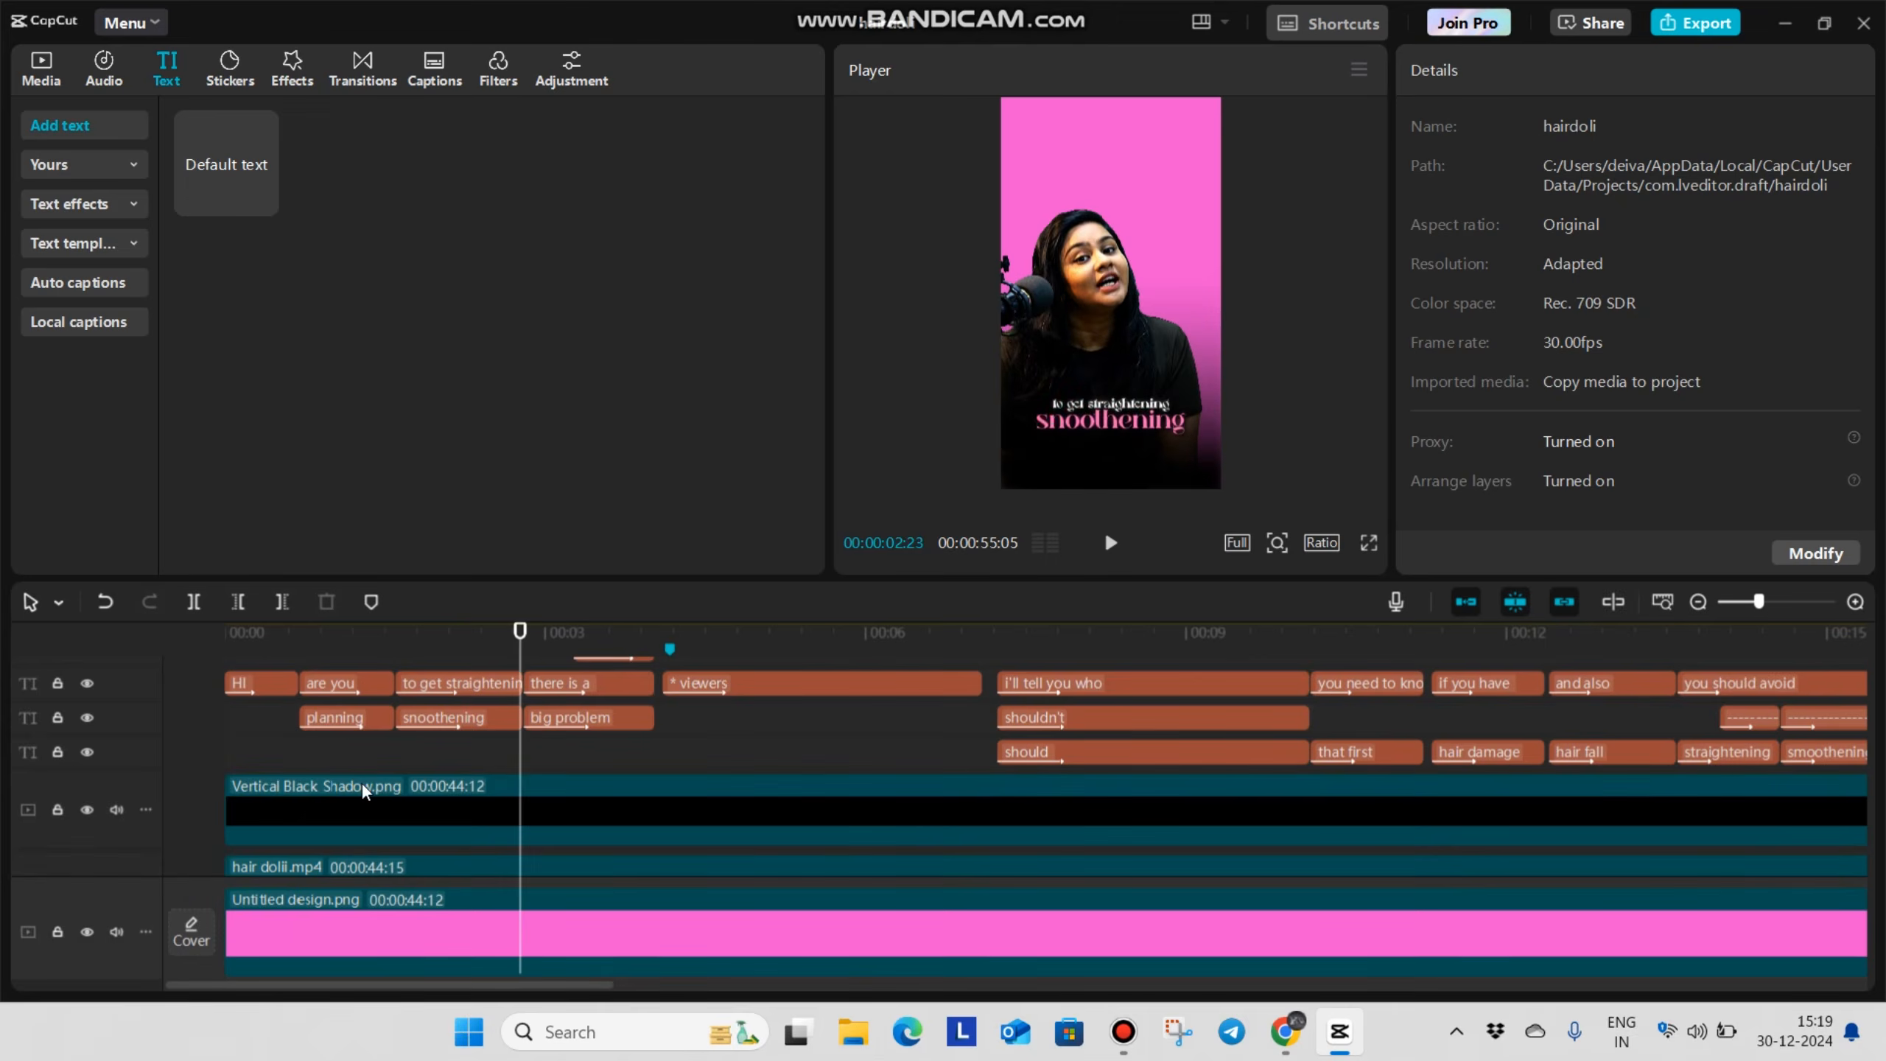
pyautogui.scroll(-2, 363, 803)
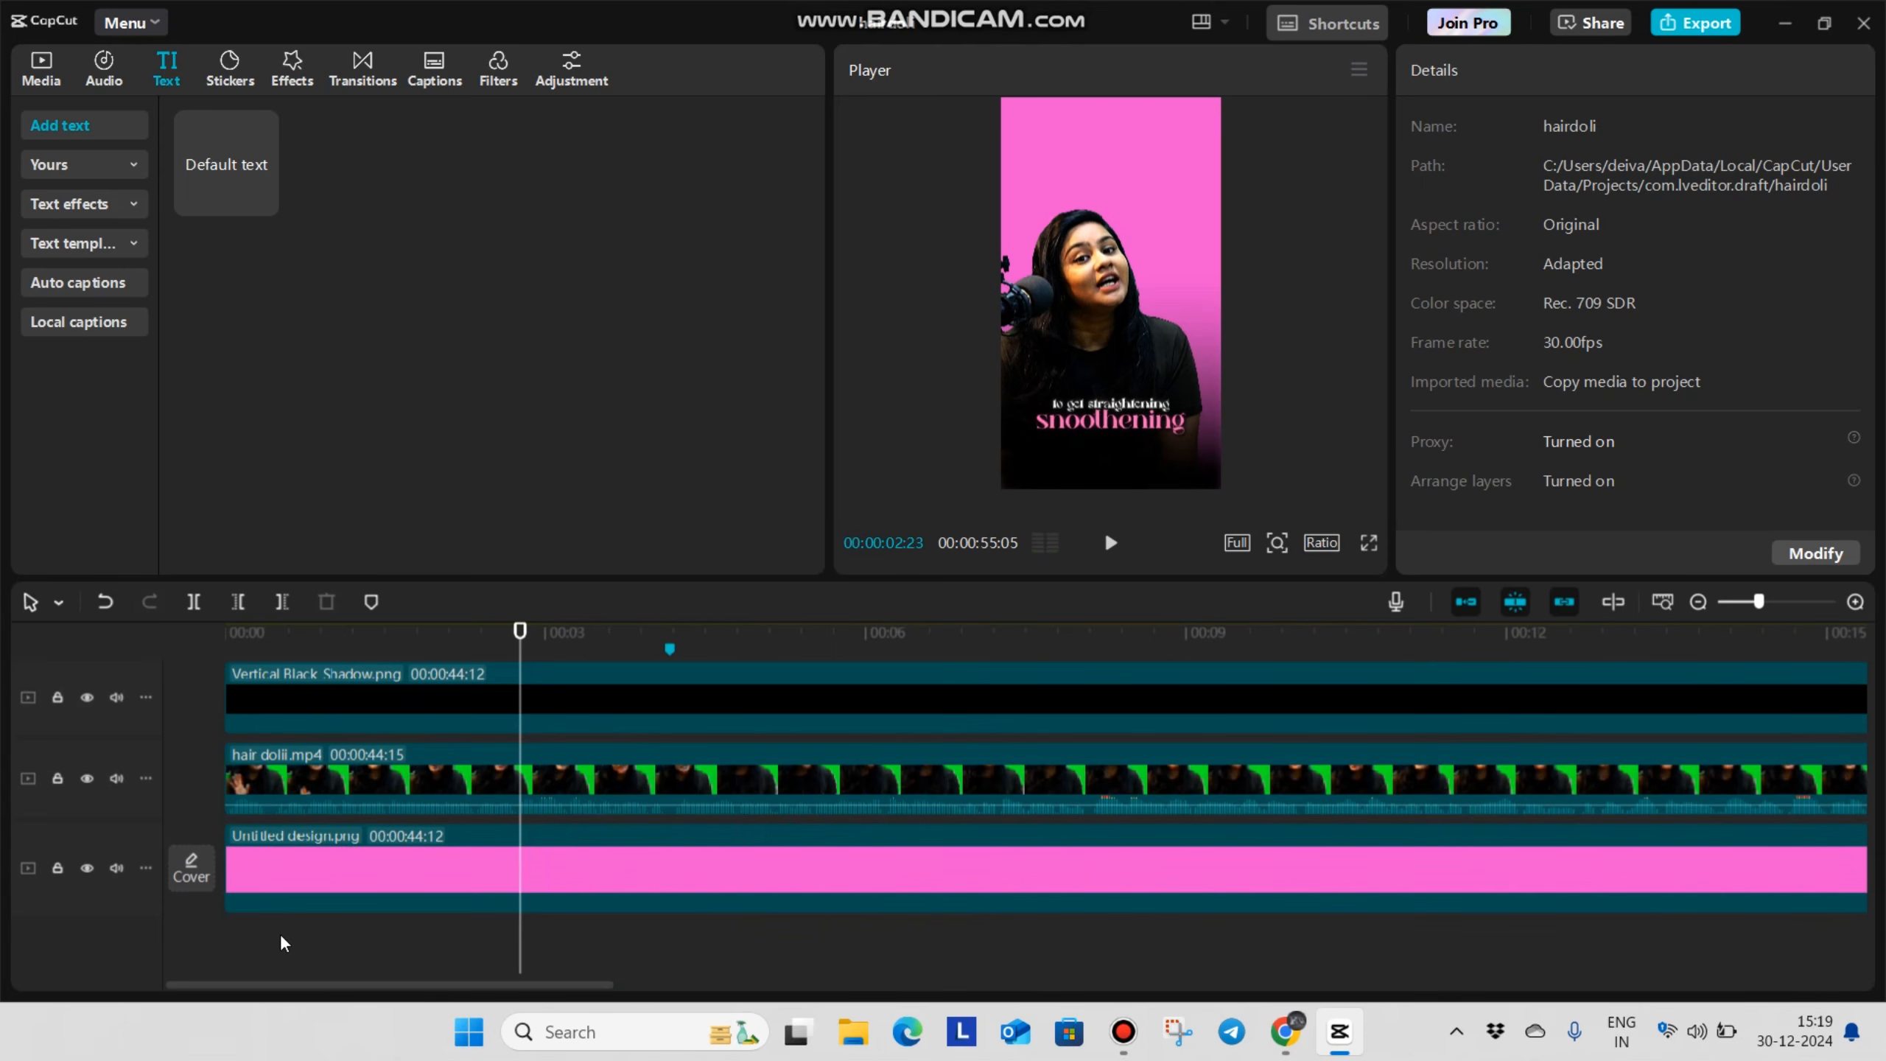
pyautogui.click(251, 943)
pyautogui.click(206, 961)
pyautogui.press('space')
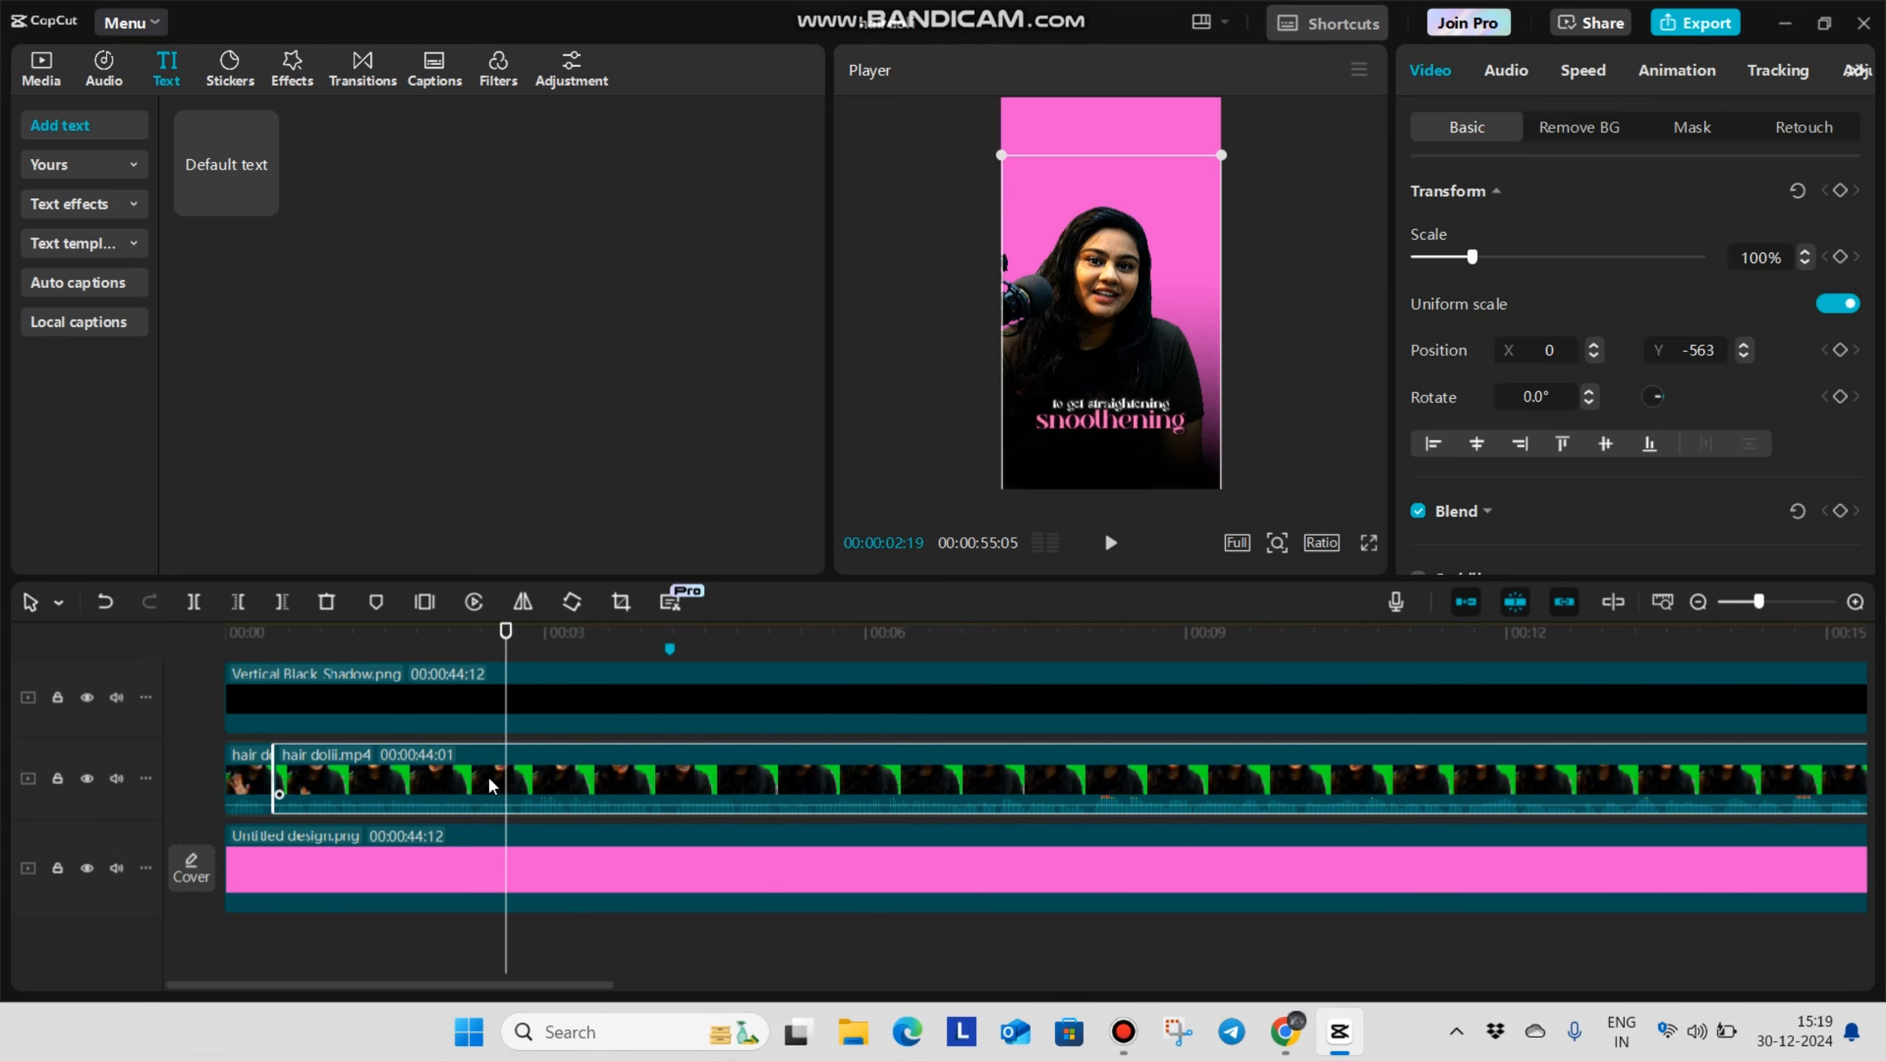
pyautogui.hotkey('ctrl', 'b')
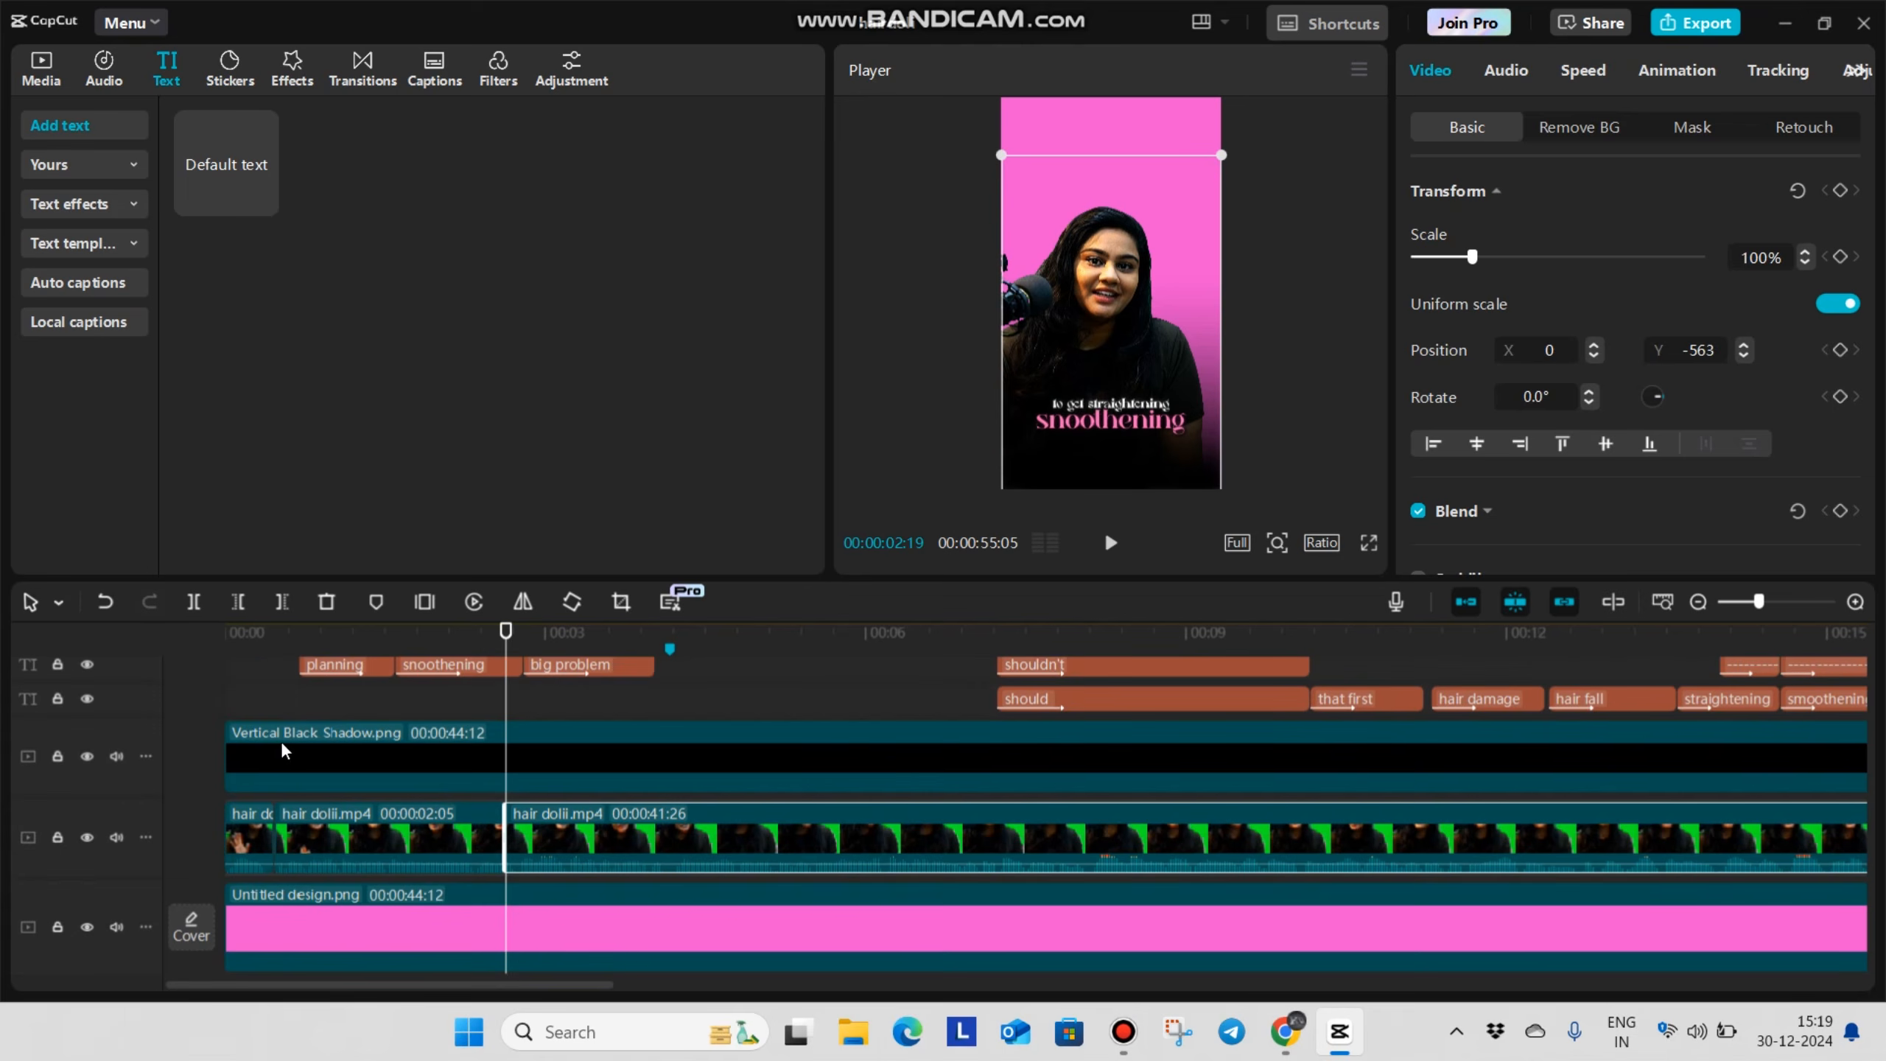
# Add the imported clip 6037964_Hair_Style_1920x1080.mp4 between the talking video and the pink background, starting at the first split
pyautogui.click(257, 688)
pyautogui.click(274, 695)
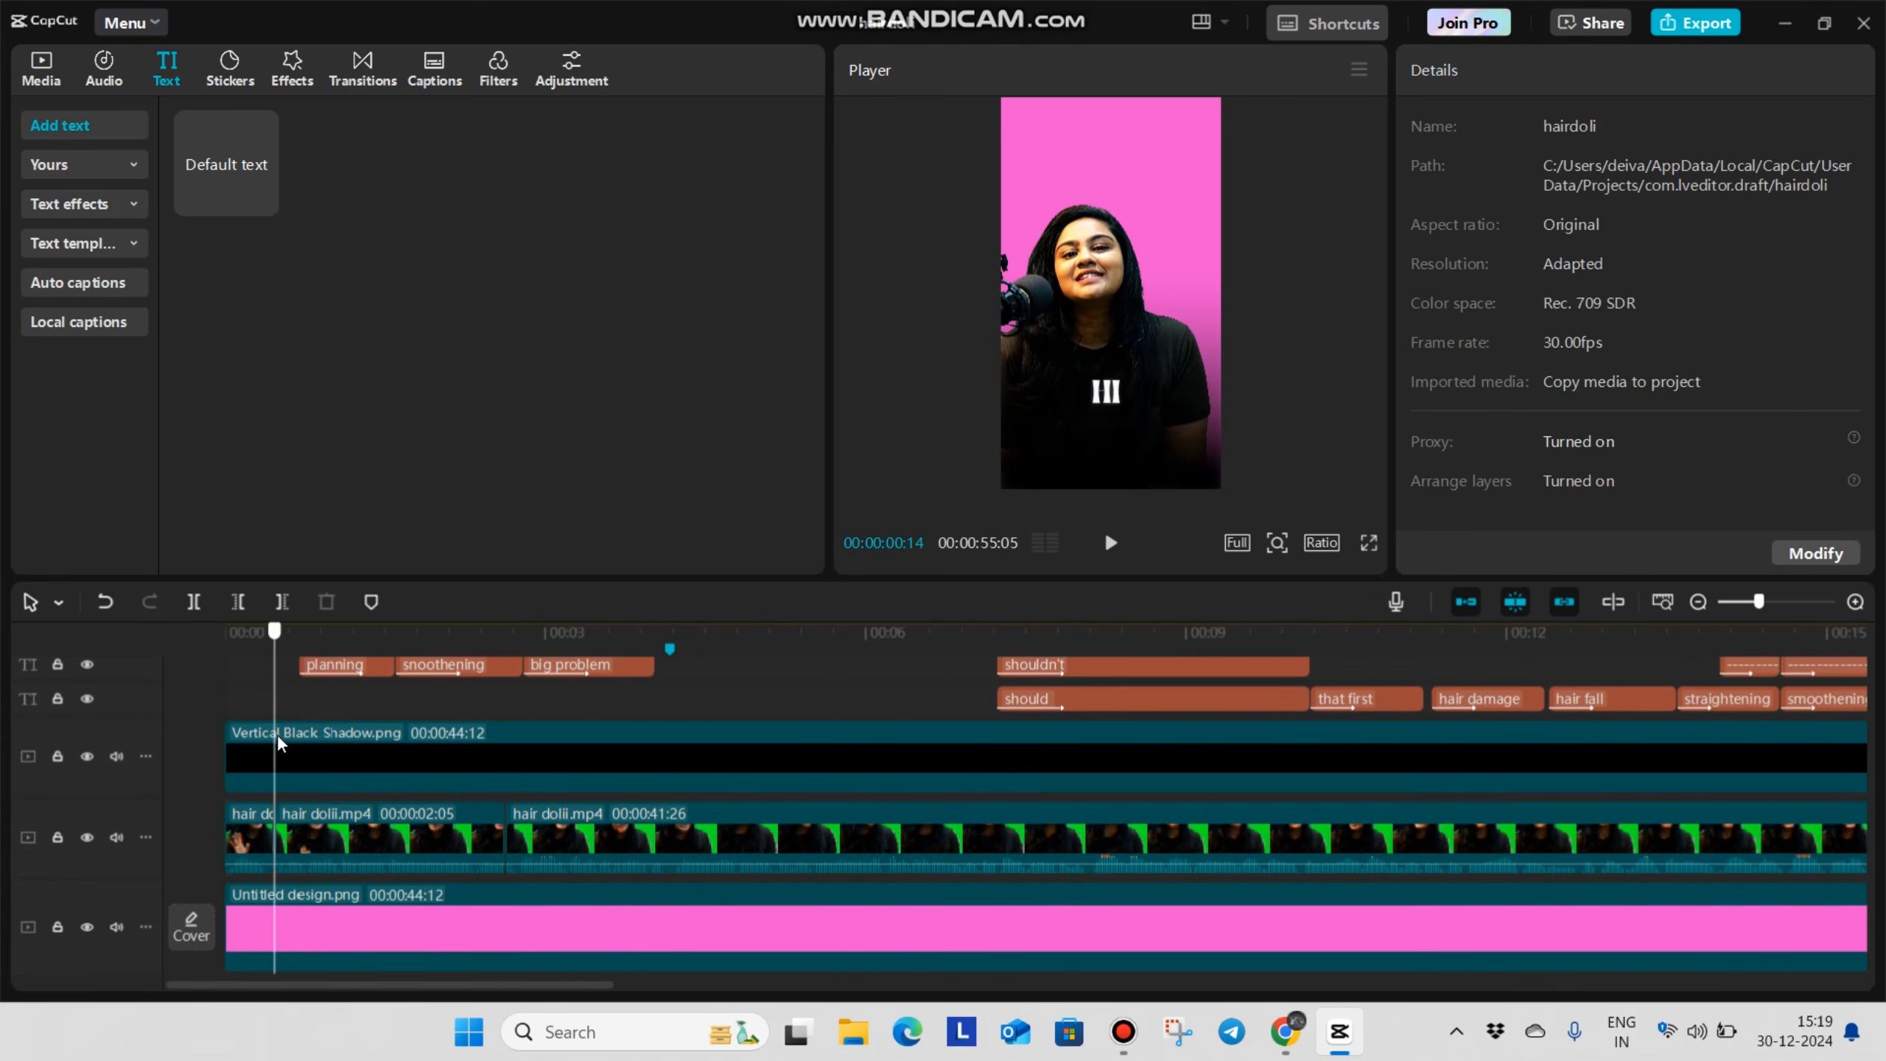
pyautogui.click(33, 69)
pyautogui.click(233, 349)
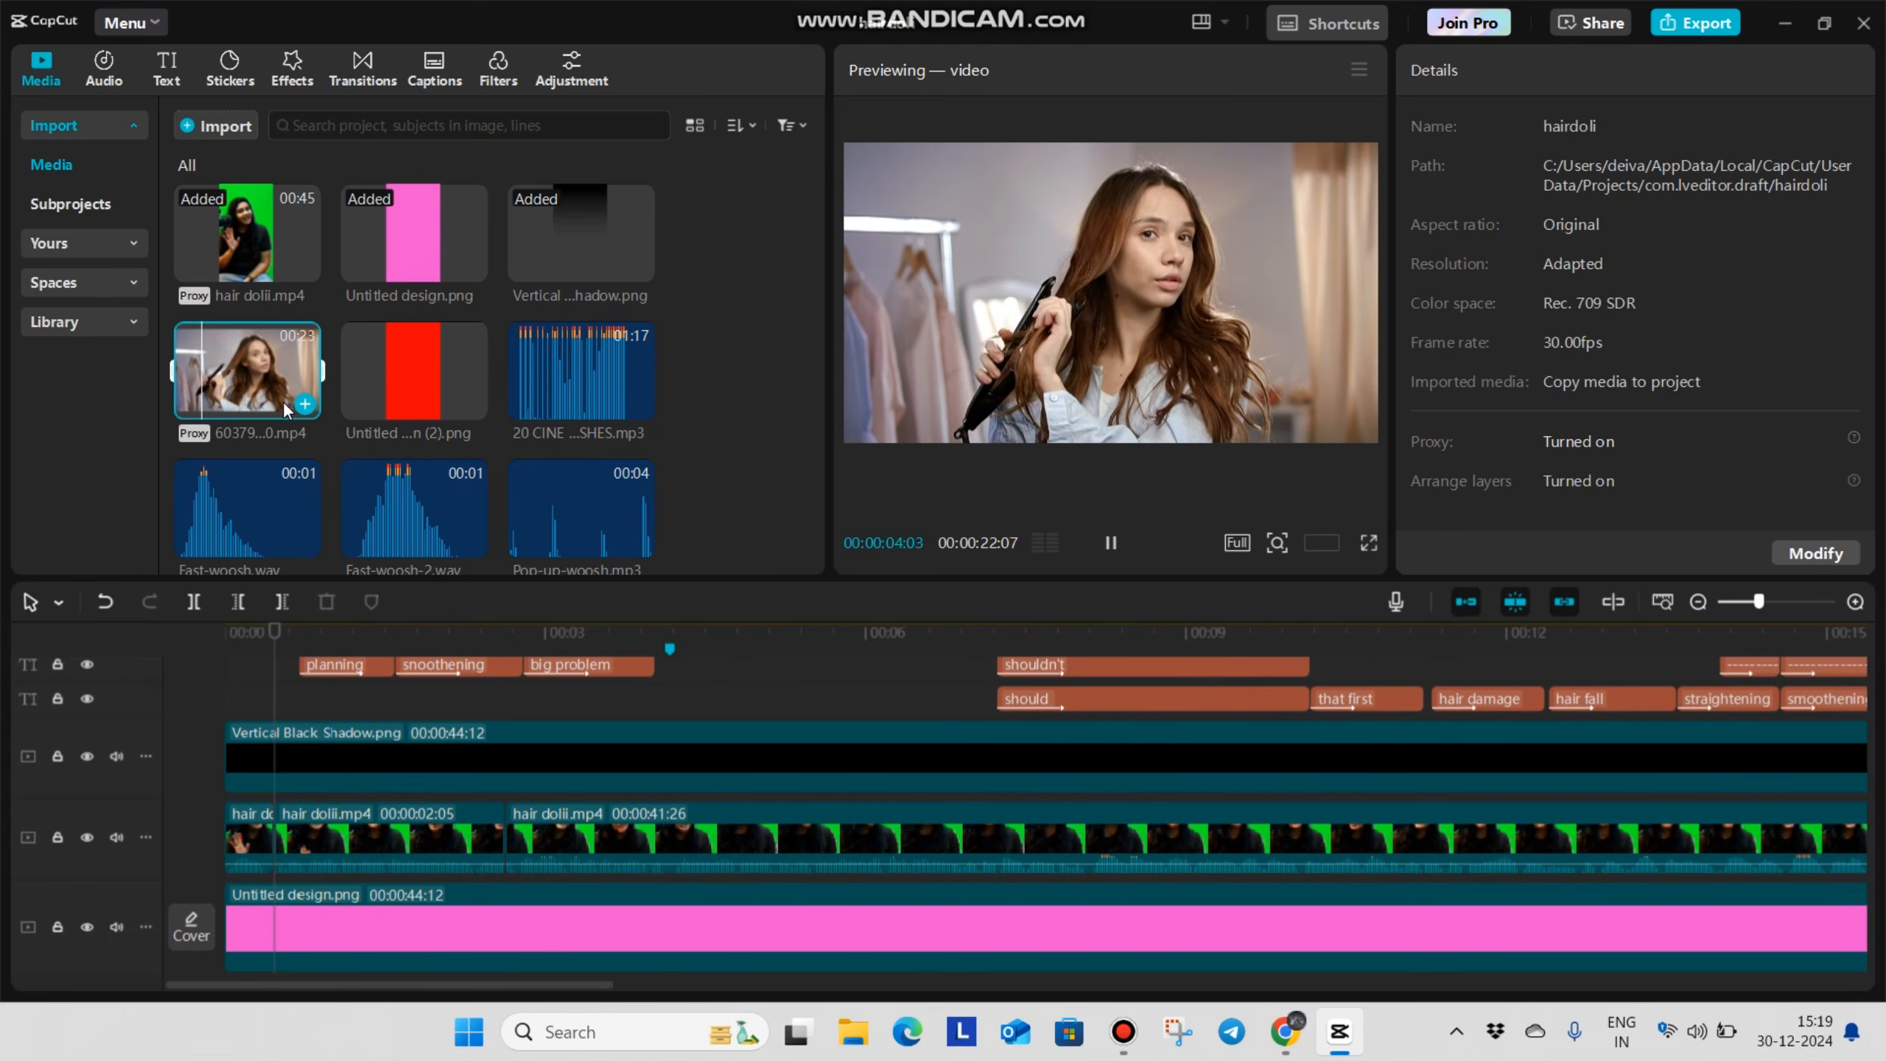
pyautogui.click(372, 709)
pyautogui.moveTo(371, 709); pyautogui.dragTo(286, 786)
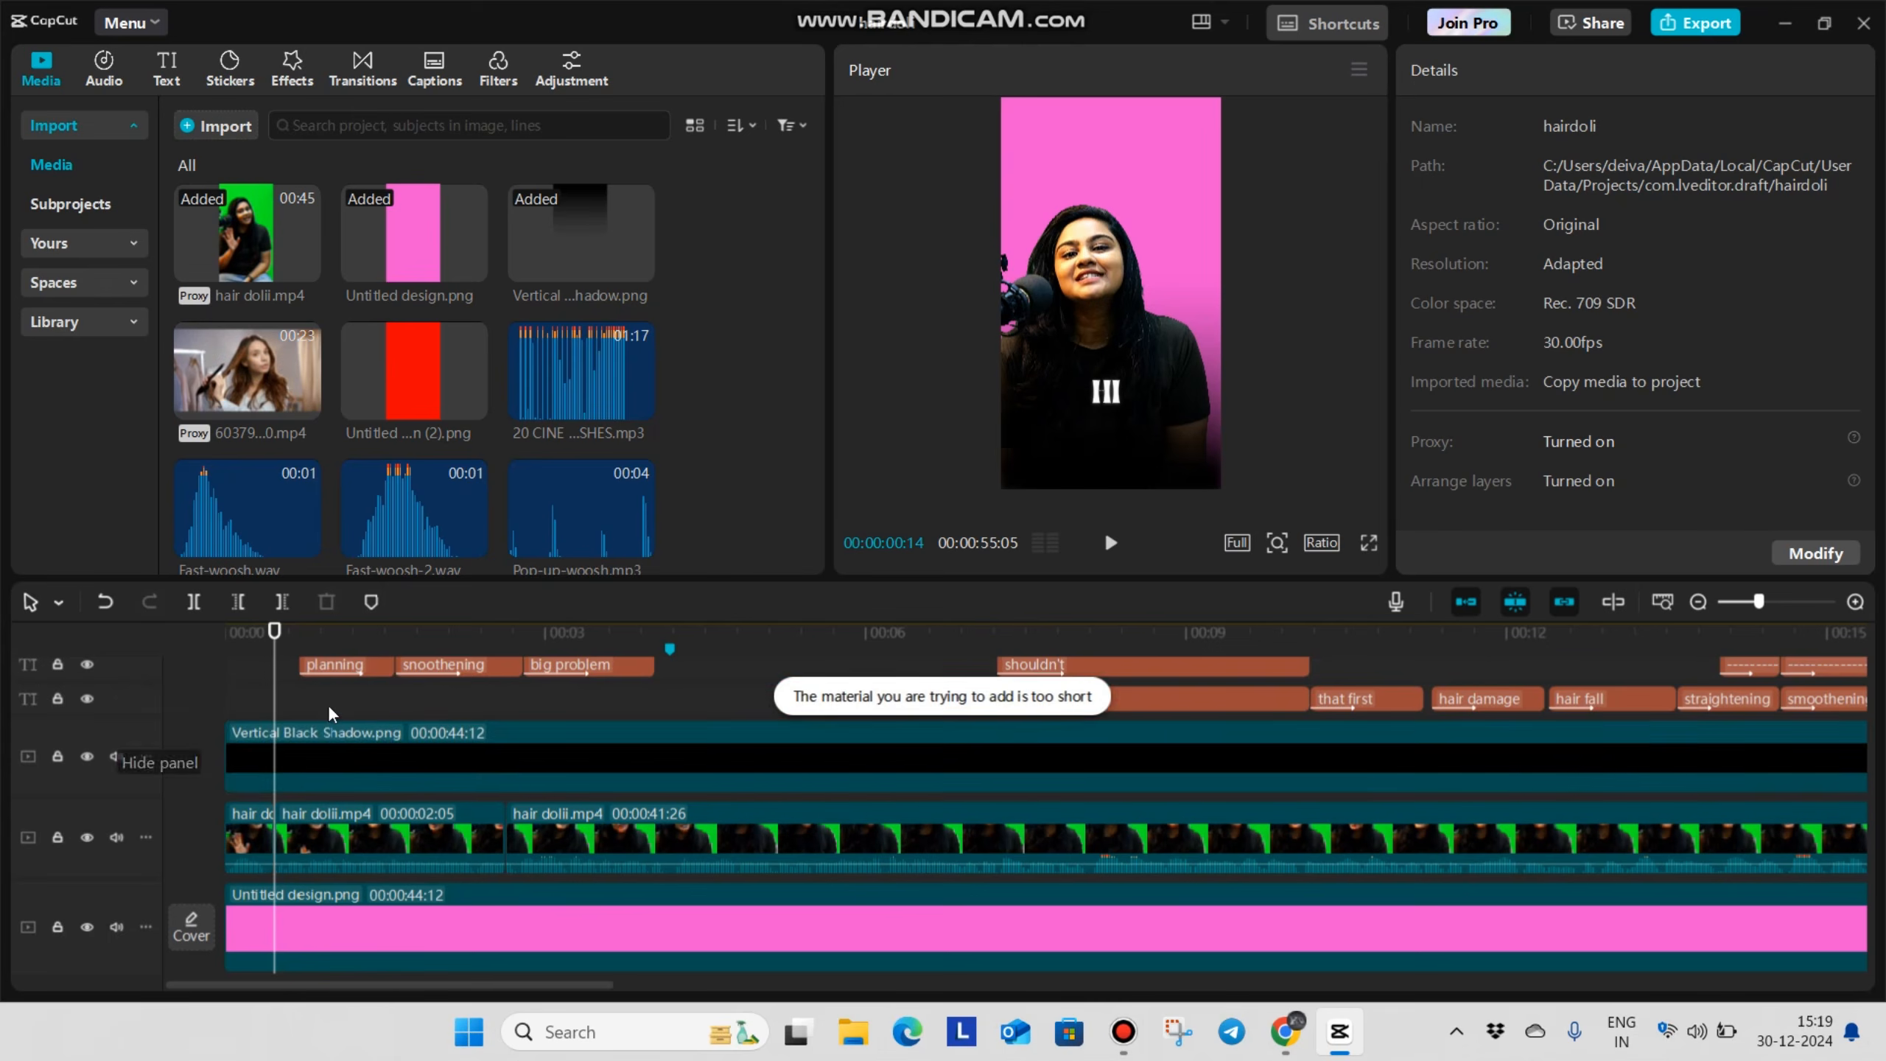
pyautogui.scroll(-2, 320, 704)
pyautogui.scroll(1, 312, 692)
# Split the Hair_Style clip at the talking video's second cut, at 00:00:02:19, and delete the remainder
pyautogui.moveTo(275, 863); pyautogui.dragTo(506, 863)
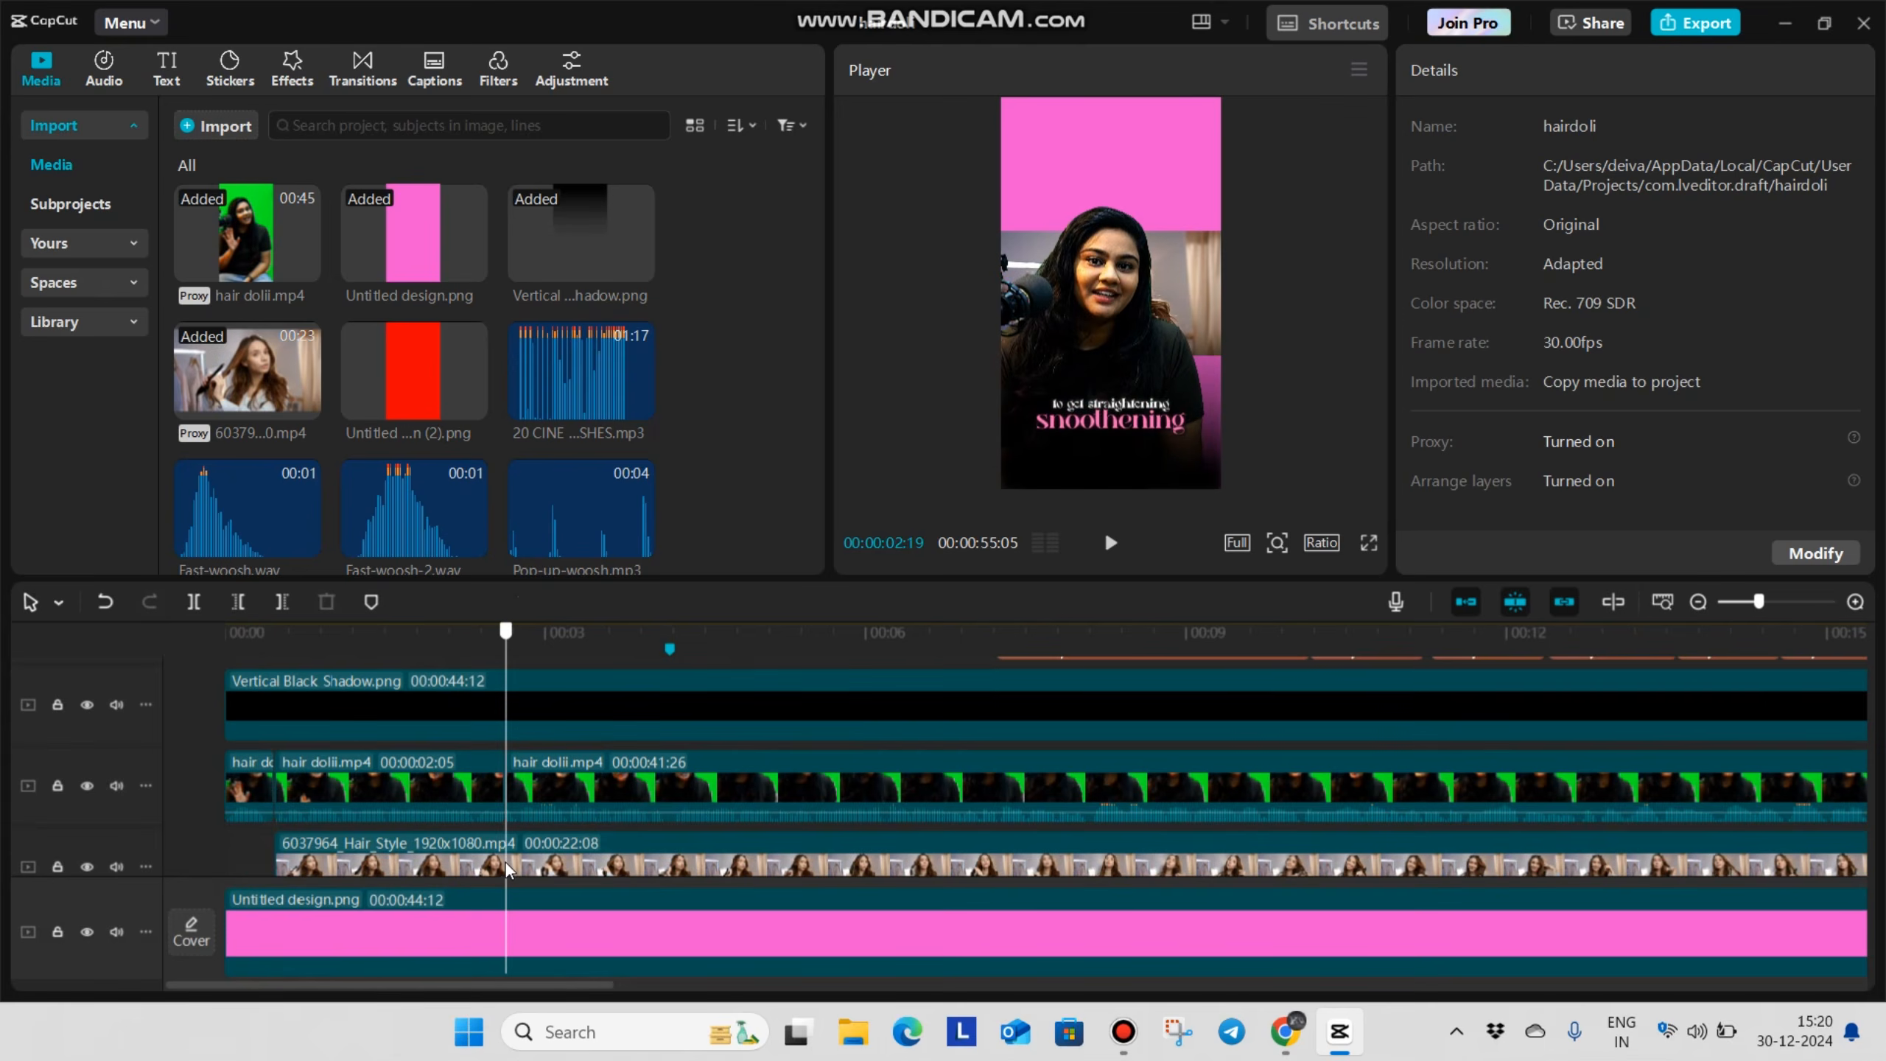
pyautogui.scroll(-3, 506, 861)
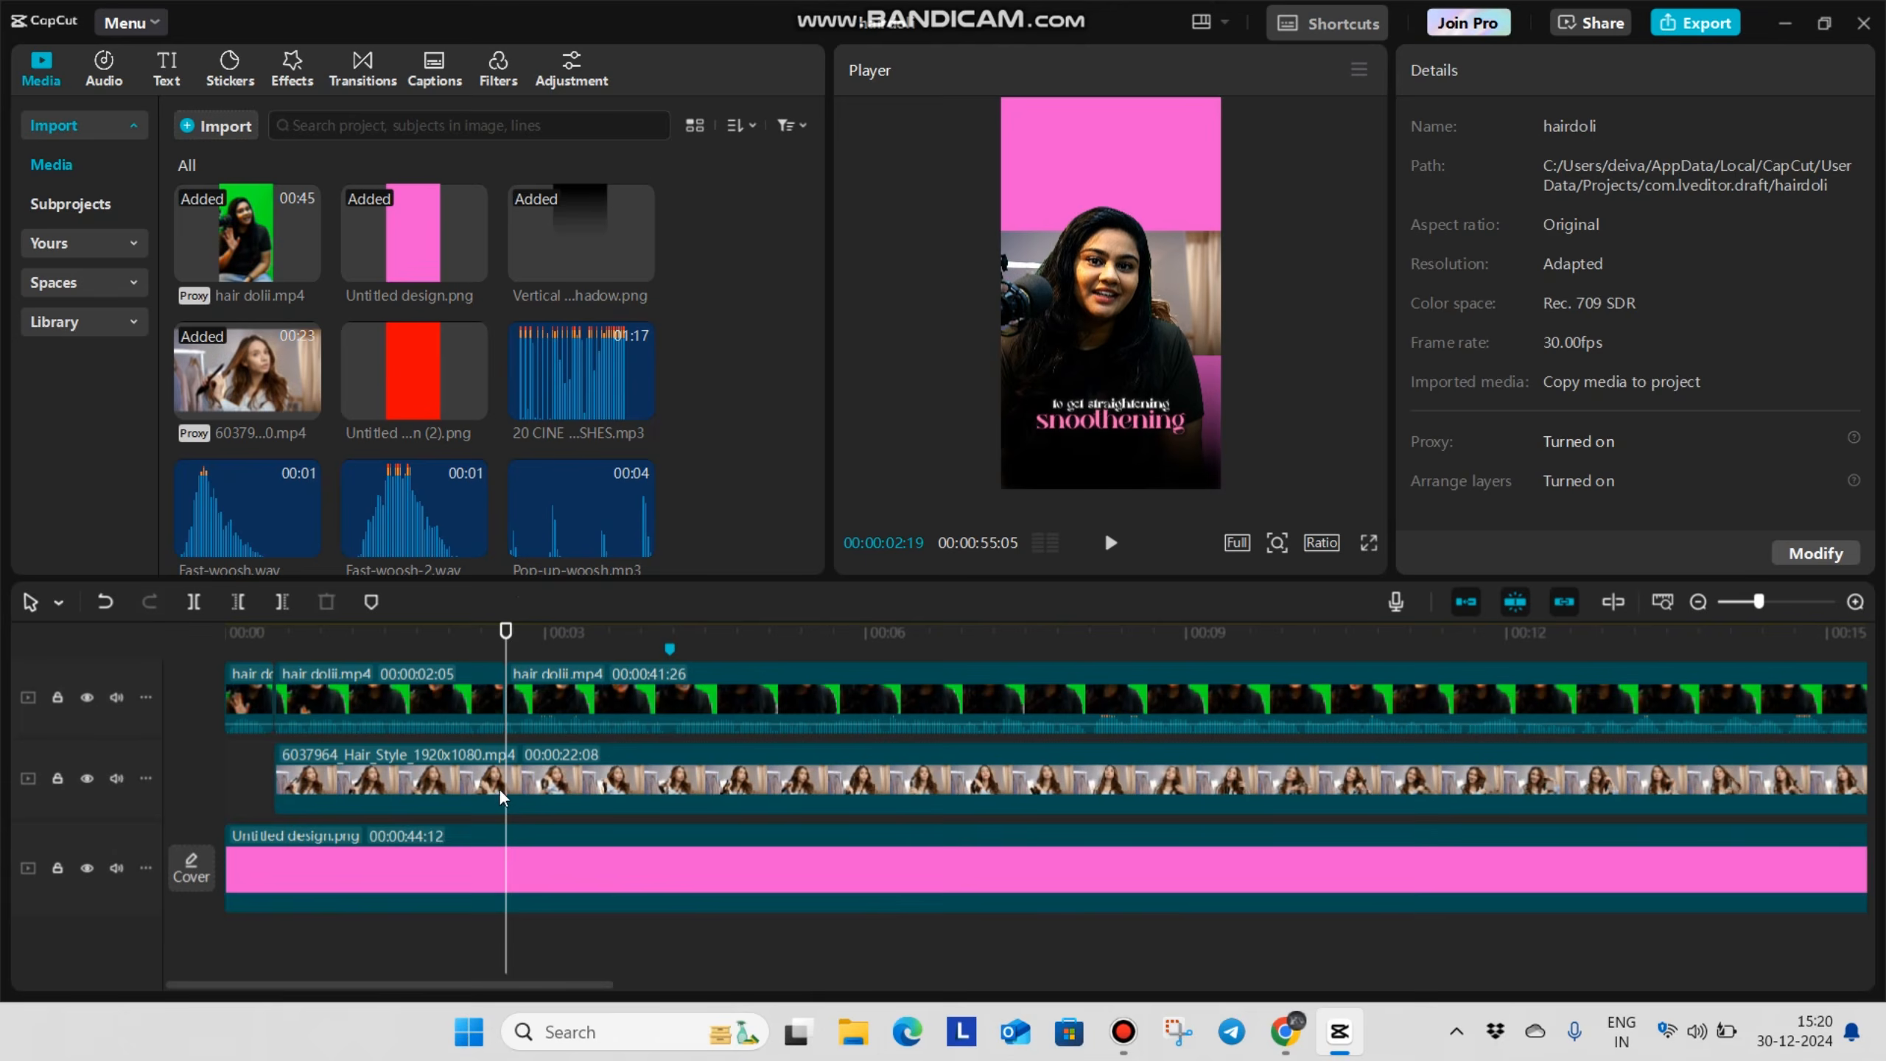
pyautogui.click(500, 792)
pyautogui.hotkey('ctrl', 'b')
pyautogui.press('Delete')
pyautogui.click(246, 788)
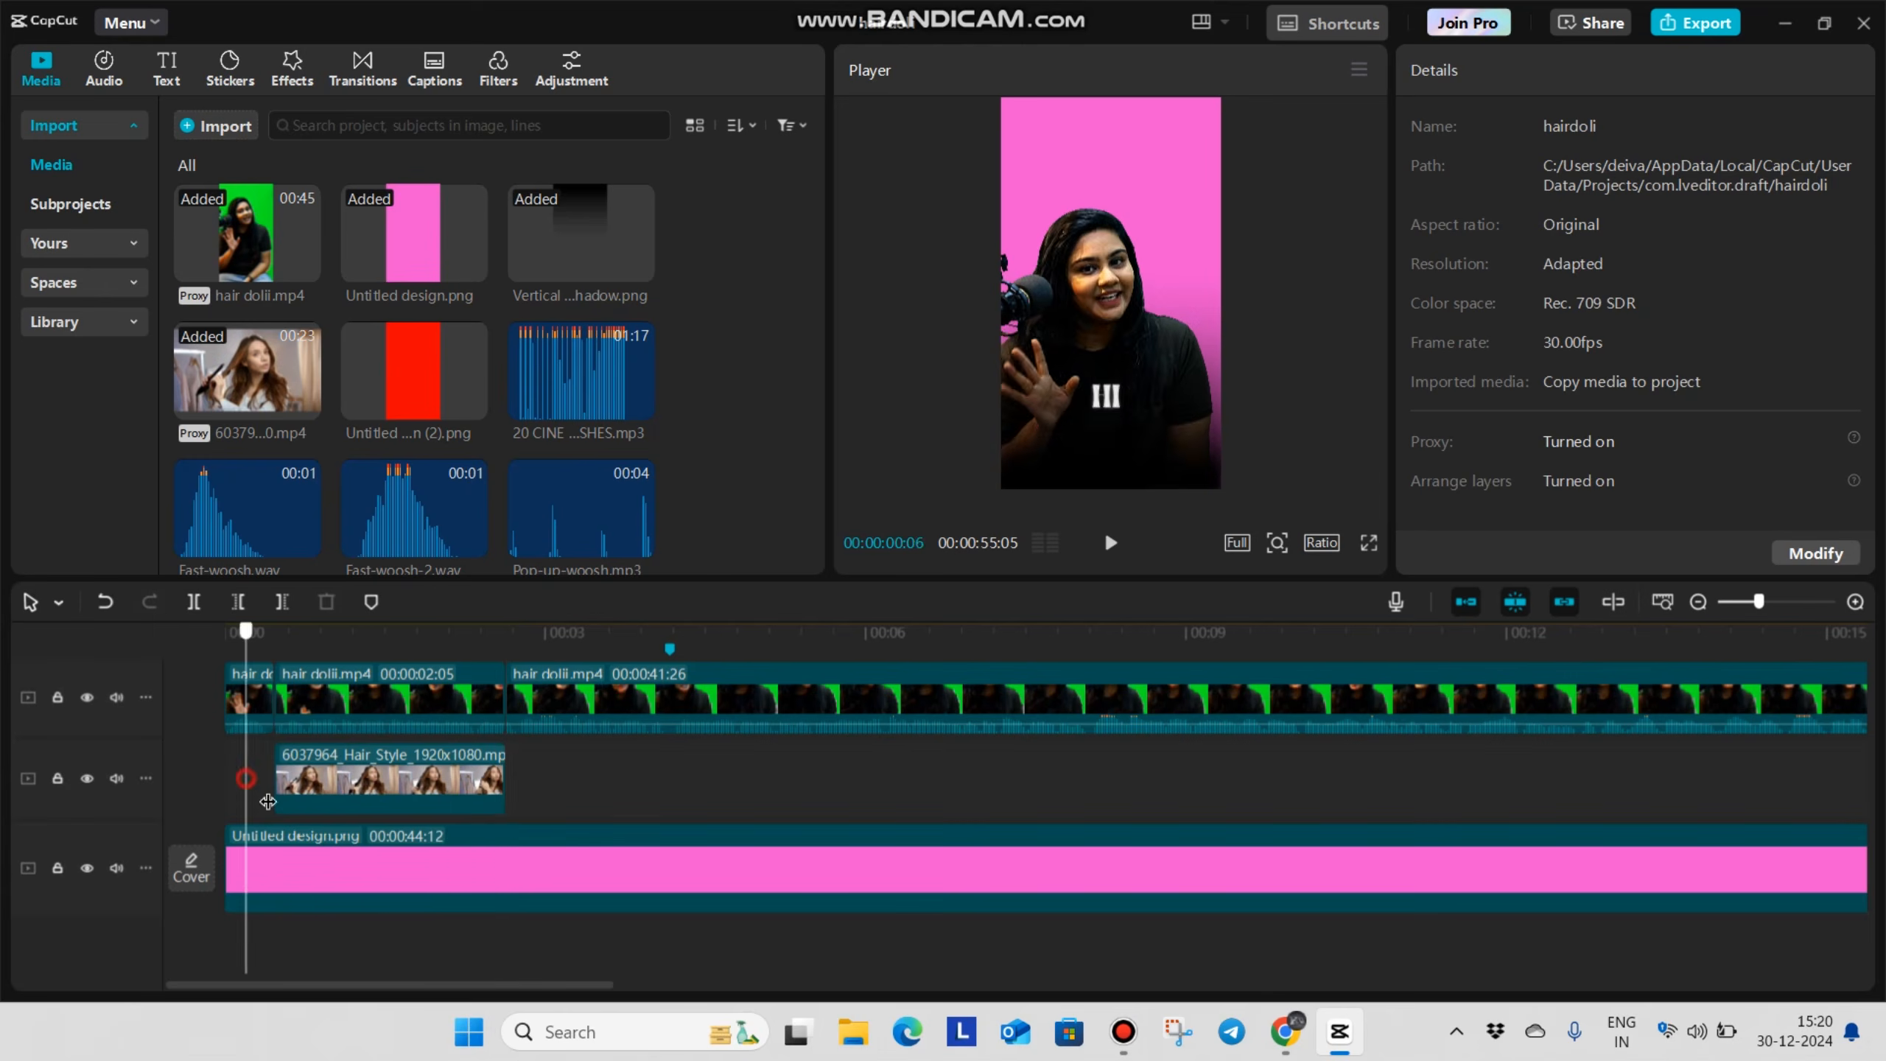
# Move the Hair_Style clip to the top of the frame and enlarge it slightly beyond the frame's sides
pyautogui.click(445, 780)
pyautogui.moveTo(1147, 158); pyautogui.dragTo(1150, 155)
pyautogui.moveTo(1222, 220); pyautogui.dragTo(1240, 242)
# Apply a Horizontal mask to the Hair_Style clip at X 175, Y -401 with a feather of 17
pyautogui.click(1692, 127)
pyautogui.click(1544, 260)
pyautogui.moveTo(1282, 168); pyautogui.dragTo(1305, 222)
pyautogui.scroll(-1, 1453, 477)
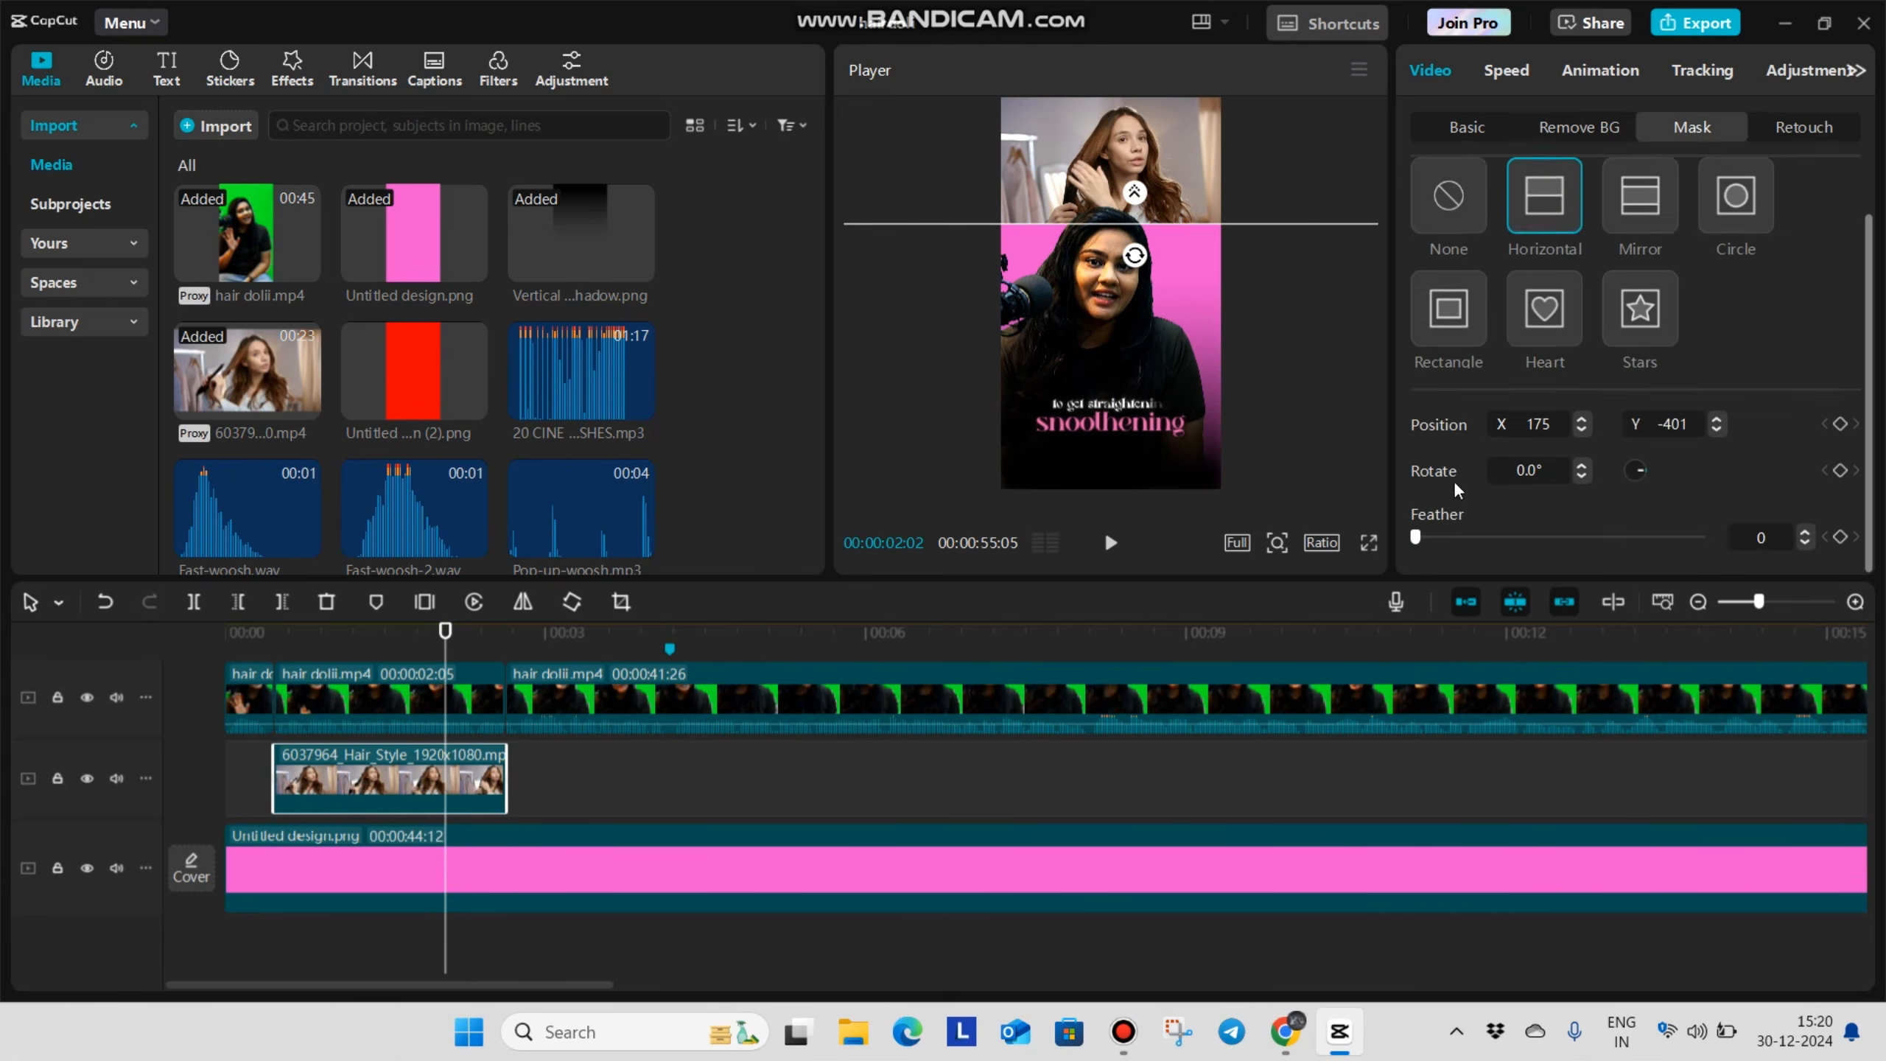
pyautogui.moveTo(1413, 538); pyautogui.dragTo(1461, 539)
# Check the masked Hair_Style clip in full screen and play the opening of the video
pyautogui.click(1369, 542)
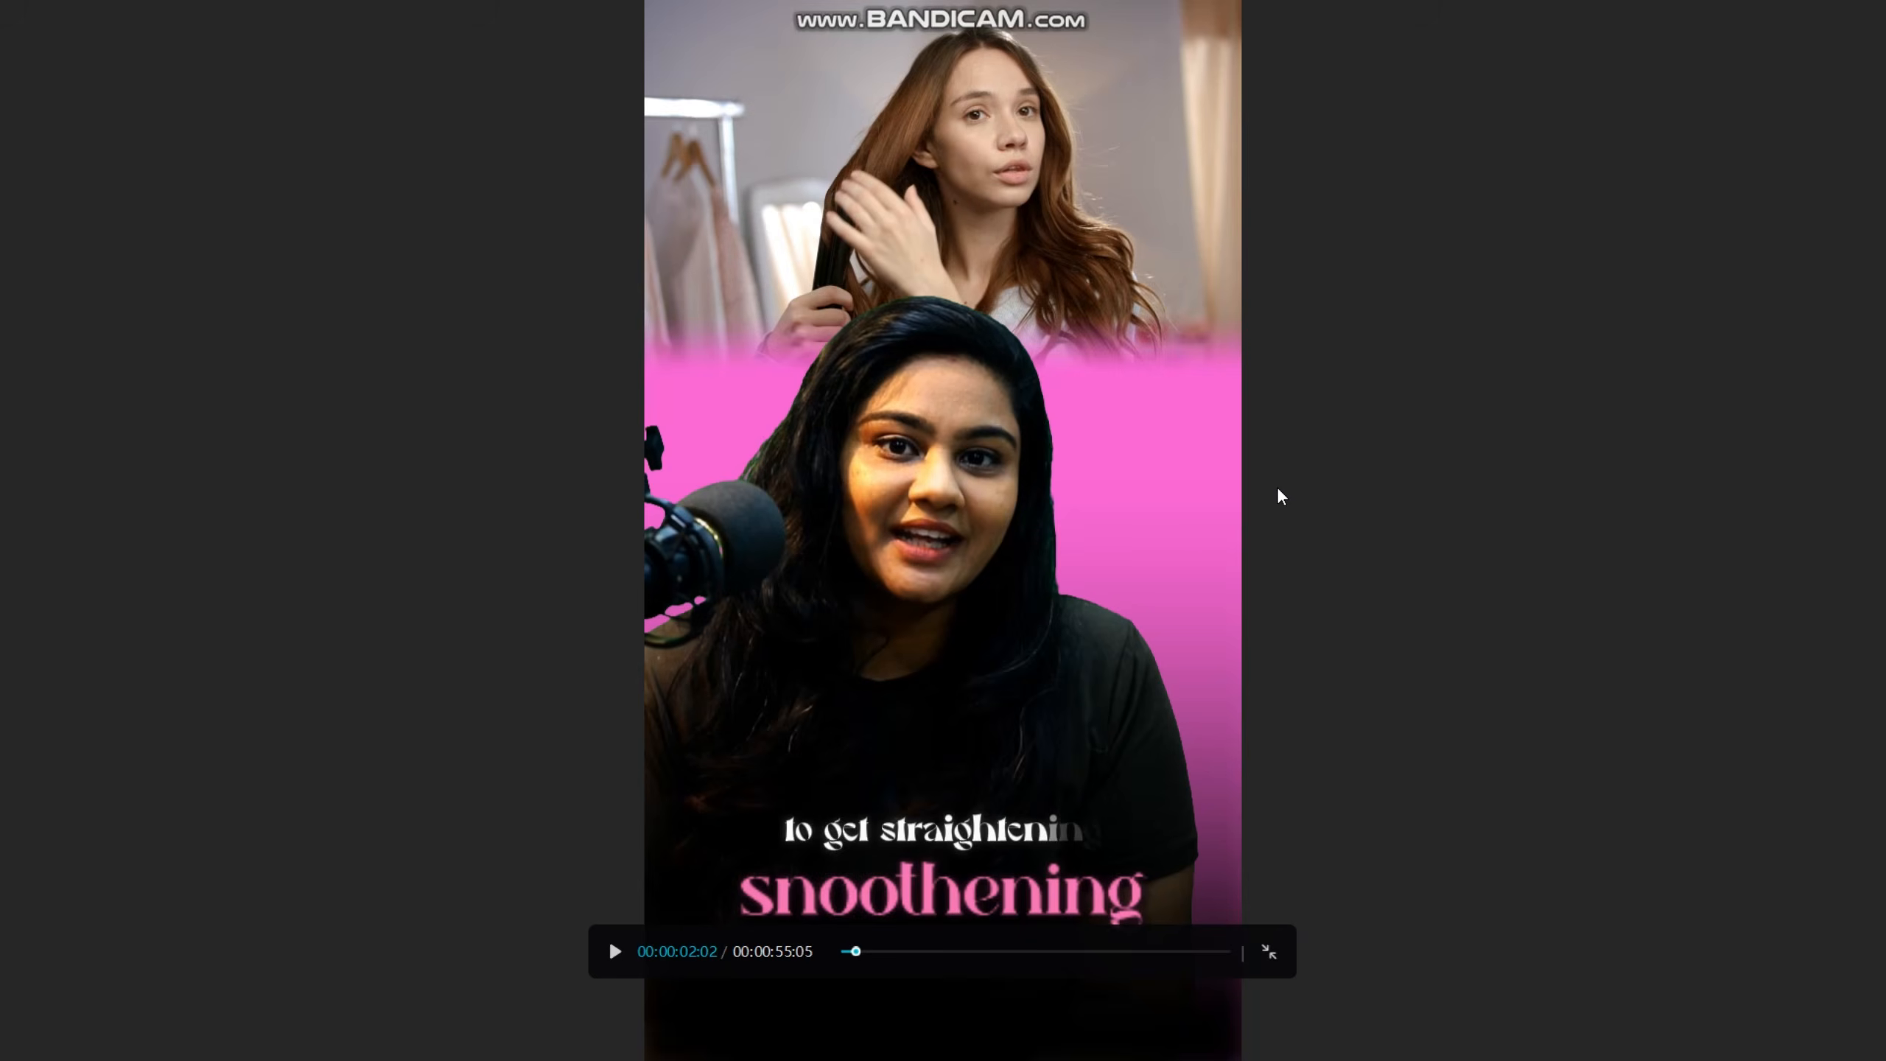
pyautogui.press('Escape')
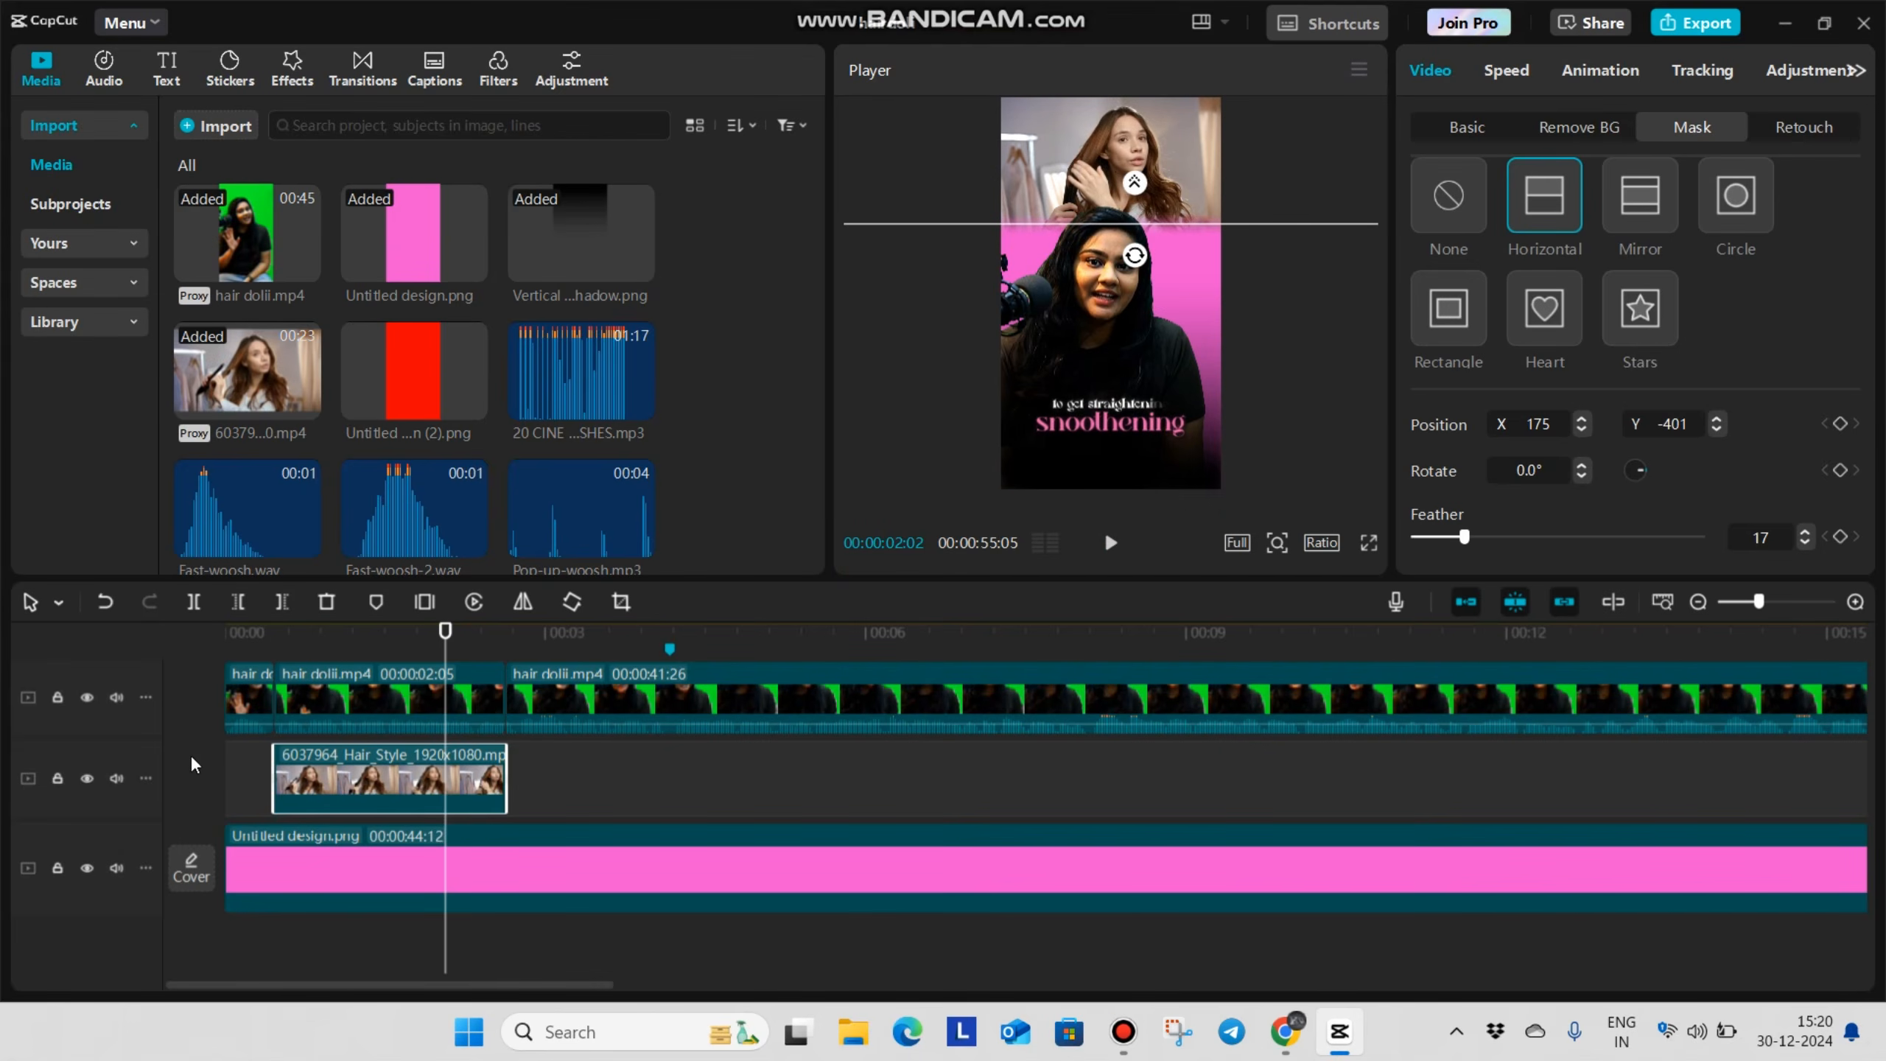
pyautogui.click(227, 758)
pyautogui.press('space')
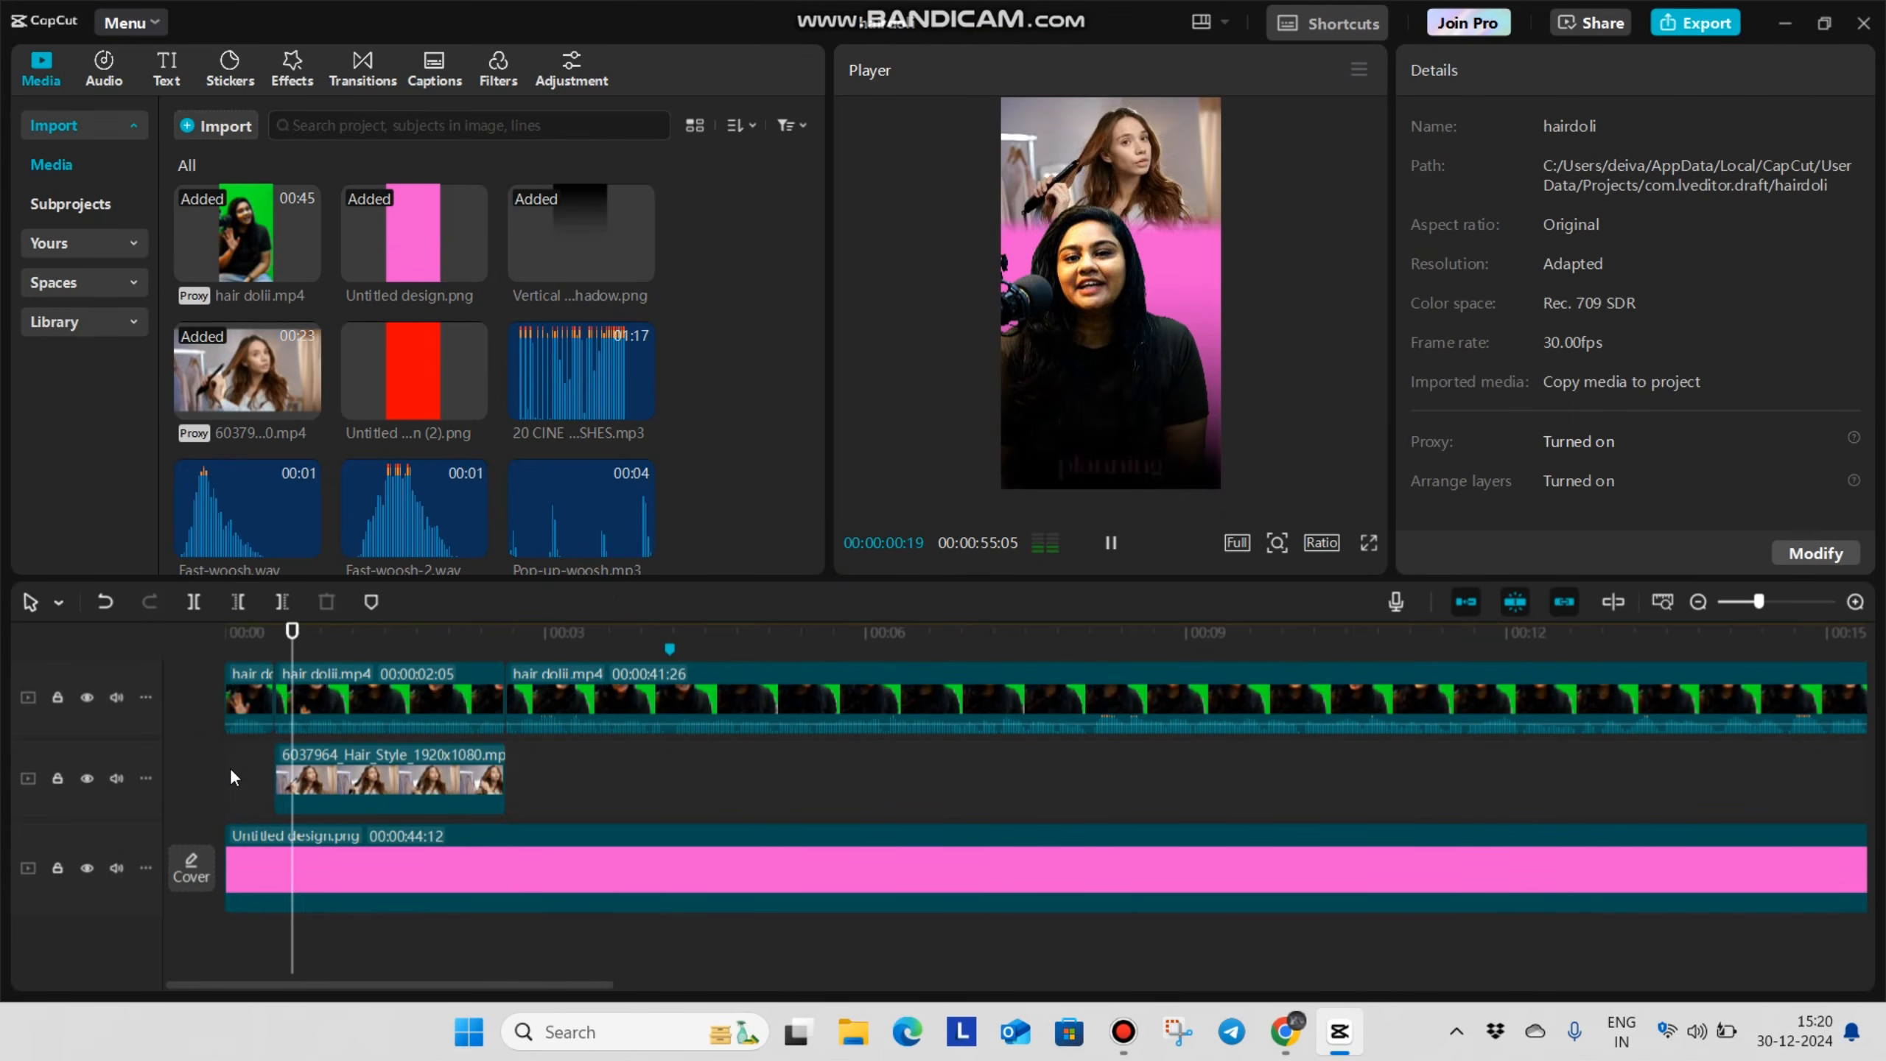
pyautogui.press('space')
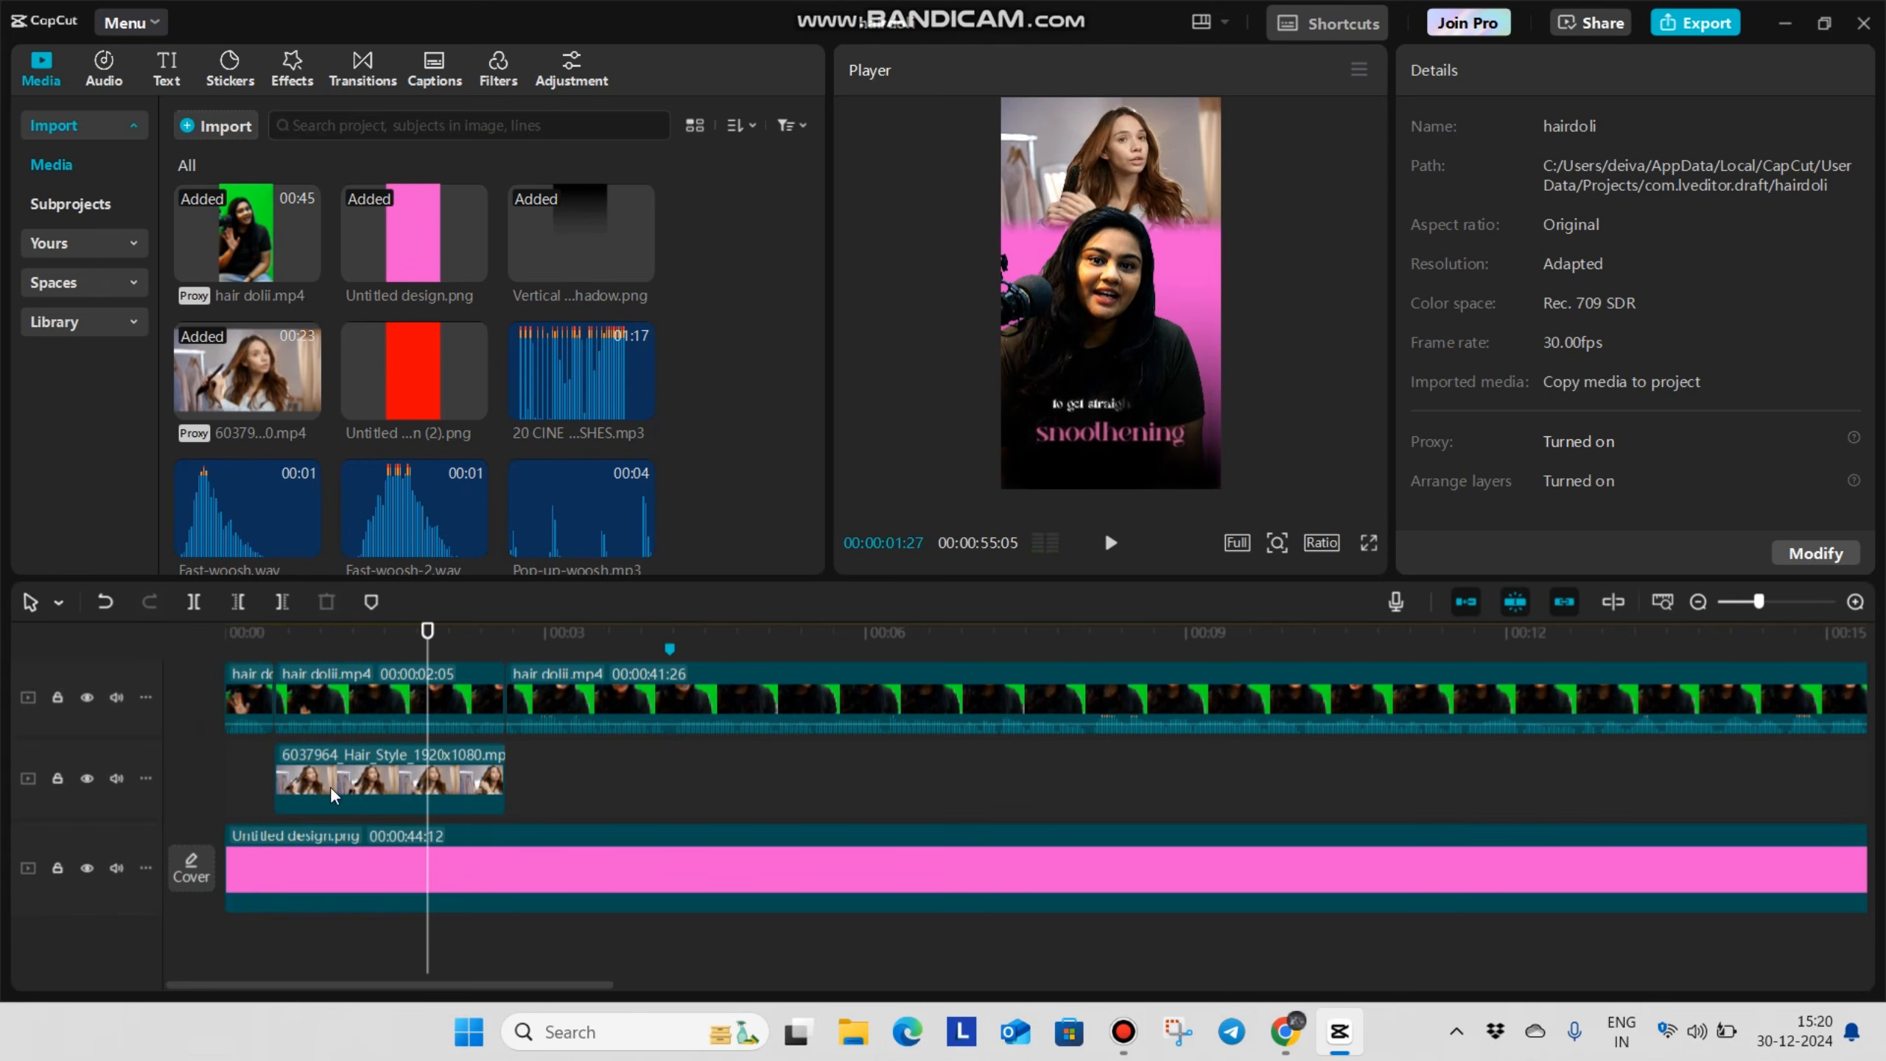
# Apply an In animation to the Hair_Style clip
pyautogui.click(329, 786)
pyautogui.click(1611, 70)
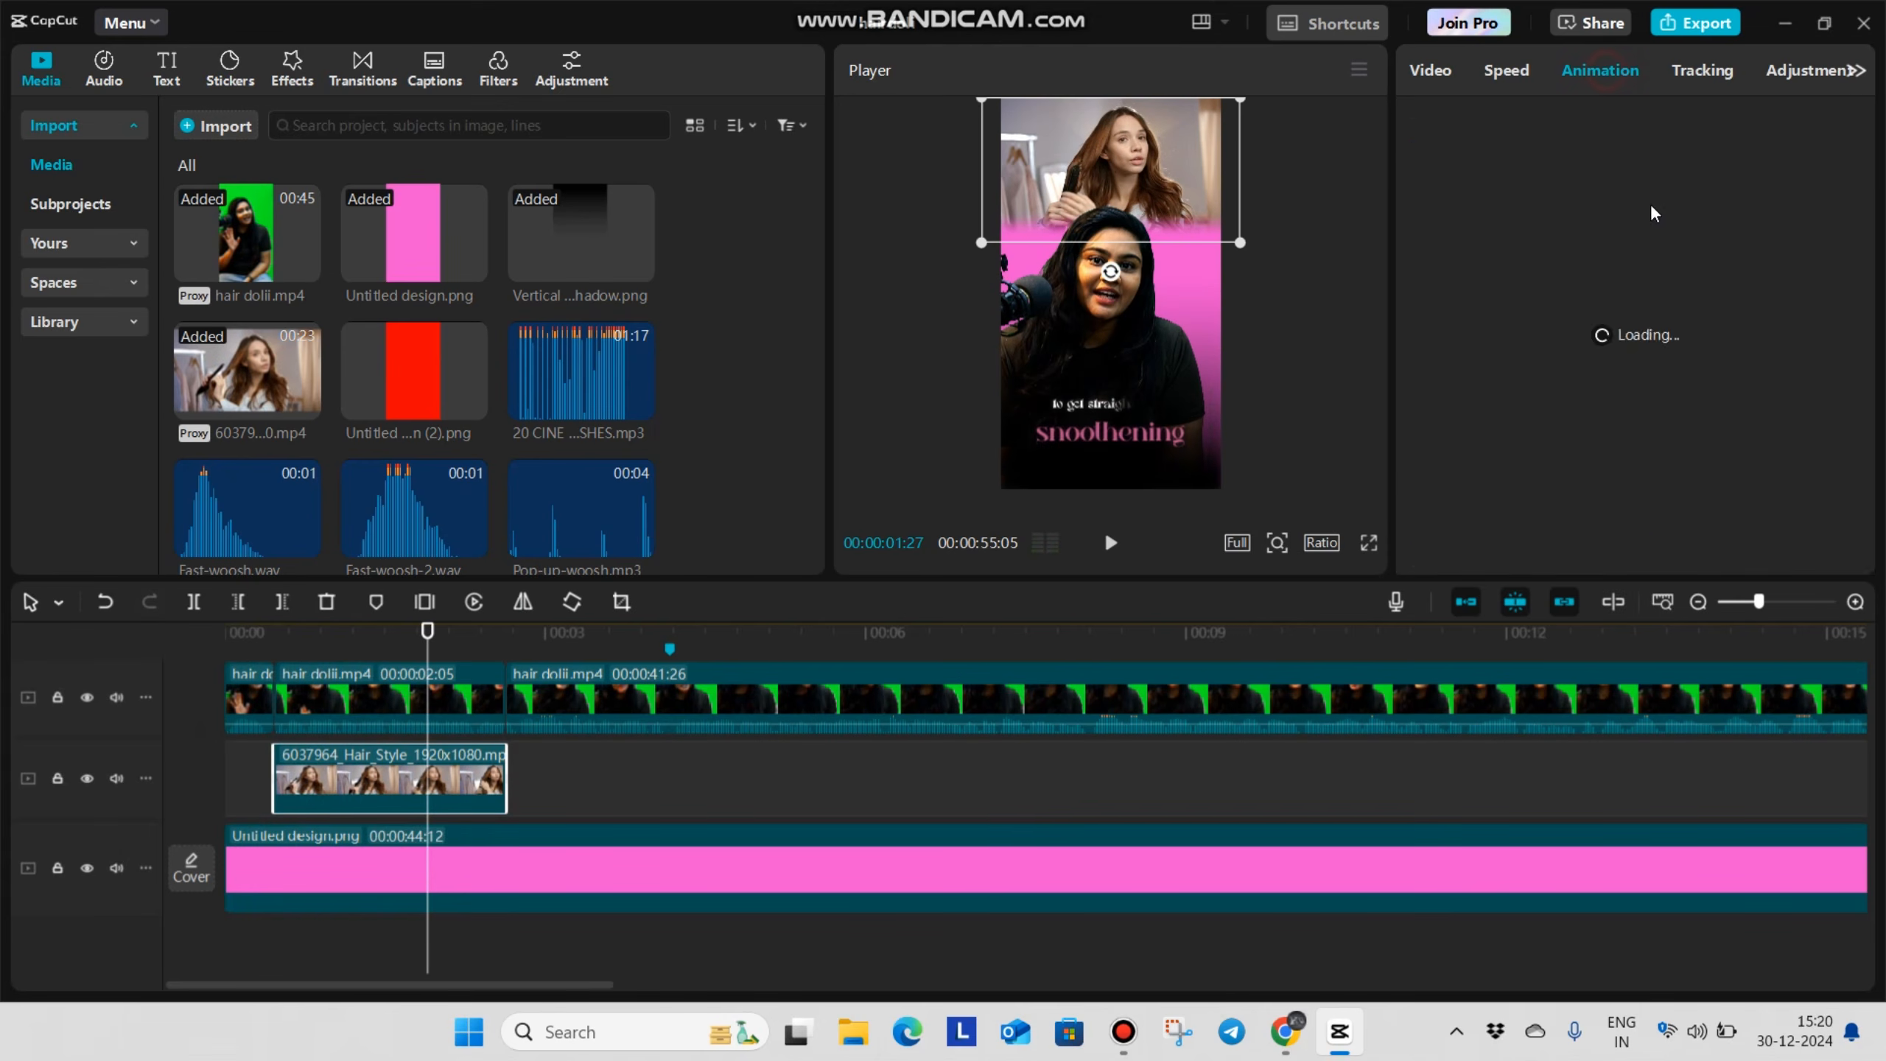
pyautogui.click(1730, 204)
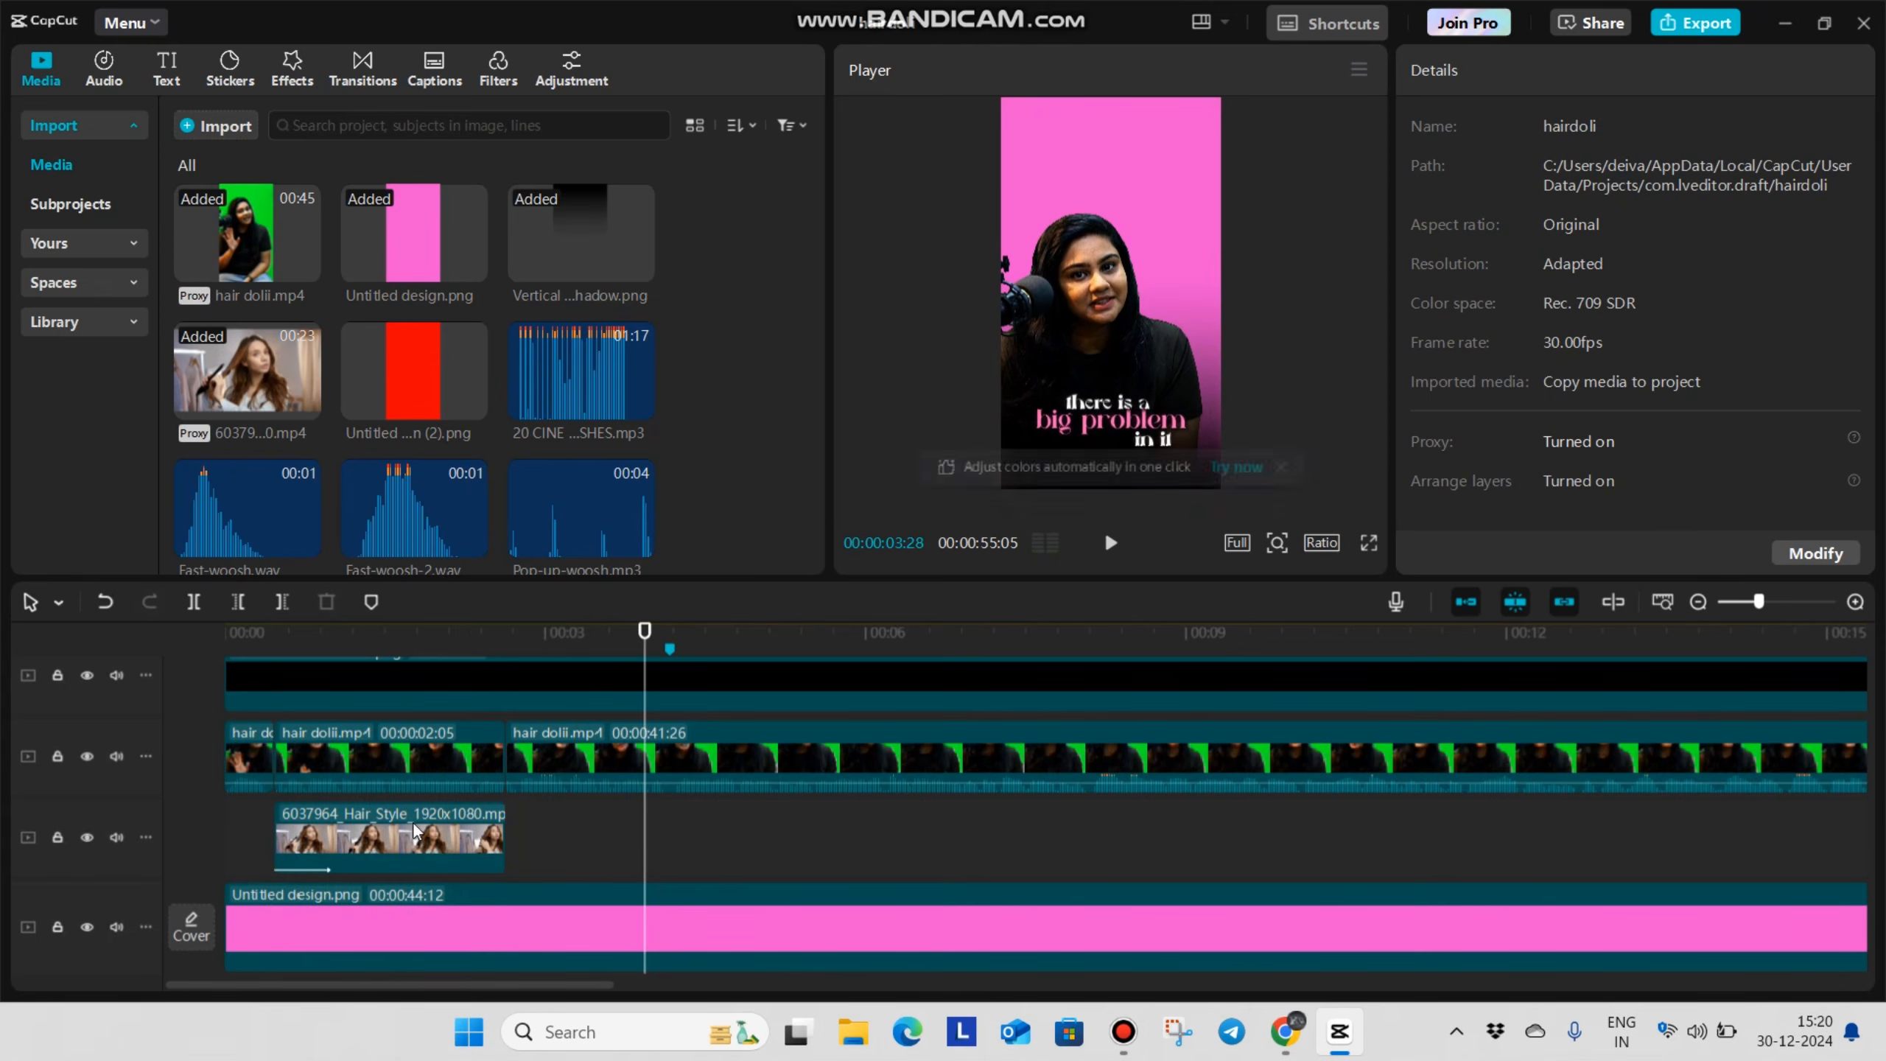
# Split the talking video at the marker at 00:00:04:05
pyautogui.click(522, 818)
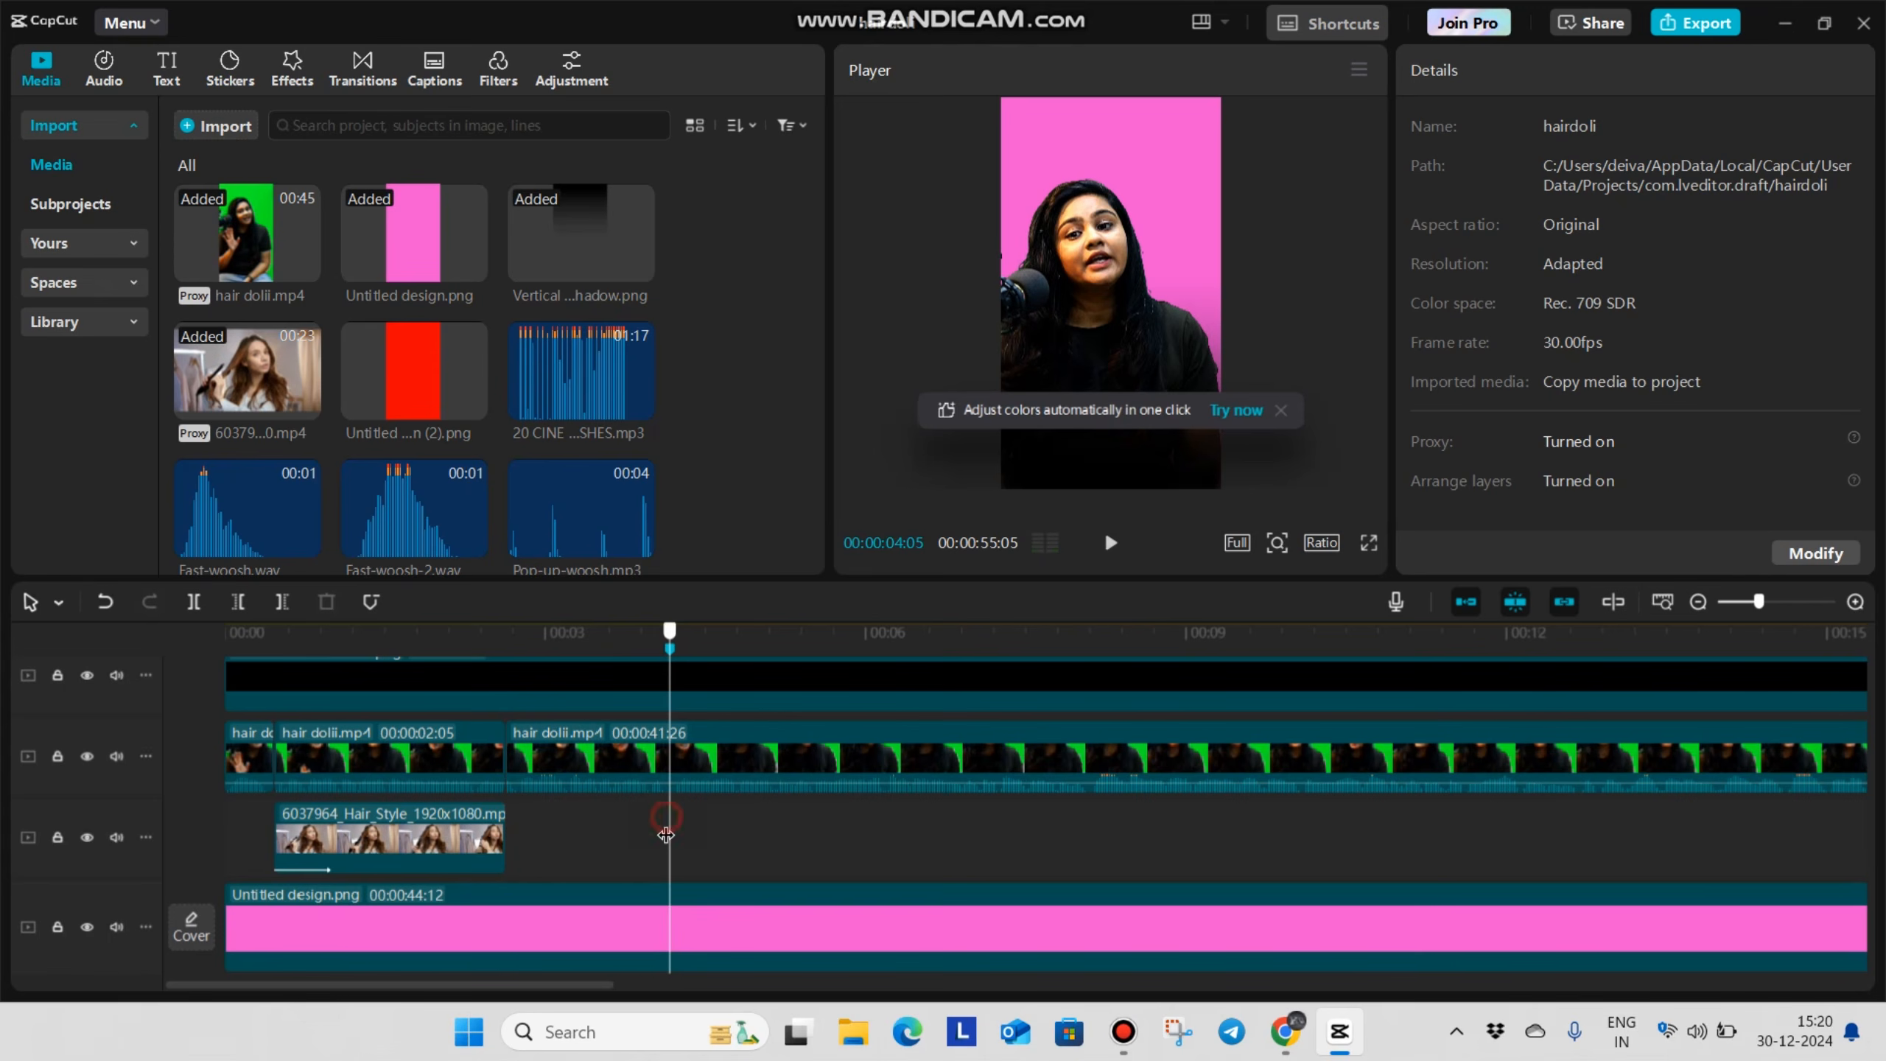
pyautogui.click(625, 758)
pyautogui.hotkey('ctrl', 'b')
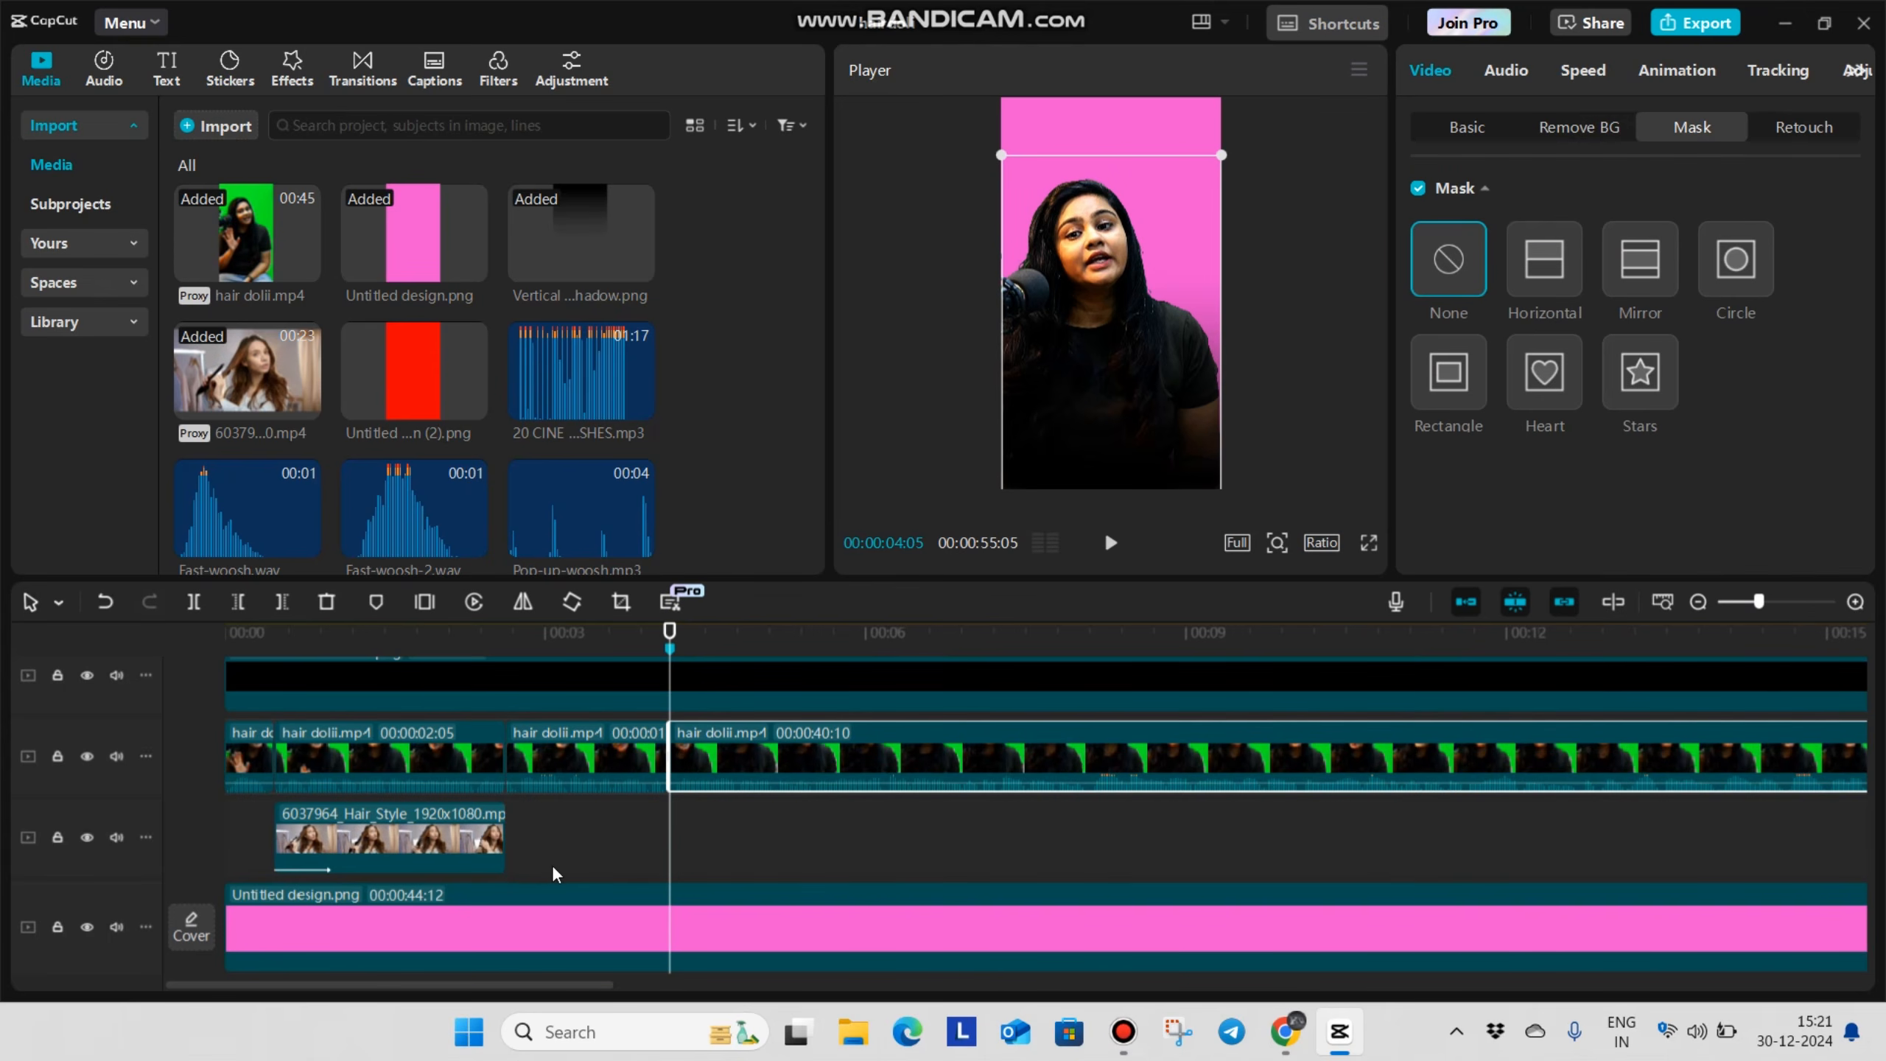
# Add the imported clip 6037825_Person_People_1920x1080.mp4 directly after the Hair_Style clip, starting at 00:00:02:19
pyautogui.click(548, 834)
pyautogui.moveTo(548, 834); pyautogui.dragTo(503, 866)
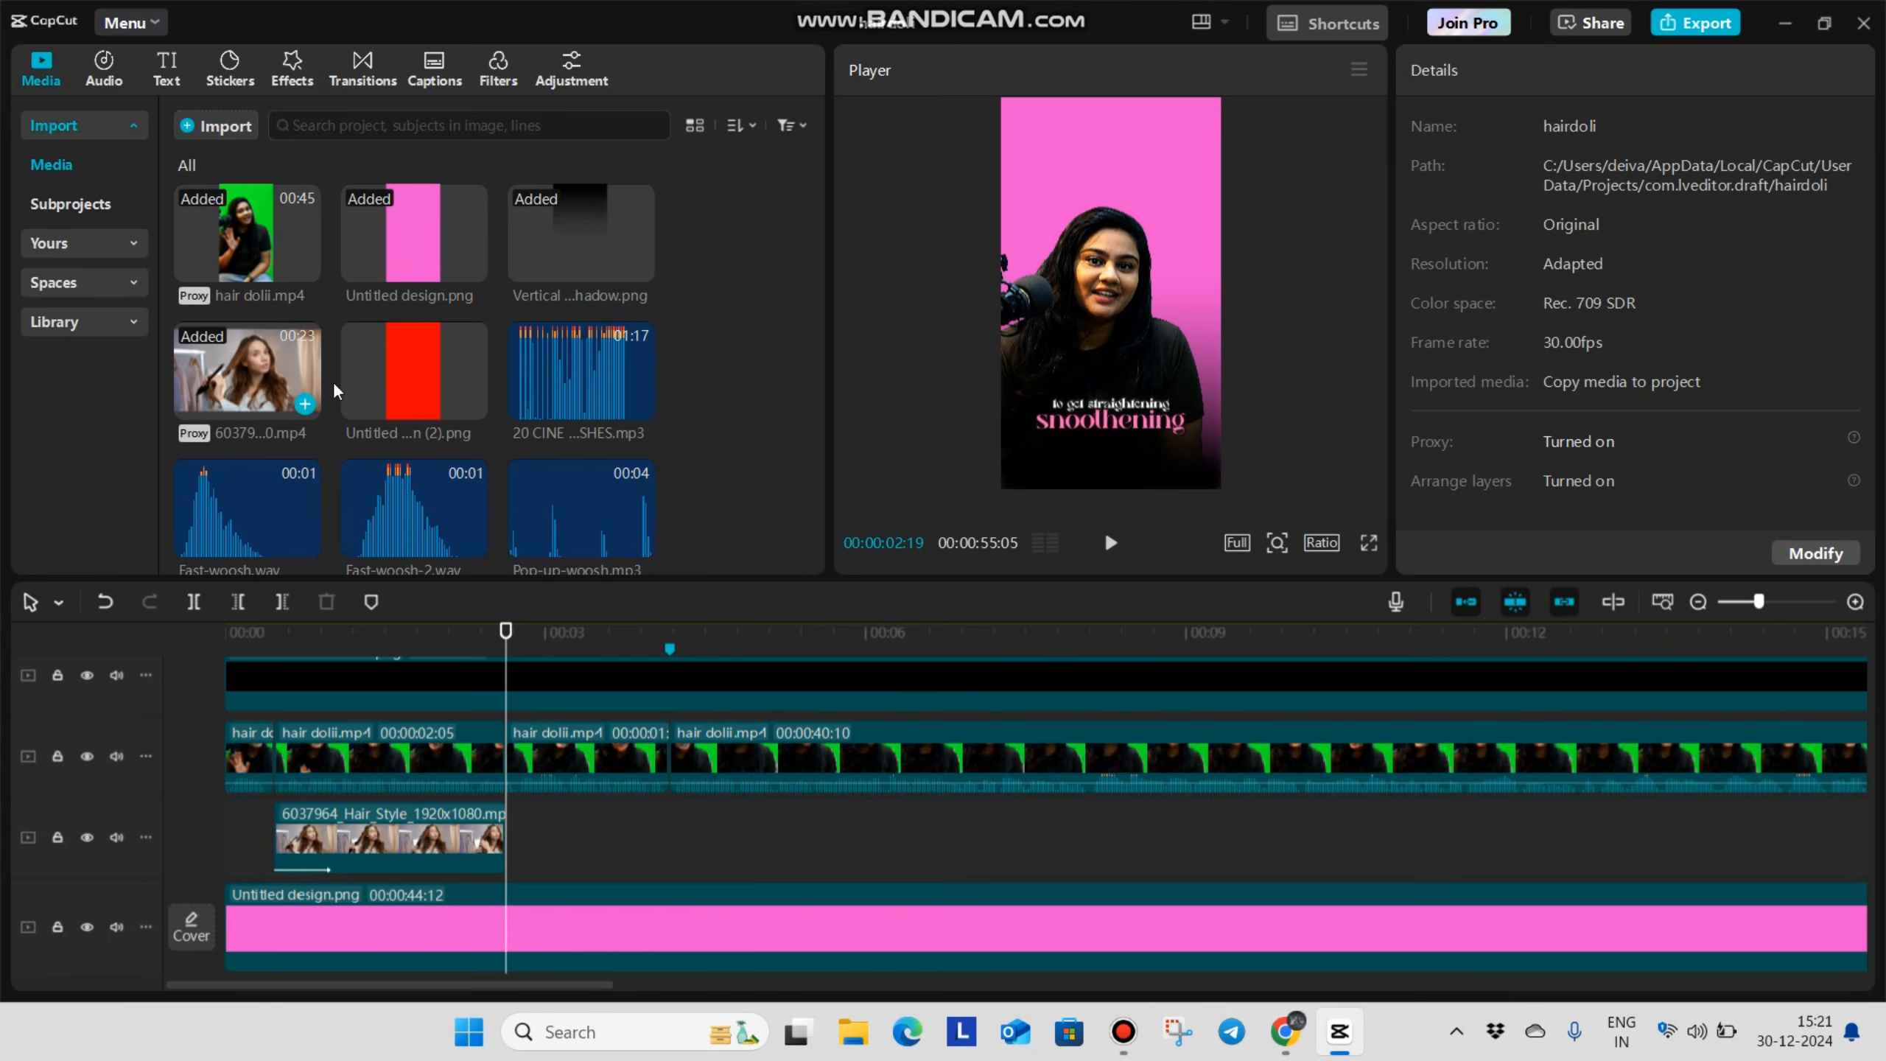
pyautogui.scroll(-3, 371, 386)
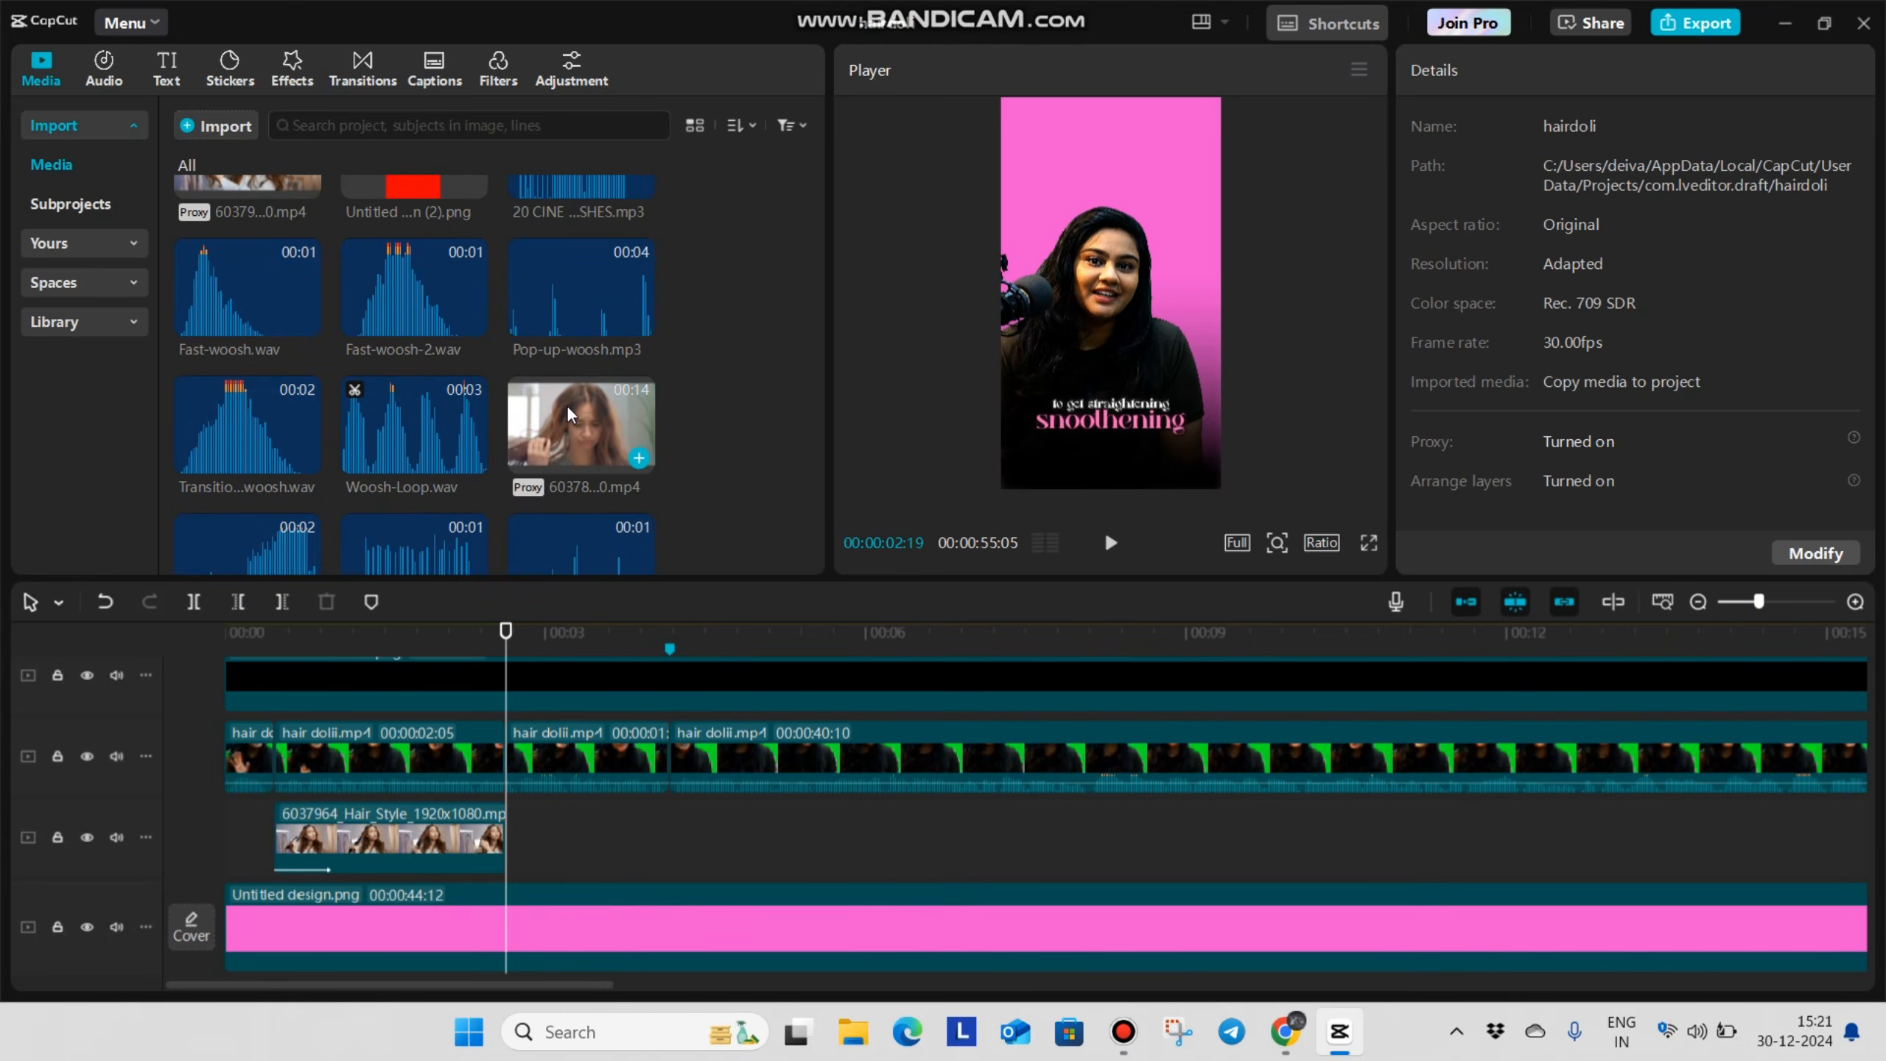
pyautogui.moveTo(576, 402); pyautogui.dragTo(498, 837)
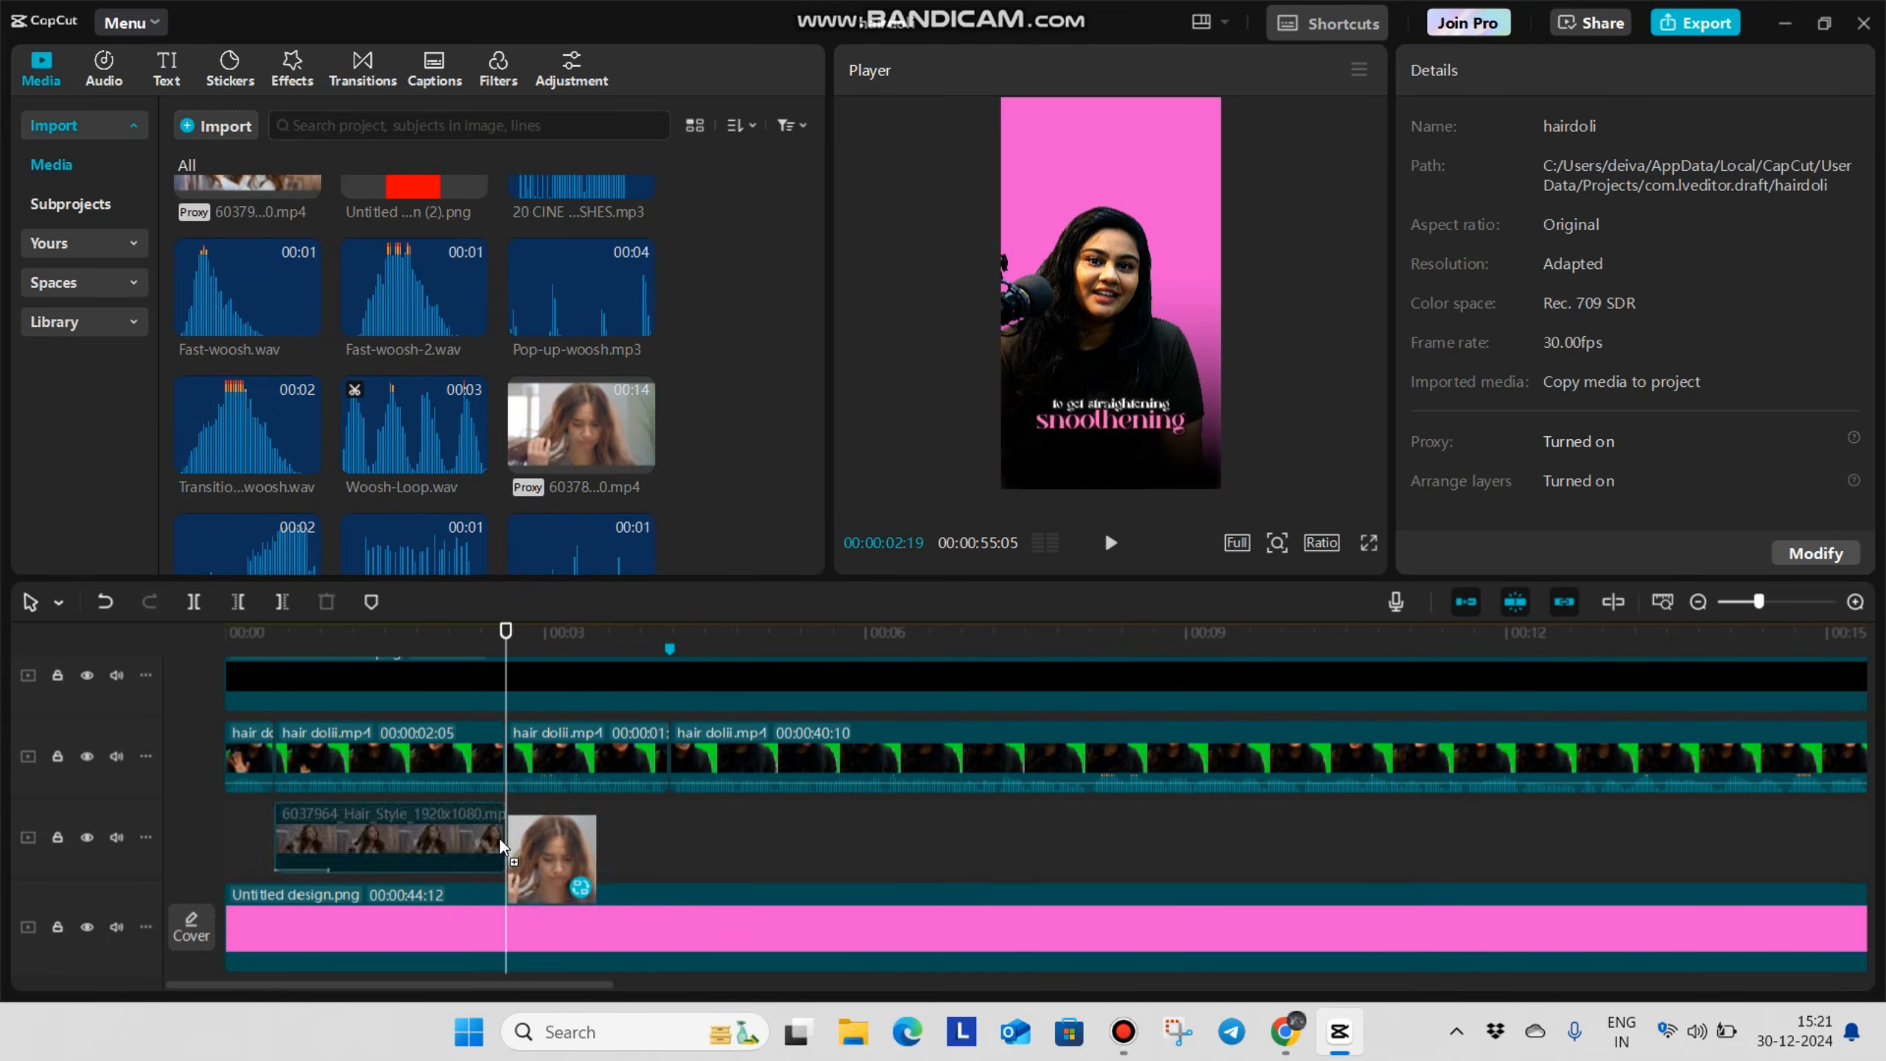
# Trim the end of the Person_People clip to the marker at 00:00:04:05
pyautogui.click(654, 940)
pyautogui.moveTo(655, 940); pyautogui.dragTo(670, 944)
pyautogui.click(686, 761)
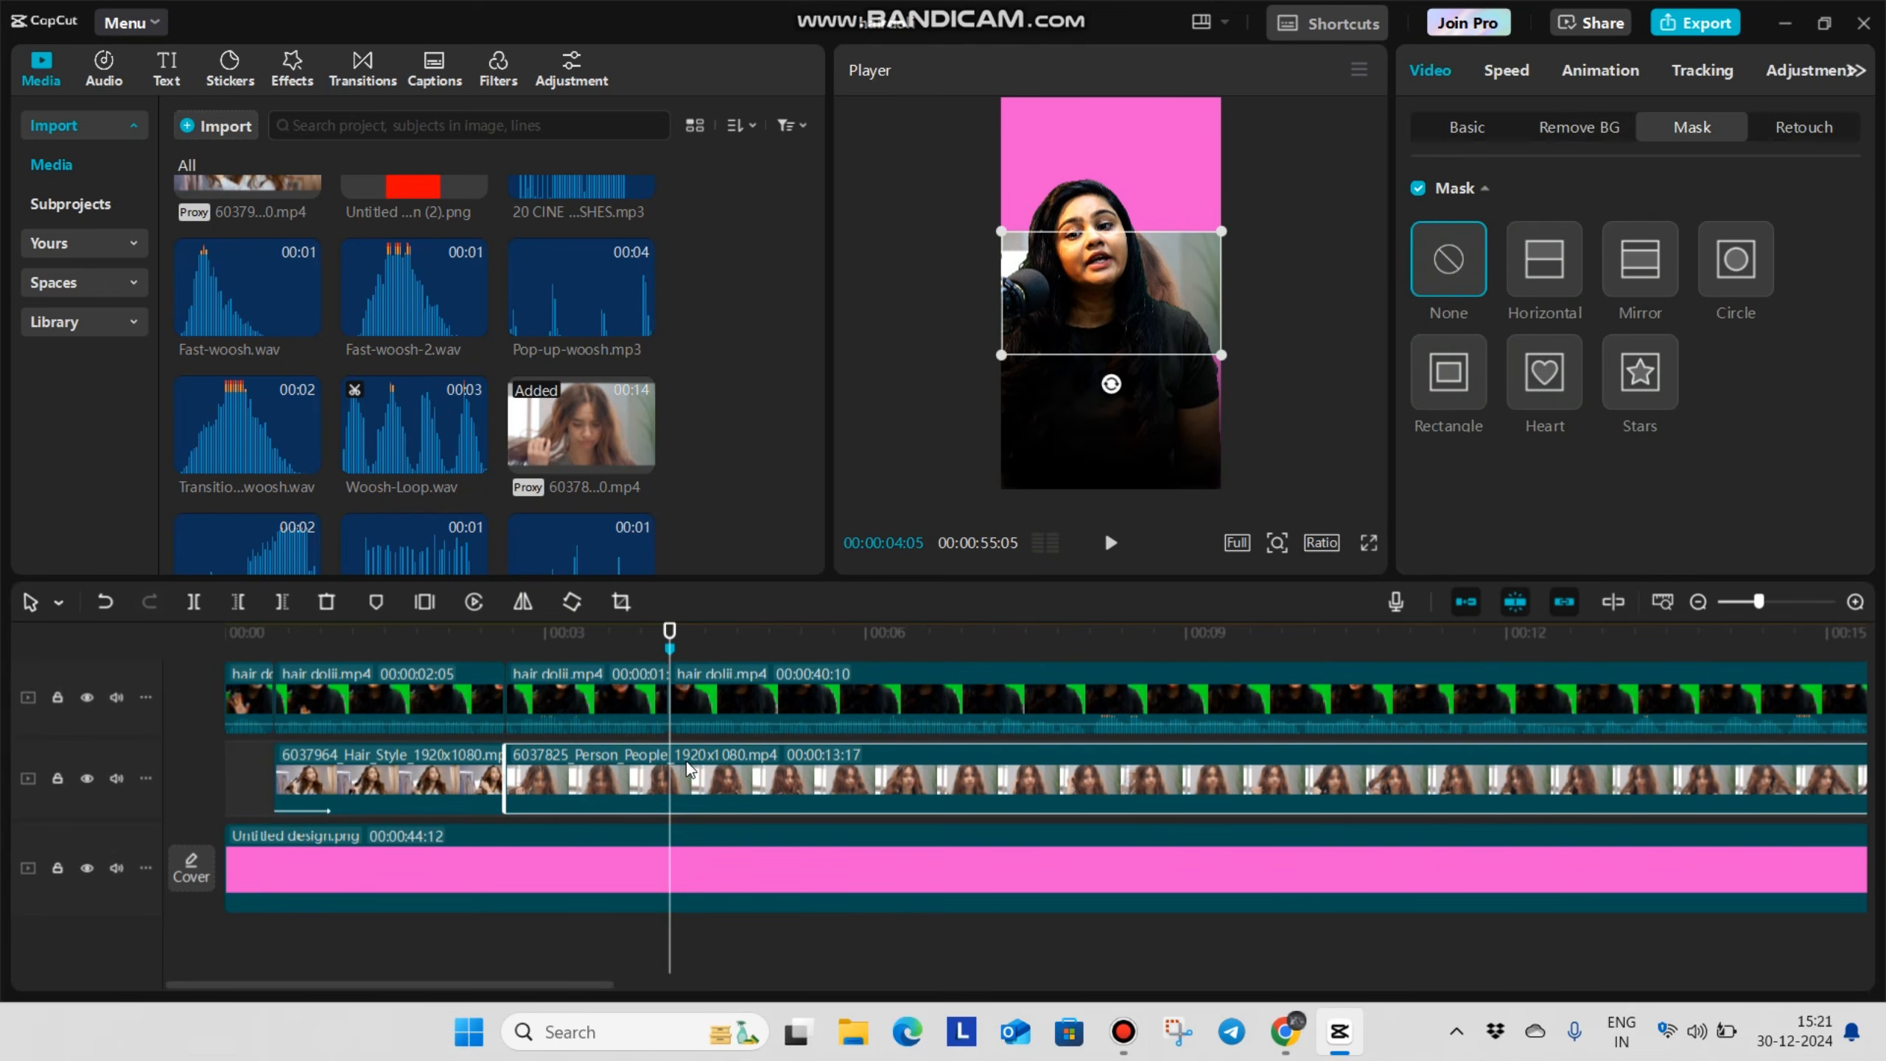
pyautogui.press('w')
# Move the Person_People clip to the top of the frame, enlarge it slightly and fade its lower edge like the Hair_Style clip
pyautogui.click(619, 960)
pyautogui.click(620, 787)
pyautogui.moveTo(1067, 317); pyautogui.dragTo(1096, 159)
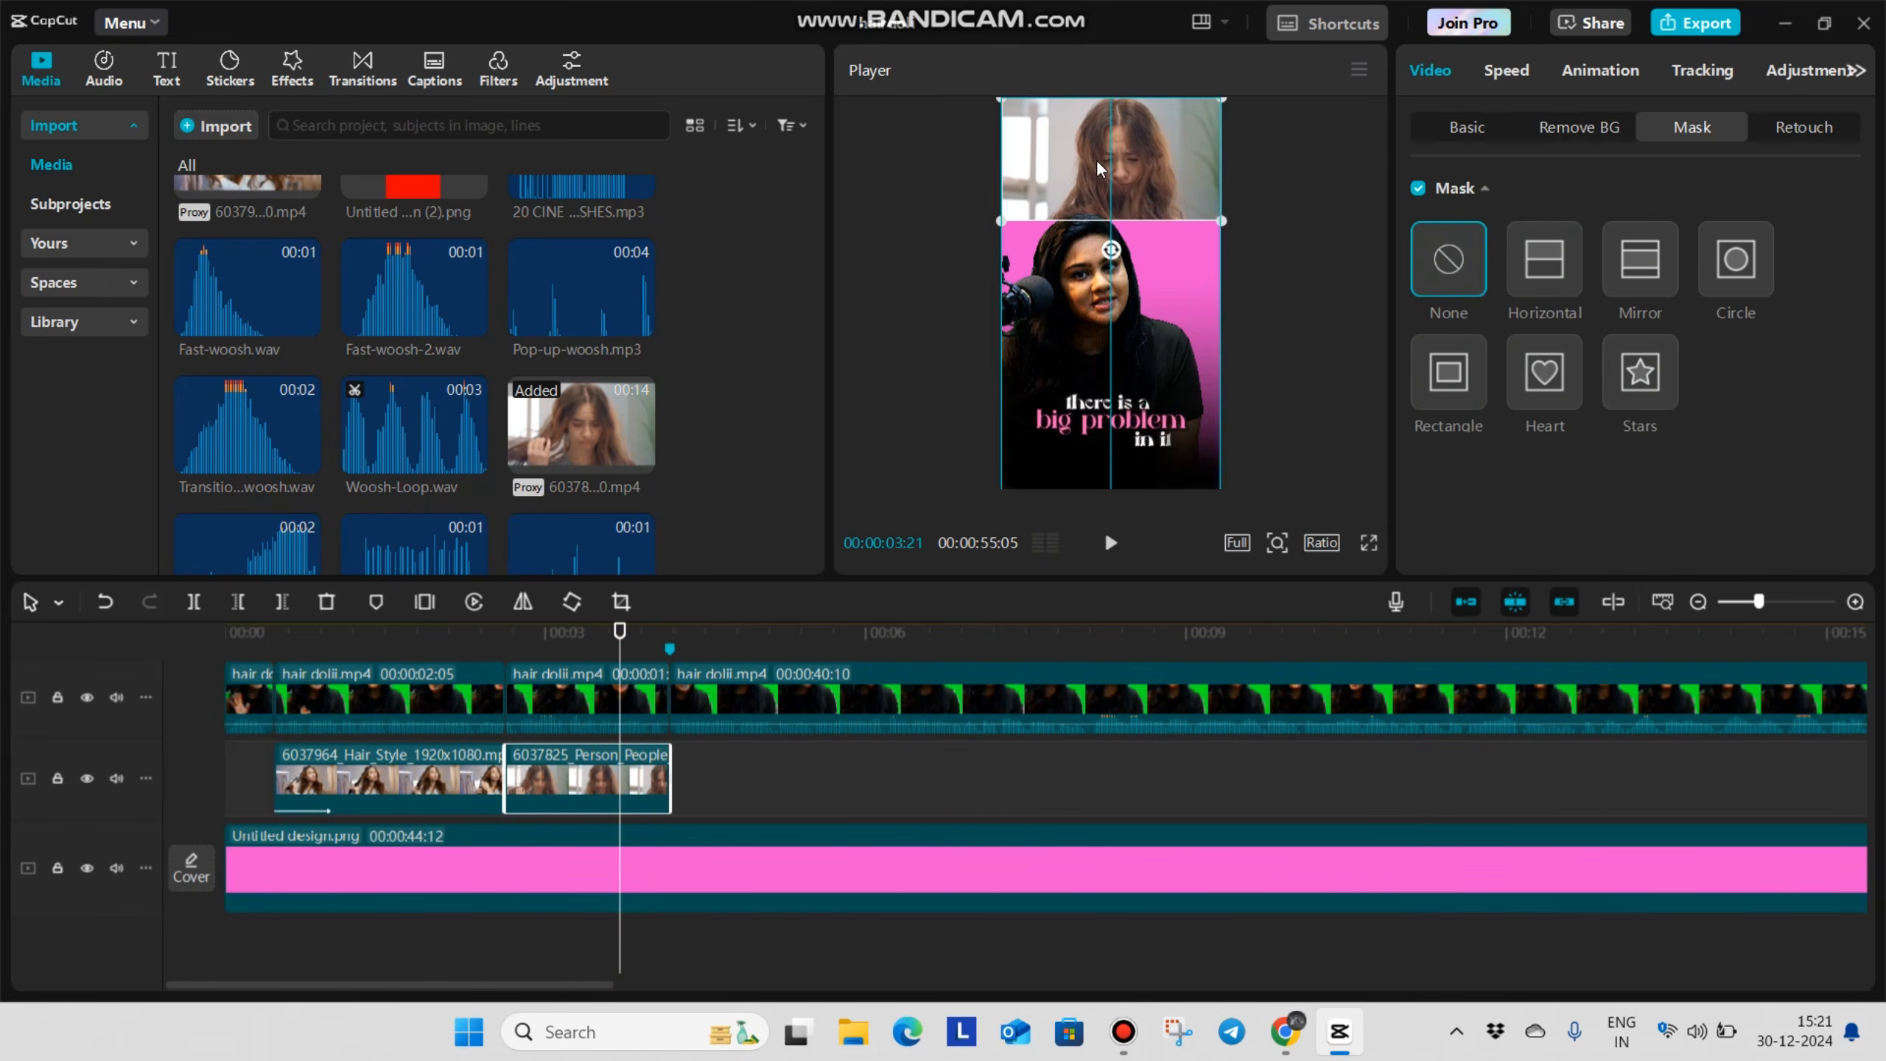
pyautogui.moveTo(1224, 223); pyautogui.dragTo(1228, 227)
# Keyframe the third talking-video segment's transform at 00:00:02:19 and set its scale to 110% at 00:00:04:02
pyautogui.scroll(3, 492, 741)
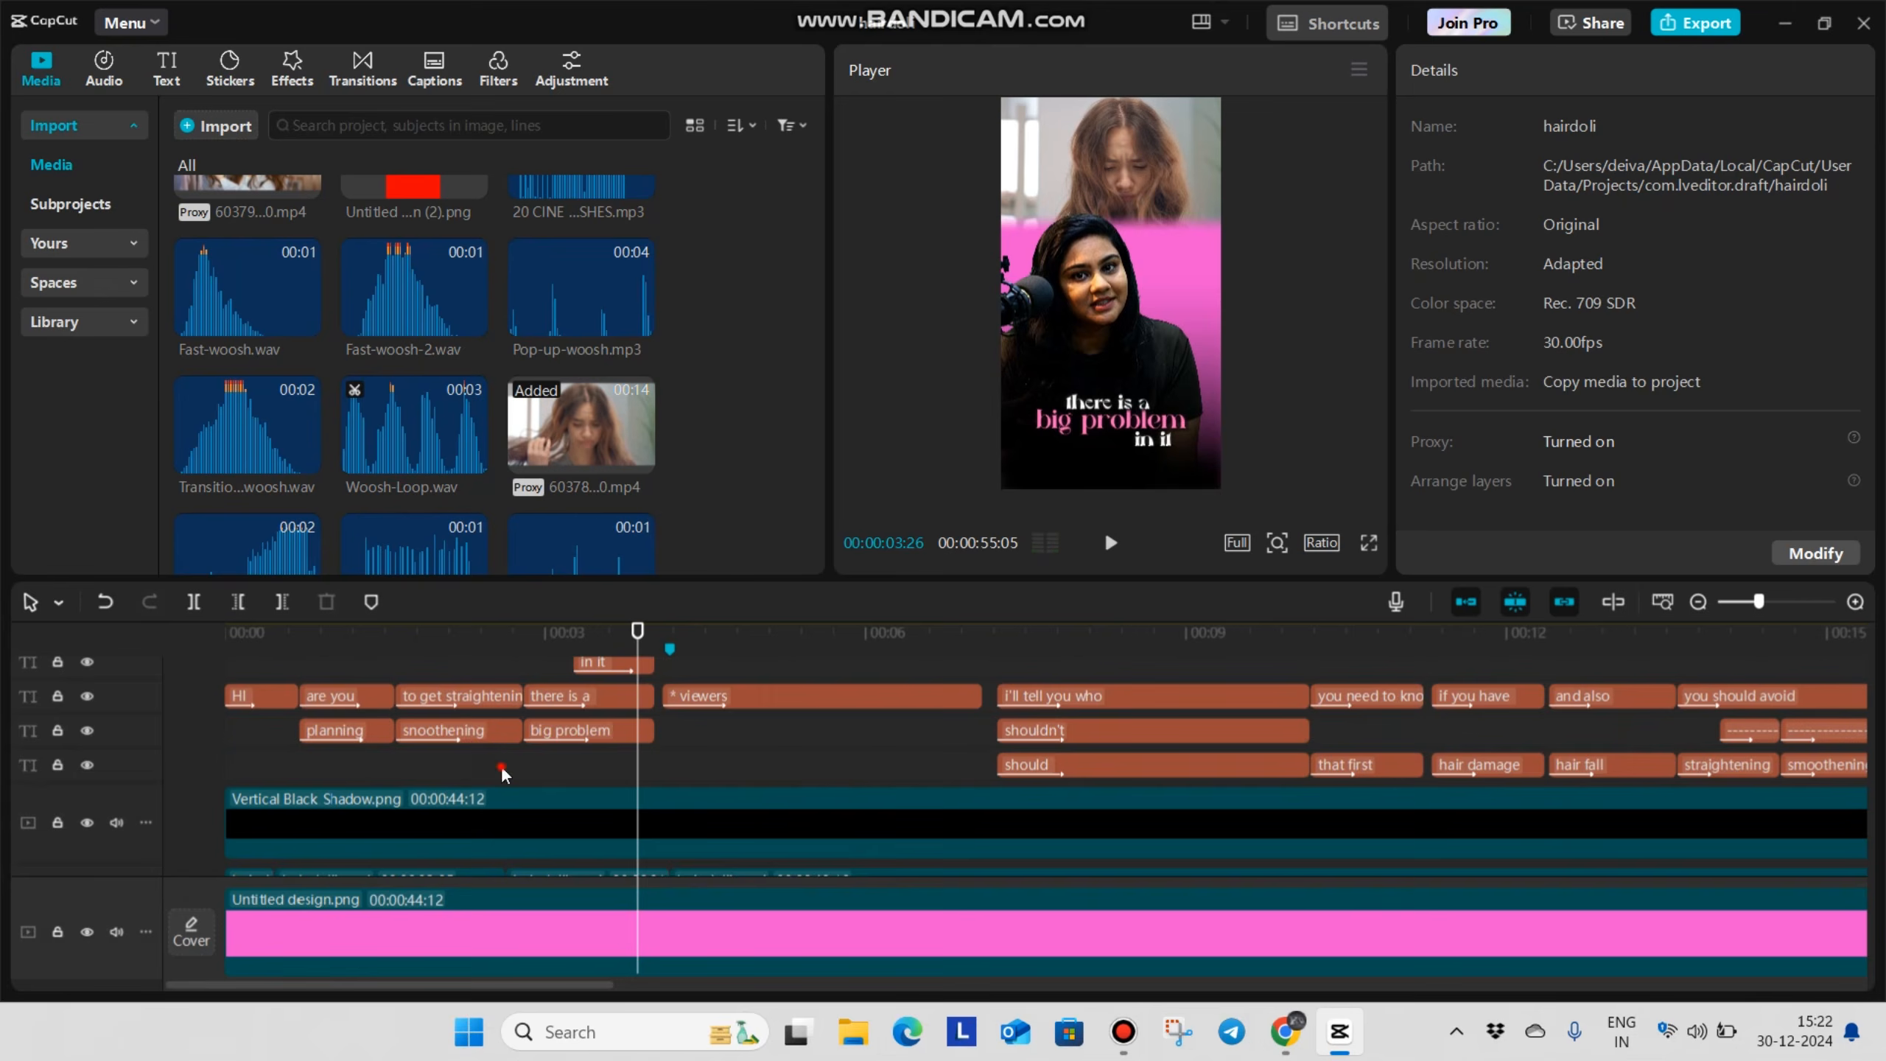
pyautogui.click(501, 774)
pyautogui.scroll(-3, 501, 774)
pyautogui.click(532, 762)
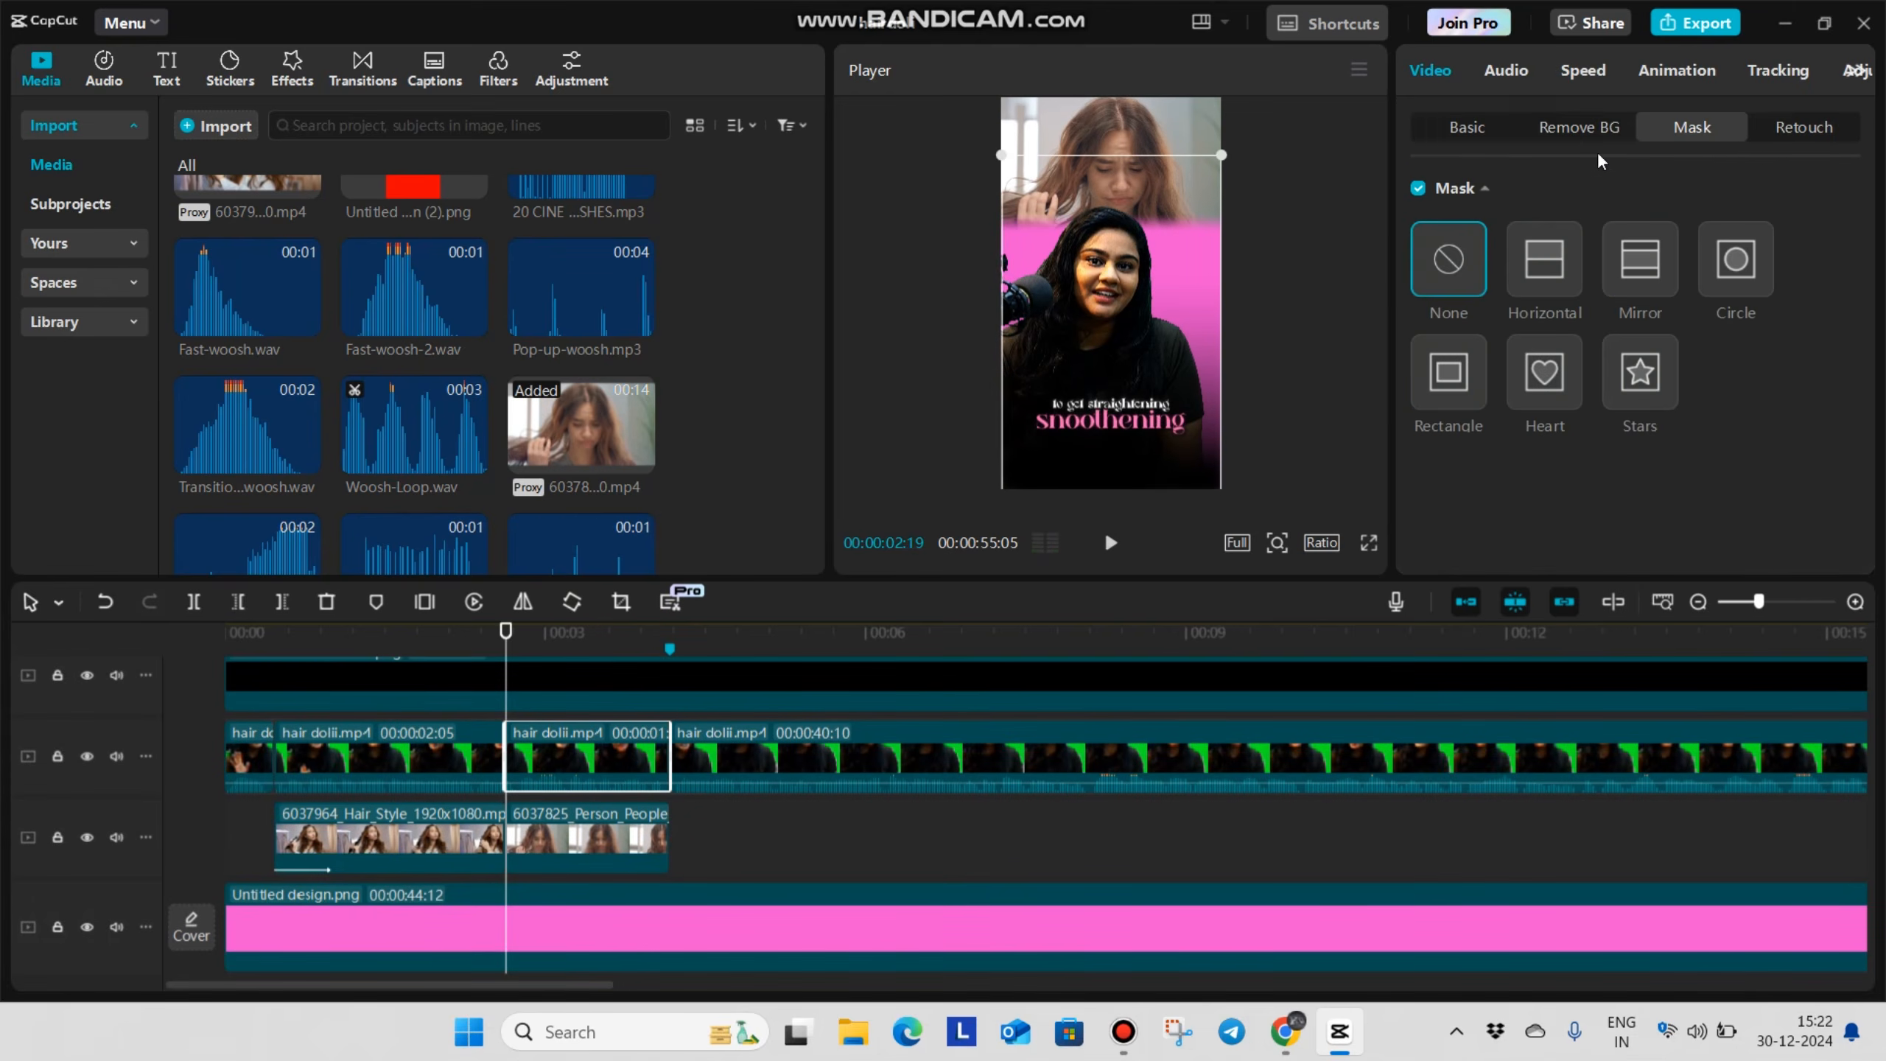
pyautogui.click(1463, 128)
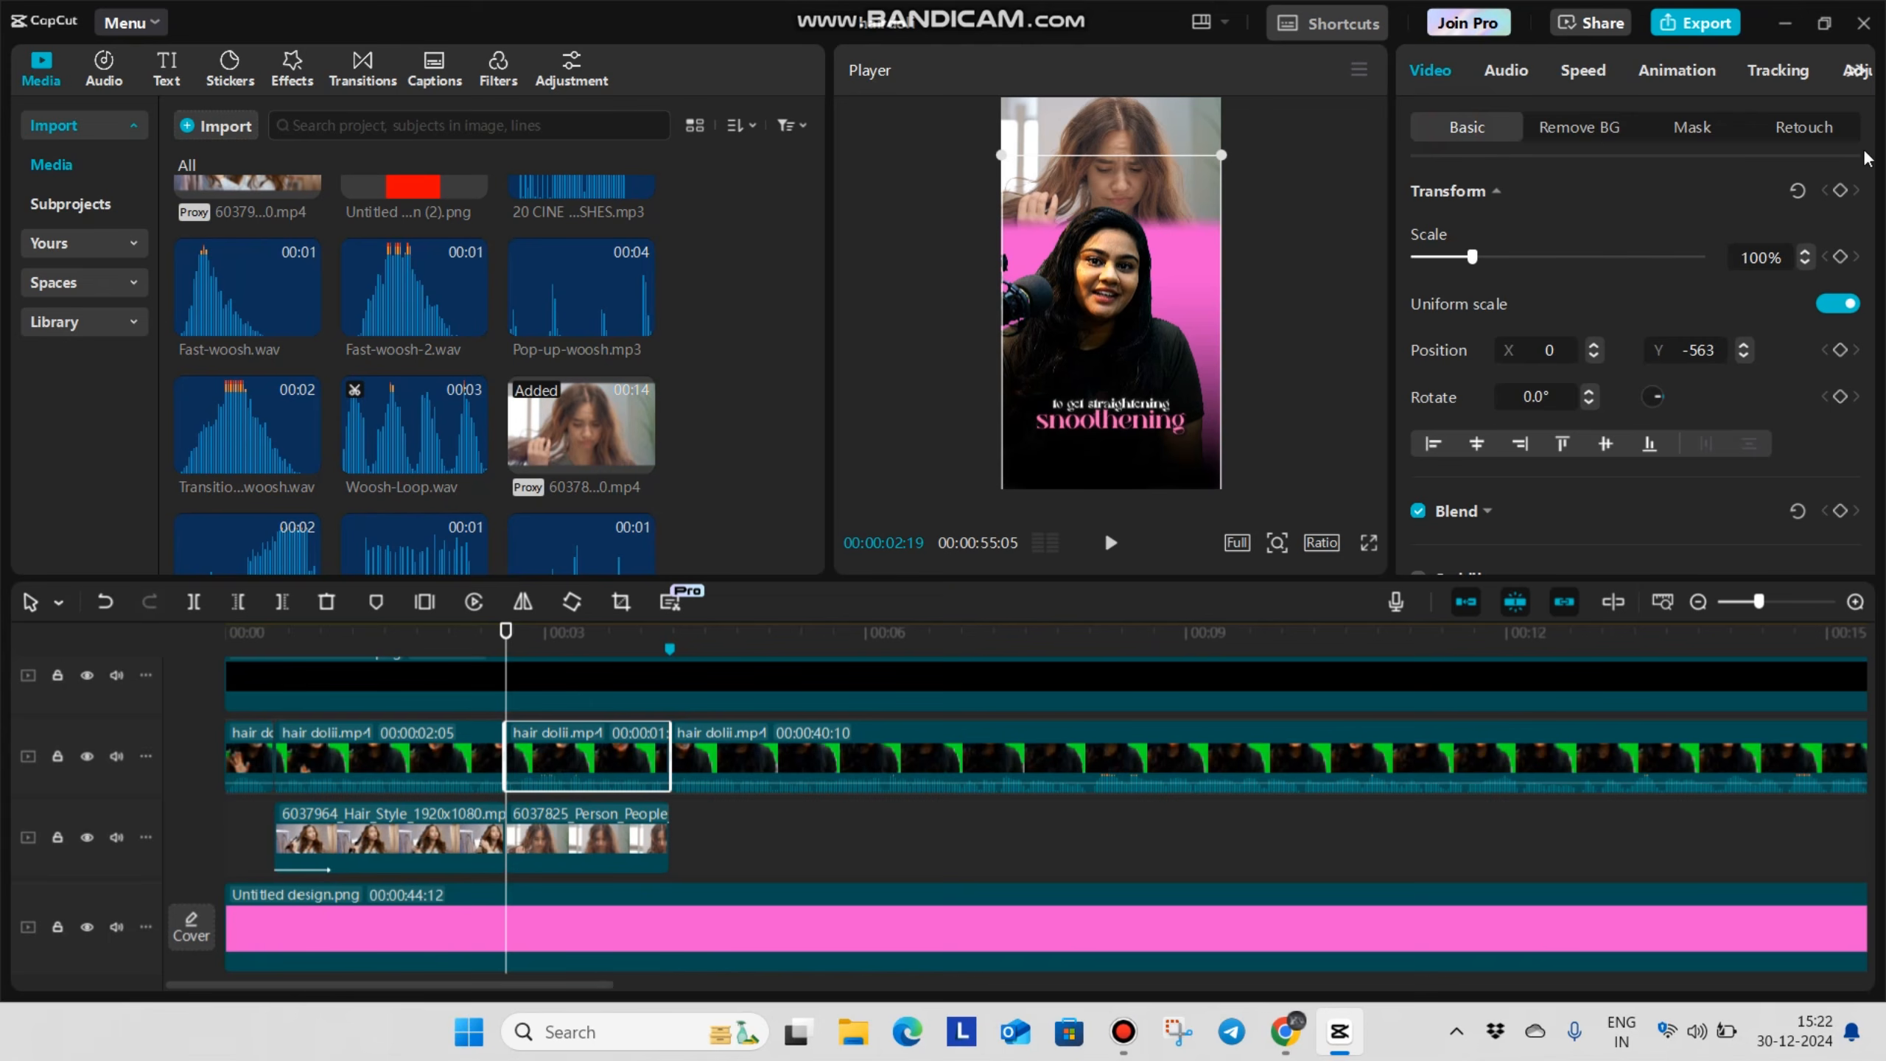
pyautogui.click(1841, 190)
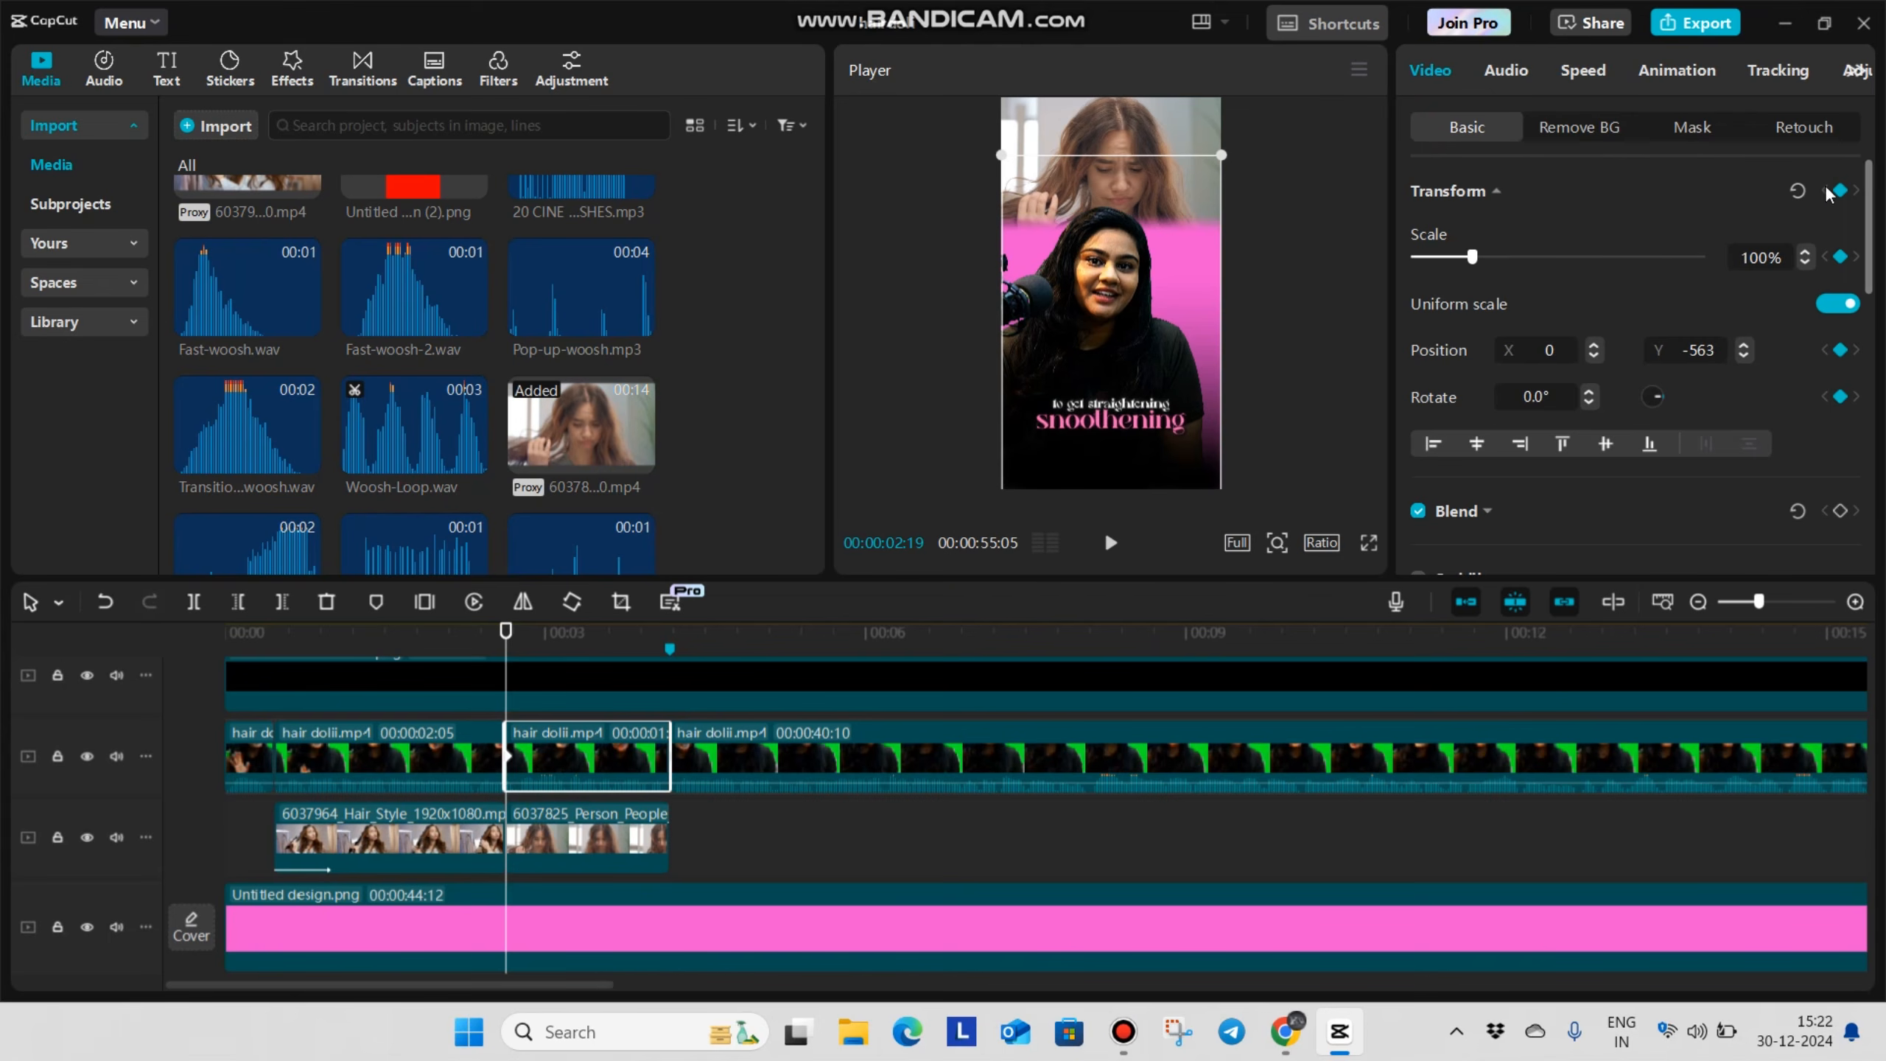
pyautogui.scroll(-1, 560, 893)
pyautogui.moveTo(505, 931); pyautogui.dragTo(684, 929)
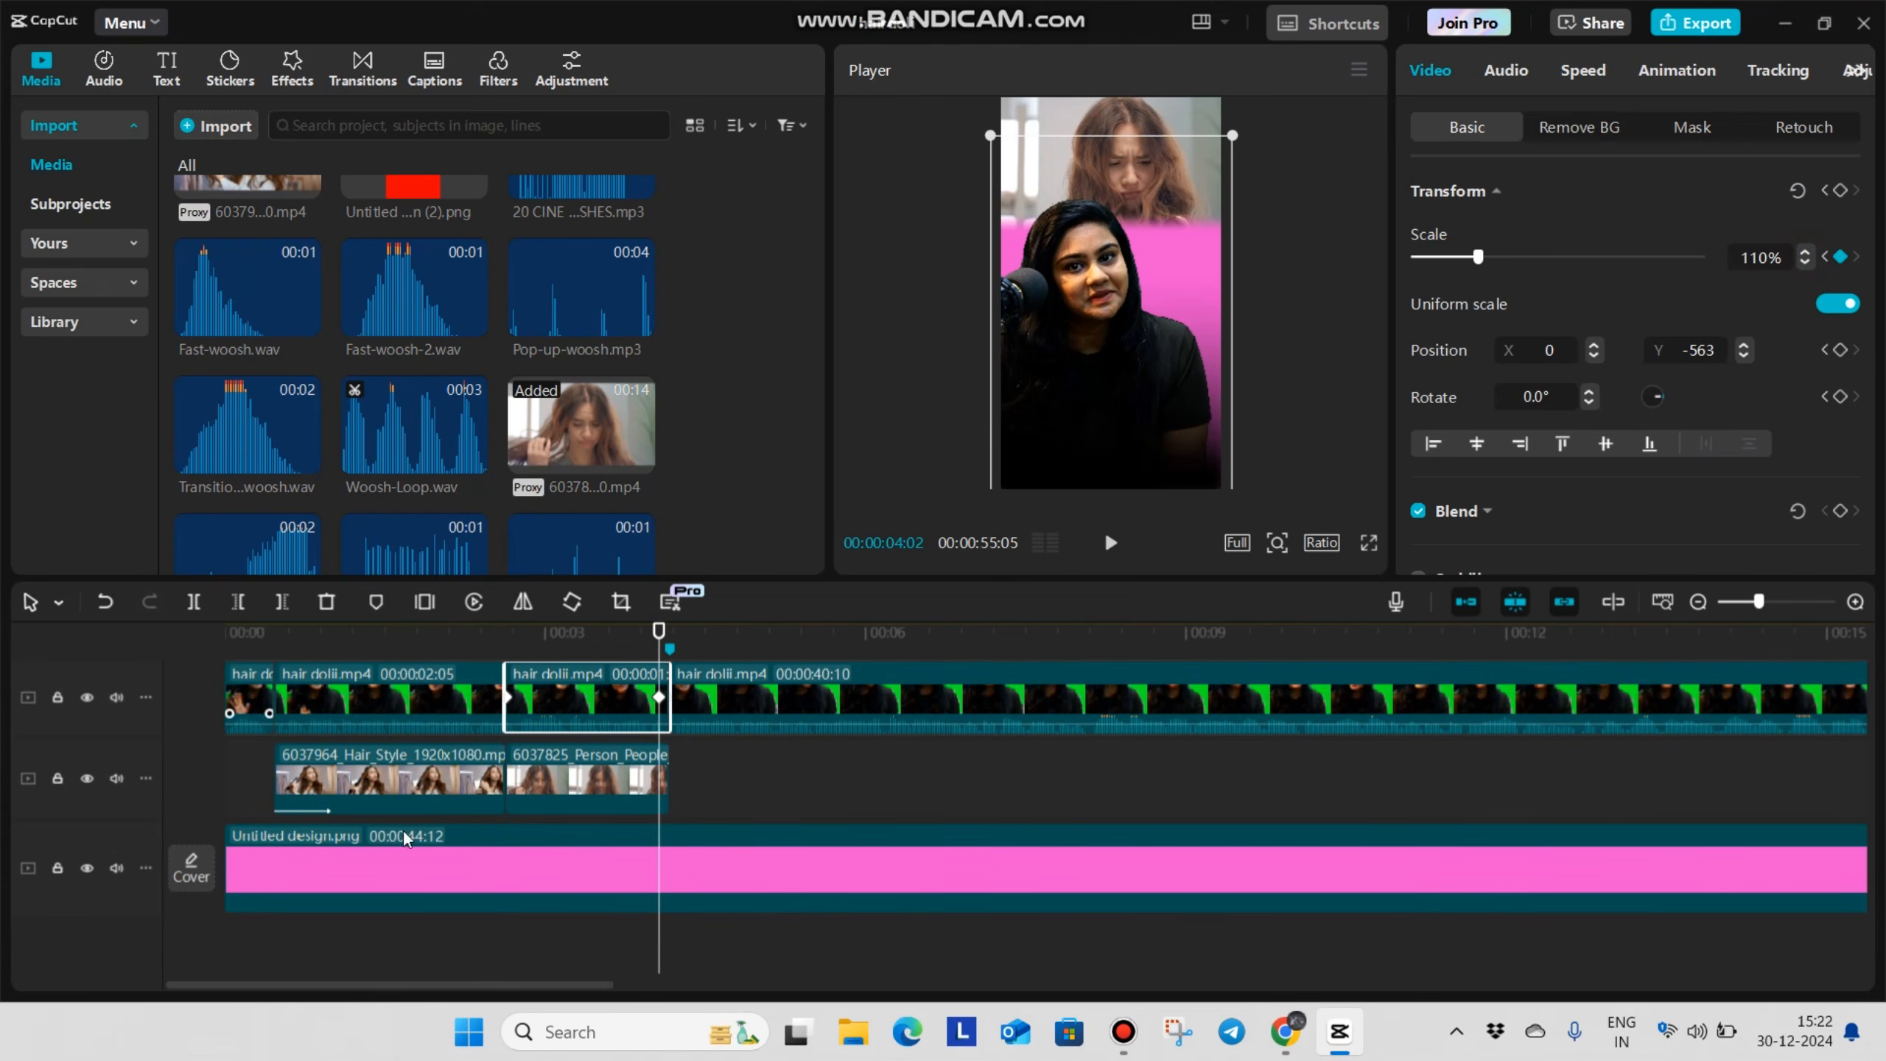
# Apply the Cubic Out preset curve to the scale keyframes of the third talking-video segment
pyautogui.doubleClick(579, 678)
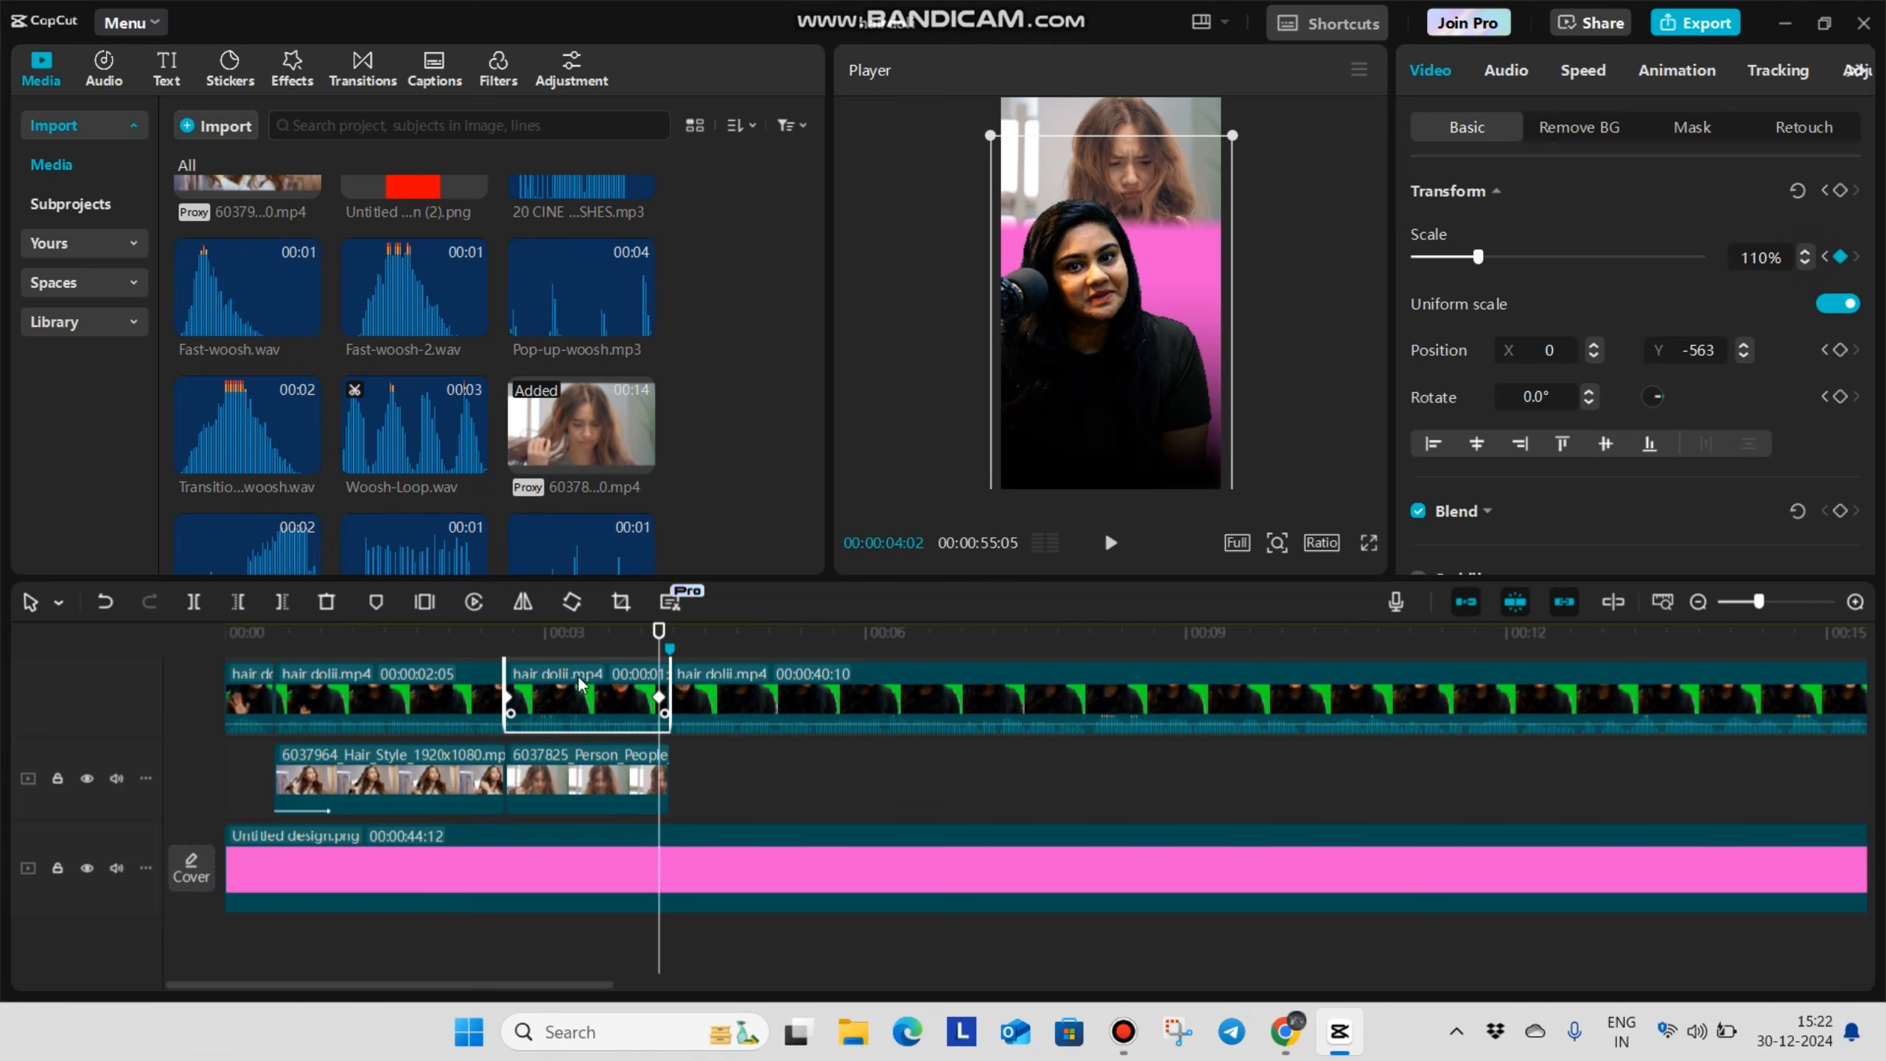
pyautogui.scroll(5, 663, 811)
pyautogui.scroll(2, 635, 737)
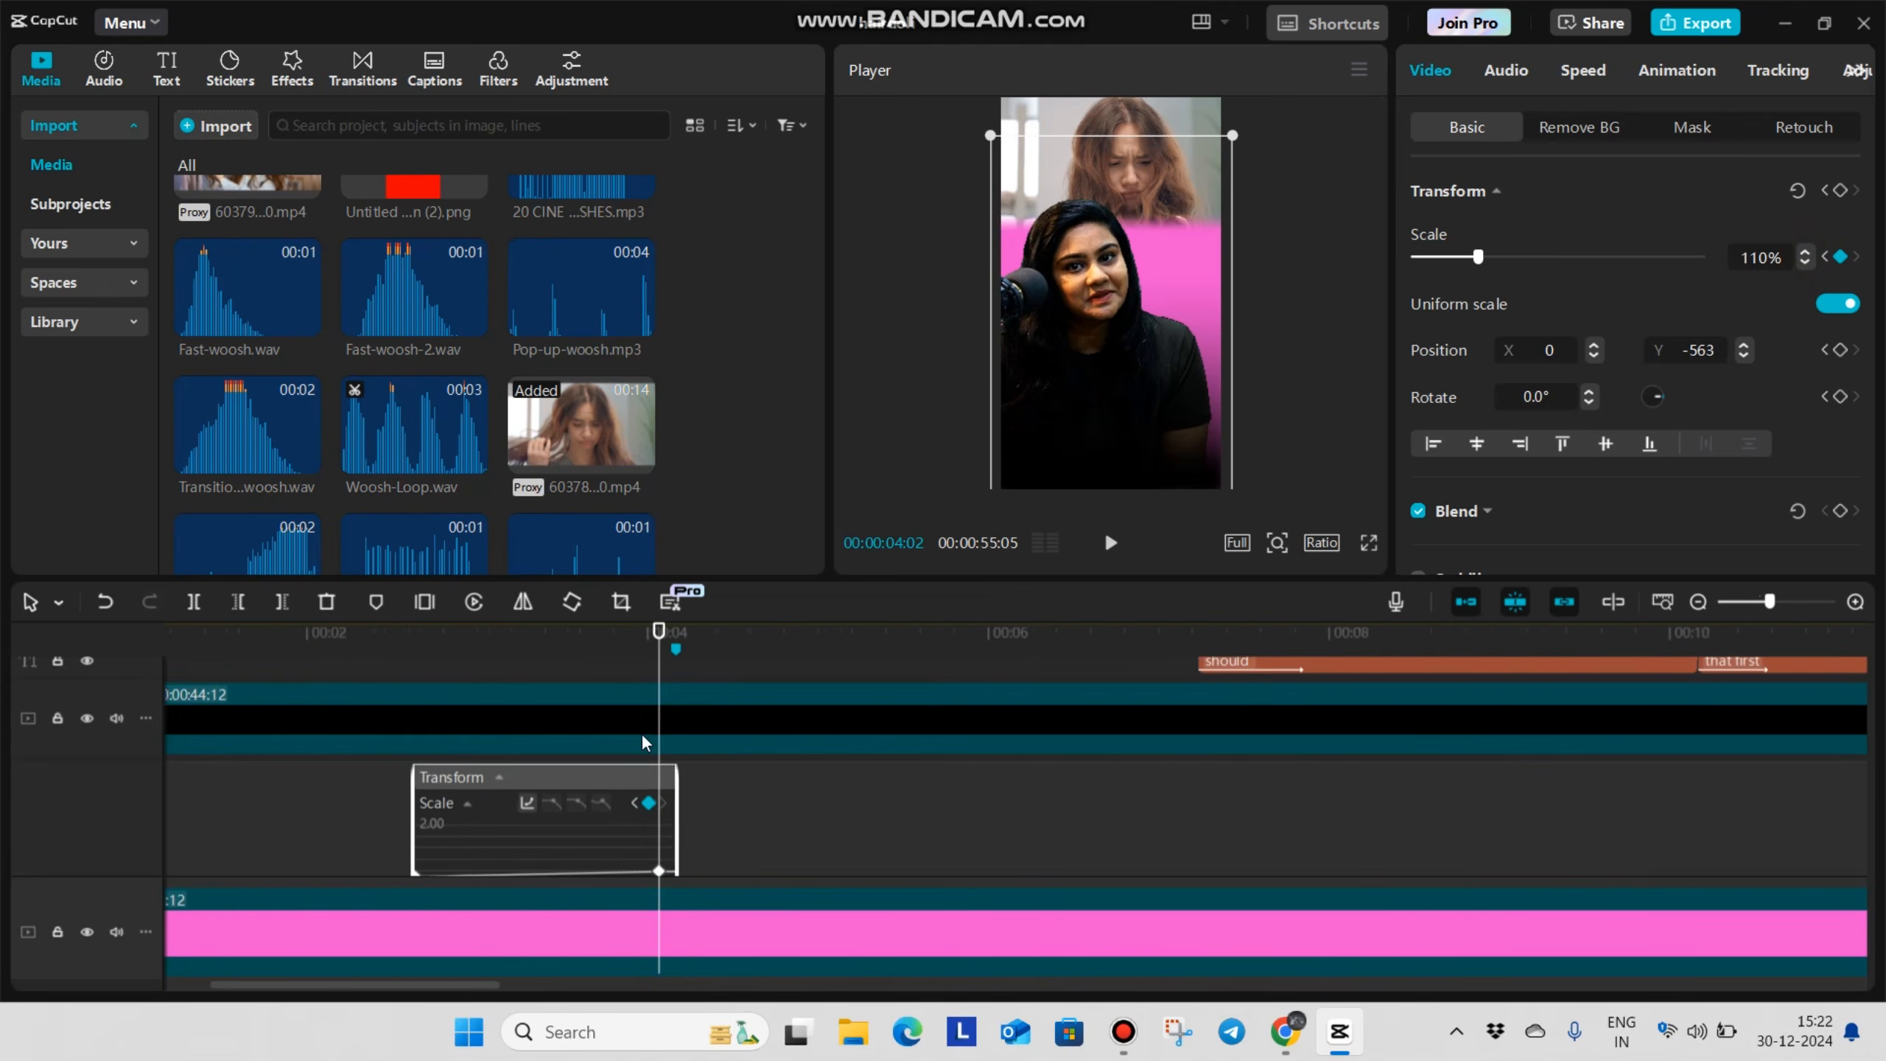
pyautogui.scroll(3, 638, 739)
pyautogui.click(530, 682)
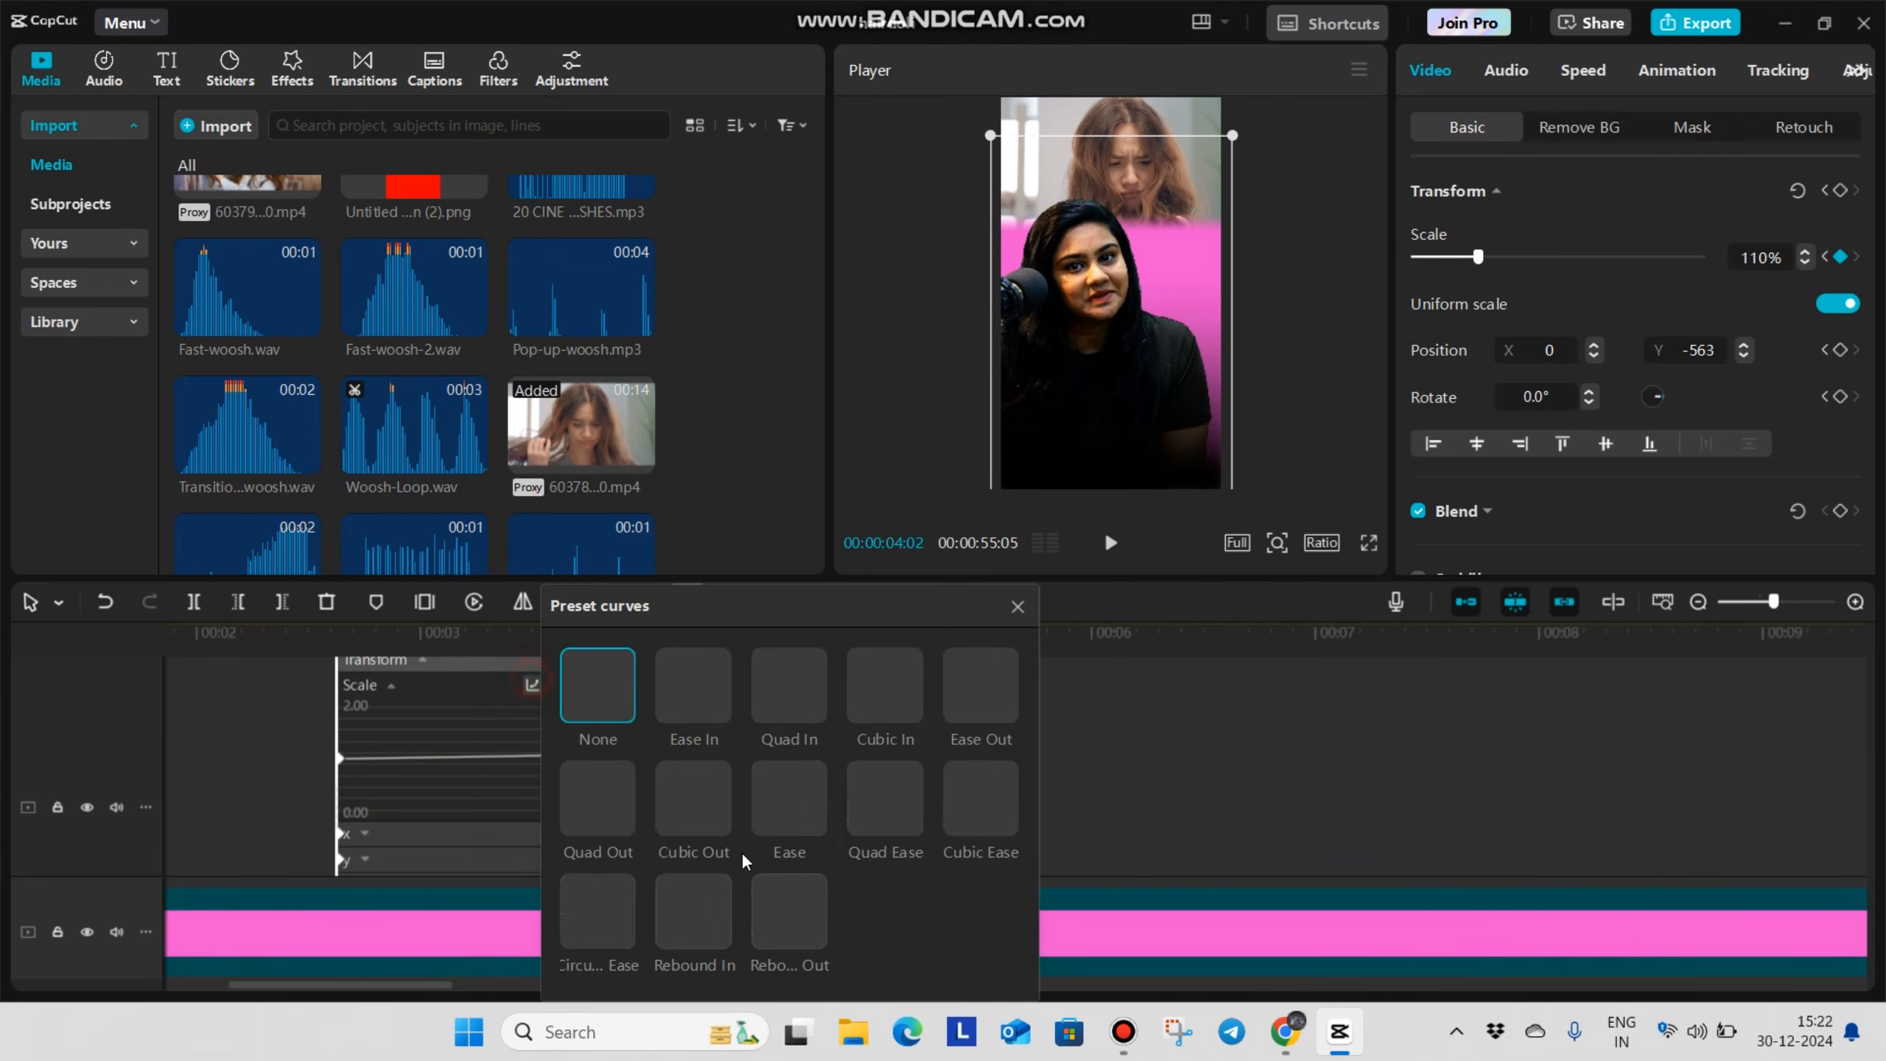
pyautogui.click(695, 804)
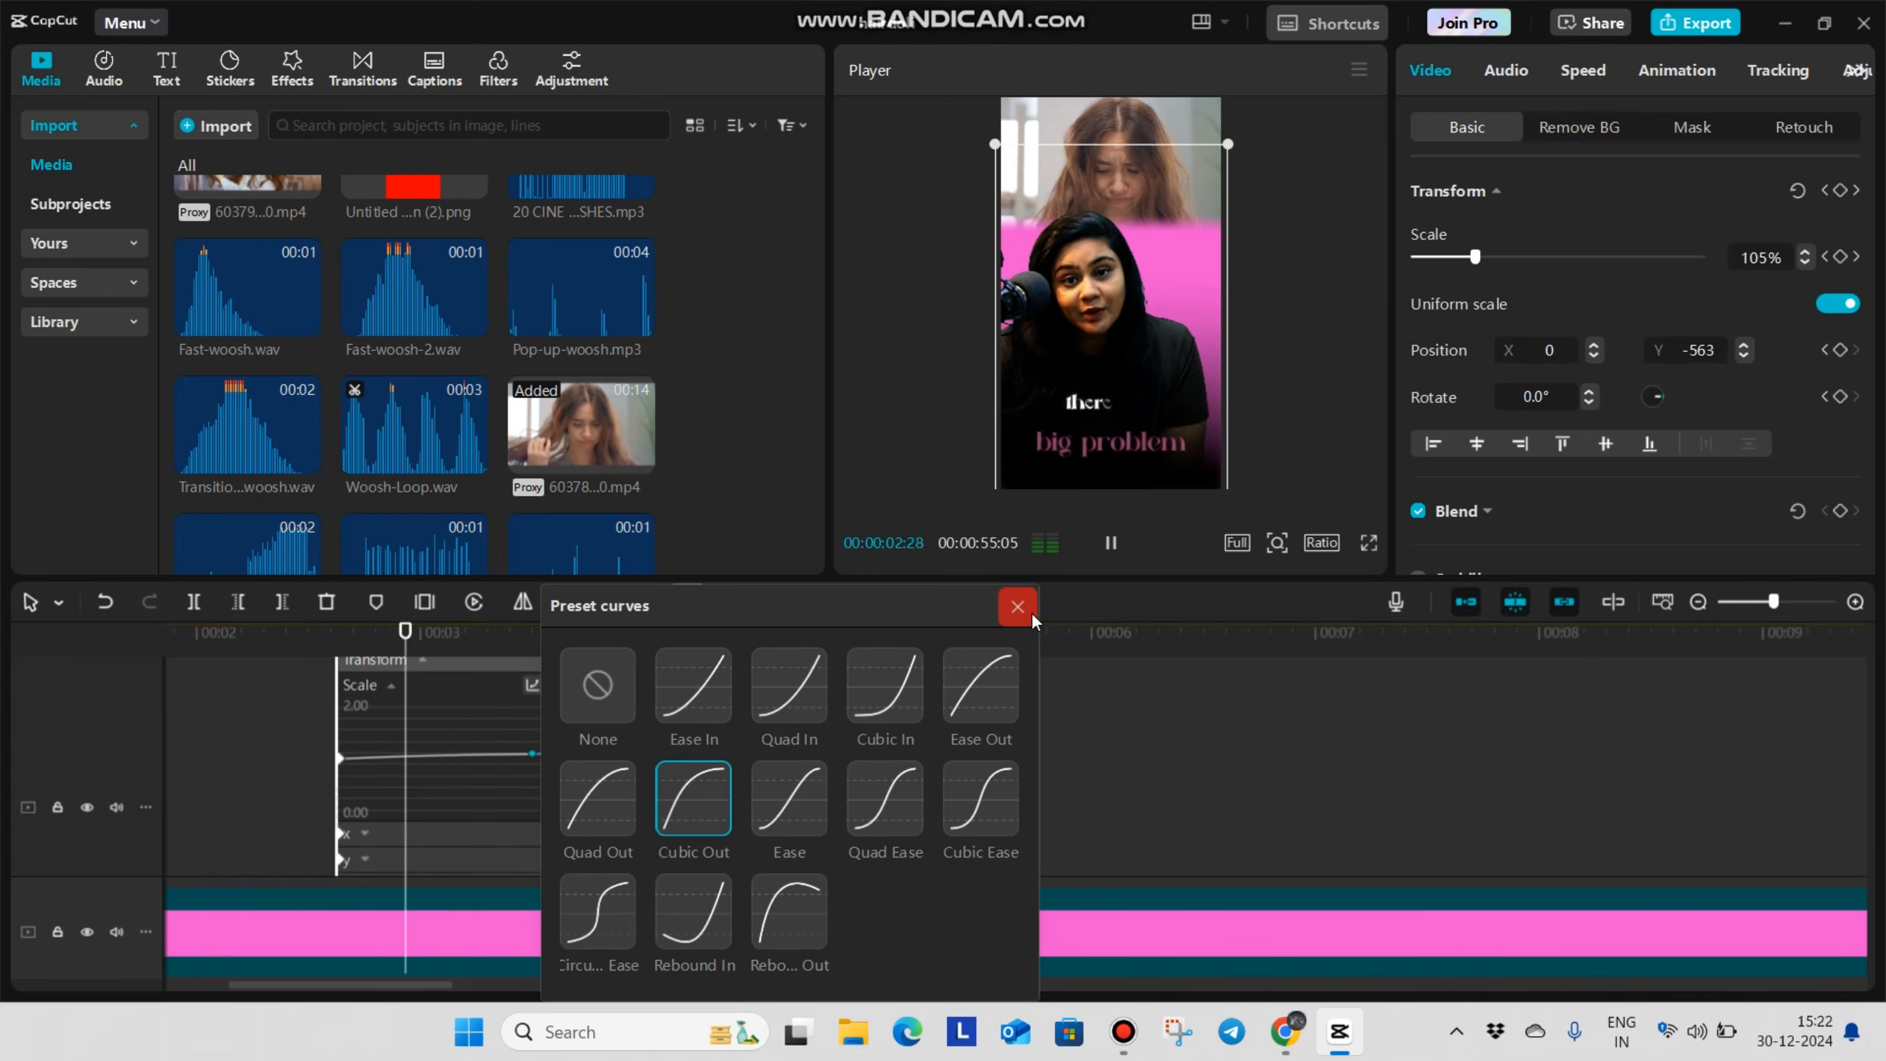
pyautogui.click(1018, 606)
pyautogui.click(551, 803)
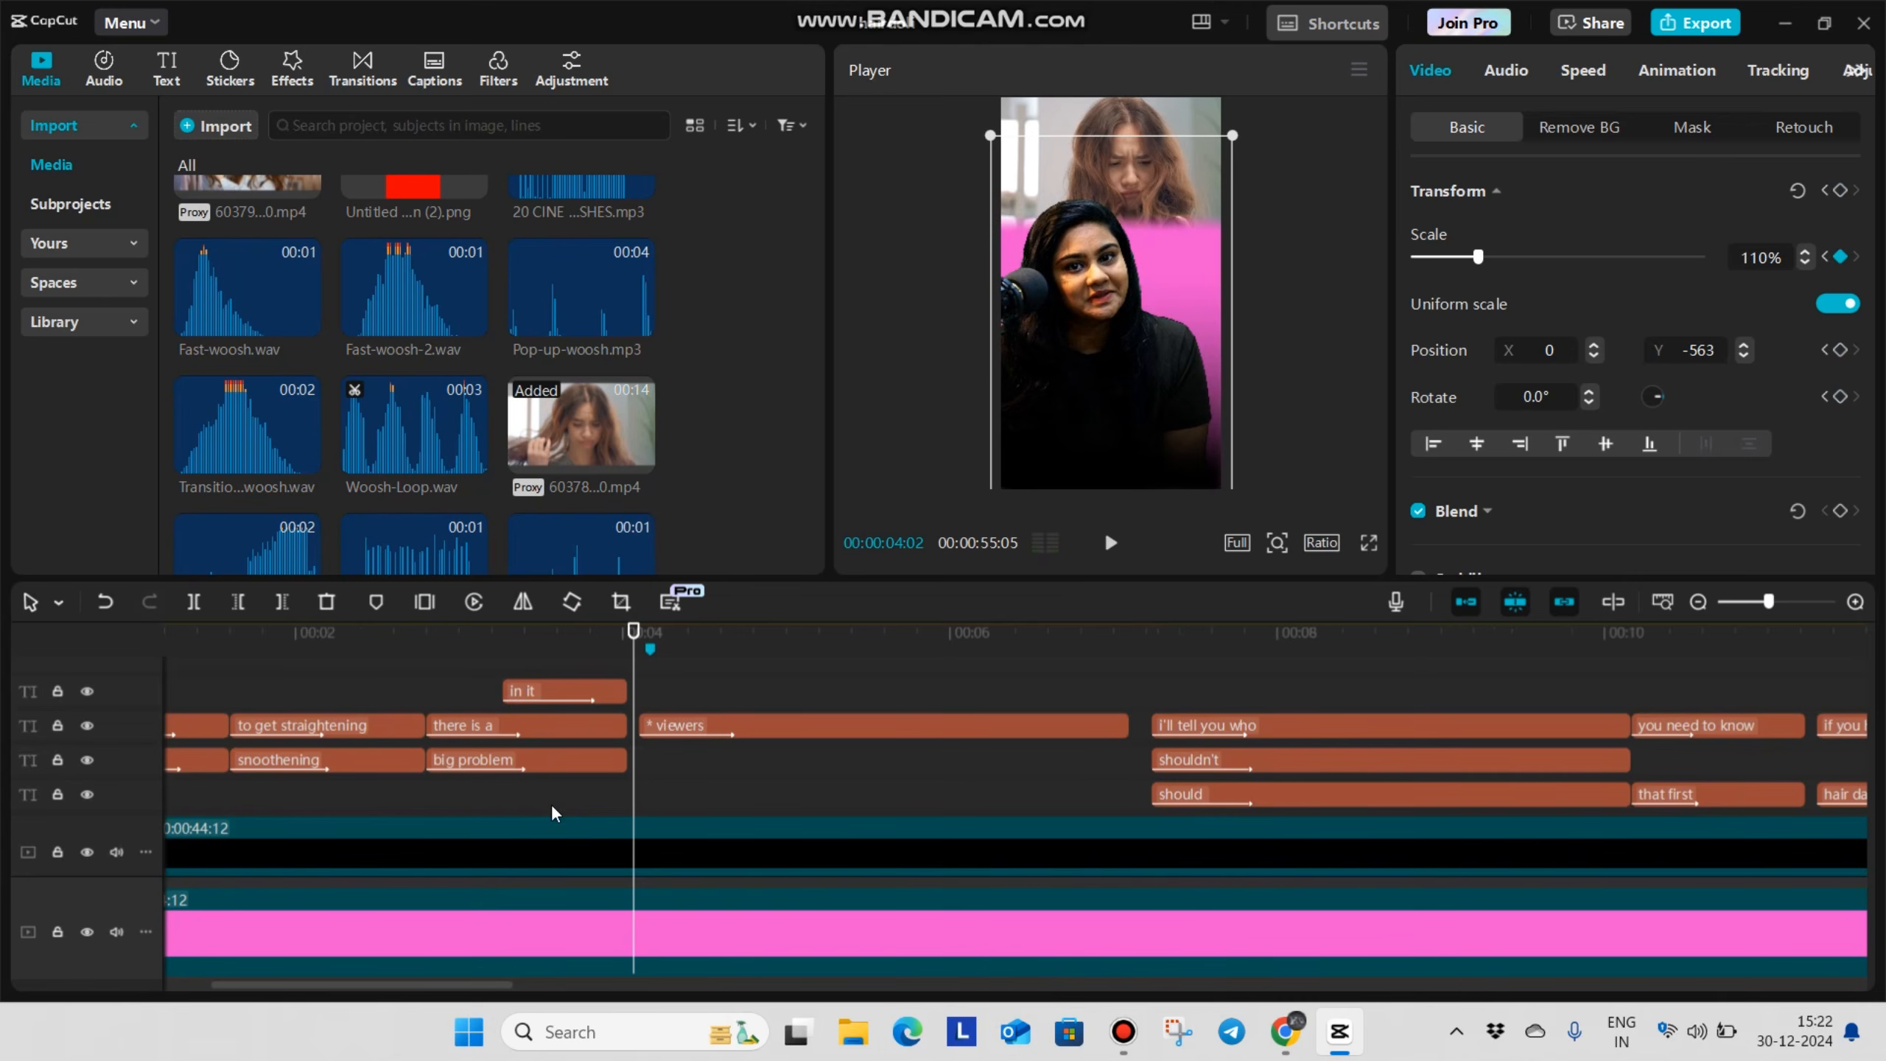
# Add the one-second WhatsApp audio sound effect beneath the pink background, around the B-roll cut at 00:00:02:19
pyautogui.scroll(-1, 527, 819)
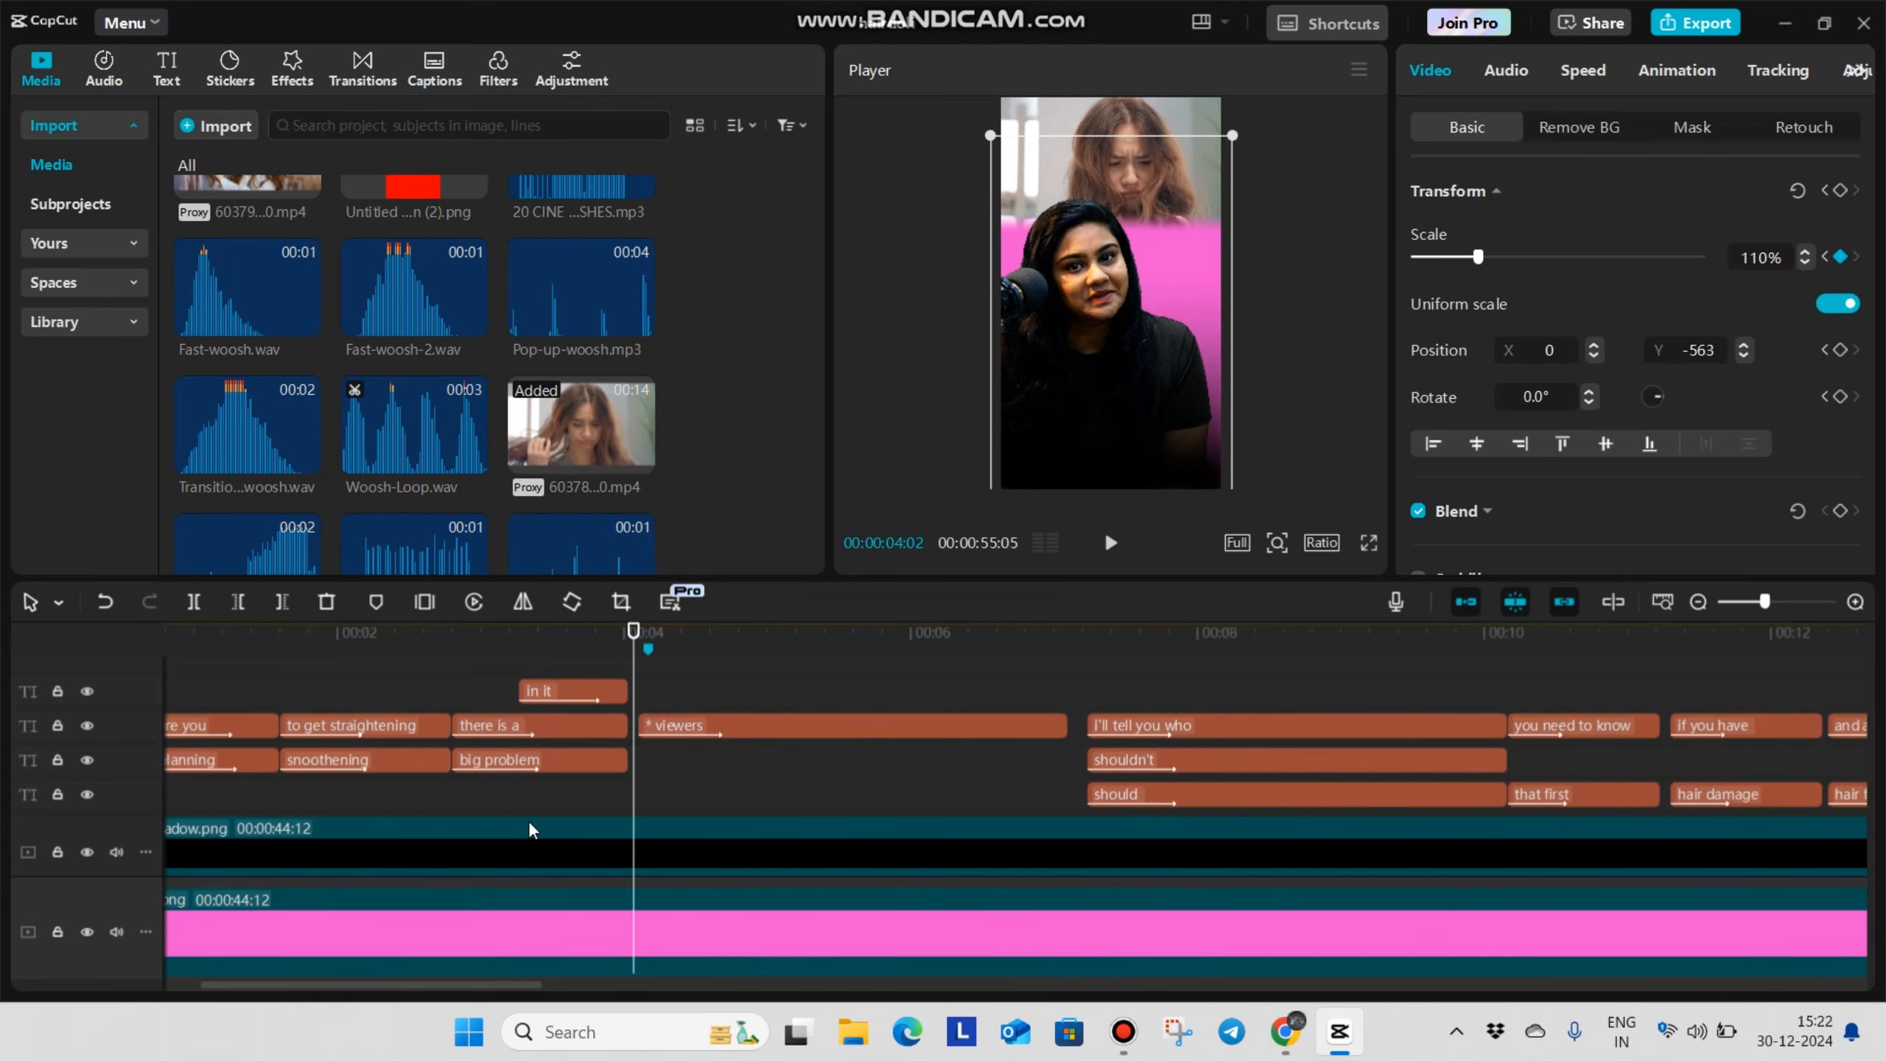
pyautogui.scroll(-1, 528, 823)
pyautogui.scroll(1, 451, 789)
pyautogui.scroll(-5, 356, 780)
pyautogui.scroll(-1, 425, 792)
pyautogui.moveTo(459, 938); pyautogui.dragTo(479, 954)
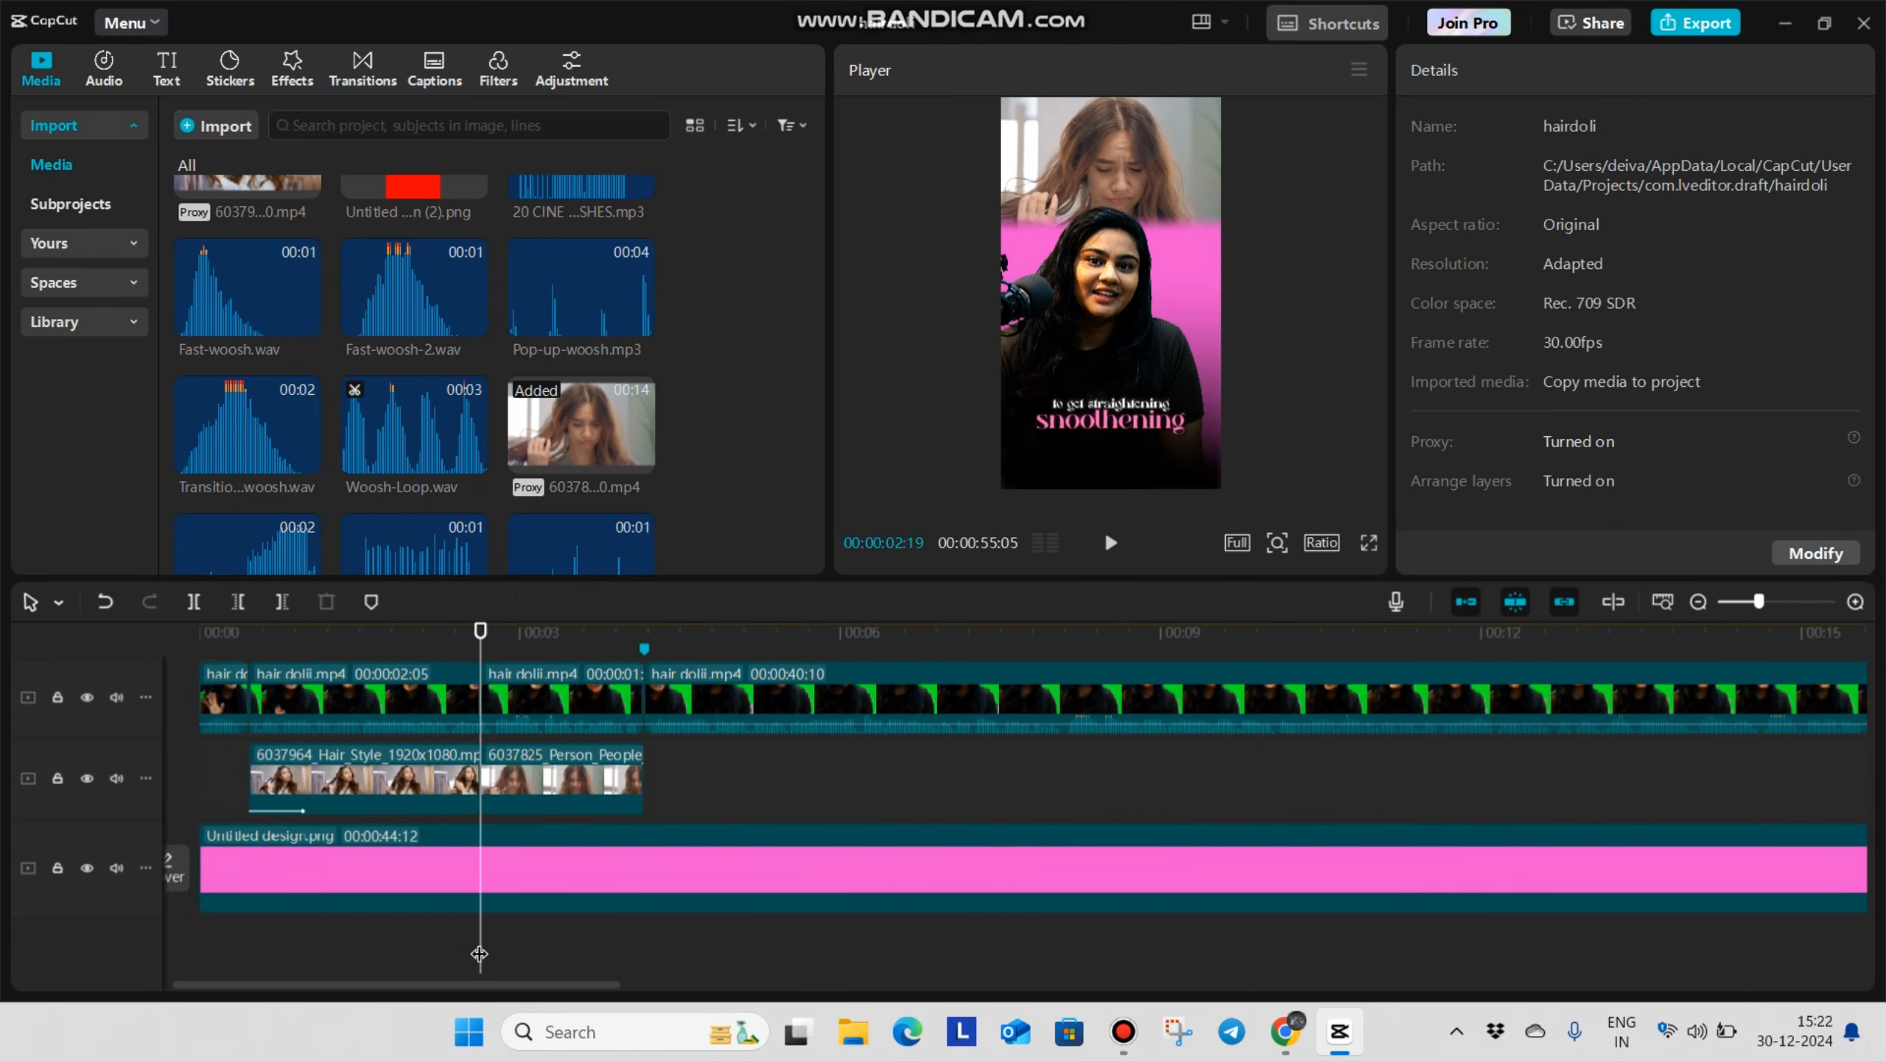
pyautogui.scroll(2, 490, 944)
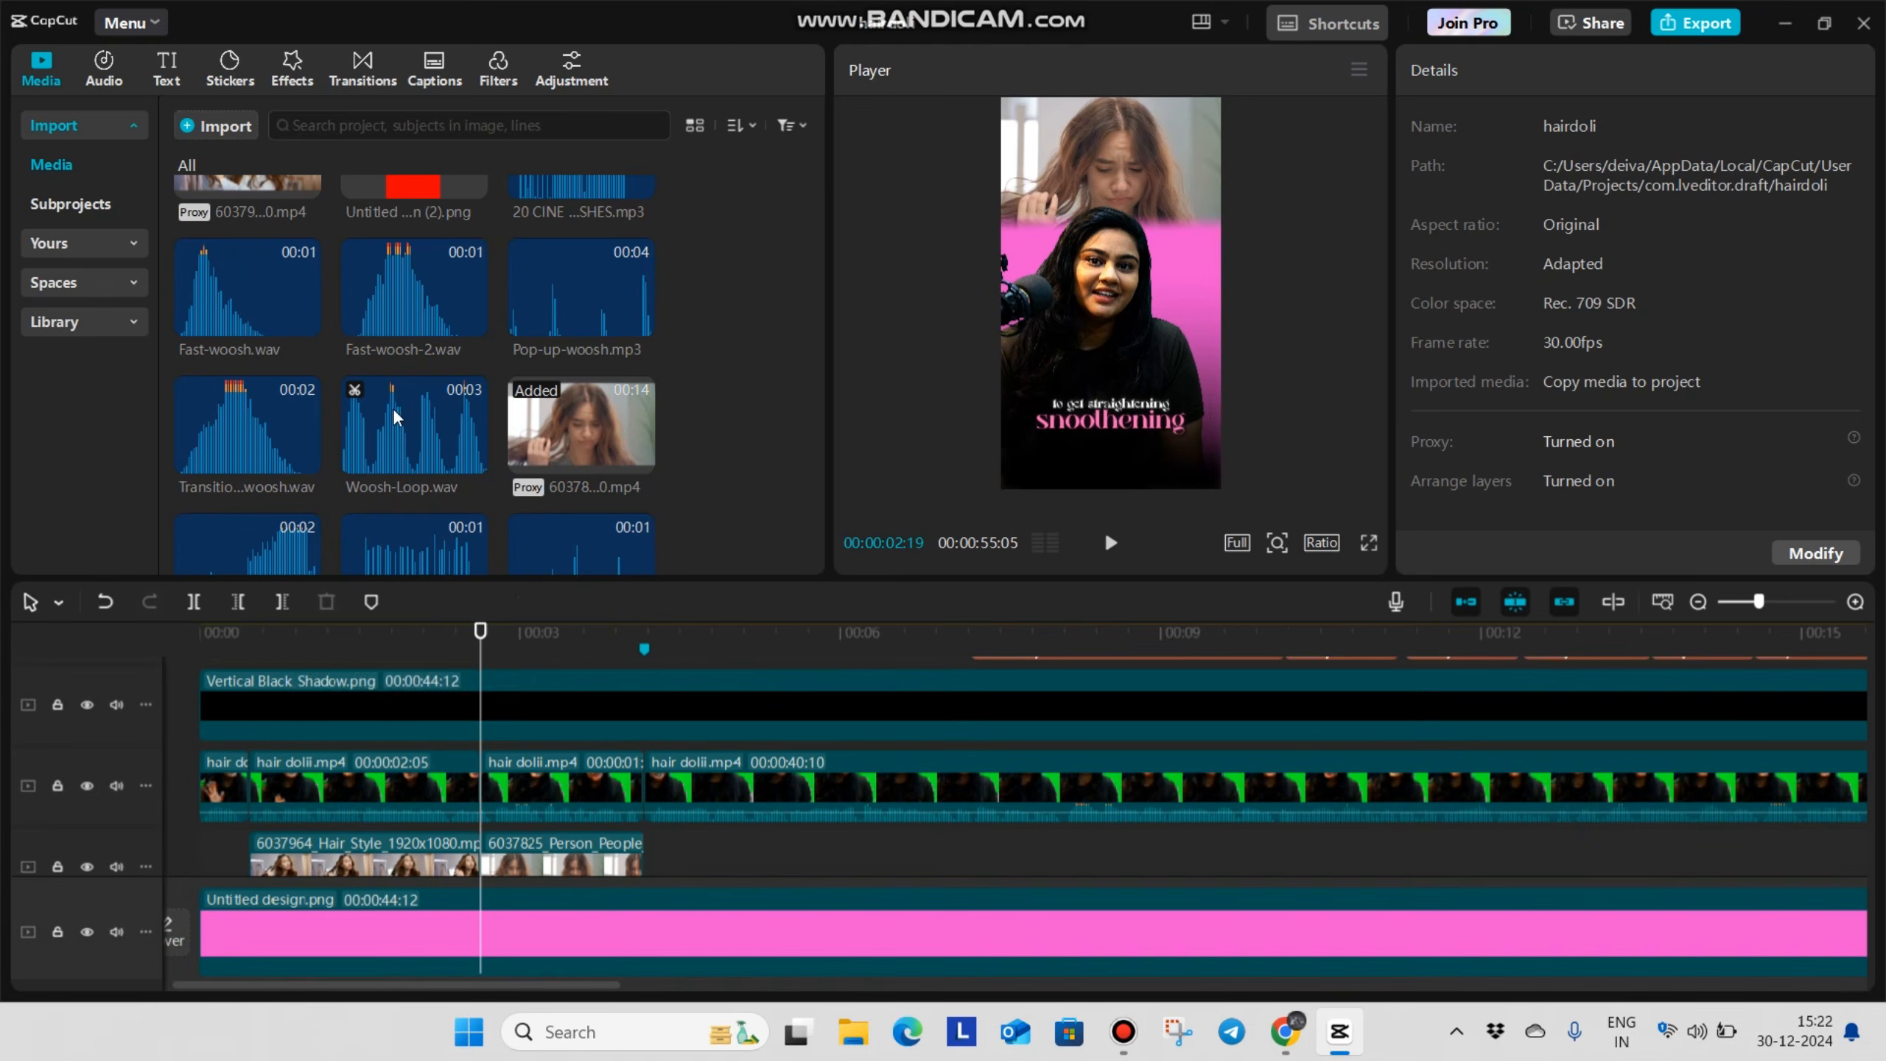
pyautogui.scroll(-3, 345, 416)
pyautogui.scroll(6, 312, 386)
pyautogui.scroll(-3, 375, 427)
pyautogui.moveTo(372, 446); pyautogui.dragTo(455, 860)
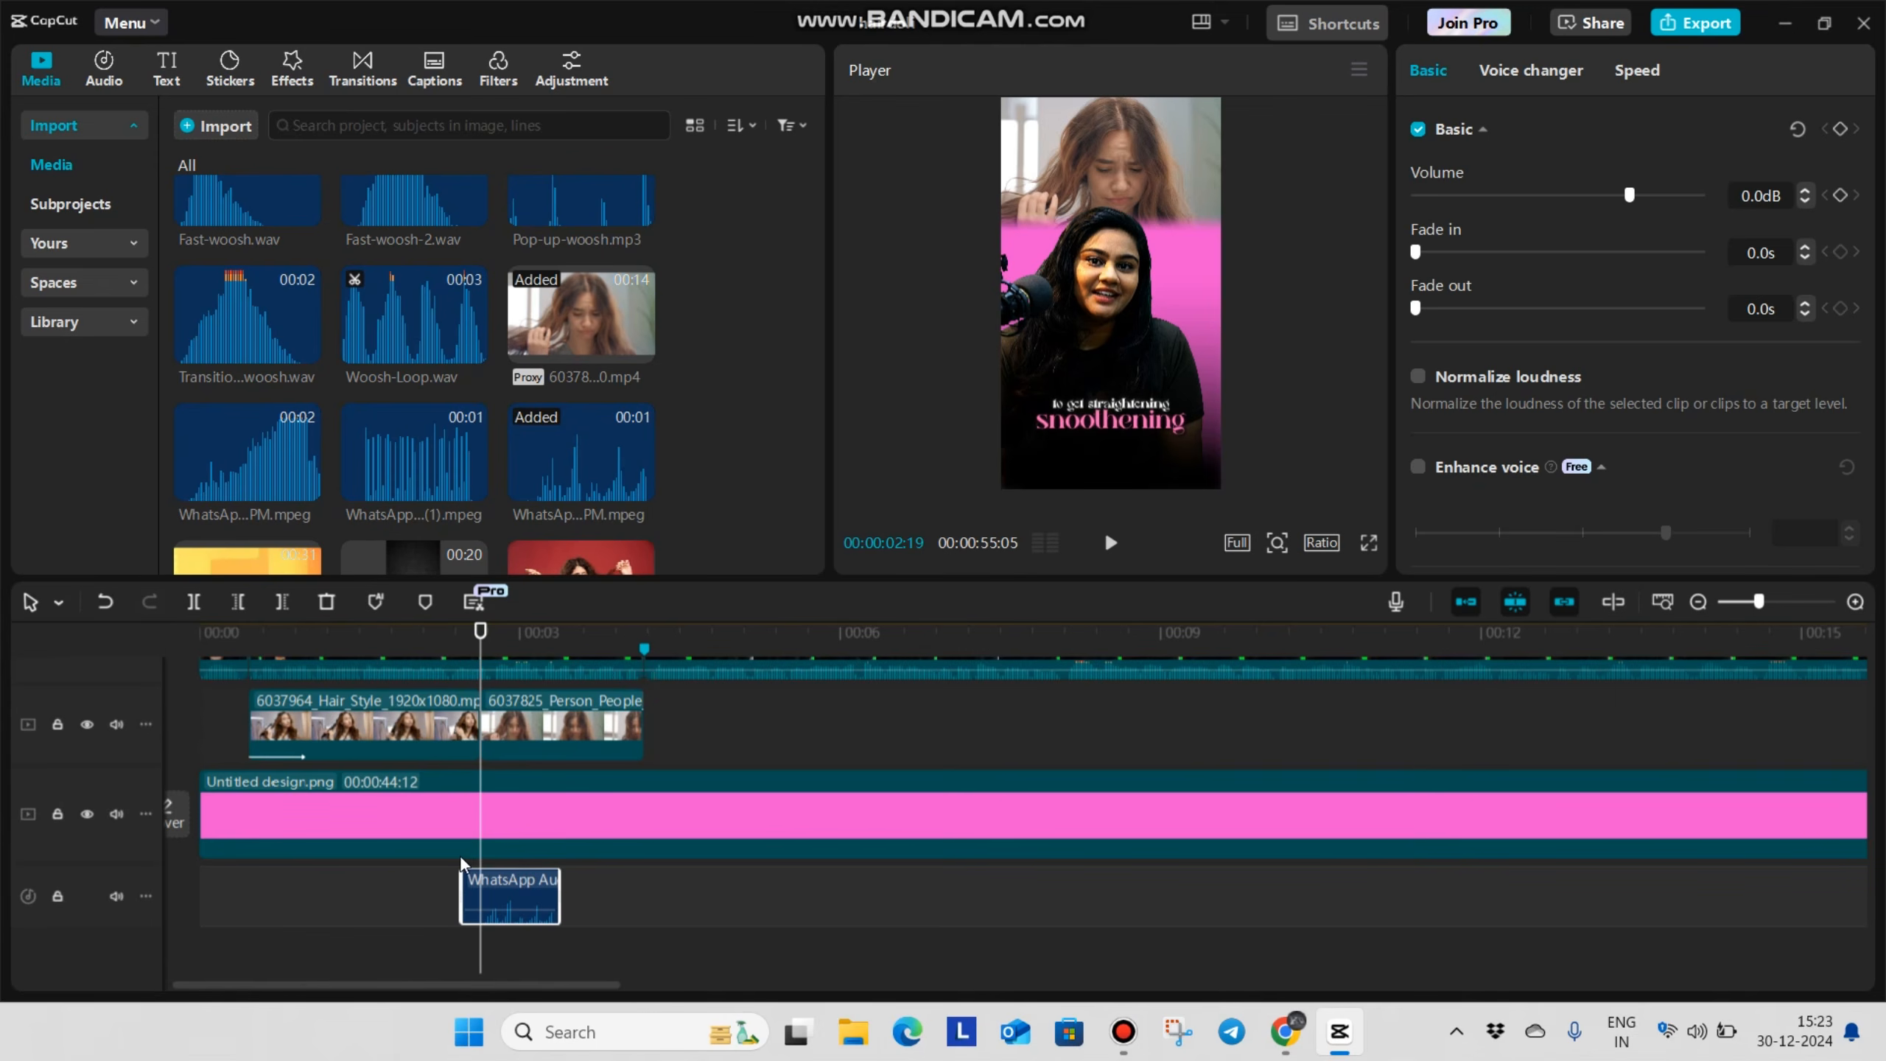
# Play back the edit from 00:00:02:07 to check the new sound effect against the B-roll cut
pyautogui.scroll(-1, 469, 856)
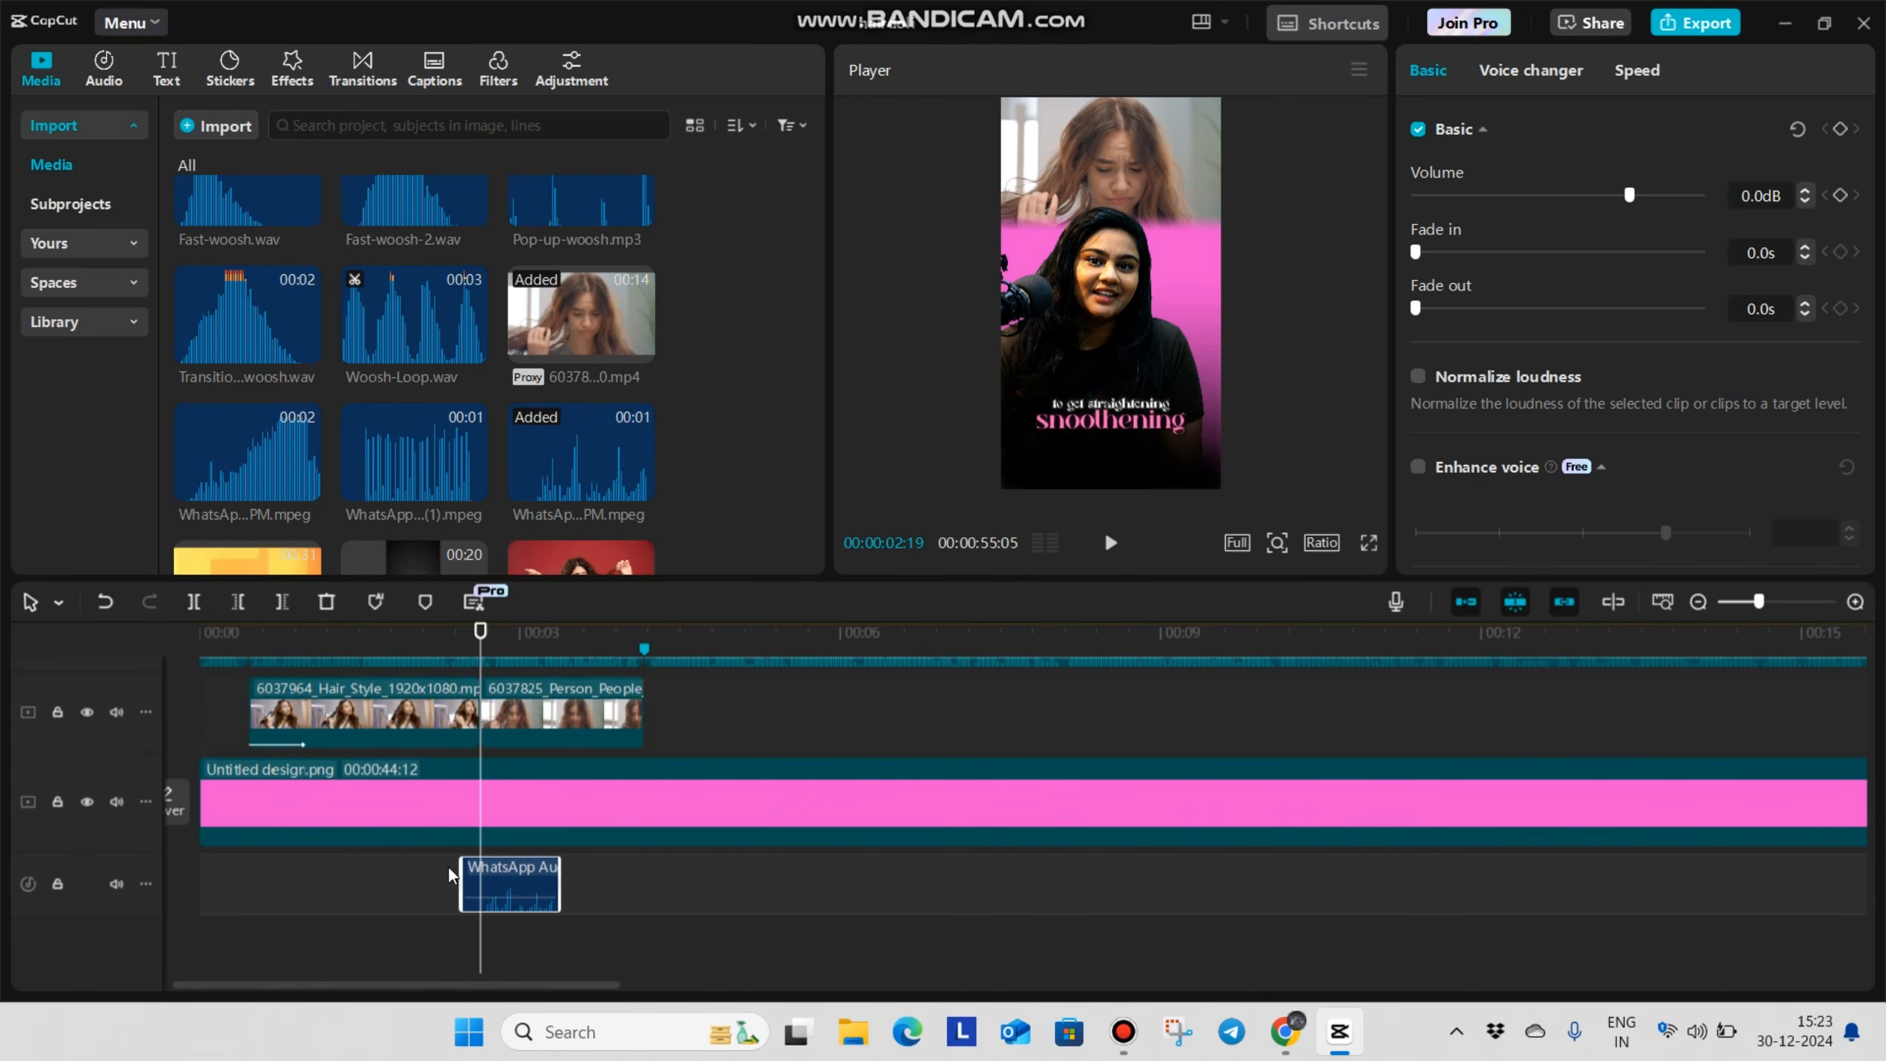
pyautogui.click(436, 878)
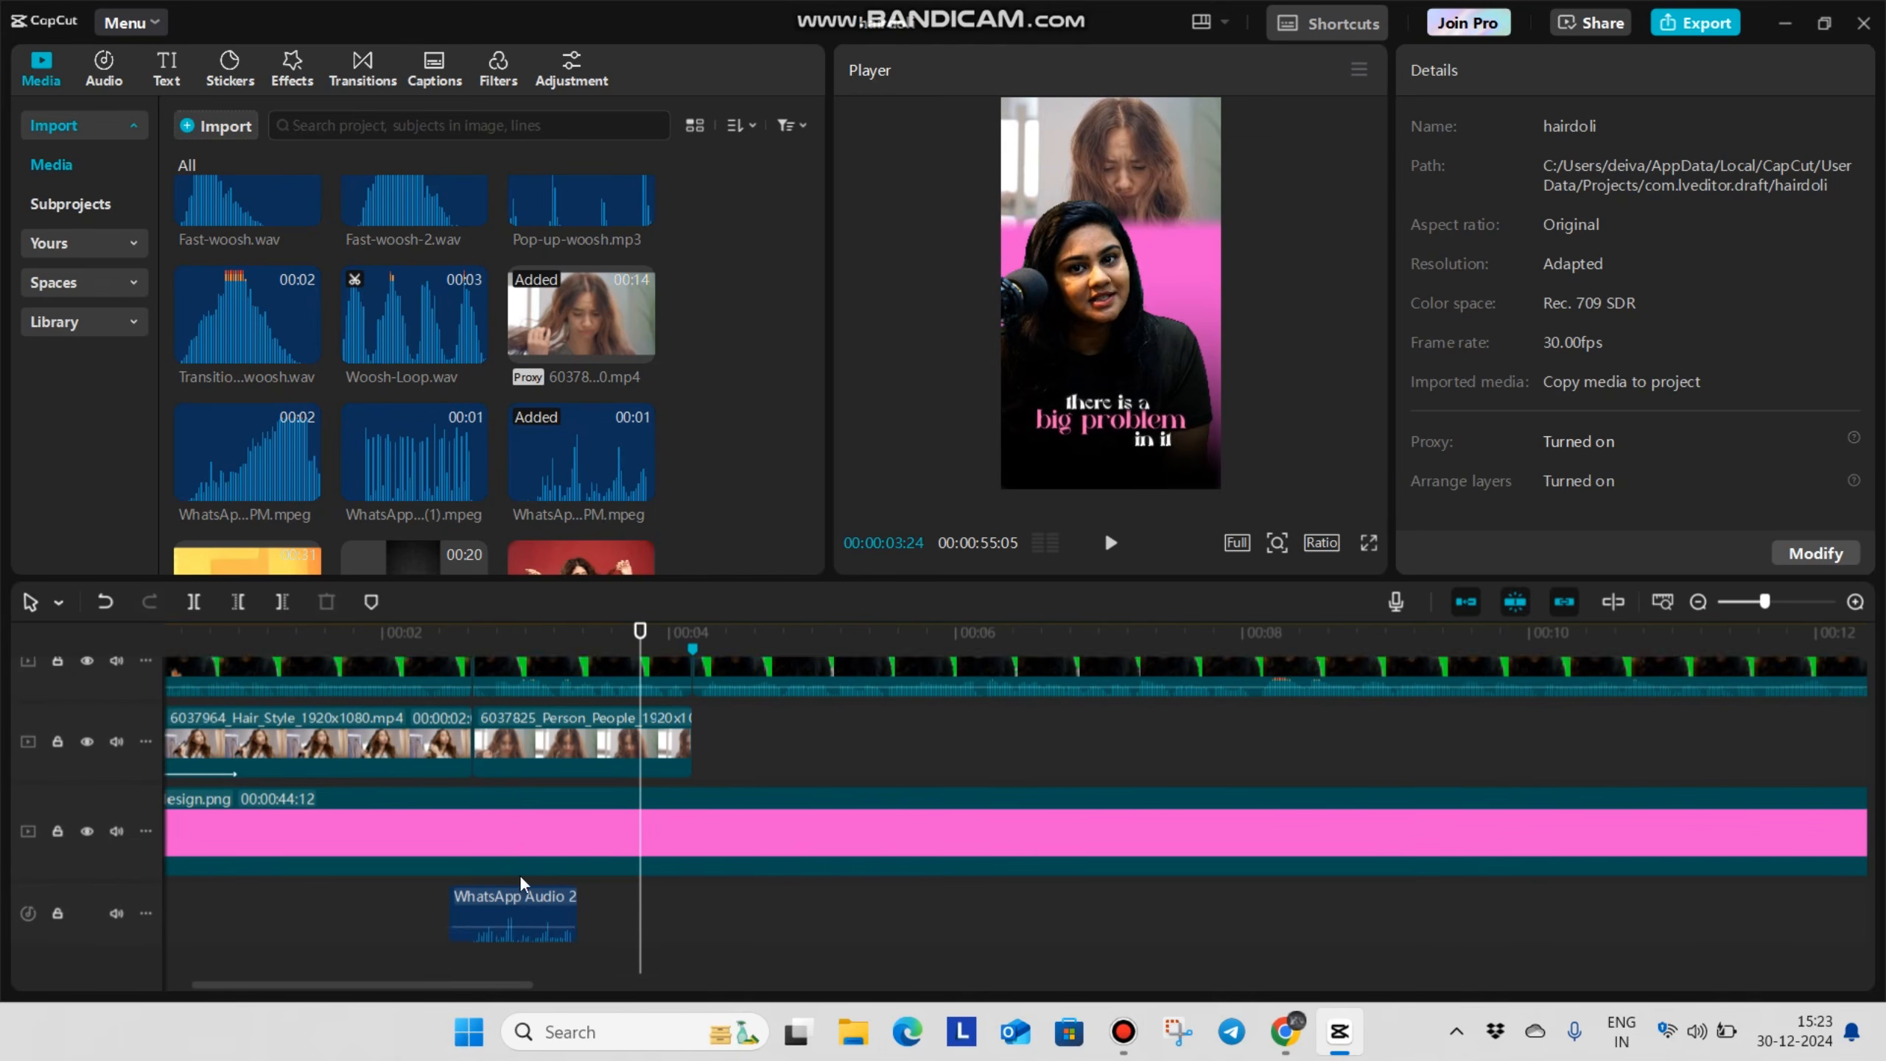
pyautogui.scroll(2, 520, 874)
pyautogui.scroll(-3, 508, 963)
pyautogui.press('space')
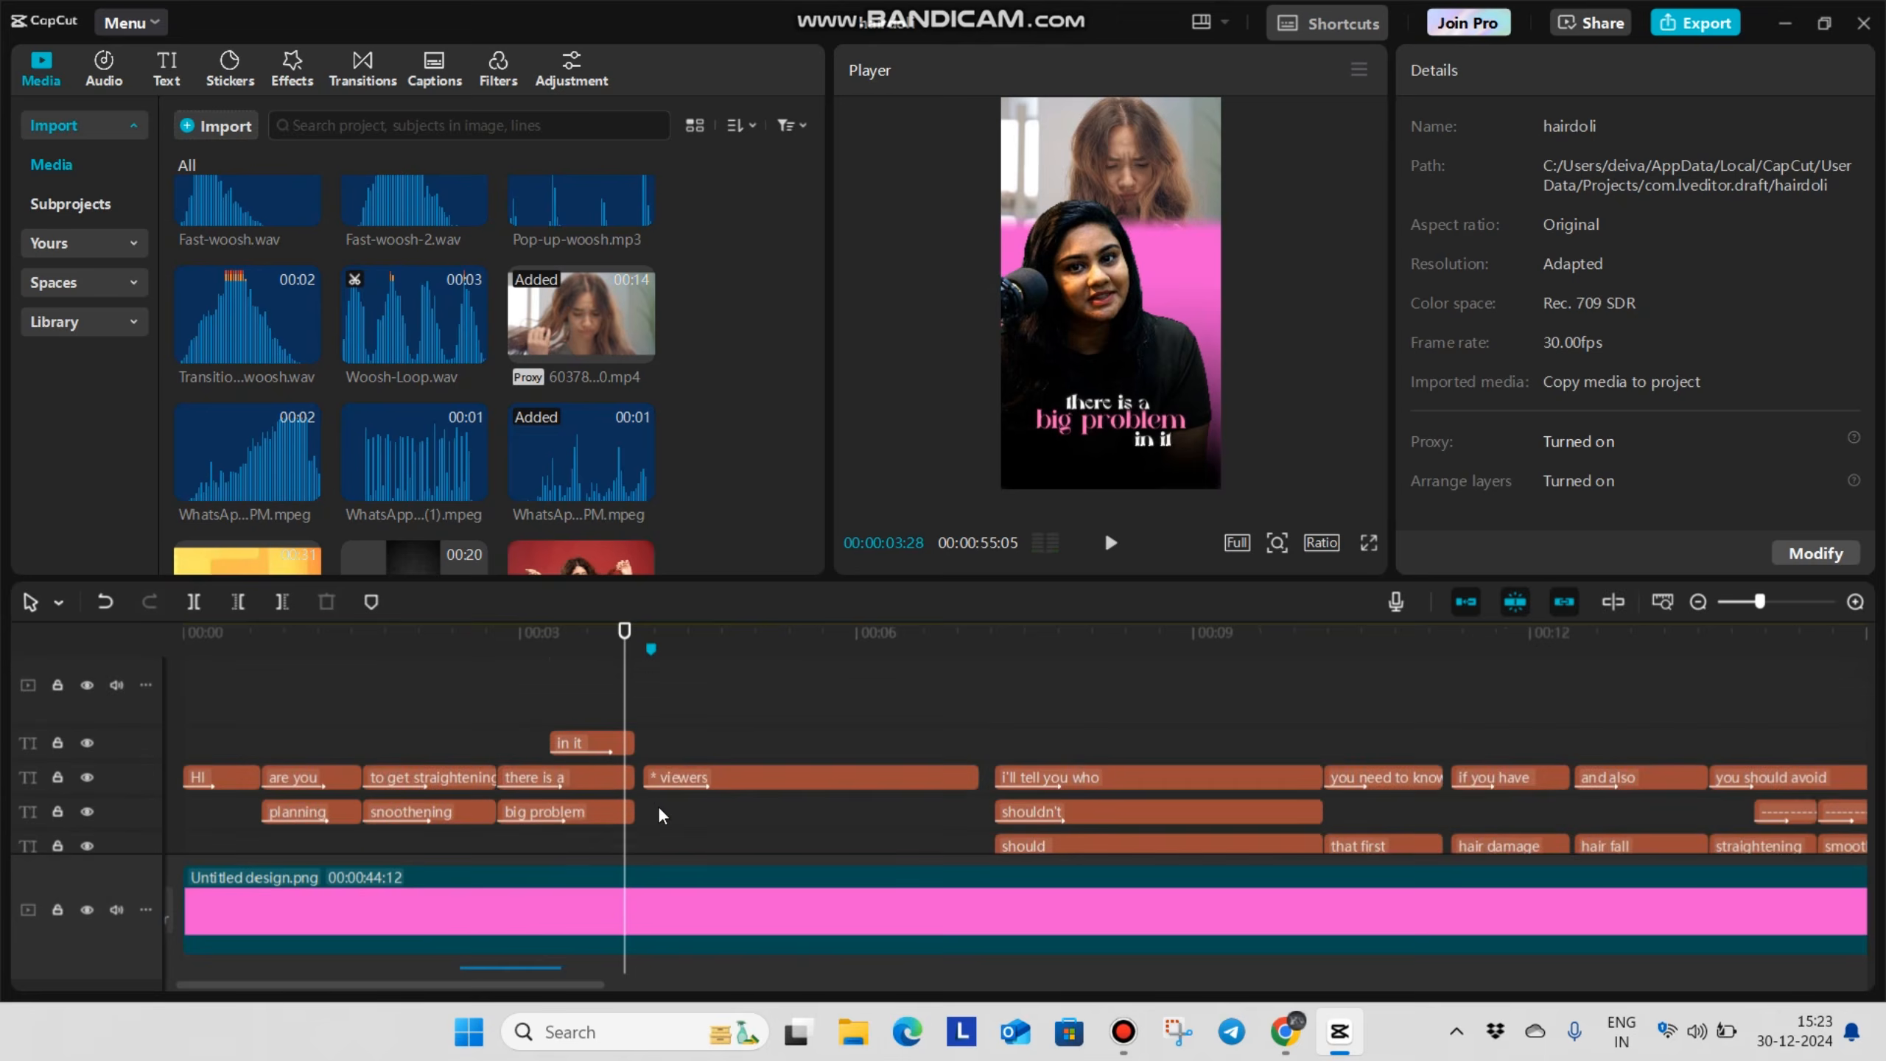
# Add the imported 4K Film Burn Transition clip on an upper track, around the marker at 00:00:04:05
pyautogui.moveTo(668, 801); pyautogui.dragTo(645, 819)
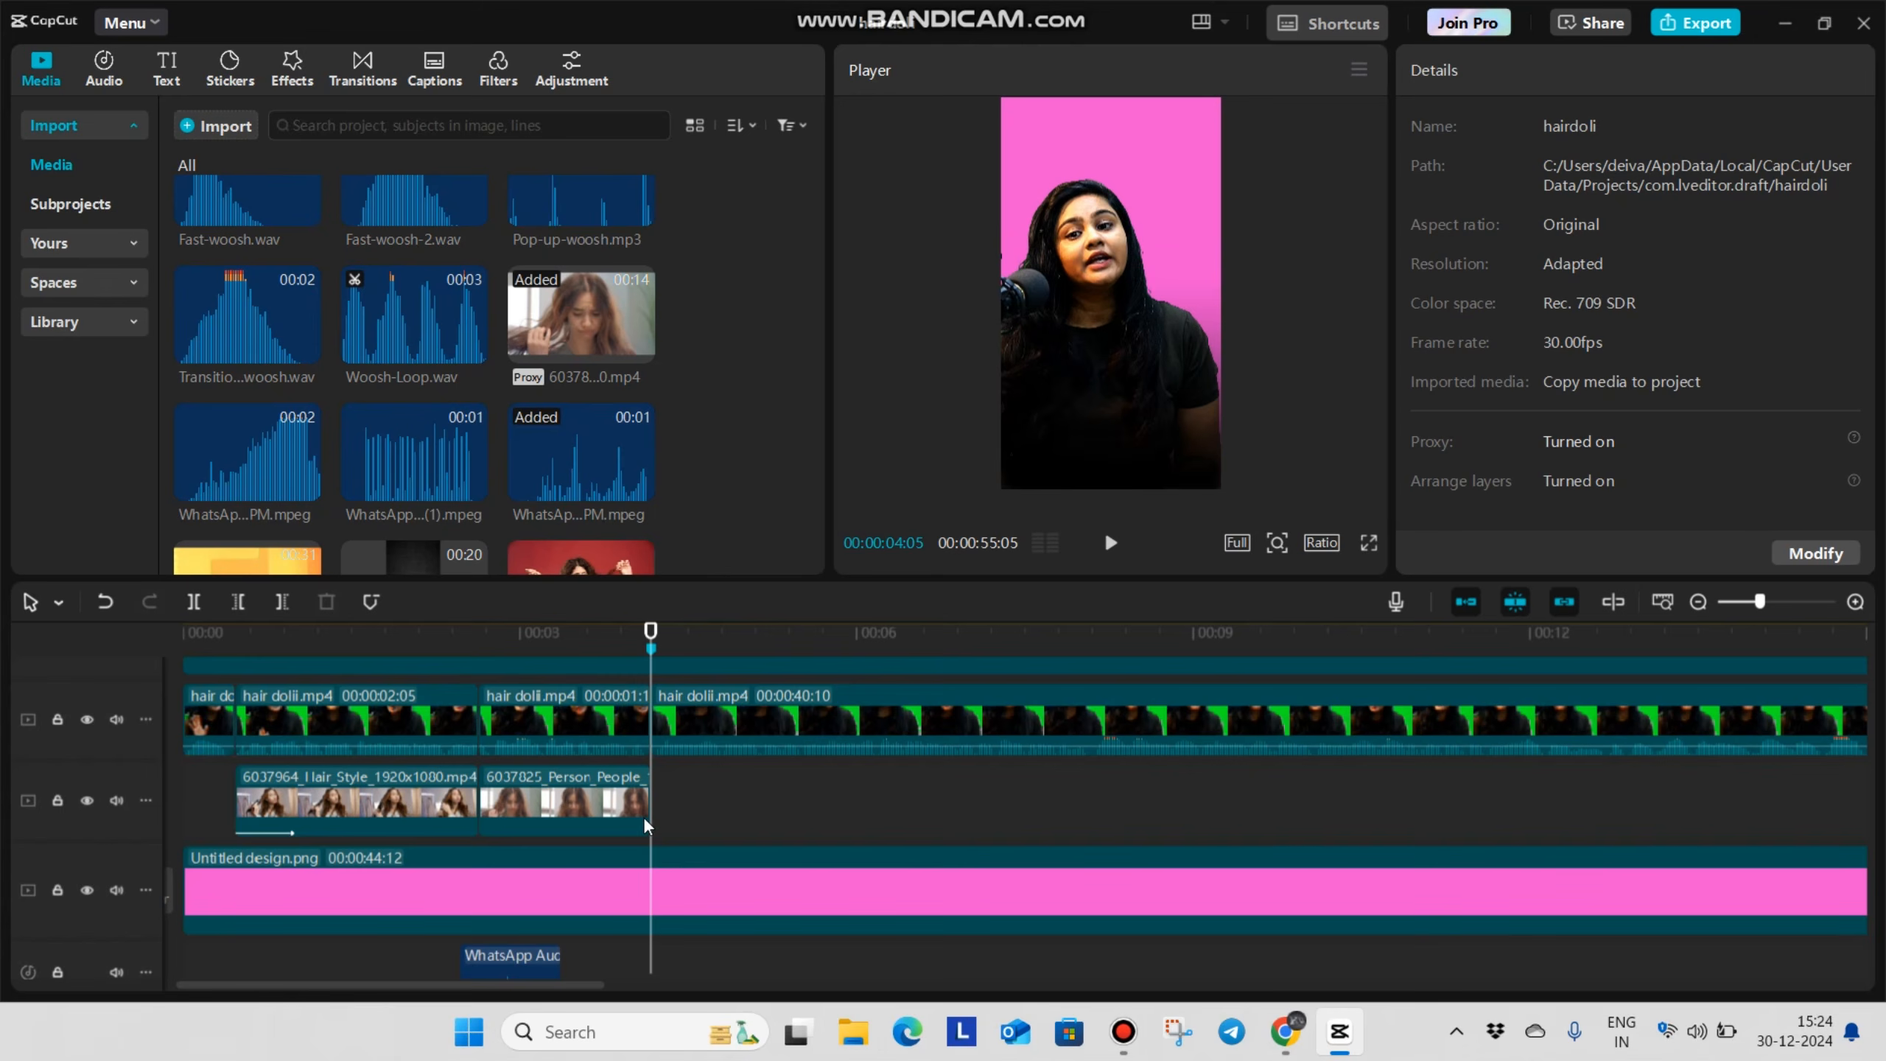
pyautogui.scroll(3, 646, 810)
pyautogui.scroll(-2, 652, 806)
pyautogui.scroll(-1, 653, 802)
pyautogui.scroll(6, 441, 824)
pyautogui.scroll(-2, 260, 476)
pyautogui.moveTo(253, 479); pyautogui.dragTo(587, 717)
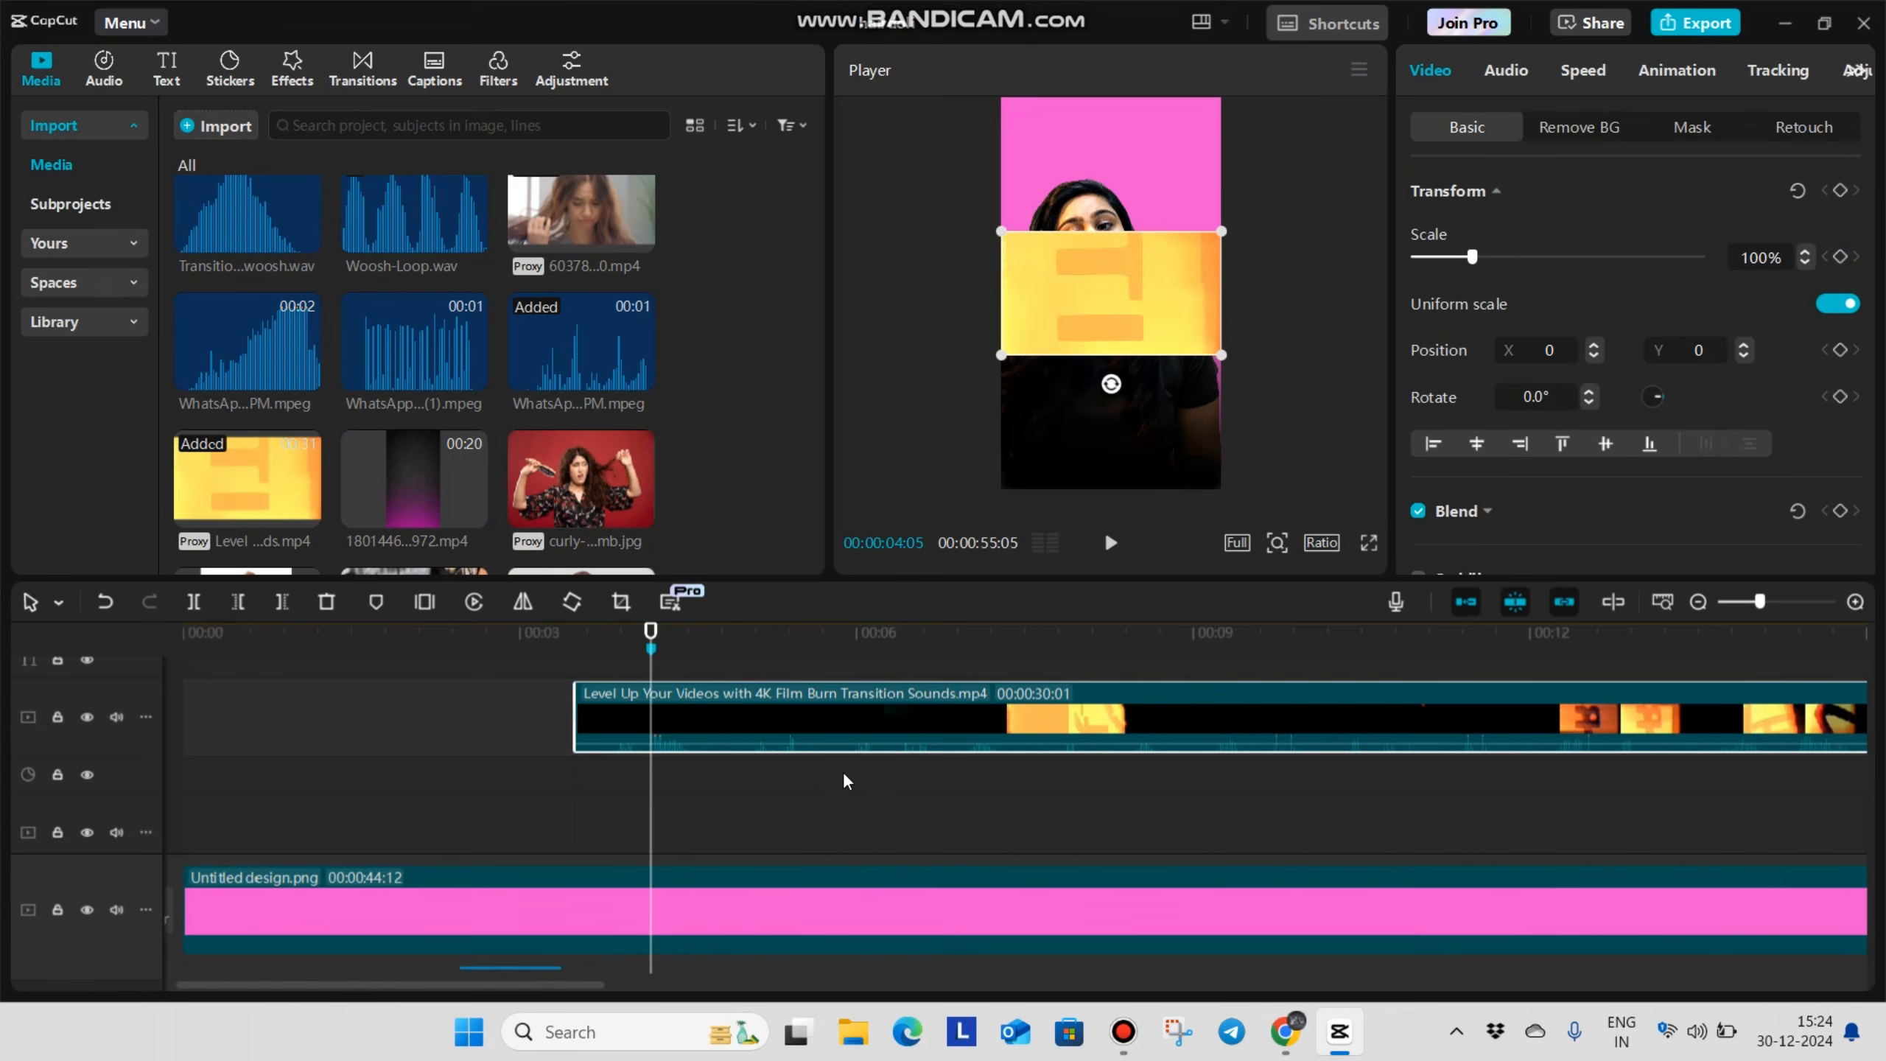
# Trim the film-burn clip to the short section between 00:00:06:28 and 00:00:07:10, deleting the rest
pyautogui.click(934, 783)
pyautogui.moveTo(934, 790); pyautogui.dragTo(960, 868)
pyautogui.click(873, 724)
pyautogui.hotkey('ctrl', 'b')
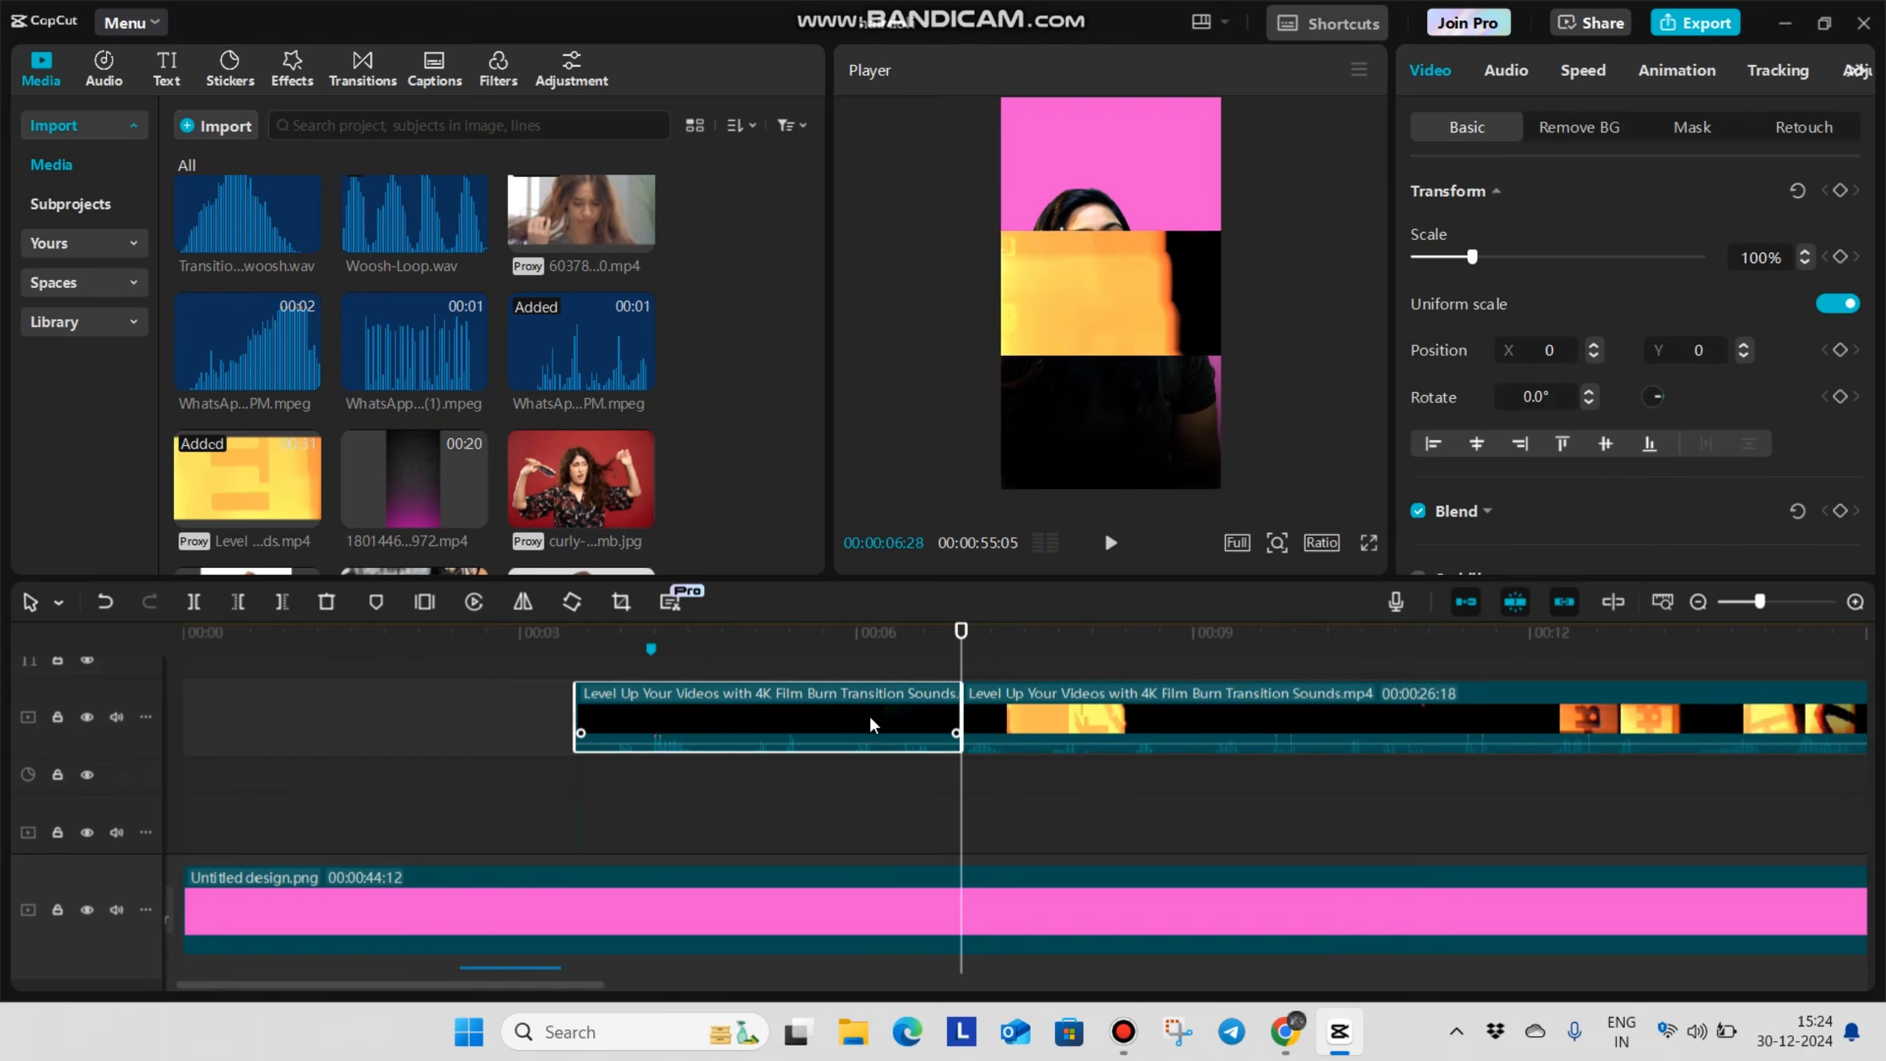
pyautogui.press('Delete')
pyautogui.click(1003, 806)
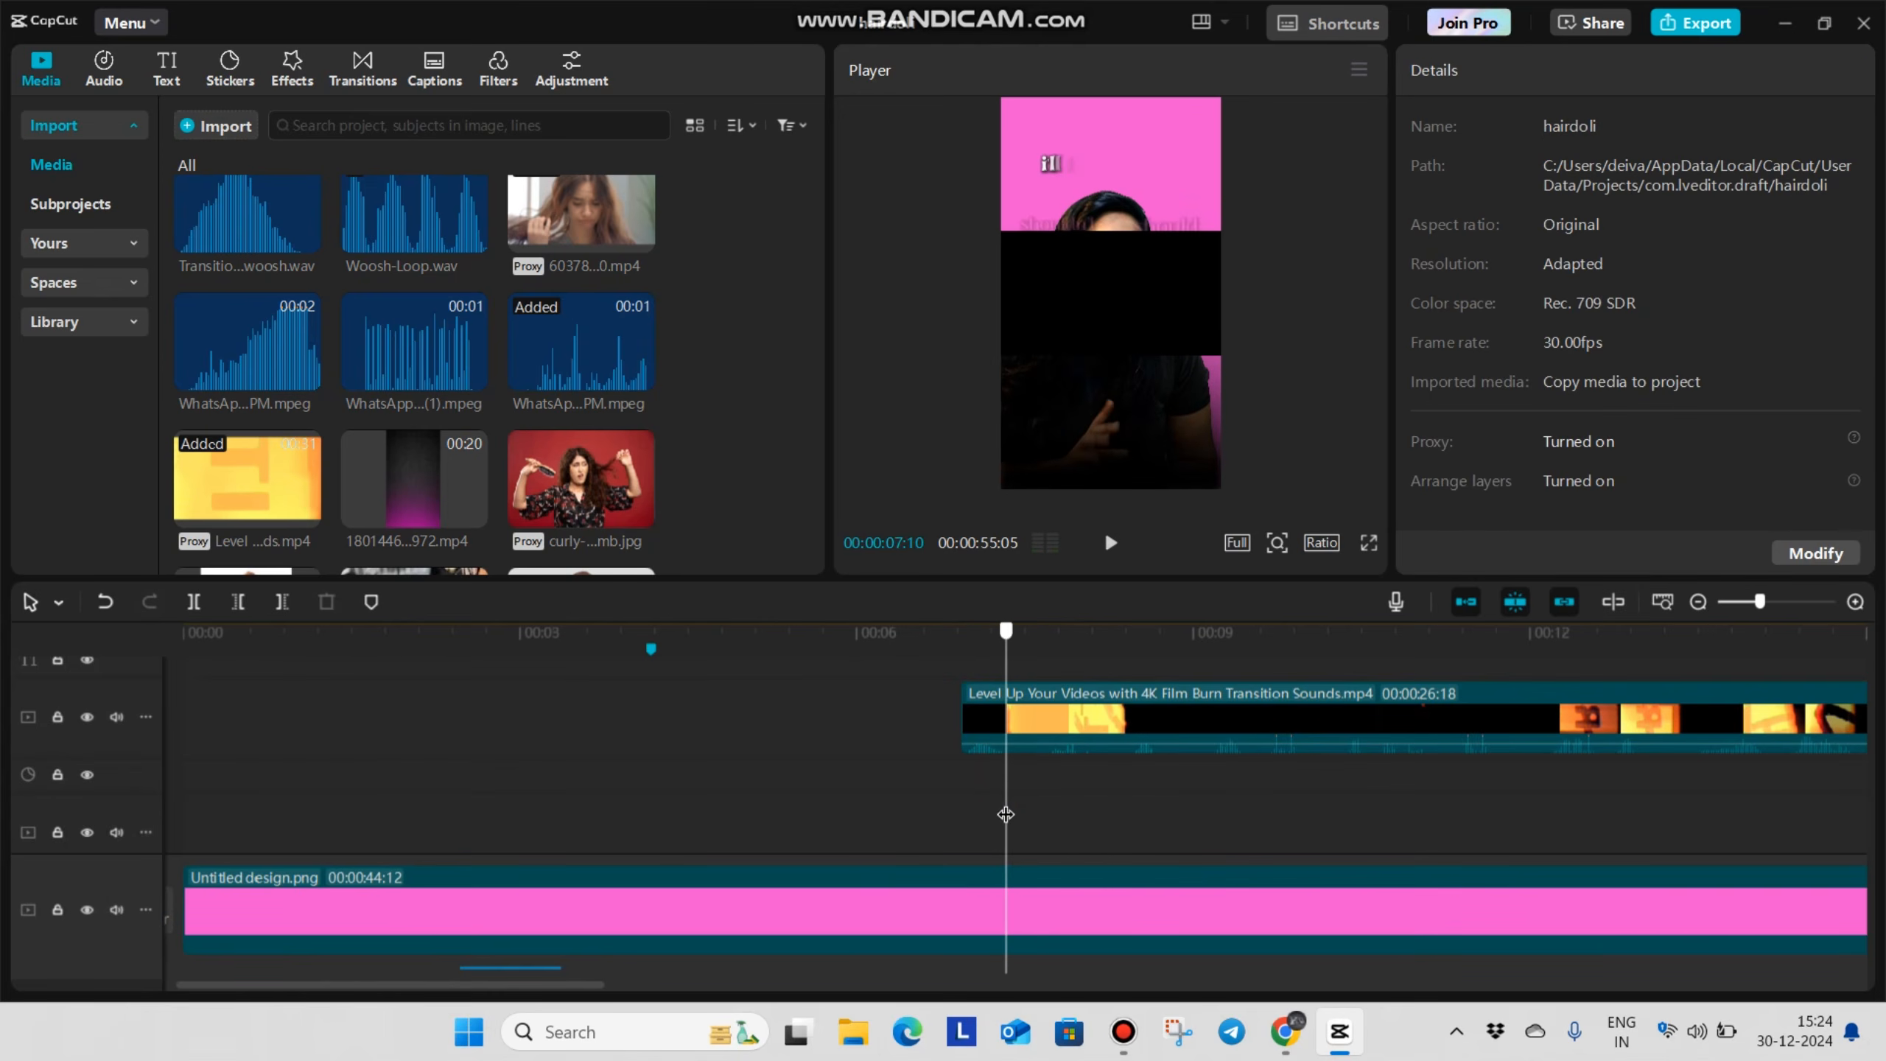
pyautogui.click(1032, 722)
pyautogui.hotkey('ctrl', 'b')
pyautogui.press('Delete')
# Move the short film-burn piece so that it spans the cut at the 00:00:04:05 marker
pyautogui.moveTo(980, 720); pyautogui.dragTo(620, 724)
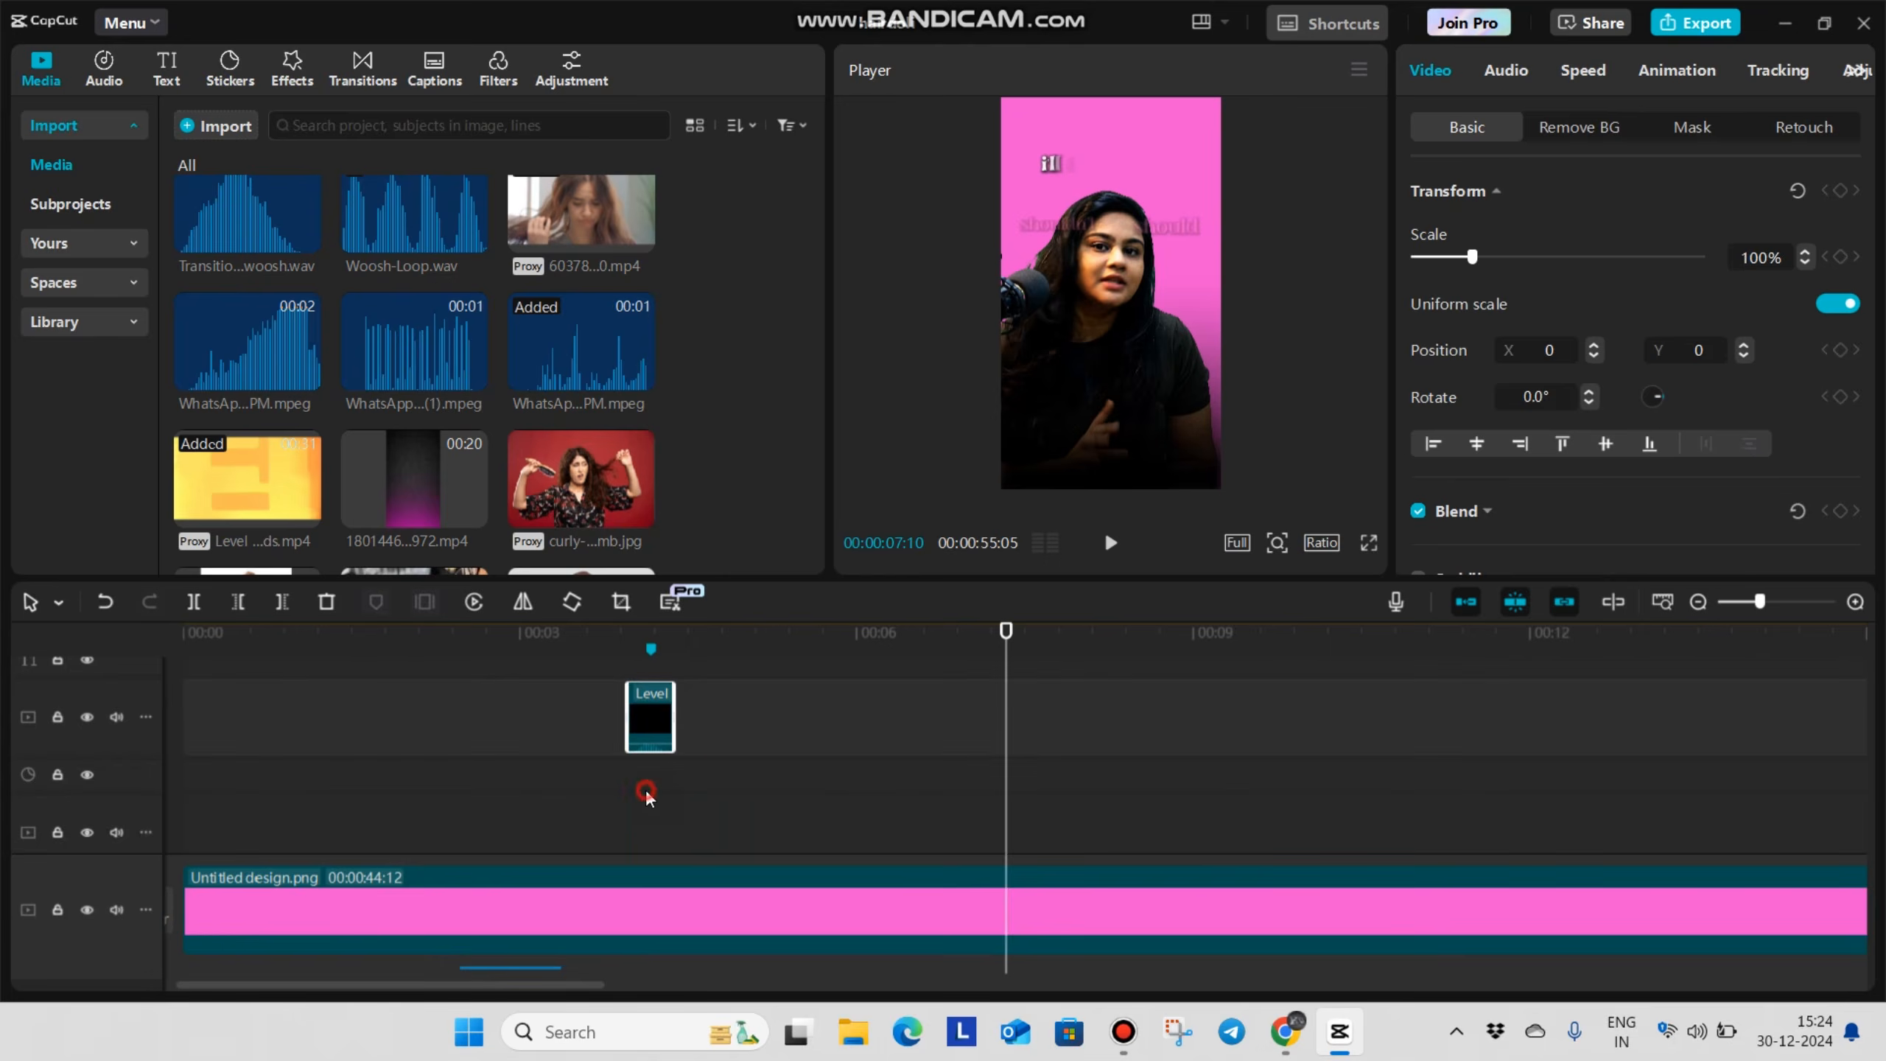
pyautogui.click(643, 792)
pyautogui.click(664, 741)
# Rotate and enlarge the film-burn clip to fill the vertical frame, and change its blend mode to overlay the footage
pyautogui.moveTo(1108, 397); pyautogui.dragTo(1190, 298)
pyautogui.moveTo(1172, 404); pyautogui.dragTo(1254, 535)
pyautogui.scroll(-5, 1532, 325)
pyautogui.scroll(4, 1505, 269)
pyautogui.click(1486, 304)
pyautogui.click(1642, 355)
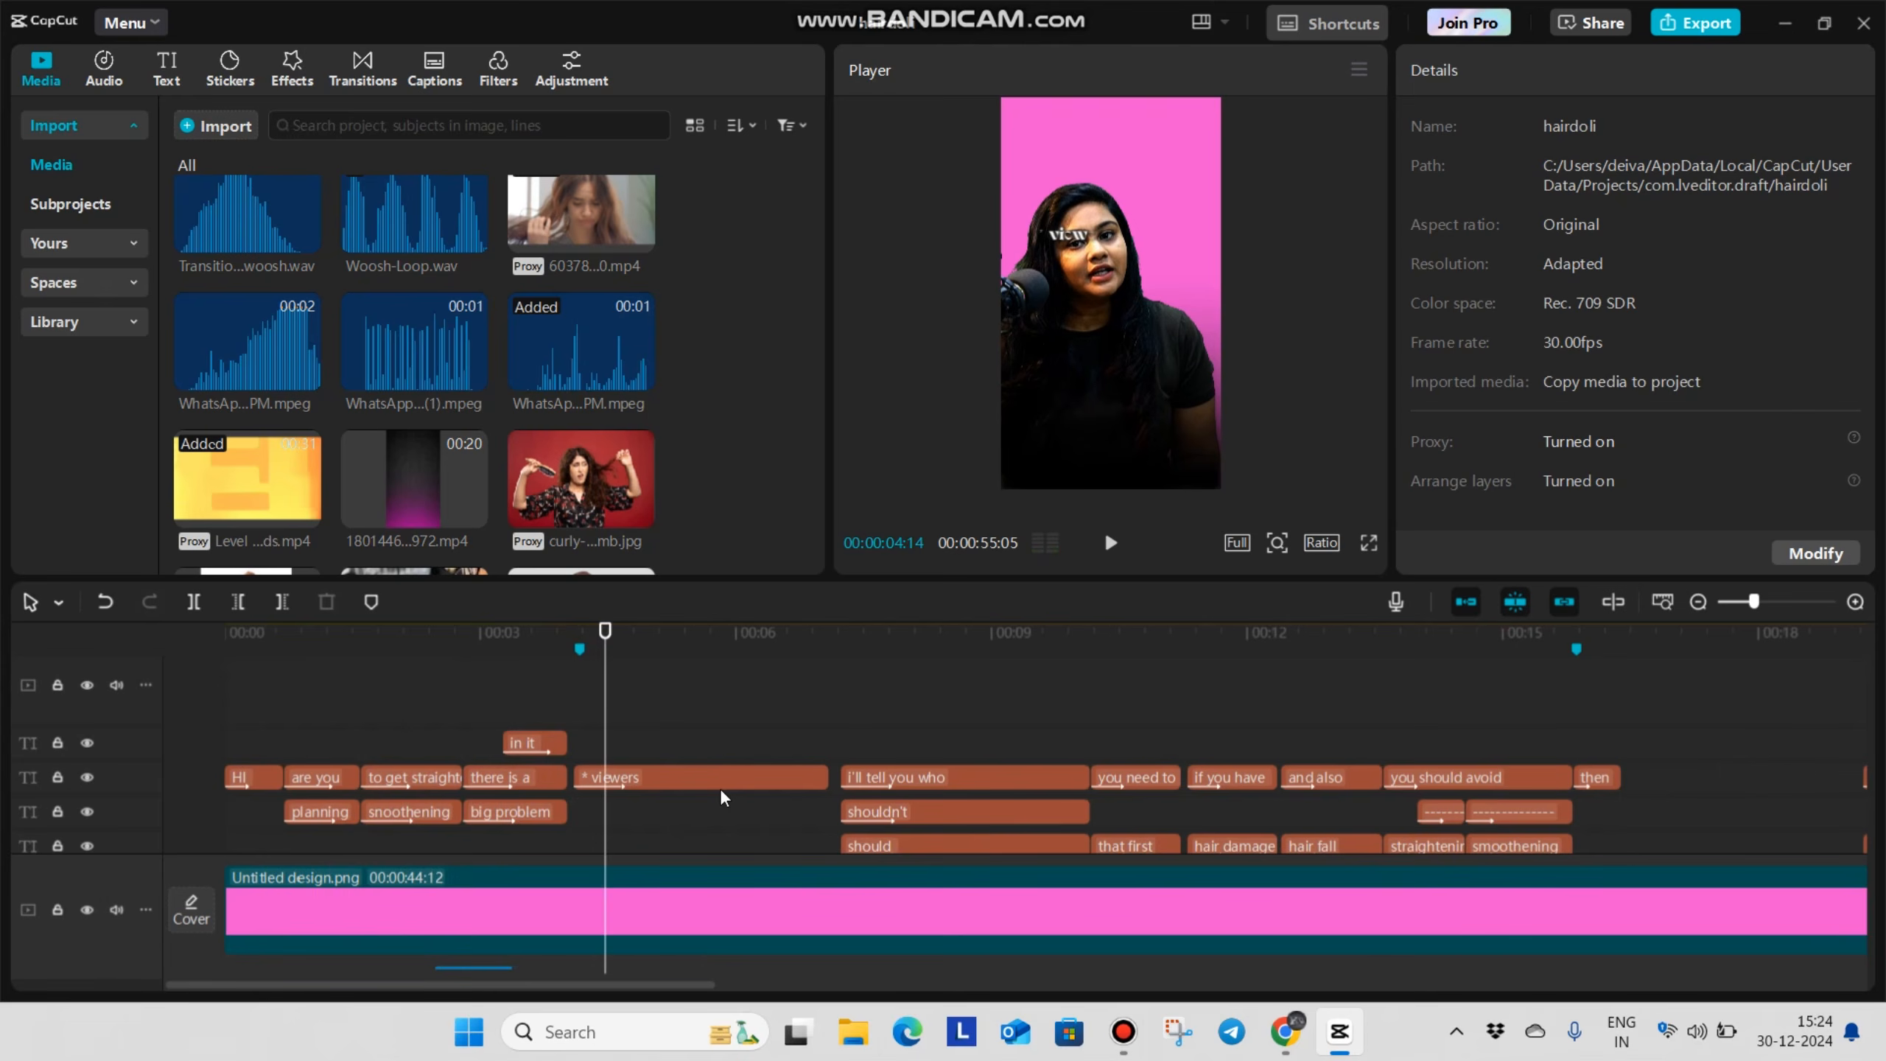
# Insert the imported nine-second WhatsApp video into the timeline at 00:00:04:05
pyautogui.scroll(-4, 719, 788)
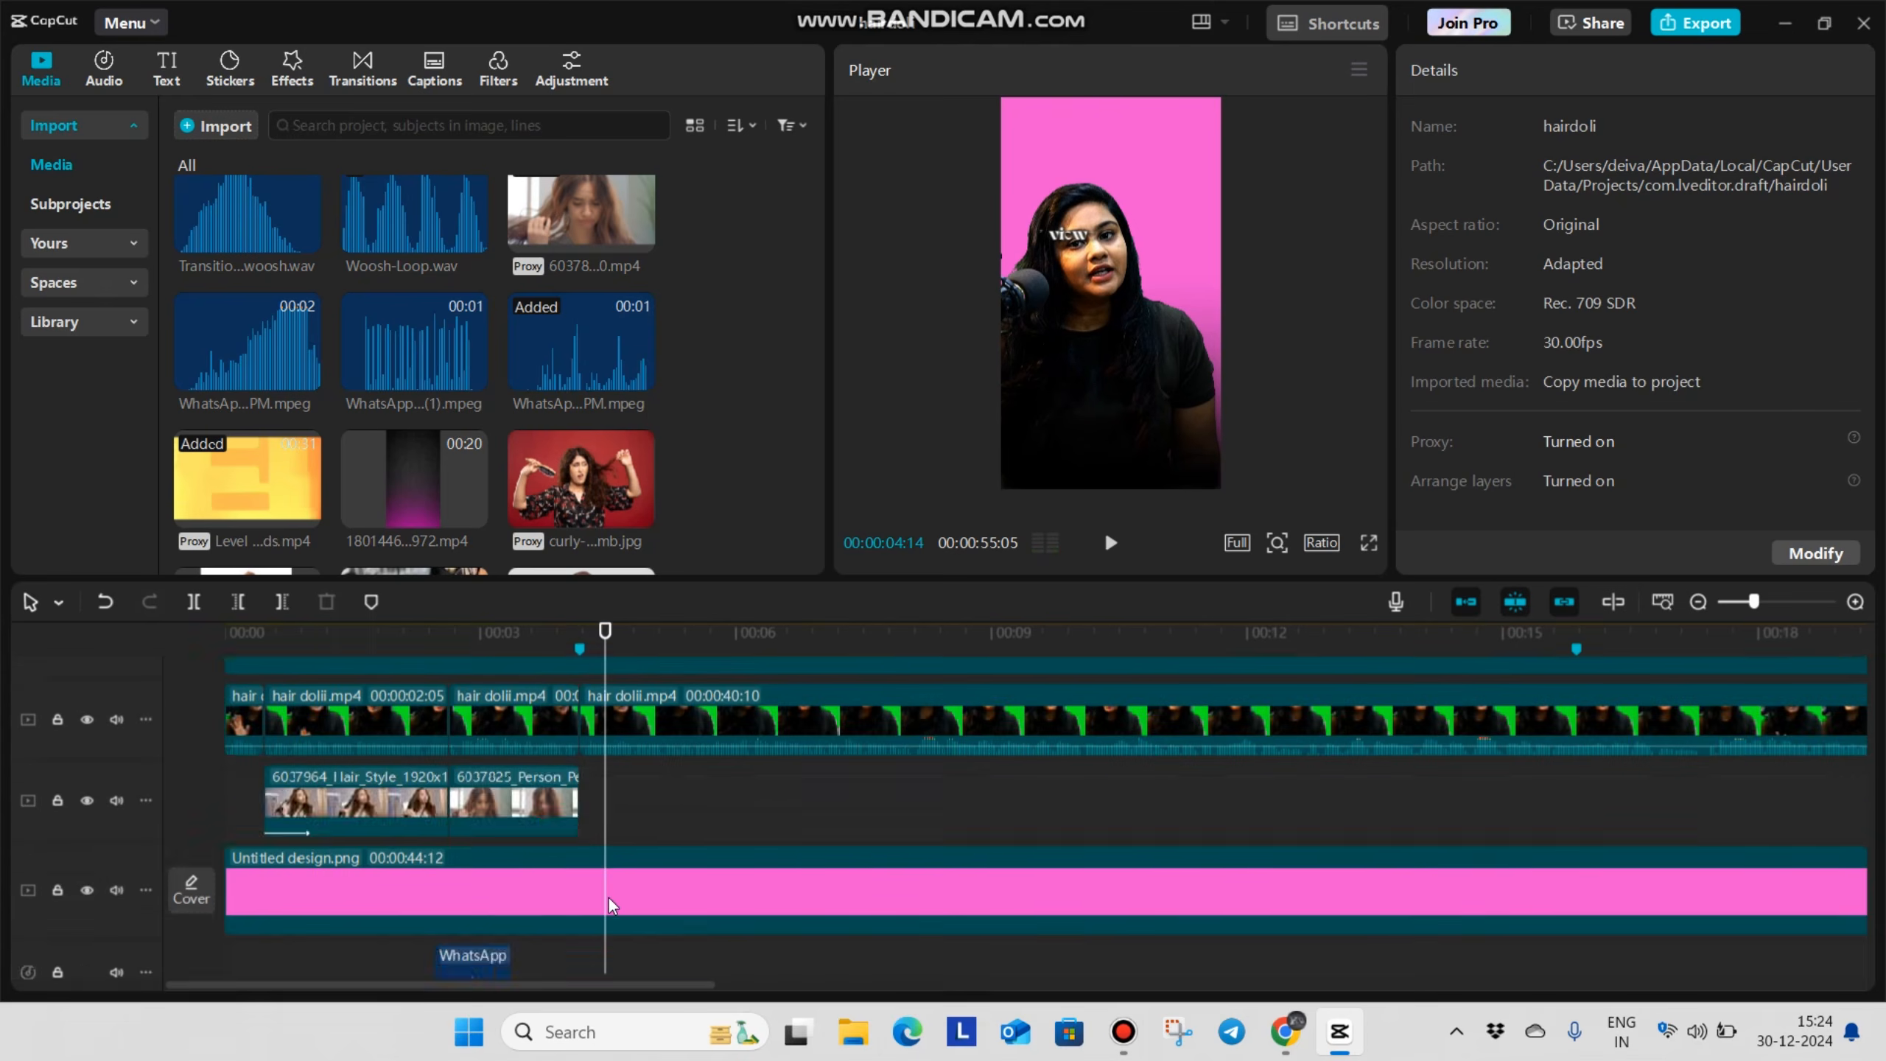
pyautogui.scroll(1, 640, 873)
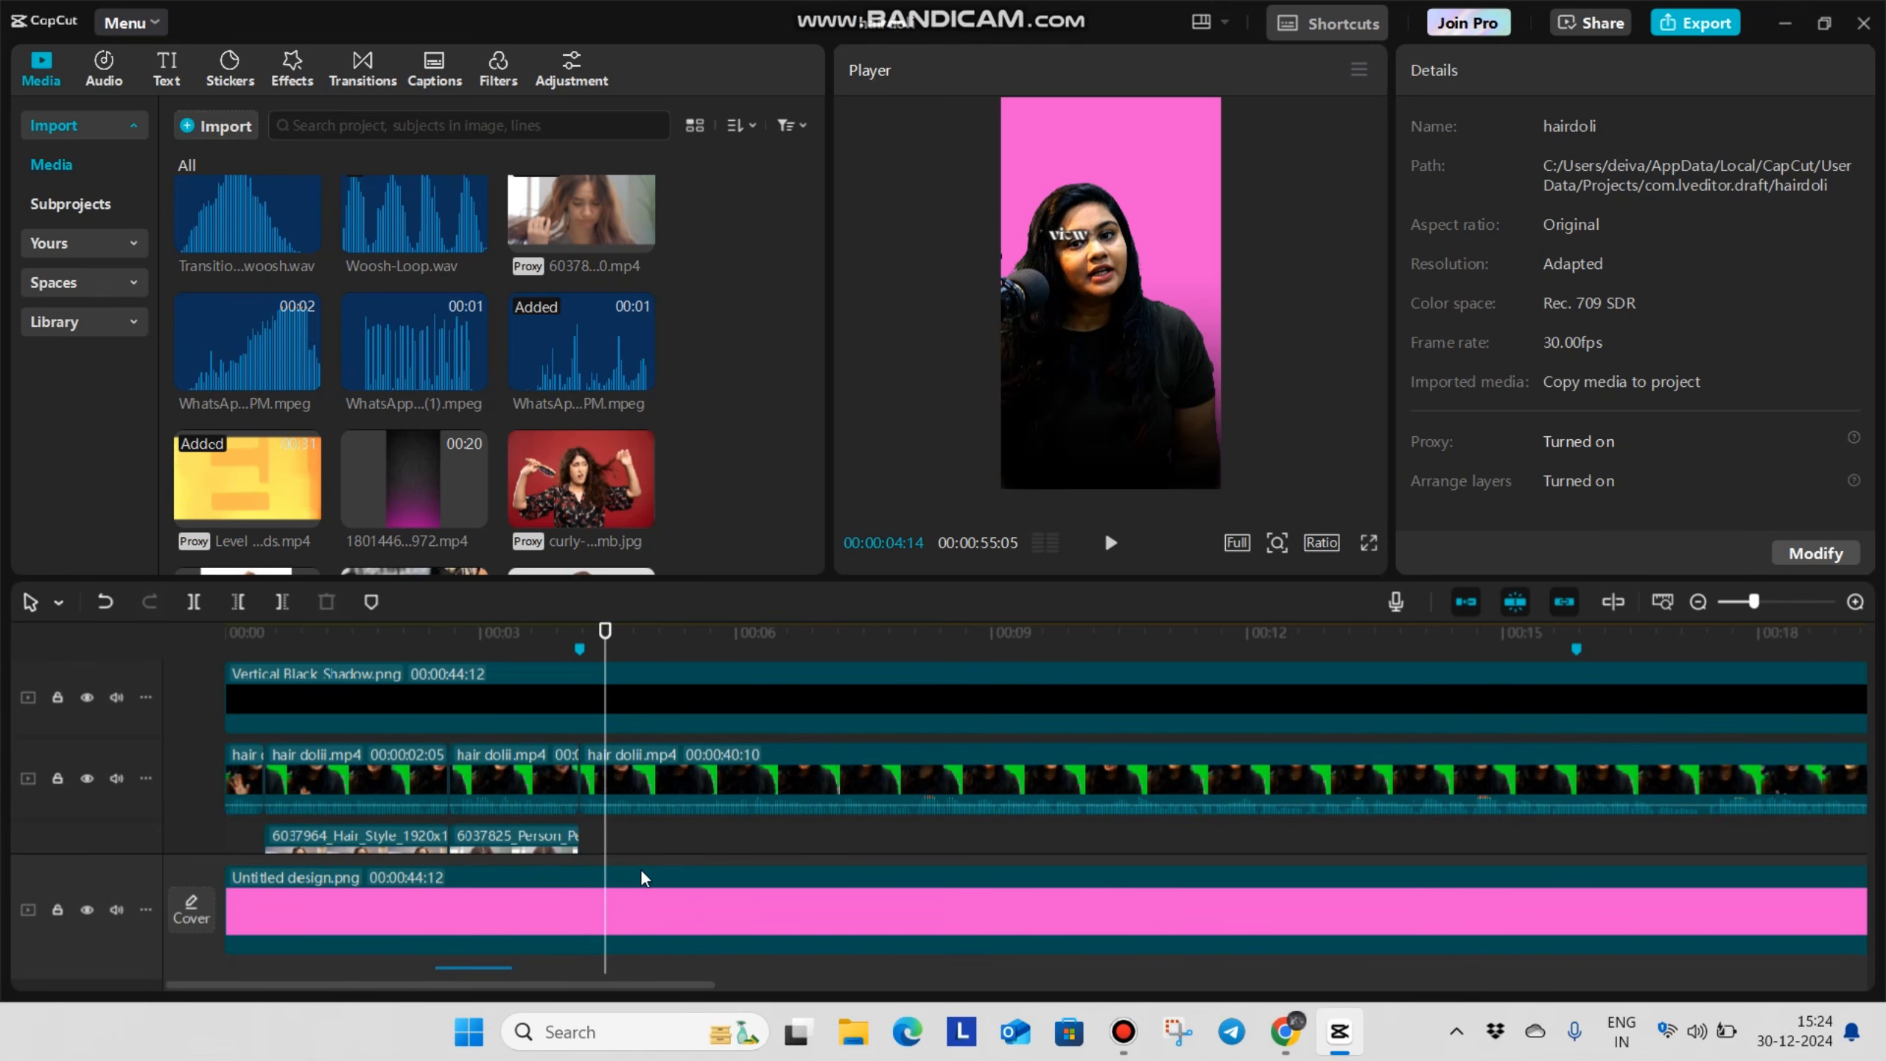
pyautogui.scroll(3, 641, 870)
pyautogui.moveTo(611, 837); pyautogui.dragTo(572, 873)
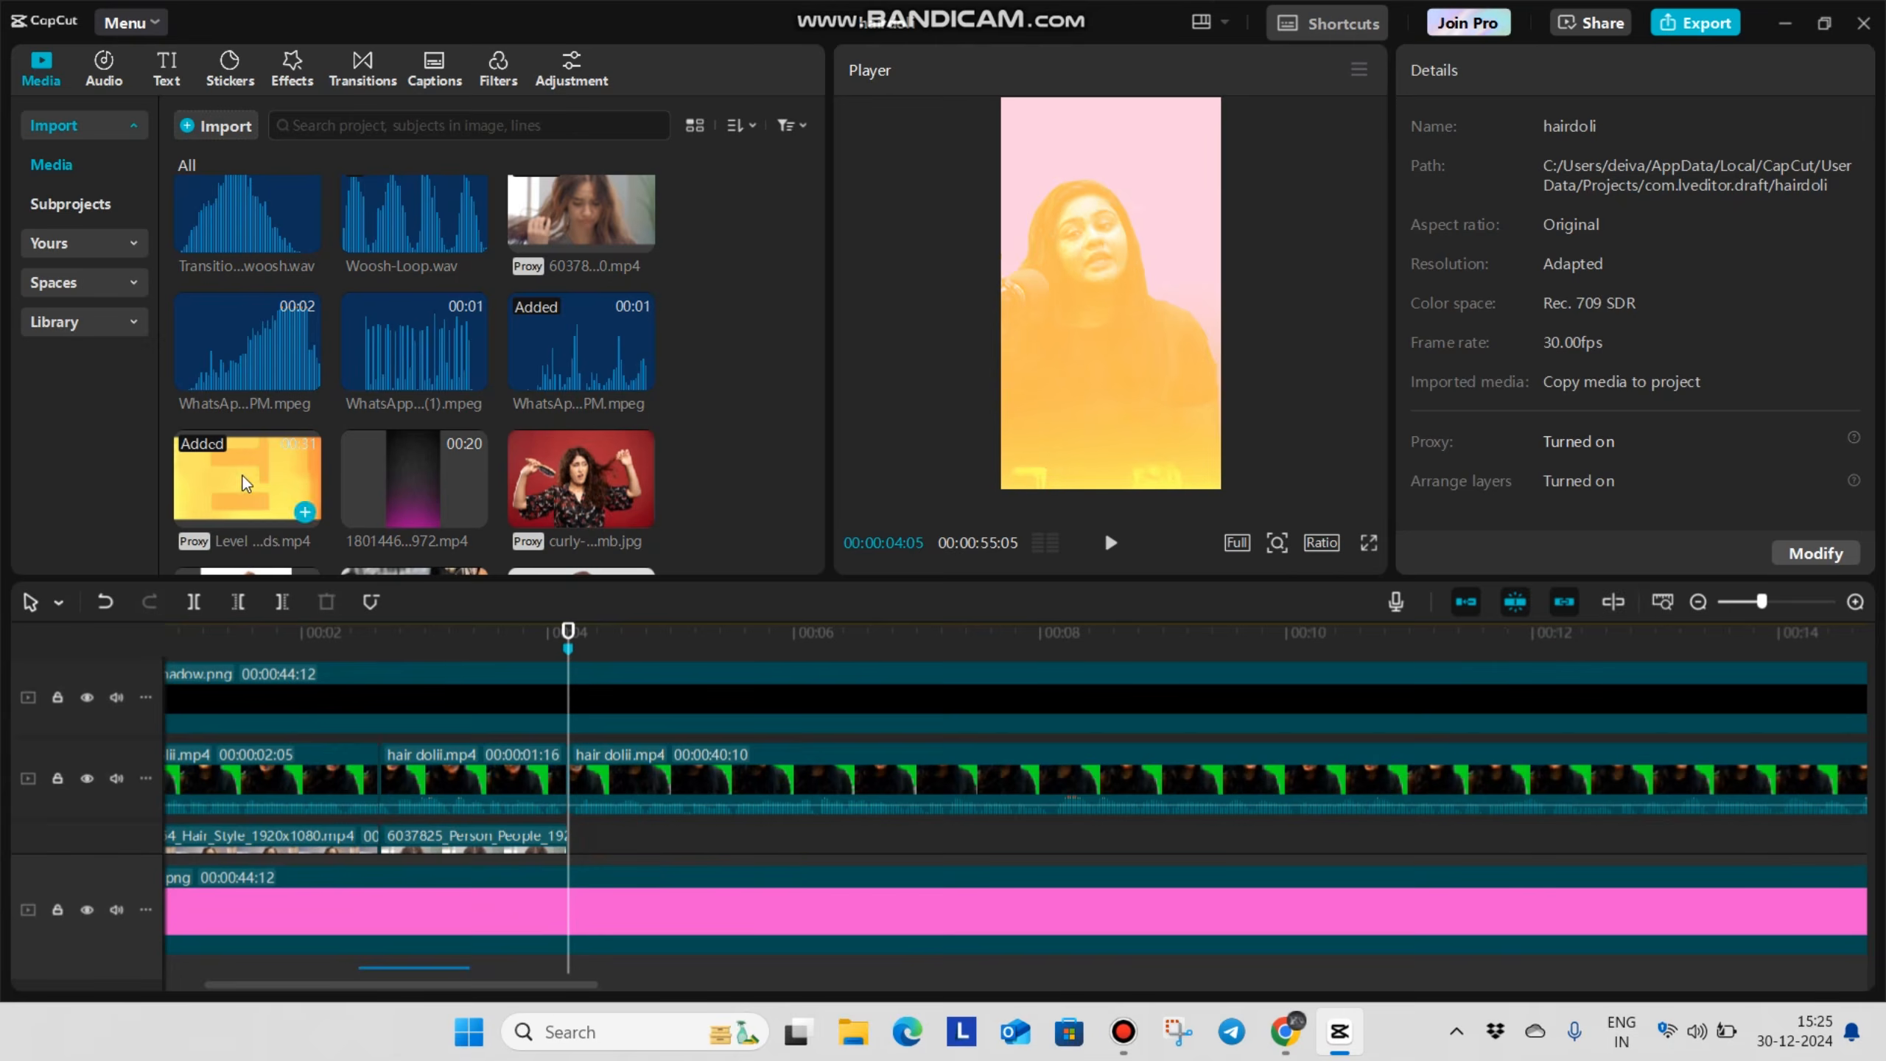
pyautogui.scroll(-5, 367, 442)
pyautogui.scroll(1, 473, 401)
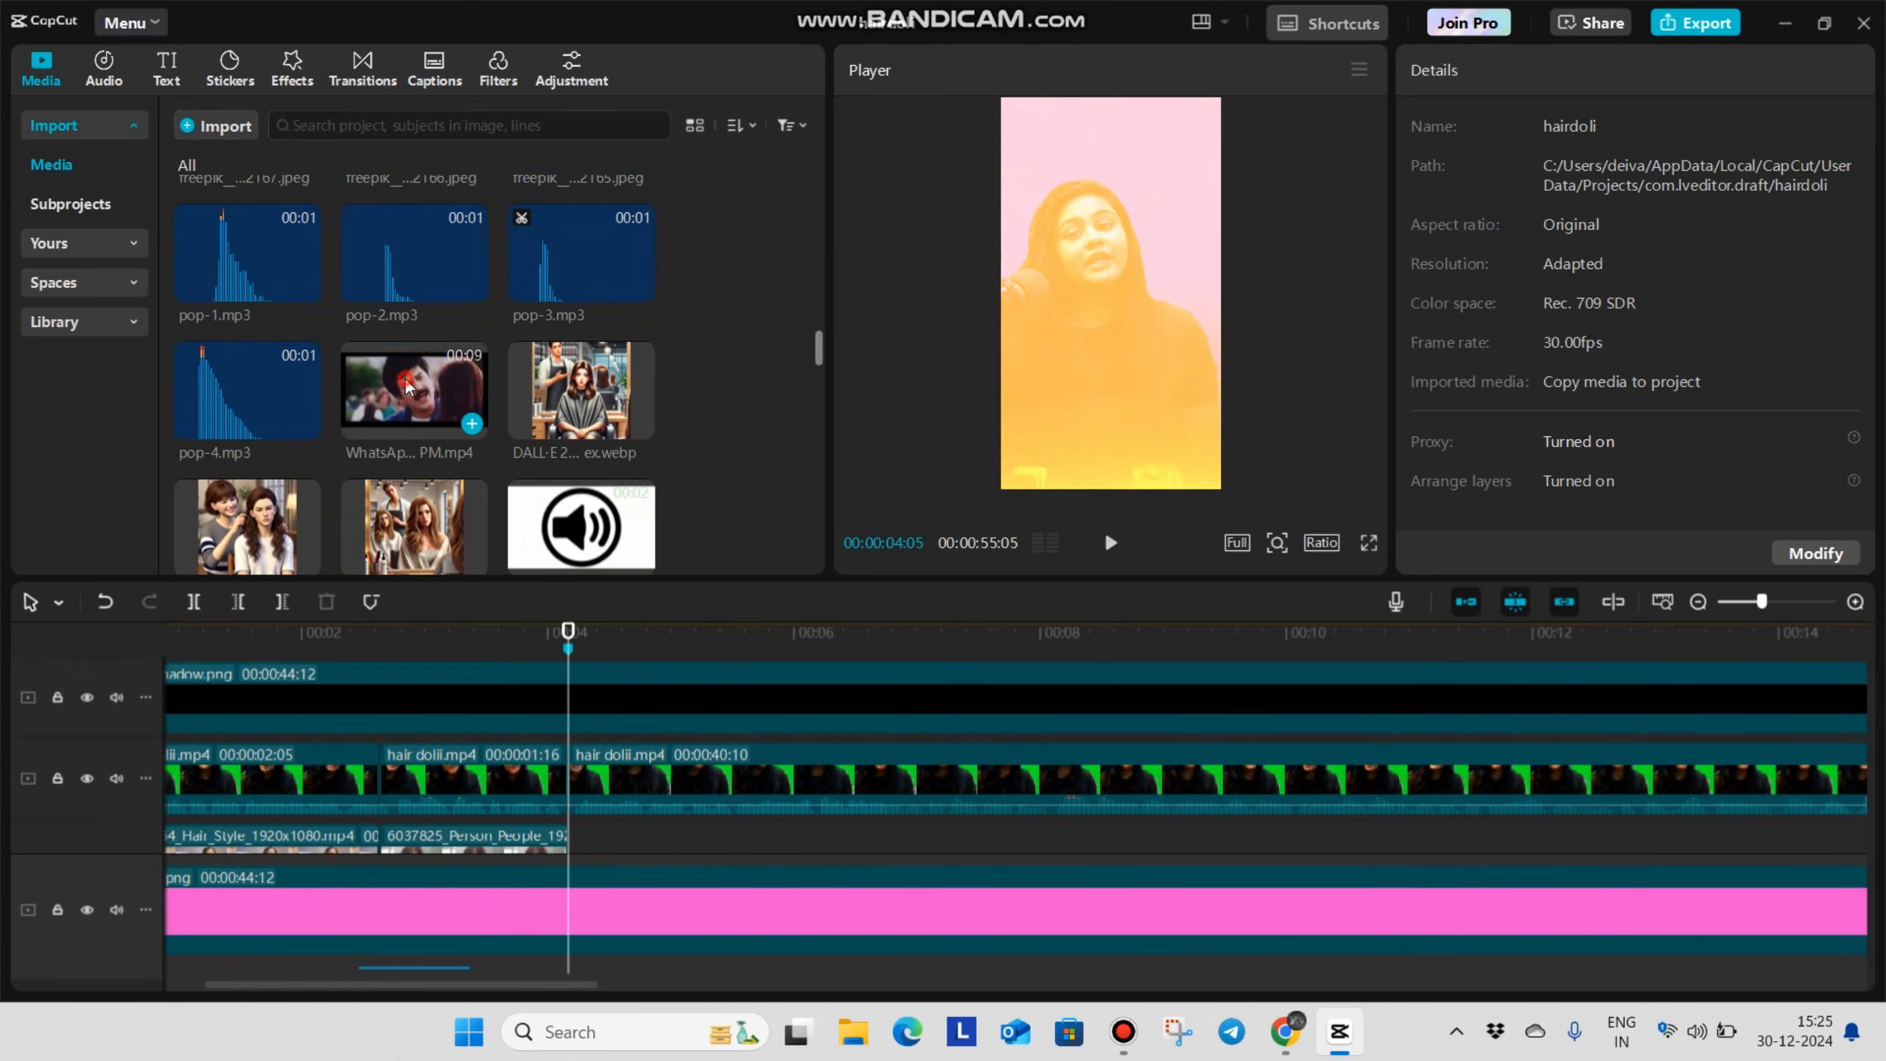
pyautogui.click(472, 422)
# Split the pink background at 00:00:04:05 and 00:00:07:04, matching the start and end of the WhatsApp video
pyautogui.moveTo(539, 802); pyautogui.dragTo(492, 873)
pyautogui.click(497, 882)
pyautogui.hotkey('ctrl', 'b')
pyautogui.click(741, 807)
pyautogui.moveTo(741, 806); pyautogui.dragTo(723, 839)
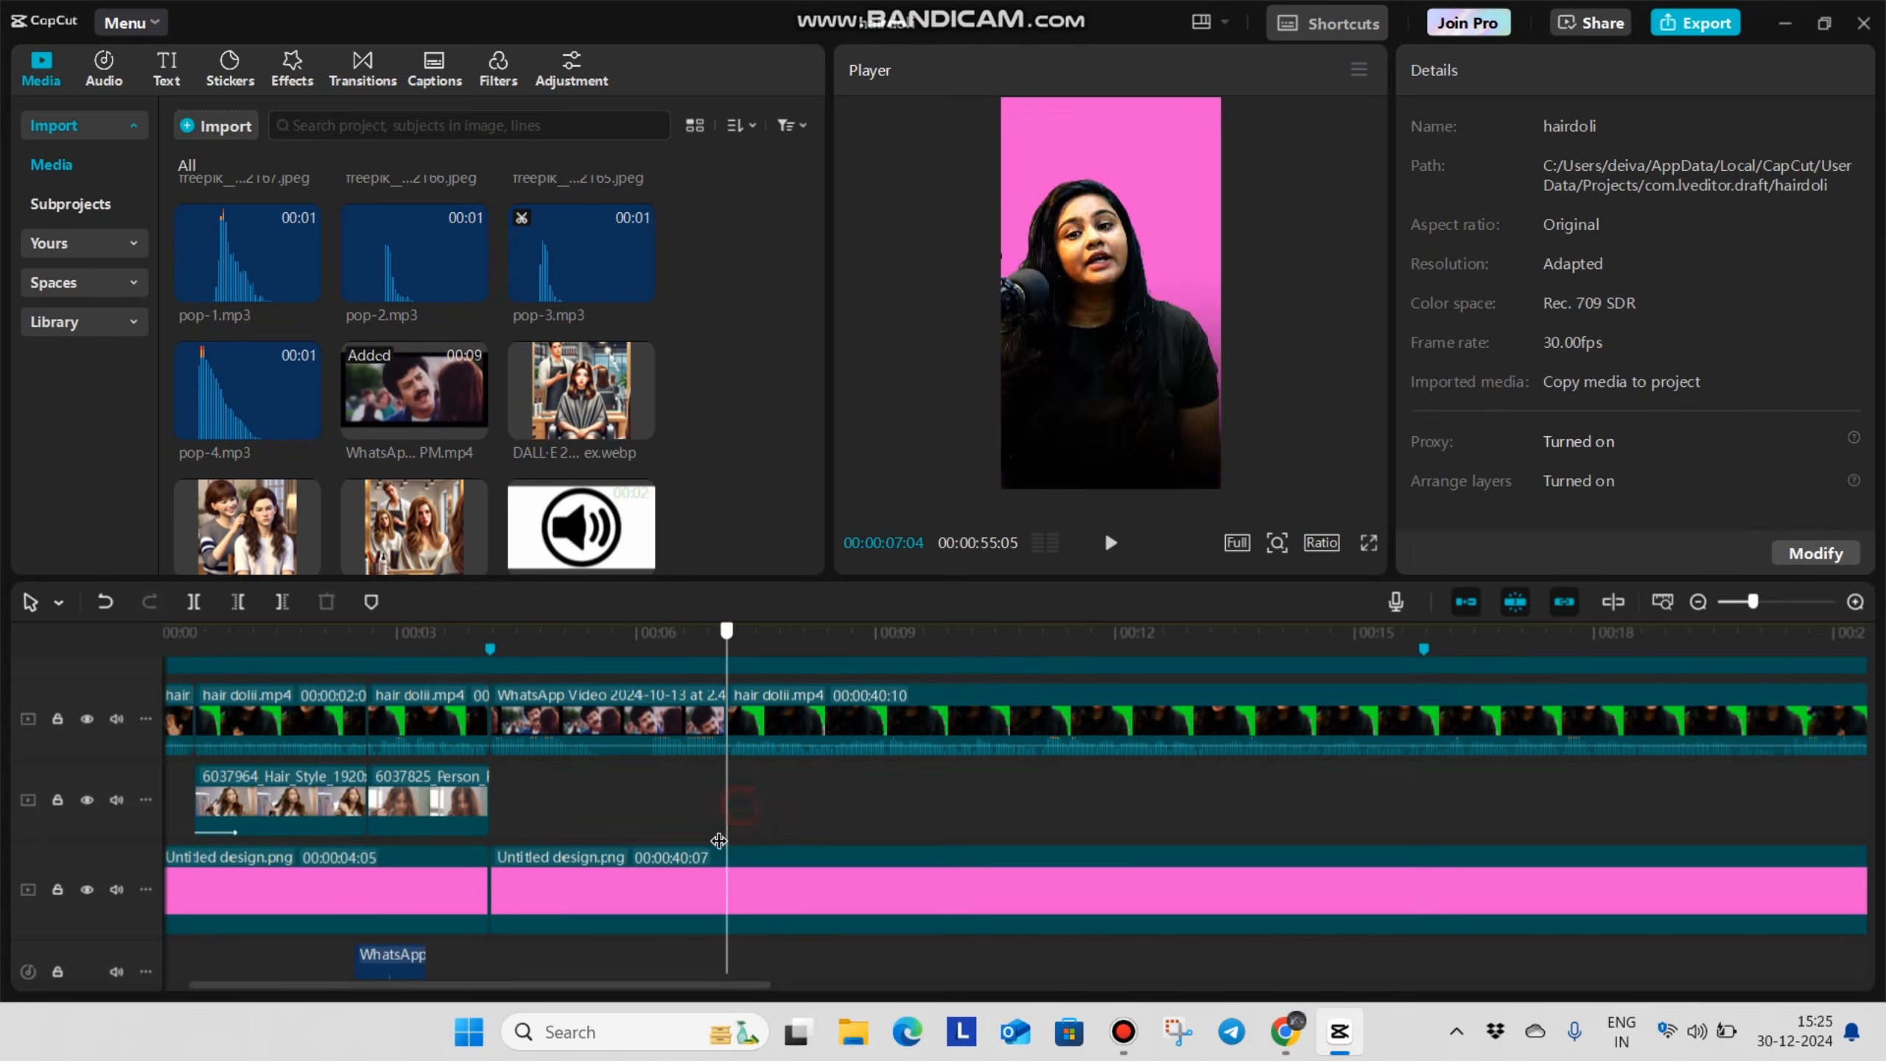
pyautogui.hotkey('ctrl', 'b')
# Scale the WhatsApp video down to 81% over the pink background
pyautogui.click(613, 885)
pyautogui.moveTo(1073, 466); pyautogui.dragTo(1082, 464)
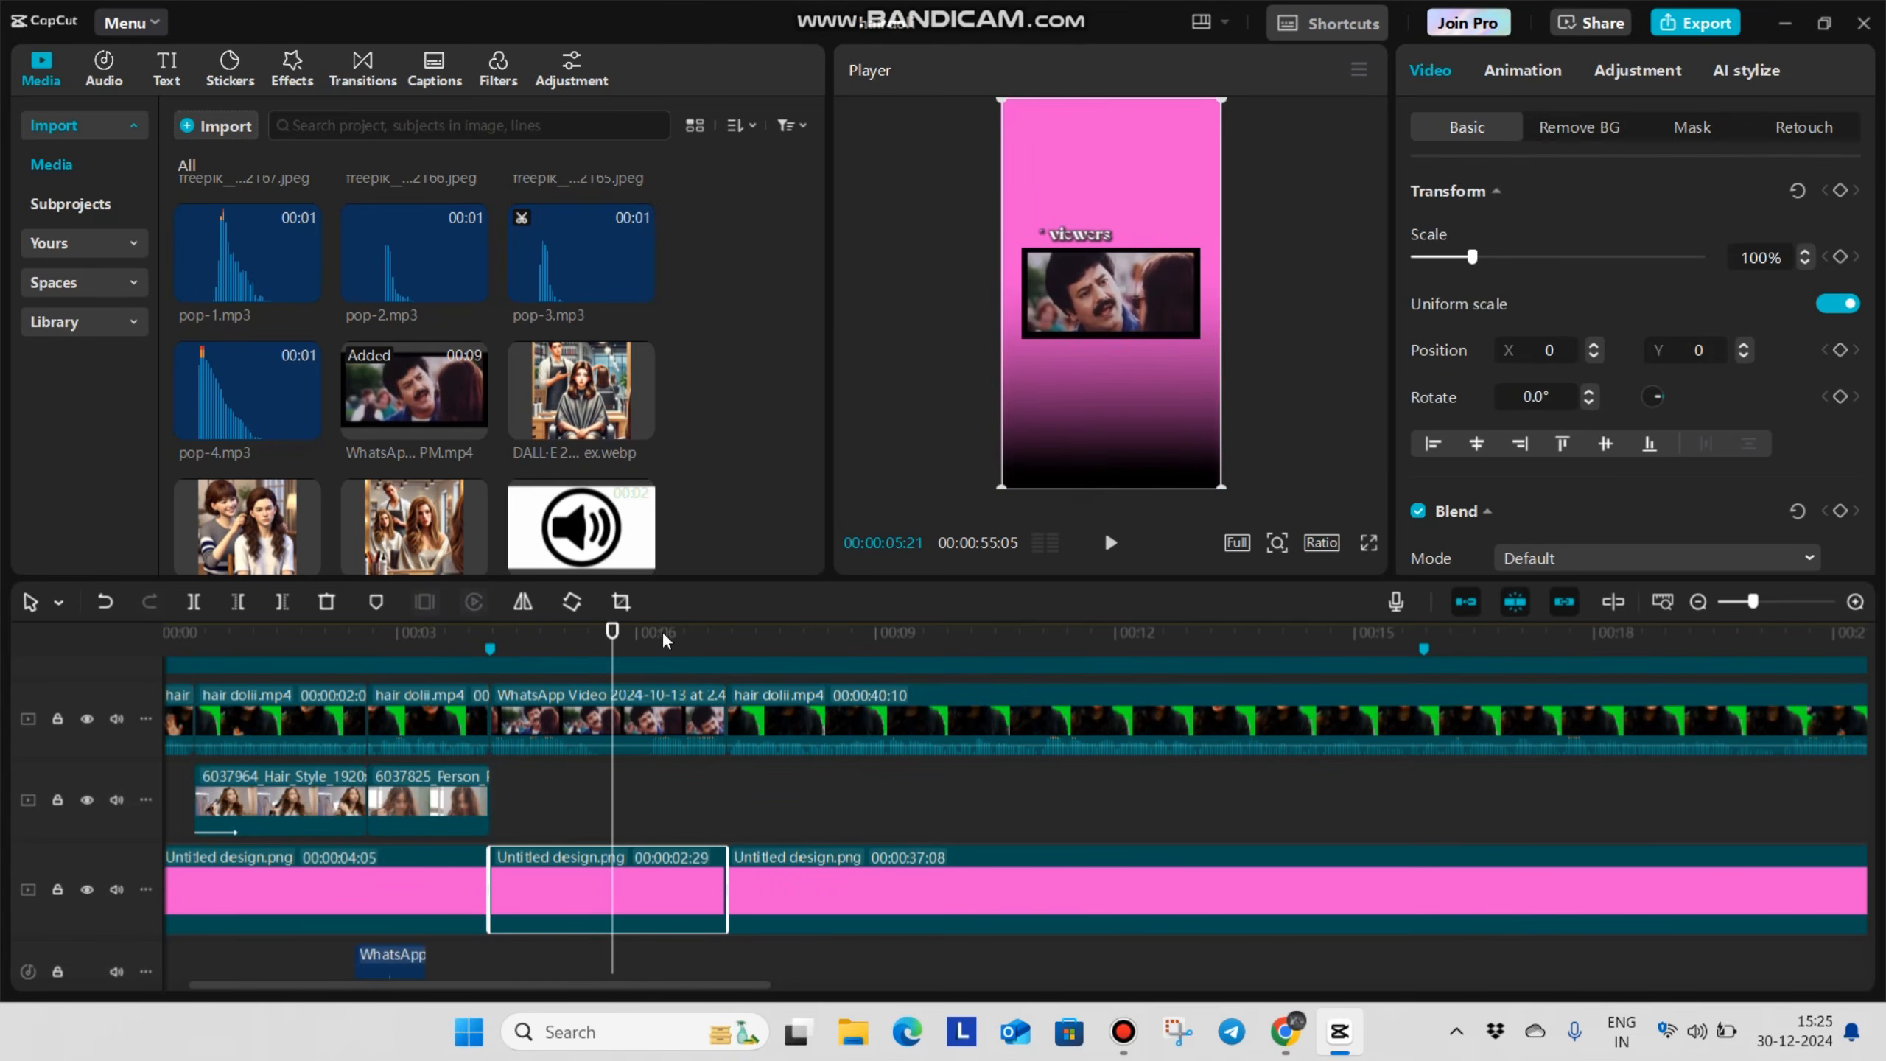
pyautogui.click(596, 717)
pyautogui.scroll(3, 1039, 229)
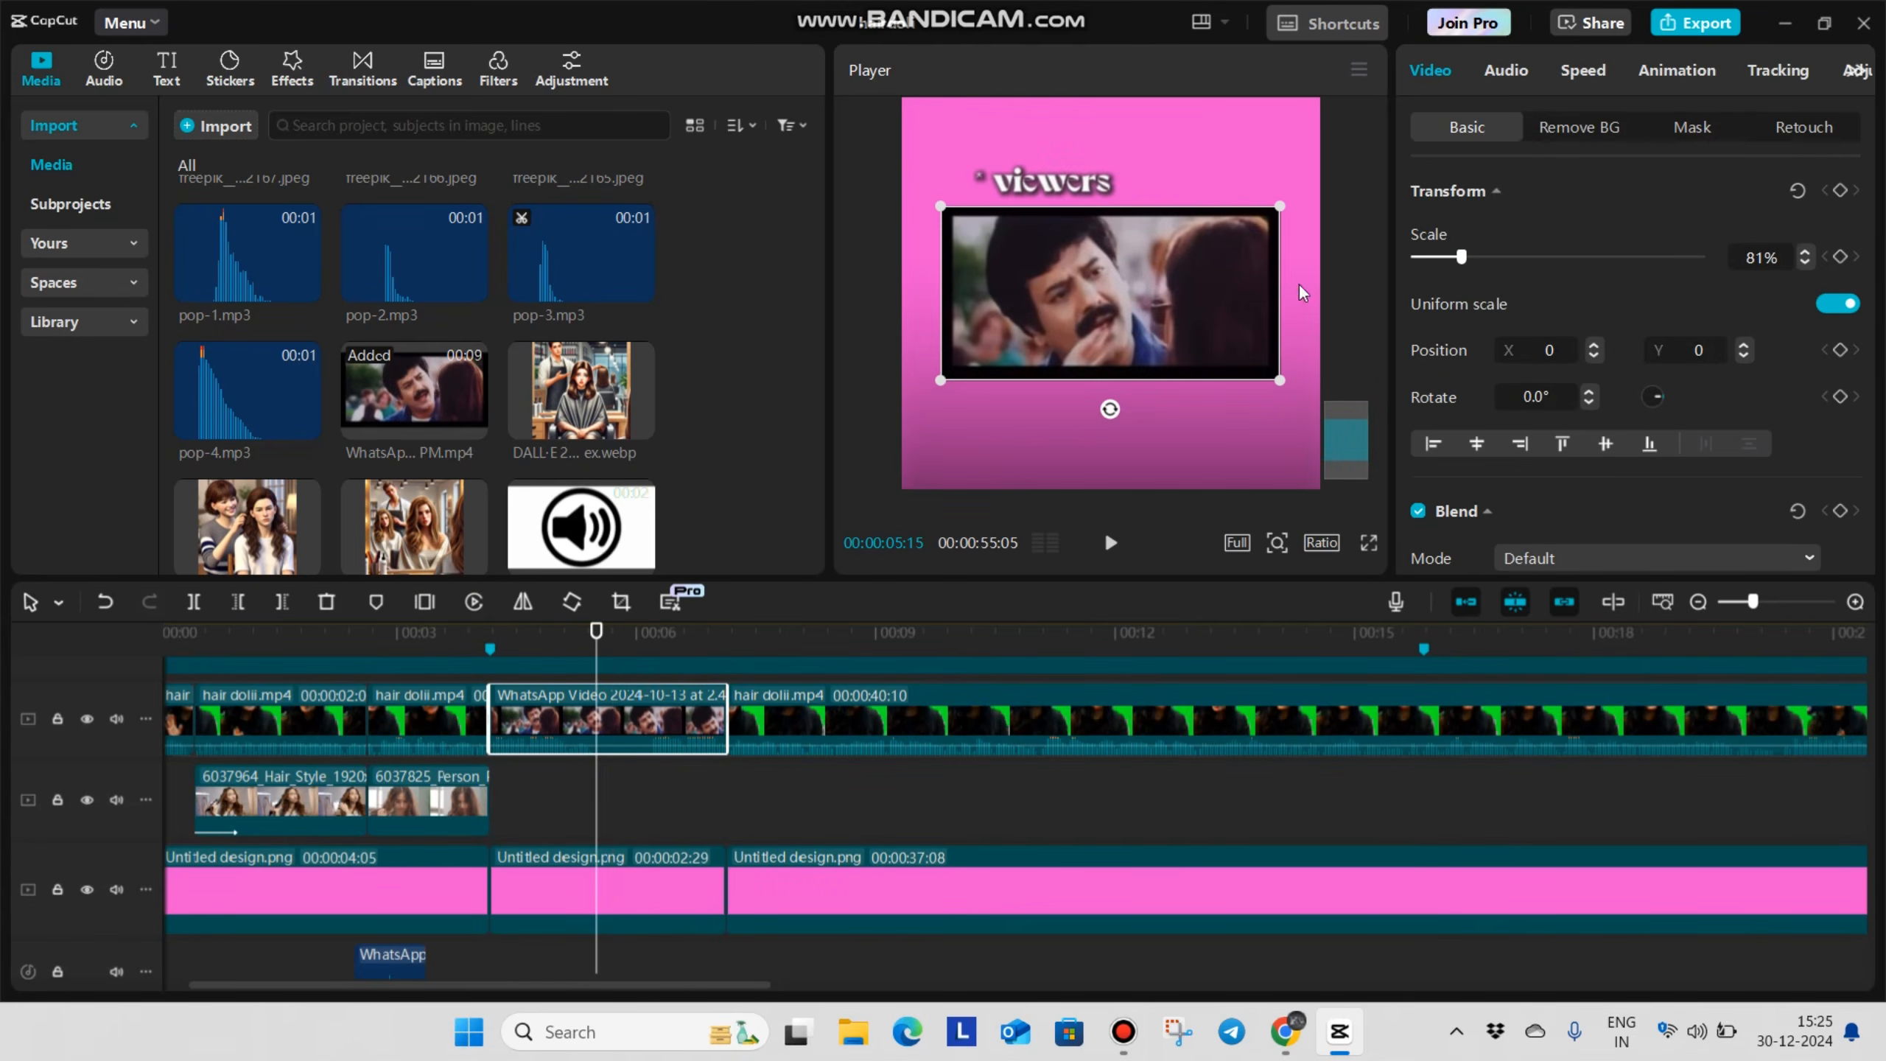
# Mask the WhatsApp video with a 553 × 269 rectangle that crops its black borders, with round corners of 15
pyautogui.click(1691, 126)
pyautogui.click(1440, 383)
pyautogui.moveTo(1116, 248)
pyautogui.mouseDown()
pyautogui.moveTo(1122, 201)
pyautogui.moveTo(1129, 215)
pyautogui.mouseUp()
pyautogui.moveTo(1026, 293); pyautogui.dragTo(958, 374)
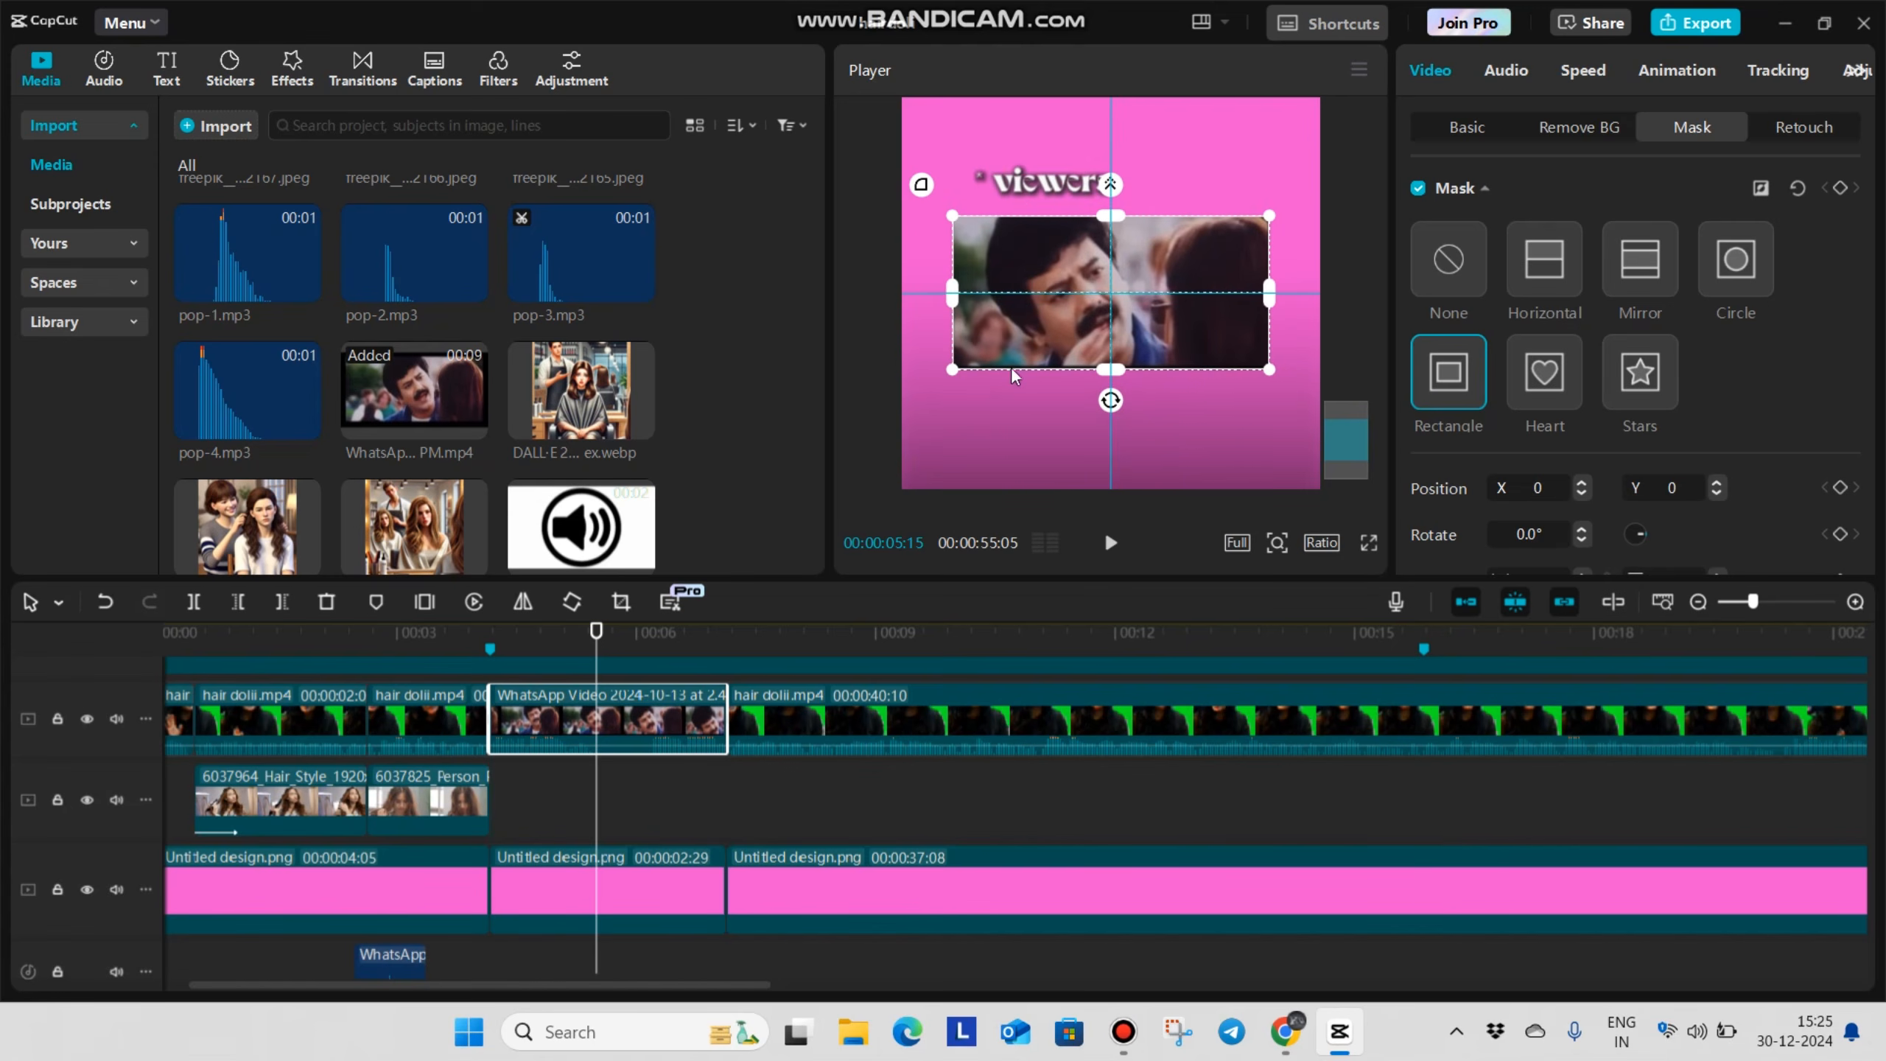
pyautogui.scroll(-3, 1708, 446)
pyautogui.click(1768, 534)
pyautogui.write('15')
pyautogui.press('Return')
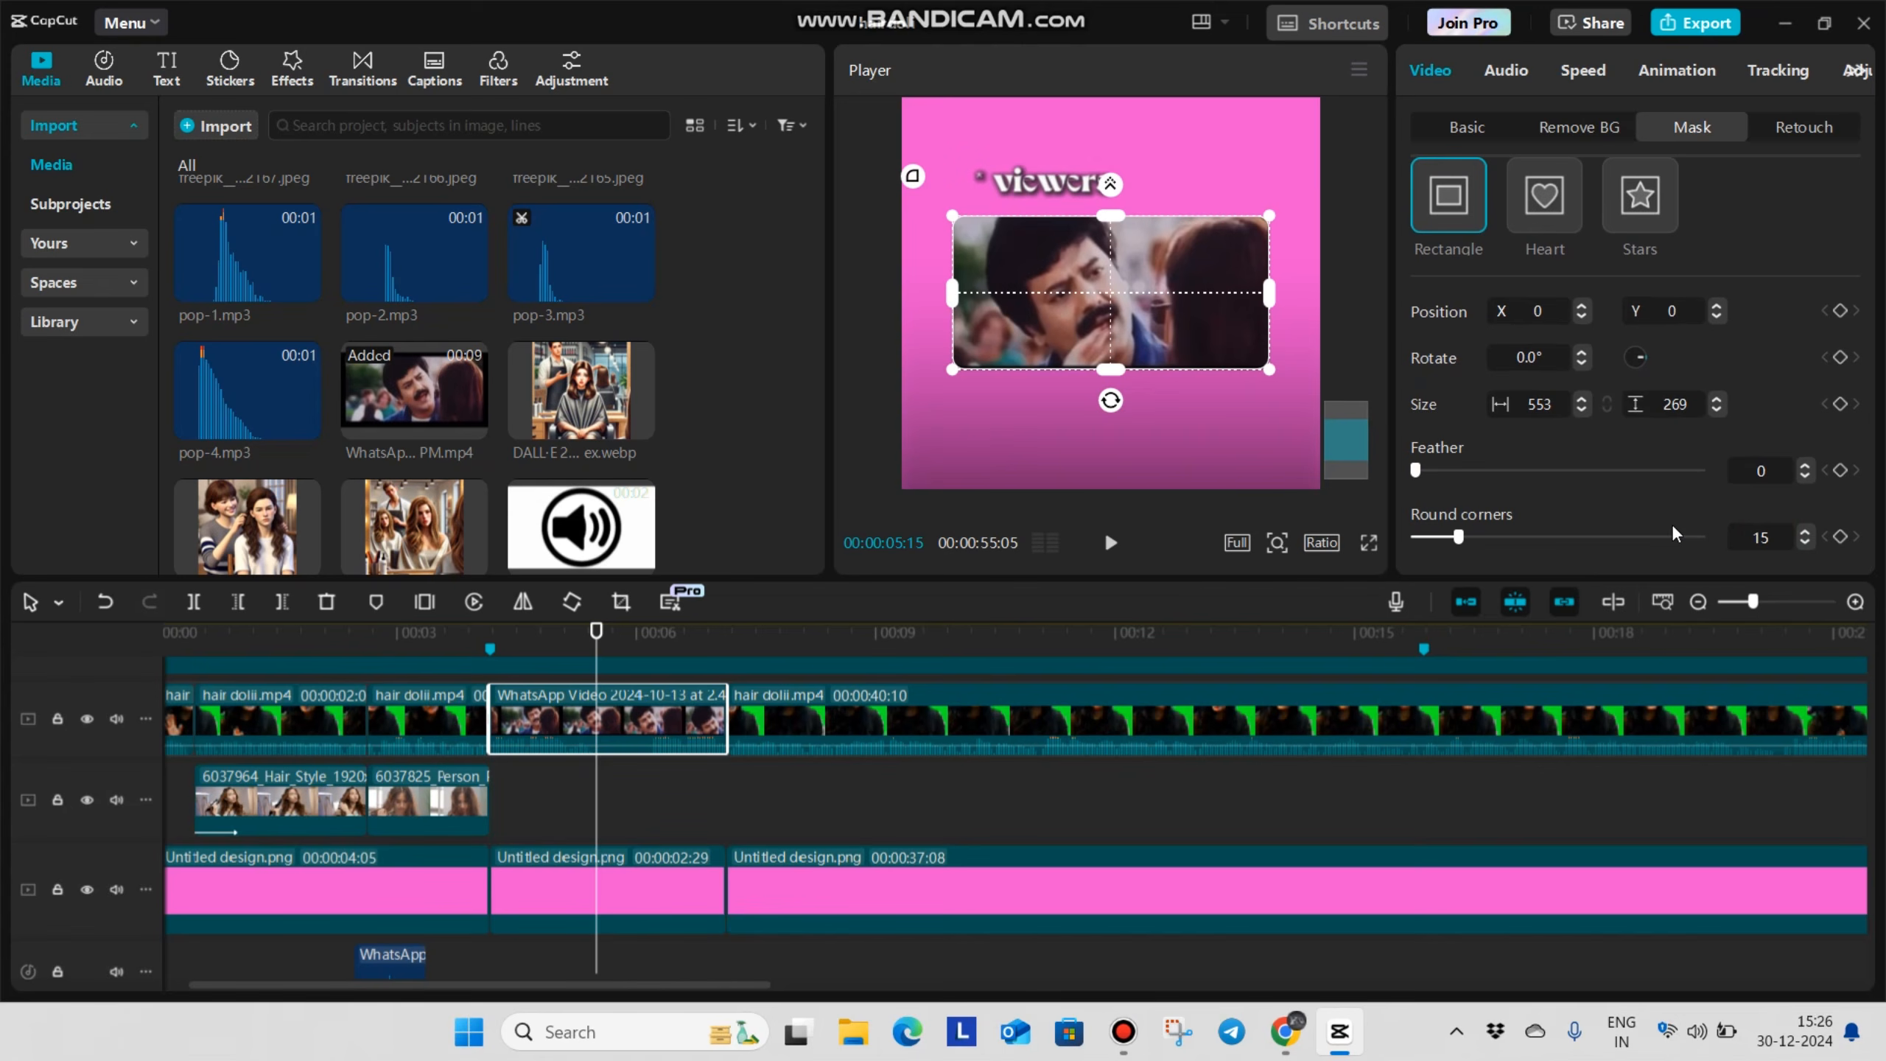
# Mask the middle pink background segment with an 847 × 431 rectangle that leaves a thin border around the WhatsApp video
pyautogui.click(628, 893)
pyautogui.click(1448, 383)
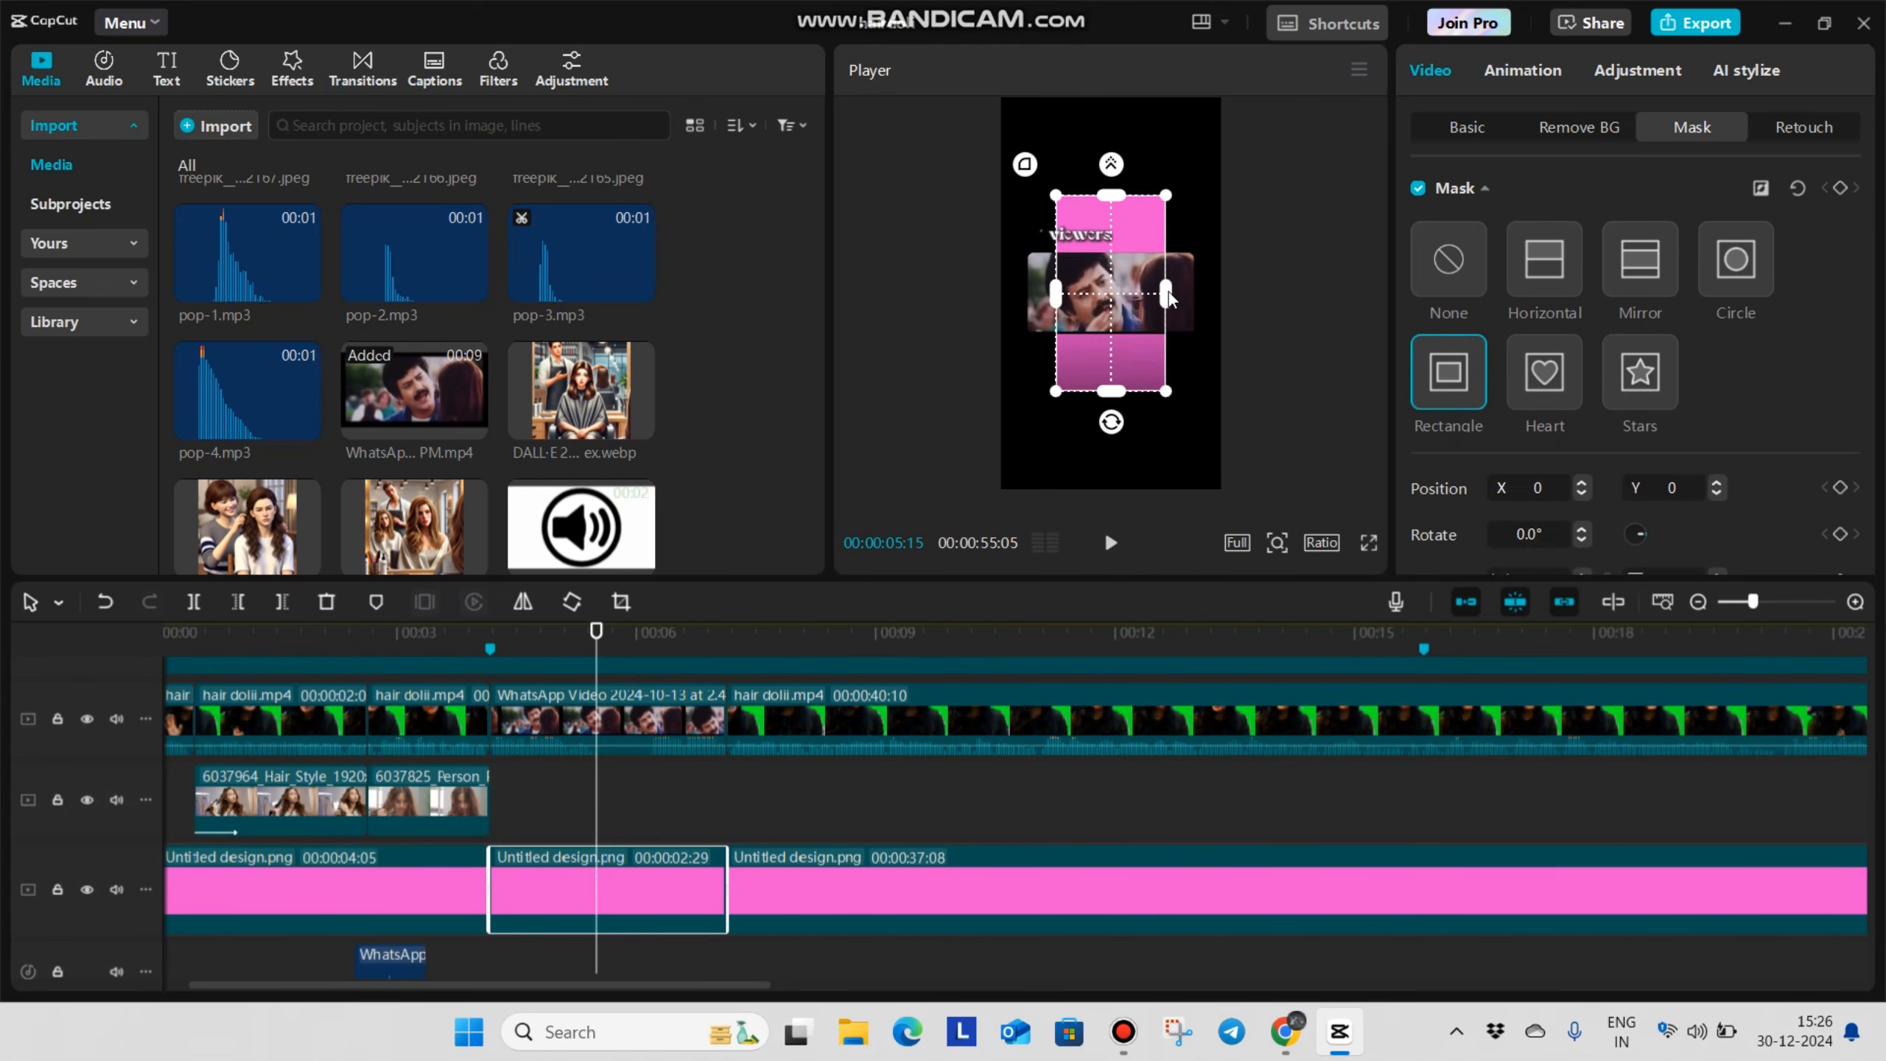
pyautogui.scroll(2, 1169, 294)
pyautogui.moveTo(1204, 311); pyautogui.dragTo(1248, 310)
pyautogui.moveTo(1114, 132); pyautogui.dragTo(1122, 220)
# Set the pink border mask's round corners to 15 and feather to 1, and check it in full screen
pyautogui.scroll(-3, 1782, 520)
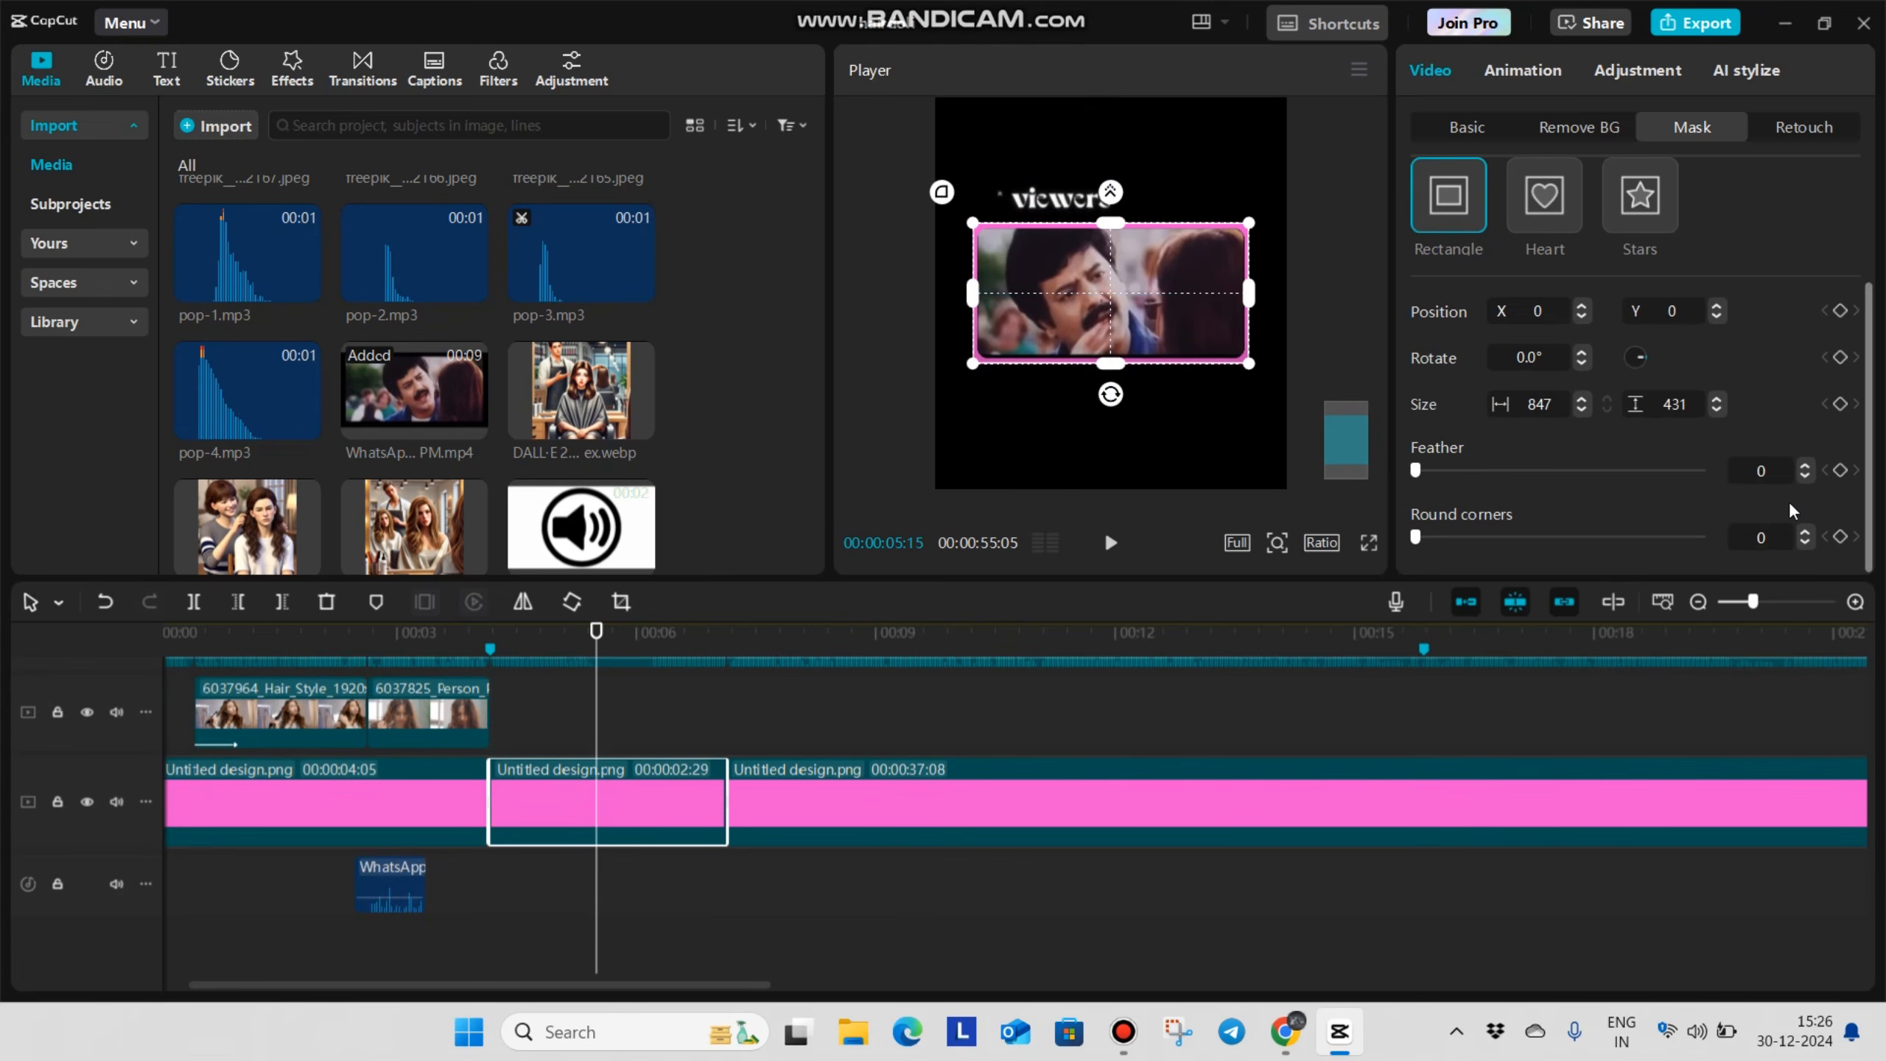
pyautogui.write('15')
pyautogui.press('Return')
pyautogui.scroll(3, 1782, 476)
pyautogui.scroll(-3, 1815, 512)
pyautogui.click(1366, 544)
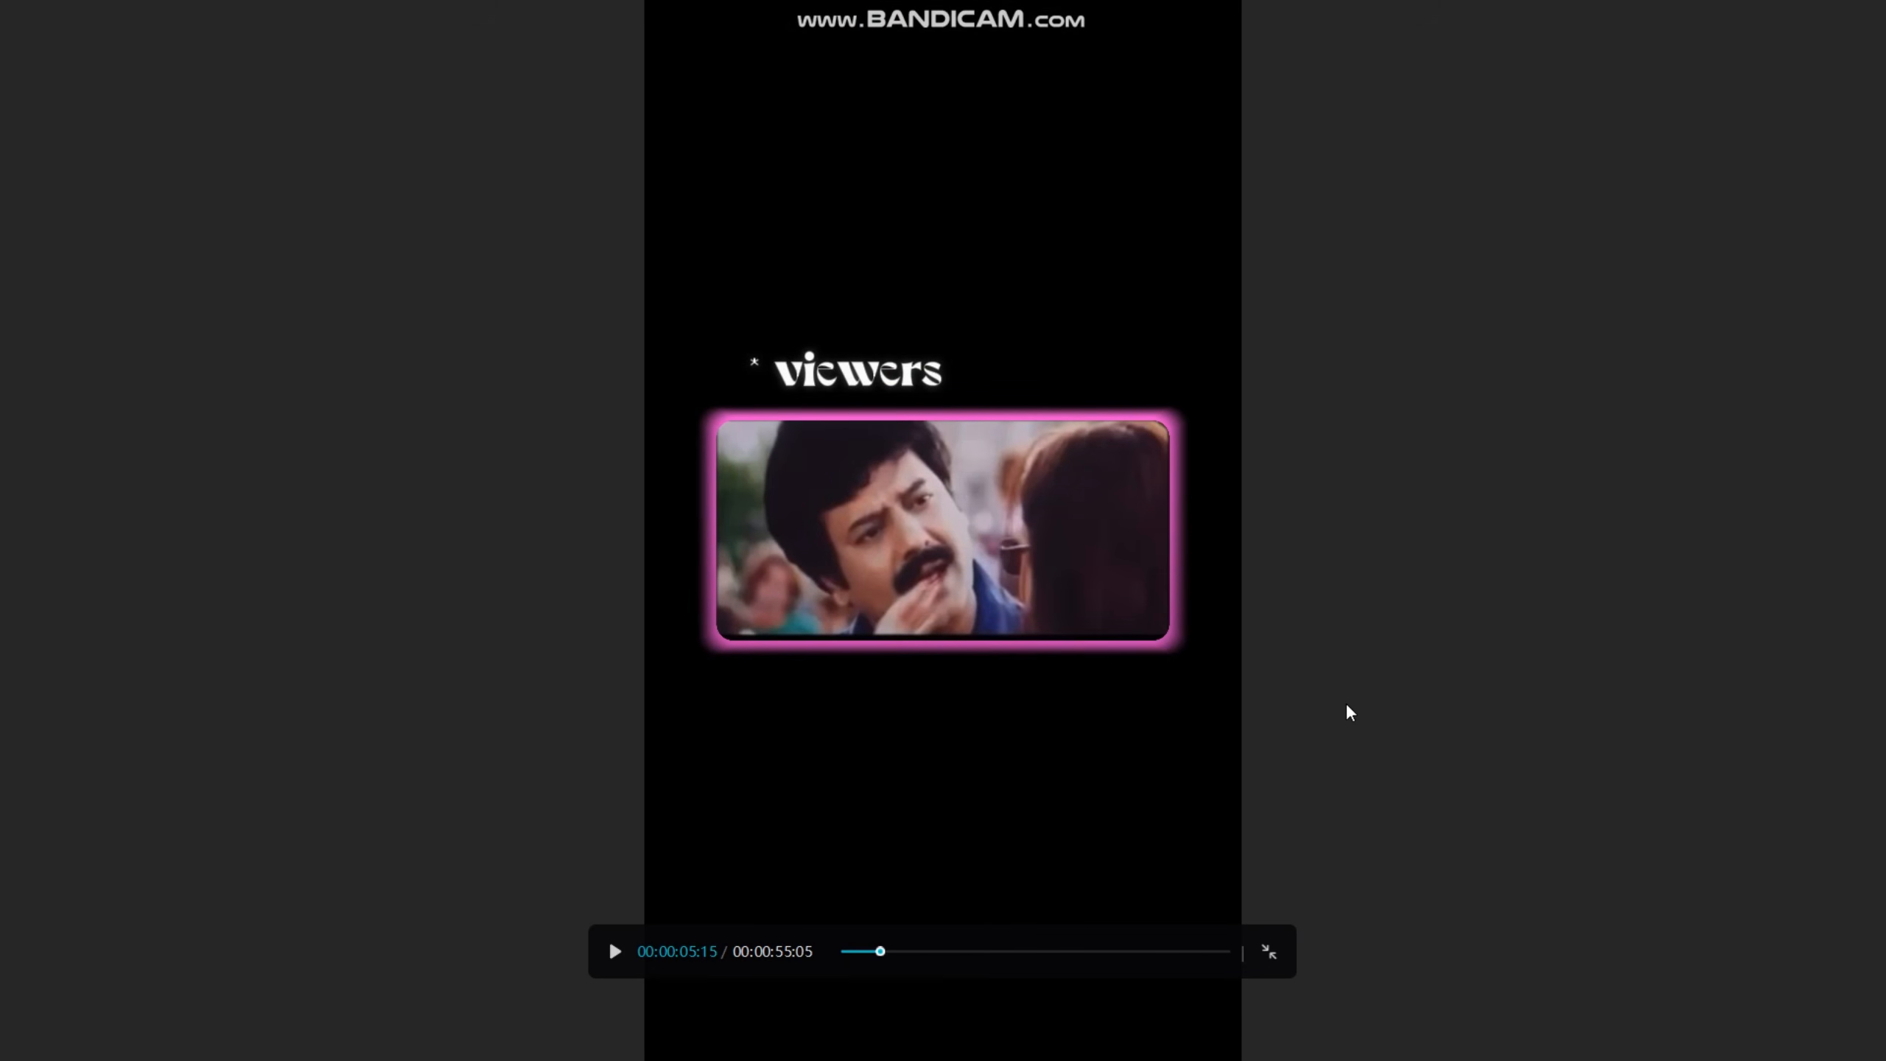
pyautogui.press('Escape')
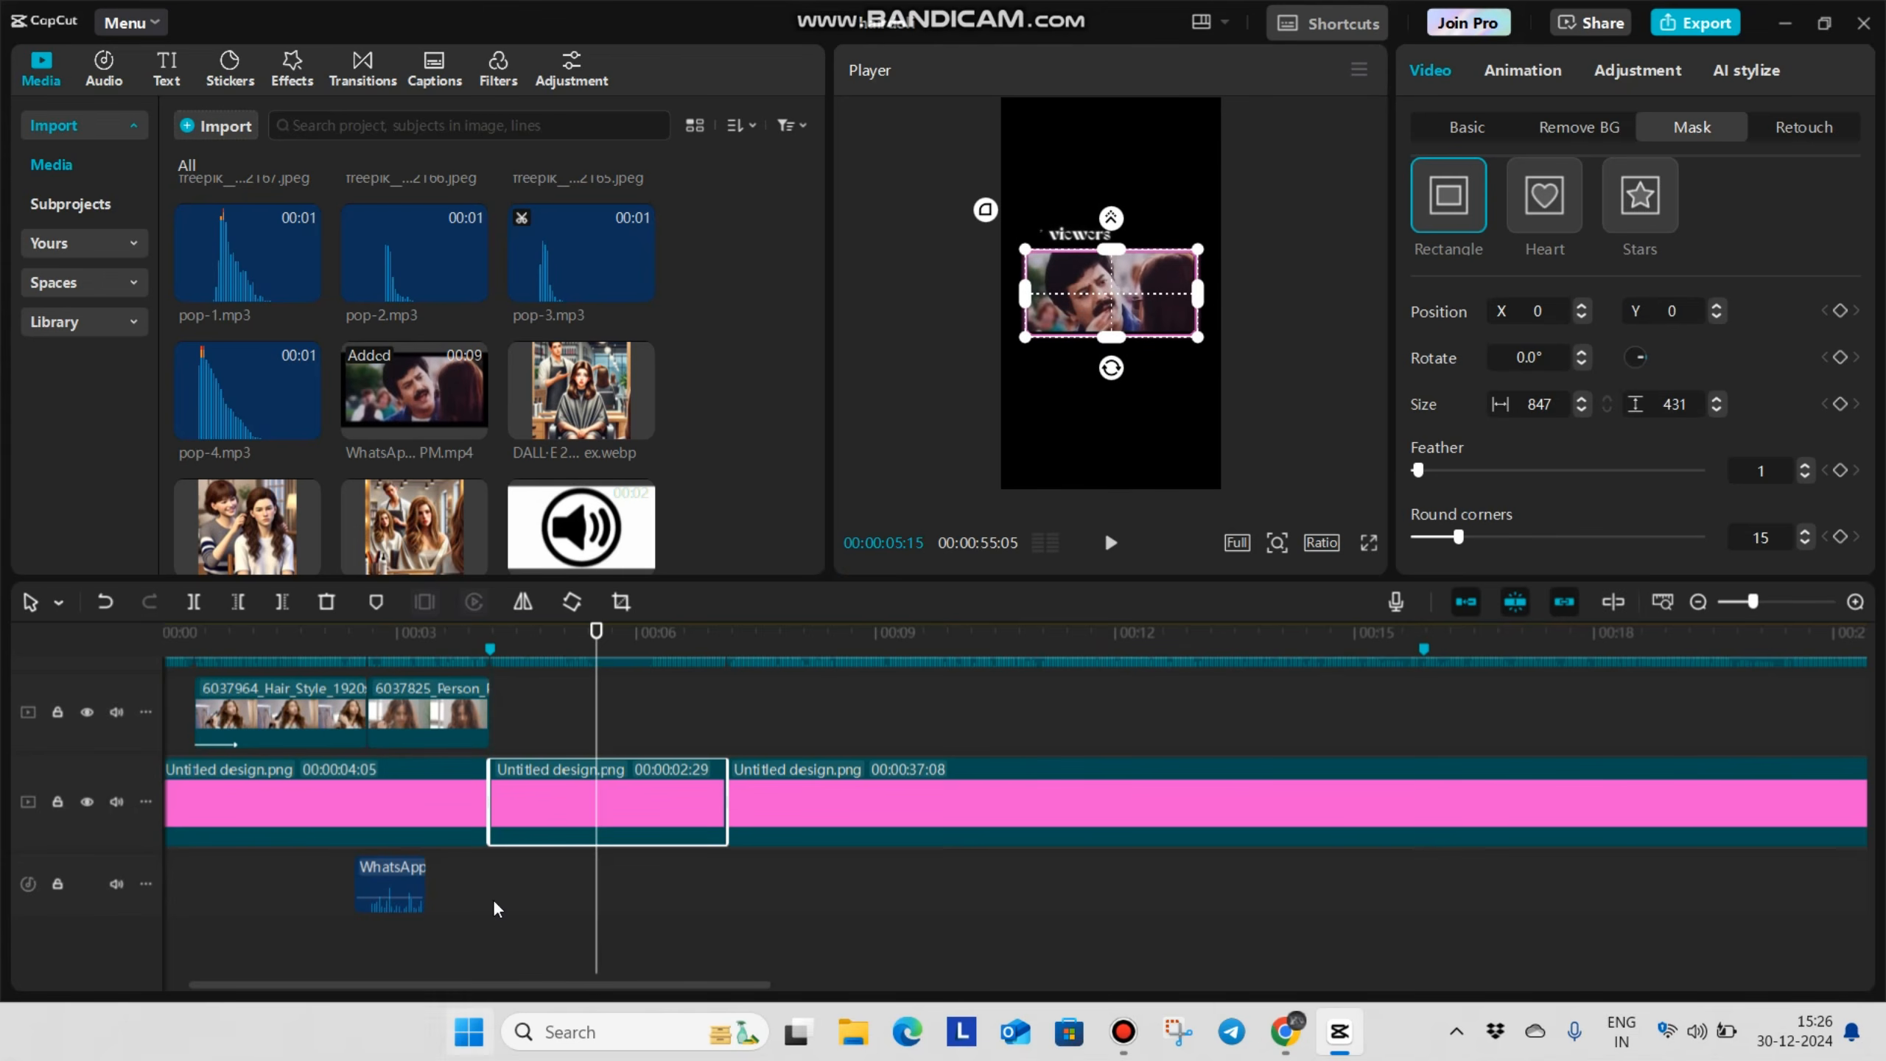
# Play back the edit from 00:00:03:11 to check the transition into the framed WhatsApp video
pyautogui.scroll(2, 496, 925)
pyautogui.click(511, 818)
pyautogui.click(426, 876)
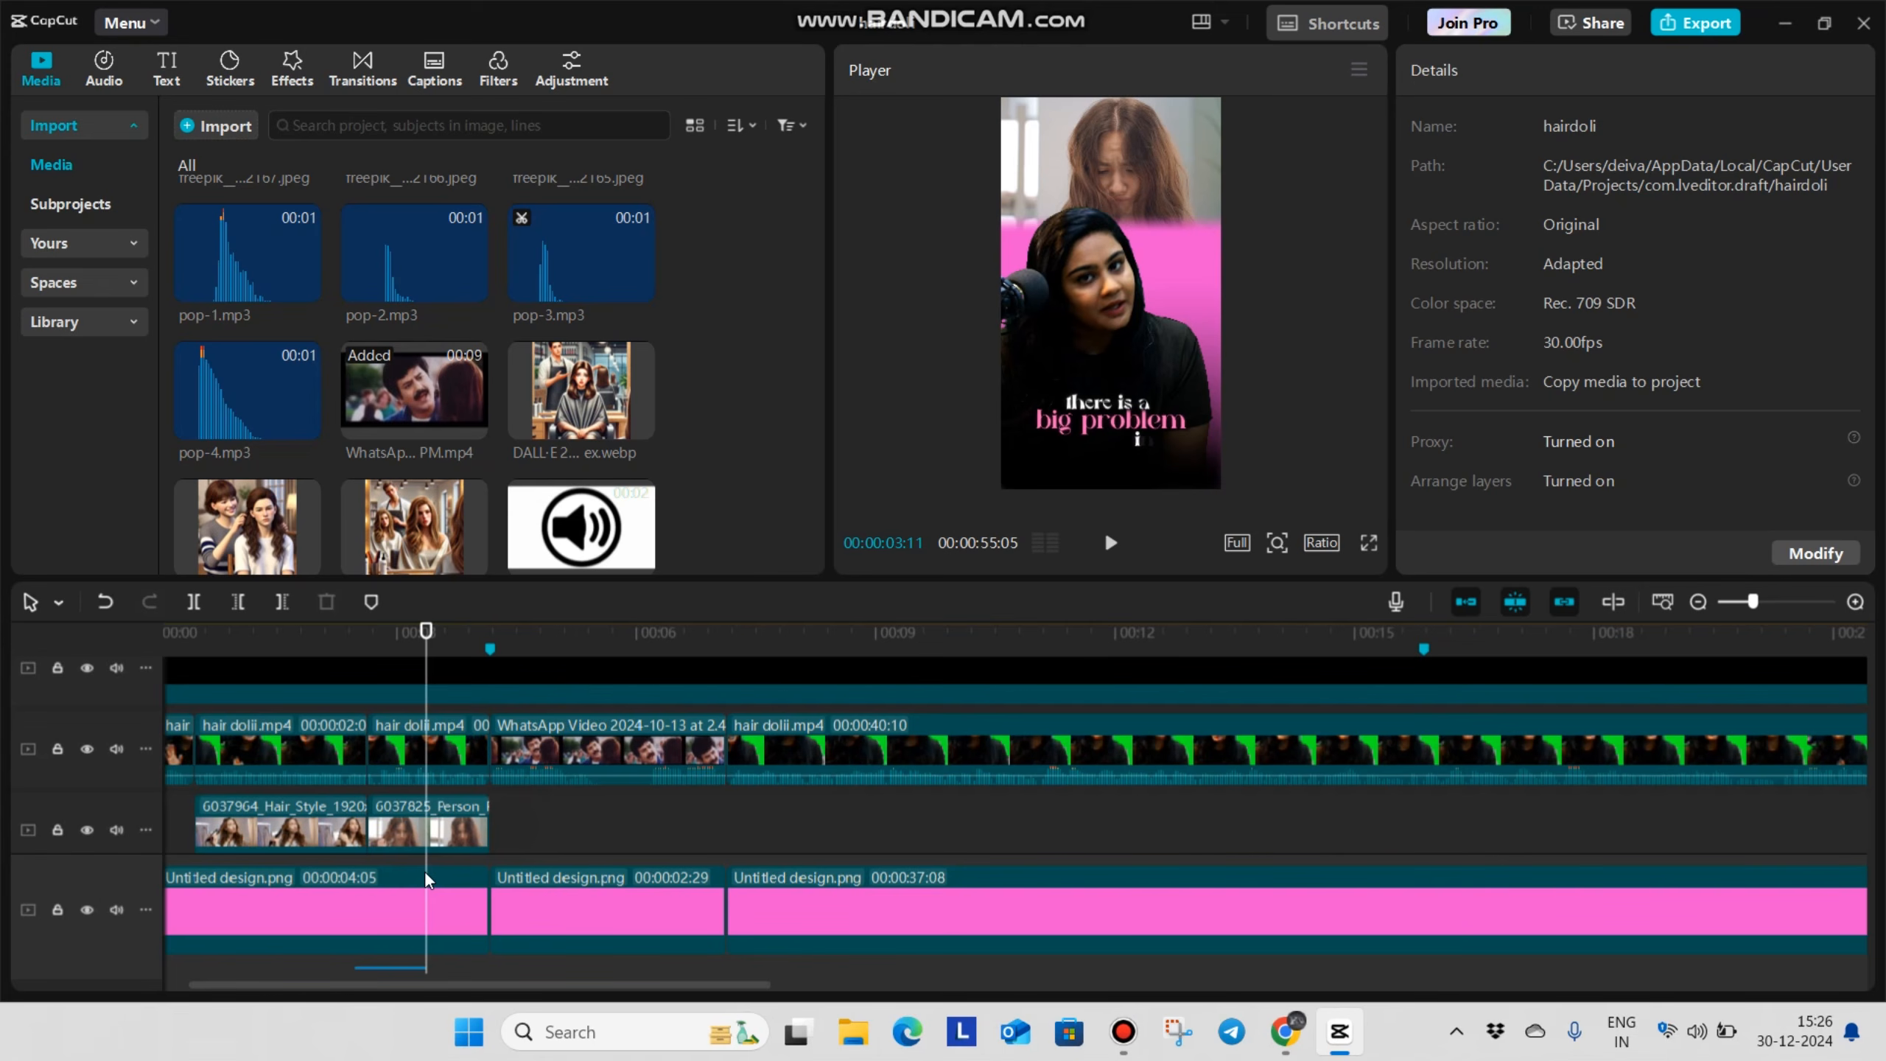
pyautogui.press('space')
pyautogui.scroll(-1, 910, 821)
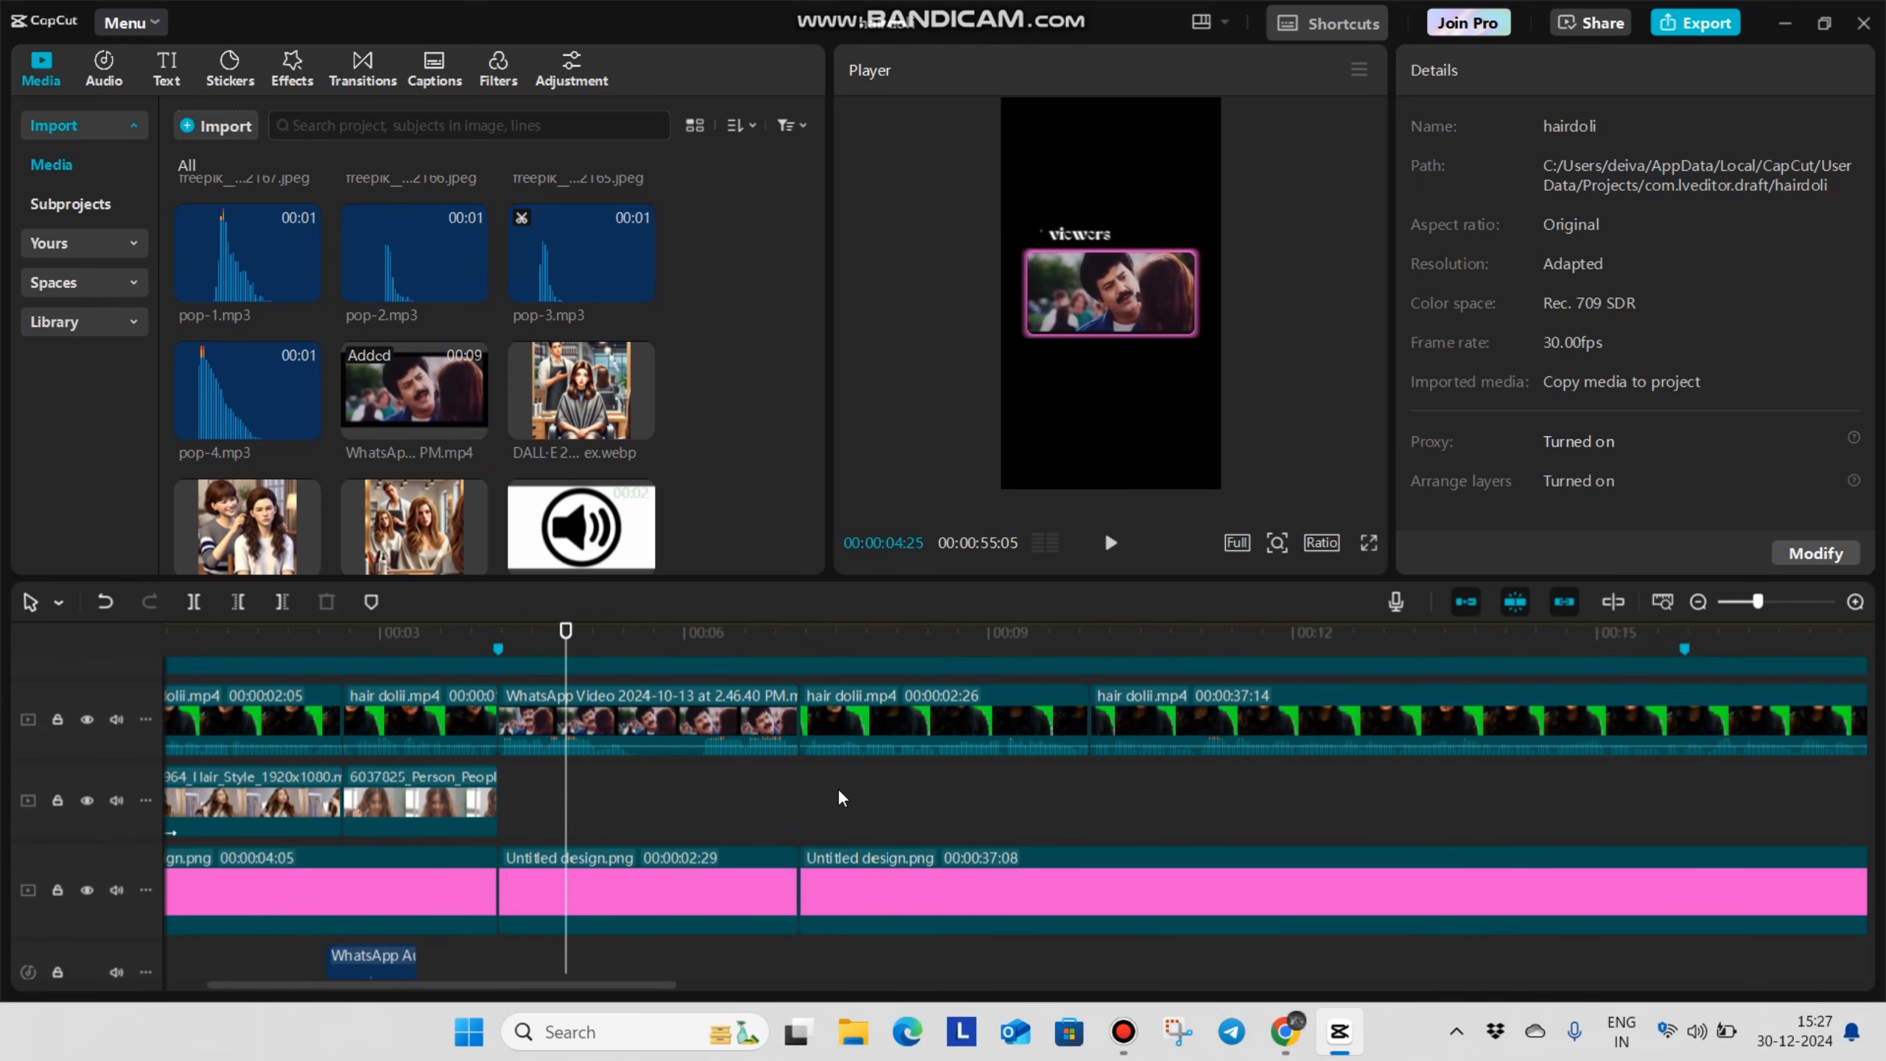
# Split the last pink background segment at 00:00:10:00, where the 00:00:02:26 talking clip above it ends
pyautogui.click(812, 794)
pyautogui.moveTo(812, 800); pyautogui.dragTo(914, 810)
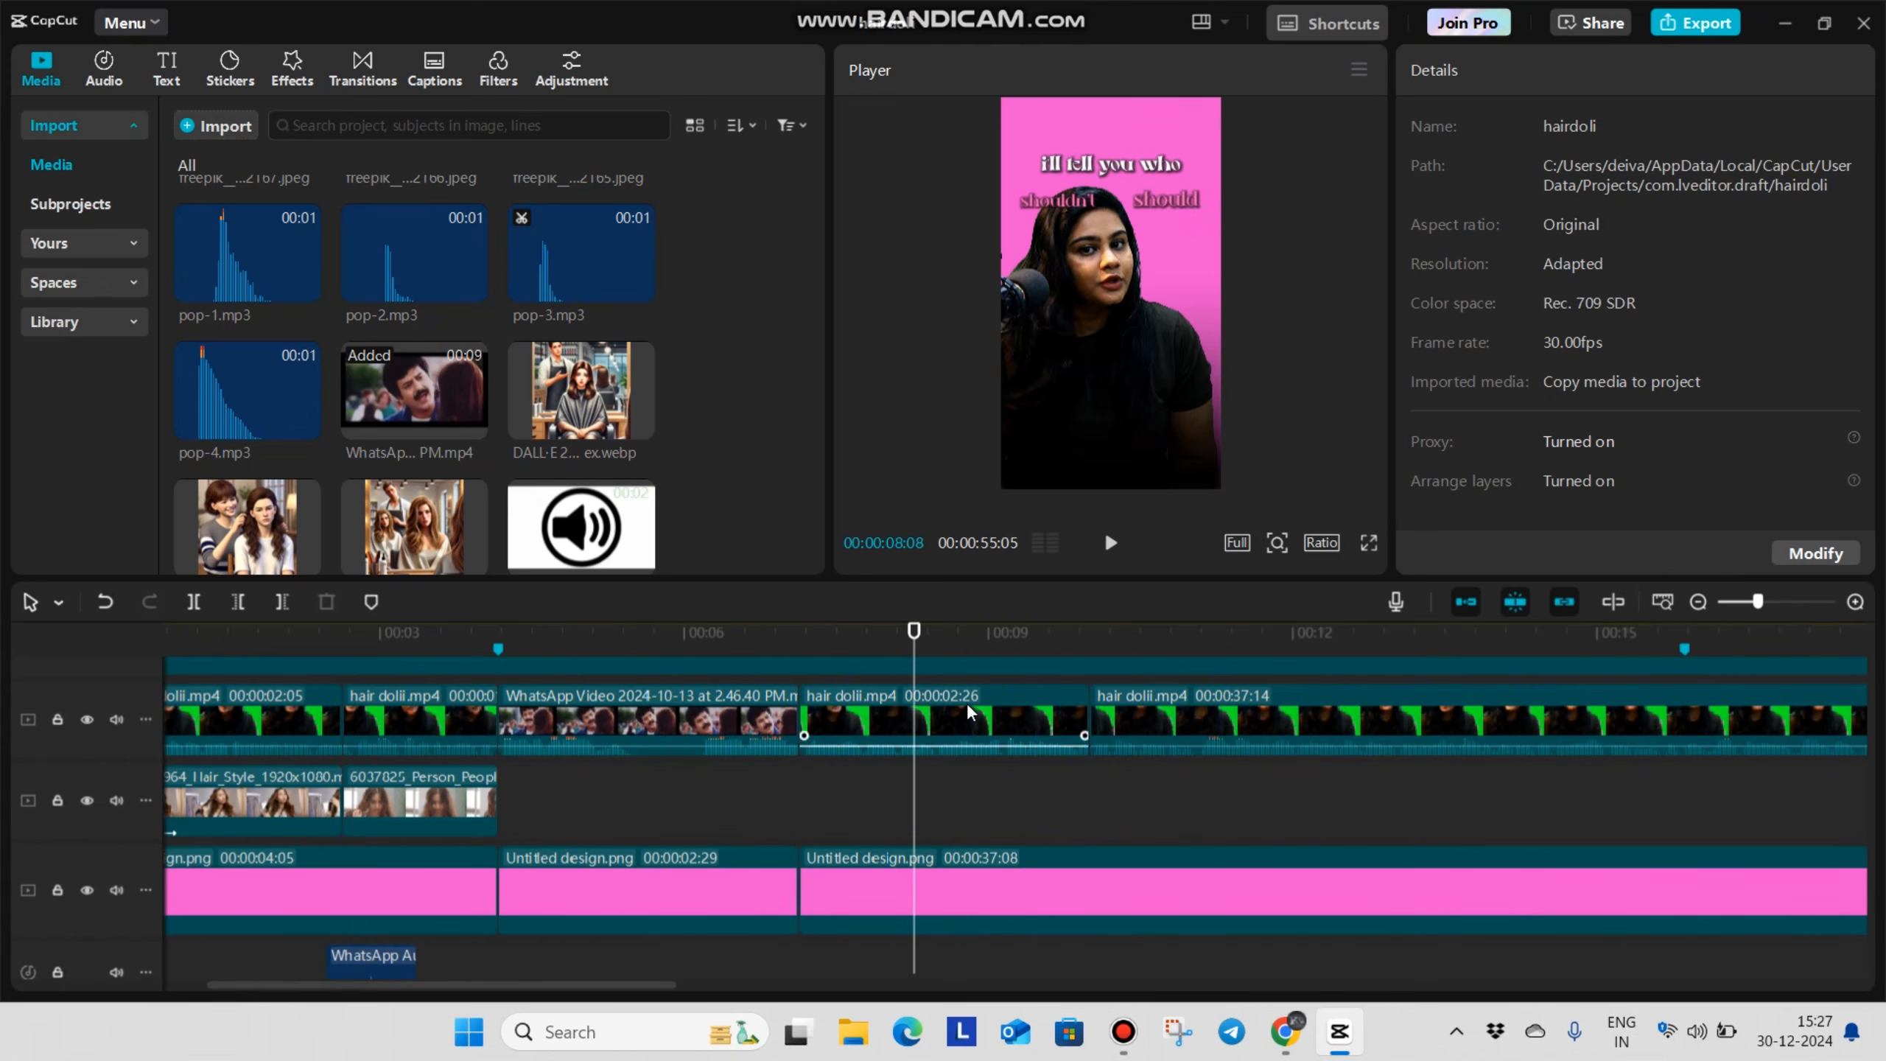
pyautogui.click(811, 804)
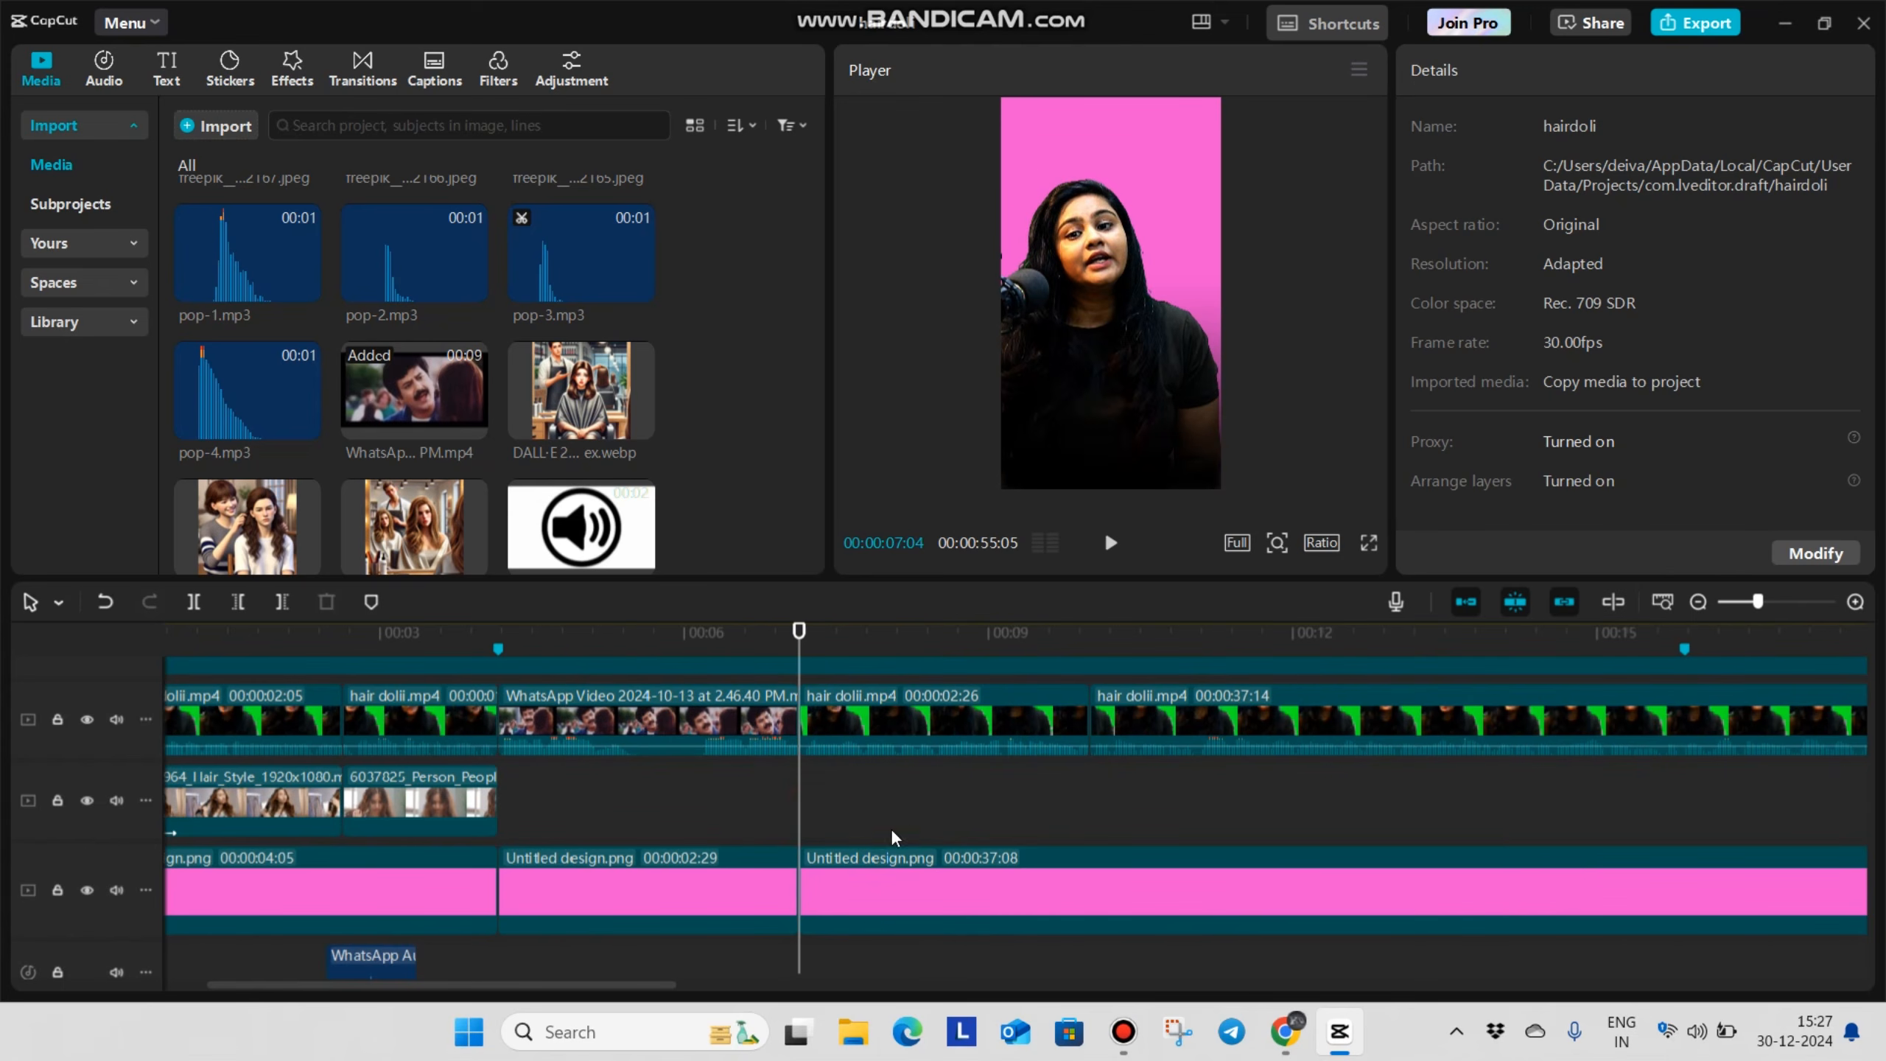
pyautogui.scroll(1, 846, 827)
pyautogui.click(1194, 842)
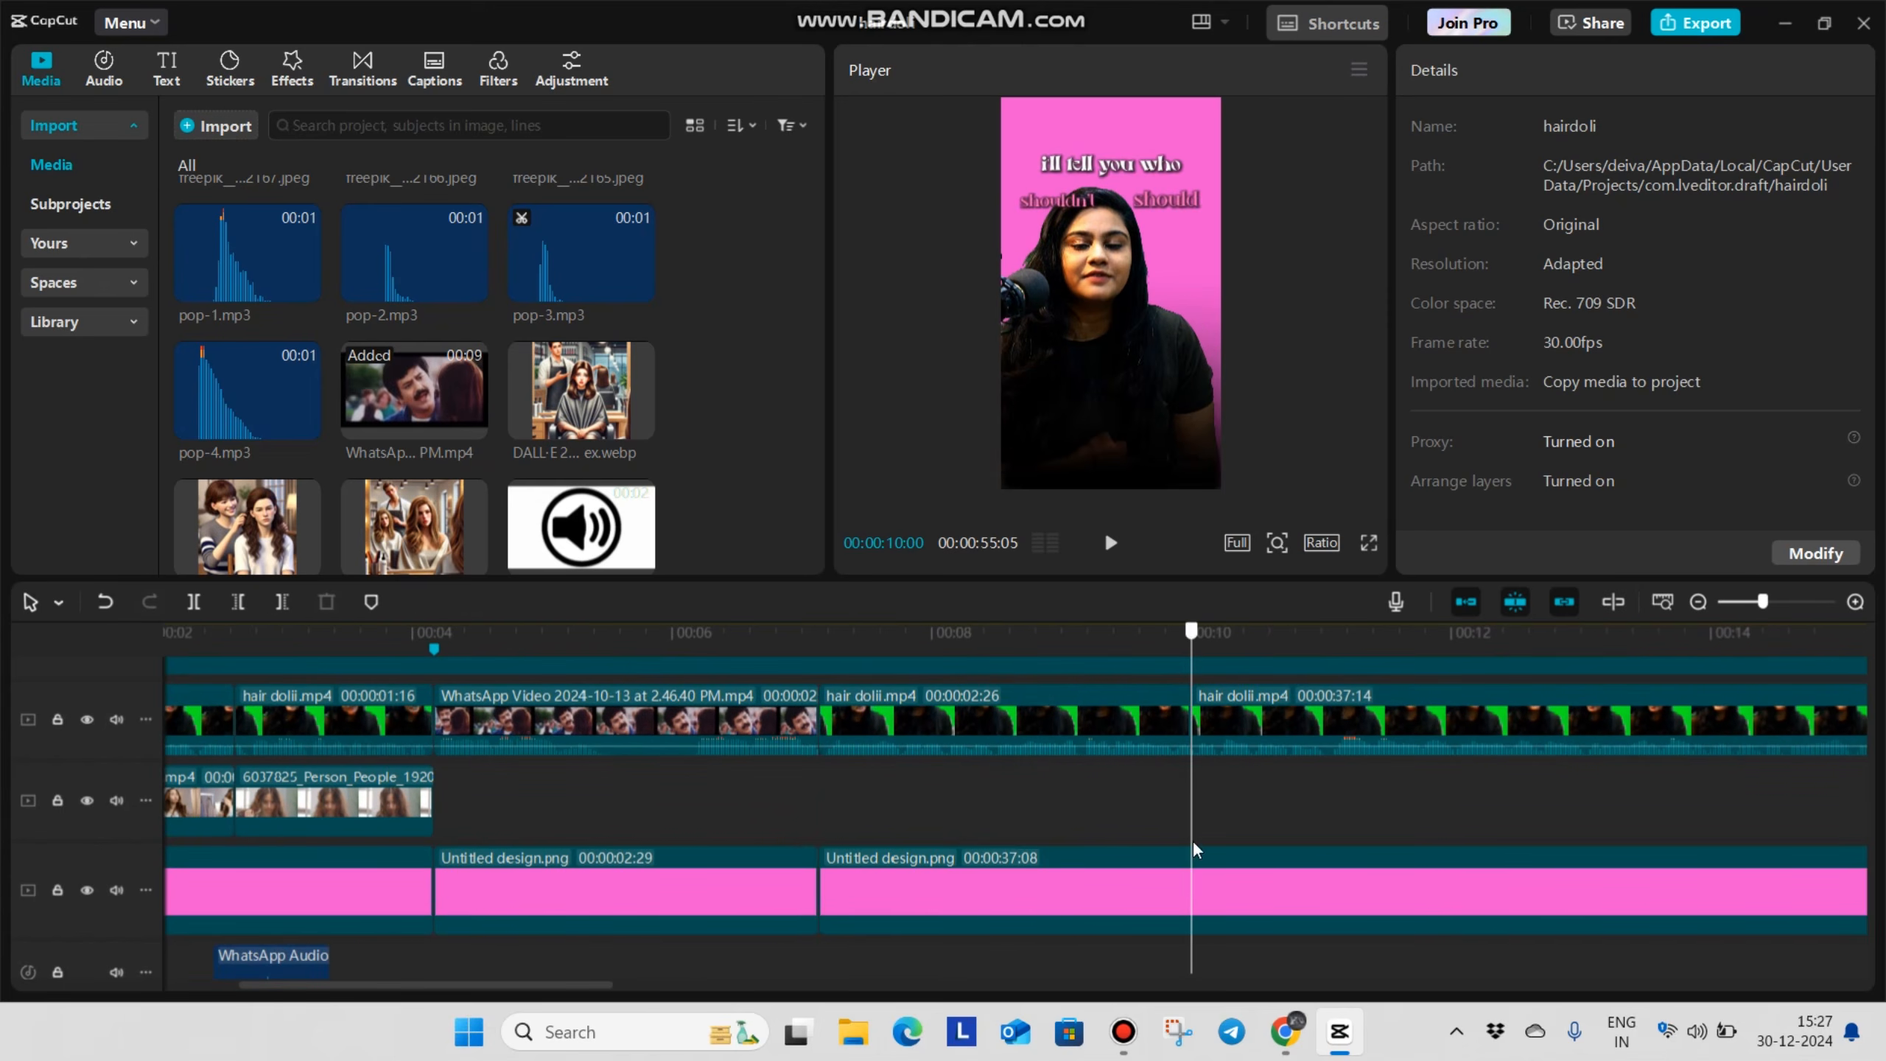
pyautogui.click(1051, 921)
pyautogui.hotkey('ctrl', 'b')
# Combine the 00:00:02:26 talking clip and the matching pink background segment into one compound clip
pyautogui.click(1007, 737)
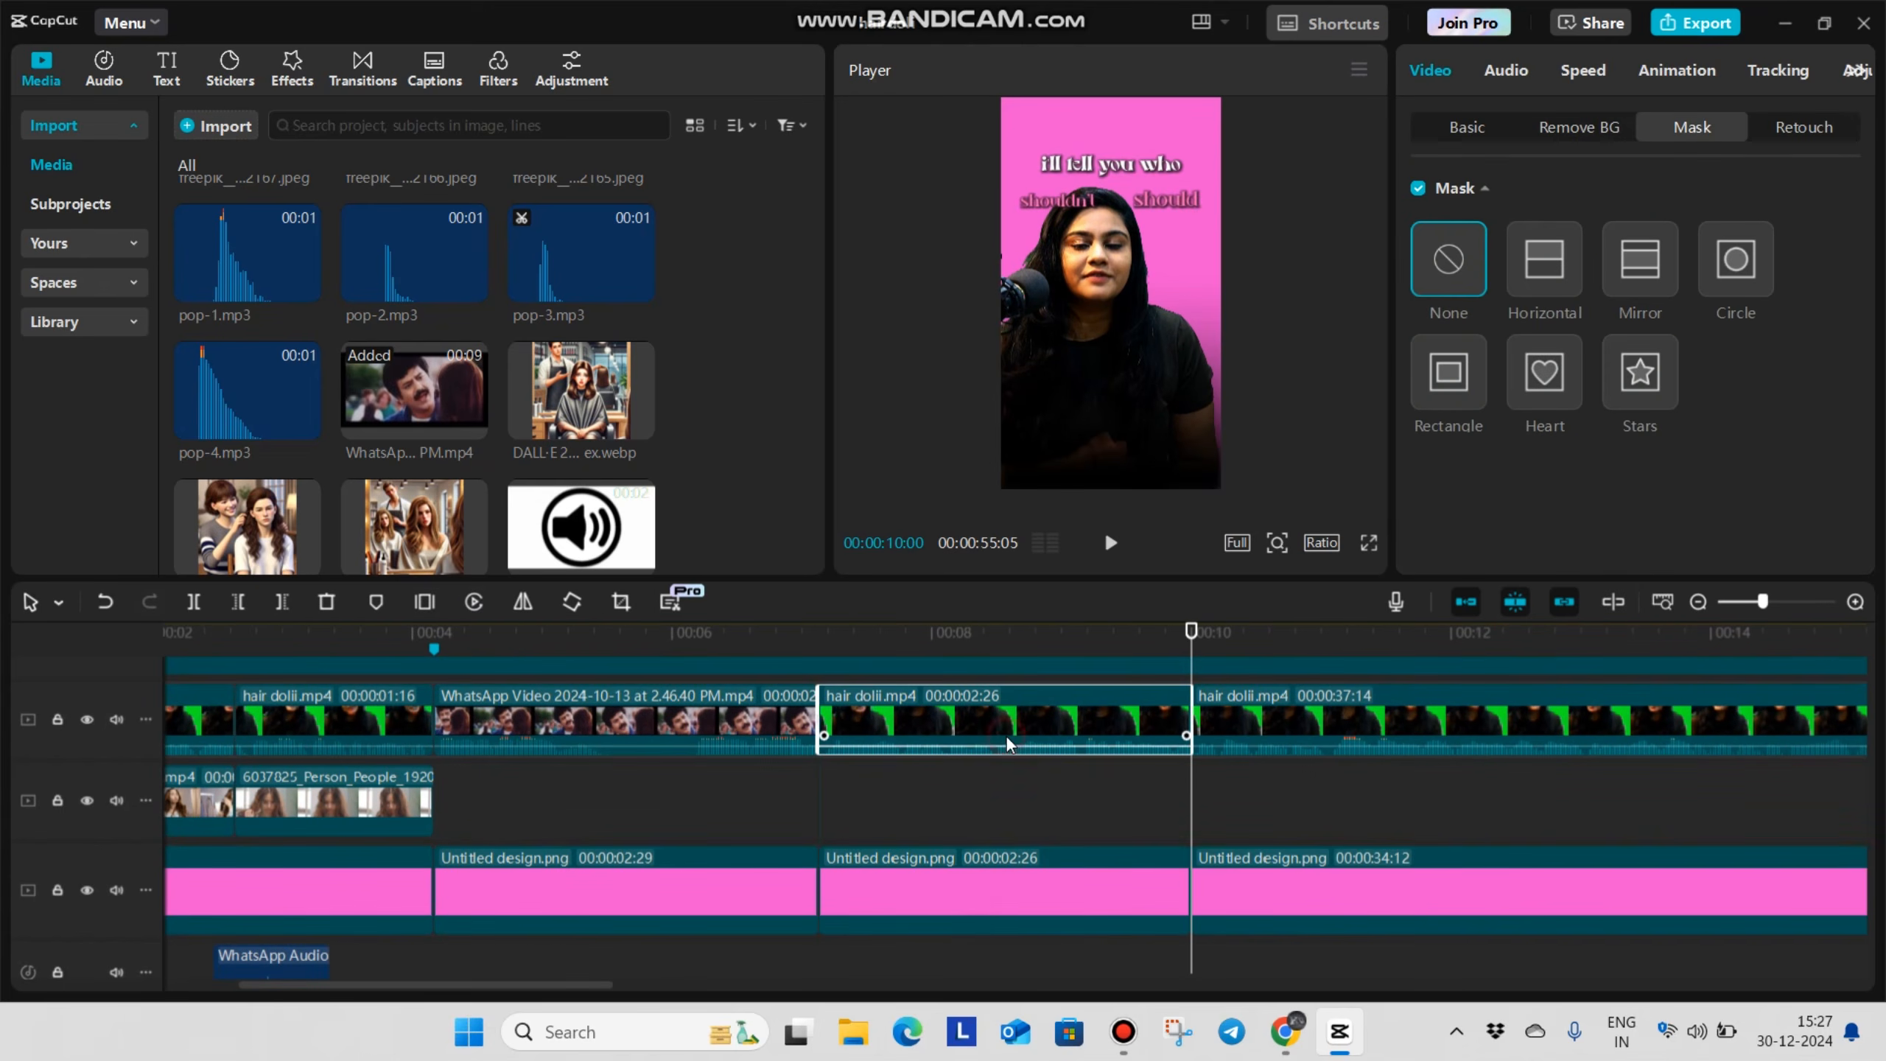
pyautogui.click(990, 889)
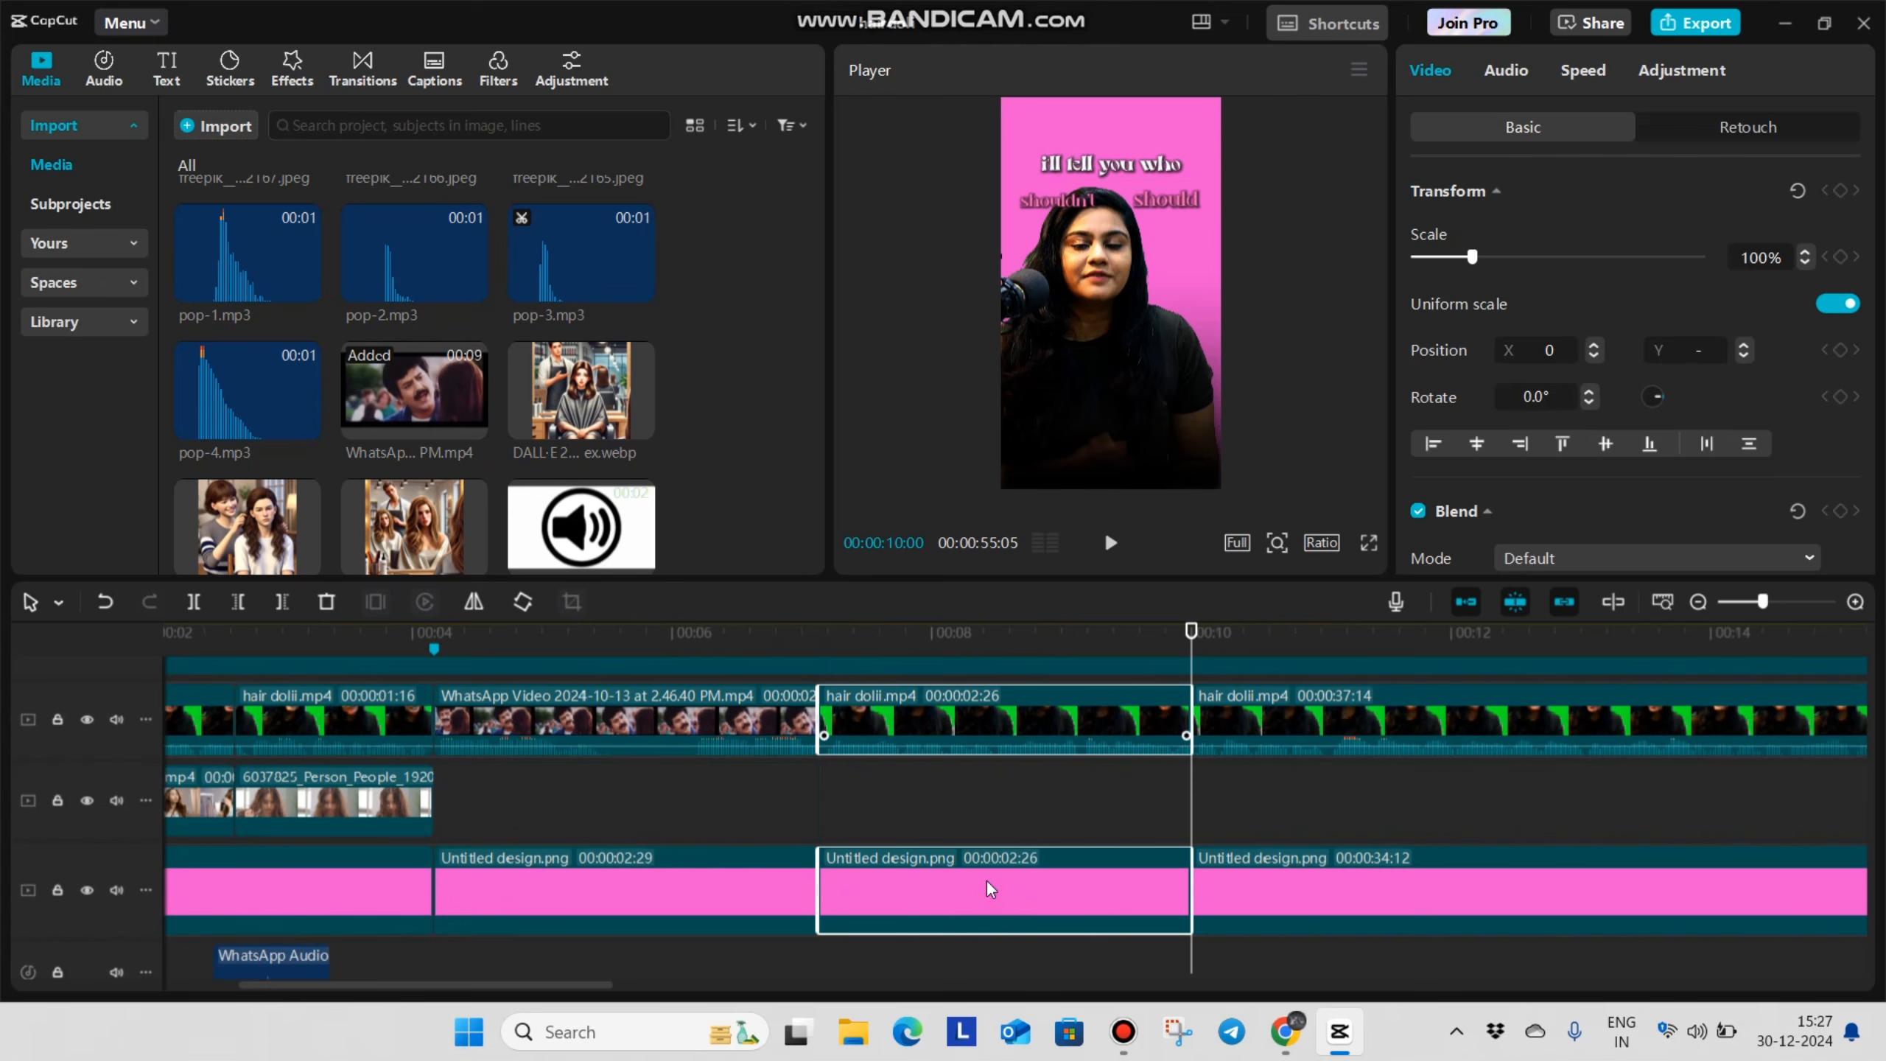
pyautogui.hotkey('alt', 'g')
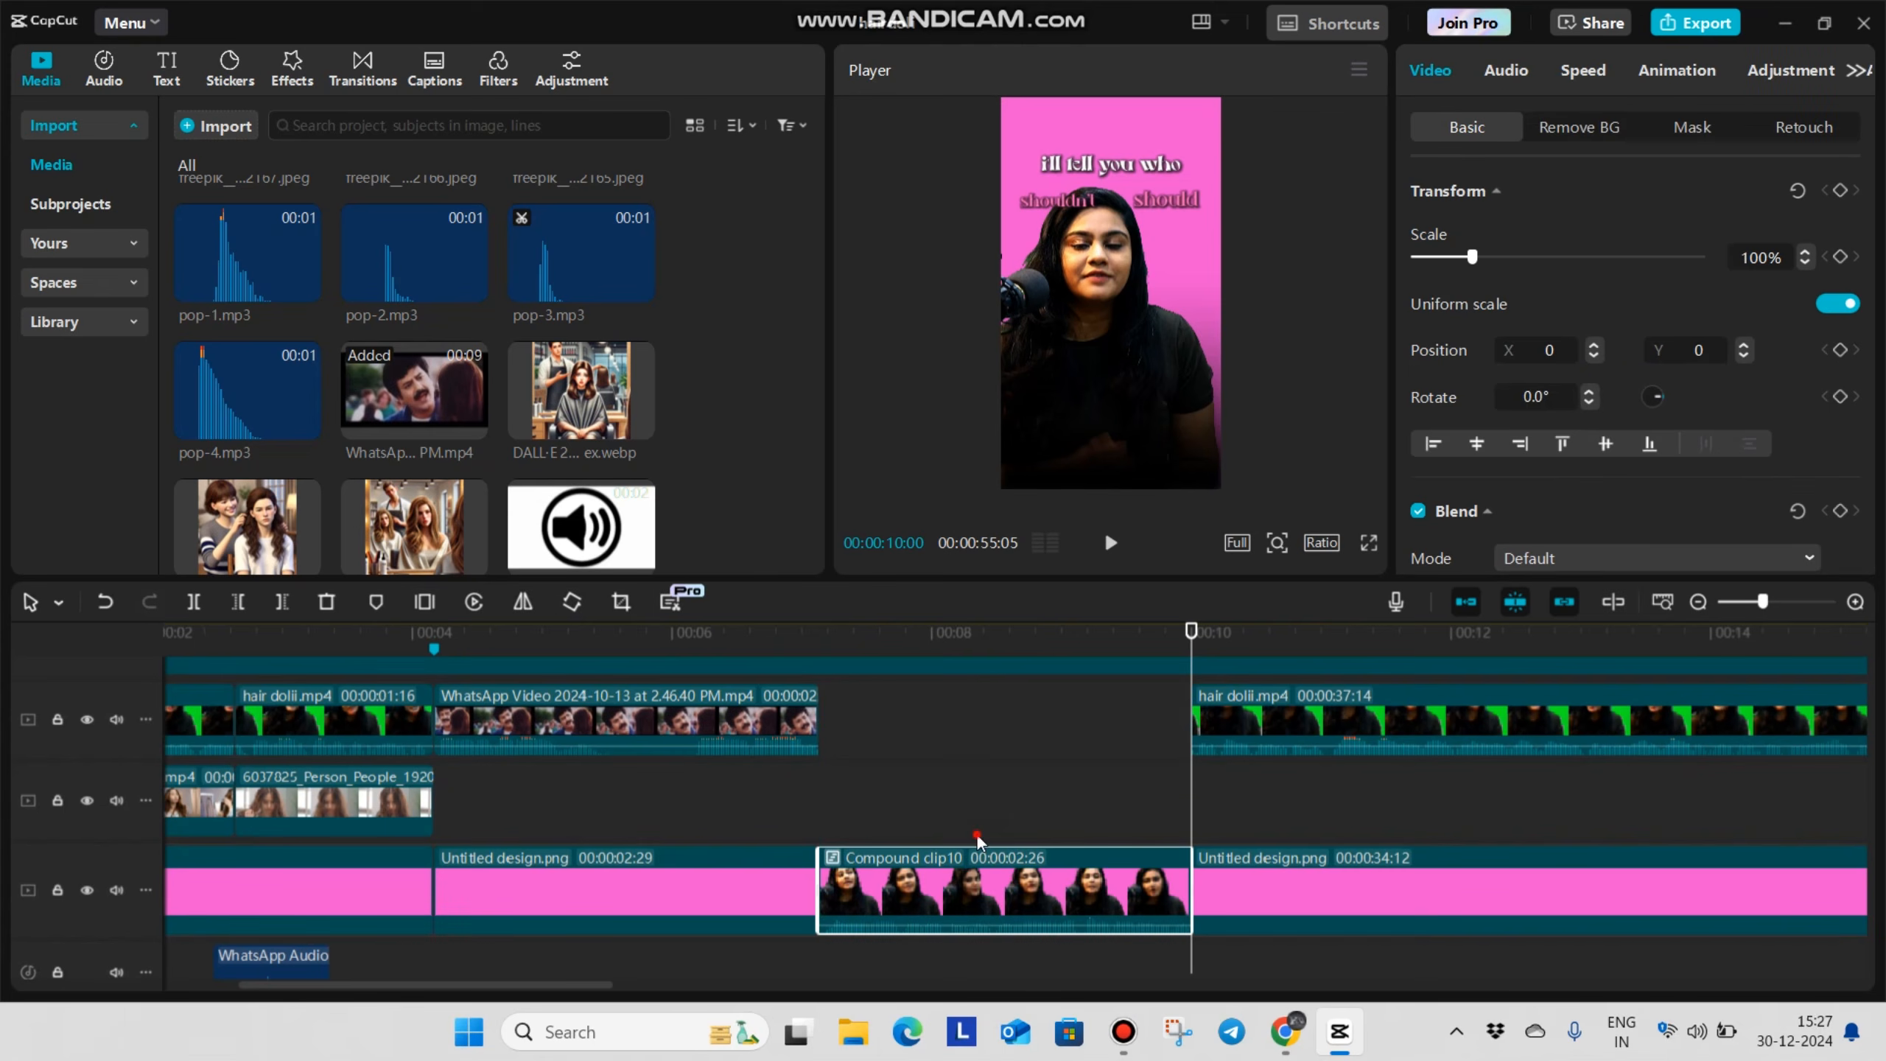
# Apply the Blur video effect to the new compound clip and increase its blur strength above 50
pyautogui.moveTo(854, 855); pyautogui.dragTo(954, 866)
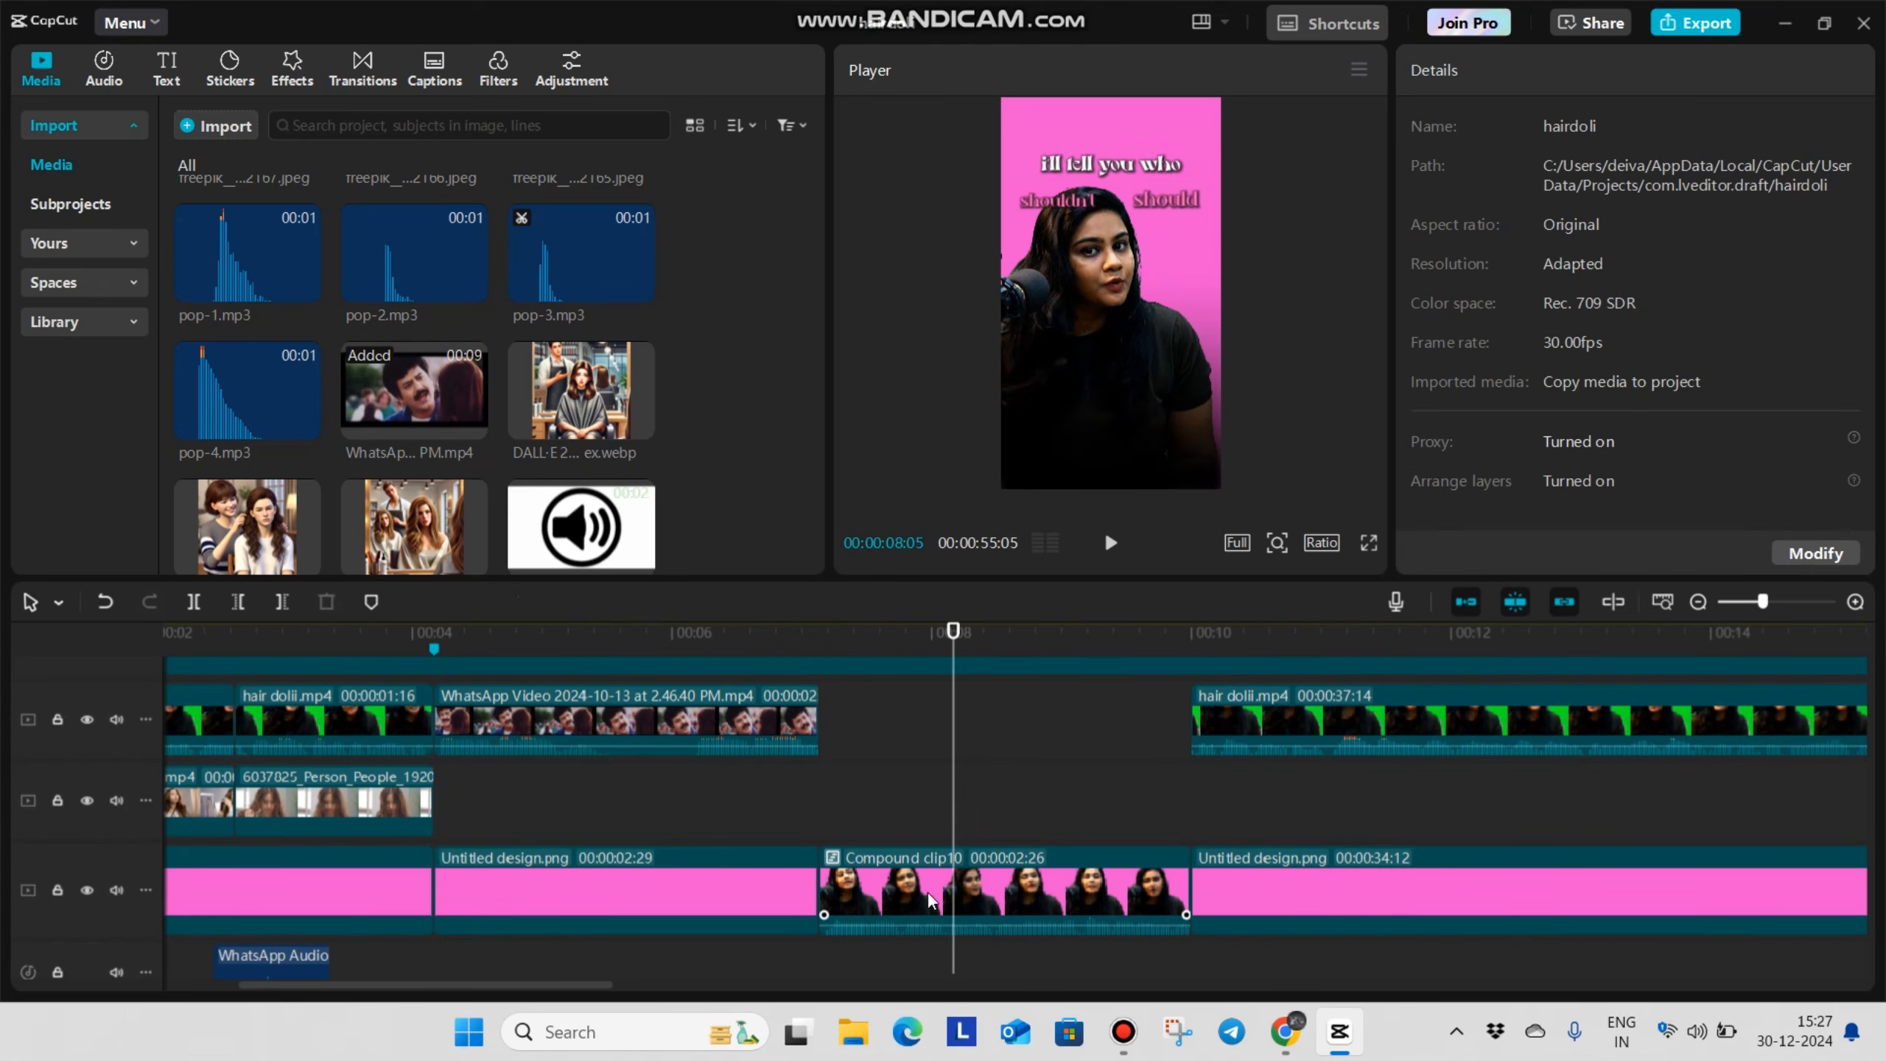
pyautogui.click(887, 870)
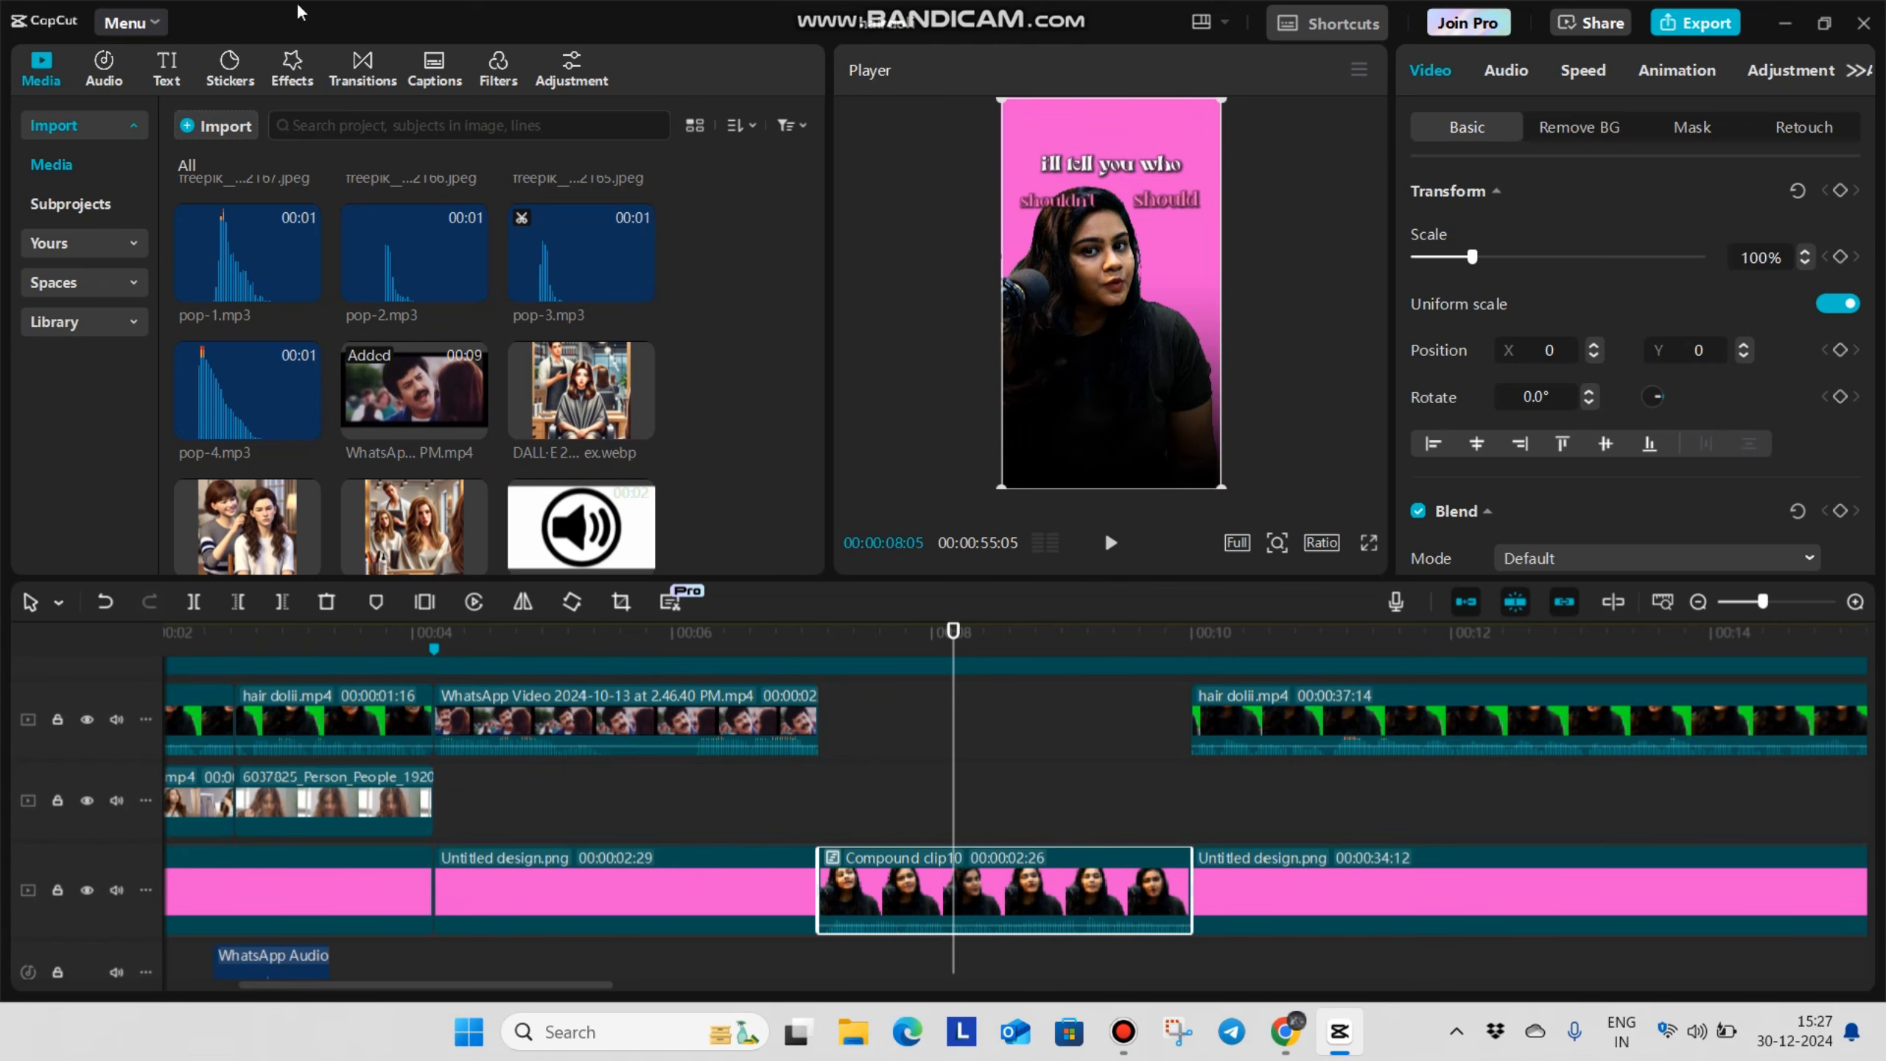
pyautogui.click(285, 70)
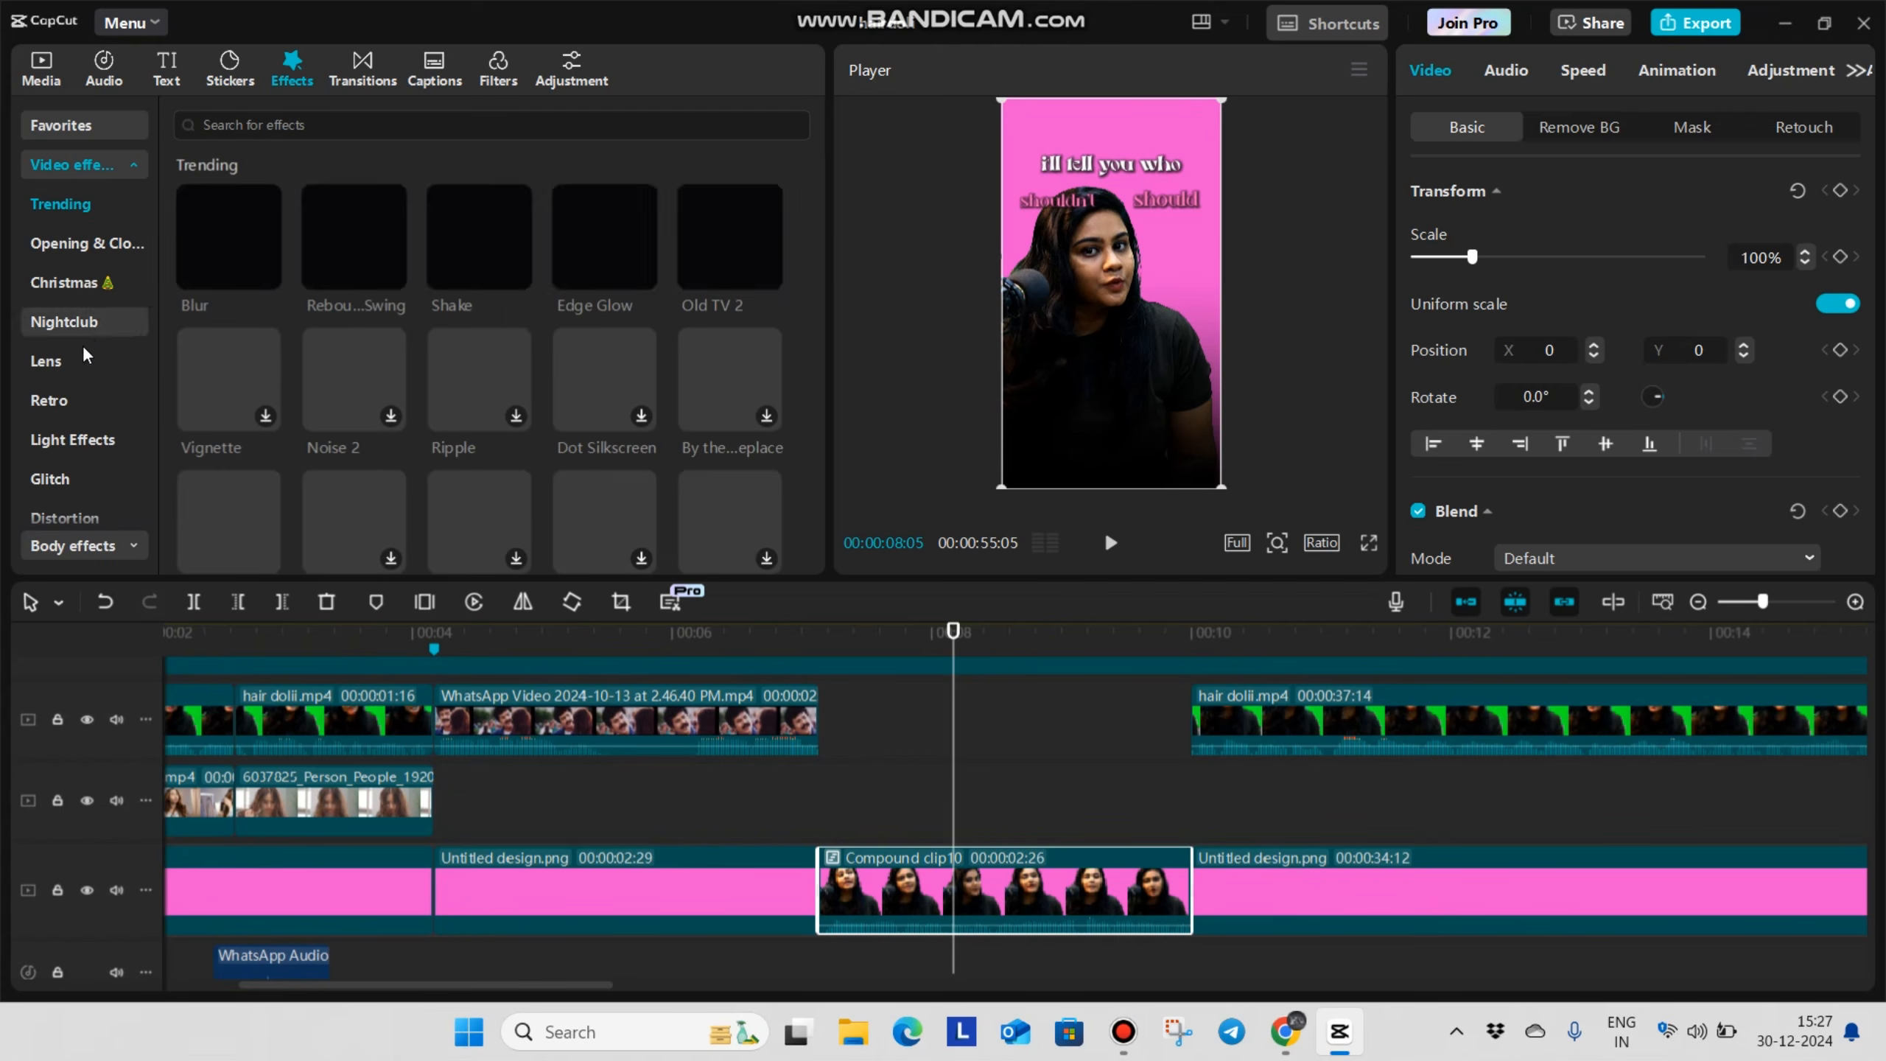
pyautogui.moveTo(861, 743); pyautogui.dragTo(965, 877)
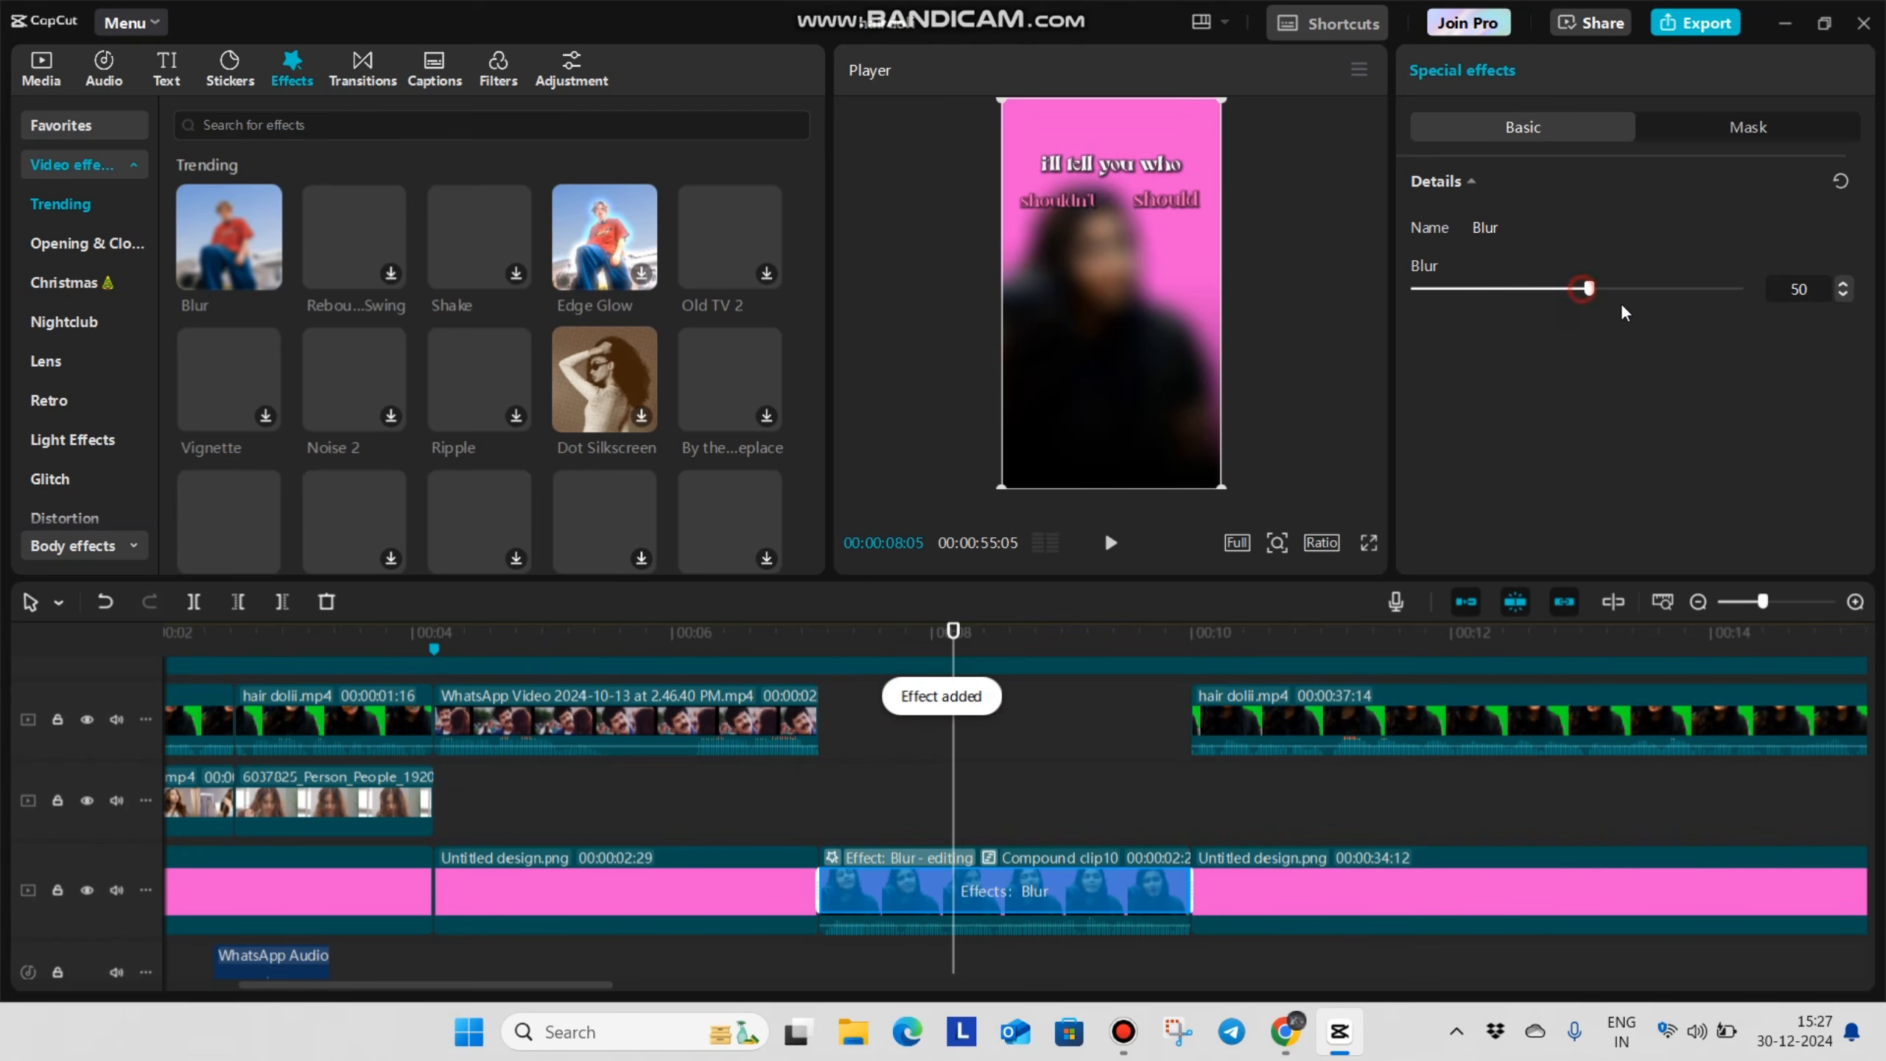
pyautogui.moveTo(1596, 292); pyautogui.dragTo(1711, 336)
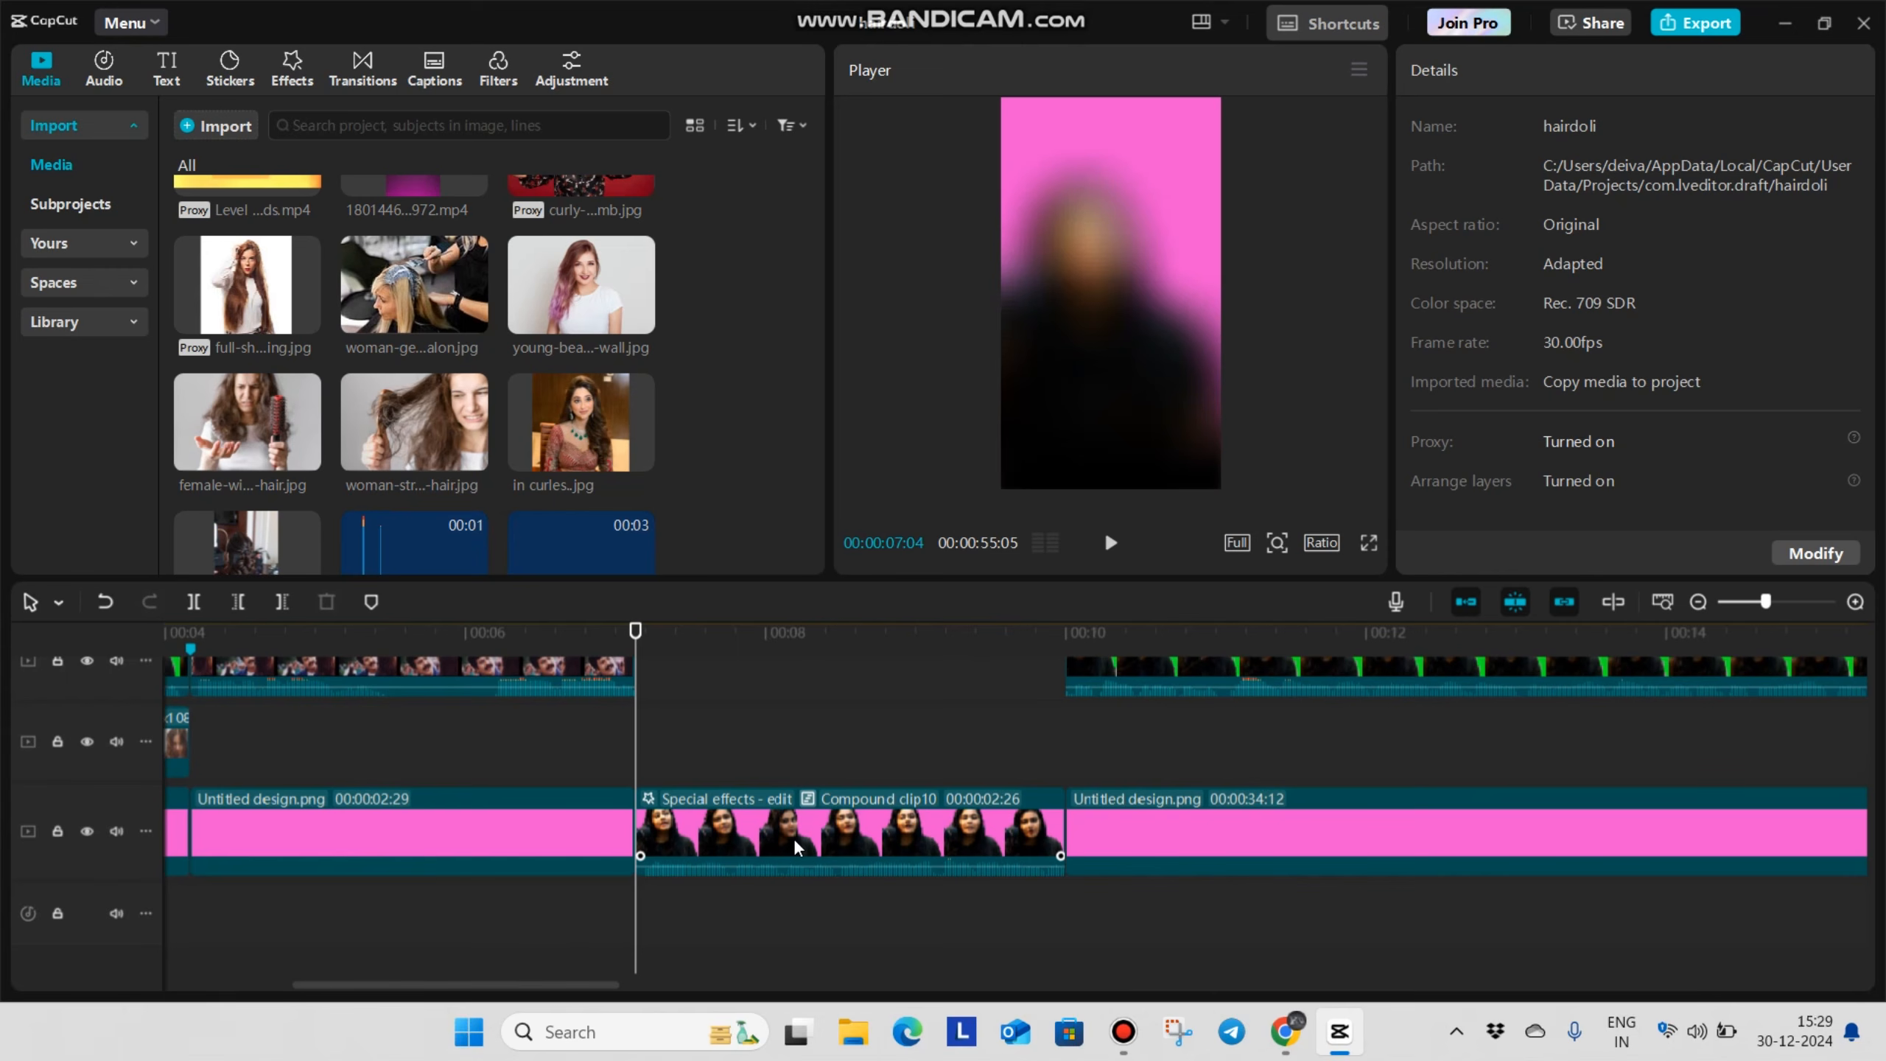
# Scrub the timeline and play back the blurred compound clip from 00:00:07:04 to 00:00:07:29
pyautogui.scroll(-2, 1195, 850)
pyautogui.click(1197, 767)
pyautogui.moveTo(1198, 767); pyautogui.dragTo(1626, 743)
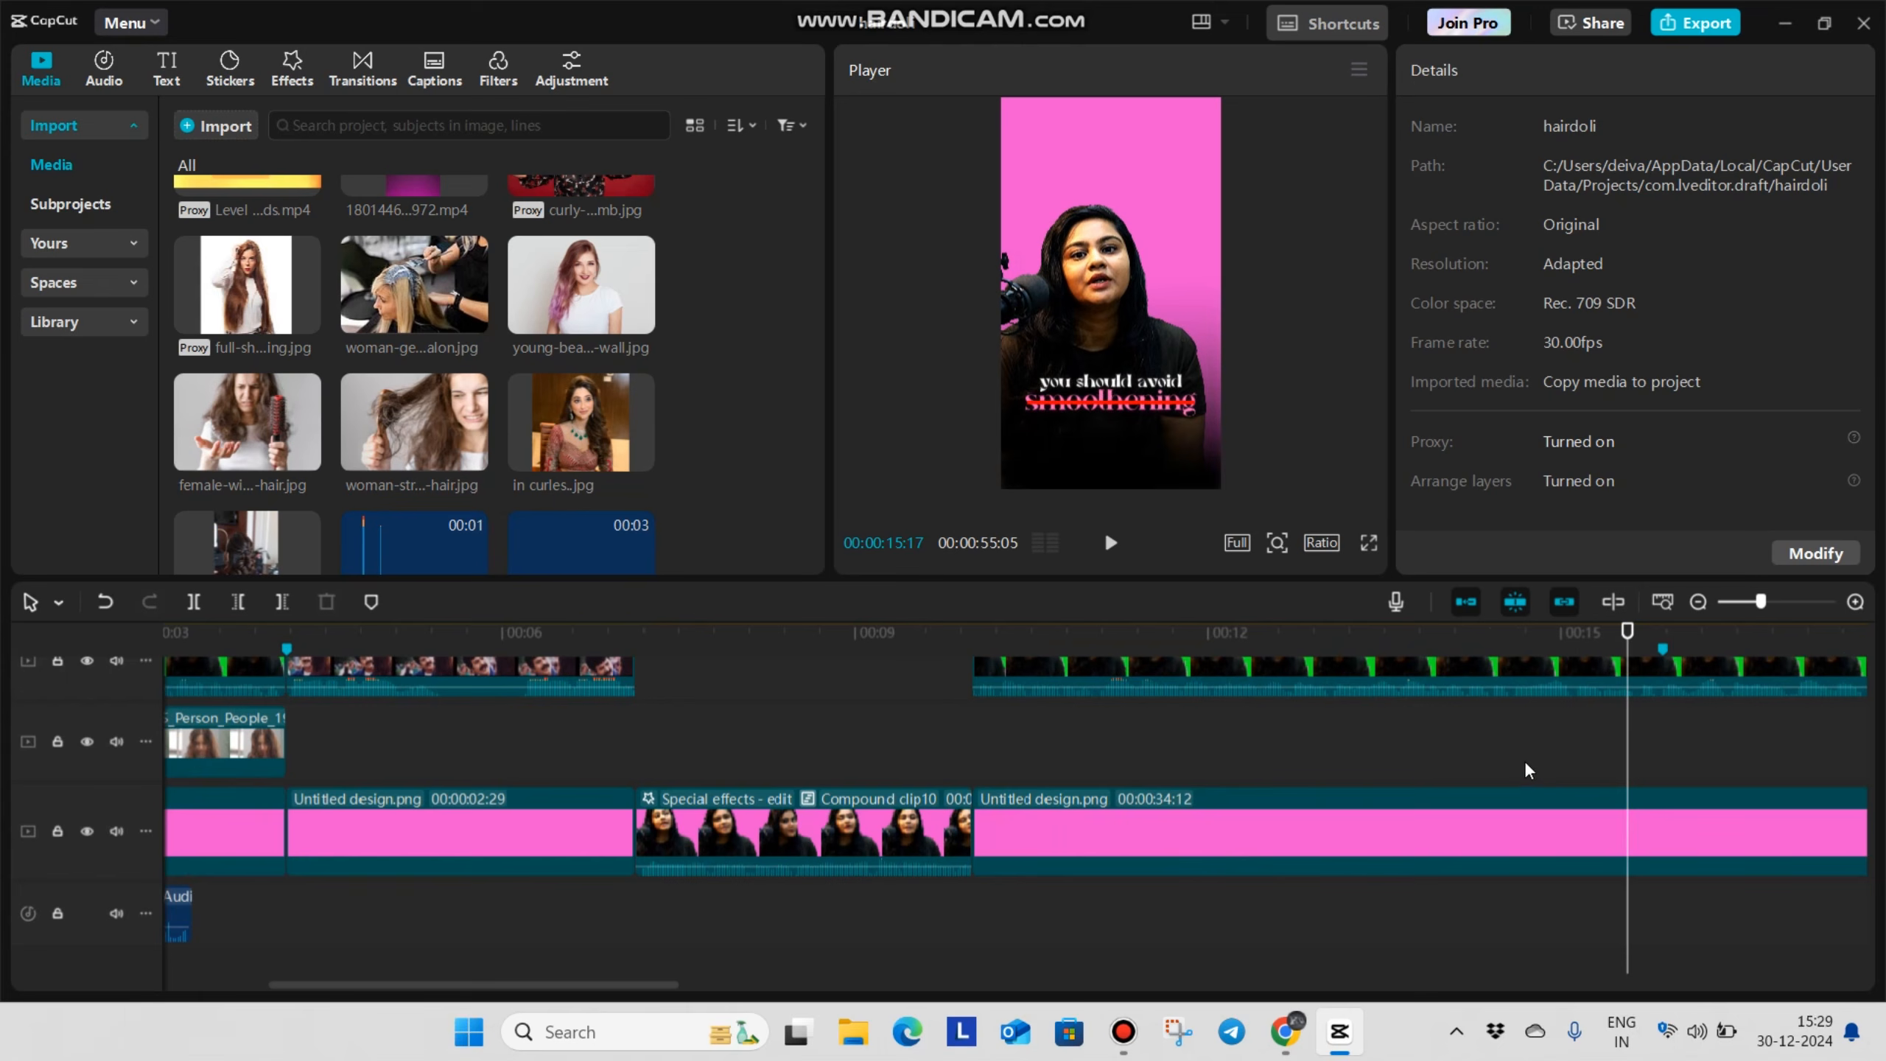
pyautogui.click(641, 739)
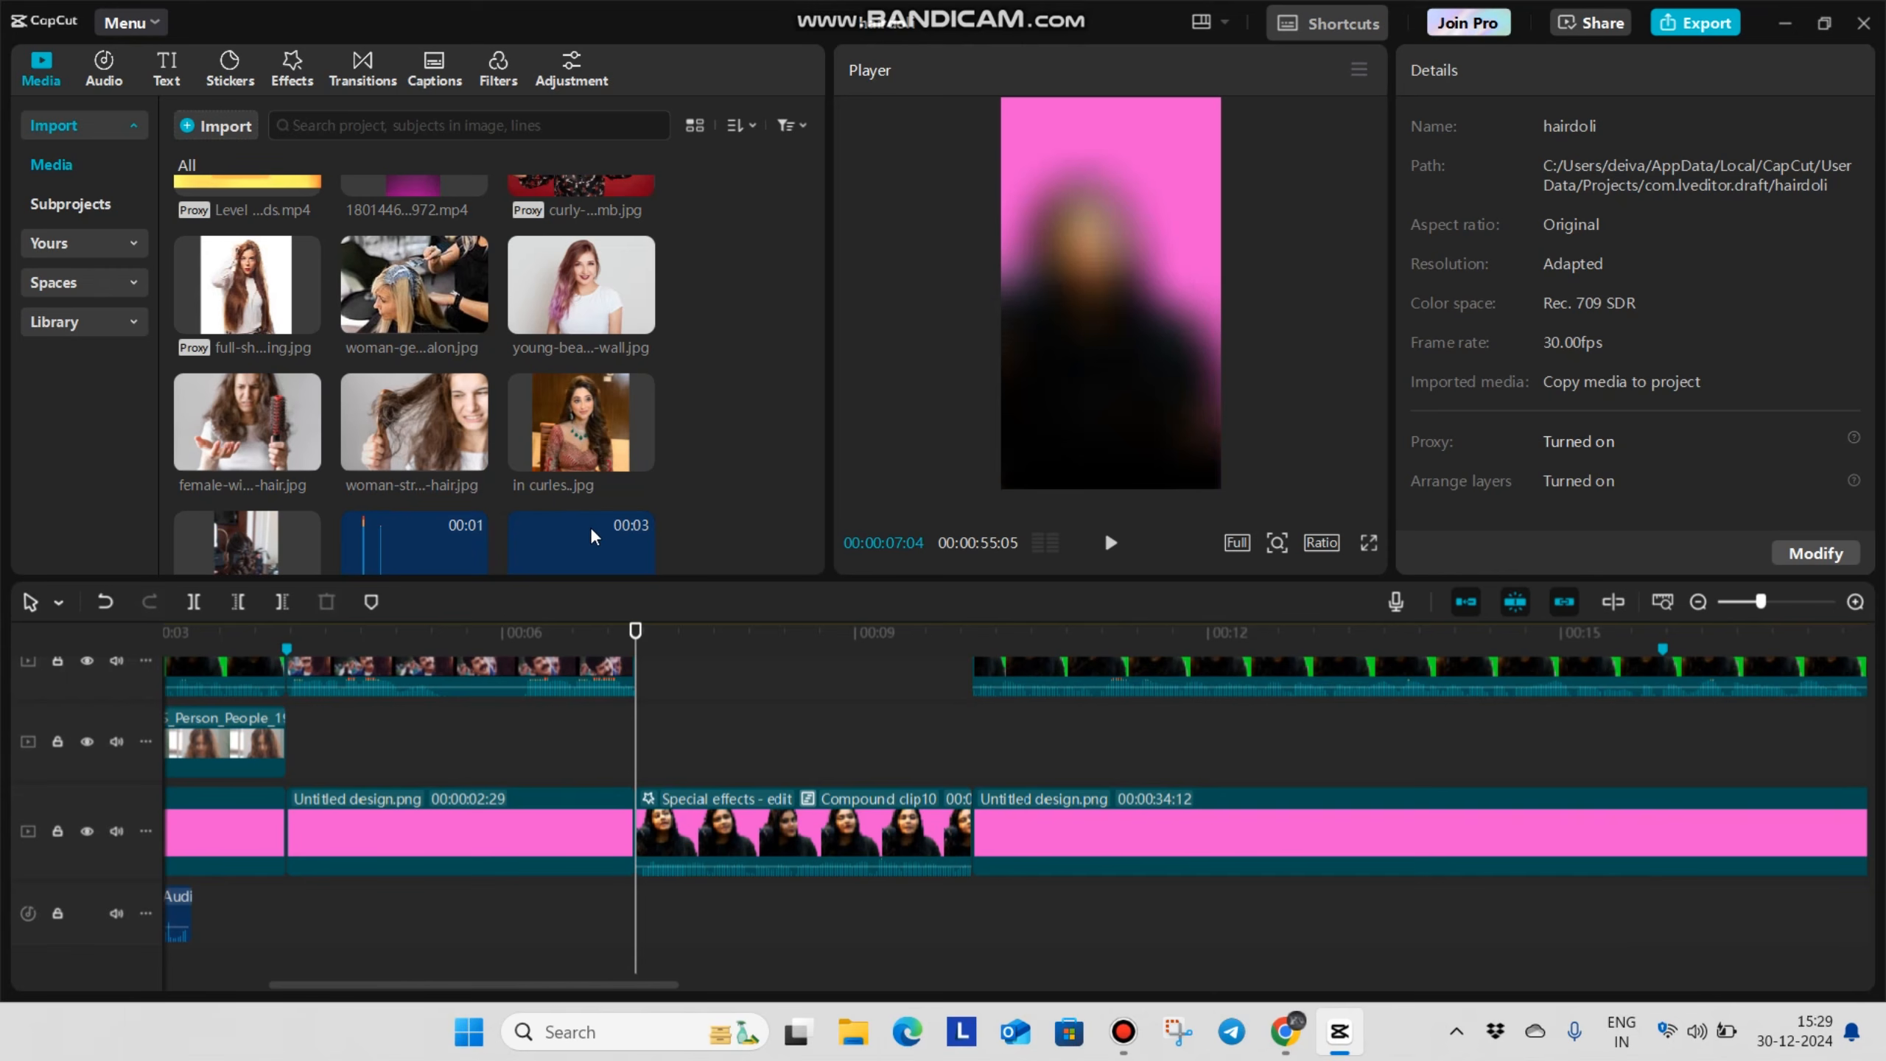
pyautogui.press('space')
pyautogui.press('space')
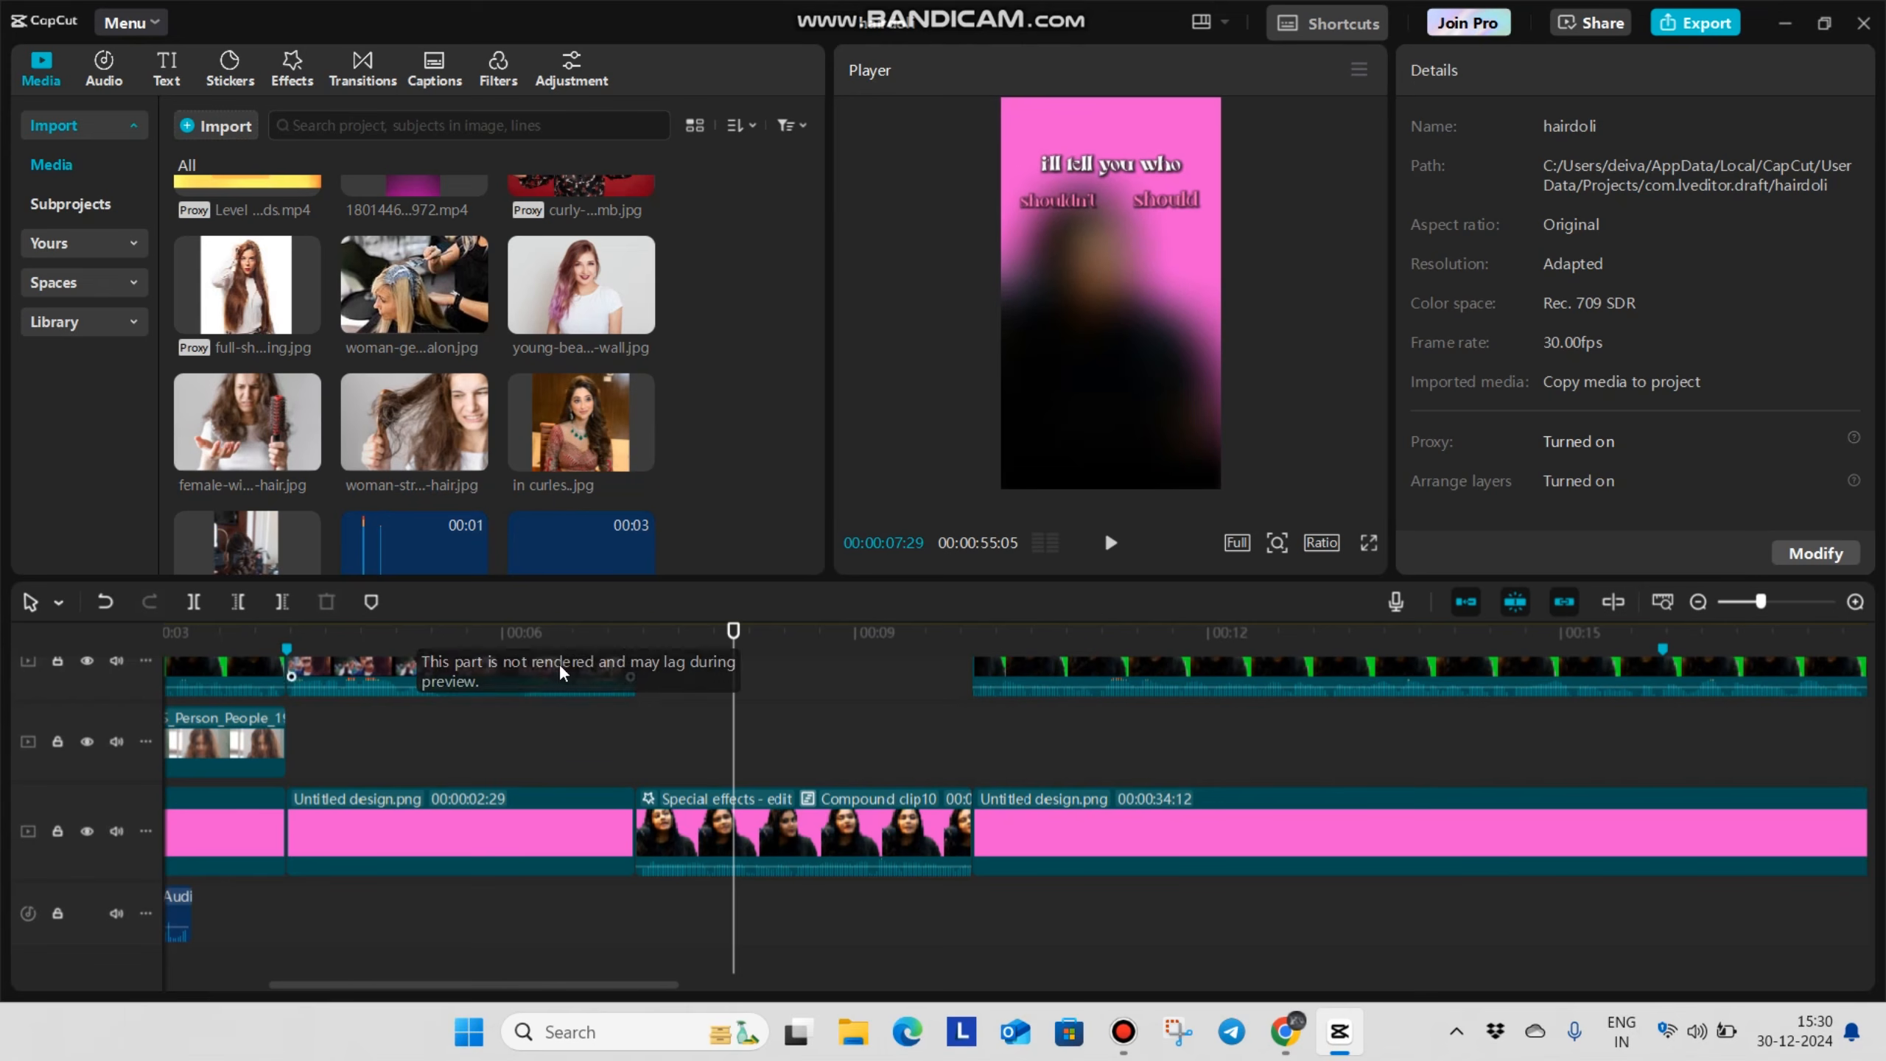
# Add the image of the young lady in a white casual t-shirt above the blurred compound clip and trim it to end at 00:00:10:00
pyautogui.scroll(1, 558, 667)
pyautogui.scroll(3, 613, 371)
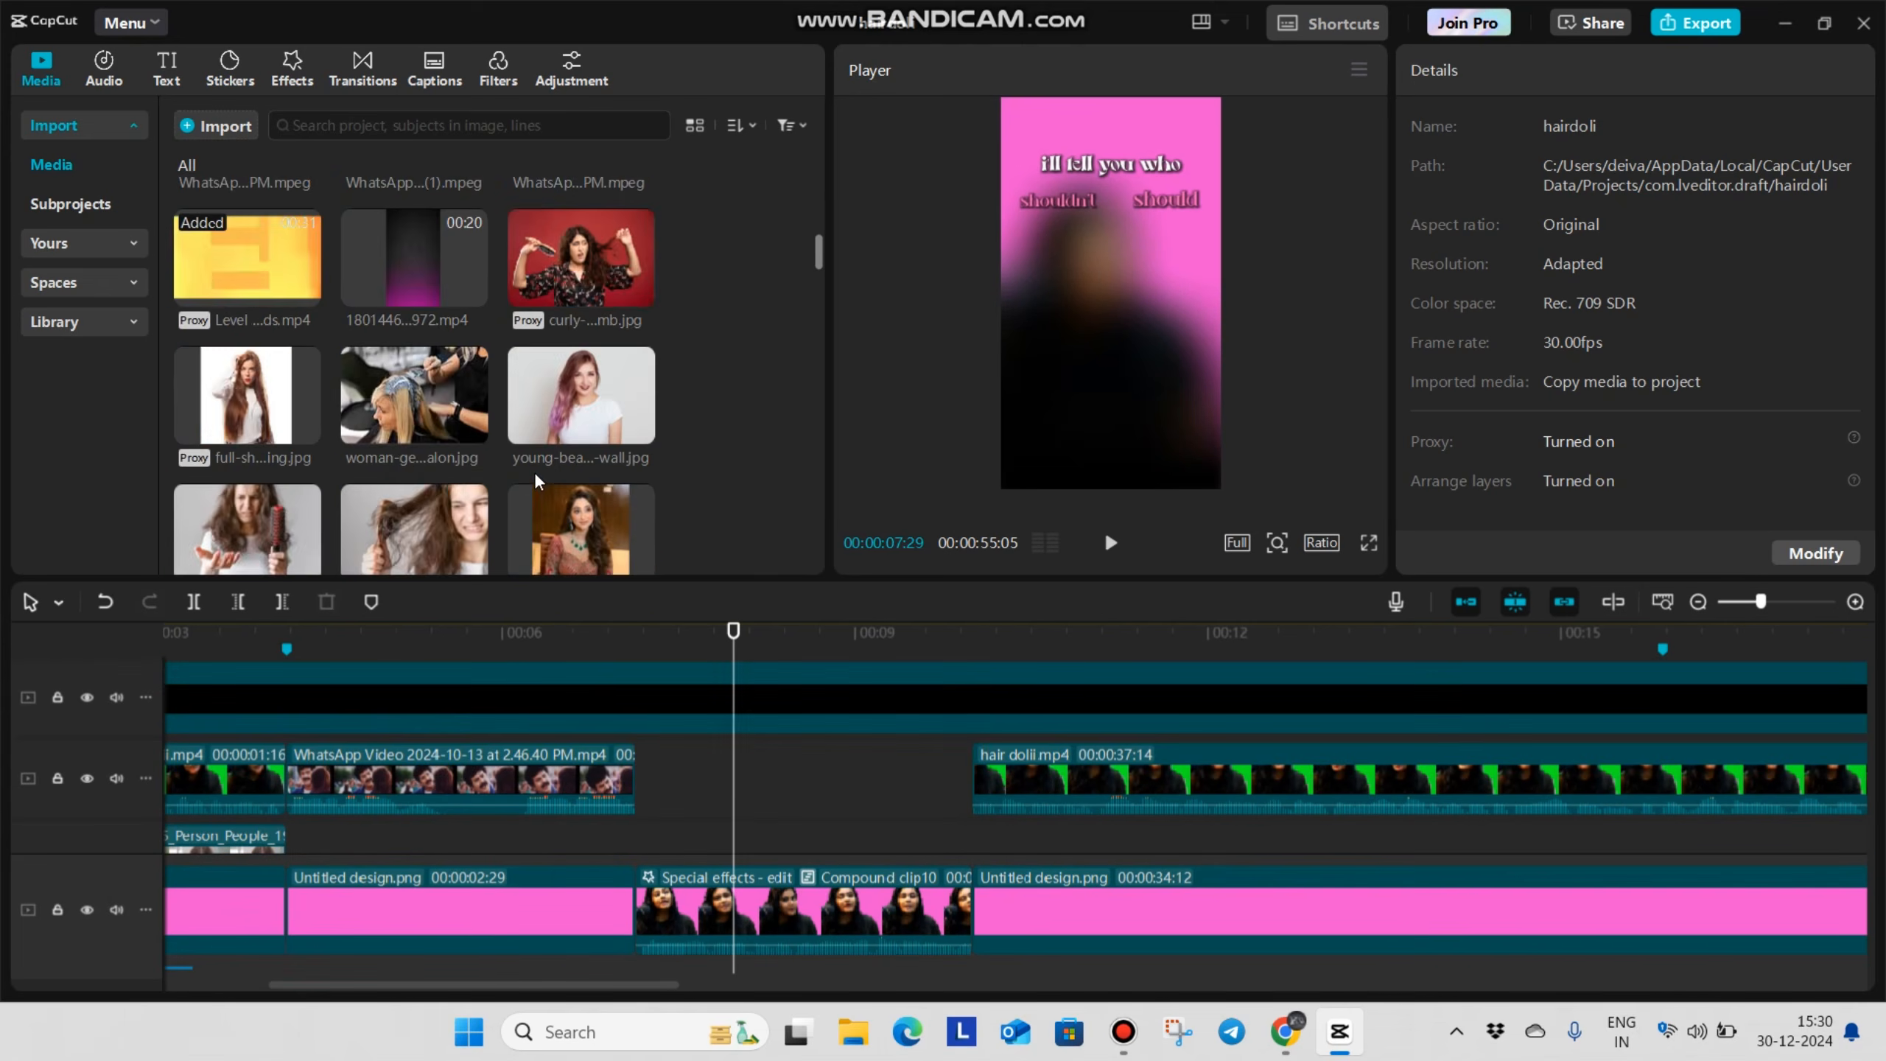
pyautogui.scroll(-2, 551, 457)
pyautogui.moveTo(574, 402); pyautogui.dragTo(721, 802)
pyautogui.scroll(2, 681, 681)
pyautogui.scroll(-2, 818, 824)
pyautogui.click(956, 808)
pyautogui.scroll(2, 953, 776)
pyautogui.click(947, 741)
pyautogui.hotkey('ctrl', 'b')
pyautogui.press('Delete')
pyautogui.scroll(-2, 243, 416)
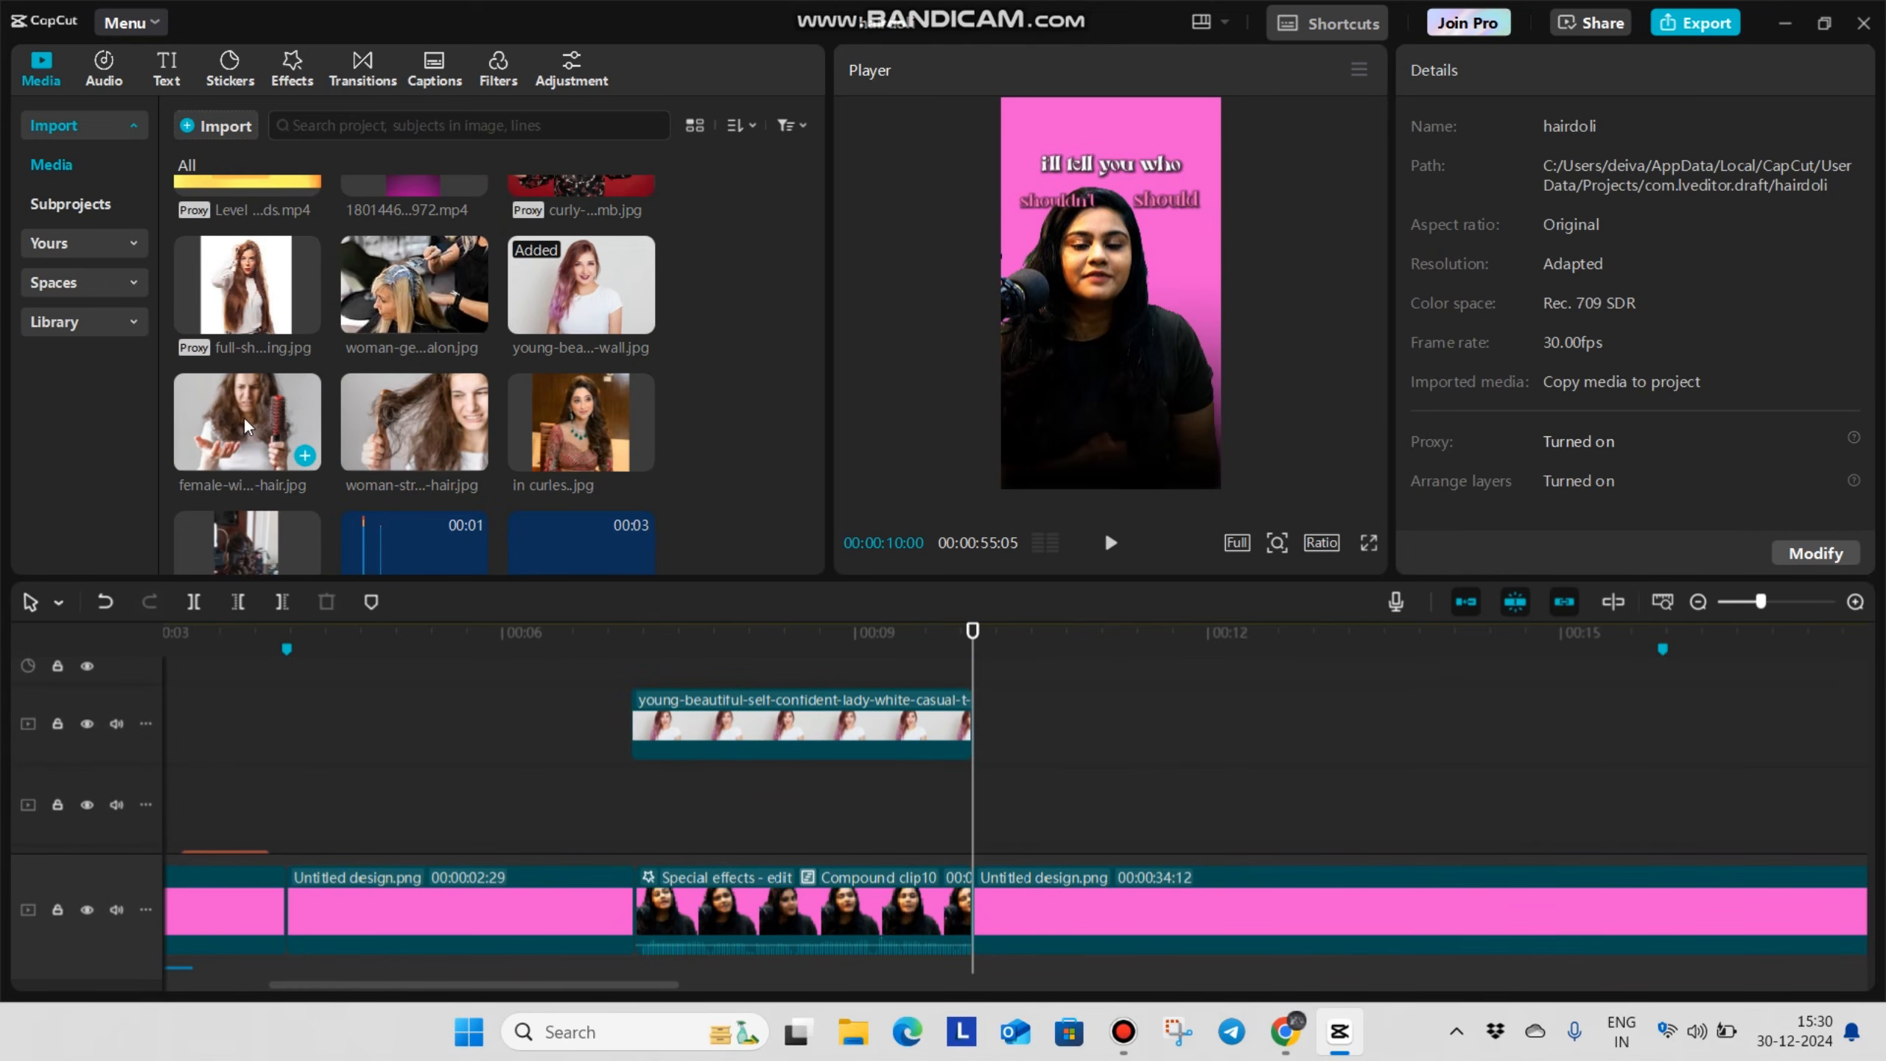
# Stack woman-struggling-brush-hair.jpg and woman-getting-her-hair-dyed-beauty-salon.jpg above the compound clip from its start, trimming both to end at 00:00:10:00
pyautogui.moveTo(404, 403); pyautogui.dragTo(727, 787)
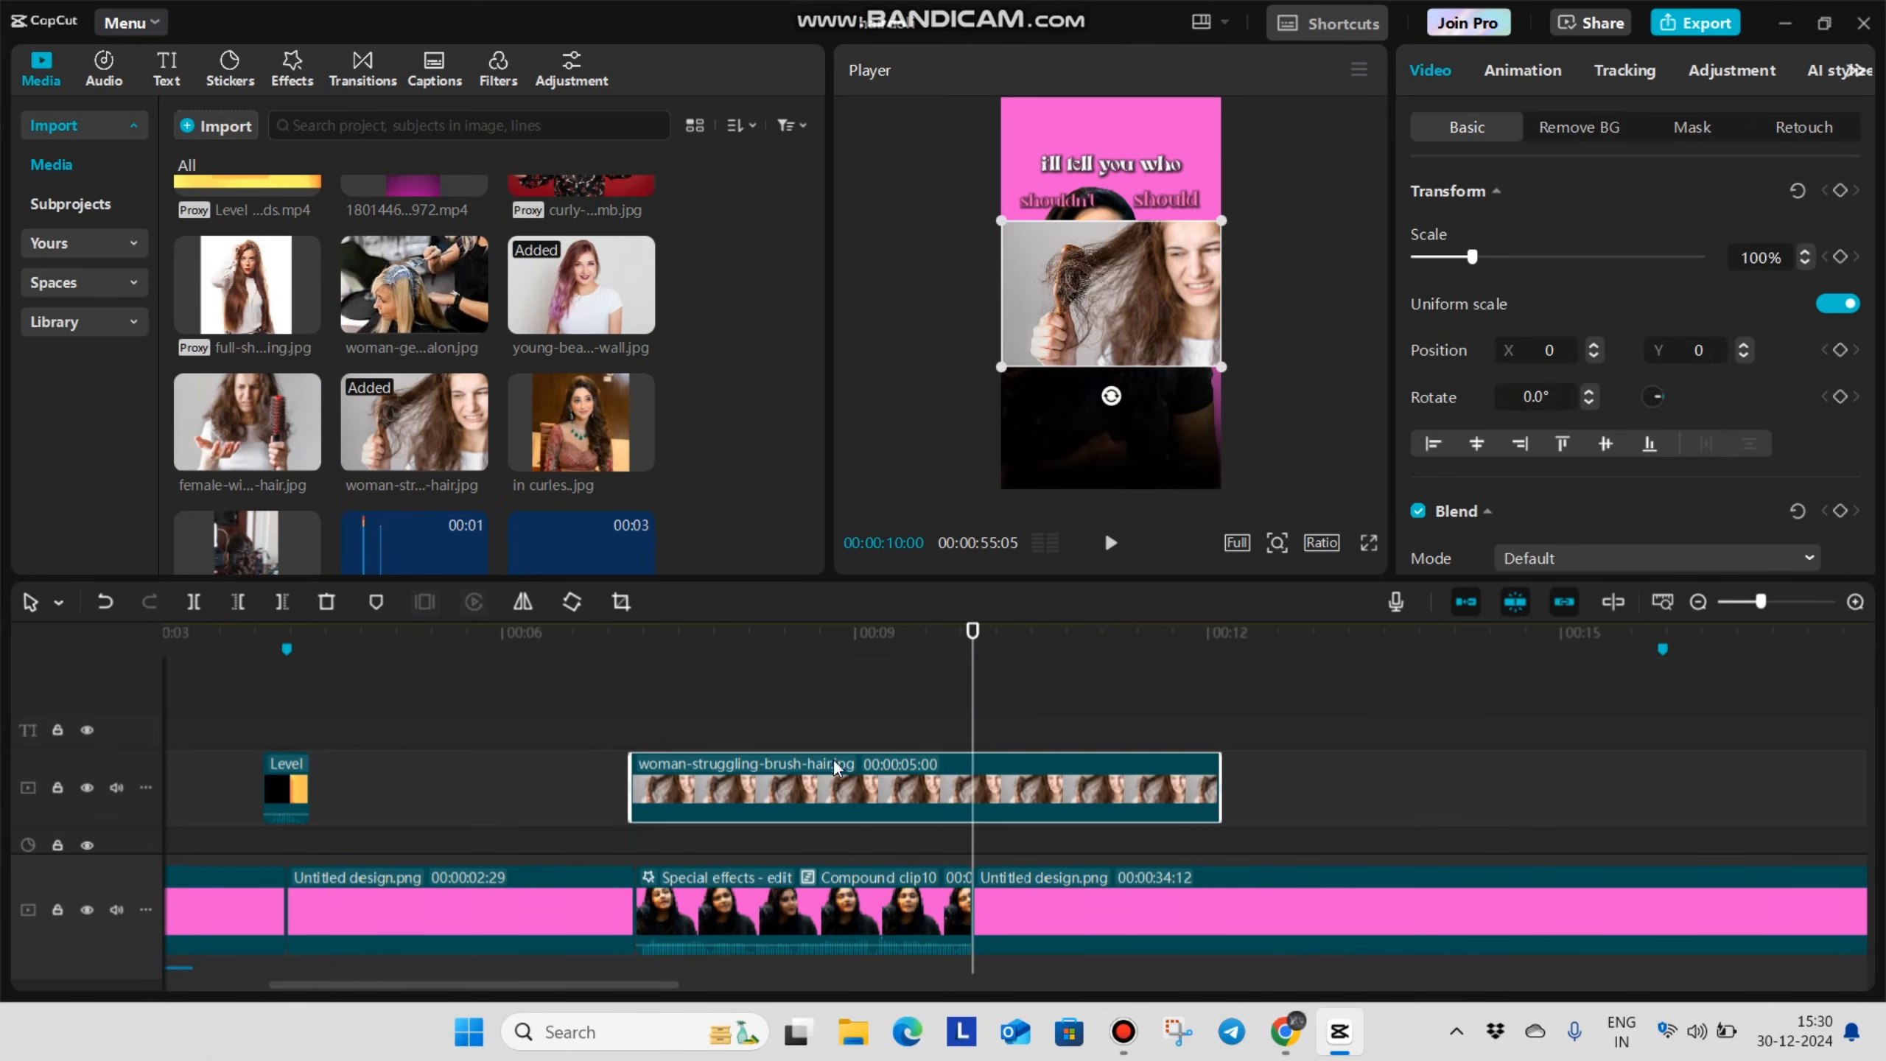
pyautogui.hotkey('ctrl', 'b')
pyautogui.press('Delete')
pyautogui.scroll(-2, 289, 416)
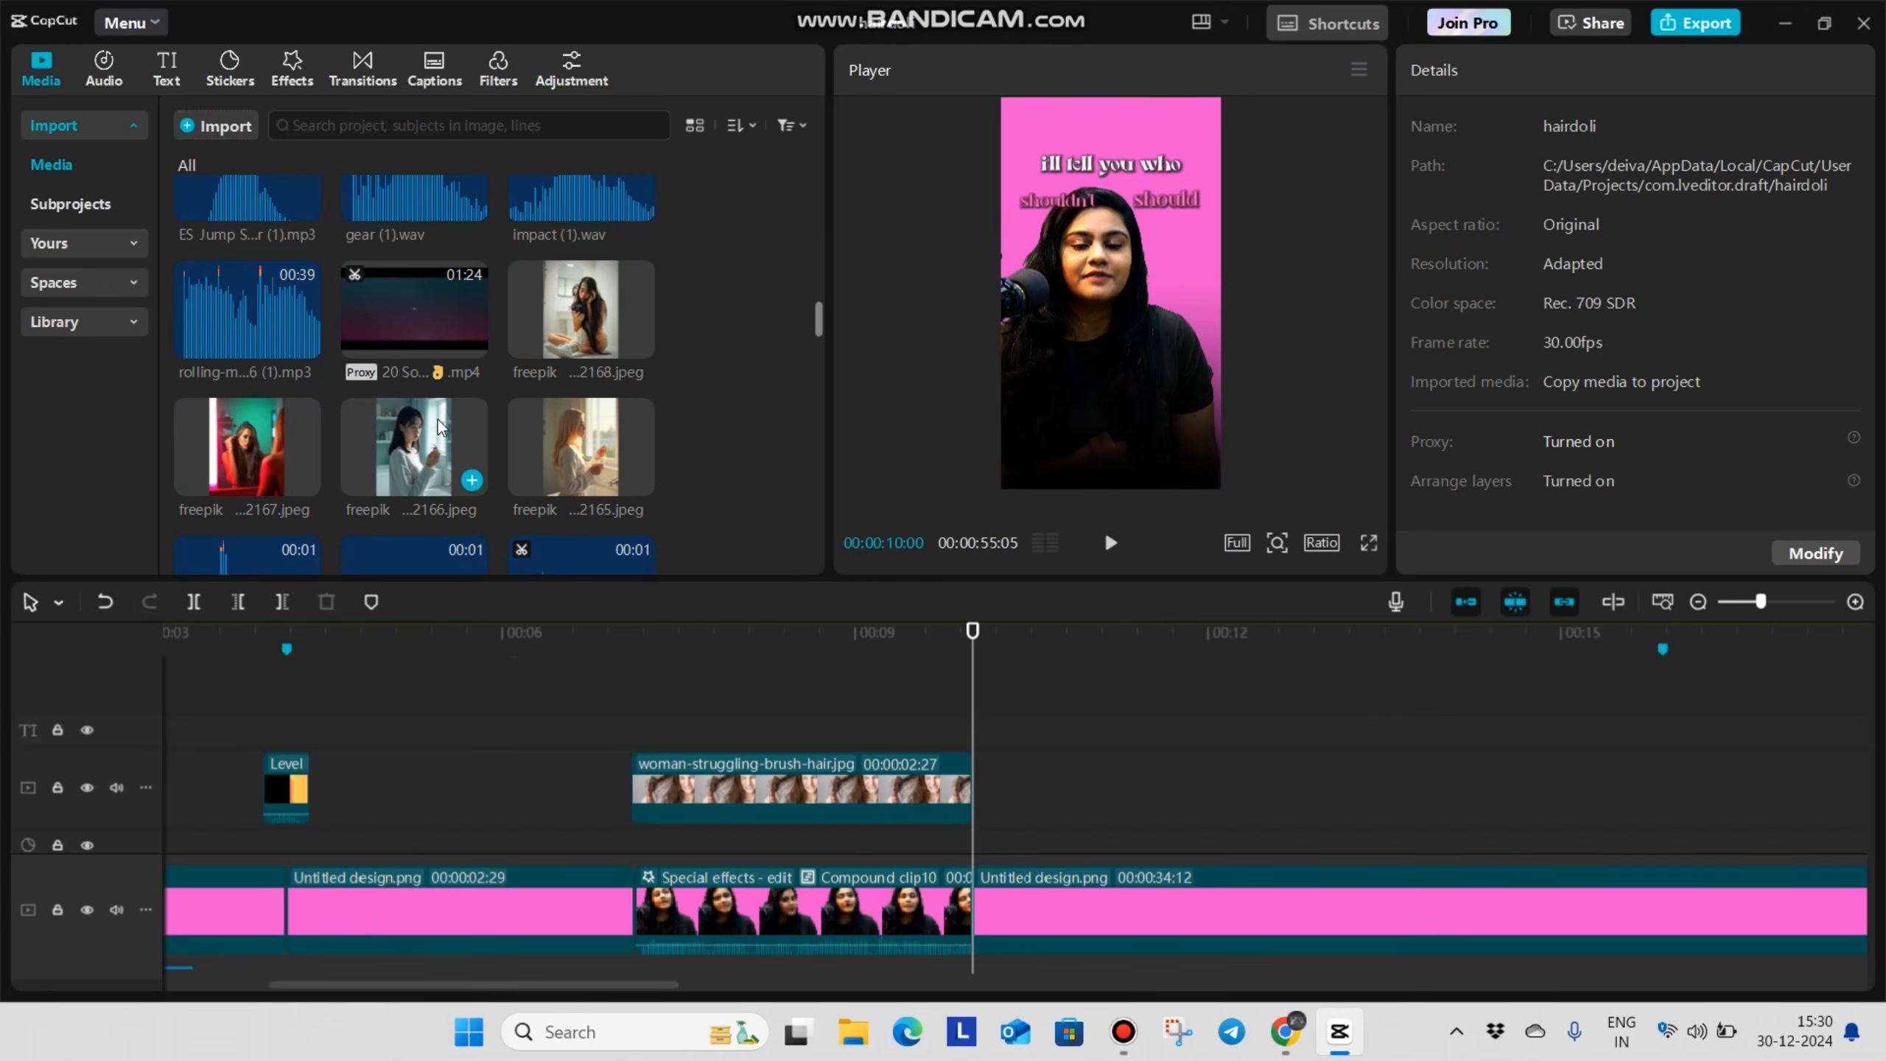
pyautogui.press('Delete')
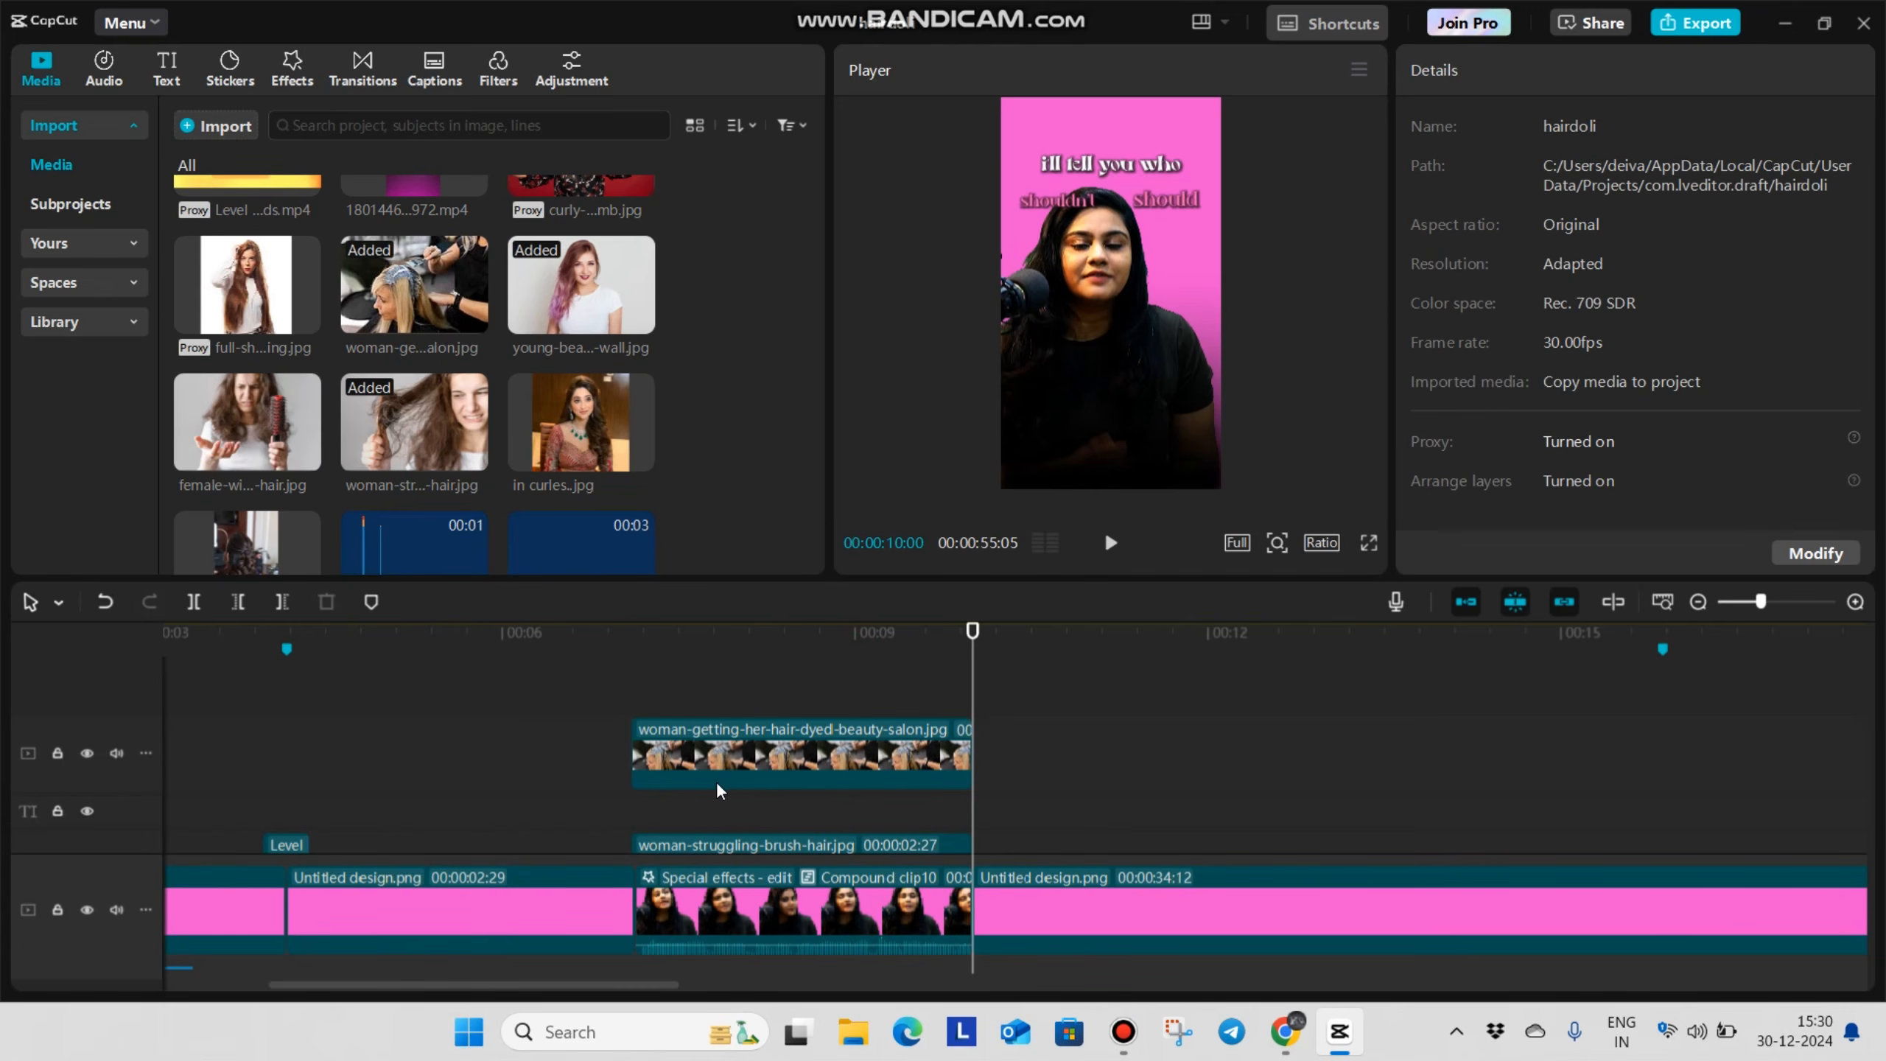
# Place in curles..jpg on its own track starting at 00:00:07:29 and trim it to end at 00:00:10:00
pyautogui.scroll(-2, 670, 672)
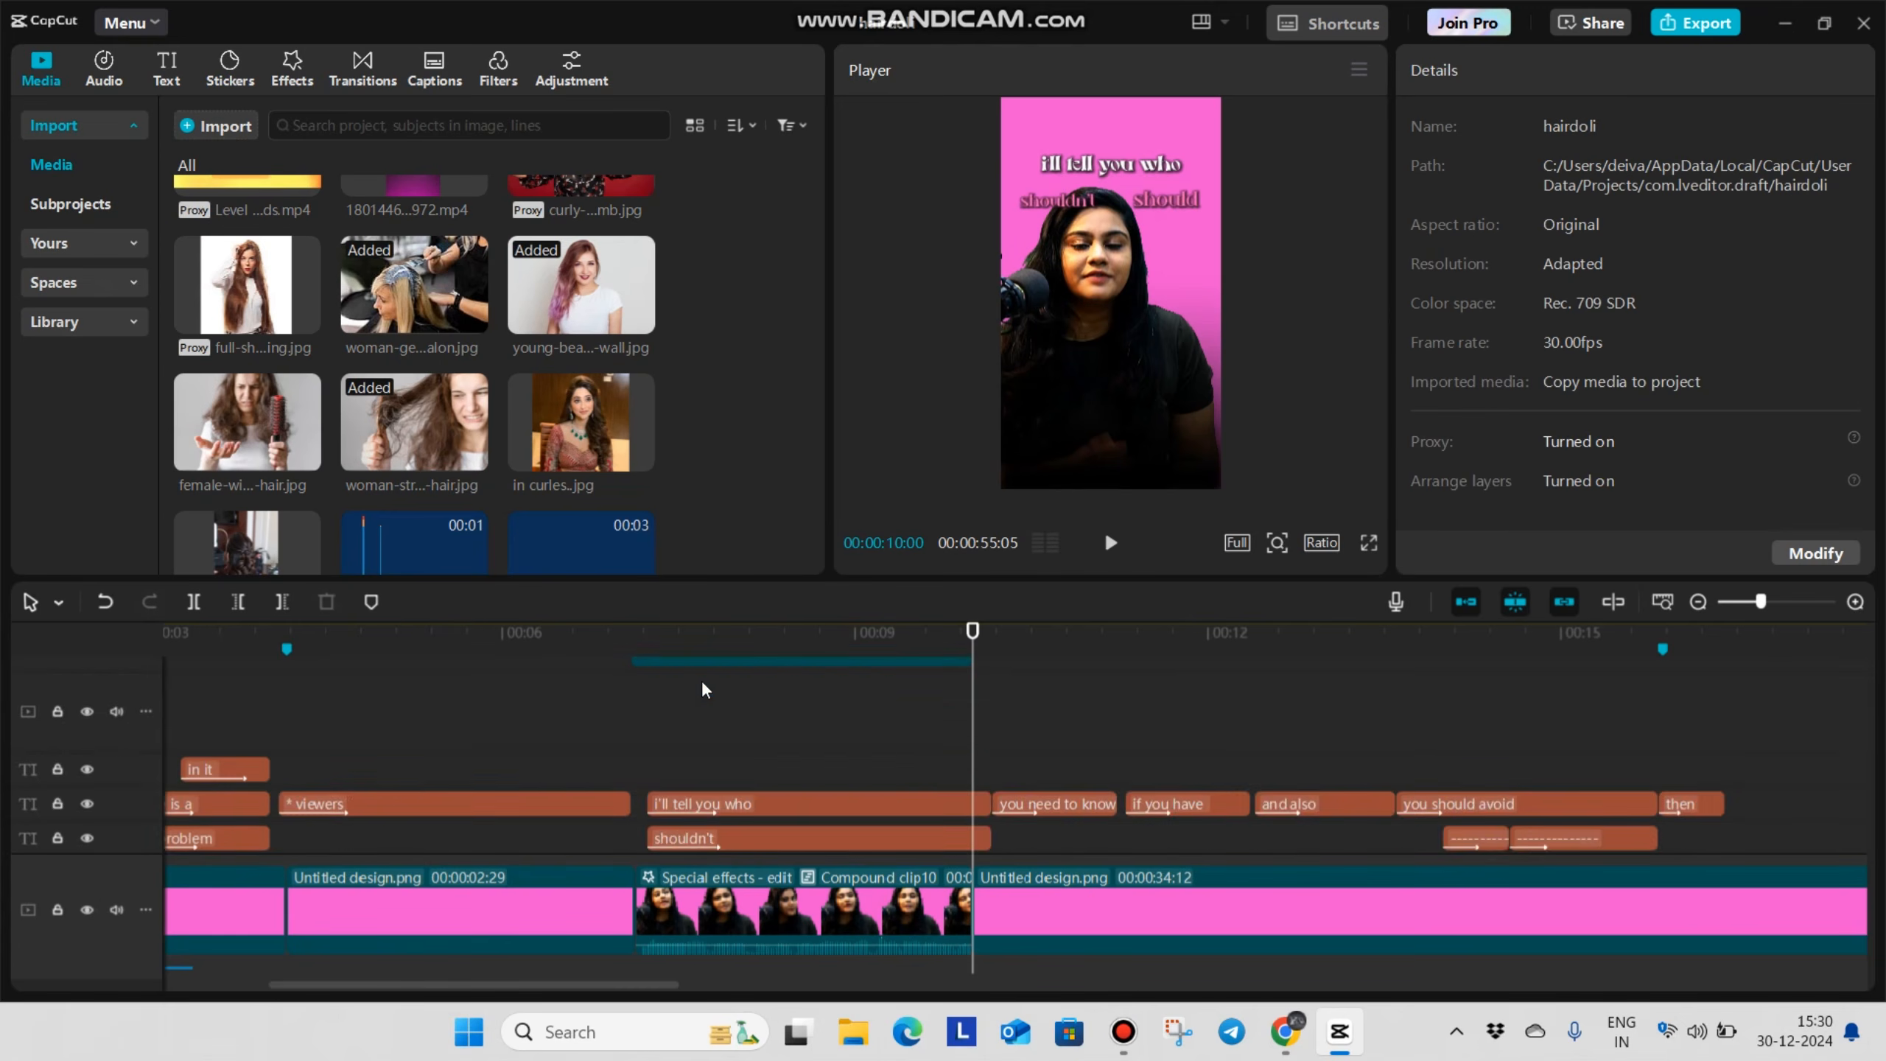
pyautogui.moveTo(536, 419); pyautogui.dragTo(973, 717)
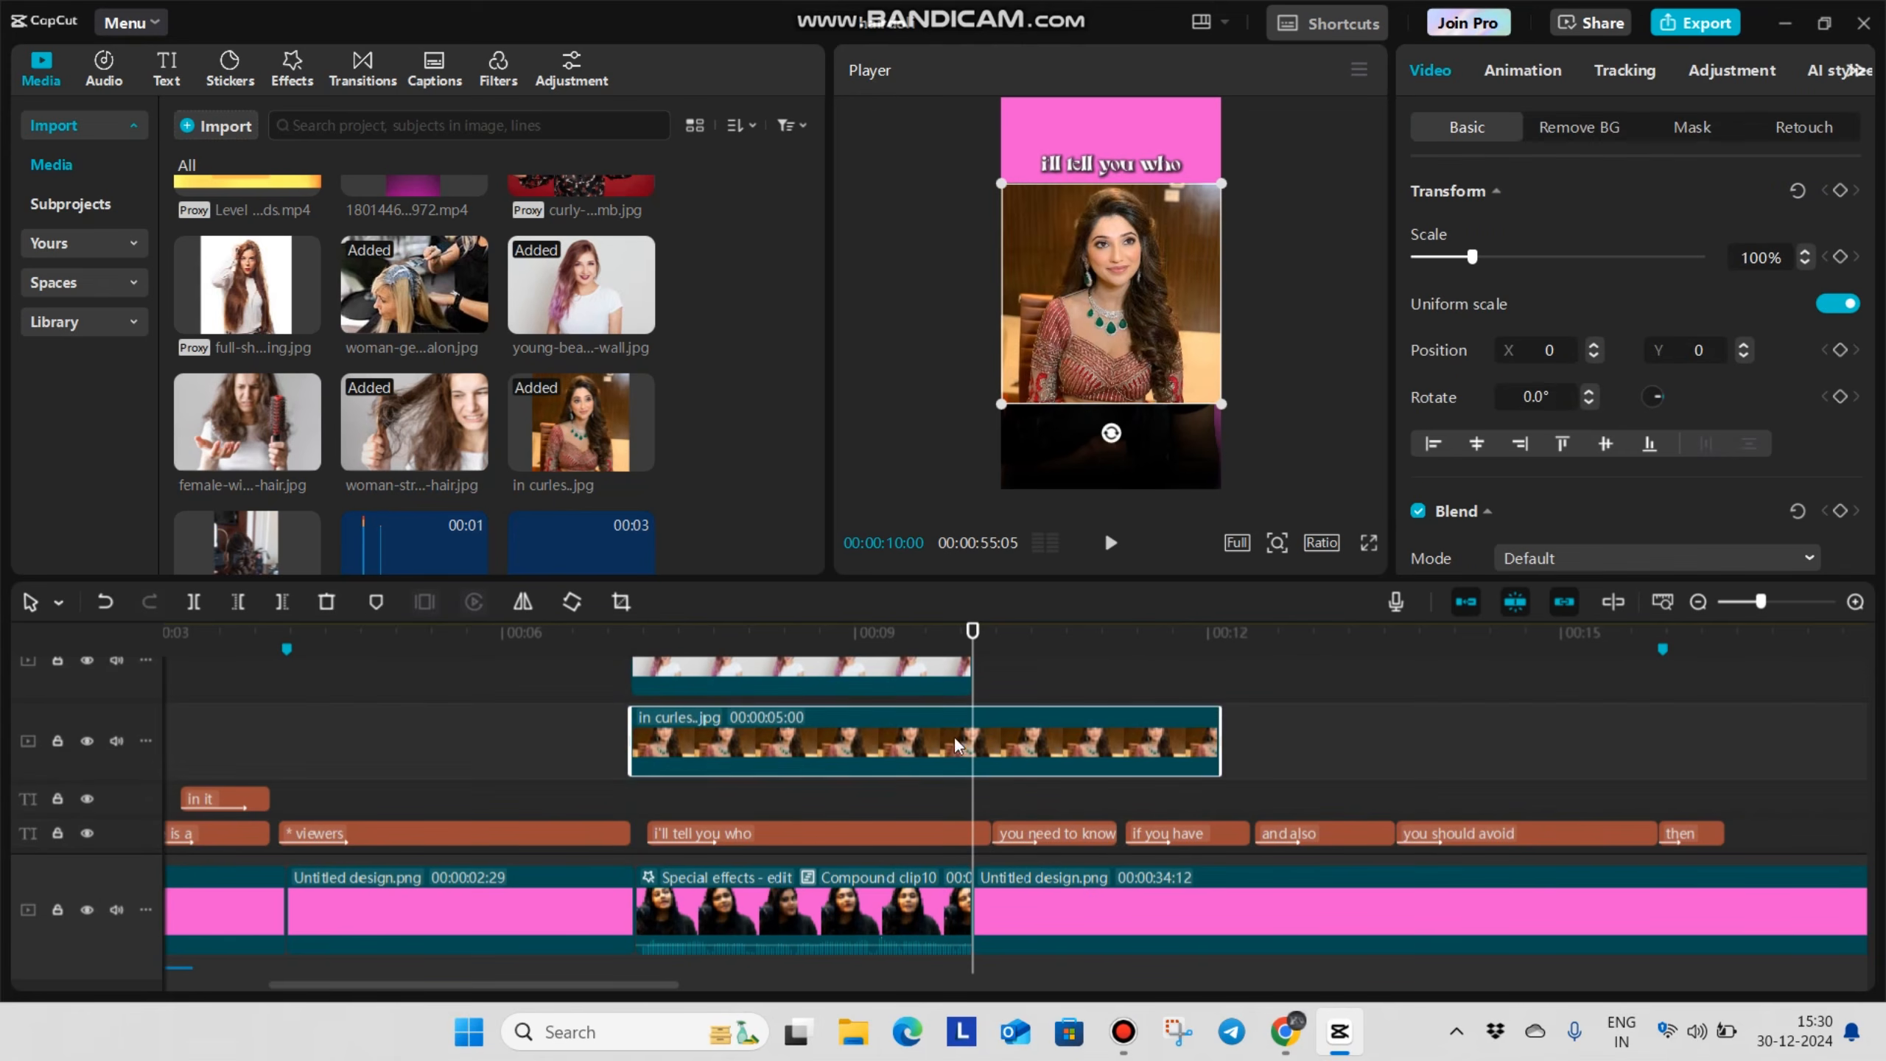
pyautogui.moveTo(716, 756); pyautogui.dragTo(952, 753)
pyautogui.hotkey('ctrl', 'b')
pyautogui.press('Delete')
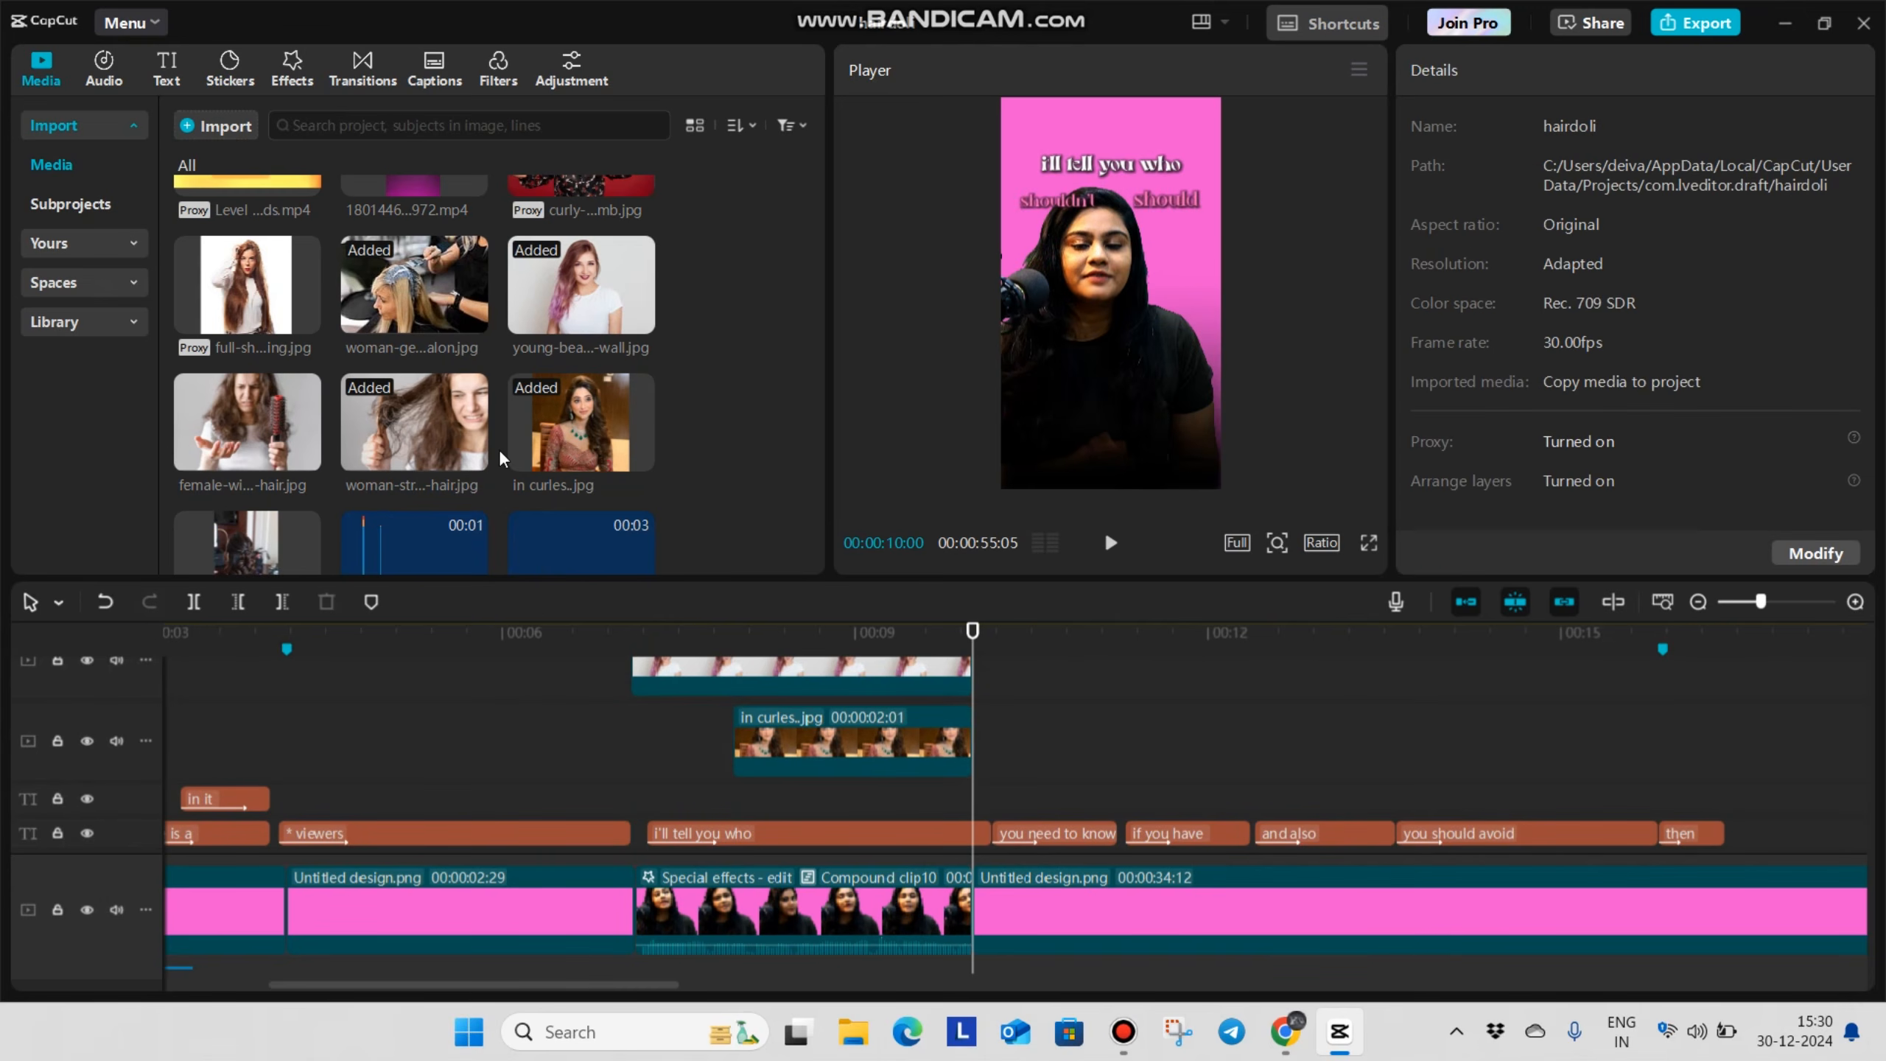
# Stack the full-shirt-studio-glamour-looking and curly-woman-holding-comb images from 00:00:07:29, trimming both to end at 00:00:10:00
pyautogui.scroll(2, 495, 415)
pyautogui.moveTo(257, 397); pyautogui.dragTo(864, 797)
pyautogui.hotkey('ctrl', 'b')
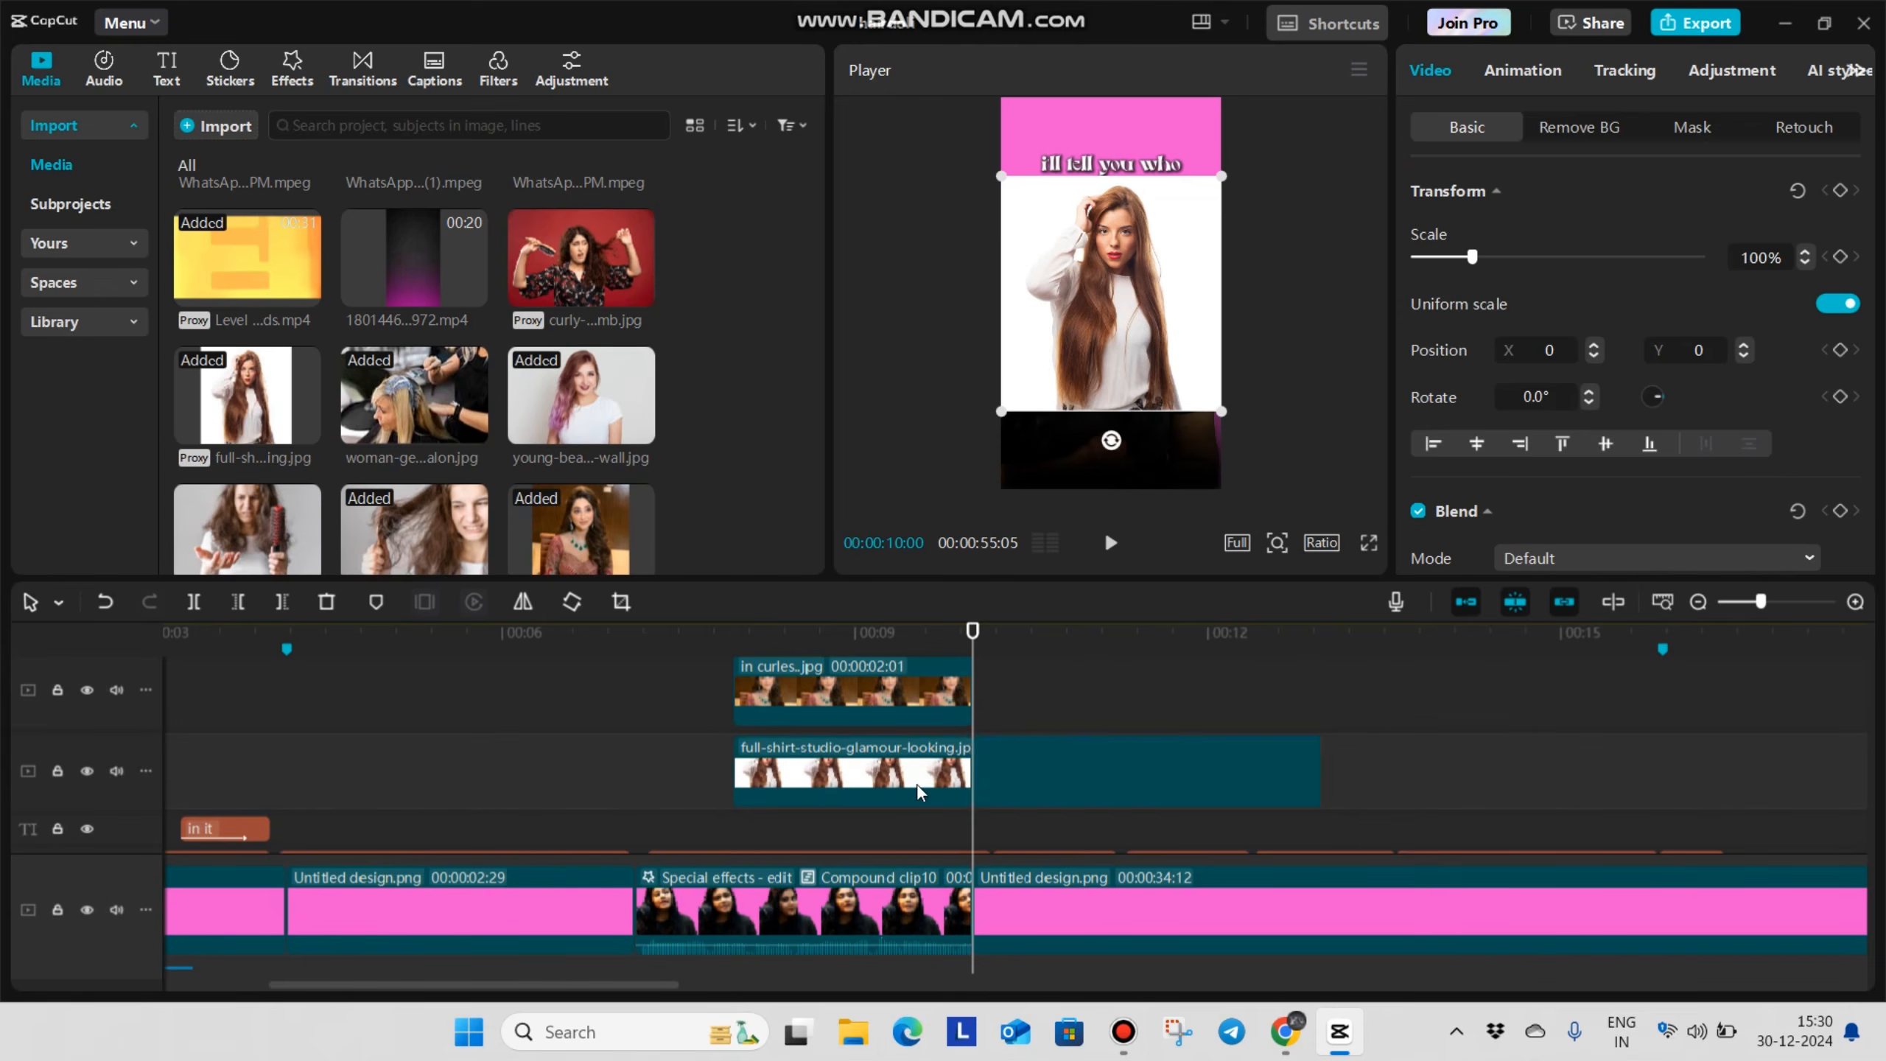
pyautogui.press('Delete')
pyautogui.scroll(2, 493, 476)
pyautogui.moveTo(579, 371); pyautogui.dragTo(732, 795)
pyautogui.hotkey('ctrl', 'b')
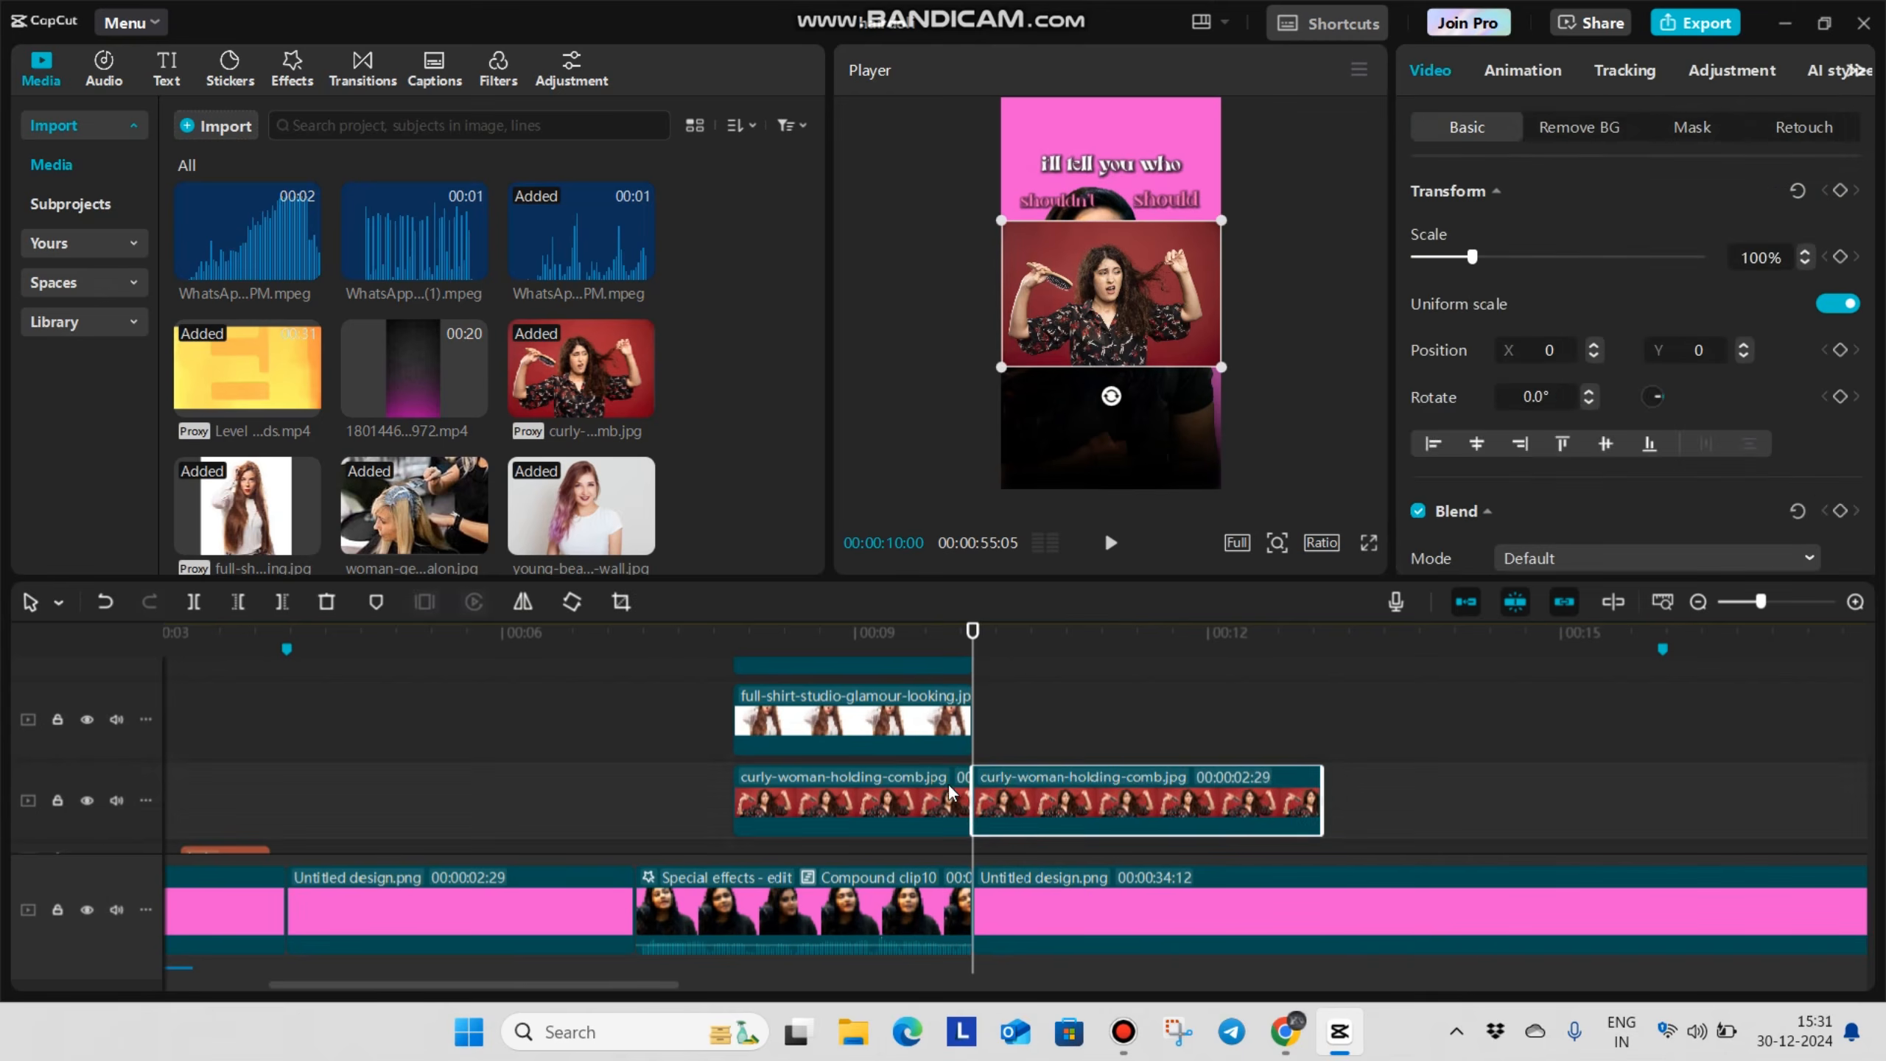
pyautogui.press('Delete')
# Disable the woman-struggling-brush-hair.jpg clip on the timeline
pyautogui.scroll(2, 740, 777)
pyautogui.scroll(-2, 660, 778)
pyautogui.click(696, 741)
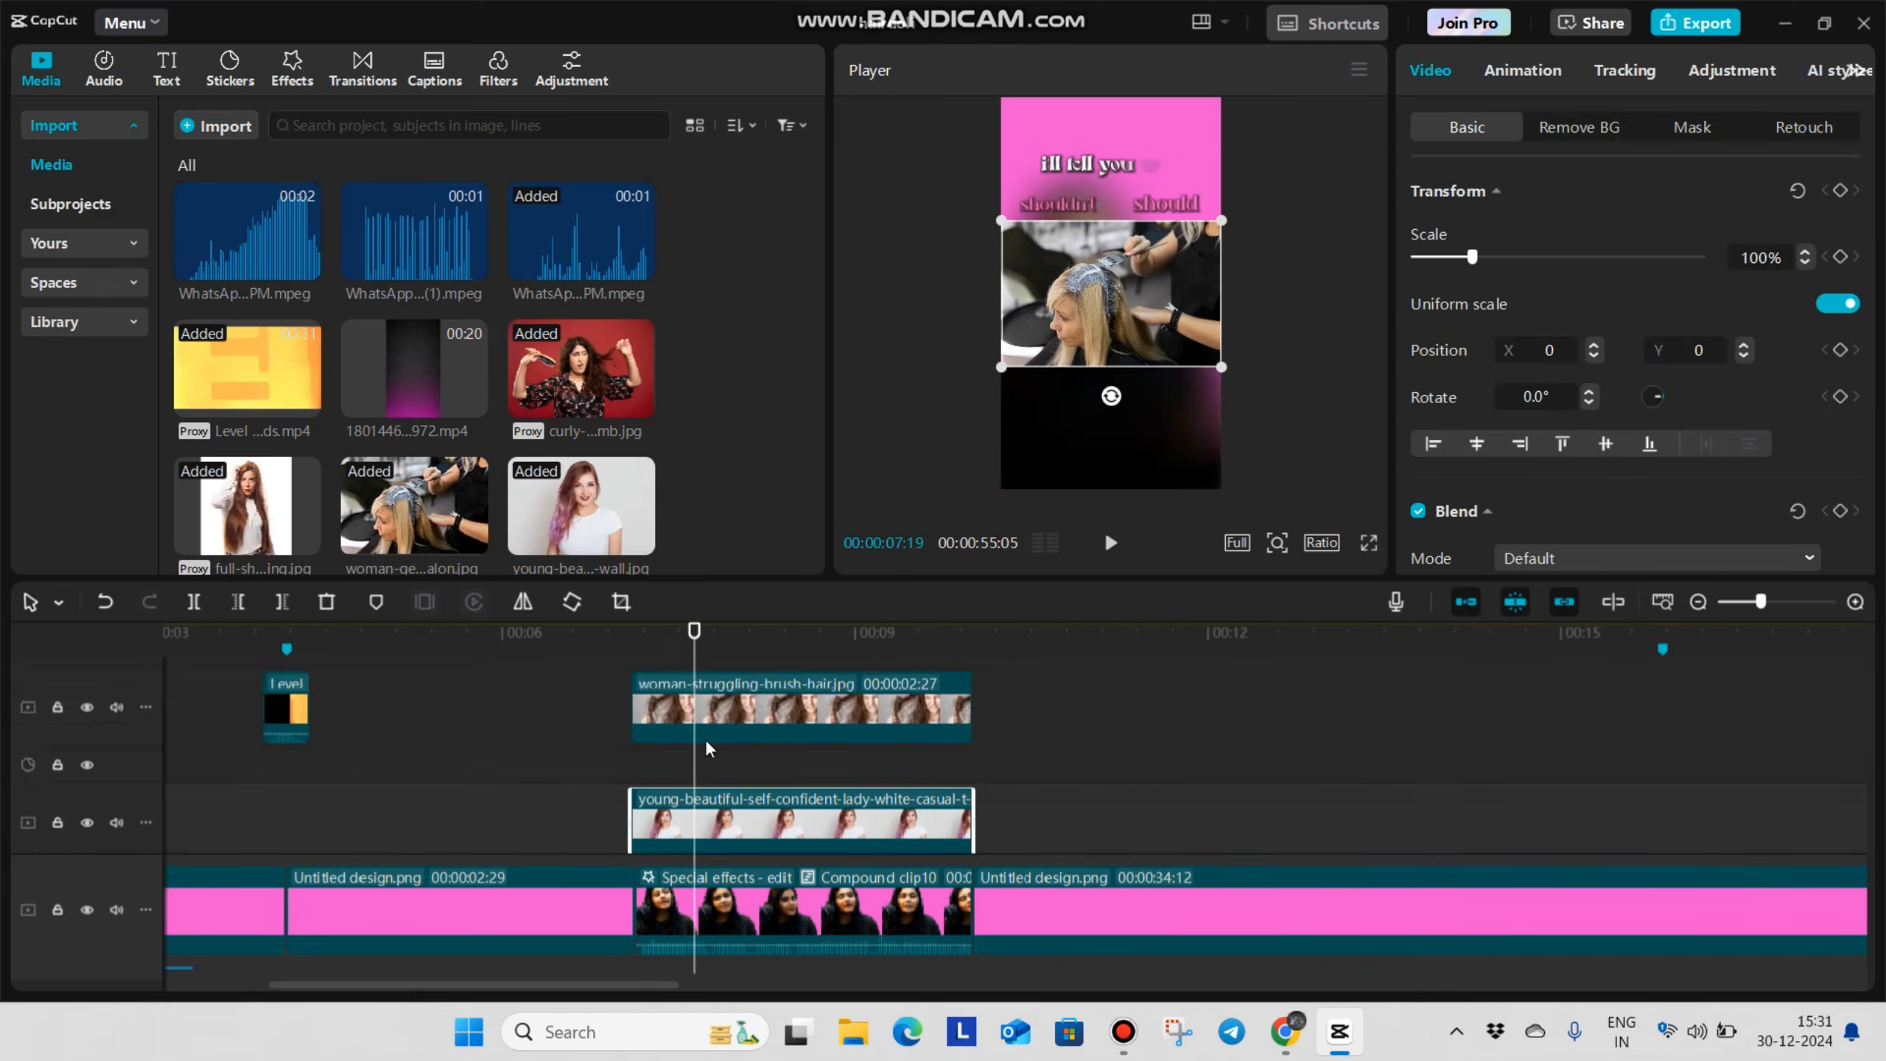
pyautogui.scroll(-2, 739, 741)
pyautogui.click(719, 749)
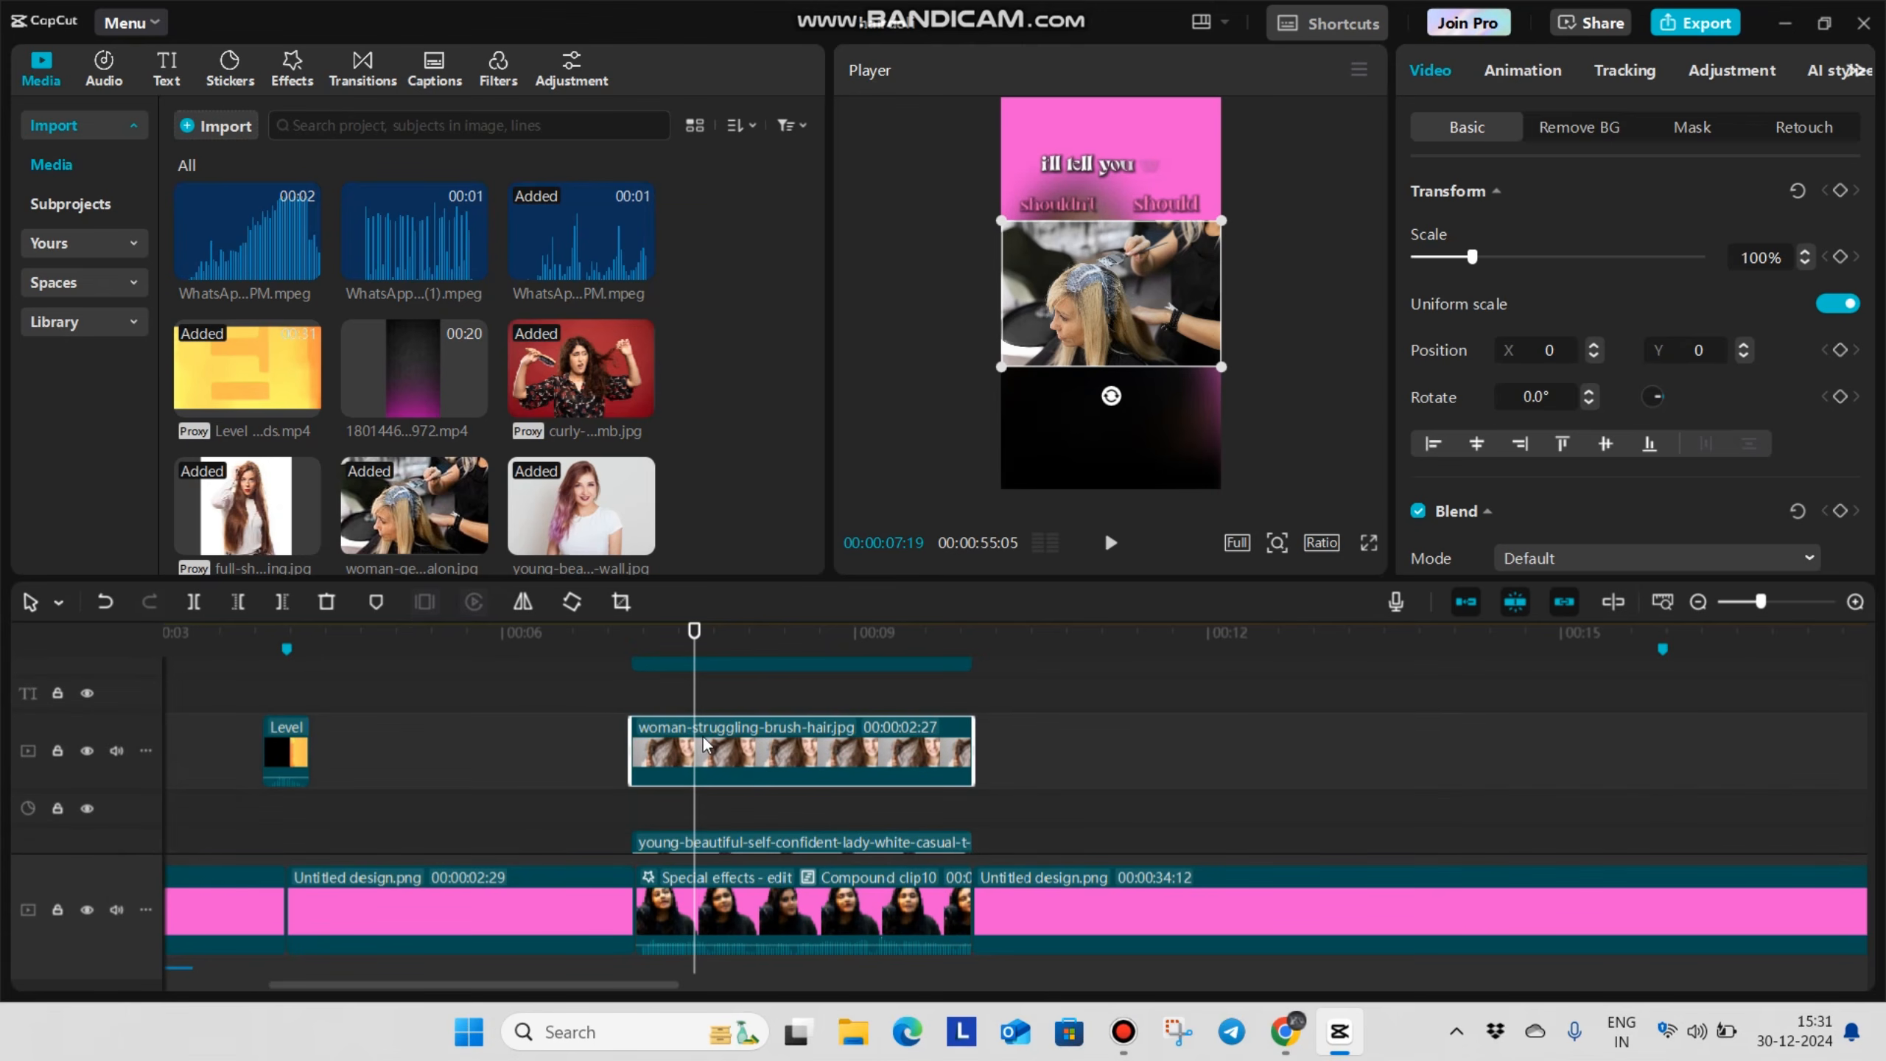
pyautogui.press('v')
# Disable the woman-getting-her-hair-dyed-beauty-salon.jpg clip so the young lady image beneath it can be edited
pyautogui.scroll(2, 698, 737)
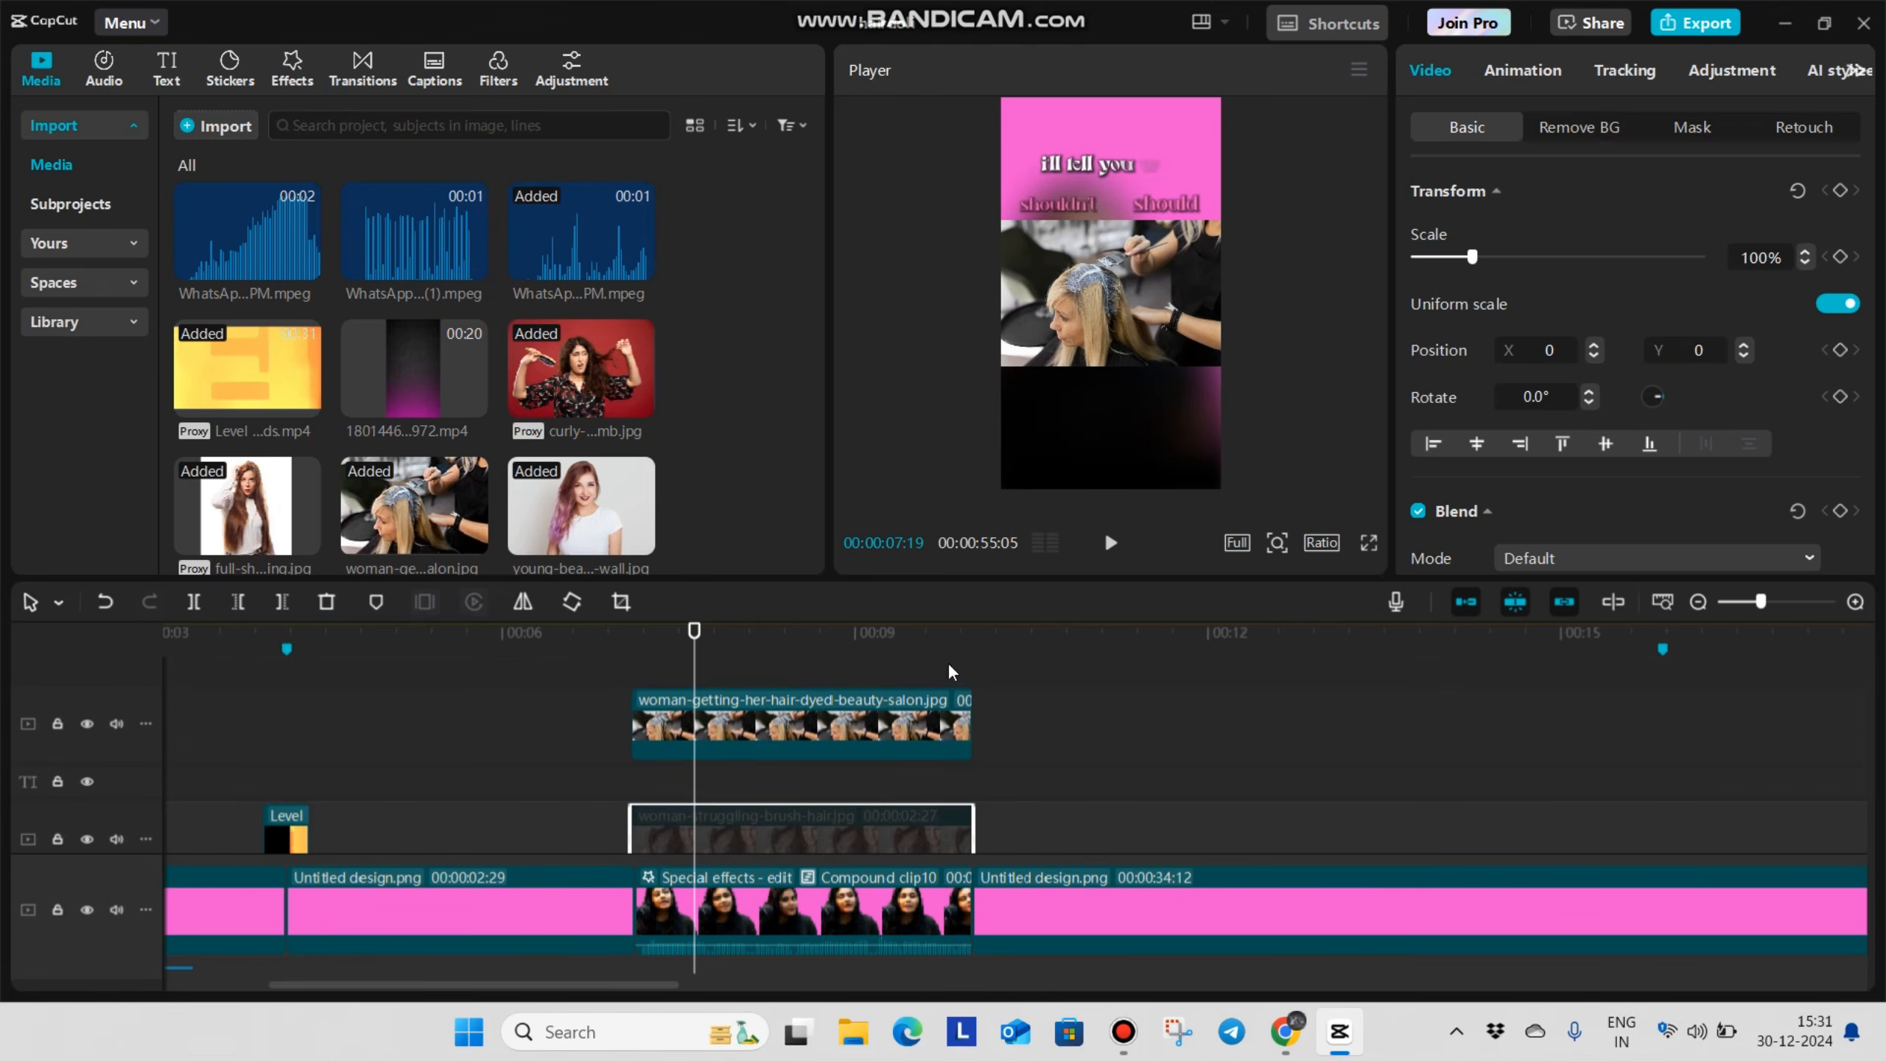
pyautogui.scroll(-2, 759, 736)
pyautogui.click(779, 694)
pyautogui.click(773, 750)
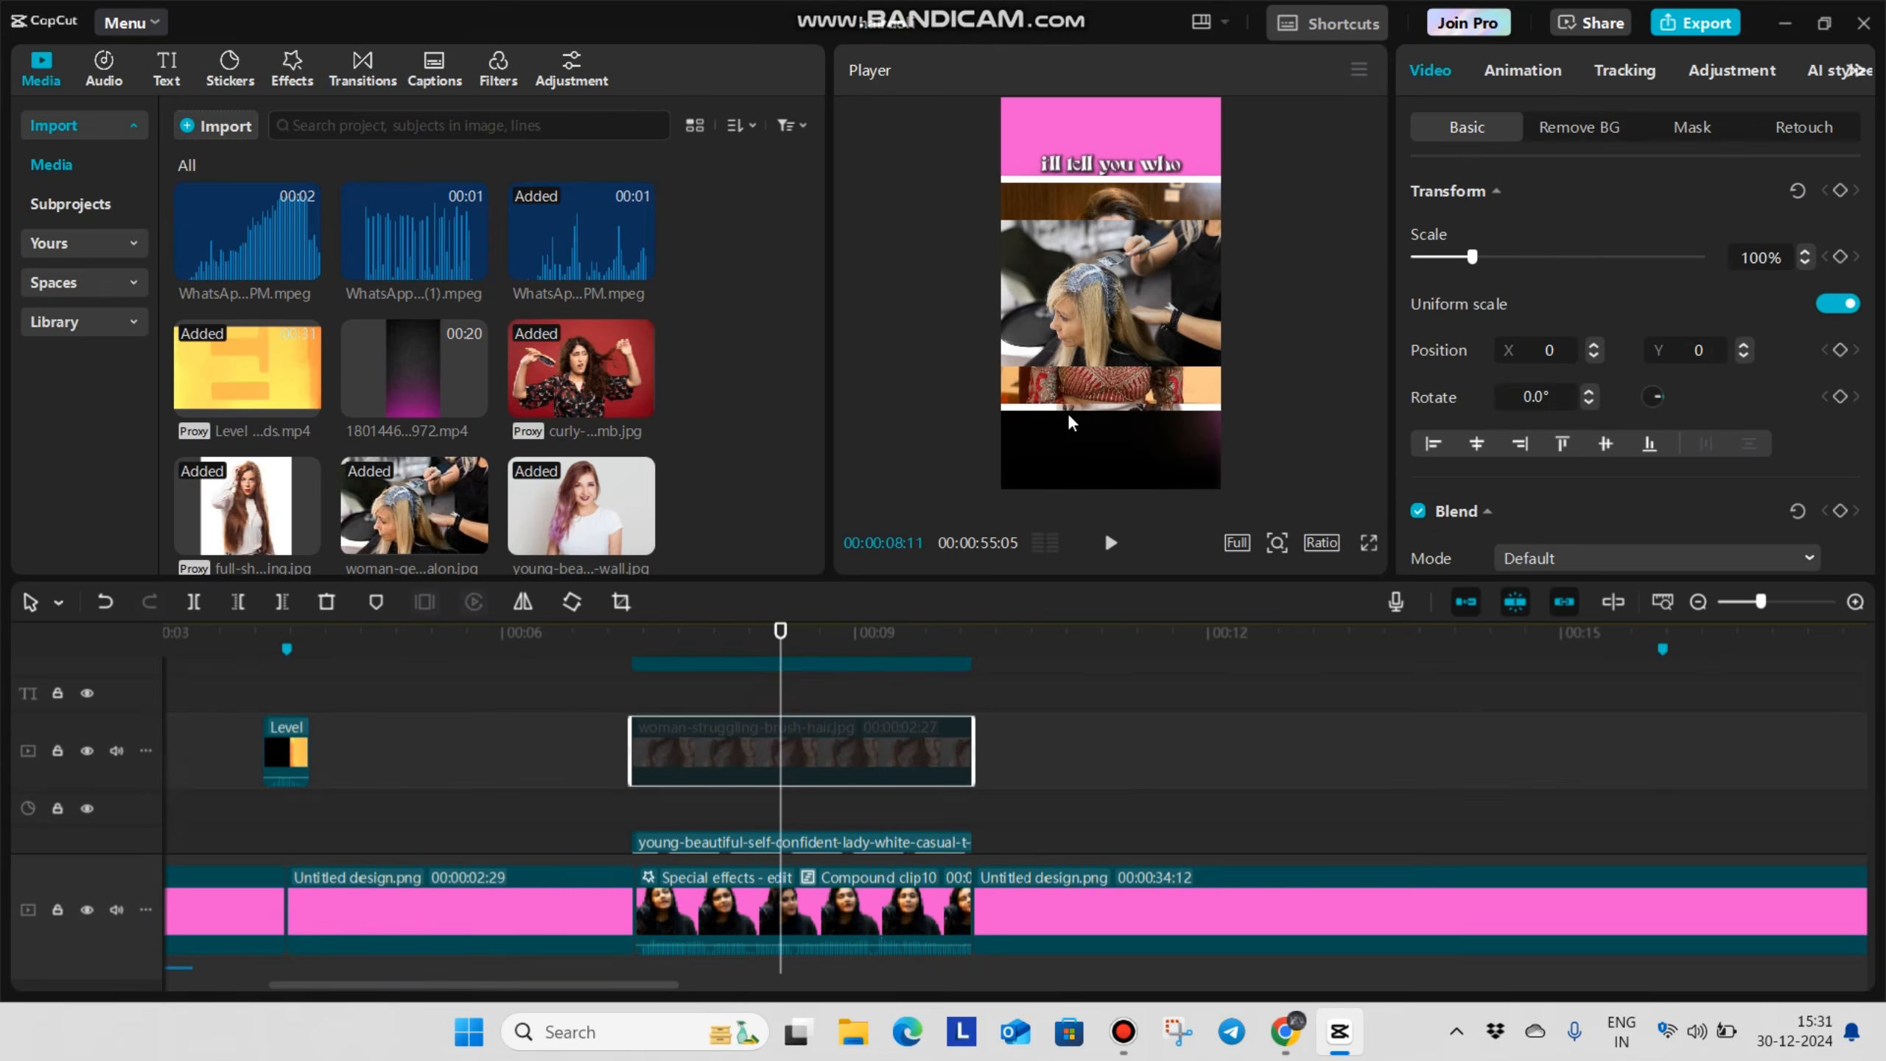
pyautogui.scroll(2, 757, 743)
pyautogui.click(756, 743)
pyautogui.press('v')
# Scale the young lady image to 80% and crop it with a 4203 × 3379 rectangle mask centered on her
pyautogui.scroll(-4, 750, 720)
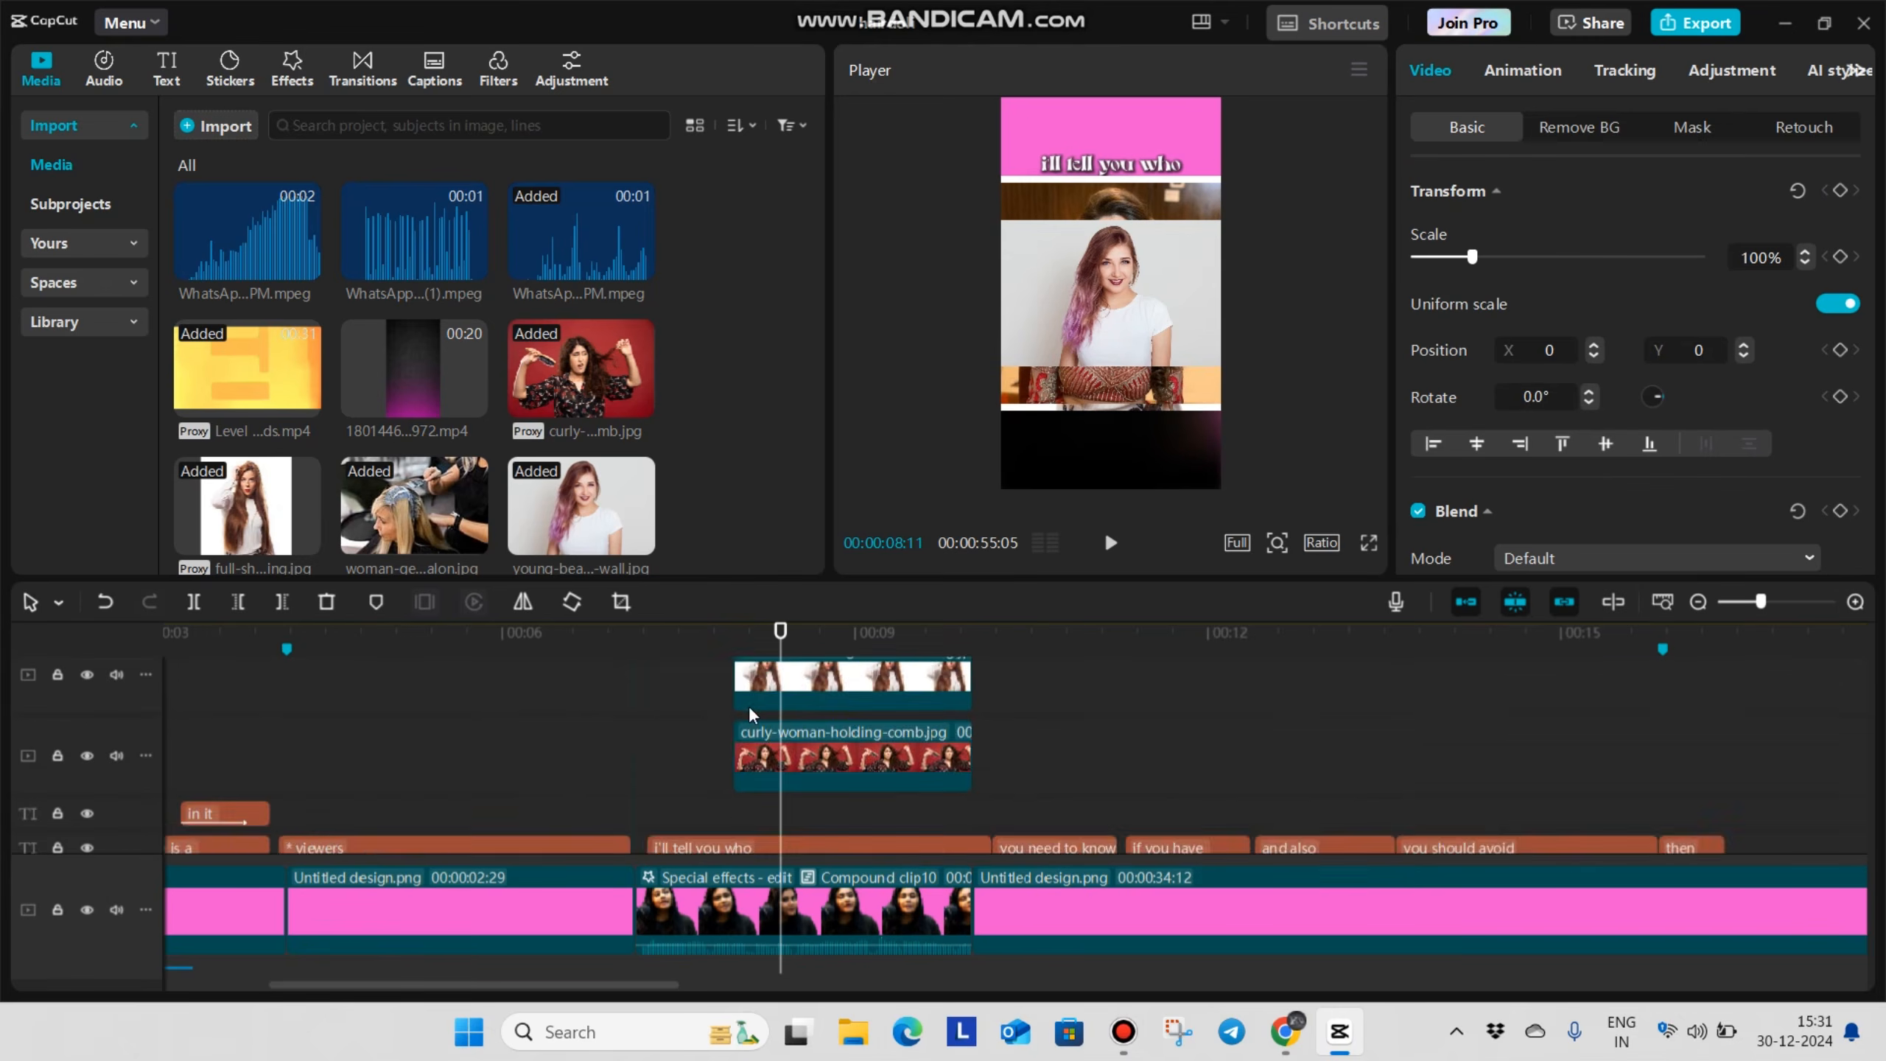
pyautogui.click(670, 773)
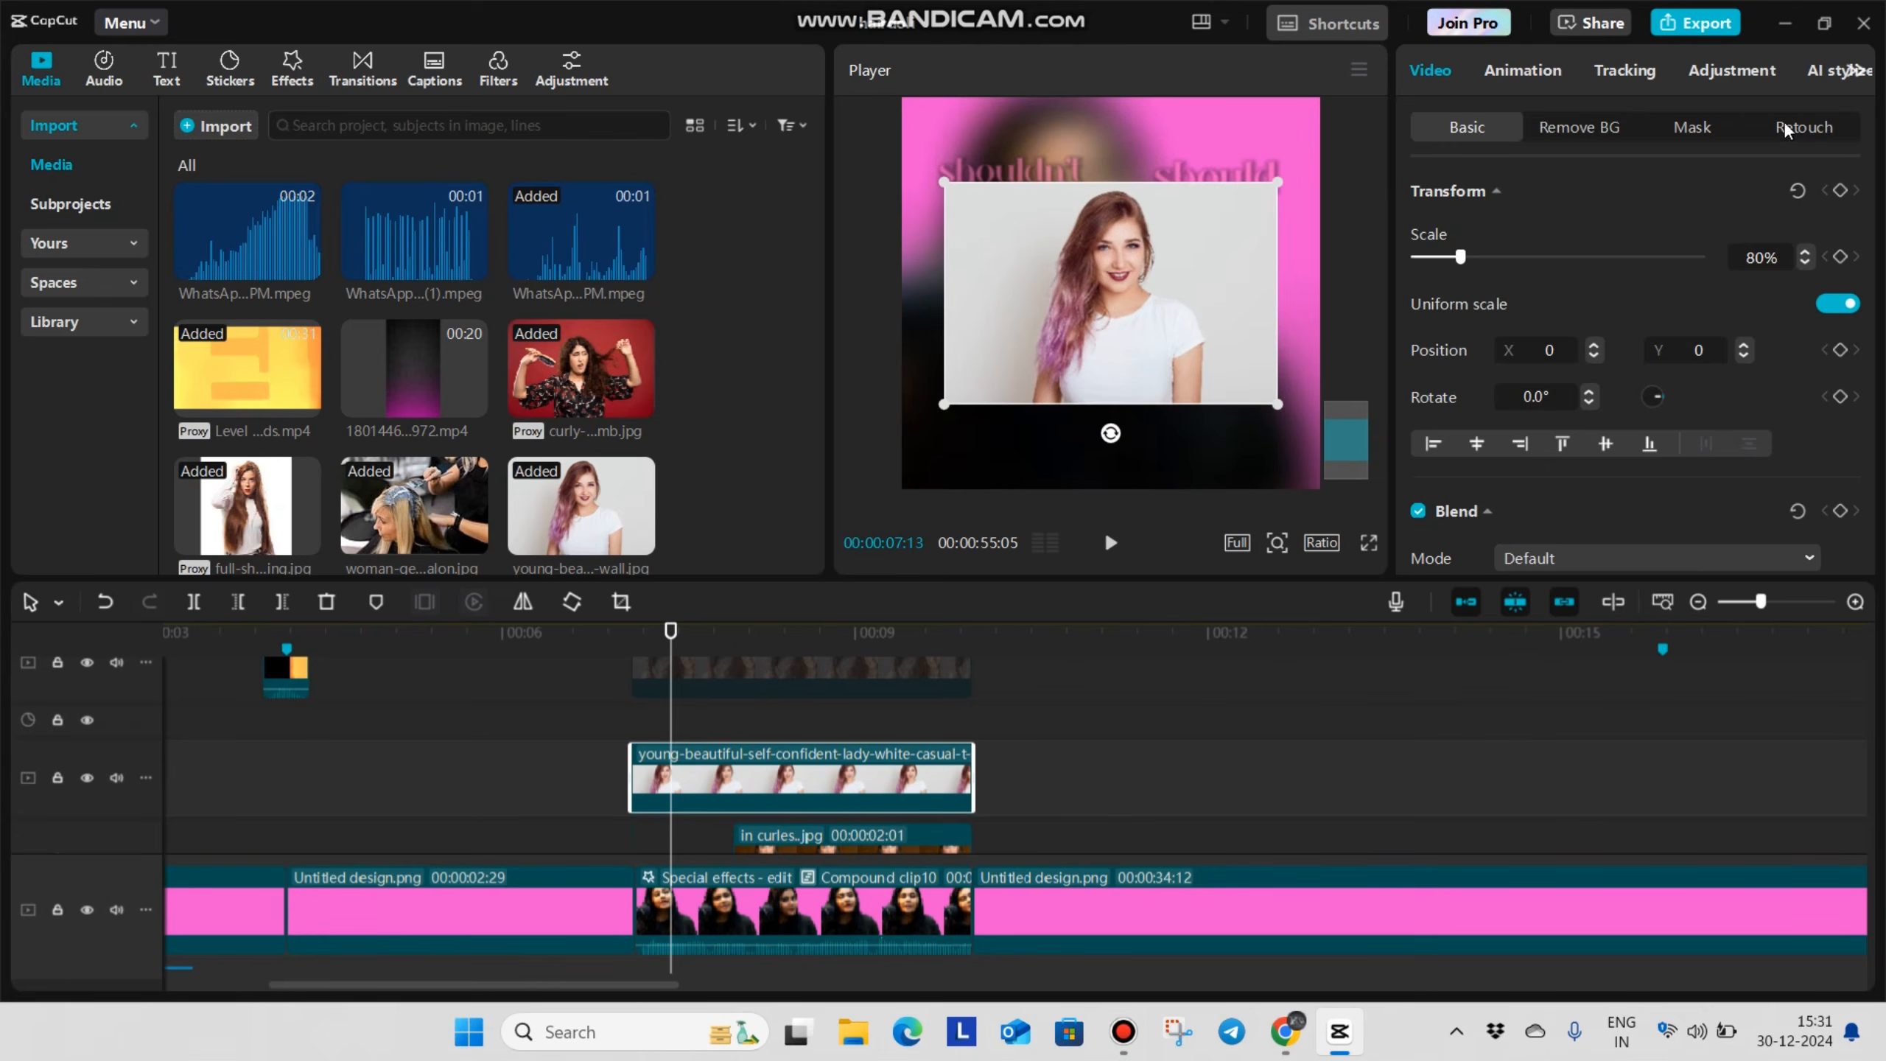
pyautogui.click(1693, 127)
pyautogui.click(1444, 377)
pyautogui.moveTo(1114, 238); pyautogui.dragTo(1114, 195)
pyautogui.moveTo(1031, 292); pyautogui.dragTo(991, 330)
# Set the rectangle mask's round corners to 20 on the young lady image and check it in full screen
pyautogui.scroll(-3, 1574, 482)
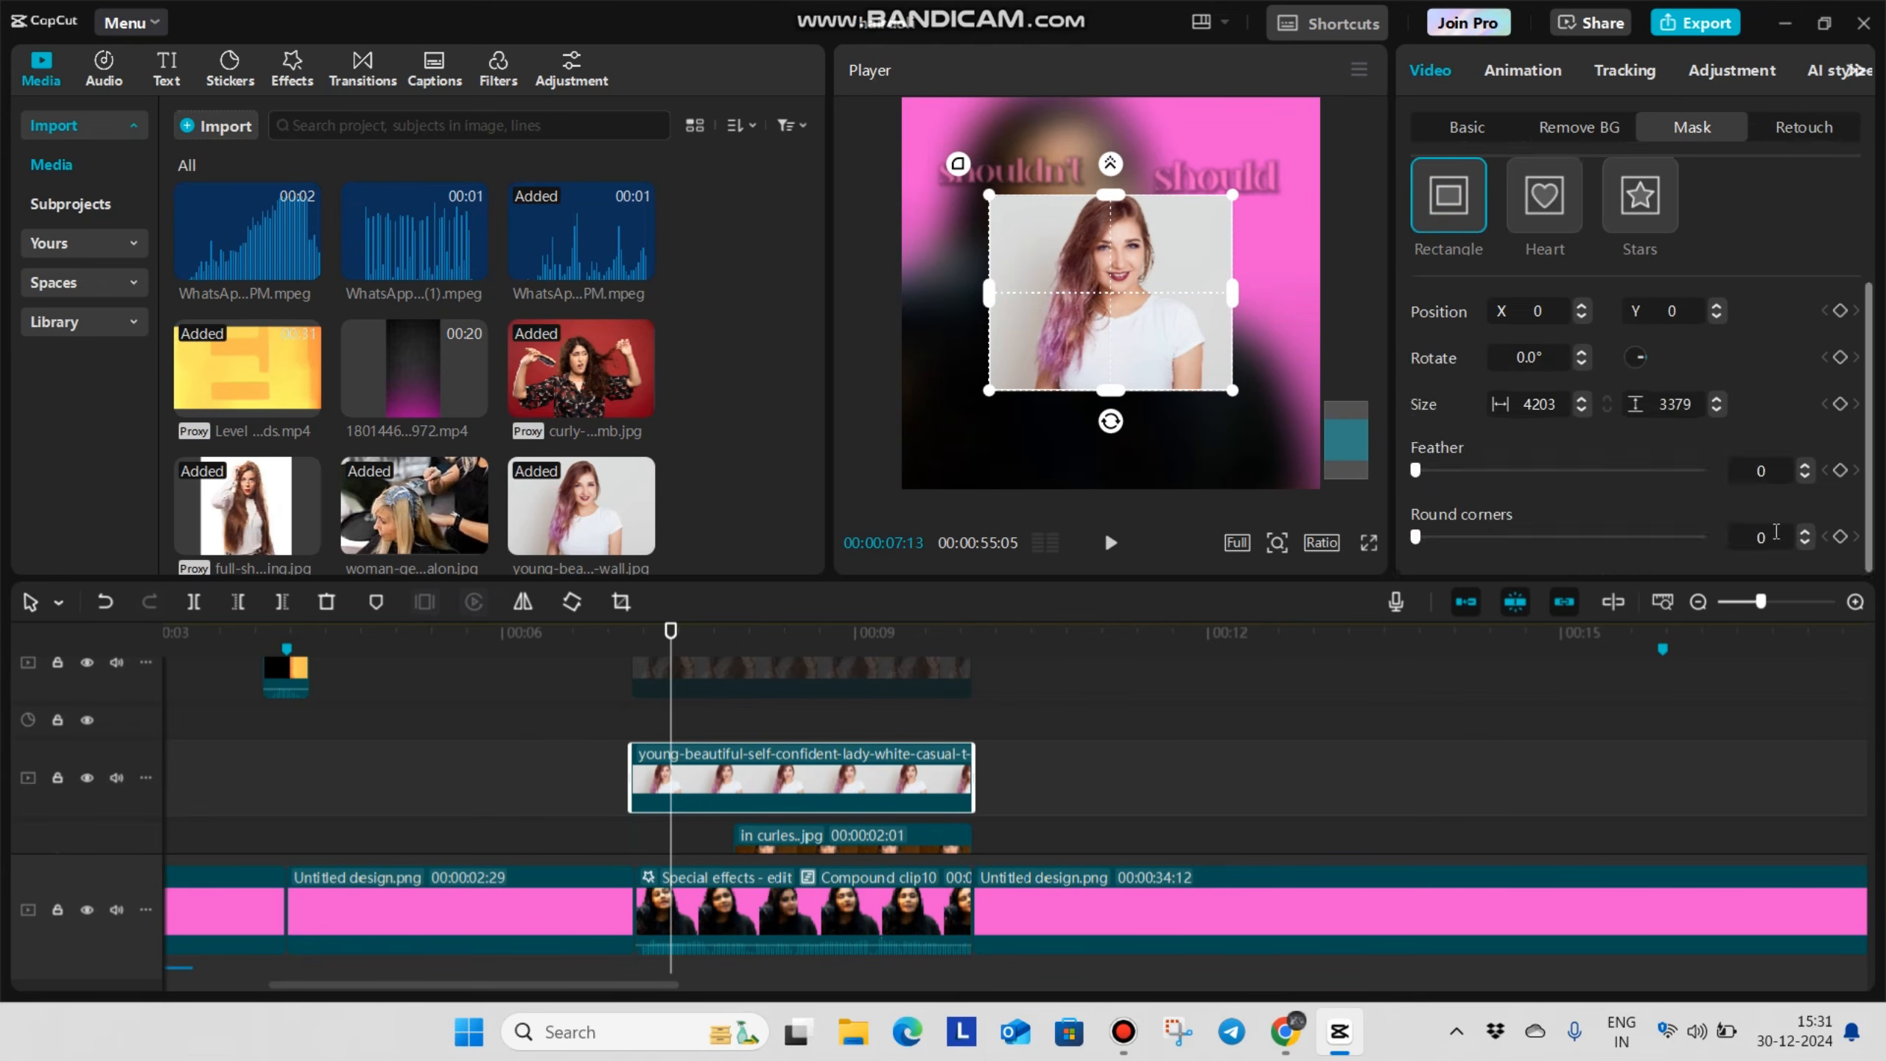
pyautogui.write('20')
pyautogui.press('Return')
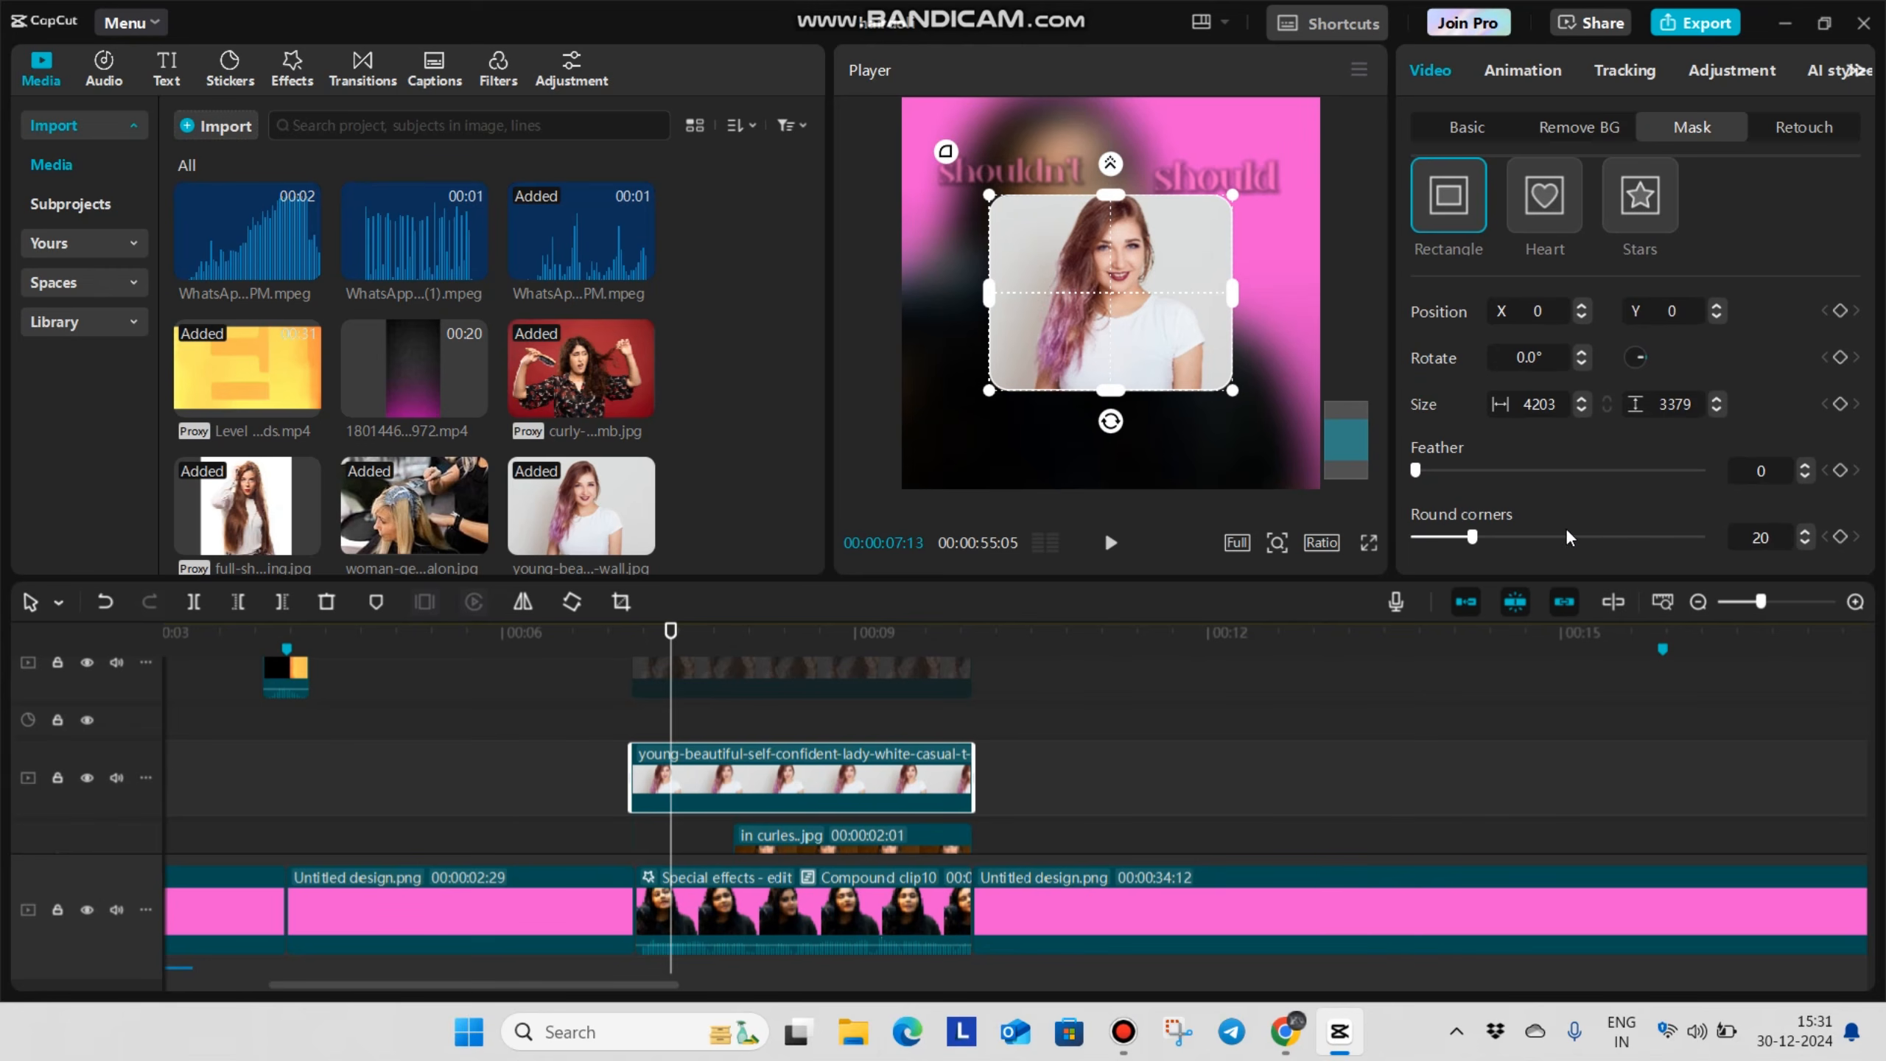
pyautogui.click(1369, 545)
pyautogui.press('Escape')
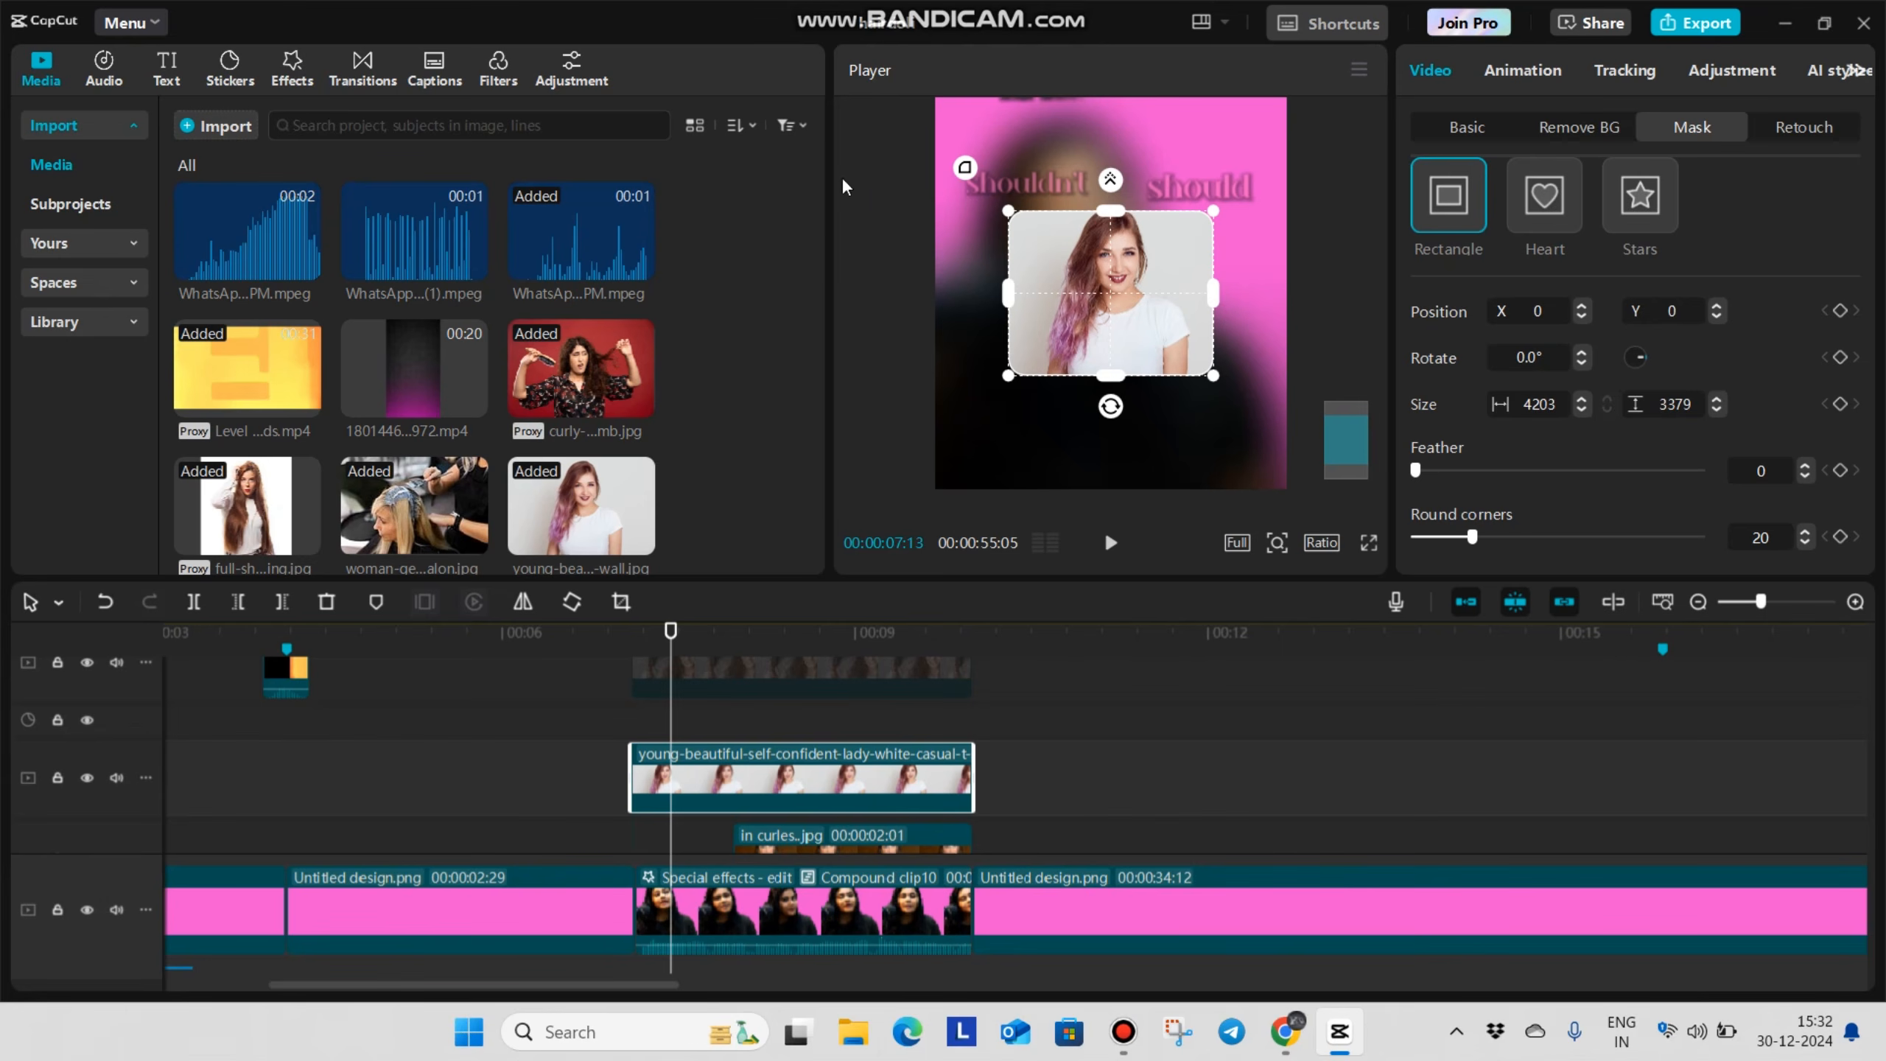
# Apply the Blur video effect to the young lady image and set its blur strength to 96
pyautogui.click(292, 68)
pyautogui.moveTo(226, 242); pyautogui.dragTo(756, 790)
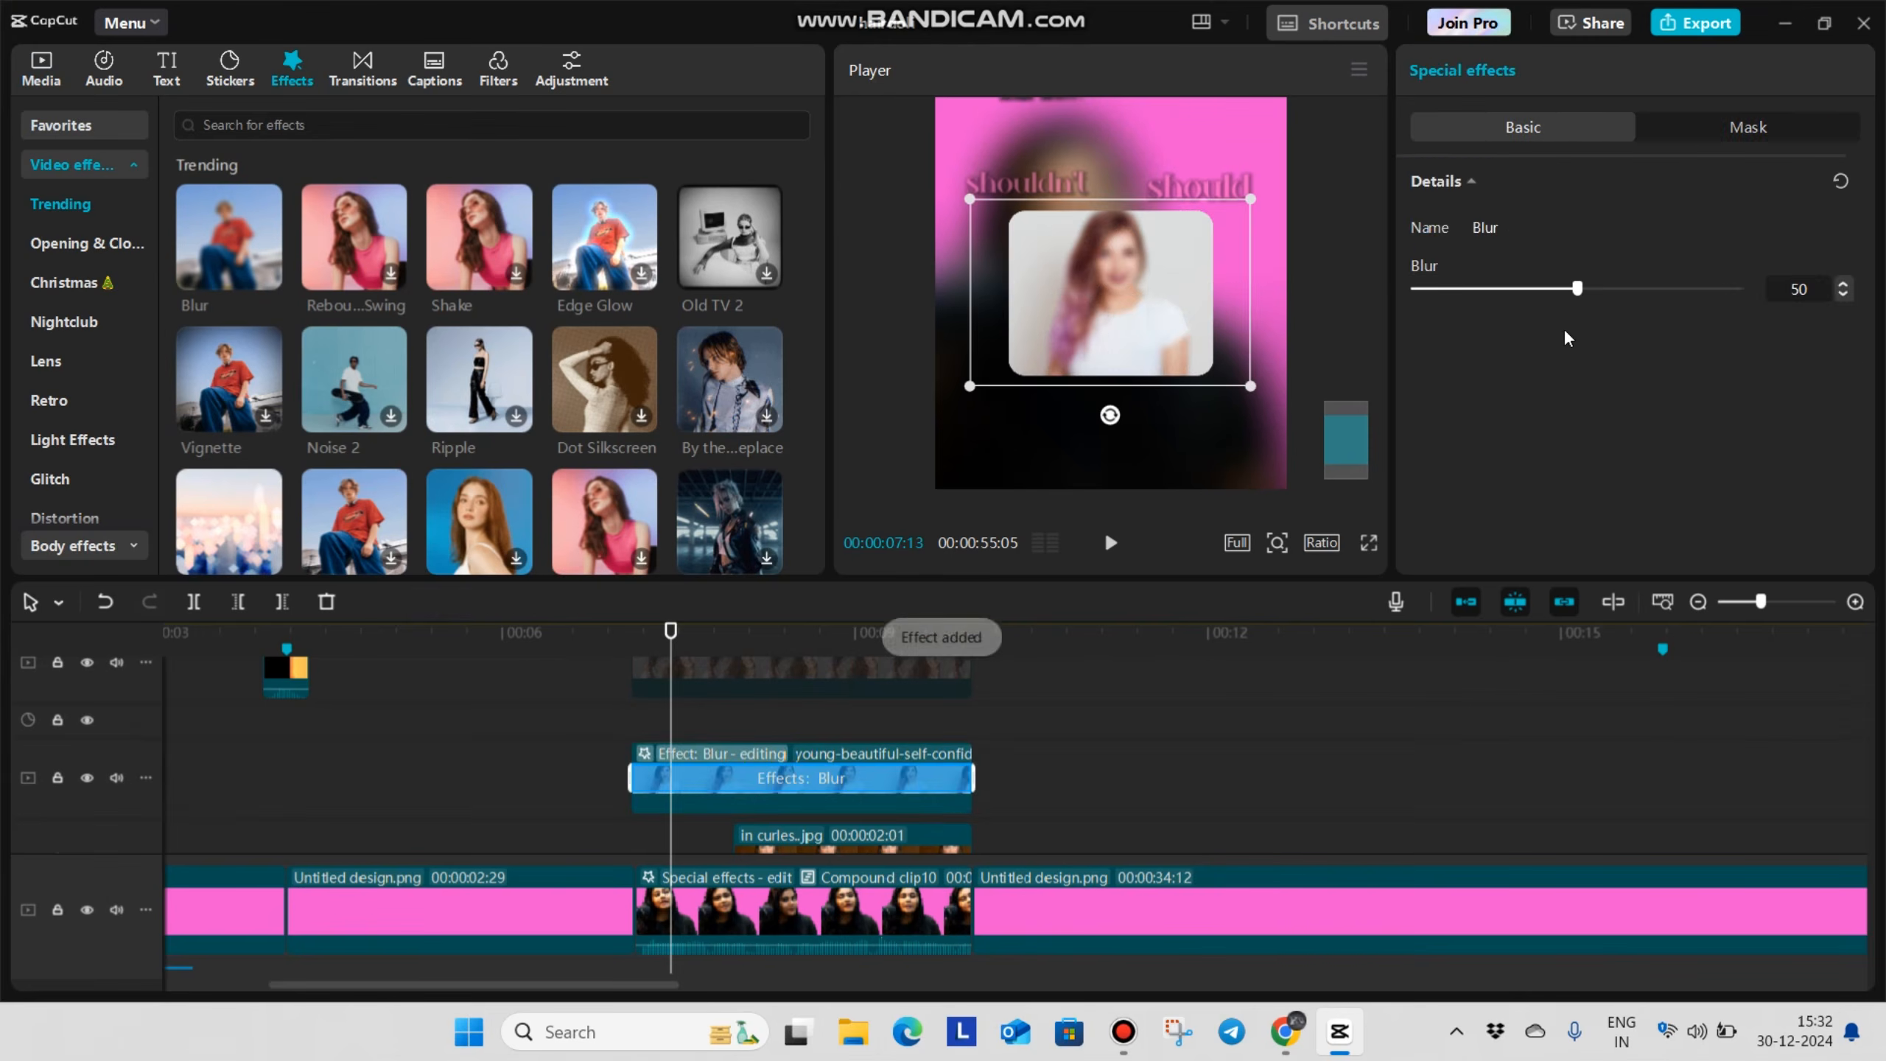
pyautogui.moveTo(1657, 314); pyautogui.dragTo(1730, 323)
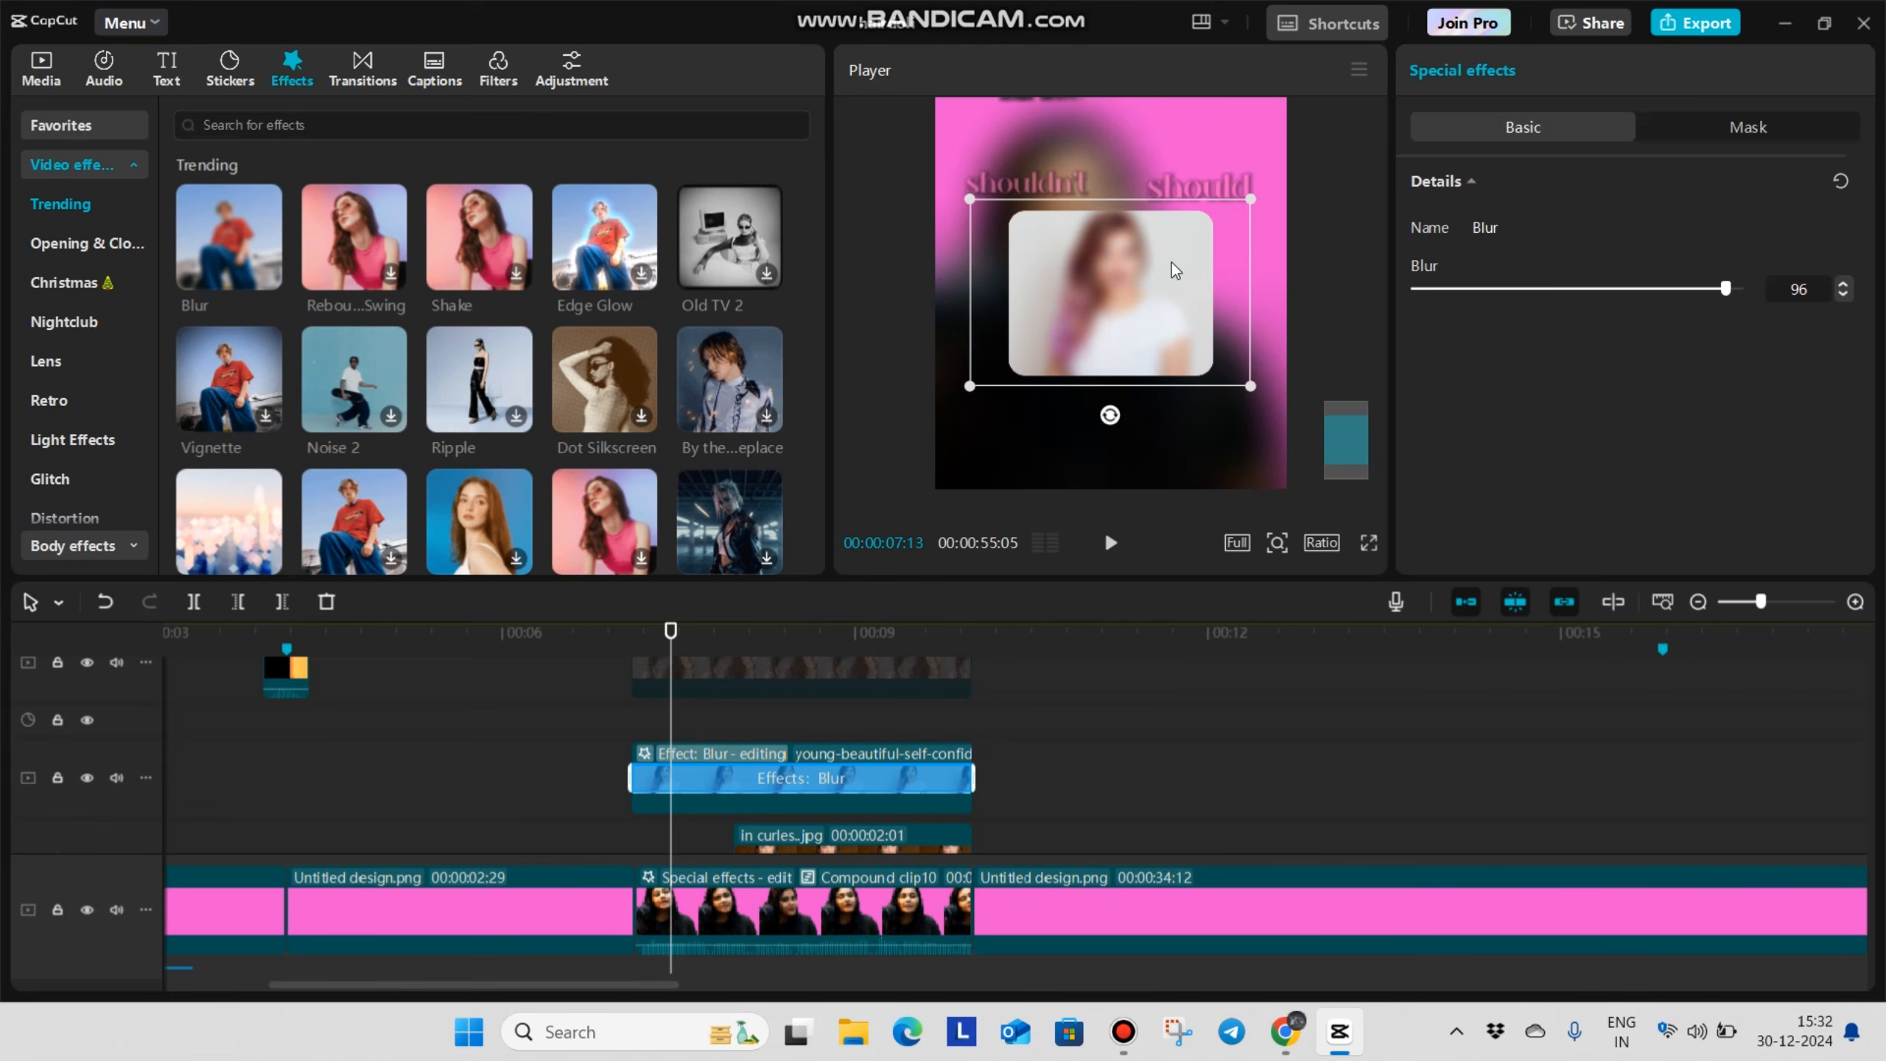
# Scale the young lady image to 50% and move it to X -542, Y 319, beneath the "shouldn't" caption
pyautogui.scroll(-5, 1117, 238)
pyautogui.click(738, 778)
pyautogui.click(632, 721)
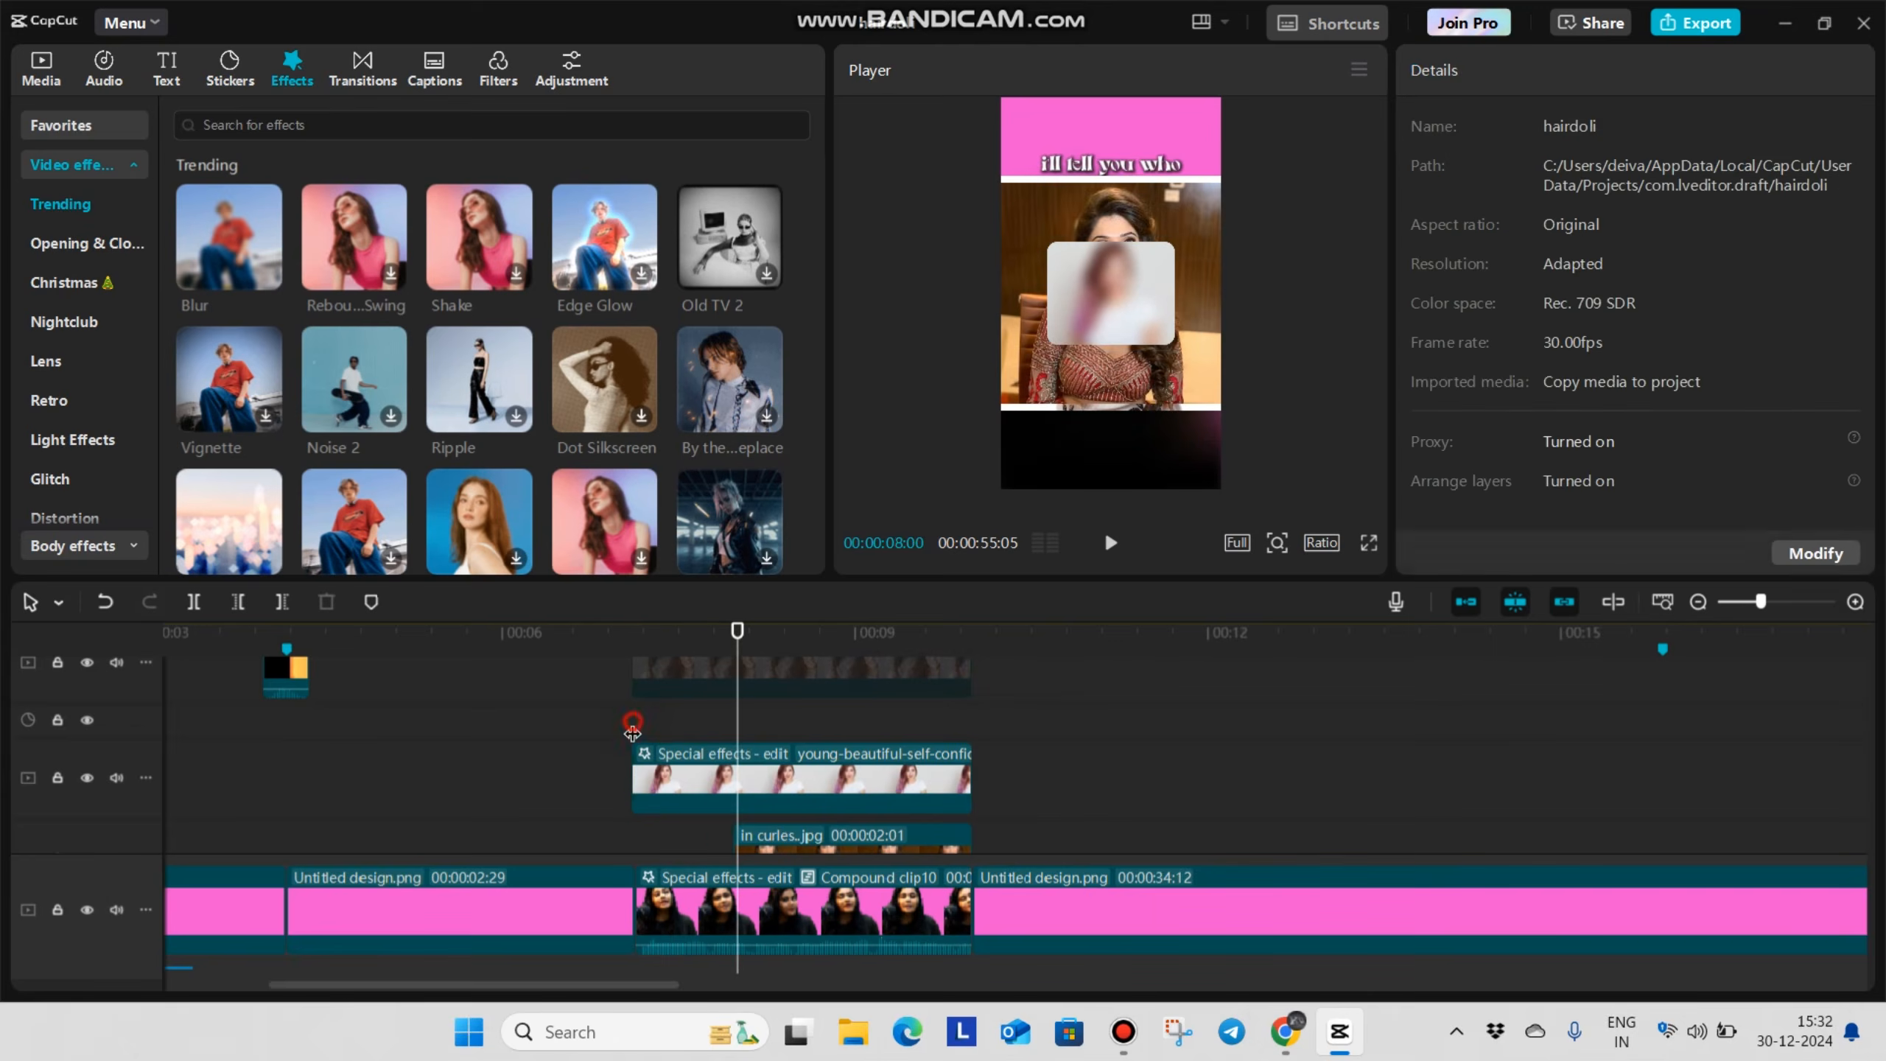
pyautogui.click(702, 780)
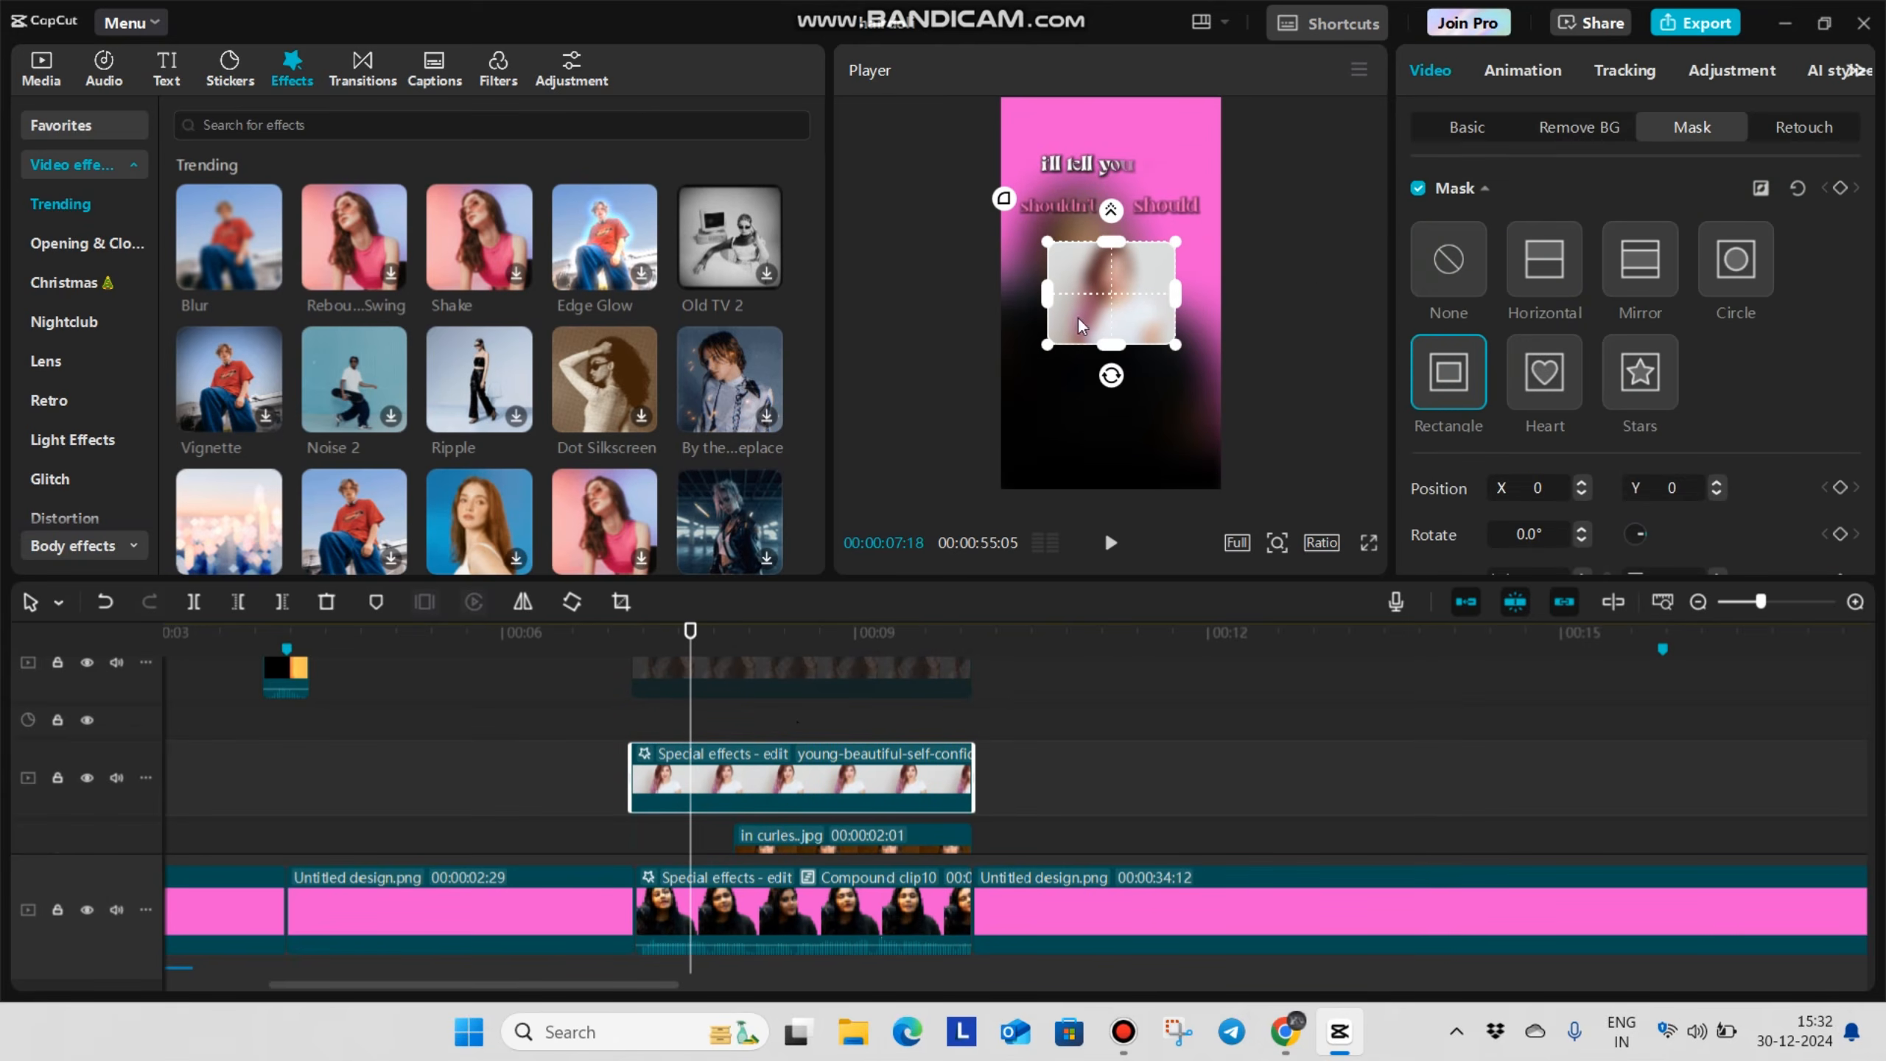
pyautogui.click(1475, 129)
pyautogui.moveTo(1195, 358); pyautogui.dragTo(1112, 299)
# Add a default text clip above the image clips and trim its end to match theirs
pyautogui.scroll(-2, 767, 718)
pyautogui.scroll(-3, 728, 747)
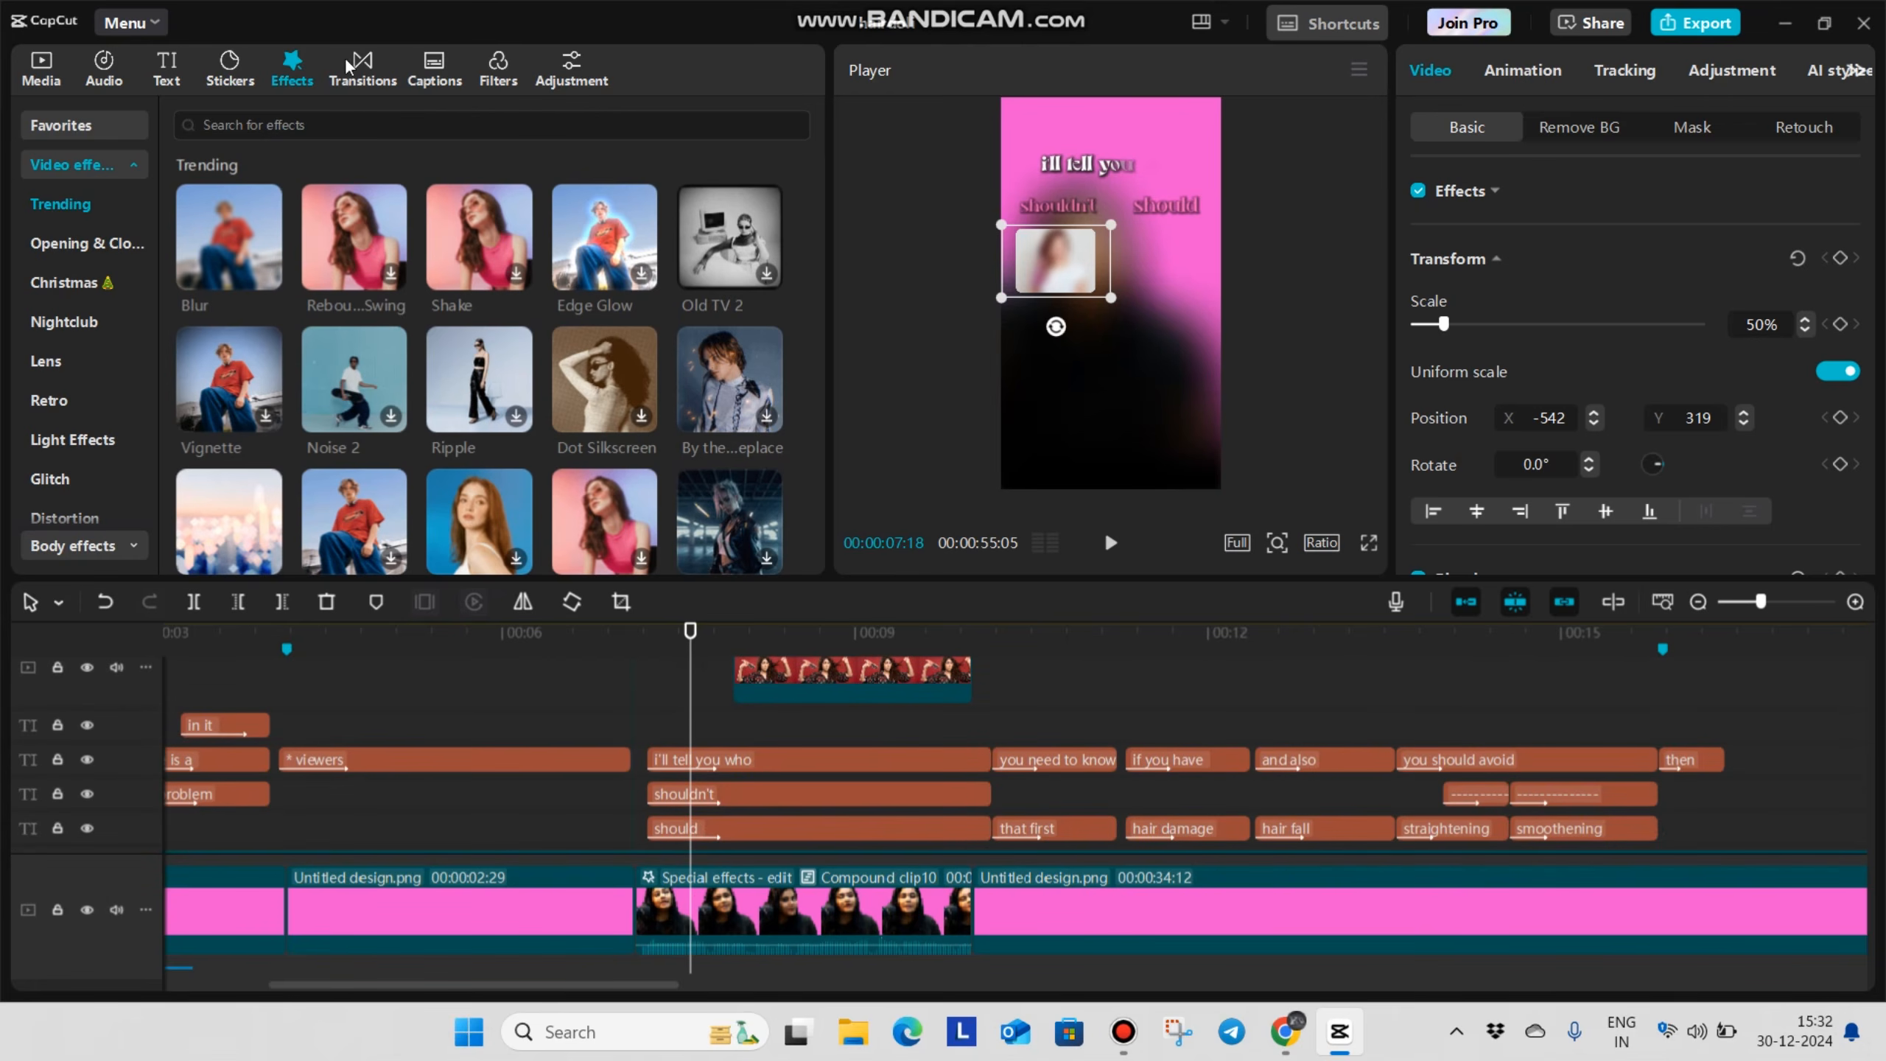
pyautogui.click(166, 68)
pyautogui.moveTo(239, 187); pyautogui.dragTo(668, 732)
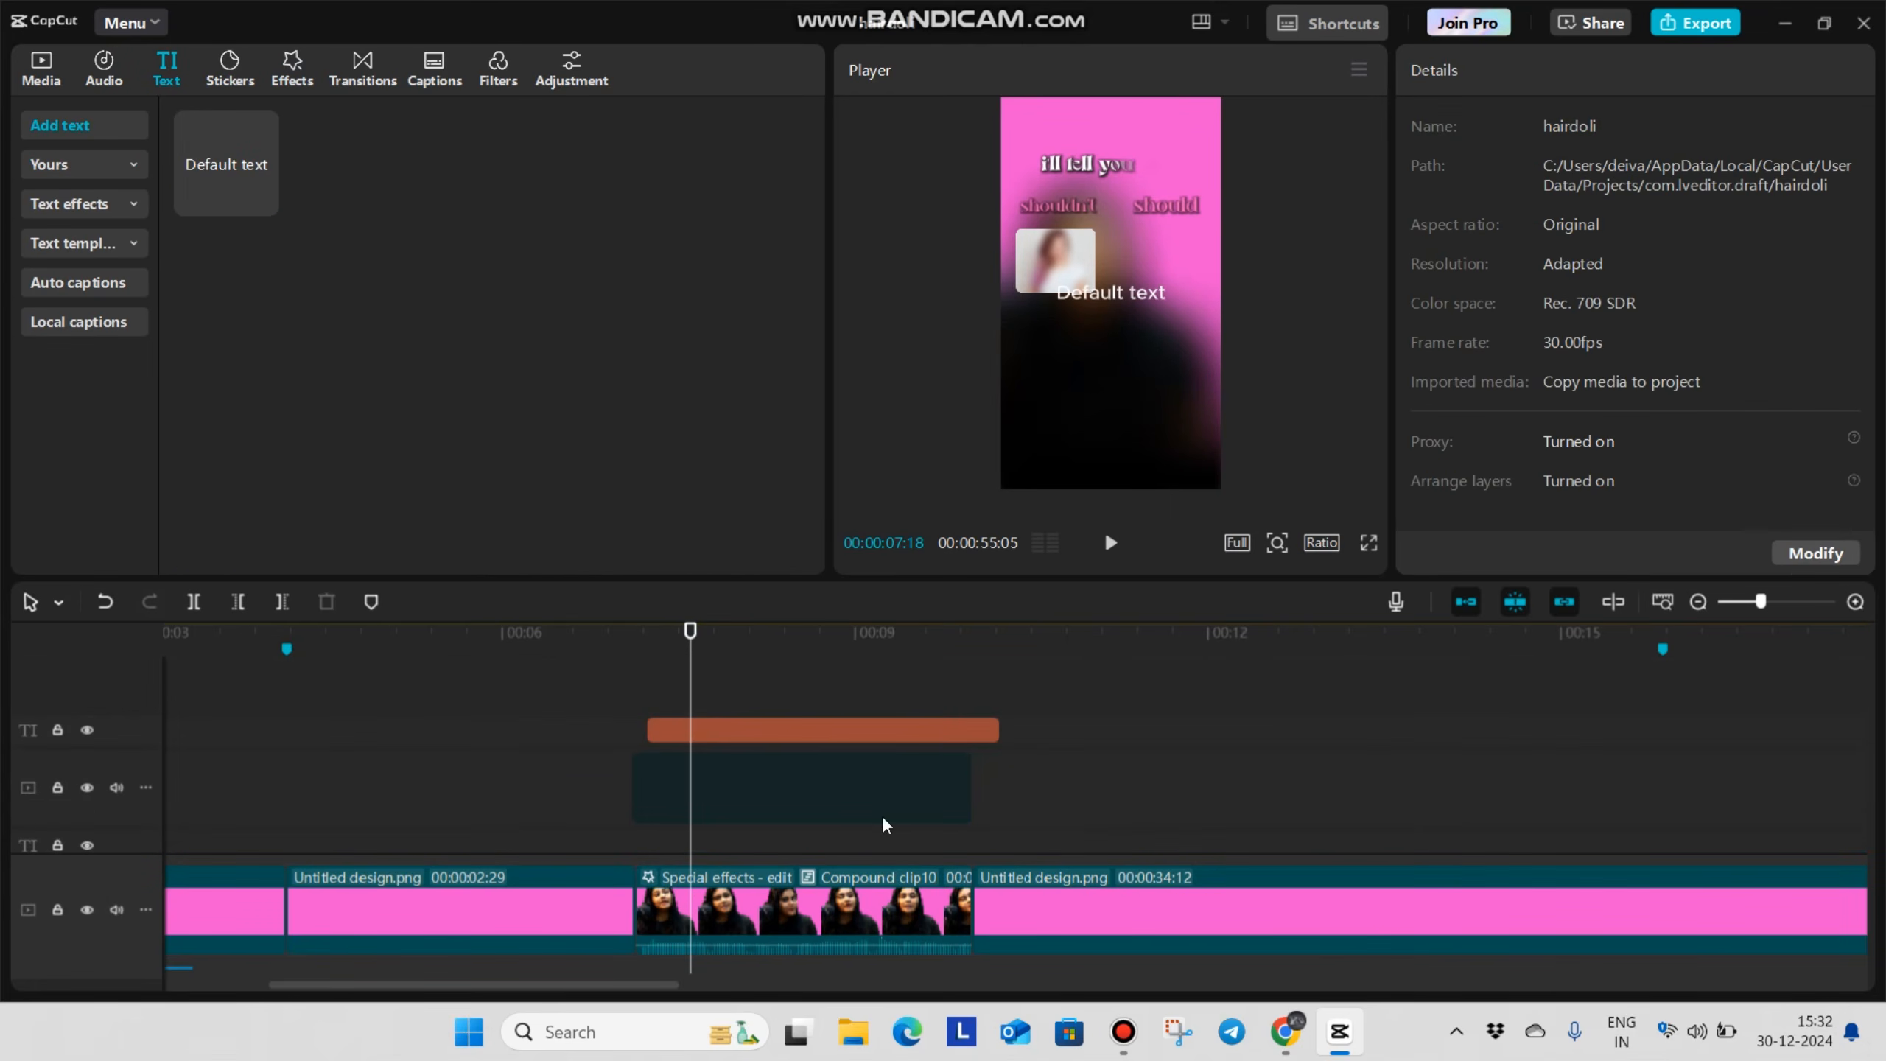
pyautogui.click(877, 724)
pyautogui.moveTo(1004, 739); pyautogui.dragTo(975, 736)
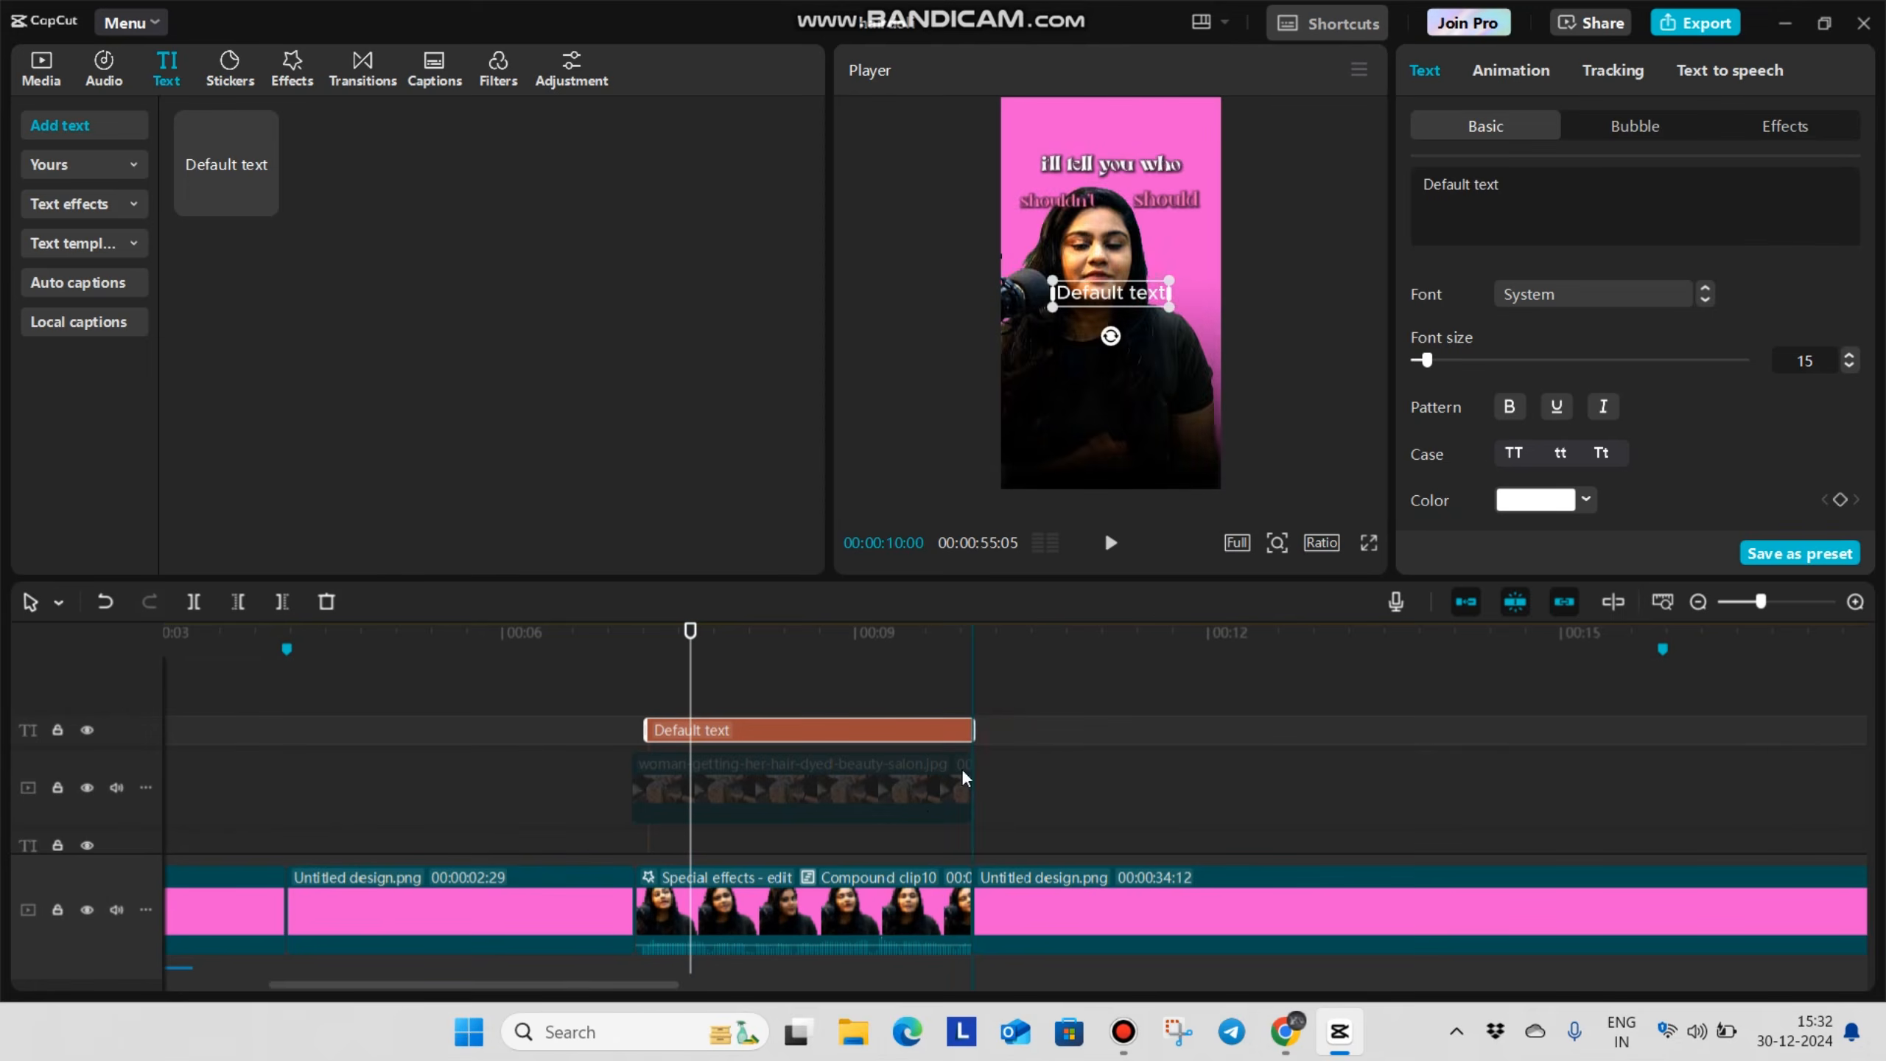
# Replace the default text with a row of 14 hyphens and colour it hot pink
pyautogui.click(878, 725)
pyautogui.click(1565, 193)
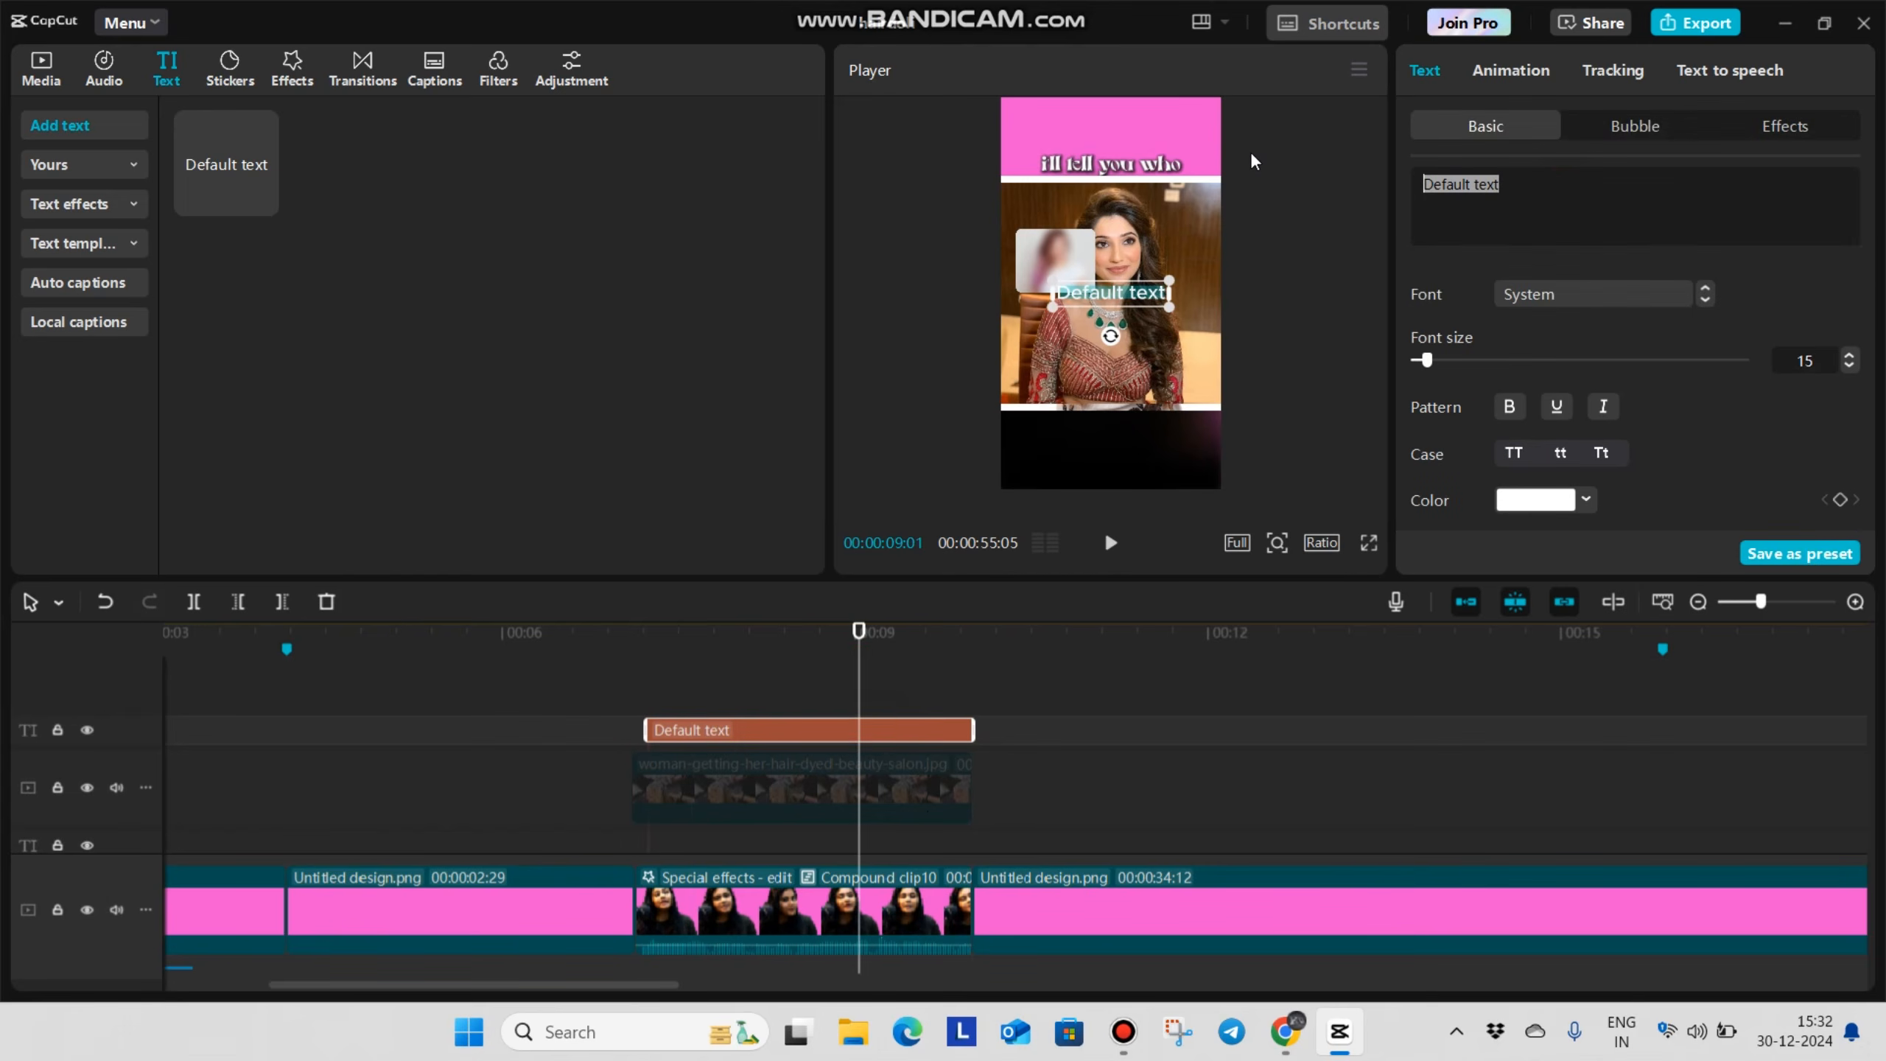
pyautogui.write('------------')
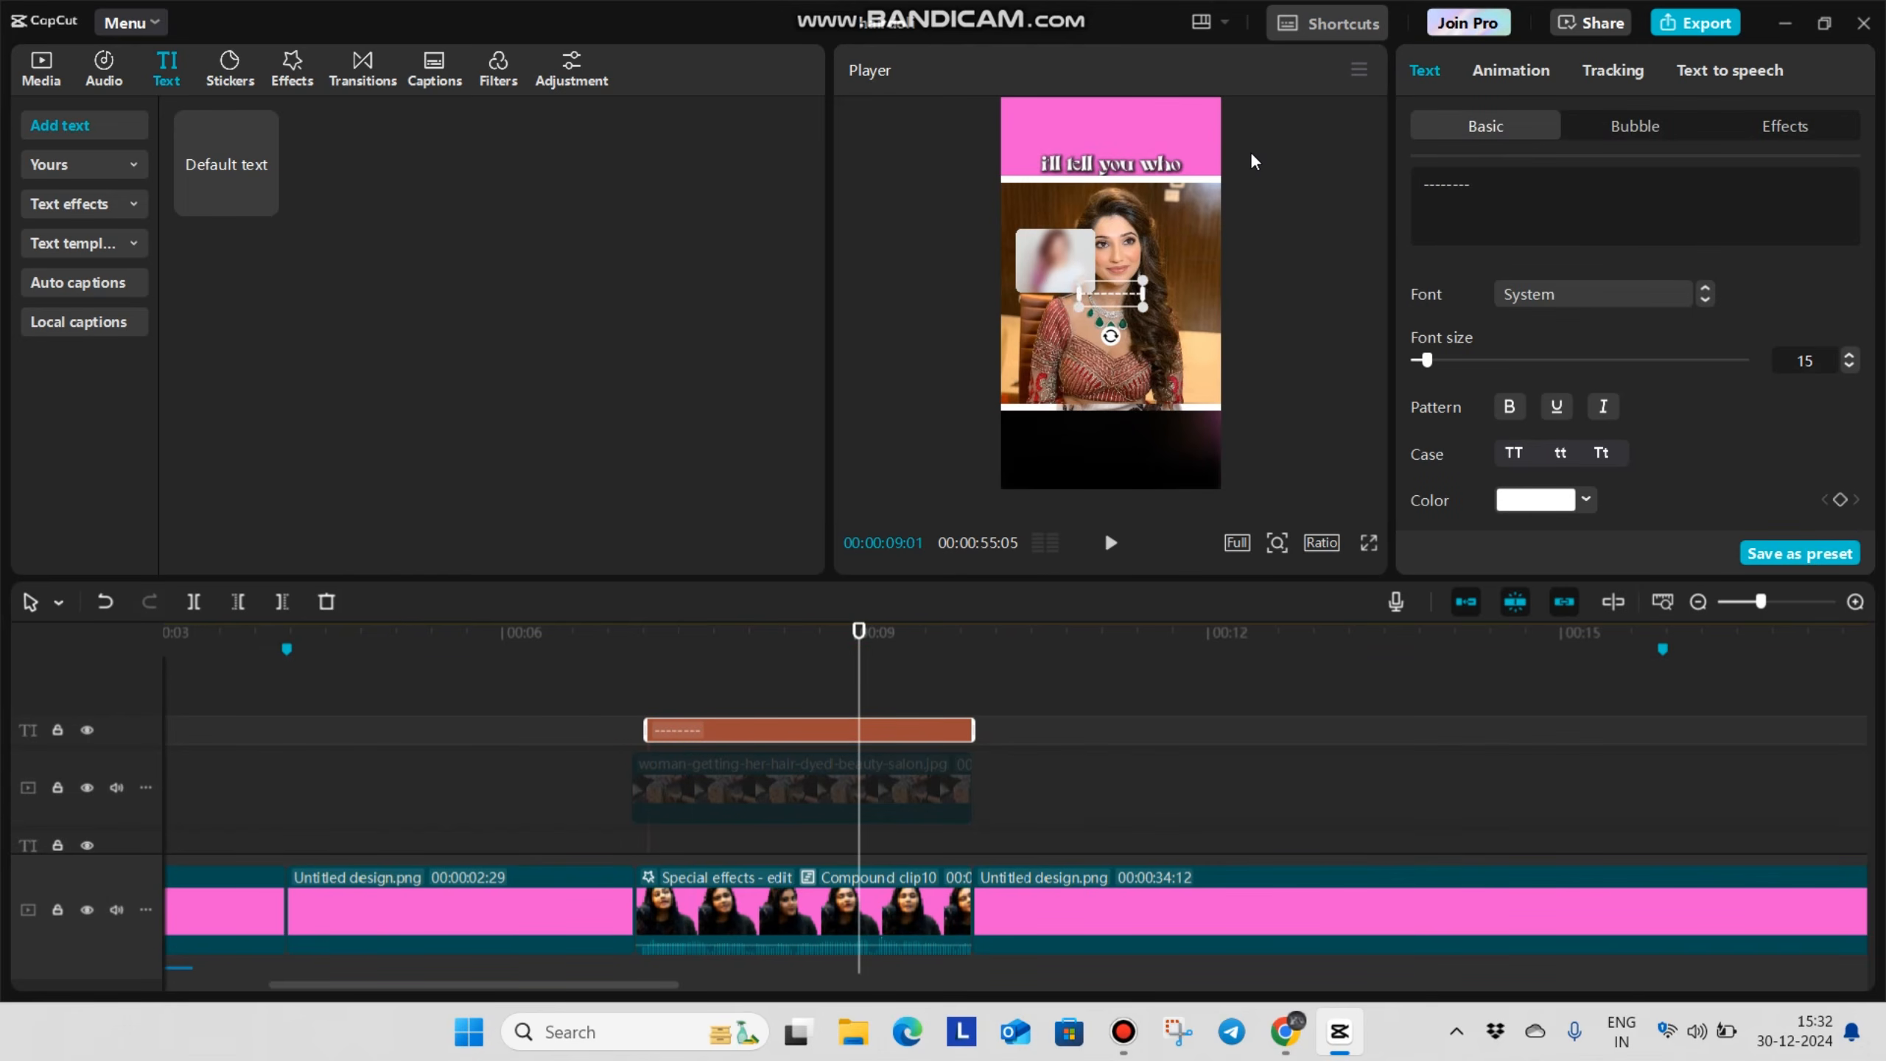
pyautogui.write('---------')
pyautogui.click(1672, 453)
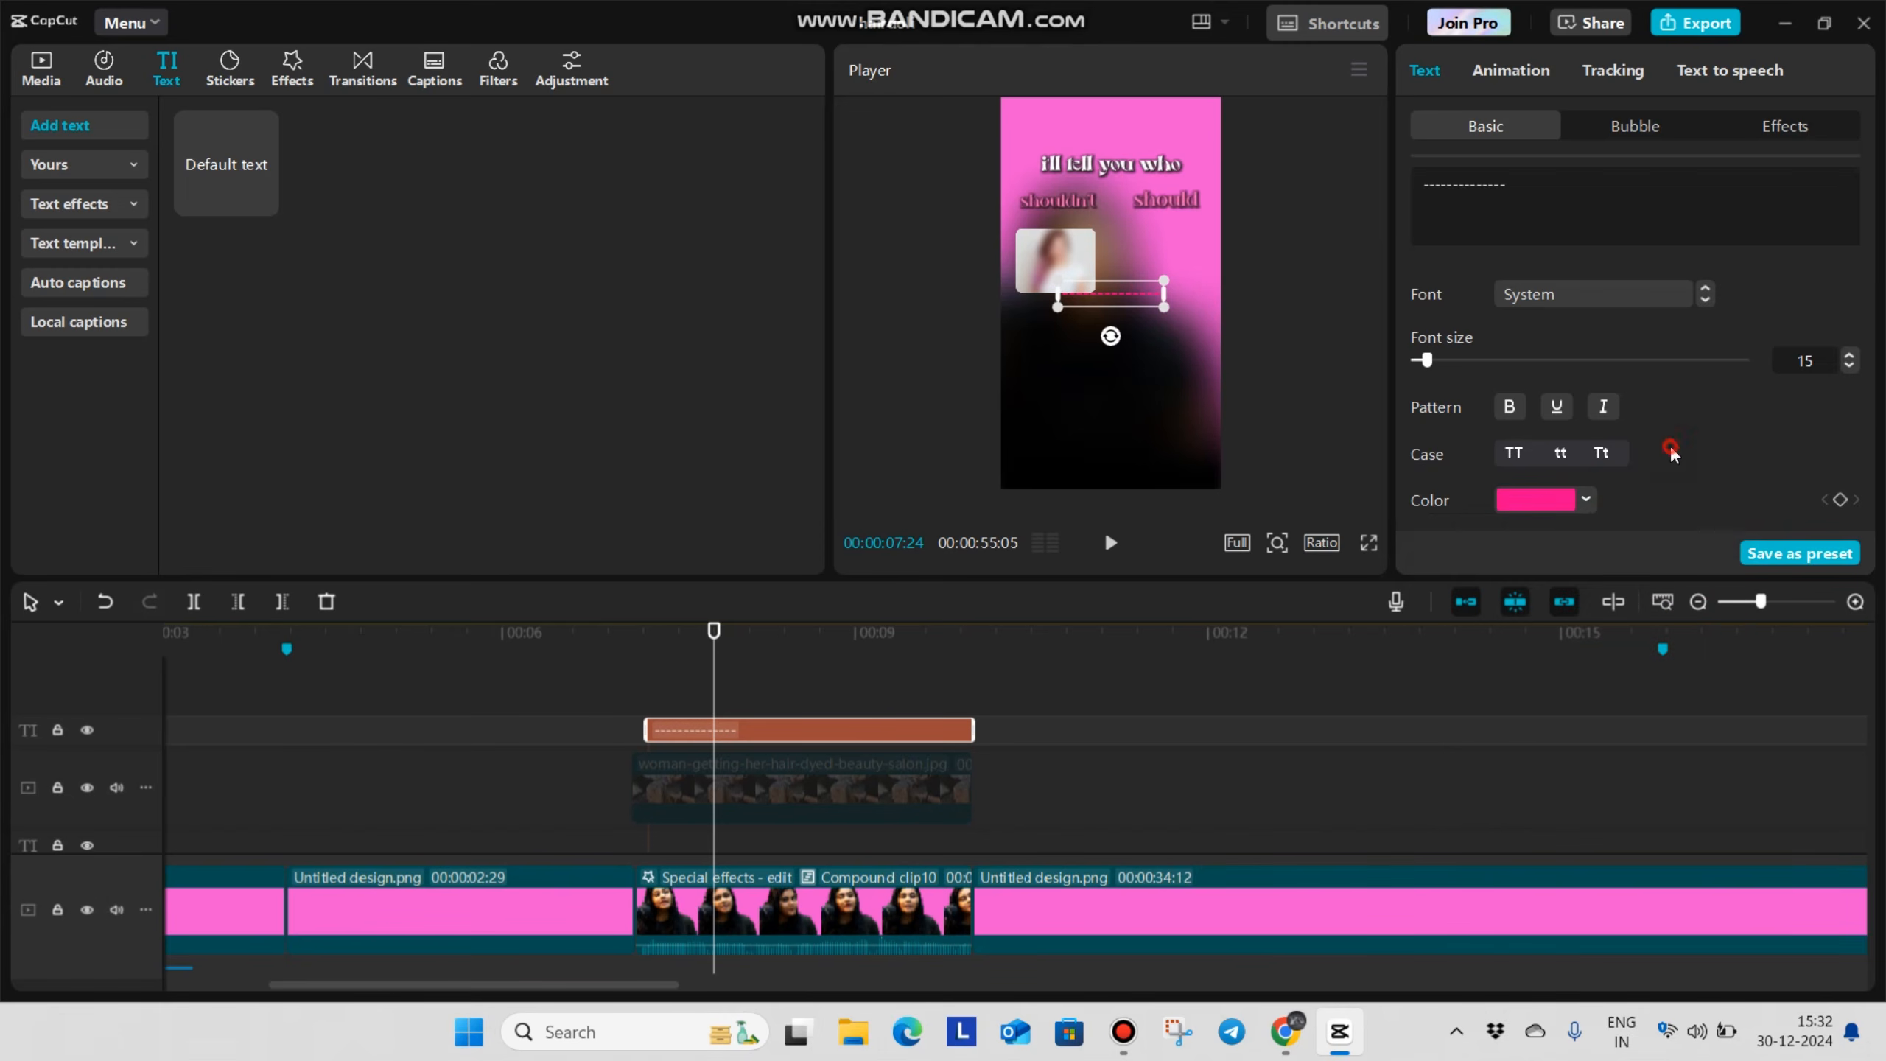
pyautogui.scroll(-8, 1596, 359)
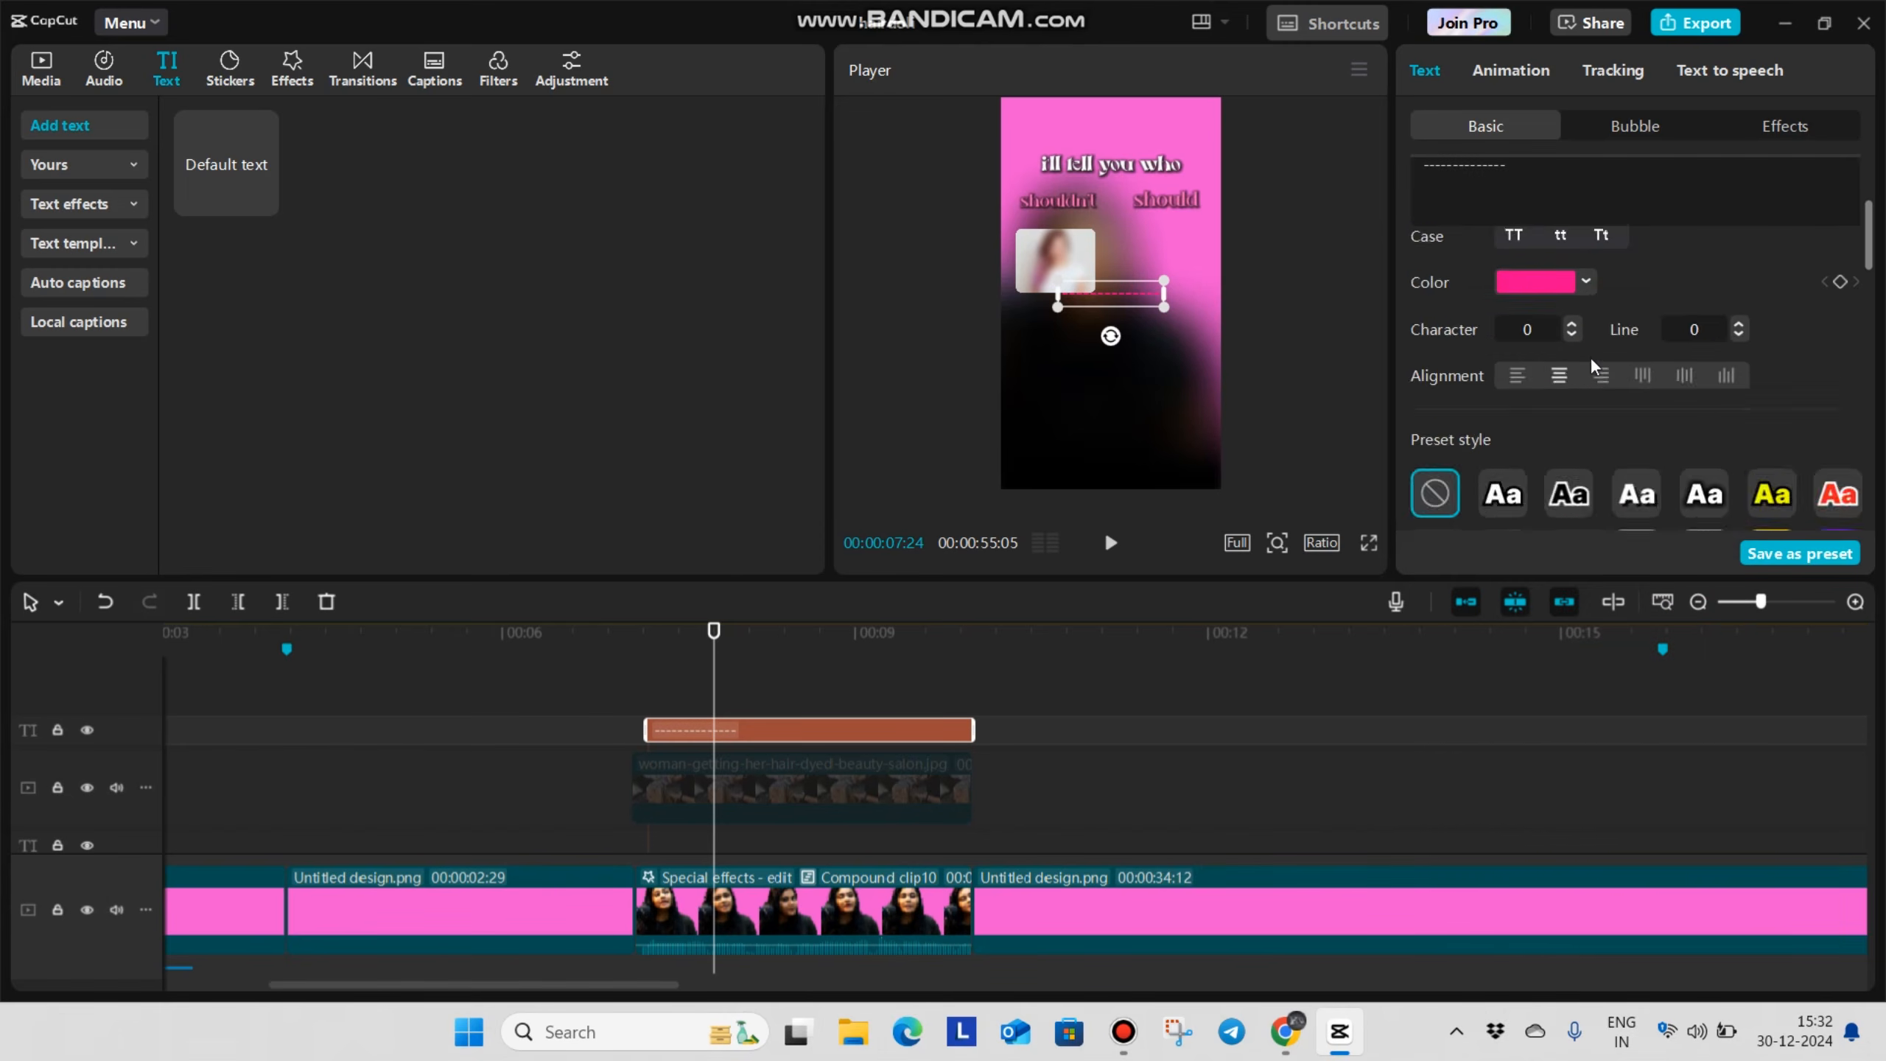
# Set the hyphen text's character spacing to -3 and enlarge it into a solid bar almost as wide as the frame
pyautogui.scroll(5, 1577, 360)
pyautogui.click(1579, 317)
pyautogui.click(1580, 316)
pyautogui.click(1580, 316)
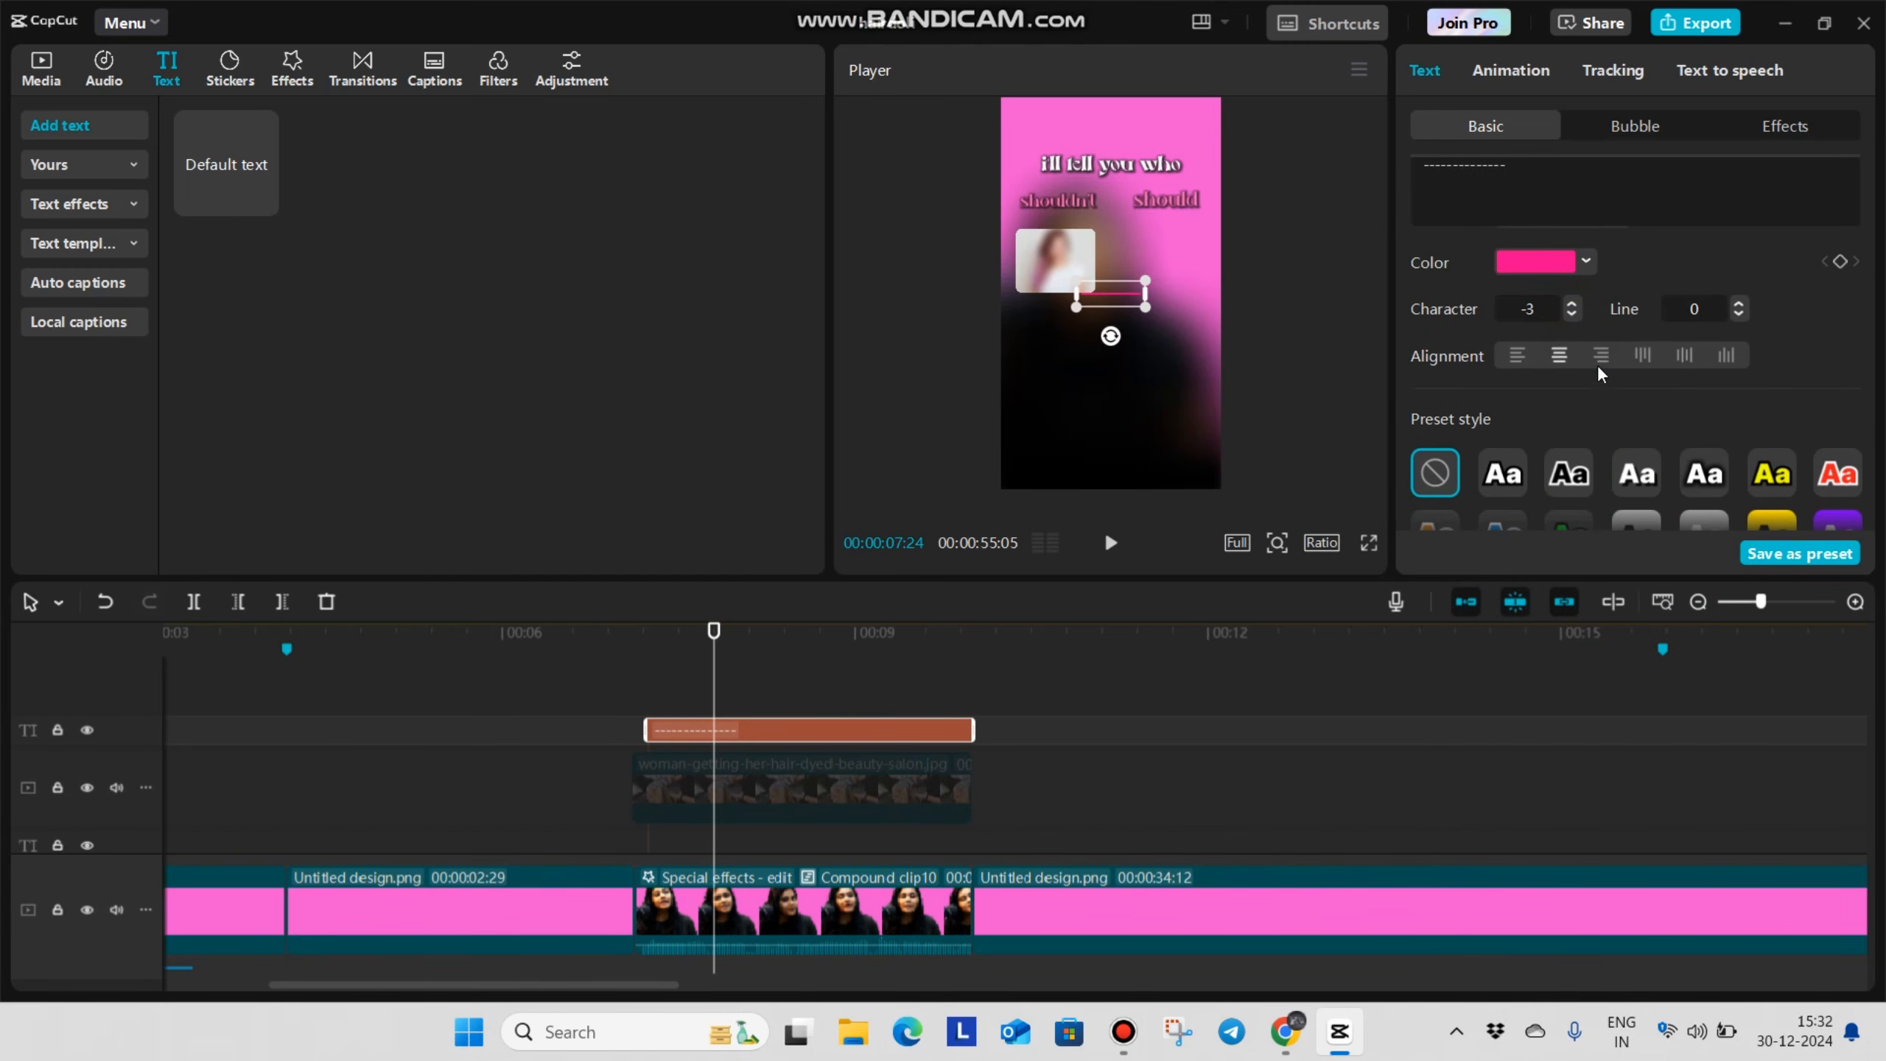
pyautogui.scroll(-5, 1597, 386)
pyautogui.moveTo(1472, 409); pyautogui.dragTo(1563, 409)
pyautogui.moveTo(1476, 343); pyautogui.dragTo(1588, 342)
pyautogui.scroll(5, 1589, 342)
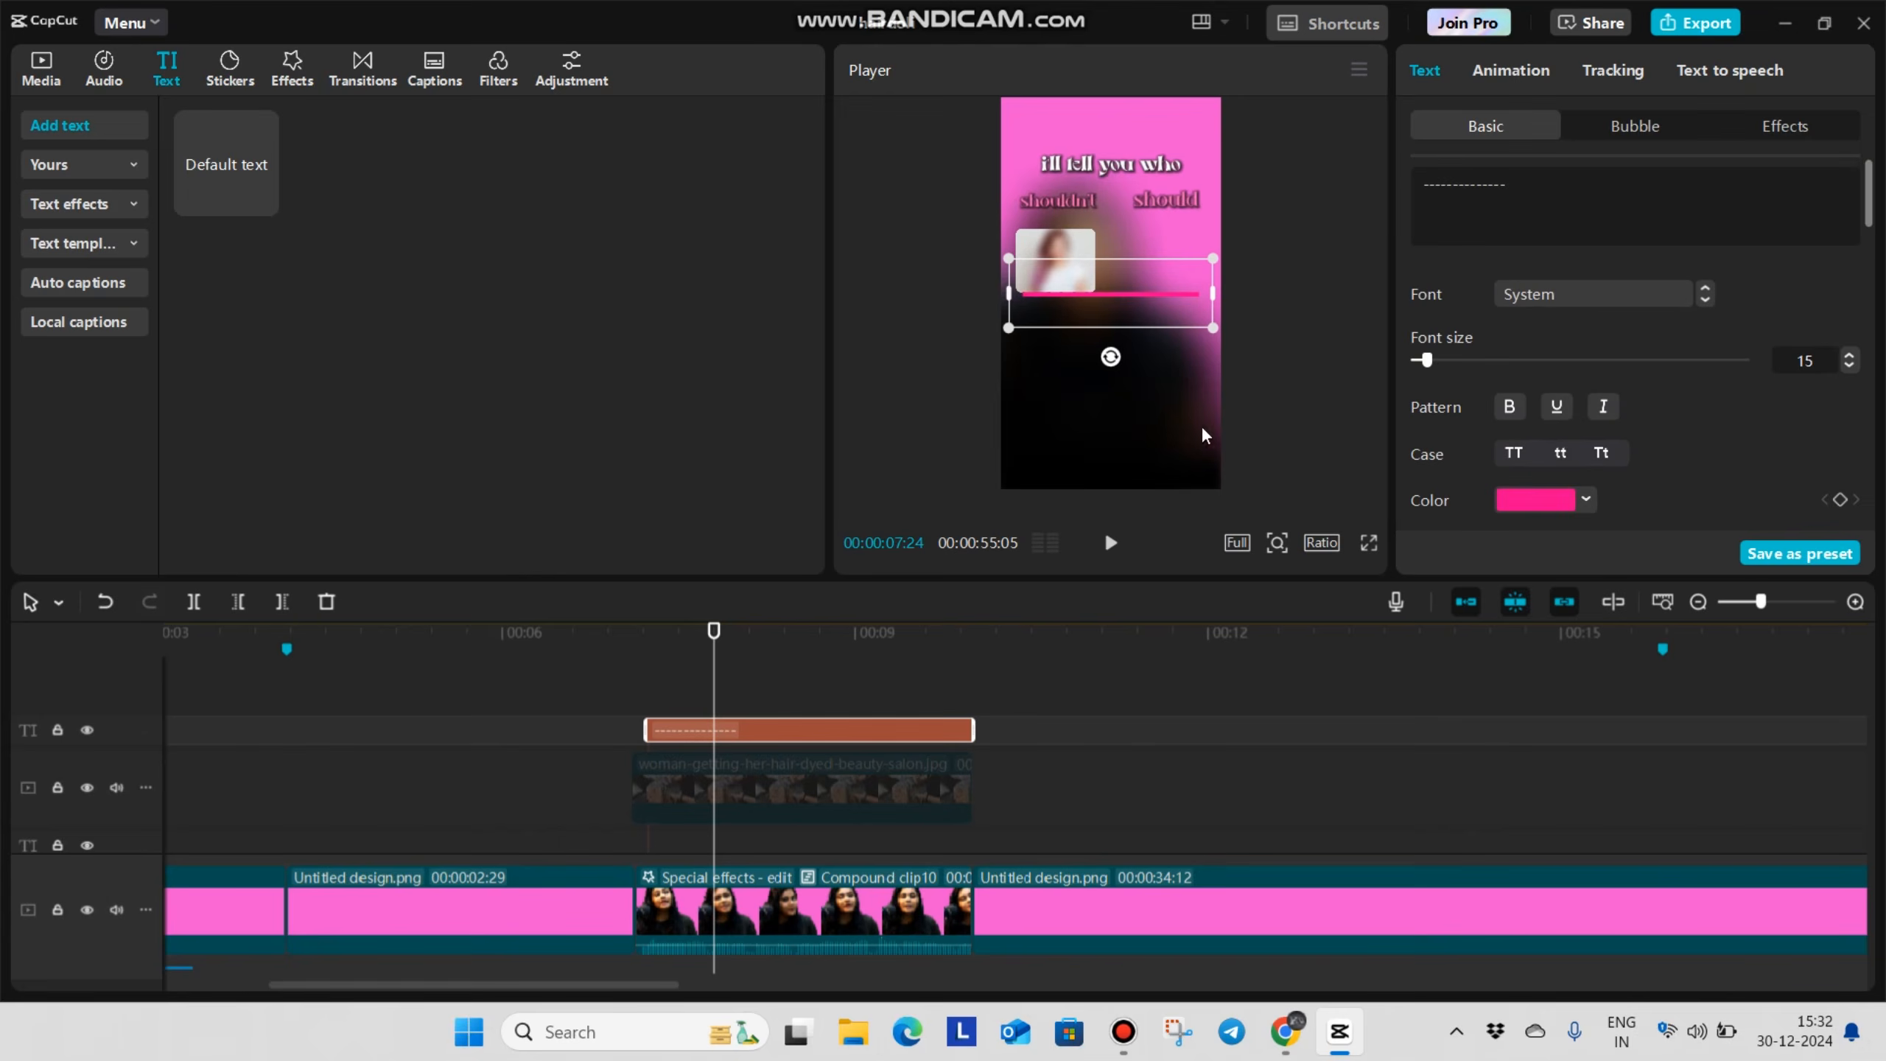
# Change the bar text's colour to light pink FF6EBD
pyautogui.click(1586, 499)
pyautogui.click(1561, 833)
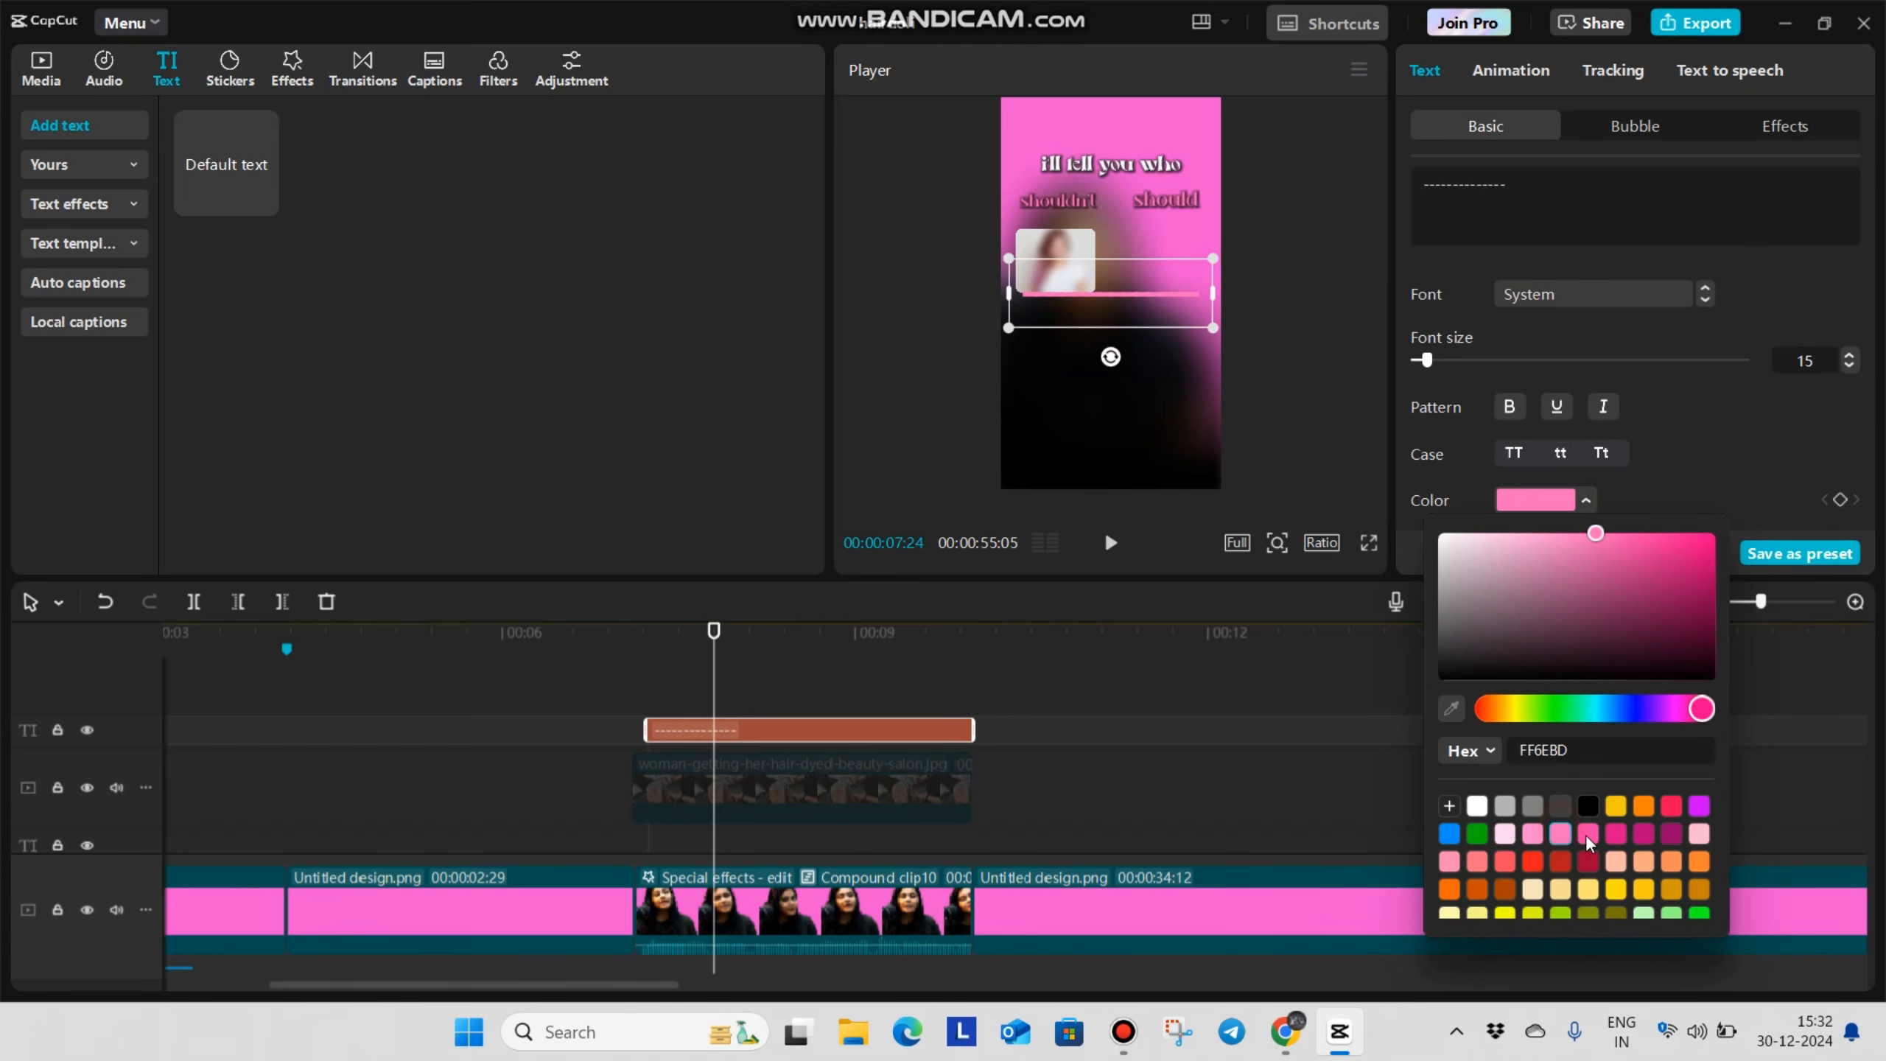
pyautogui.click(1594, 829)
pyautogui.click(1568, 833)
pyautogui.click(1683, 450)
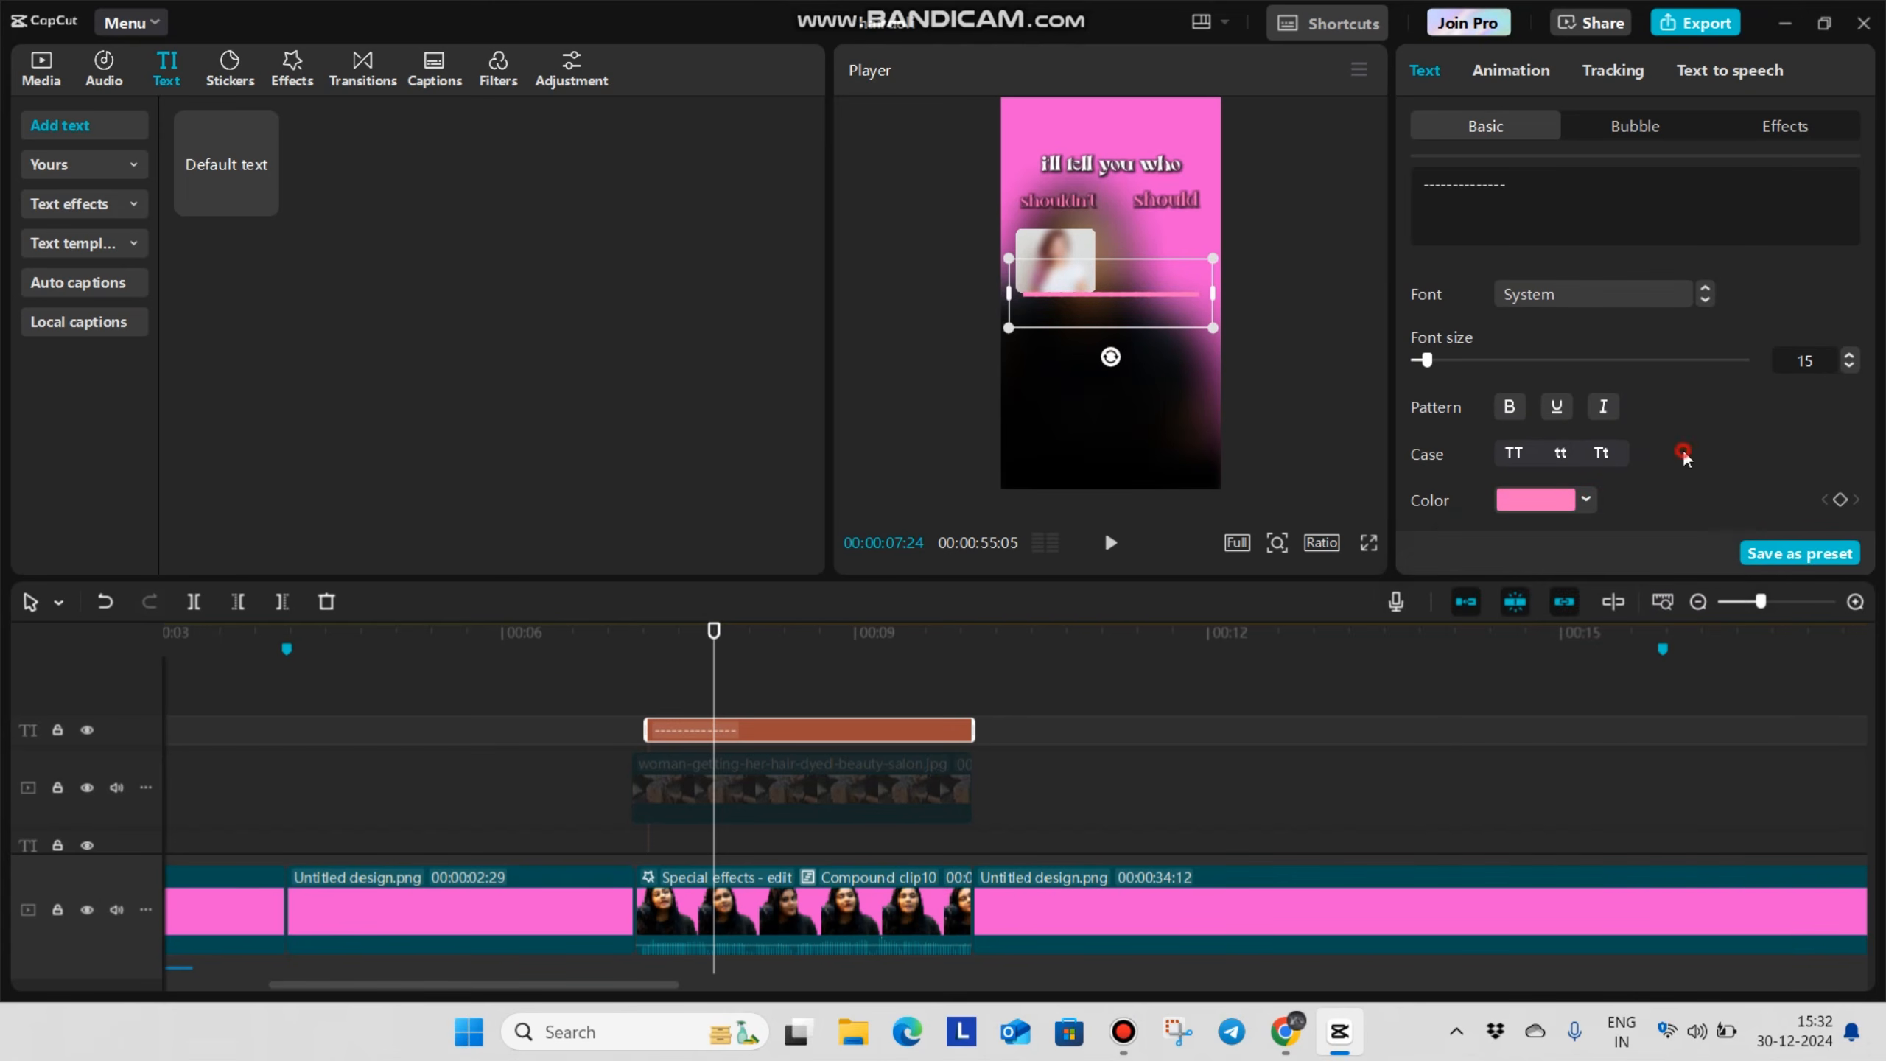
# Rotate the pink bar to vertical as a central divider and lengthen it with three more hyphens, checking it in full screen
pyautogui.moveTo(1102, 366); pyautogui.dragTo(1176, 305)
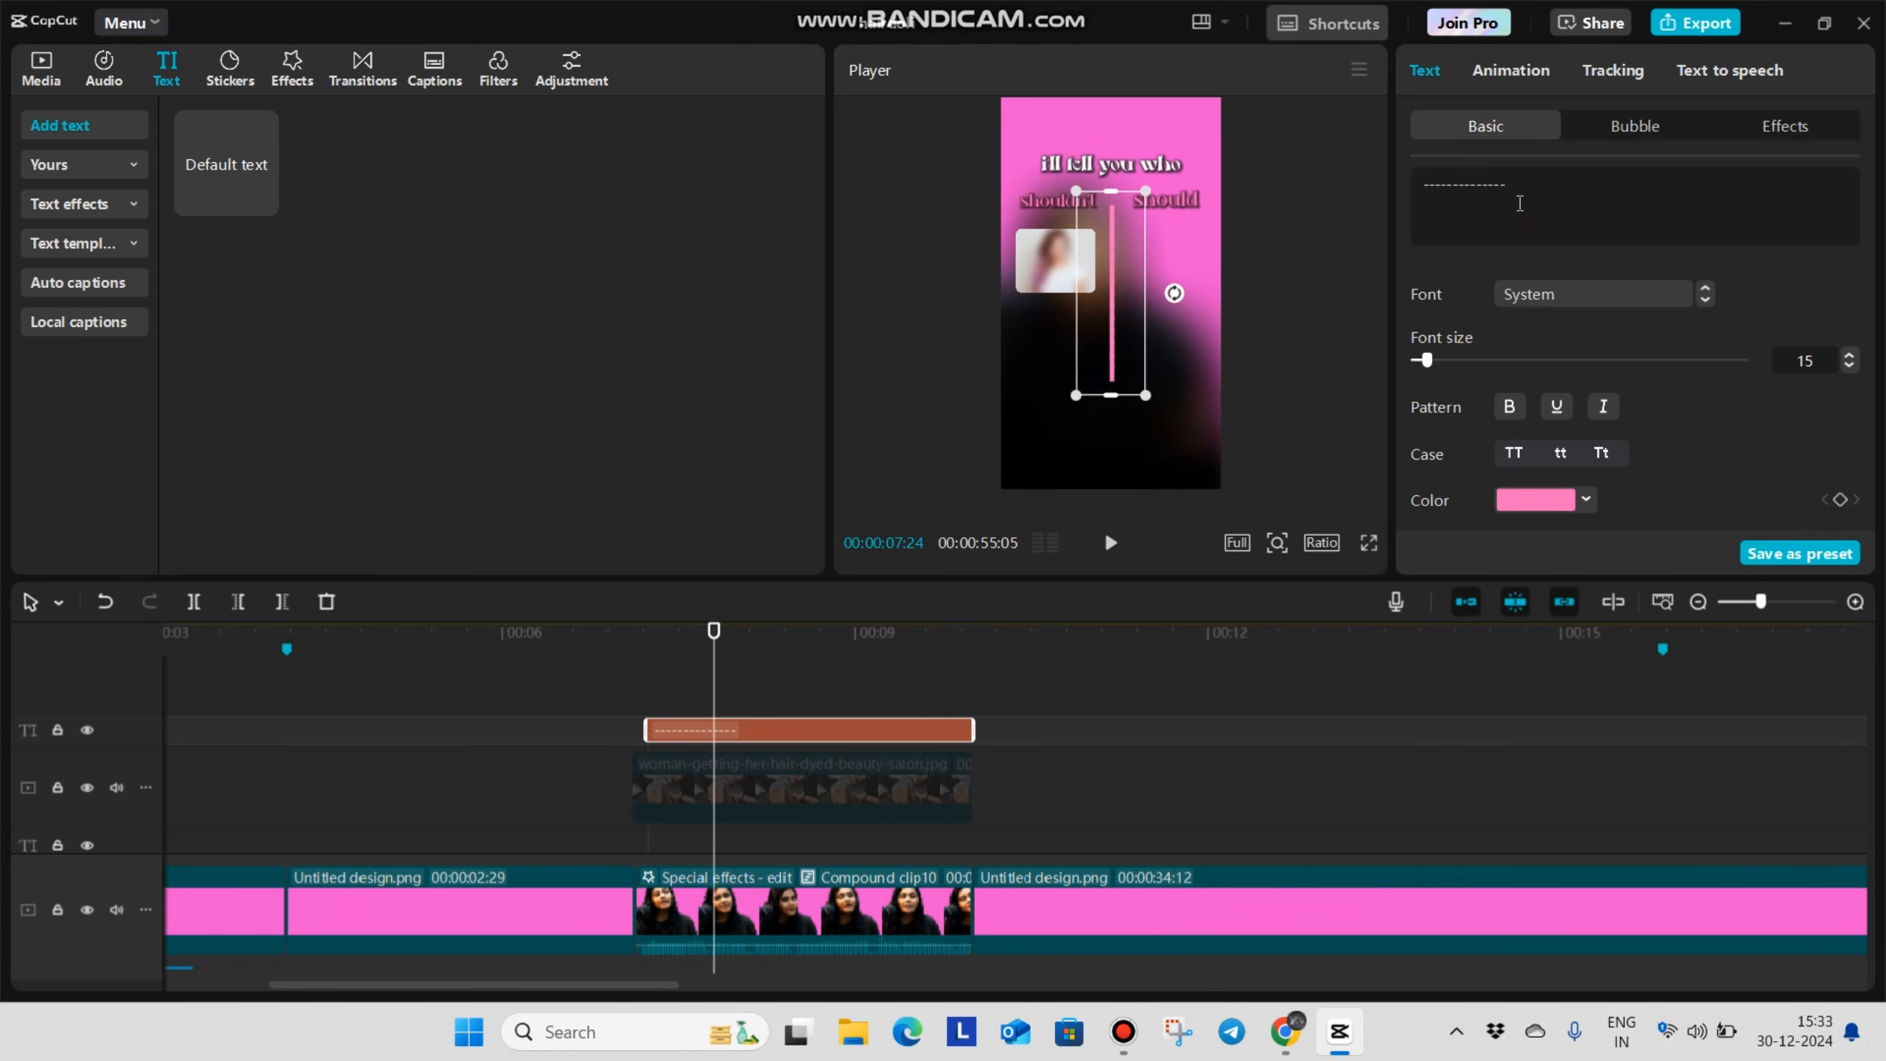
pyautogui.write('-----')
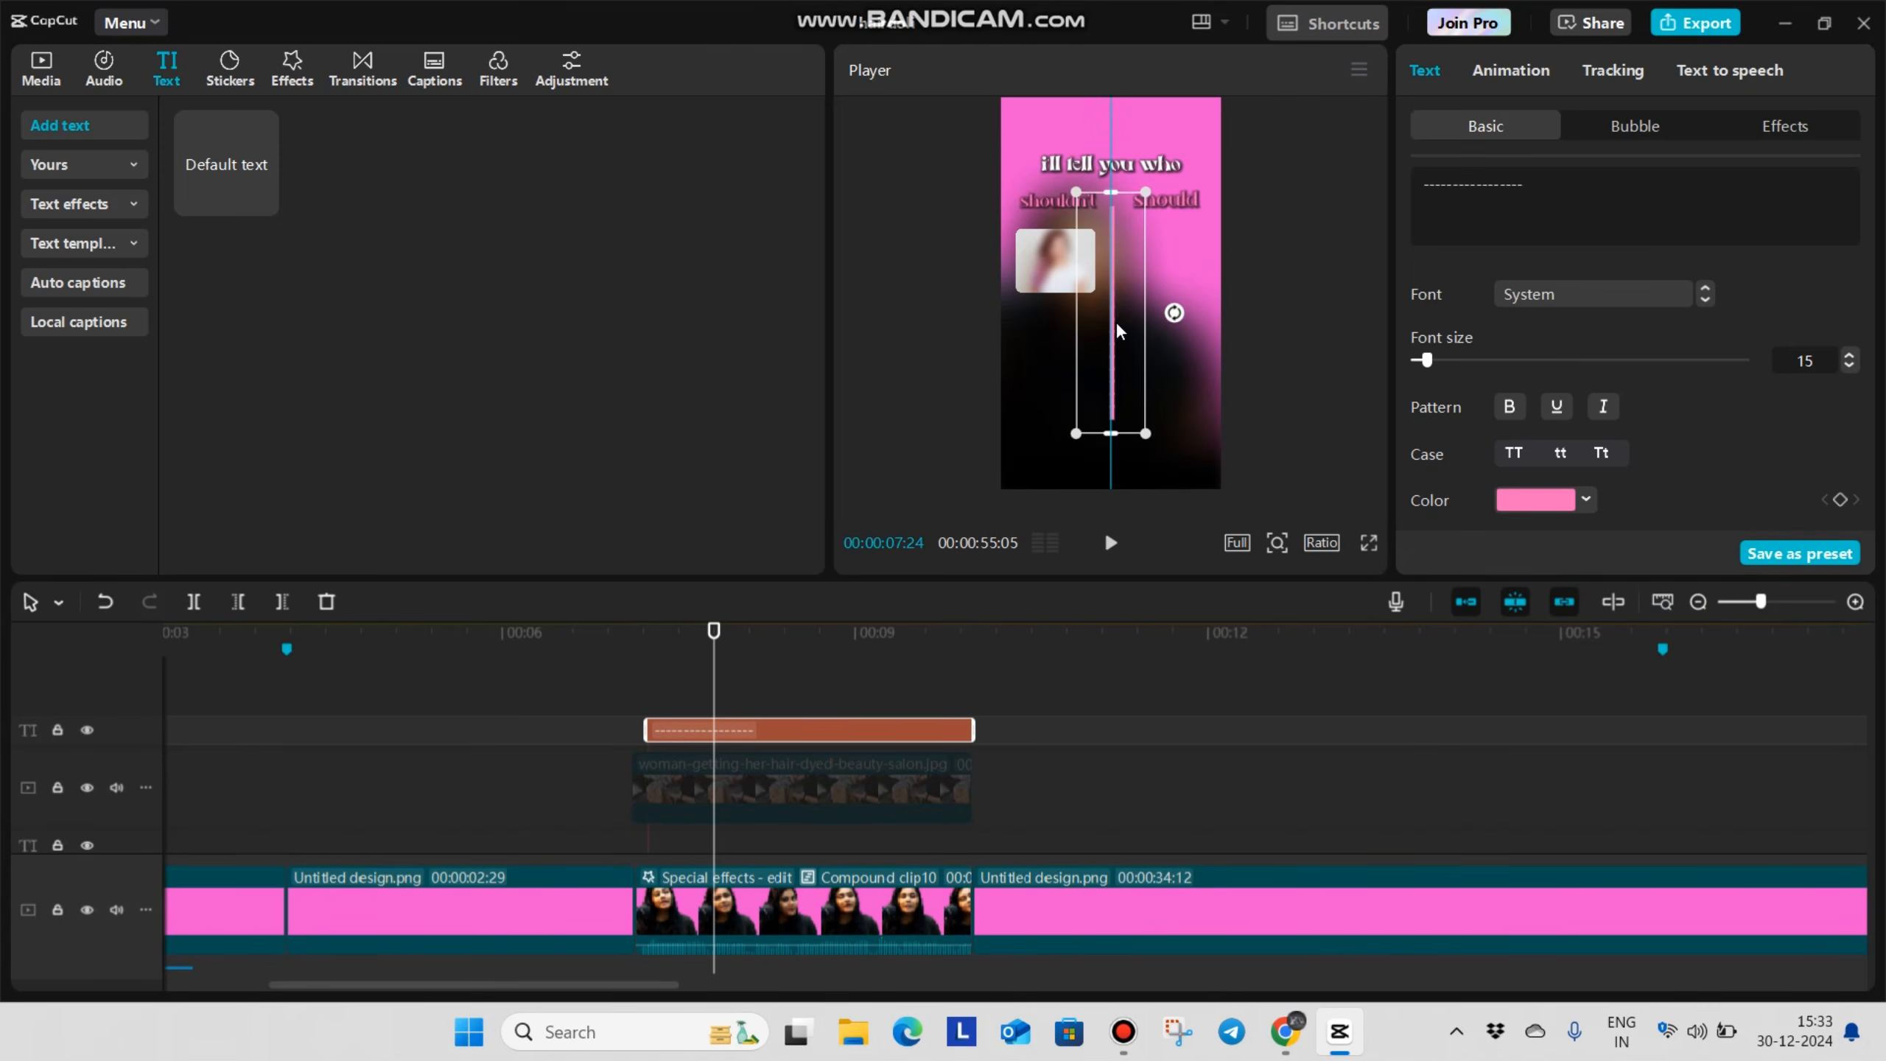
pyautogui.click(1369, 543)
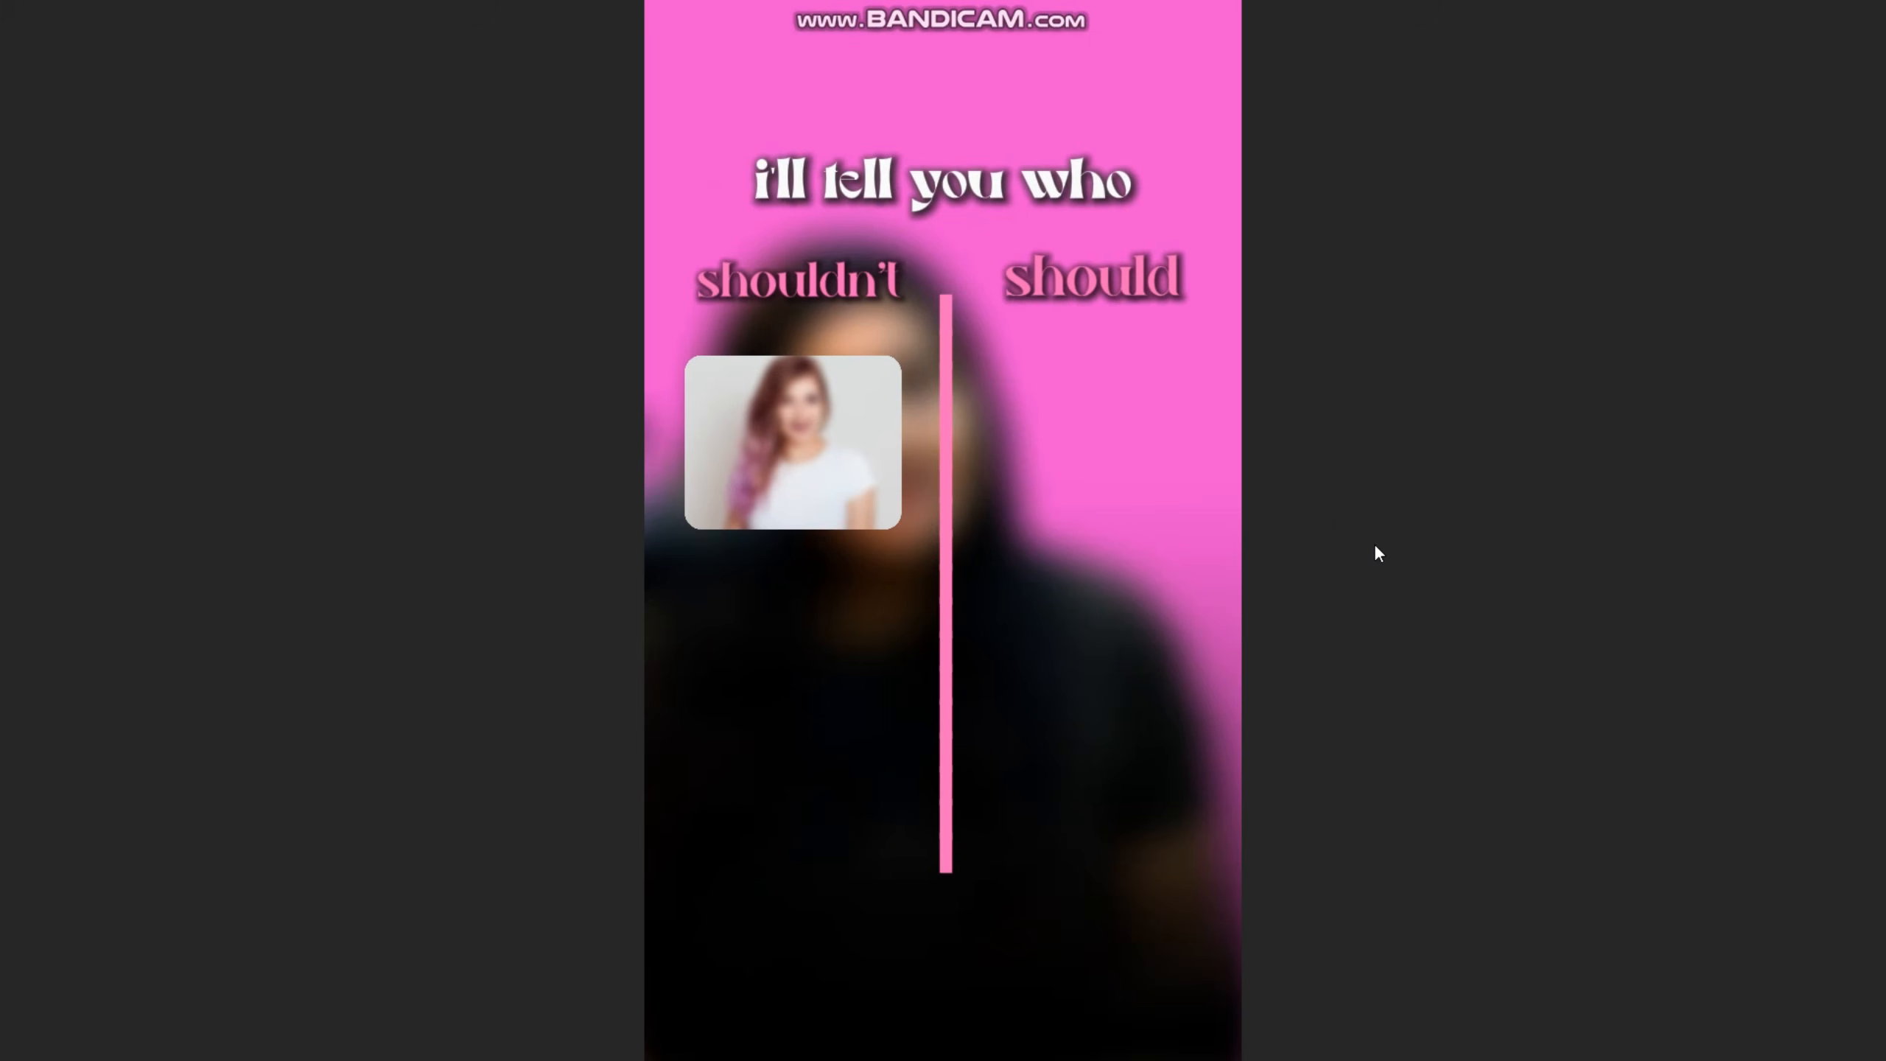
pyautogui.press('Escape')
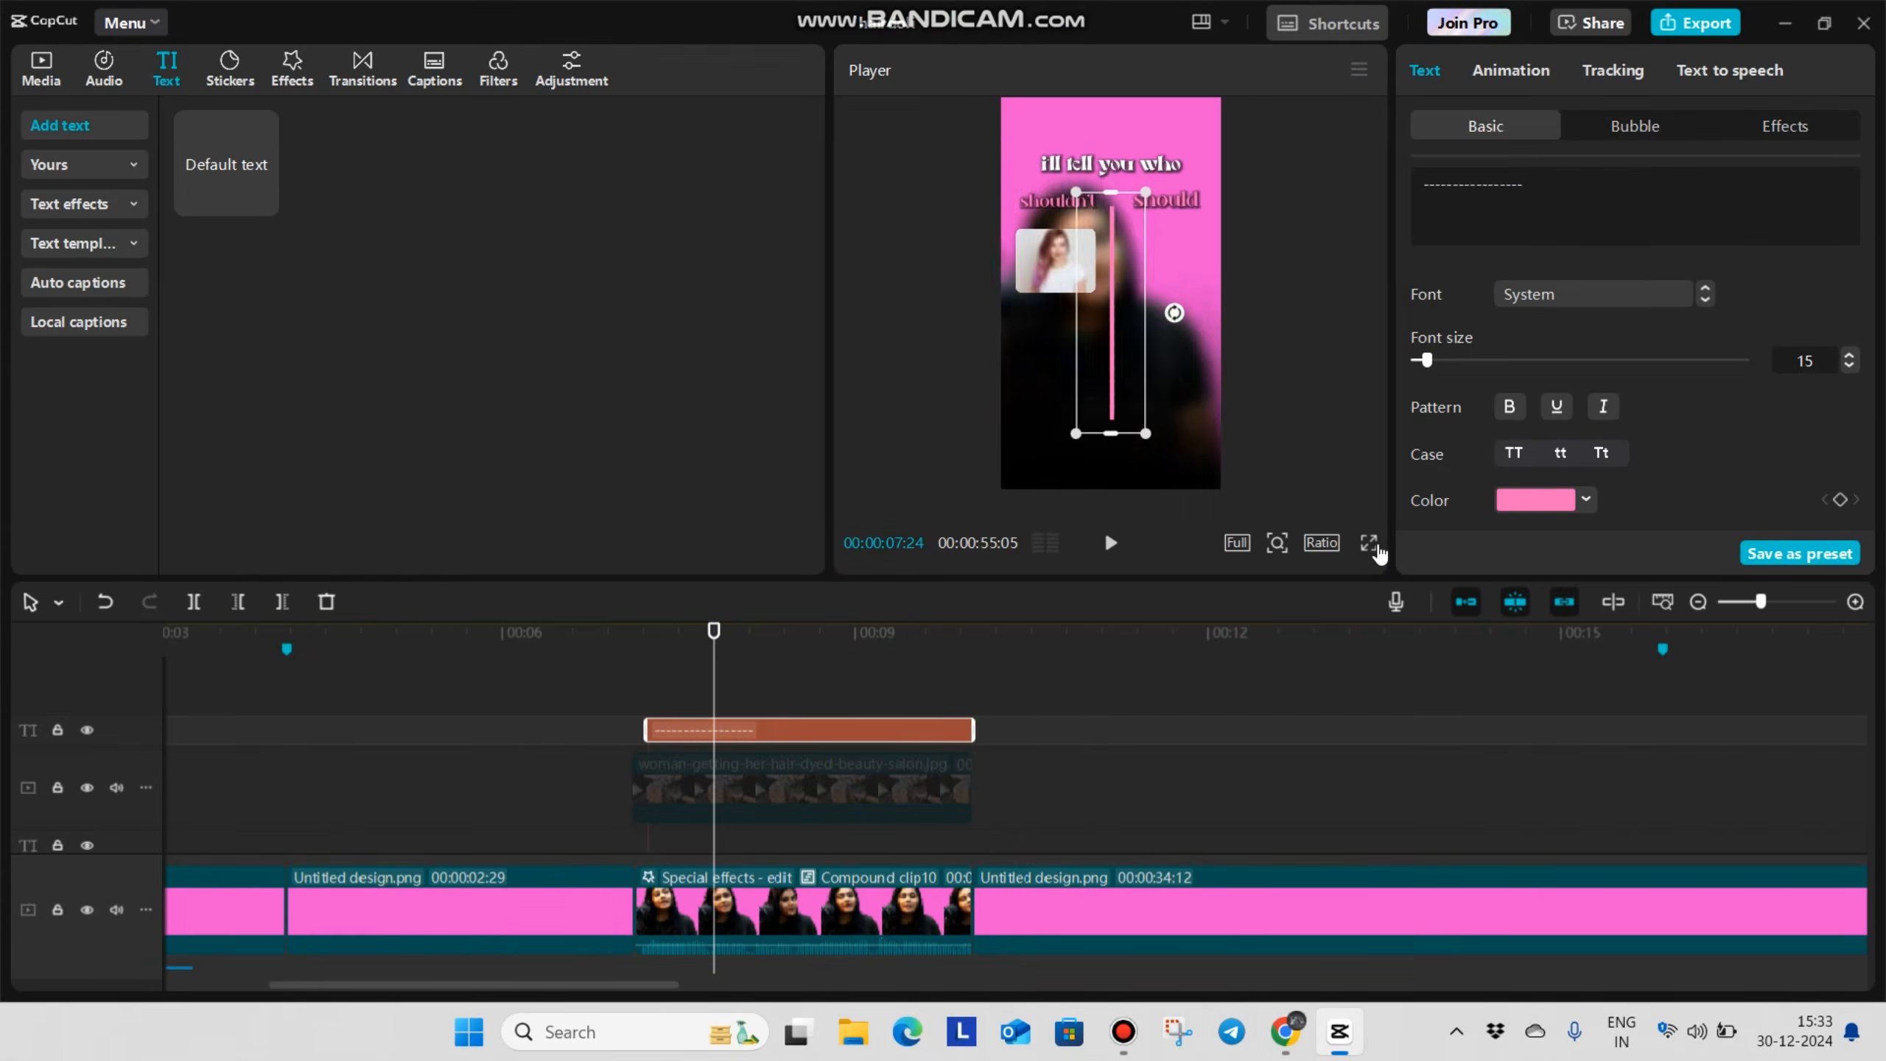
# Swap the "should" and "shouldn't" captions and move the young lady image across the divider, under "shouldn't"
pyautogui.scroll(-5, 810, 833)
pyautogui.scroll(5, 761, 825)
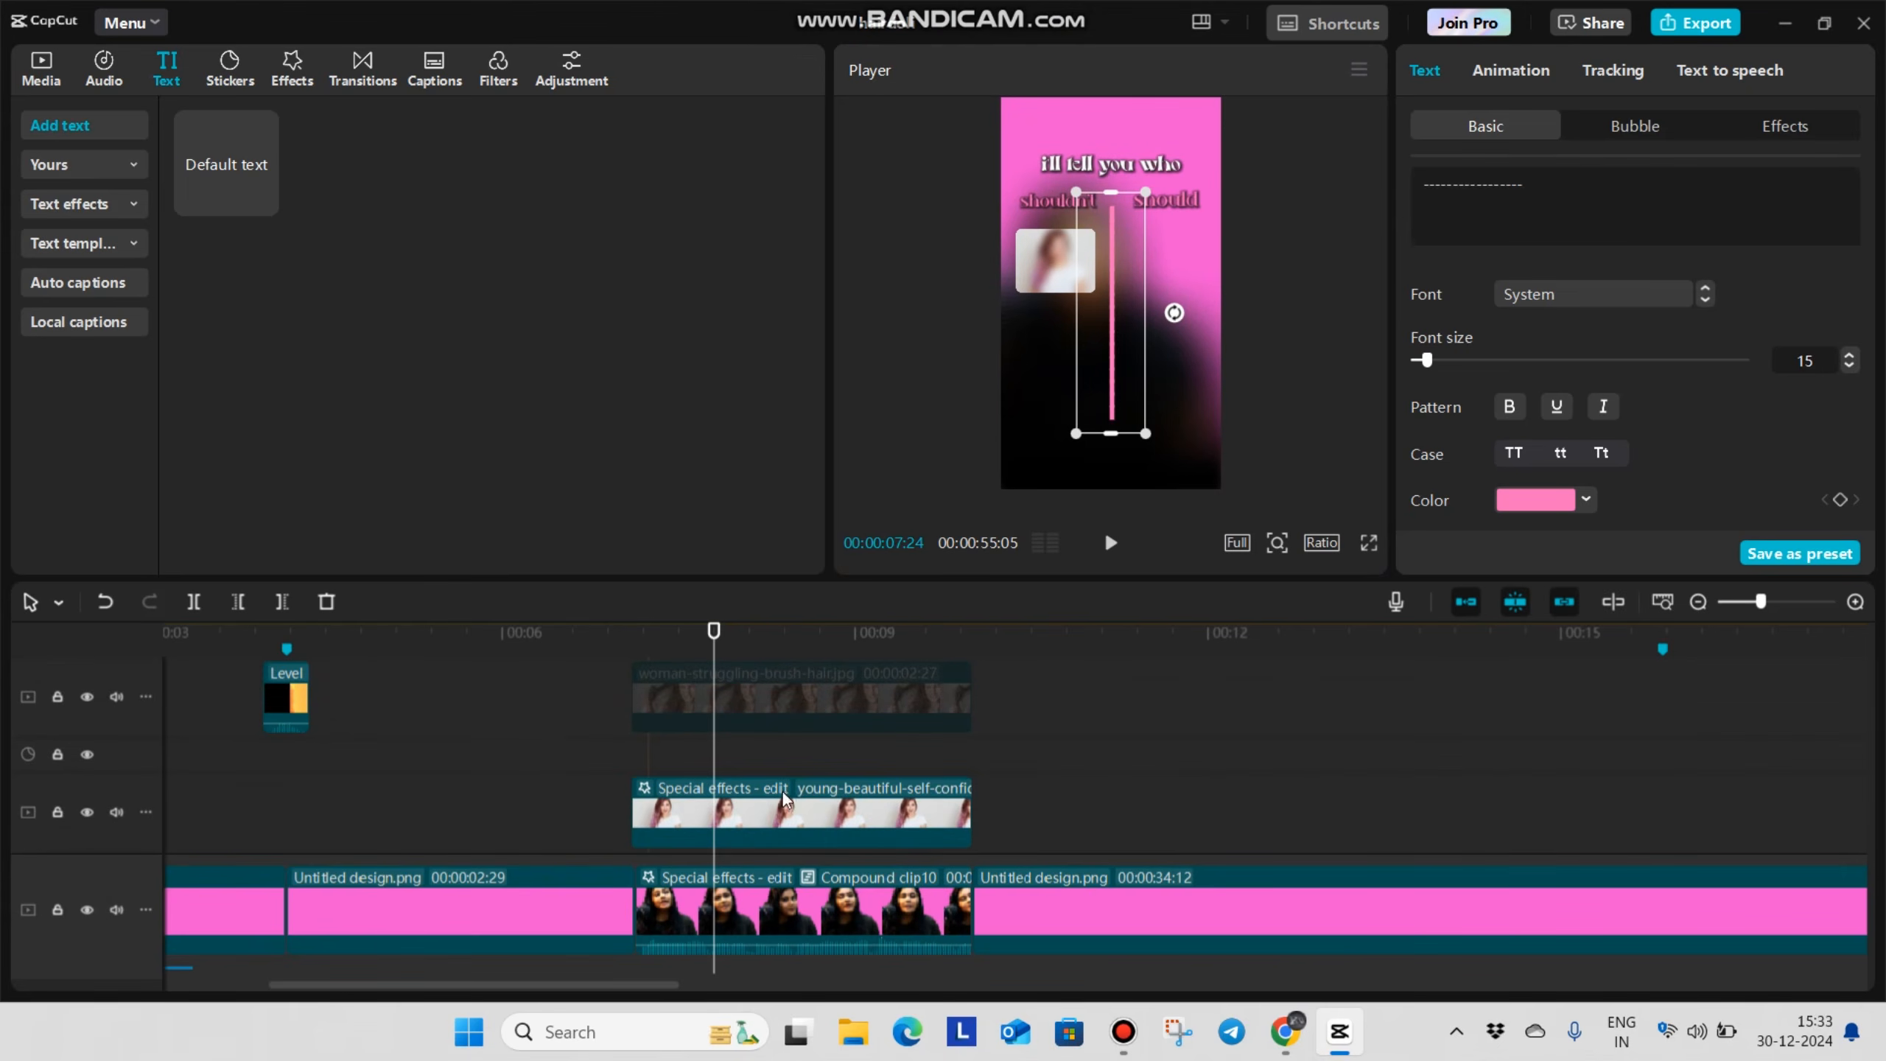
pyautogui.click(766, 790)
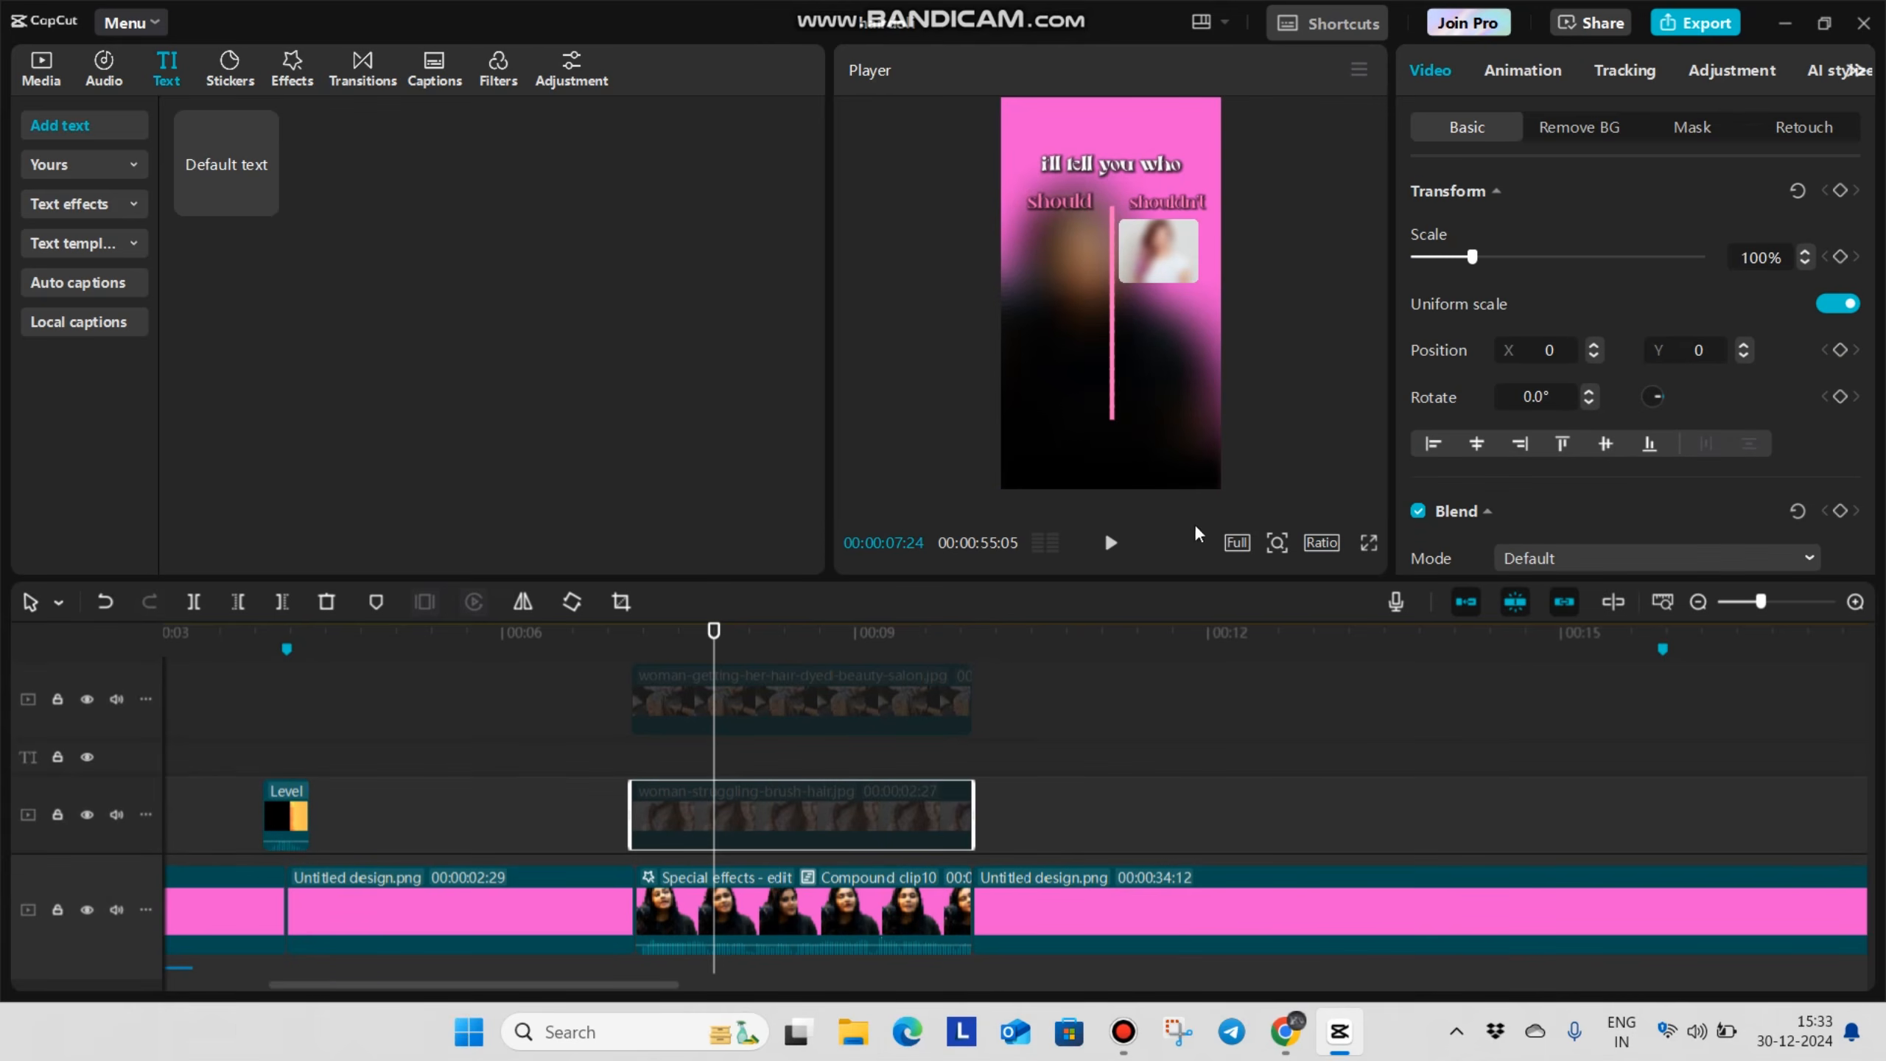
# Enable the woman-struggling-brush-hair.jpg clip and give it a 5724 × 3936 rectangle mask with round corners of 20
pyautogui.press('v')
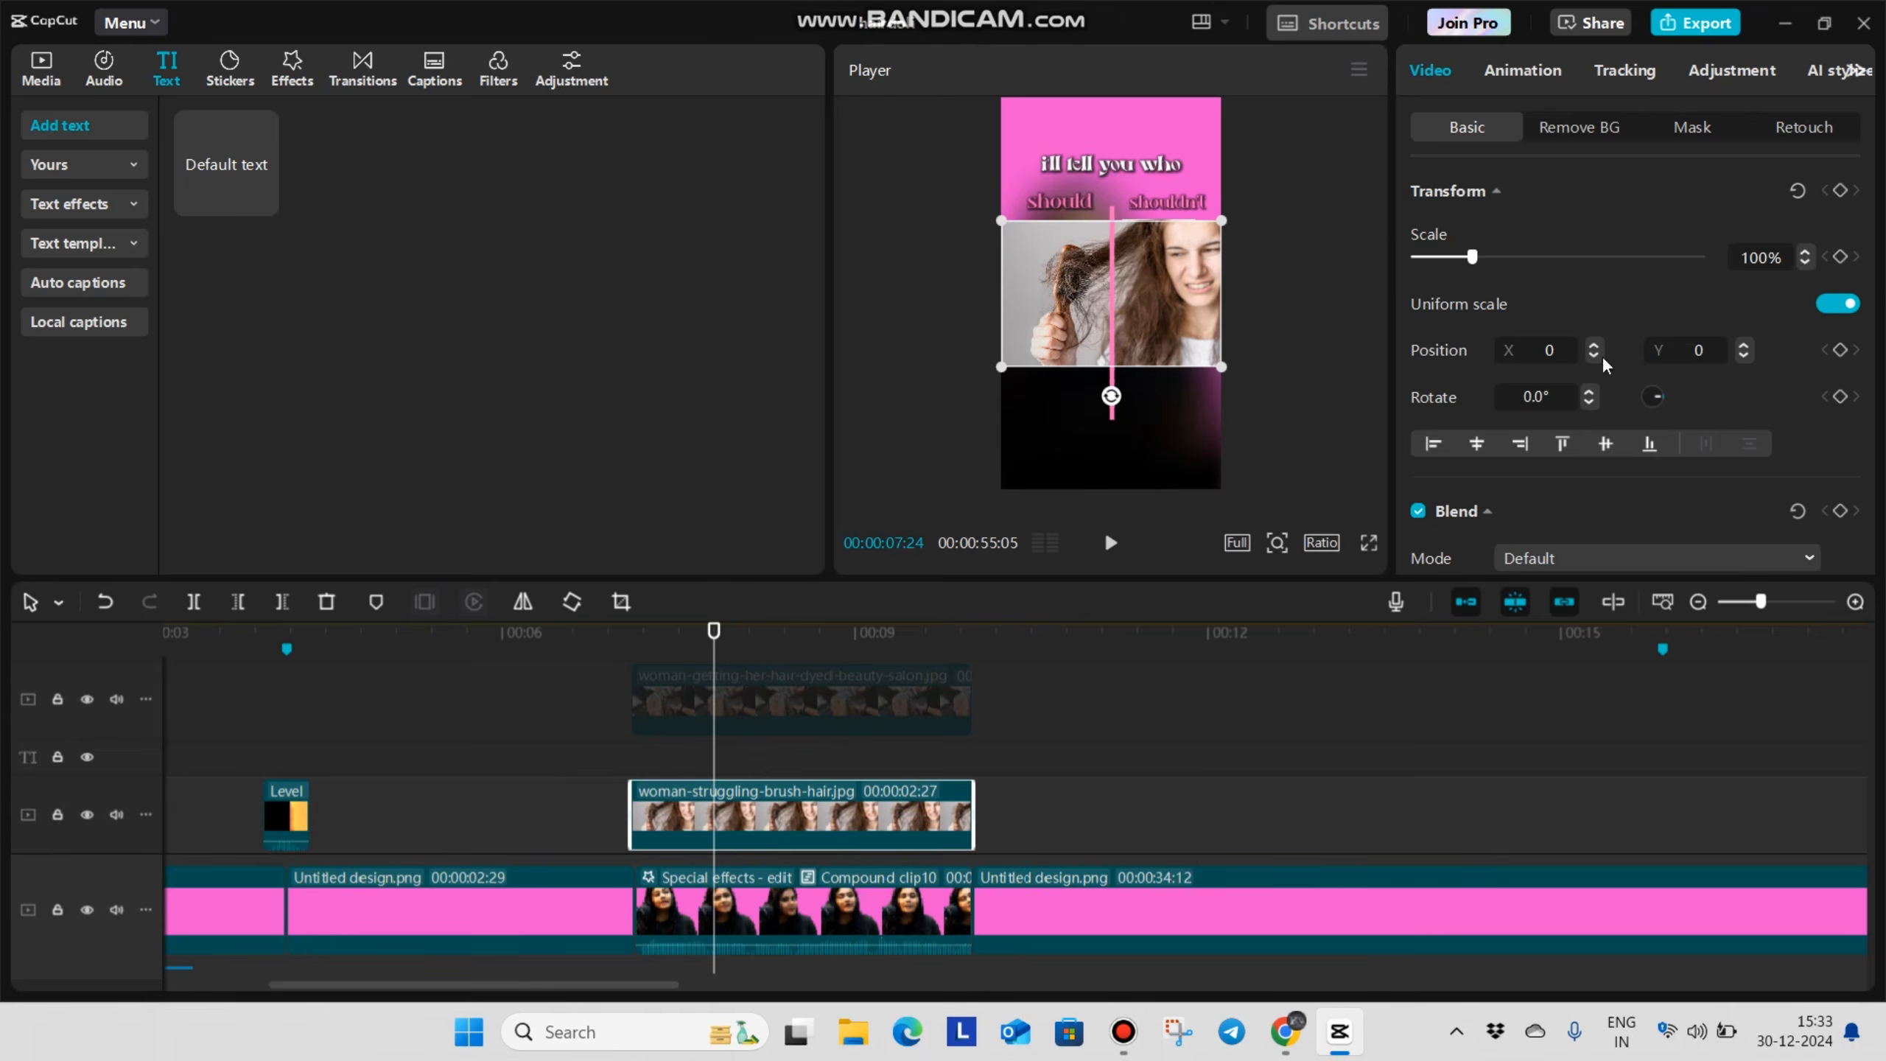
pyautogui.click(1671, 142)
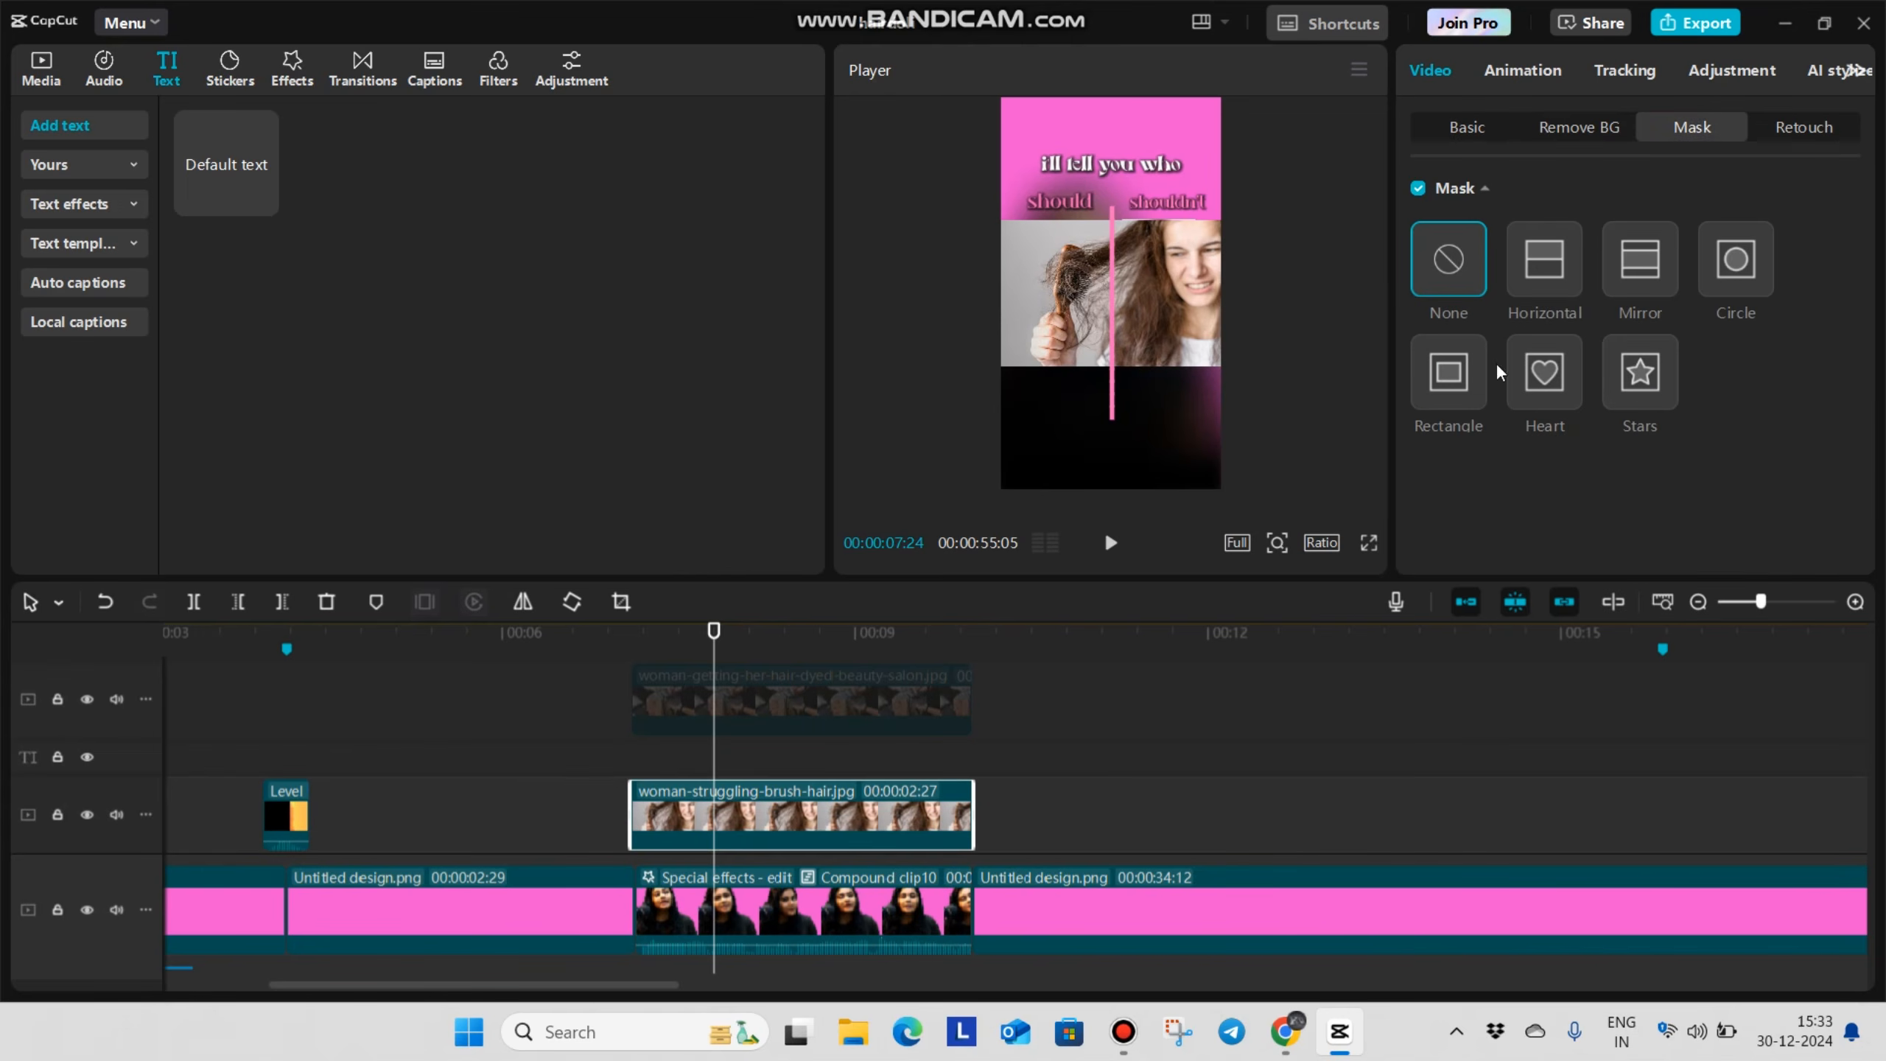
pyautogui.click(1447, 384)
pyautogui.scroll(5, 1120, 237)
pyautogui.moveTo(1119, 234); pyautogui.dragTo(1139, 183)
pyautogui.moveTo(1029, 291); pyautogui.dragTo(941, 348)
pyautogui.scroll(-2, 1615, 410)
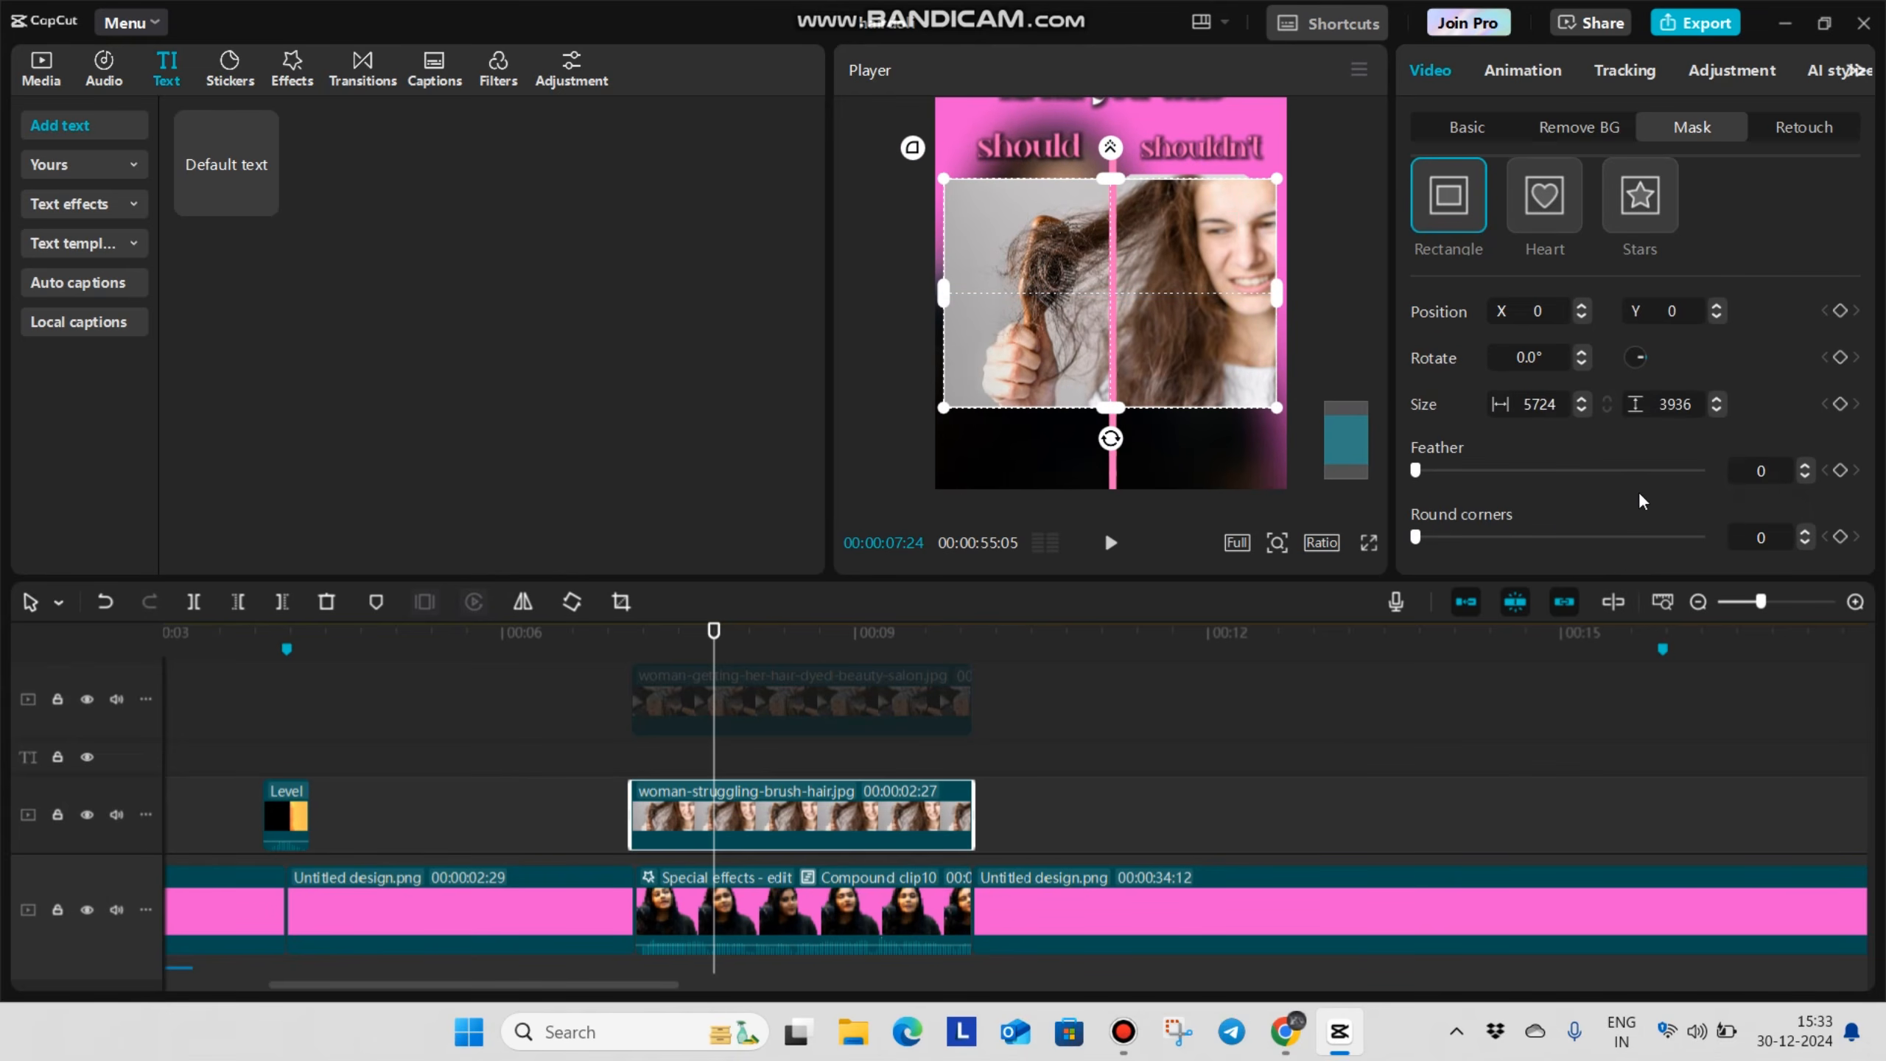
pyautogui.write('20')
pyautogui.press('Return')
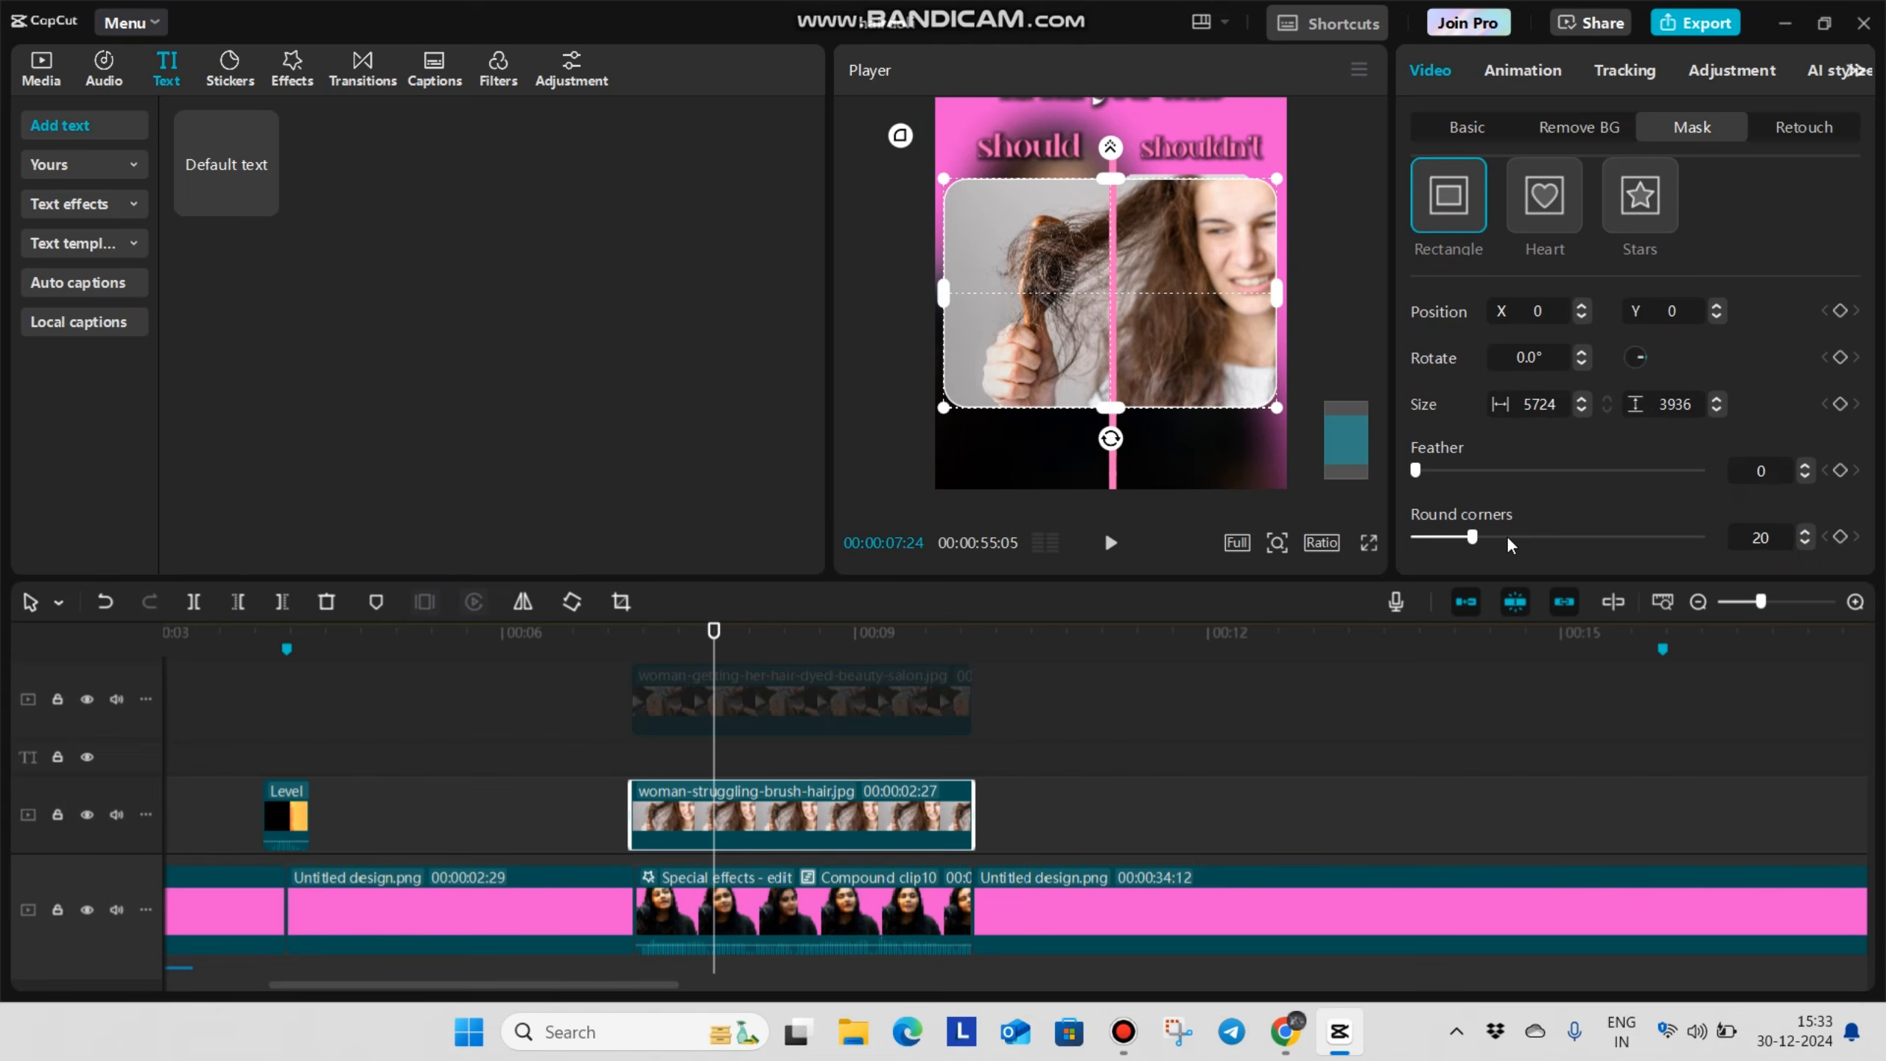
# Apply the Blur effect to the brush-hair image and shrink it into a card just below the young lady image
pyautogui.click(293, 67)
pyautogui.moveTo(222, 217); pyautogui.dragTo(750, 810)
pyautogui.moveTo(1220, 369); pyautogui.dragTo(1170, 297)
pyautogui.scroll(8, 1180, 282)
pyautogui.scroll(-3, 1262, 271)
pyautogui.moveTo(1292, 196)
pyautogui.mouseDown()
pyautogui.moveTo(1307, 206)
pyautogui.moveTo(1274, 195)
pyautogui.mouseUp()
pyautogui.scroll(-3, 1308, 196)
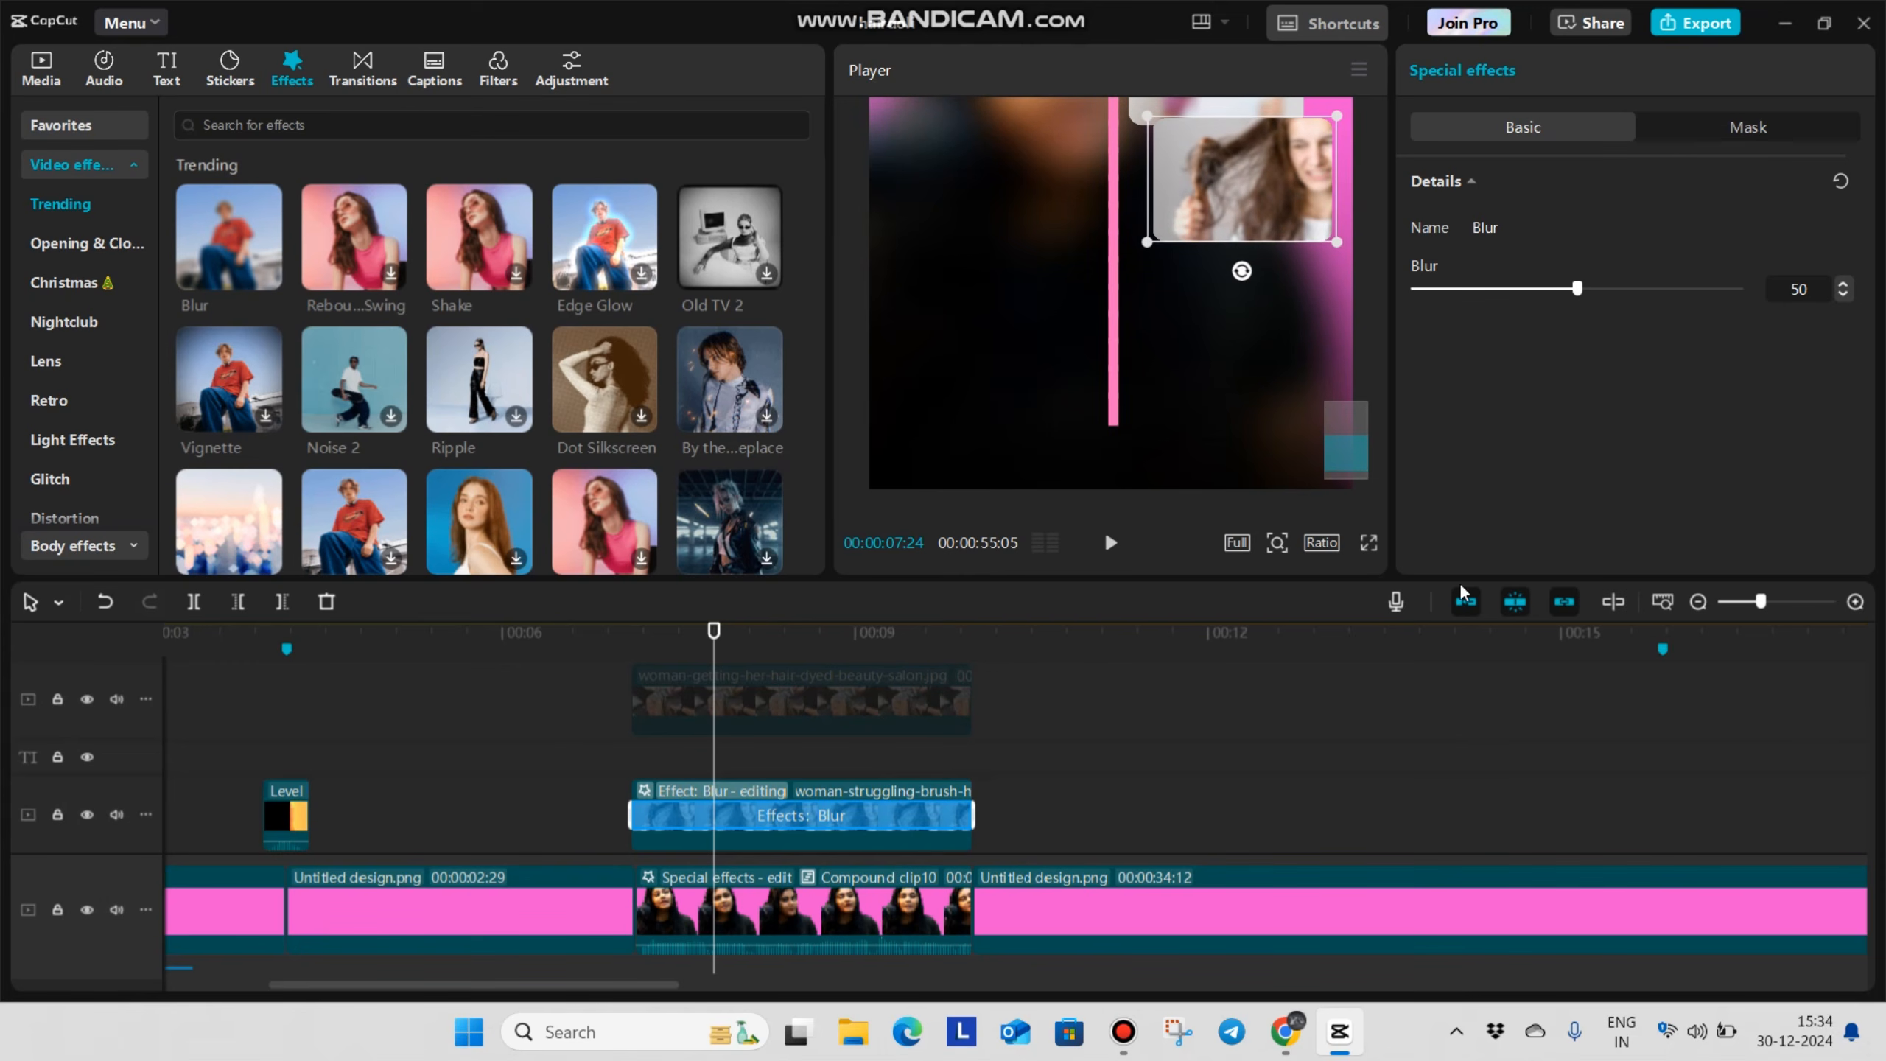
pyautogui.click(1370, 545)
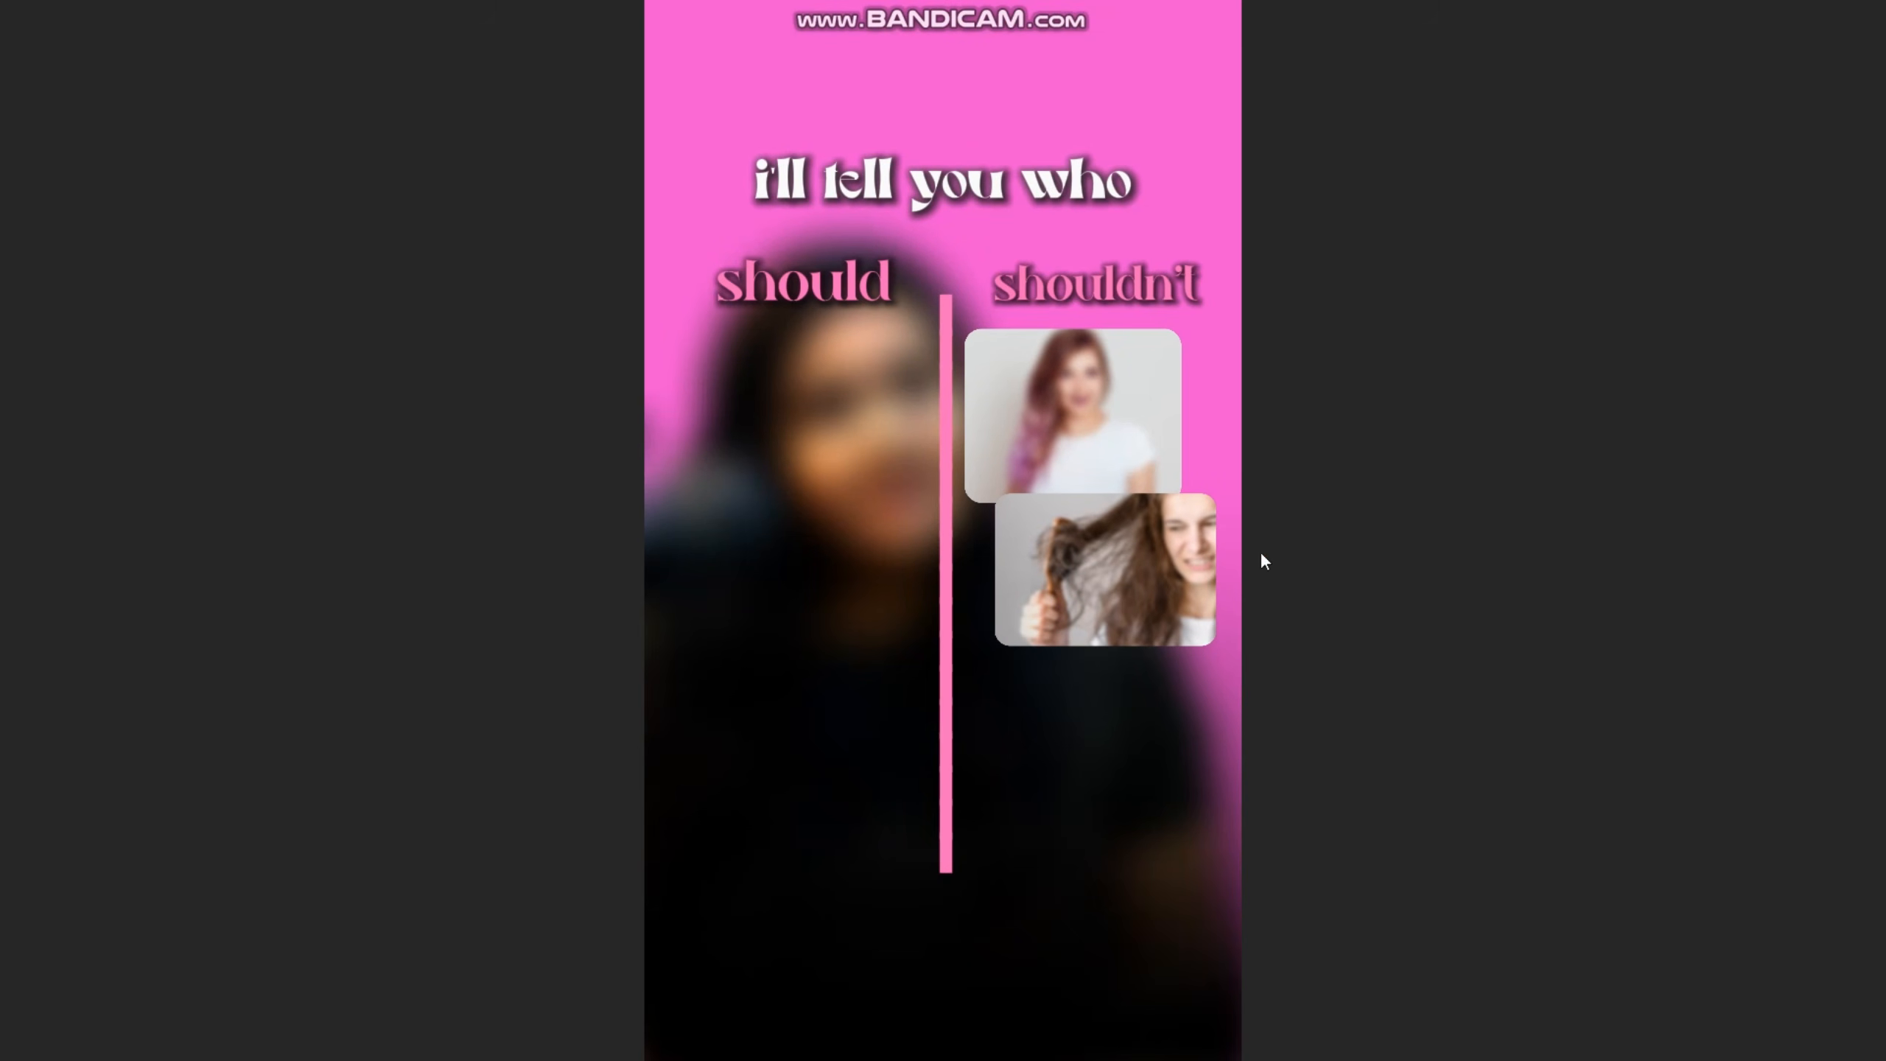
pyautogui.press('Escape')
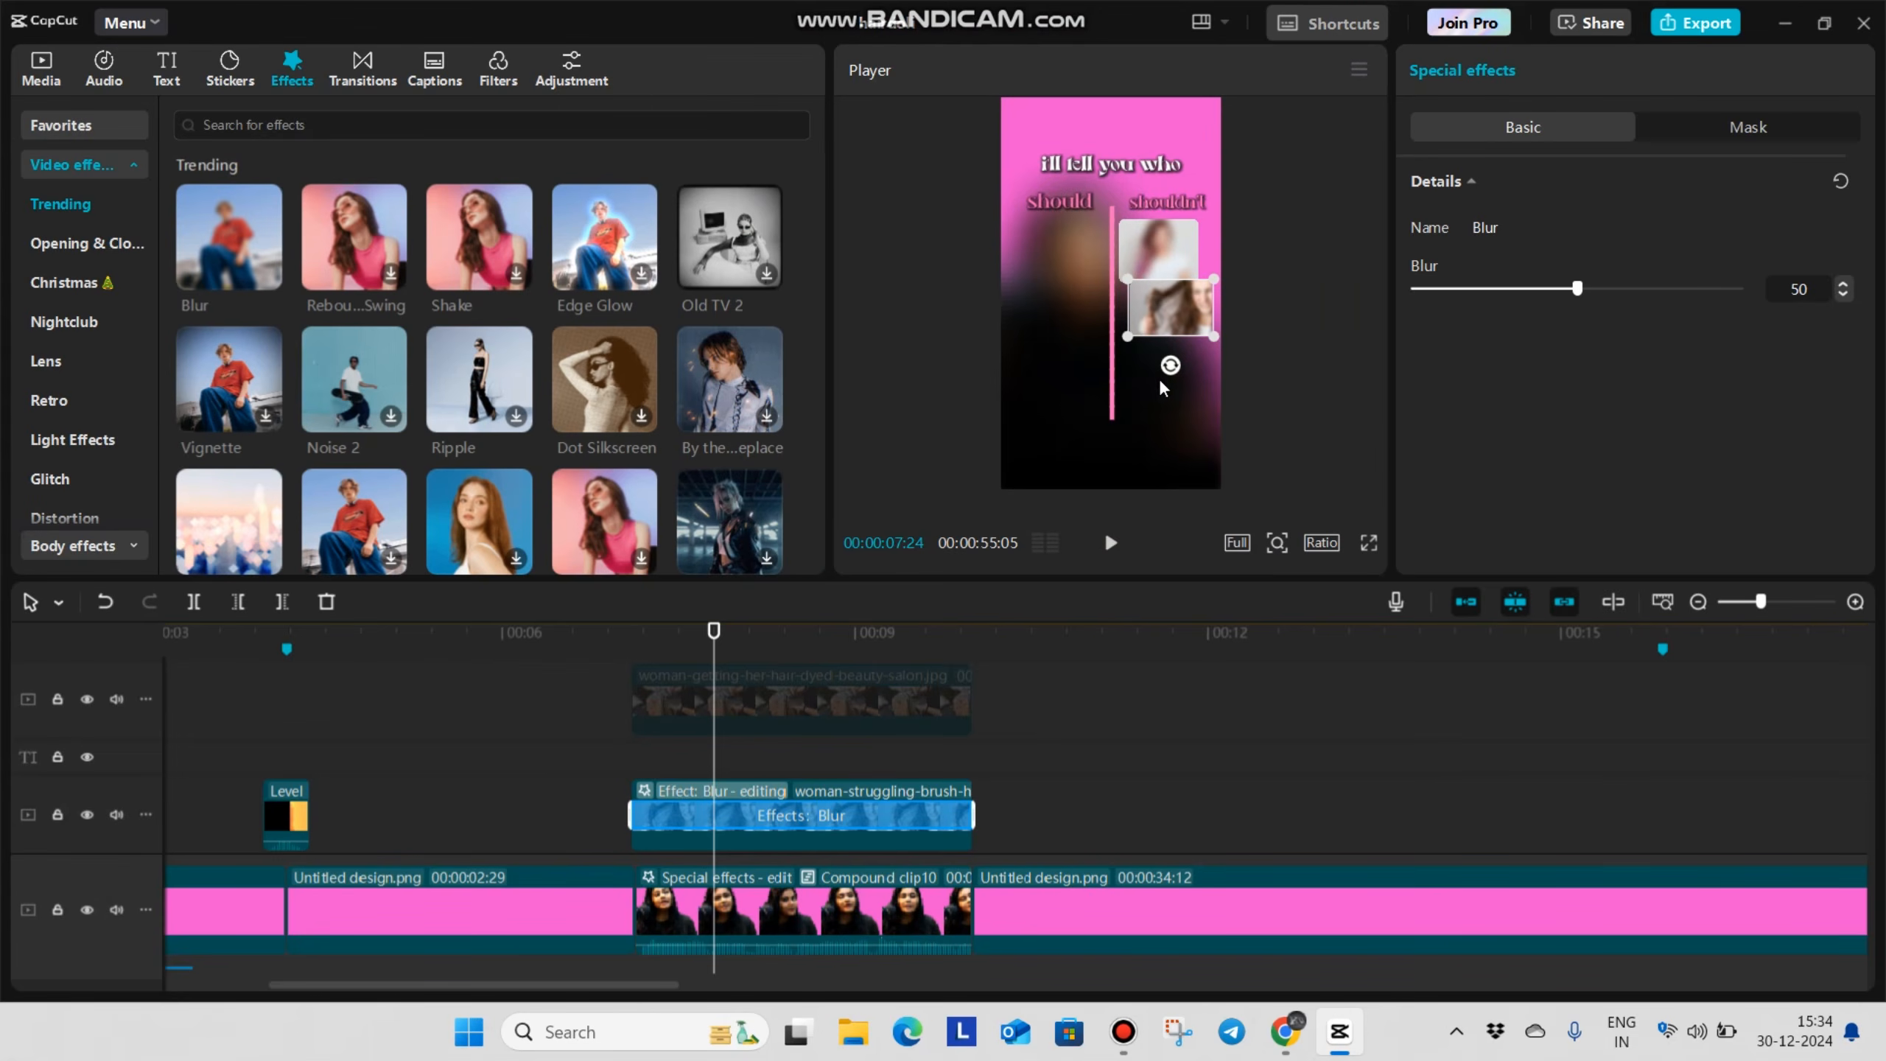
# Enable the woman-getting-her-hair-dyed-beauty-salon.jpg clip, scale it to 78% and lower it to Y -764
pyautogui.scroll(1, 789, 765)
pyautogui.click(779, 777)
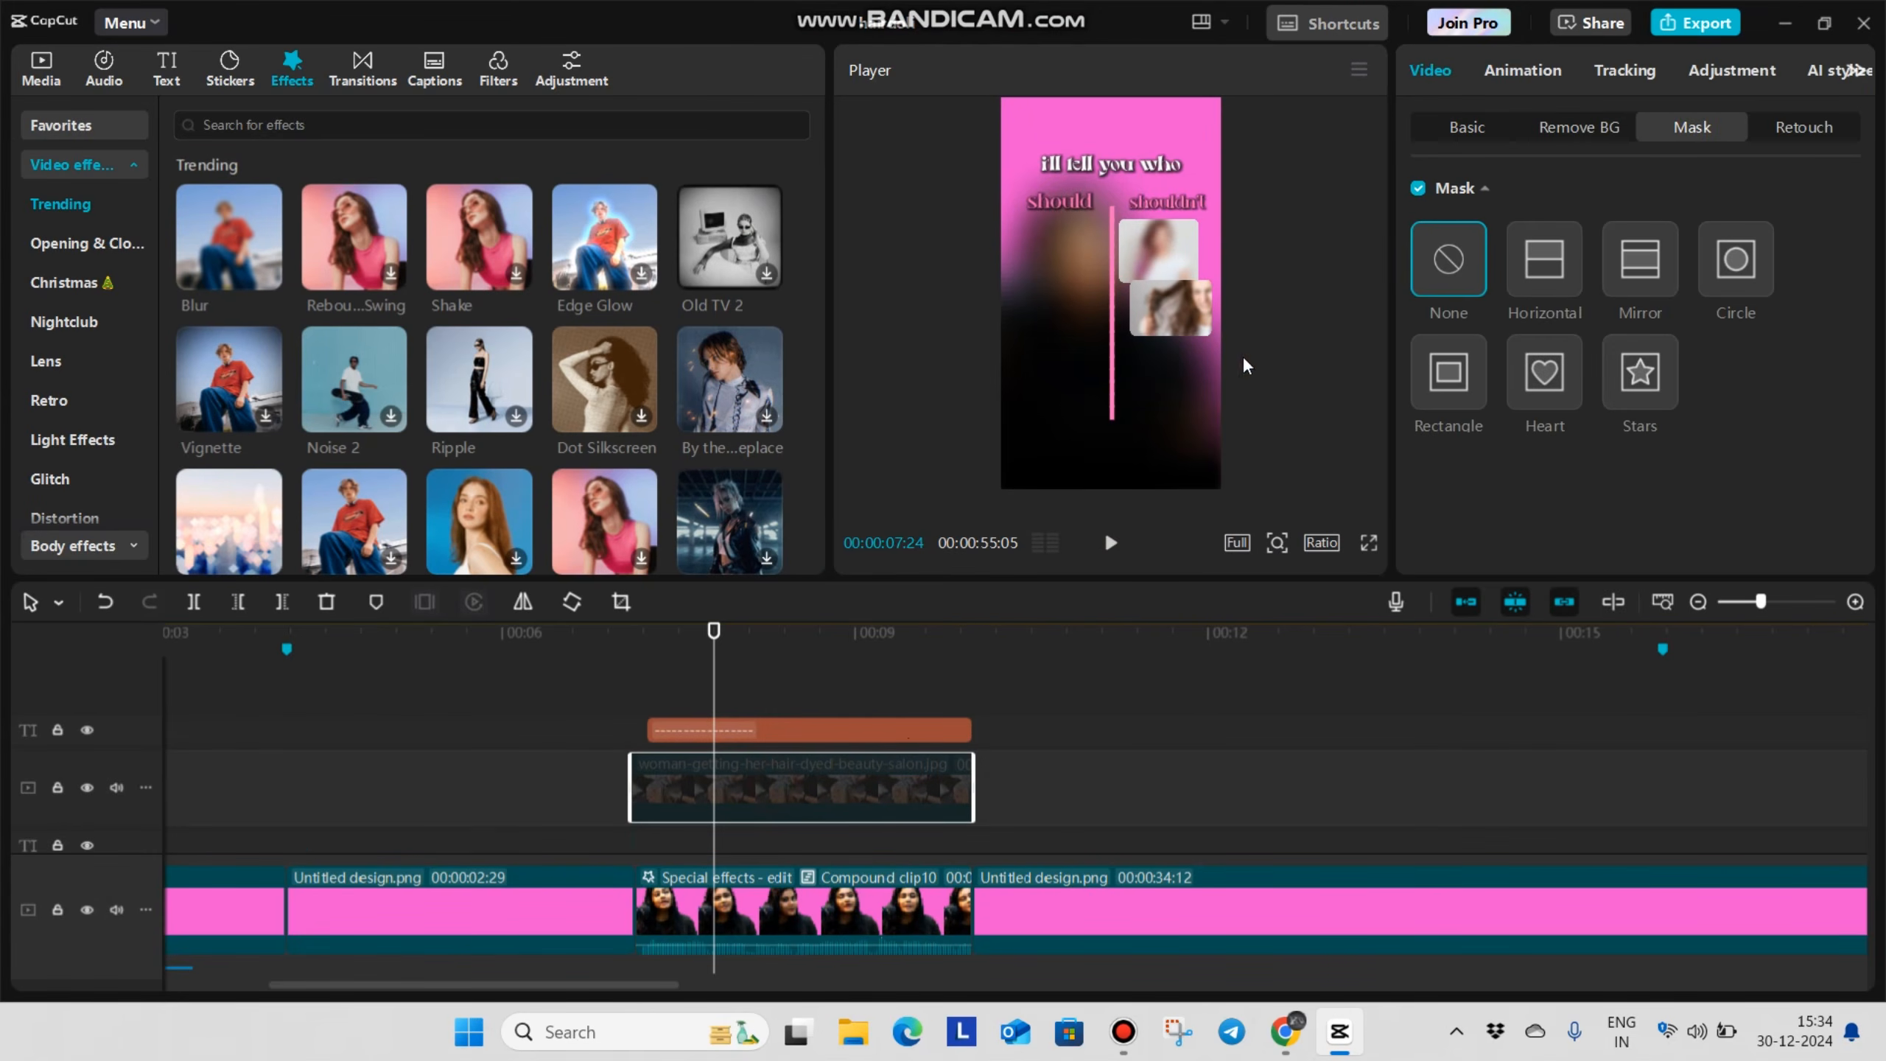
pyautogui.press('v')
pyautogui.moveTo(1220, 366); pyautogui.dragTo(1197, 350)
pyautogui.moveTo(1158, 312); pyautogui.dragTo(1158, 391)
# Crop the salon image with a rectangle mask fitted to its edges and set the round corners to 20
pyautogui.click(1448, 372)
pyautogui.scroll(5, 1144, 342)
pyautogui.scroll(-2, 1136, 312)
pyautogui.moveTo(1111, 300); pyautogui.dragTo(1111, 254)
pyautogui.moveTo(1016, 368); pyautogui.dragTo(945, 388)
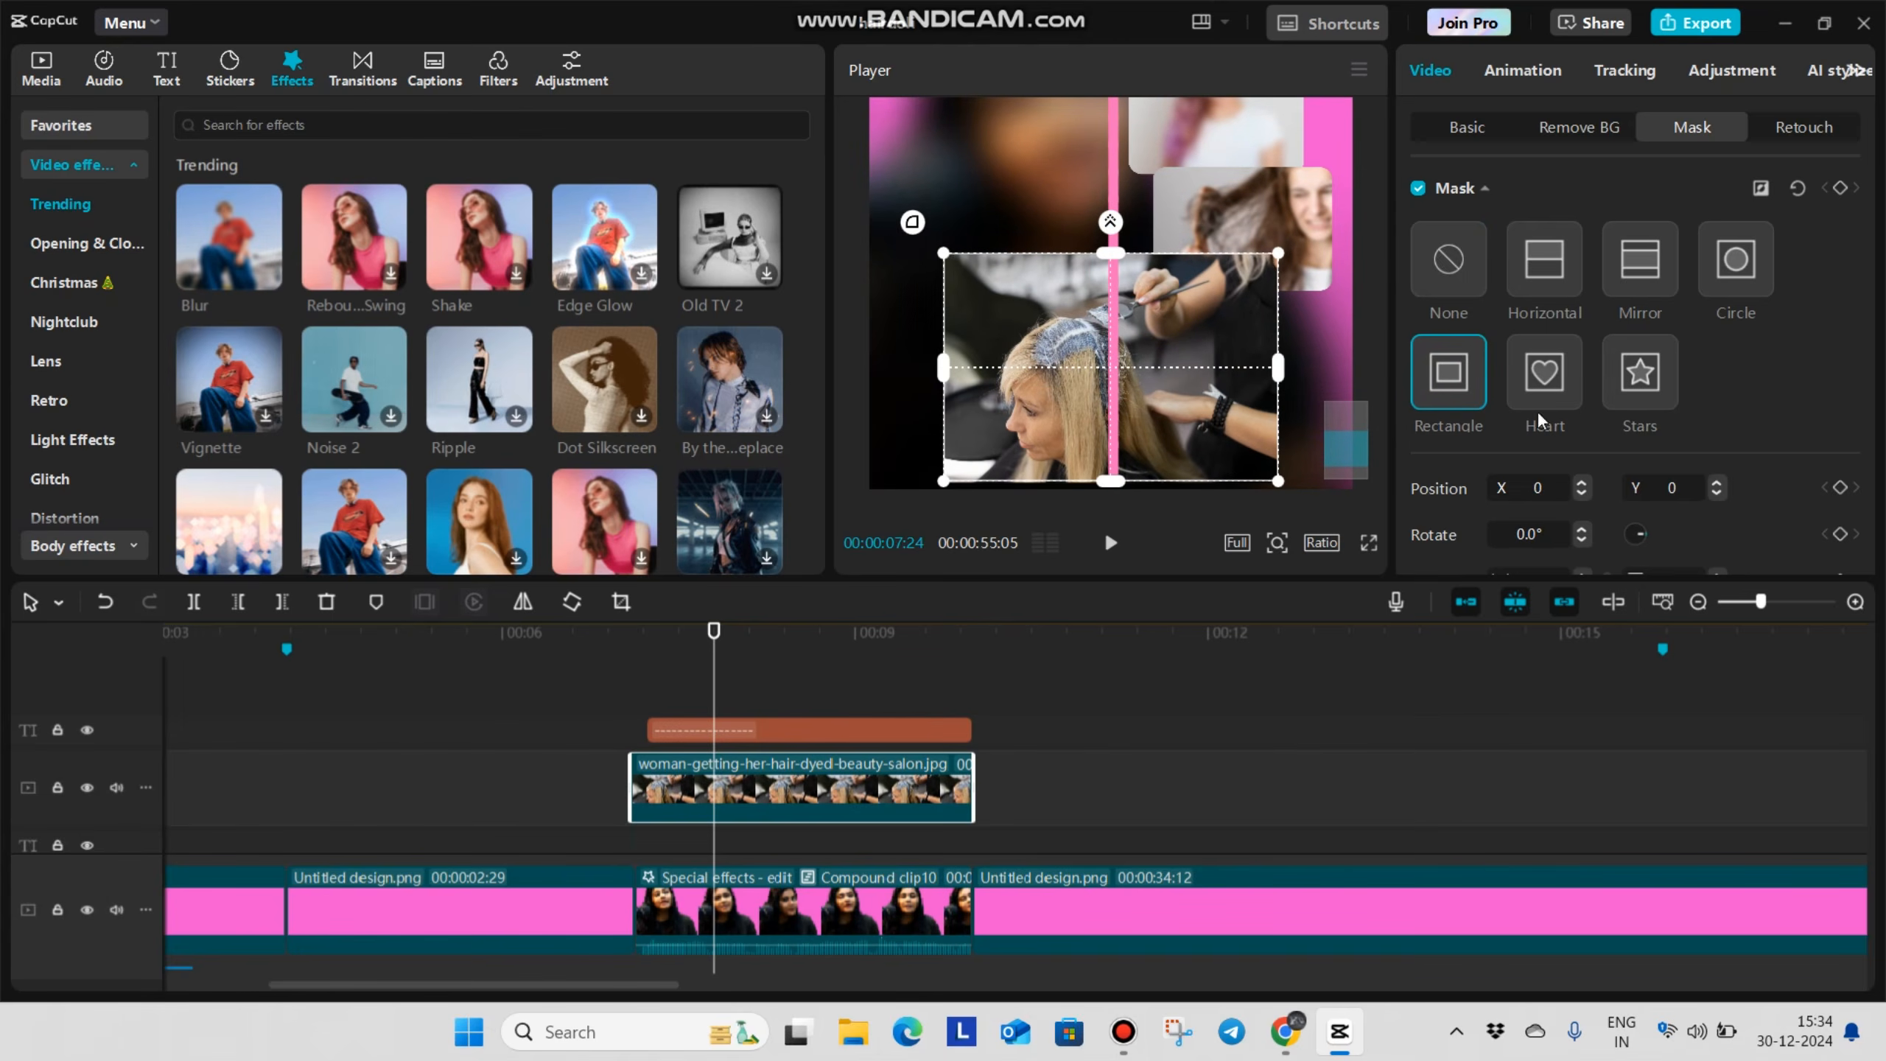
pyautogui.scroll(-3, 1633, 446)
pyautogui.click(1769, 535)
pyautogui.write('20')
# Apply the Blur effect to the salon image and raise the blur strength on both the salon and brush-hair images
pyautogui.moveTo(228, 264); pyautogui.dragTo(802, 788)
pyautogui.scroll(-3, 1111, 335)
pyautogui.moveTo(1584, 289); pyautogui.dragTo(1757, 297)
pyautogui.scroll(-2, 802, 781)
pyautogui.moveTo(229, 253); pyautogui.dragTo(803, 758)
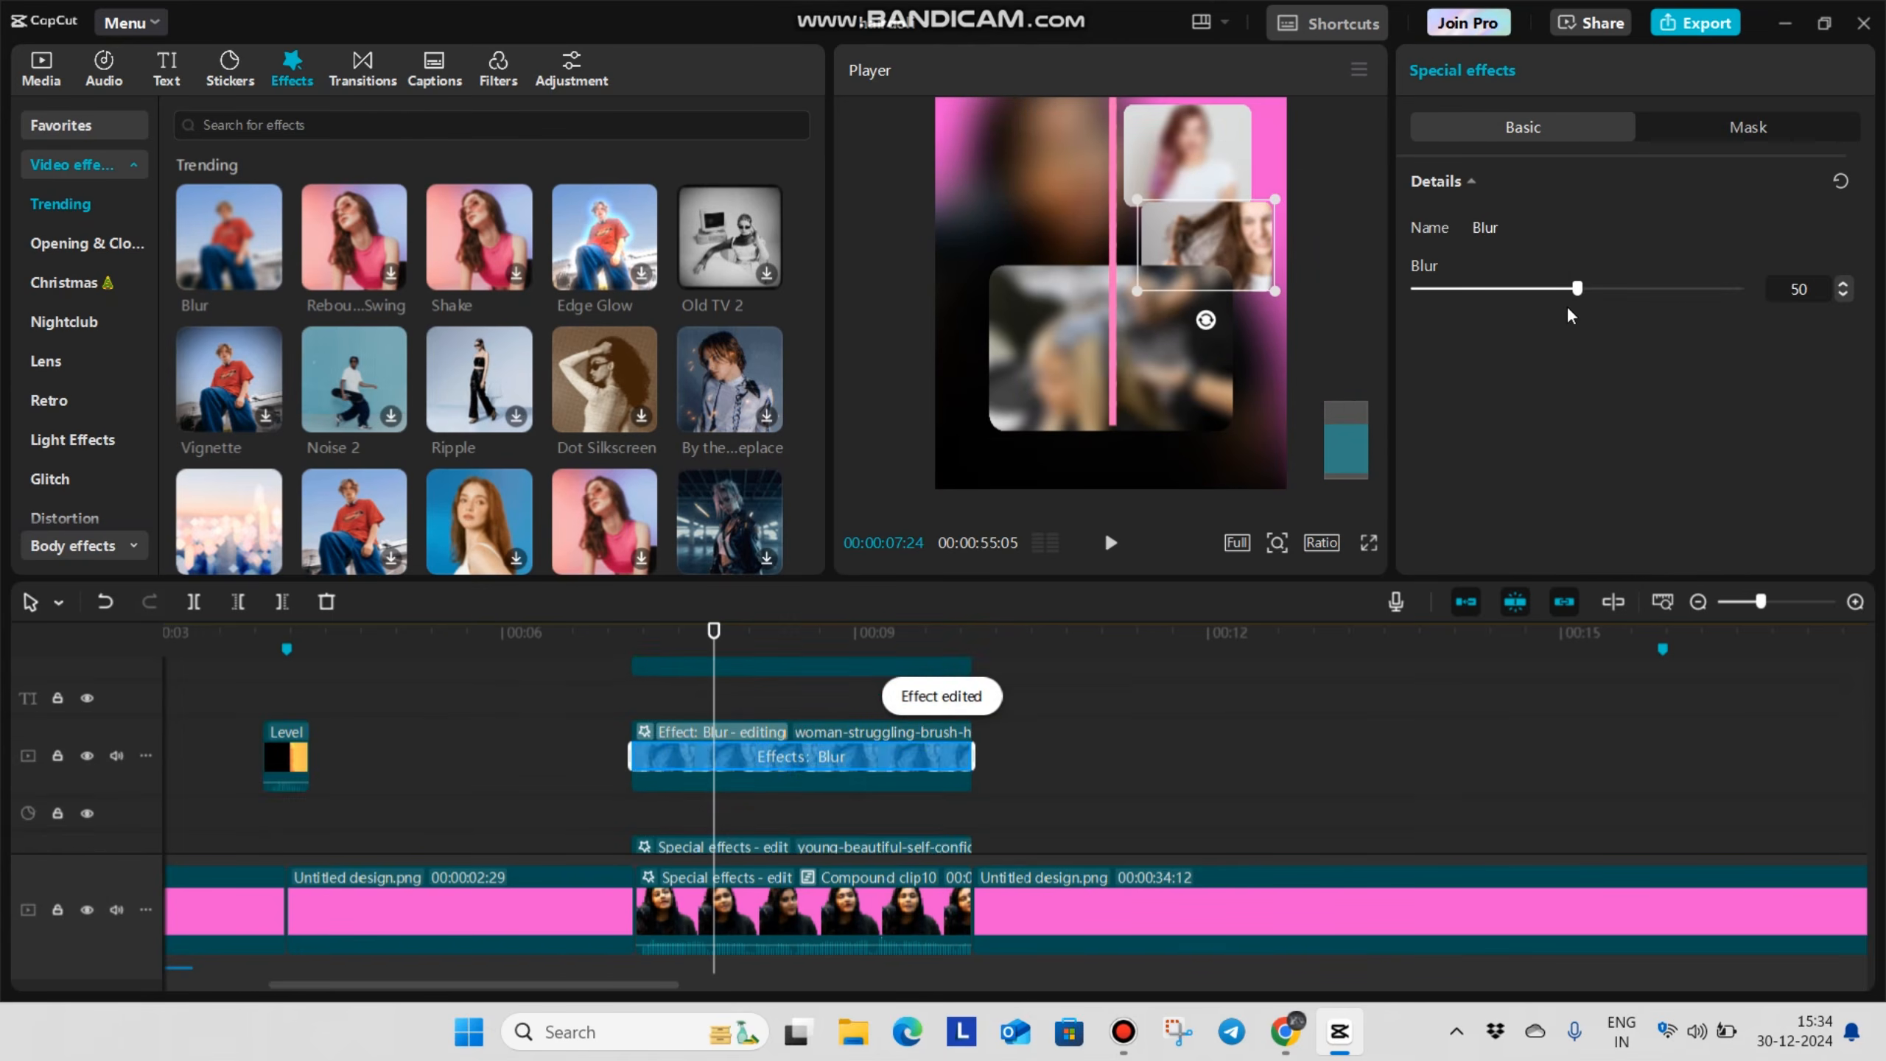
pyautogui.moveTo(1579, 289); pyautogui.dragTo(1750, 291)
pyautogui.click(1100, 353)
pyautogui.click(1467, 127)
pyautogui.scroll(-3, 1151, 291)
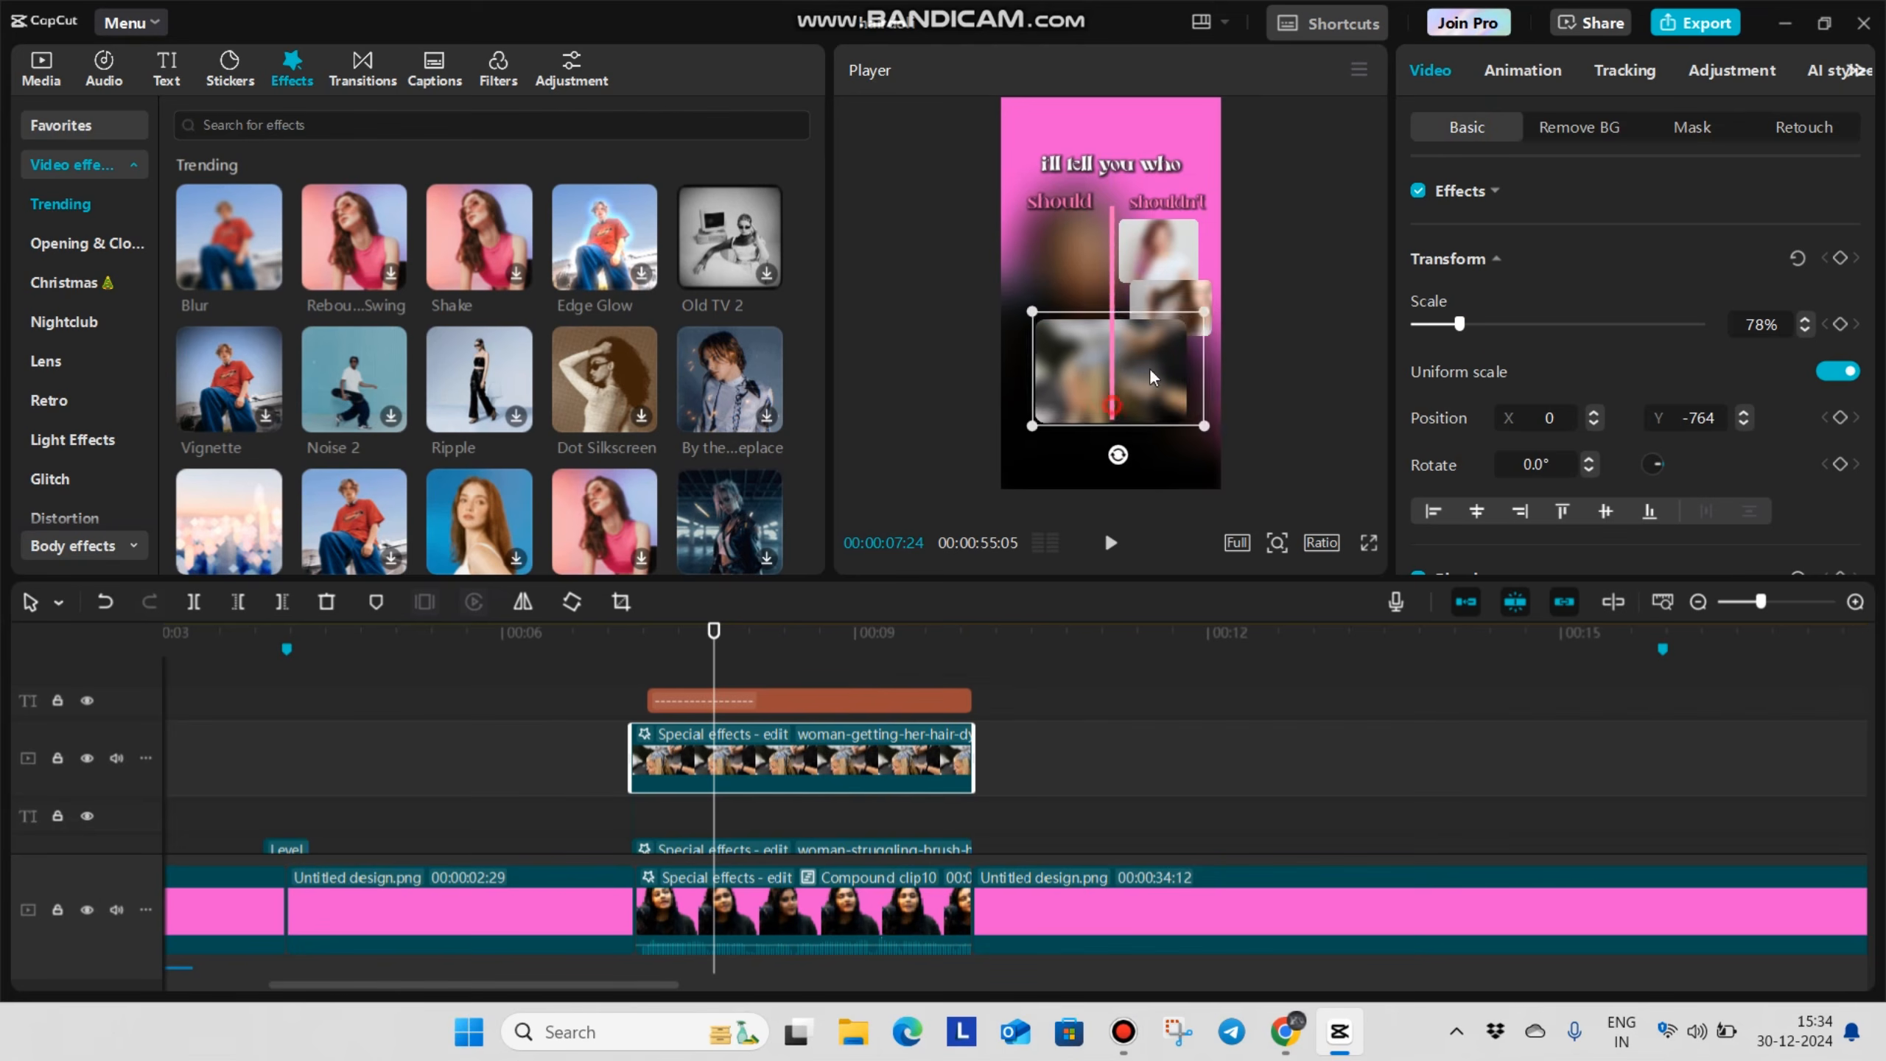
pyautogui.click(1691, 126)
pyautogui.moveTo(1150, 366); pyautogui.dragTo(1156, 324)
pyautogui.hotkey('ctrl', 'z')
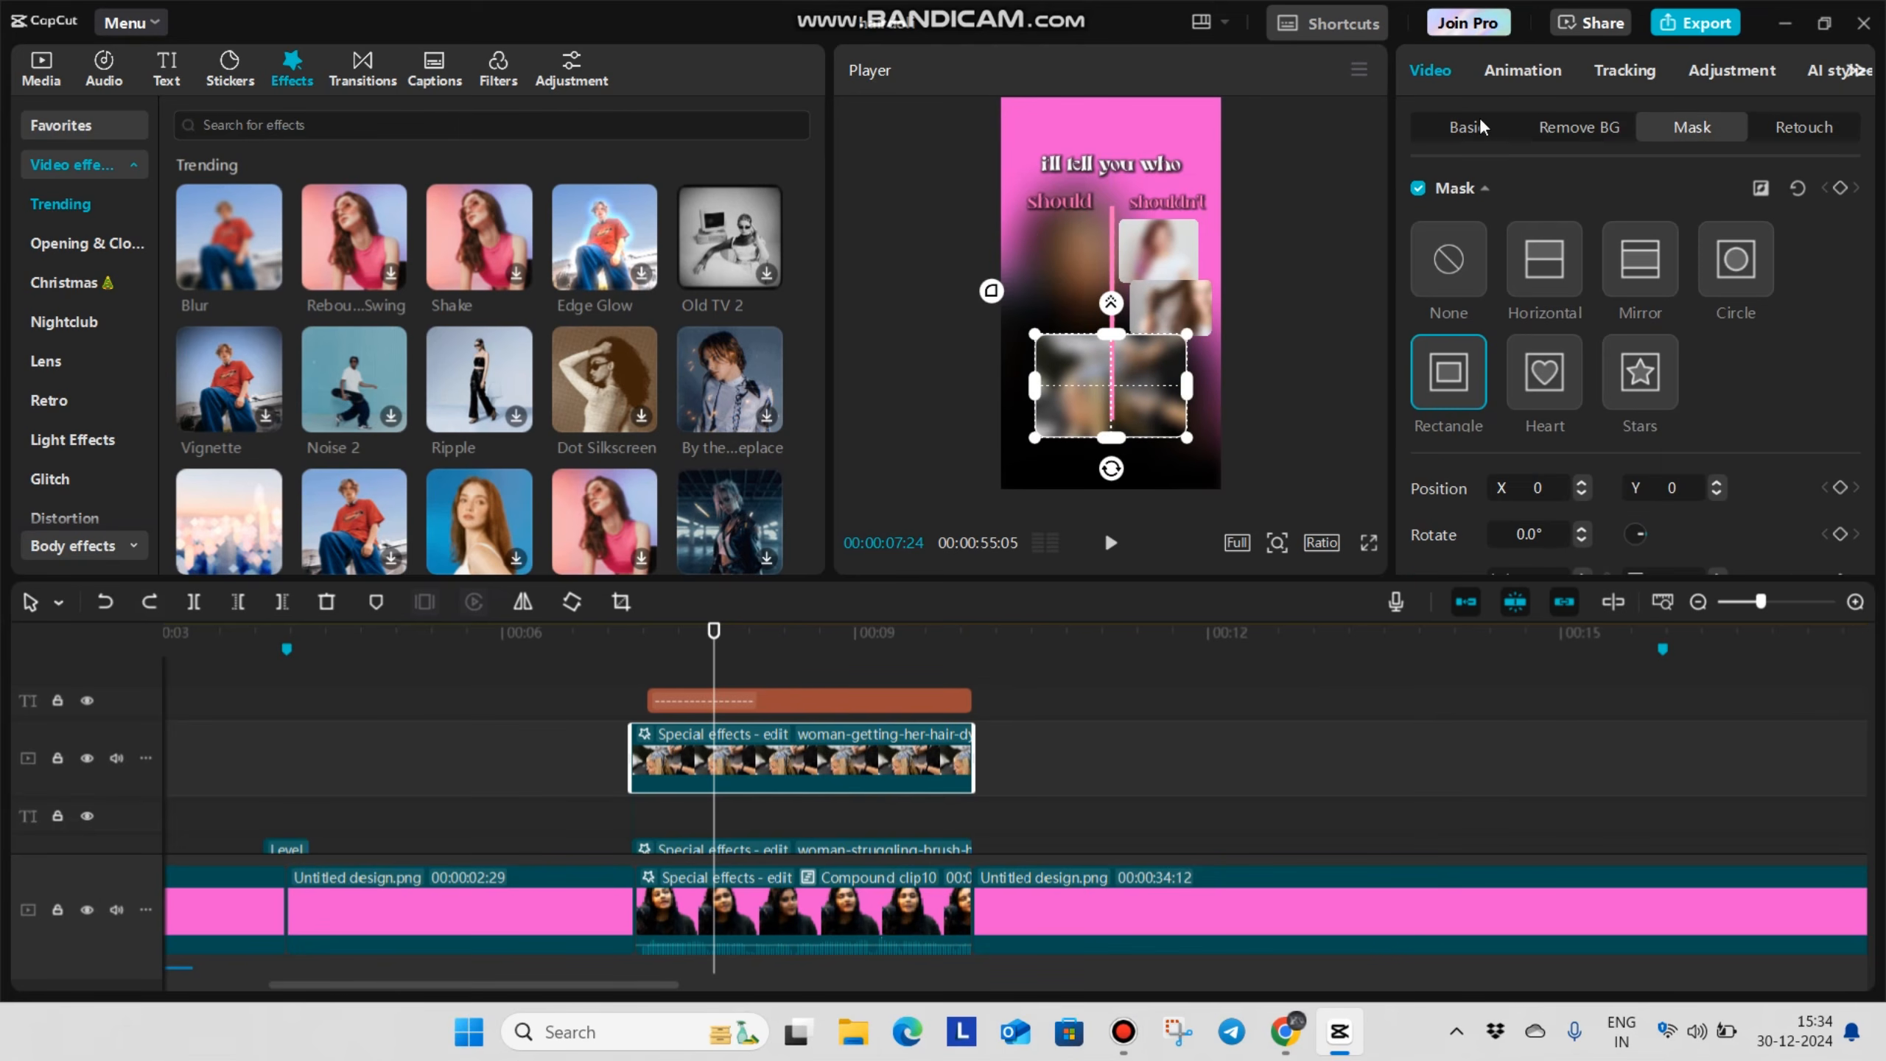
# Scale the salon image to 39% at X 500, Y -680 below the brush-hair image, and nudge the brush-hair image outward
pyautogui.click(1478, 127)
pyautogui.moveTo(1197, 444); pyautogui.dragTo(1203, 395)
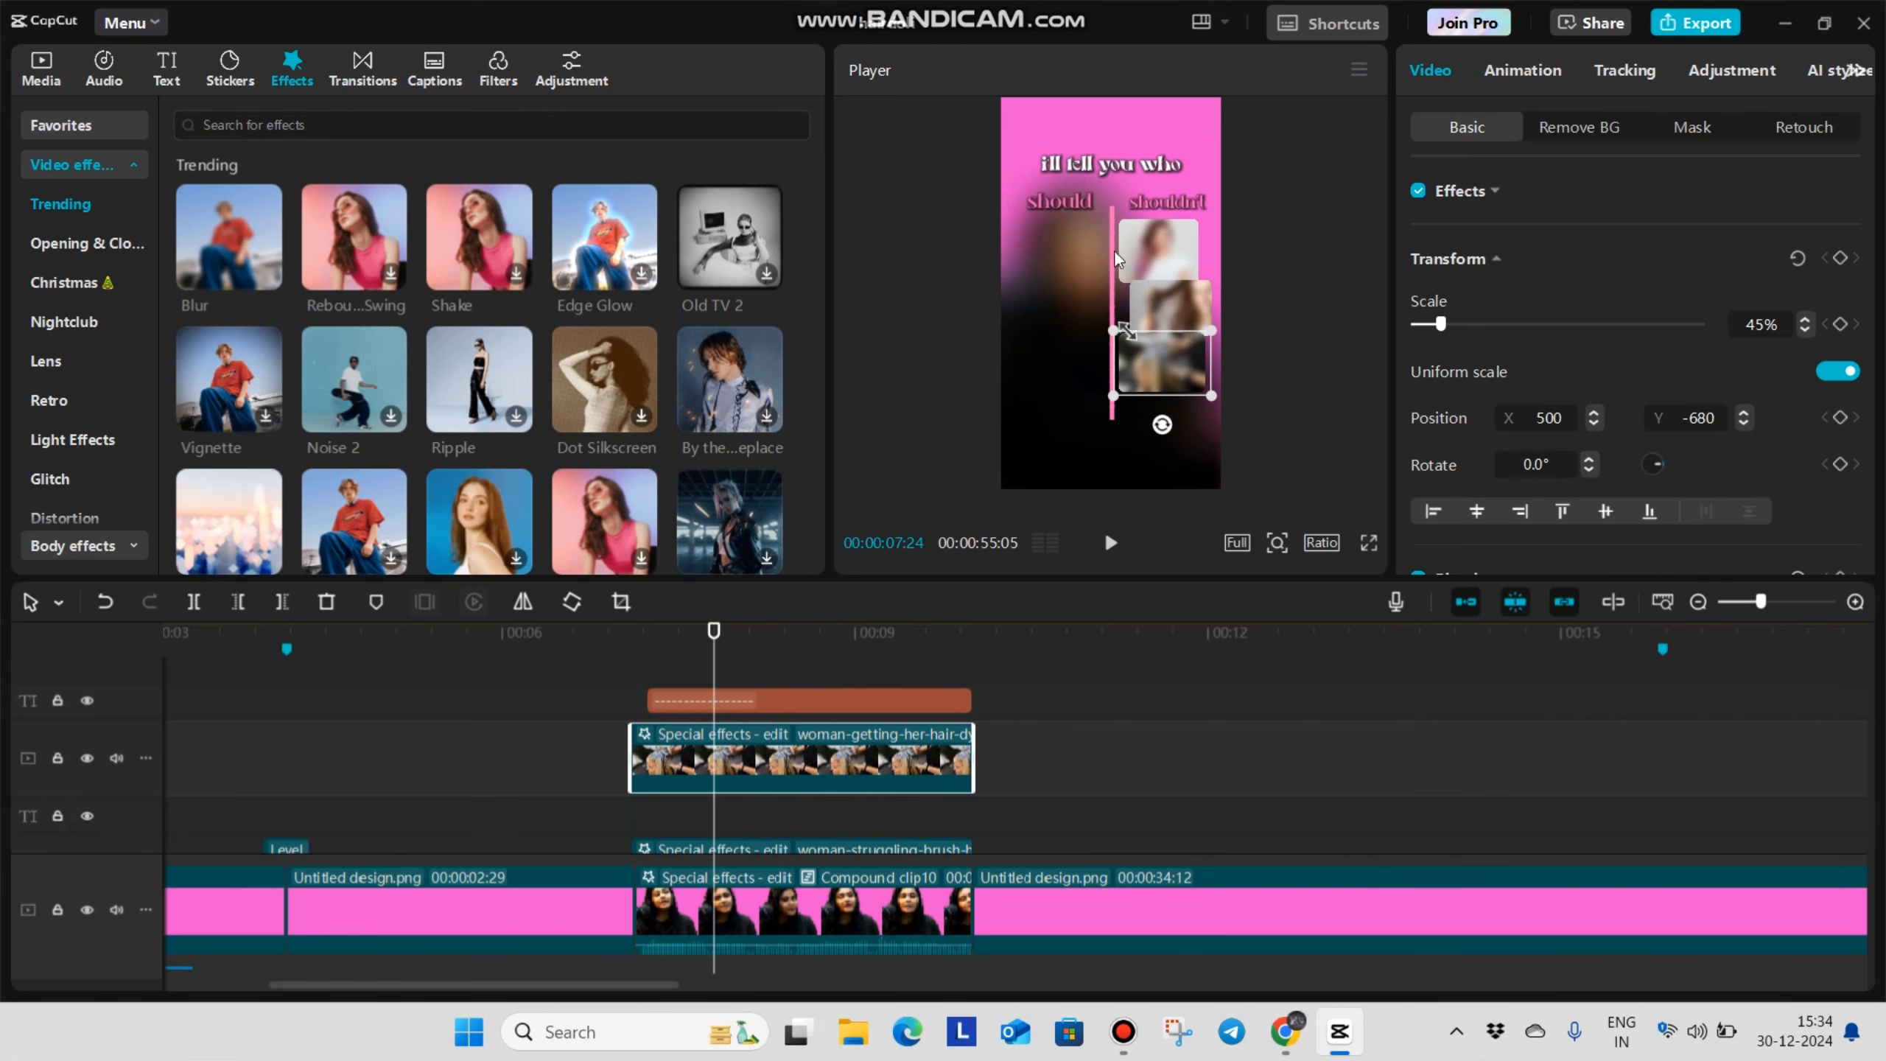
pyautogui.scroll(2, 1122, 320)
pyautogui.click(1211, 251)
pyautogui.moveTo(1224, 257); pyautogui.dragTo(1217, 271)
pyautogui.click(1187, 371)
pyautogui.moveTo(1264, 417); pyautogui.dragTo(1250, 394)
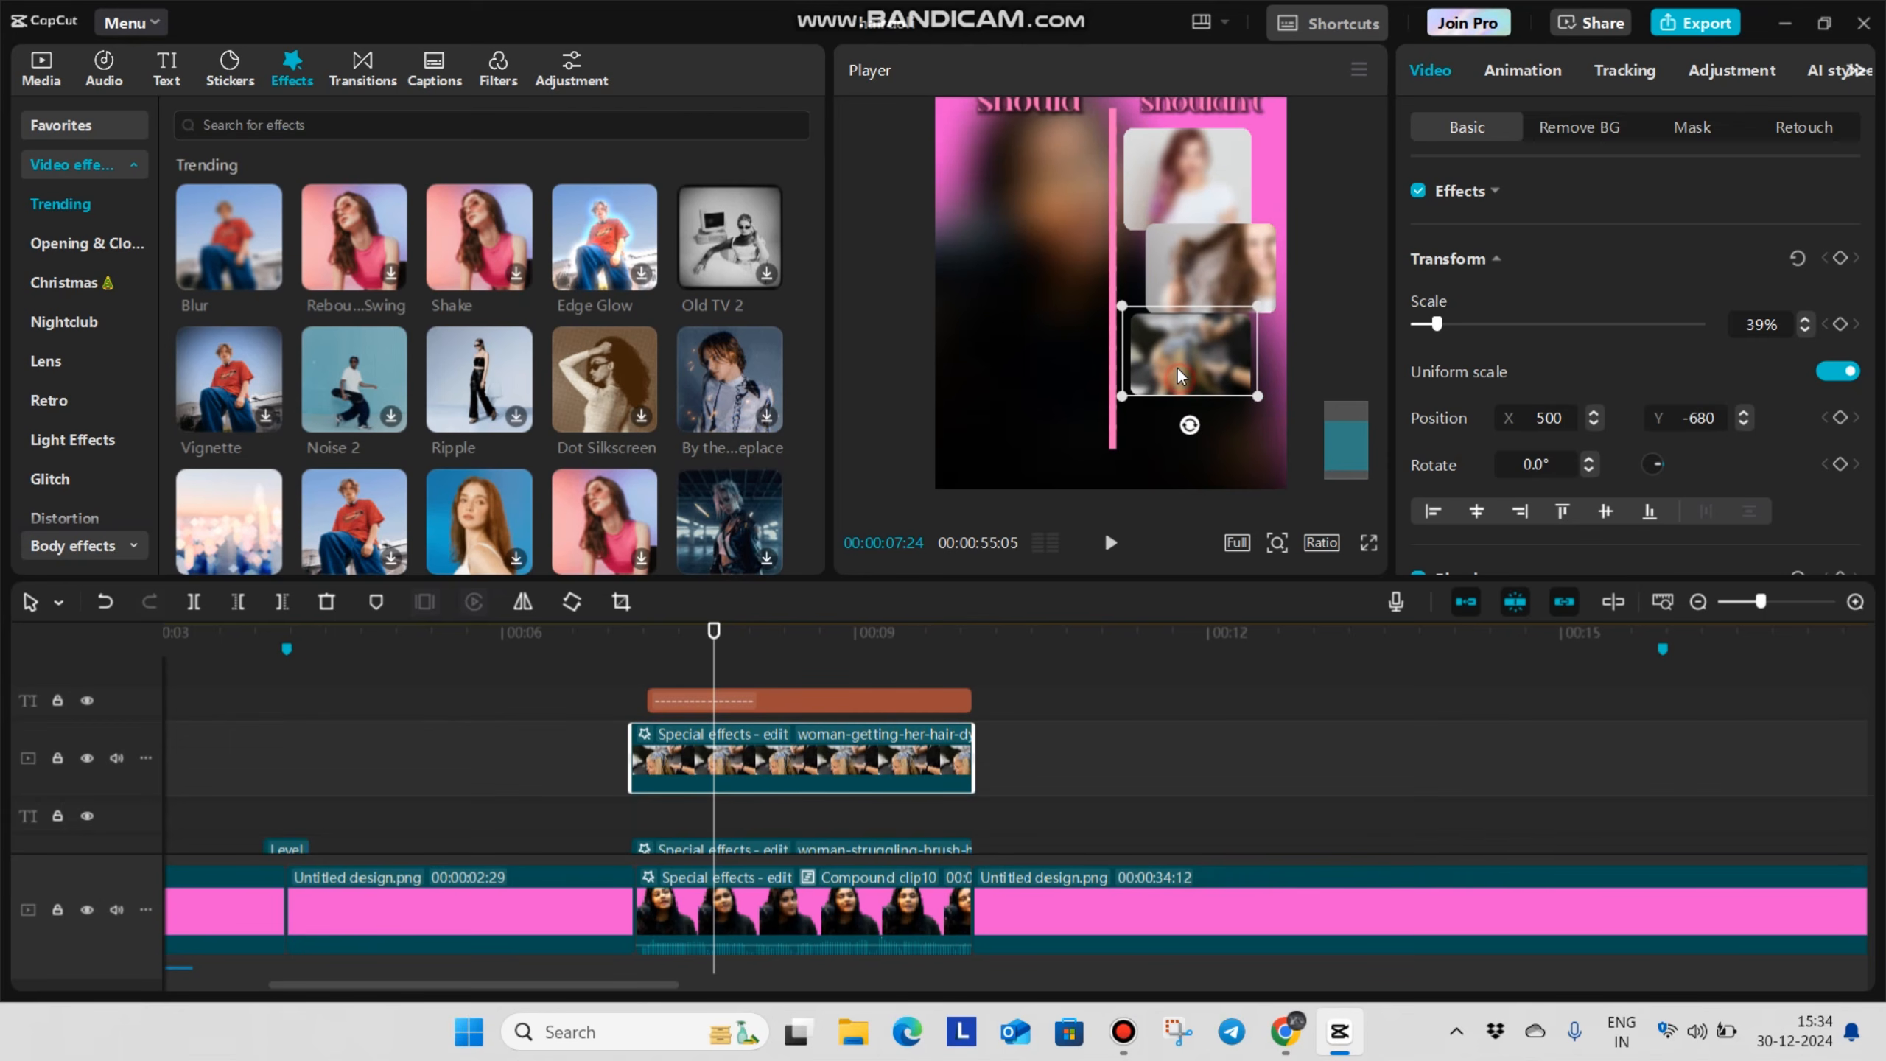
# Check the three stacked cards in full screen and nudge the salon image to X 478, Y -642
pyautogui.click(1371, 543)
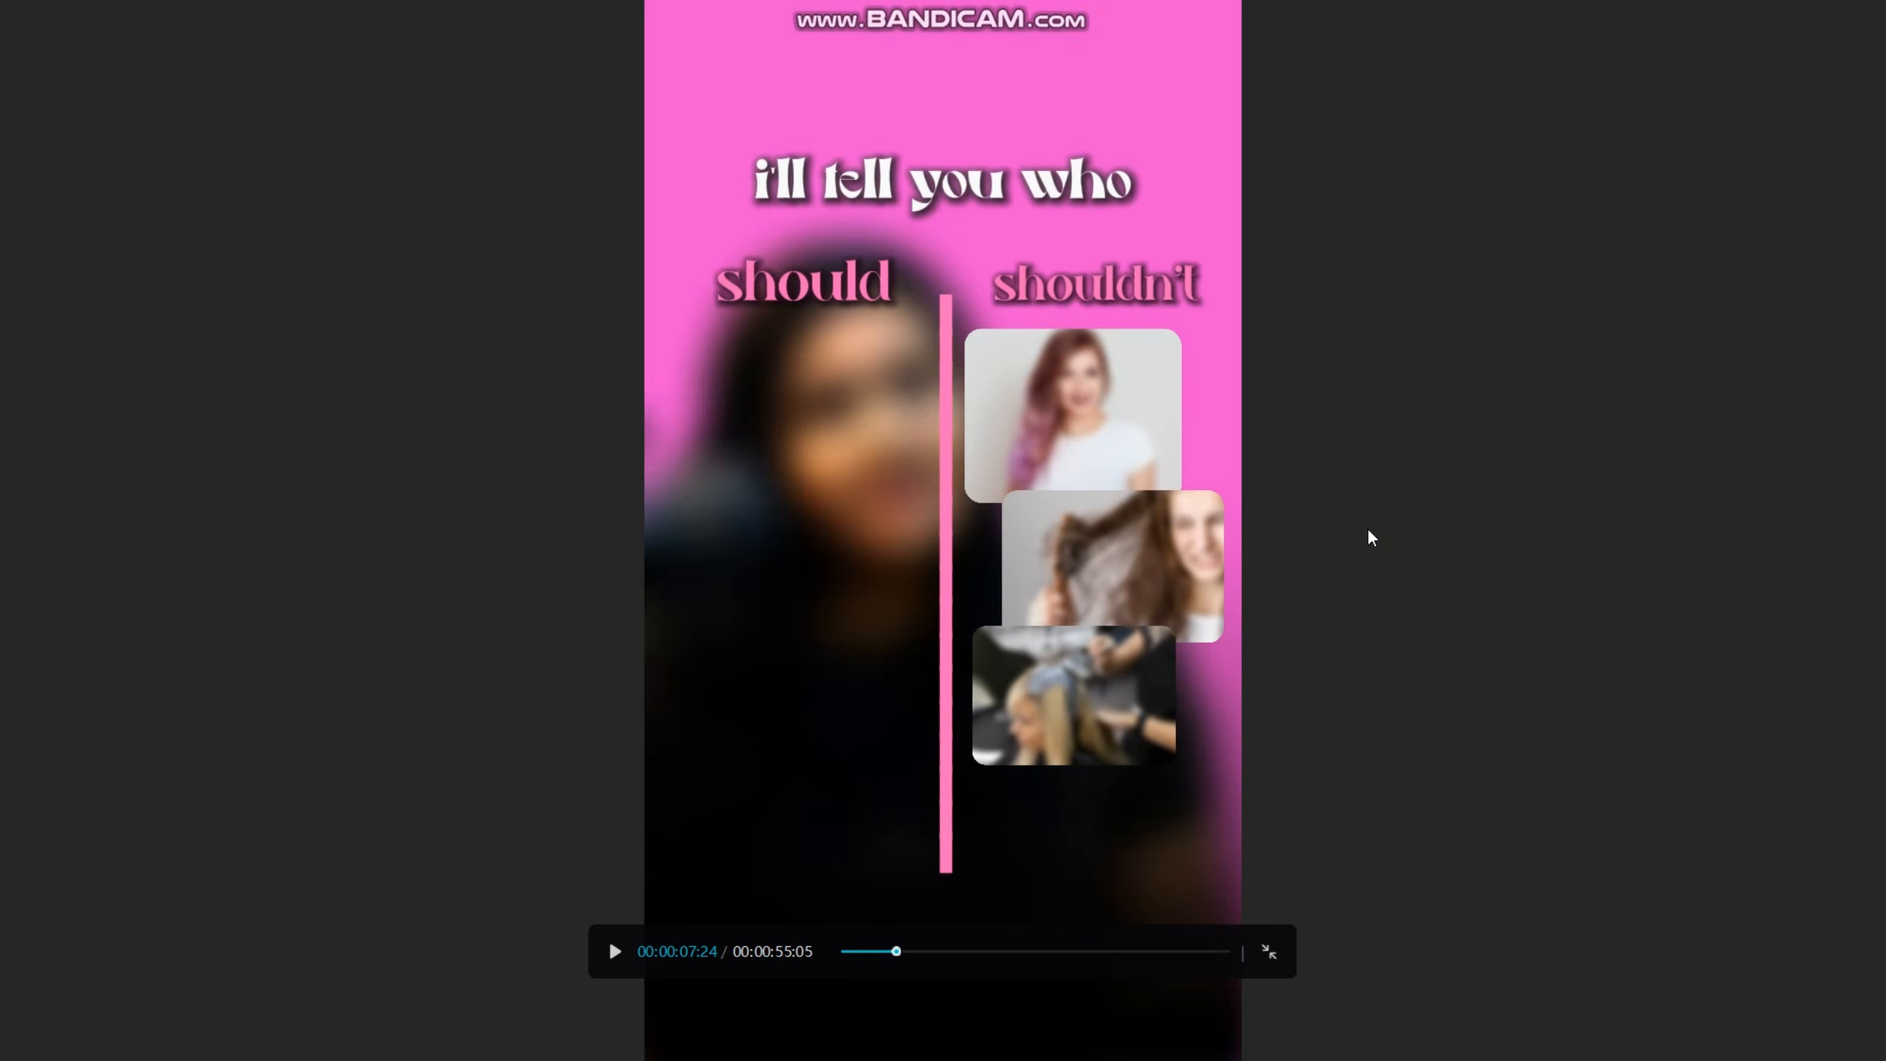
pyautogui.press('Escape')
pyautogui.moveTo(1212, 369); pyautogui.dragTo(1212, 377)
# Apply the Slide Up entrance animation to the shouldn't image cards and stagger the start times of their clips
pyautogui.scroll(-3, 750, 792)
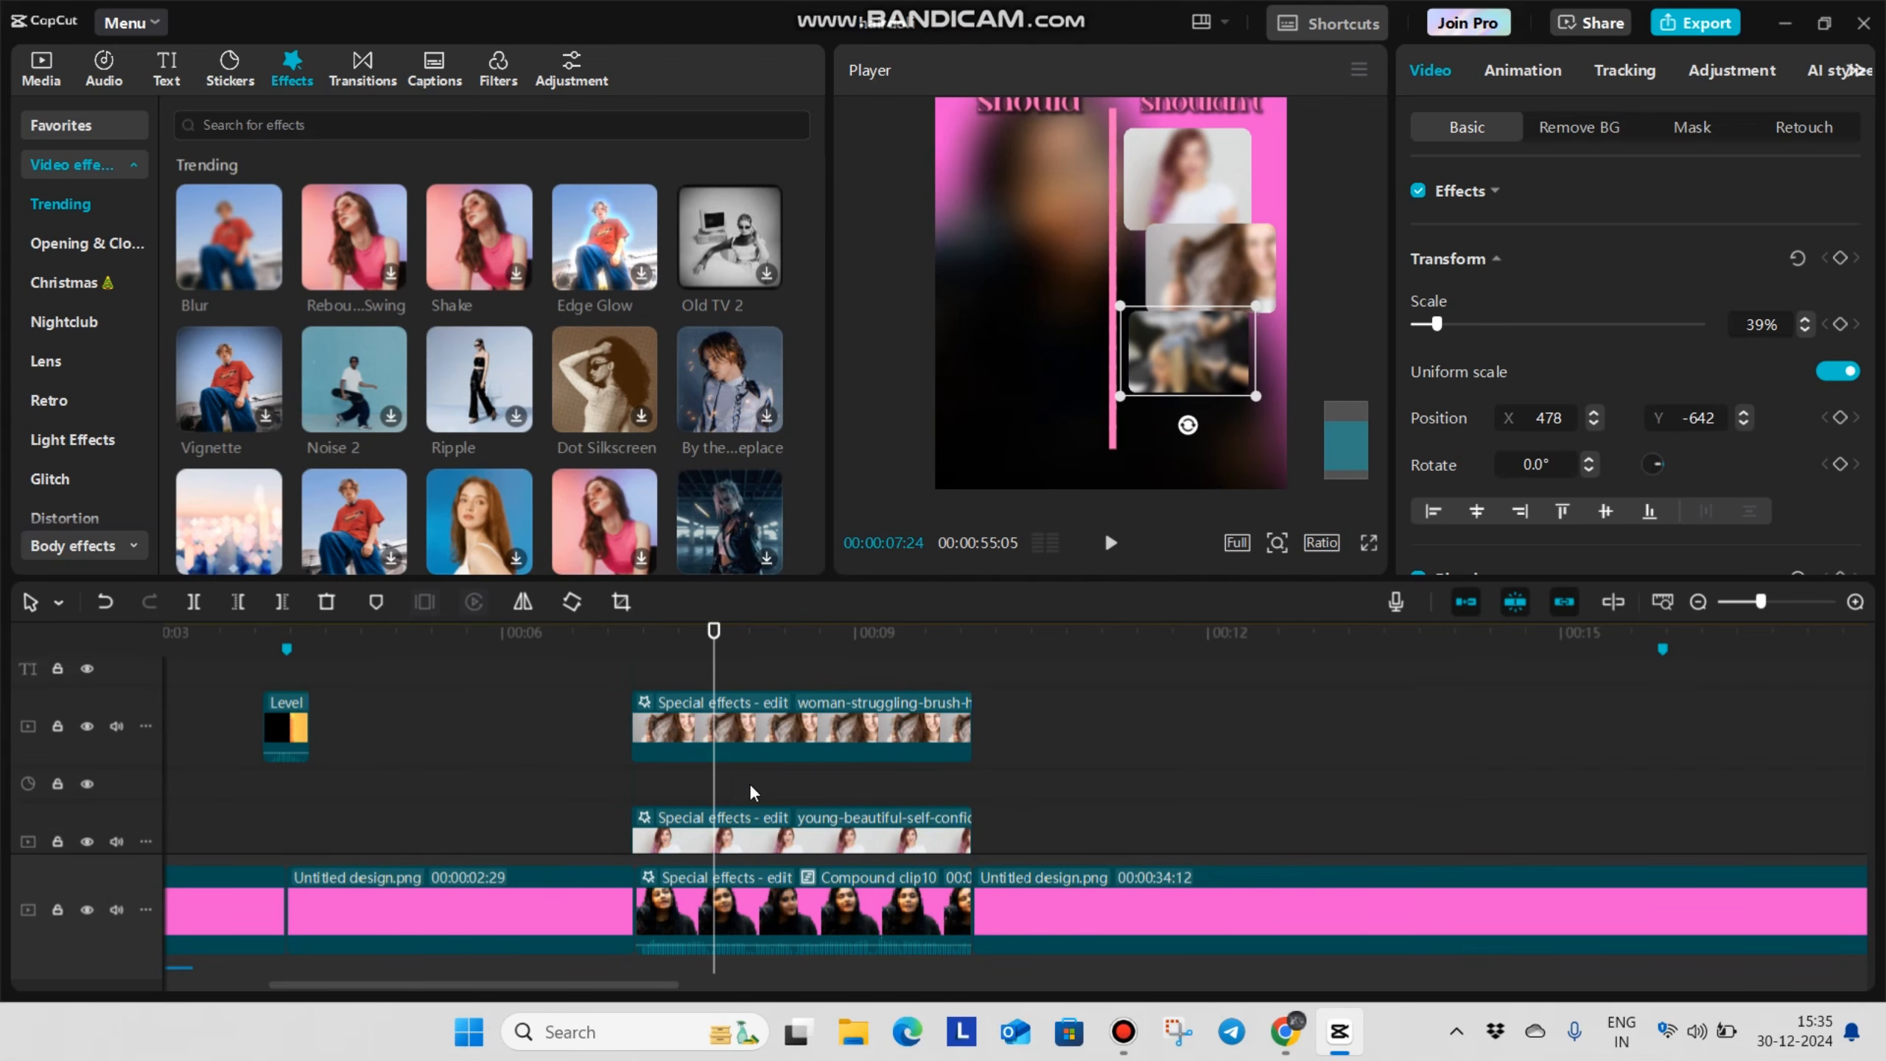
pyautogui.click(779, 804)
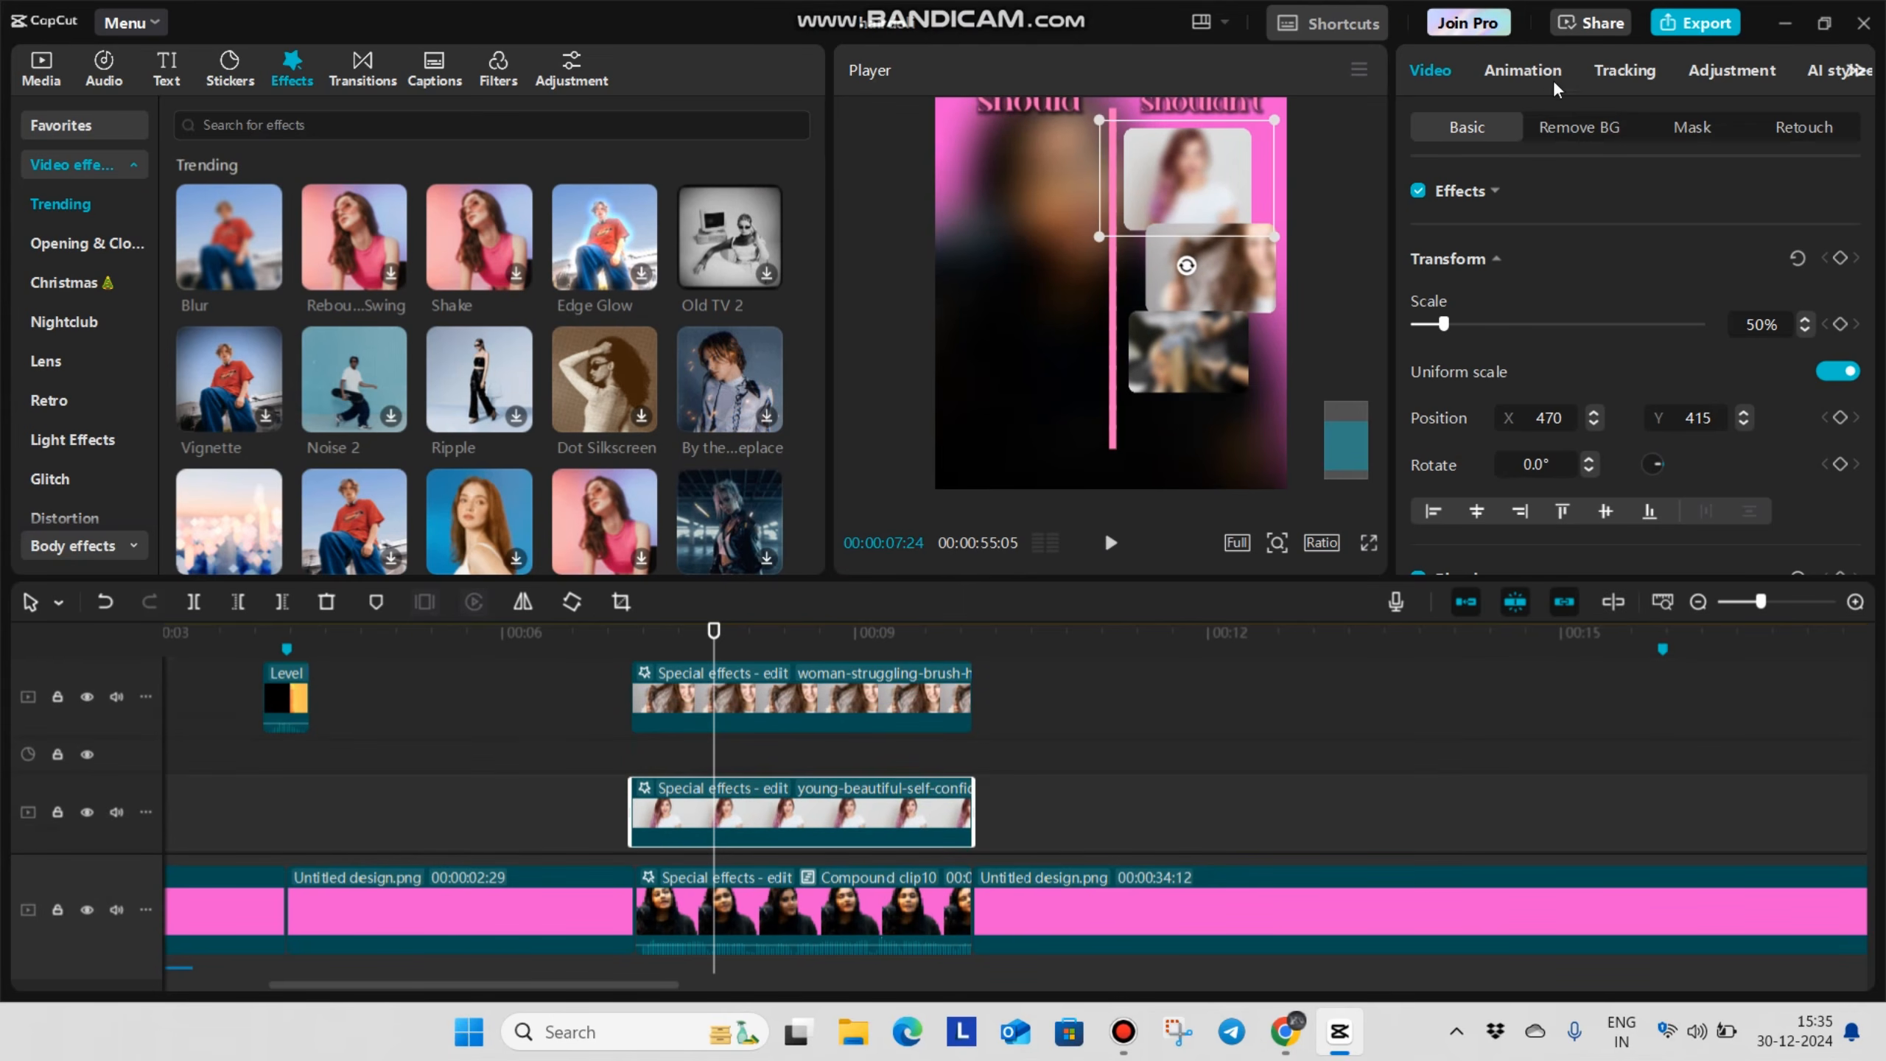
pyautogui.click(1522, 70)
pyautogui.click(967, 695)
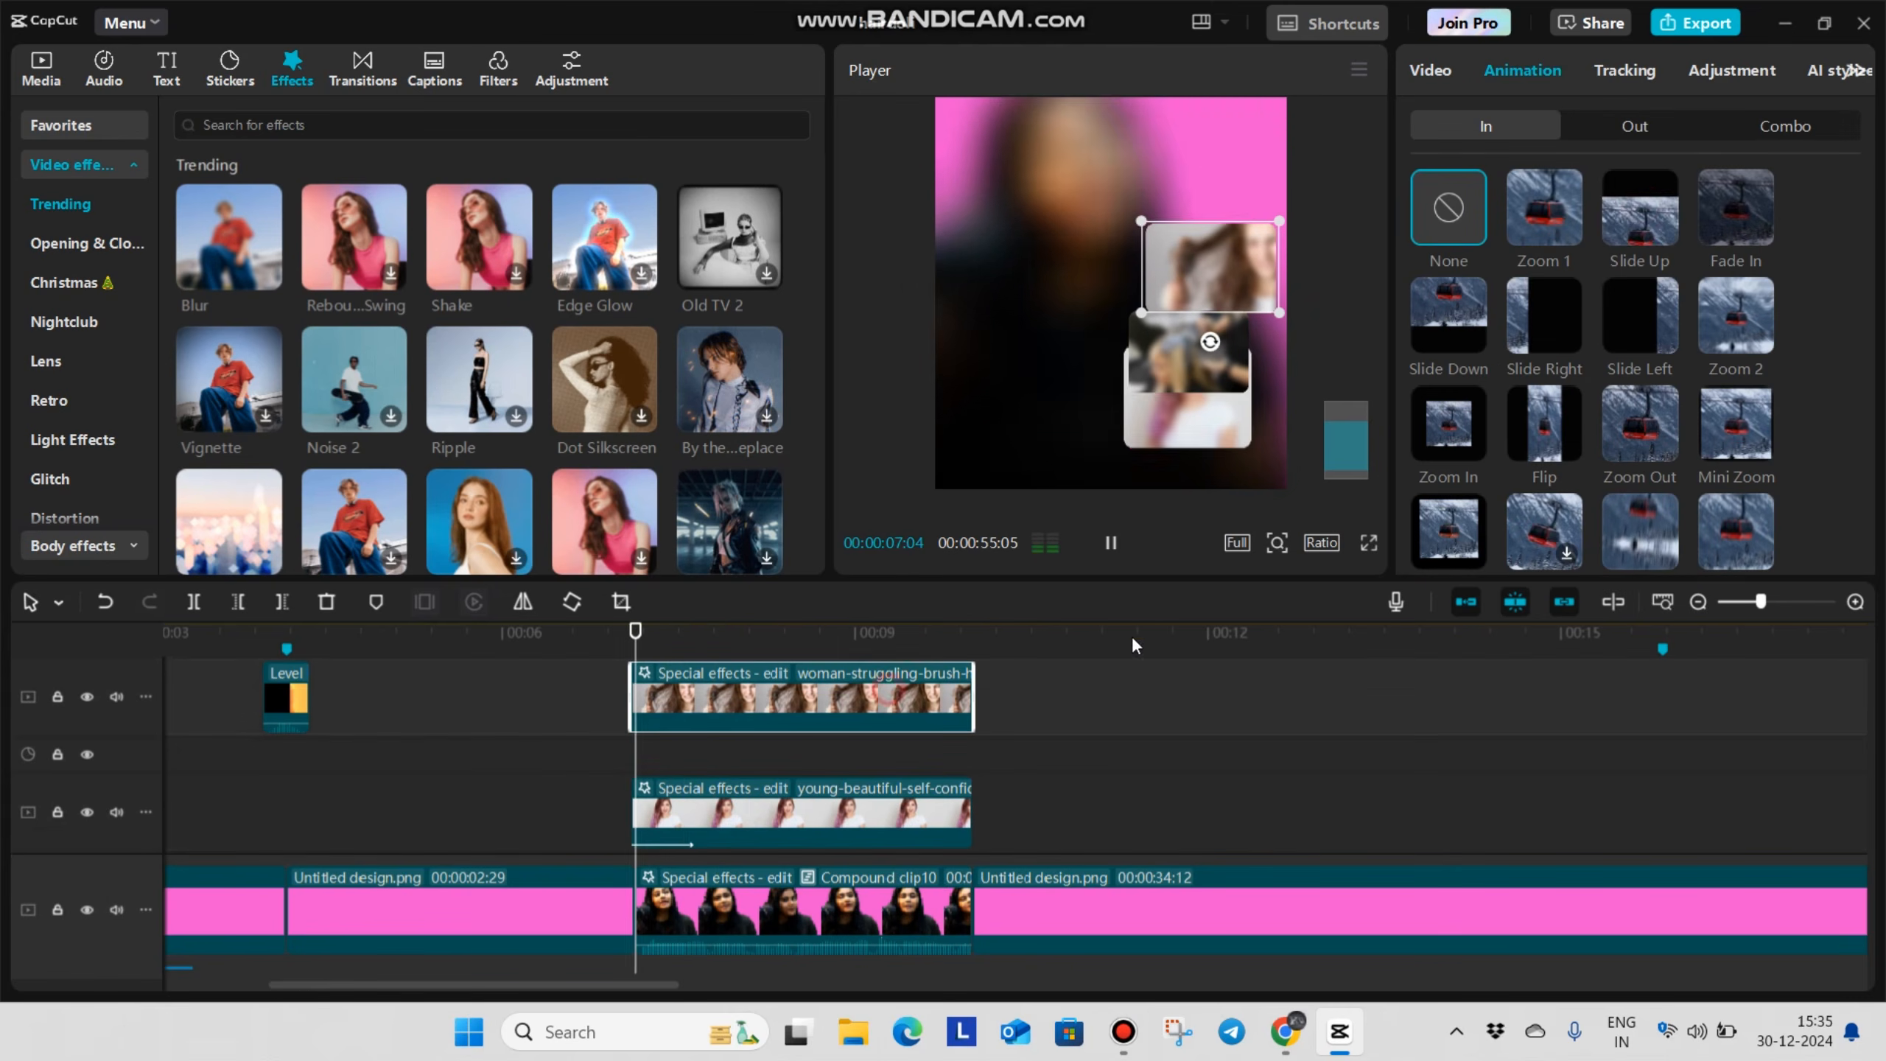
pyautogui.scroll(2, 886, 697)
pyautogui.click(885, 696)
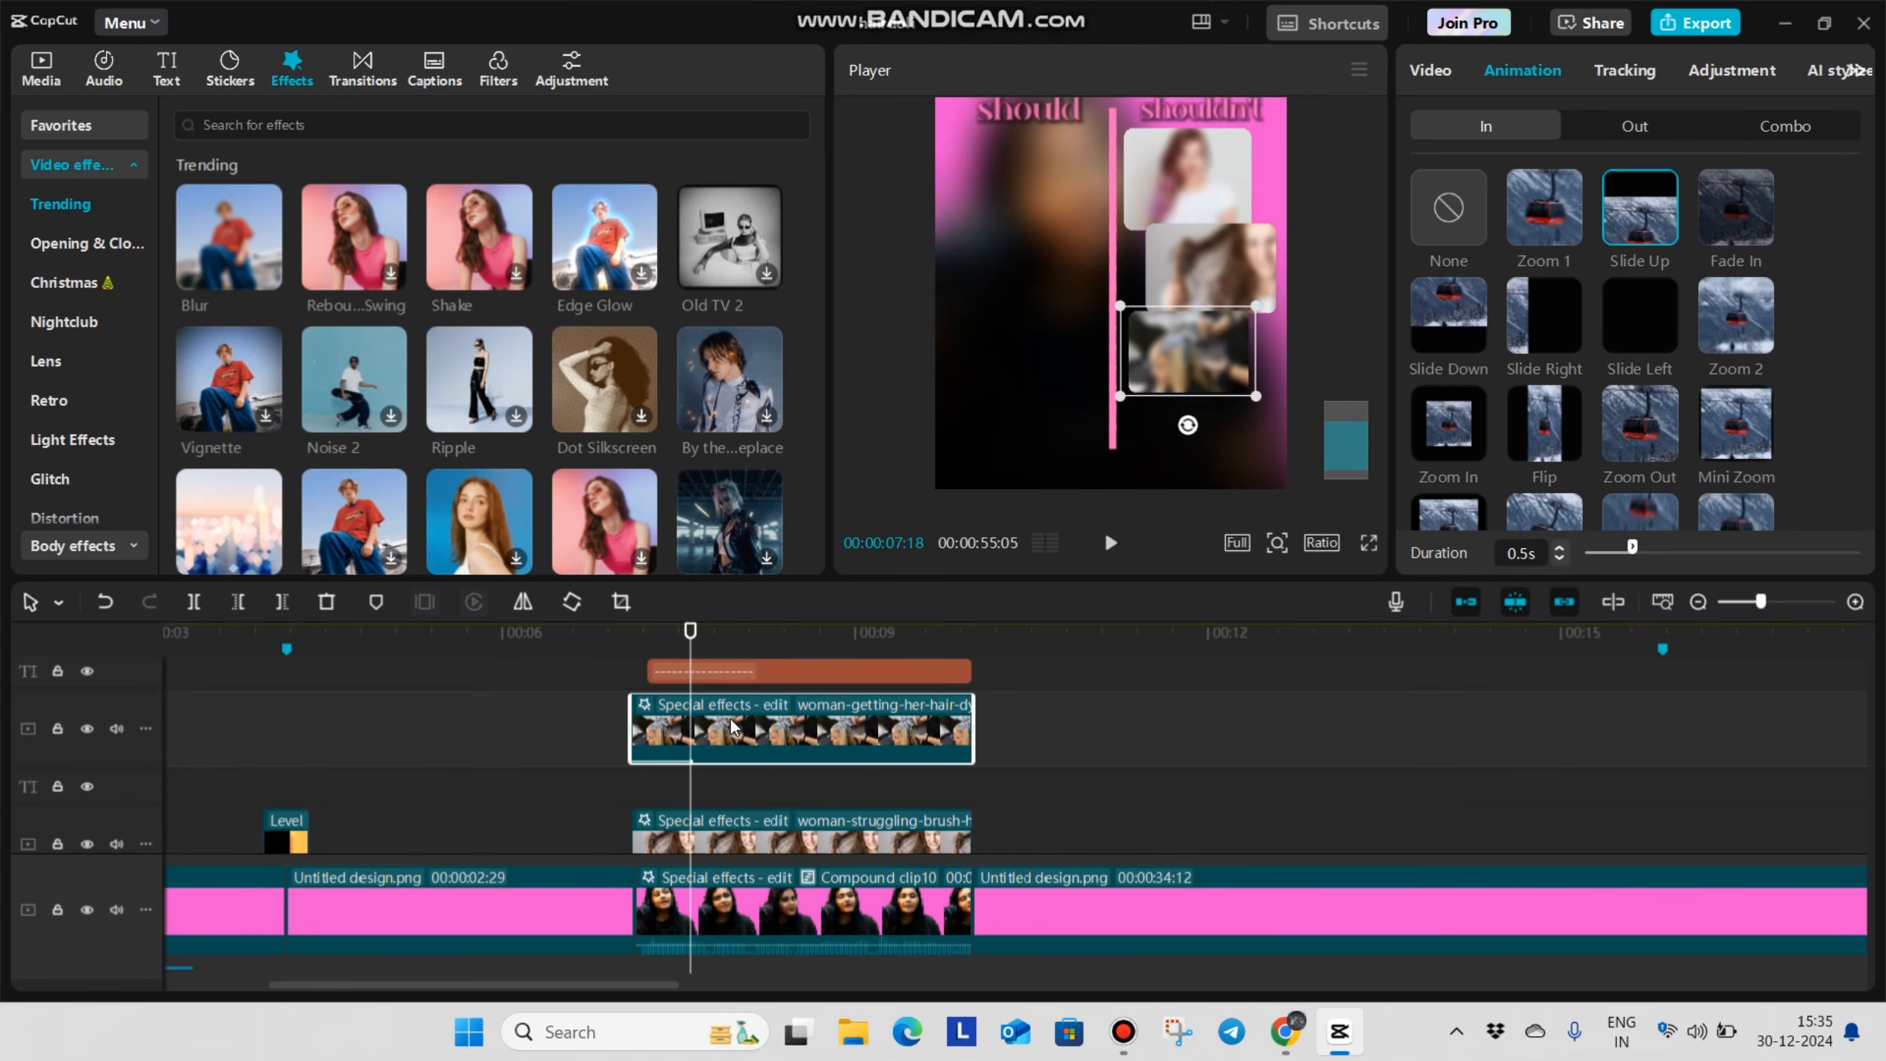
pyautogui.moveTo(734, 722); pyautogui.dragTo(772, 773)
pyautogui.scroll(-3, 791, 738)
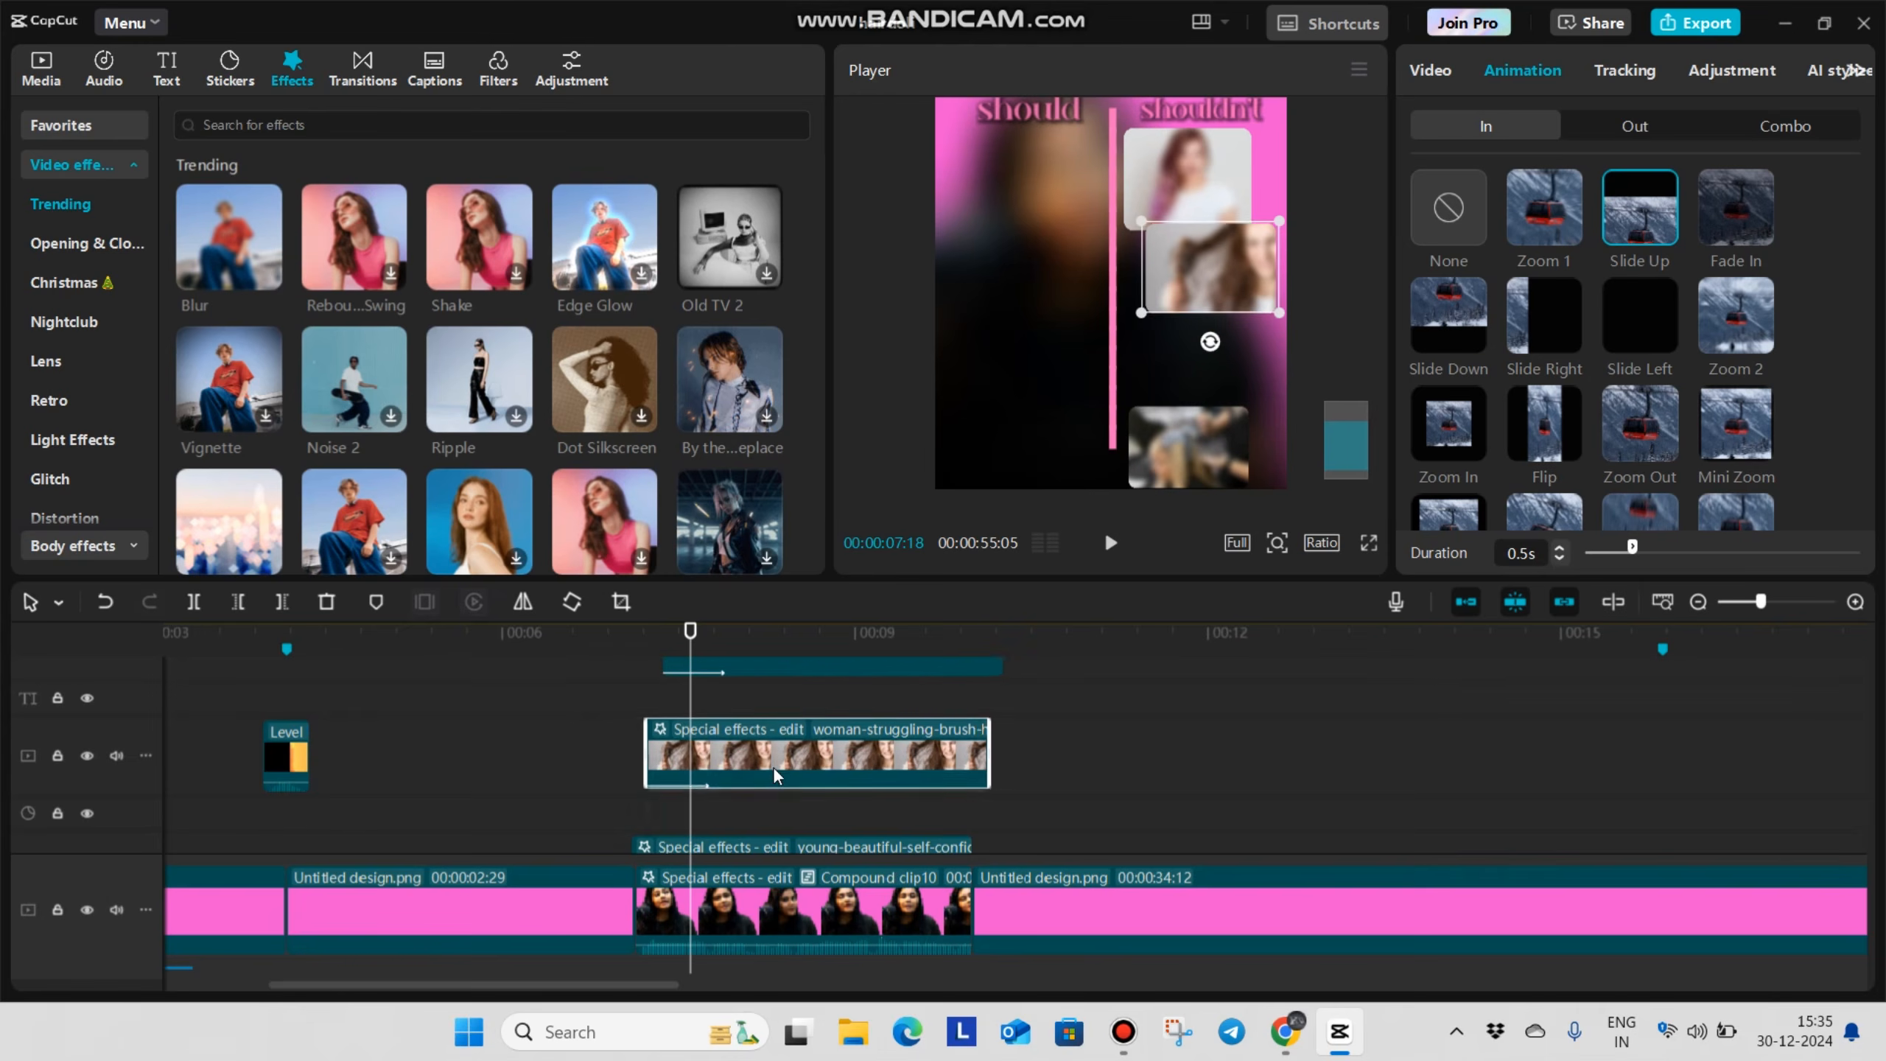
# Split the brush-hair and salon image clips at 00:00:10:00 and delete the parts overhanging the compound clip
pyautogui.scroll(2, 785, 719)
pyautogui.click(950, 790)
pyautogui.click(972, 805)
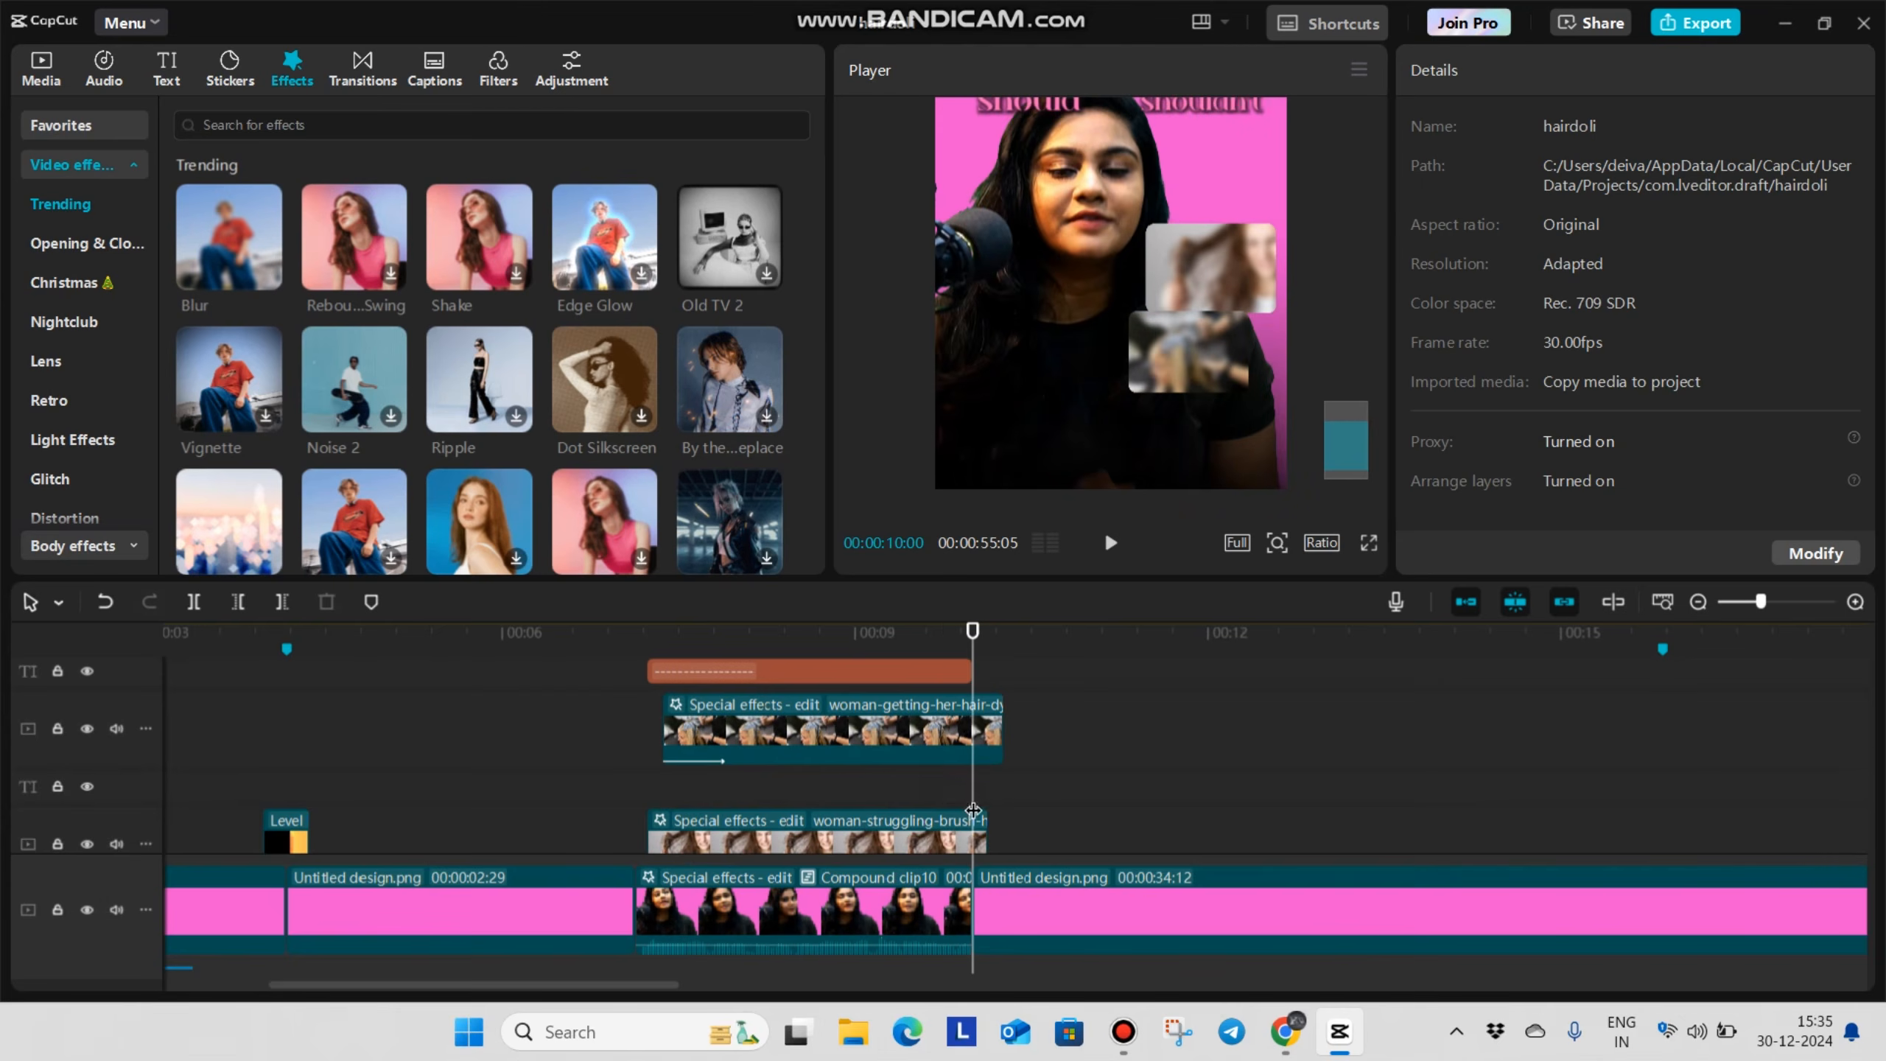
pyautogui.scroll(-2, 995, 806)
pyautogui.click(962, 700)
pyautogui.hotkey('ctrl', 'b')
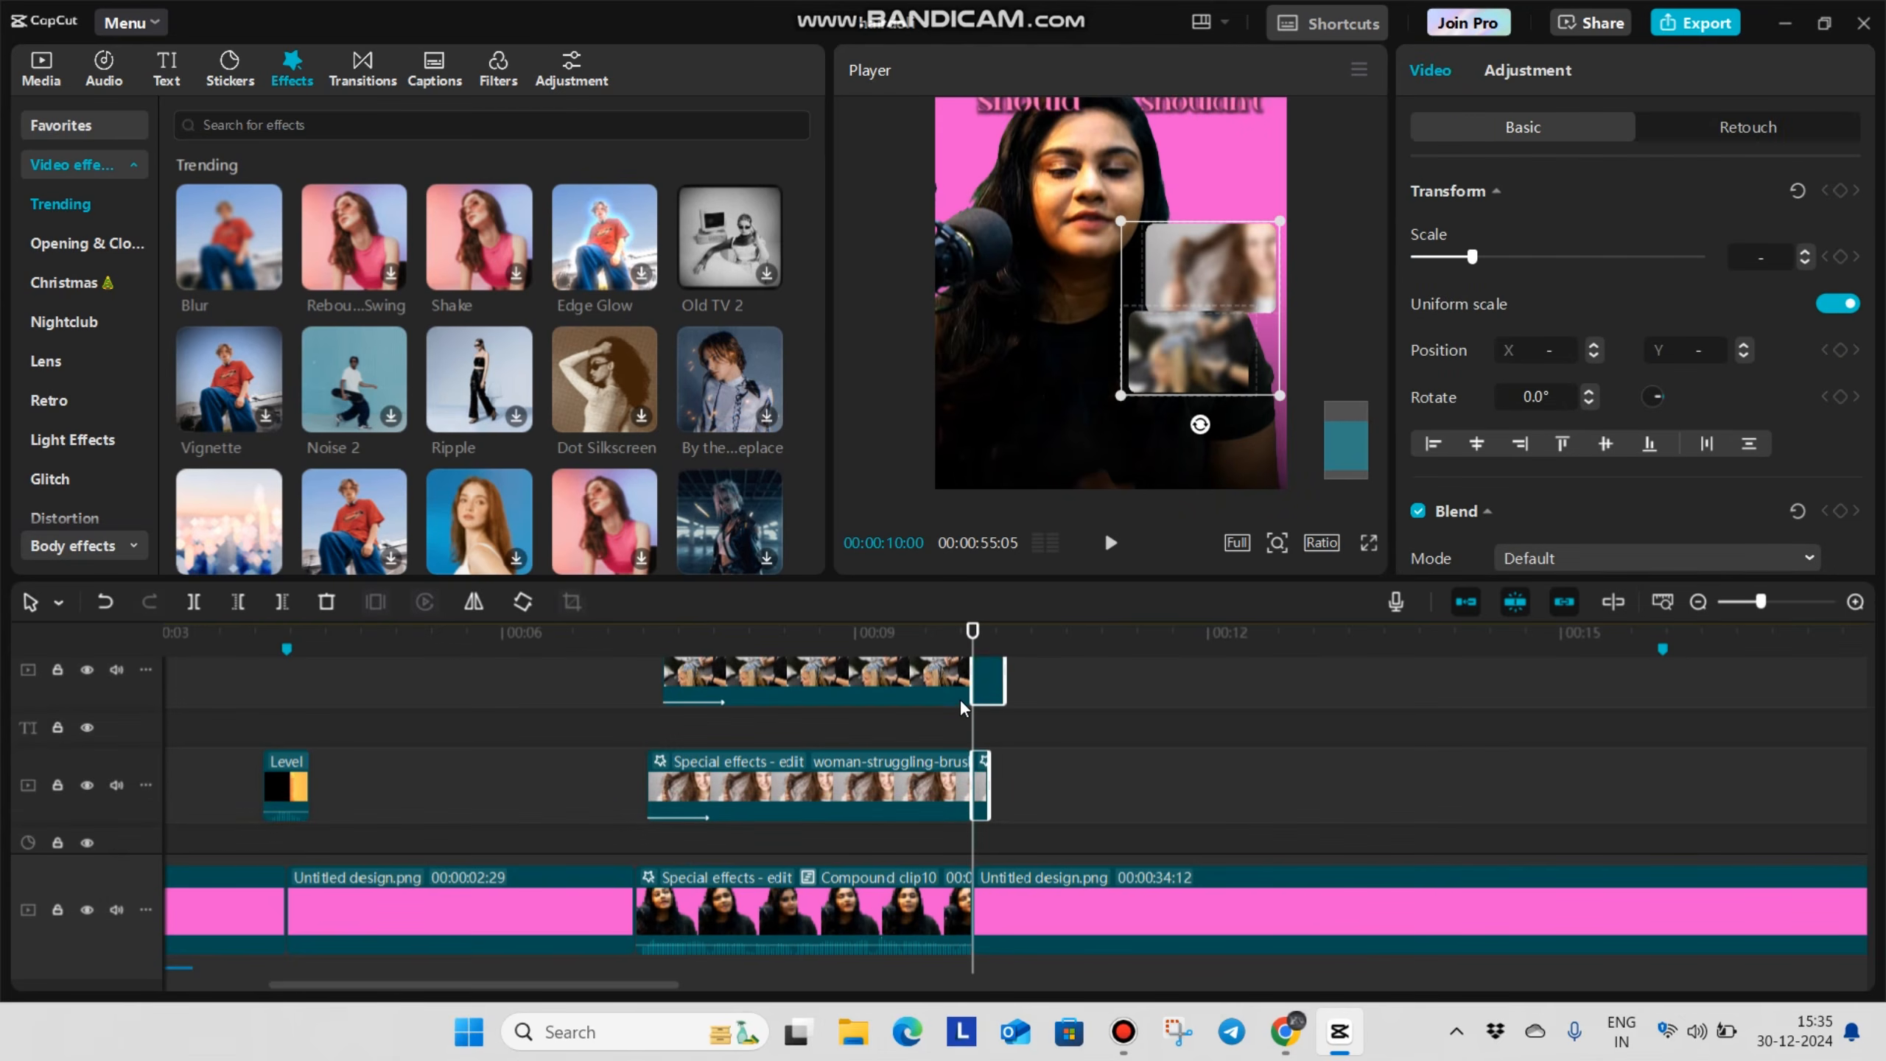
pyautogui.press('Delete')
# Play the comparison section from its start to check the staggered entrances of the shouldn't cards
pyautogui.click(630, 736)
pyautogui.press('space')
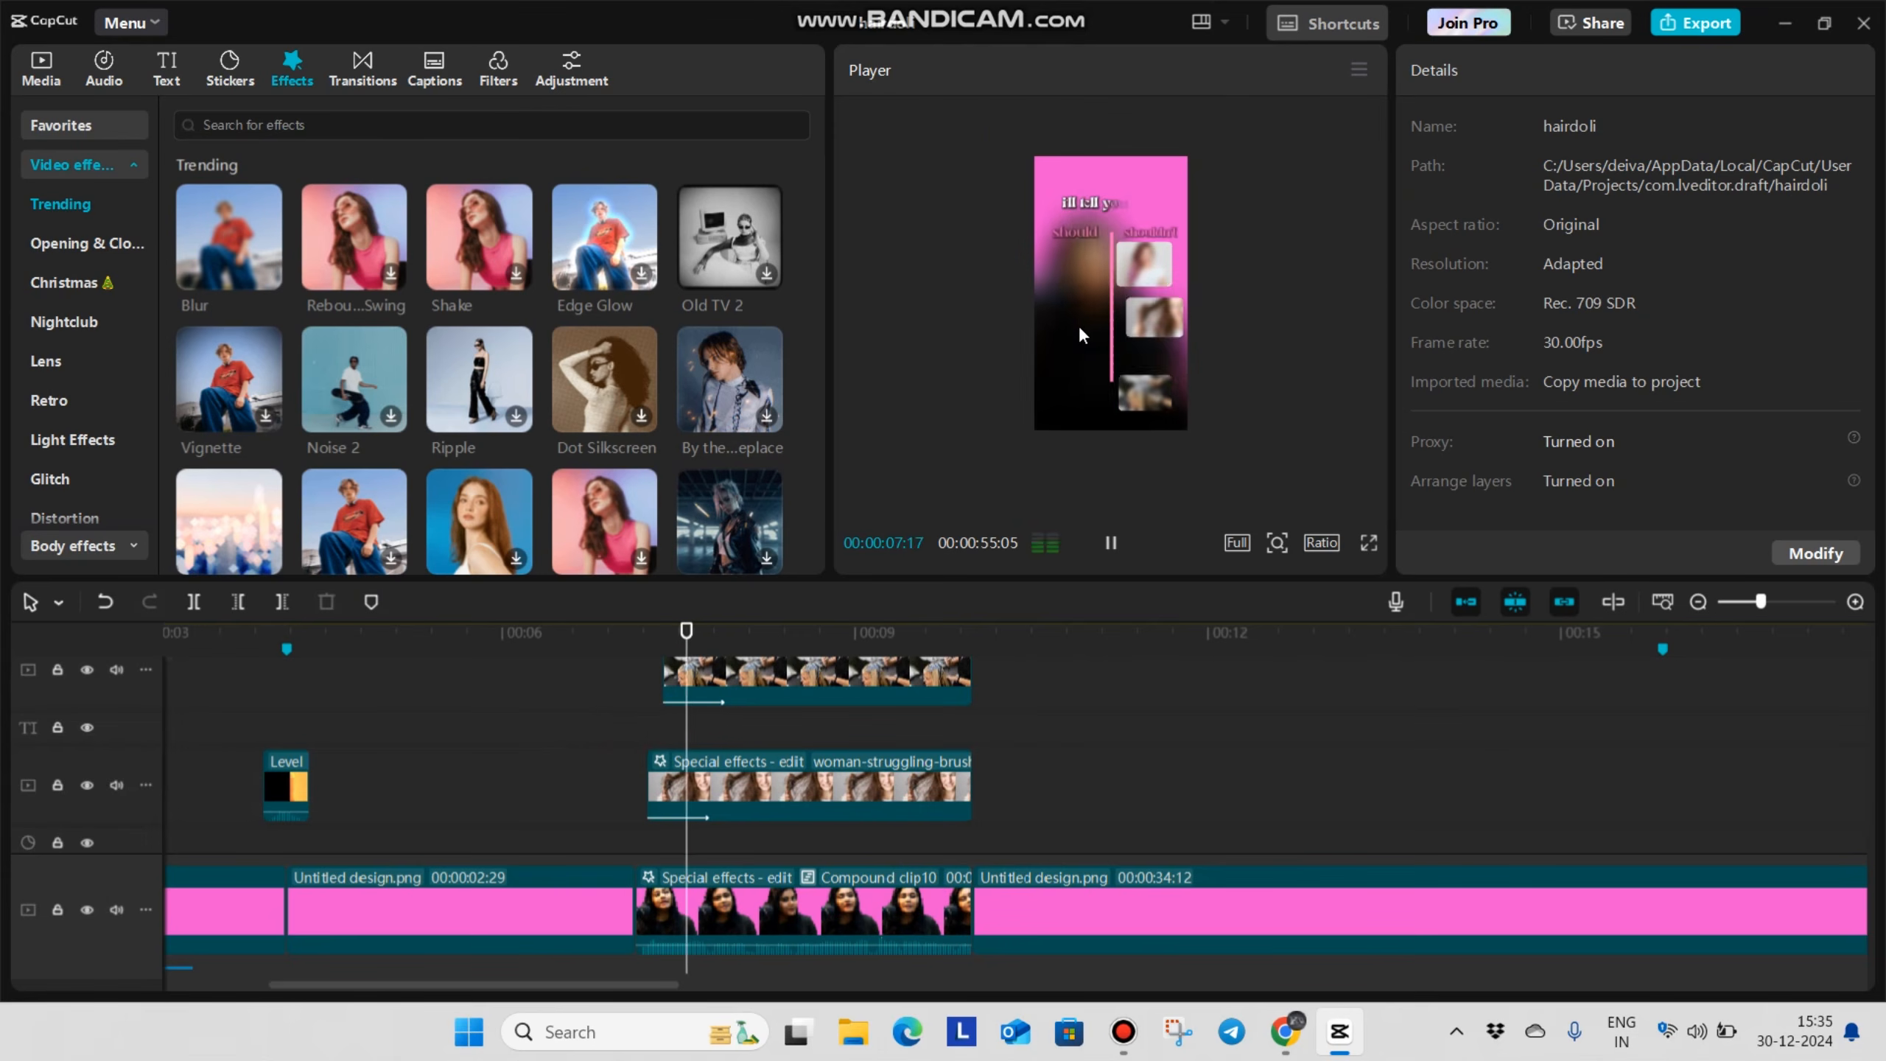
pyautogui.press('space')
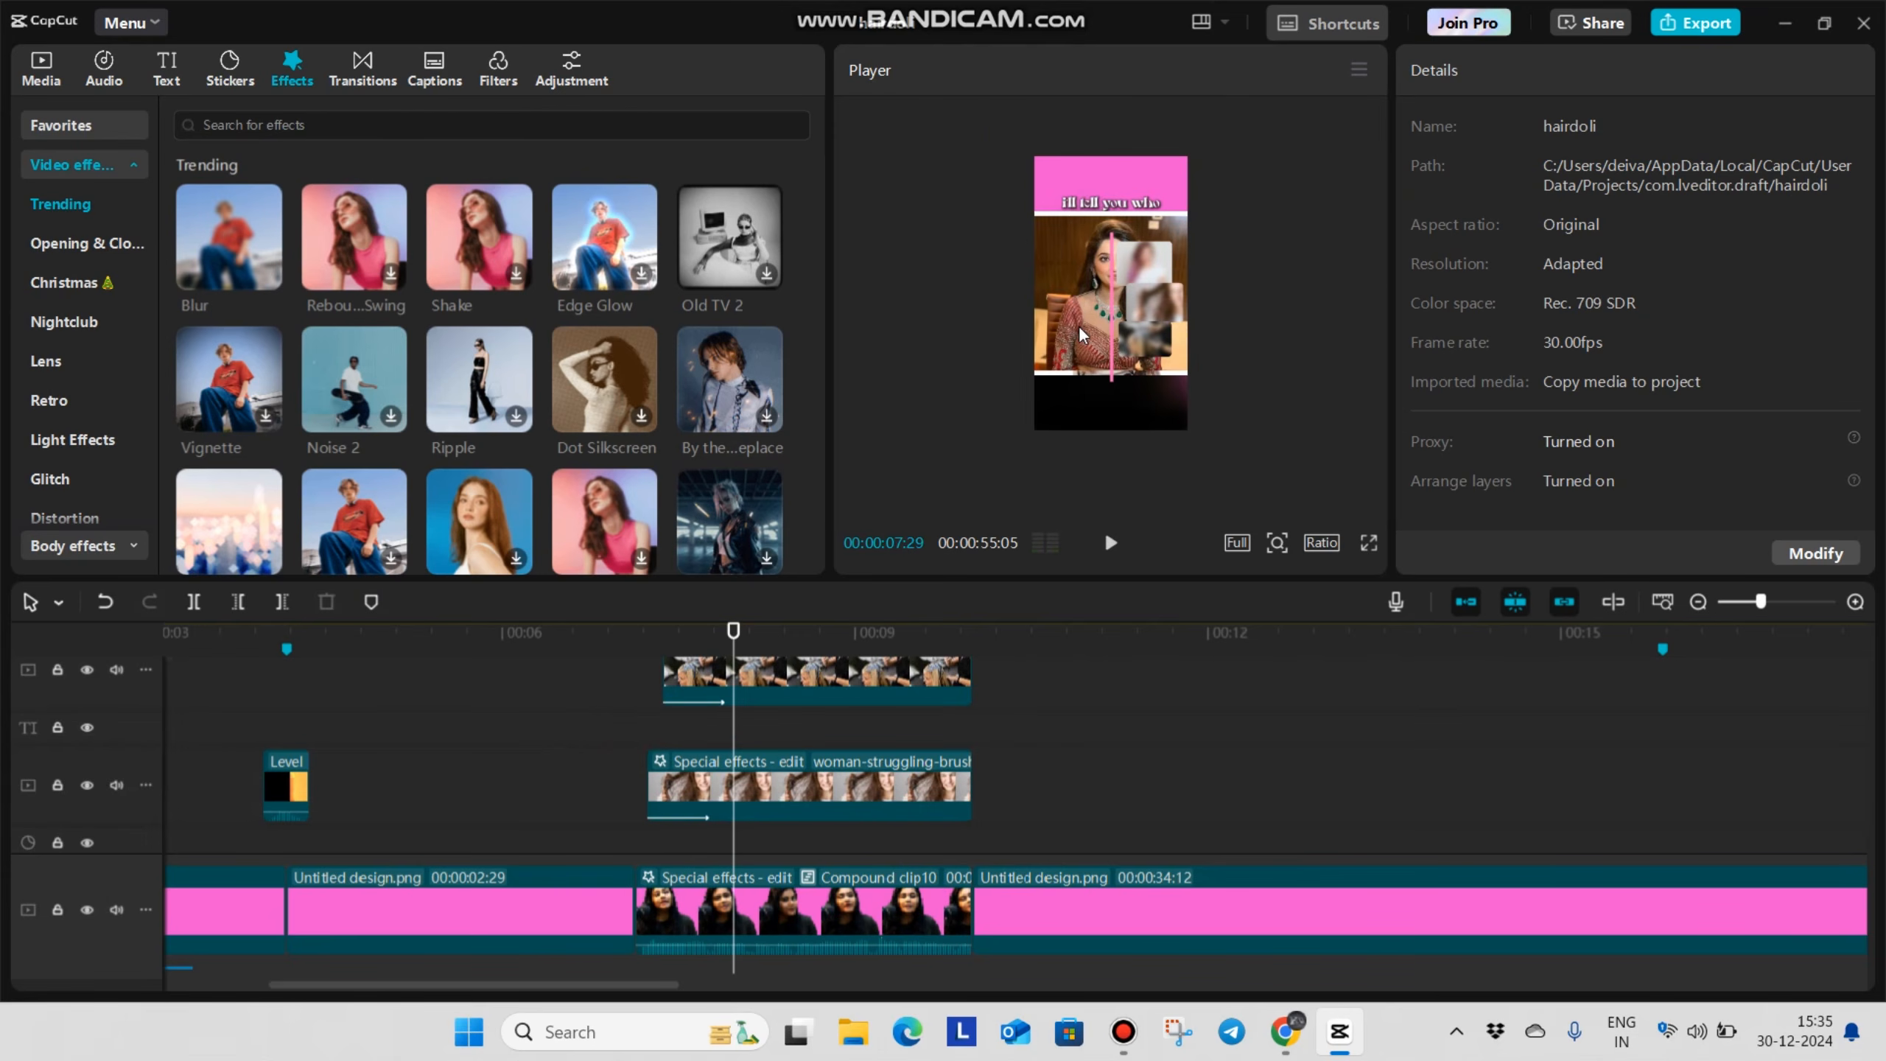
pyautogui.click(631, 737)
pyautogui.press('space')
pyautogui.press('space')
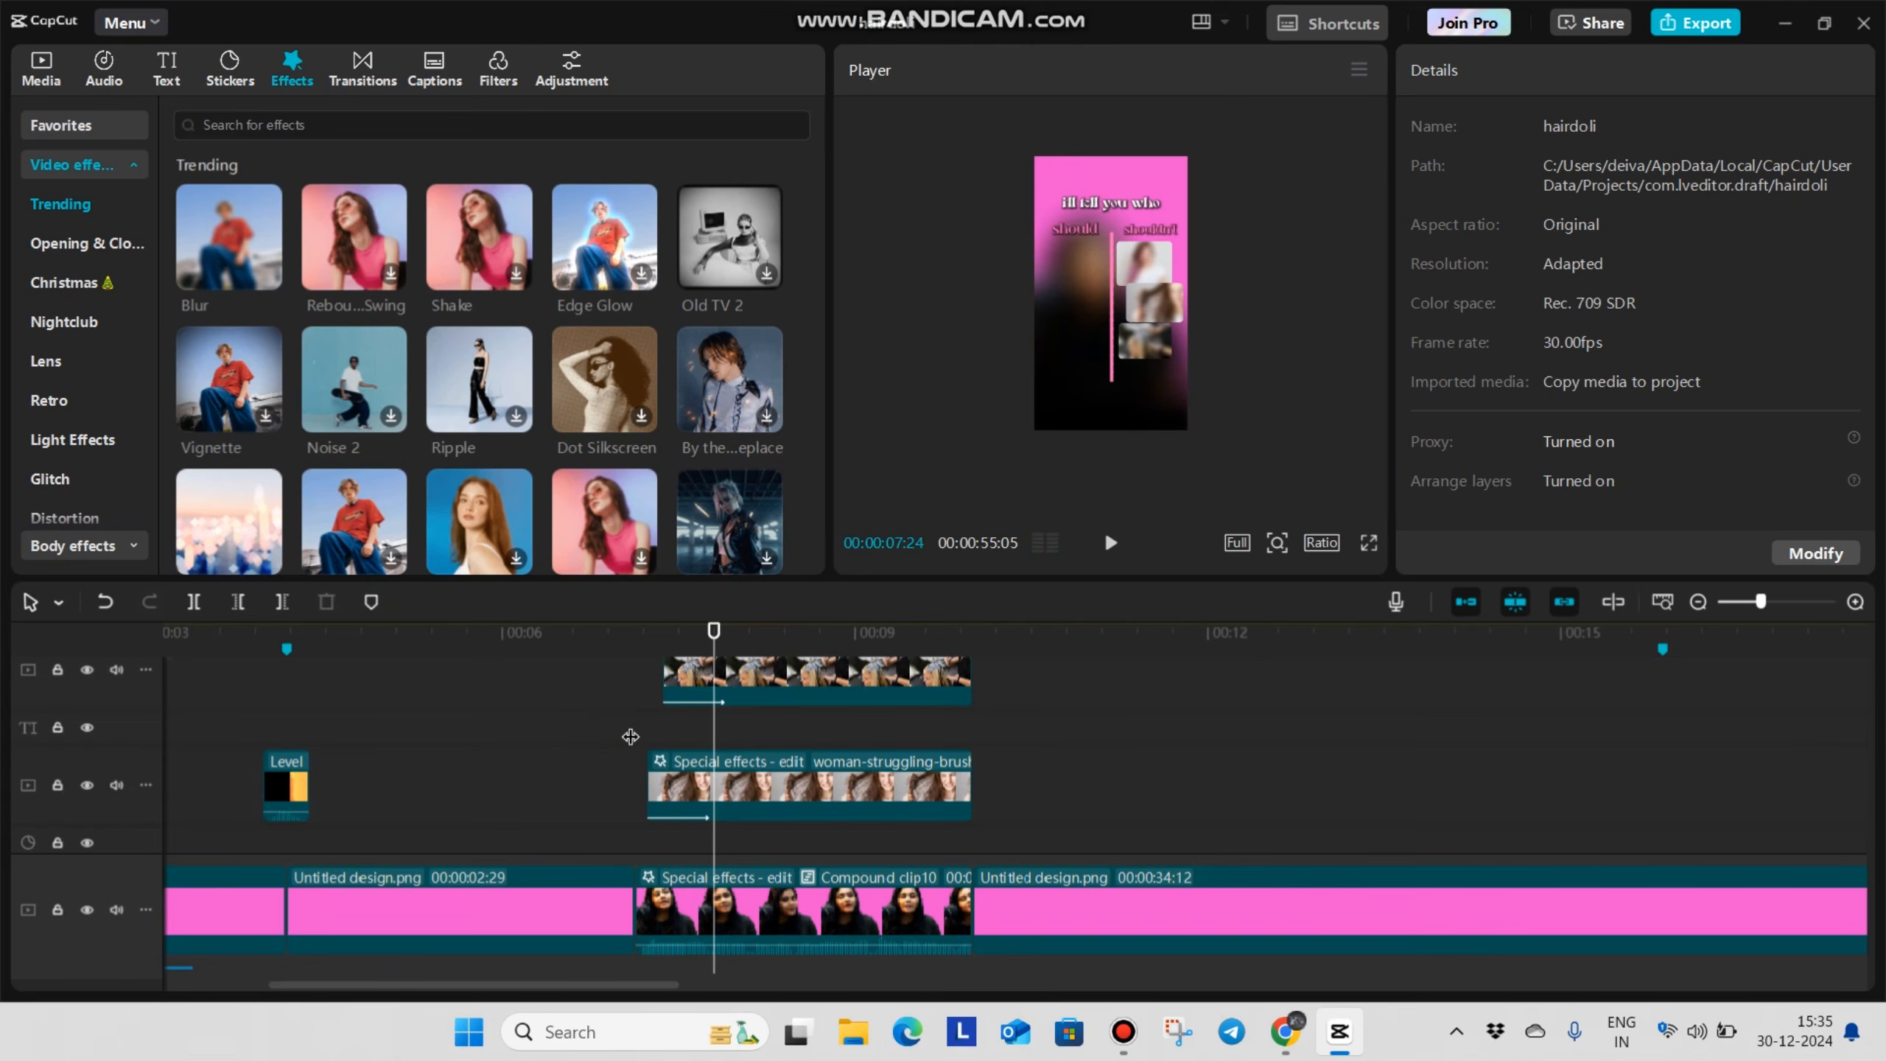
# Disable the image clips adjacent to the in curles.jpg image and apply a Rectangle mask to that image
pyautogui.scroll(-6, 737, 854)
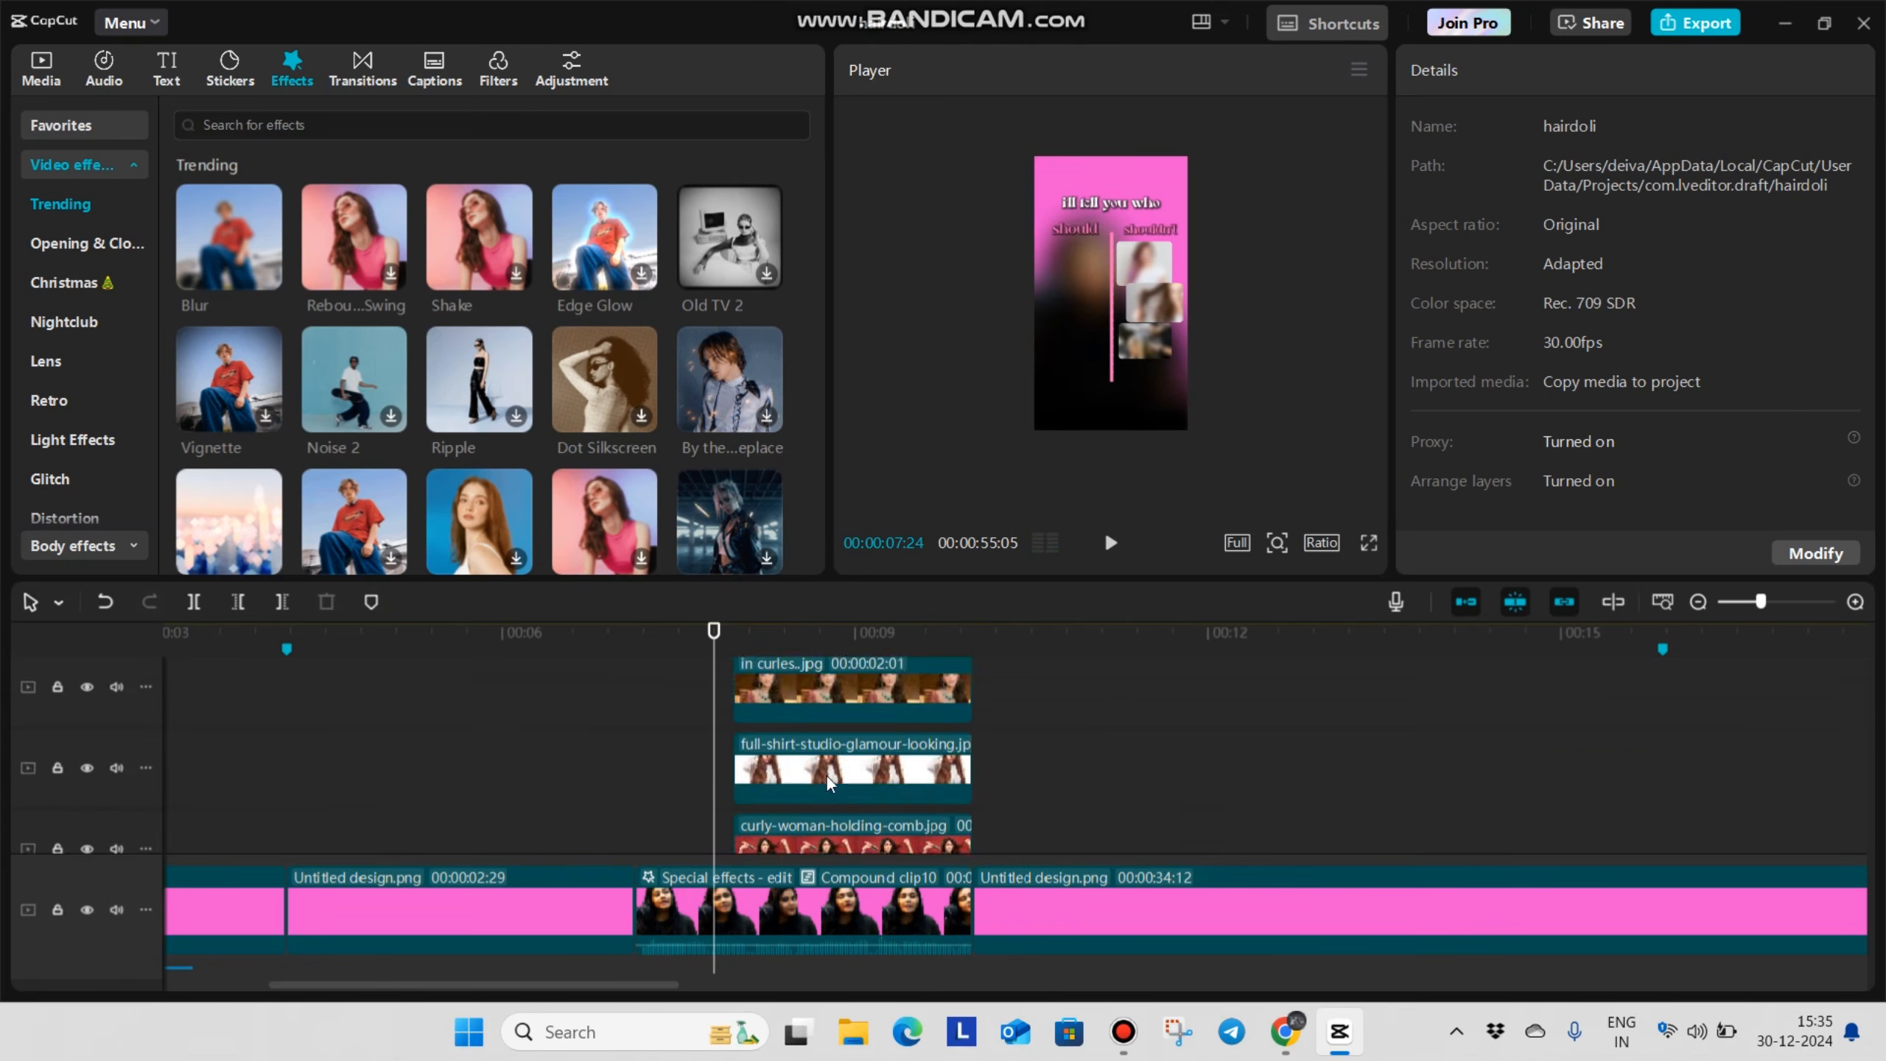
pyautogui.scroll(1, 784, 779)
pyautogui.click(823, 798)
pyautogui.press('v')
pyautogui.click(824, 720)
pyautogui.scroll(5, 1232, 316)
pyautogui.scroll(4, 1027, 785)
pyautogui.press('v')
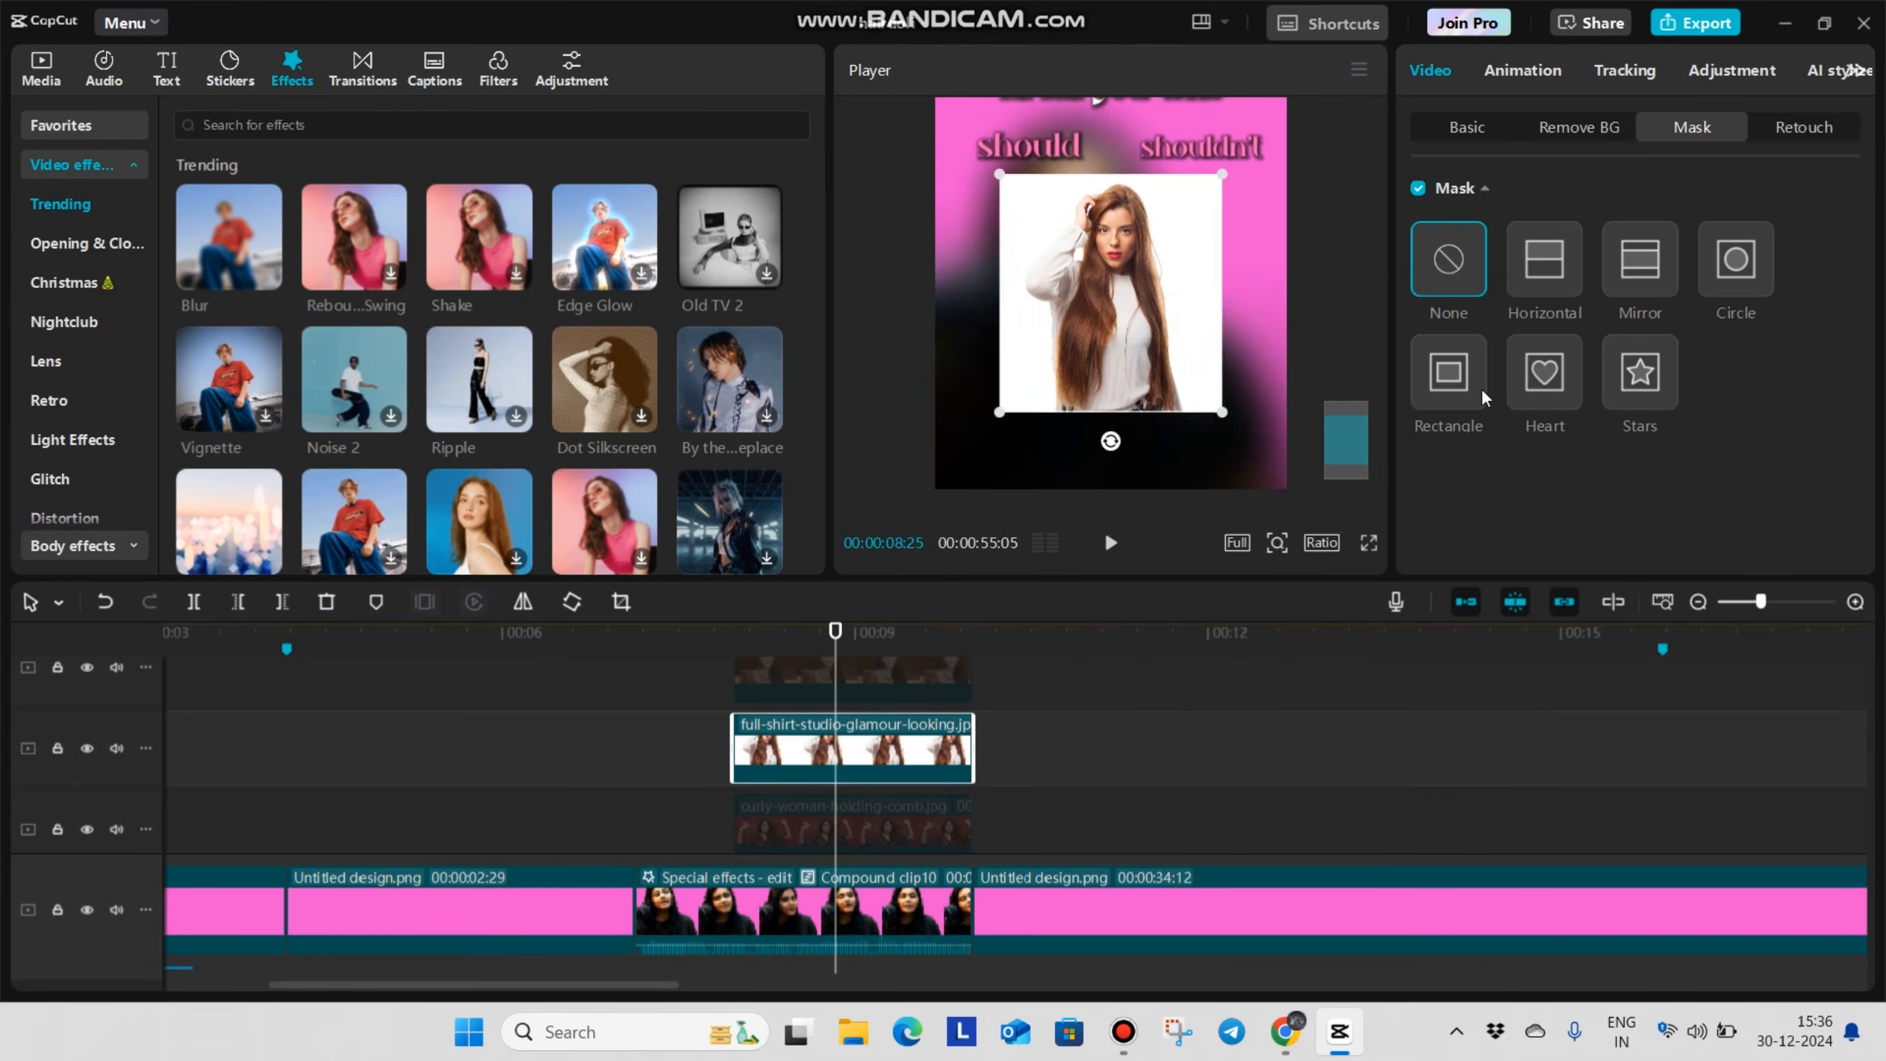
pyautogui.click(1478, 394)
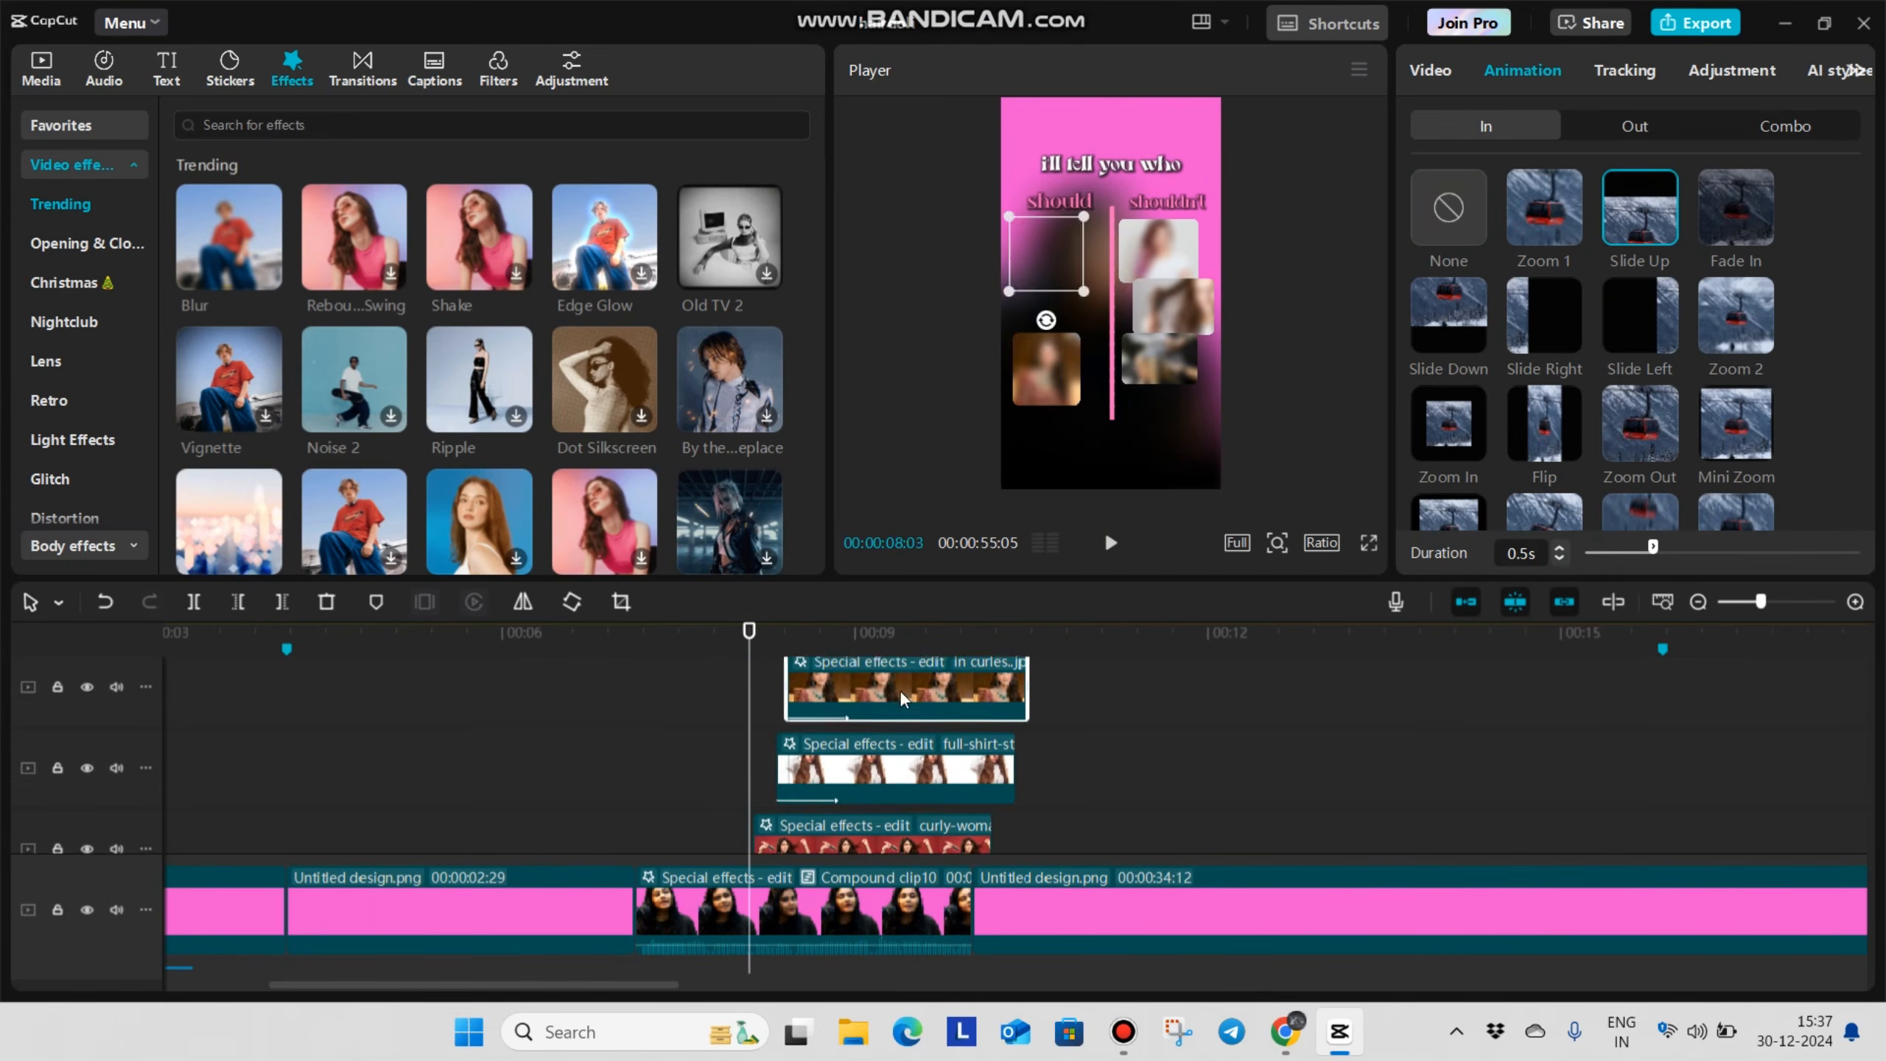
# Replay the should/shouldn't section from 00:00:07:03 to check the entrance timing of the cards in both columns
pyautogui.click(792, 770)
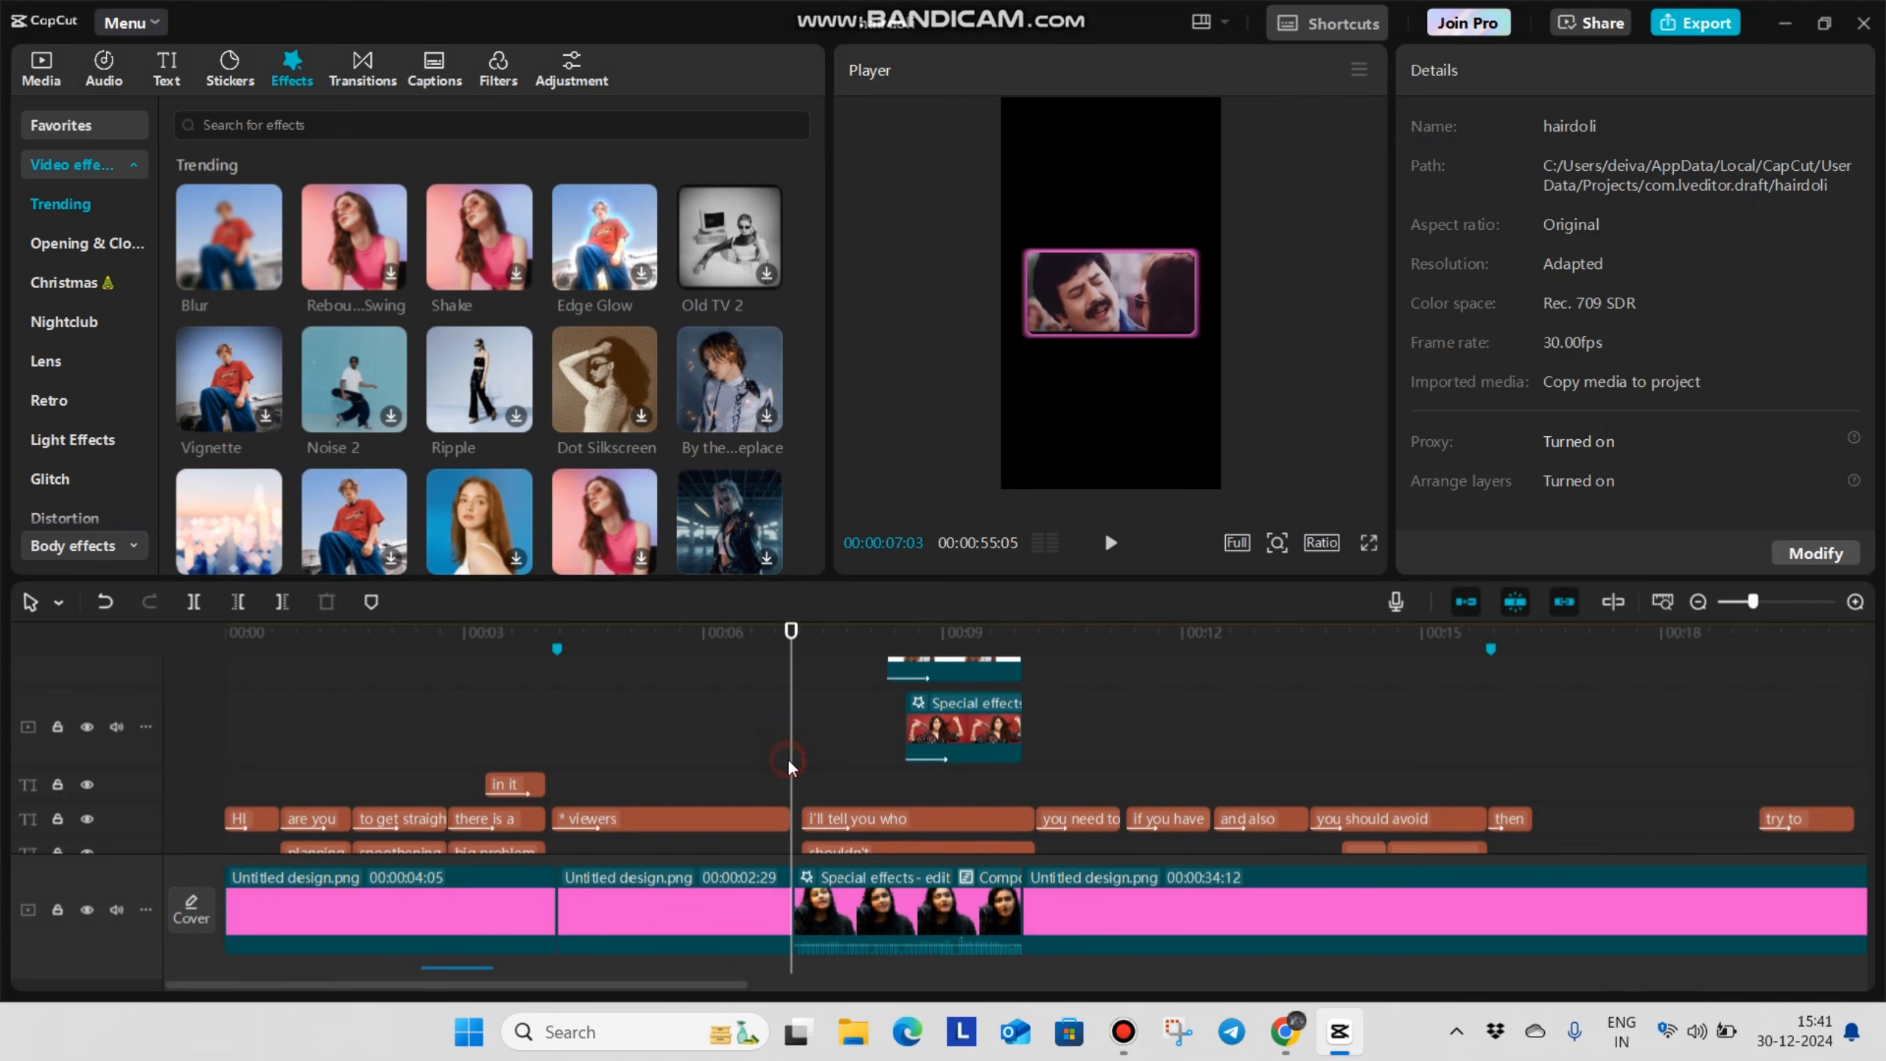
pyautogui.press('space')
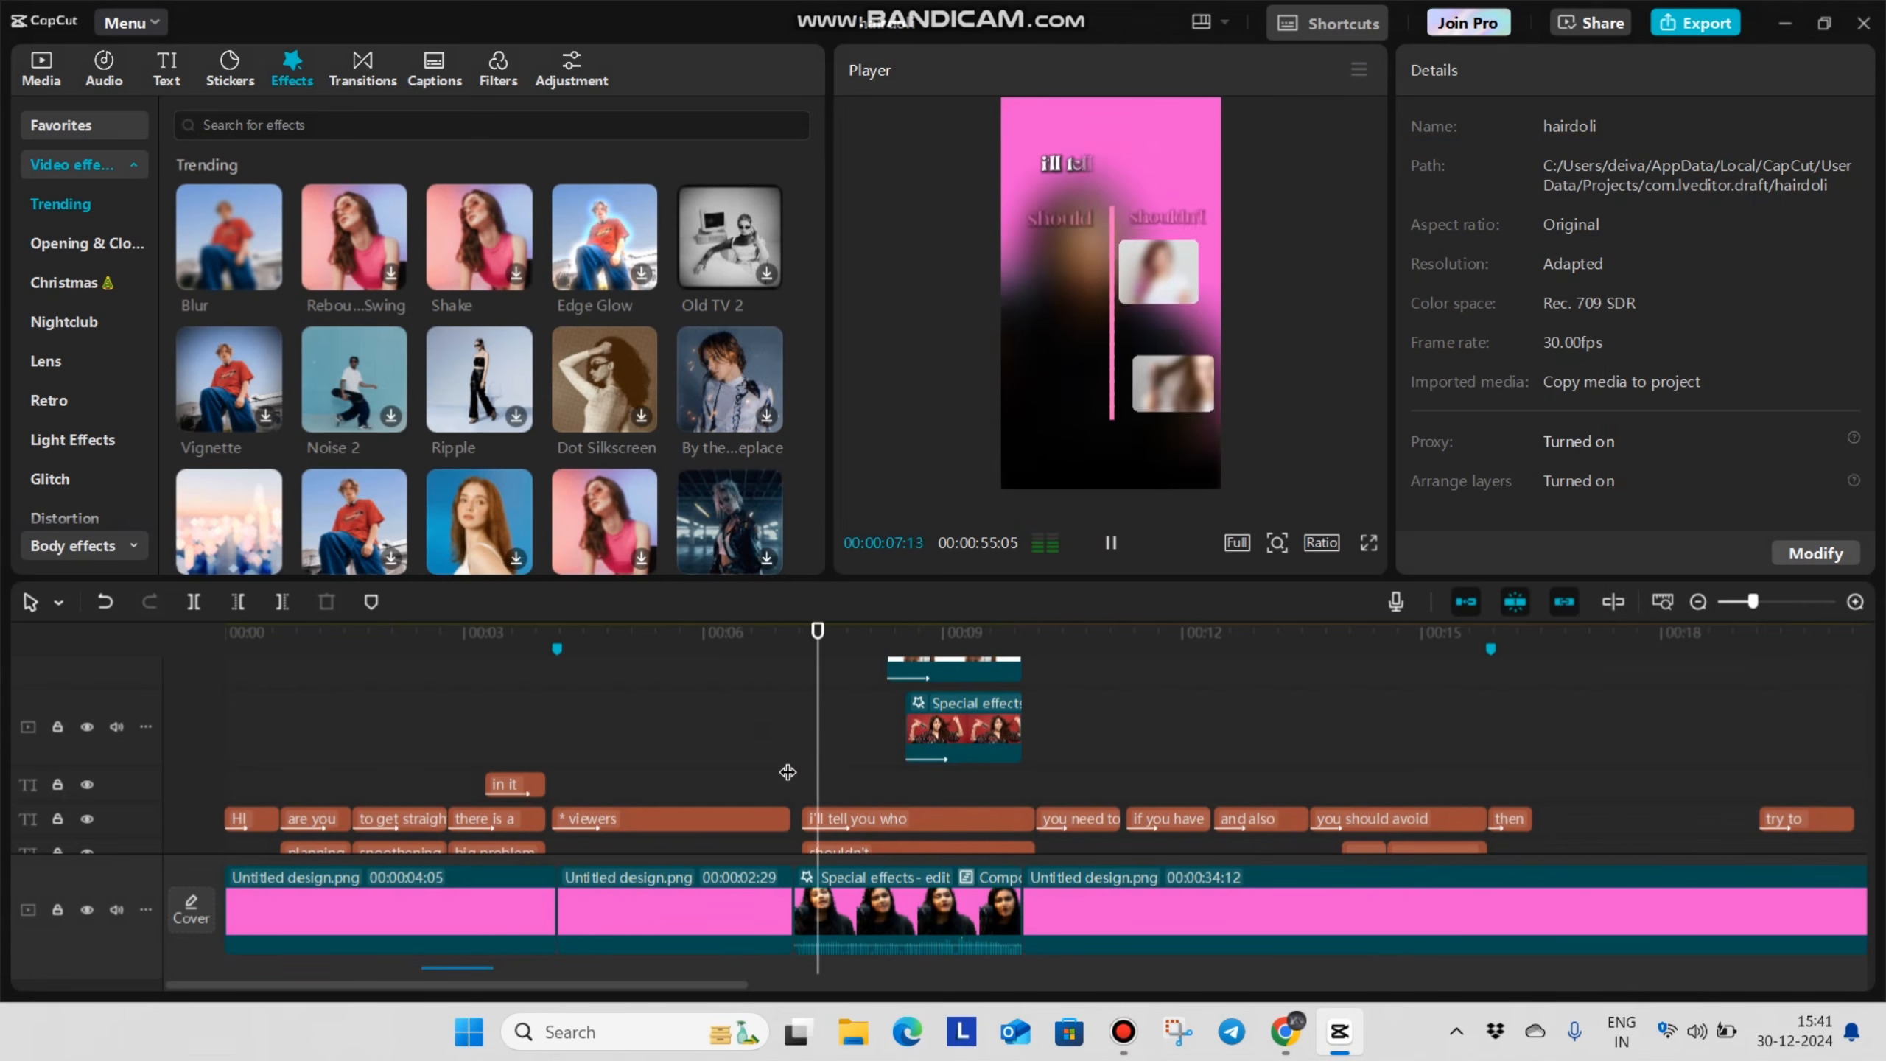
pyautogui.press('space')
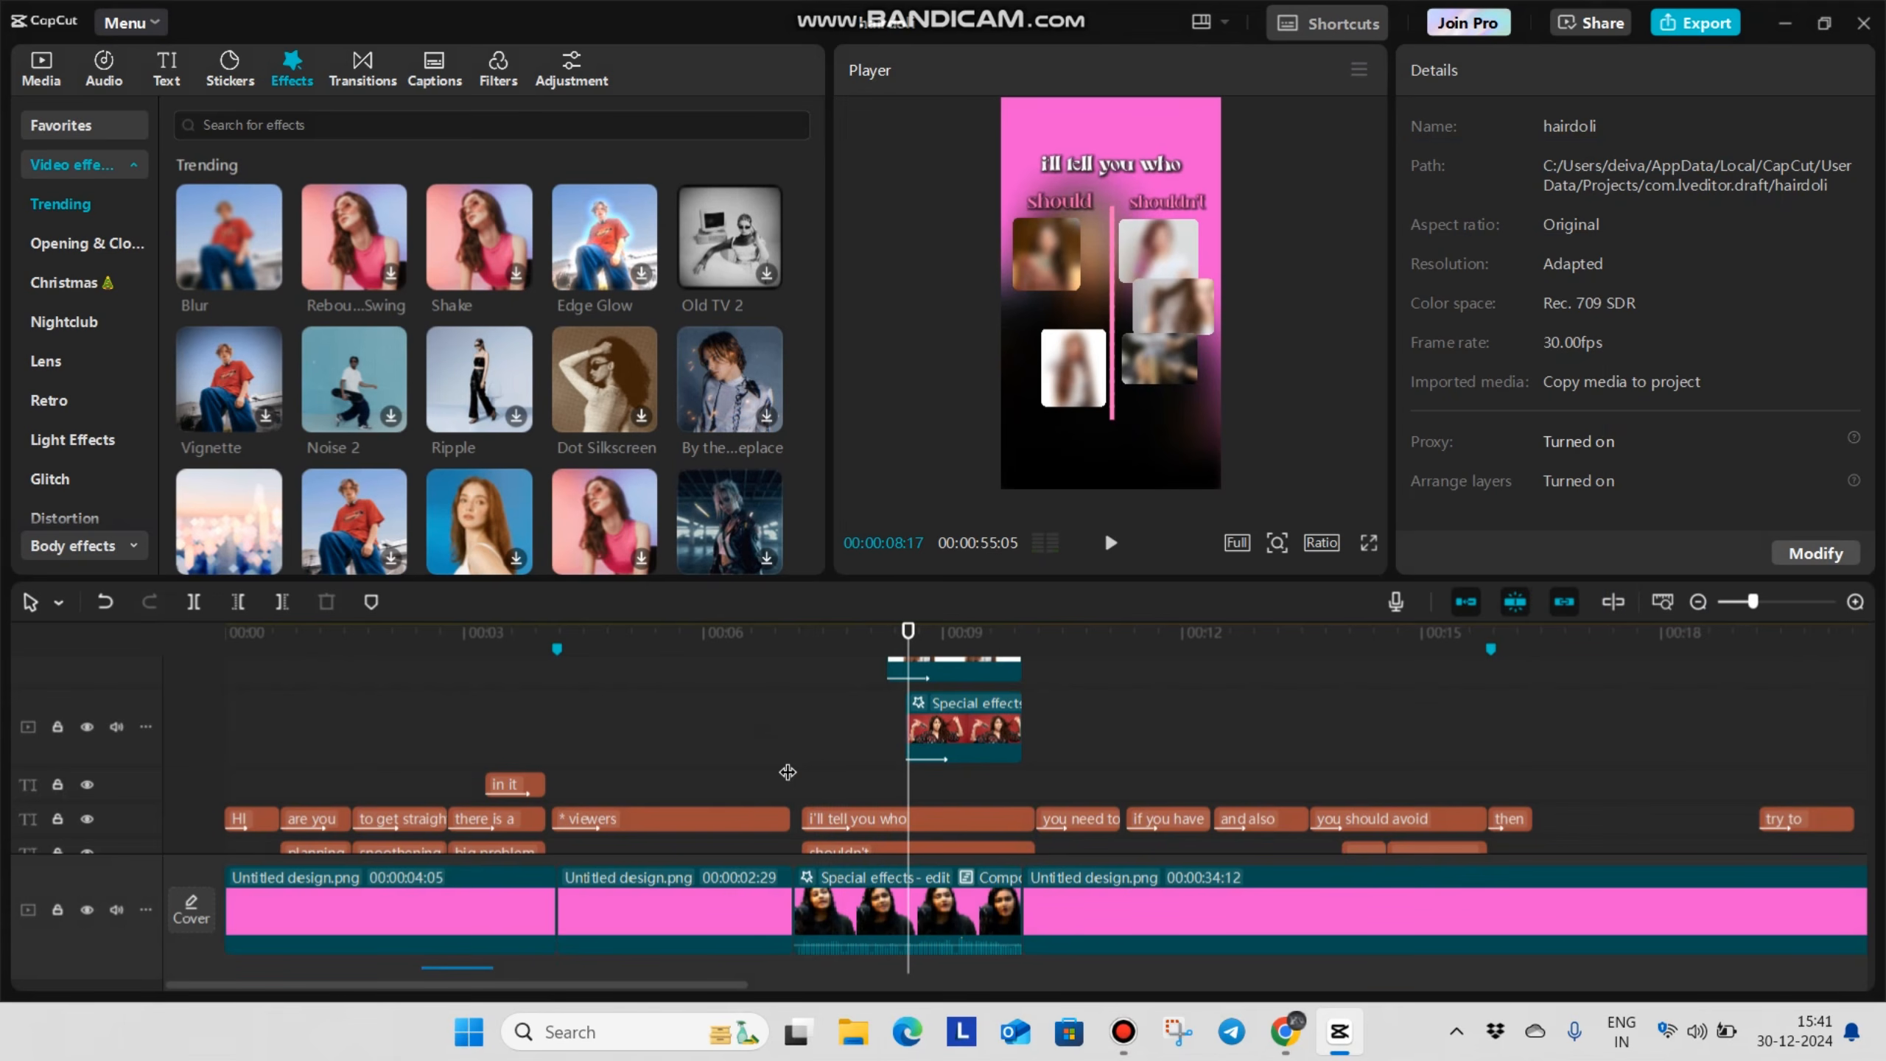
pyautogui.scroll(2, 804, 759)
pyautogui.click(811, 763)
pyautogui.moveTo(810, 810); pyautogui.dragTo(791, 877)
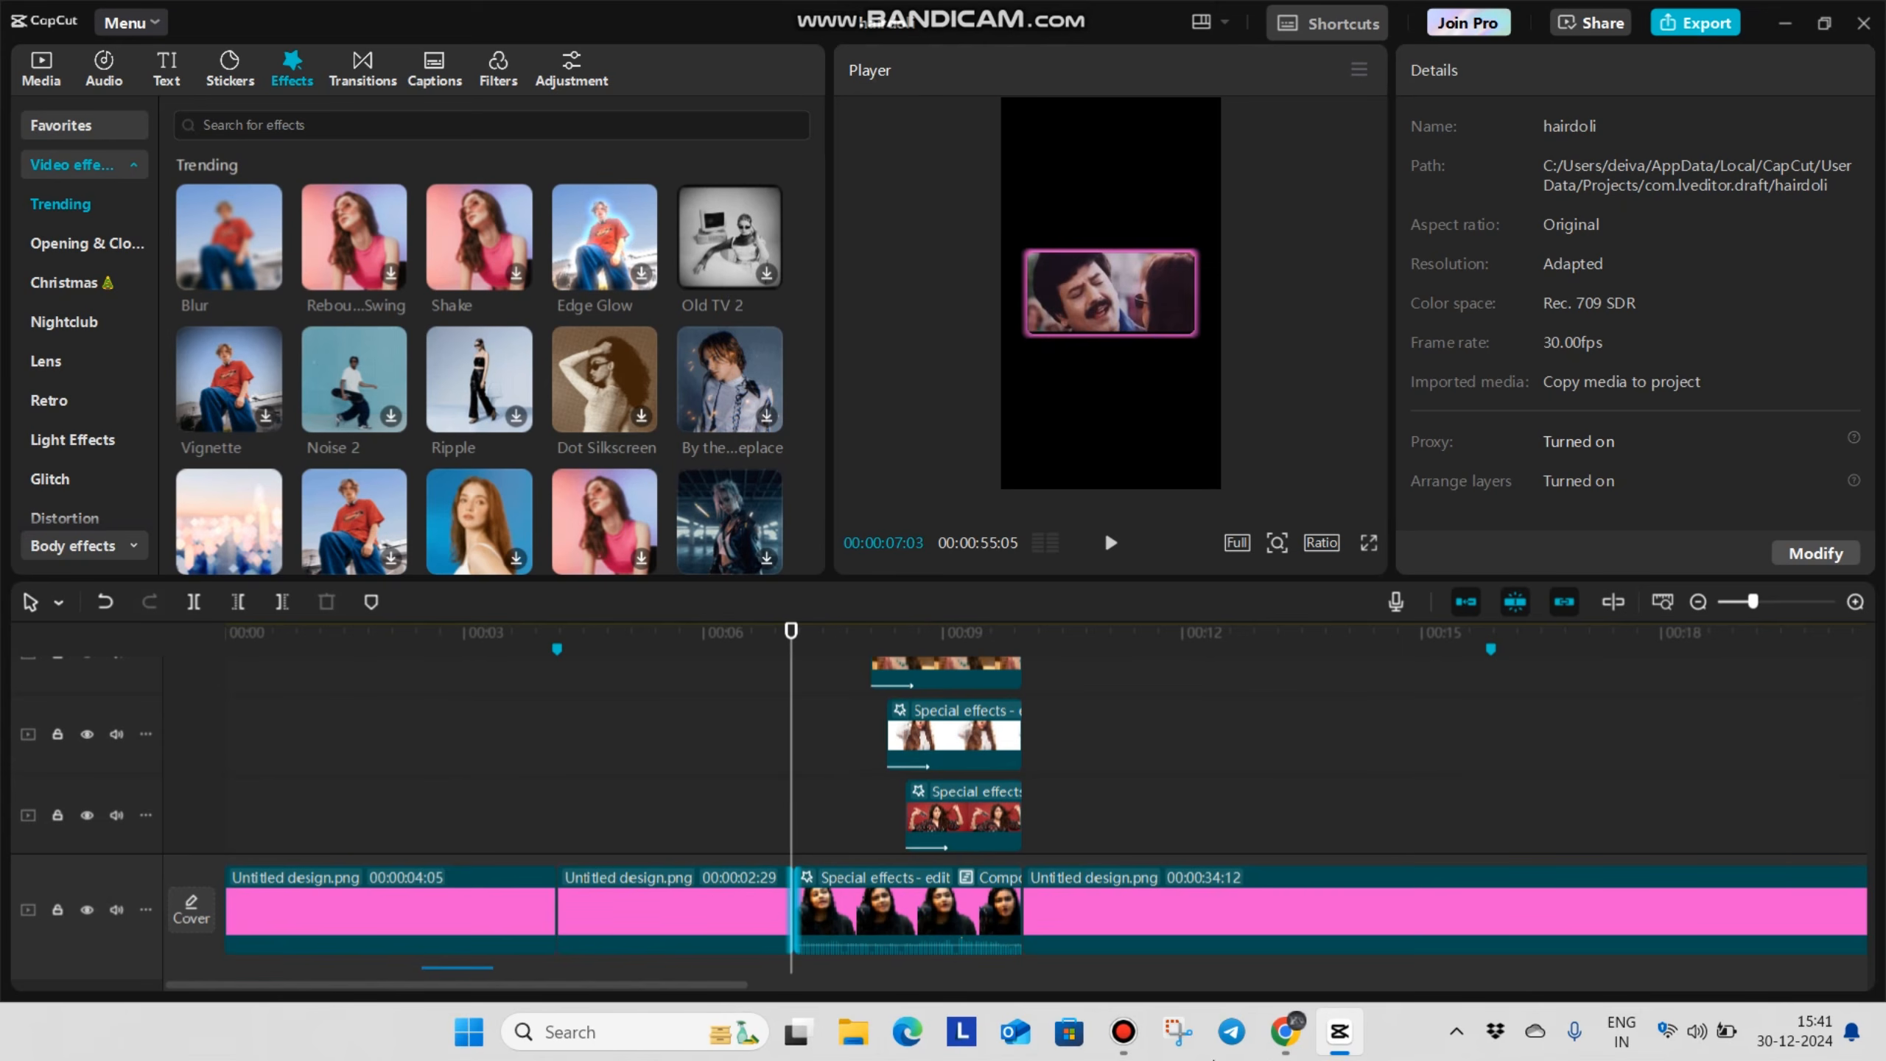
pyautogui.press('space')
pyautogui.press('space')
# Add the 20 Sound Effects For Edits audio, cut off its unwanted part, and align it with the comparison clip's start
pyautogui.click(41, 70)
pyautogui.scroll(10, 428, 319)
pyautogui.scroll(-10, 433, 325)
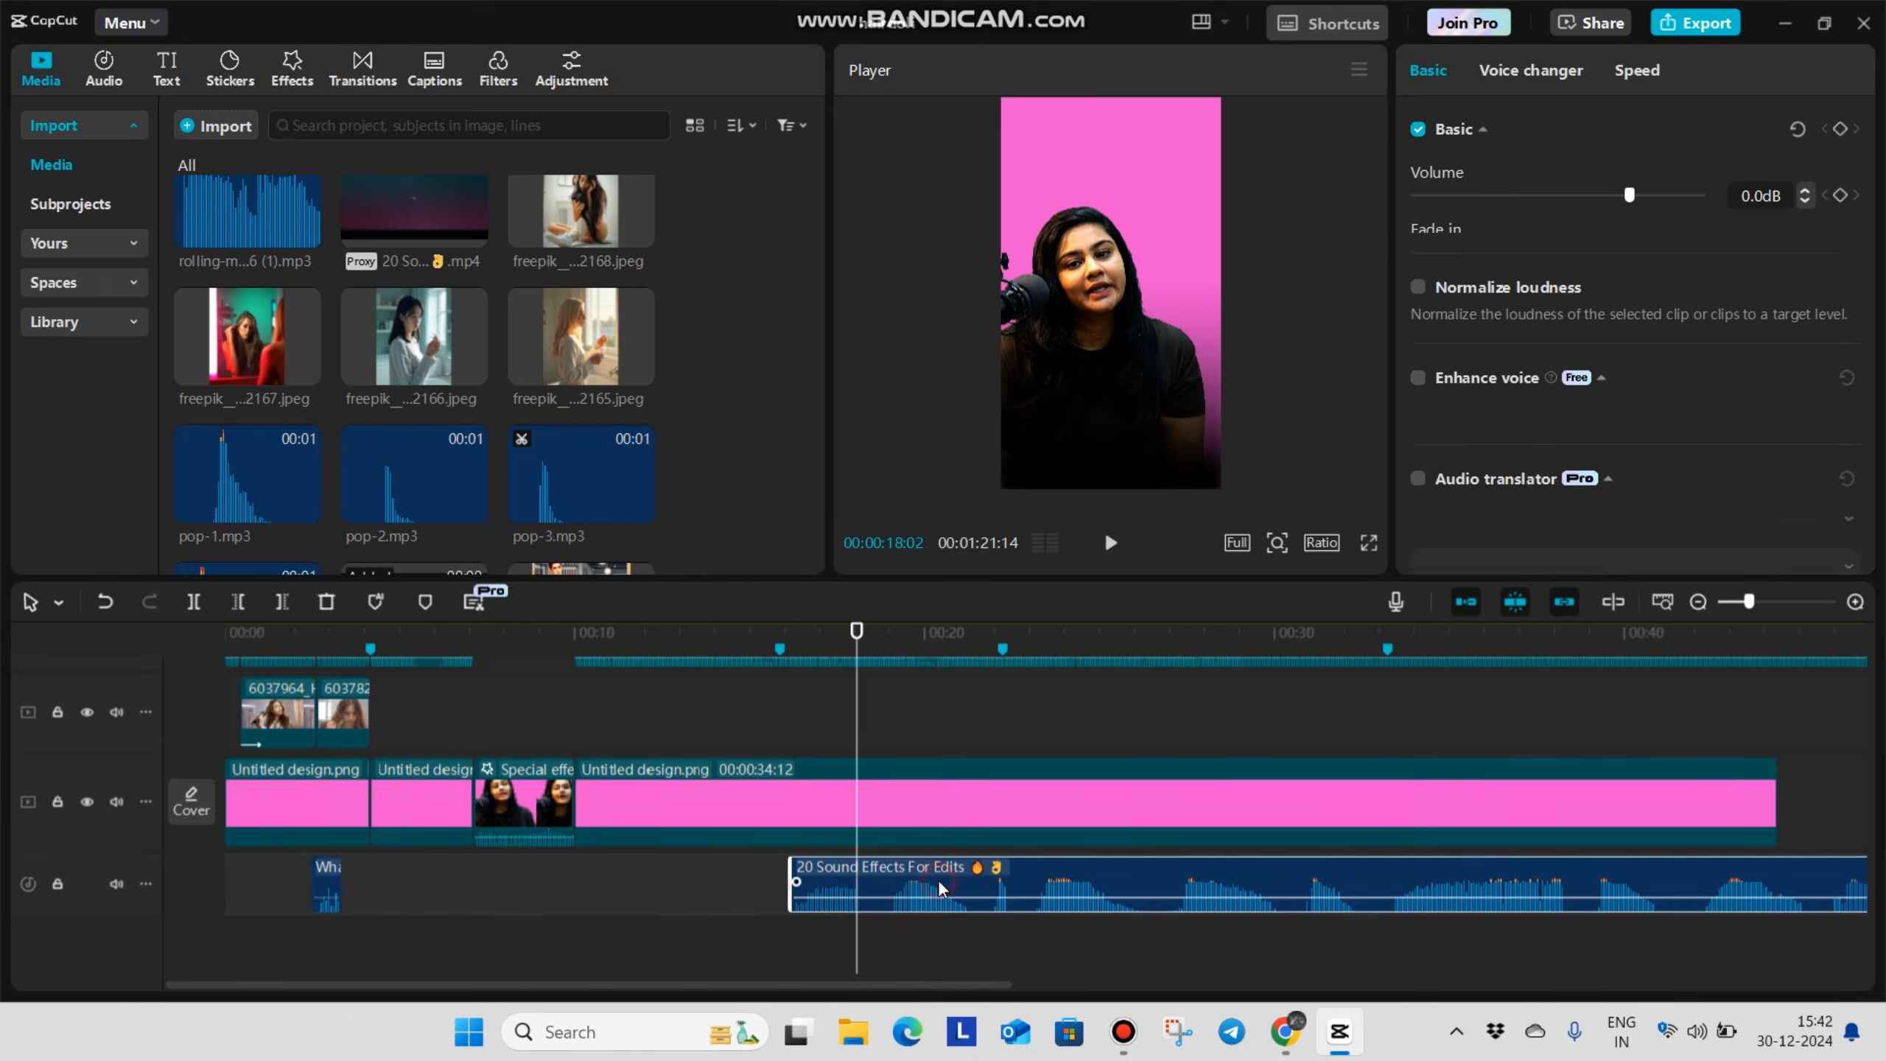
pyautogui.hotkey('ctrl', 'b')
pyautogui.press('Delete')
pyautogui.moveTo(840, 883); pyautogui.dragTo(763, 885)
pyautogui.moveTo(629, 904); pyautogui.dragTo(529, 897)
pyautogui.scroll(4, 530, 859)
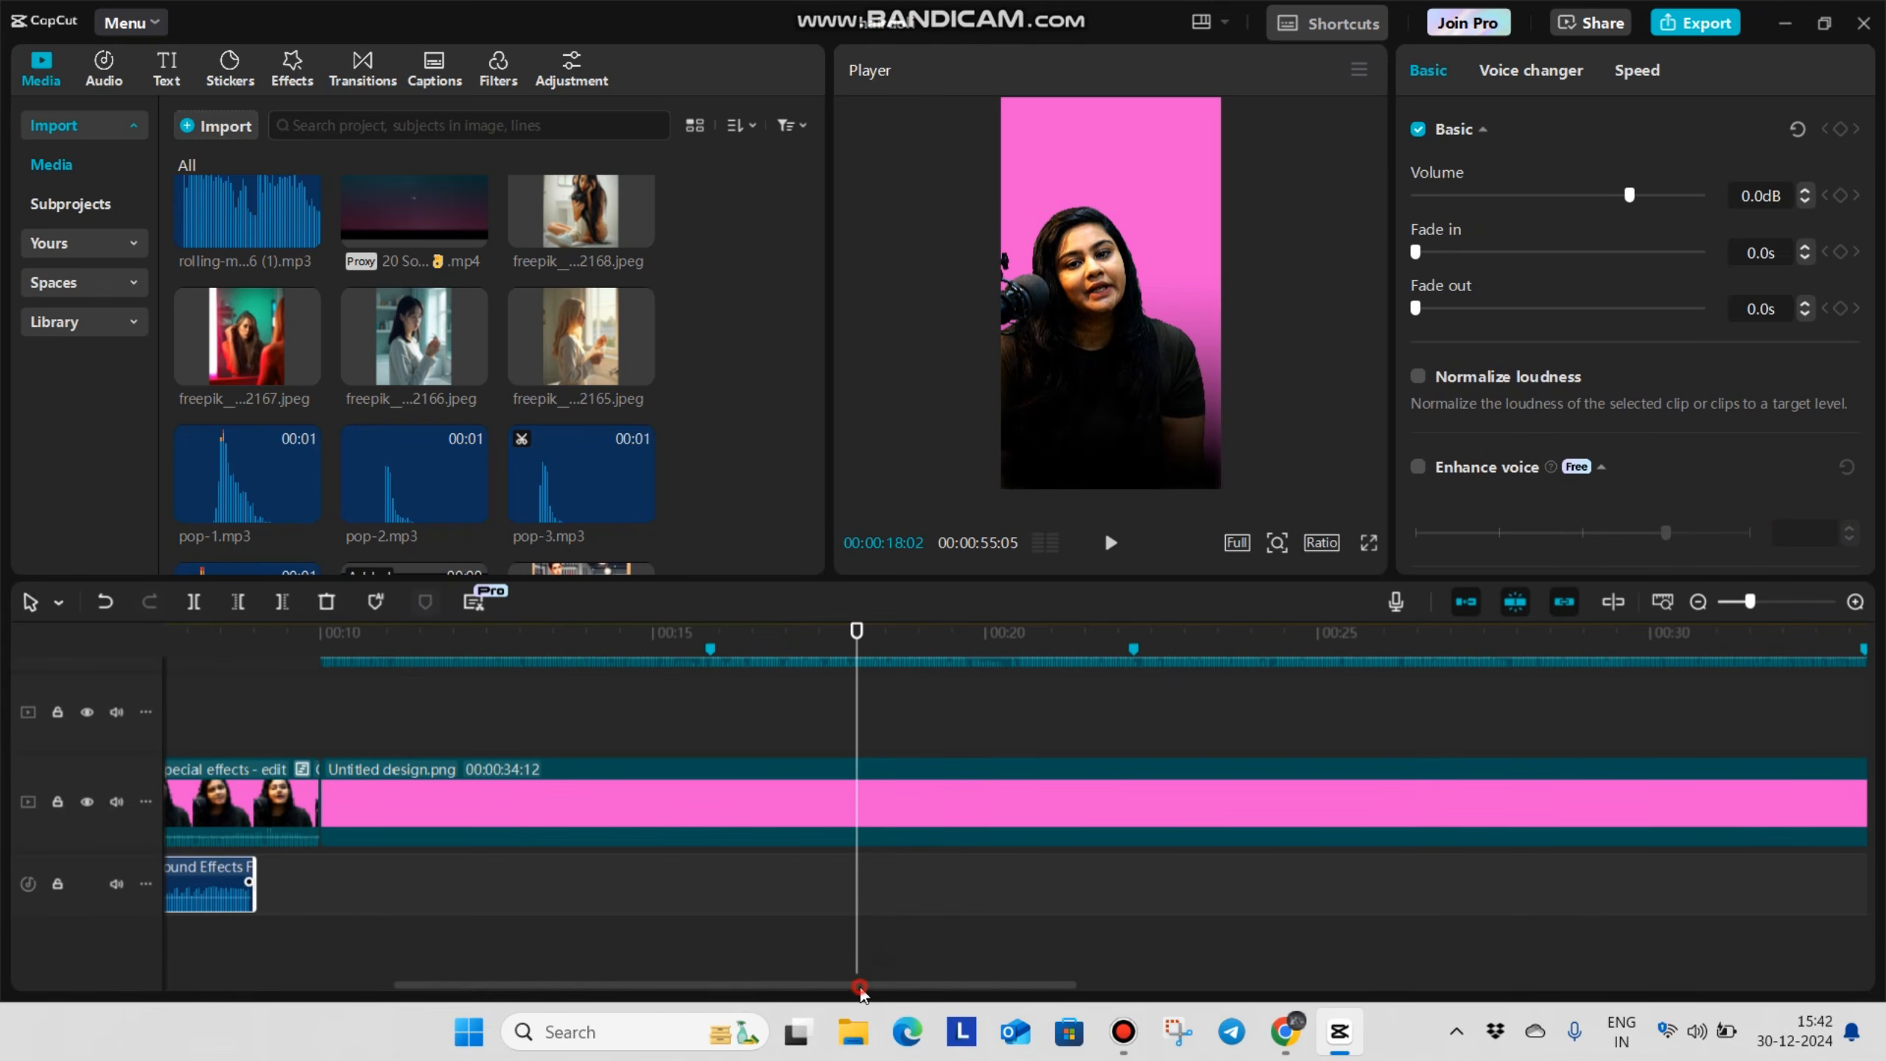
# Play the comparison with its sound effect, lower the effect's volume to -6.0 dB, and replay the section
pyautogui.moveTo(827, 985); pyautogui.dragTo(598, 1008)
pyautogui.click(705, 725)
pyautogui.scroll(2, 707, 725)
pyautogui.scroll(3, 708, 725)
pyautogui.scroll(-3, 709, 725)
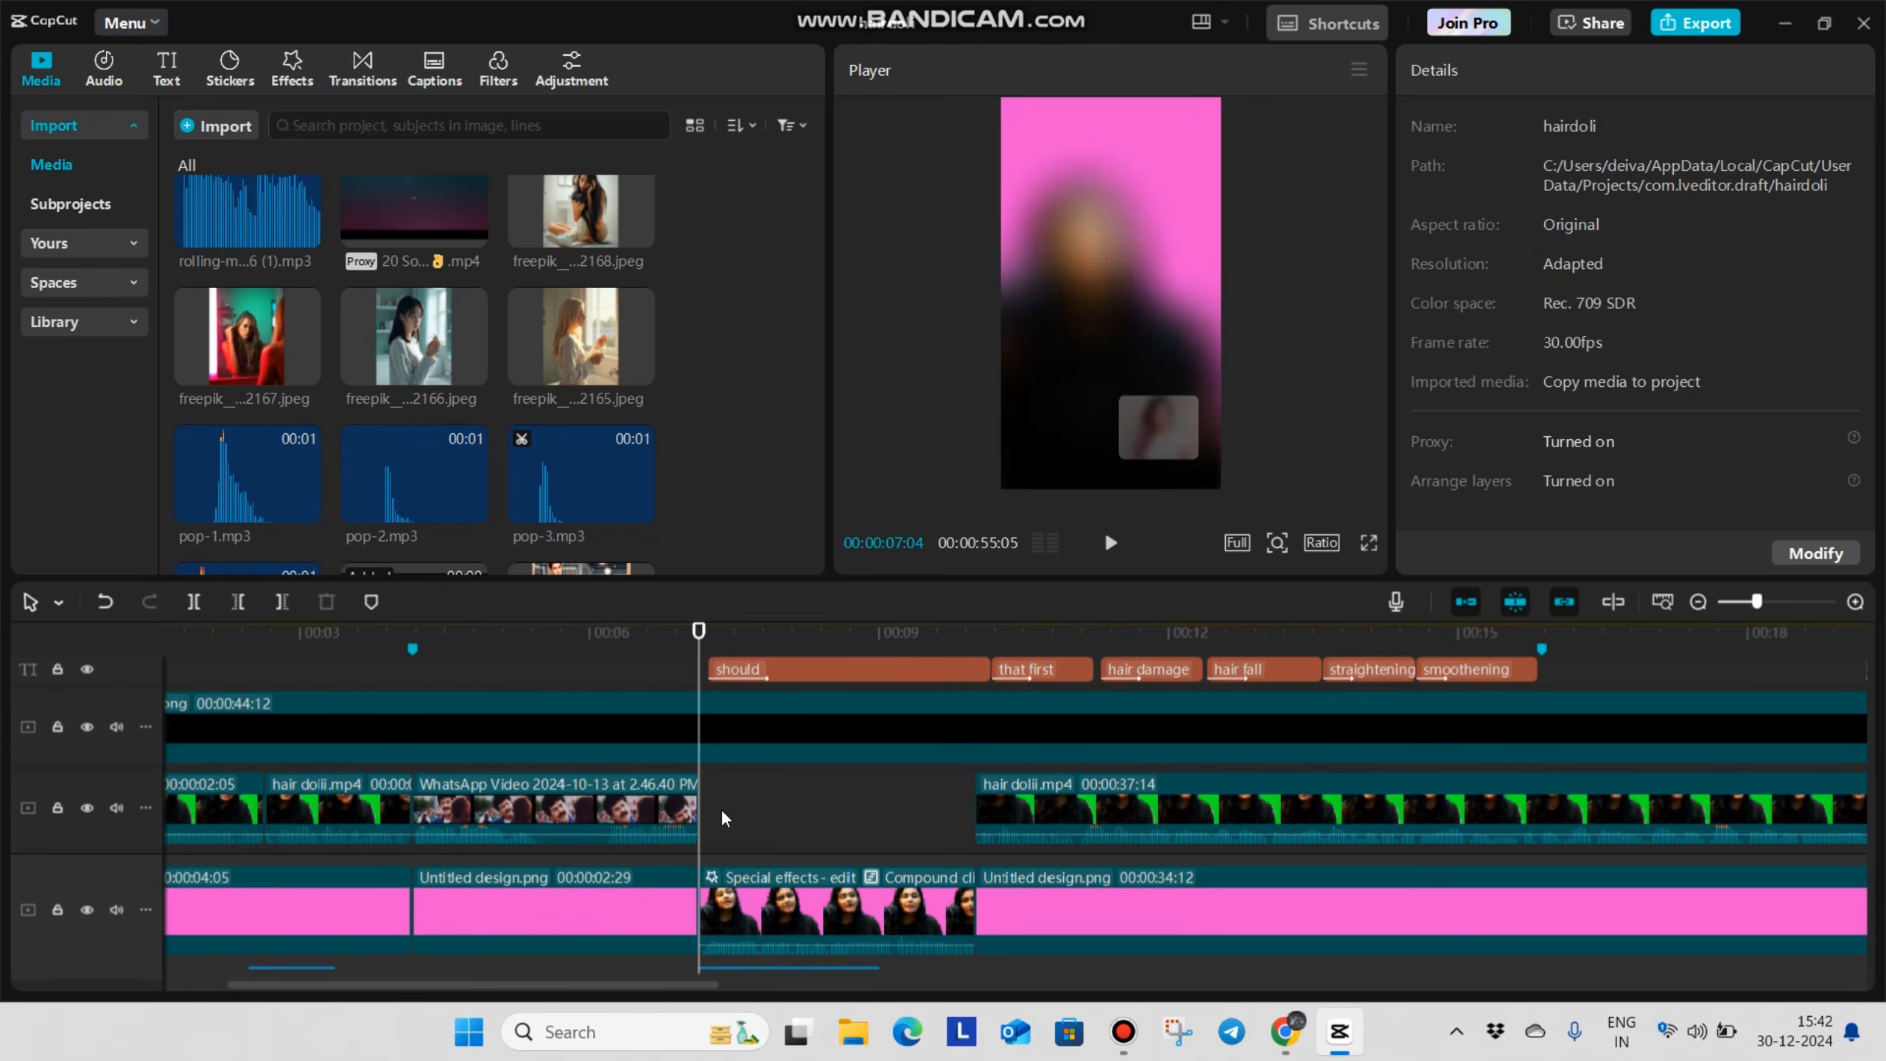
pyautogui.press('space')
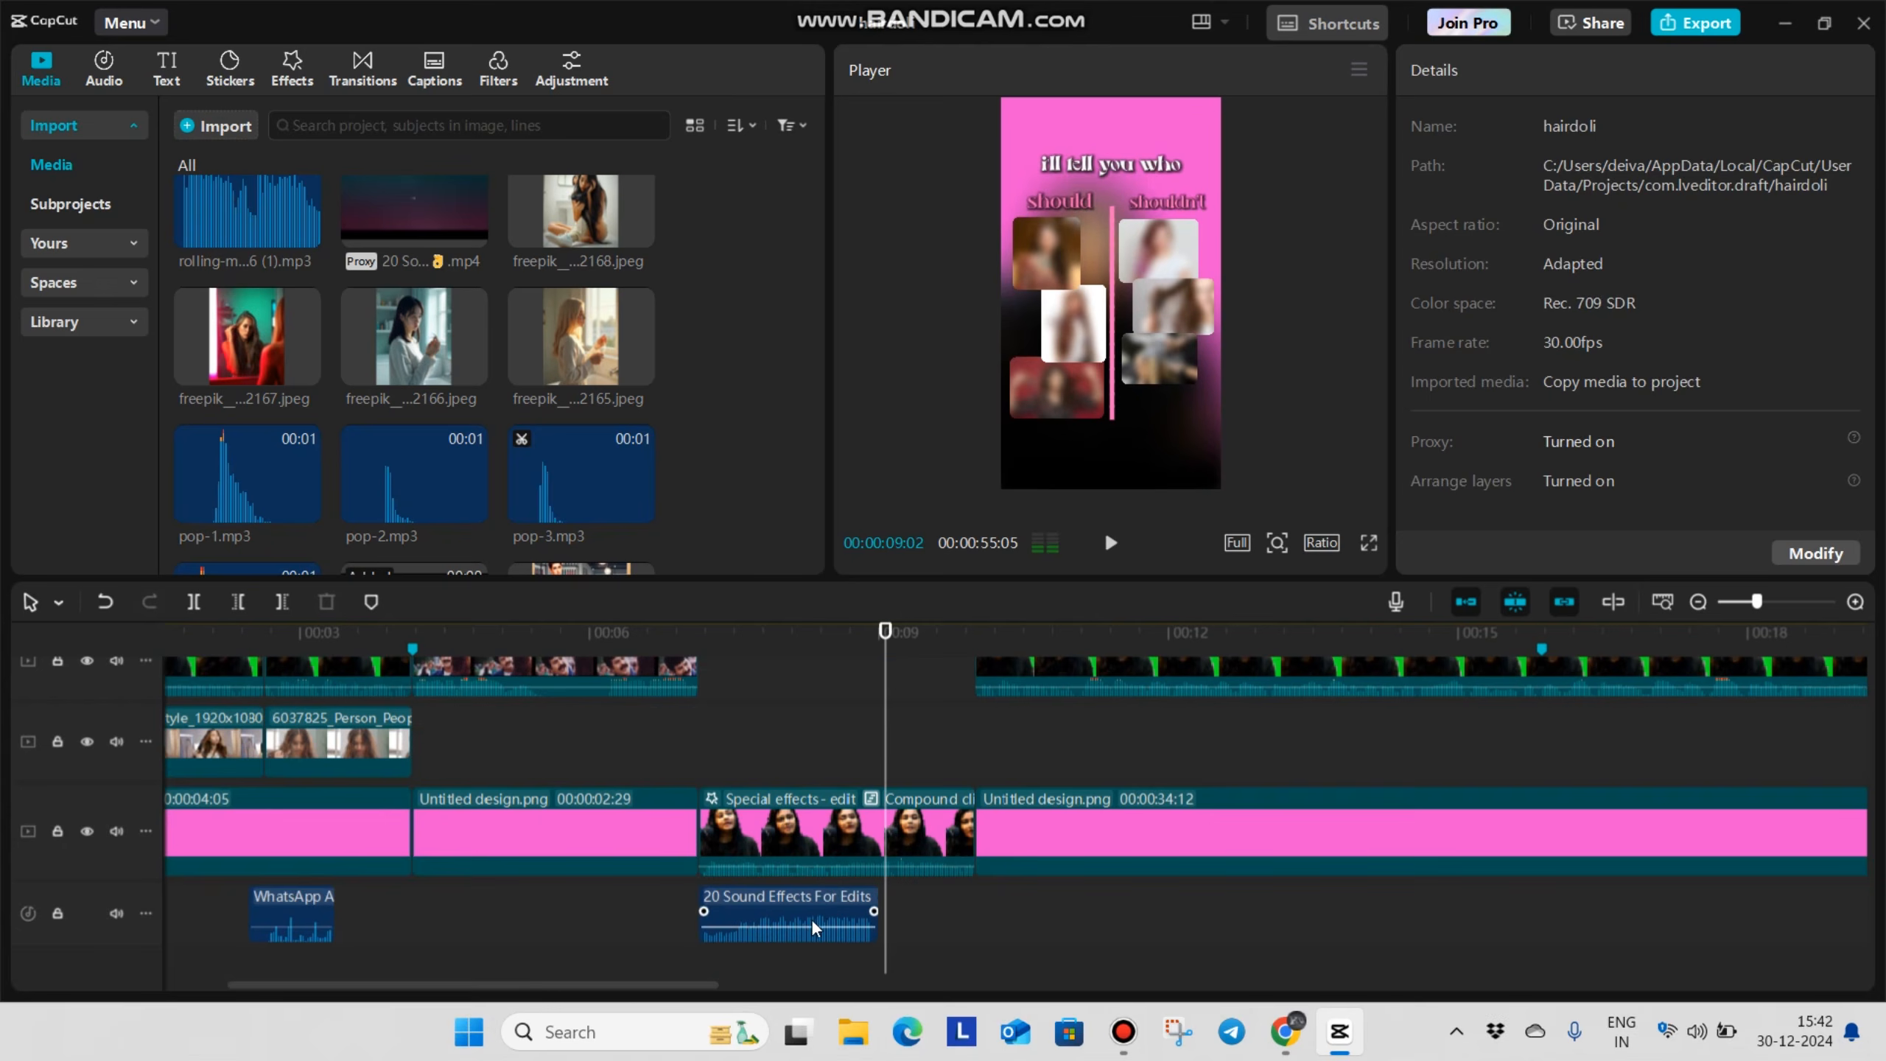
pyautogui.click(812, 927)
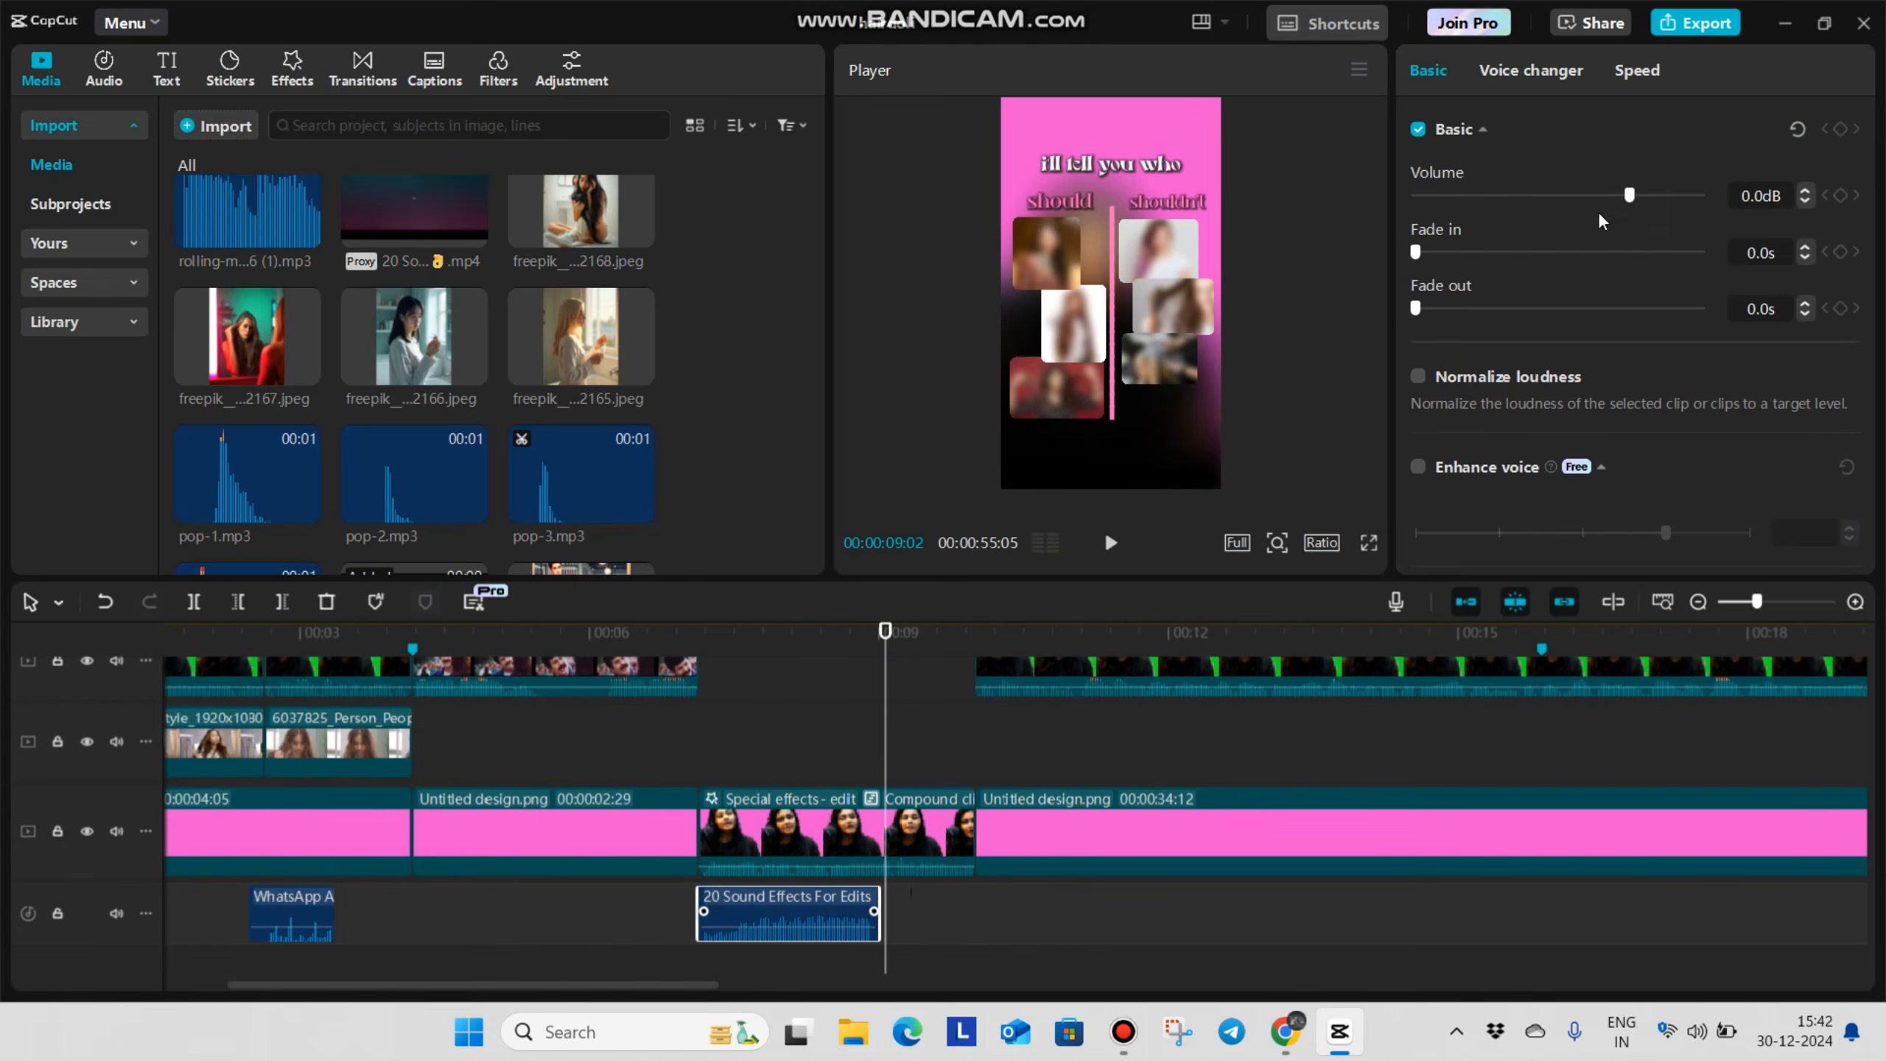
pyautogui.moveTo(1629, 194); pyautogui.dragTo(1606, 221)
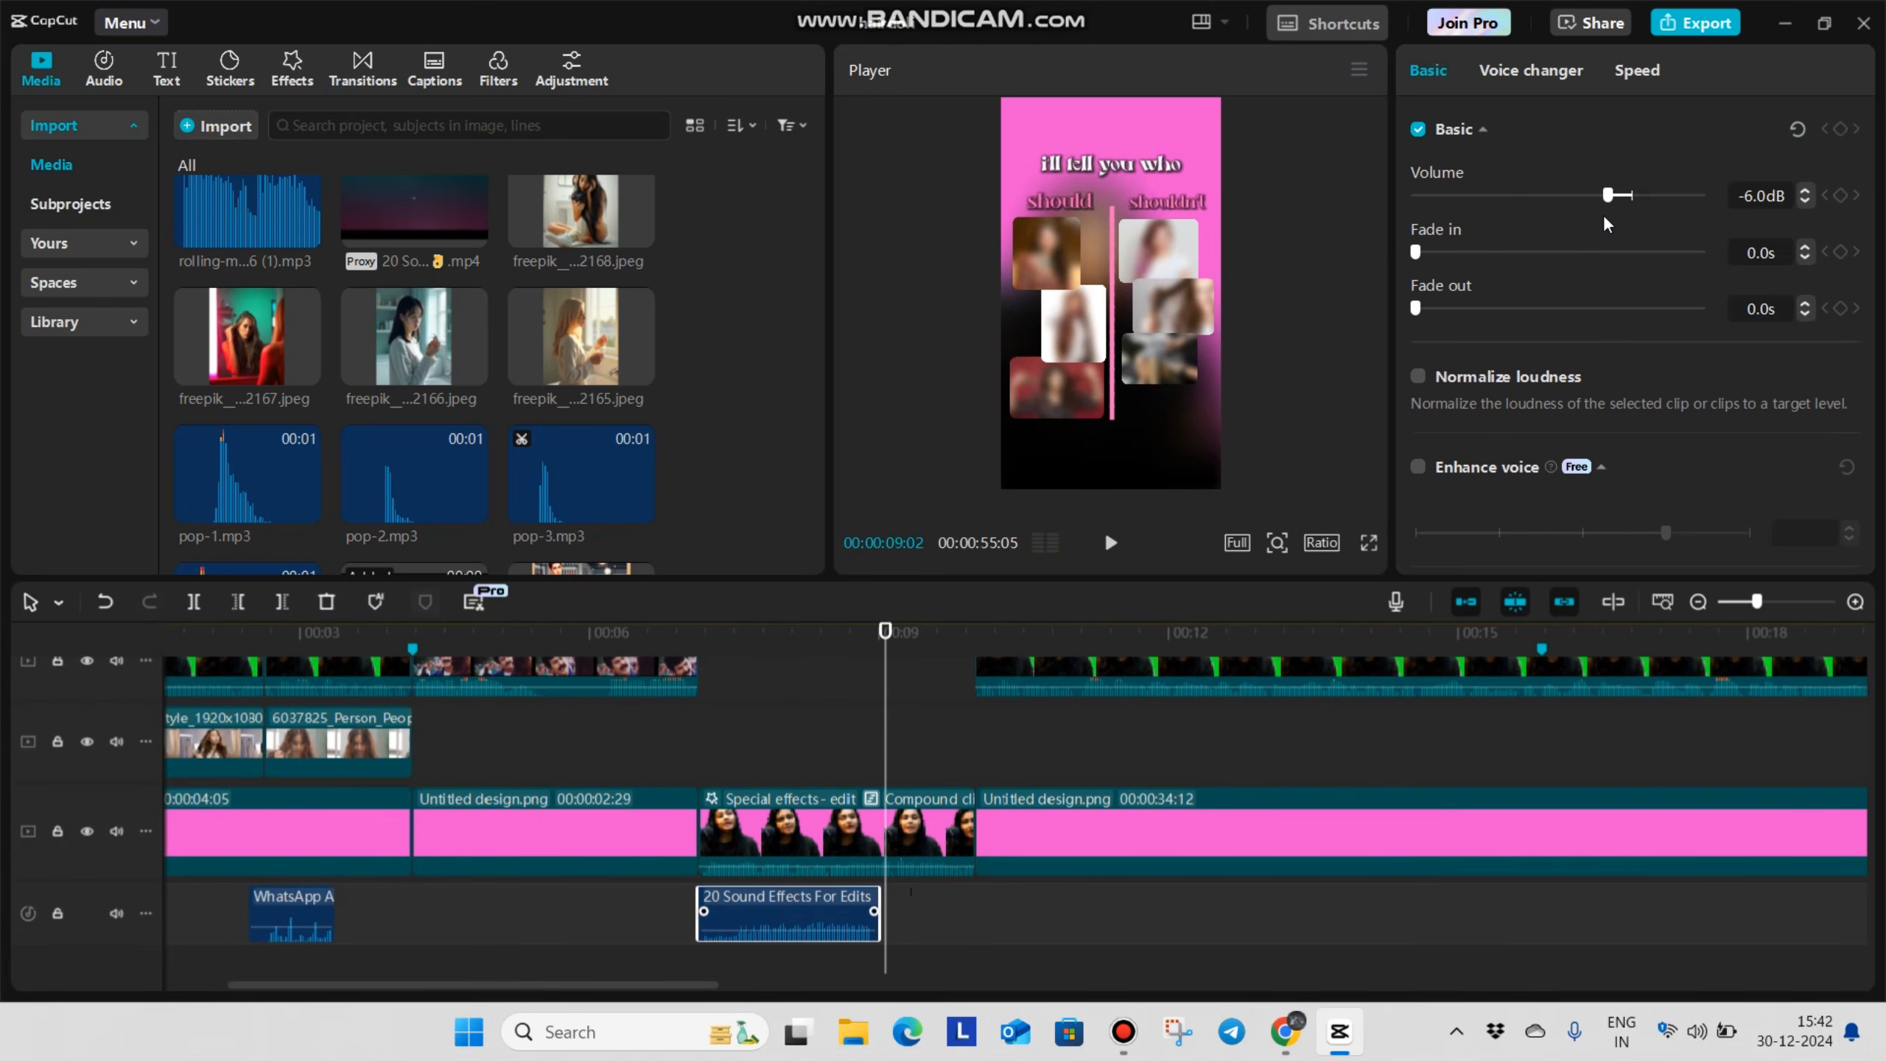
pyautogui.click(664, 929)
pyautogui.press('space')
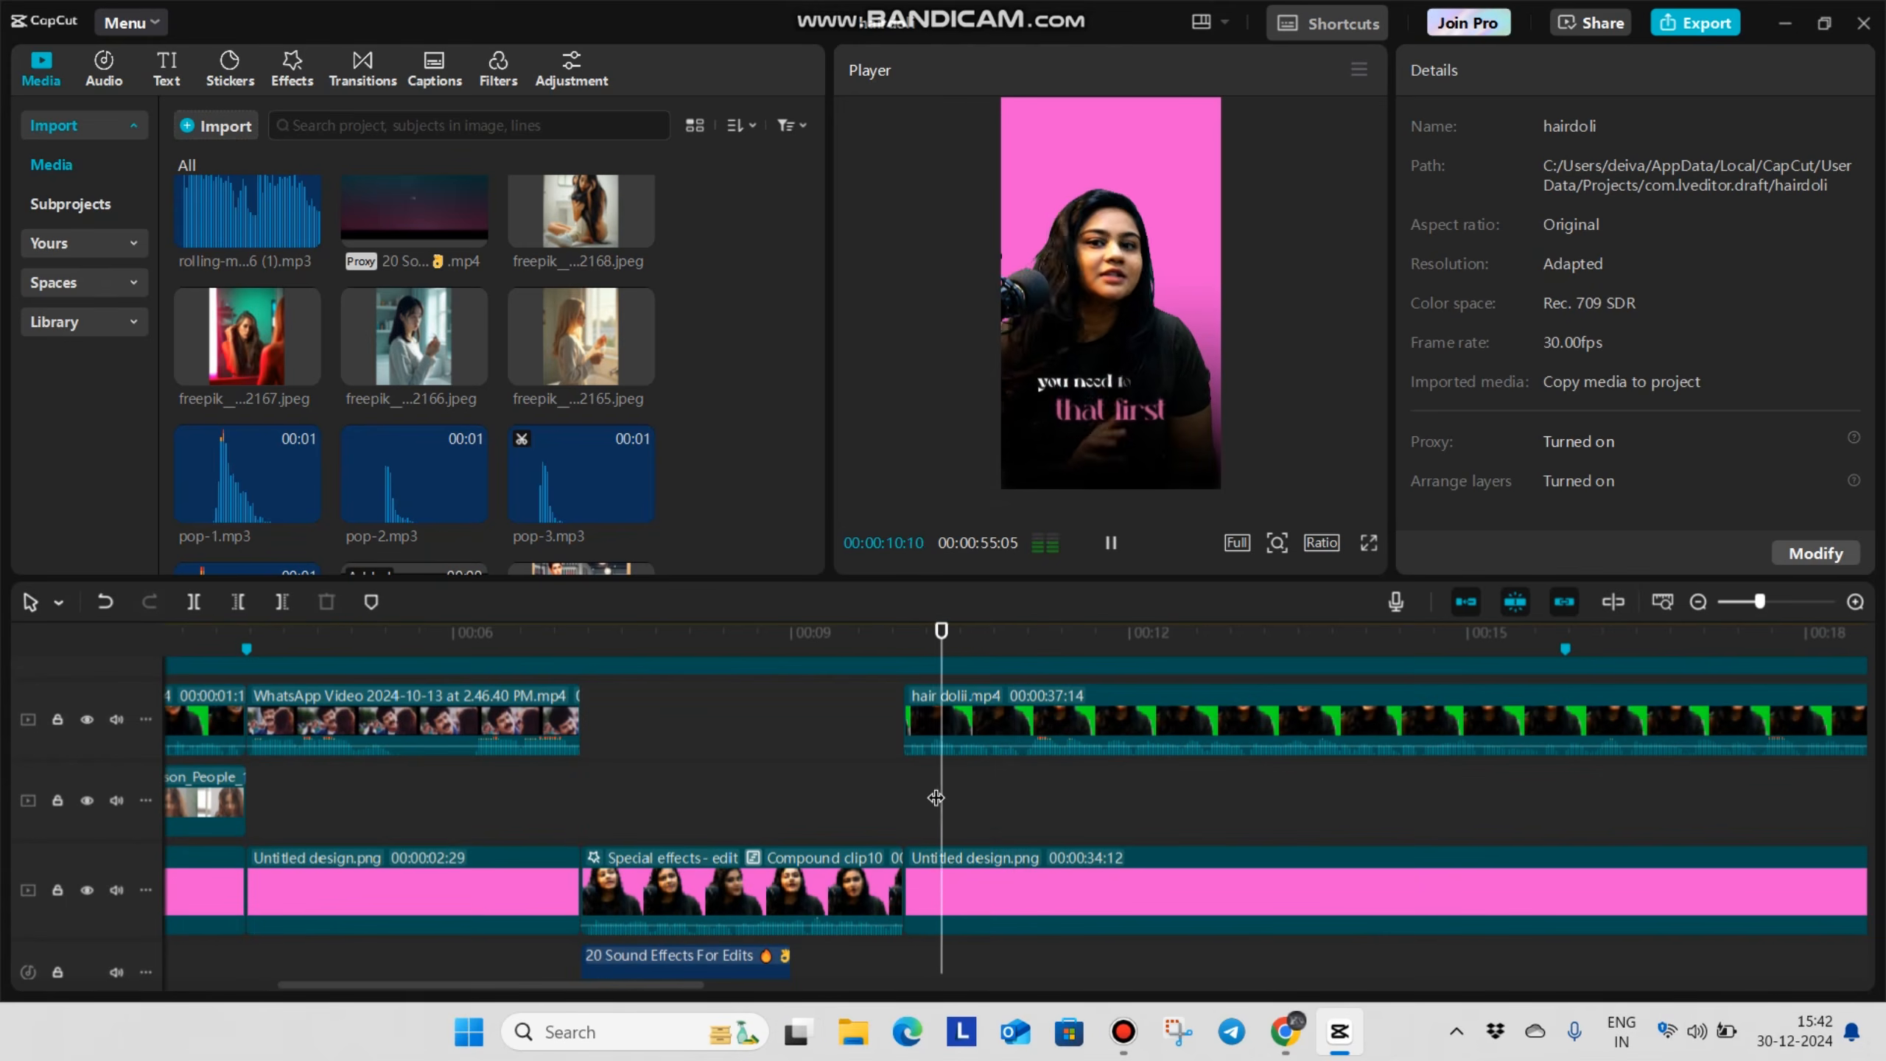
# Split the hair dolii.mp4 talking clip near the end of the "that first" caption
pyautogui.click(1010, 795)
pyautogui.moveTo(1010, 798); pyautogui.dragTo(1026, 827)
pyautogui.click(978, 716)
pyautogui.hotkey('ctrl', 'b')
pyautogui.scroll(1, 1006, 777)
pyautogui.click(1005, 776)
# Add the Left camera transition at the talking clip's new cut, set its duration to 0.3 s, and play it
pyautogui.click(363, 68)
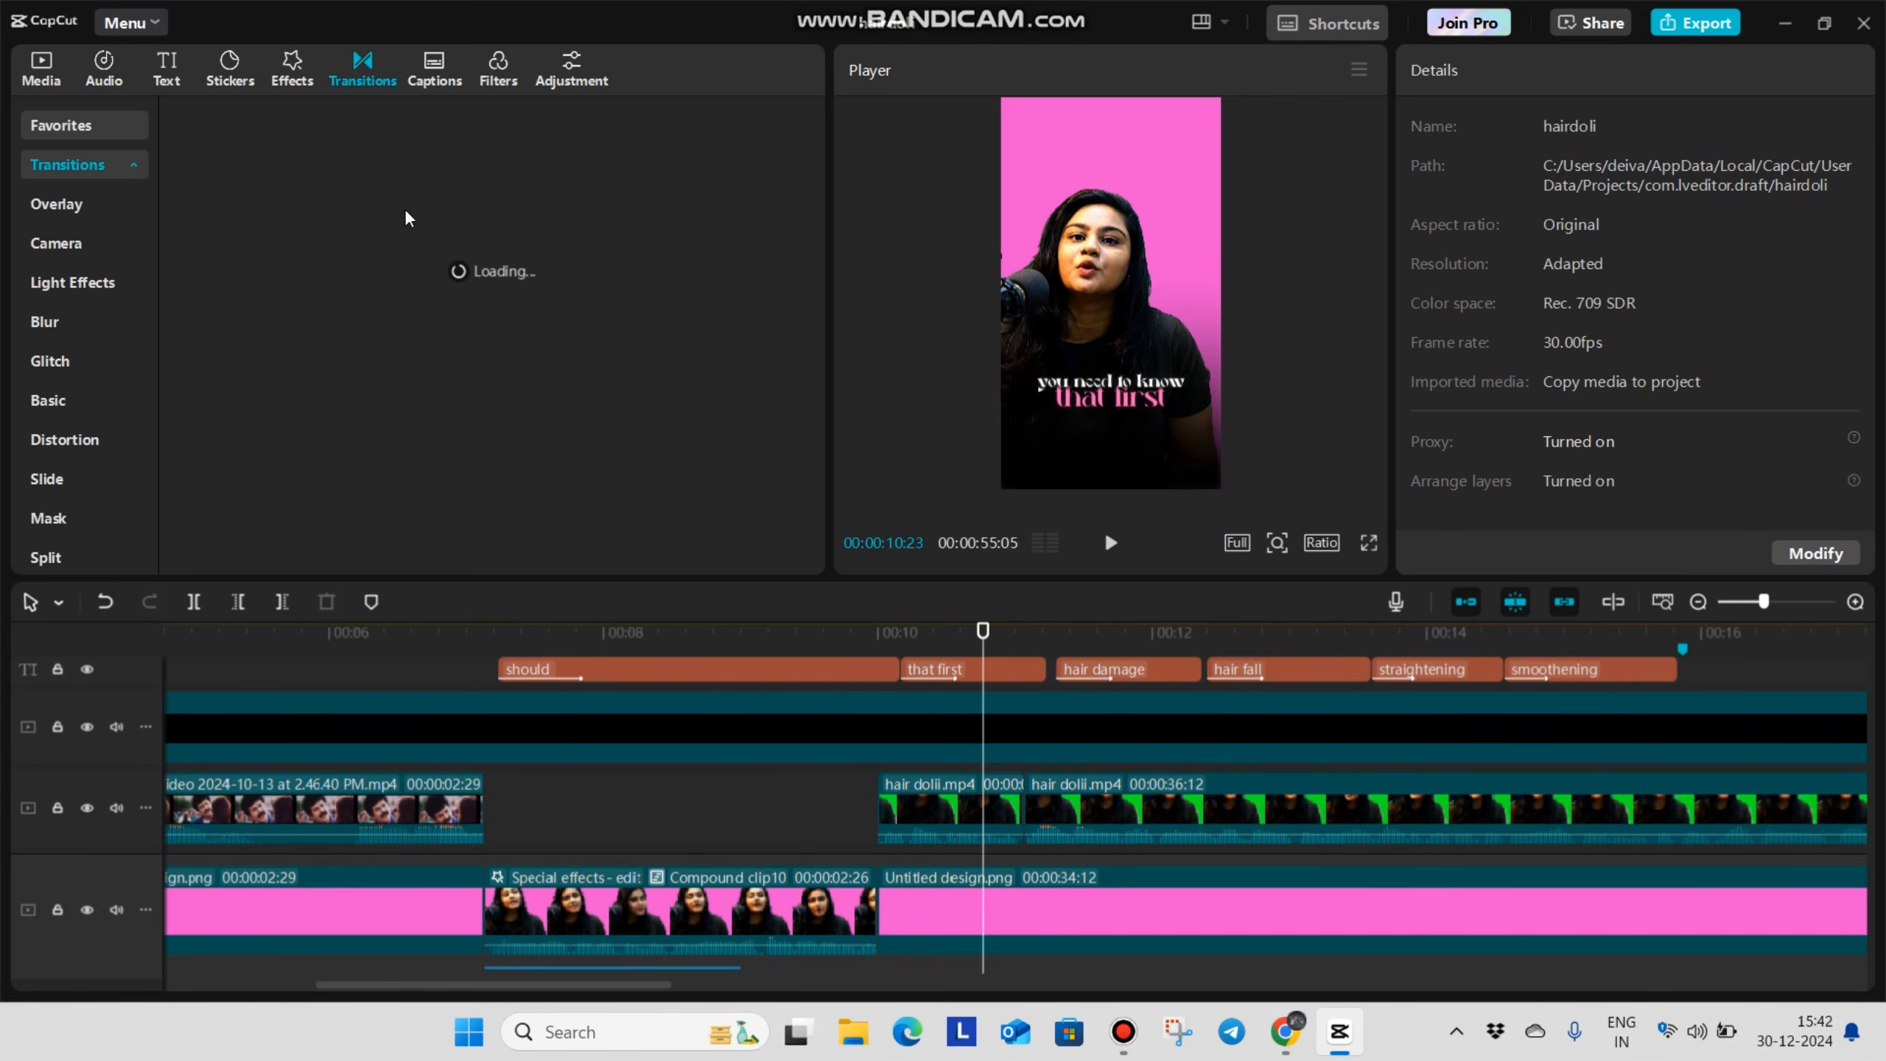
pyautogui.scroll(-6, 481, 363)
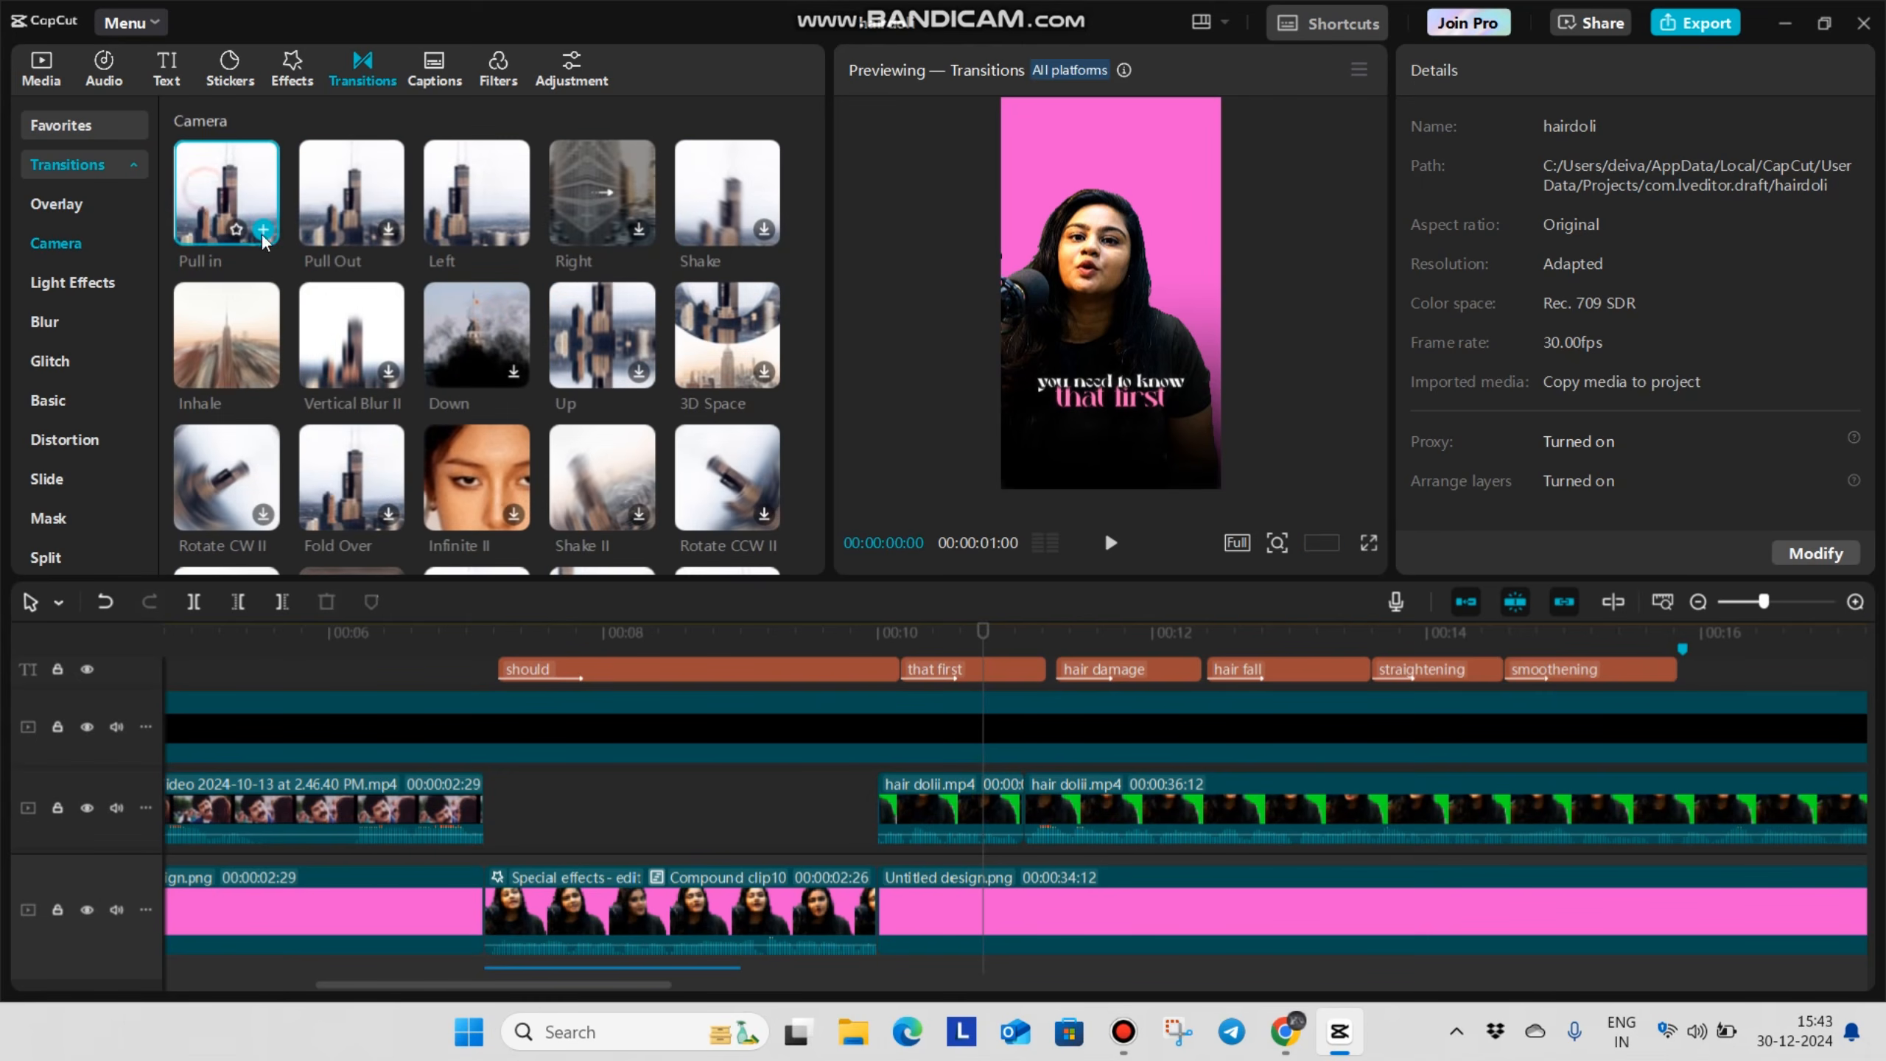
pyautogui.moveTo(470, 191); pyautogui.dragTo(994, 809)
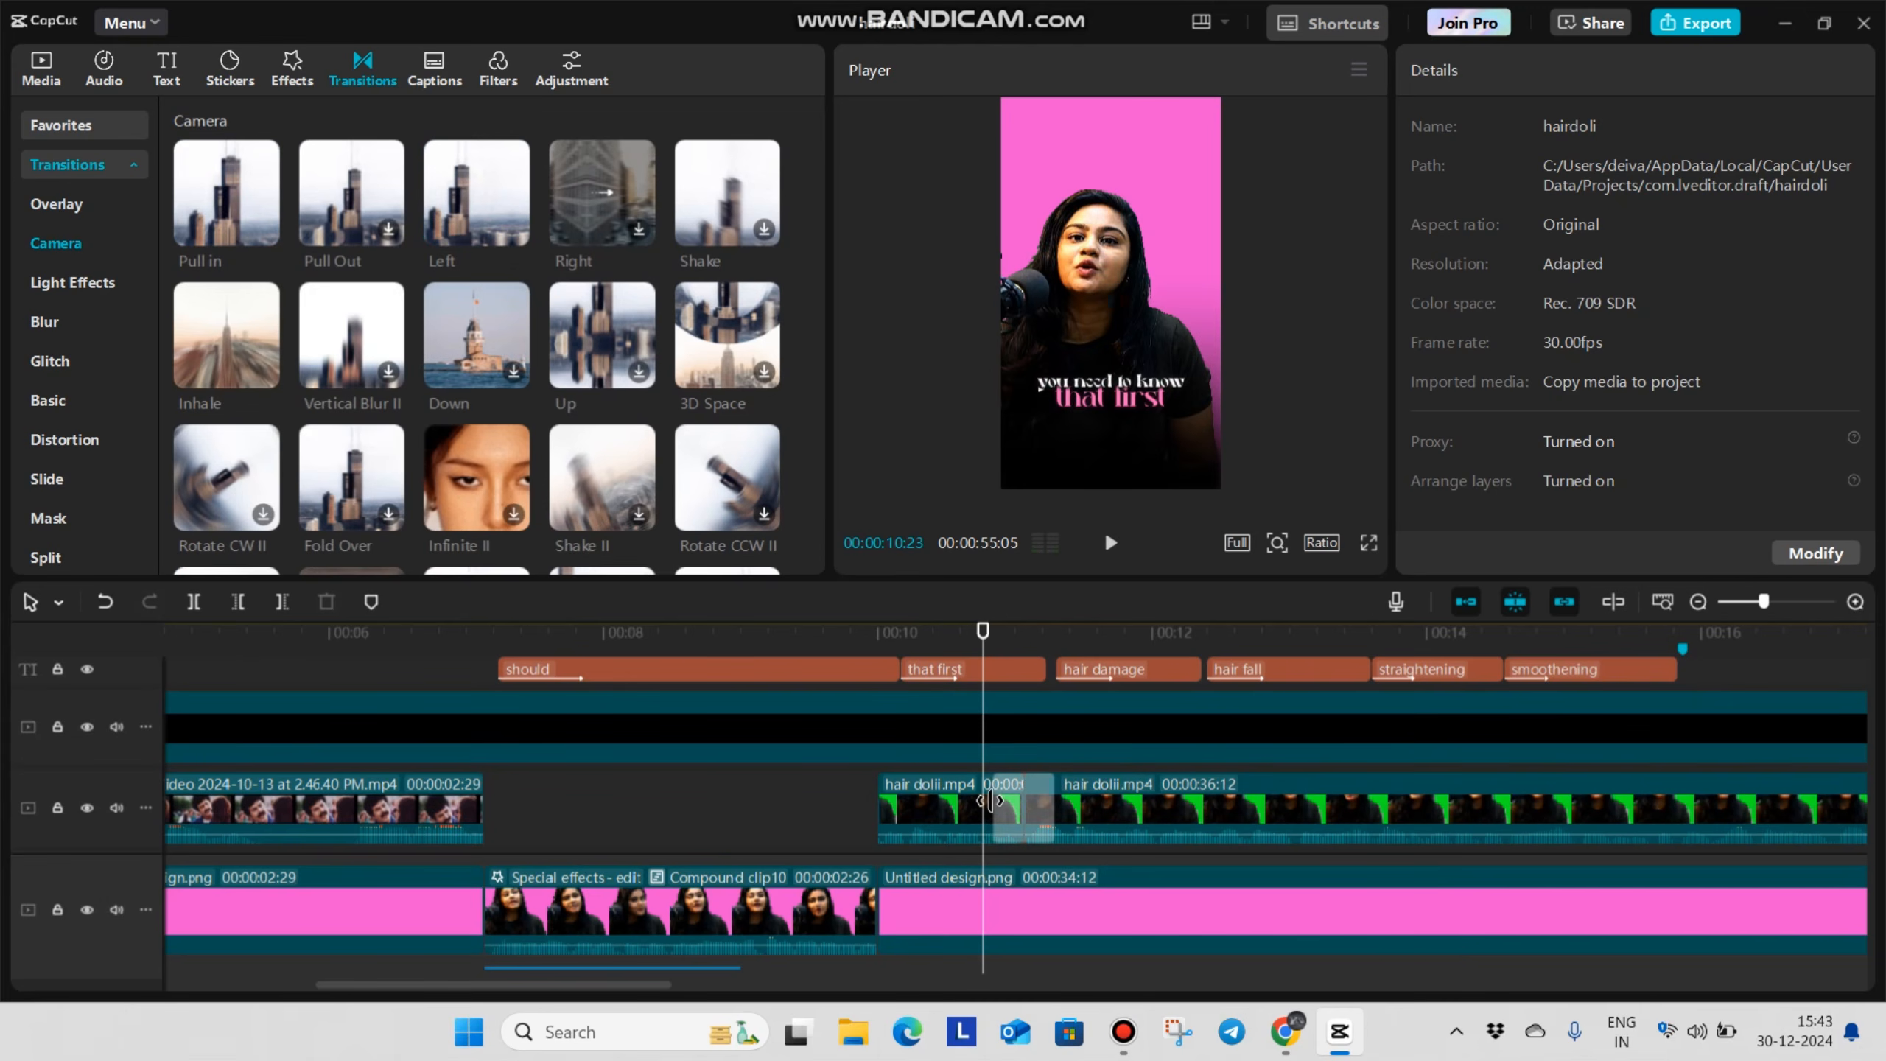
pyautogui.moveTo(1623, 279); pyautogui.dragTo(1604, 313)
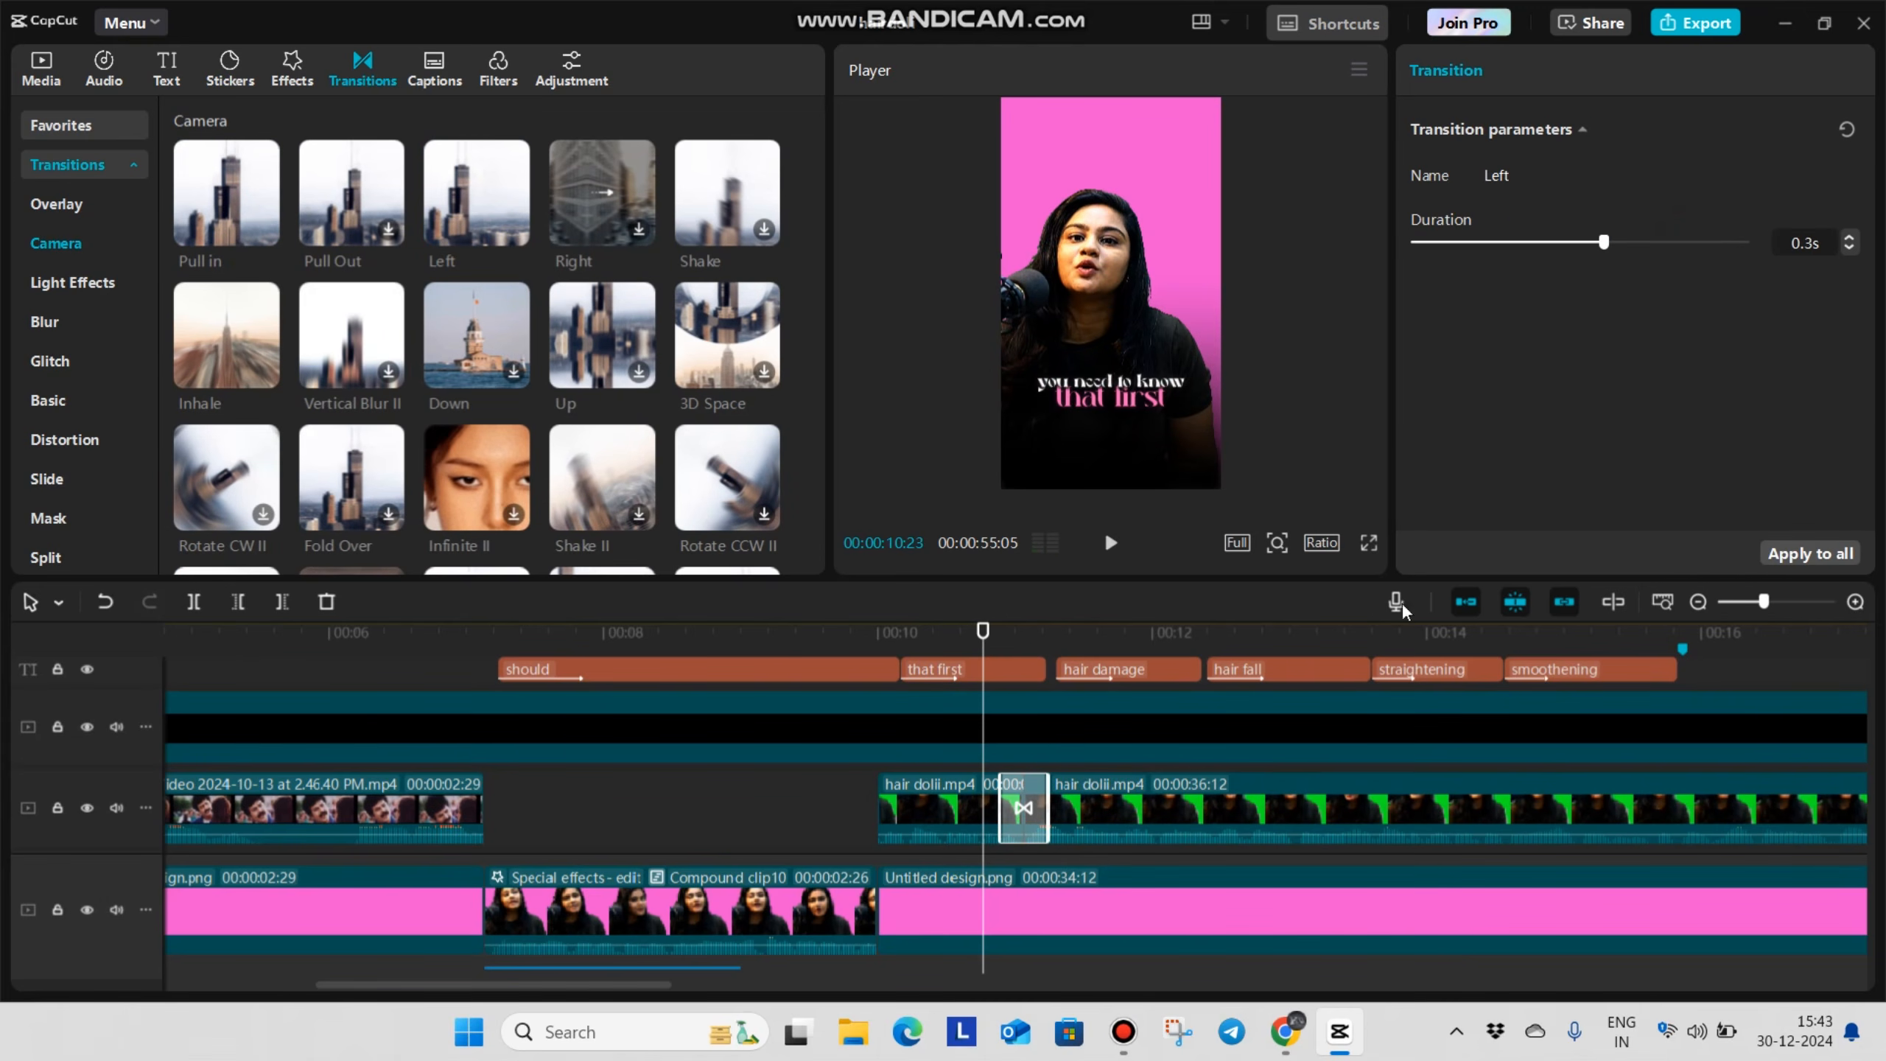
pyautogui.click(802, 784)
pyautogui.press('space')
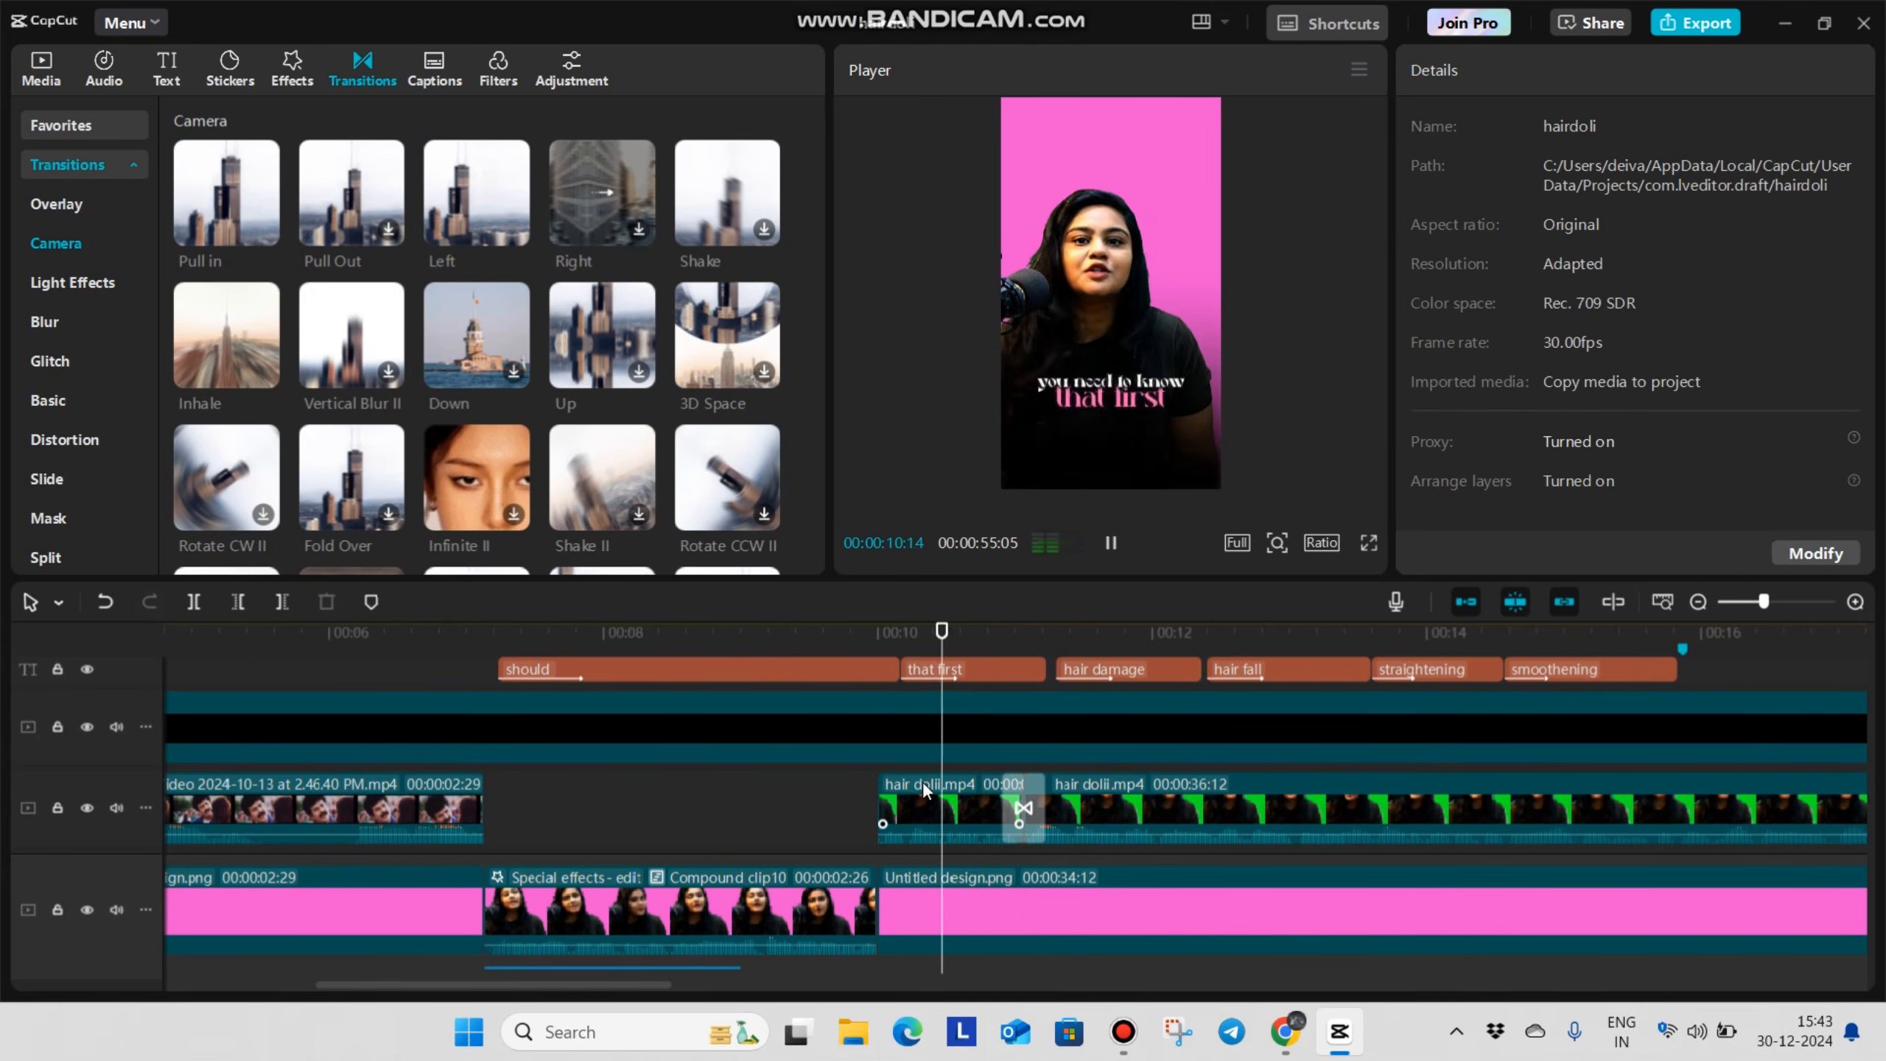
# Split the hair dolii.mp4 talking clip at 00:00:15:19, near the end of the "smoothening" caption
pyautogui.press('space')
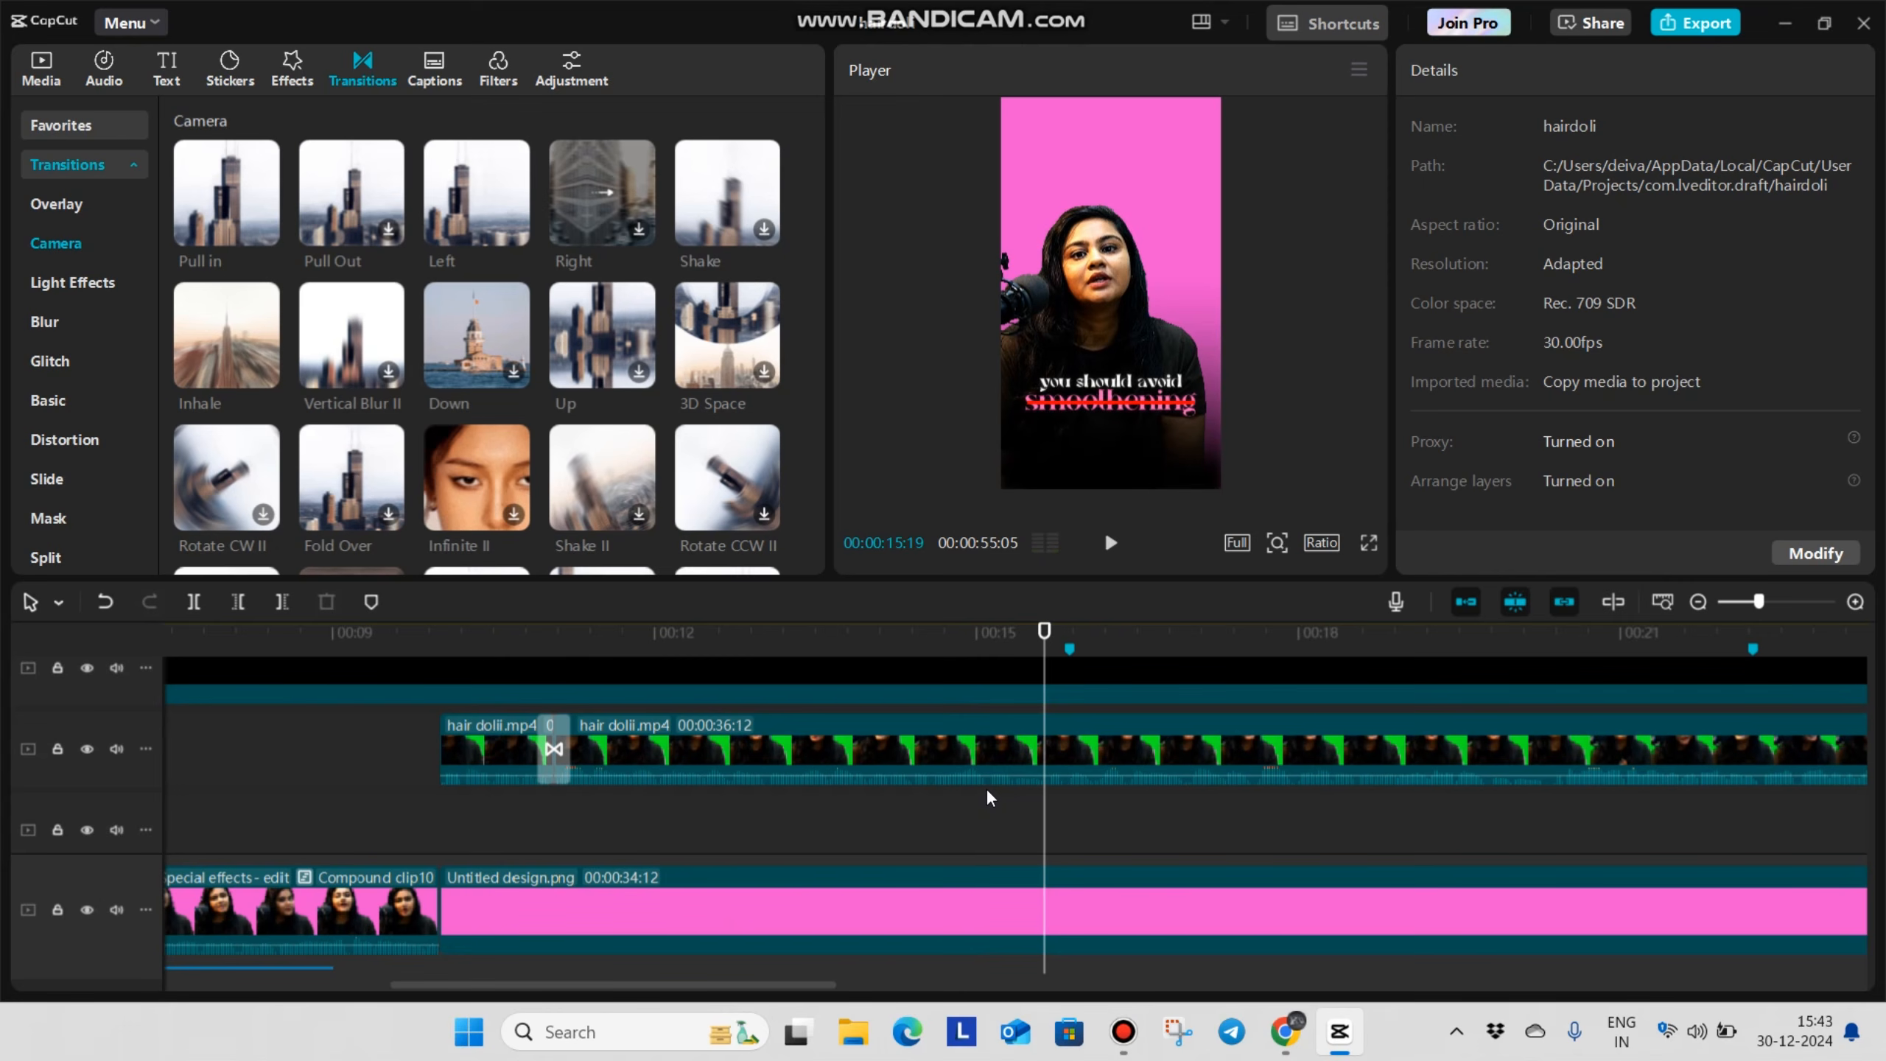
pyautogui.click(1002, 746)
pyautogui.hotkey('ctrl', 'b')
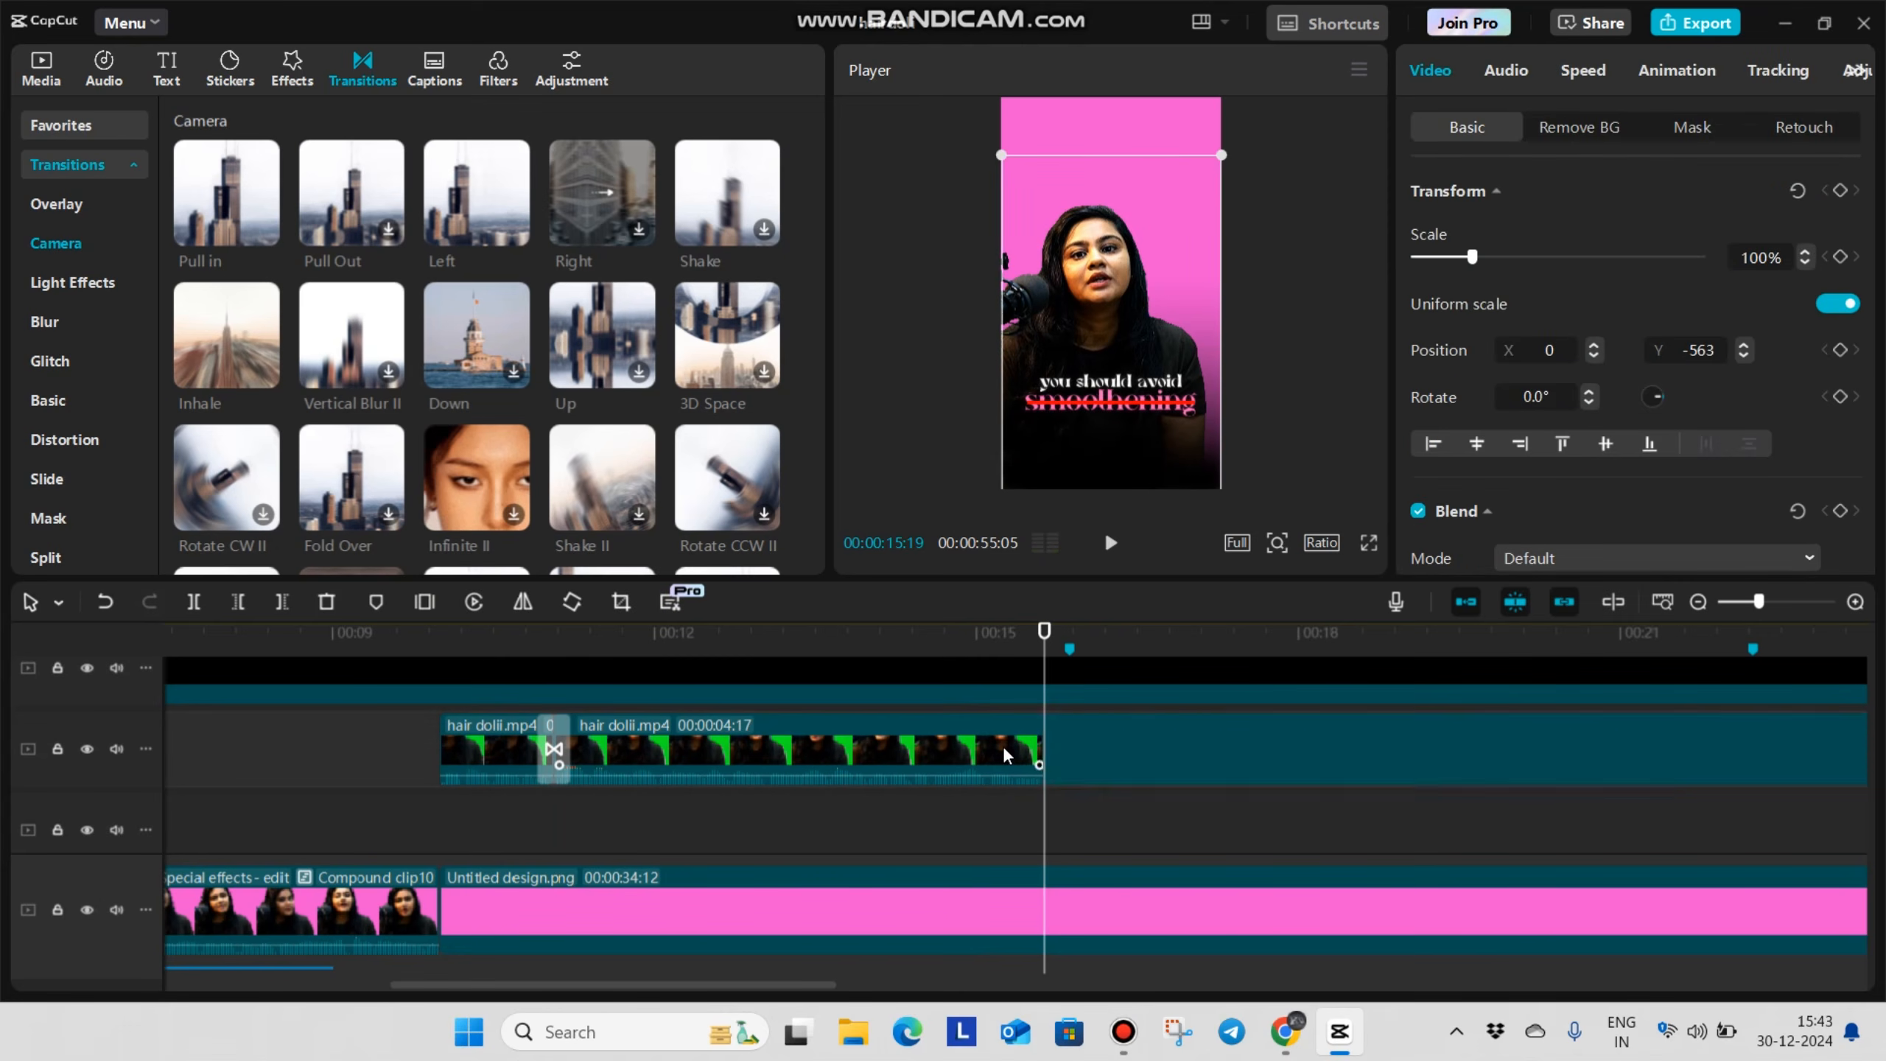
pyautogui.click(669, 809)
pyautogui.click(865, 806)
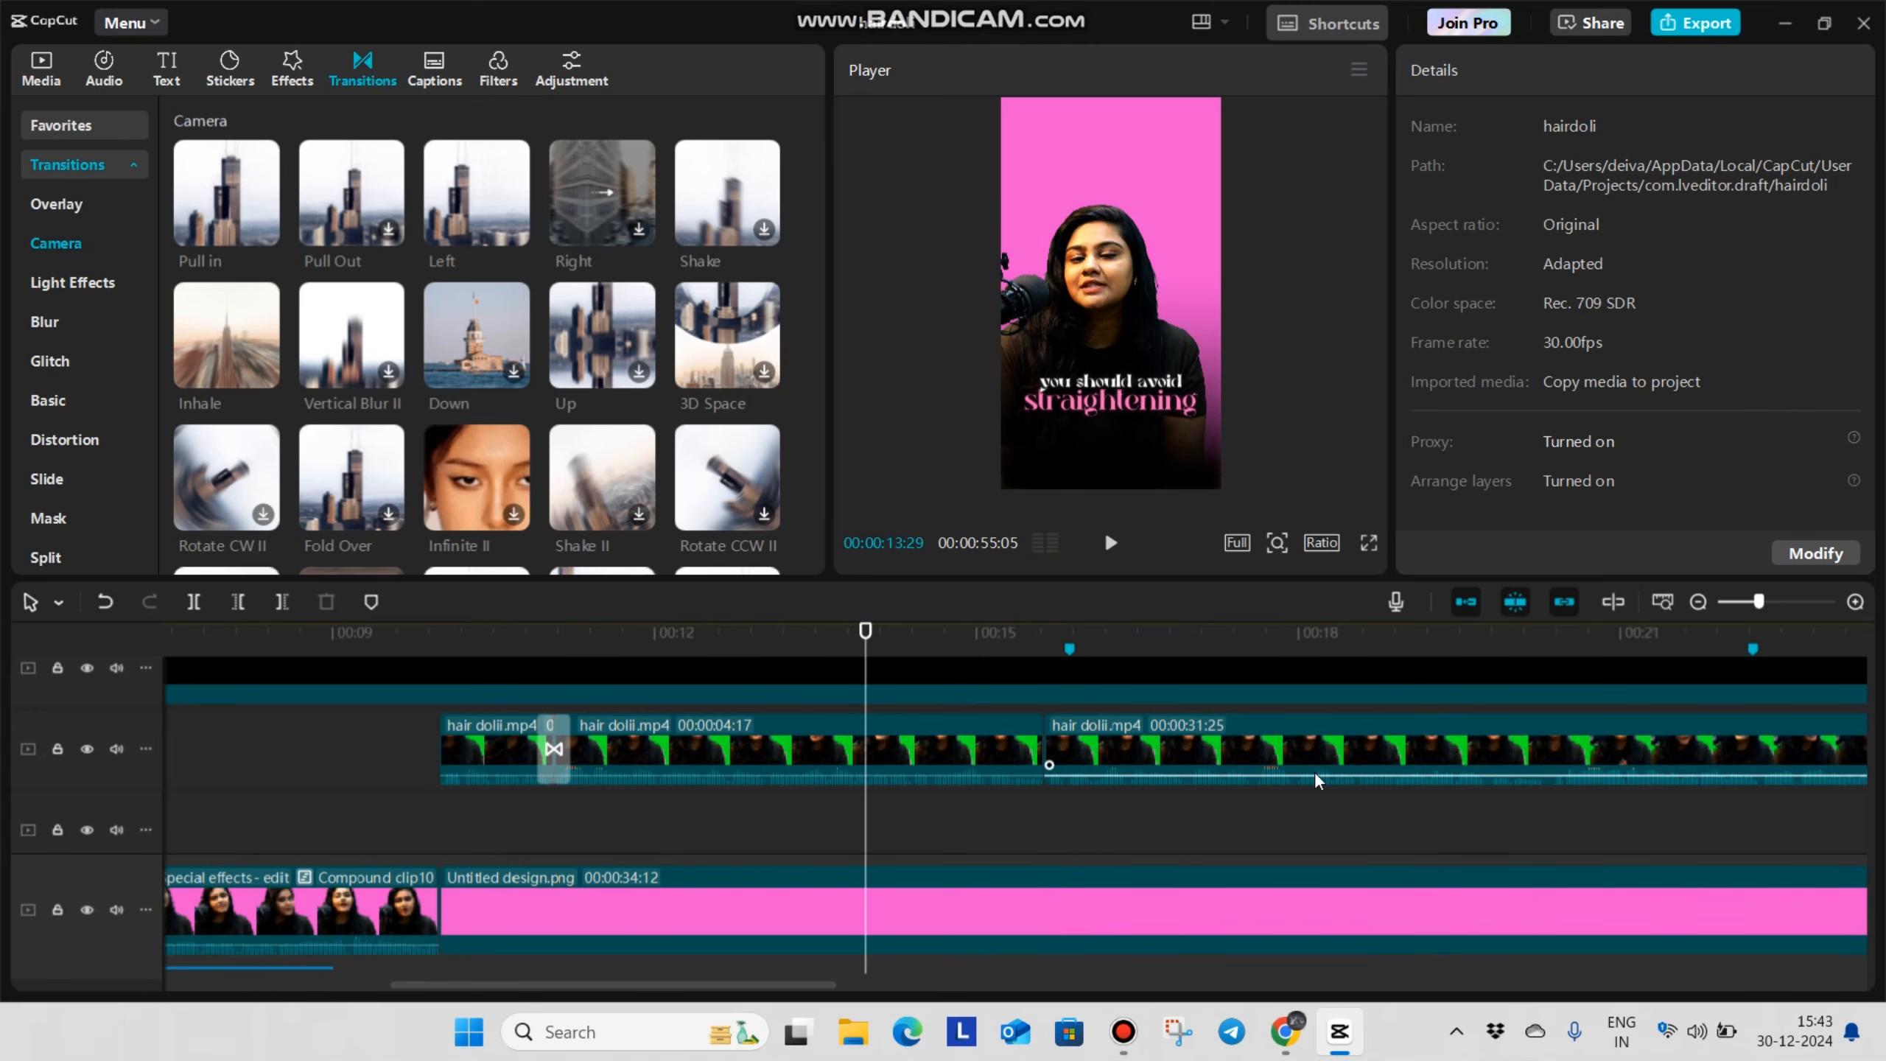
# Place the freepik image ending in 2167.jpeg on the track beneath the talking clip, starting at 00:00:11:02 mid-transition
pyautogui.click(533, 828)
pyautogui.press('space')
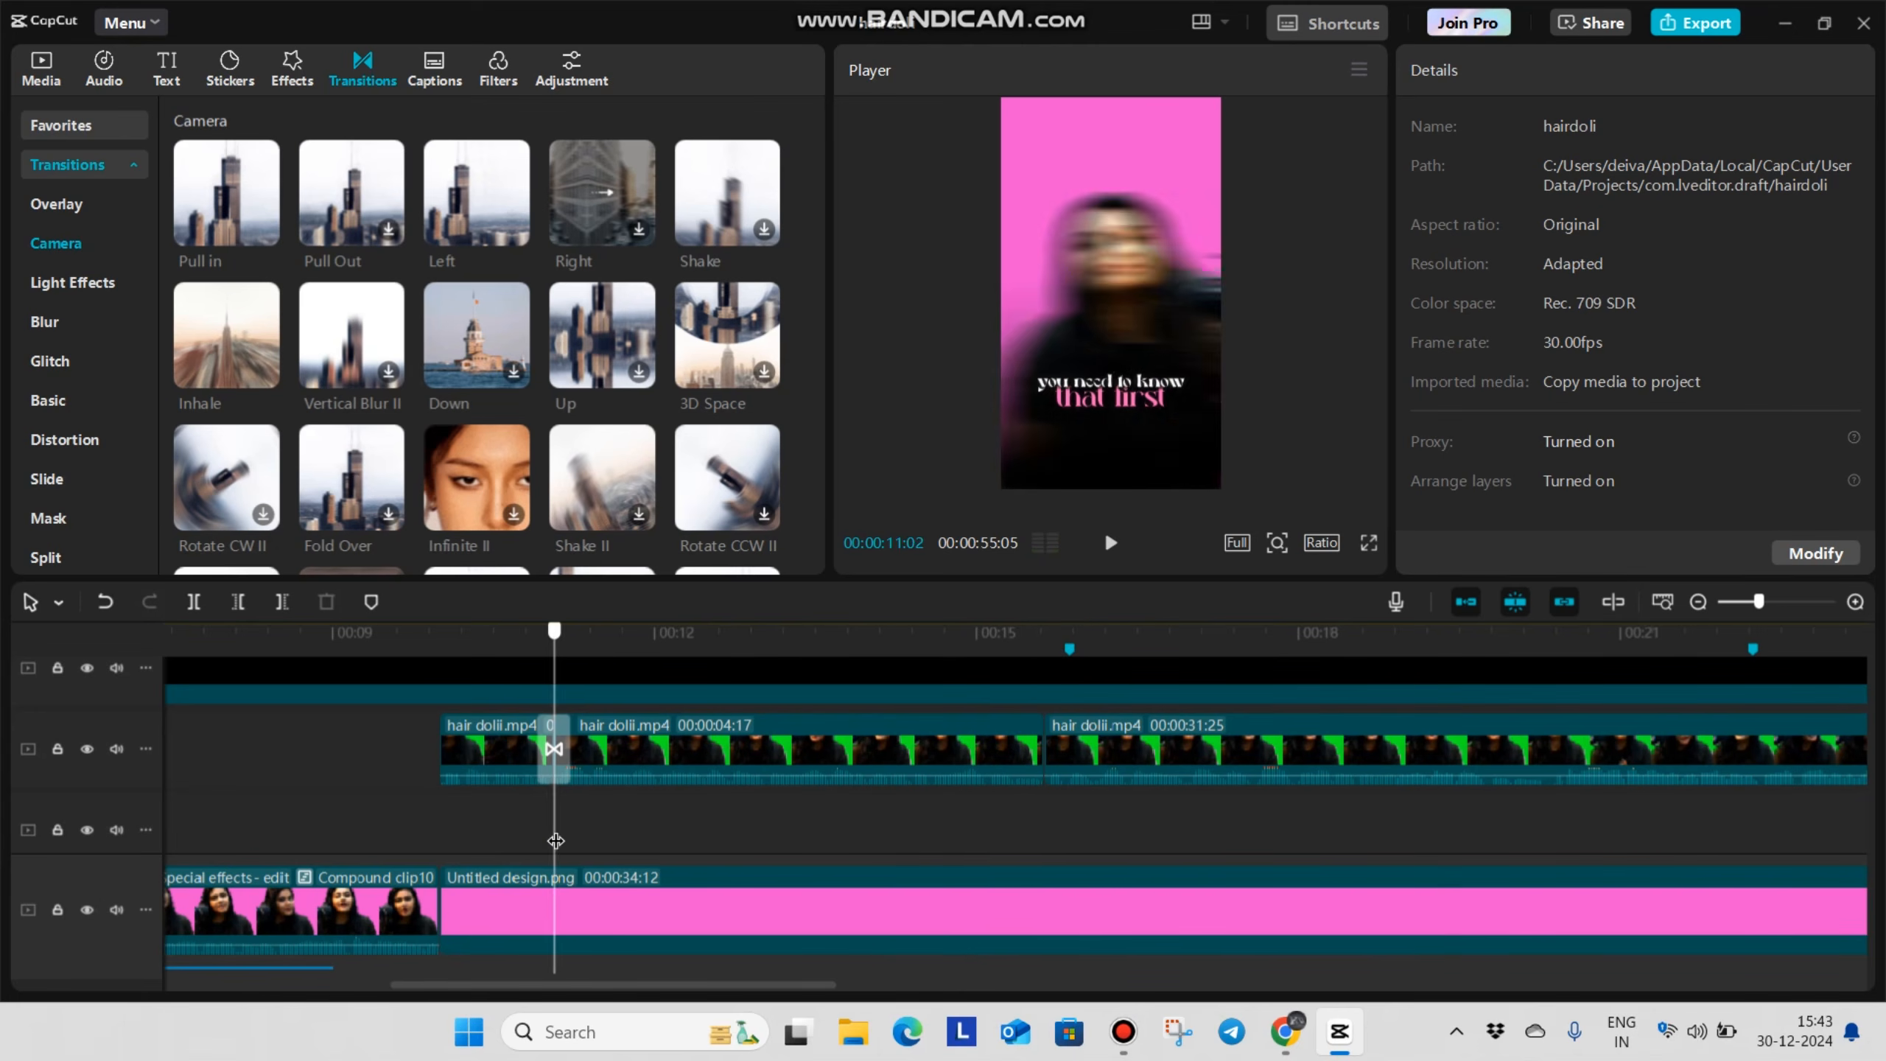
pyautogui.scroll(-2, 559, 837)
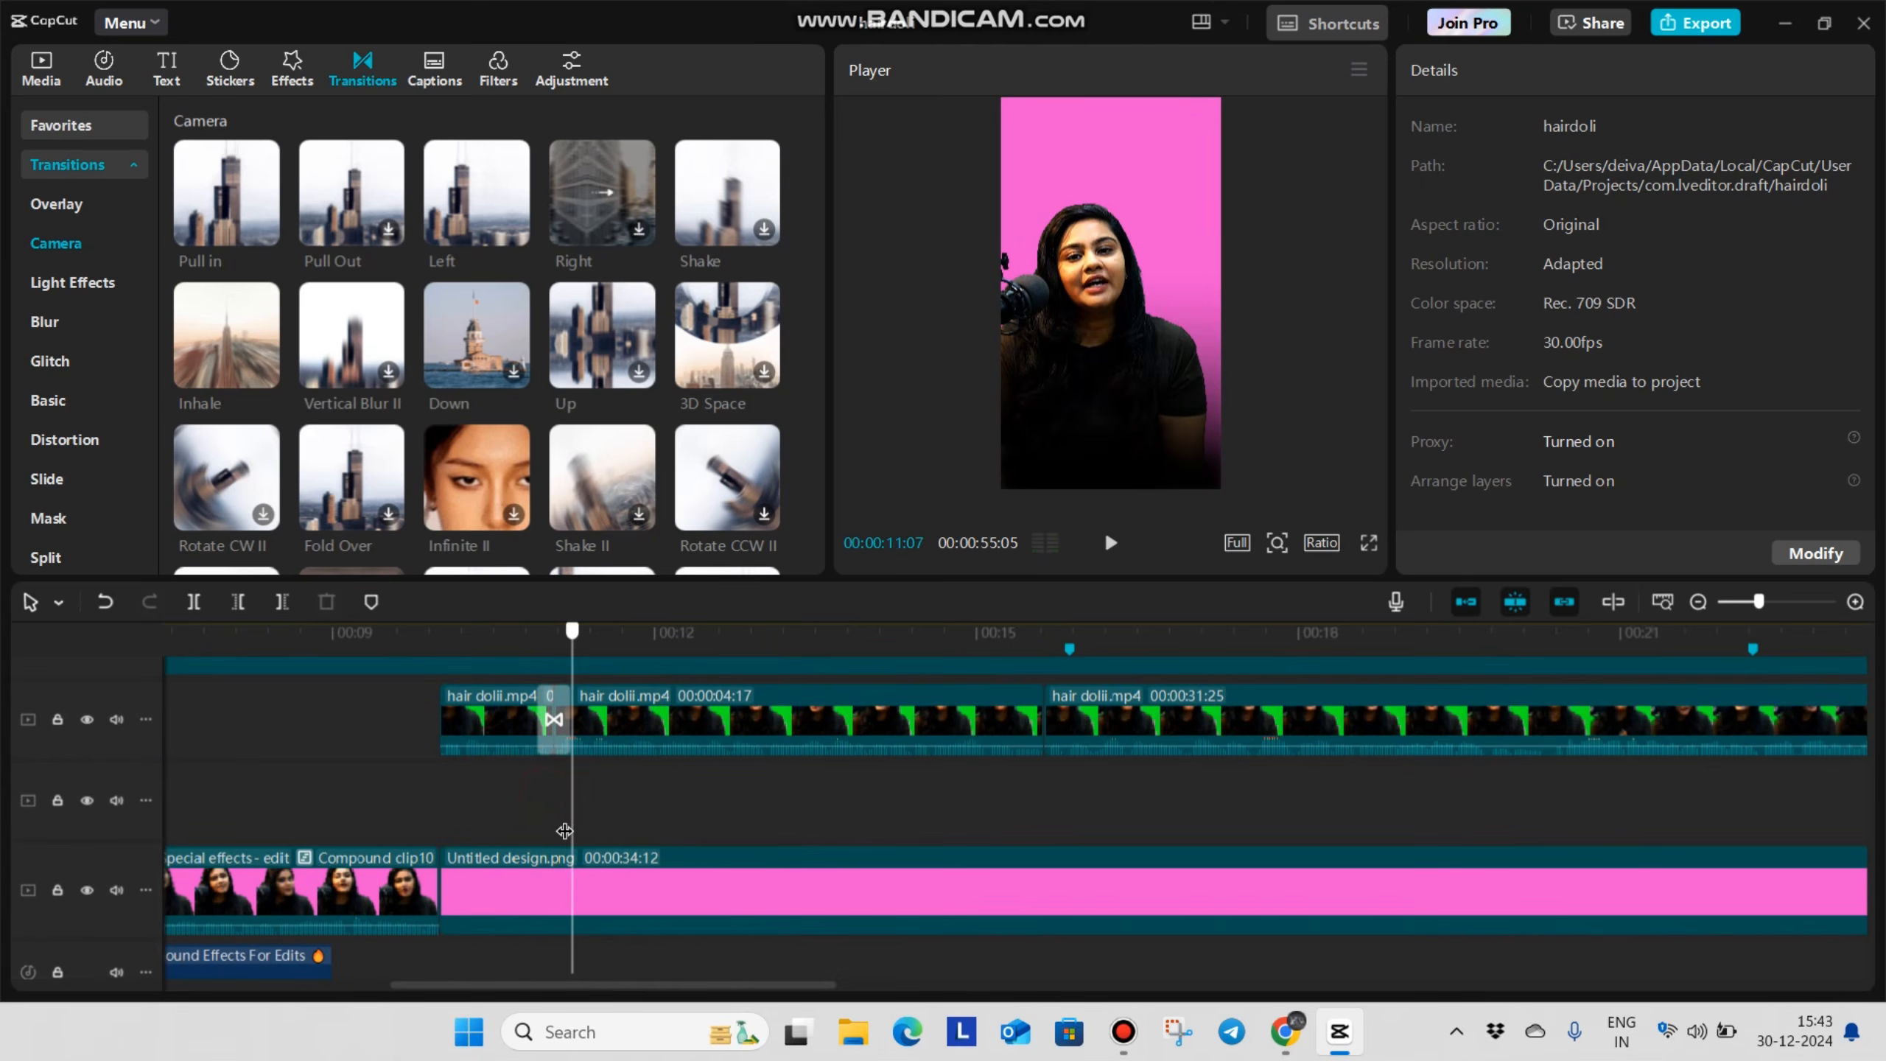
pyautogui.click(555, 828)
pyautogui.click(41, 67)
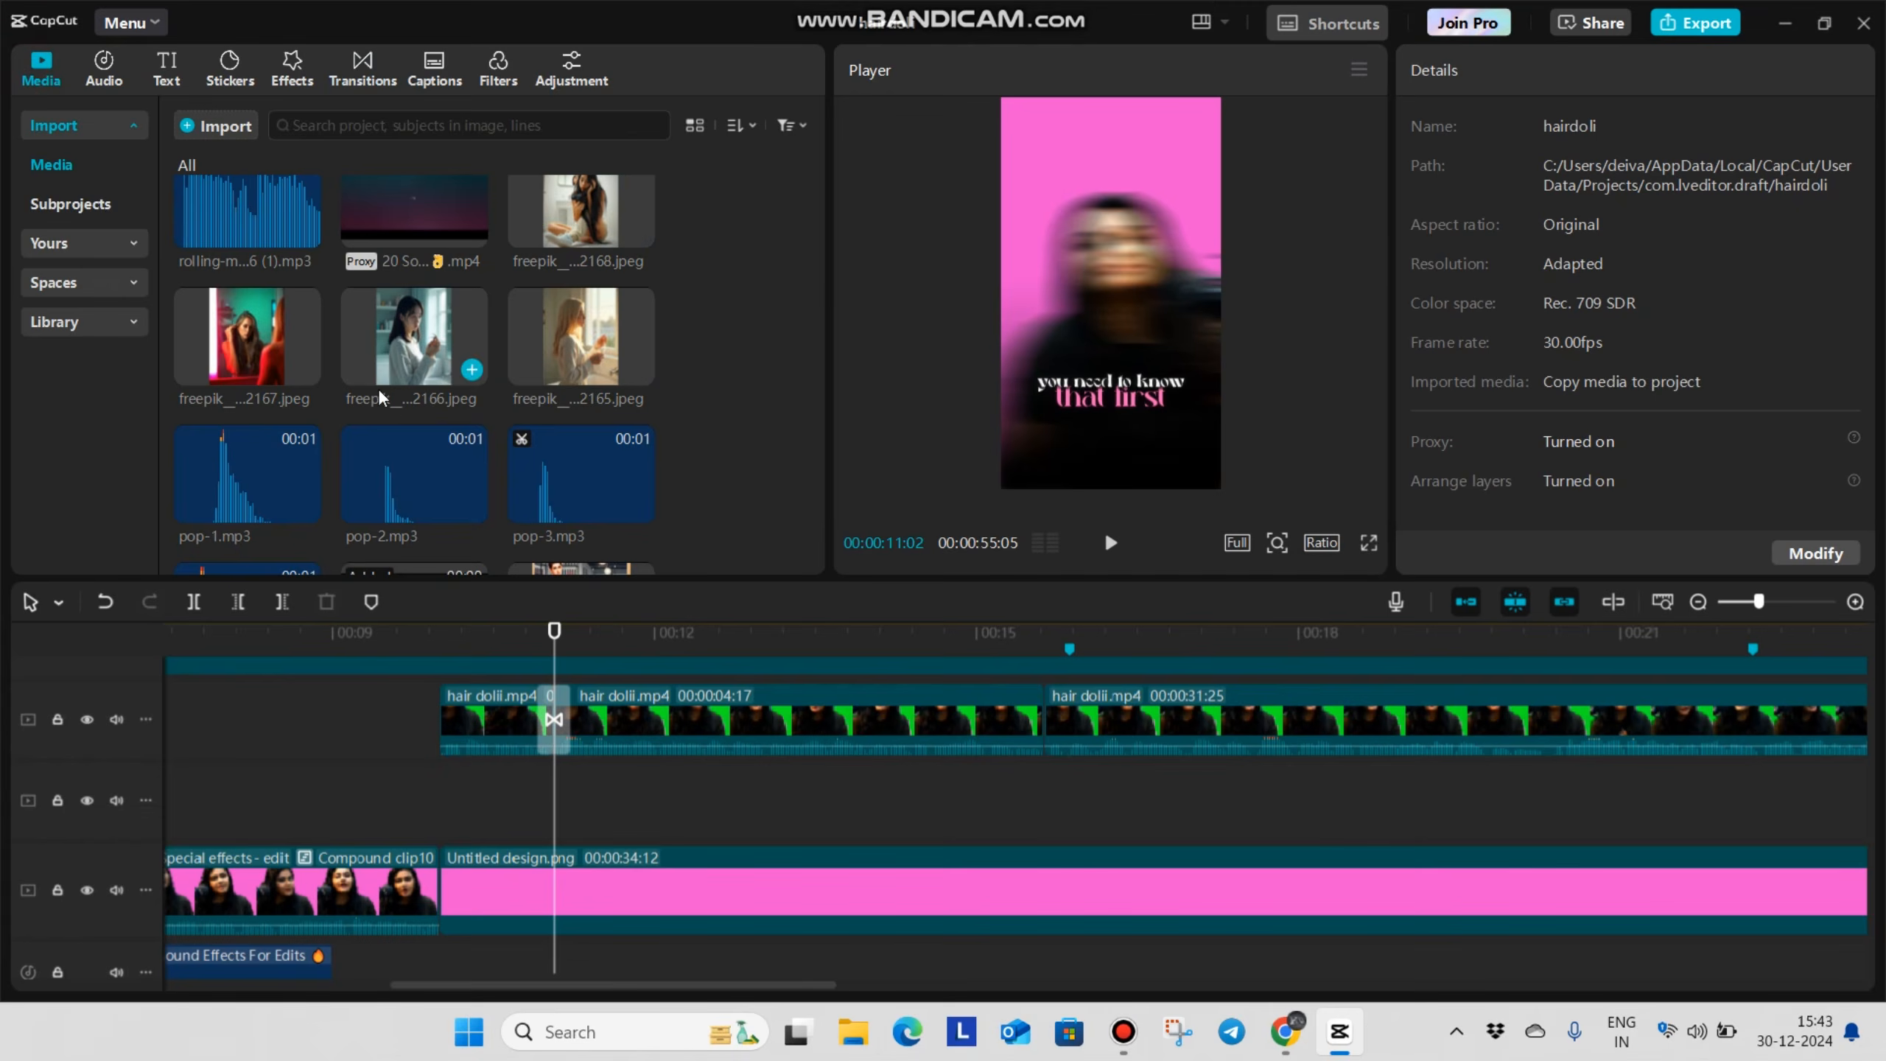
pyautogui.scroll(-5, 395, 402)
pyautogui.moveTo(283, 450); pyautogui.dragTo(555, 785)
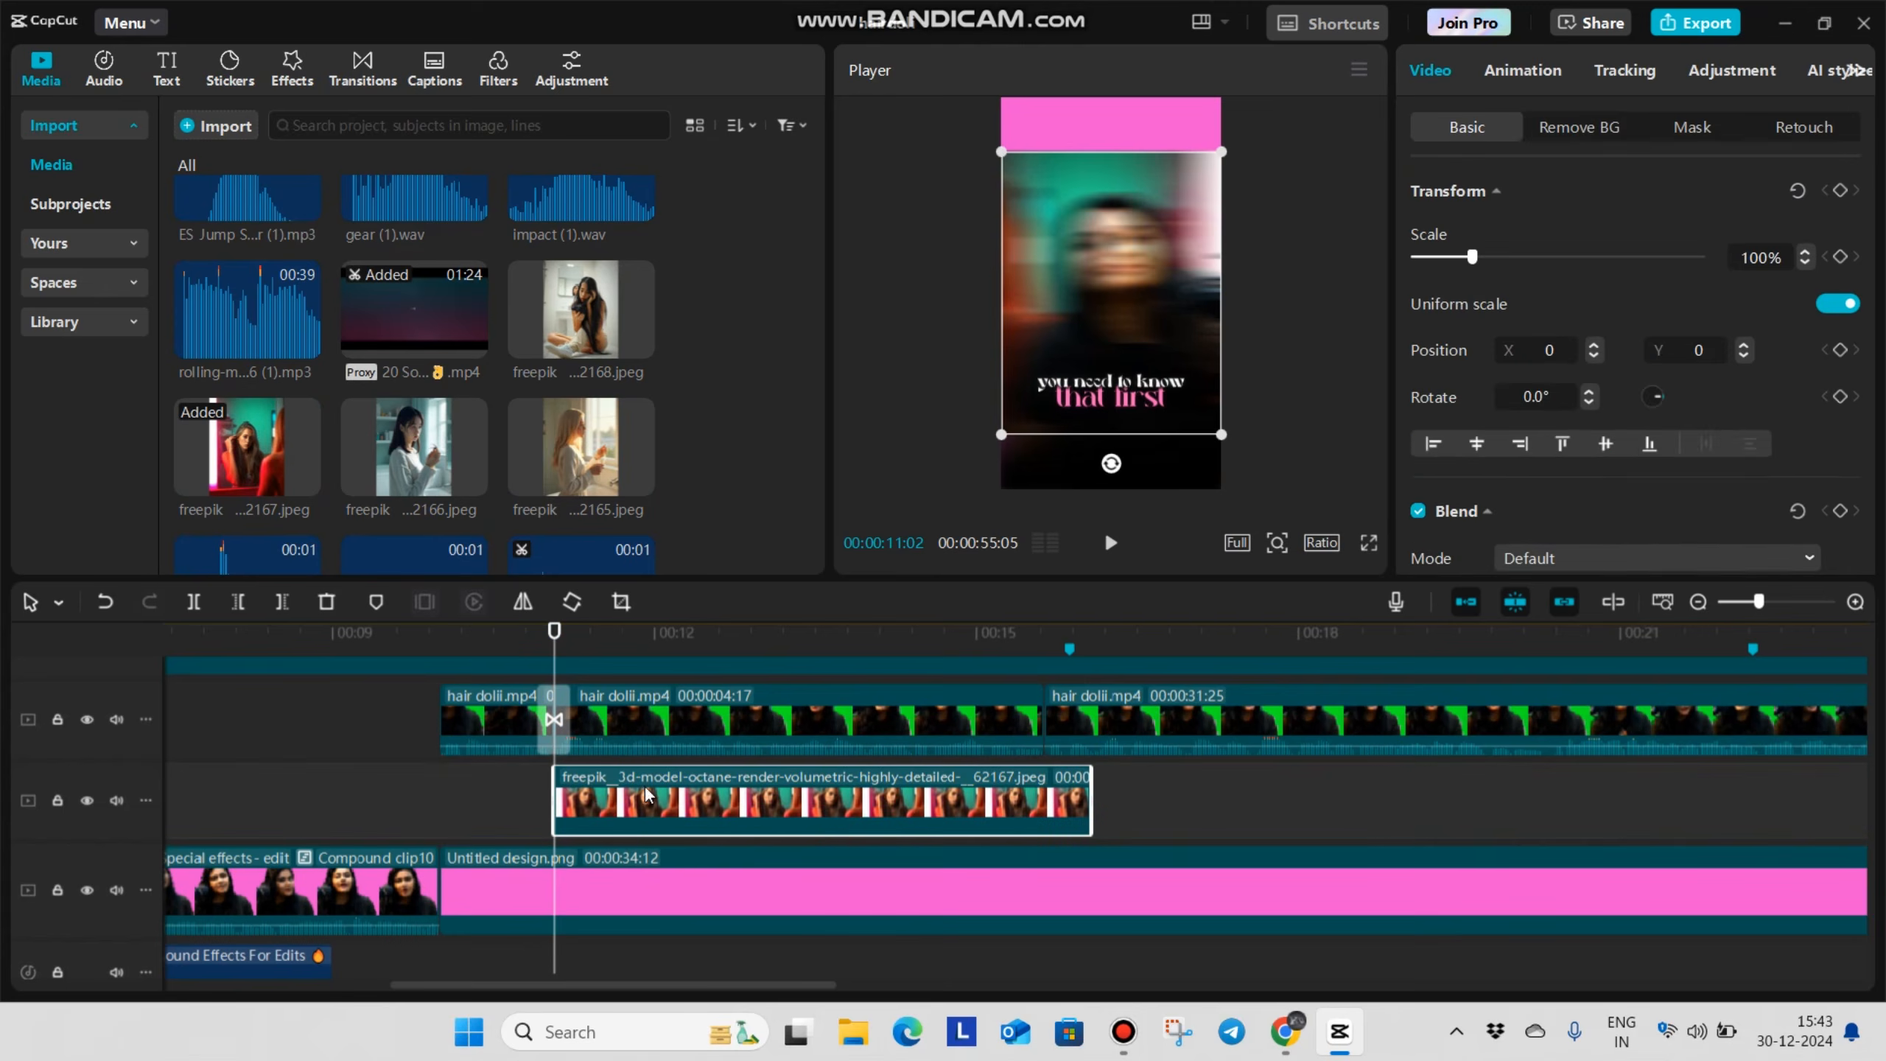
pyautogui.click(512, 773)
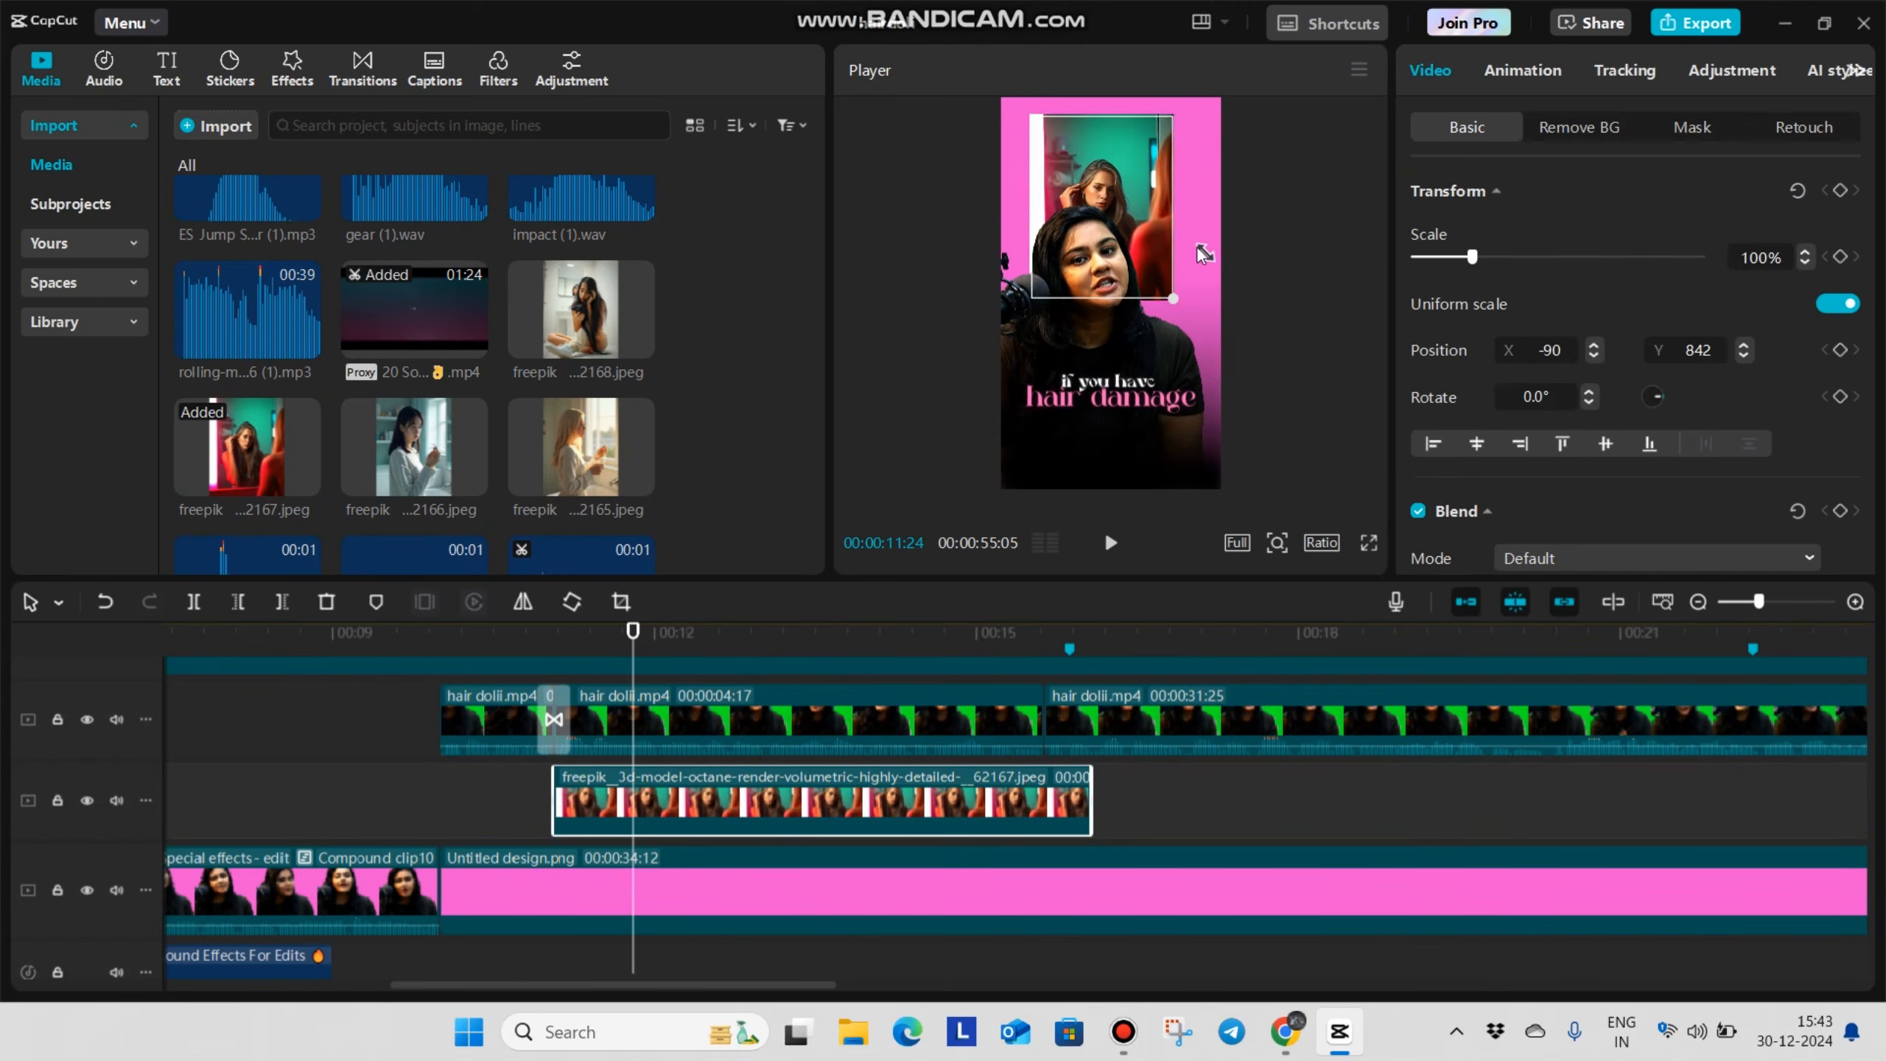
# Remove the background of the image ending in 2167.jpeg with Auto removal and place the cutout woman above the speaker's microphone side
pyautogui.moveTo(1143, 245); pyautogui.dragTo(1164, 242)
pyautogui.click(1567, 129)
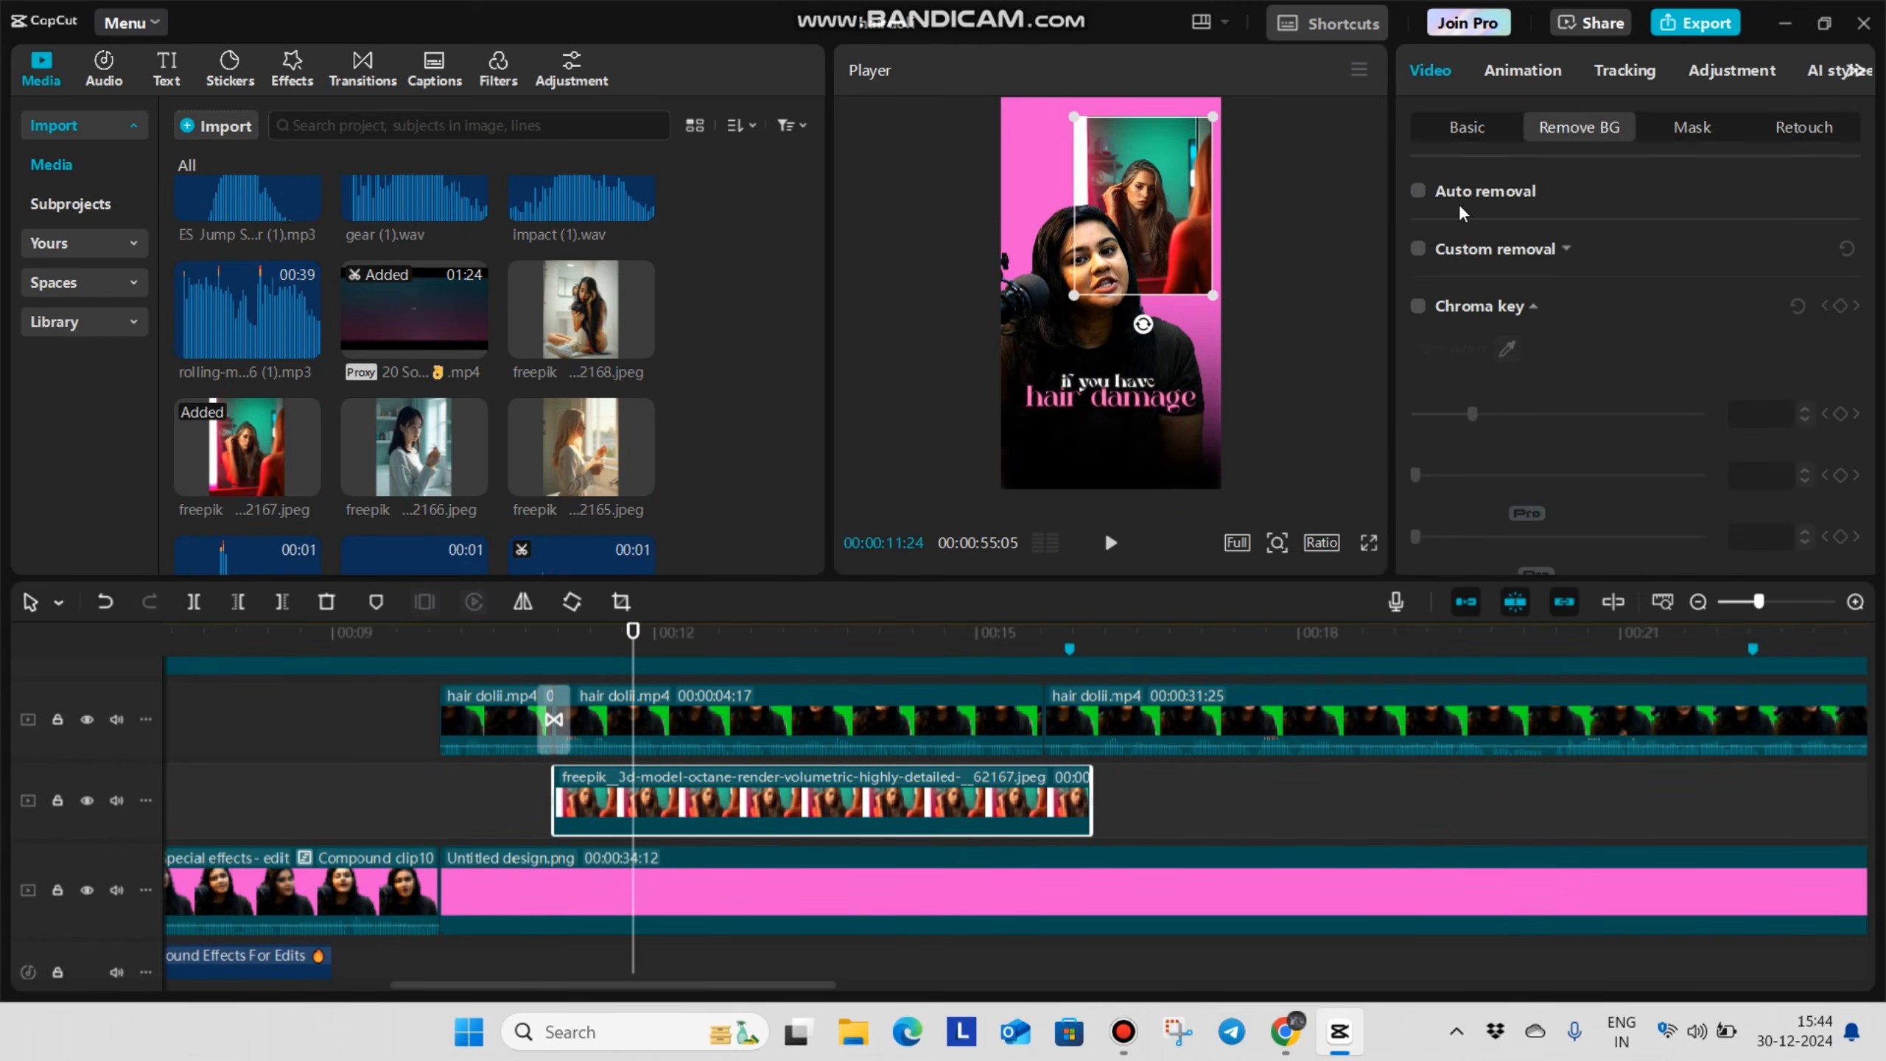
pyautogui.click(1418, 193)
pyautogui.moveTo(1156, 227); pyautogui.dragTo(1083, 211)
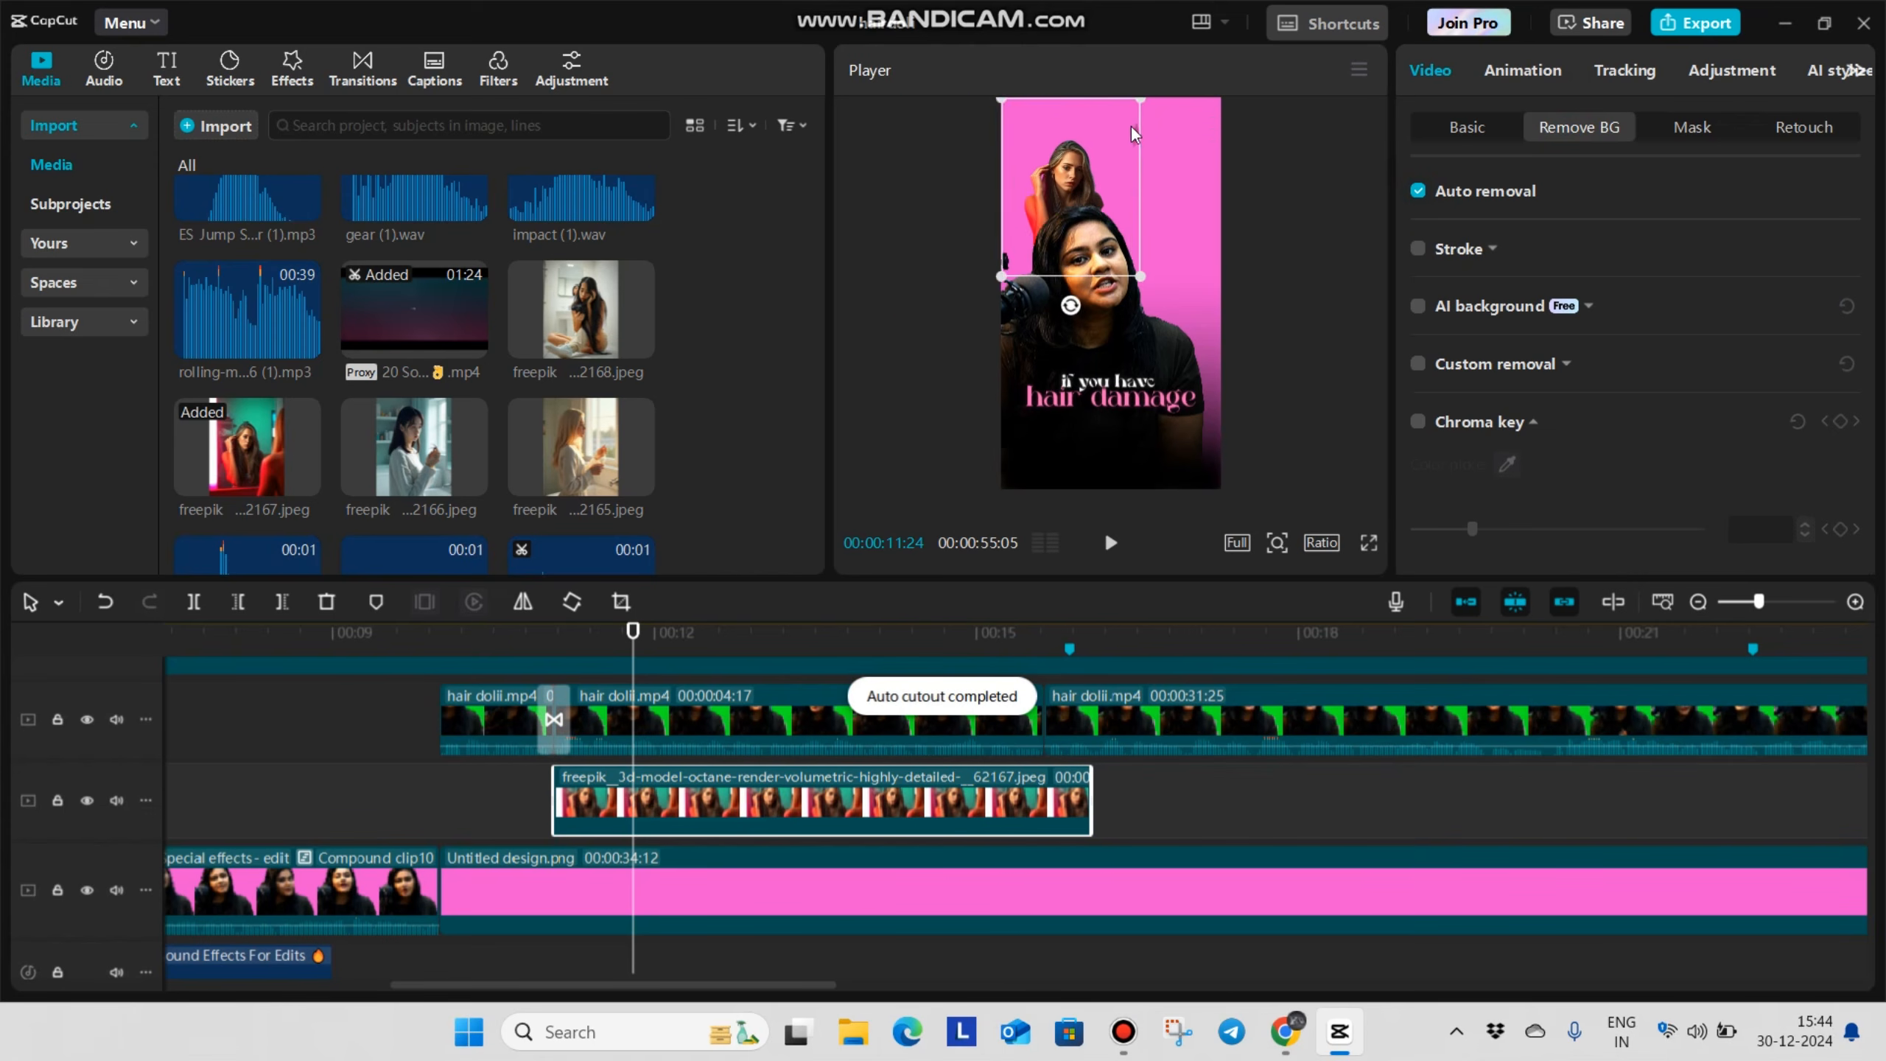
# Crop off the right side of the image ending in 2167.jpeg to exclude the blurred foreground figure
pyautogui.scroll(5, 1132, 128)
pyautogui.scroll(3, 1158, 142)
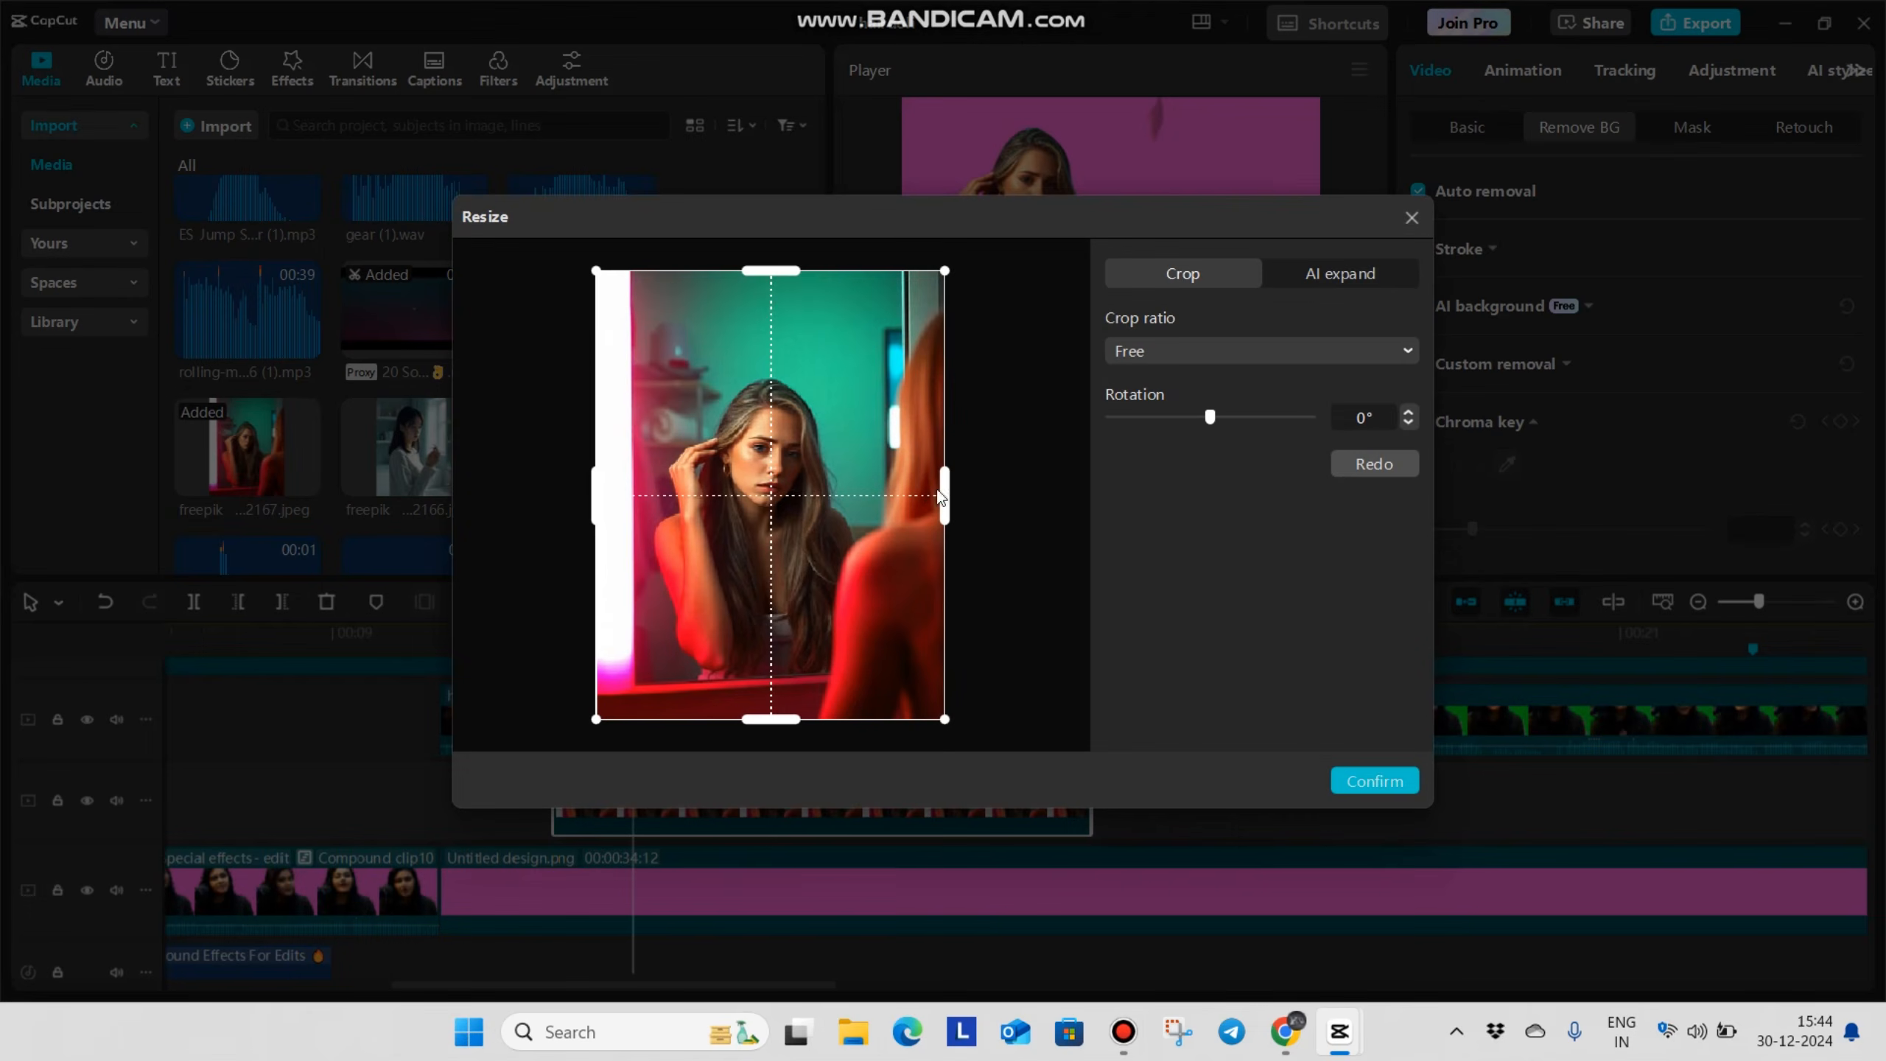
pyautogui.moveTo(941, 502); pyautogui.dragTo(868, 499)
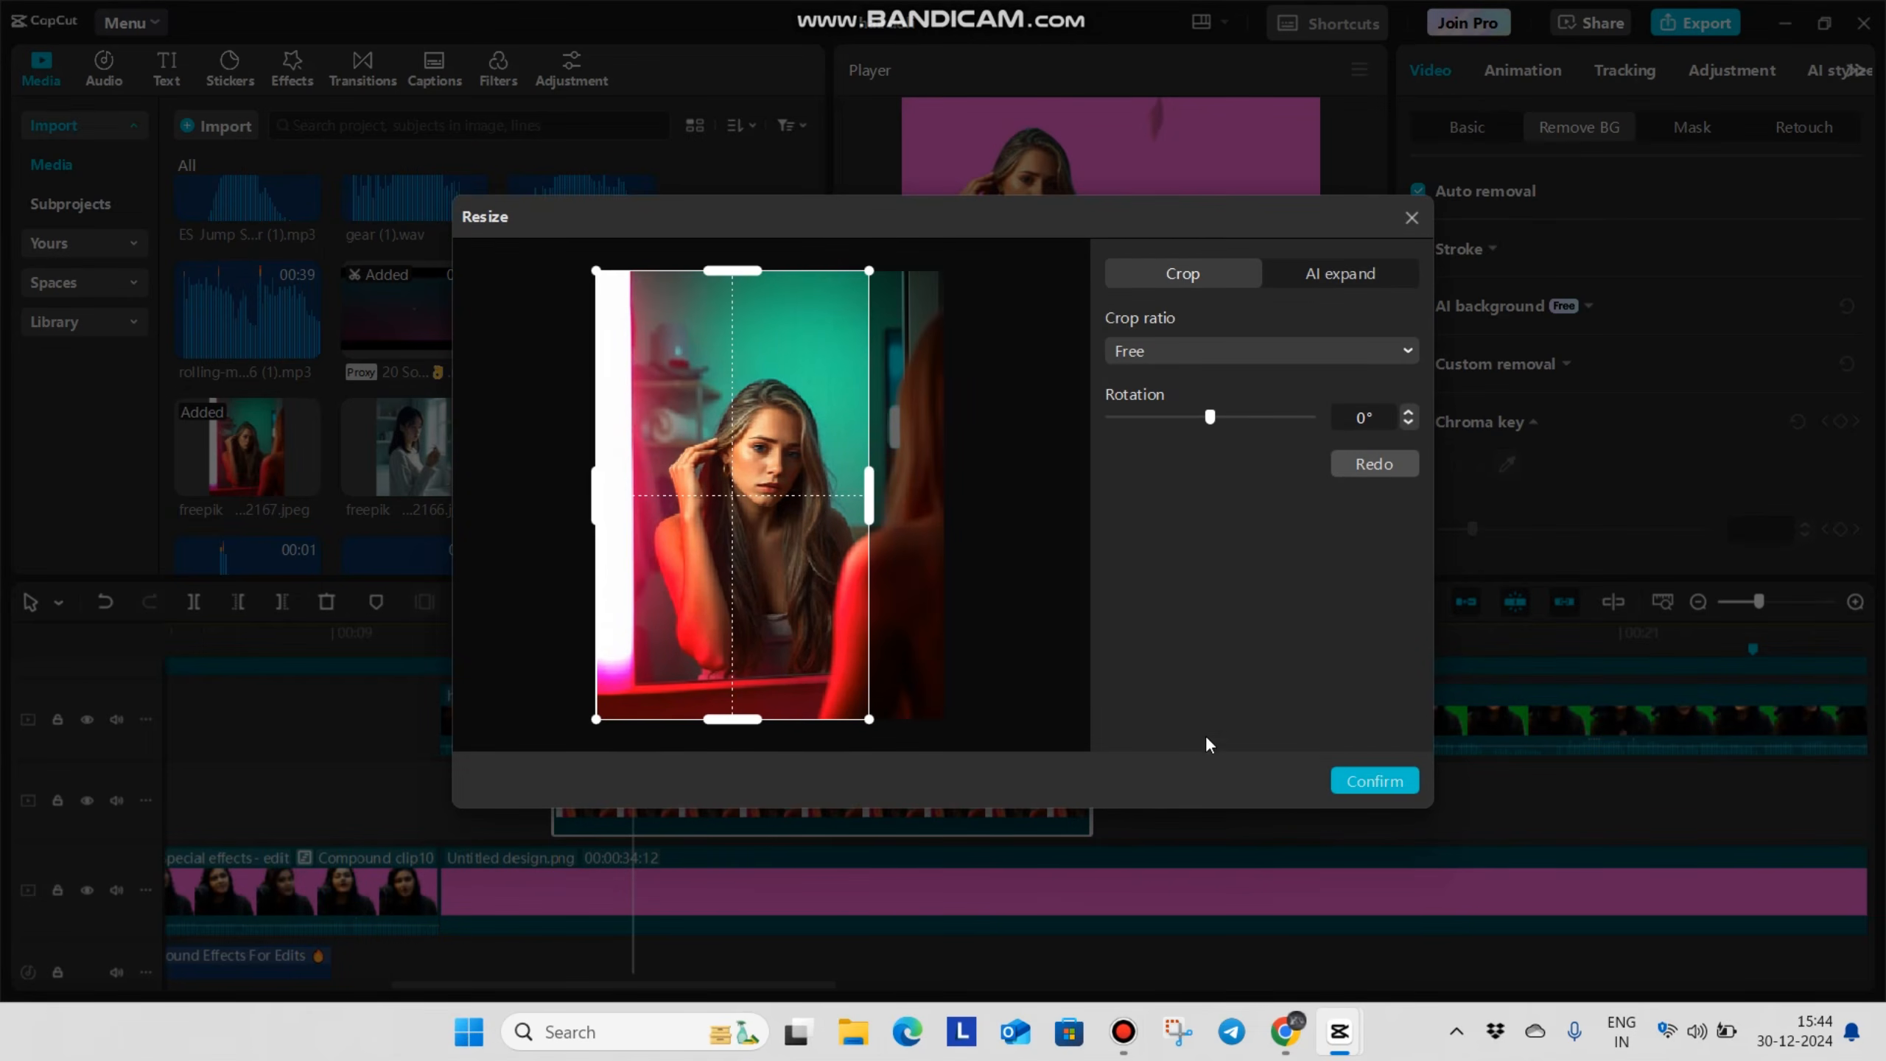
pyautogui.click(1378, 781)
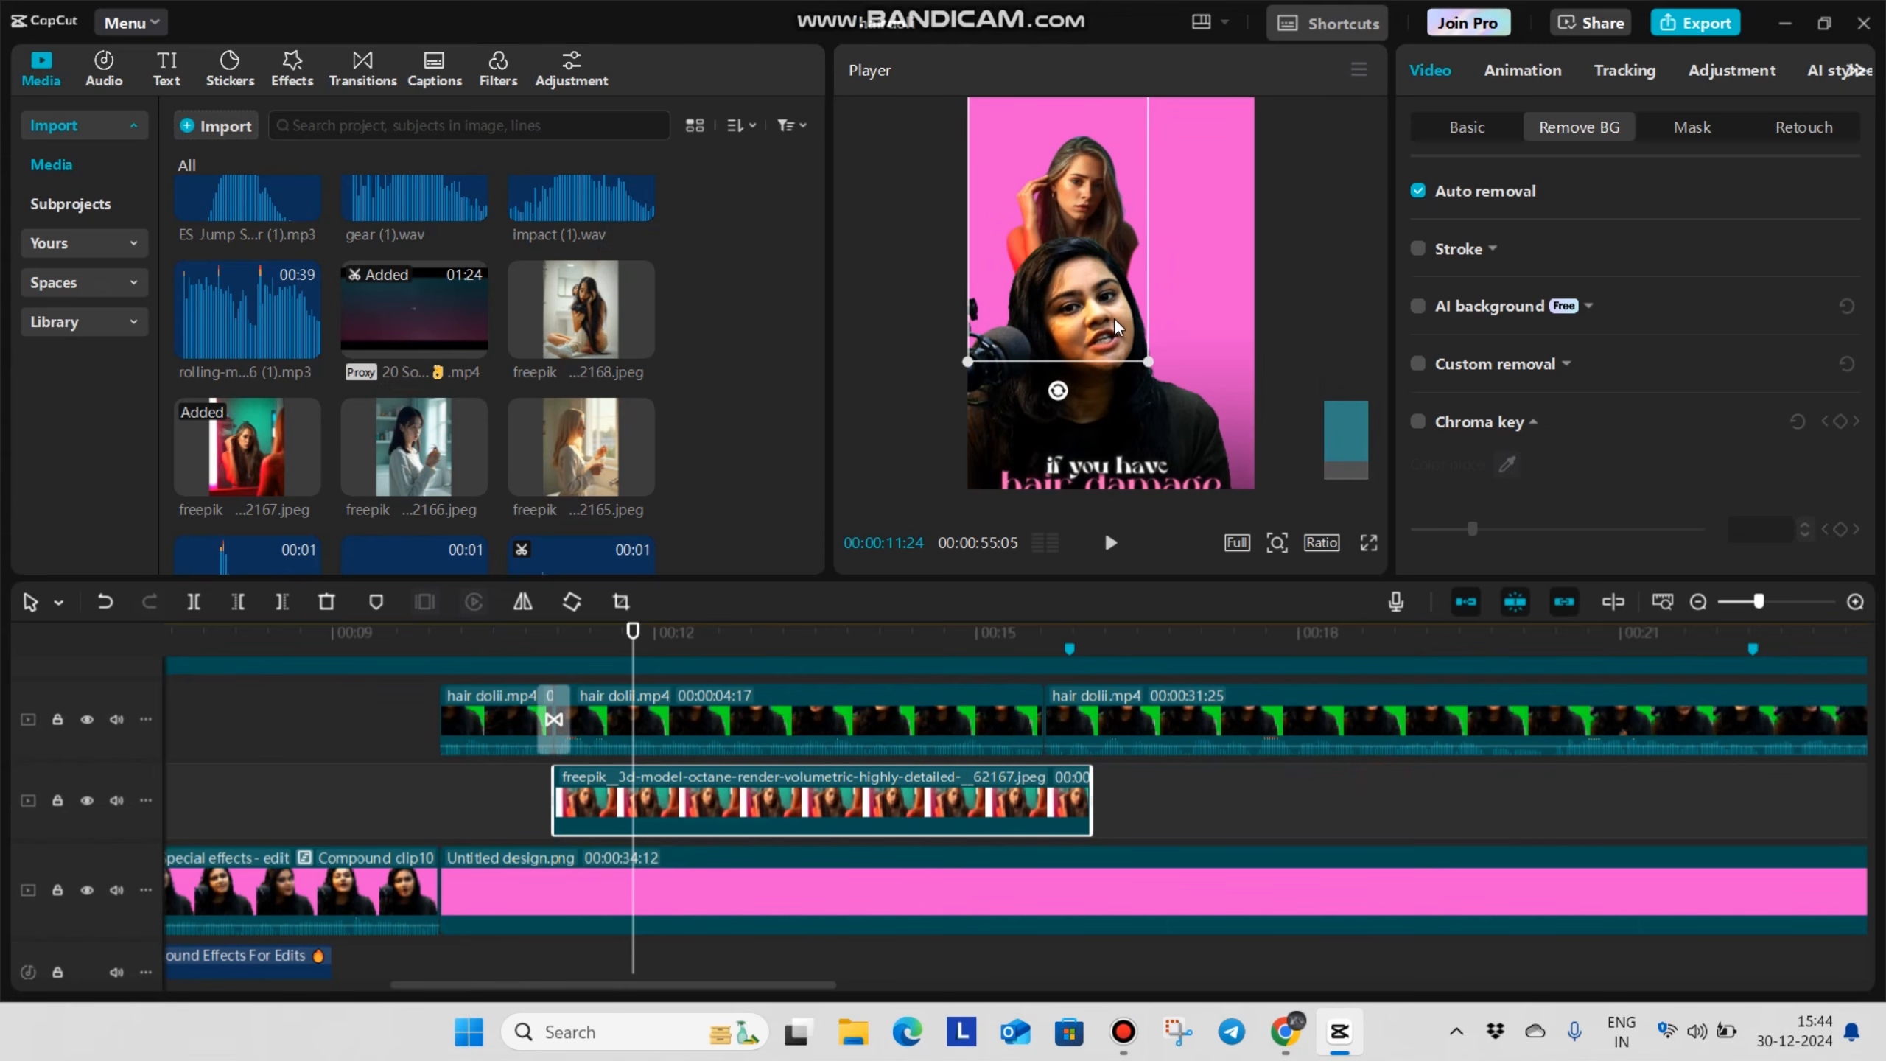
# Enlarge the cropped 2167 cutout to 81% scale and position it behind the speaker at X -496, Y 1175
pyautogui.moveTo(1083, 257); pyautogui.dragTo(1169, 314)
pyautogui.scroll(-3, 1073, 224)
pyautogui.moveTo(1122, 199)
pyautogui.mouseDown()
pyautogui.moveTo(1122, 234)
pyautogui.moveTo(1118, 210)
pyautogui.mouseUp()
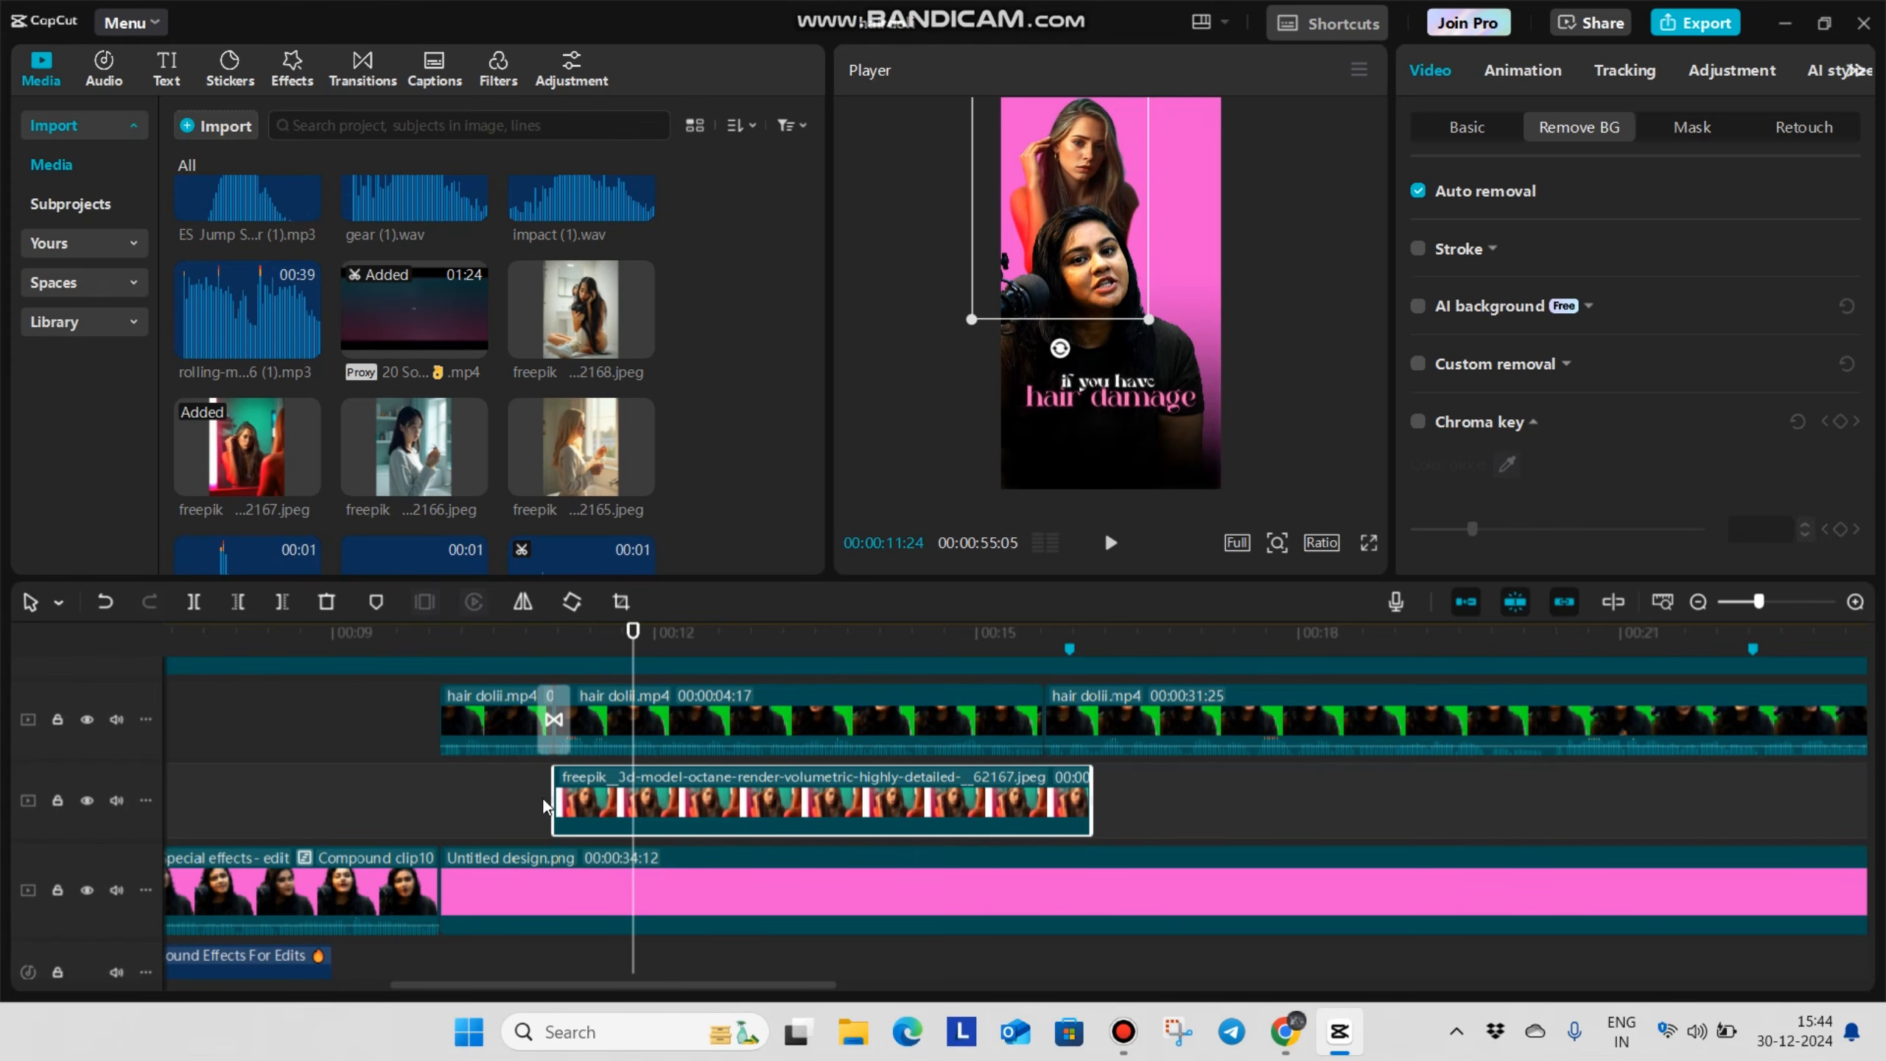
# Place the freepik image ending in 2168.jpeg on a track above the first image at "hair fall", trimming both images to the talking clip's next cut
pyautogui.click(540, 806)
pyautogui.moveTo(541, 807); pyautogui.dragTo(697, 800)
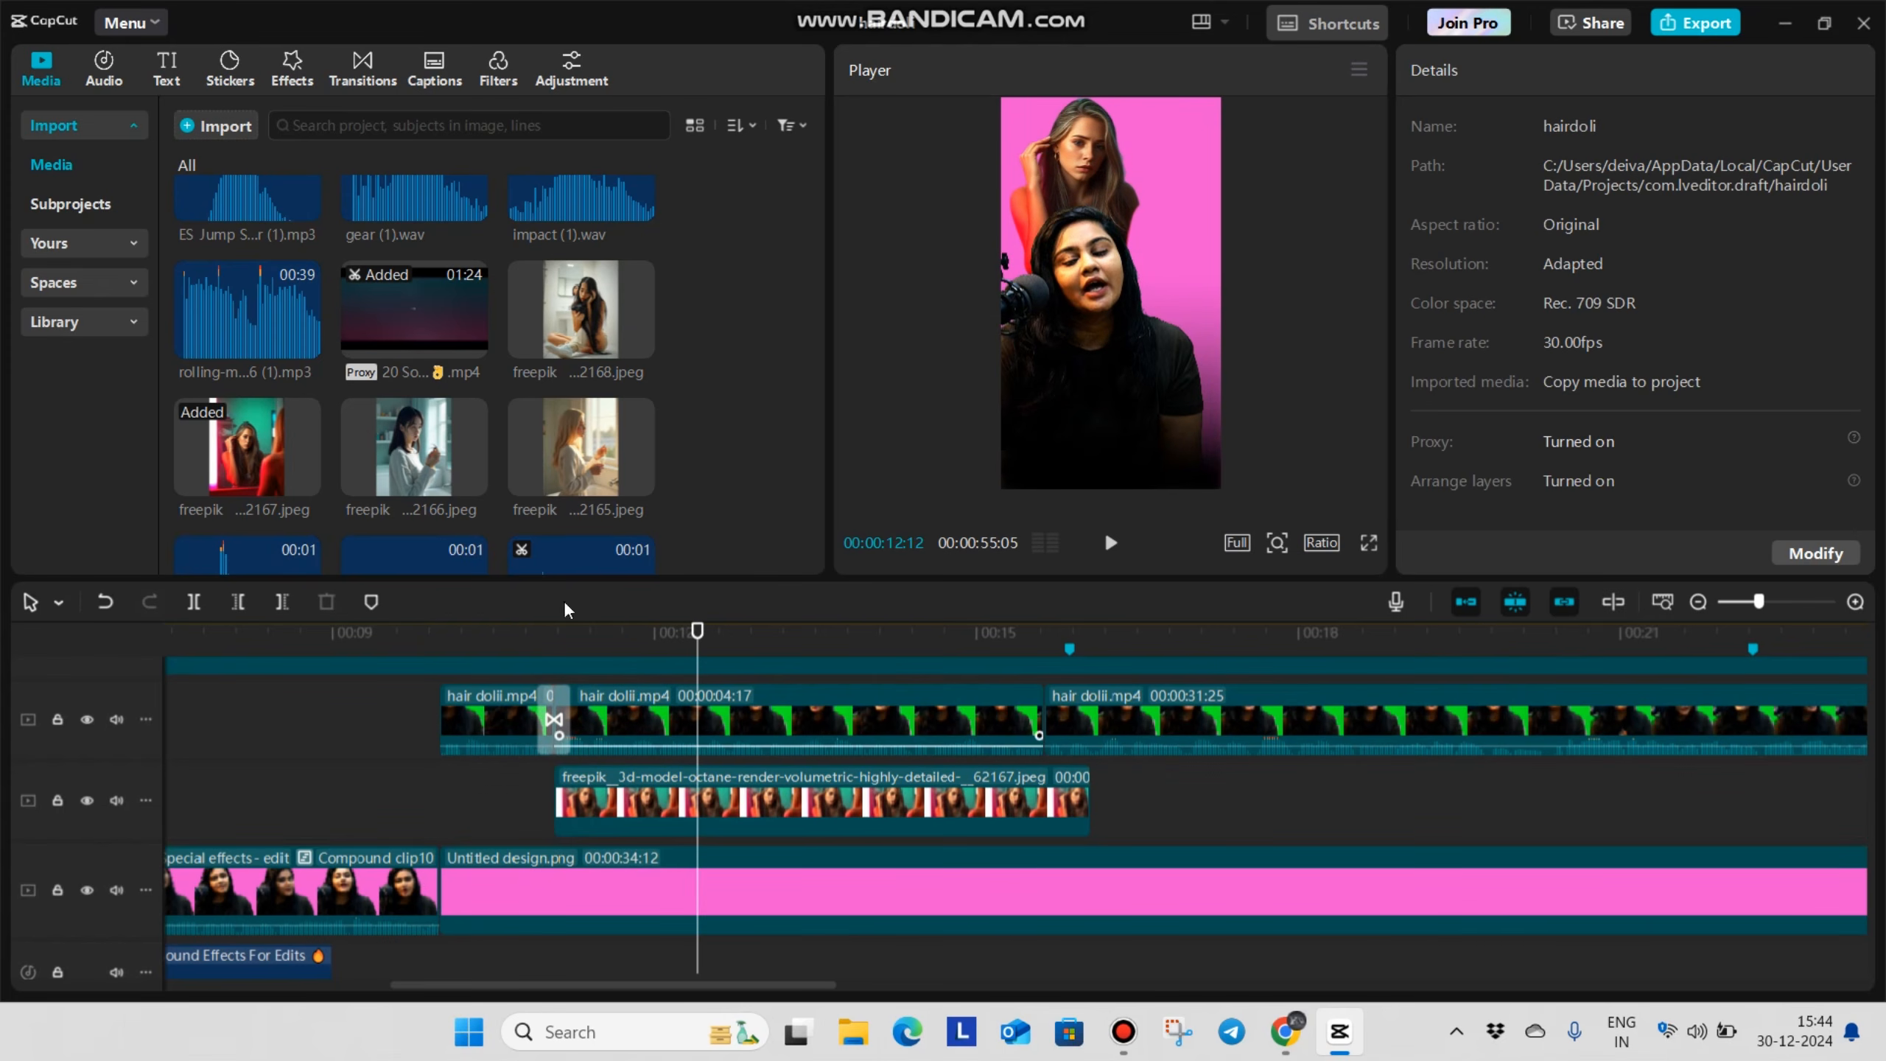
pyautogui.click(611, 633)
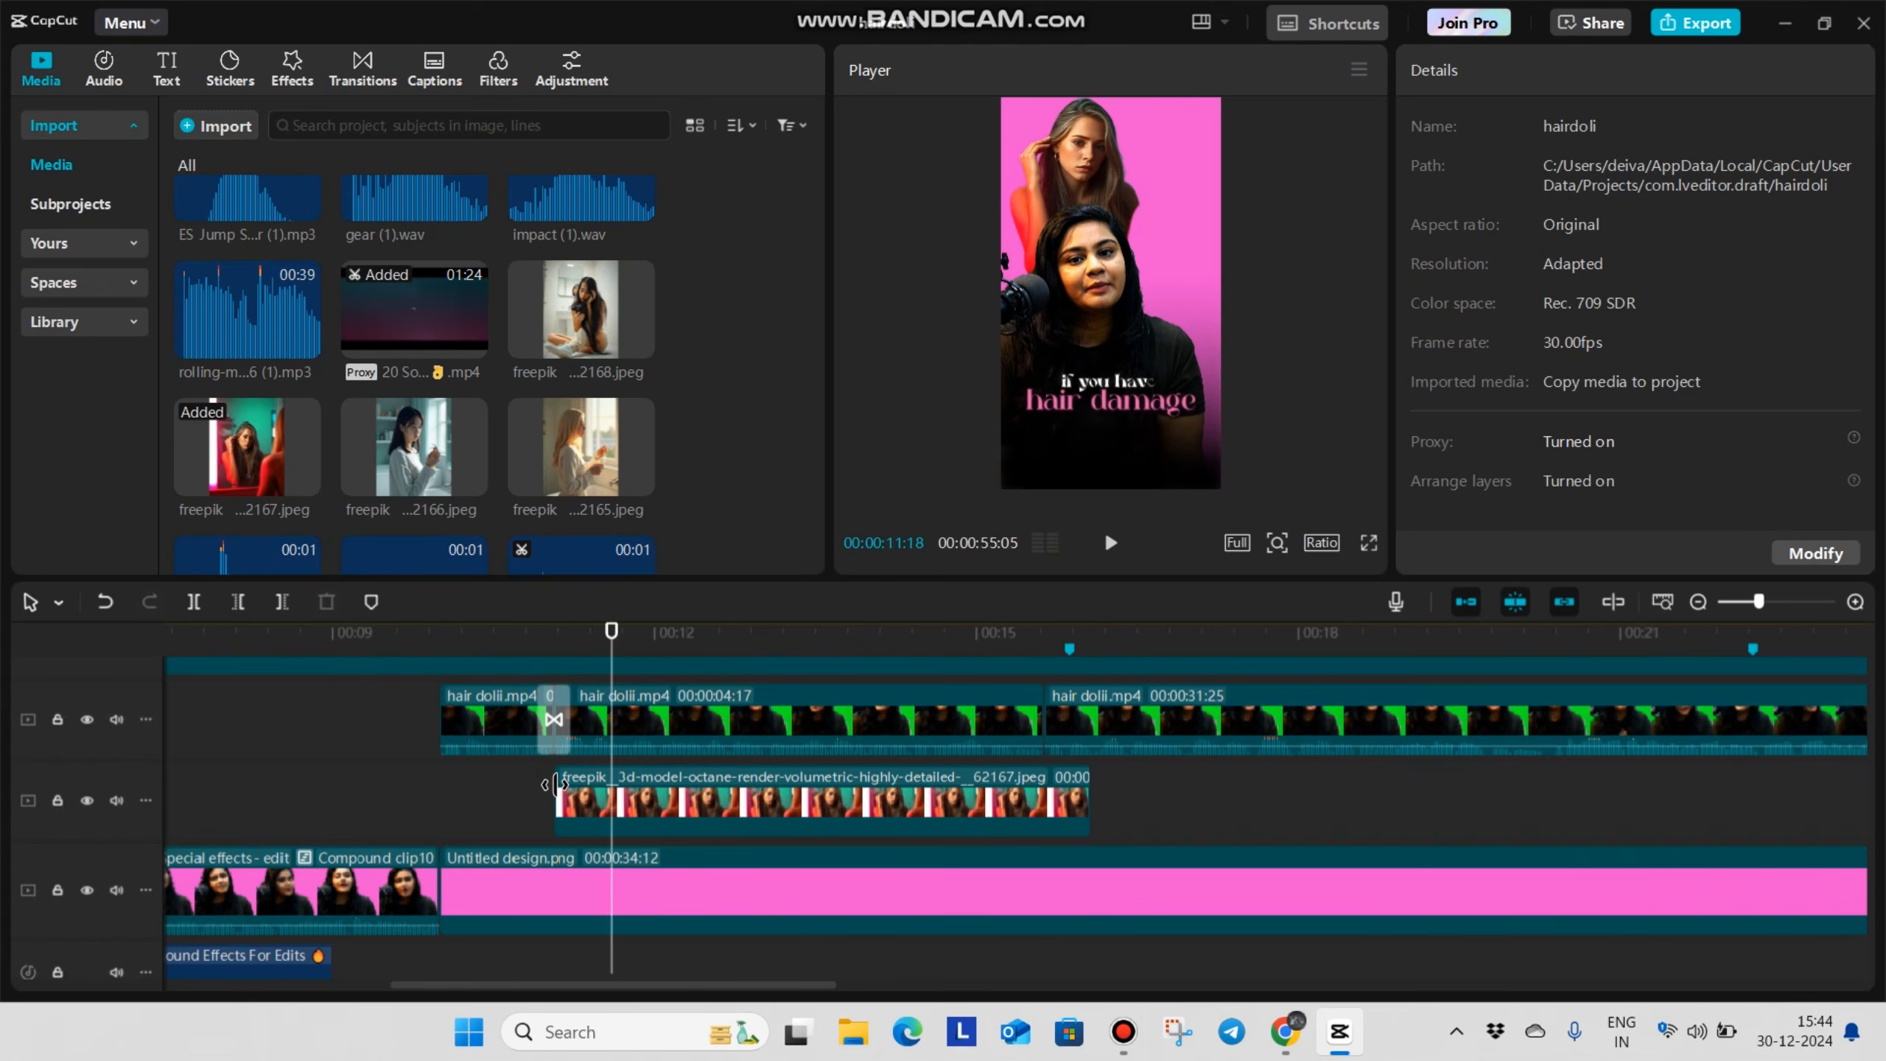
pyautogui.click(744, 761)
pyautogui.moveTo(581, 345); pyautogui.dragTo(745, 773)
pyautogui.click(1143, 763)
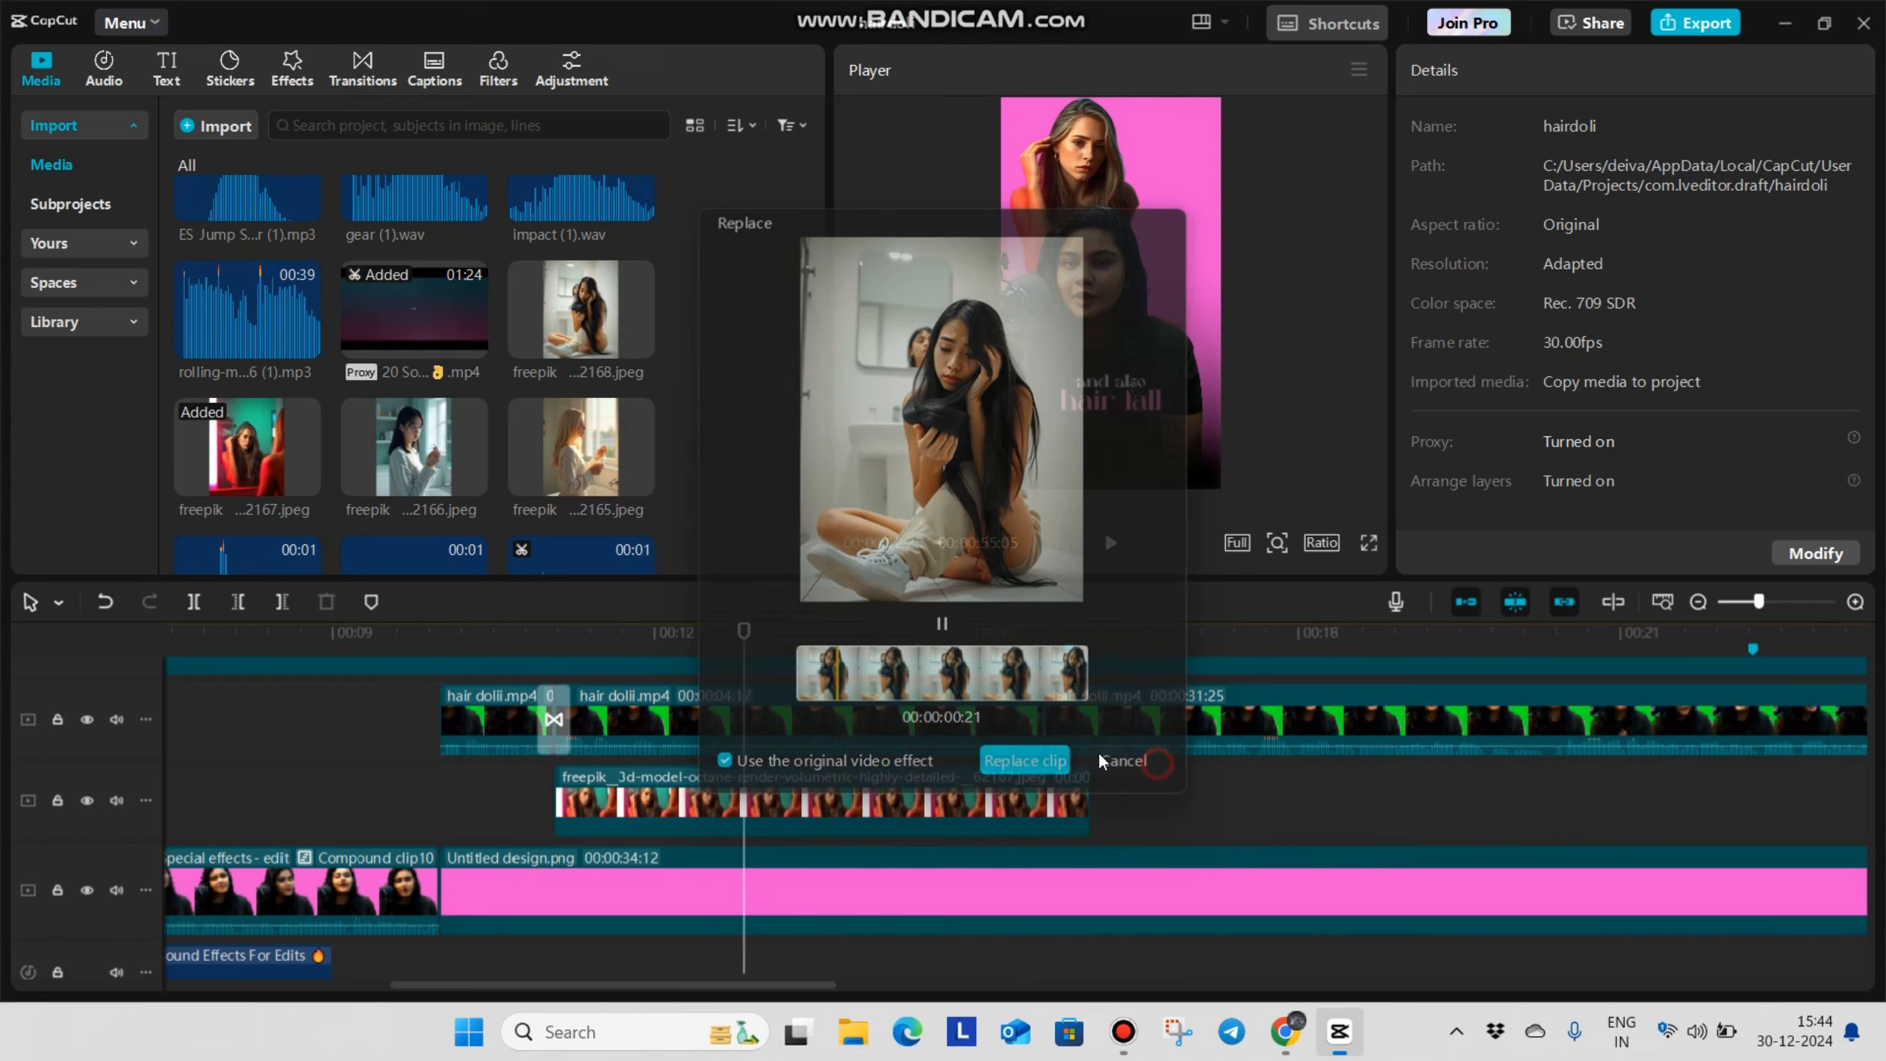
pyautogui.moveTo(601, 297); pyautogui.dragTo(1208, 800)
pyautogui.moveTo(1208, 799); pyautogui.dragTo(801, 808)
pyautogui.moveTo(904, 722); pyautogui.dragTo(904, 722)
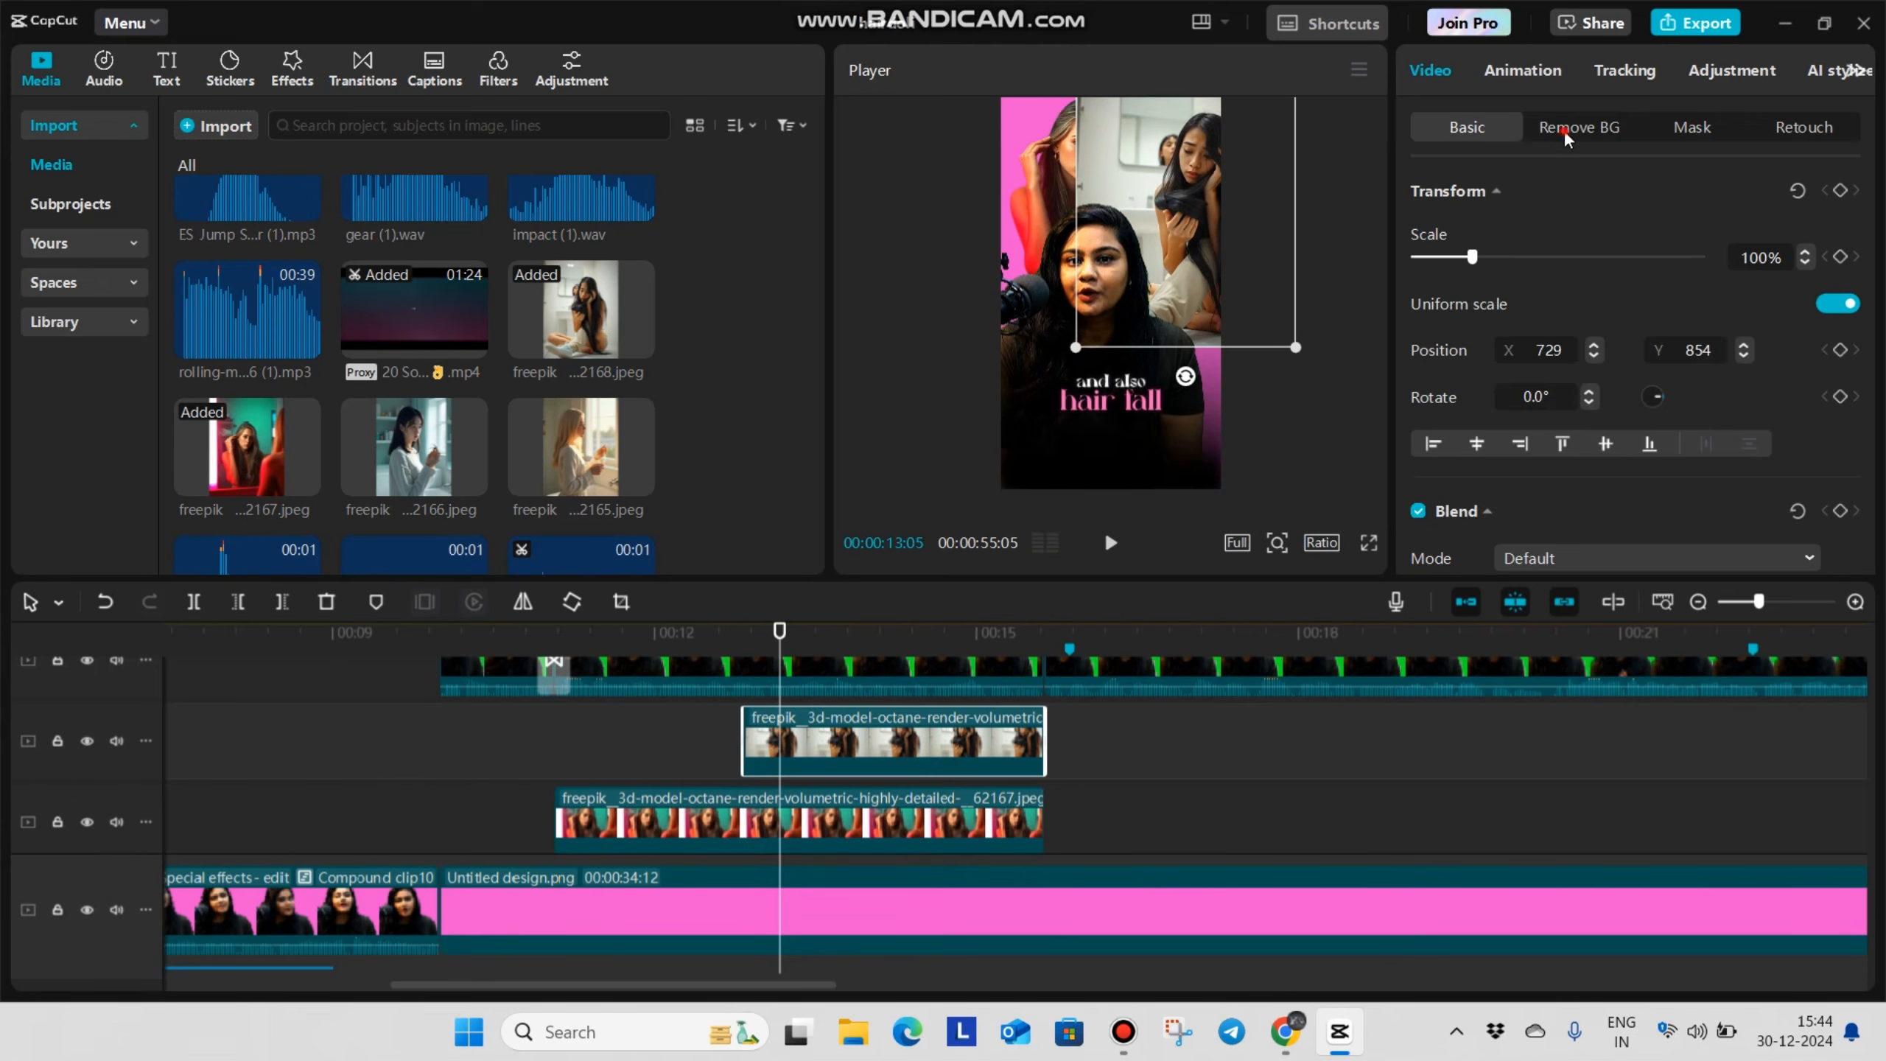
# Apply Auto removal to the image ending in 2168.jpeg, scale it to about 96%, and place it beside the first cutout behind the speaker
pyautogui.click(1564, 128)
pyautogui.click(1418, 191)
pyautogui.moveTo(1198, 320); pyautogui.dragTo(1235, 314)
pyautogui.moveTo(1187, 271); pyautogui.dragTo(1195, 278)
pyautogui.moveTo(1246, 329); pyautogui.dragTo(1265, 352)
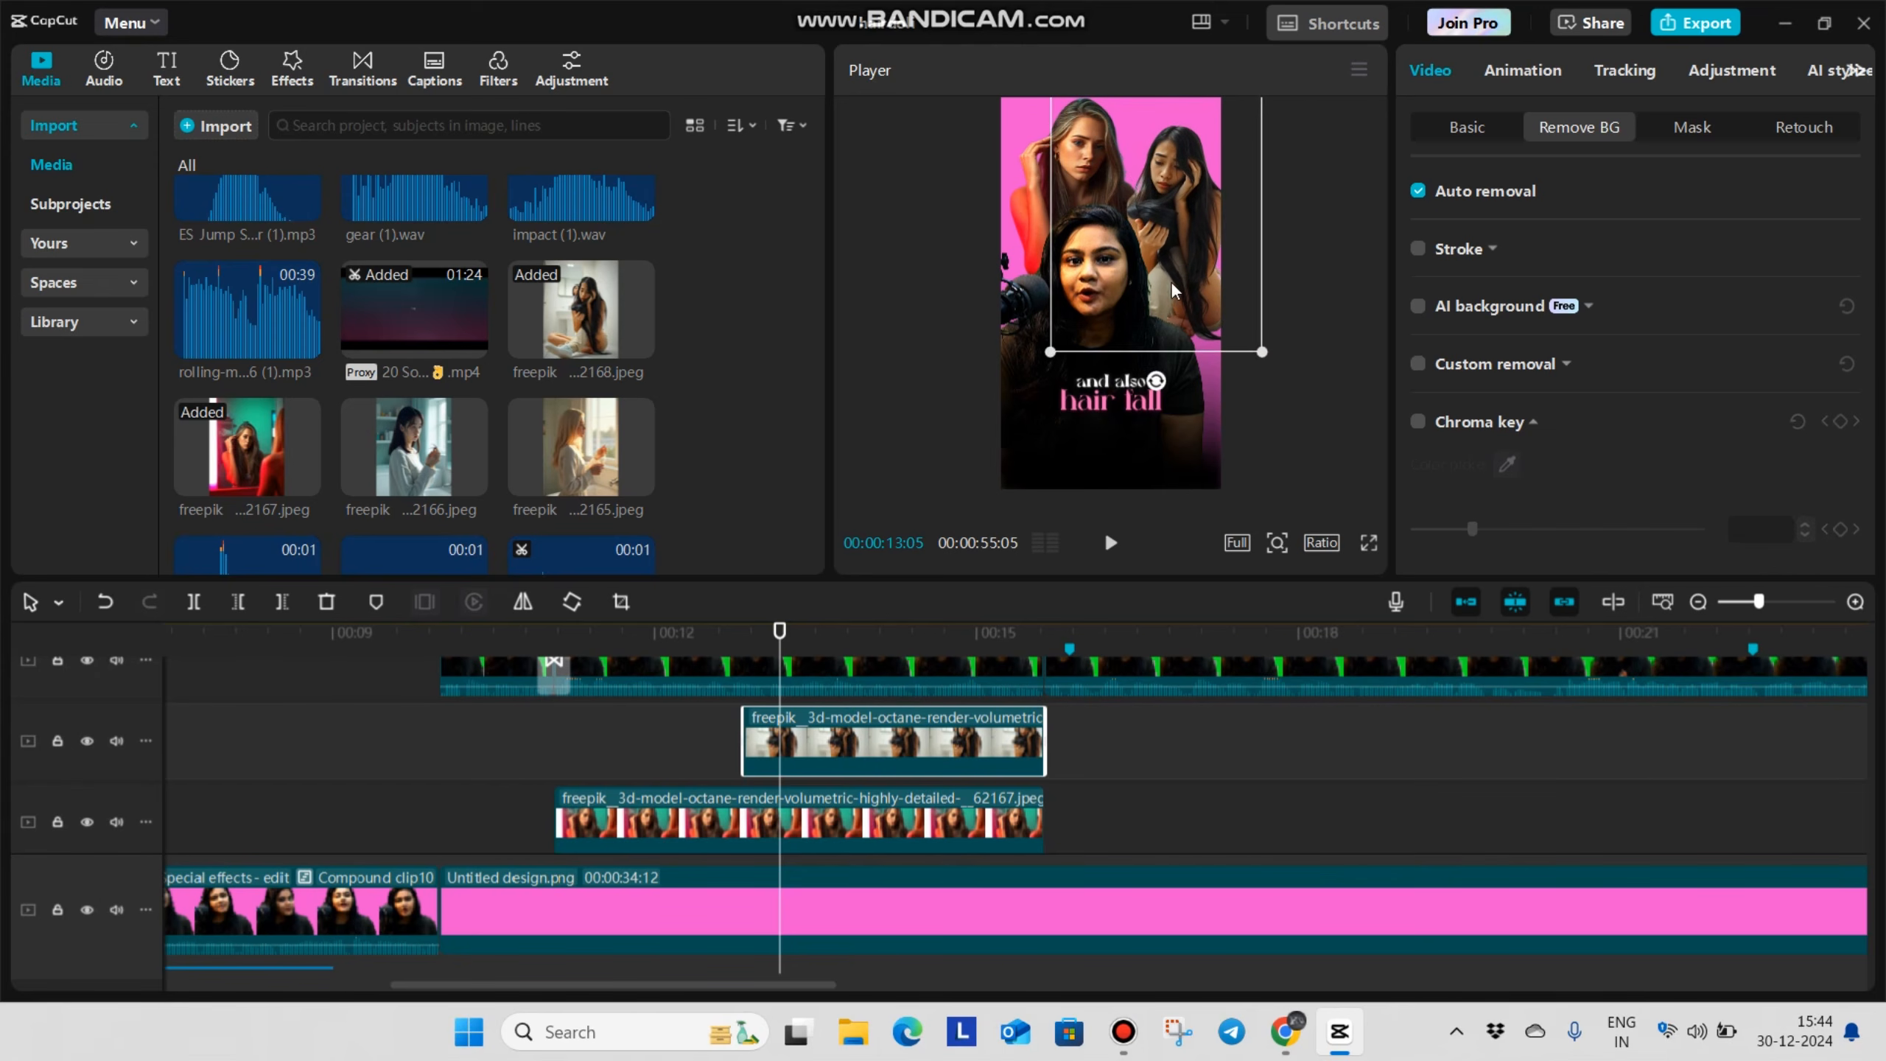
pyautogui.moveTo(1189, 273); pyautogui.dragTo(1182, 271)
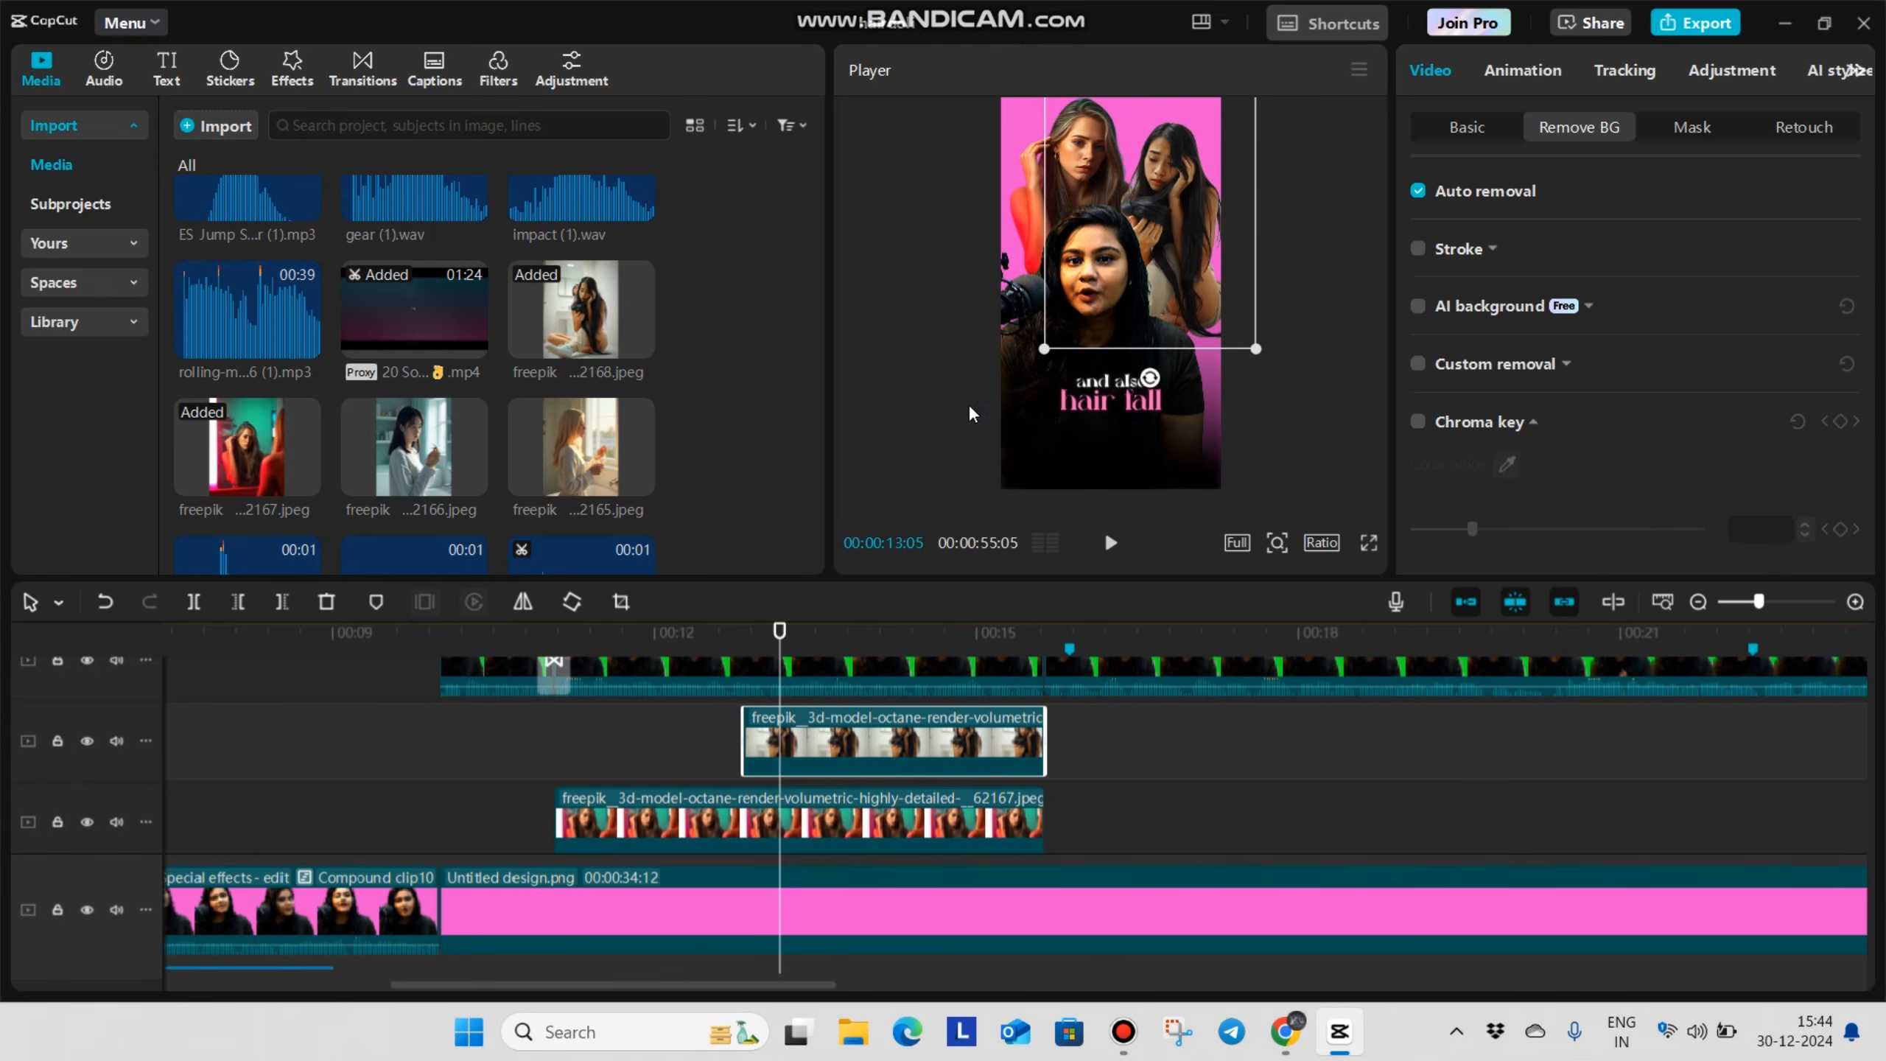
# Mask the lower part of the 2168 cutout with a feathered edge and nudge it slightly up and to the left
pyautogui.click(1701, 128)
pyautogui.click(1547, 268)
pyautogui.moveTo(1315, 254)
pyautogui.mouseDown()
pyautogui.moveTo(1321, 283)
pyautogui.moveTo(1322, 266)
pyautogui.mouseUp()
pyautogui.scroll(-1, 1569, 435)
pyautogui.moveTo(1413, 536); pyautogui.dragTo(1454, 536)
pyautogui.click(1448, 128)
pyautogui.moveTo(1142, 232); pyautogui.dragTo(1137, 220)
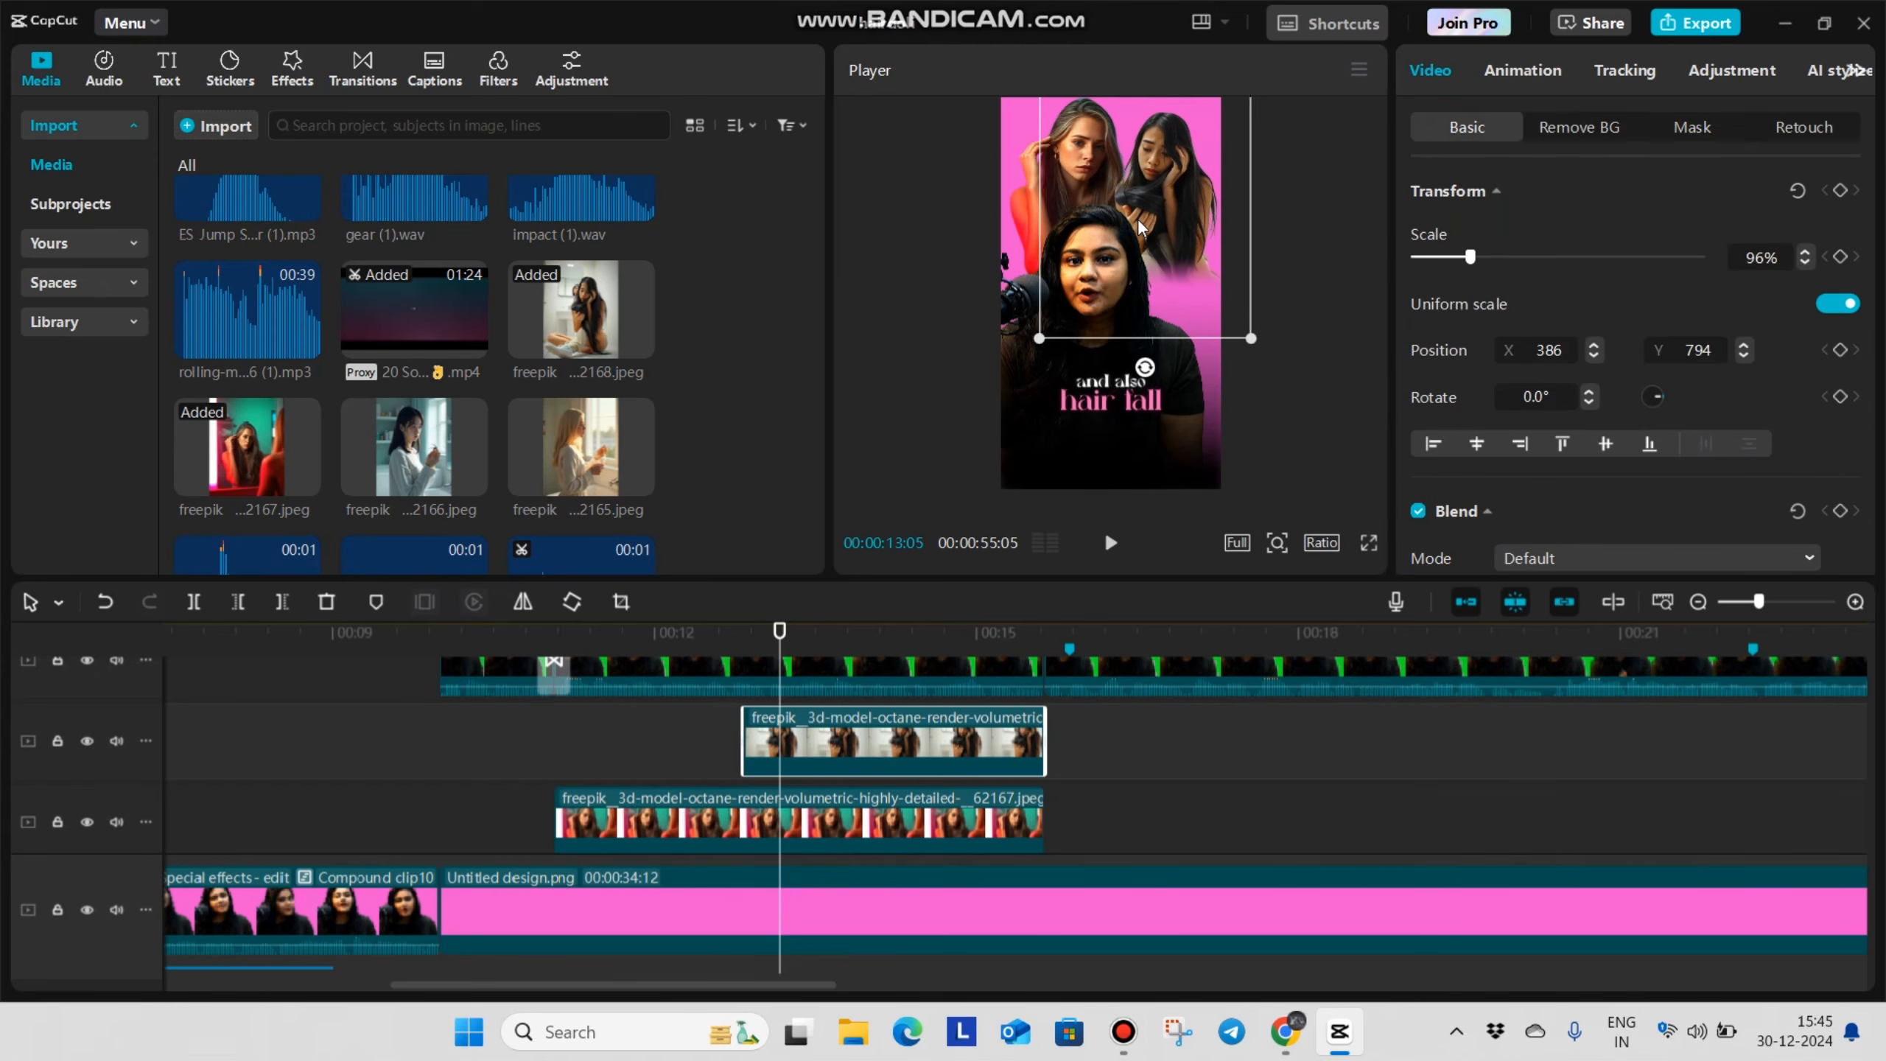
# Give both cutout images the Slide Up entrance animation, with a 0.7 s duration on the 2167 image and a lengthened one on the 2168 image
pyautogui.click(693, 837)
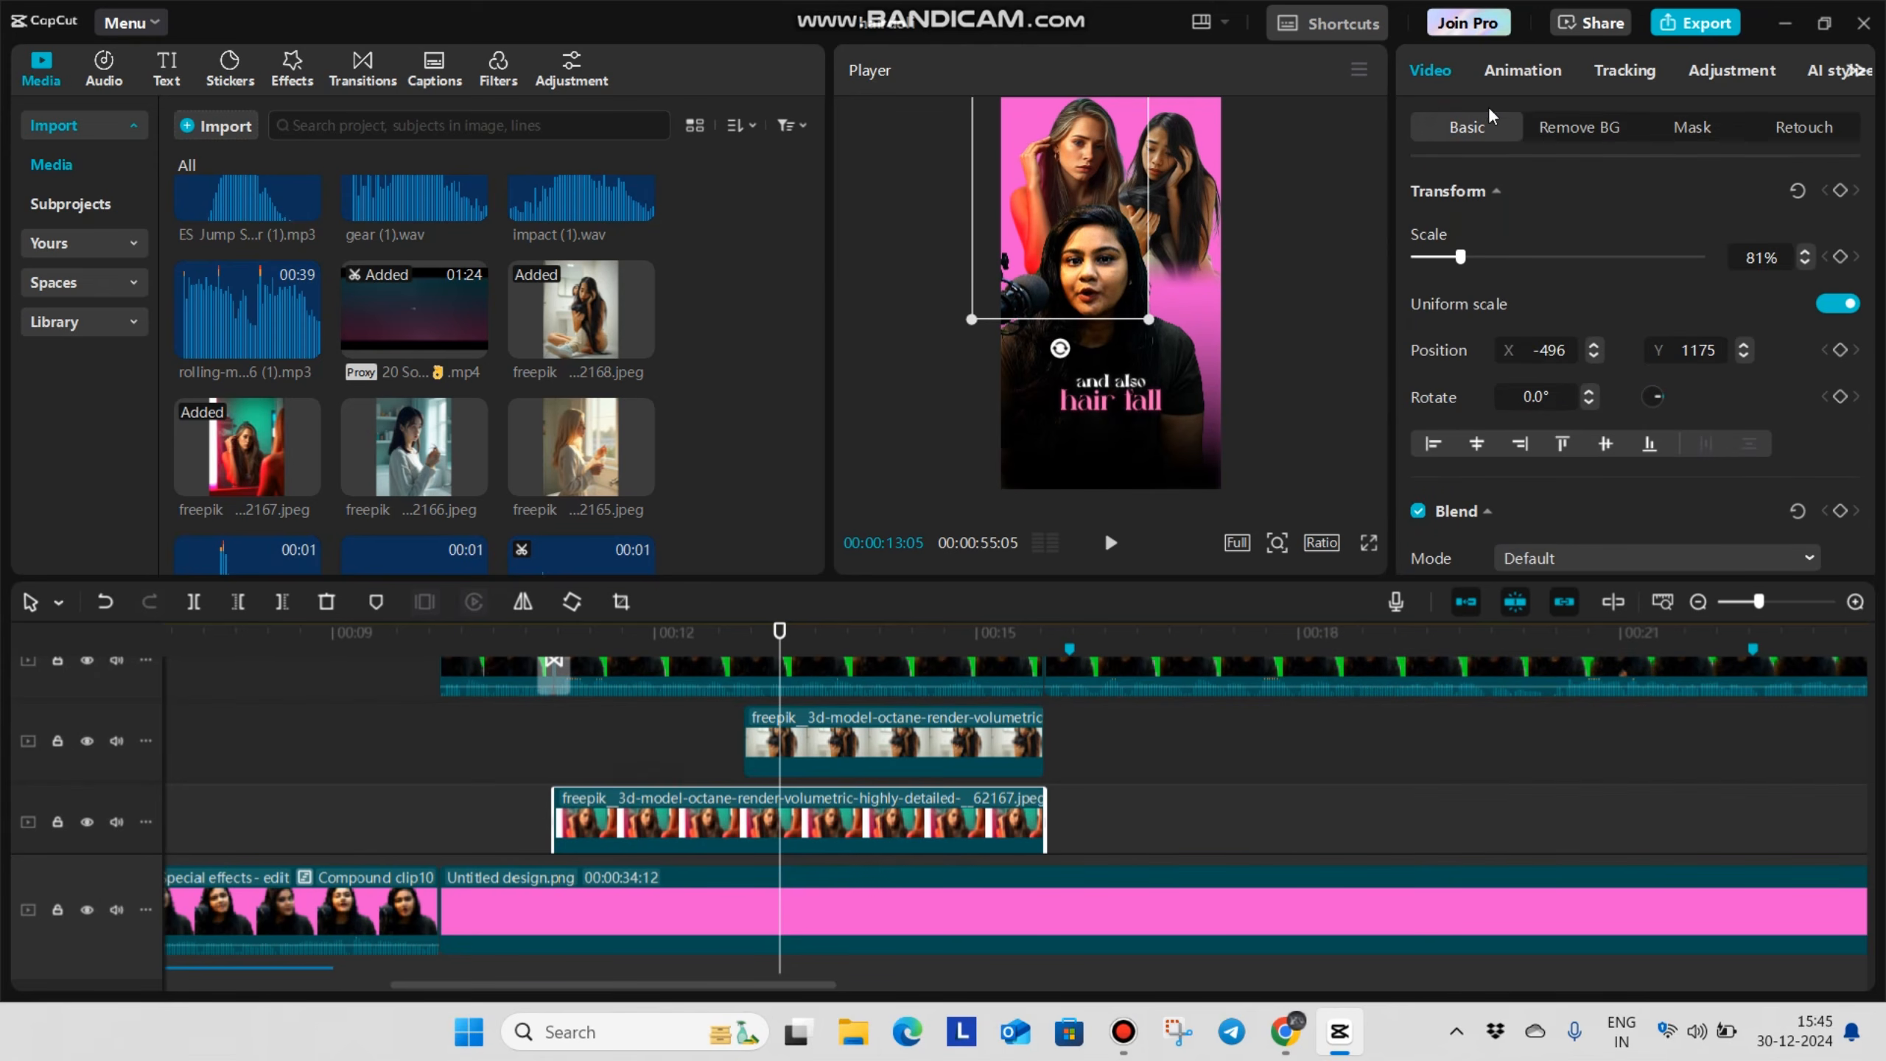
pyautogui.click(1523, 70)
pyautogui.click(1632, 257)
pyautogui.click(1559, 549)
pyautogui.click(1559, 549)
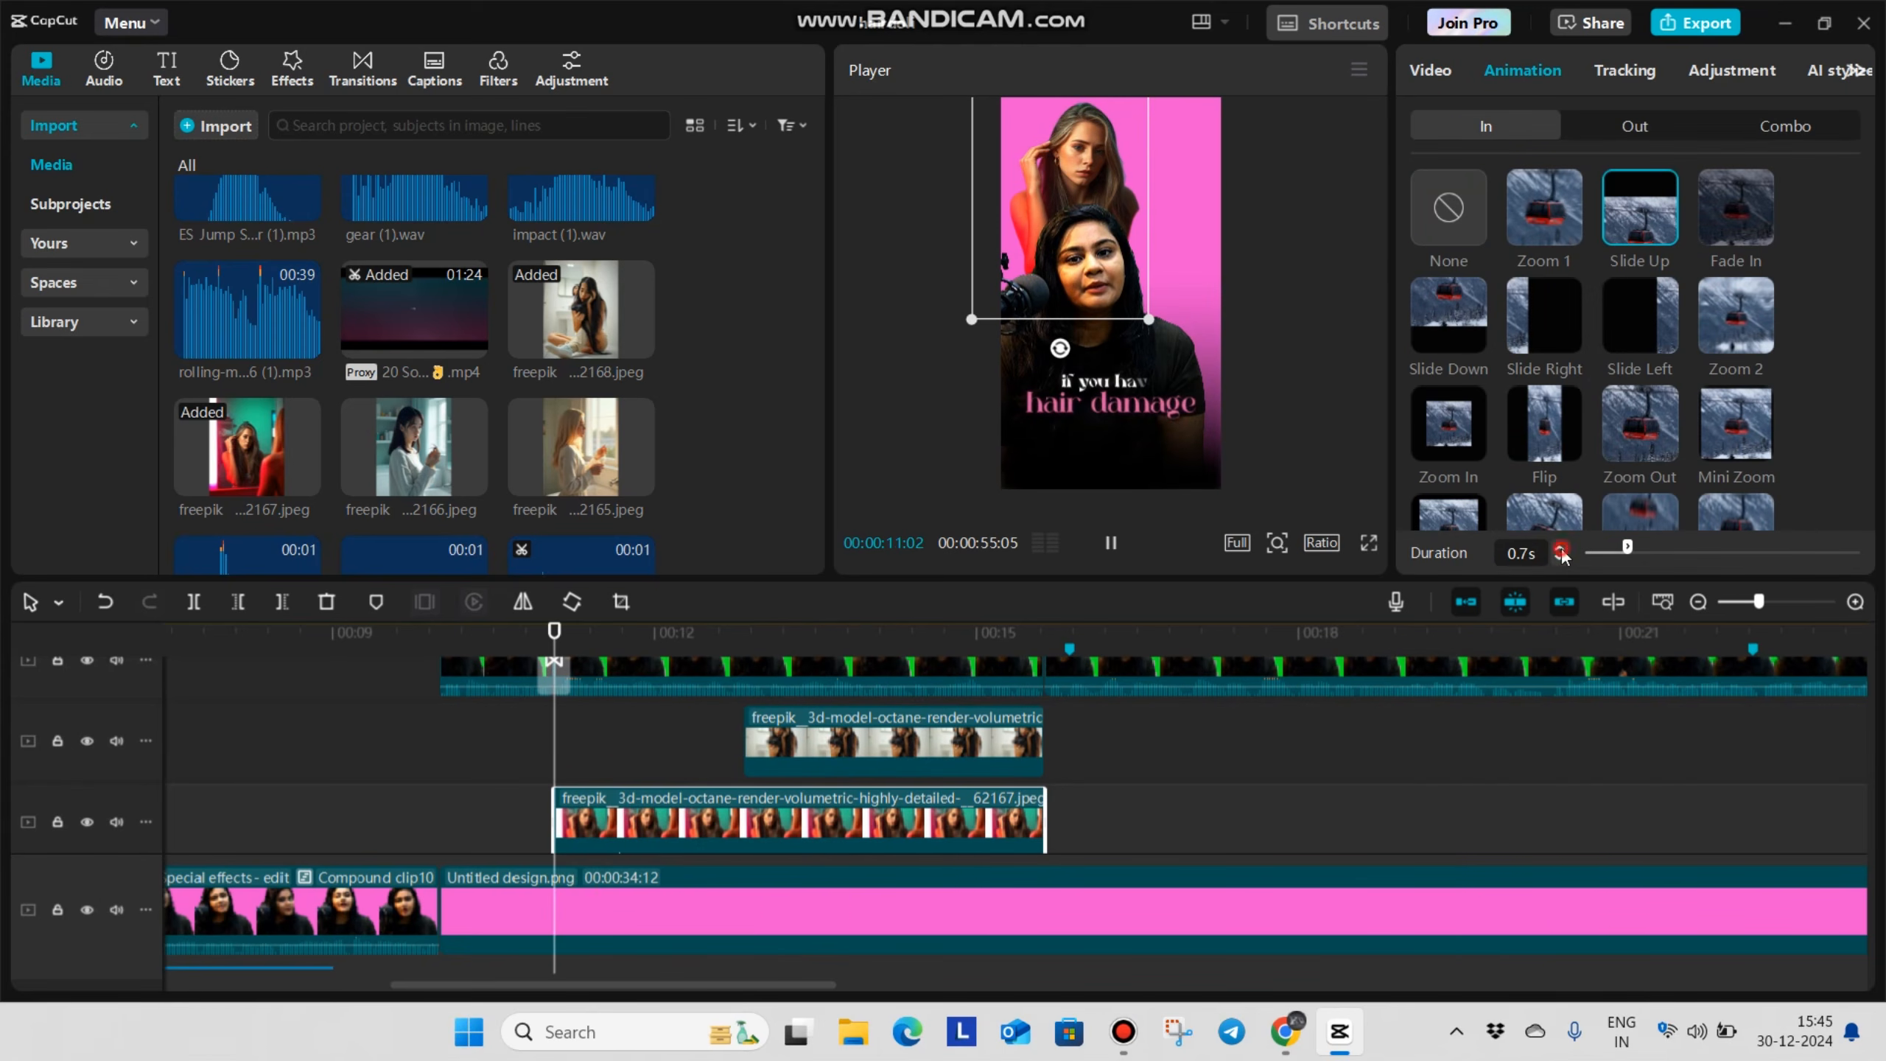
pyautogui.click(826, 745)
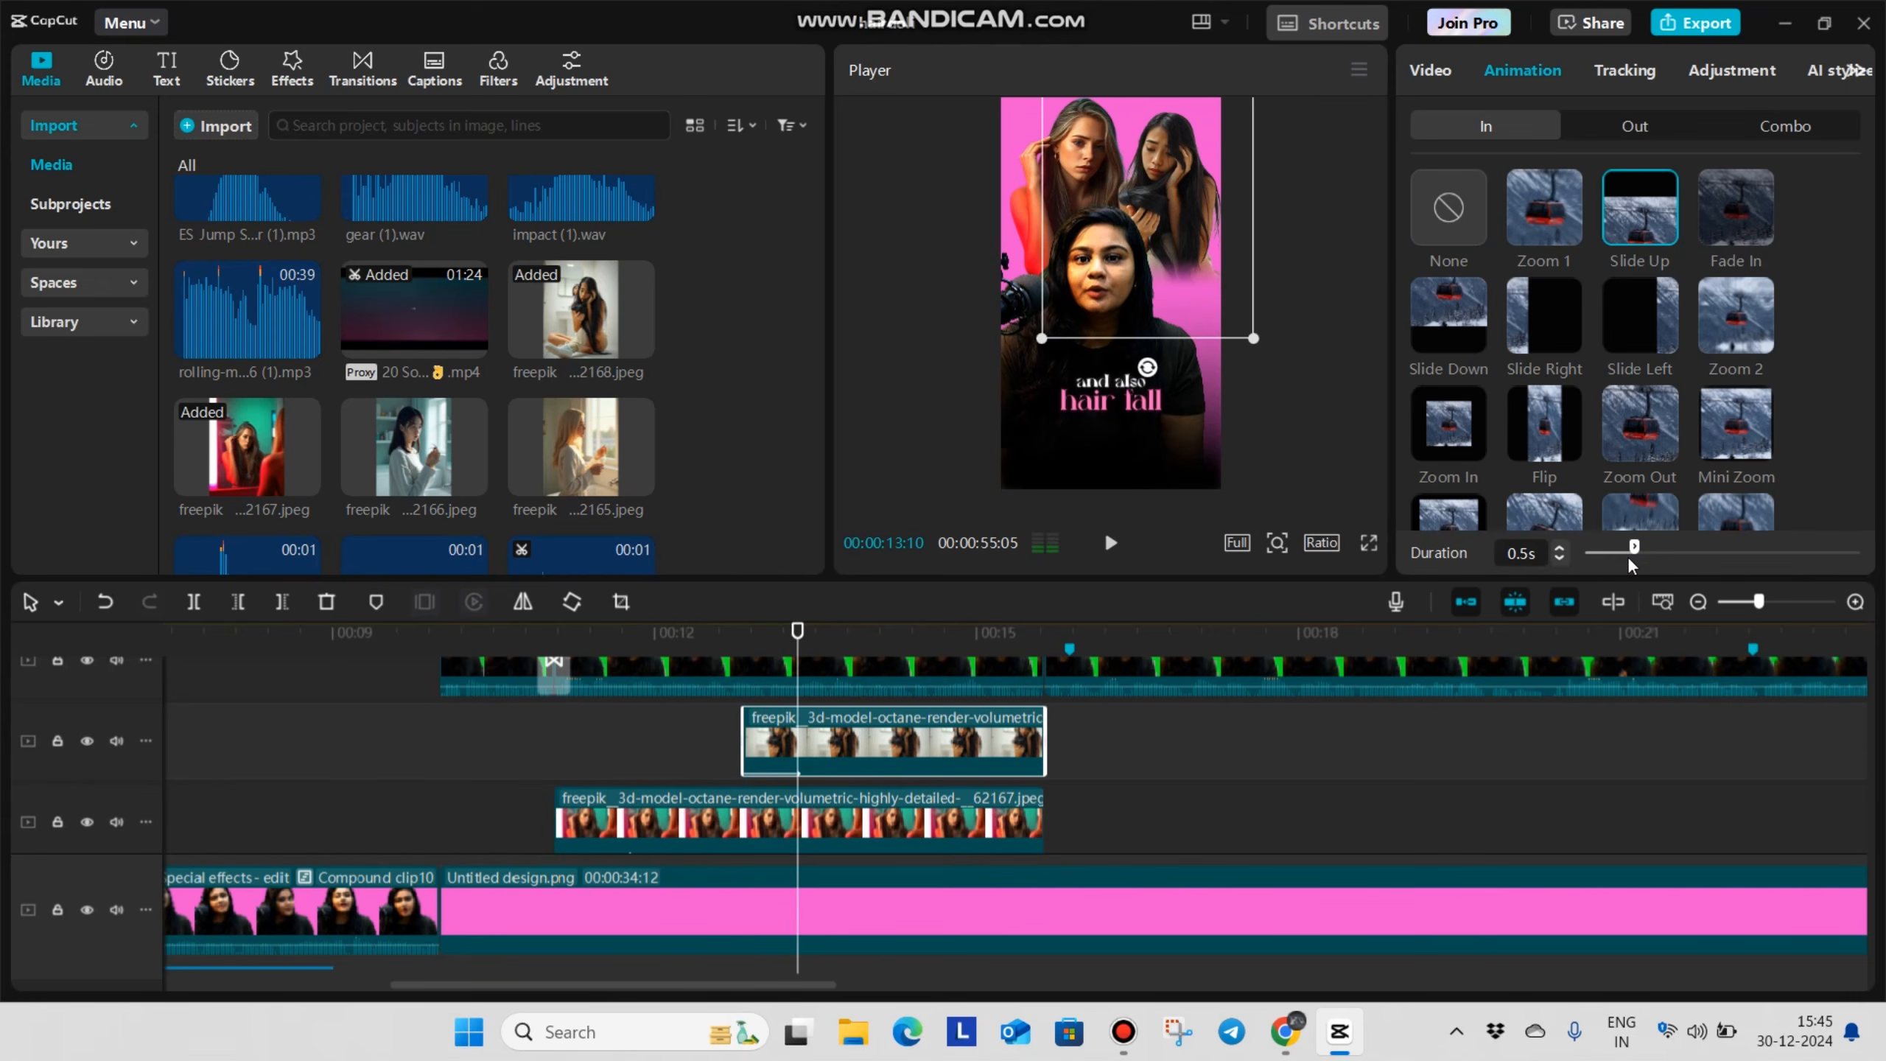
pyautogui.moveTo(1656, 560); pyautogui.dragTo(1652, 560)
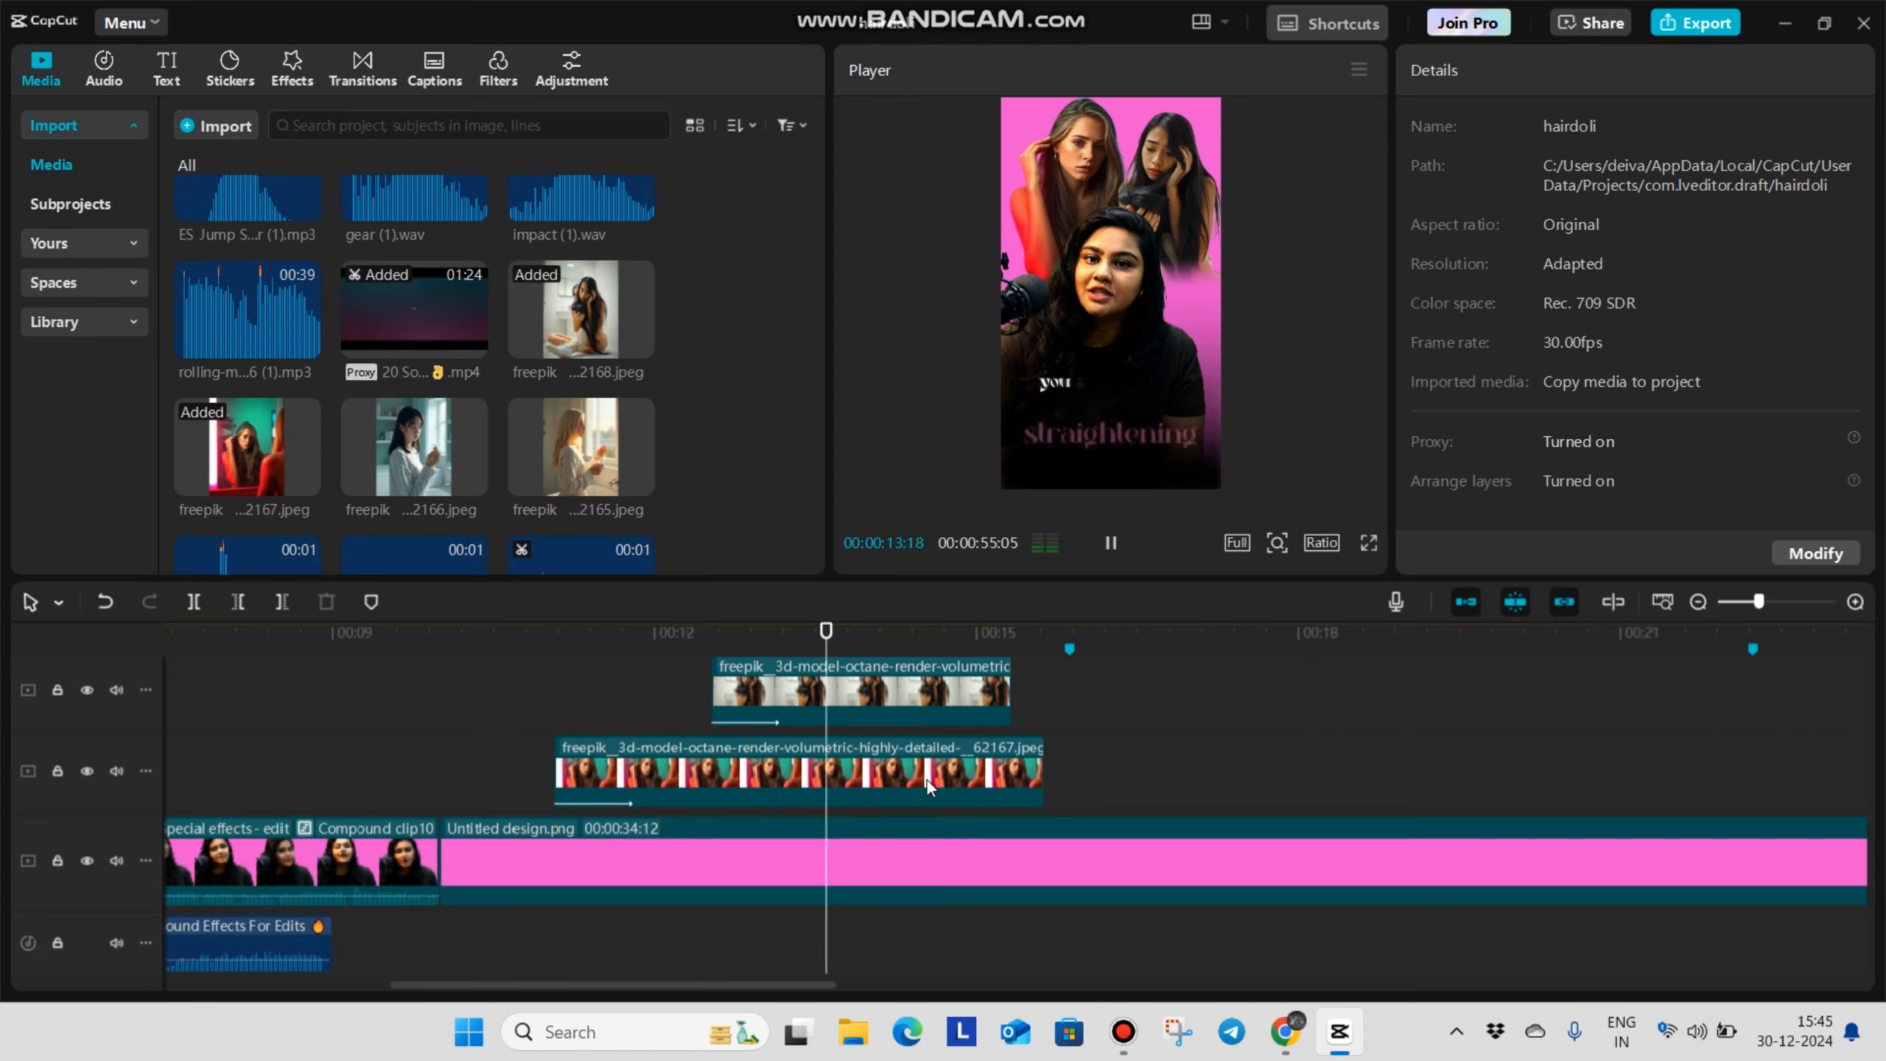
# Move the 2168 image's start to 00:00:12:16, cut both images off at 00:00:13:25, and play the section
pyautogui.press('space')
pyautogui.moveTo(1072, 773); pyautogui.dragTo(917, 670)
pyautogui.click(1092, 813)
pyautogui.click(943, 750)
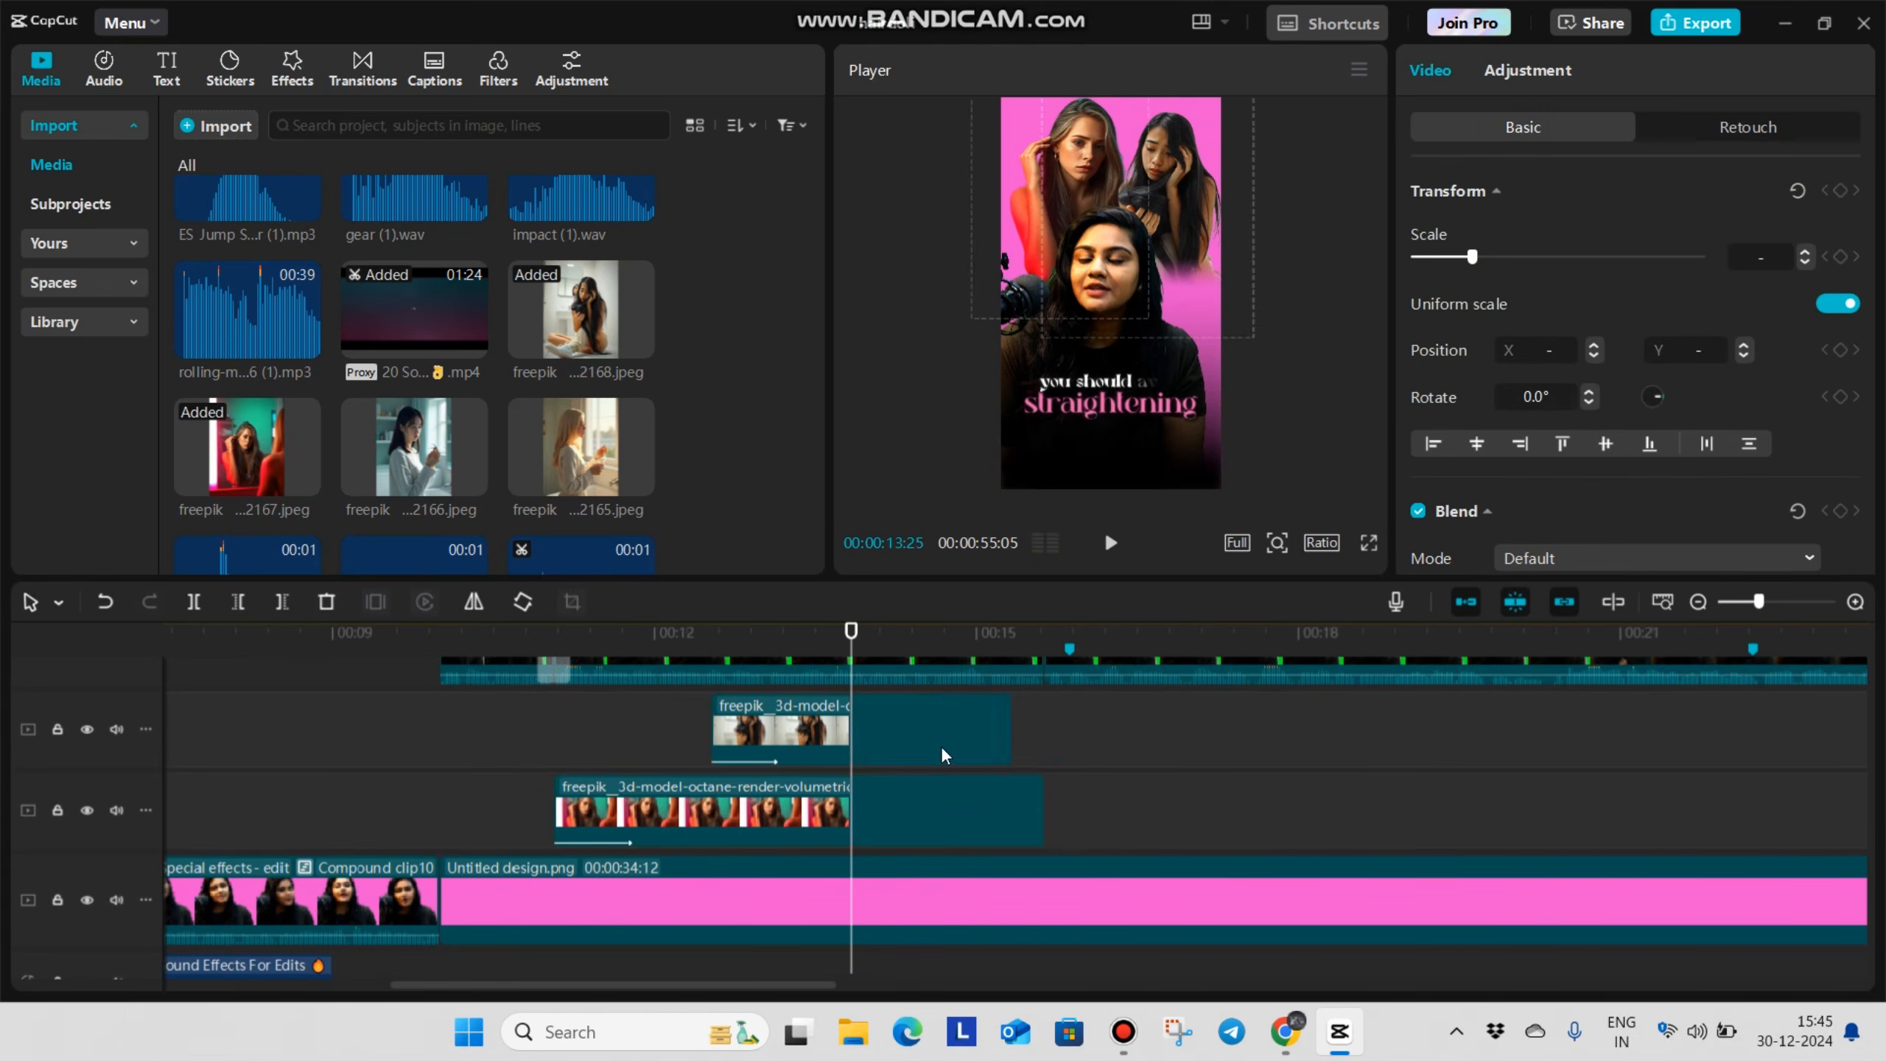
pyautogui.press('Delete')
pyautogui.click(543, 719)
pyautogui.press('space')
pyautogui.press('space')
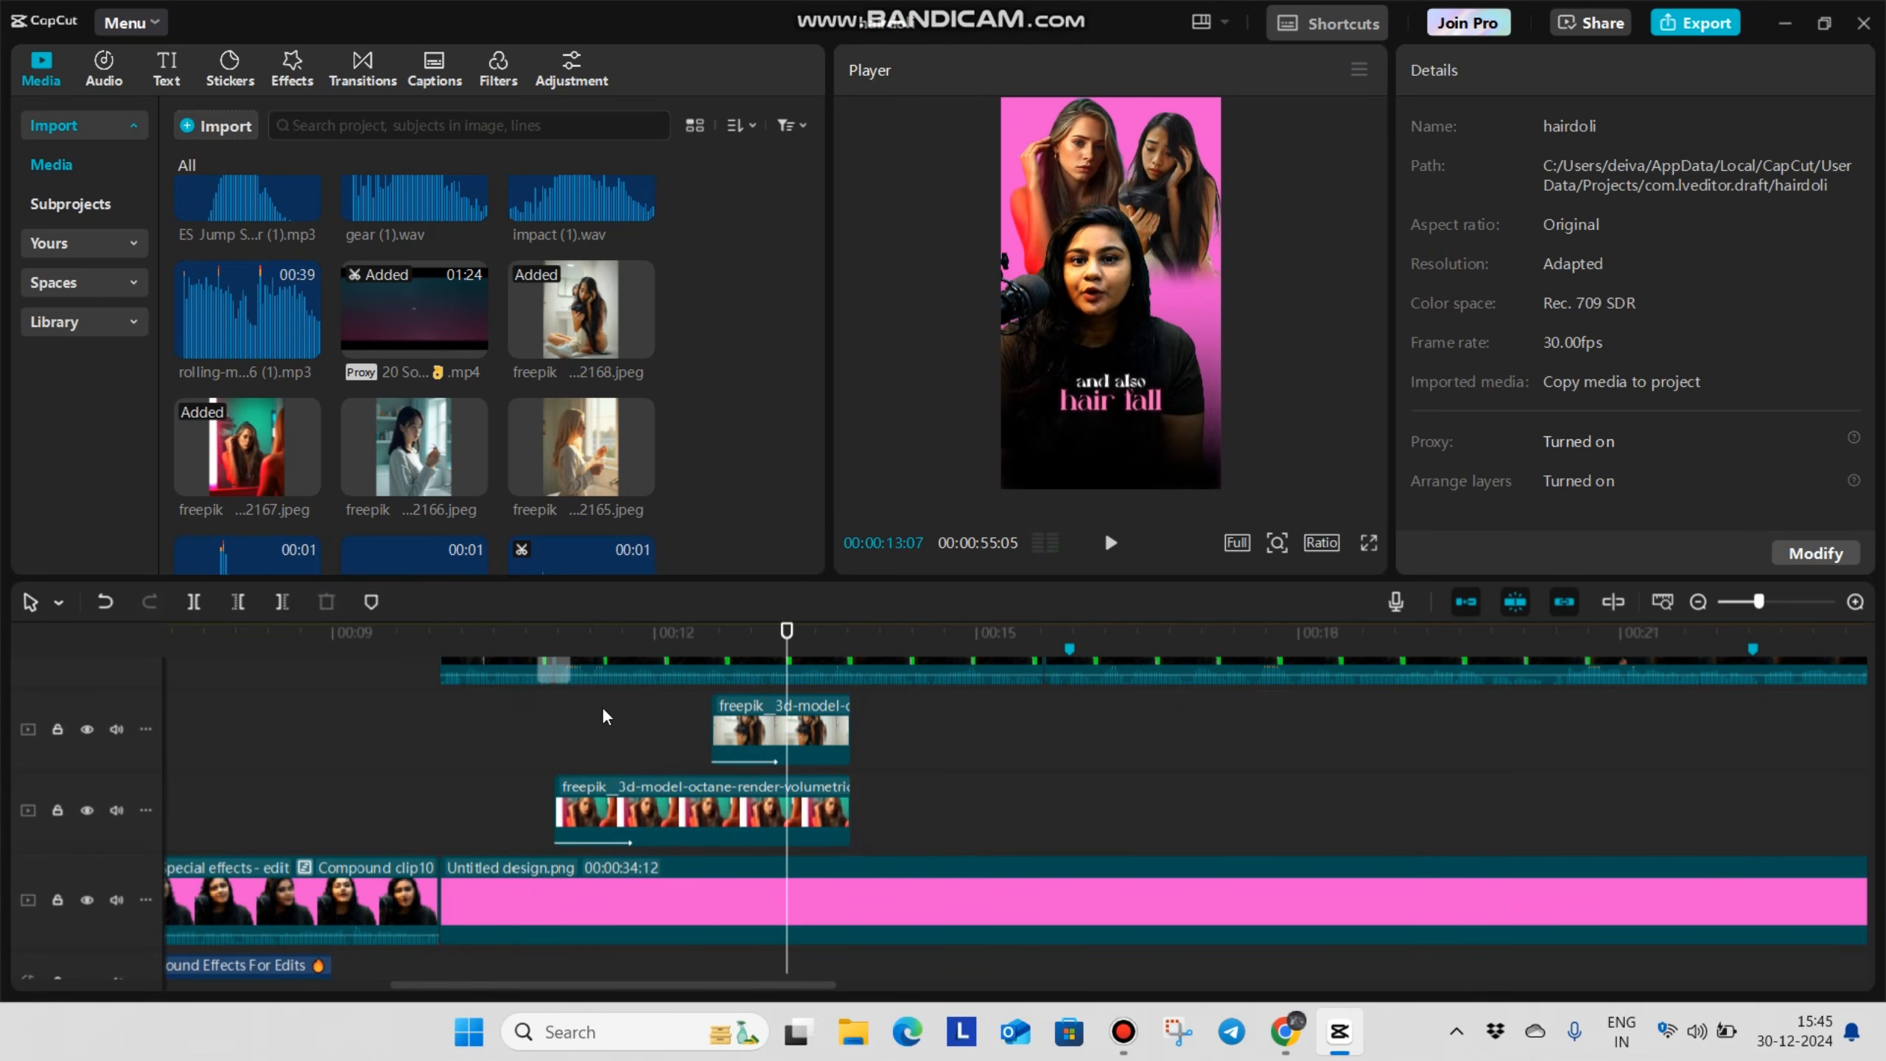
# Add the pop-1.mp3 sound at the start of each cutout image, at 00:00:11:02 and 00:00:12:16, and play the result
pyautogui.click(563, 692)
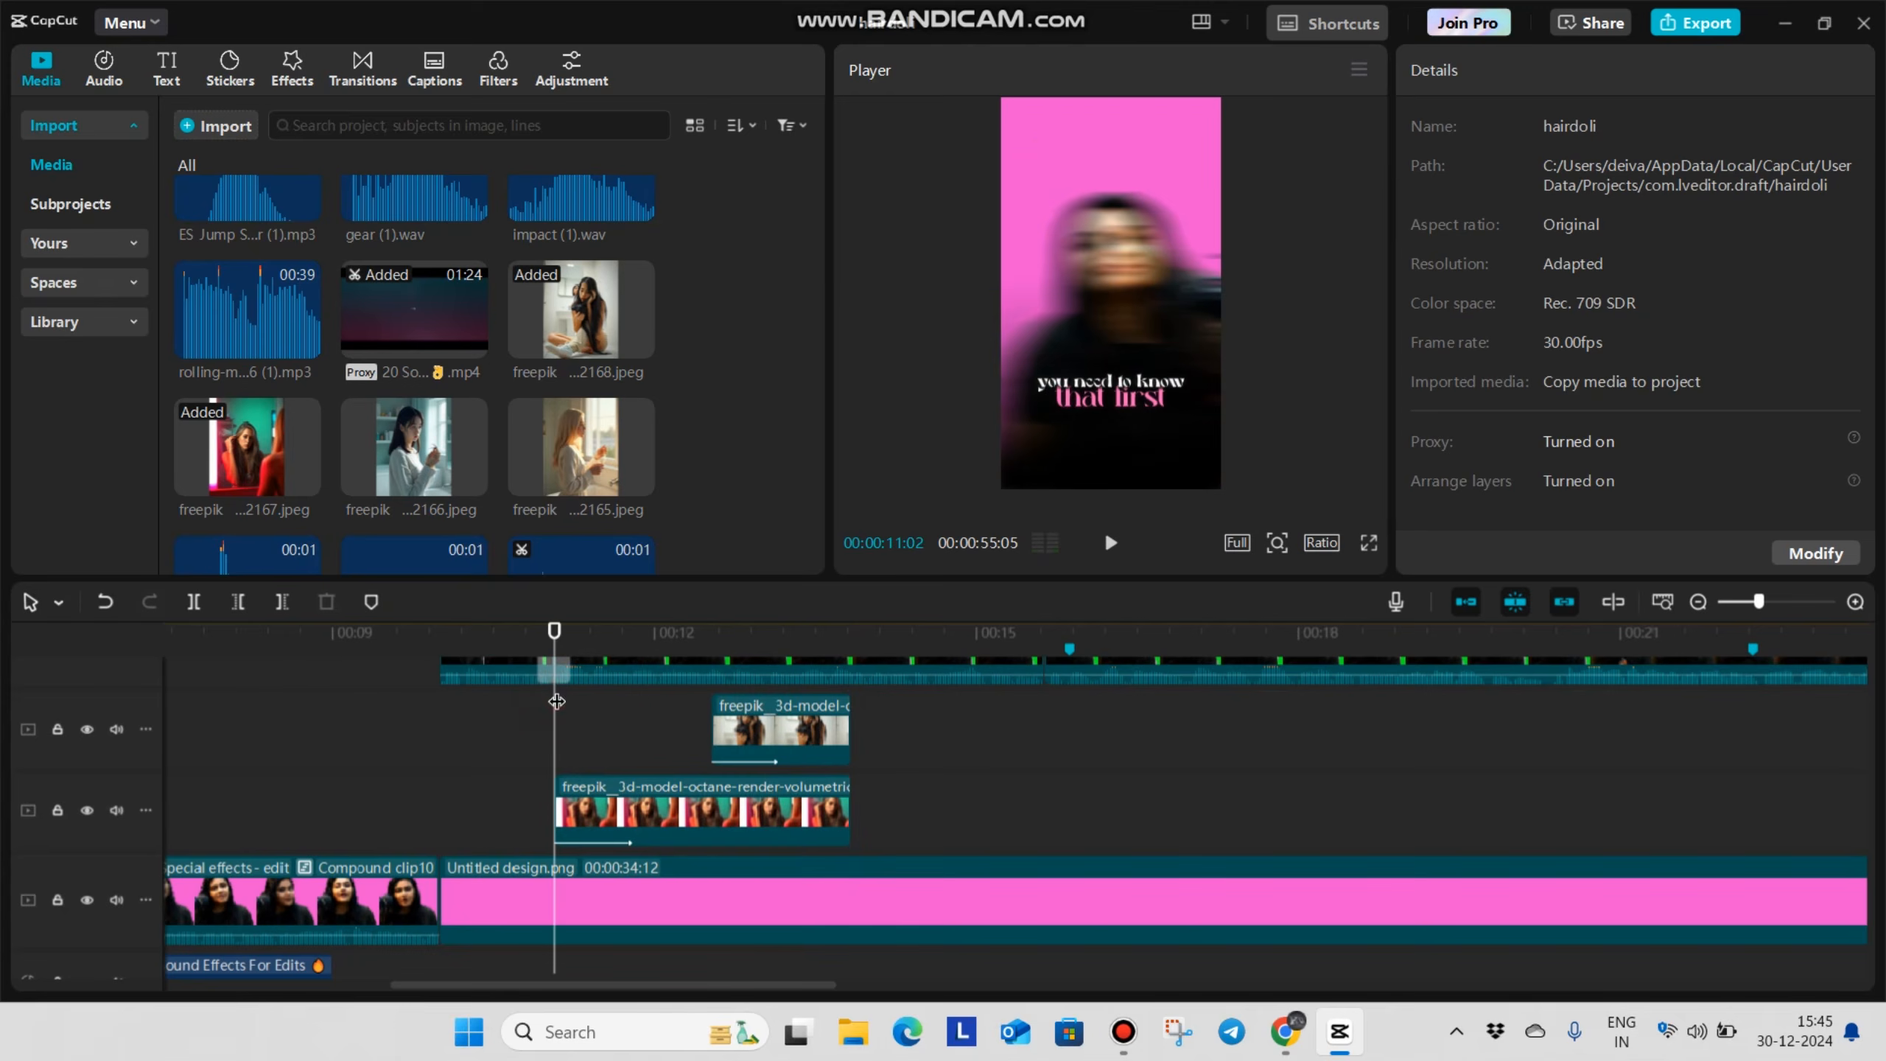
pyautogui.scroll(-5, 375, 297)
pyautogui.scroll(8, 471, 357)
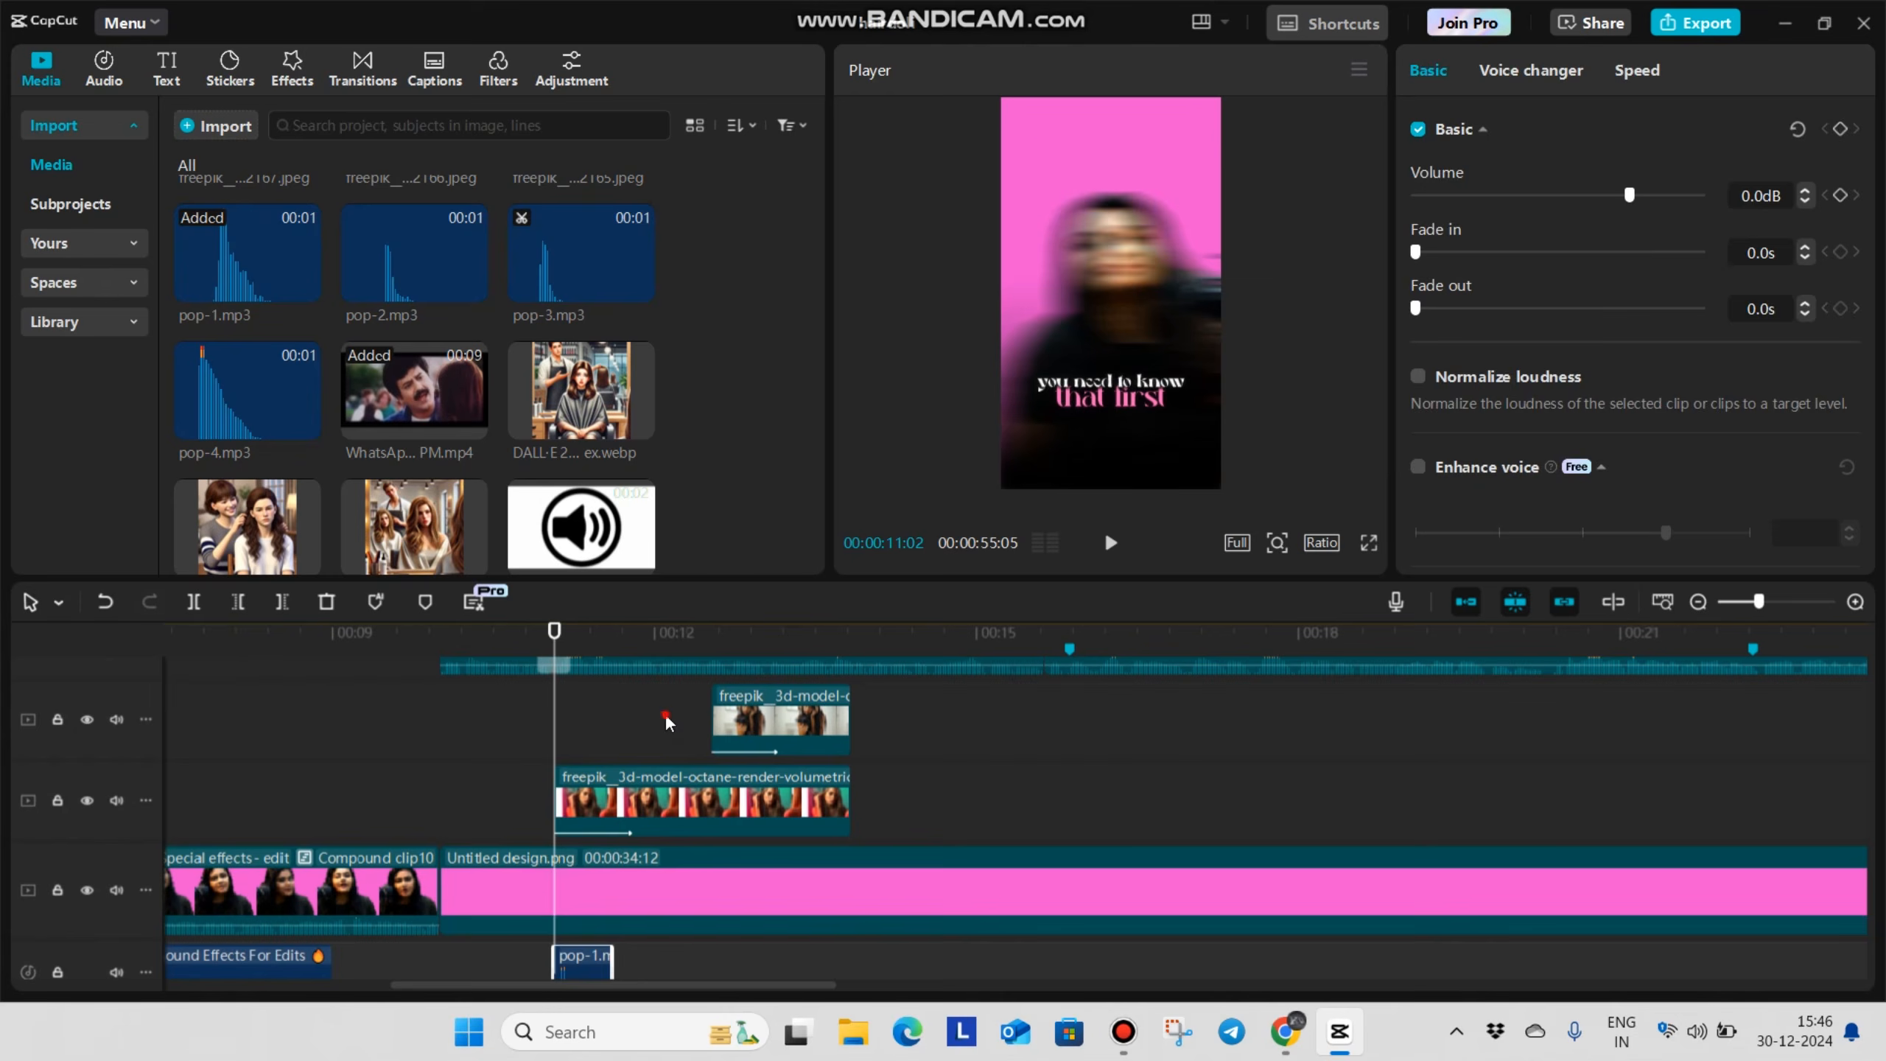
pyautogui.click(694, 758)
pyautogui.click(709, 758)
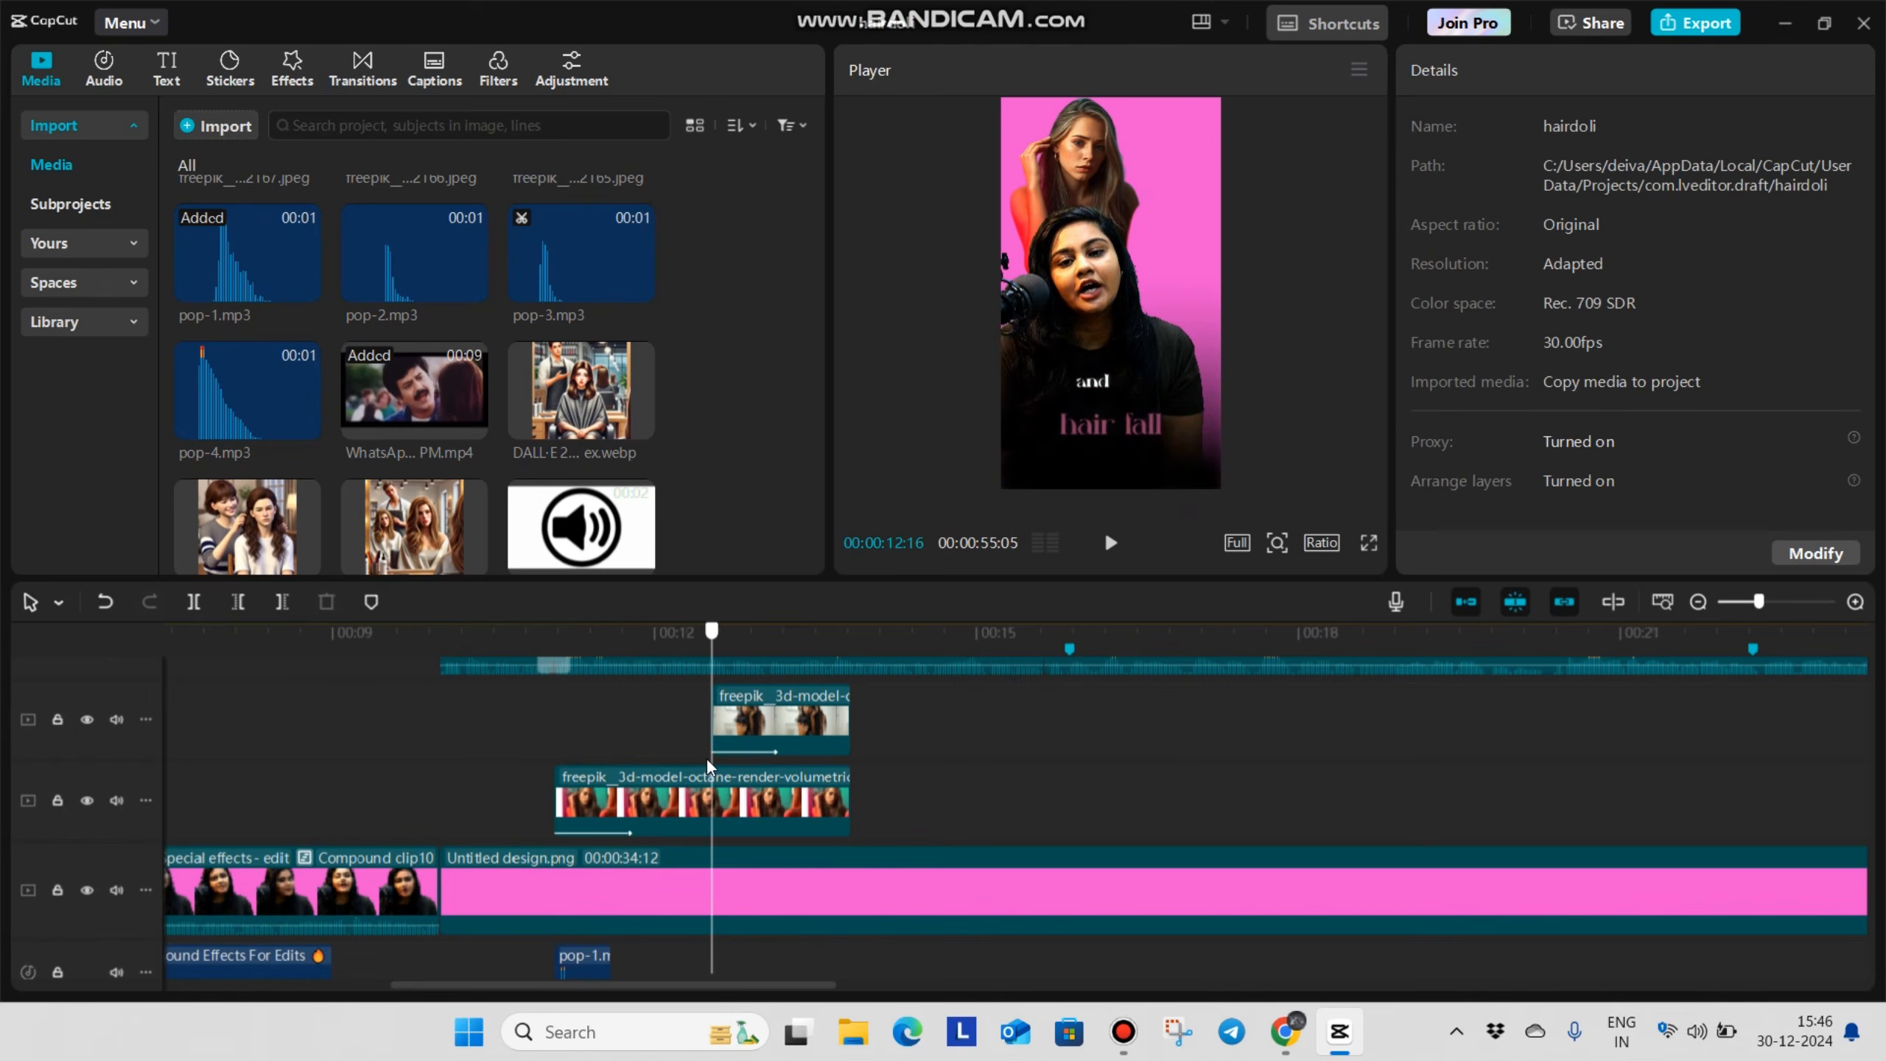
pyautogui.hotkey('ctrl', 'v')
pyautogui.click(531, 702)
pyautogui.press('space')
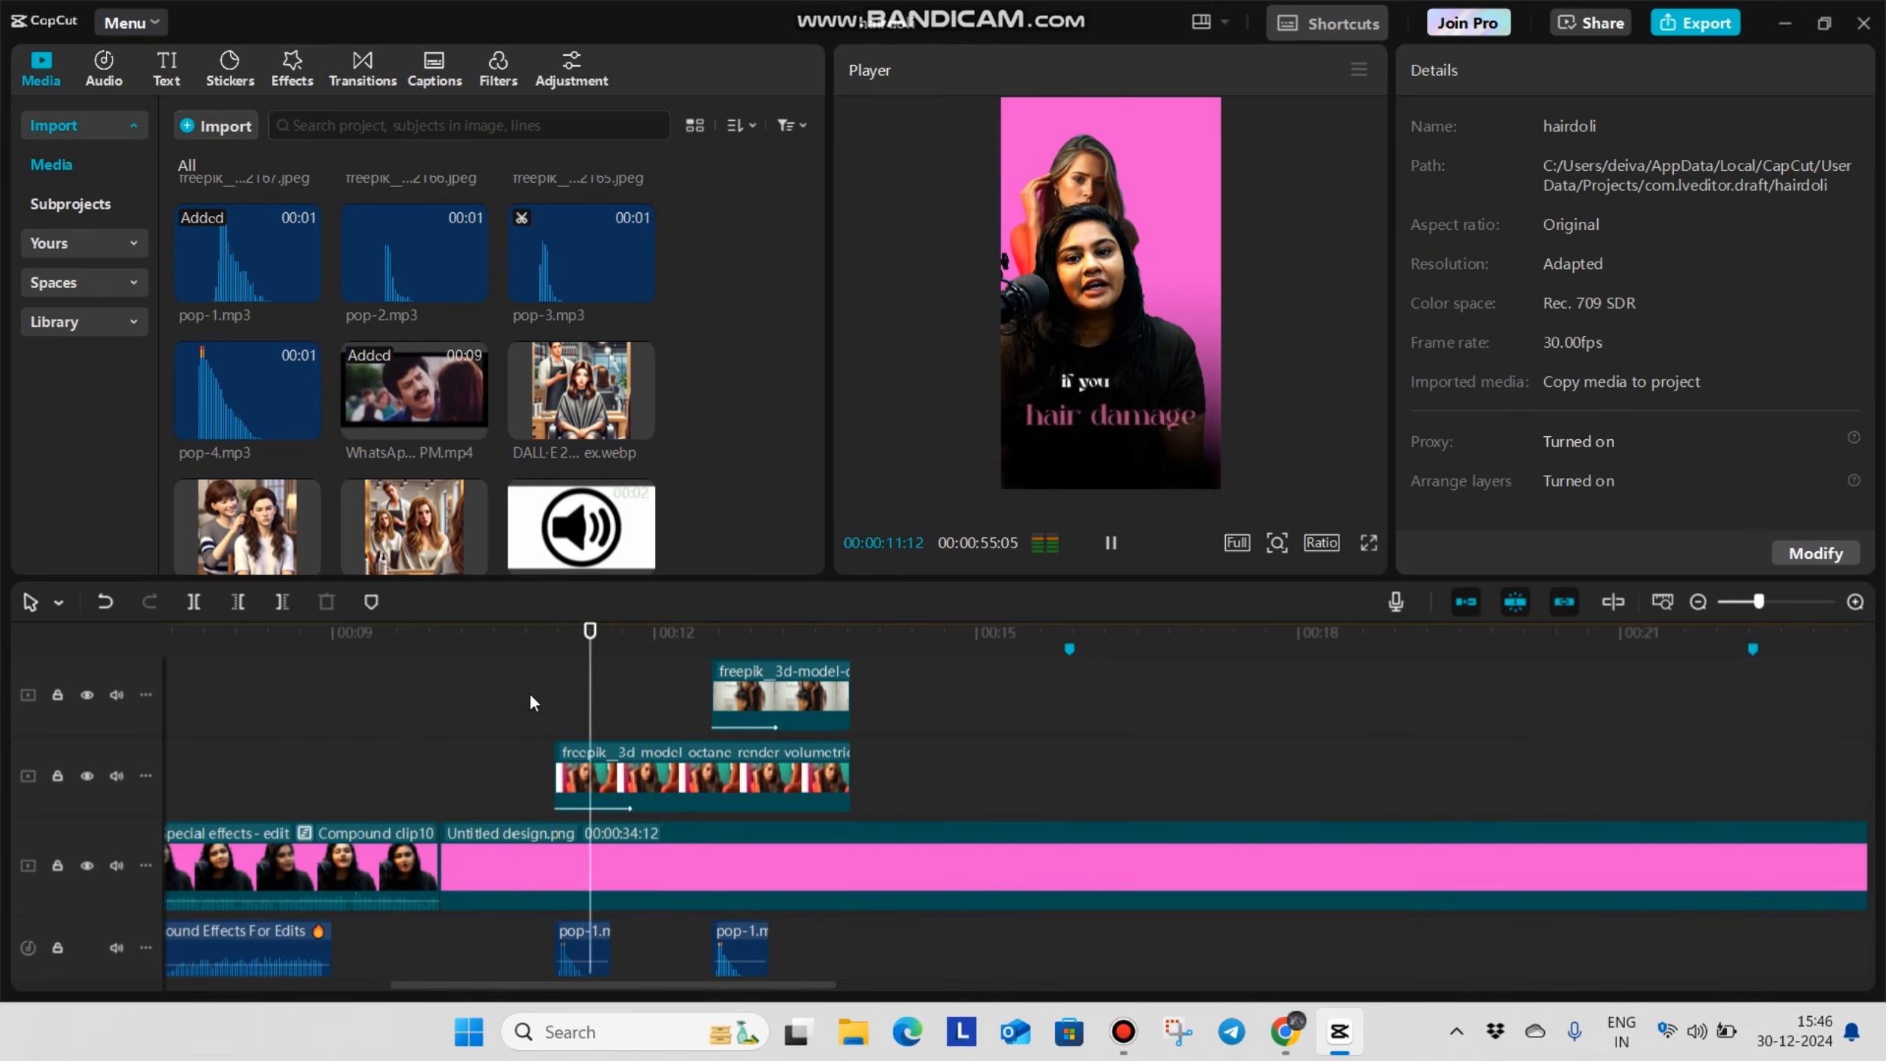
pyautogui.scroll(3, 831, 782)
pyautogui.press('space')
# Browse the imported media for a visual to accompany the "straightening" caption at 00:00:13:25
pyautogui.scroll(2, 832, 782)
pyautogui.scroll(-2, 822, 767)
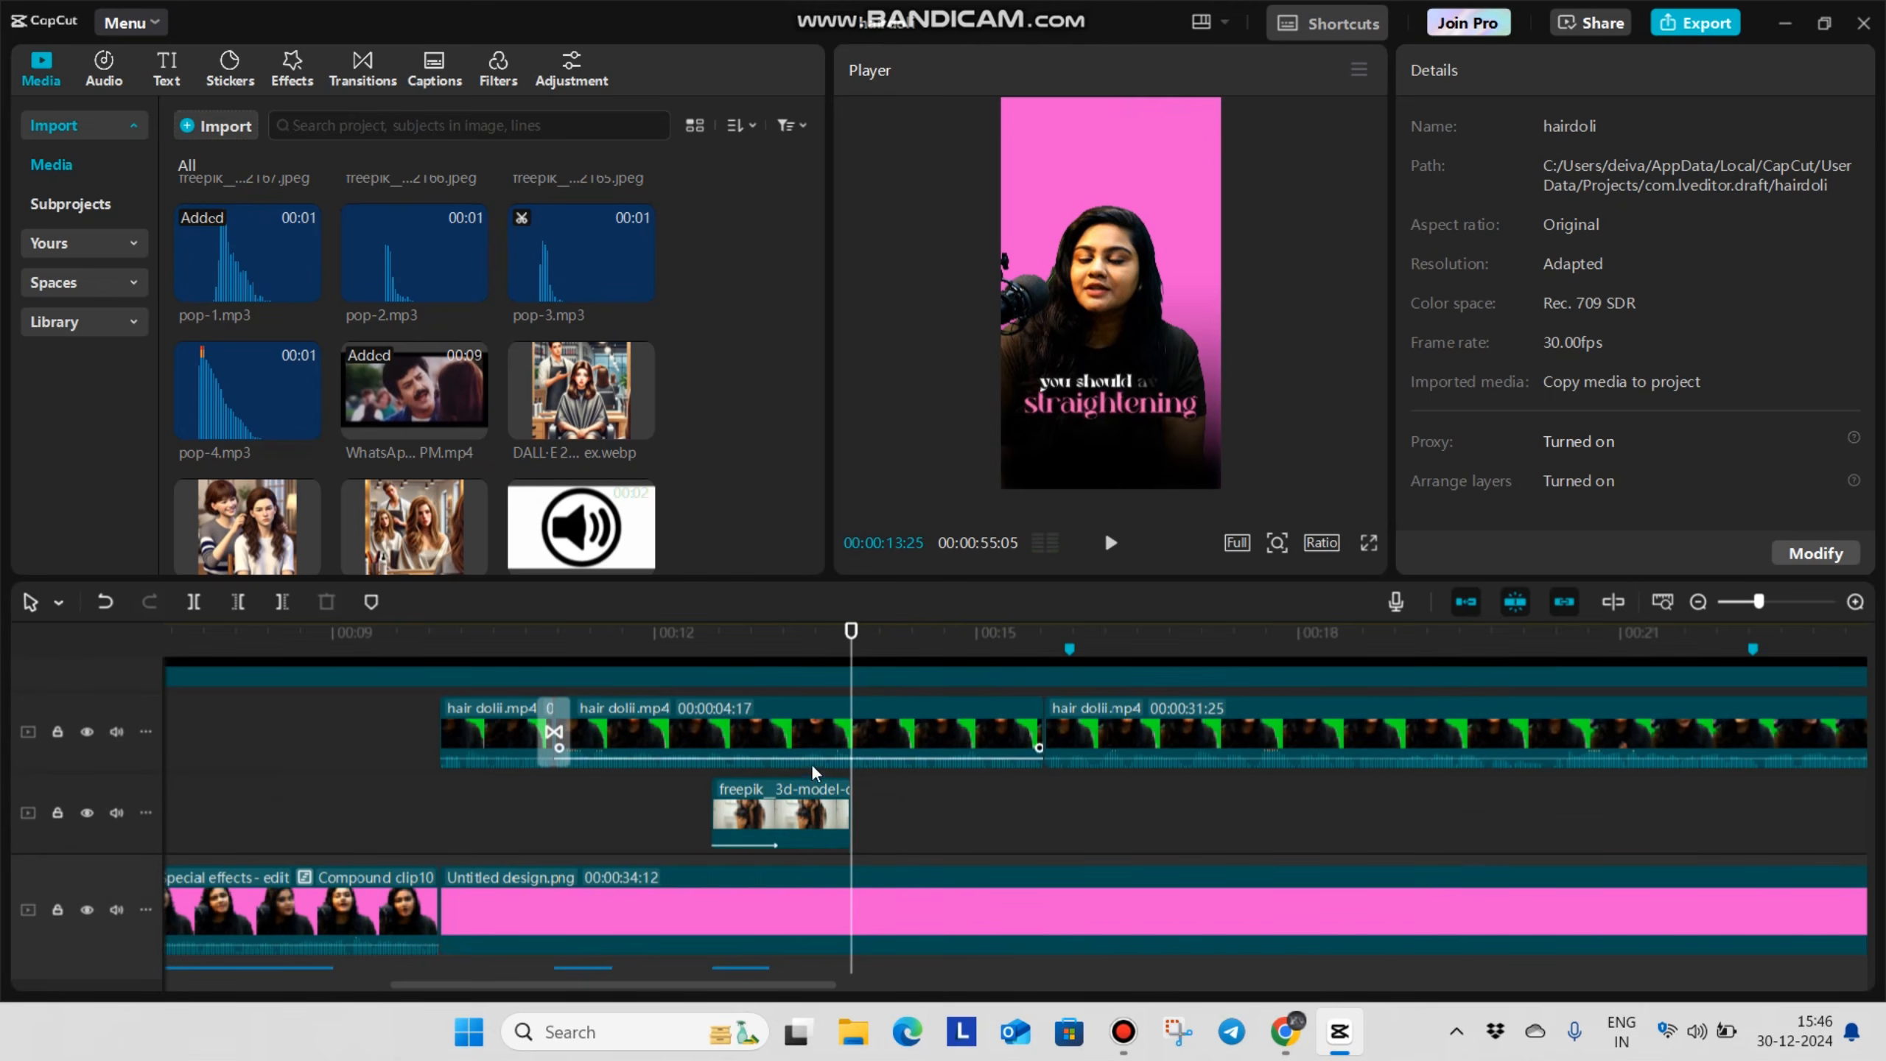
pyautogui.scroll(-3, 448, 422)
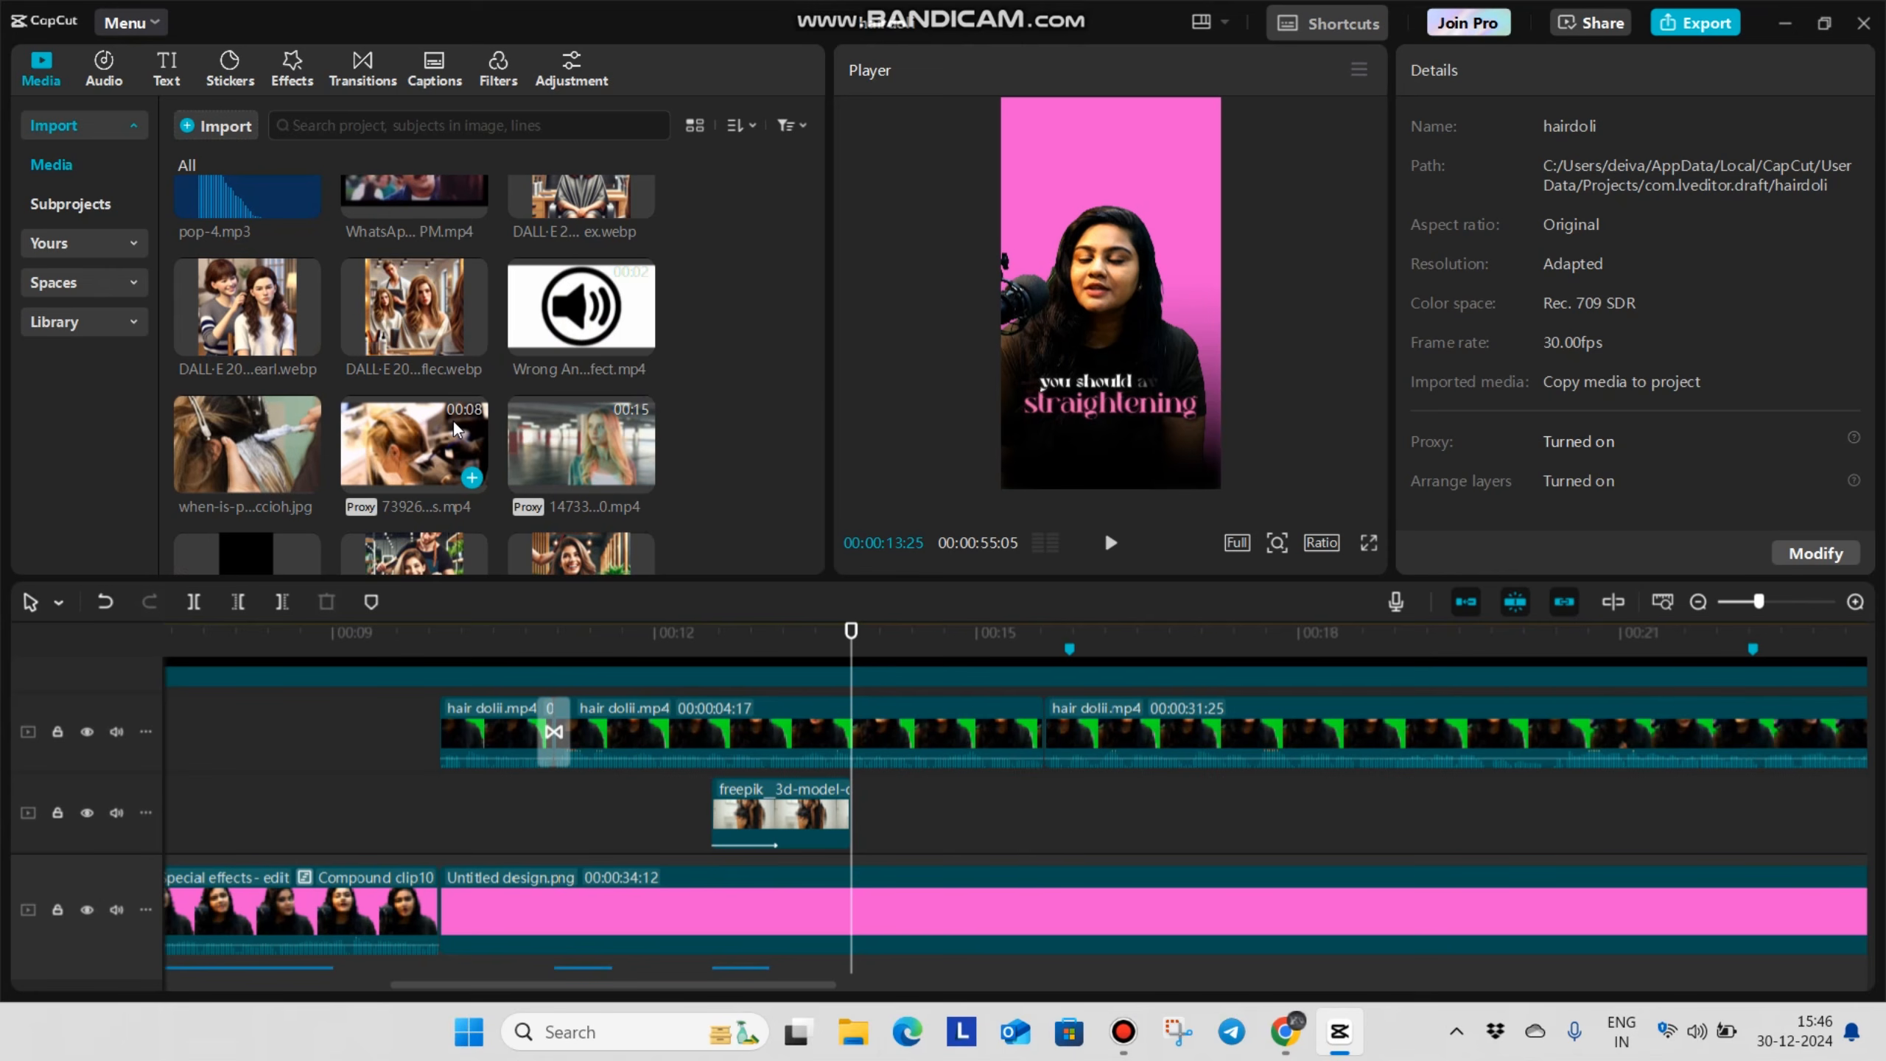
# Add the DALL-E hair salon image behind the speaker at 00:00:13:25 and cut off its end at 00:00:15:19
pyautogui.moveTo(413, 301); pyautogui.dragTo(934, 843)
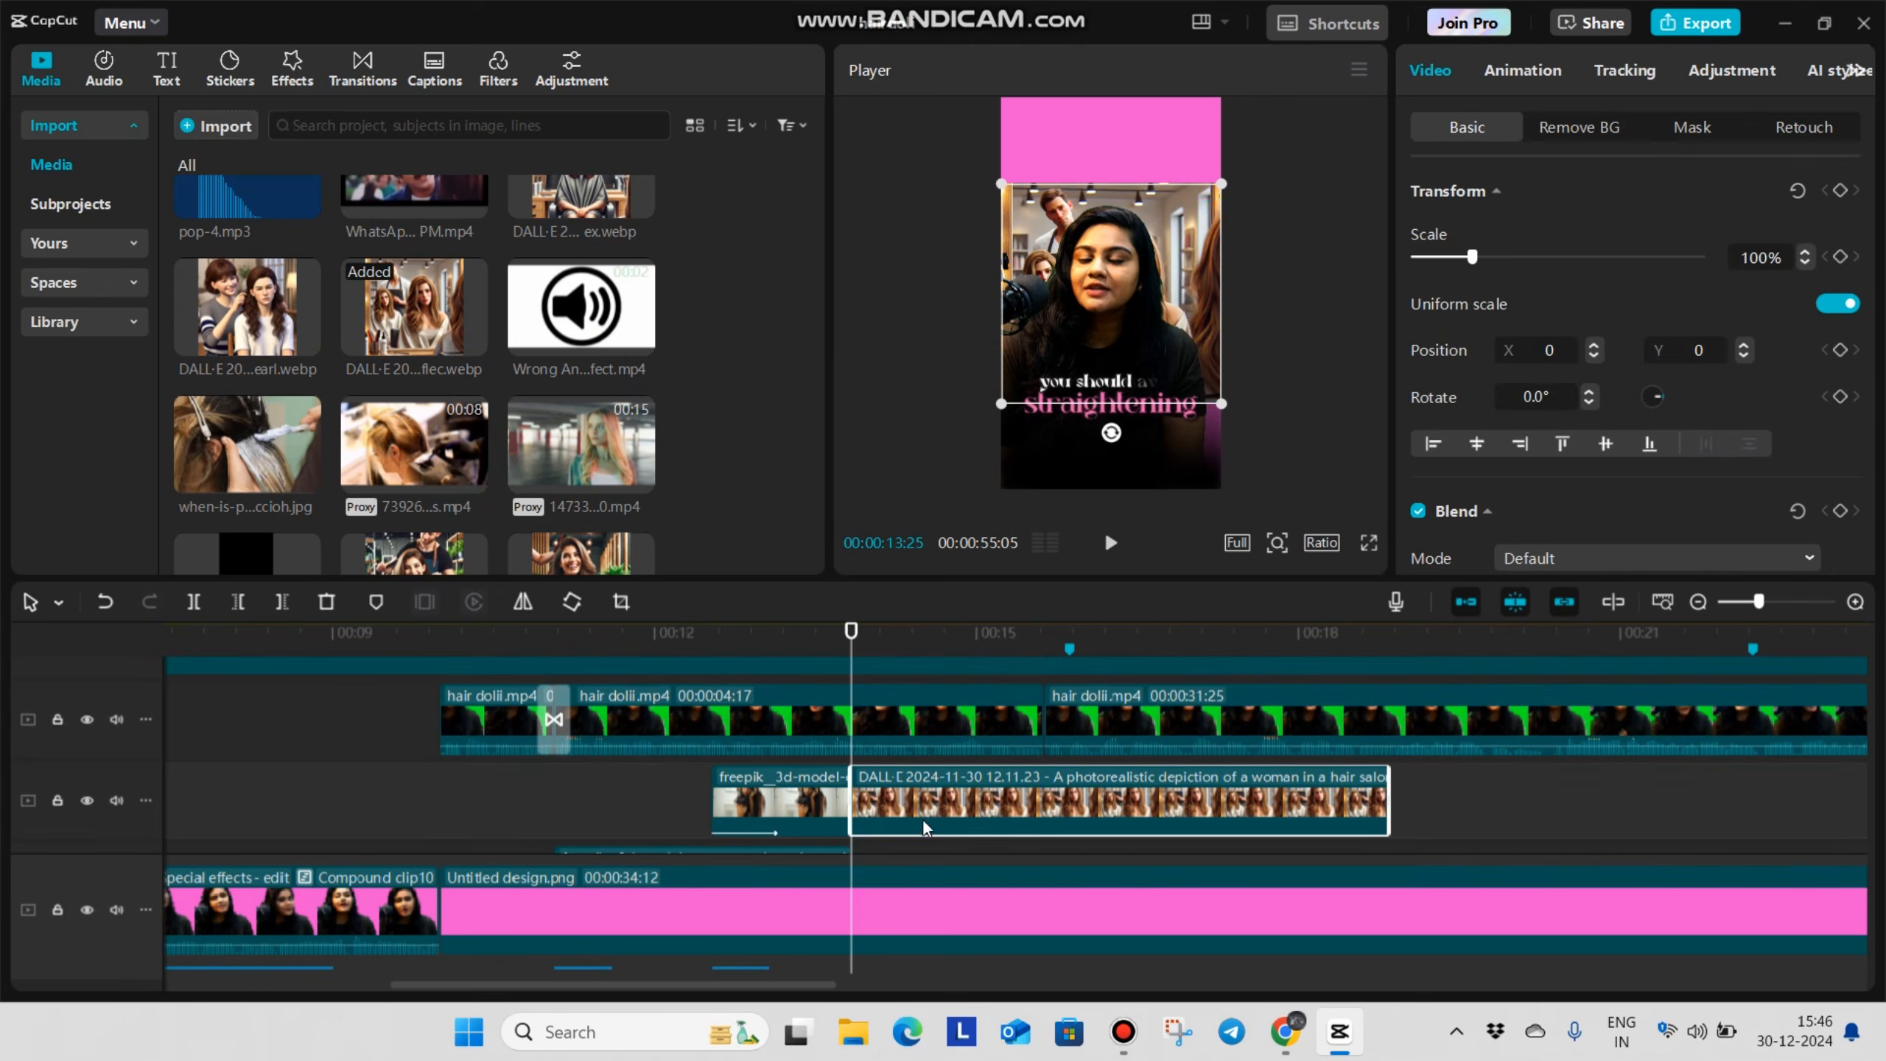
pyautogui.scroll(-2, 943, 810)
pyautogui.click(957, 773)
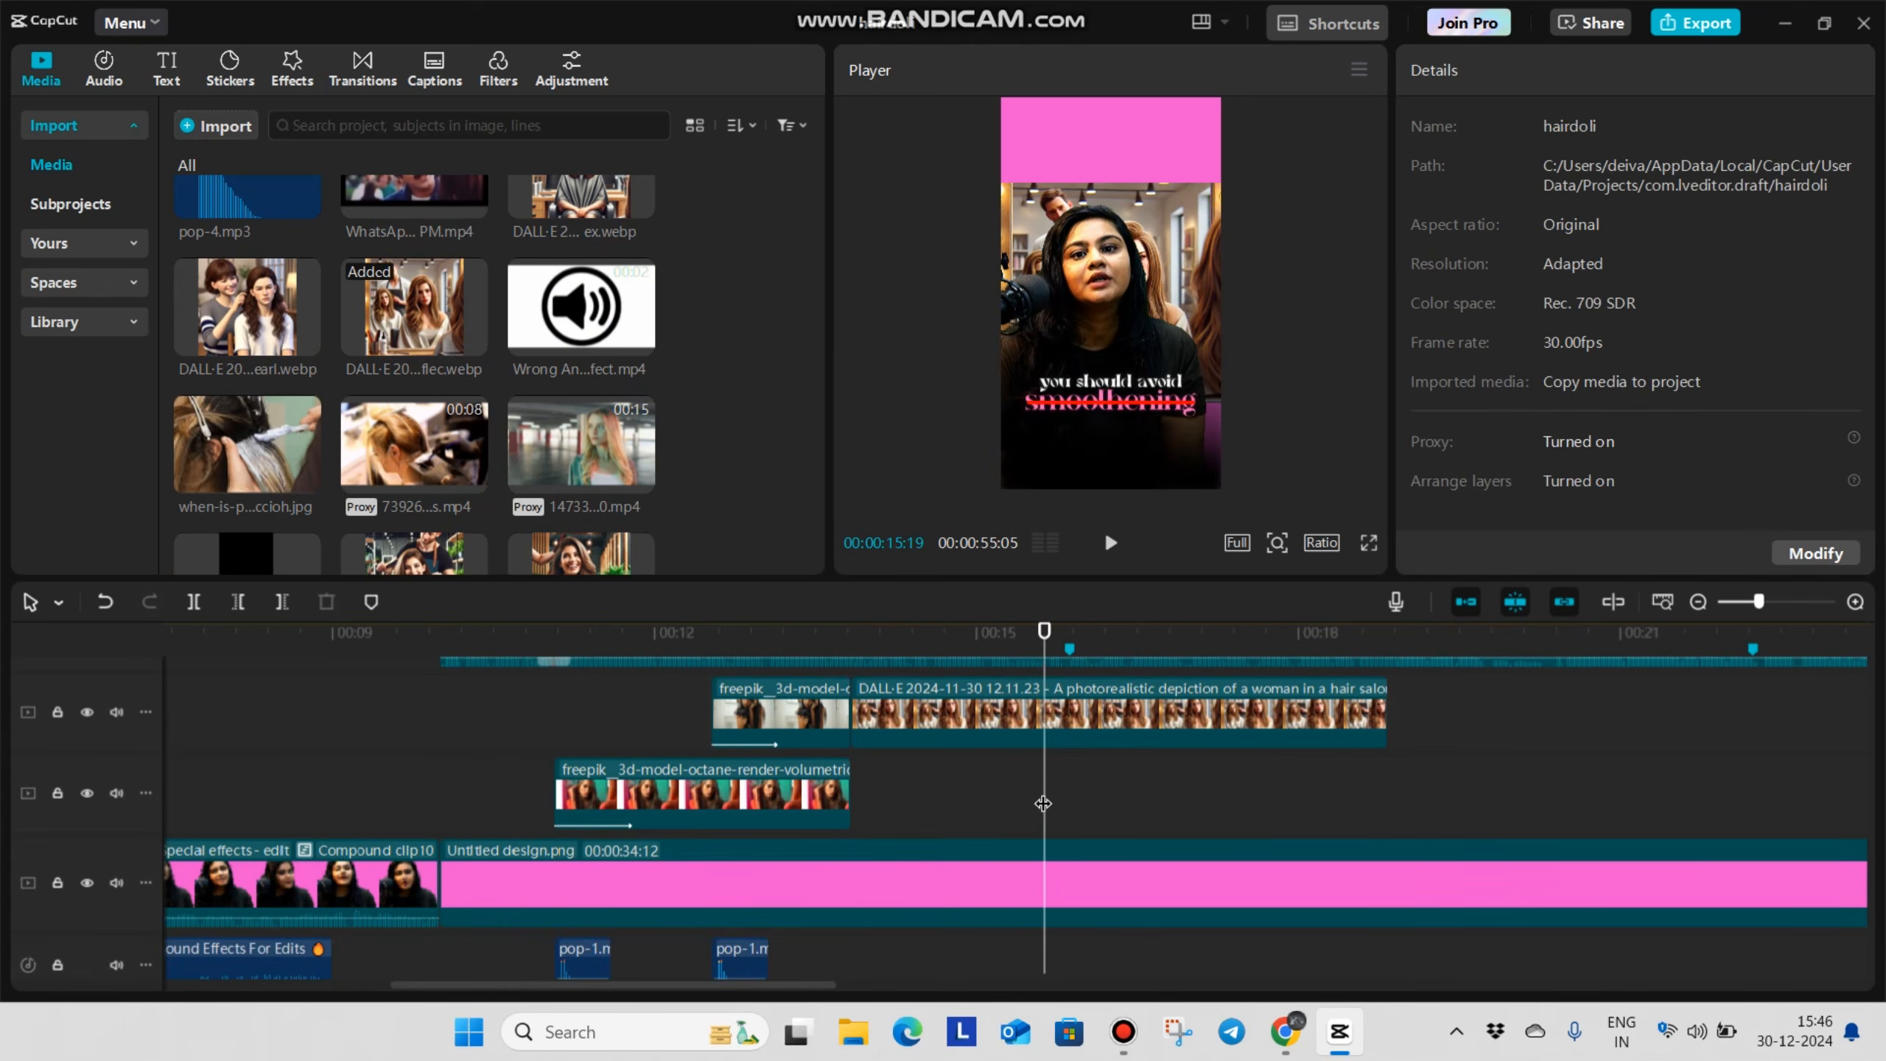
pyautogui.click(1020, 721)
pyautogui.press('w')
# Move the salon image up to Y 920, filling the upper part of the frame, and scale it to 101%
pyautogui.click(934, 802)
pyautogui.click(962, 719)
pyautogui.moveTo(1118, 294); pyautogui.dragTo(1119, 201)
pyautogui.moveTo(1221, 306); pyautogui.dragTo(1227, 313)
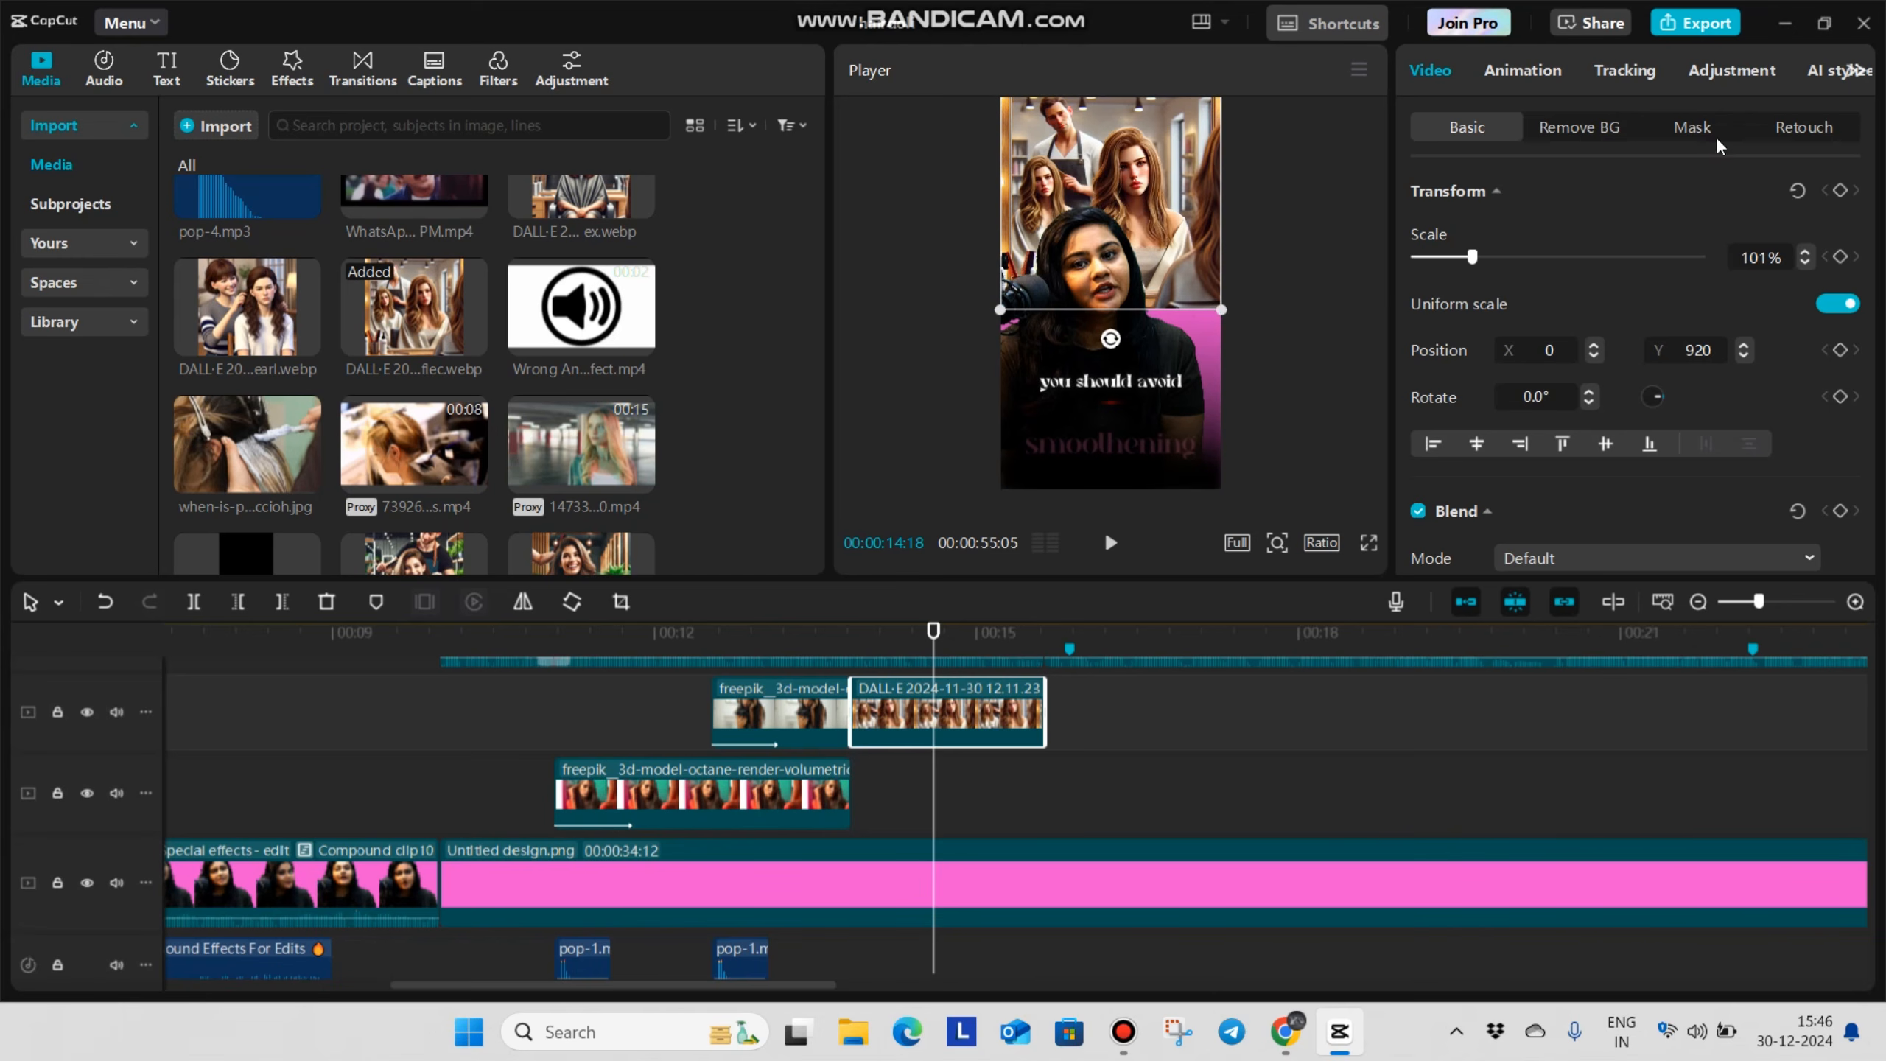
# Apply a feathered Horizontal mask to the salon image with its line at X 145, Y -355, and play the section
pyautogui.click(1692, 127)
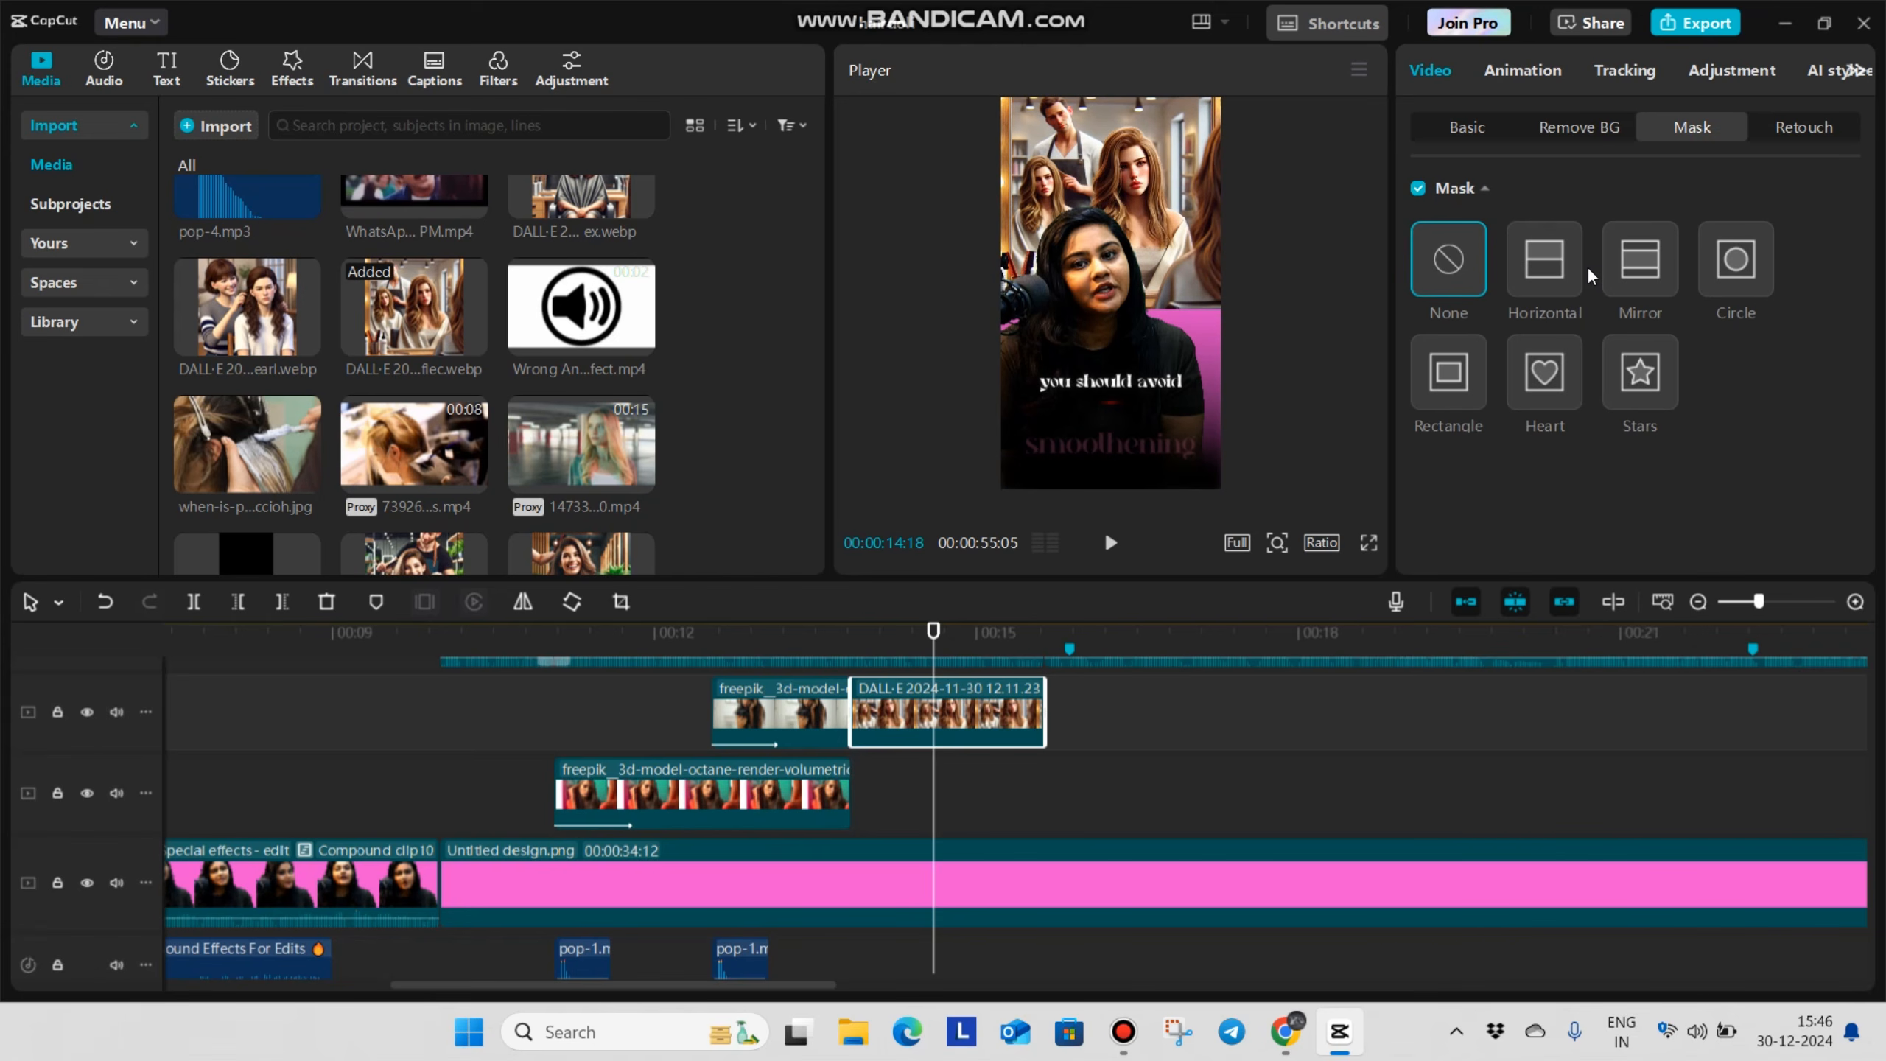
pyautogui.click(1560, 266)
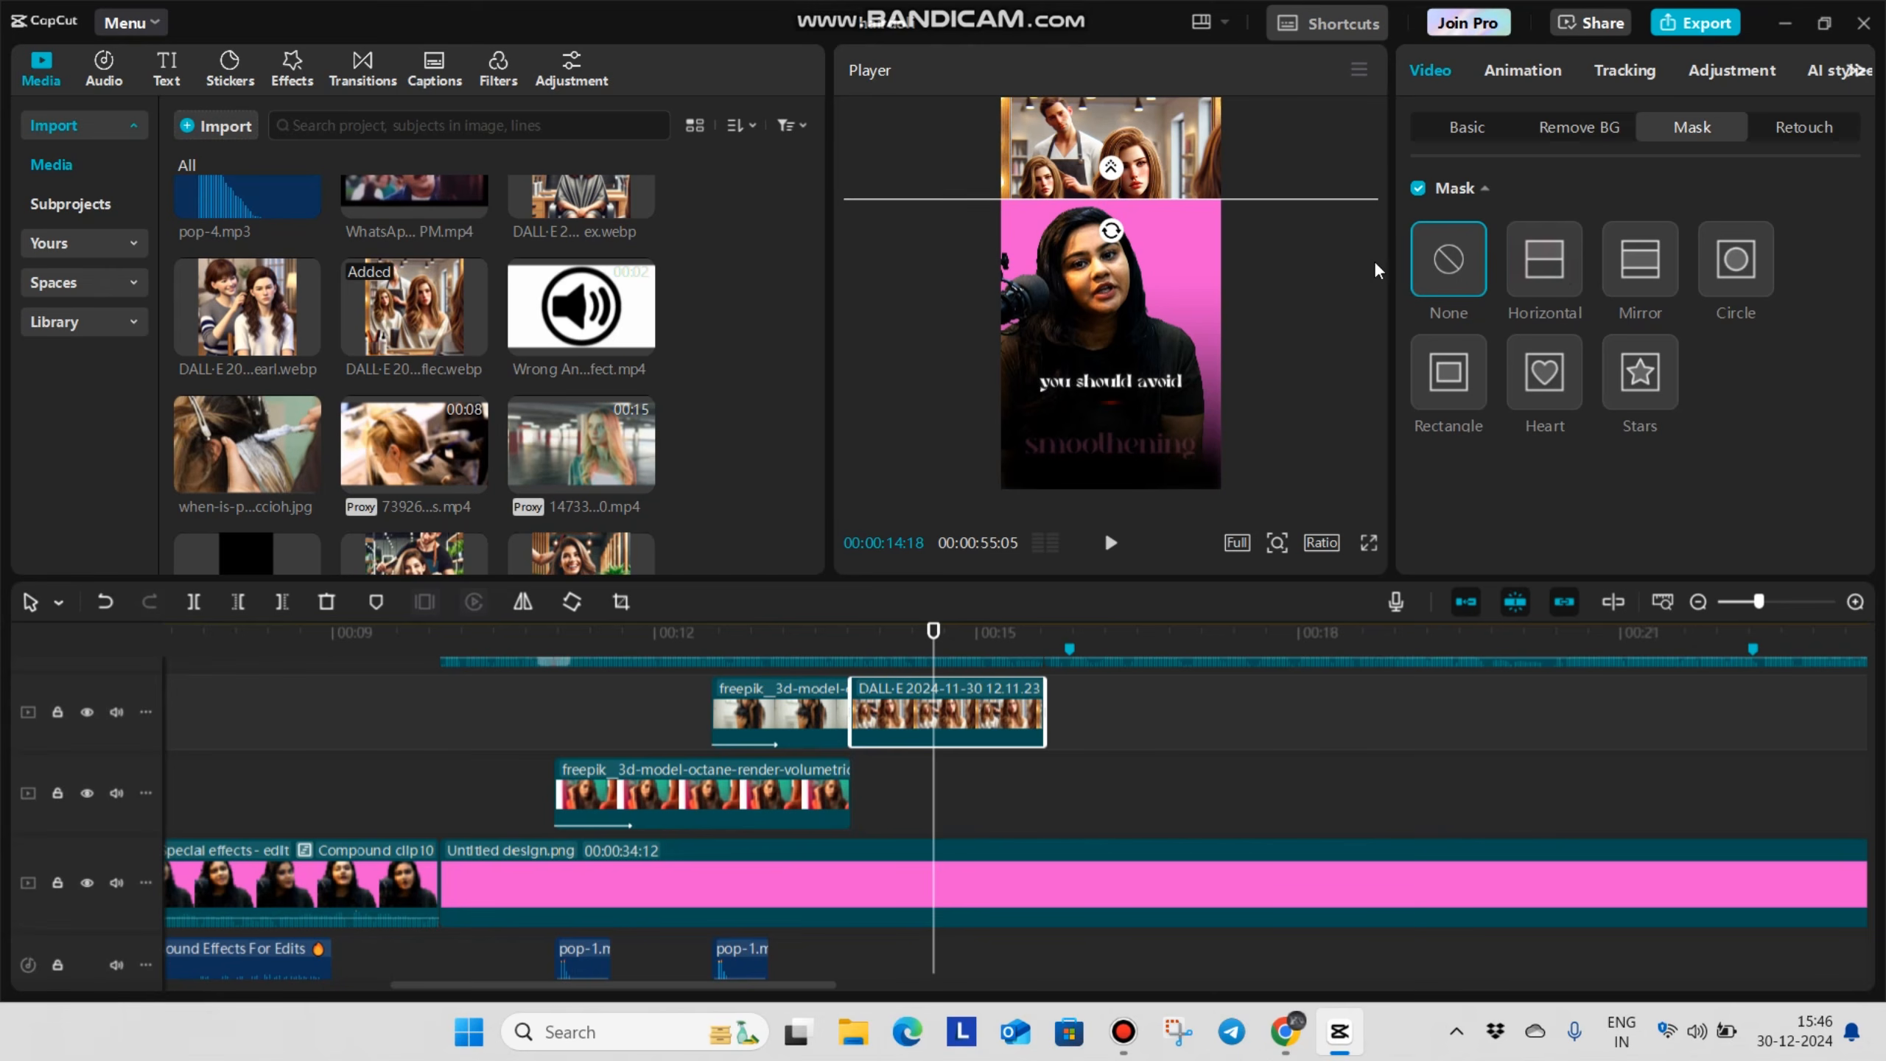
pyautogui.moveTo(1246, 245); pyautogui.dragTo(1281, 282)
pyautogui.scroll(-1, 1411, 372)
pyautogui.moveTo(1432, 538); pyautogui.dragTo(1469, 536)
pyautogui.scroll(1, 687, 810)
pyautogui.click(658, 783)
pyautogui.press('space')
# Give the salon image the Slide Down entrance animation with a 0.5 s duration
pyautogui.click(916, 777)
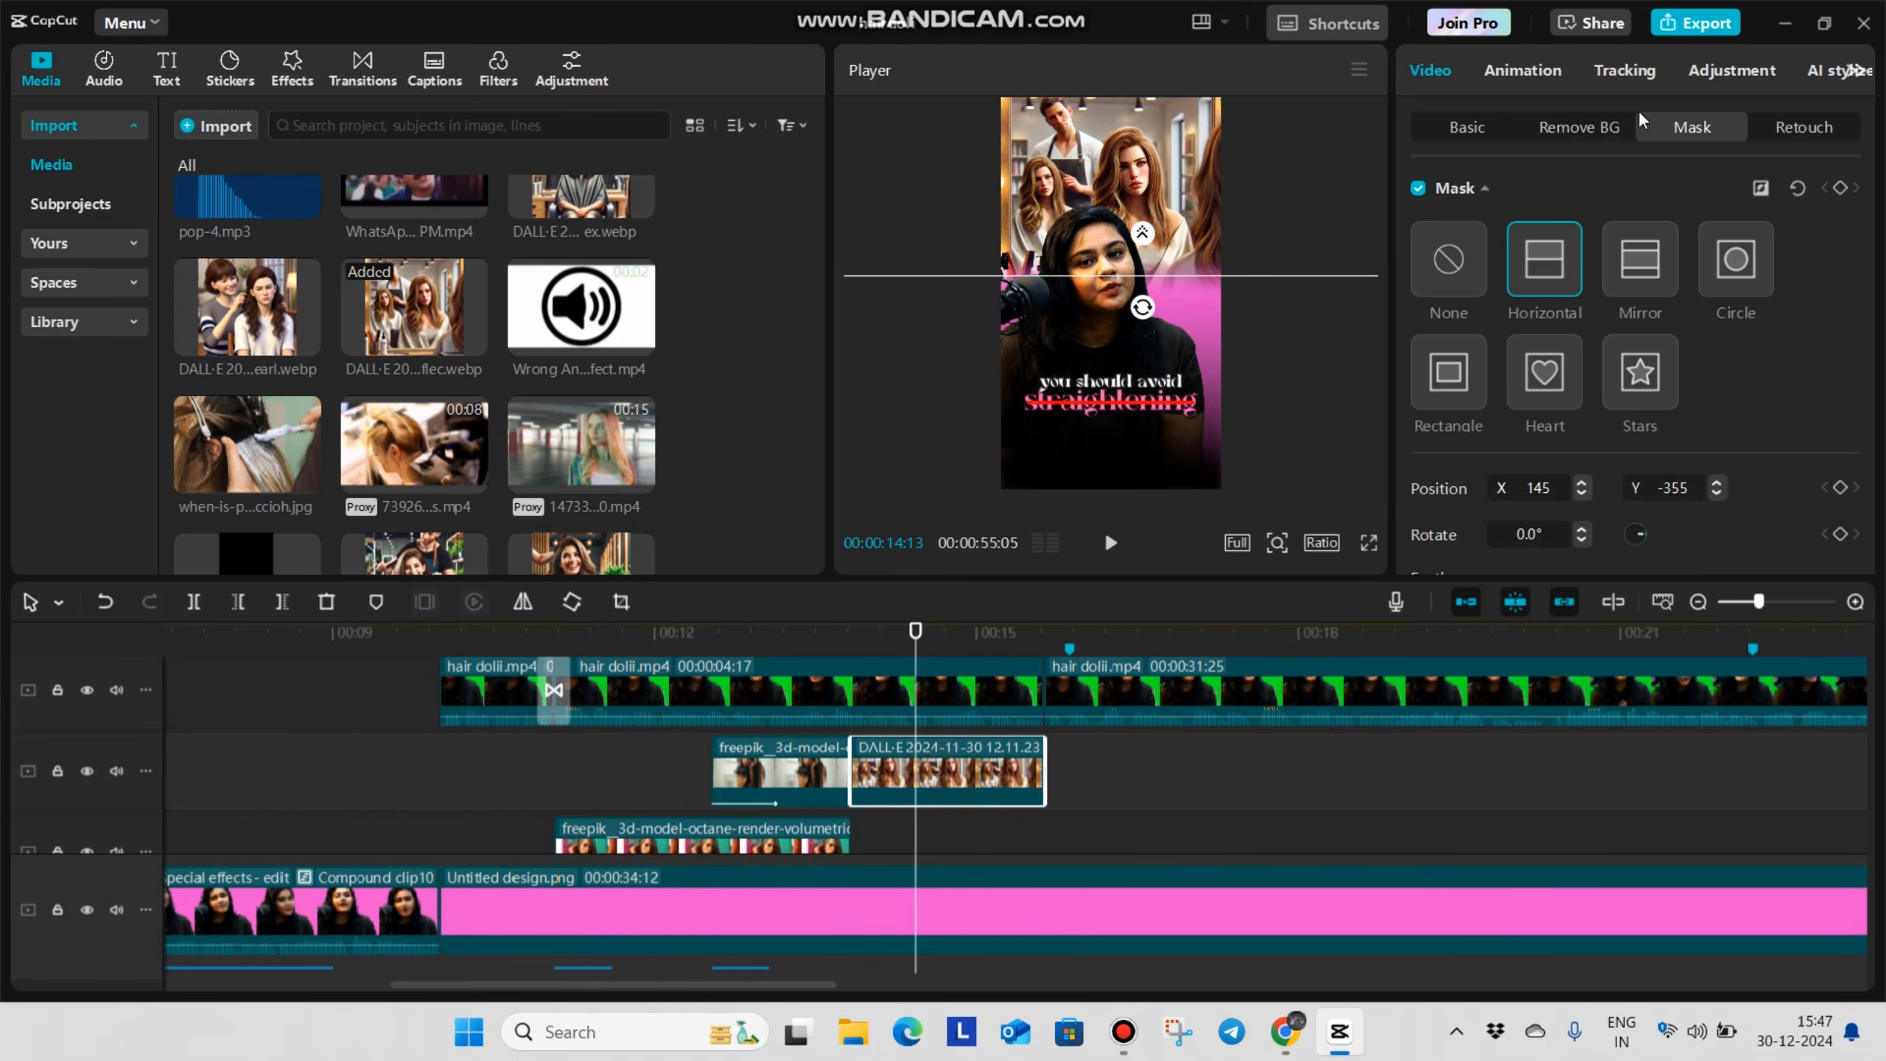
pyautogui.click(1524, 71)
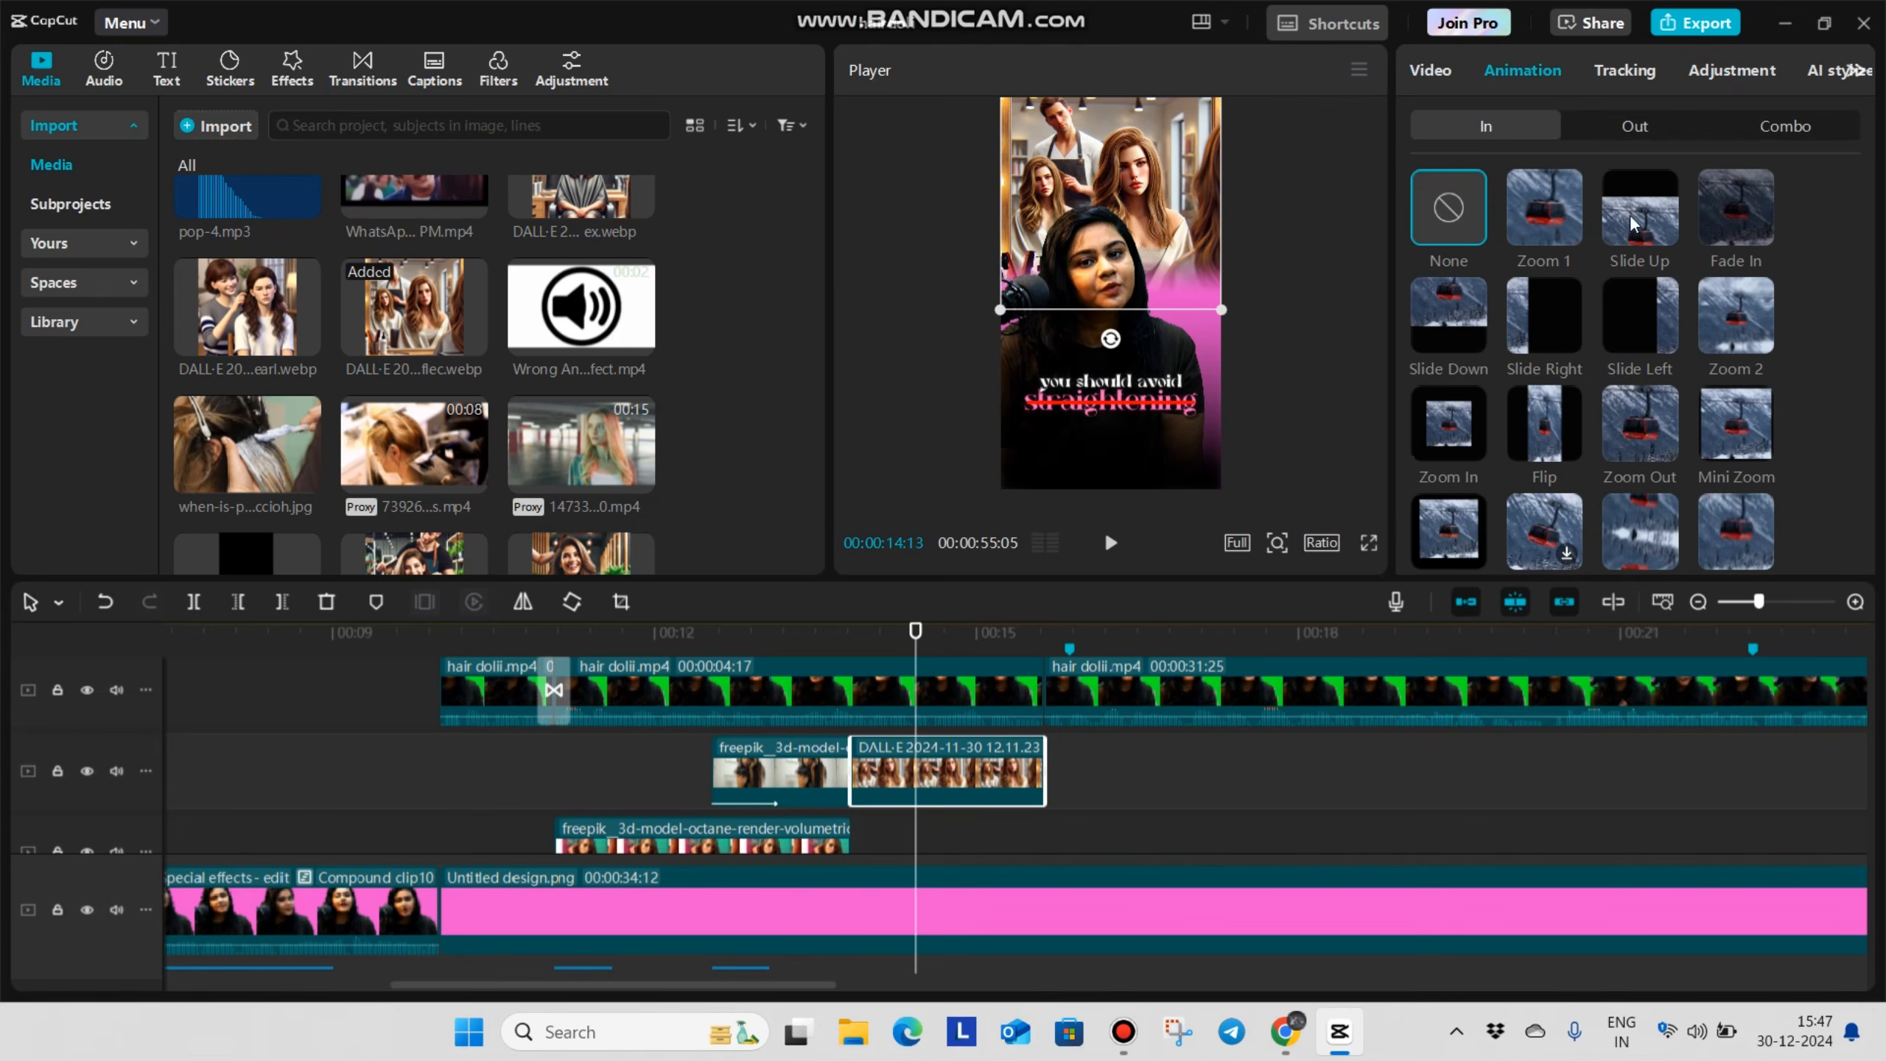
pyautogui.click(1452, 318)
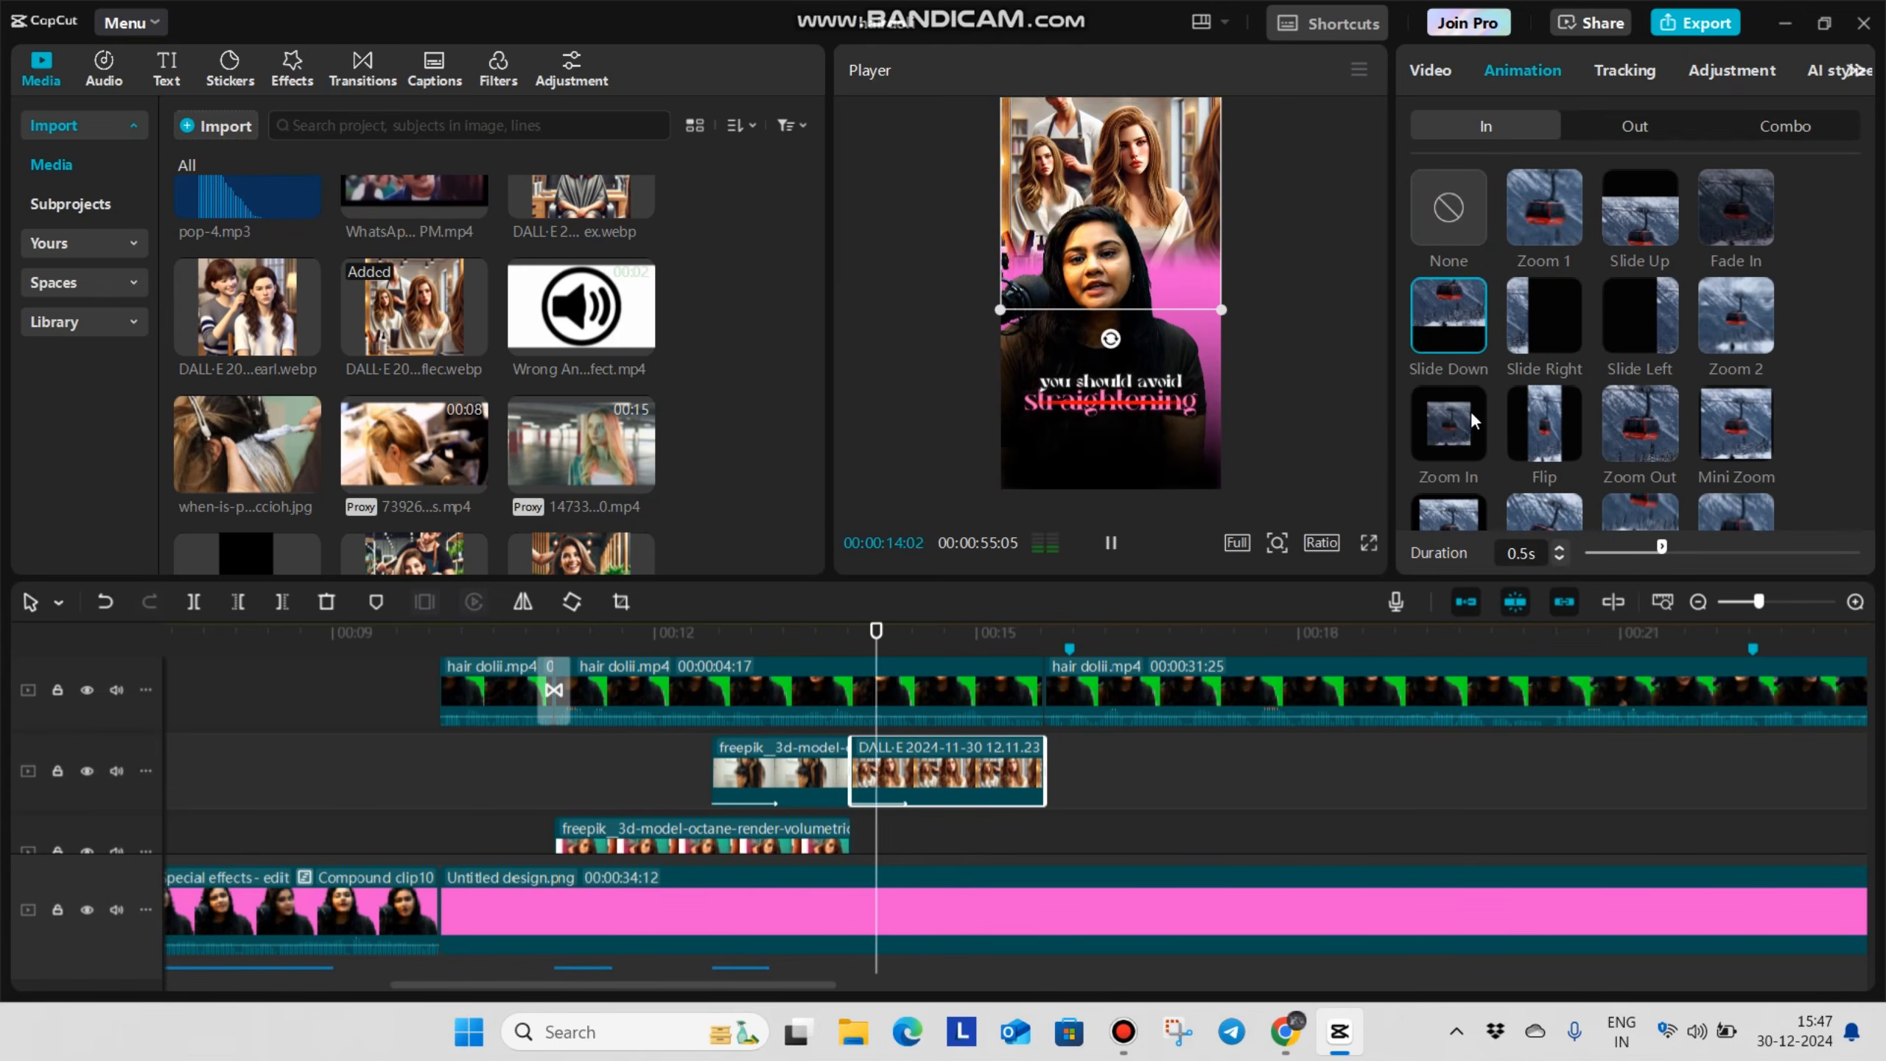
# Animate a zoom on the salon image with a Transform keyframe at 00:00:14:22 and a scale of 117% at 00:00:15:14
pyautogui.scroll(-2, 907, 750)
pyautogui.click(901, 755)
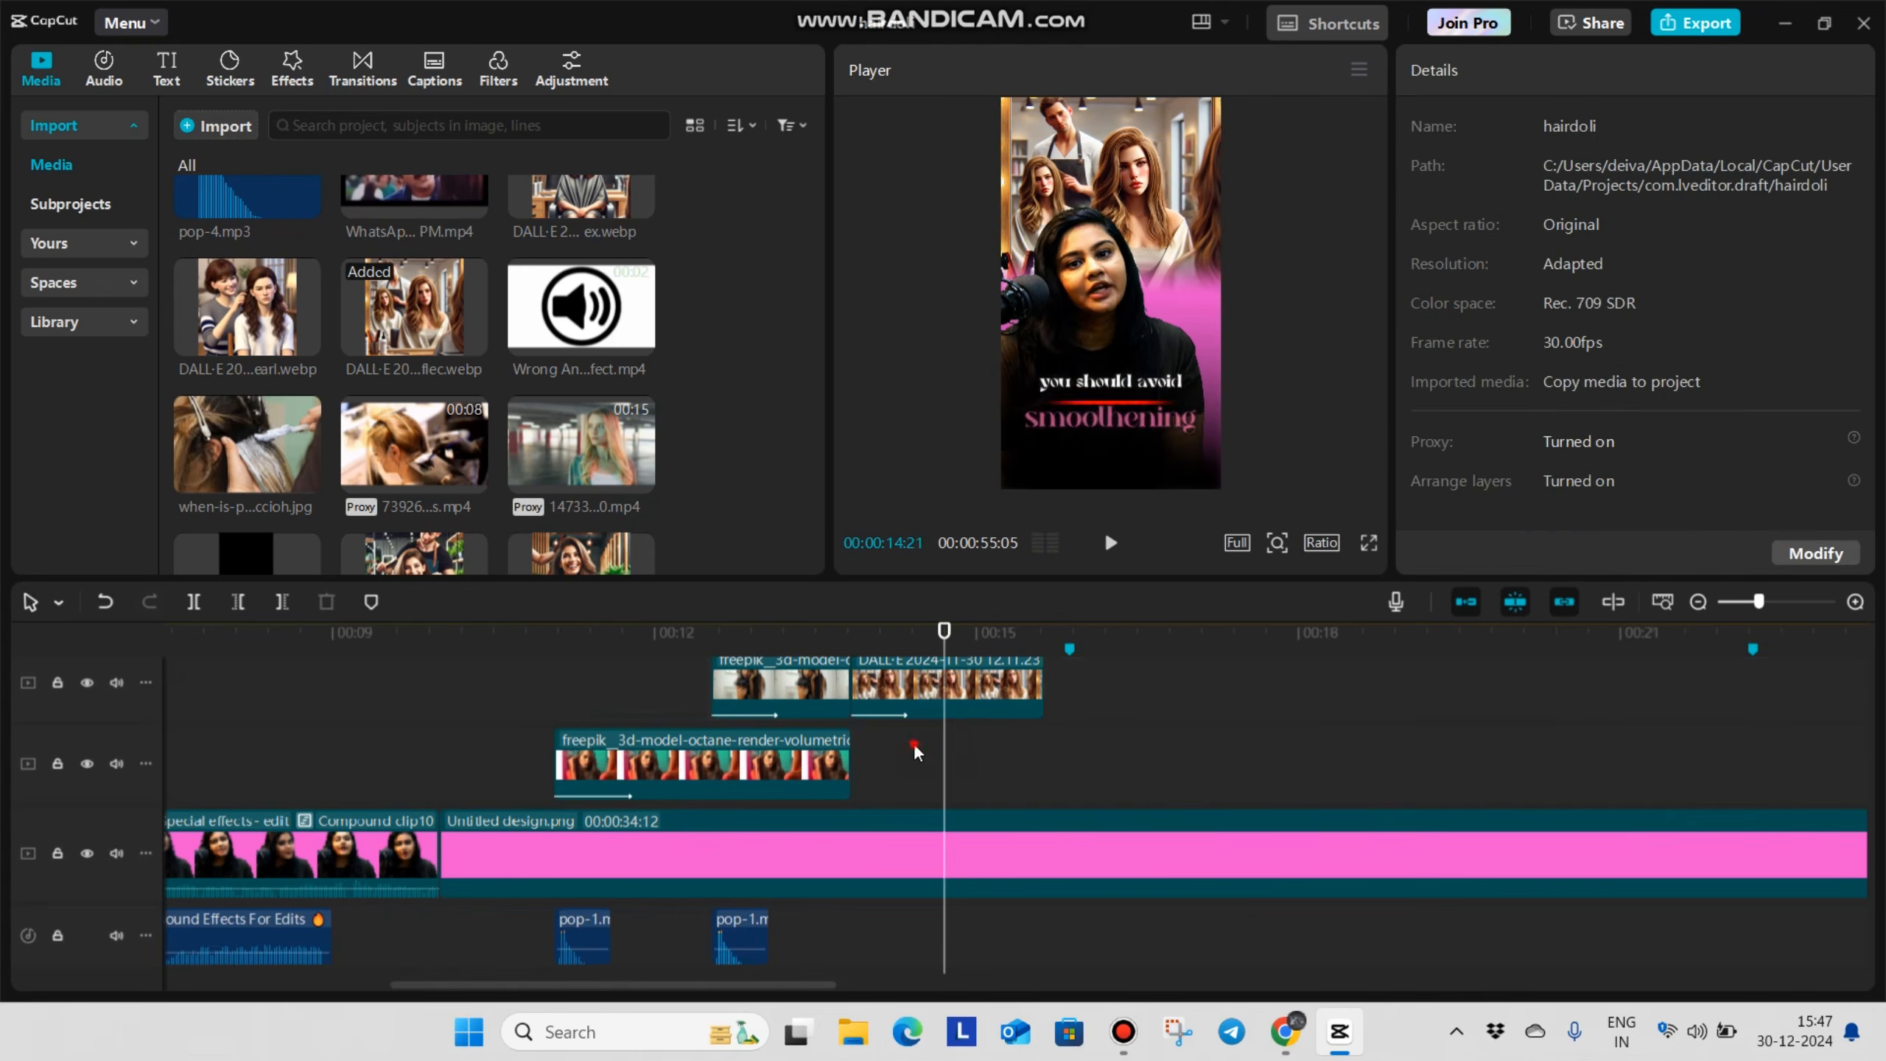
pyautogui.click(947, 687)
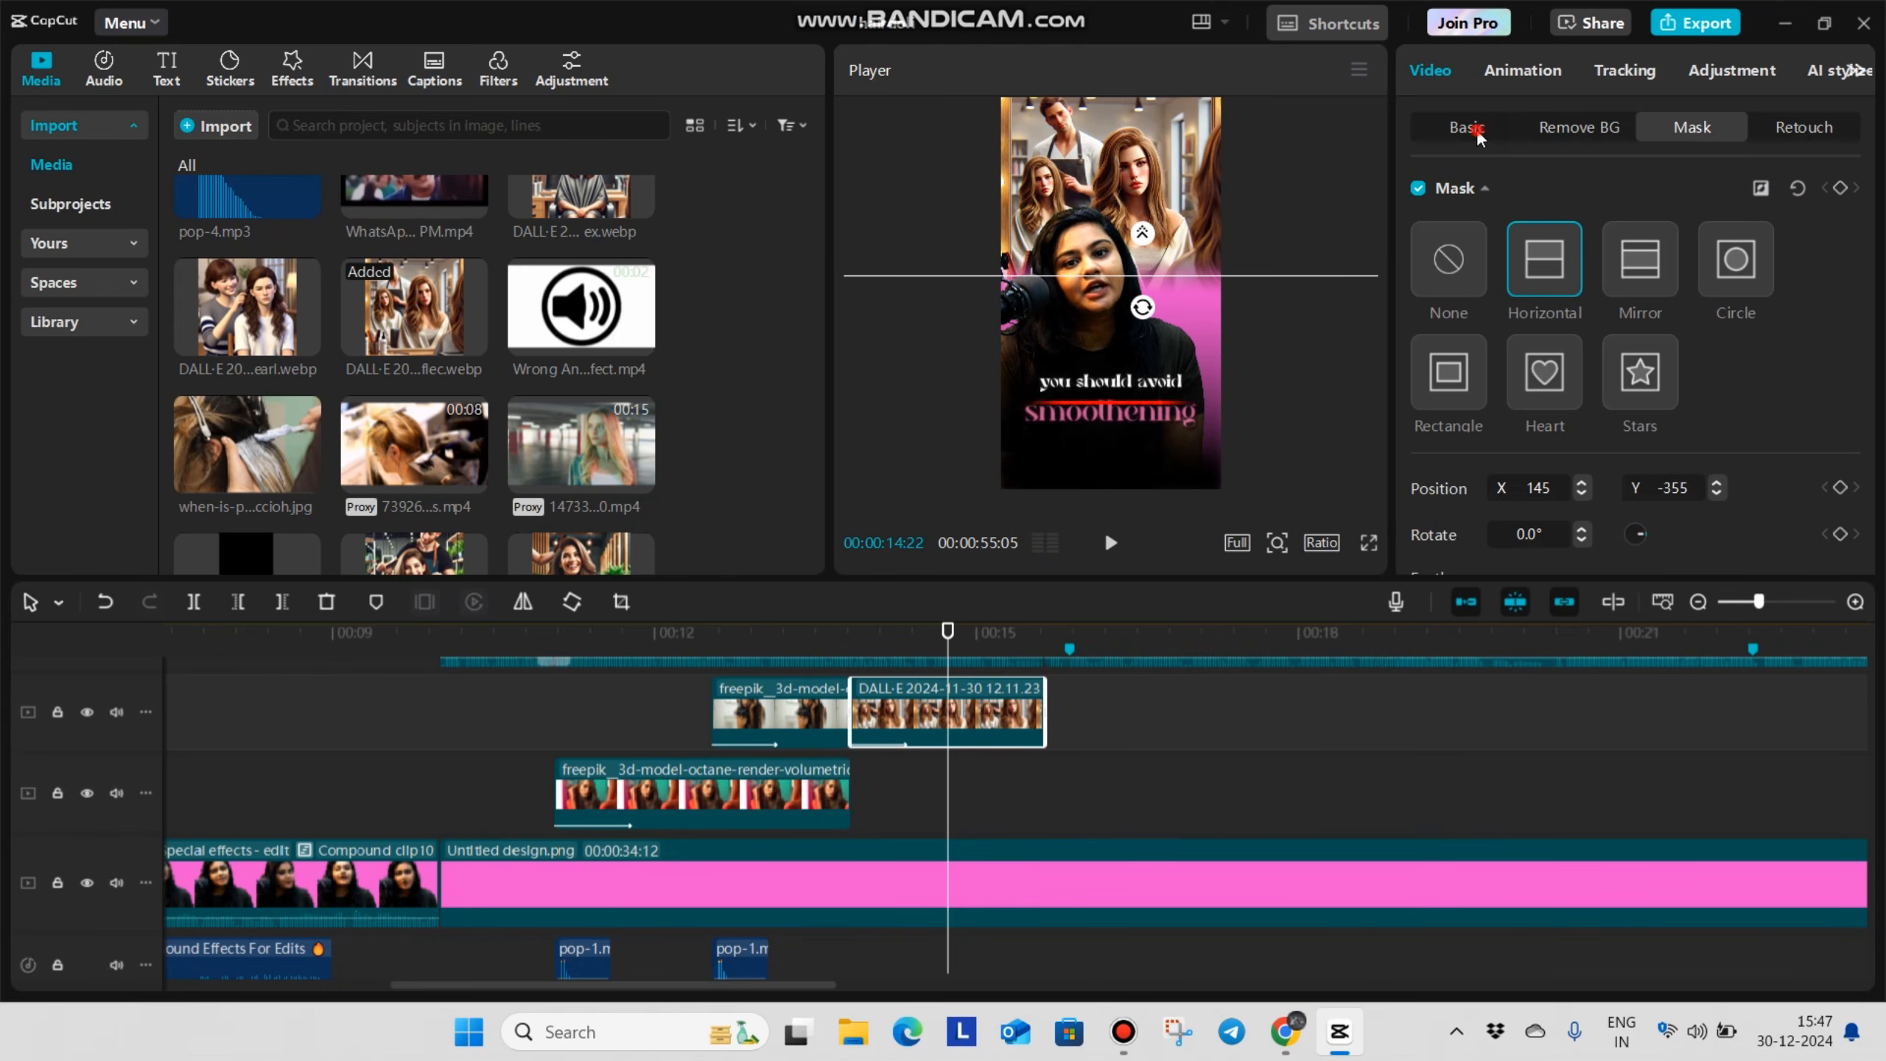
pyautogui.click(1467, 128)
pyautogui.click(1839, 192)
pyautogui.click(1026, 705)
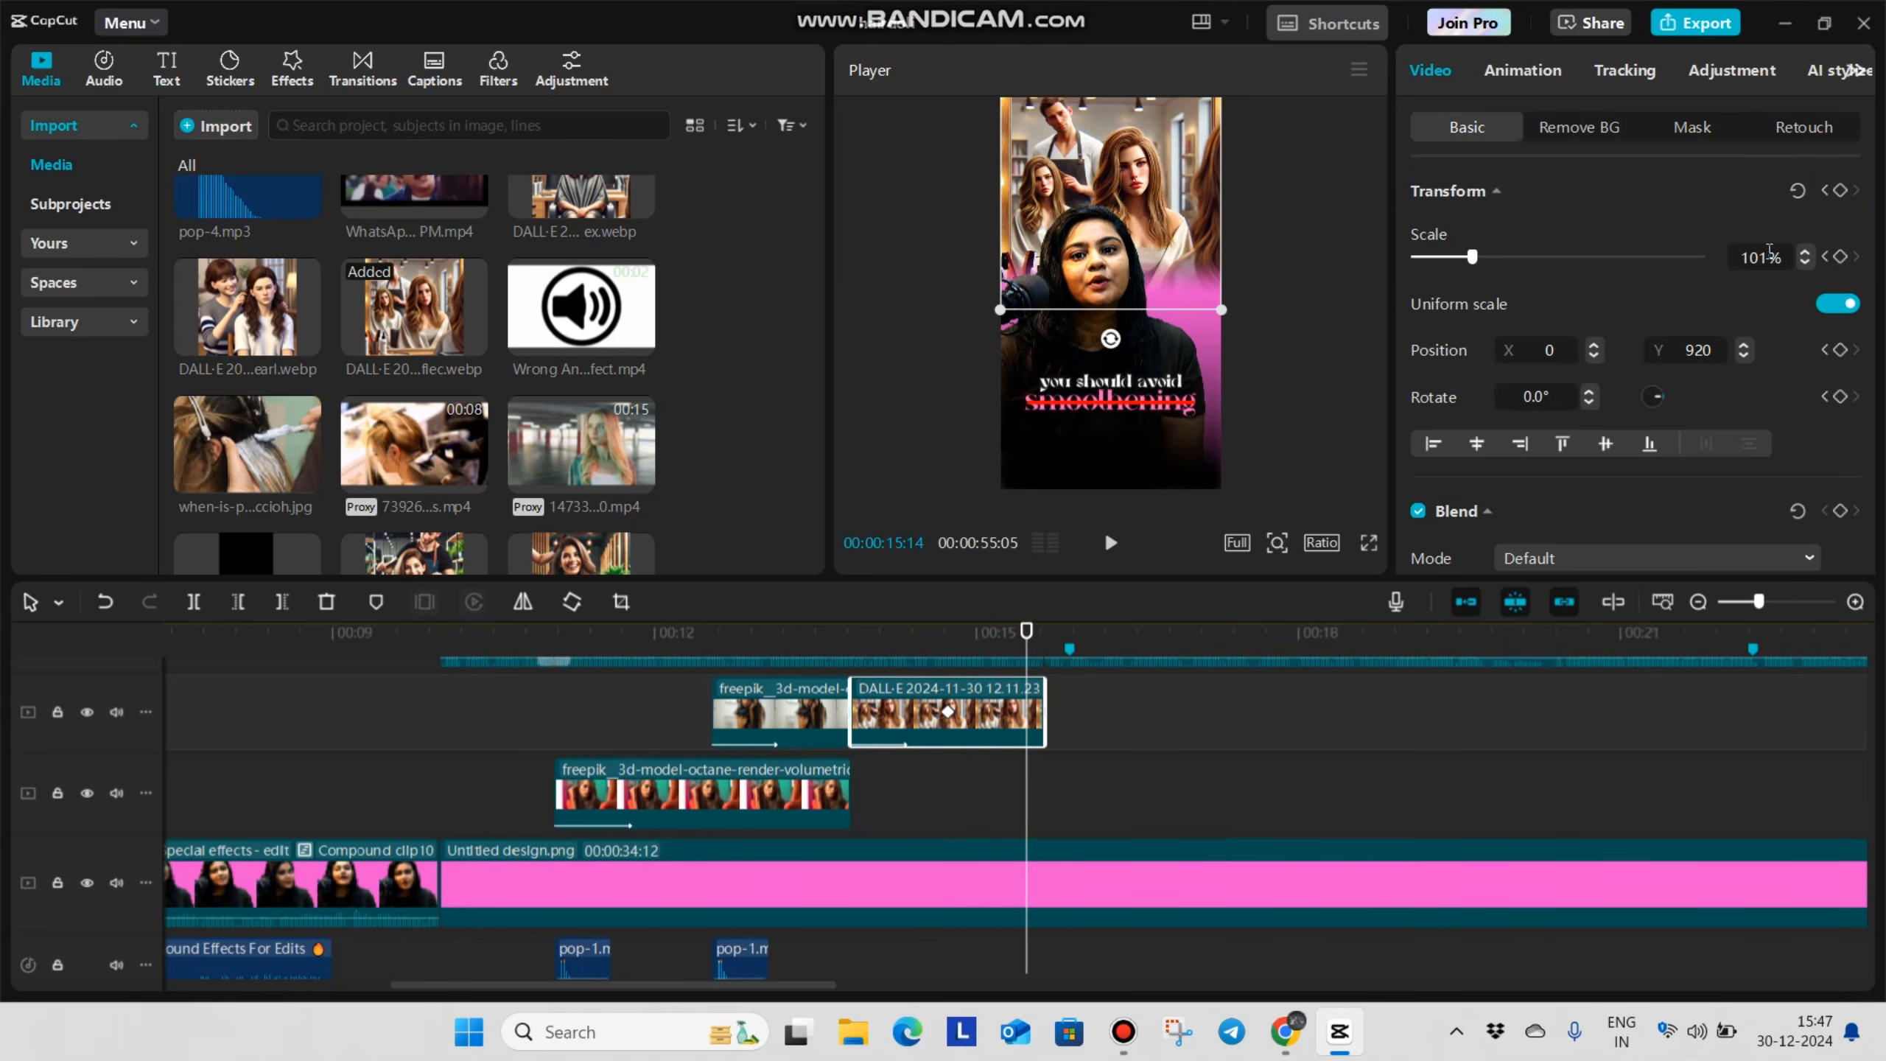
pyautogui.moveTo(1471, 258); pyautogui.dragTo(1485, 259)
pyautogui.click(1804, 265)
pyautogui.click(1805, 265)
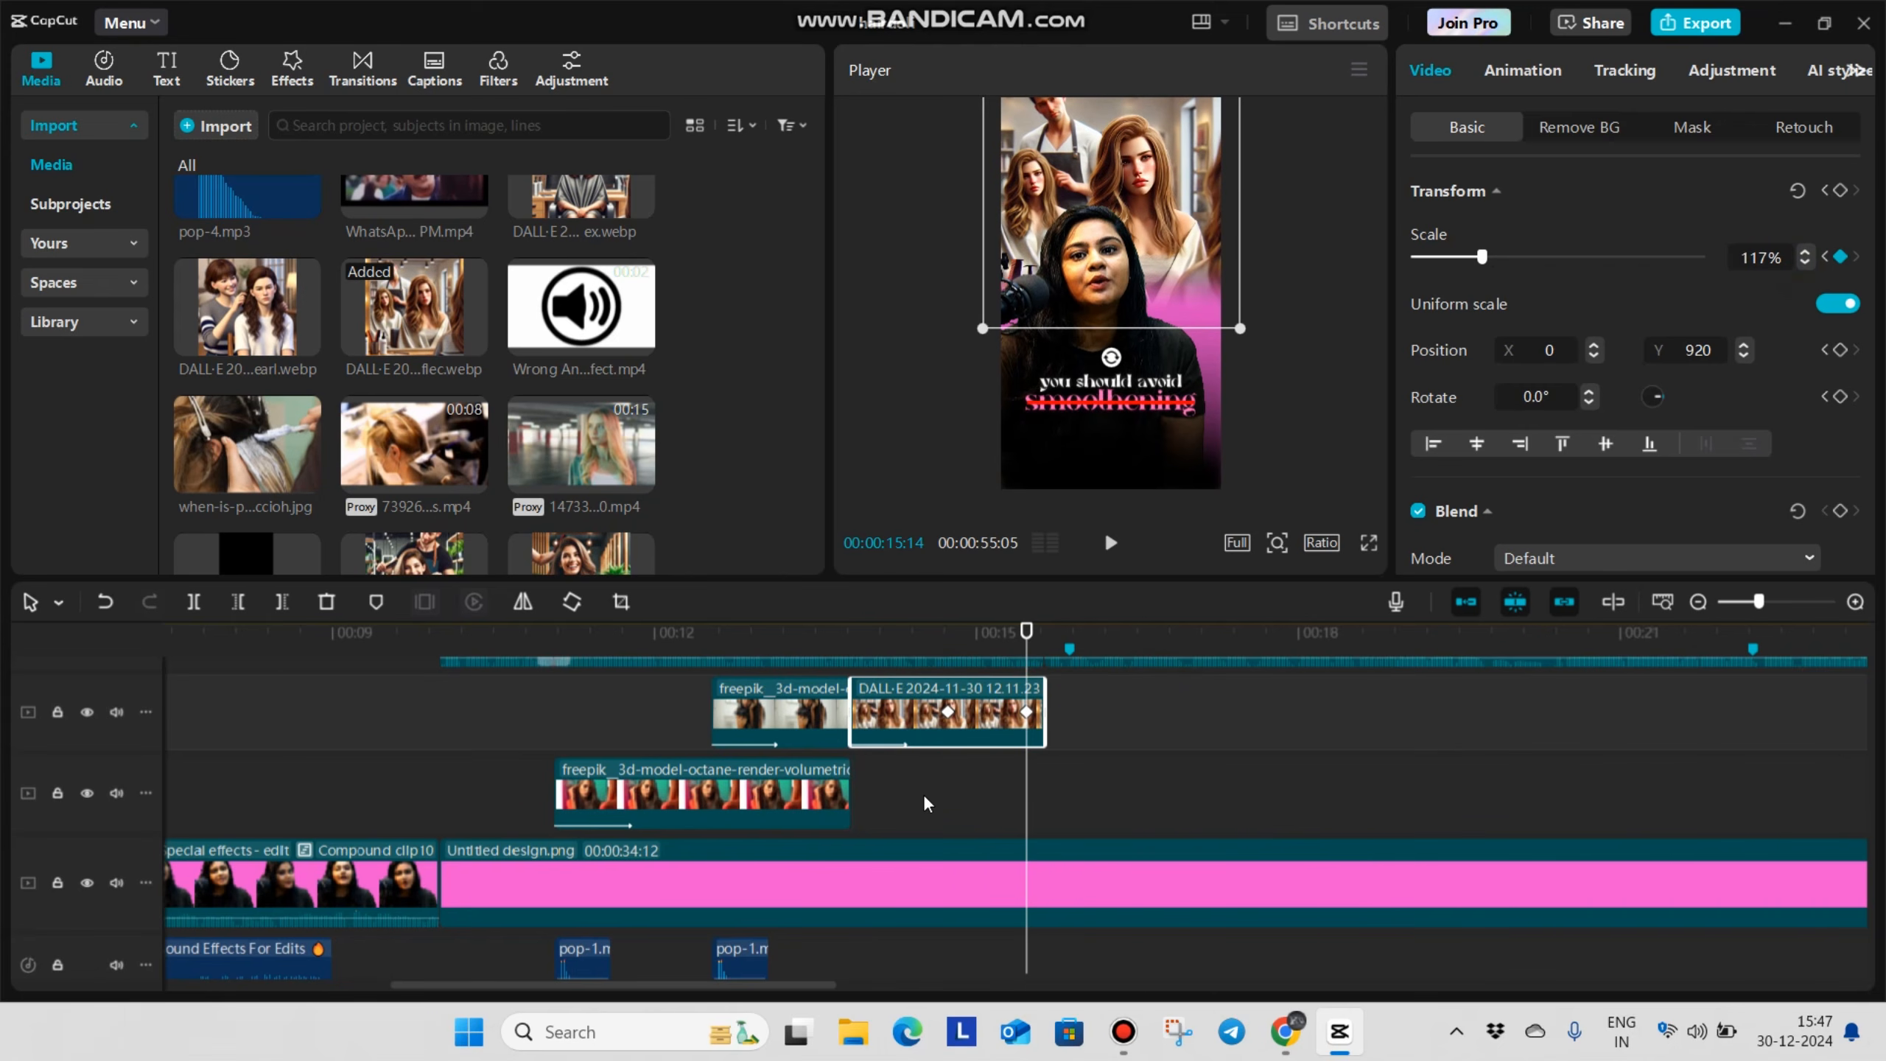
# Apply the Cubic Out preset curve to the salon image's scale keyframes and play the "you should avoid" section
pyautogui.hotkey('alt', 'k')
pyautogui.click(909, 666)
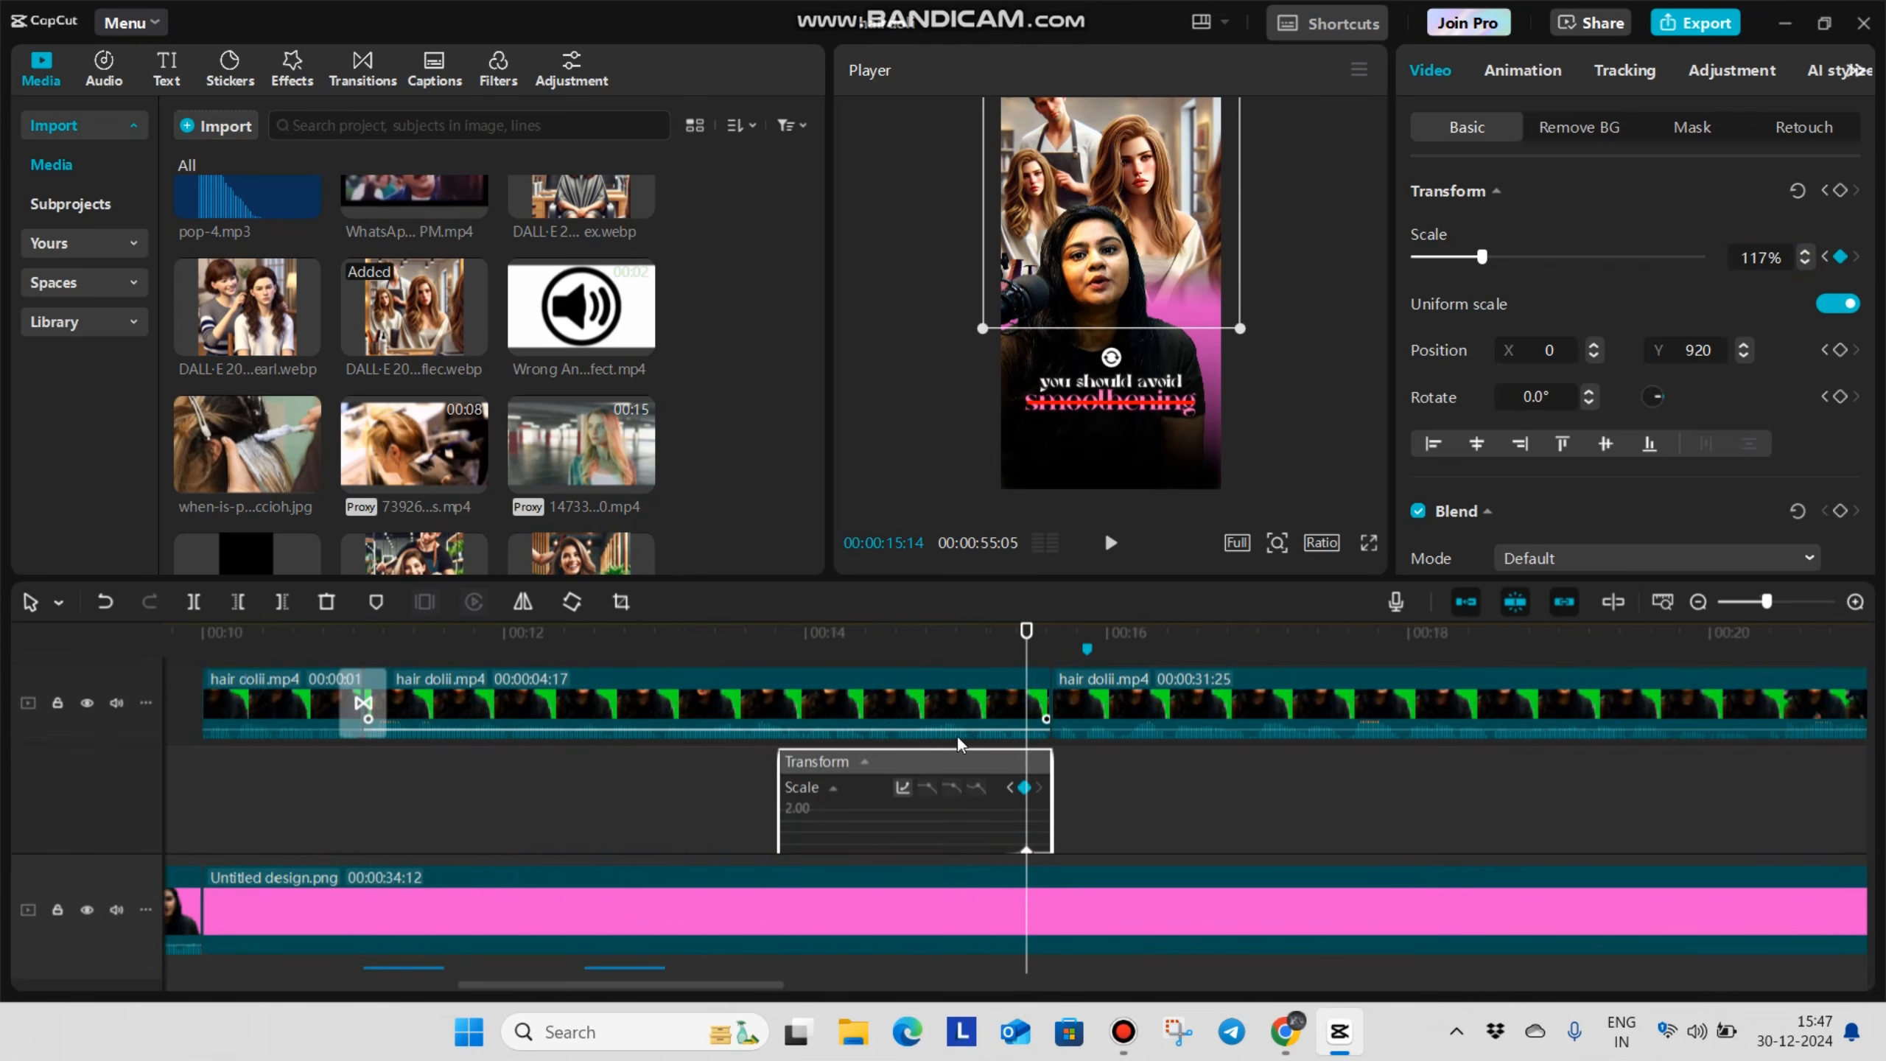
pyautogui.click(895, 773)
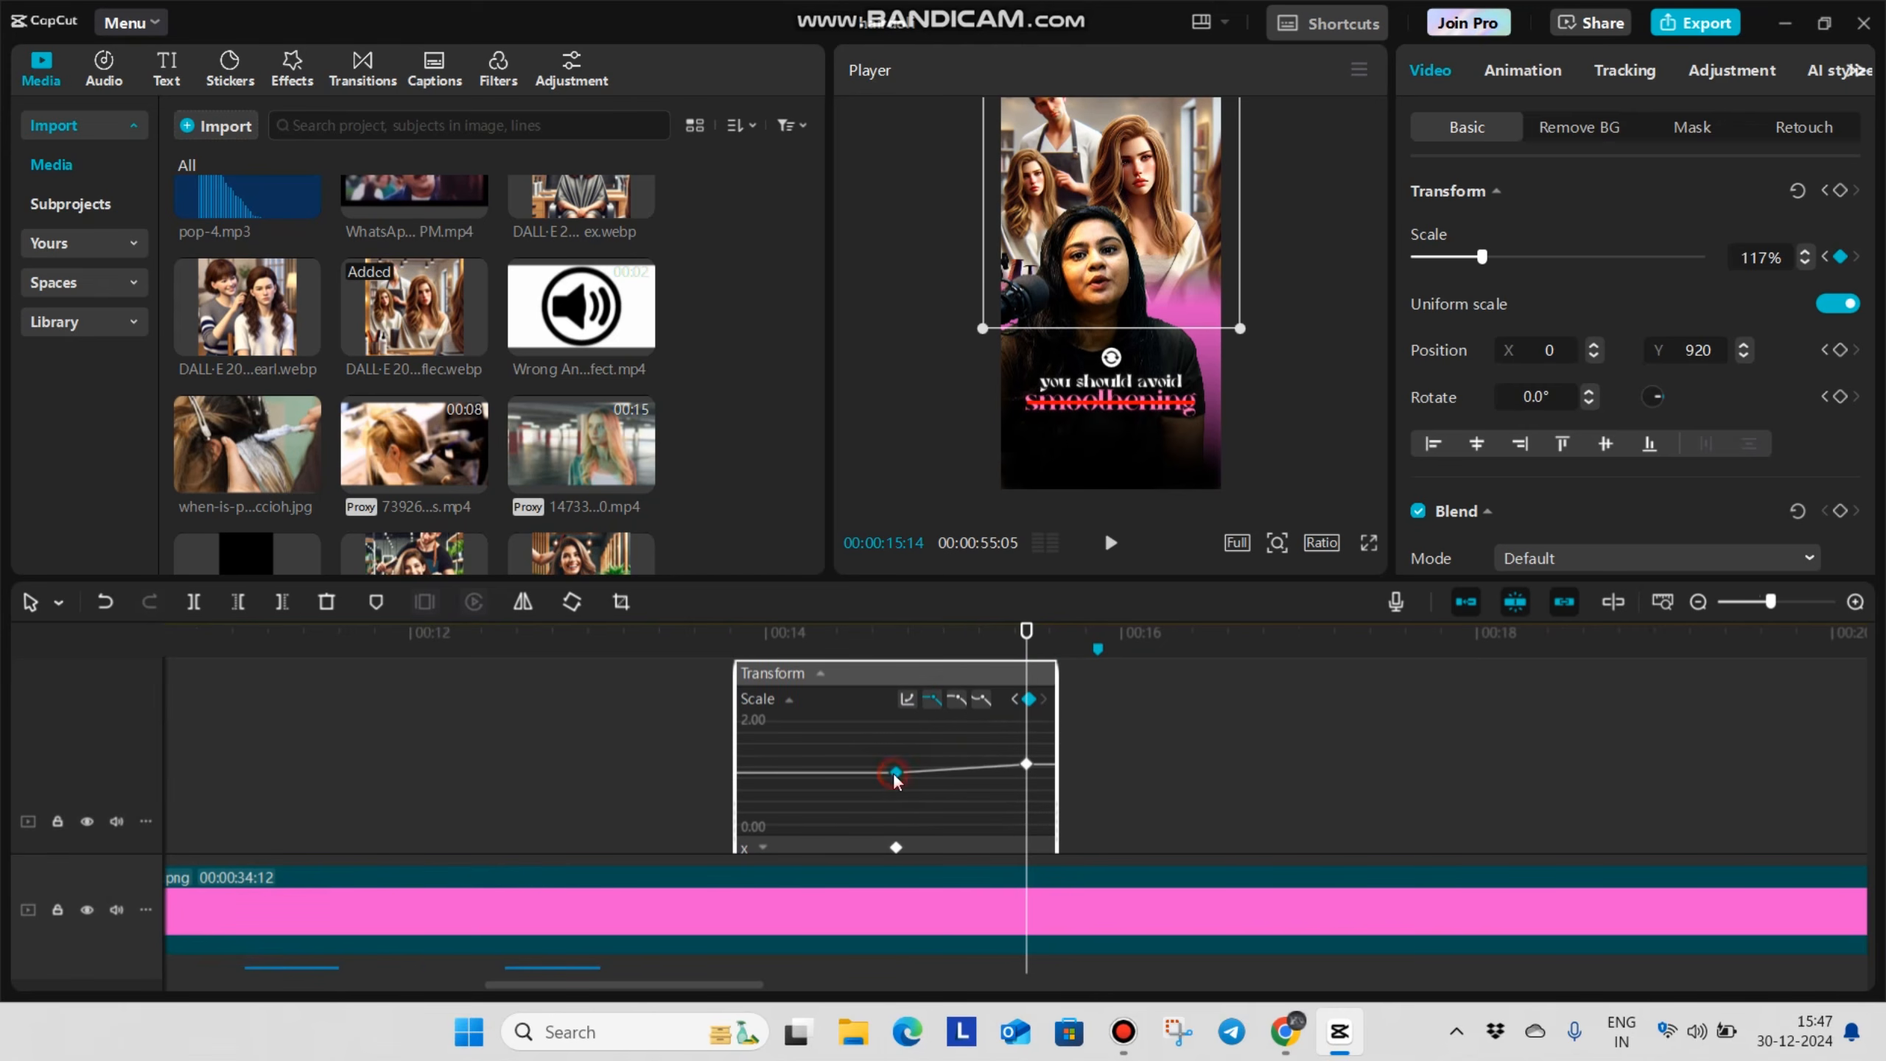
pyautogui.click(908, 699)
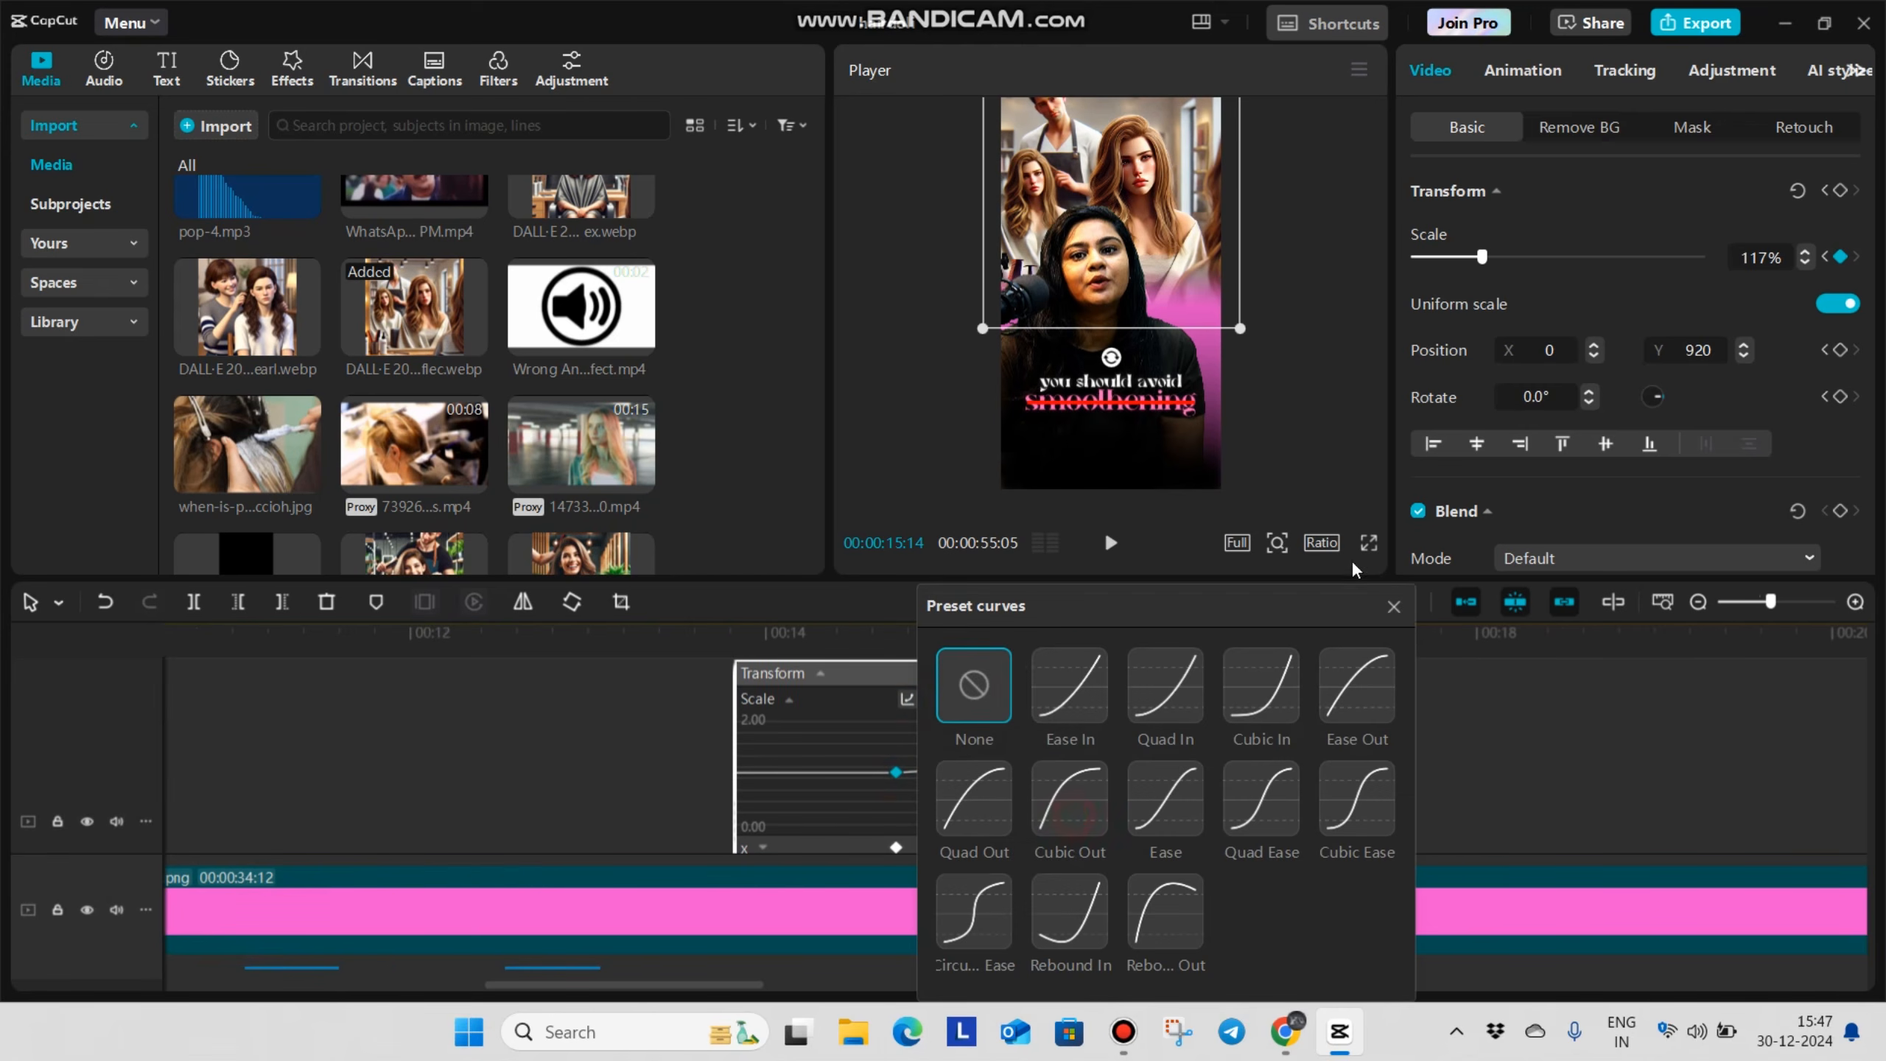
pyautogui.click(1394, 607)
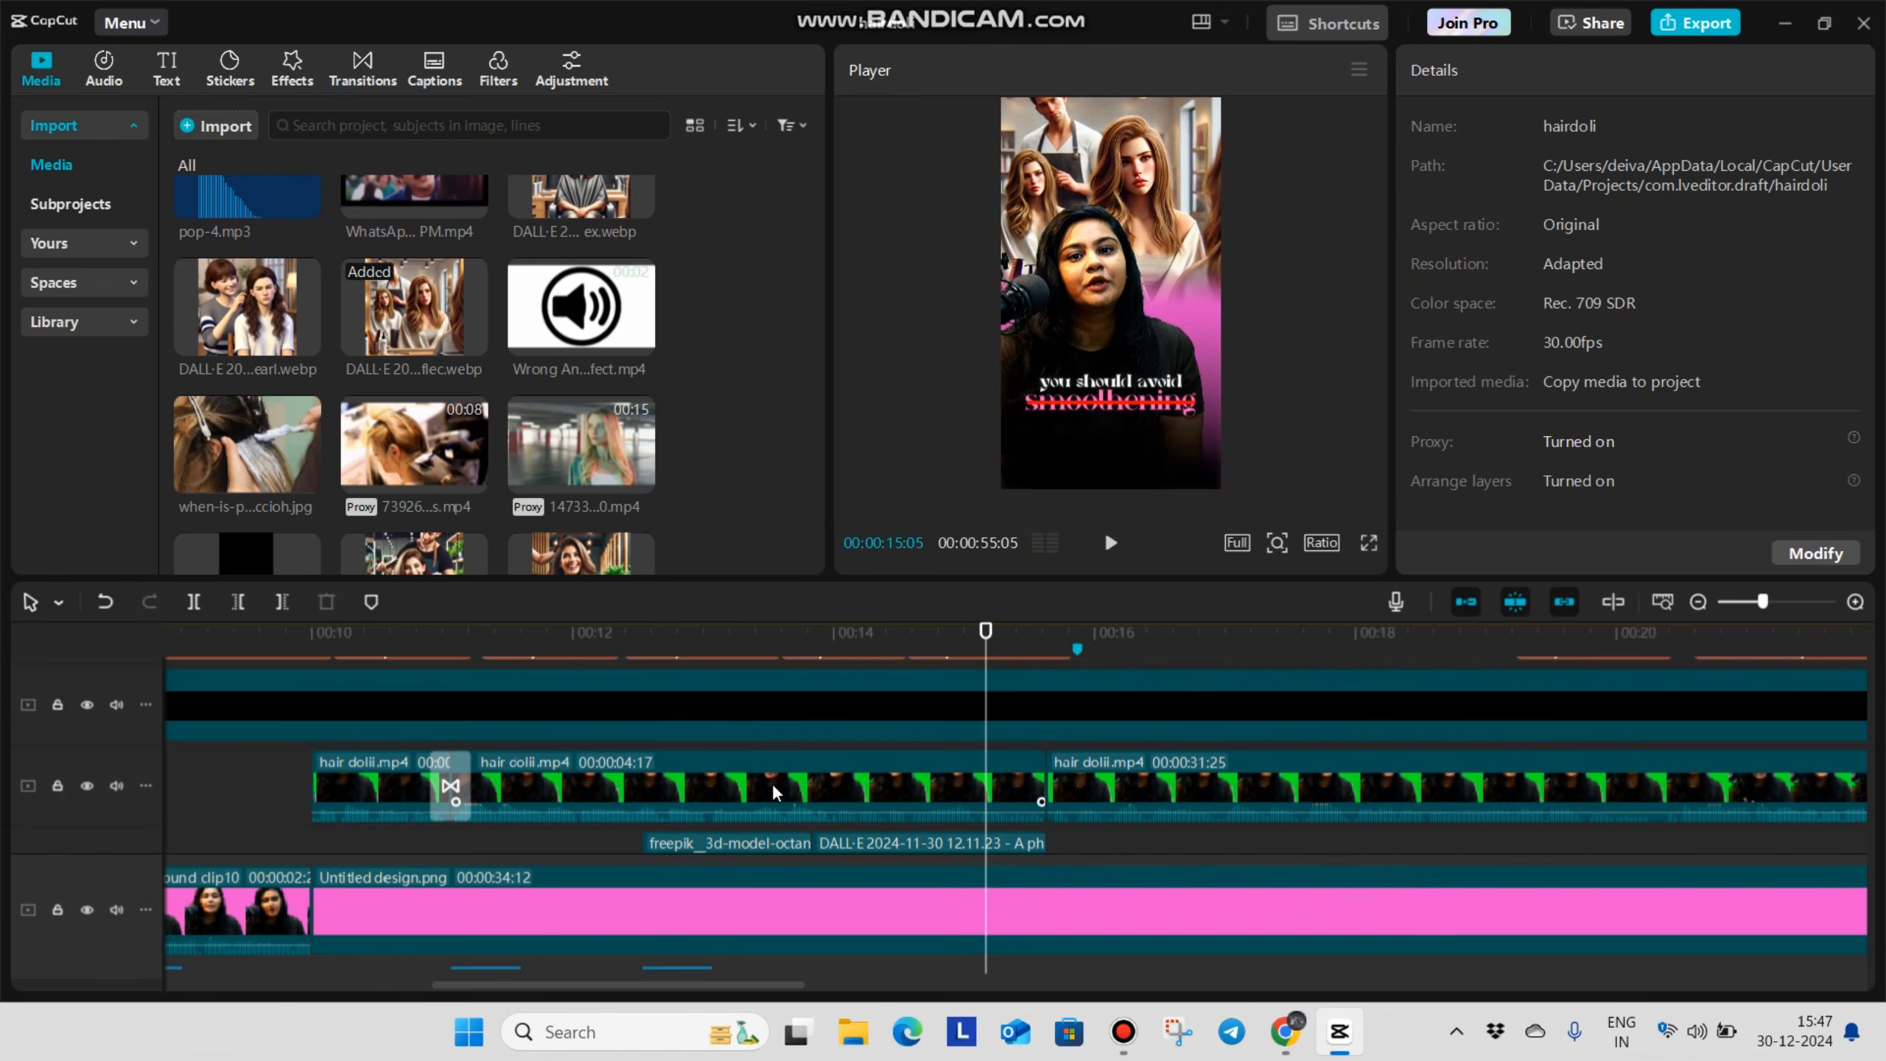
pyautogui.scroll(5, 781, 785)
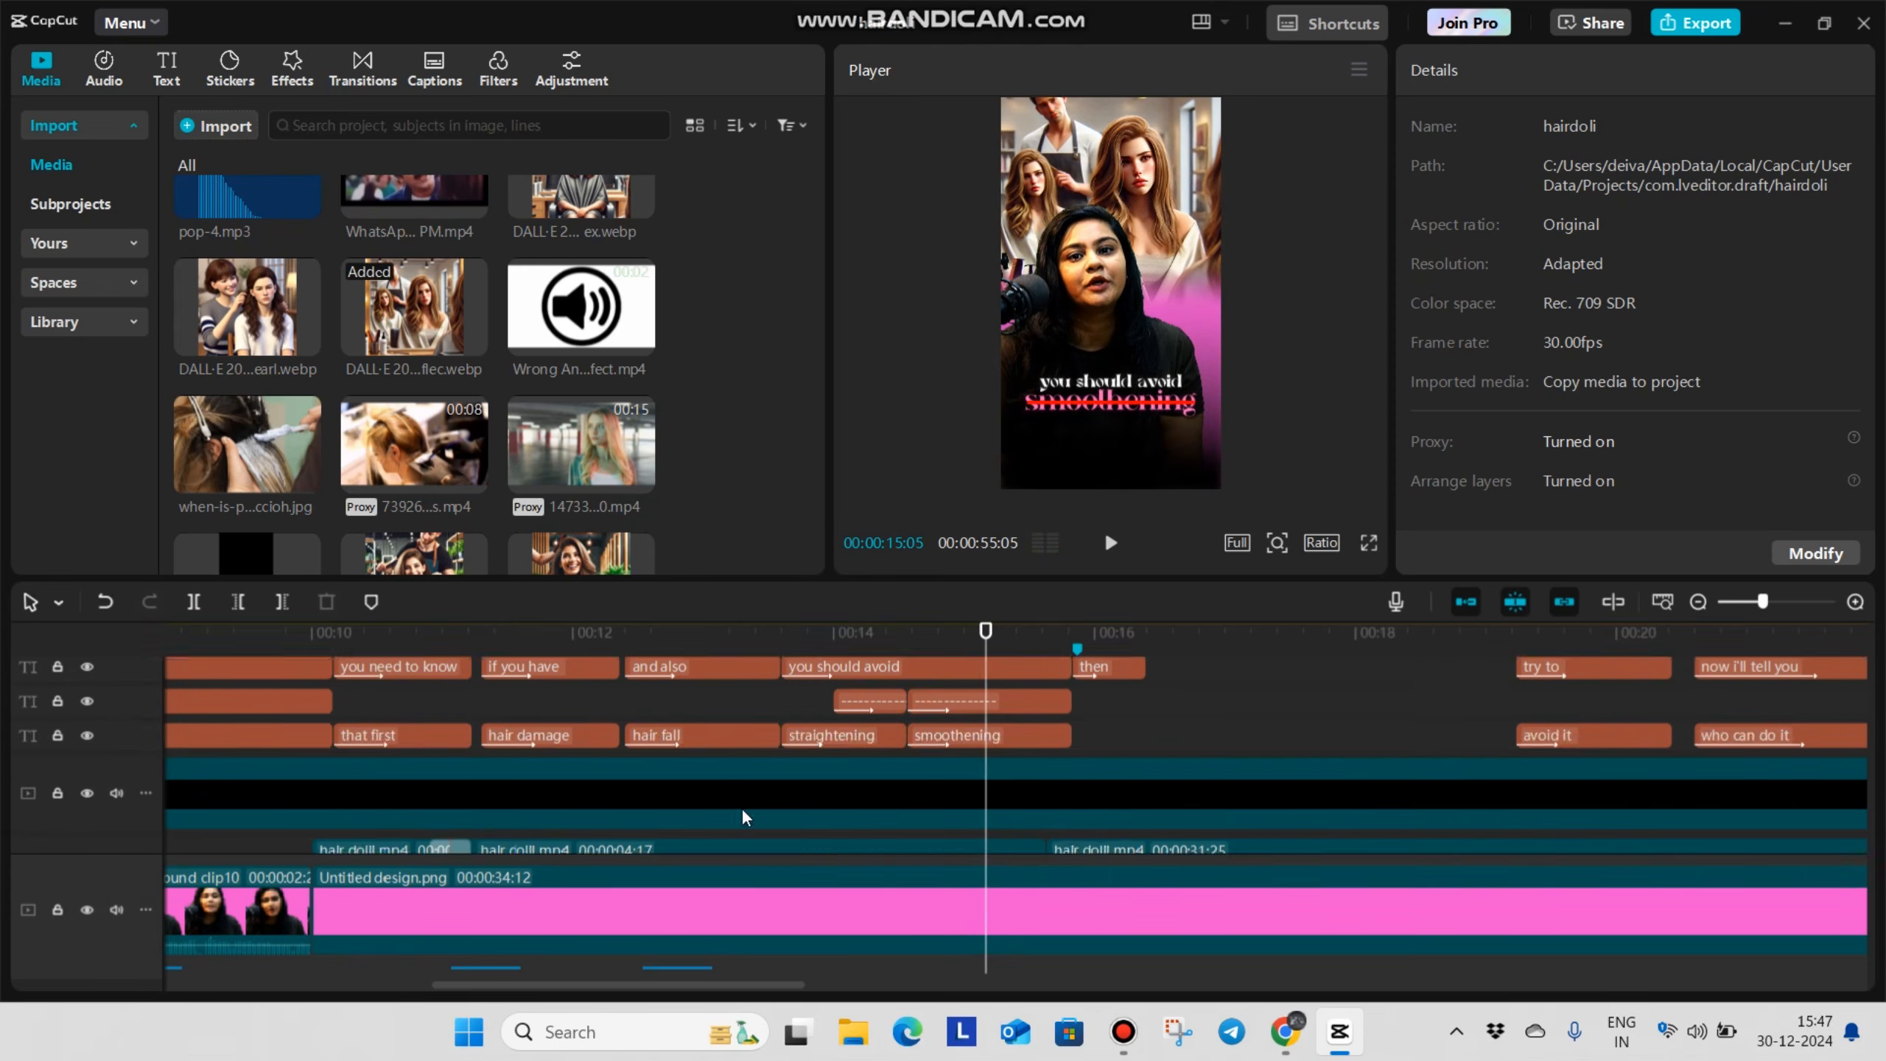
pyautogui.click(809, 711)
pyautogui.press('space')
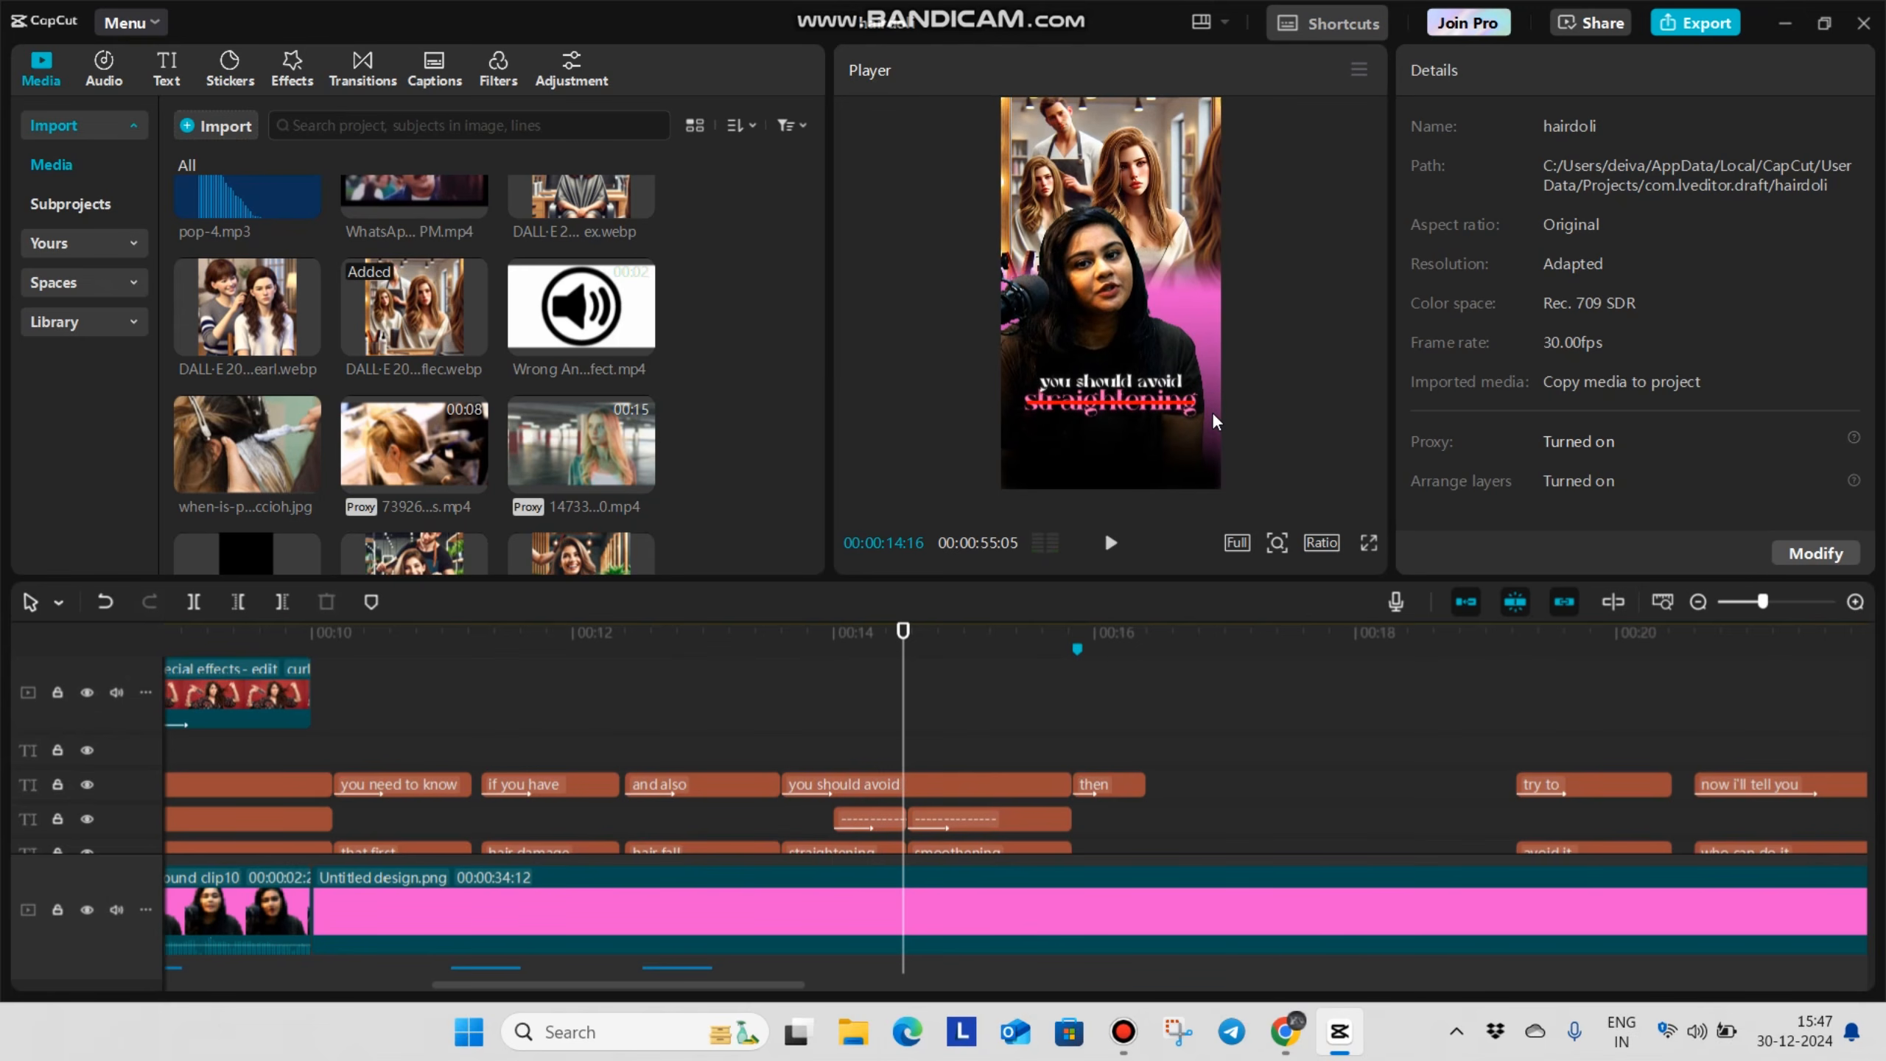
pyautogui.press('space')
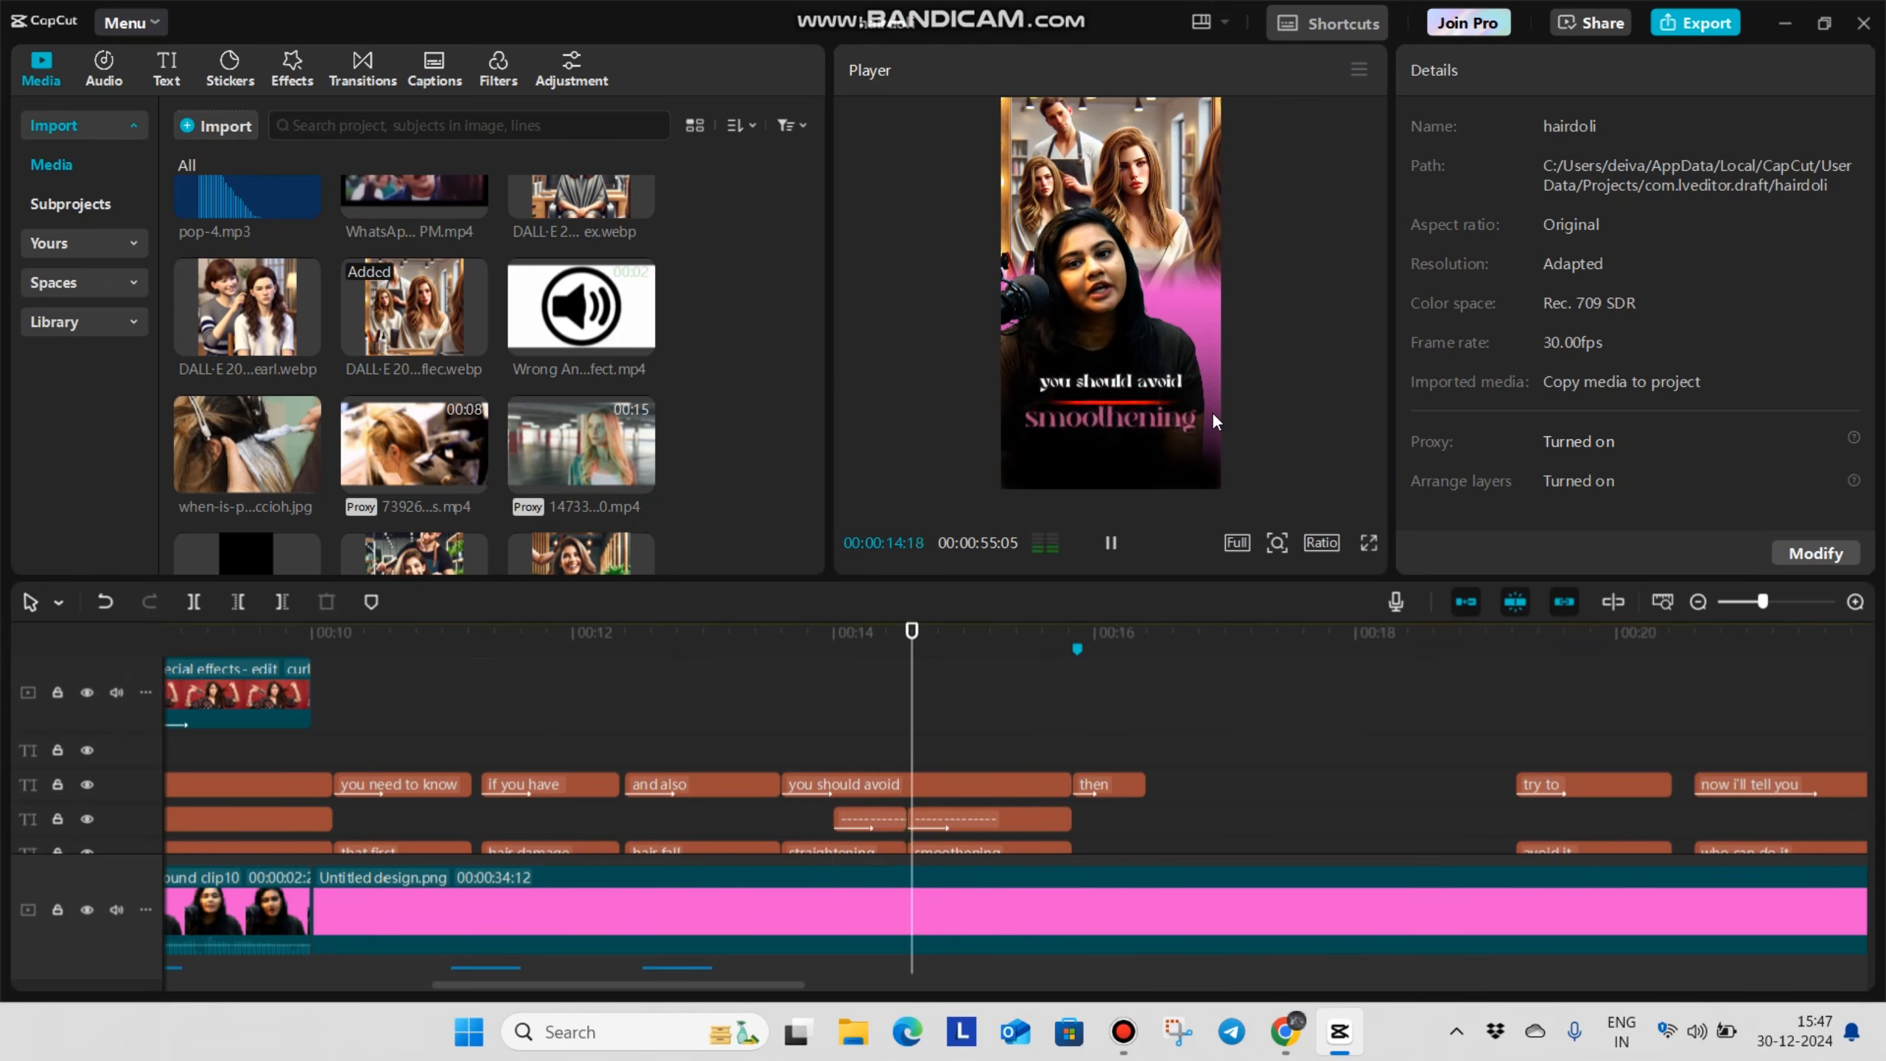
pyautogui.press('space')
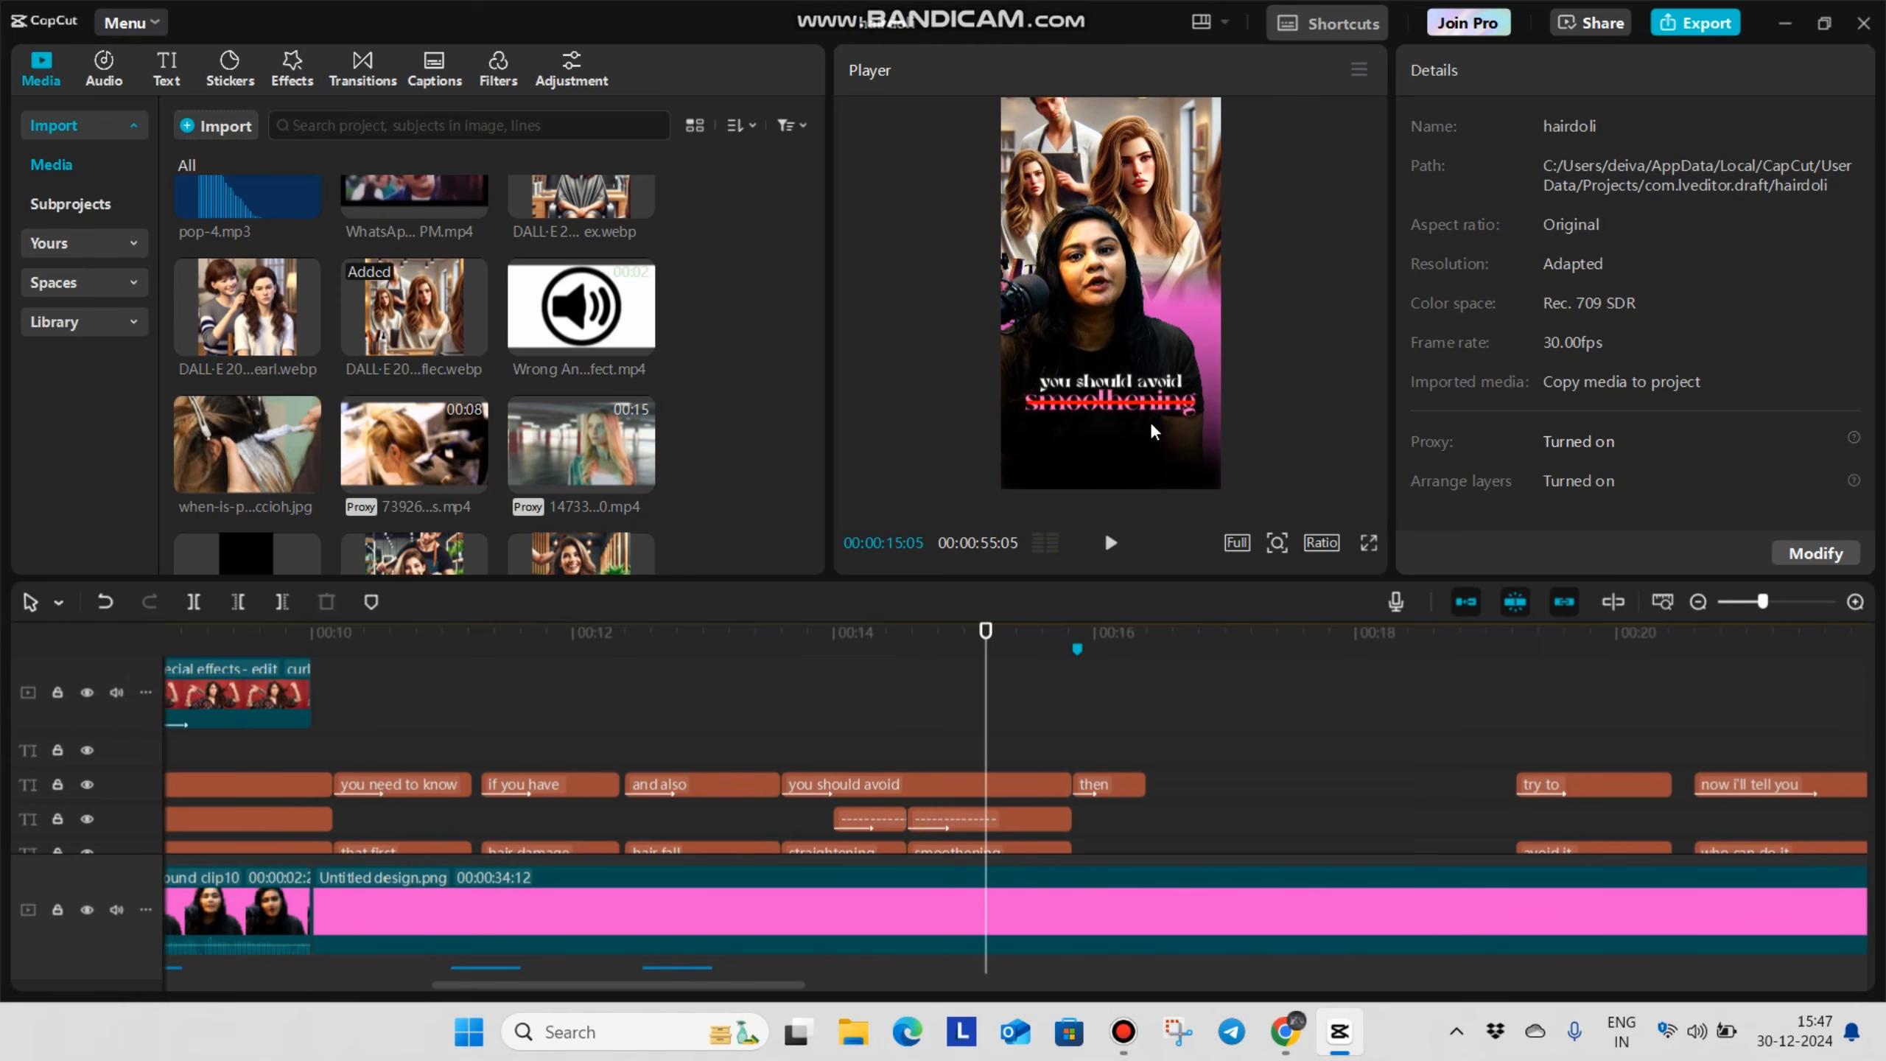
# Place the red Untitled design (2).png above the salon image from 00:00:14:22 and end it at 00:00:15:19
pyautogui.scroll(-5, 854, 776)
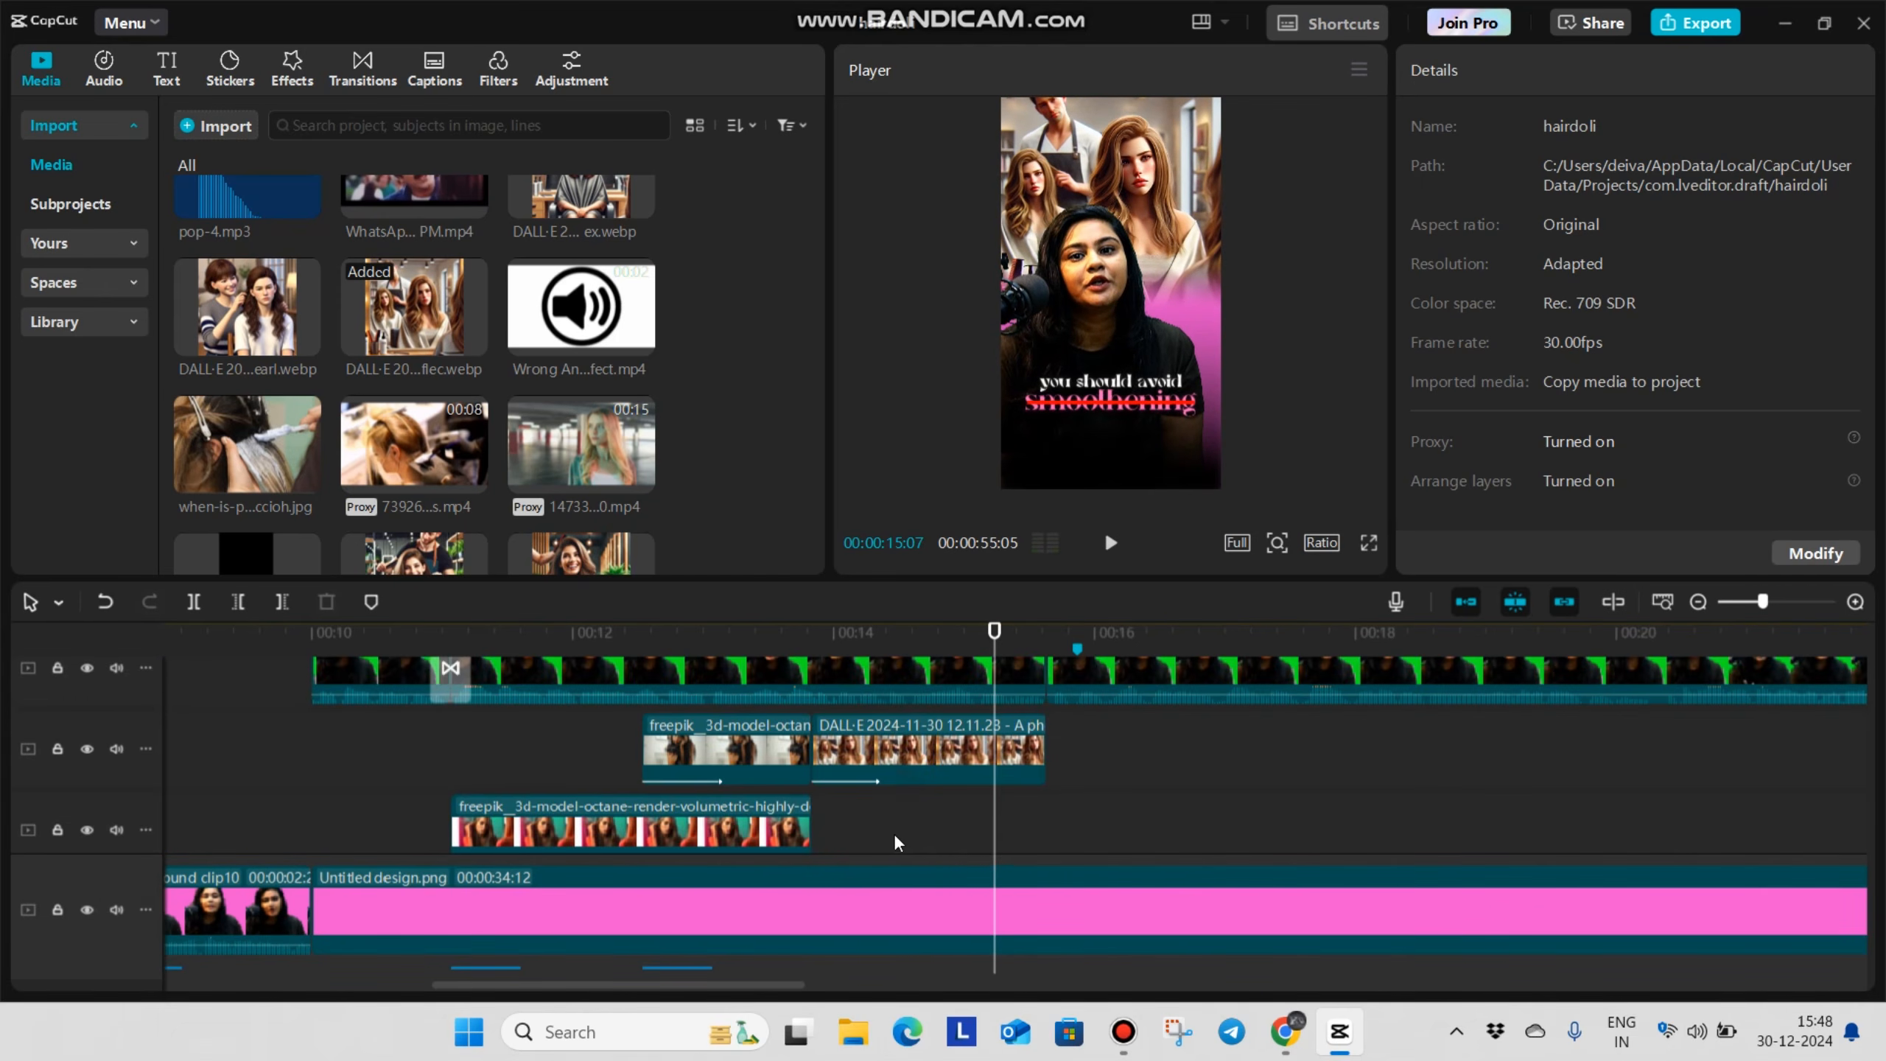
pyautogui.click(895, 792)
pyautogui.click(851, 824)
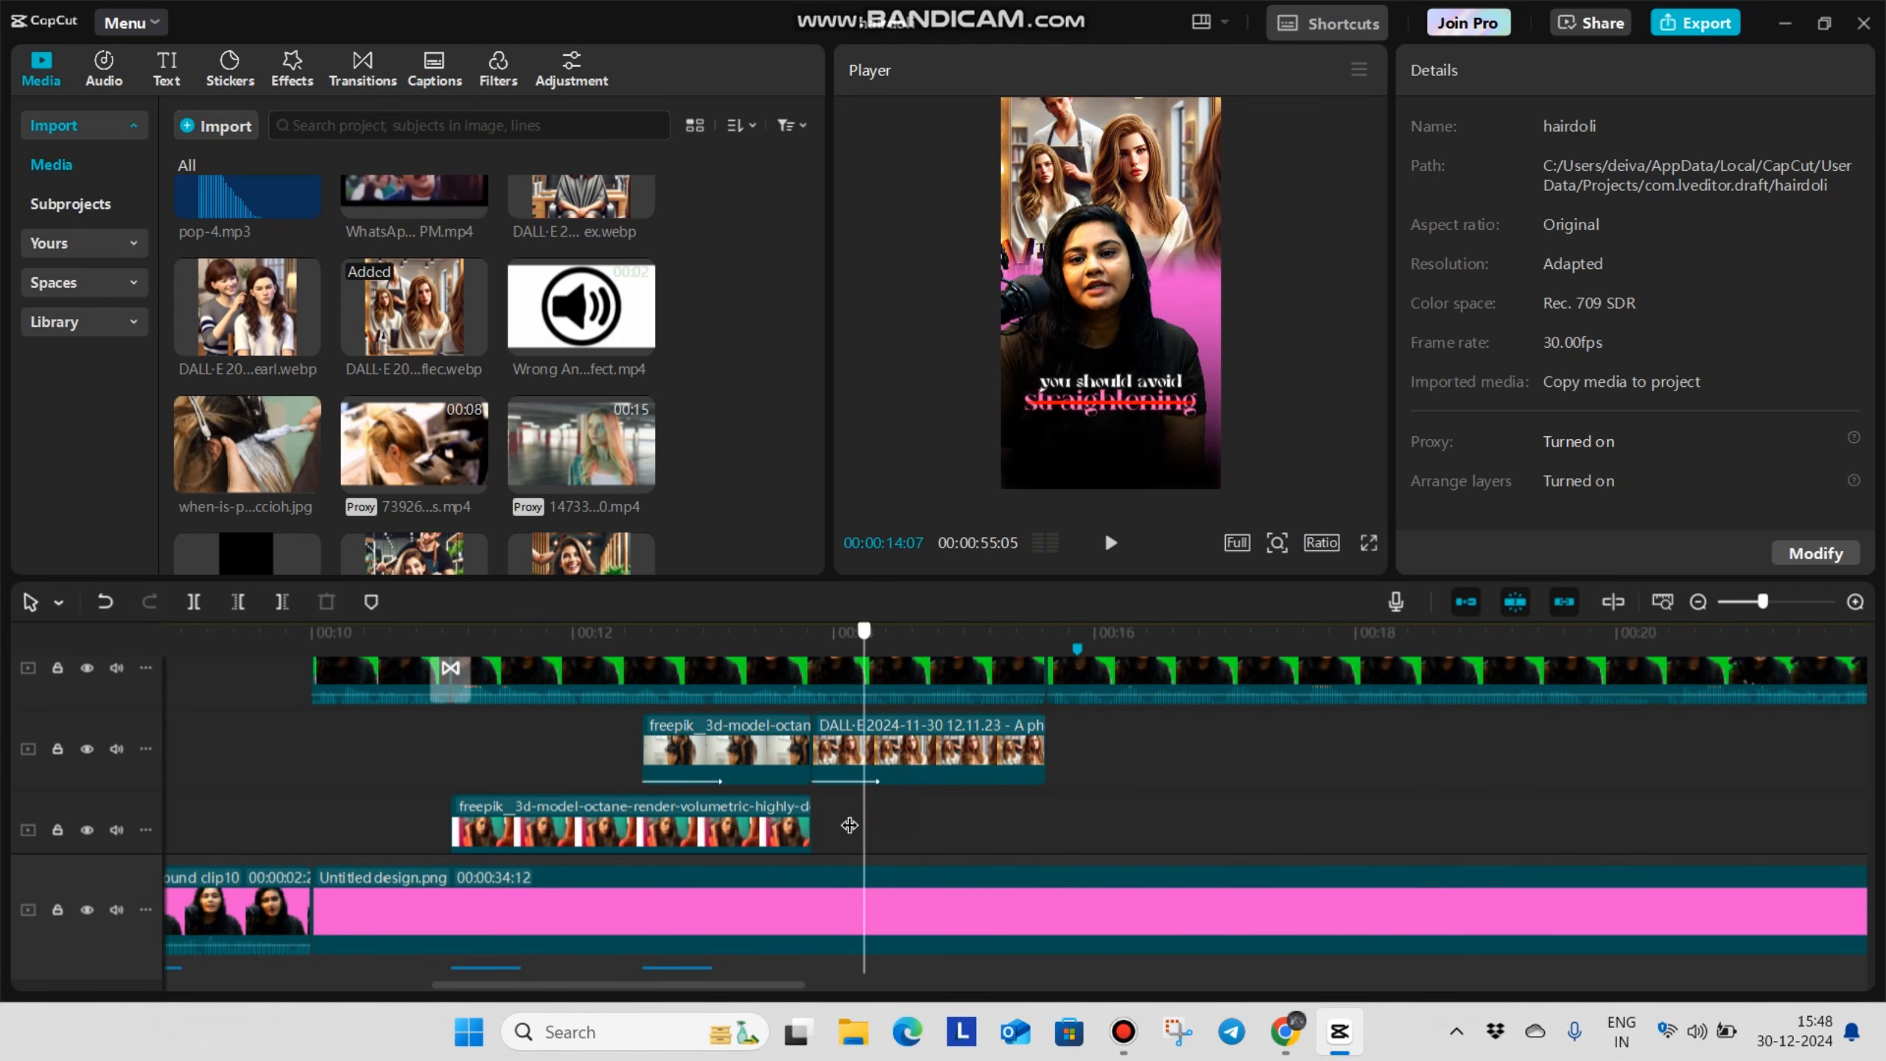
pyautogui.click(925, 770)
pyautogui.click(929, 750)
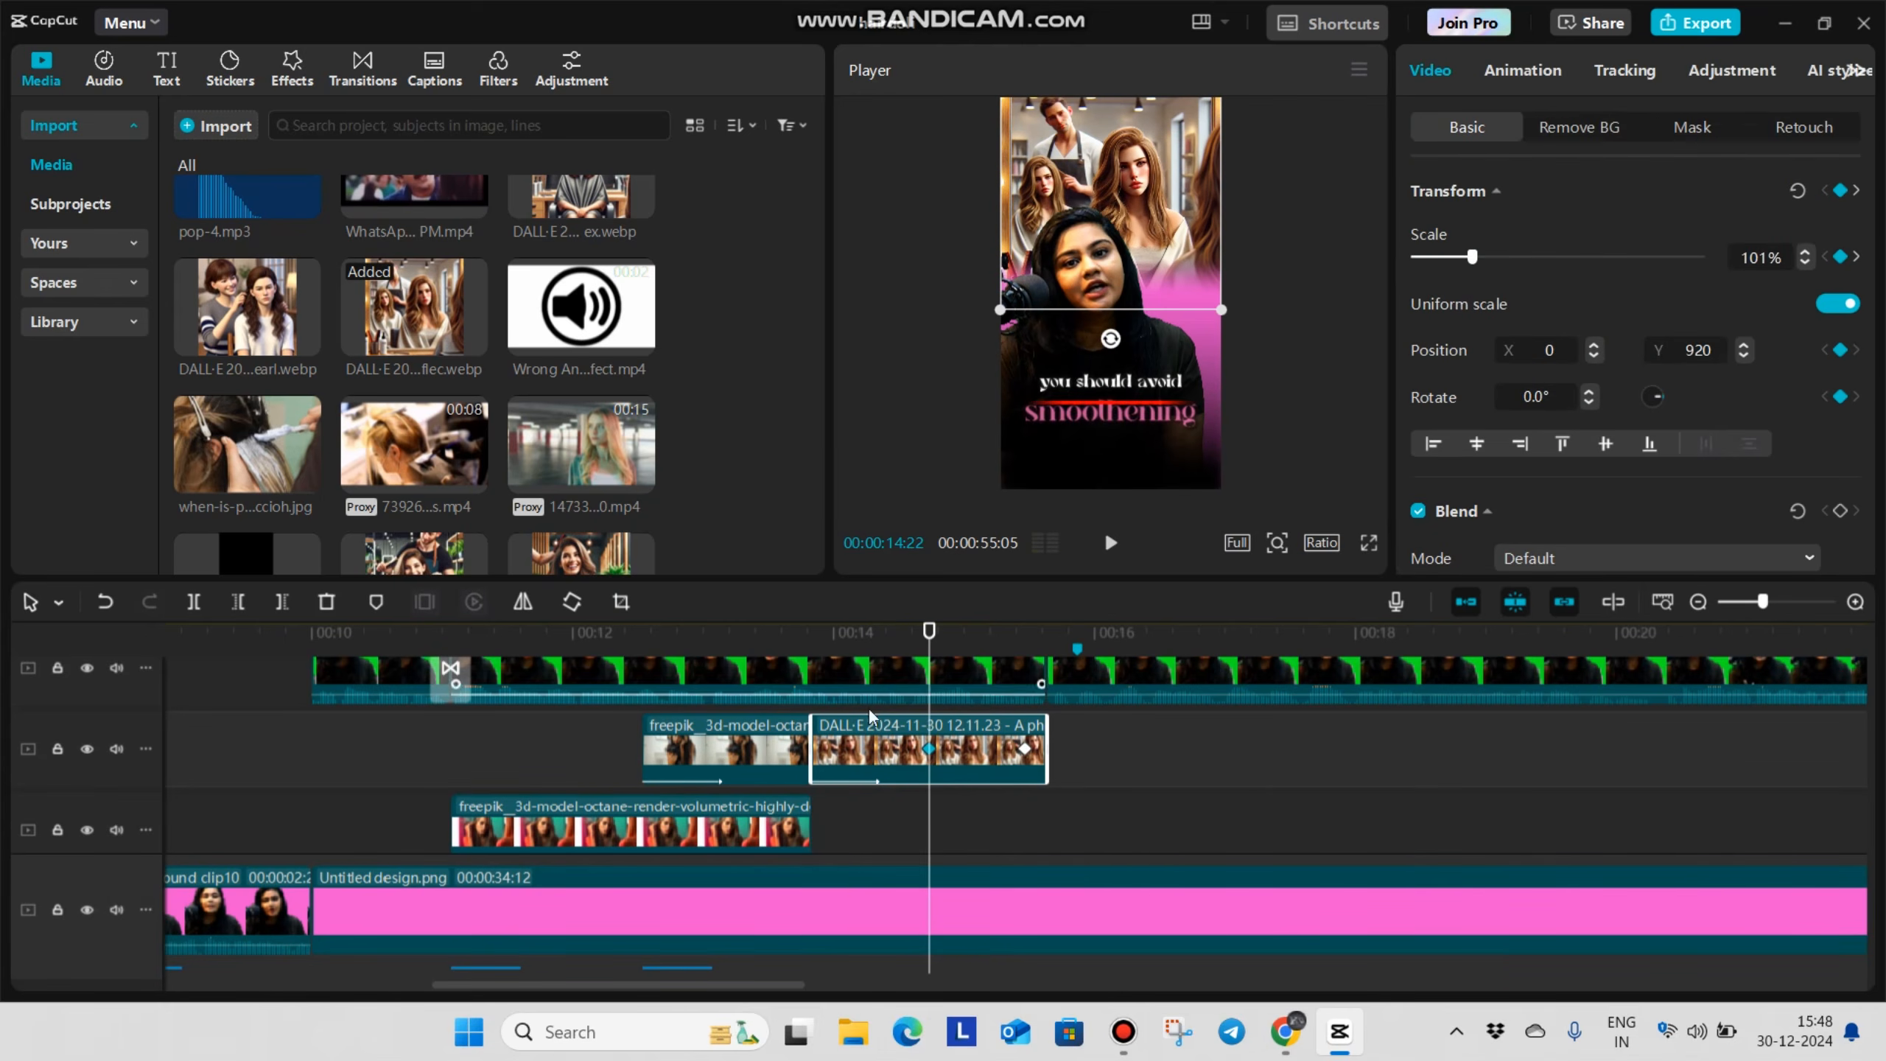
pyautogui.scroll(-6, 475, 357)
pyautogui.scroll(-6, 483, 390)
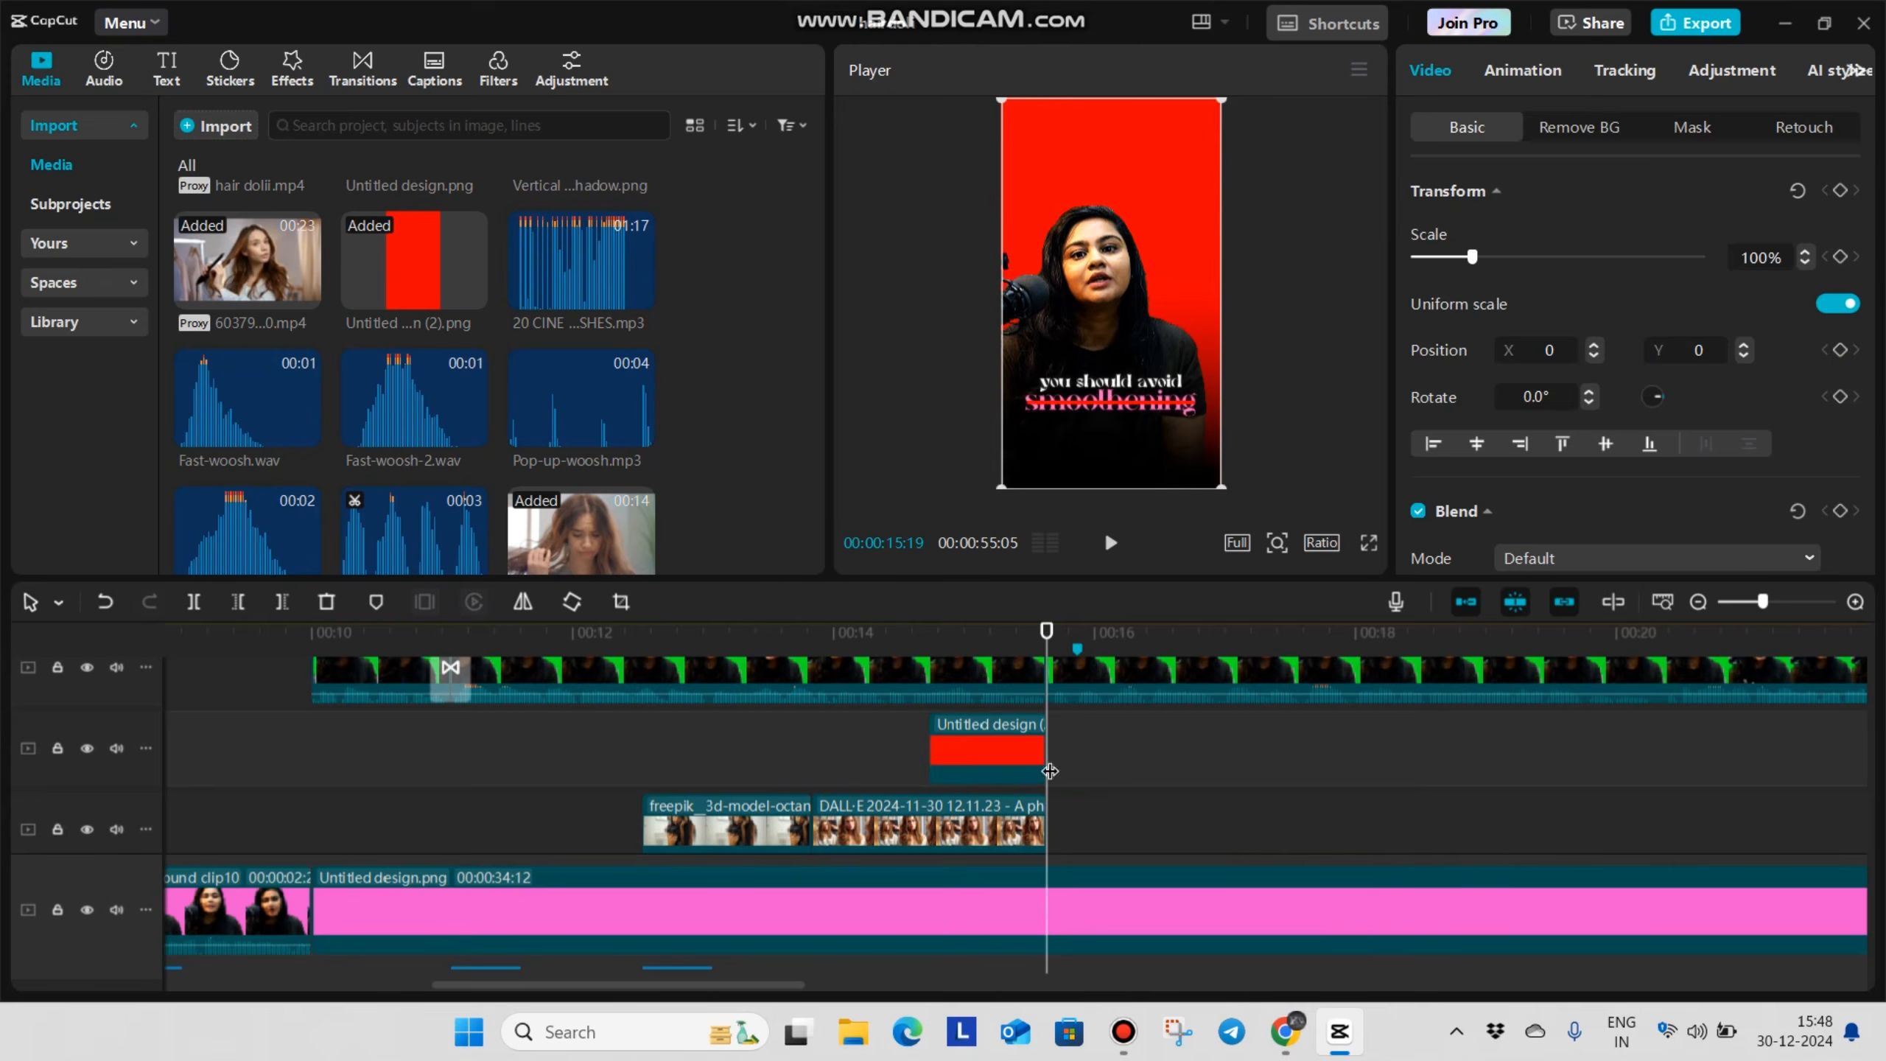
pyautogui.press('Delete')
# Apply a Circle mask of about 482 × 480 to the red image, placed over the large woman's head at about X 121, Y 626
pyautogui.click(981, 758)
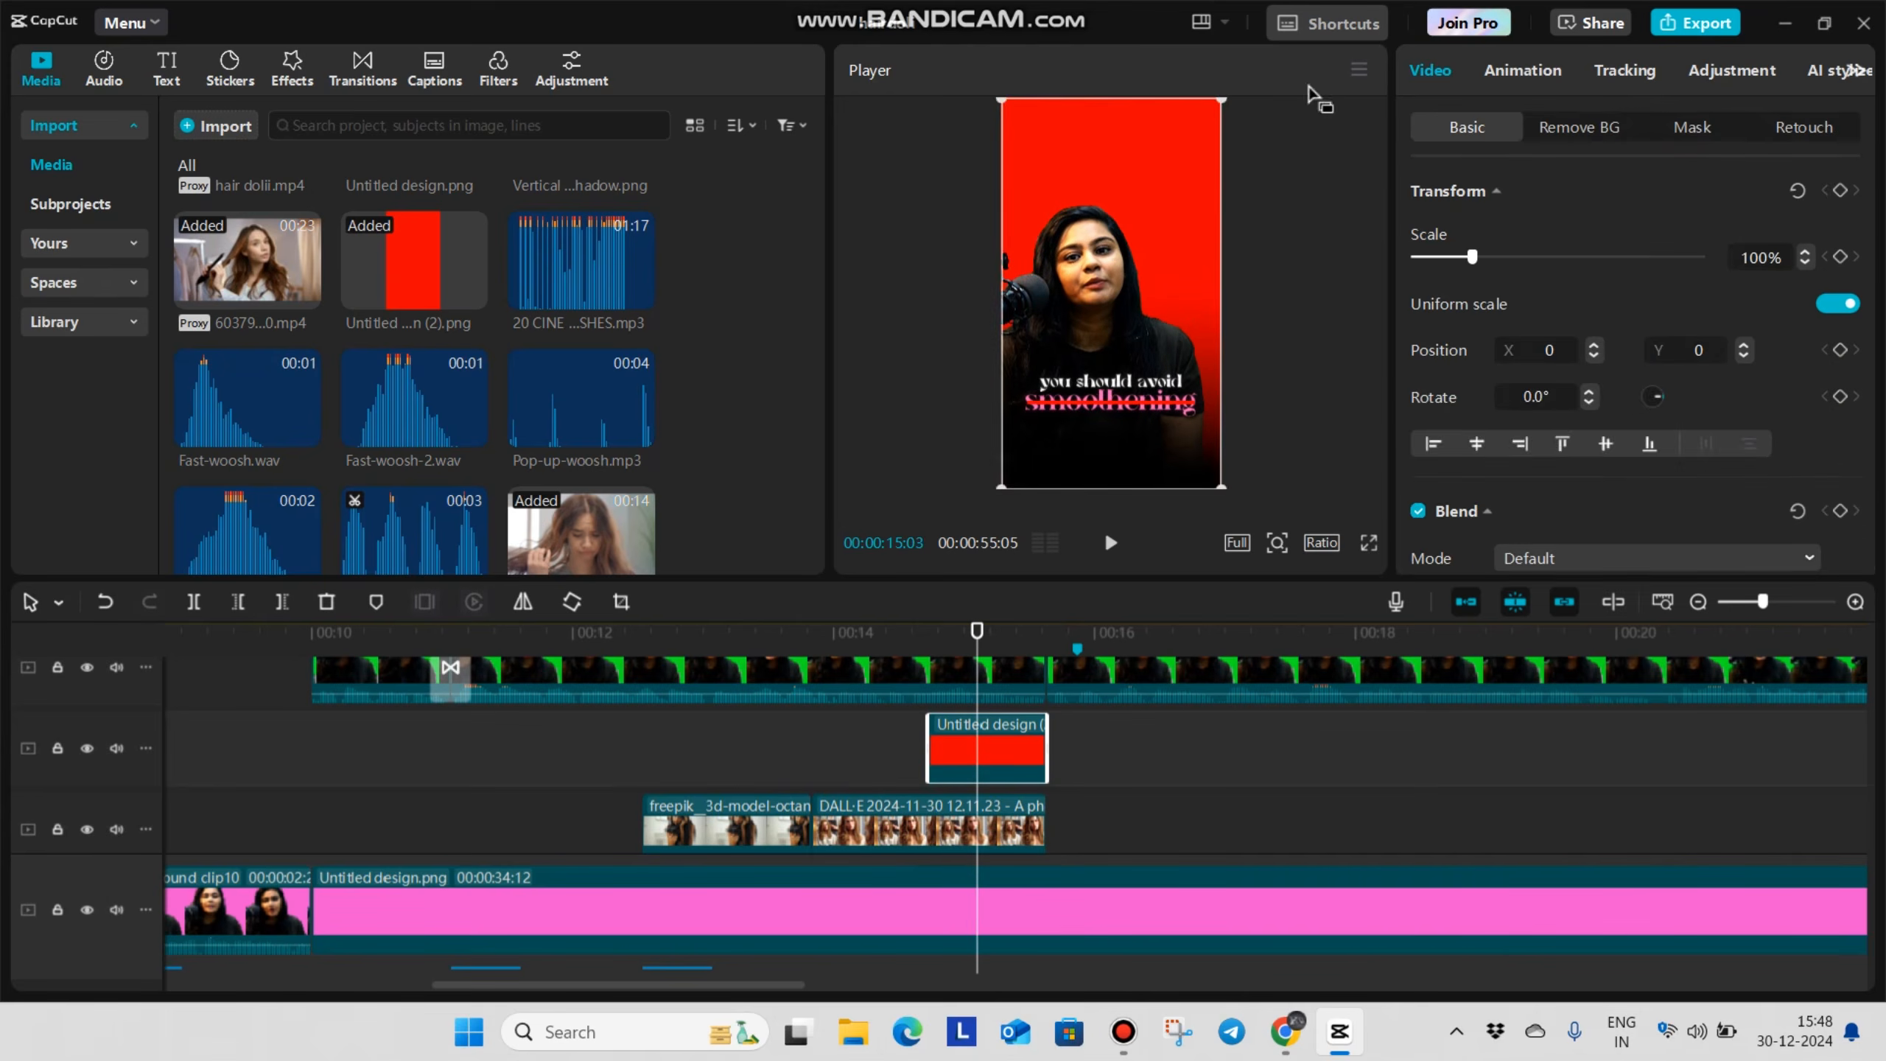
pyautogui.click(1680, 132)
pyautogui.click(1722, 281)
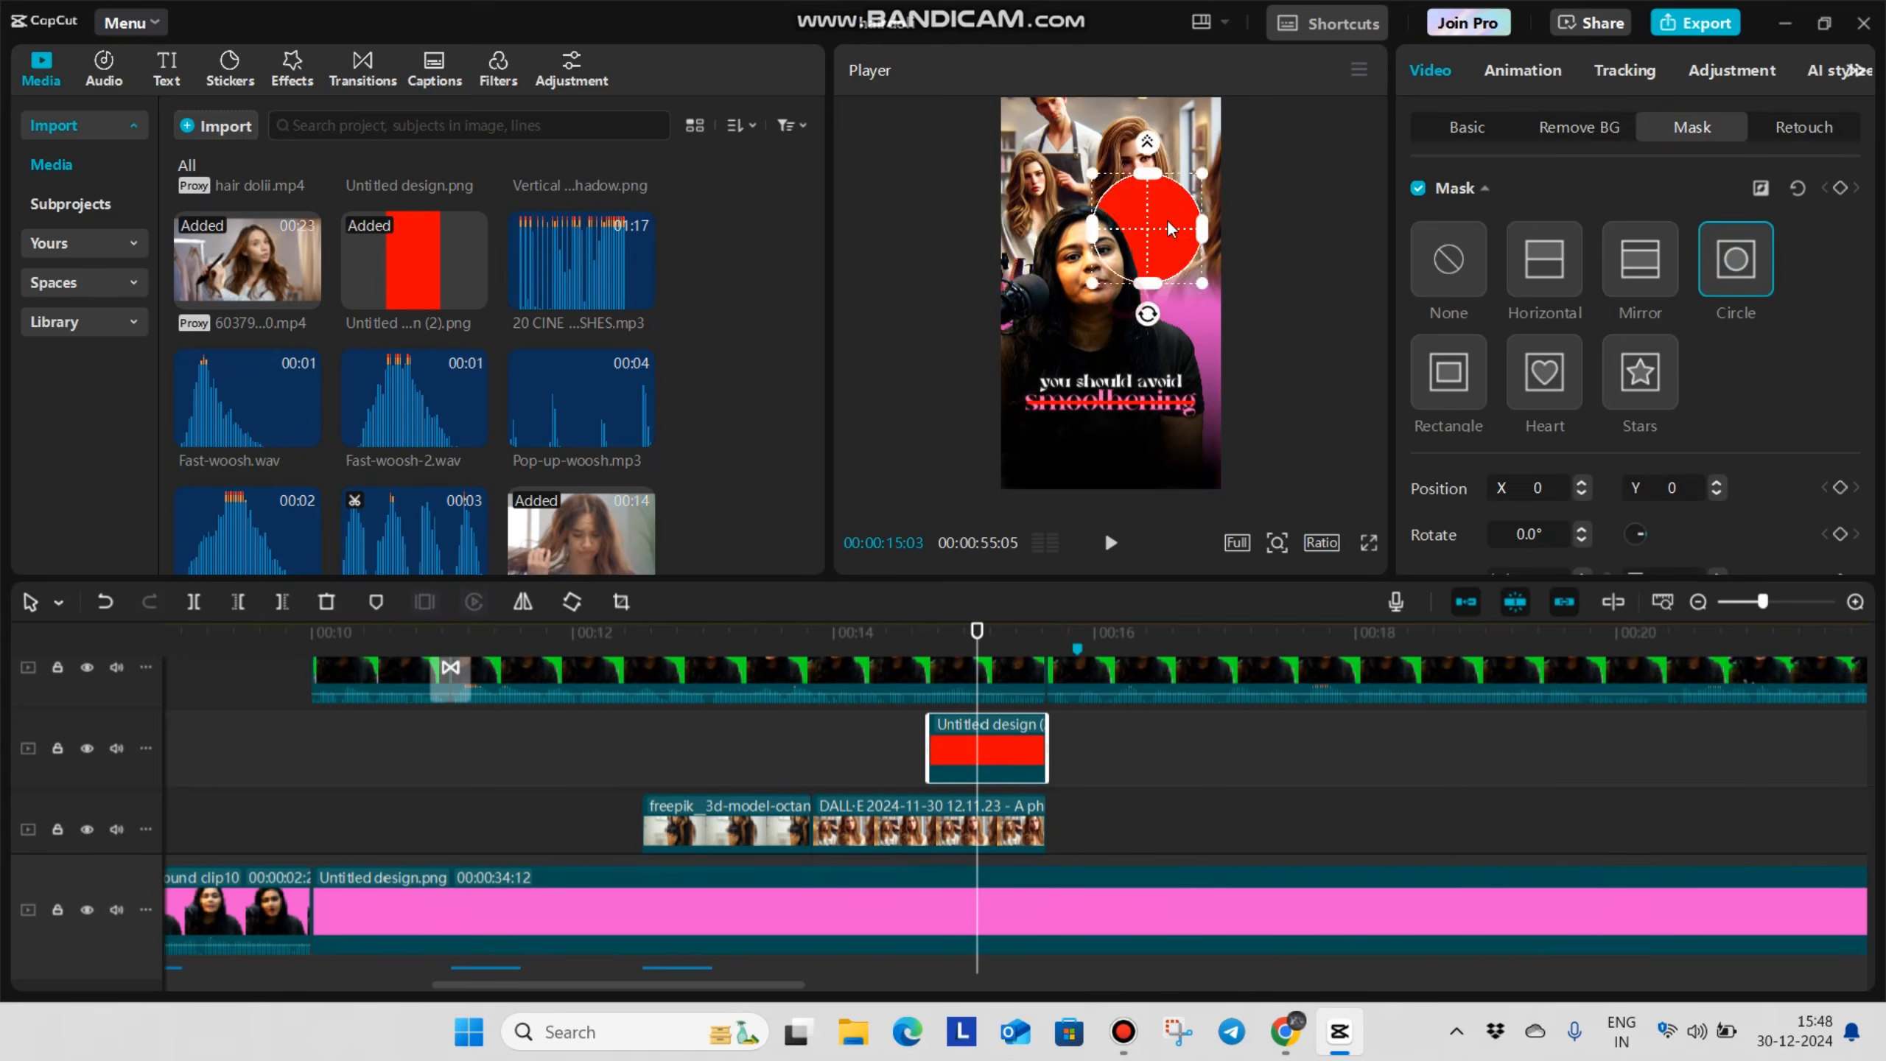
pyautogui.moveTo(1194, 217); pyautogui.dragTo(1176, 164)
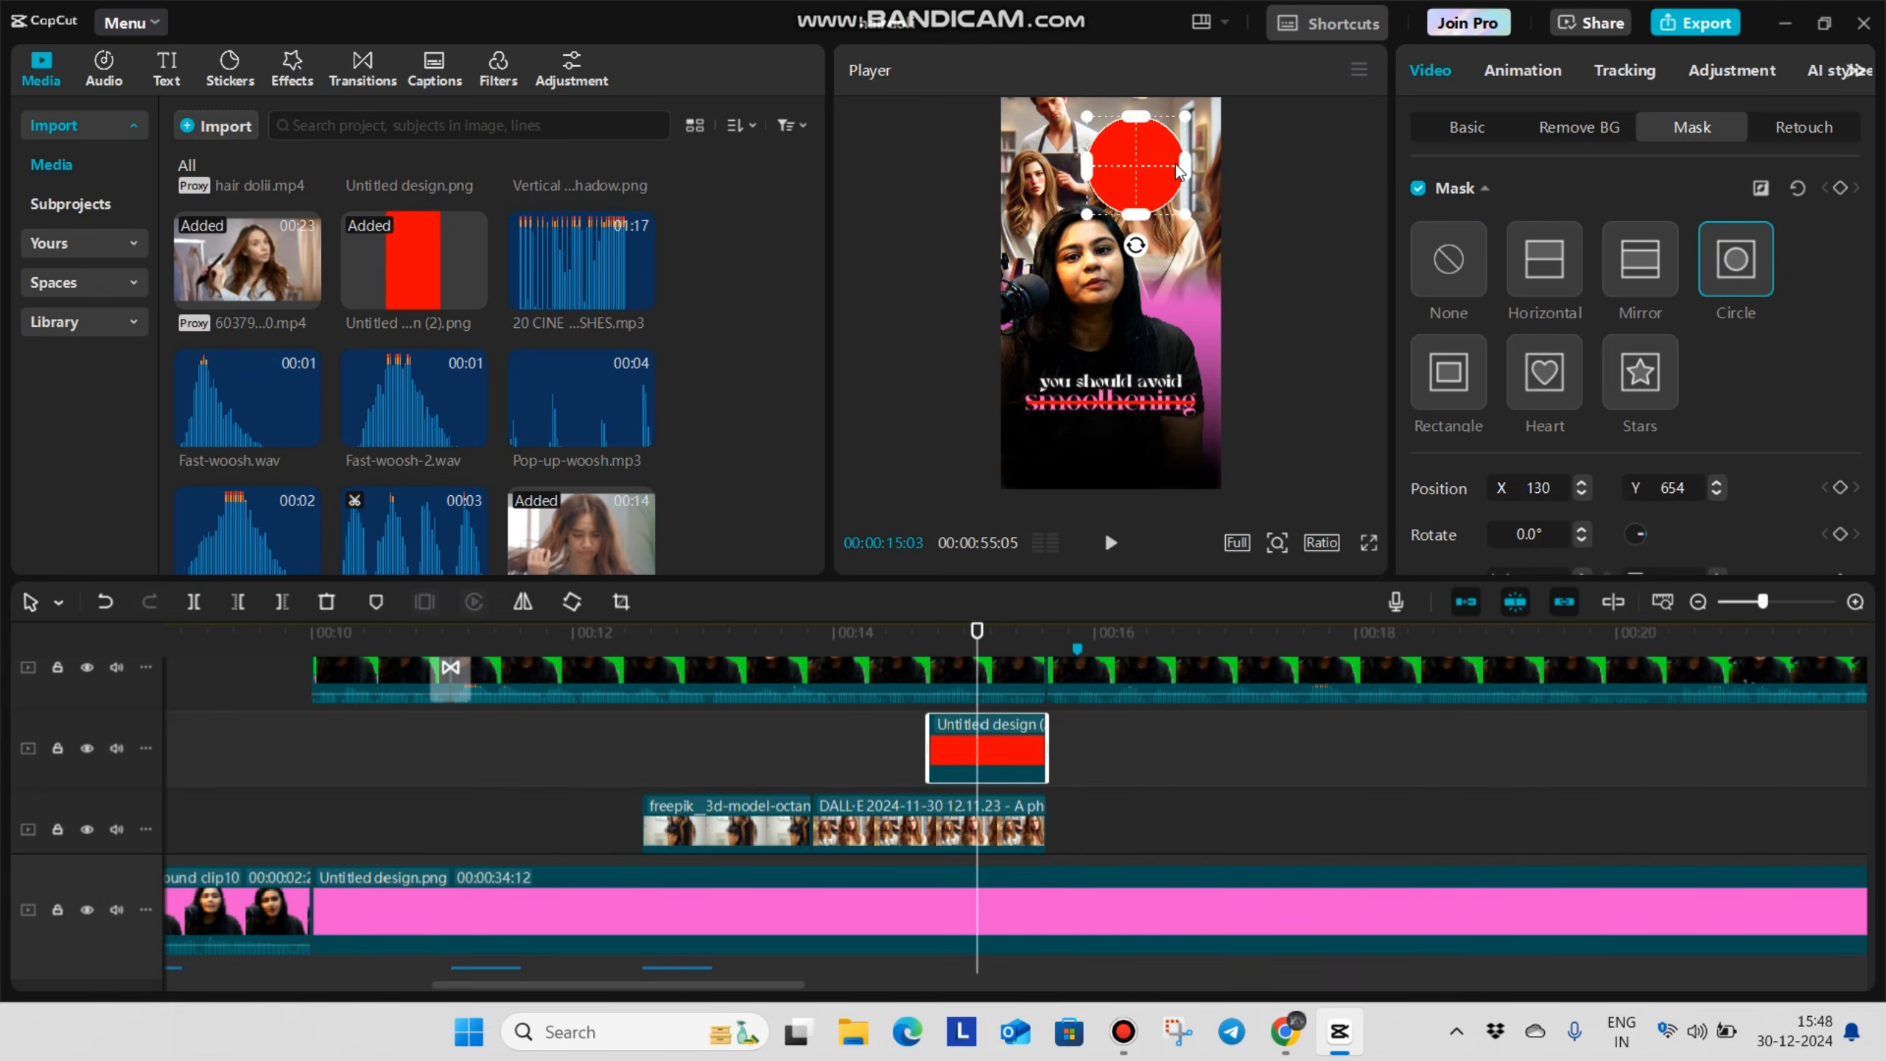
# Feather the red circle's mask by about 7 and check the result in full screen
pyautogui.scroll(-2, 1478, 520)
pyautogui.moveTo(1415, 536); pyautogui.dragTo(1436, 536)
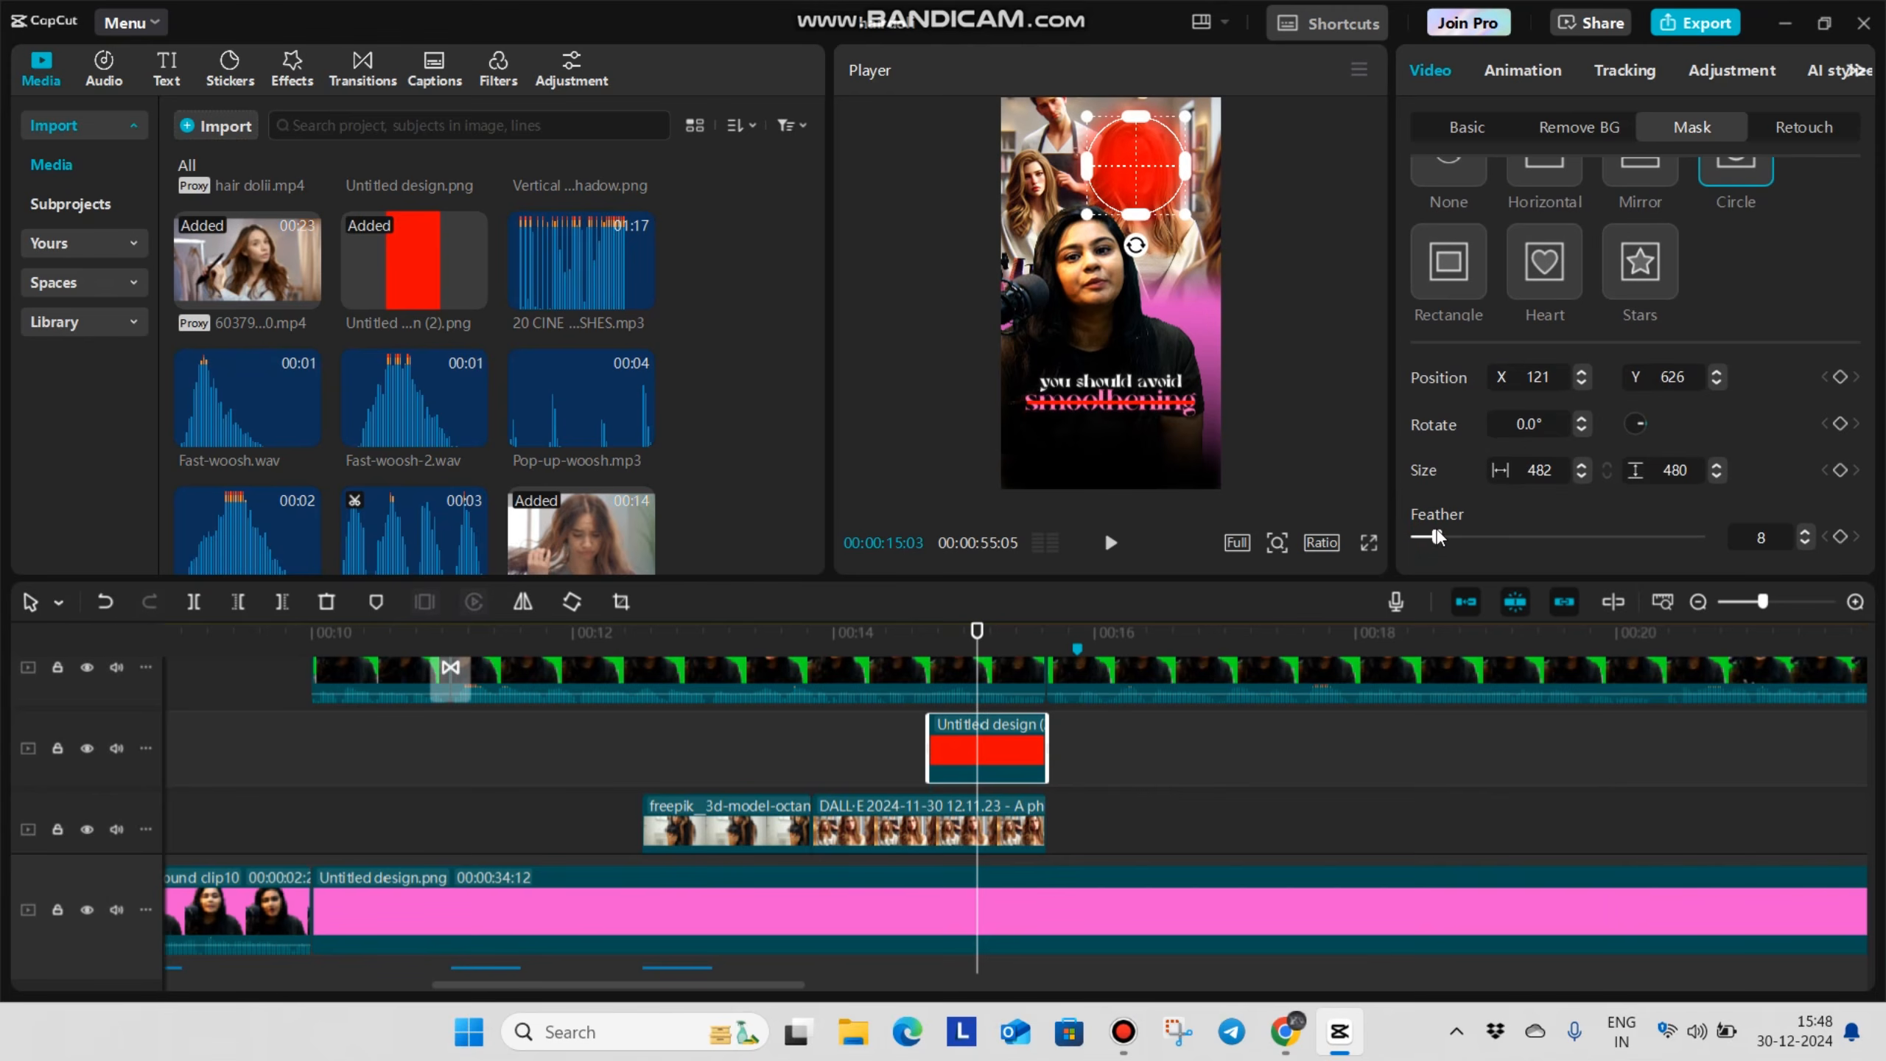
pyautogui.click(1369, 542)
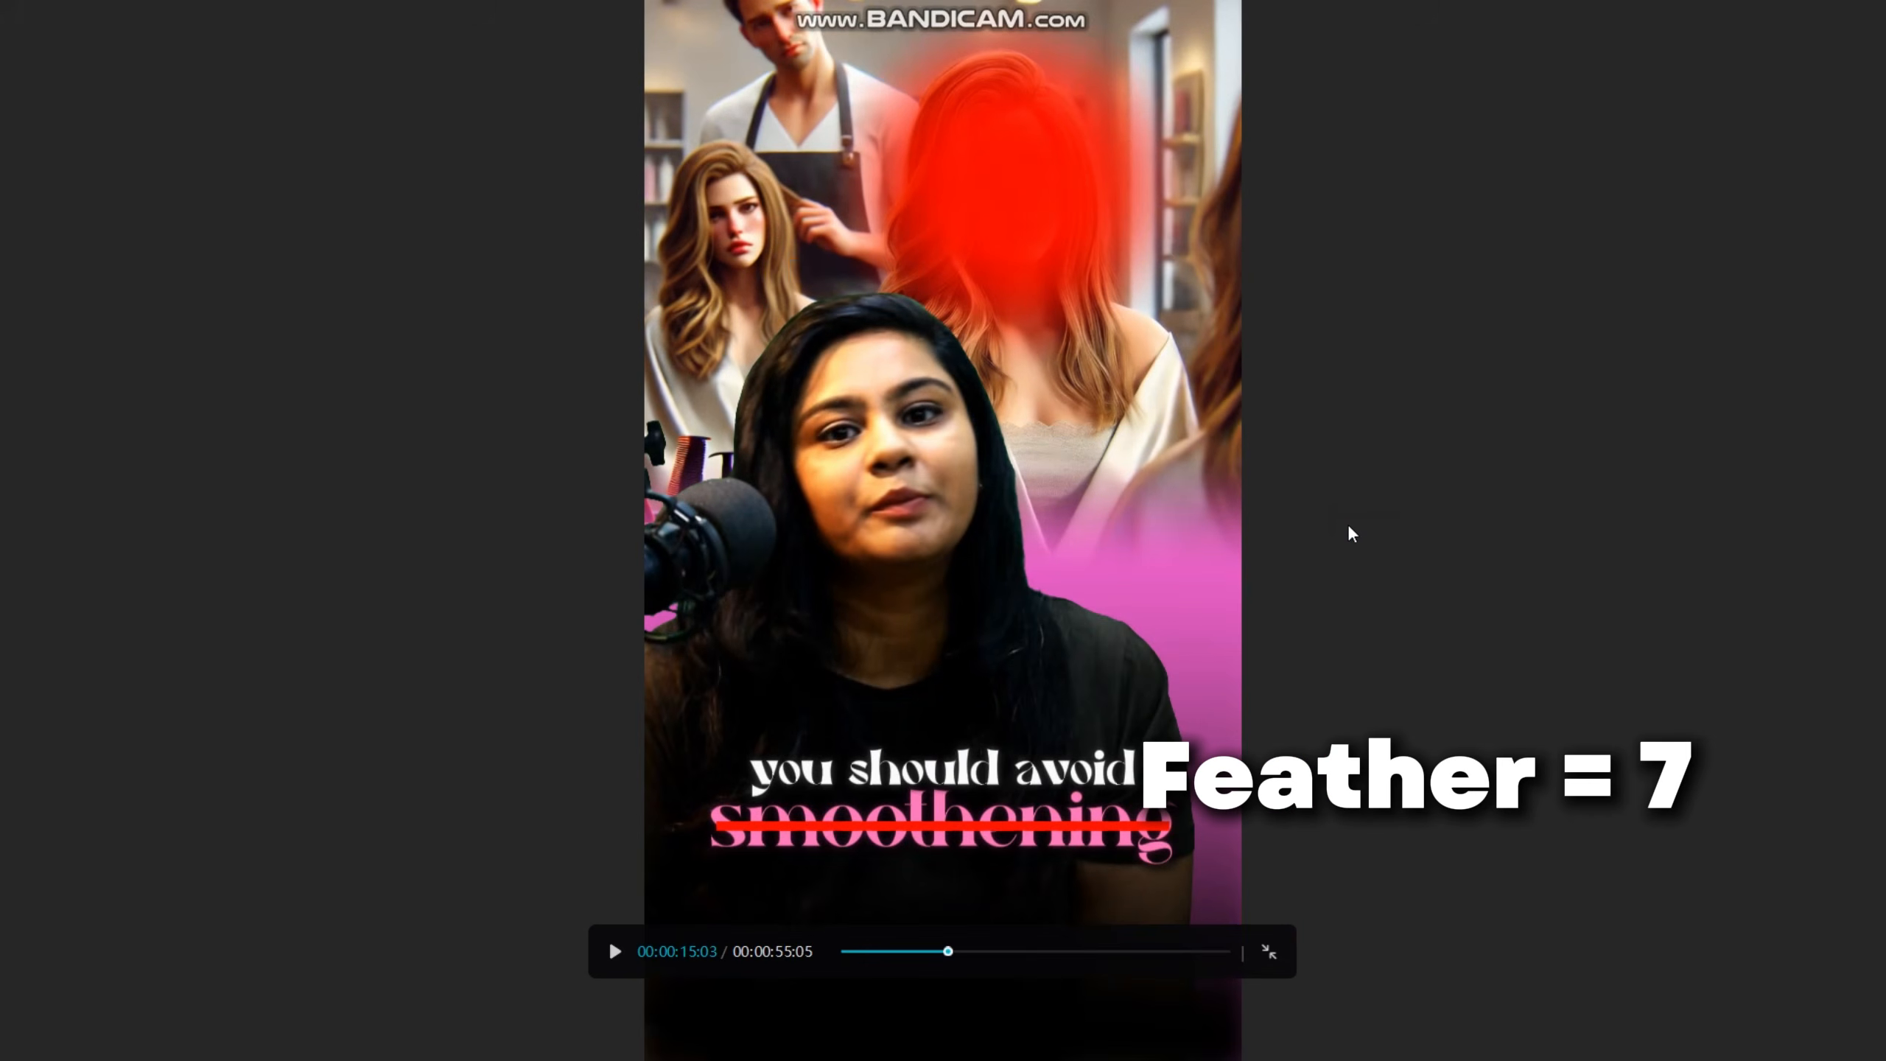
pyautogui.press('Escape')
# Reduce the red circle's opacity to 56% and check the result in full screen
pyautogui.scroll(2, 1527, 267)
pyautogui.click(1467, 126)
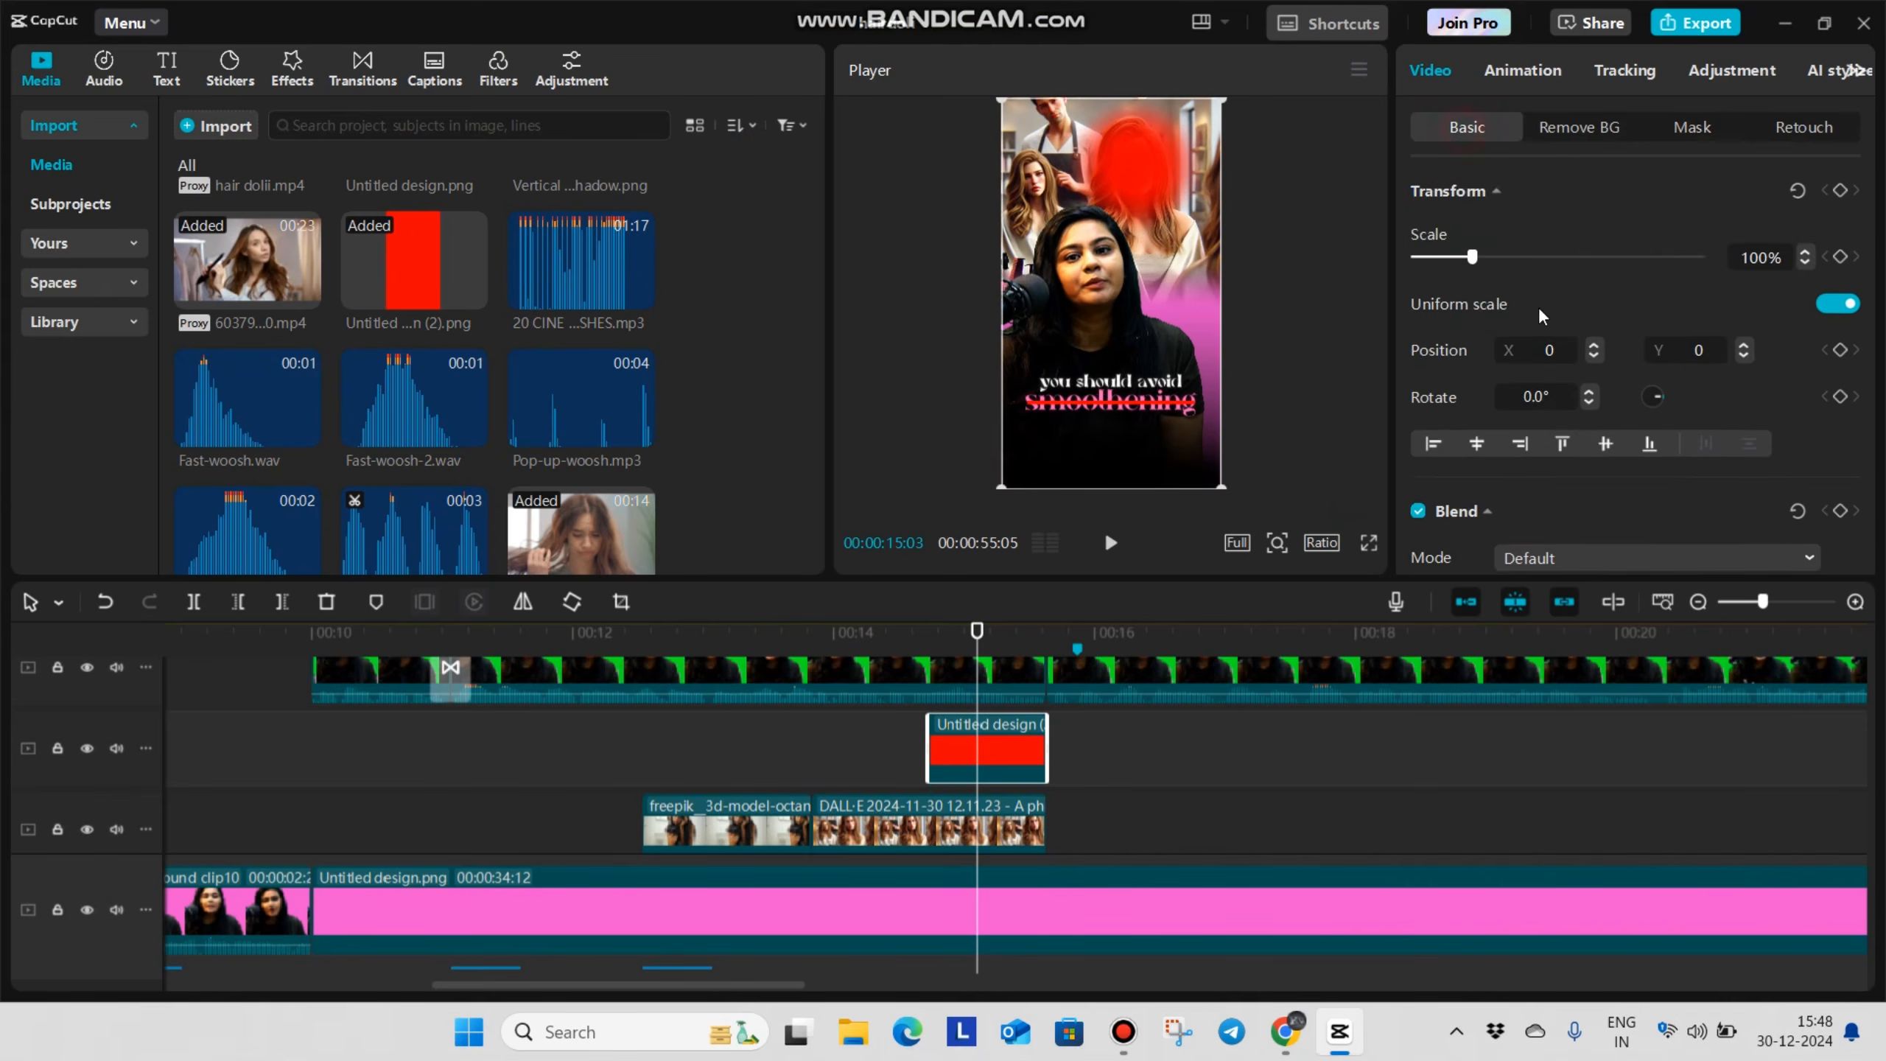
pyautogui.scroll(-2, 1544, 335)
pyautogui.scroll(-1, 1661, 513)
pyautogui.moveTo(1699, 447); pyautogui.dragTo(1571, 488)
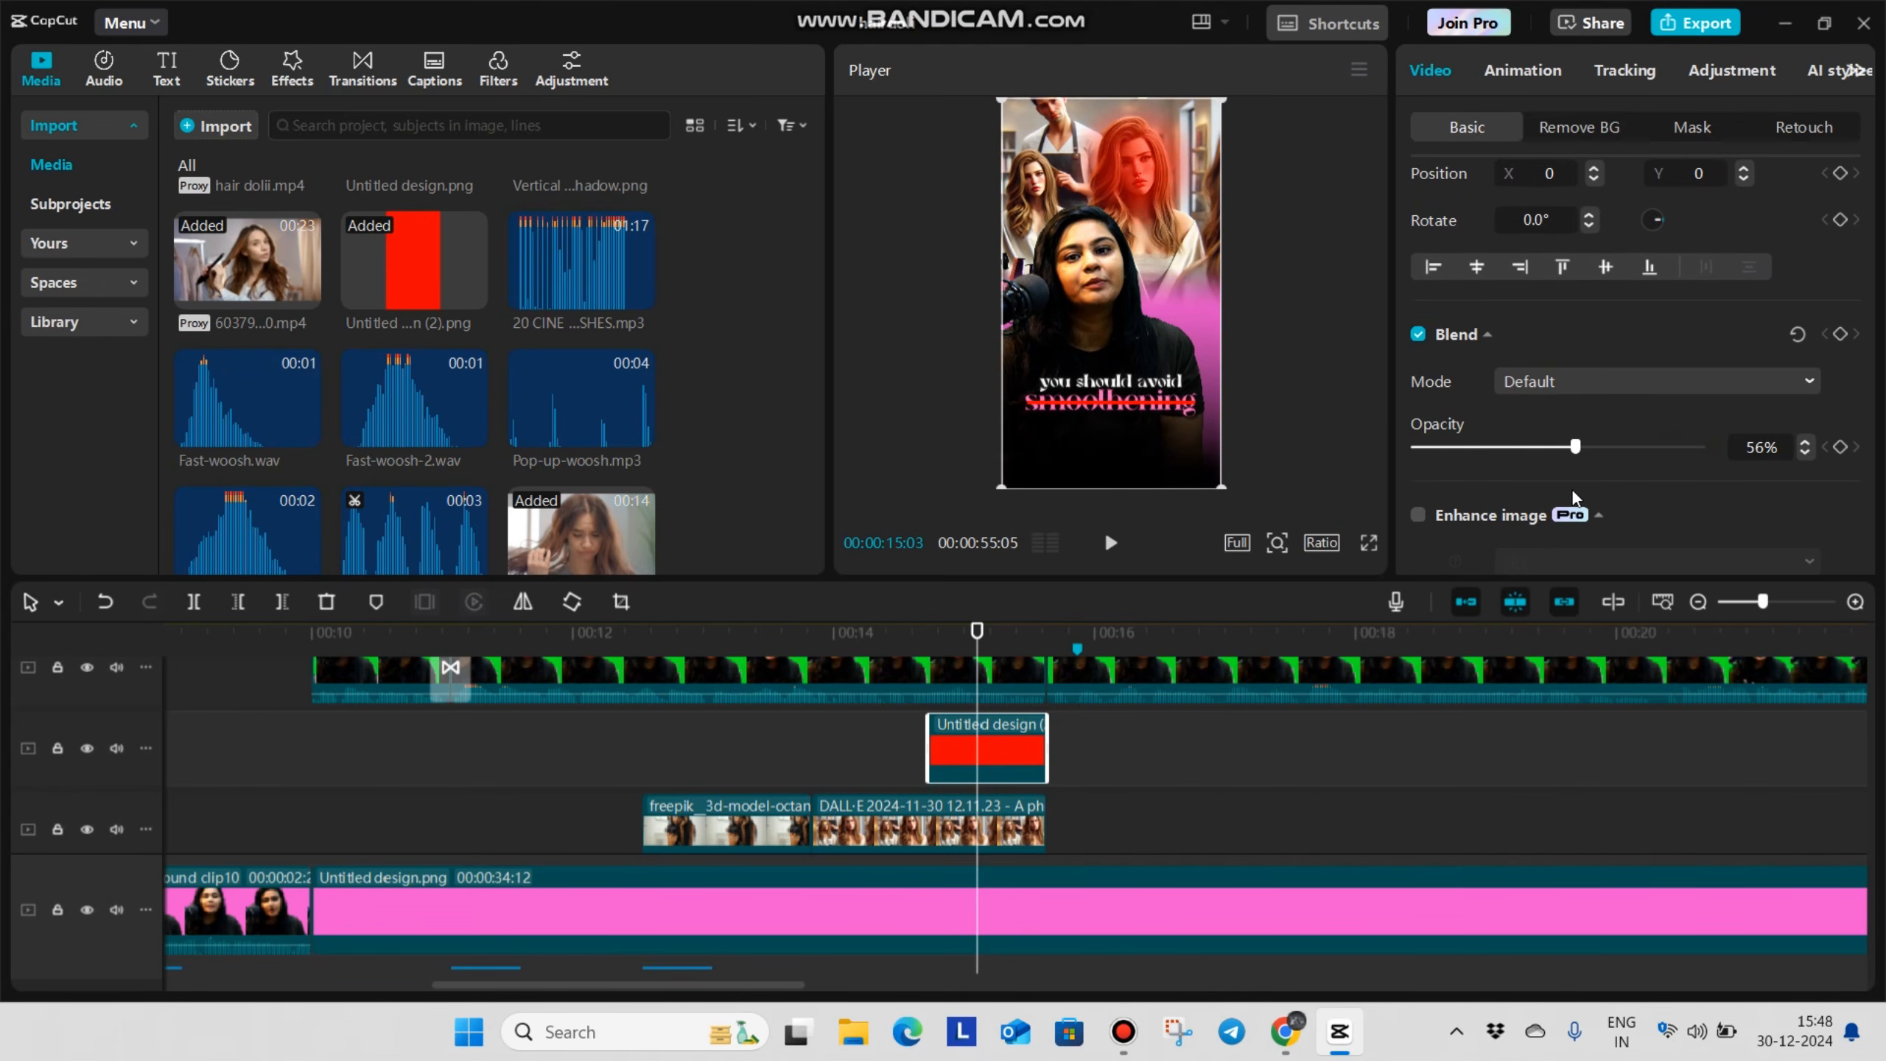
pyautogui.click(1367, 544)
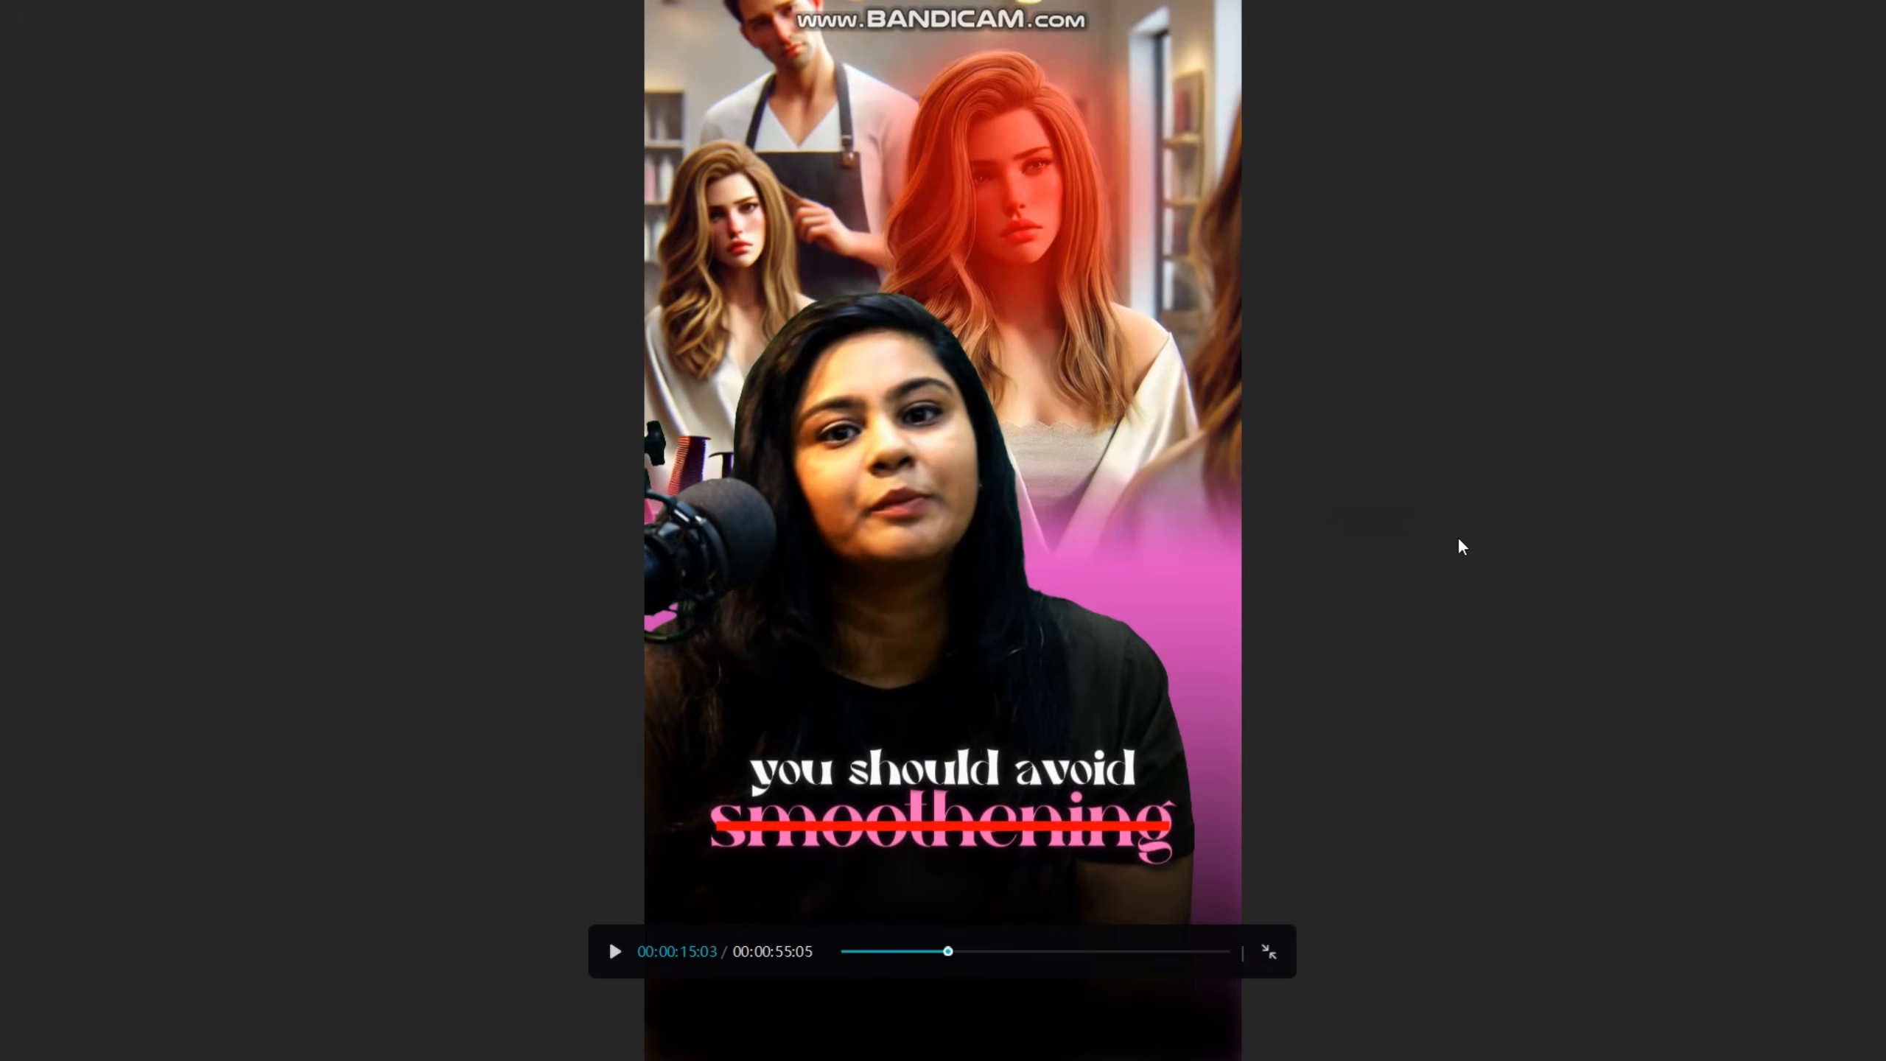
pyautogui.press('Escape')
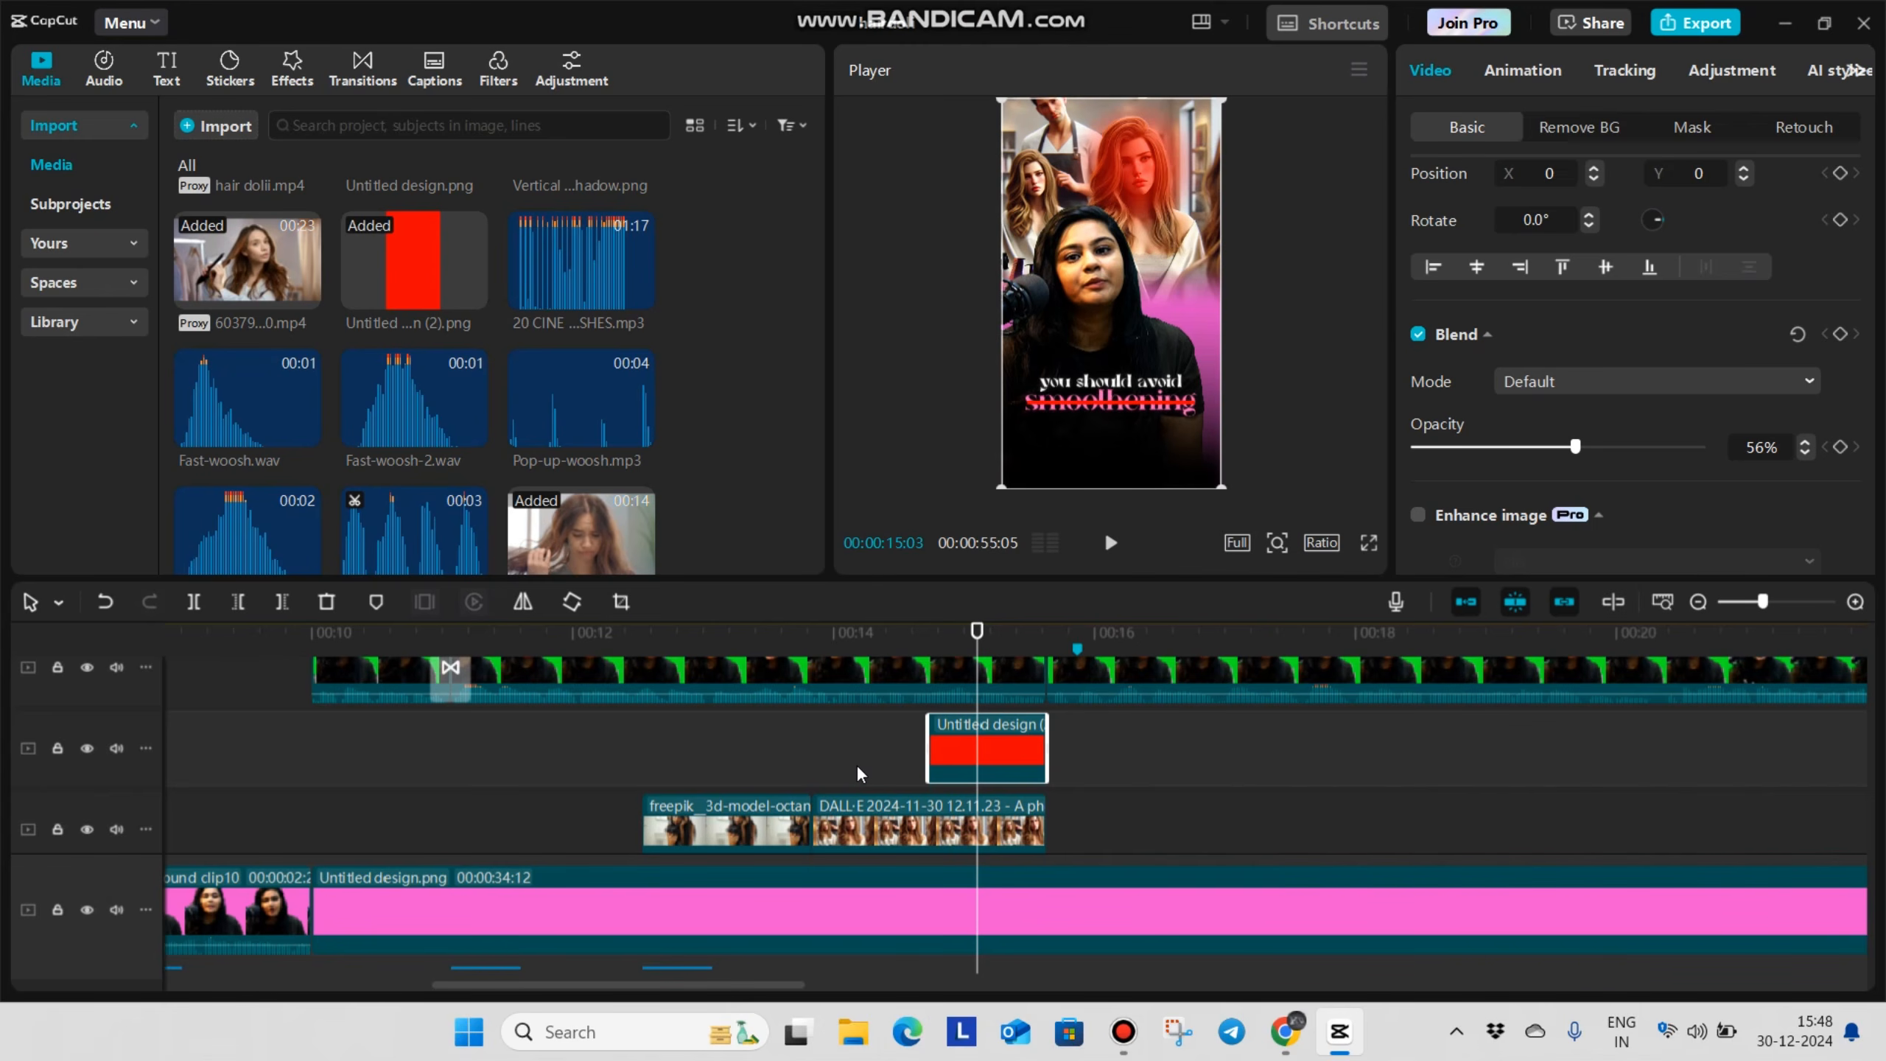
# Add Wrong Answer Sound effect.mp4 to the timeline after the salon image, extract its audio and delete its video part
pyautogui.click(856, 765)
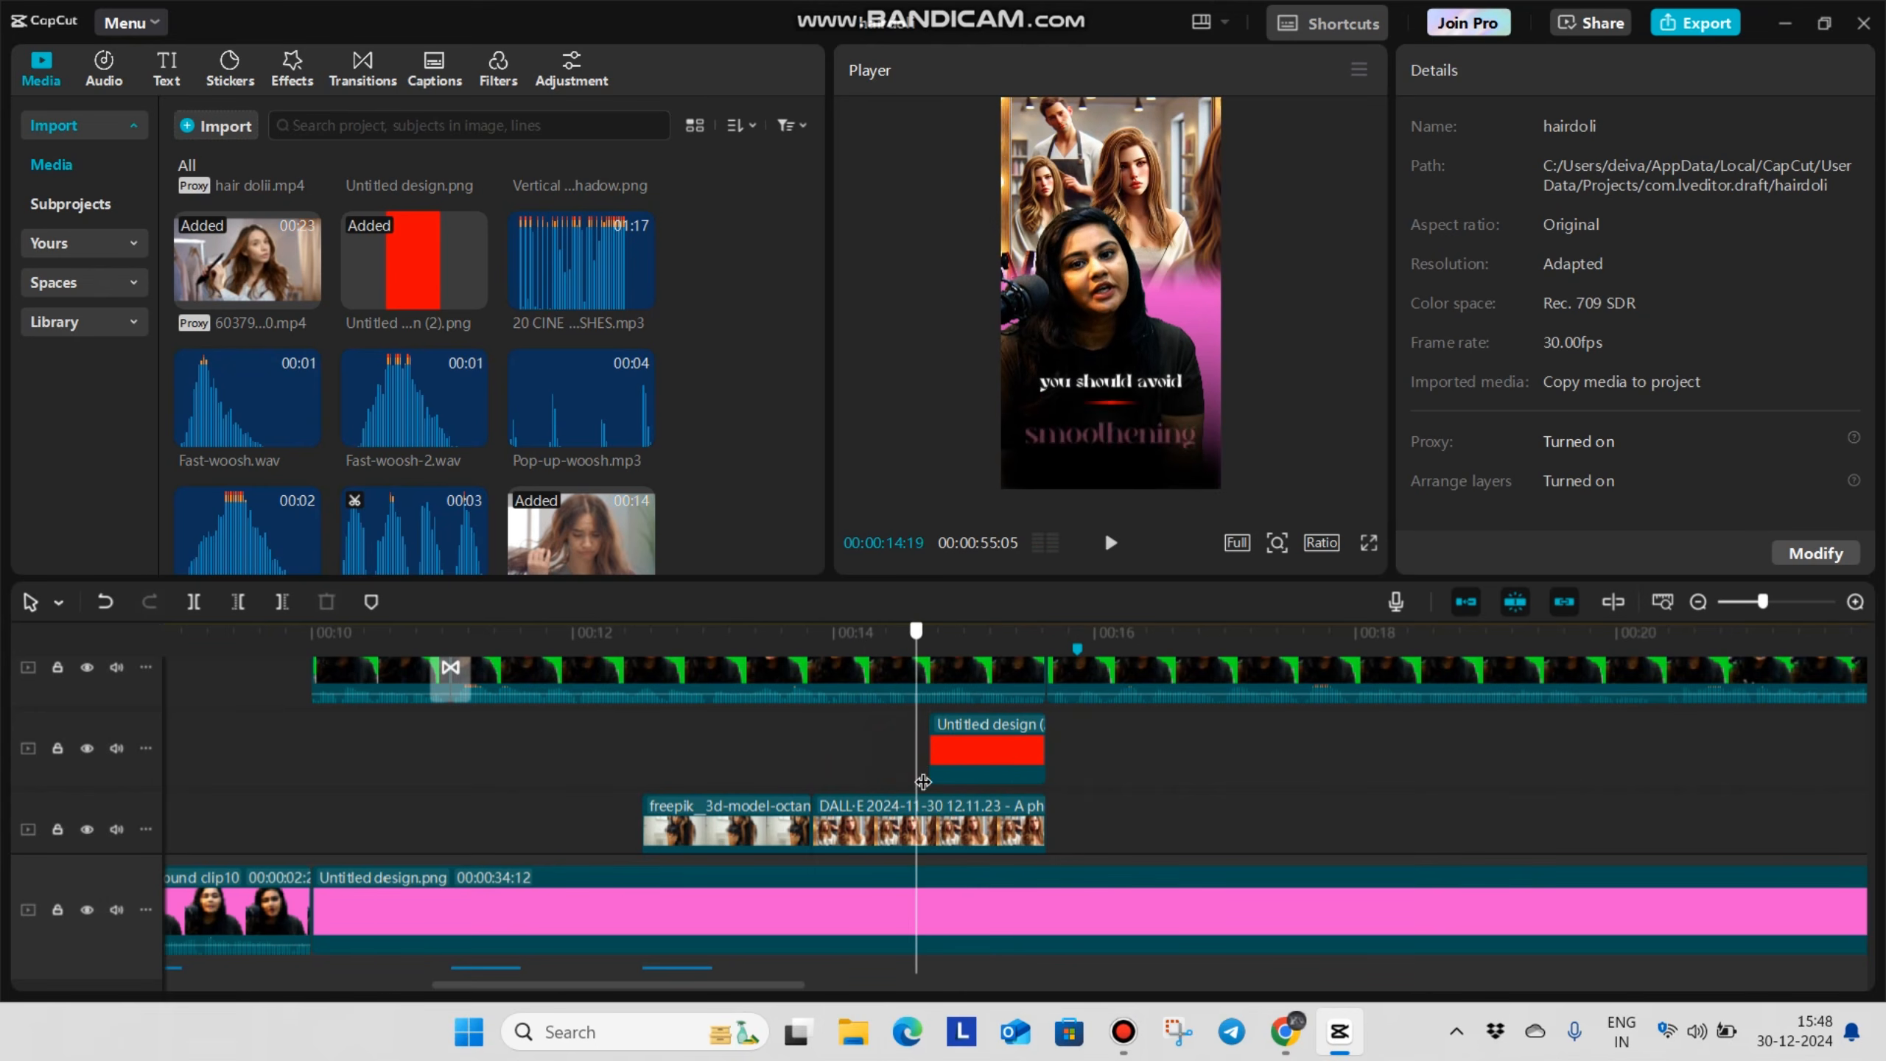
pyautogui.scroll(-1, 891, 795)
pyautogui.scroll(-1, 891, 795)
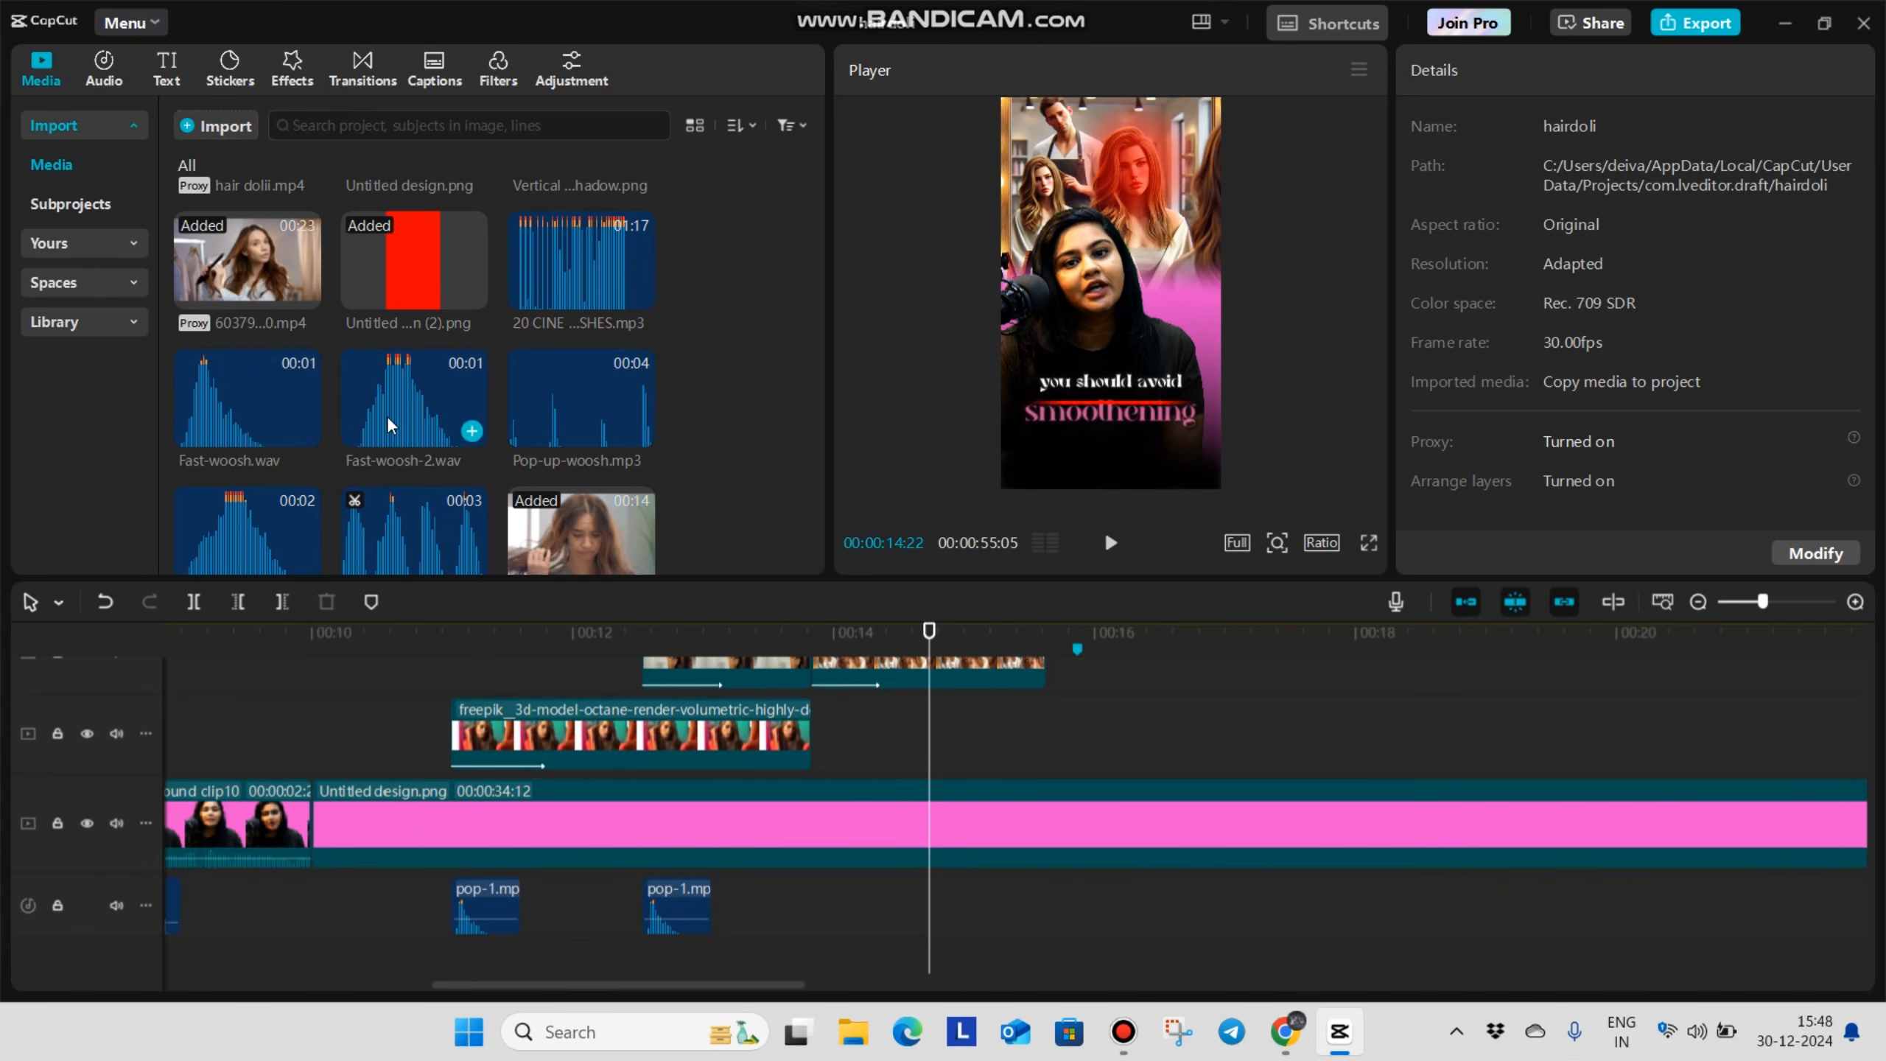
pyautogui.scroll(-5, 383, 414)
pyautogui.scroll(-5, 395, 420)
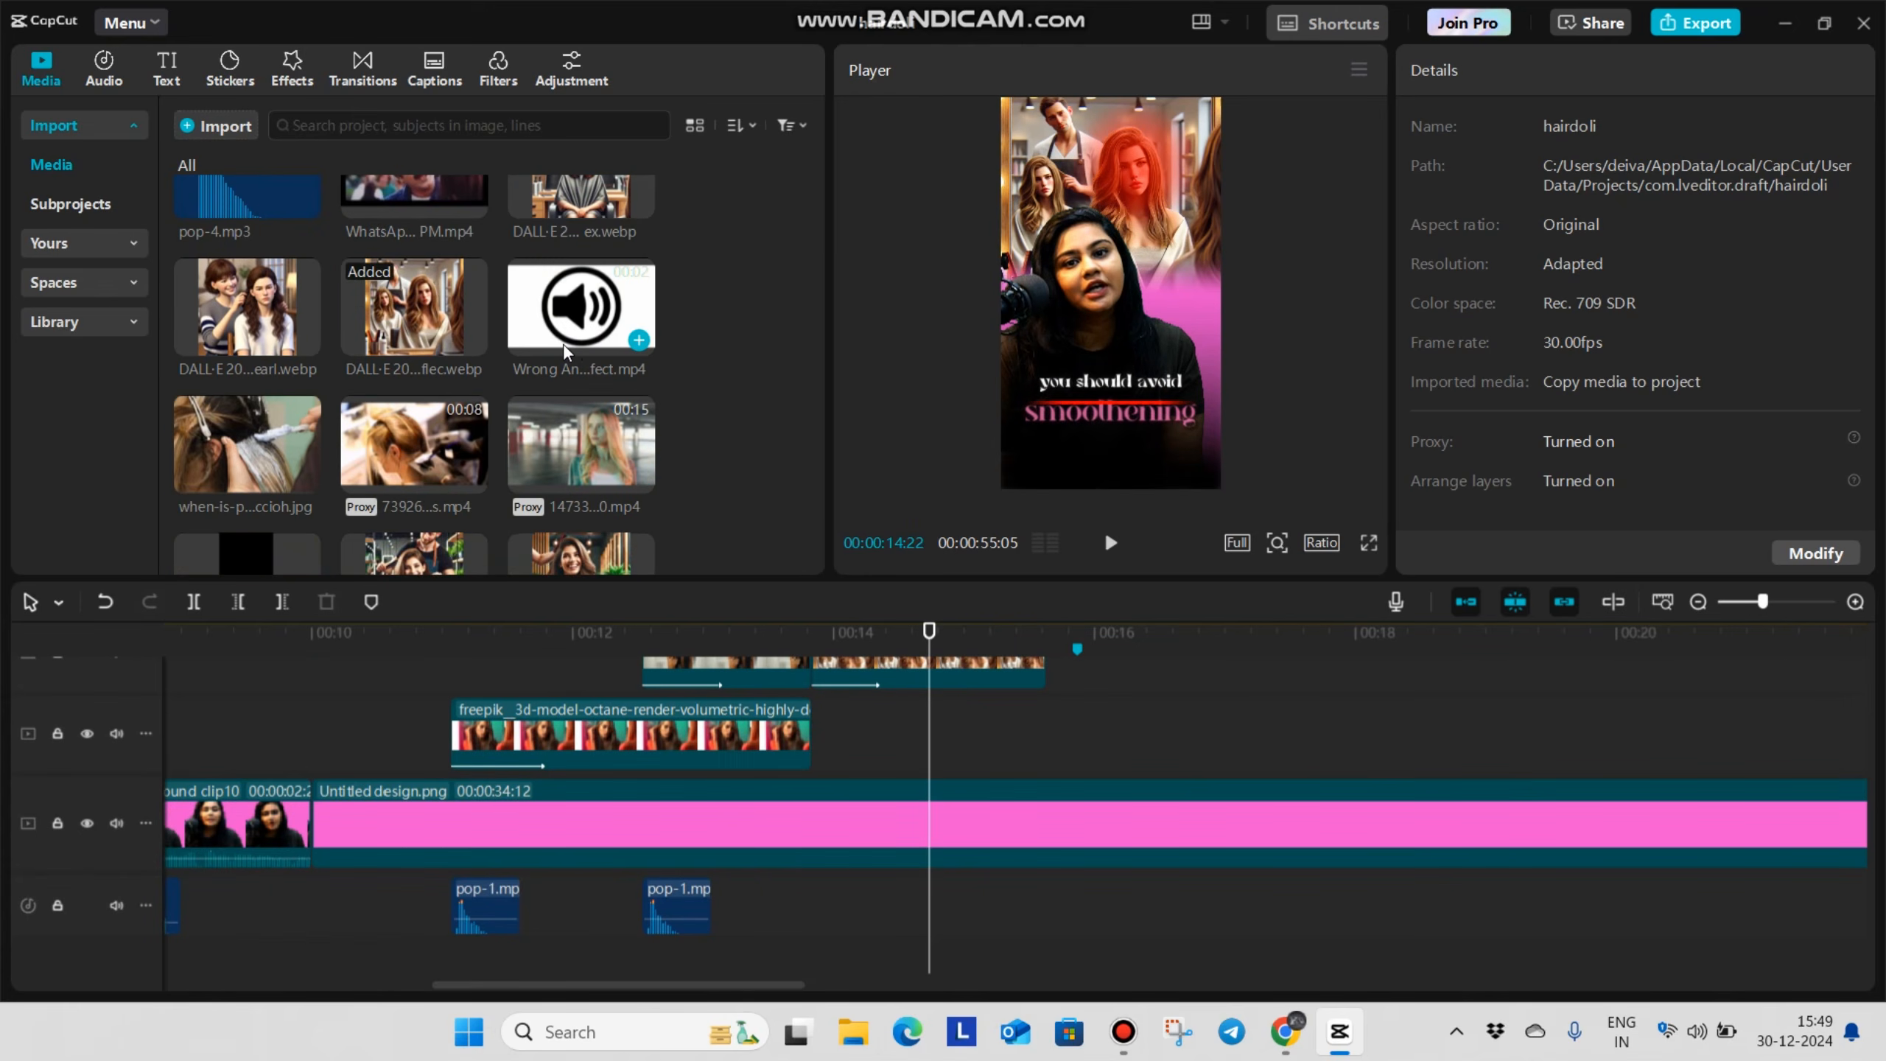
pyautogui.moveTo(557, 320); pyautogui.dragTo(1096, 730)
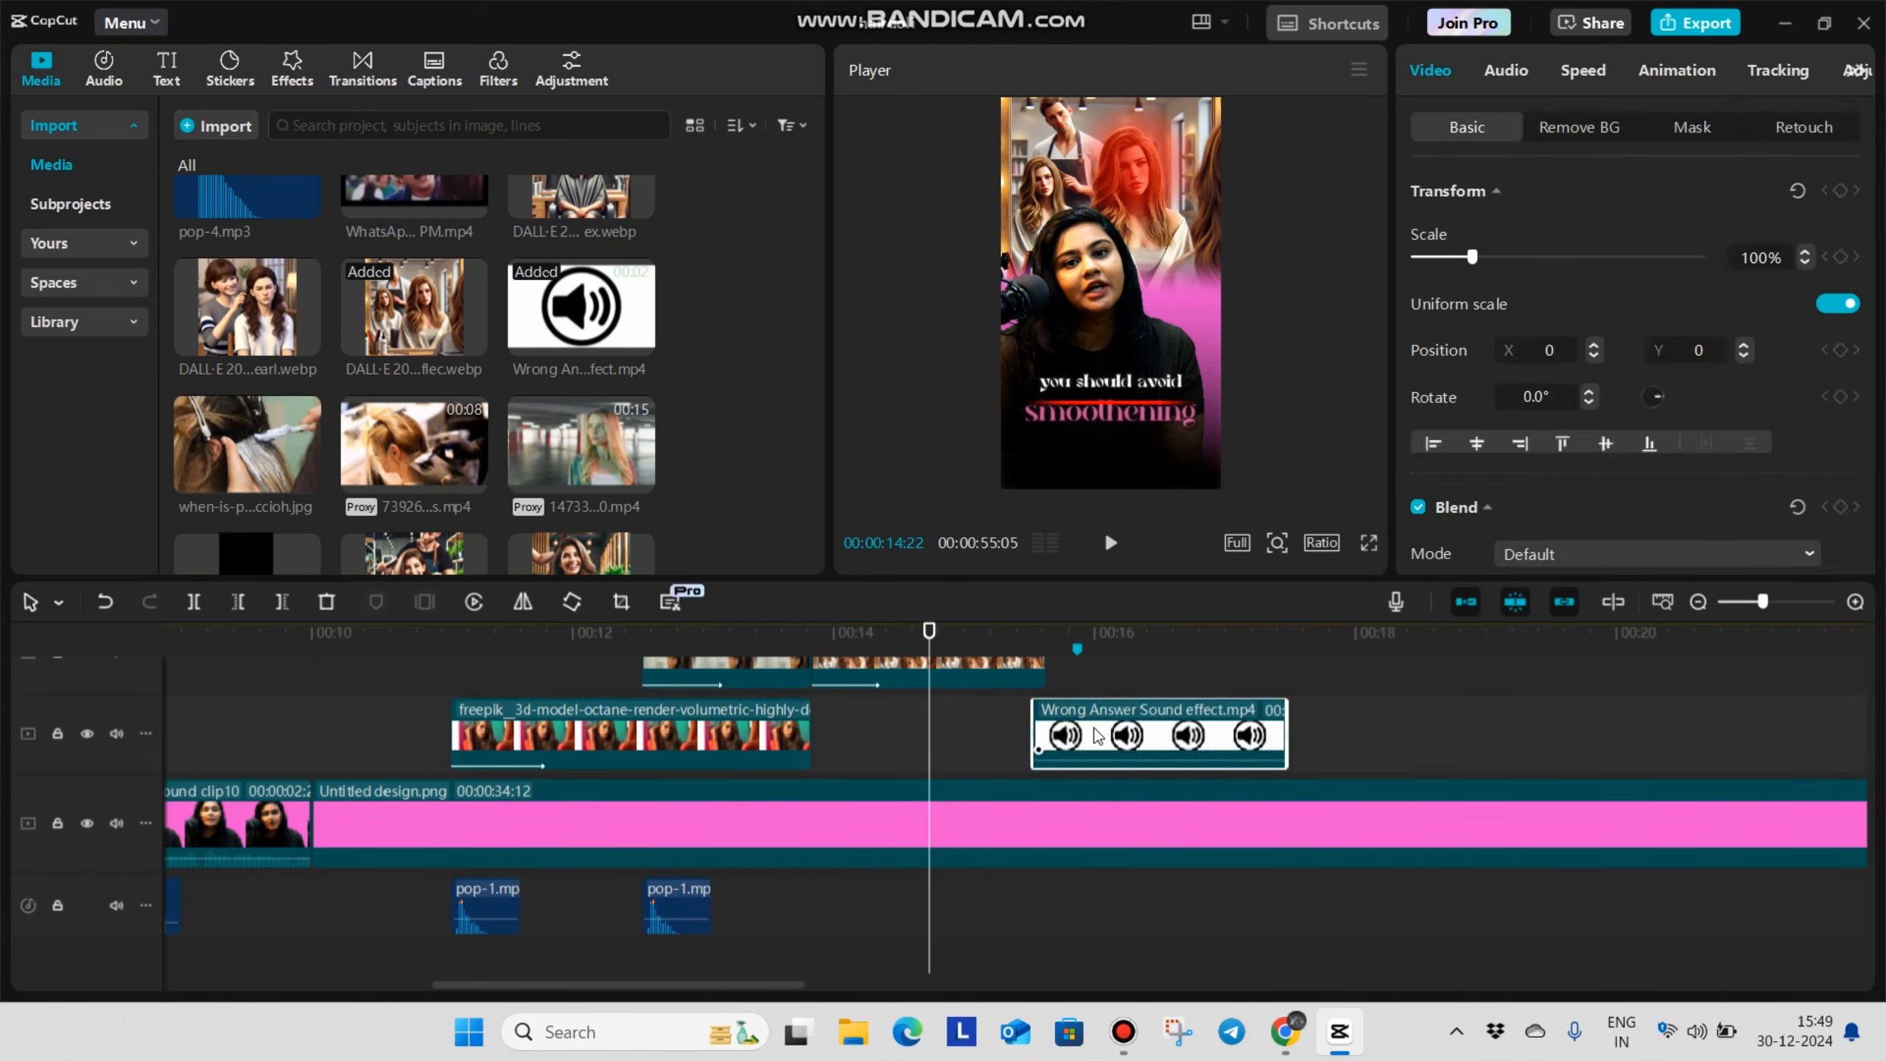
pyautogui.rightClick(1115, 735)
pyautogui.click(1185, 787)
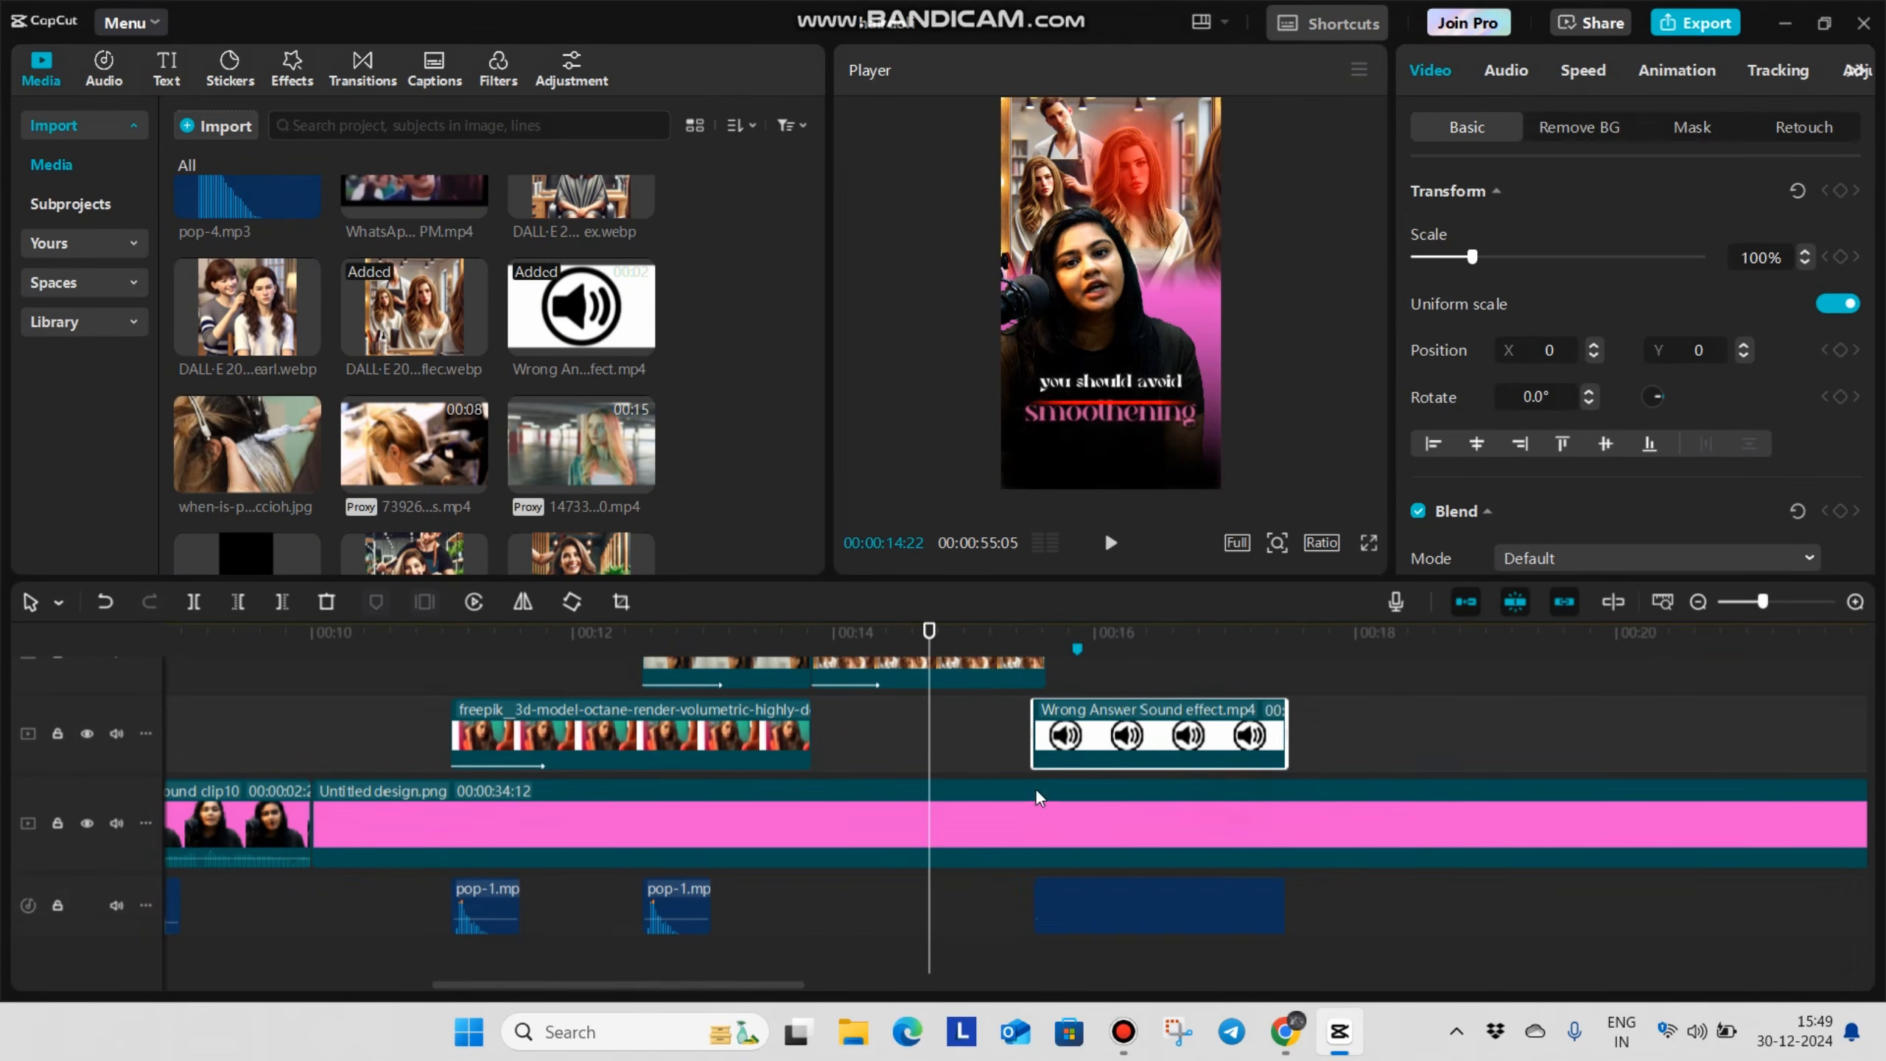
pyautogui.press('Delete')
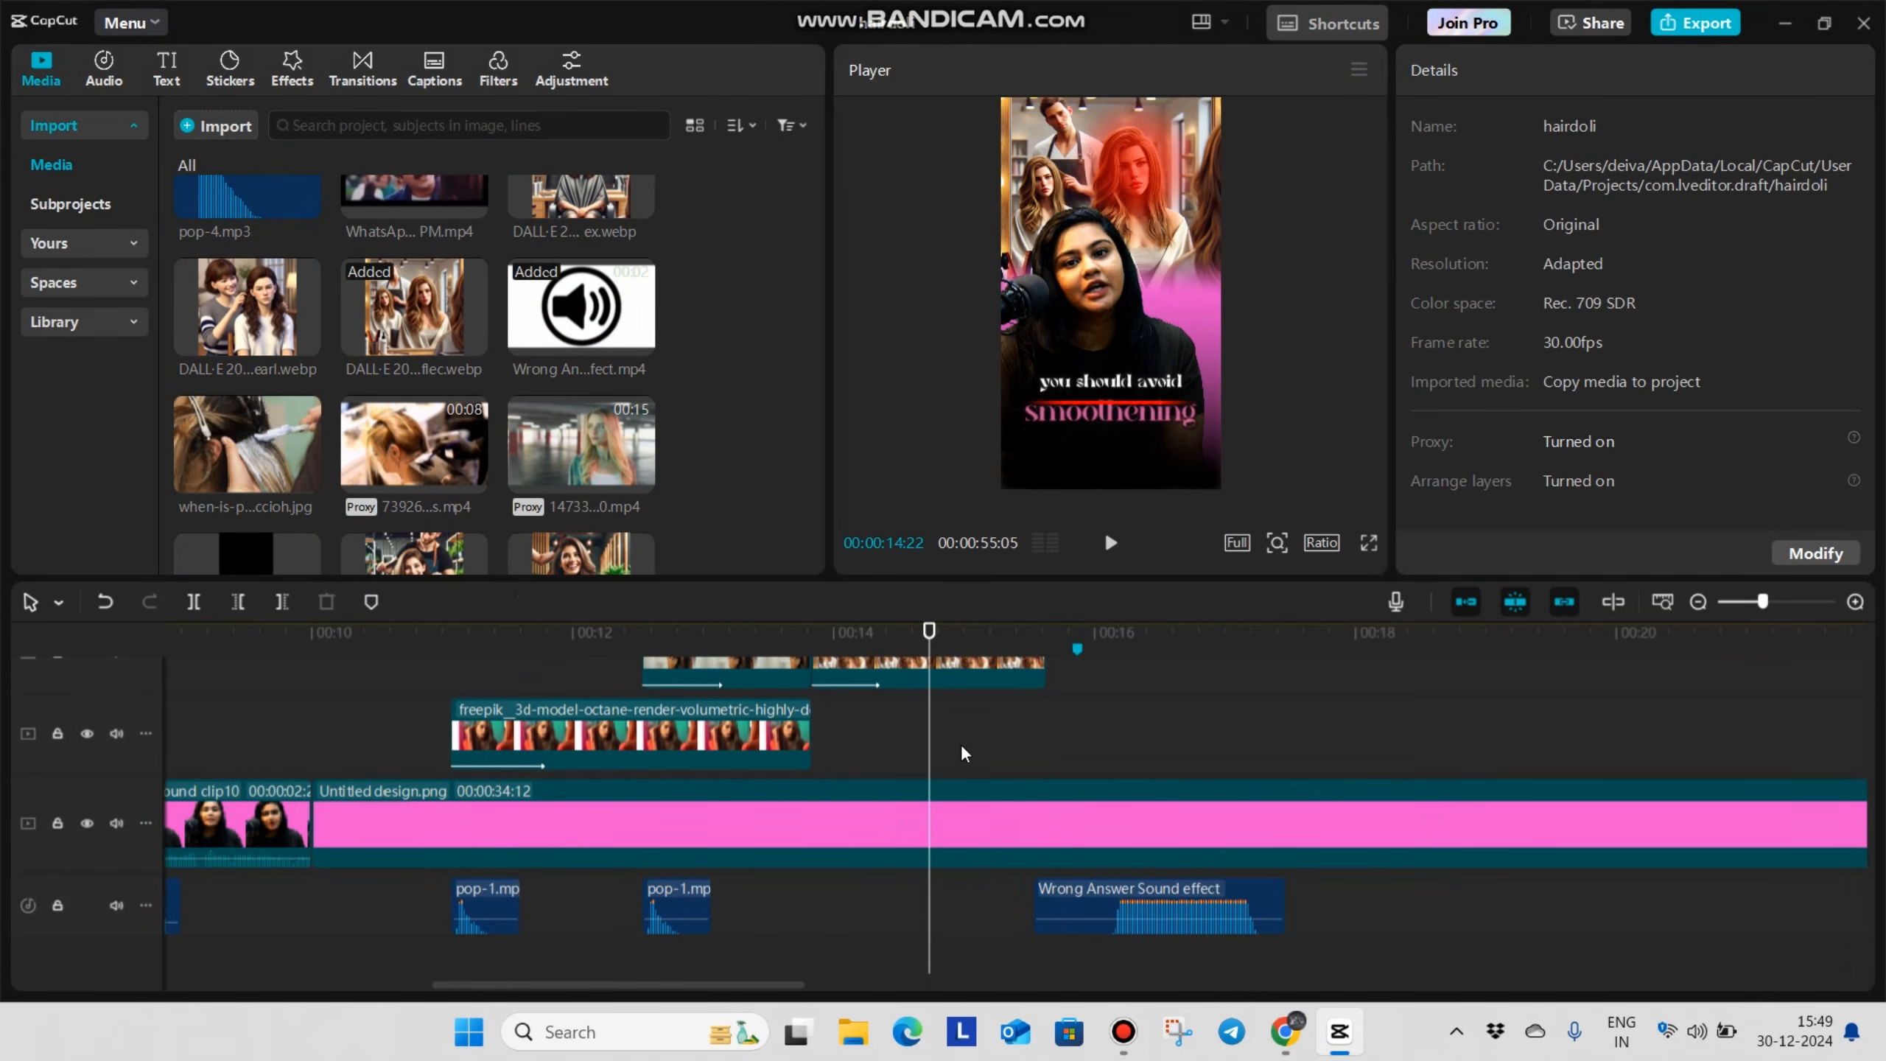
# Move the extracted Wrong Answer Sound effect audio earlier so its buzz begins with the red highlight at 00:00:14:22
pyautogui.click(933, 745)
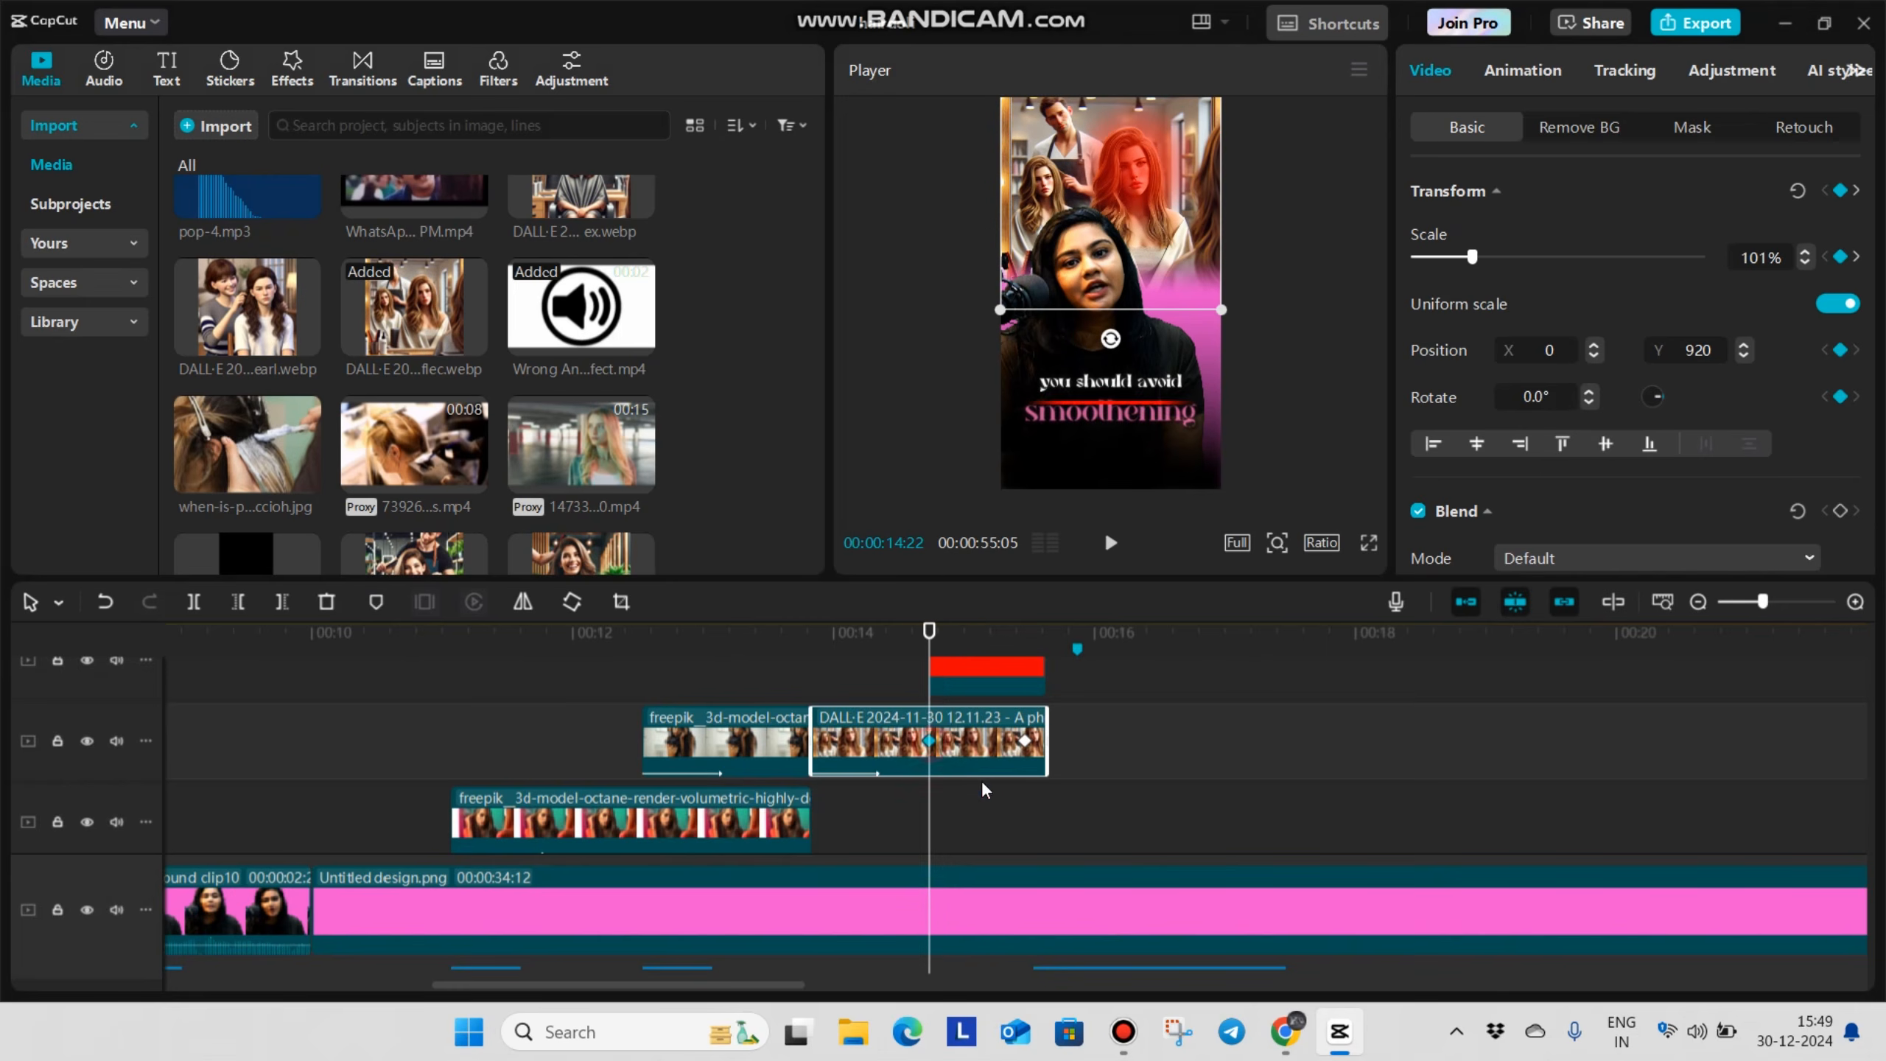
pyautogui.scroll(-3, 940, 755)
pyautogui.moveTo(1065, 865); pyautogui.dragTo(908, 871)
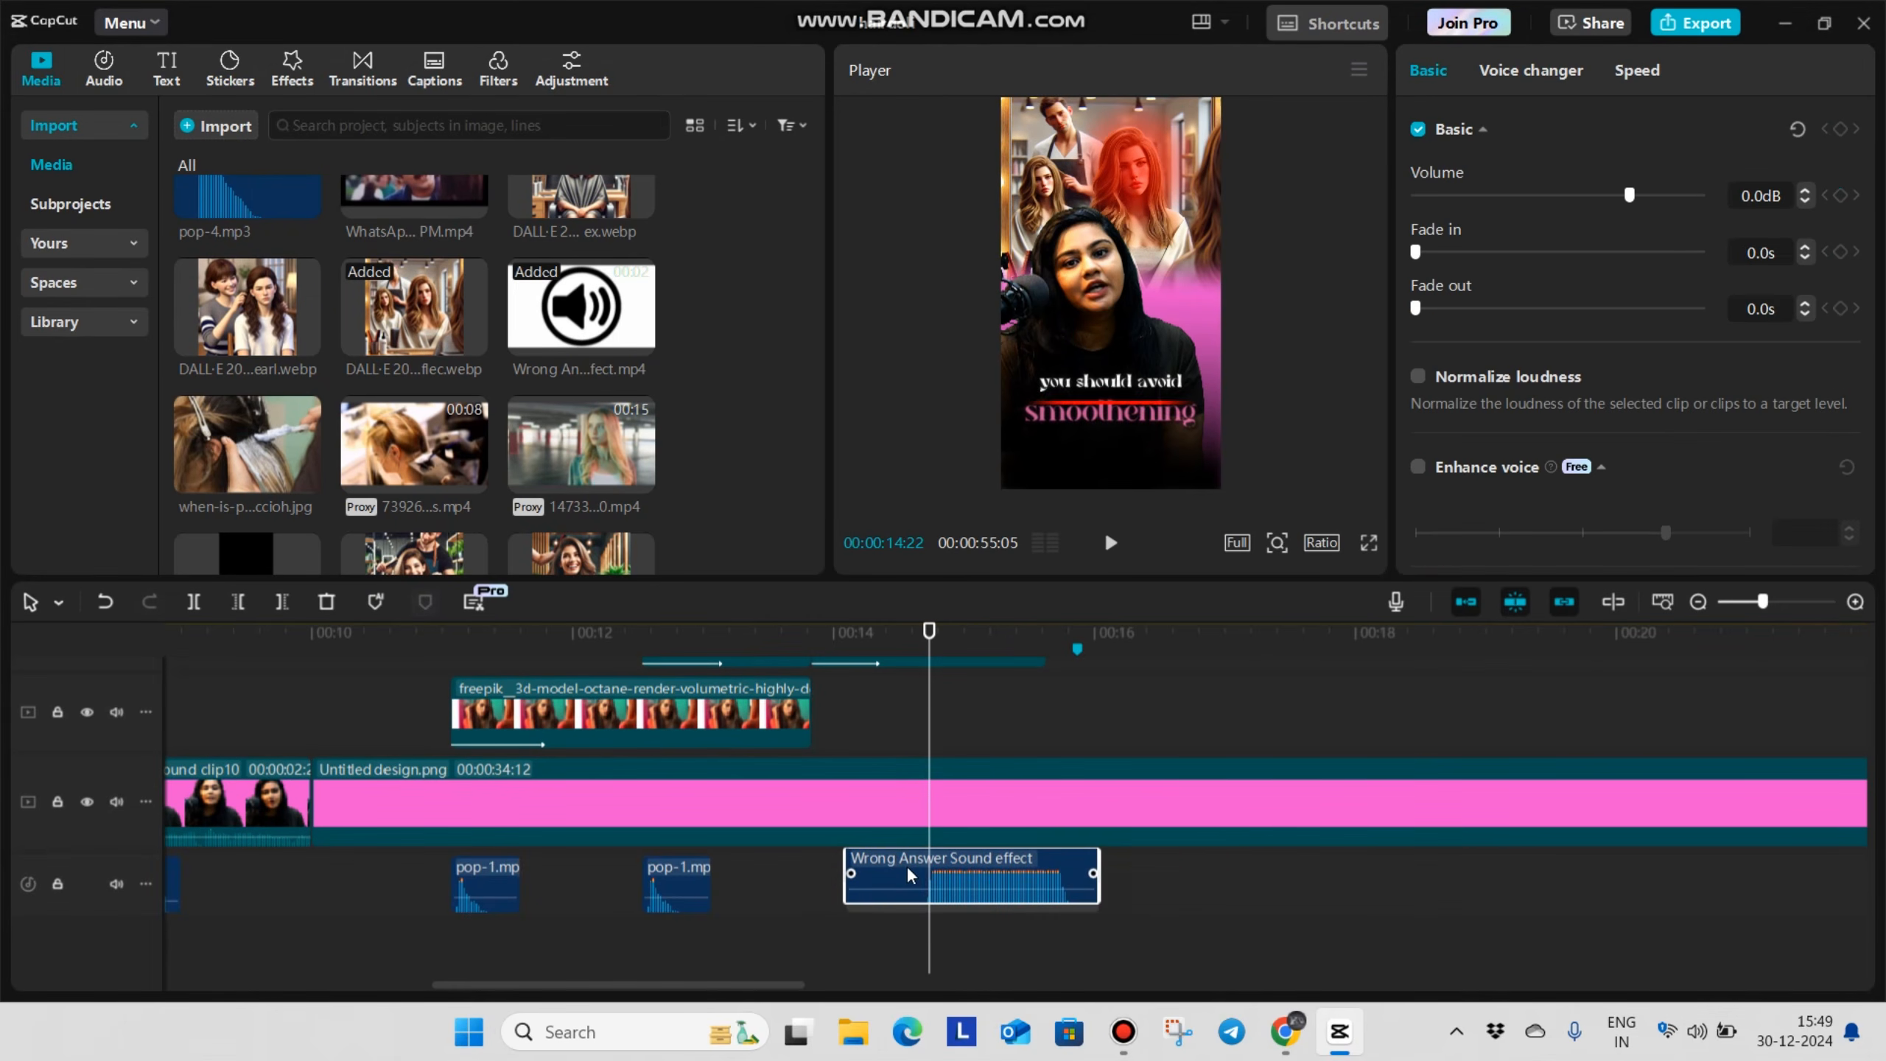
# Cut the Wrong Answer Sound effect at 00:00:15:09, remove the remainder and lower the volume slightly
pyautogui.click(1004, 886)
pyautogui.hotkey('ctrl', 'b')
pyautogui.press('Delete')
pyautogui.click(955, 890)
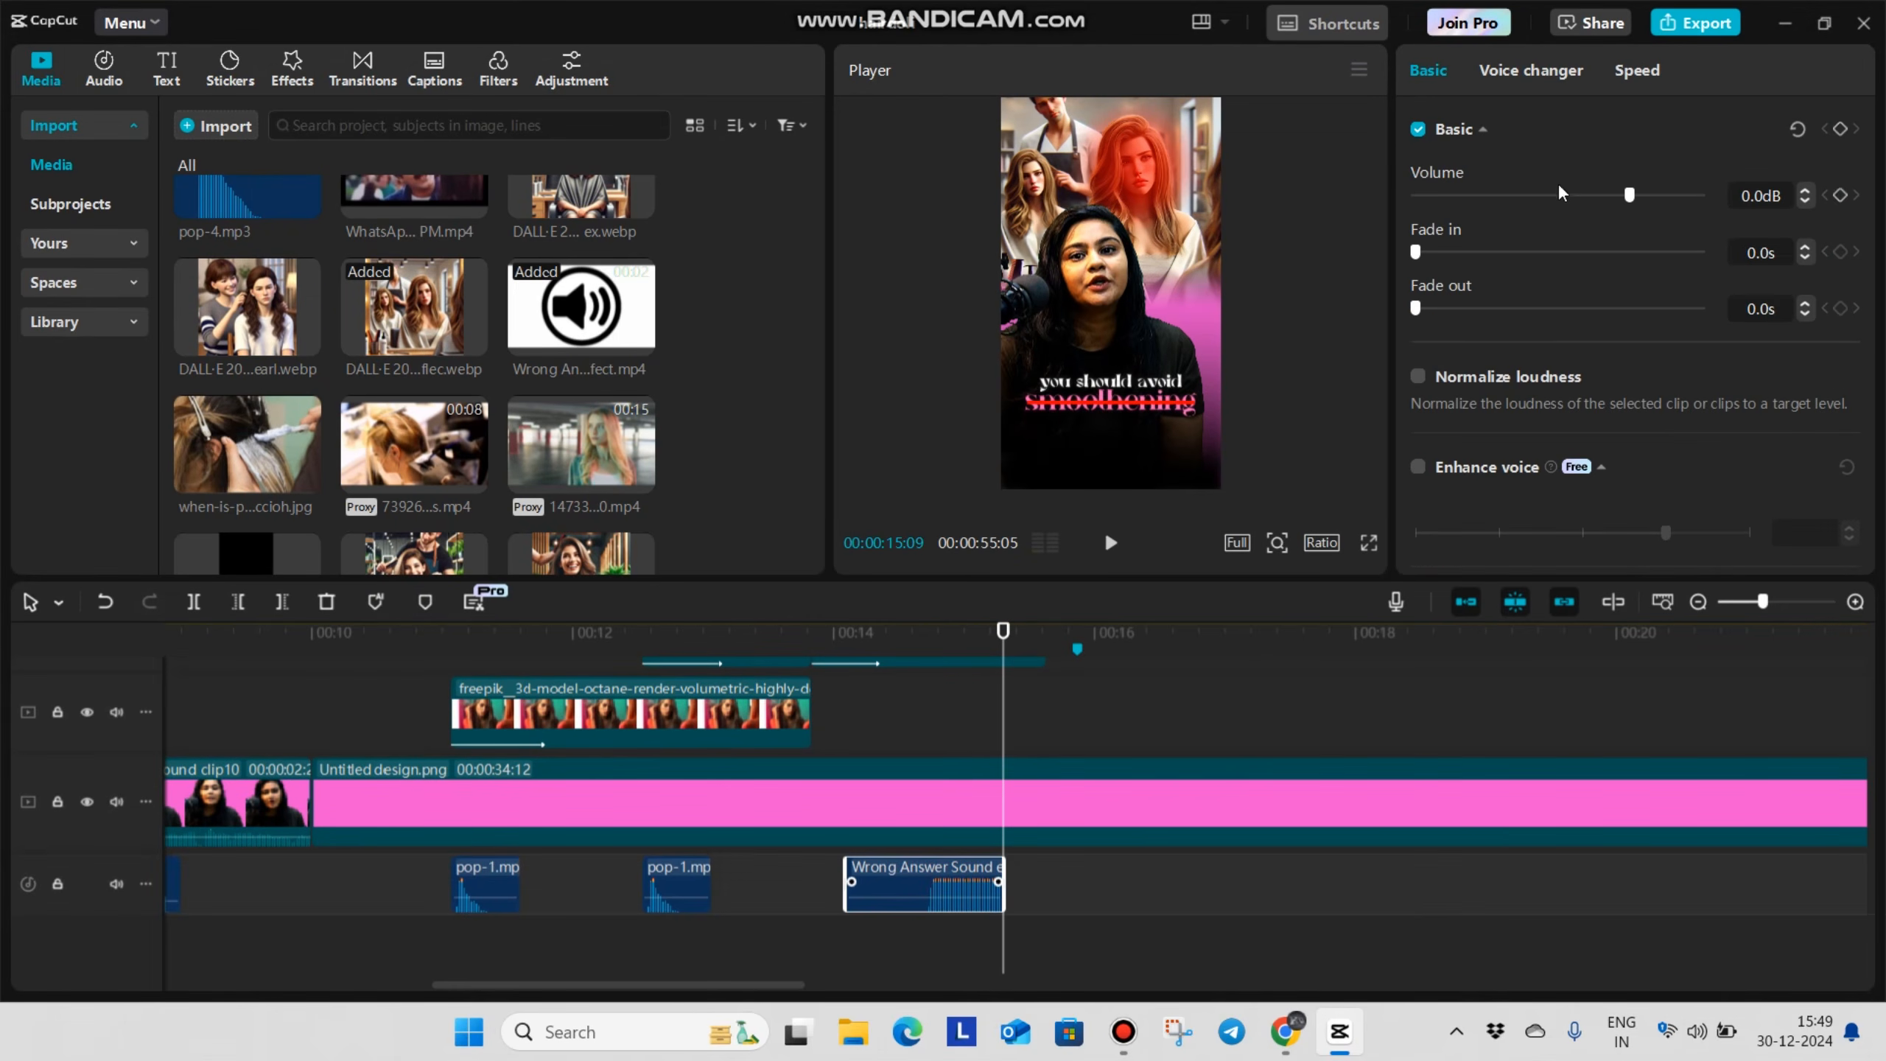
pyautogui.moveTo(1632, 206); pyautogui.dragTo(1608, 229)
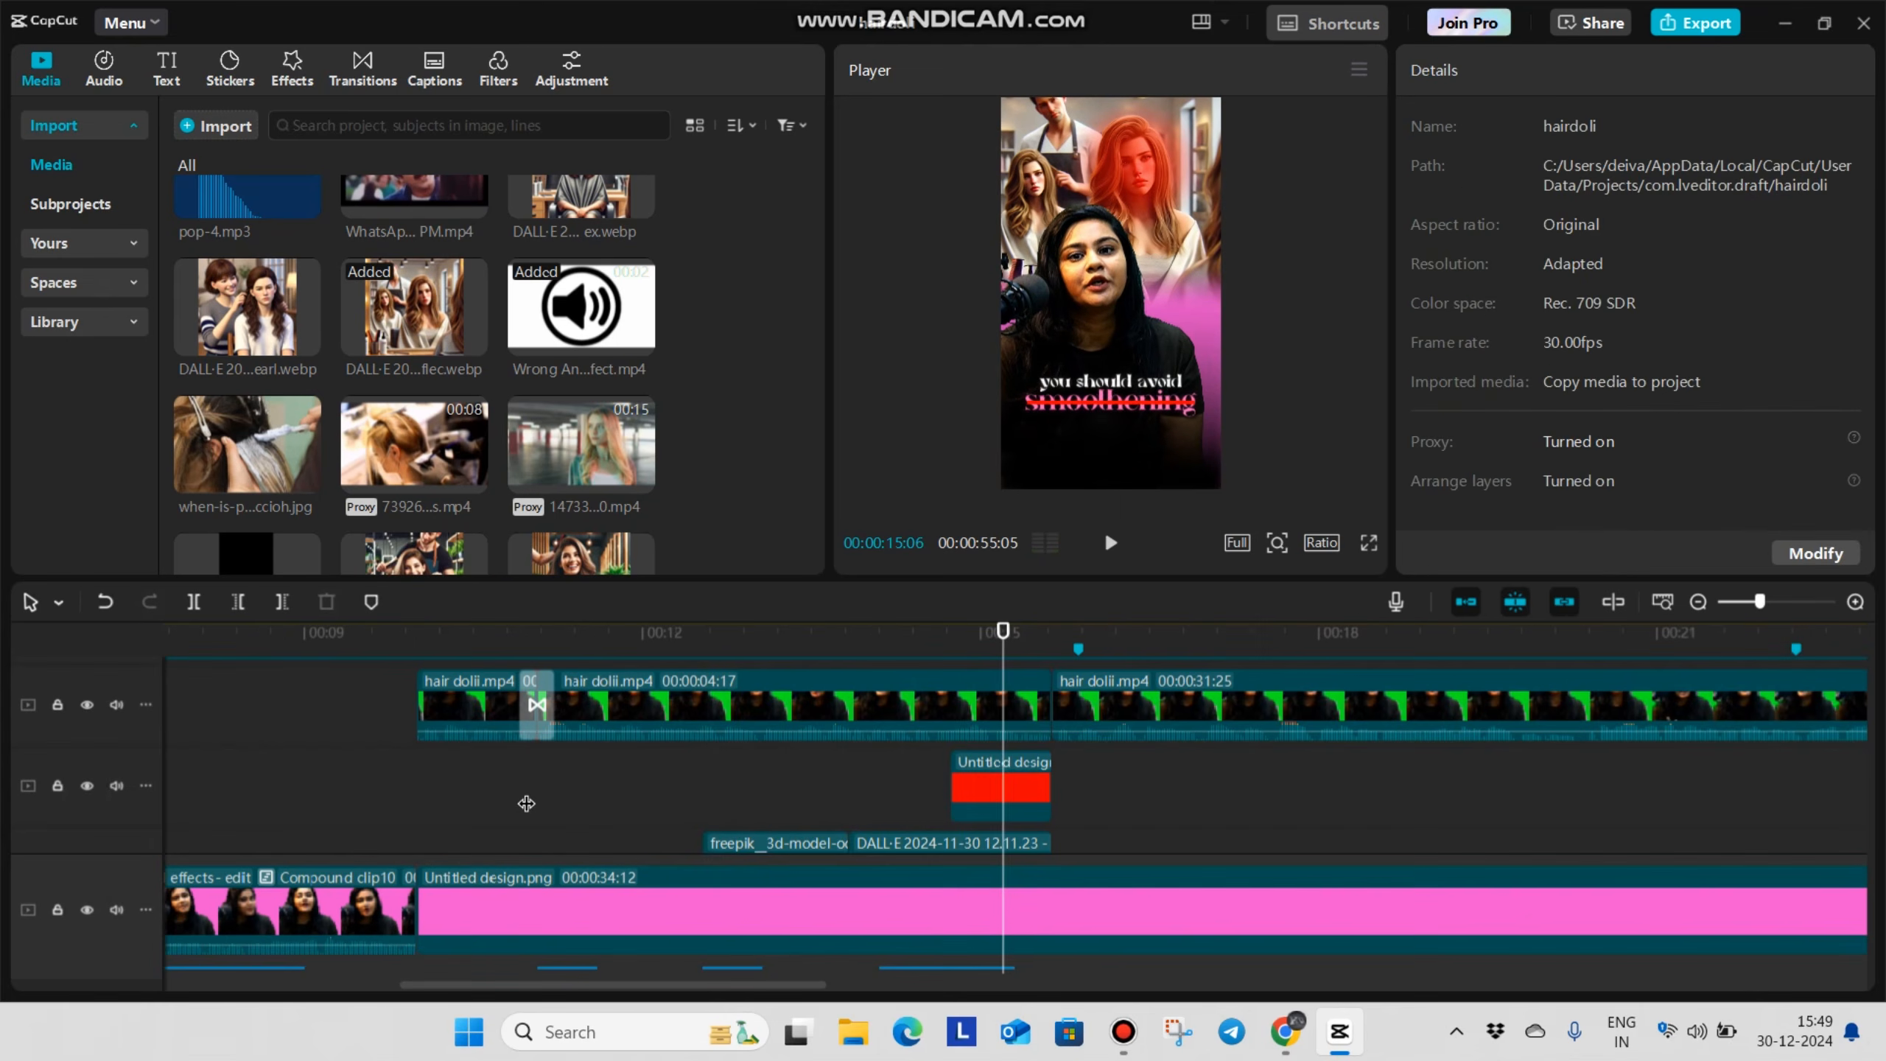
# Copy the Screen-blended light overlay clip from near 00:00:04 and paste it at 00:00:15:19, where the salon image ends
pyautogui.click(1063, 813)
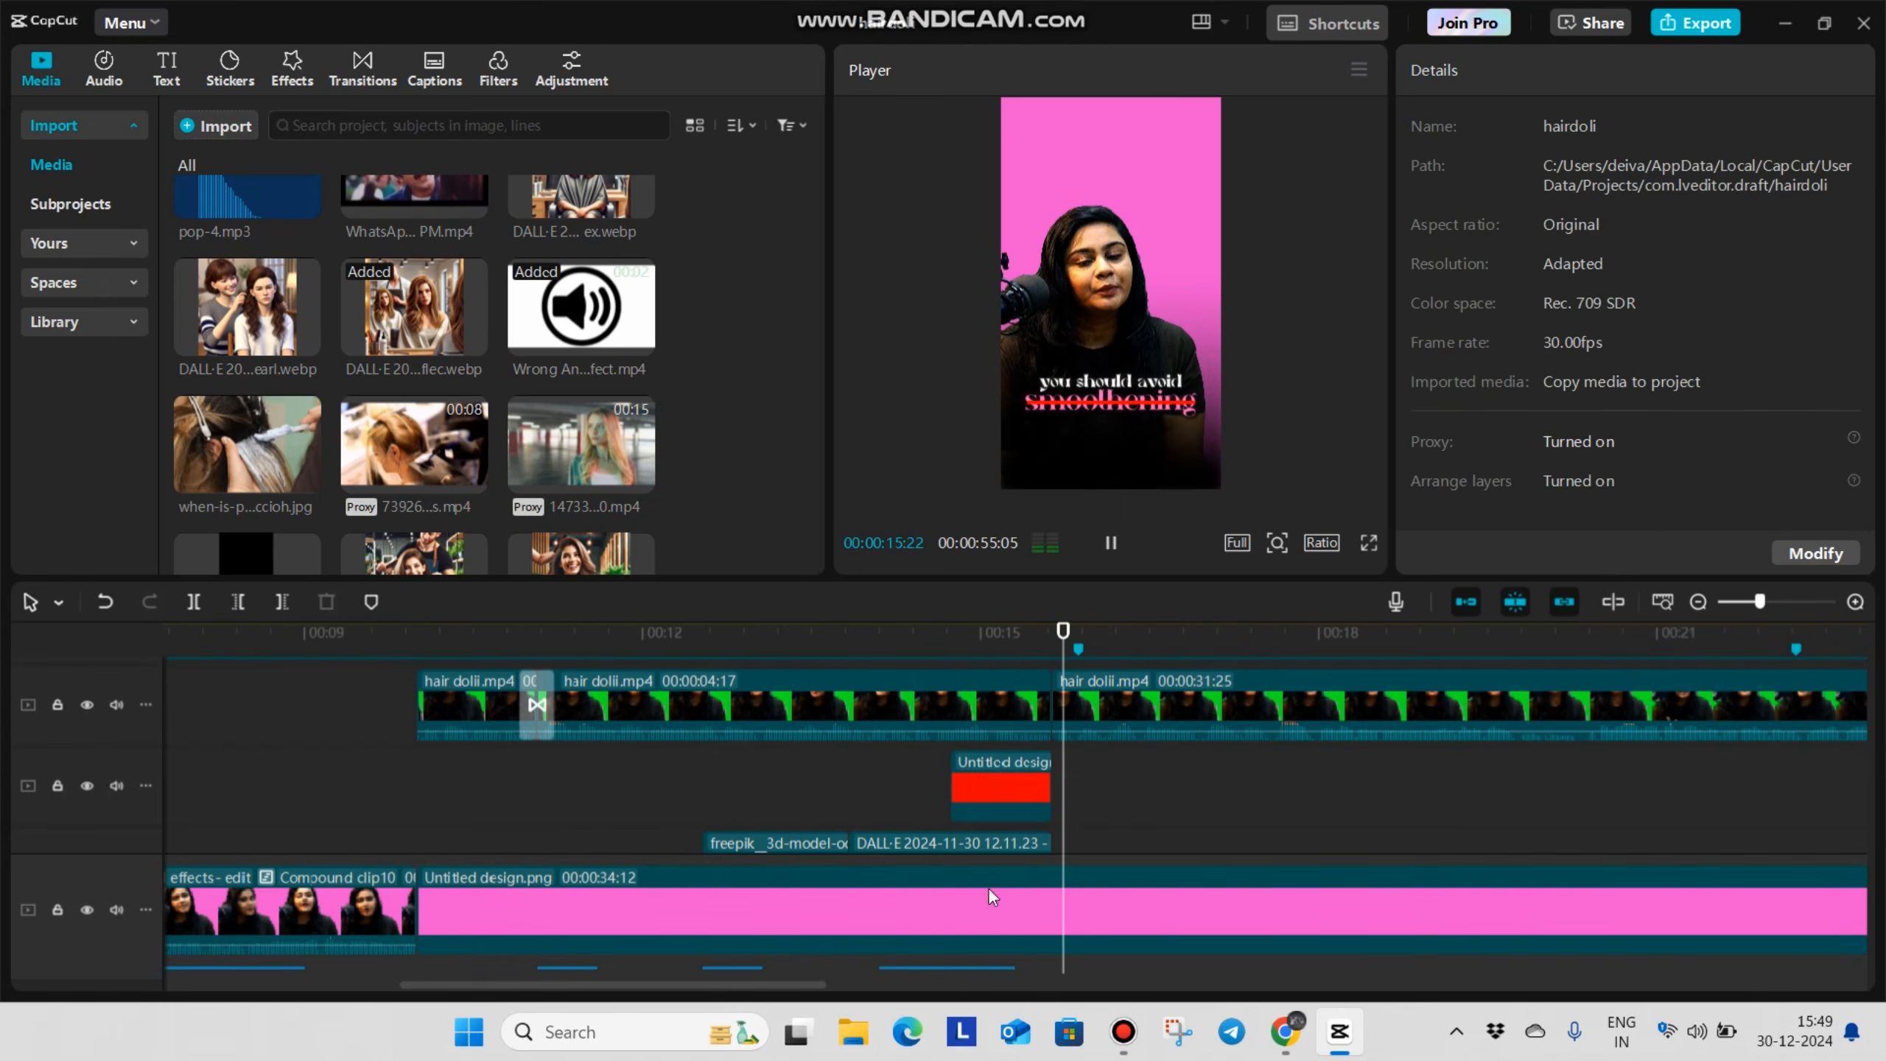
pyautogui.click(1053, 833)
pyautogui.scroll(-5, 1112, 763)
pyautogui.scroll(5, 1089, 760)
pyautogui.scroll(-4, 480, 824)
pyautogui.scroll(2, 383, 794)
pyautogui.scroll(-1, 386, 792)
pyautogui.scroll(-1, 386, 790)
pyautogui.click(239, 740)
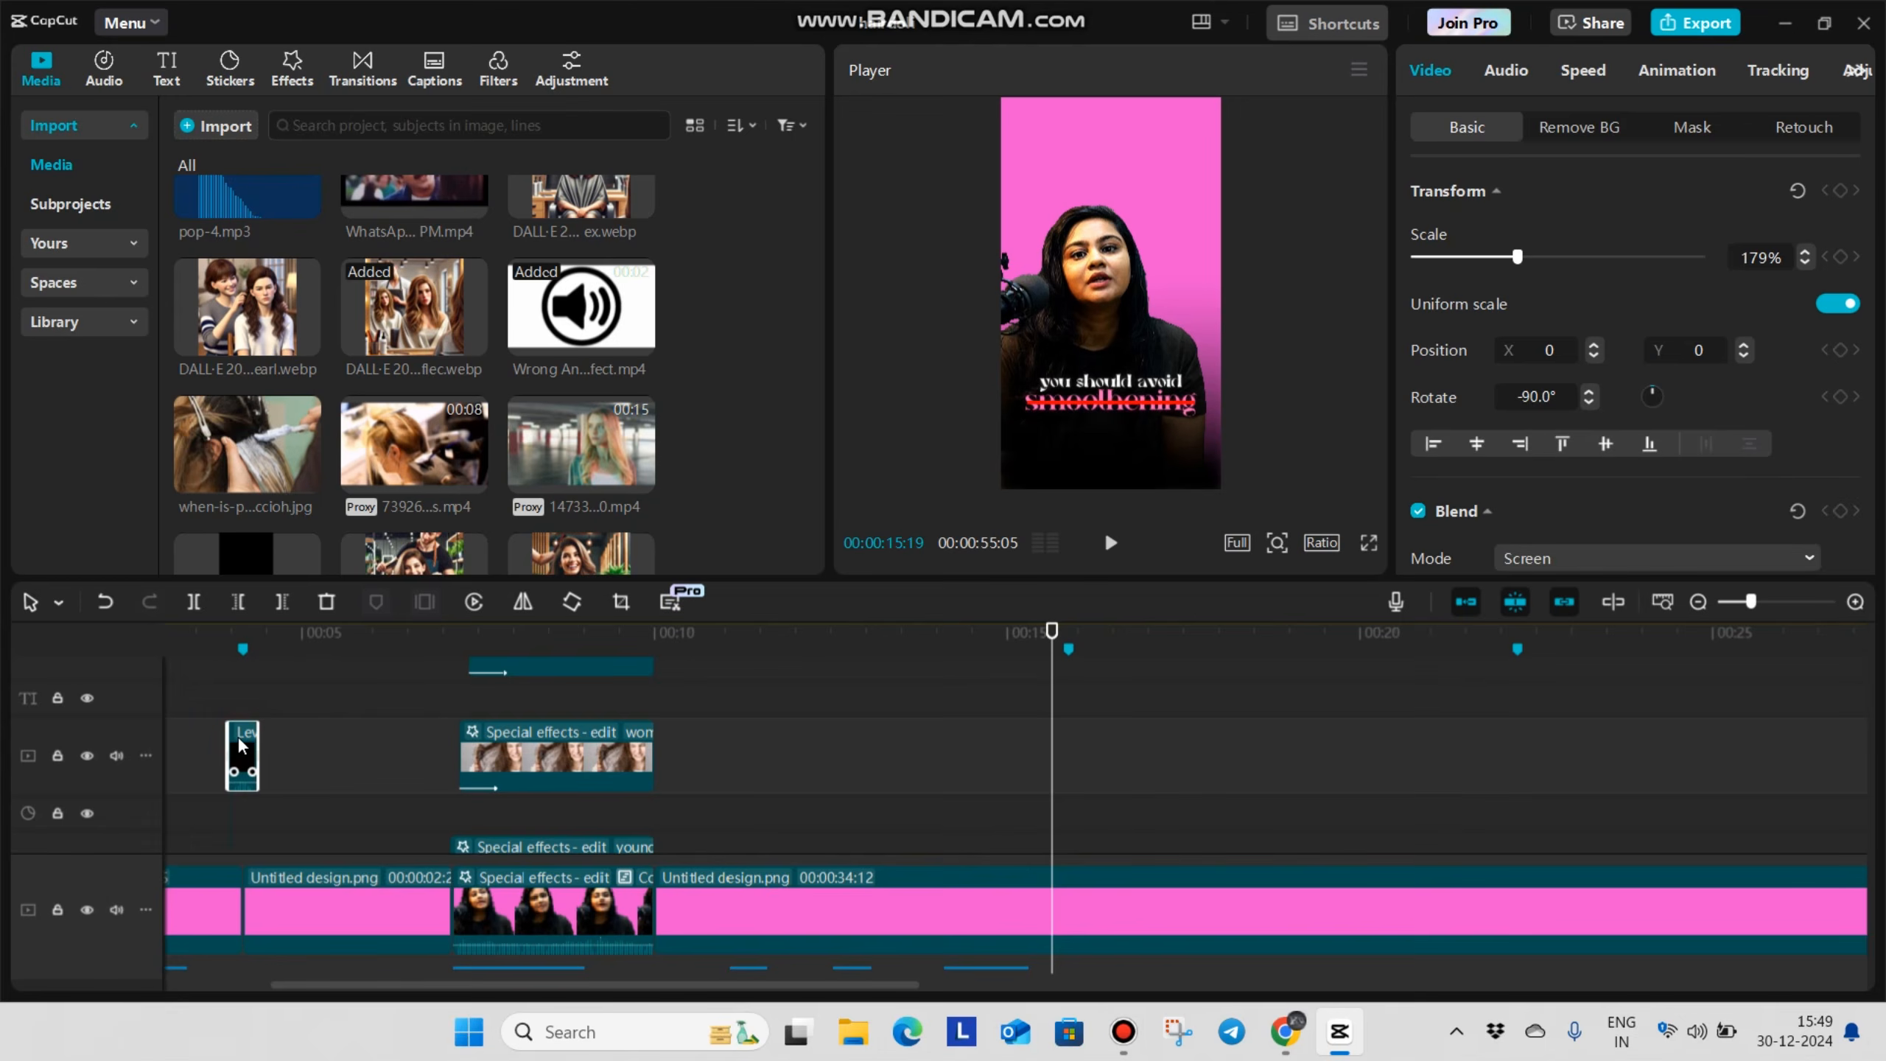
pyautogui.hotkey('ctrl', 'c')
pyautogui.hotkey('ctrl', 'v')
pyautogui.scroll(3, 775, 743)
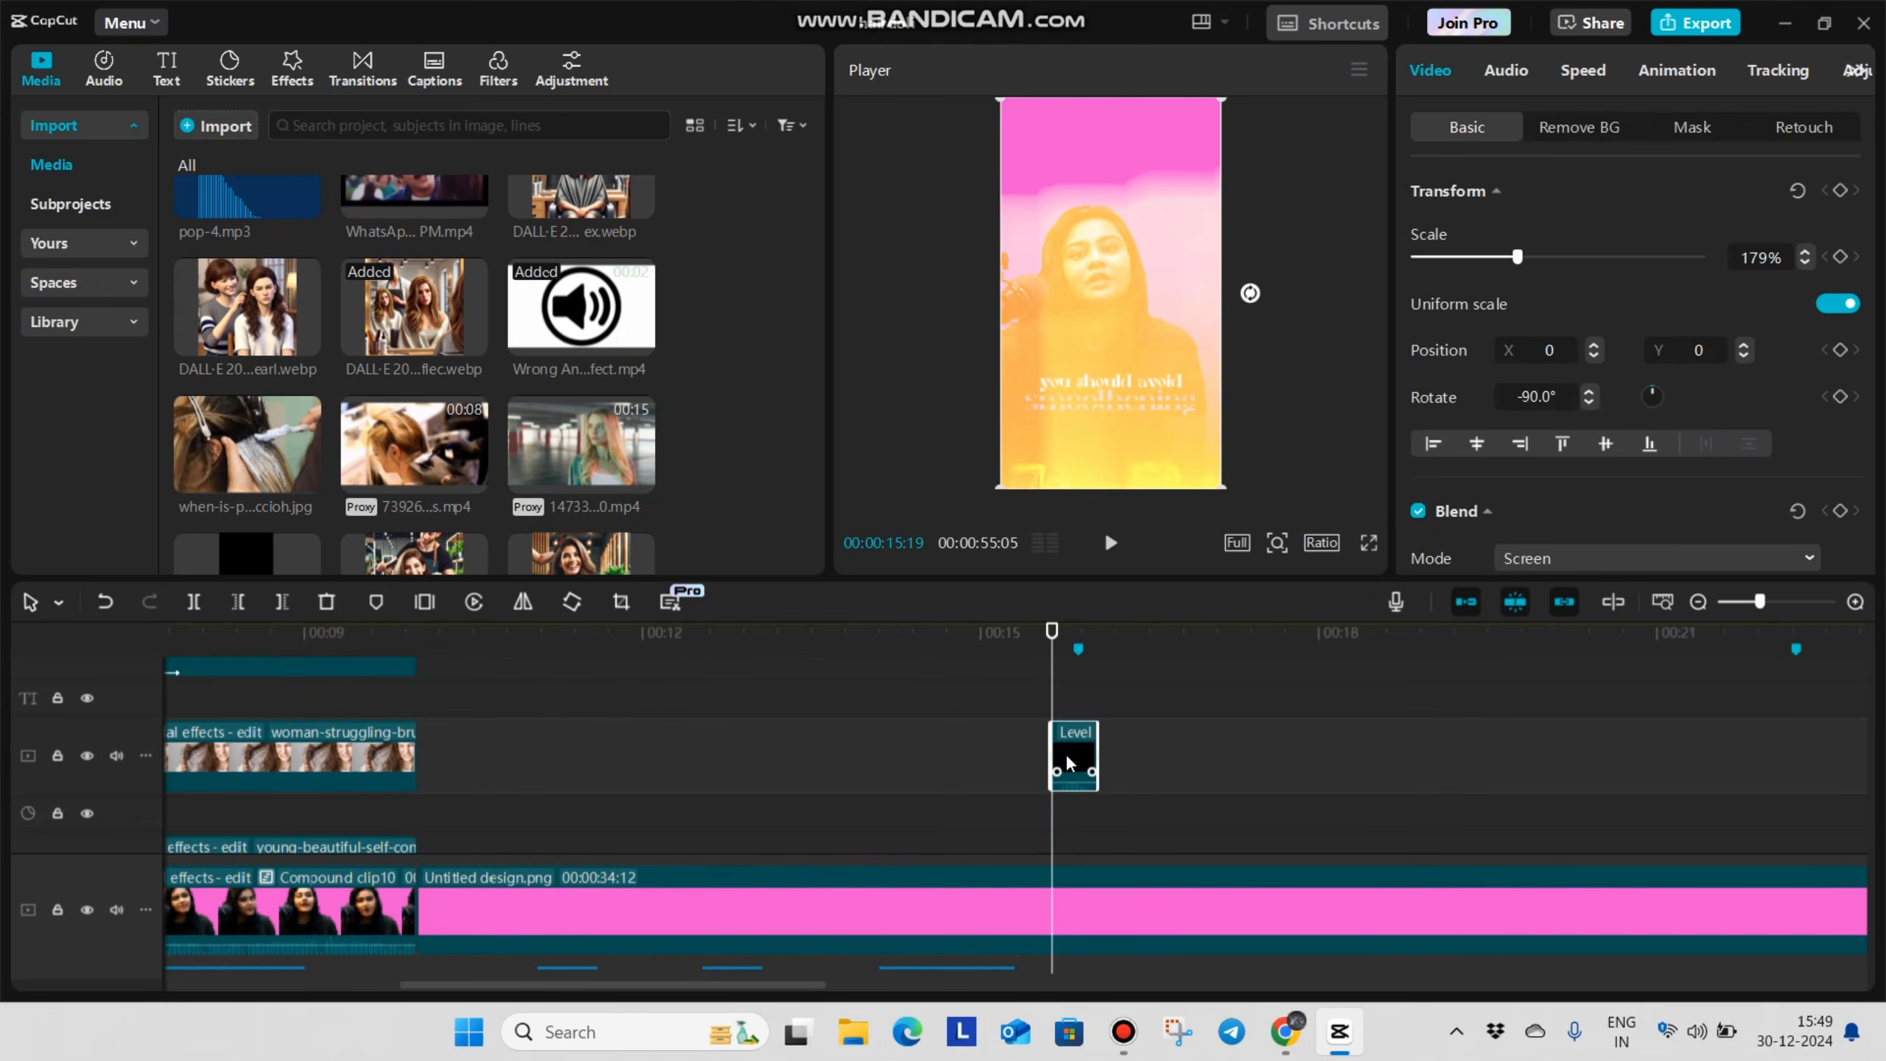
# Shift the pasted light overlay slightly earlier so it straddles the cut at 00:00:15:19, and preview the transition
pyautogui.moveTo(1034, 789); pyautogui.dragTo(1040, 772)
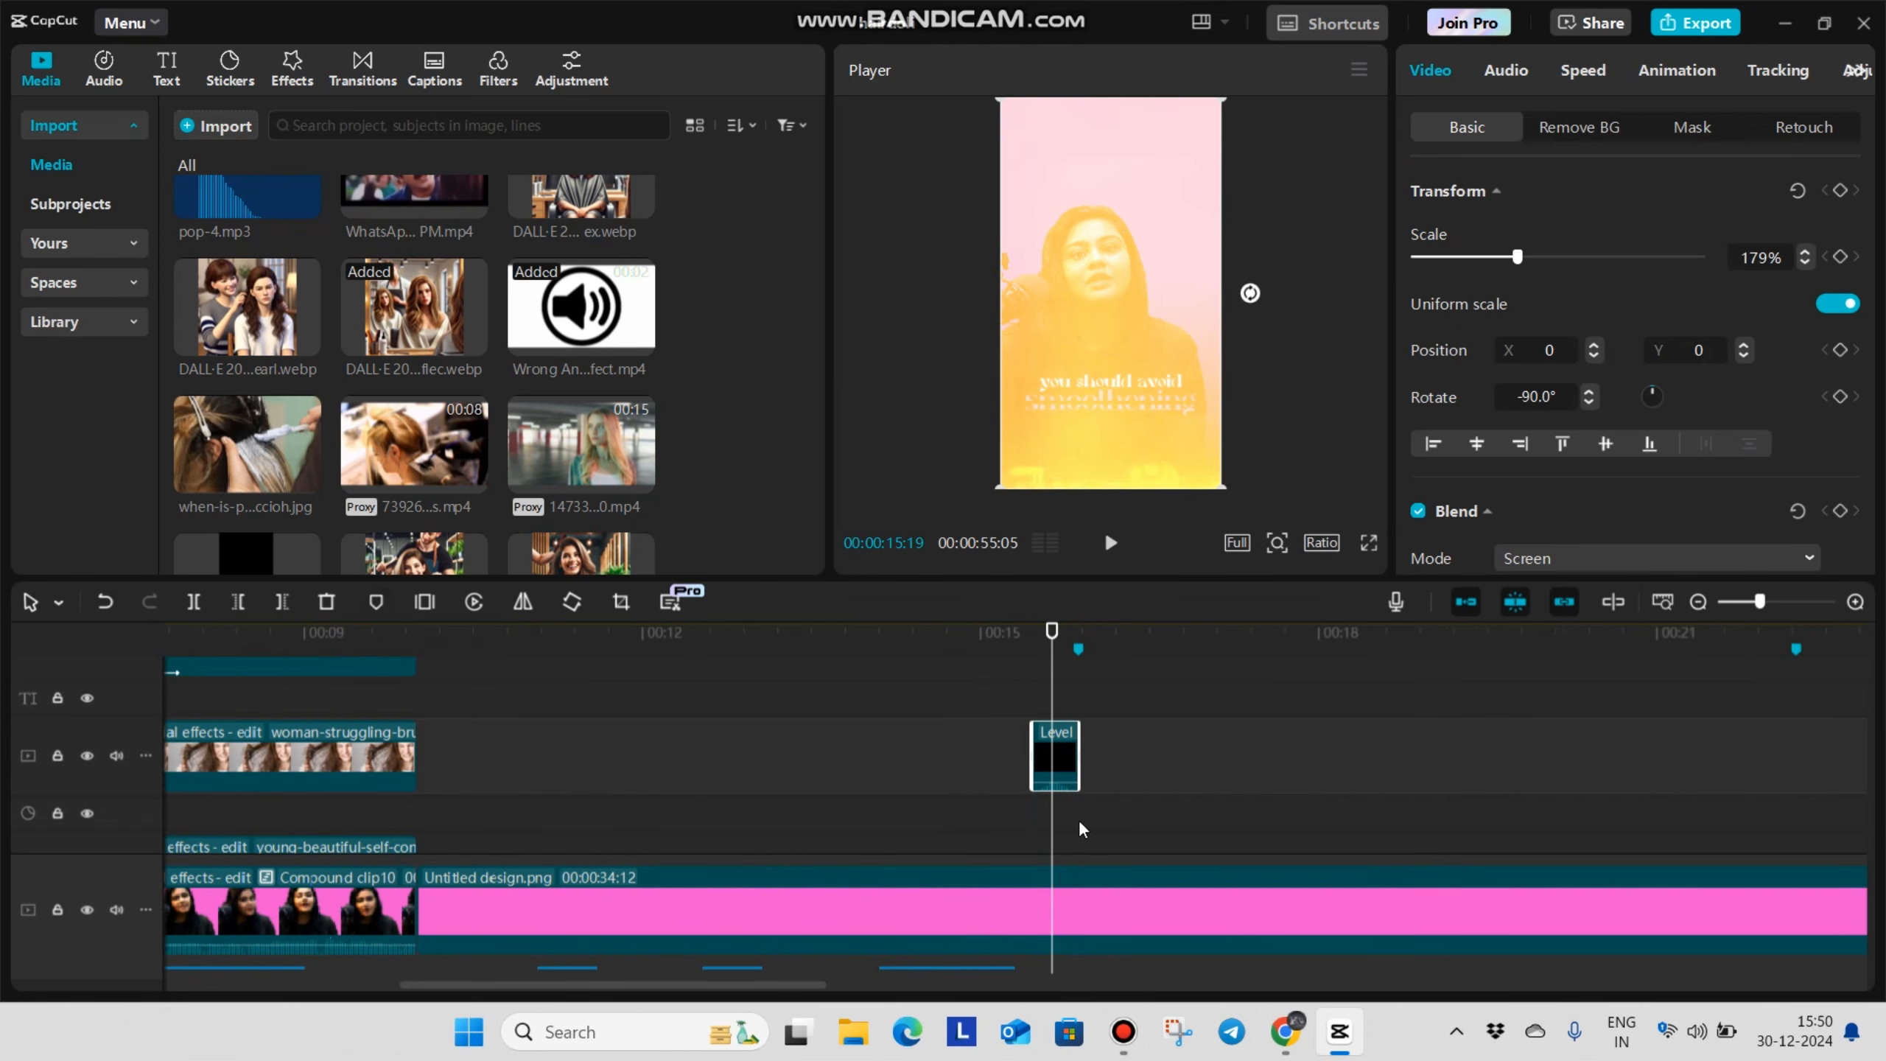
pyautogui.scroll(-4, 1082, 817)
pyautogui.click(1019, 771)
pyautogui.press('space')
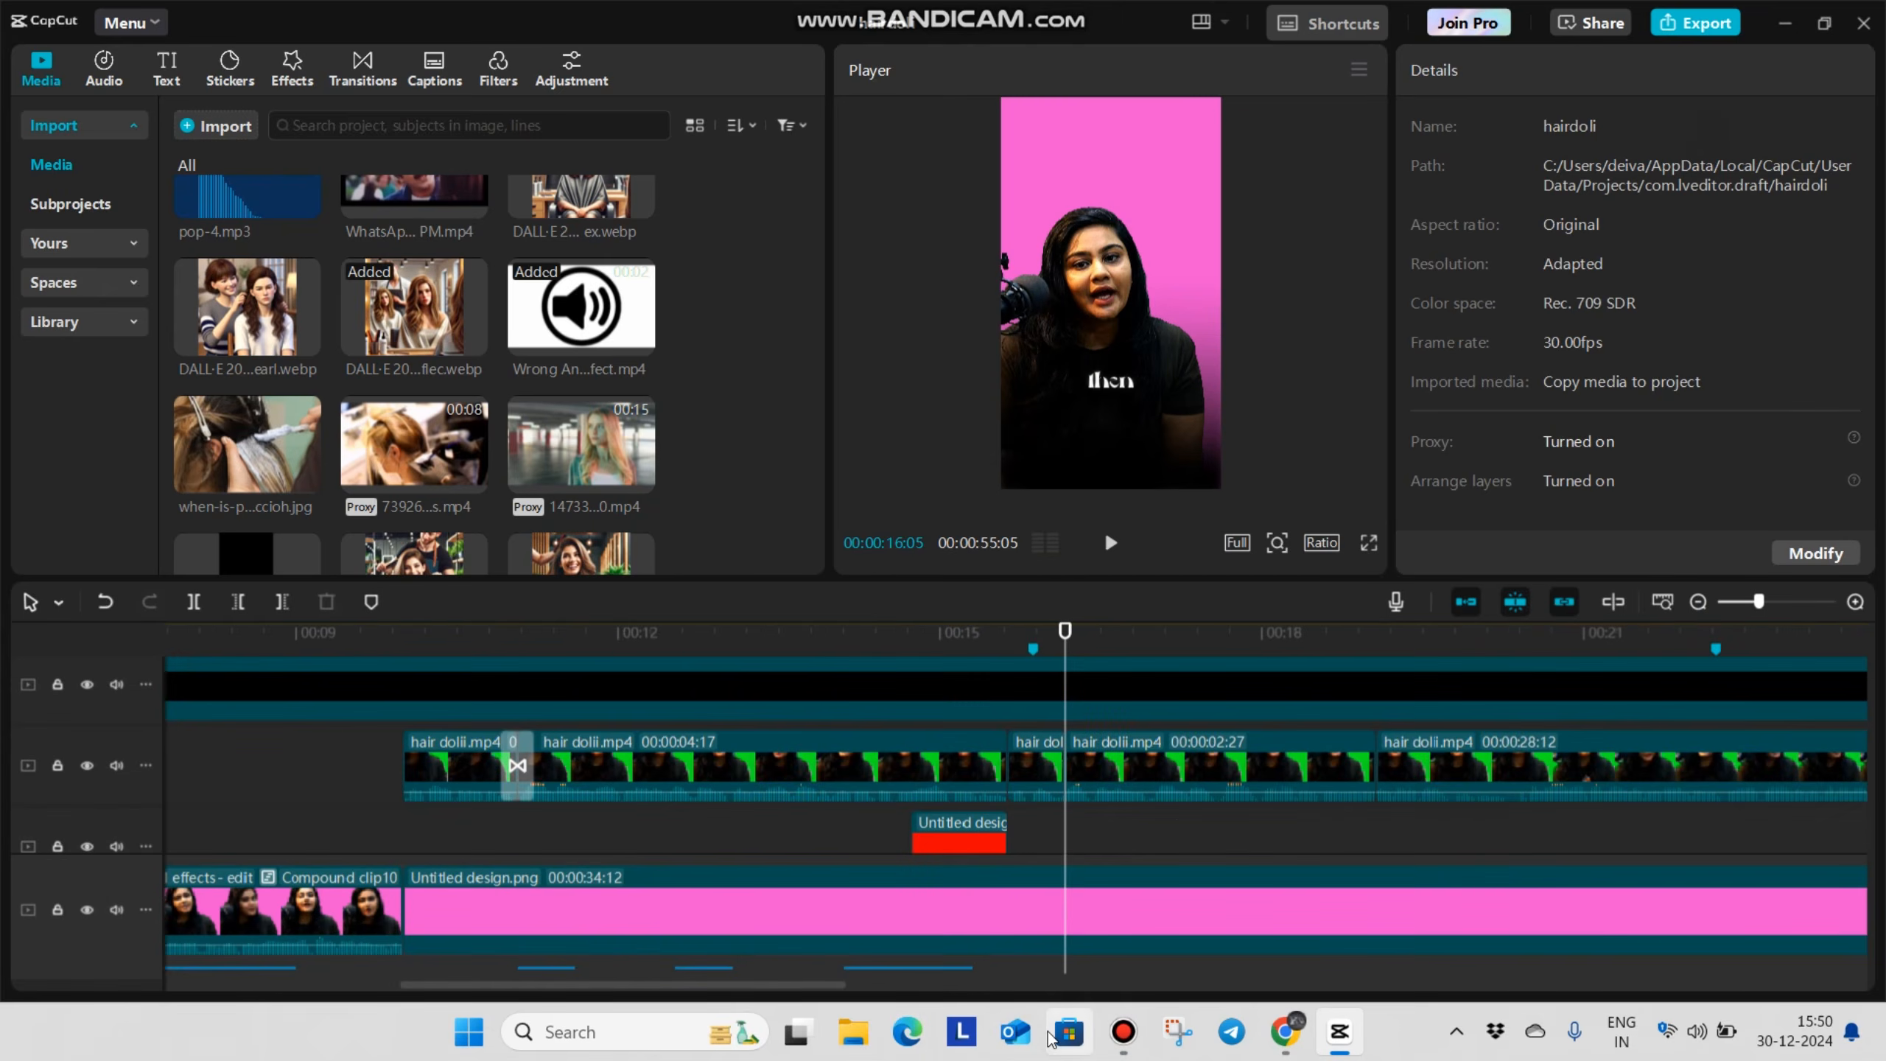
# Split the pink Untitled design.png background at 00:00:16:05, in line with the cut in the hair dolii.mp4 clip
pyautogui.scroll(-2, 1095, 844)
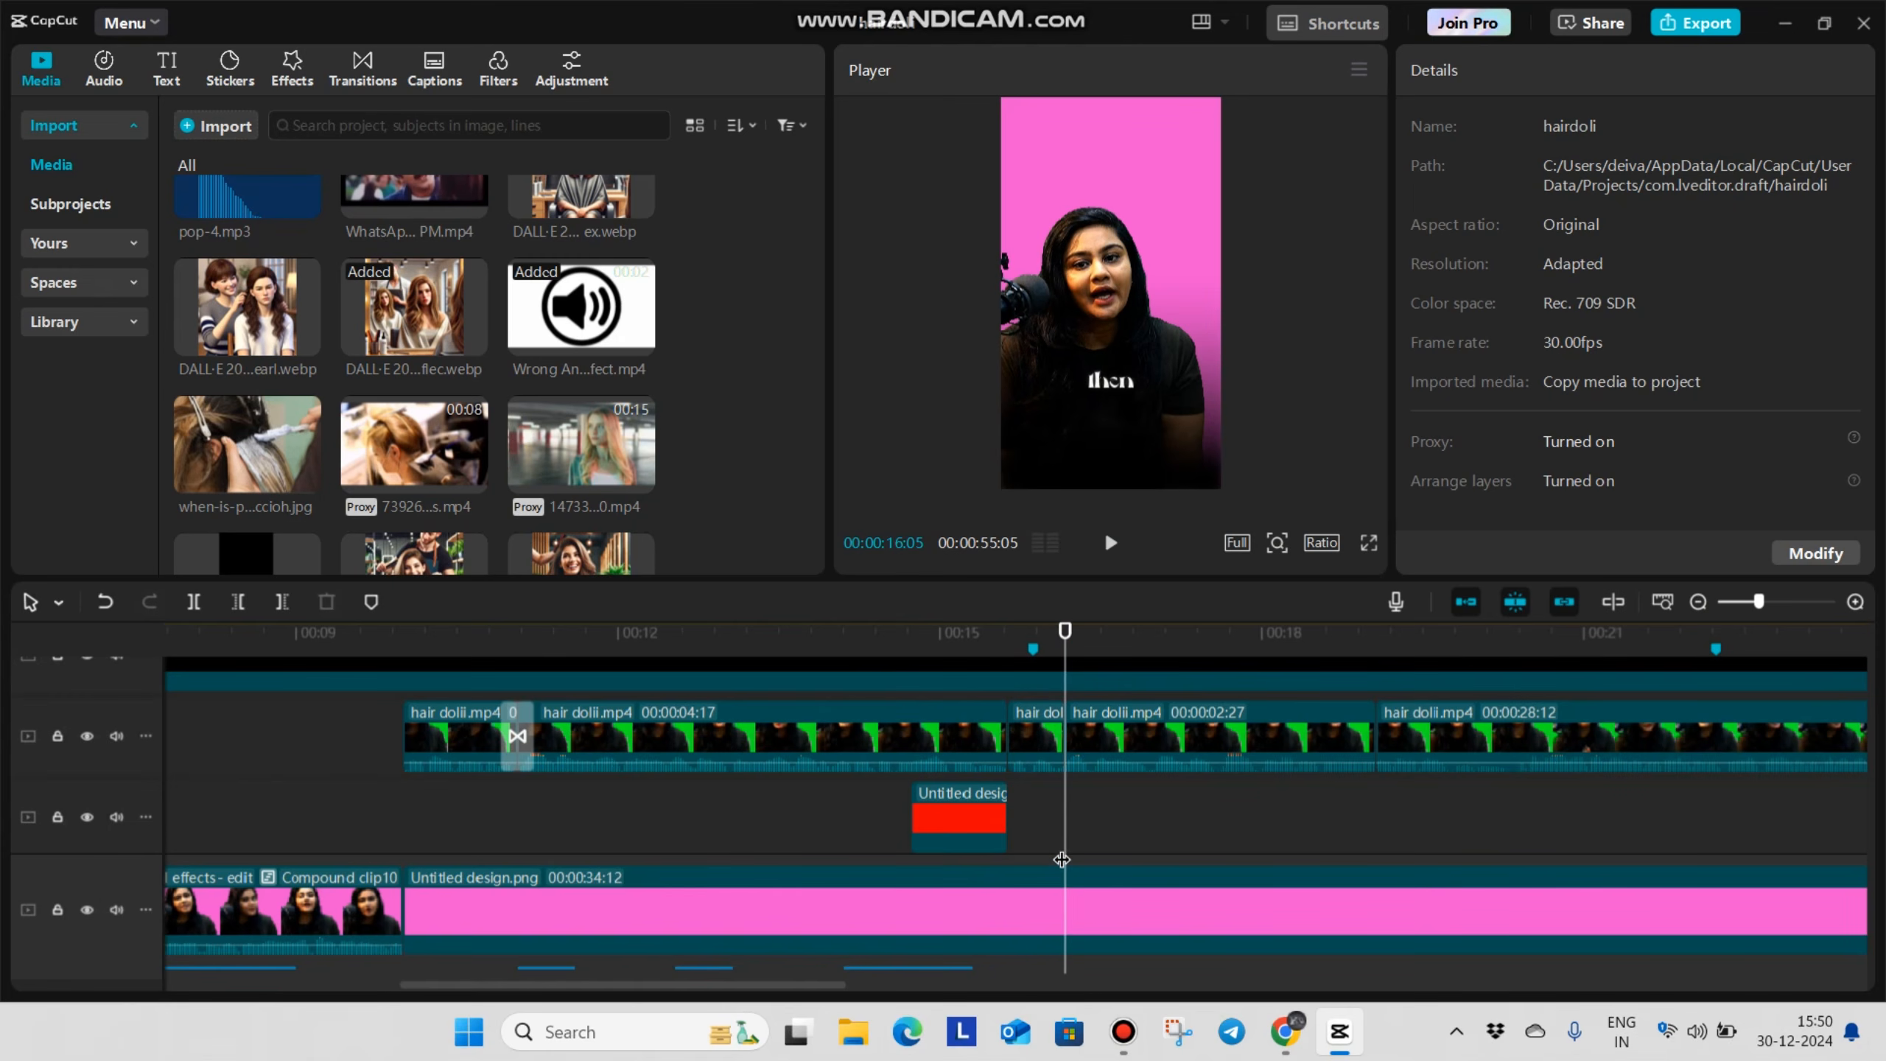
pyautogui.scroll(2, 1078, 824)
pyautogui.scroll(5, 1078, 824)
pyautogui.scroll(-3, 1090, 834)
pyautogui.scroll(1, 1114, 825)
pyautogui.click(1453, 823)
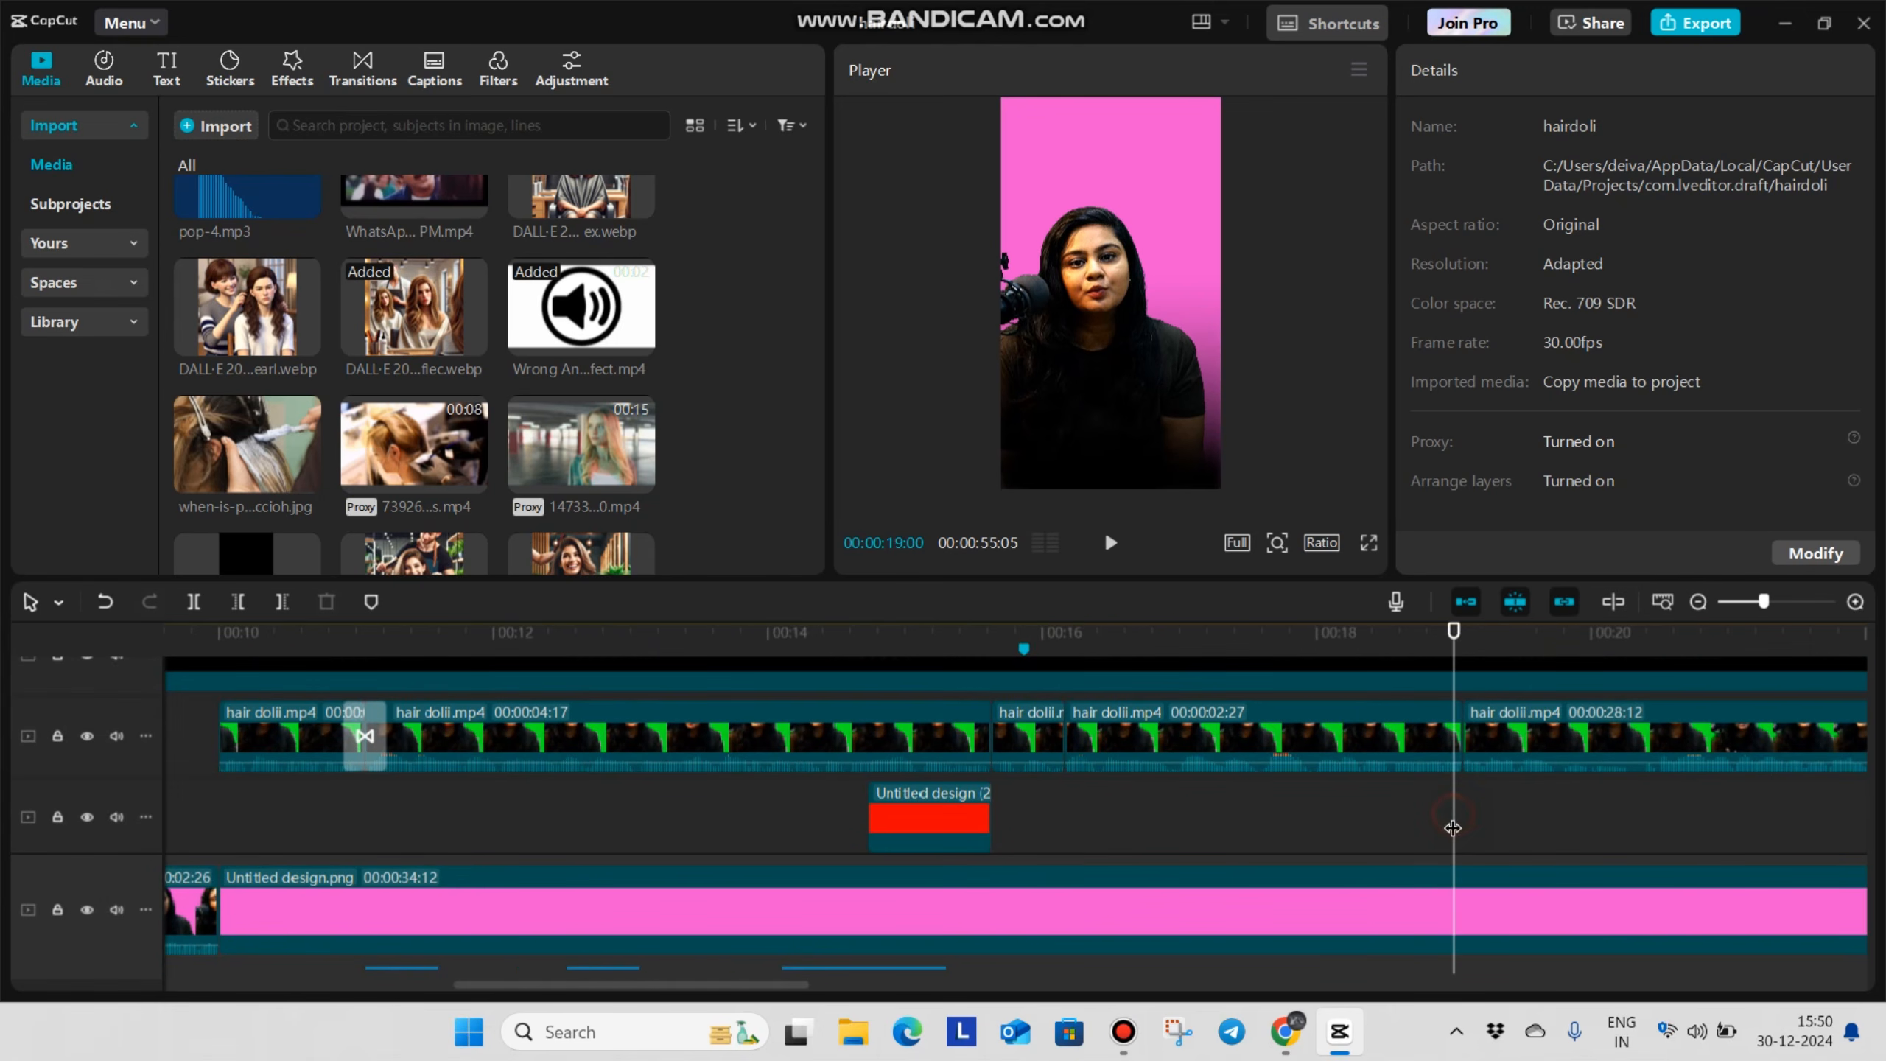
pyautogui.click(1064, 824)
pyautogui.click(1070, 918)
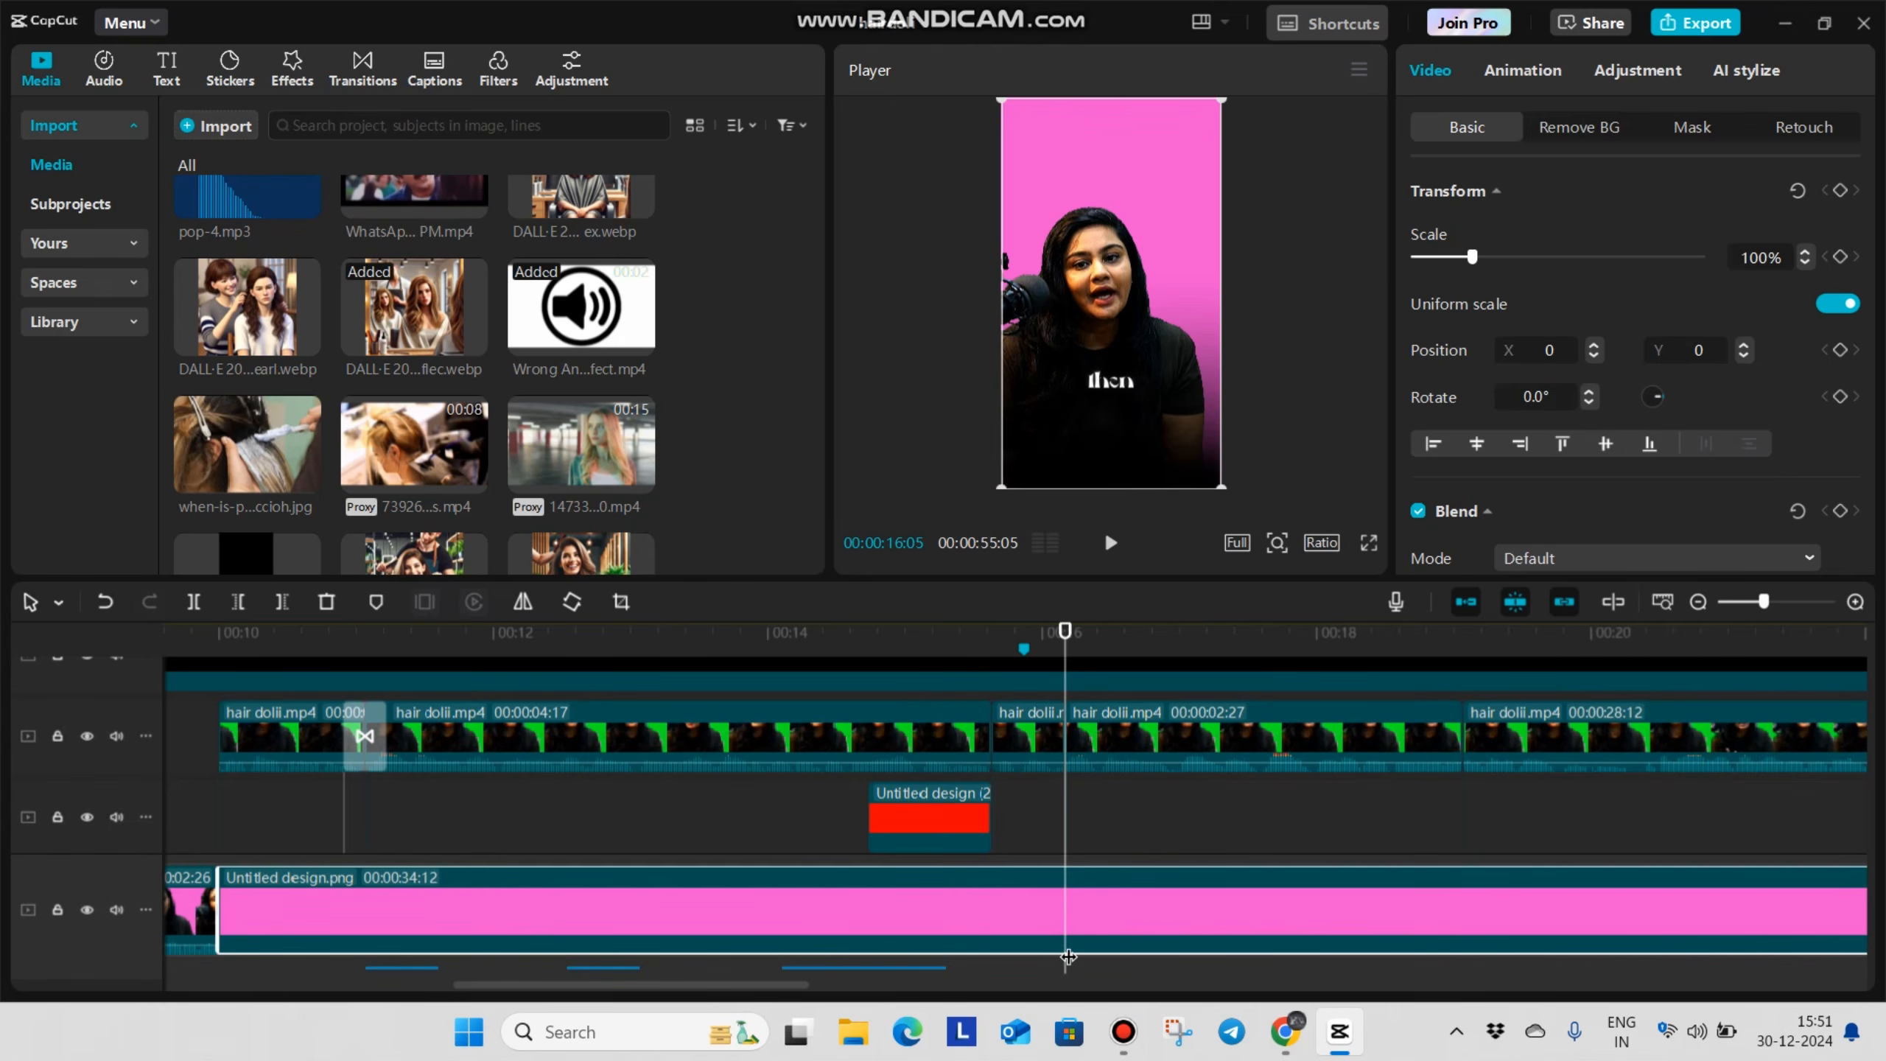
pyautogui.hotkey('ctrl', 'b')
# Split the pink background again at 00:00:19:02, where the 00:00:02:27 speaker segment ends
pyautogui.click(1427, 823)
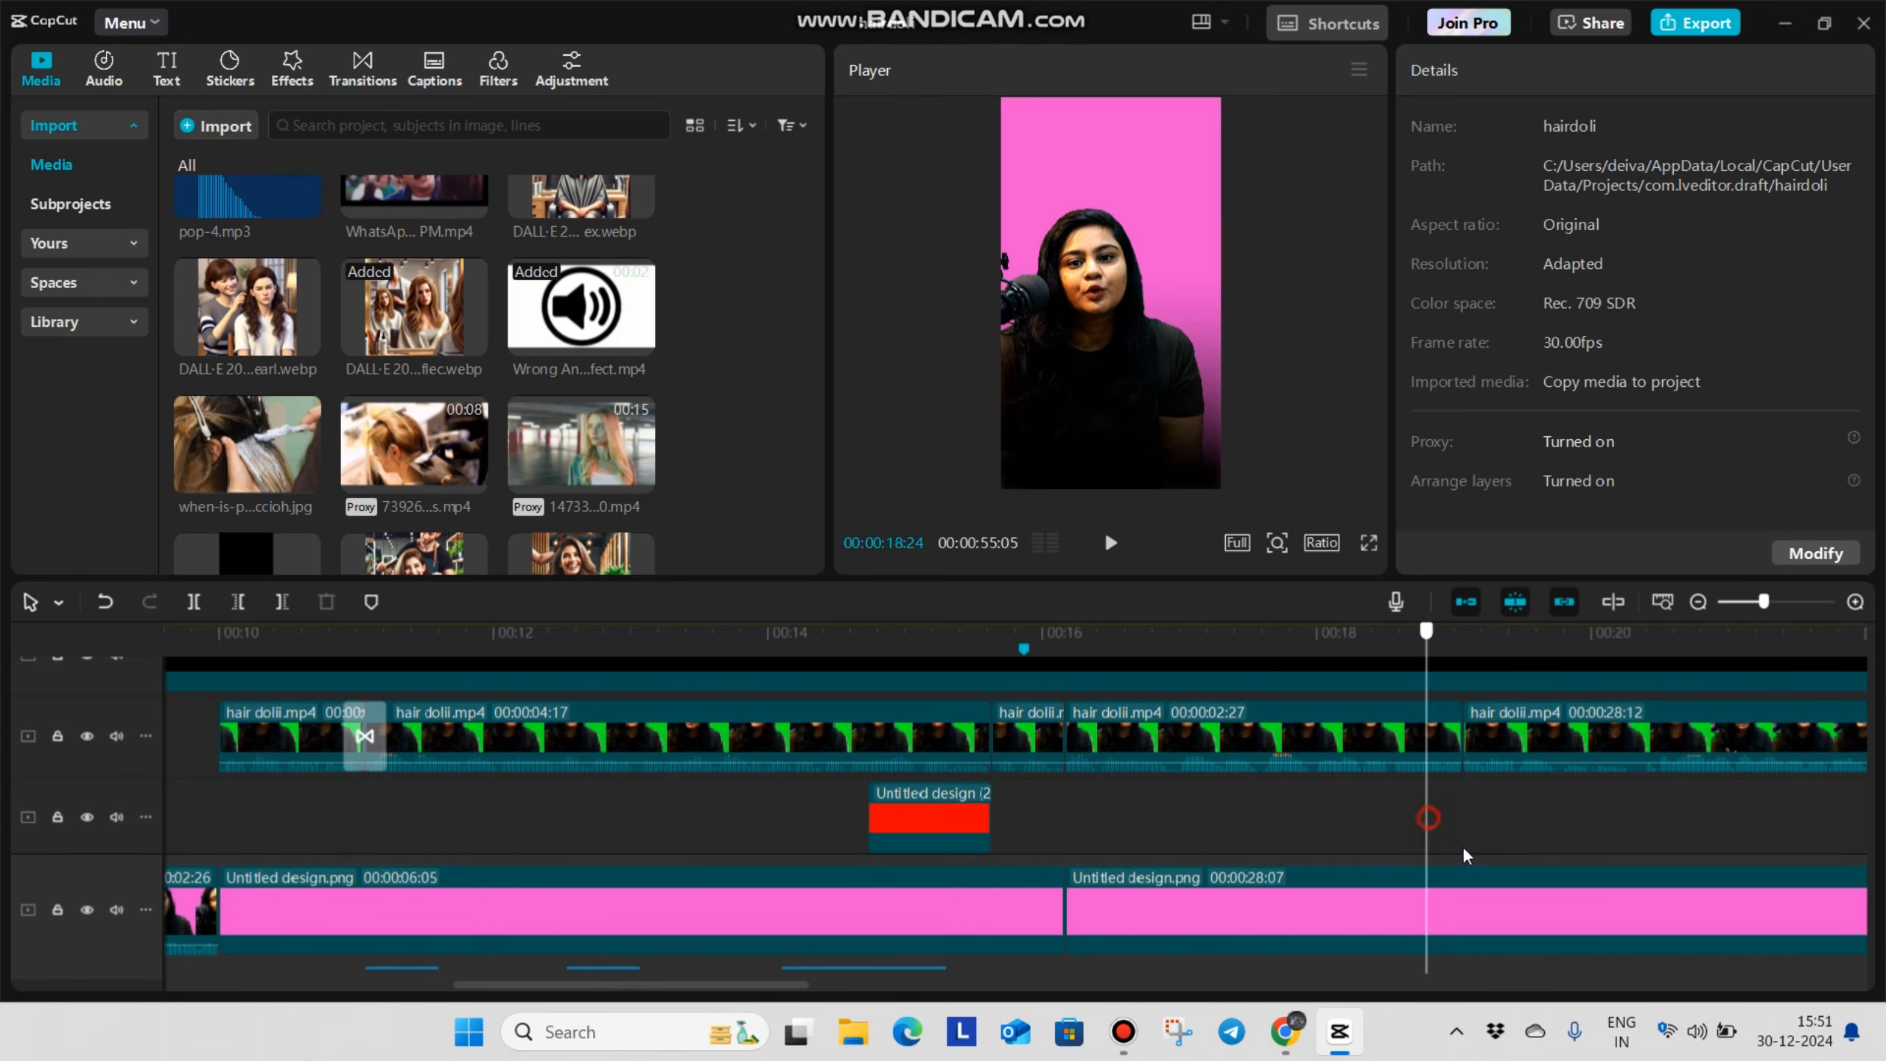
pyautogui.moveTo(1475, 868); pyautogui.dragTo(1464, 883)
pyautogui.click(1391, 921)
pyautogui.hotkey('ctrl', 'b')
# Combine the speaker segment and pink background between 00:00:16:05 and 00:00:19:02 into one compound clip
pyautogui.click(1248, 736)
pyautogui.keyDown('ctrl'); pyautogui.click(1247, 910); pyautogui.keyUp('ctrl')
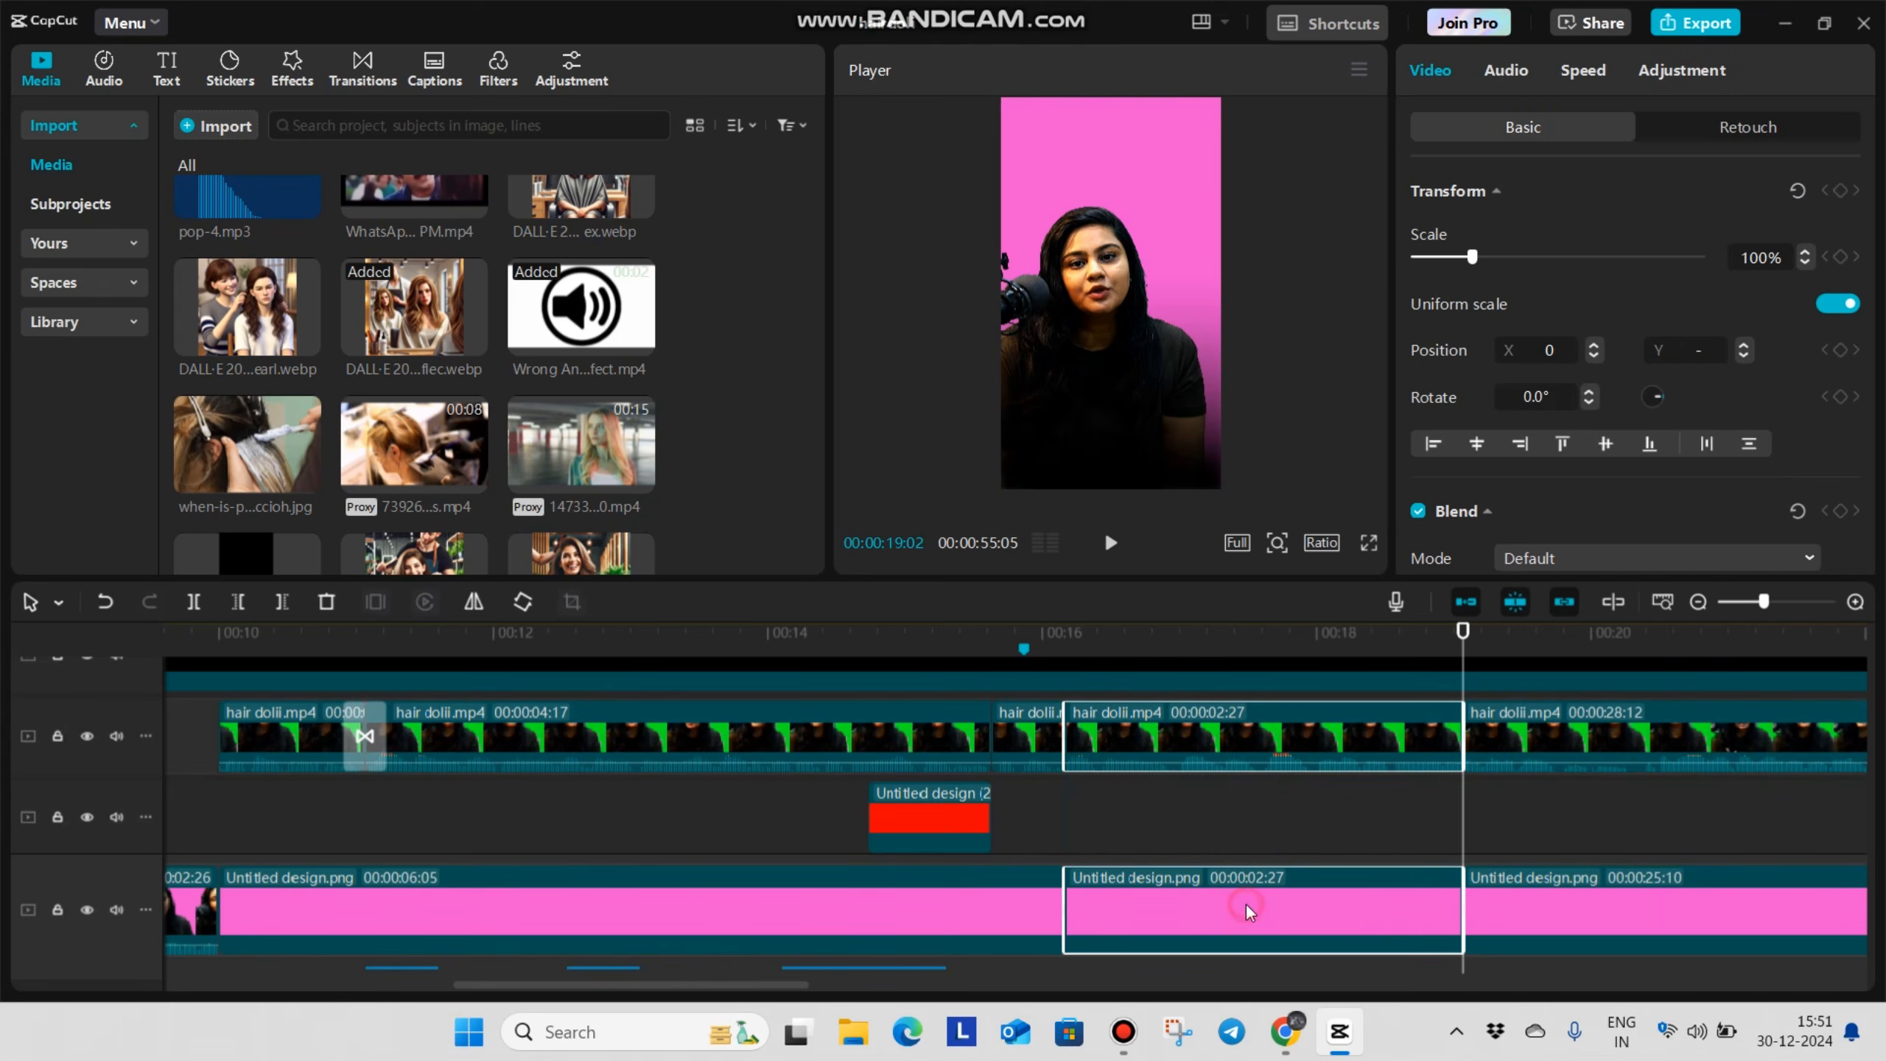
pyautogui.hotkey('alt', 'g')
pyautogui.click(1249, 829)
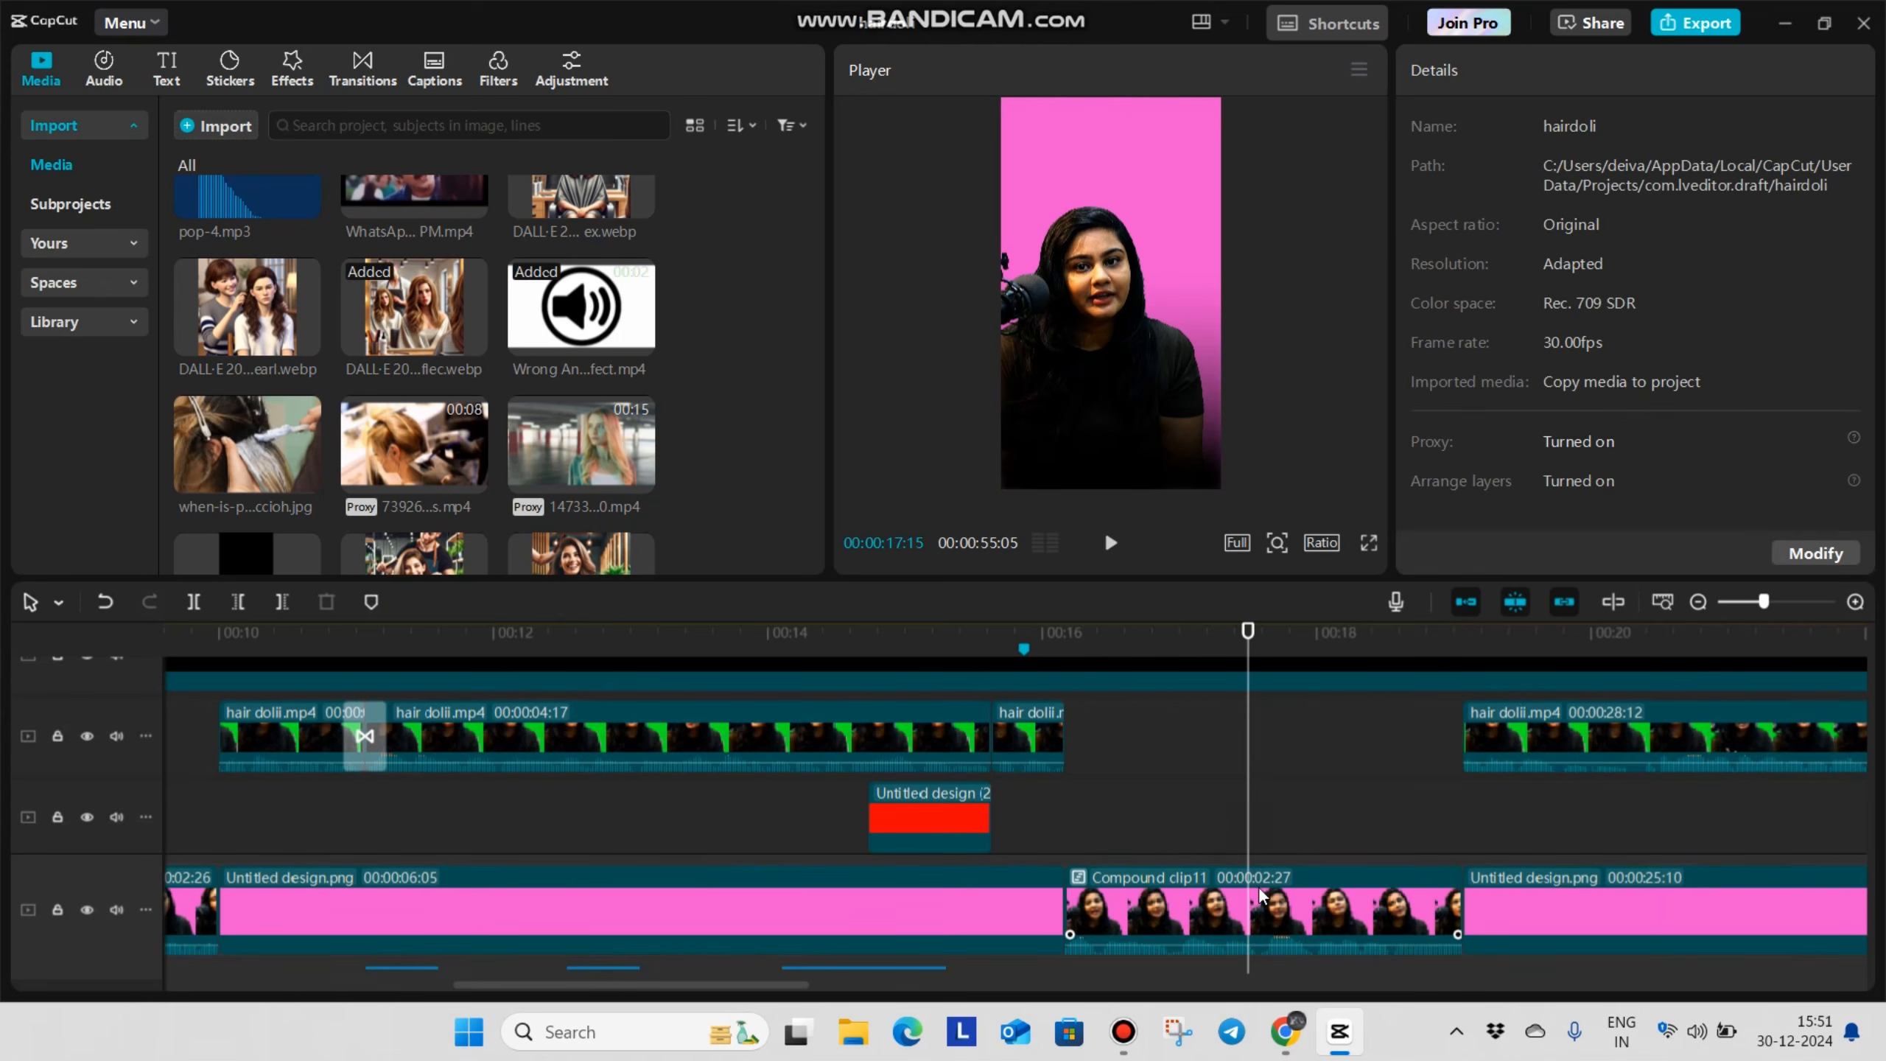
# Apply the Blur video effect to the new compound clip of the speaker
pyautogui.click(1276, 932)
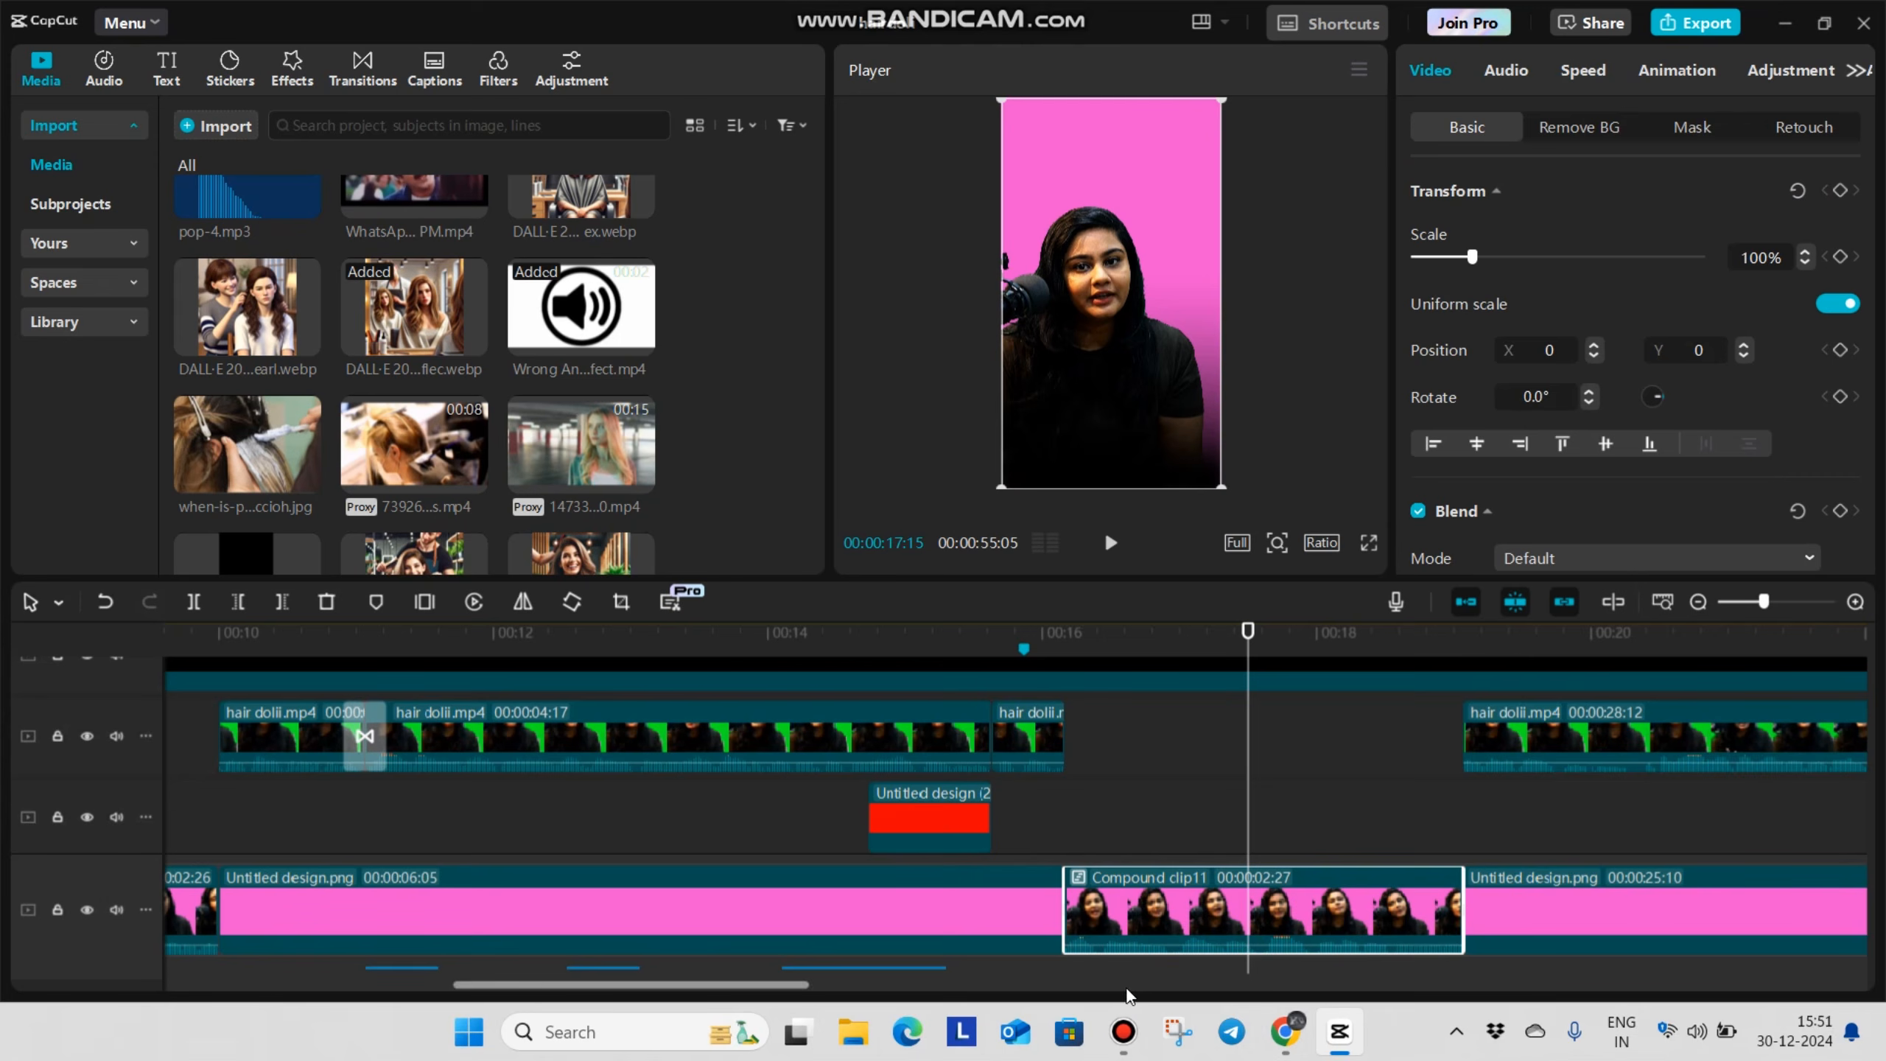
pyautogui.click(291, 68)
pyautogui.moveTo(255, 203); pyautogui.dragTo(1404, 859)
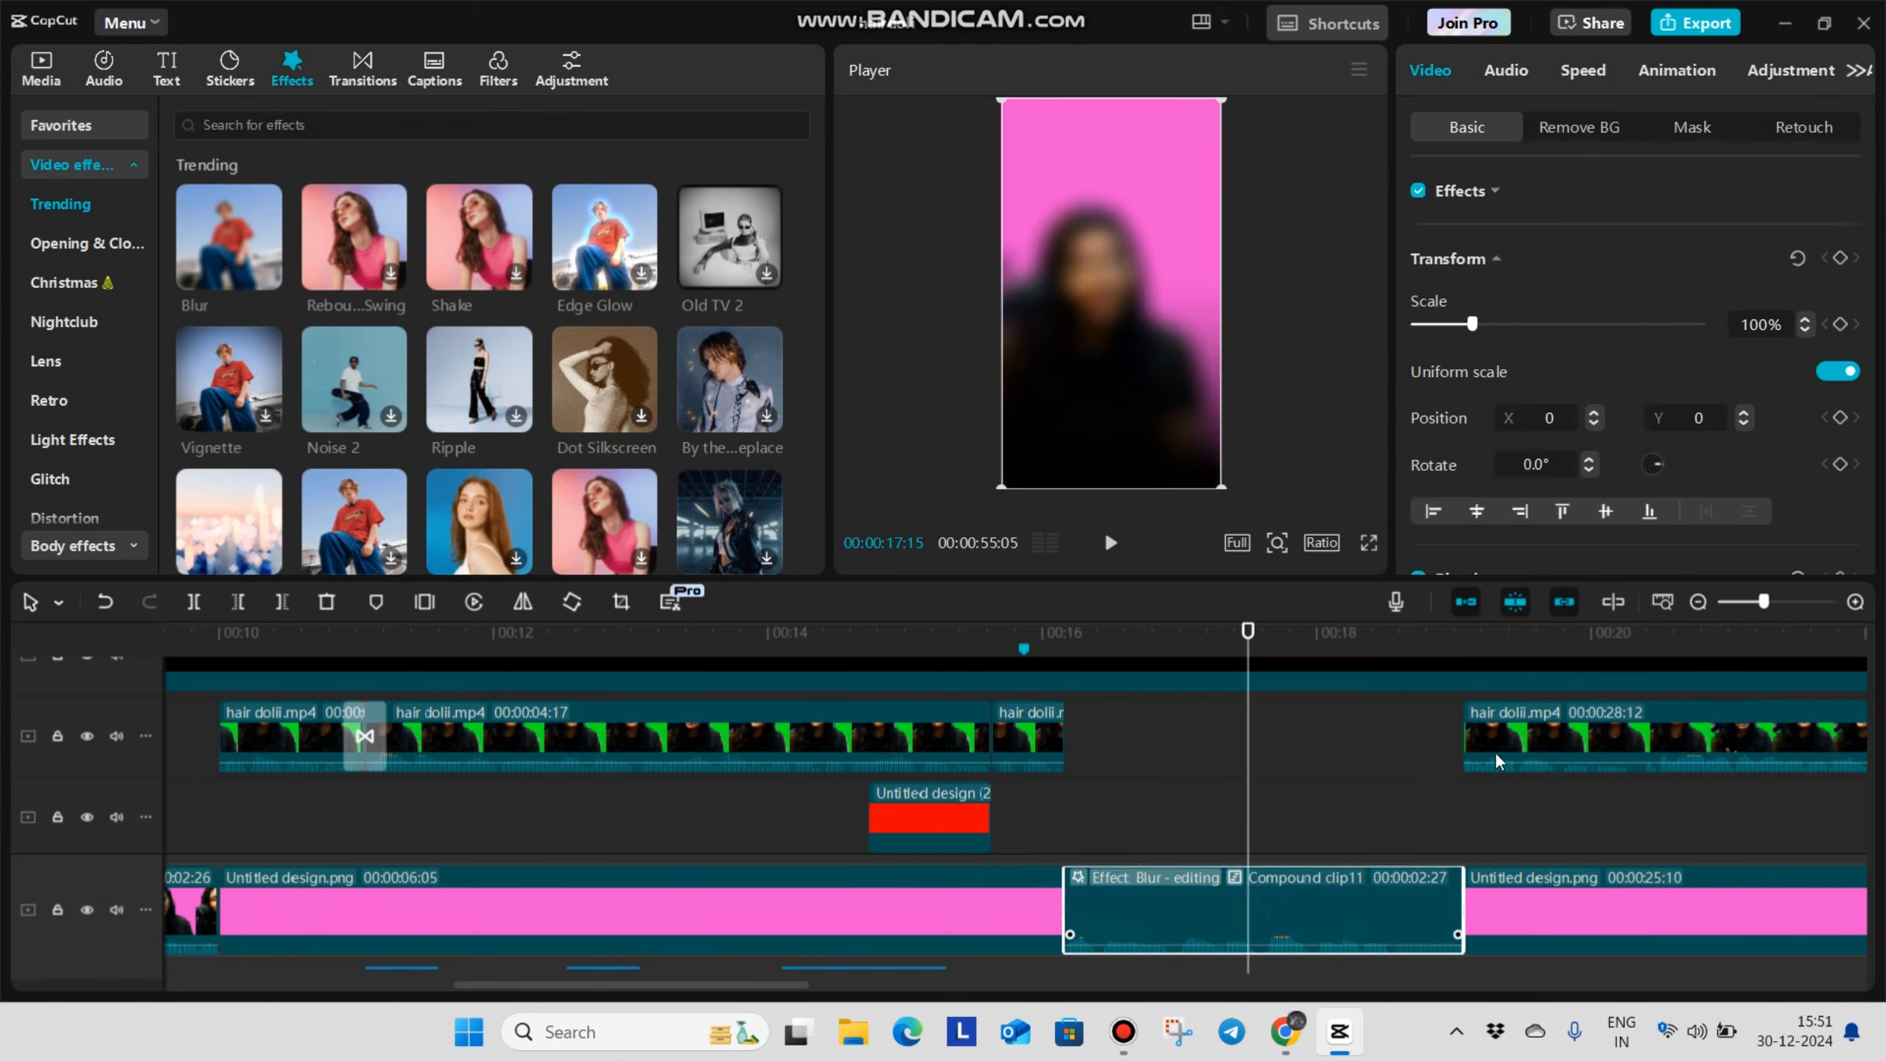
pyautogui.moveTo(1605, 286); pyautogui.dragTo(1731, 344)
pyautogui.click(1103, 792)
# Place 7392662-hd_1920_1080_30fps.mp4 above the blurred clip from 00:00:16:05, cut it at 00:00:19:02 and delete the rest
pyautogui.click(1065, 855)
pyautogui.scroll(1, 1066, 748)
pyautogui.scroll(1, 1066, 748)
pyautogui.scroll(3, 1084, 808)
pyautogui.scroll(-1, 1084, 808)
pyautogui.scroll(-2, 1086, 796)
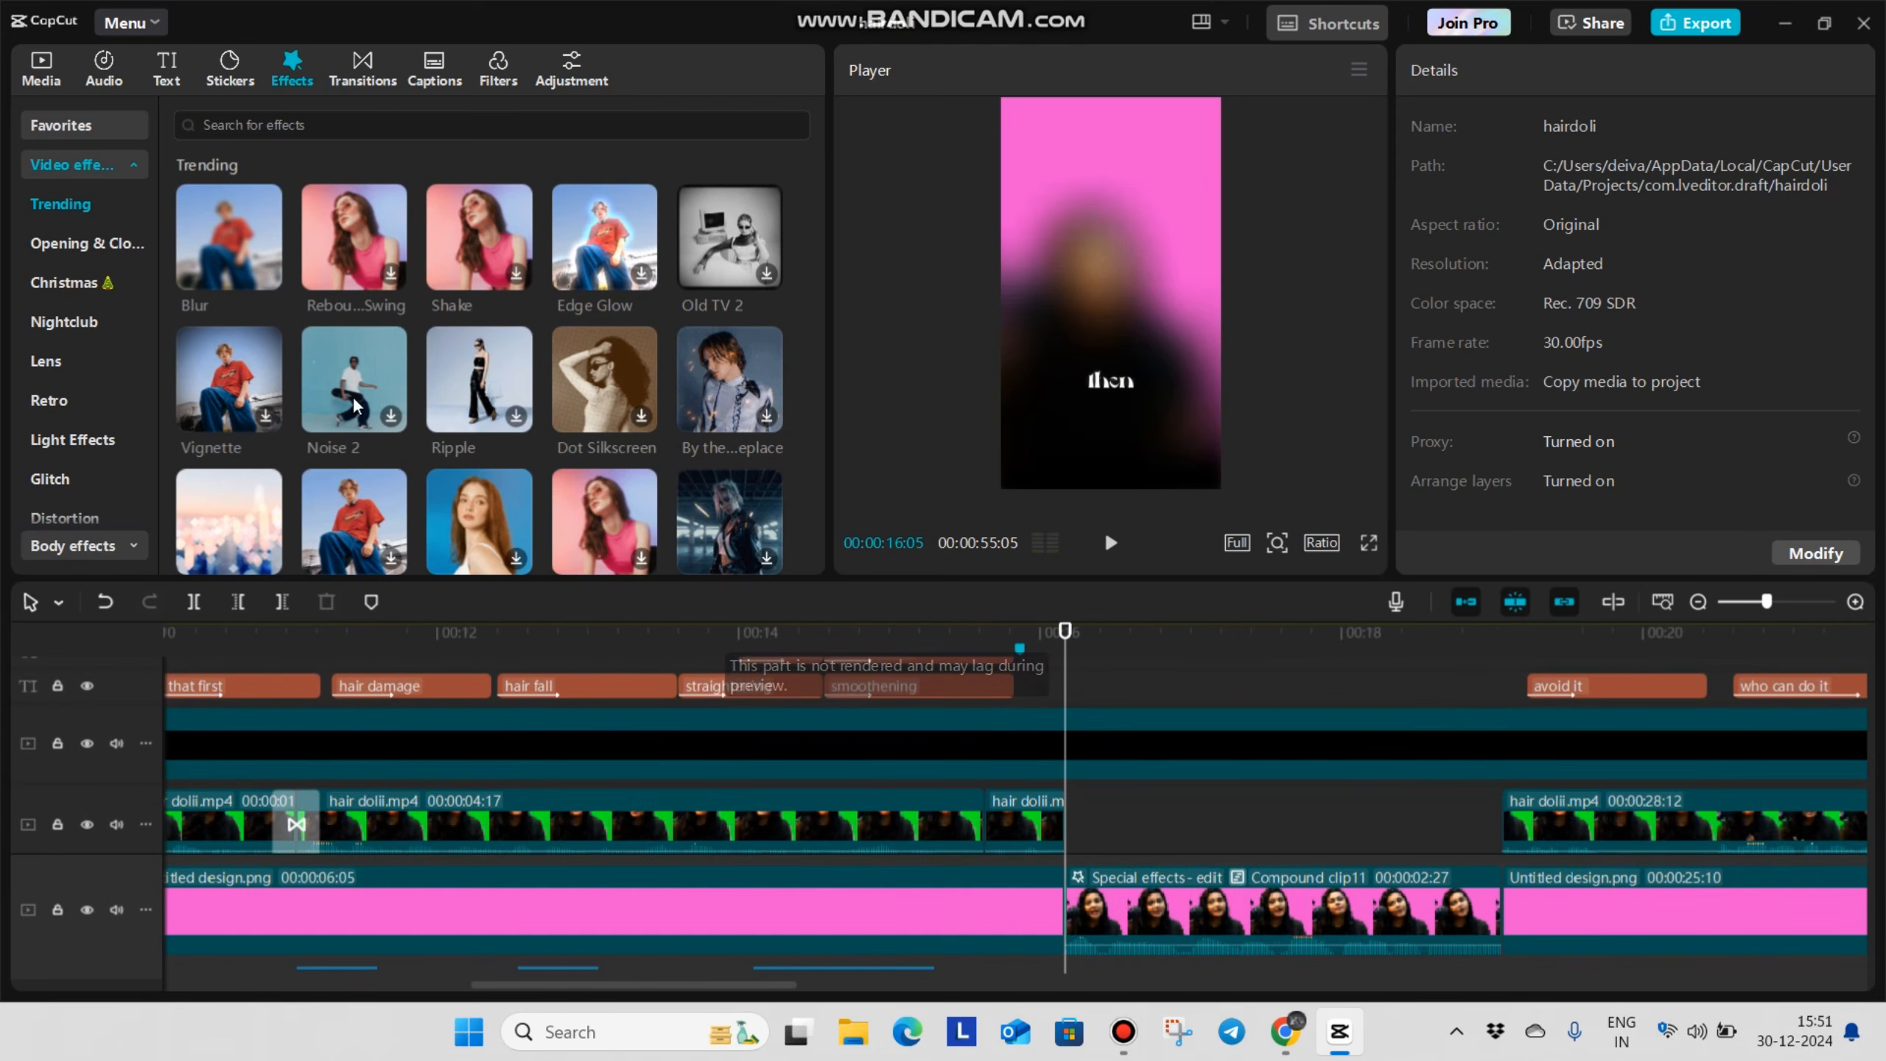
pyautogui.click(41, 67)
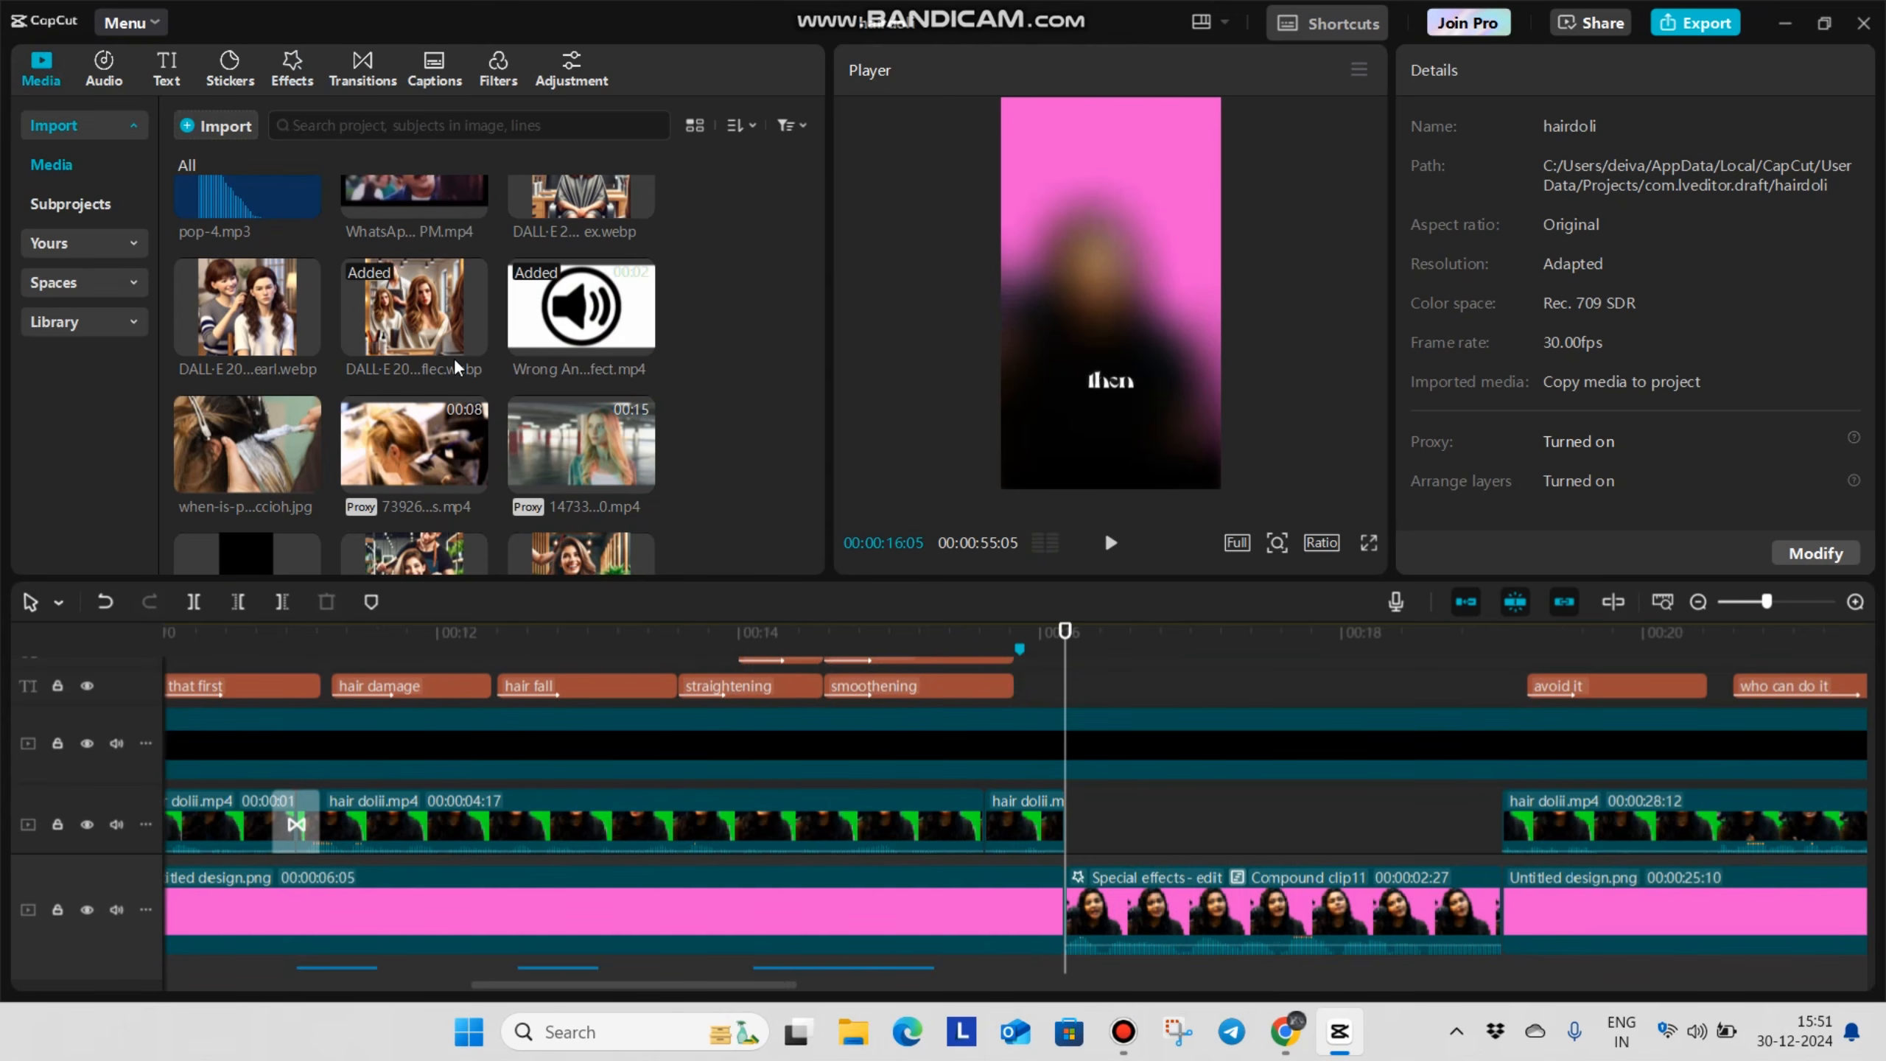
pyautogui.moveTo(407, 444); pyautogui.dragTo(1073, 745)
pyautogui.click(1441, 741)
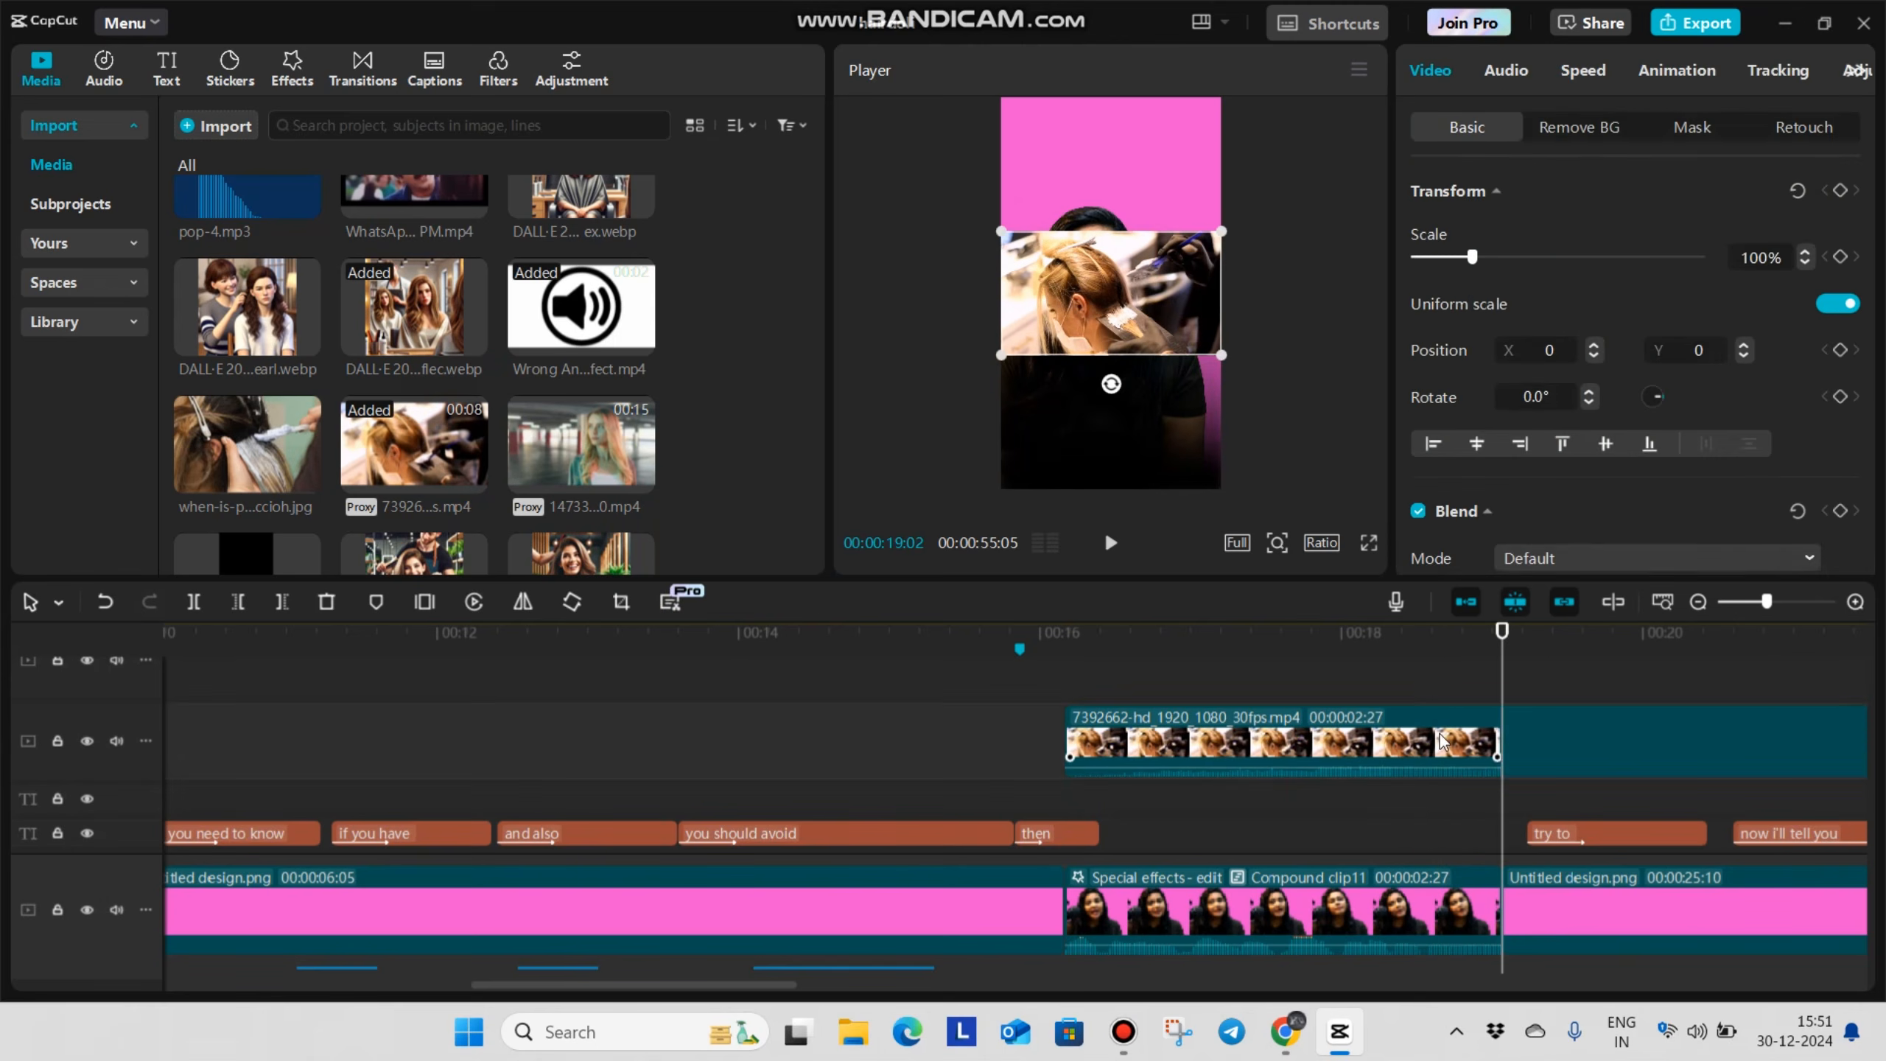
pyautogui.press('Delete')
# Scale the 7392662 hair salon clip to 66% and place it above the speaker at about X -72, Y 1299
pyautogui.click(1270, 665)
pyautogui.click(1166, 700)
pyautogui.click(1099, 700)
pyautogui.click(1185, 731)
pyautogui.moveTo(1223, 355); pyautogui.dragTo(1186, 336)
pyautogui.moveTo(1120, 303); pyautogui.dragTo(1113, 171)
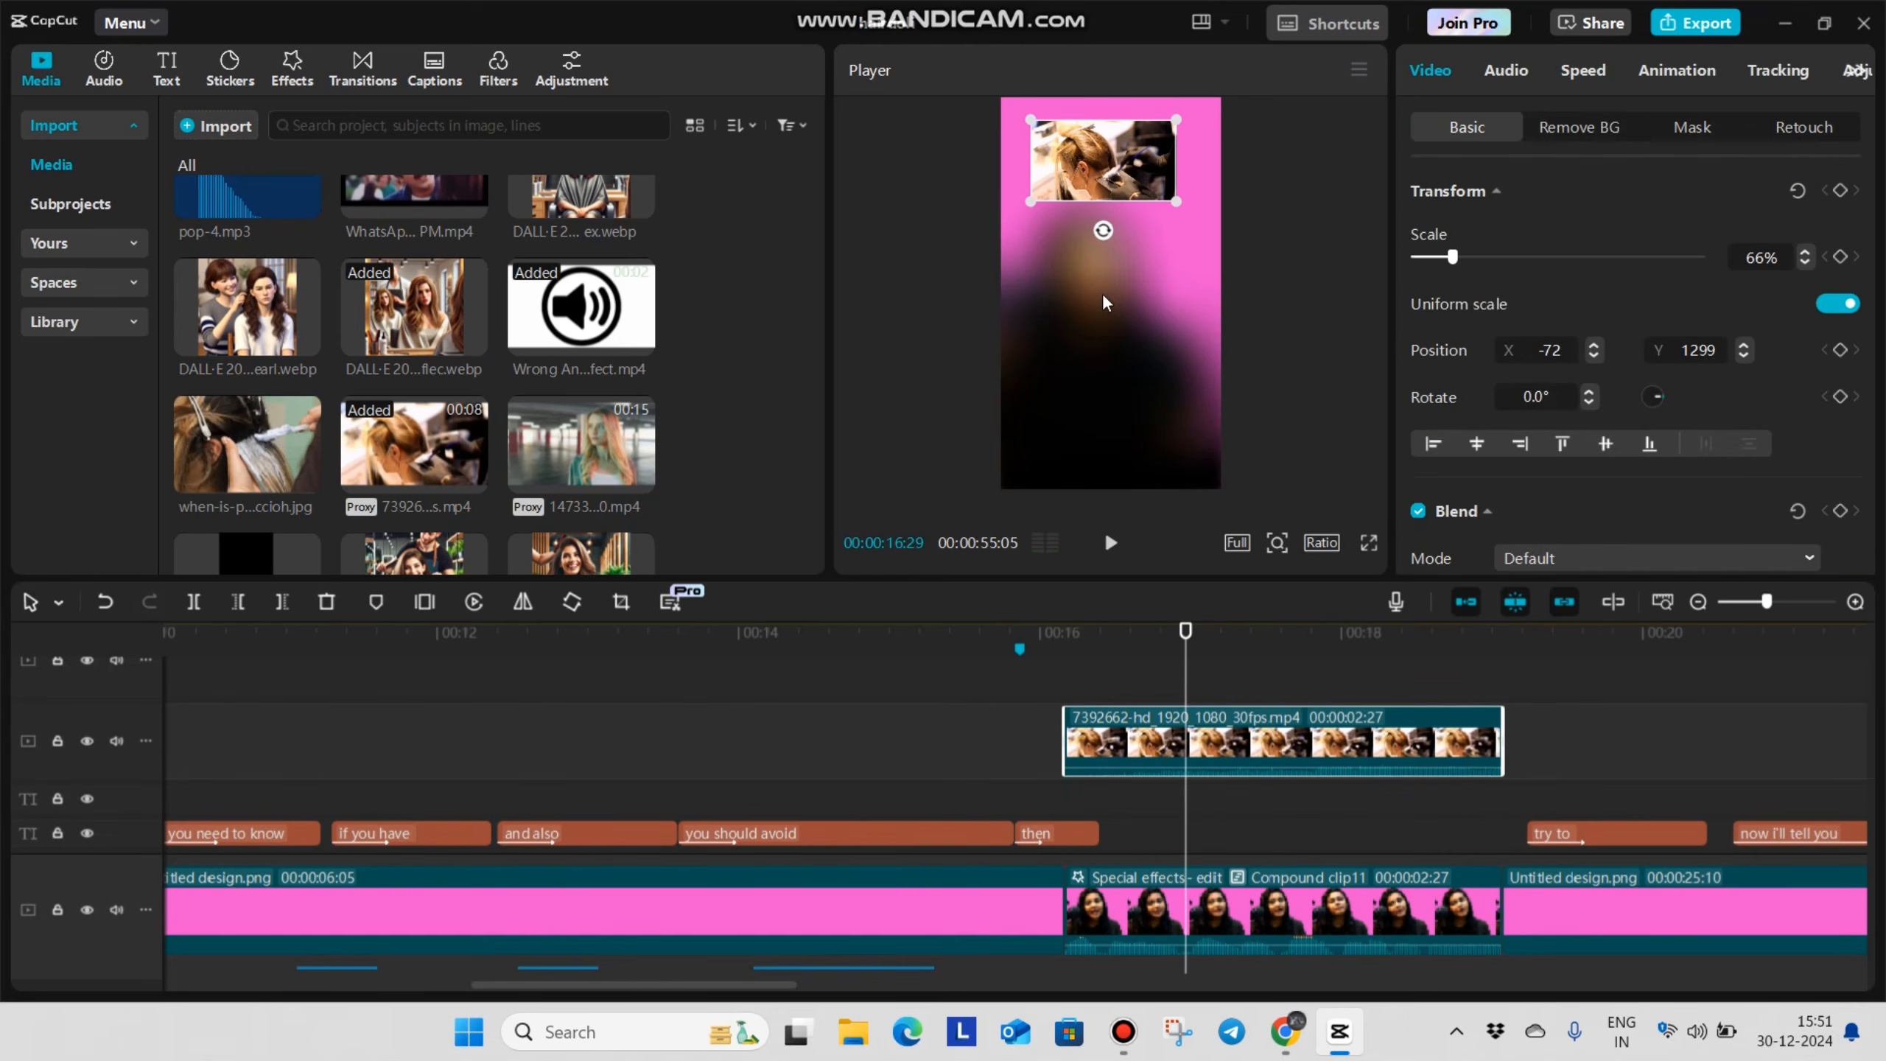
# Place 1473397_People_1920x1080.mp4 above the salon clip from 00:00:16:05, split it at 00:00:19:02 and delete the remainder
pyautogui.moveTo(581, 444); pyautogui.dragTo(1262, 717)
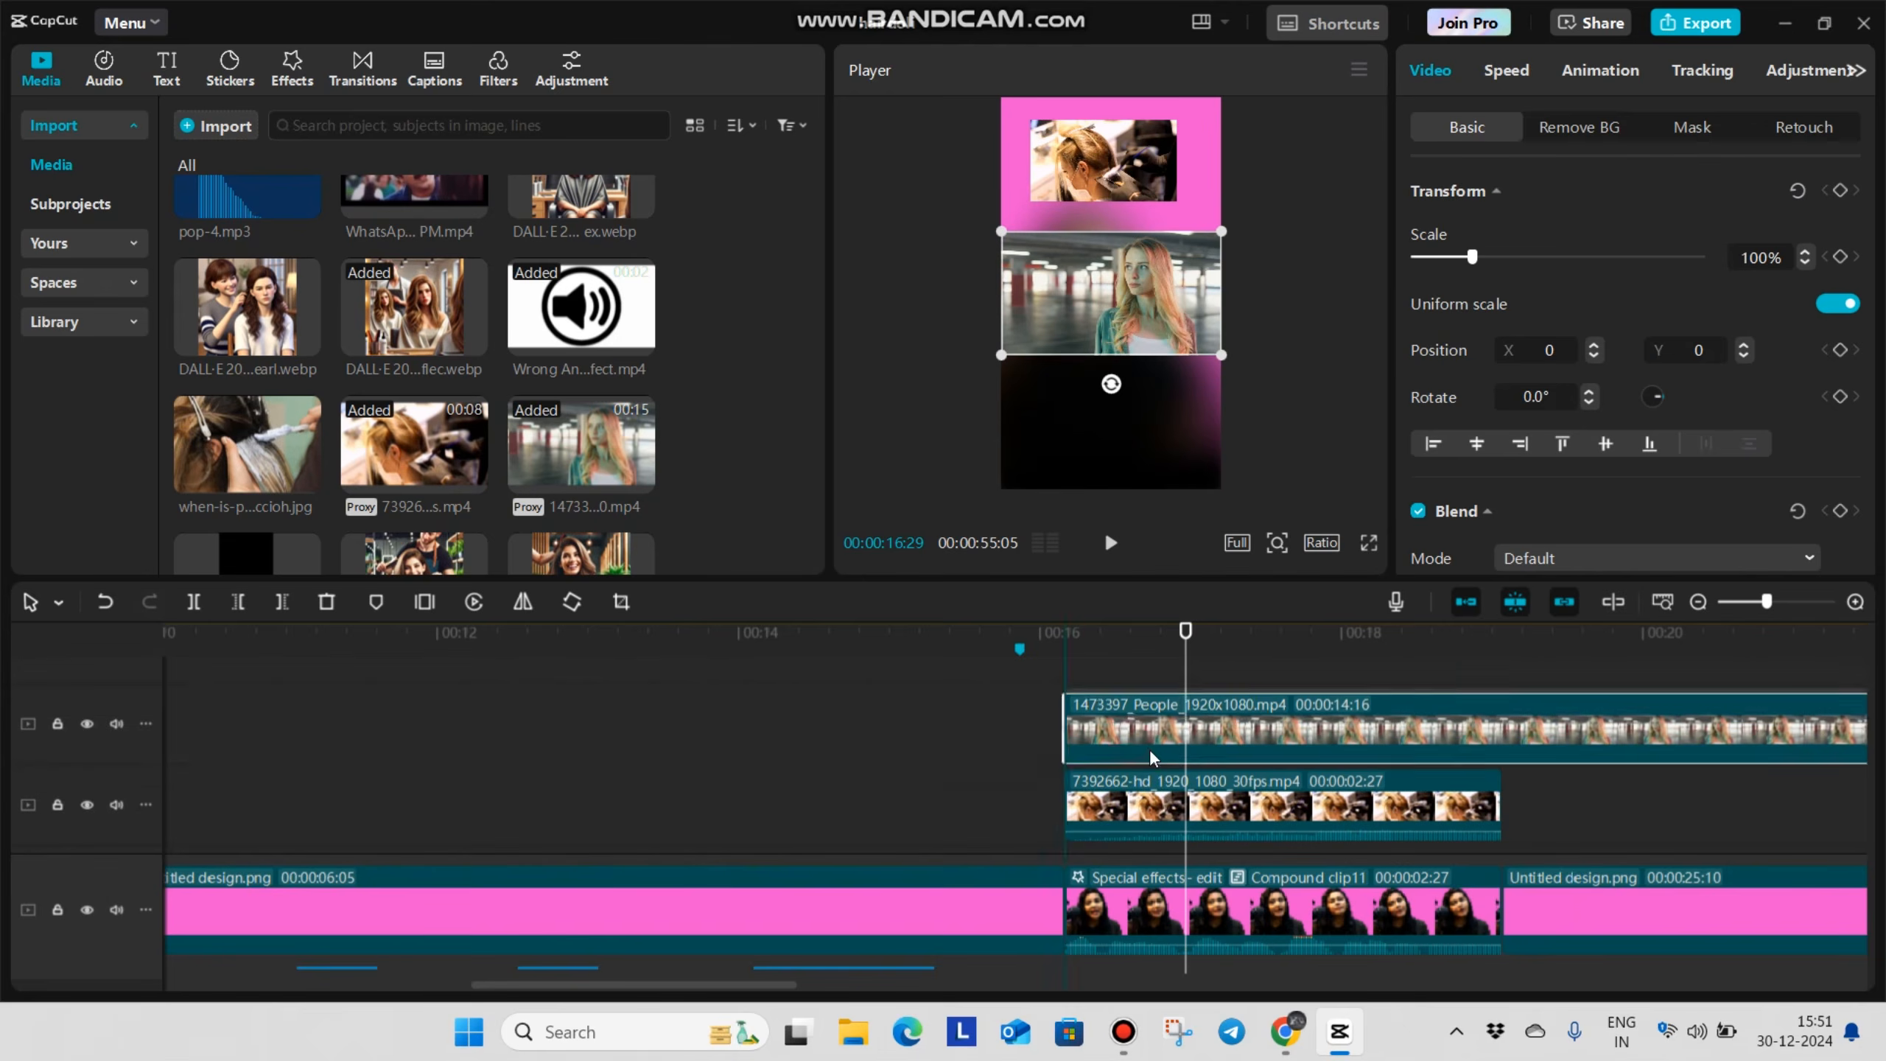
pyautogui.click(1500, 659)
pyautogui.click(1504, 693)
pyautogui.hotkey('ctrl', 'b')
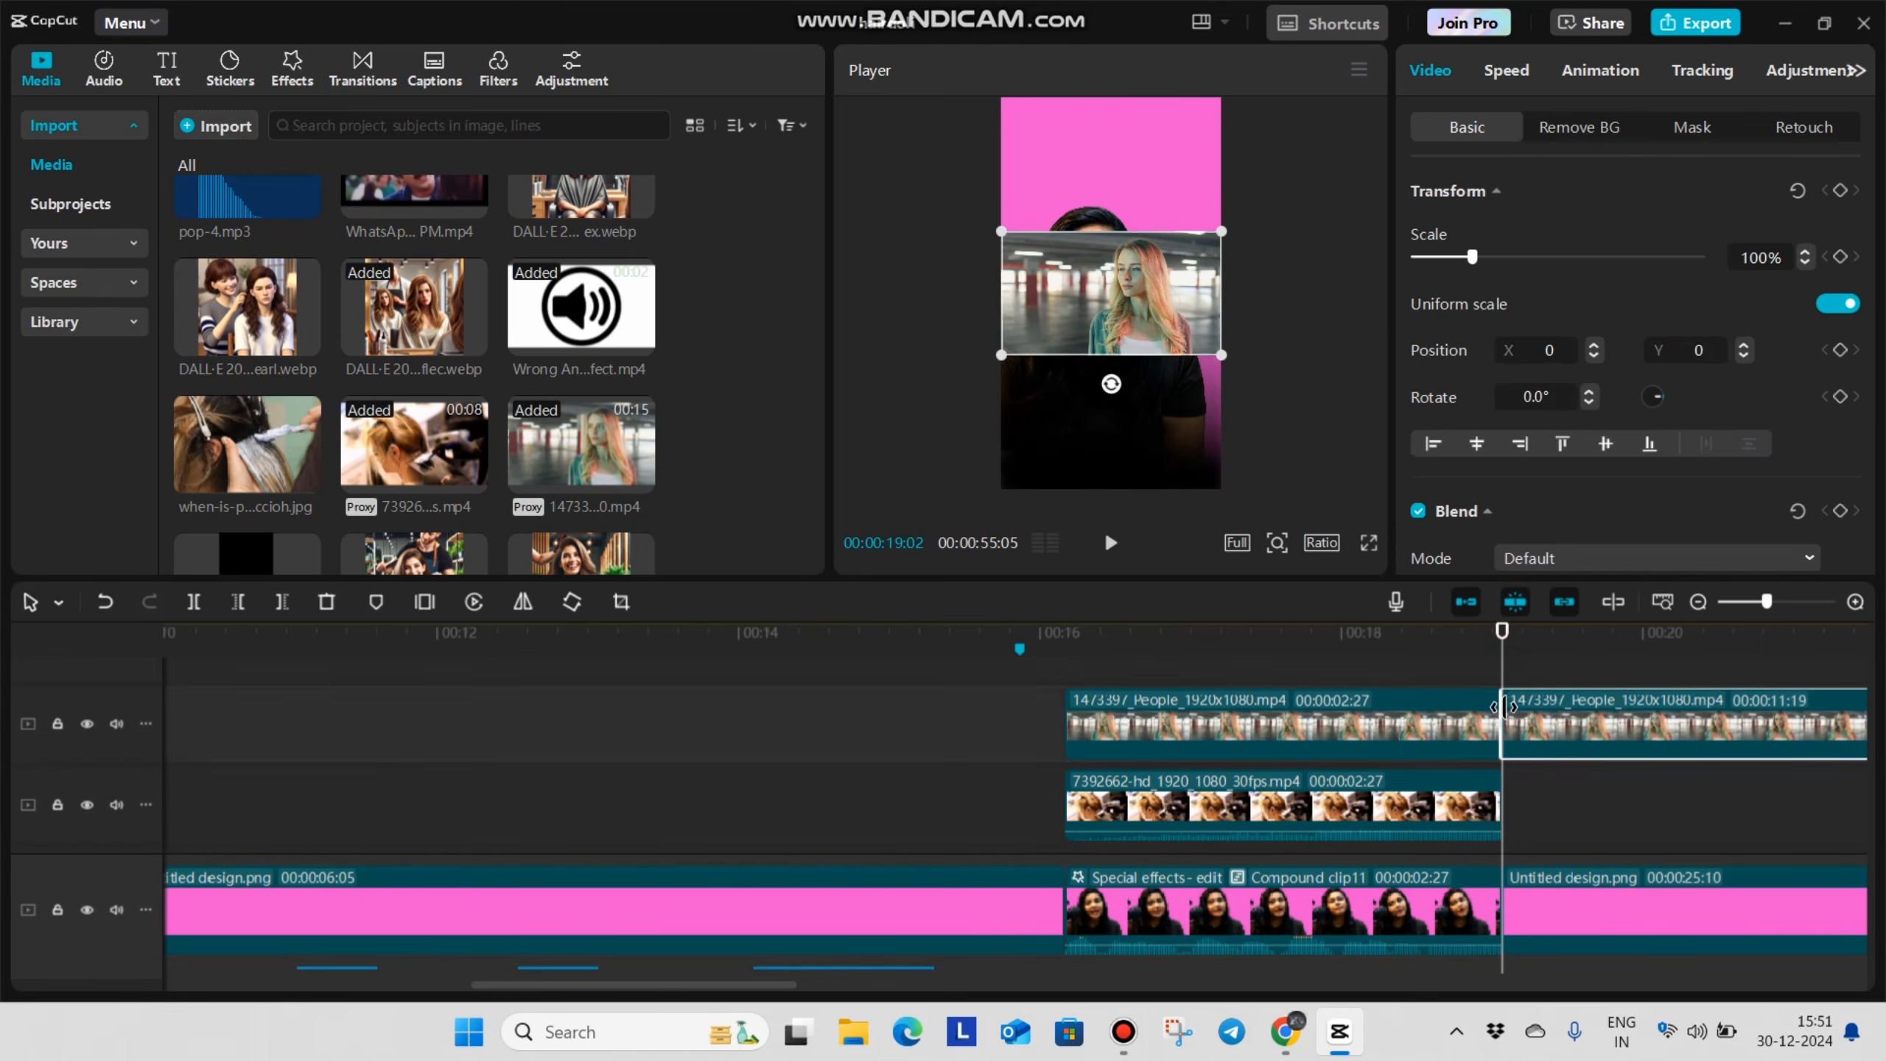
pyautogui.press('Delete')
# Play the blurred section and make the 7392662 salon clip start at about 00:00:16:29
pyautogui.click(1026, 654)
pyautogui.press('space')
pyautogui.click(1230, 803)
pyautogui.moveTo(1230, 803)
pyautogui.mouseDown()
pyautogui.moveTo(1257, 804)
pyautogui.moveTo(1223, 808)
pyautogui.mouseUp()
pyautogui.scroll(-1, 1248, 802)
# Place when-is-pre-lightening-done-shutterstock_127145276_qccloh.jpg on a track above from 00:00:17:24 and select it with the playhead at 00:00:19:02
pyautogui.click(1311, 632)
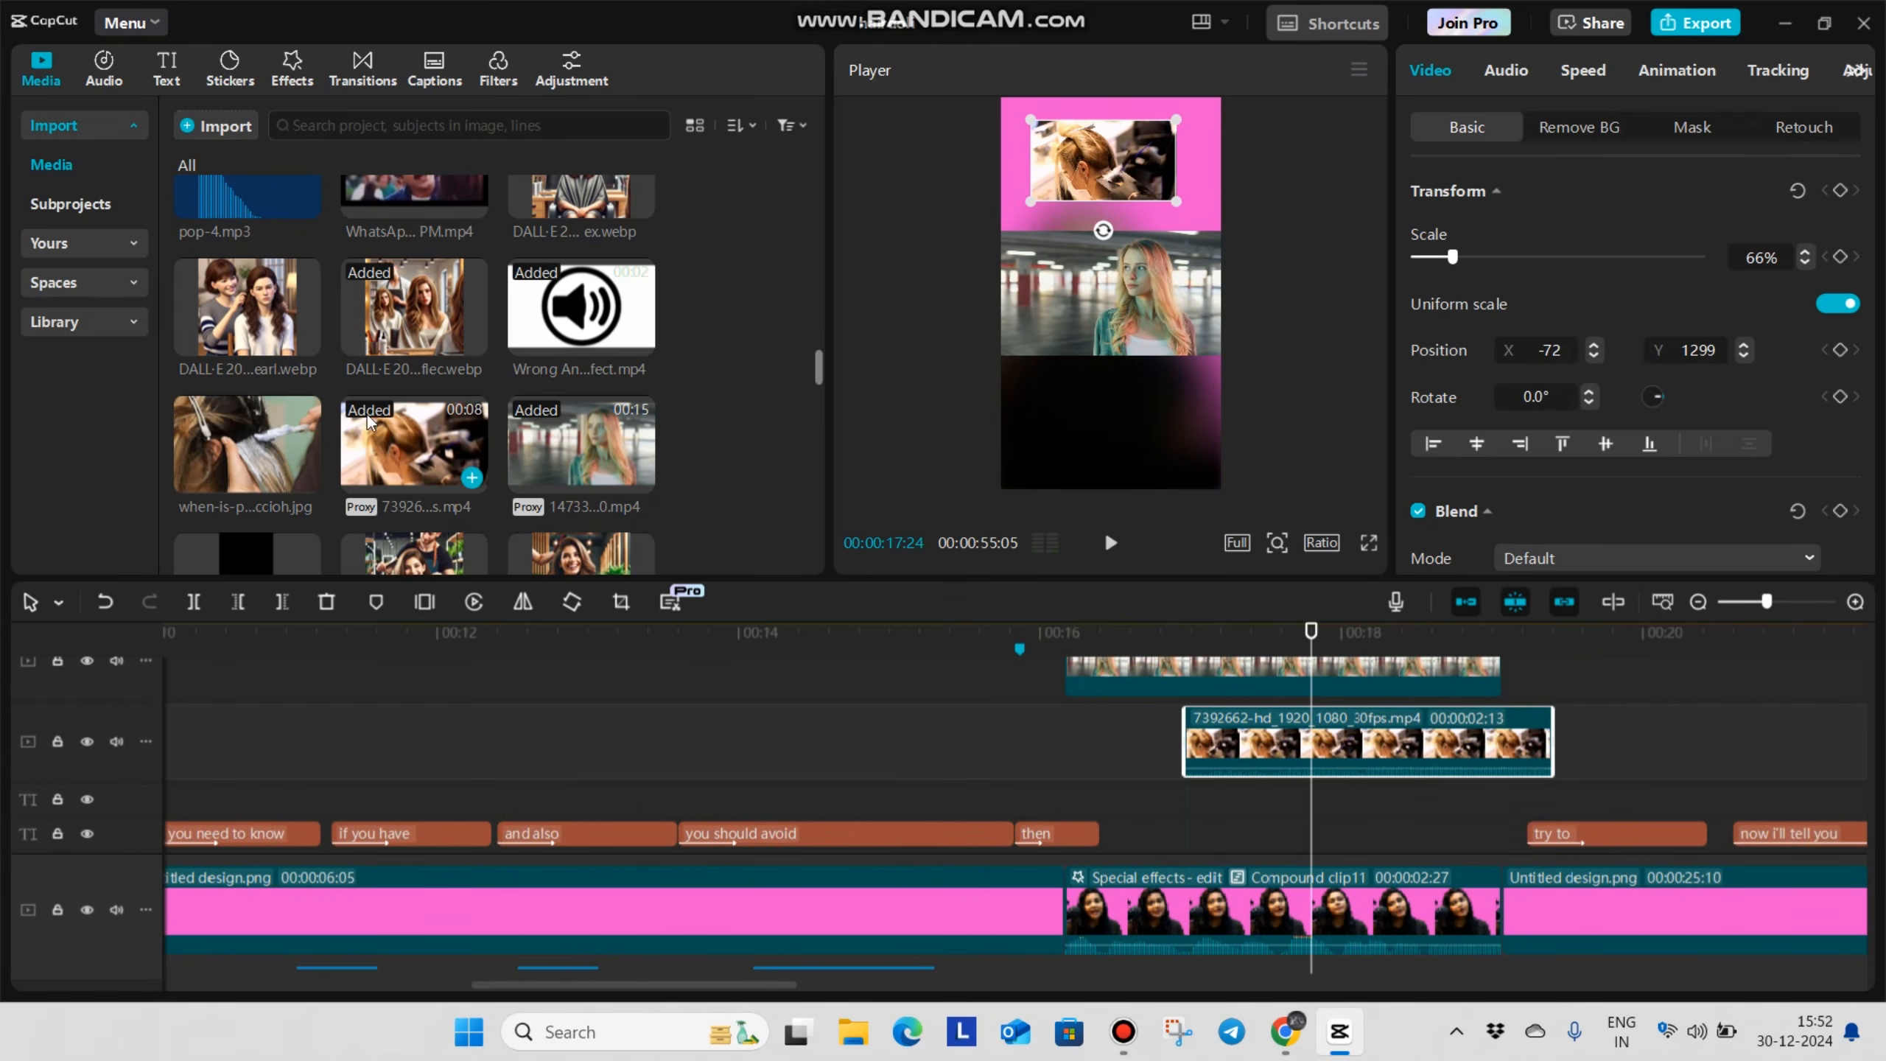
pyautogui.moveTo(475, 551); pyautogui.dragTo(1318, 812)
pyautogui.click(1528, 838)
pyautogui.moveTo(1528, 837); pyautogui.dragTo(1504, 857)
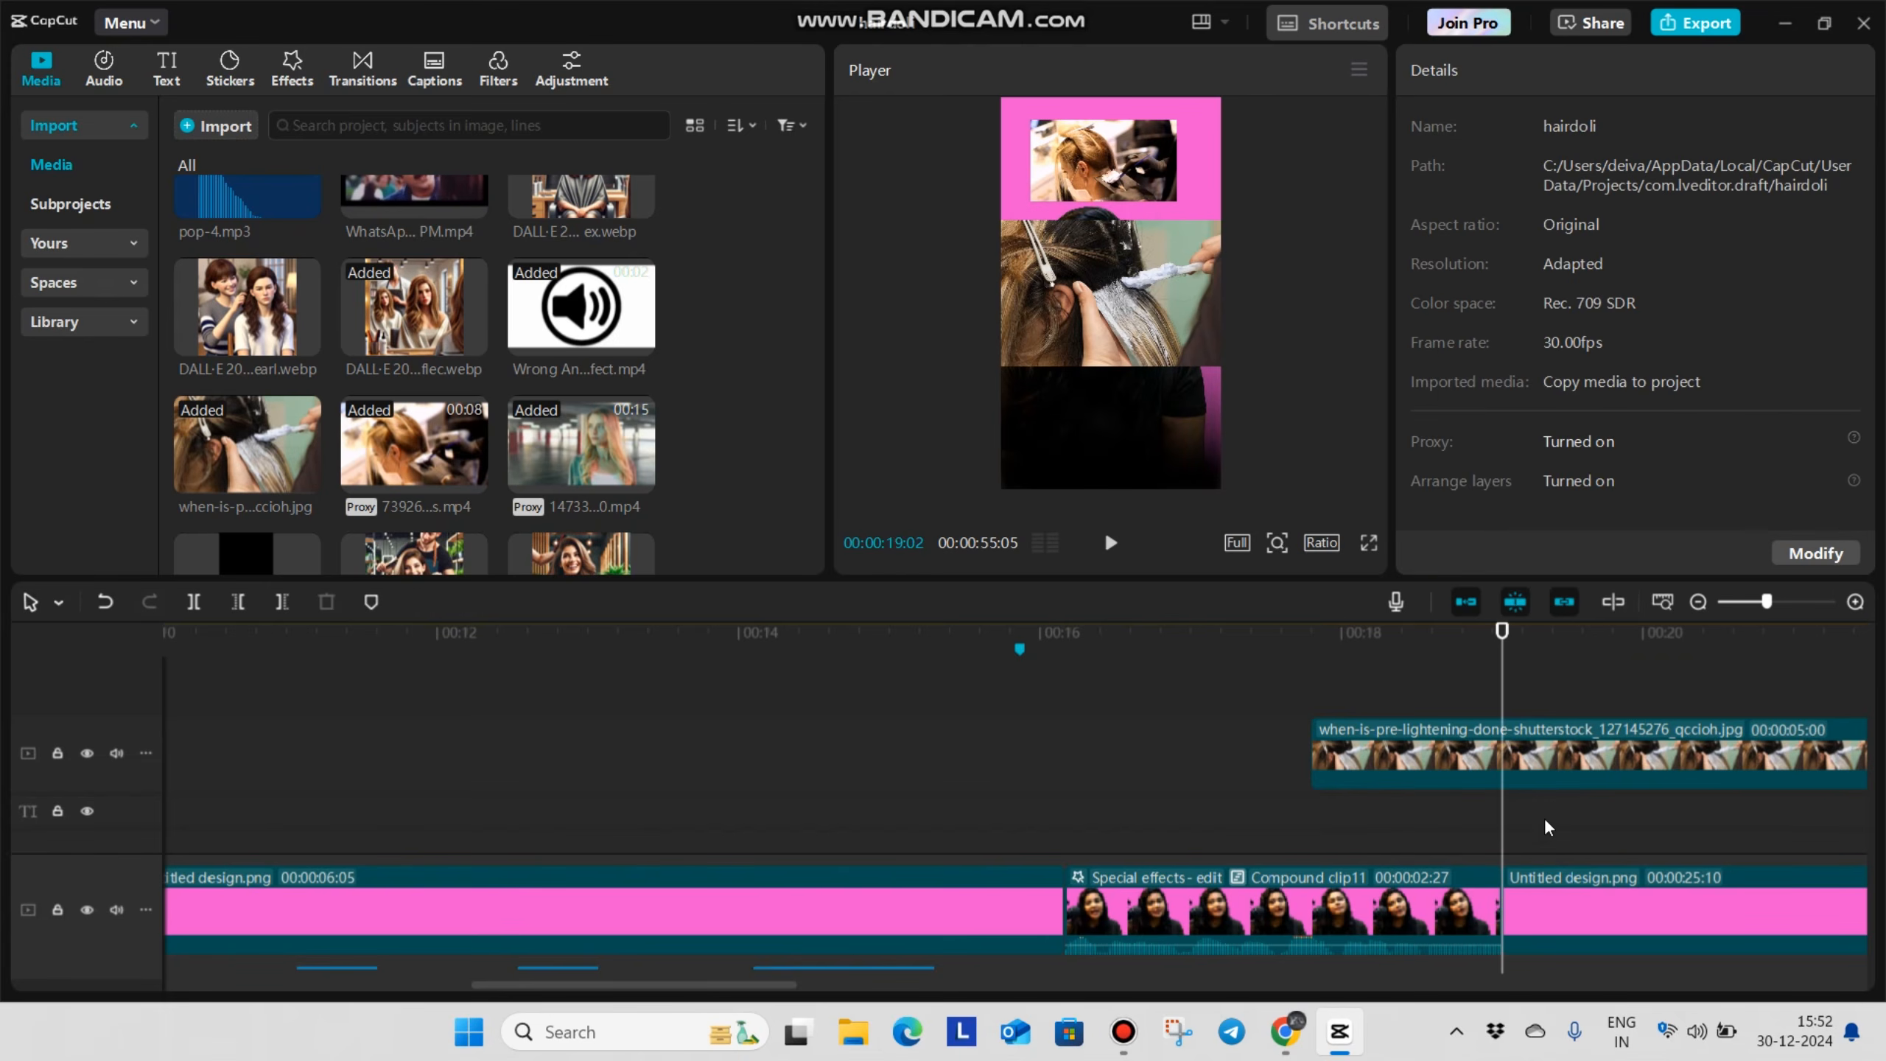
pyautogui.click(1548, 769)
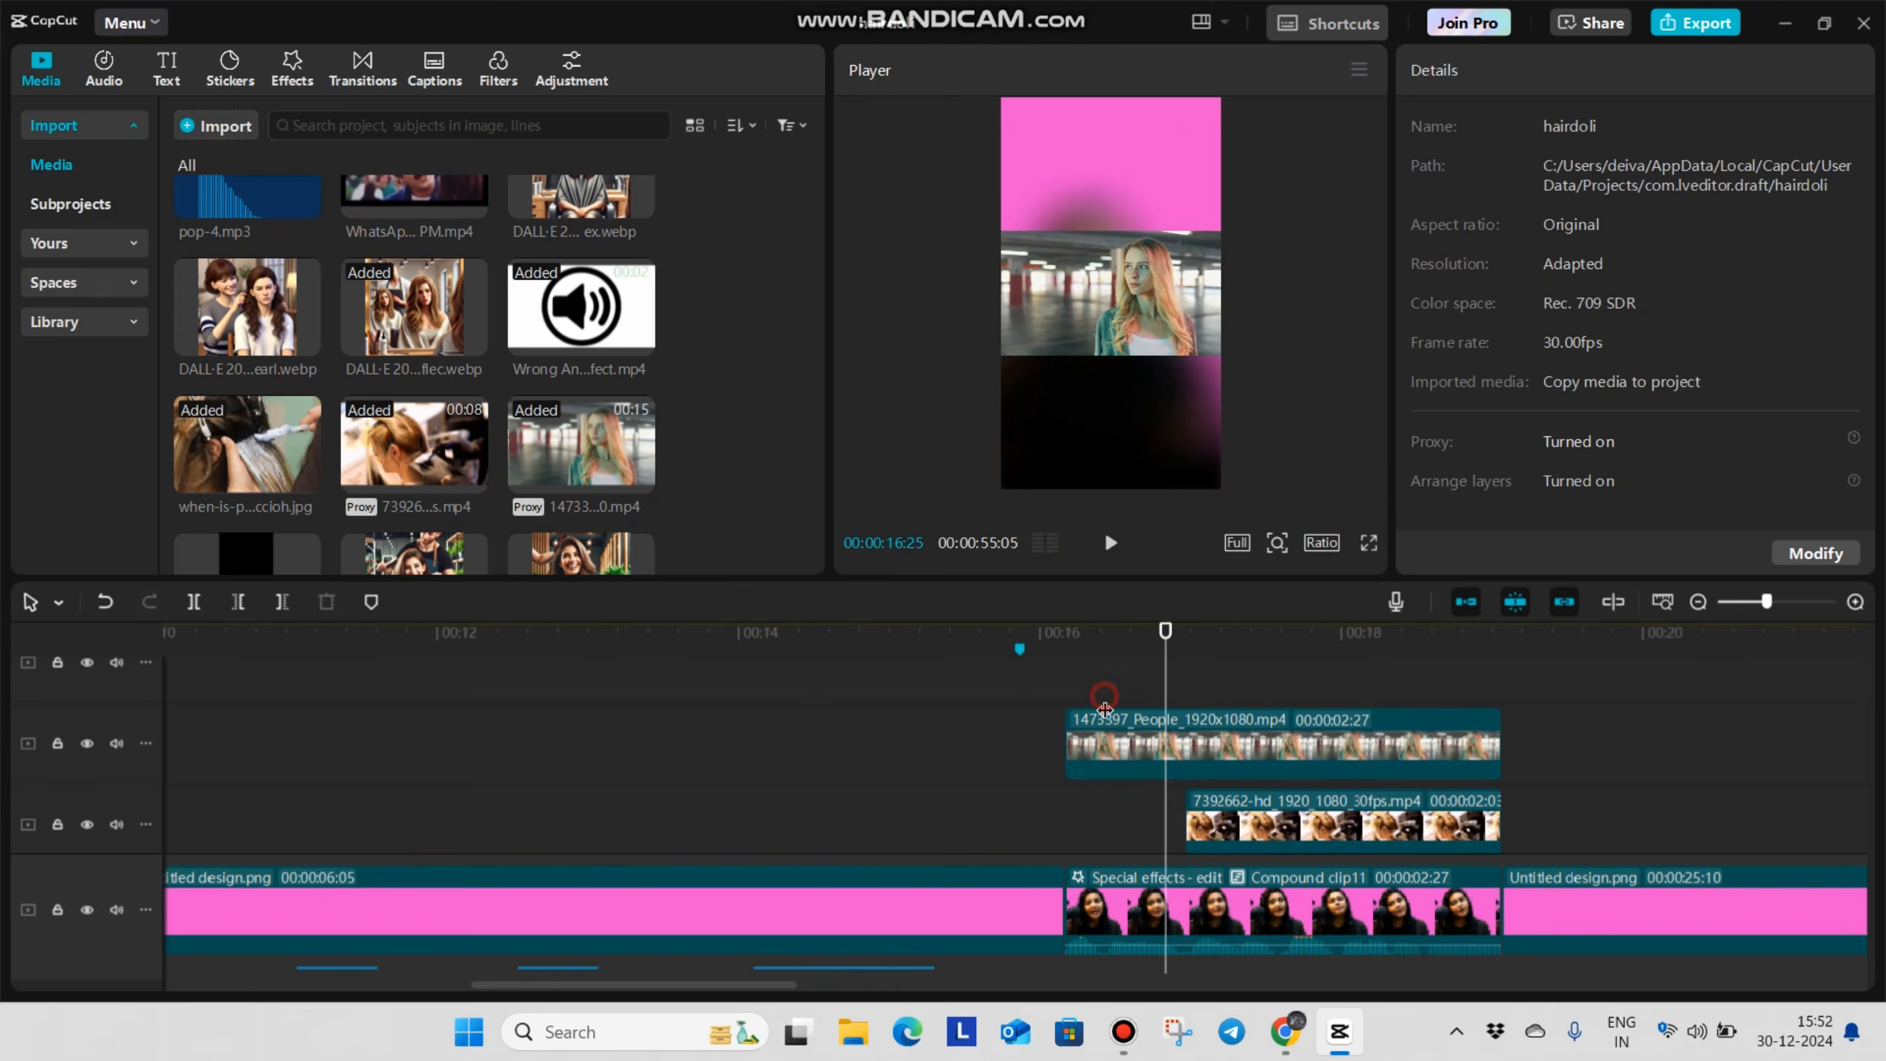
# Scale the 1473397 People clip to 71% at X 0, Y 1222 and apply a Rectangle mask stretched to the clip's full height
pyautogui.click(1105, 728)
pyautogui.moveTo(1221, 275); pyautogui.dragTo(1123, 225)
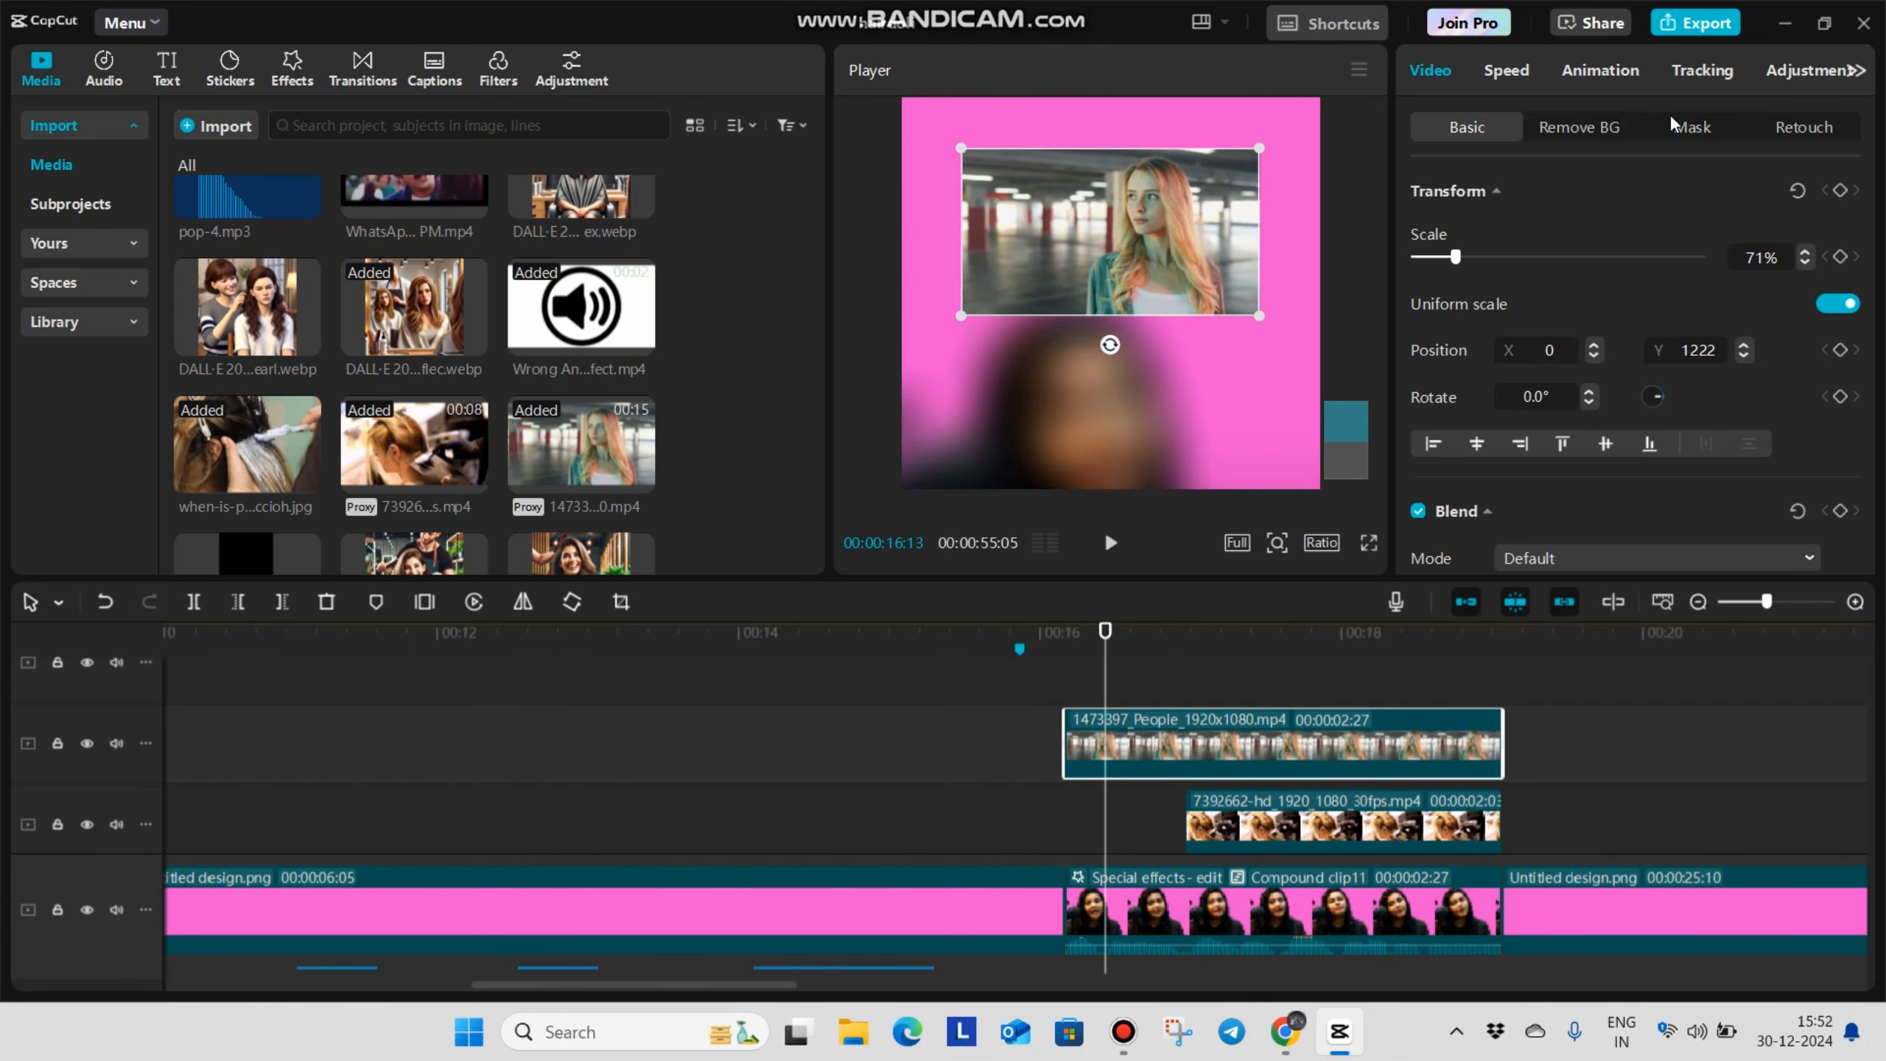
pyautogui.click(1693, 127)
pyautogui.click(1441, 380)
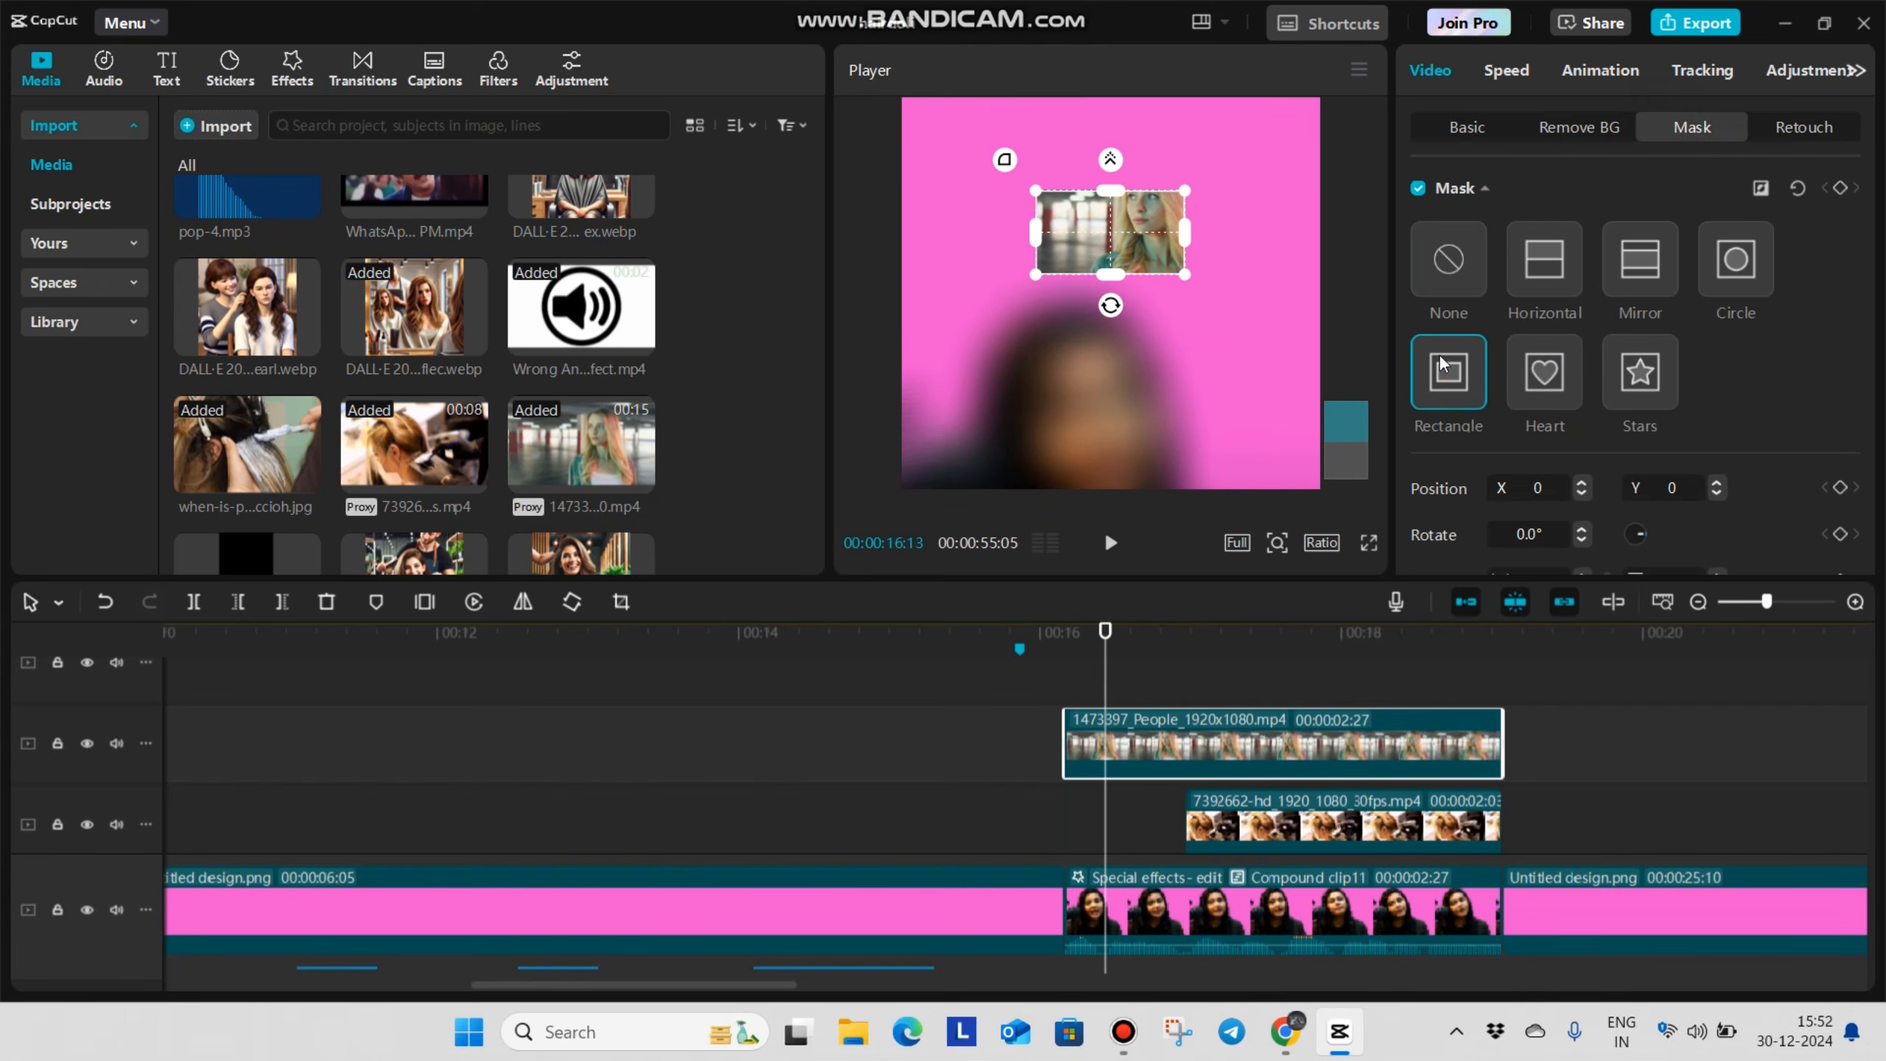
pyautogui.moveTo(1093, 198); pyautogui.dragTo(1103, 157)
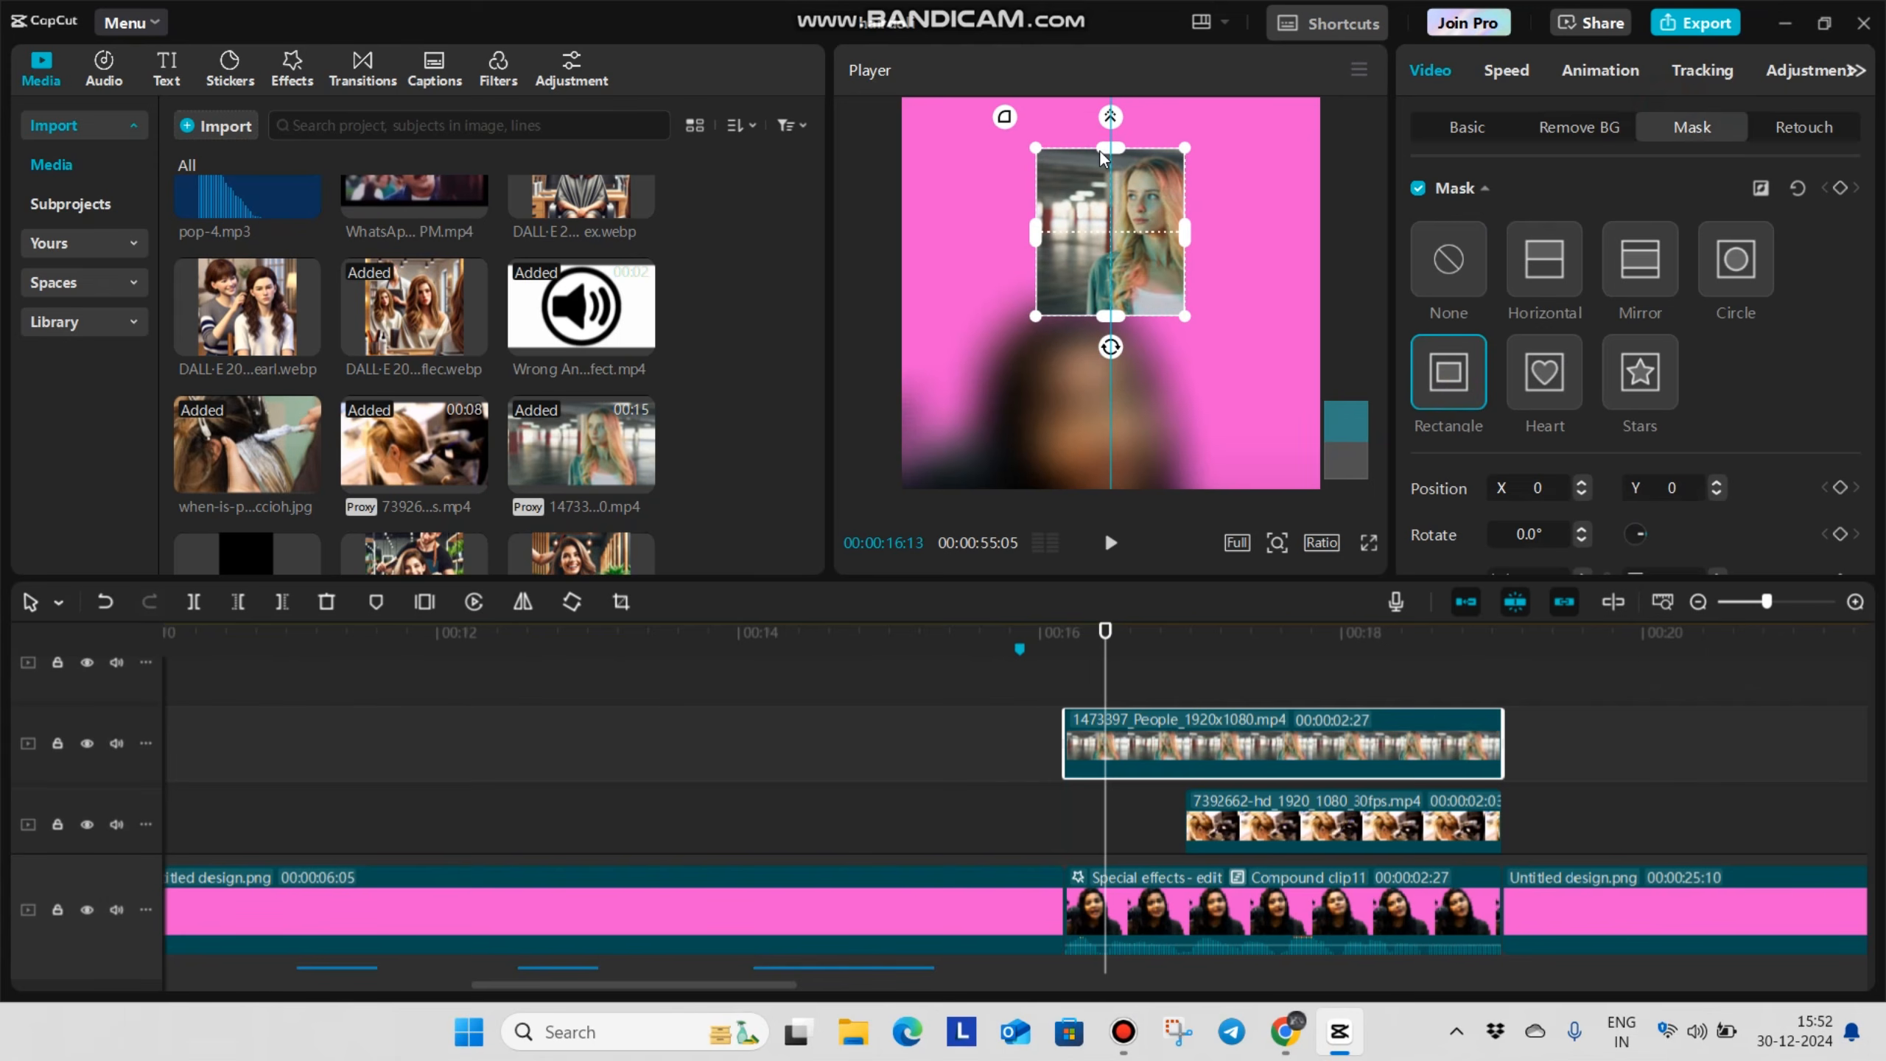
# Widen the Rectangle mask on the 1473397 People clip to its full width and set its round corners to 15
pyautogui.moveTo(1036, 233); pyautogui.dragTo(965, 362)
pyautogui.scroll(-3, 1734, 539)
pyautogui.moveTo(1776, 535); pyautogui.dragTo(1623, 528)
pyautogui.write('15')
pyautogui.press('Return')
# Place Untitled design (1).png on a track beneath the 1473397 People clip and trim it to the same start and end
pyautogui.scroll(-3, 438, 450)
pyautogui.moveTo(260, 374); pyautogui.dragTo(1140, 802)
pyautogui.moveTo(1821, 800); pyautogui.dragTo(1501, 801)
pyautogui.click(1101, 666)
pyautogui.click(1170, 798)
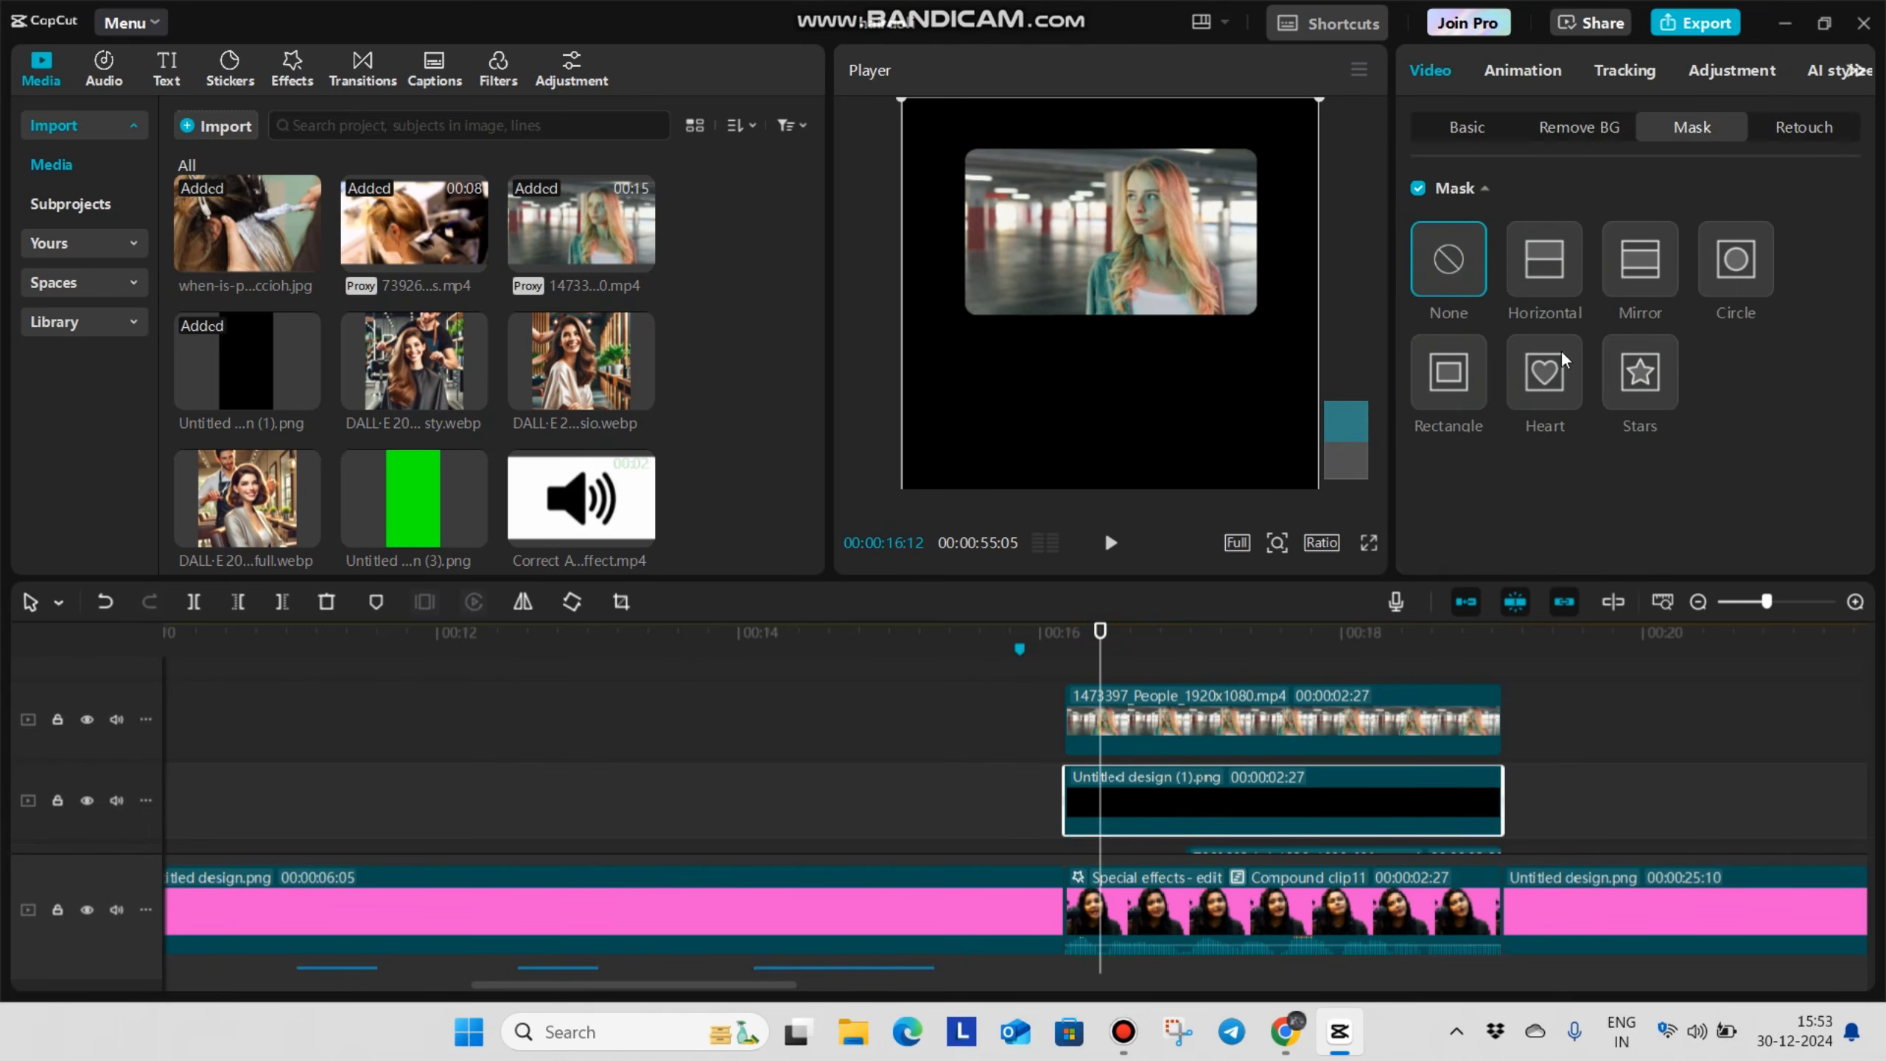
# Apply a Rectangle mask to the black image at X 0, Y 610, sized 799 by 474 to frame the People clip
pyautogui.click(1461, 394)
pyautogui.moveTo(1132, 410); pyautogui.dragTo(1136, 212)
pyautogui.moveTo(1212, 262); pyautogui.dragTo(1265, 268)
pyautogui.moveTo(1112, 458); pyautogui.dragTo(1109, 325)
# Set the black frame's mask to round corners 15 and feather 1, and check the frame in full screen
pyautogui.scroll(-2, 1721, 560)
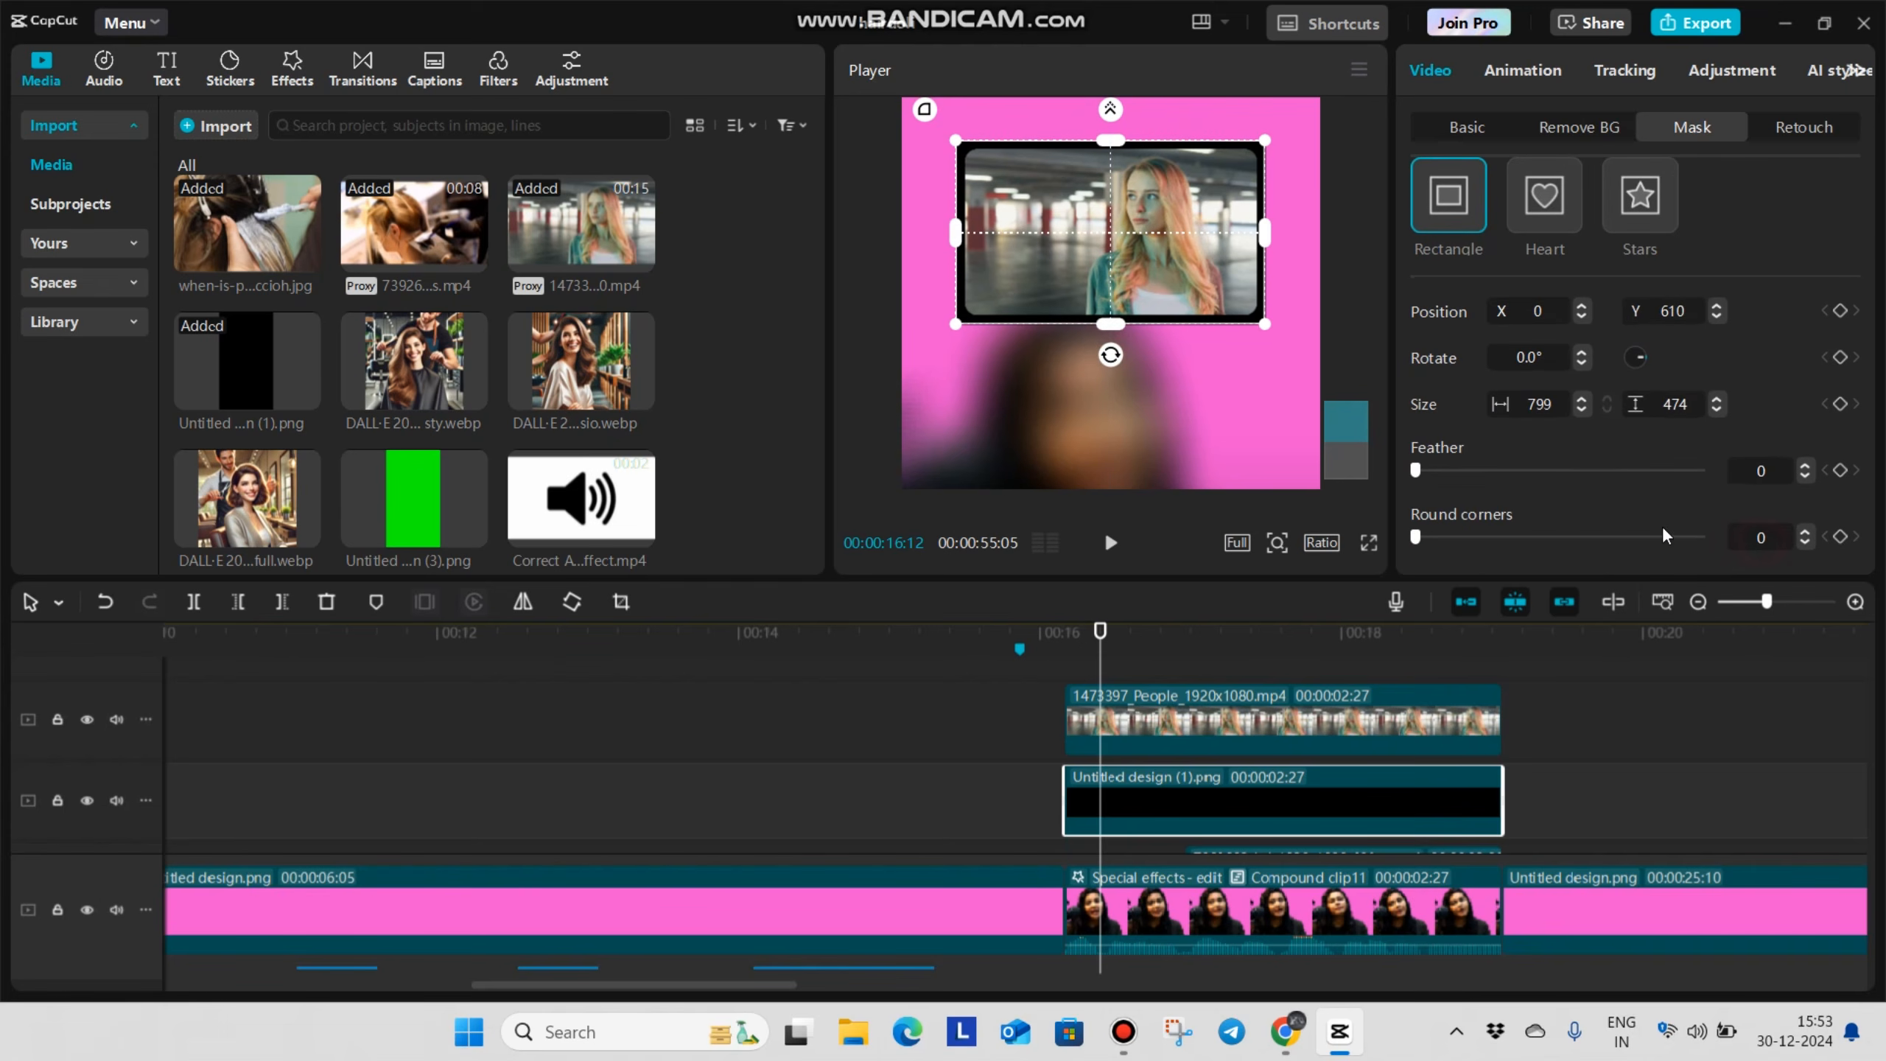
pyautogui.write('15')
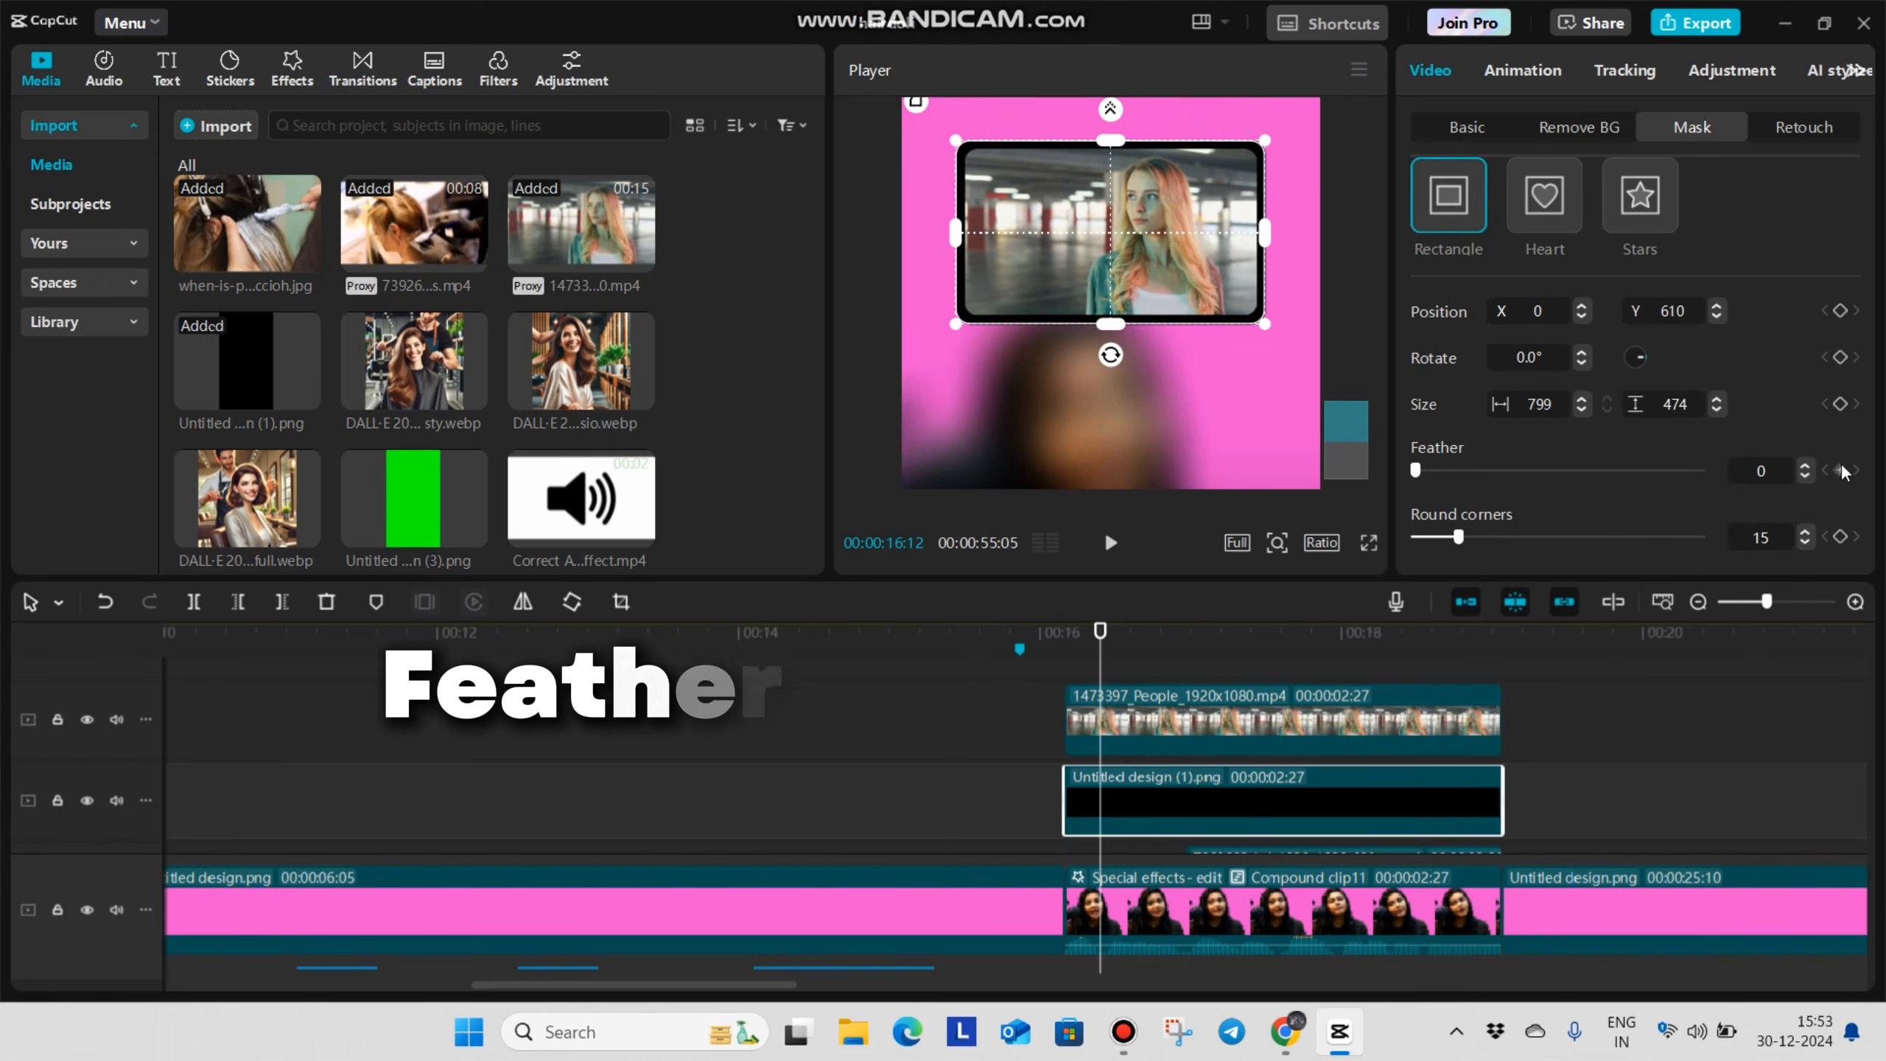
pyautogui.click(1805, 464)
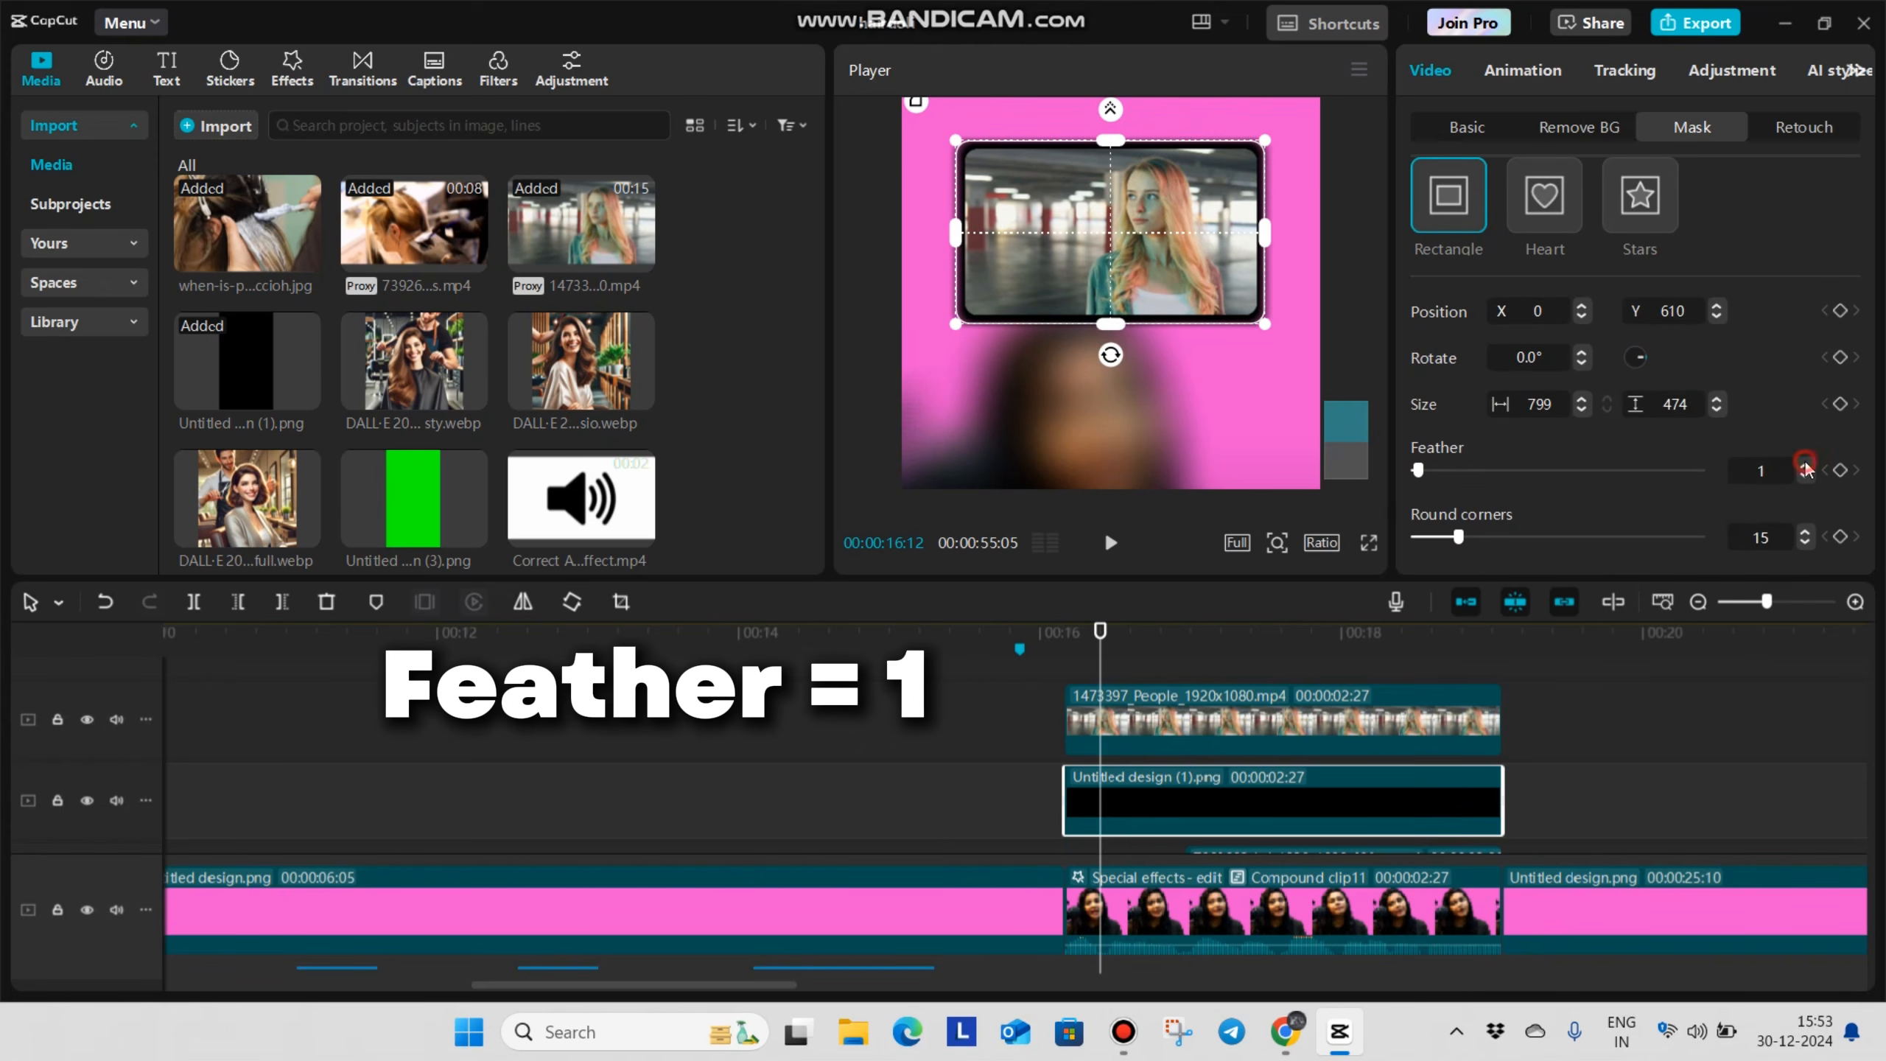
pyautogui.click(1368, 546)
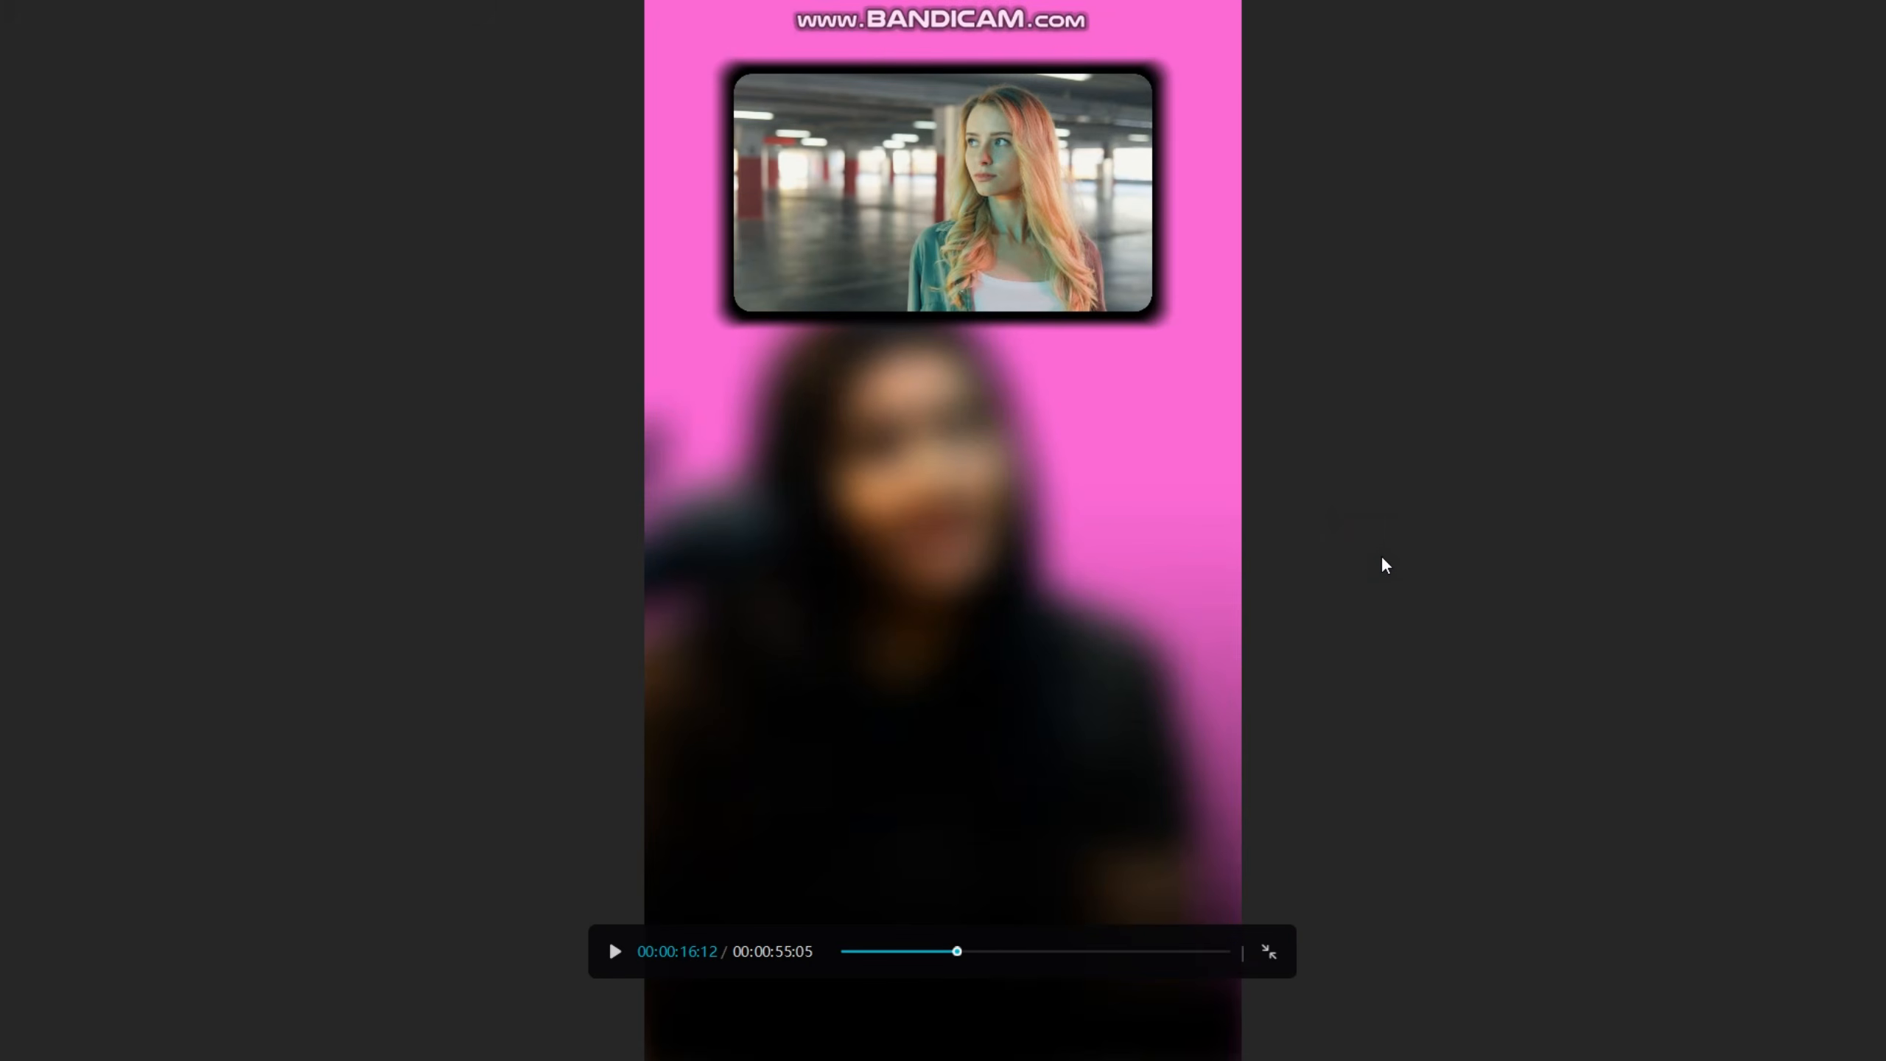
pyautogui.press('Escape')
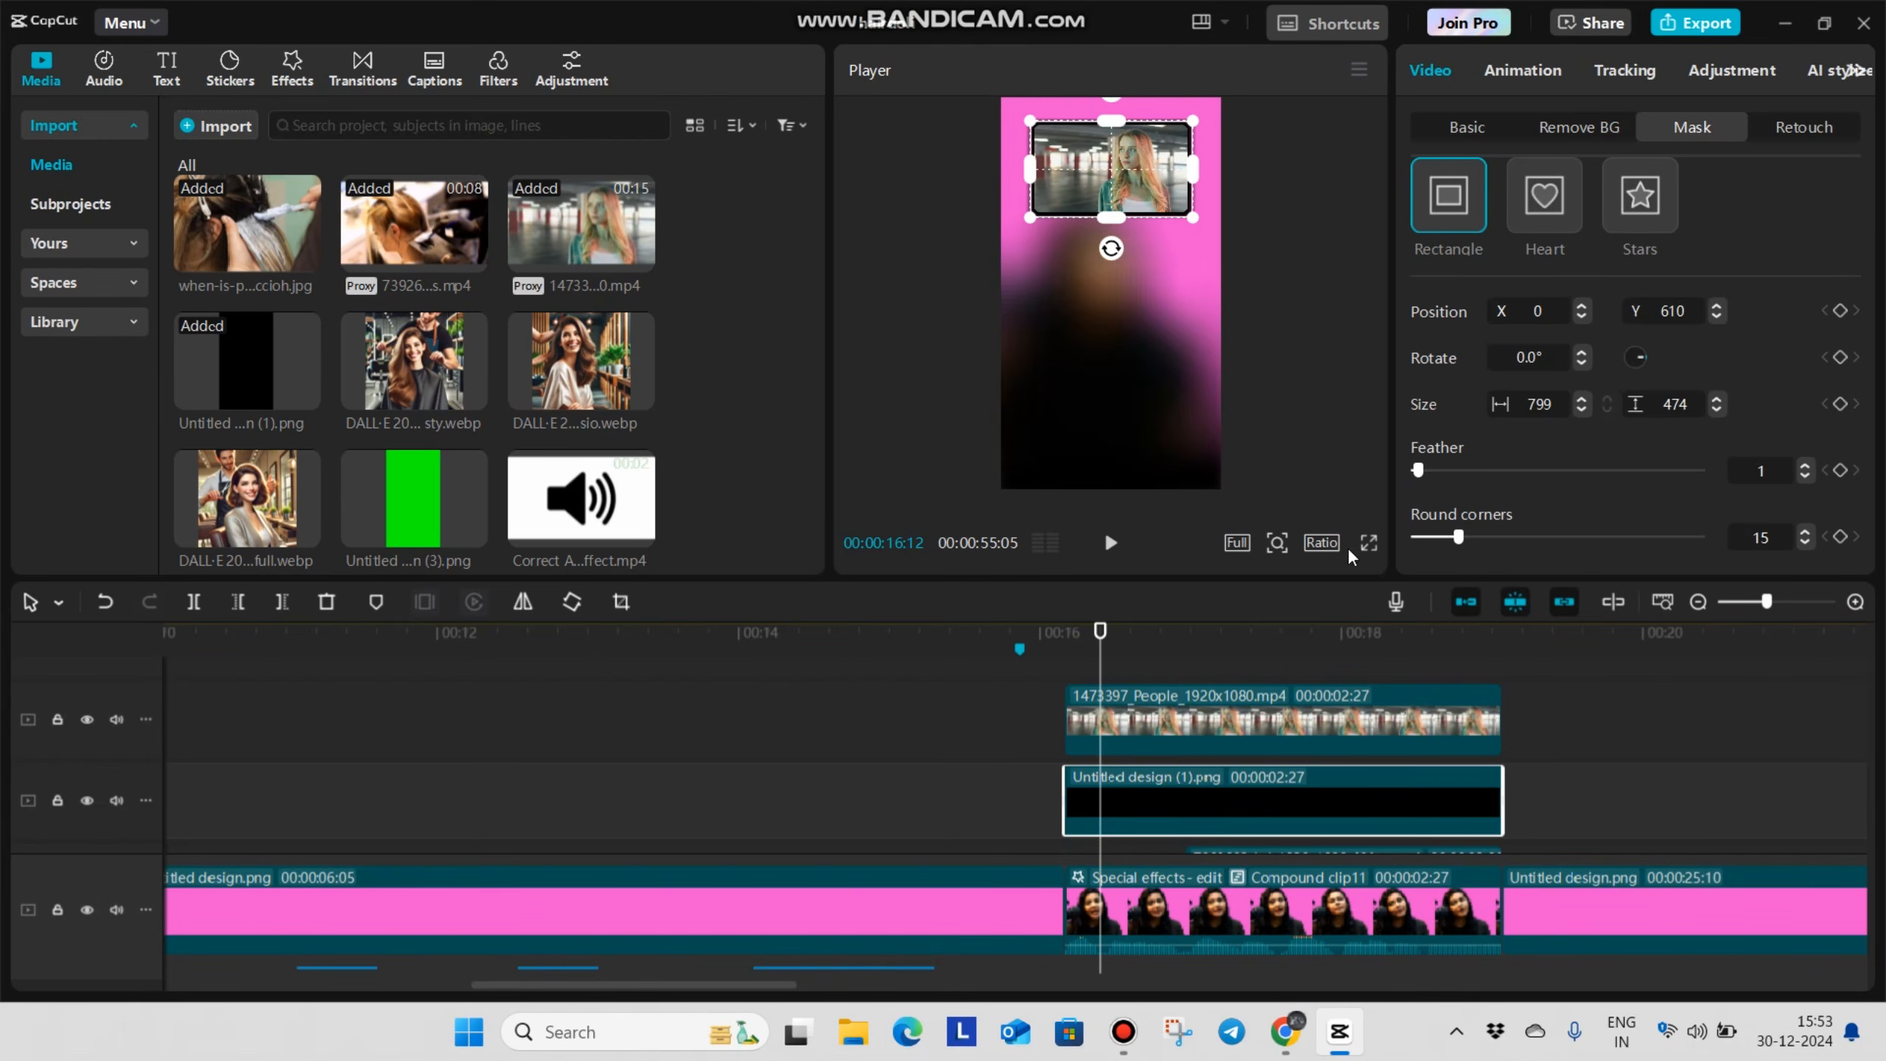
pyautogui.click(1364, 545)
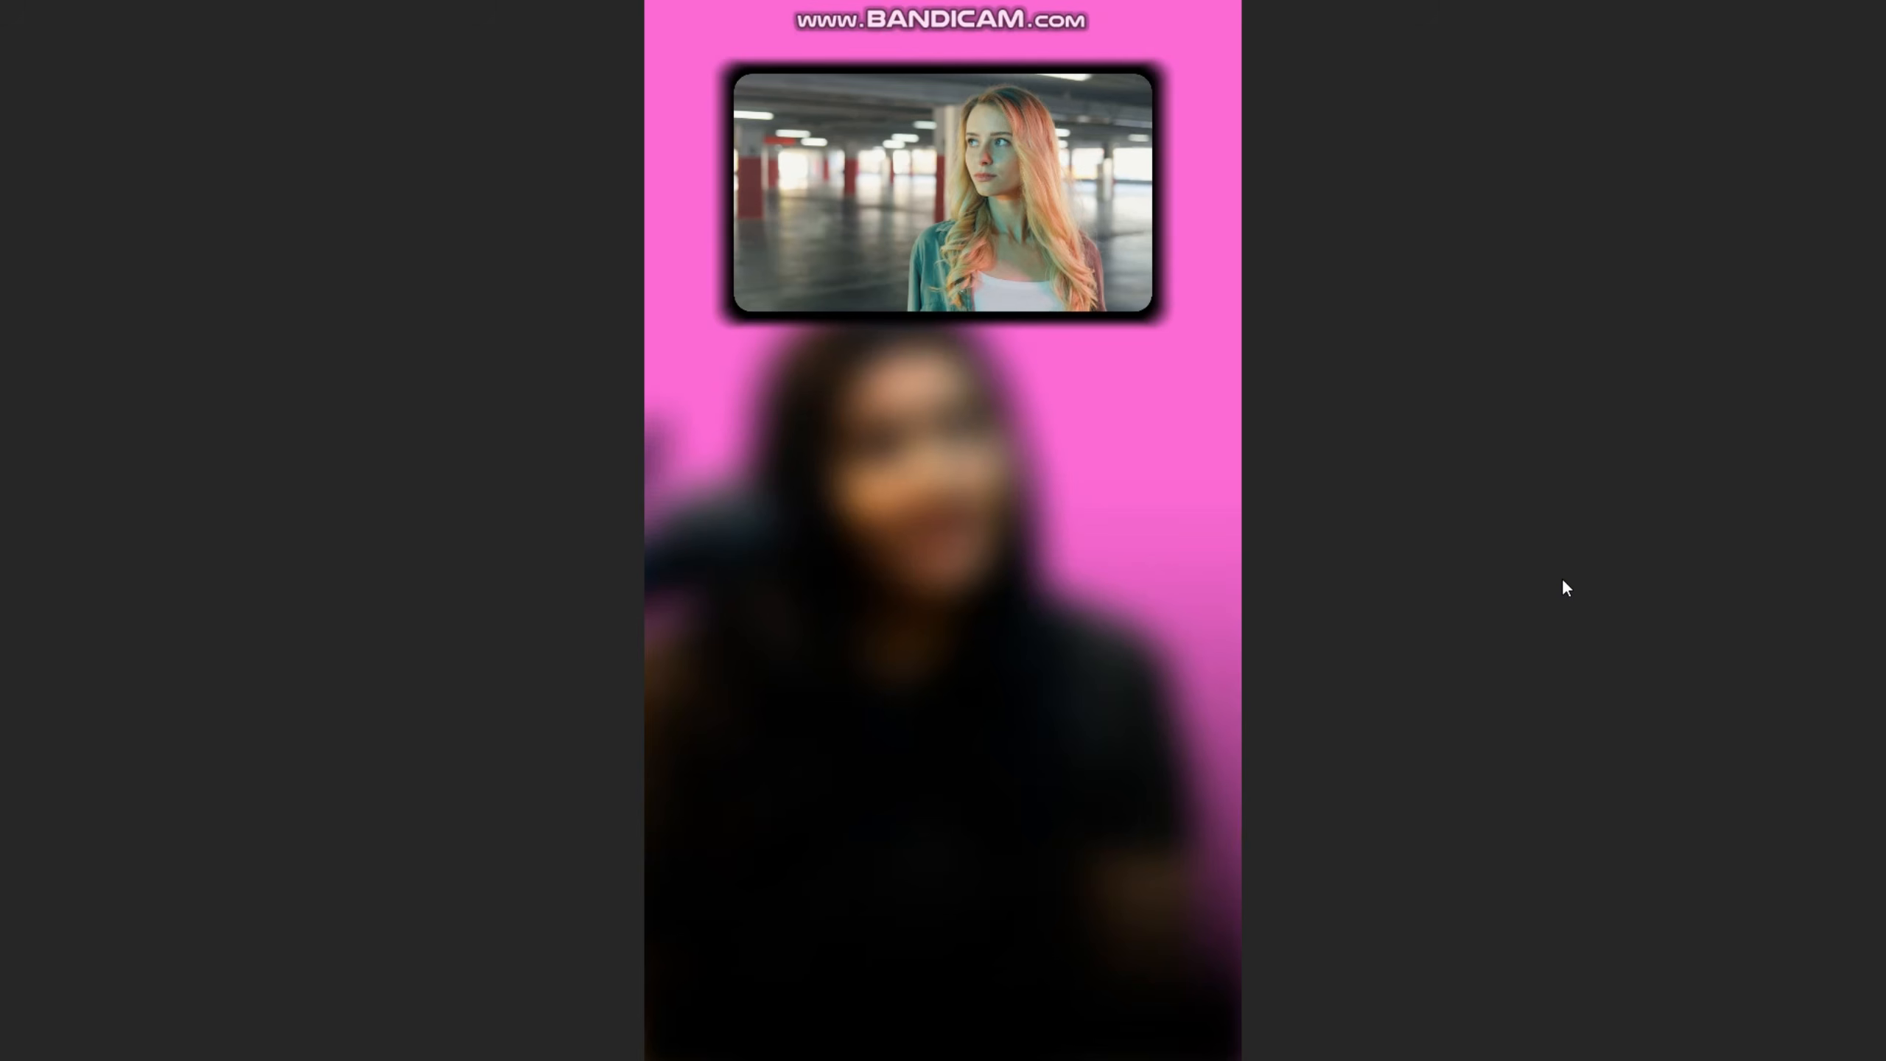
pyautogui.press('Escape')
# Disable the People clip and its black frame, and select the 7392662 salon clip with the playhead at 00:00:17:08
pyautogui.scroll(-2, 1159, 787)
pyautogui.moveTo(1160, 788); pyautogui.dragTo(1230, 820)
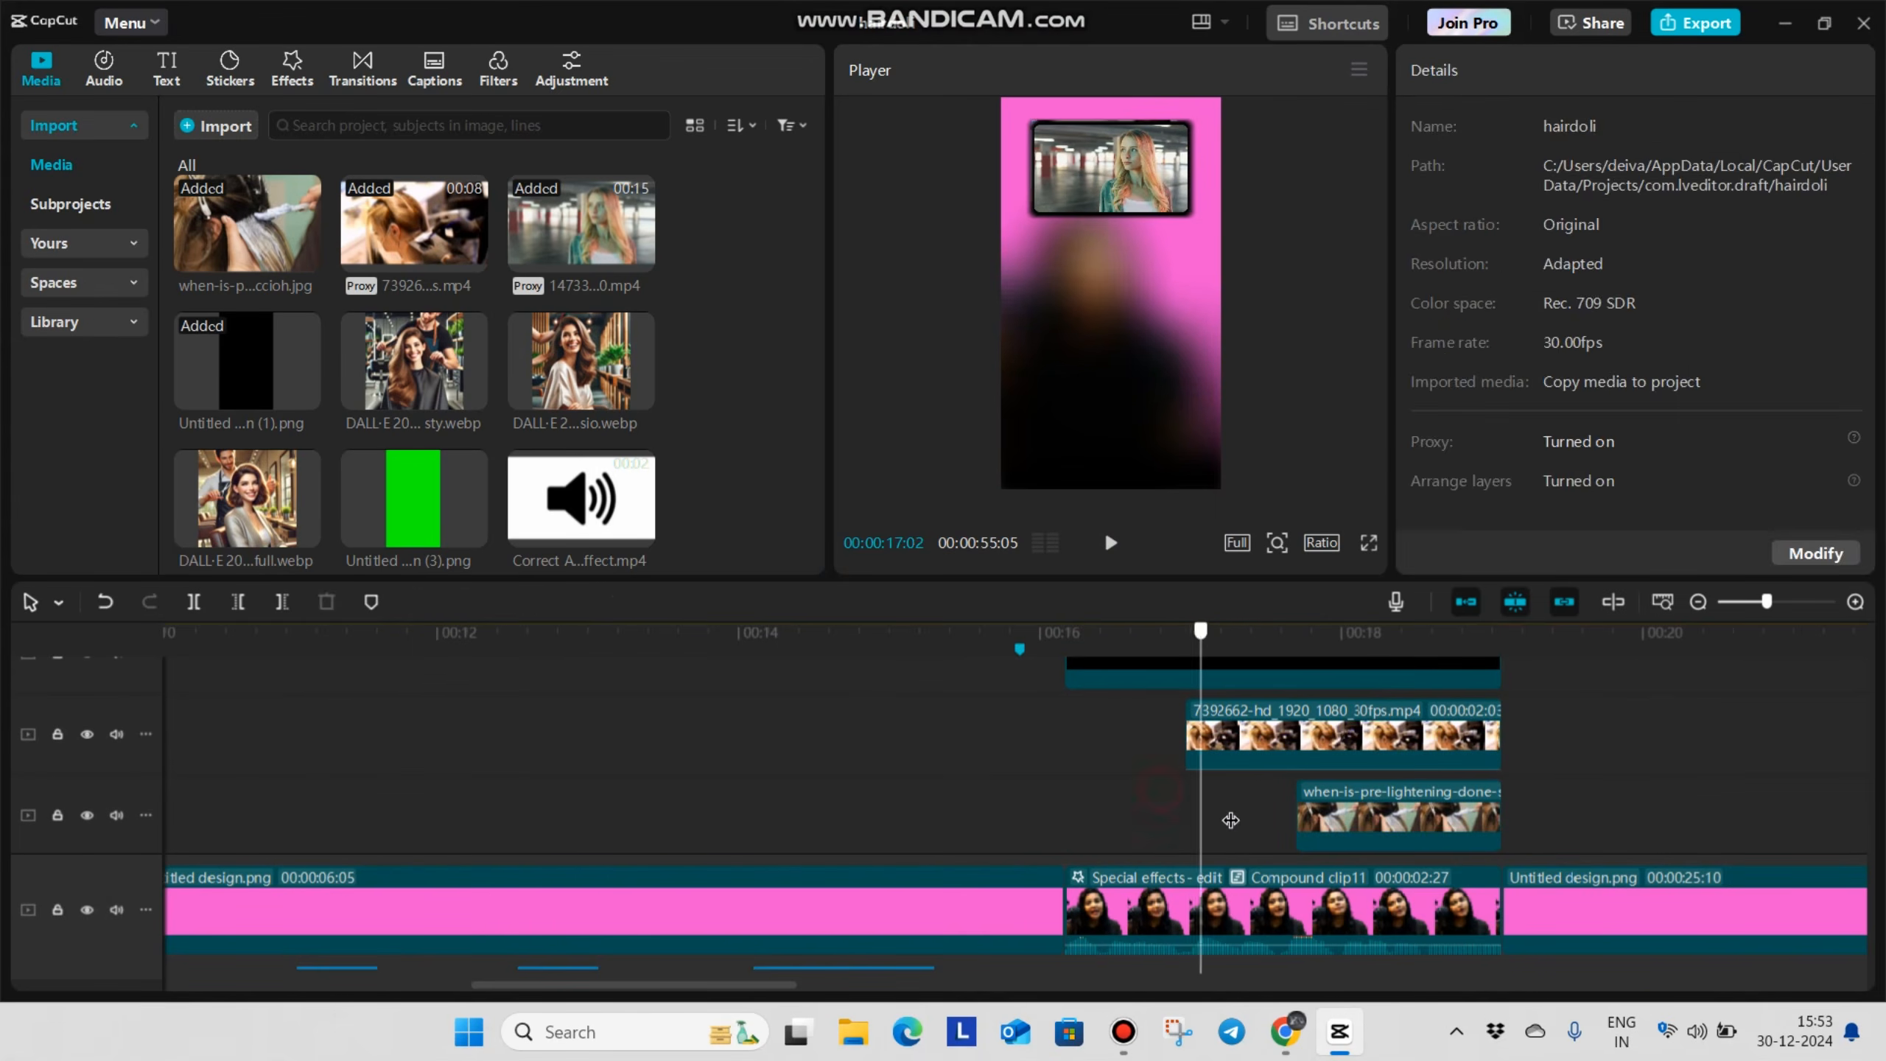
pyautogui.click(1192, 750)
pyautogui.scroll(2, 1158, 799)
pyautogui.moveTo(973, 826); pyautogui.dragTo(1134, 673)
pyautogui.press('v')
pyautogui.scroll(-2, 1326, 815)
pyautogui.click(1293, 787)
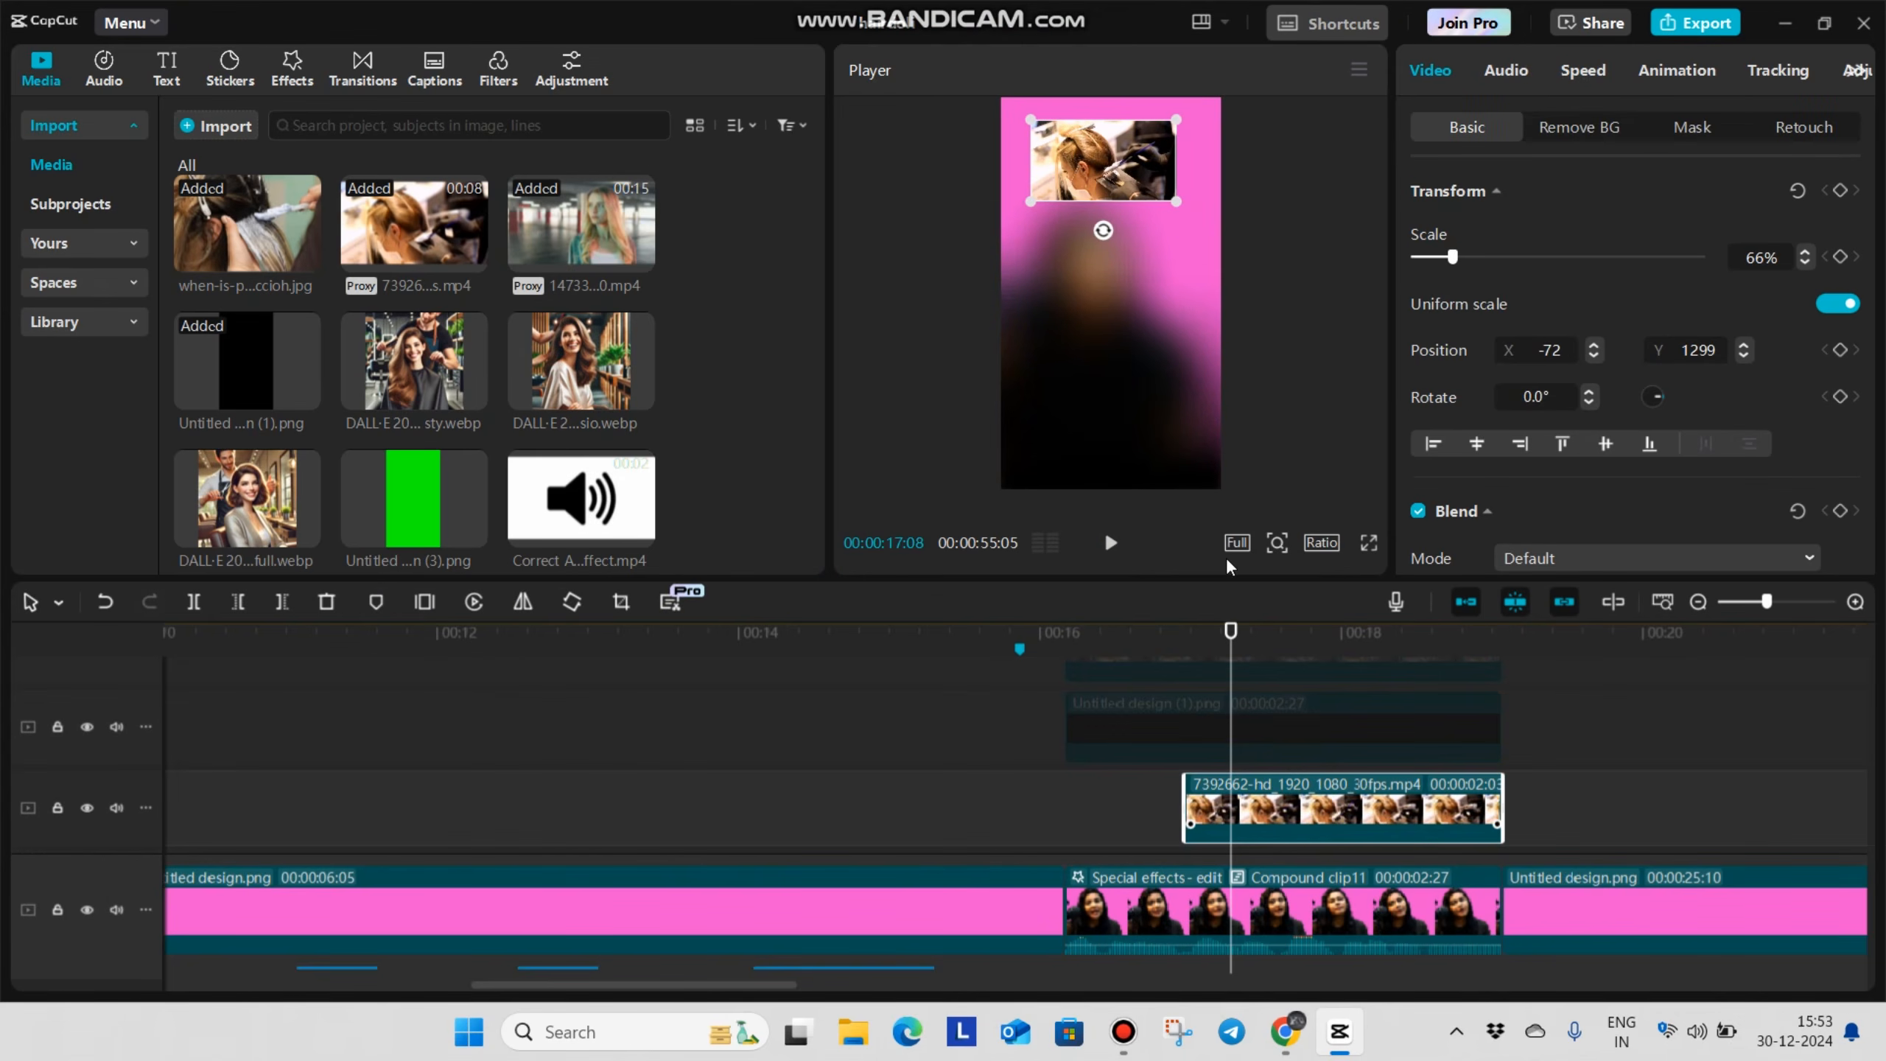
# Position the 7392662 salon clip at X 0, Y 229 and scale it to 82%, checking it in full screen
pyautogui.moveTo(1111, 165); pyautogui.dragTo(1219, 322)
pyautogui.moveTo(1140, 260); pyautogui.dragTo(1144, 272)
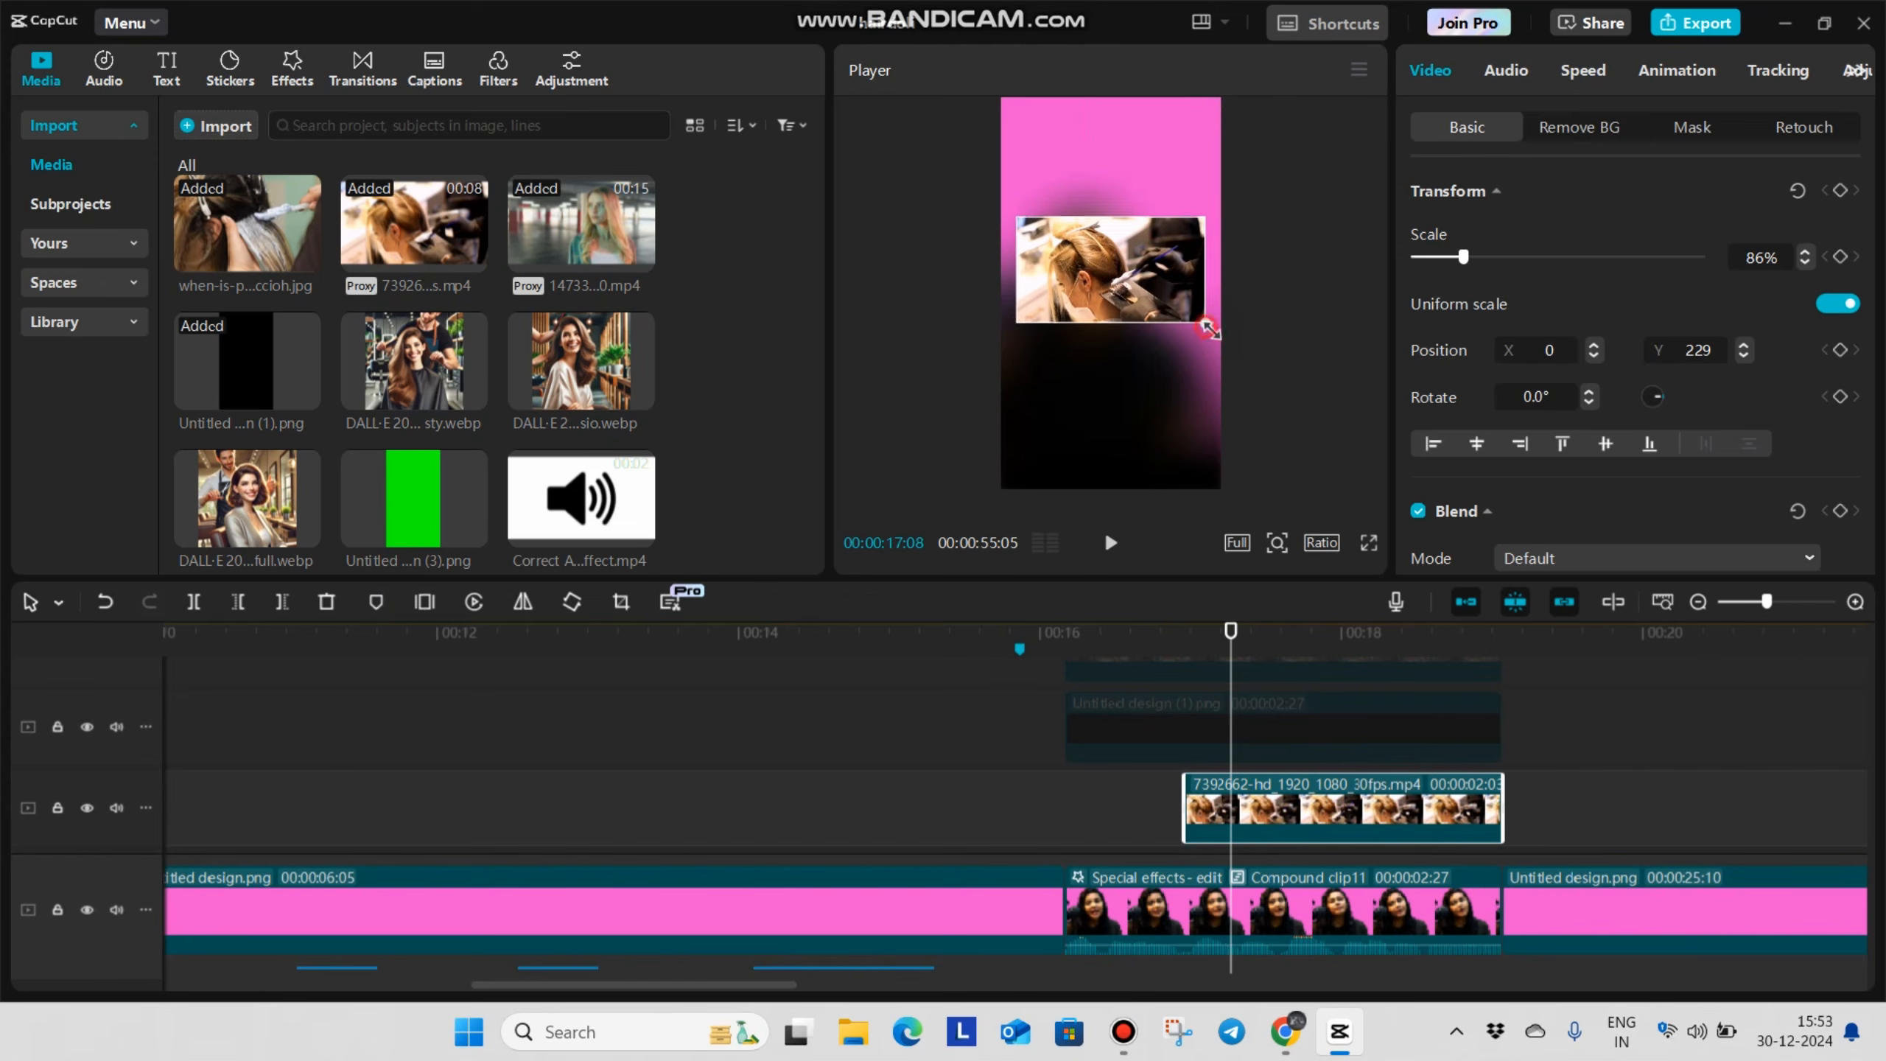
pyautogui.moveTo(1208, 329); pyautogui.dragTo(1234, 346)
pyautogui.click(1359, 546)
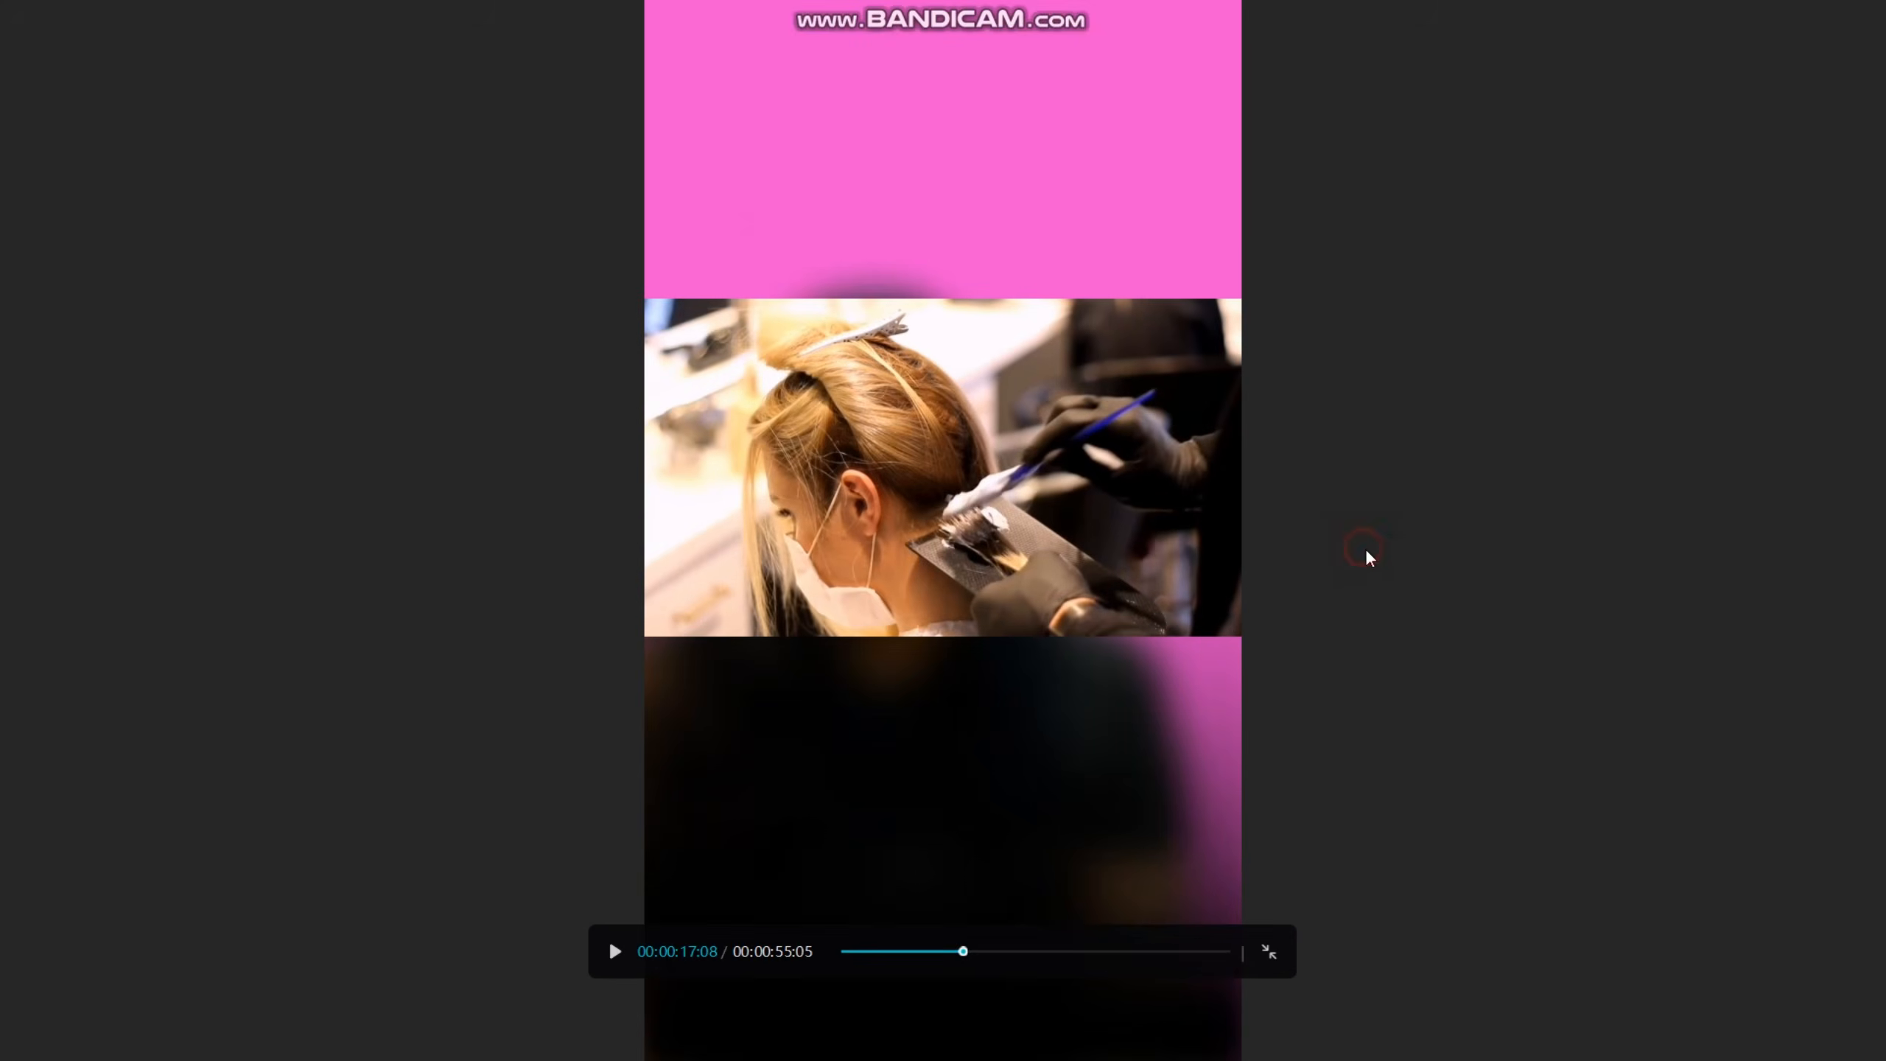
pyautogui.press('Escape')
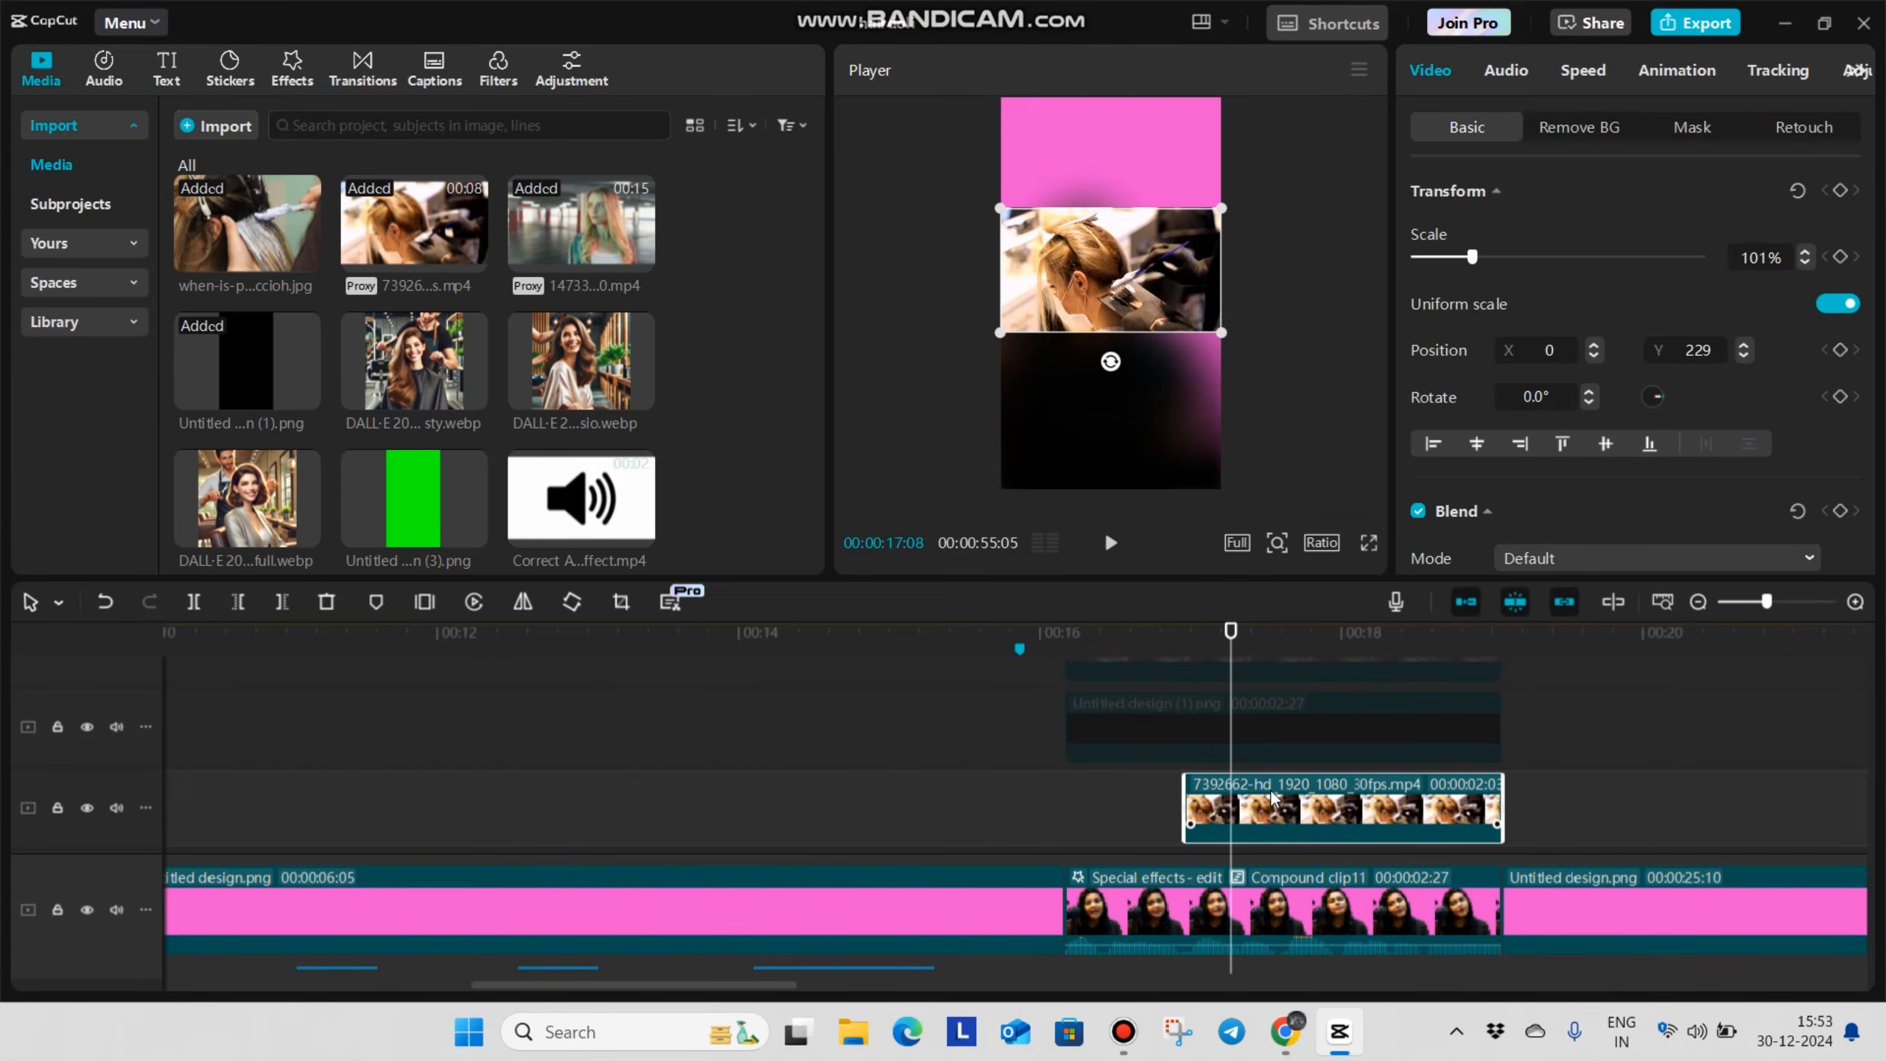
pyautogui.click(1369, 543)
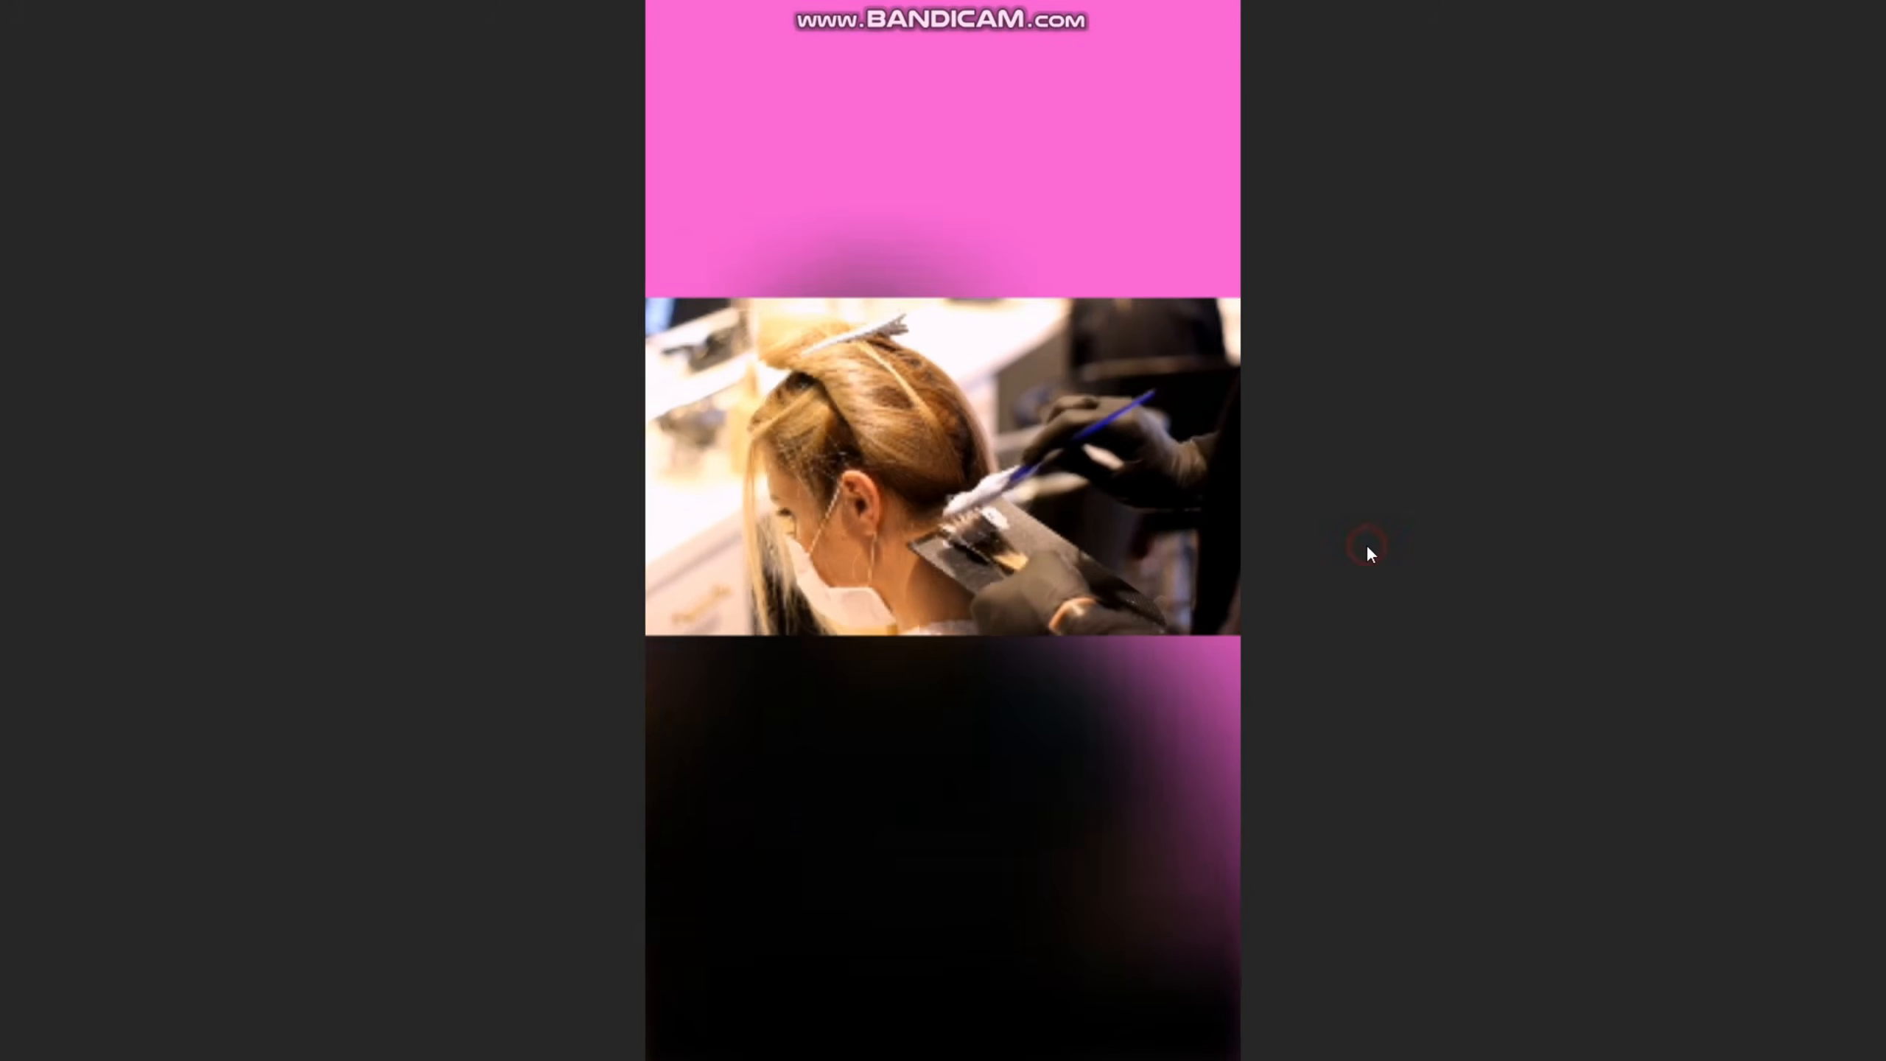
pyautogui.press('Escape')
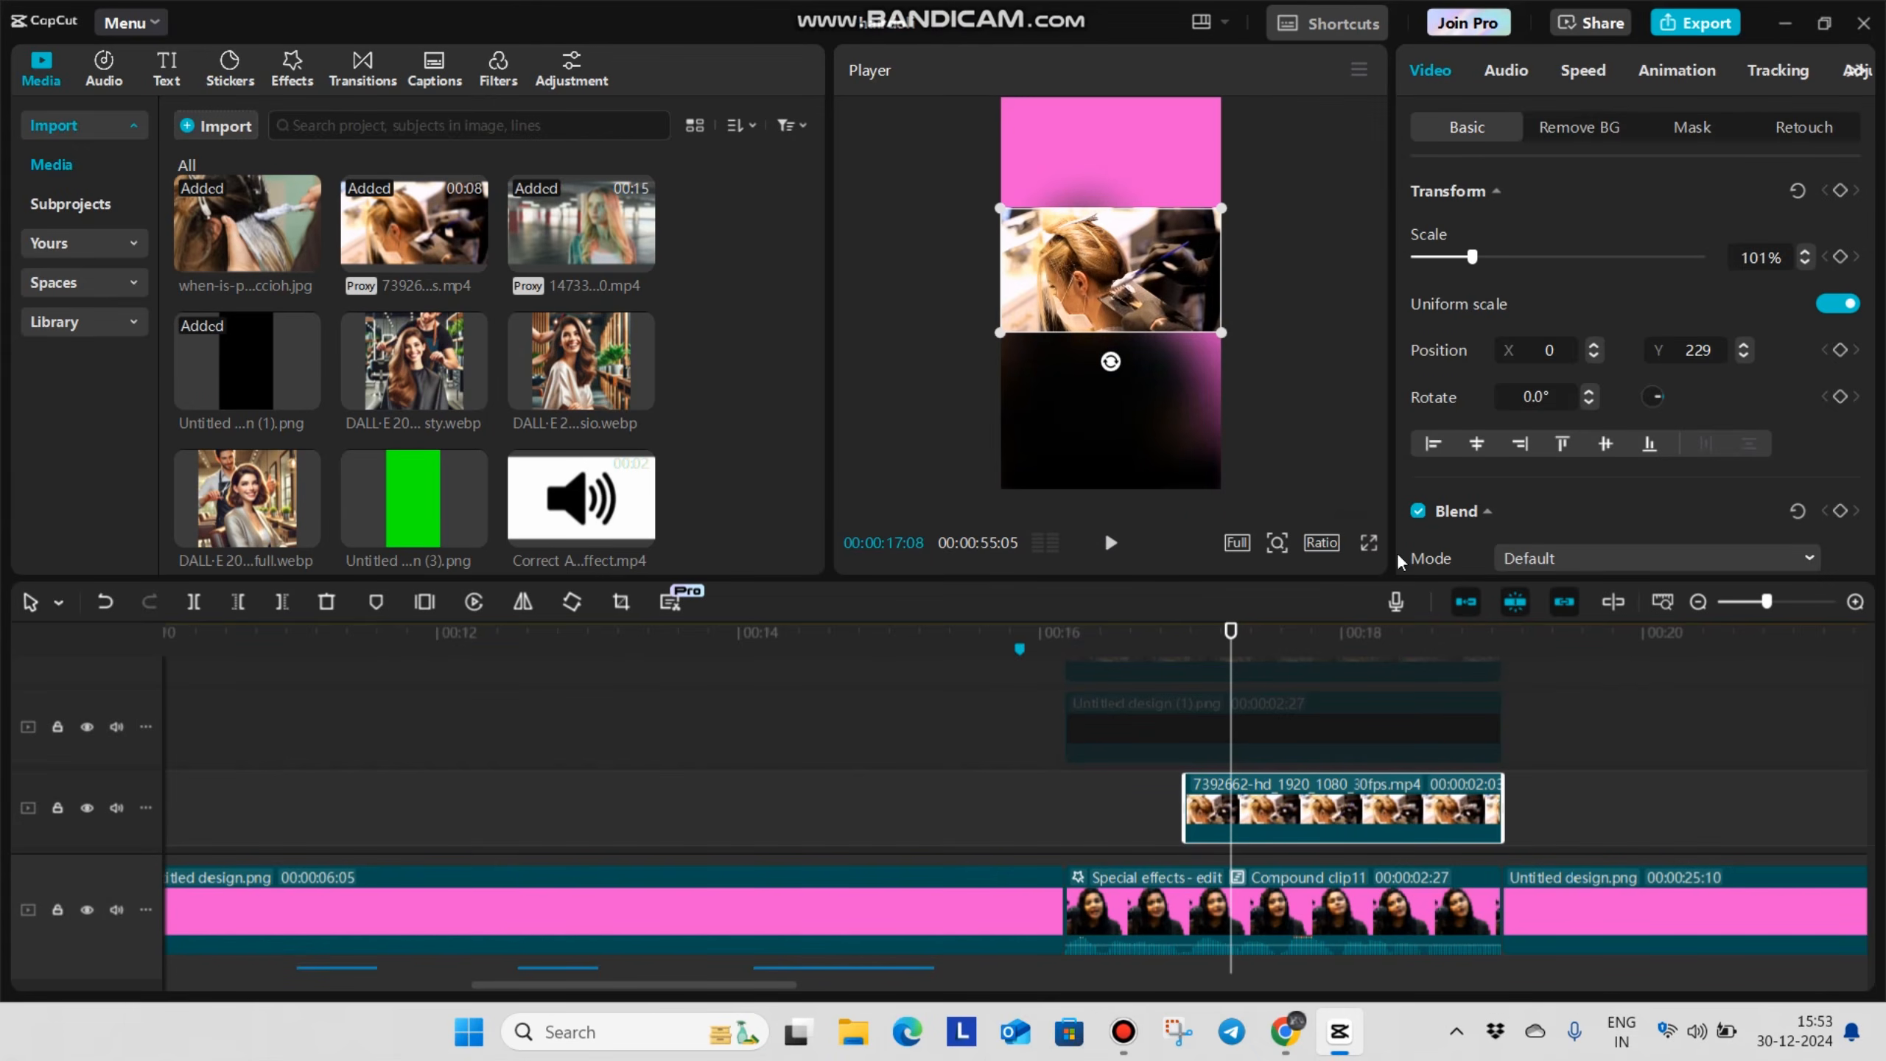
pyautogui.moveTo(1235, 334); pyautogui.dragTo(1205, 321)
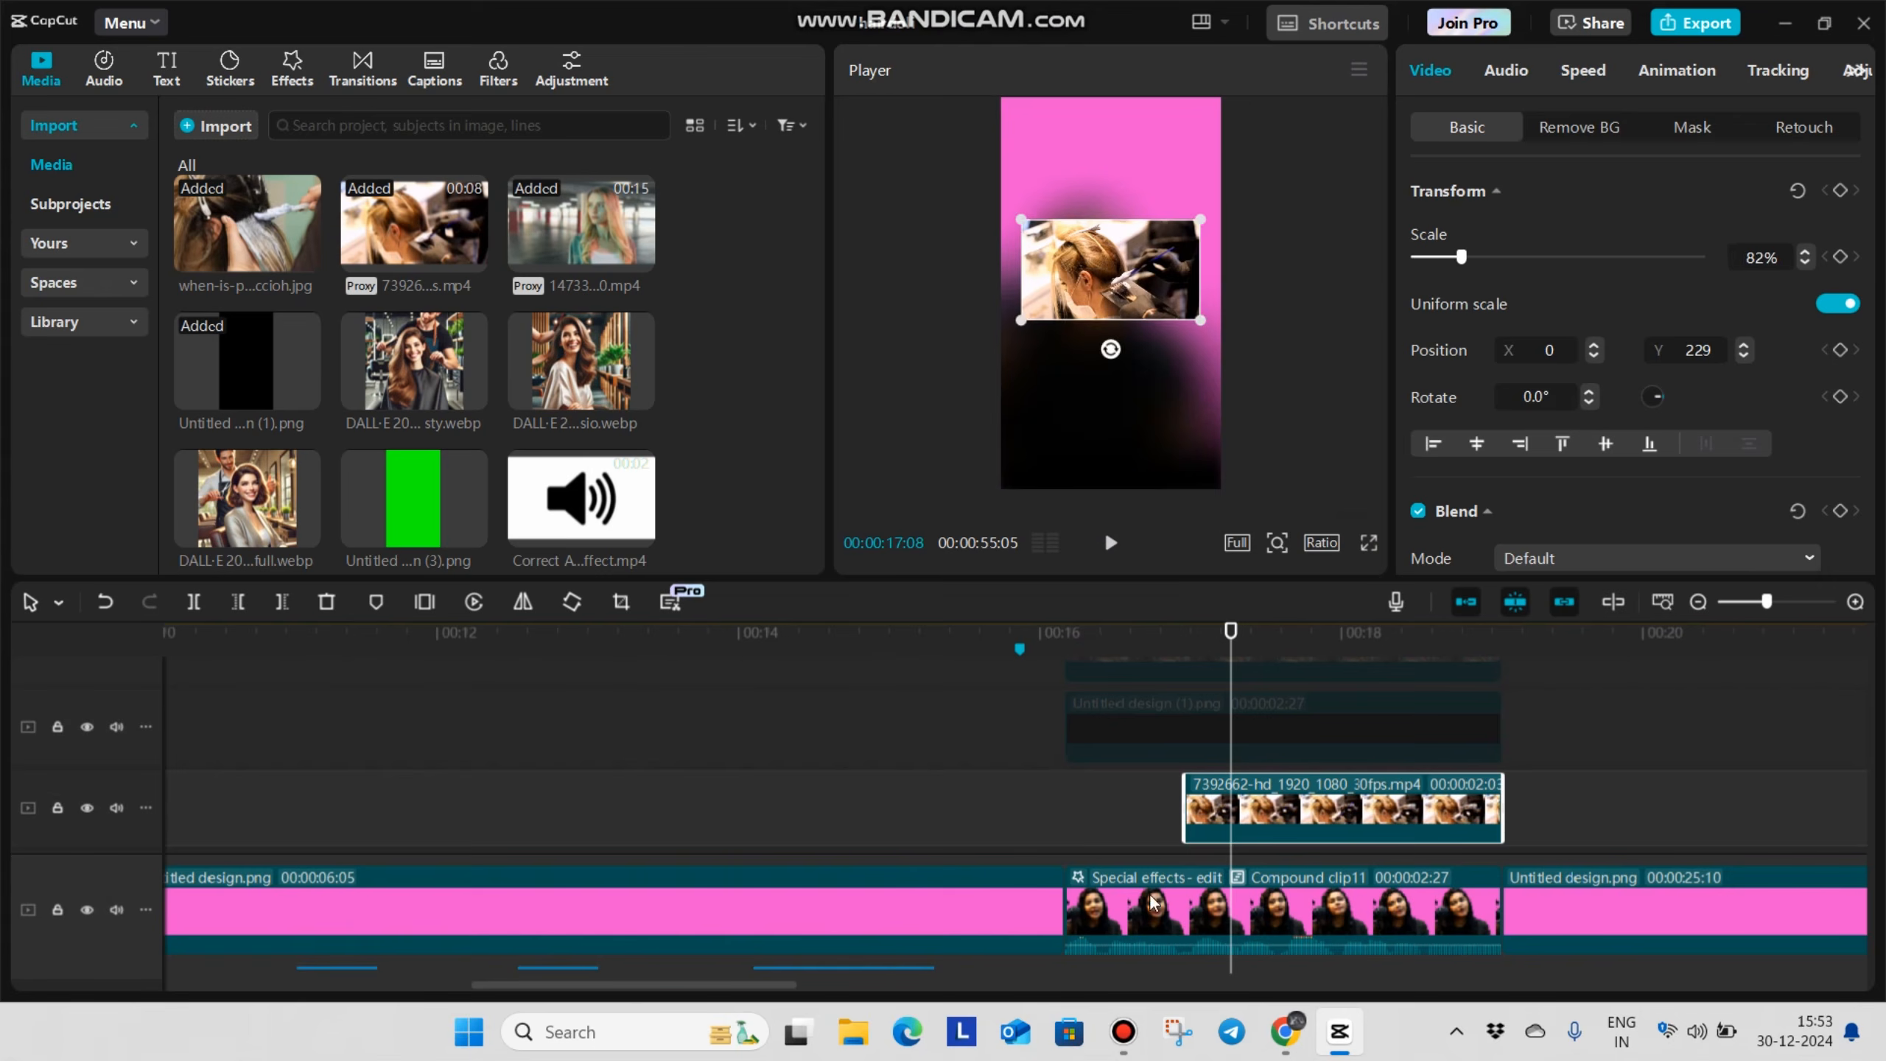
# Re-enable the People clip and its black frame, review the stacked overlays, and return the playhead to 00:00:16:29
pyautogui.click(1125, 828)
pyautogui.click(1141, 718)
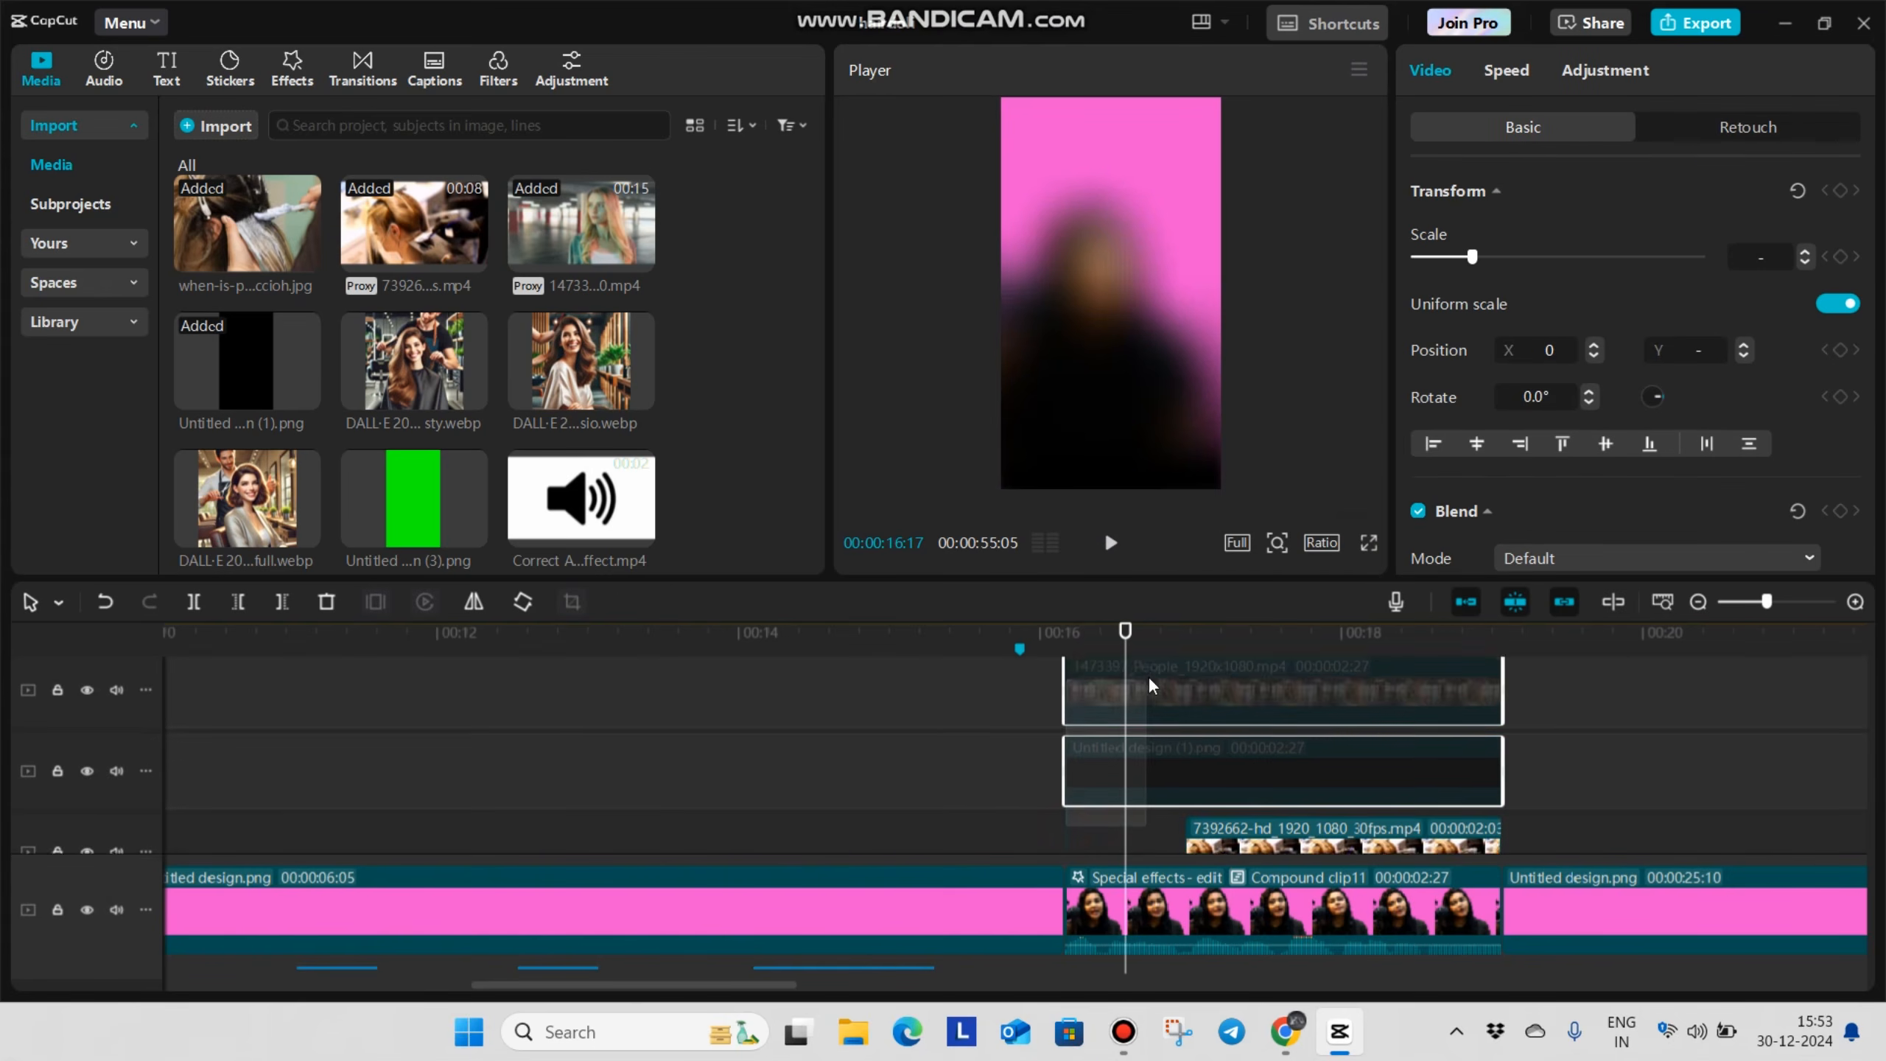
pyautogui.click(1040, 767)
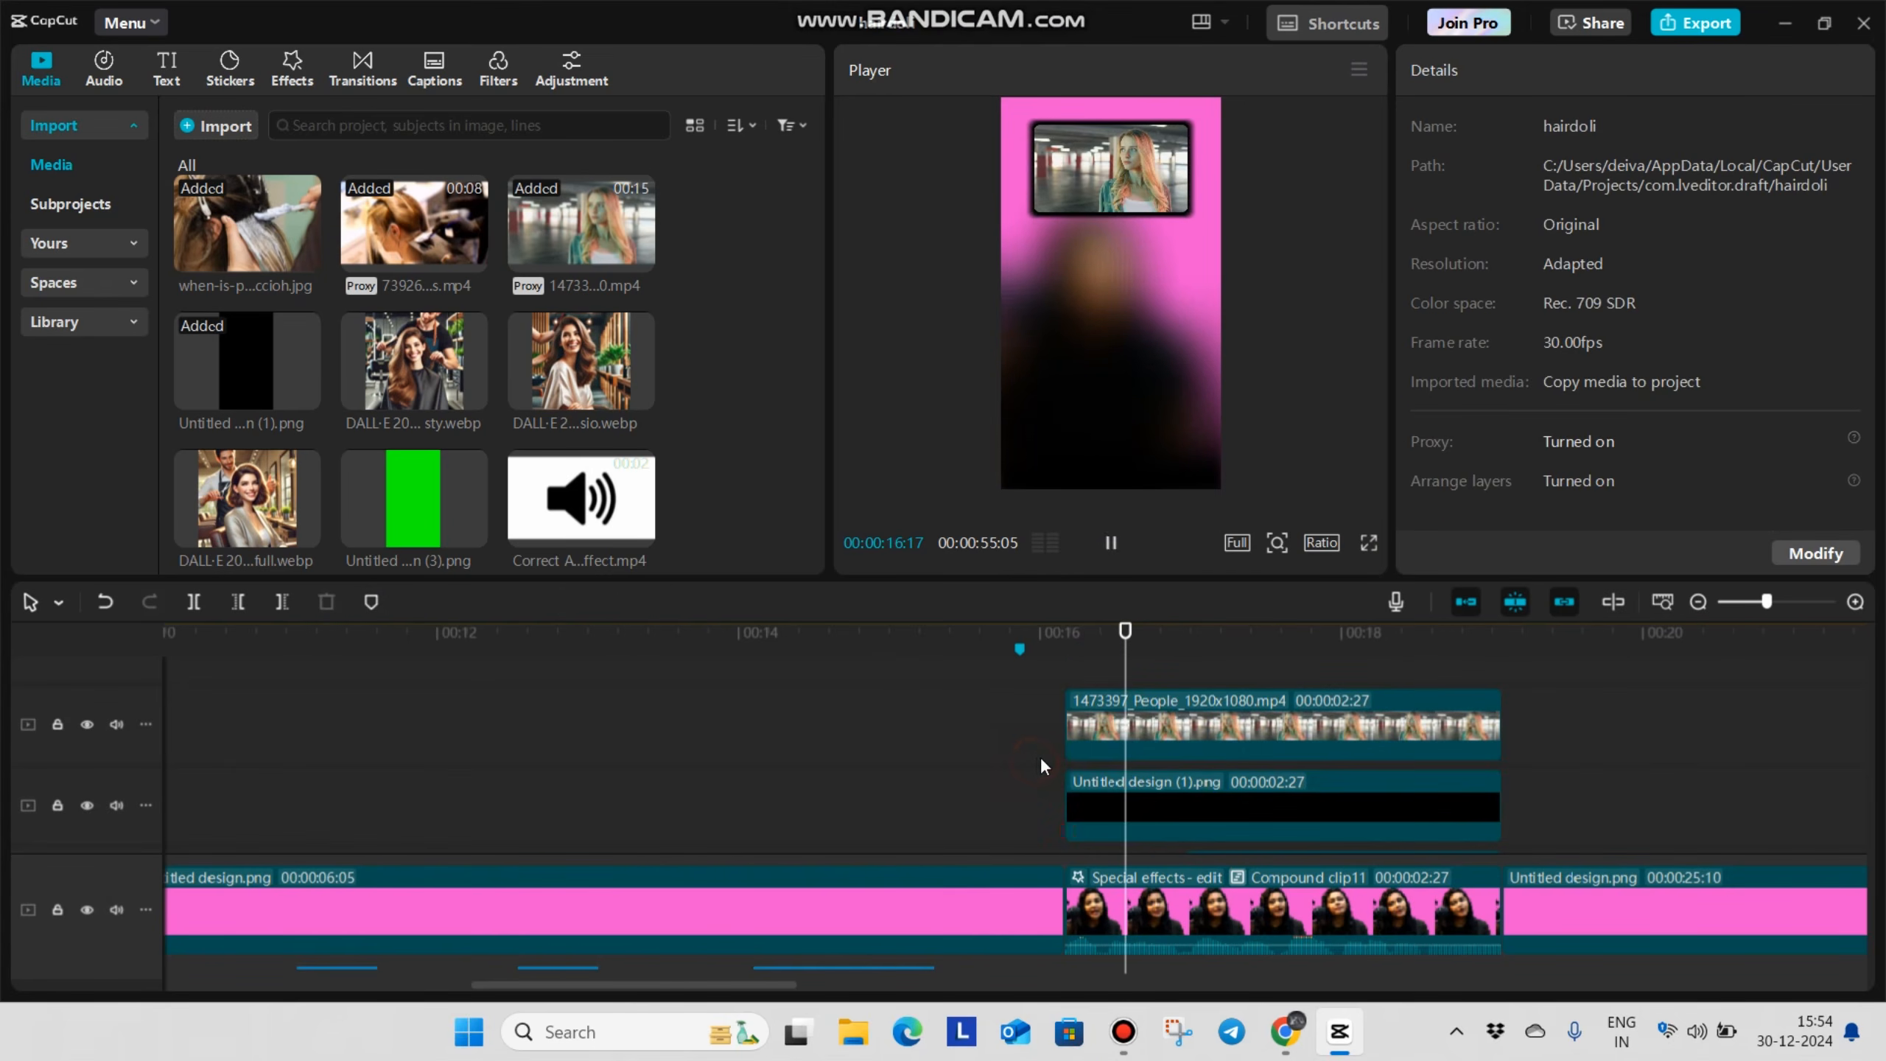
pyautogui.moveTo(1125, 769); pyautogui.dragTo(1314, 787)
pyautogui.scroll(-2, 1142, 867)
pyautogui.click(1115, 771)
pyautogui.moveTo(1115, 771); pyautogui.dragTo(1365, 792)
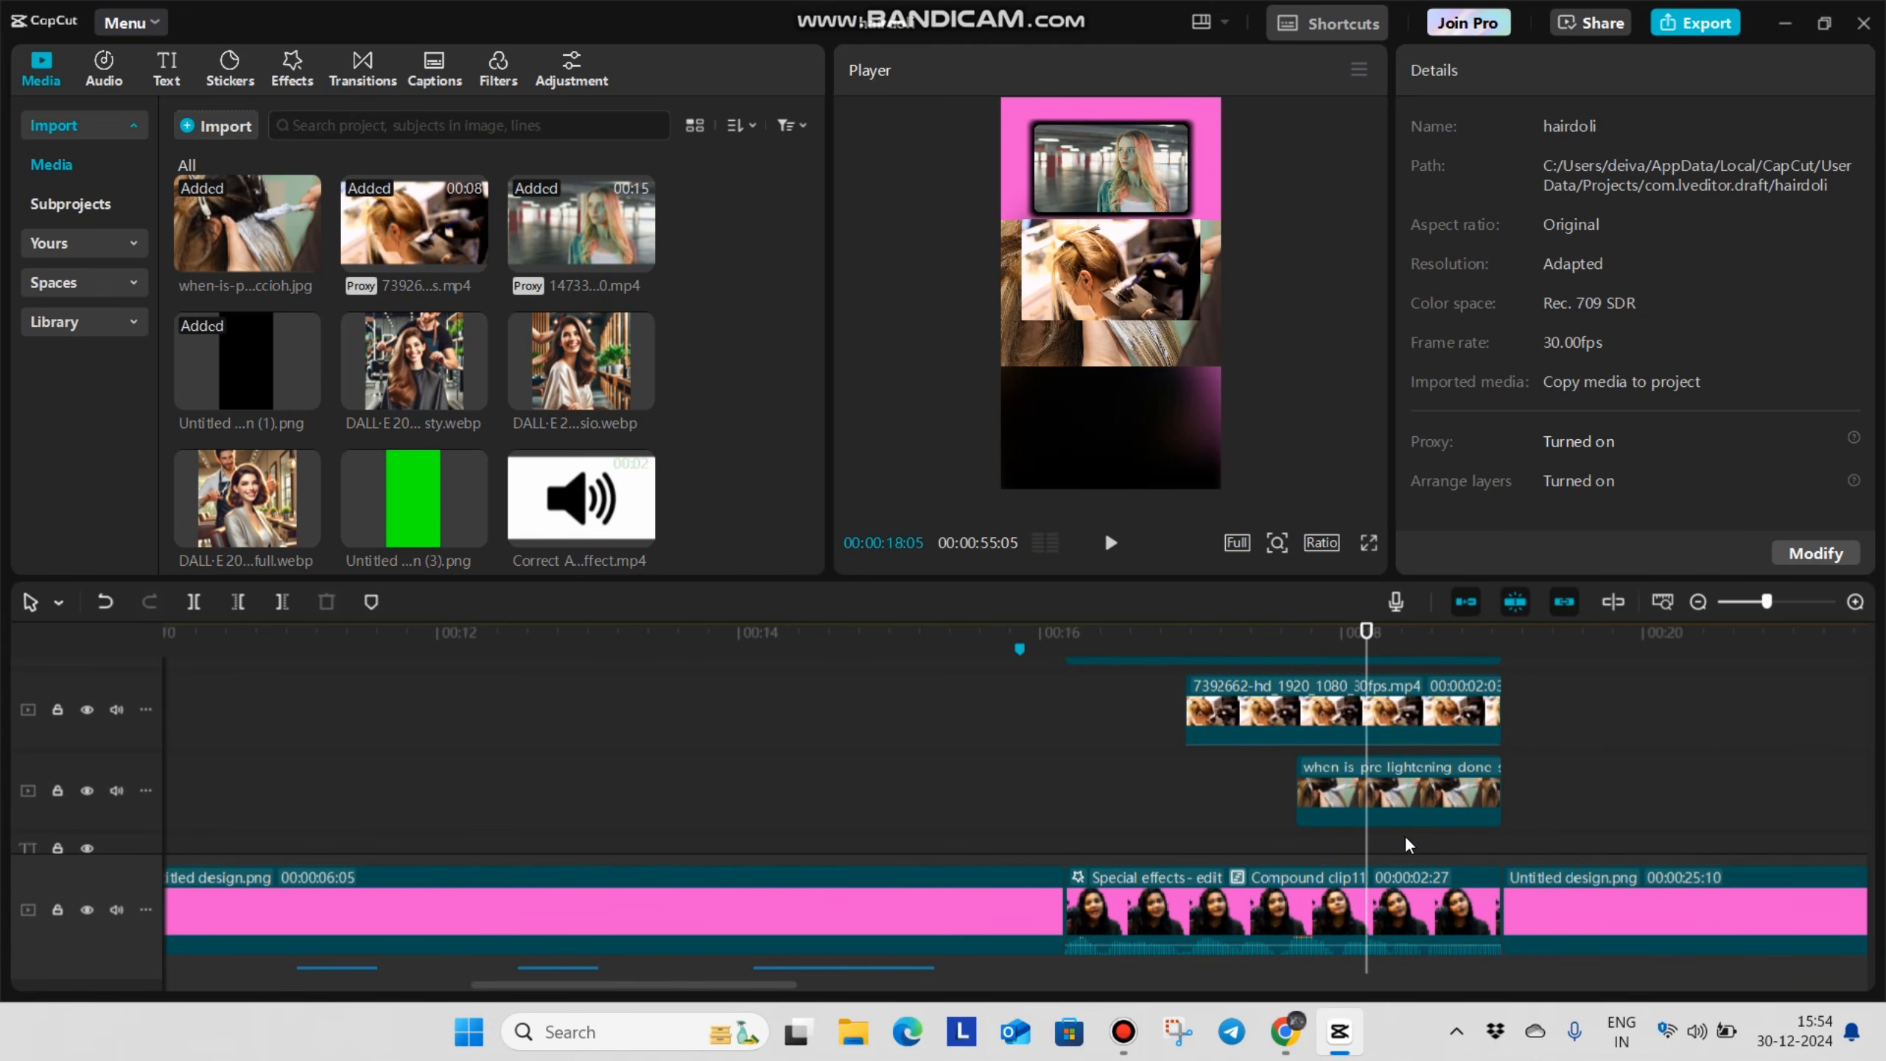
pyautogui.click(1183, 777)
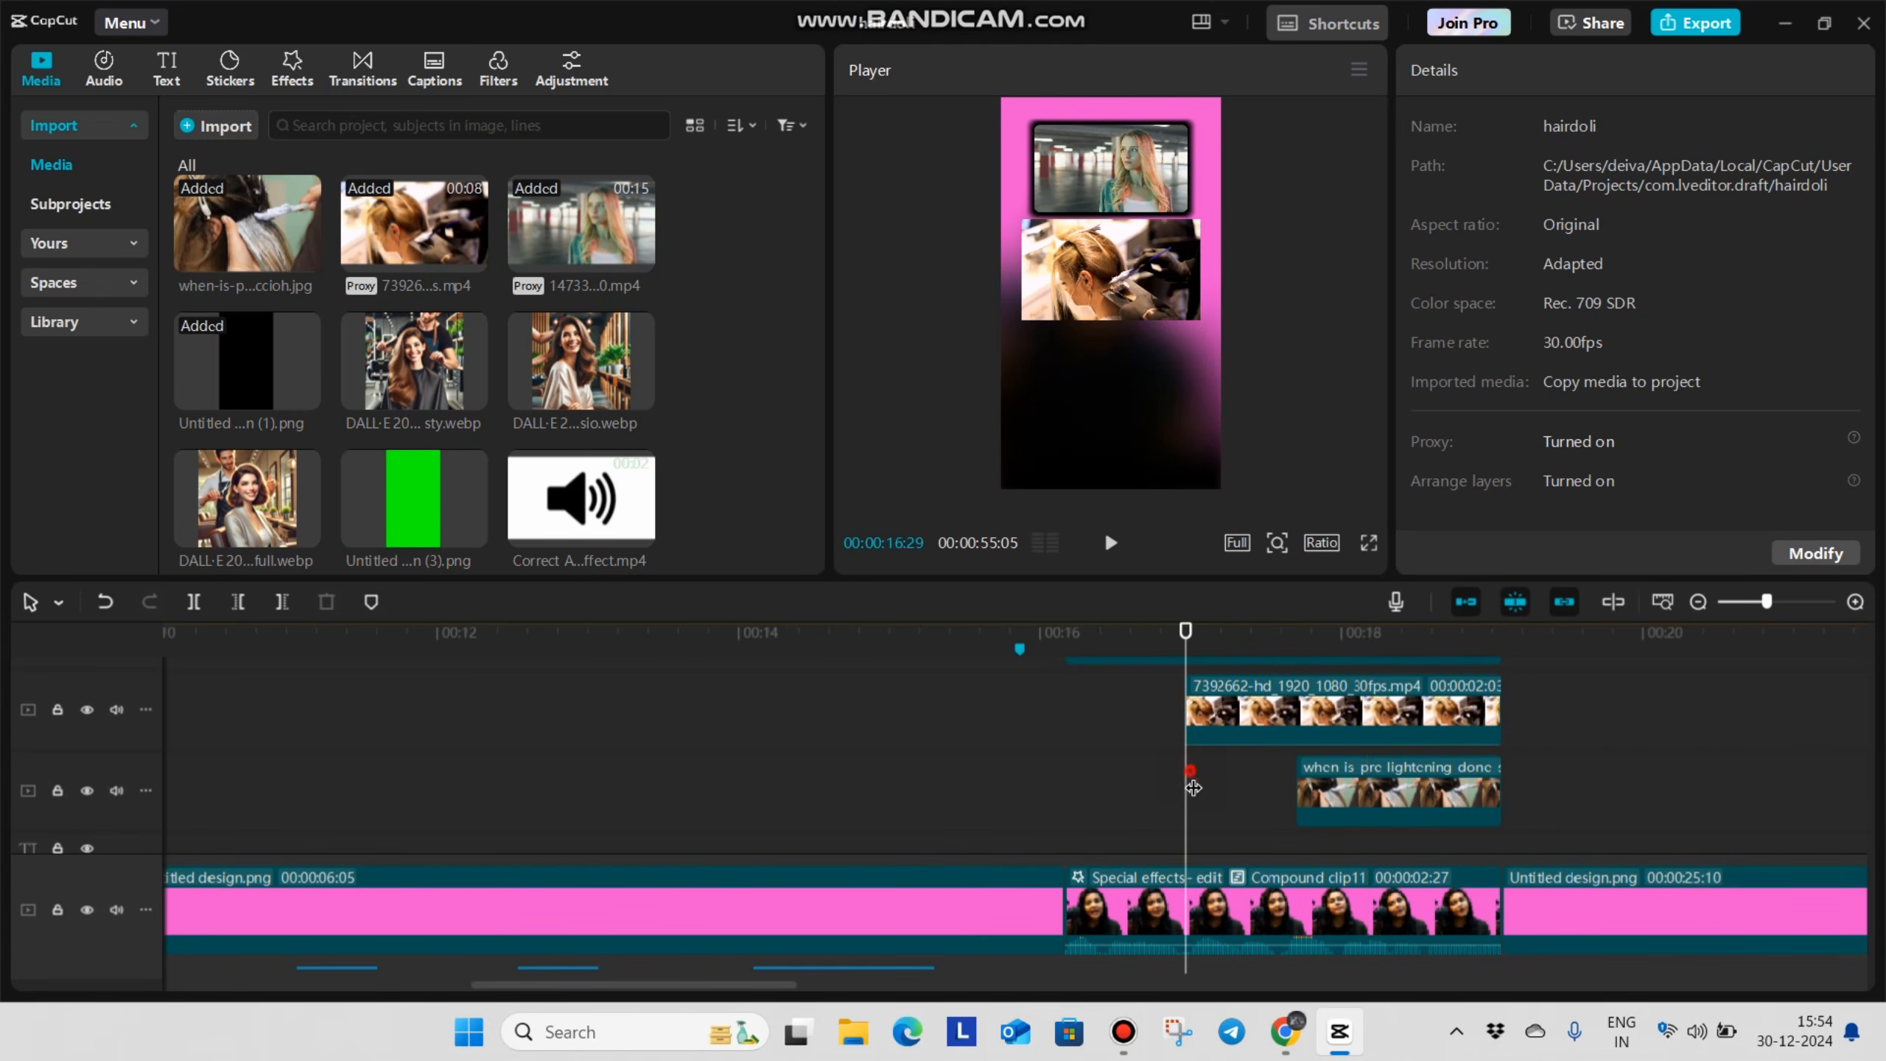
pyautogui.click(1254, 710)
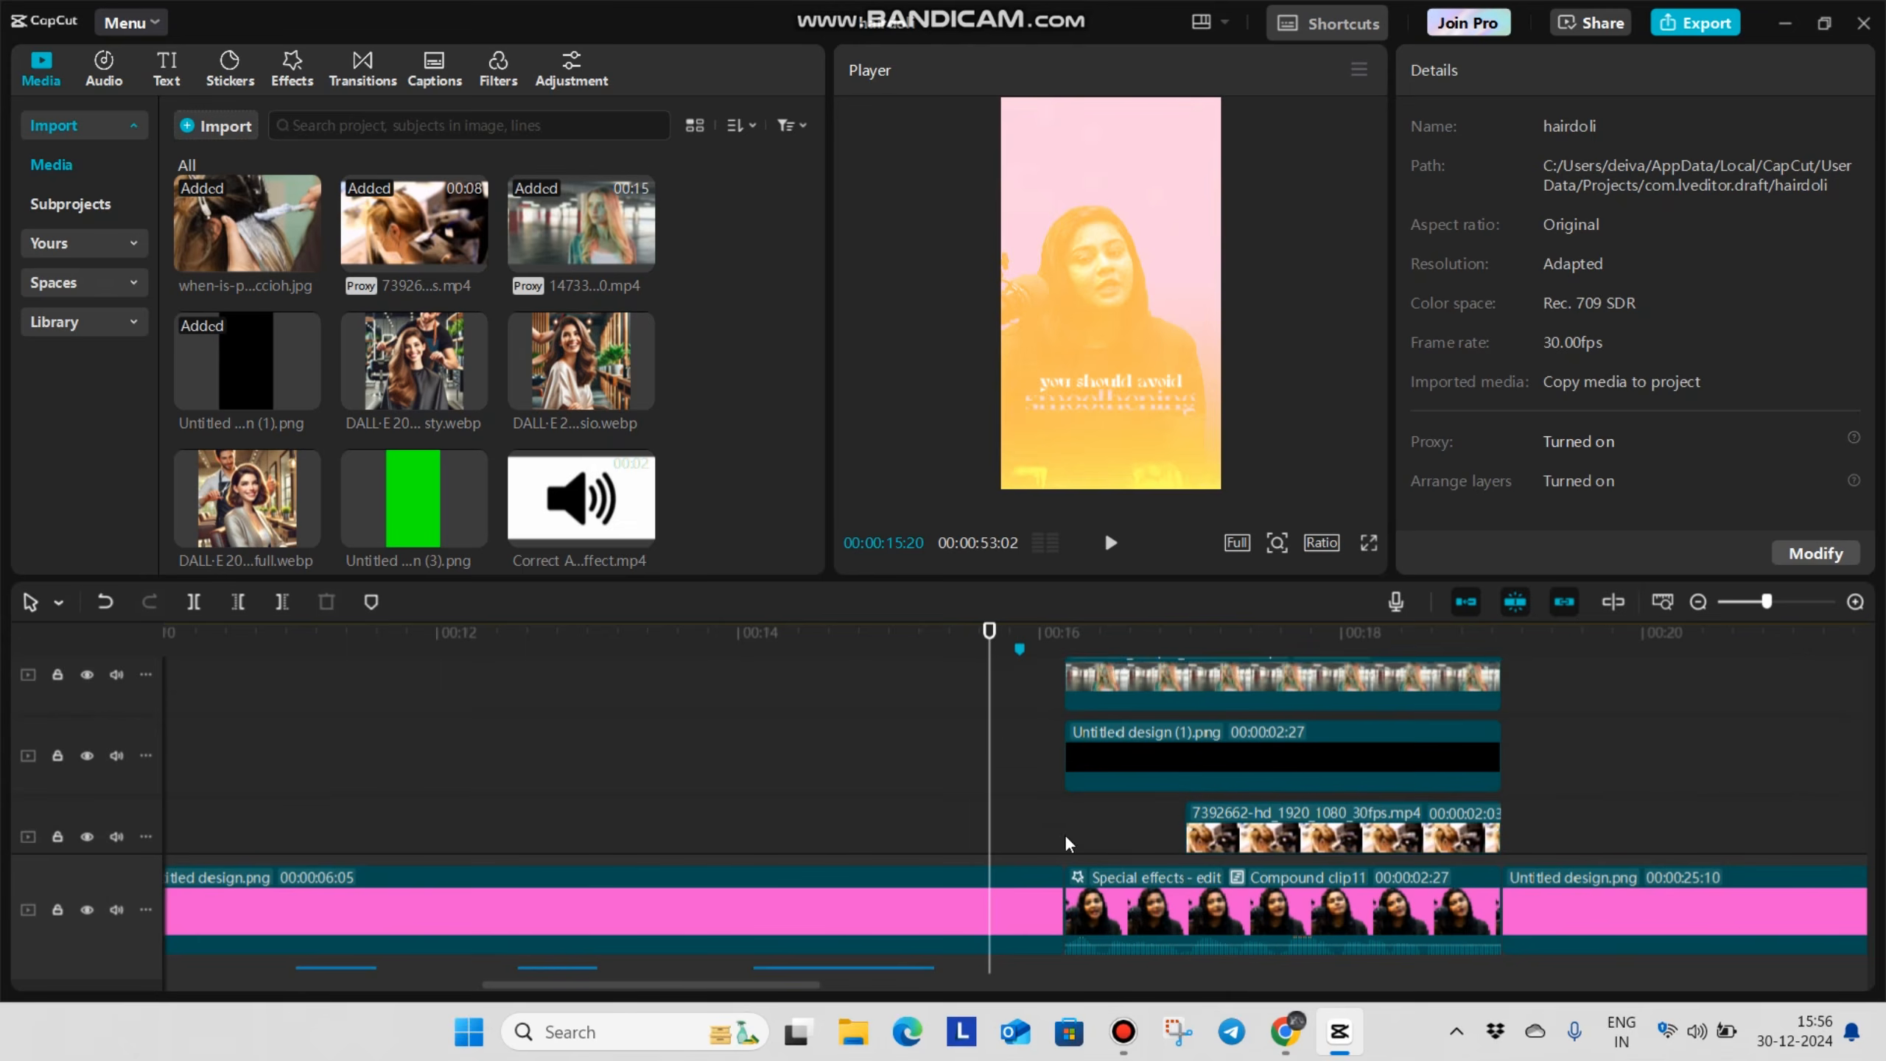
# Combine the 1473397 People clip and its black frame into a compound clip
pyautogui.moveTo(1067, 842); pyautogui.dragTo(1162, 800)
pyautogui.scroll(1, 1159, 793)
pyautogui.moveTo(1011, 792); pyautogui.dragTo(1162, 710)
pyautogui.hotkey('alt', 'g')
# Combine the 7392662 salon clip and its black frame into a compound clip, undoing and recreating it once
pyautogui.scroll(-4, 1548, 796)
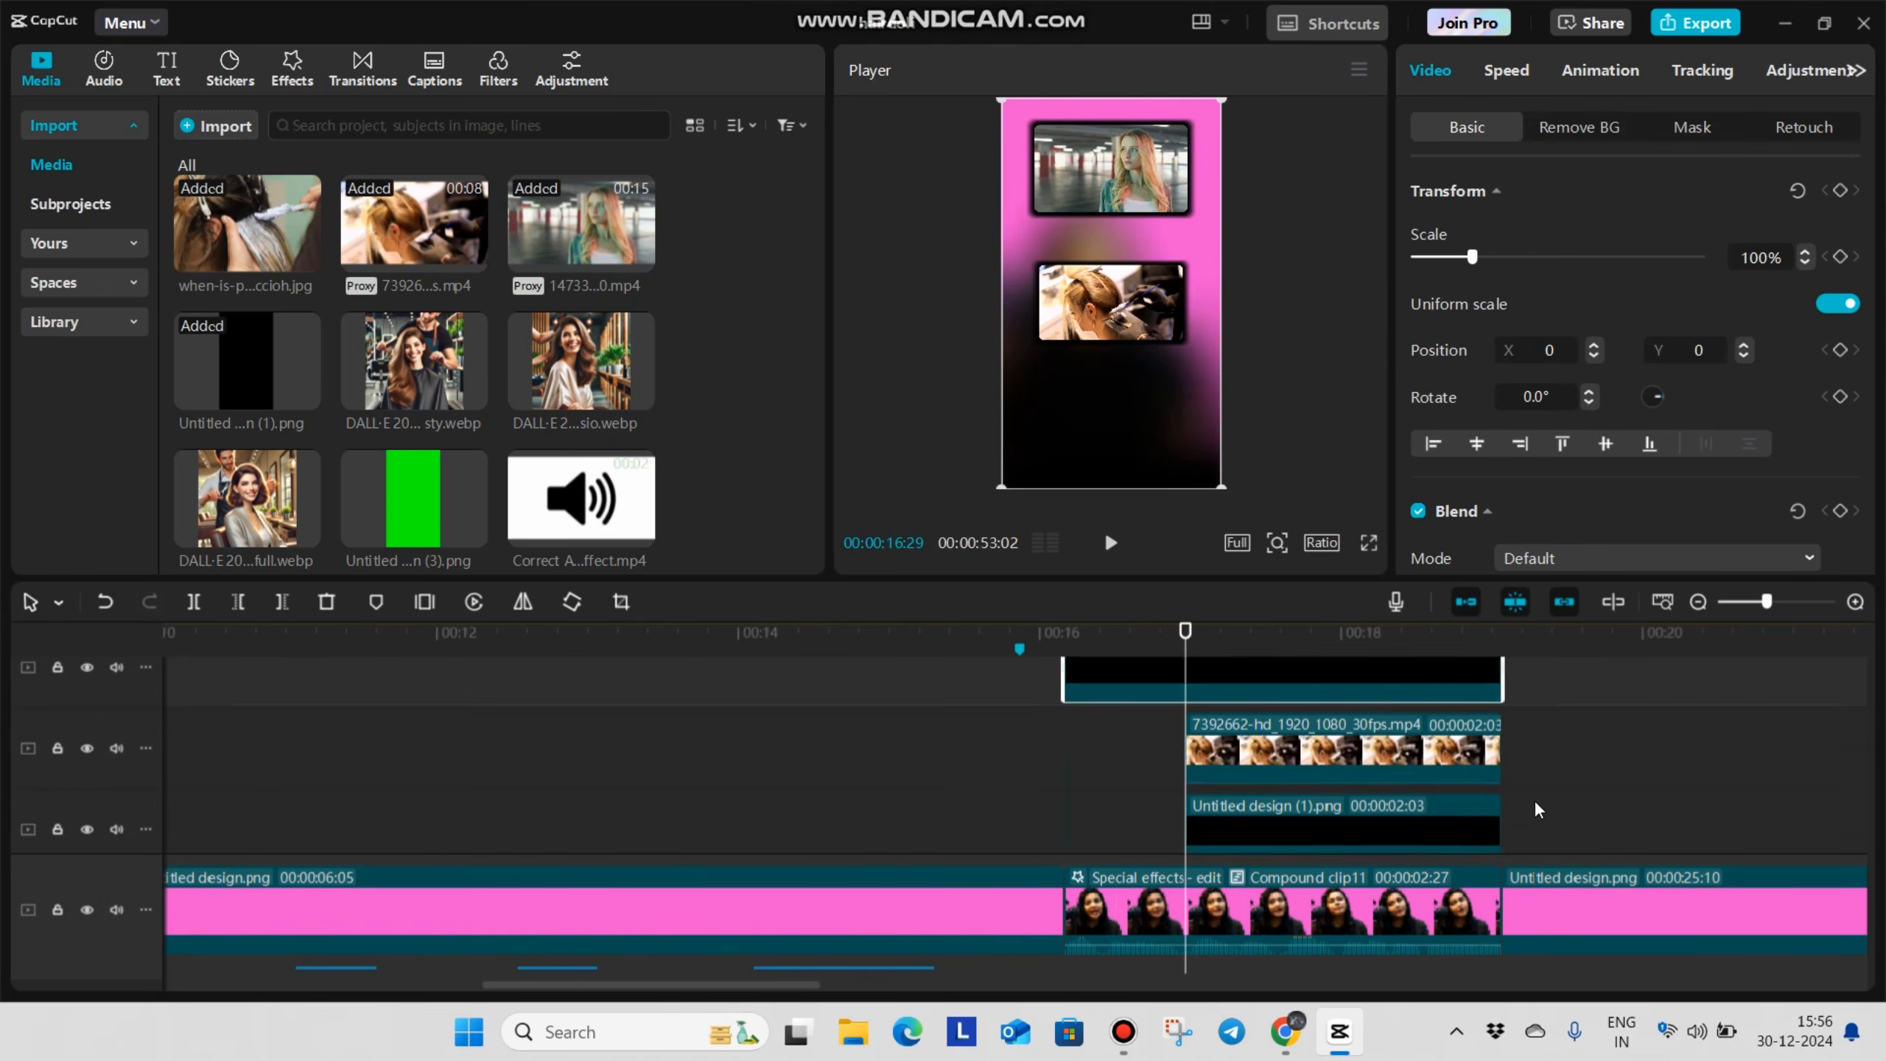
pyautogui.scroll(1, 1544, 767)
pyautogui.scroll(1, 1541, 772)
pyautogui.moveTo(1537, 776); pyautogui.dragTo(1480, 702)
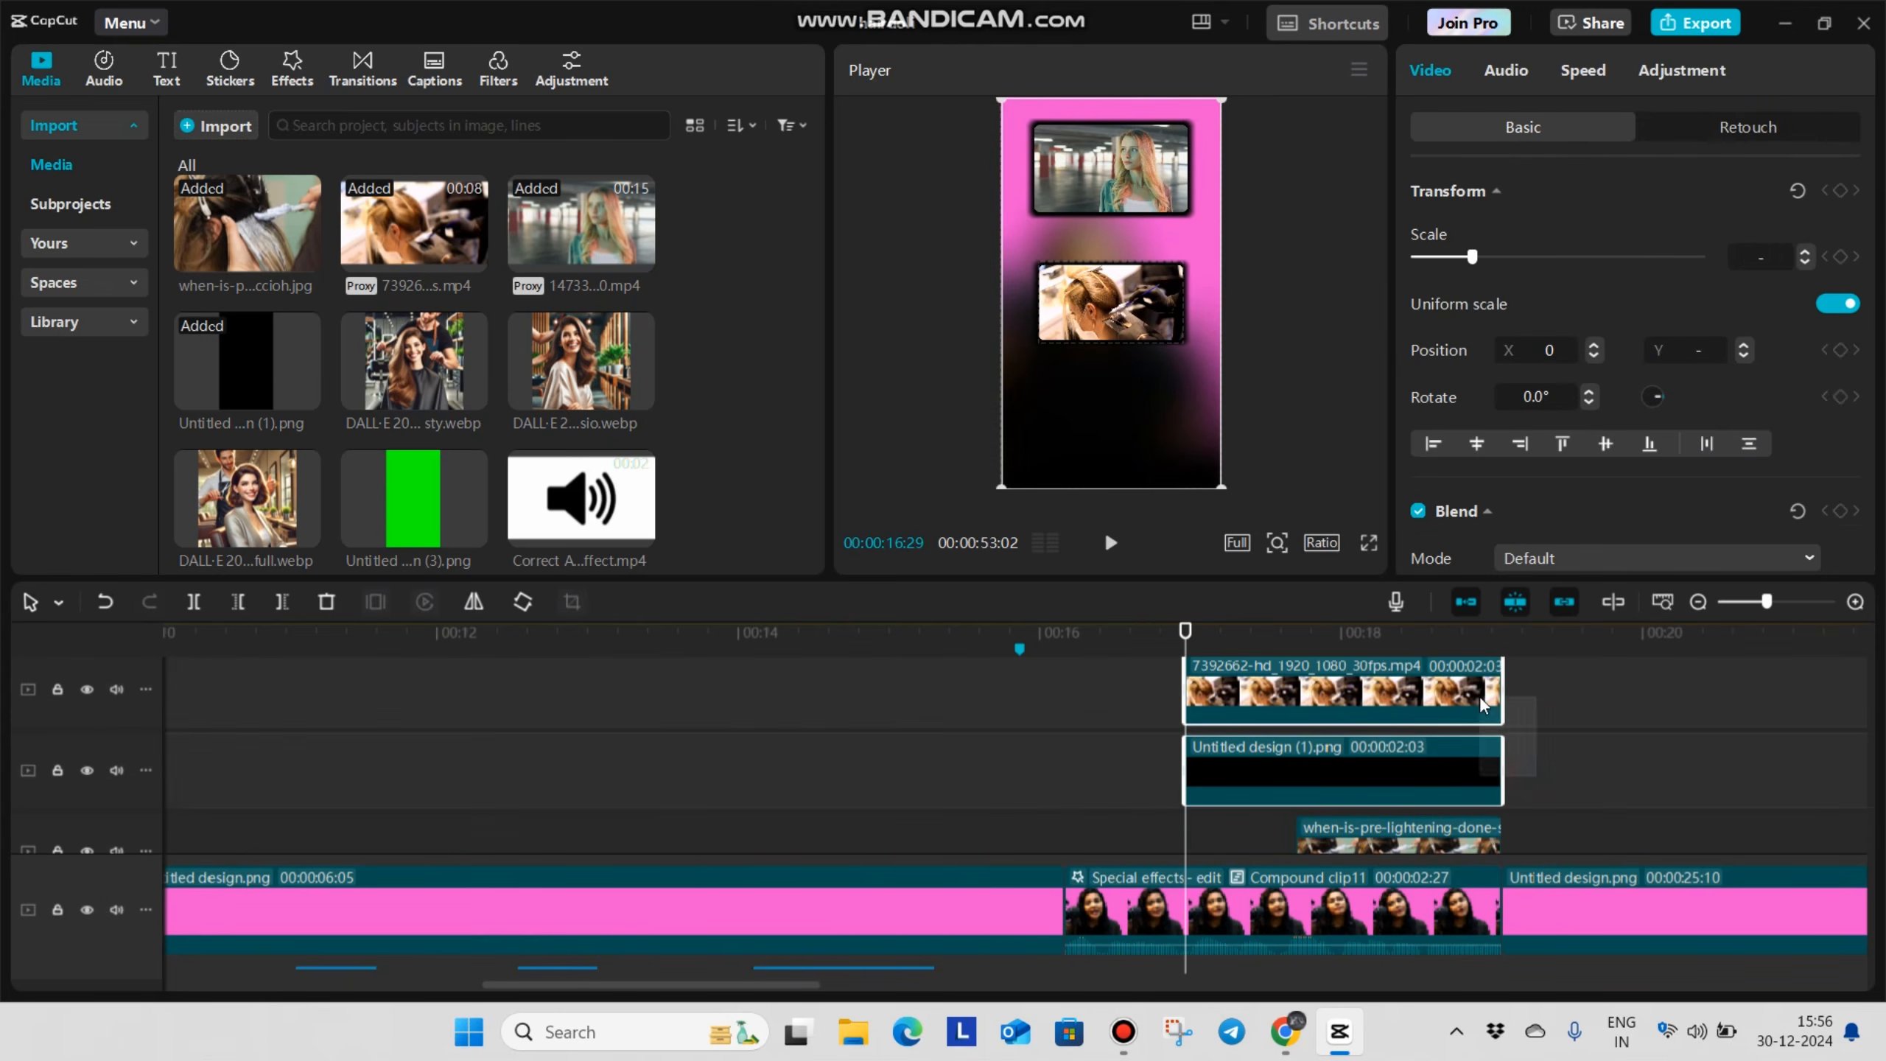
pyautogui.hotkey('alt', 'g')
pyautogui.scroll(-3, 1514, 769)
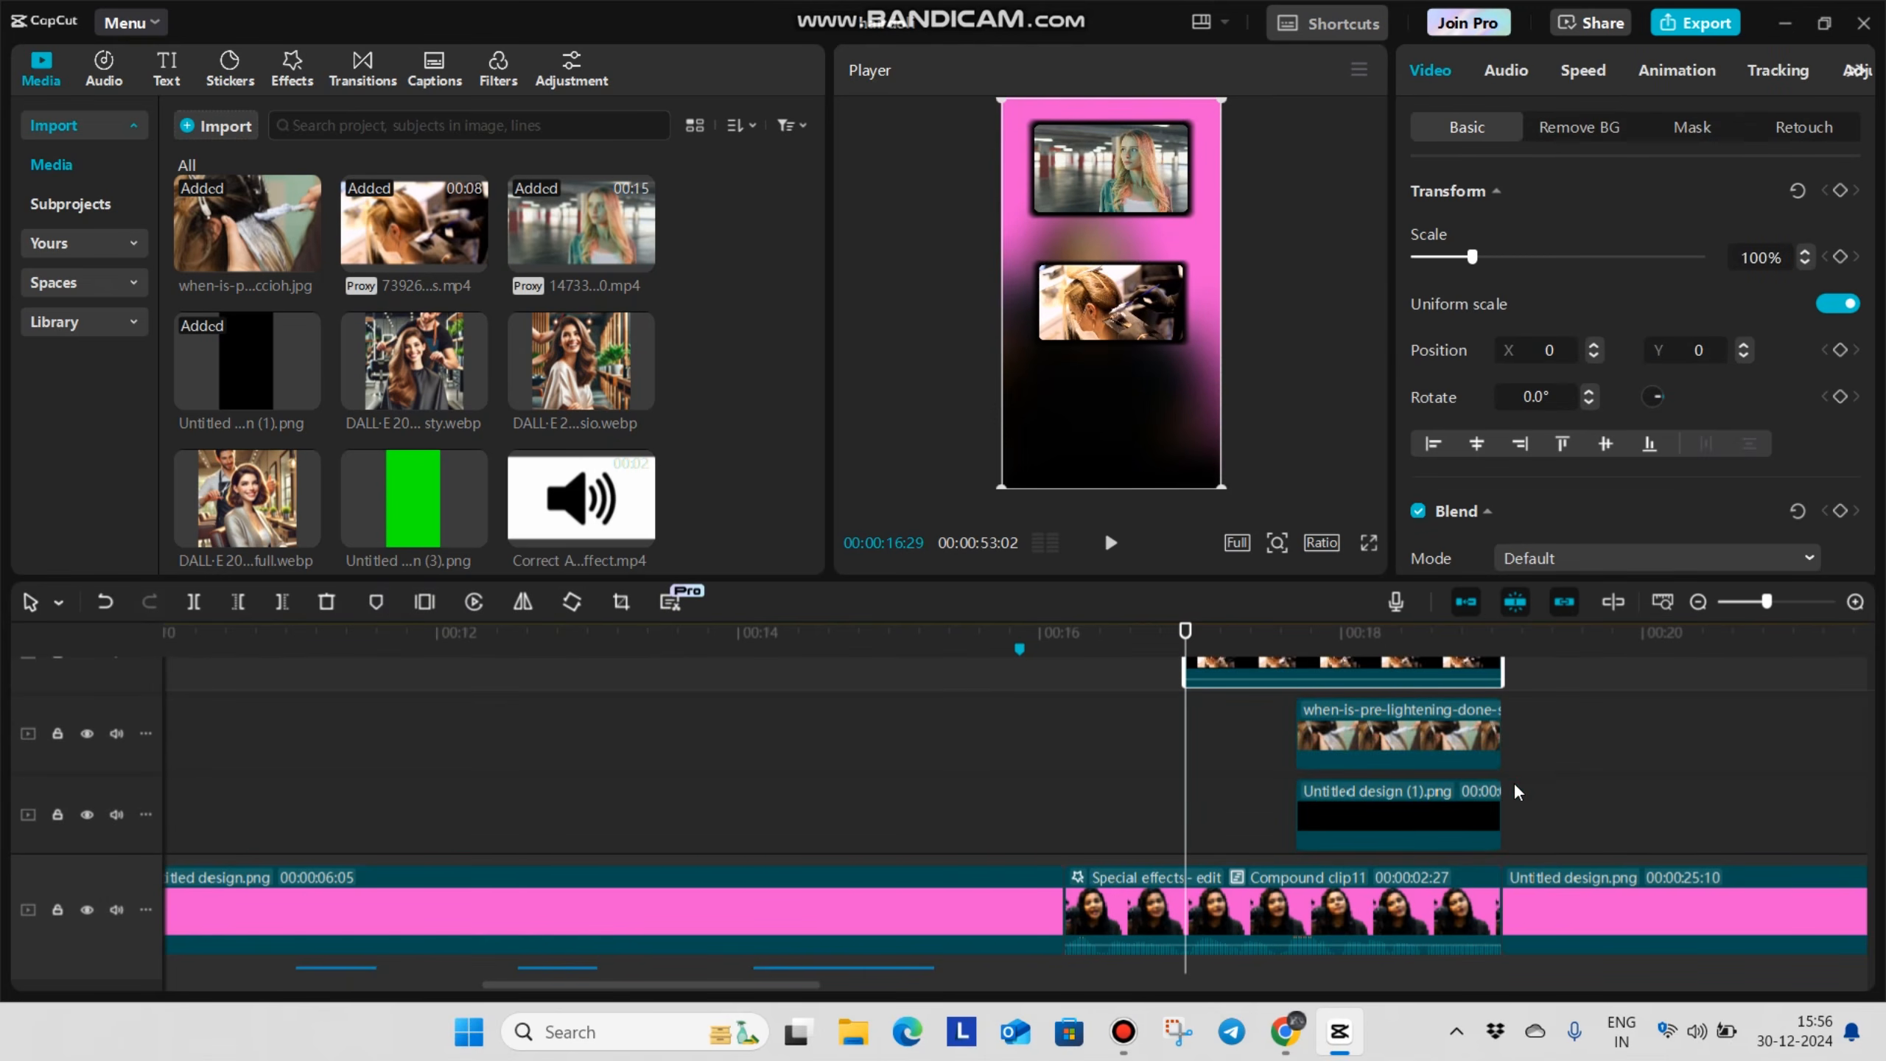
pyautogui.scroll(-1, 1490, 748)
pyautogui.click(1487, 746)
pyautogui.hotkey('ctrl', 'z')
pyautogui.hotkey('alt', 'g')
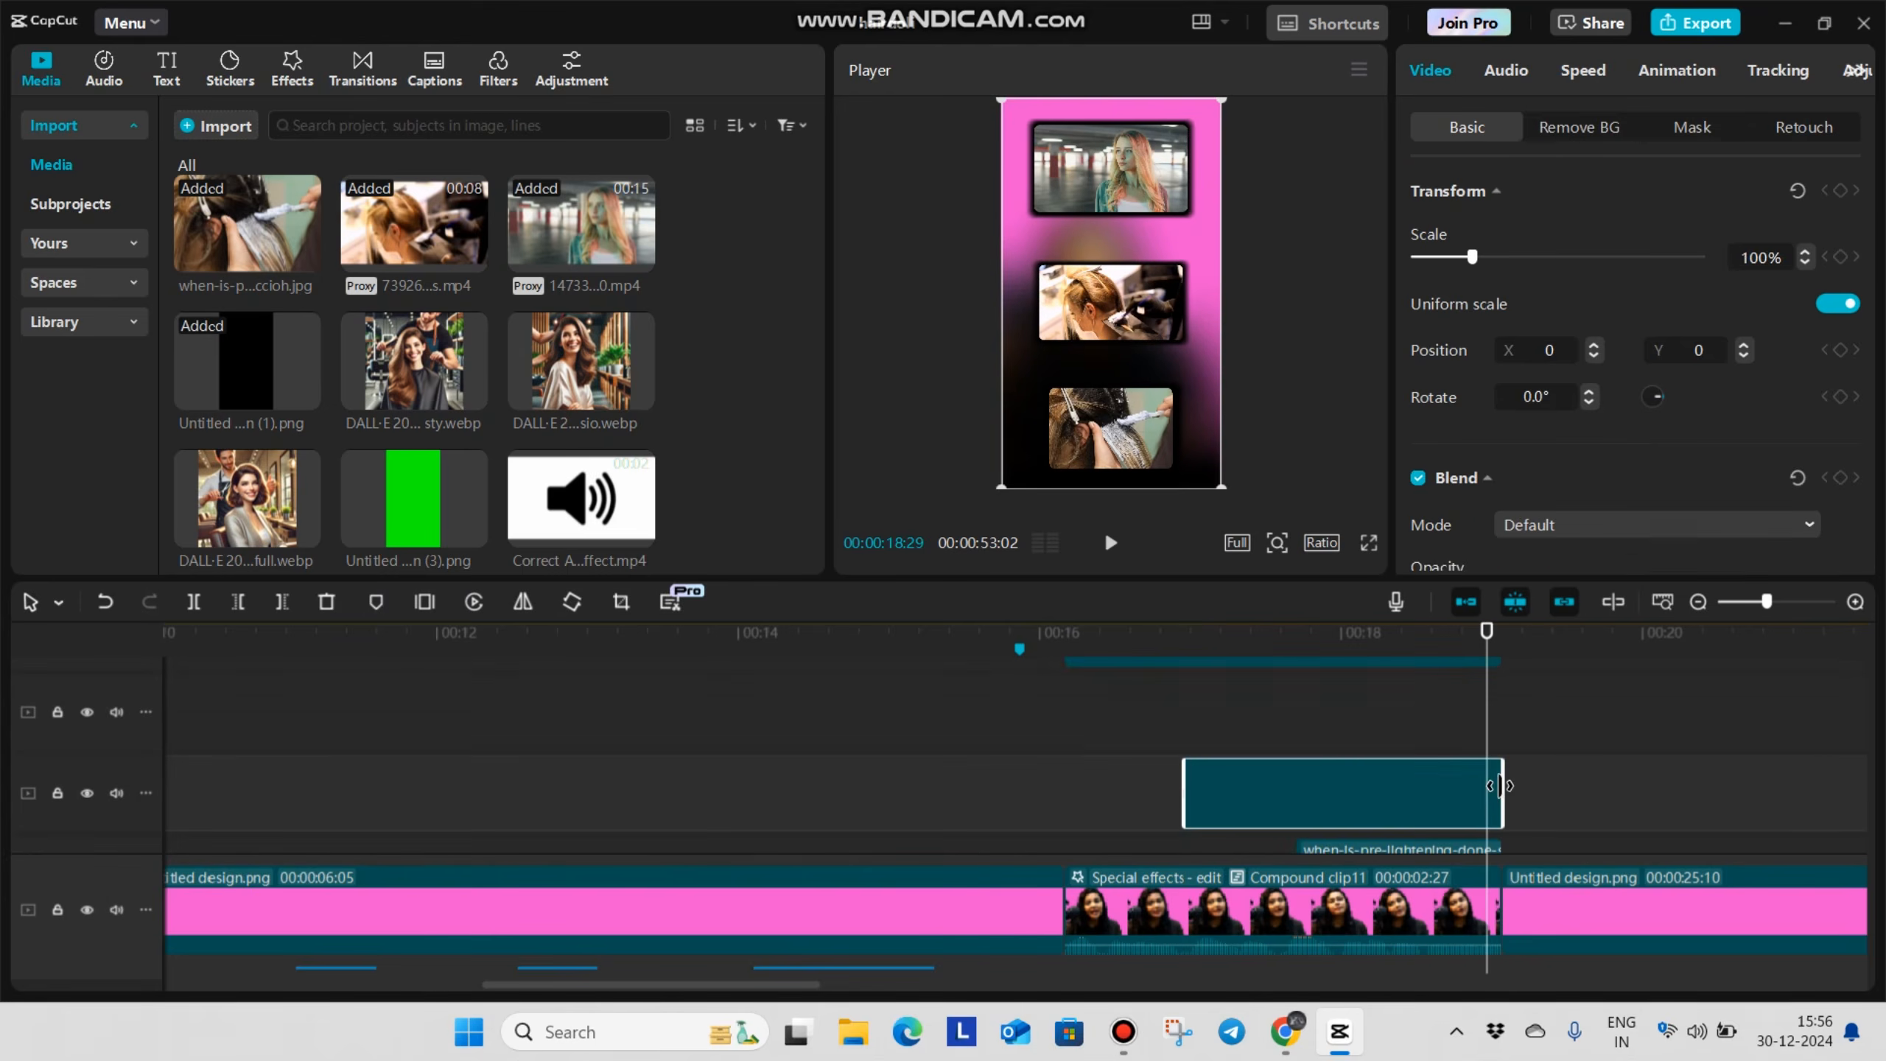
# Combine the when-is-pre-lightening-done photo and its black frame into a compound clip
pyautogui.click(1252, 823)
pyautogui.scroll(-1, 1252, 779)
pyautogui.click(1478, 782)
pyautogui.hotkey('alt', 'g')
# Apply the Slide Right entrance animation with a 0.5 s duration to the People compound clip
pyautogui.click(1118, 736)
pyautogui.click(1600, 71)
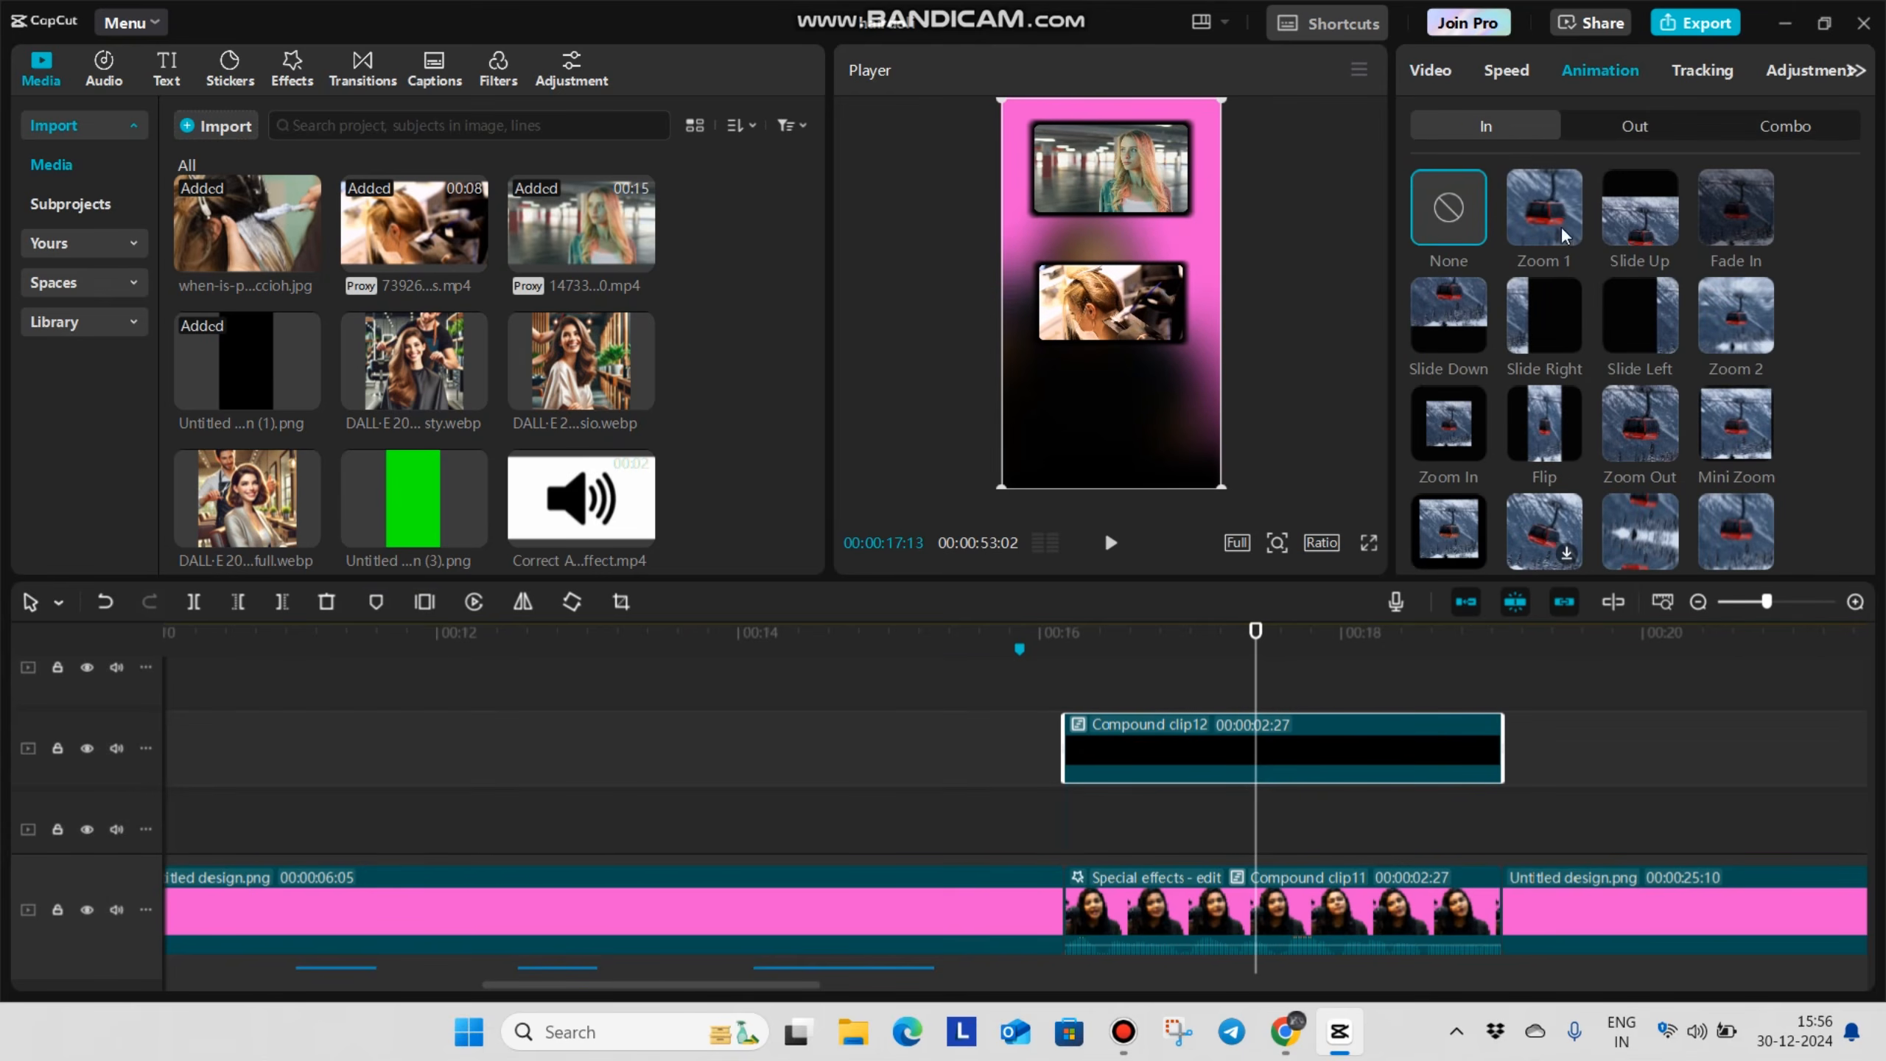
pyautogui.click(1544, 315)
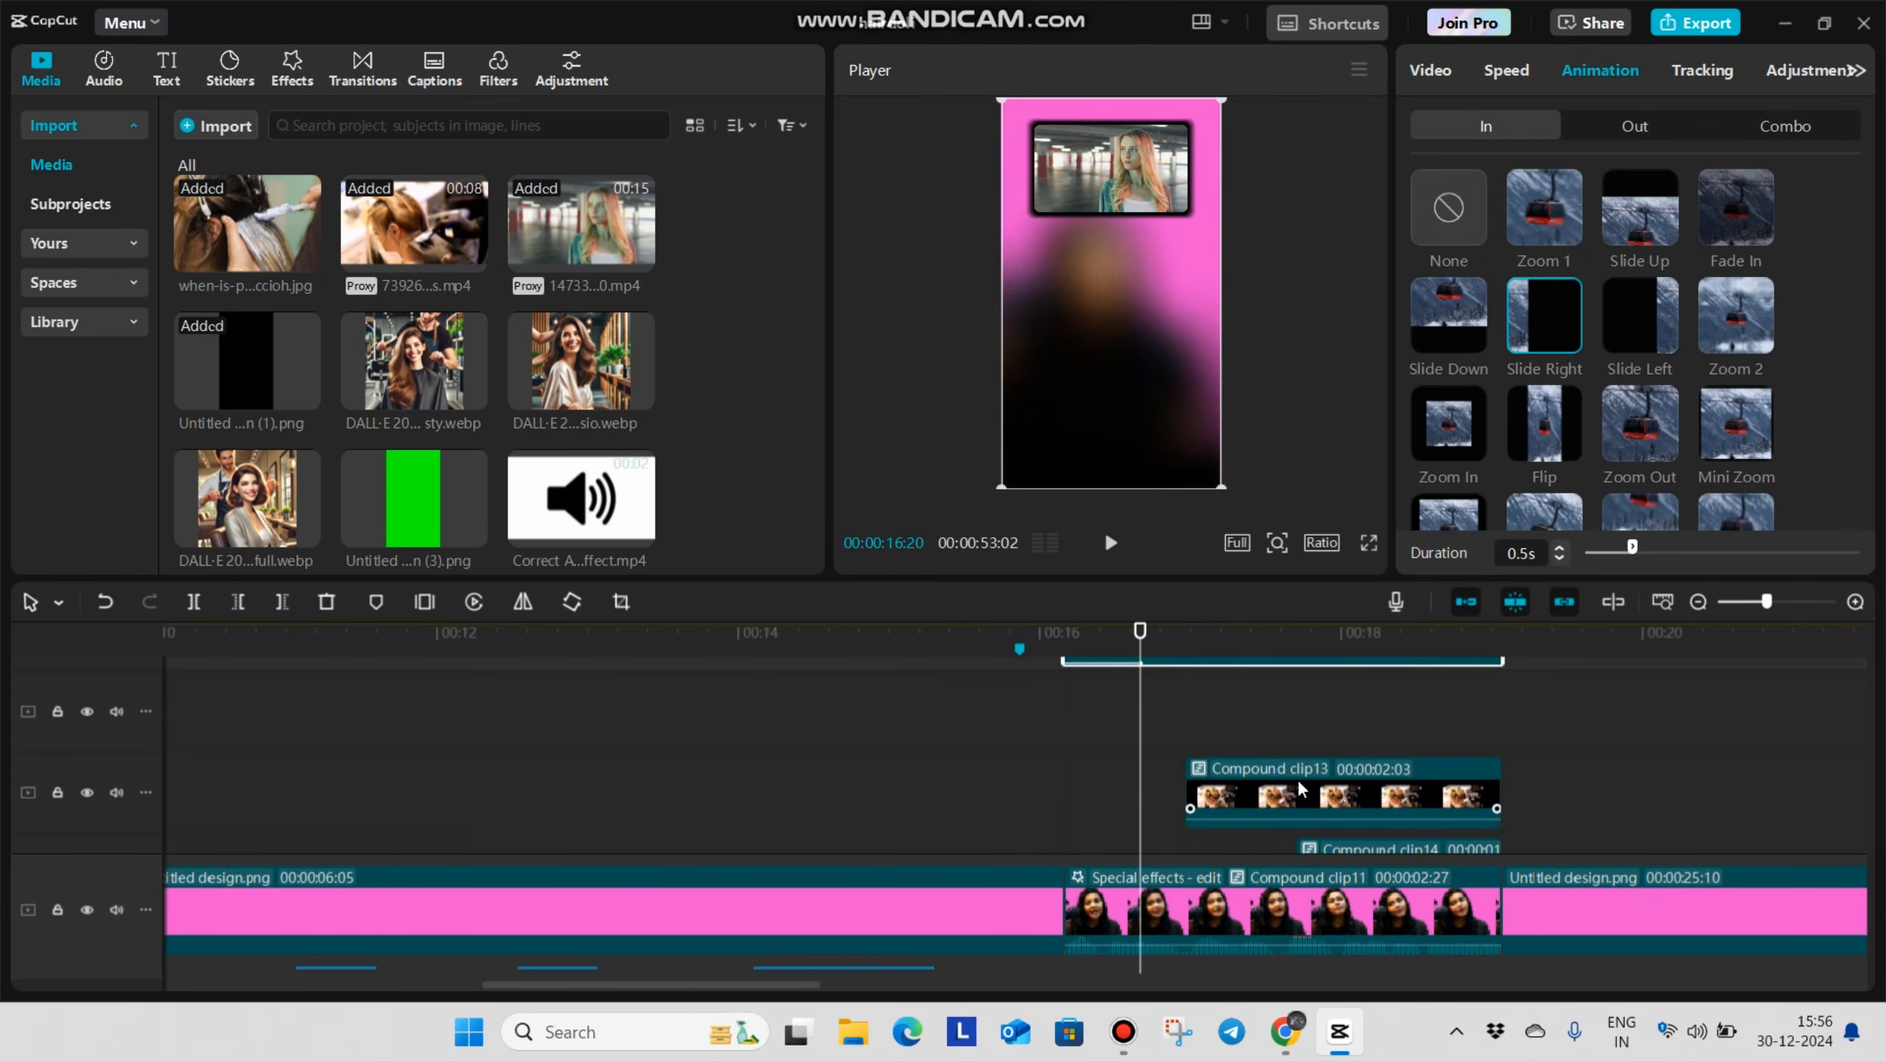
# Apply 0.5 s entrance animations, Slide Left to the salon compound clip and Slide Up to the pre-lightening photo compound clip
pyautogui.scroll(-3, 1336, 819)
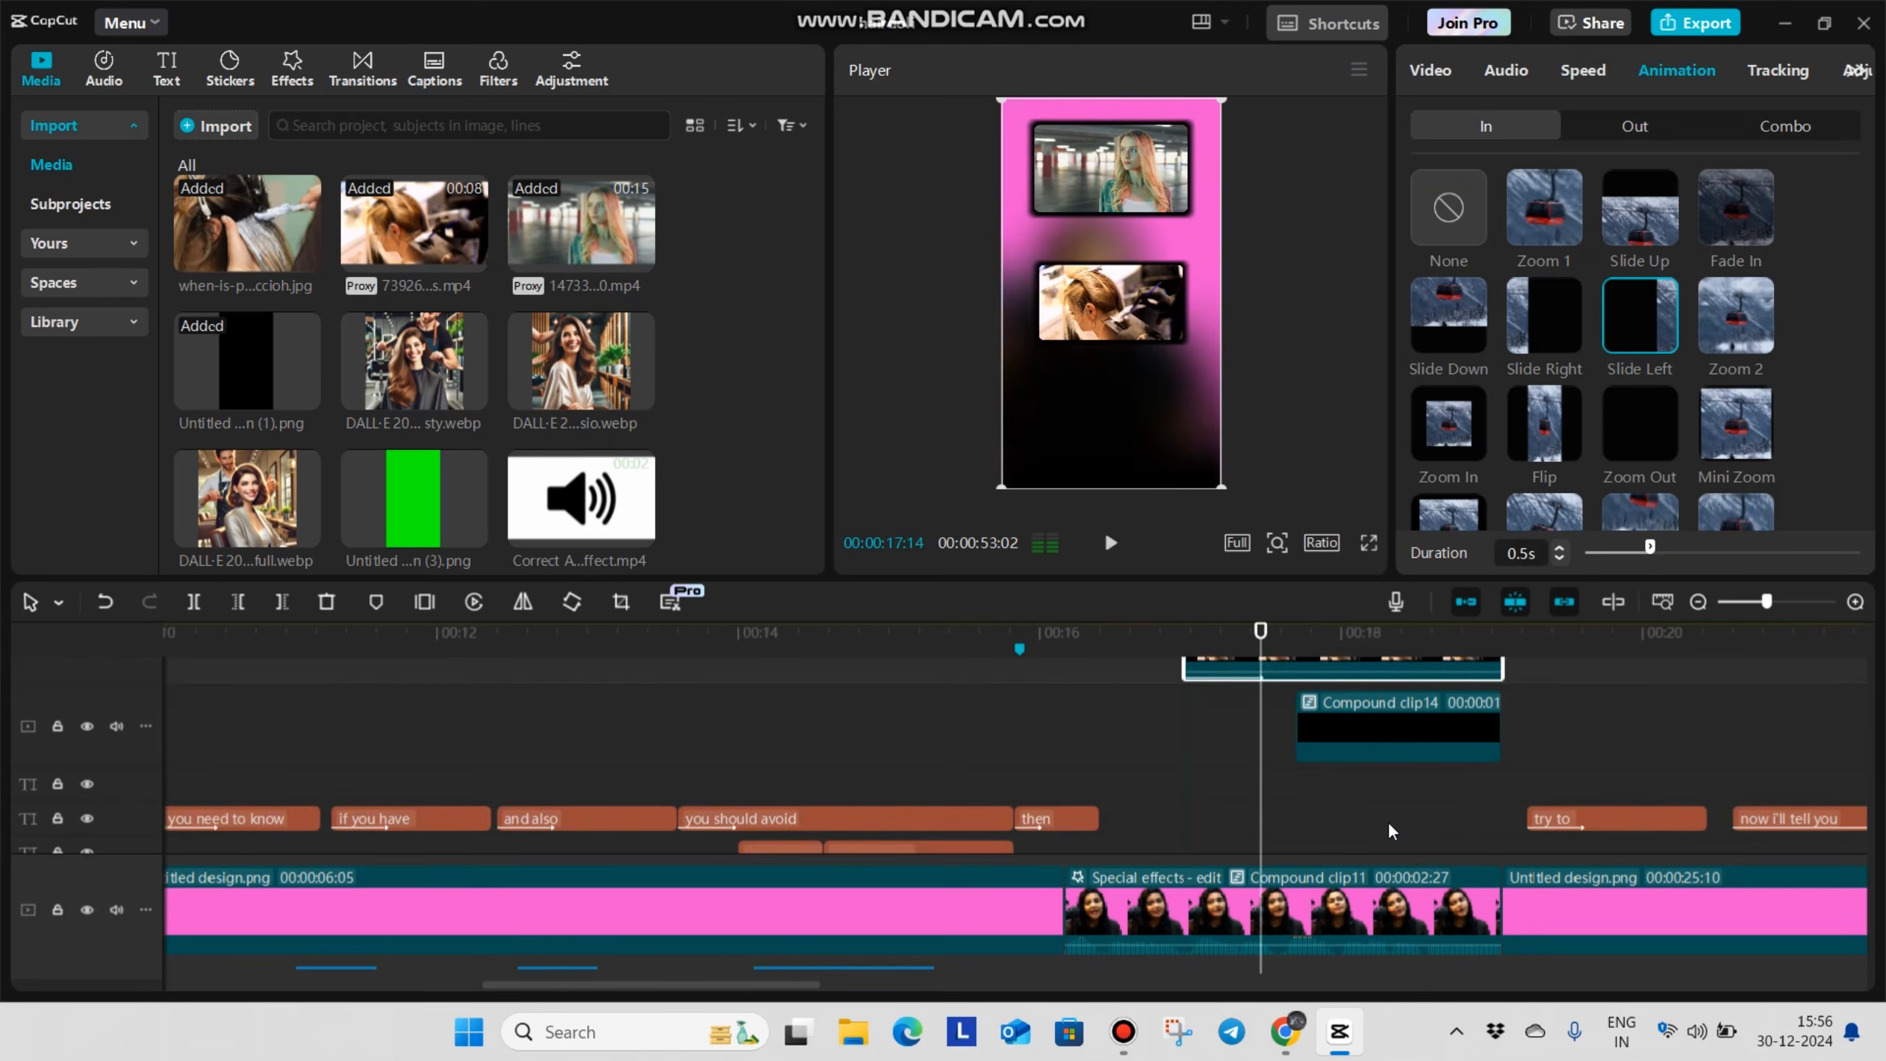
pyautogui.click(1415, 710)
pyautogui.click(1647, 203)
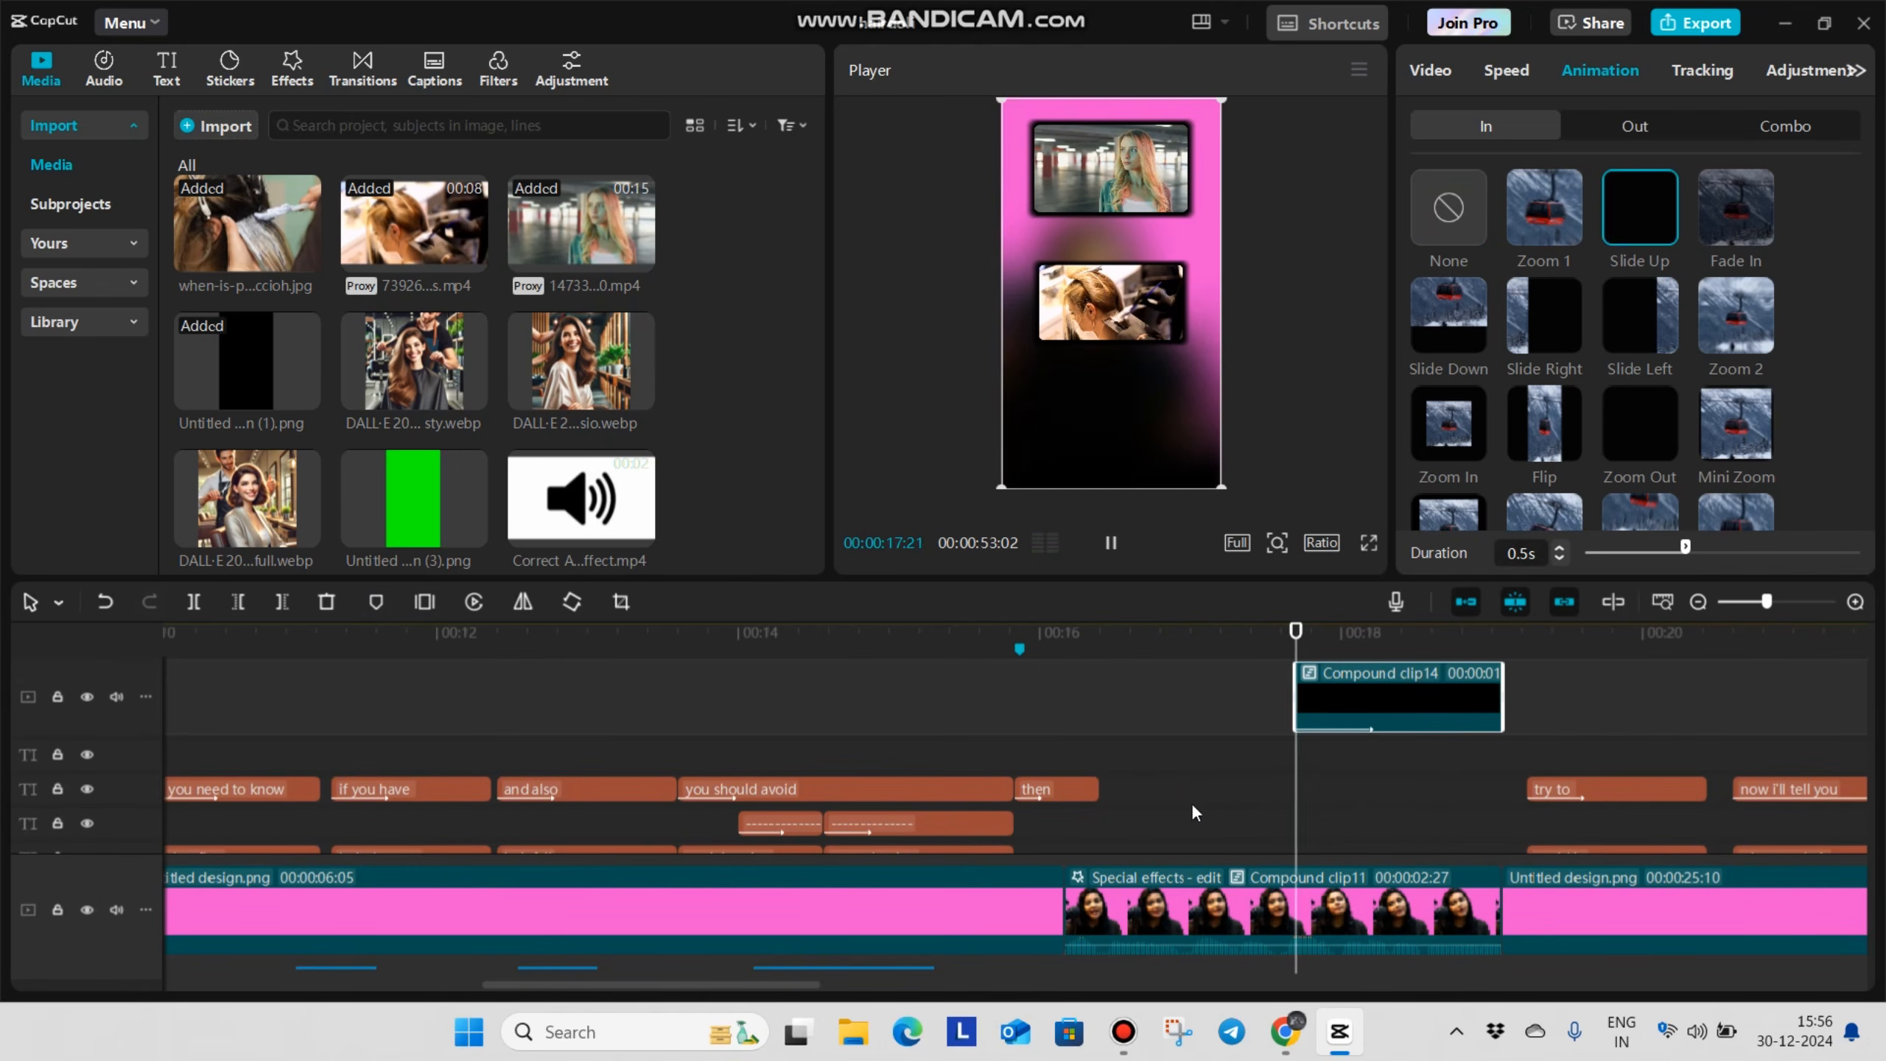
# Play the overlay section to review the slide-in animations
pyautogui.scroll(3, 1179, 824)
pyautogui.click(1163, 742)
pyautogui.press('space')
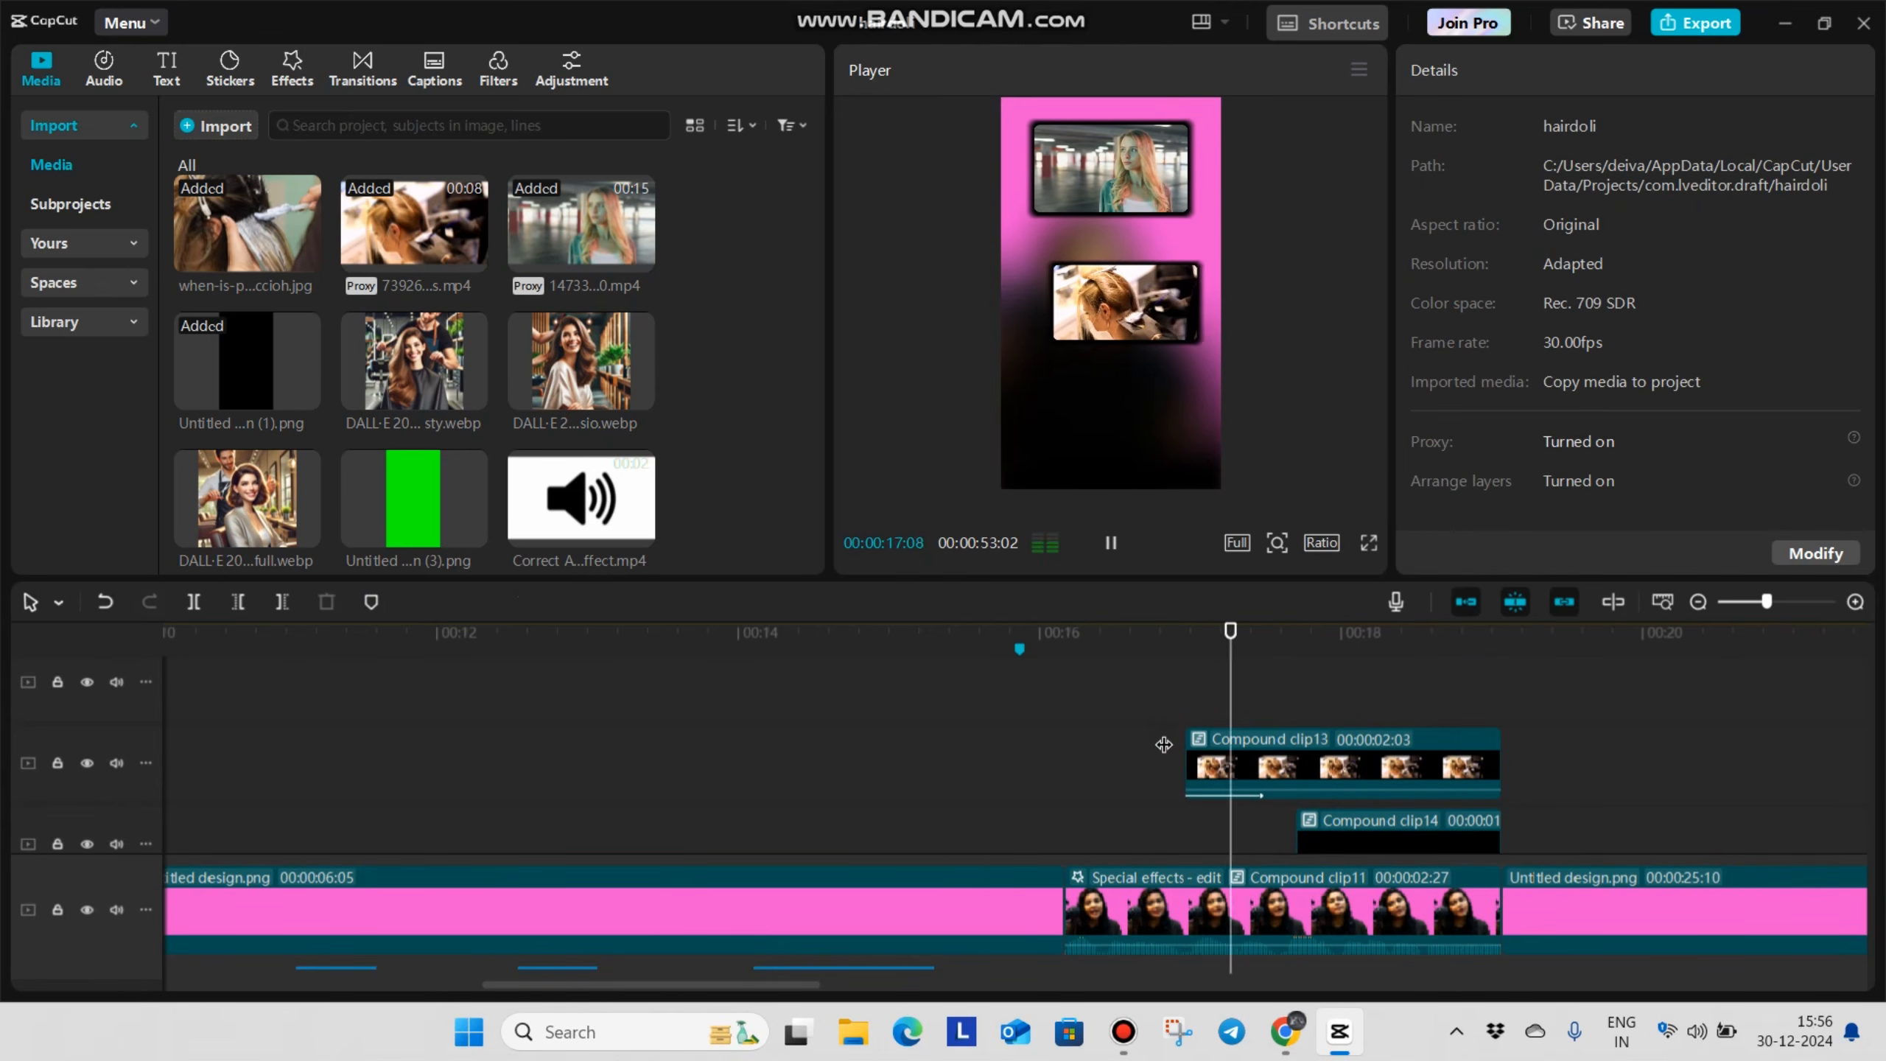
pyautogui.click(1253, 765)
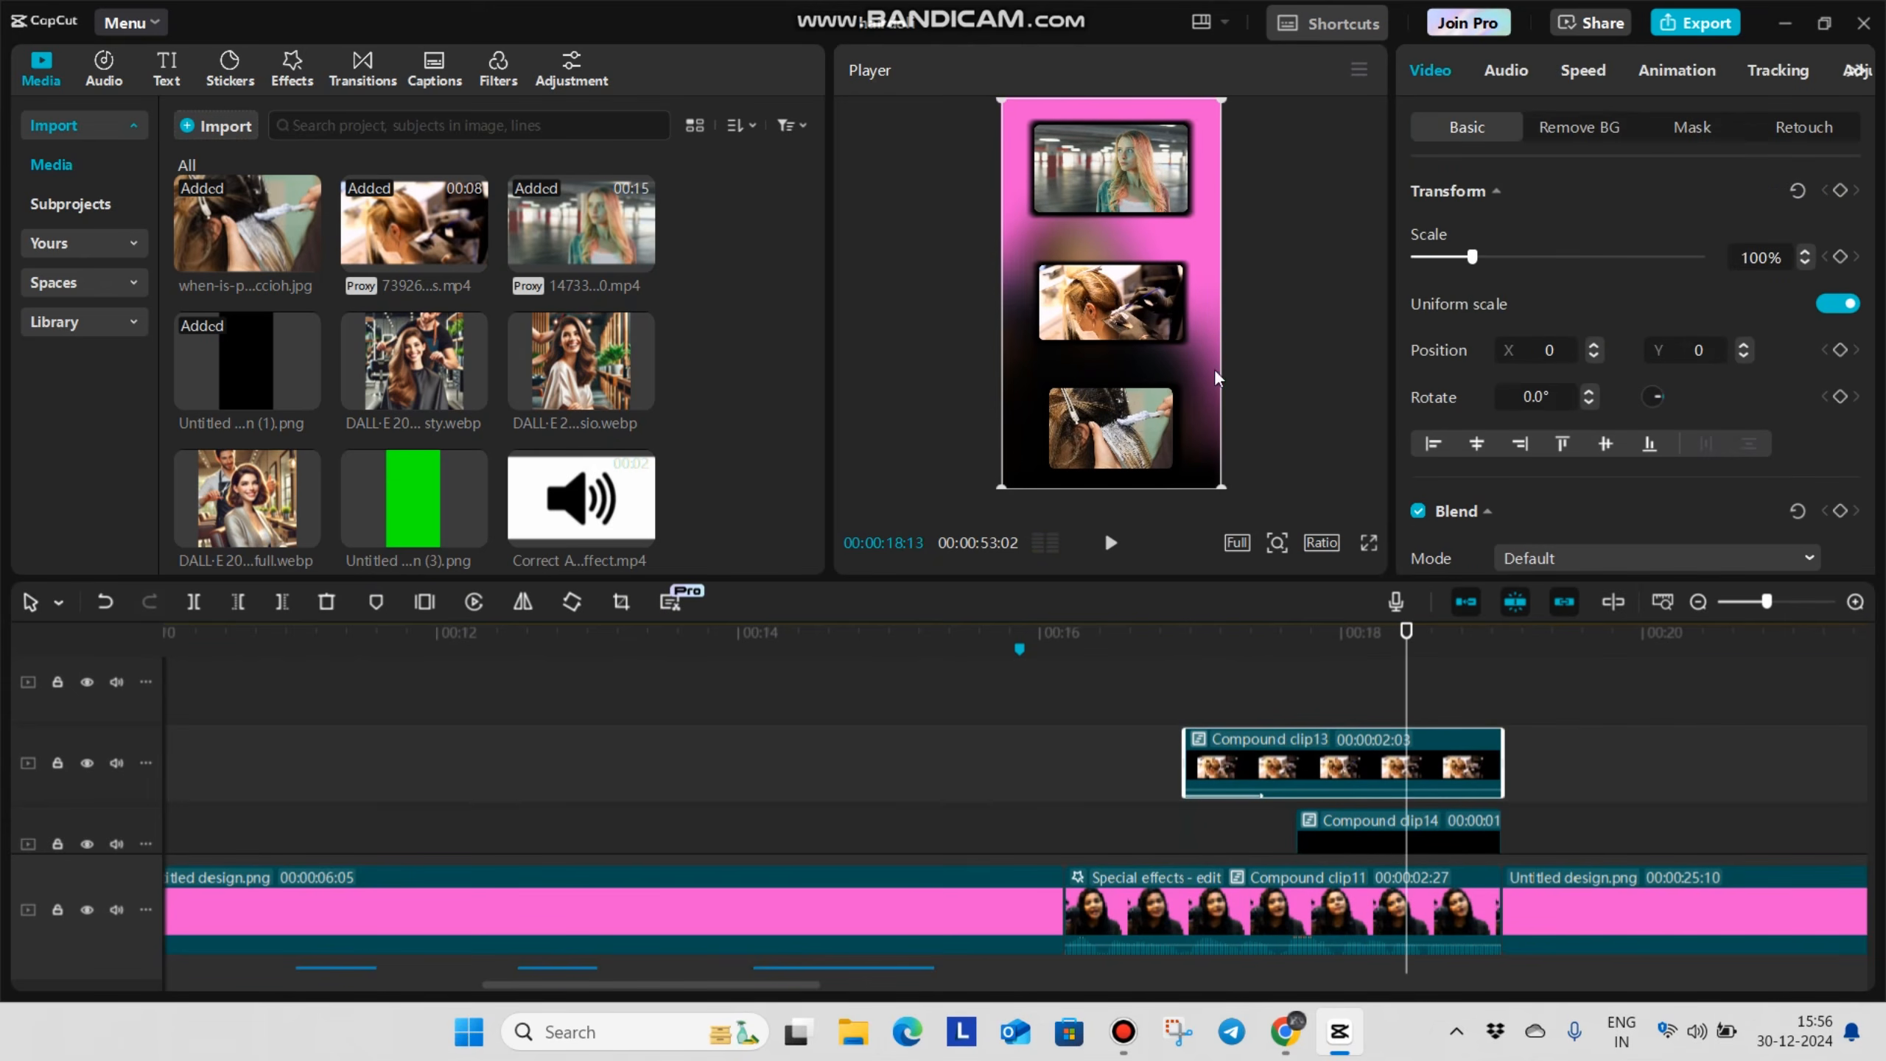
pyautogui.moveTo(1212, 458); pyautogui.dragTo(1211, 457)
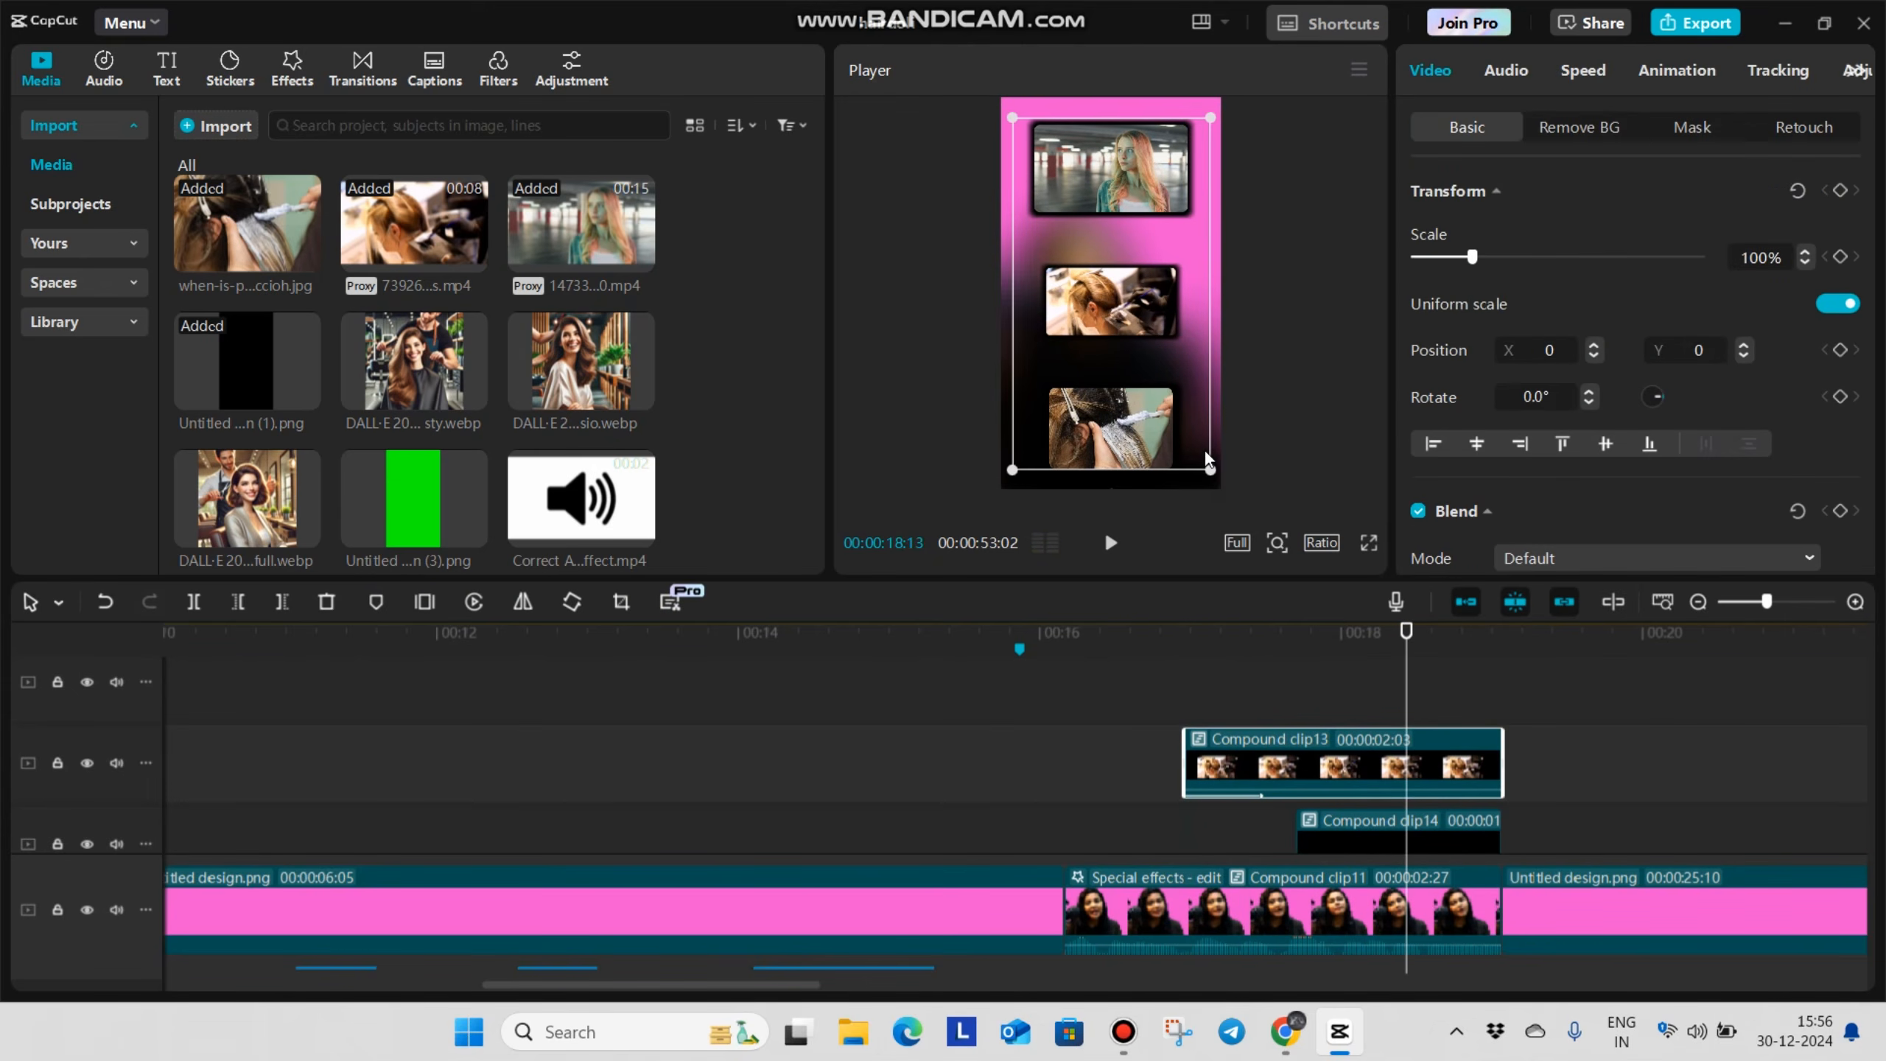
pyautogui.hotkey('ctrl', 'z')
# Scale the People compound clip to 91% at X 0 and adjust its height so space remains above it
pyautogui.scroll(-2, 1369, 742)
pyautogui.scroll(2, 1347, 716)
pyautogui.click(1310, 745)
pyautogui.moveTo(1226, 484); pyautogui.dragTo(1214, 459)
pyautogui.moveTo(1132, 183); pyautogui.dragTo(1135, 164)
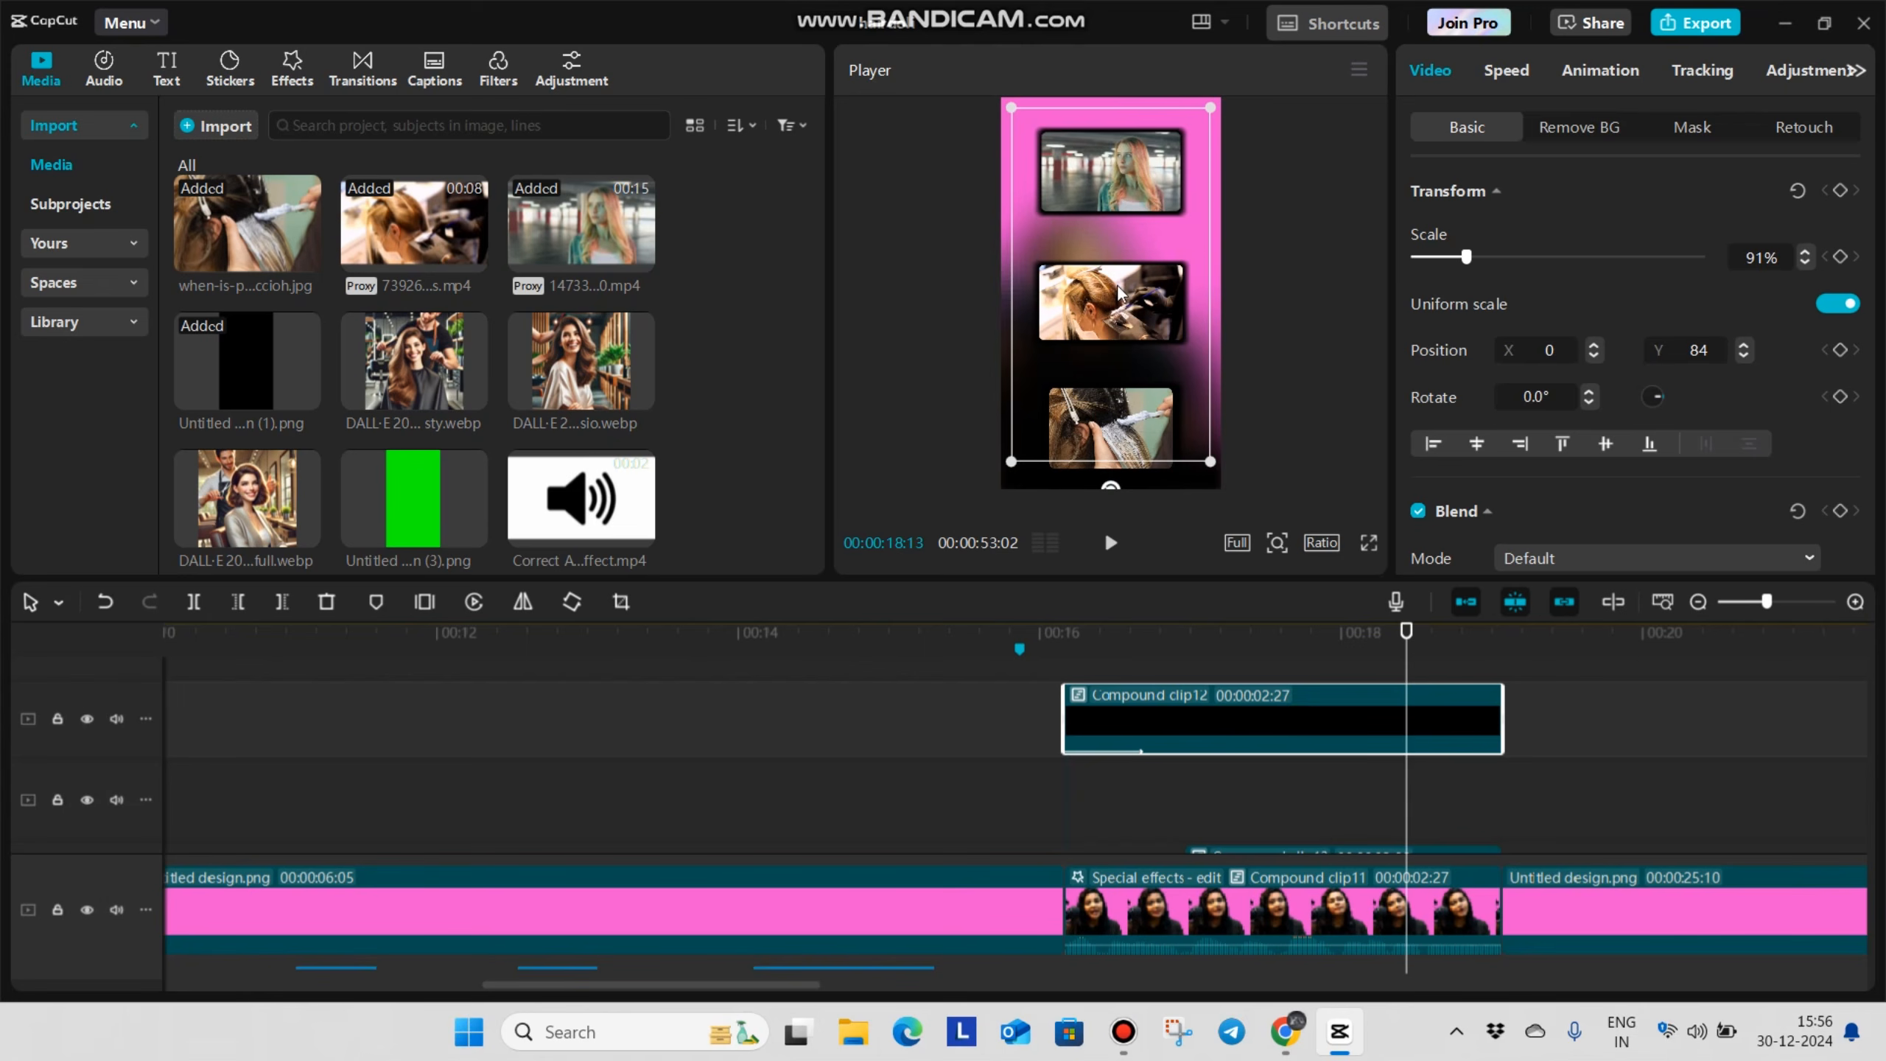
pyautogui.moveTo(1119, 294); pyautogui.dragTo(1125, 282)
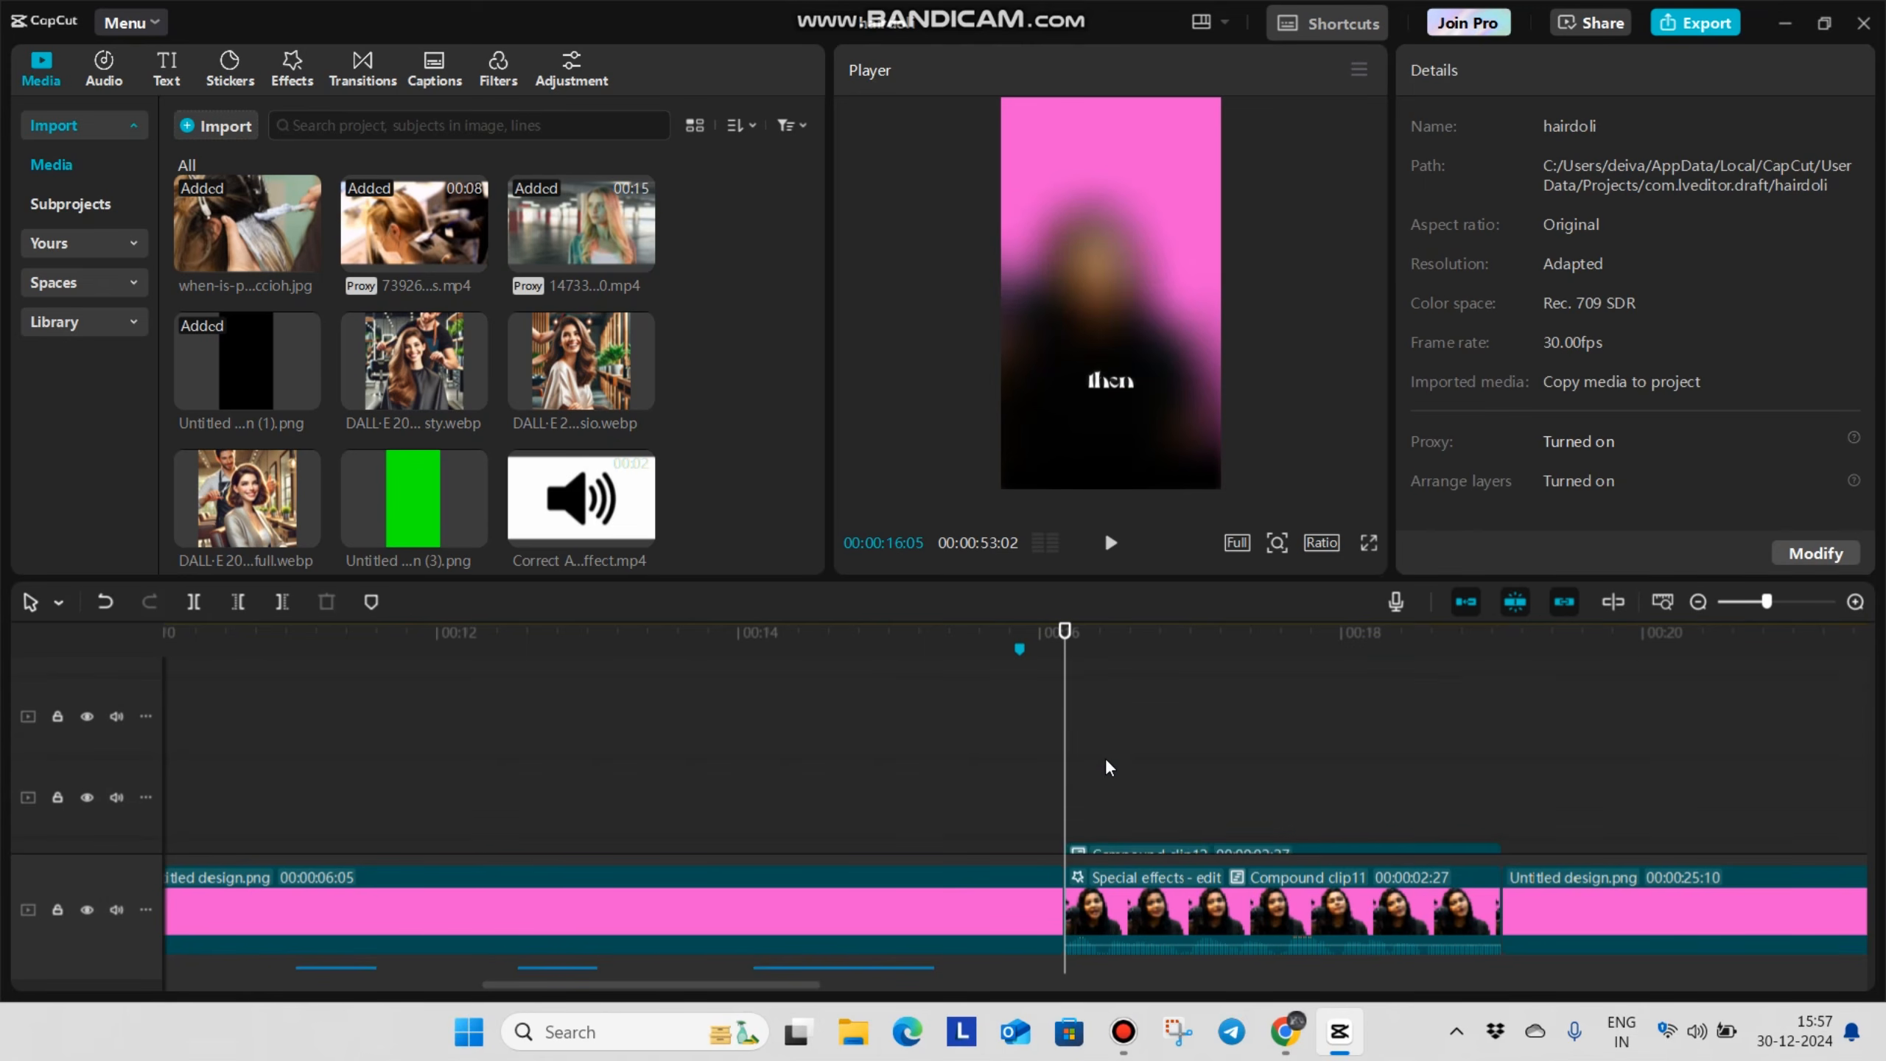
# Copy the "then" caption and paste it at 00:00:16:05, where the blurred section starts
pyautogui.scroll(-8, 1105, 761)
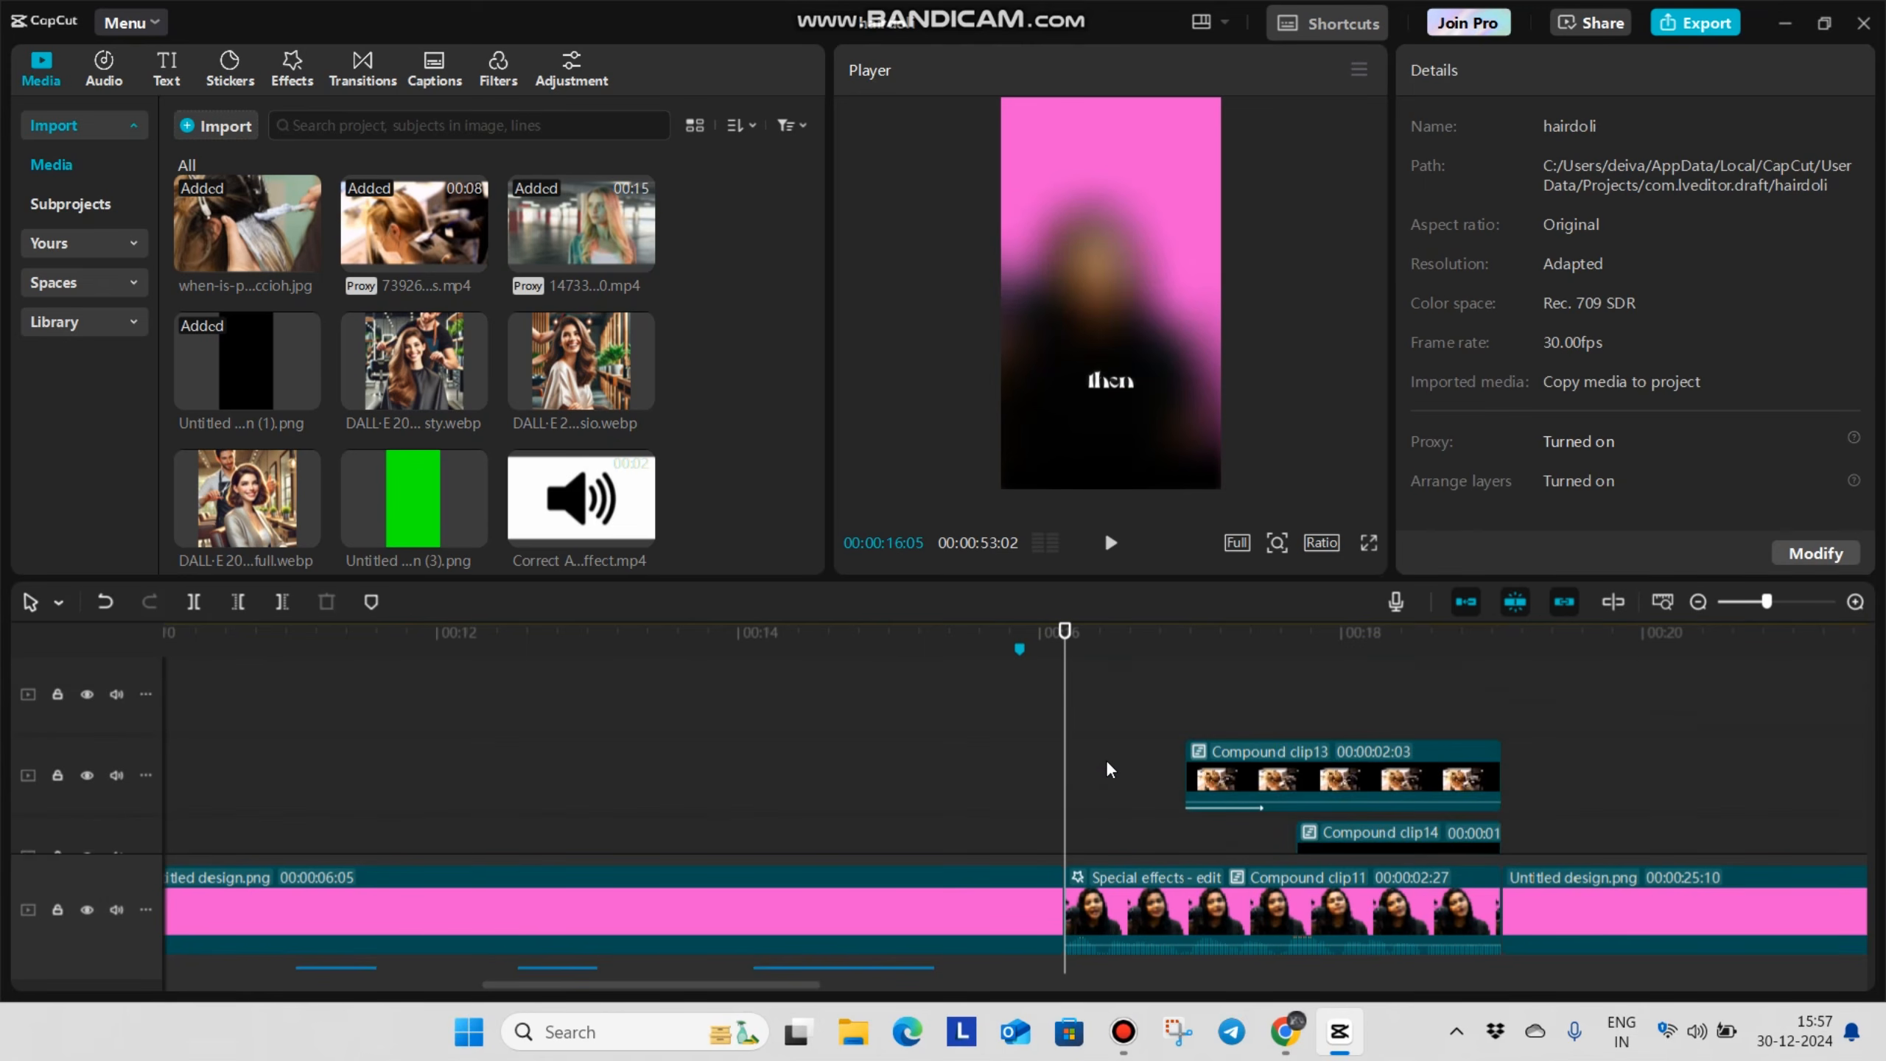
pyautogui.scroll(1, 1103, 766)
pyautogui.scroll(1, 1103, 763)
pyautogui.click(1030, 800)
pyautogui.hotkey('ctrl', 'c')
pyautogui.hotkey('ctrl', 'v')
# End the original "then" caption at 00:00:16:05 and extend the pasted copy to the end of the blurred section
pyautogui.click(1053, 792)
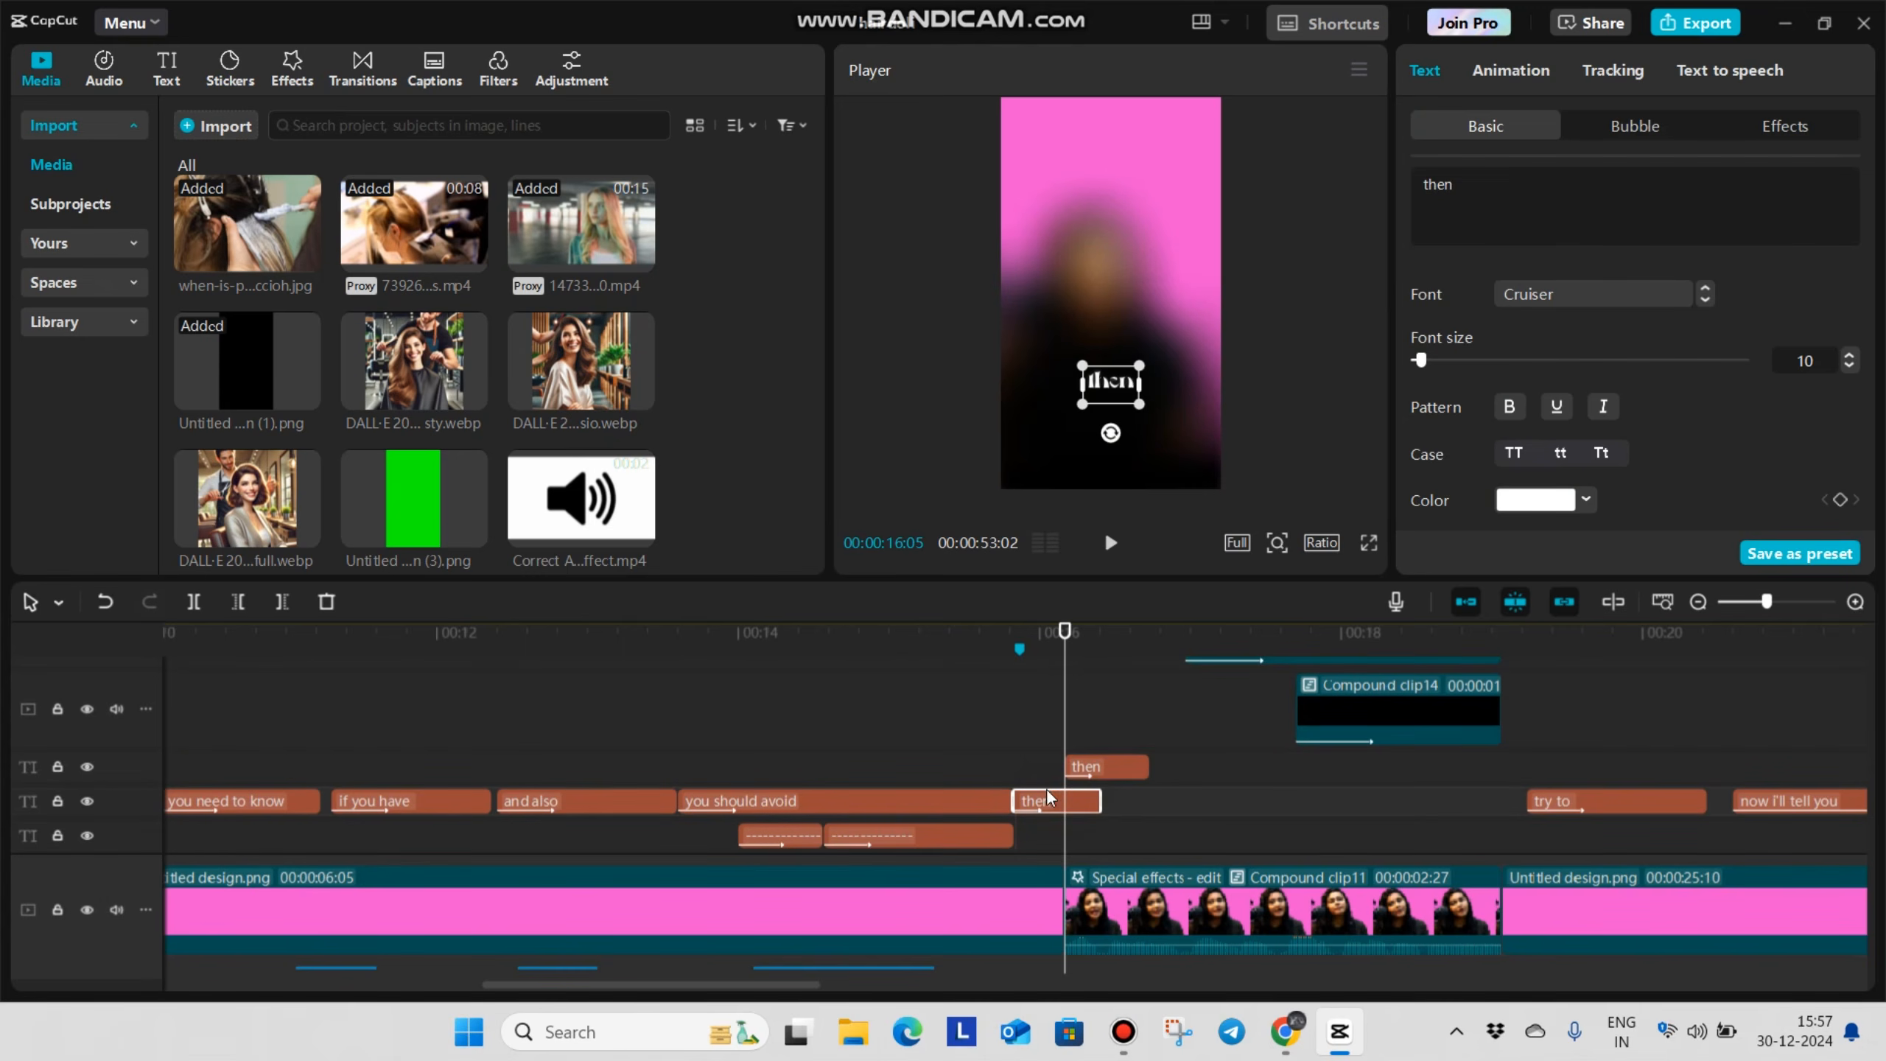
pyautogui.click(1036, 767)
pyautogui.click(1125, 766)
pyautogui.moveTo(1148, 767); pyautogui.dragTo(1494, 800)
pyautogui.click(1260, 799)
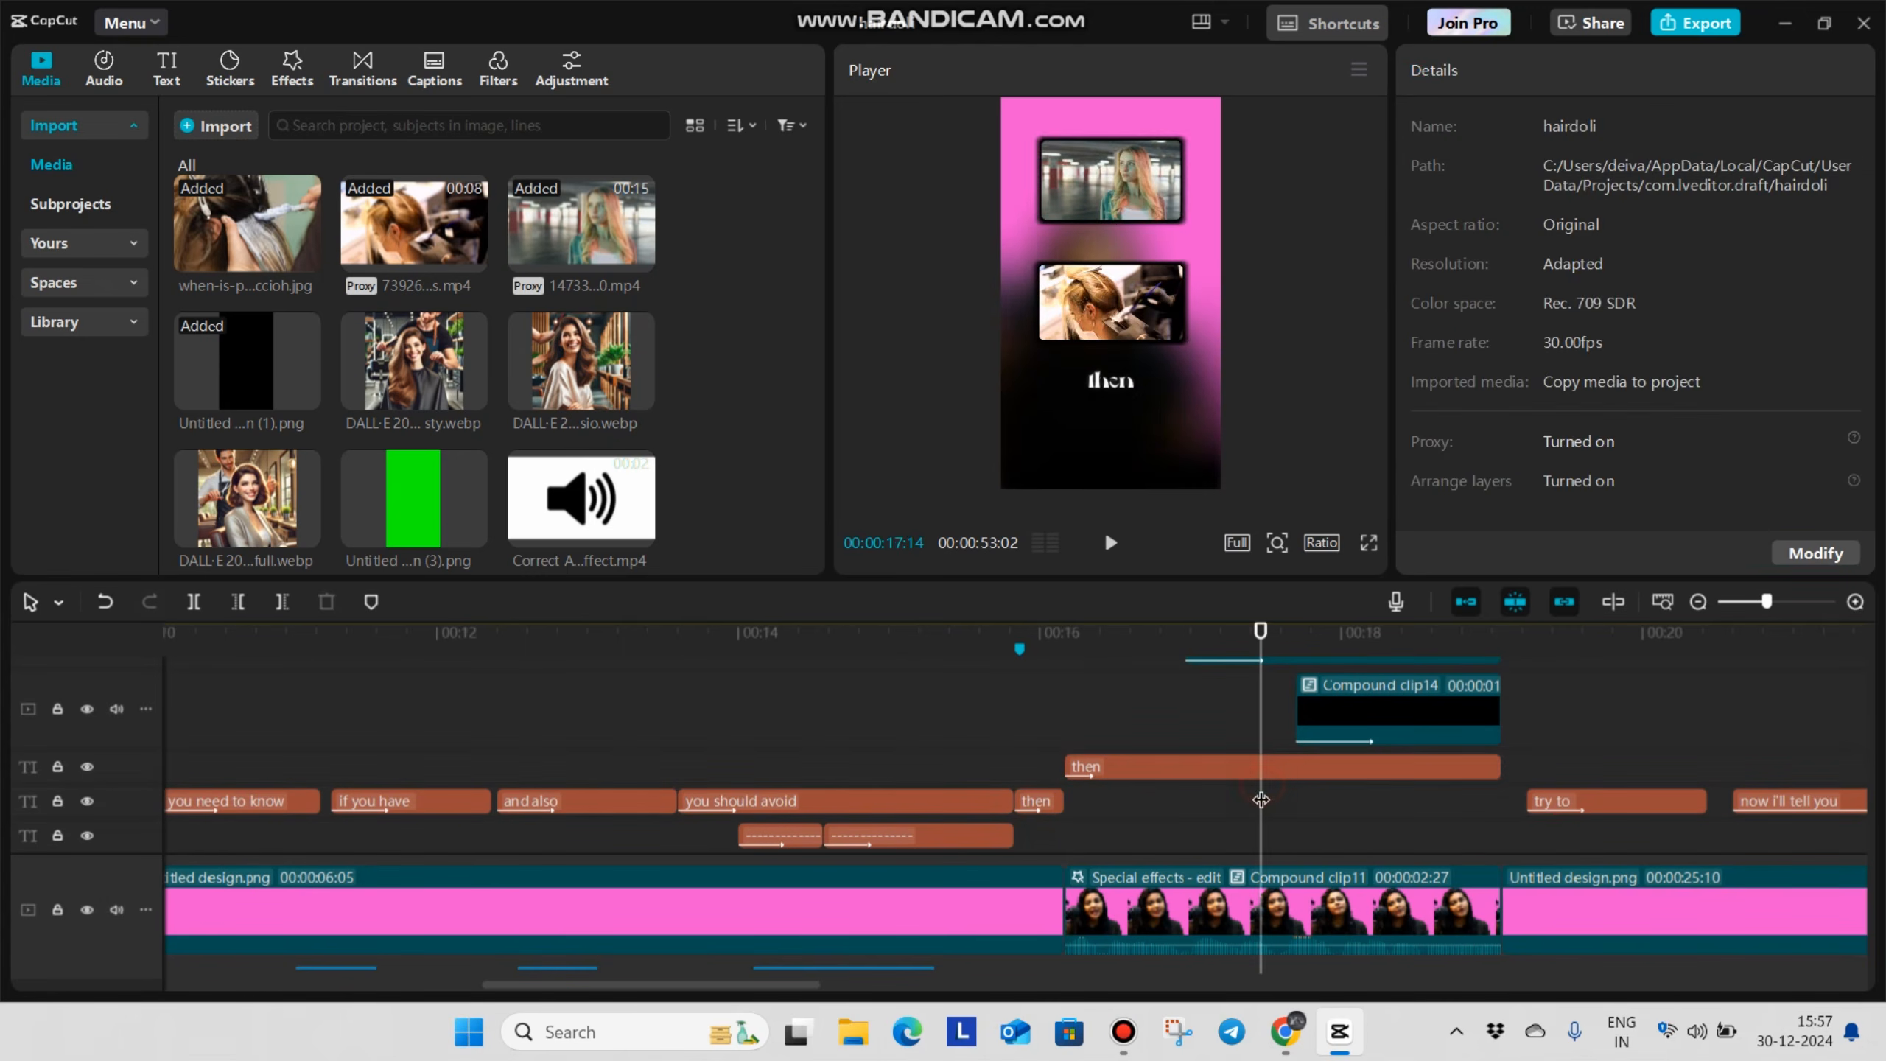
# Change the pasted caption to "hair coloring", place it above the top People overlay, and preview it in full screen
pyautogui.click(1305, 762)
pyautogui.moveTo(1107, 381); pyautogui.dragTo(1107, 130)
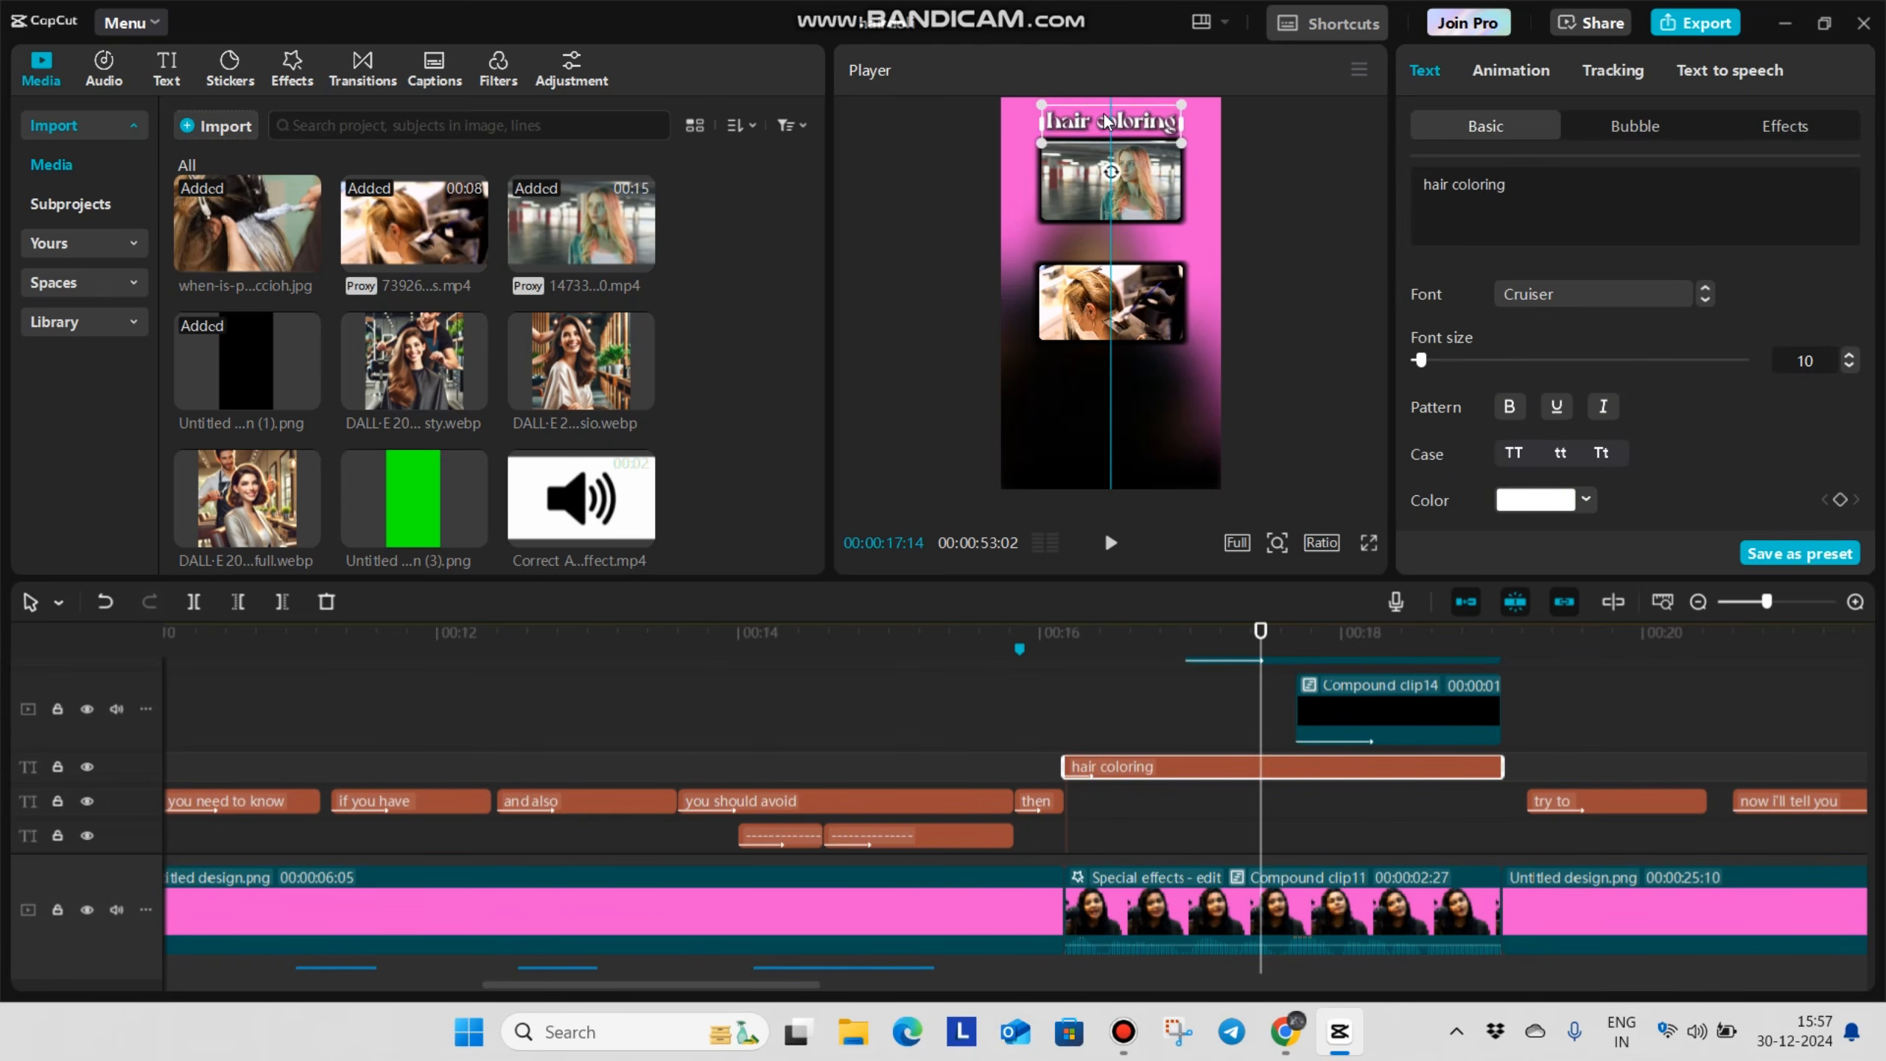
pyautogui.click(1369, 543)
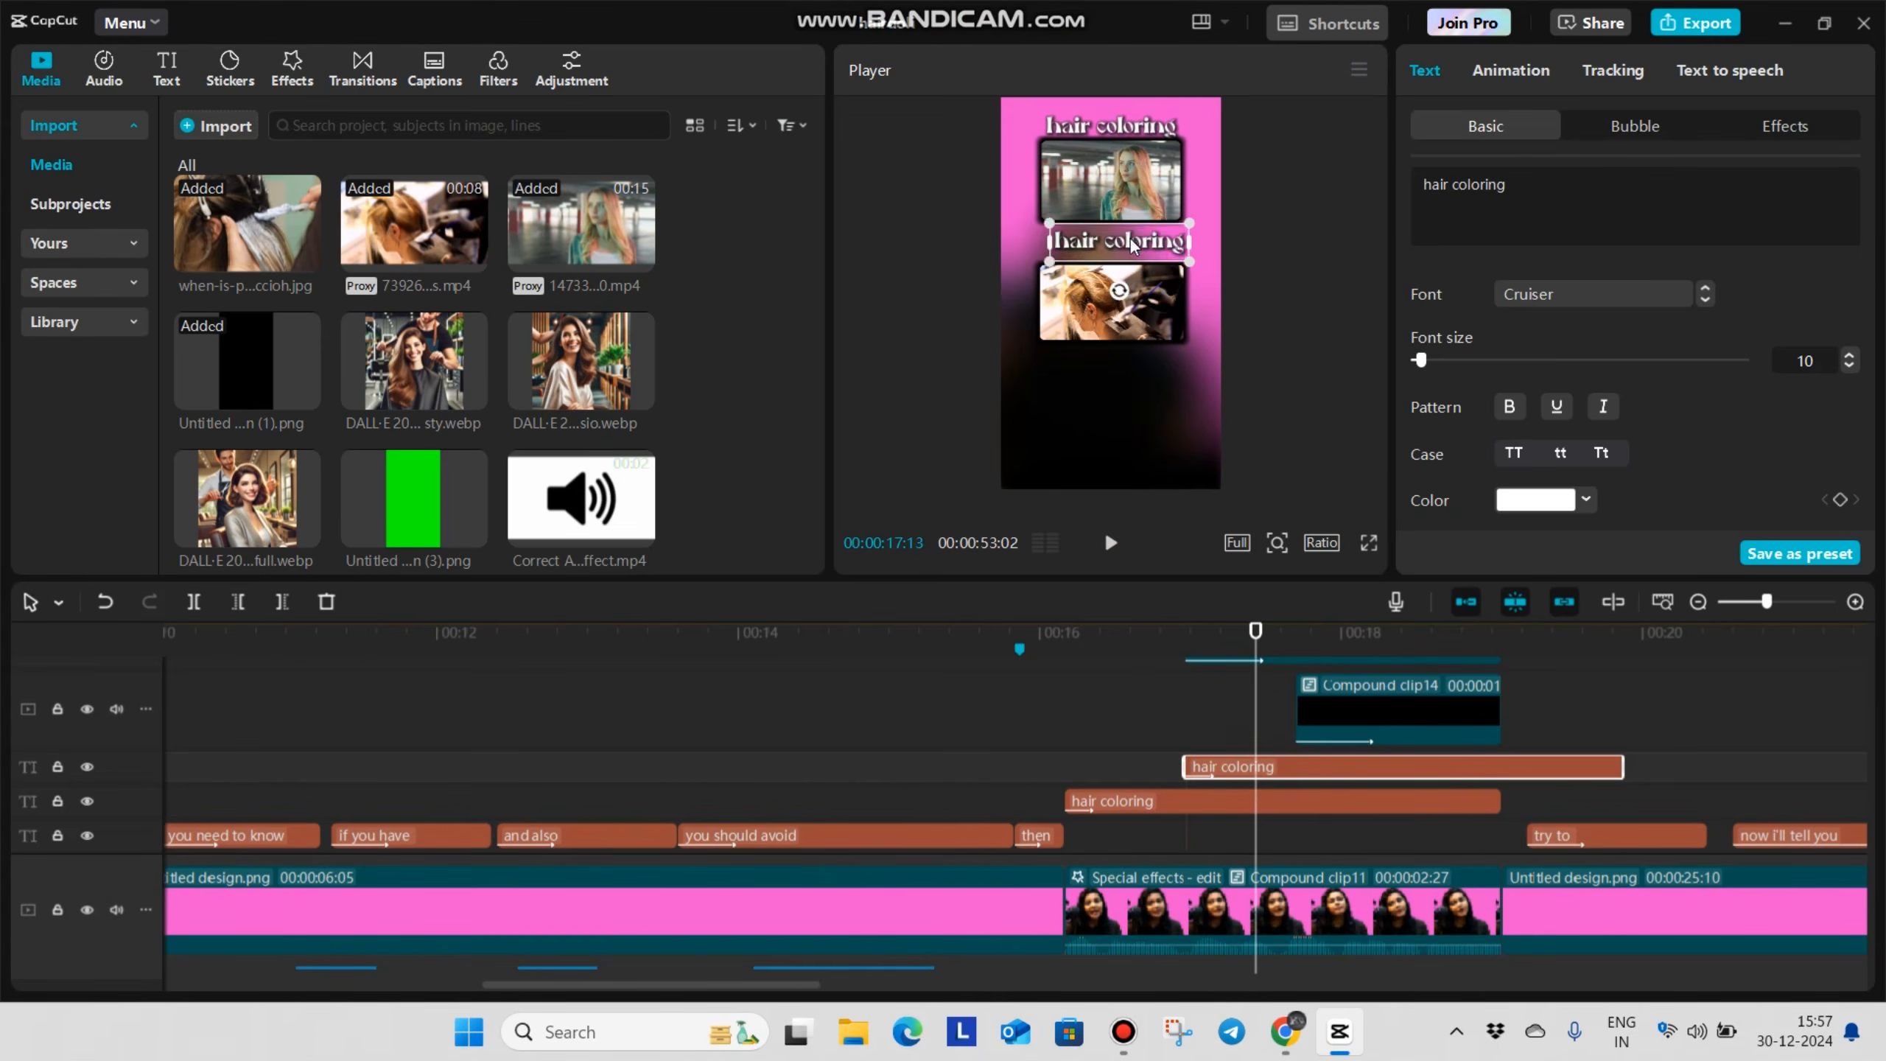
# Change the middle overlay's caption to "hair dye", paste another caption copy, and end both at the end of the blurred section
pyautogui.write('hair dye')
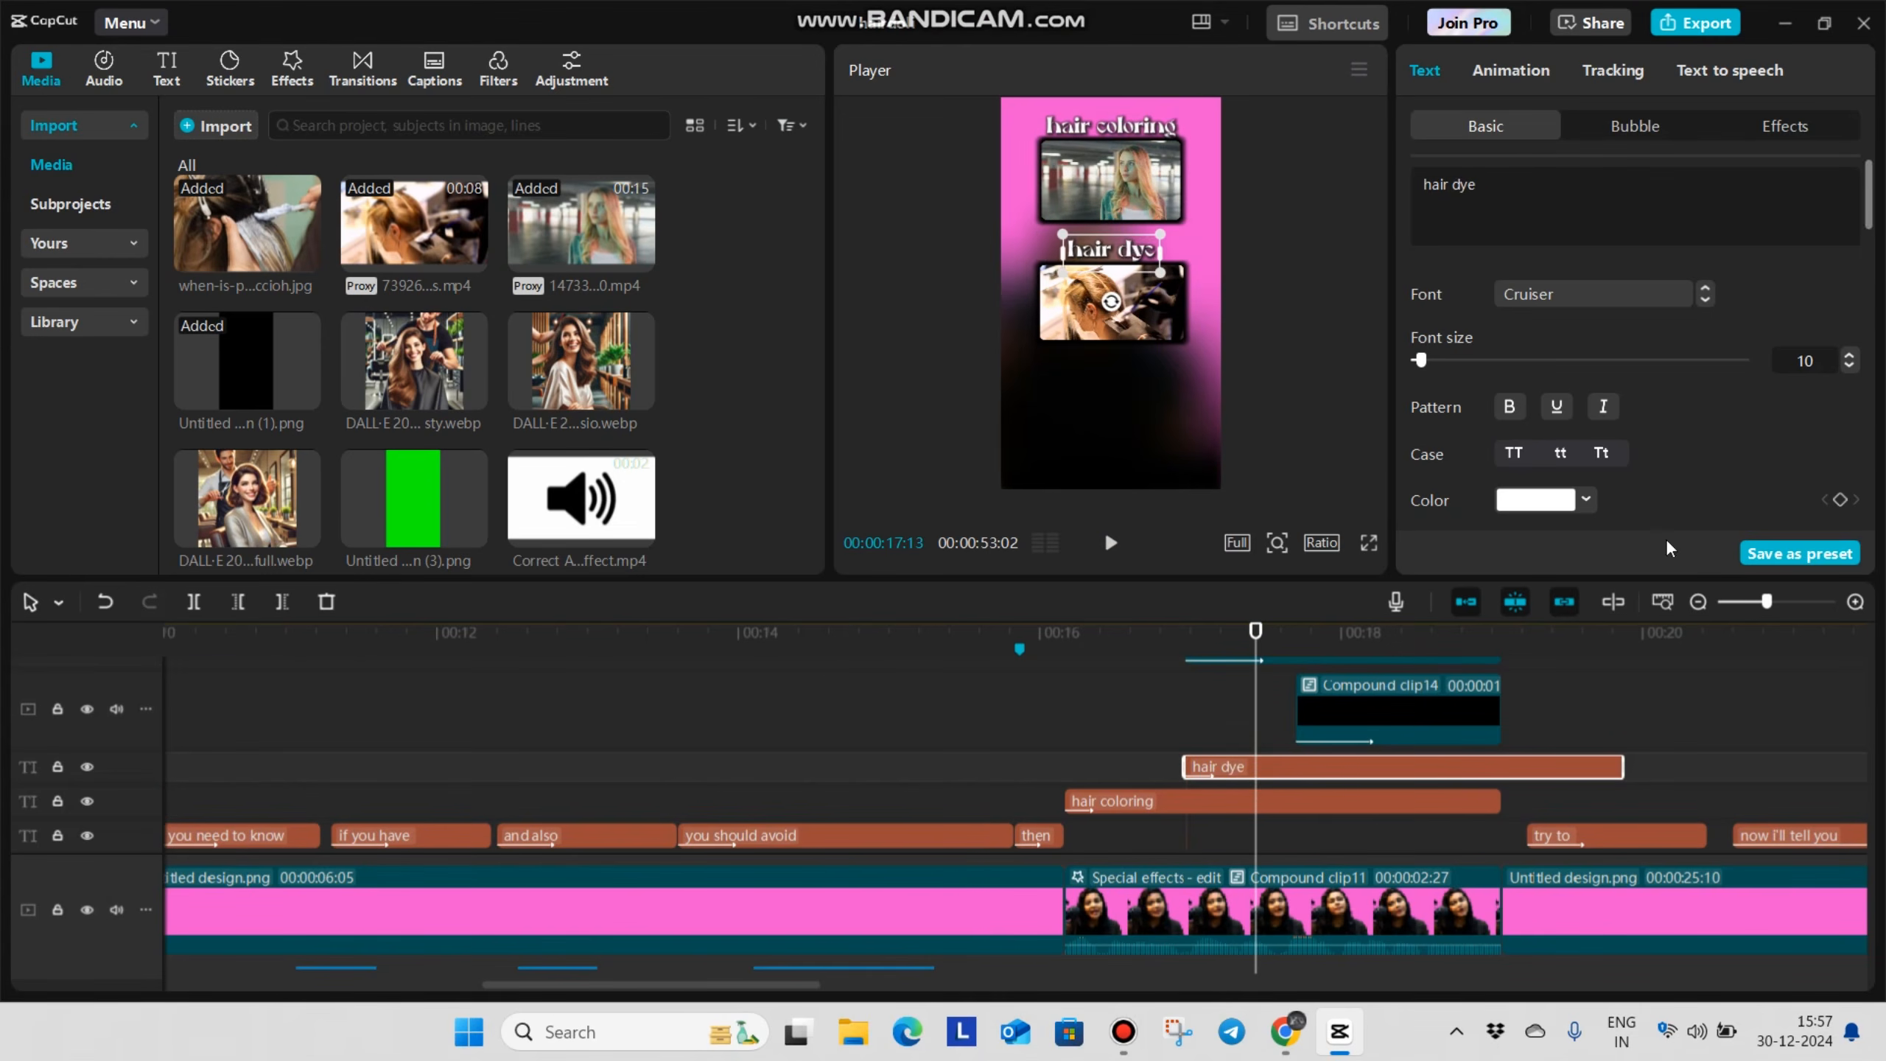
pyautogui.hotkey('ctrl', 'v')
pyautogui.click(1548, 683)
pyautogui.moveTo(1621, 801); pyautogui.dragTo(1501, 801)
pyautogui.moveTo(1730, 767); pyautogui.dragTo(1500, 767)
# Change the newly pasted caption above the lowest overlay to "hair prelightining" and set its font size to 8
pyautogui.click(1548, 197)
pyautogui.press('BackSpace')
pyautogui.press('BackSpace')
pyautogui.press('BackSpace')
pyautogui.write('prelightining')
pyautogui.moveTo(1421, 361); pyautogui.dragTo(1419, 361)
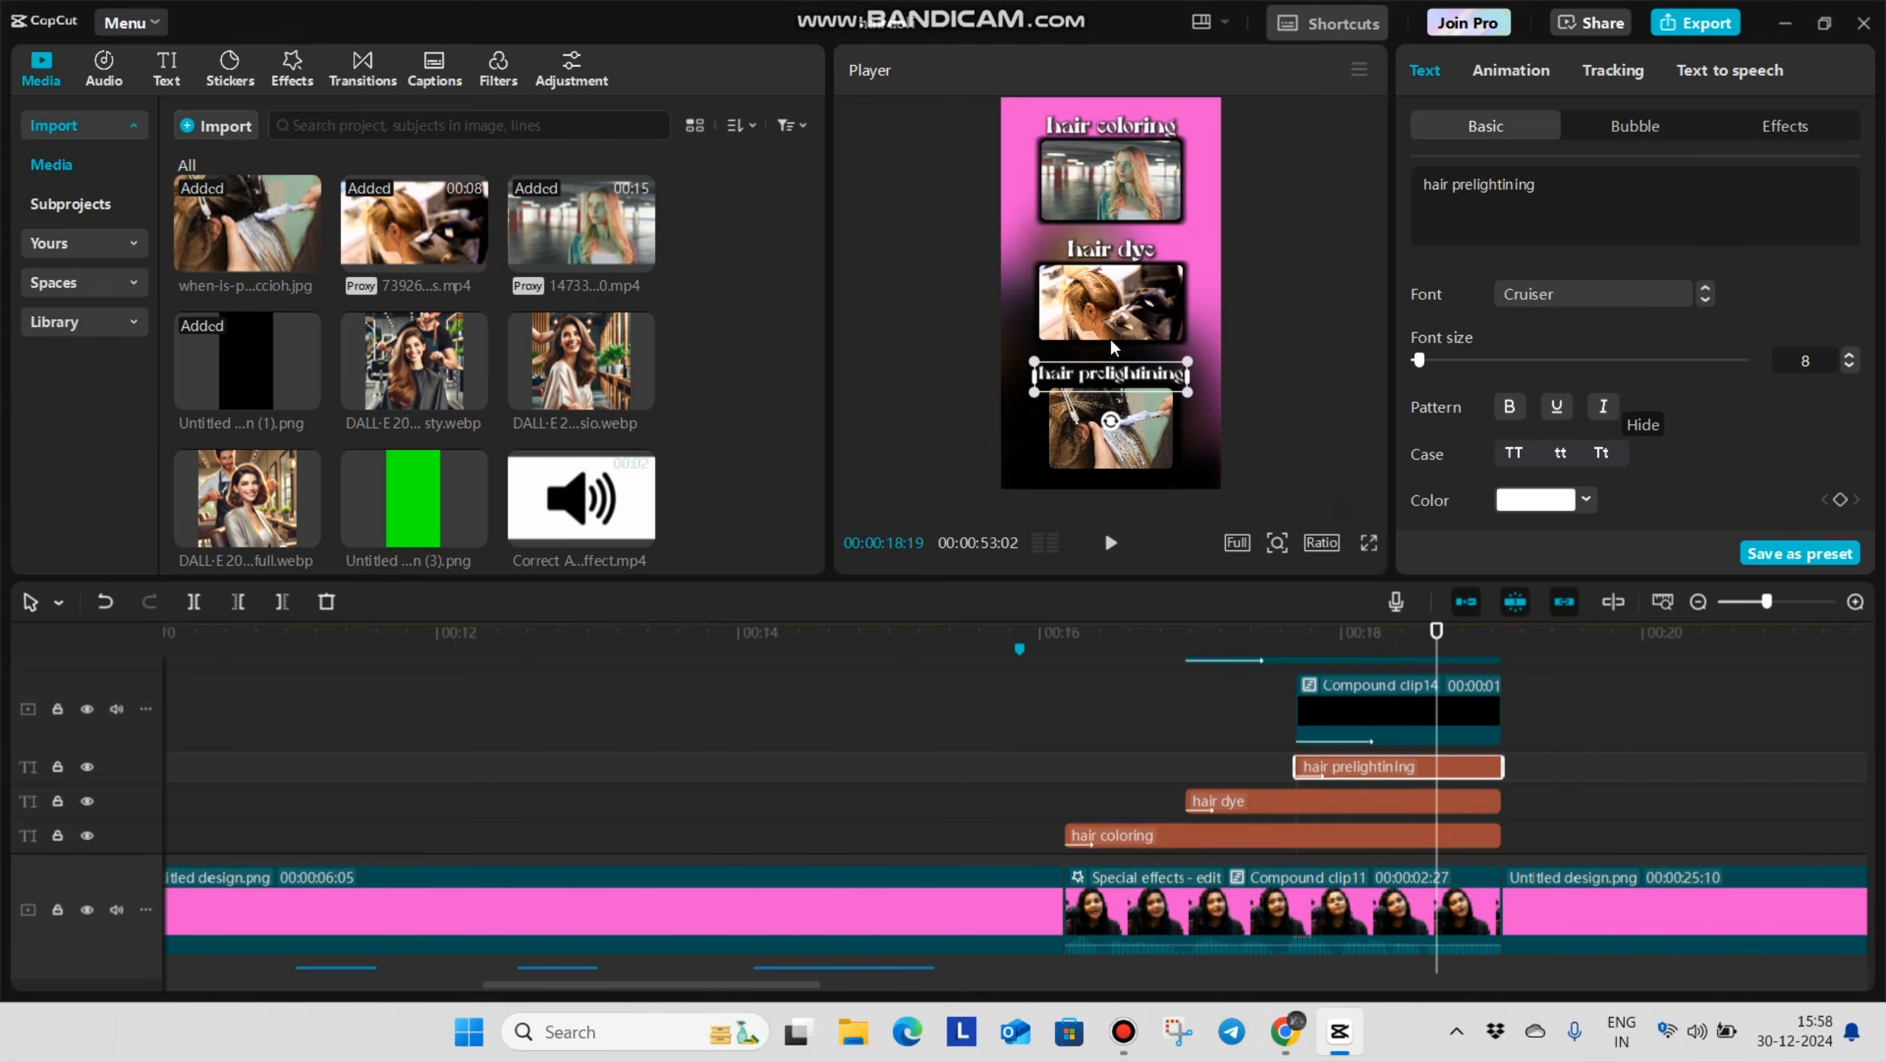
# Play the blurred section in full screen to check the three overlay captions
pyautogui.click(1021, 758)
pyautogui.press('space')
pyautogui.press('space')
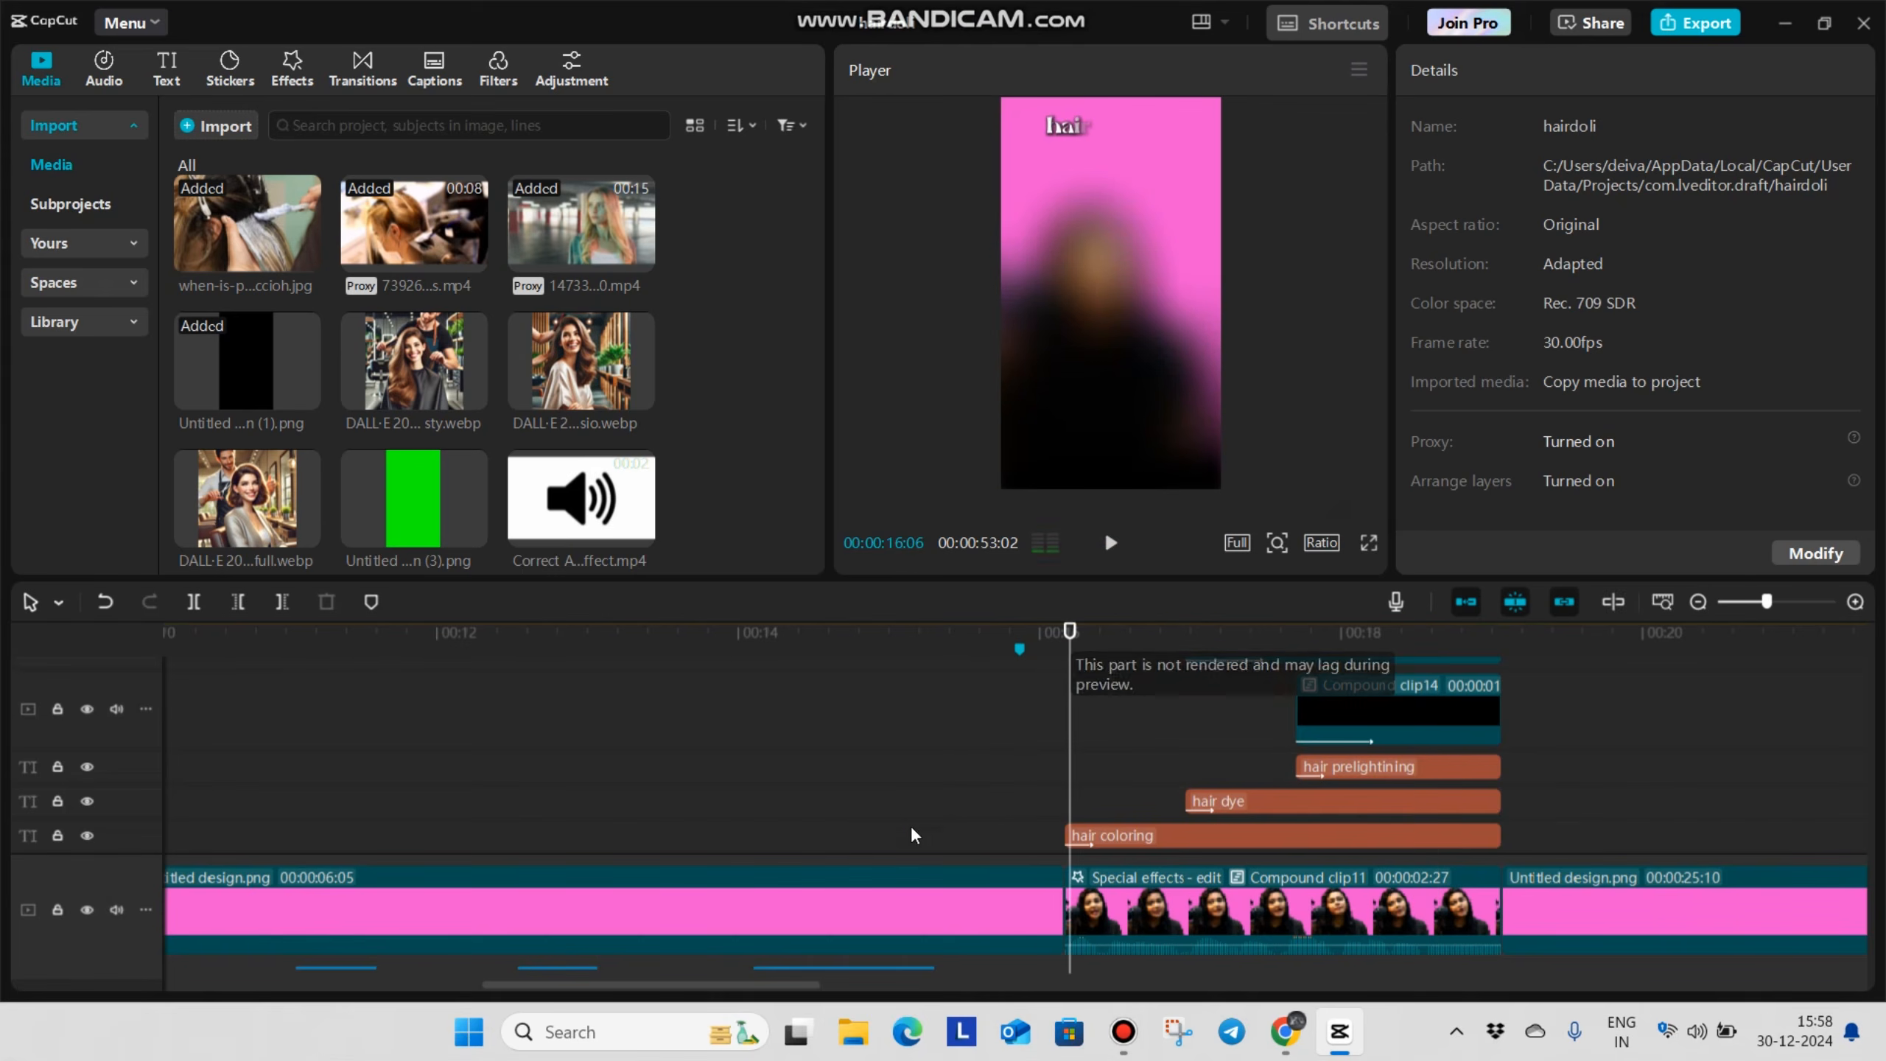
pyautogui.click(924, 810)
pyautogui.click(1369, 542)
pyautogui.press('space')
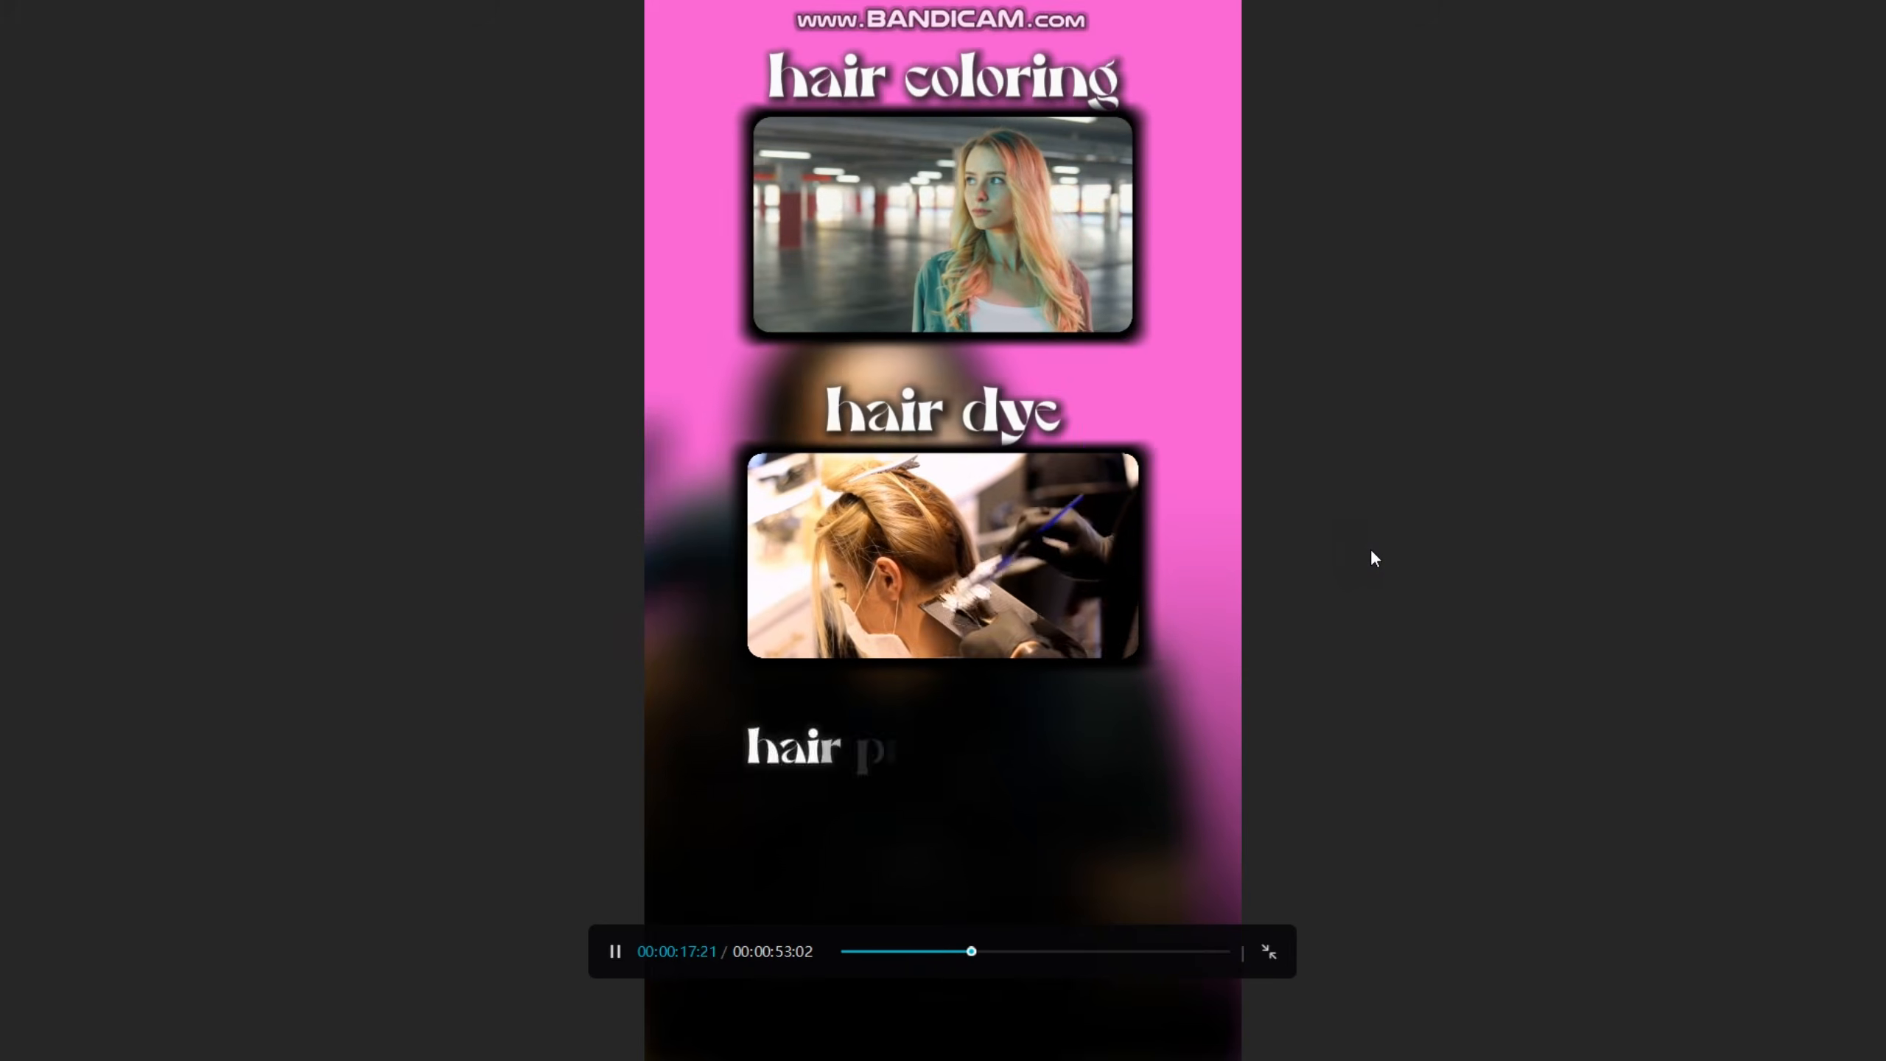
pyautogui.press('Escape')
# Split the hair dolii.mp4 talking clip at 00:00:20:10, near the end of the "try to avoid it" caption
pyautogui.click(690, 796)
pyautogui.moveTo(503, 846); pyautogui.dragTo(455, 875)
pyautogui.press('space')
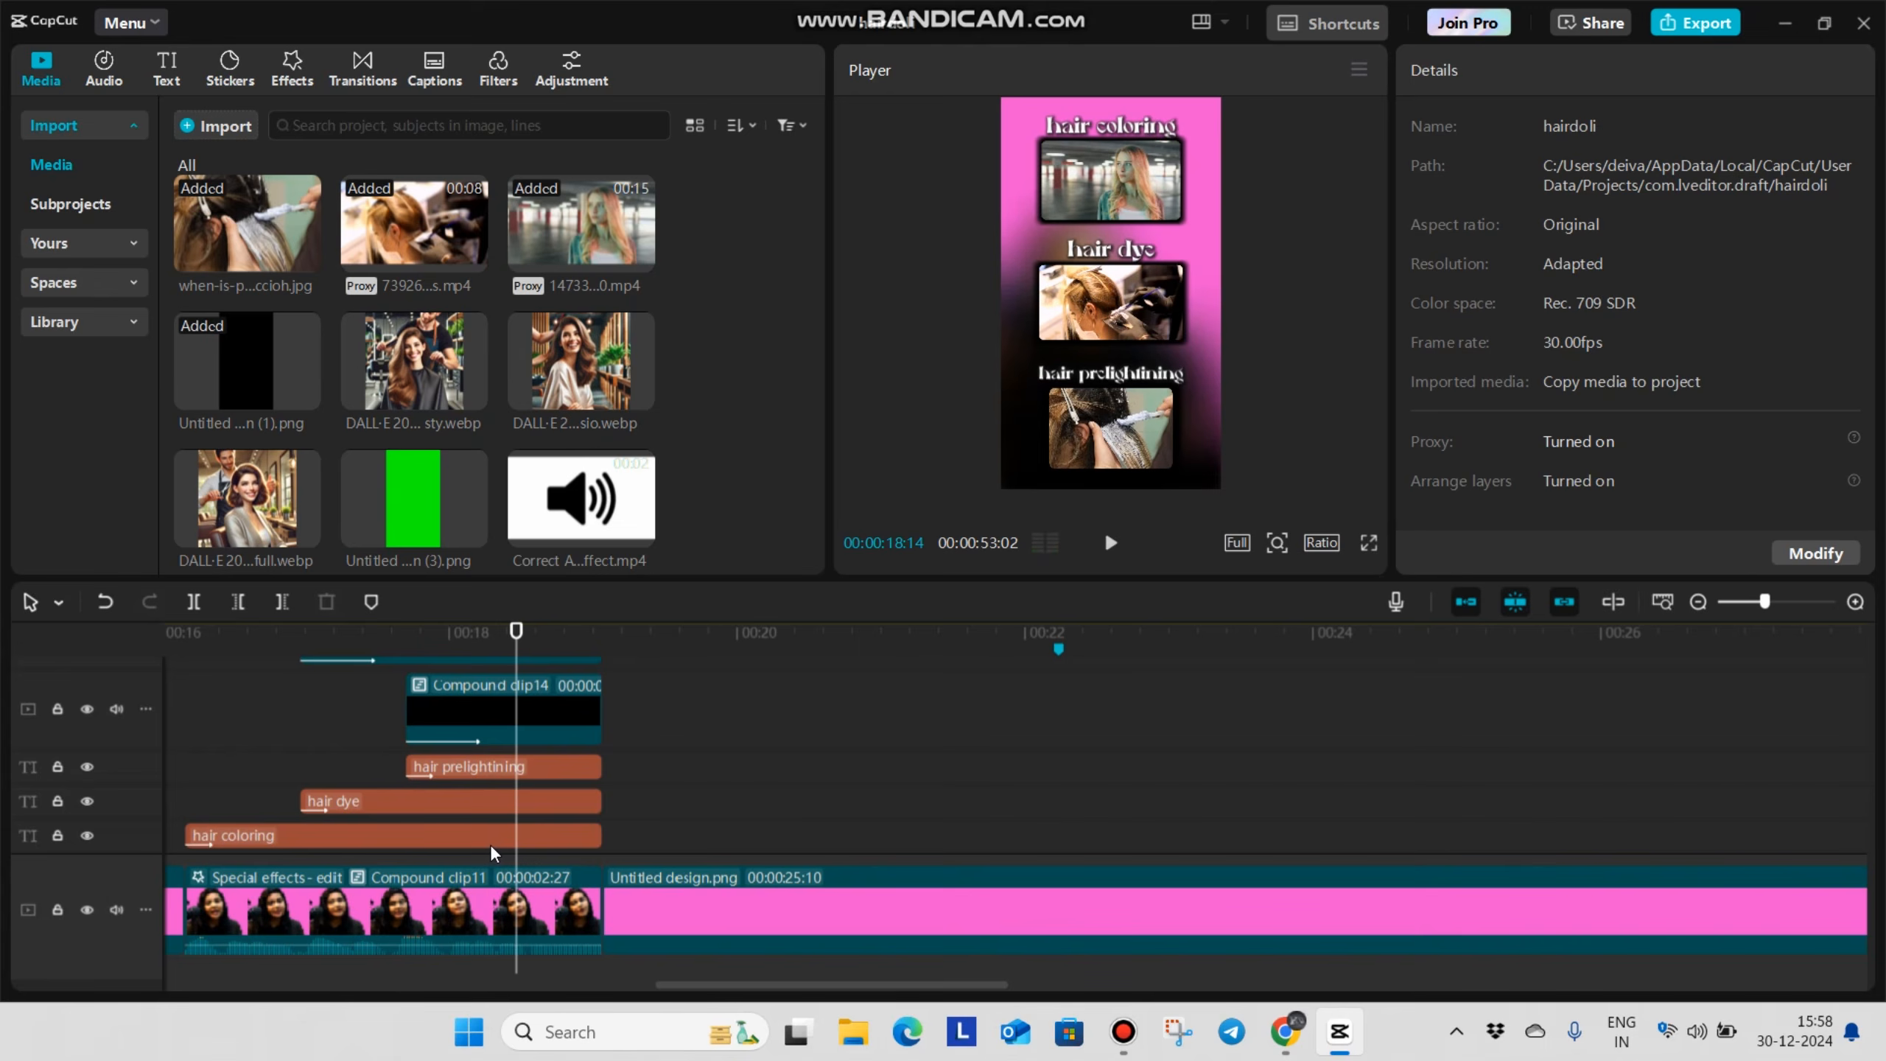
pyautogui.scroll(-5, 682, 795)
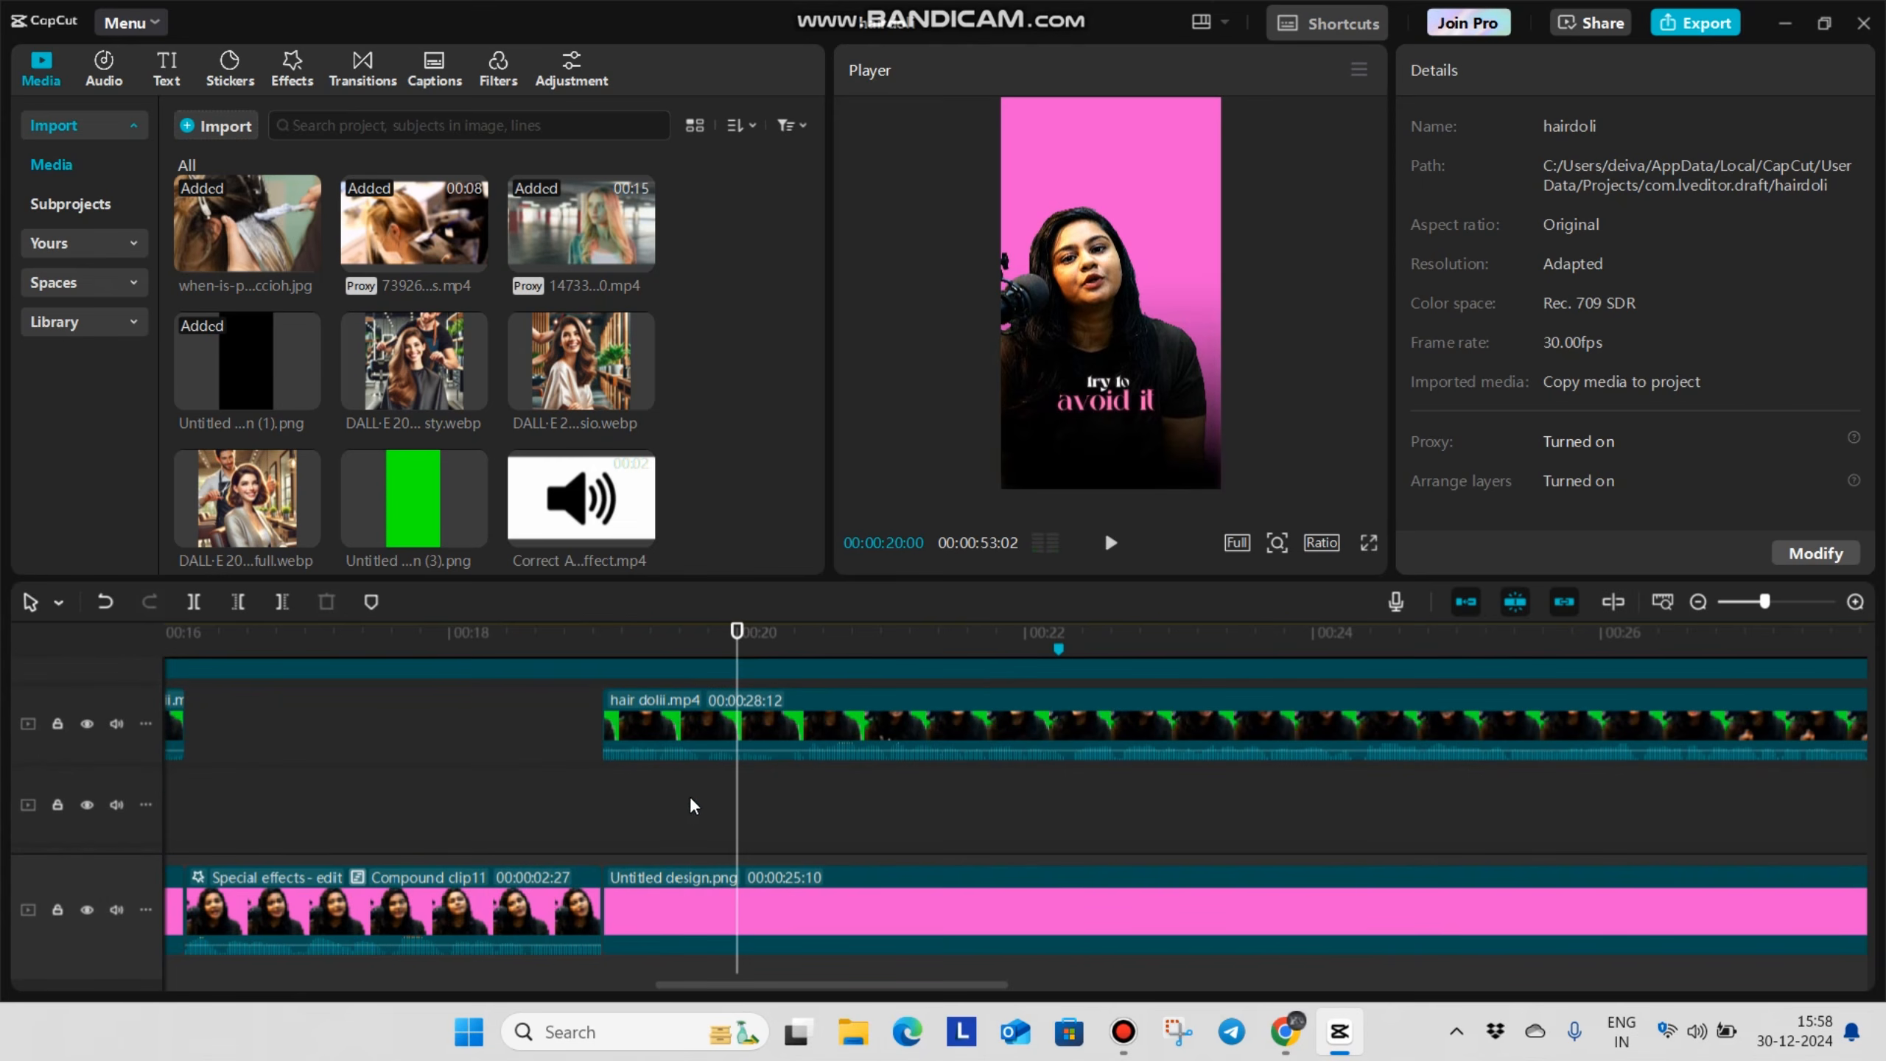
pyautogui.press('space')
pyautogui.scroll(1, 742, 813)
pyautogui.moveTo(760, 828); pyautogui.dragTo(784, 848)
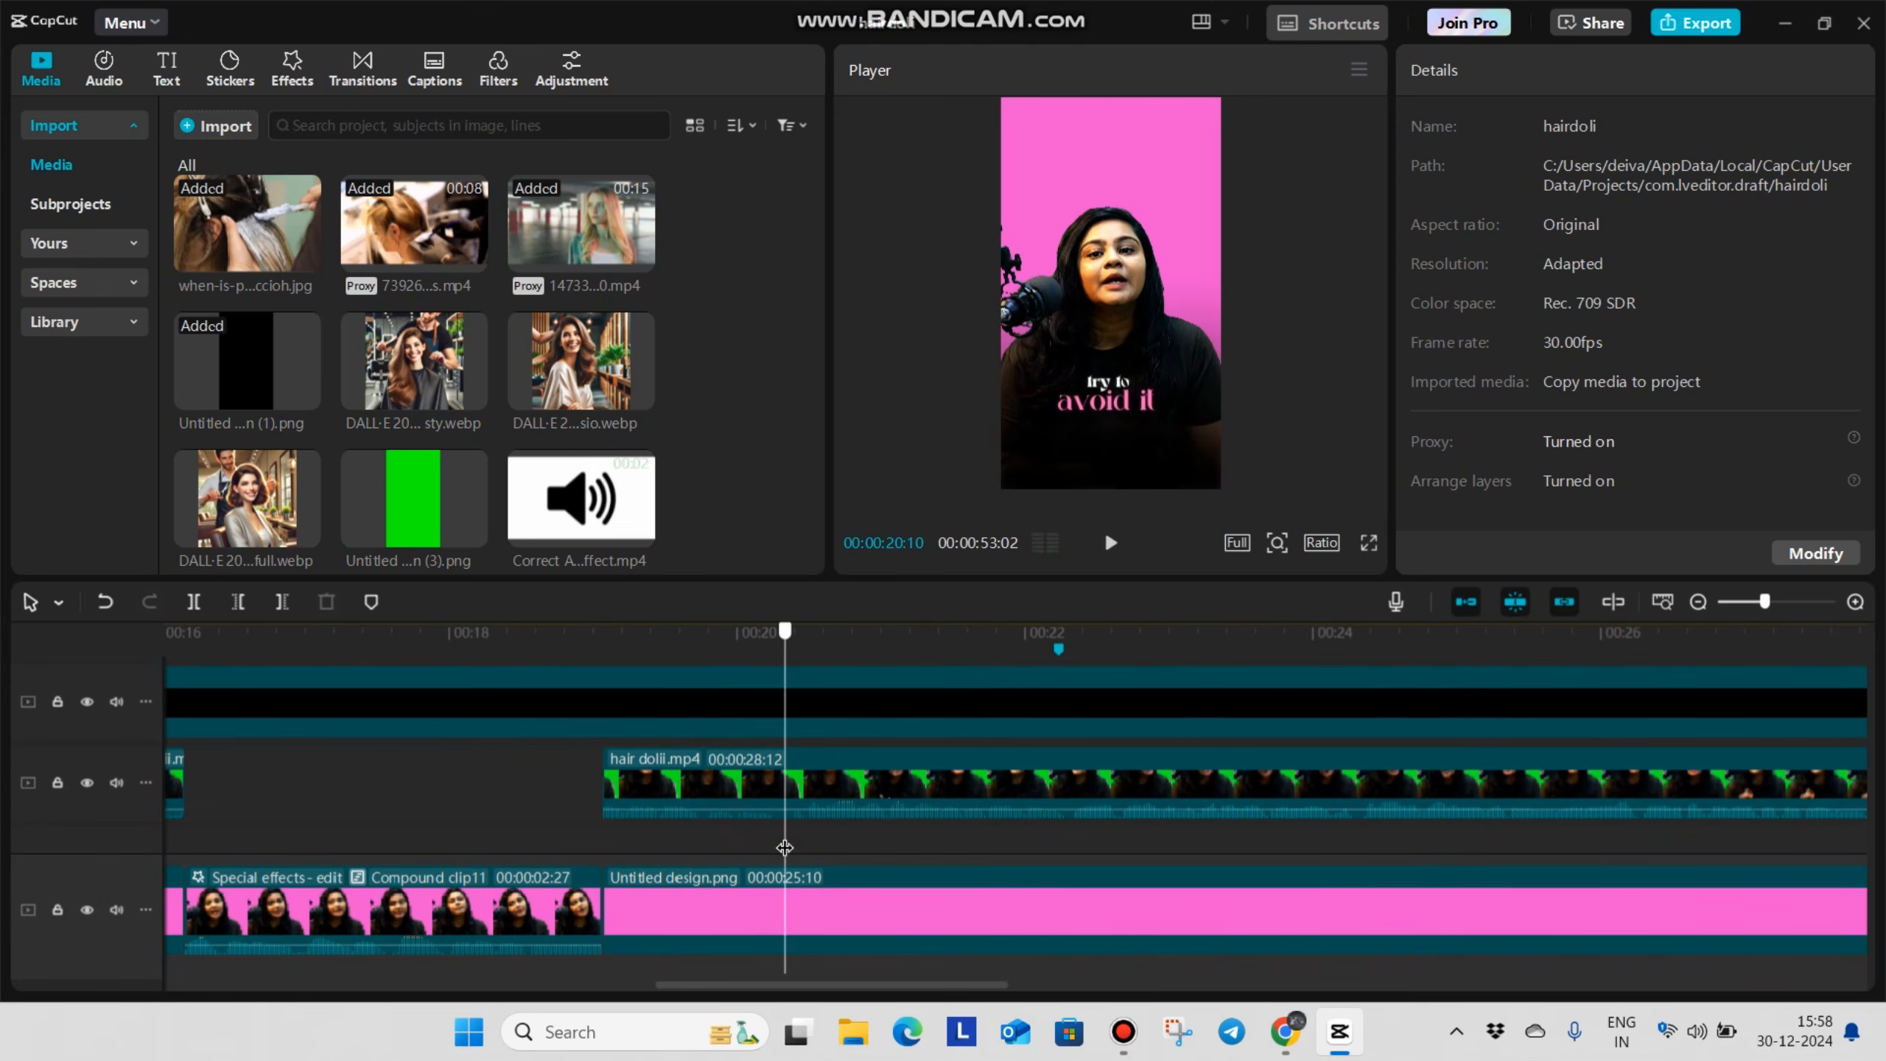
pyautogui.click(747, 762)
pyautogui.scroll(3, 758, 783)
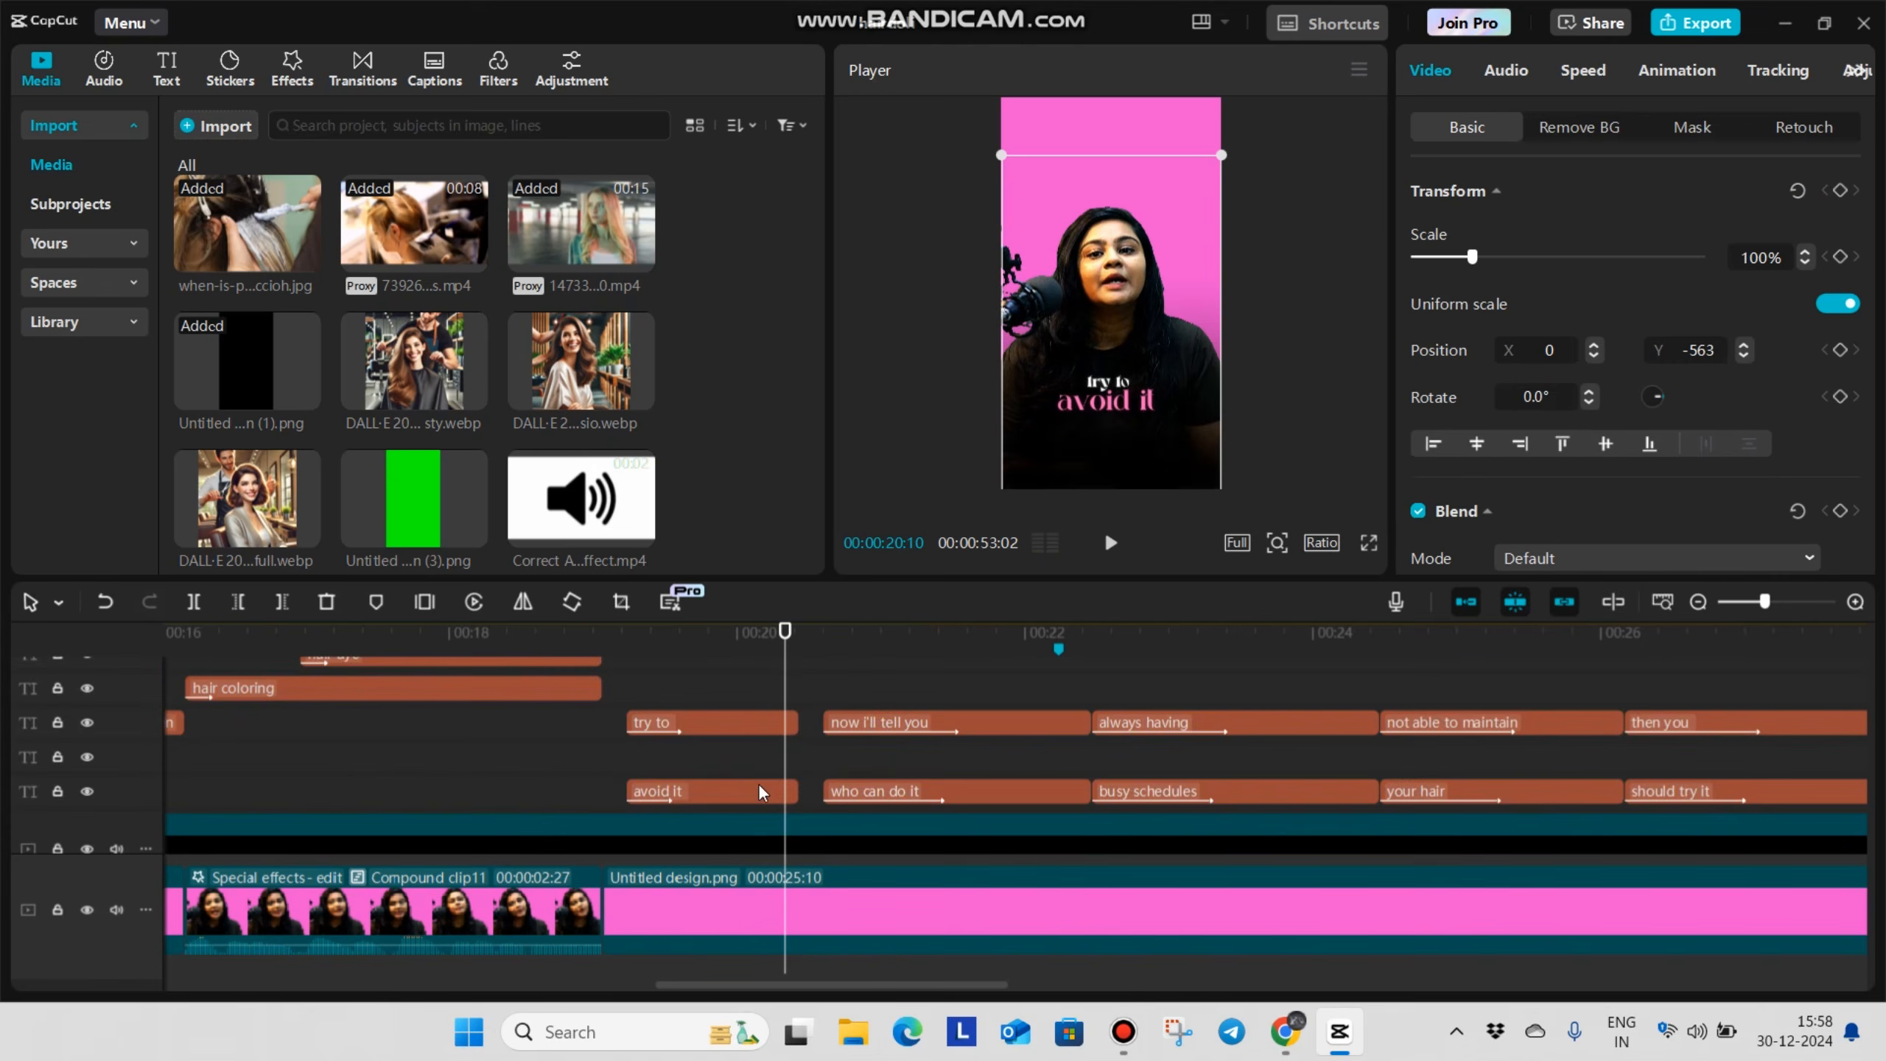
pyautogui.scroll(-3, 780, 773)
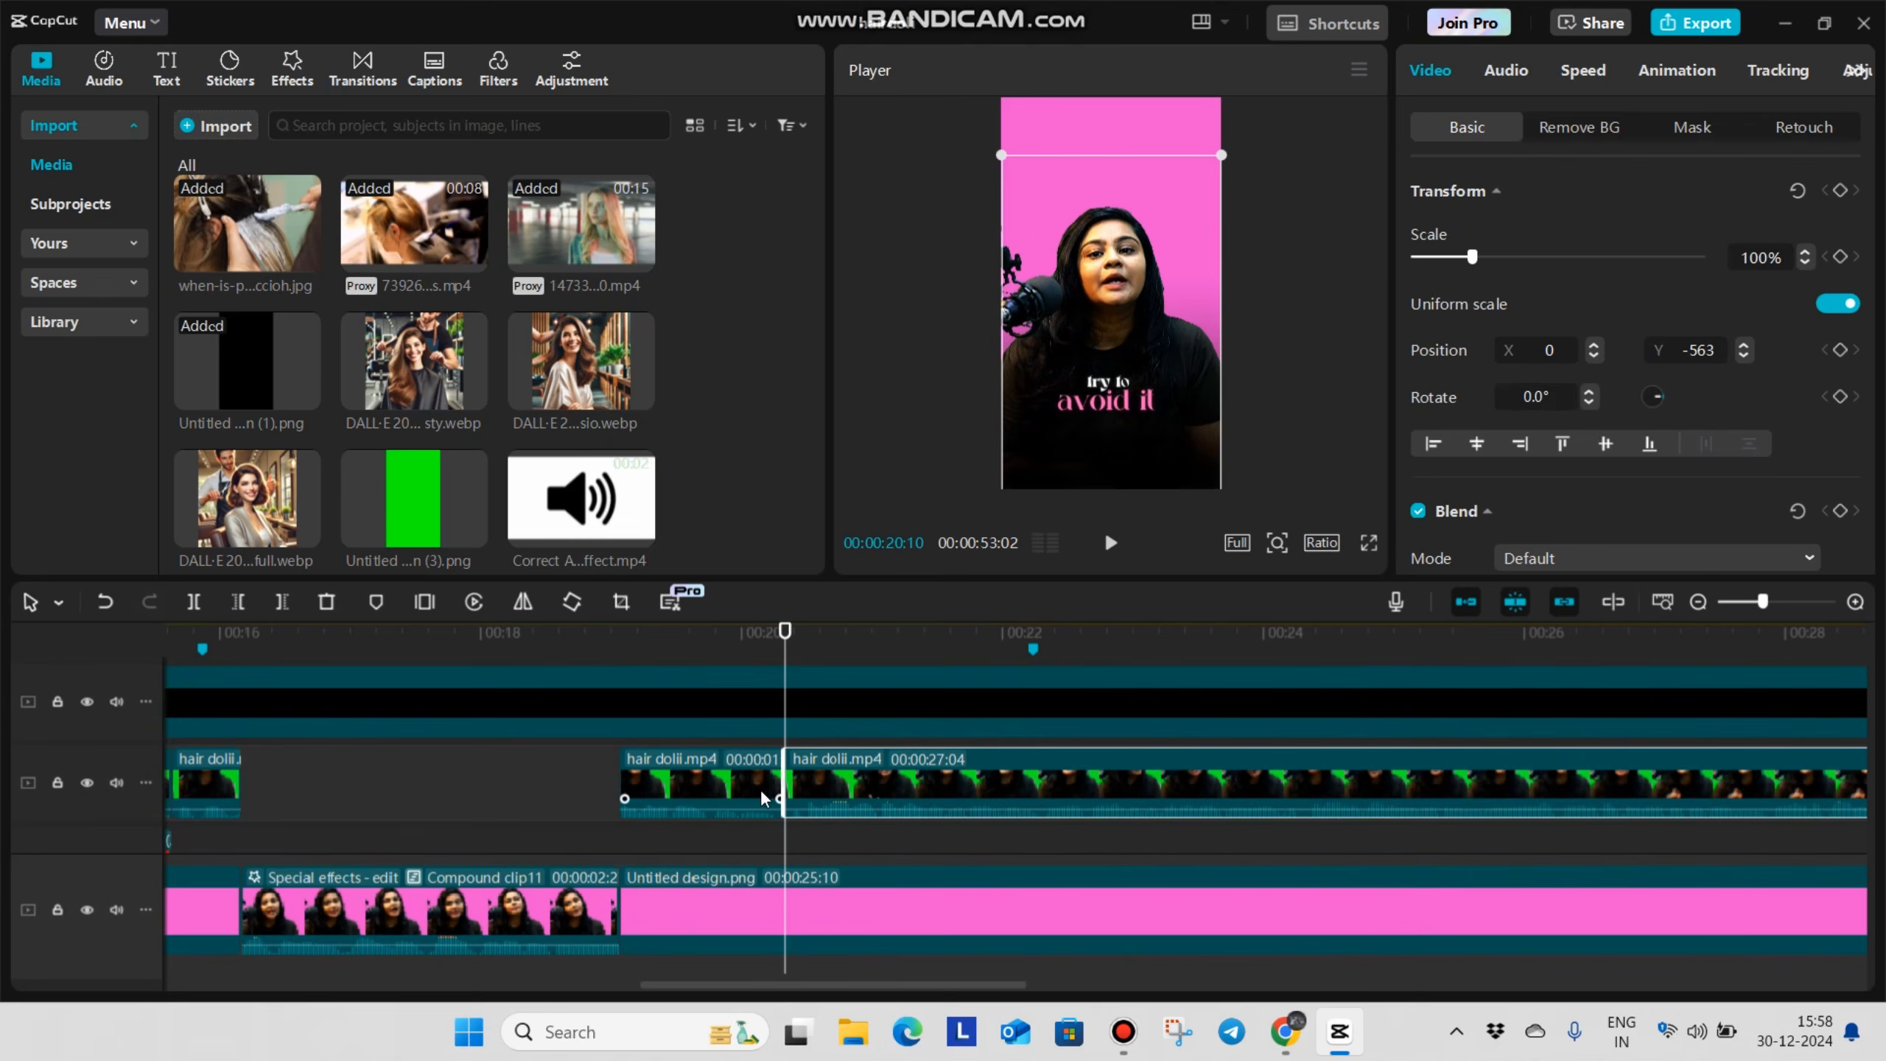
# Add the Left camera transition at the talking clip's cut at 00:00:20:10
pyautogui.click(361, 69)
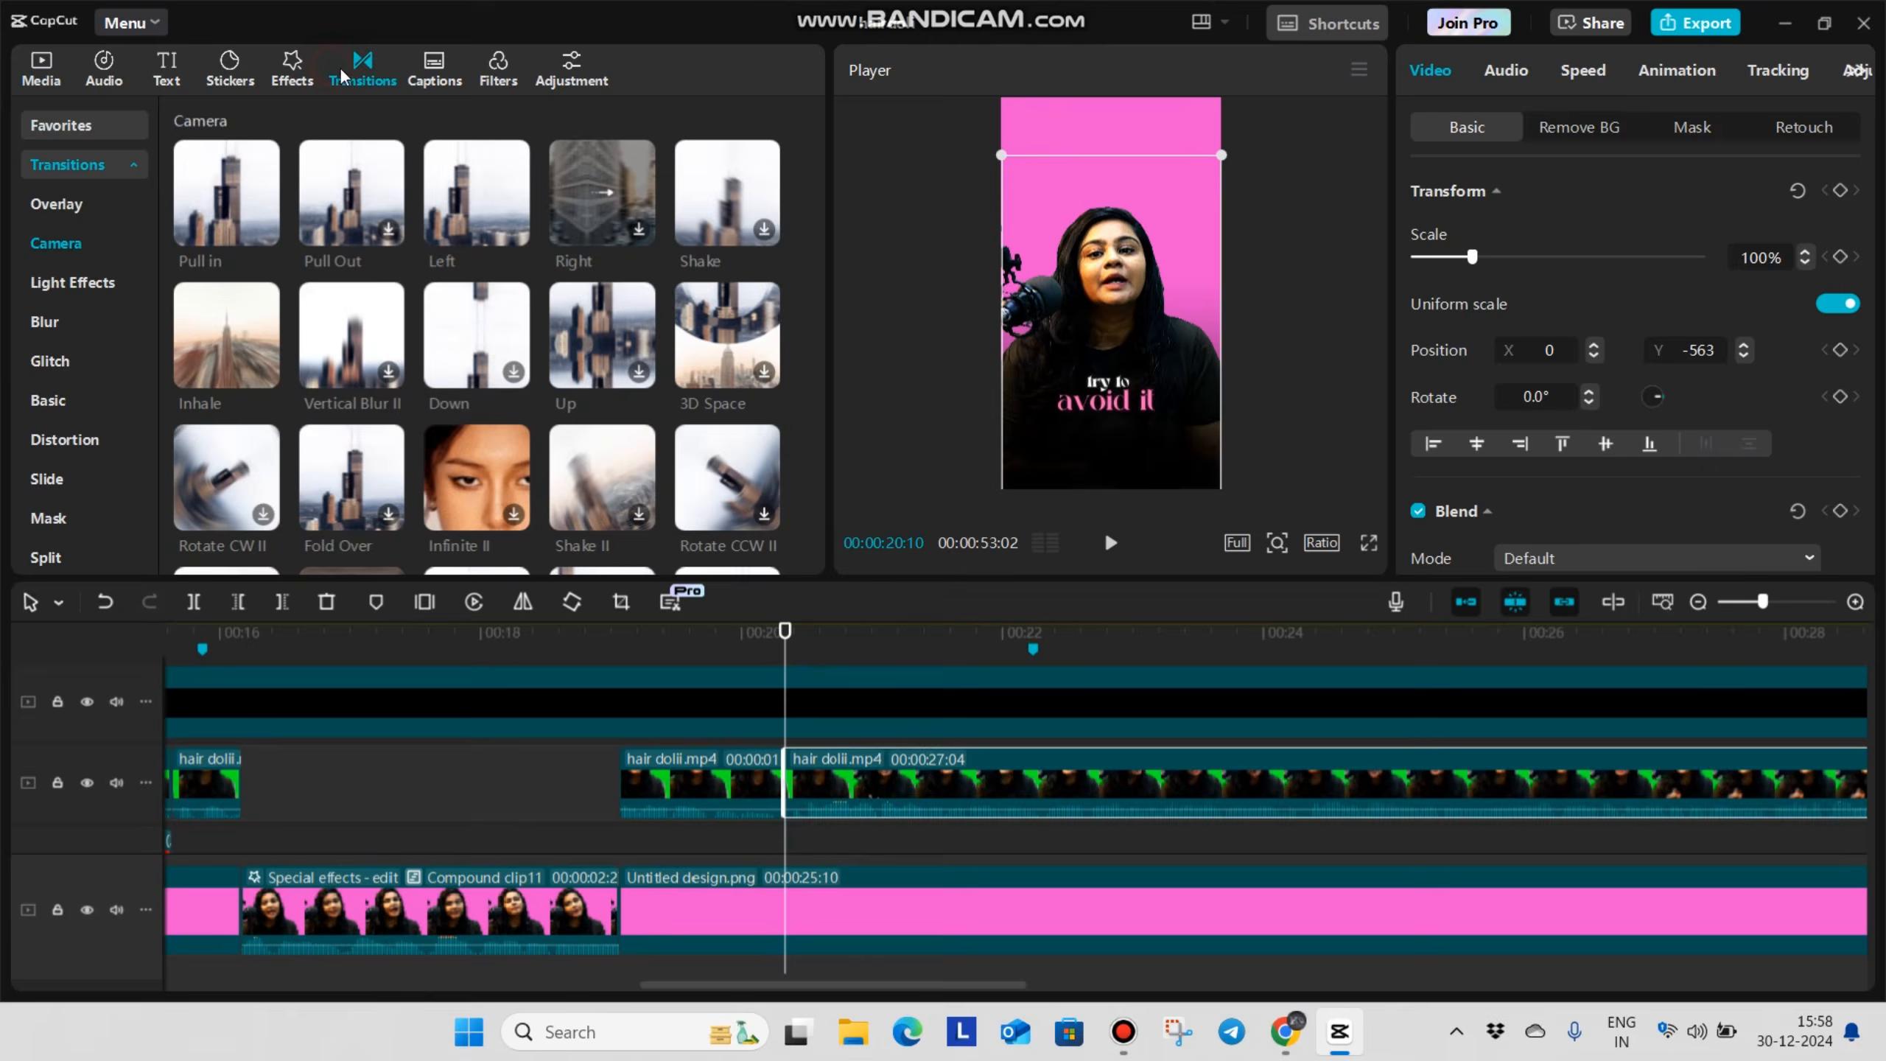
pyautogui.moveTo(475, 193); pyautogui.dragTo(759, 793)
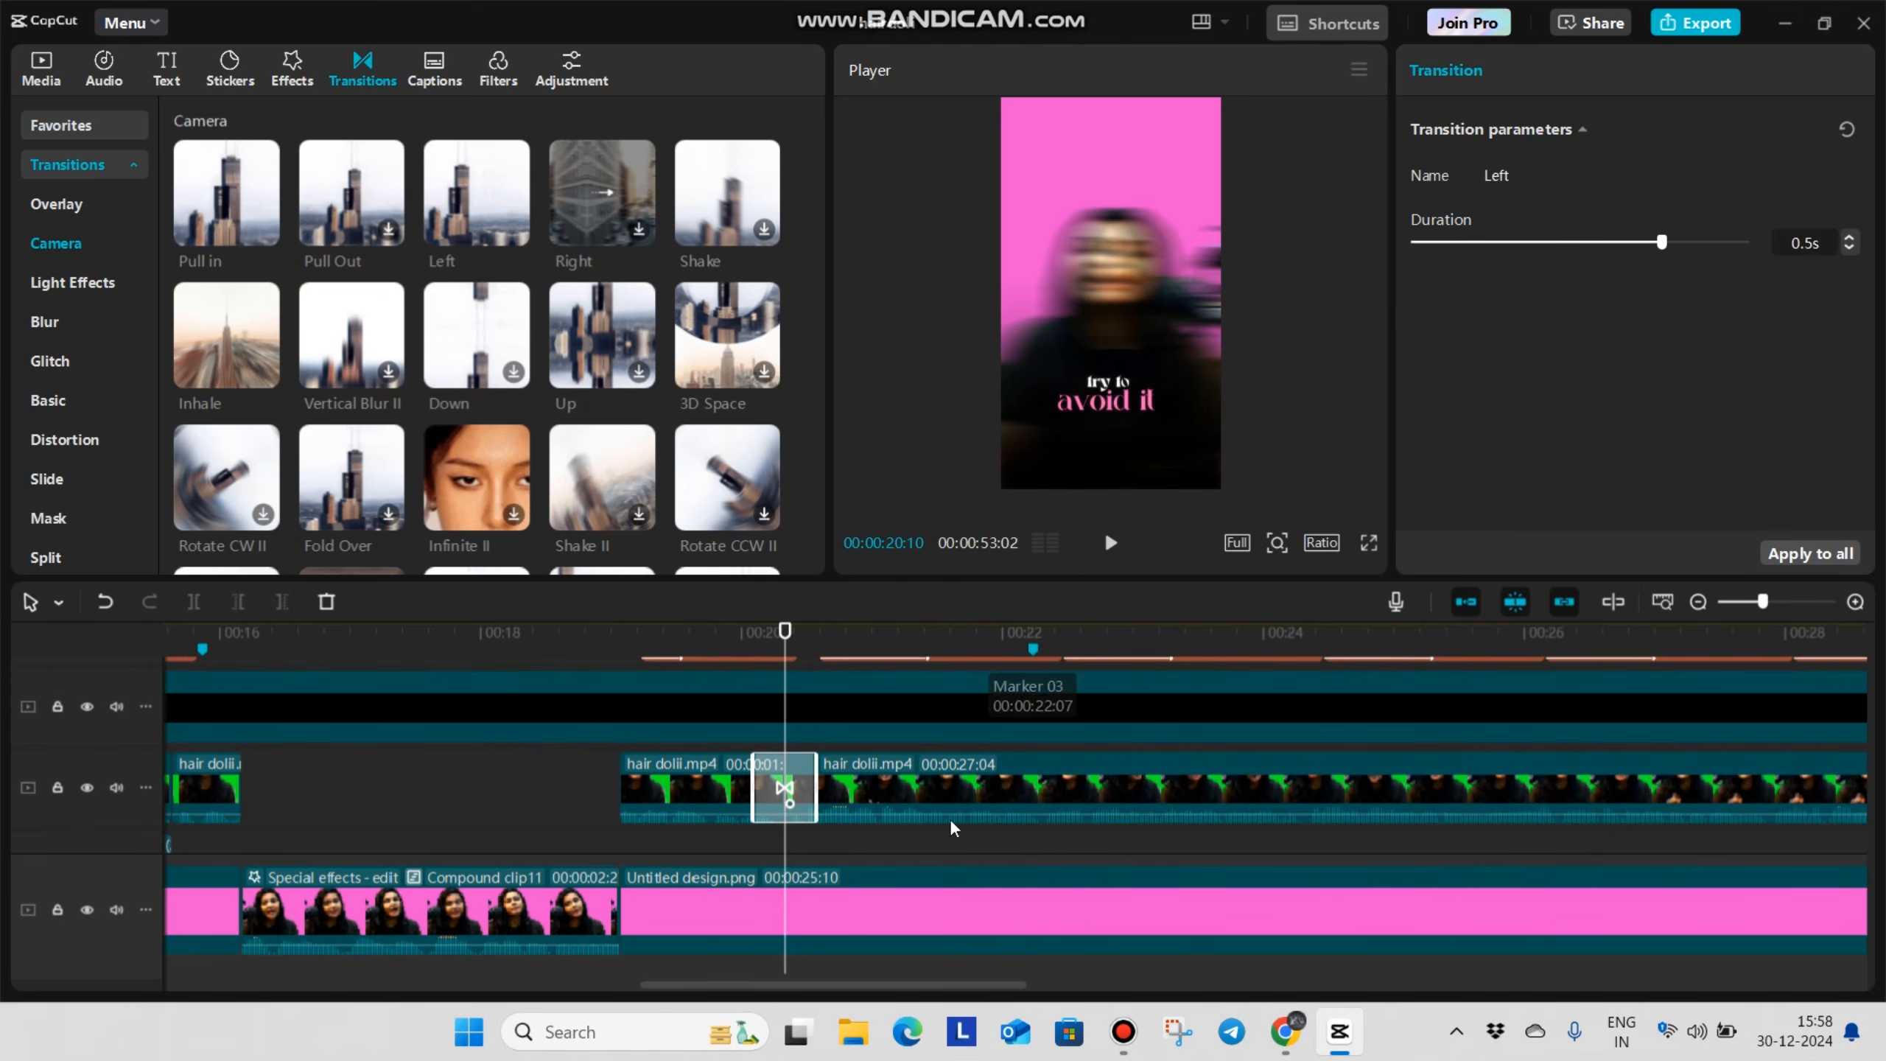
pyautogui.click(732, 844)
# Add Woosh-Loop.wav under the Left transition at about 00:00:20:00 and play it back
pyautogui.click(35, 72)
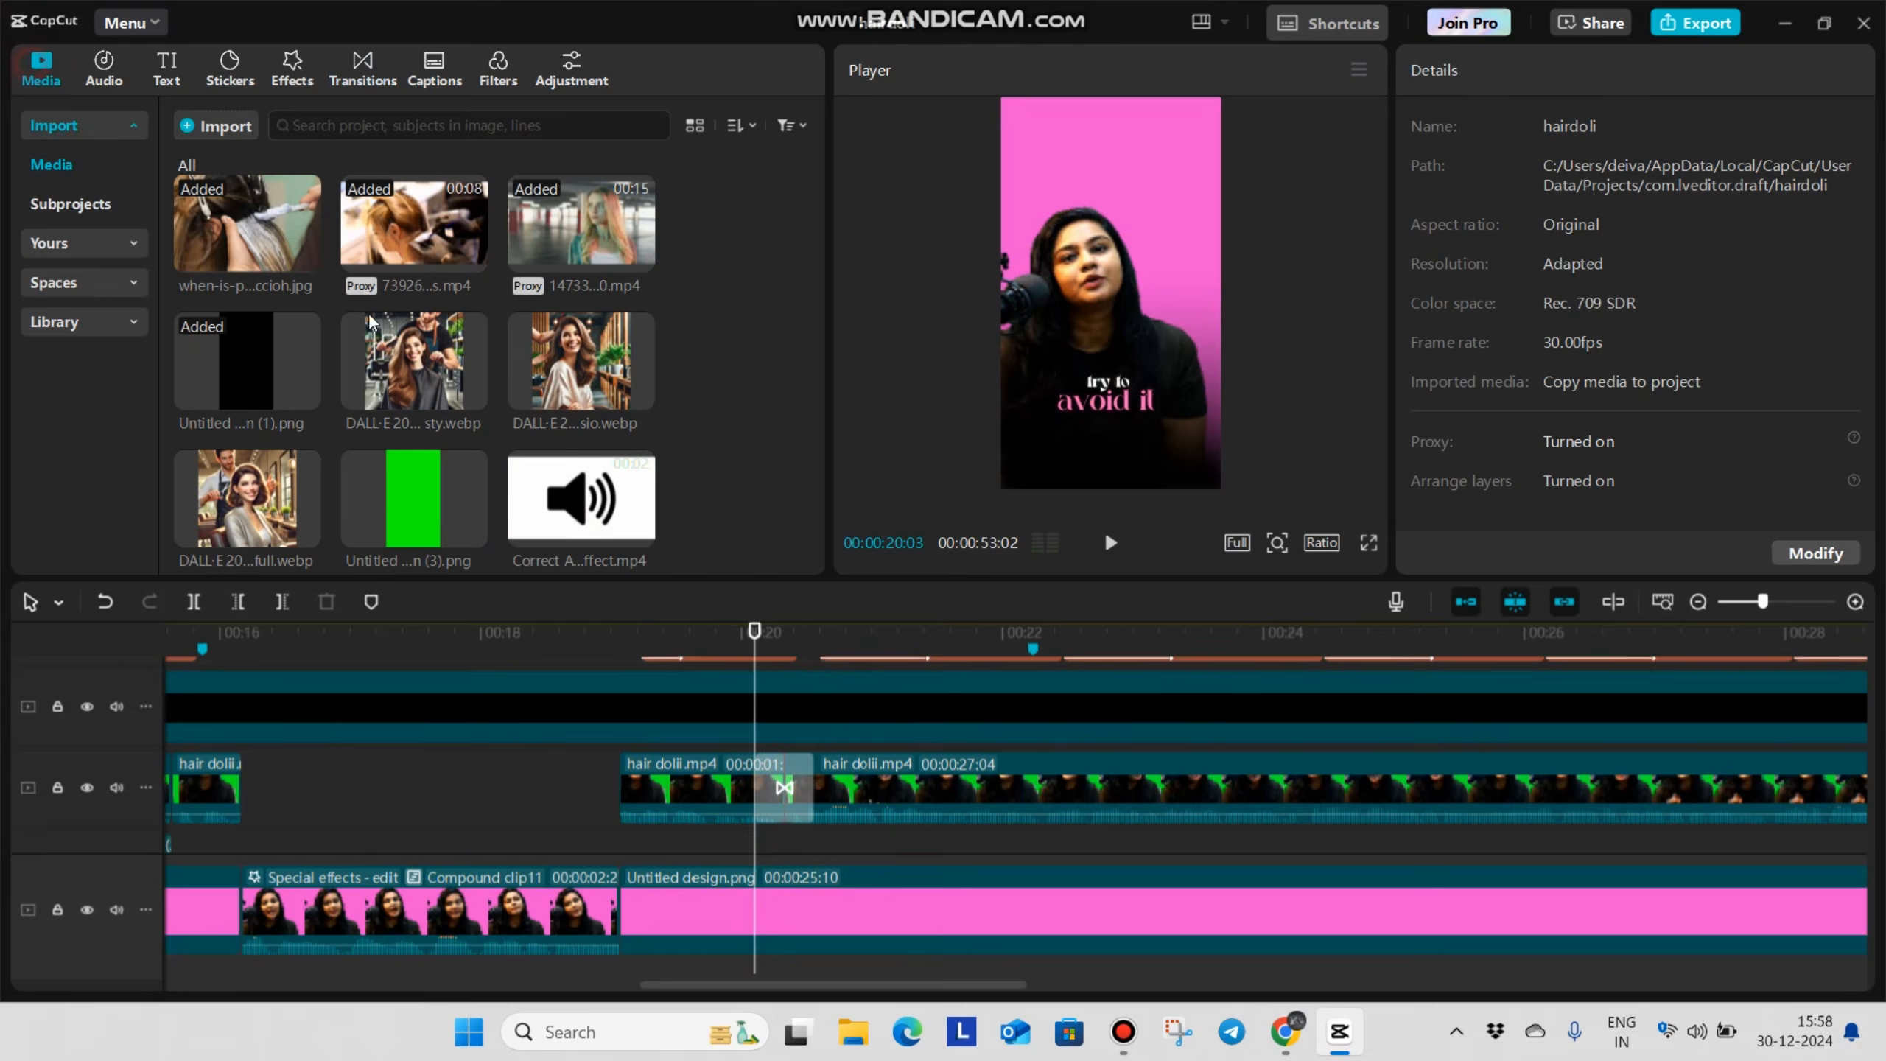
pyautogui.scroll(-4, 431, 364)
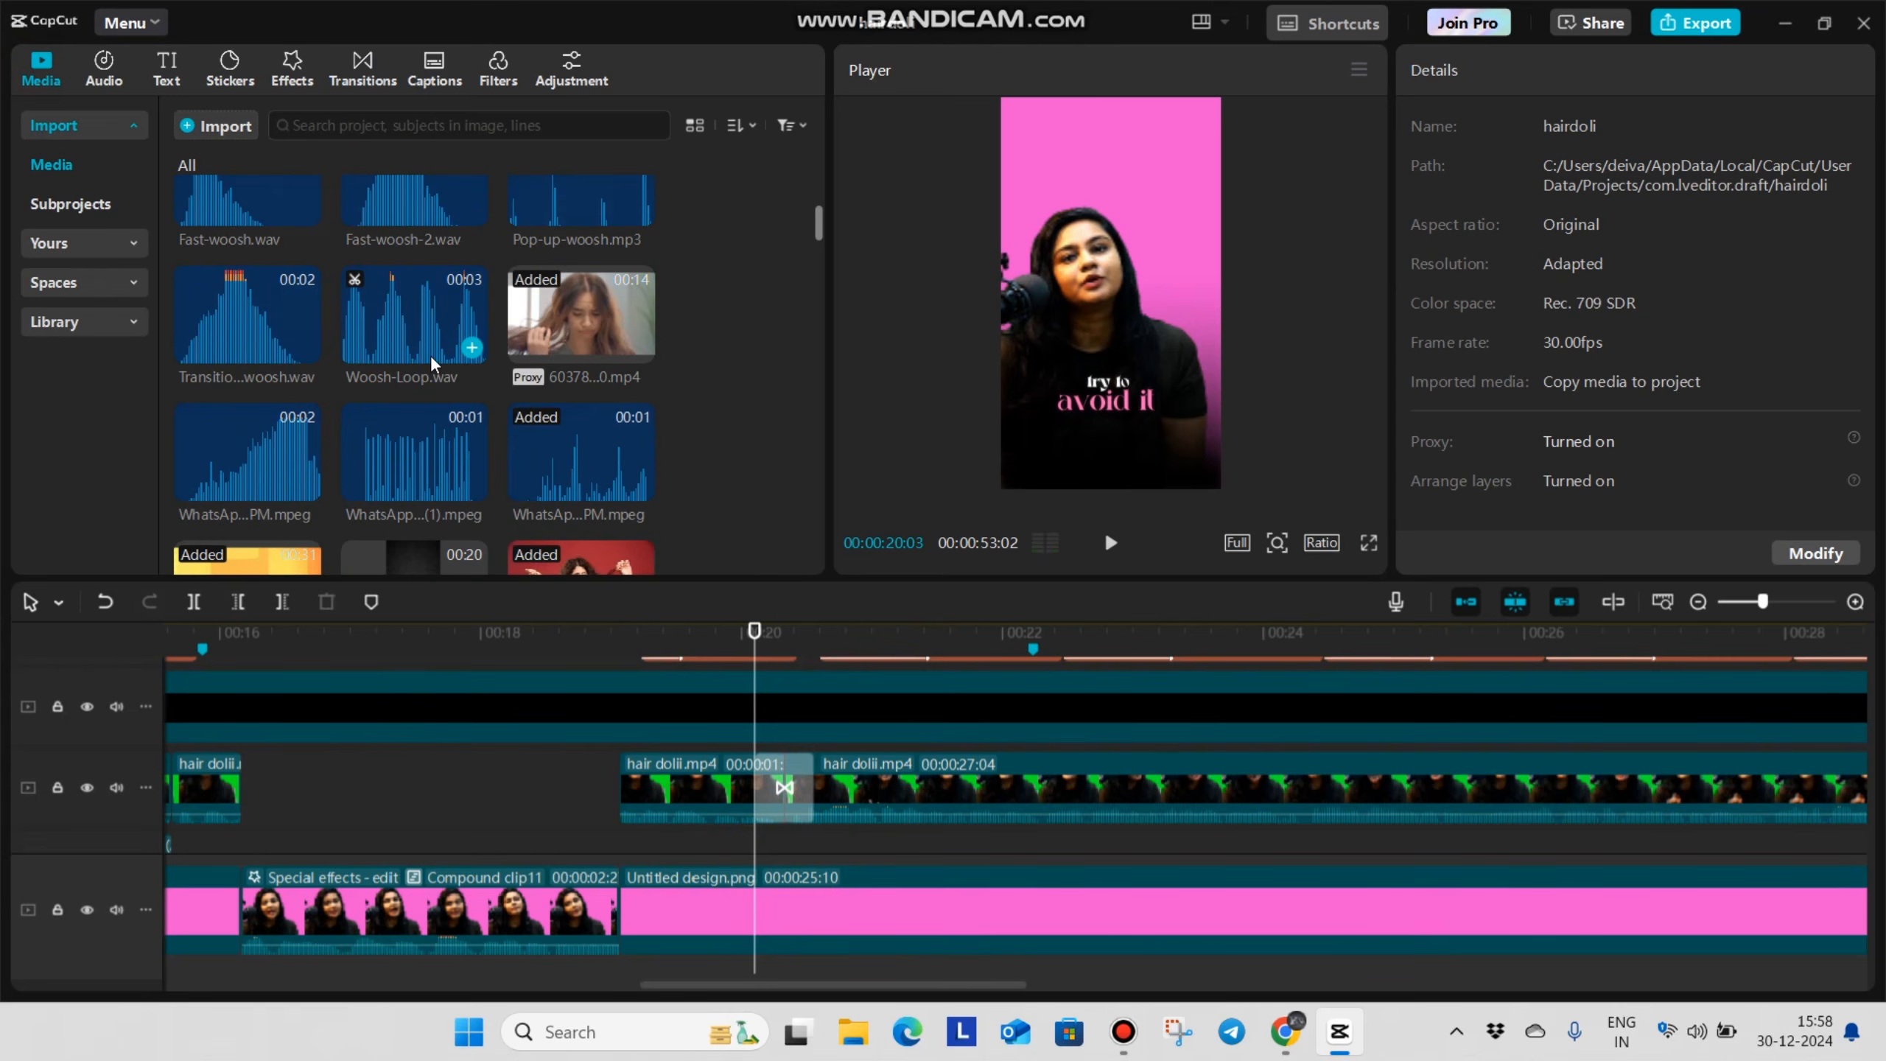
pyautogui.click(435, 378)
pyautogui.moveTo(390, 331); pyautogui.dragTo(741, 869)
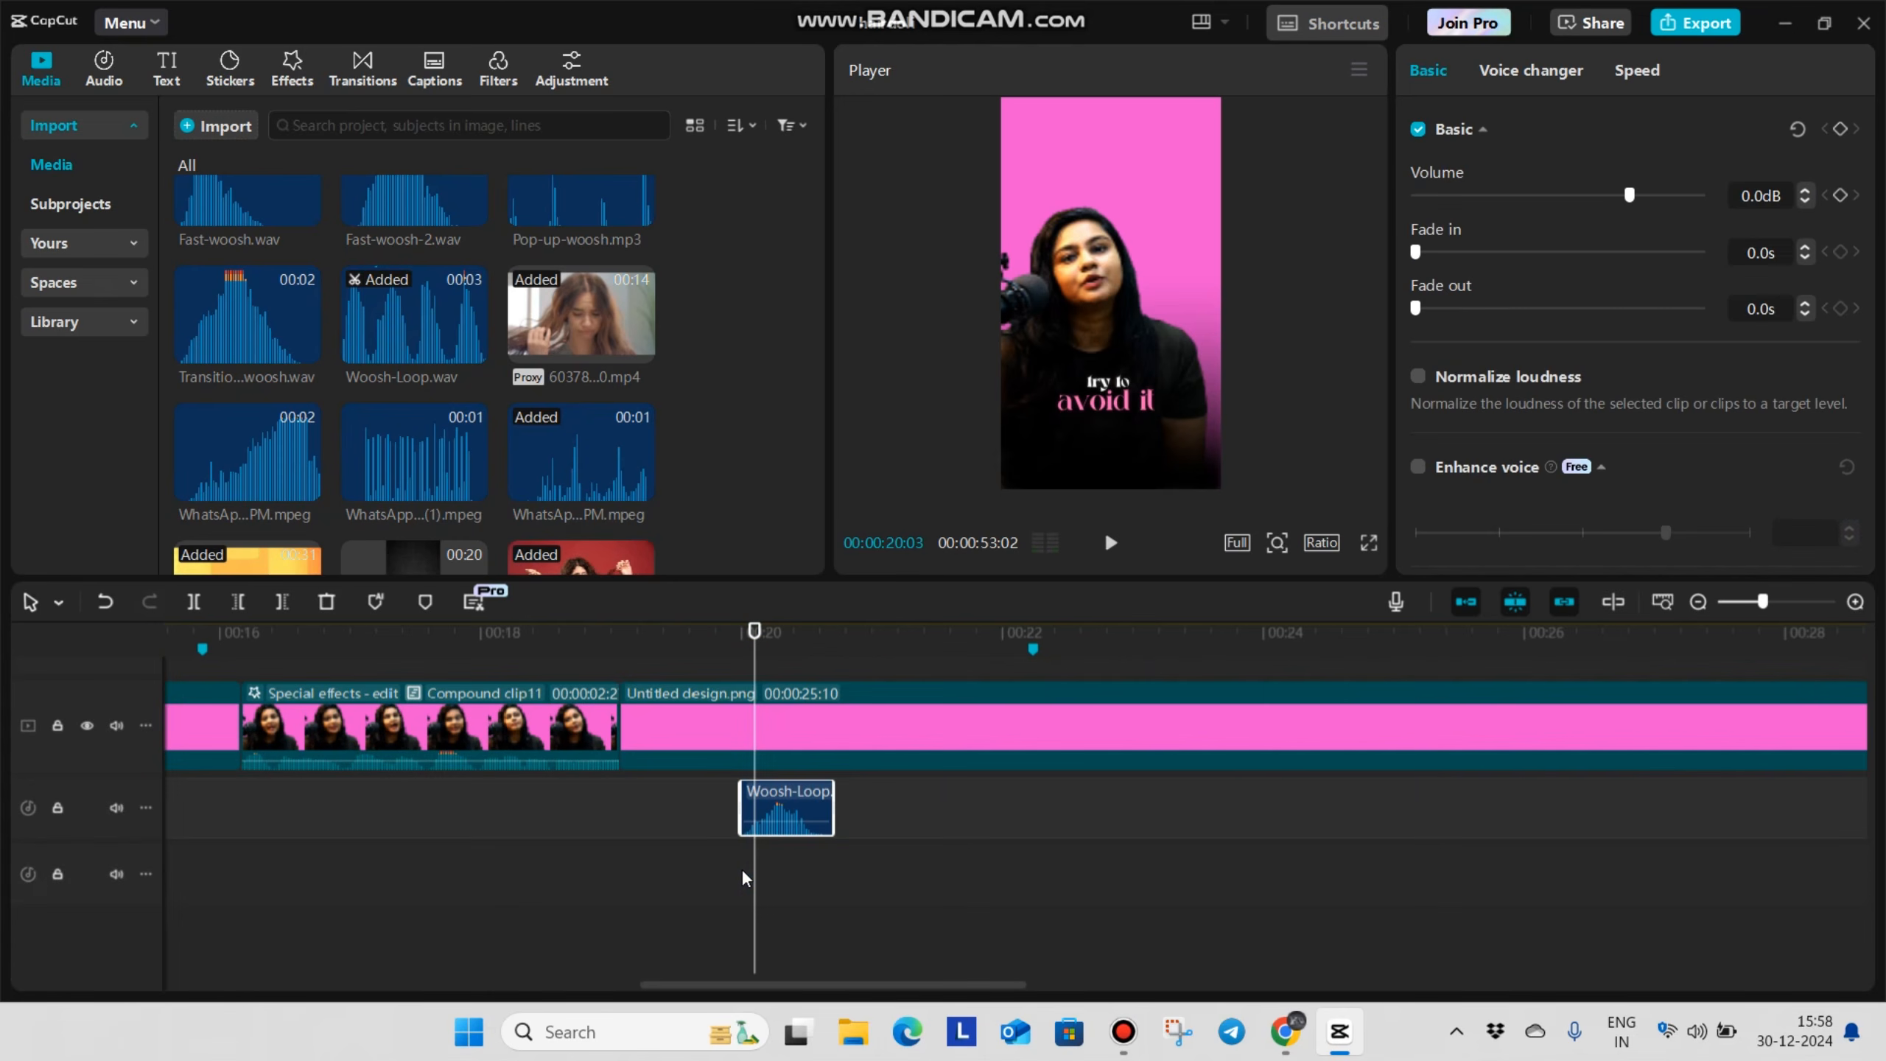
pyautogui.click(666, 834)
pyautogui.press('space')
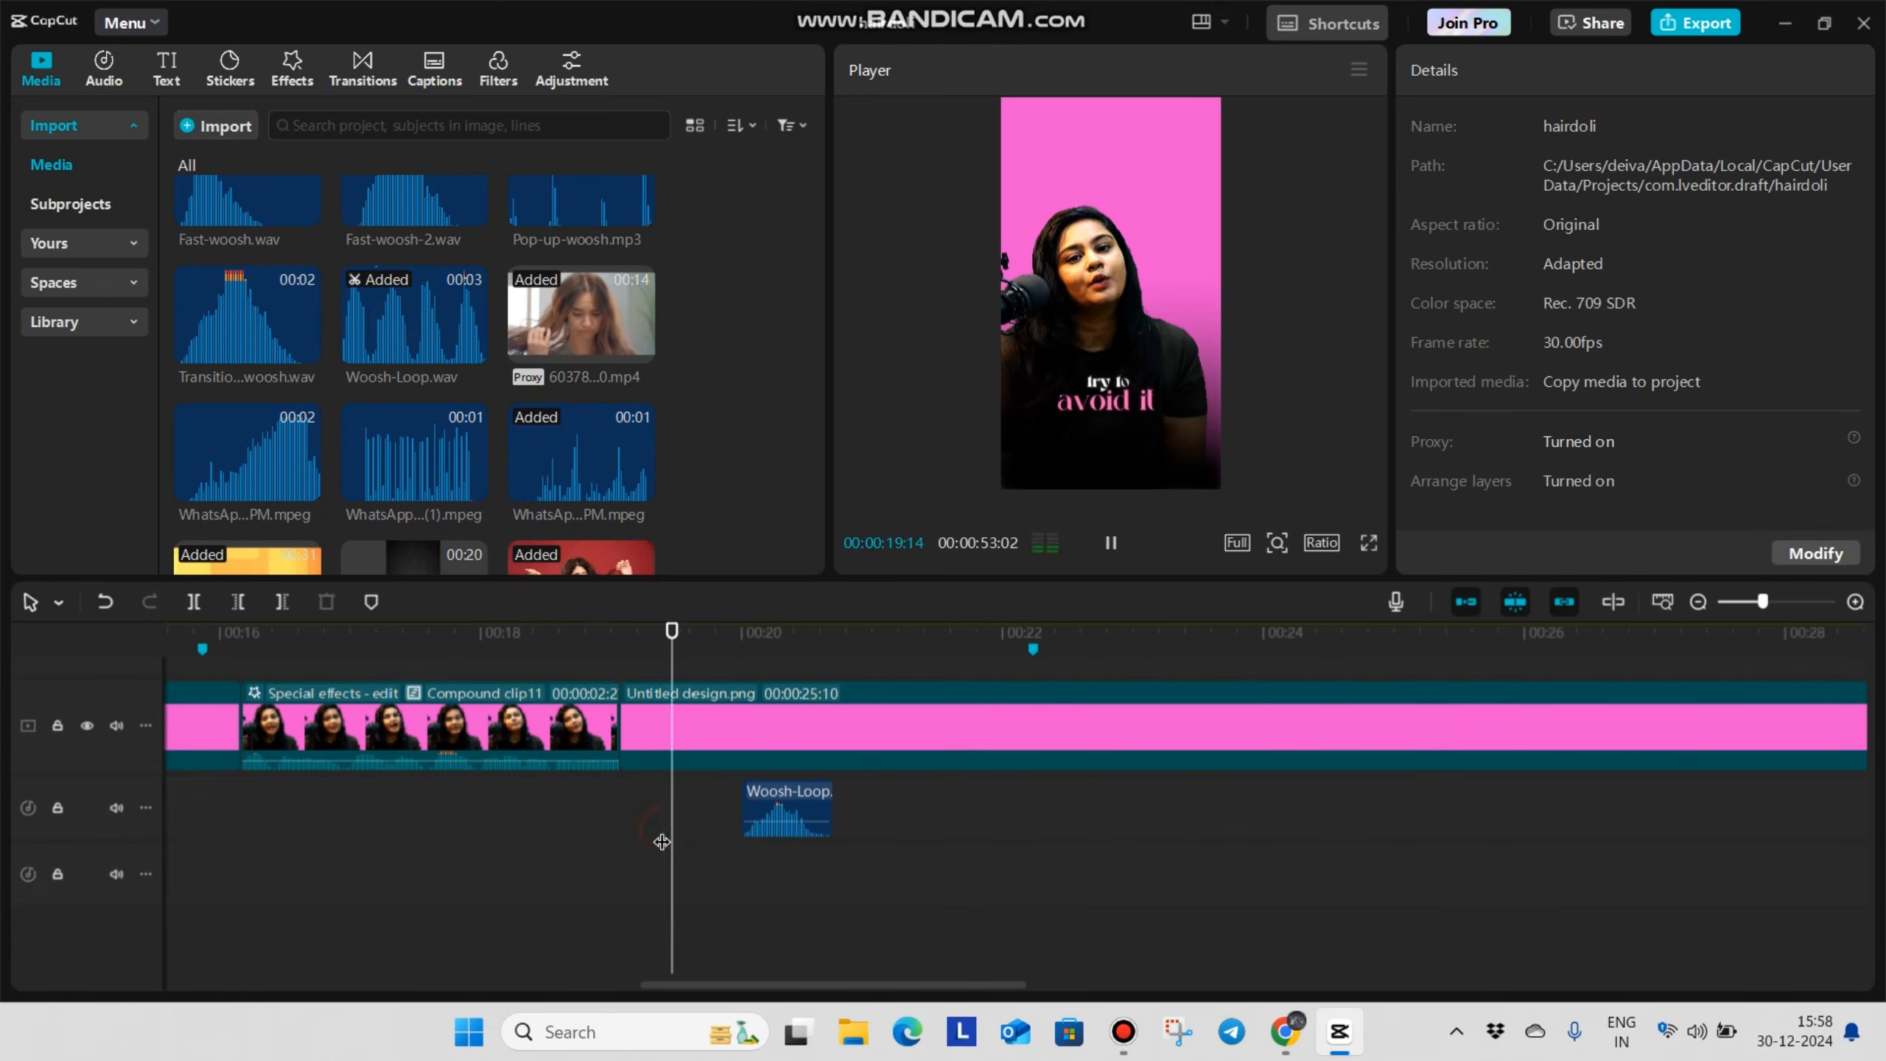
# Split the talking clip at 00:00:22:10, where the "now i'll tell you who can do it" caption ends
pyautogui.press('space')
pyautogui.scroll(4, 912, 734)
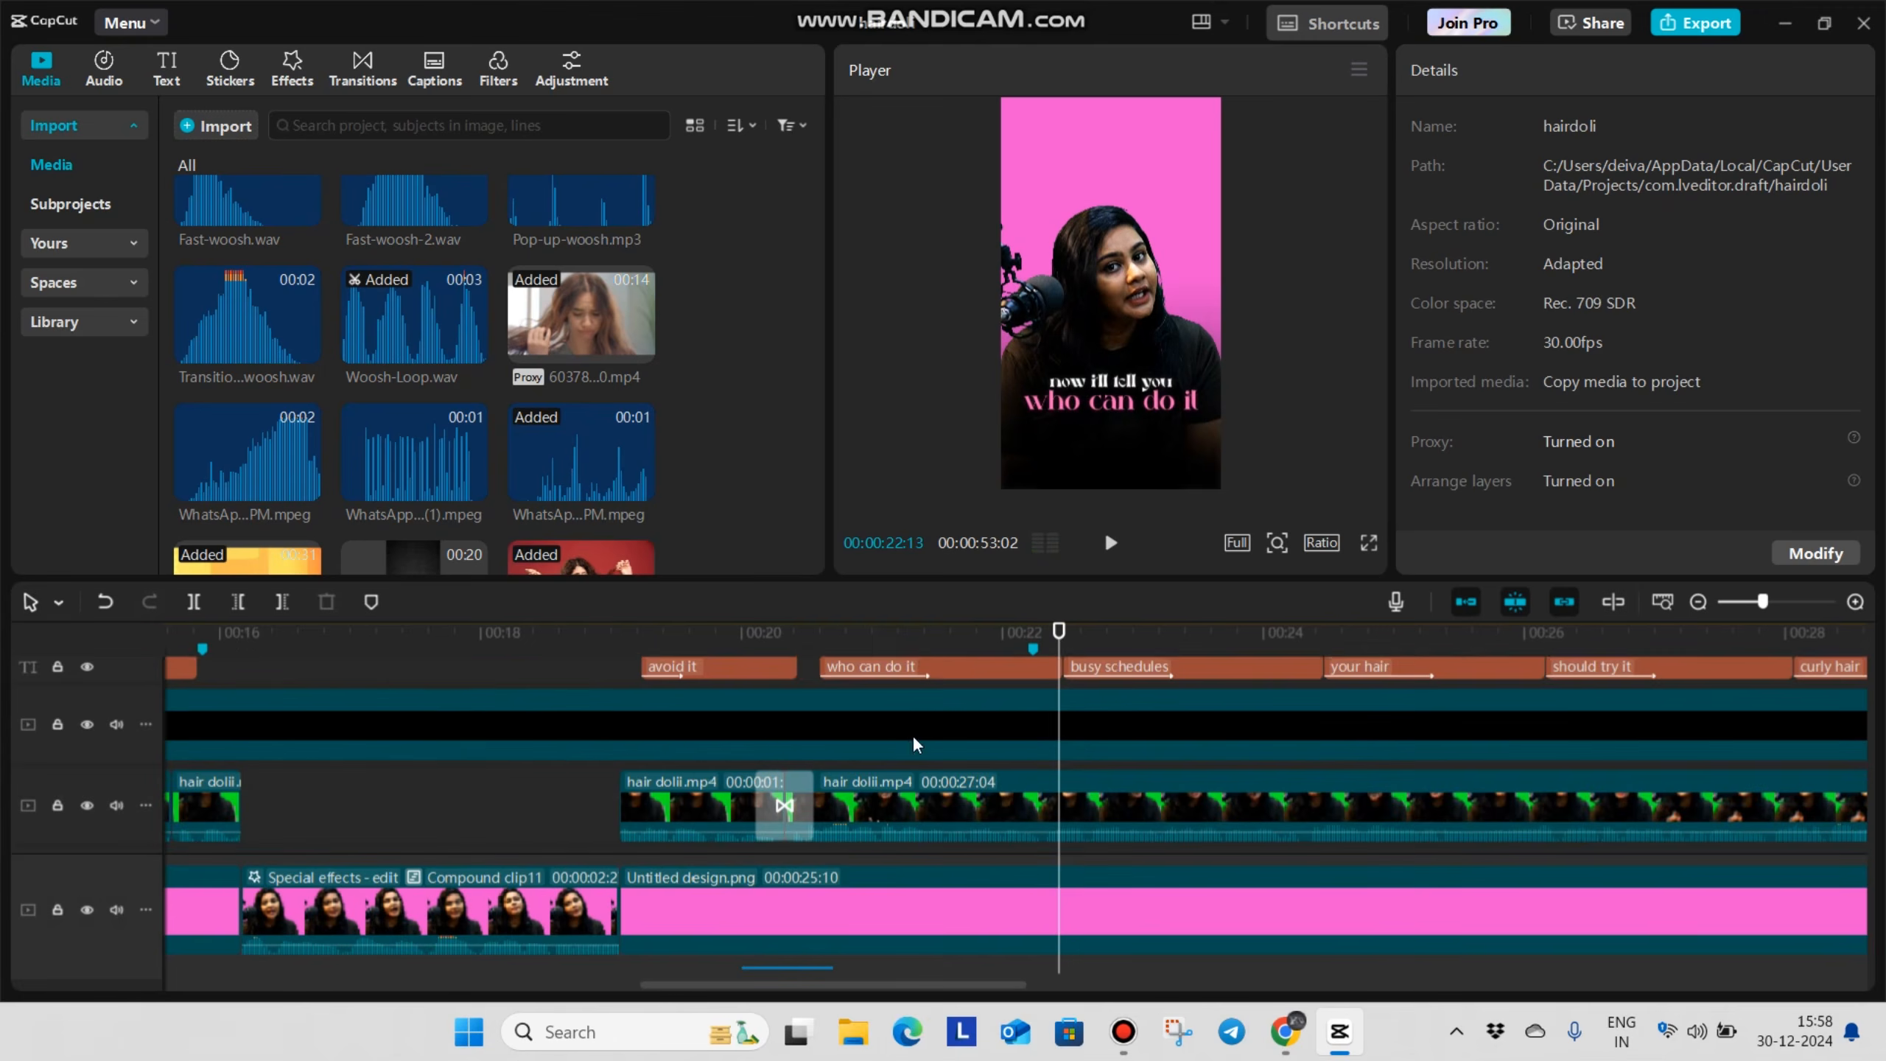
pyautogui.scroll(-1, 913, 734)
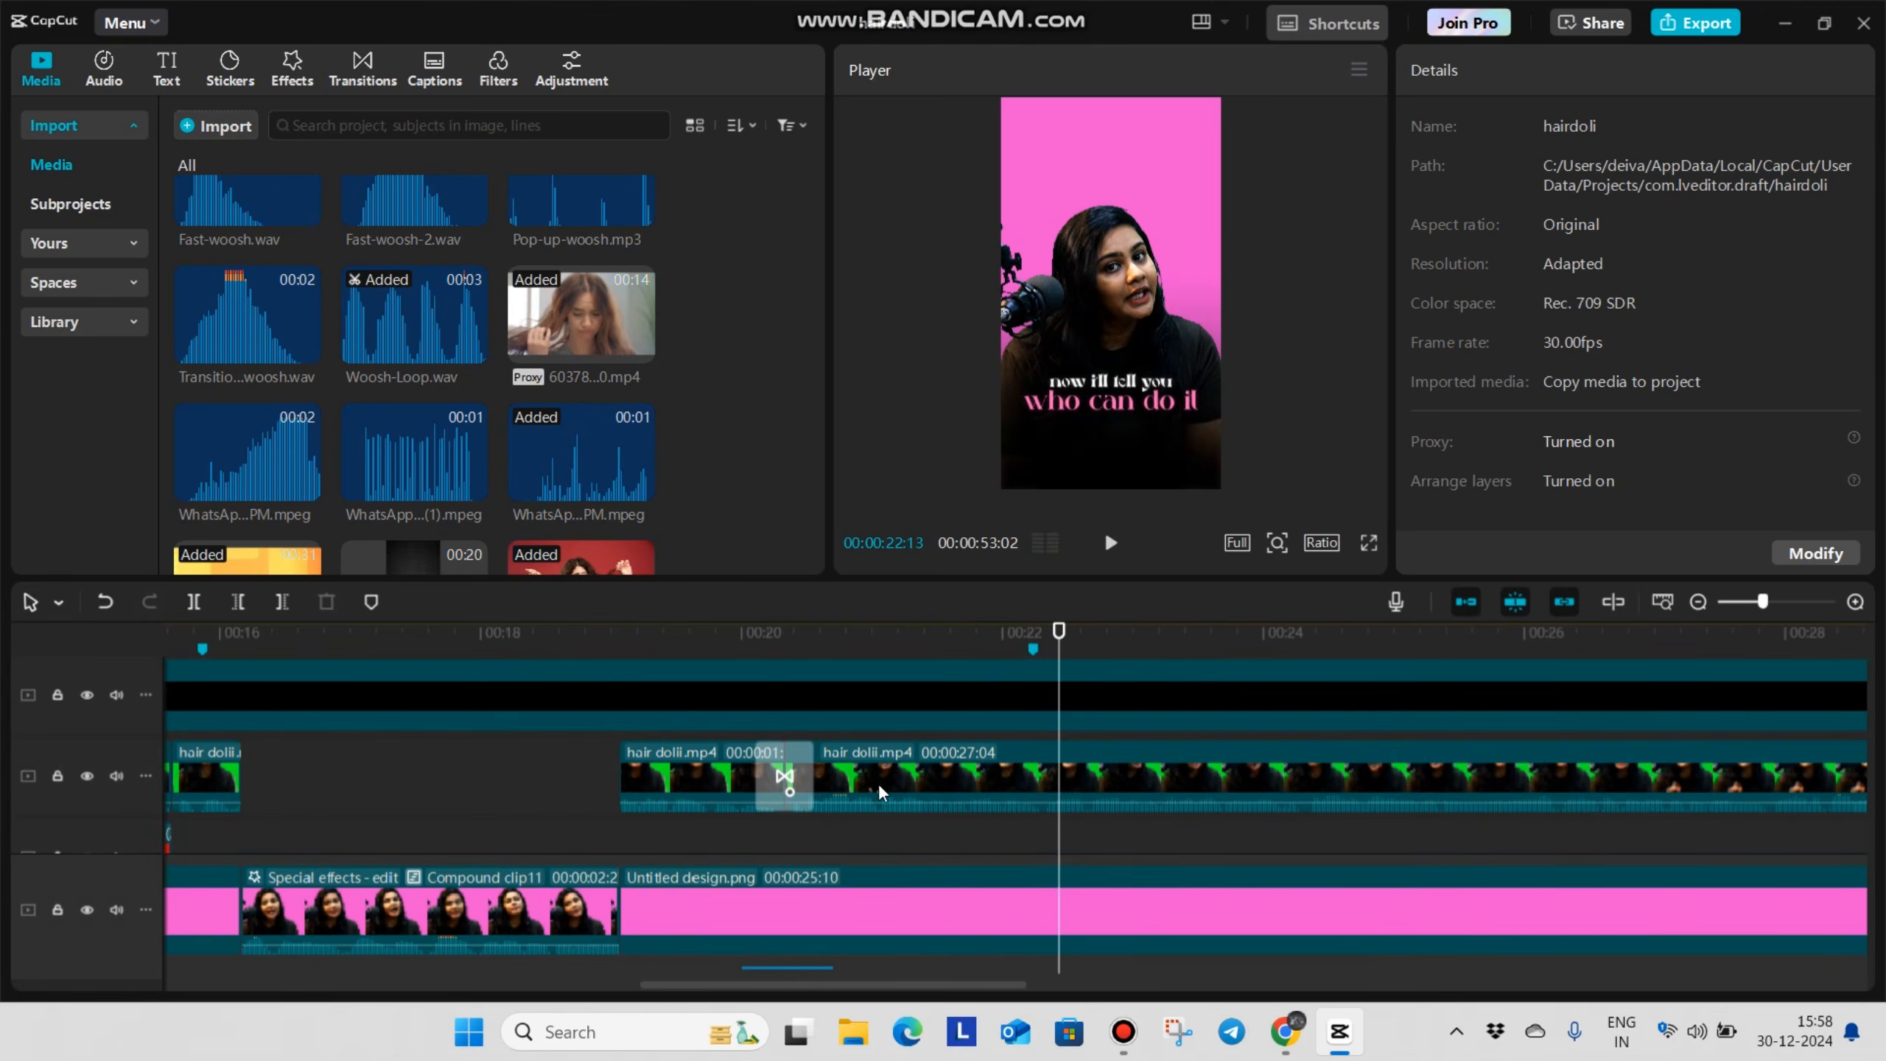
pyautogui.click(1024, 847)
pyautogui.moveTo(1024, 846); pyautogui.dragTo(1045, 860)
pyautogui.click(986, 773)
pyautogui.hotkey('ctrl', 'b')
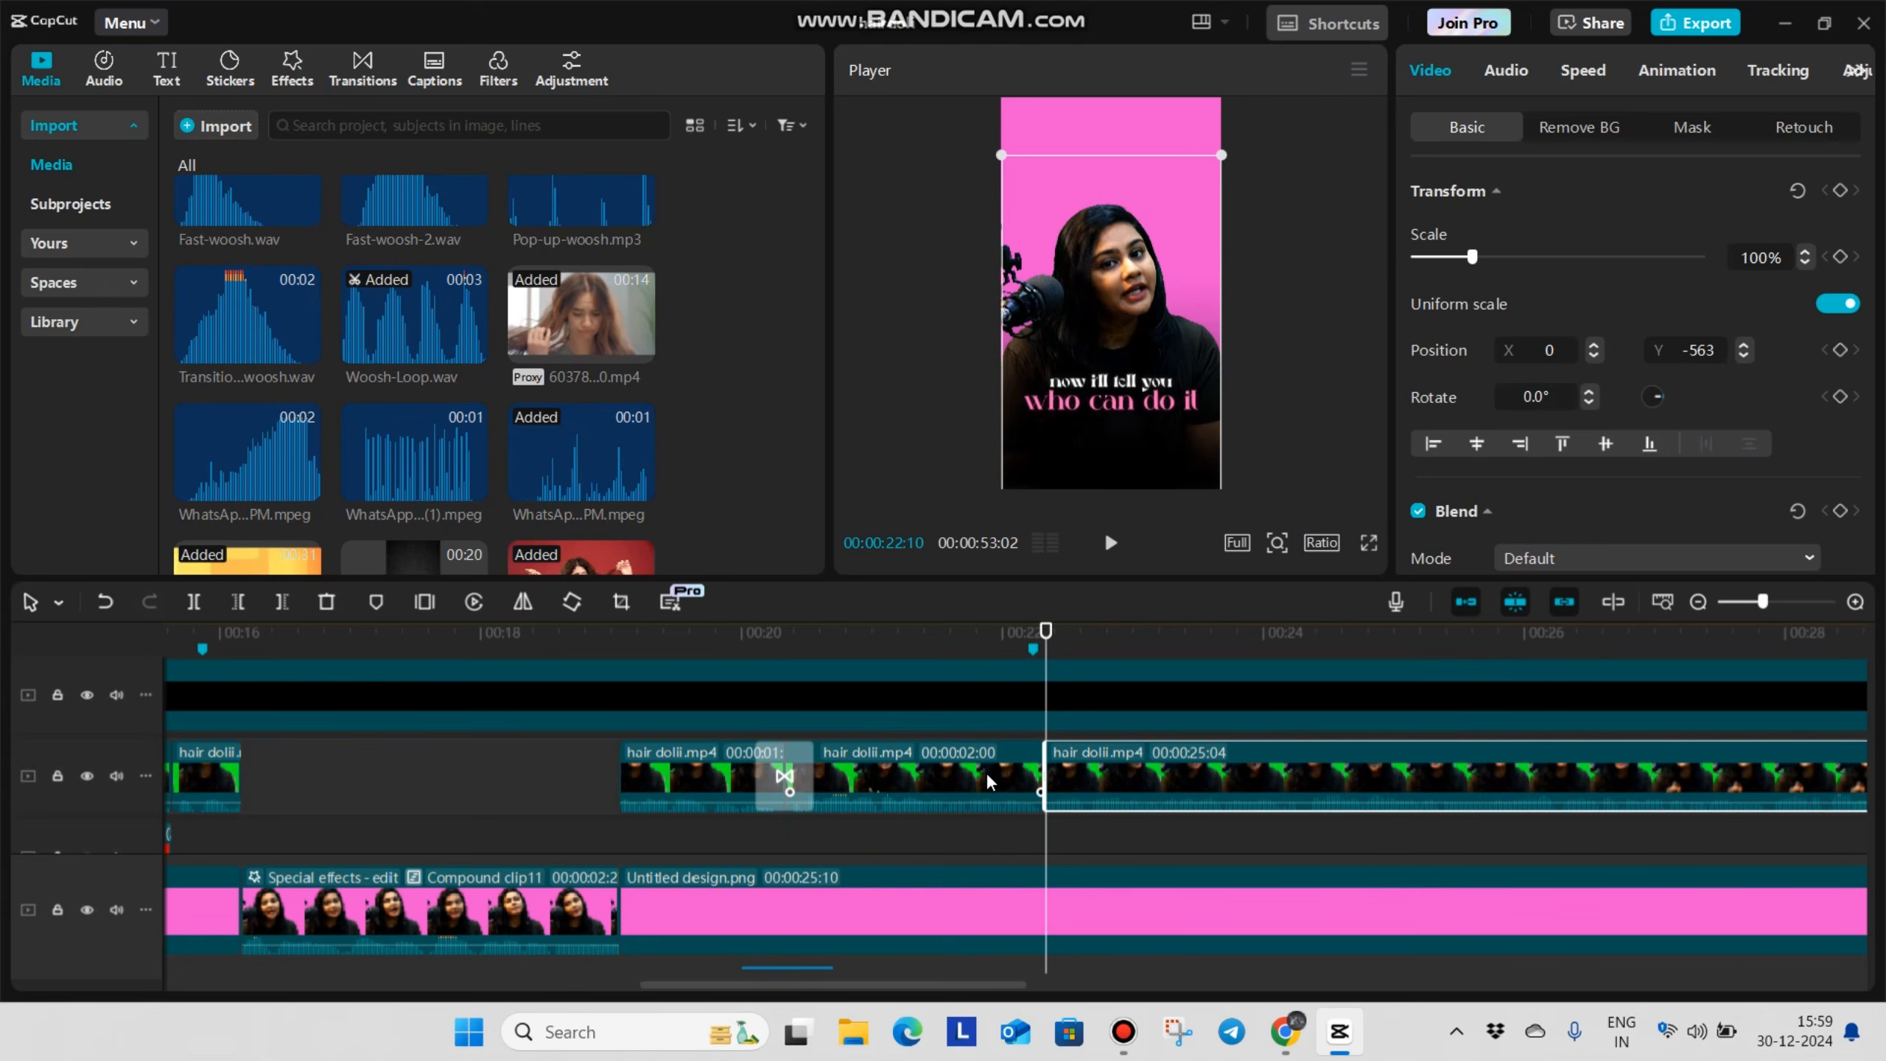
# Place the DALL-E image of the joyful woman with styled hair beneath the talking clip, starting at 00:00:20:10
pyautogui.click(785, 833)
pyautogui.scroll(3, 843, 799)
pyautogui.scroll(-4, 841, 789)
pyautogui.click(860, 757)
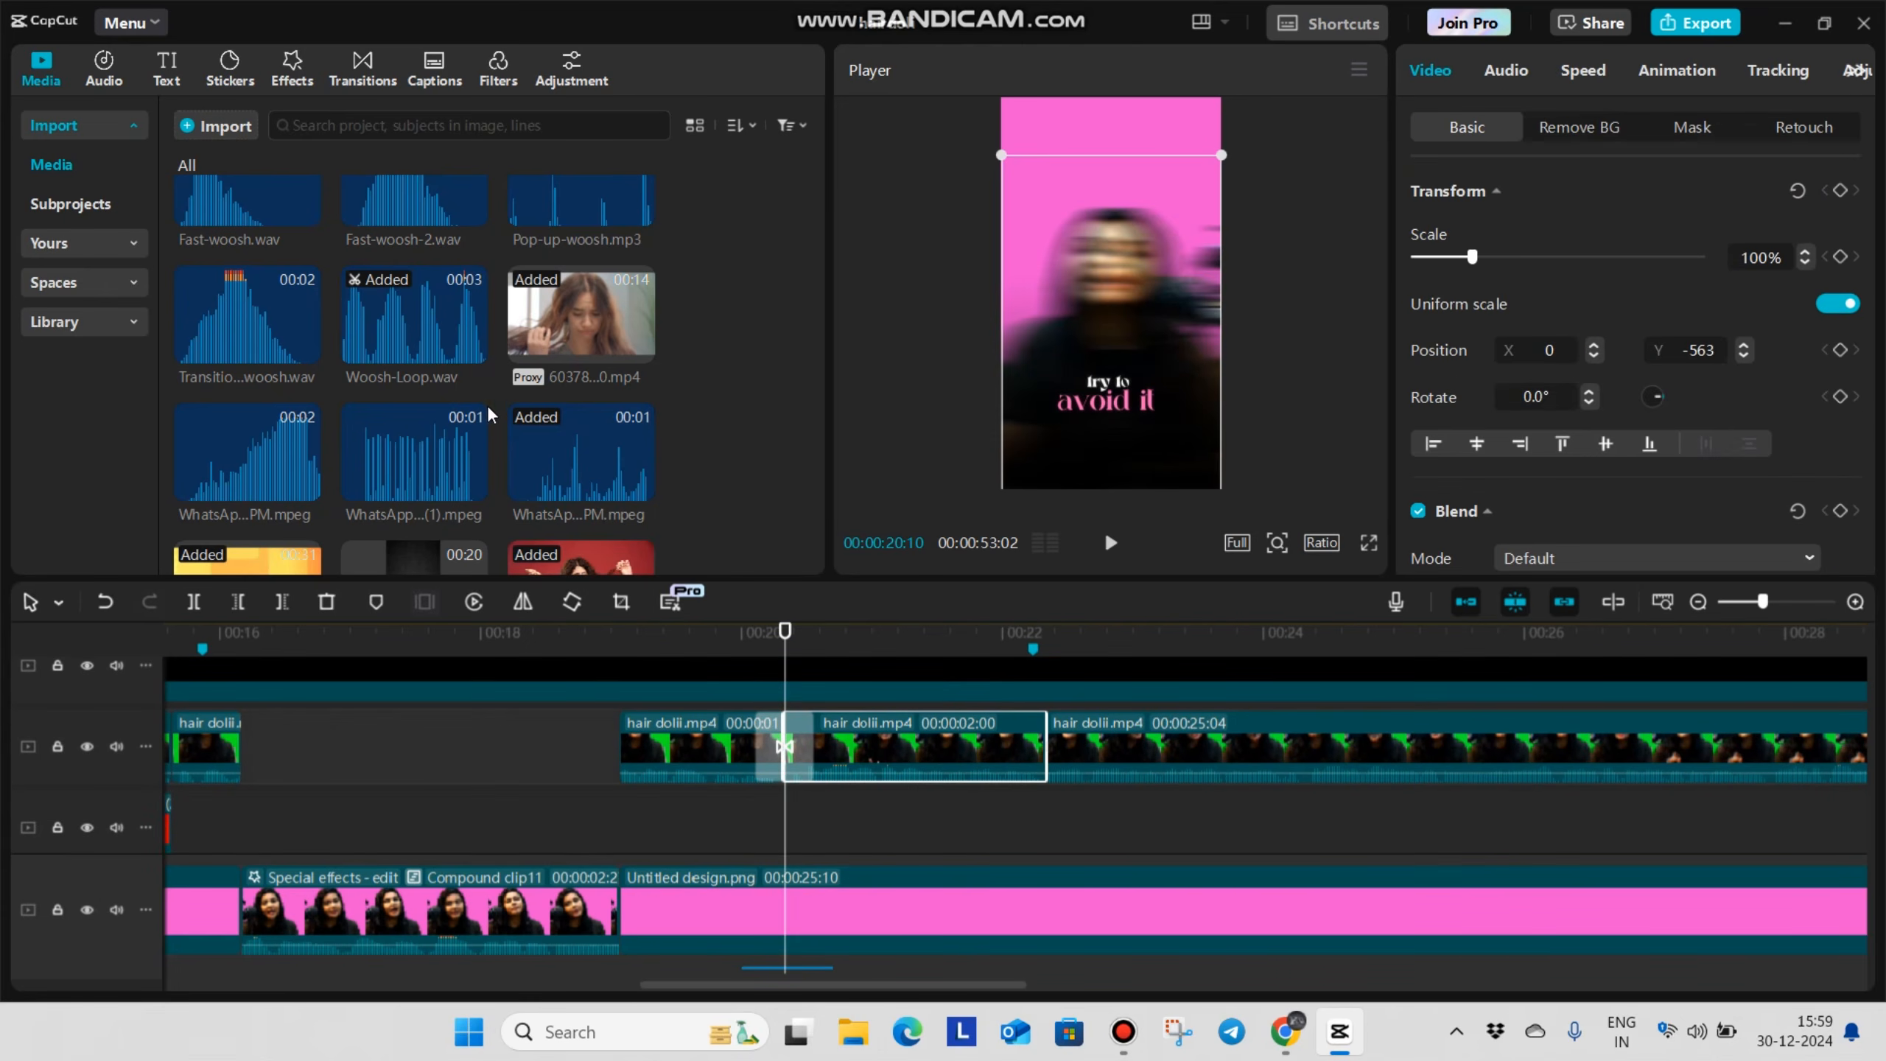
pyautogui.scroll(10, 488, 406)
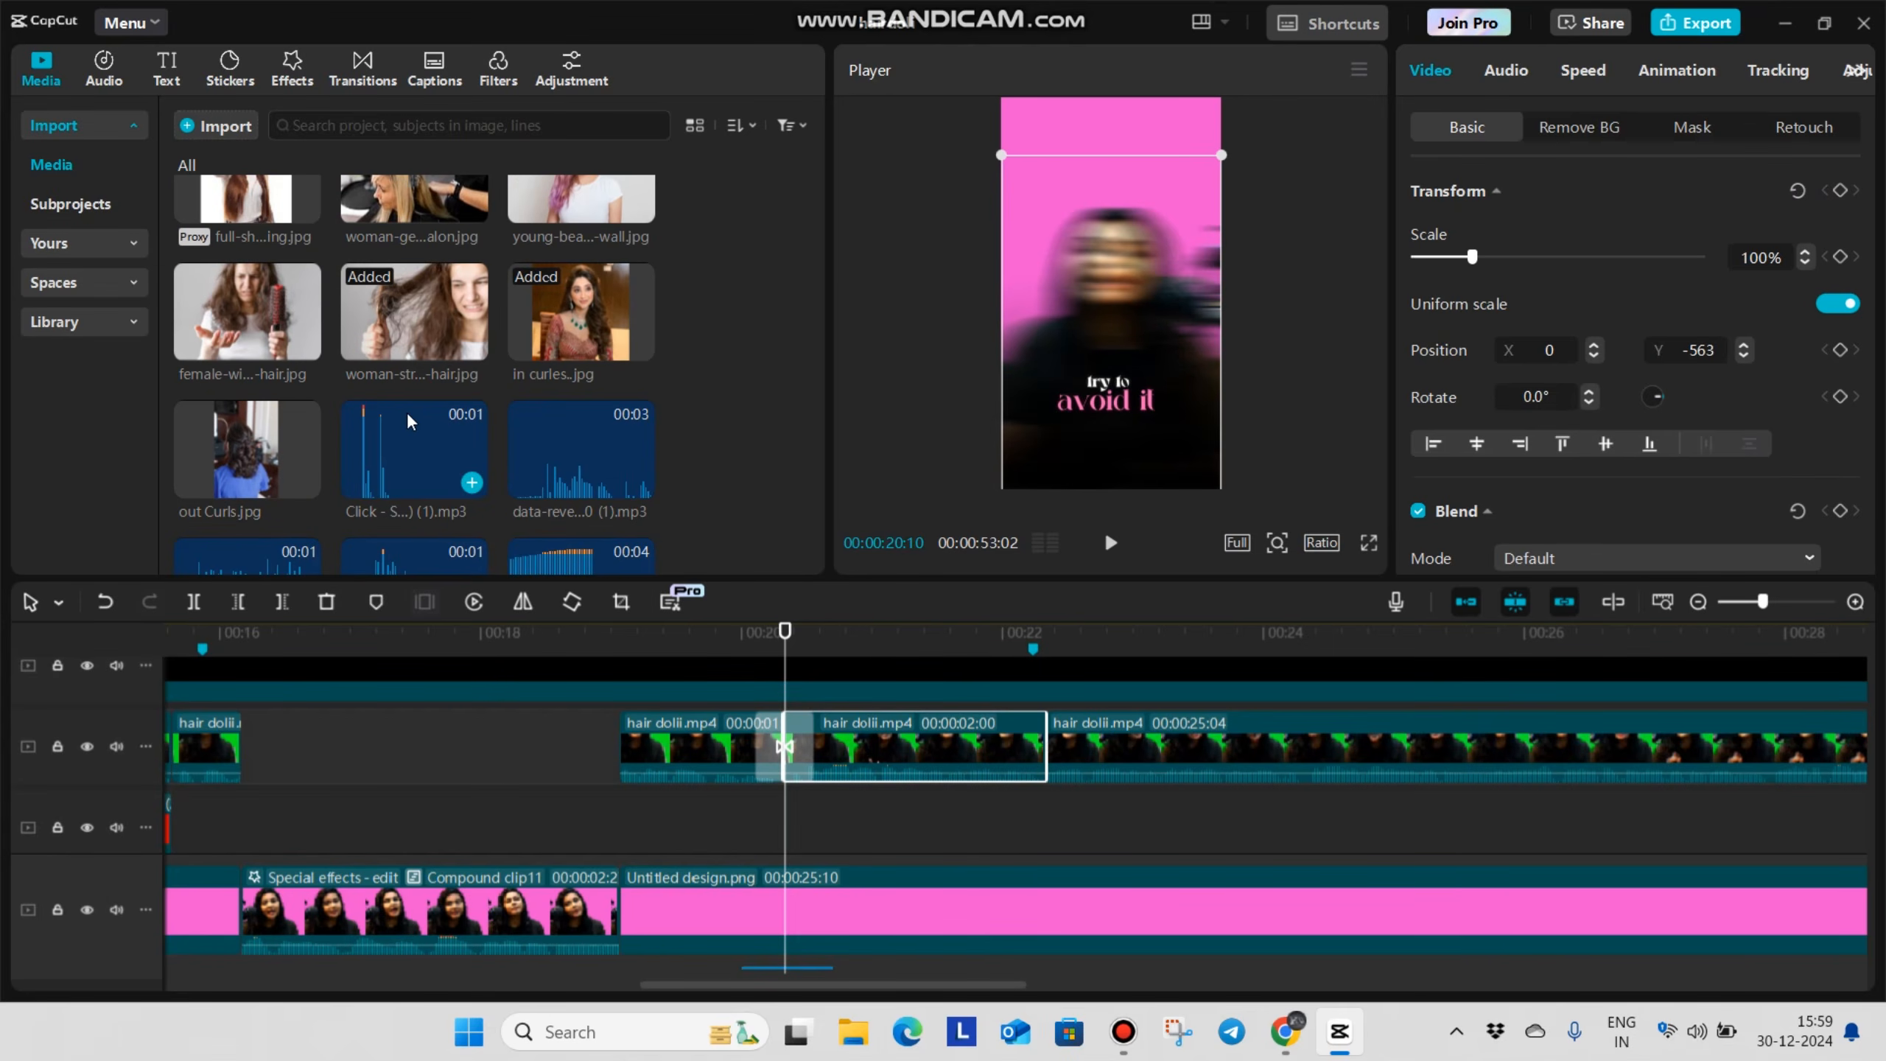
pyautogui.scroll(-10, 446, 401)
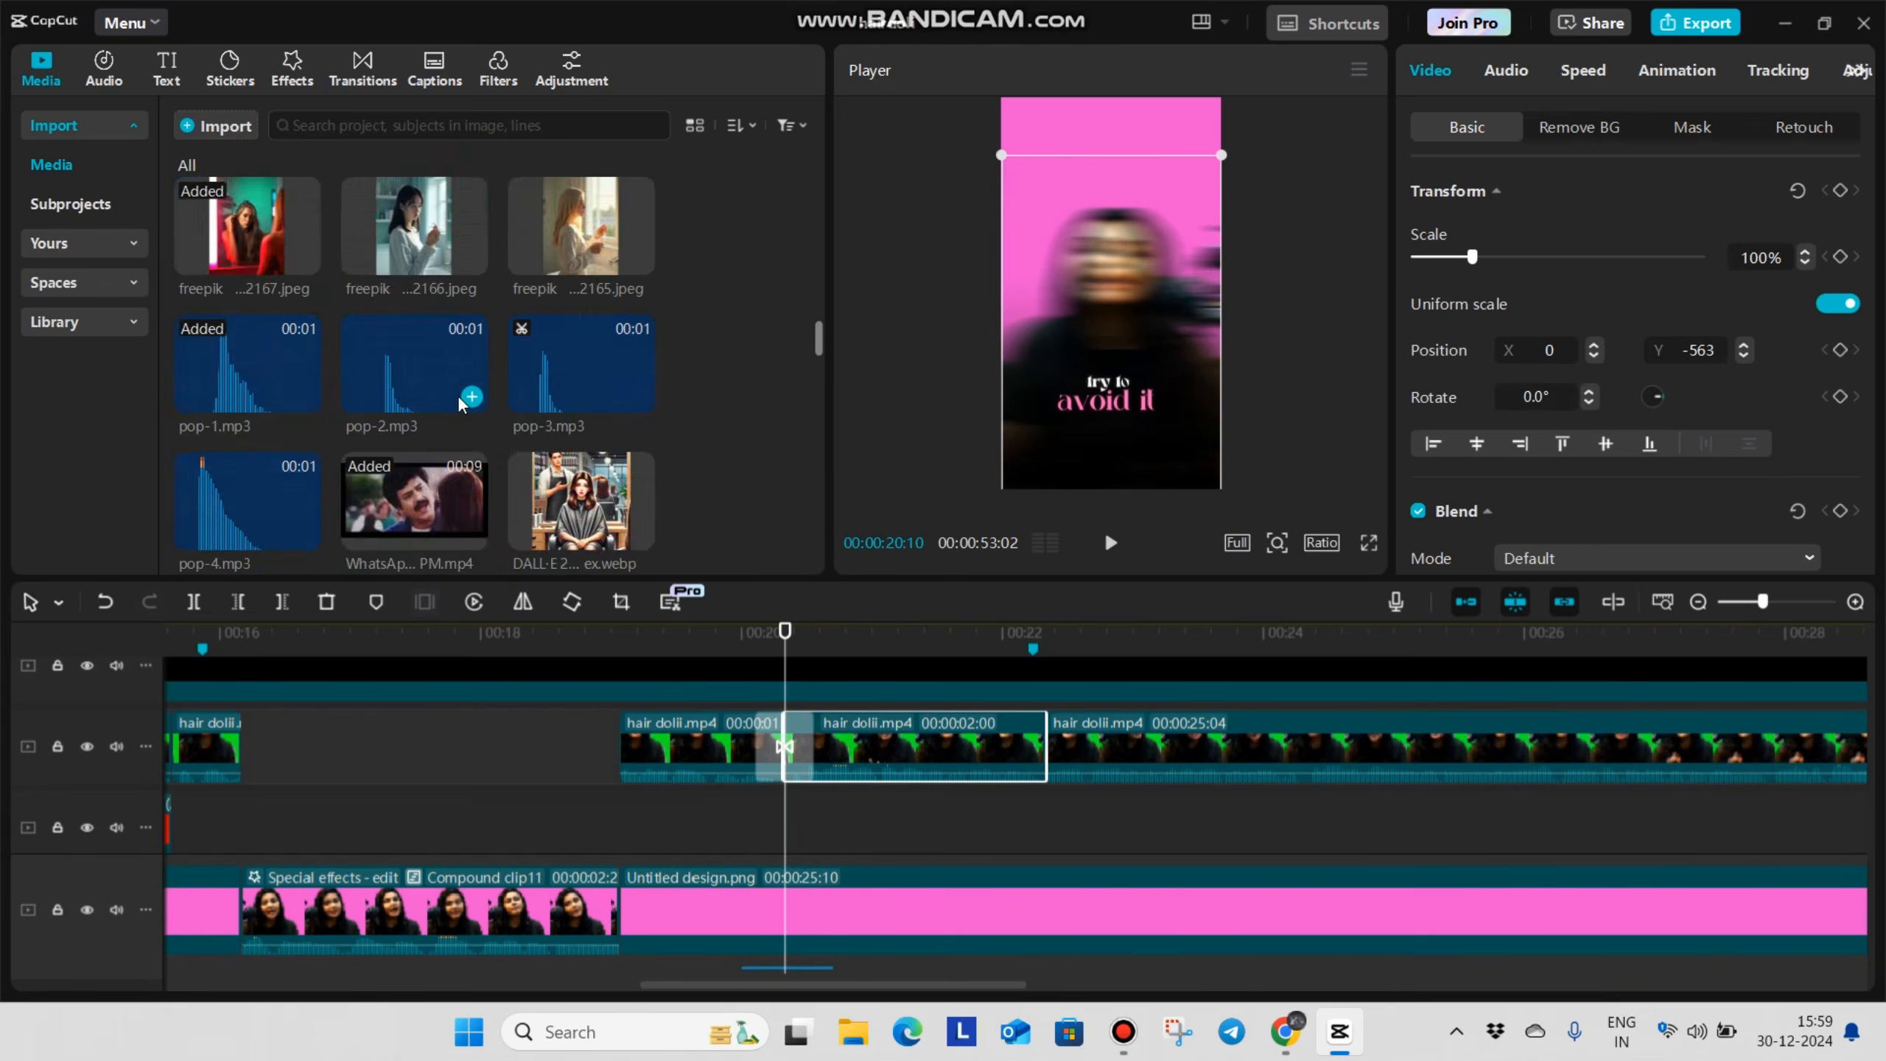
pyautogui.moveTo(590, 224); pyautogui.dragTo(795, 844)
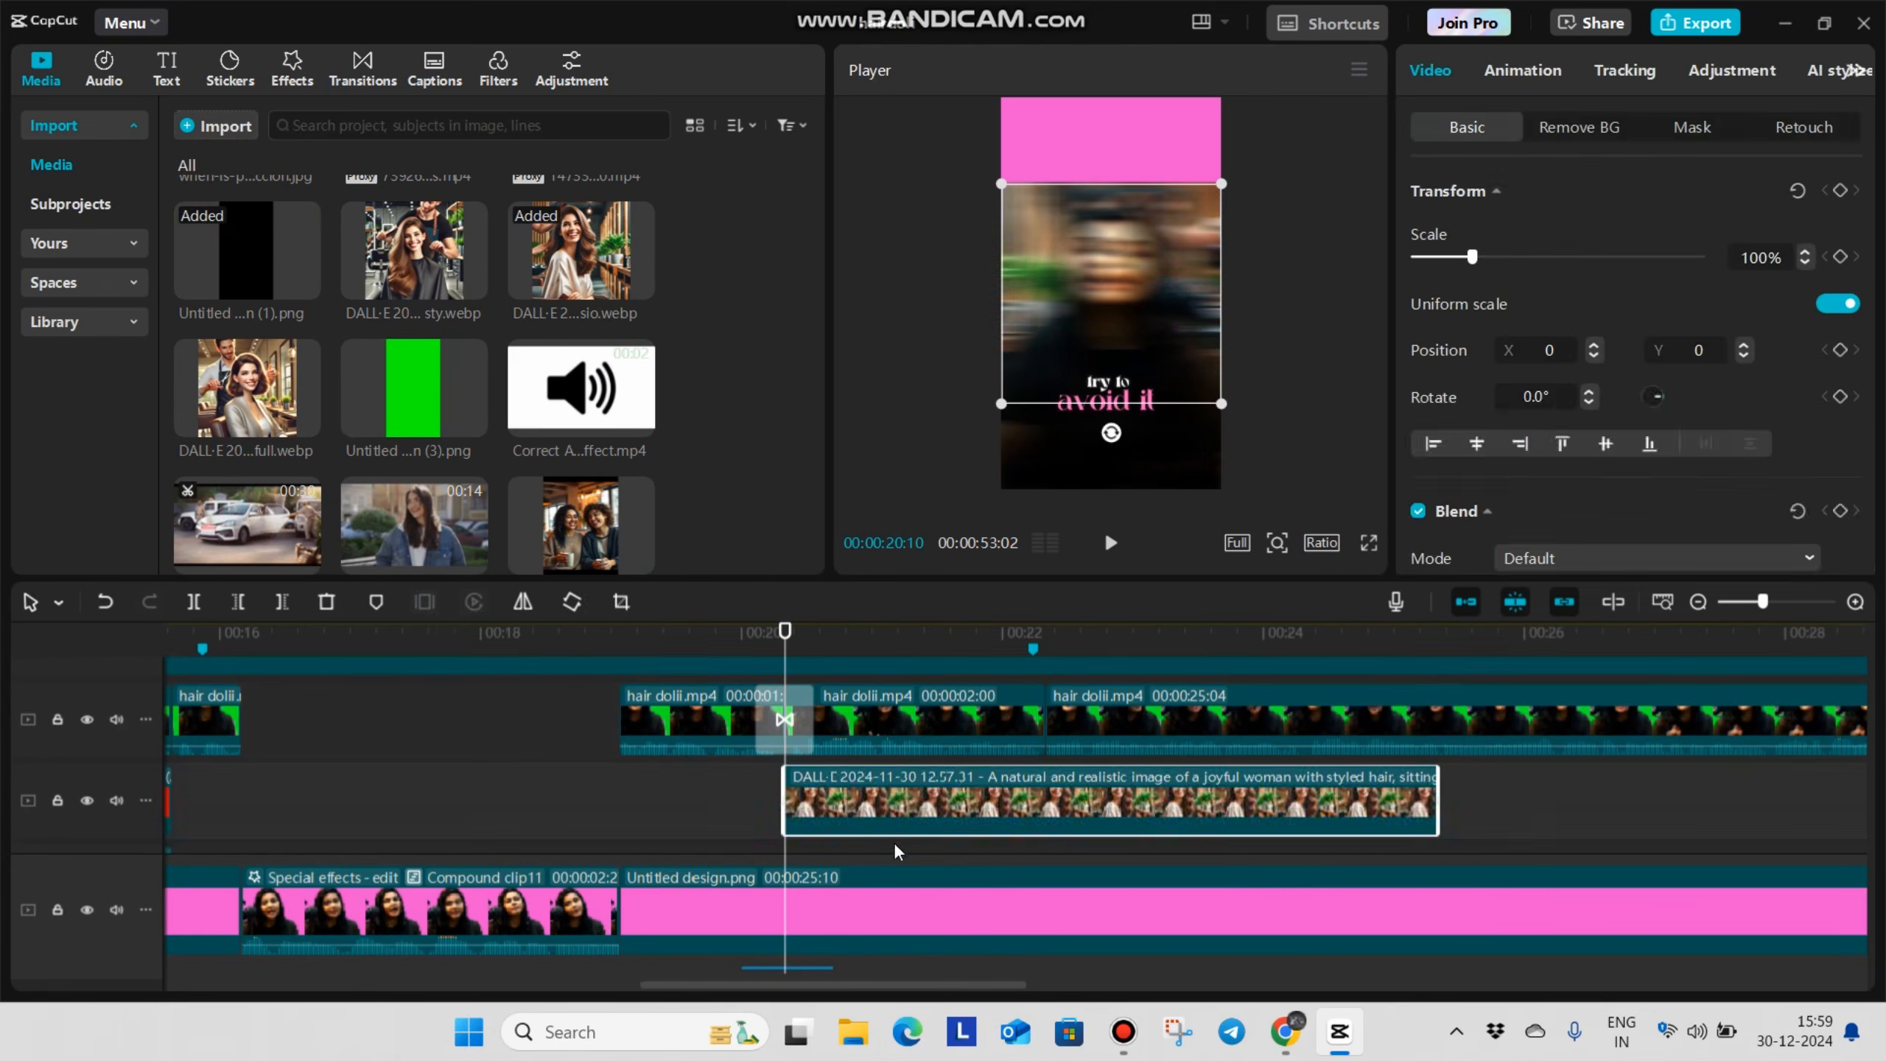
# Split the DALL-E image at 00:00:22:10 and delete the part after the cut
pyautogui.click(755, 800)
pyautogui.press('space')
pyautogui.press('space')
pyautogui.press('Right')
pyautogui.press('Right')
pyautogui.press('Right')
pyautogui.click(1026, 810)
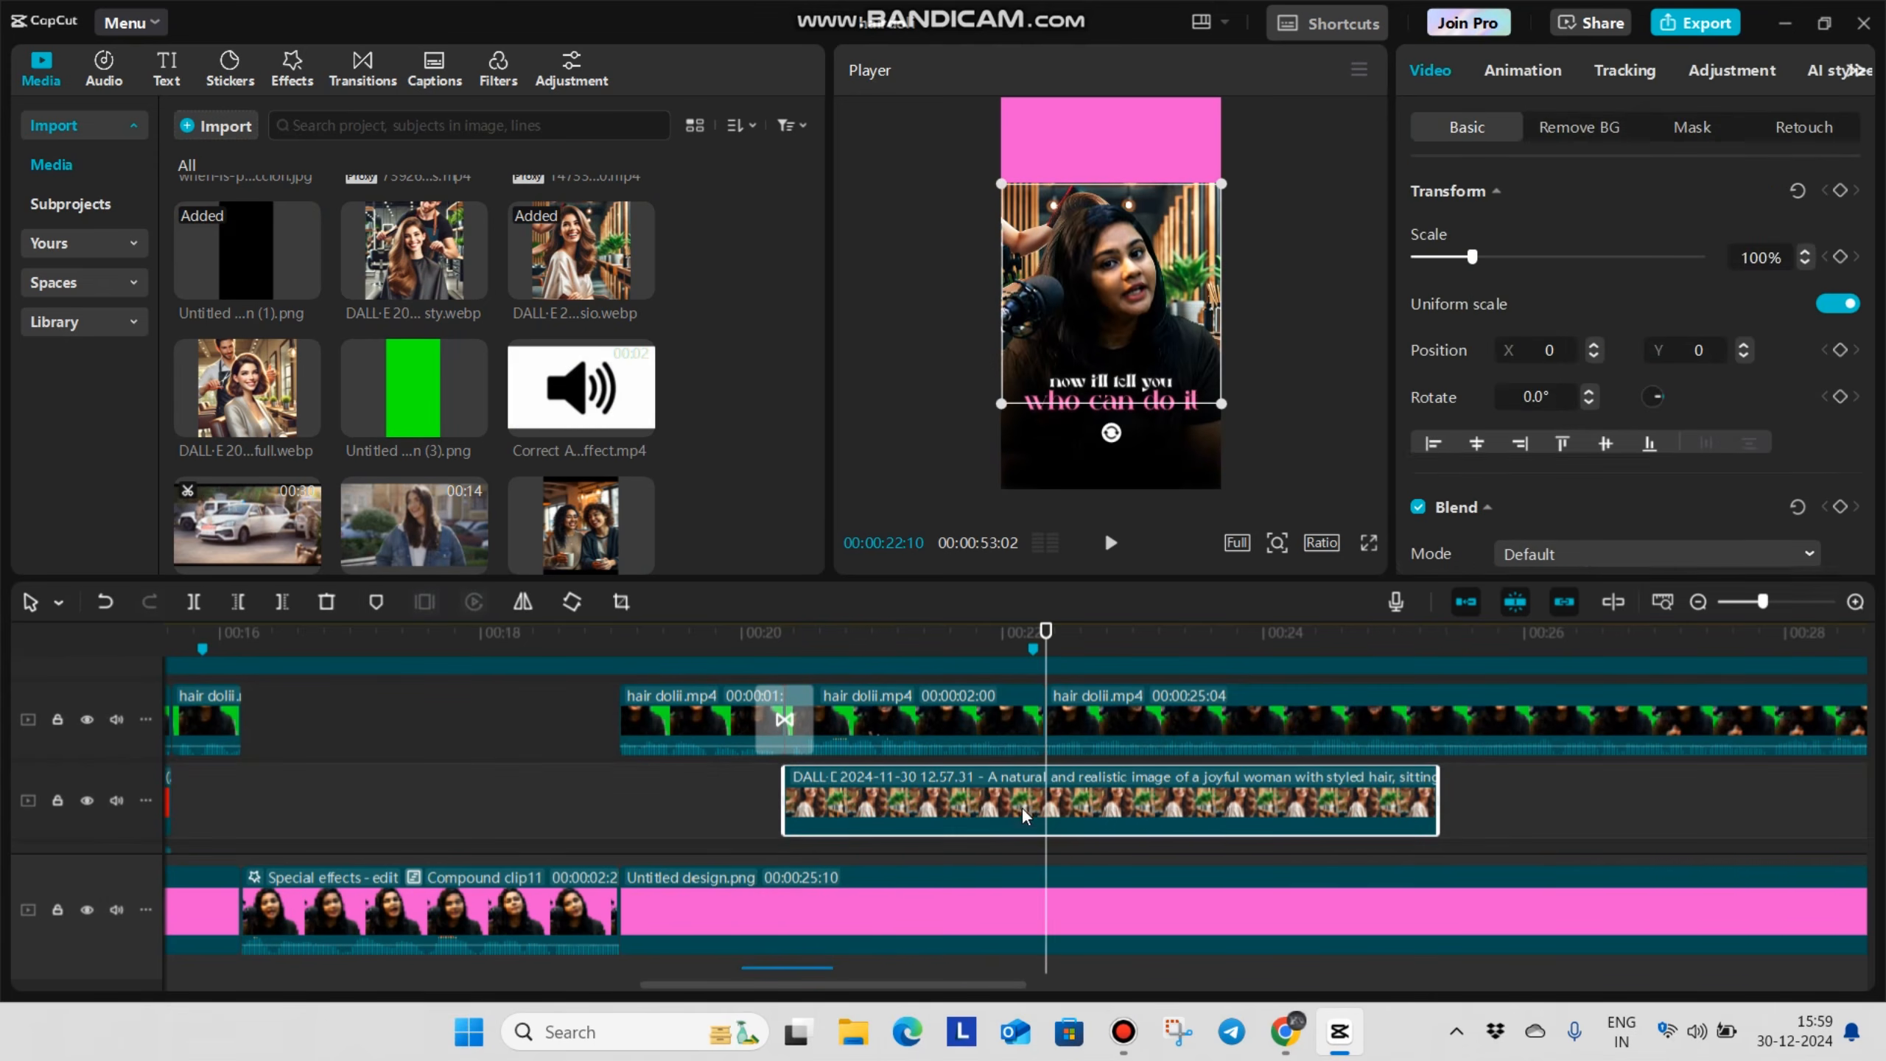
pyautogui.hotkey('ctrl', 'b')
pyautogui.press('Delete')
# Move the DALL-E image up to Y 842 and apply a Horizontal mask at X 183, Y -325 with feather 20
pyautogui.click(881, 810)
pyautogui.moveTo(1133, 320); pyautogui.dragTo(1181, 202)
pyautogui.click(1694, 127)
pyautogui.click(1544, 260)
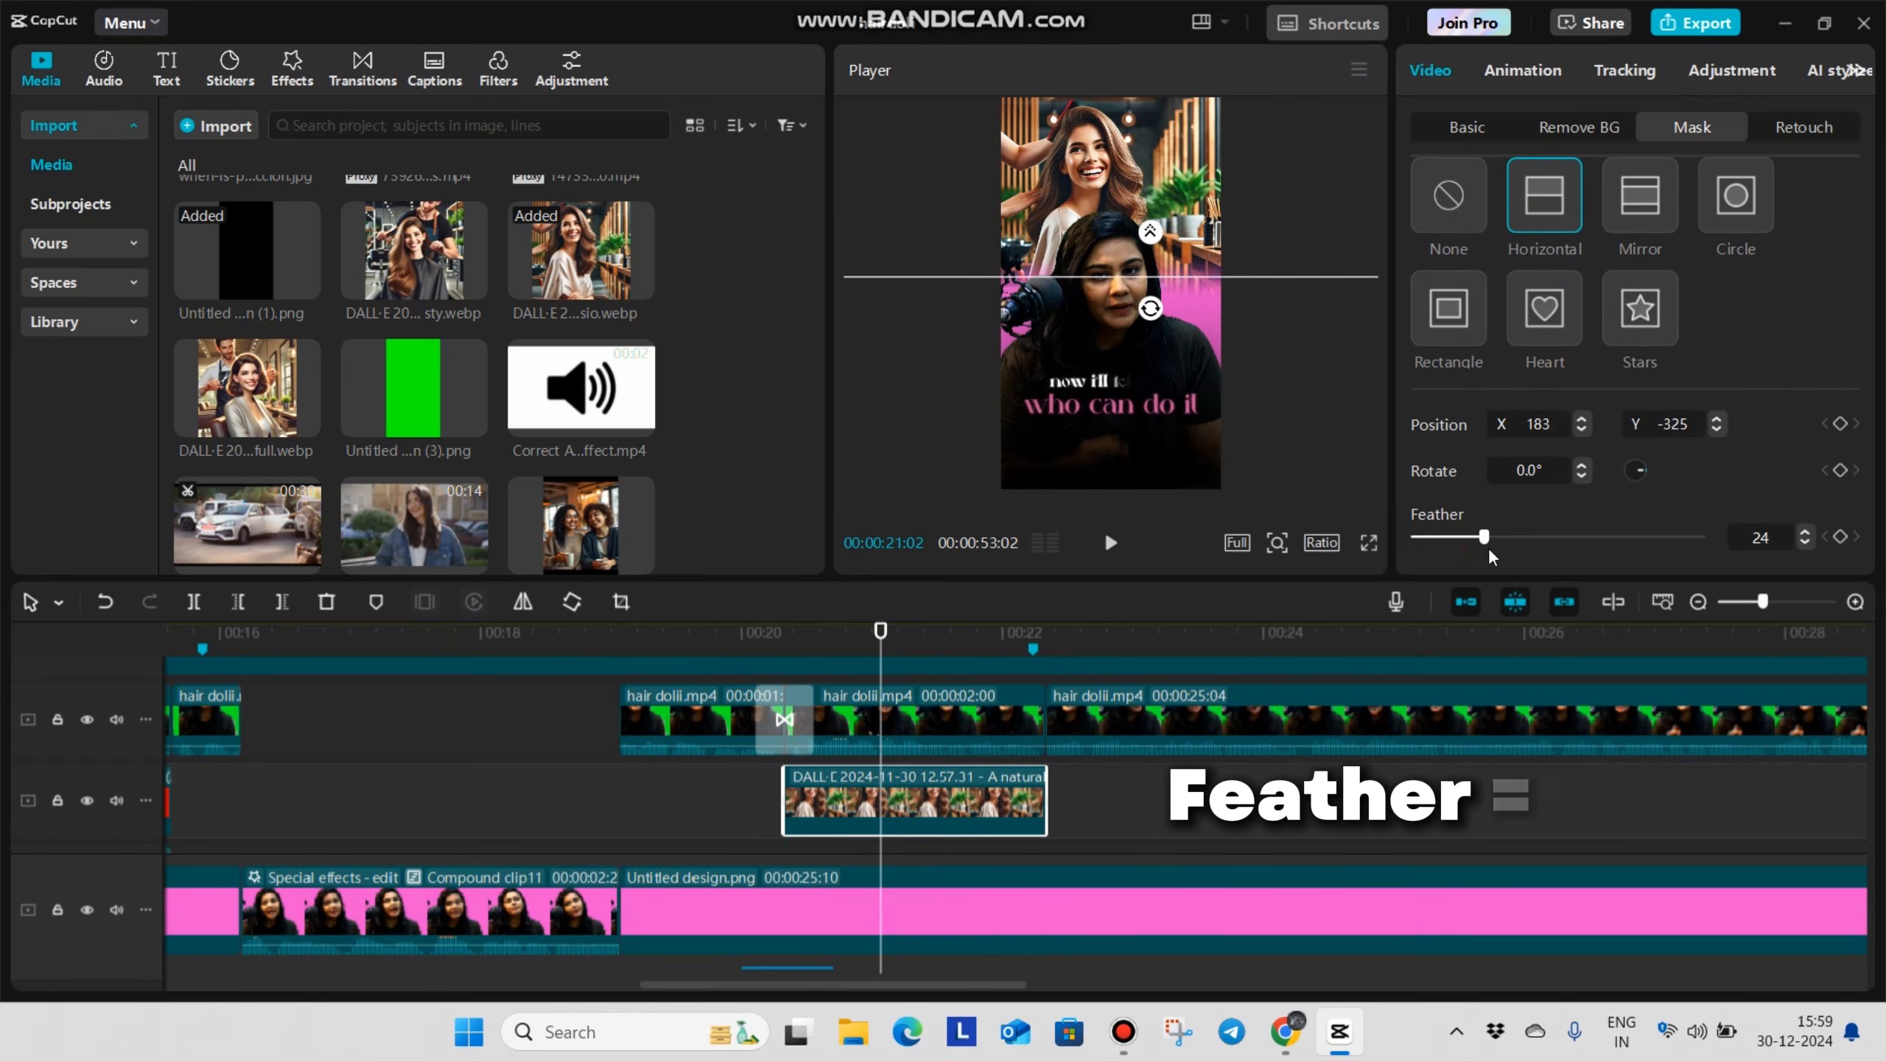
pyautogui.moveTo(1482, 538); pyautogui.dragTo(1472, 536)
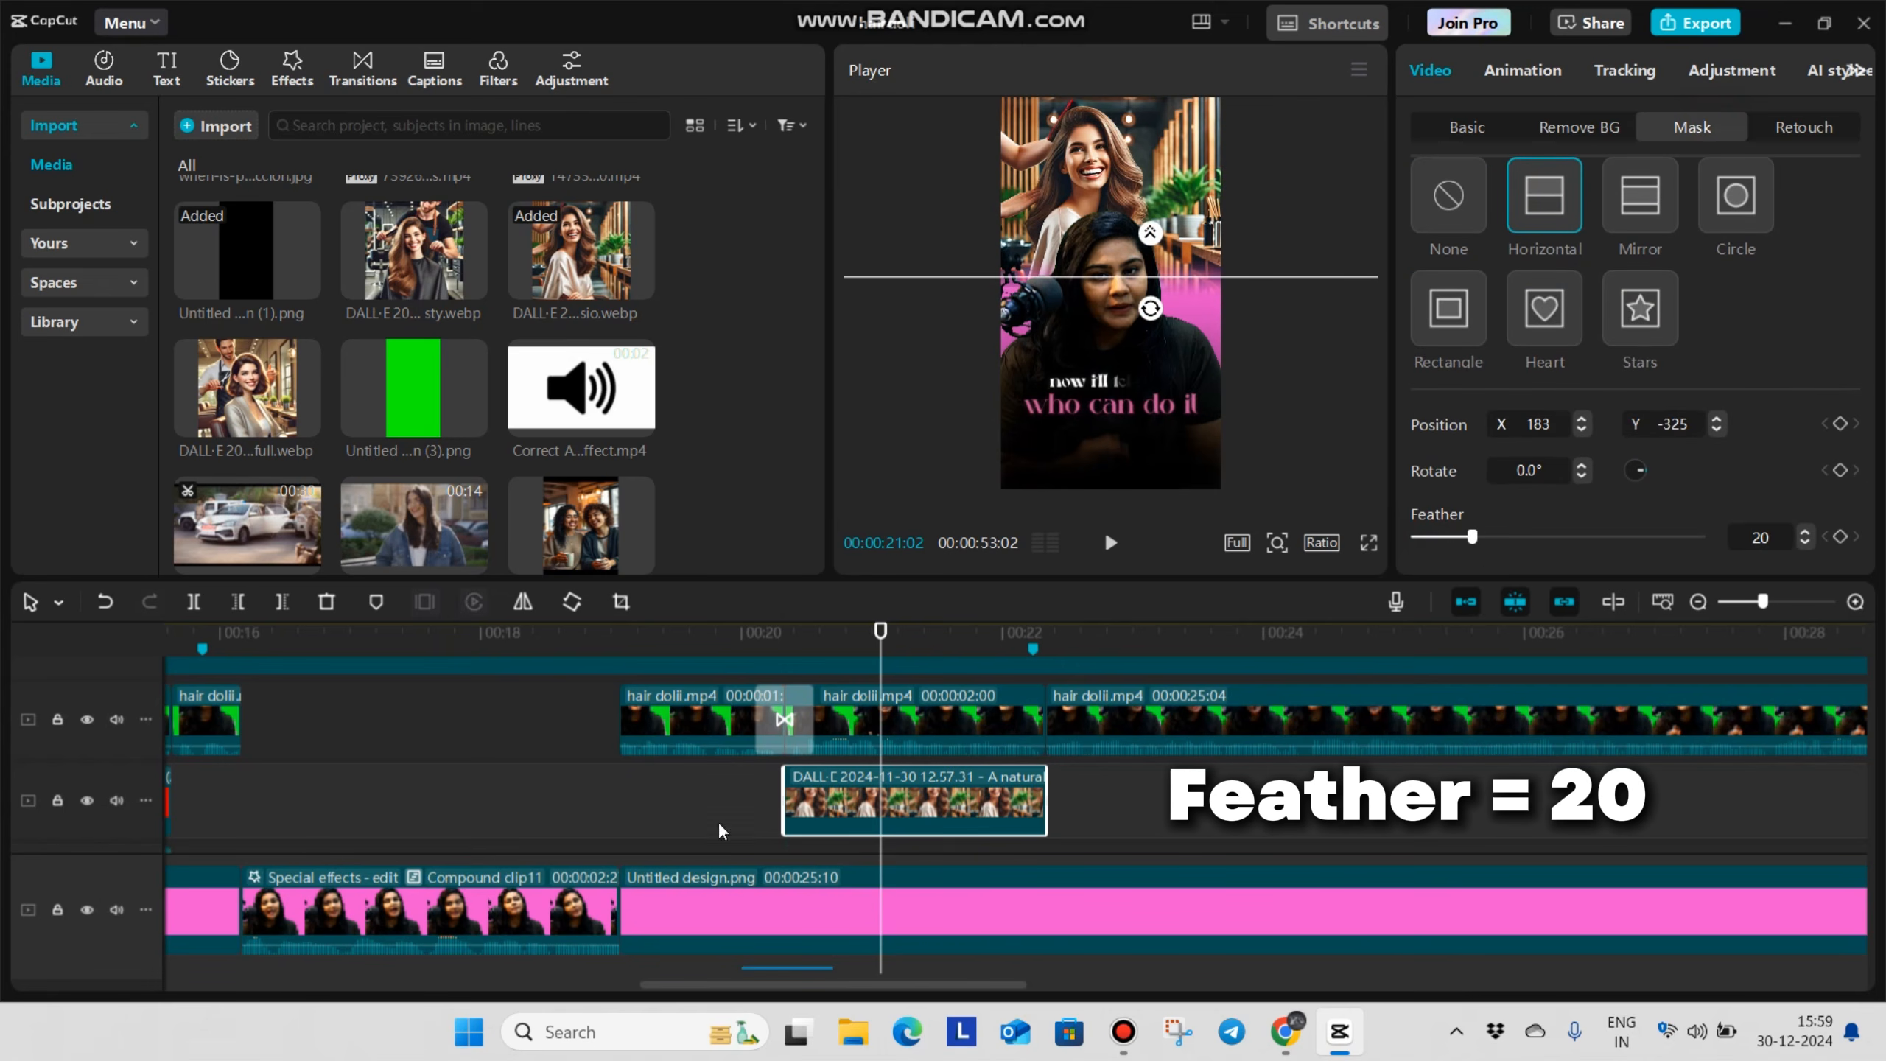
# Give the DALL-E image a Slide Down entrance animation and add a transform keyframe at 00:00:21:01
pyautogui.click(1543, 79)
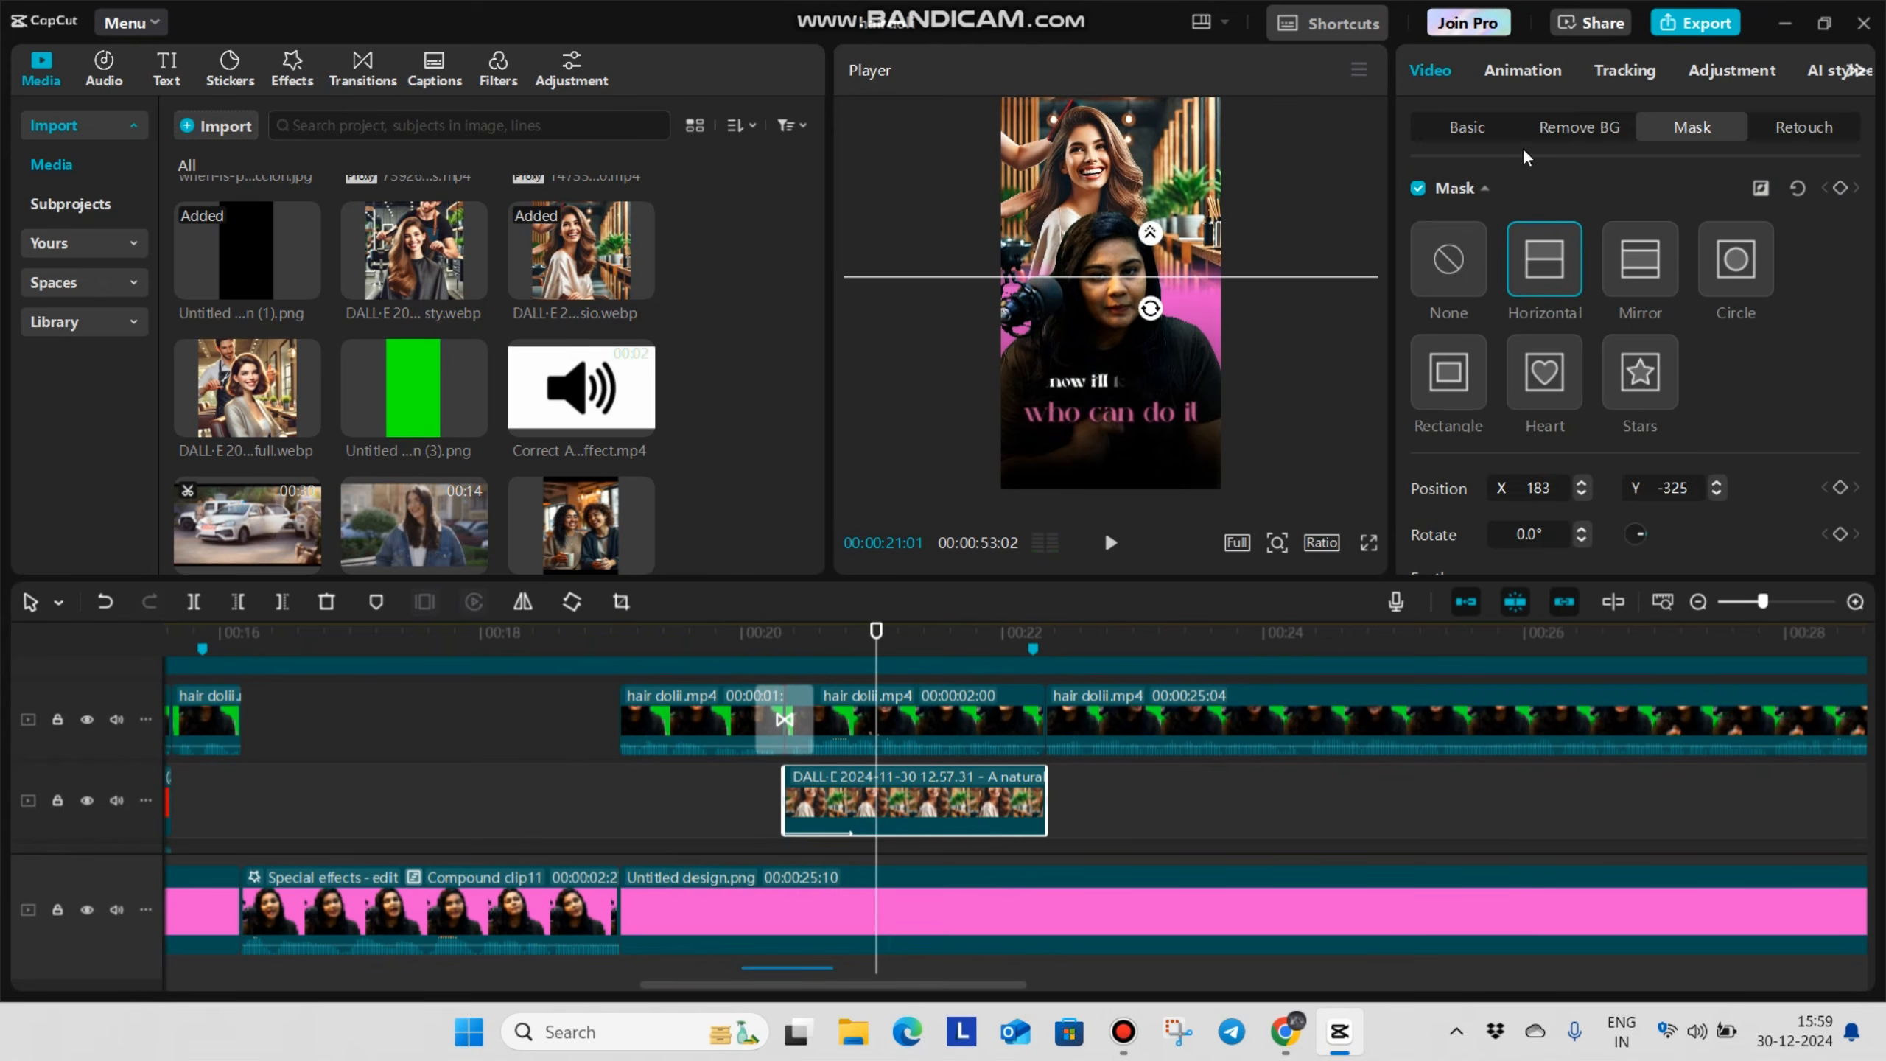
pyautogui.click(1500, 134)
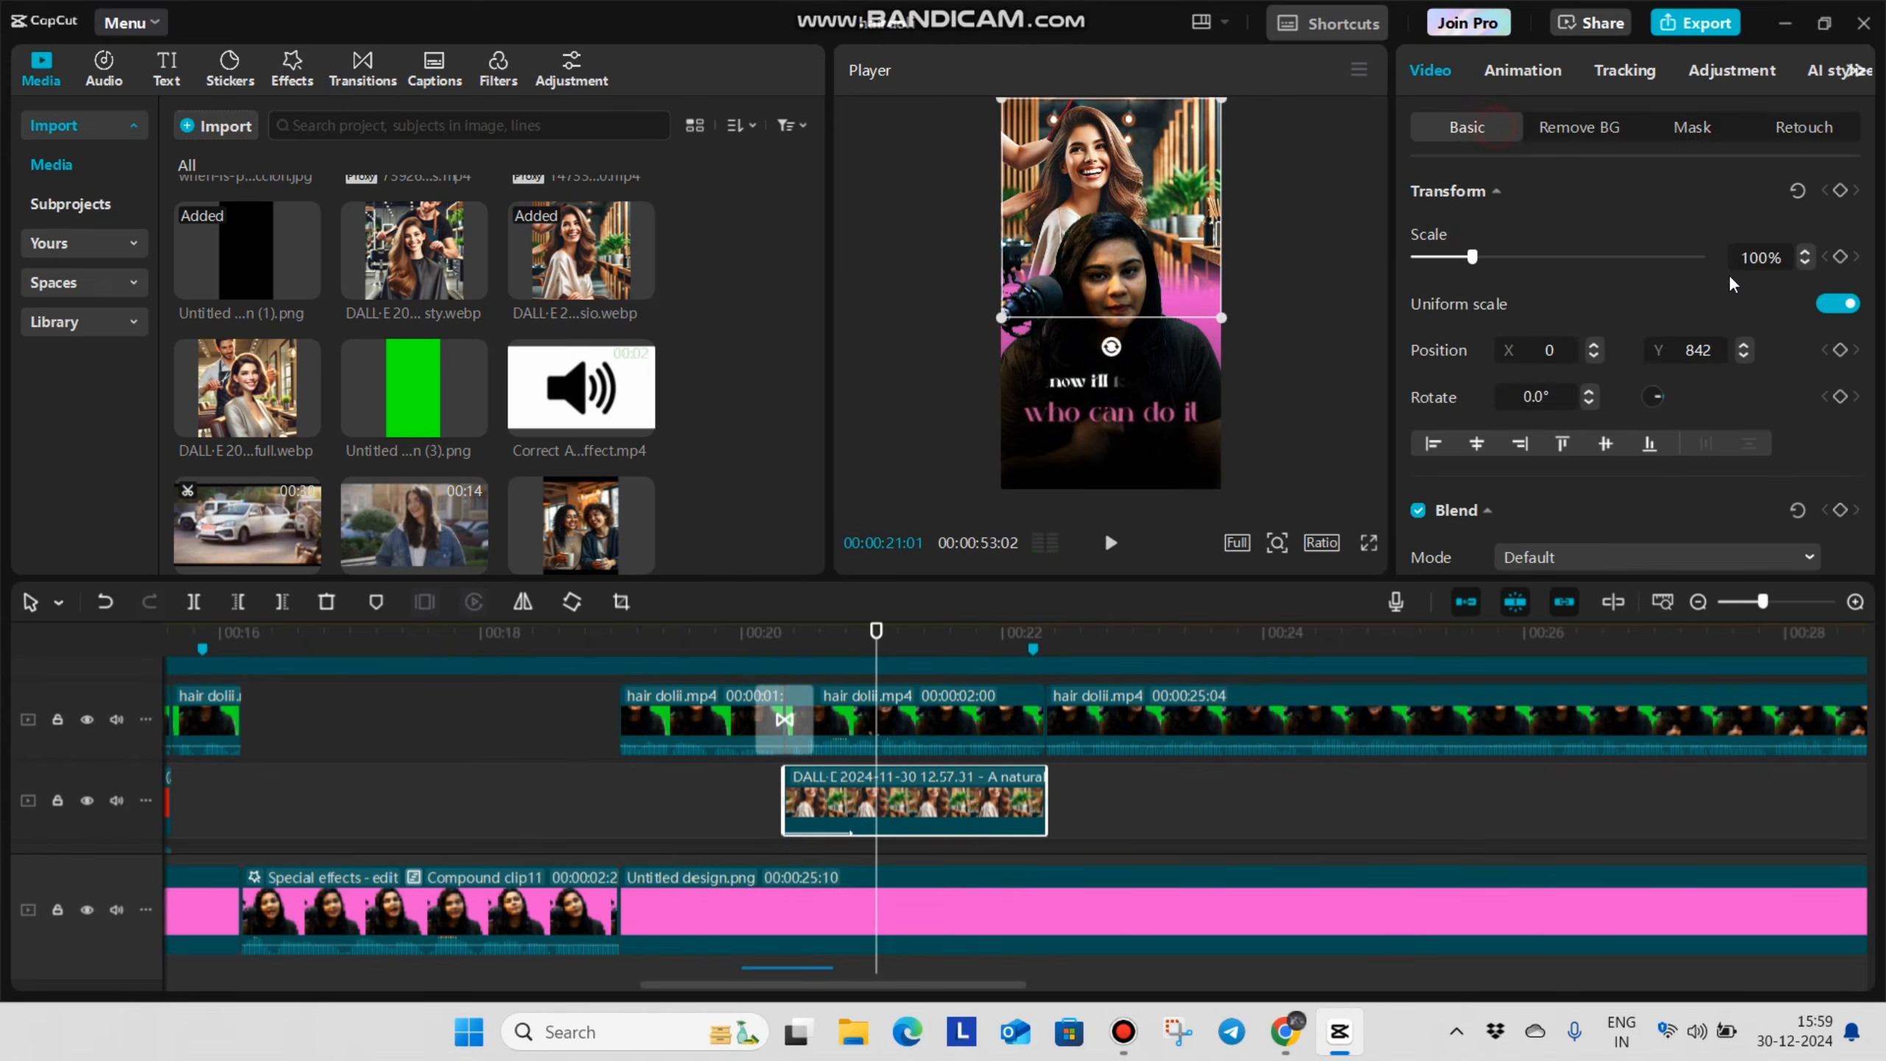
pyautogui.click(1841, 190)
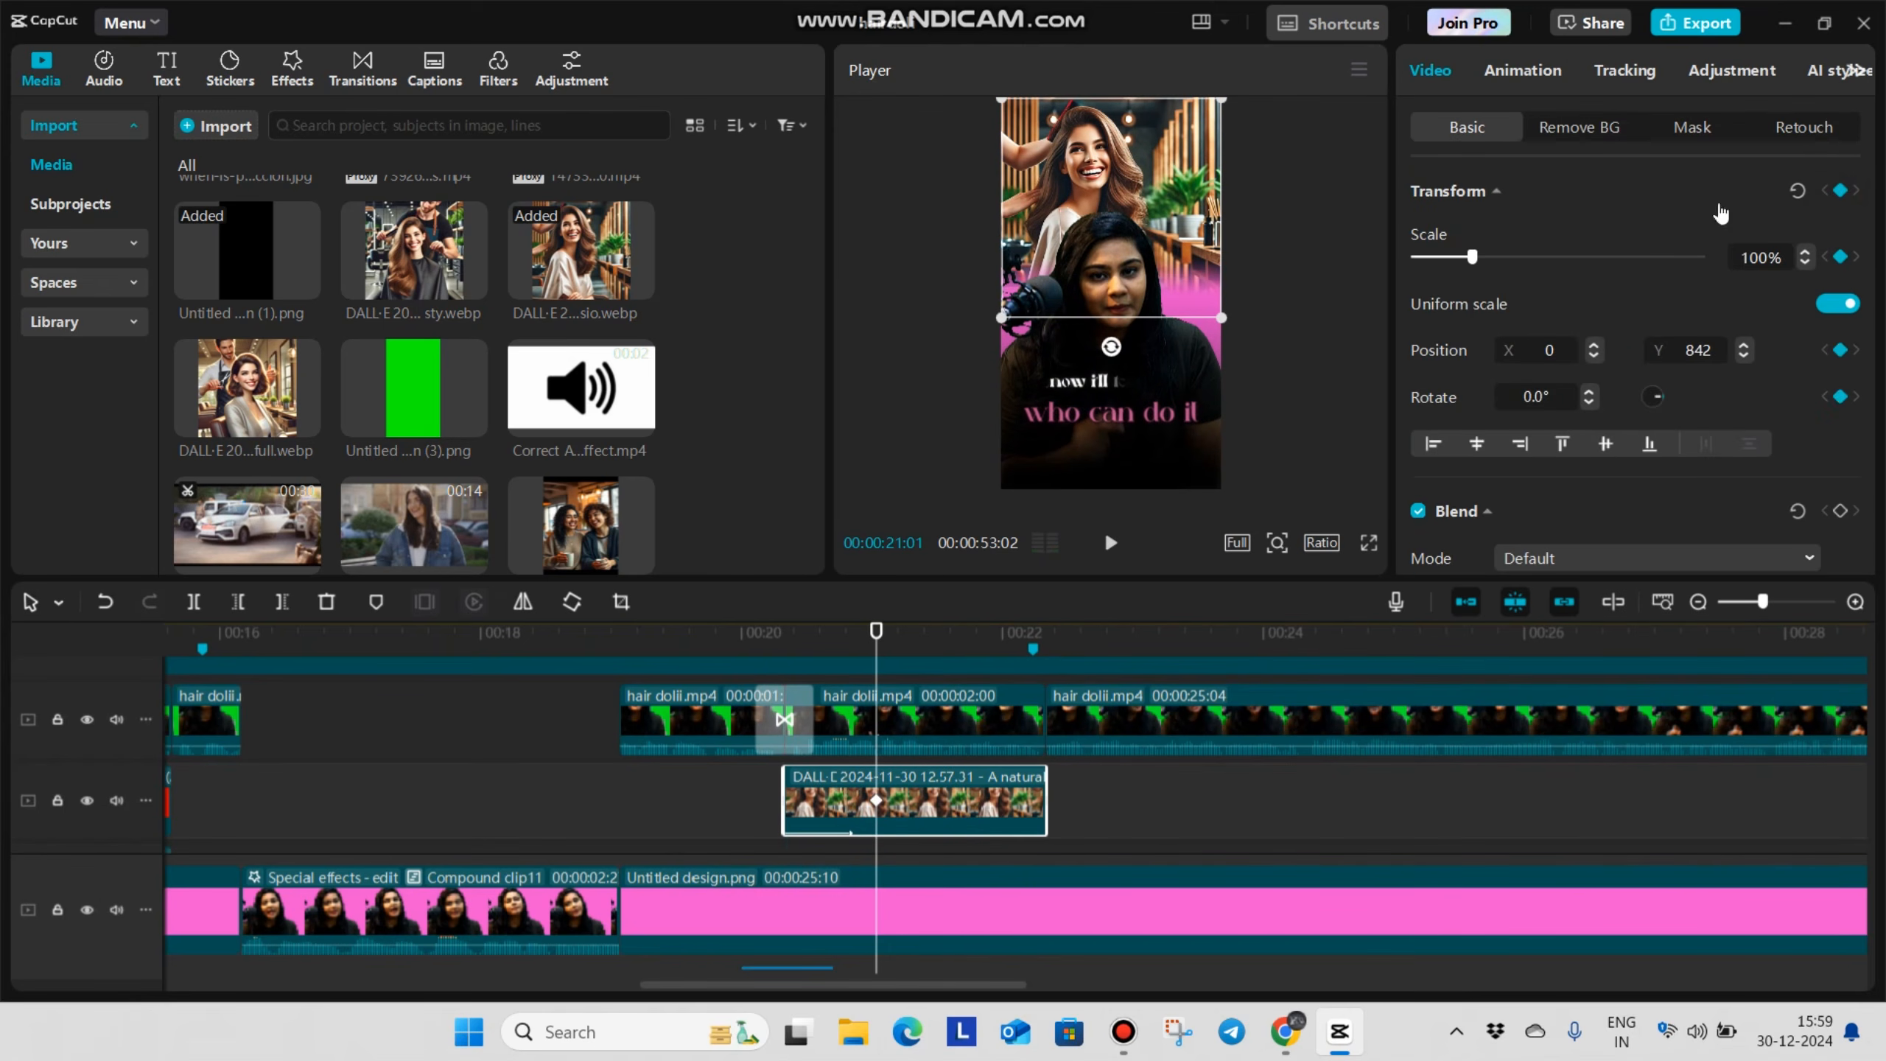
# Keyframe the DALL-E image at 00:00:22:05 with scale 110% and position Y 734
pyautogui.click(959, 631)
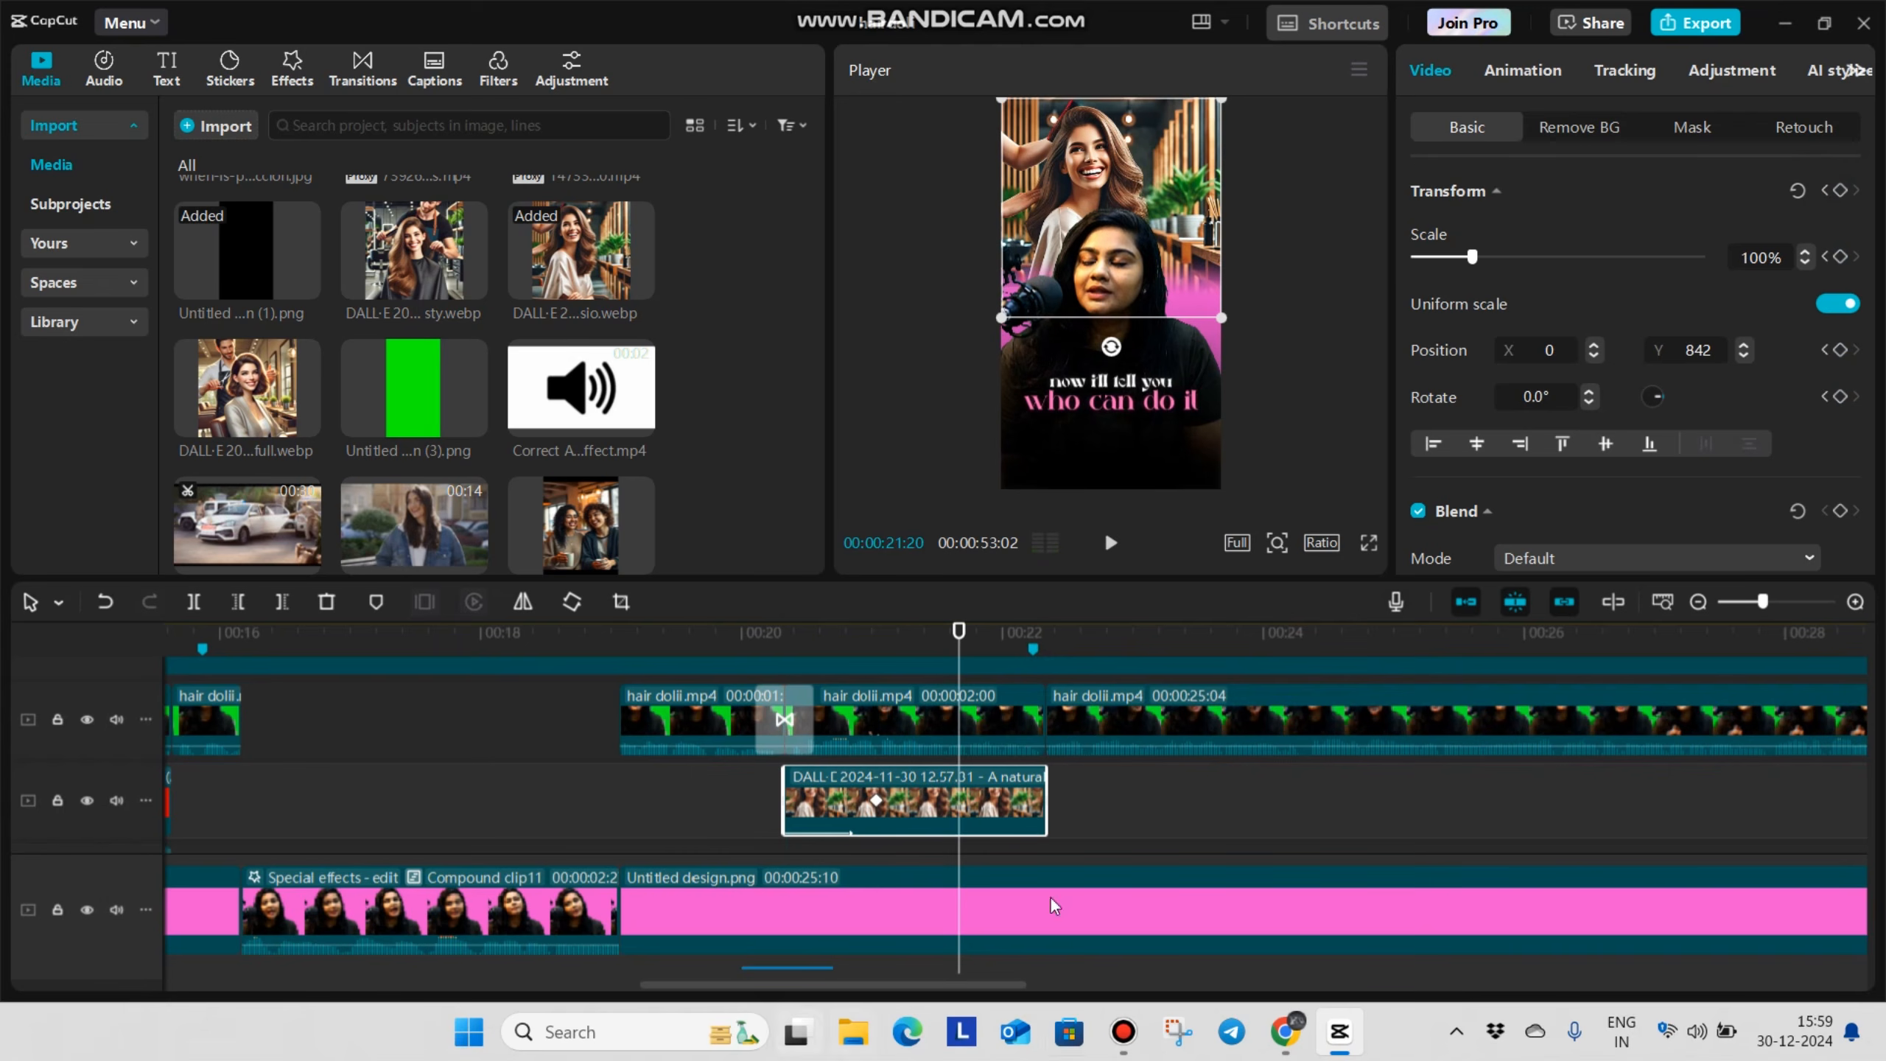
pyautogui.moveTo(964, 865); pyautogui.dragTo(1025, 858)
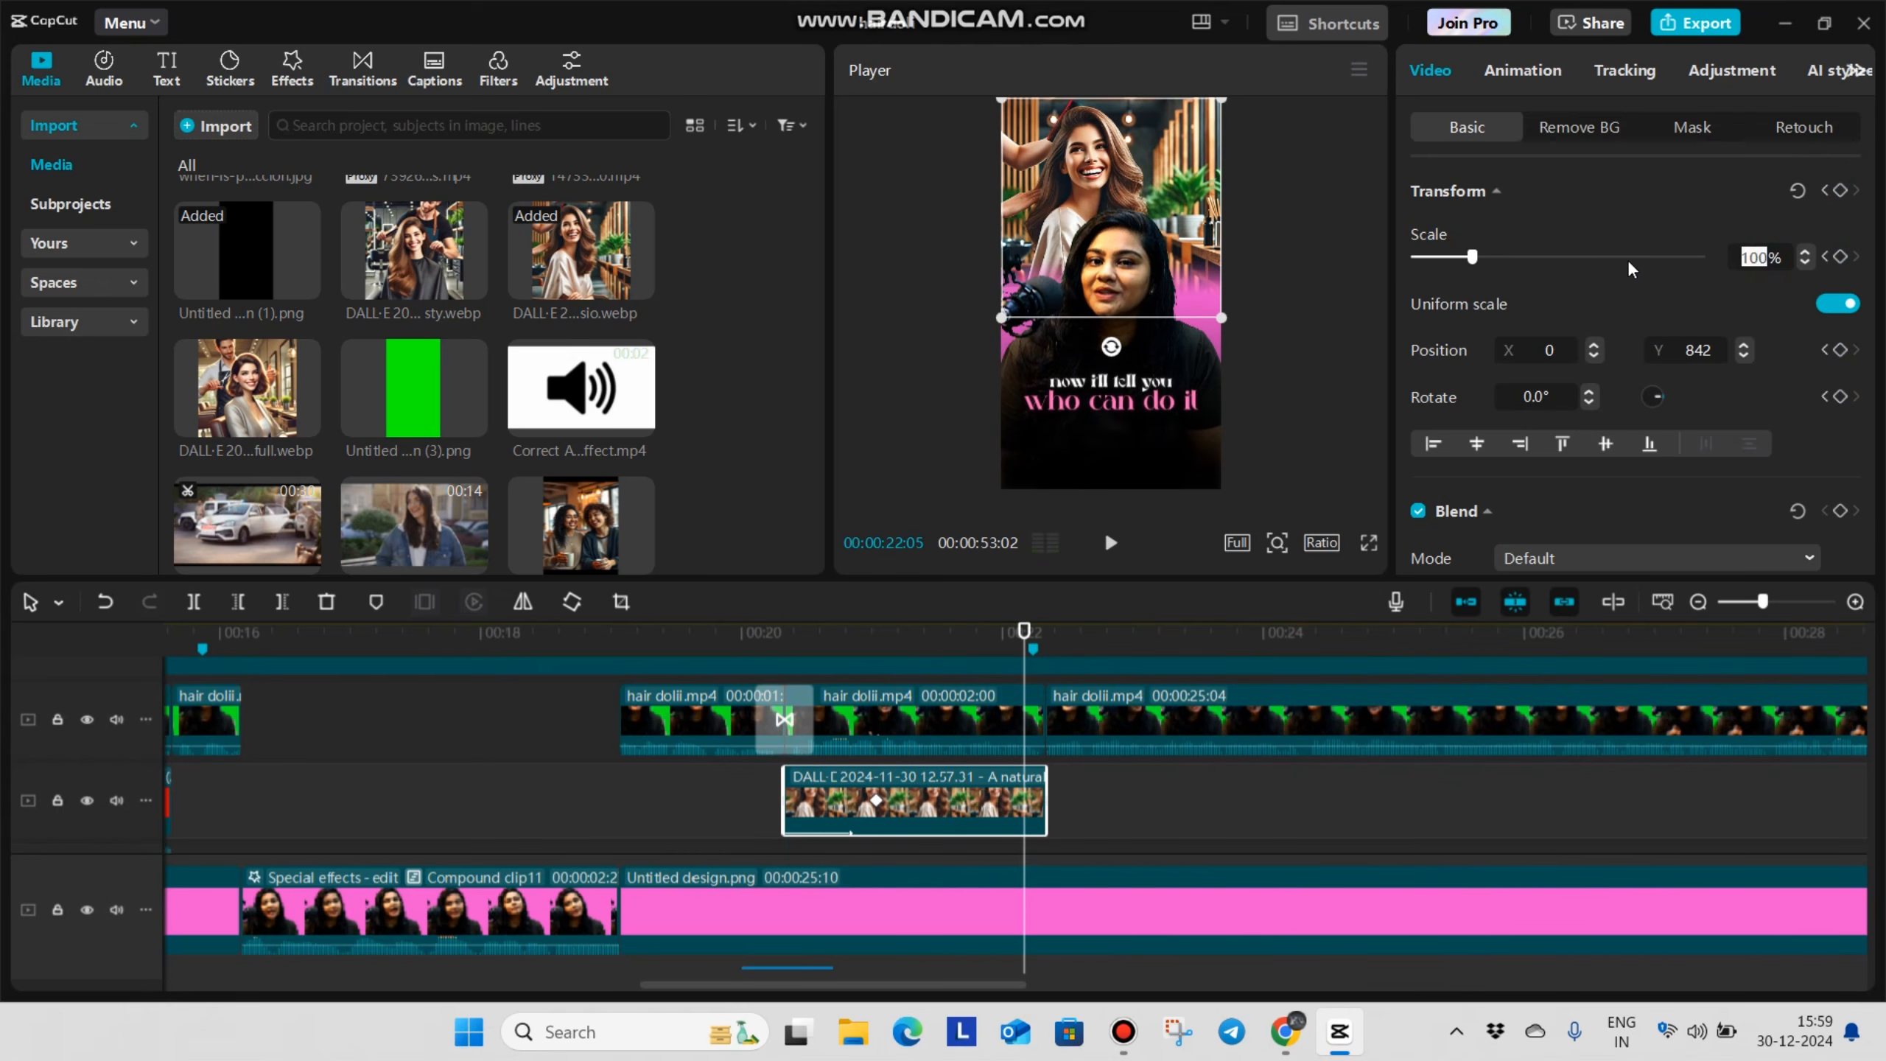
pyautogui.write('0')
pyautogui.press('Return')
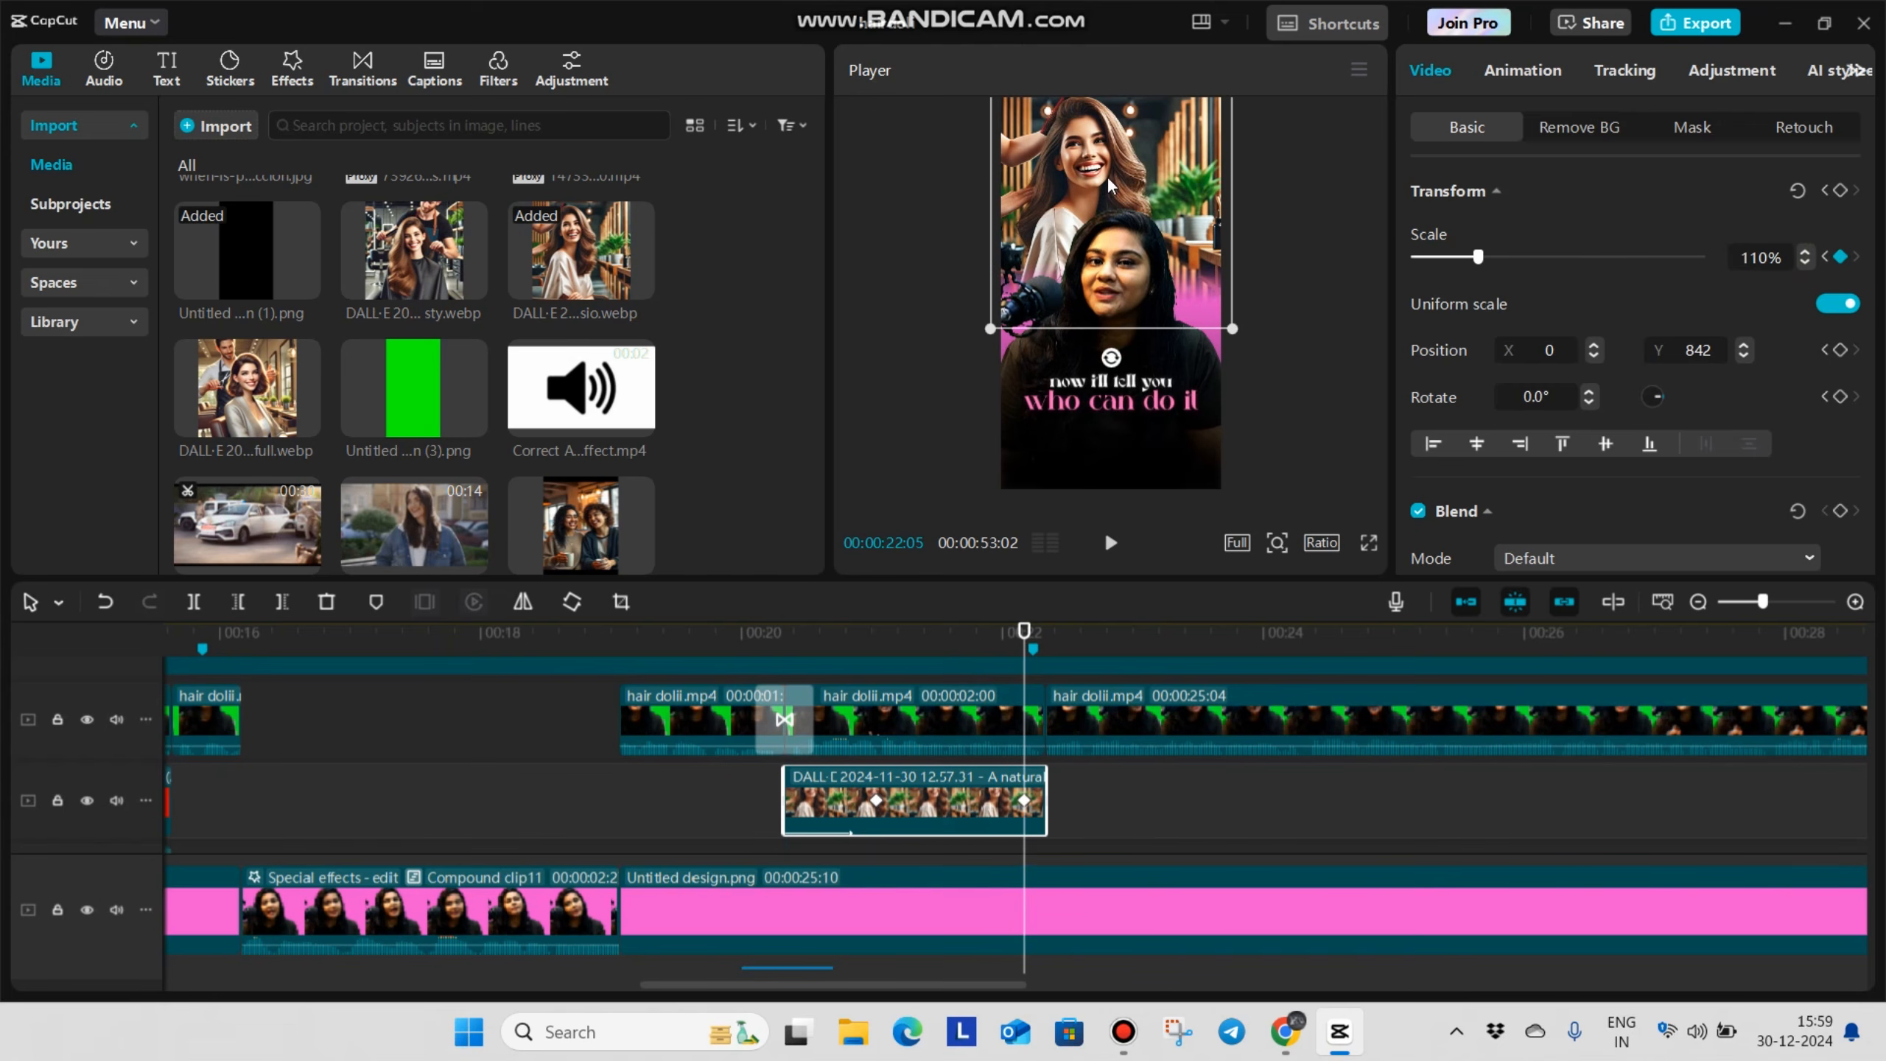
pyautogui.moveTo(1109, 186); pyautogui.dragTo(1110, 198)
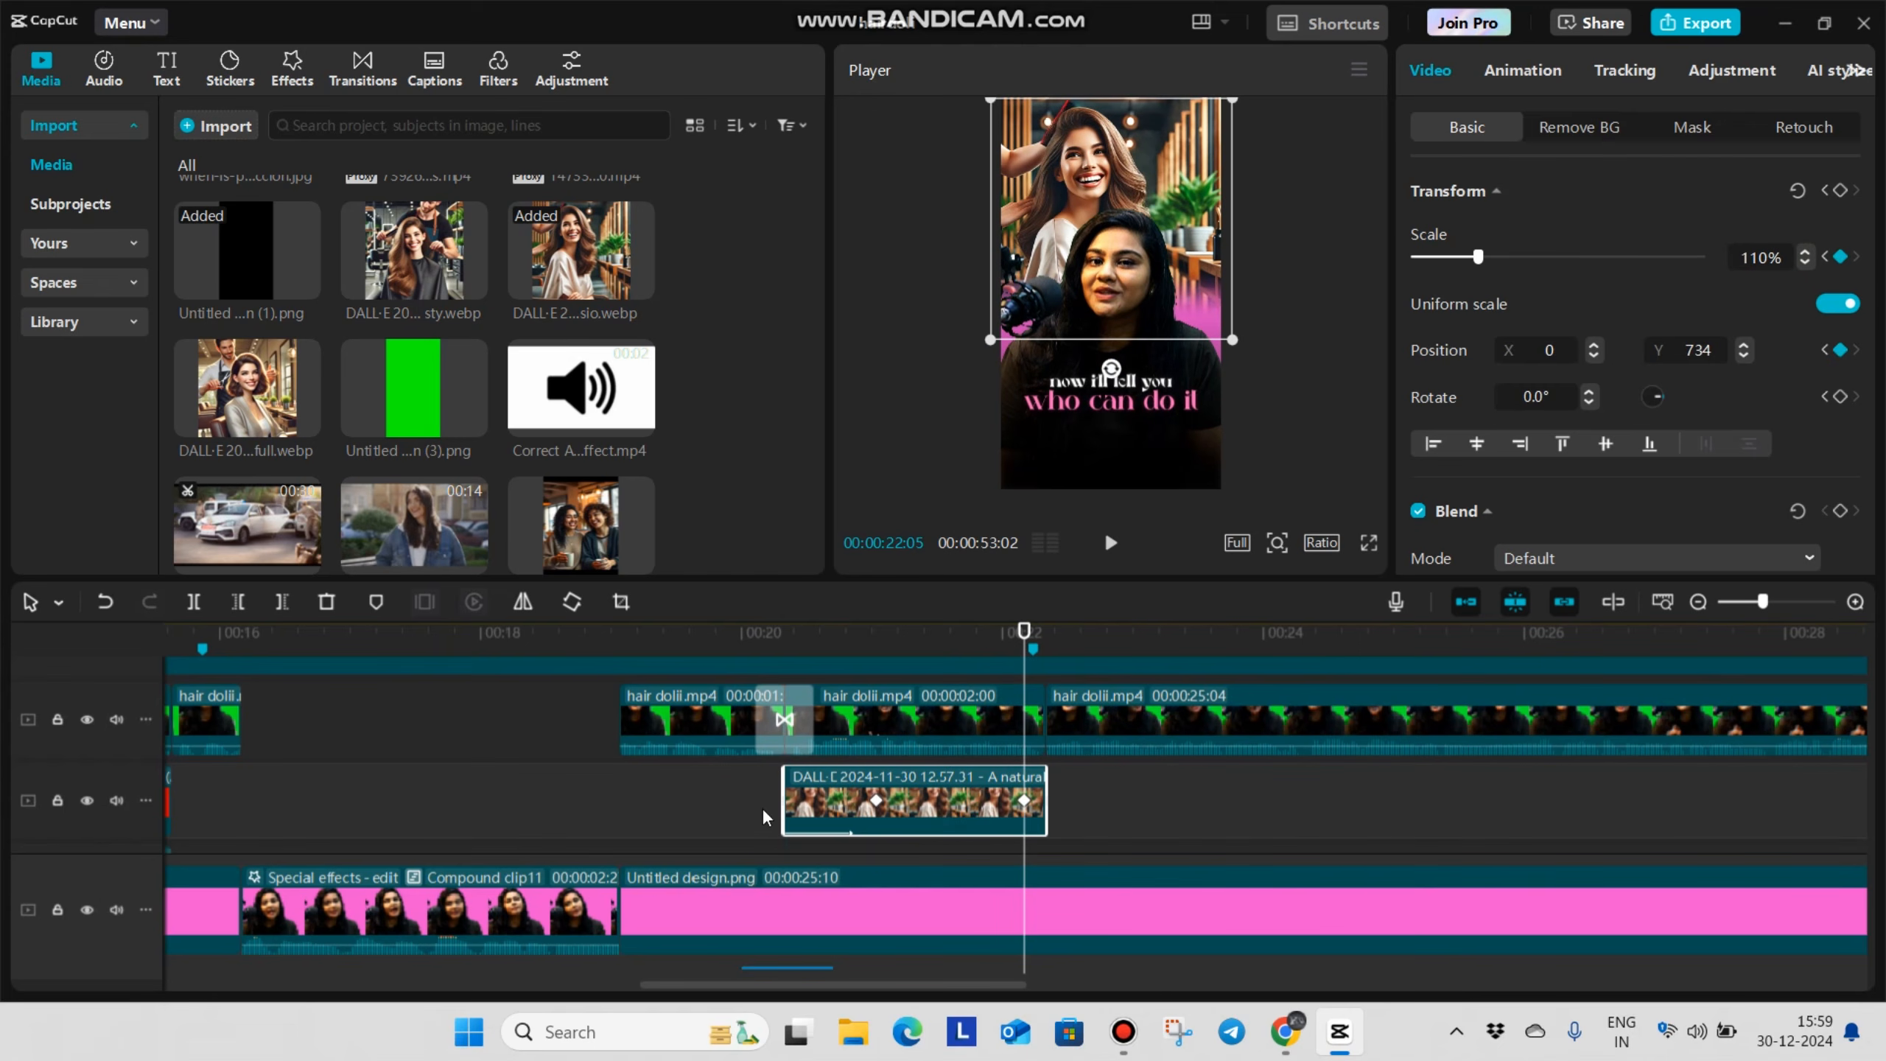
# Apply a preset easing curve between the DALL-E image's scale keyframes, play it back, and hide the keyframe graph
pyautogui.click(924, 815)
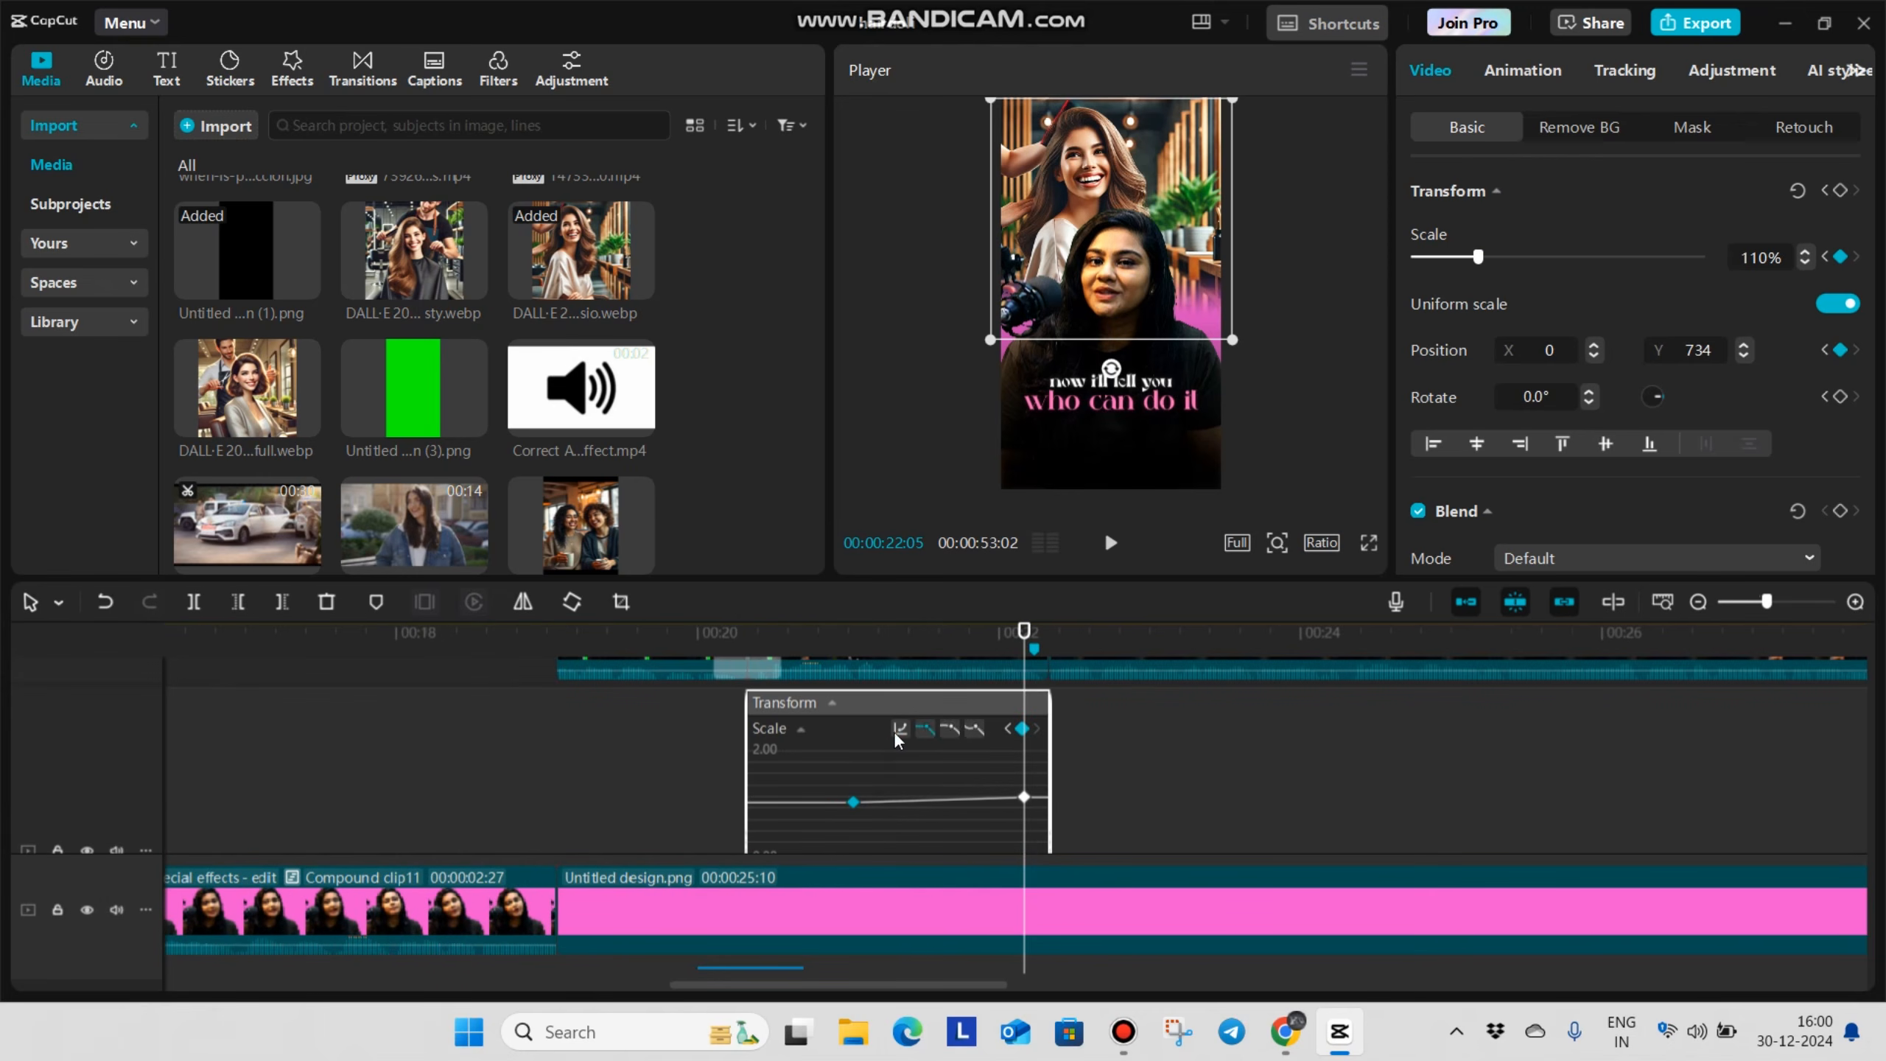
pyautogui.click(897, 728)
pyautogui.click(1077, 792)
pyautogui.click(1385, 607)
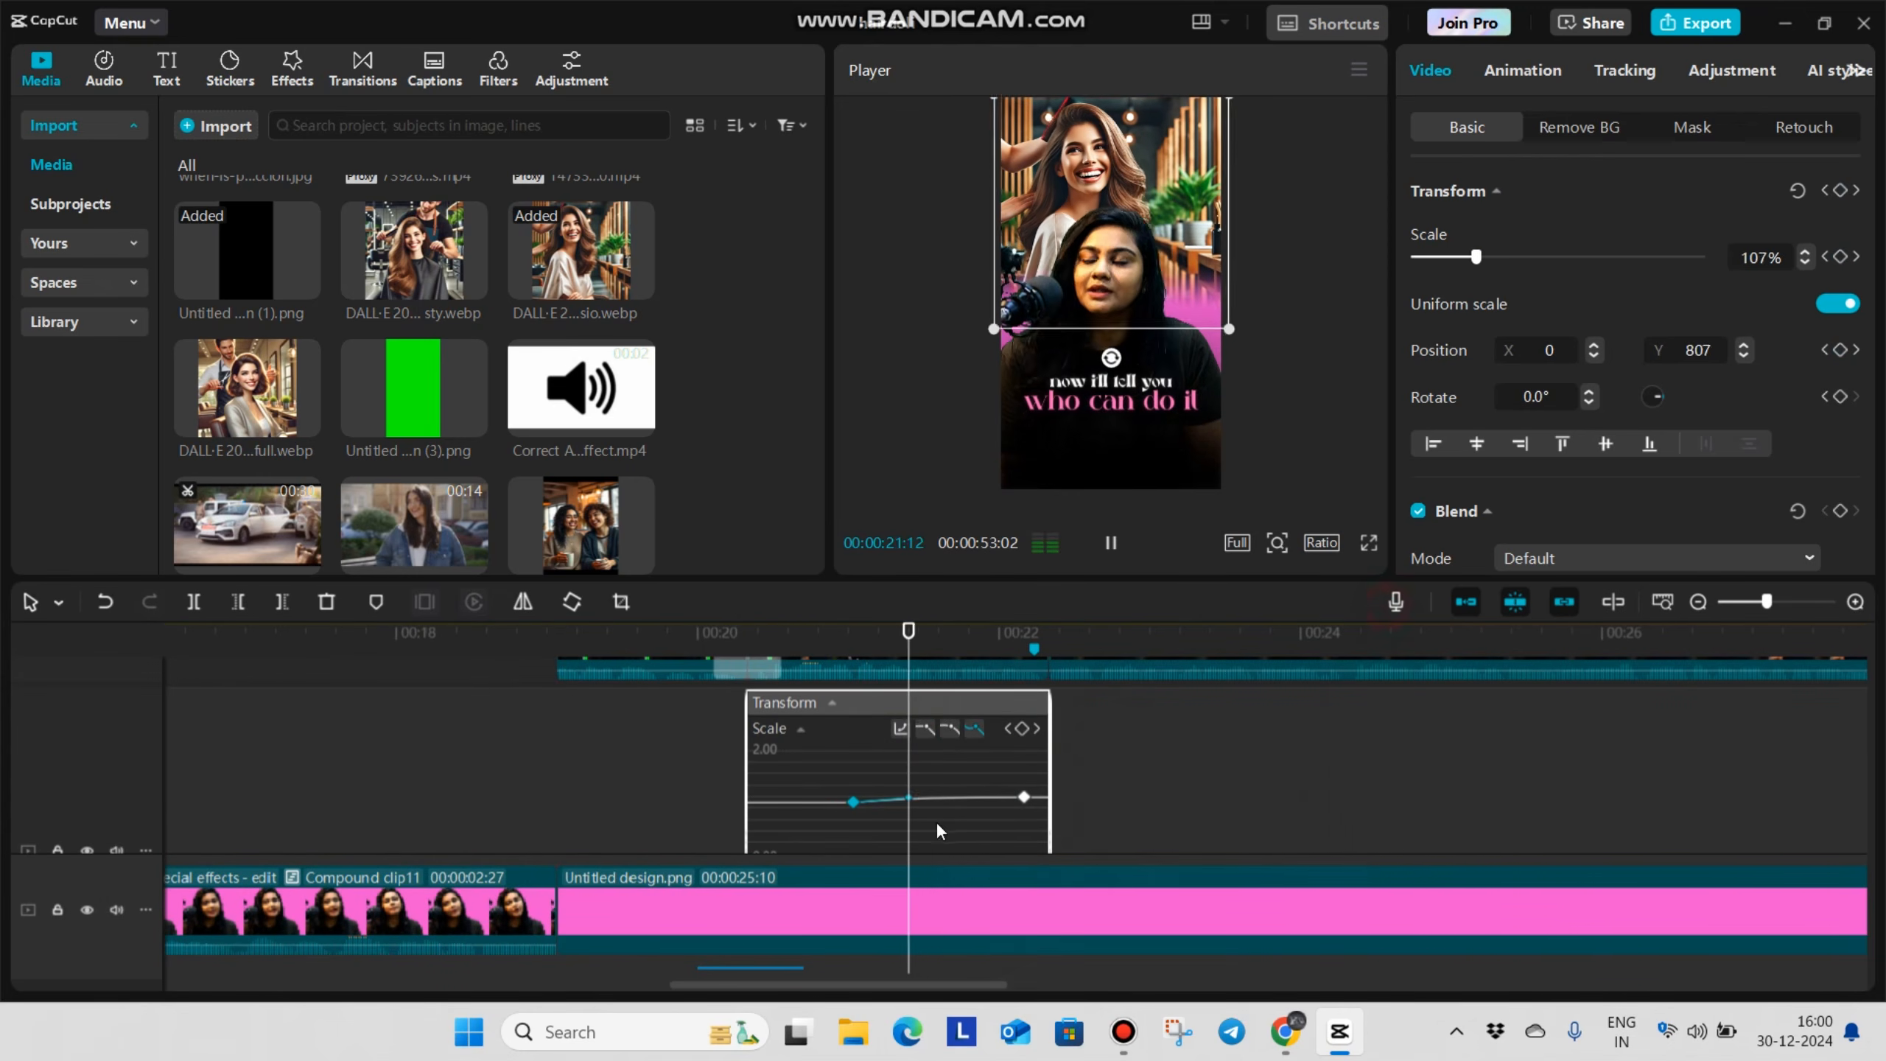
pyautogui.scroll(-1, 954, 812)
pyautogui.hotkey('alt', 'k')
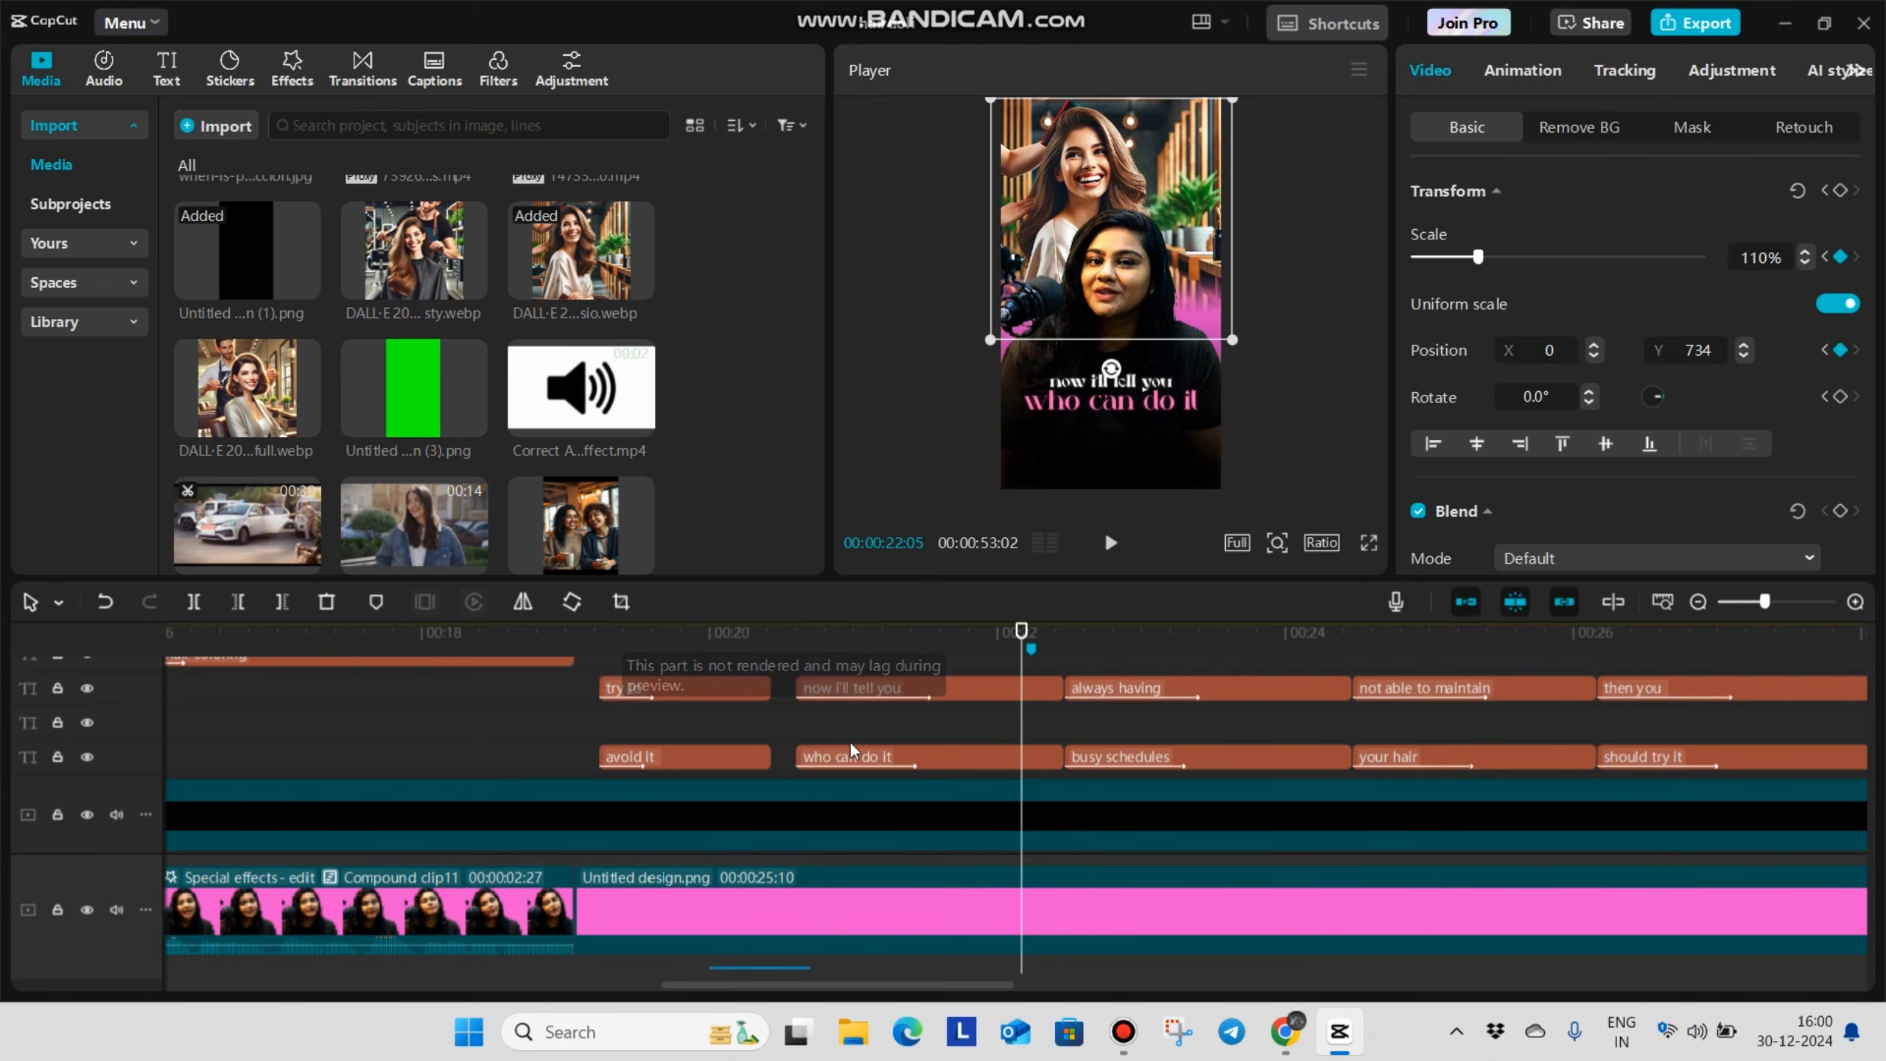
# Place the green Untitled design (3).png above the DALL-E image at about 00:00:20:27 and move the playhead to 00:00:22:10
pyautogui.scroll(-3, 853, 751)
pyautogui.click(722, 804)
pyautogui.click(867, 808)
pyautogui.click(869, 759)
pyautogui.click(859, 741)
pyautogui.scroll(-1, 902, 787)
pyautogui.moveTo(408, 388); pyautogui.dragTo(975, 749)
pyautogui.click(1087, 804)
pyautogui.click(1048, 833)
pyautogui.click(1060, 664)
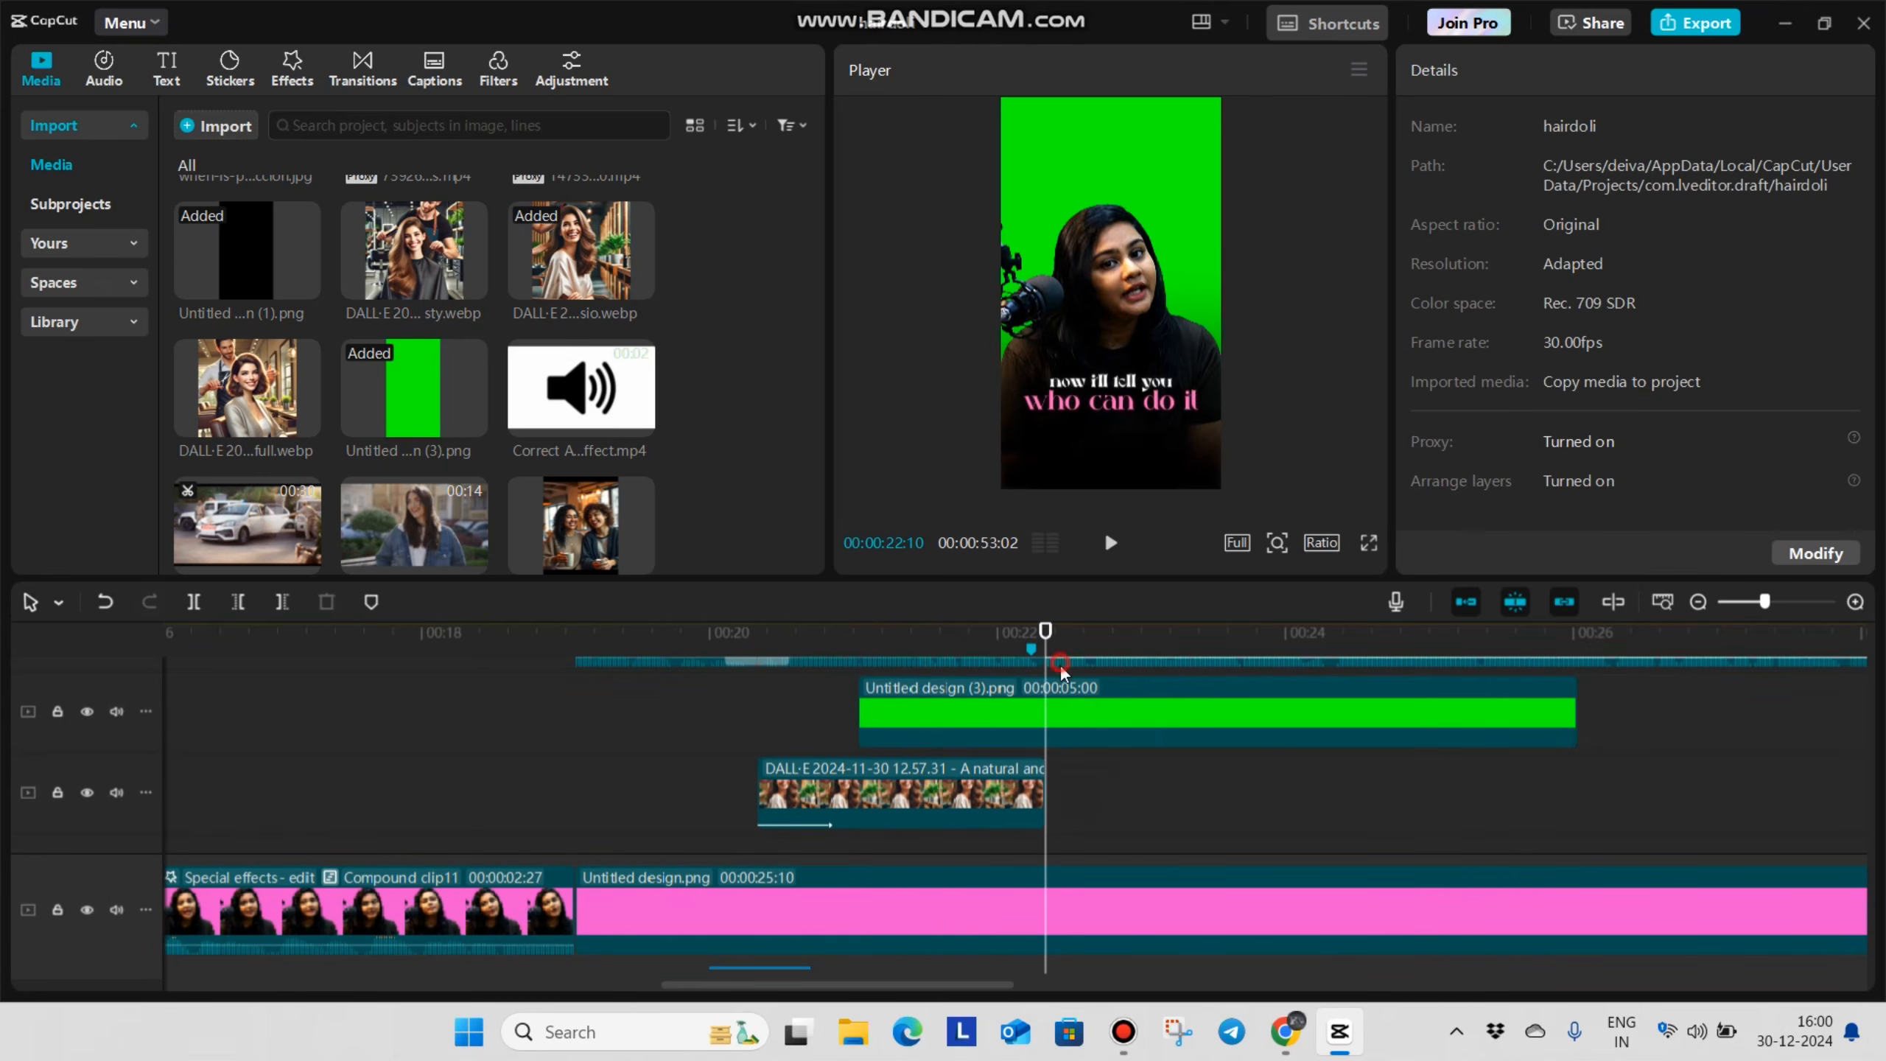
# Split the green Untitled design (3).png overlay at 00:00:22:10 and delete the part after the cut
pyautogui.hotkey('ctrl', 'b')
pyautogui.press('Delete')
pyautogui.click(825, 690)
# Apply a circle mask to the green overlay, place it over the woman's head, and set its feather to about 8
pyautogui.click(910, 713)
pyautogui.click(1695, 132)
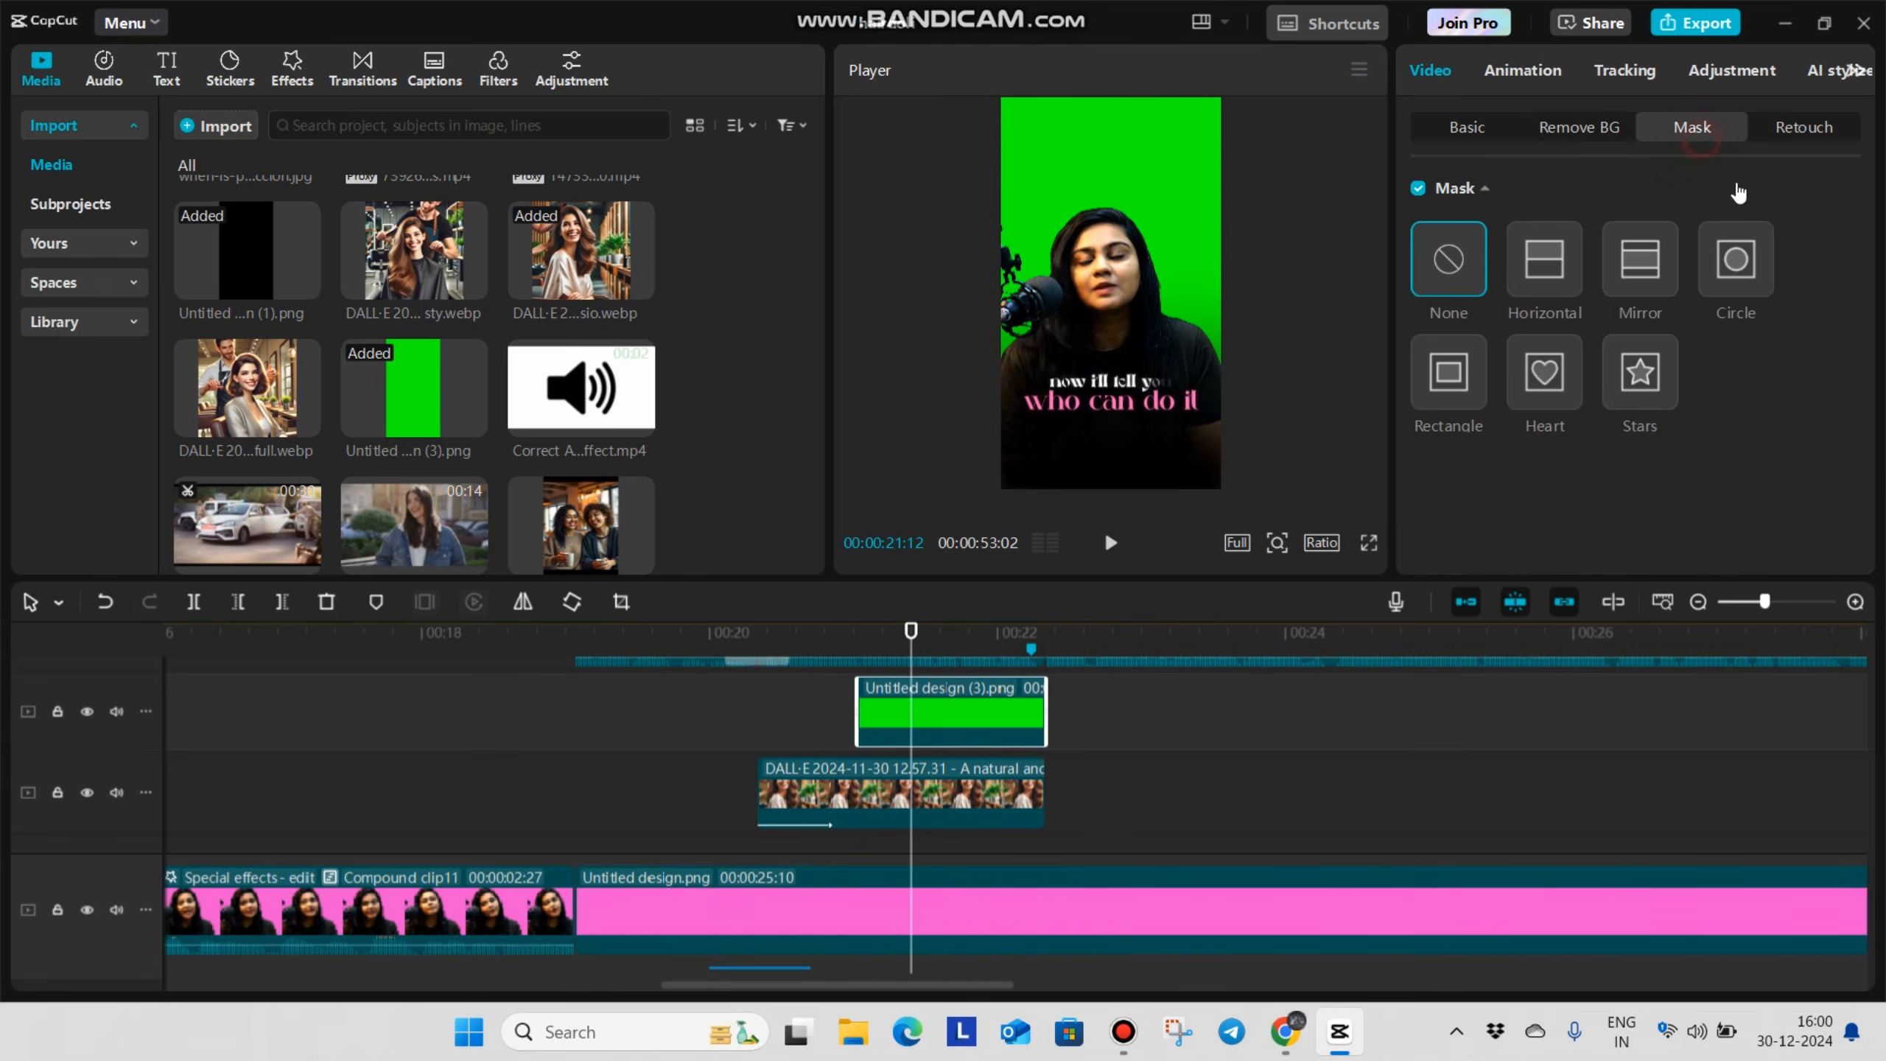
pyautogui.click(1712, 262)
pyautogui.moveTo(1167, 367); pyautogui.dragTo(1136, 207)
pyautogui.scroll(-3, 1499, 520)
pyautogui.click(1430, 535)
pyautogui.moveTo(1433, 536); pyautogui.dragTo(1441, 545)
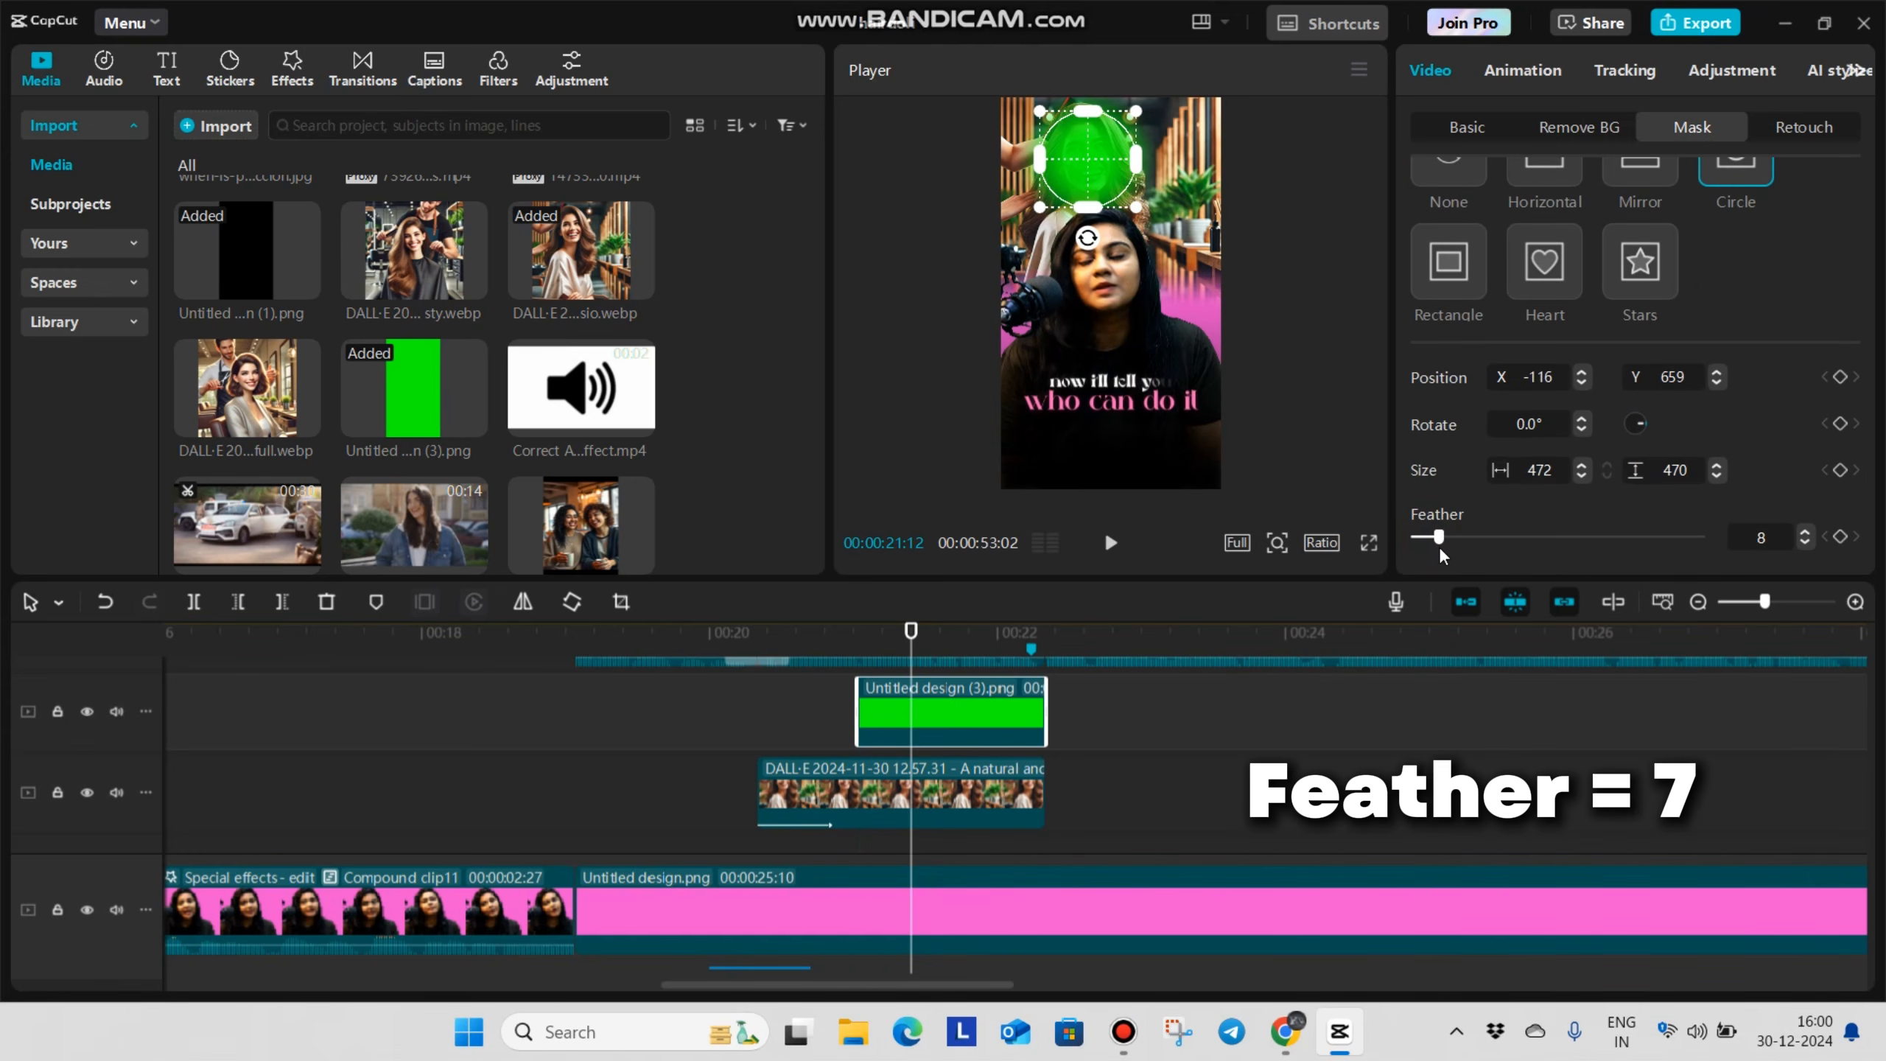
# Lower the green overlay's opacity to about 74%, keeping the Default blend mode
pyautogui.click(1463, 124)
pyautogui.scroll(-5, 1562, 405)
pyautogui.scroll(4, 1584, 297)
pyautogui.click(1611, 345)
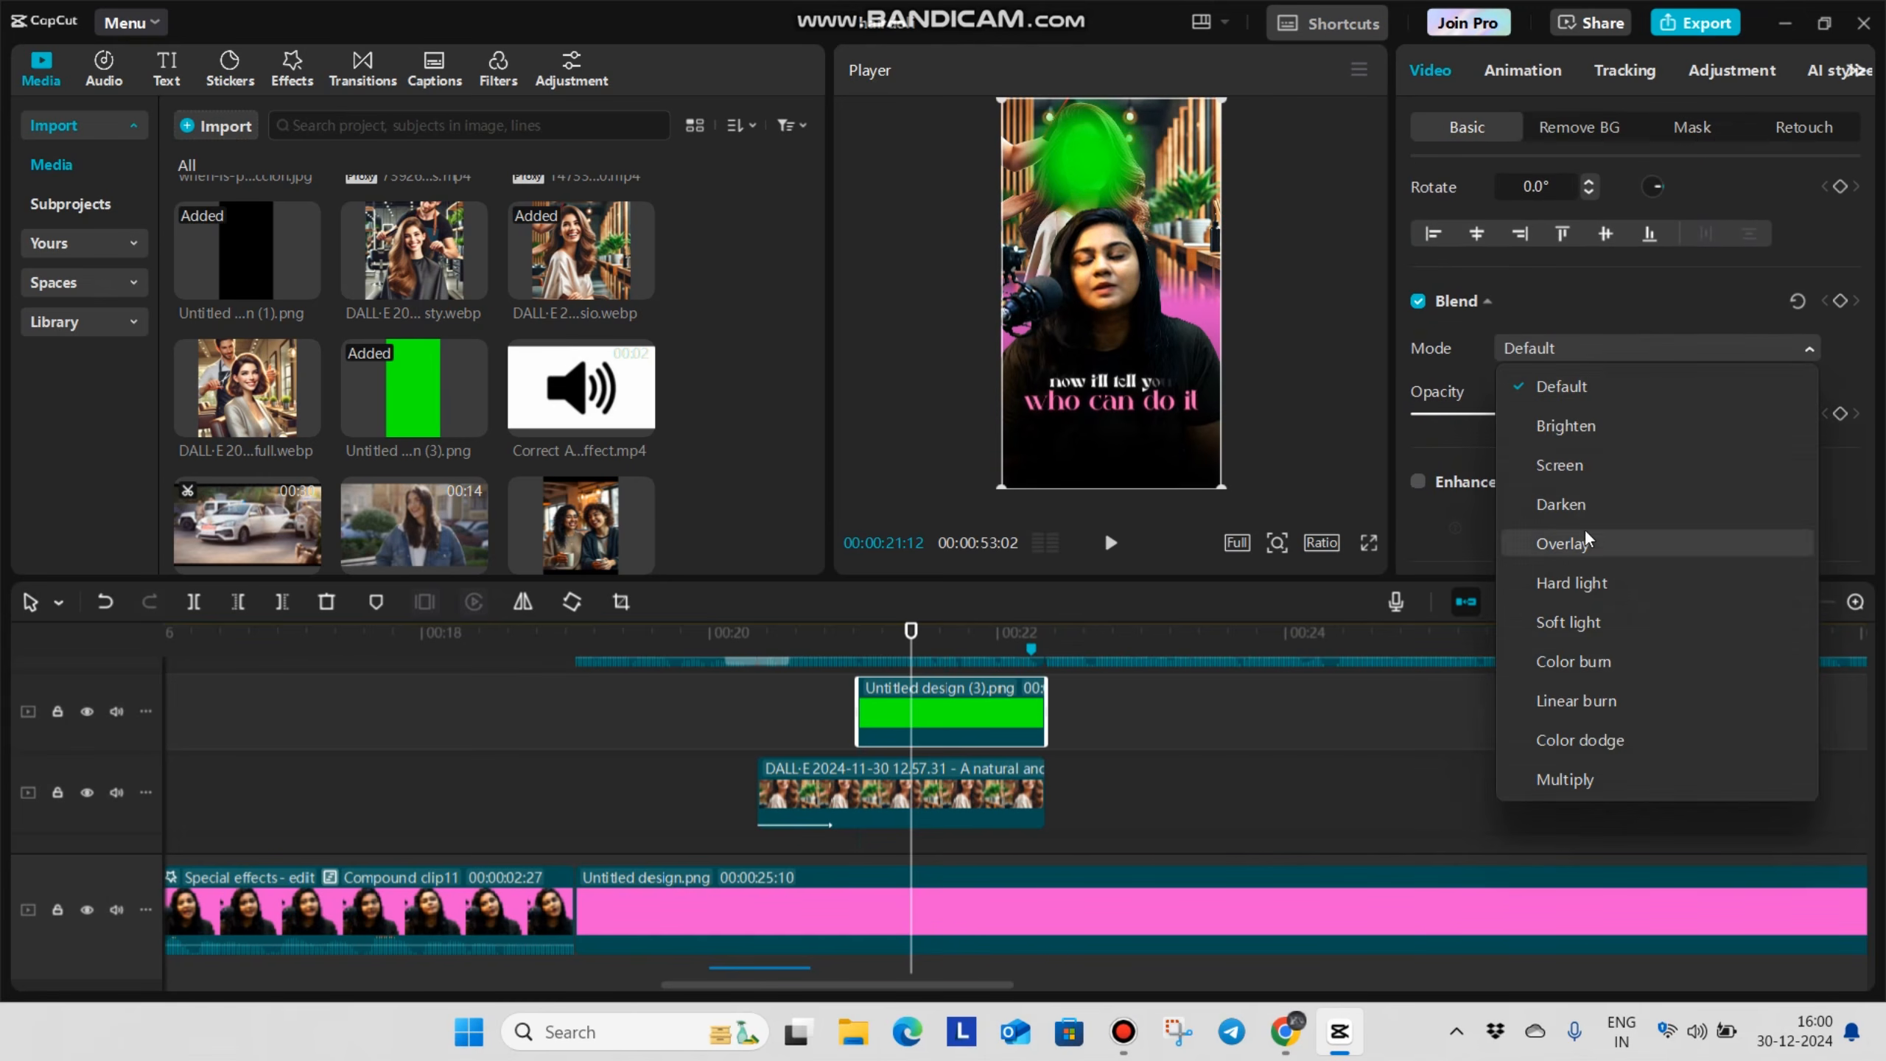
pyautogui.click(1609, 353)
pyautogui.scroll(2, 1612, 445)
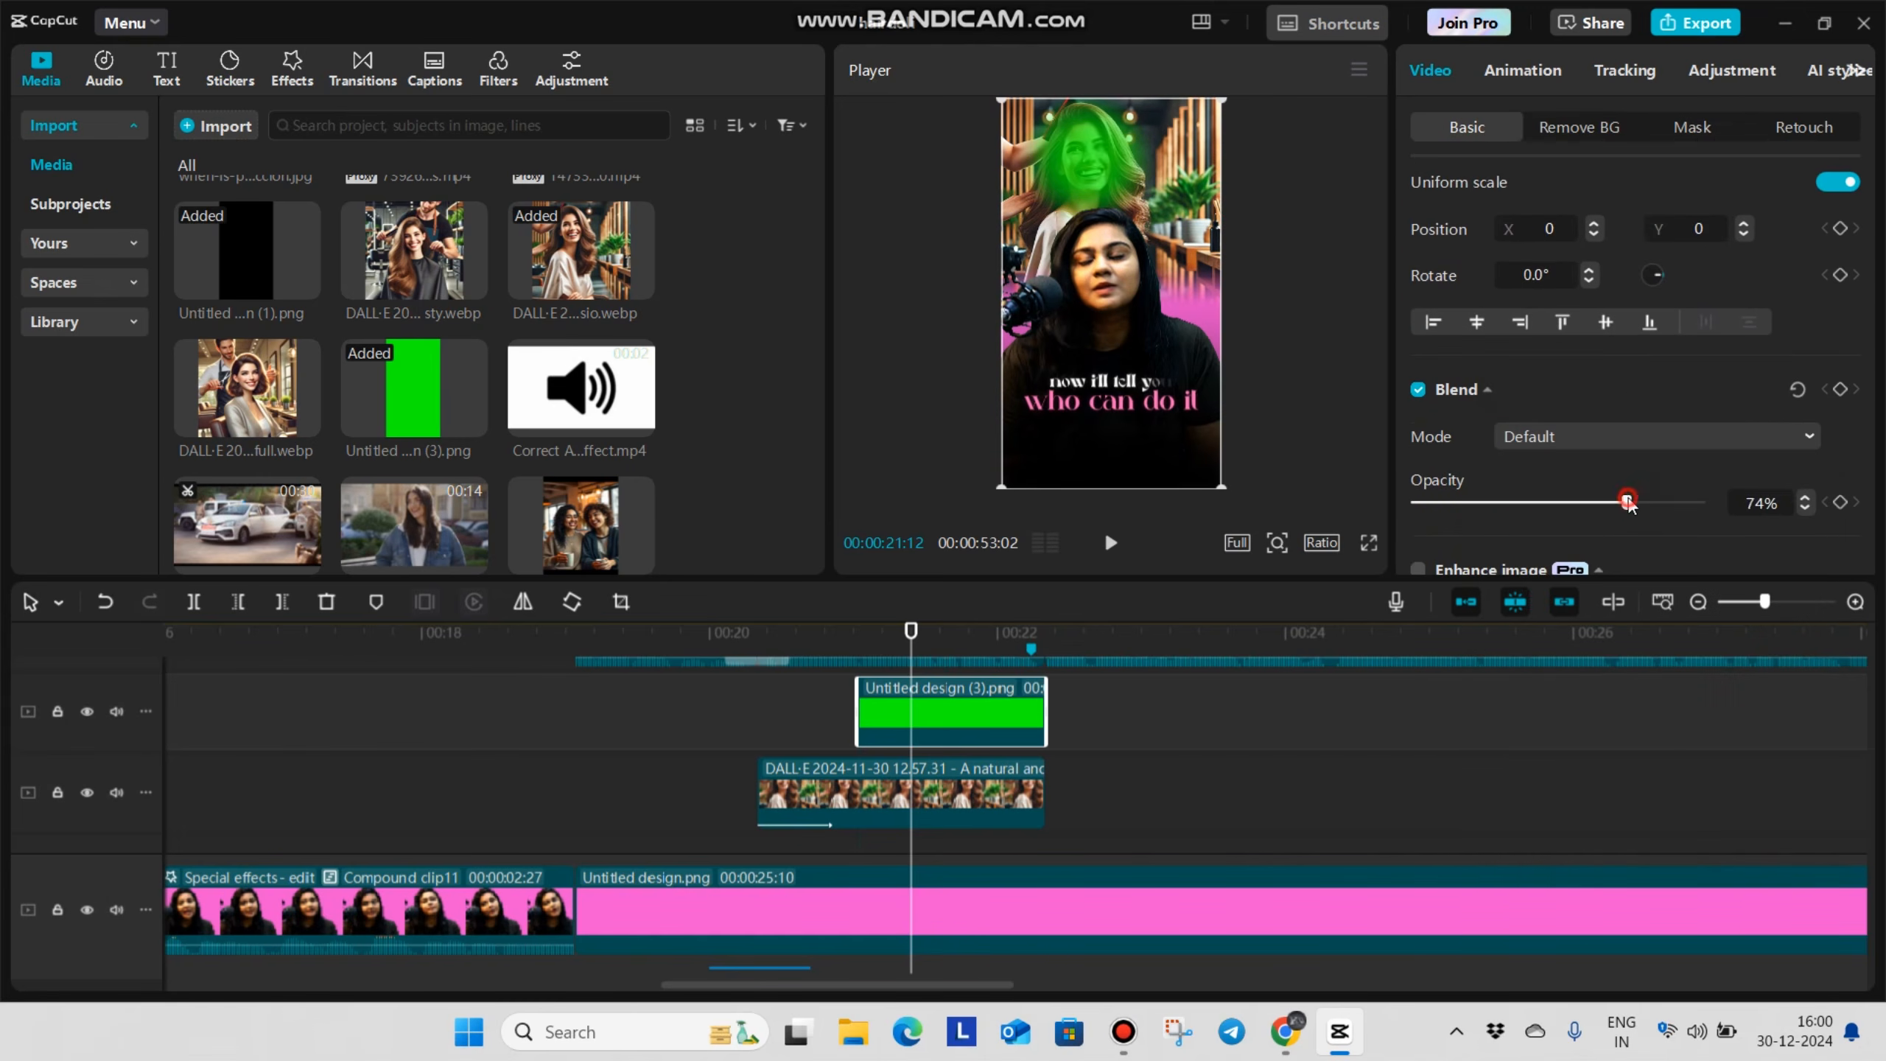
# Place the Correct Answer sound effect video on the overlay track after the green overlay
pyautogui.click(843, 717)
pyautogui.click(859, 745)
pyautogui.scroll(-5, 492, 447)
pyautogui.scroll(5, 488, 437)
pyautogui.scroll(-5, 405, 427)
pyautogui.scroll(5, 475, 417)
pyautogui.moveTo(603, 436); pyautogui.dragTo(1122, 713)
# Extract the audio from the Correct Answer sound effect video and delete its picture clip
pyautogui.rightClick(1181, 706)
pyautogui.click(1266, 802)
pyautogui.scroll(-3, 1235, 746)
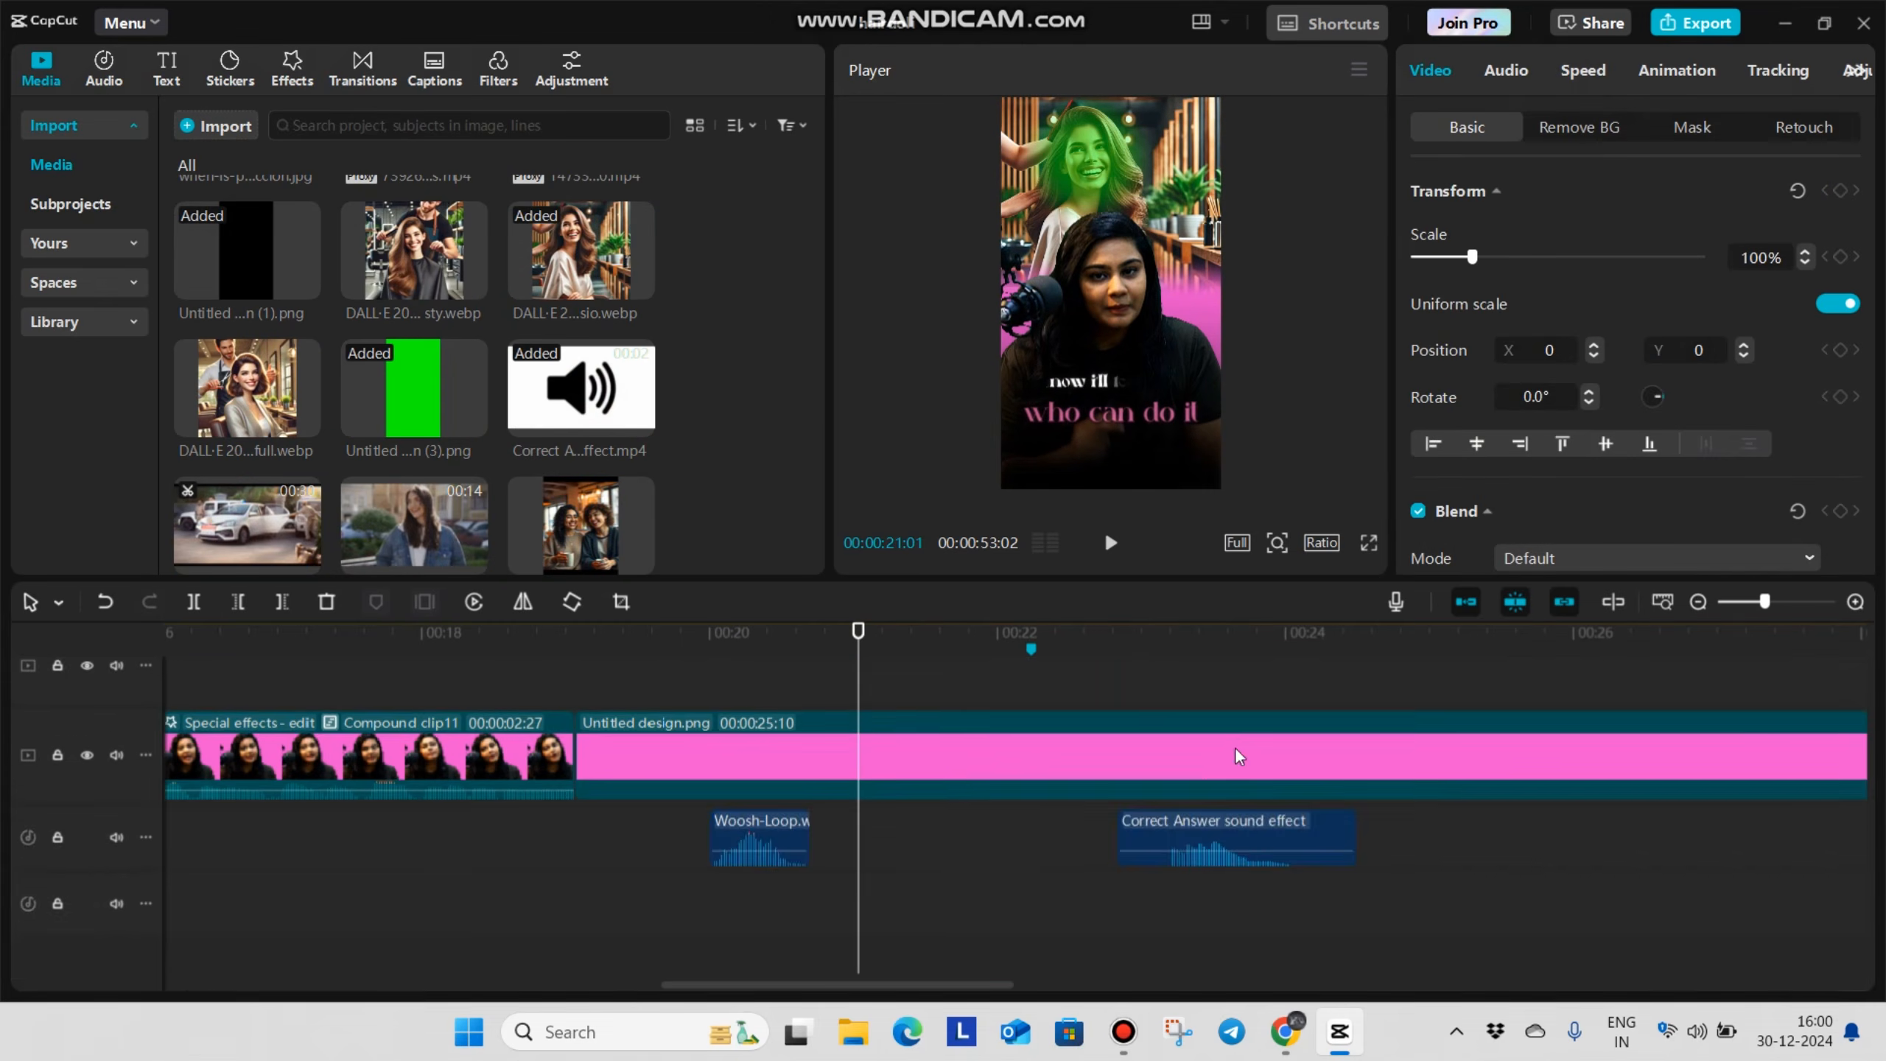
pyautogui.scroll(5, 1233, 743)
pyautogui.scroll(-1, 1225, 781)
pyautogui.press('Delete')
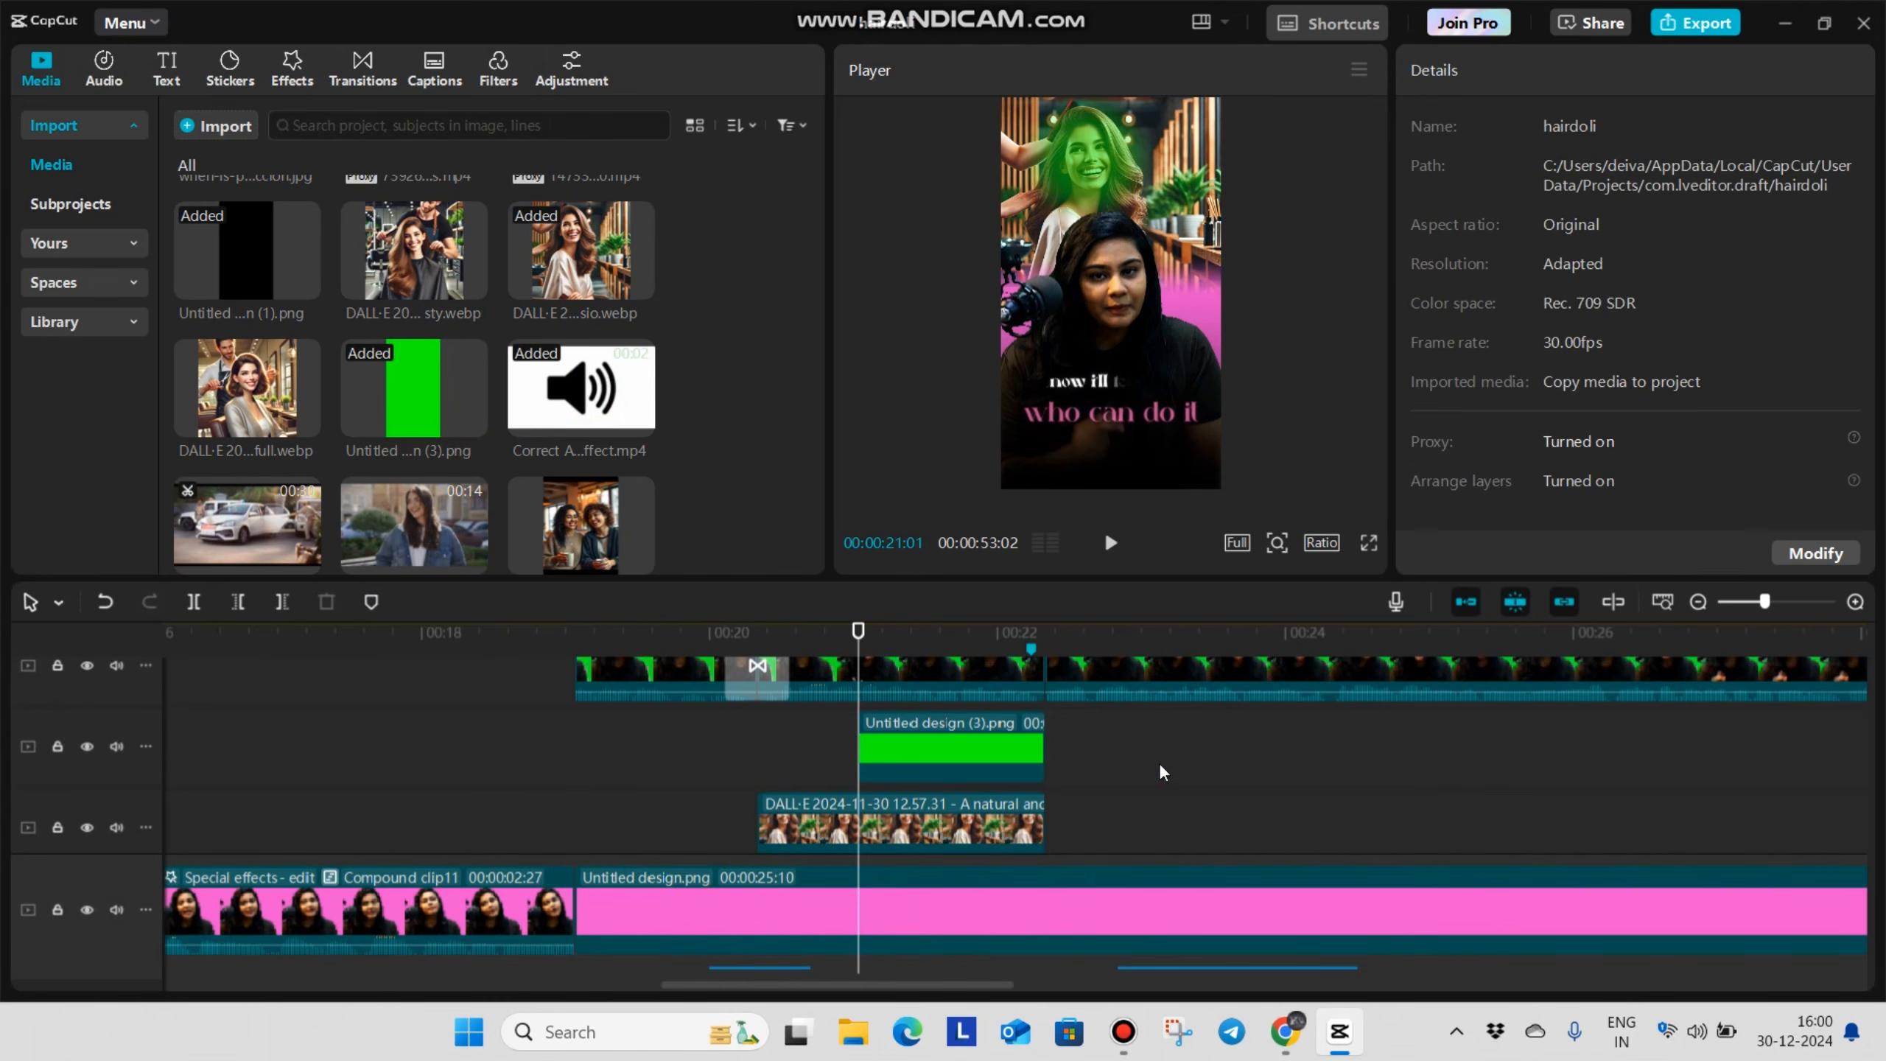
# Move the Correct Answer audio earlier so it follows the Woosh-Loop sound beneath the green overlay
pyautogui.scroll(-2, 1217, 760)
pyautogui.click(952, 697)
pyautogui.scroll(1, 952, 697)
pyautogui.scroll(-2, 899, 906)
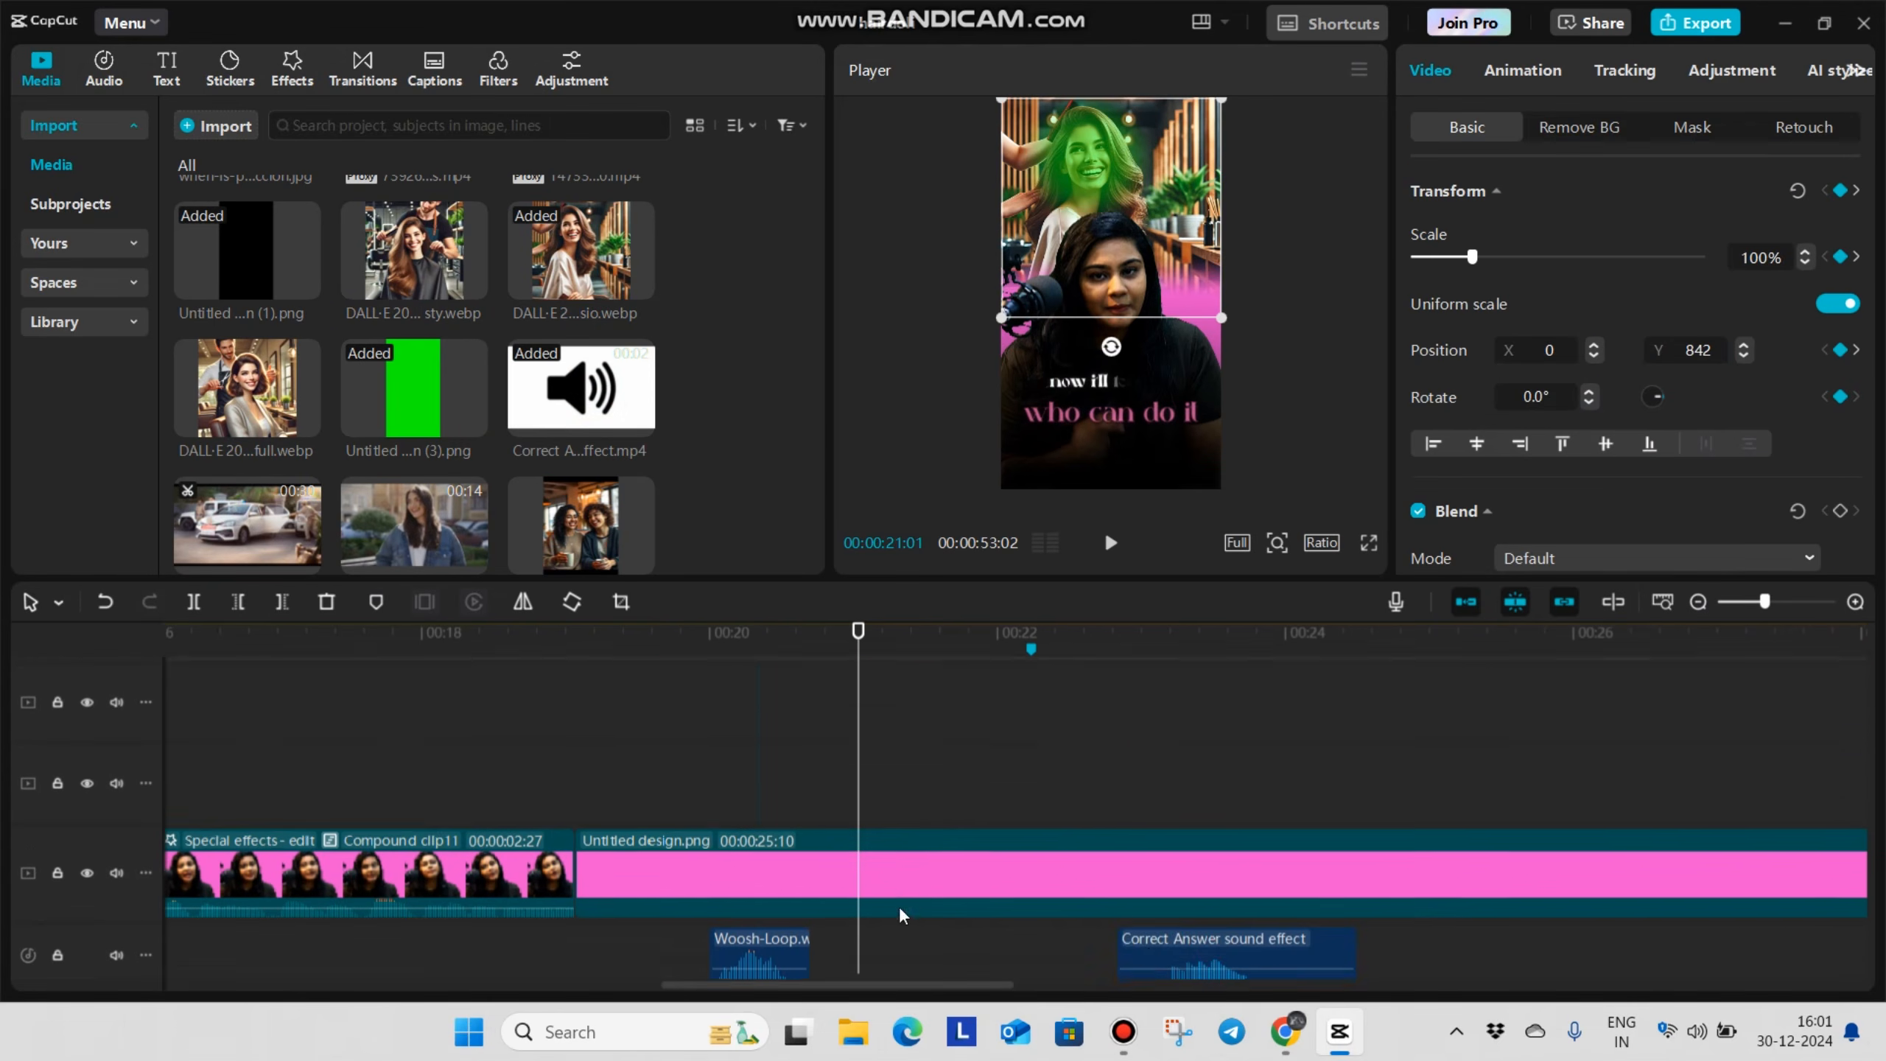
pyautogui.moveTo(1213, 837); pyautogui.dragTo(901, 902)
pyautogui.click(830, 835)
pyautogui.click(1194, 832)
# Give the hair dolii.mp4 clip starting at 00:00:22:10 a 0.5 s Zoom 1 entrance animation and play it back
pyautogui.scroll(4, 1079, 817)
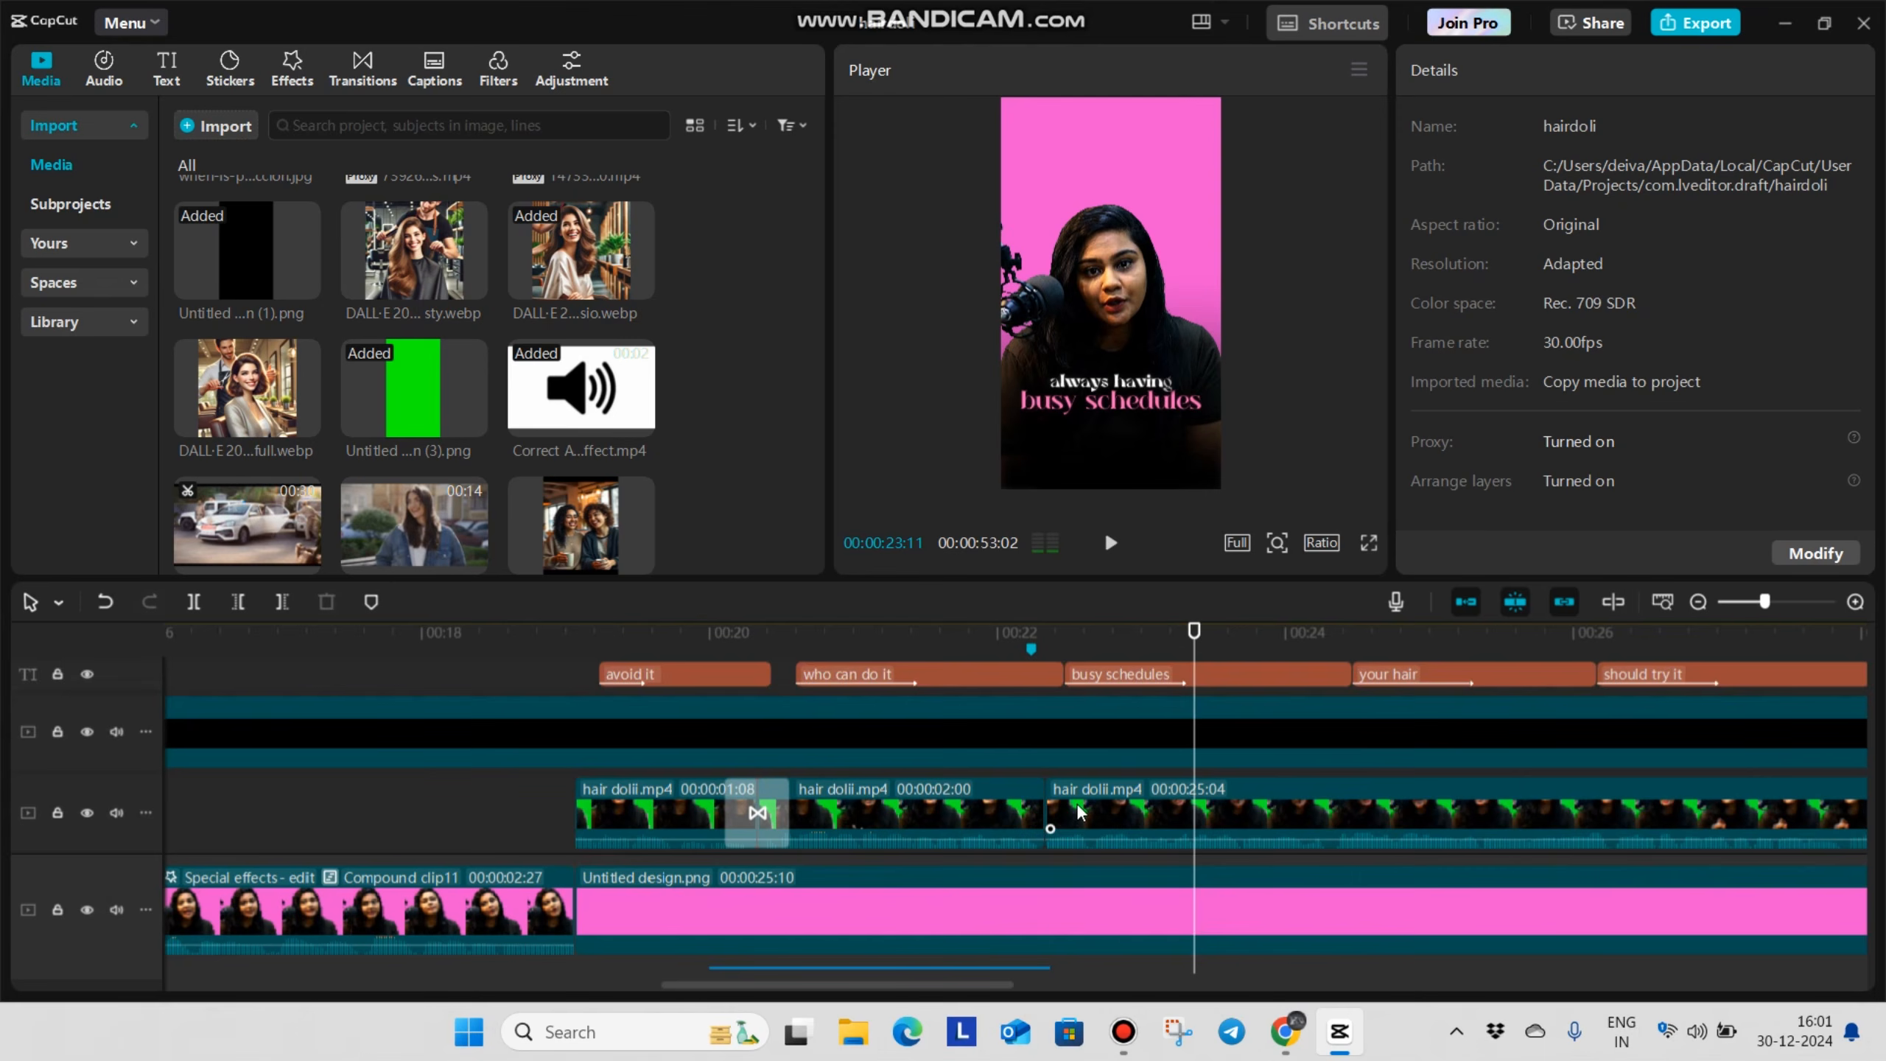
pyautogui.scroll(-1, 1079, 813)
pyautogui.moveTo(1070, 839); pyautogui.dragTo(1046, 853)
pyautogui.scroll(-1, 1044, 830)
pyautogui.scroll(-1, 1038, 820)
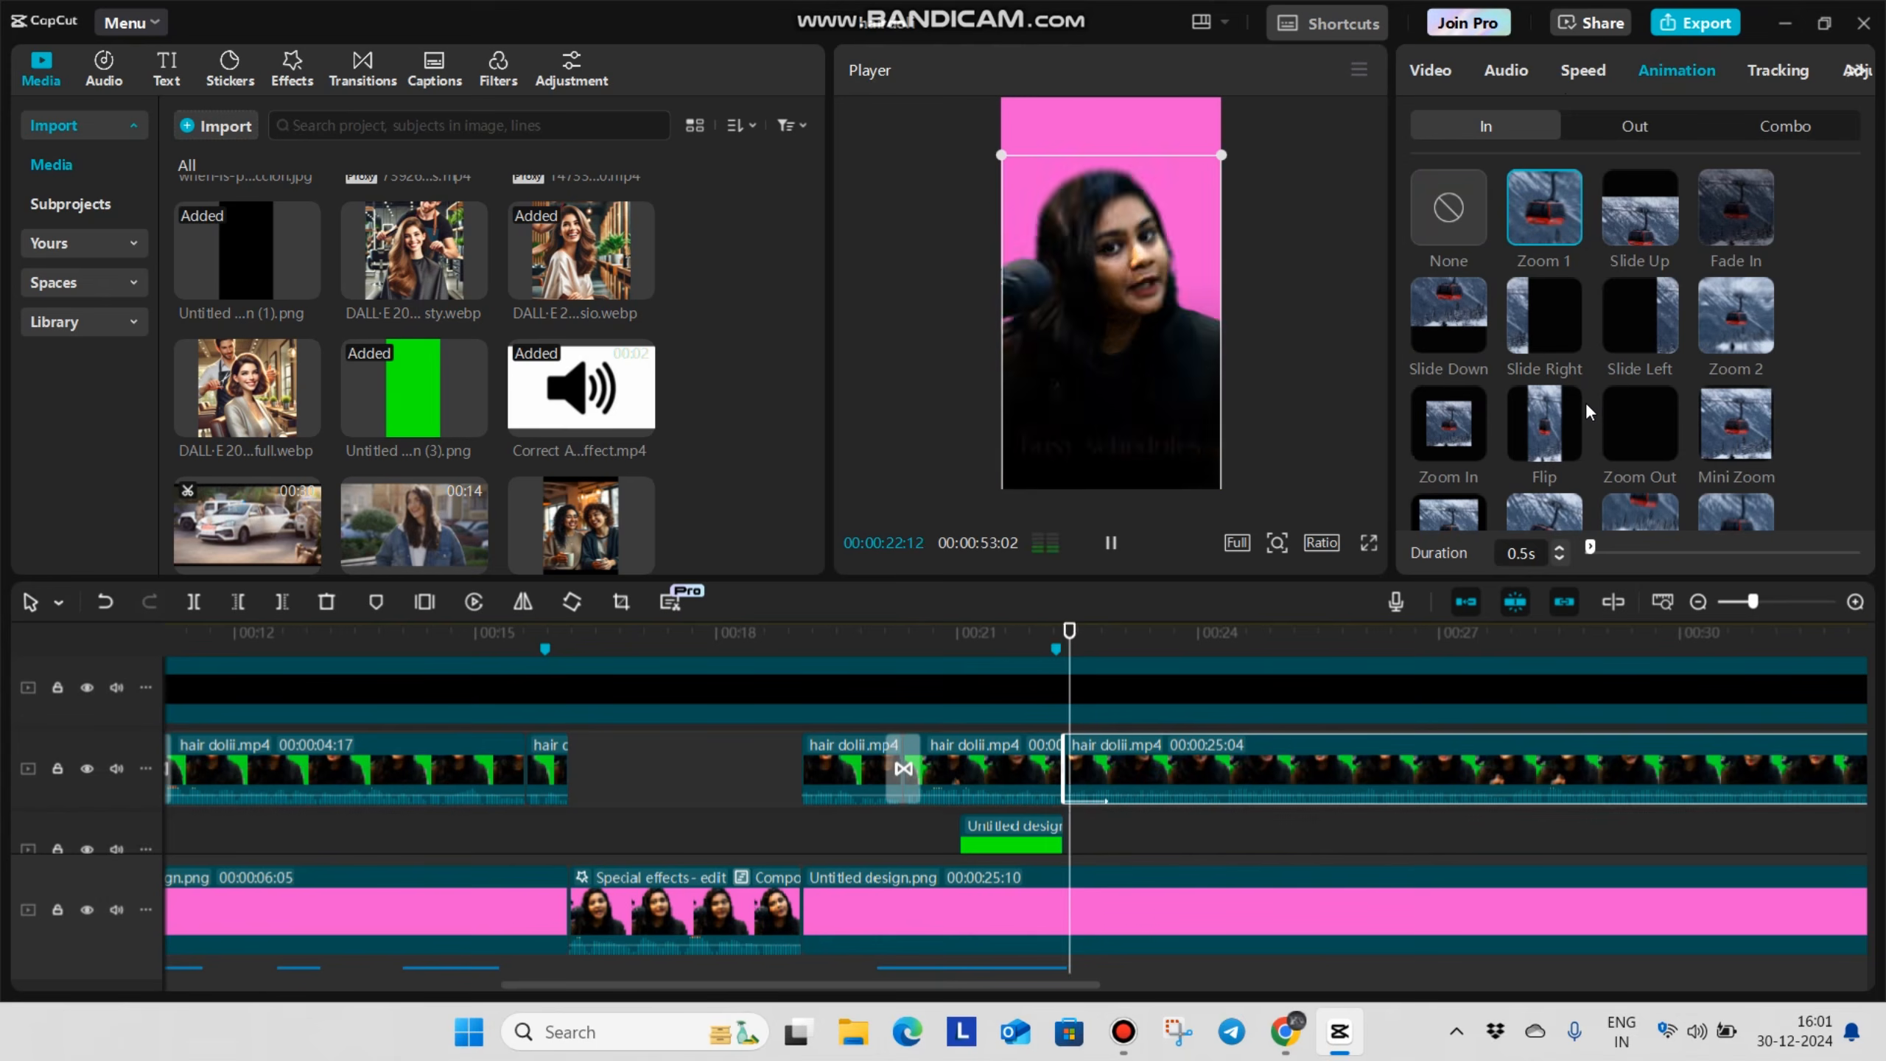
pyautogui.click(911, 835)
pyautogui.press('space')
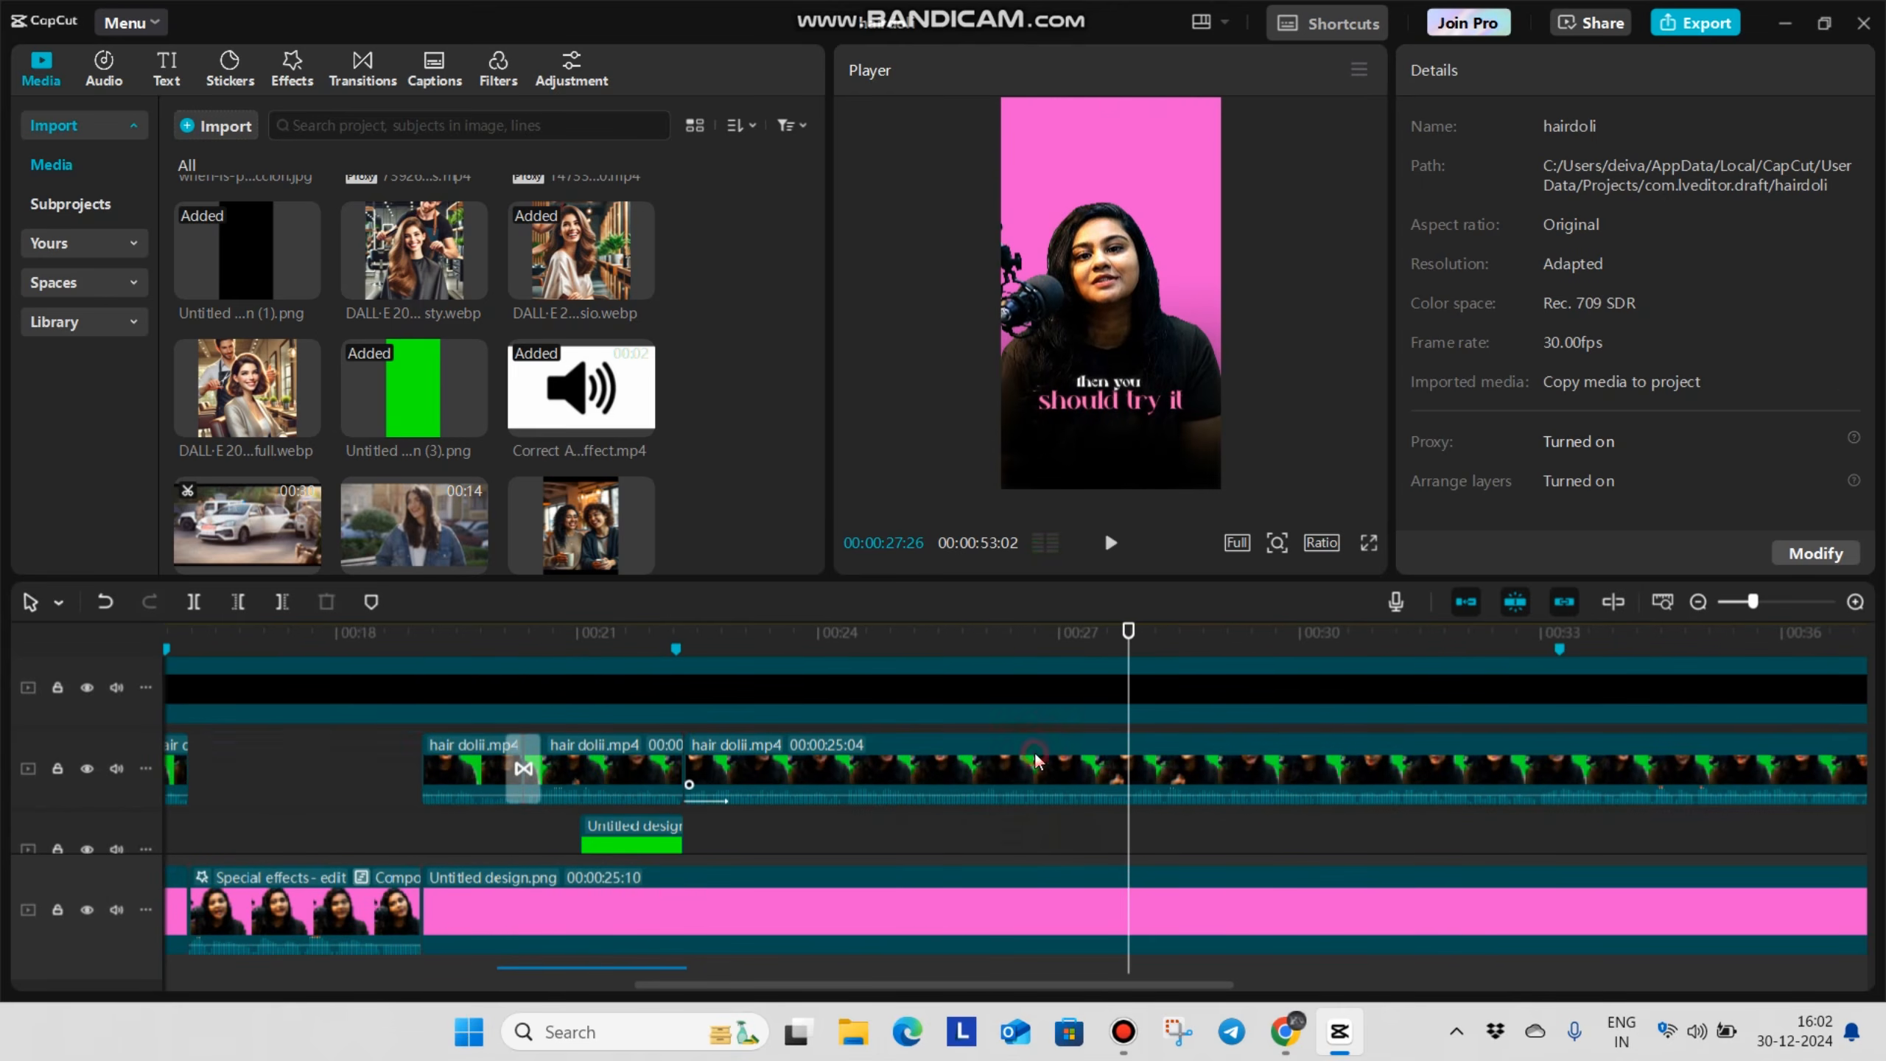
# Split the long hair dolii.mp4 clip at 00:00:27:26 and again at 00:00:25:25
pyautogui.click(1036, 759)
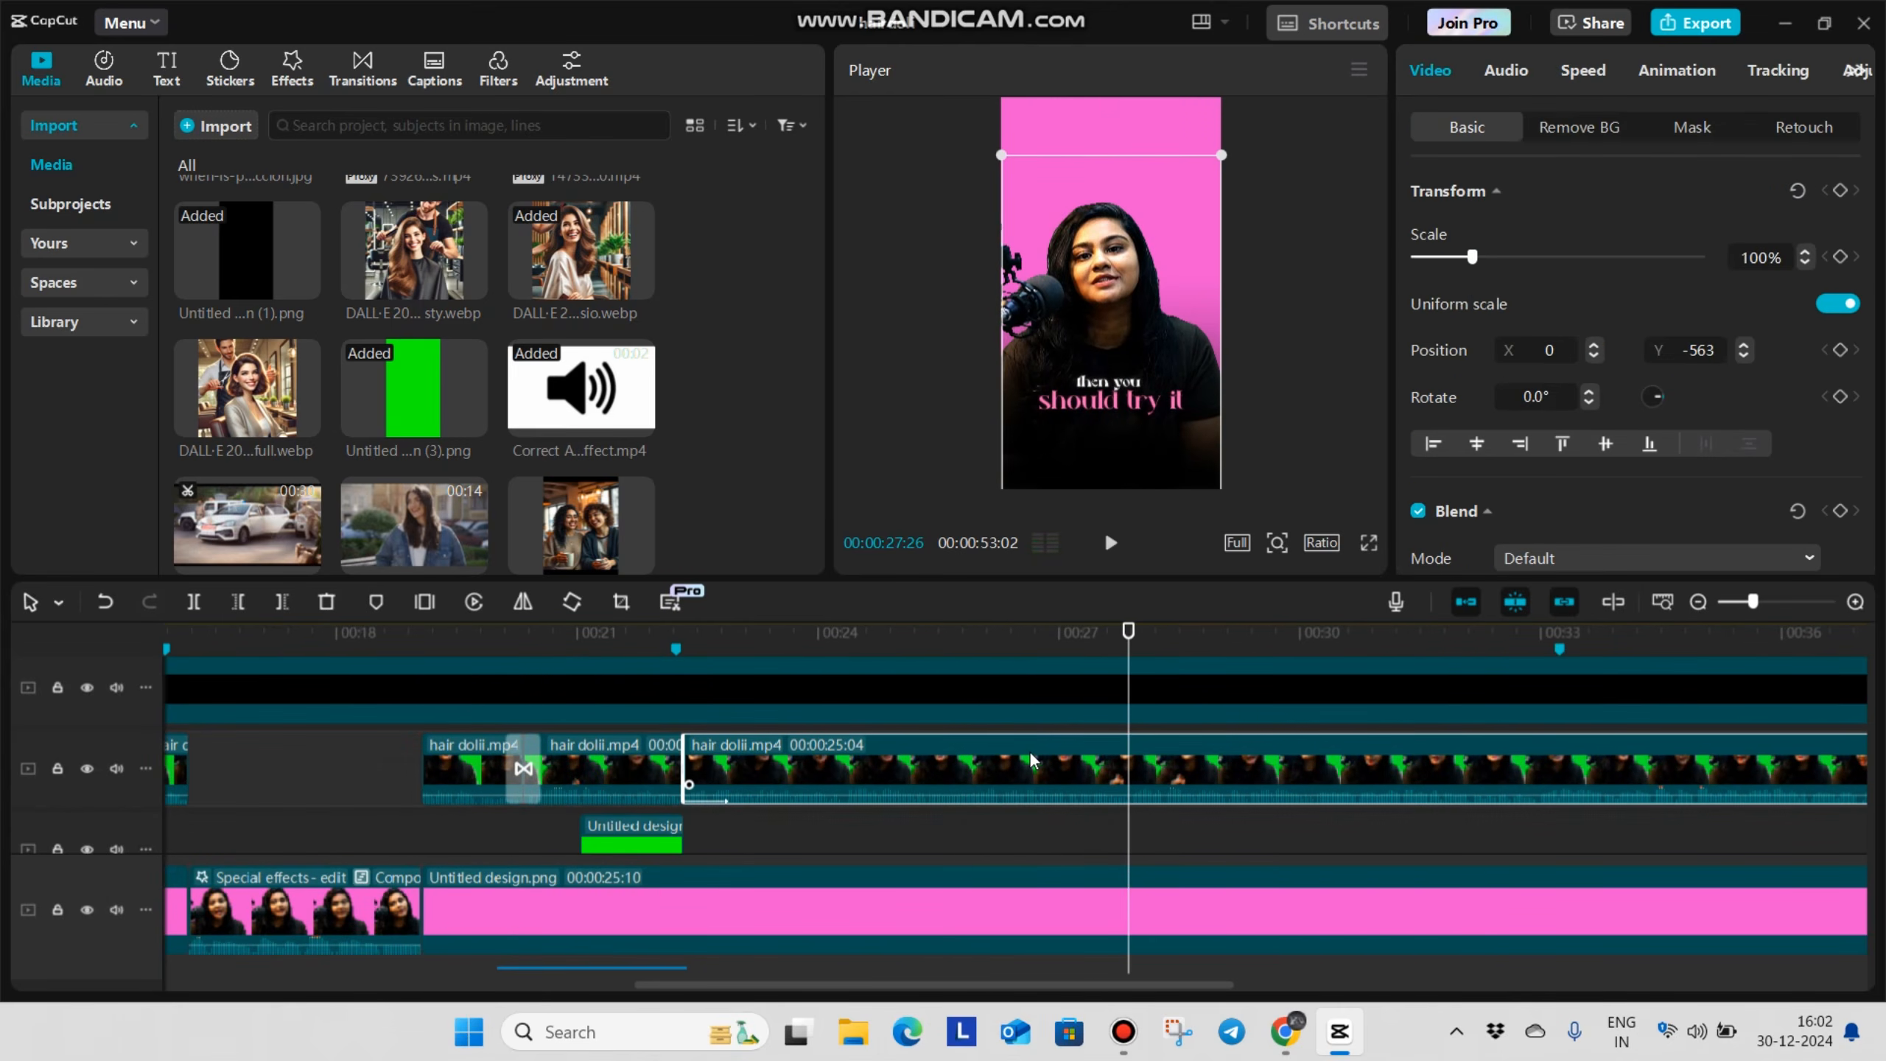
pyautogui.hotkey('ctrl', 'b')
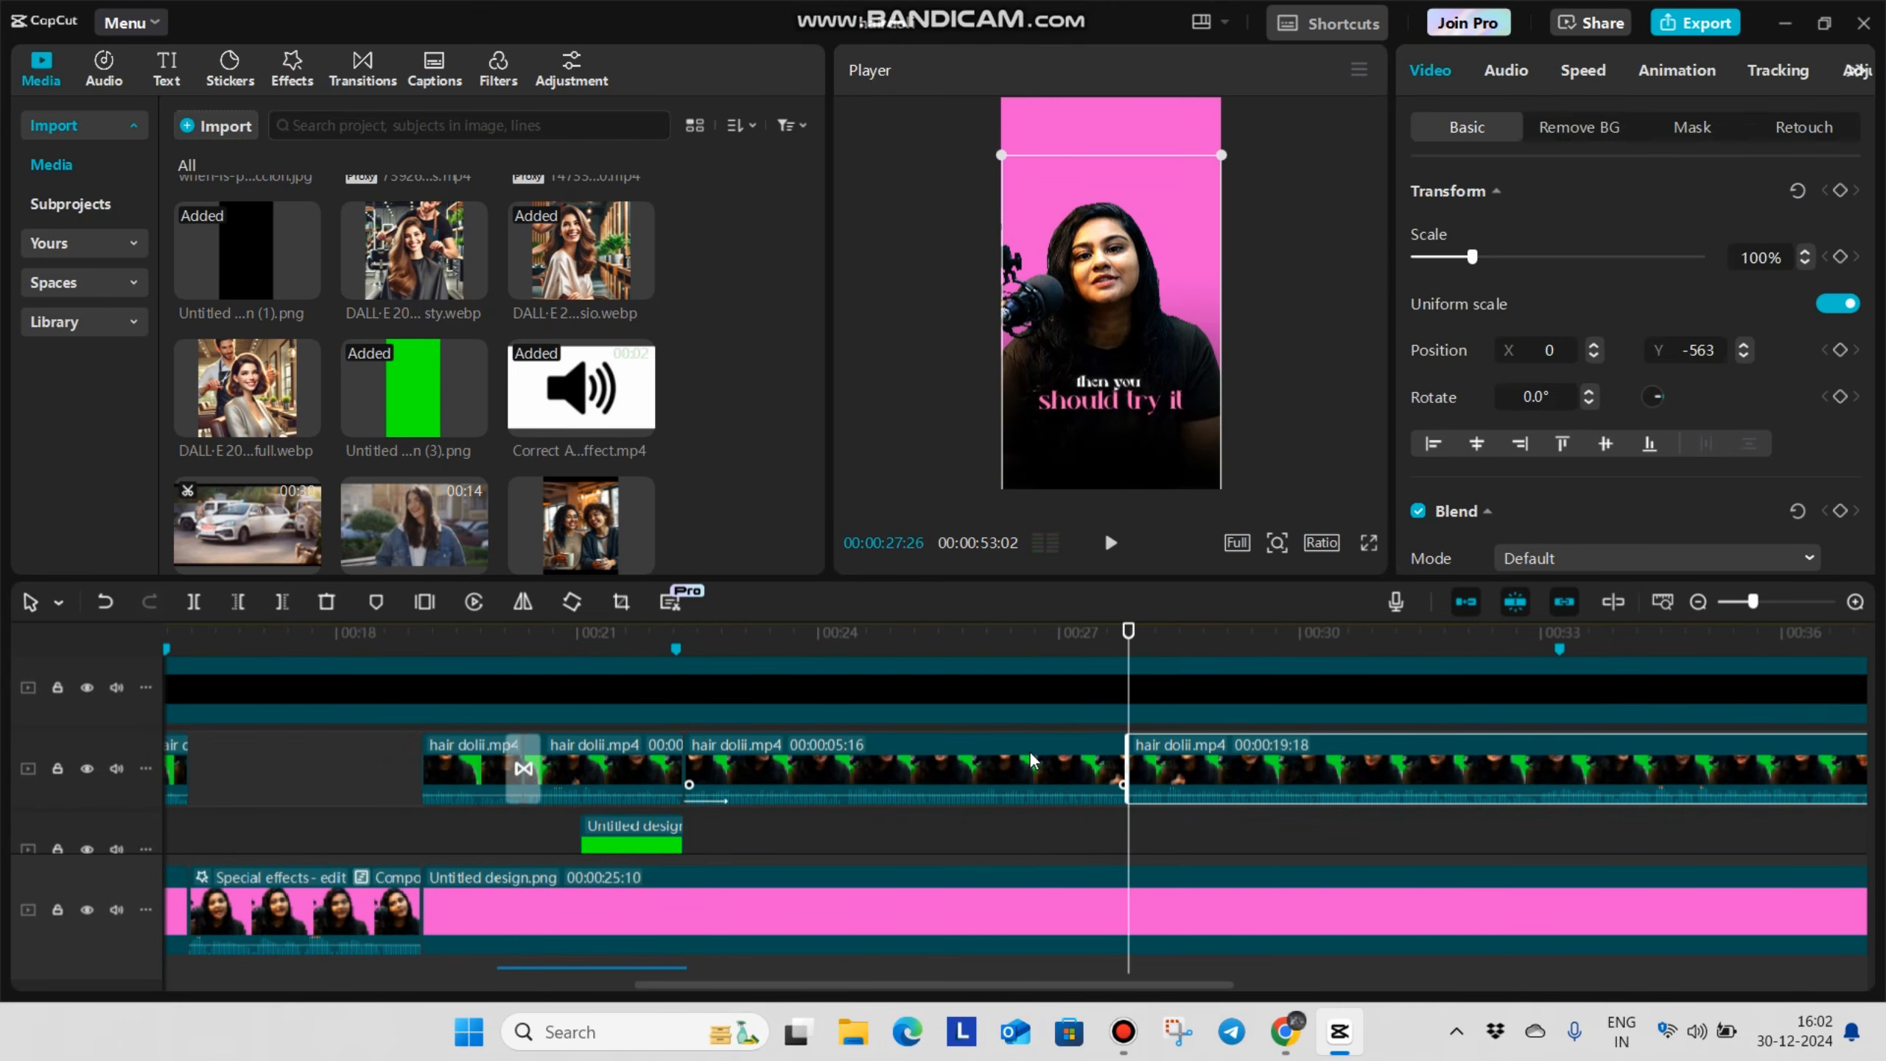
pyautogui.click(693, 827)
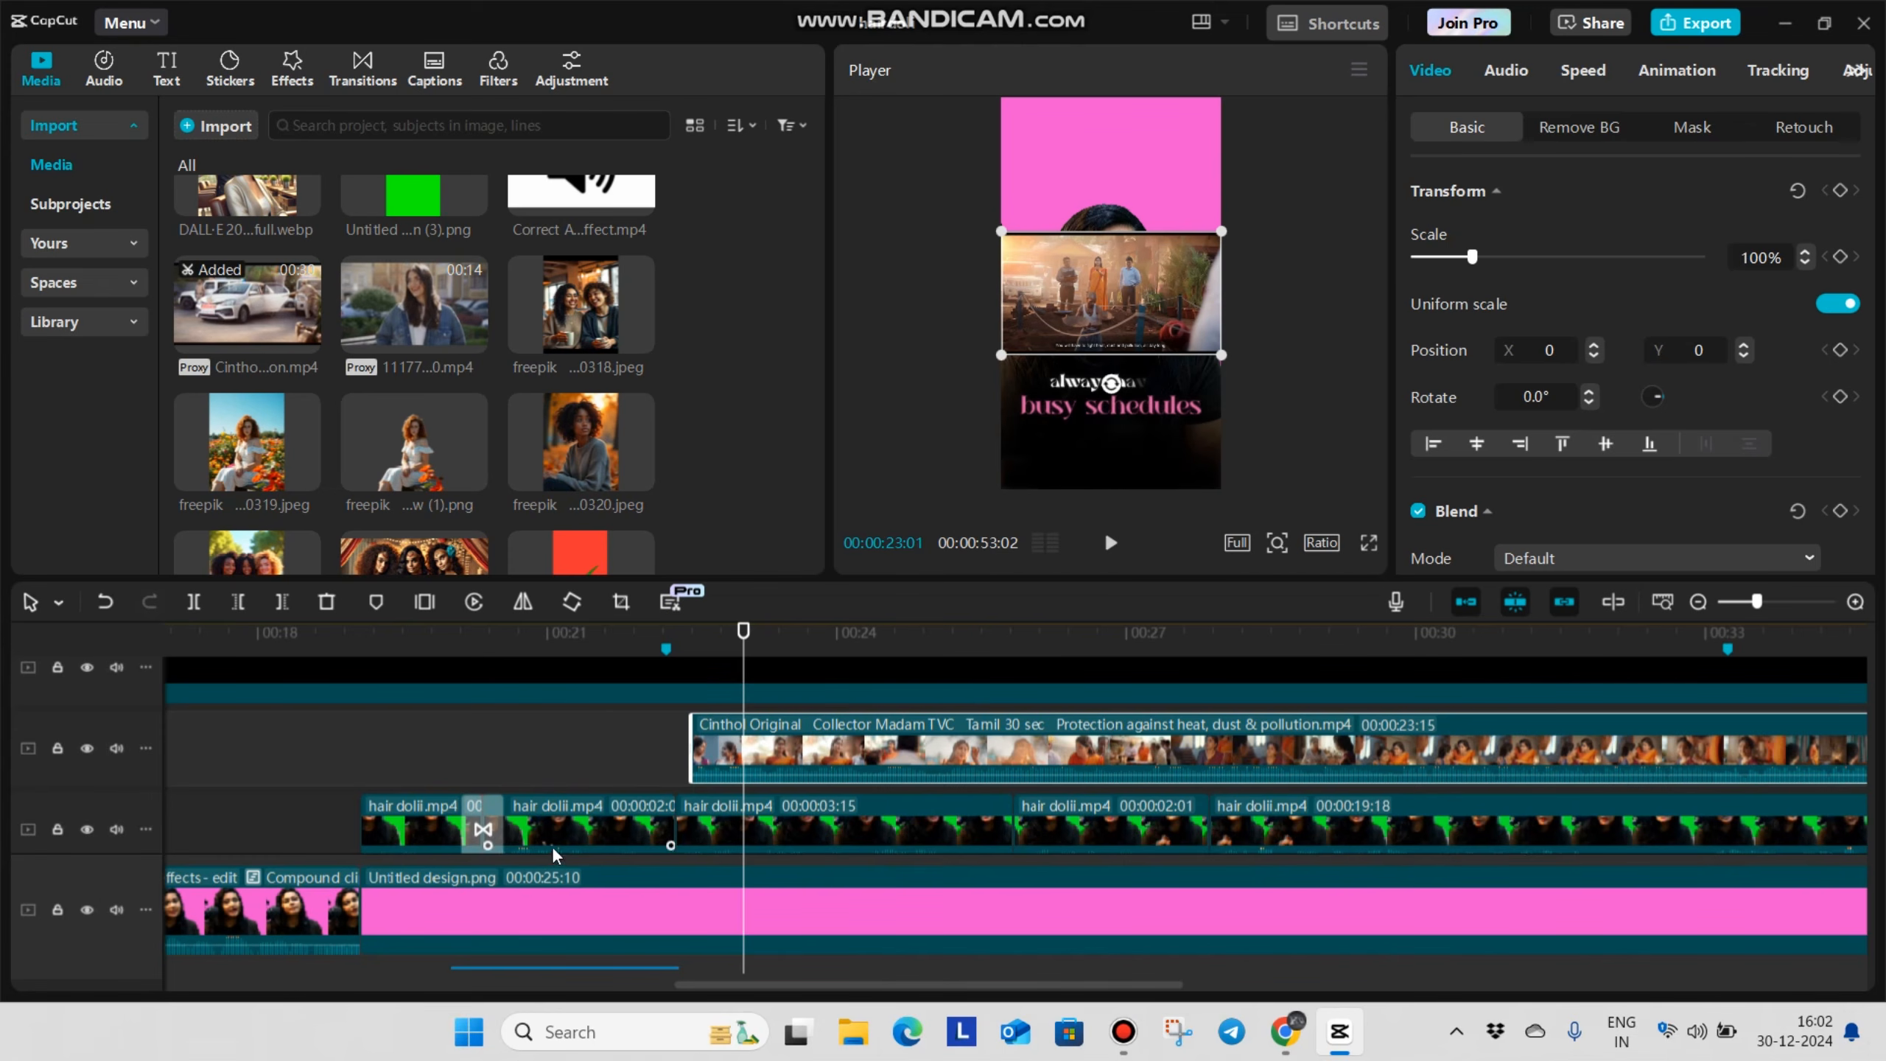
# Undo the placement of the Cinthol commercial and replay the section from 00:00:22:10
pyautogui.click(644, 743)
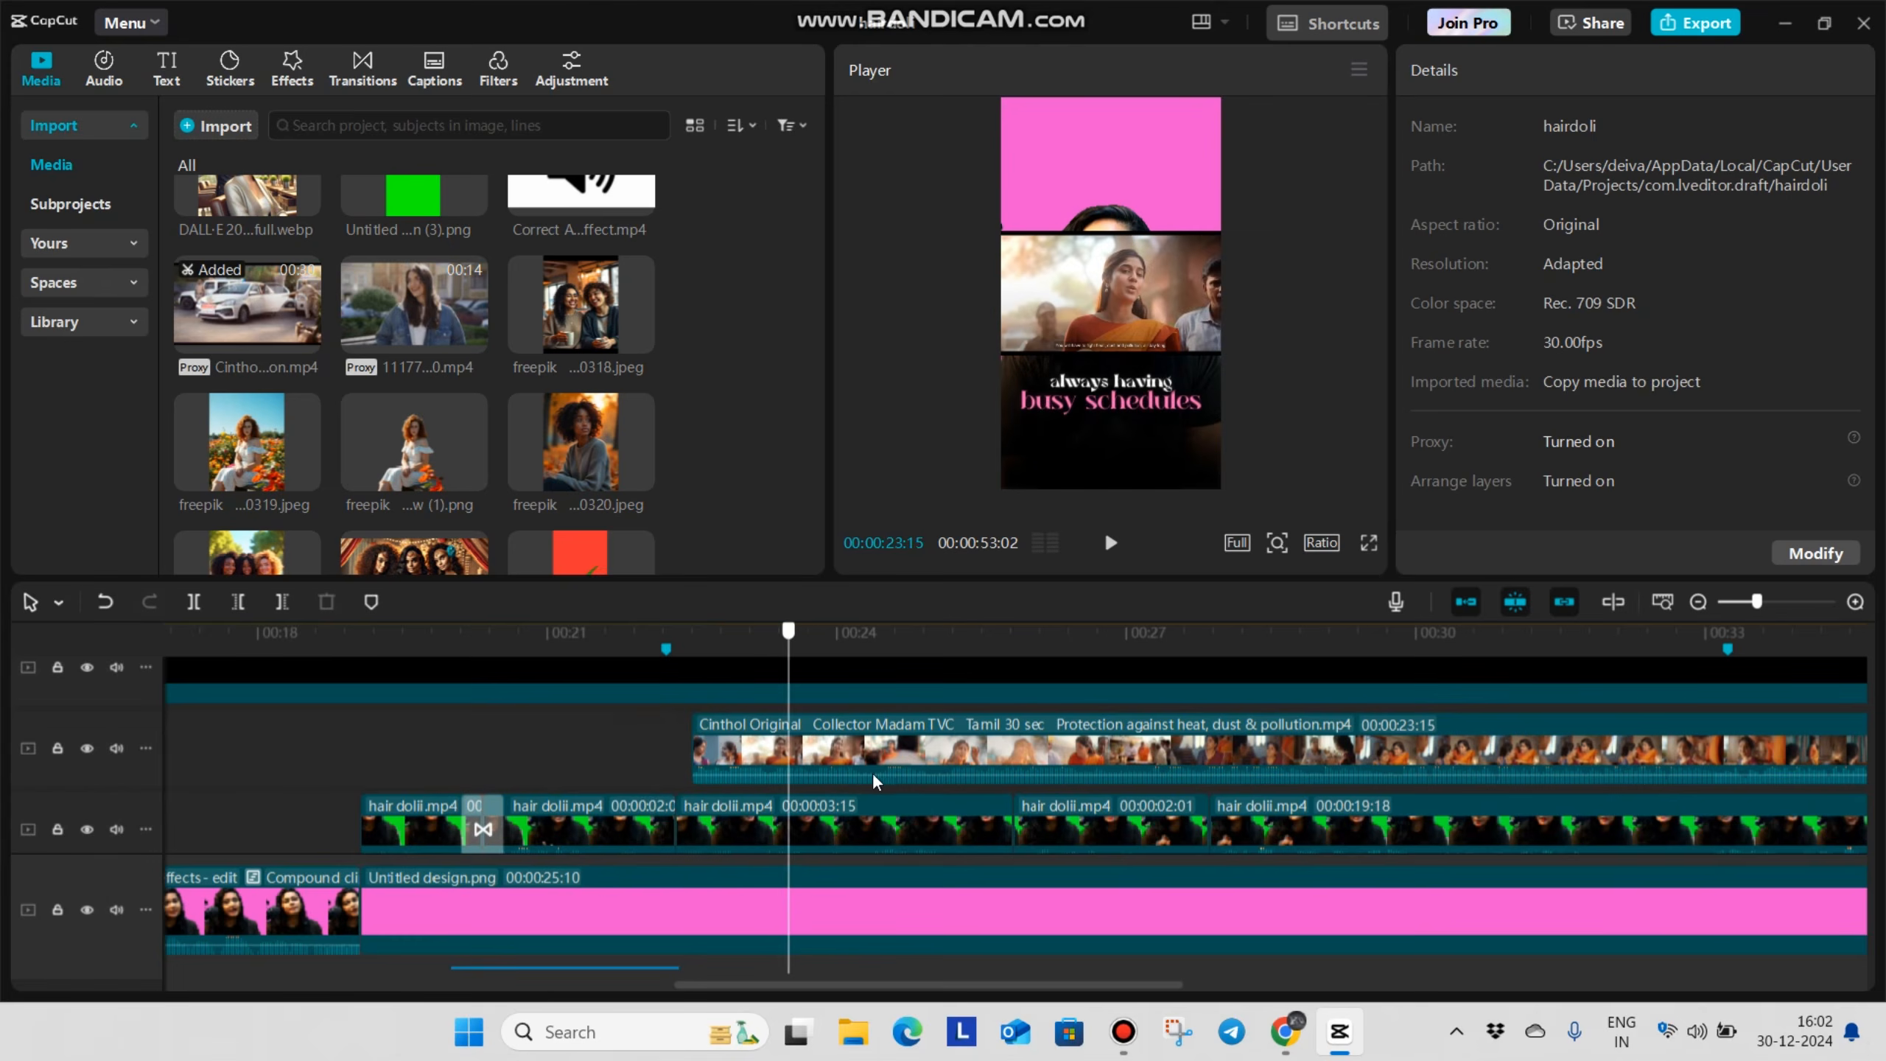
pyautogui.hotkey('ctrl', 'z')
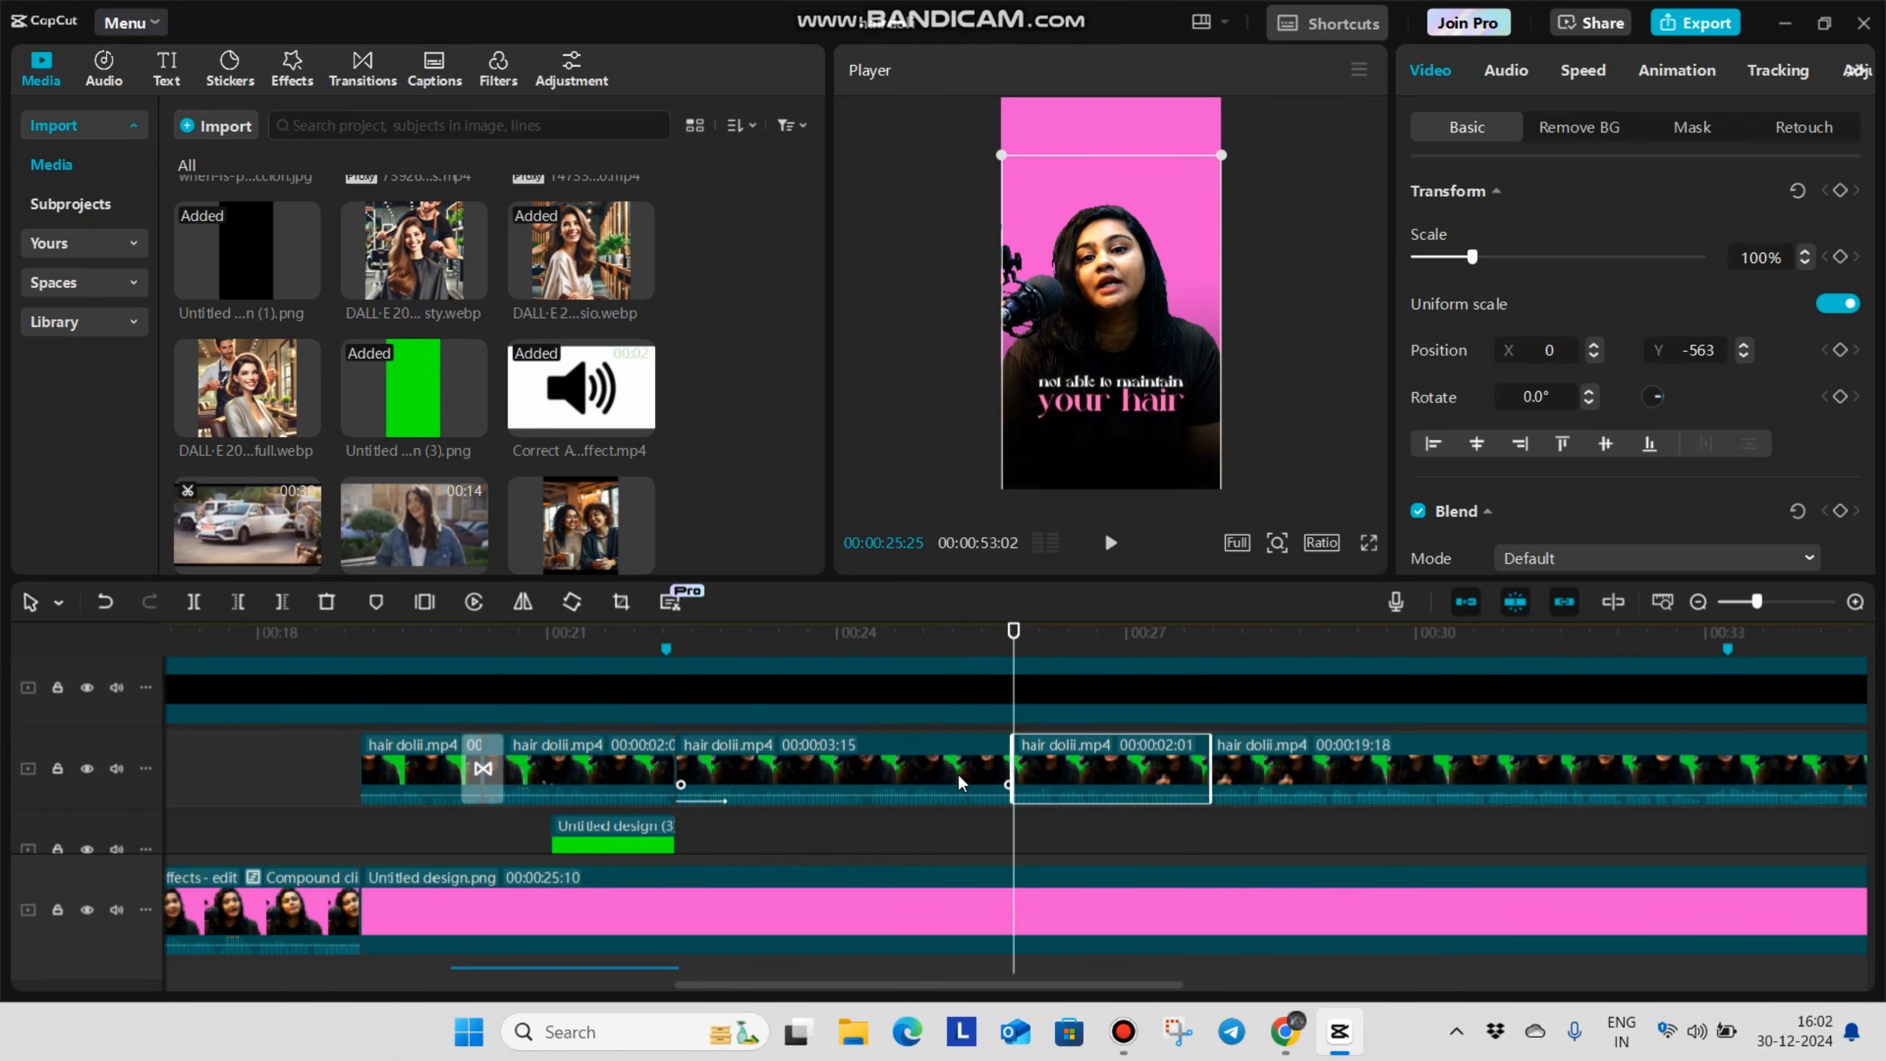
pyautogui.click(677, 853)
pyautogui.press('space')
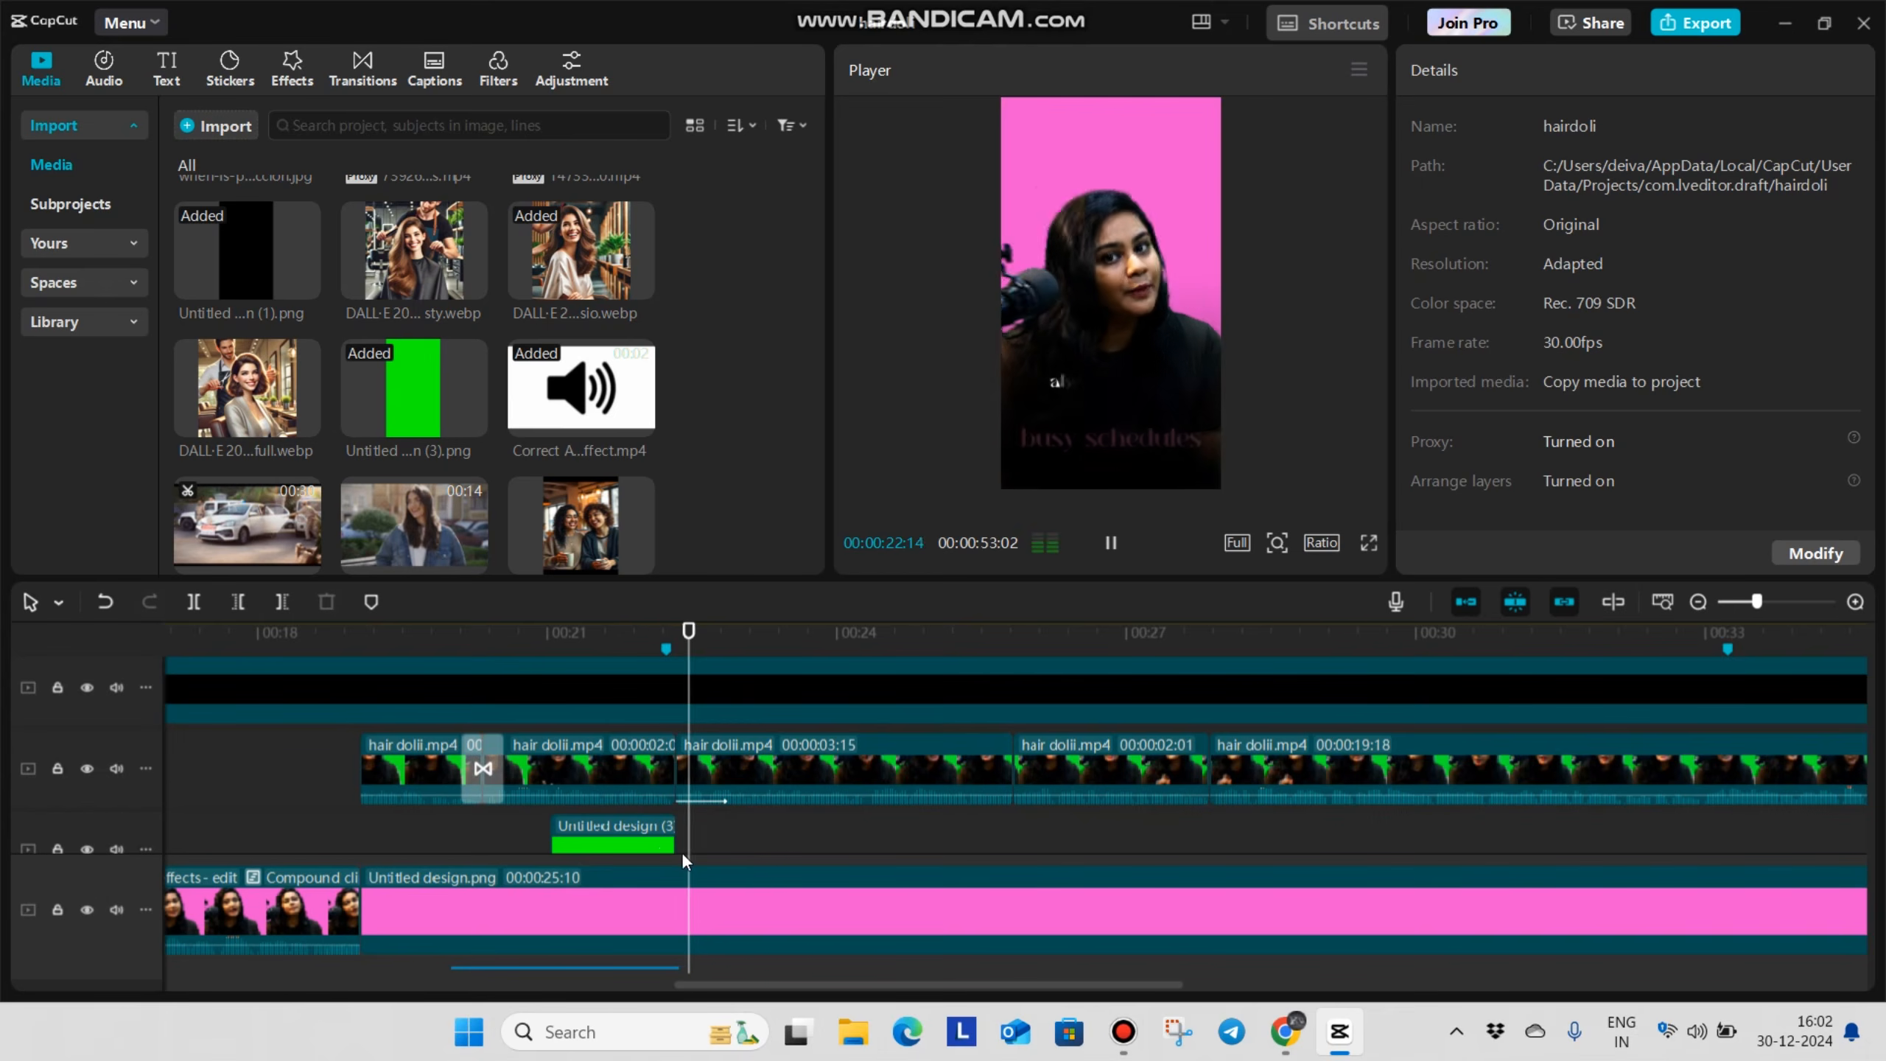
pyautogui.press('space')
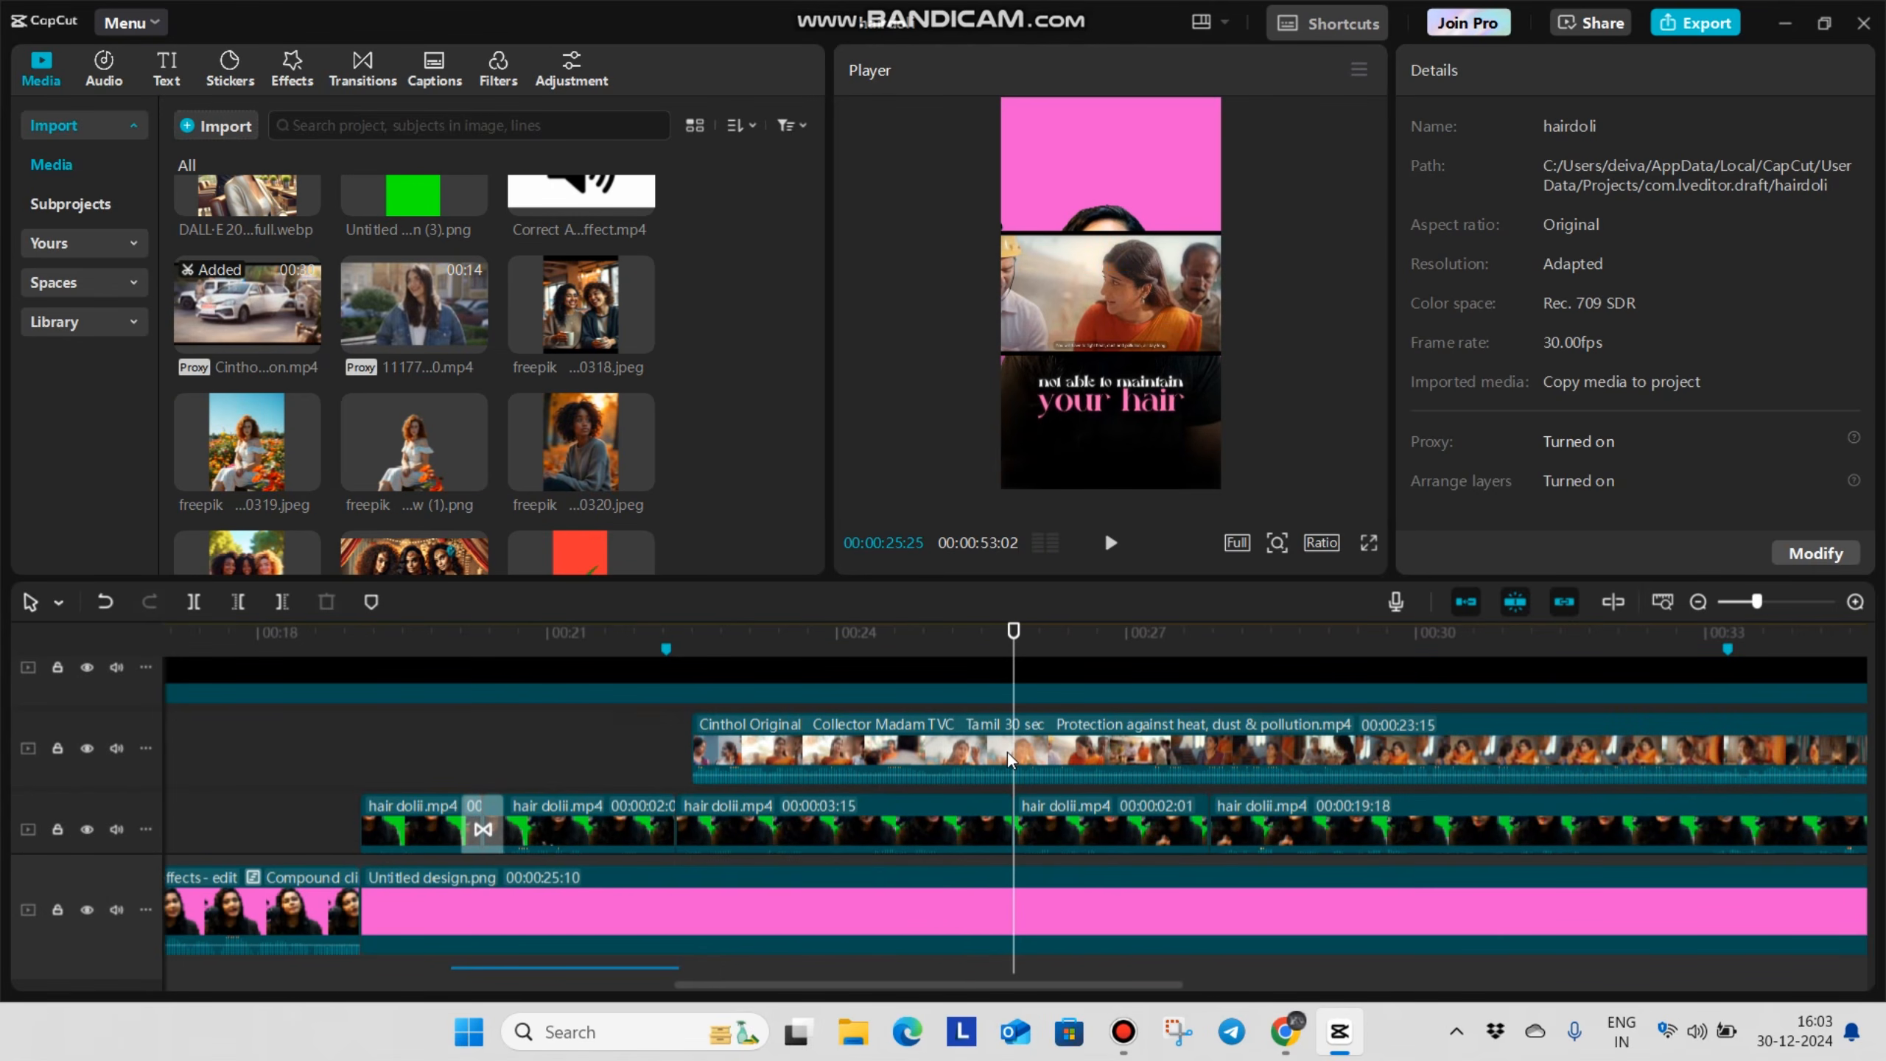
# Trim the Cinthol commercial to span 00:00:22:10 to 00:00:25:25 and move it to the track below the talking clip
pyautogui.moveTo(1008, 752); pyautogui.dragTo(829, 744)
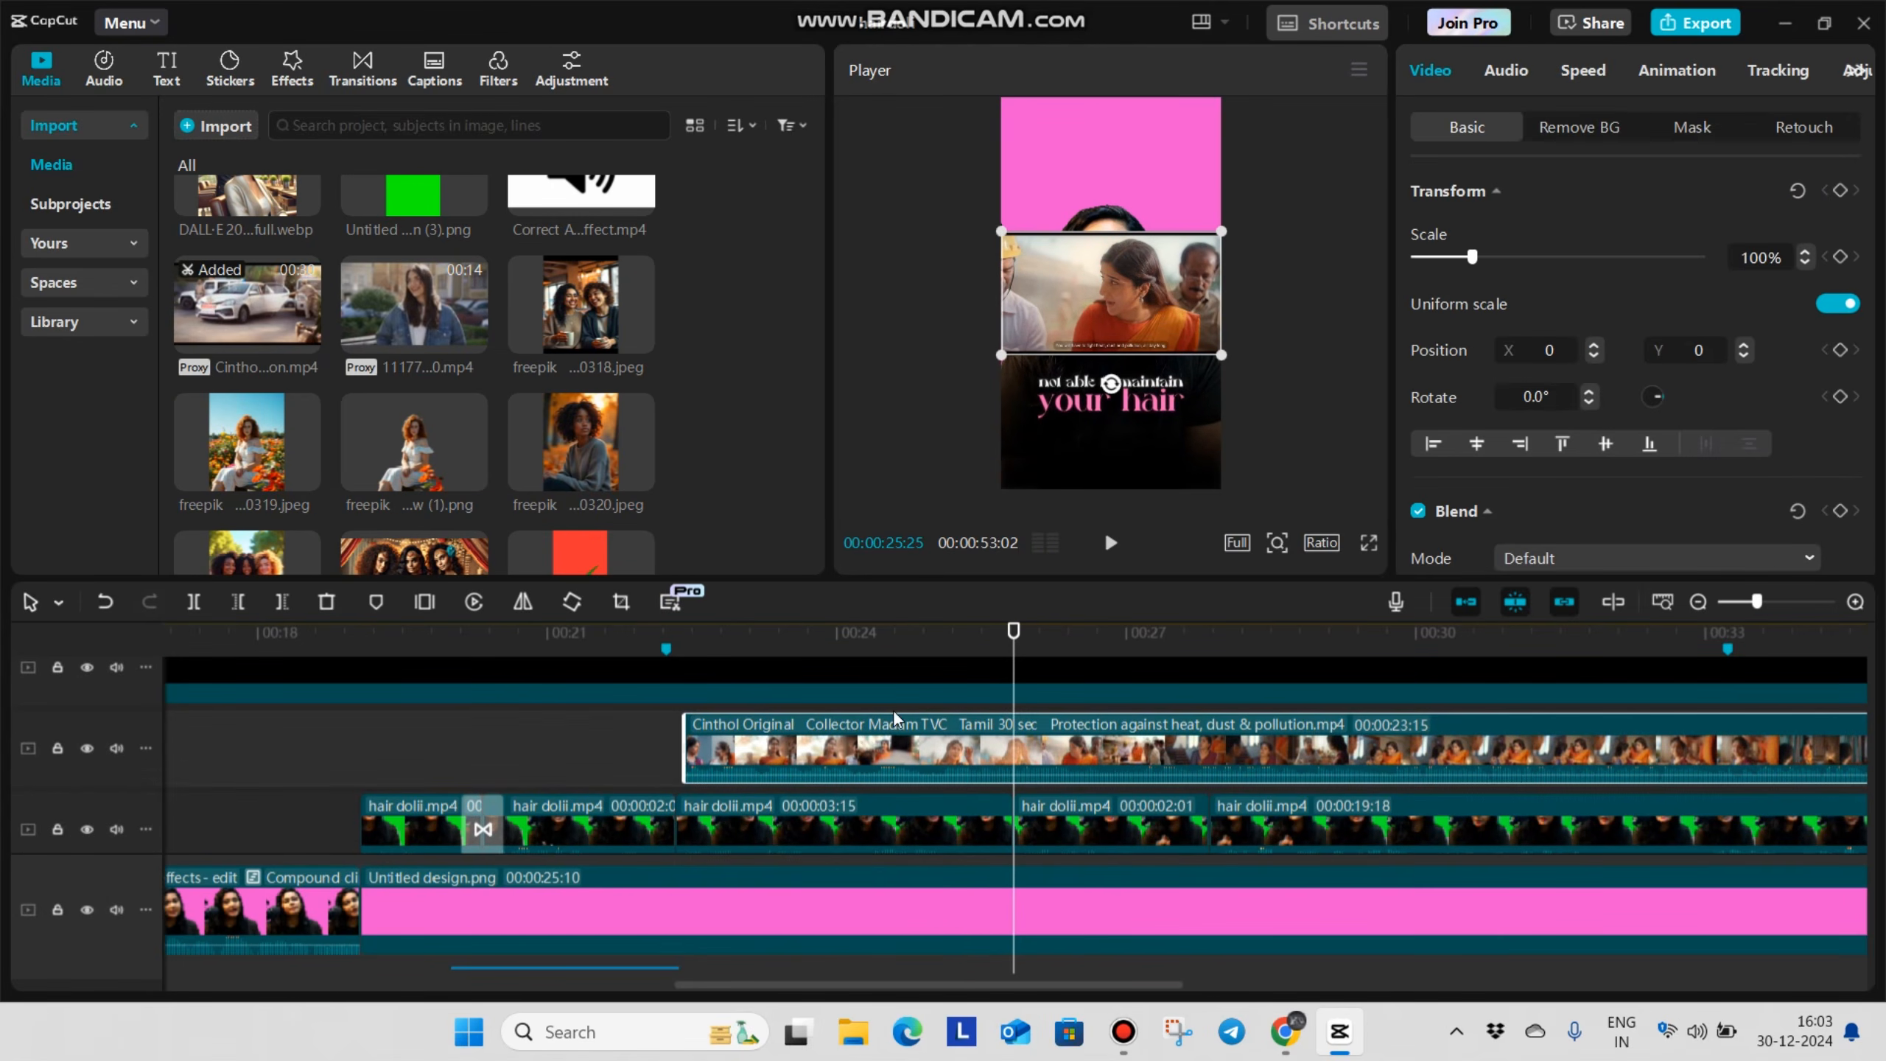
pyautogui.press('w')
pyautogui.click(628, 728)
pyautogui.moveTo(628, 729); pyautogui.dragTo(811, 841)
pyautogui.click(799, 753)
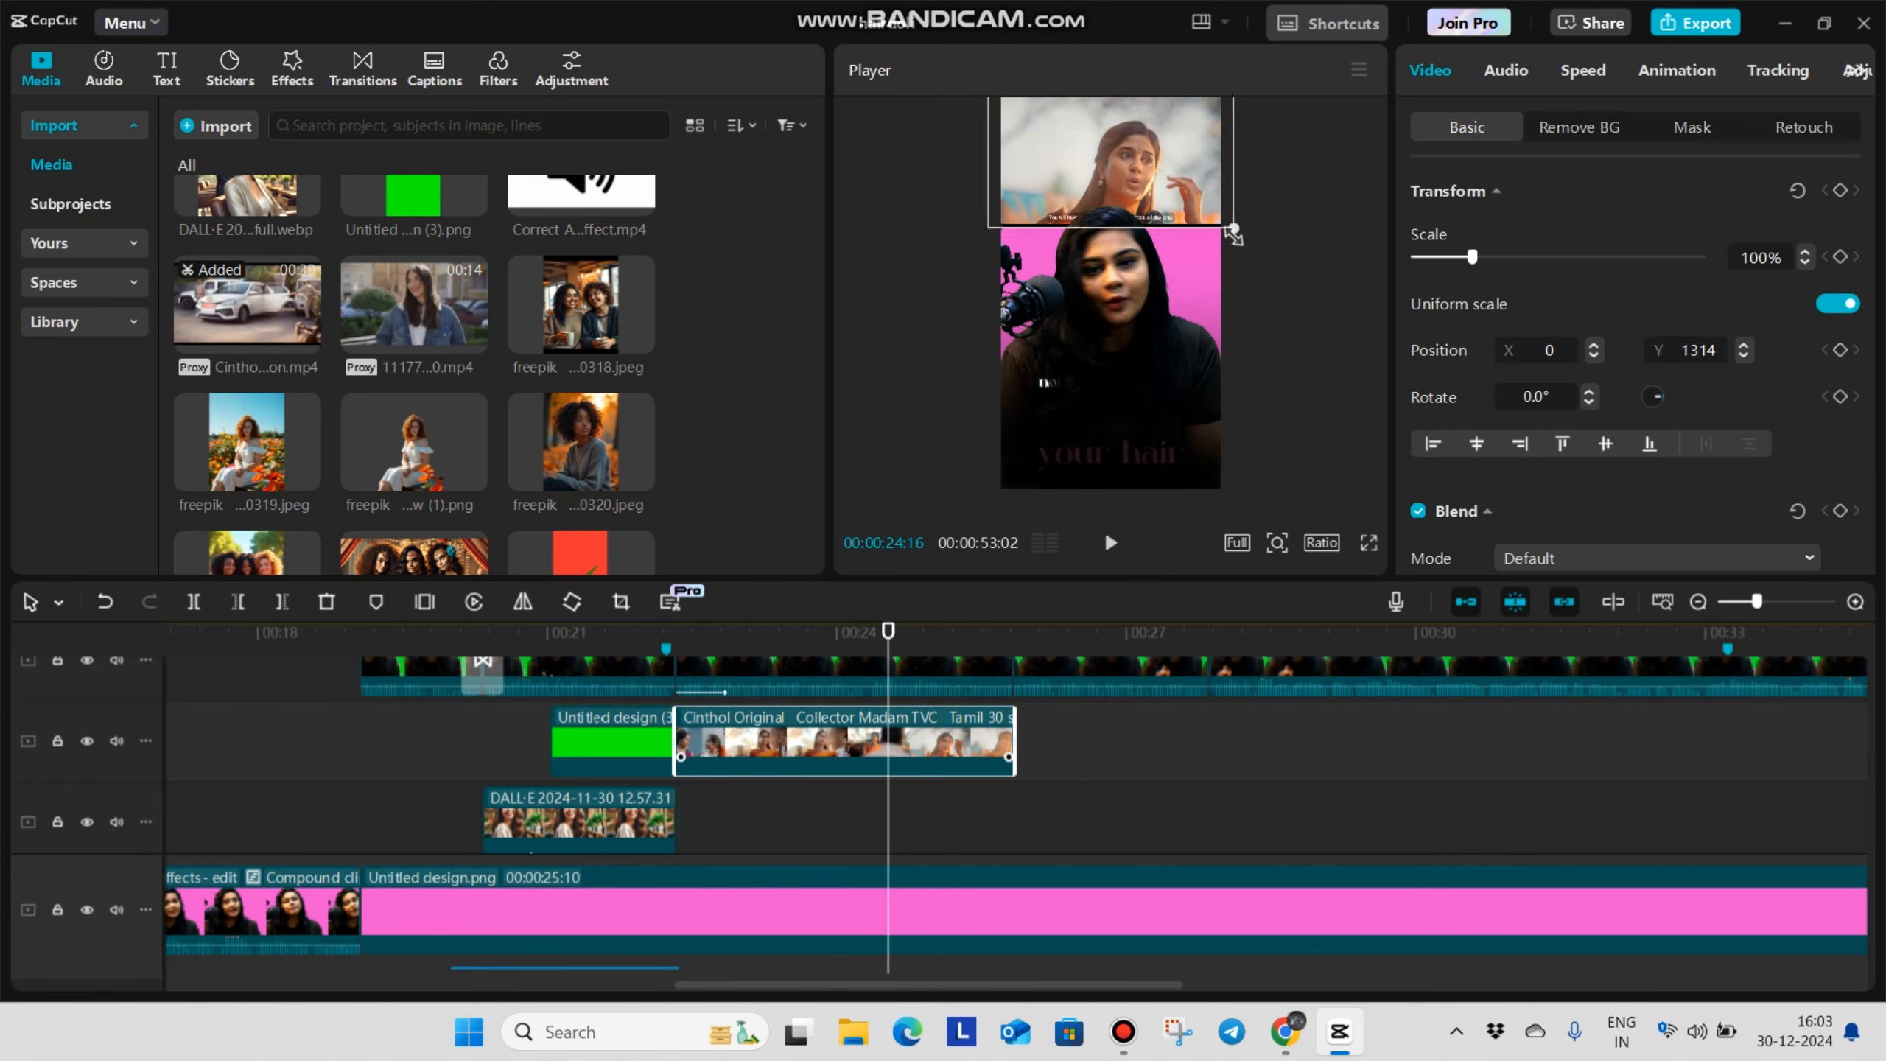
# Fit the Cinthol clip across the top of the frame and give it a horizontal mask with feather 16
pyautogui.moveTo(1233, 235); pyautogui.dragTo(1237, 238)
pyautogui.moveTo(1128, 168)
pyautogui.mouseDown()
pyautogui.moveTo(1128, 199)
pyautogui.moveTo(1129, 168)
pyautogui.mouseUp()
pyautogui.click(1707, 127)
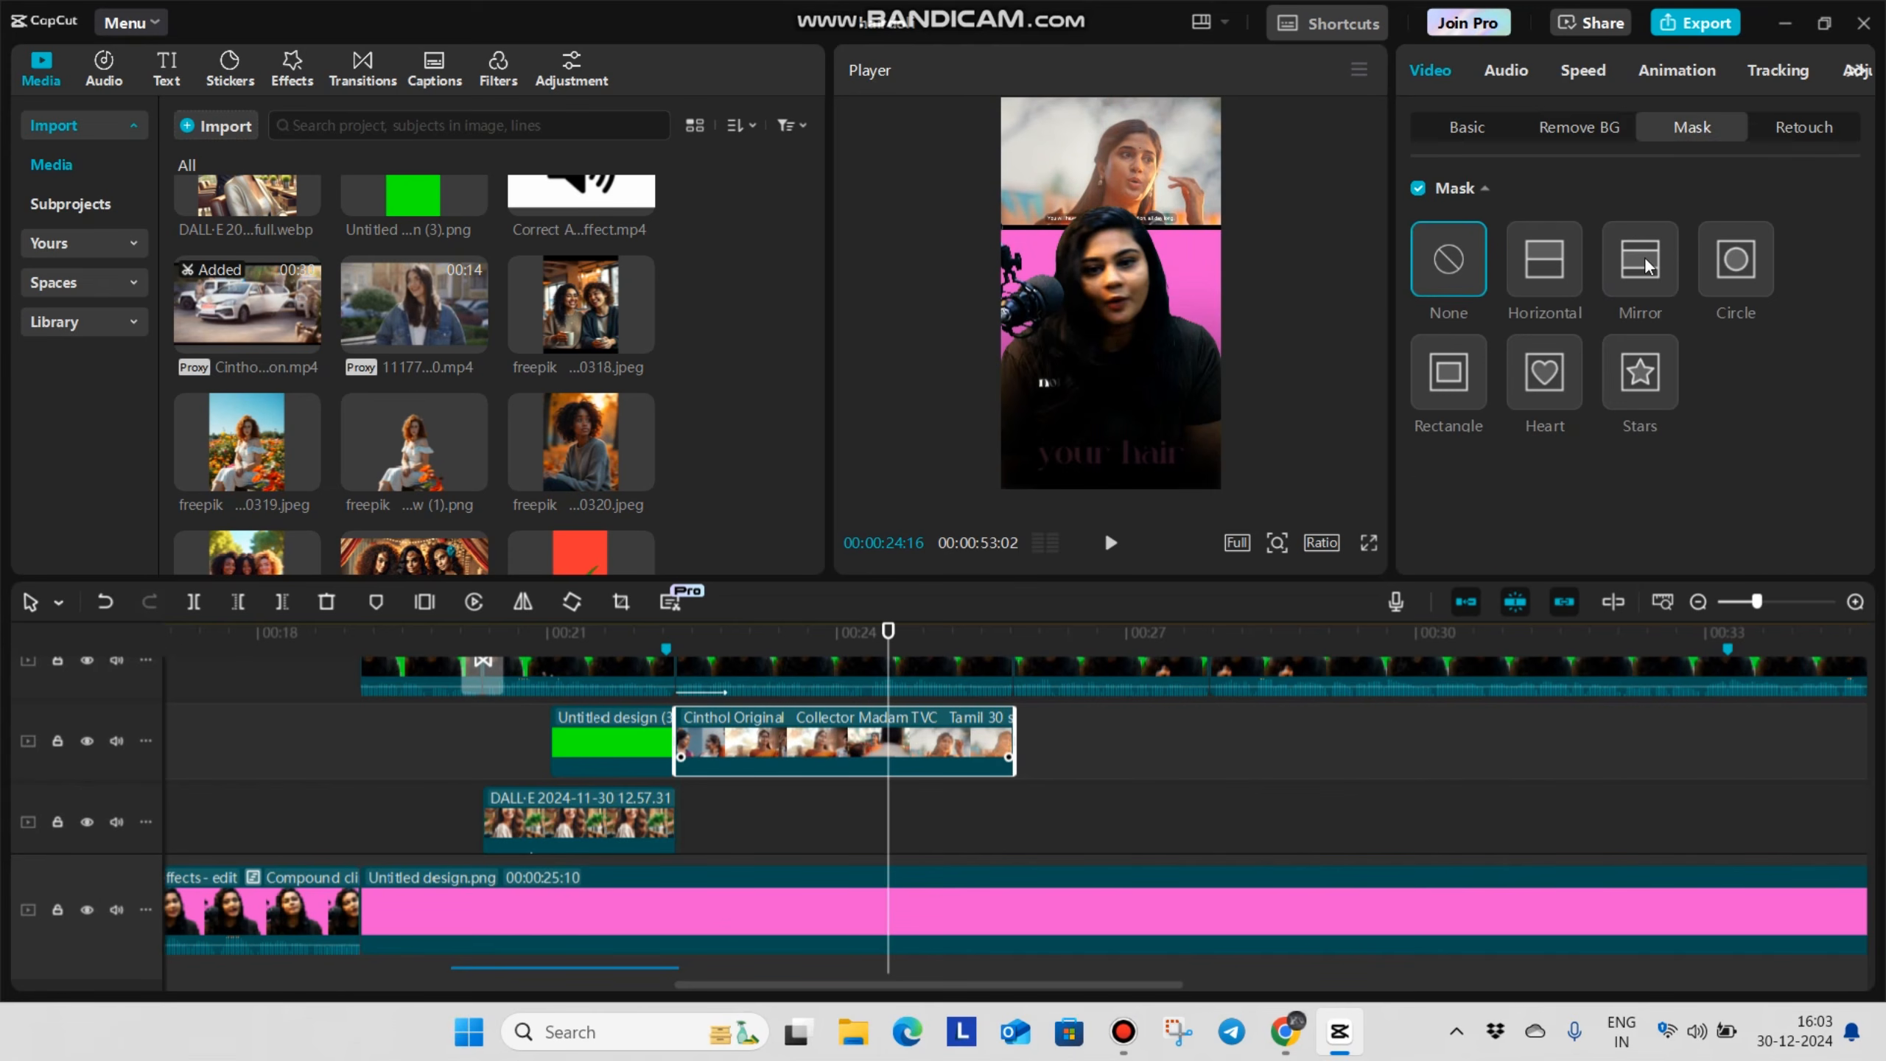
pyautogui.click(1544, 260)
pyautogui.moveTo(1269, 262); pyautogui.dragTo(1242, 210)
pyautogui.scroll(-2, 1500, 479)
pyautogui.moveTo(1416, 537); pyautogui.dragTo(1458, 538)
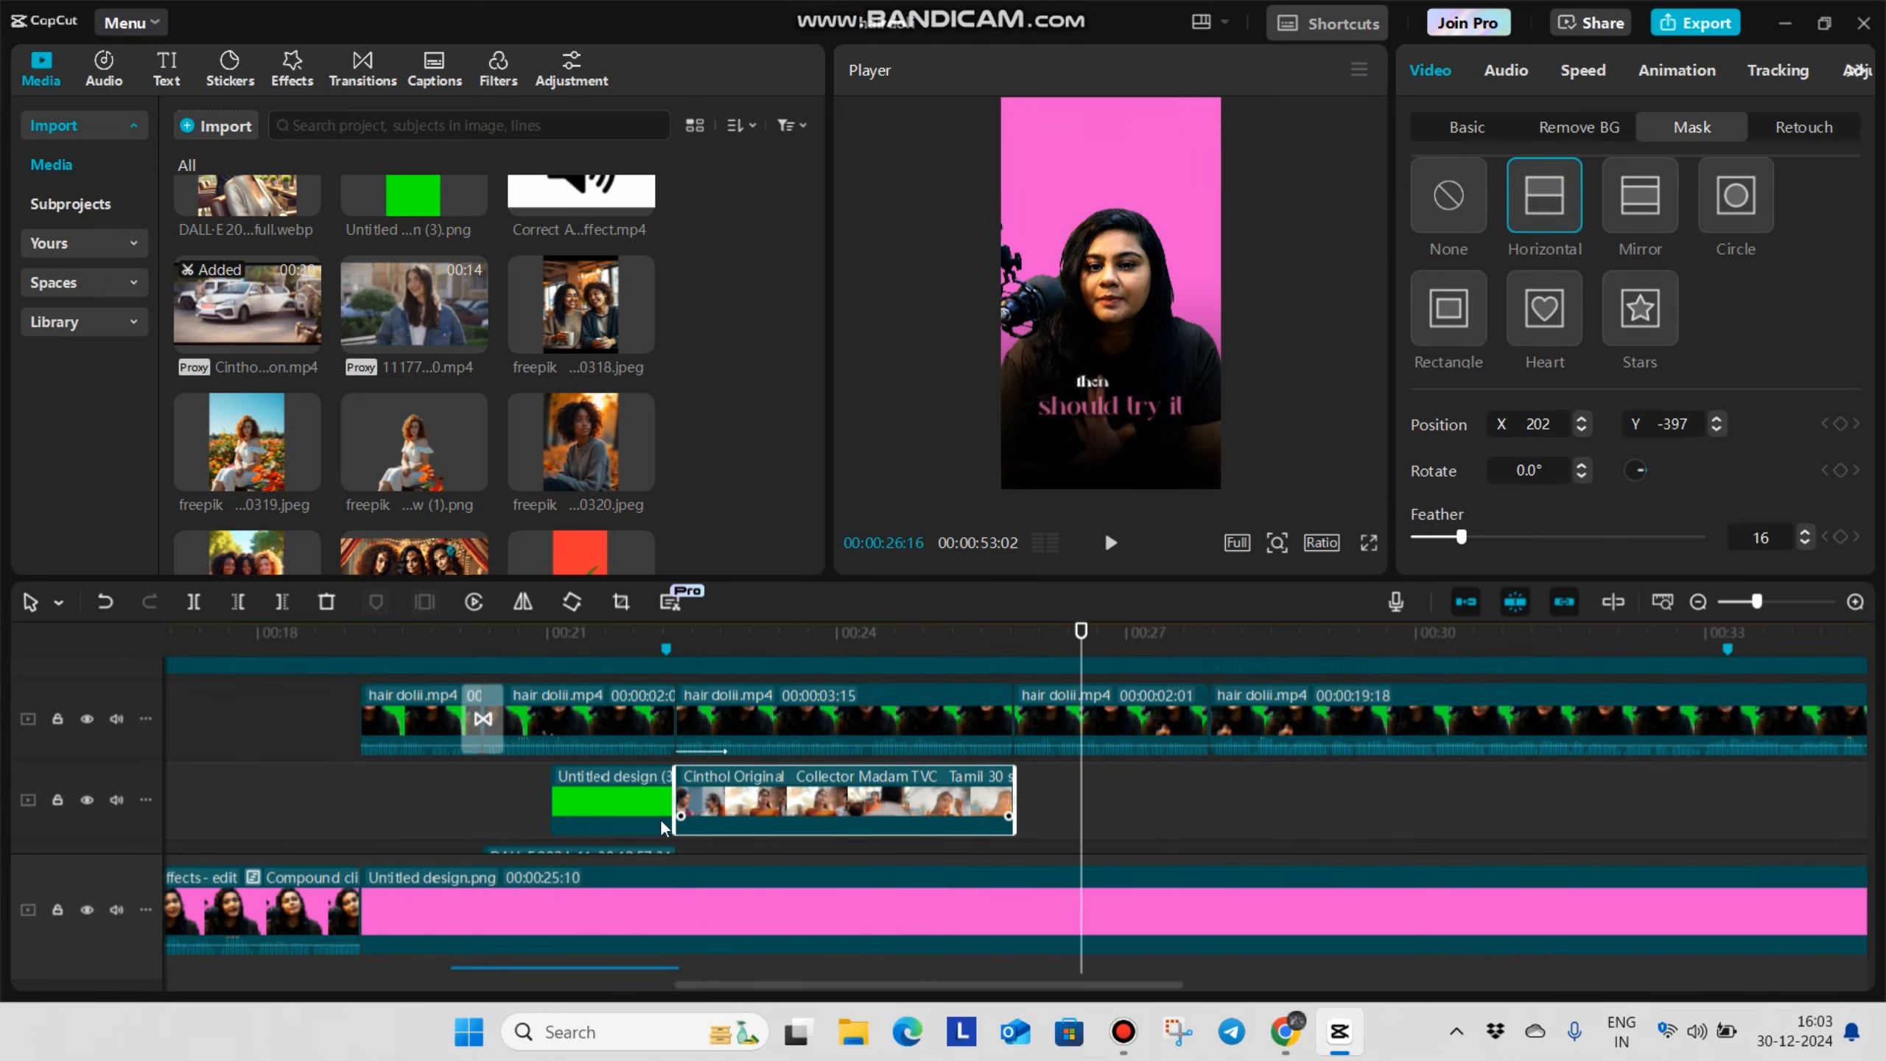
# Play back the section with the masked Cinthol clip to check its blend behind the speaker
pyautogui.scroll(4, 673, 703)
pyautogui.click(656, 728)
pyautogui.press('space')
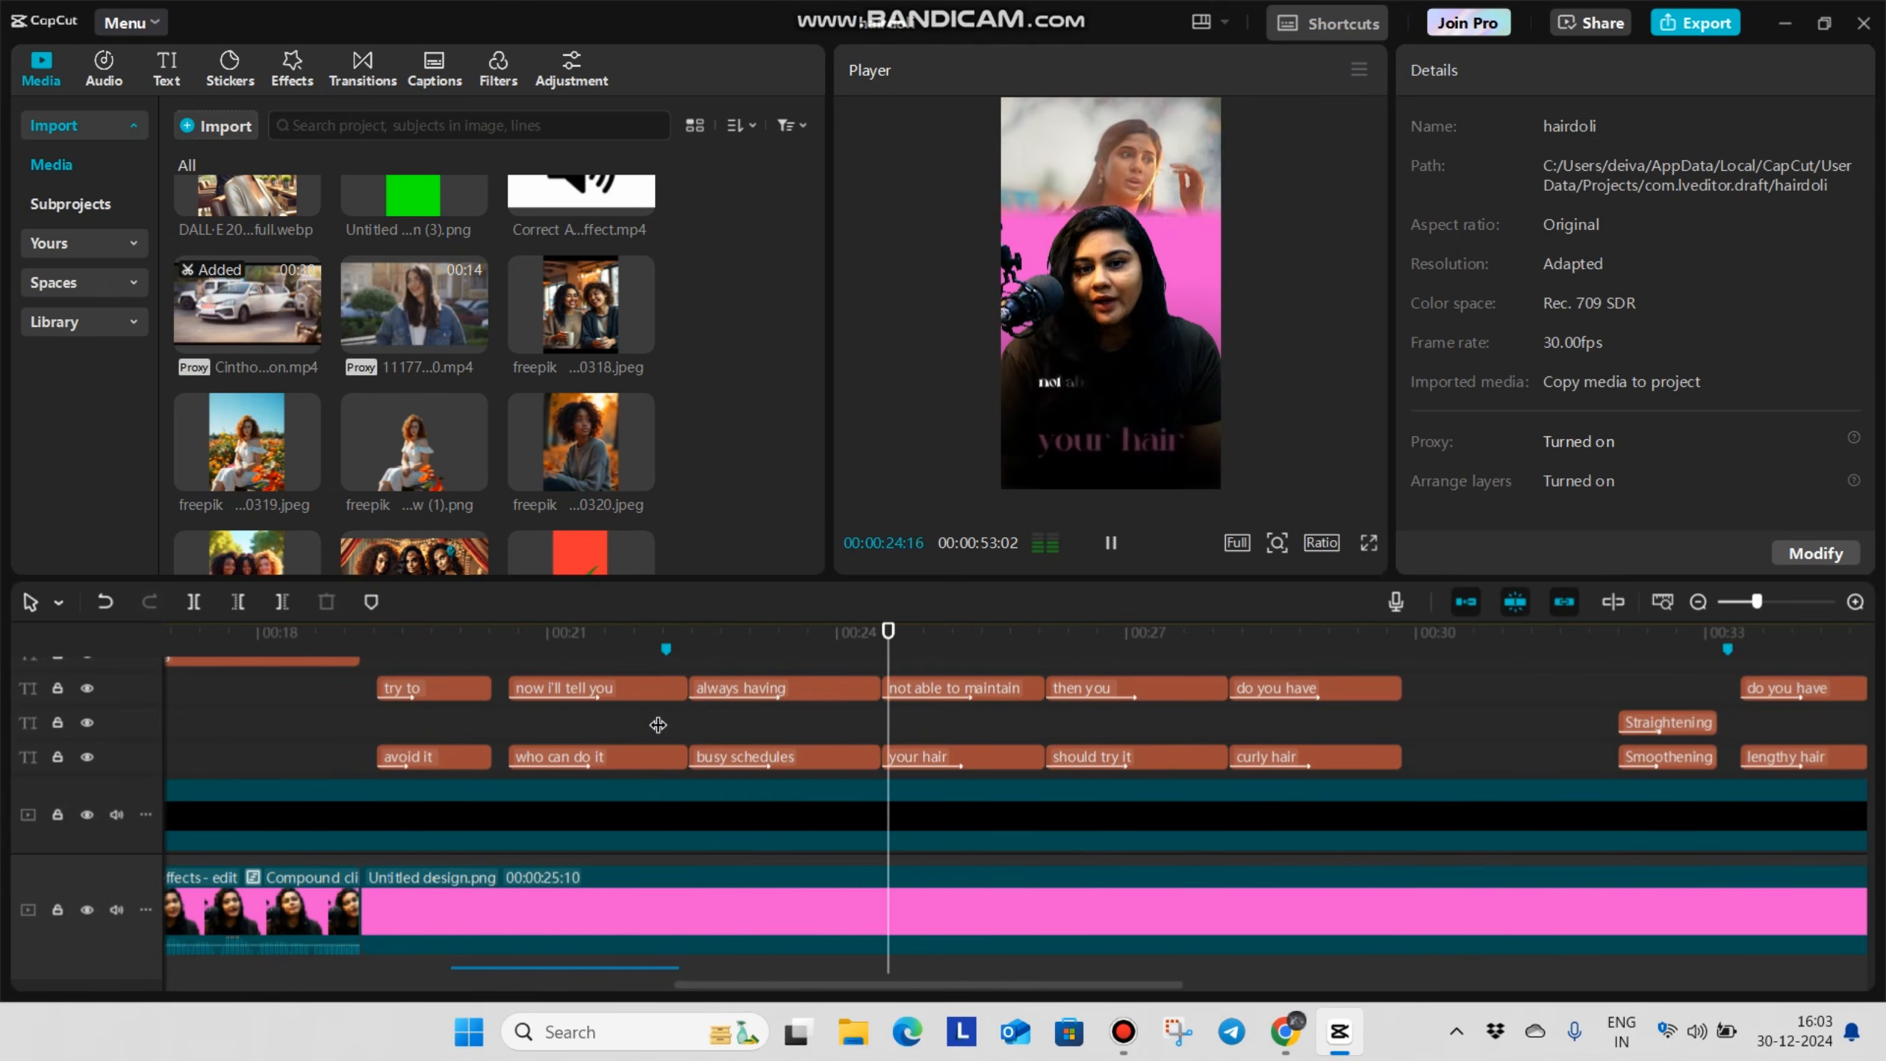
pyautogui.press('space')
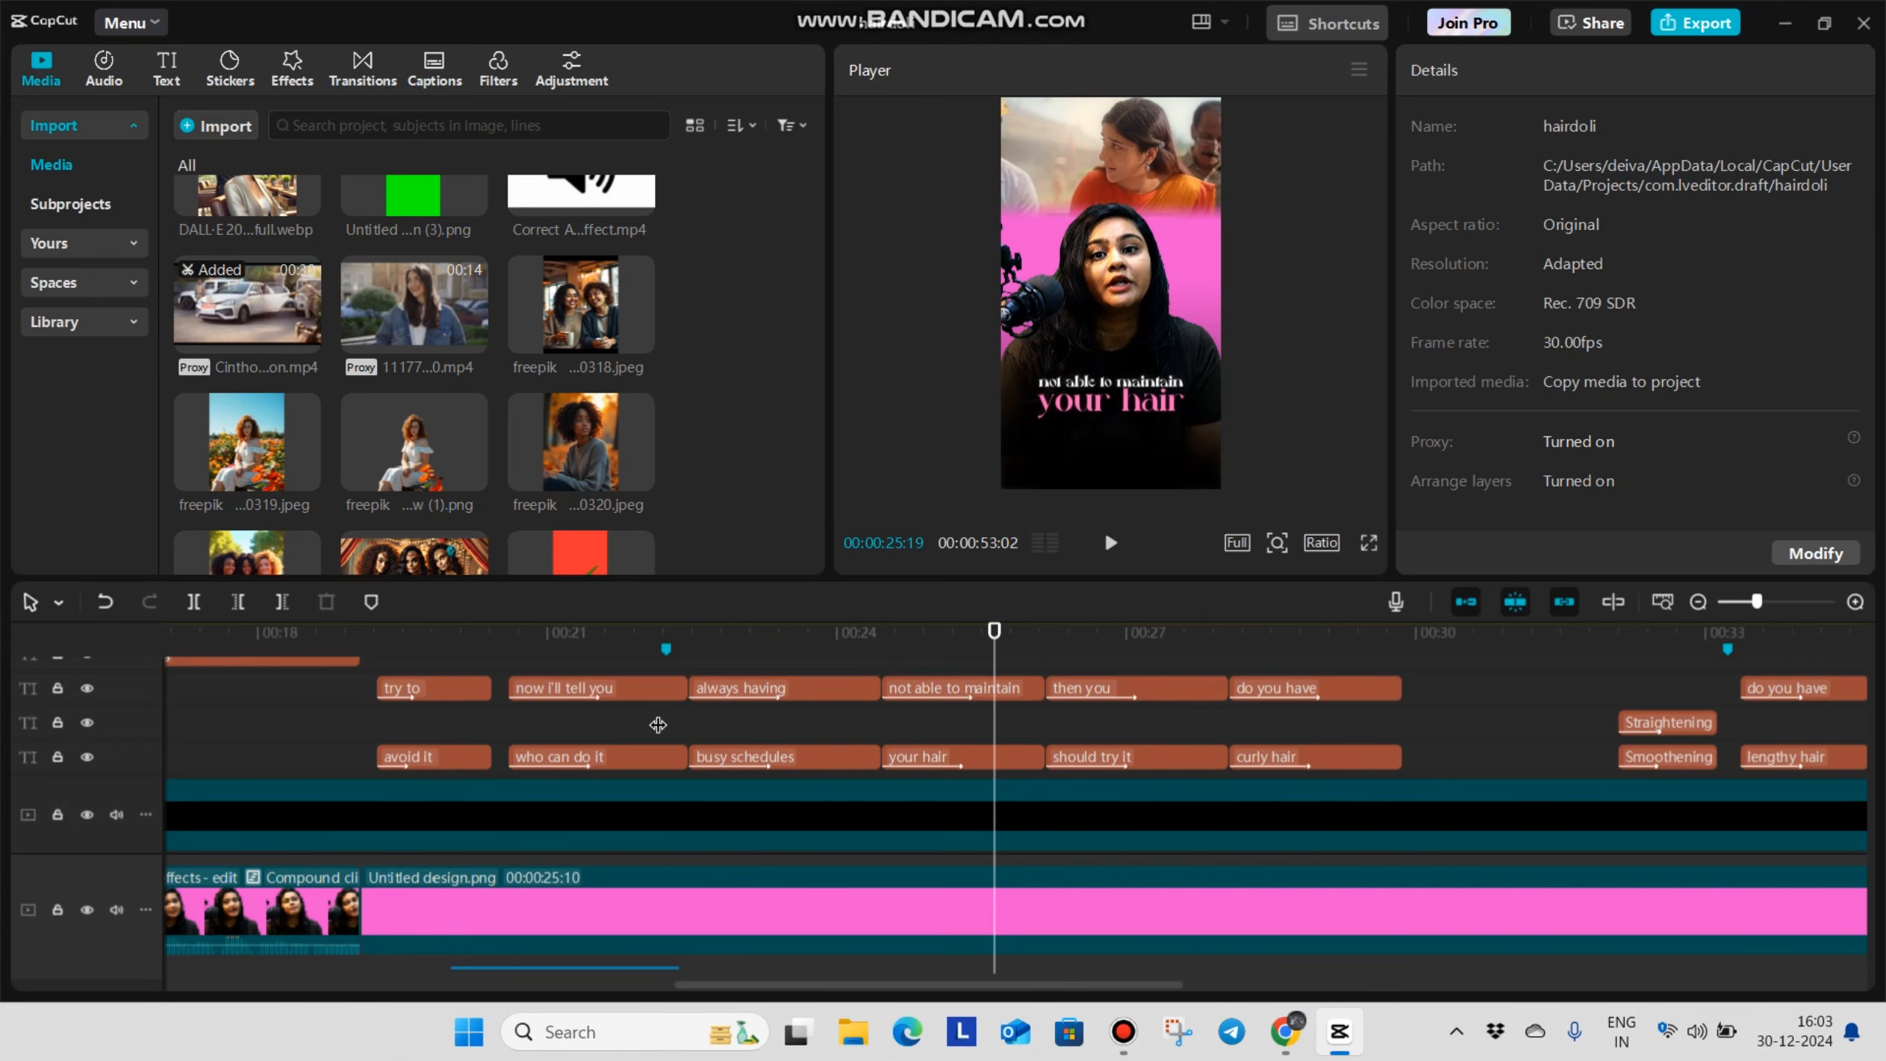
pyautogui.scroll(-9, 802, 764)
pyautogui.press('space')
# Place the 1117788_1080p_Energy clip at 00:00:25:25 after the Cinthol clip and trim its end to 00:00:27:26
pyautogui.scroll(3, 1104, 765)
pyautogui.click(1017, 862)
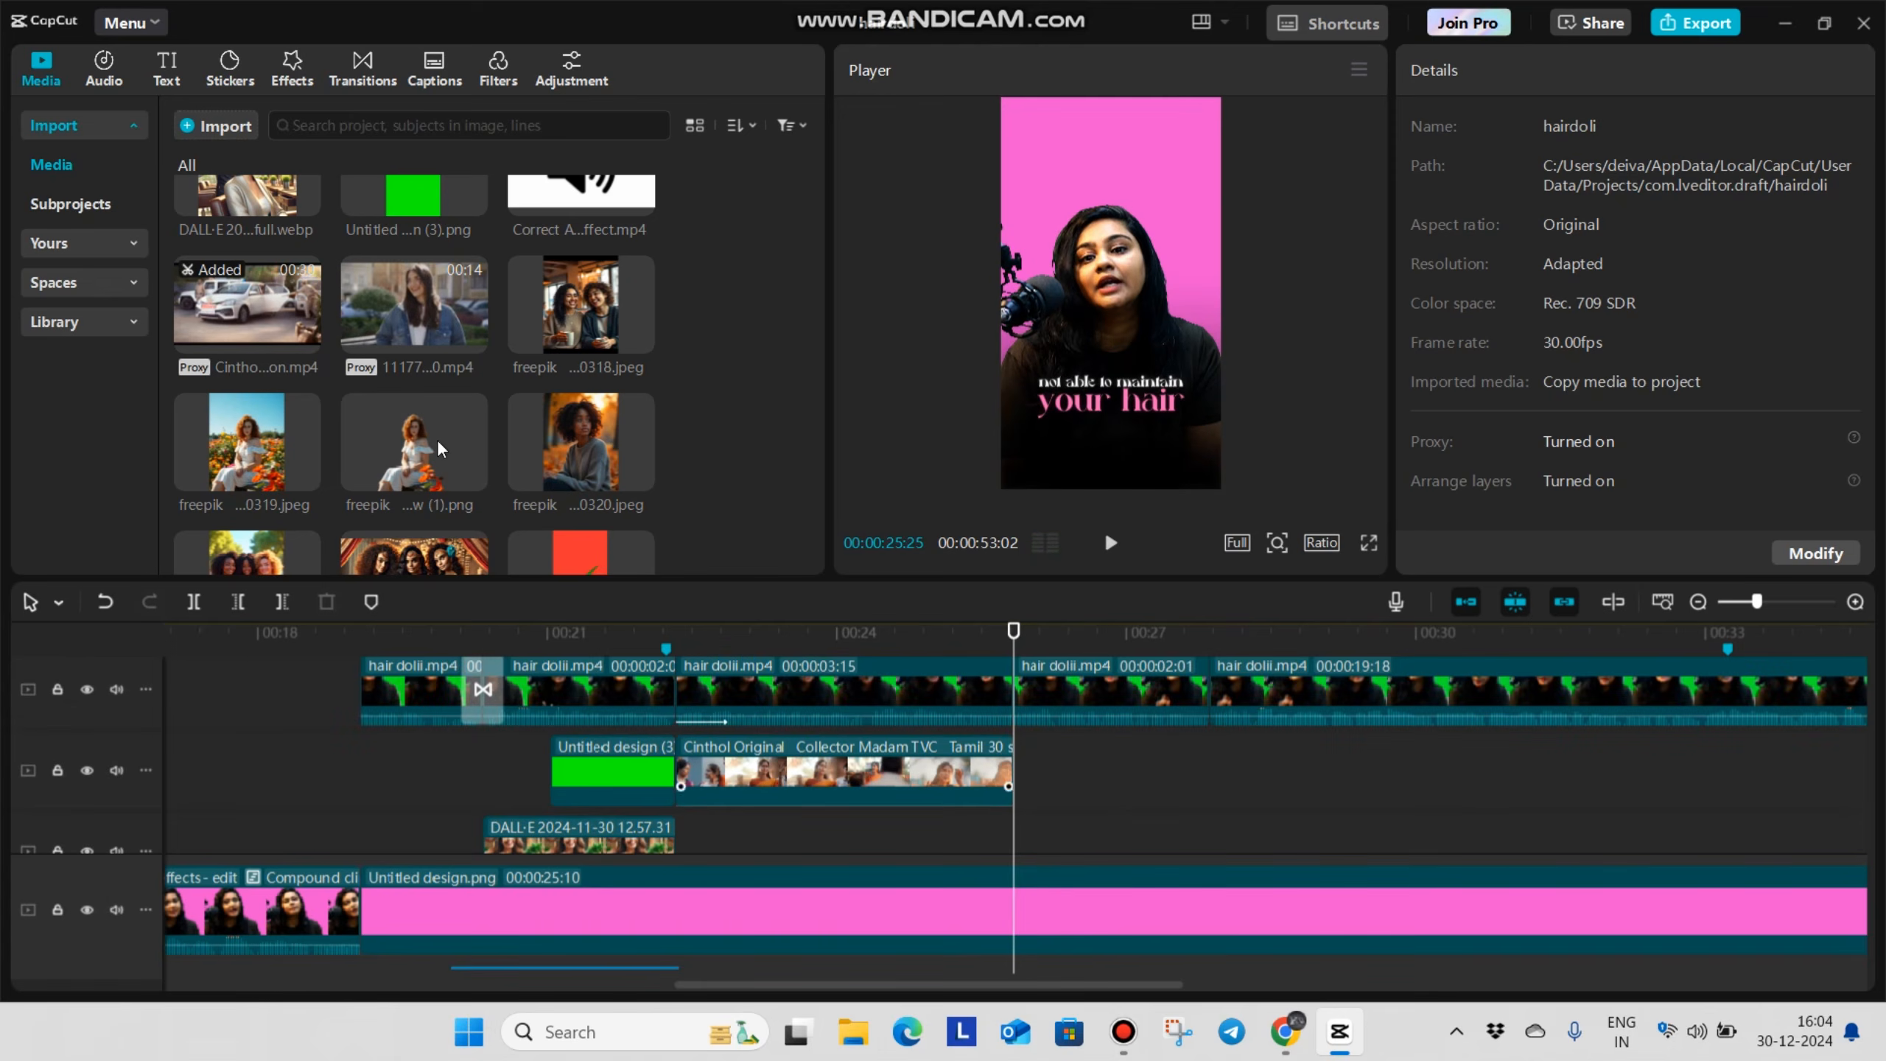
pyautogui.scroll(2, 448, 401)
pyautogui.moveTo(448, 417); pyautogui.dragTo(1054, 784)
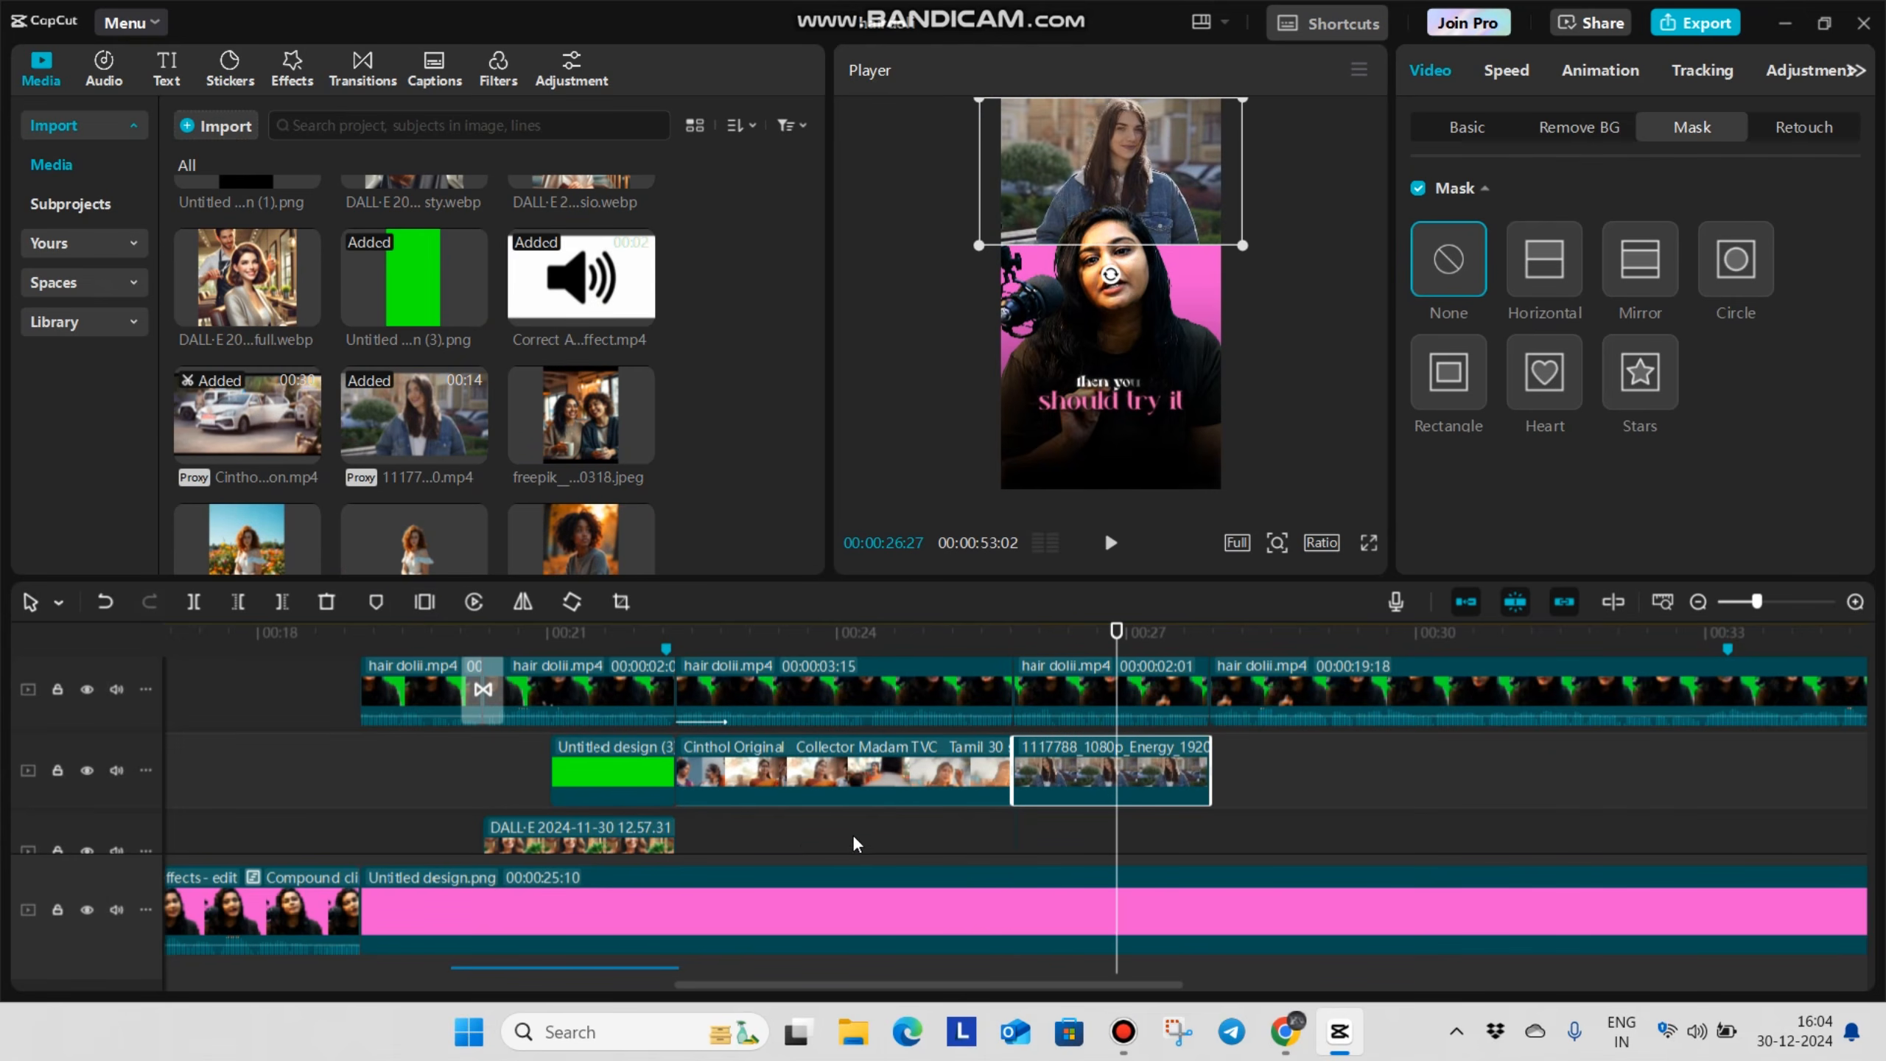
pyautogui.click(853, 838)
pyautogui.click(985, 833)
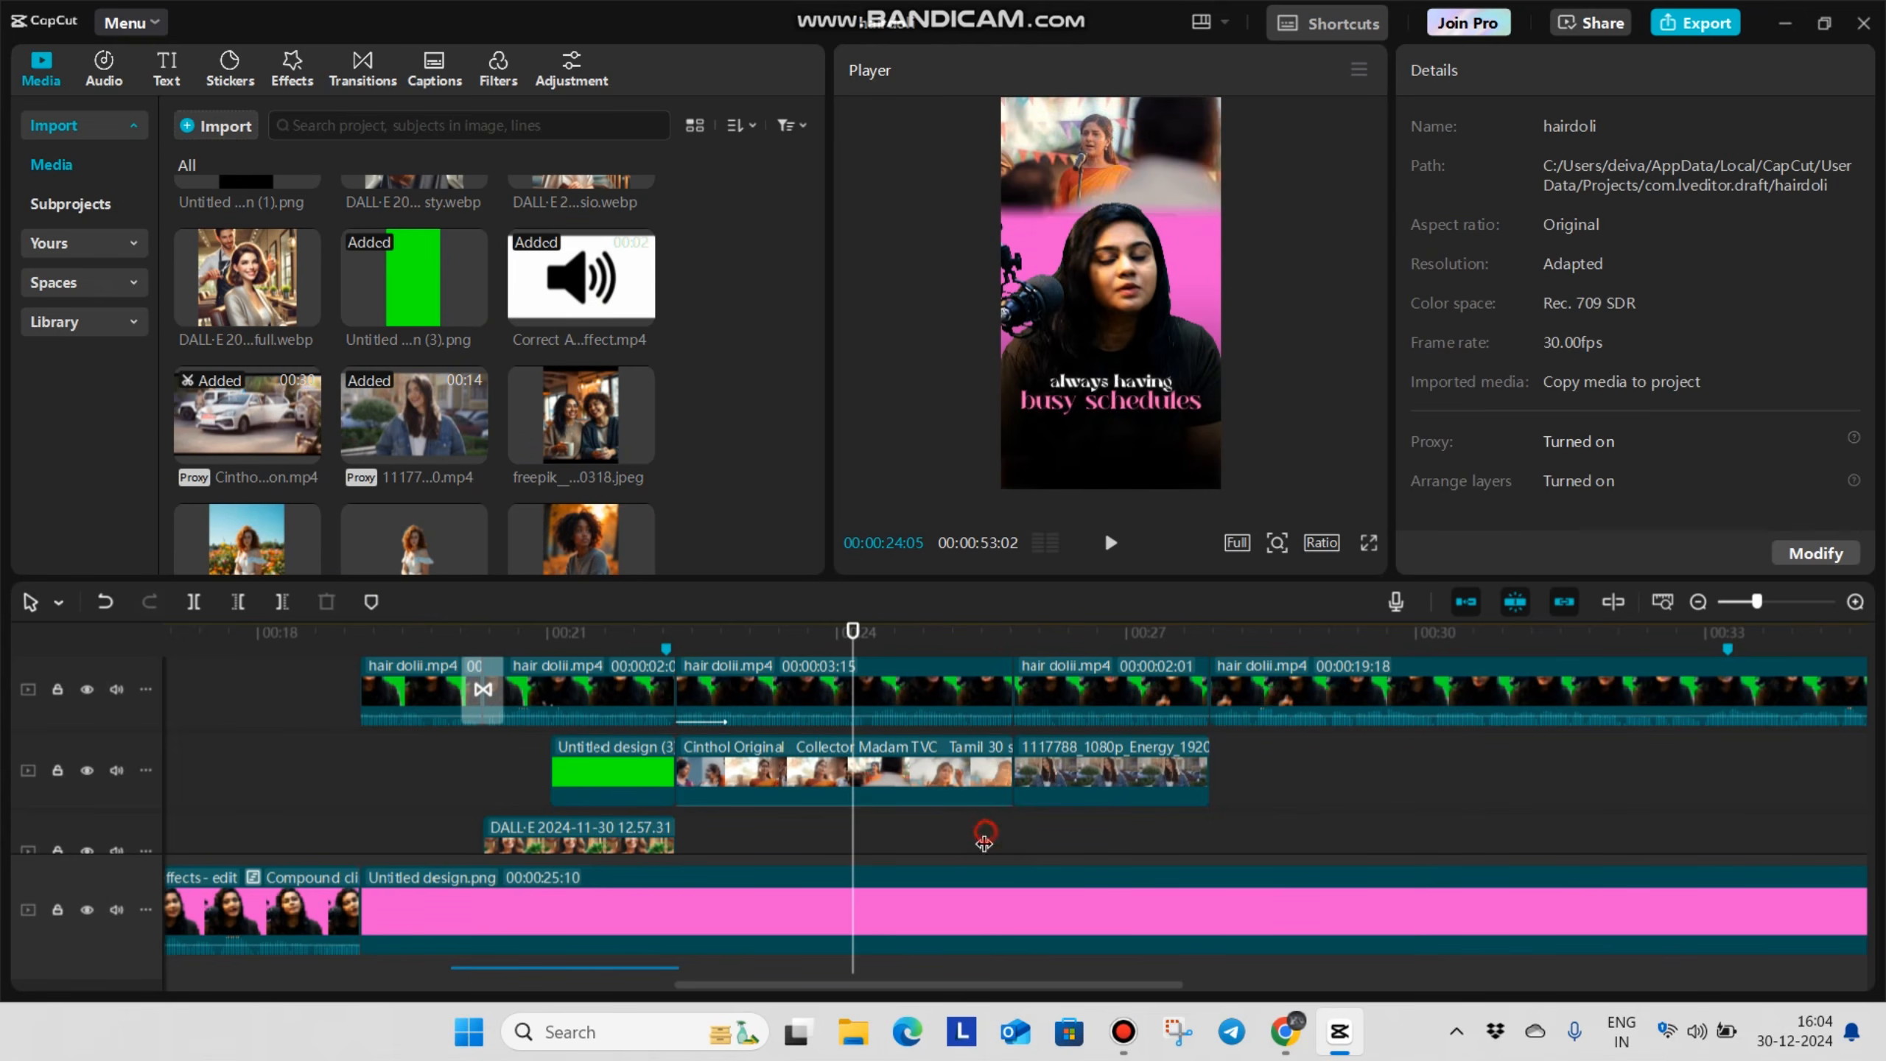
# Enlarge the 1117788_1080p_Energy clip at the top of the frame and apply a horizontal mask with feather about 12
pyautogui.click(1117, 847)
pyautogui.click(1126, 769)
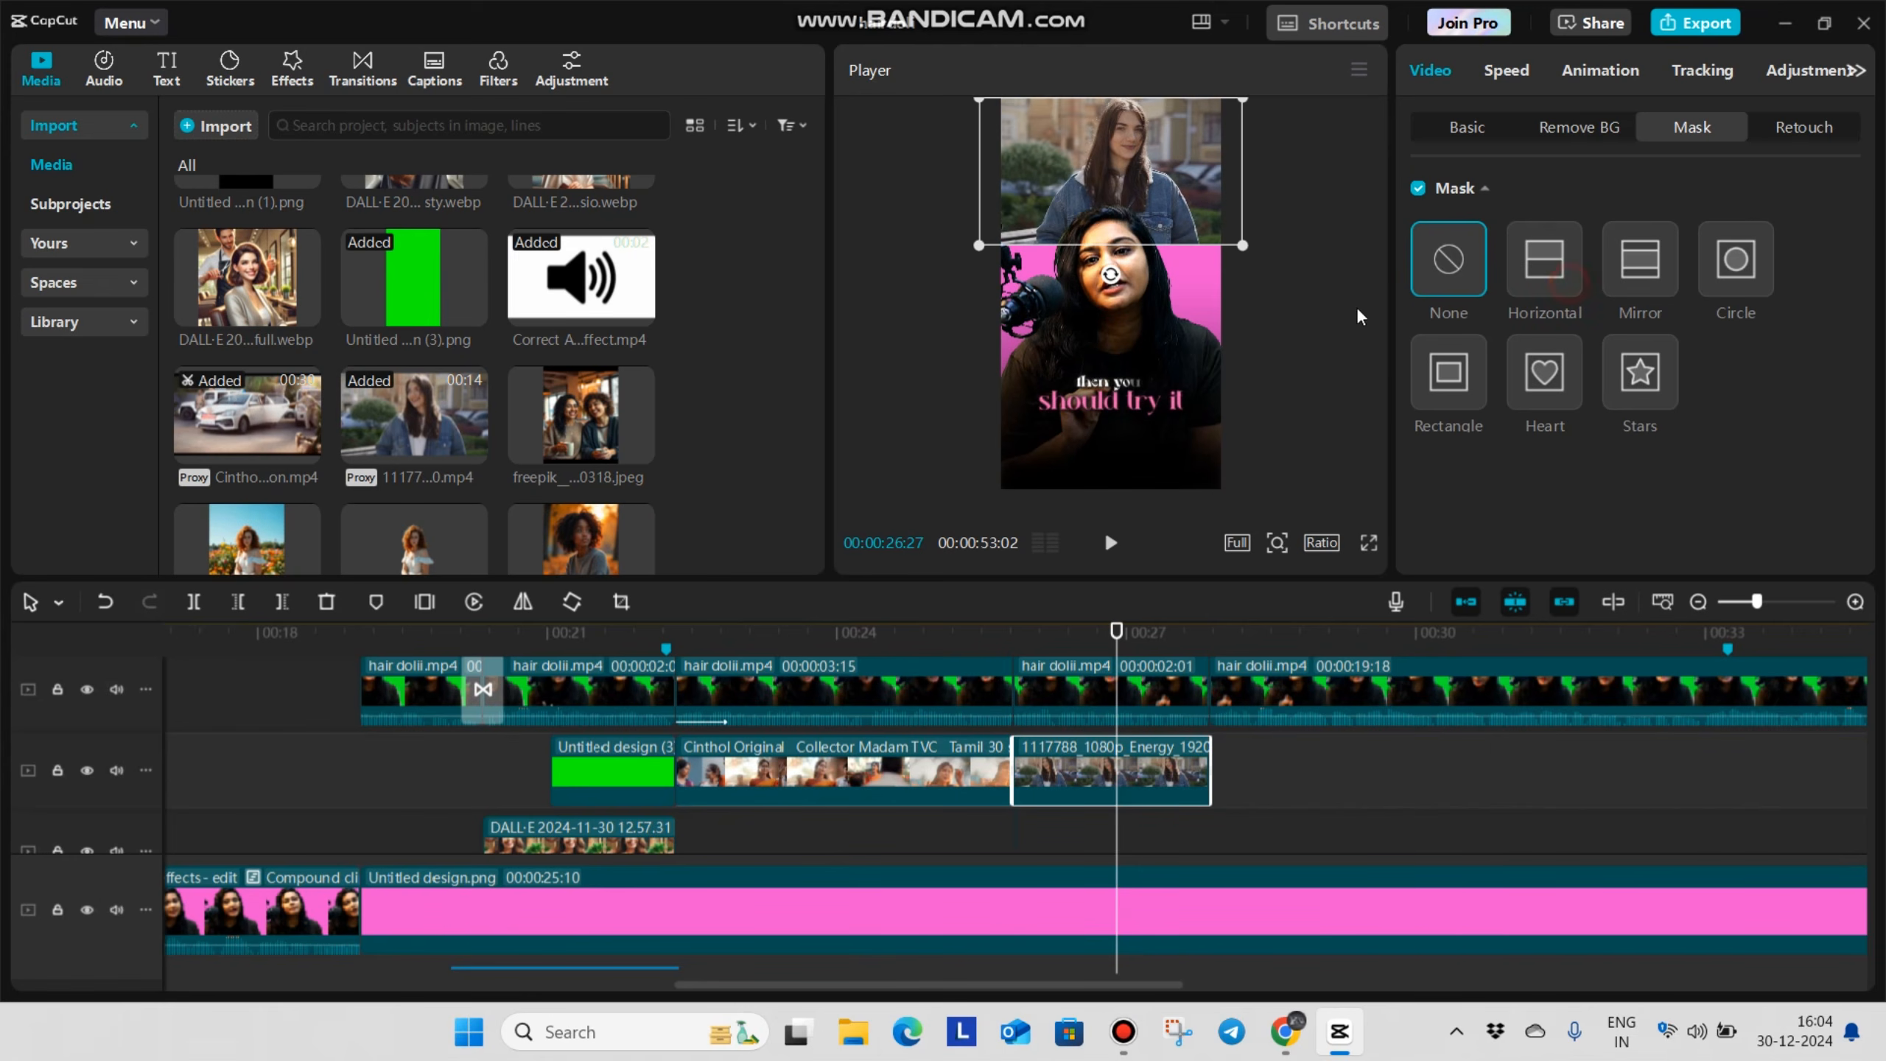
pyautogui.click(1544, 260)
pyautogui.scroll(-1, 1458, 461)
pyautogui.moveTo(1419, 537); pyautogui.dragTo(1457, 553)
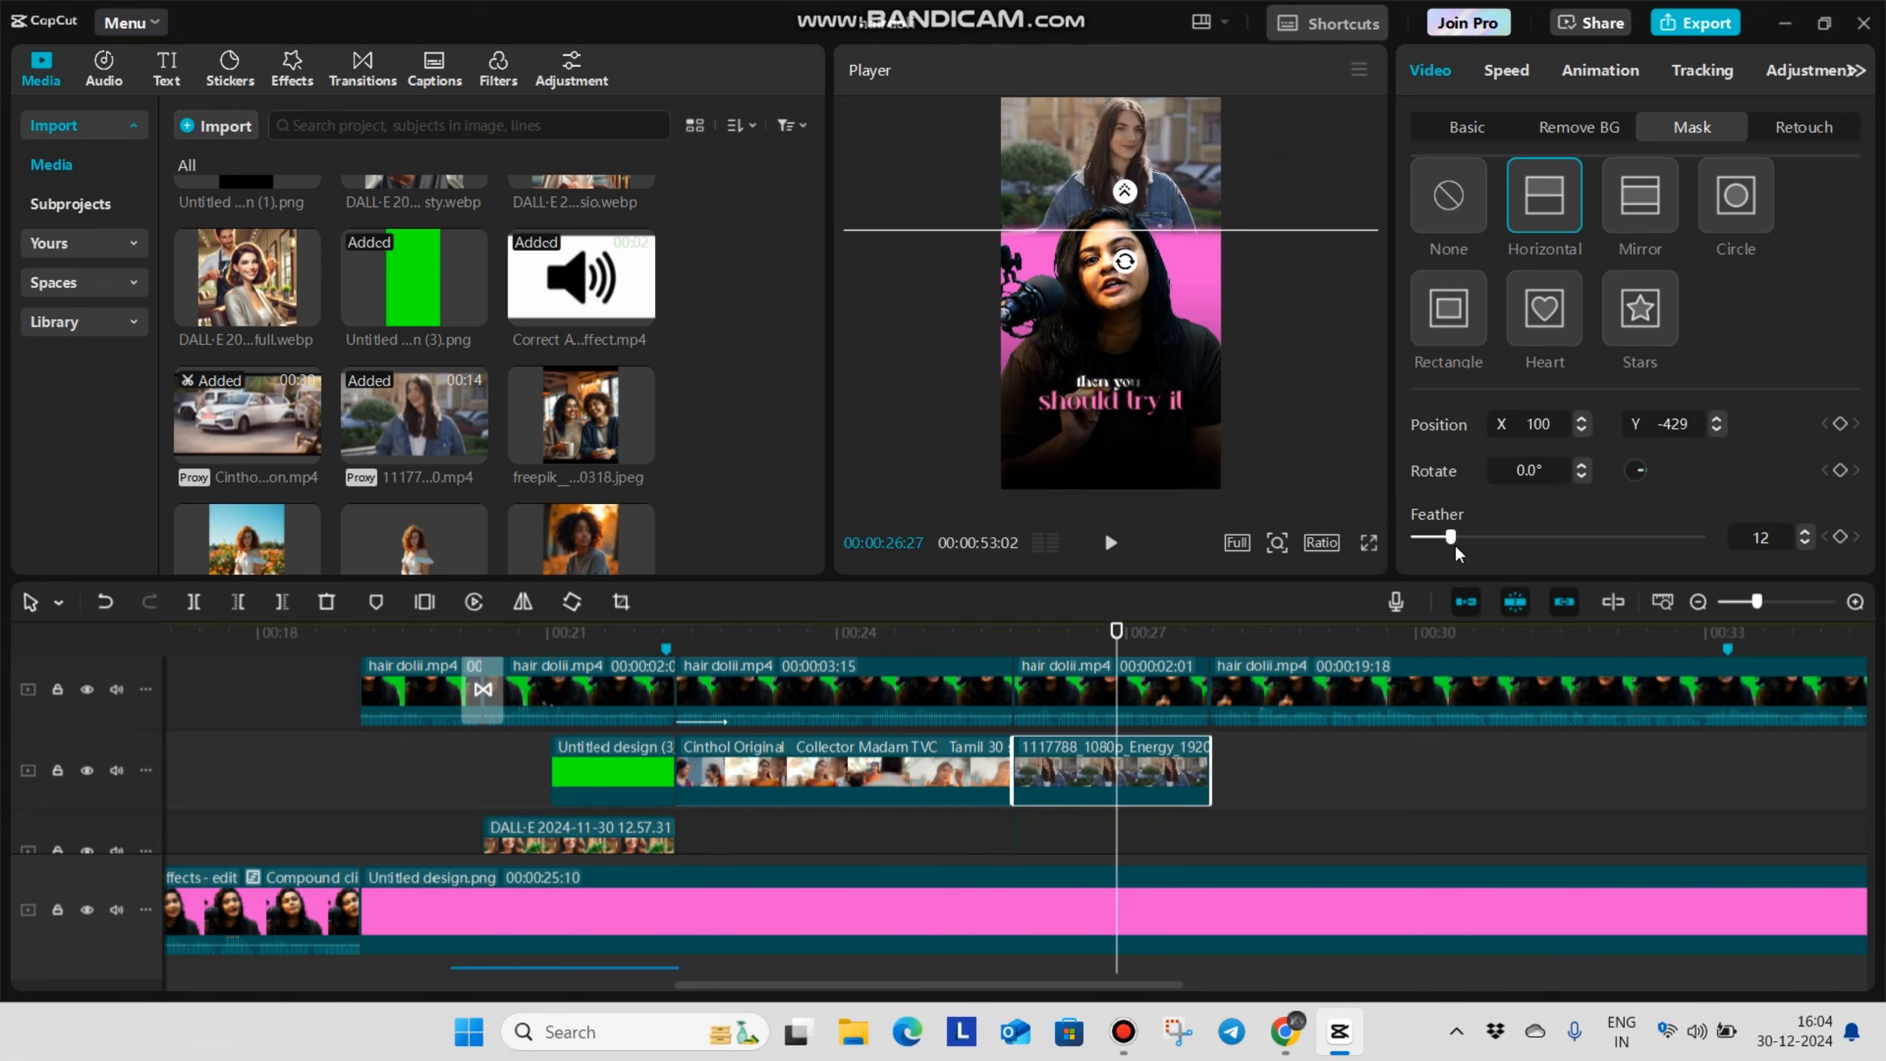
# Preview the two B-roll clips in full screen from 00:00:22:10
pyautogui.click(738, 845)
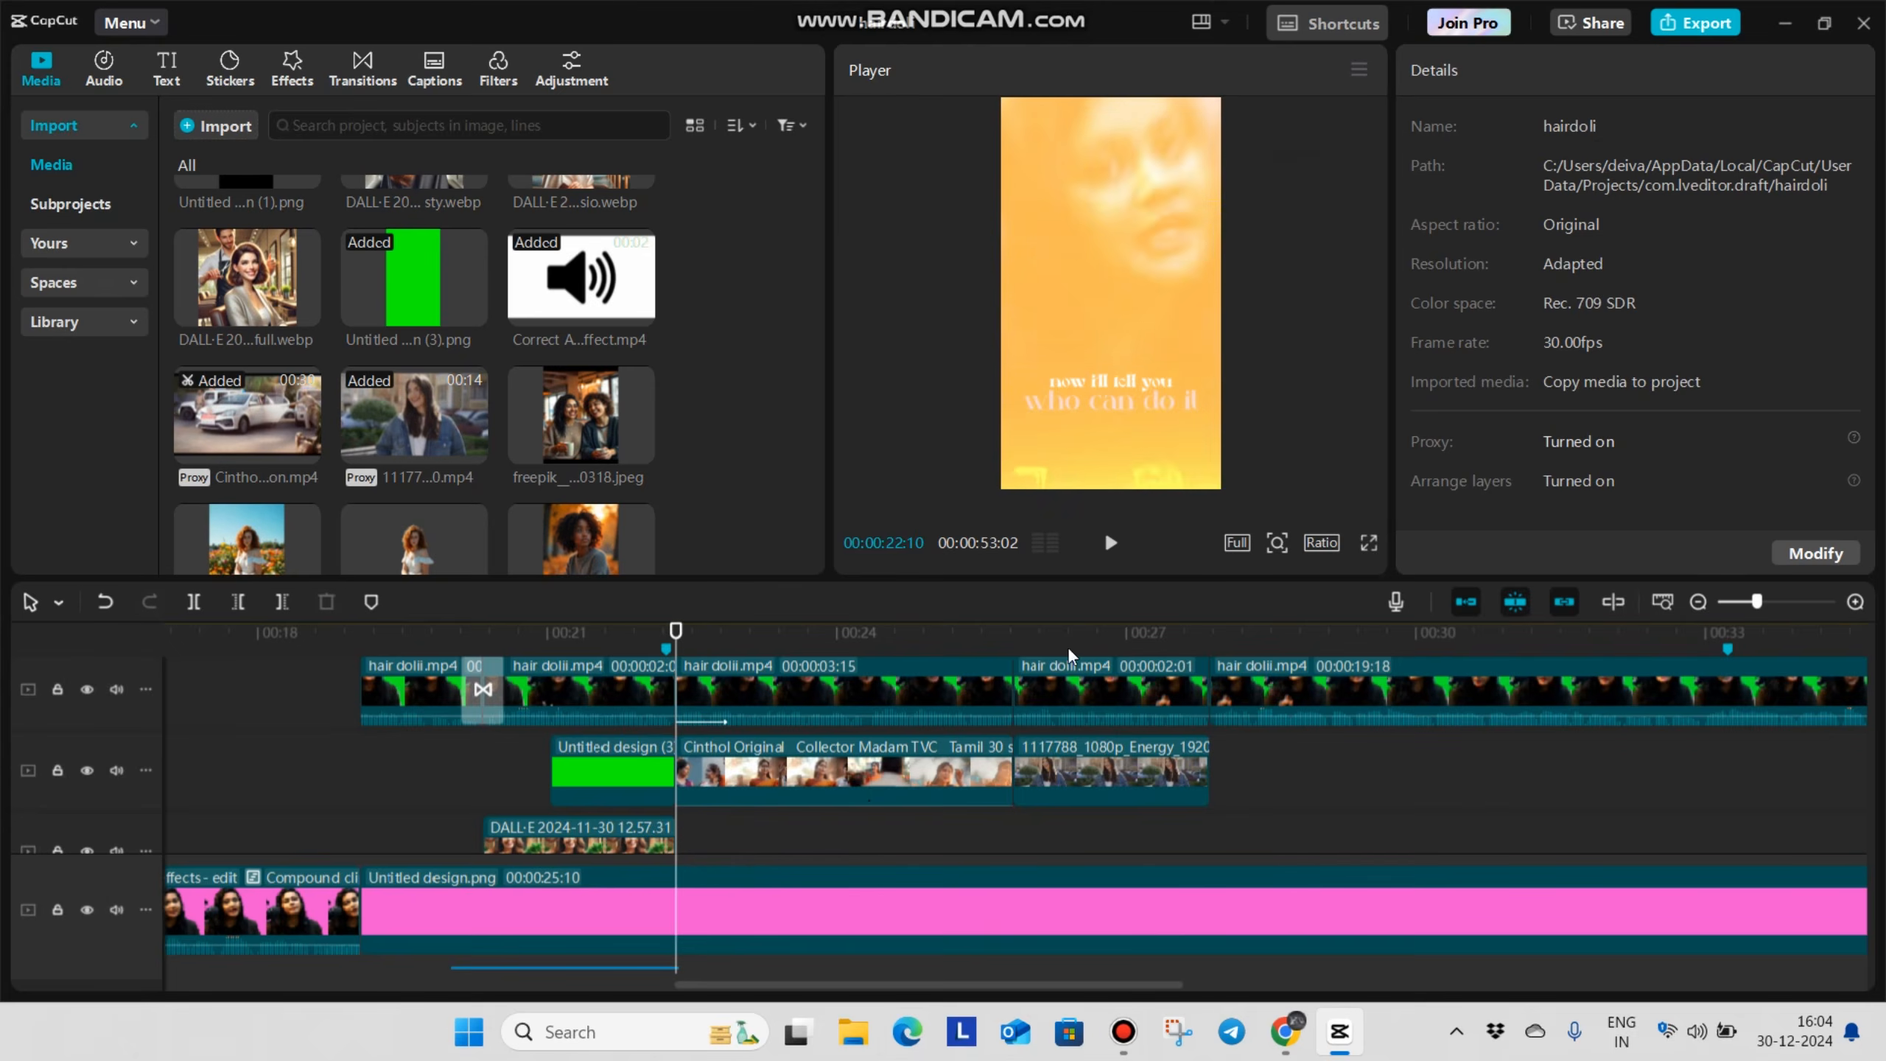
pyautogui.click(1369, 542)
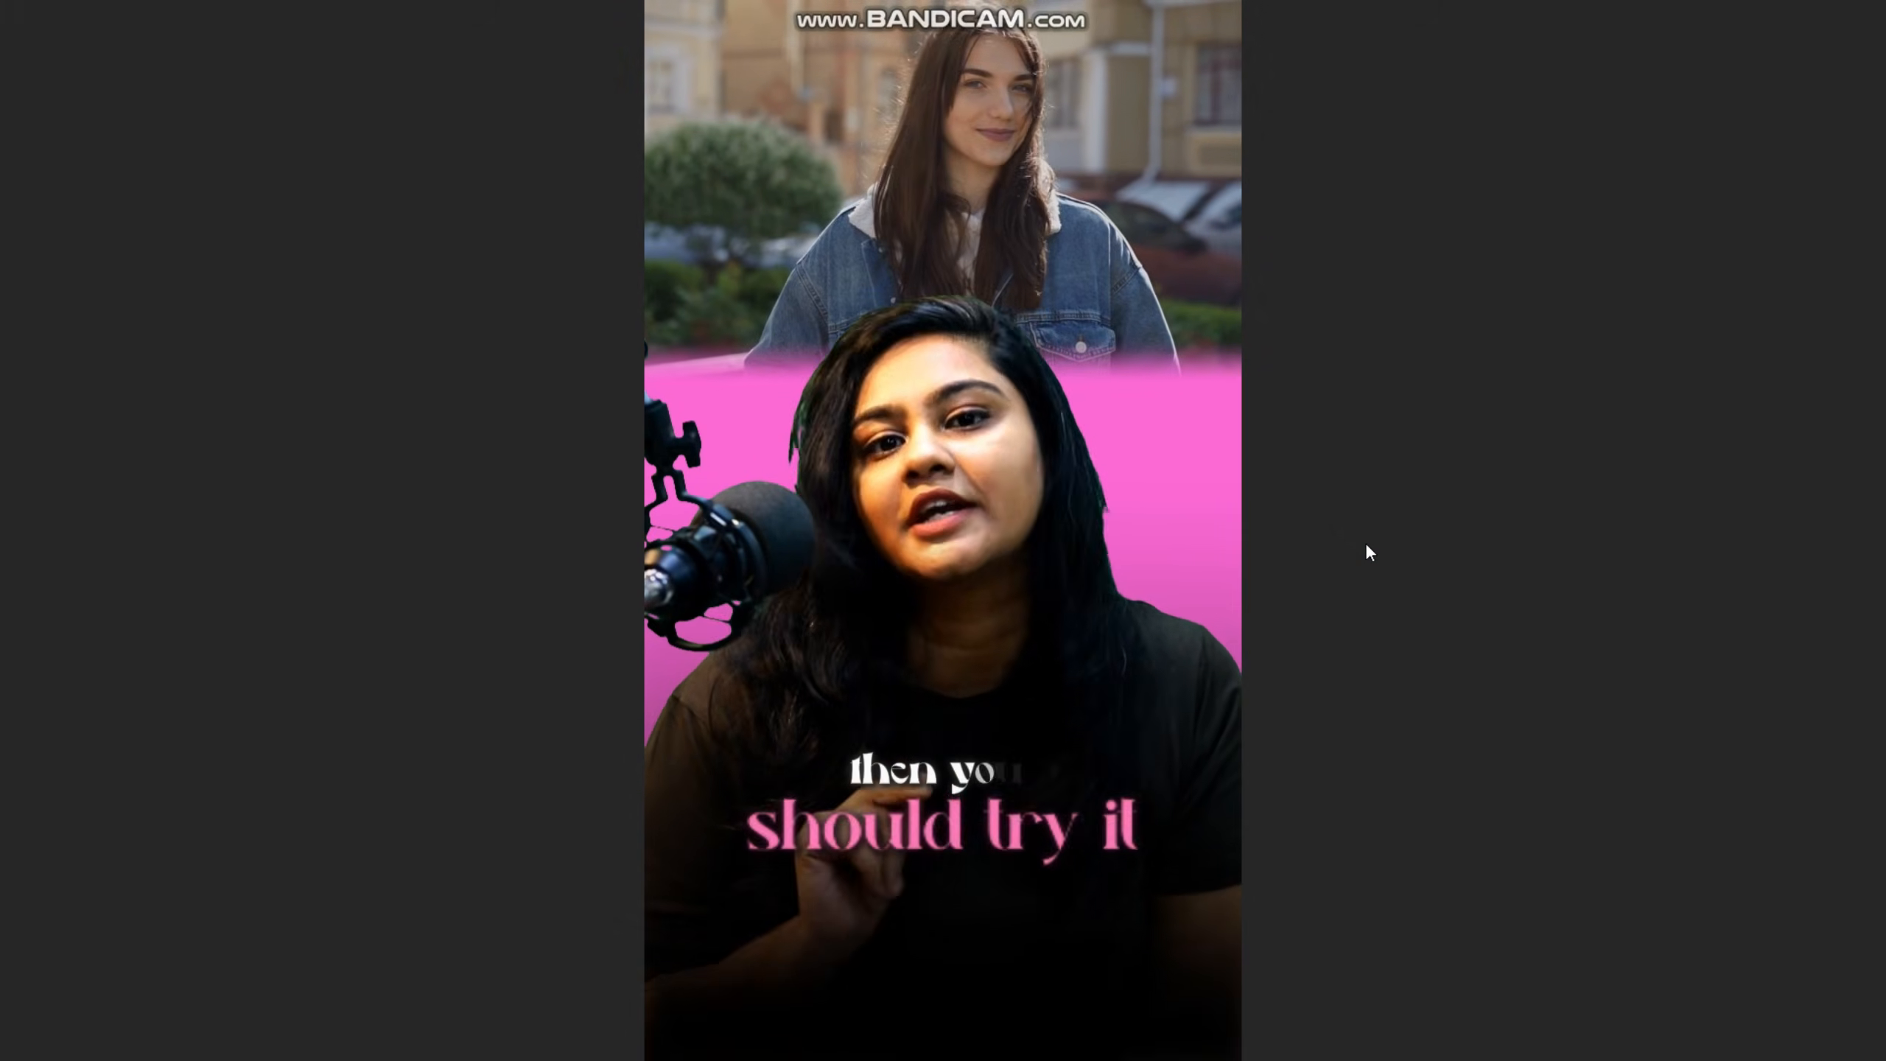
pyautogui.press('Escape')
# Add the Left camera transition at the hair dolii.mp4 cut at 00:00:27:26 and play it back
pyautogui.click(1048, 855)
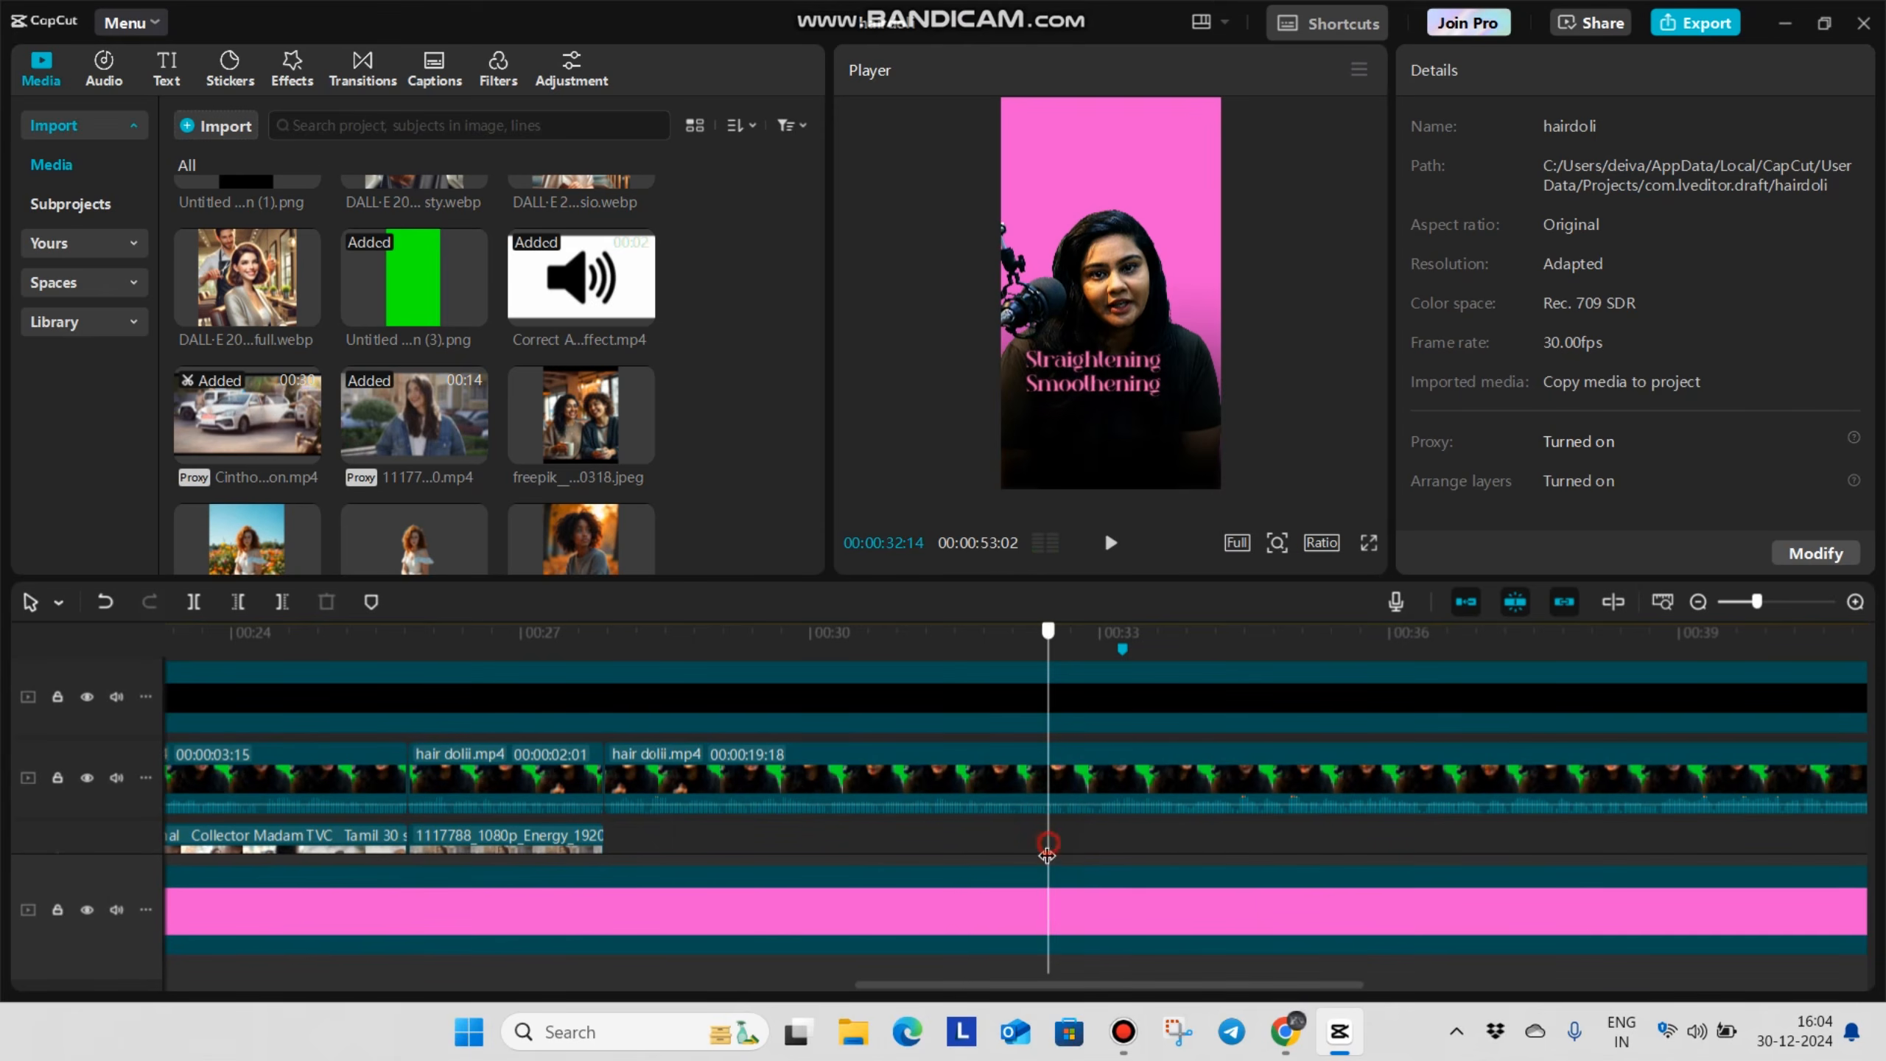
pyautogui.click(635, 848)
pyautogui.click(603, 857)
pyautogui.scroll(1, 608, 793)
pyautogui.scroll(-1, 607, 793)
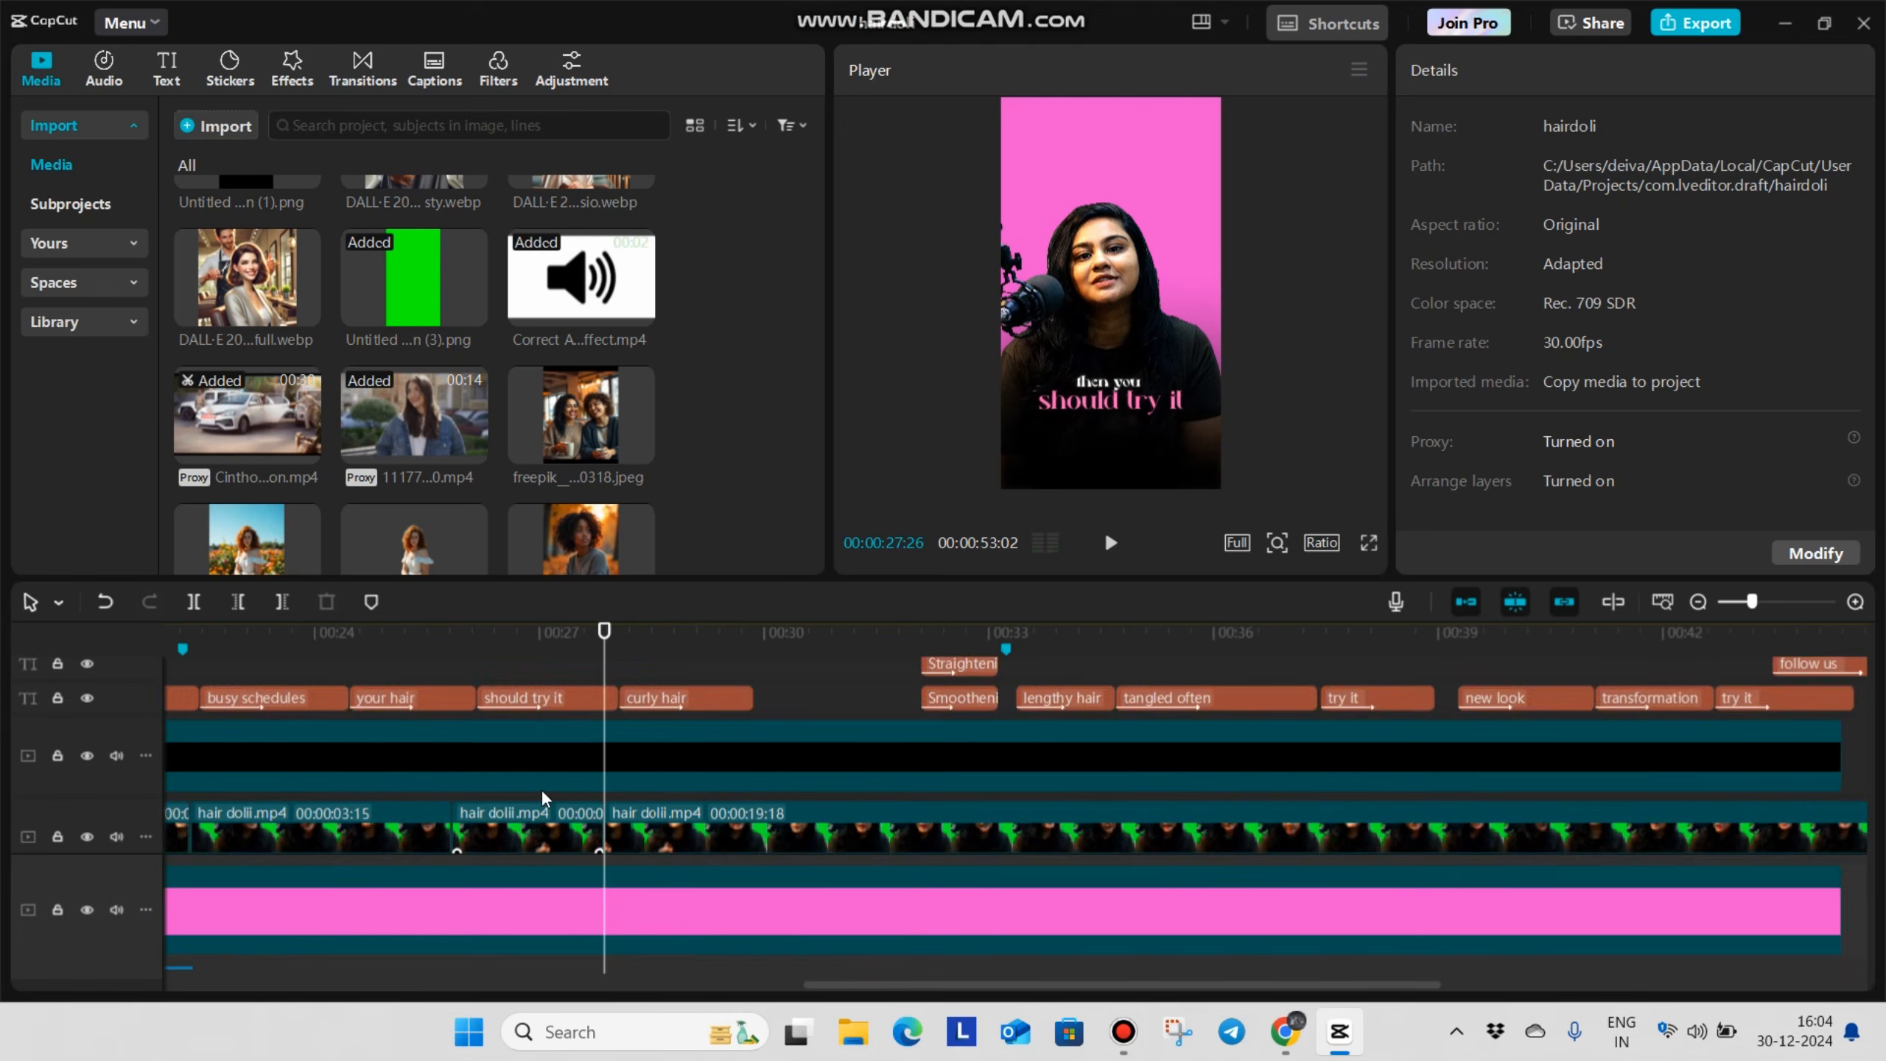
pyautogui.scroll(-1, 543, 799)
pyautogui.scroll(-2, 543, 799)
pyautogui.click(363, 71)
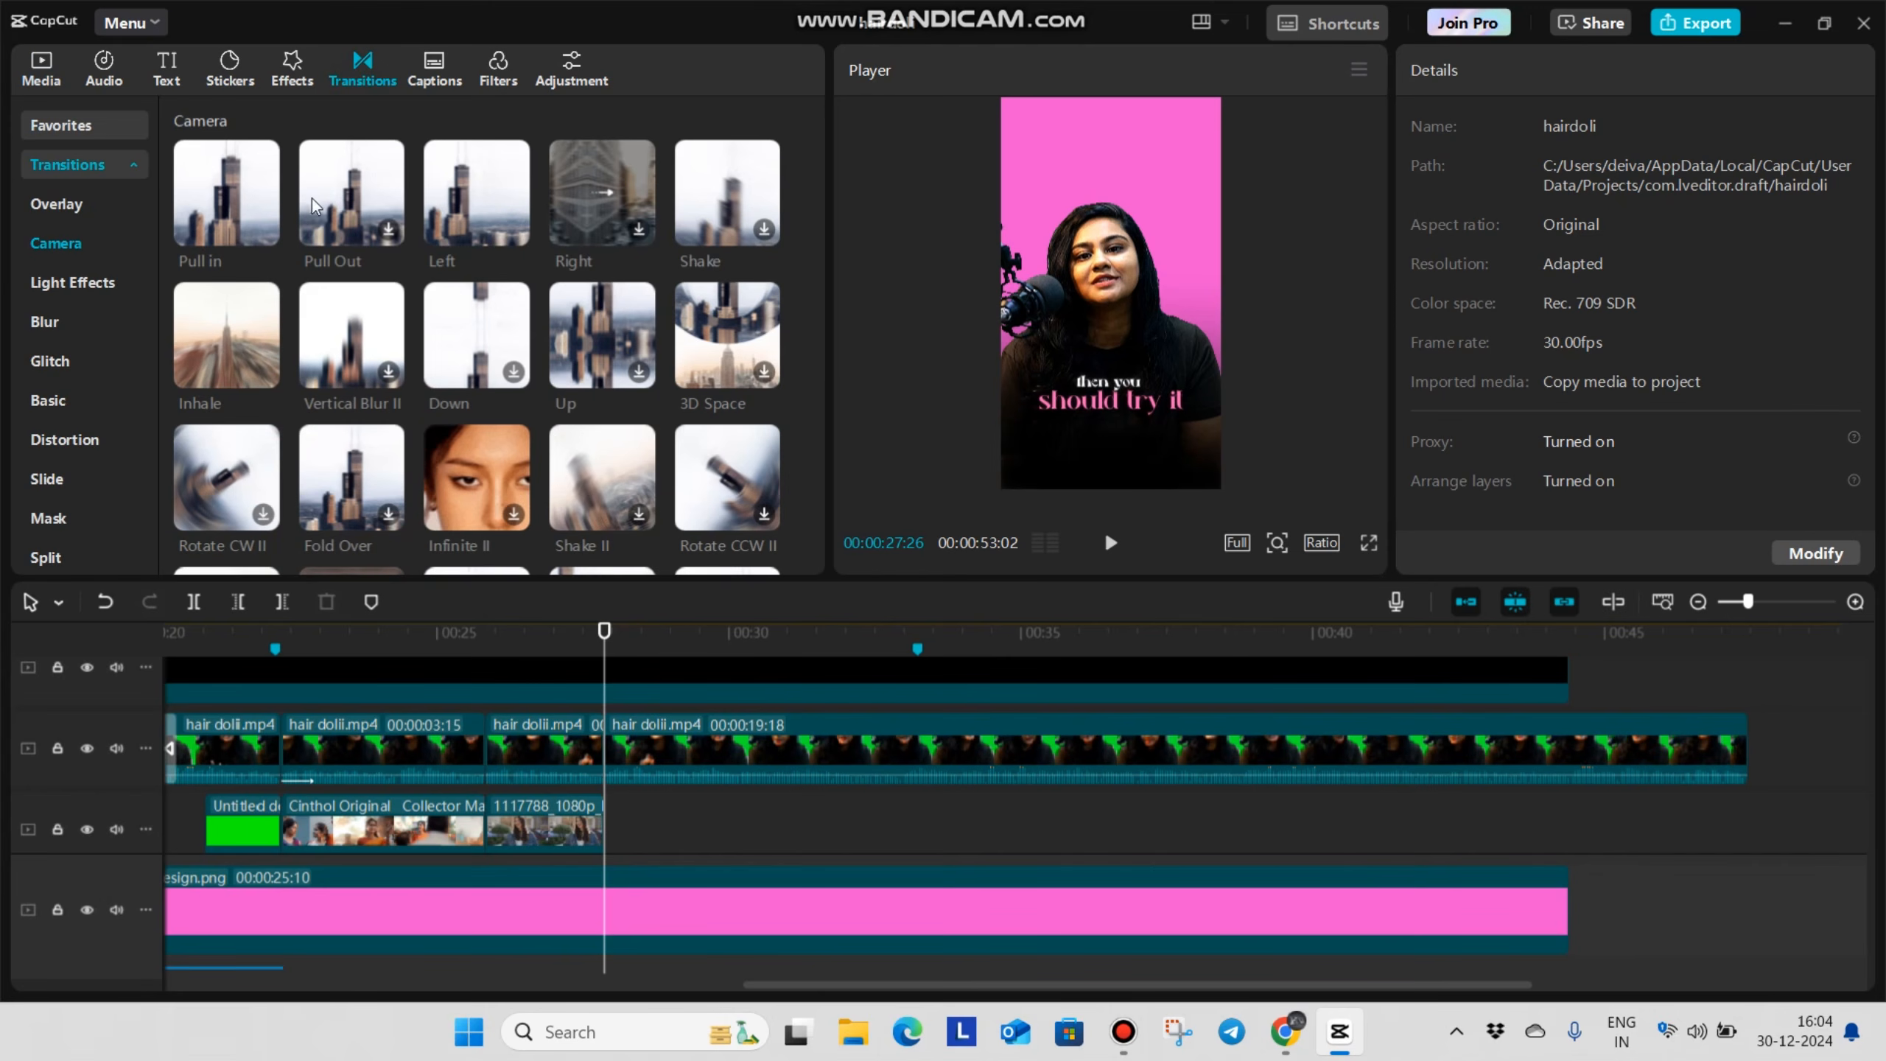
pyautogui.moveTo(476, 195); pyautogui.dragTo(596, 737)
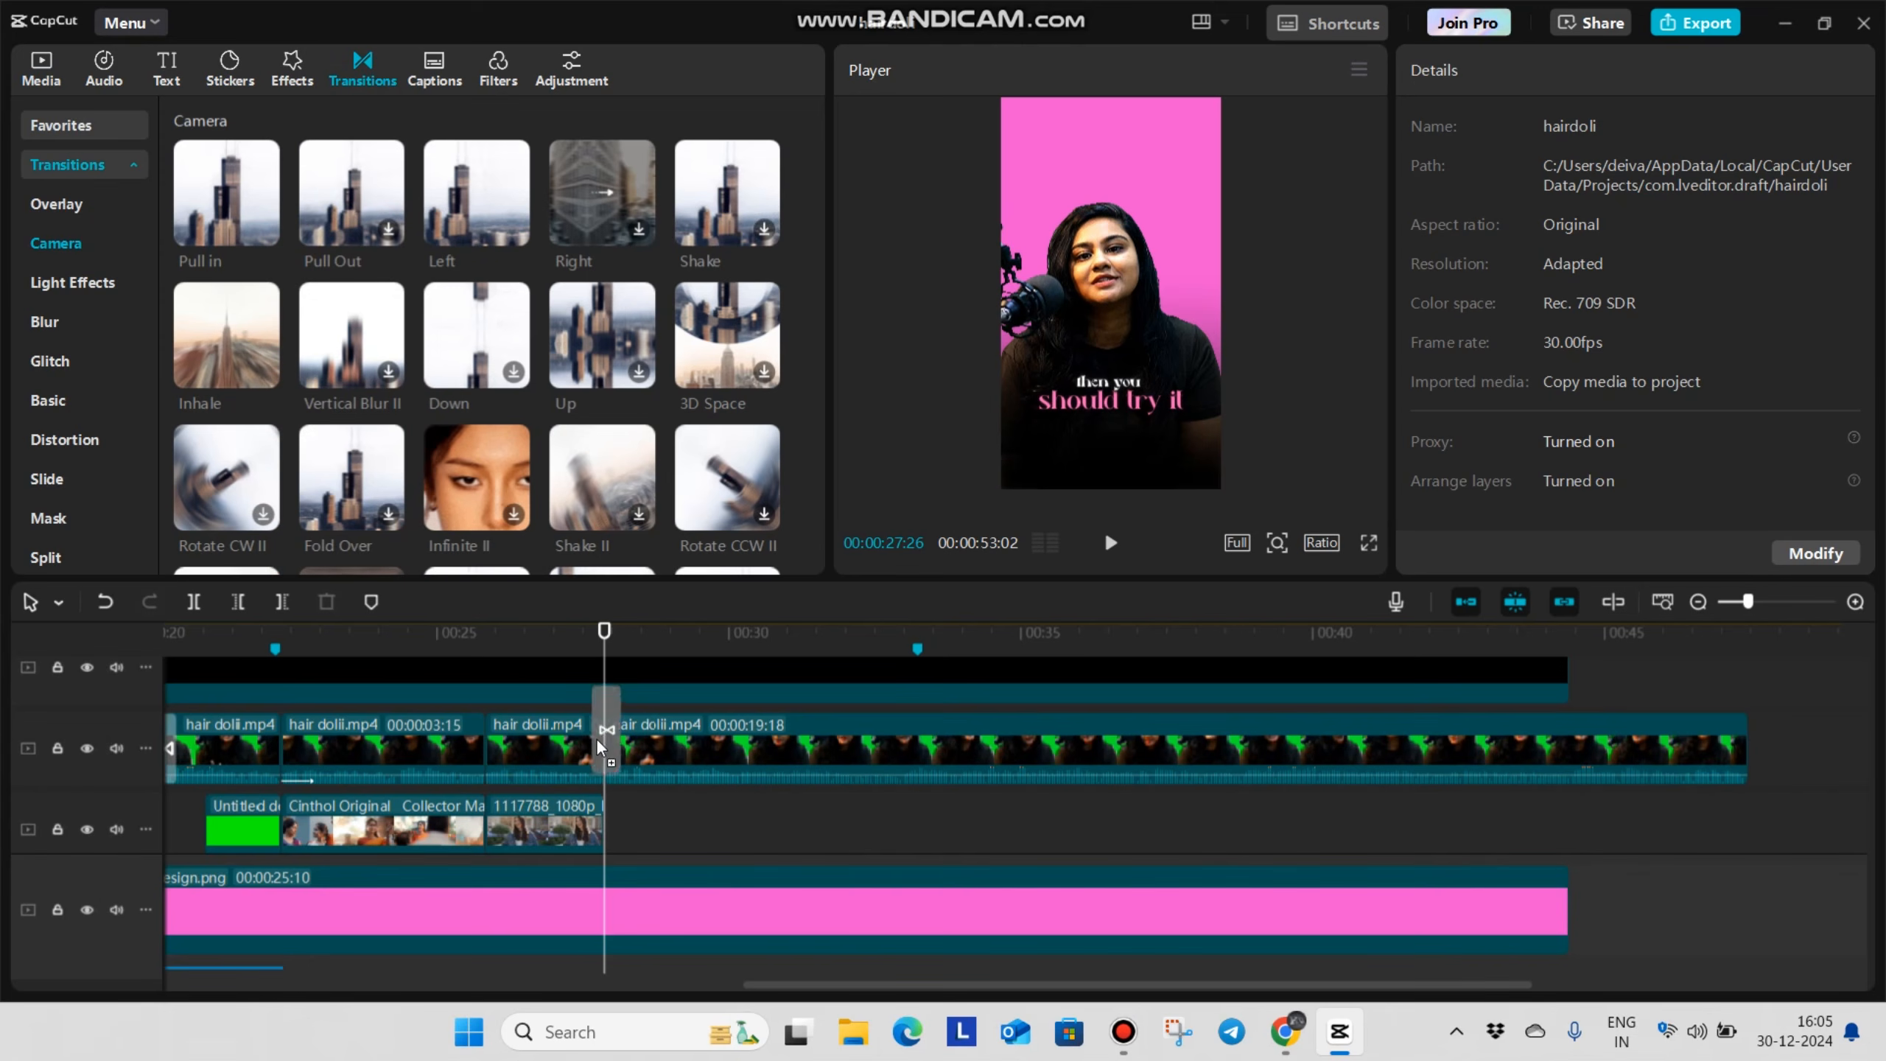
pyautogui.click(580, 849)
pyautogui.press('space')
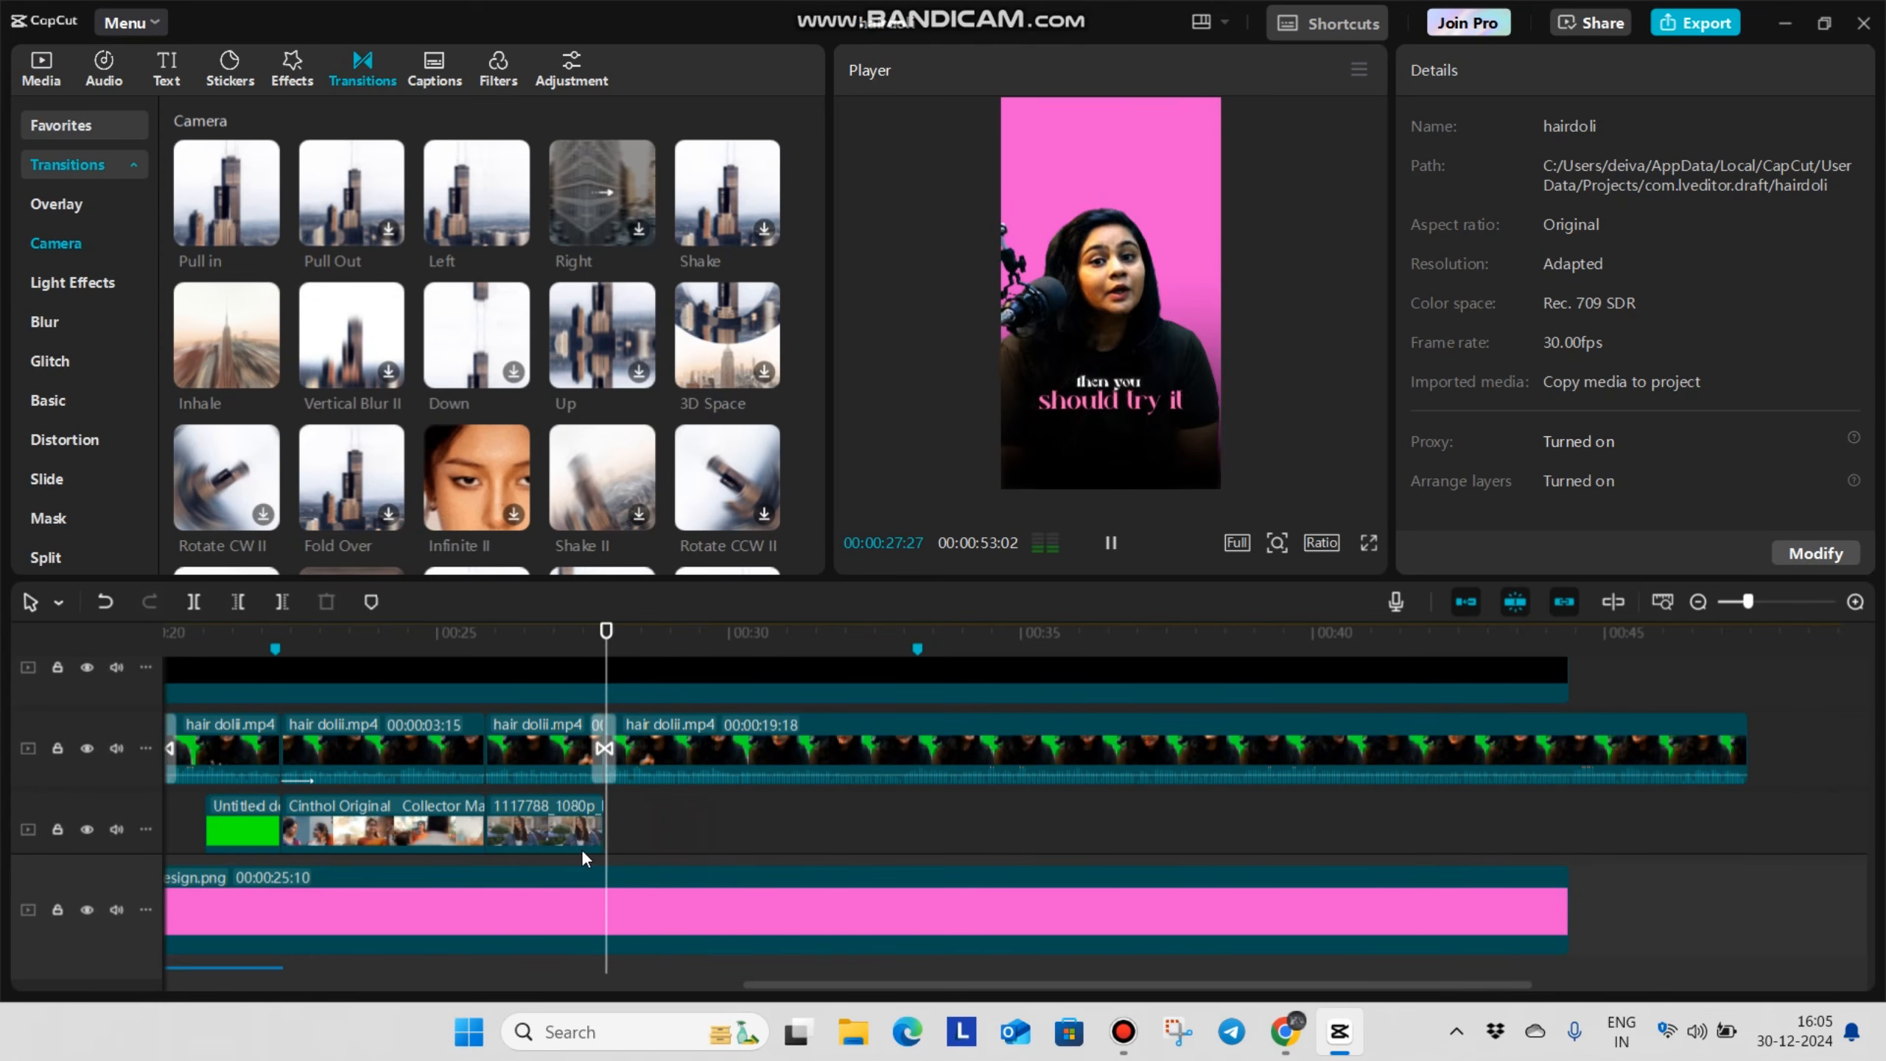
# Split the hair dolii.mp4 clip at 00:00:33:07 and return the playhead to 00:00:27:26
pyautogui.moveTo(634, 839); pyautogui.dragTo(609, 855)
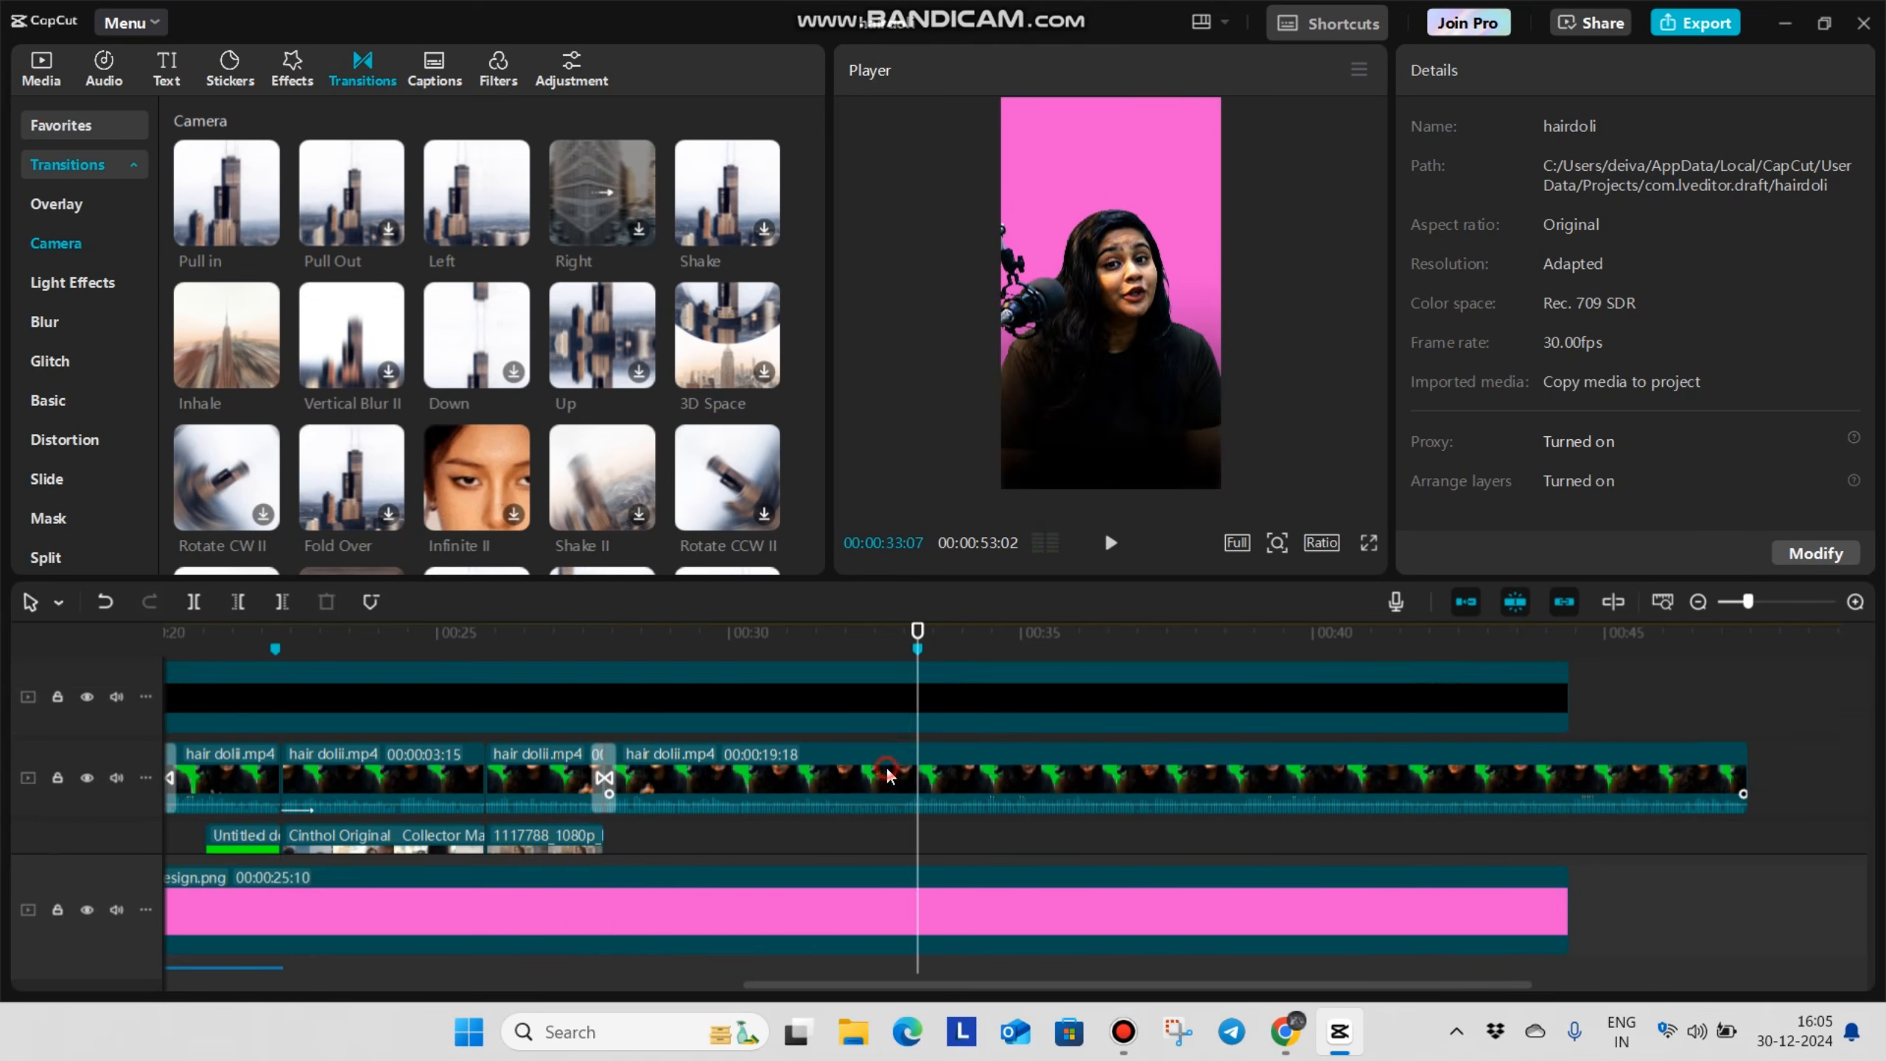
pyautogui.click(889, 775)
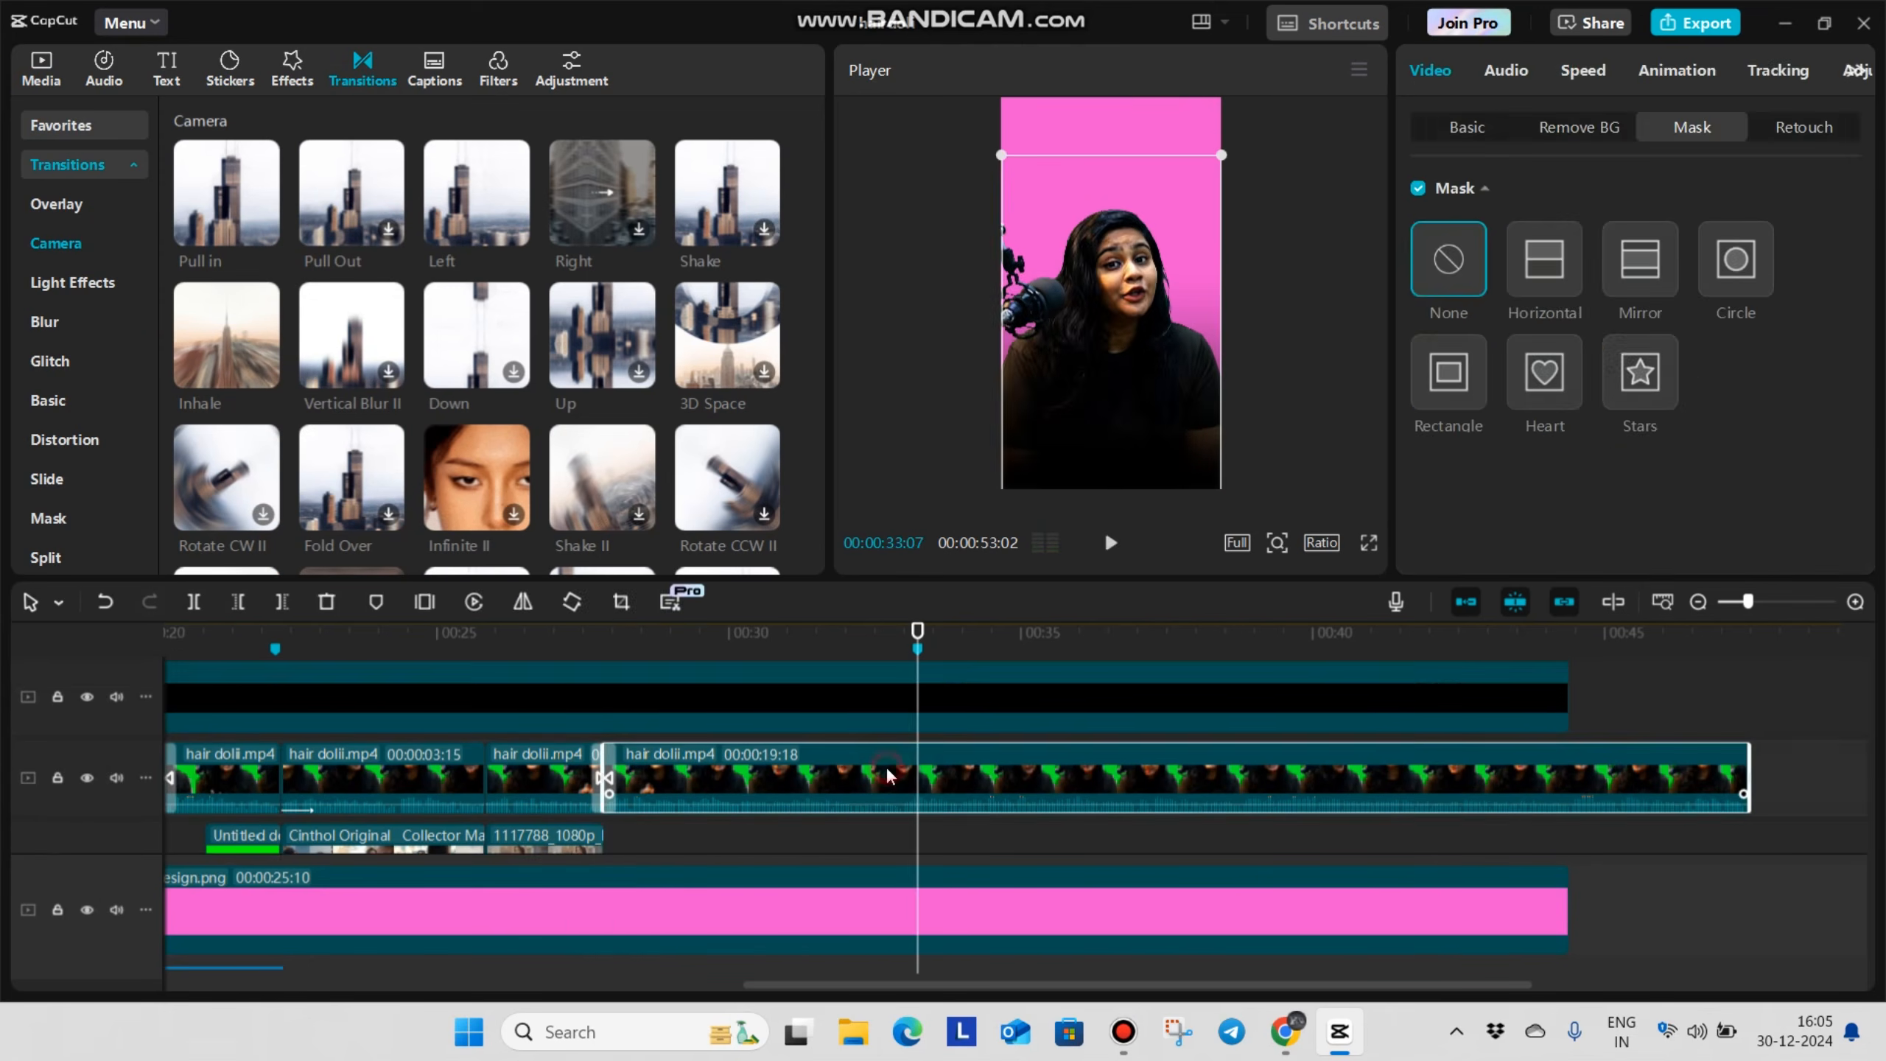
pyautogui.hotkey('ctrl', 'b')
pyautogui.click(645, 835)
pyautogui.moveTo(644, 837); pyautogui.dragTo(603, 868)
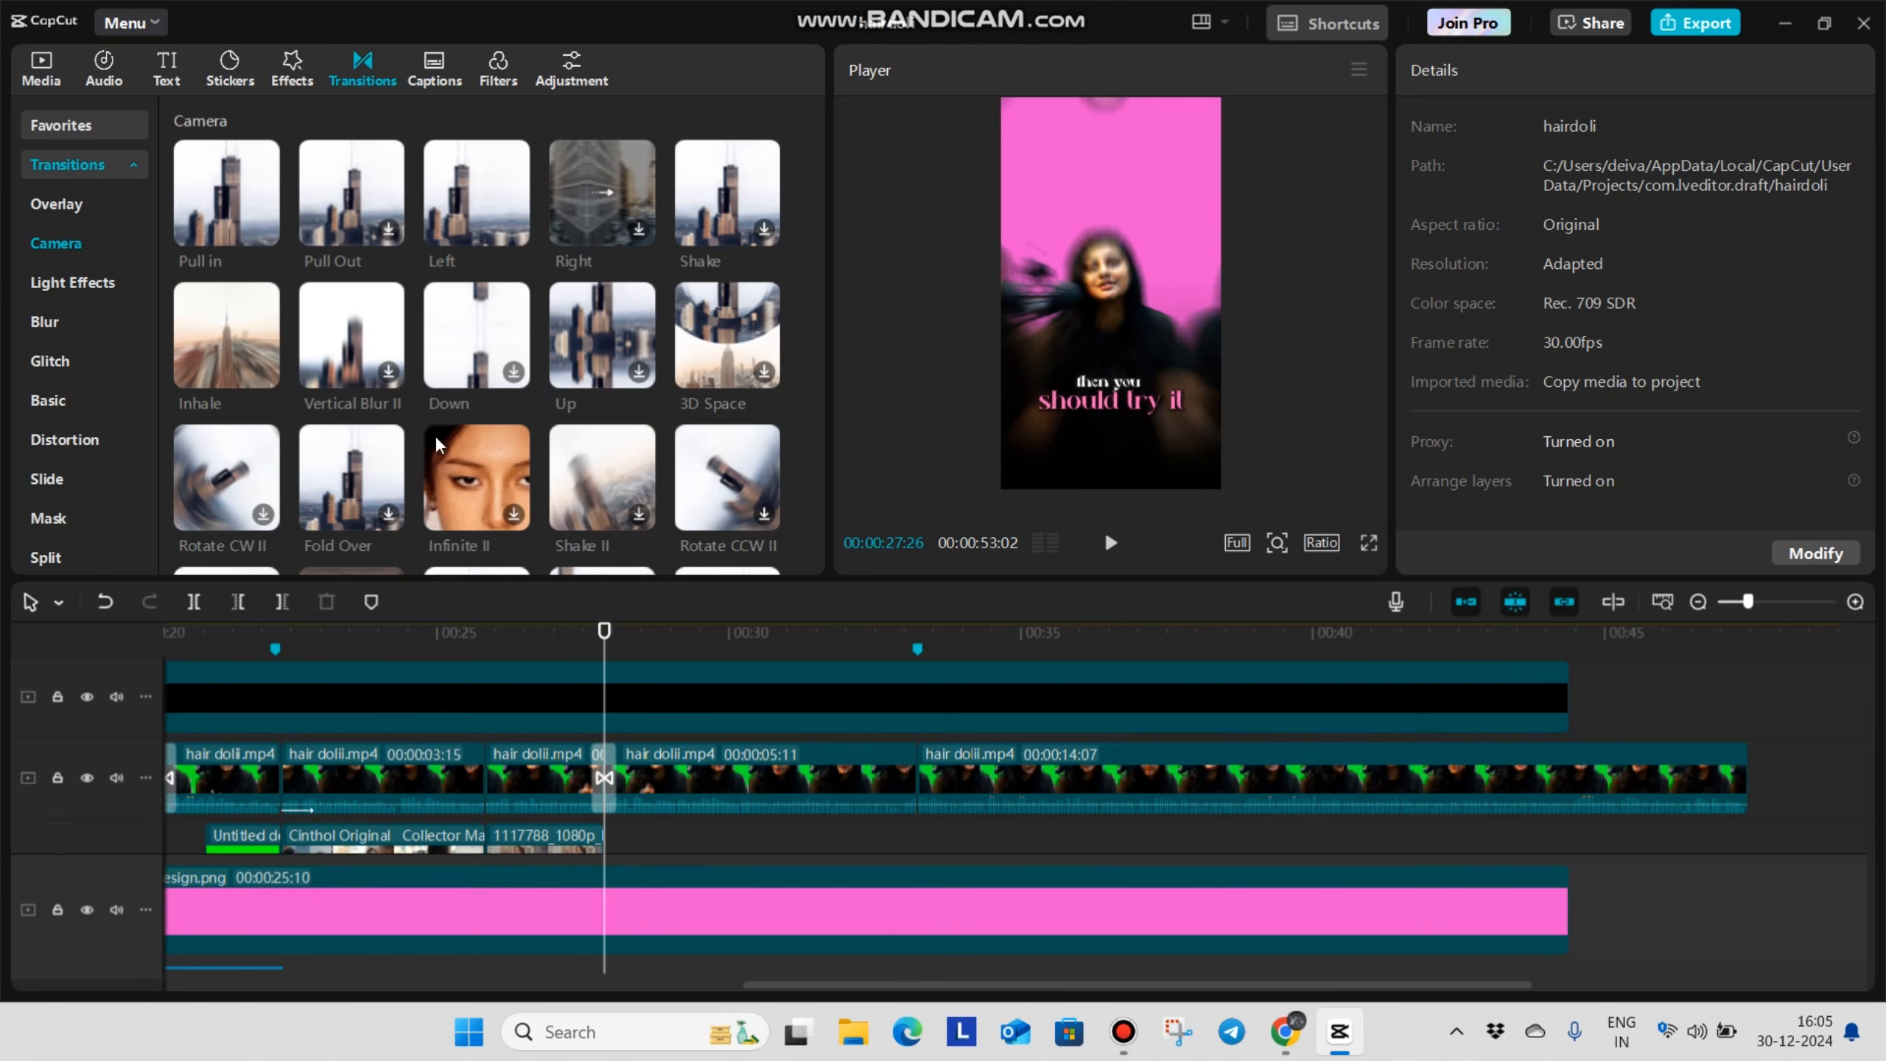
# Place the freepik …0318.jpeg image at the top of the frame from 00:00:27:26 and remove its background automatically
pyautogui.scroll(-3, 475, 342)
pyautogui.click(41, 67)
pyautogui.scroll(-4, 430, 392)
pyautogui.scroll(2, 430, 392)
pyautogui.scroll(1, 583, 320)
pyautogui.moveTo(581, 320); pyautogui.dragTo(614, 839)
pyautogui.moveTo(661, 767); pyautogui.dragTo(653, 758)
pyautogui.click(1586, 126)
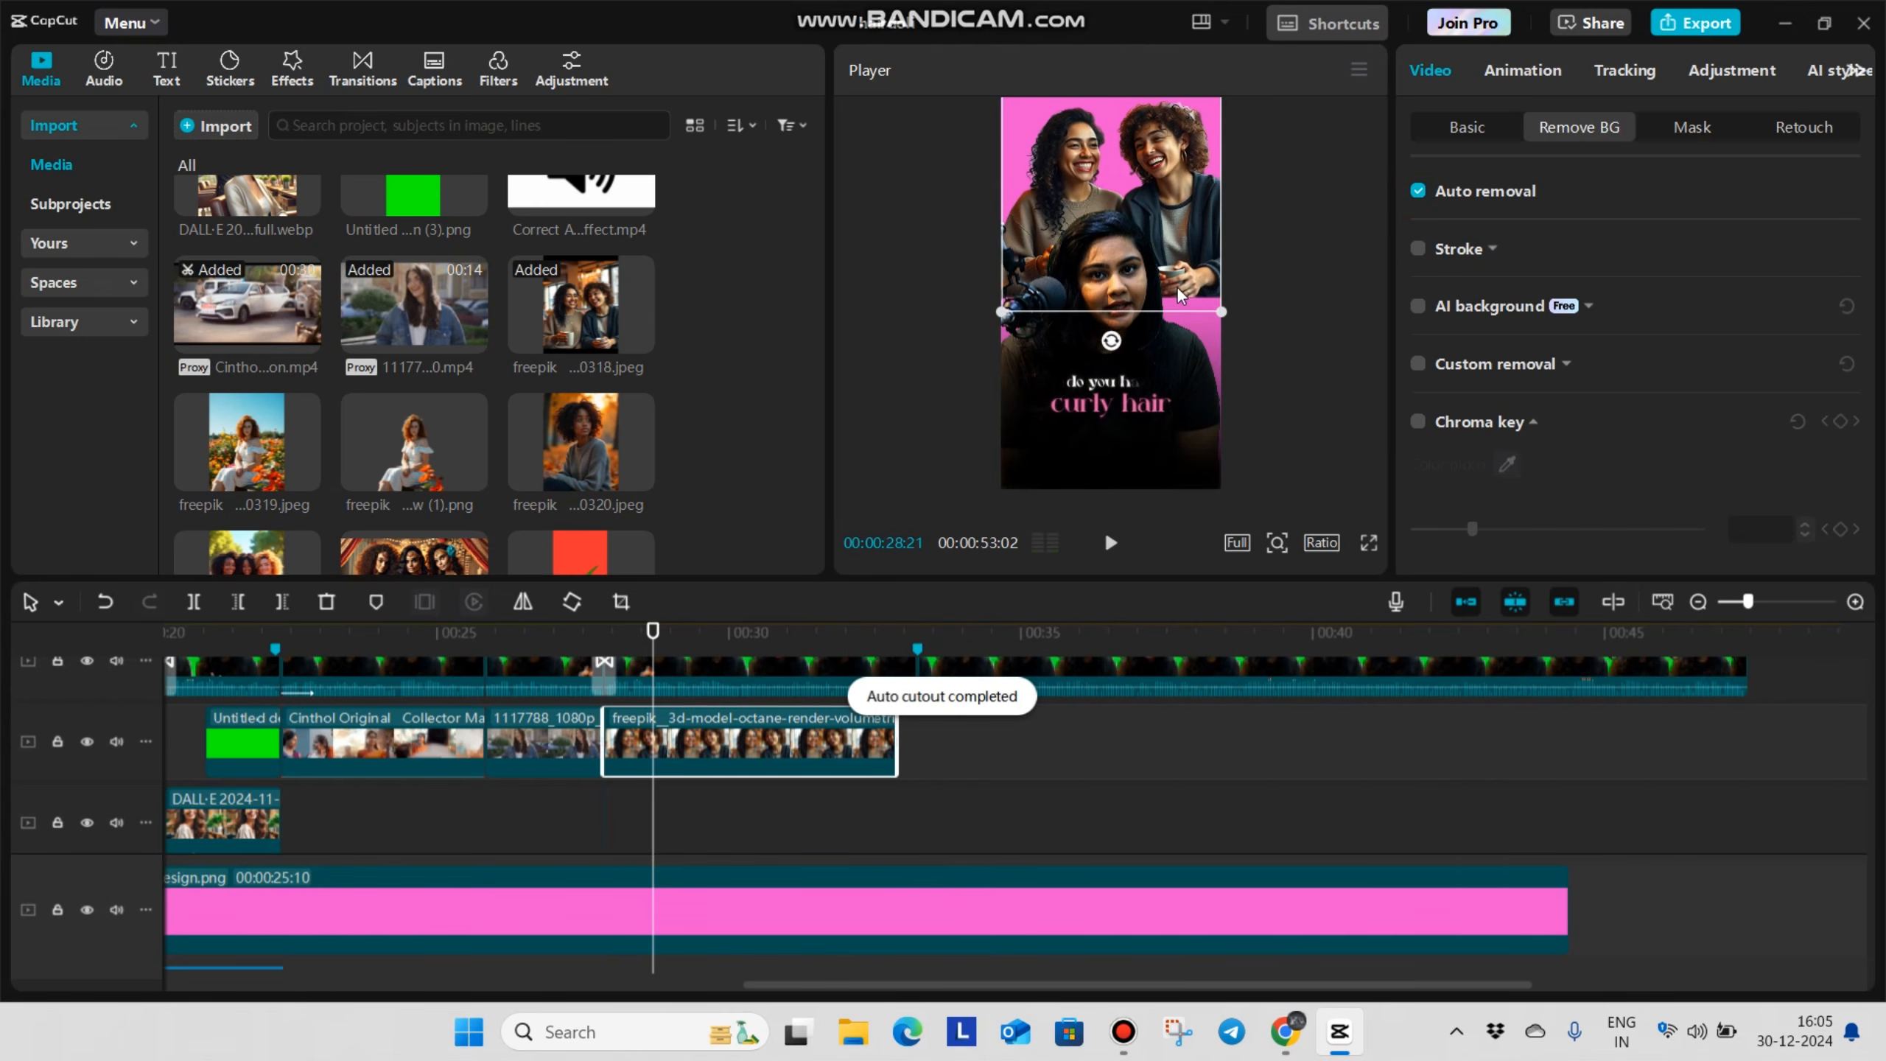
# Apply a horizontal mask to the freepik image at position X 134, Y -460 with feather 8
pyautogui.click(1697, 127)
pyautogui.click(1546, 275)
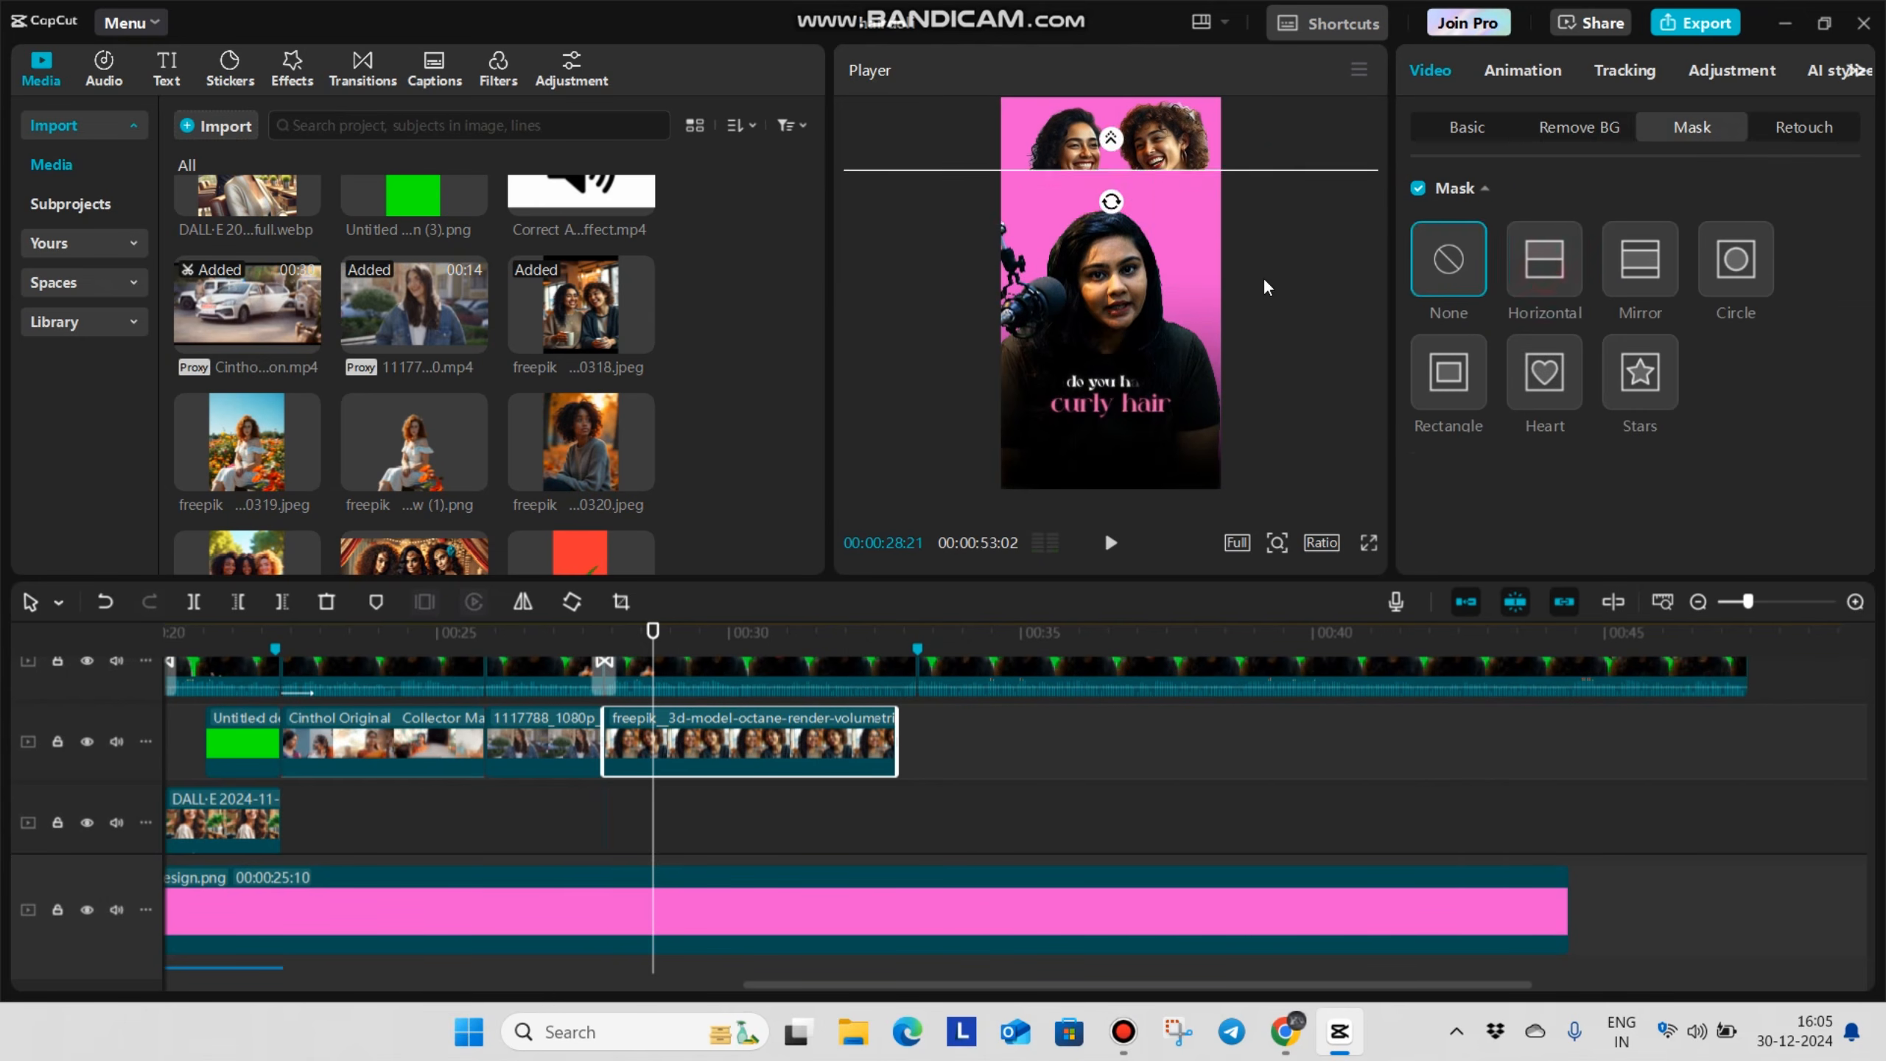
pyautogui.scroll(3, 1186, 307)
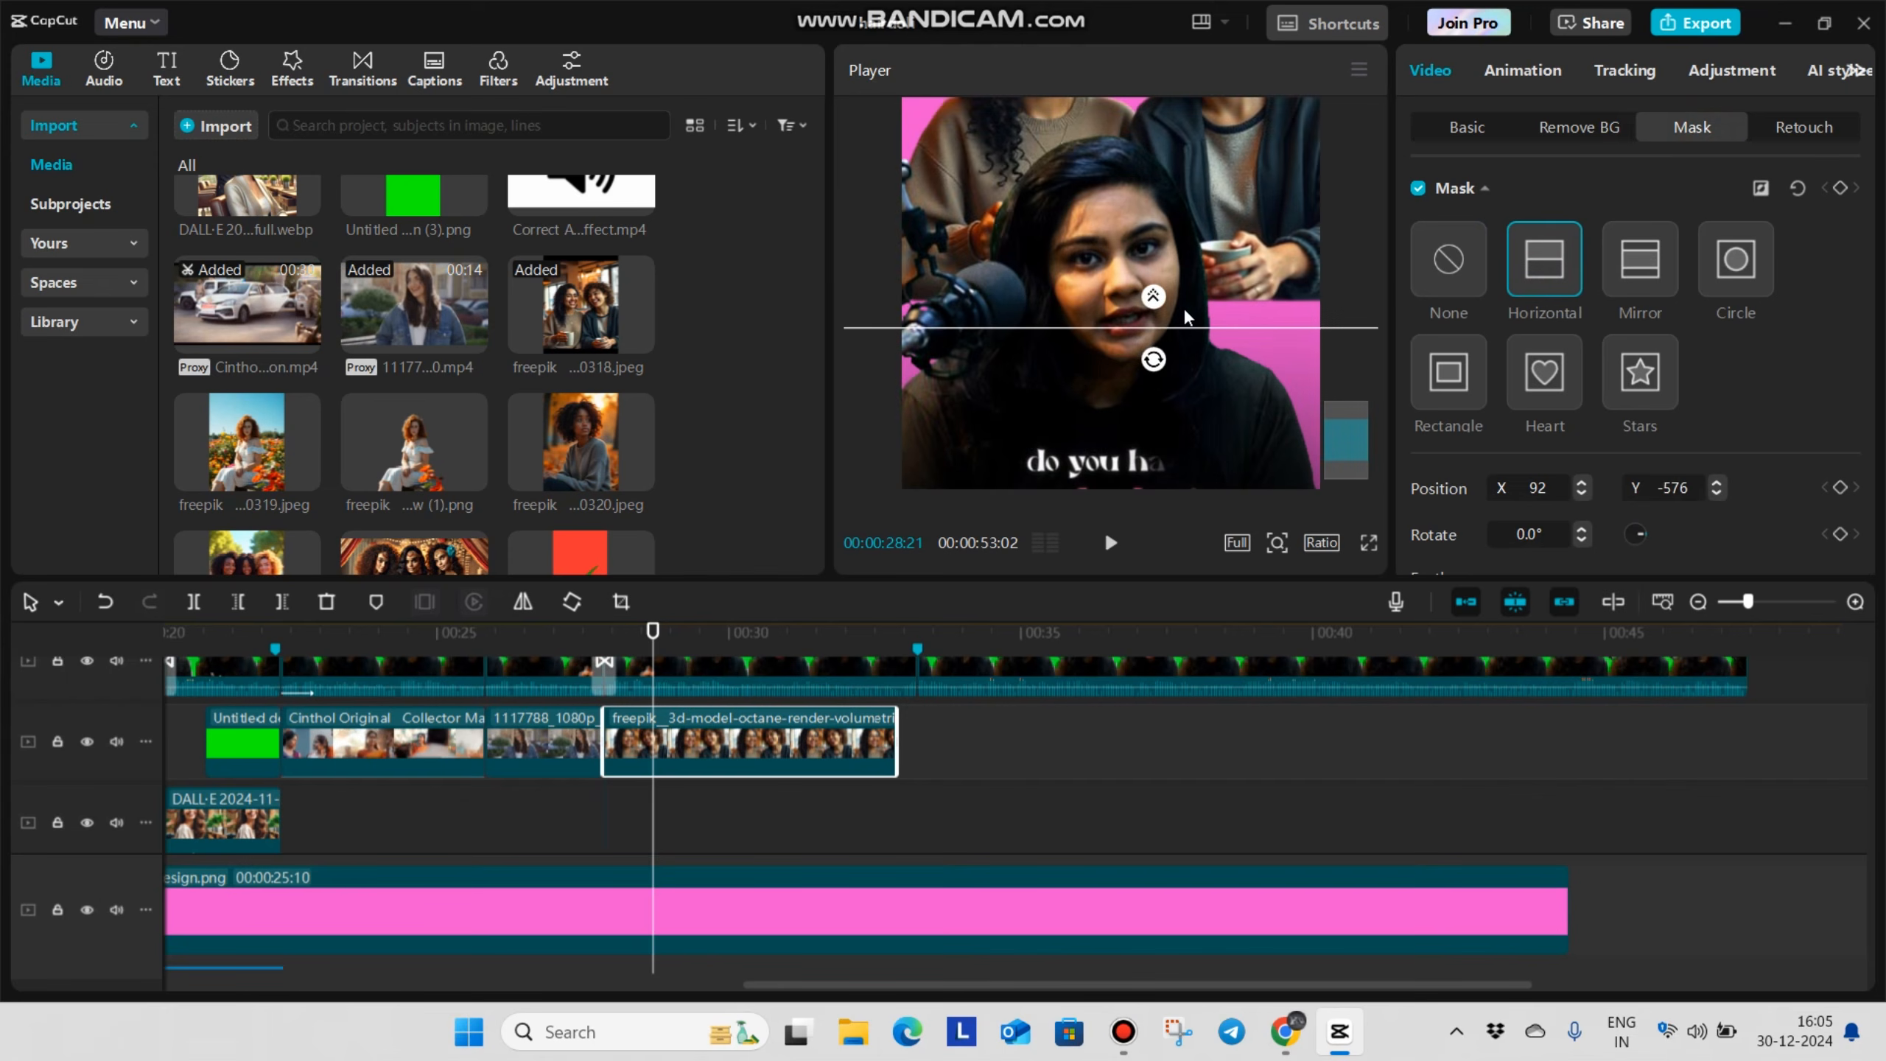
pyautogui.moveTo(1302, 328); pyautogui.dragTo(1270, 274)
pyautogui.scroll(-1, 1436, 552)
pyautogui.moveTo(1411, 537)
pyautogui.mouseDown()
pyautogui.moveTo(1447, 538)
pyautogui.moveTo(1440, 553)
pyautogui.mouseUp()
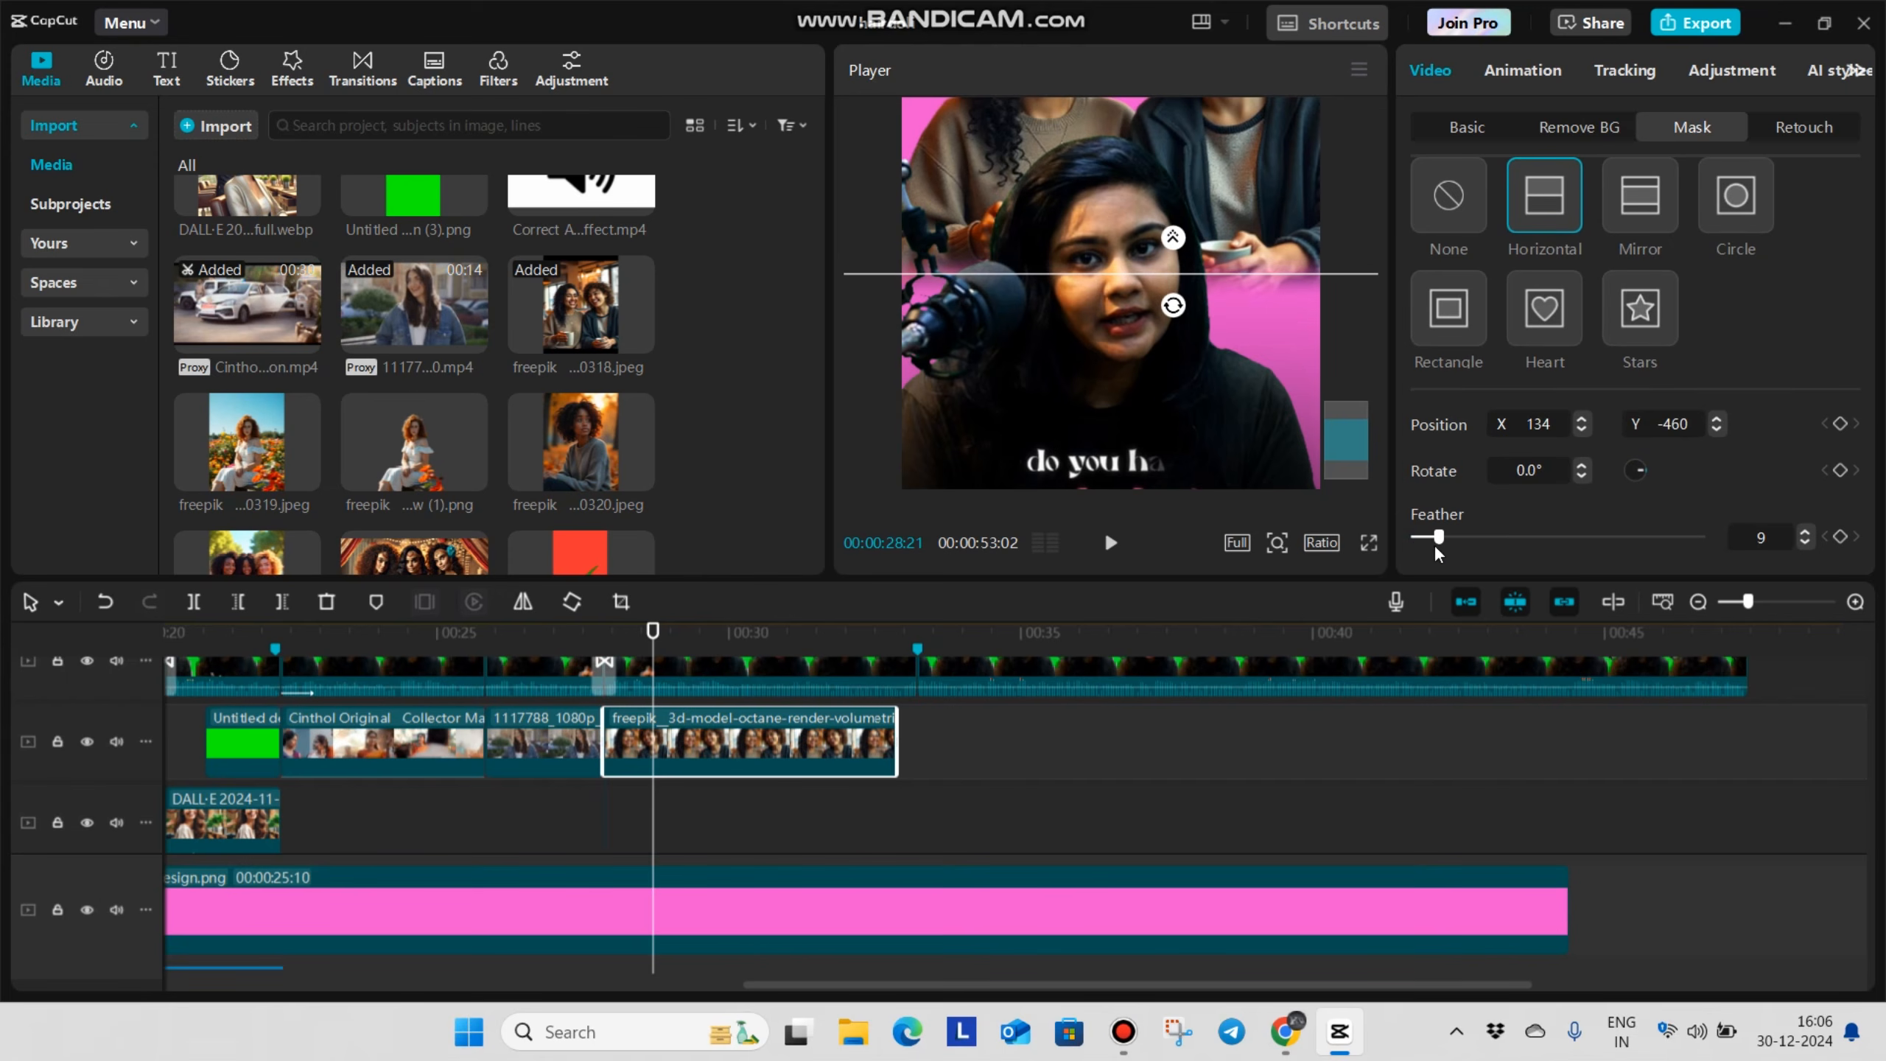
pyautogui.scroll(-5, 1221, 333)
pyautogui.scroll(3, 1220, 331)
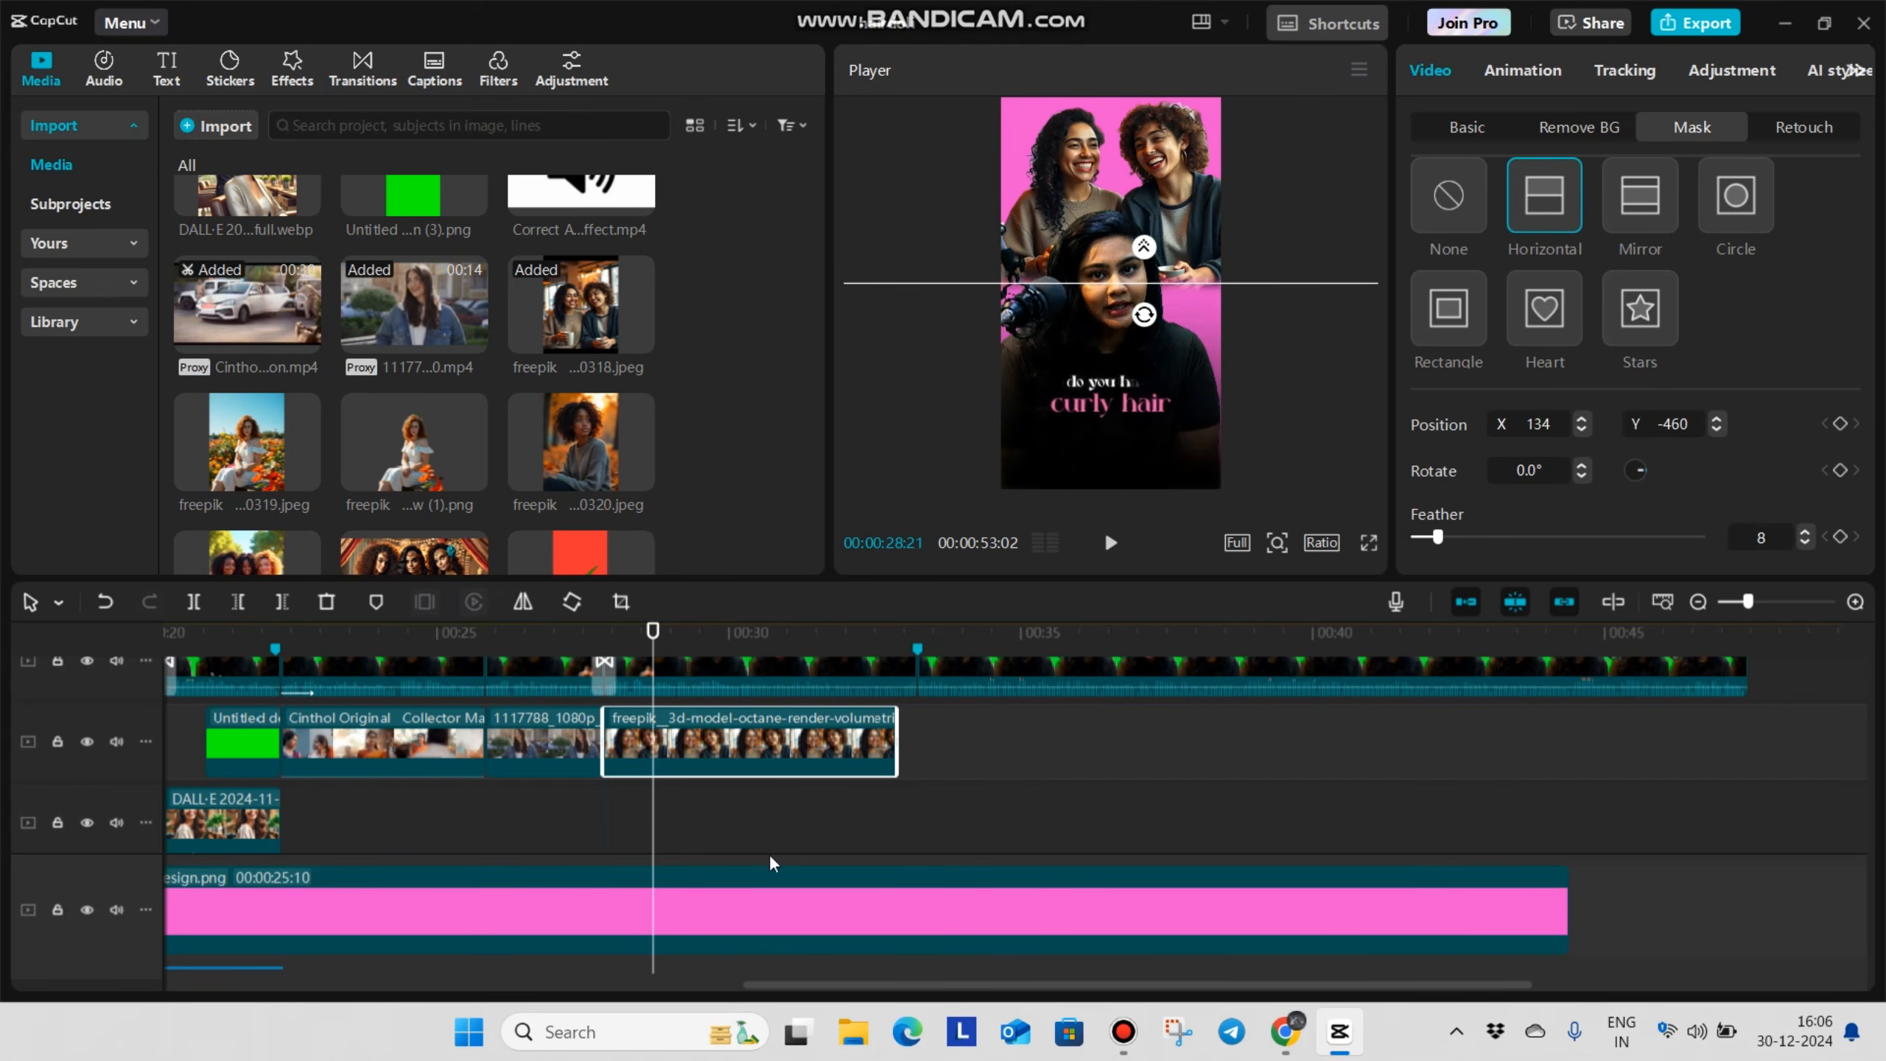
# Add the Slide Up entrance animation to the freepik image and lengthen its duration slightly
pyautogui.click(593, 815)
pyautogui.press('space')
pyautogui.press('space')
pyautogui.click(786, 771)
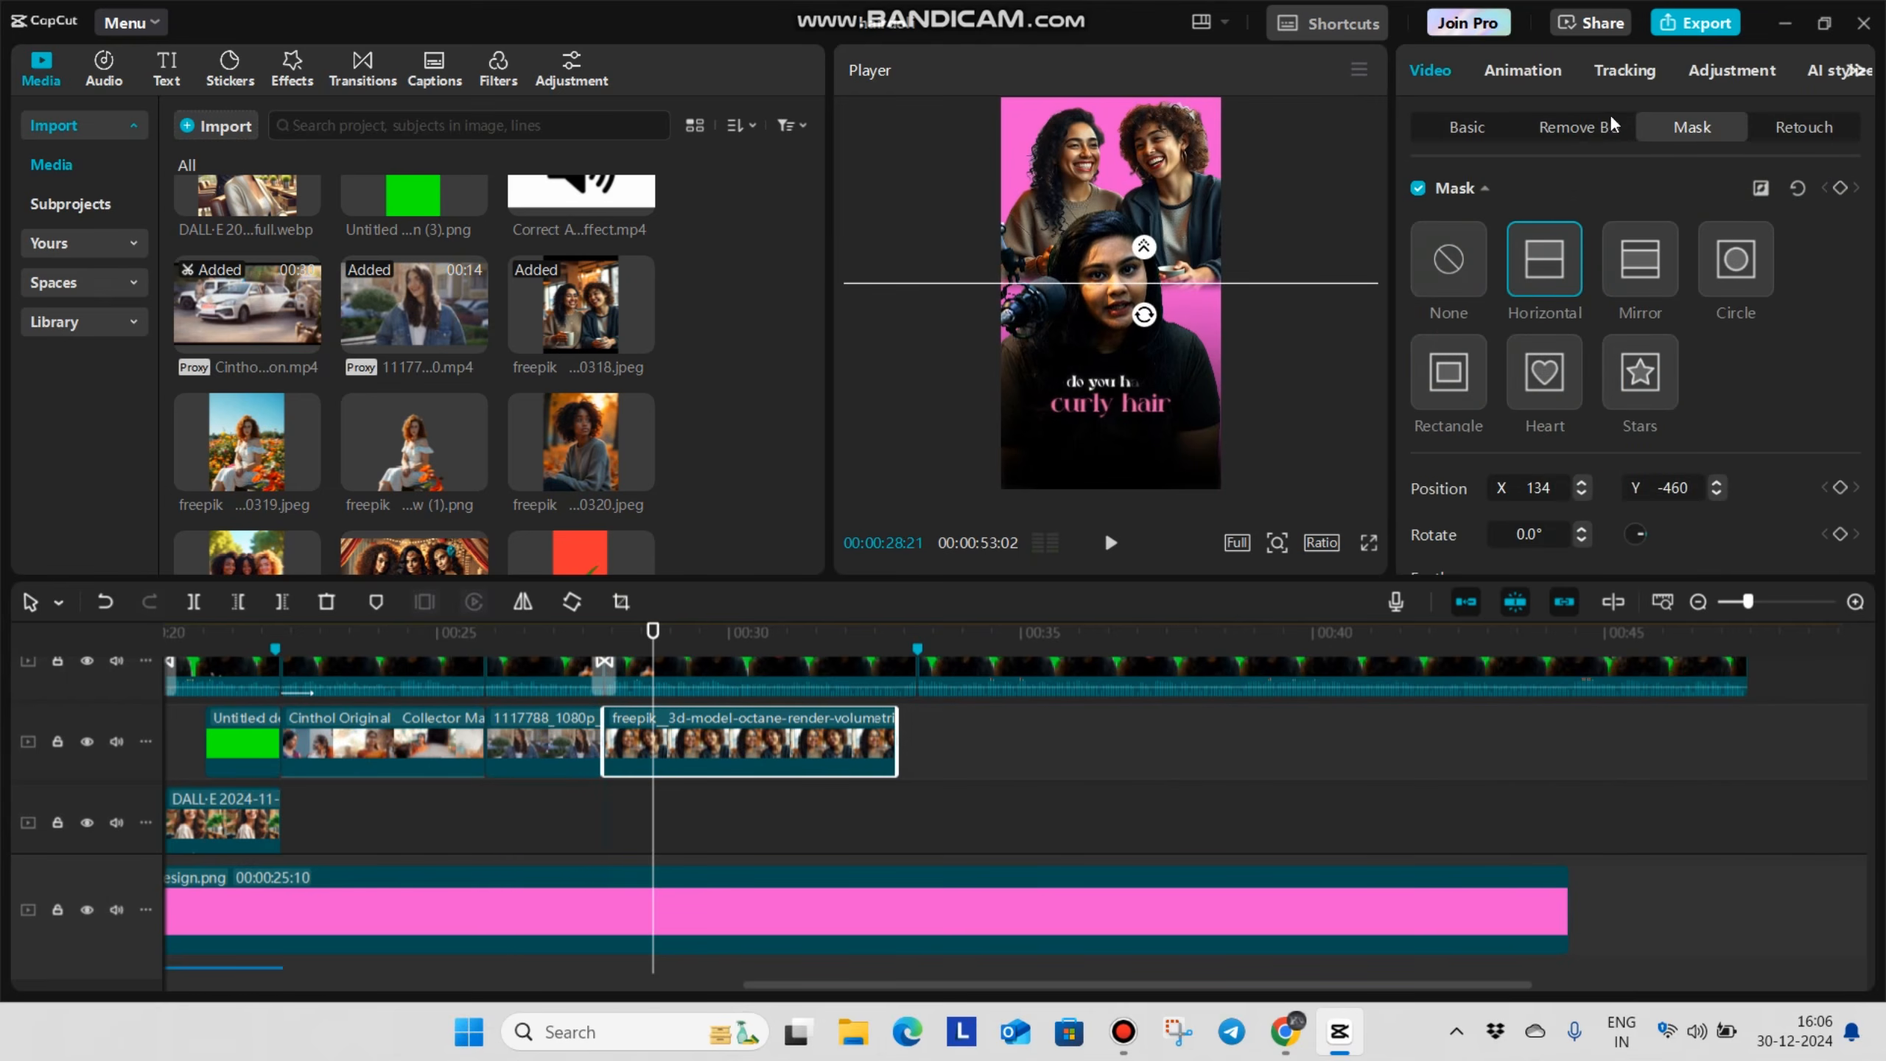
pyautogui.click(1529, 71)
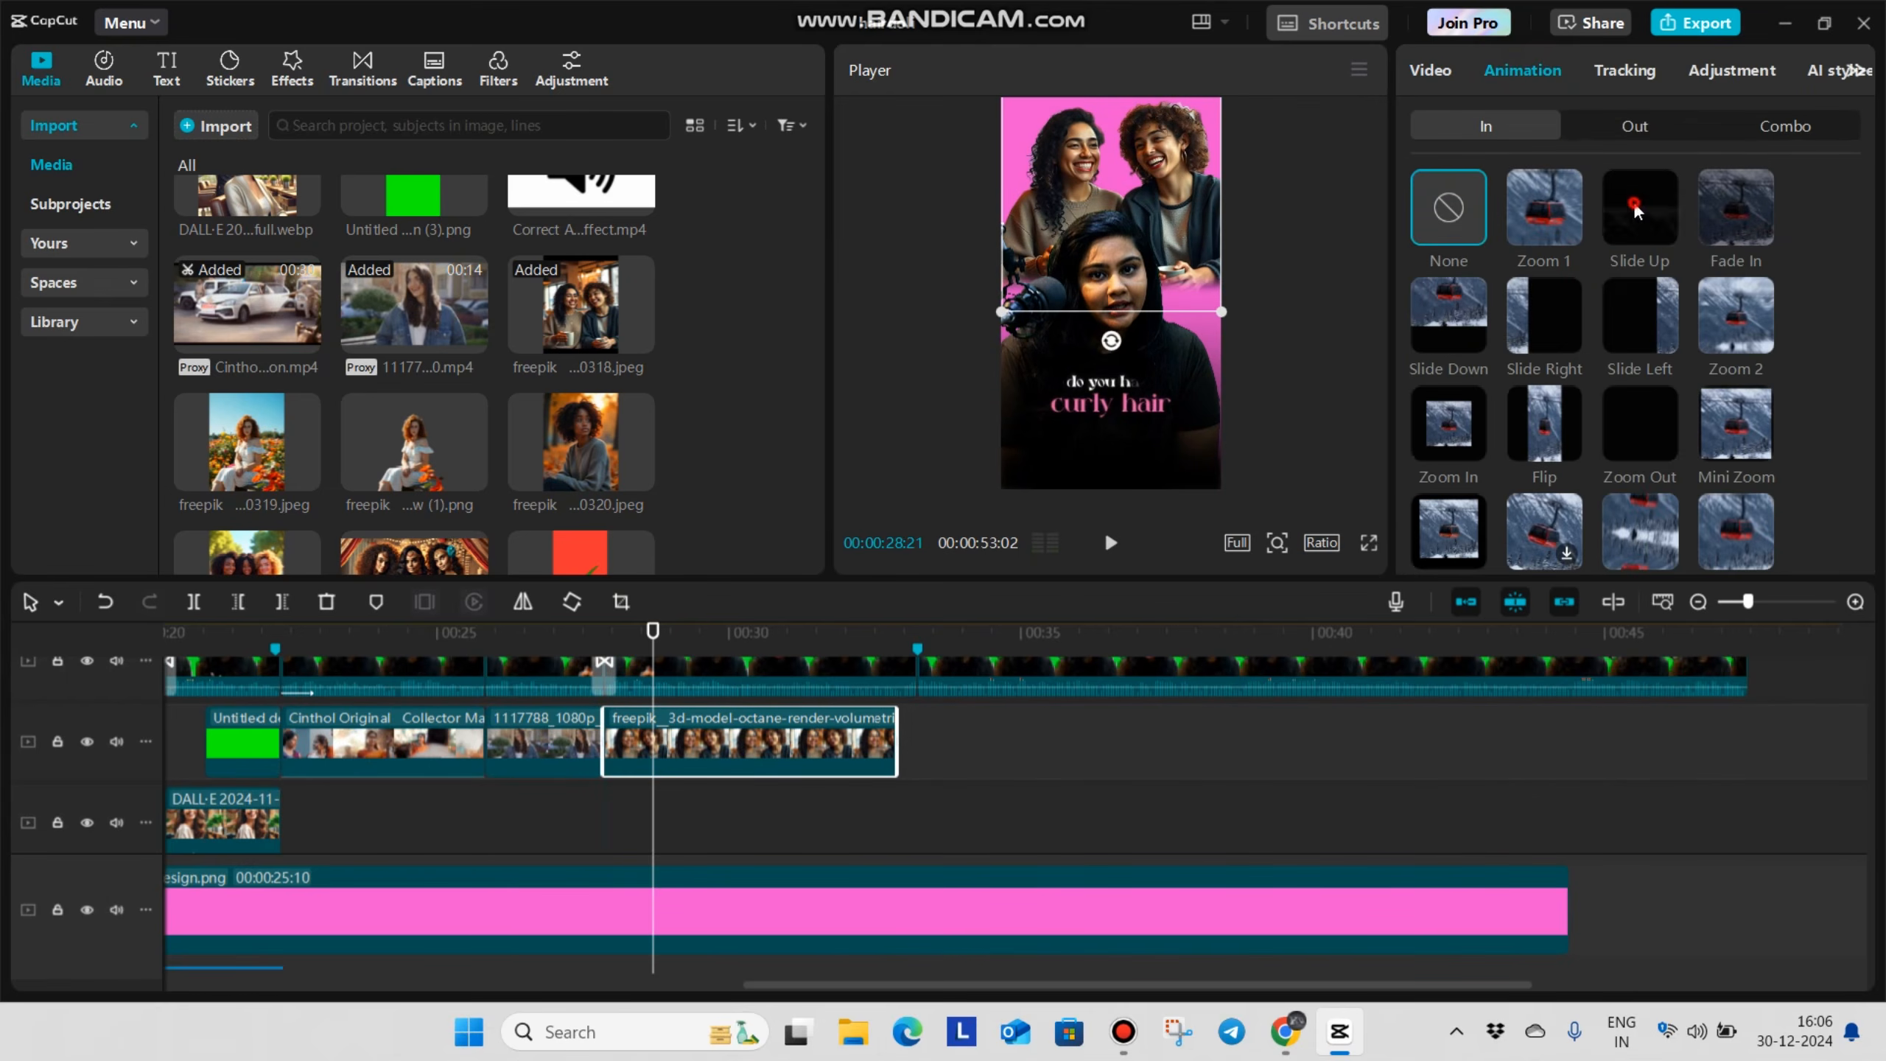
pyautogui.click(1636, 216)
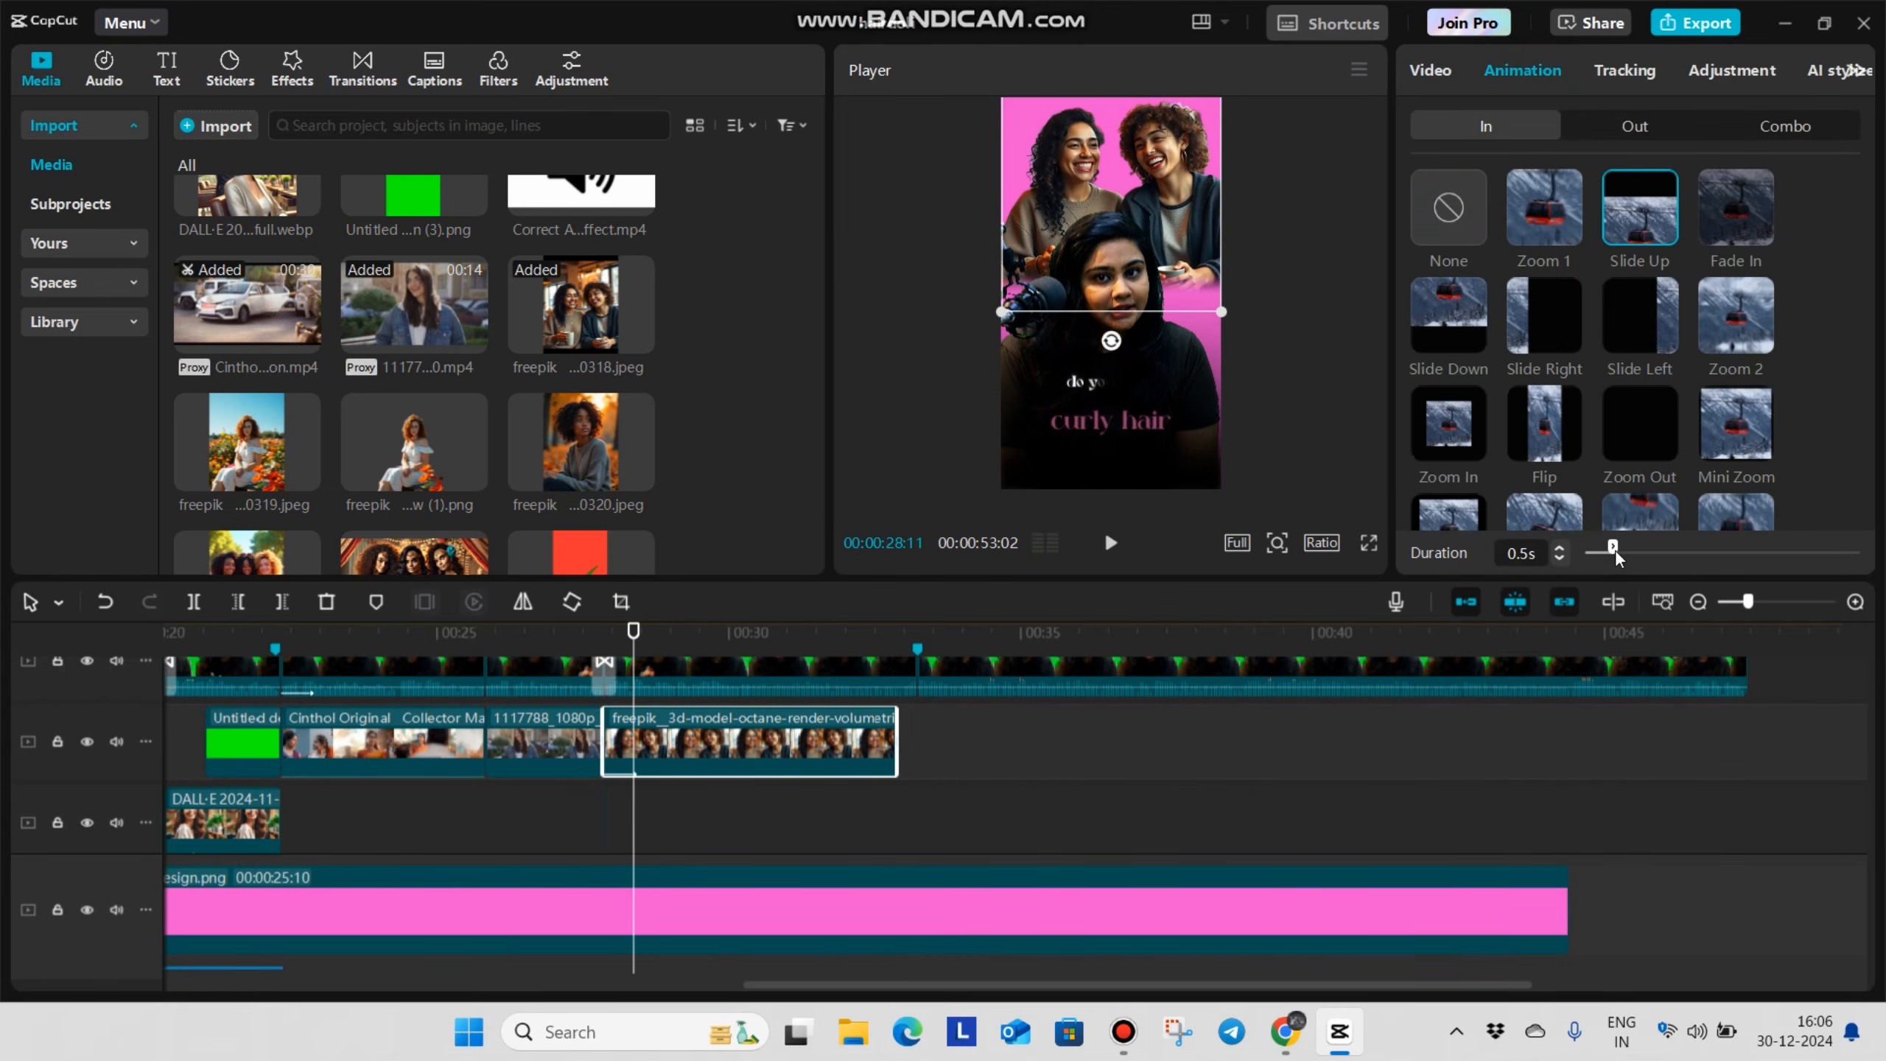
pyautogui.moveTo(1631, 560); pyautogui.dragTo(1621, 576)
# Play back the freepik image's entrance and trim the image's end to 00:00:29:18
pyautogui.click(829, 857)
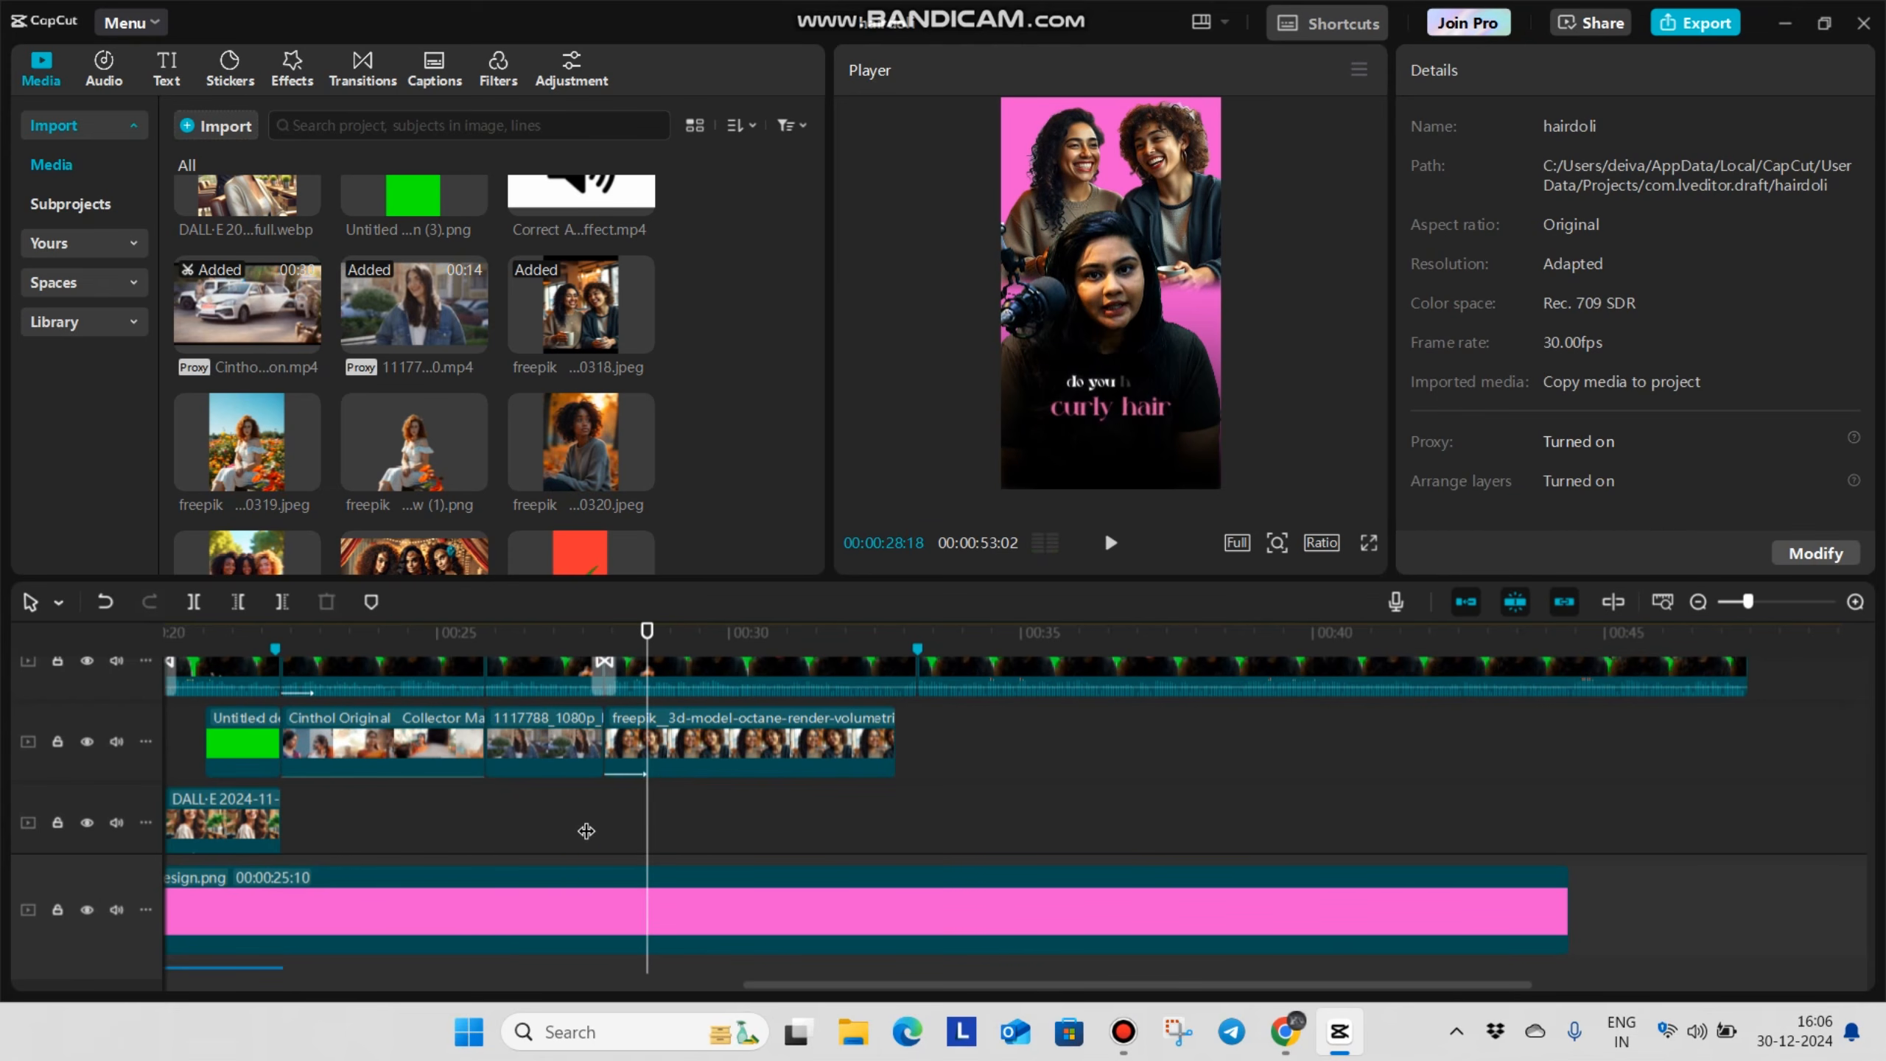
pyautogui.click(585, 805)
pyautogui.press('space')
pyautogui.press('space')
pyautogui.click(617, 834)
pyautogui.moveTo(613, 838); pyautogui.dragTo(600, 846)
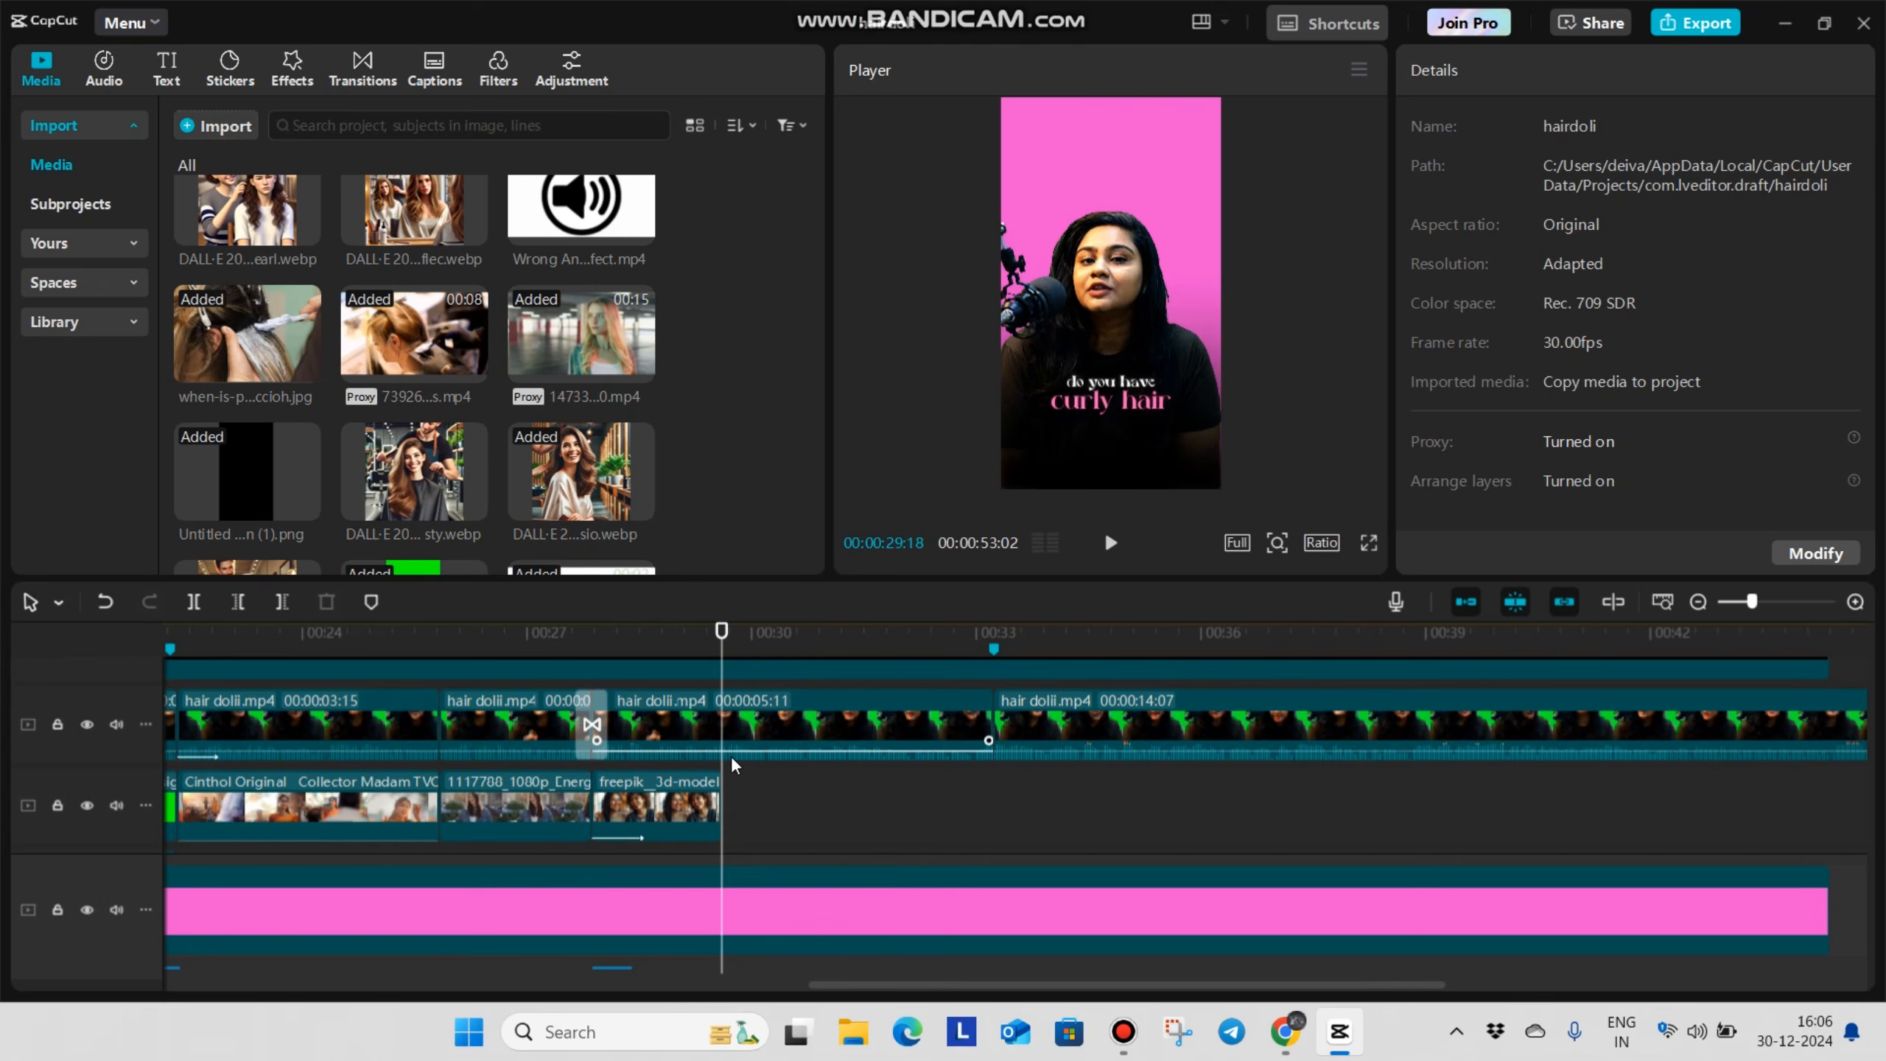
pyautogui.scroll(-2, 735, 742)
pyautogui.click(627, 768)
pyautogui.press('space')
pyautogui.press('space')
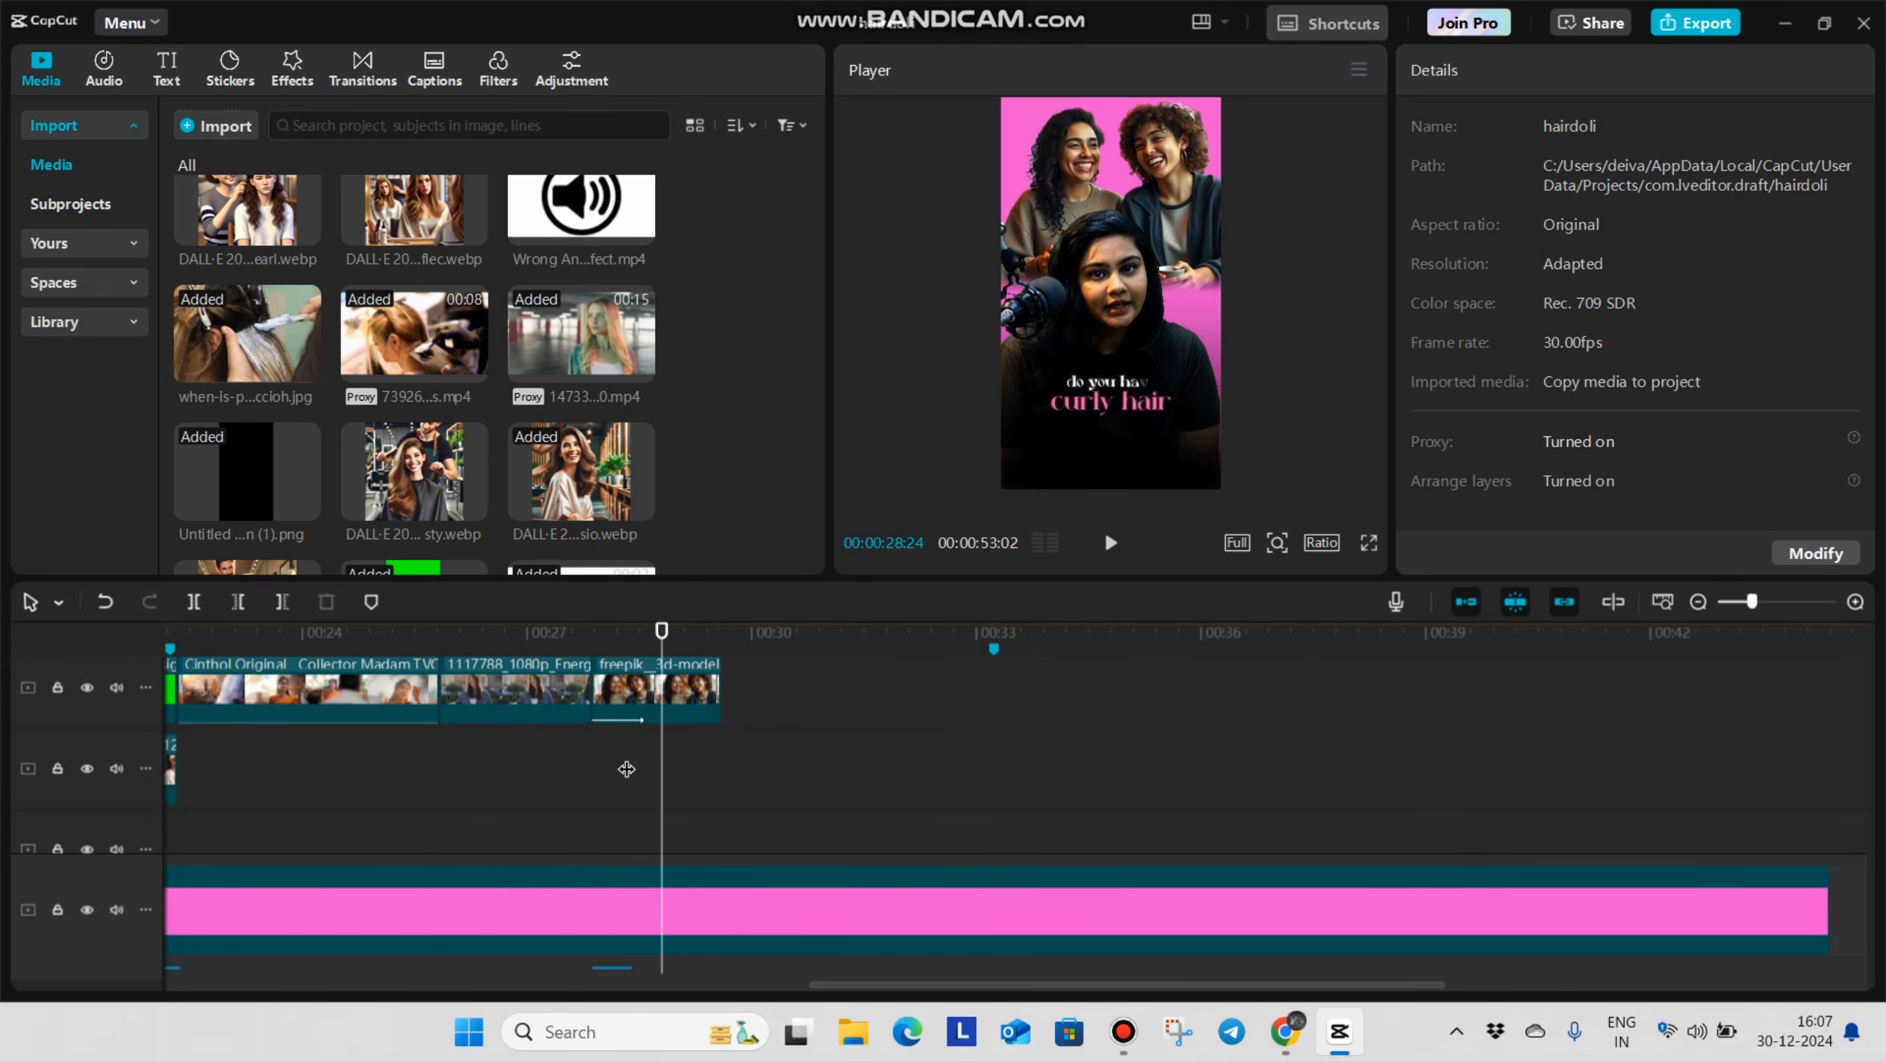
# Place the DALL-E image of three women with curly hair at 00:00:29:18 and trim its end to 00:00:33:07
pyautogui.scroll(-5, 448, 444)
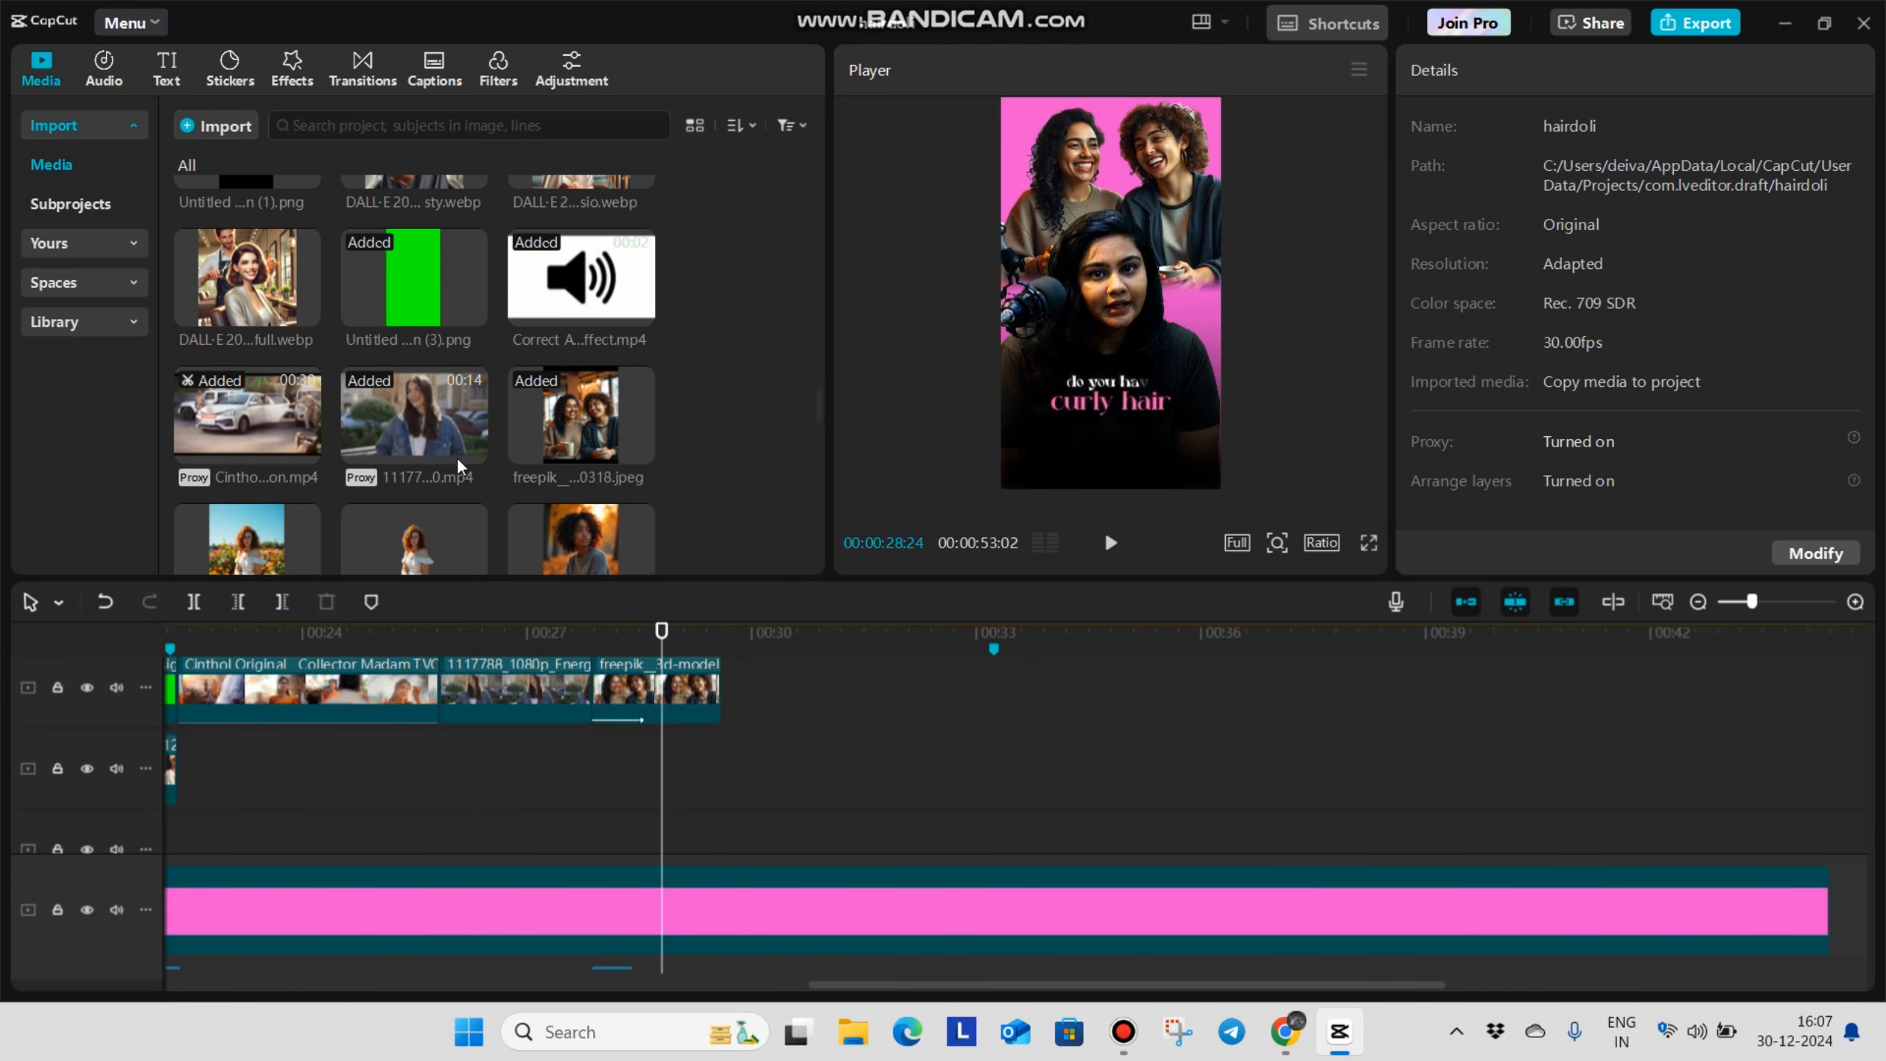
pyautogui.scroll(-3, 451, 441)
pyautogui.moveTo(535, 445); pyautogui.dragTo(737, 694)
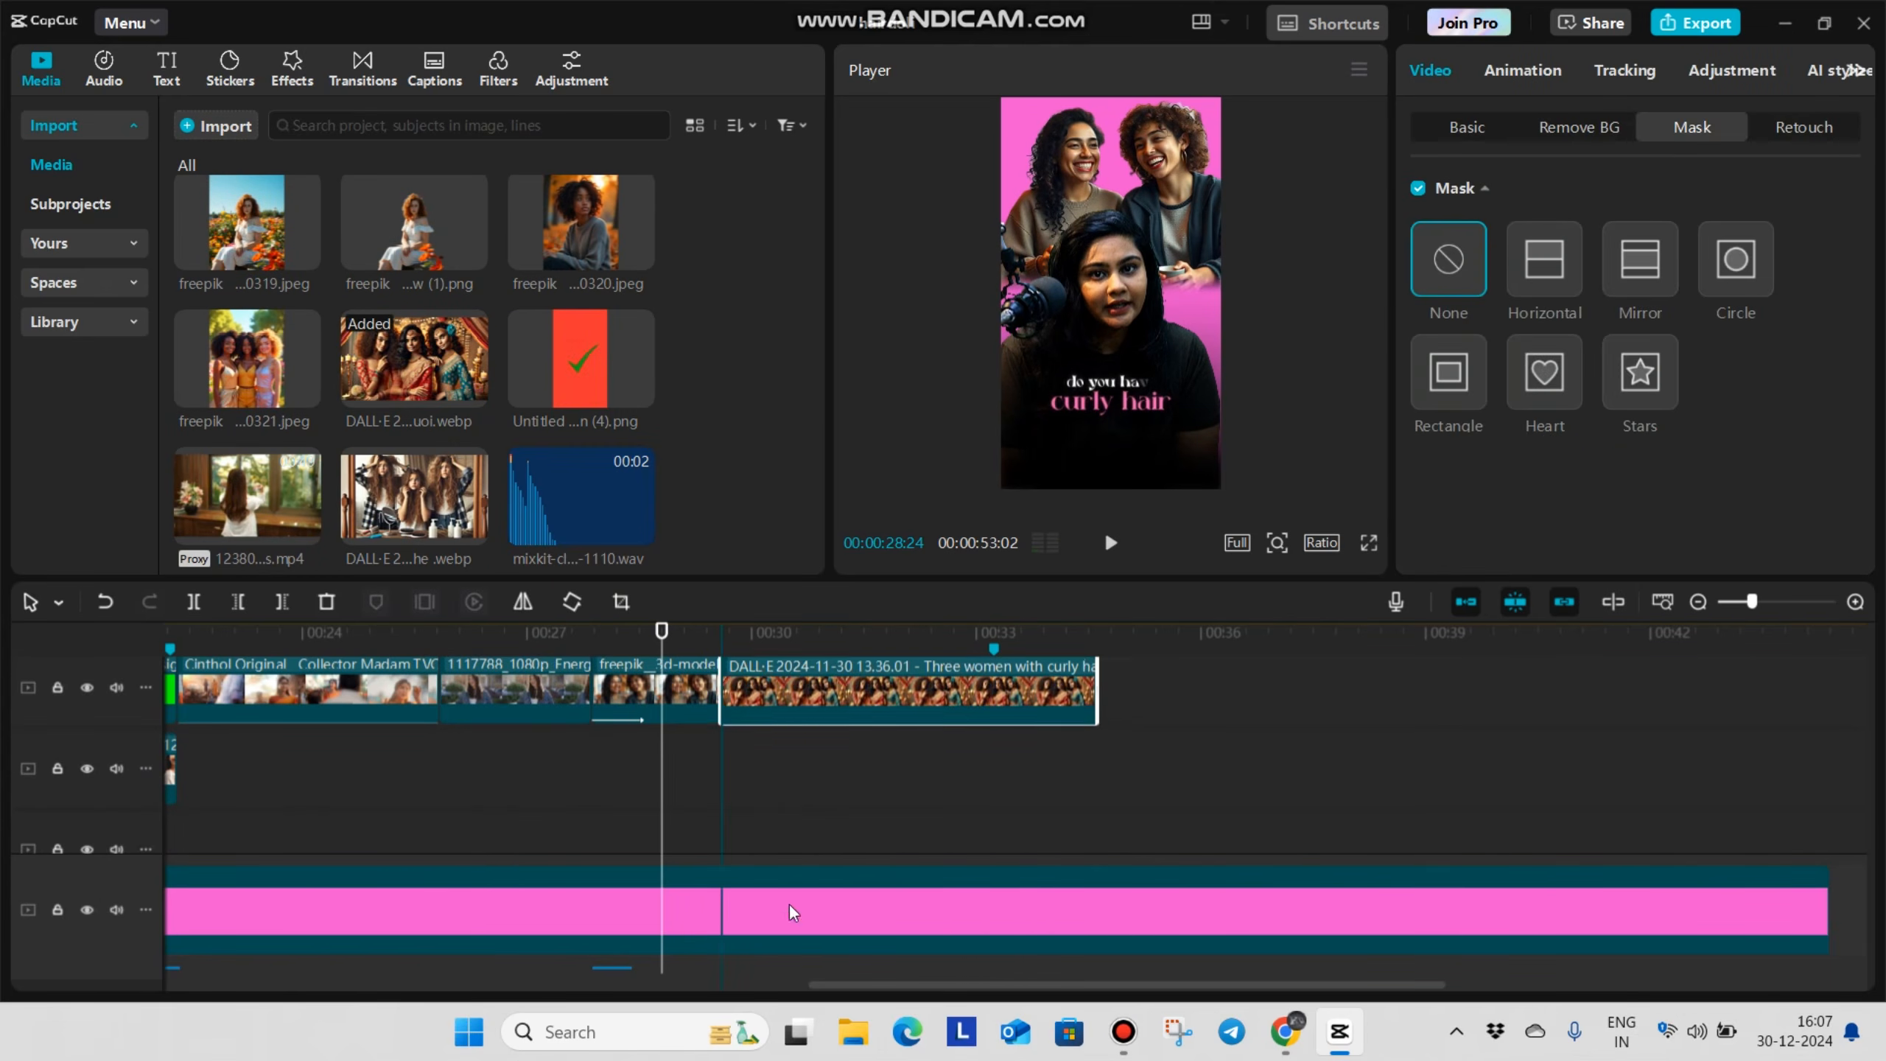
pyautogui.click(768, 777)
pyautogui.scroll(3, 961, 790)
pyautogui.click(961, 842)
pyautogui.click(961, 801)
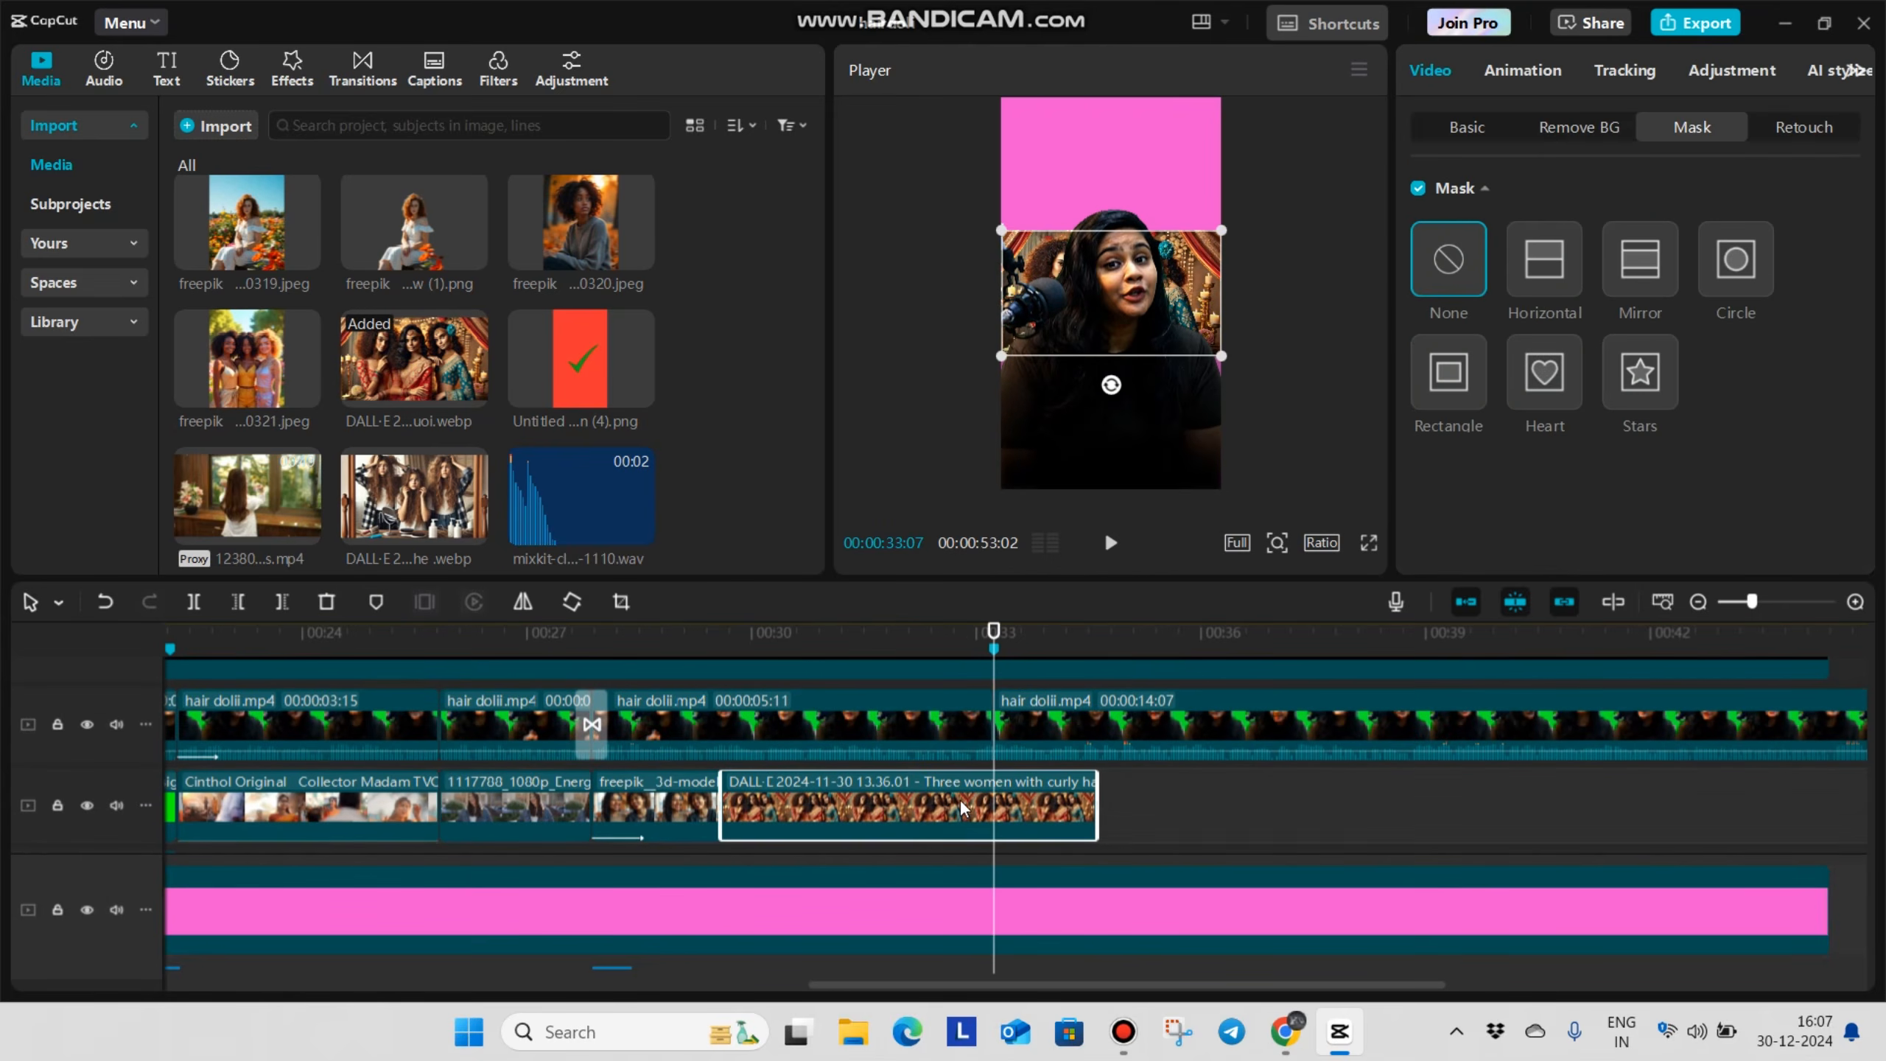
pyautogui.press('w')
# Move the three-women image to a track above the black overlay layer
pyautogui.scroll(-2, 958, 800)
pyautogui.click(837, 794)
pyautogui.click(861, 760)
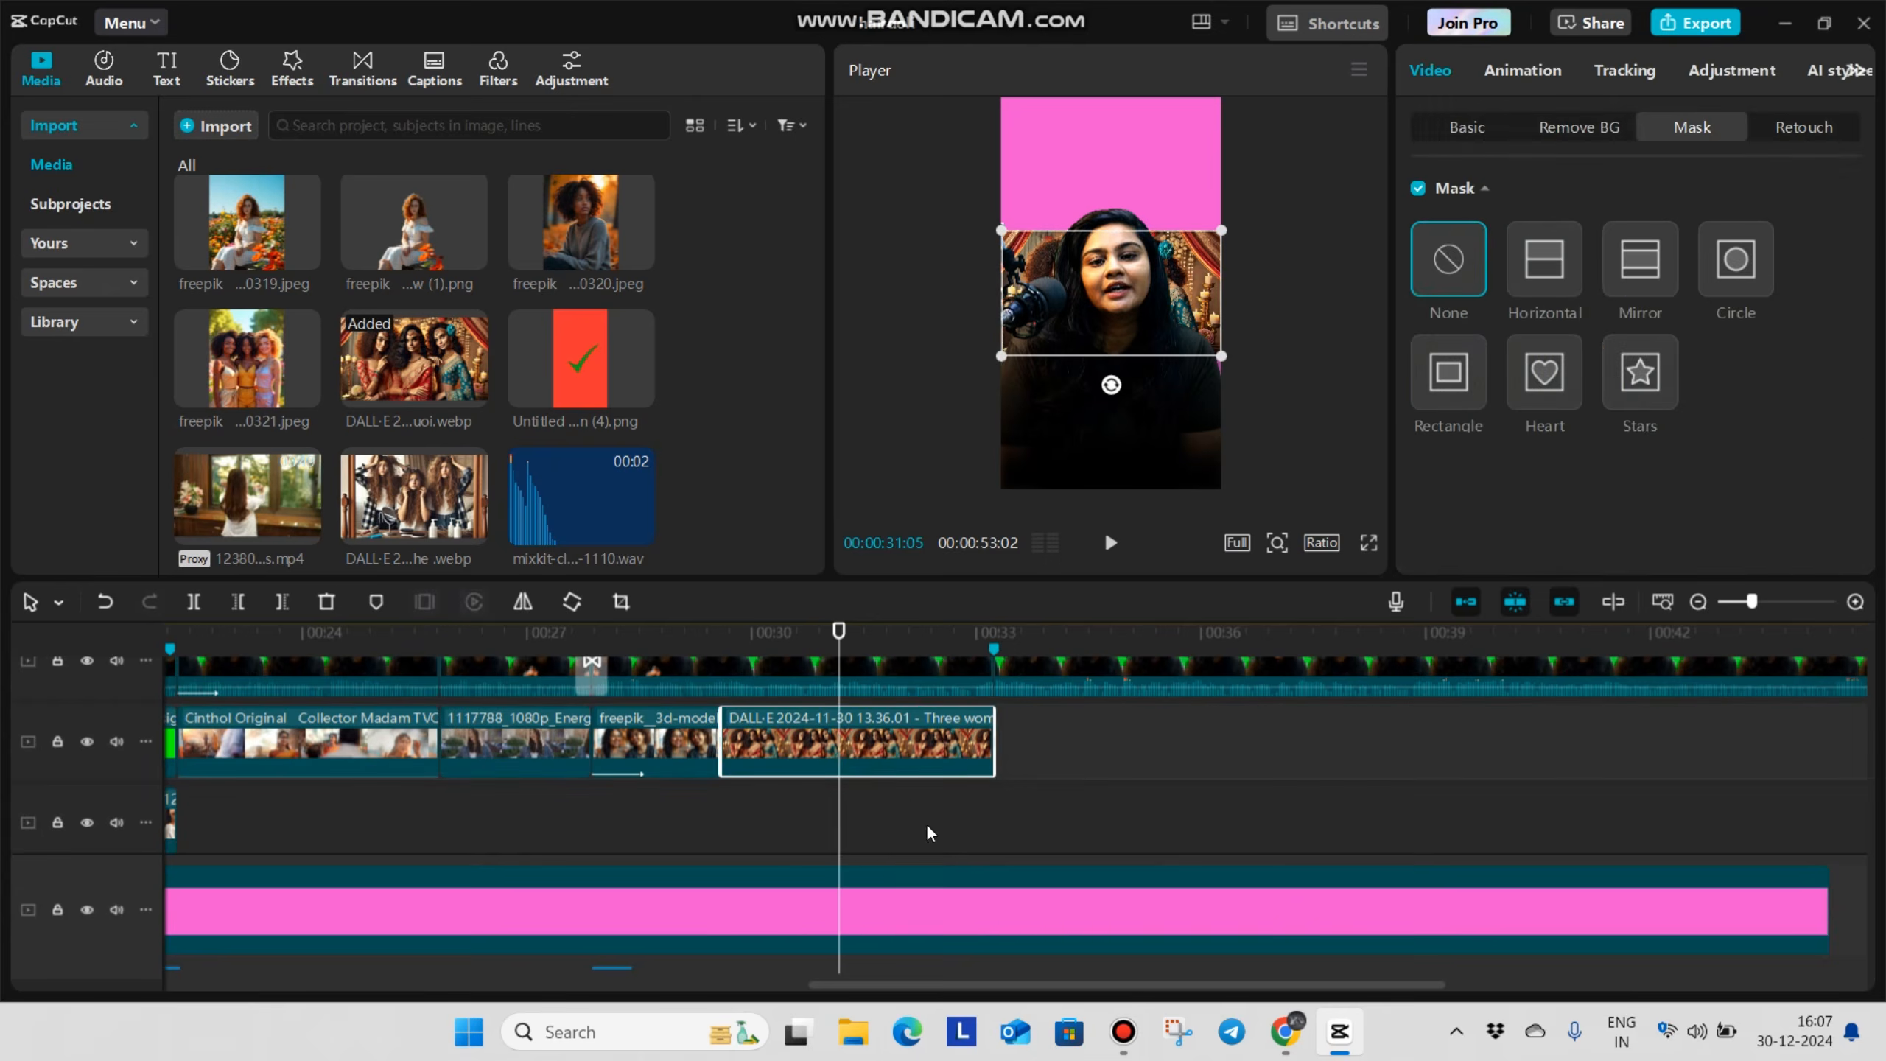
pyautogui.moveTo(879, 745); pyautogui.dragTo(878, 723)
pyautogui.scroll(-2, 880, 722)
pyautogui.scroll(3, 920, 823)
# Enlarge the three-women image to 119% at the frame's bottom, apply a horizontal mask rotated -180° with feather 16, and check it full screen
pyautogui.moveTo(1125, 286); pyautogui.dragTo(1120, 406)
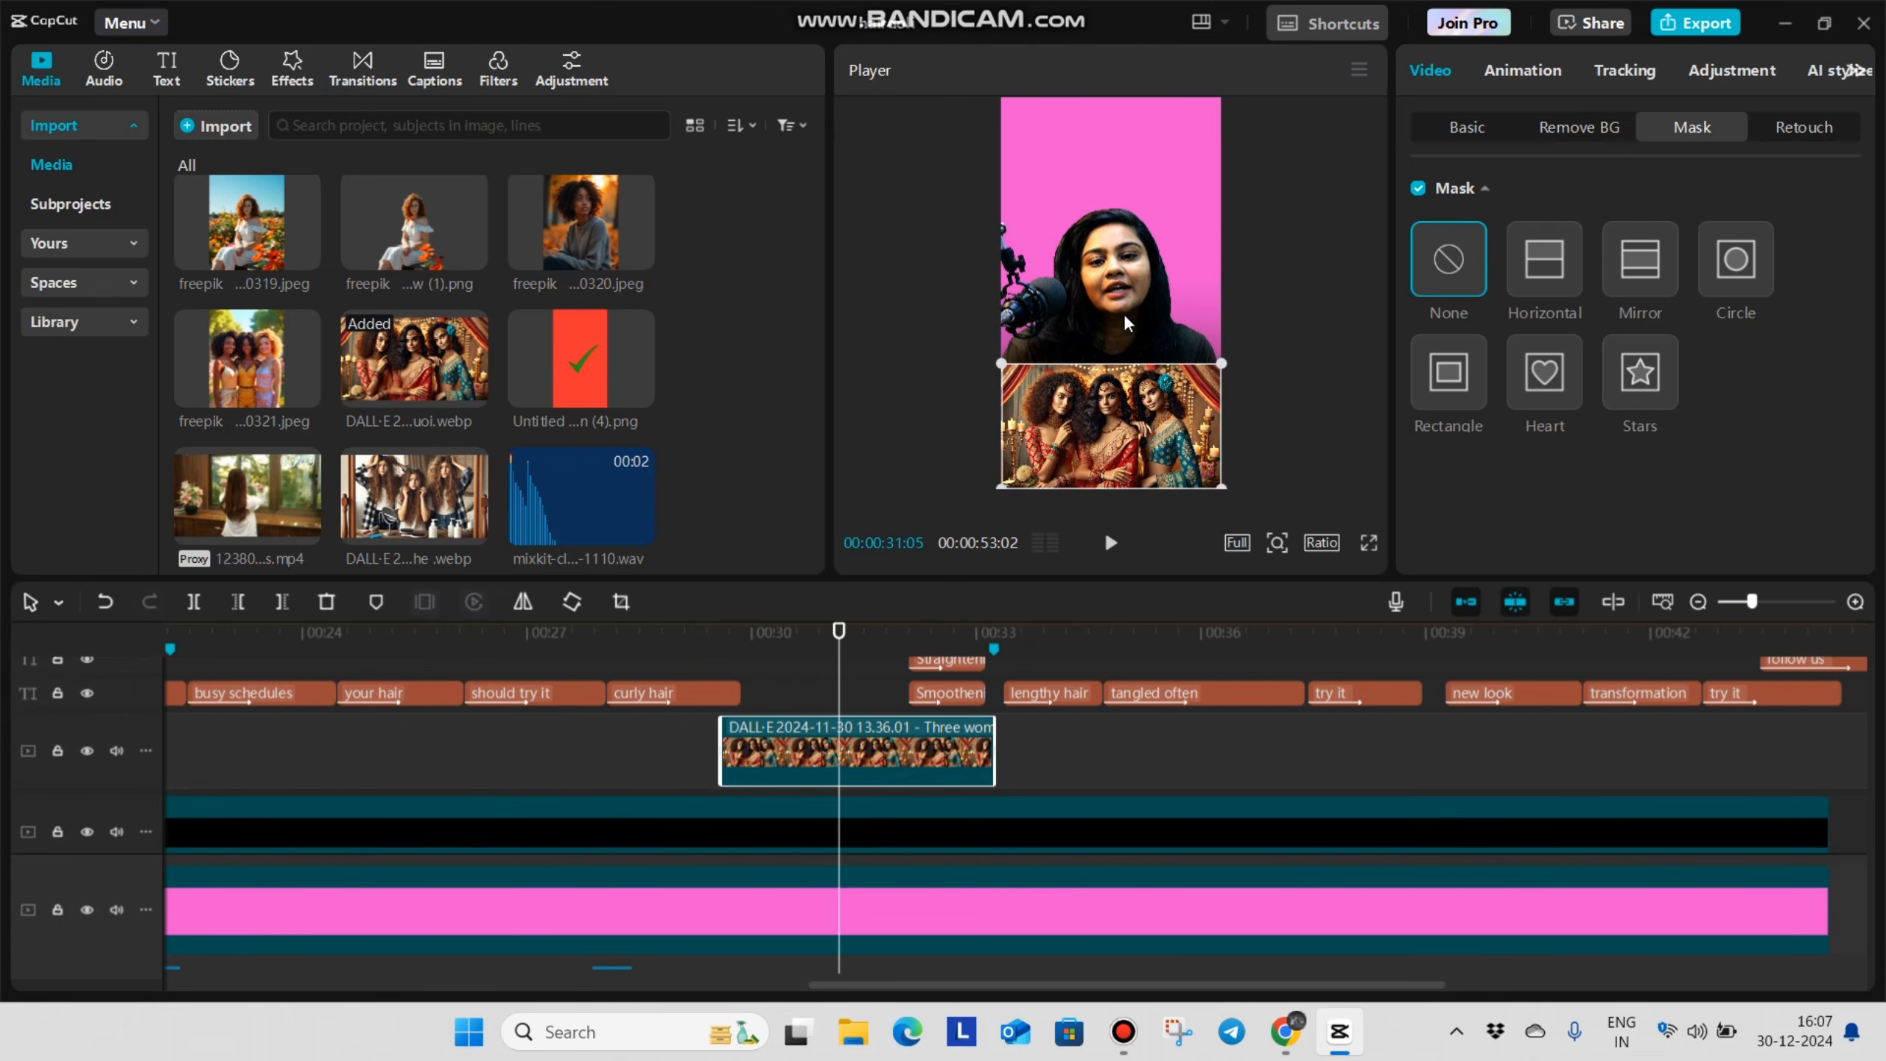
pyautogui.moveTo(1224, 366); pyautogui.dragTo(1251, 355)
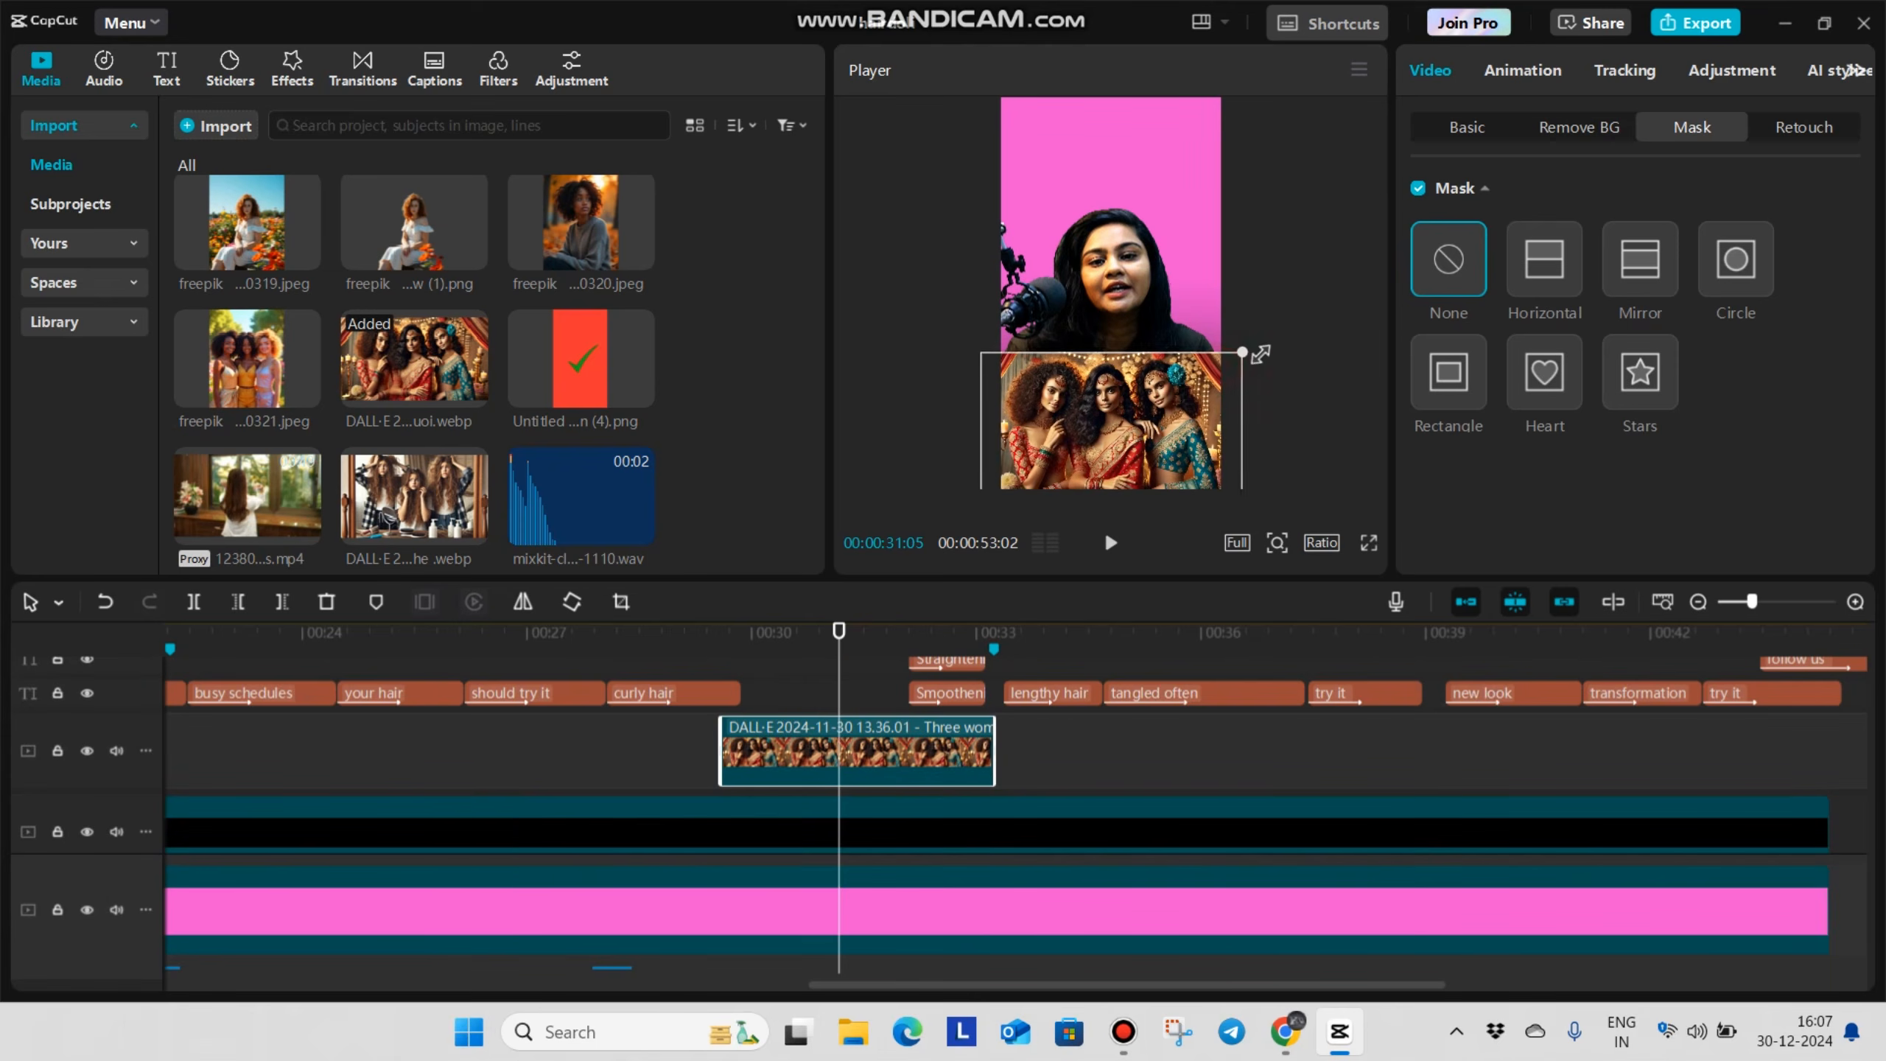
pyautogui.click(1368, 543)
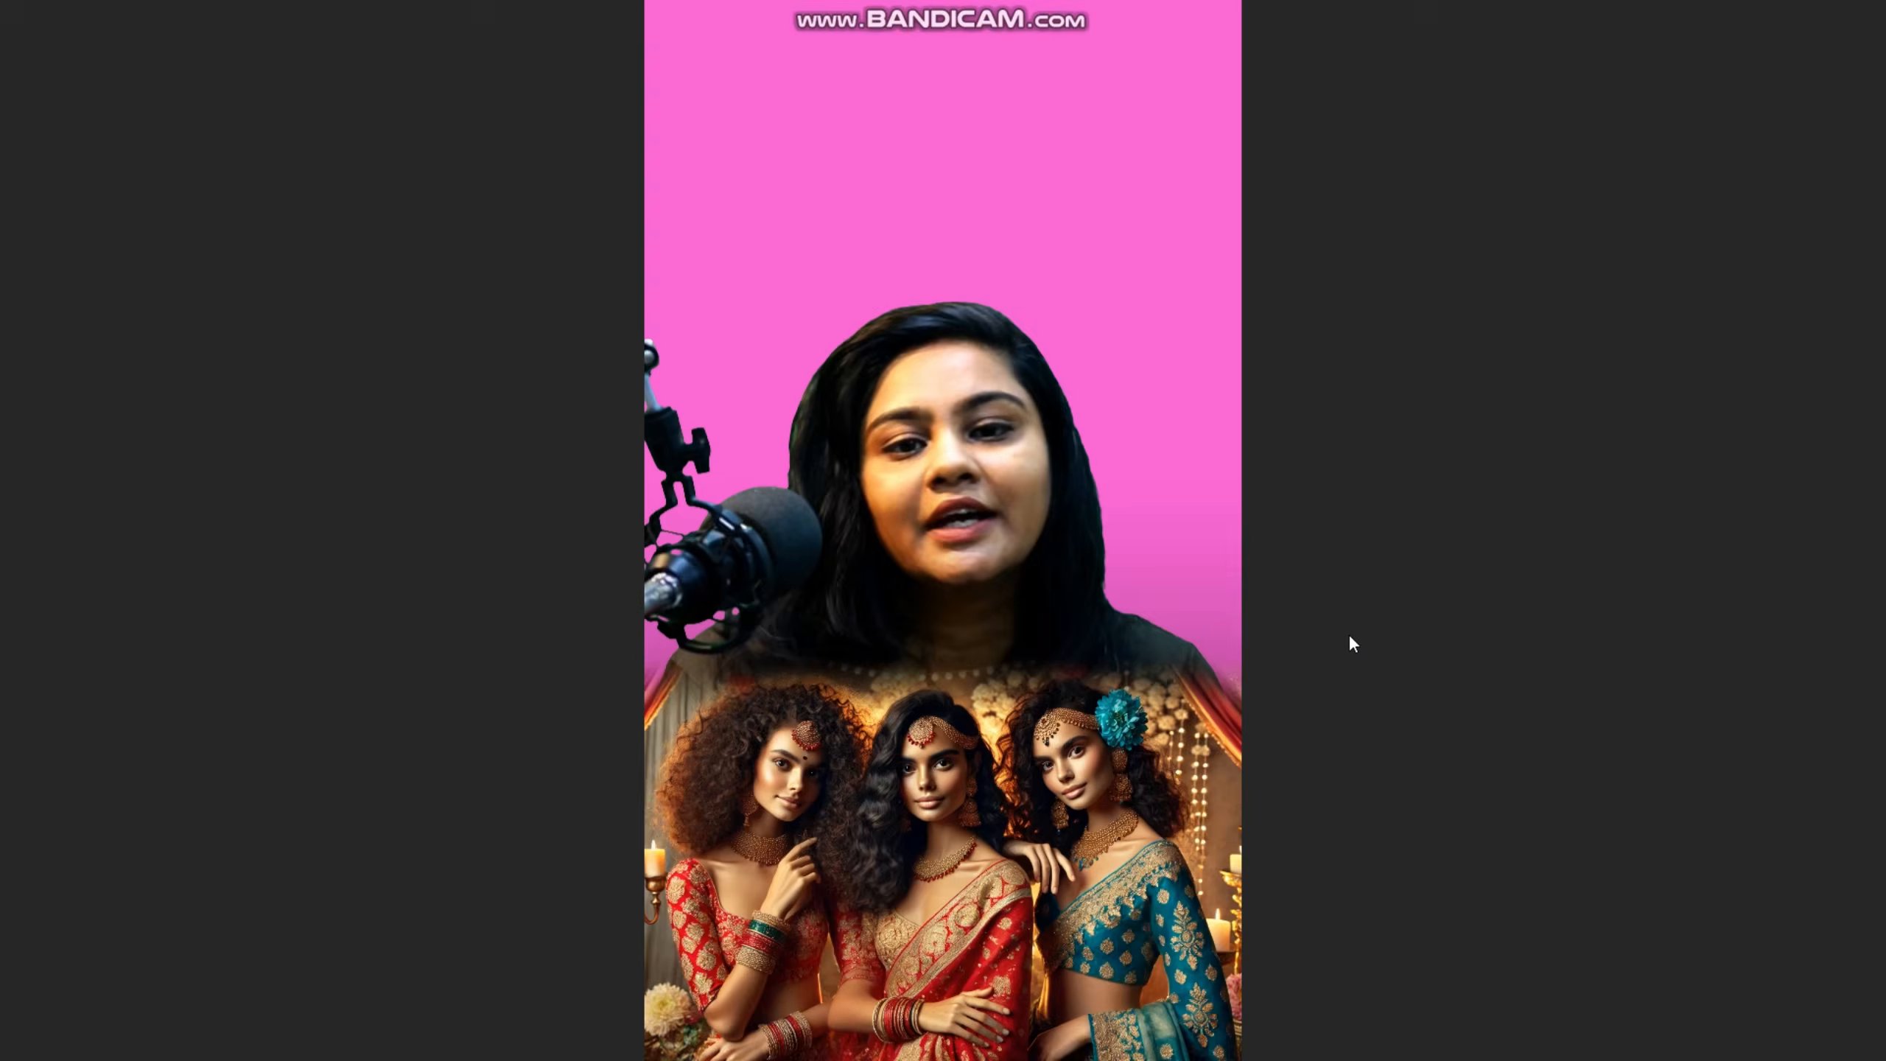
pyautogui.press('Escape')
# Play back the cut into the three-women image and return the playhead to 00:00:29:18
pyautogui.scroll(-1, 936, 799)
pyautogui.scroll(-3, 935, 793)
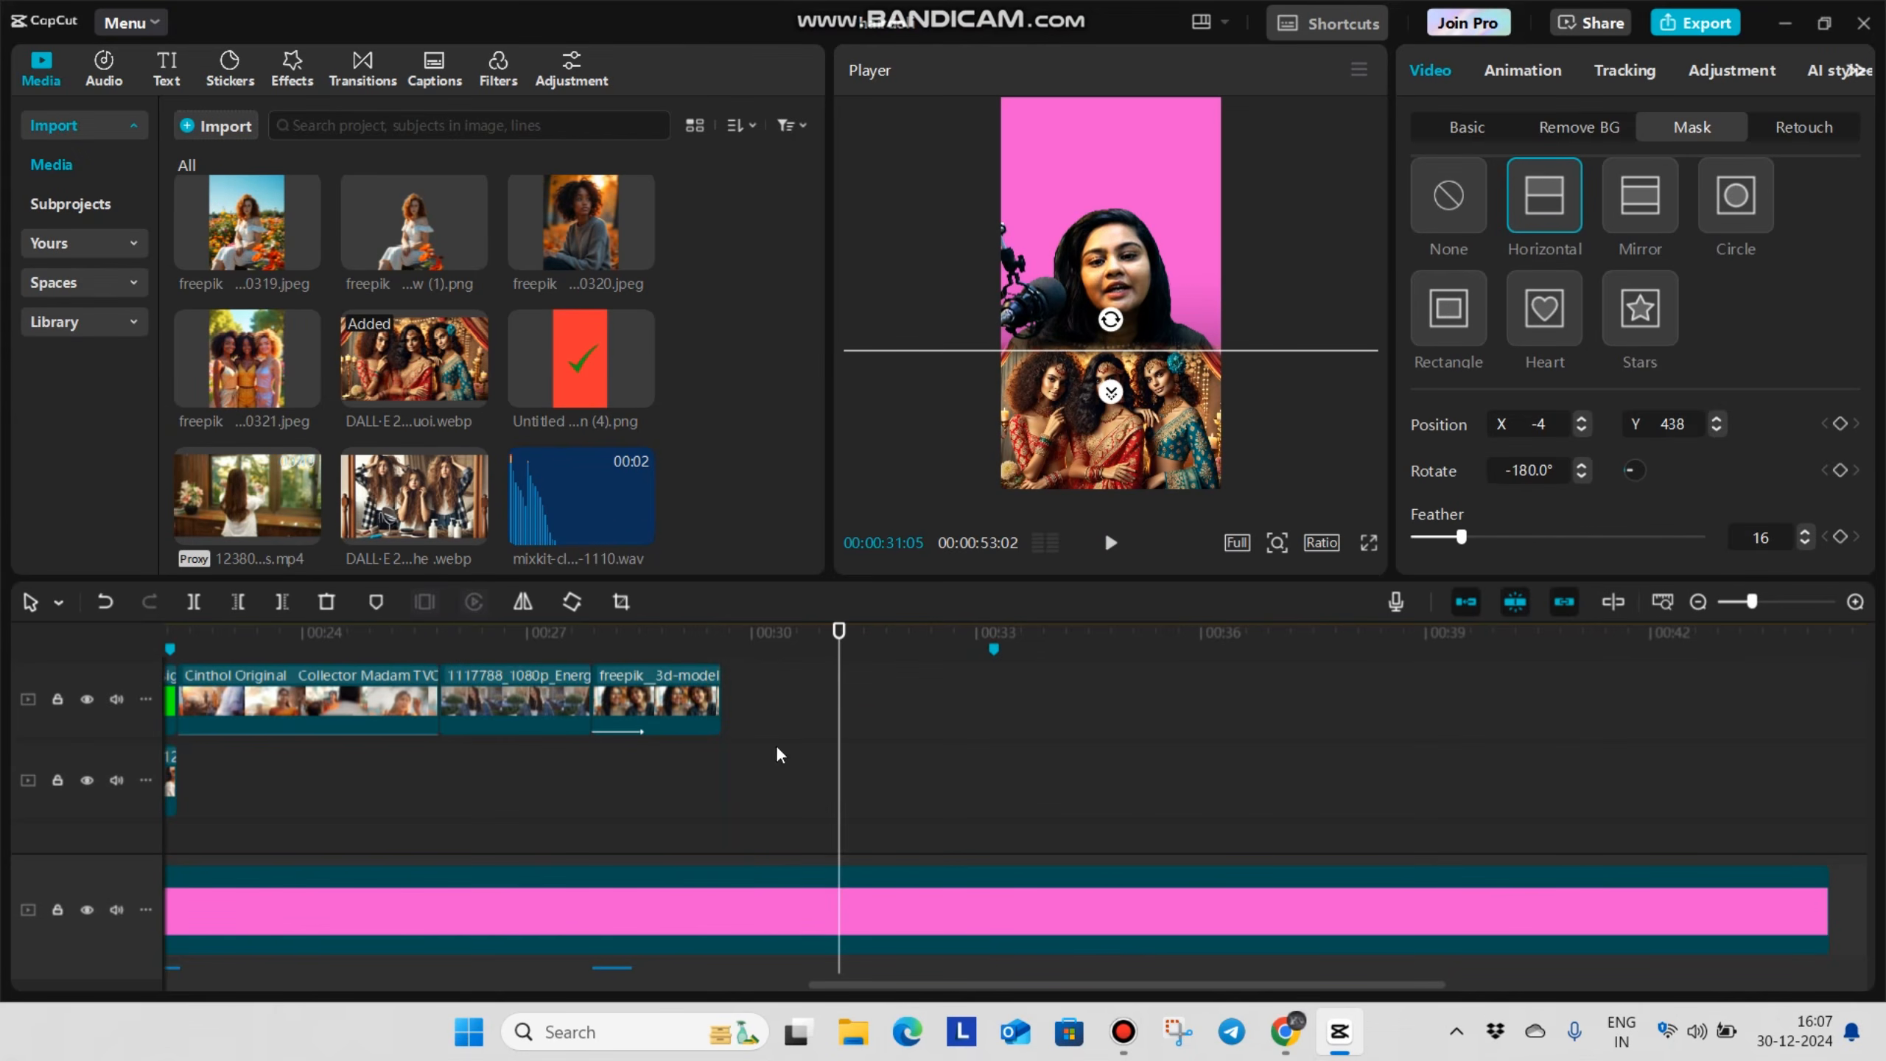
pyautogui.click(743, 690)
pyautogui.moveTo(743, 724); pyautogui.dragTo(720, 750)
pyautogui.press('space')
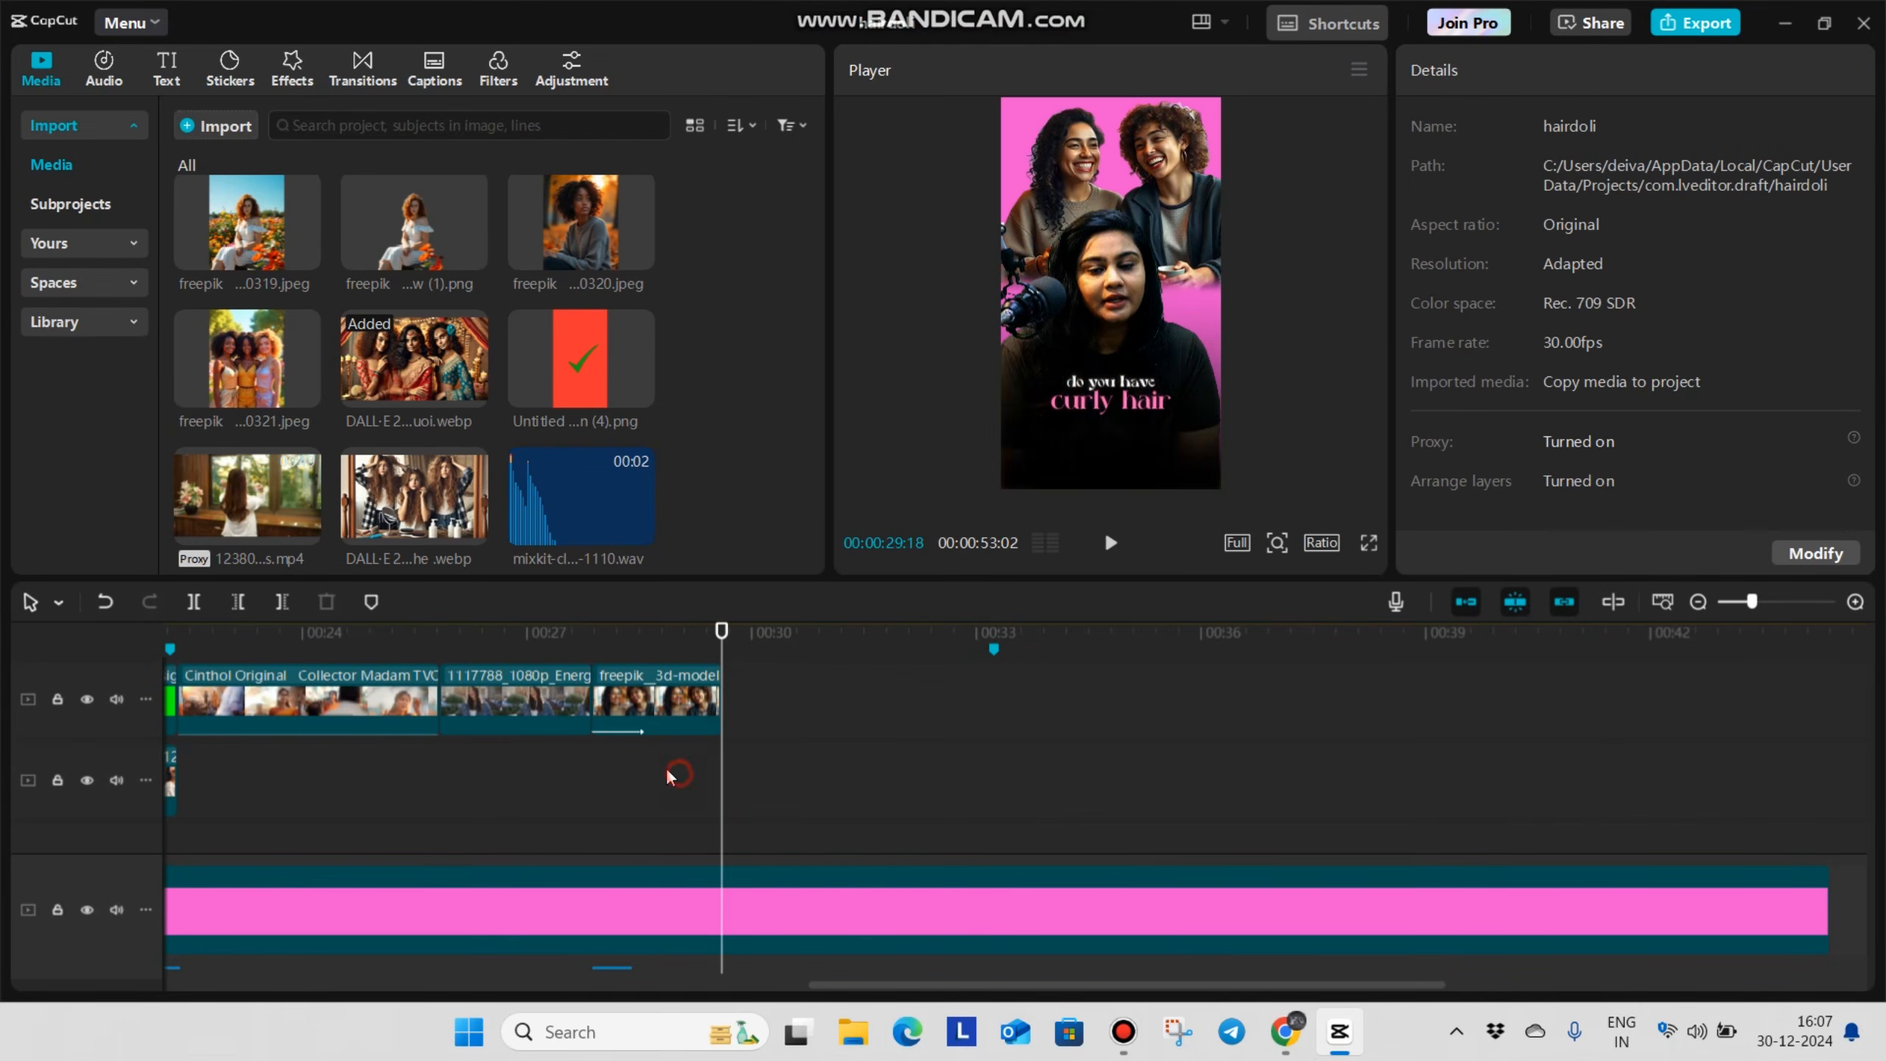
pyautogui.click(747, 762)
pyautogui.click(740, 799)
pyautogui.moveTo(740, 803); pyautogui.dragTo(723, 815)
# Keyframe the hair dolii.mp4 clip's position at 00:00:29:18 and shift the speaker up to Y 0 at 00:00:30:19
pyautogui.scroll(2, 723, 799)
pyautogui.click(724, 710)
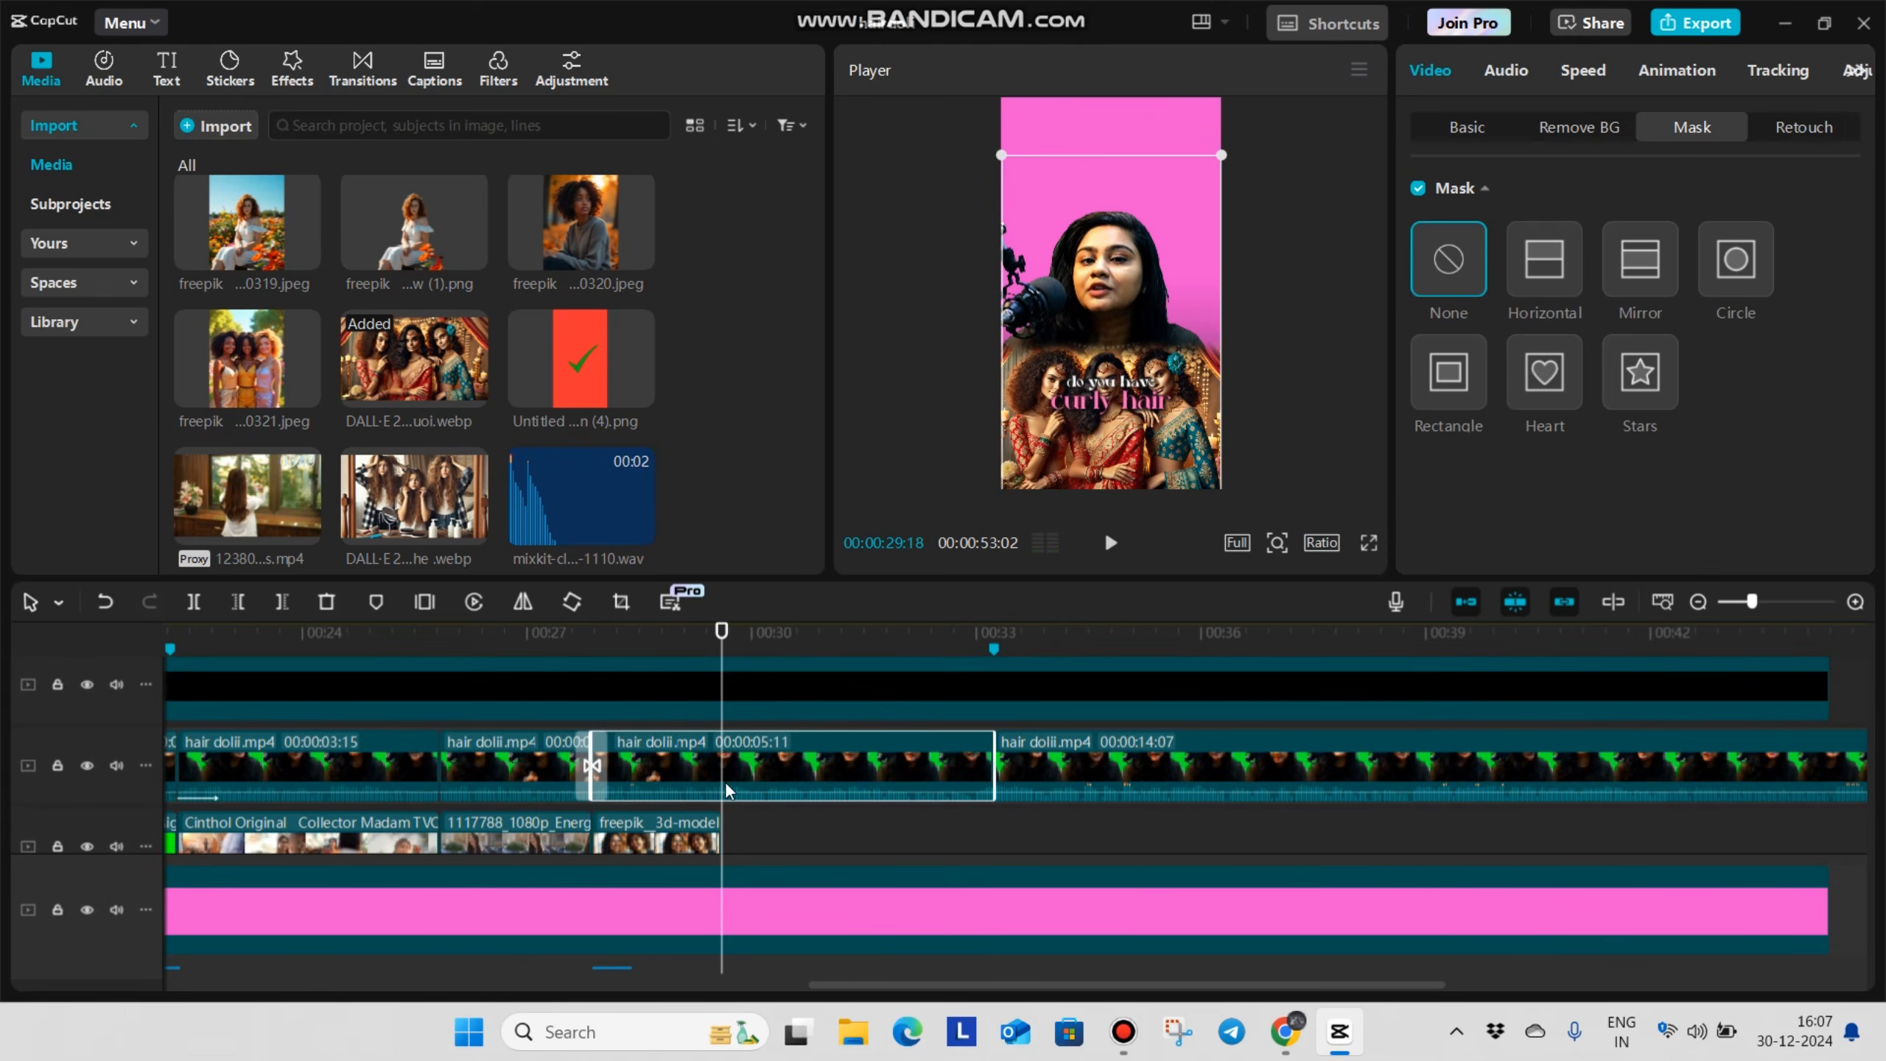
pyautogui.click(1470, 126)
pyautogui.click(1842, 191)
pyautogui.press('space')
pyautogui.click(816, 836)
pyautogui.moveTo(814, 838); pyautogui.dragTo(796, 845)
pyautogui.moveTo(1125, 332); pyautogui.dragTo(1123, 273)
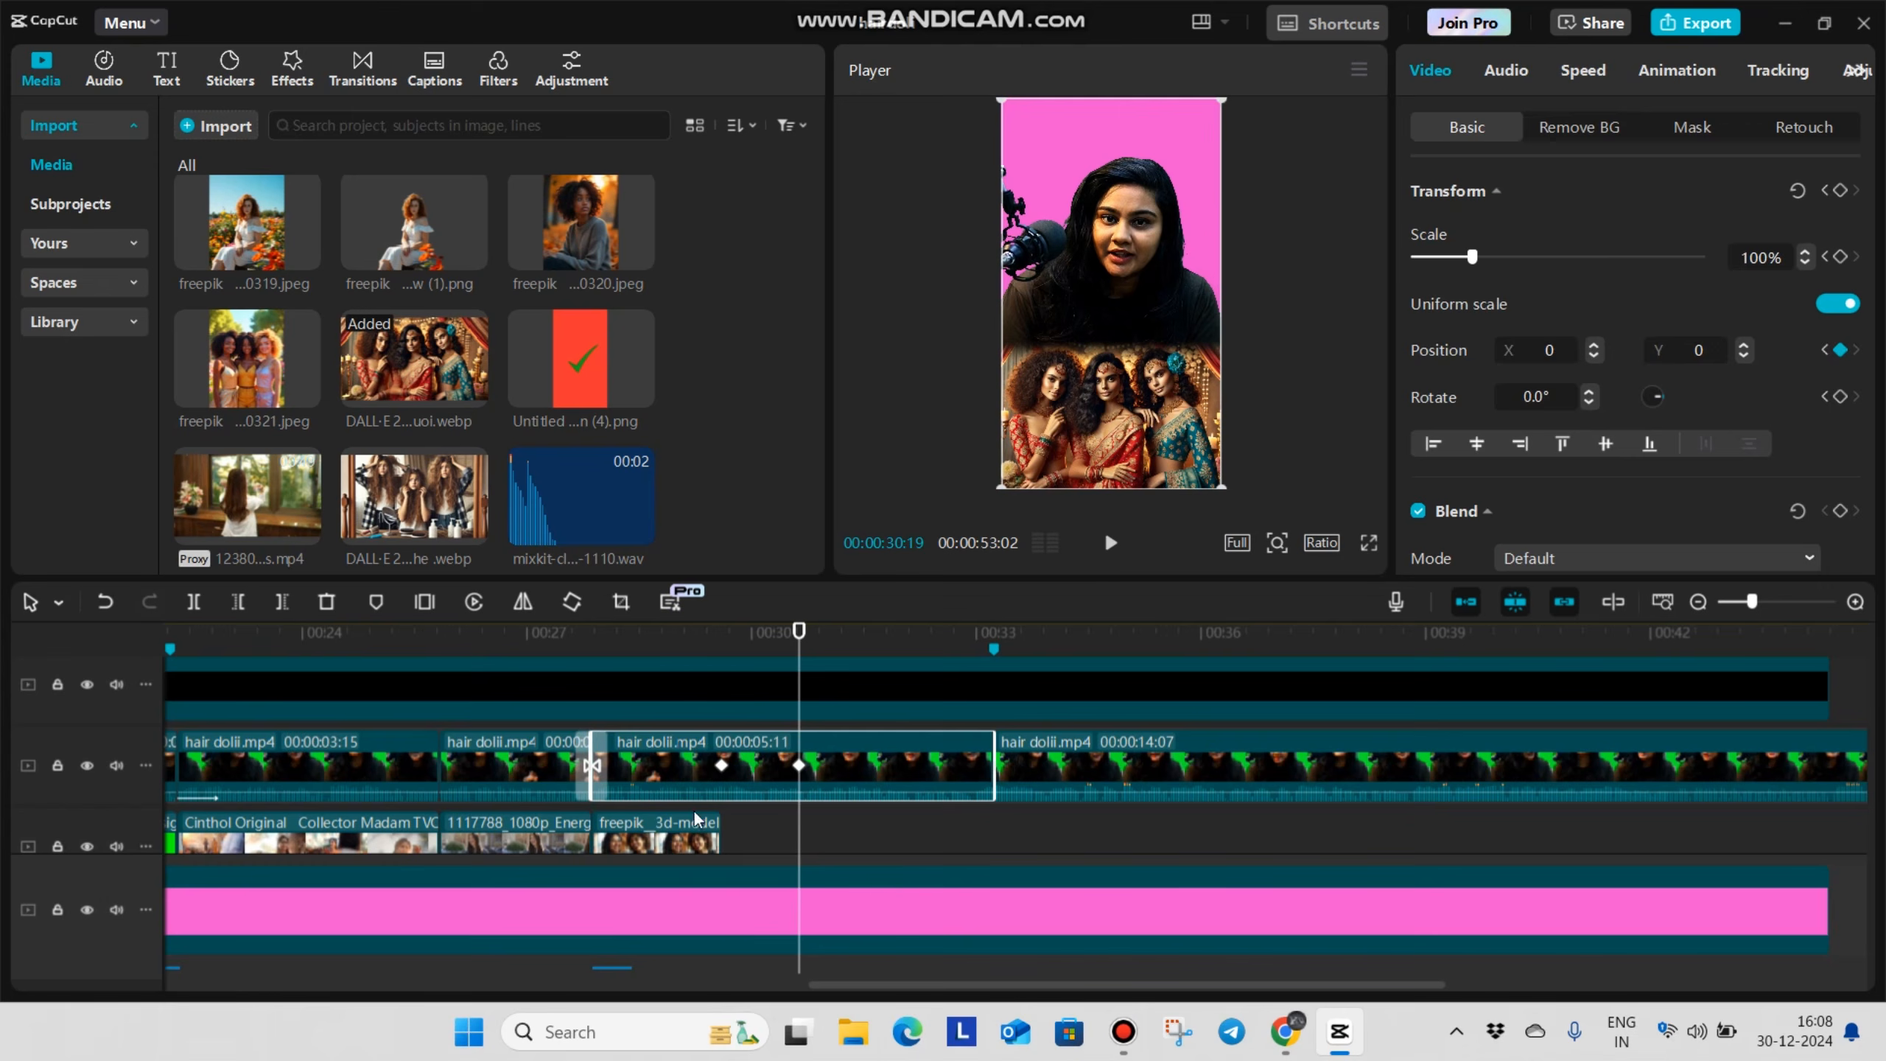
# Play back the speaker's upward movement from just before 00:00:29:18
pyautogui.click(755, 820)
pyautogui.moveTo(755, 819); pyautogui.dragTo(682, 820)
pyautogui.press('space')
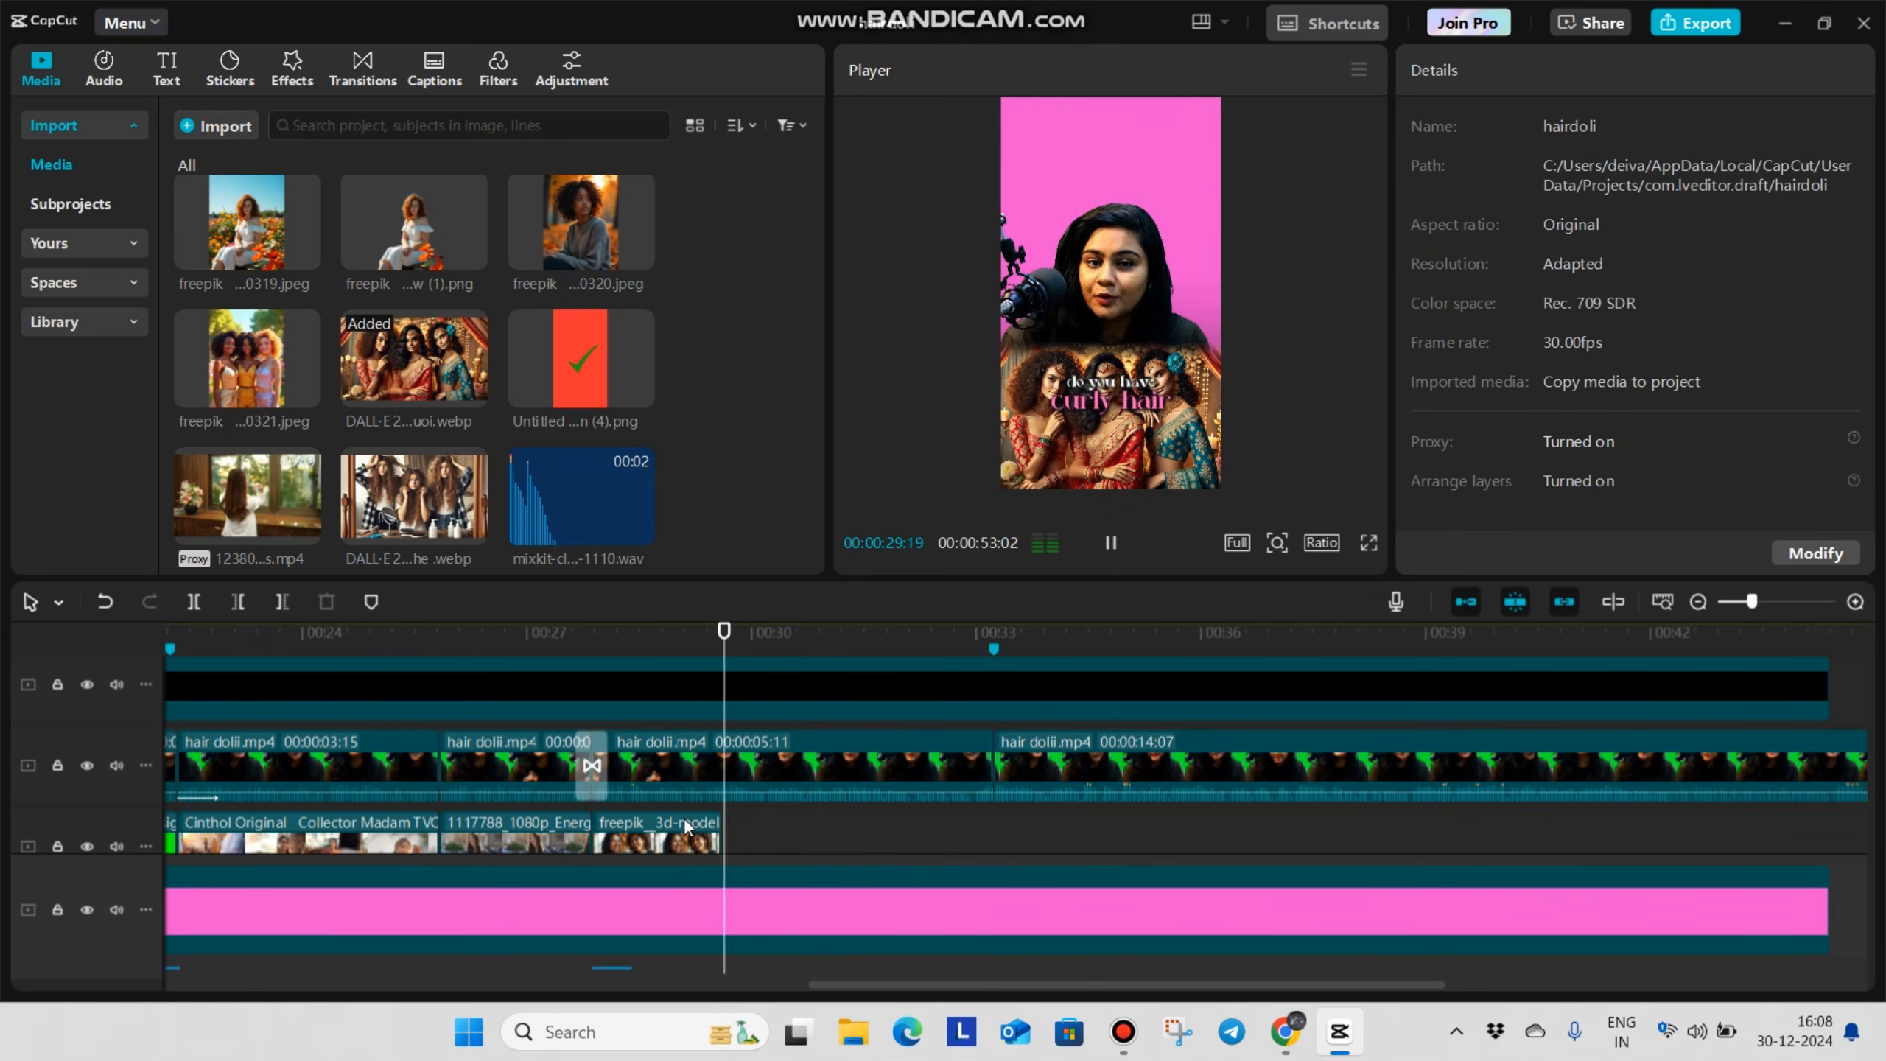
pyautogui.press('space')
pyautogui.press('space')
pyautogui.press('space')
# Add the Slide Up entrance animation to the three-women image with a duration of 0.7 s
pyautogui.scroll(-2, 817, 773)
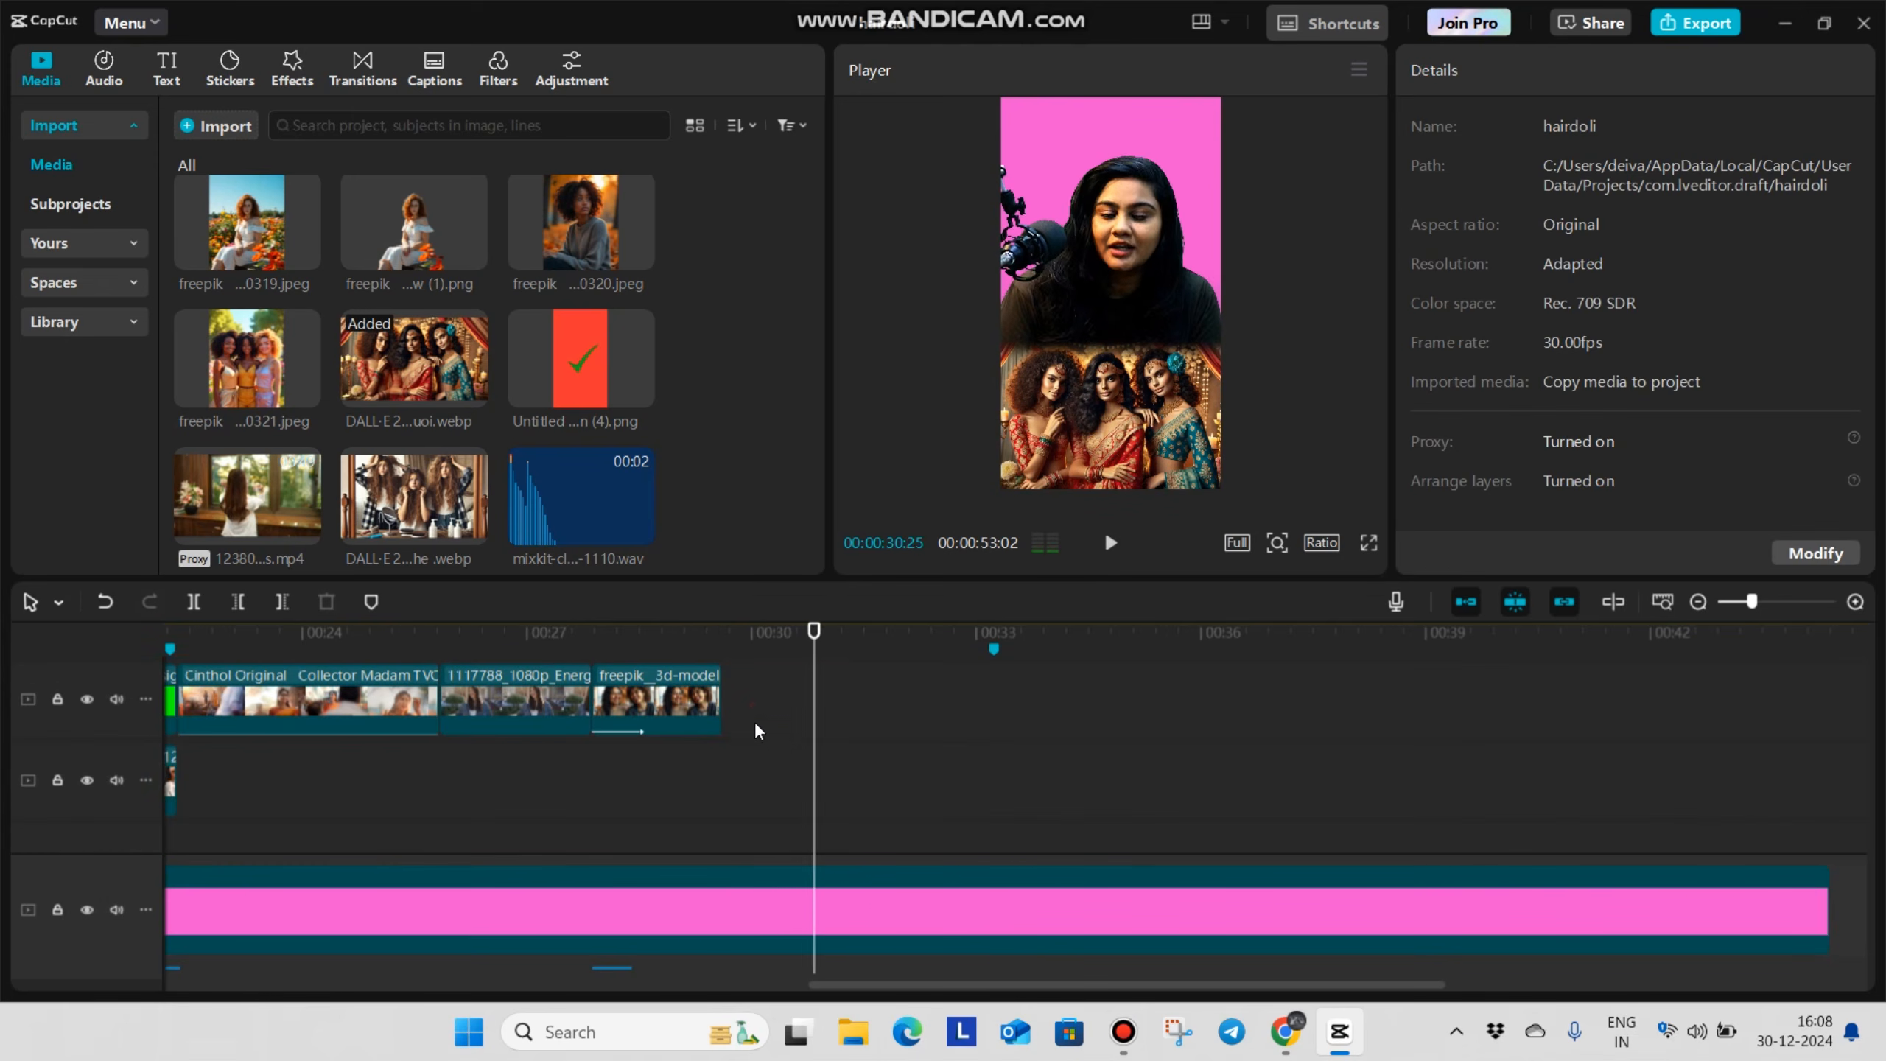
pyautogui.click(765, 718)
pyautogui.scroll(2, 779, 743)
pyautogui.click(804, 773)
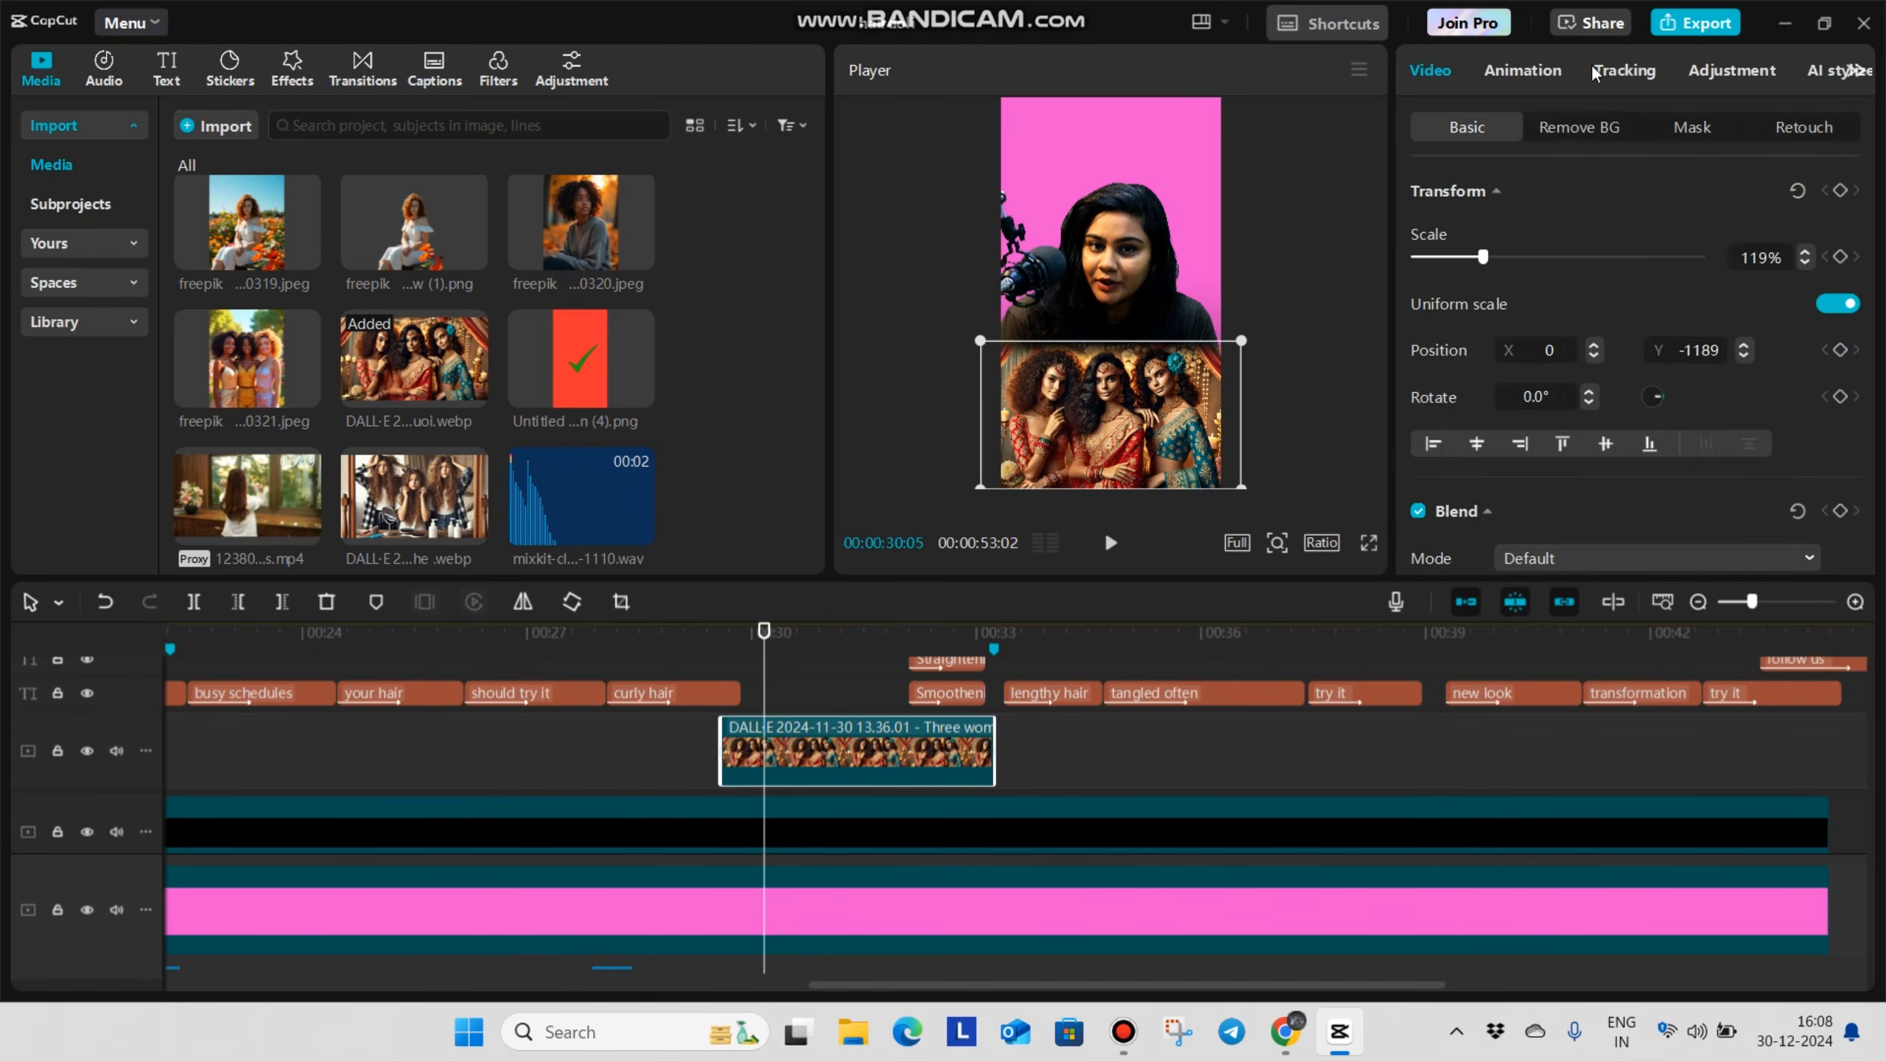
pyautogui.click(1522, 70)
pyautogui.click(1639, 210)
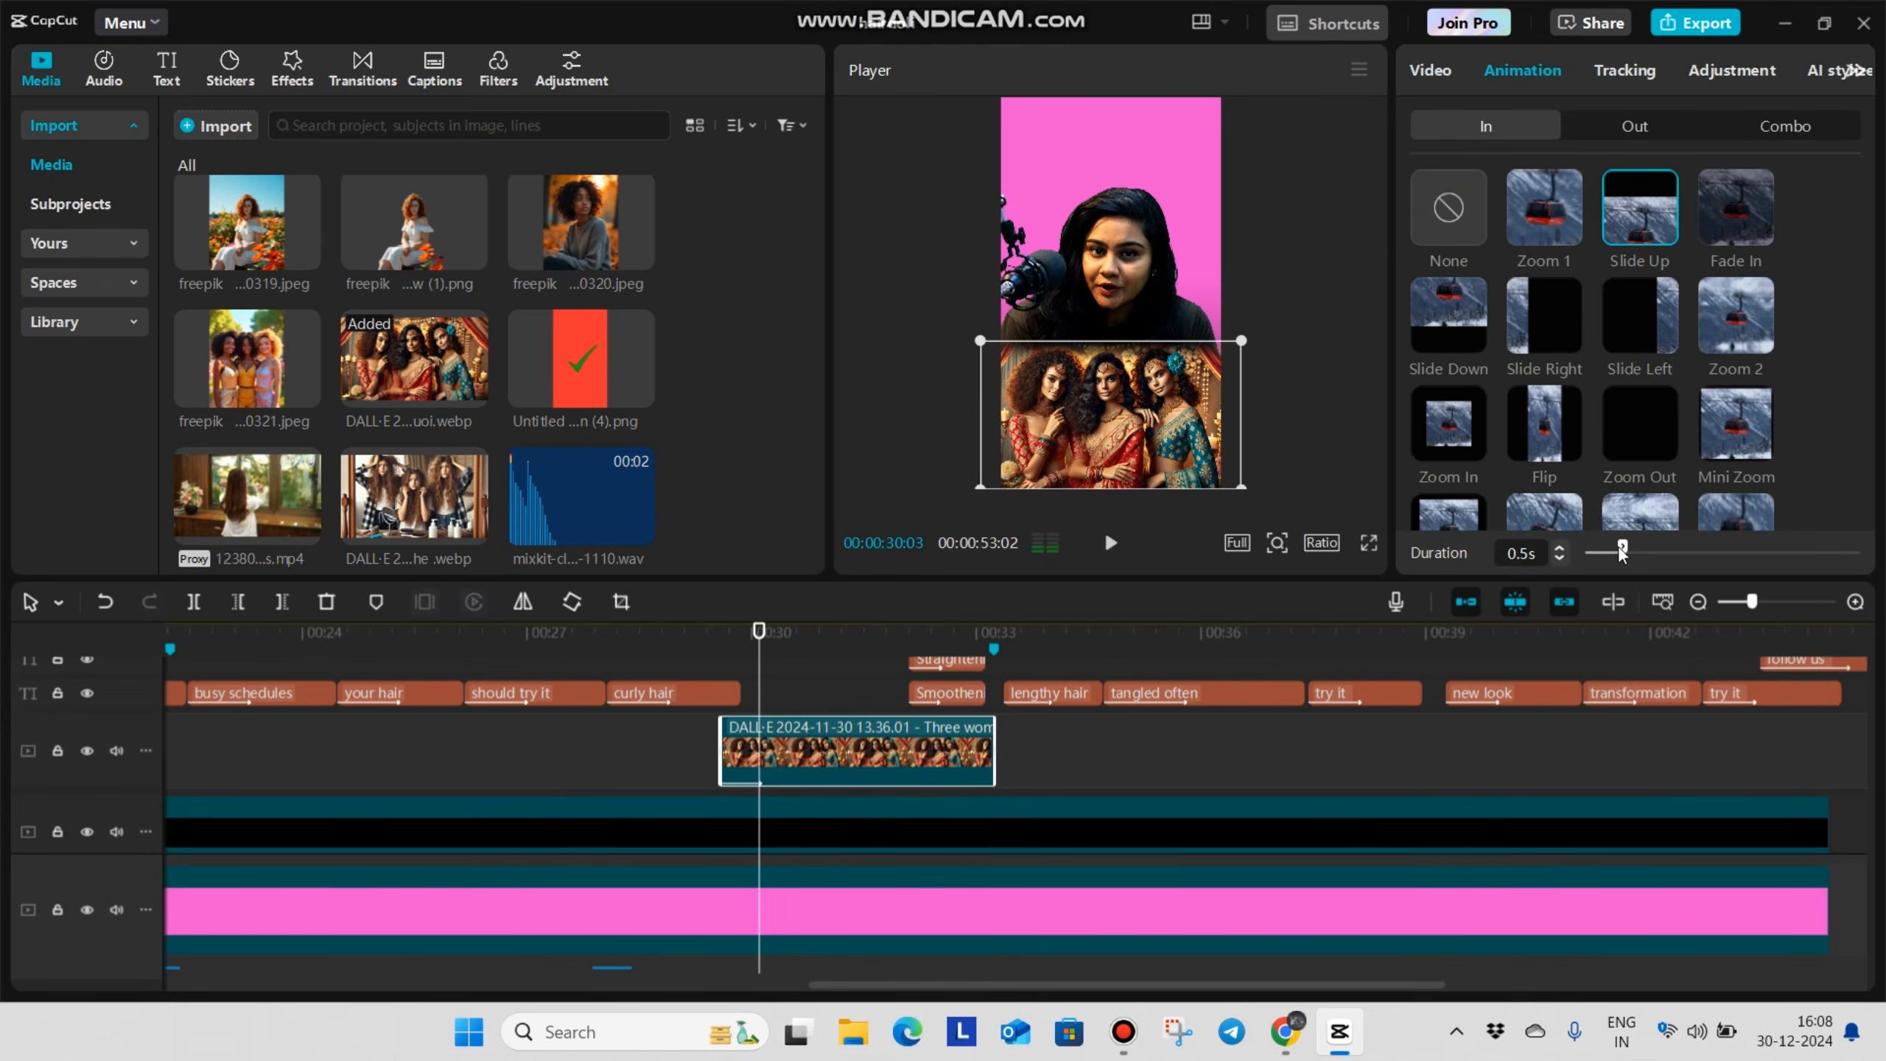
pyautogui.moveTo(1623, 548); pyautogui.dragTo(1639, 547)
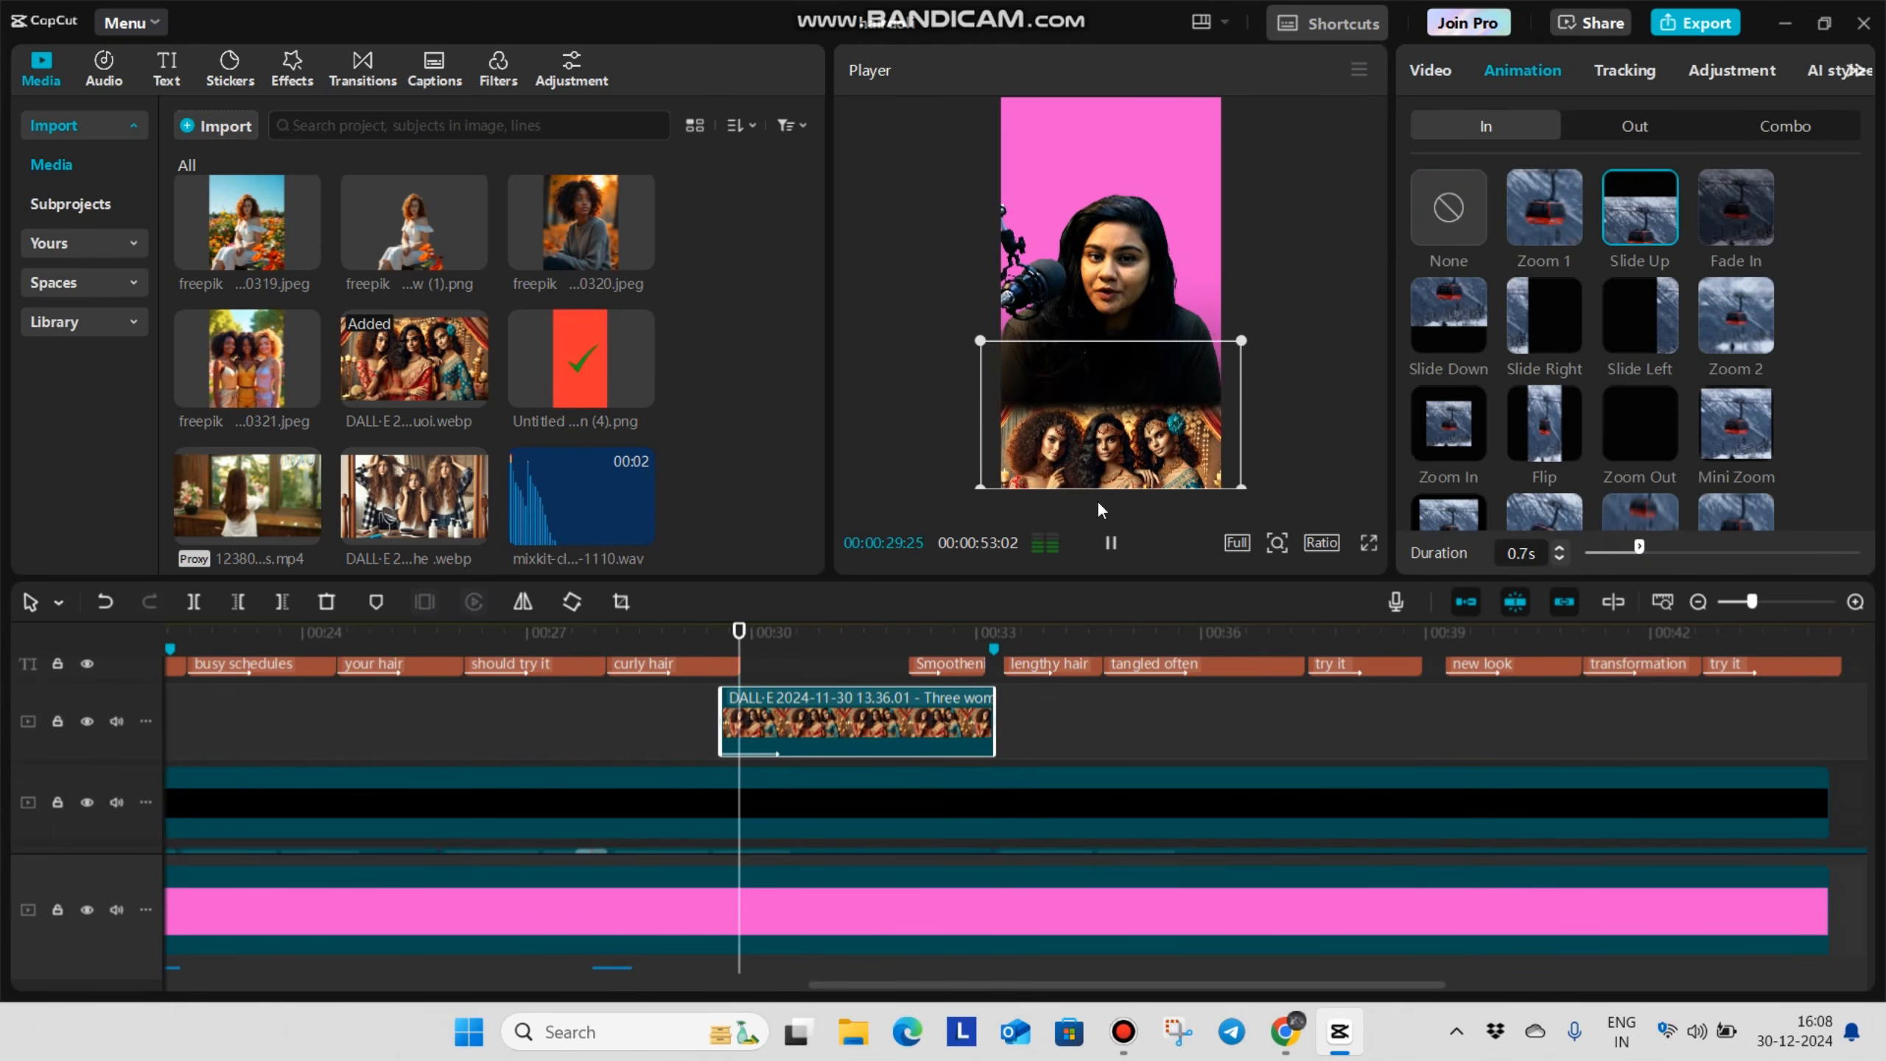
# Shift the three-women image on its track so that it starts at 00:00:29:26
pyautogui.click(729, 762)
pyautogui.scroll(2, 751, 768)
pyautogui.moveTo(773, 773); pyautogui.dragTo(789, 769)
pyautogui.scroll(-5, 777, 781)
pyautogui.click(690, 819)
pyautogui.scroll(4, 694, 813)
pyautogui.click(715, 715)
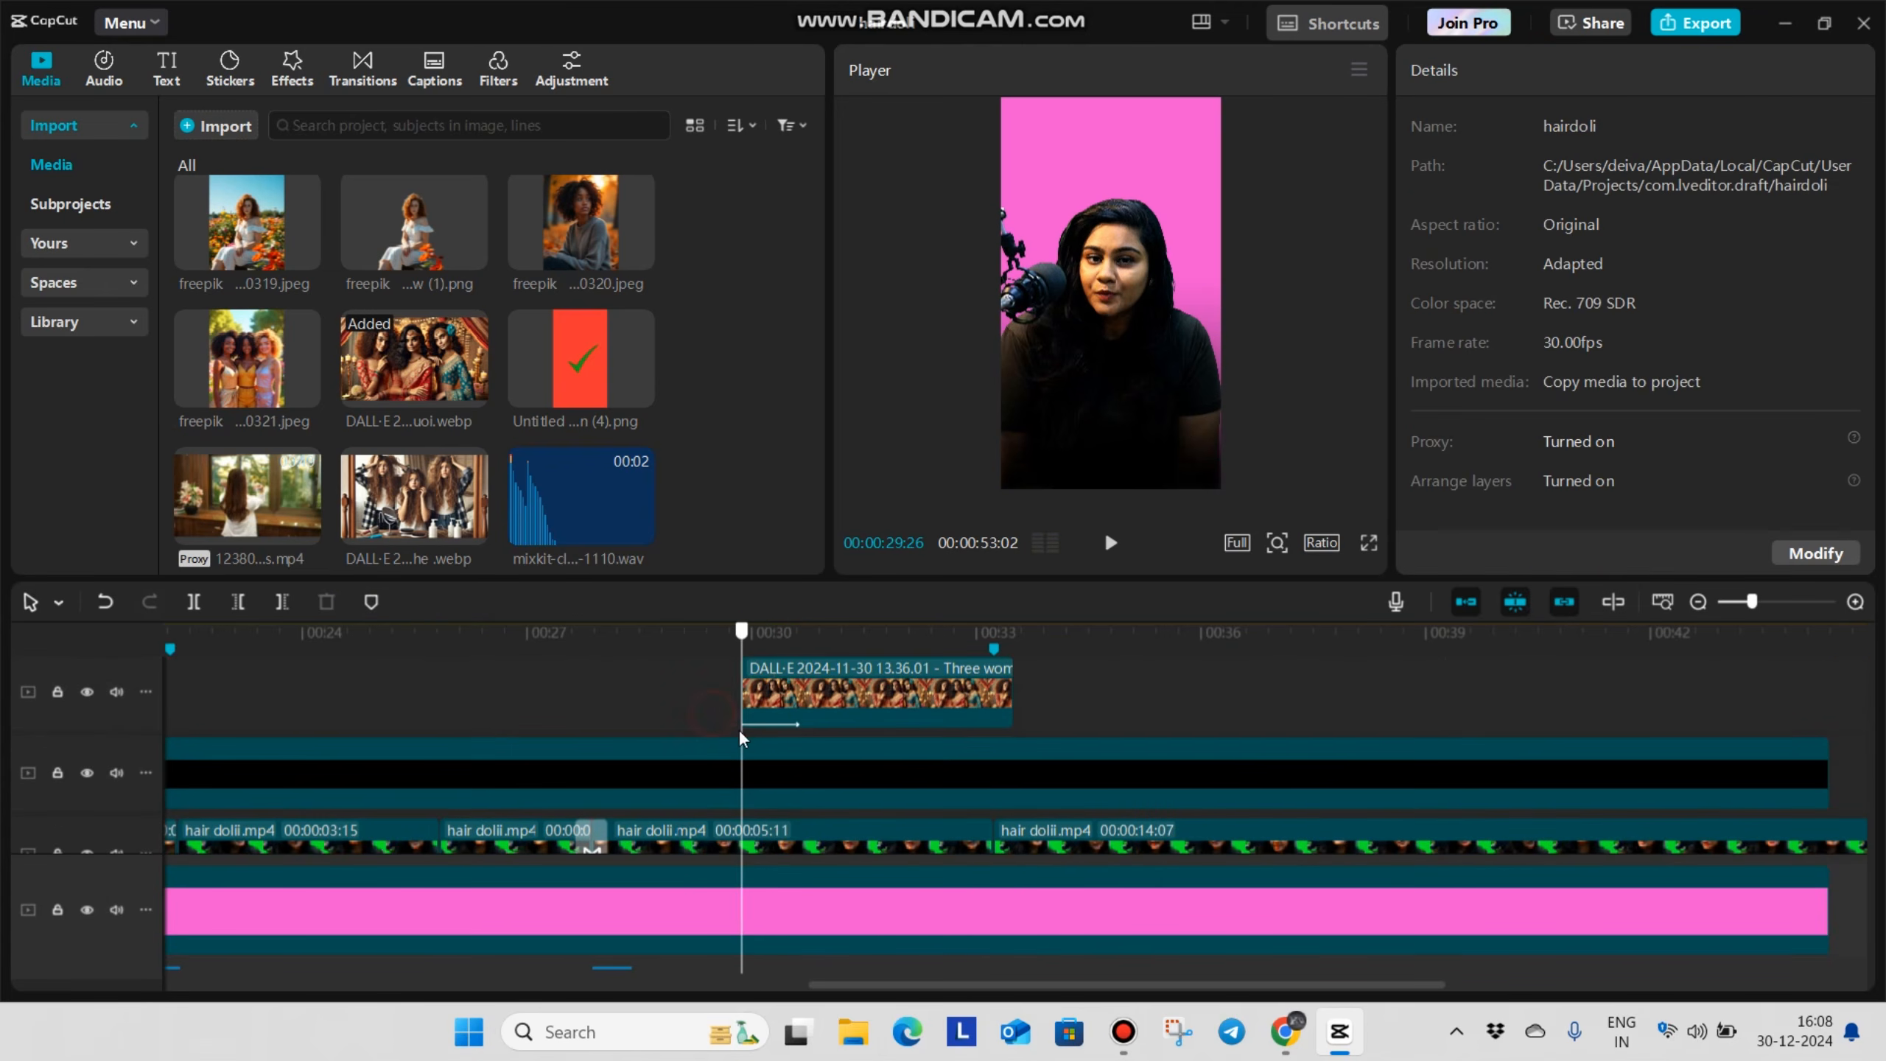
# Extend the freepik image's end to 00:00:29:26 and play back the change to the three-women image
pyautogui.click(739, 735)
pyautogui.scroll(-2, 759, 773)
pyautogui.click(729, 814)
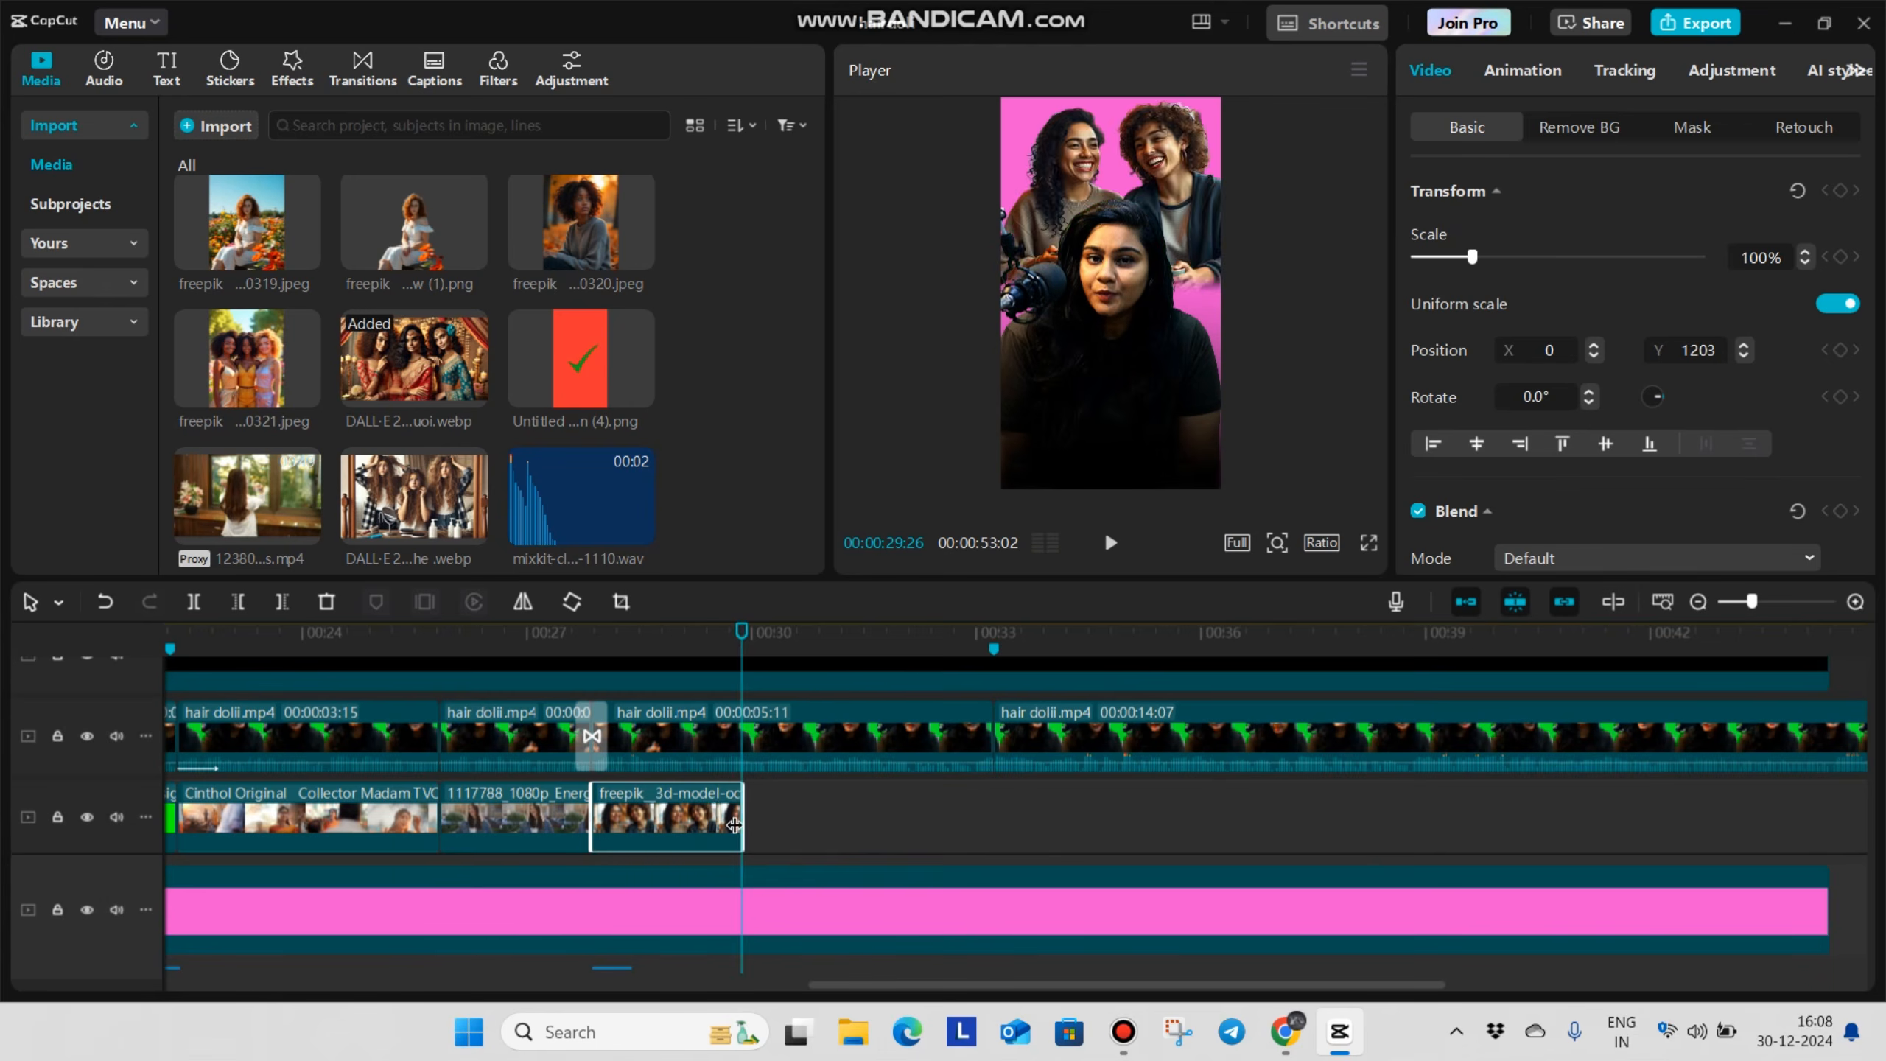
pyautogui.scroll(2, 659, 741)
pyautogui.click(664, 719)
pyautogui.press('space')
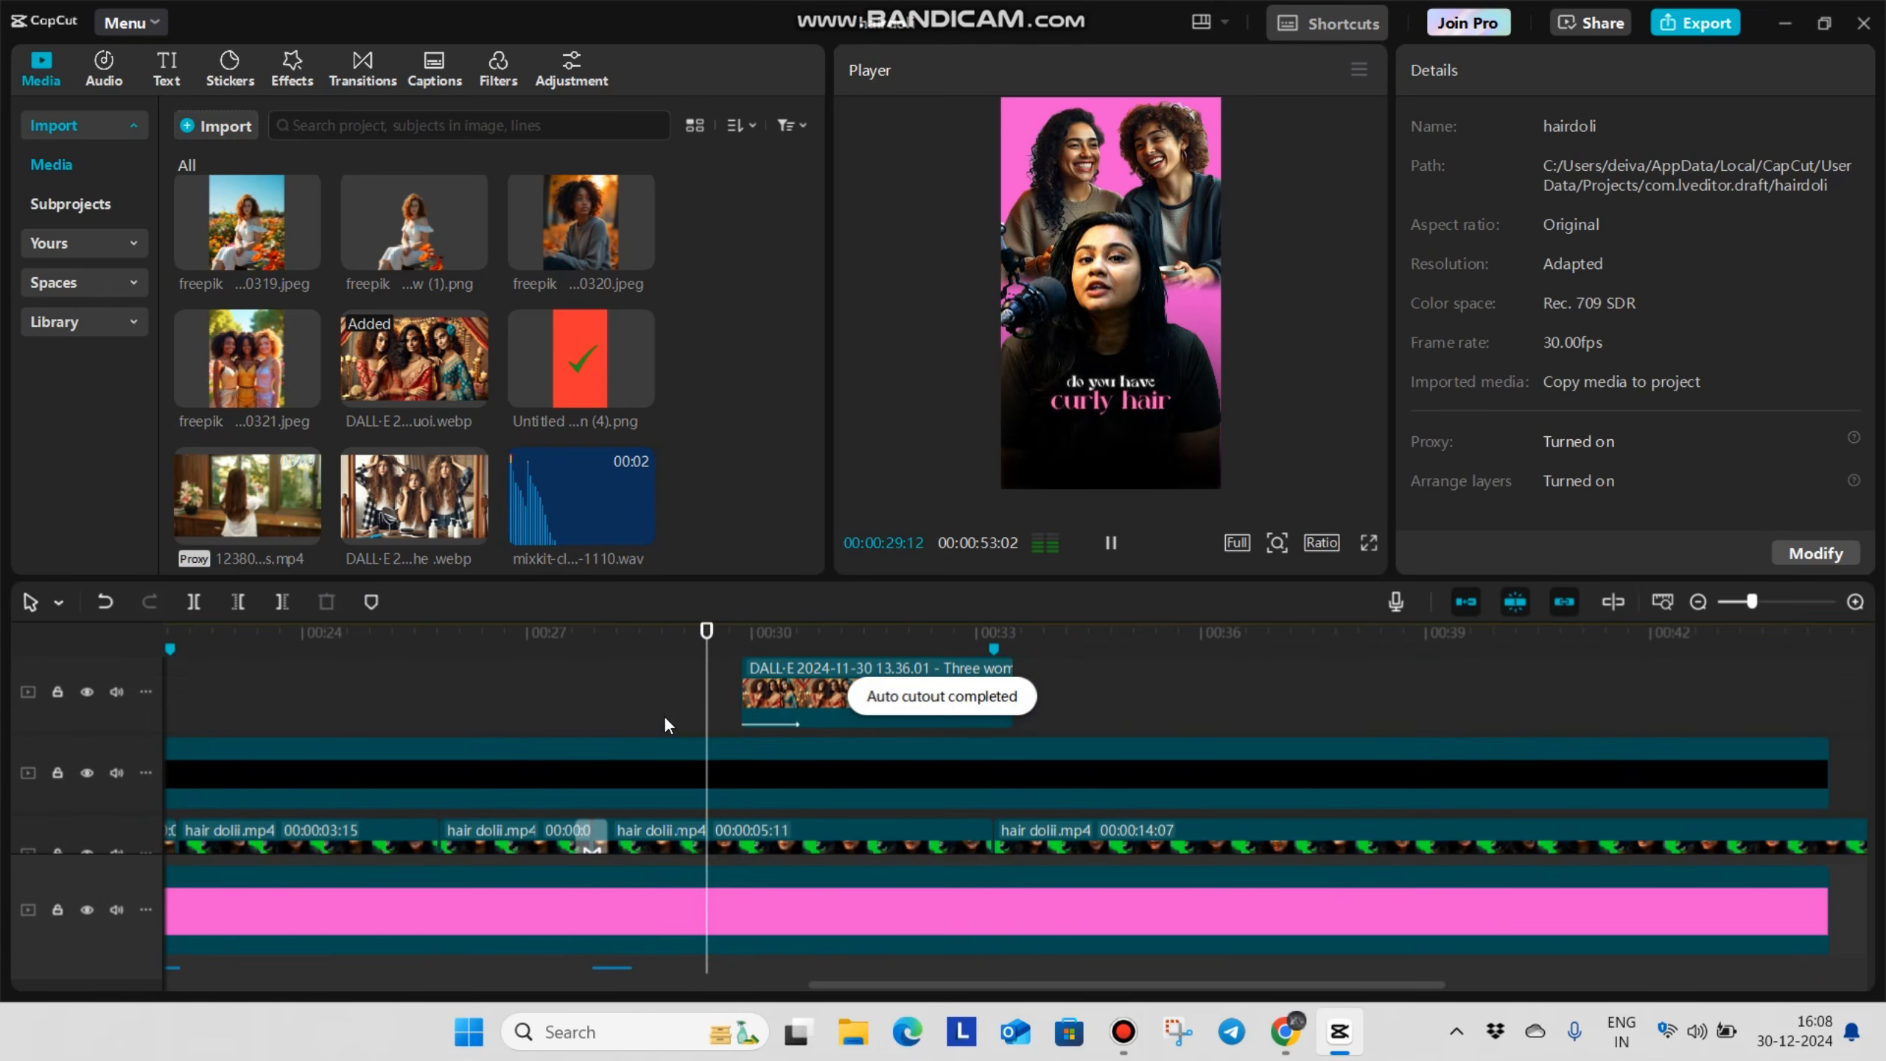
pyautogui.press('space')
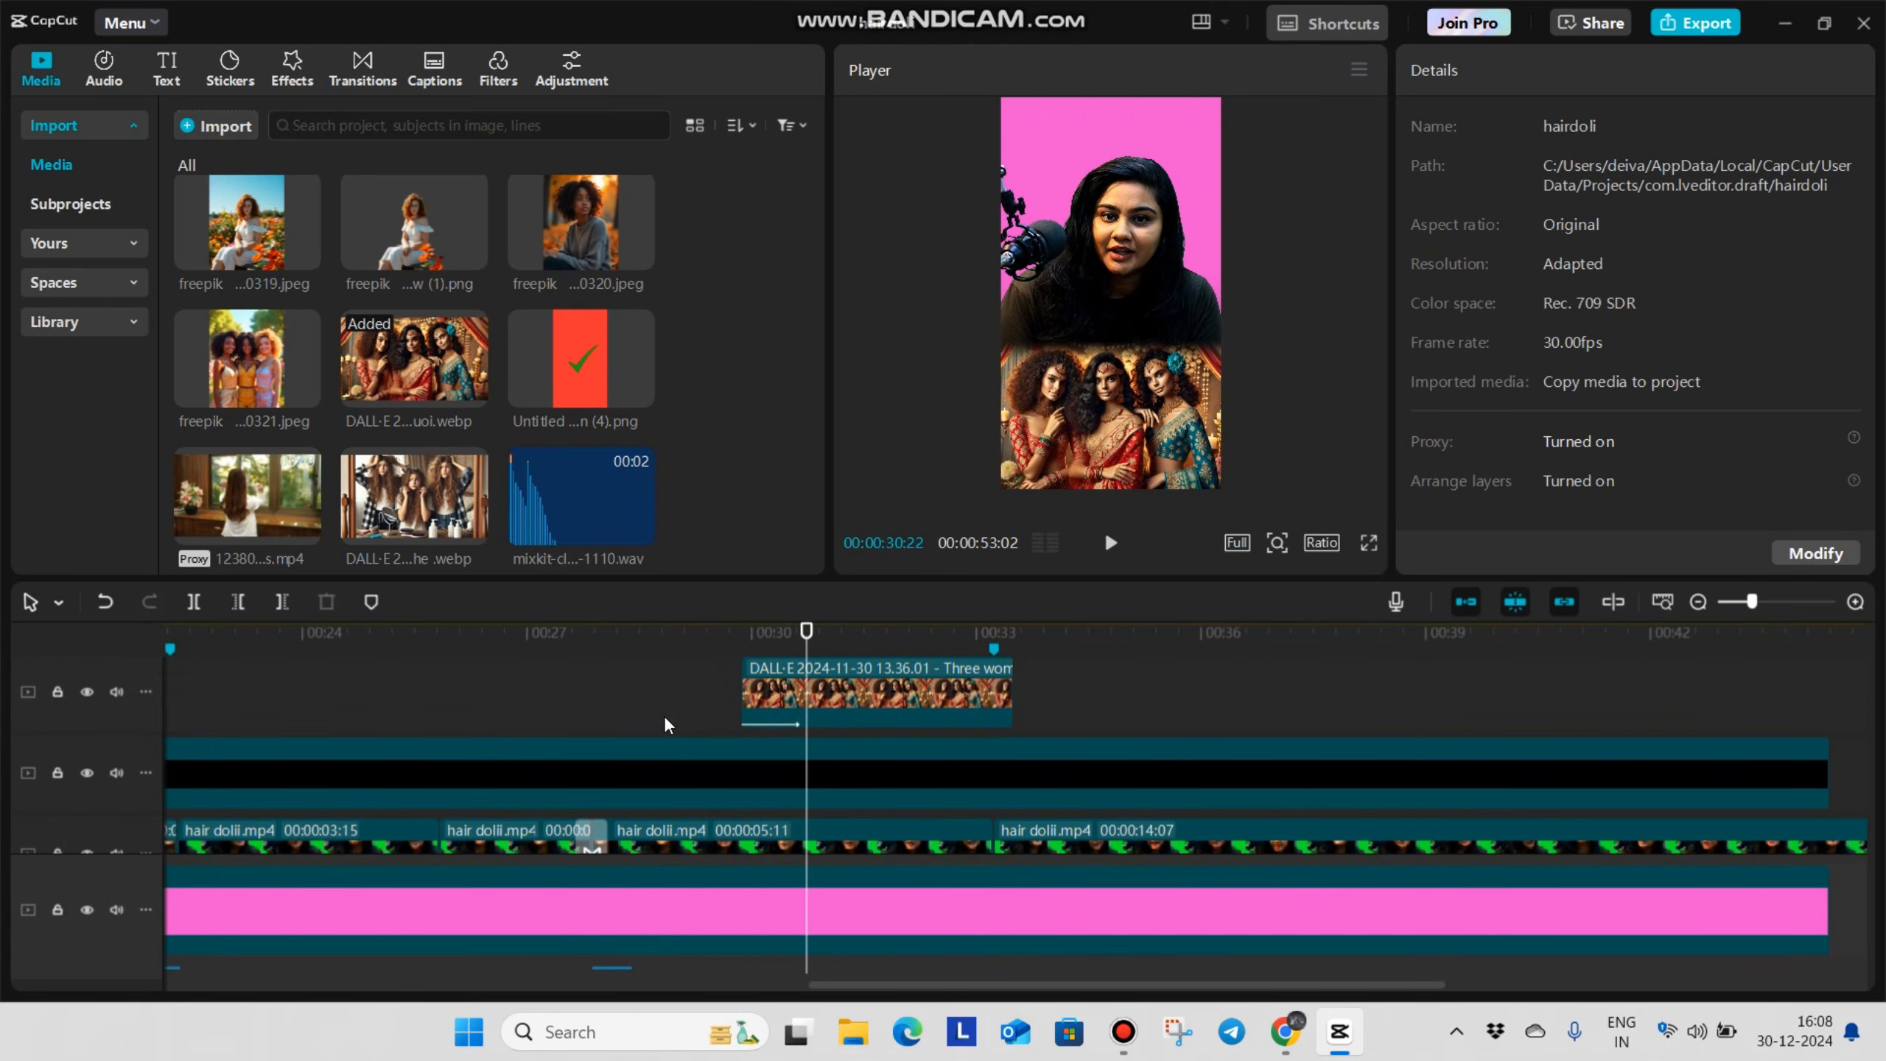
# Shorten the three-women image to end at about 00:00:31 and return the playhead to its start at 00:00:29:26
pyautogui.press('space')
pyautogui.scroll(2, 949, 769)
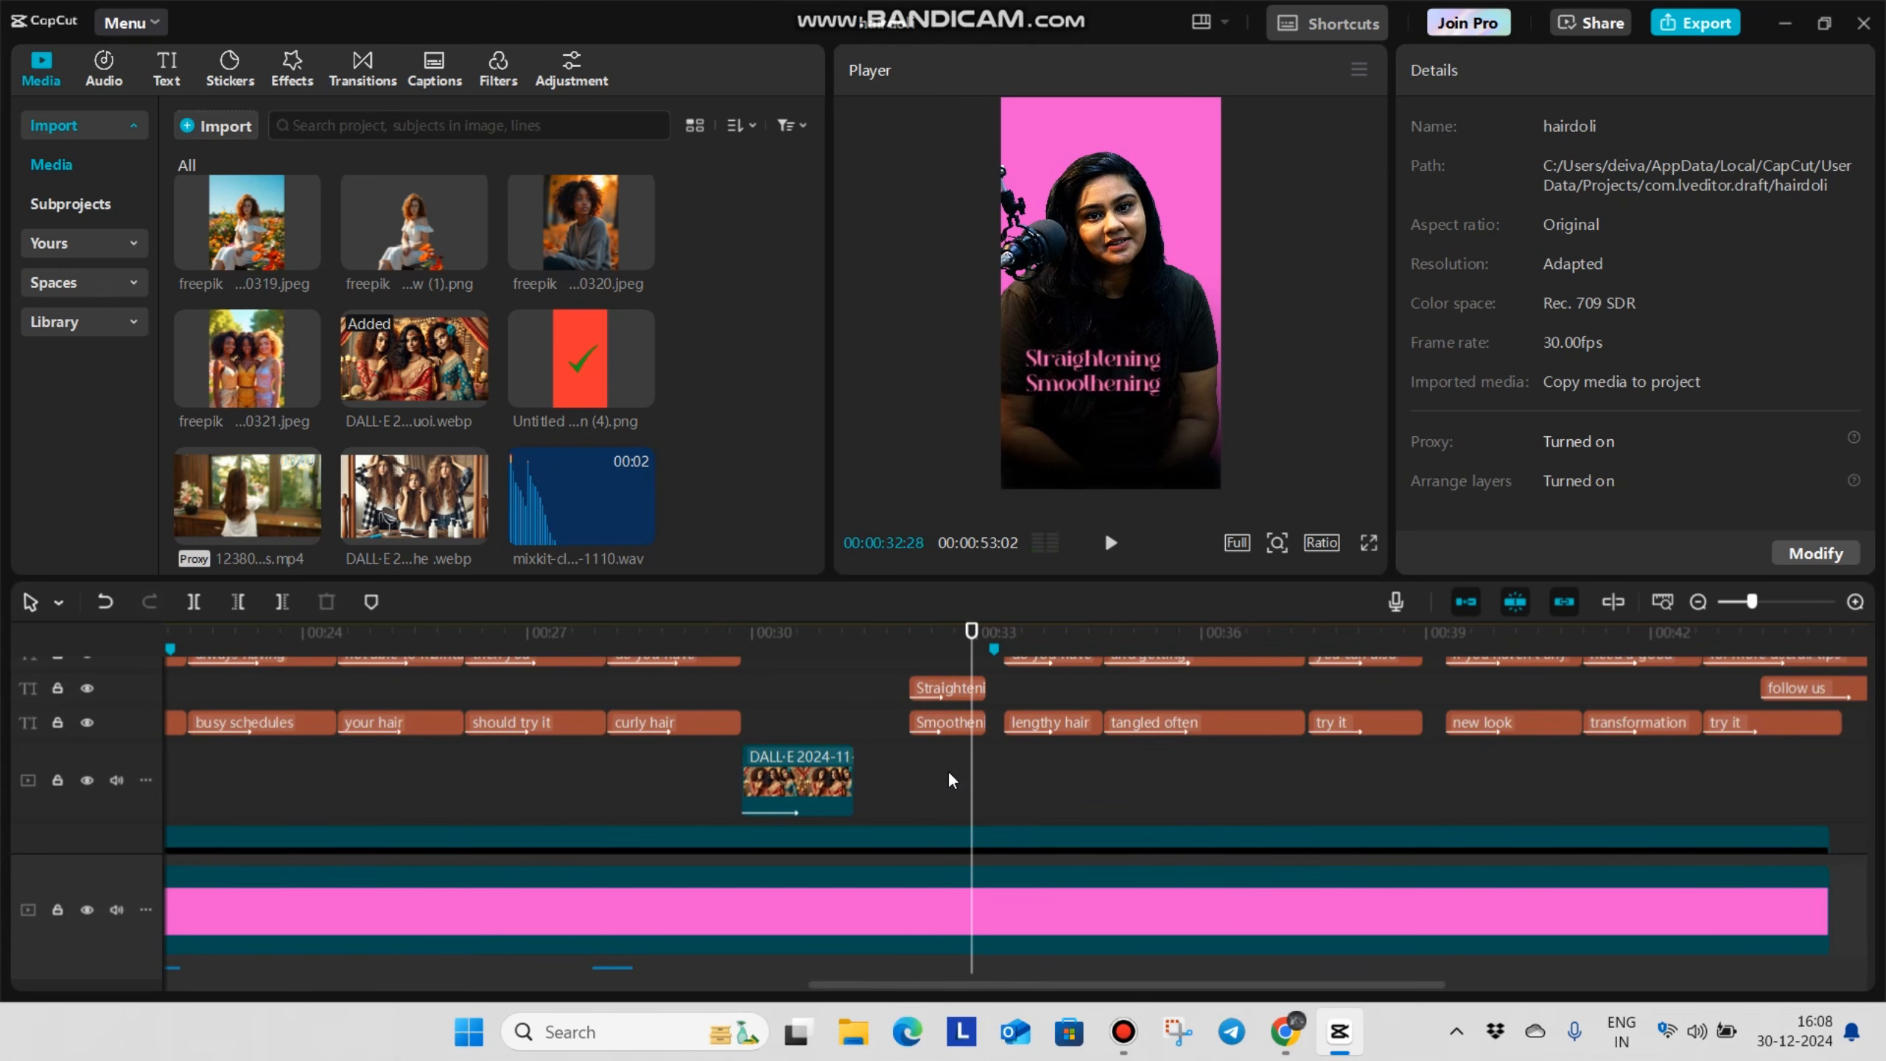
pyautogui.scroll(-2, 950, 773)
pyautogui.click(679, 687)
pyautogui.moveTo(678, 688); pyautogui.dragTo(741, 721)
pyautogui.scroll(-3, 840, 732)
pyautogui.scroll(4, 821, 722)
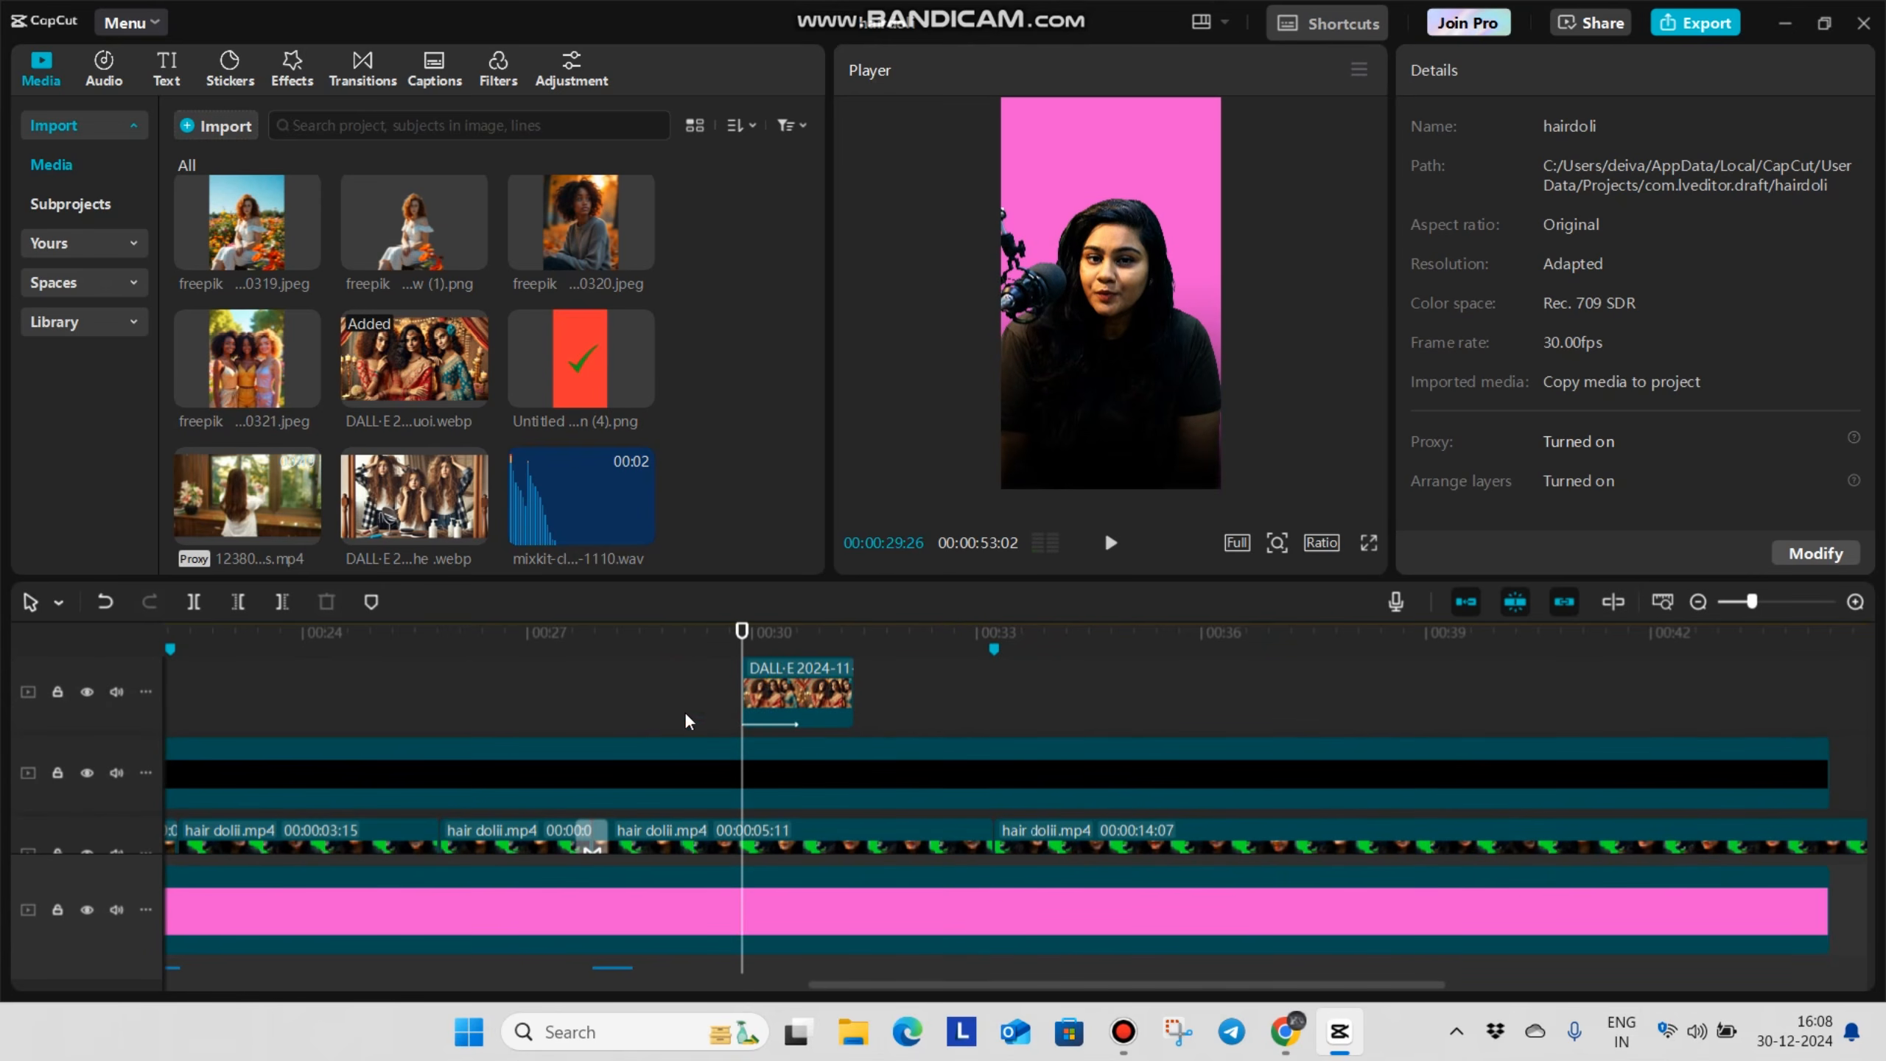
# Add the data-reveal sound effect on an audio track beneath the three-women image, starting just before 00:00:29:26
pyautogui.scroll(-5, 455, 456)
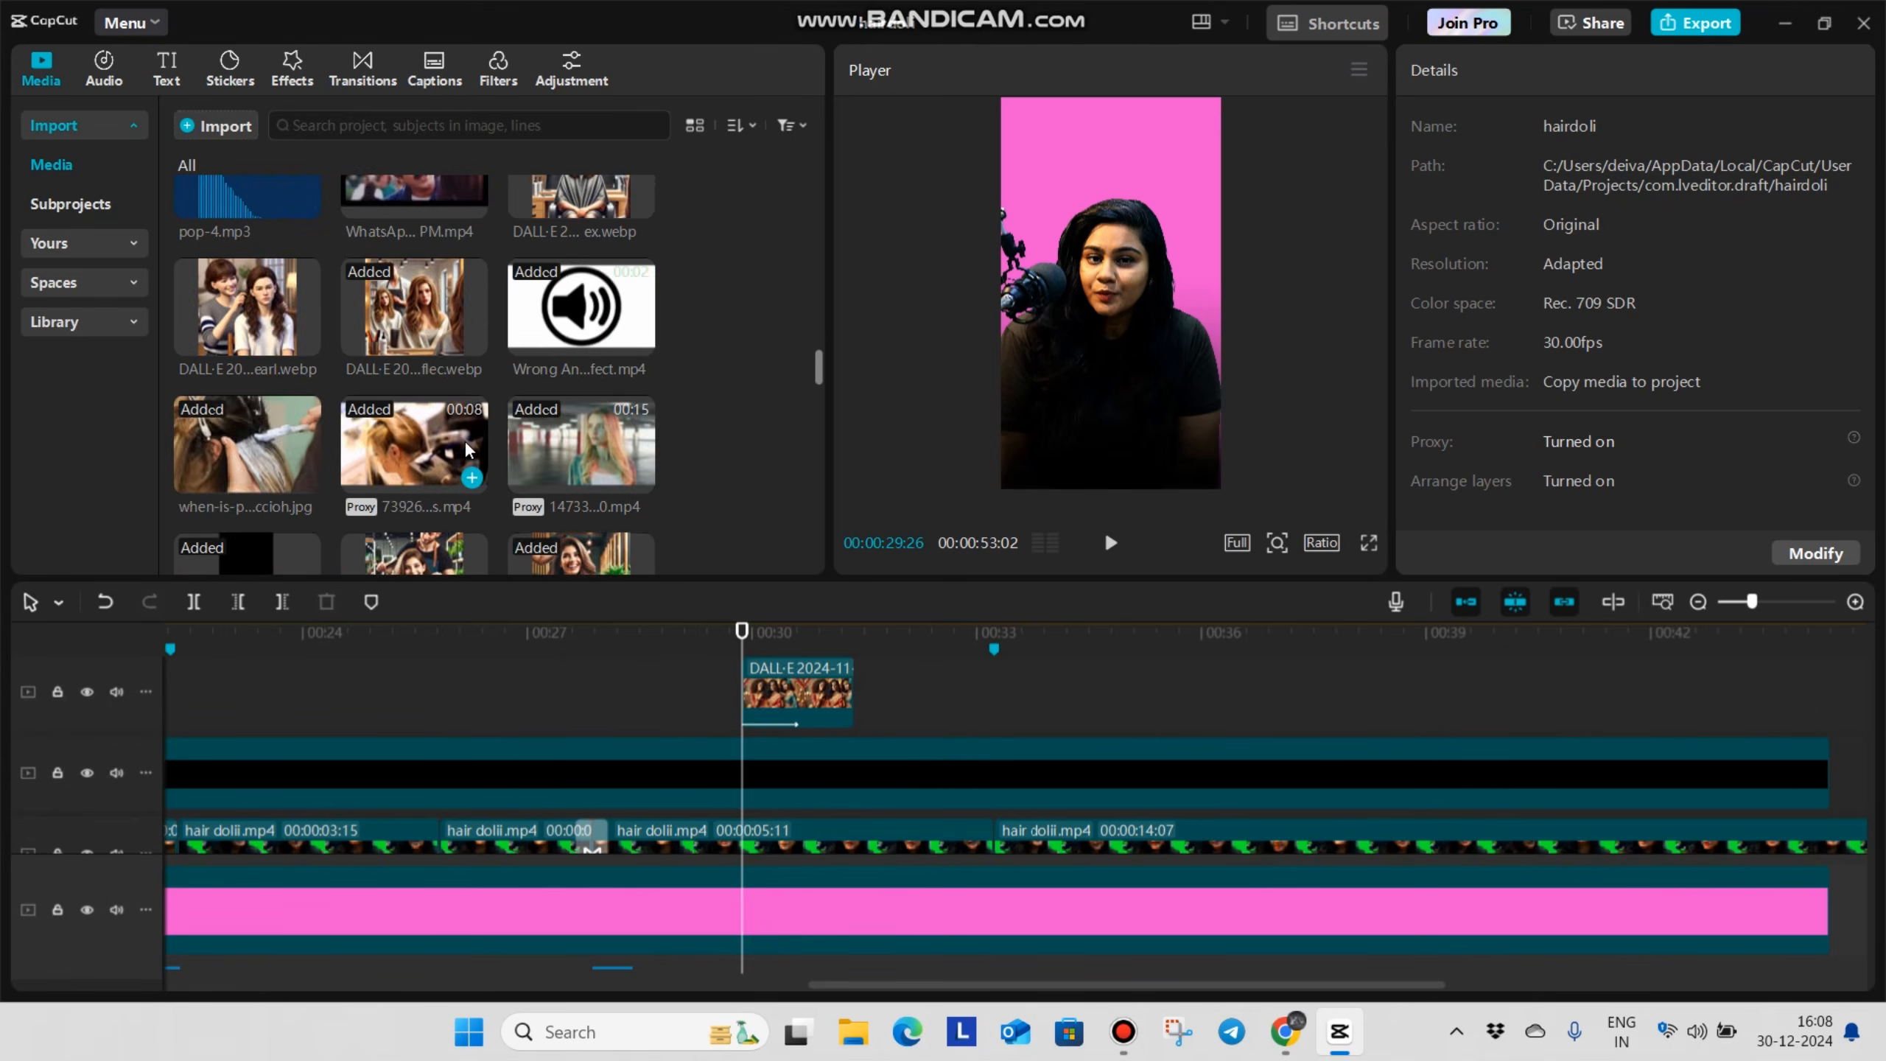
pyautogui.scroll(-6, 467, 449)
pyautogui.moveTo(579, 339); pyautogui.dragTo(721, 817)
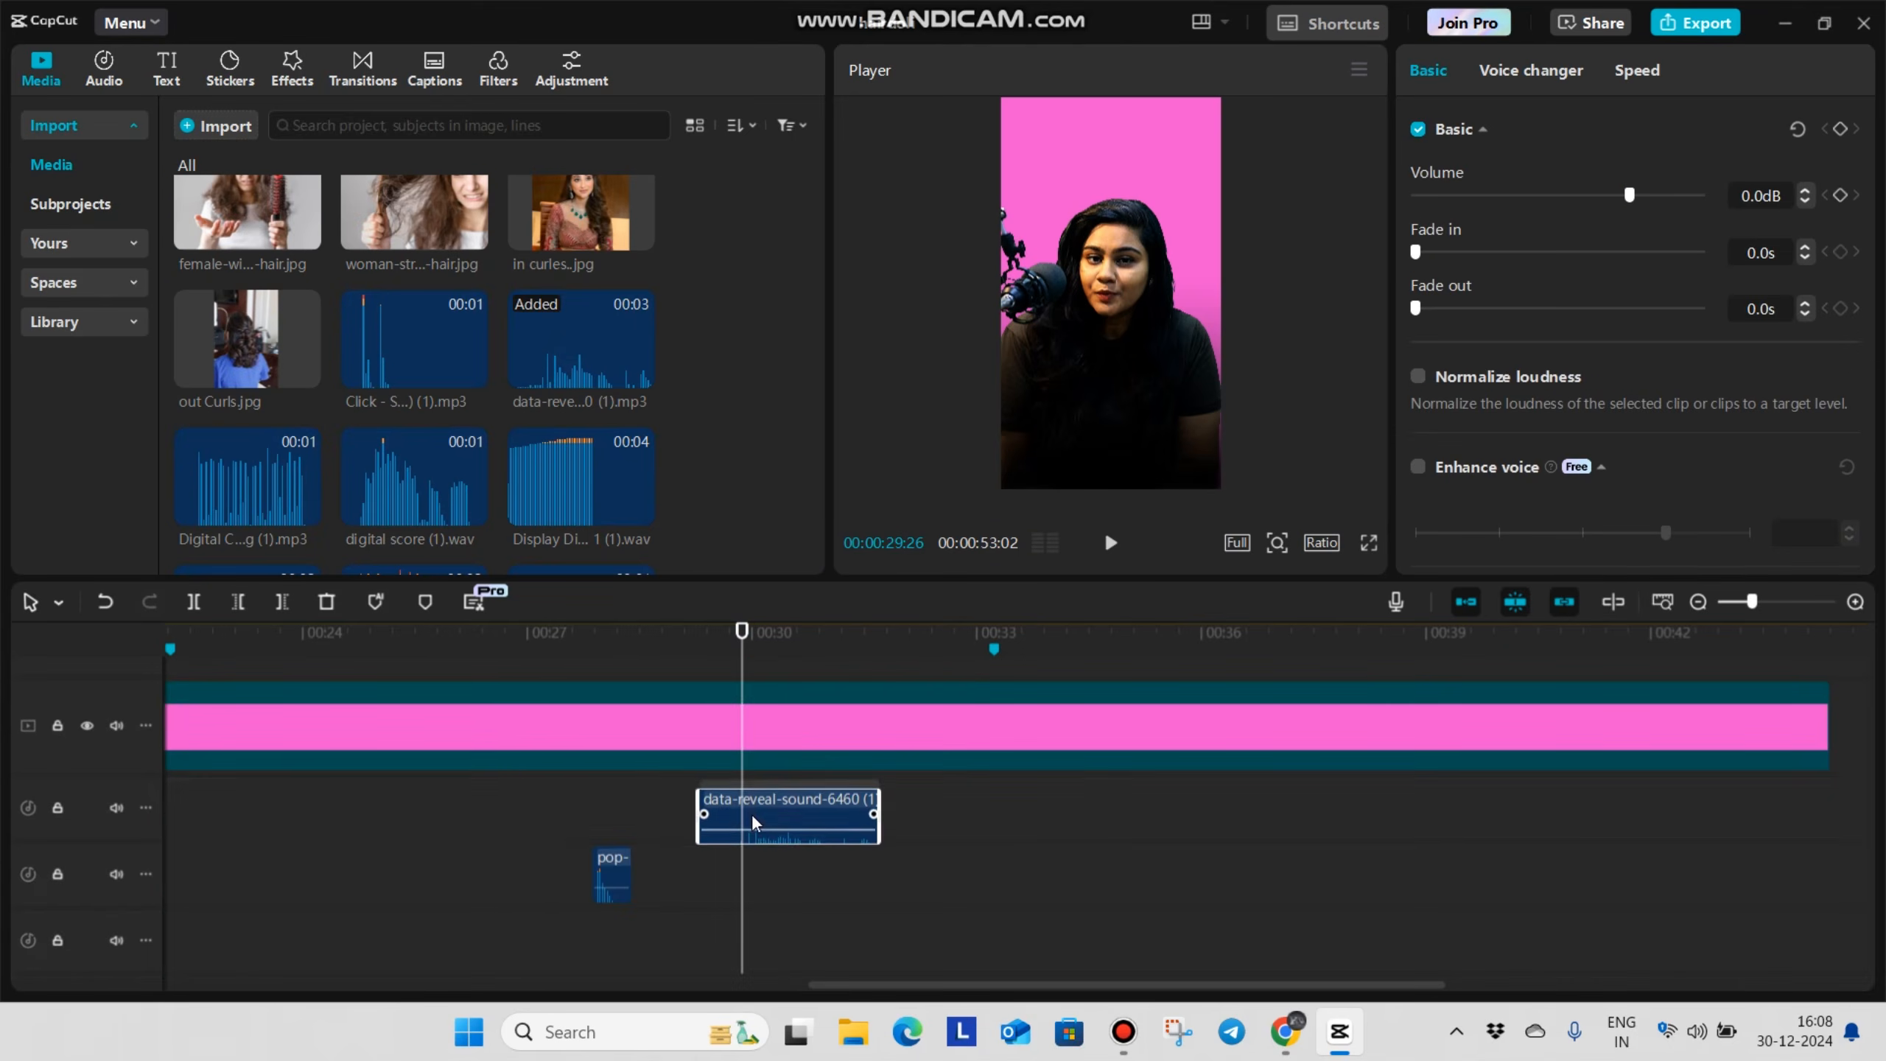
pyautogui.click(591, 787)
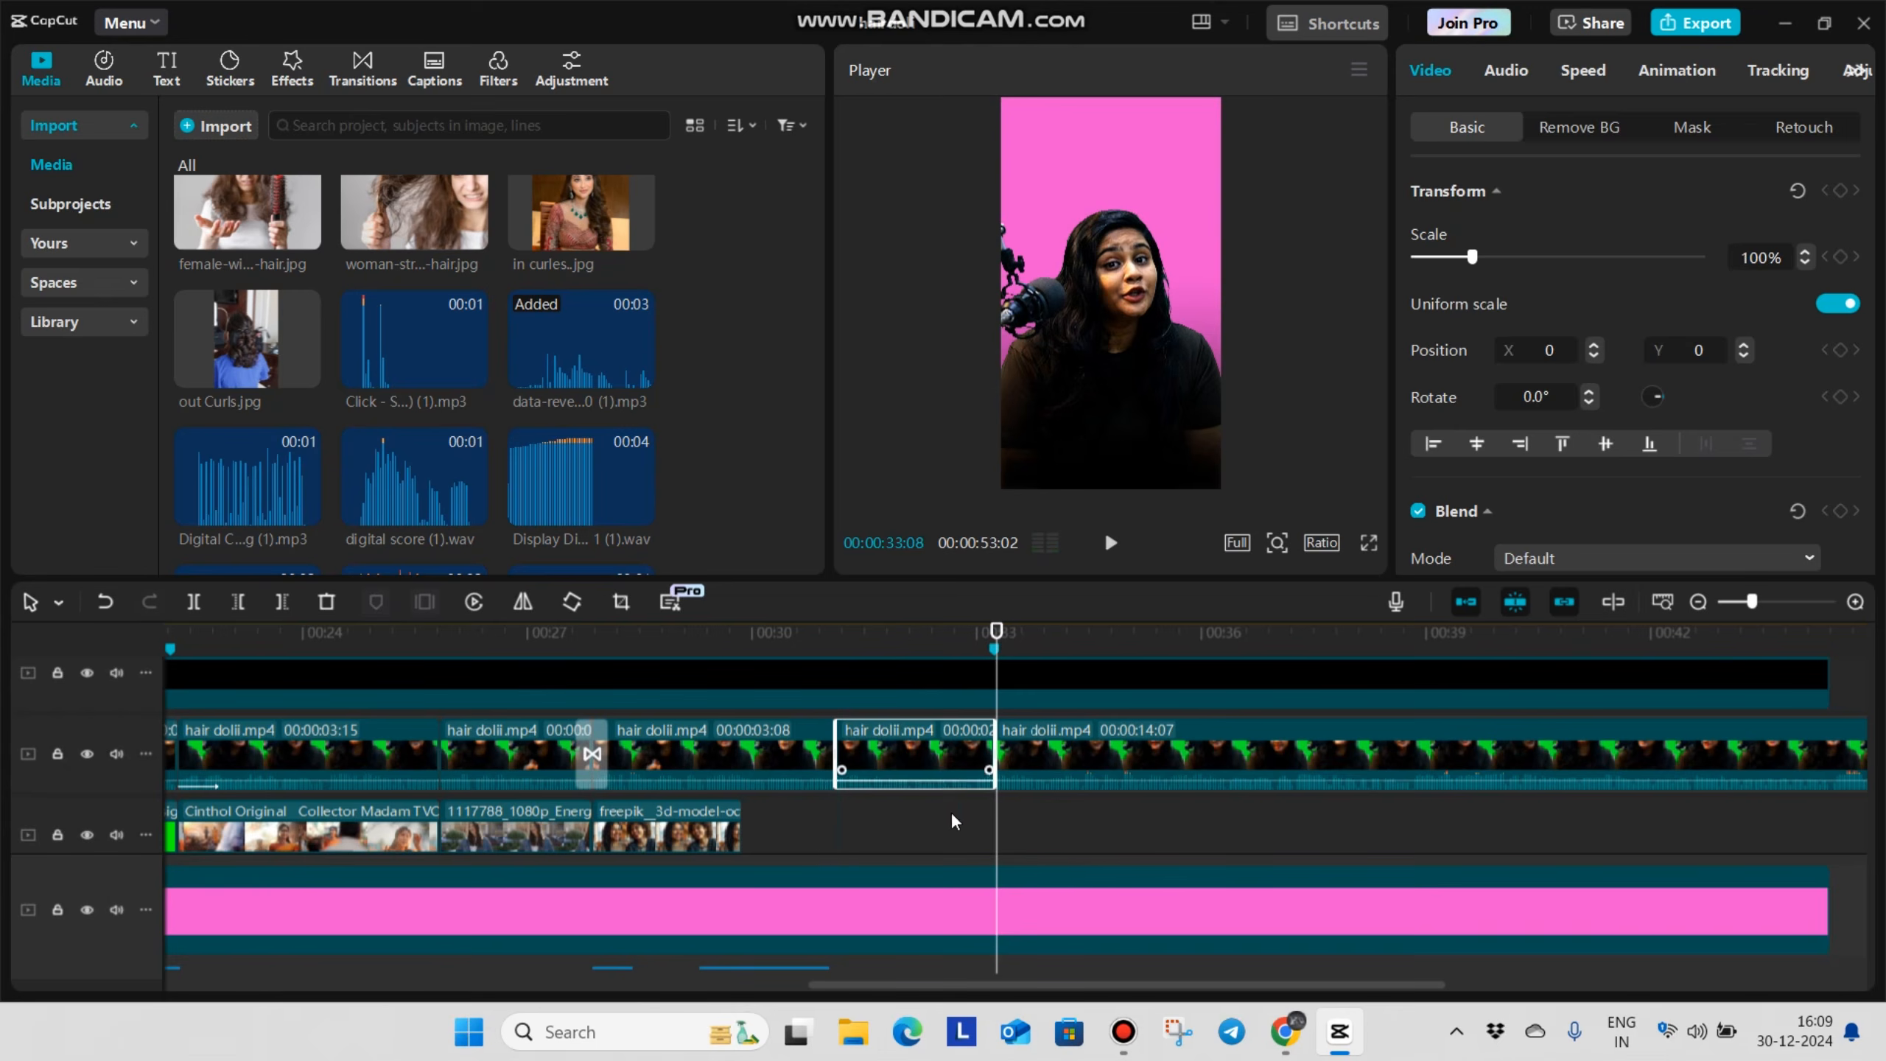
# Split the talking video and the pink background at 00:00:31:04
pyautogui.click(834, 832)
pyautogui.click(840, 899)
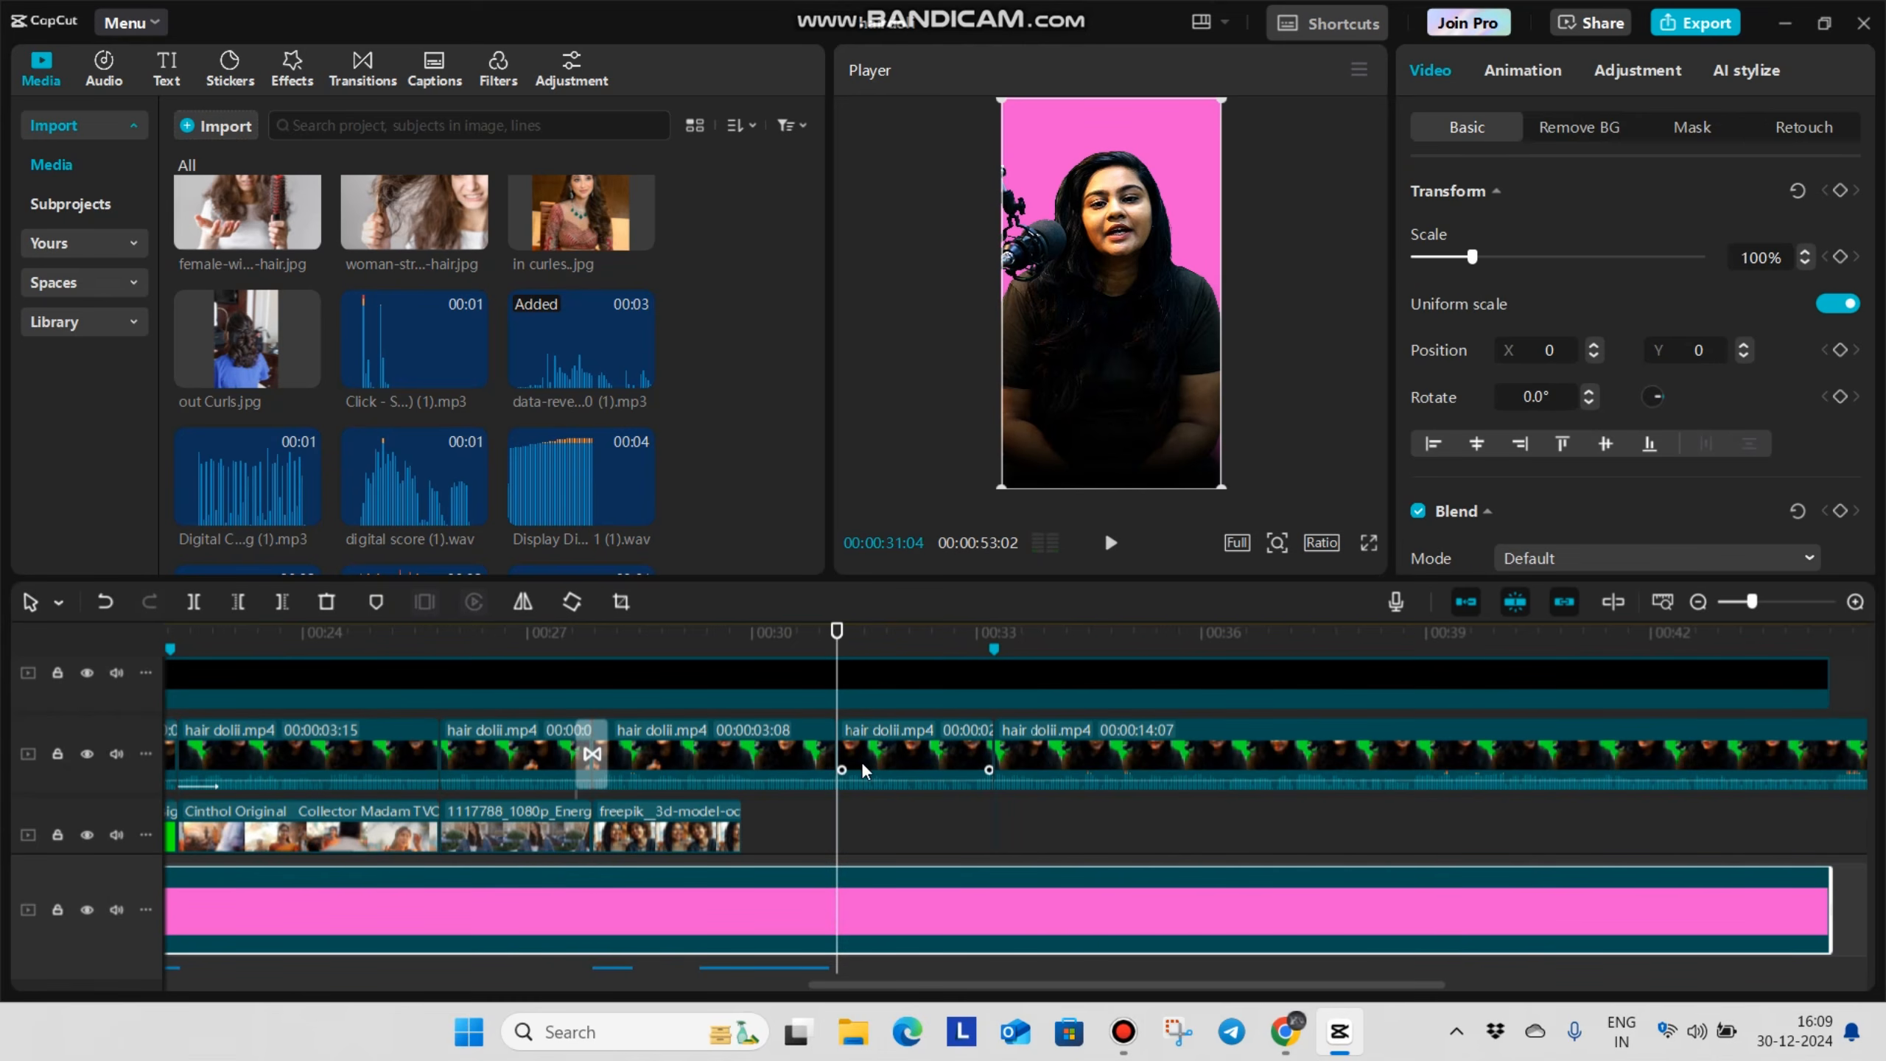
pyautogui.hotkey('ctrl', 'b')
pyautogui.scroll(-1, 872, 816)
pyautogui.scroll(1, 873, 816)
# Split the pink background again at the marker at 00:00:33:07, where the next talking clip begins
pyautogui.click(988, 845)
pyautogui.scroll(1, 987, 846)
pyautogui.scroll(1, 965, 873)
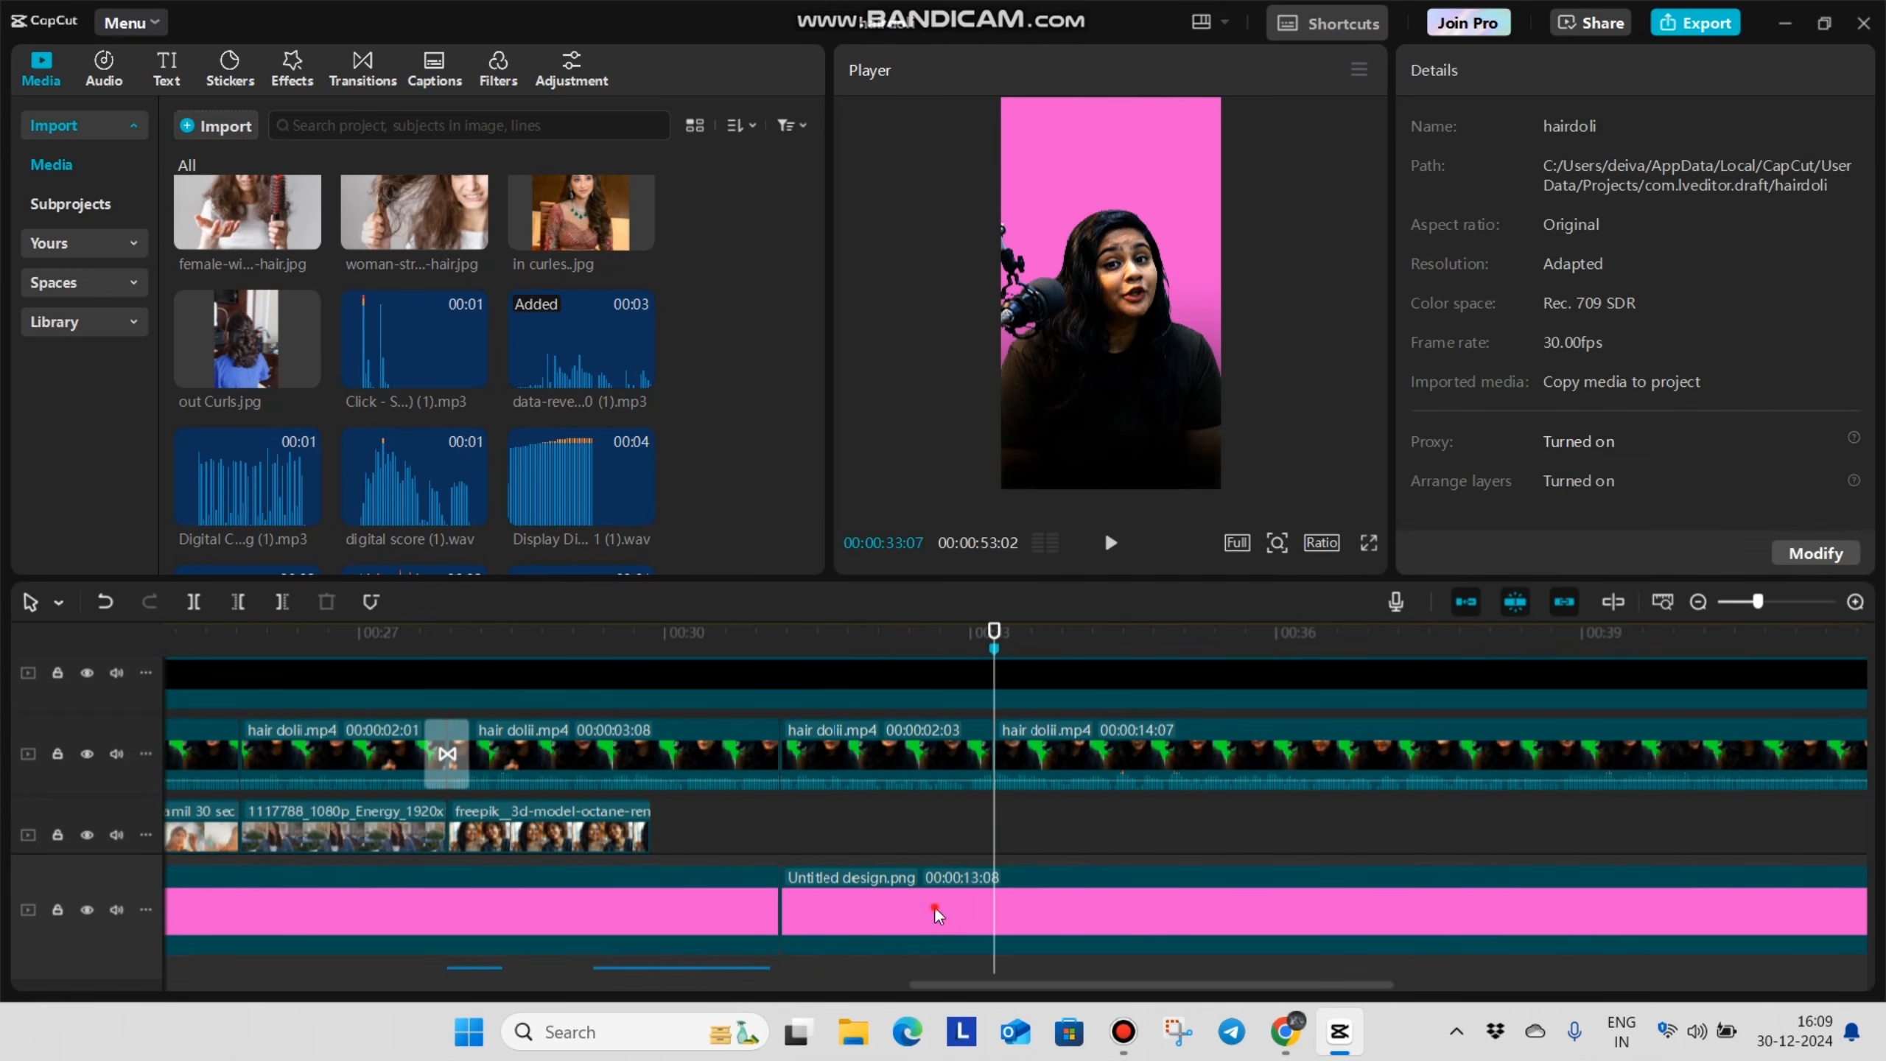
pyautogui.click(934, 905)
pyautogui.hotkey('ctrl', 'b')
# Combine the talking video and pink background segments between 00:00:31:04 and 00:00:33:07 into one compound clip
pyautogui.click(872, 817)
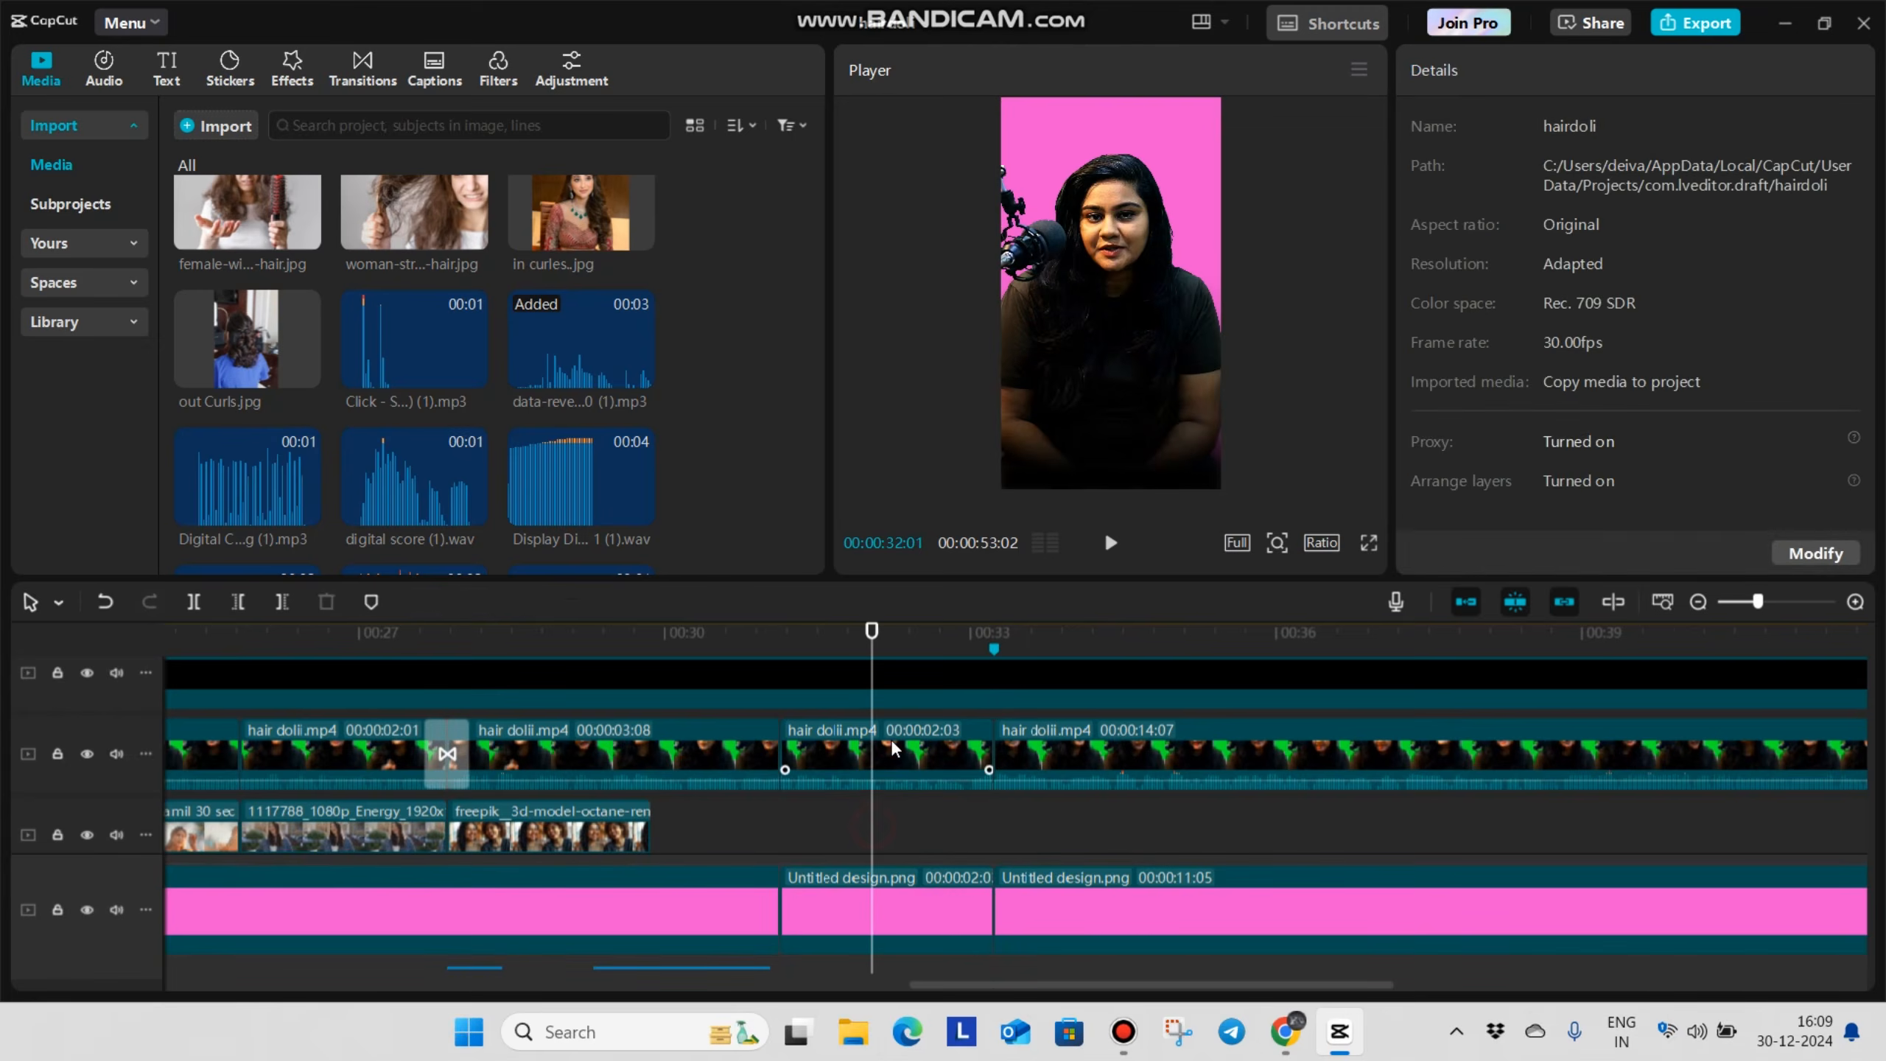
pyautogui.click(890, 738)
pyautogui.keyDown('ctrl'); pyautogui.click(911, 909); pyautogui.keyUp('ctrl')
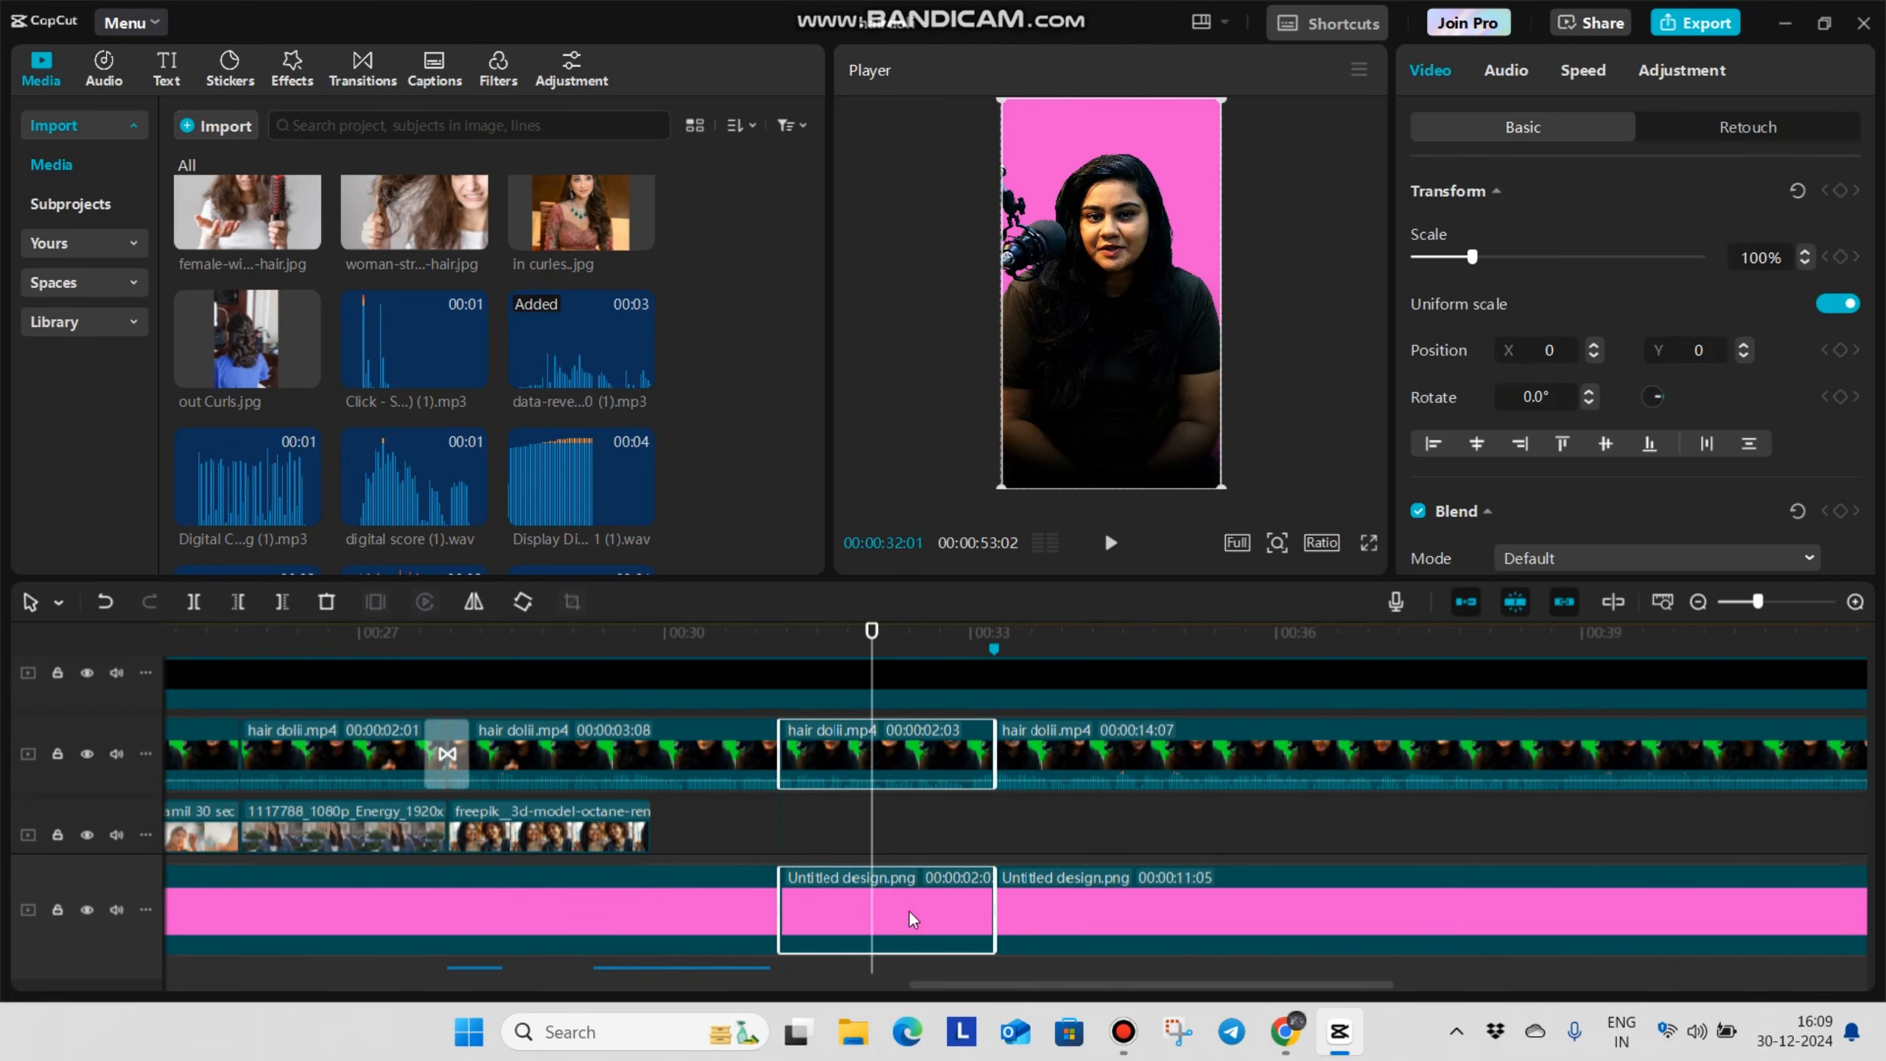
pyautogui.hotkey('alt', 'g')
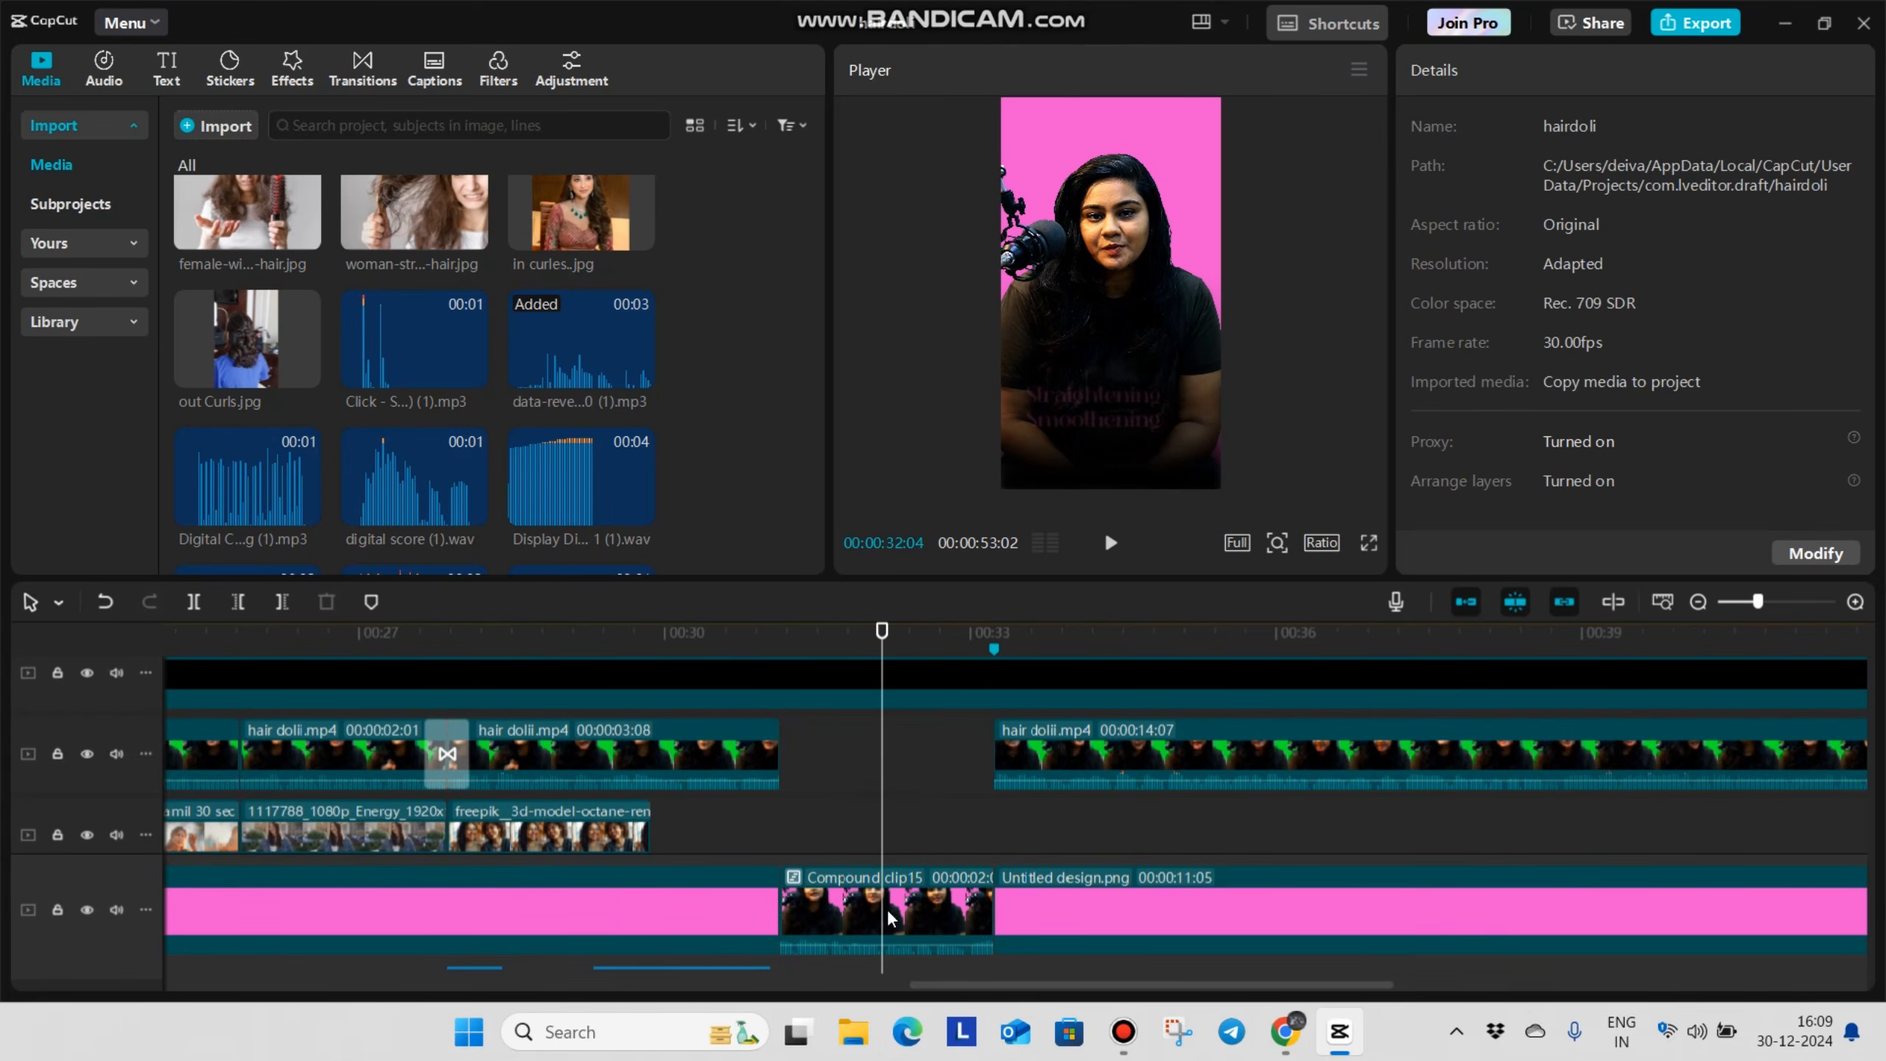
# Apply the Blur effect to the new compound clip and set its strength to 98
pyautogui.click(887, 915)
pyautogui.scroll(-1, 906, 810)
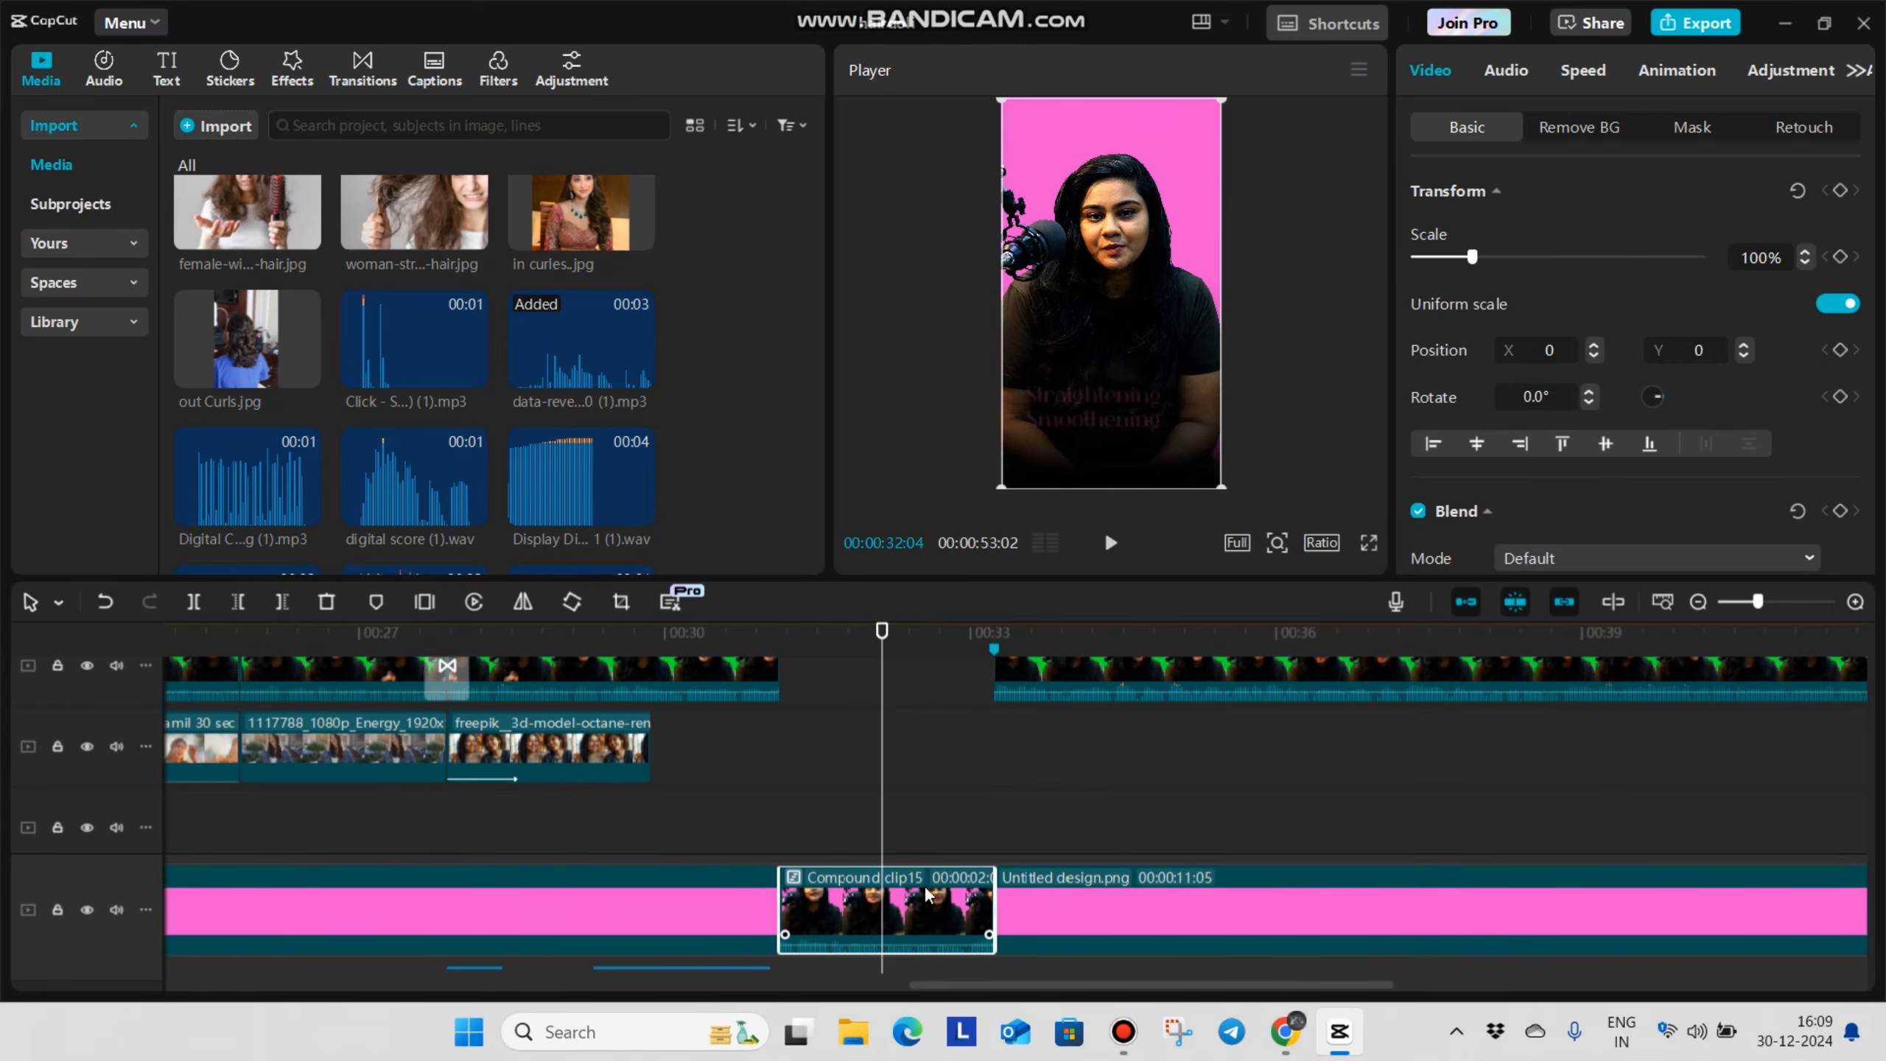
pyautogui.moveTo(229, 236); pyautogui.dragTo(887, 910)
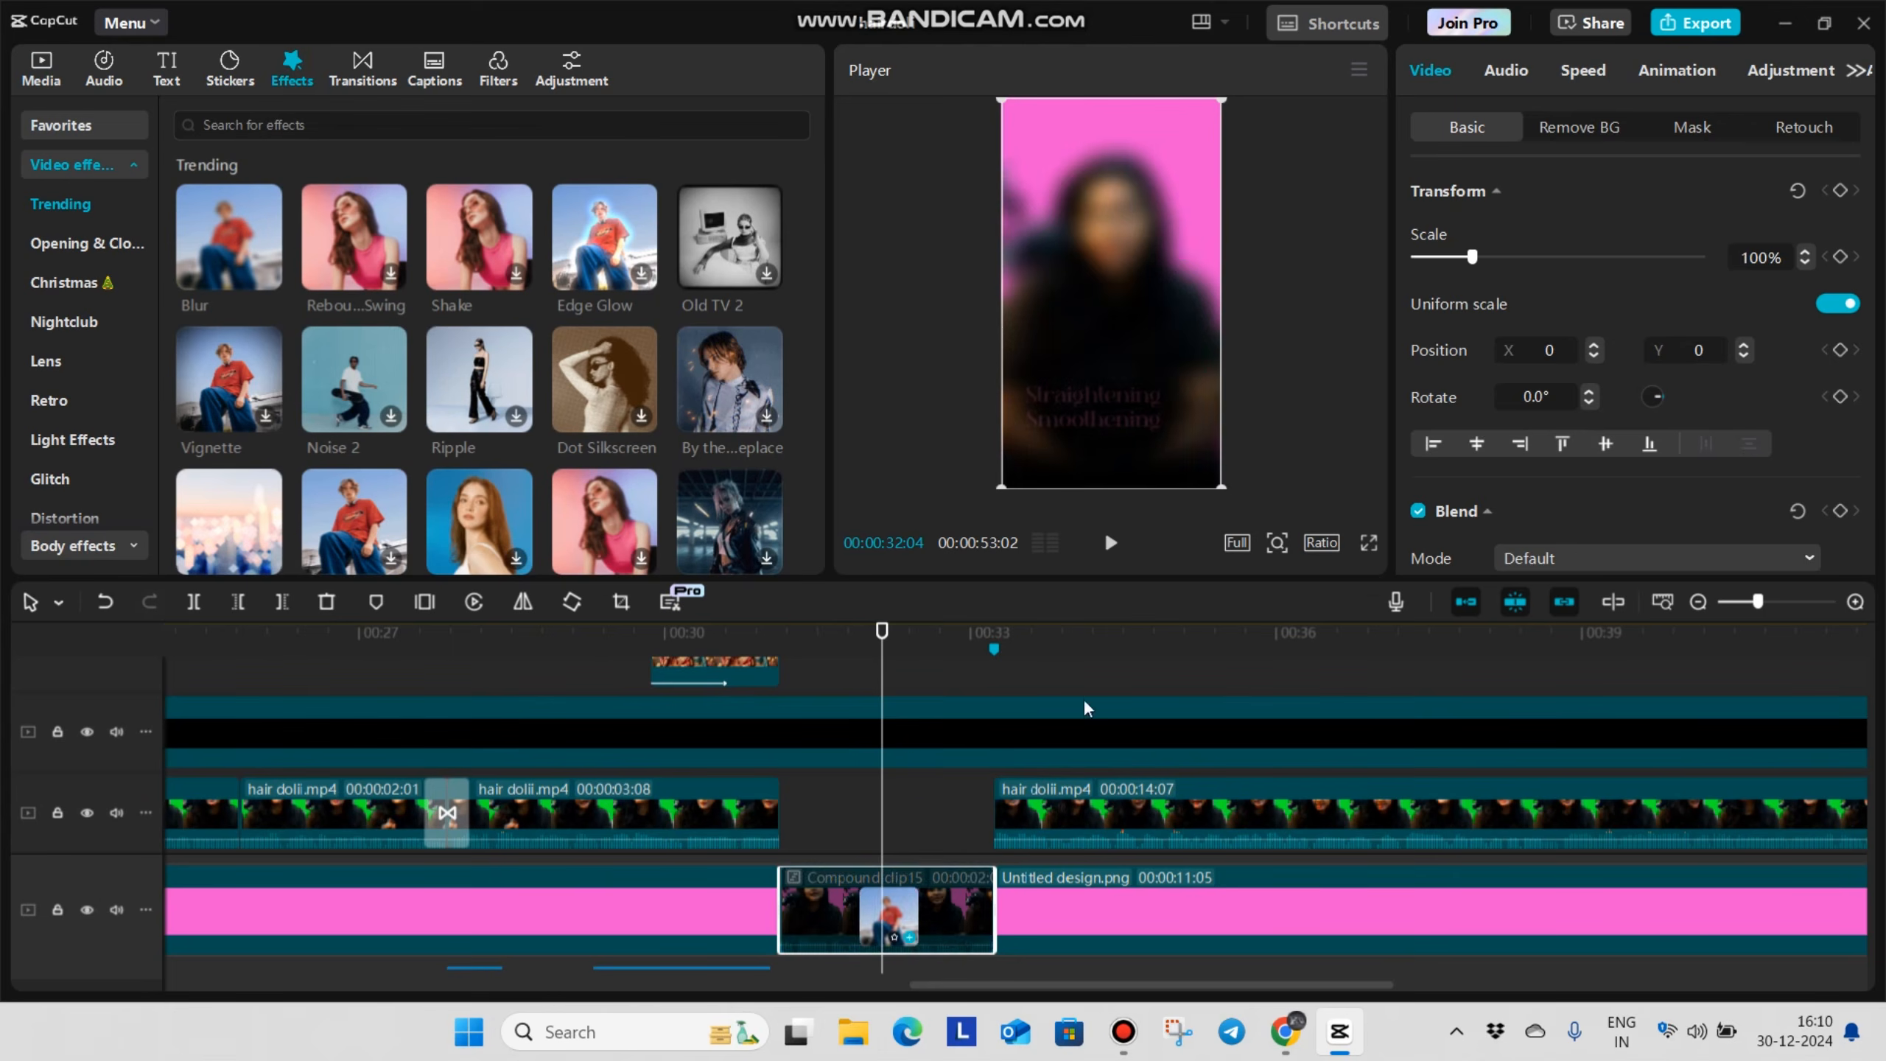
pyautogui.moveTo(1639, 296); pyautogui.dragTo(1735, 296)
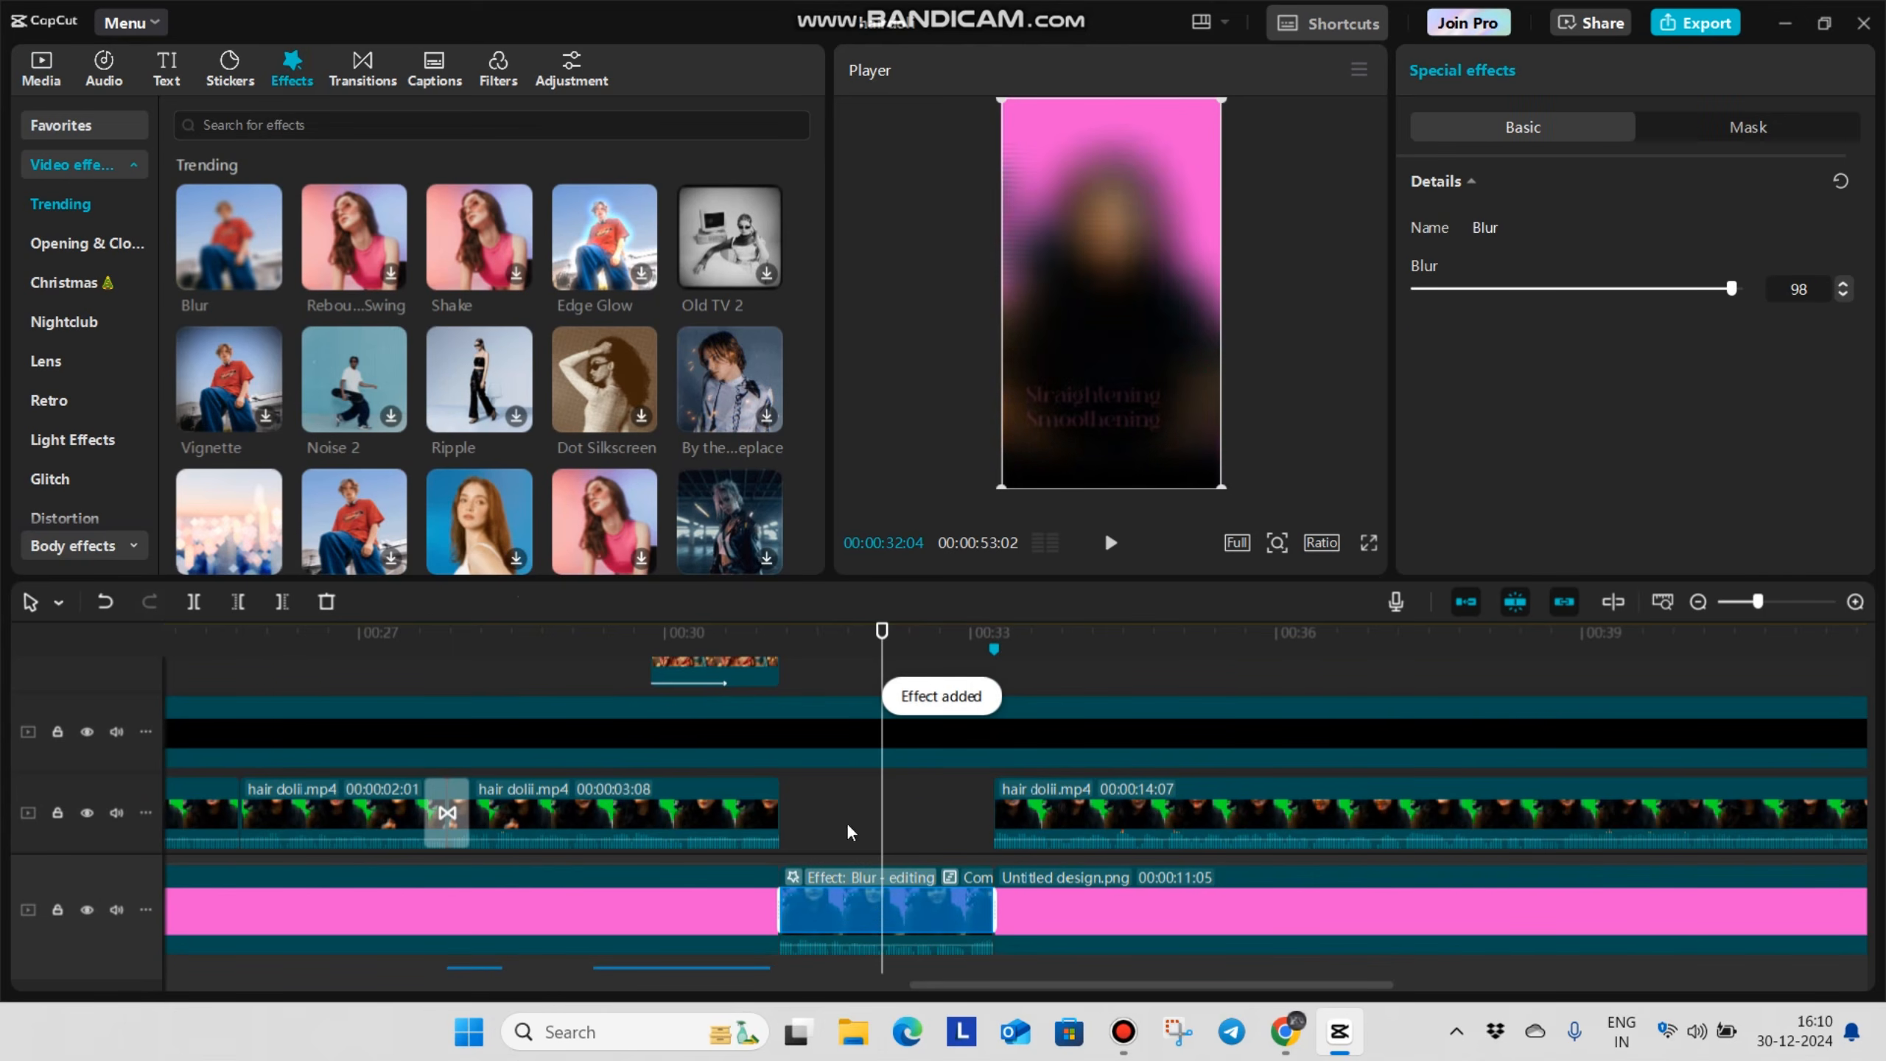
# Place the 6037964 hair-style video above the blurred compound clip at 00:00:31:04 and move the playhead to 00:00:33:07
pyautogui.click(865, 847)
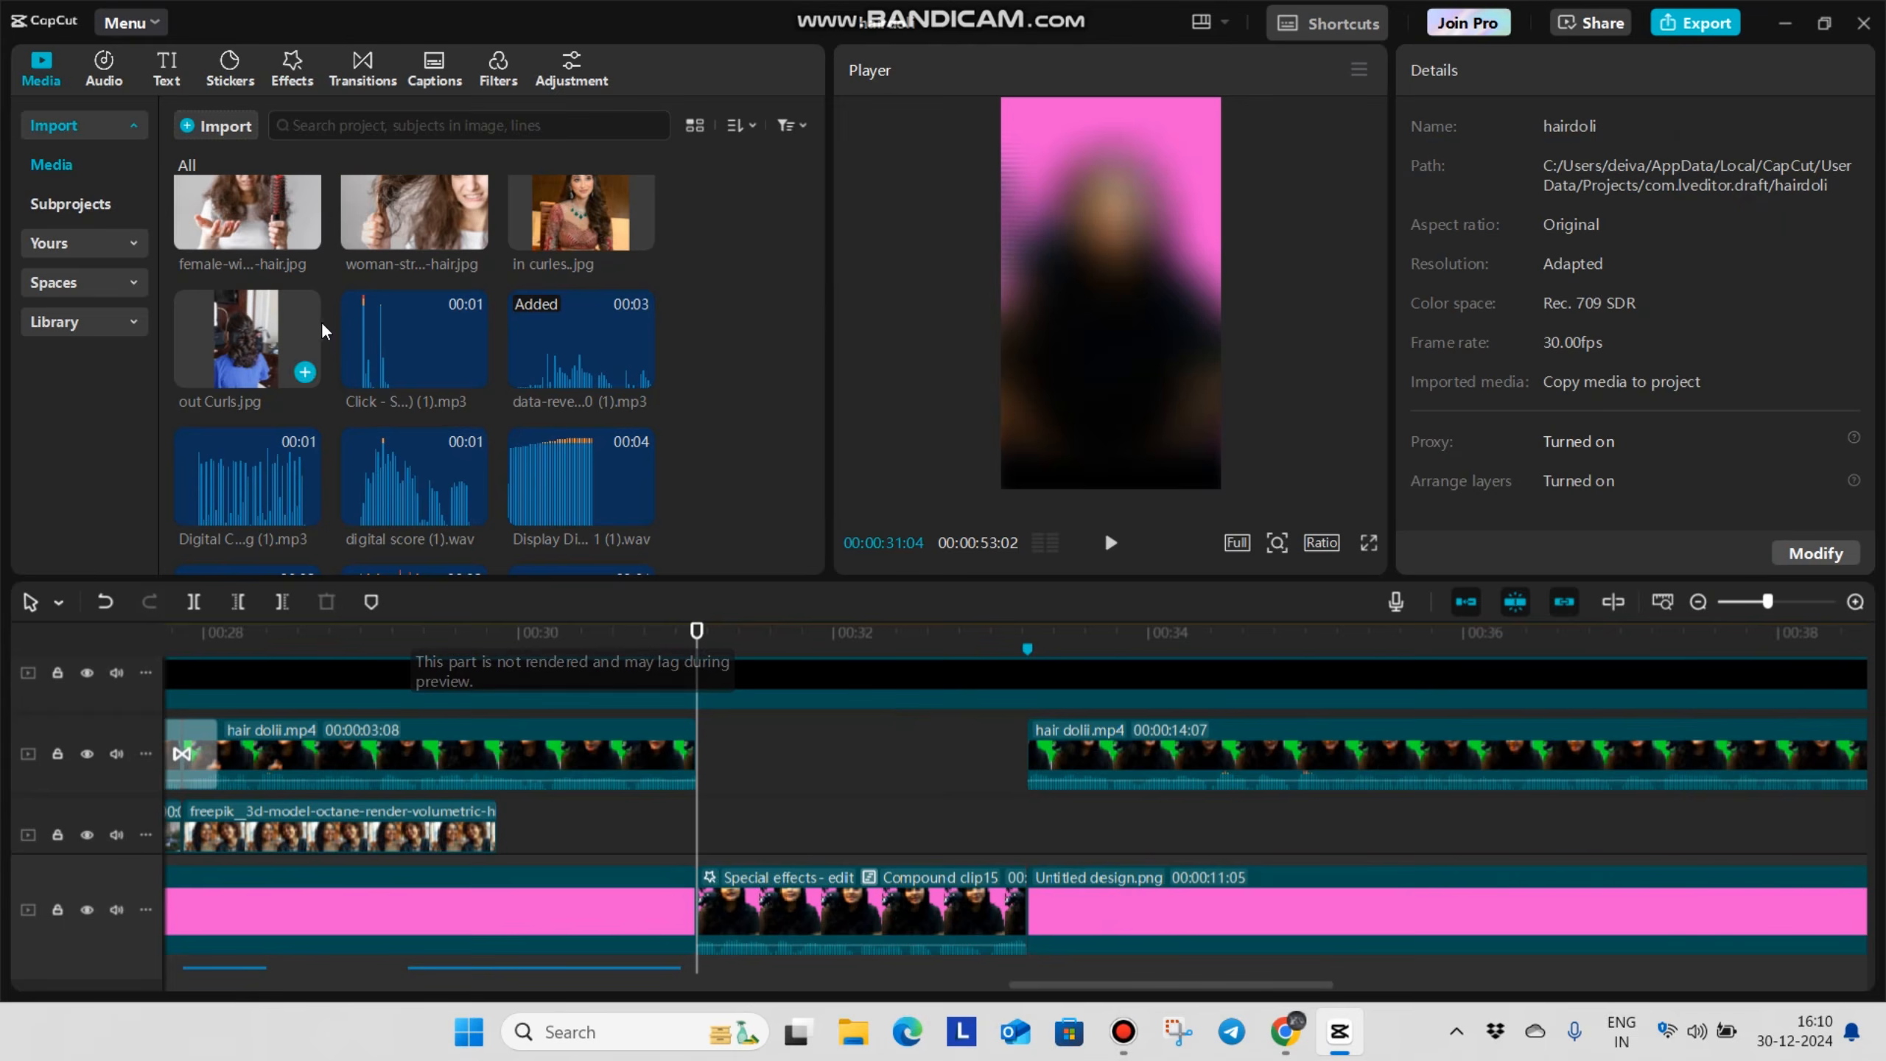
pyautogui.scroll(5, 395, 322)
pyautogui.moveTo(535, 550); pyautogui.dragTo(766, 799)
pyautogui.click(947, 729)
pyautogui.press('Down')
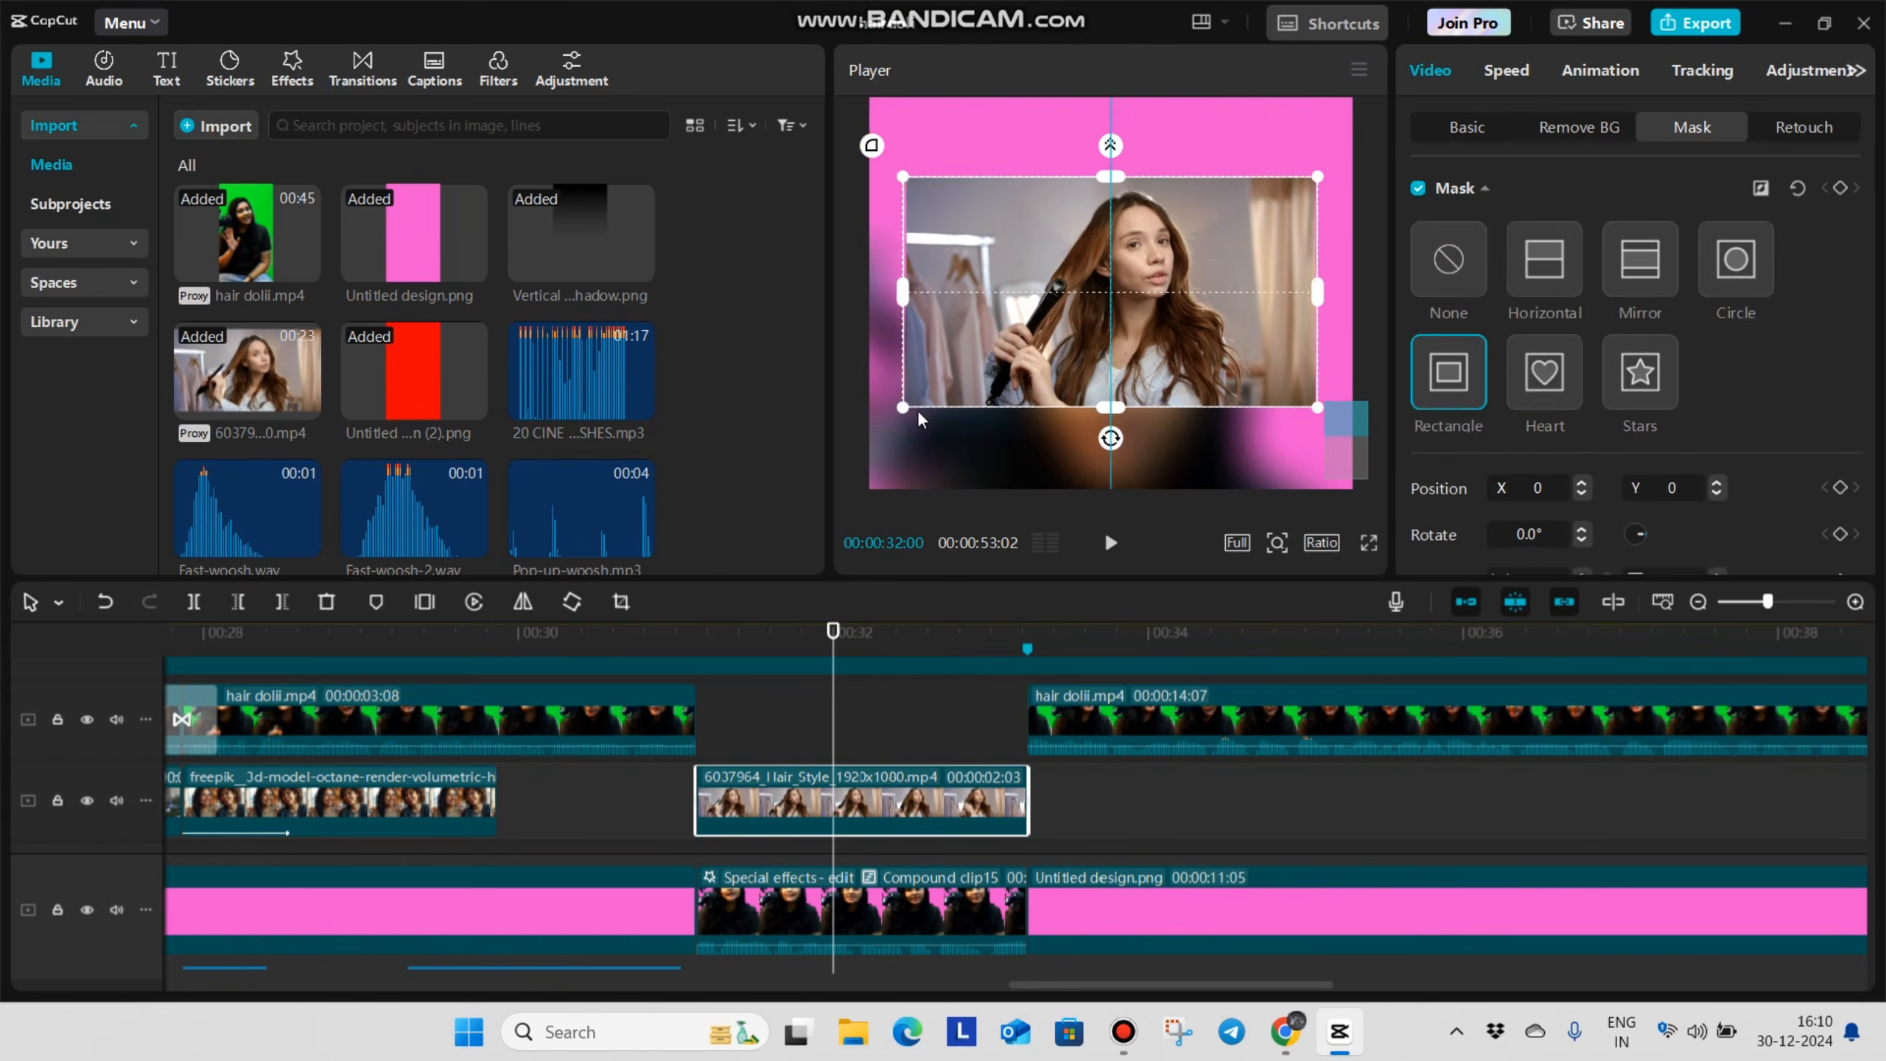
# Frame the hair-style video with a black image masked as a rectangle, round corners 15 and feather 1, and preview it full screen
pyautogui.scroll(-5, 450, 362)
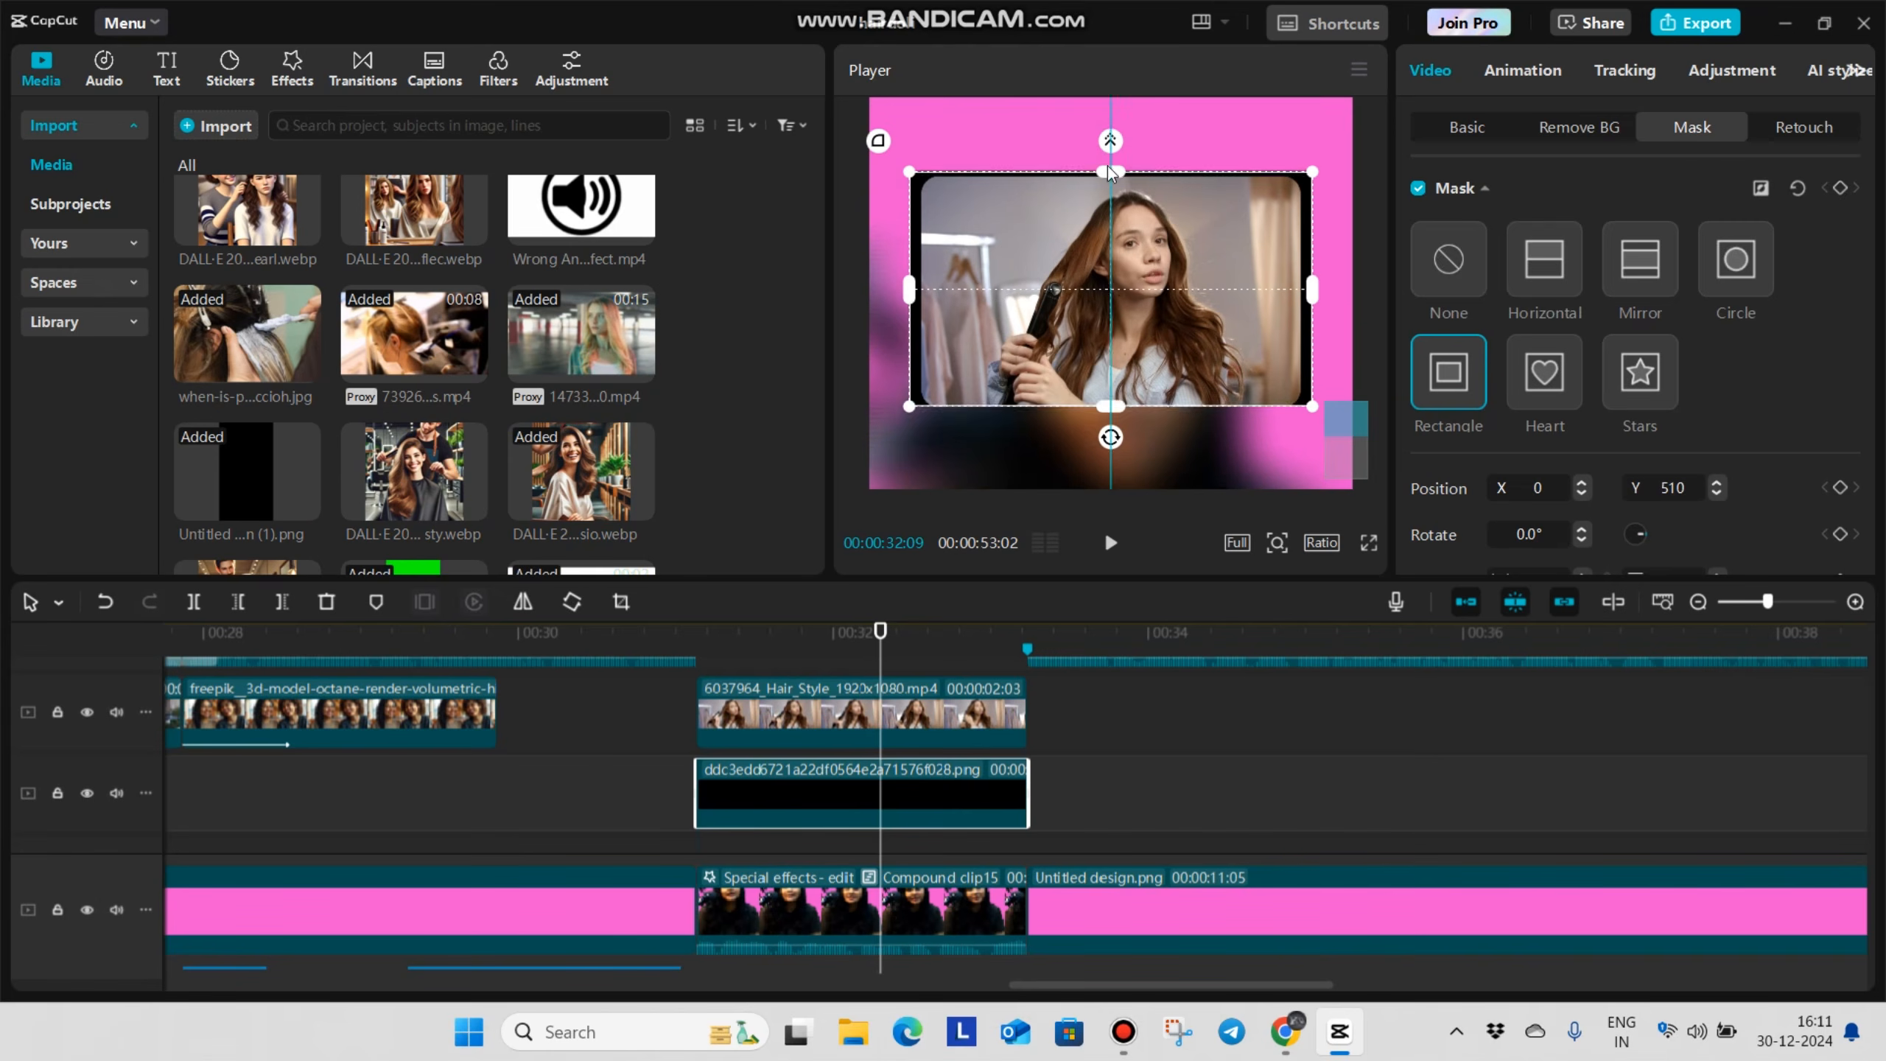
pyautogui.write('15')
pyautogui.press('Return')
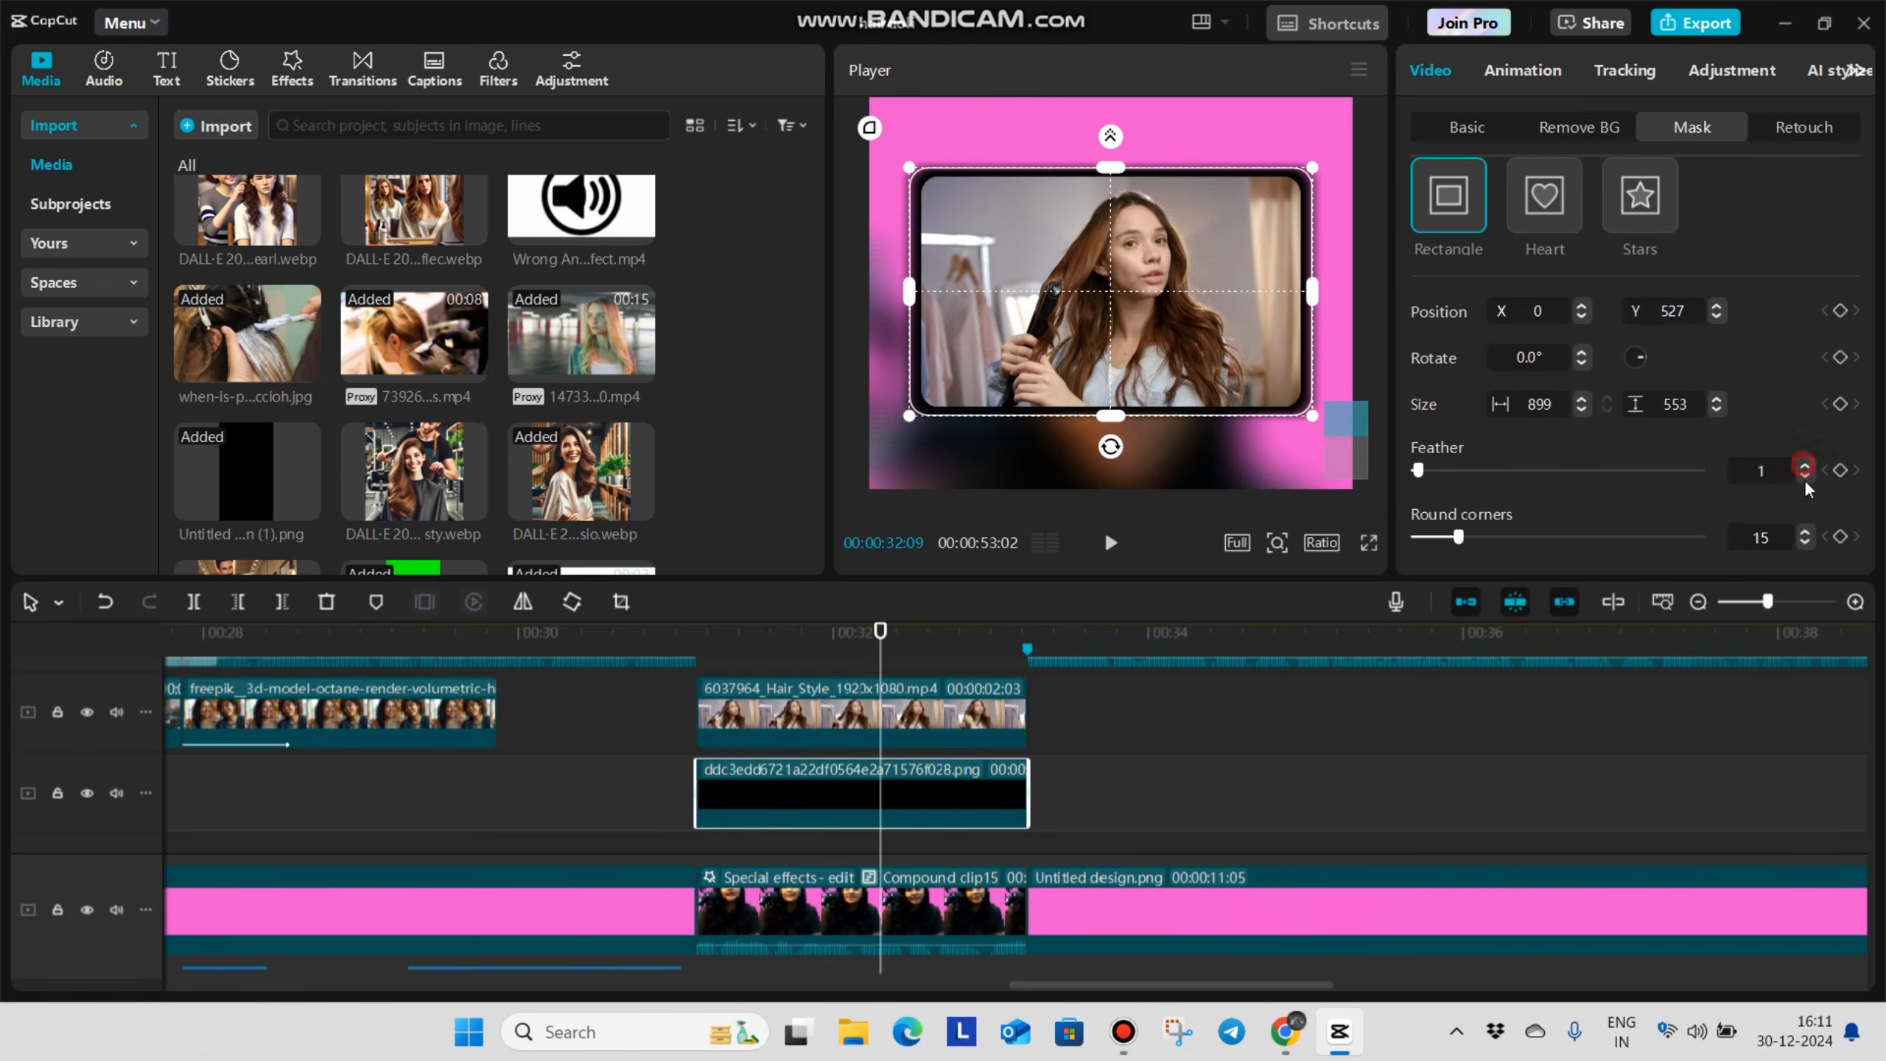
pyautogui.click(1369, 544)
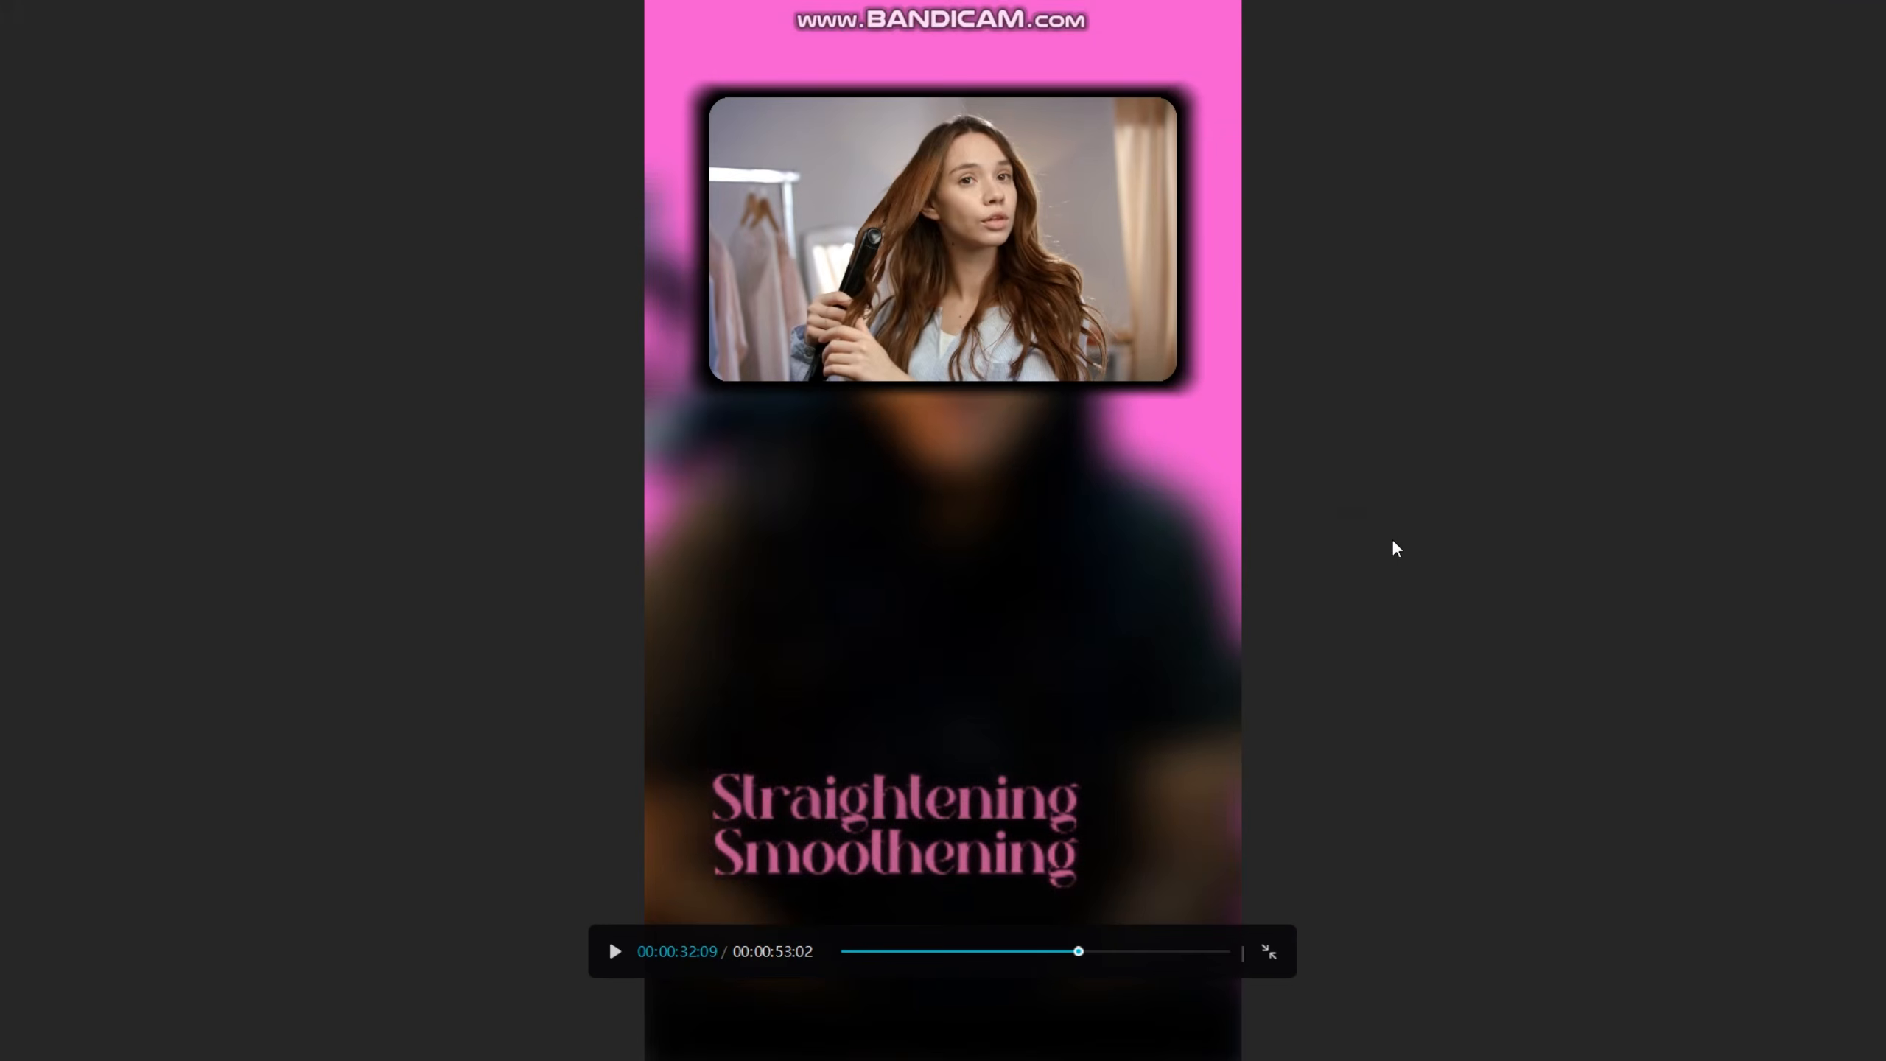
pyautogui.press('Escape')
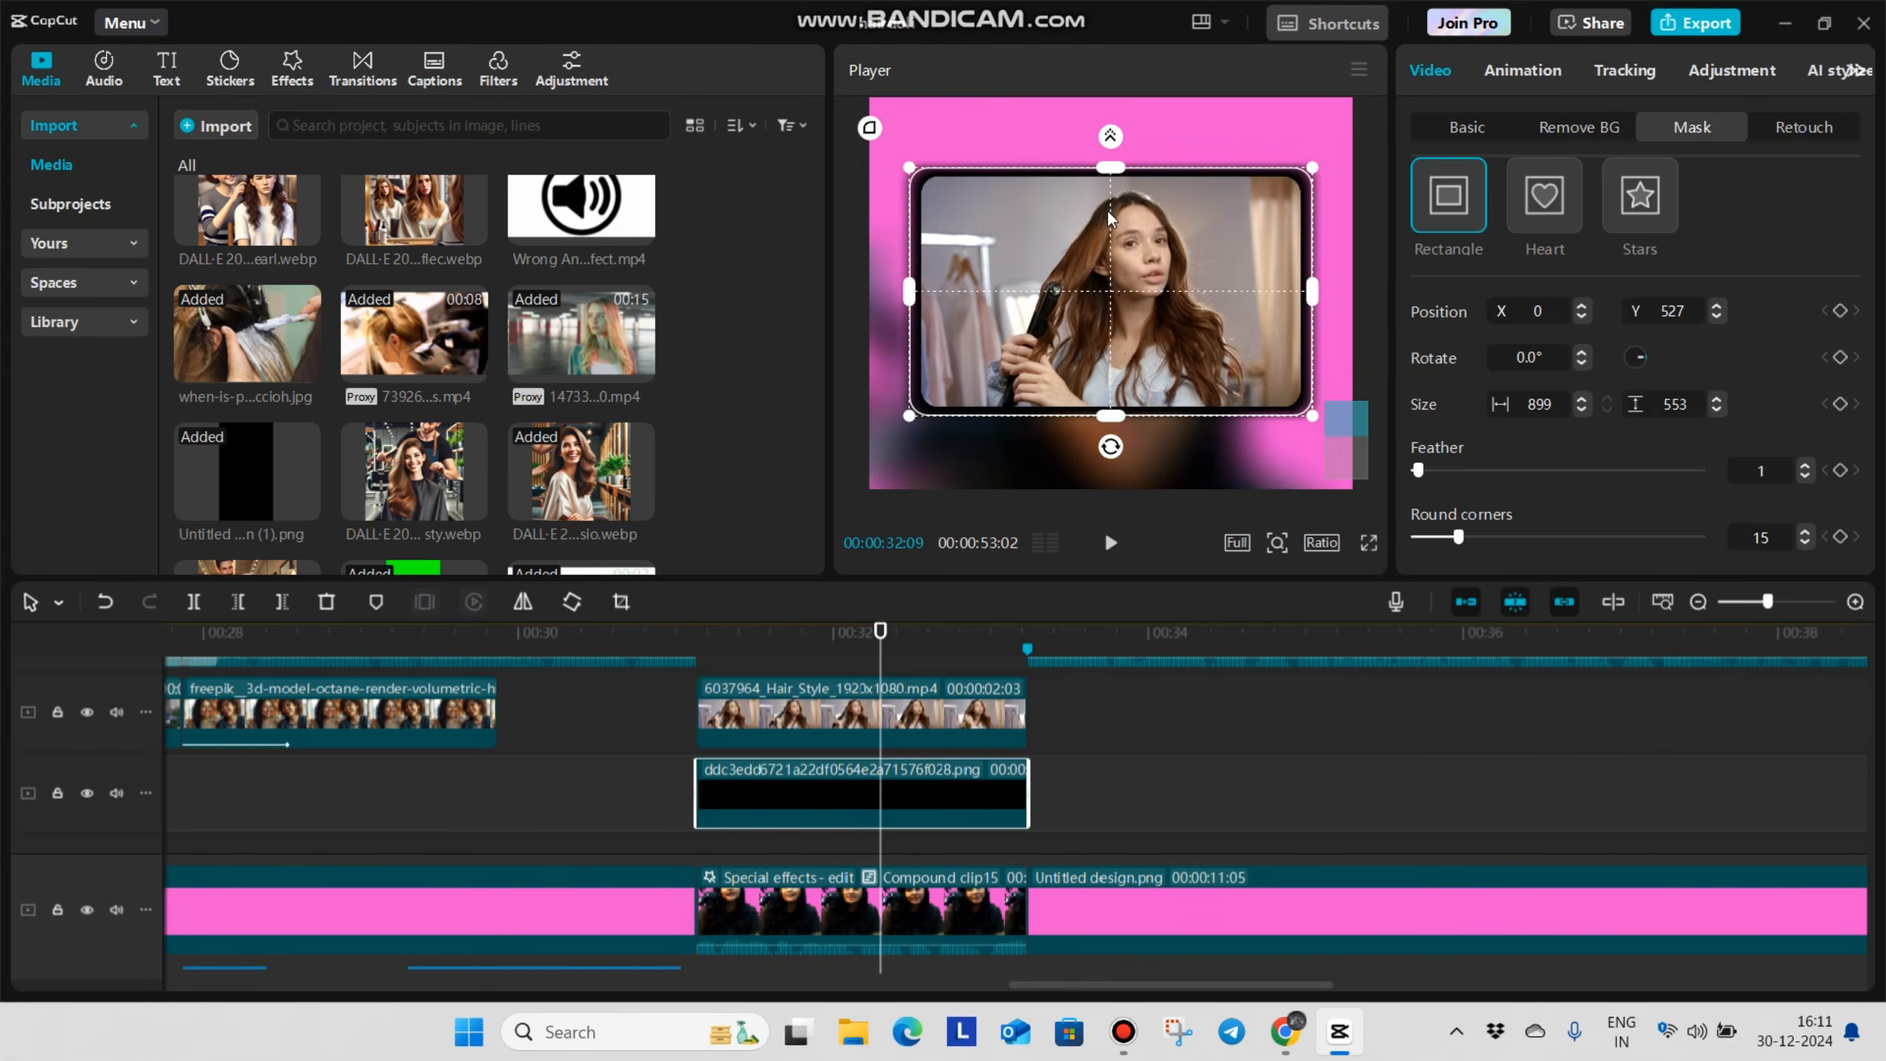
# Combine the hair-style video and its black frame into a compound clip and play it back
pyautogui.click(1080, 782)
pyautogui.moveTo(1080, 780); pyautogui.dragTo(1002, 716)
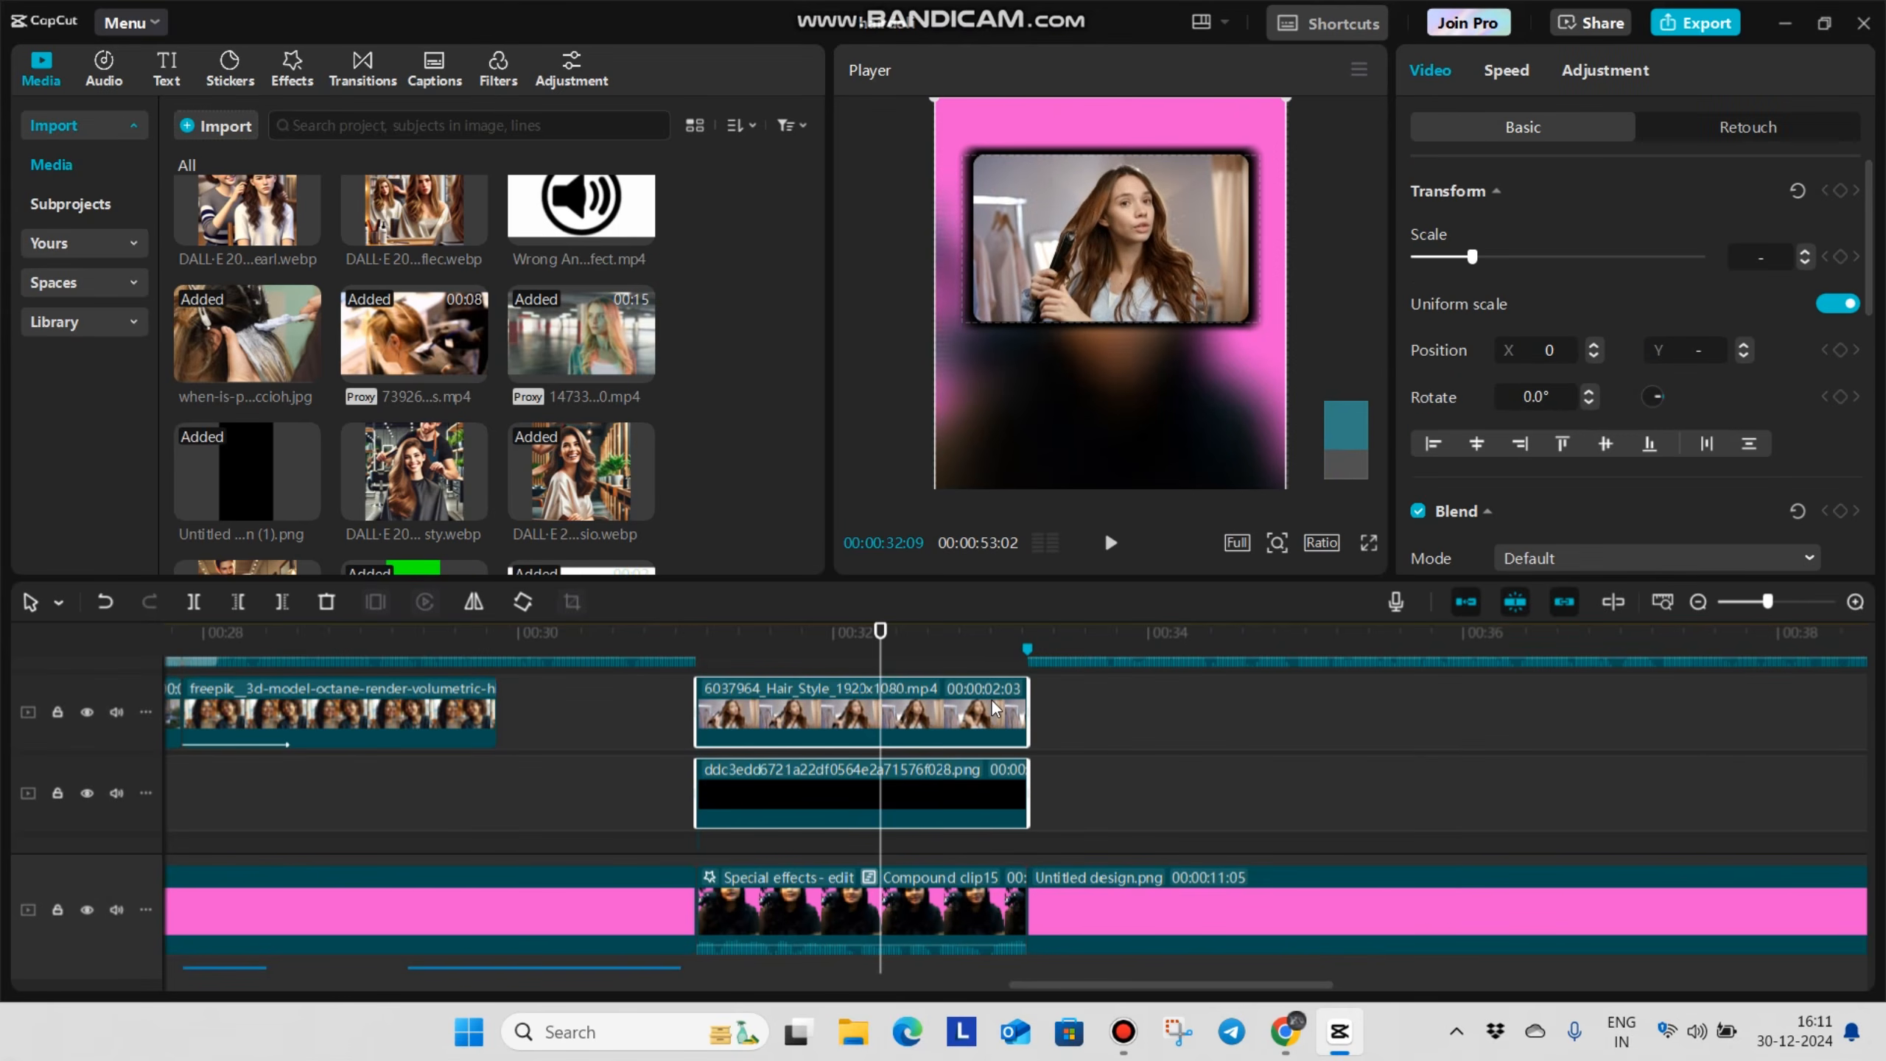
pyautogui.hotkey('alt', 'g')
pyautogui.click(726, 736)
pyautogui.click(674, 738)
pyautogui.press('space')
# Add an entrance animation to the framed hair-style compound clip
pyautogui.click(837, 808)
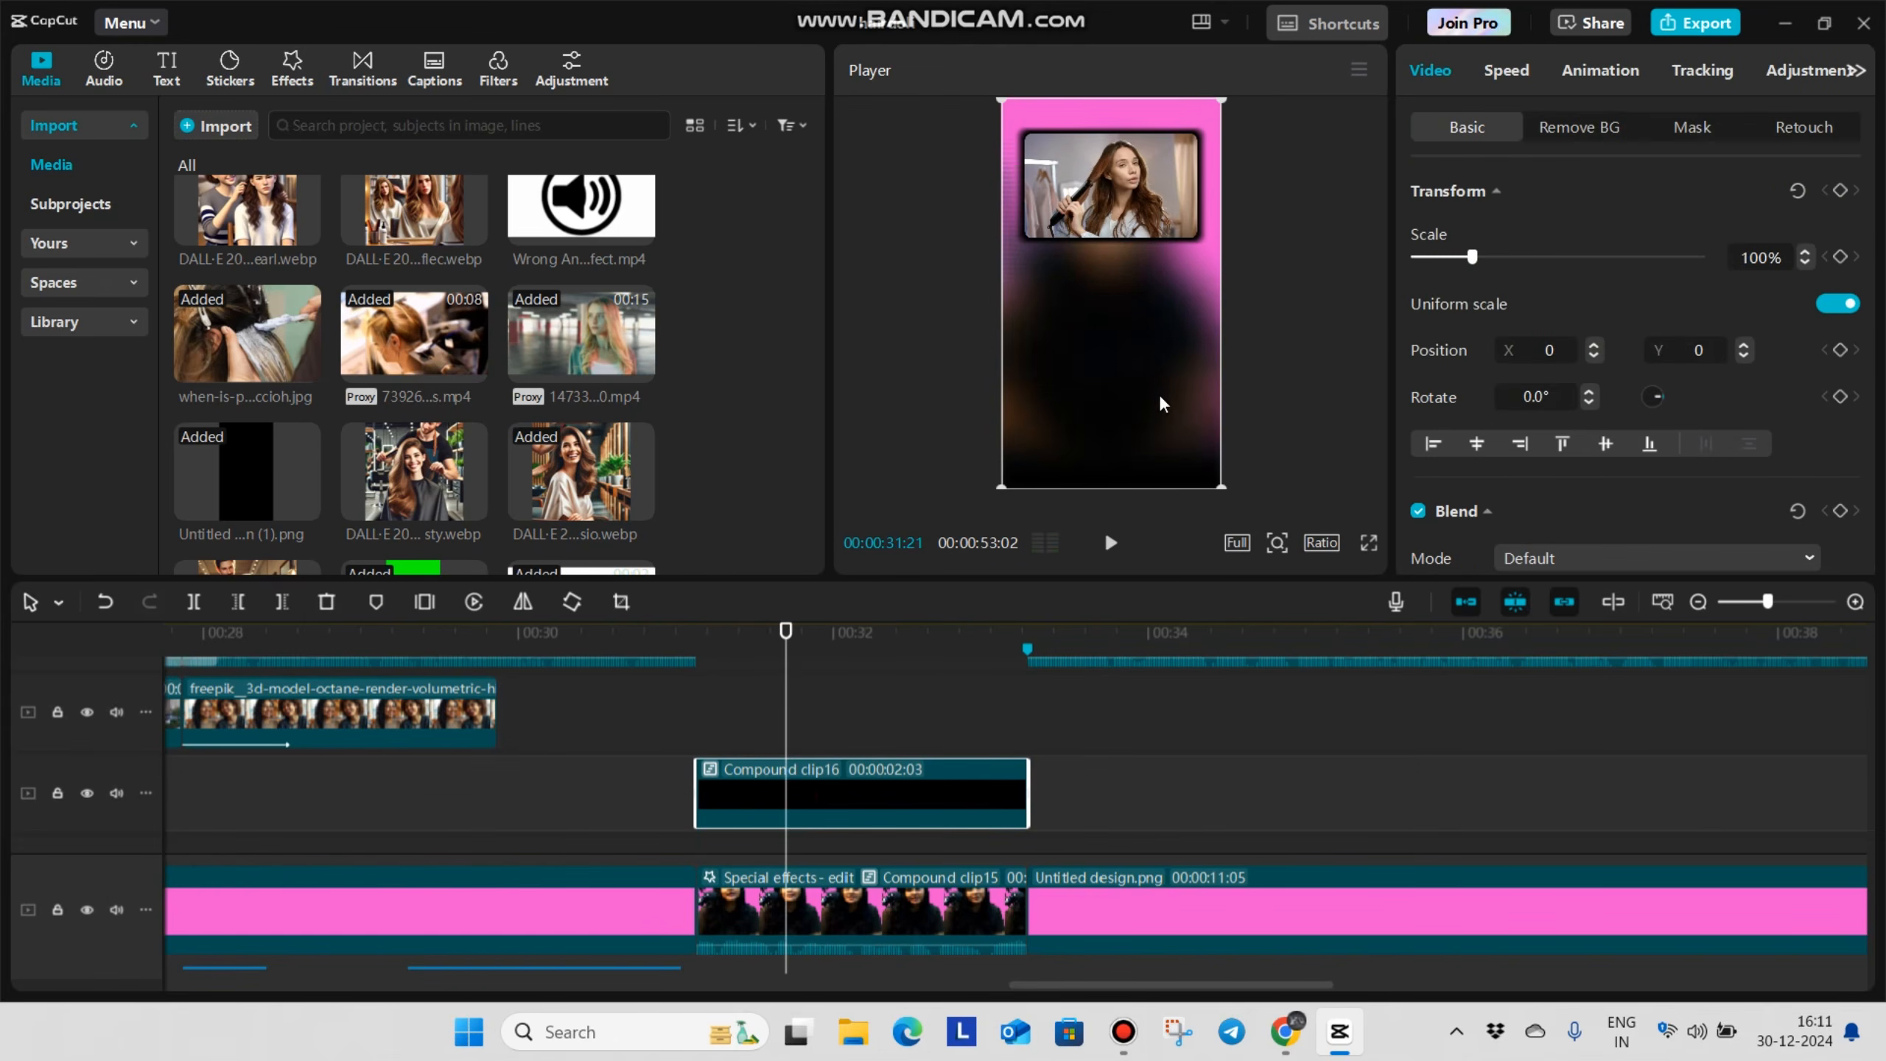
pyautogui.click(1604, 70)
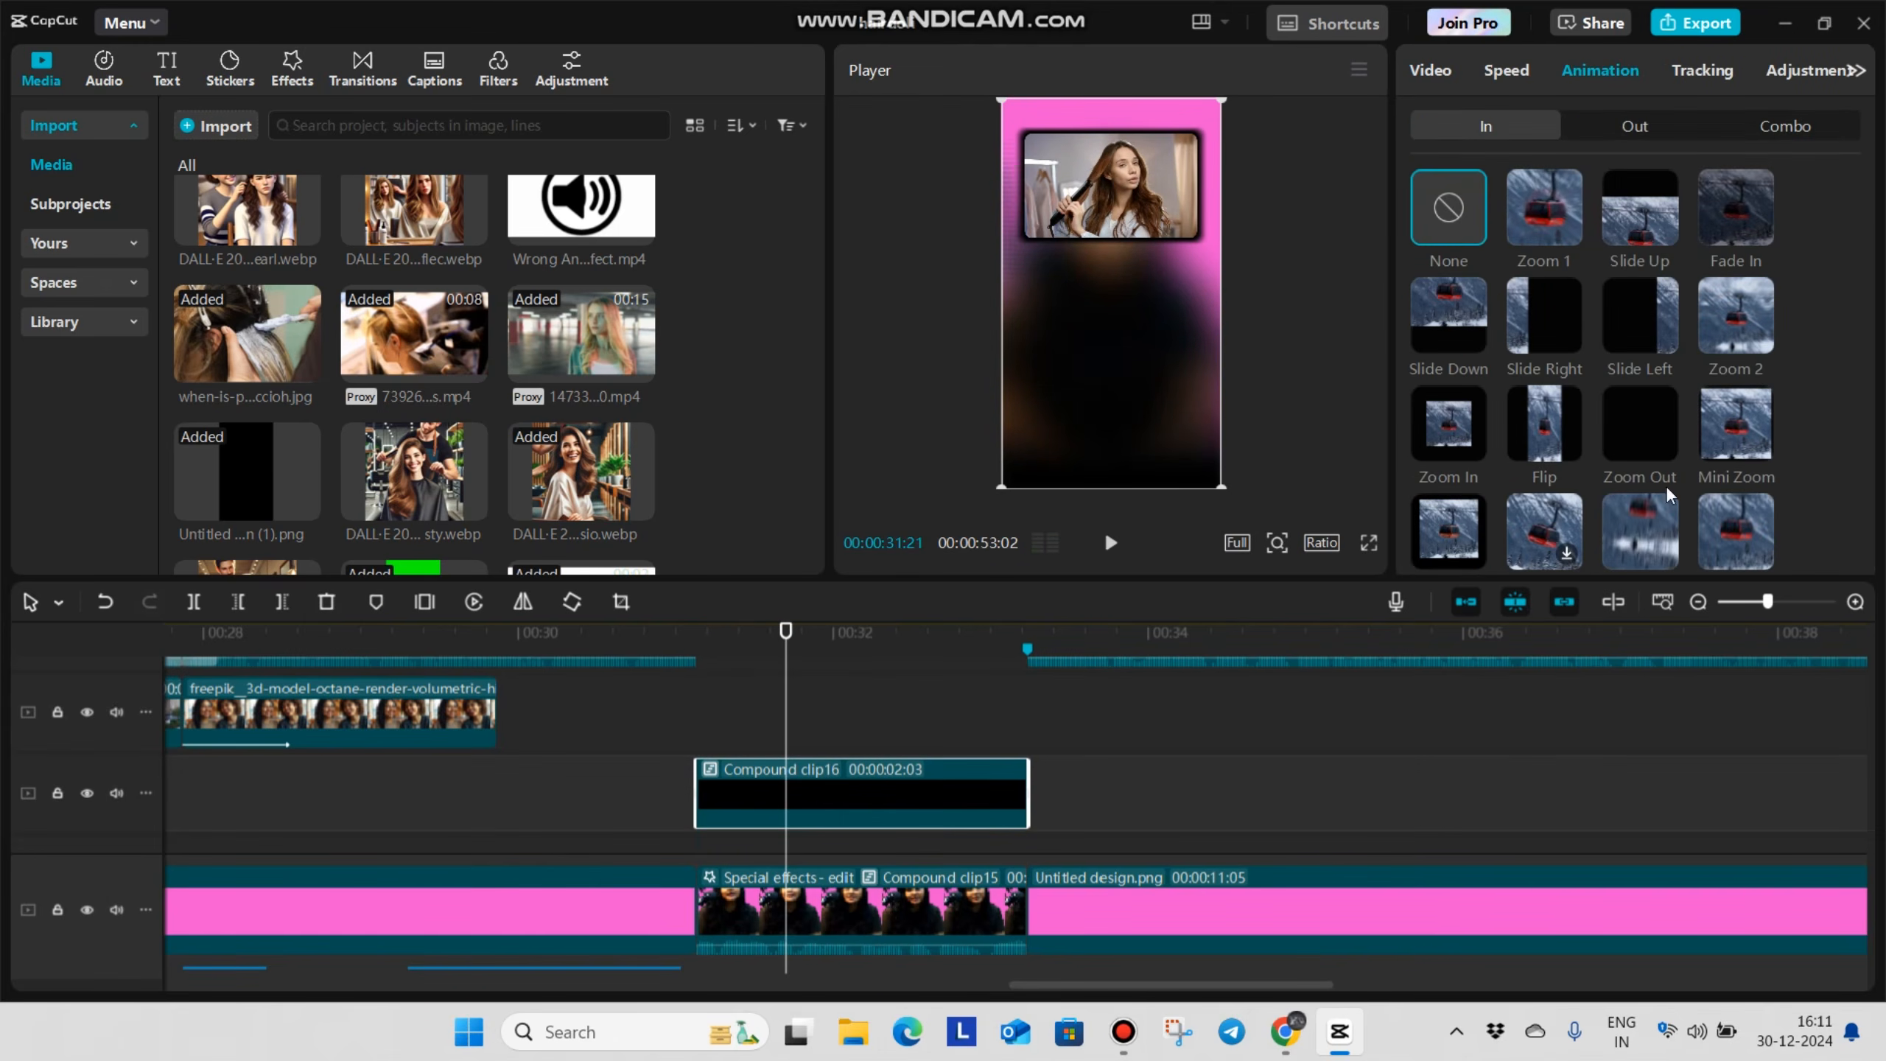
pyautogui.click(1643, 379)
# Add Transition-woosh.wav beneath the blurred clip, starting about half a second before 00:00:31:04
pyautogui.click(696, 739)
pyautogui.scroll(-10, 331, 342)
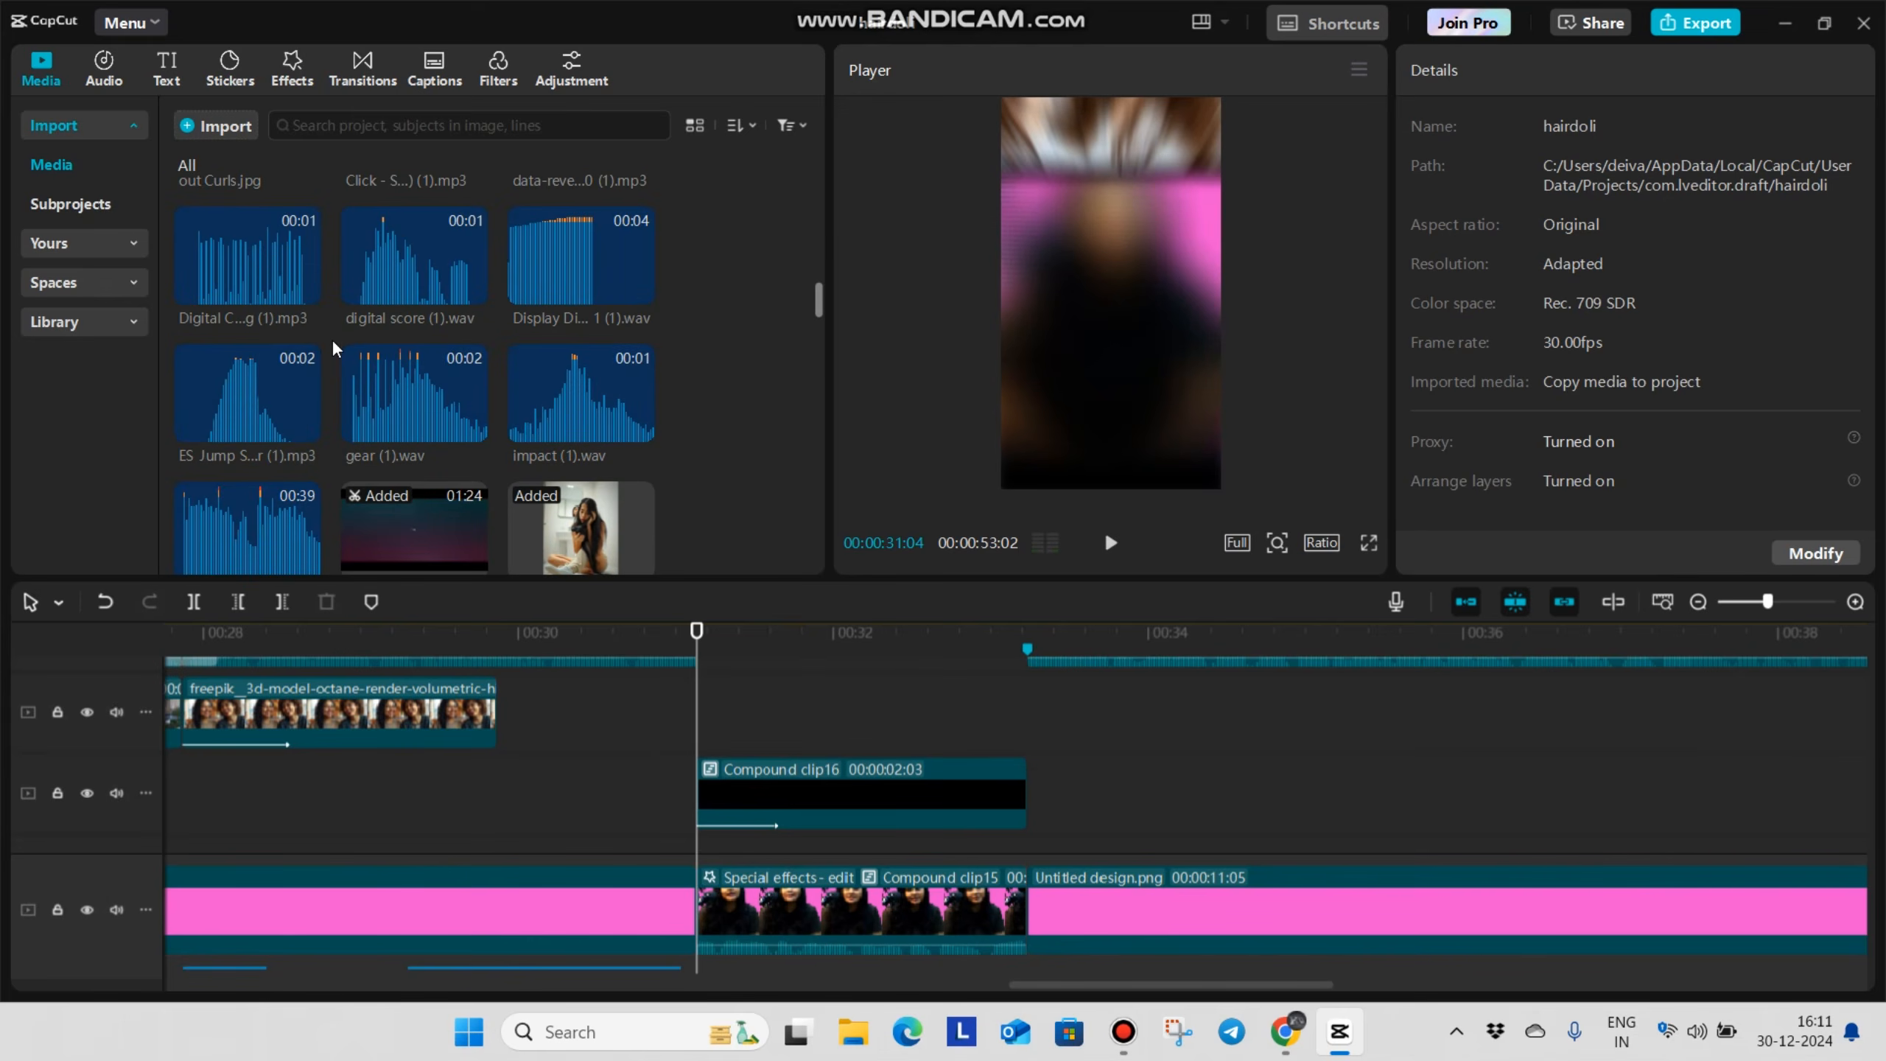
pyautogui.scroll(5, 332, 337)
pyautogui.scroll(-4, 469, 389)
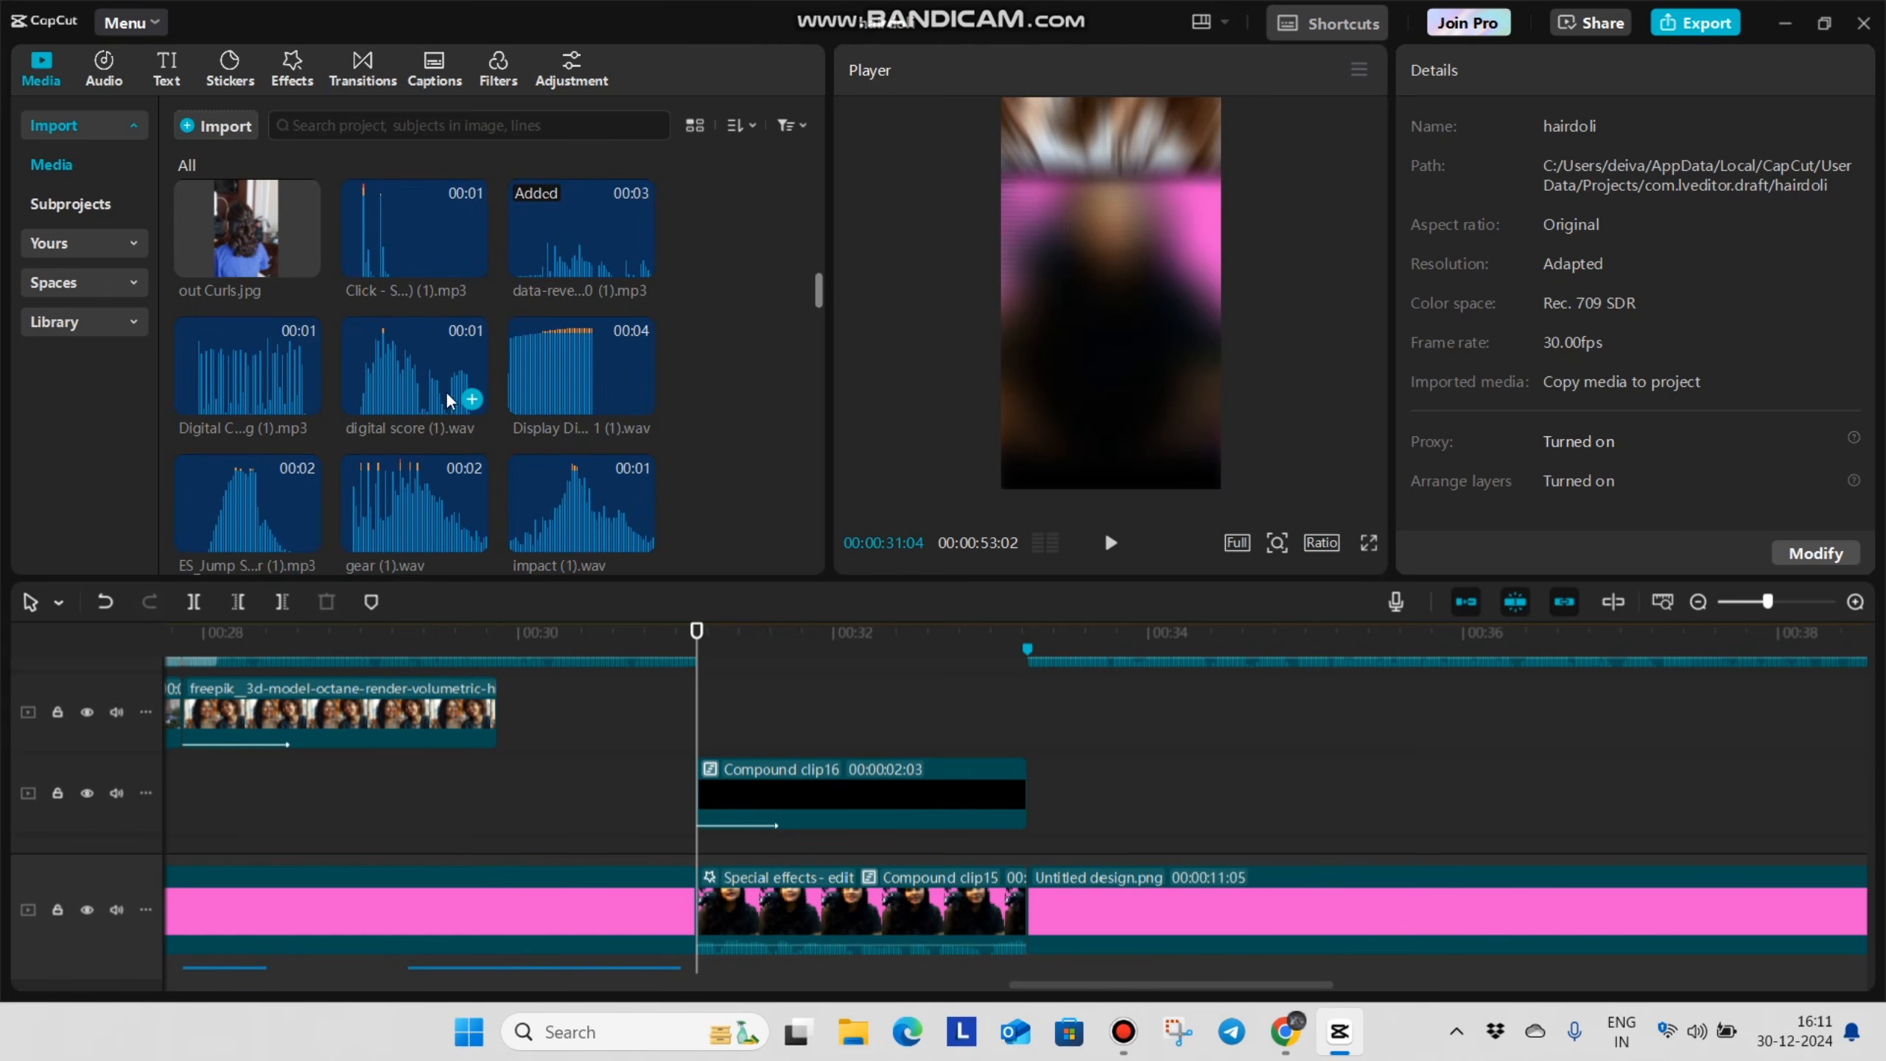
pyautogui.scroll(11, 445, 390)
pyautogui.scroll(-3, 445, 386)
pyautogui.moveTo(250, 313); pyautogui.dragTo(621, 868)
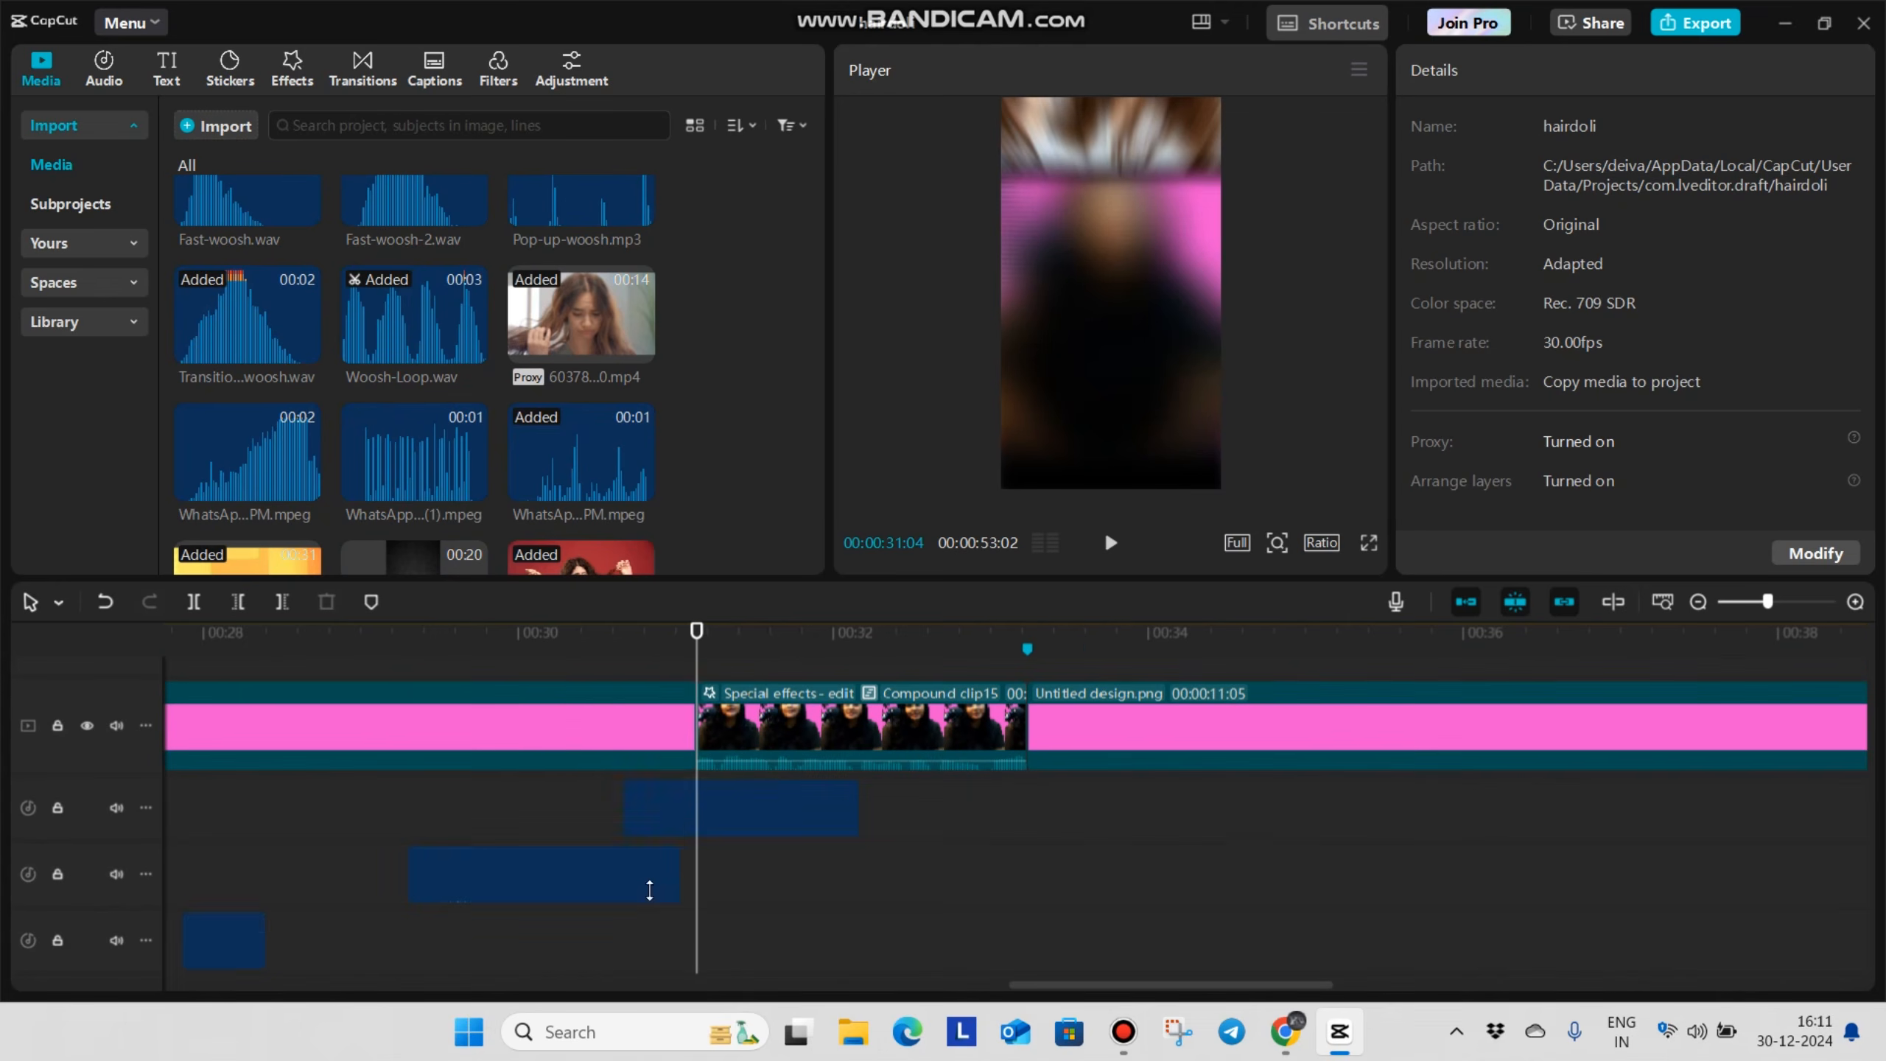
# Play back the framed clip's entrance together with the whoosh sound
pyautogui.click(579, 823)
pyautogui.press('space')
pyautogui.click(949, 815)
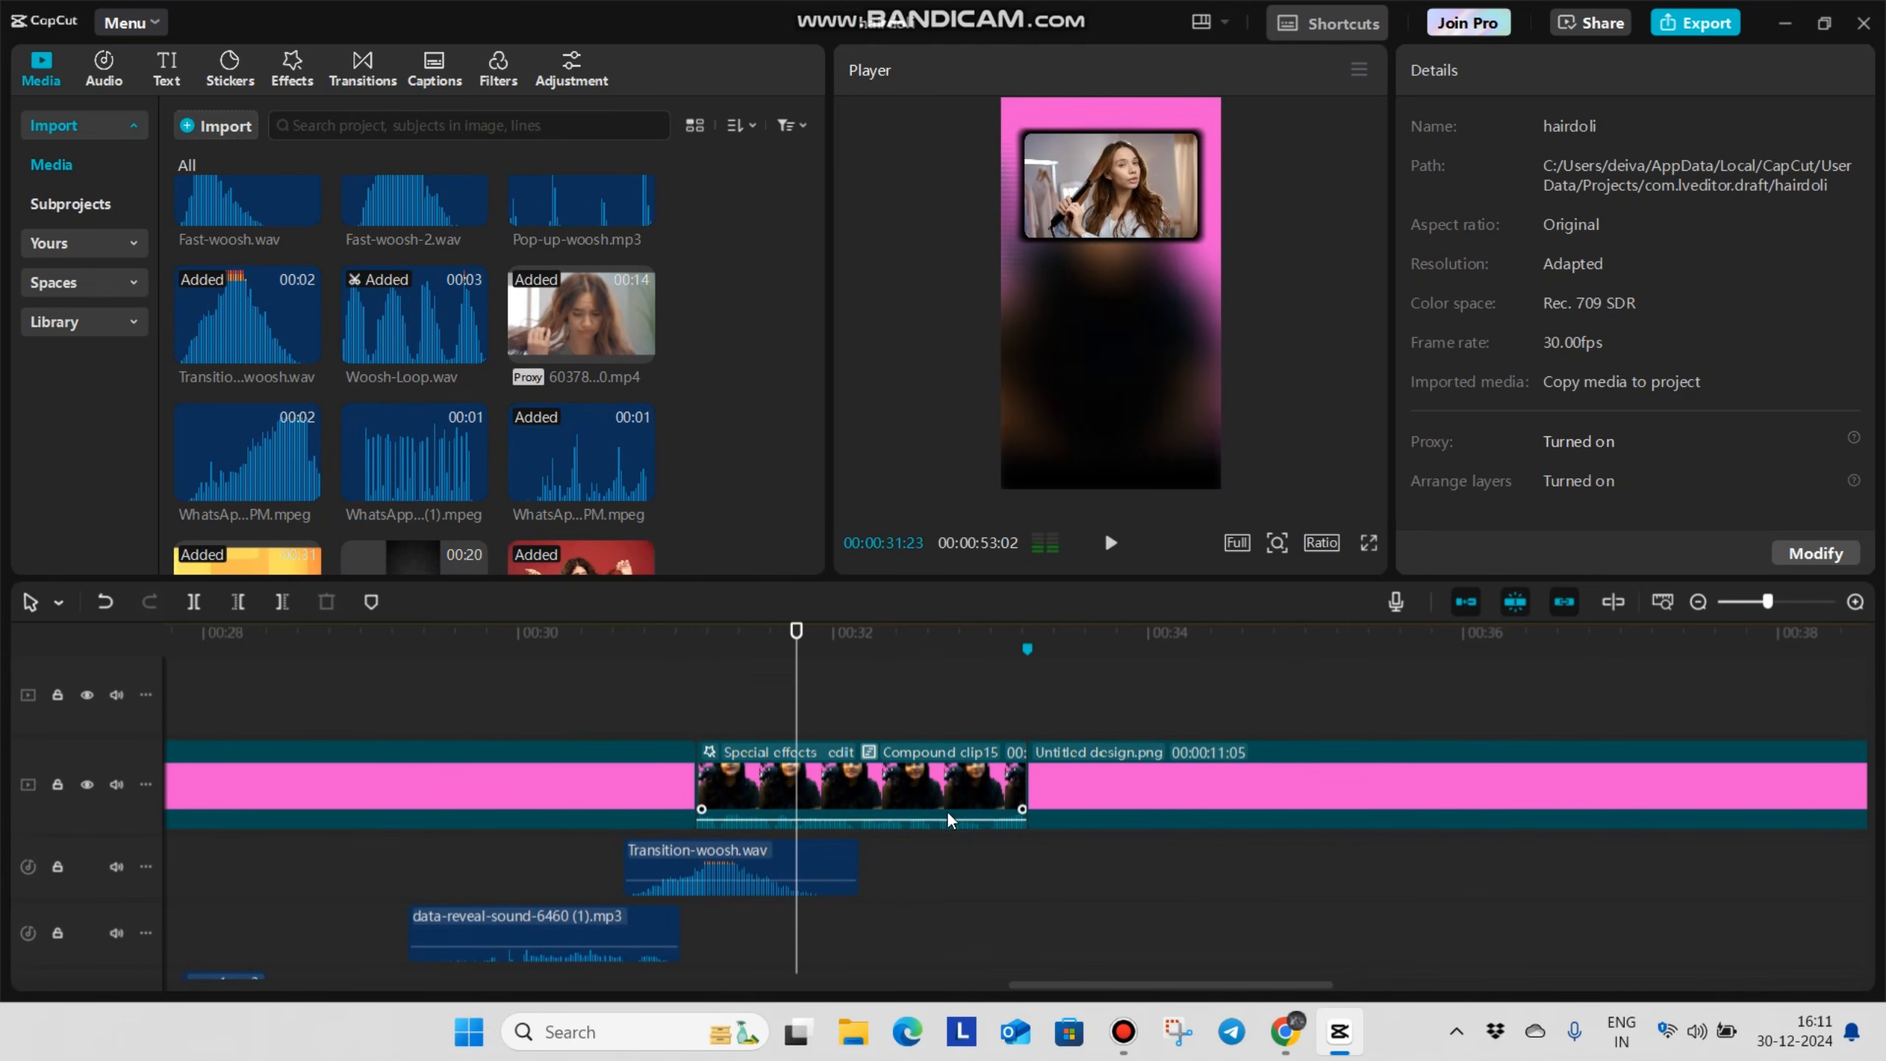
pyautogui.scroll(3, 764, 792)
pyautogui.click(665, 746)
pyautogui.press('space')
pyautogui.scroll(-2, 742, 766)
# Add a default text layer at 00:00:31:20 and trim its end to 00:00:33:07
pyautogui.click(779, 787)
pyautogui.scroll(1, 801, 758)
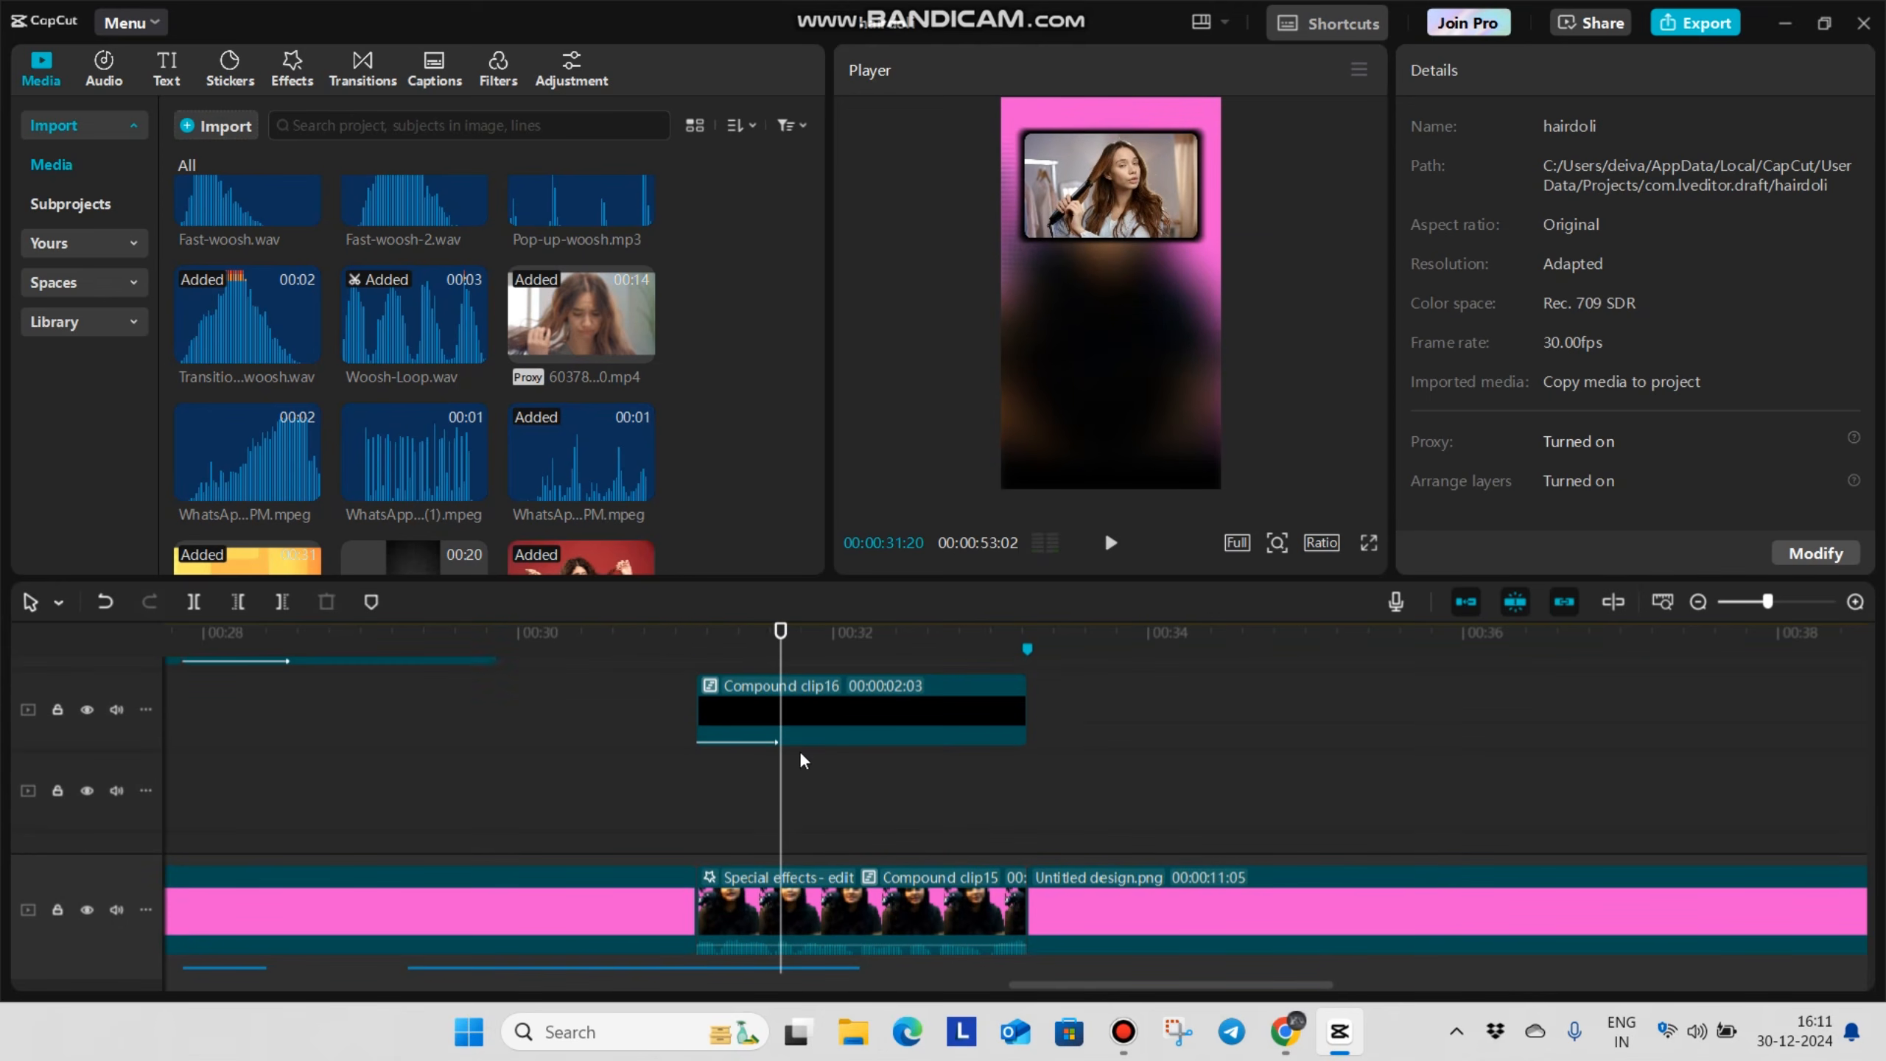
pyautogui.click(175, 54)
pyautogui.moveTo(210, 196); pyautogui.dragTo(795, 758)
pyautogui.moveTo(946, 728); pyautogui.dragTo(958, 817)
pyautogui.moveTo(1255, 808); pyautogui.dragTo(1028, 808)
pyautogui.click(917, 808)
# Enter nine dashes as the text and turn it into a vertical line rotated -90°, scaled 260% wide and 263% high
pyautogui.click(1560, 208)
pyautogui.write('---------')
pyautogui.scroll(-8, 1602, 349)
pyautogui.moveTo(1146, 305)
pyautogui.mouseDown()
pyautogui.moveTo(1204, 328)
pyautogui.moveTo(1174, 293)
pyautogui.mouseUp()
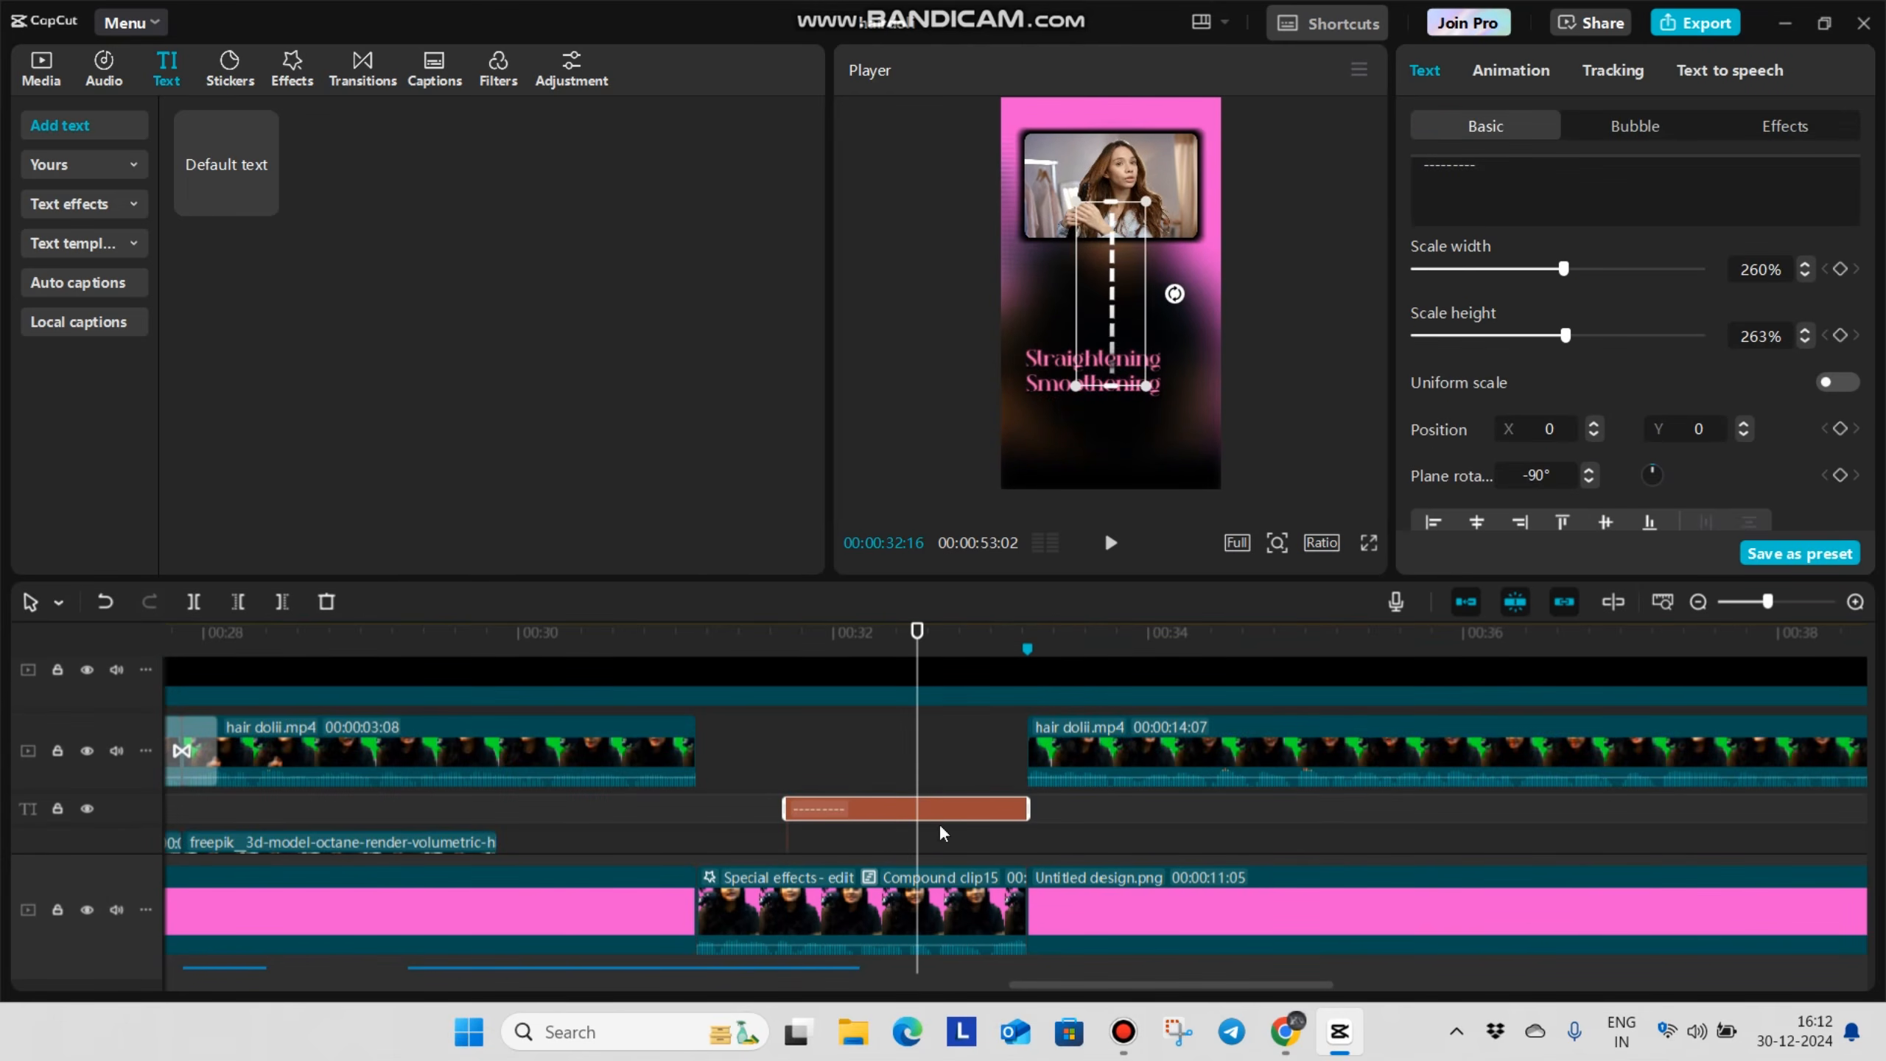
# Place the dashed-line text beneath the framed hair clip's layer, enable its shadow and check it in full-screen preview
pyautogui.moveTo(925, 808); pyautogui.dragTo(927, 798)
pyautogui.click(928, 829)
pyautogui.click(928, 795)
pyautogui.scroll(-15, 1609, 386)
pyautogui.scroll(-3, 1533, 376)
pyautogui.click(1420, 442)
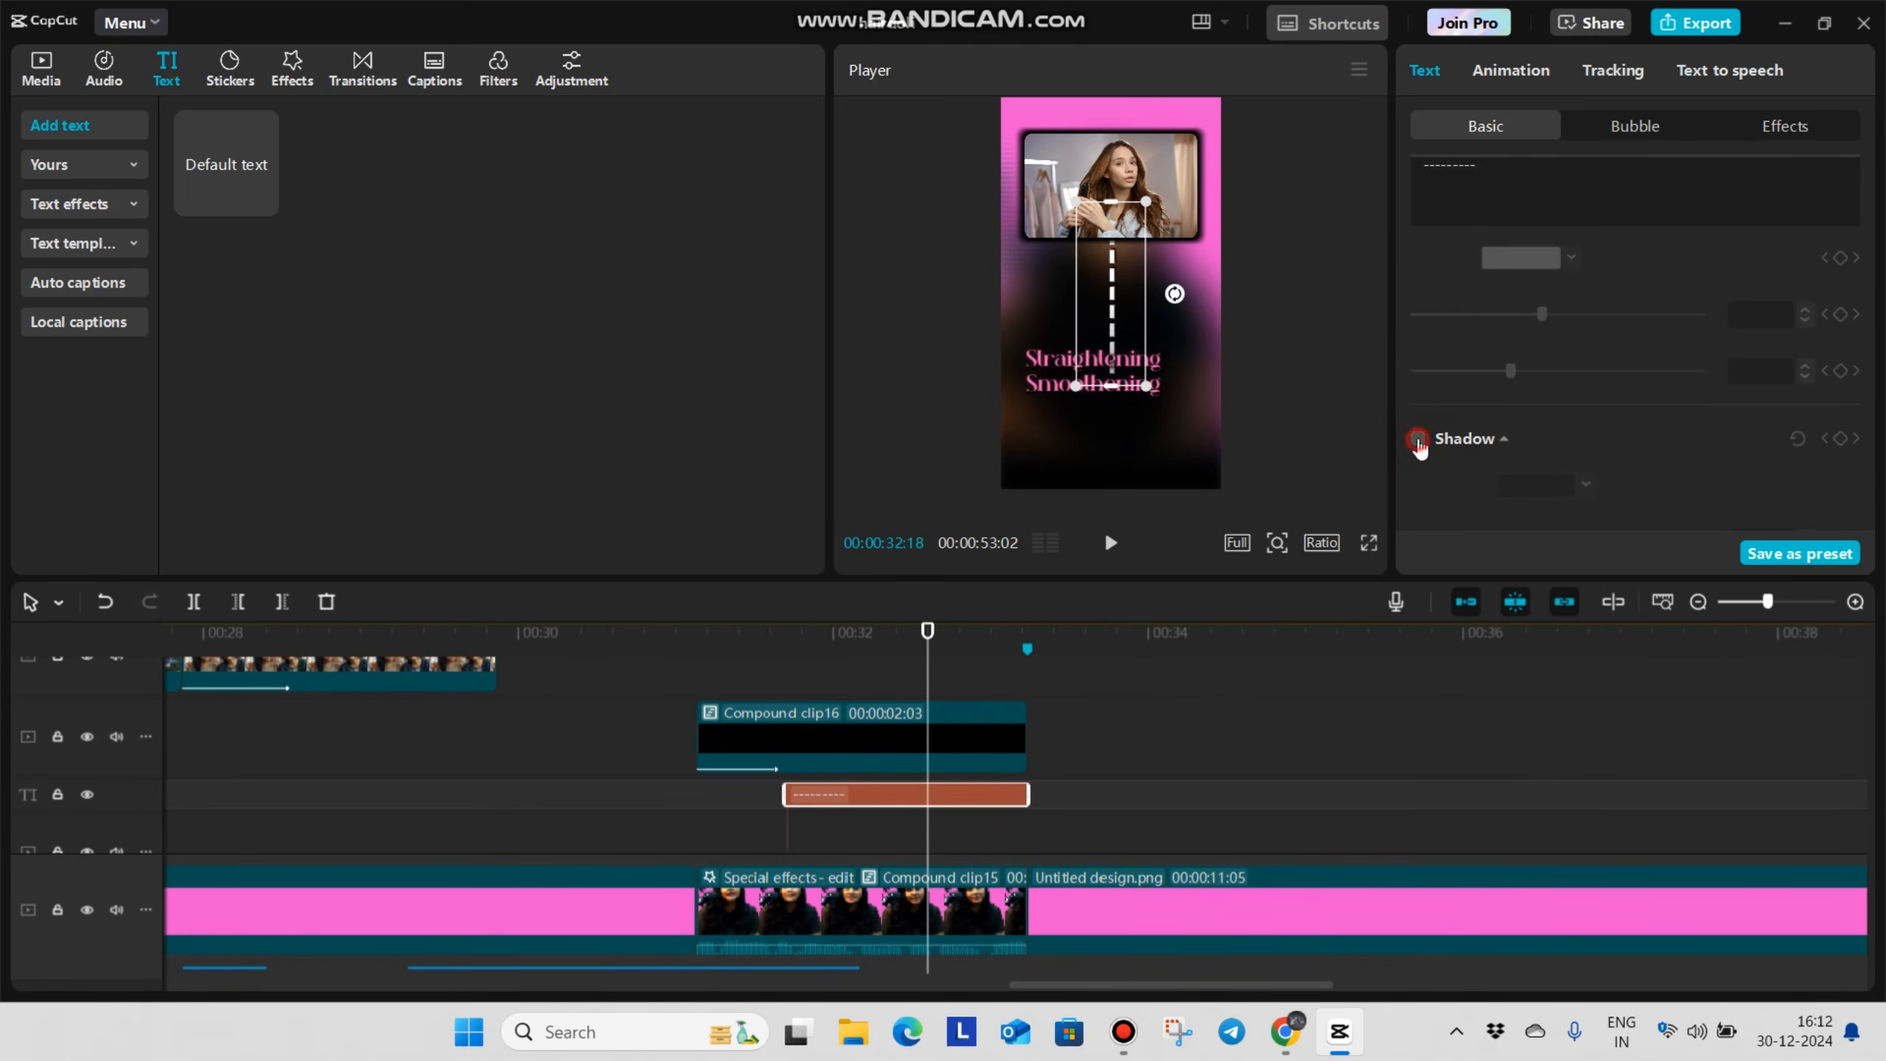
pyautogui.click(1366, 546)
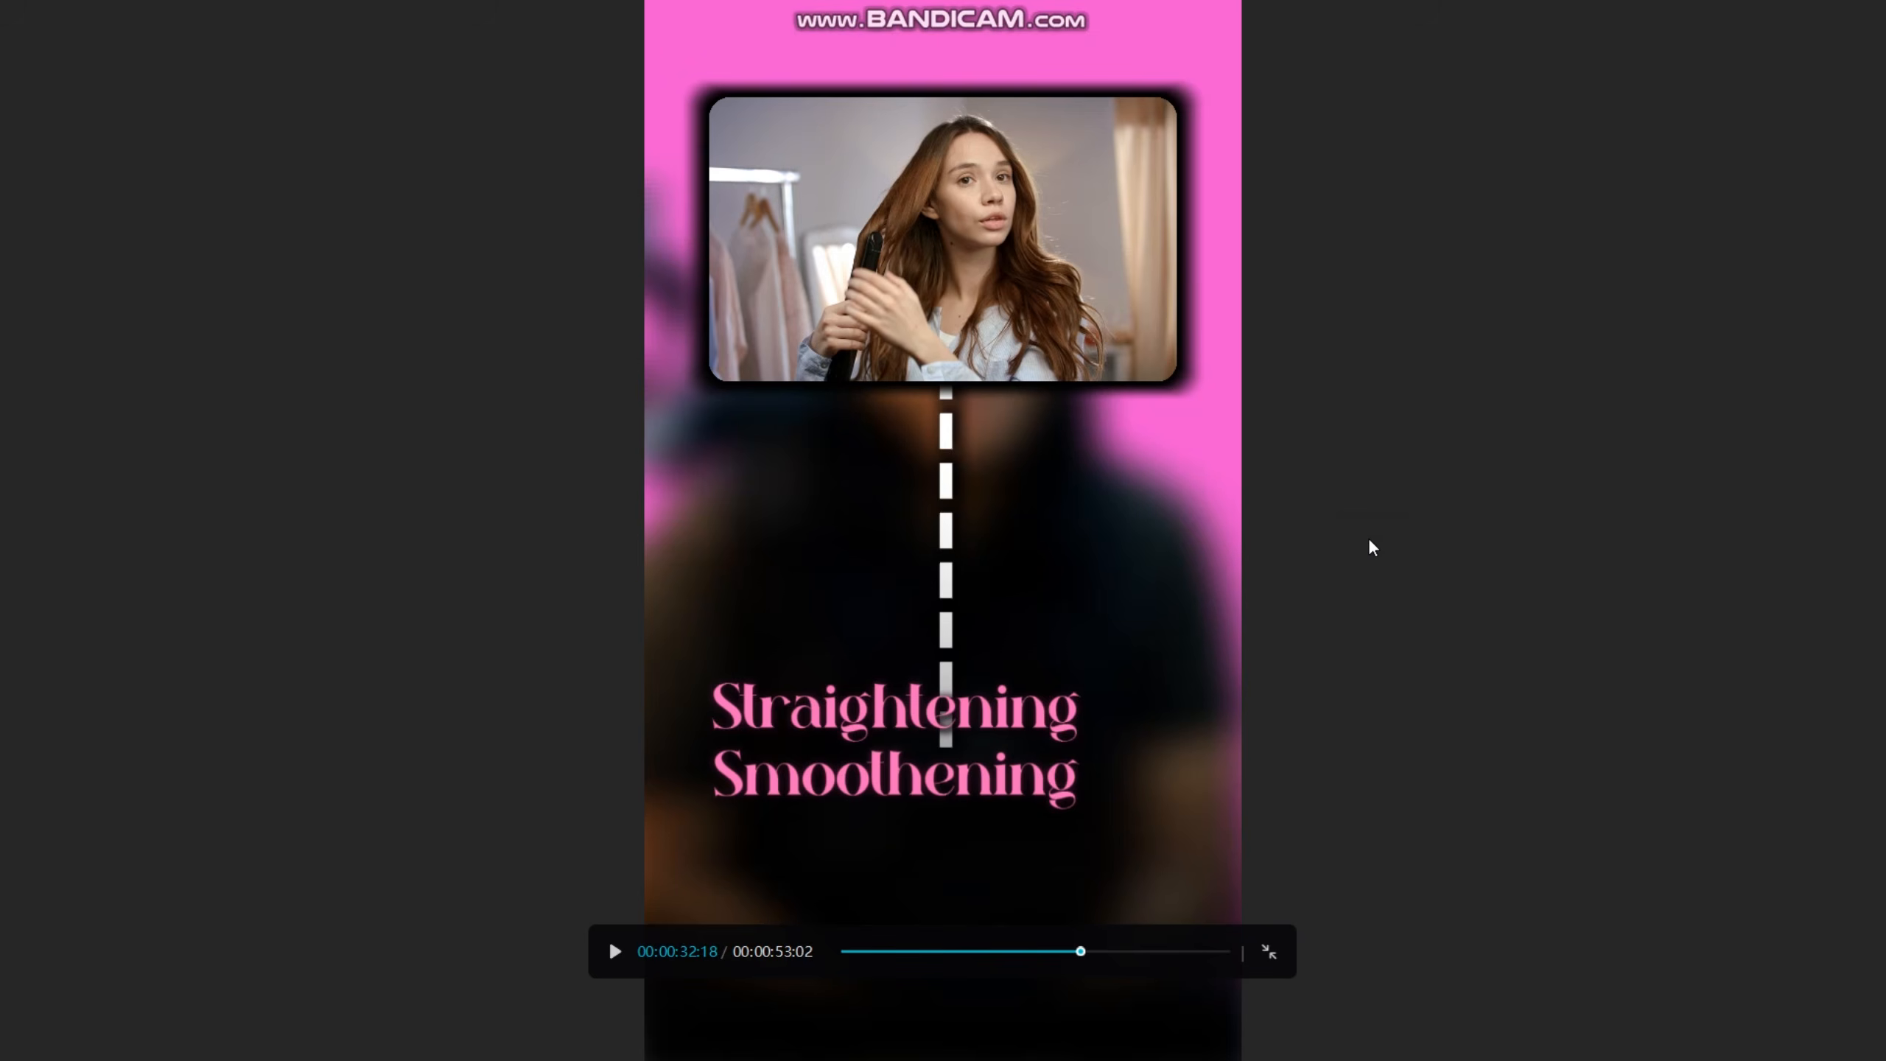
pyautogui.press('Escape')
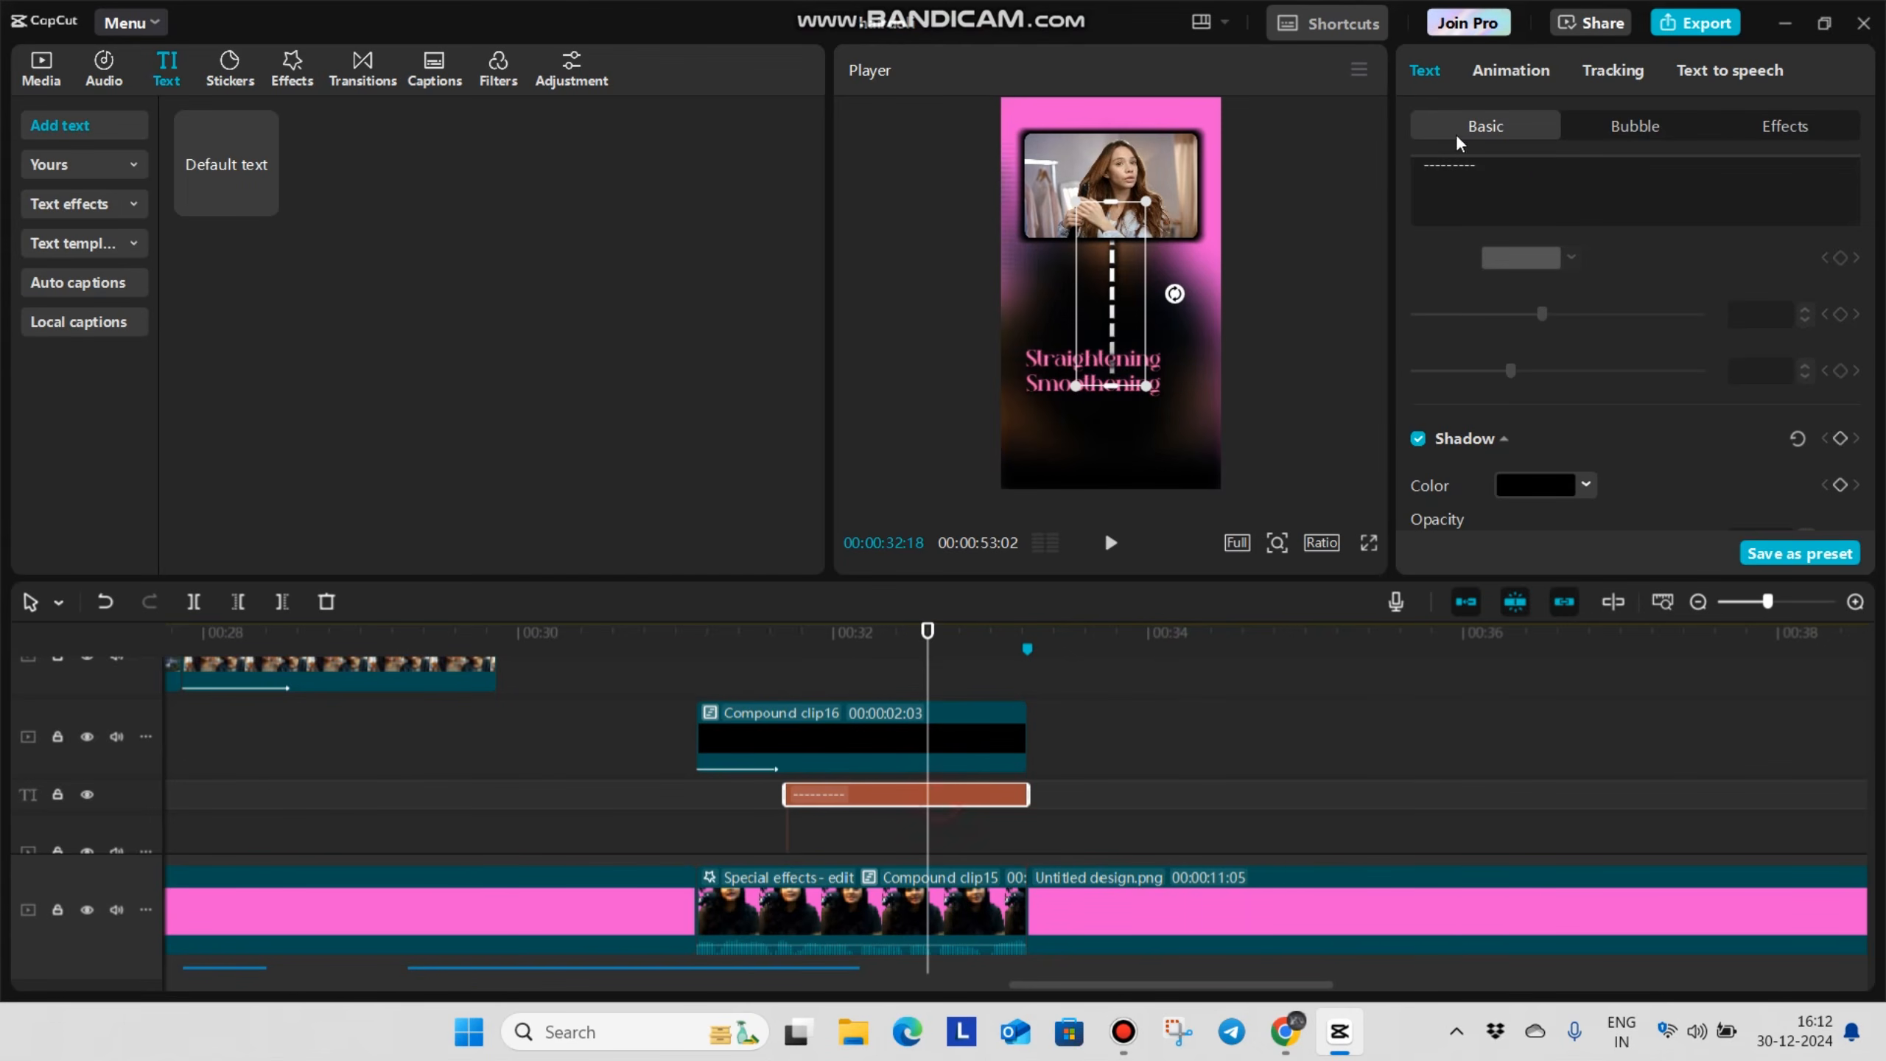
# Shorten the dashed line to seven dashes, move it up to end above the Straightening caption and preview it full screen
pyautogui.press('BackSpace')
pyautogui.moveTo(1111, 324); pyautogui.dragTo(1119, 307)
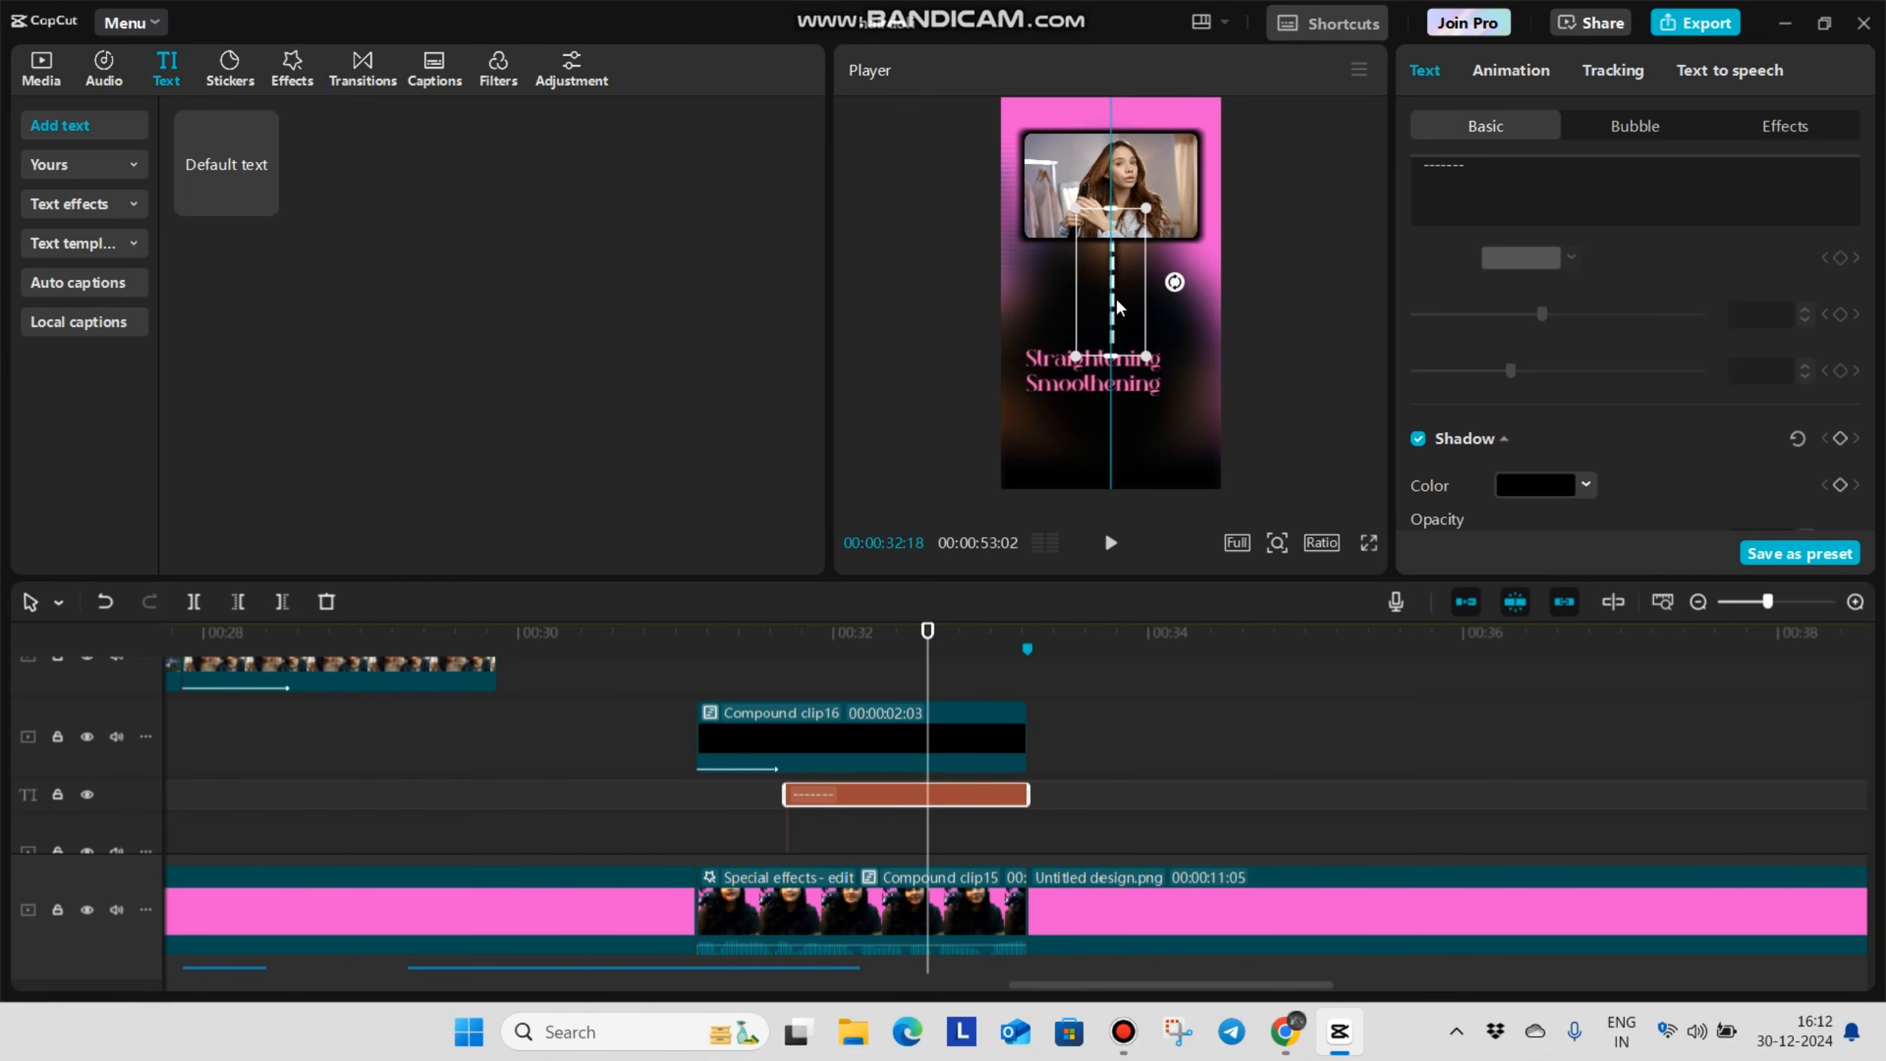
pyautogui.click(1369, 542)
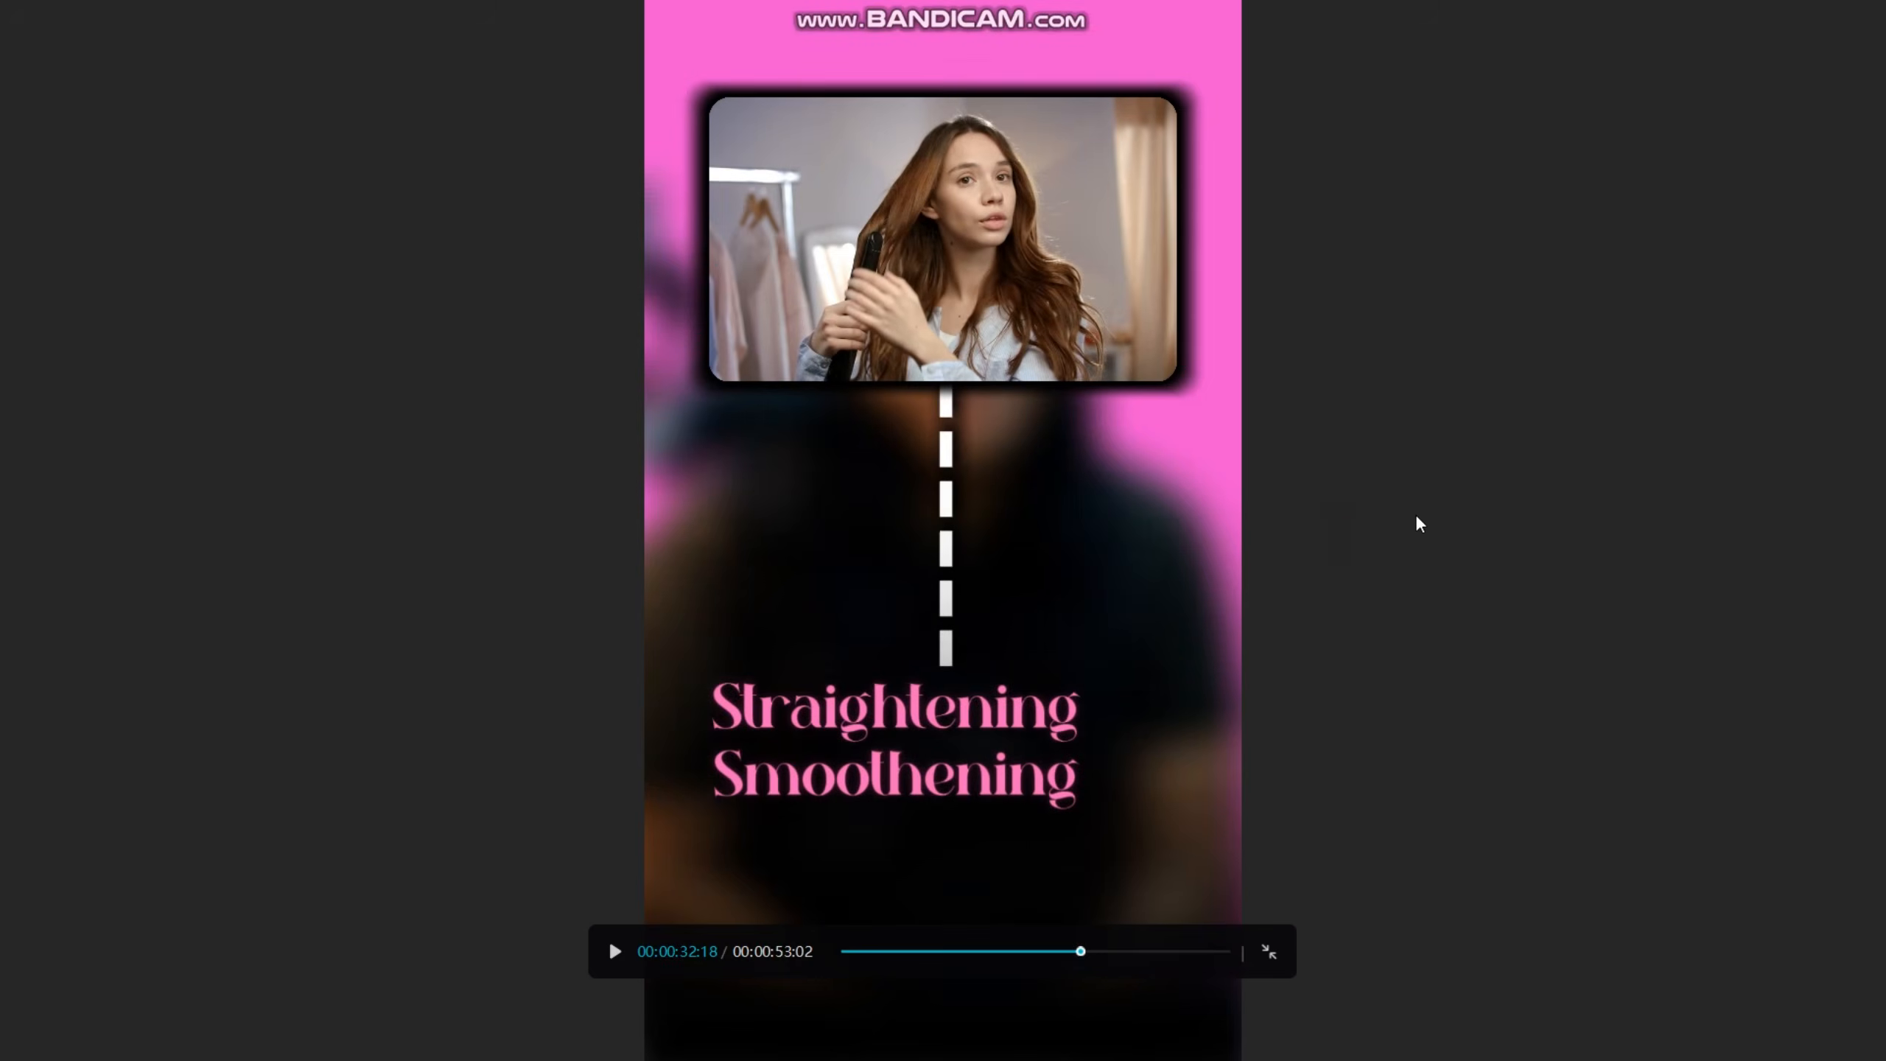
pyautogui.press('Escape')
# Give the dashed line the Type 2 entrance animation with a 0.5 s duration and rotate it 180° so it grows downward
pyautogui.click(1515, 71)
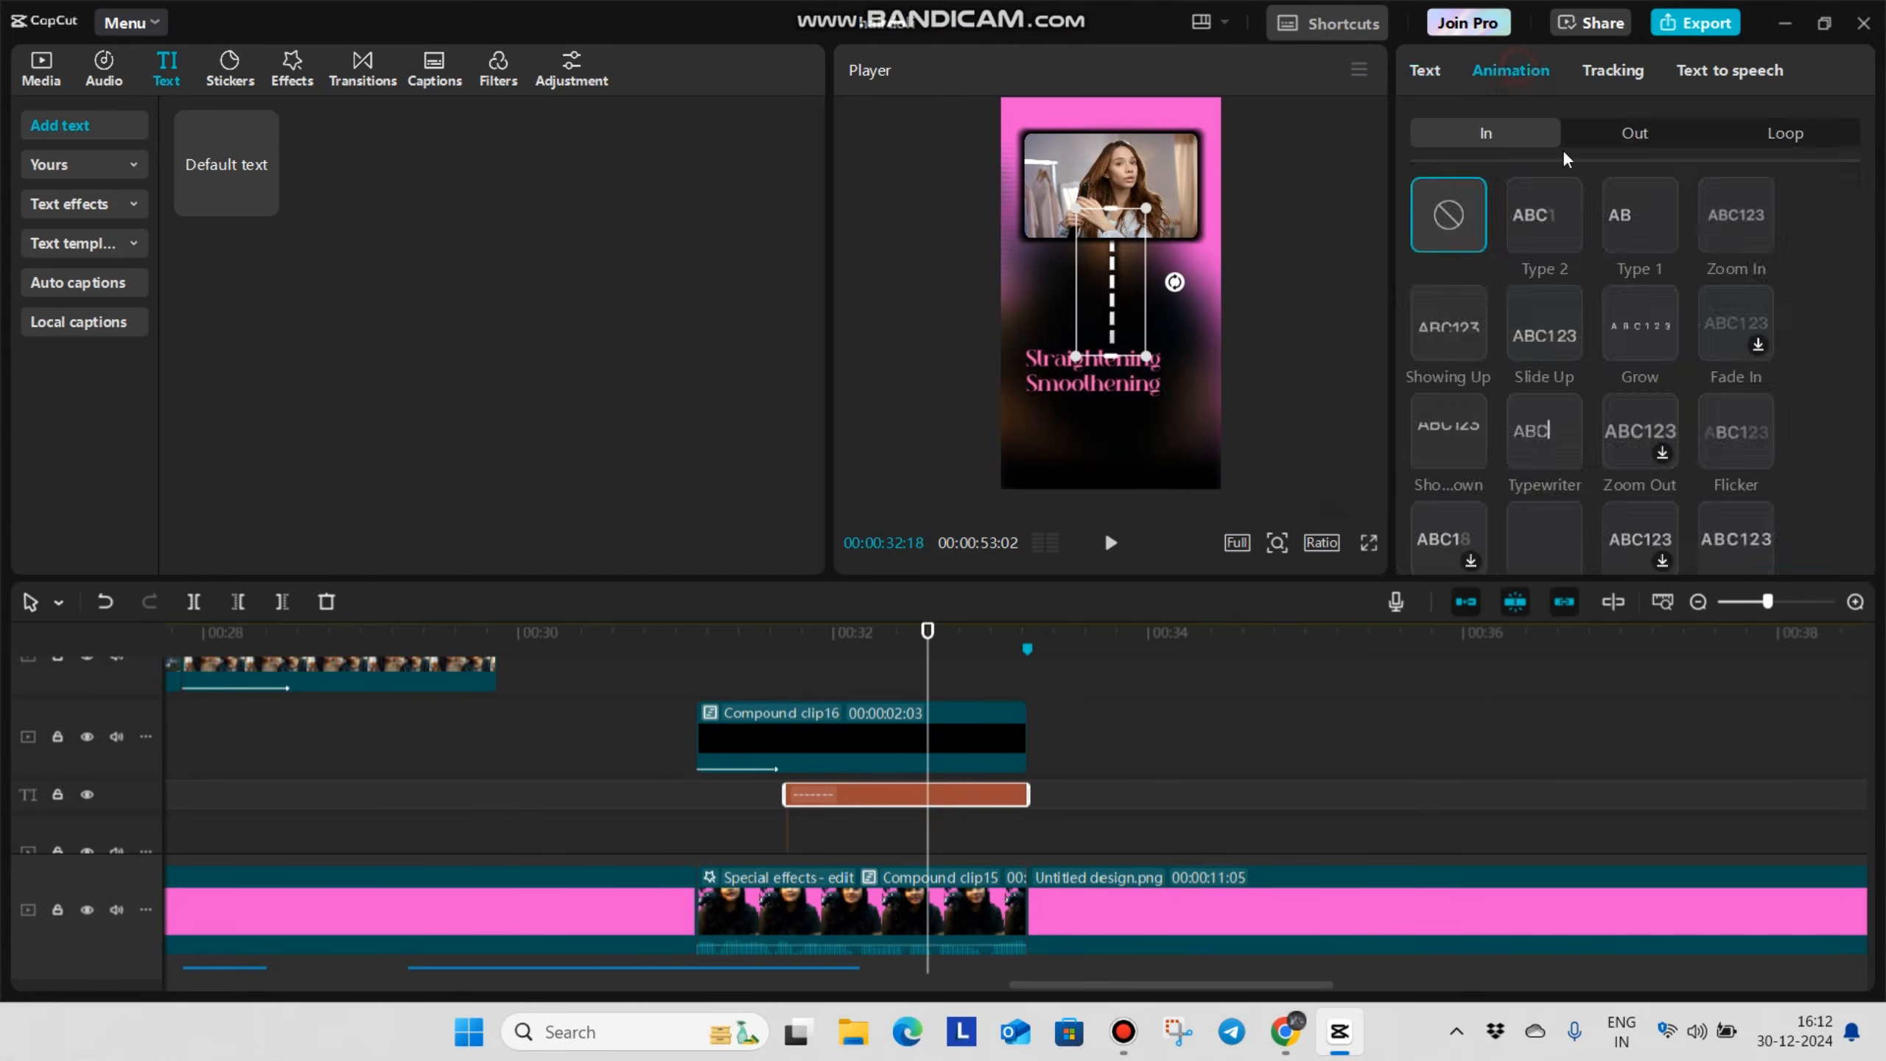
pyautogui.click(1541, 210)
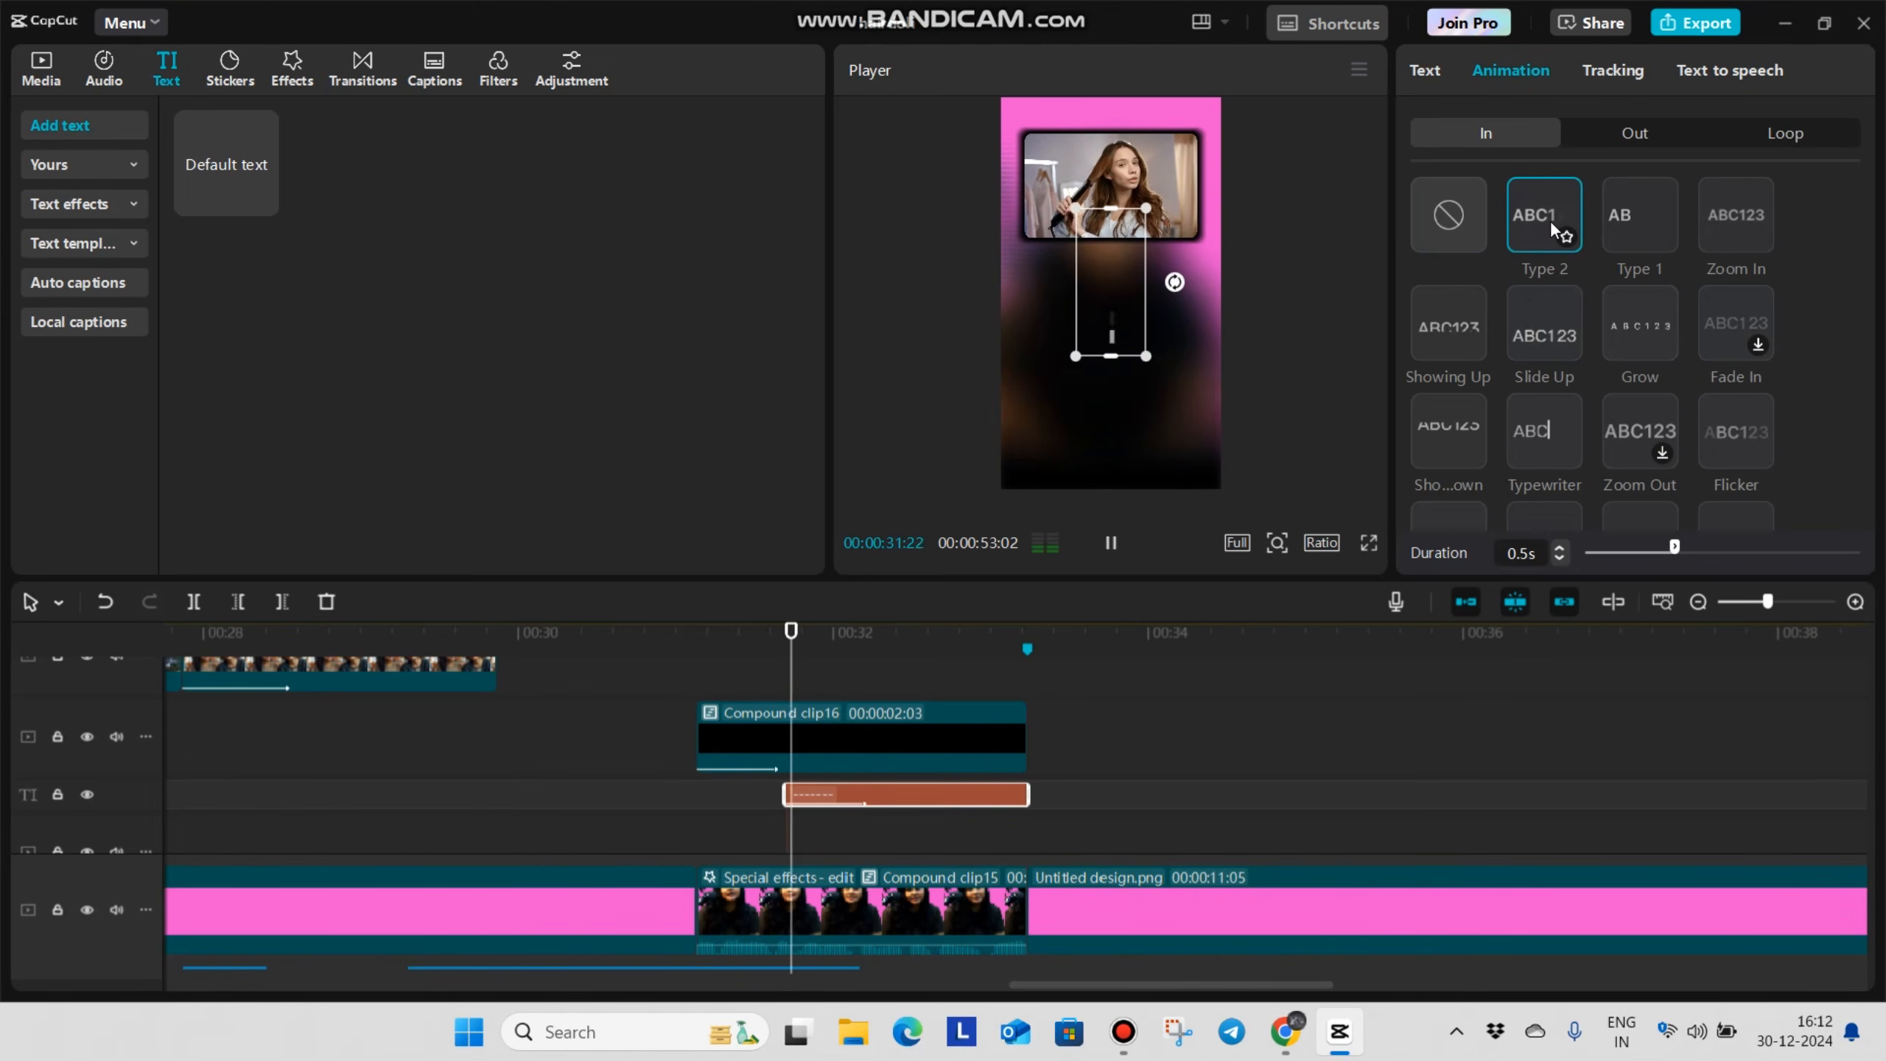
pyautogui.moveTo(1171, 288); pyautogui.dragTo(990, 296)
pyautogui.click(1539, 211)
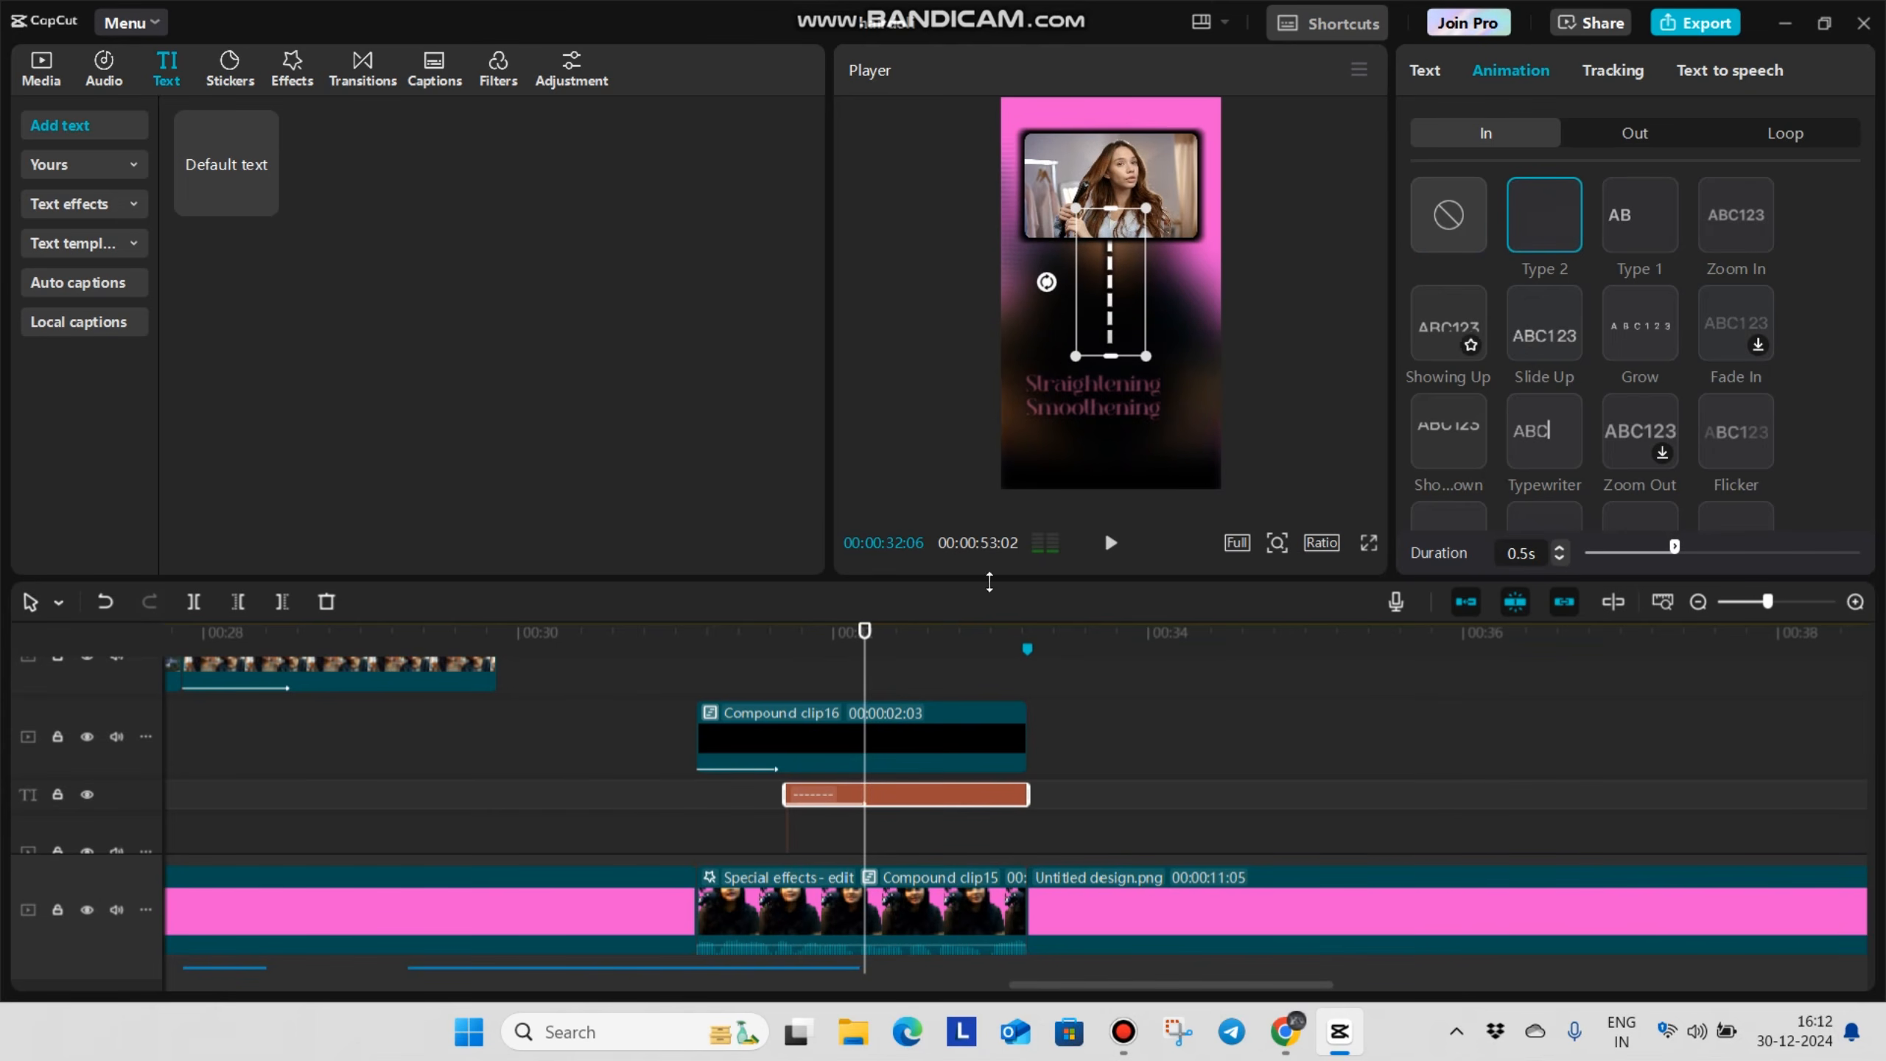
pyautogui.click(665, 819)
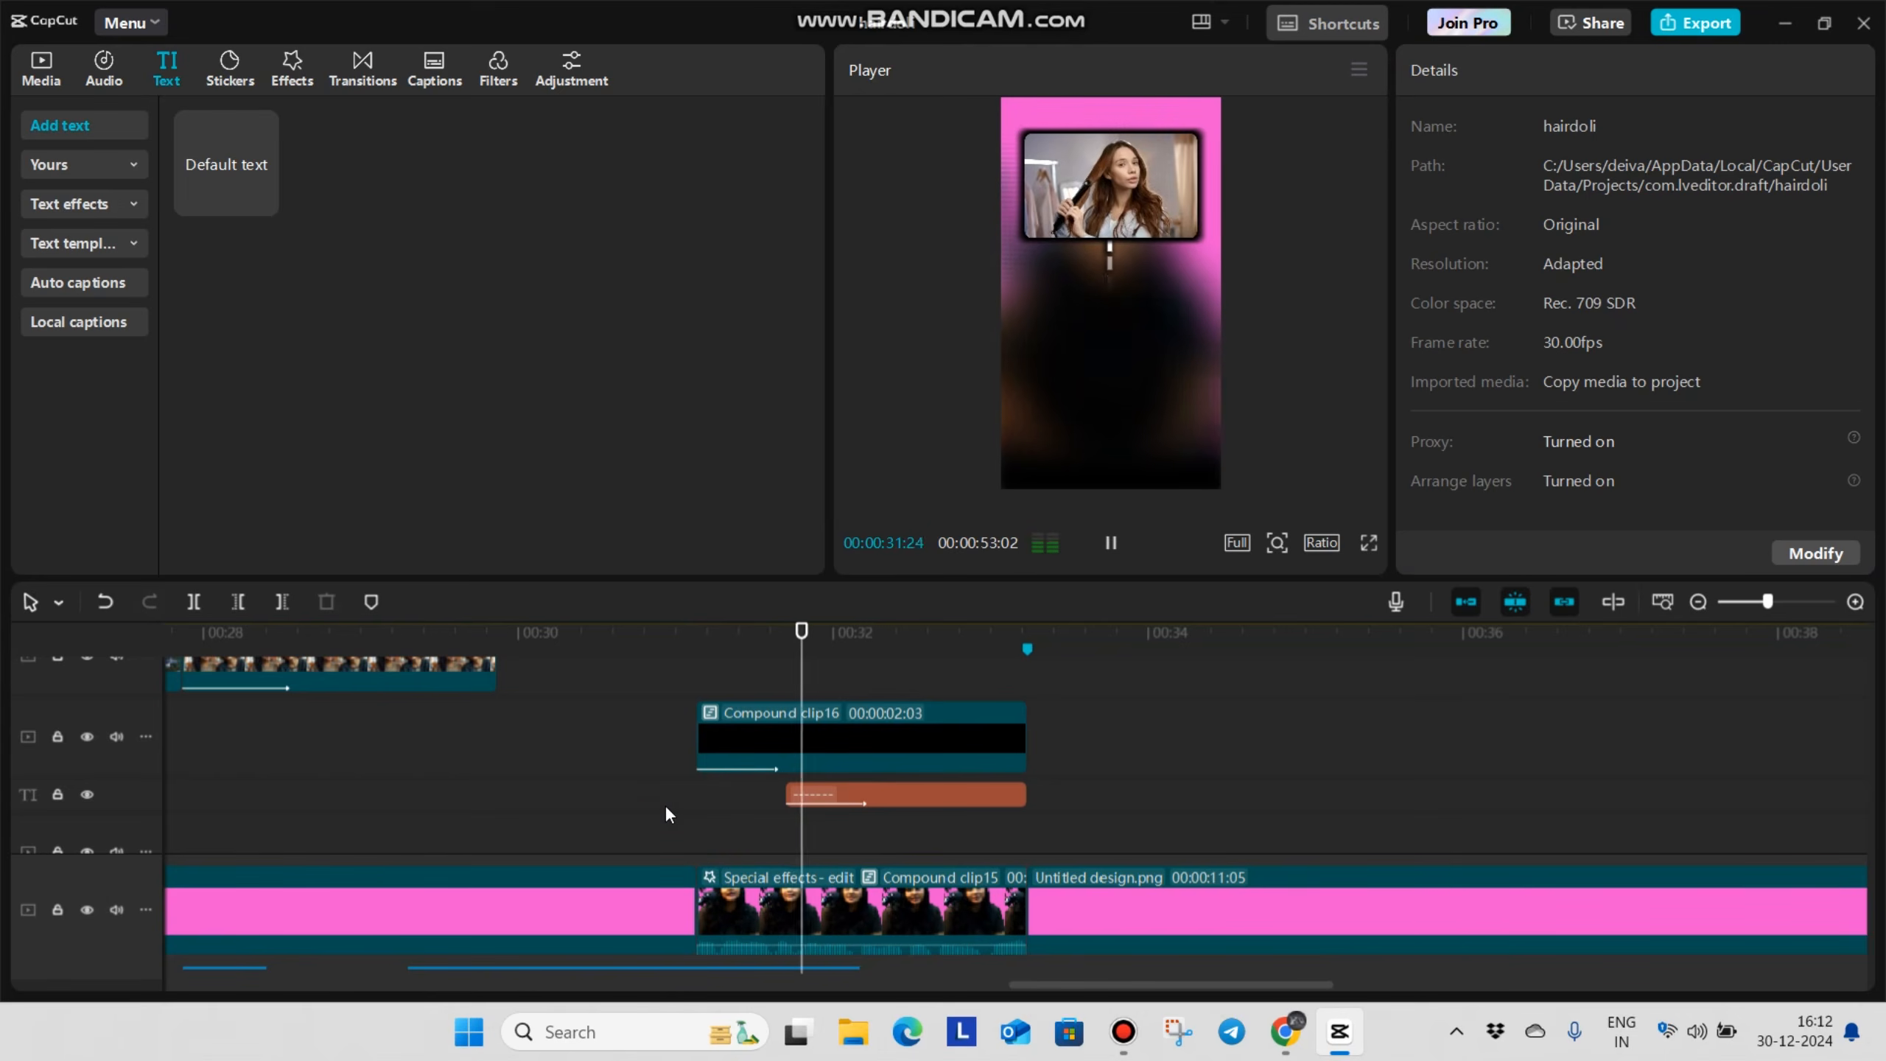
pyautogui.press('space')
# Play back the dashed line with the Straightening and Smoothening captions, and return to the imported media
pyautogui.scroll(2, 864, 778)
pyautogui.click(843, 749)
pyautogui.press('space')
pyautogui.press('space')
pyautogui.scroll(1, 834, 735)
pyautogui.scroll(1, 834, 733)
pyautogui.scroll(1, 887, 711)
pyautogui.scroll(-1, 887, 710)
pyautogui.click(862, 727)
pyautogui.press('space')
pyautogui.click(763, 743)
pyautogui.click(740, 746)
pyautogui.click(849, 753)
pyautogui.press('space')
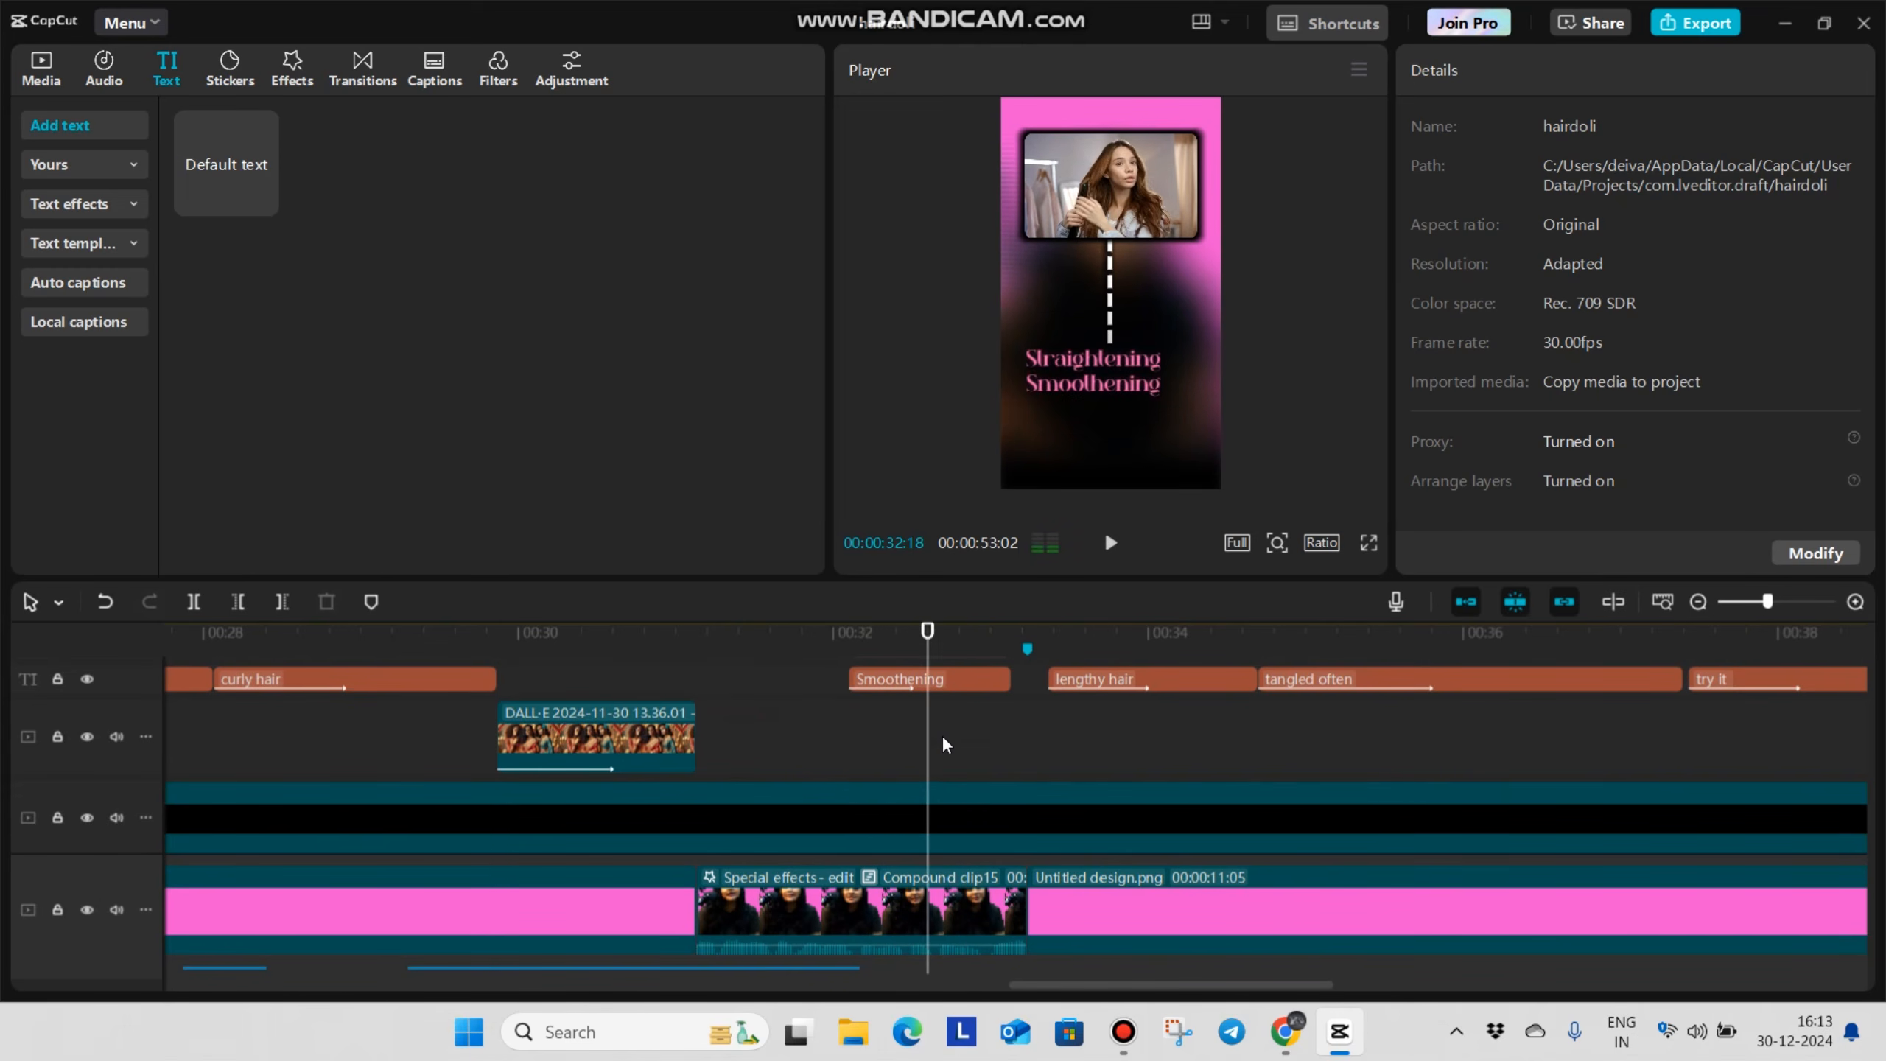
pyautogui.scroll(3, 943, 733)
pyautogui.press('space')
pyautogui.click(41, 72)
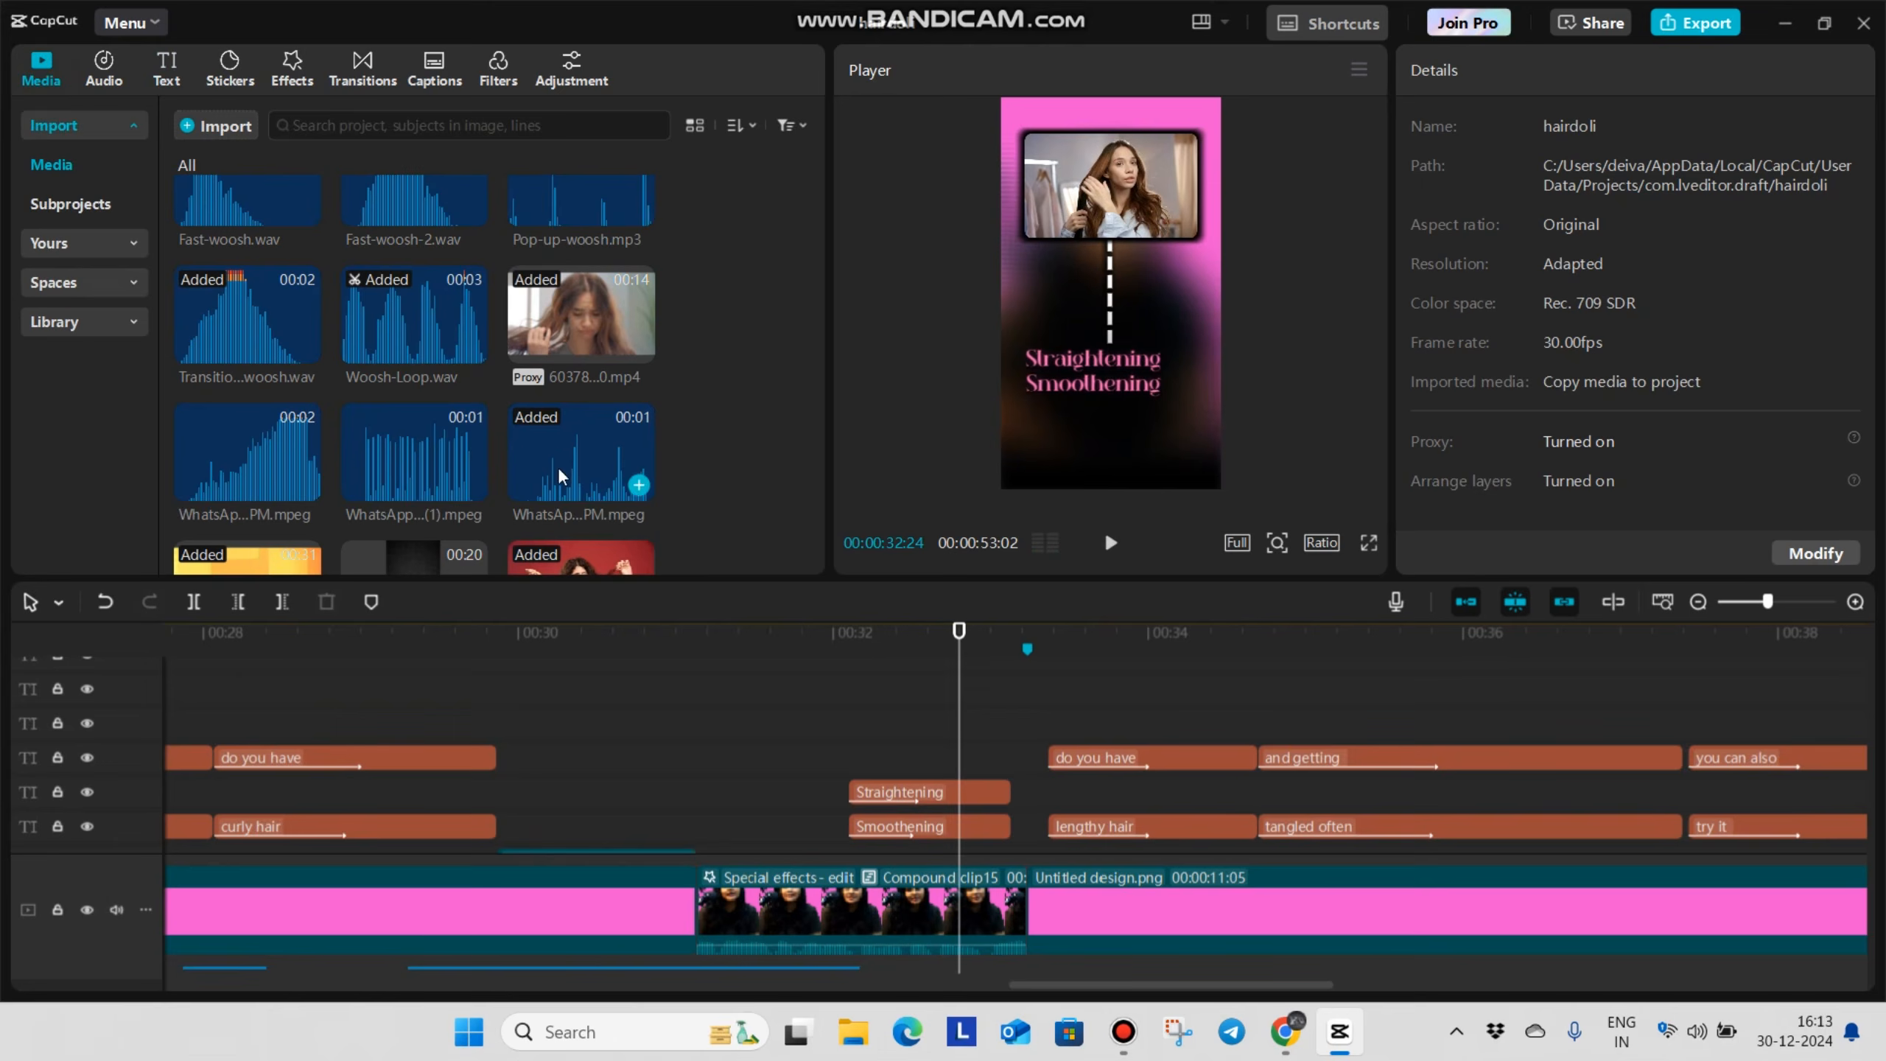
# Add the green tick image Untitled design (4).png above the Straightening and Smoothening captions and trim its end to the 00:00:33:07 marker
pyautogui.scroll(-10, 582, 383)
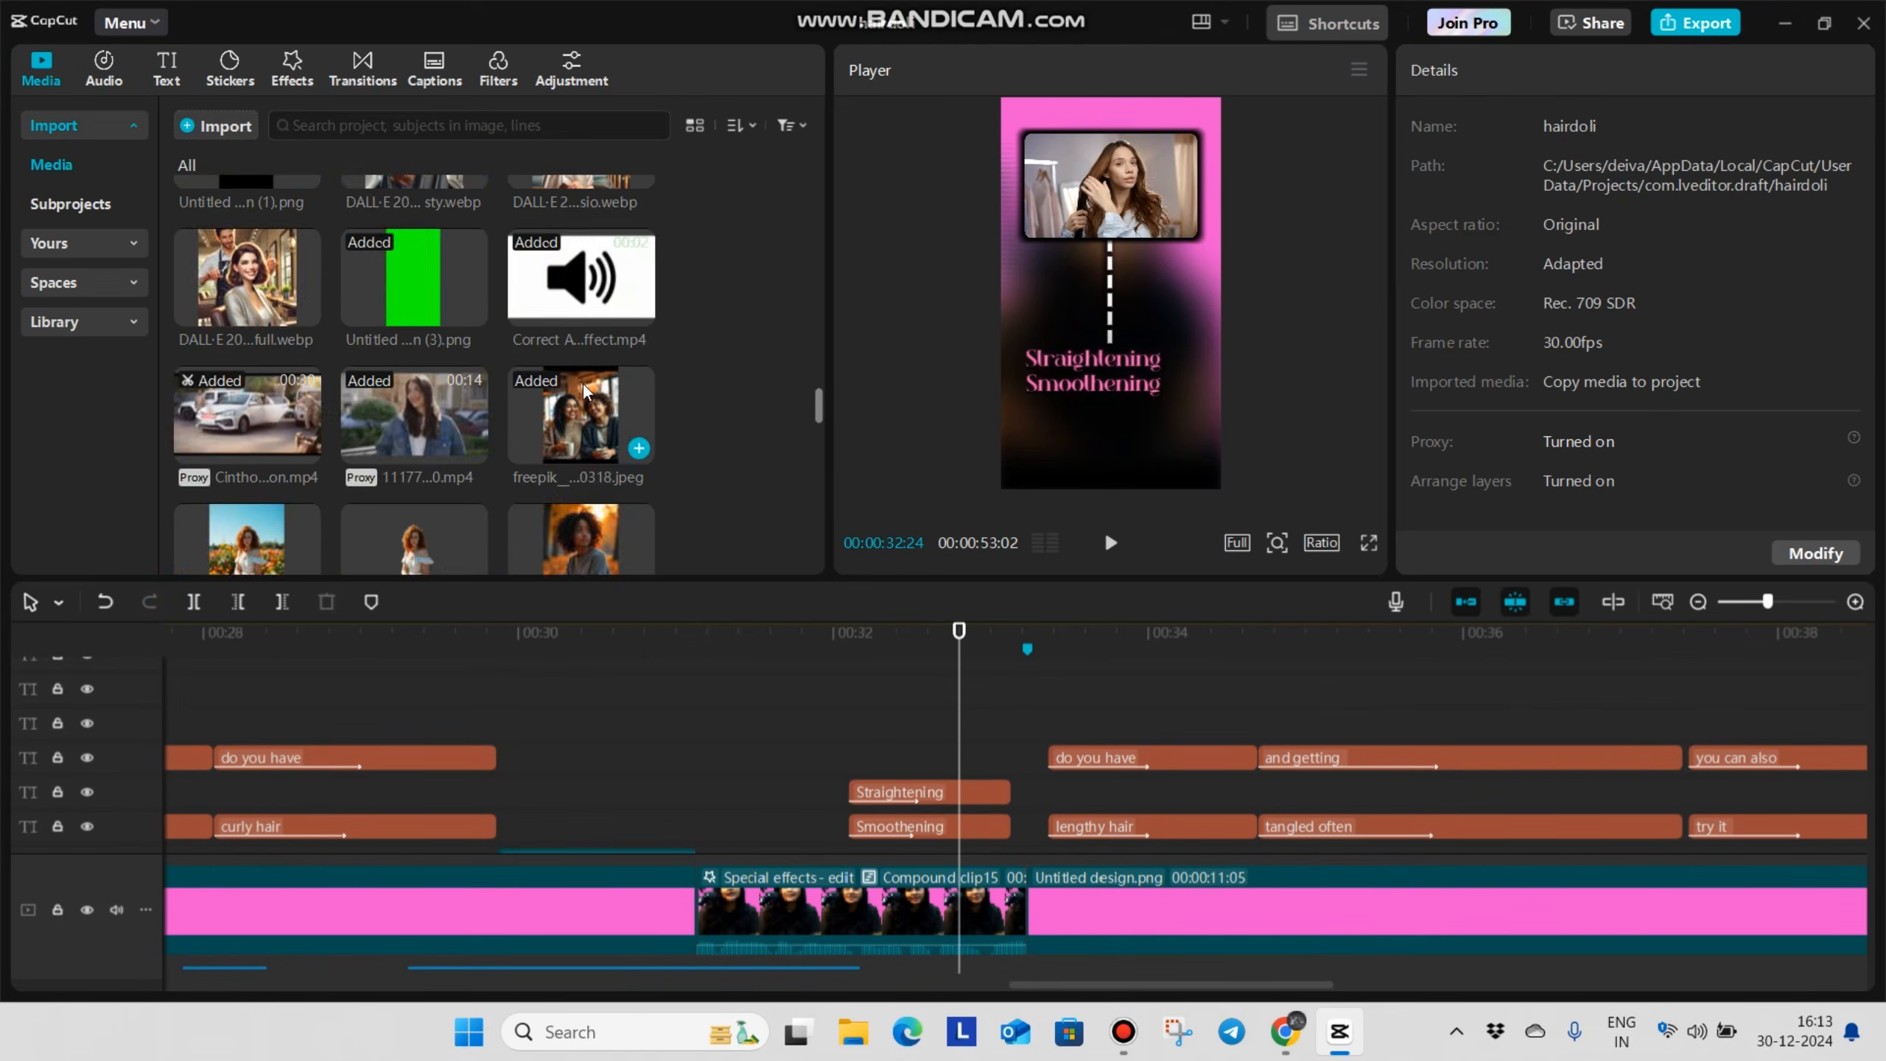
pyautogui.moveTo(582, 428); pyautogui.dragTo(958, 710)
pyautogui.click(1007, 658)
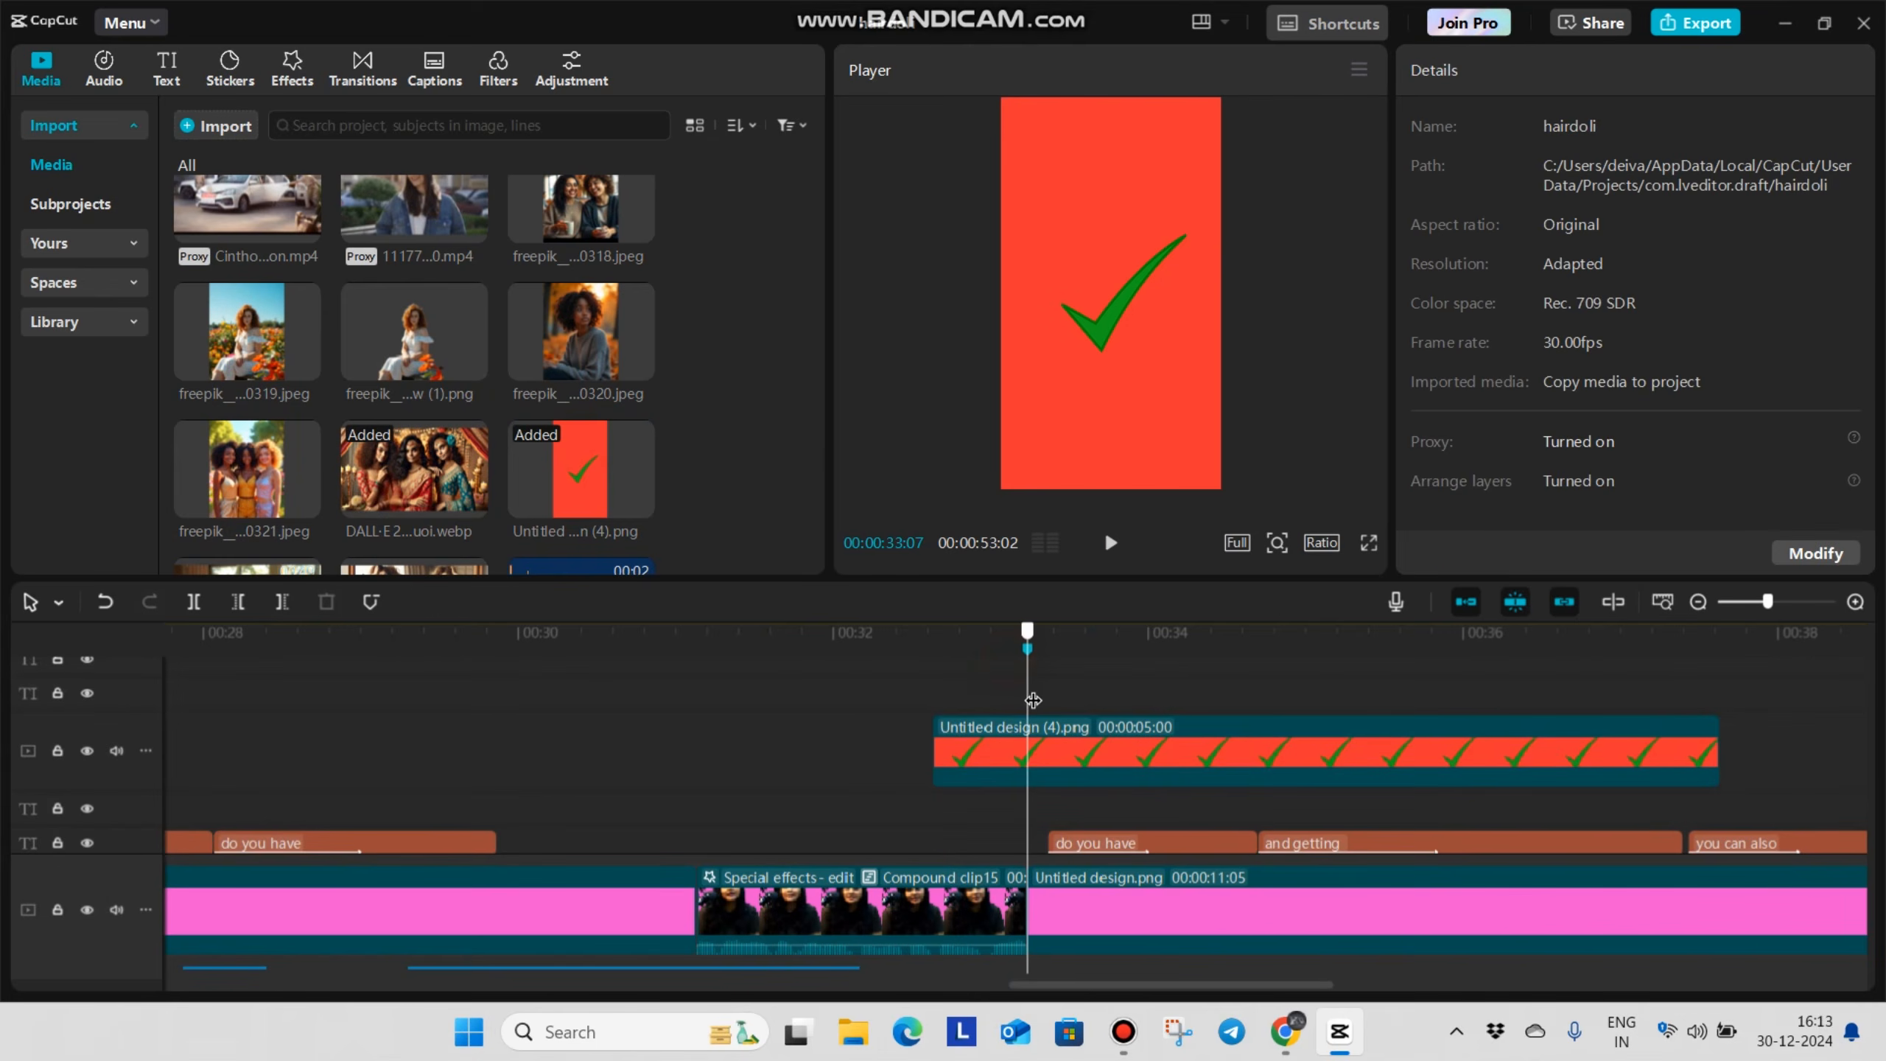
pyautogui.click(1049, 721)
pyautogui.hotkey('ctrl', 'b')
pyautogui.press('Delete')
# Remove the tick image's red background with Chroma key, picking the red color and setting the intensity to 93
pyautogui.click(981, 662)
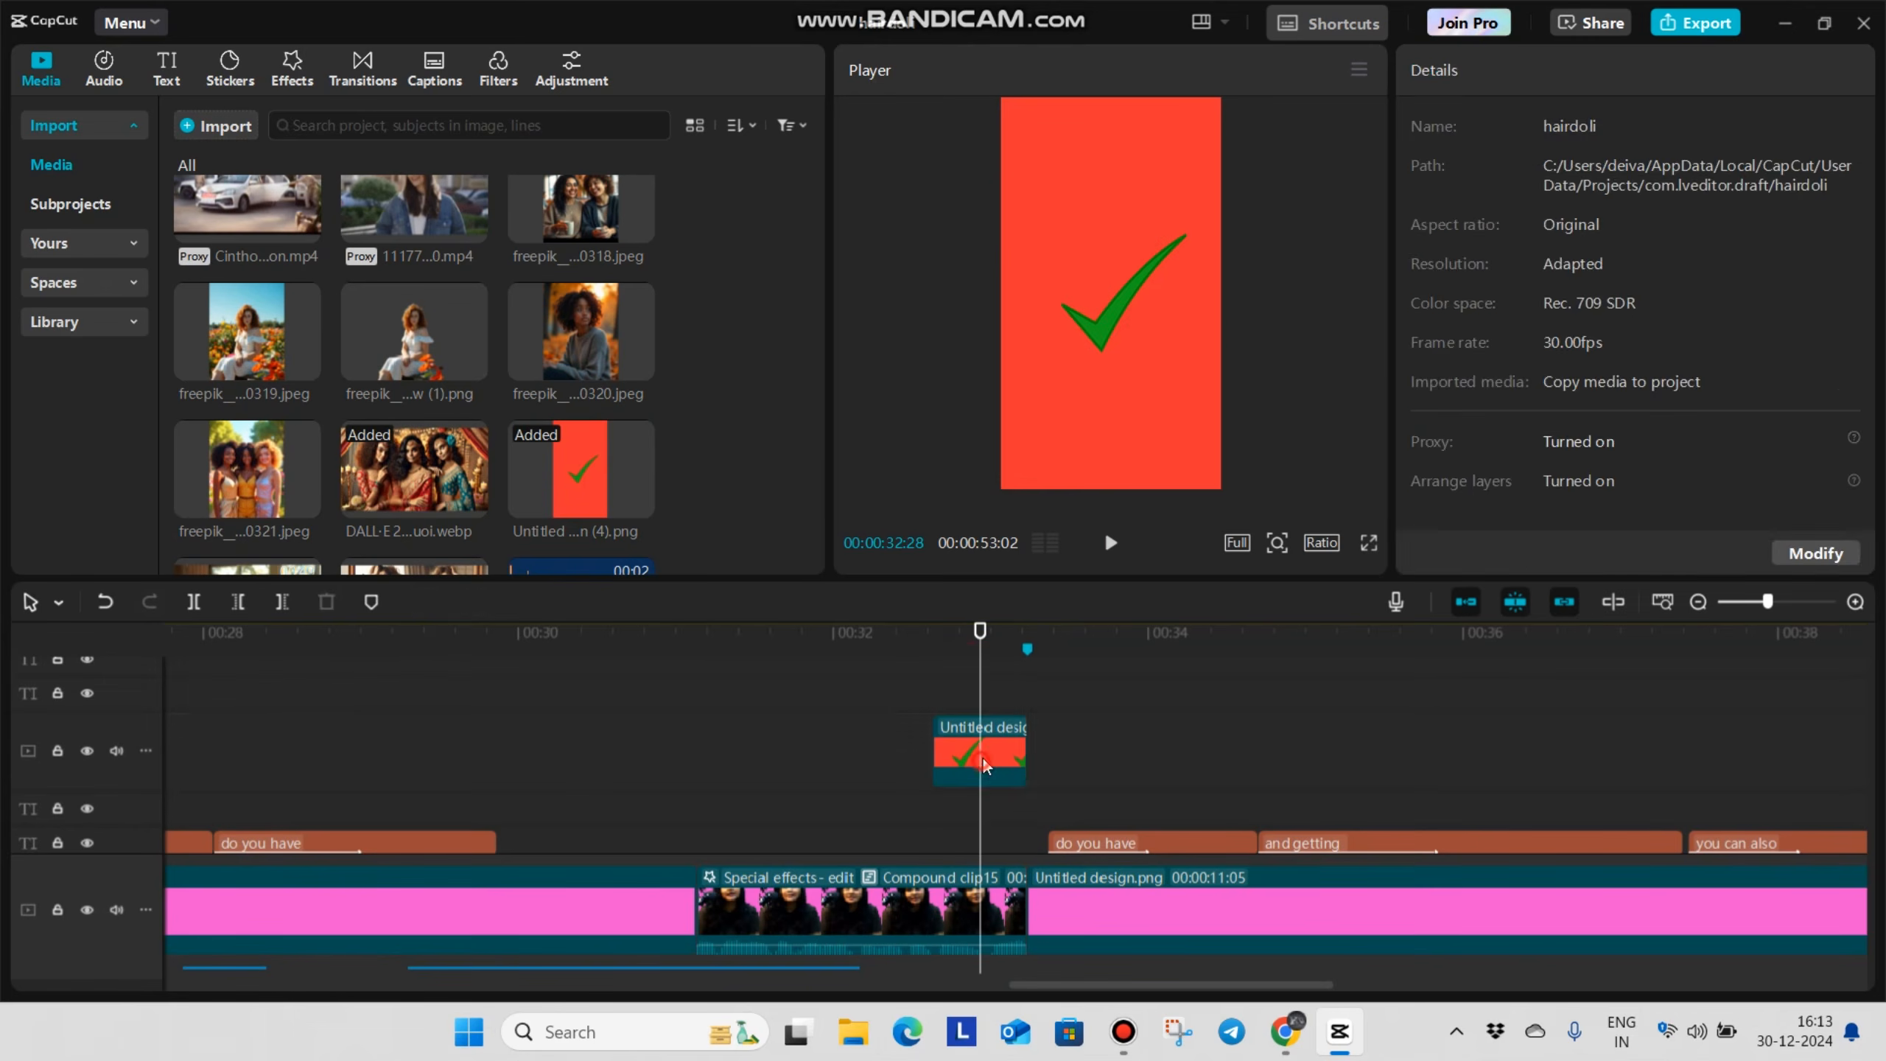
pyautogui.click(981, 761)
pyautogui.click(1573, 126)
pyautogui.click(1419, 306)
pyautogui.click(1216, 299)
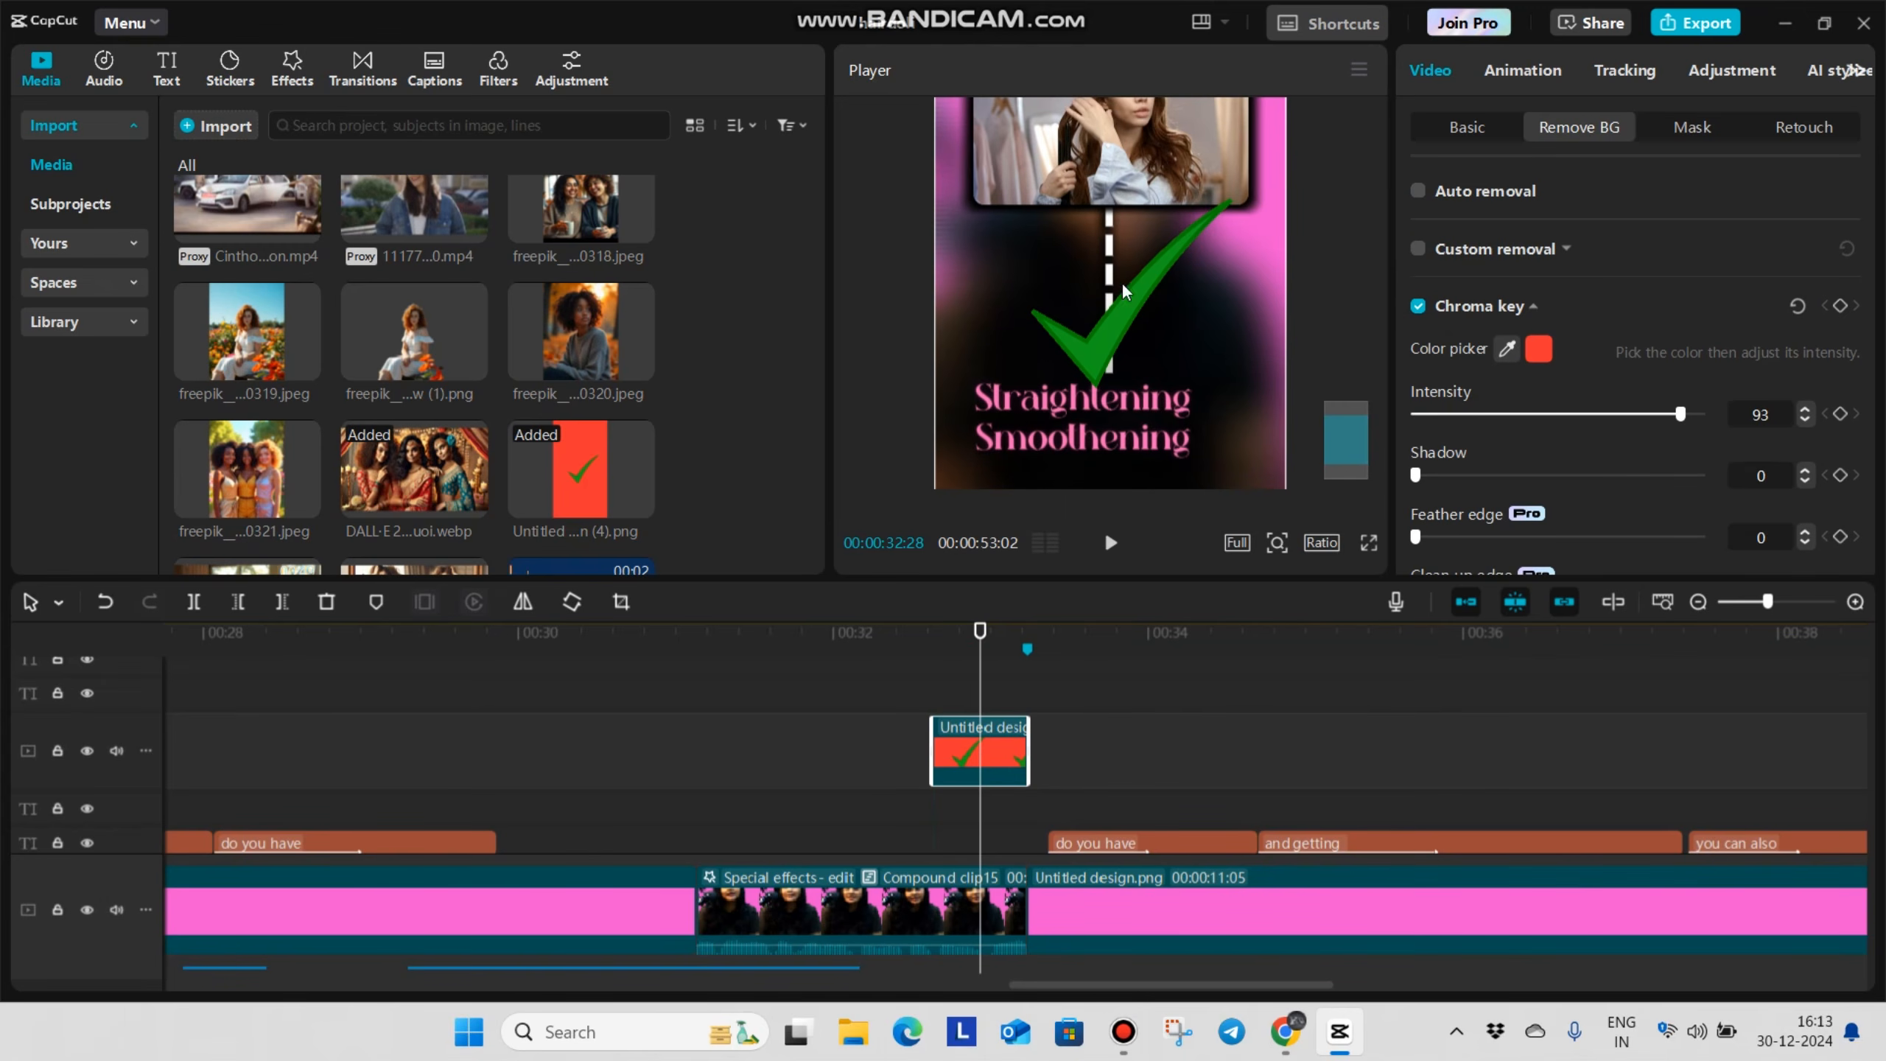
# Shrink the green tick, move it beside the end of the Smoothening caption and check it in full-screen preview
pyautogui.scroll(-4, 1123, 291)
pyautogui.moveTo(1214, 484); pyautogui.dragTo(1166, 400)
pyautogui.moveTo(1123, 341); pyautogui.dragTo(1177, 439)
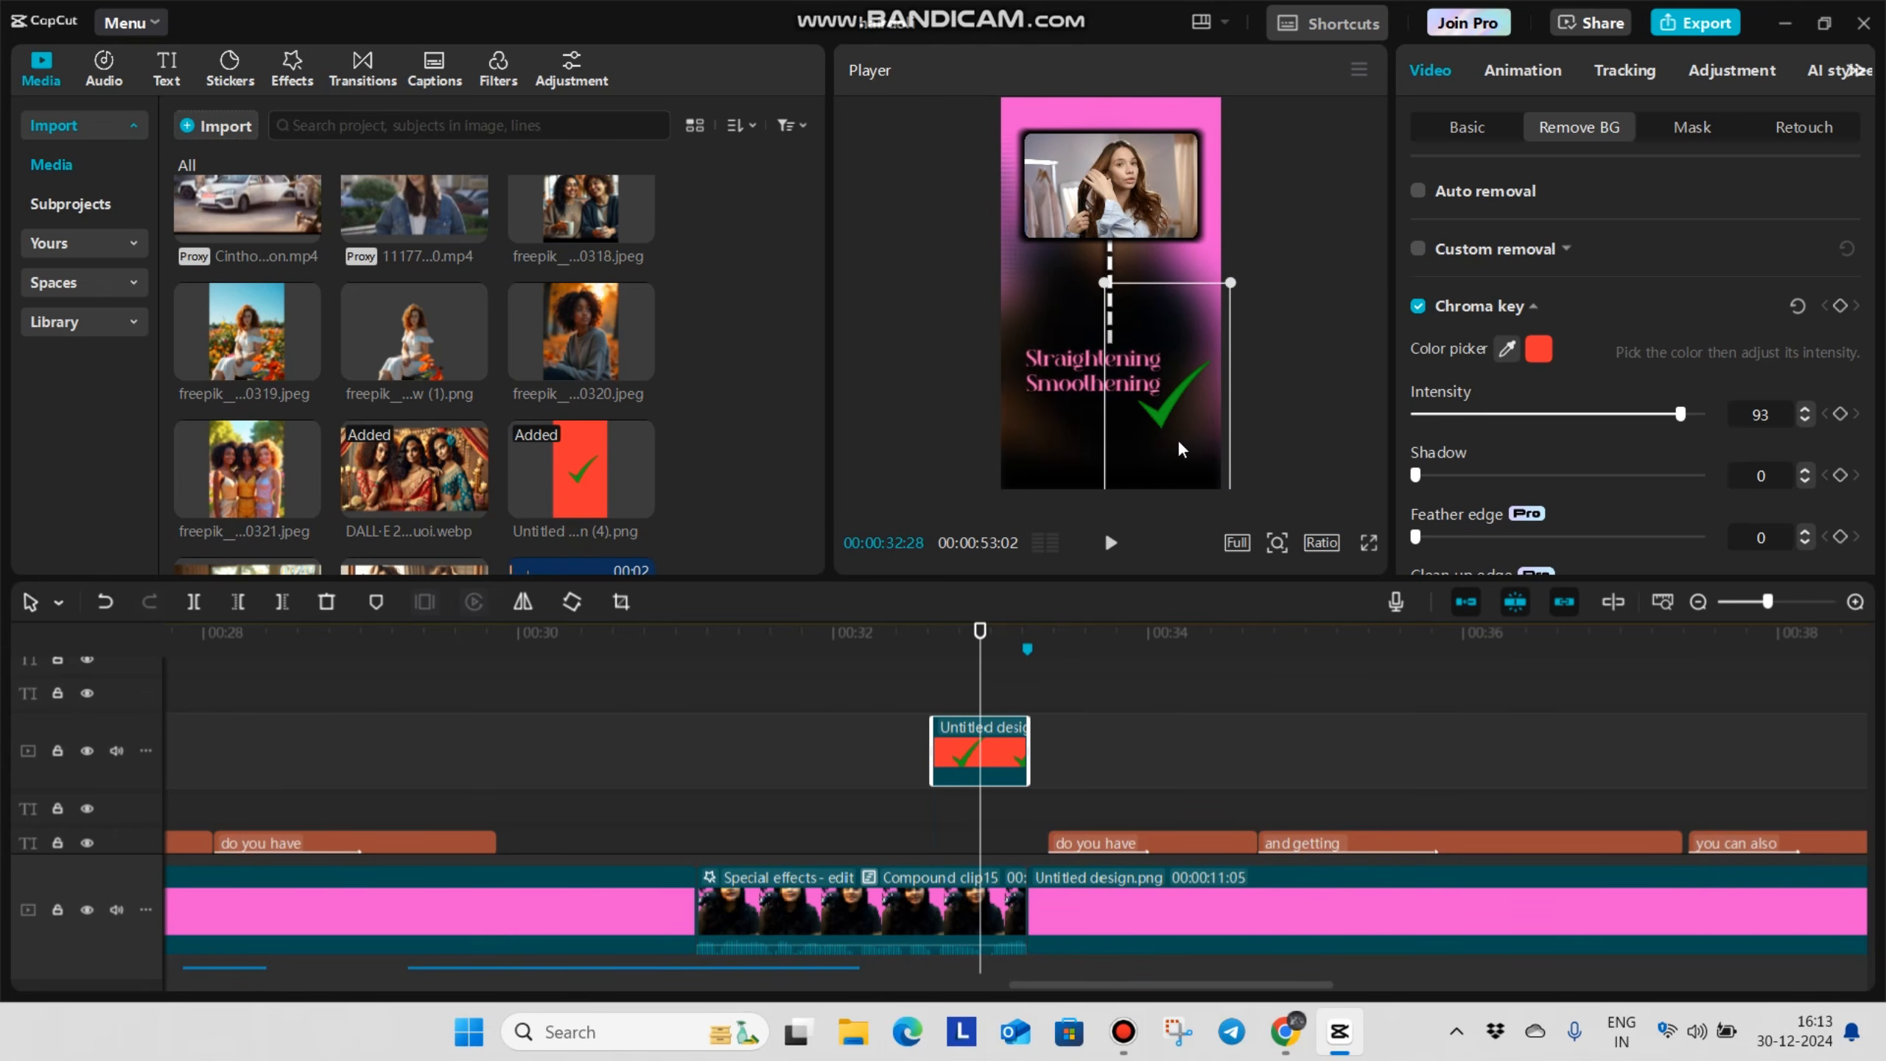
pyautogui.click(1371, 546)
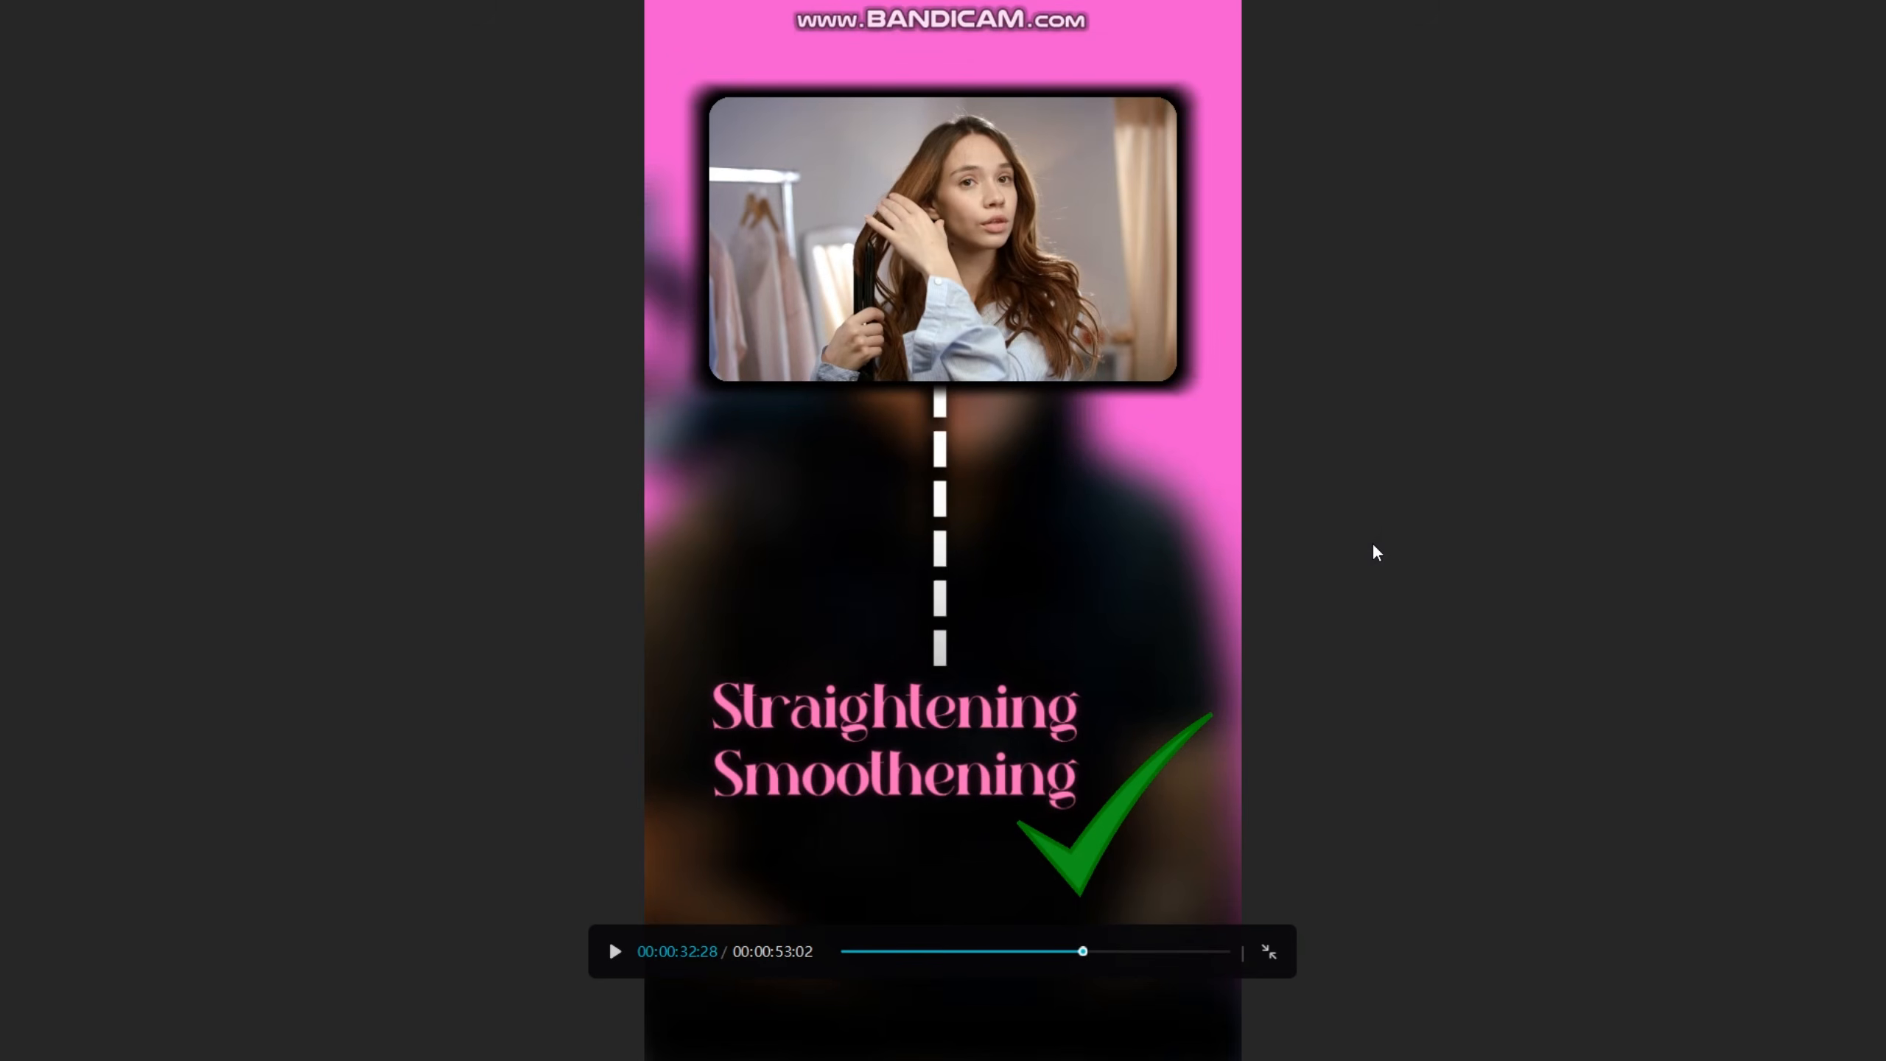
pyautogui.press('Escape')
# Give the green tick a Fade In entrance animation lasting 0.2 s and play it back
pyautogui.click(1520, 72)
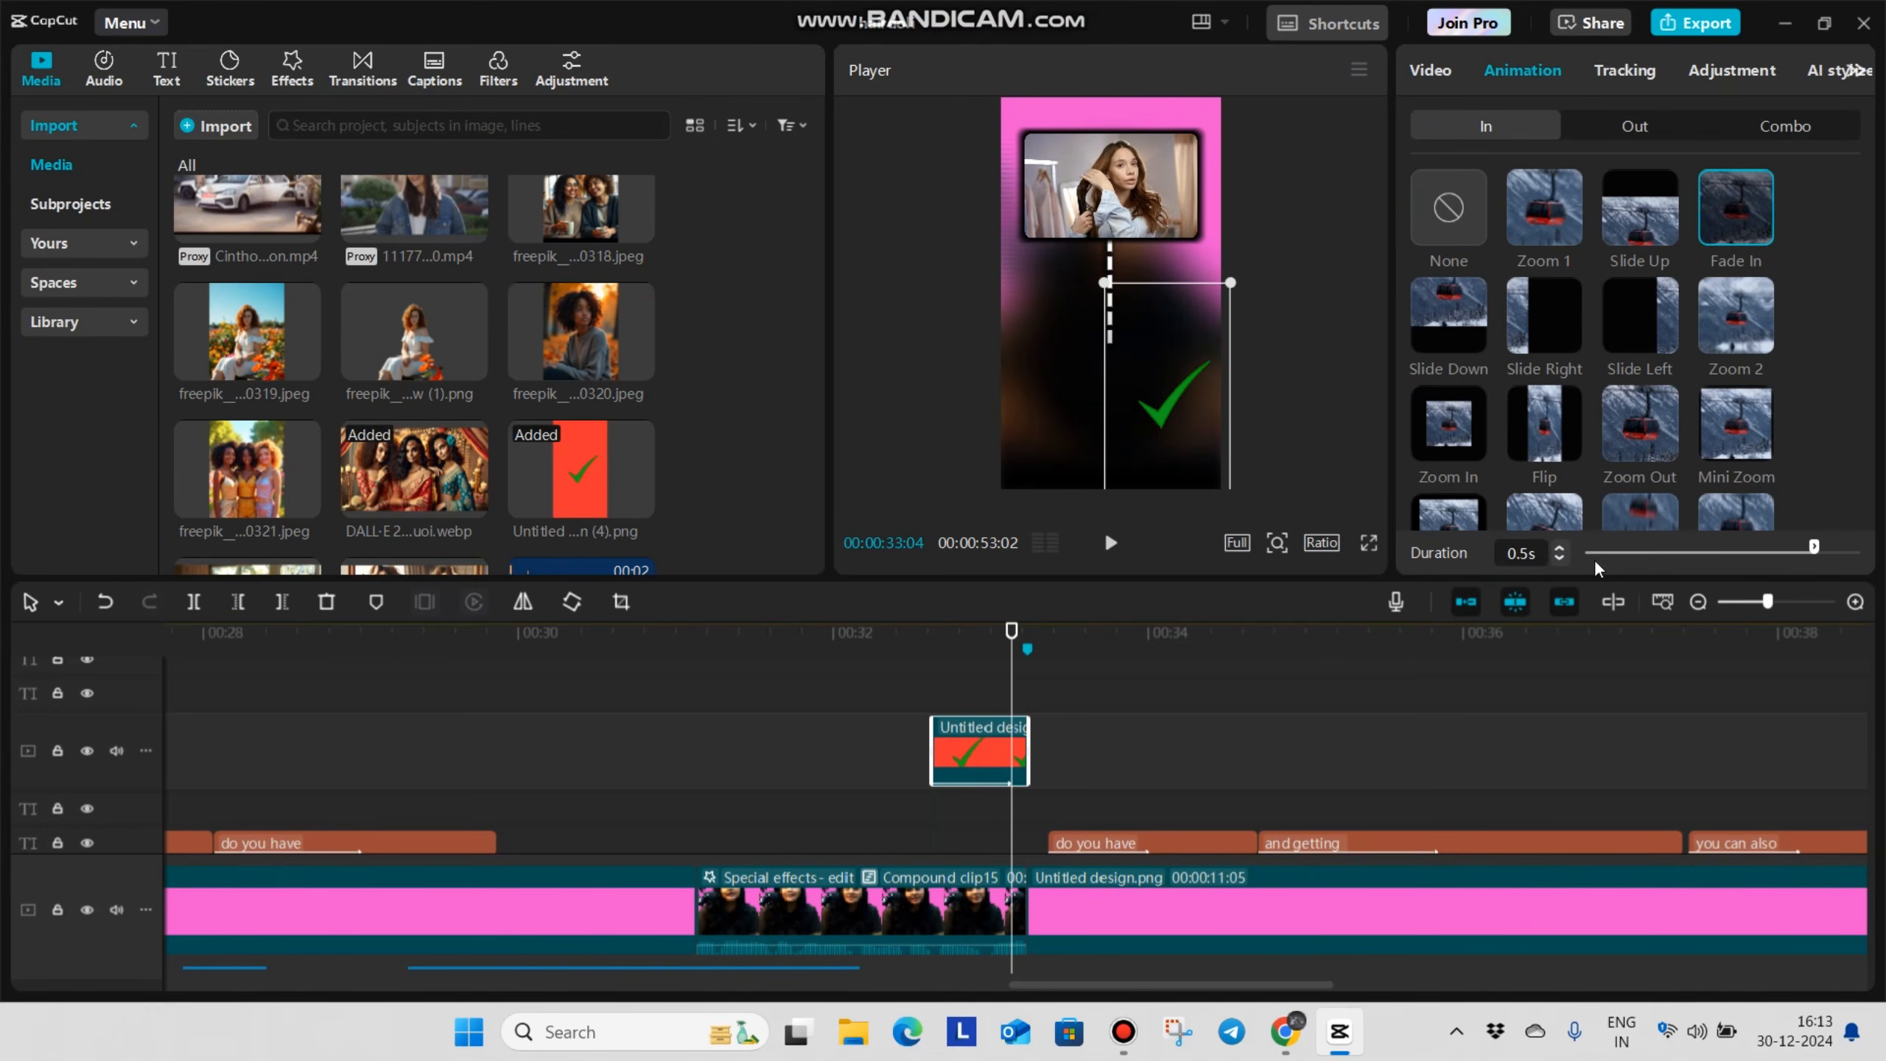
pyautogui.moveTo(1637, 553); pyautogui.dragTo(1670, 549)
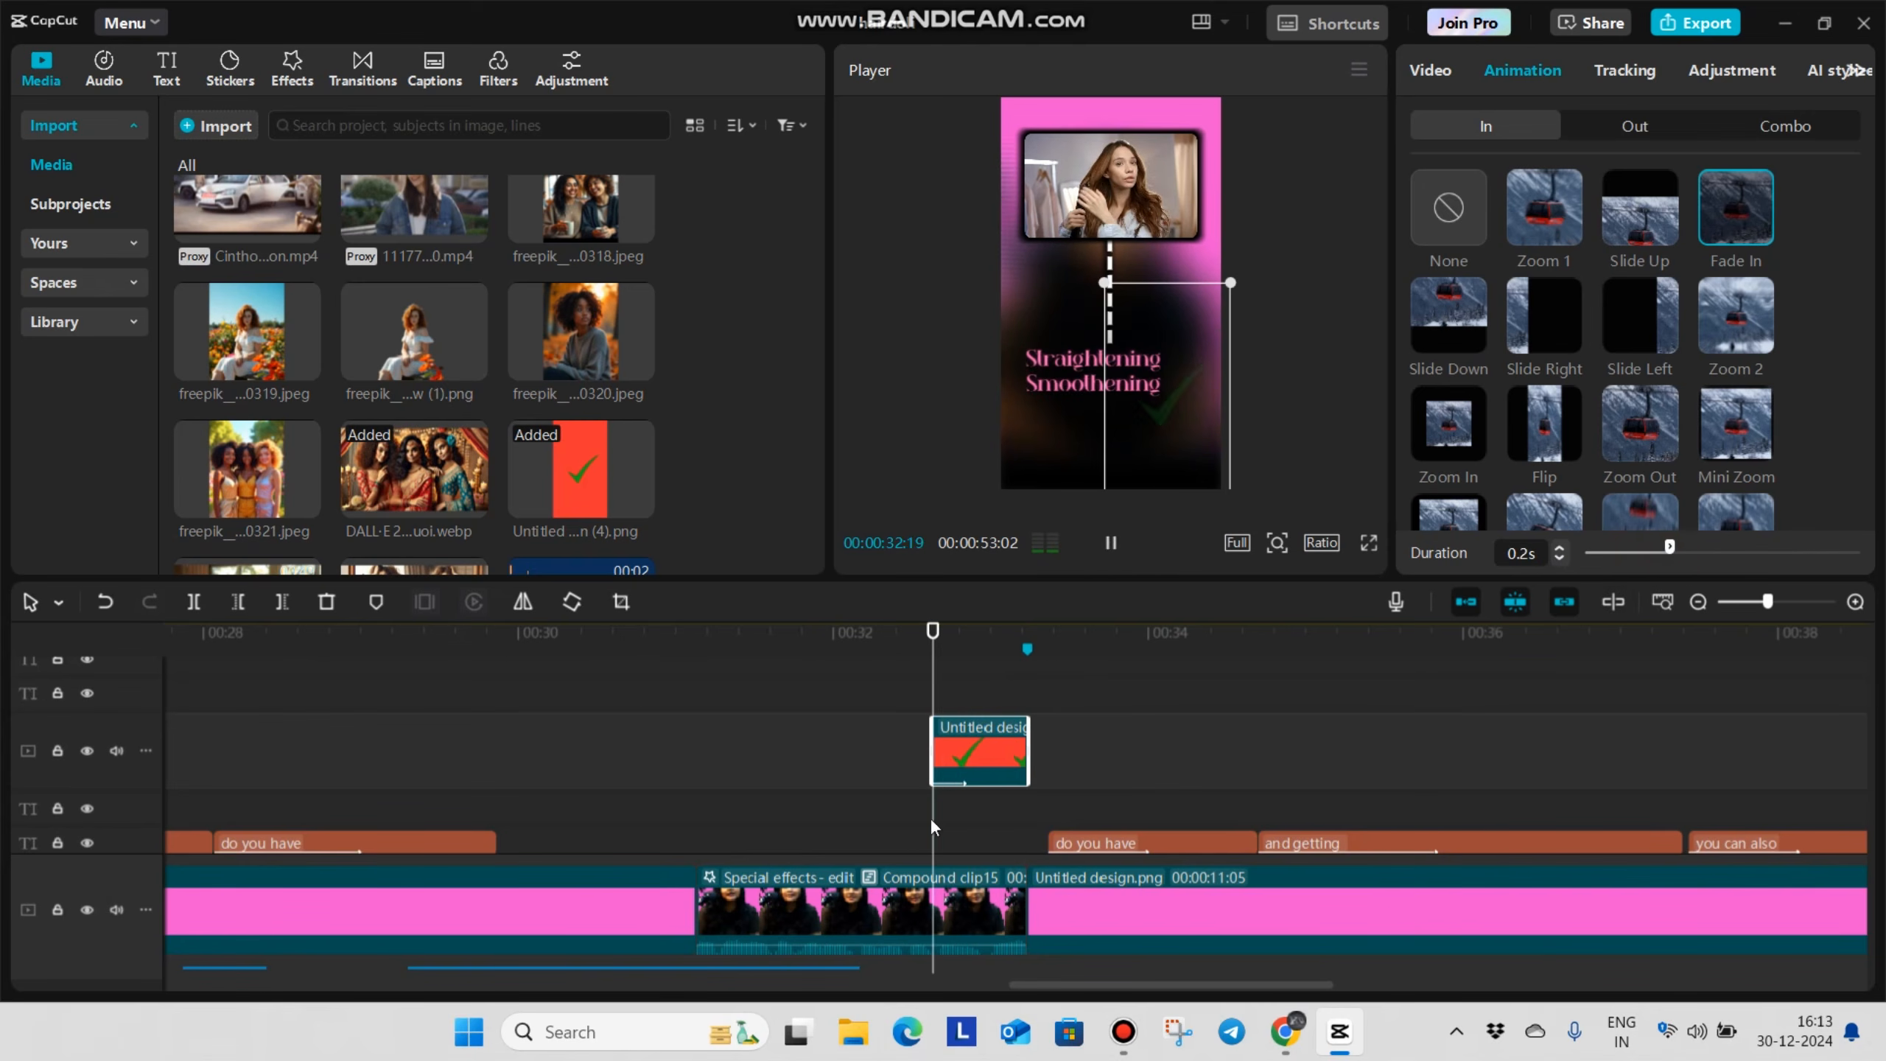
pyautogui.click(637, 777)
pyautogui.press('space')
pyautogui.click(931, 786)
# Add the audio of Correct Answer sound effect.mp4 where the tick appears, extracting it and deleting the clip's picture
pyautogui.scroll(-1, 926, 788)
pyautogui.scroll(-5, 537, 399)
pyautogui.scroll(-3, 570, 334)
pyautogui.moveTo(581, 387); pyautogui.dragTo(989, 765)
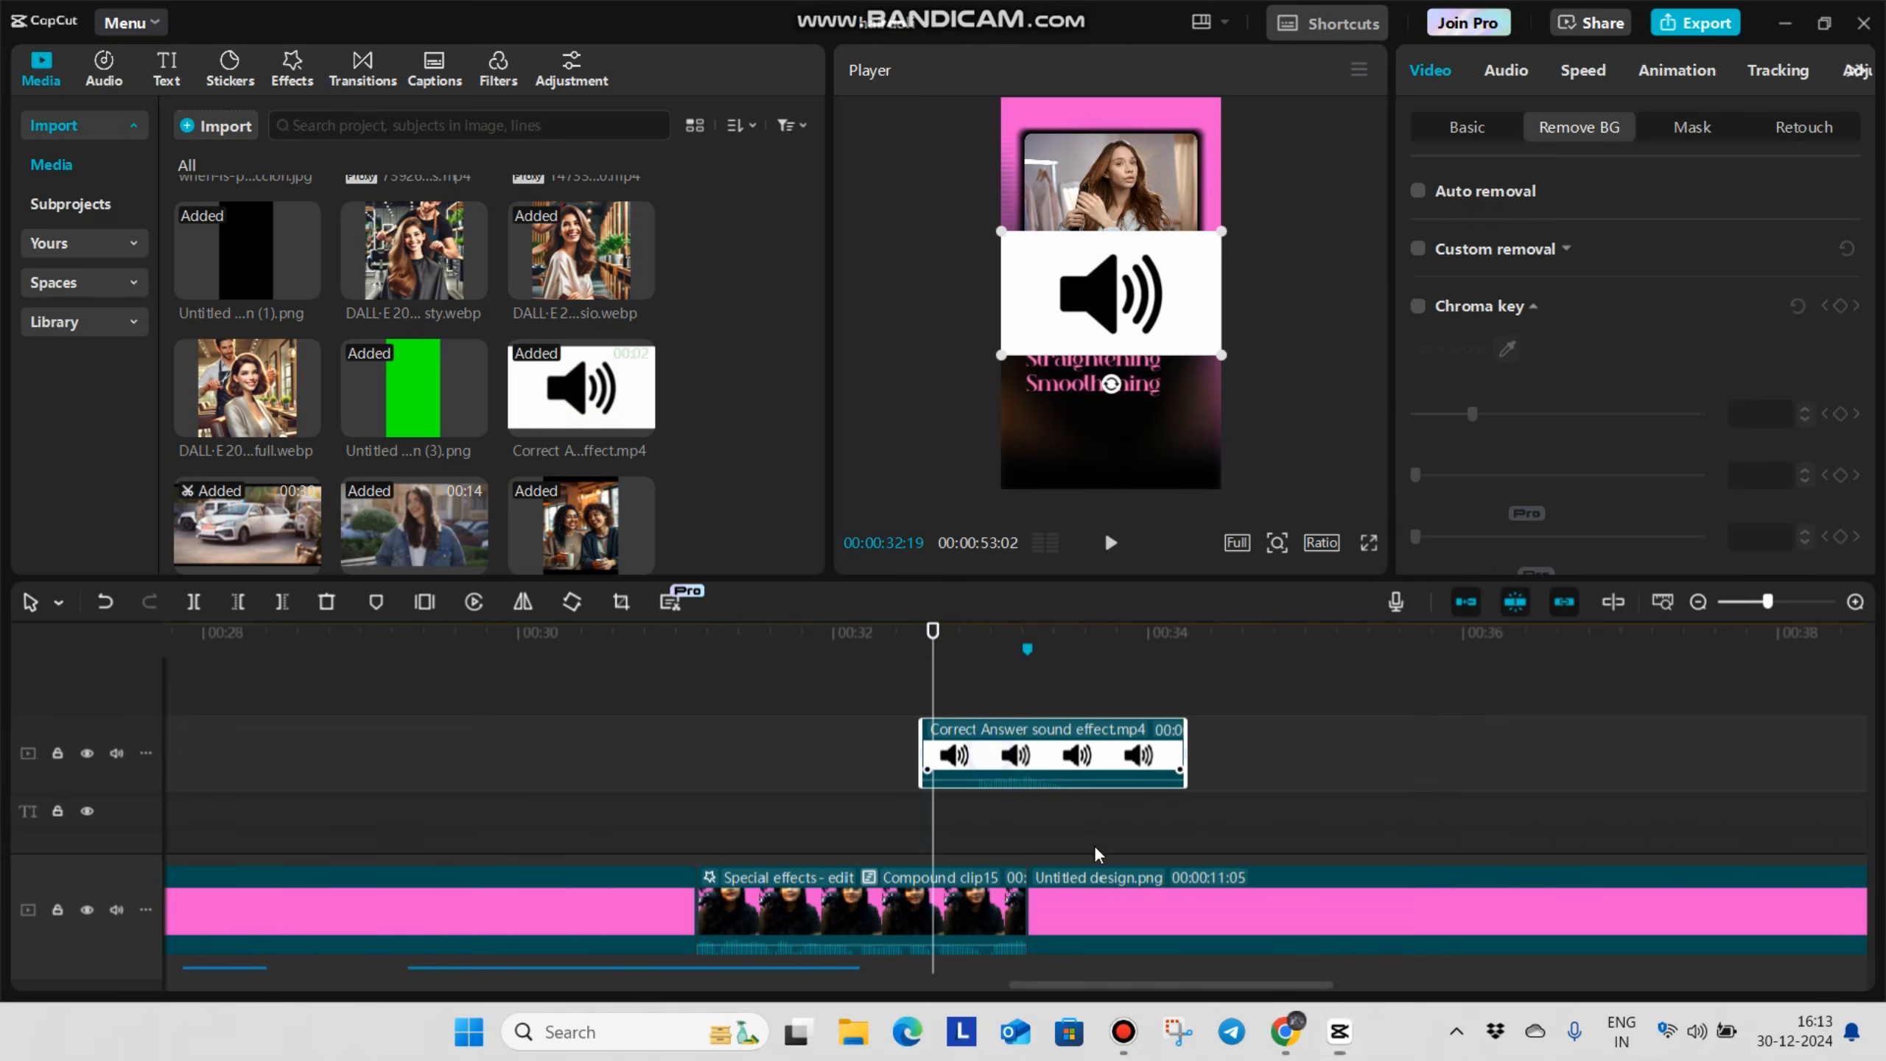
pyautogui.hotkey('ctrl', 'shift', 's')
pyautogui.scroll(-5, 1027, 797)
pyautogui.click(872, 776)
pyautogui.scroll(5, 989, 753)
pyautogui.click(989, 754)
pyautogui.press('Delete')
pyautogui.click(829, 725)
pyautogui.press('space')
# Add the mixkit-ui…-2621.wav sound effect at the start of the dashed line and play it back
pyautogui.scroll(-6, 937, 740)
pyautogui.scroll(3, 925, 733)
pyautogui.scroll(-4, 912, 735)
pyautogui.scroll(5, 911, 739)
pyautogui.click(812, 750)
pyautogui.moveTo(845, 785); pyautogui.dragTo(784, 787)
pyautogui.scroll(-10, 475, 314)
pyautogui.scroll(-10, 465, 320)
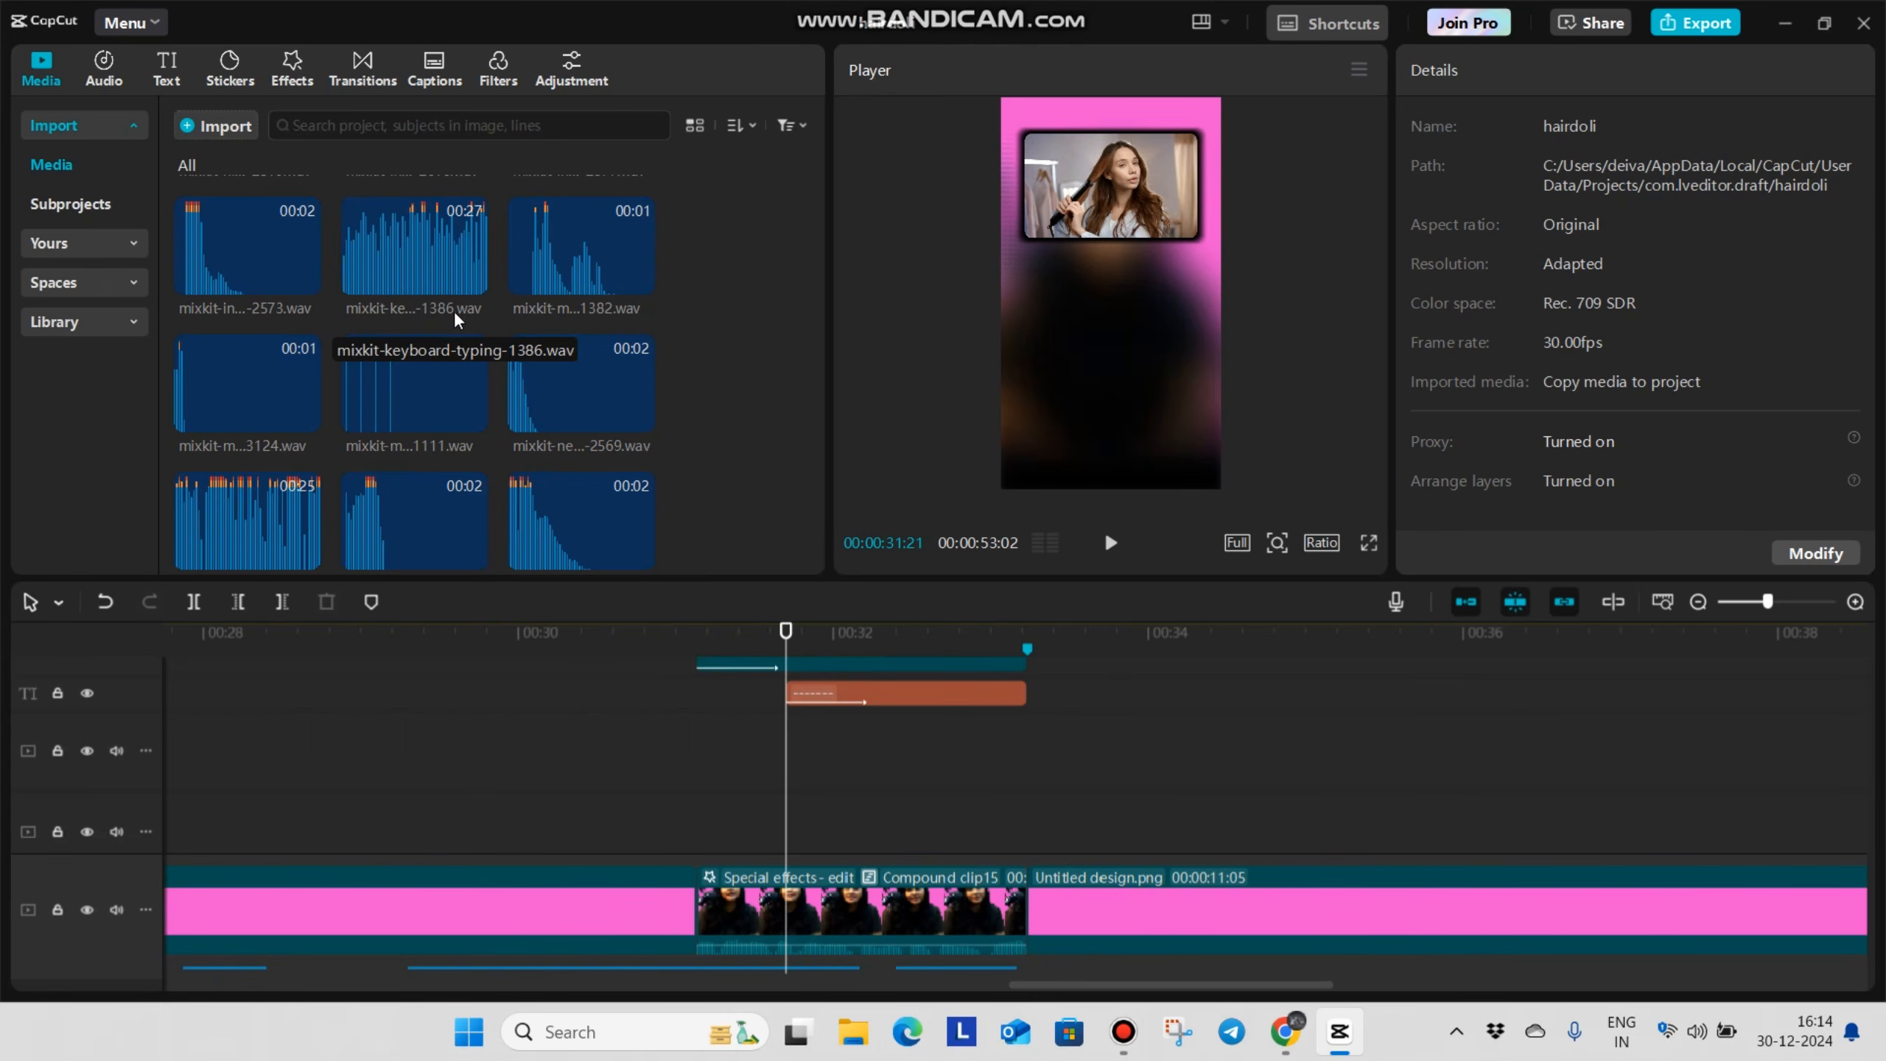
pyautogui.scroll(-5, 276, 319)
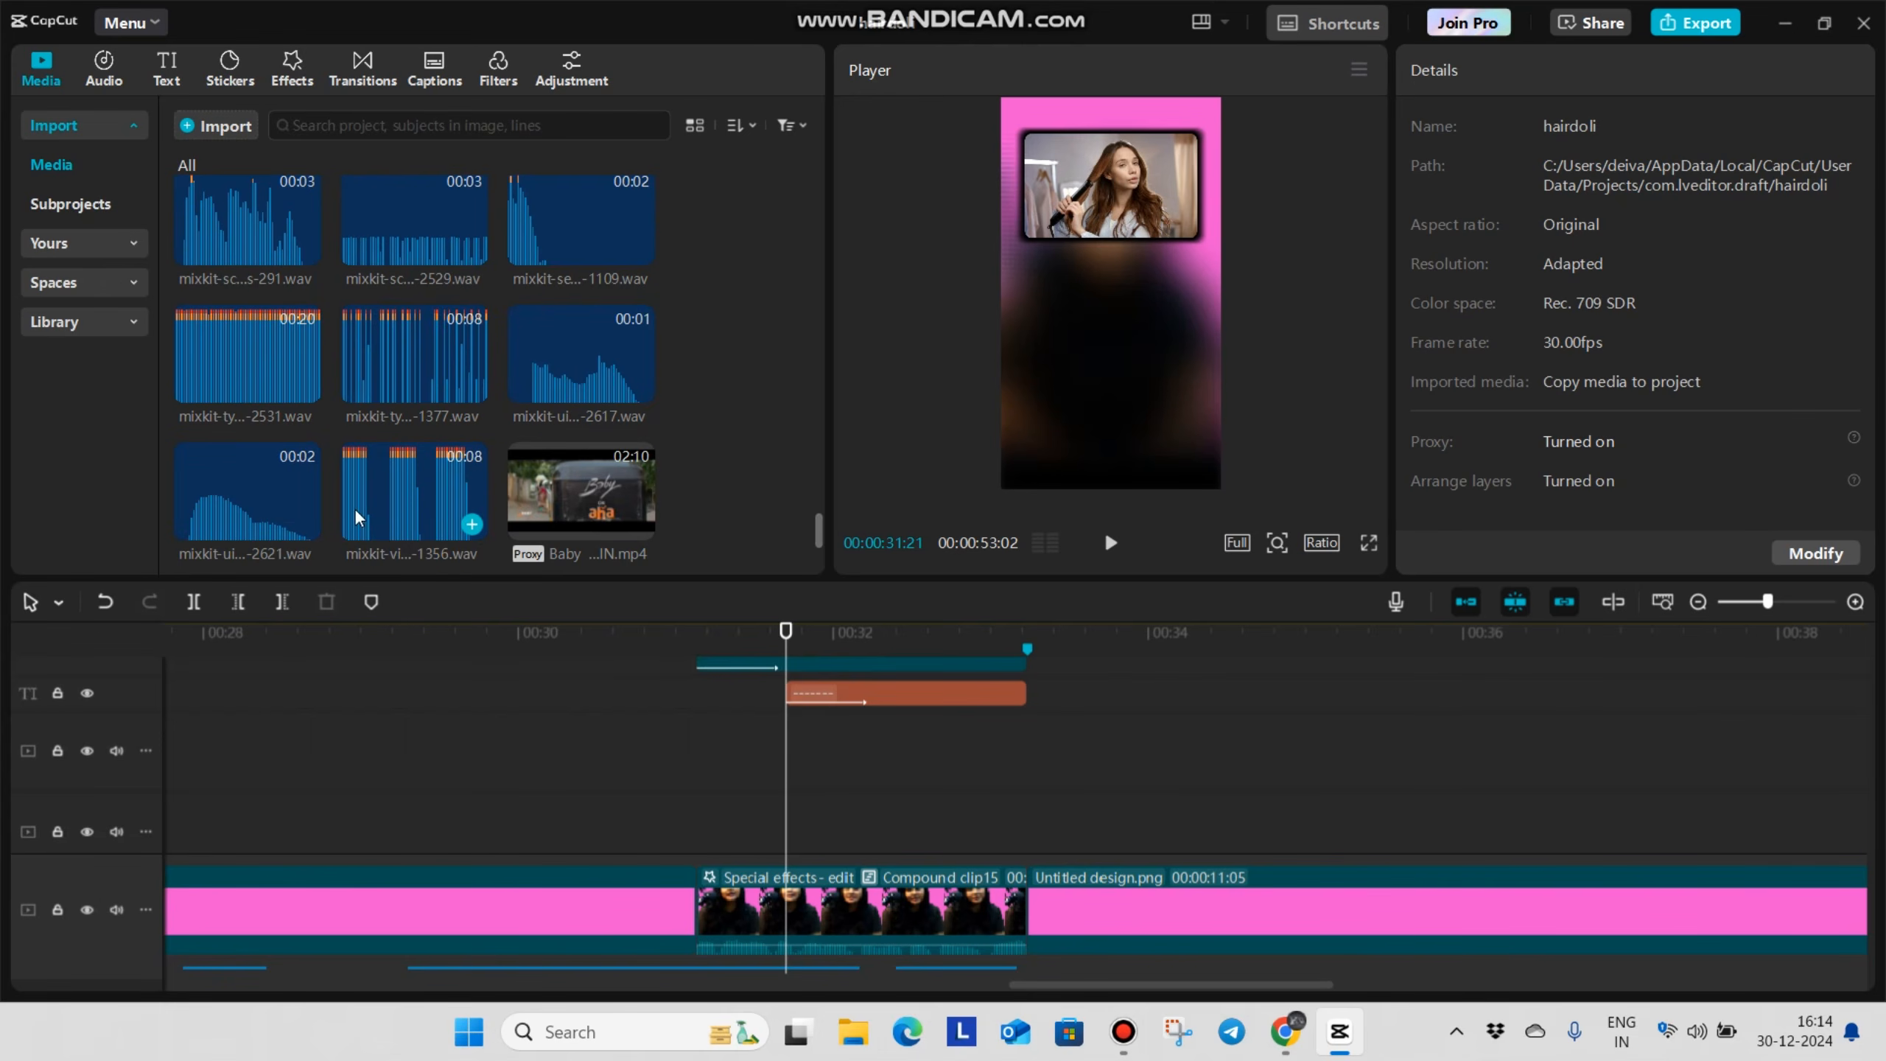
pyautogui.moveTo(233, 487); pyautogui.dragTo(770, 737)
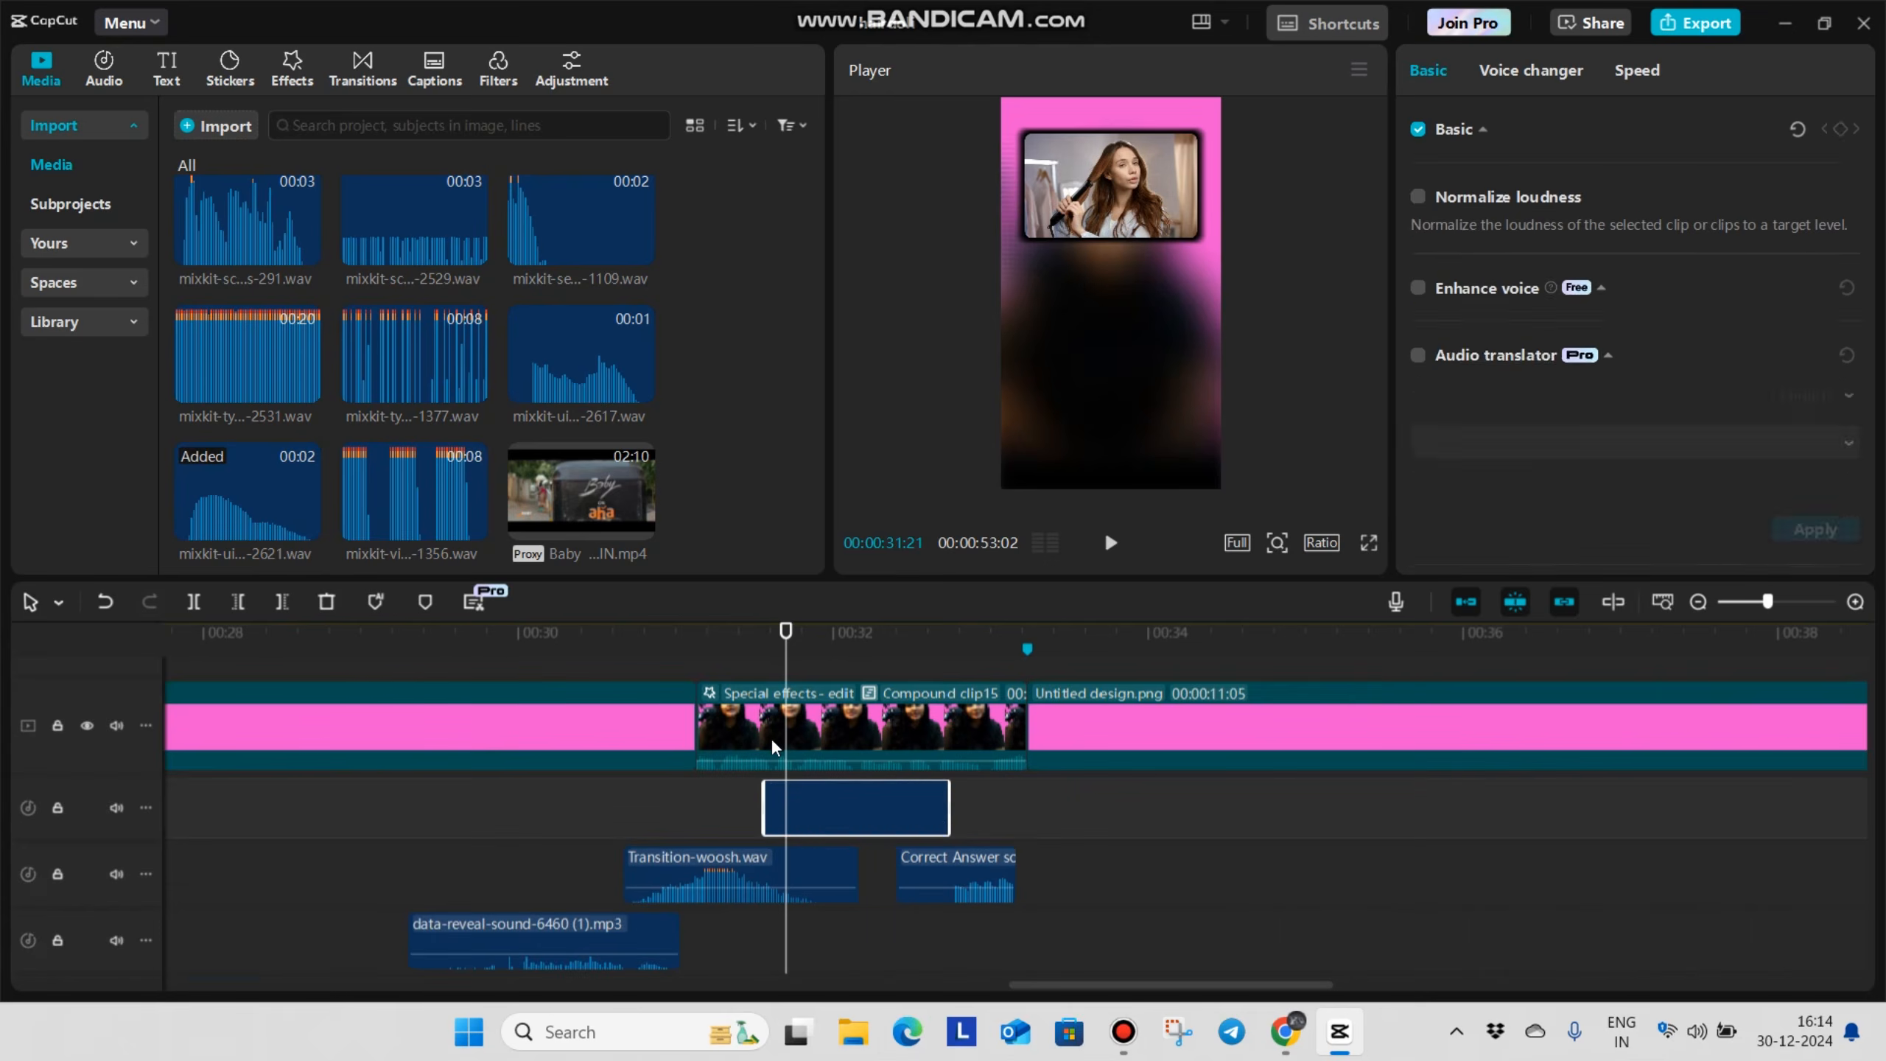
pyautogui.click(631, 804)
pyautogui.press('space')
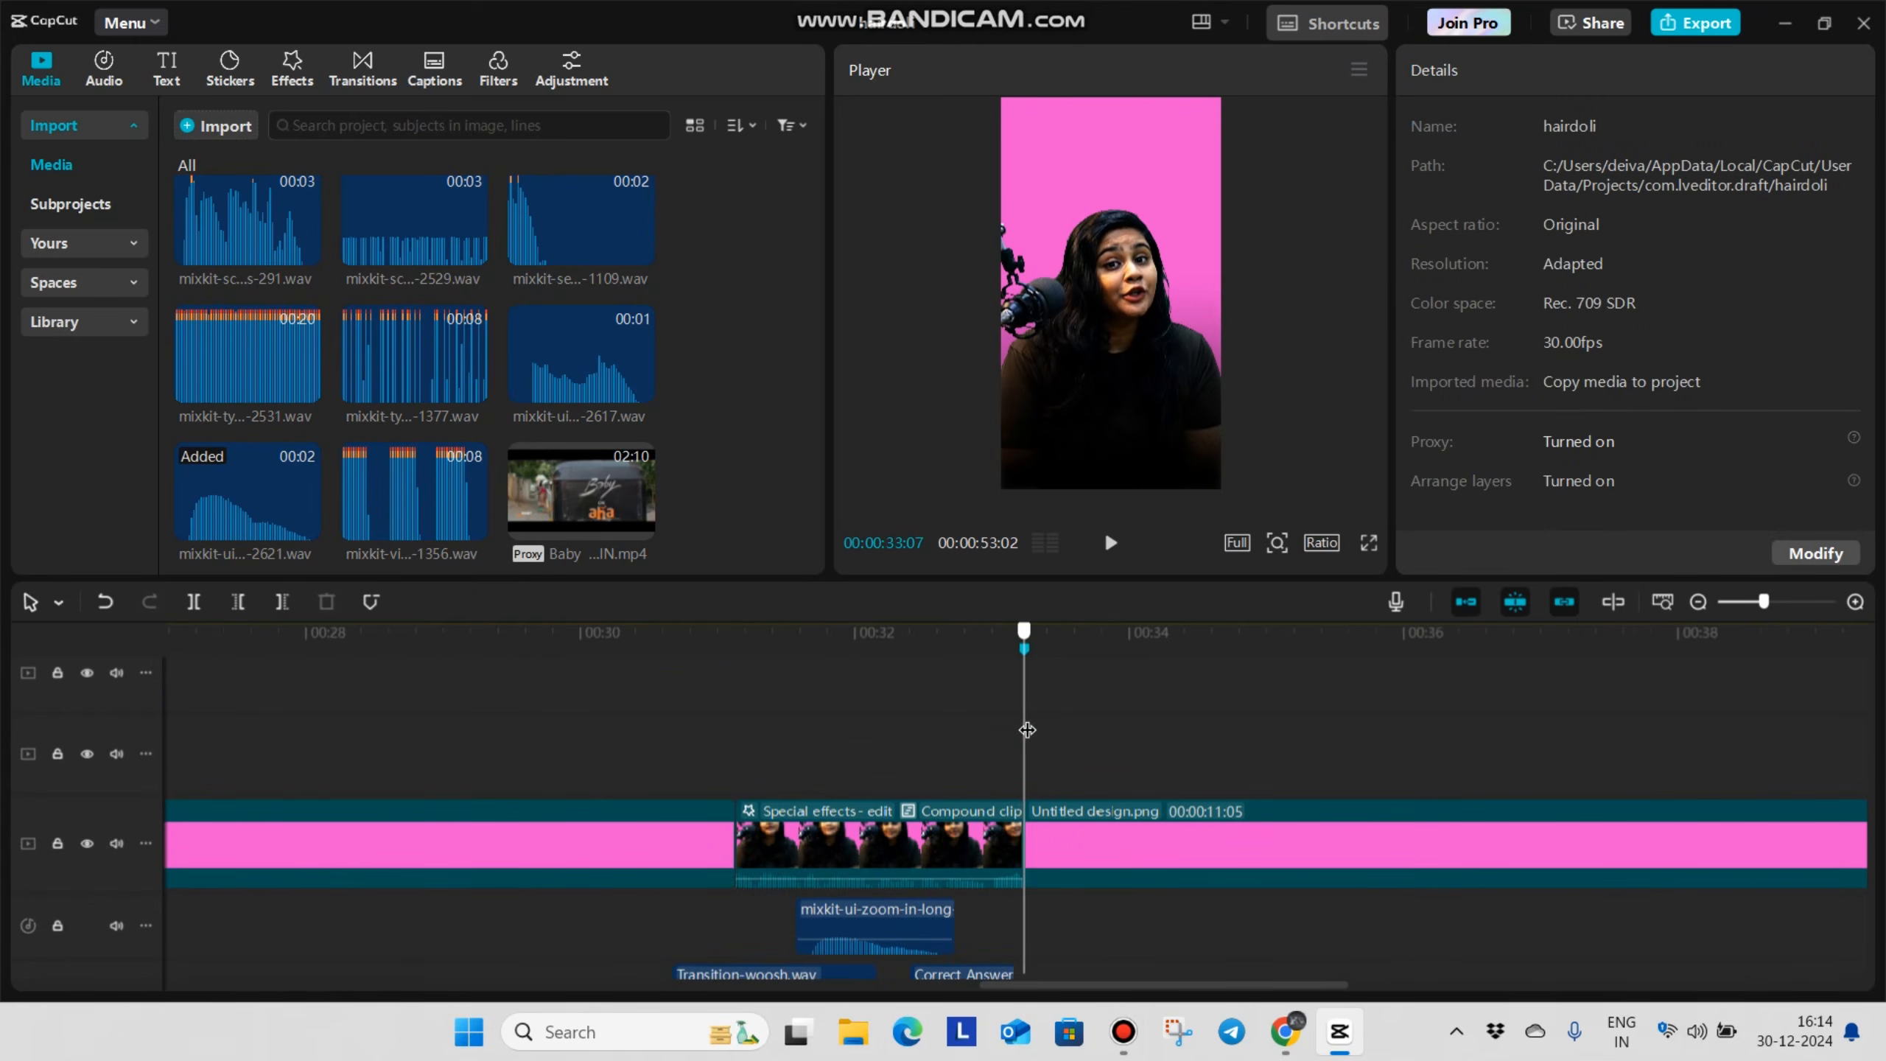
# Split the hair dolii.mp4 clip that starts at the 00:00:33:07 marker so its first part lasts 00:00:05:17
pyautogui.scroll(-2, 1032, 736)
pyautogui.scroll(3, 1048, 758)
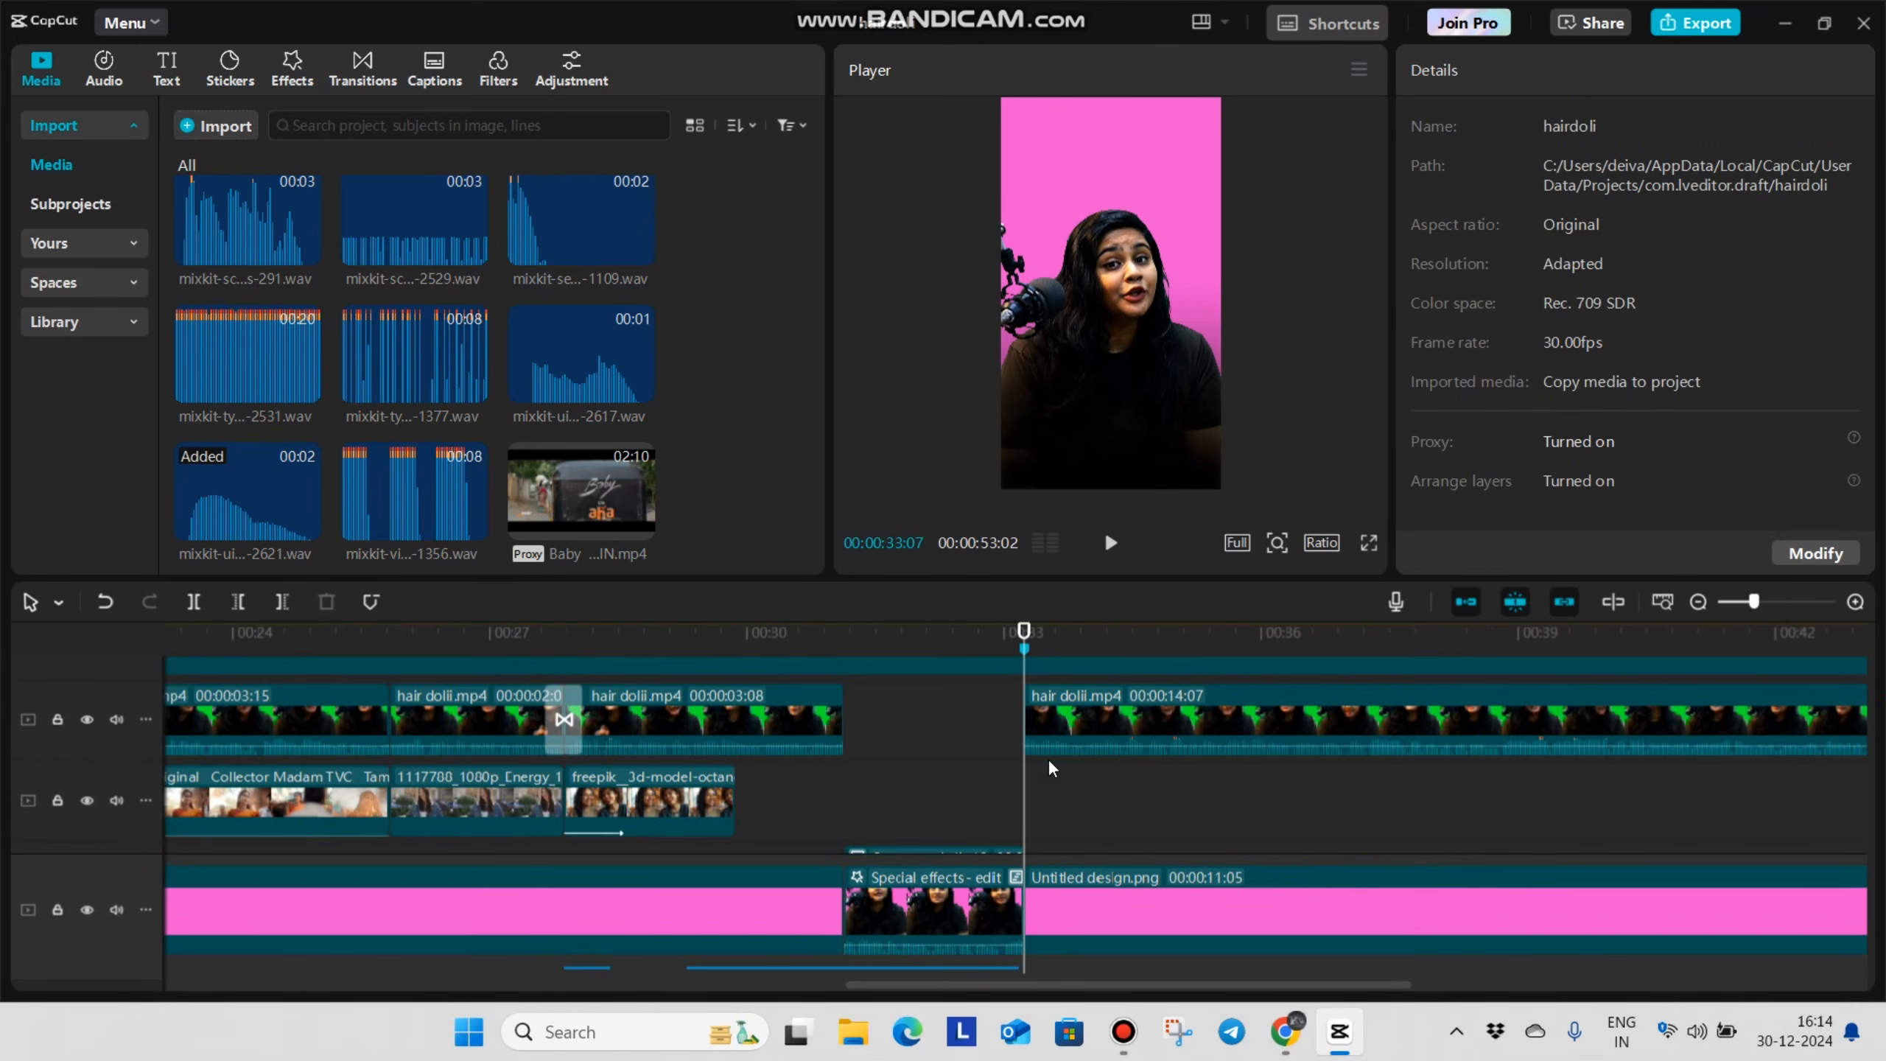
pyautogui.scroll(1, 1002, 759)
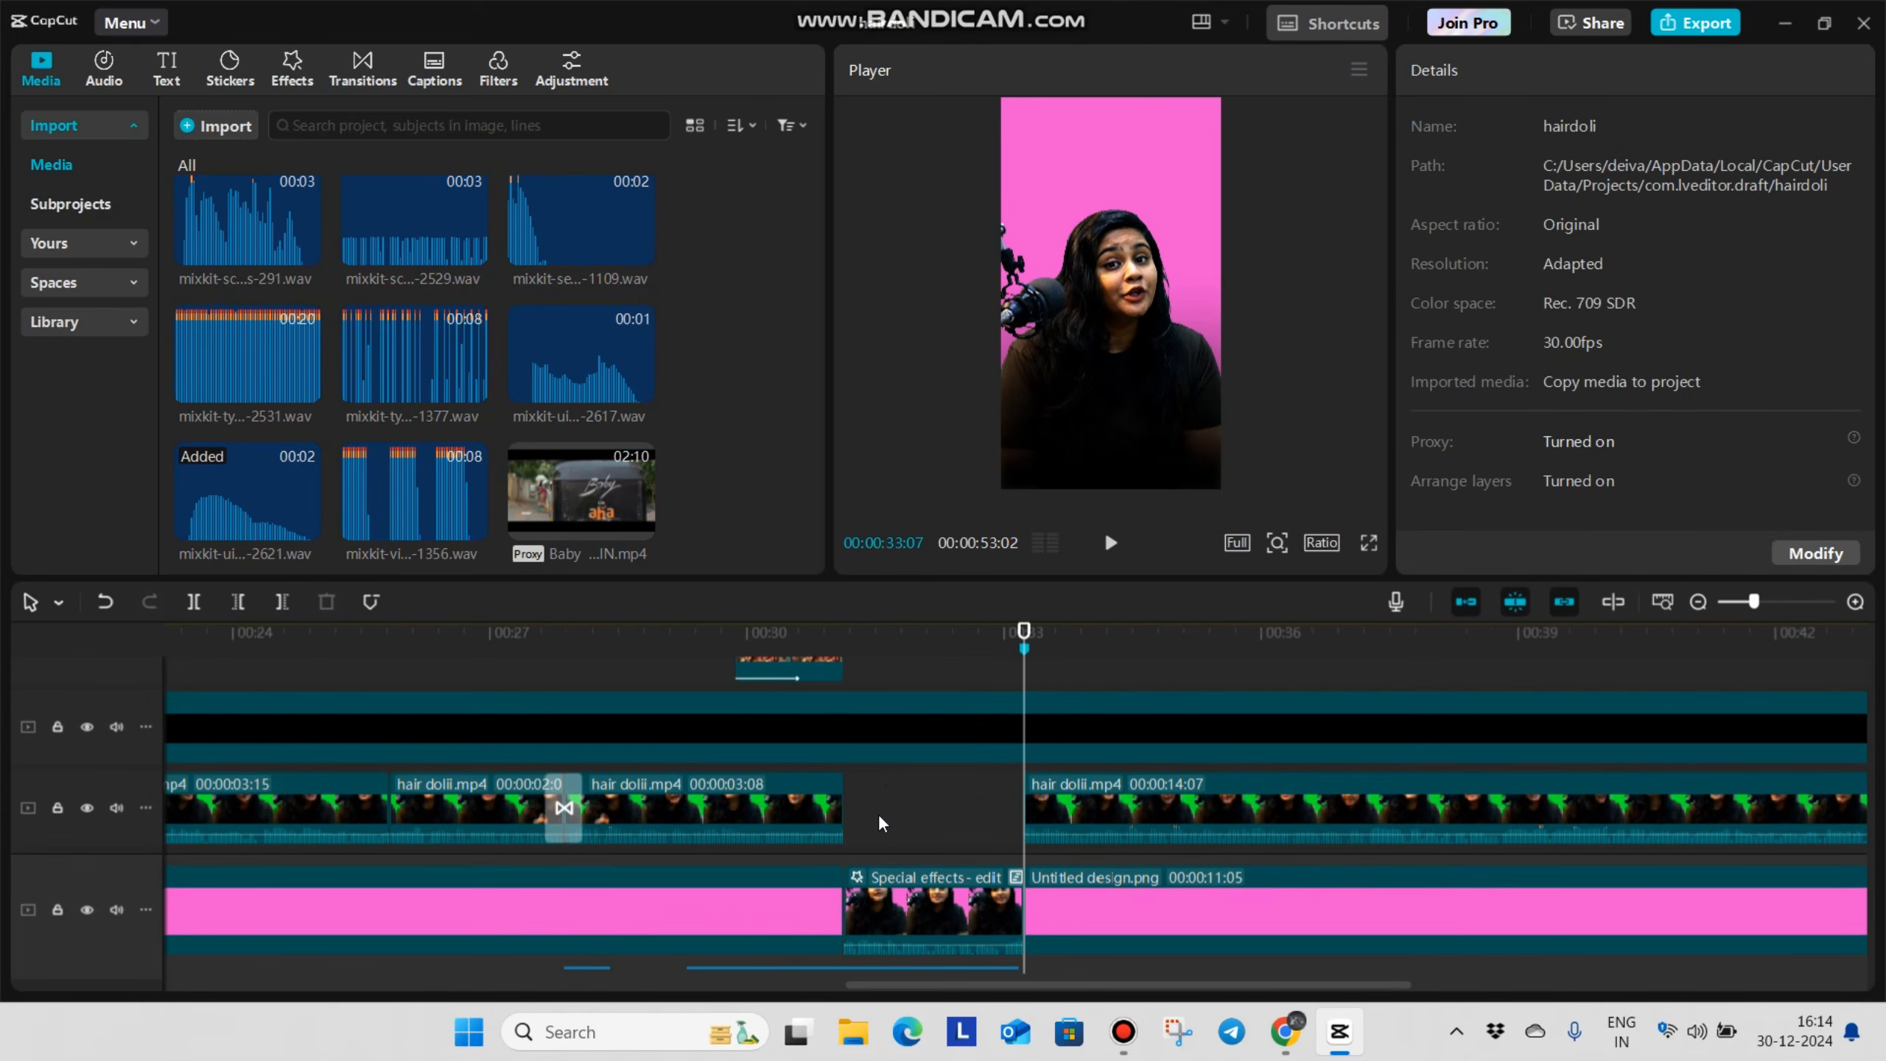
pyautogui.scroll(-1, 549, 828)
pyautogui.scroll(6, 401, 798)
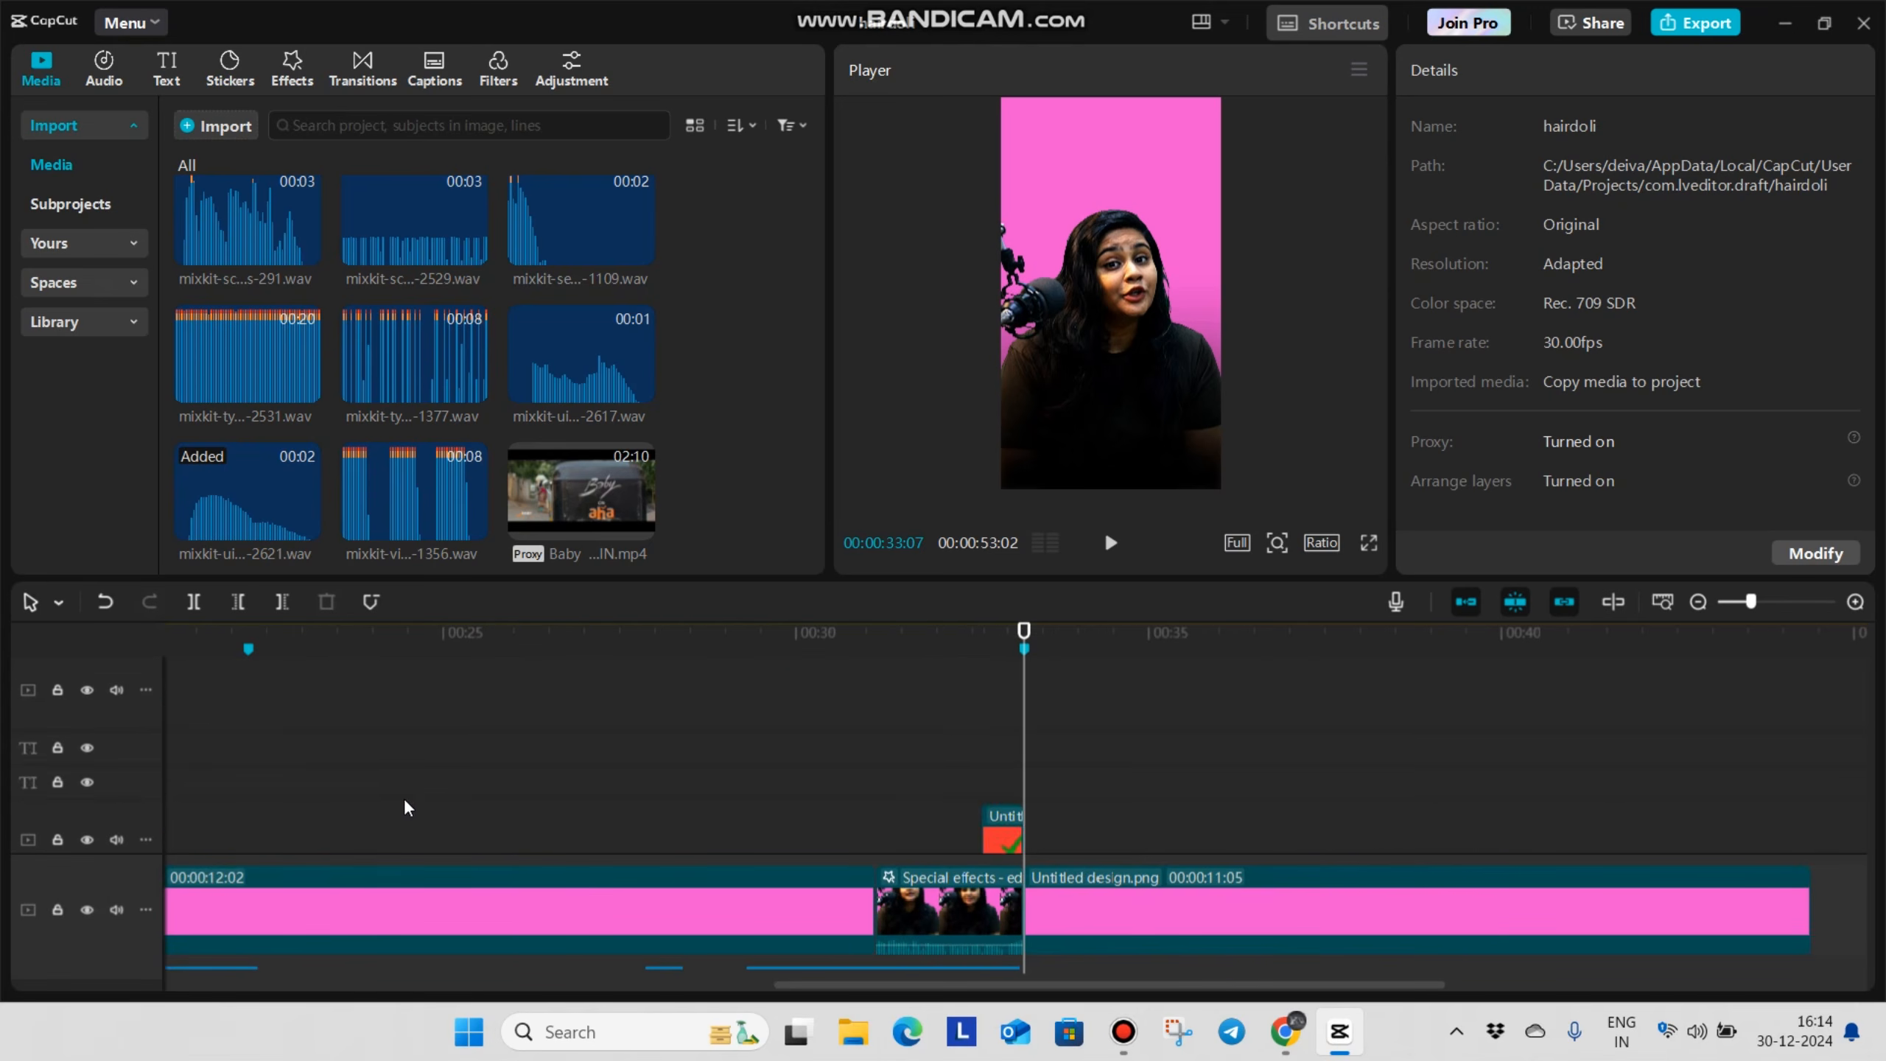
pyautogui.scroll(-2, 274, 787)
pyautogui.scroll(-2, 274, 788)
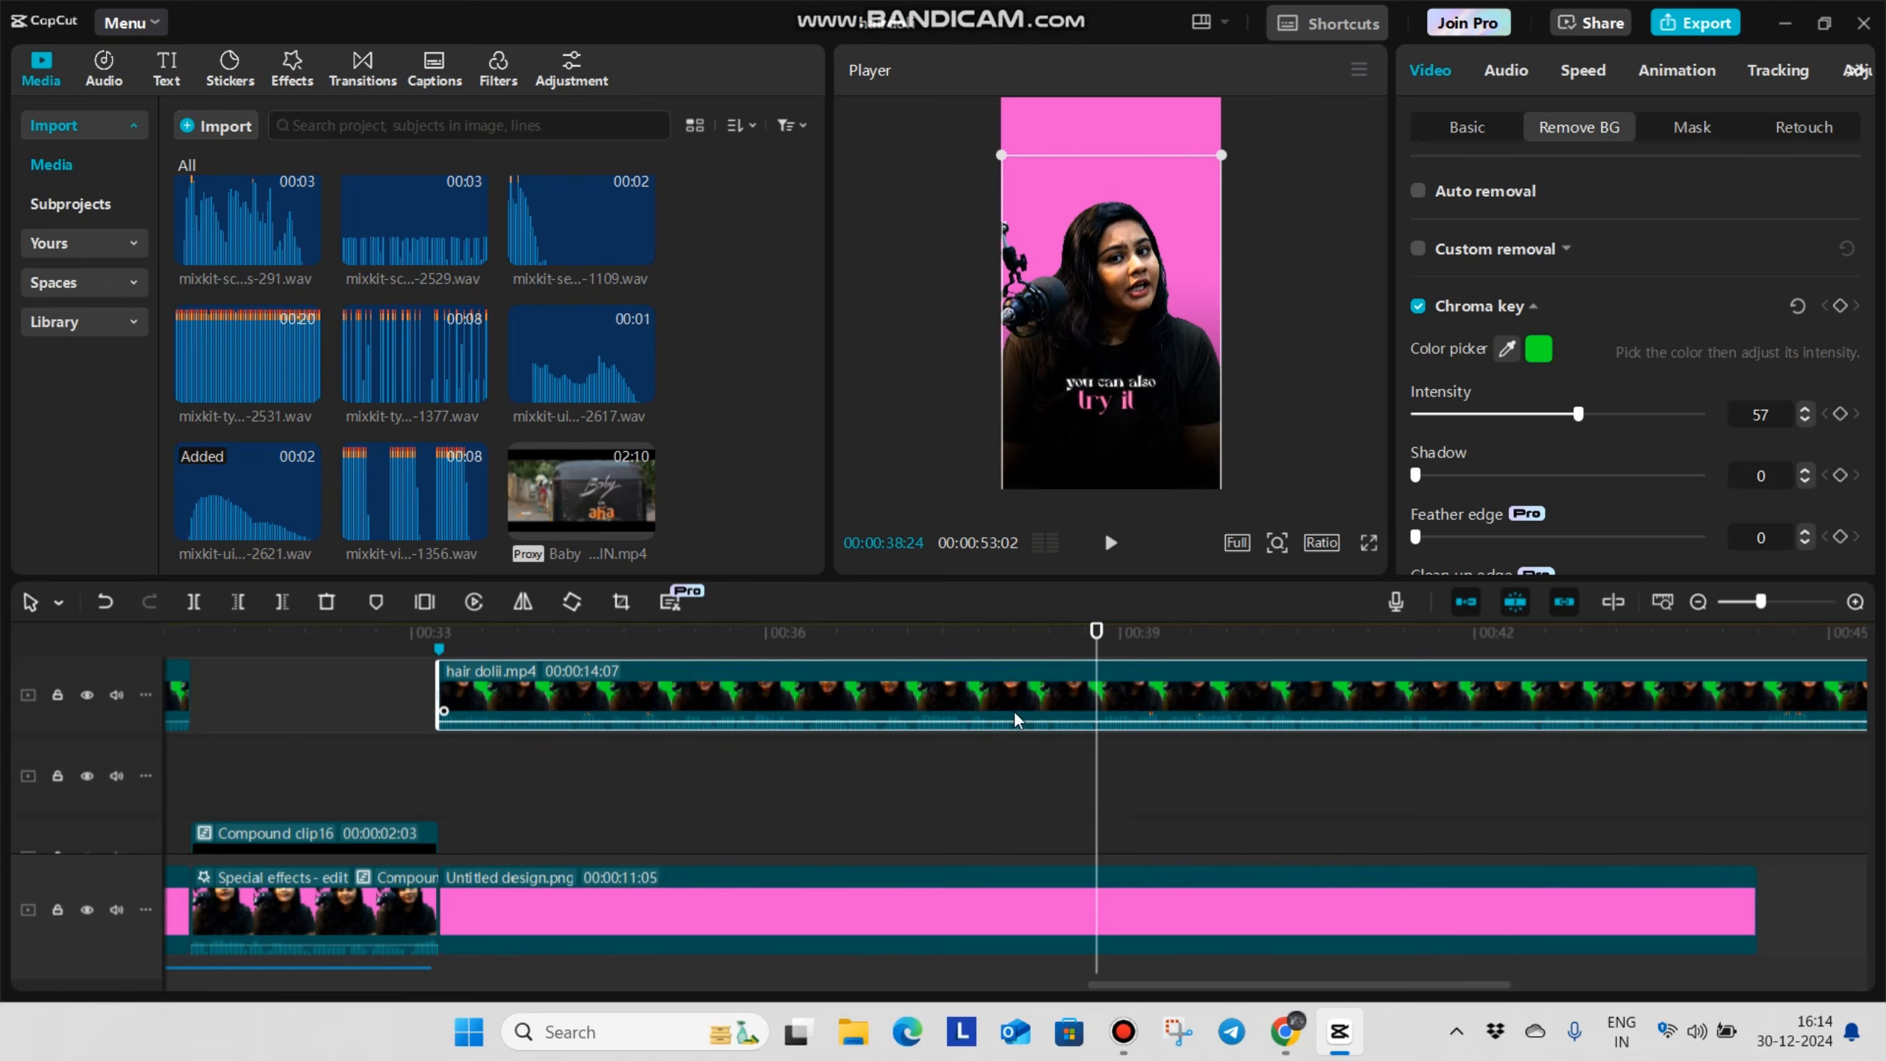
pyautogui.hotkey('ctrl', 'b')
pyautogui.click(545, 782)
pyautogui.click(825, 804)
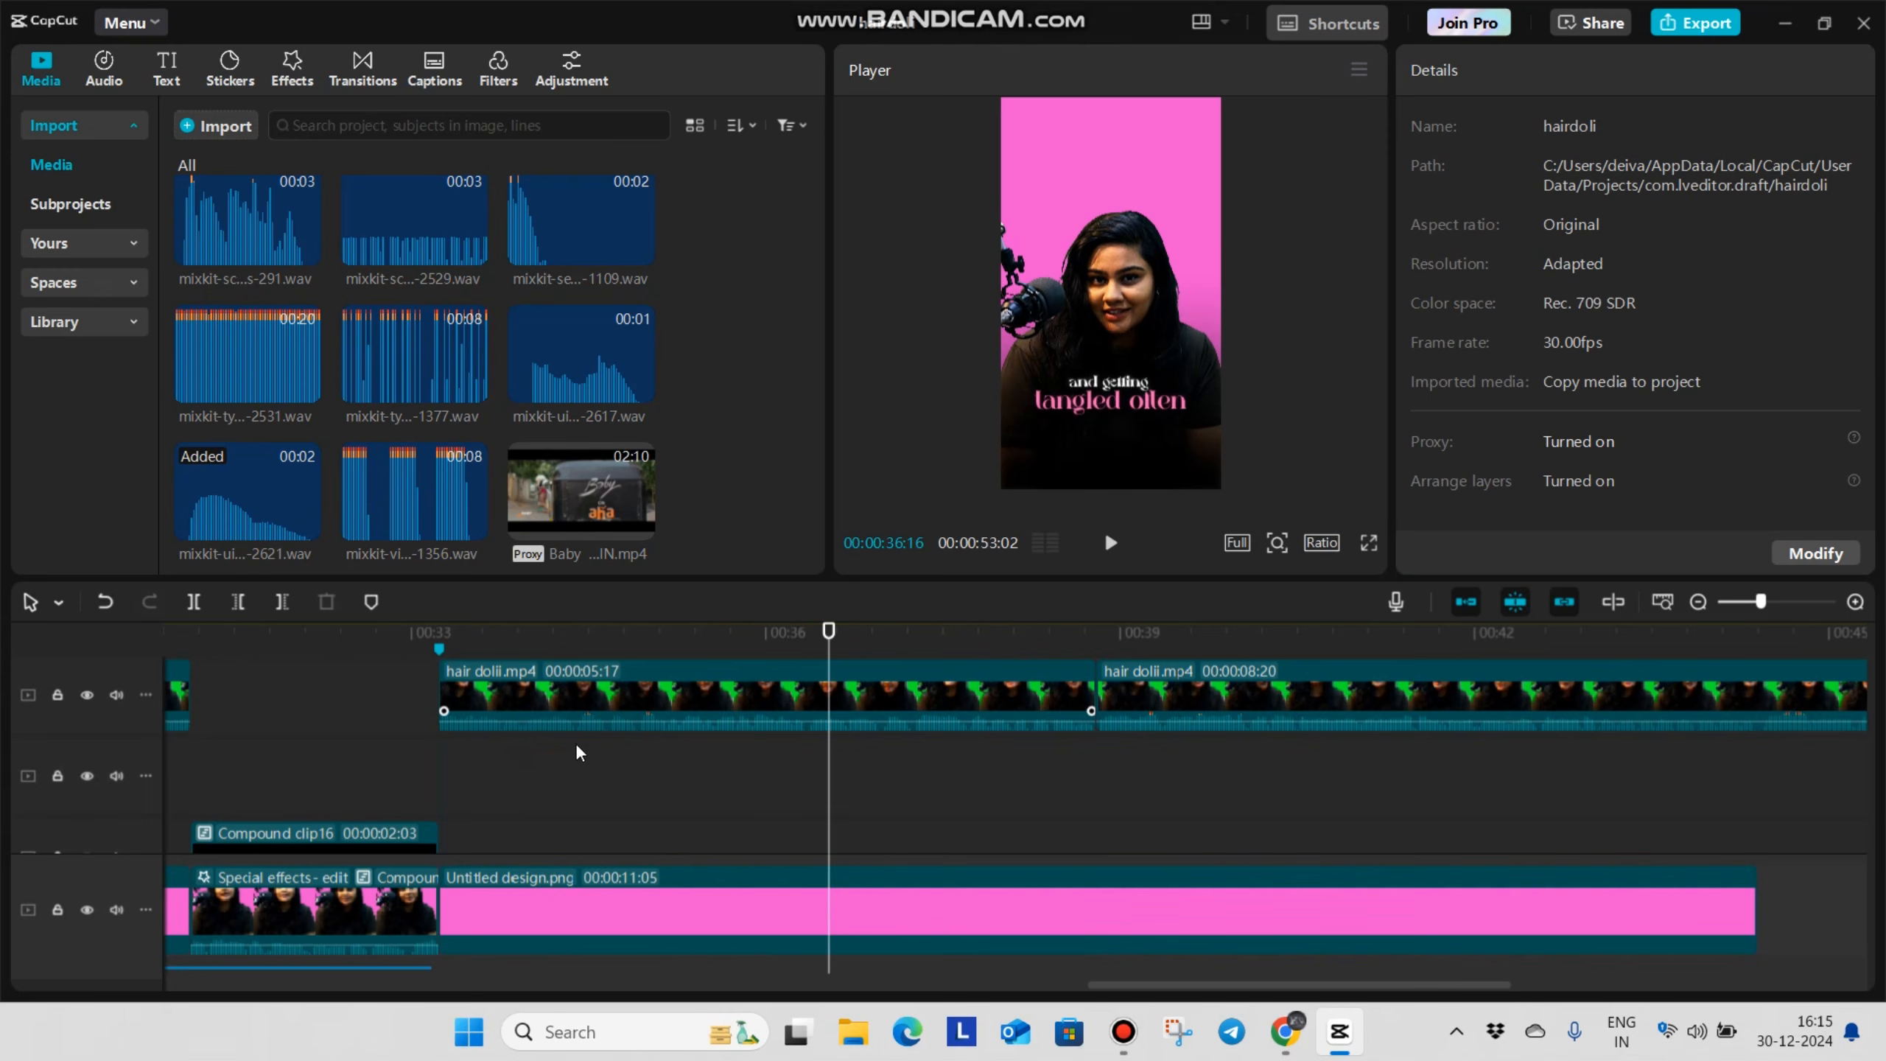
# Place the 12380733 window video behind the speaker from 00:00:33:07 to about 00:00:34:12, positioned and enlarged across the frame's upper part
pyautogui.click(444, 782)
pyautogui.scroll(1, 444, 782)
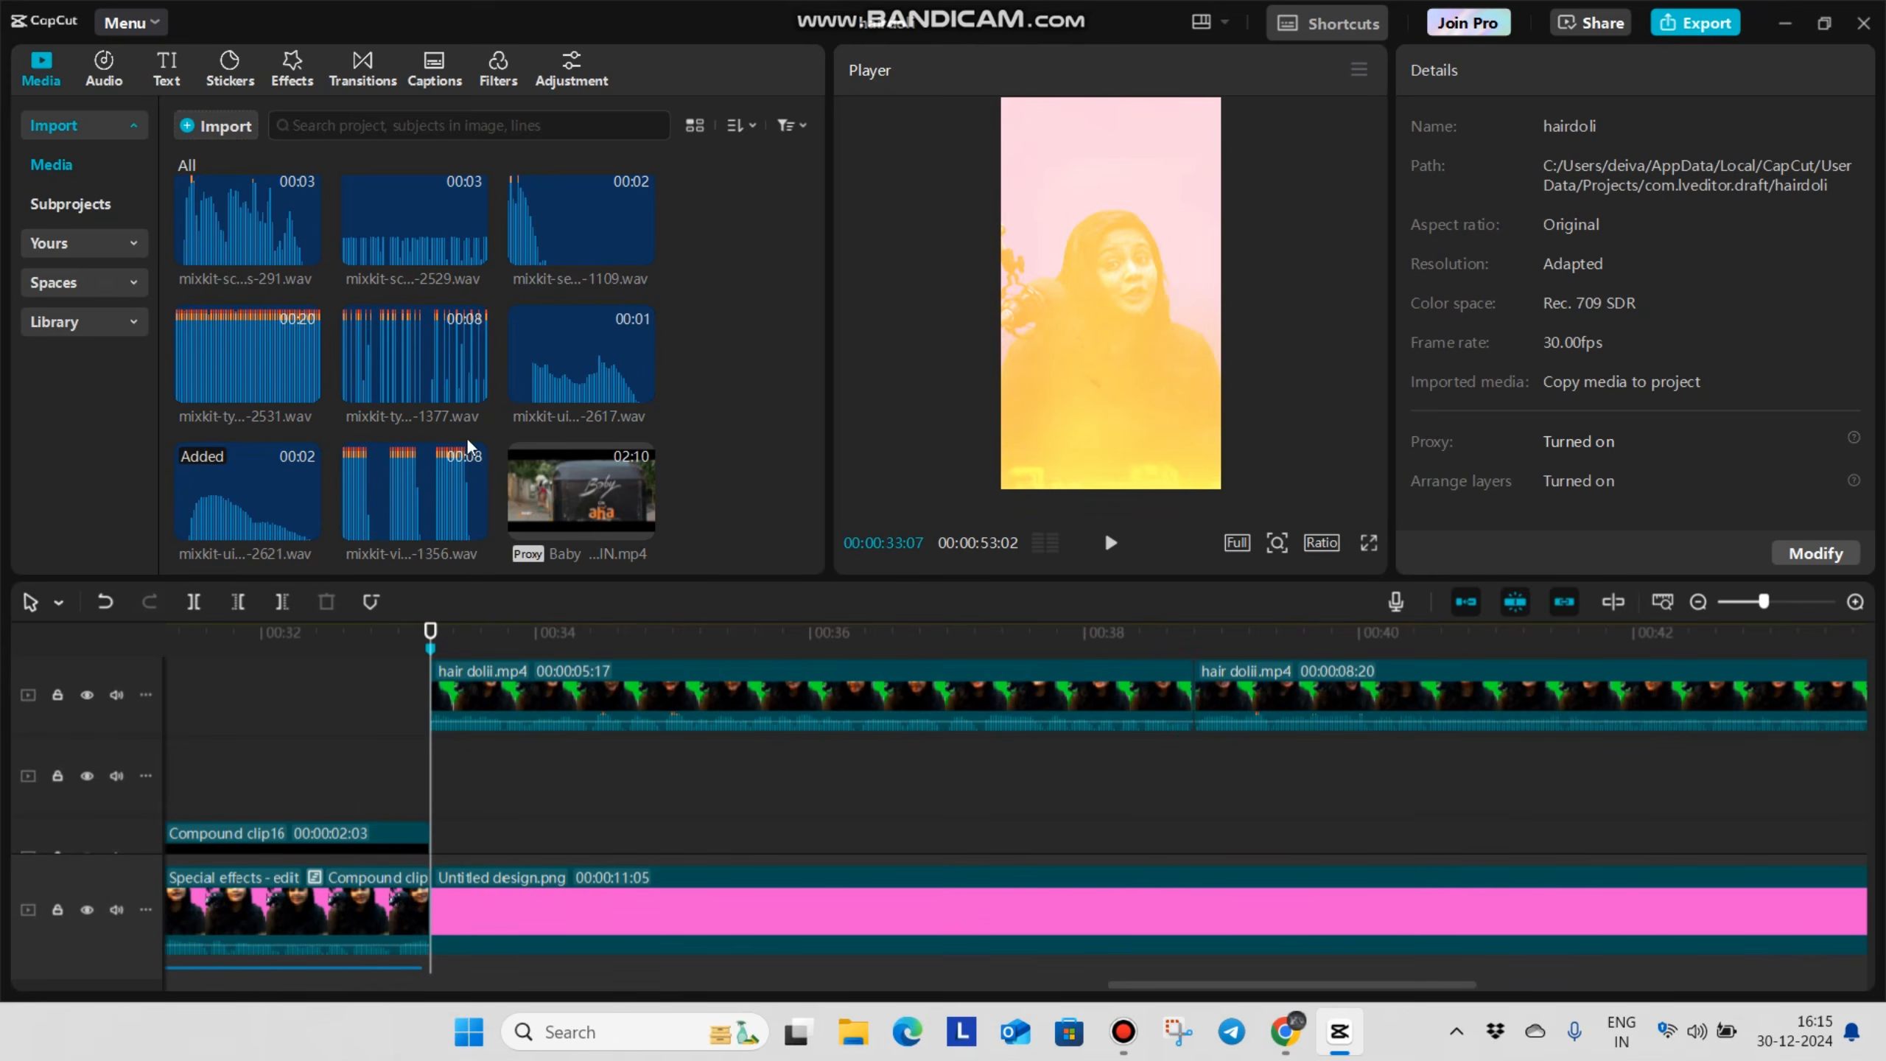
pyautogui.scroll(-3, 463, 448)
pyautogui.scroll(5, 463, 448)
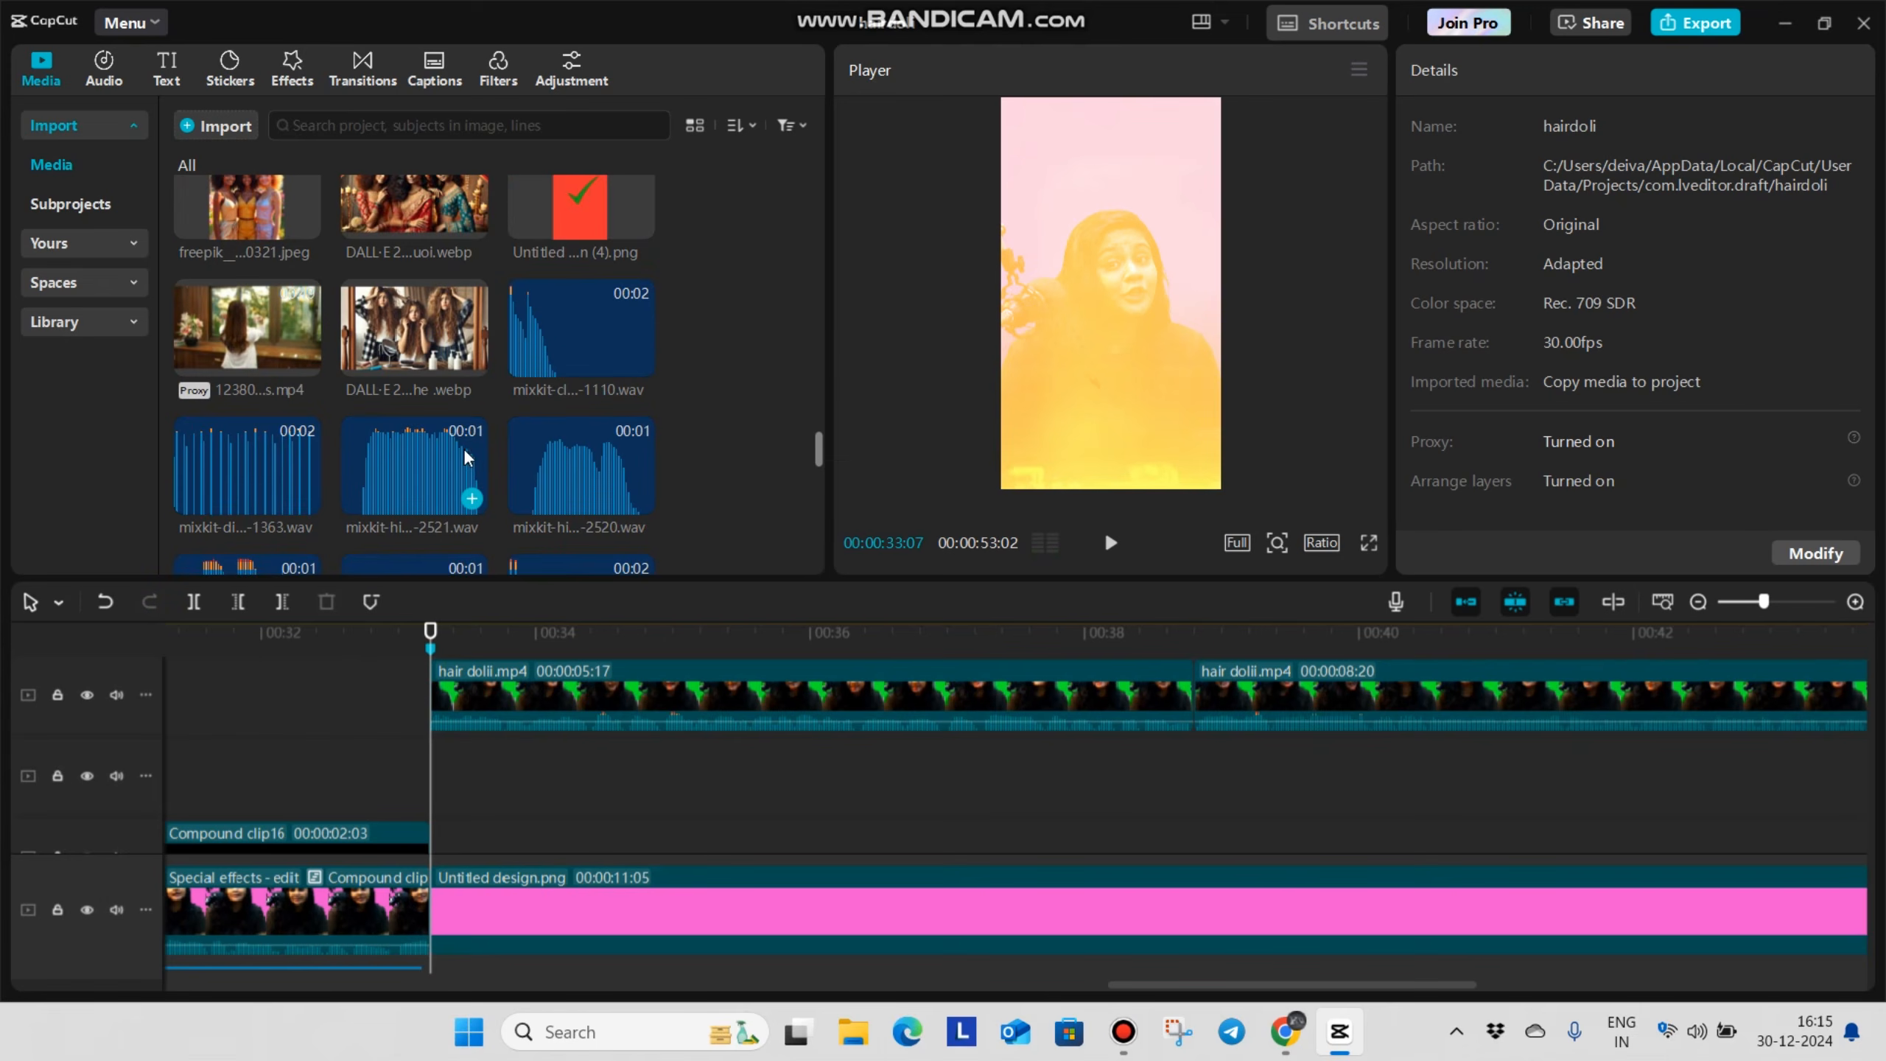
pyautogui.moveTo(226, 322); pyautogui.dragTo(429, 788)
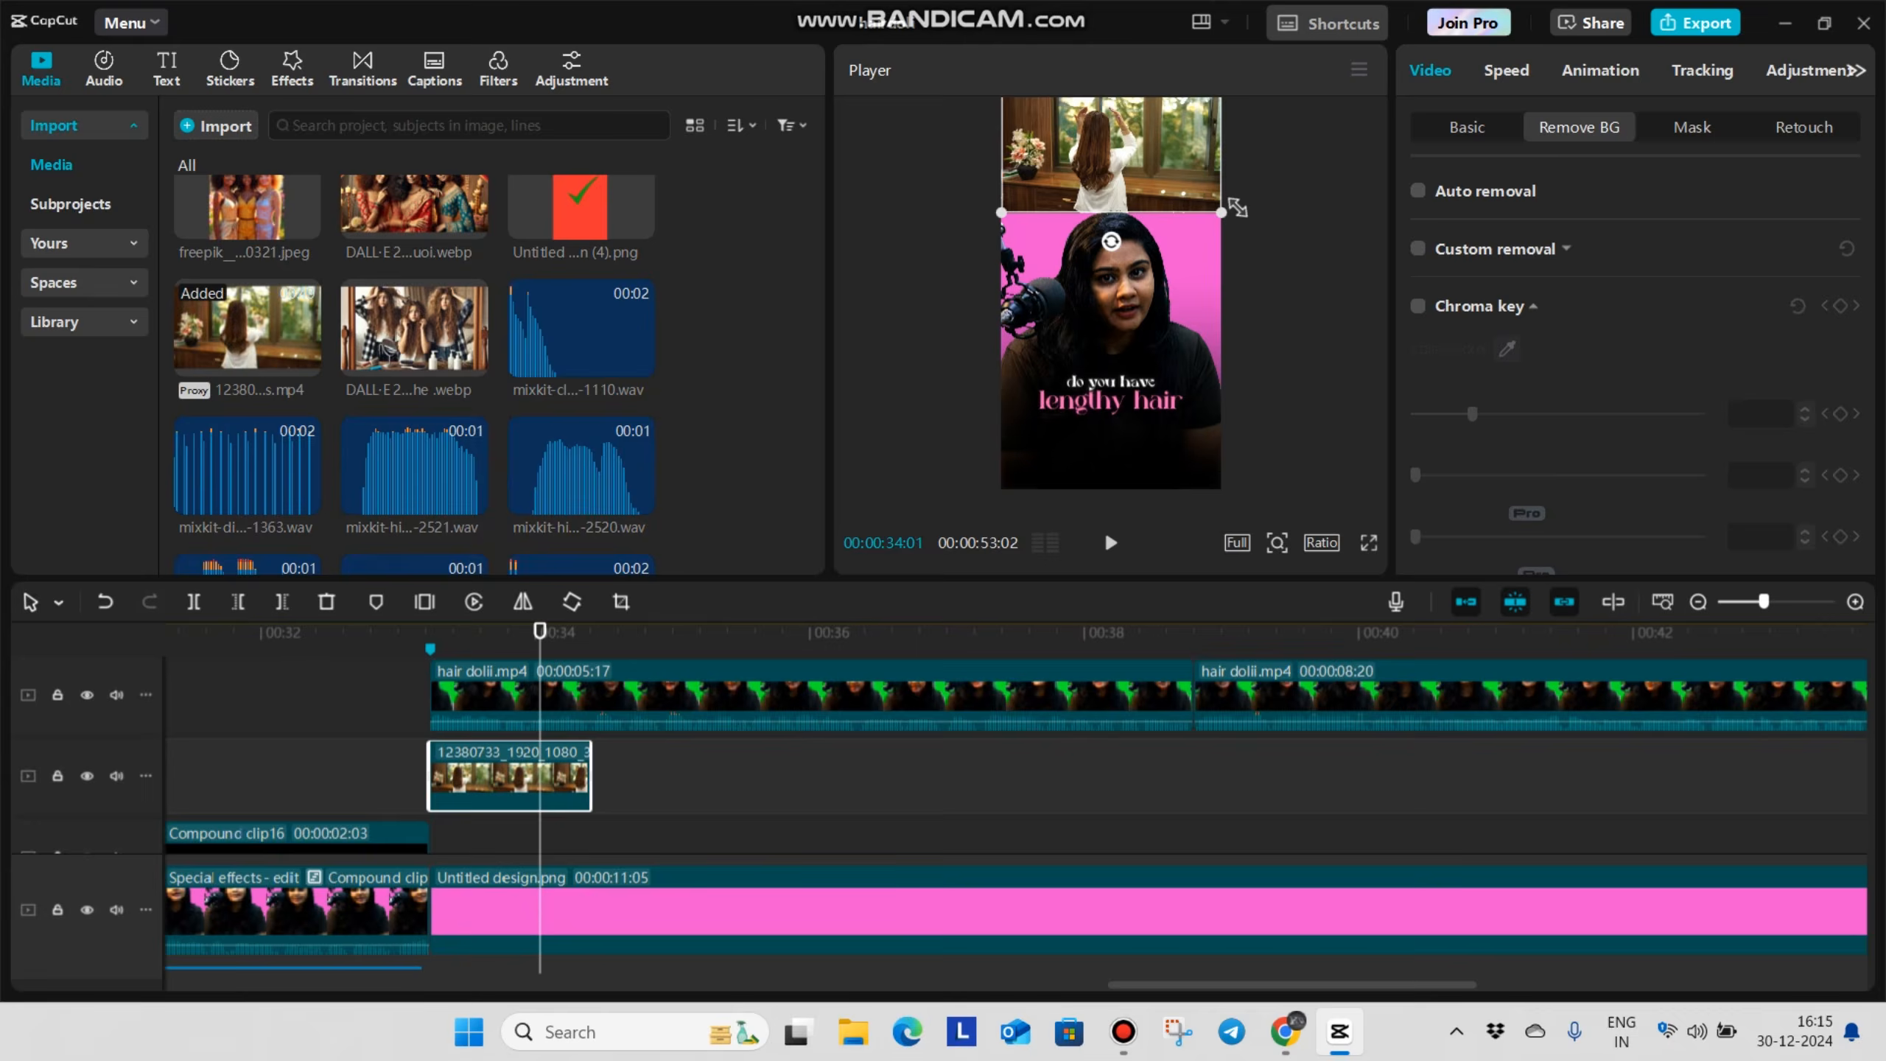
pyautogui.moveTo(1230, 213); pyautogui.dragTo(1236, 238)
# Apply a Horizontal mask to the window video, lower its line to Y -423 and set the feather to 24
pyautogui.click(1705, 137)
pyautogui.click(1531, 275)
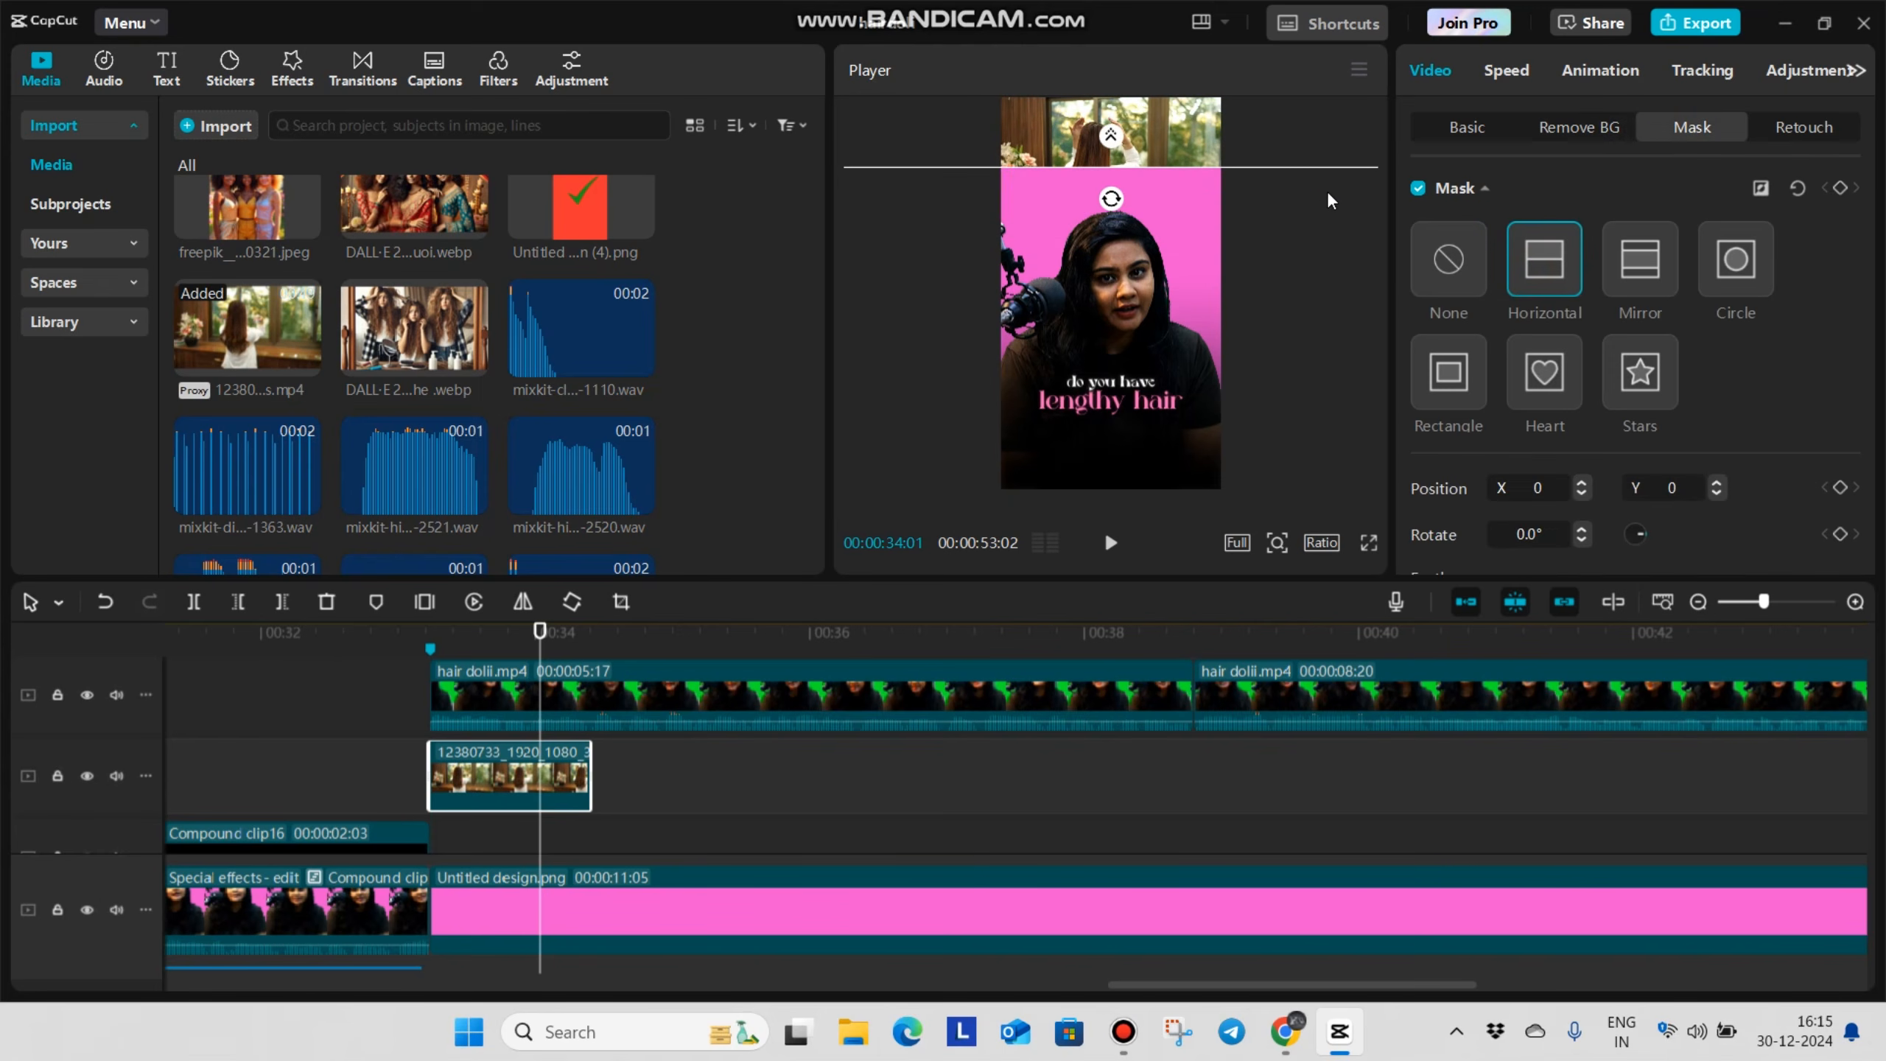
pyautogui.moveTo(1332, 235); pyautogui.dragTo(1332, 239)
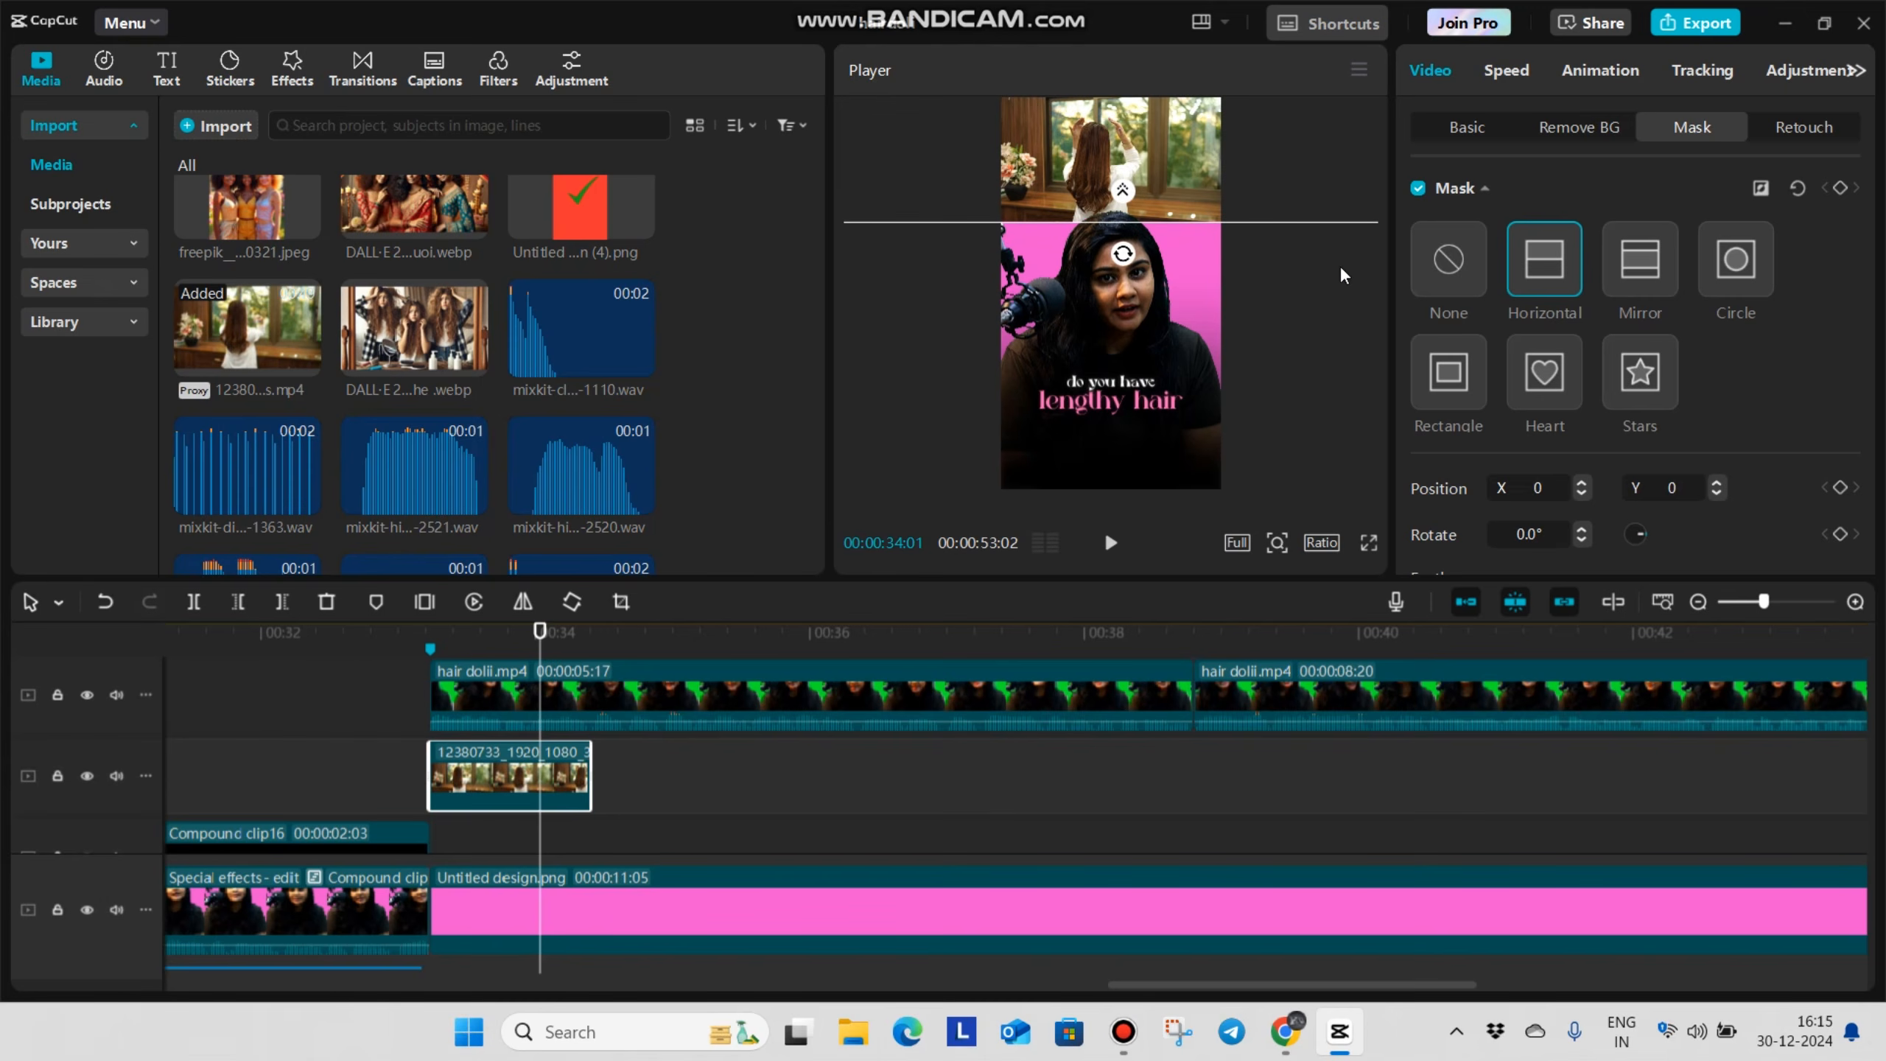
pyautogui.scroll(-1, 1465, 562)
pyautogui.moveTo(1444, 537); pyautogui.dragTo(1490, 534)
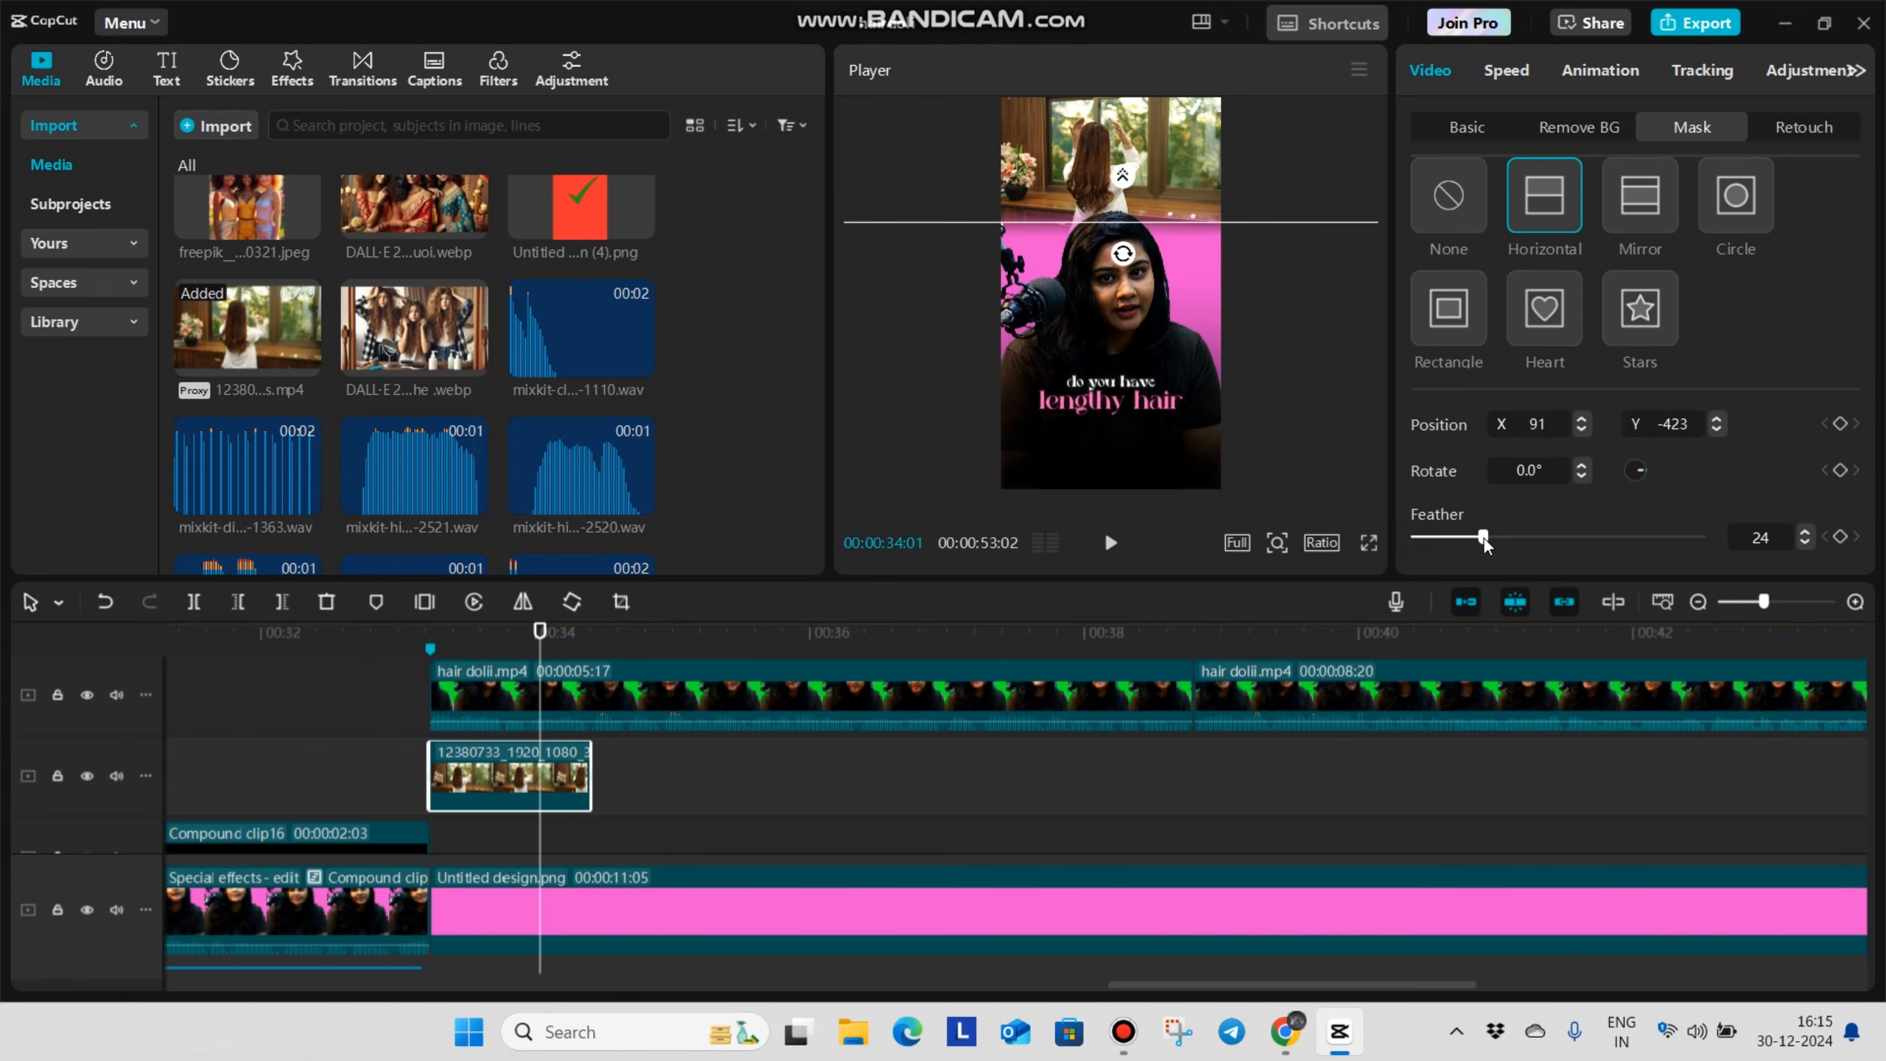
# Give the window video a Fade In entrance animation lasting 0.2 s
pyautogui.click(1584, 66)
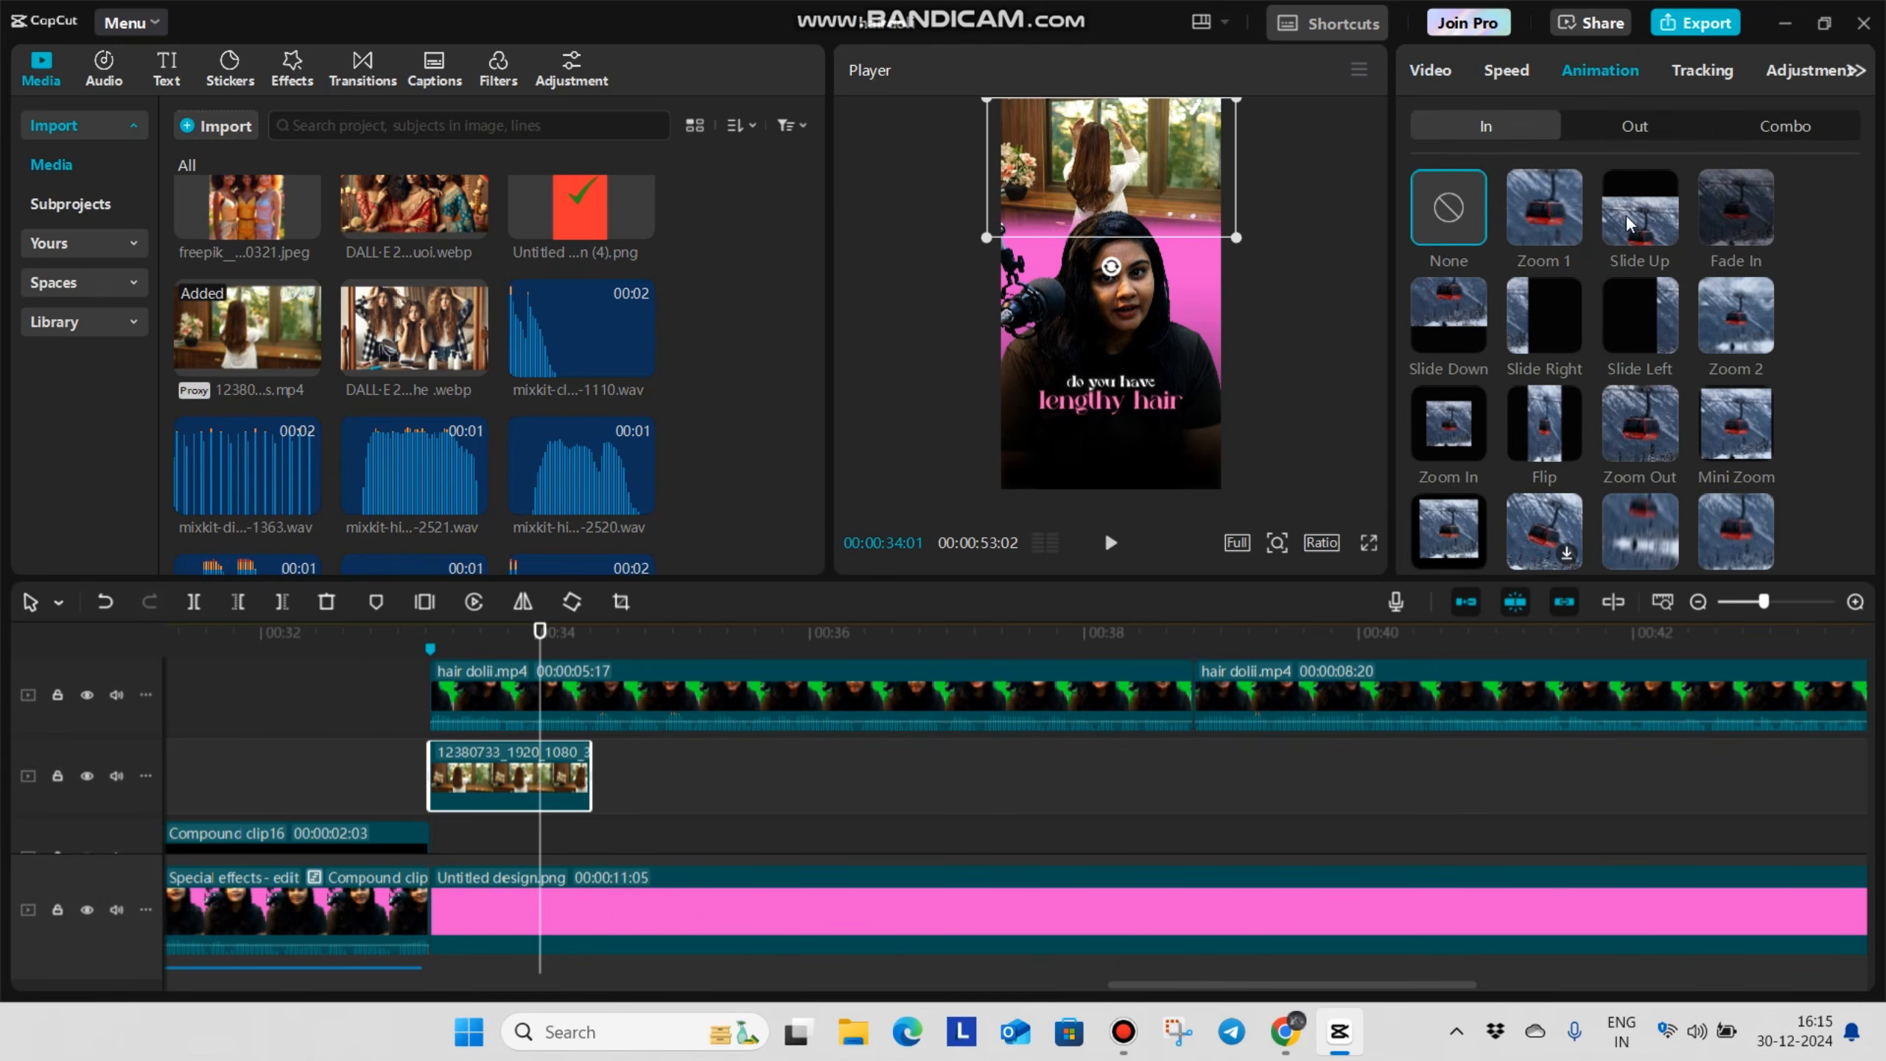
pyautogui.click(1735, 207)
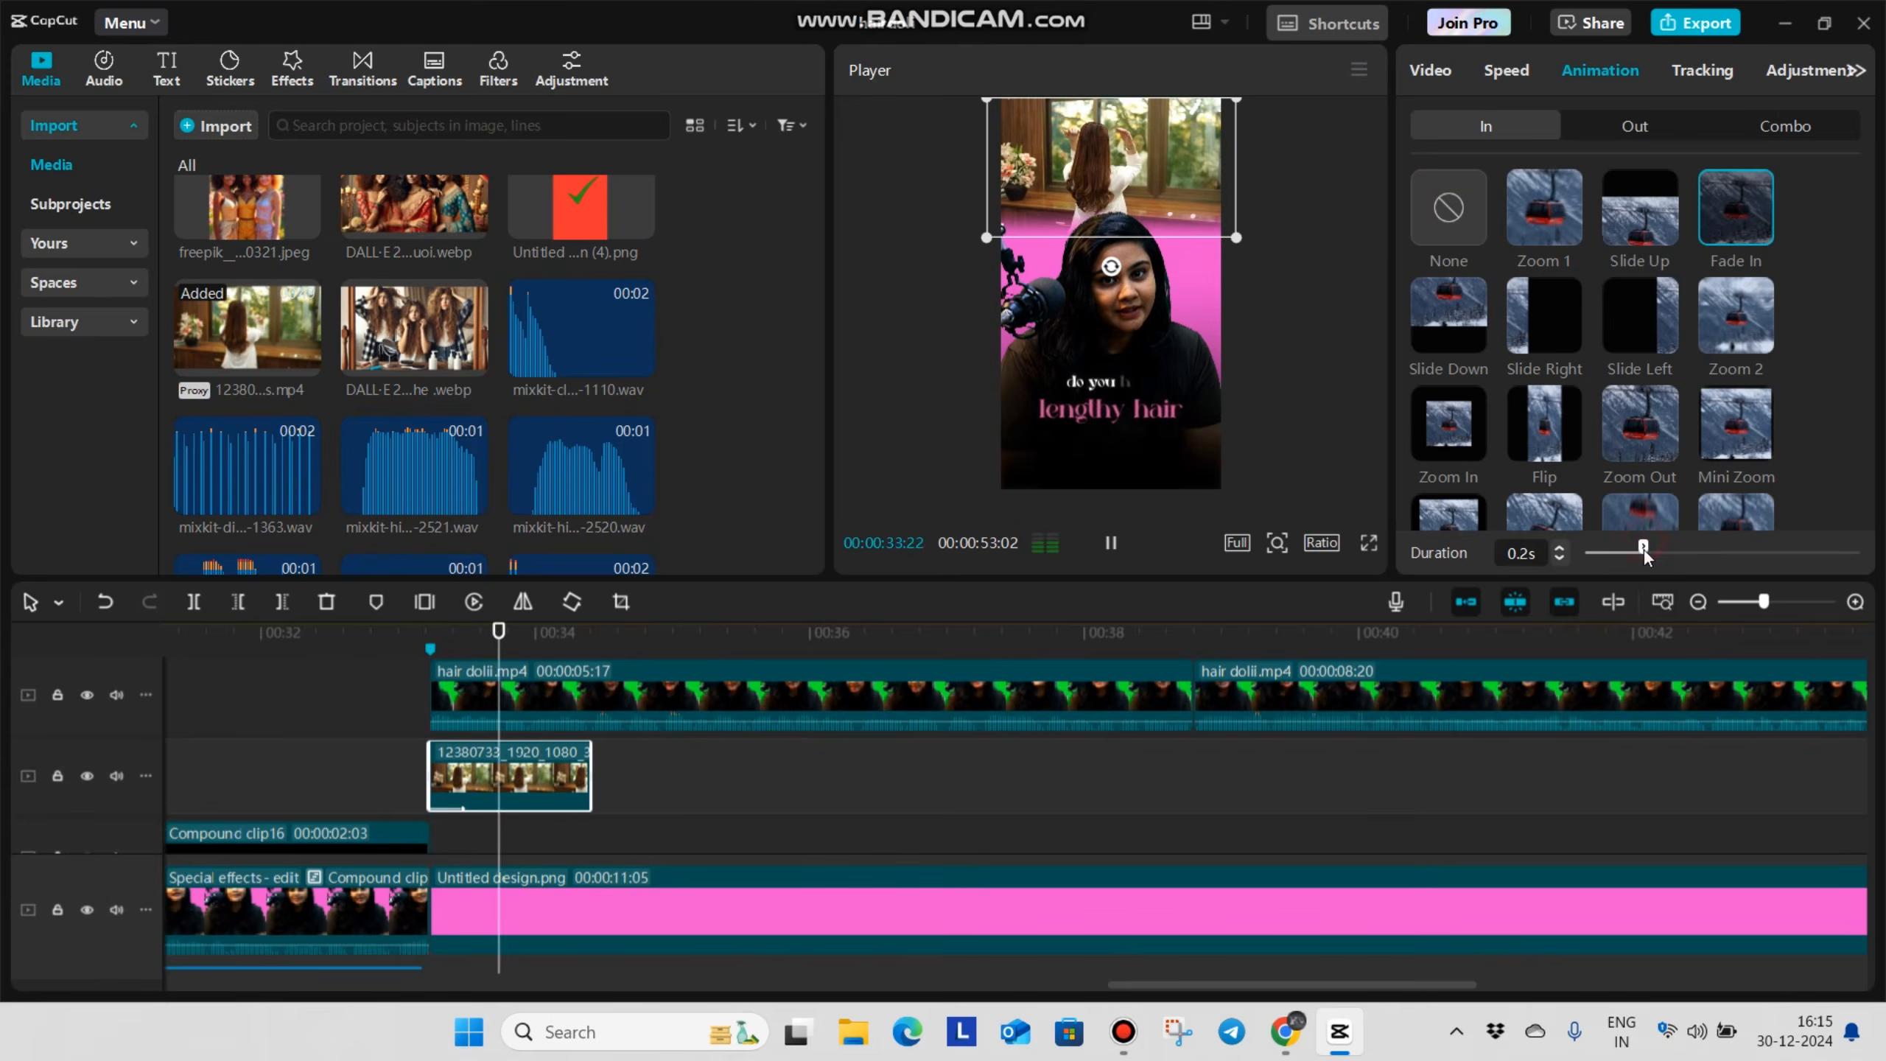
pyautogui.click(402, 710)
# Place the image of three girls with tangled hair after the window video, trim it to the tangled often caption and enlarge it across the top
pyautogui.click(588, 862)
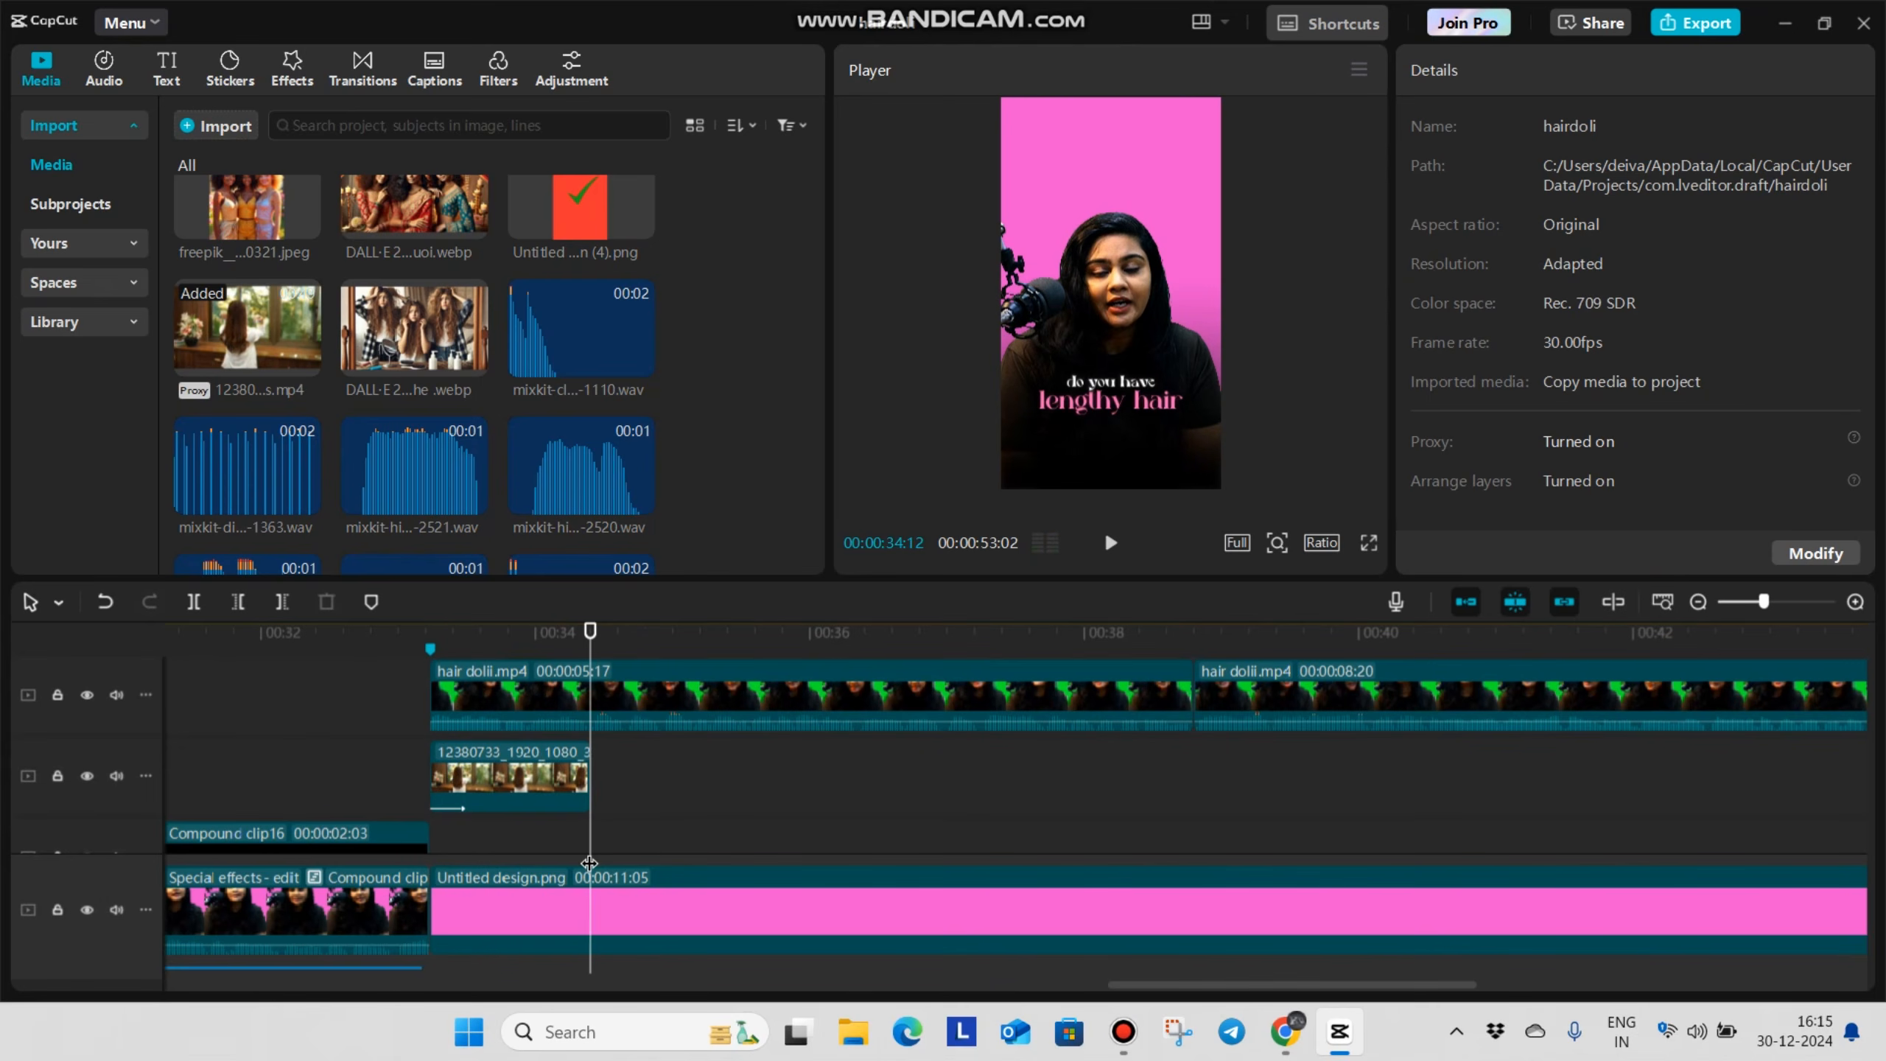
pyautogui.moveTo(600, 578); pyautogui.dragTo(591, 779)
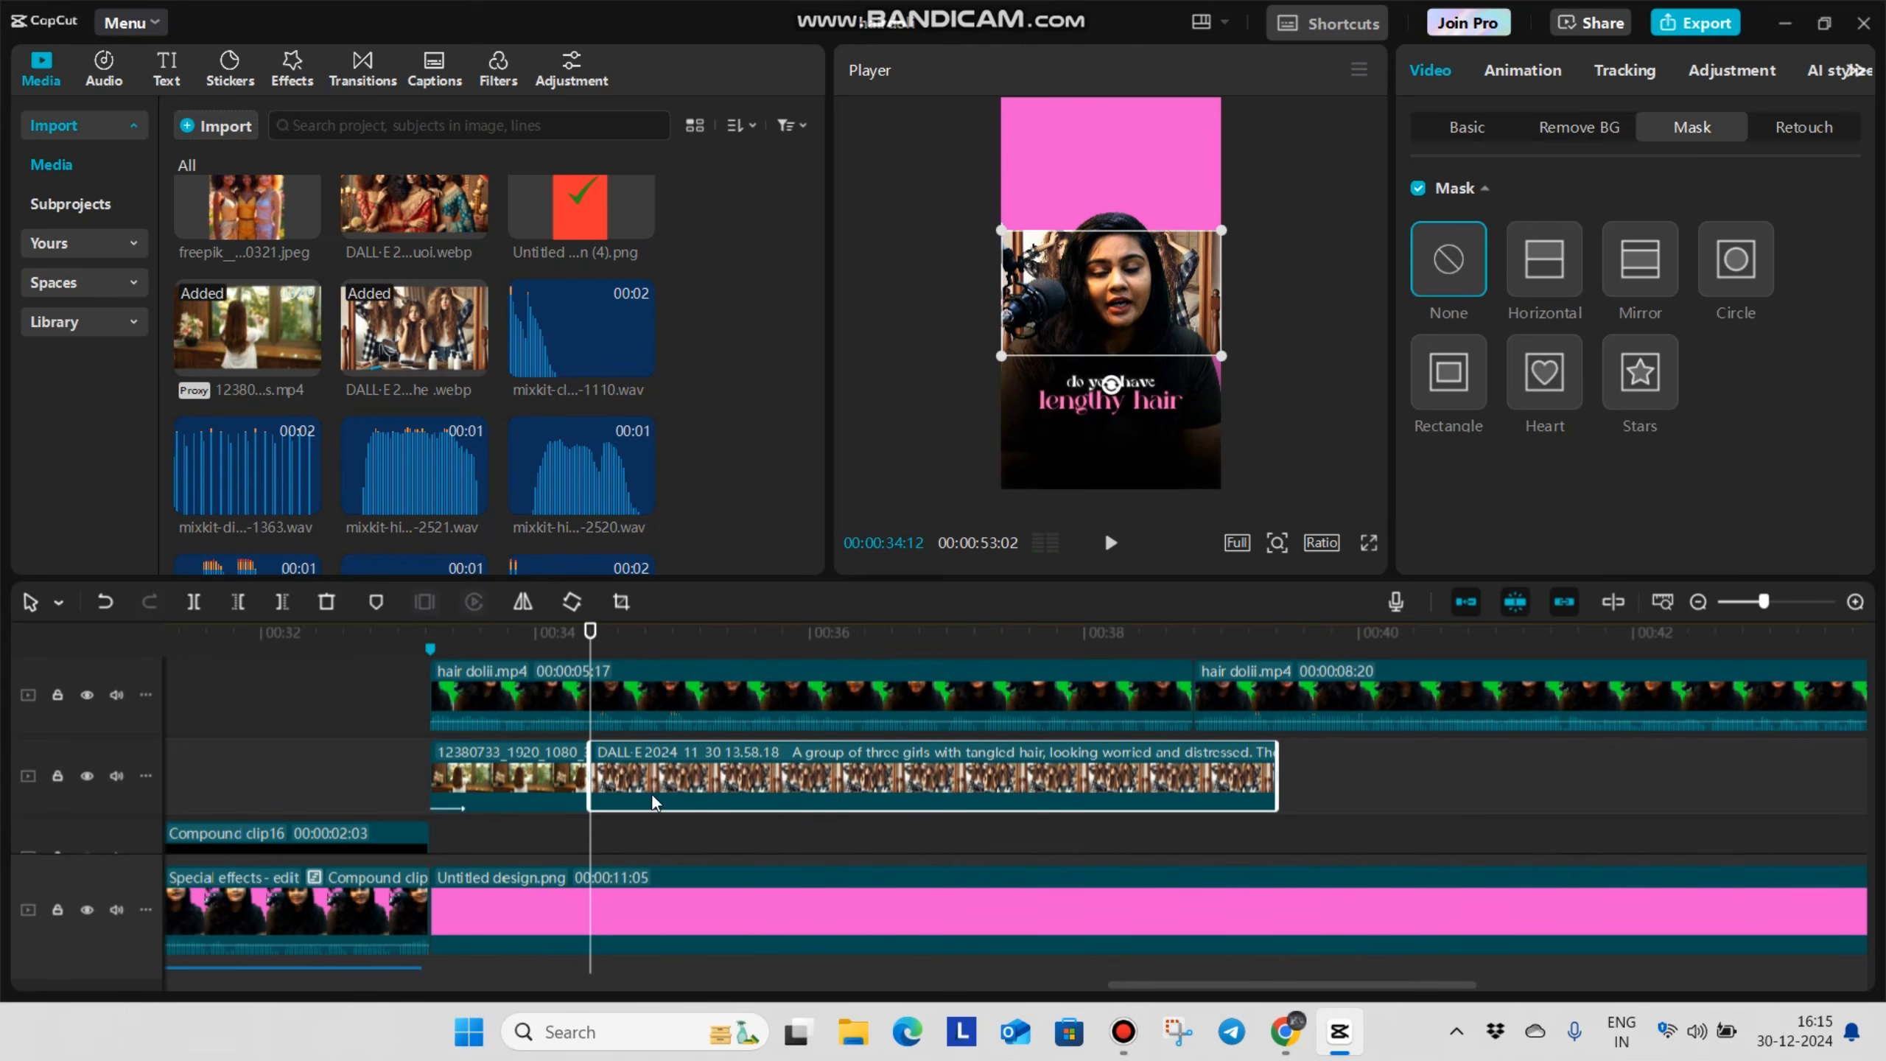
pyautogui.click(639, 846)
pyautogui.press('space')
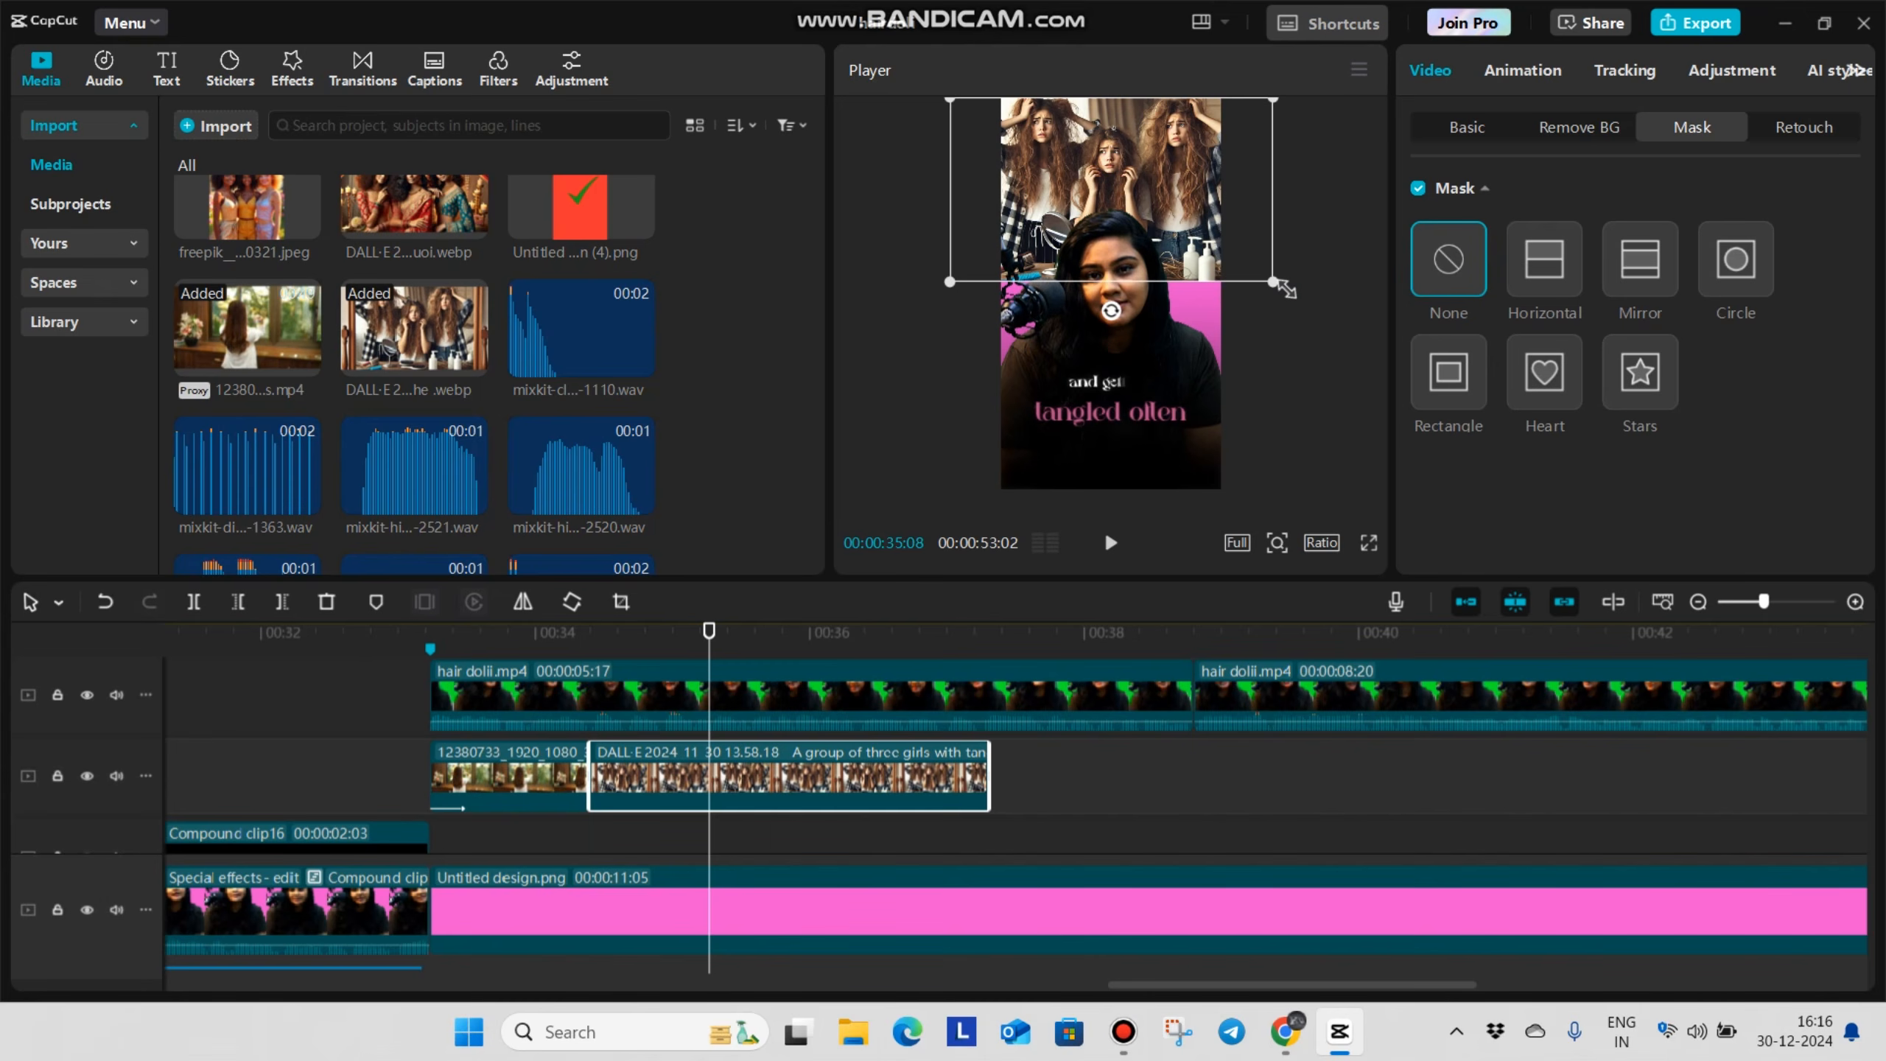
# Apply a feathered Horizontal mask at Y -381 to the tangled-hair image and play back the section
pyautogui.click(1574, 297)
pyautogui.moveTo(1245, 248)
pyautogui.mouseDown()
pyautogui.moveTo(1250, 317)
pyautogui.moveTo(1250, 260)
pyautogui.mouseUp()
pyautogui.scroll(-1, 1520, 530)
pyautogui.moveTo(1417, 539); pyautogui.dragTo(1482, 538)
pyautogui.click(546, 810)
pyautogui.press('space')
pyautogui.click(699, 808)
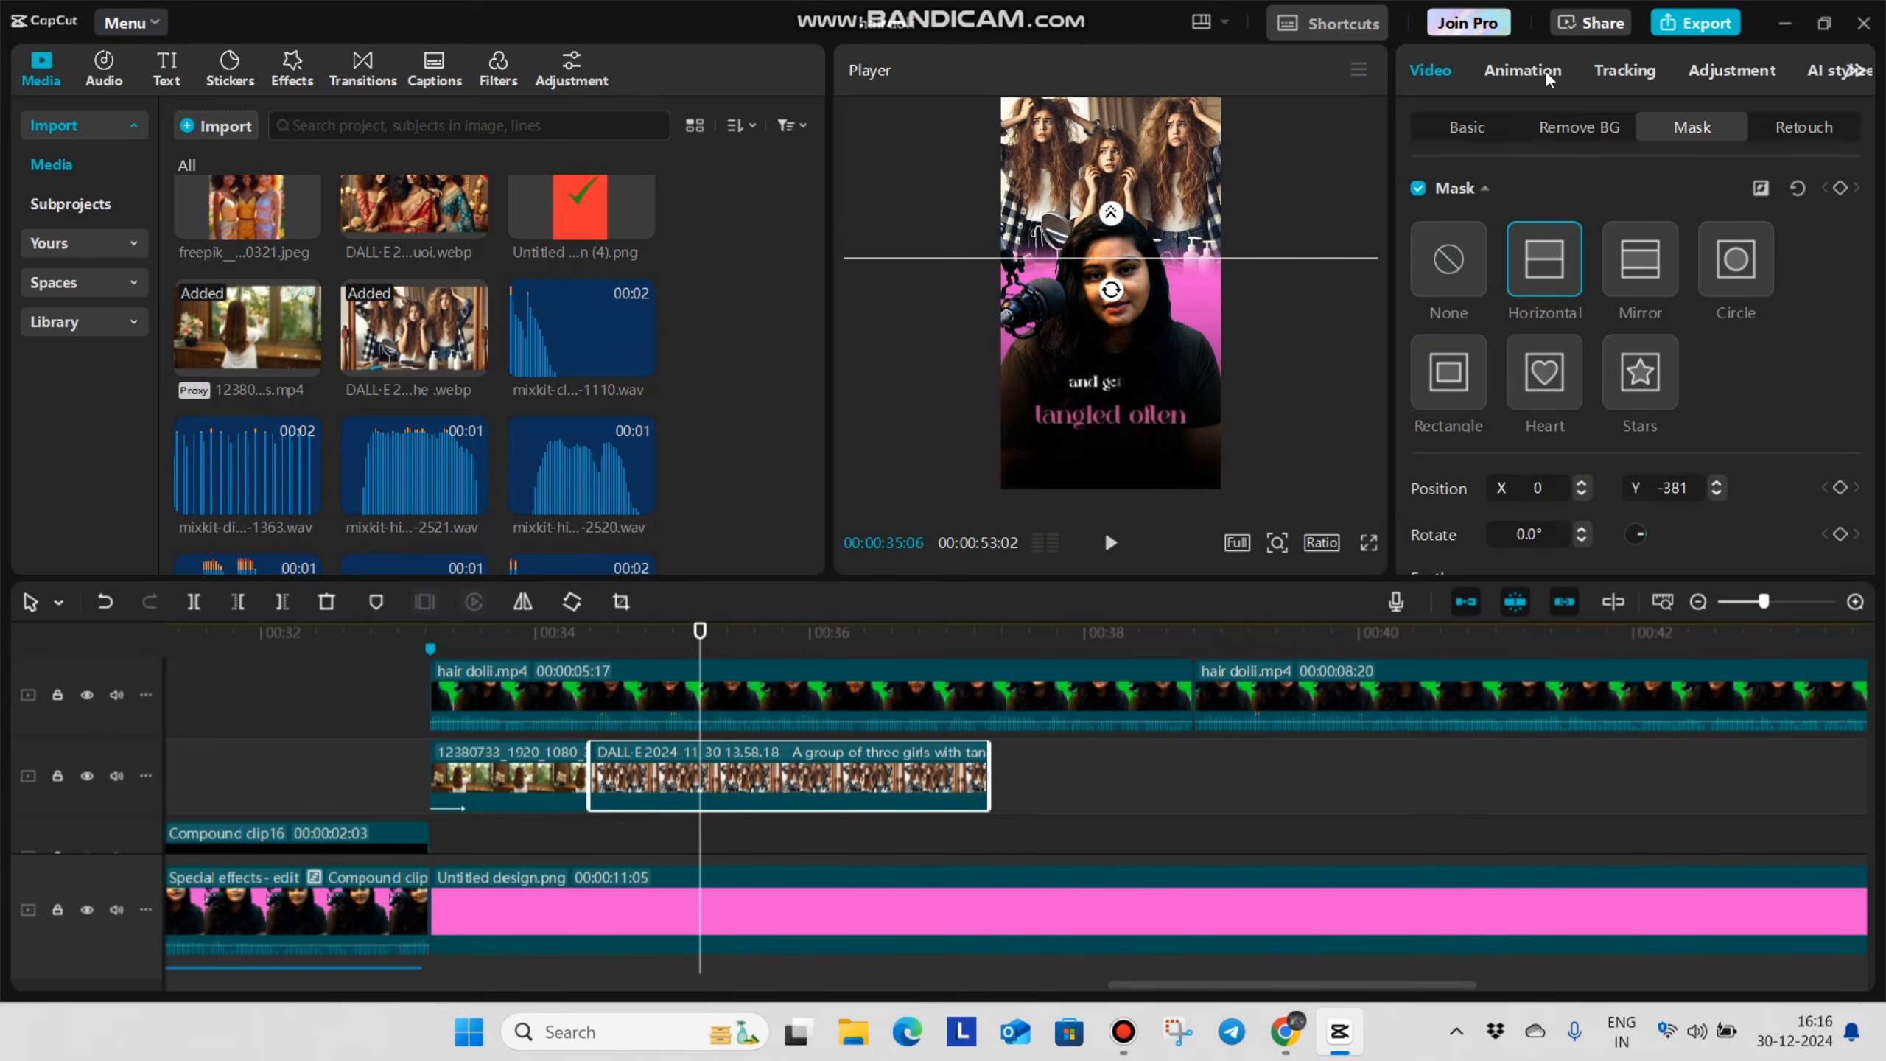
# Try the Slide Up entrance on the tangled-hair image, replace it with Slide Down at 0.5 s and play it back
pyautogui.click(1553, 71)
pyautogui.click(1638, 233)
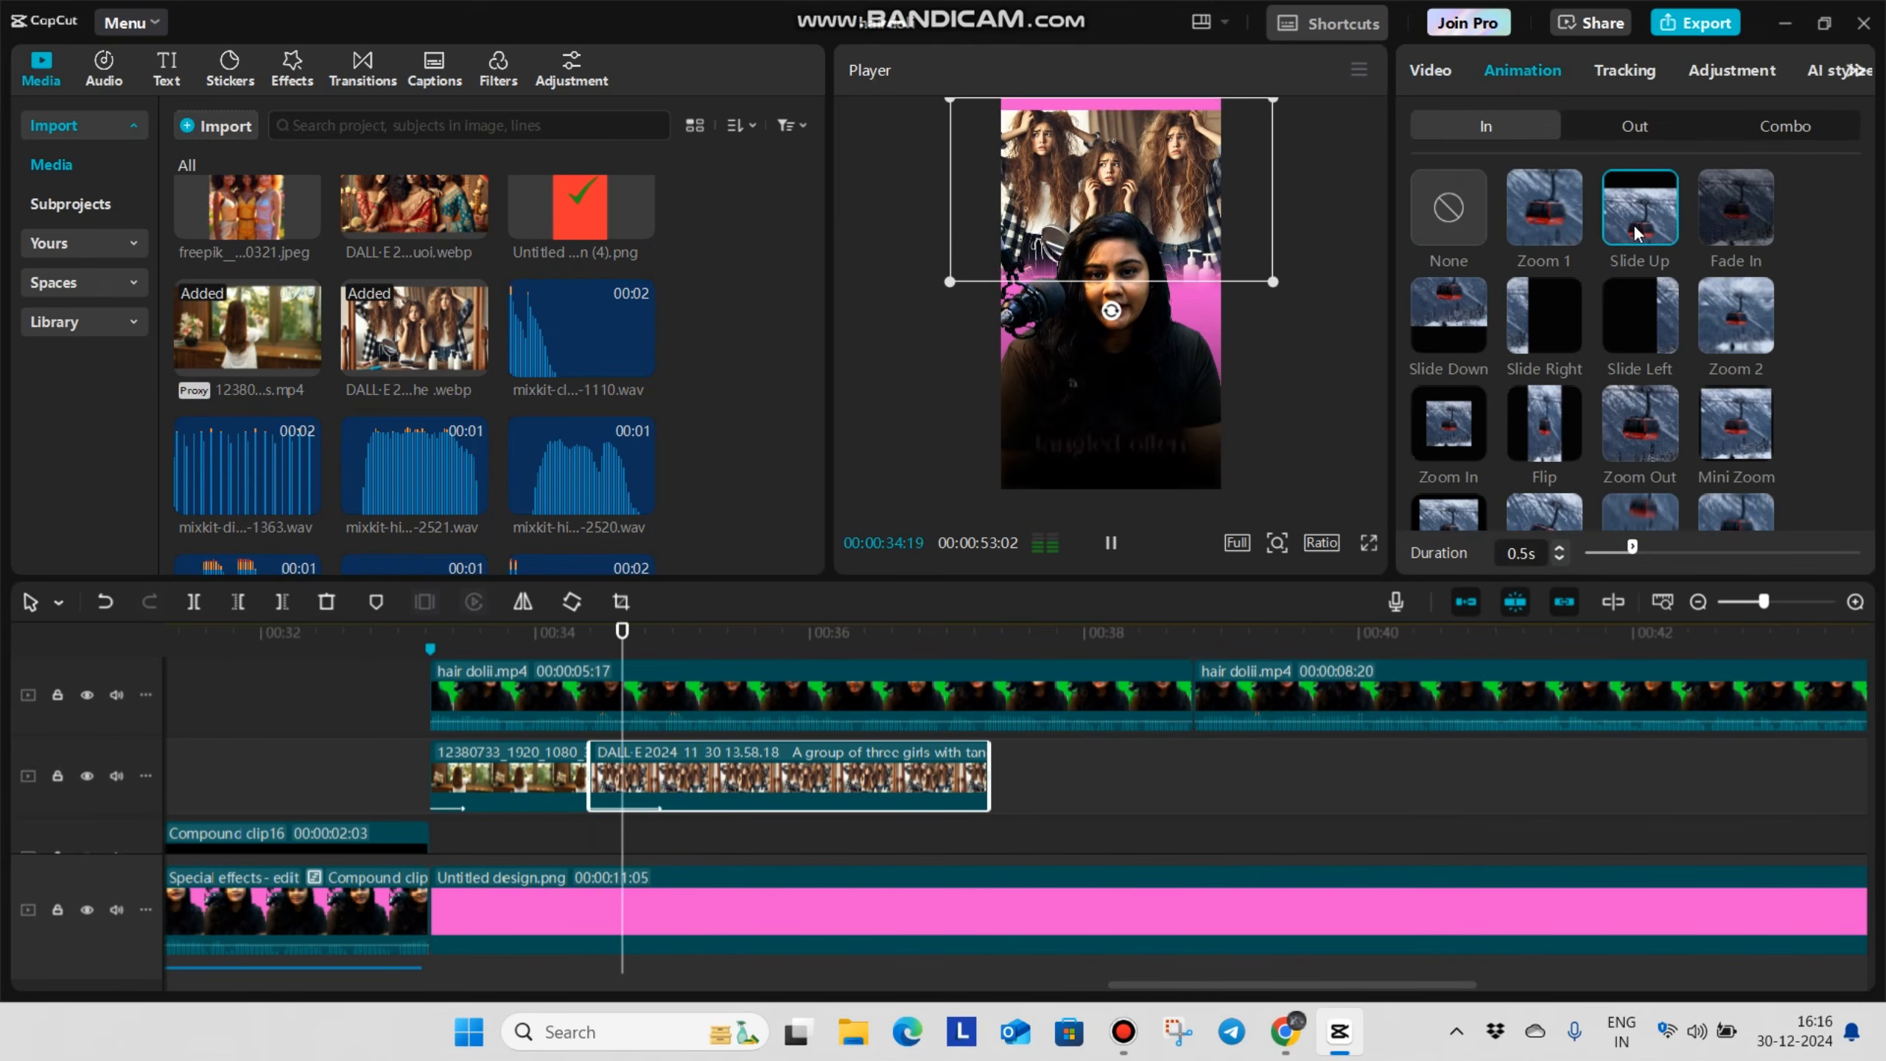
pyautogui.click(1469, 298)
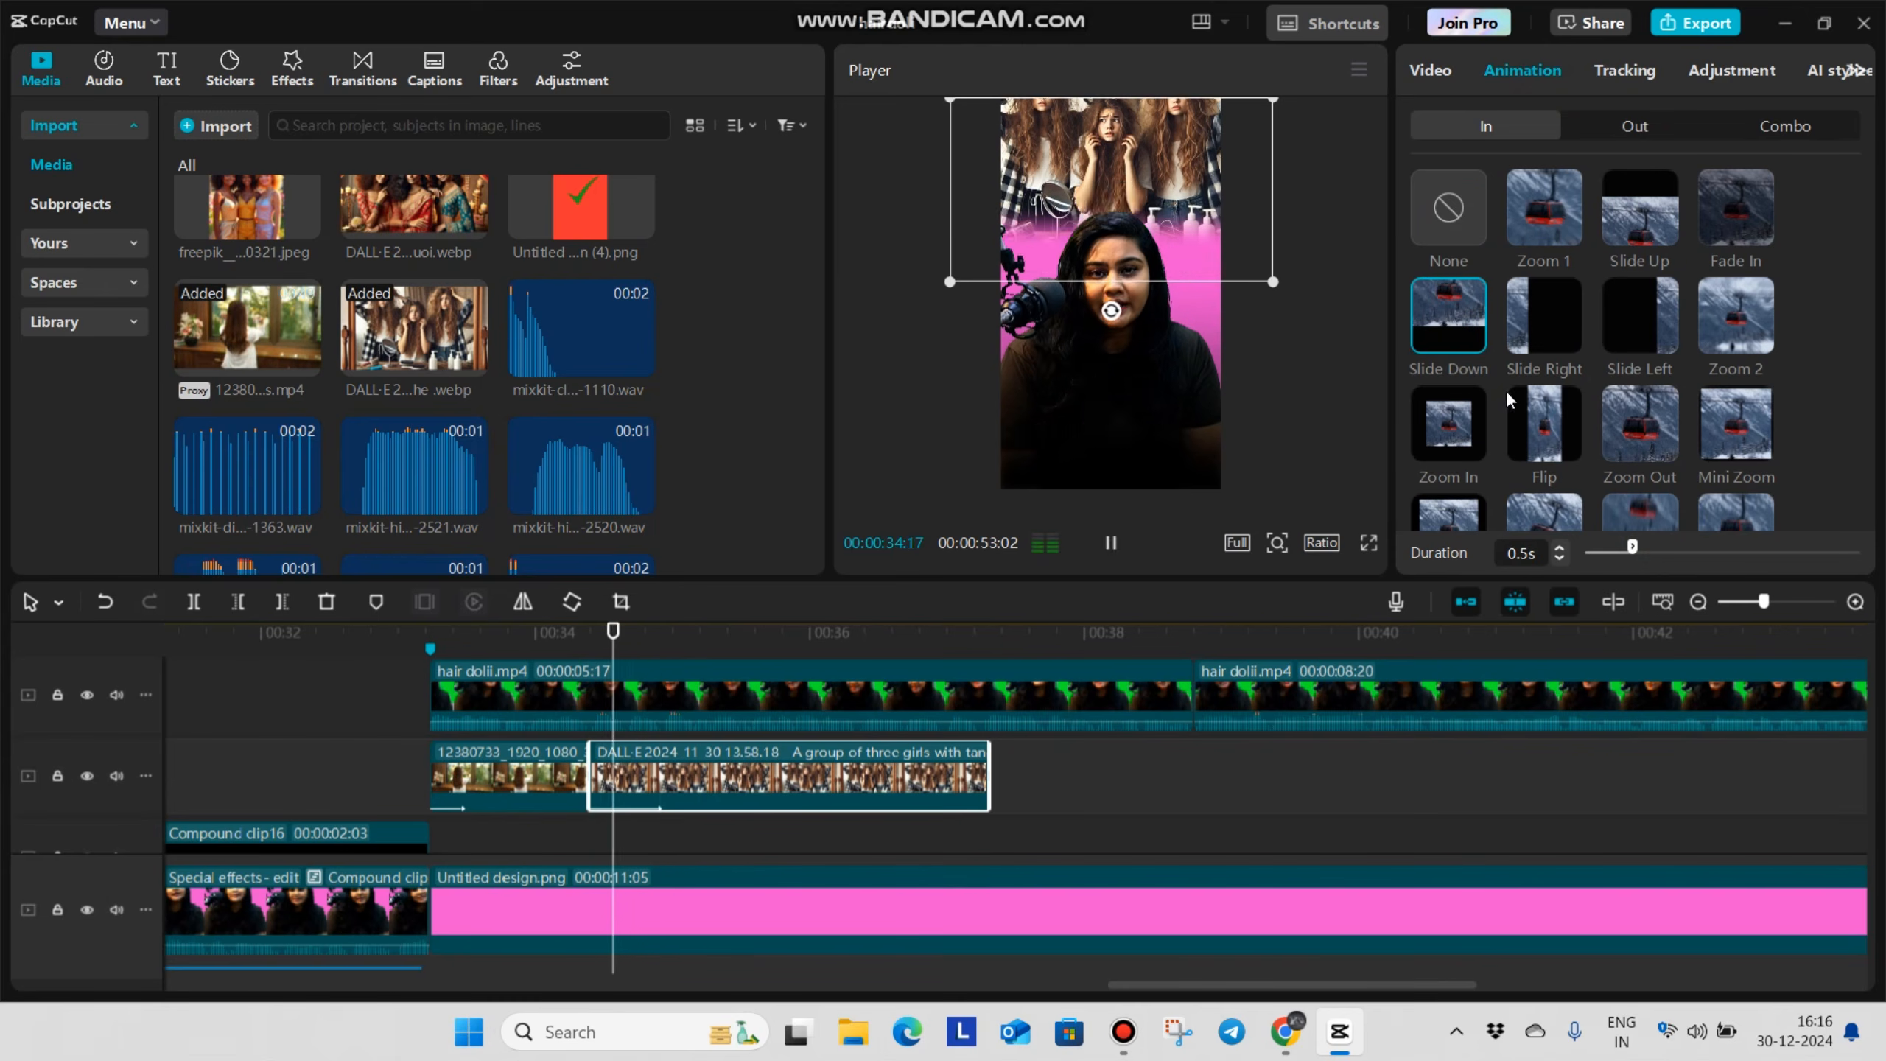
pyautogui.click(575, 844)
# Keyframe a slight zoom-in on the tangled-hair image from mid-clip to its end, enlarging and repositioning it at the end
pyautogui.click(791, 780)
pyautogui.click(1497, 129)
pyautogui.click(1840, 190)
pyautogui.moveTo(791, 851); pyautogui.dragTo(978, 851)
pyautogui.moveTo(1289, 281); pyautogui.dragTo(1303, 301)
pyautogui.moveTo(1216, 153)
pyautogui.mouseDown()
pyautogui.moveTo(1215, 177)
pyautogui.moveTo(1215, 160)
pyautogui.mouseUp()
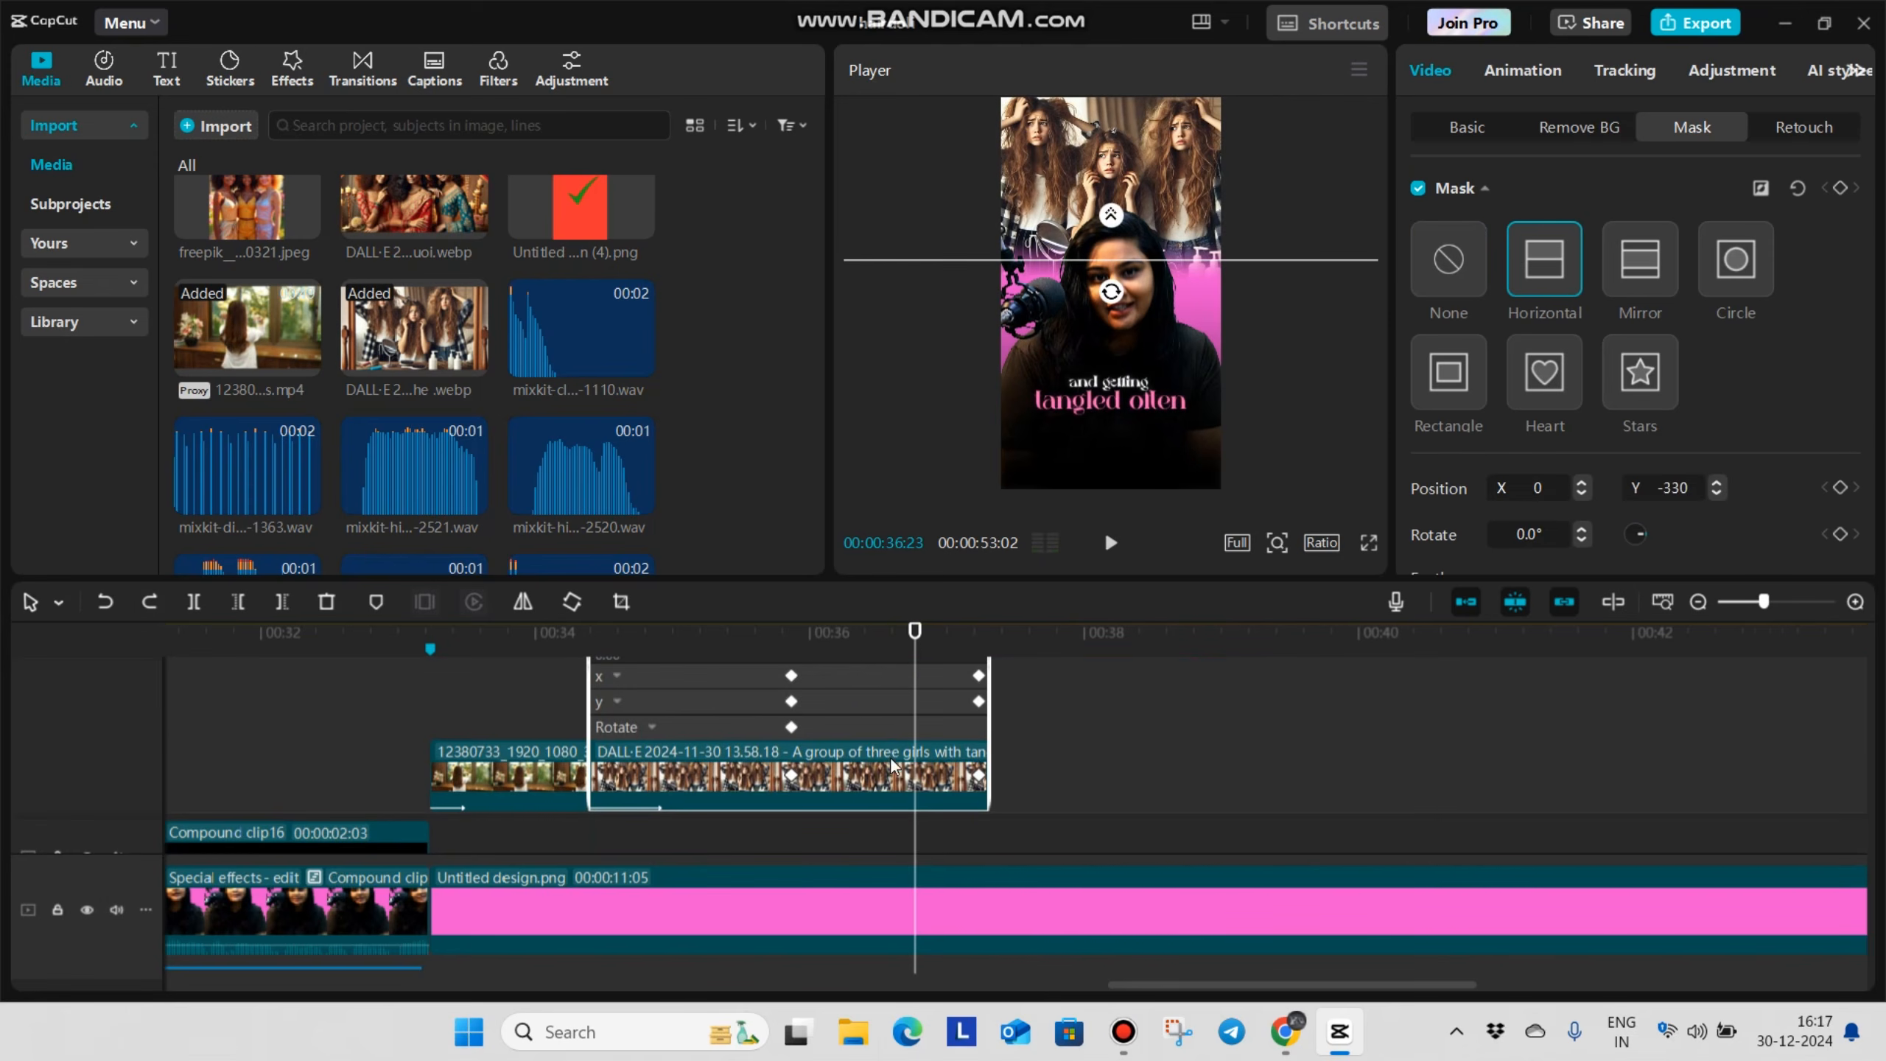
# Apply a preset curve to the tangled-hair image's Scale keyframes and play back the zoom
pyautogui.scroll(4, 890, 758)
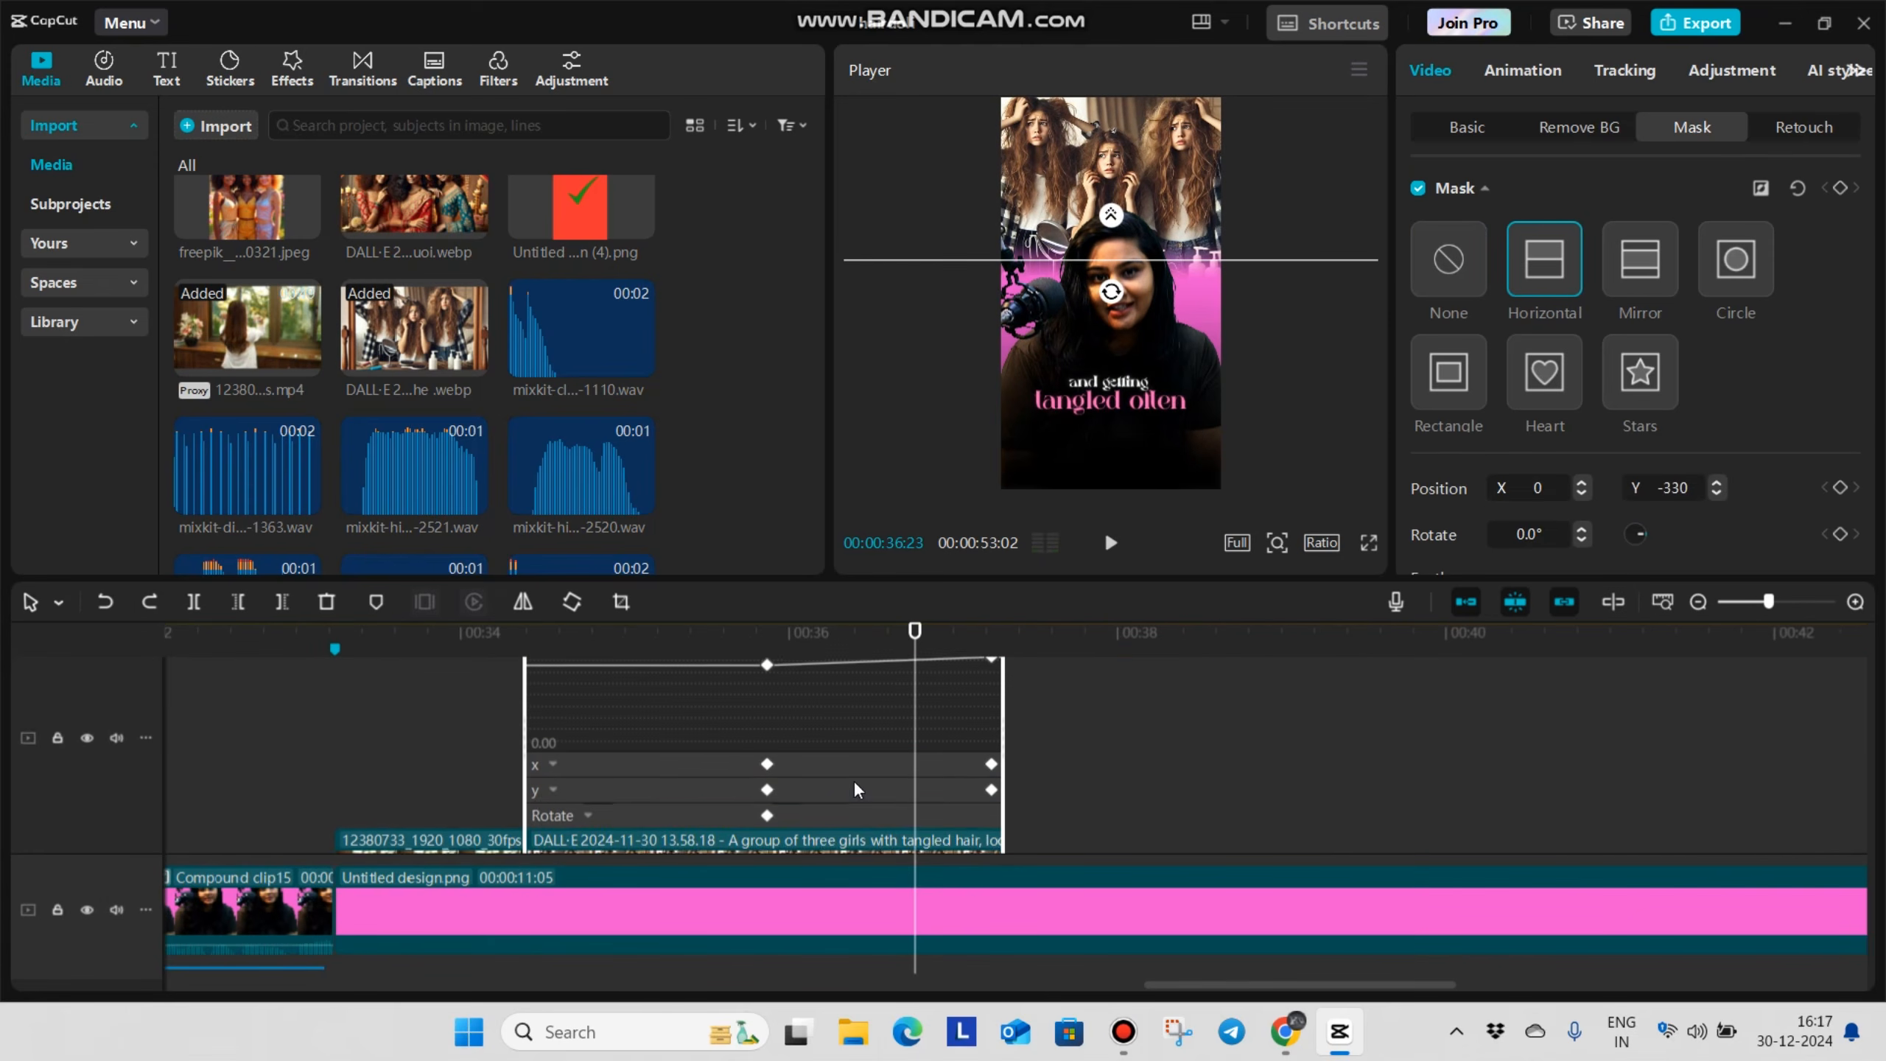
pyautogui.click(853, 674)
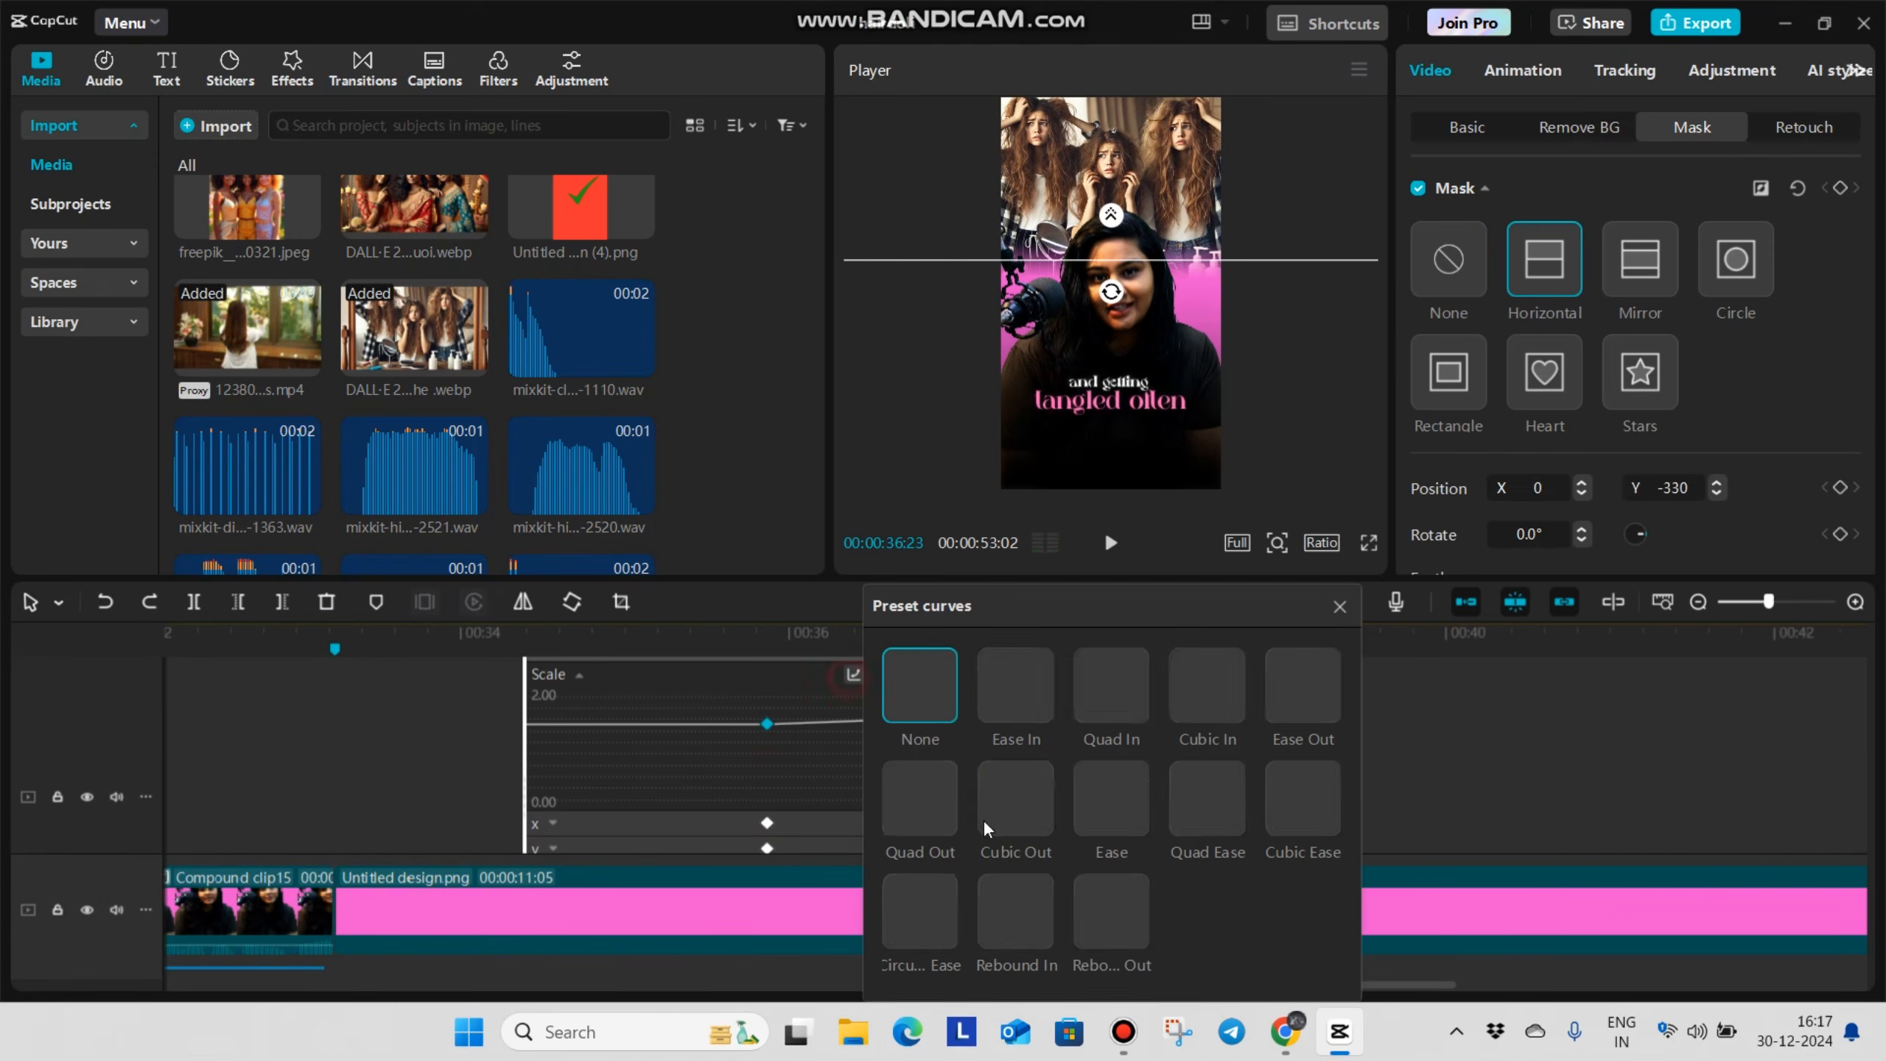
pyautogui.click(1339, 606)
pyautogui.press('space')
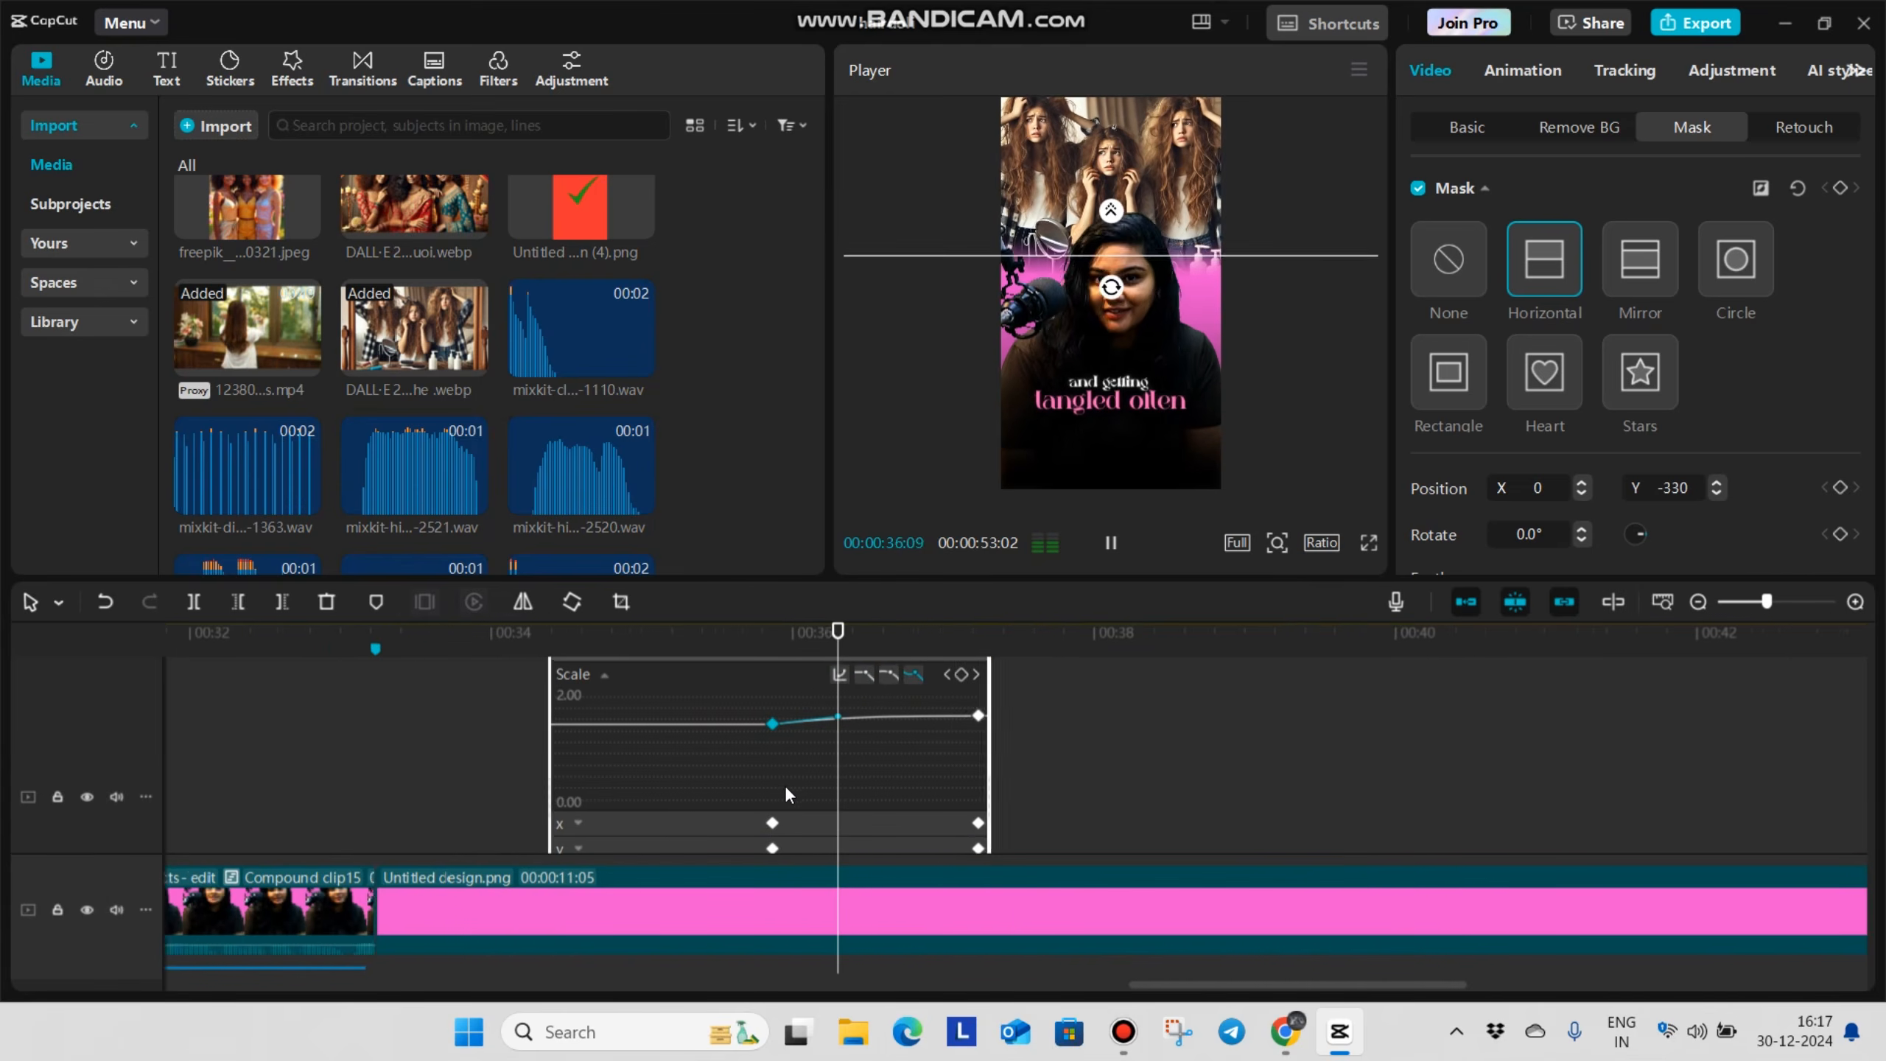
pyautogui.press('space')
pyautogui.scroll(-4, 750, 743)
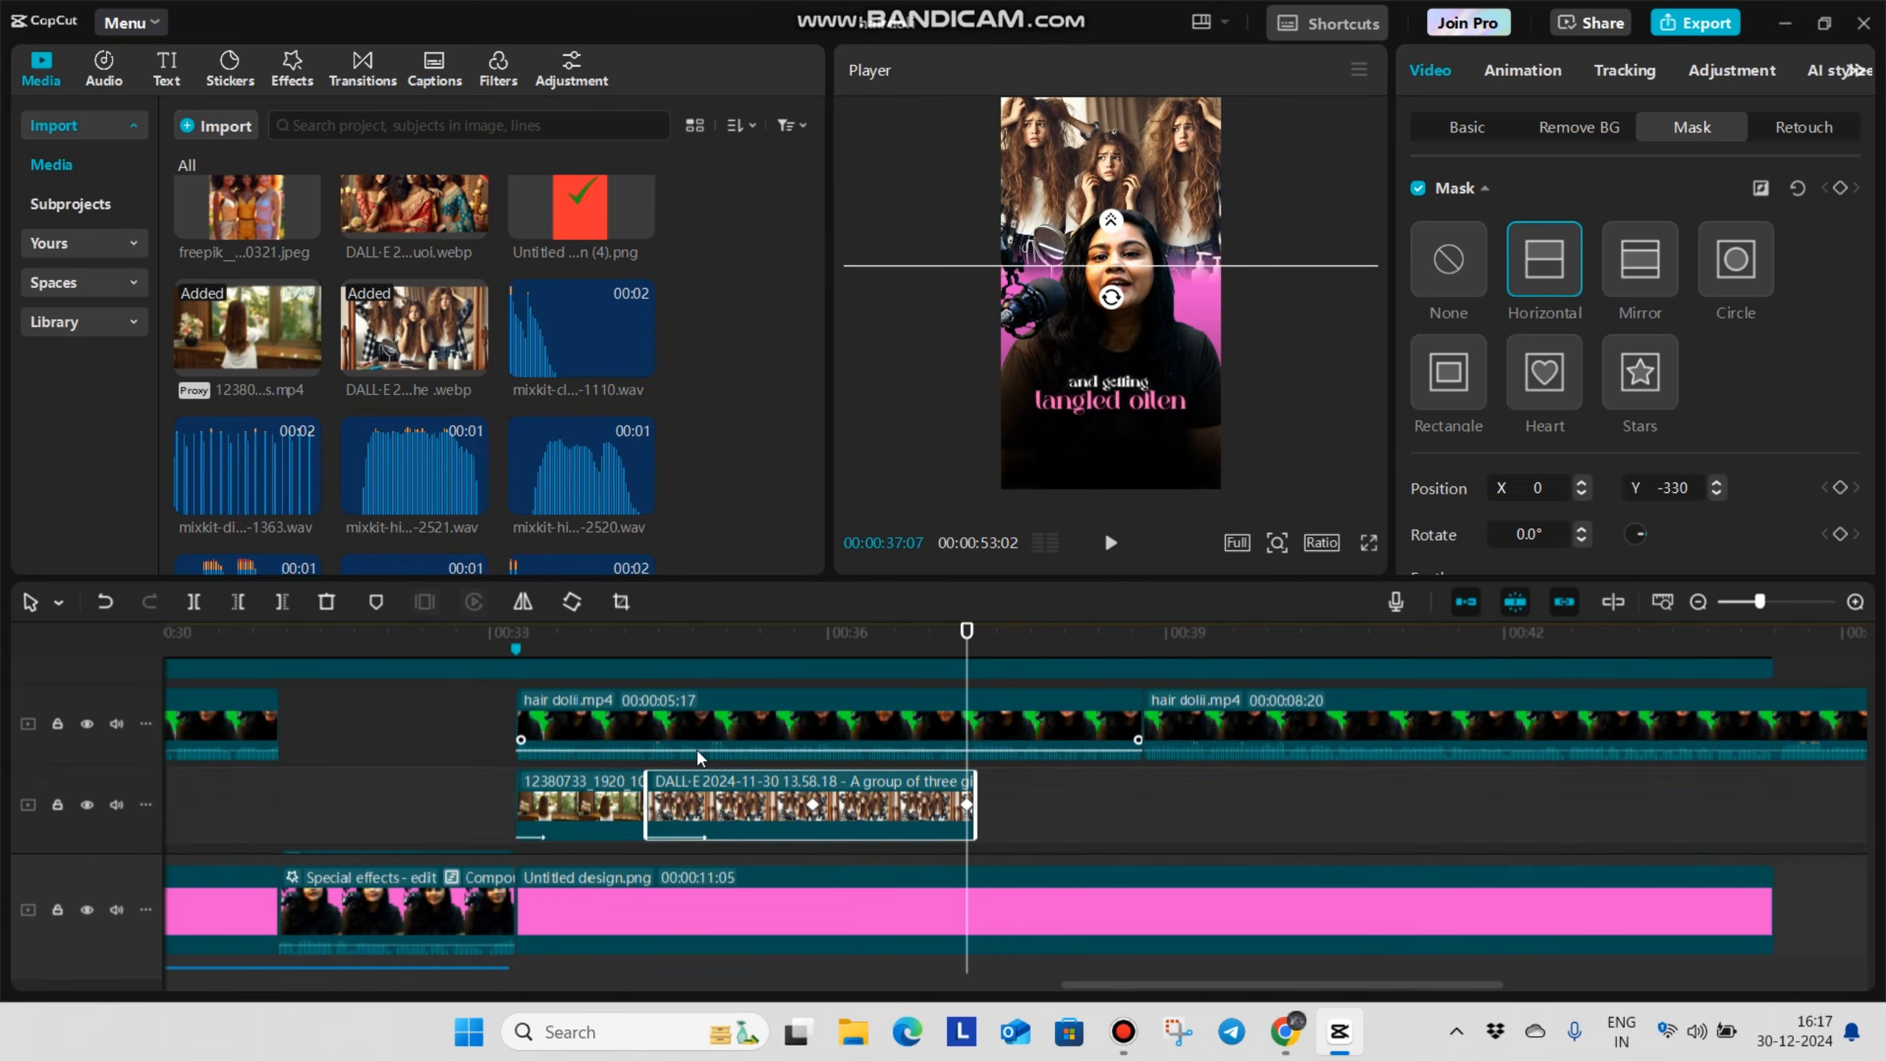
# Play back the hair B-roll and tangled-hair image, continuing into the talking section that follows them
pyautogui.click(591, 811)
pyautogui.press('space')
pyautogui.press('space')
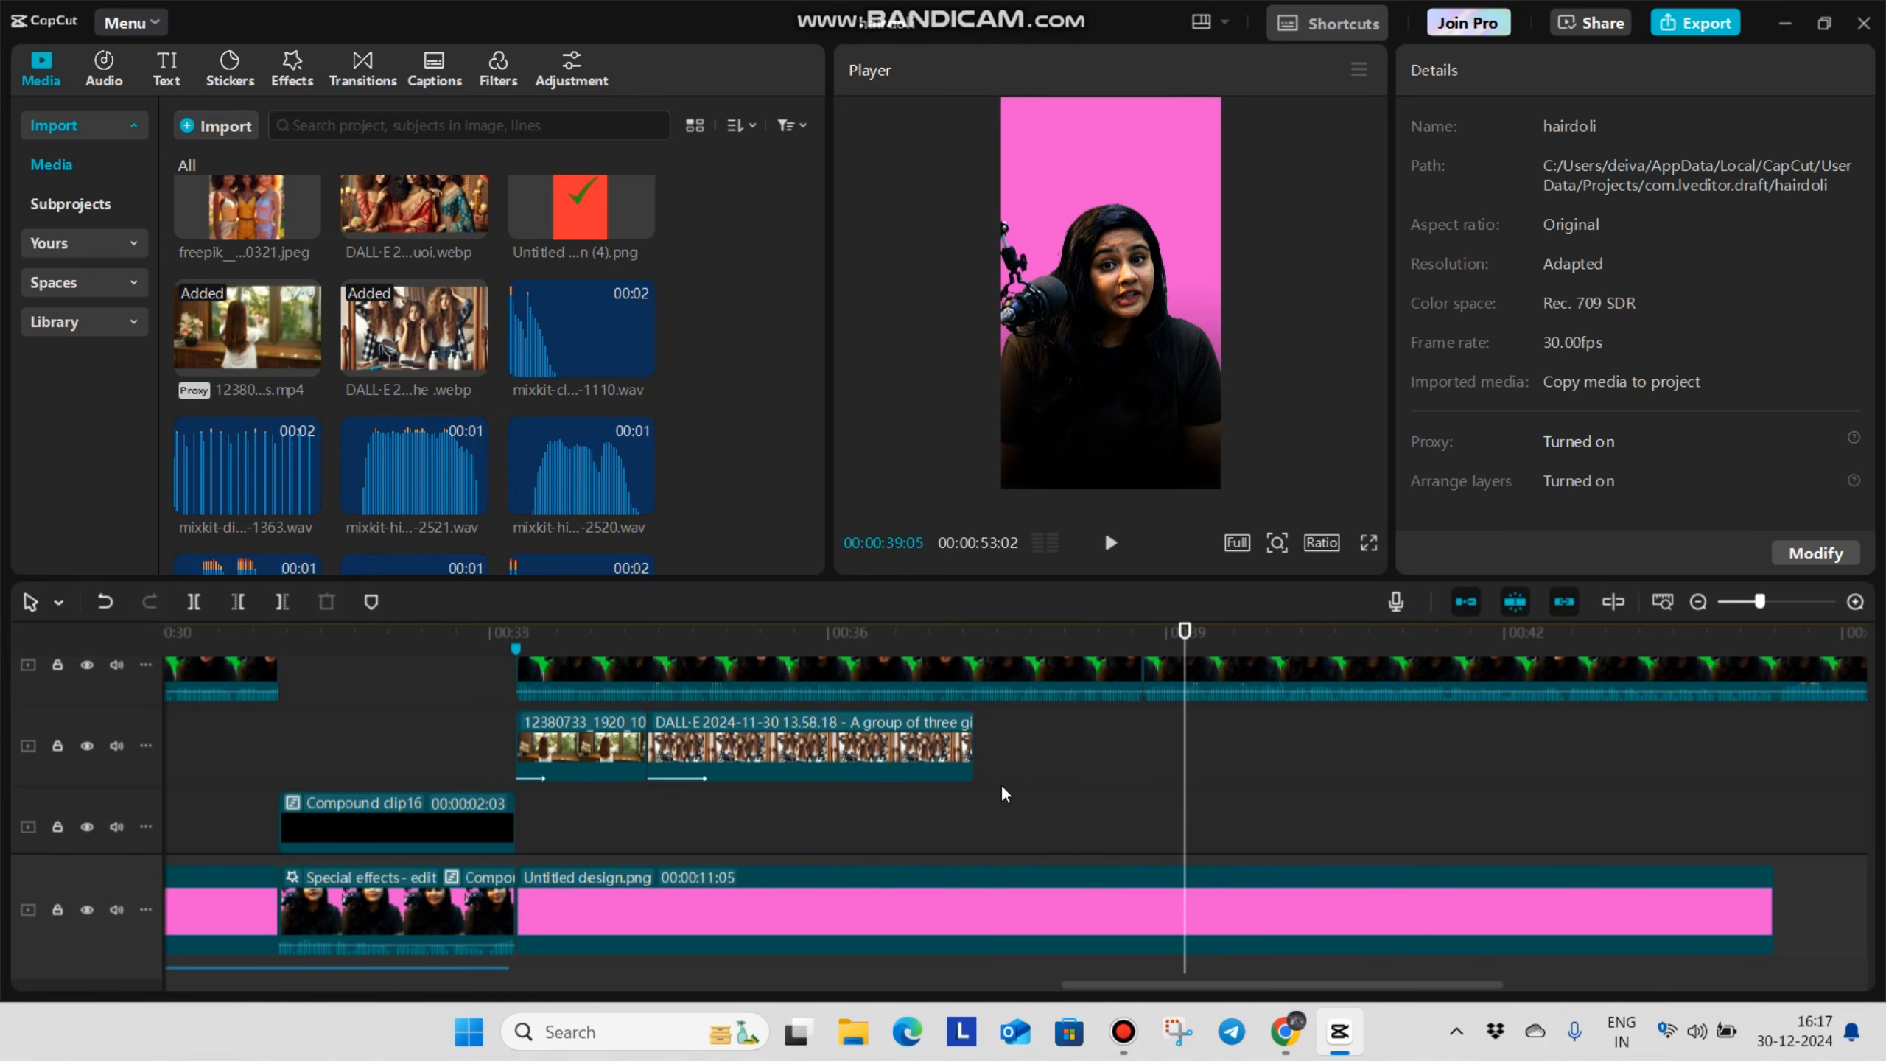
pyautogui.click(978, 801)
pyautogui.click(953, 833)
pyautogui.press('space')
pyautogui.press('space')
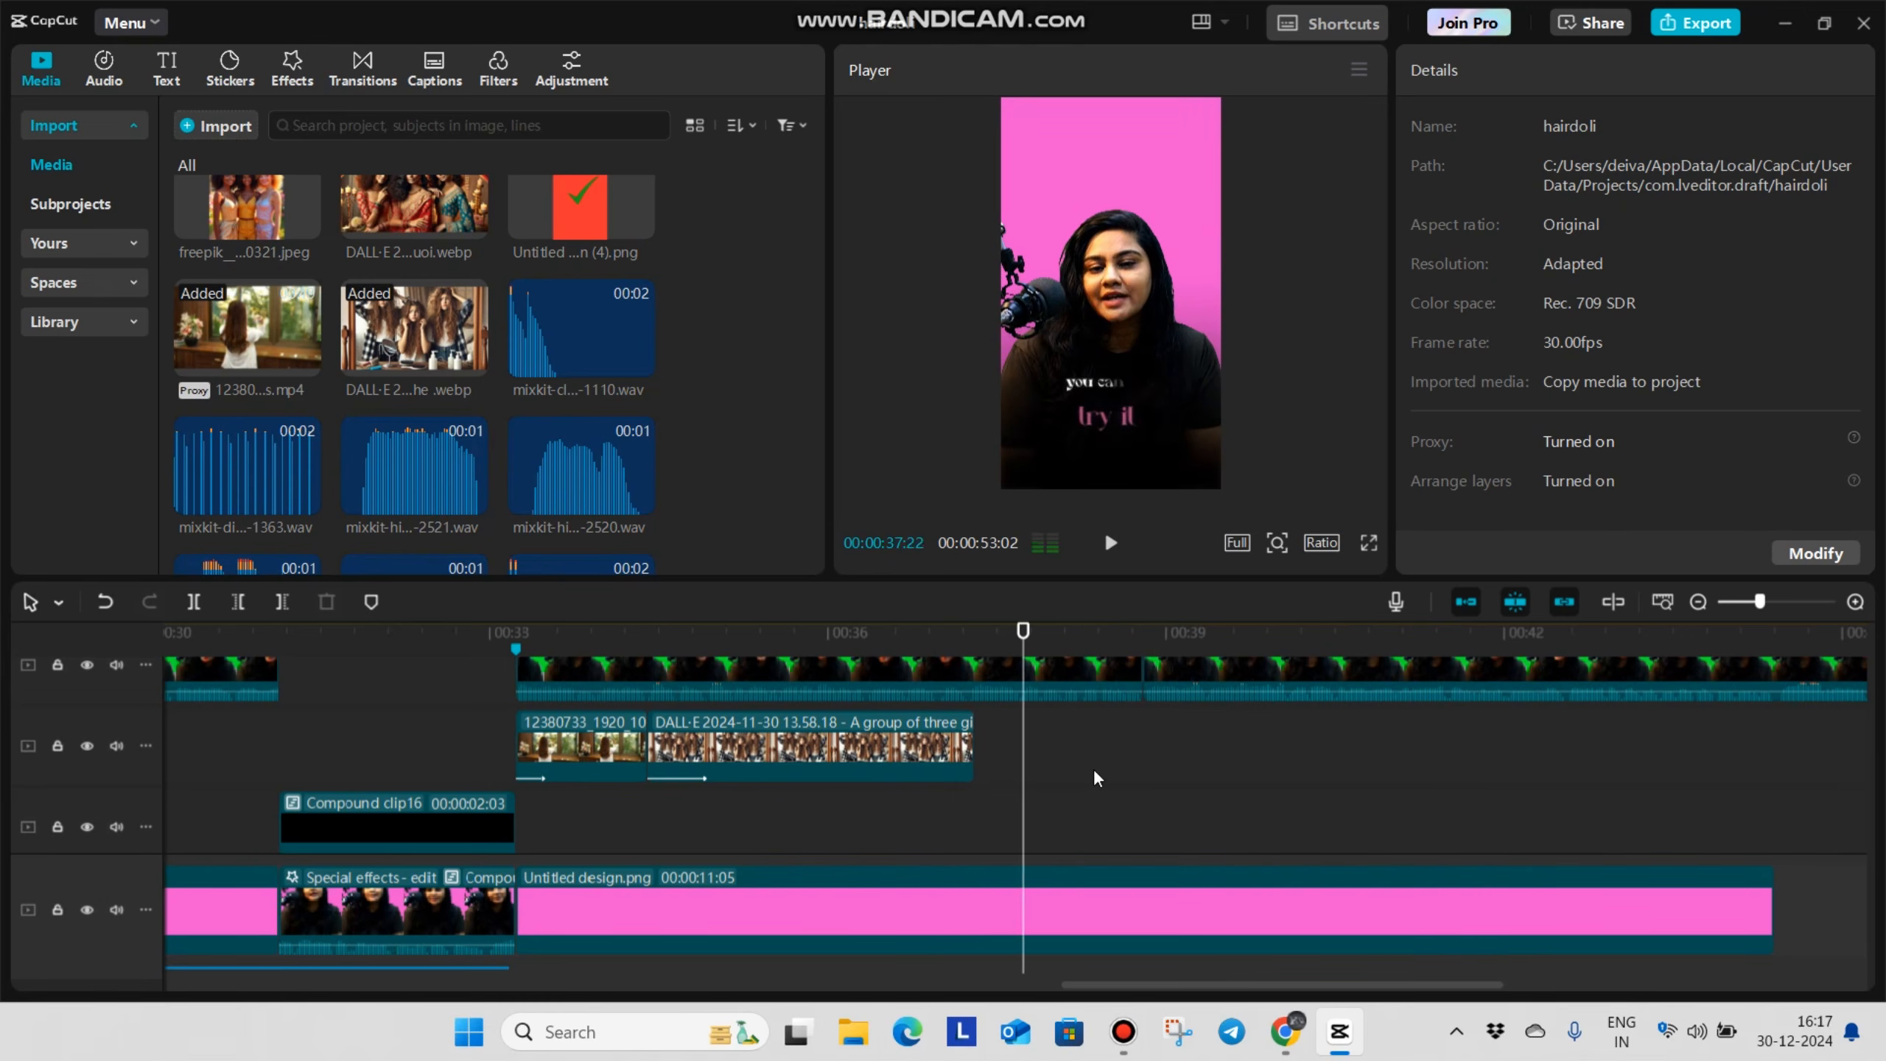
# Keyframe a zoom-in on the talking clip, from its current transform at the tangled-hair image's end to 110% scale near the clip's end
pyautogui.scroll(1, 1018, 770)
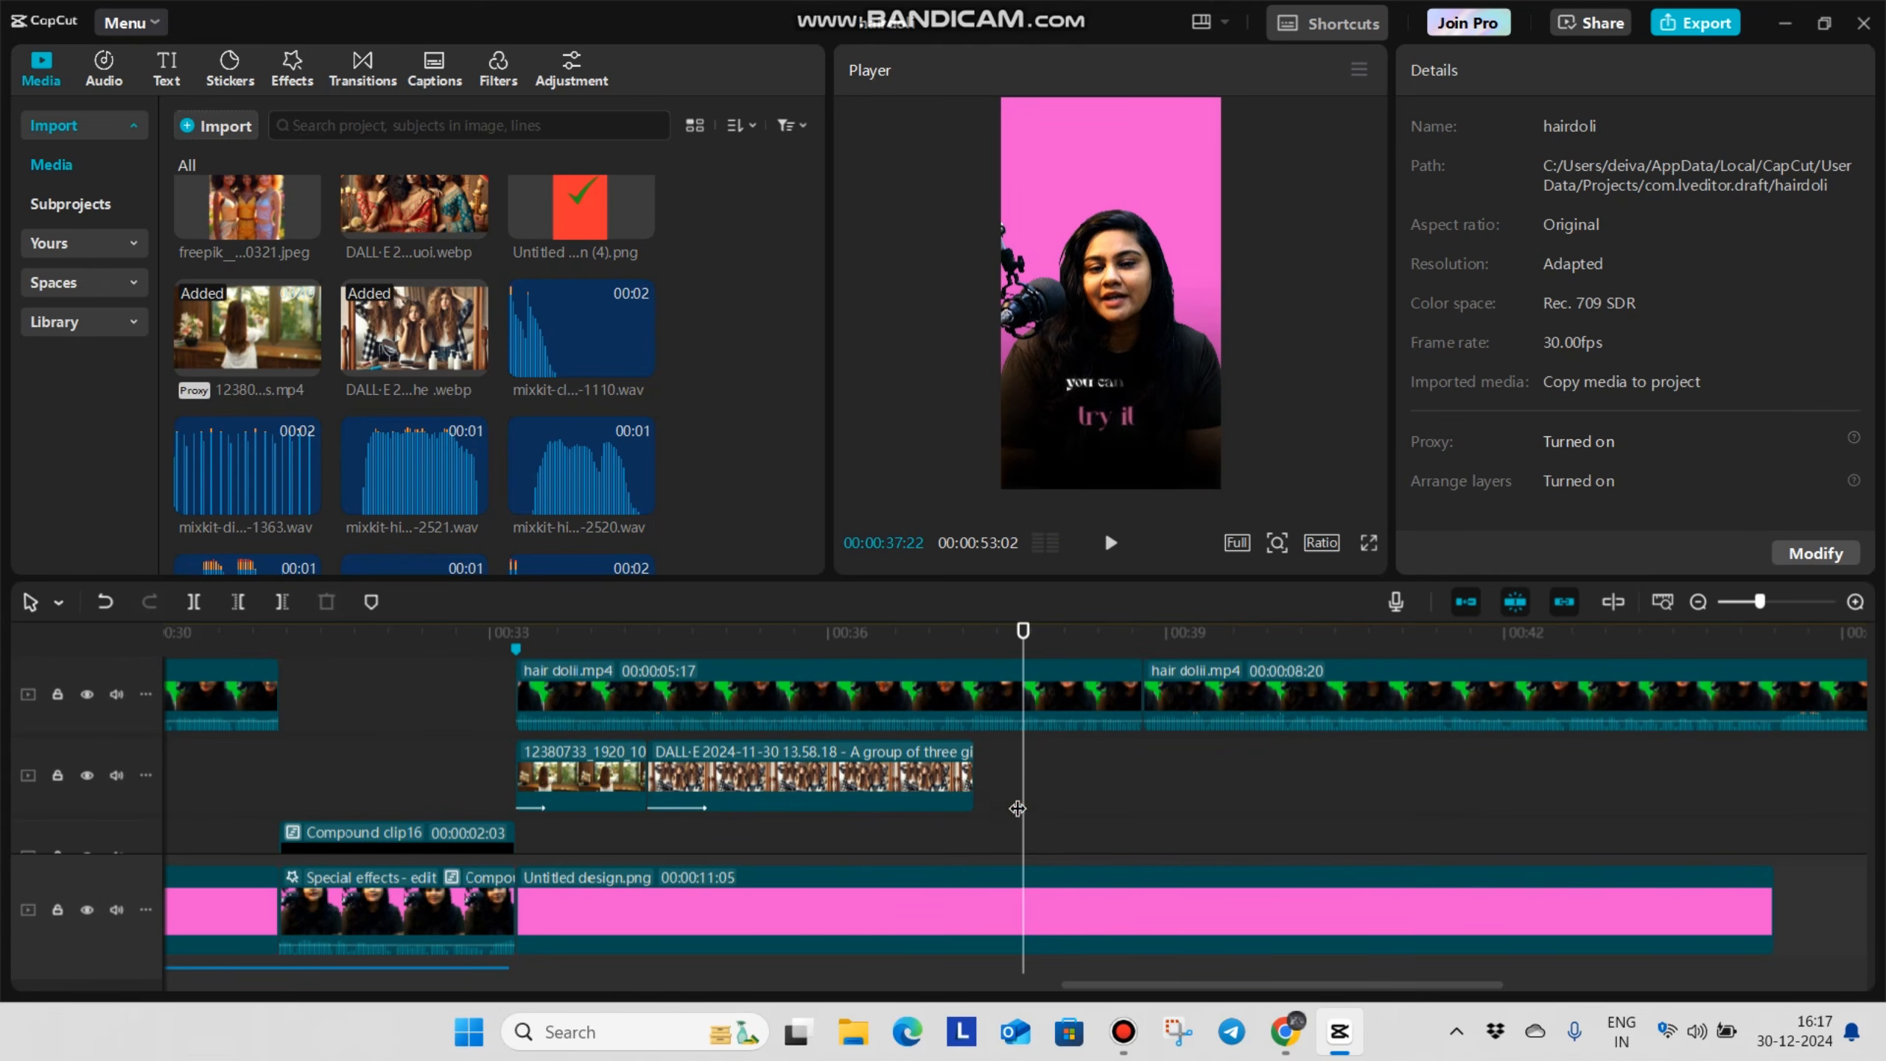
pyautogui.moveTo(1003, 808); pyautogui.dragTo(978, 842)
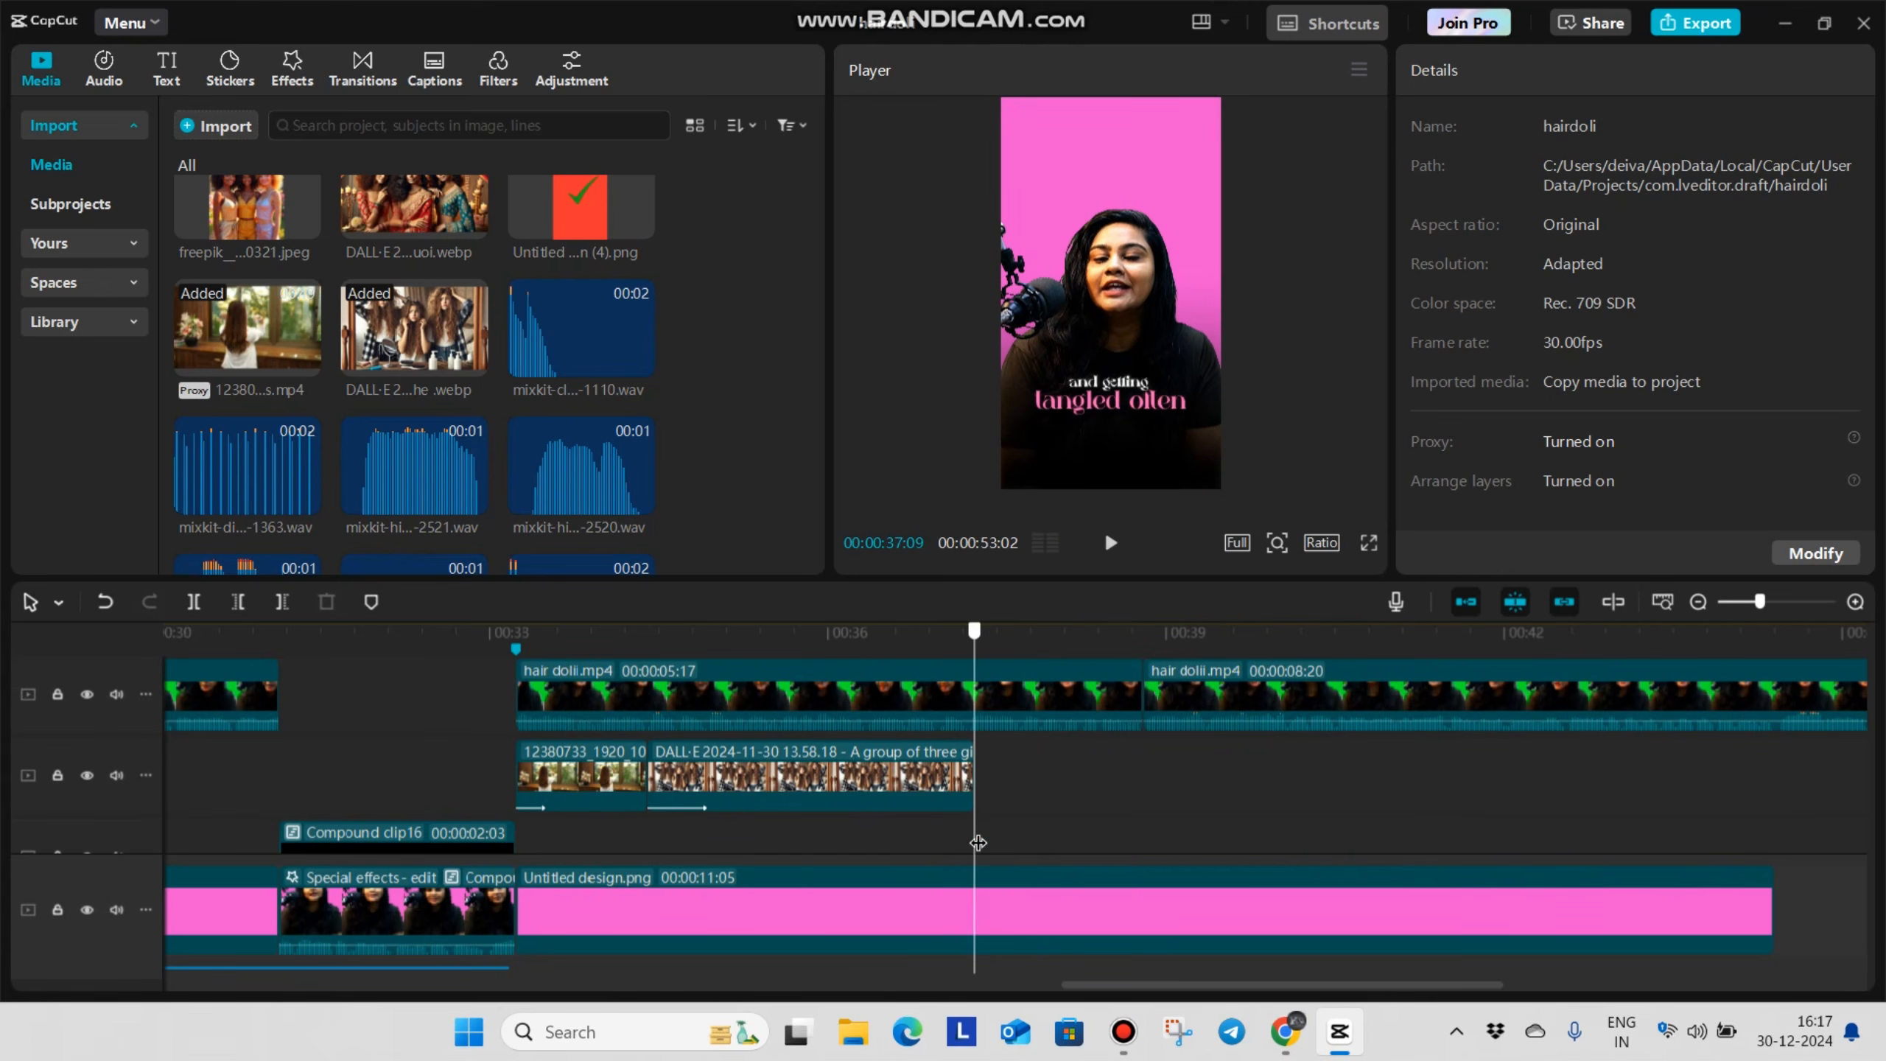
pyautogui.click(955, 728)
pyautogui.scroll(2, 970, 746)
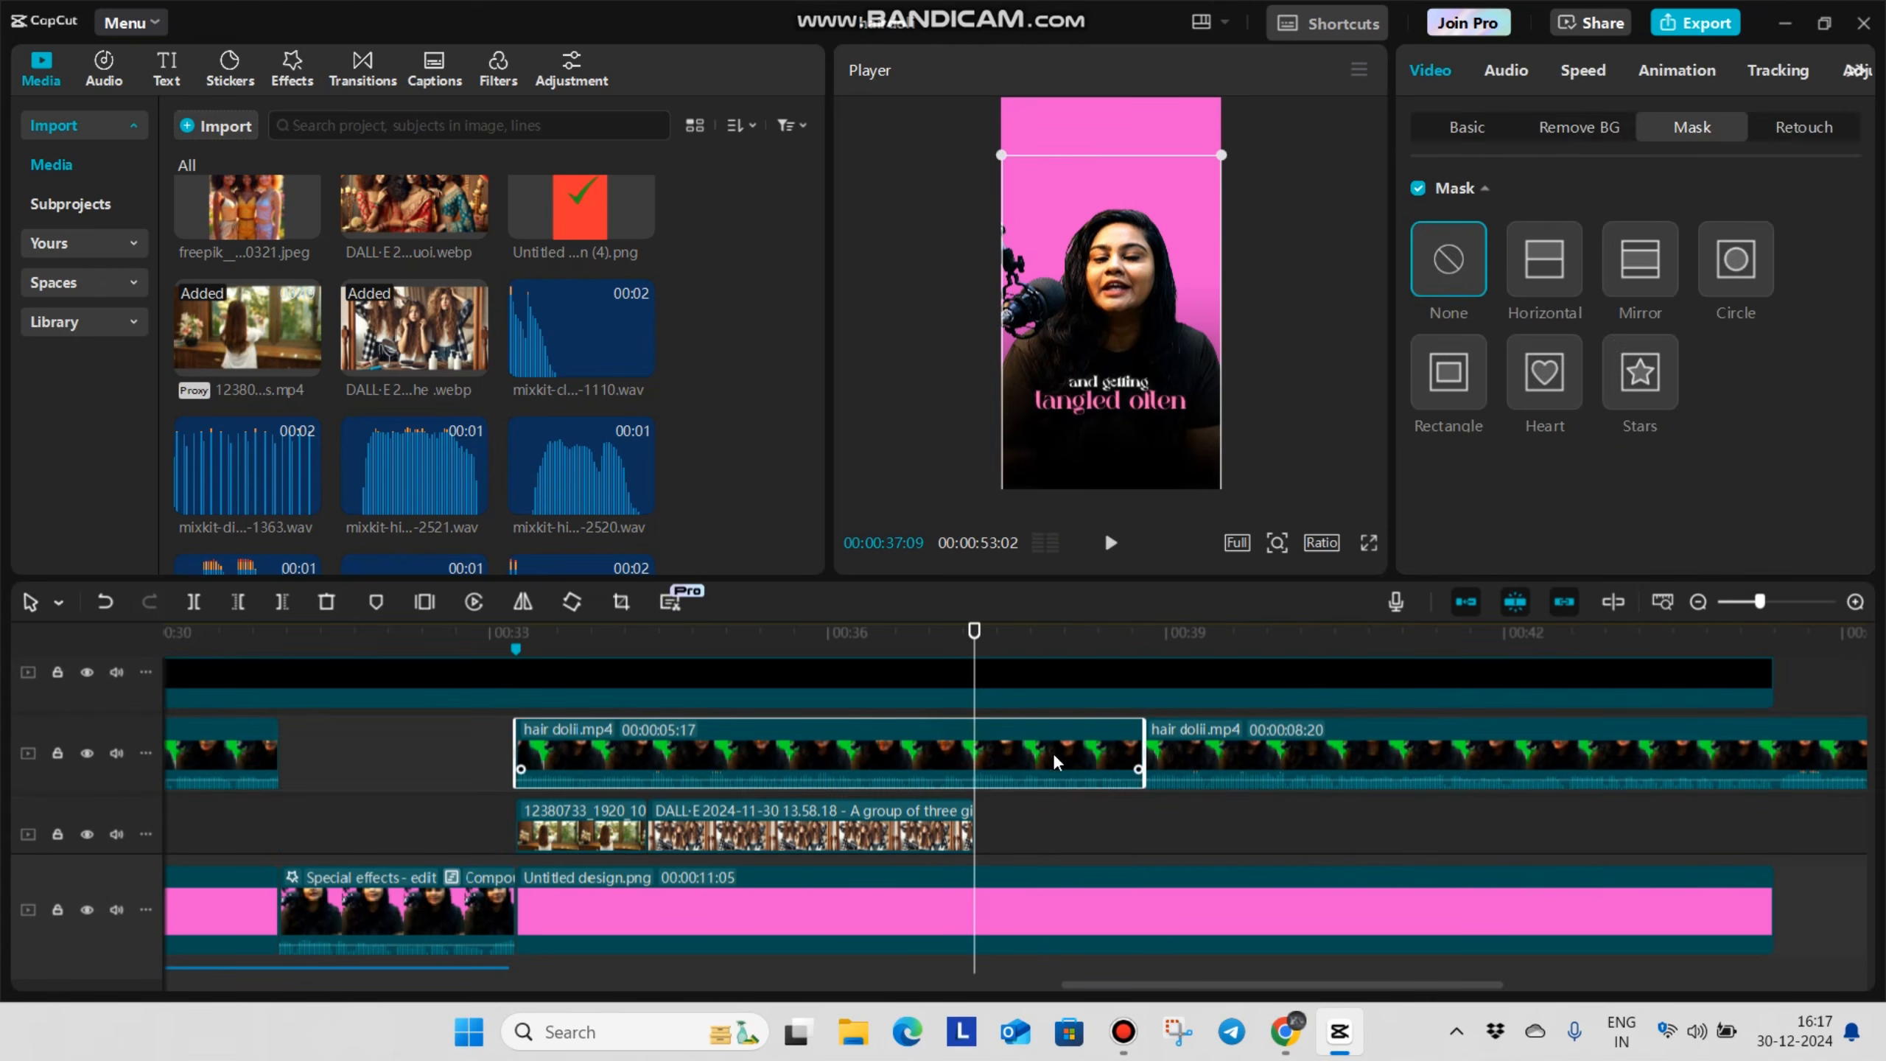
pyautogui.click(1478, 132)
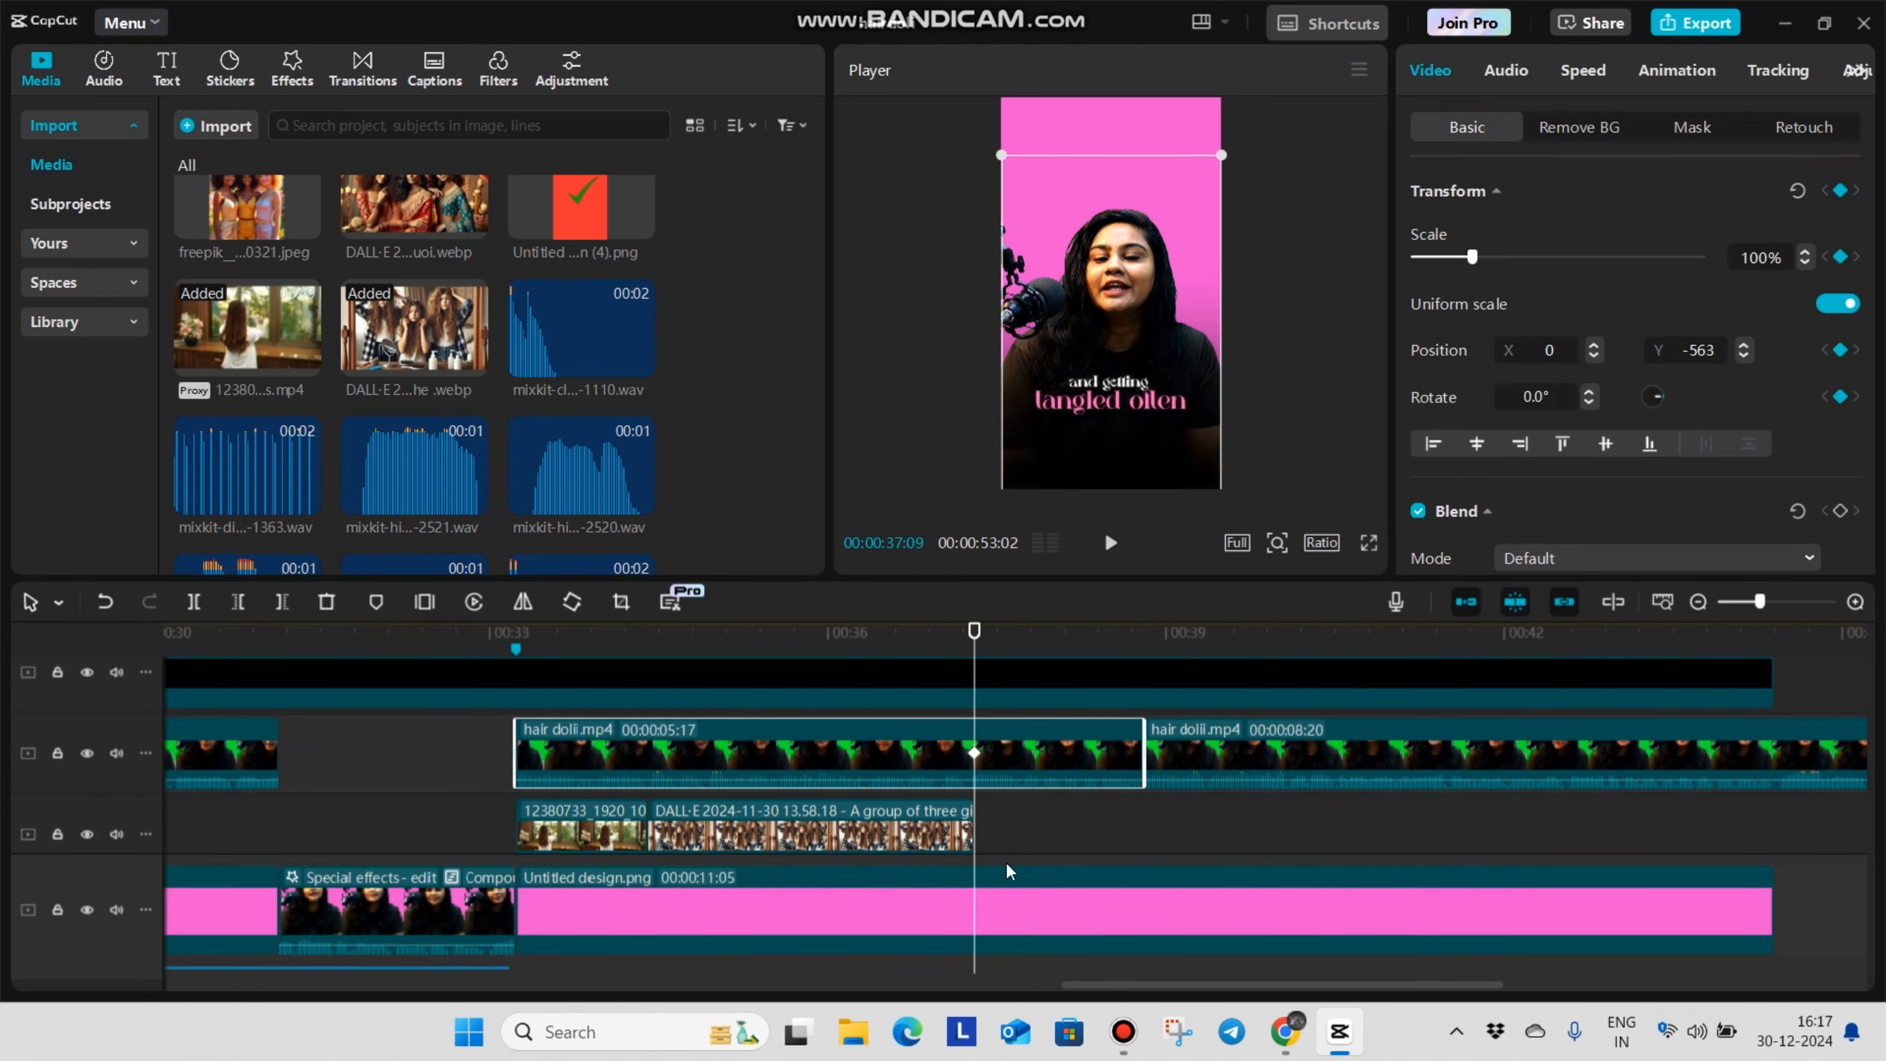
pyautogui.click(1064, 810)
pyautogui.click(1140, 816)
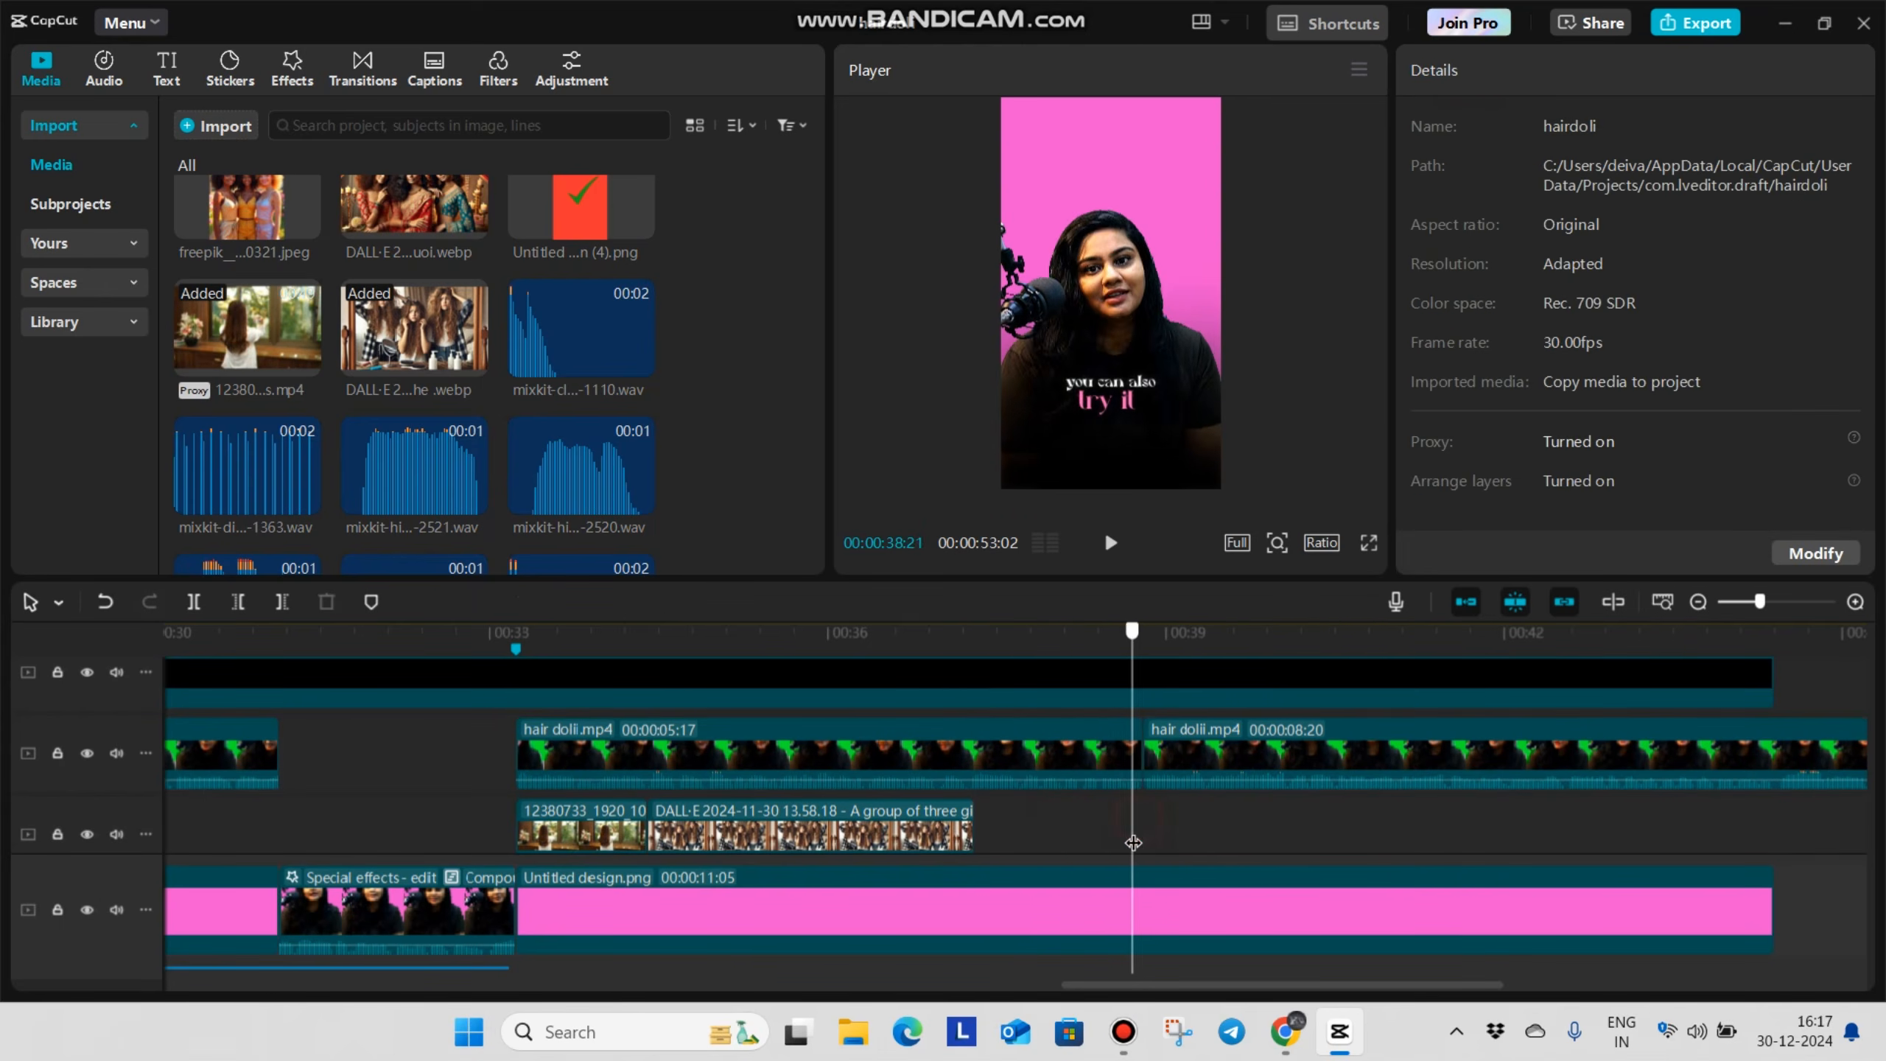
pyautogui.click(1094, 754)
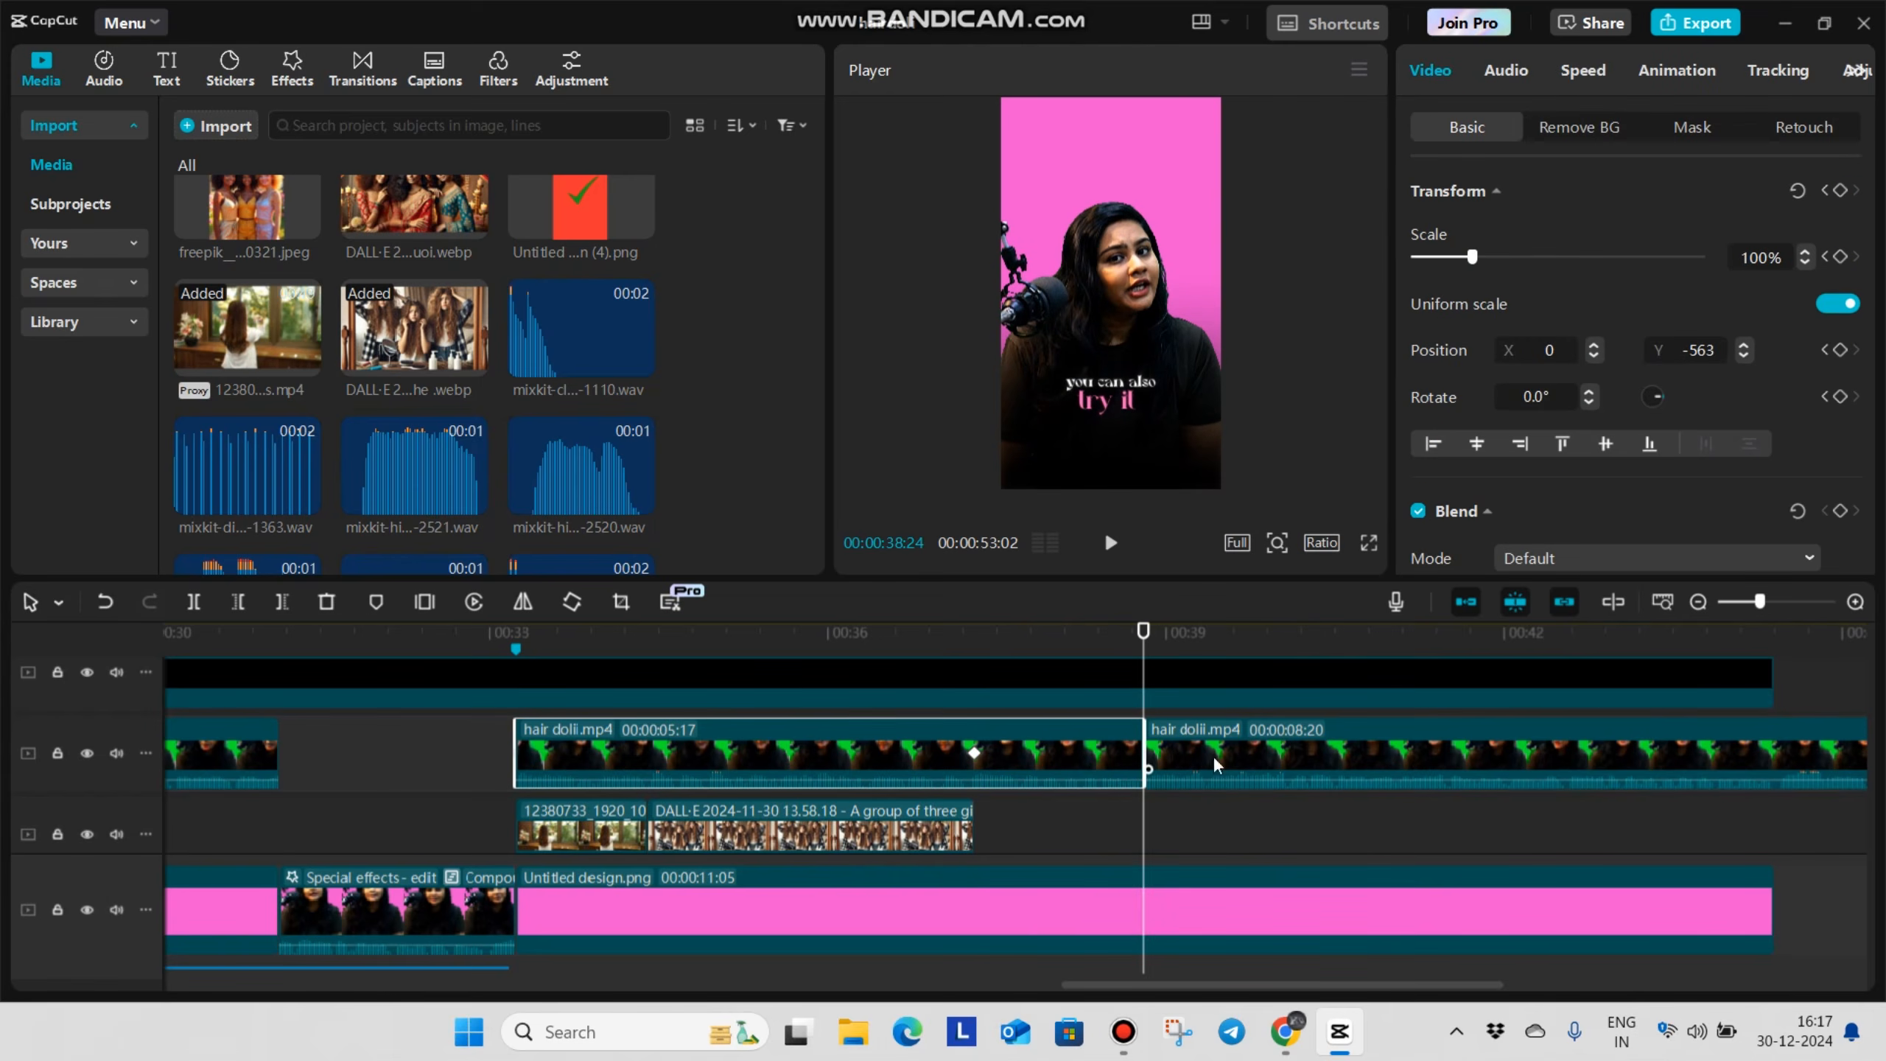
pyautogui.click(1131, 856)
pyautogui.write('110')
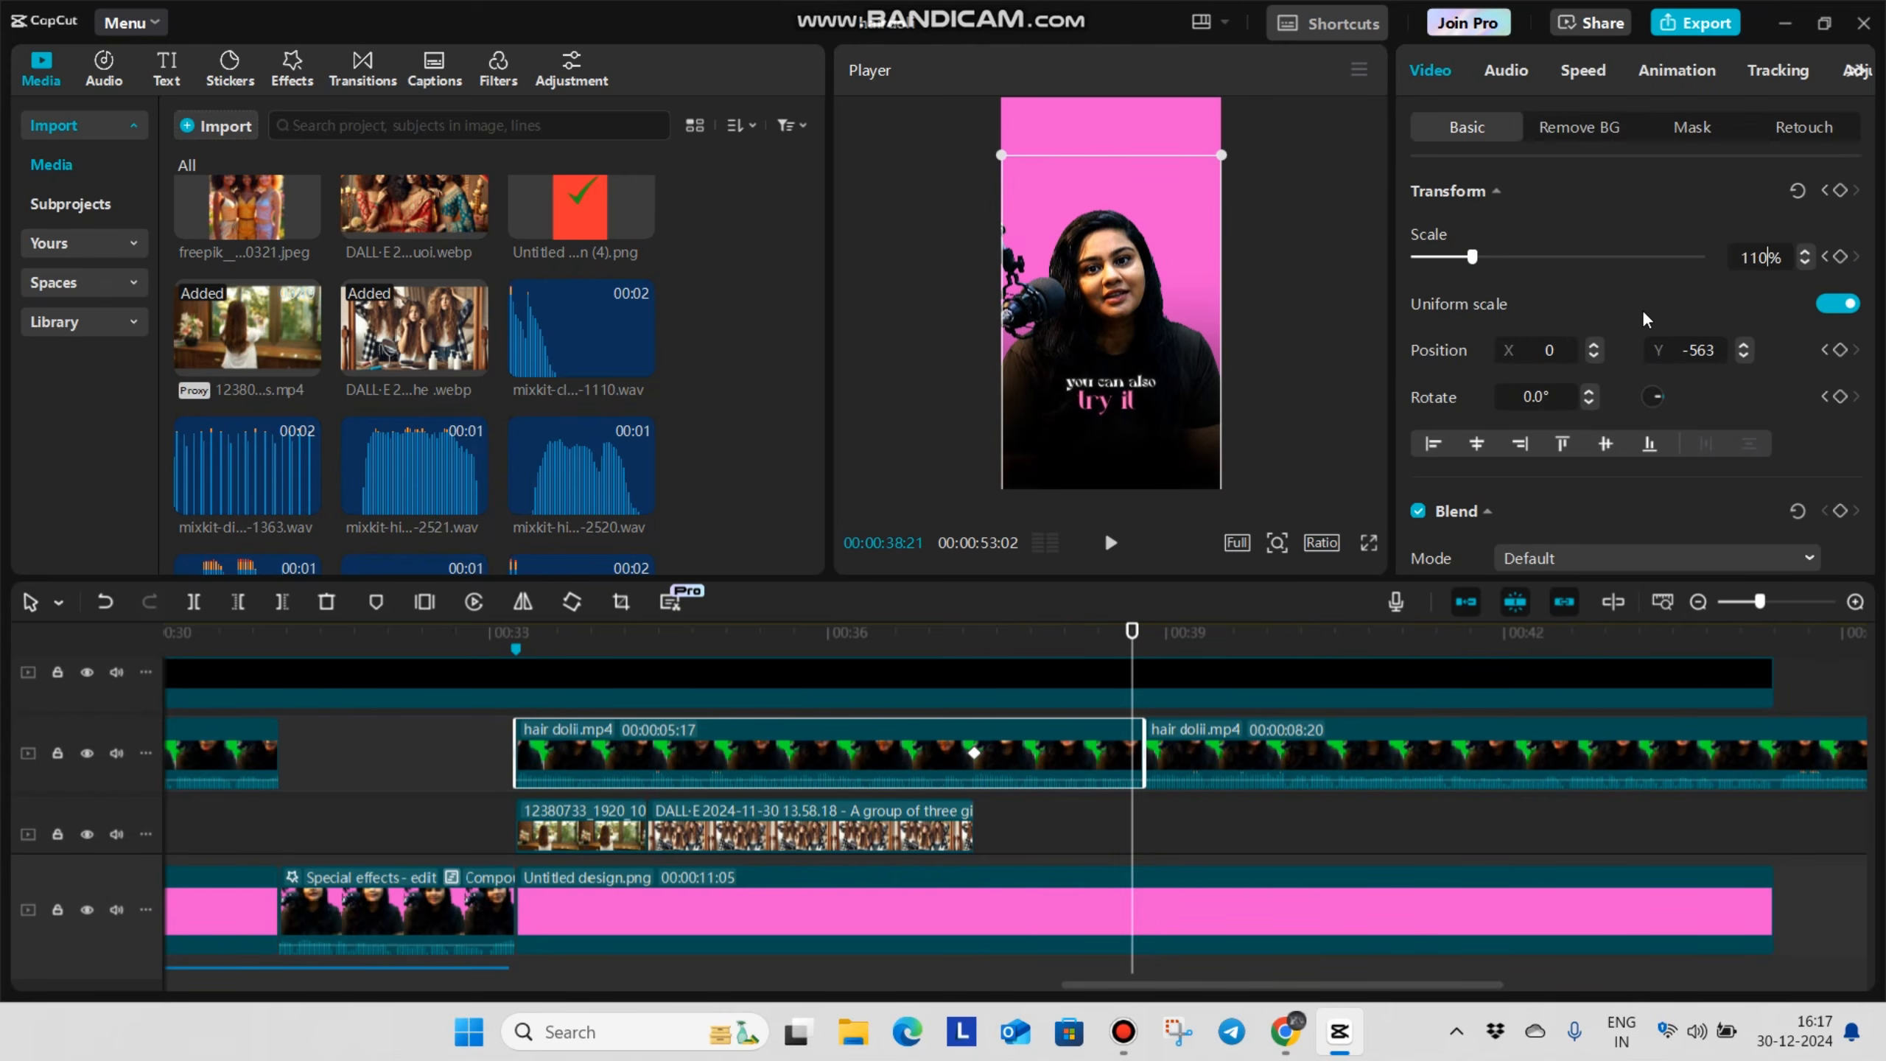
pyautogui.press('Return')
# Play back the talking clip's zoom-in and the B-roll section leading up to it
pyautogui.click(1024, 860)
pyautogui.click(849, 861)
pyautogui.press('space')
pyautogui.press('space')
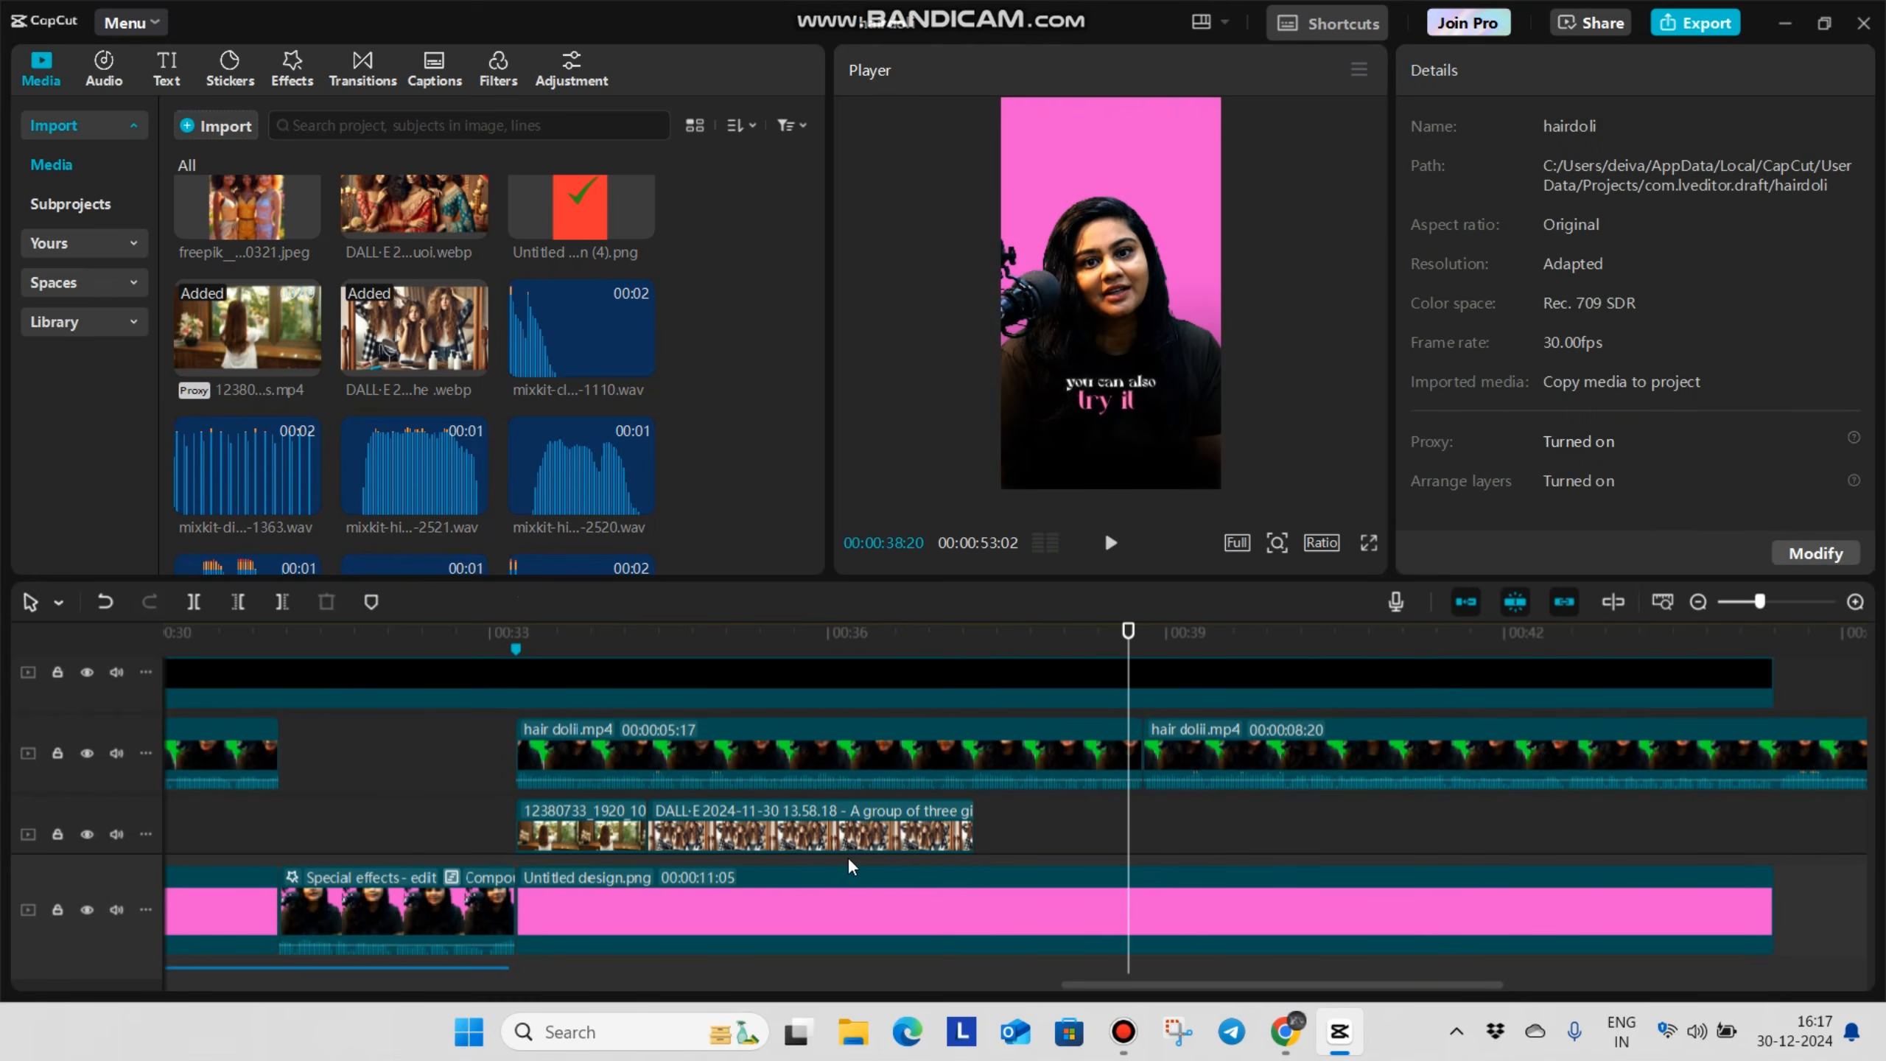
pyautogui.click(462, 770)
pyautogui.press('space')
pyautogui.press('space')
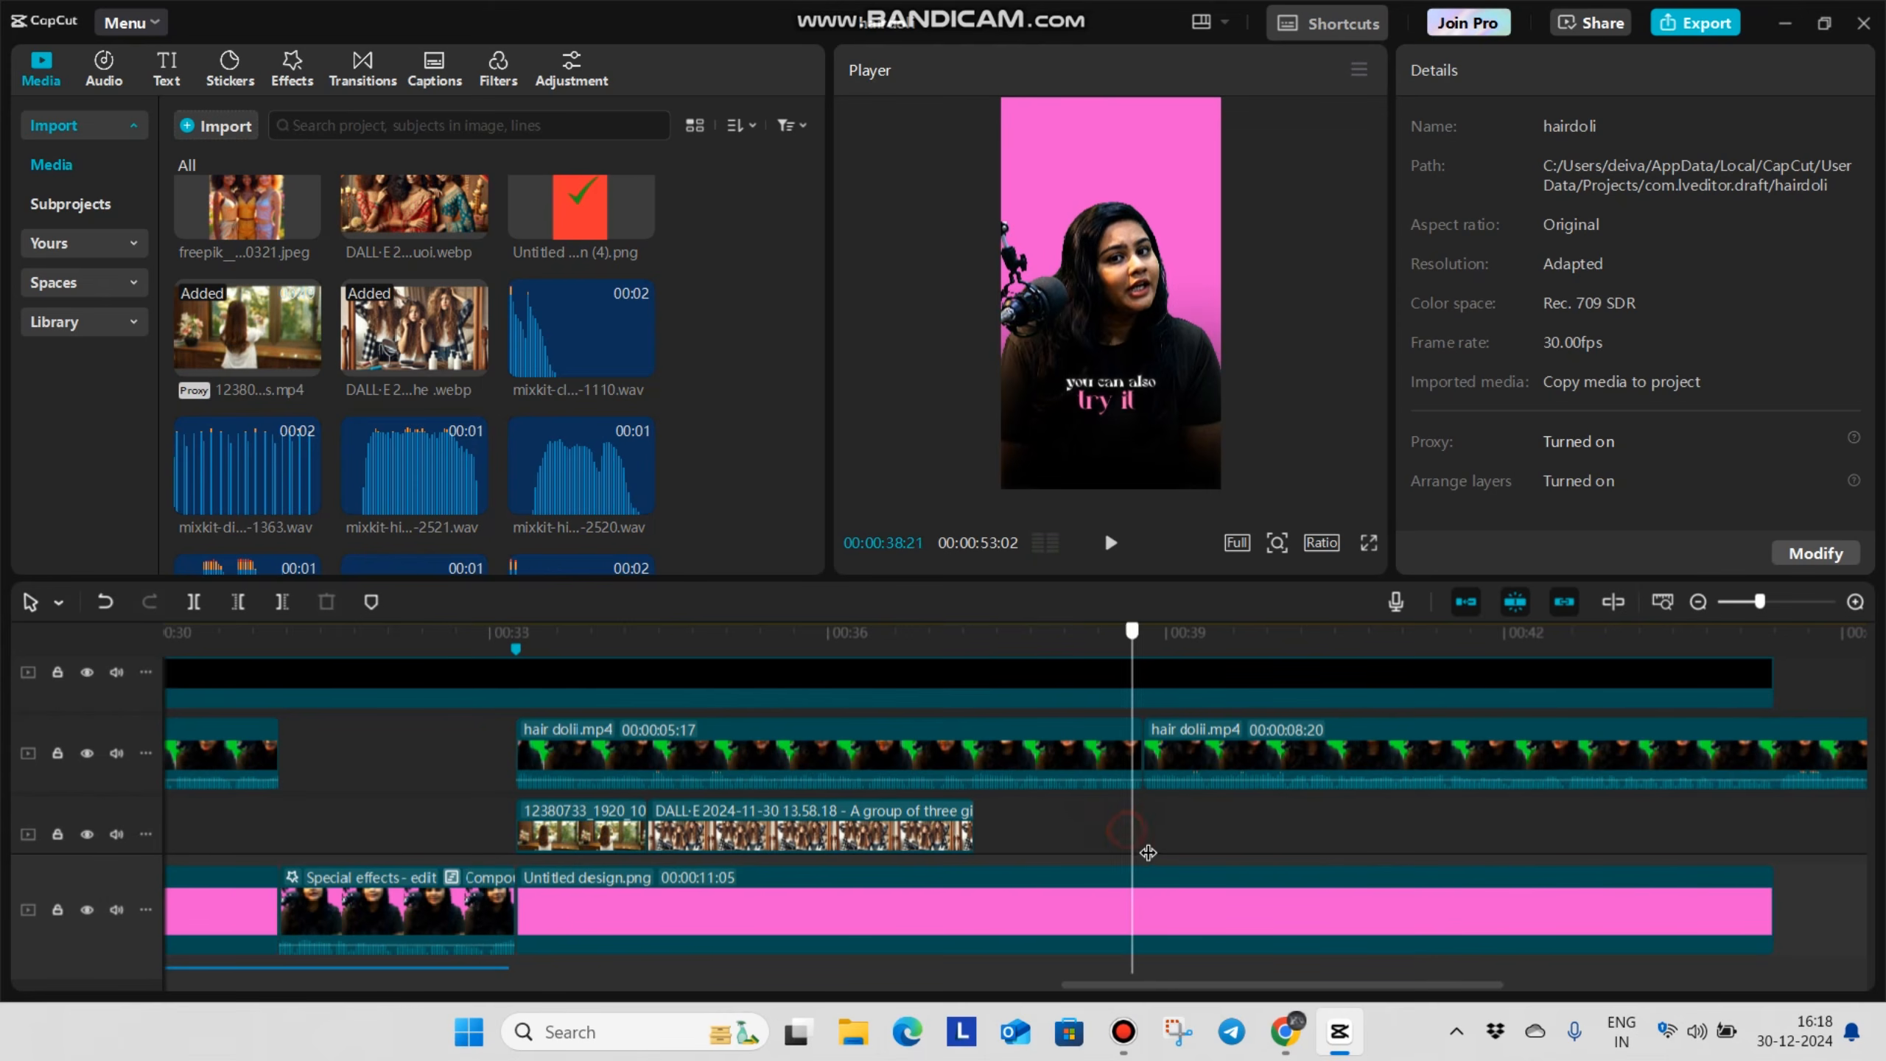
# Add the Left camera transition at the cut after the zoomed-in talking clip and play it back
pyautogui.click(1144, 854)
pyautogui.scroll(-2, 1138, 848)
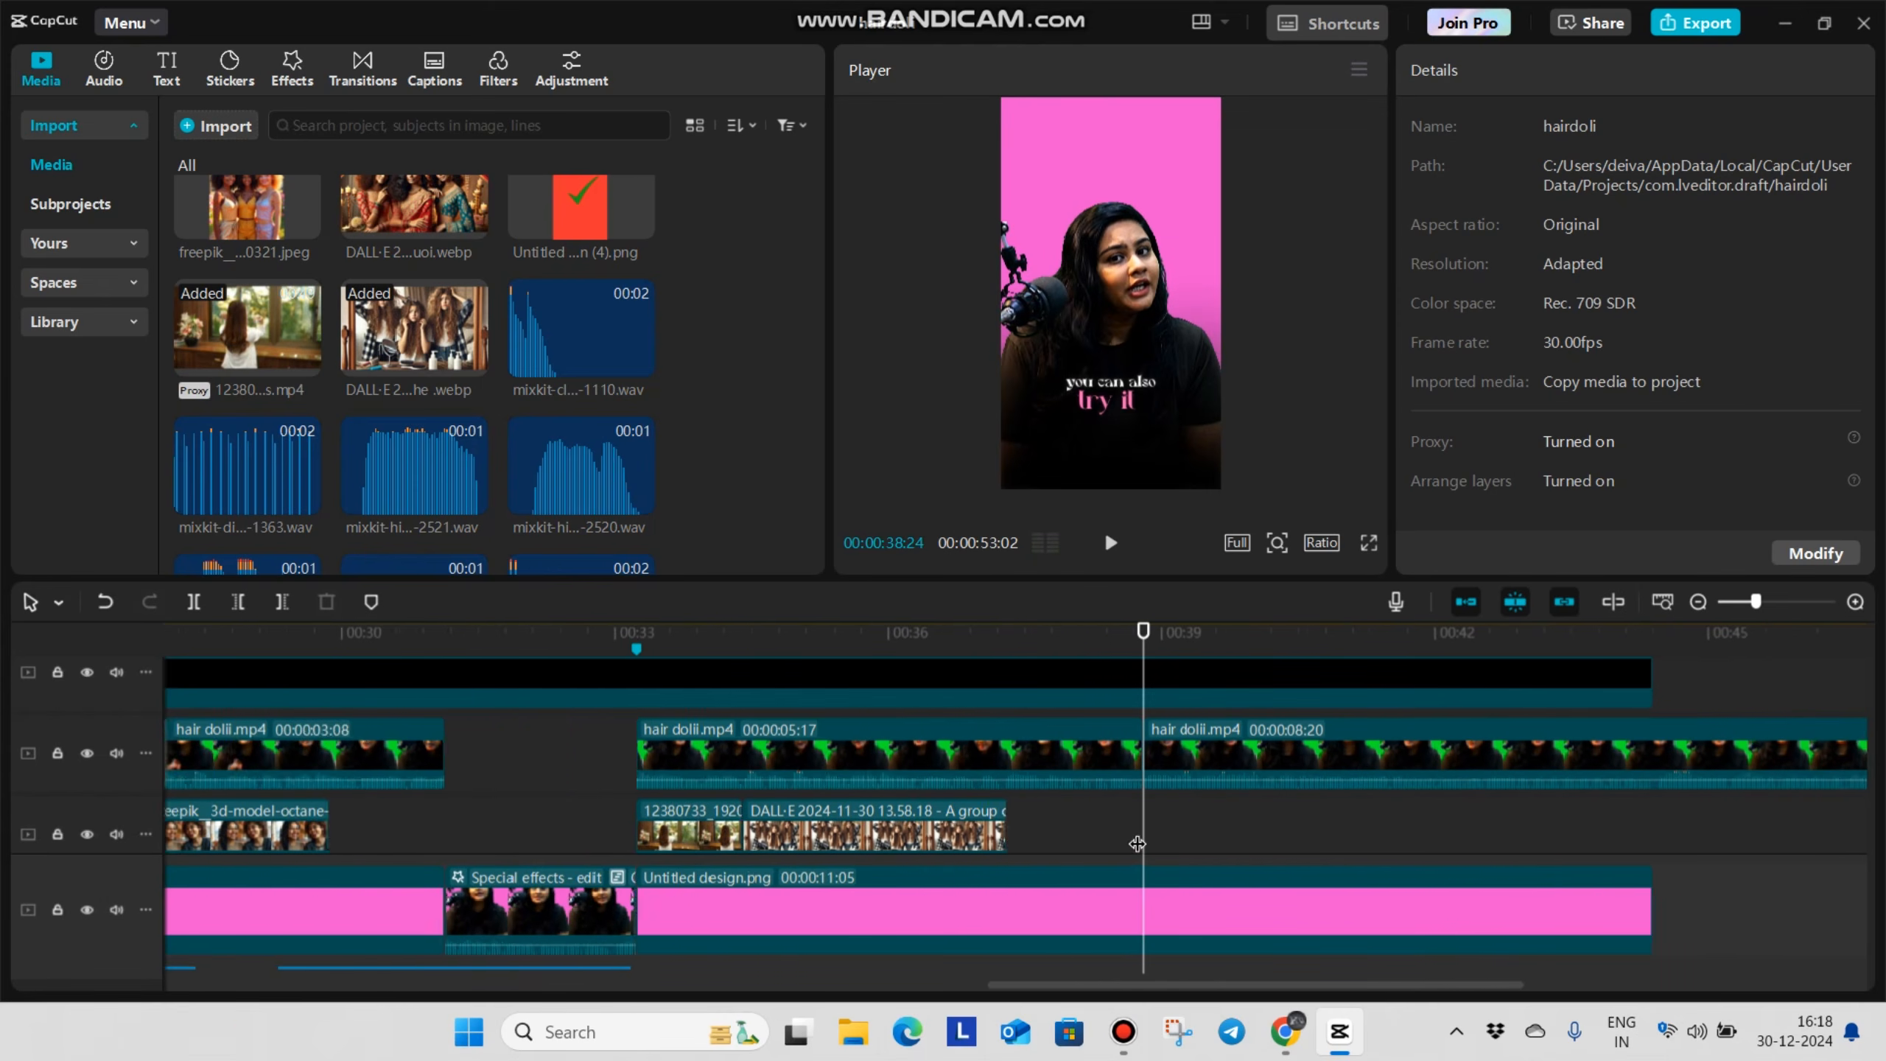
pyautogui.scroll(-1, 1137, 845)
pyautogui.click(291, 67)
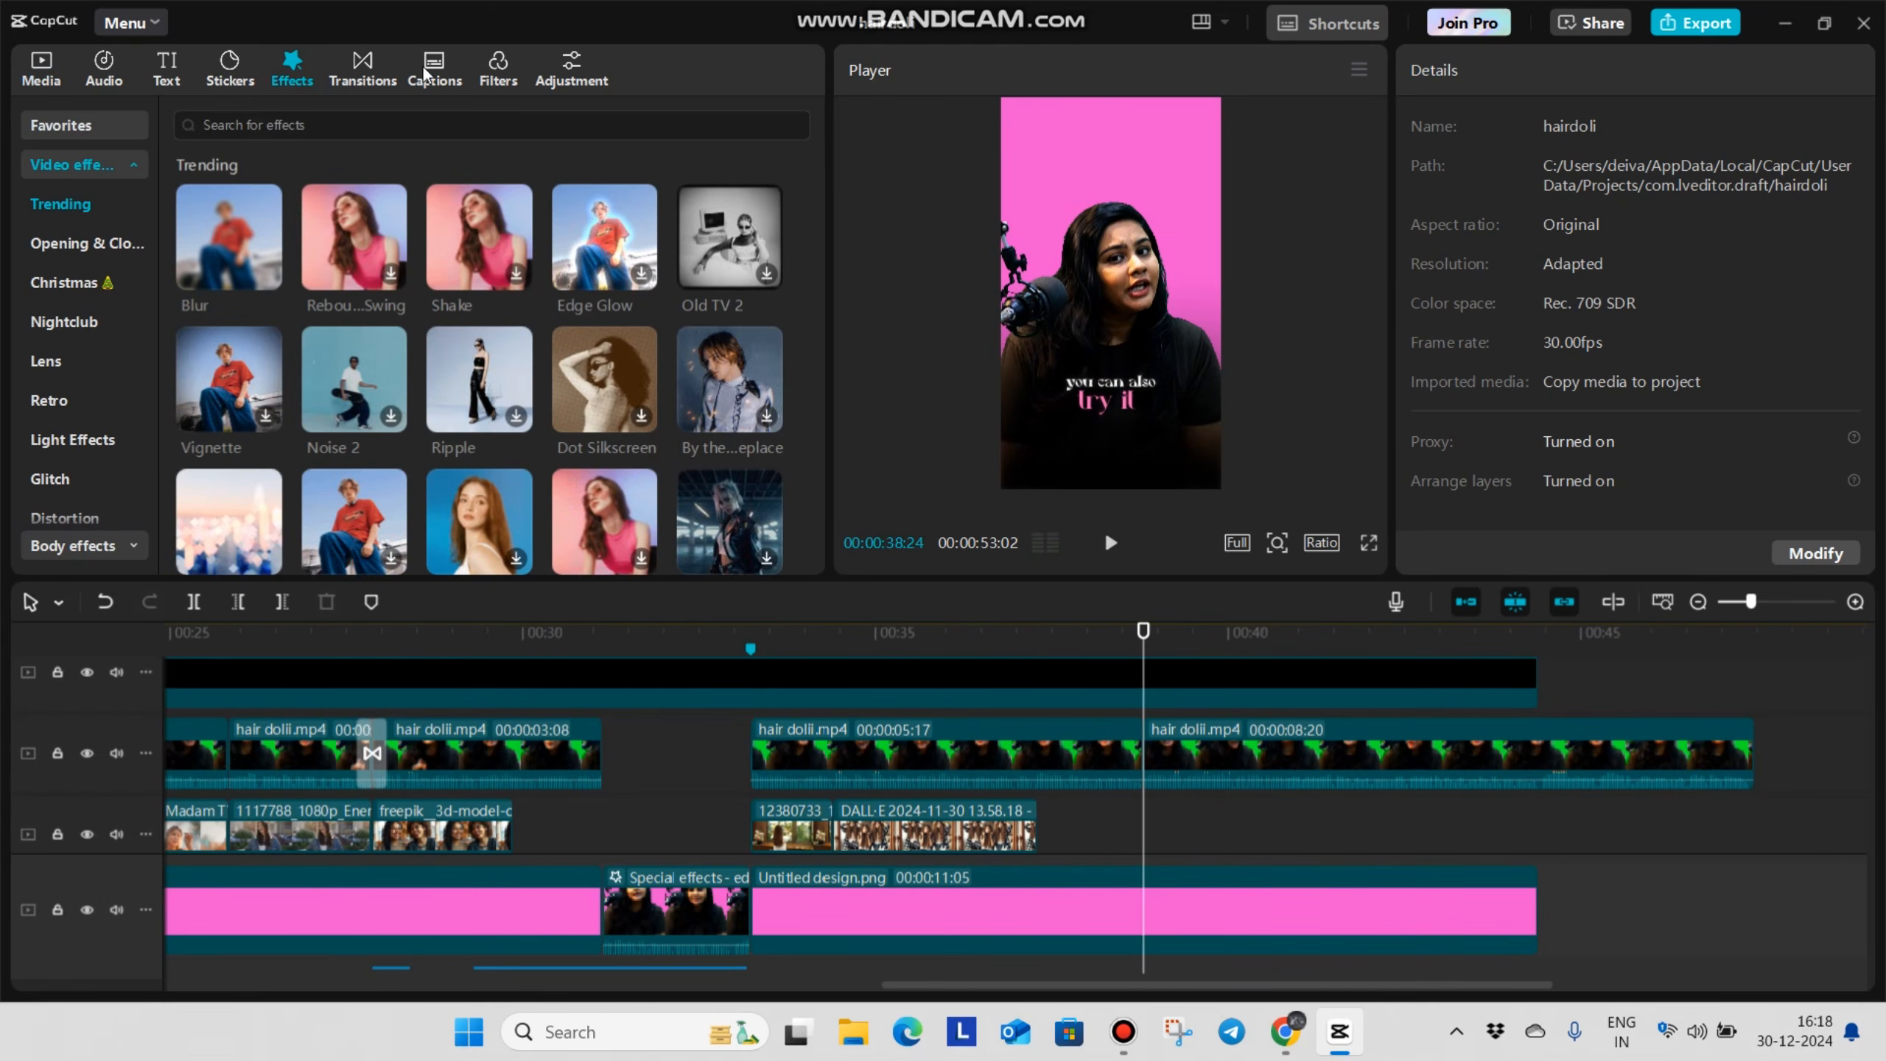
pyautogui.click(363, 67)
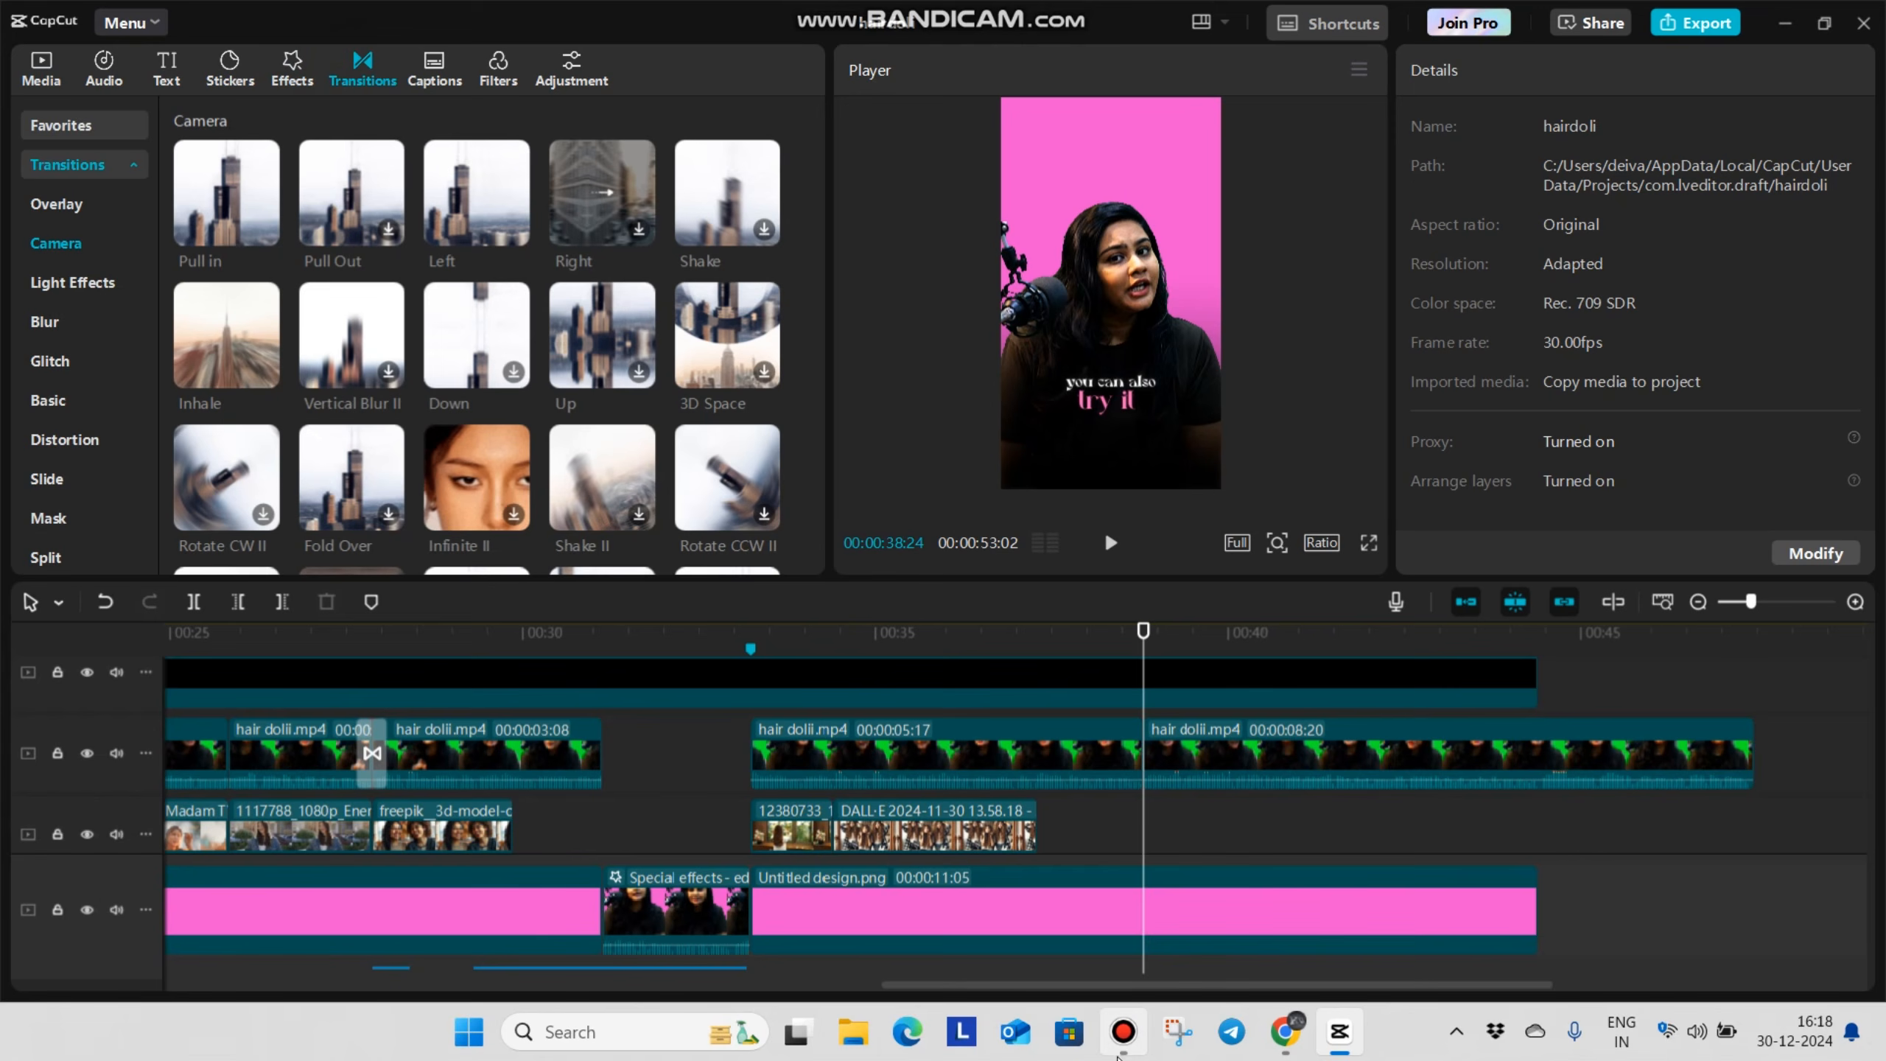
pyautogui.moveTo(479, 211); pyautogui.dragTo(1144, 754)
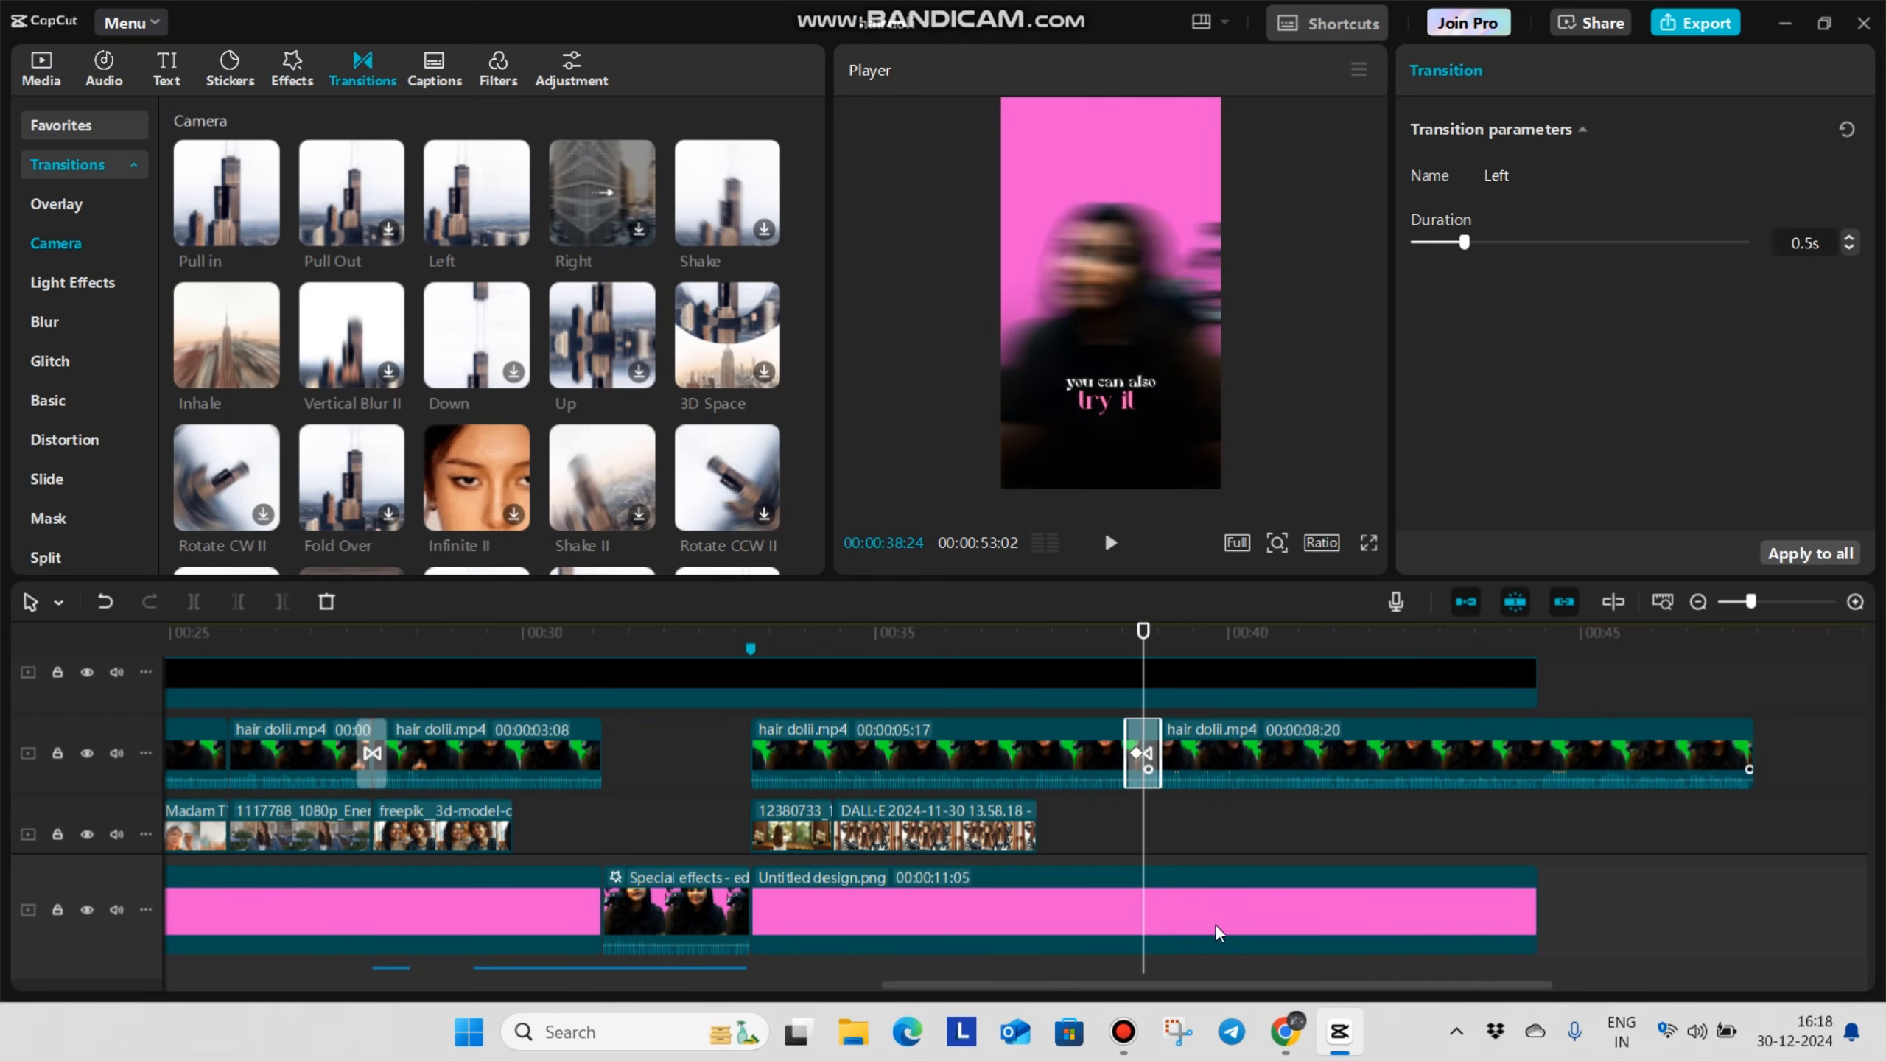
pyautogui.click(1092, 812)
pyautogui.press('space')
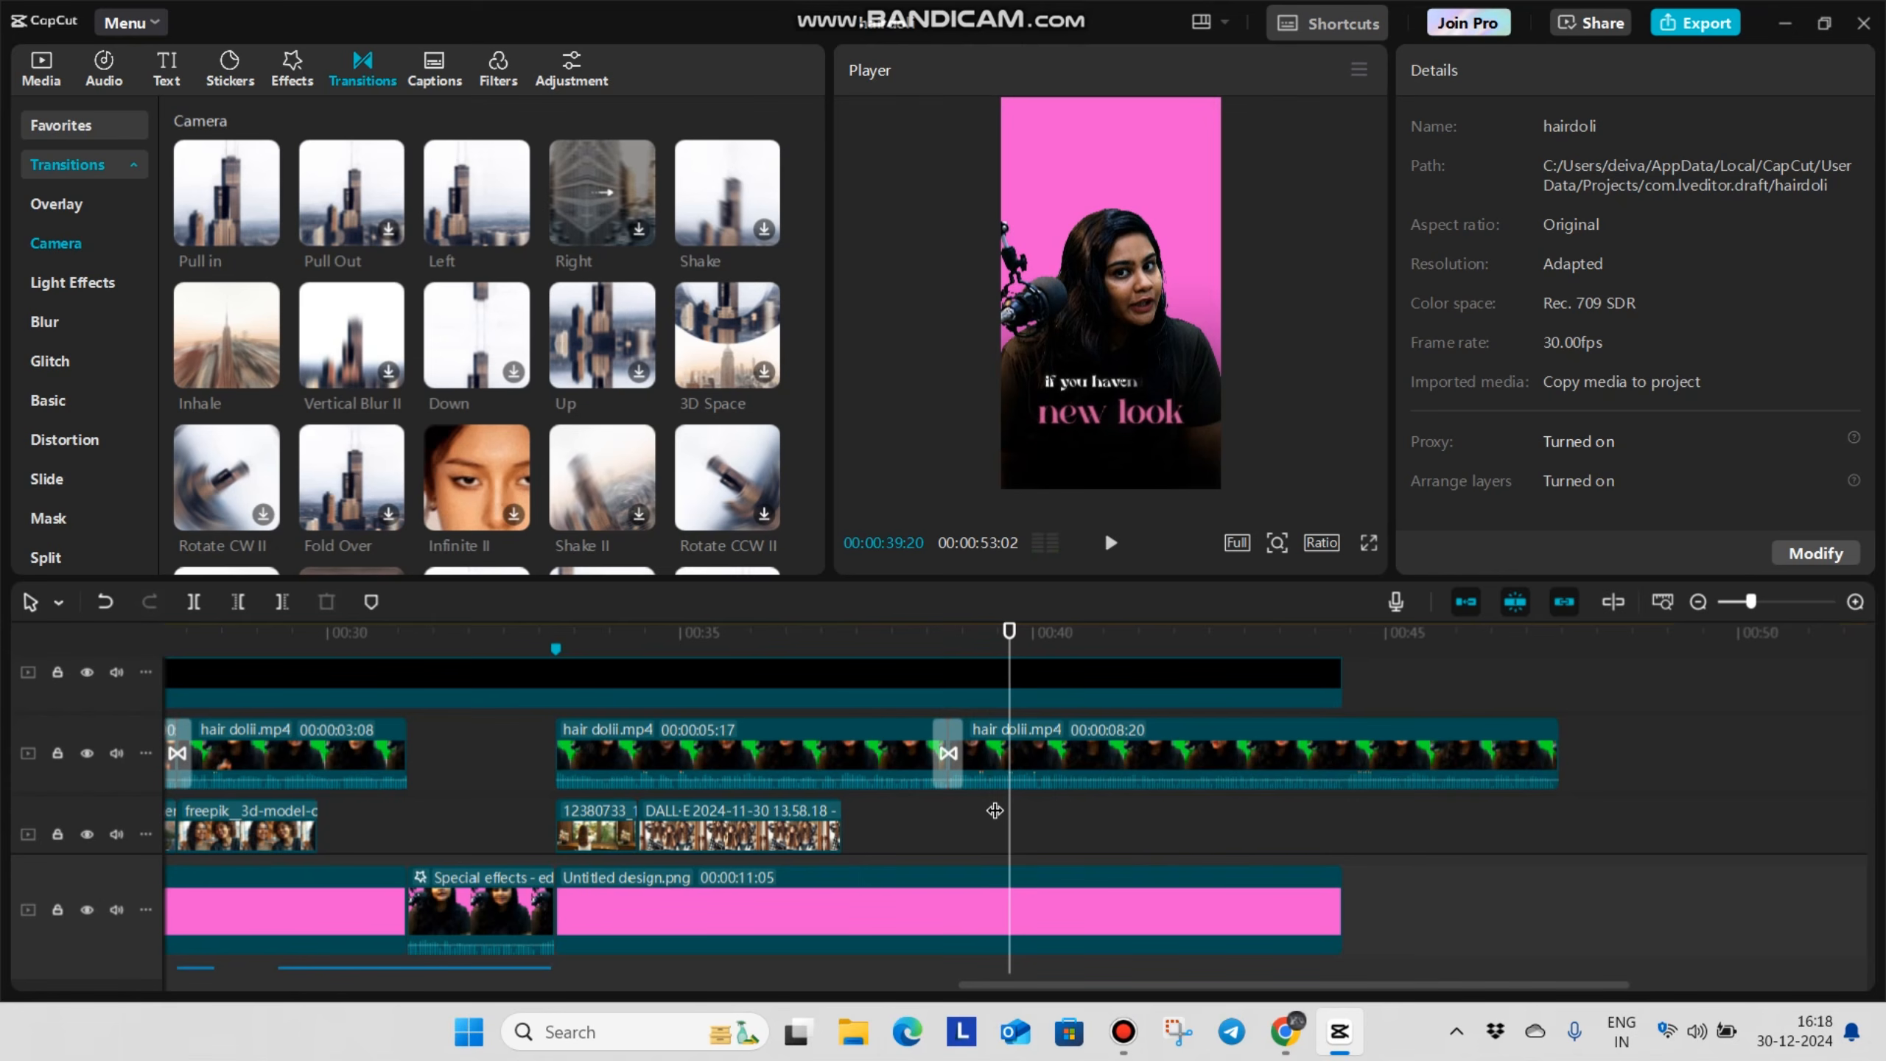
# Play back the talking section that follows the Left camera transition
pyautogui.scroll(1, 1089, 789)
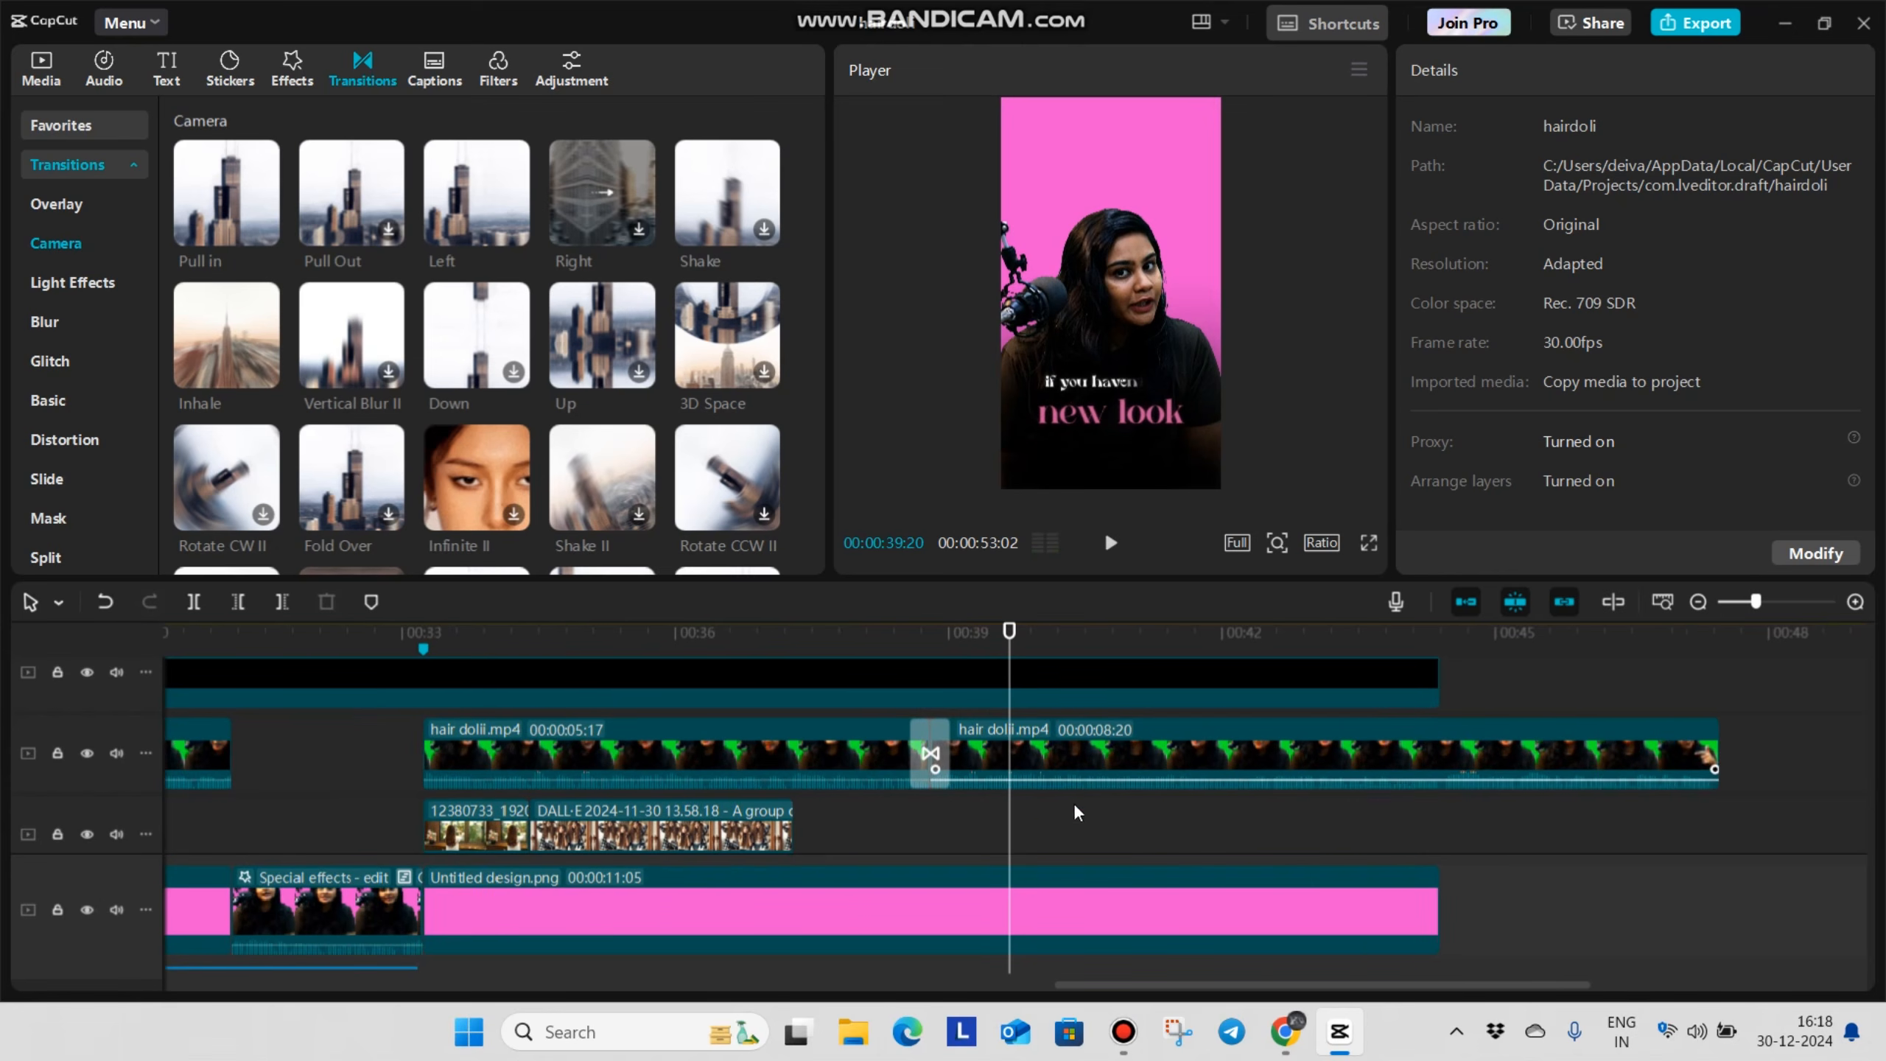
pyautogui.click(1053, 836)
pyautogui.press('space')
pyautogui.scroll(2, 1197, 840)
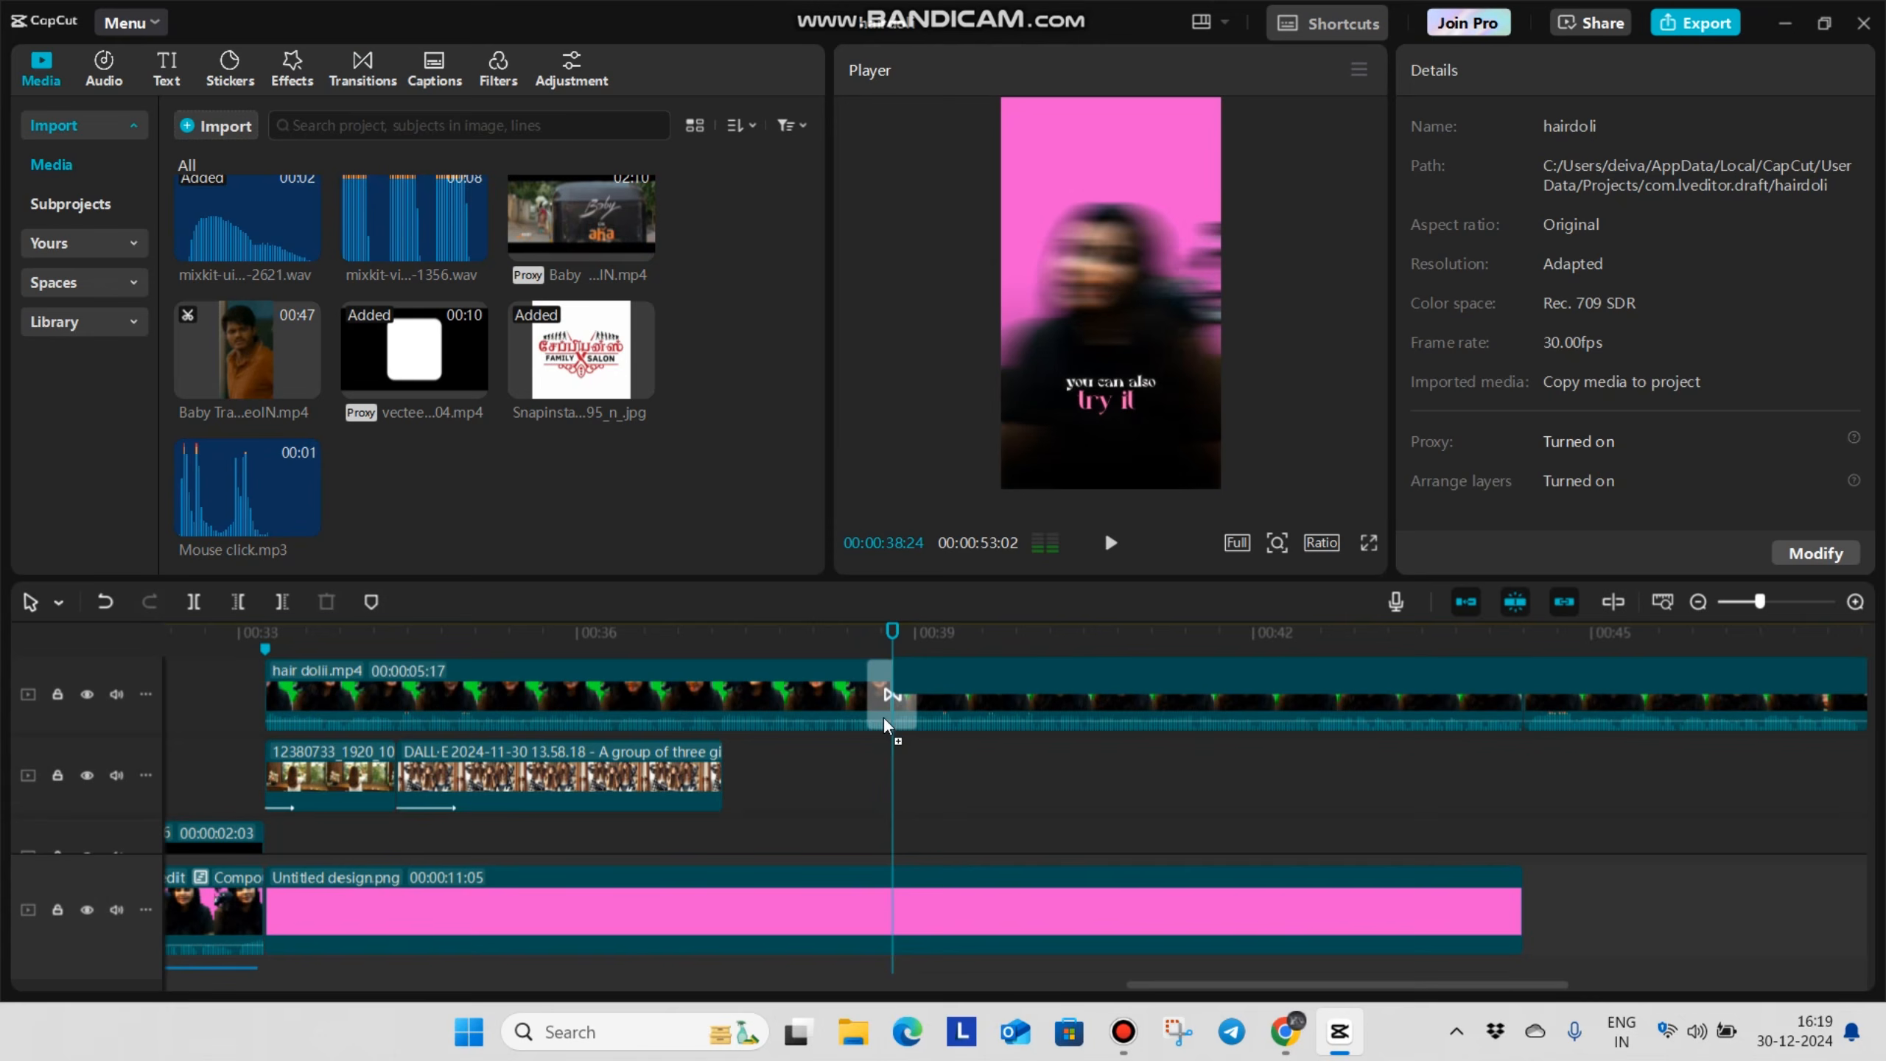
# Place the Baby trailer video beneath the talking clip from the Left transition onward and move its picture to the frame's top at Y 1314
pyautogui.moveTo(884, 717); pyautogui.dragTo(885, 761)
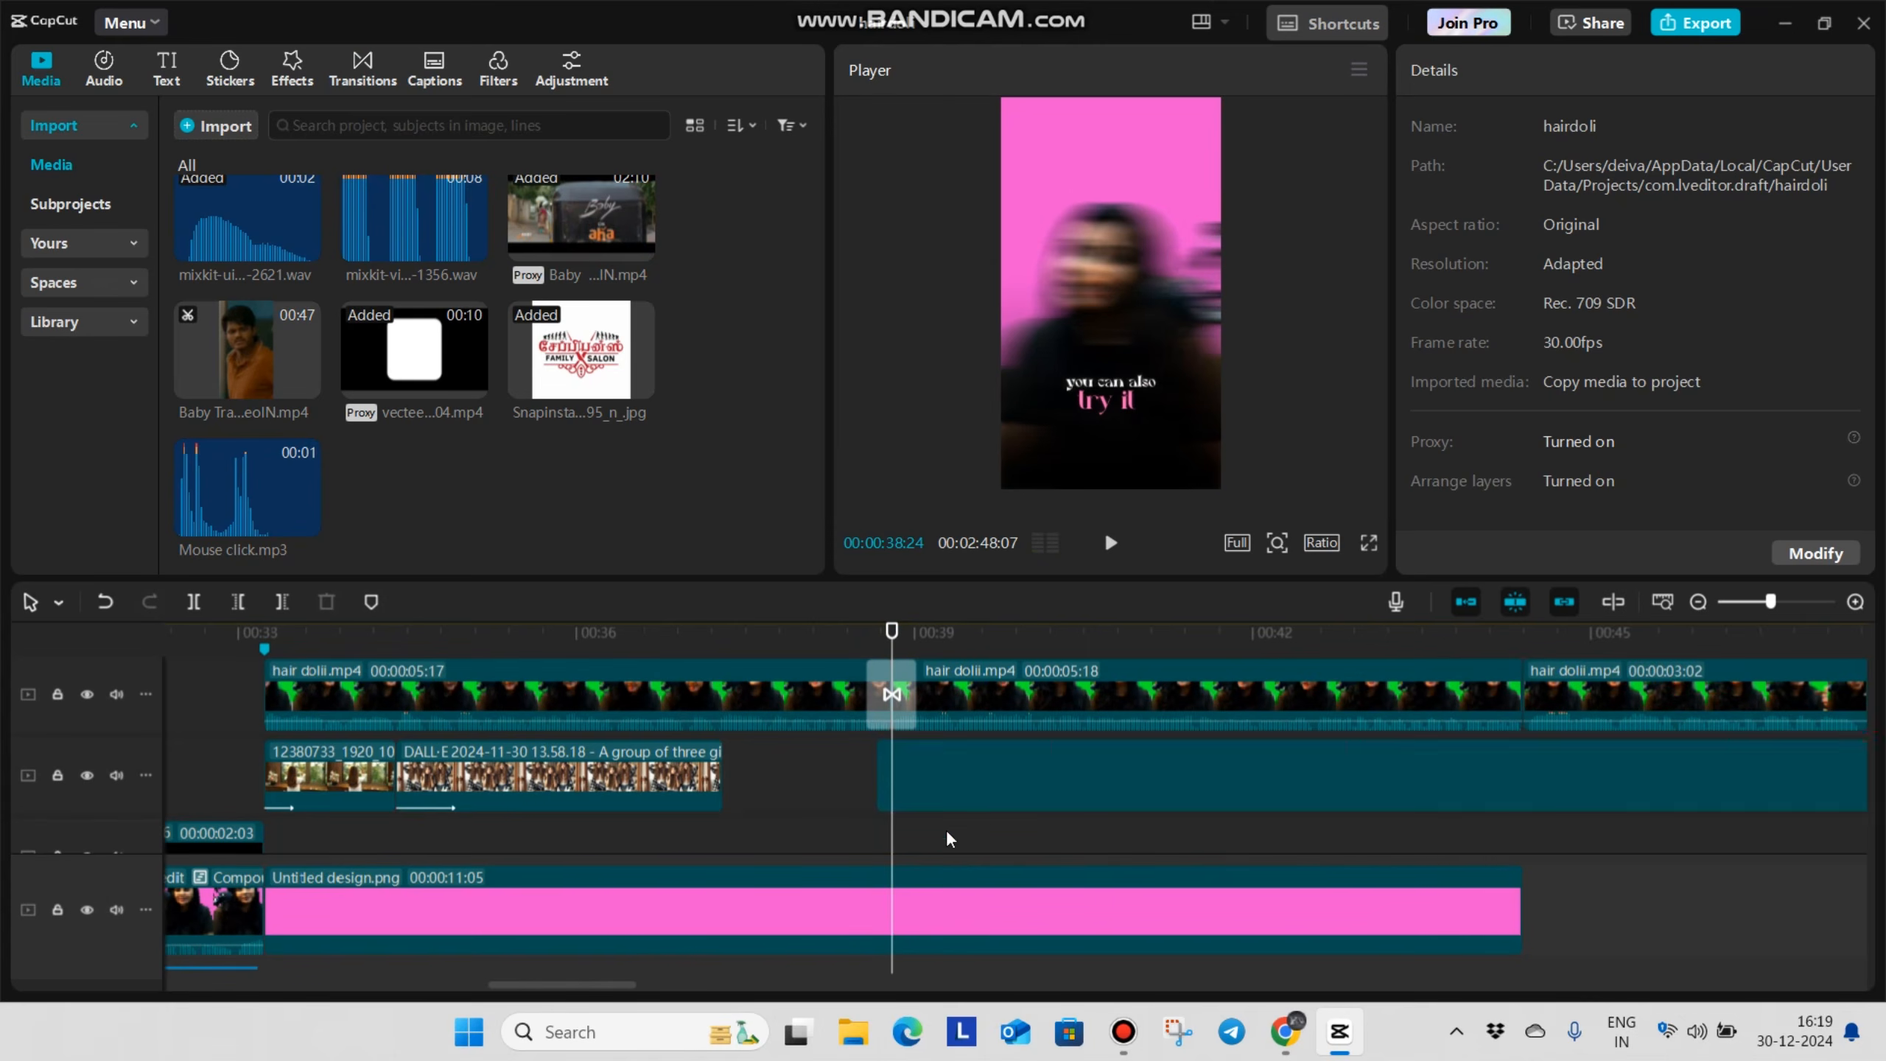
pyautogui.scroll(-1, 1075, 875)
pyautogui.scroll(-1, 1069, 832)
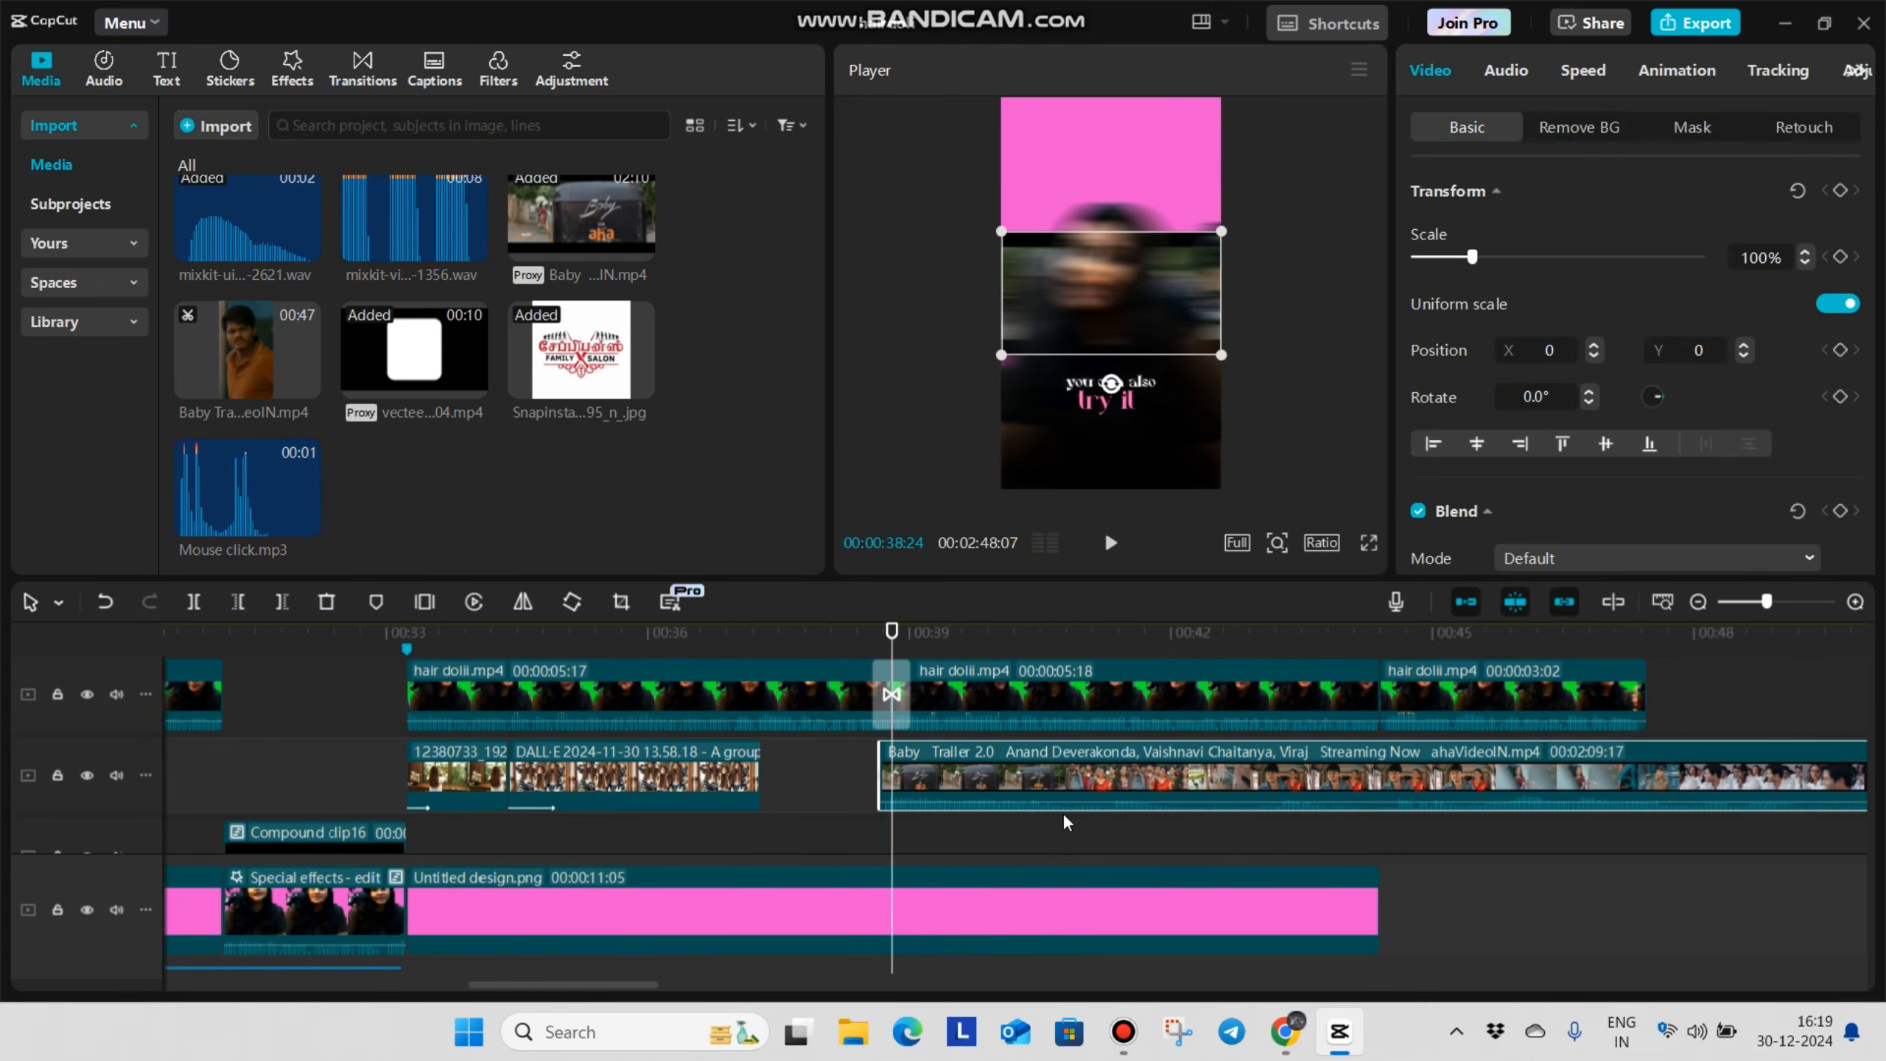
pyautogui.click(1077, 848)
pyautogui.moveTo(1077, 848); pyautogui.dragTo(1096, 855)
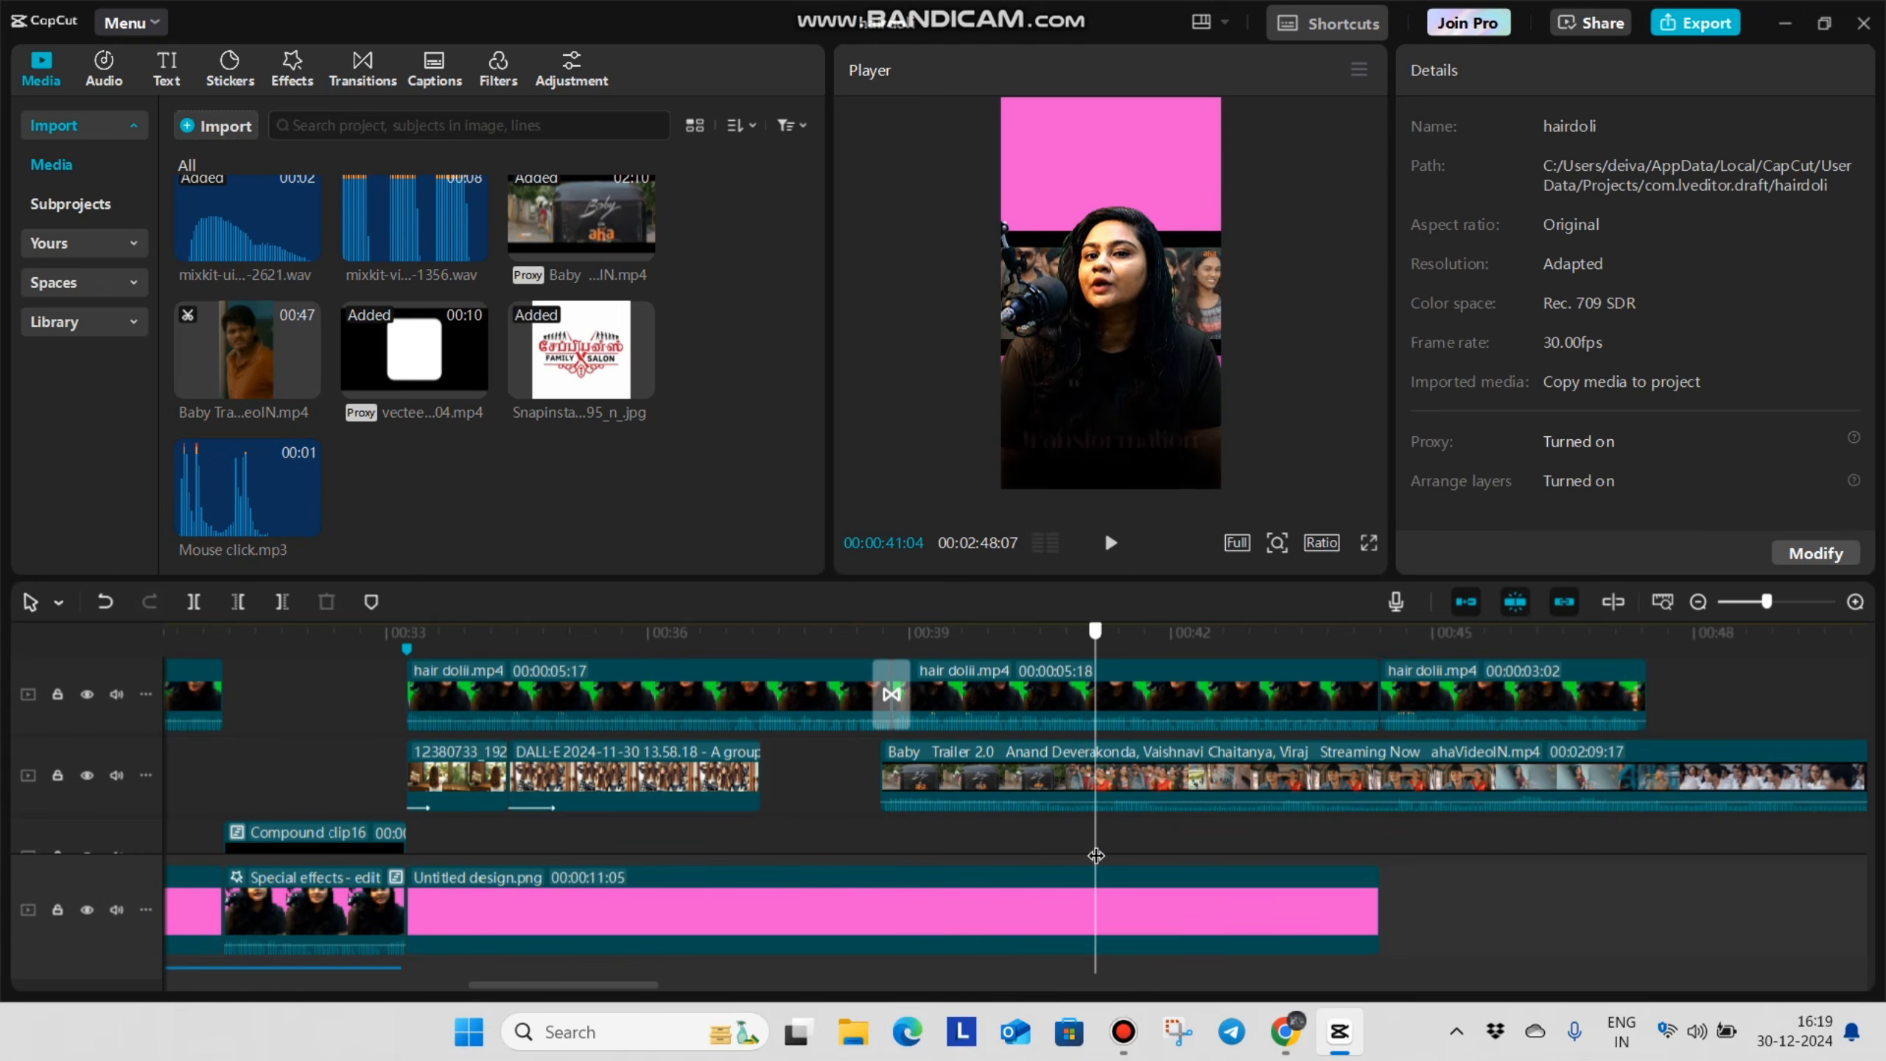
pyautogui.click(1144, 772)
pyautogui.moveTo(1150, 327); pyautogui.dragTo(1153, 199)
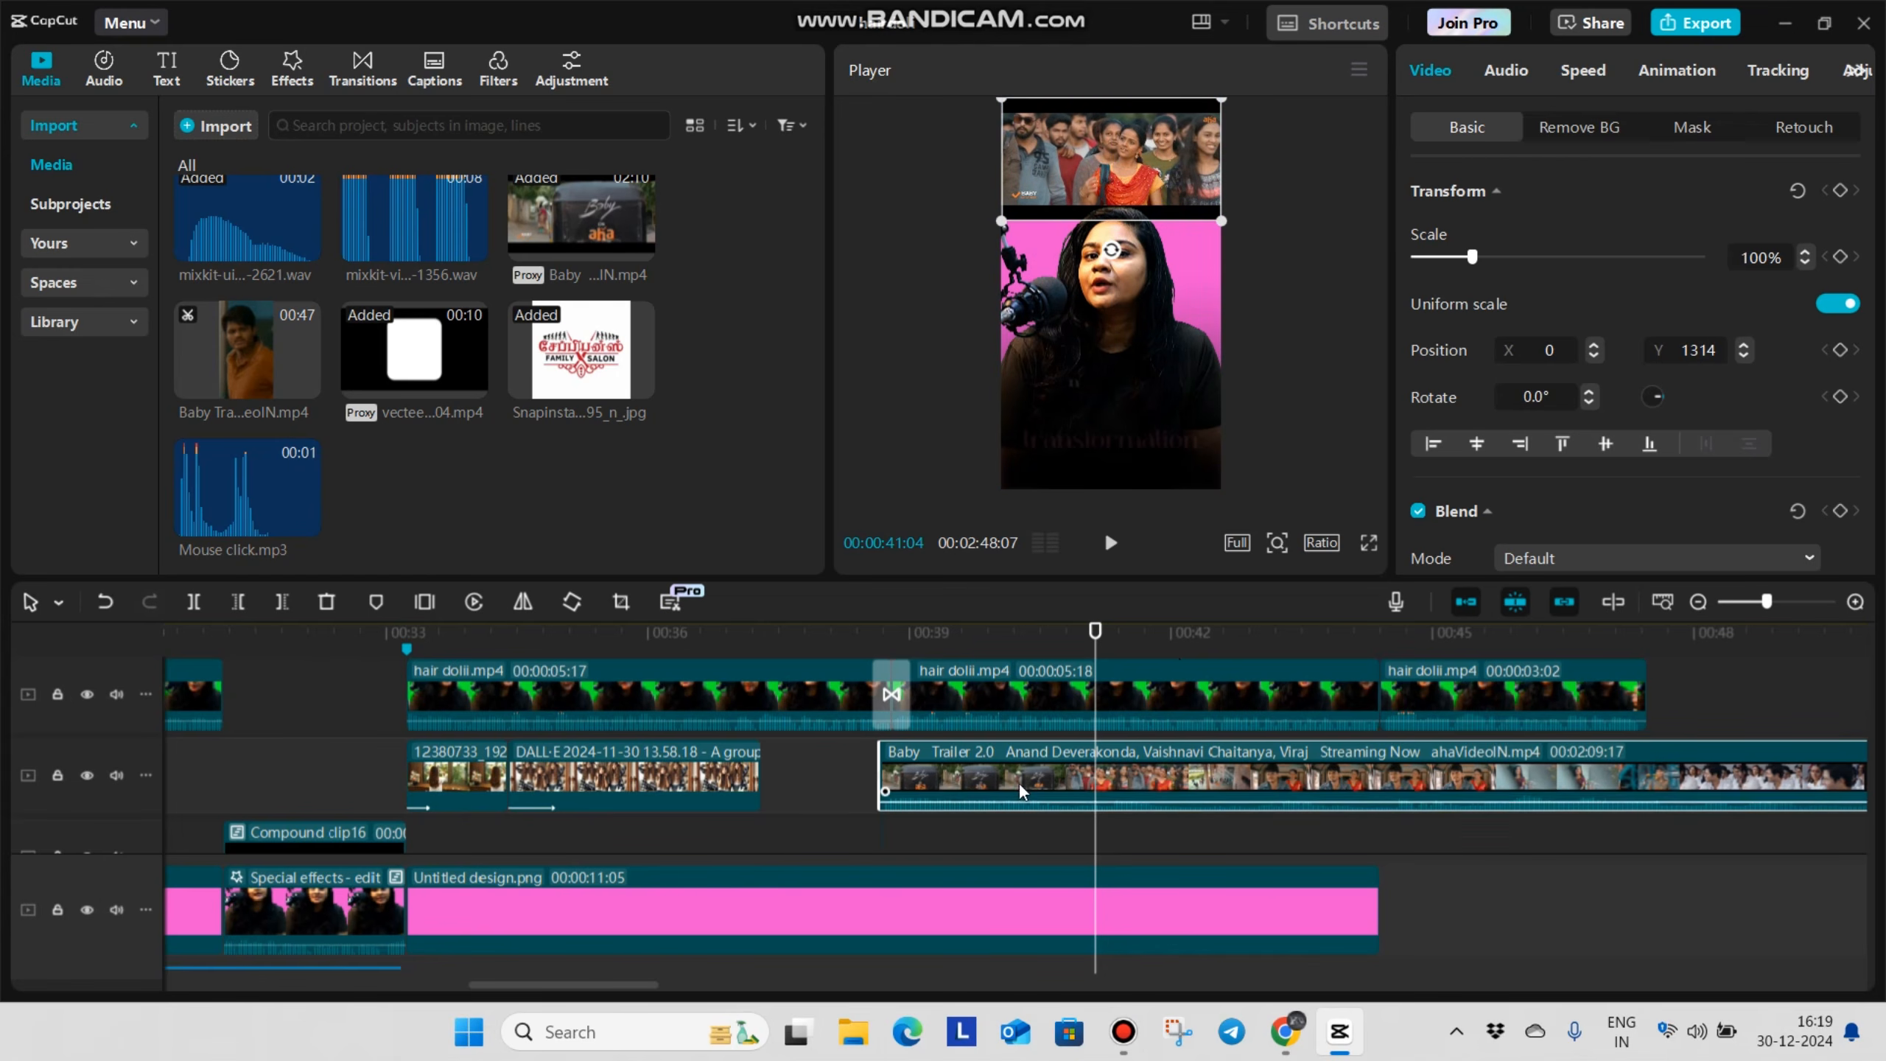
# Combine the two trimmed Baby trailer pieces into one compound clip
pyautogui.moveTo(972, 832); pyautogui.dragTo(938, 800)
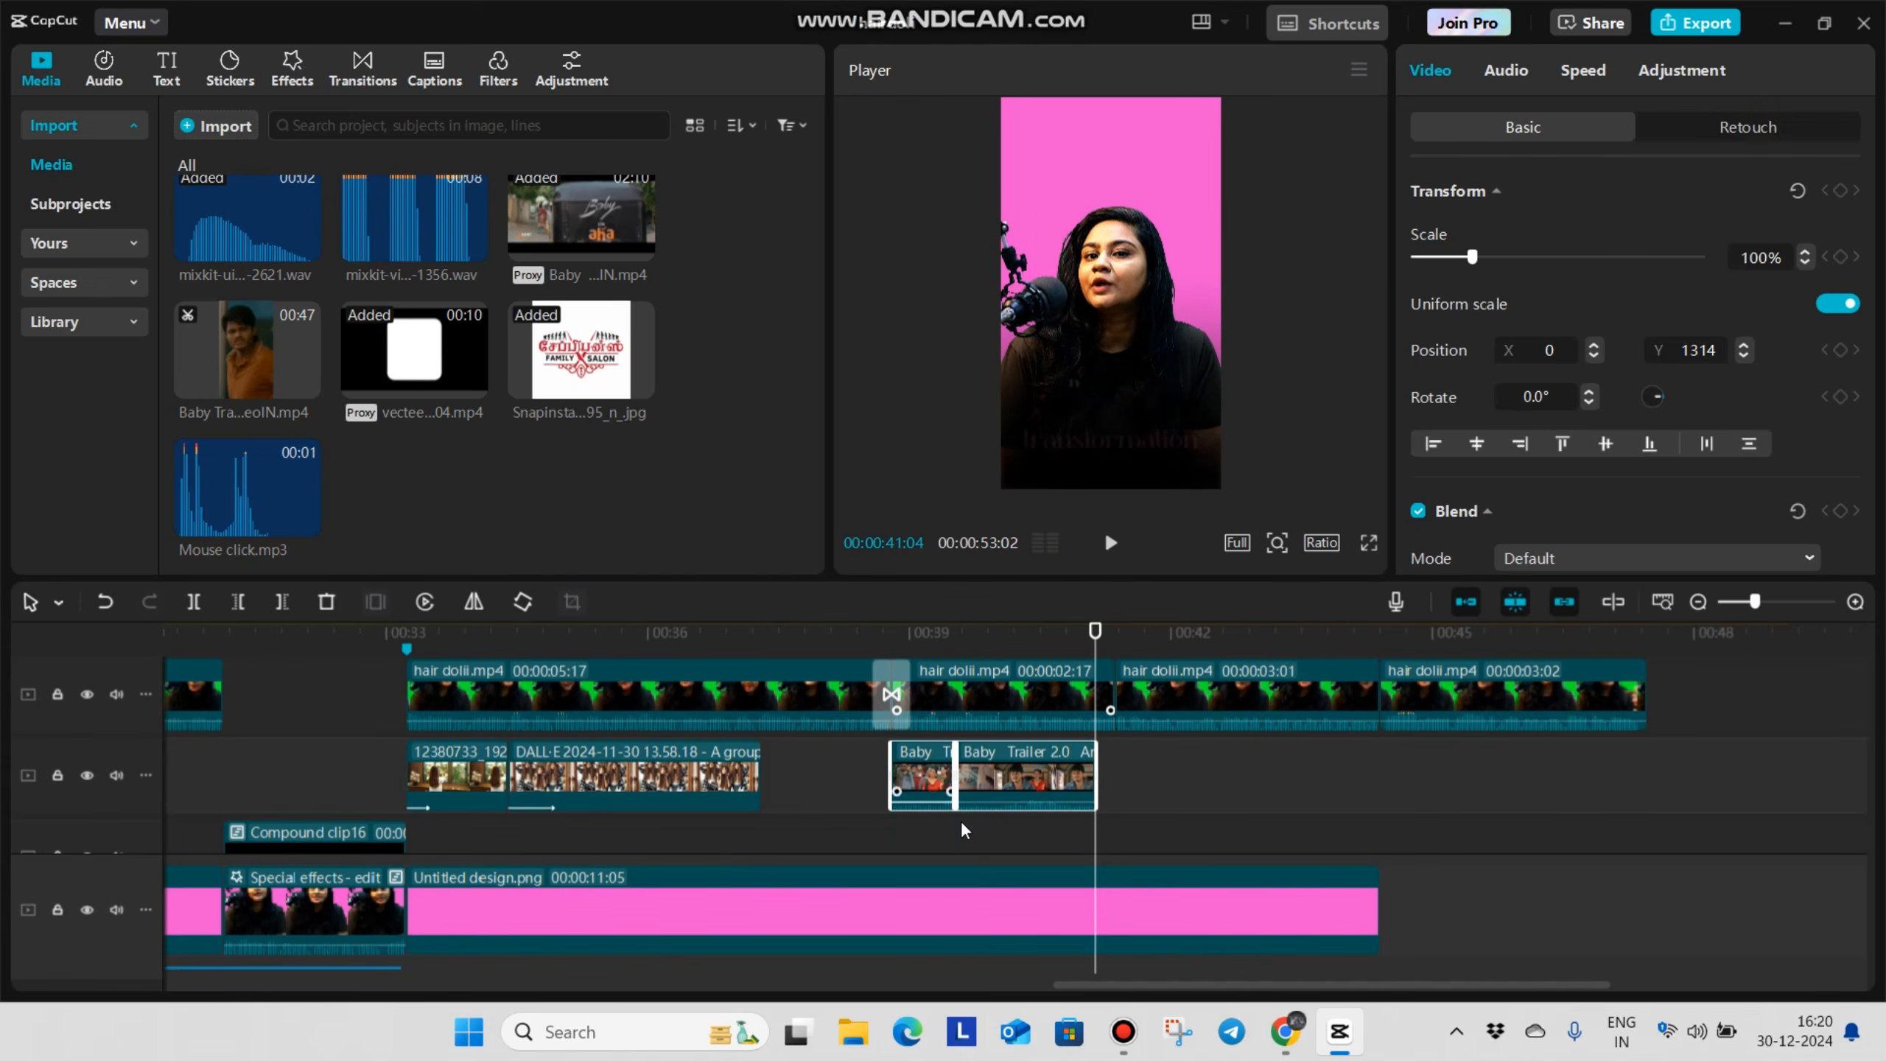
pyautogui.hotkey('alt', 'g')
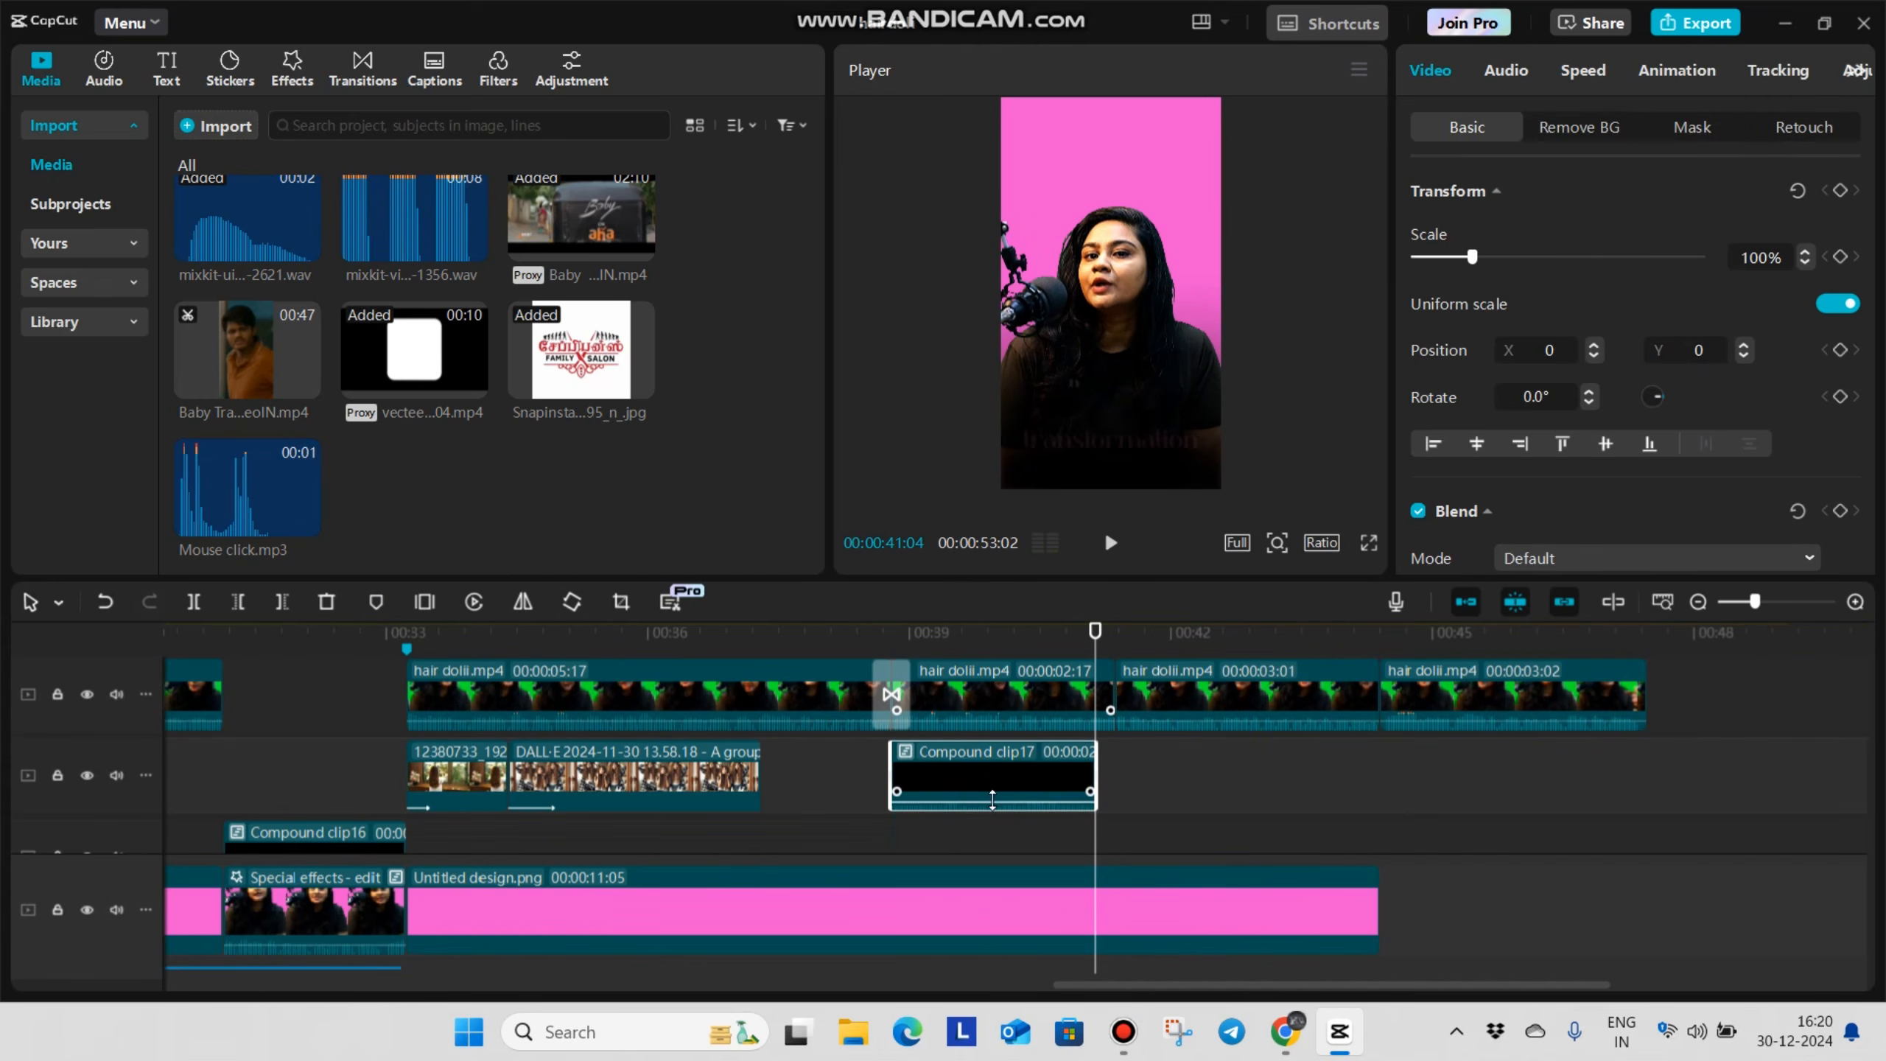
pyautogui.click(991, 824)
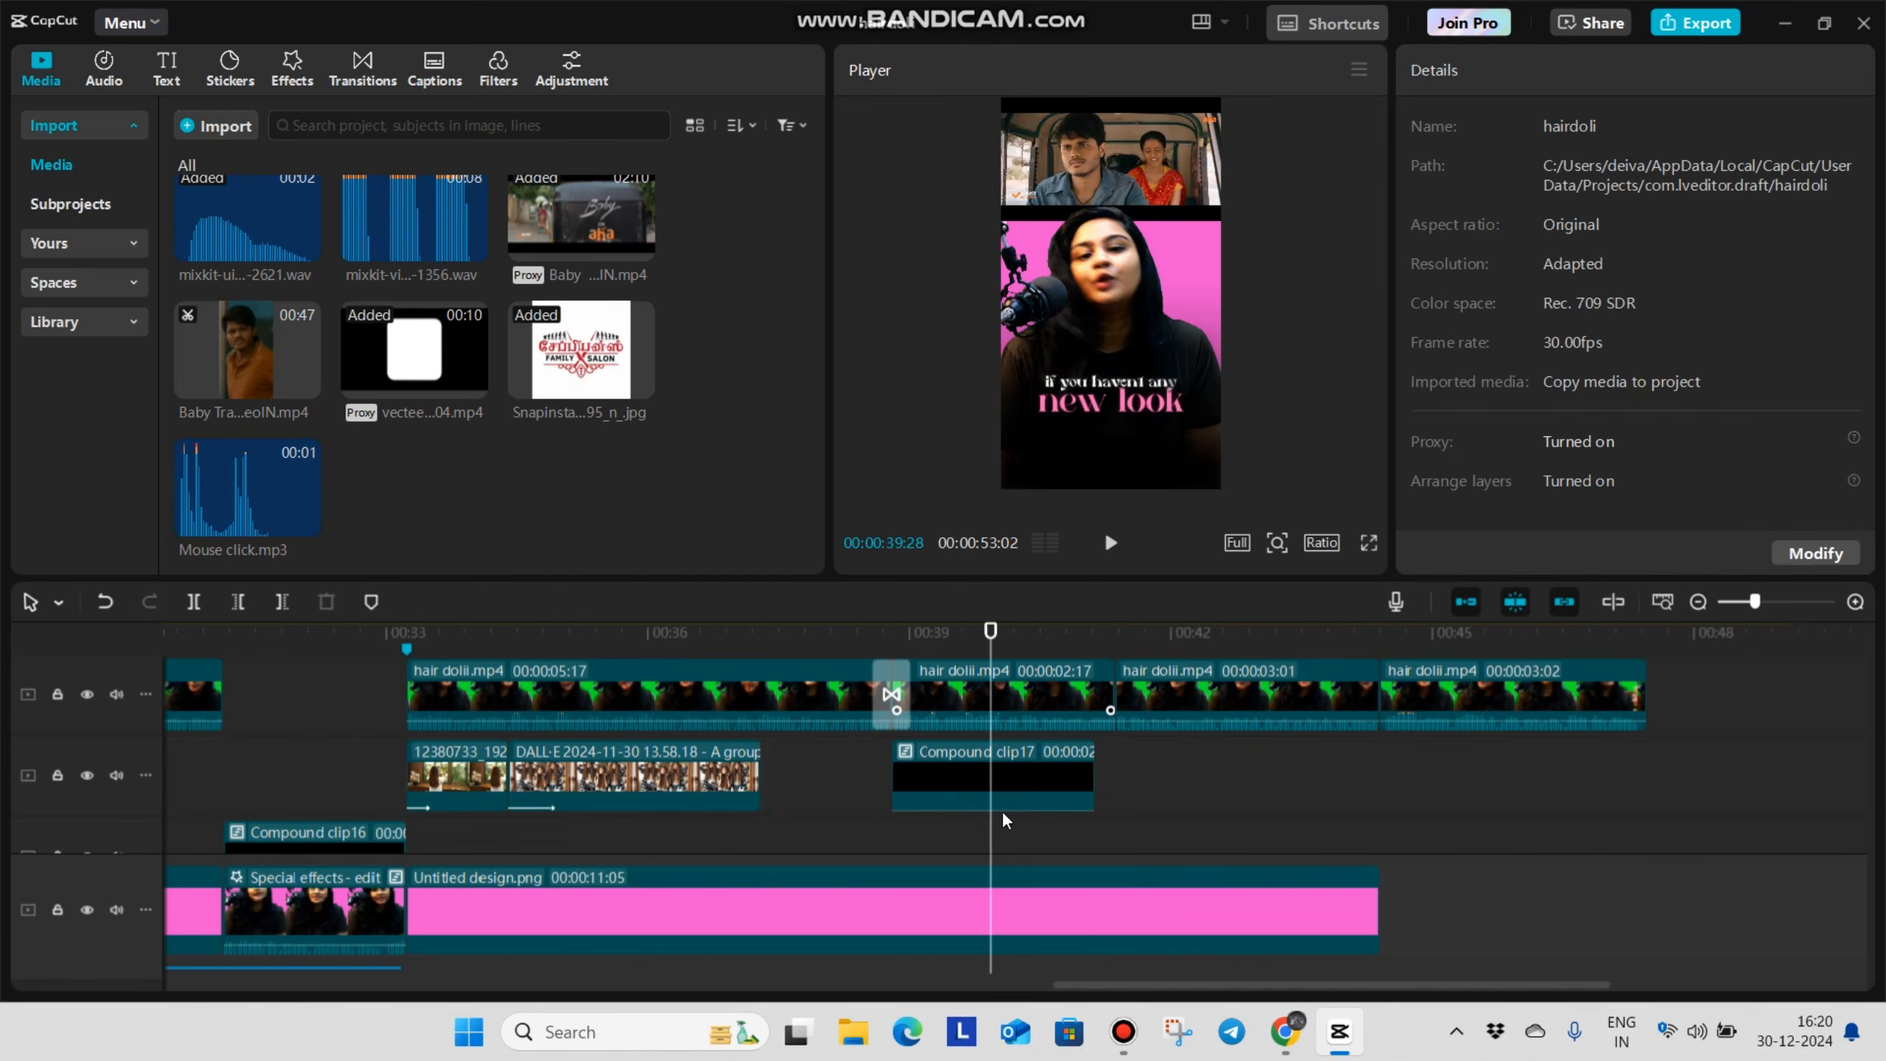
# Crop the trailer compound clip with a free ratio, cutting off the empty area below the picture, its upper edge and one side
pyautogui.click(1175, 288)
pyautogui.moveTo(1166, 148); pyautogui.dragTo(1166, 171)
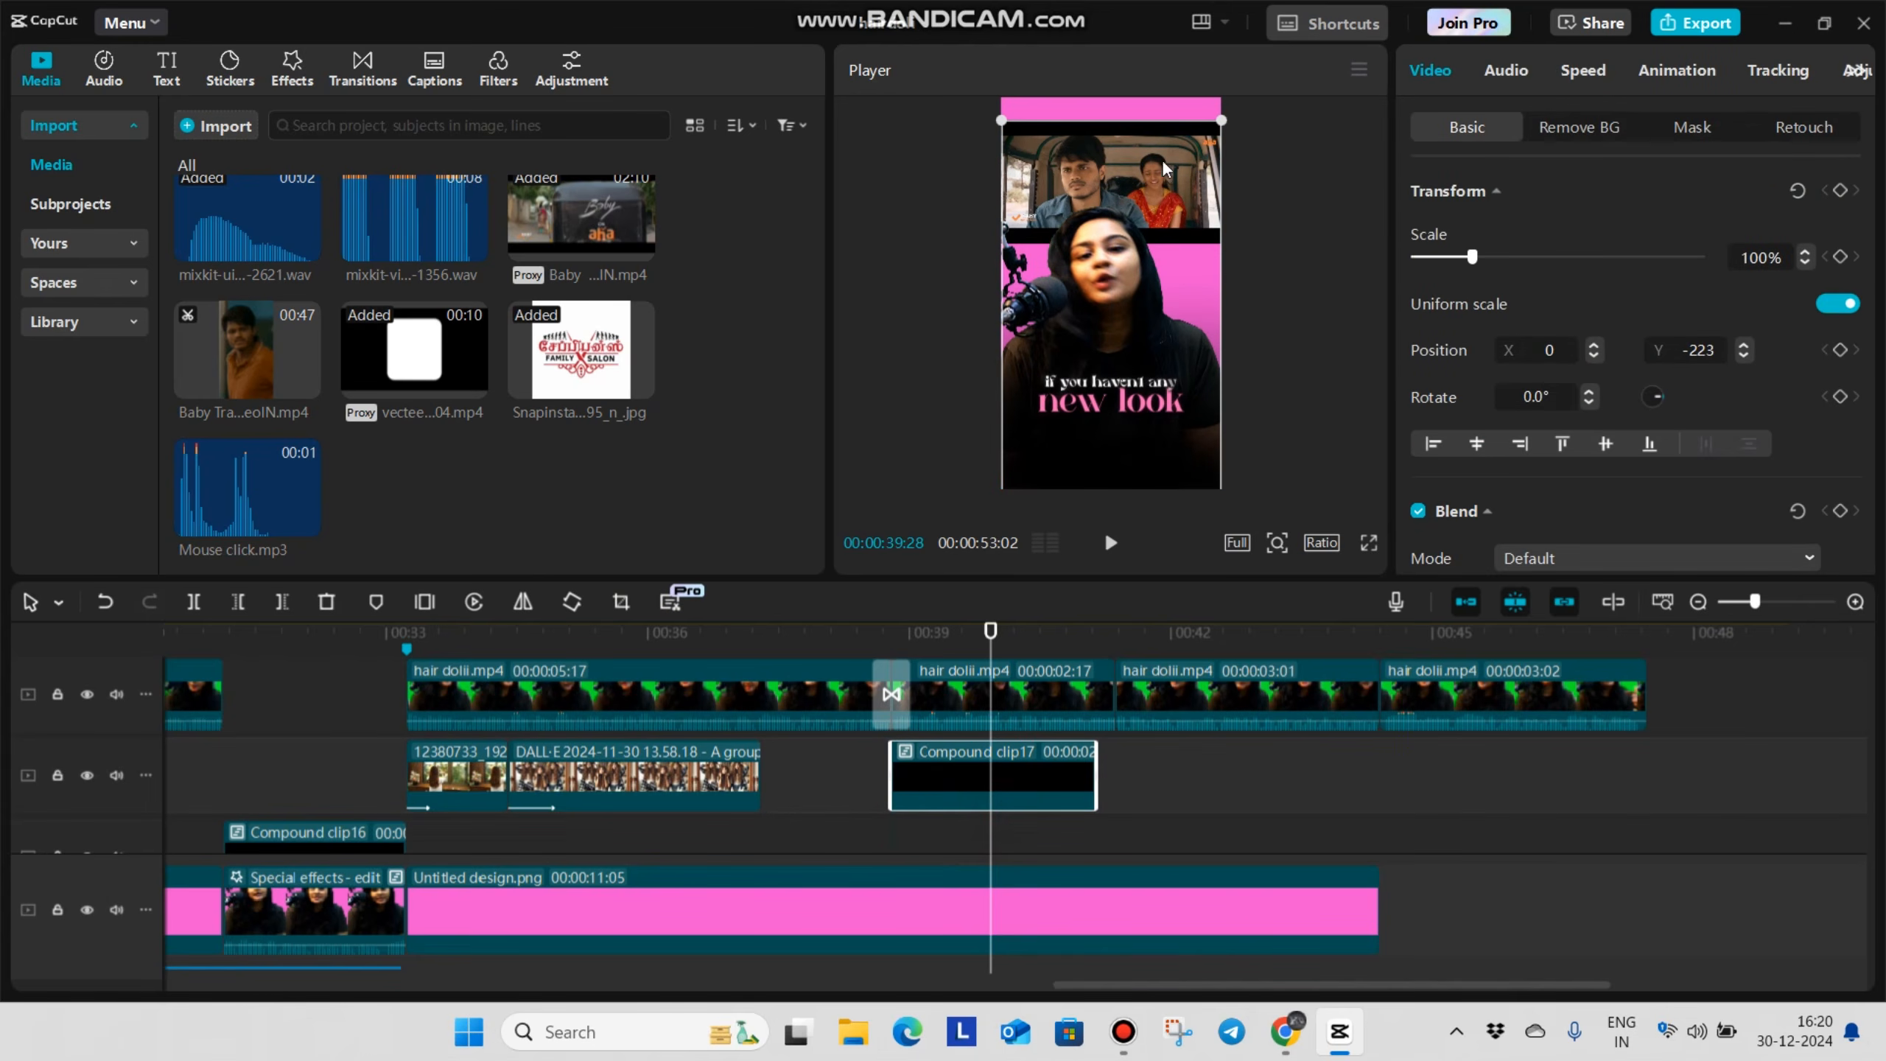
pyautogui.click(621, 602)
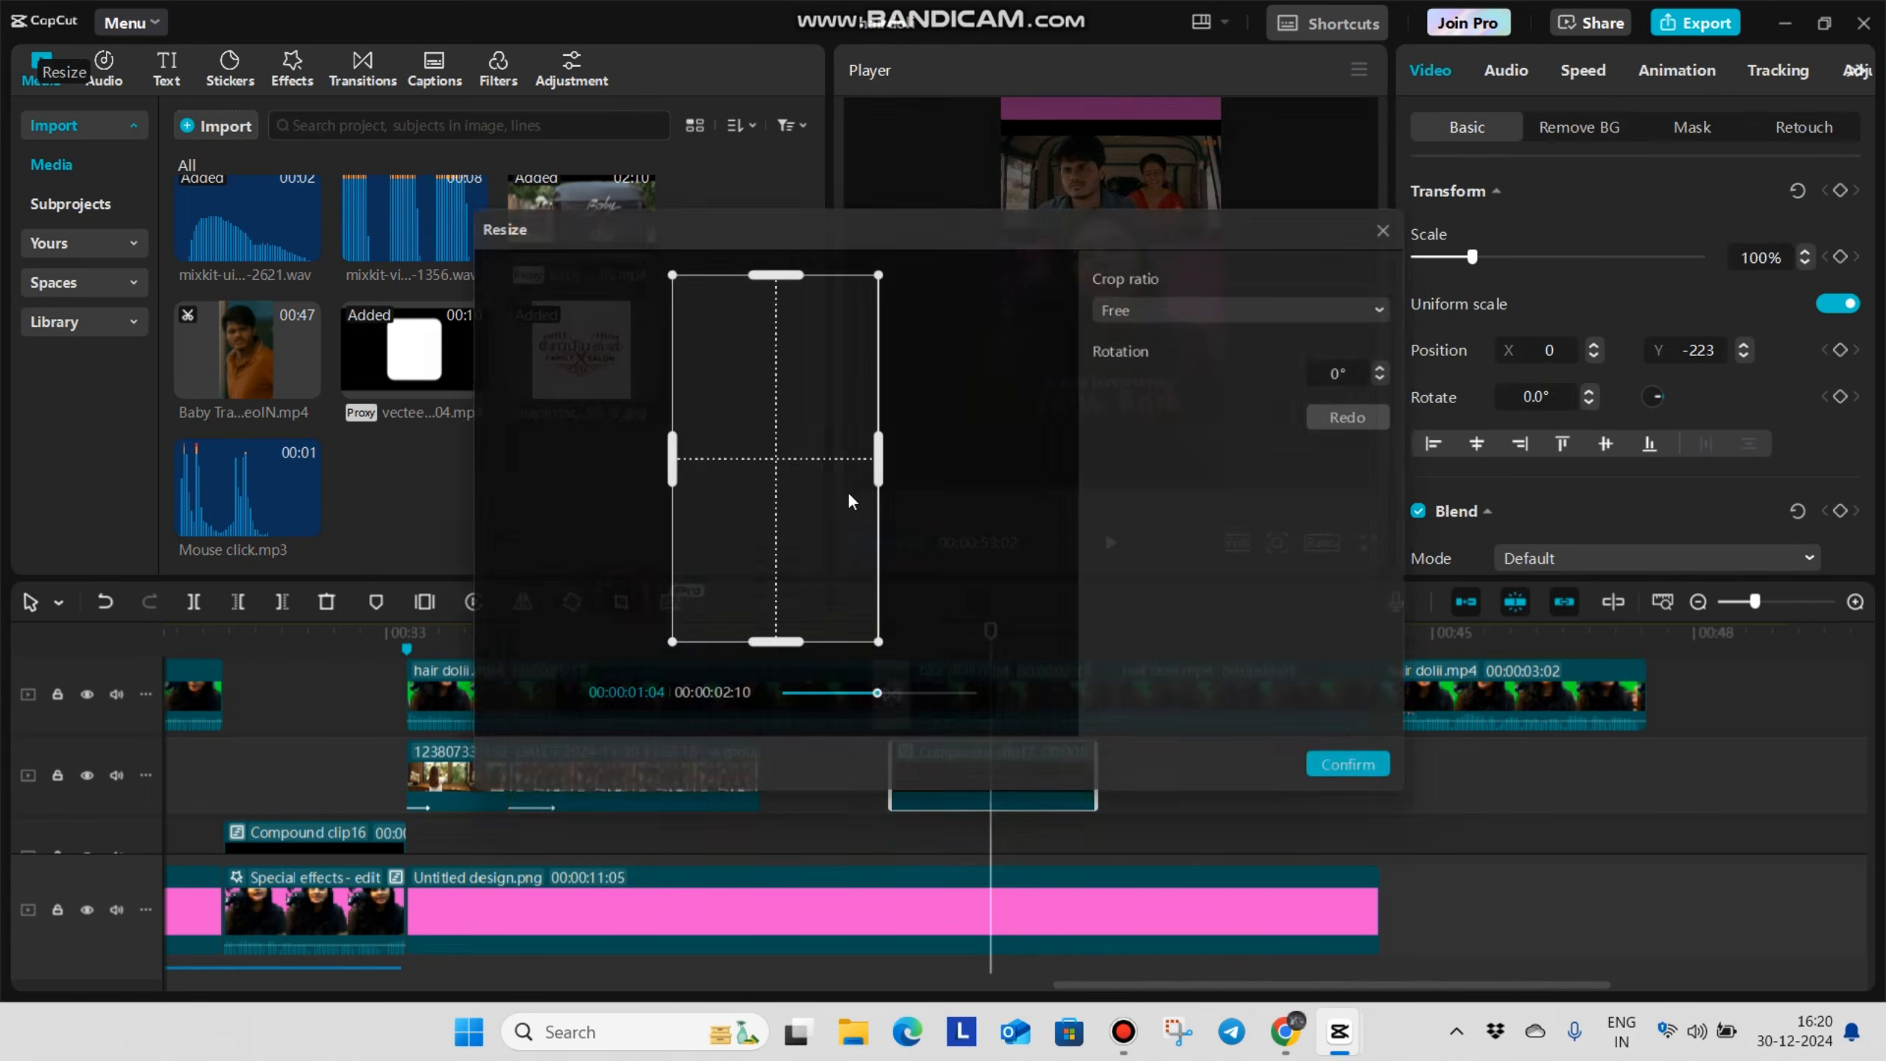
pyautogui.moveTo(771, 652); pyautogui.dragTo(765, 377)
pyautogui.moveTo(771, 265); pyautogui.dragTo(771, 280)
pyautogui.moveTo(879, 327); pyautogui.dragTo(860, 327)
pyautogui.click(1355, 782)
# Enlarge the cropped trailer clip to 125% and place it at the top of the frame at X 0, Y 1416
pyautogui.moveTo(1133, 297); pyautogui.dragTo(1132, 134)
pyautogui.moveTo(1221, 201); pyautogui.dragTo(1261, 231)
pyautogui.moveTo(1160, 157)
pyautogui.mouseDown()
pyautogui.moveTo(1159, 175)
pyautogui.moveTo(1132, 167)
pyautogui.mouseUp()
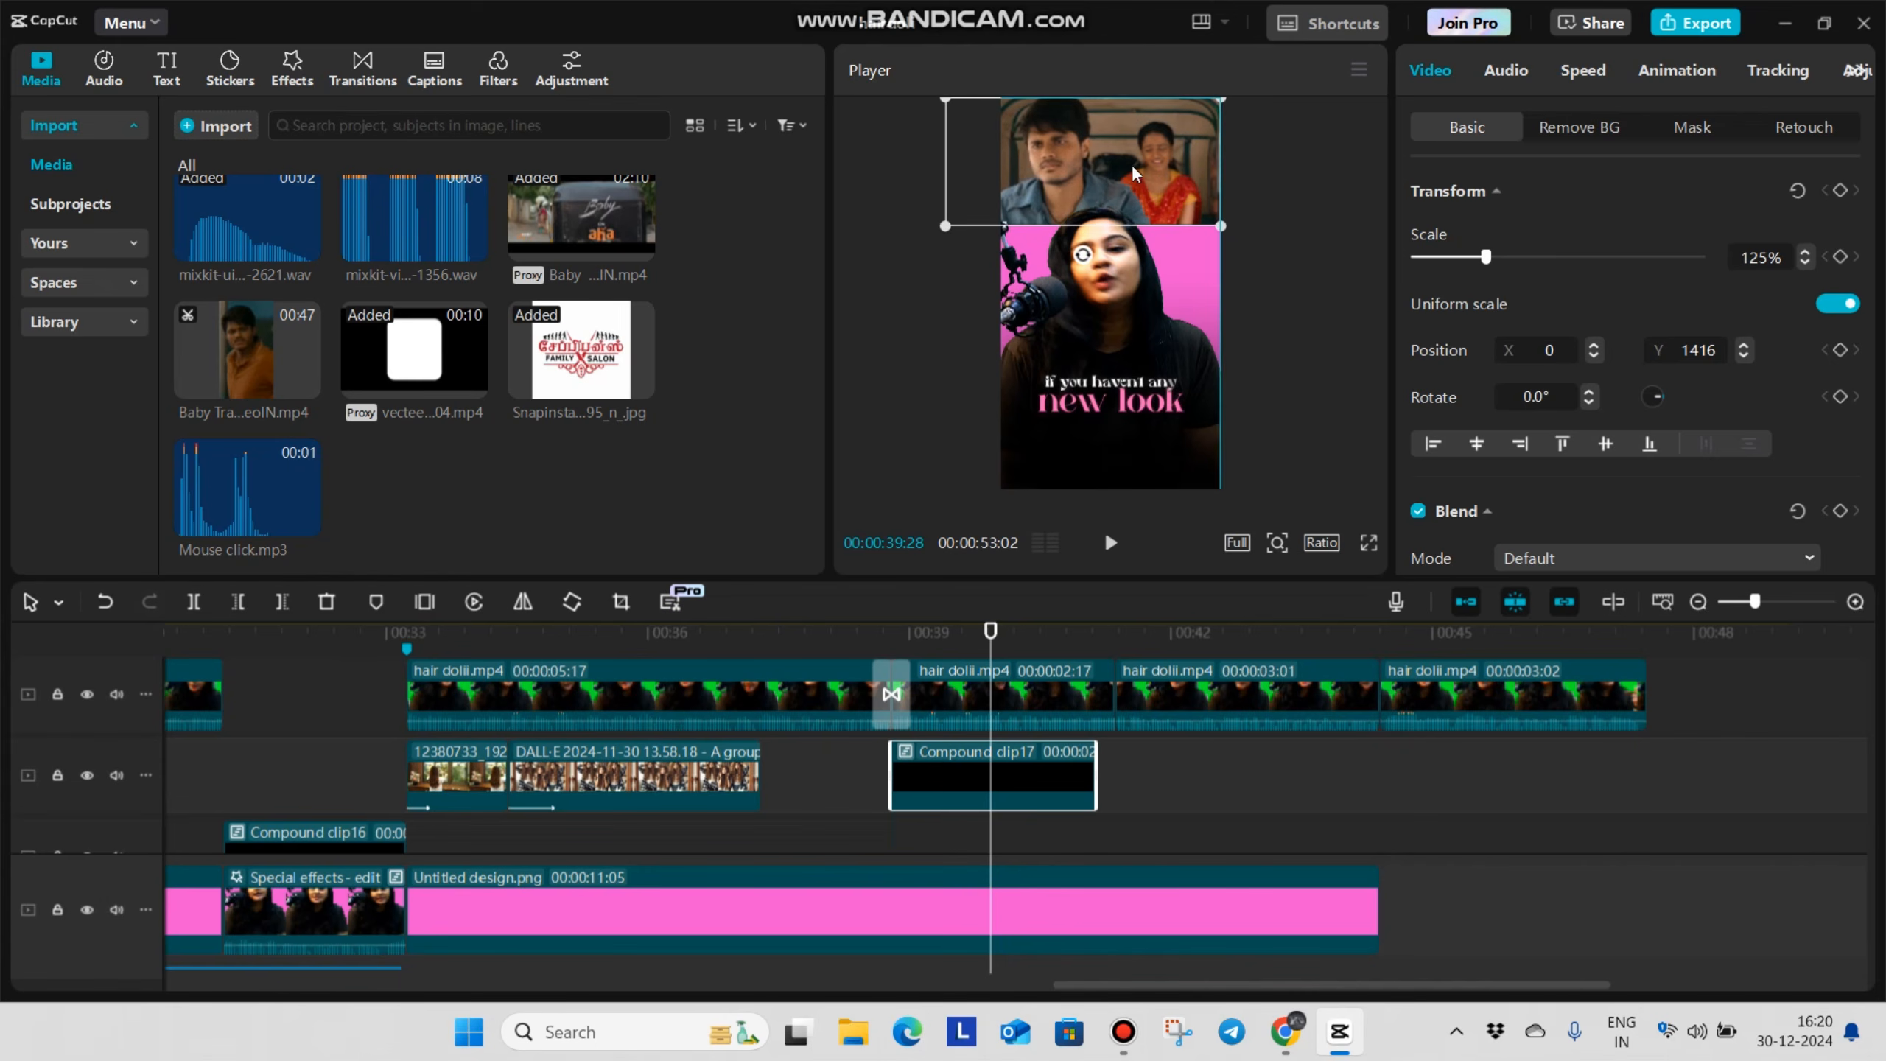
# Apply a Horizontal mask to the trailer compound clip, position its edge near the picture's bottom and feather it into the pink background
pyautogui.click(1692, 126)
pyautogui.click(1544, 264)
pyautogui.moveTo(1316, 262); pyautogui.dragTo(1318, 213)
pyautogui.scroll(-1, 1456, 540)
pyautogui.moveTo(1424, 534); pyautogui.dragTo(1474, 533)
# Play back the masked trailer B-roll behind the talking clip
pyautogui.click(856, 777)
pyautogui.press('space')
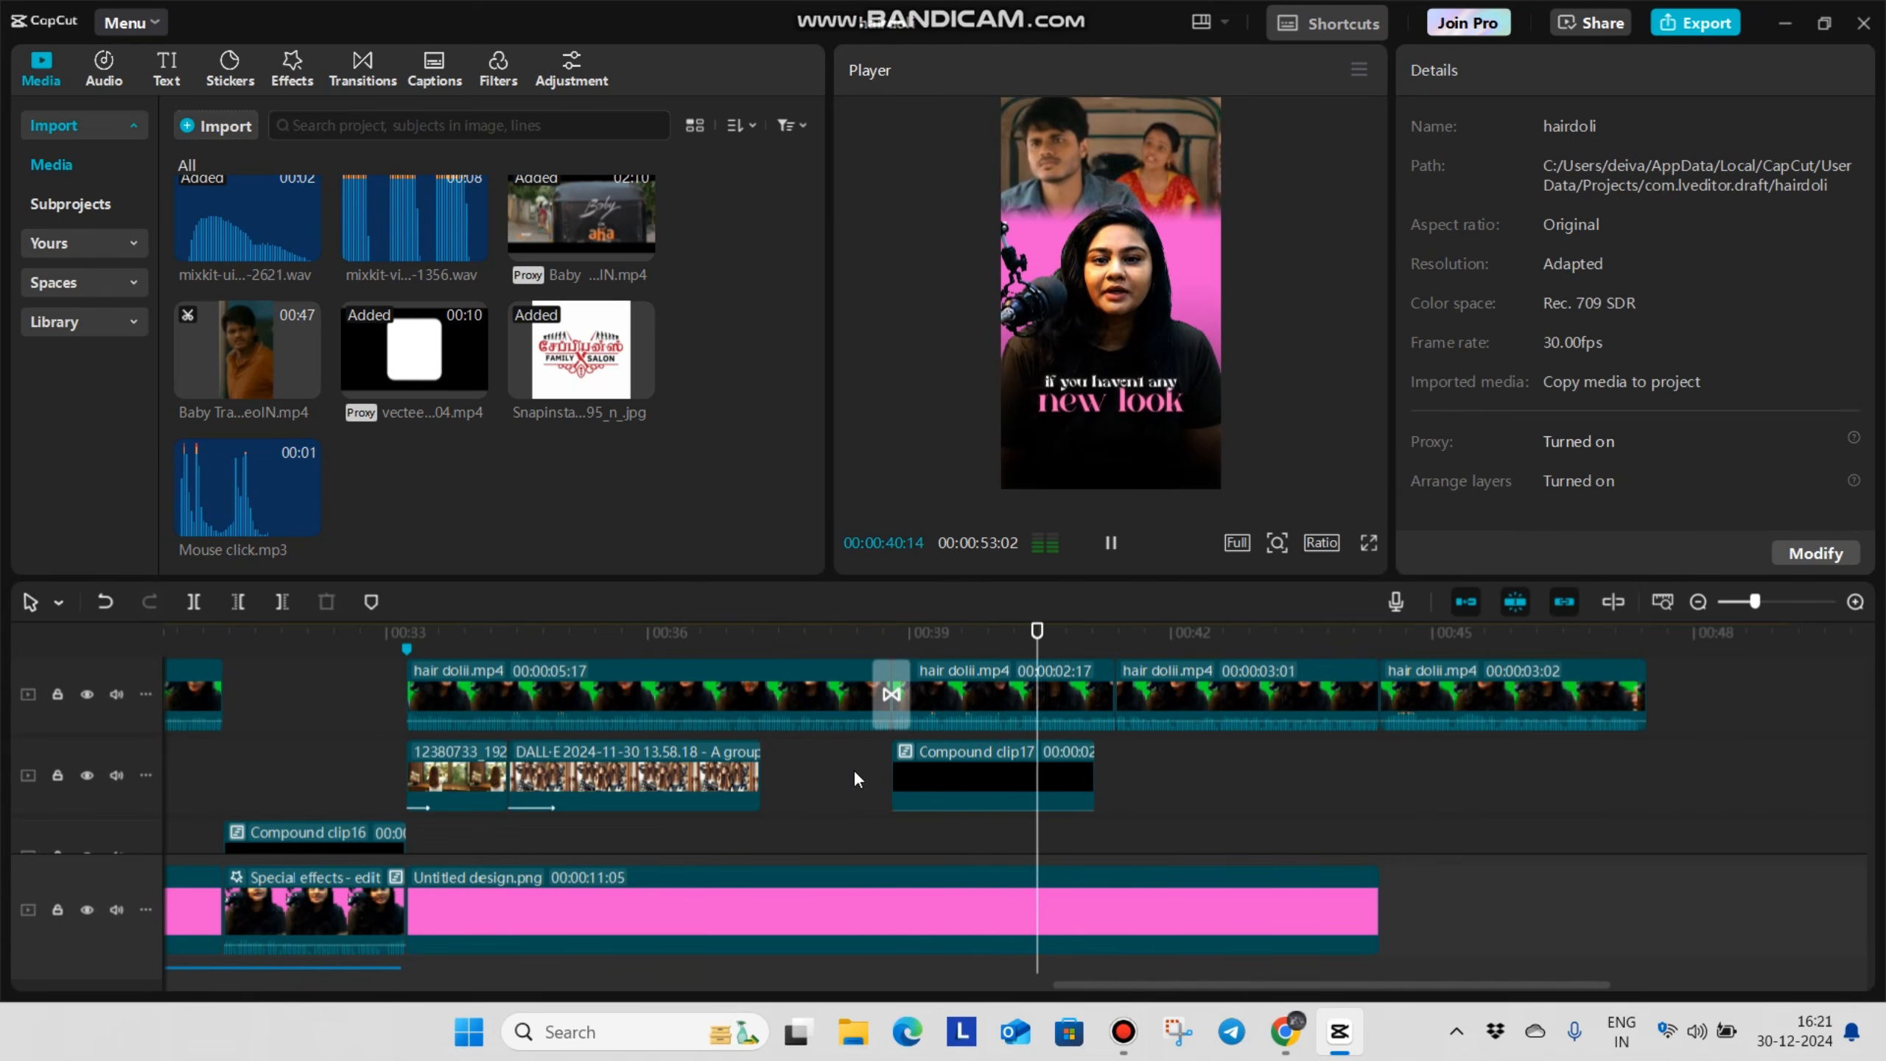
pyautogui.press('space')
# Add the Baby Transformation Scene video directly after the trailer compound clip and cut it off where the pink background ends
pyautogui.scroll(-1, 1102, 808)
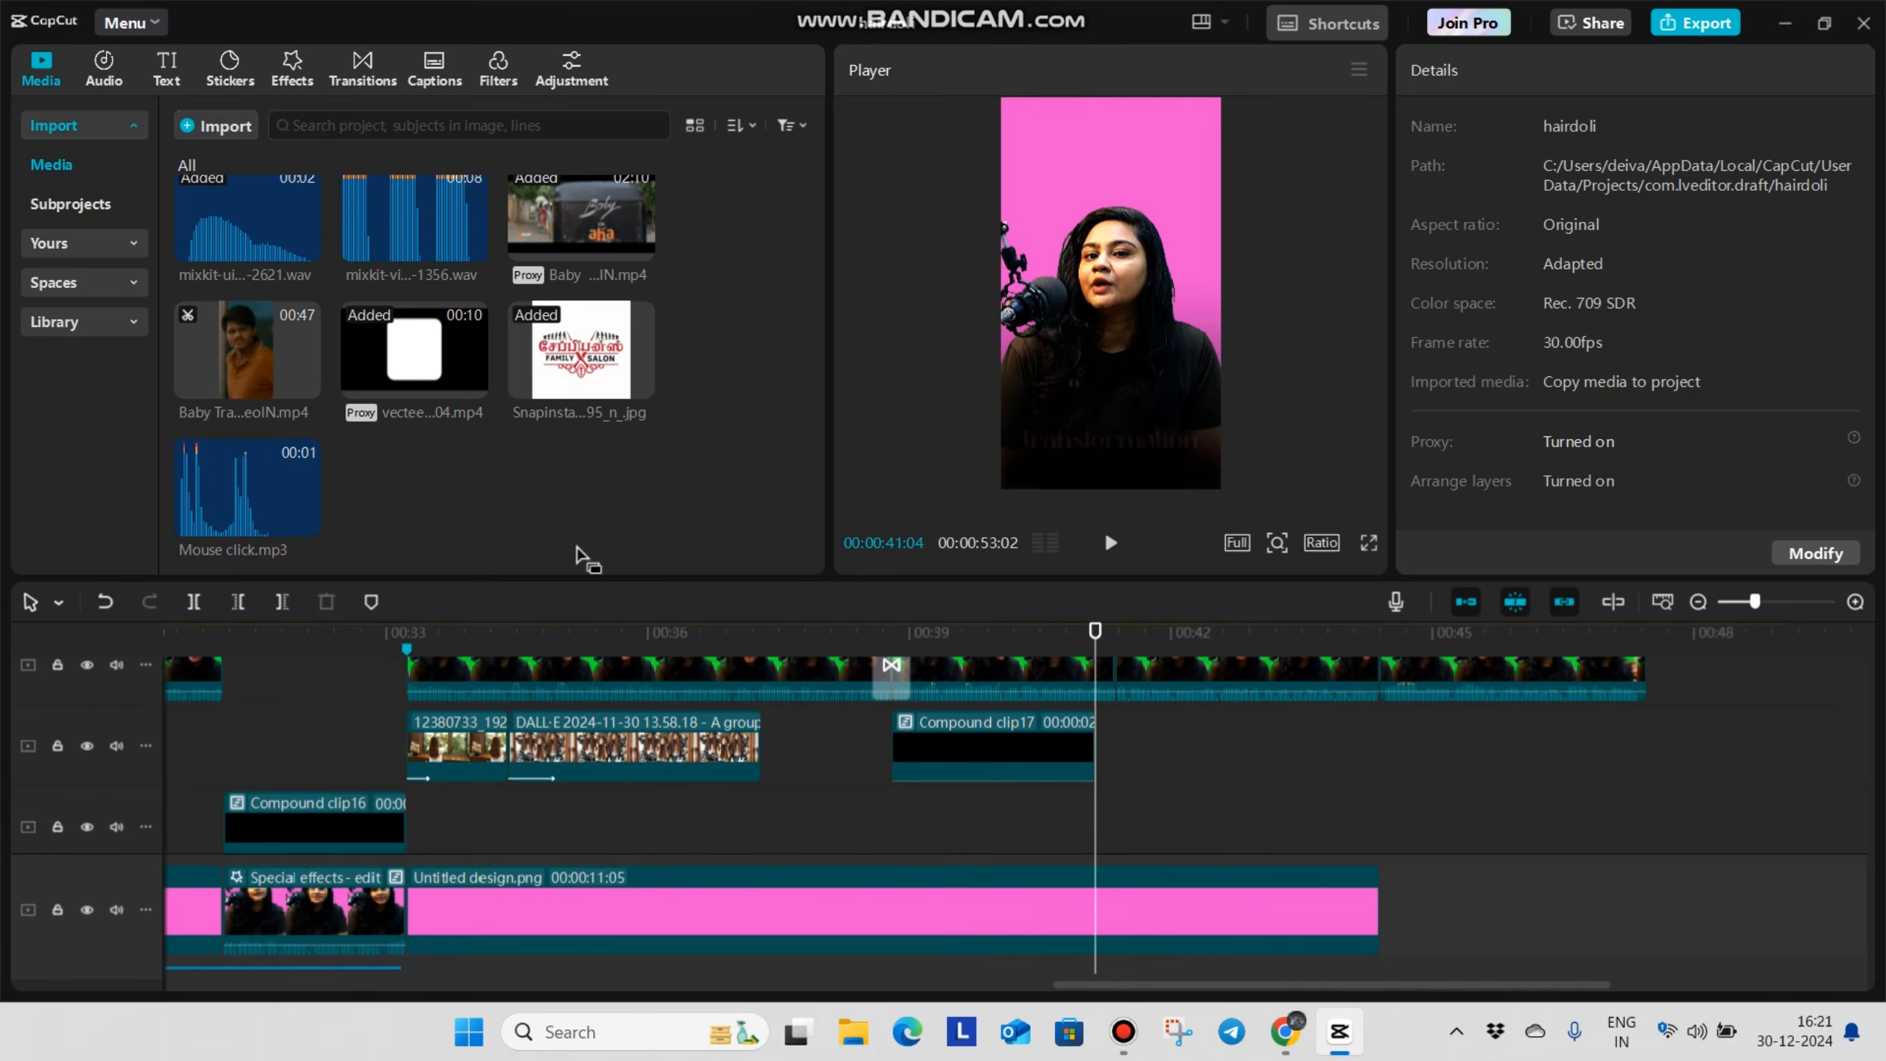
pyautogui.click(268, 364)
pyautogui.moveTo(301, 354); pyautogui.dragTo(1108, 732)
pyautogui.click(1063, 838)
pyautogui.click(1375, 741)
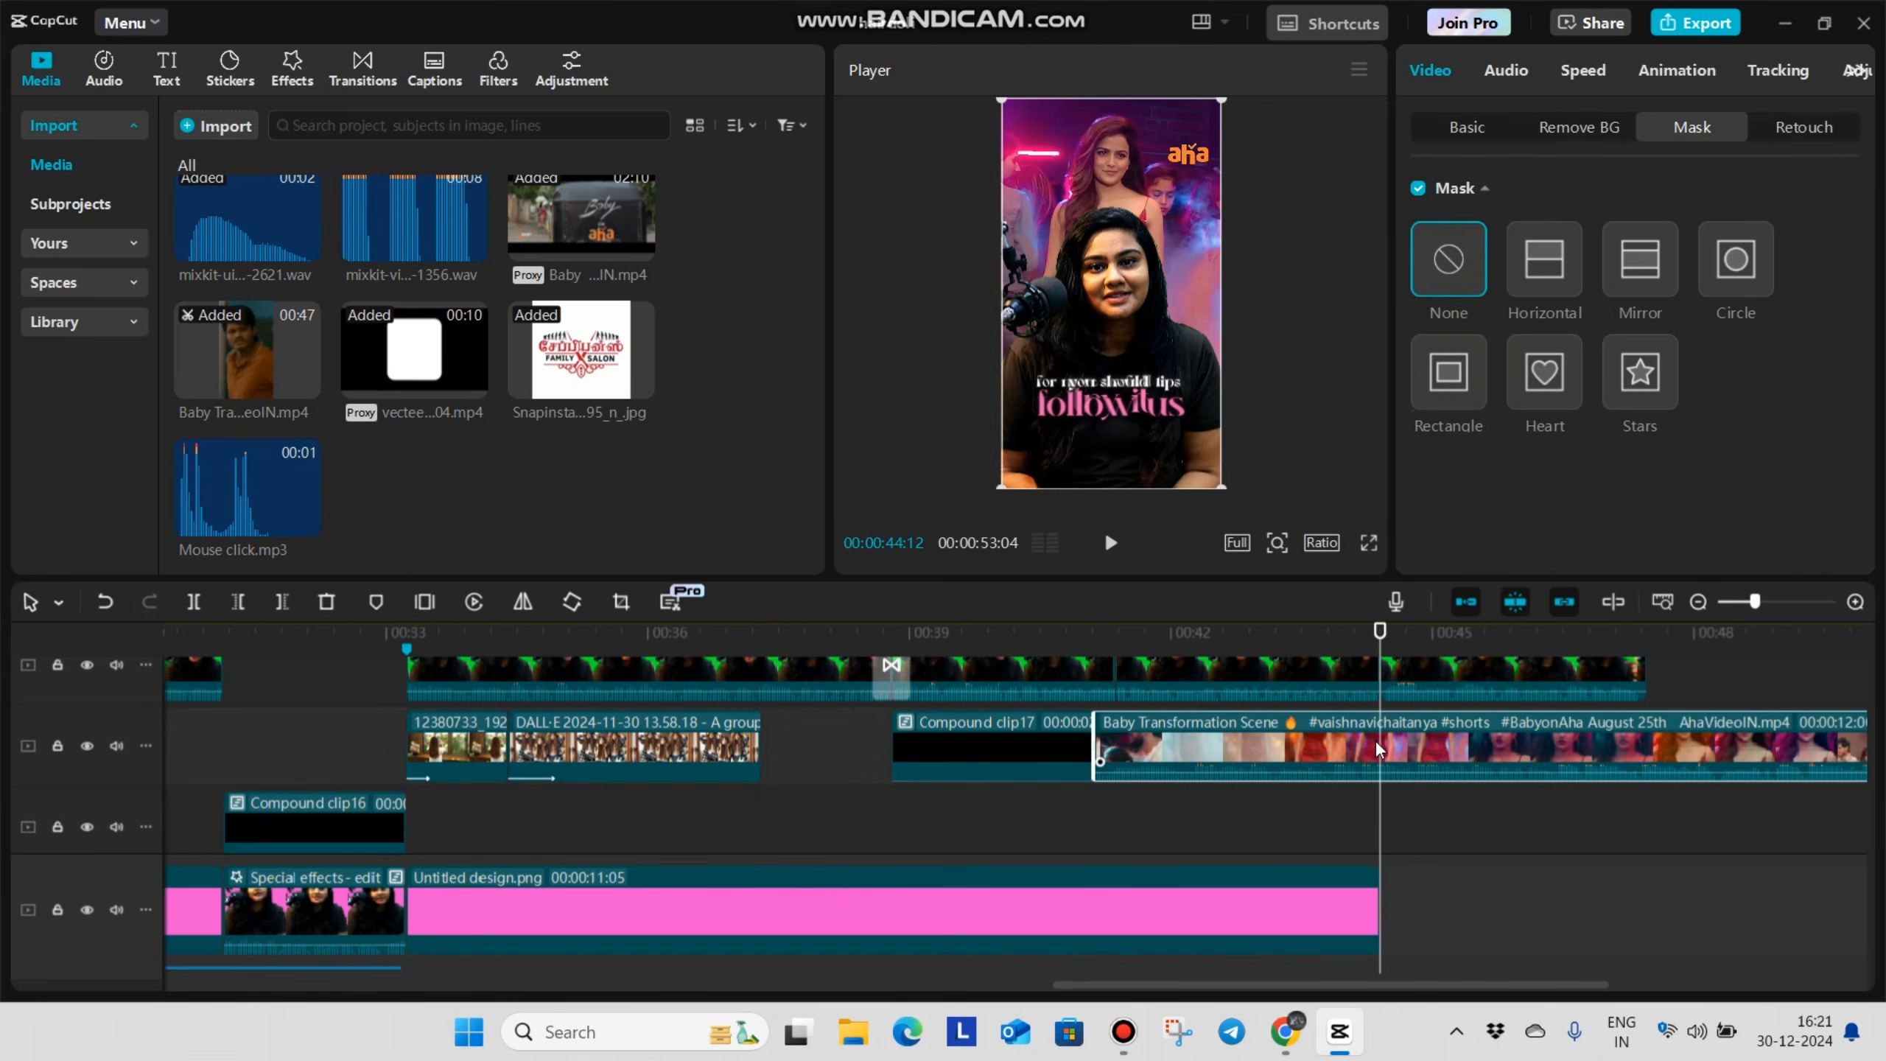
pyautogui.hotkey('ctrl', 'b')
pyautogui.press('Delete')
pyautogui.click(1256, 765)
pyautogui.moveTo(1276, 771); pyautogui.dragTo(1277, 855)
# Play back the trailer and transformation B-roll sections and preview the result in full screen
pyautogui.click(1069, 817)
pyautogui.click(837, 821)
pyautogui.click(901, 813)
pyautogui.press('space')
pyautogui.press('space')
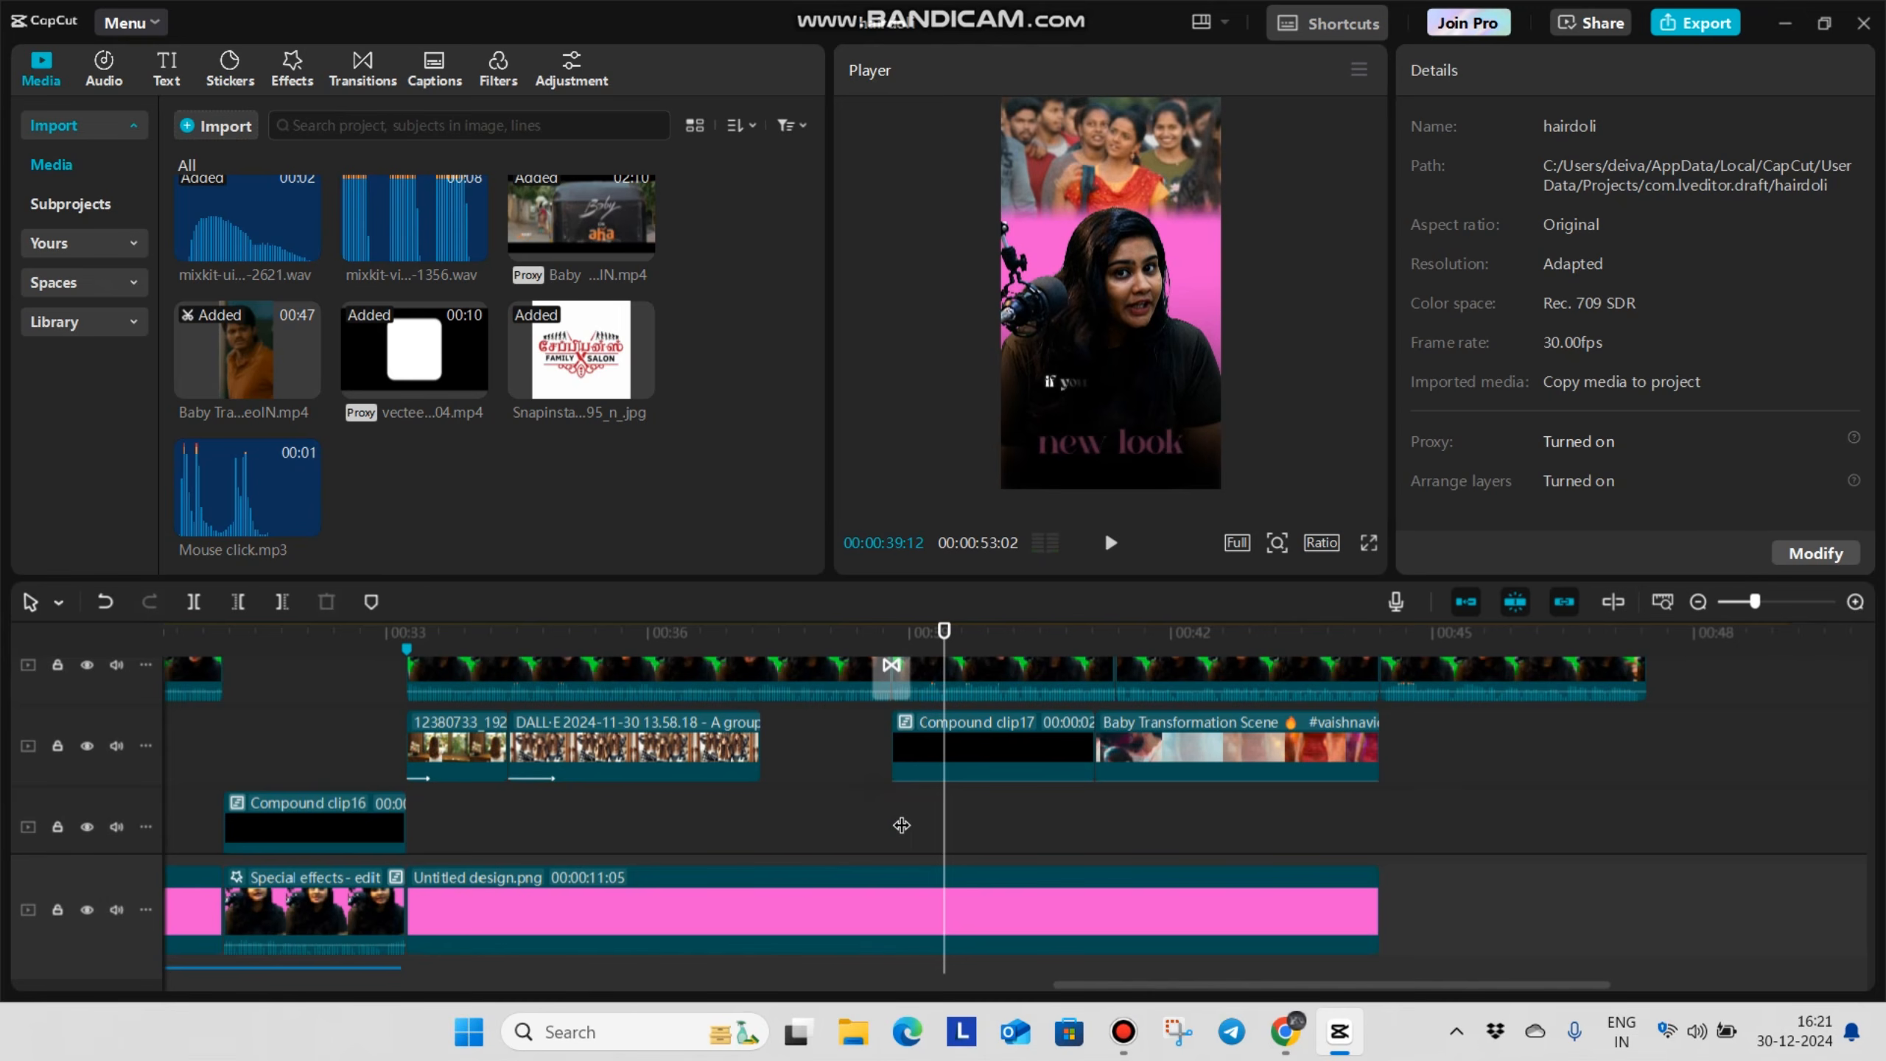
pyautogui.click(1073, 821)
pyautogui.press('space')
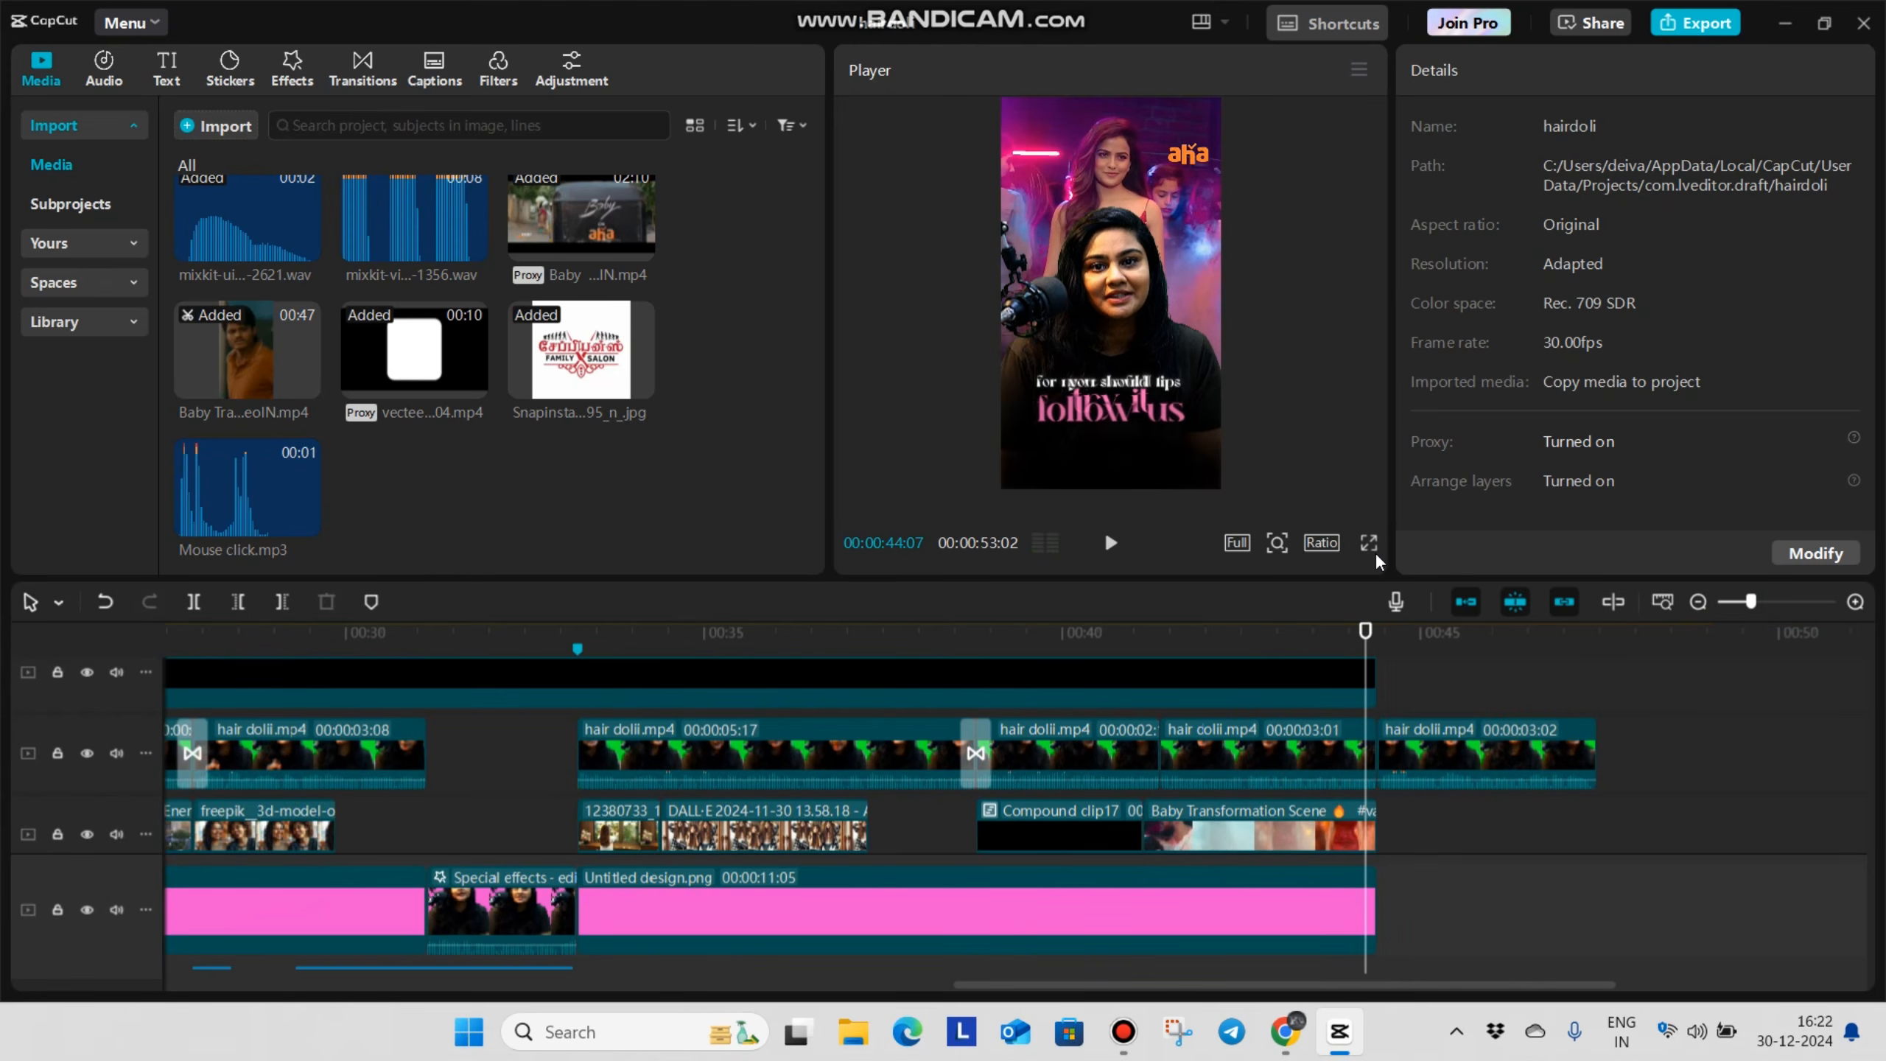
pyautogui.click(1369, 543)
pyautogui.press('Escape')
# Move the heart sticker from the end of the timeline back to the transformation section around 00:40
pyautogui.scroll(5, 1408, 722)
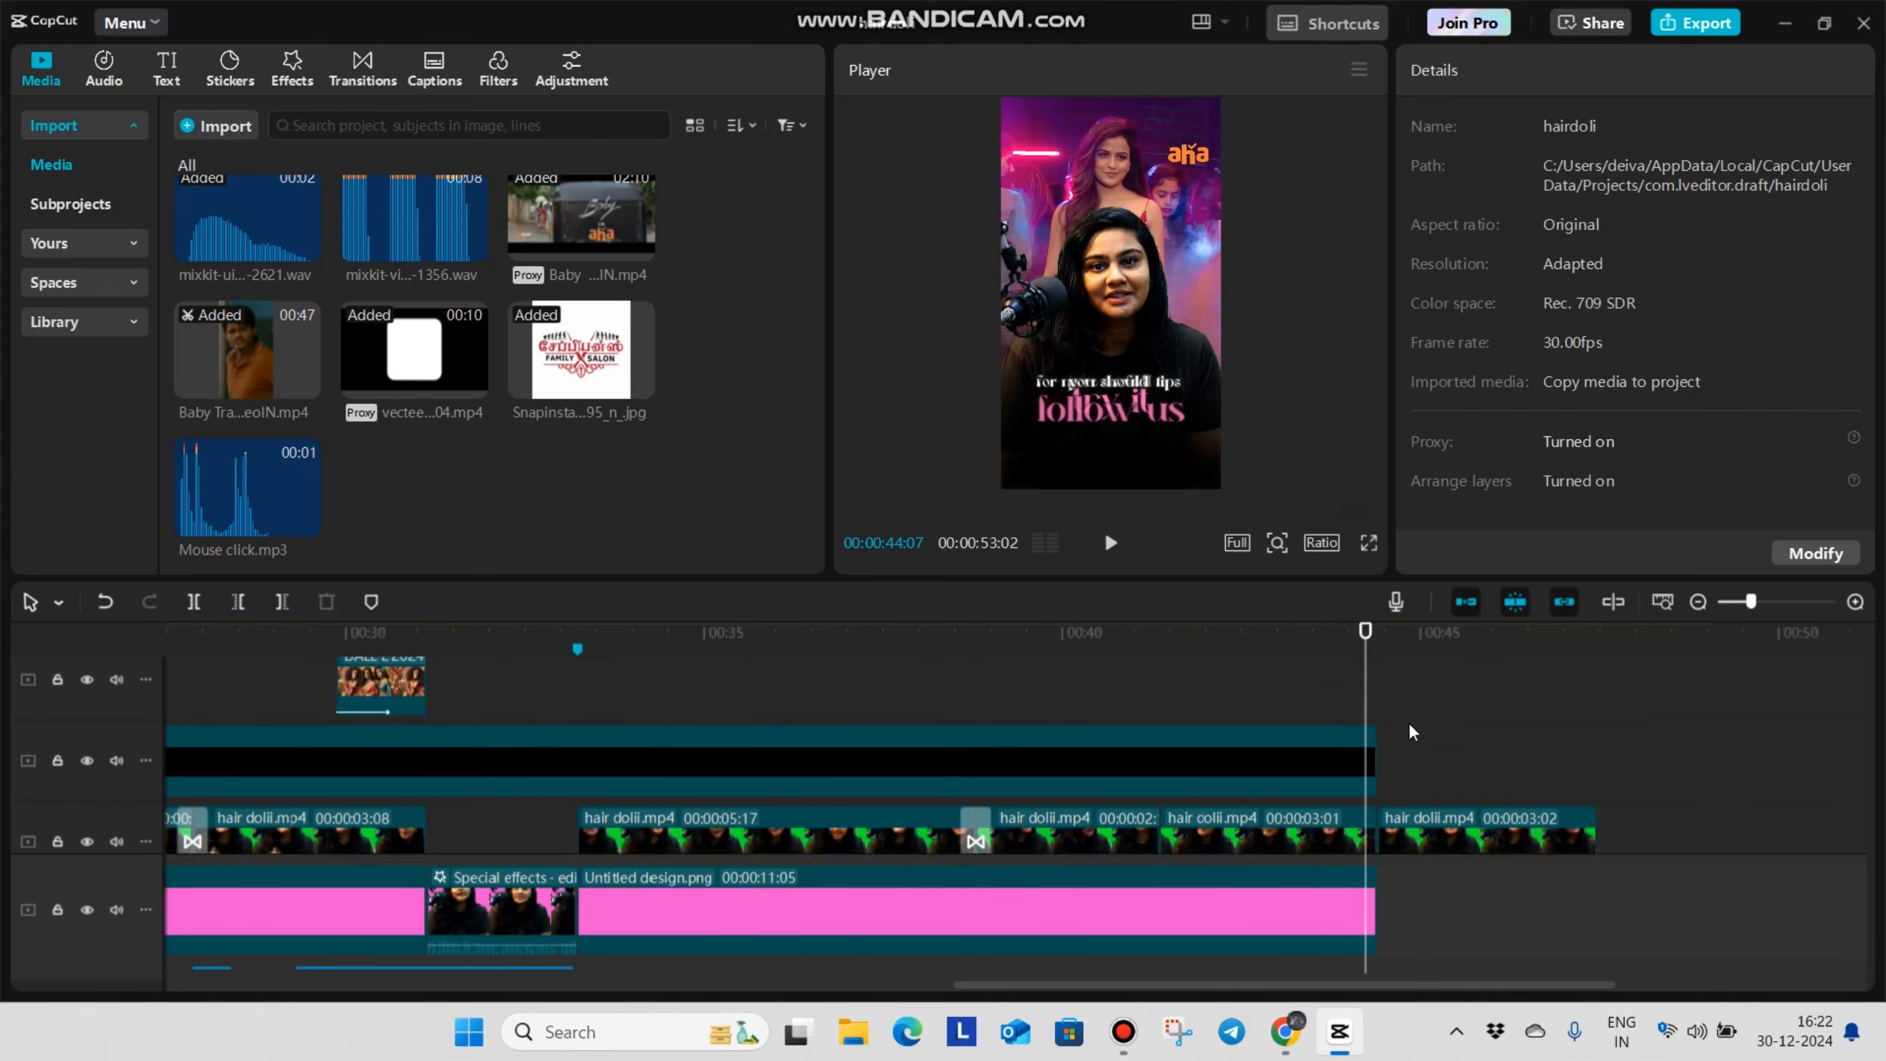
pyautogui.scroll(5, 1409, 732)
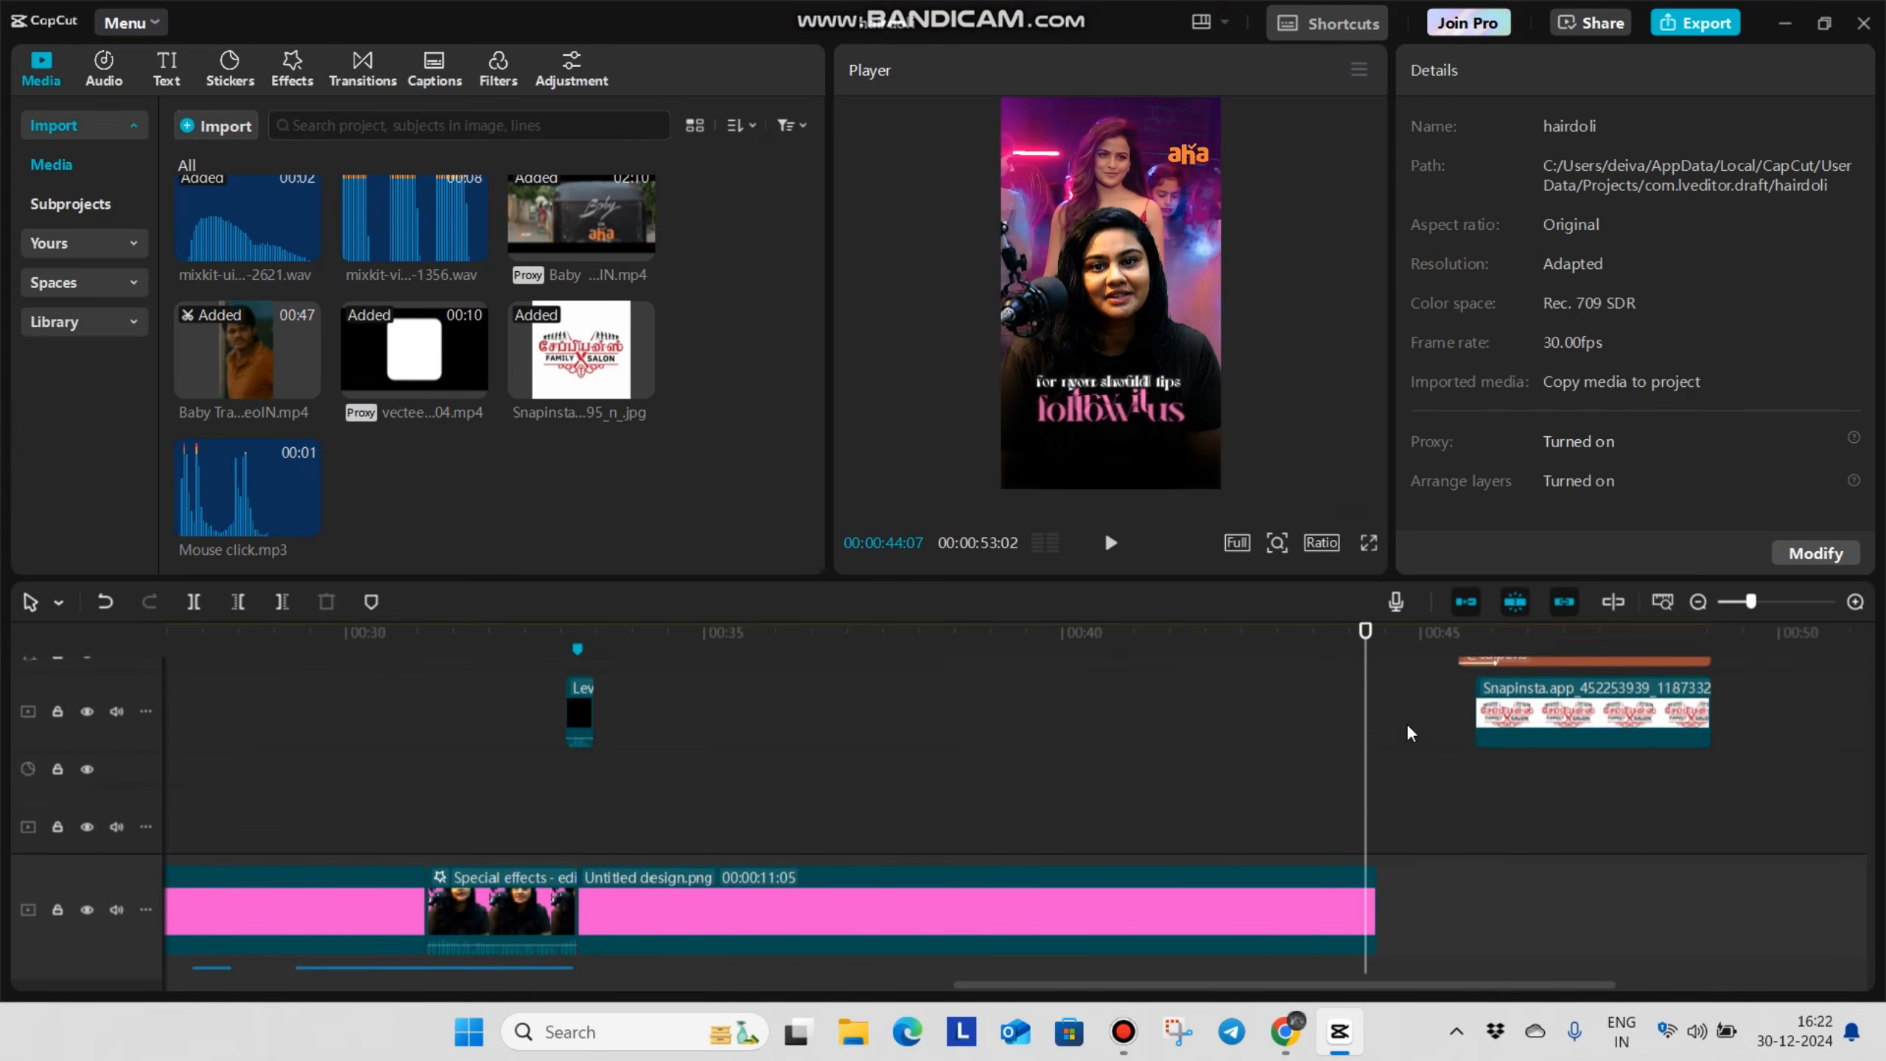
pyautogui.scroll(-3, 1431, 719)
pyautogui.scroll(-3, 1575, 787)
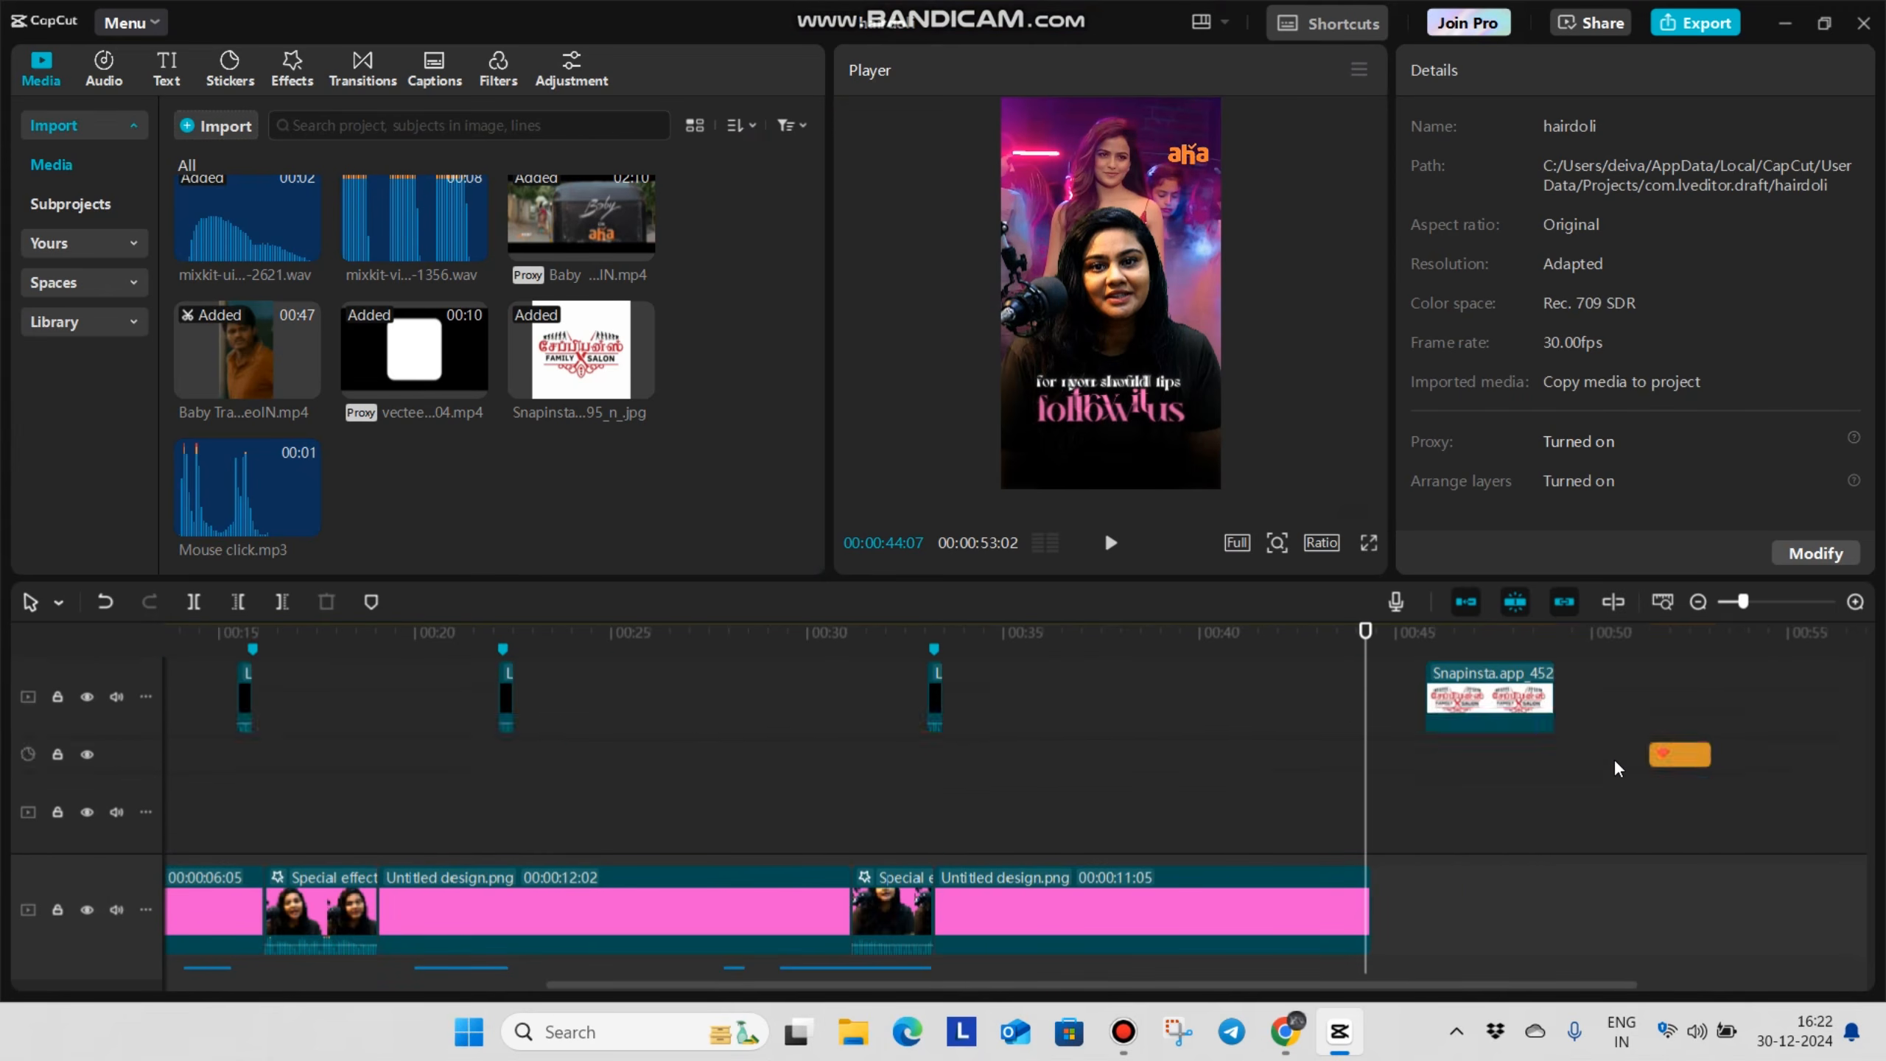
pyautogui.moveTo(1671, 756); pyautogui.dragTo(1216, 794)
pyautogui.scroll(-1, 1216, 794)
pyautogui.moveTo(1217, 707)
pyautogui.mouseDown()
pyautogui.moveTo(1213, 1058)
pyautogui.moveTo(1220, 760)
pyautogui.moveTo(1197, 698)
pyautogui.mouseUp()
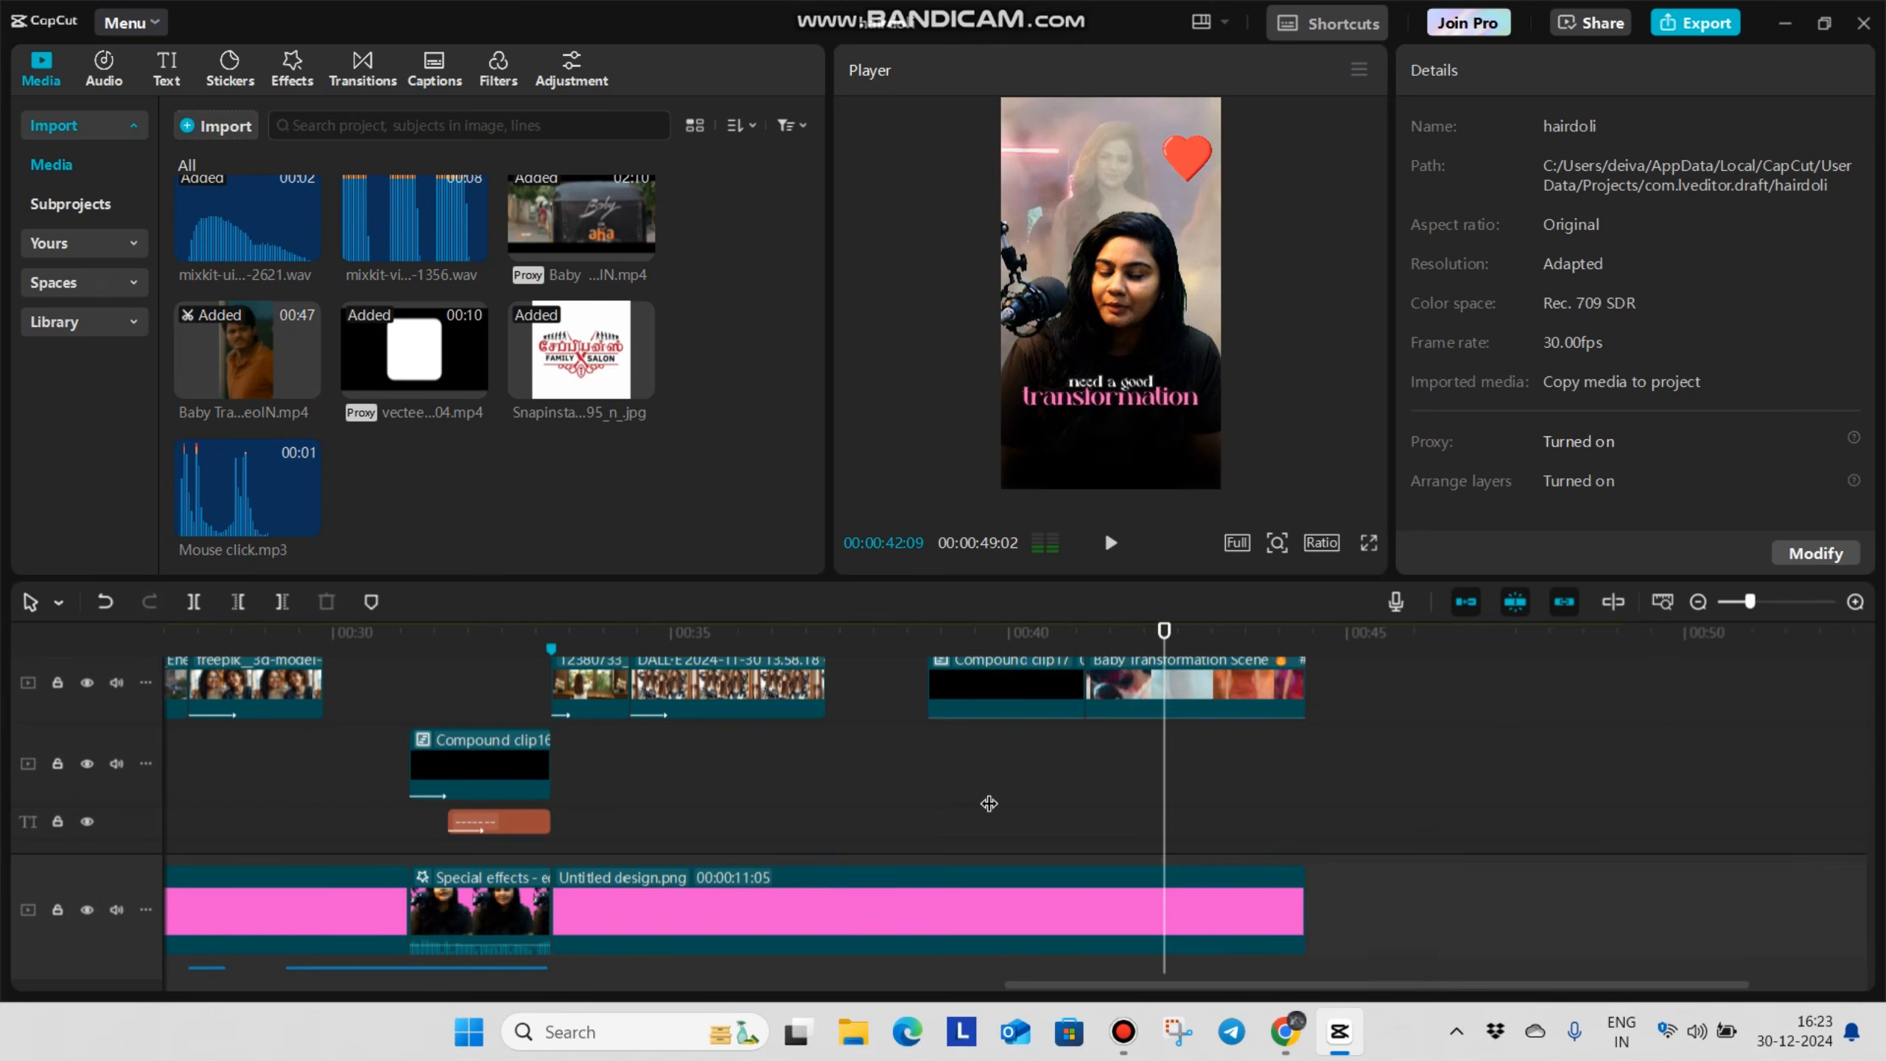
# Add a mixkit sound effect at the start of the Baby Transformation Scene clip, at 00:00:41:04, and play it back
pyautogui.click(956, 773)
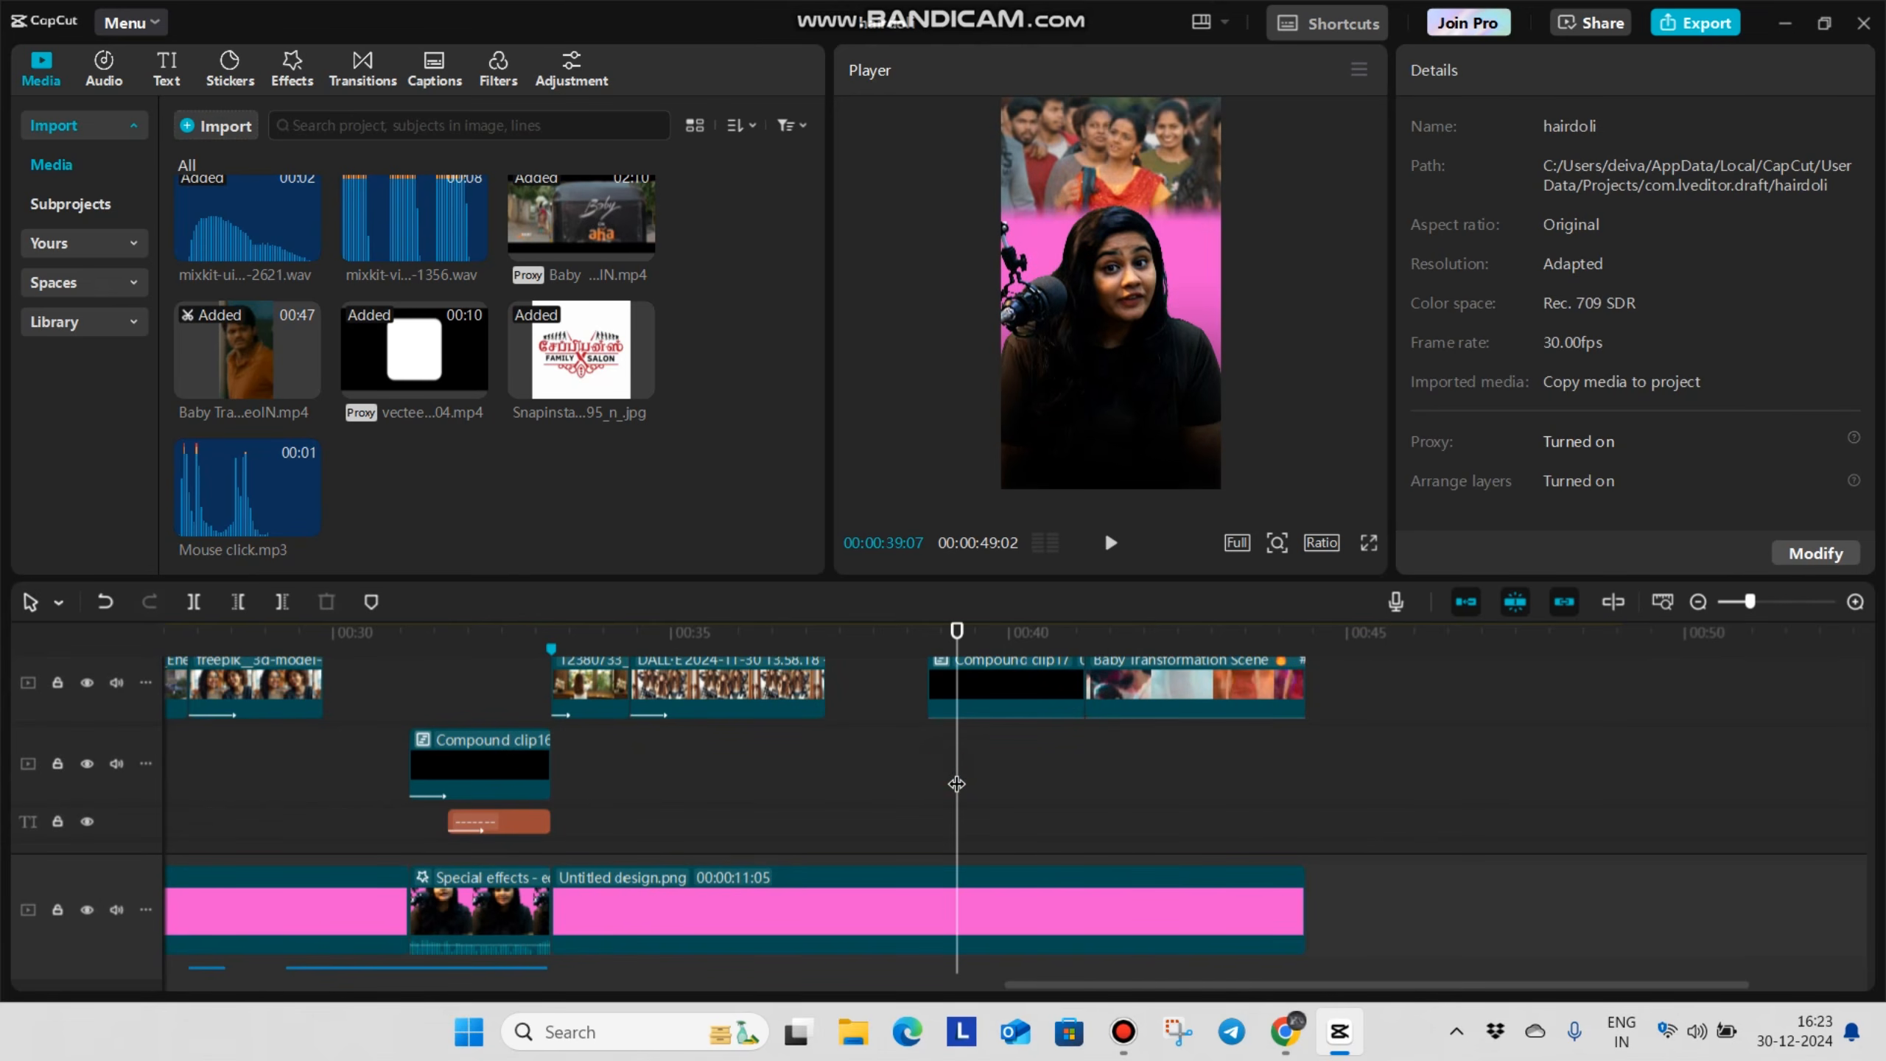
pyautogui.click(1111, 768)
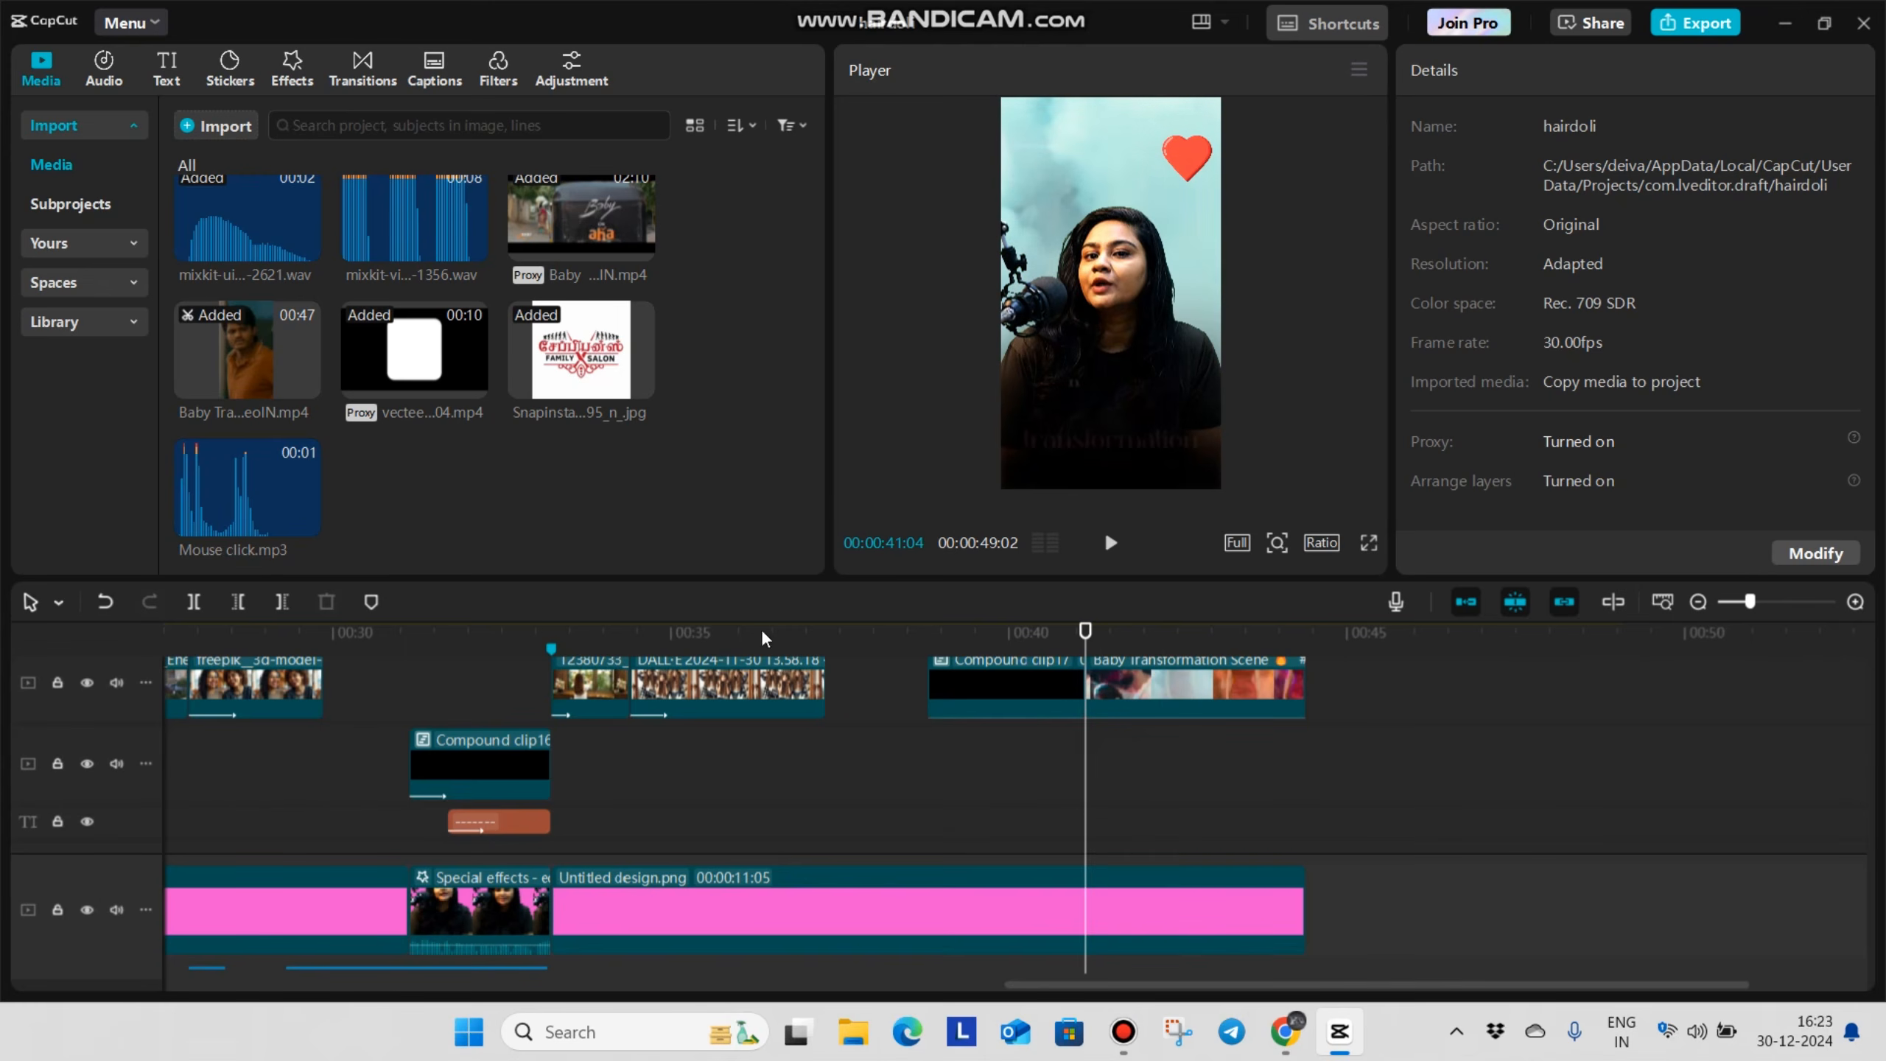
pyautogui.scroll(-3, 314, 345)
pyautogui.moveTo(422, 437); pyautogui.dragTo(1080, 795)
pyautogui.click(1018, 804)
pyautogui.press('space')
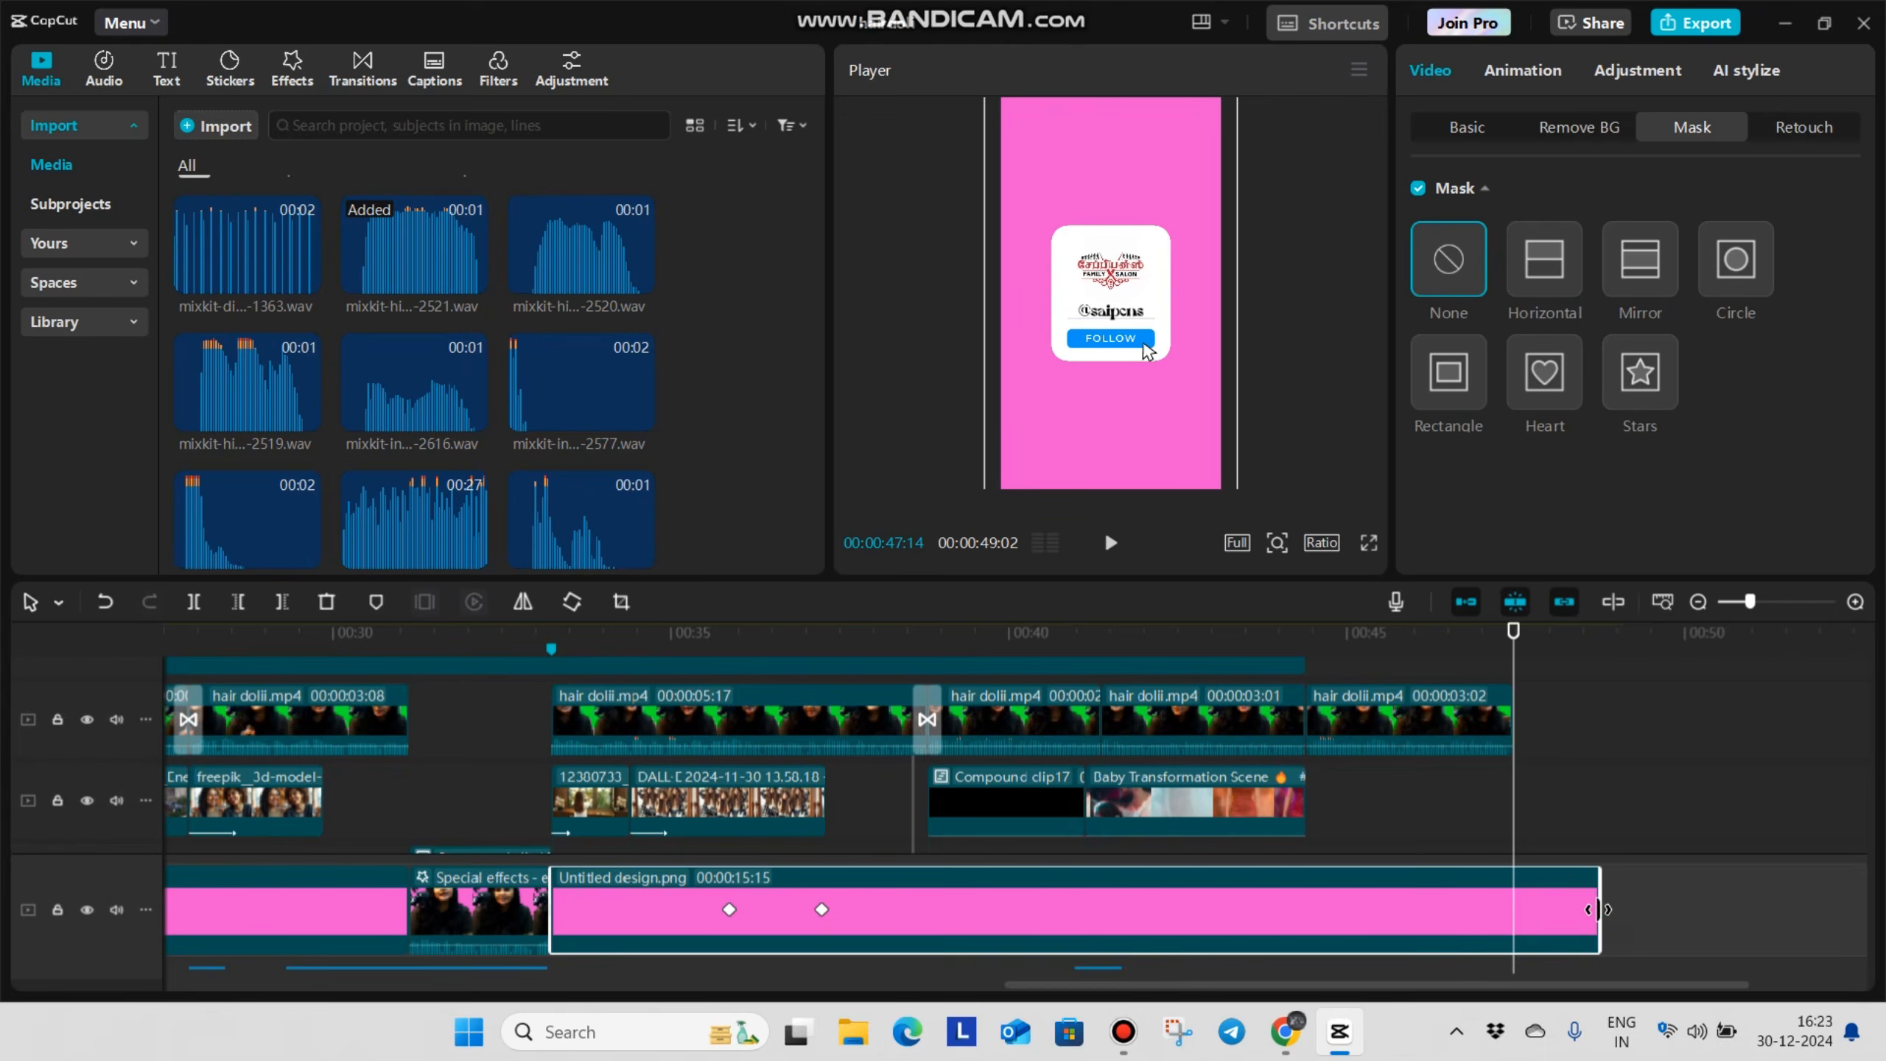
# Extend the pink background to a duration of 00:00:14:07 and the black overlay layer with it, up to the last talking clip's end
pyautogui.moveTo(1597, 911); pyautogui.dragTo(1510, 951)
pyautogui.scroll(5, 1406, 801)
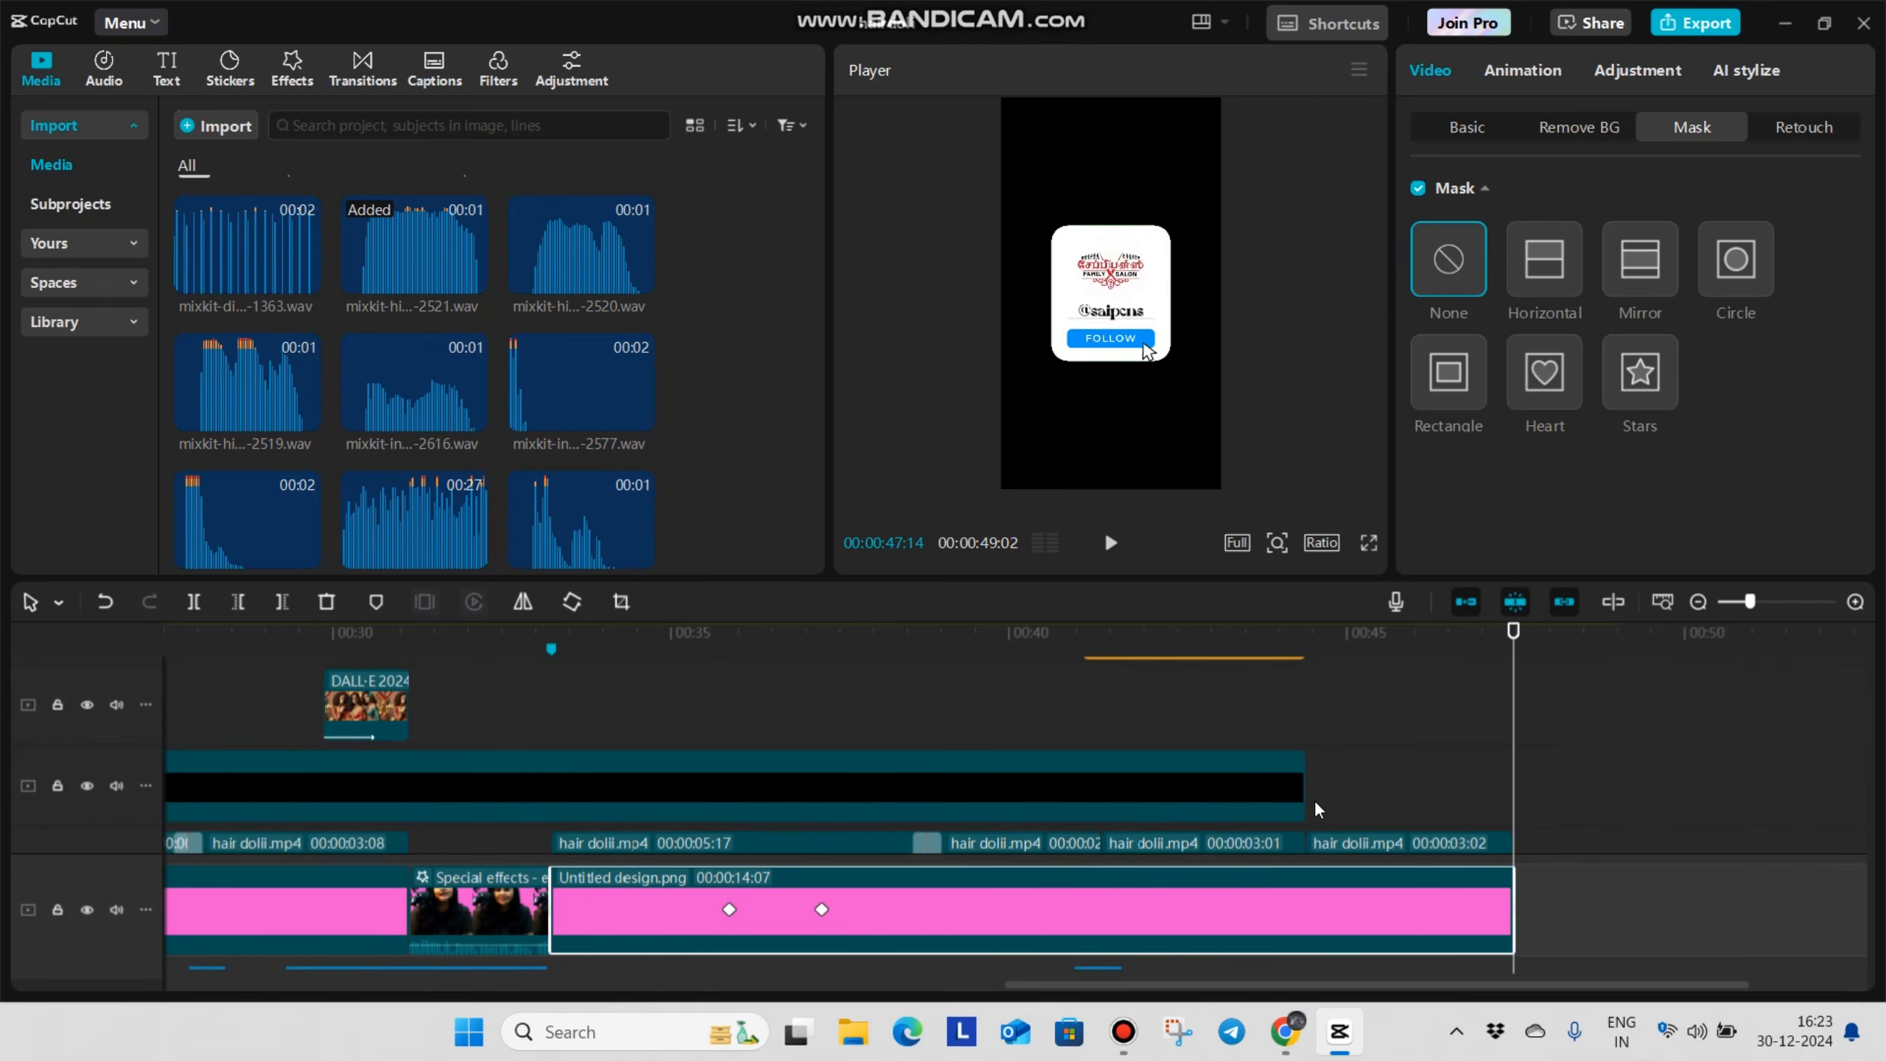
pyautogui.scroll(-2, 1362, 802)
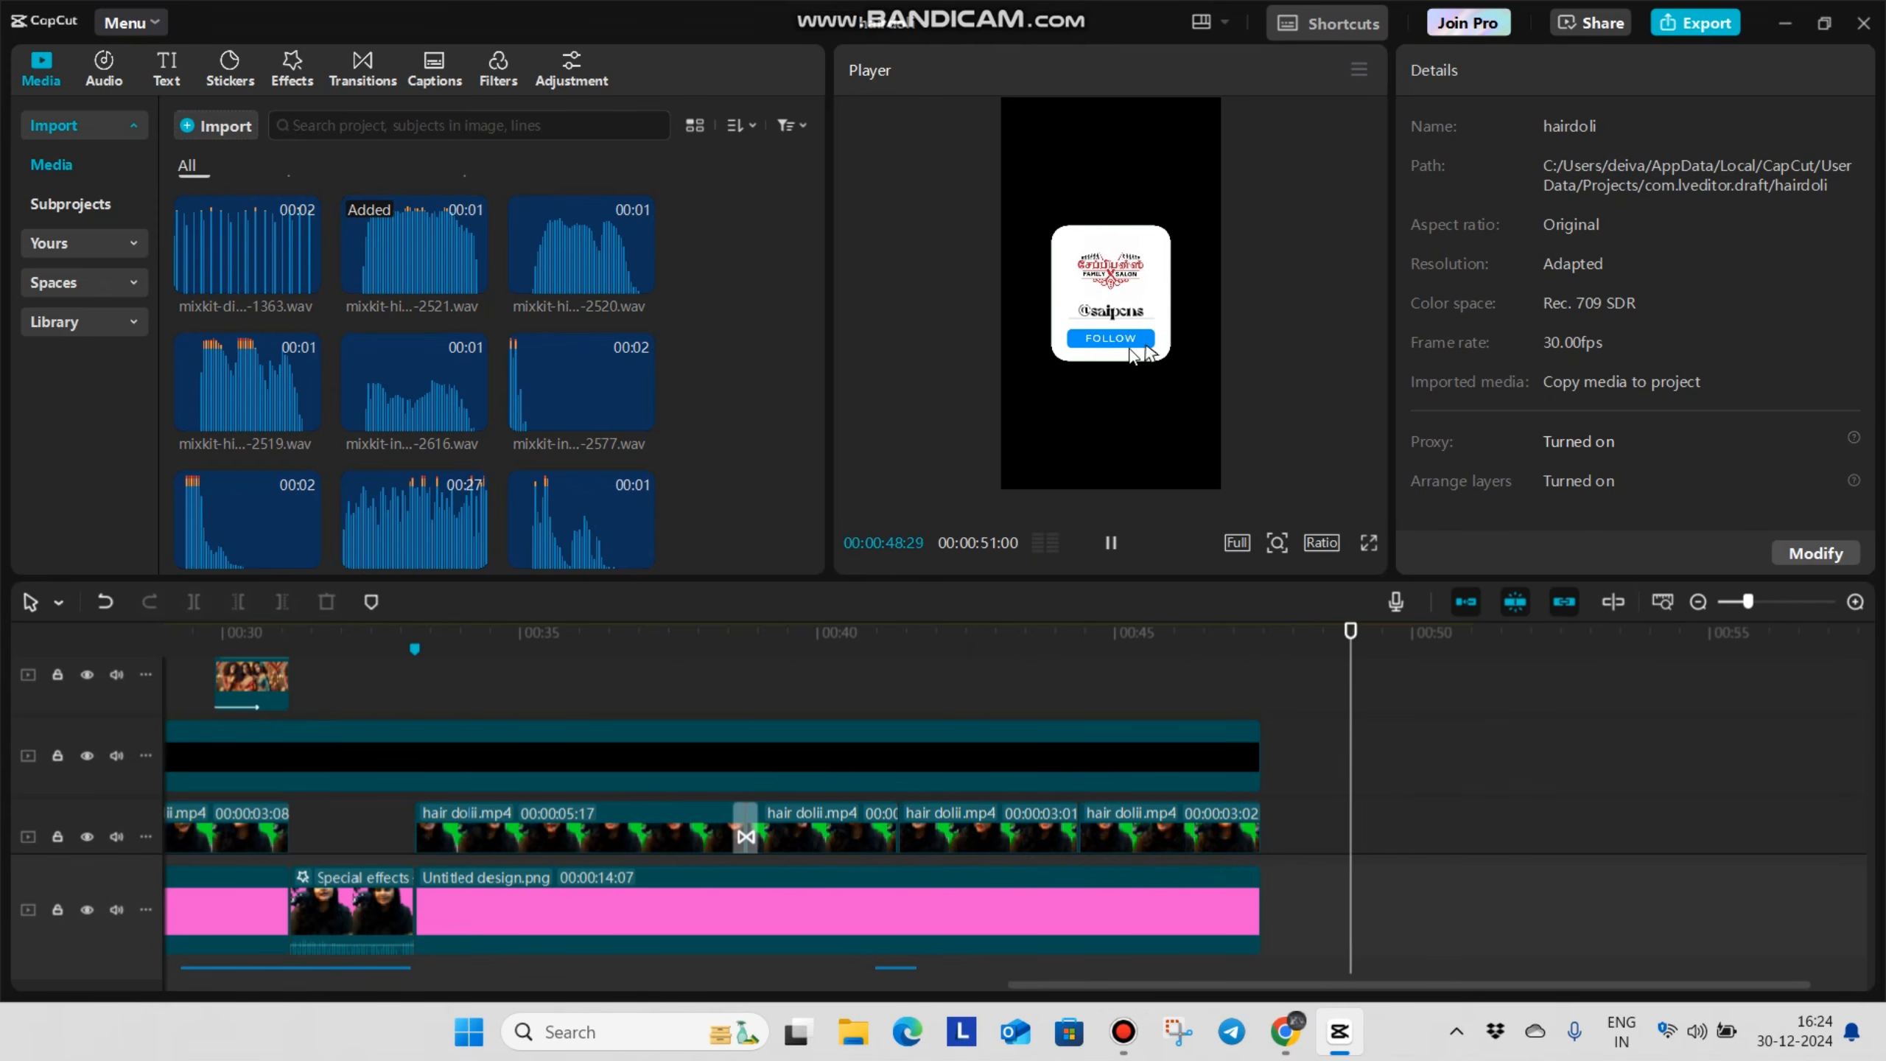
pyautogui.moveTo(1321, 985); pyautogui.dragTo(1676, 970)
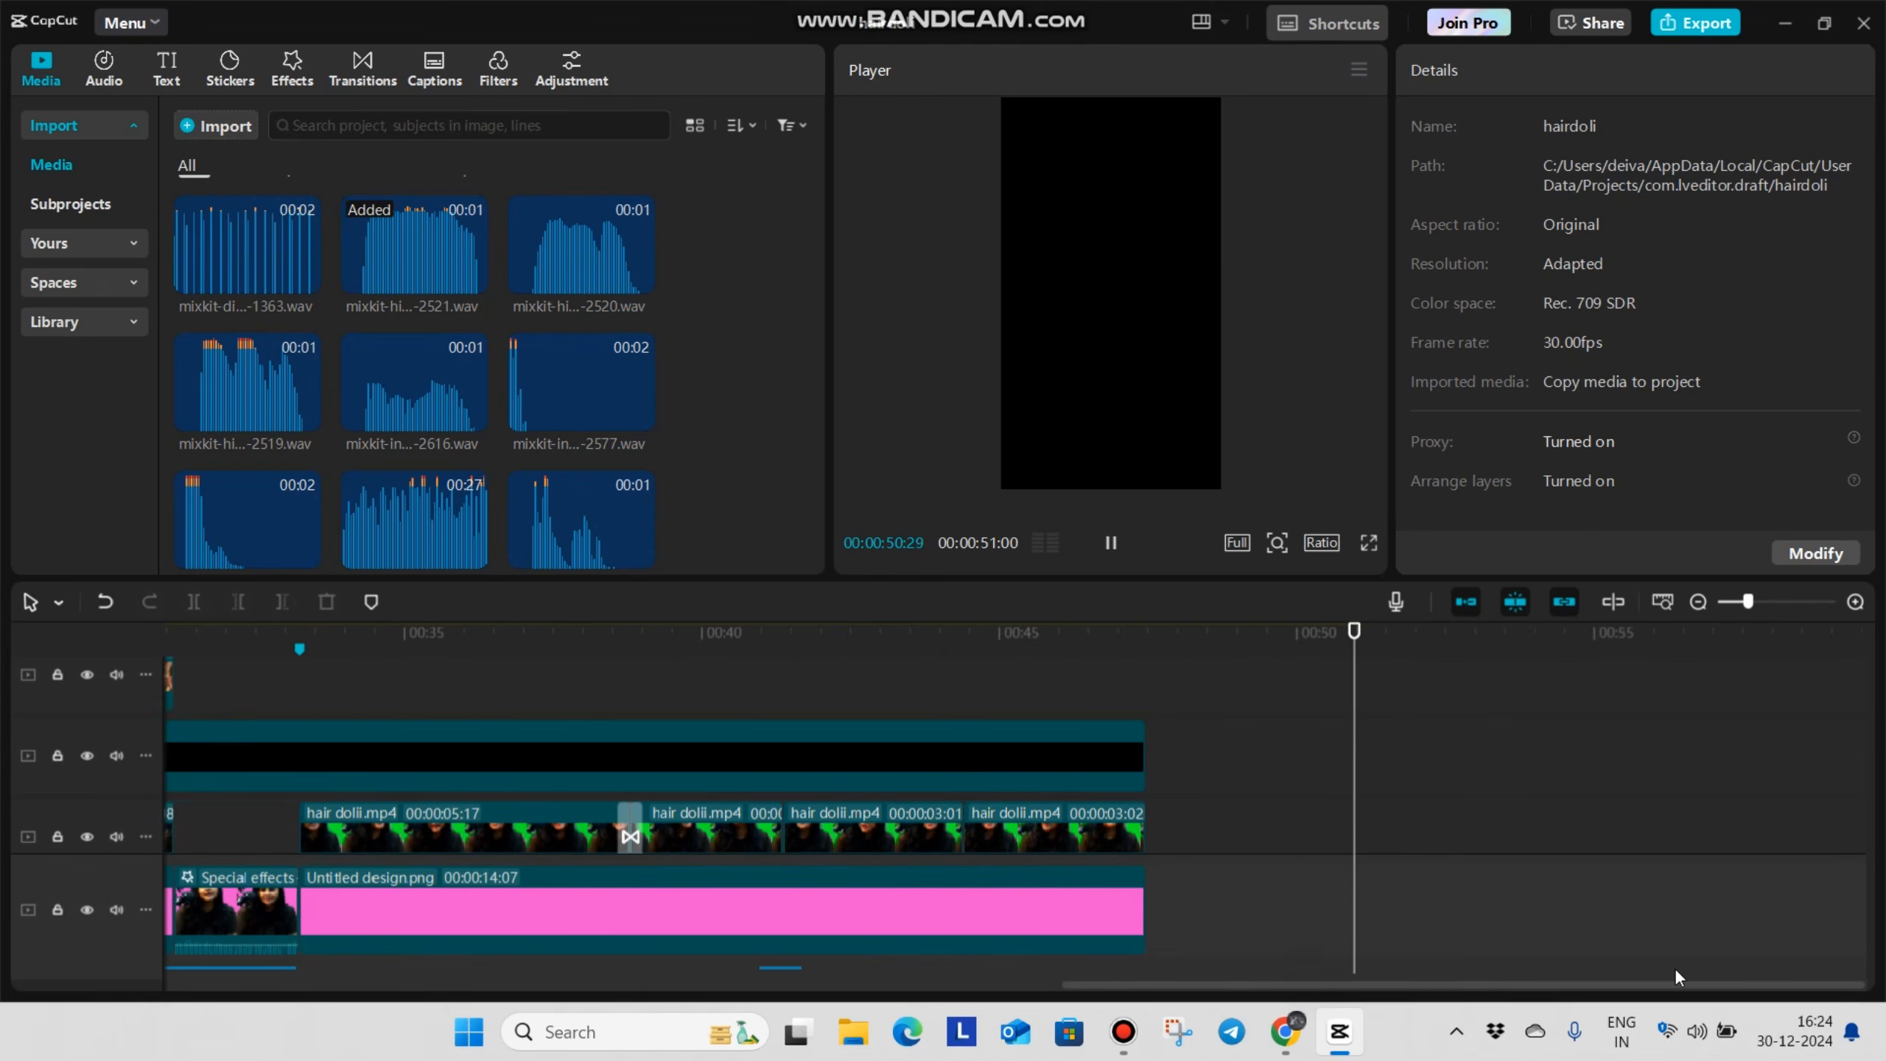
pyautogui.click(1173, 725)
pyautogui.click(1148, 832)
# Switch to Chrome and open Vecteezy's Instagram follow animation videos page in a new tab
pyautogui.click(1299, 1037)
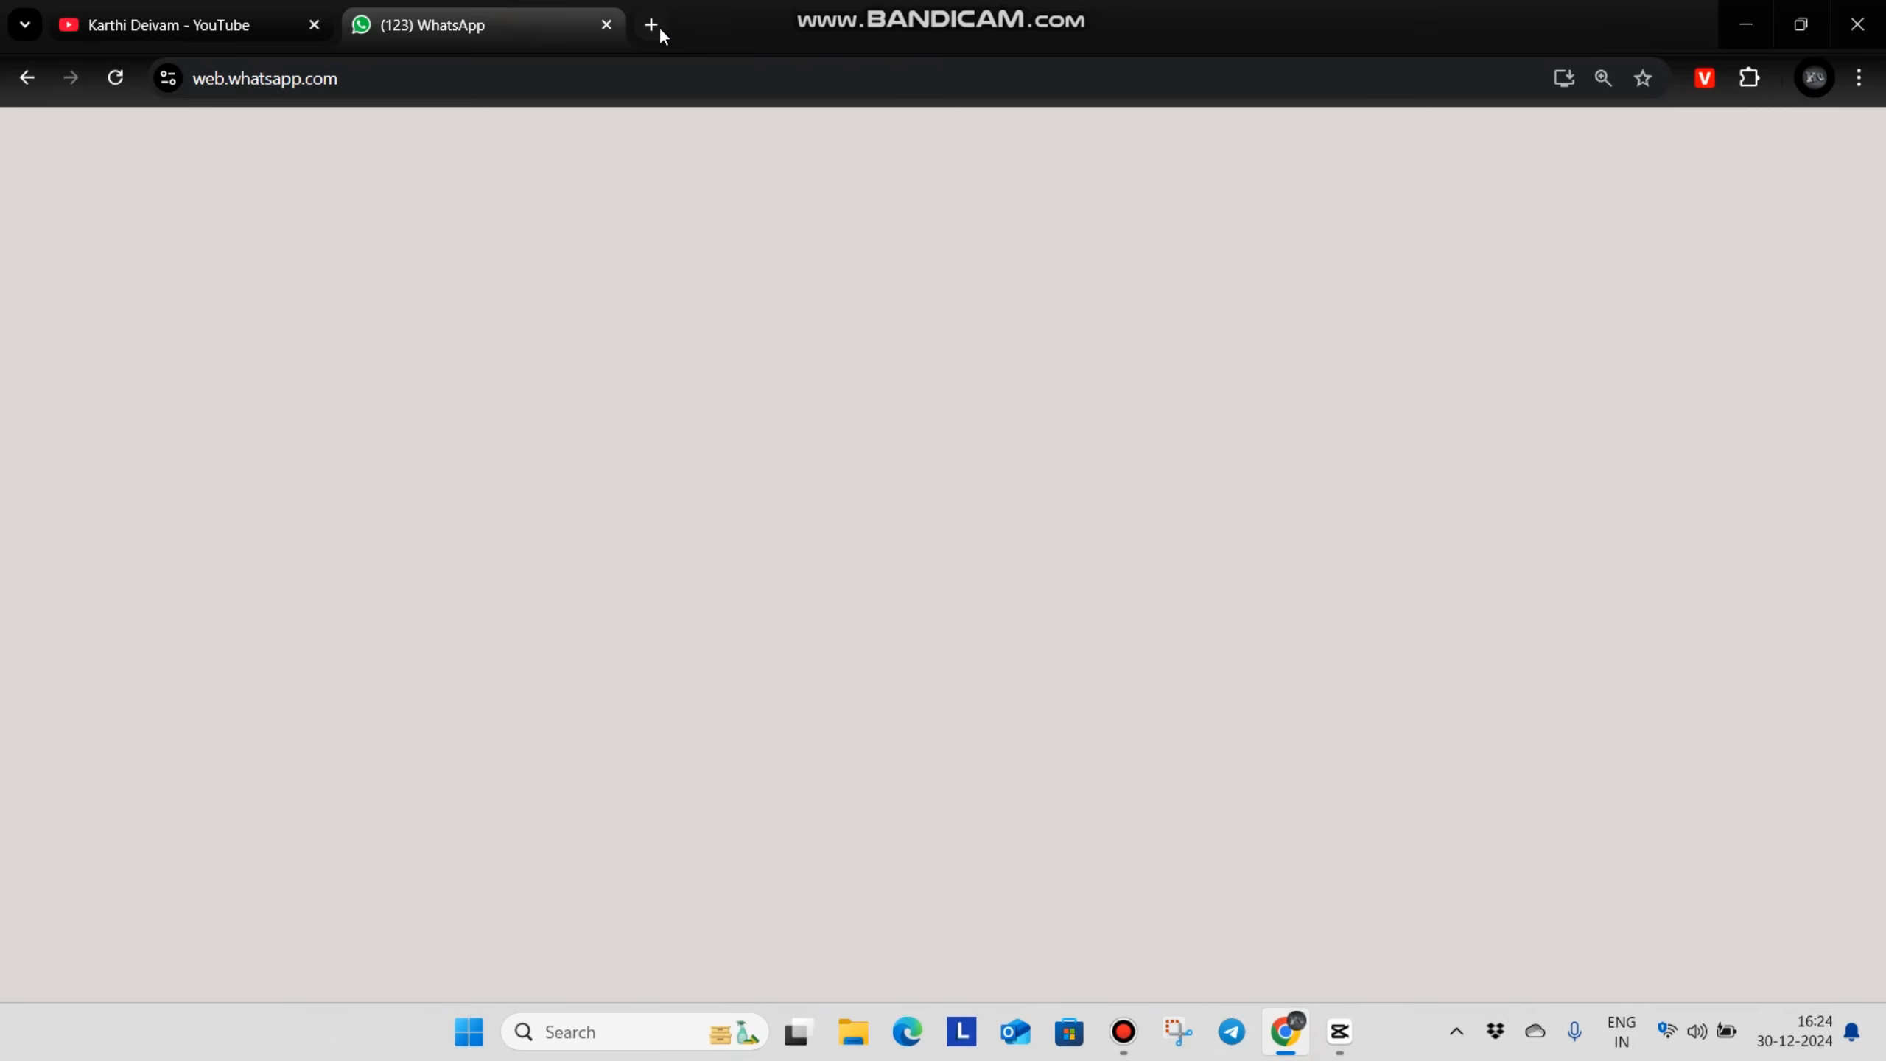
pyautogui.click(659, 26)
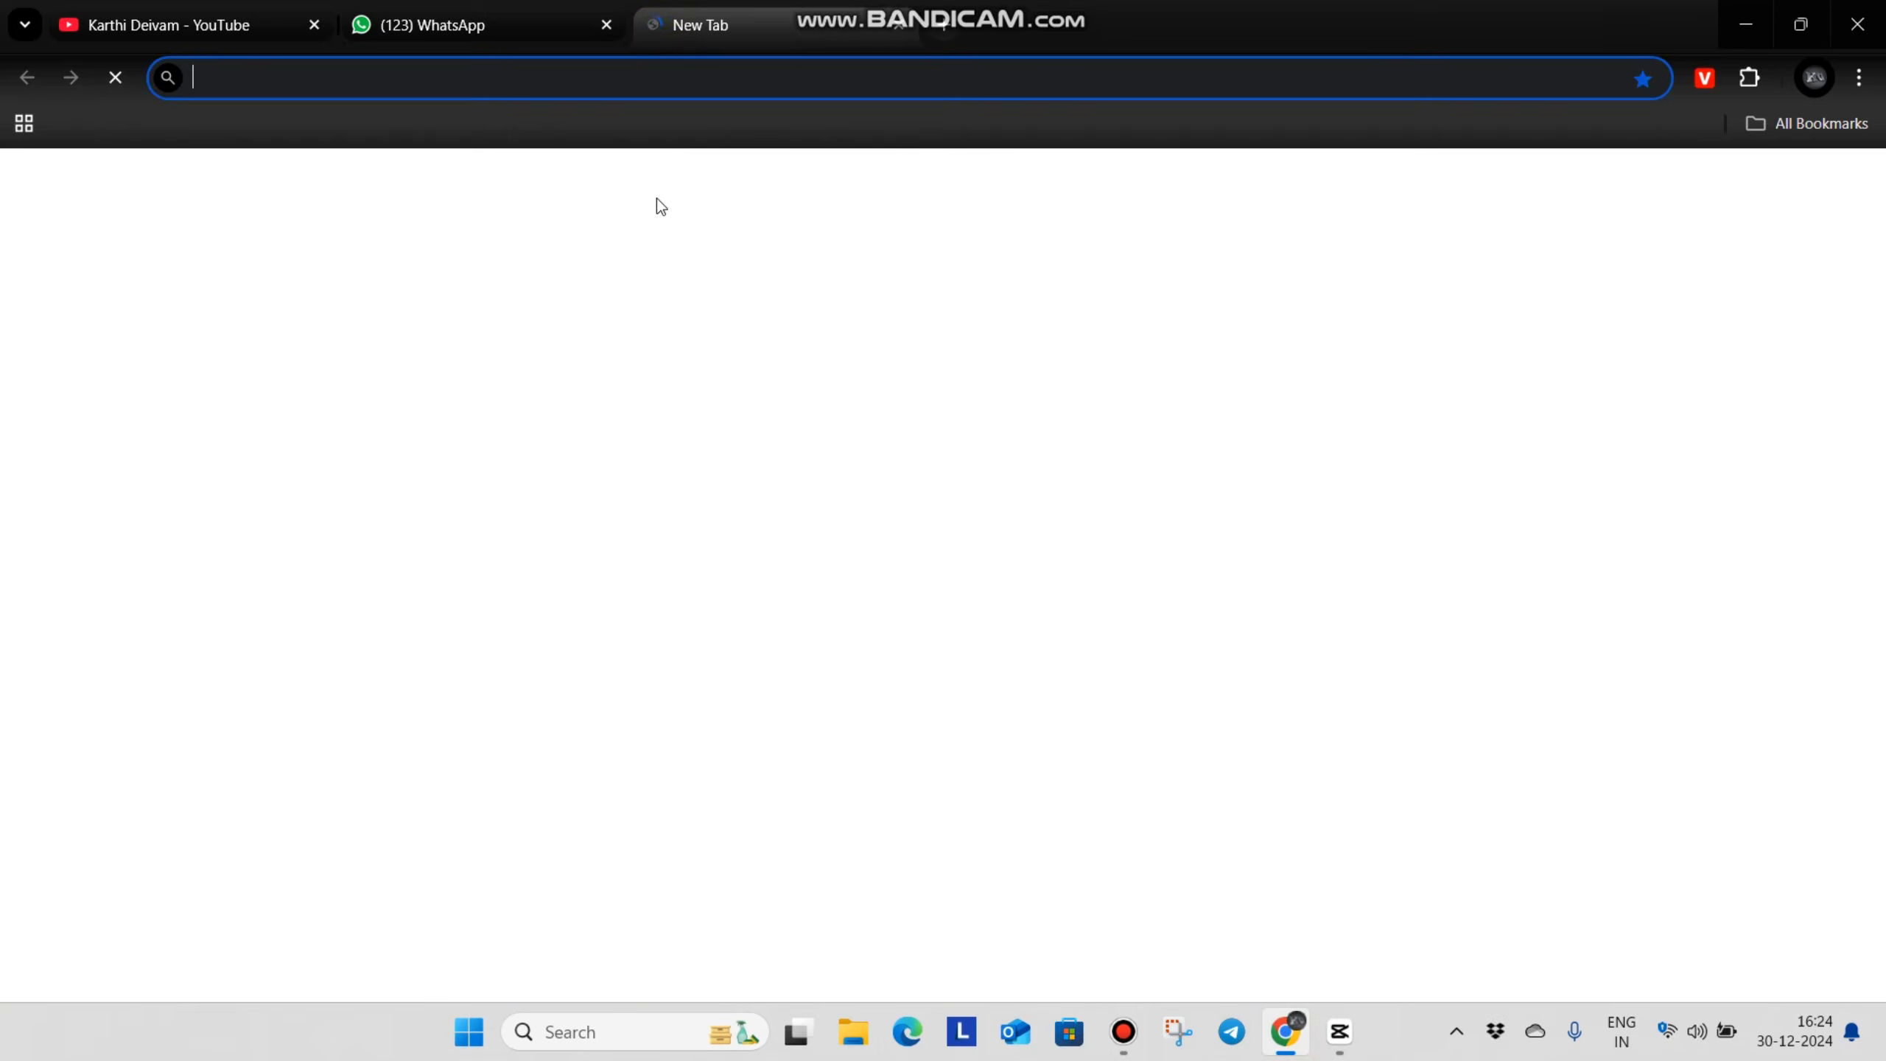
pyautogui.write('vect')
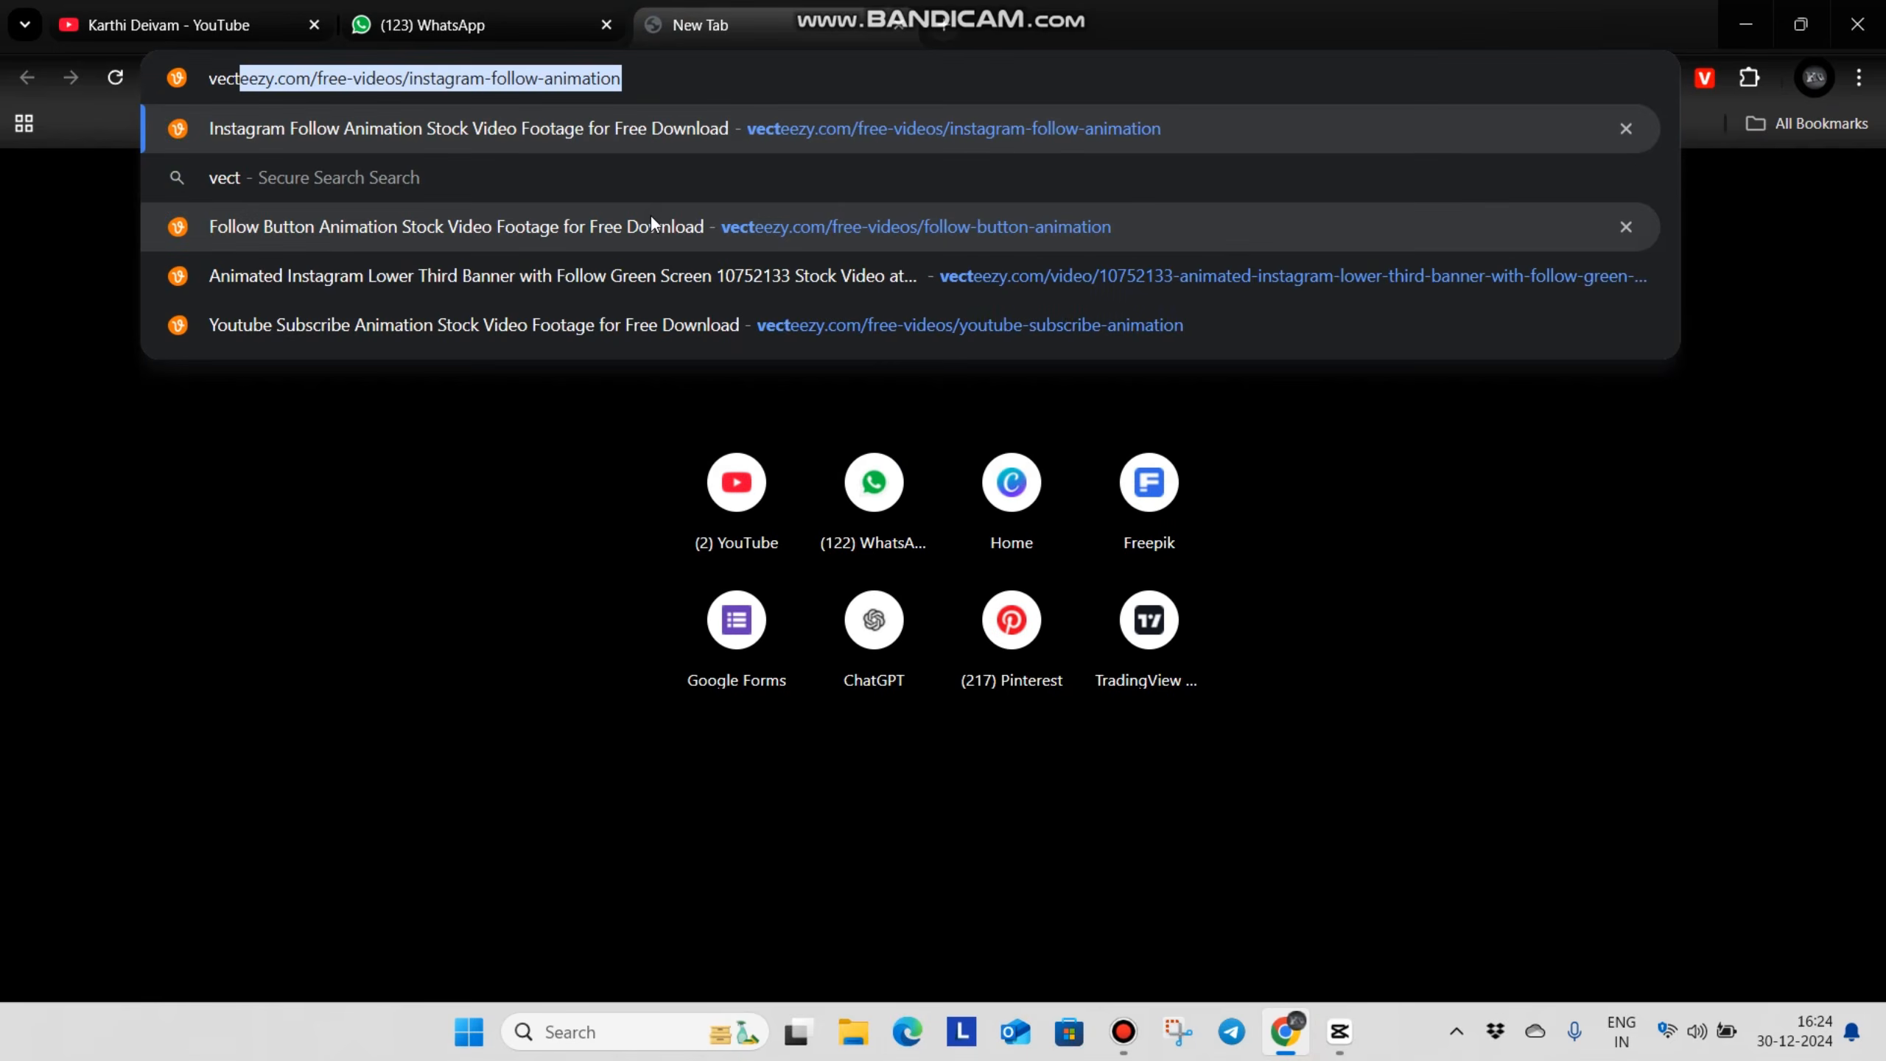
pyautogui.press('Return')
# Browse the Vecteezy results for follow-button animations, including the profile card design with a follow button
pyautogui.scroll(-10, 735, 580)
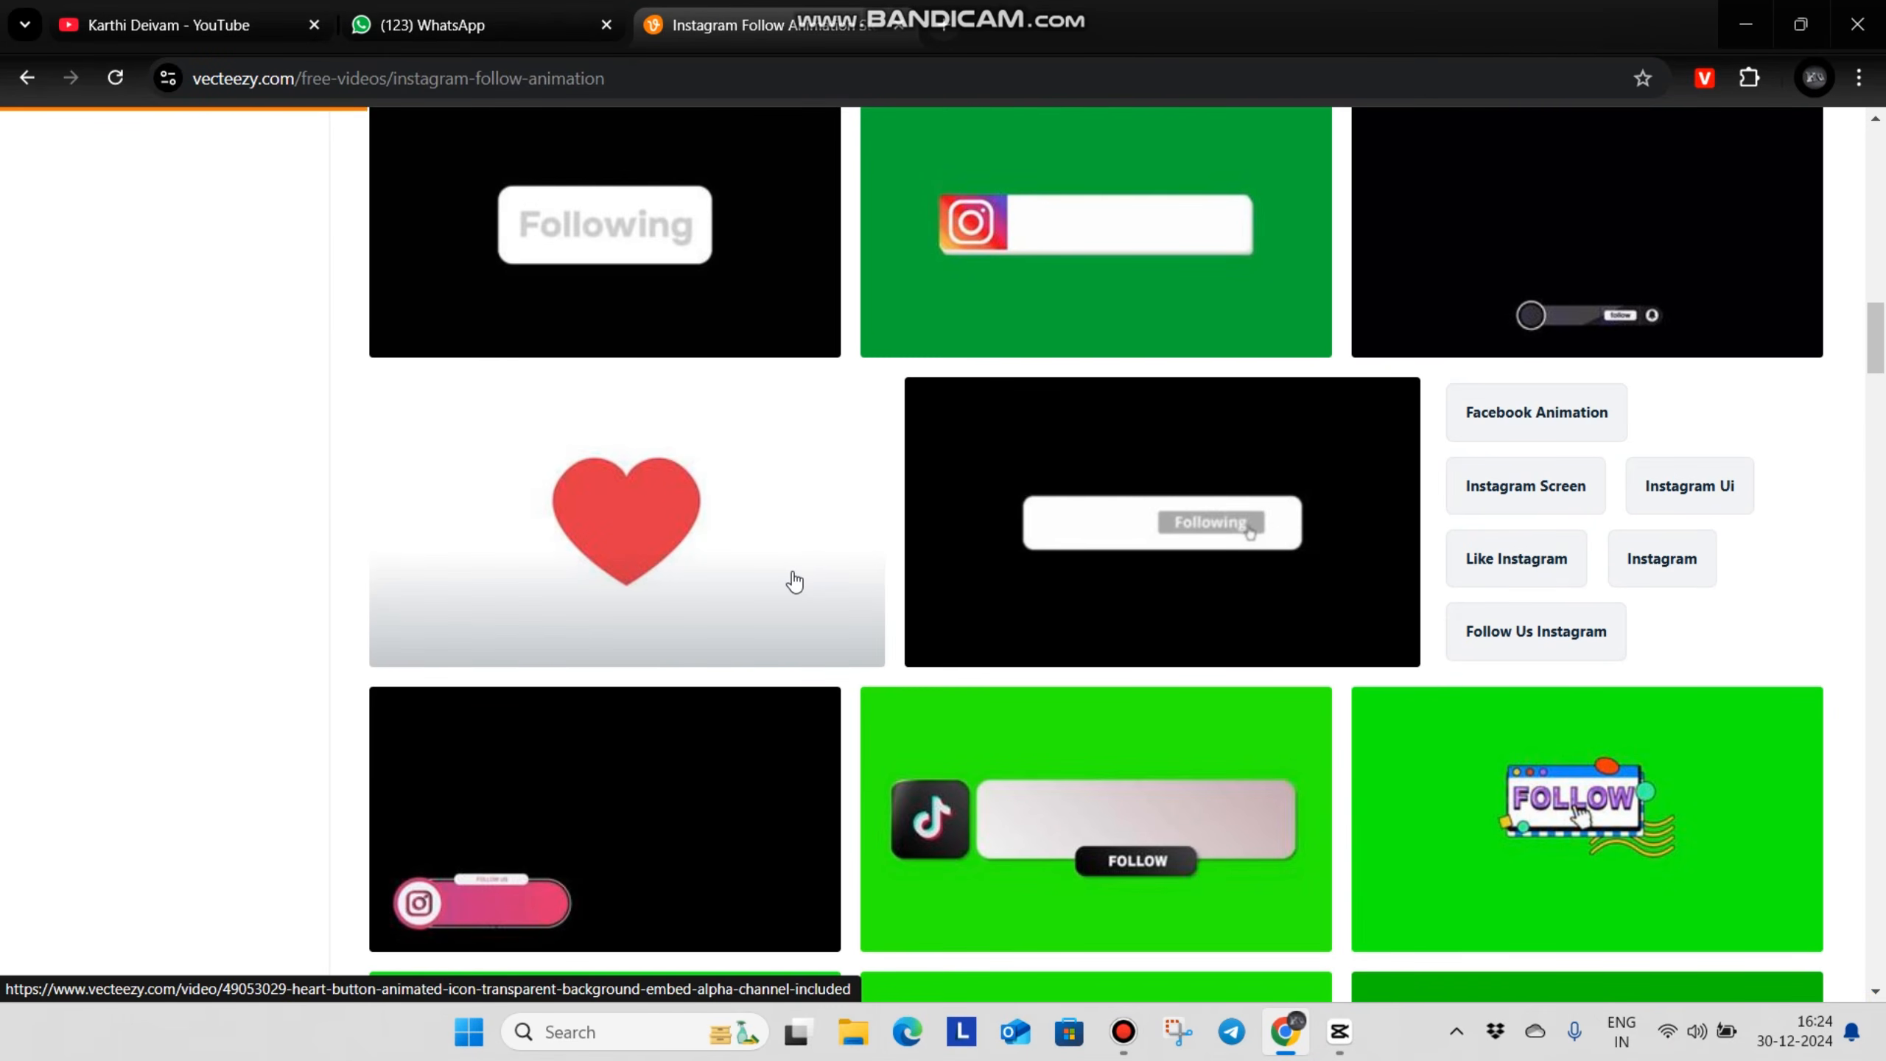
pyautogui.scroll(10, 794, 582)
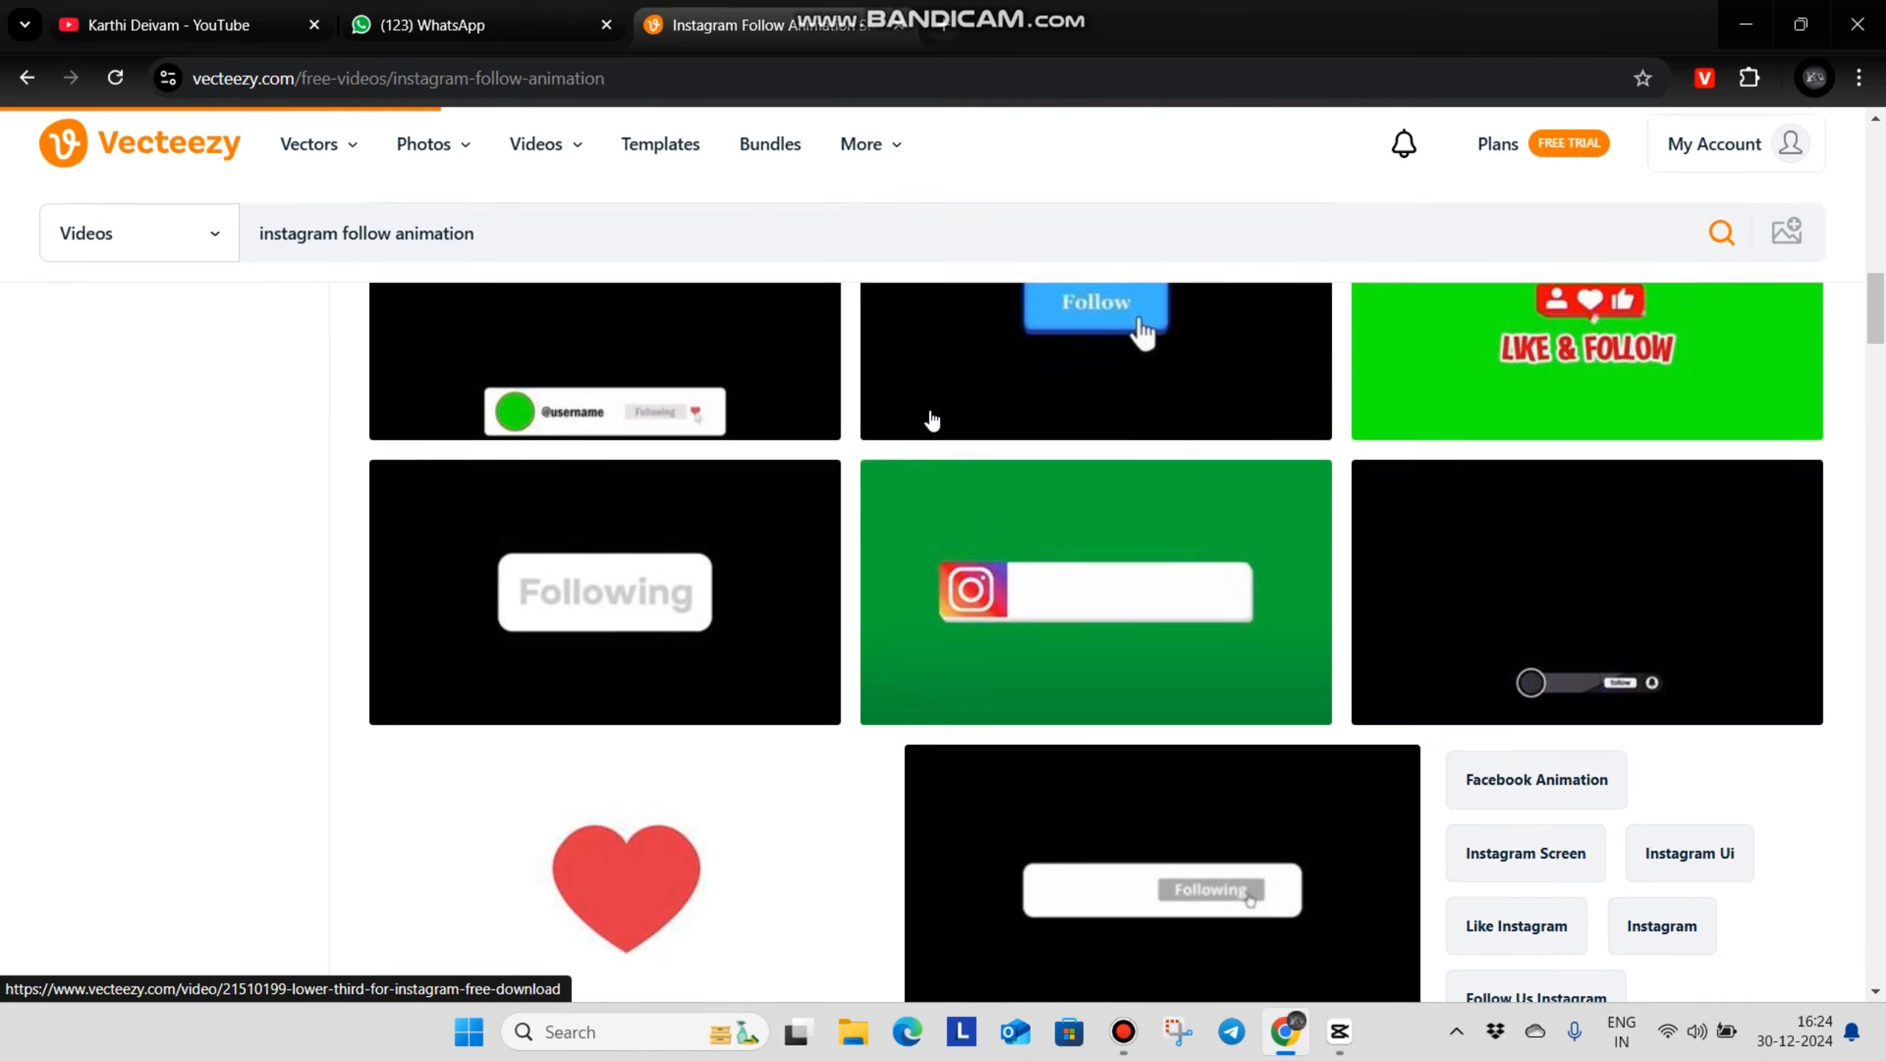
pyautogui.scroll(-7, 1341, 526)
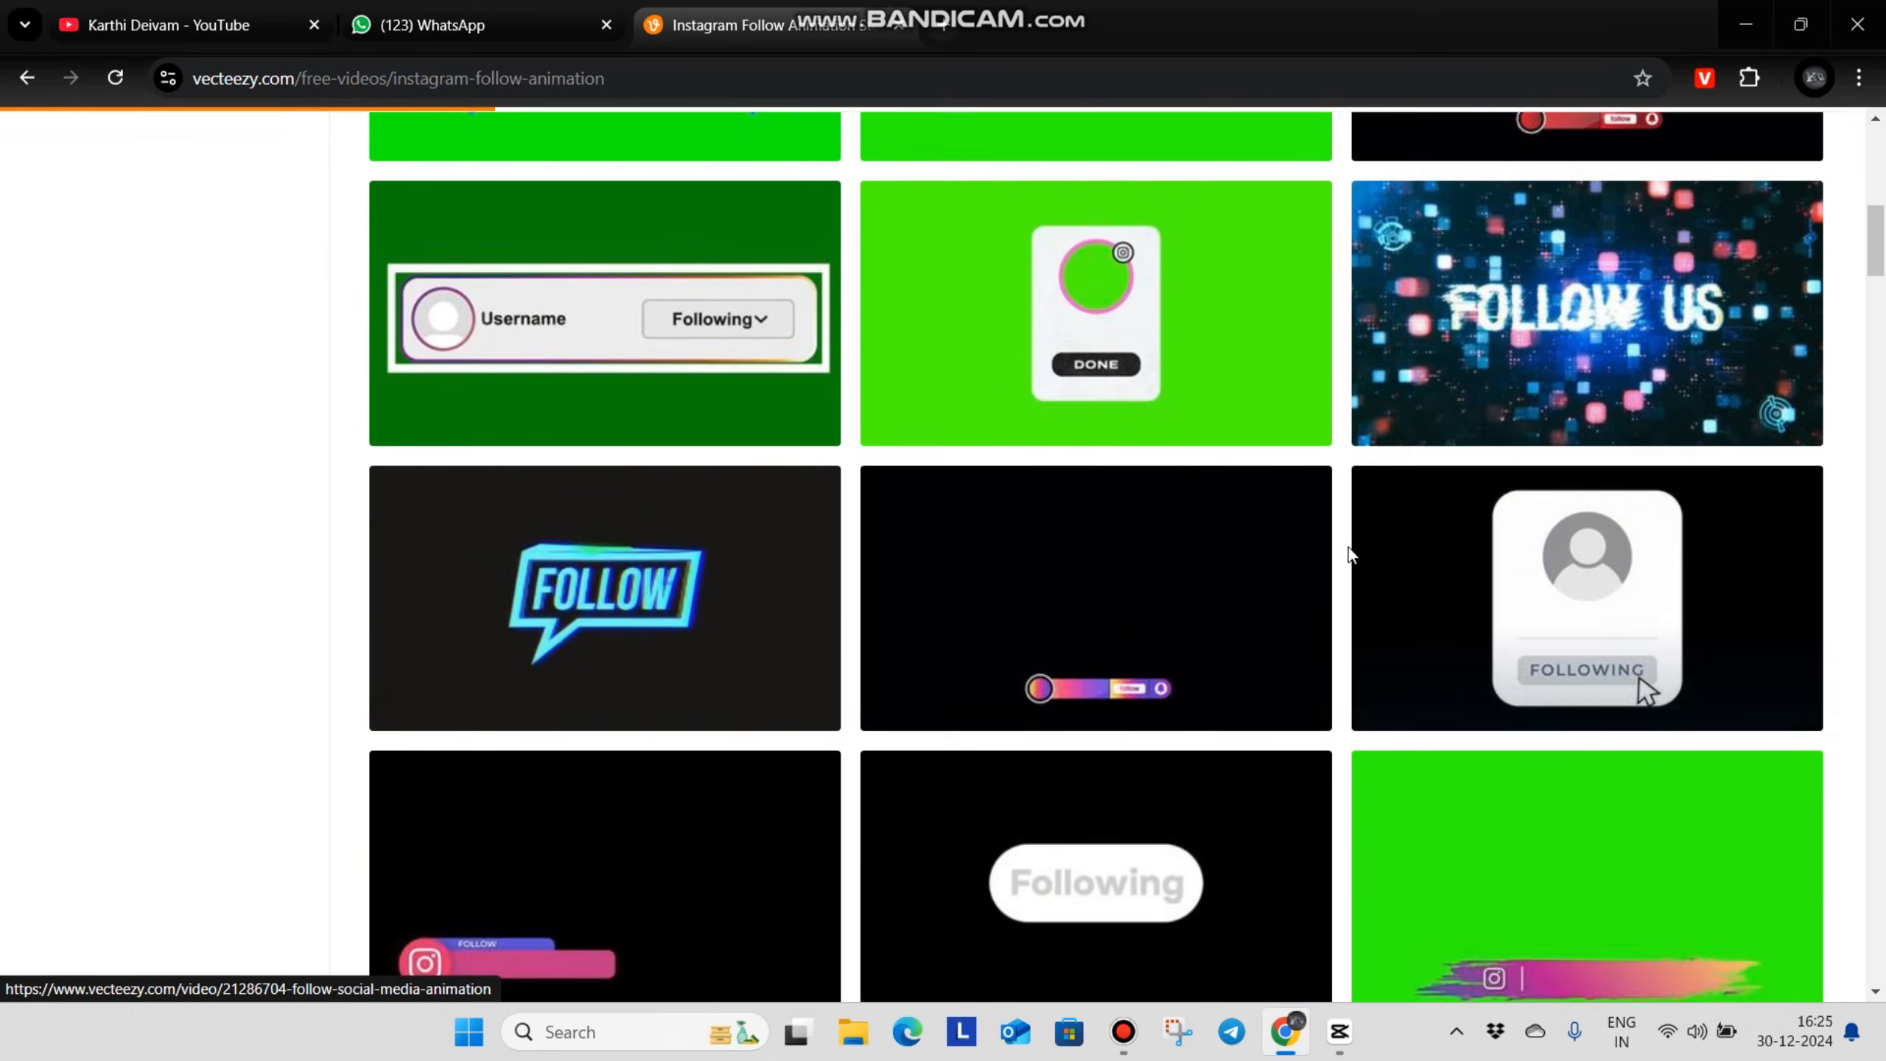
pyautogui.scroll(6, 1233, 560)
pyautogui.scroll(-8, 1014, 669)
pyautogui.scroll(3, 1351, 660)
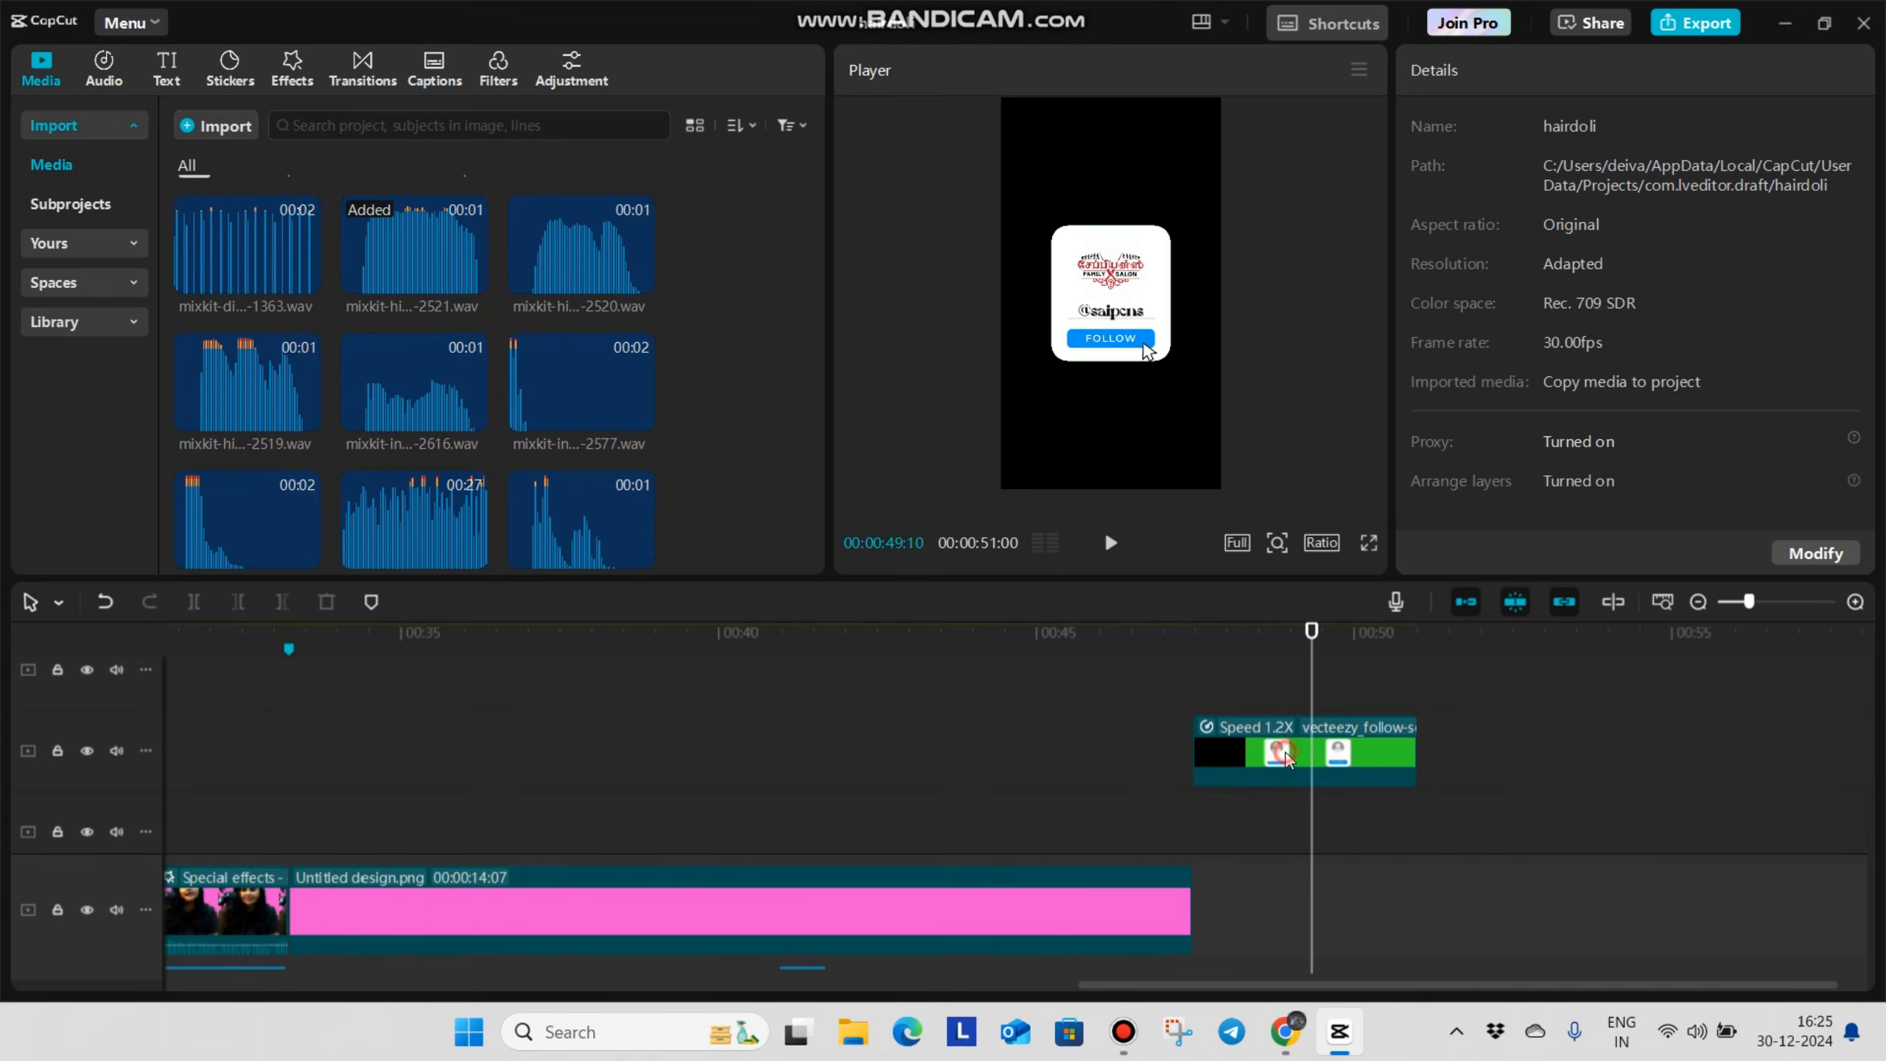
pyautogui.click(1286, 753)
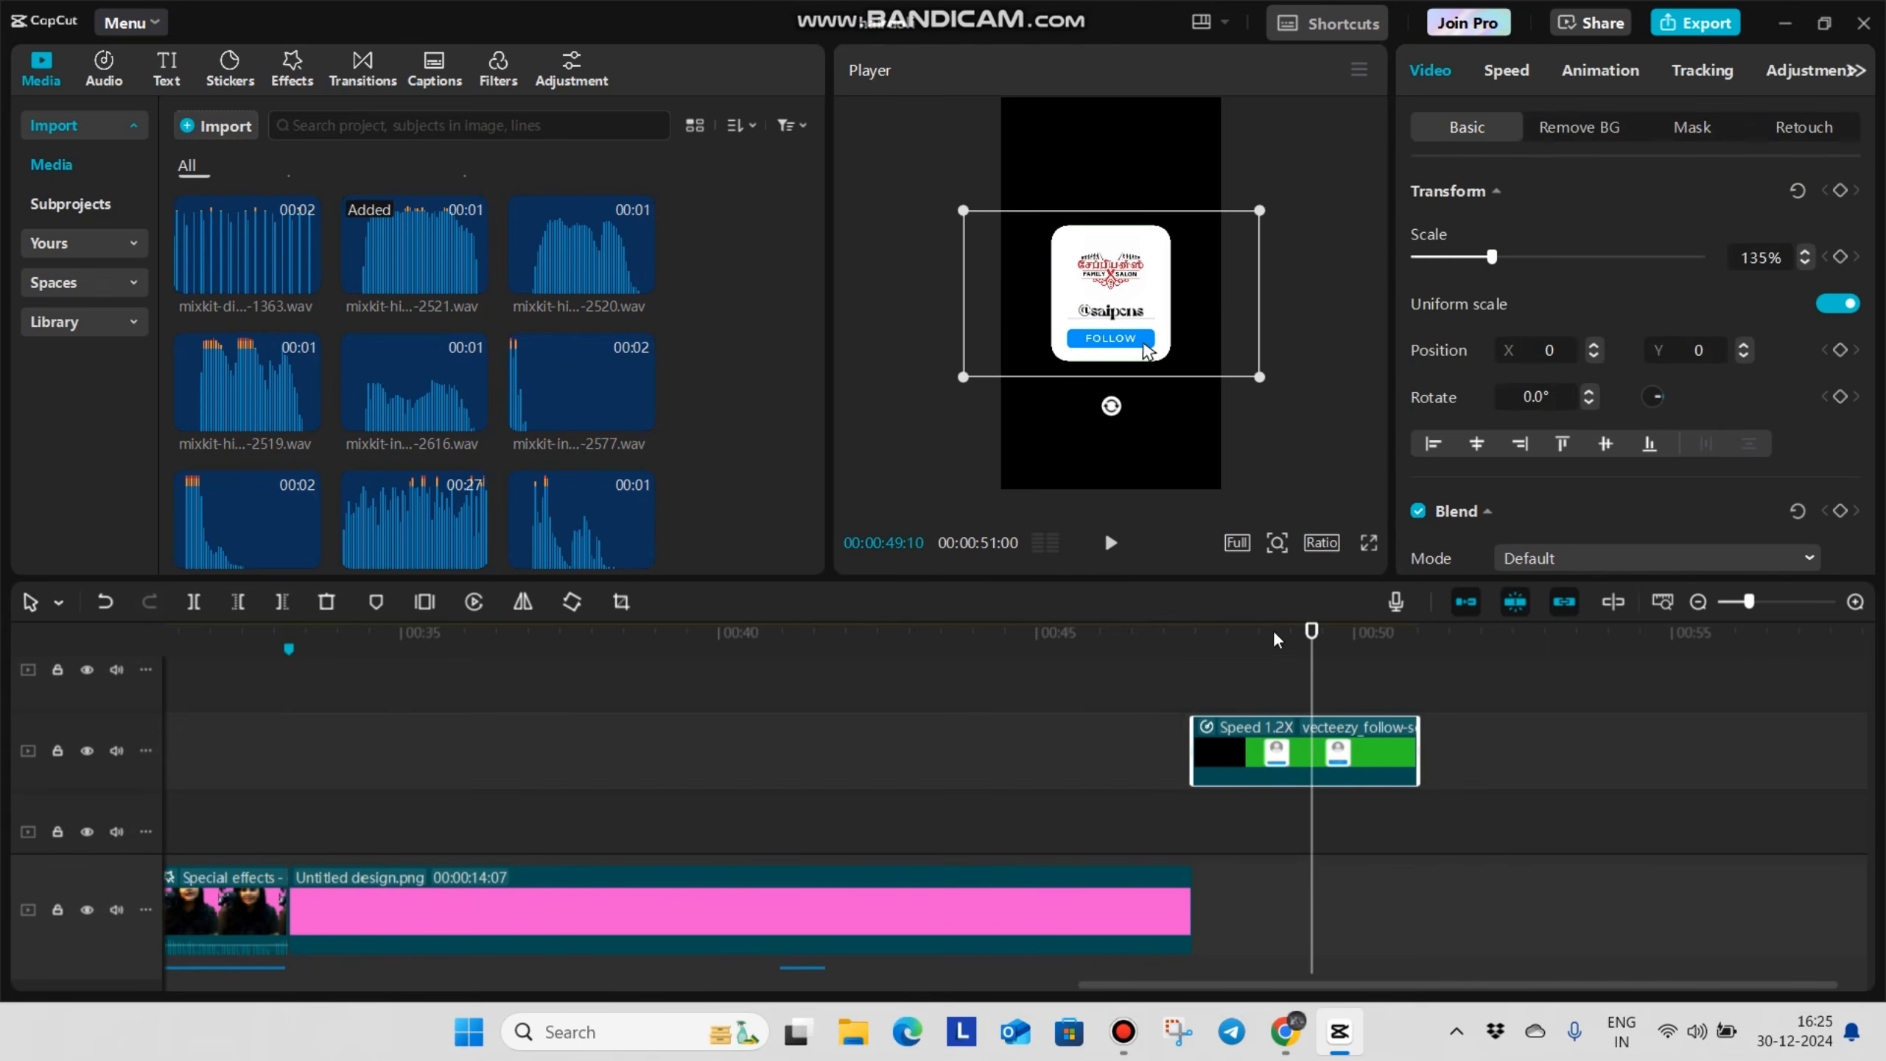
pyautogui.scroll(3, 1339, 769)
pyautogui.click(1317, 671)
pyautogui.moveTo(1128, 252); pyautogui.dragTo(1065, 366)
pyautogui.scroll(3, 1271, 832)
pyautogui.click(1266, 827)
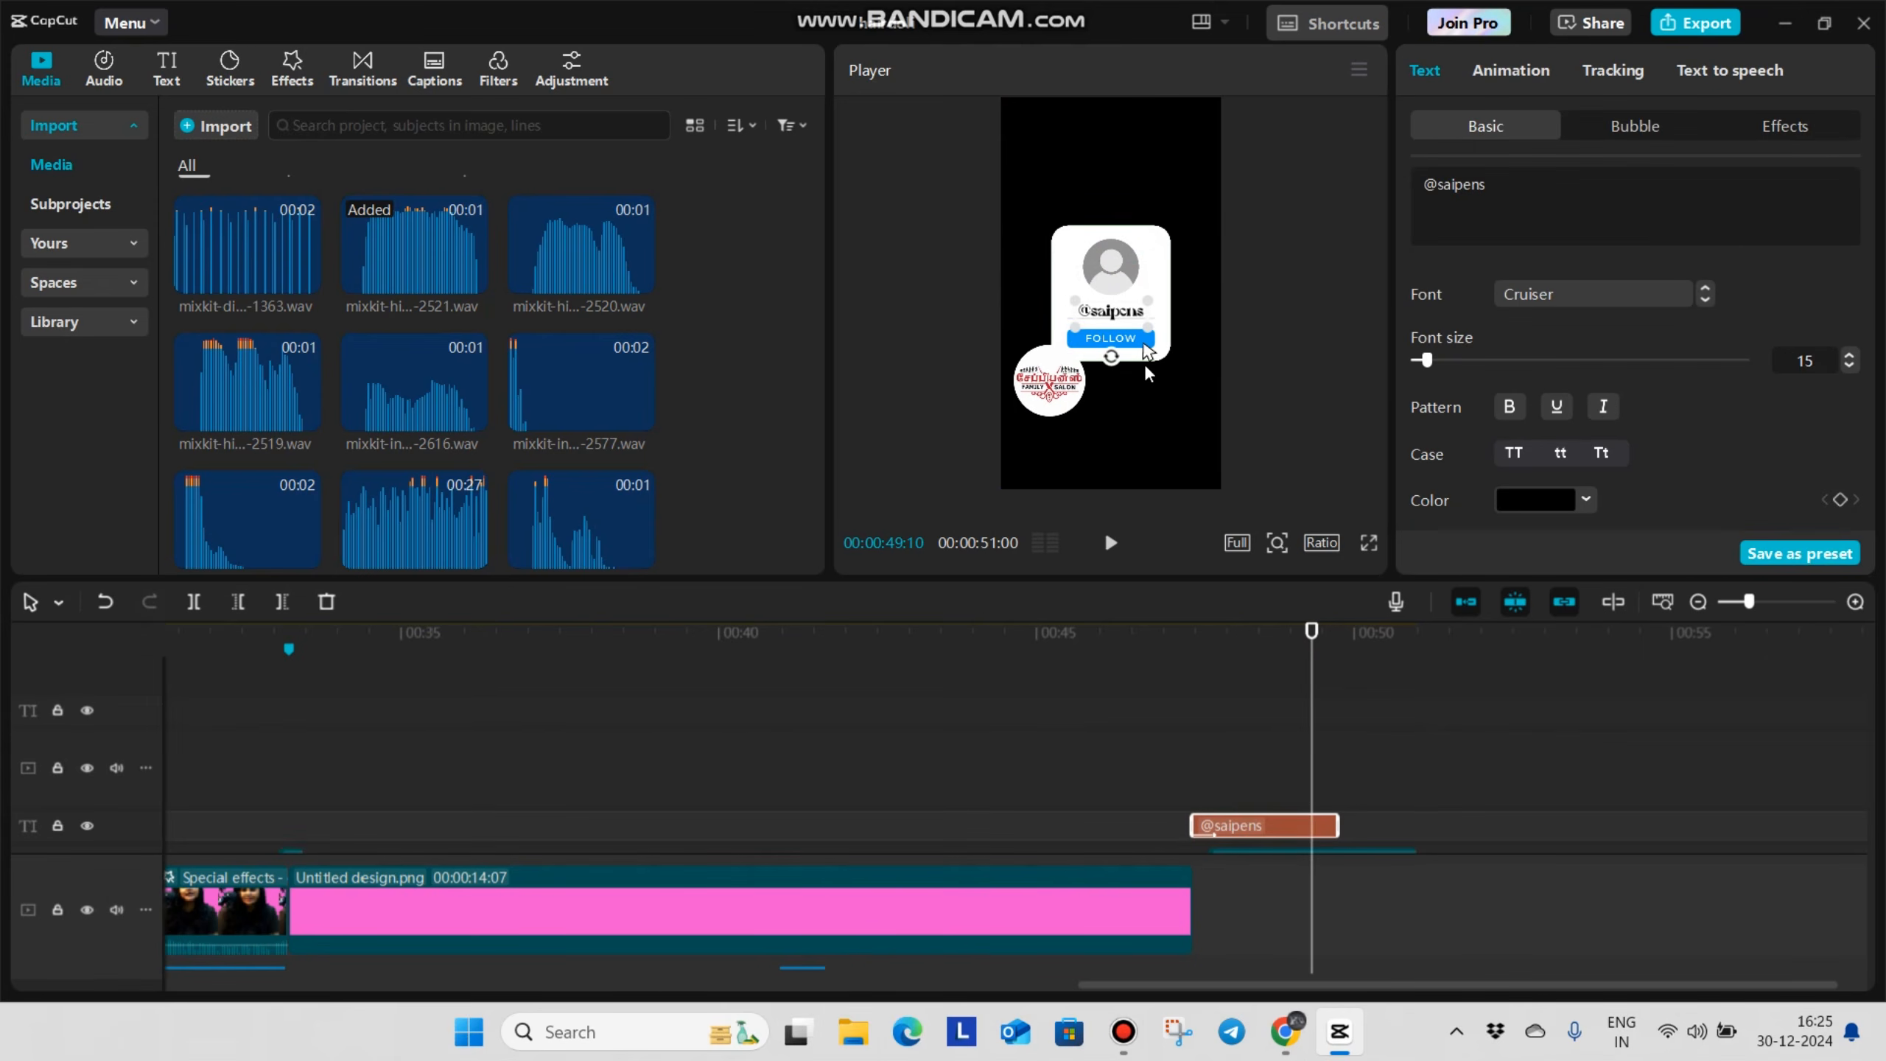
pyautogui.scroll(-1, 1213, 788)
pyautogui.scroll(-5, 1213, 779)
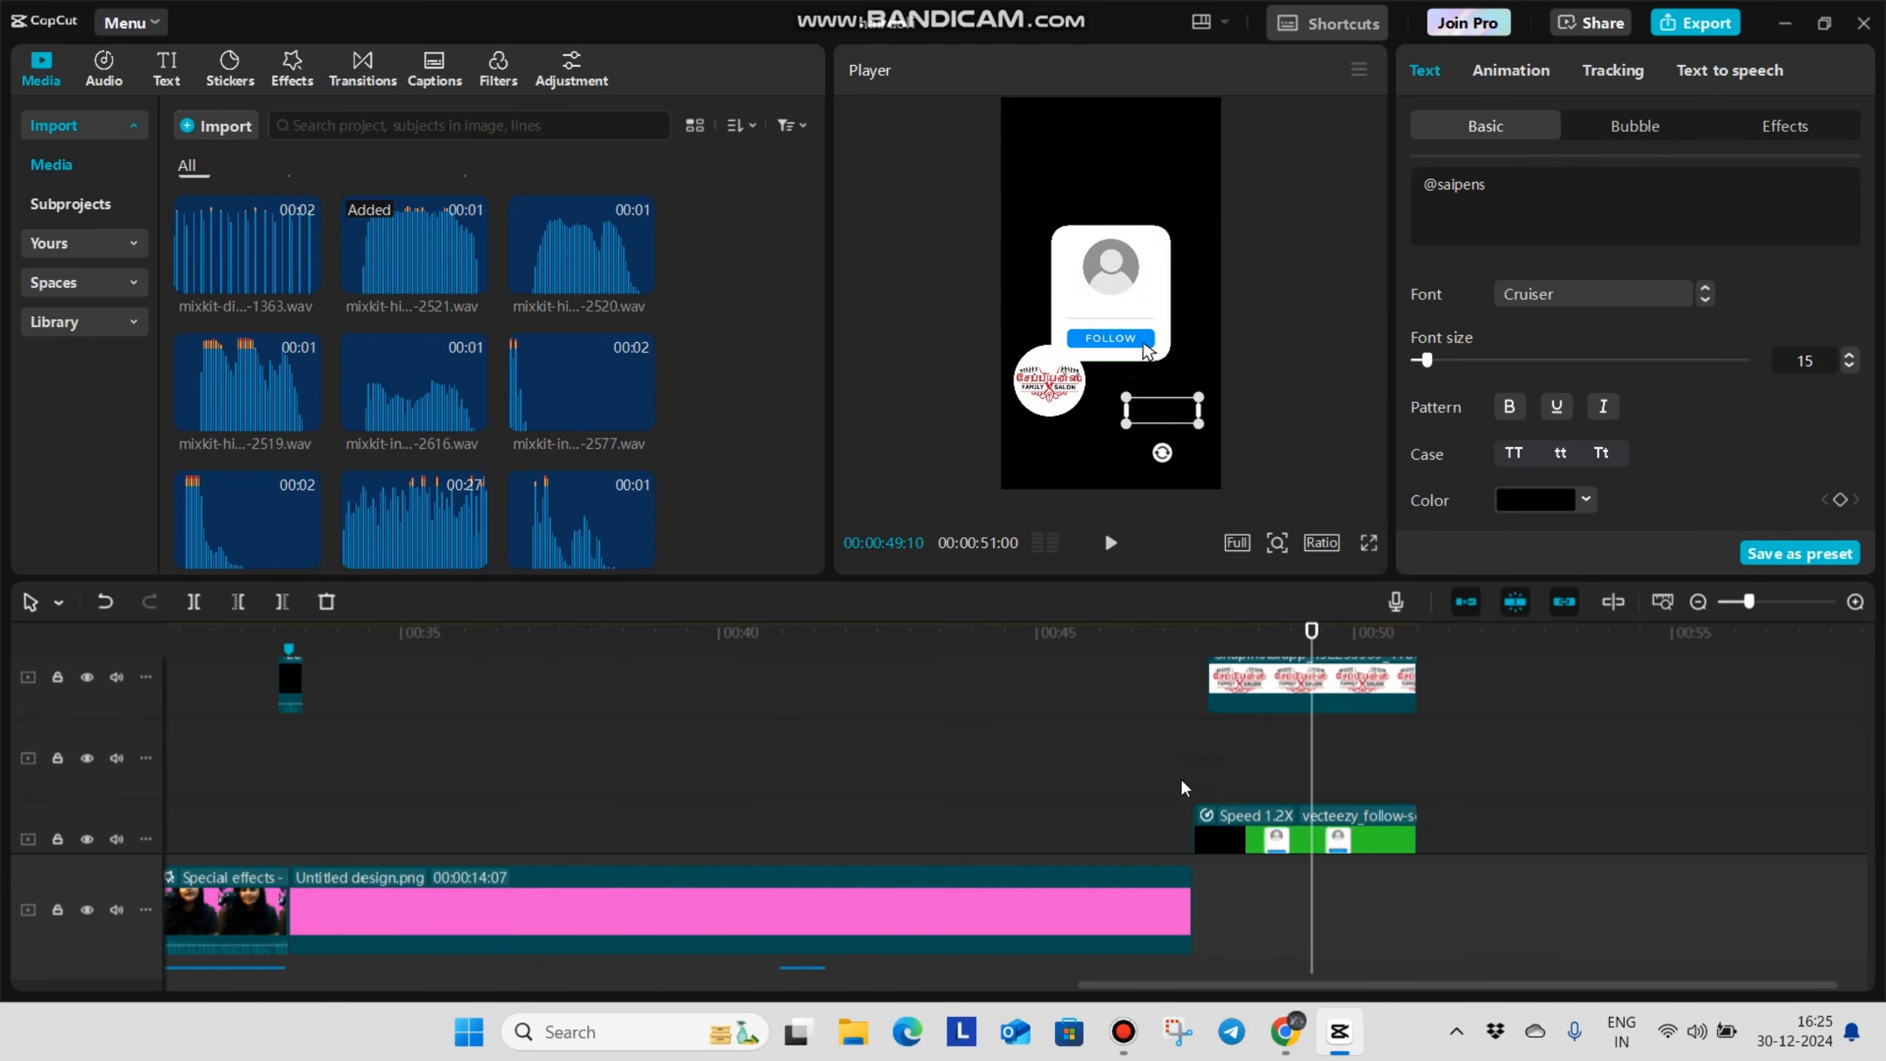
# Play back the follow-card animation from its start without the logo and handle covering it
pyautogui.click(1184, 745)
pyautogui.press('space')
pyautogui.press('space')
pyautogui.scroll(2, 1334, 686)
pyautogui.click(1334, 686)
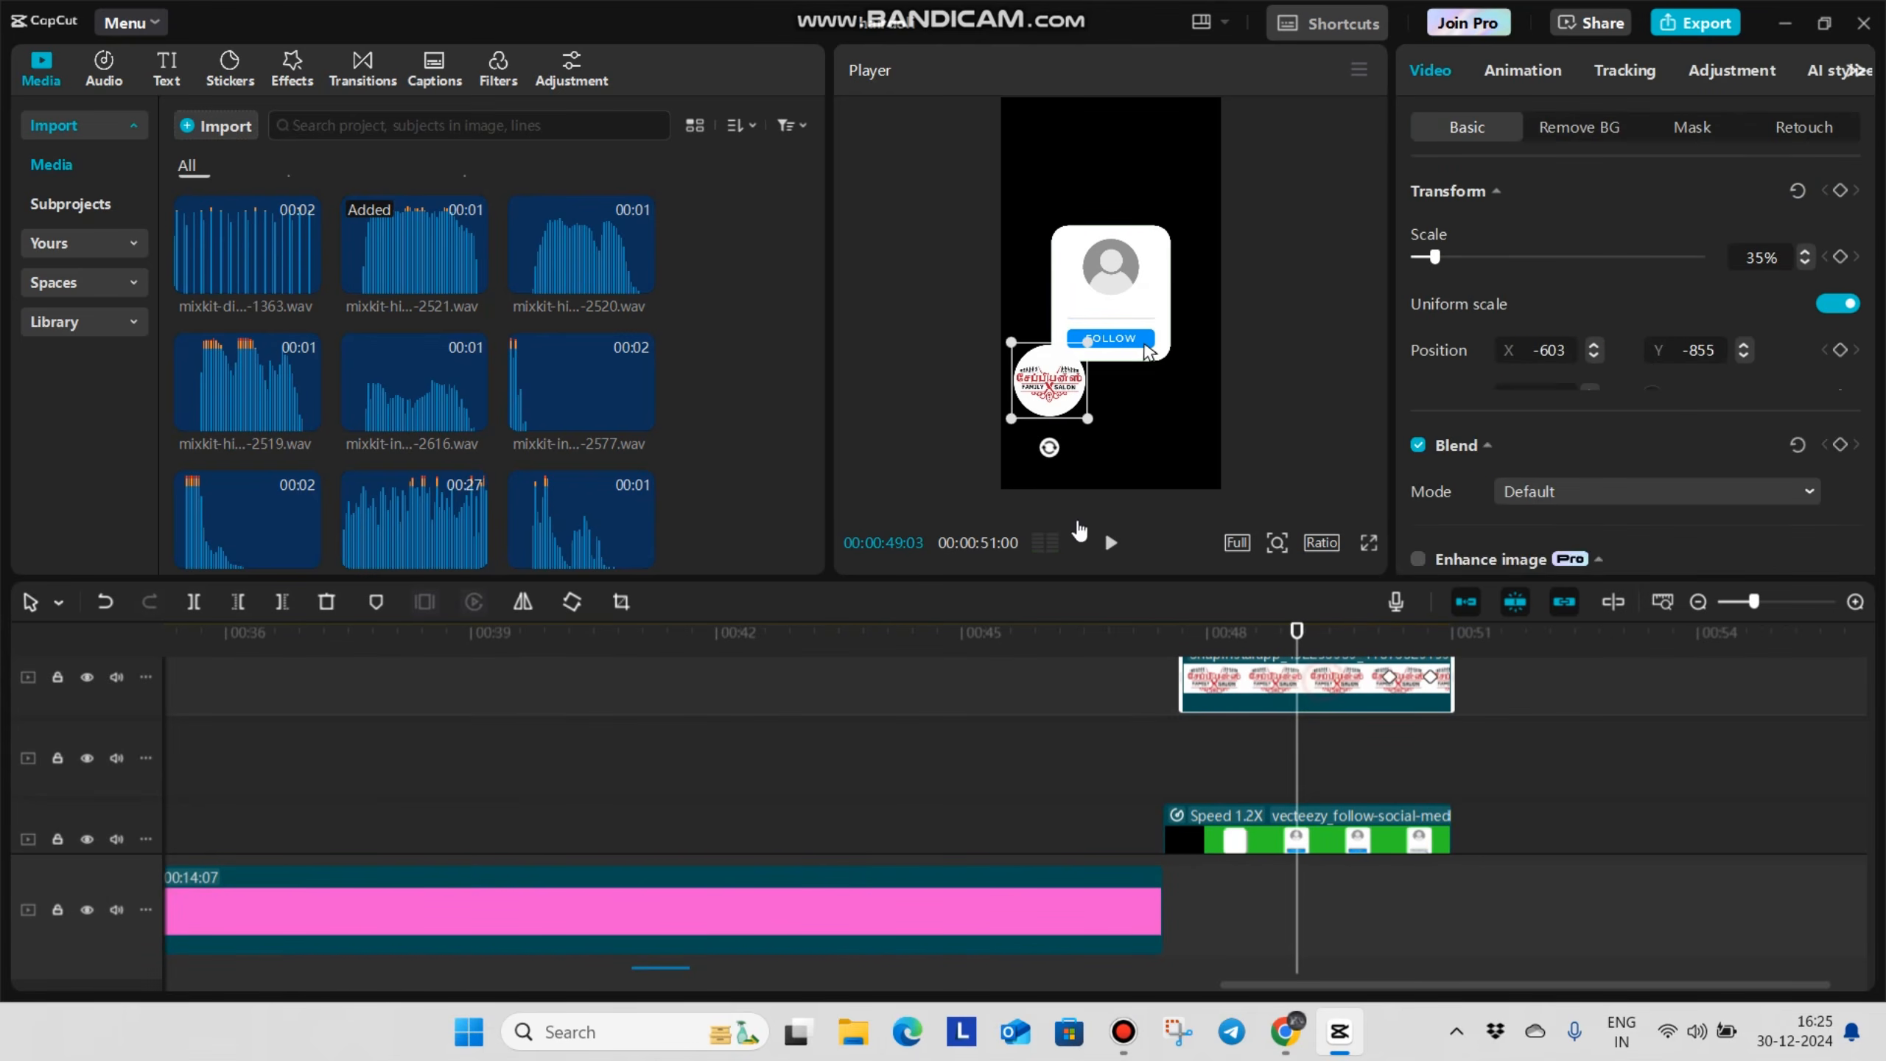
pyautogui.moveTo(1050, 402); pyautogui.dragTo(1108, 294)
pyautogui.scroll(3, 1257, 749)
pyautogui.click(1257, 749)
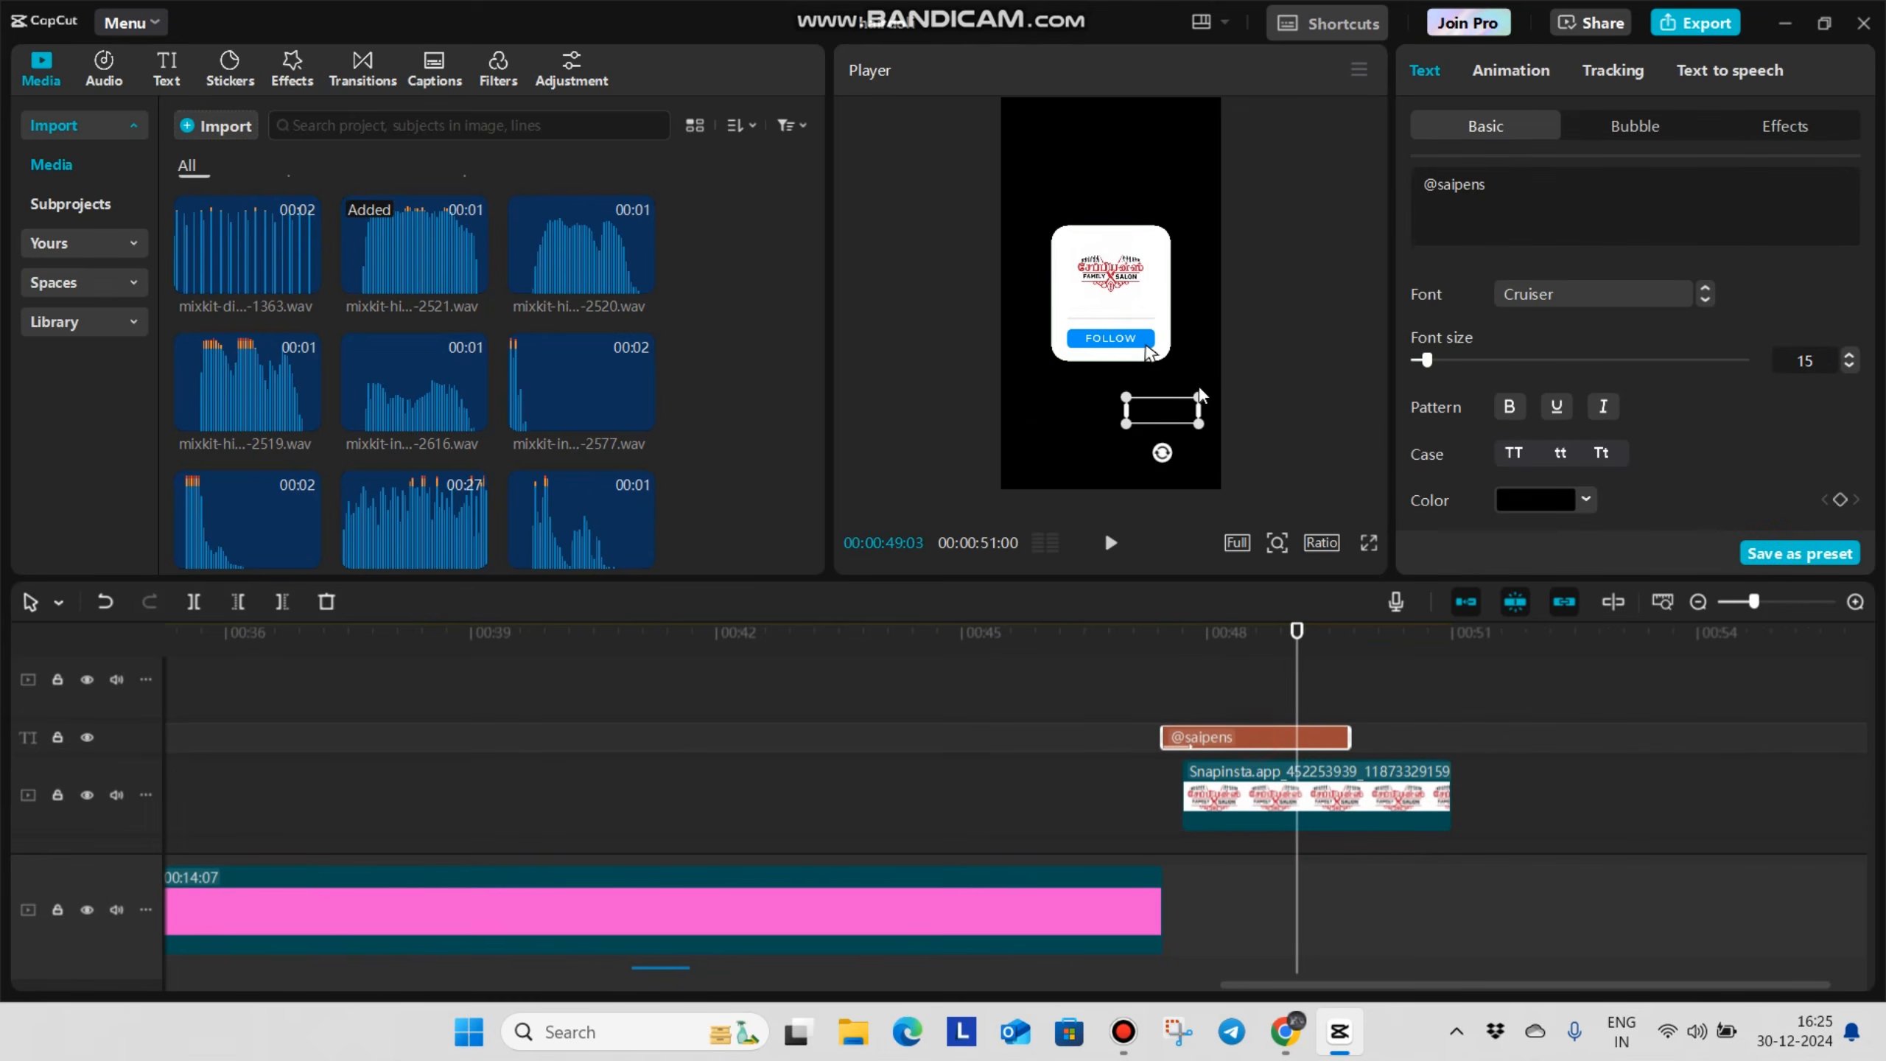
pyautogui.moveTo(1164, 412); pyautogui.dragTo(1109, 317)
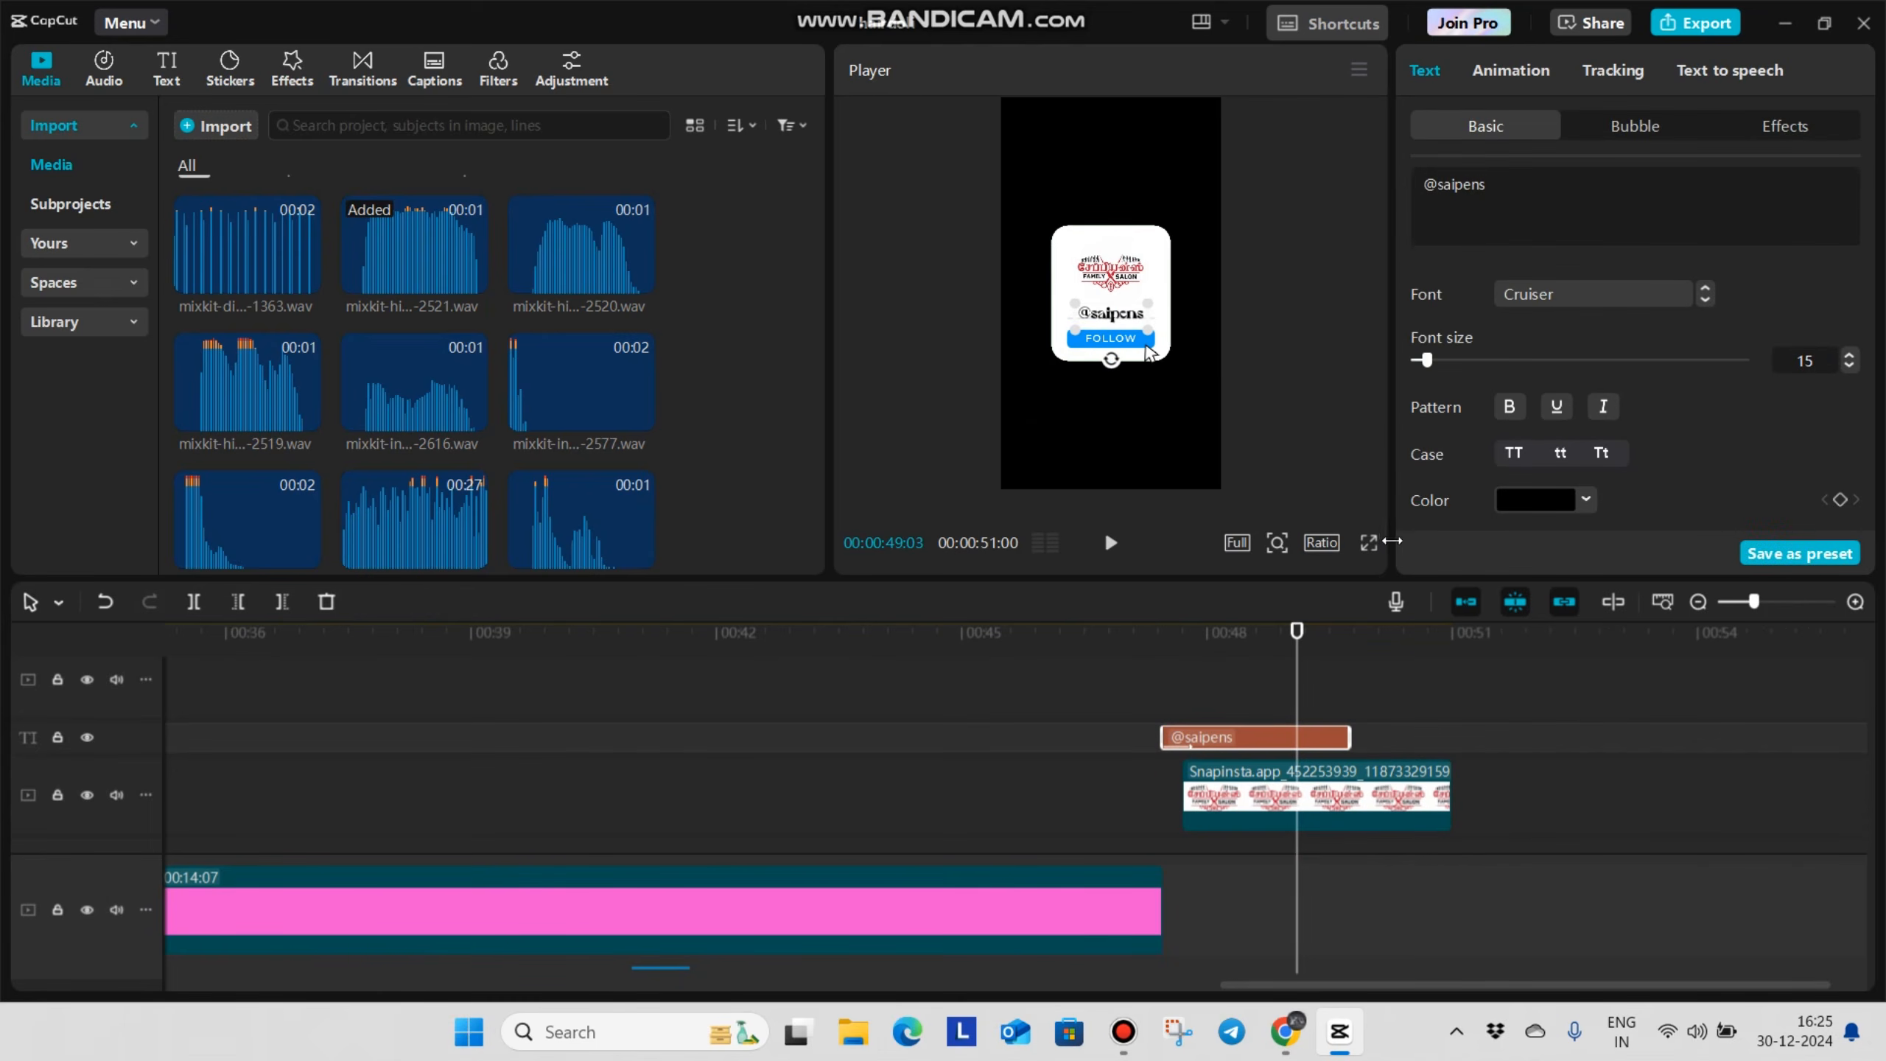
pyautogui.click(1369, 542)
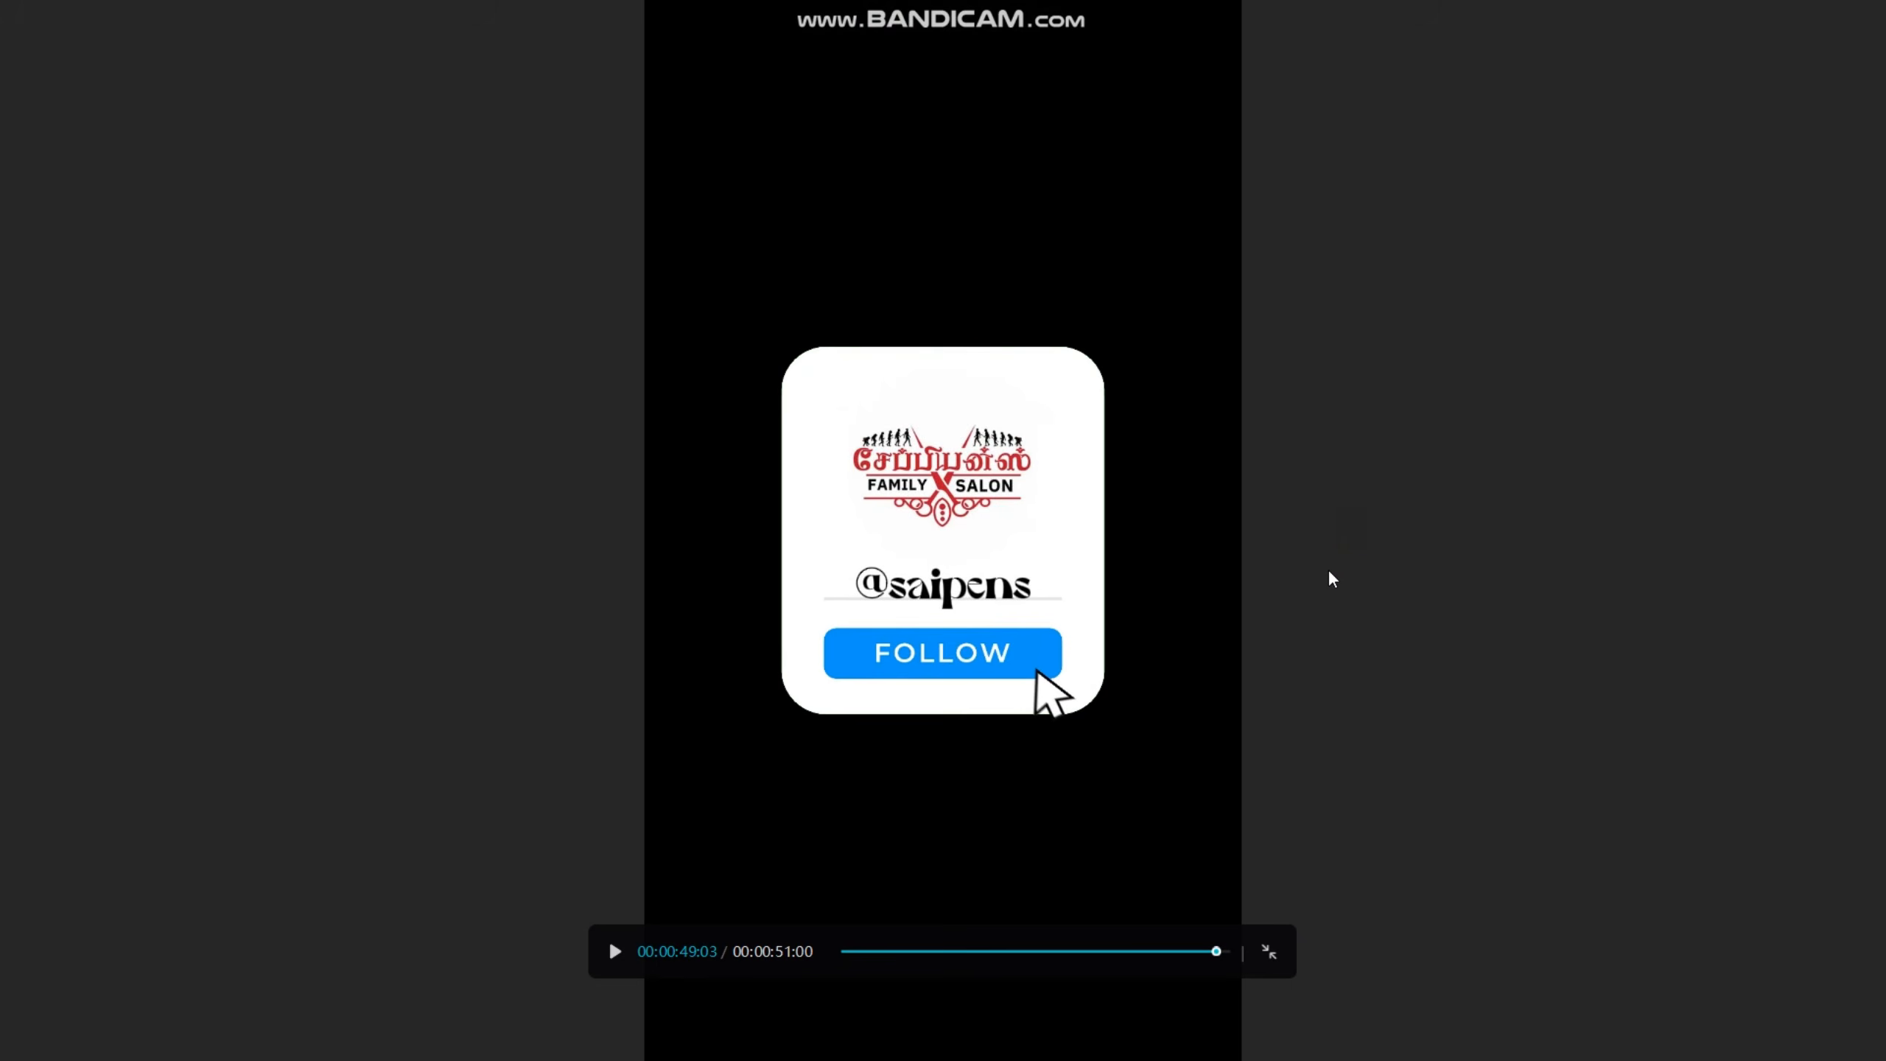
pyautogui.press('Escape')
# Add the Mouse click.mp3 sound effect at 00:00:49:12, where the cursor reaches the card's Follow button
pyautogui.click(1145, 723)
pyautogui.click(1321, 691)
pyautogui.scroll(-1, 1180, 734)
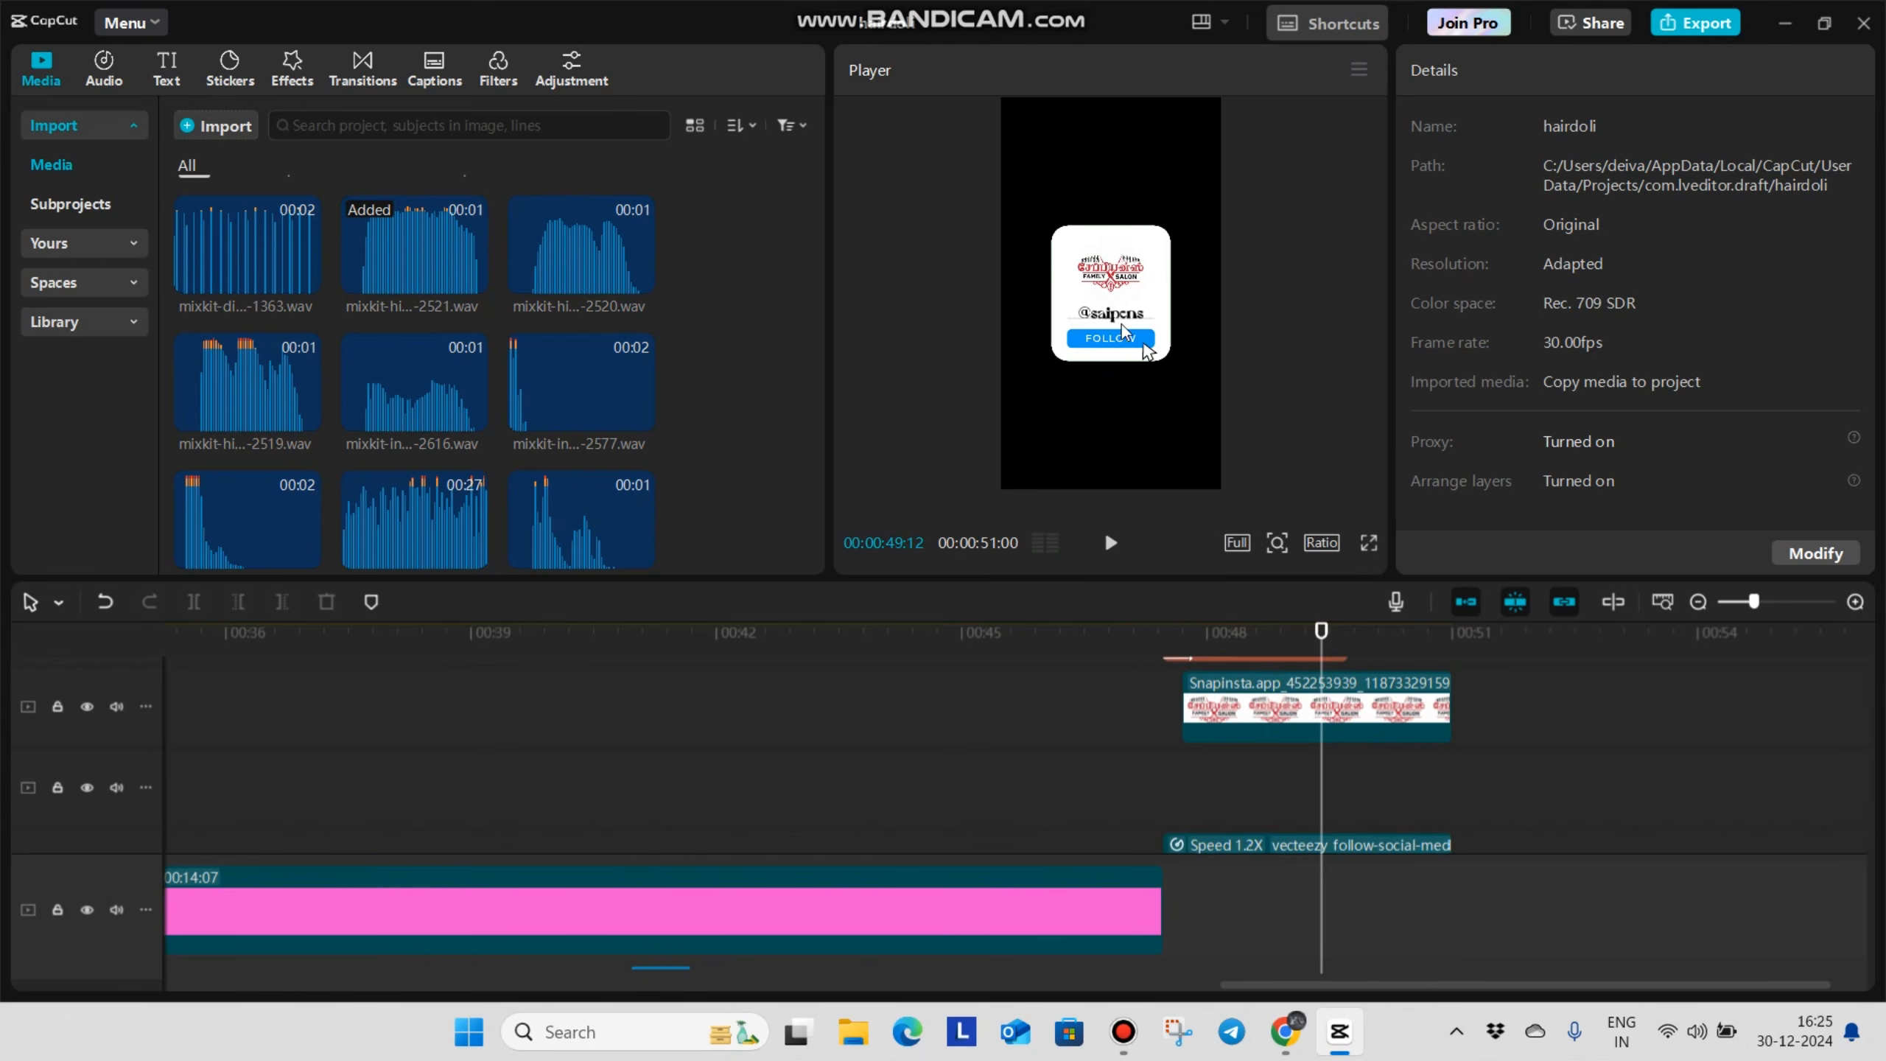
pyautogui.scroll(-4, 1322, 843)
pyautogui.scroll(5, 1323, 849)
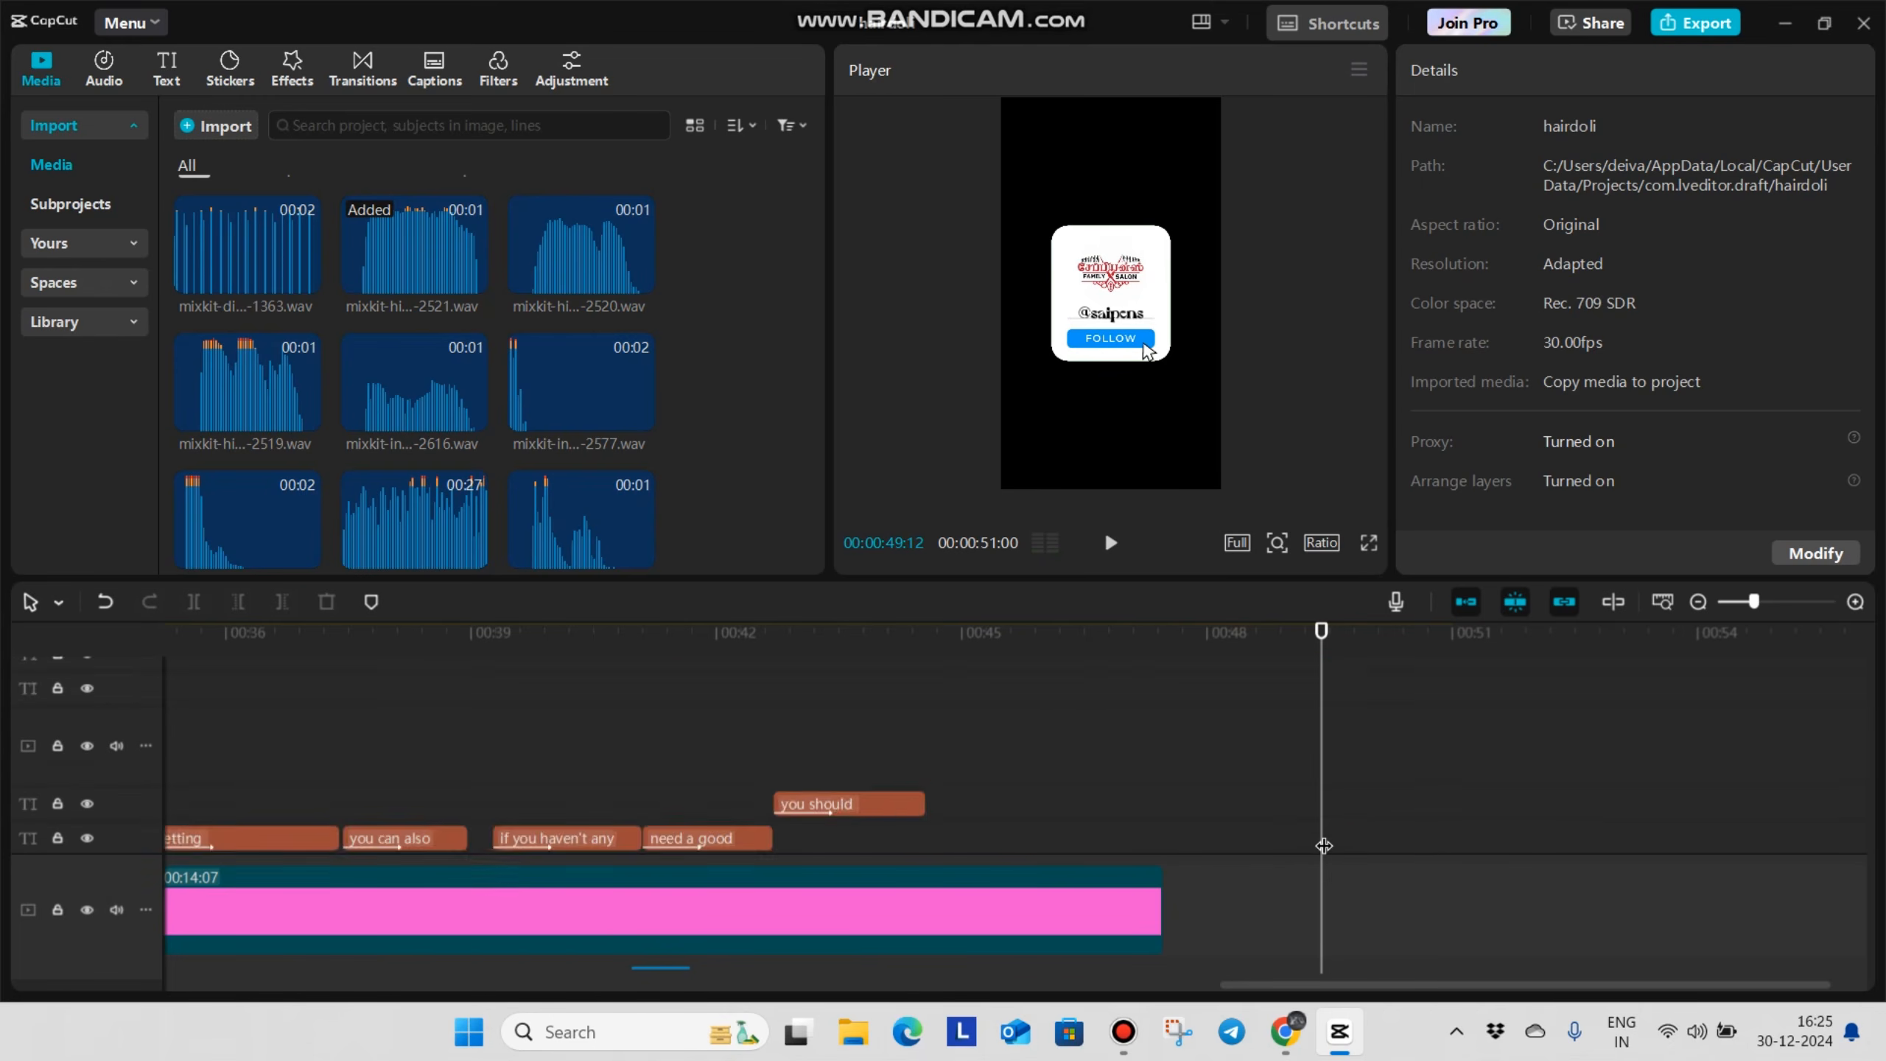
pyautogui.scroll(-5, 1307, 854)
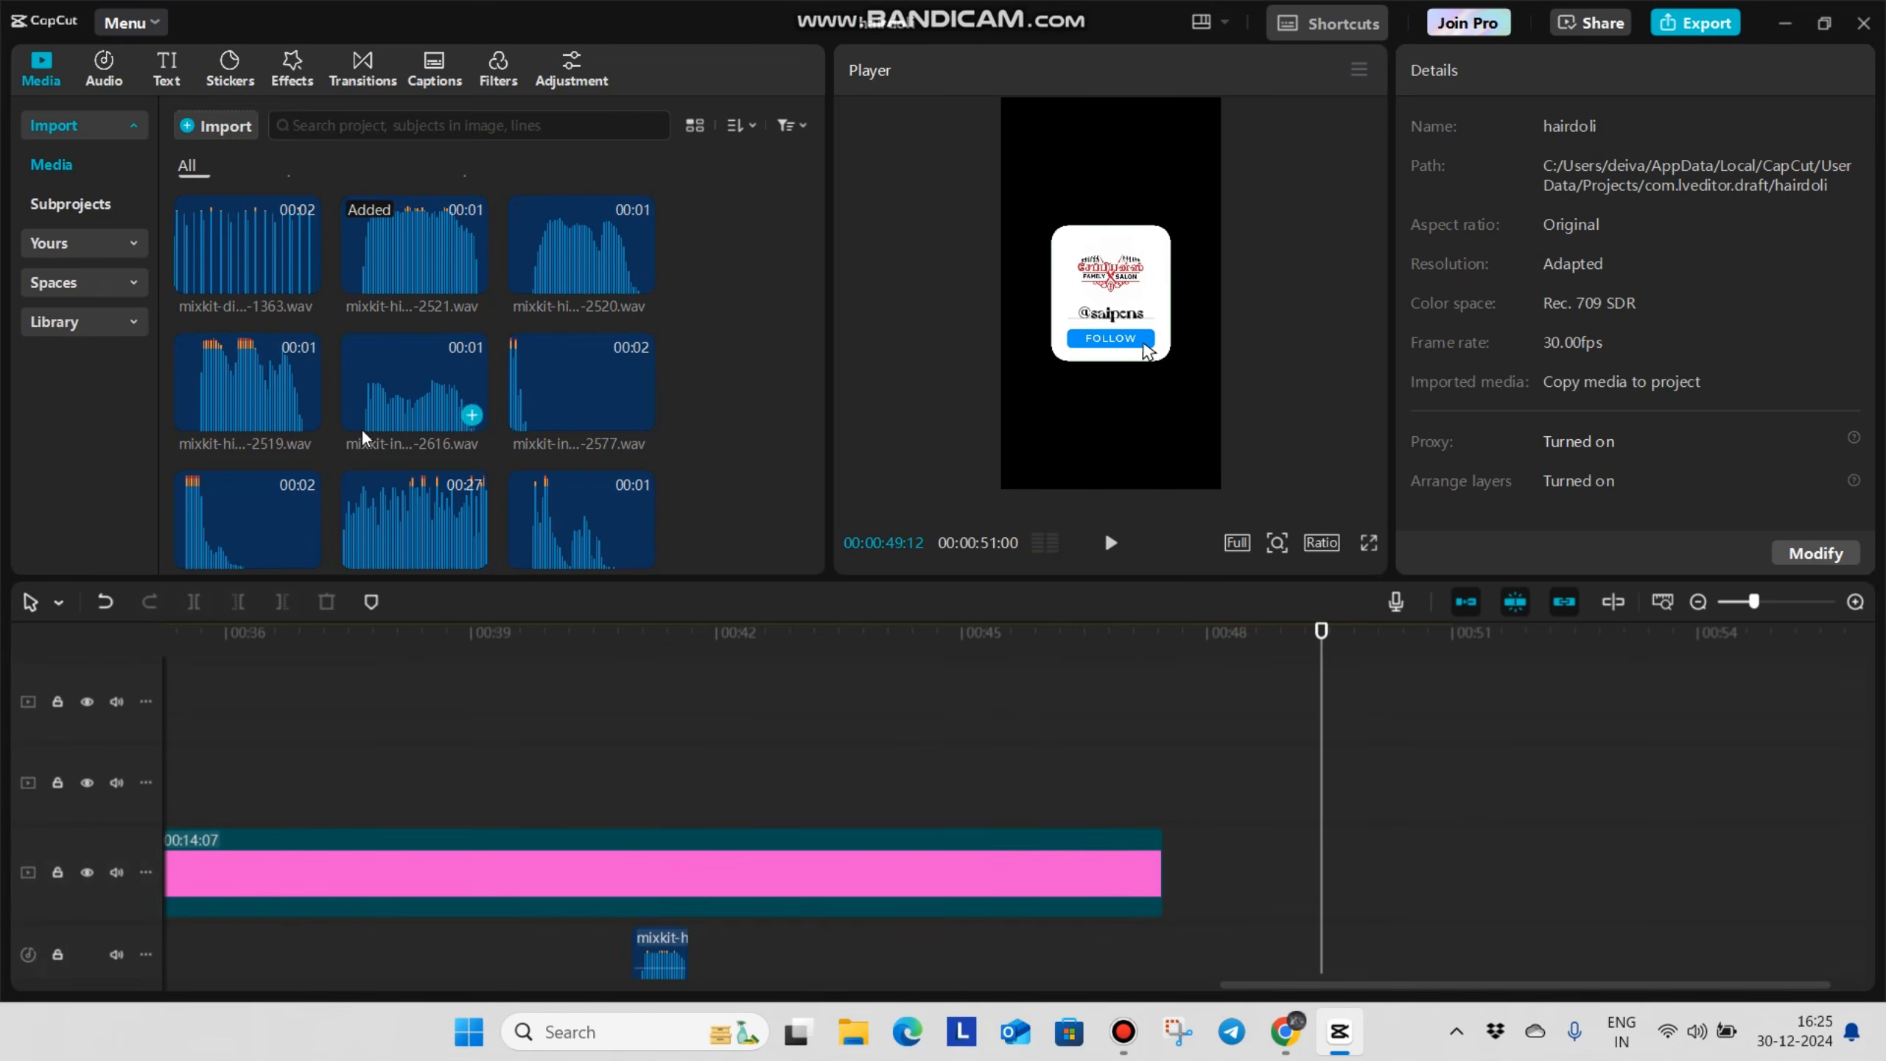
pyautogui.scroll(10, 370, 429)
pyautogui.scroll(-10, 360, 453)
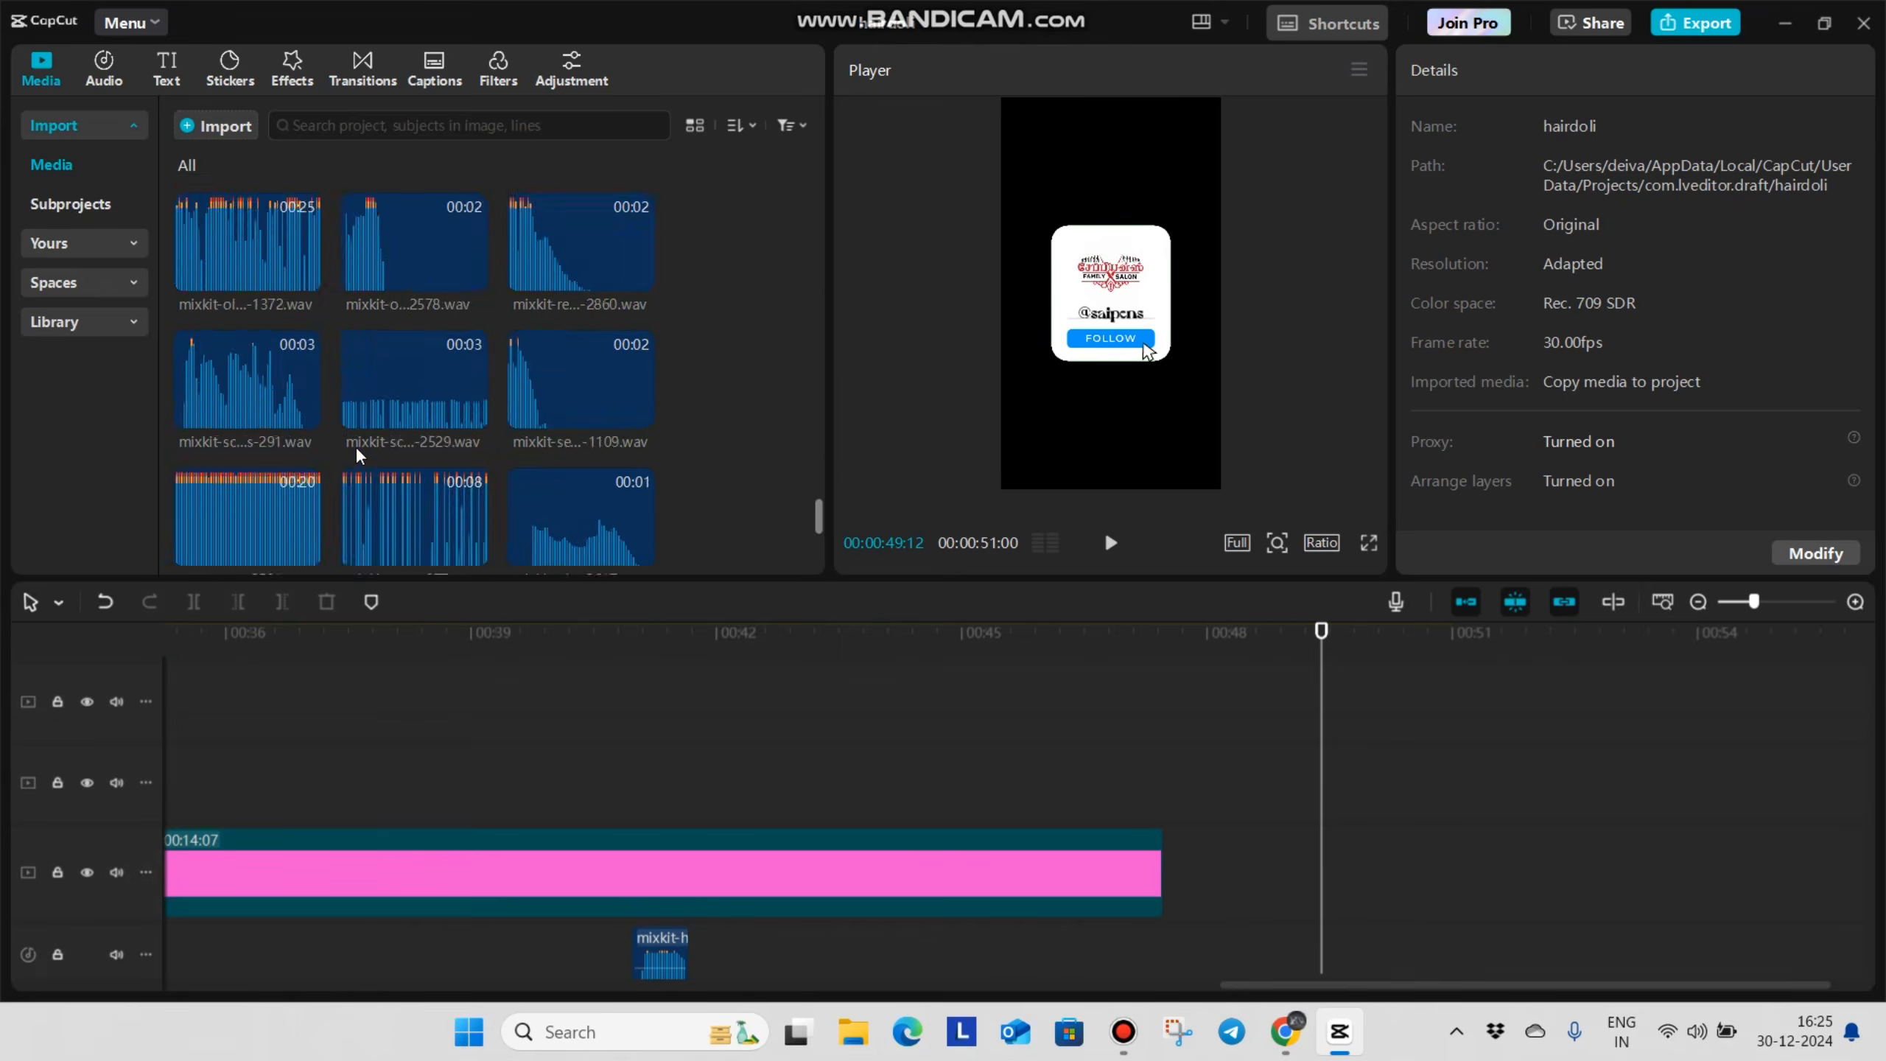
pyautogui.moveTo(222, 469); pyautogui.dragTo(1329, 885)
# Play back the closing follow card with its mouse-click sound and look over the whole project's timeline tracks
pyautogui.click(1204, 759)
pyautogui.click(1148, 749)
pyautogui.press('space')
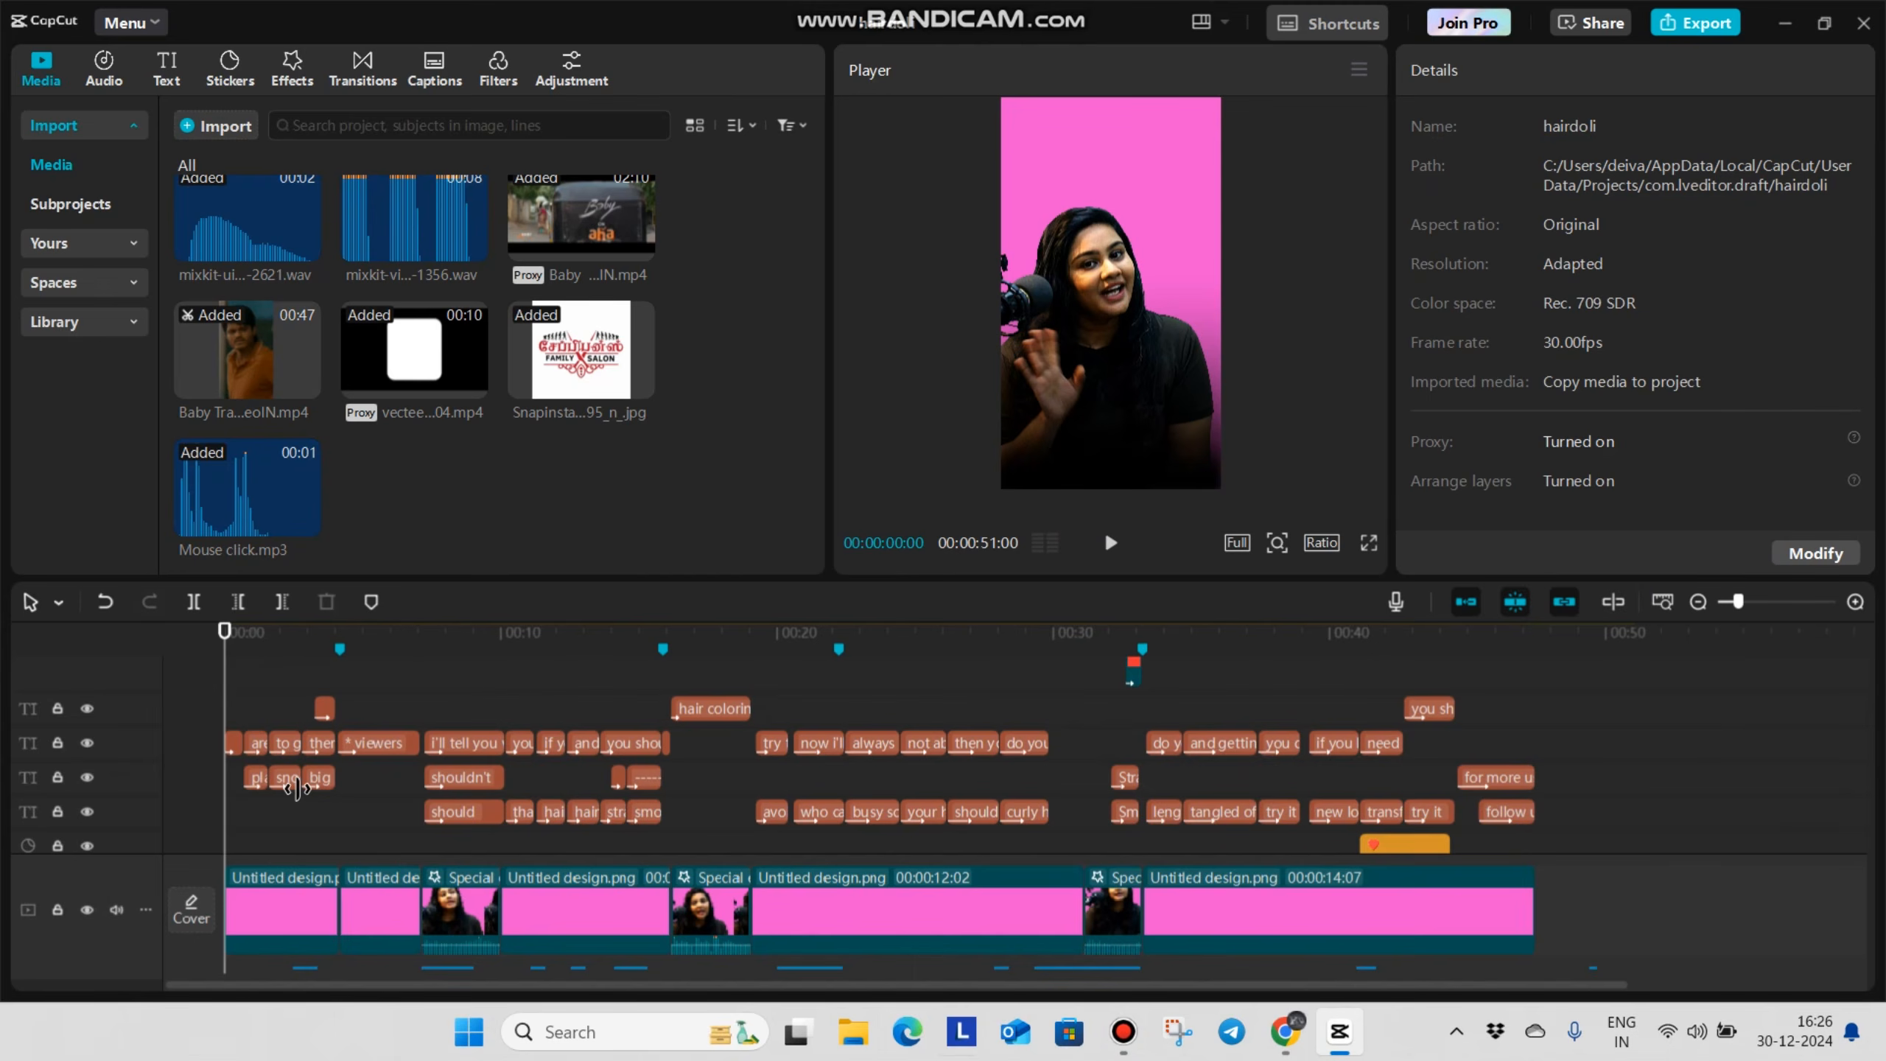
pyautogui.scroll(-1, 304, 801)
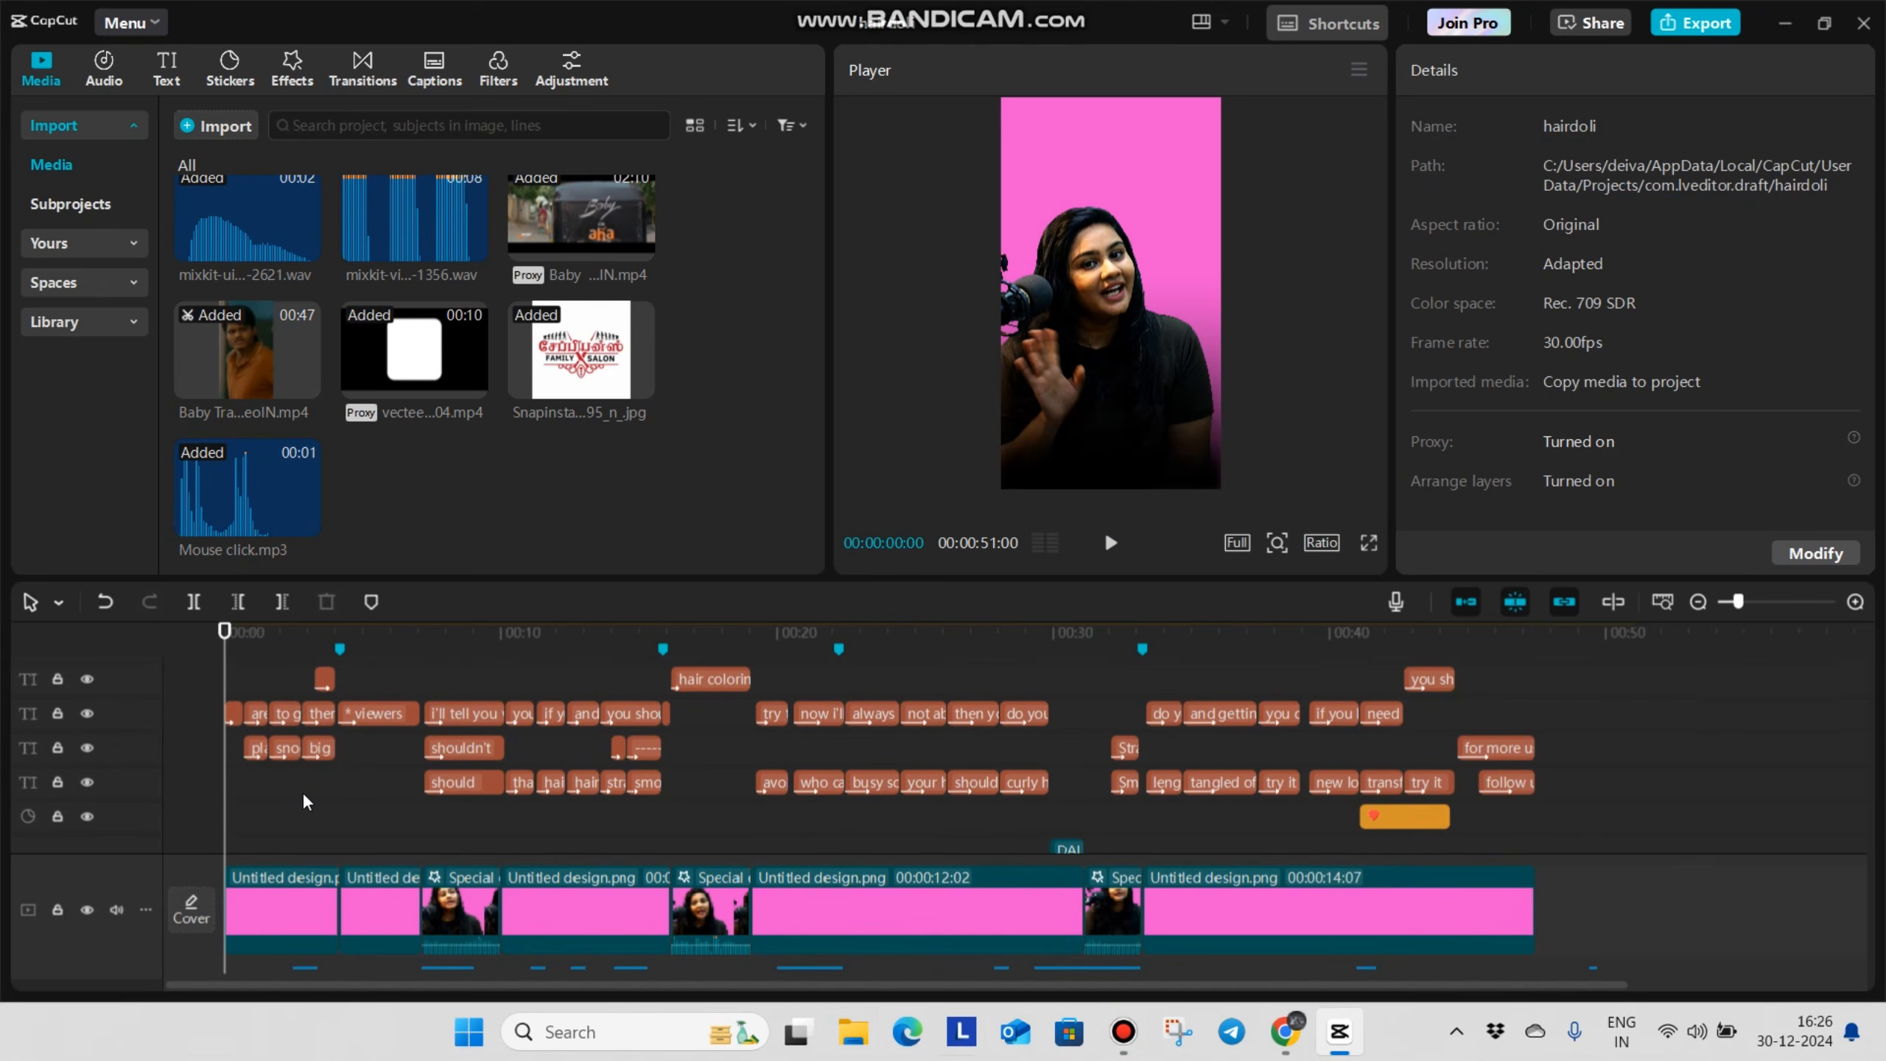